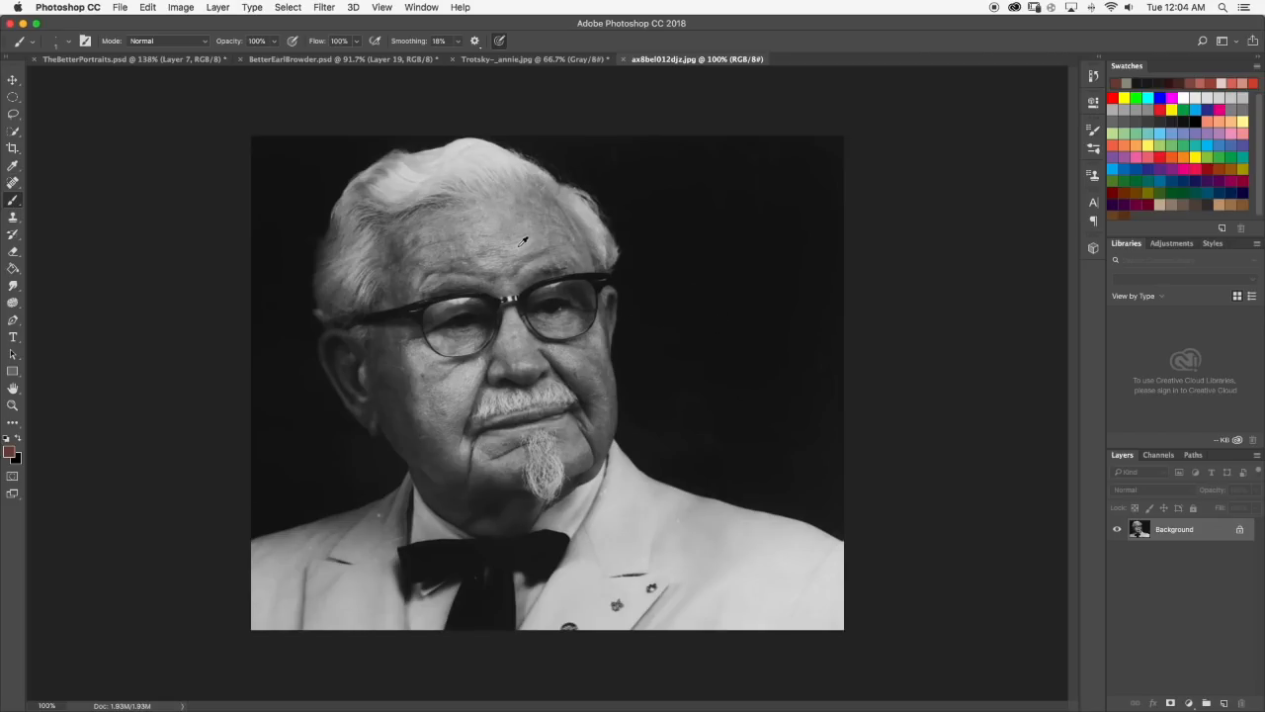
# Close the ax8bel012djz.jpg portrait photo after viewing it.
pyautogui.scroll(-10, 521, 242)
pyautogui.scroll(9, 596, 319)
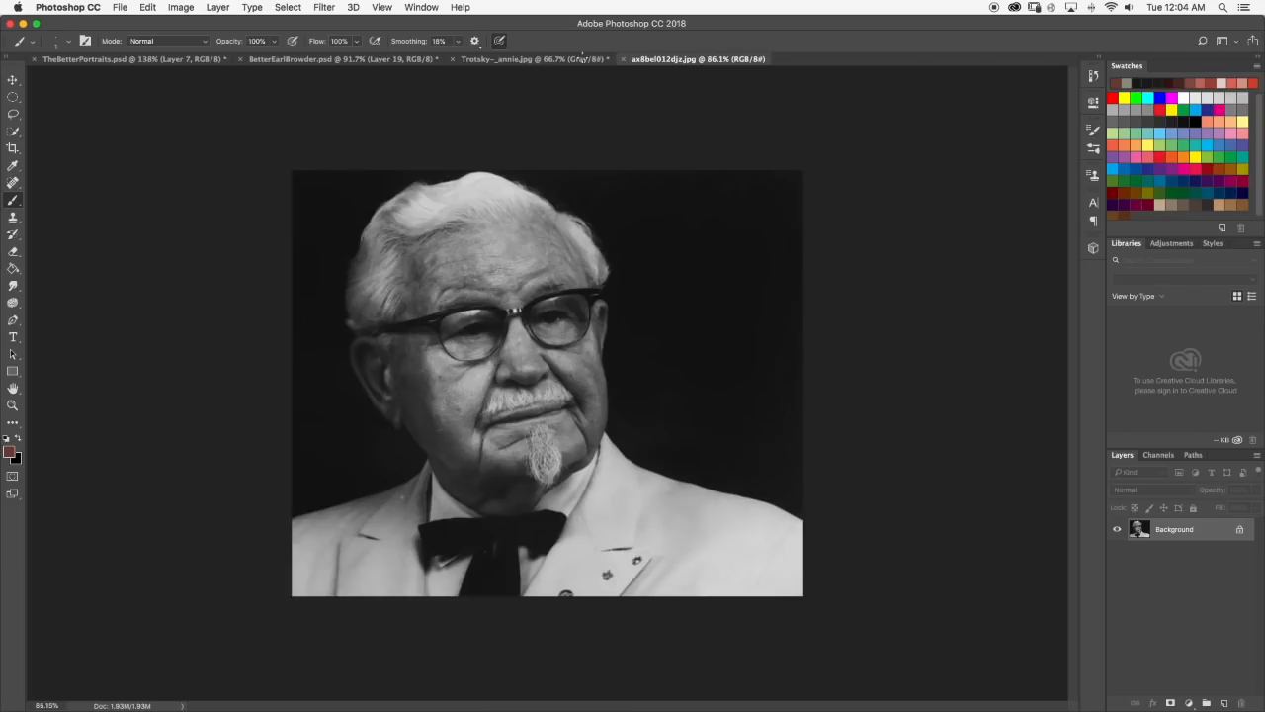
pyautogui.click(623, 59)
# Examine the hair, glasses and face in the Trotsky-_annie.jpg photo, both close up and as a whole.
pyautogui.scroll(-2, 561, 296)
pyautogui.scroll(2, 569, 344)
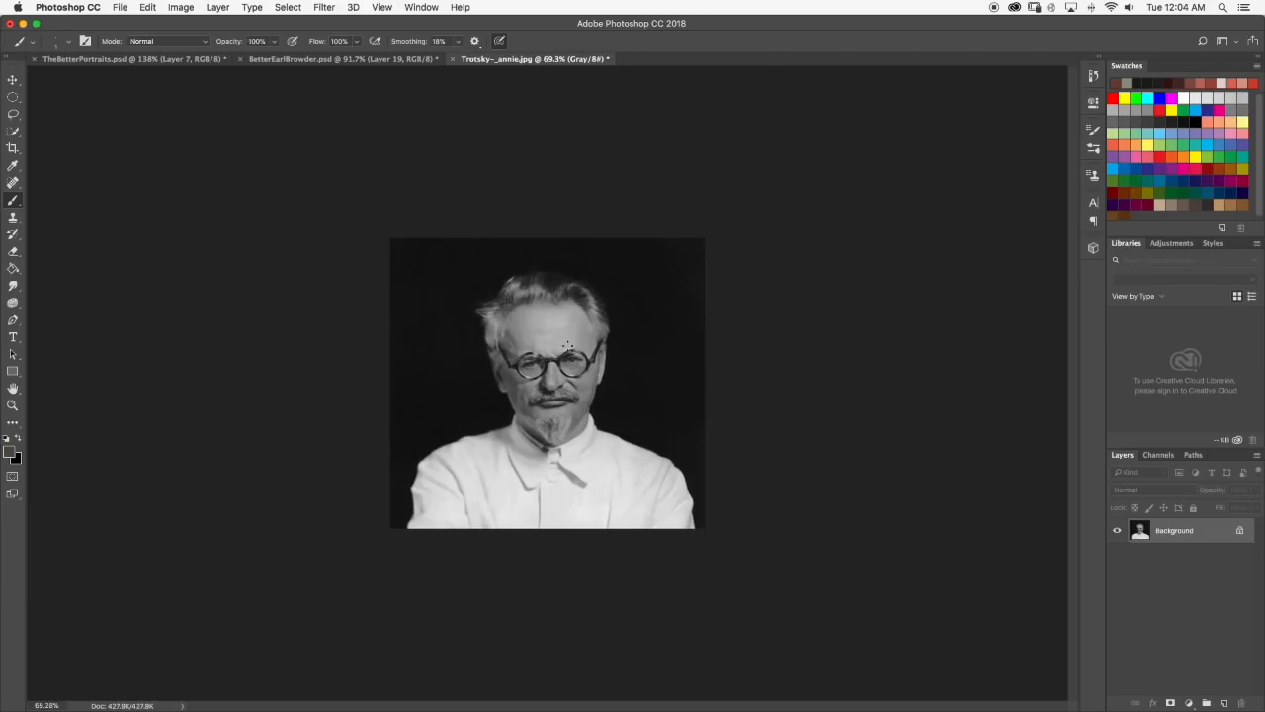
pyautogui.scroll(6, 575, 300)
pyautogui.scroll(-5, 575, 300)
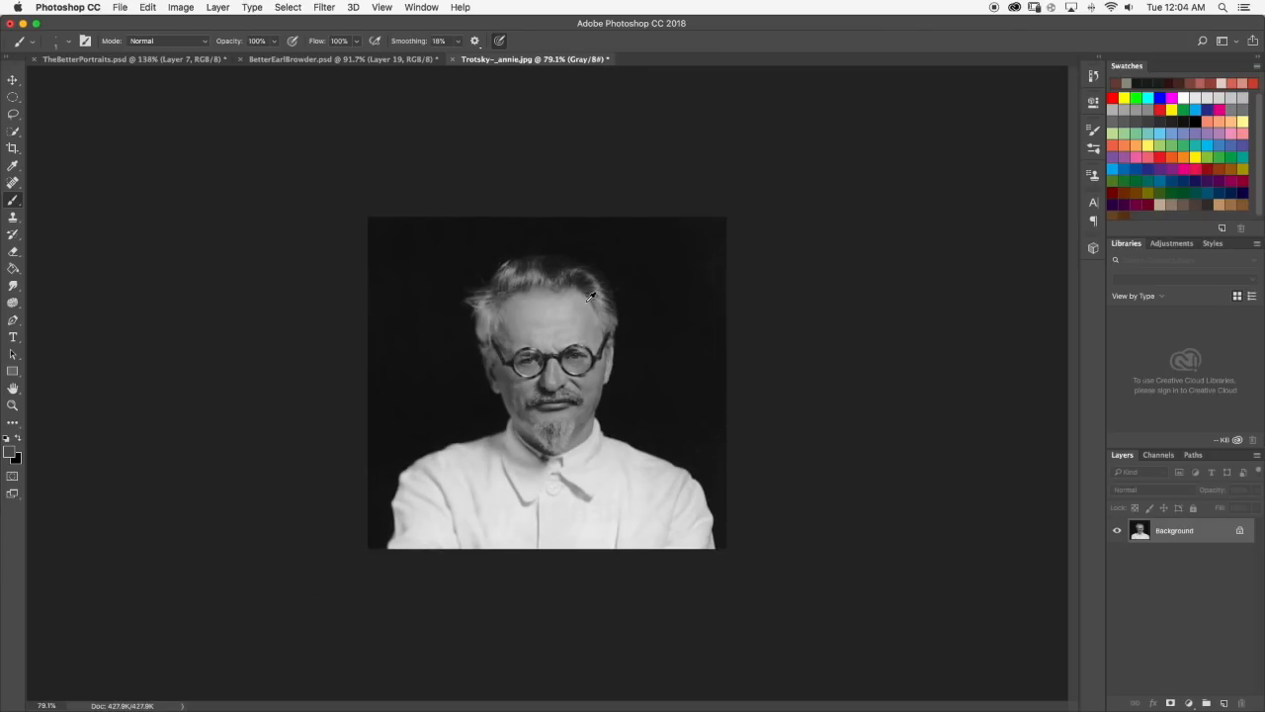
pyautogui.scroll(-1, 590, 296)
pyautogui.scroll(2, 564, 331)
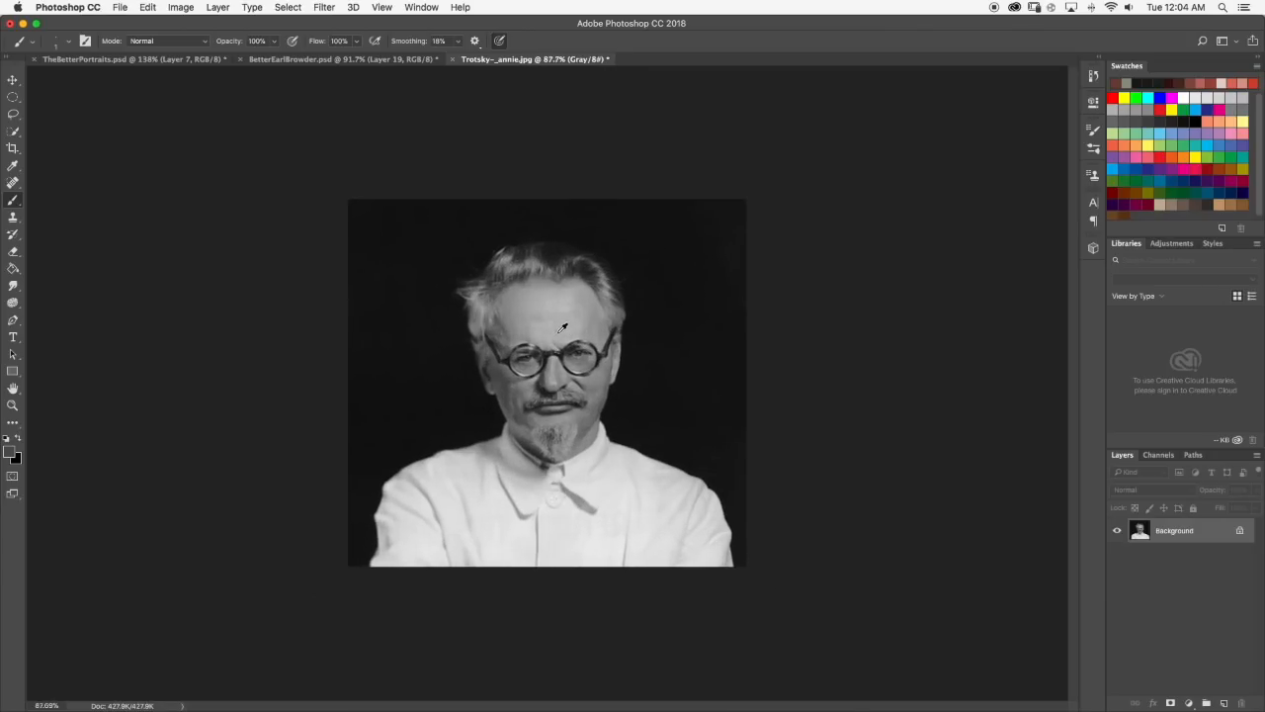
pyautogui.scroll(3, 562, 327)
pyautogui.scroll(-3, 563, 327)
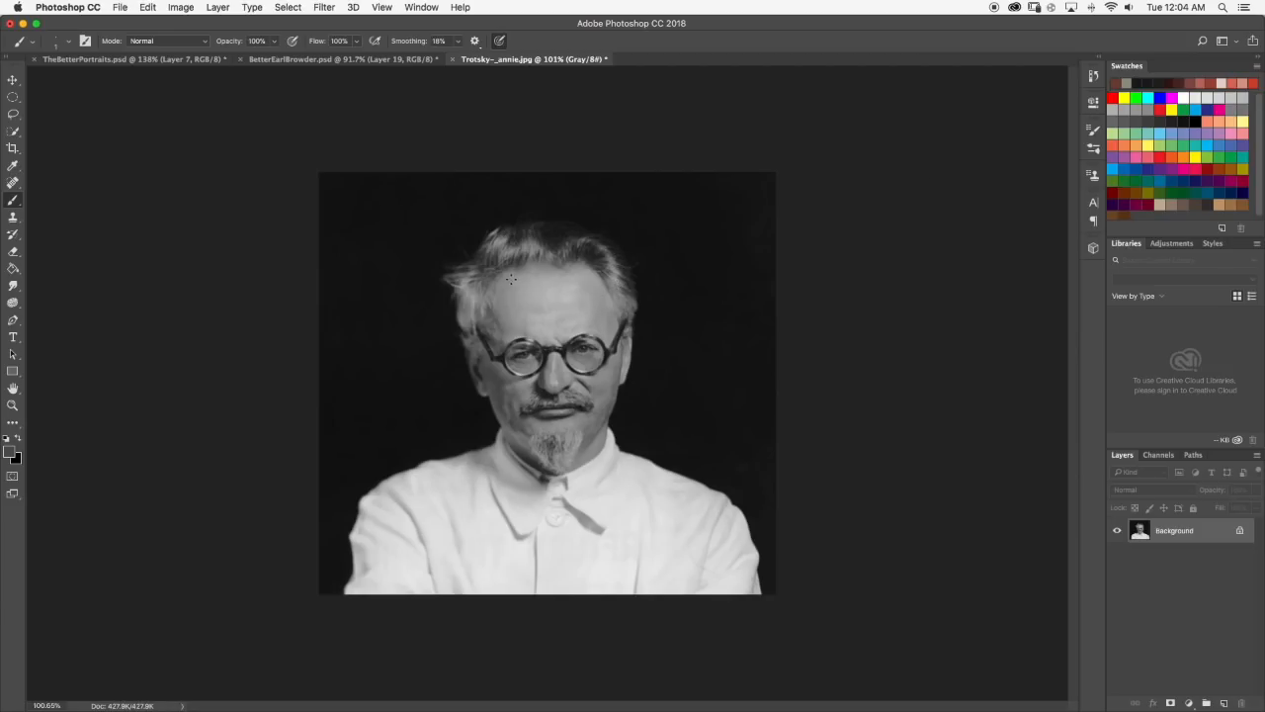
pyautogui.click(12, 130)
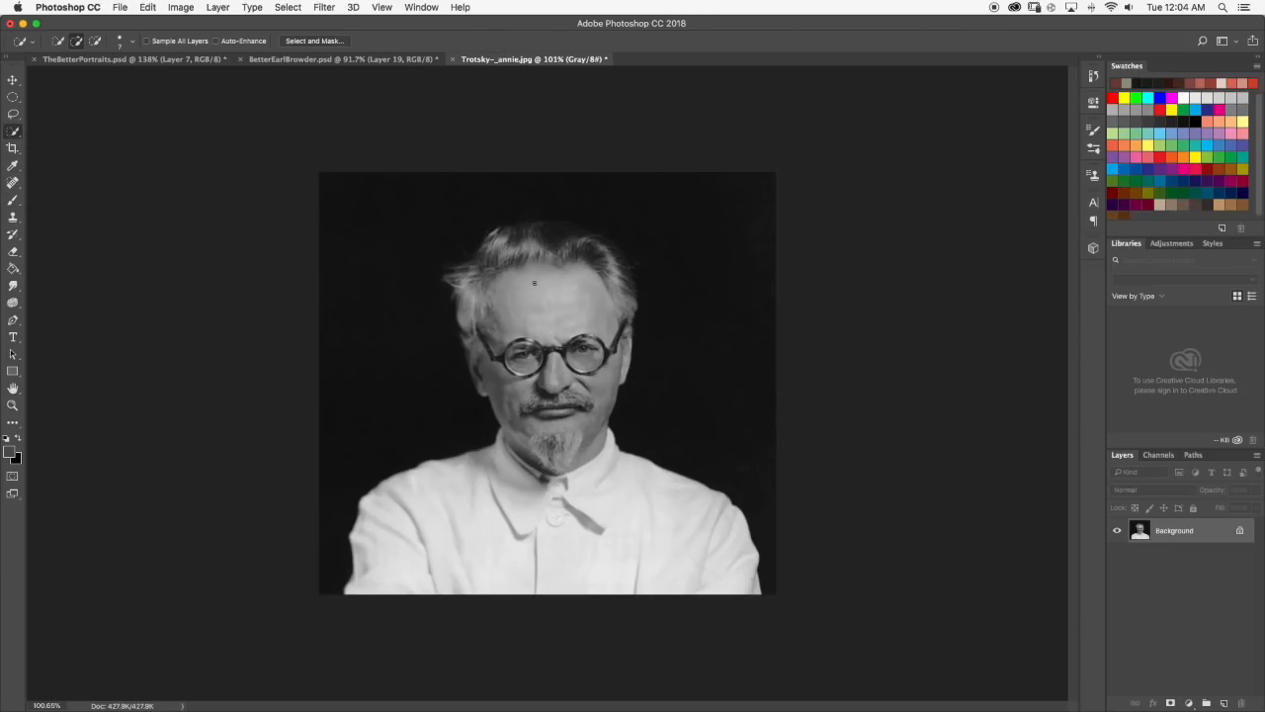
pyautogui.scroll(6, 561, 375)
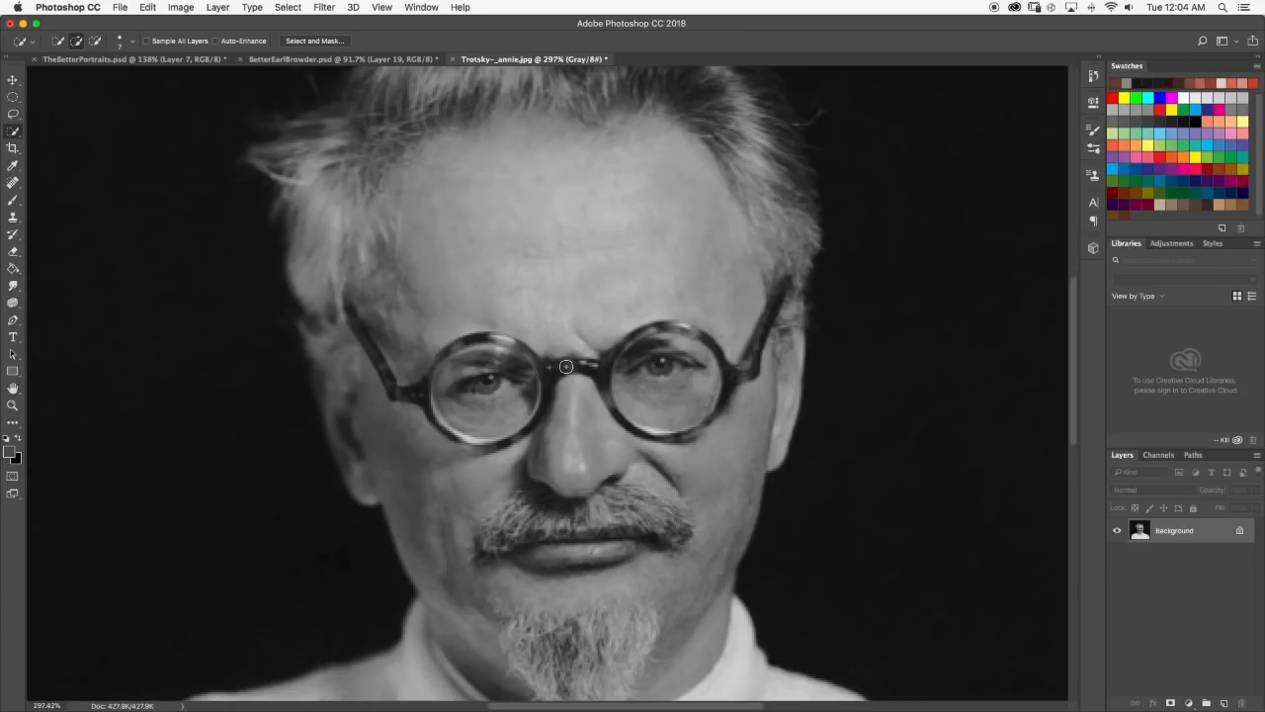
pyautogui.press('super+0')
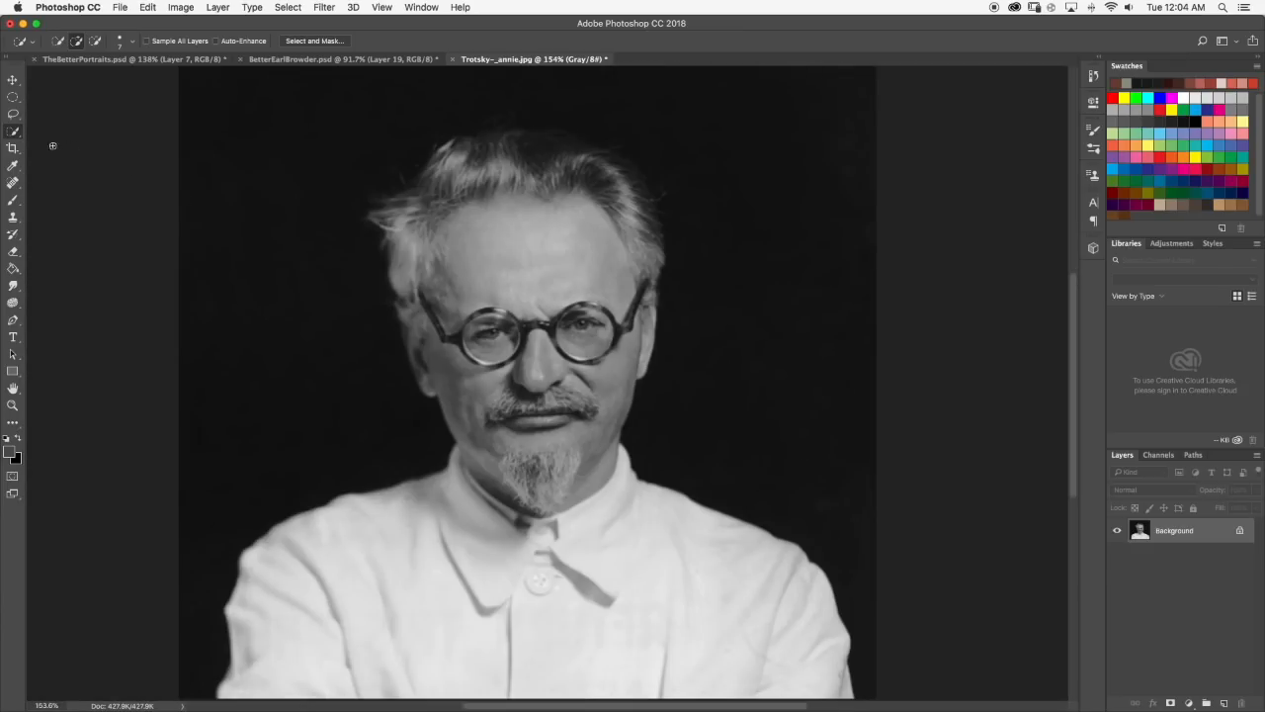
pyautogui.click(13, 200)
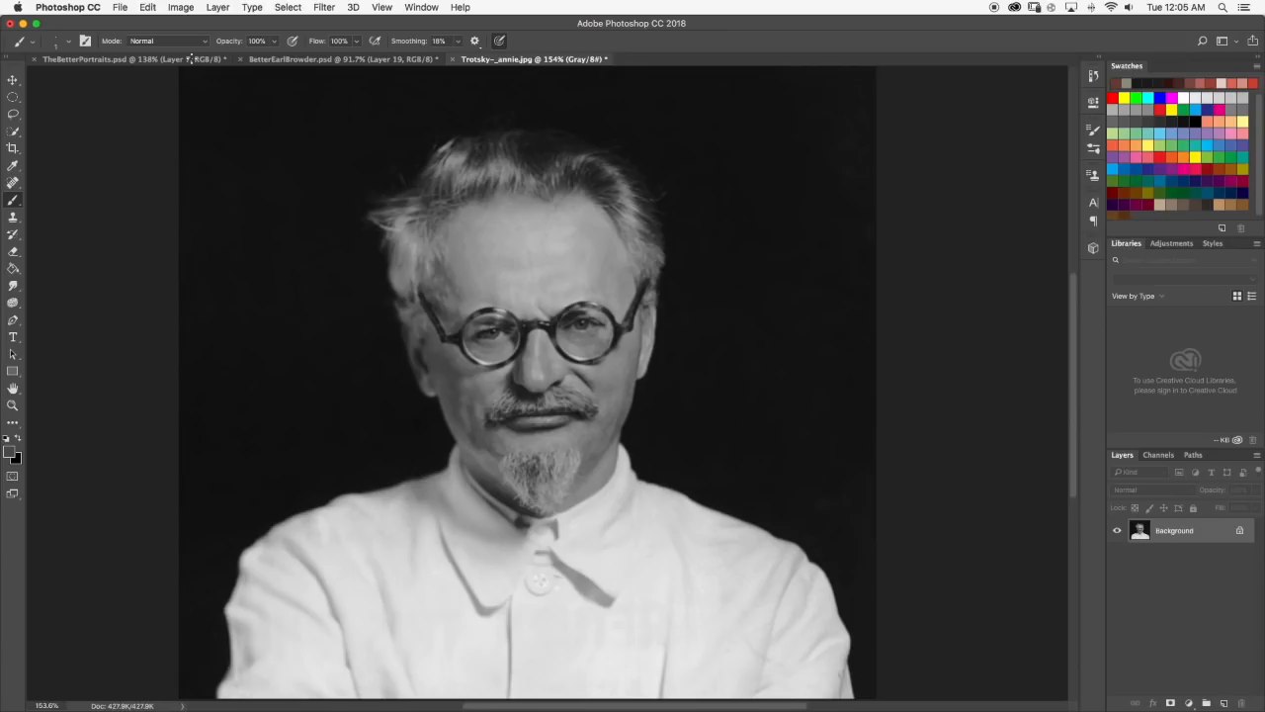
pyautogui.scroll(-3, 165, 79)
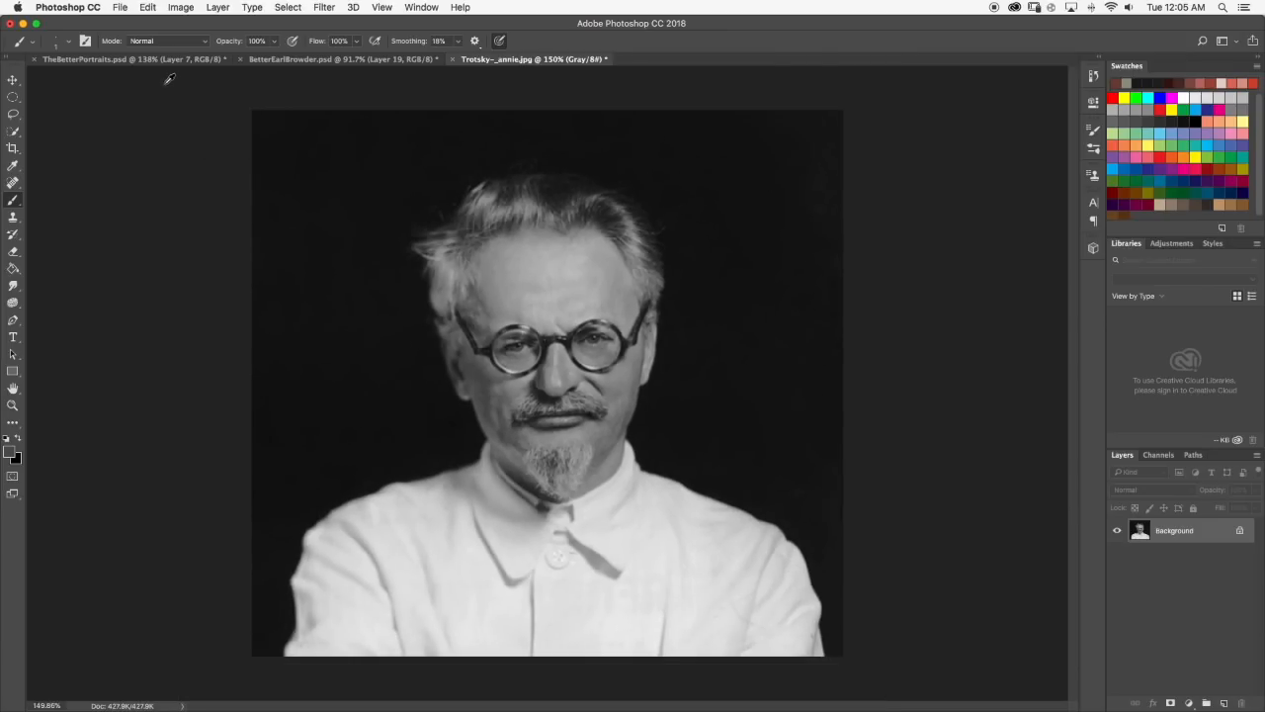
# Switch to the TheBetterPortraits.psd document and examine the Stalin portrait on Layer 7, both close up and as a whole.
pyautogui.click(141, 59)
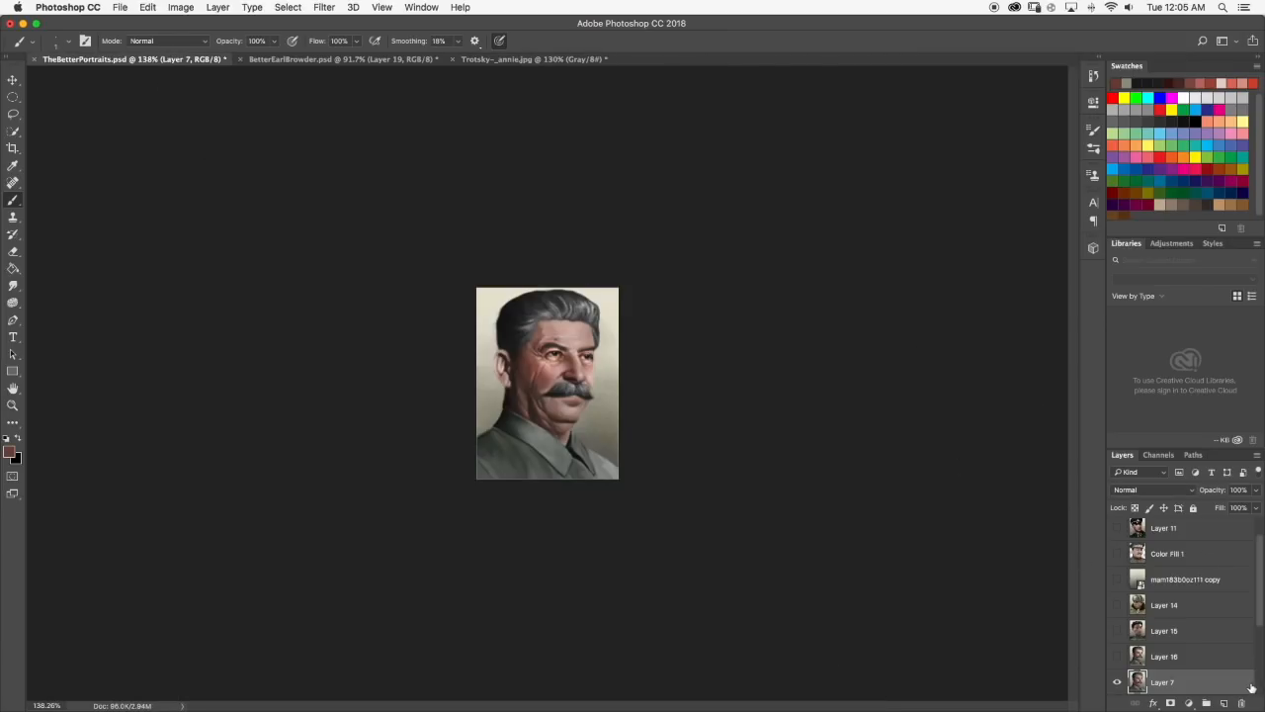
pyautogui.scroll(-2, 1167, 602)
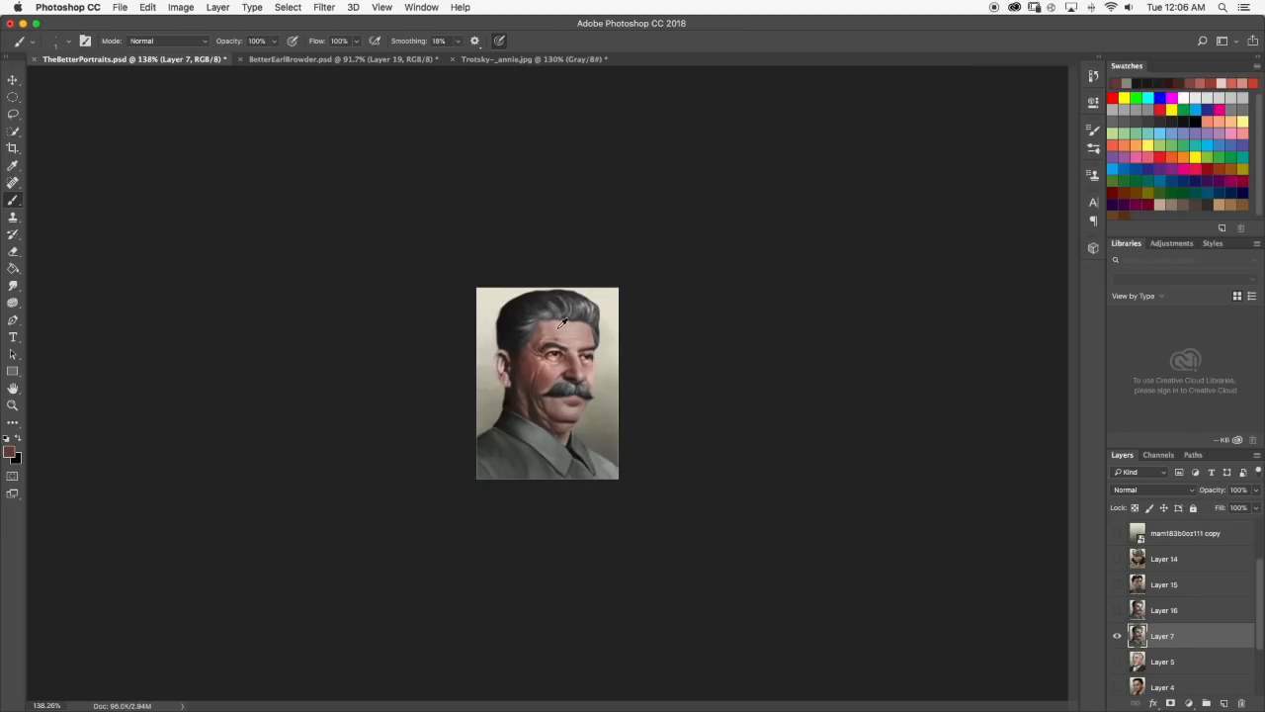
pyautogui.scroll(5, 563, 326)
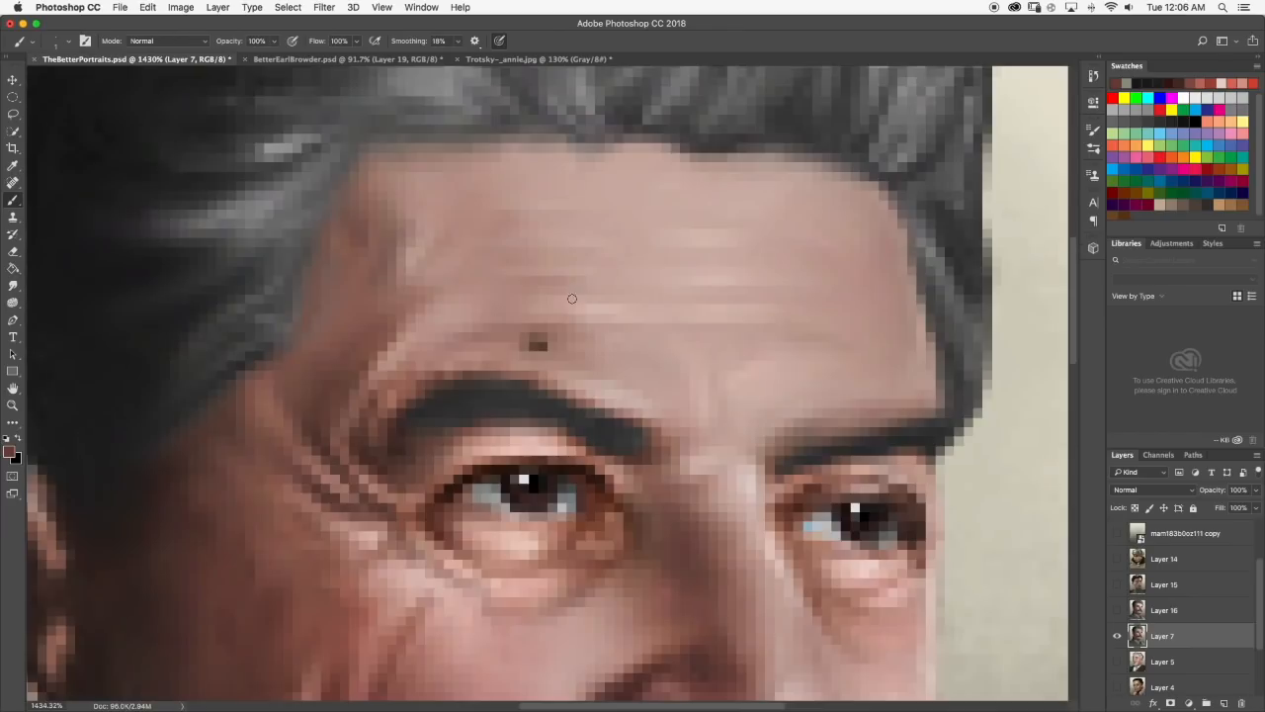
pyautogui.scroll(8, 559, 318)
pyautogui.scroll(-10, 527, 373)
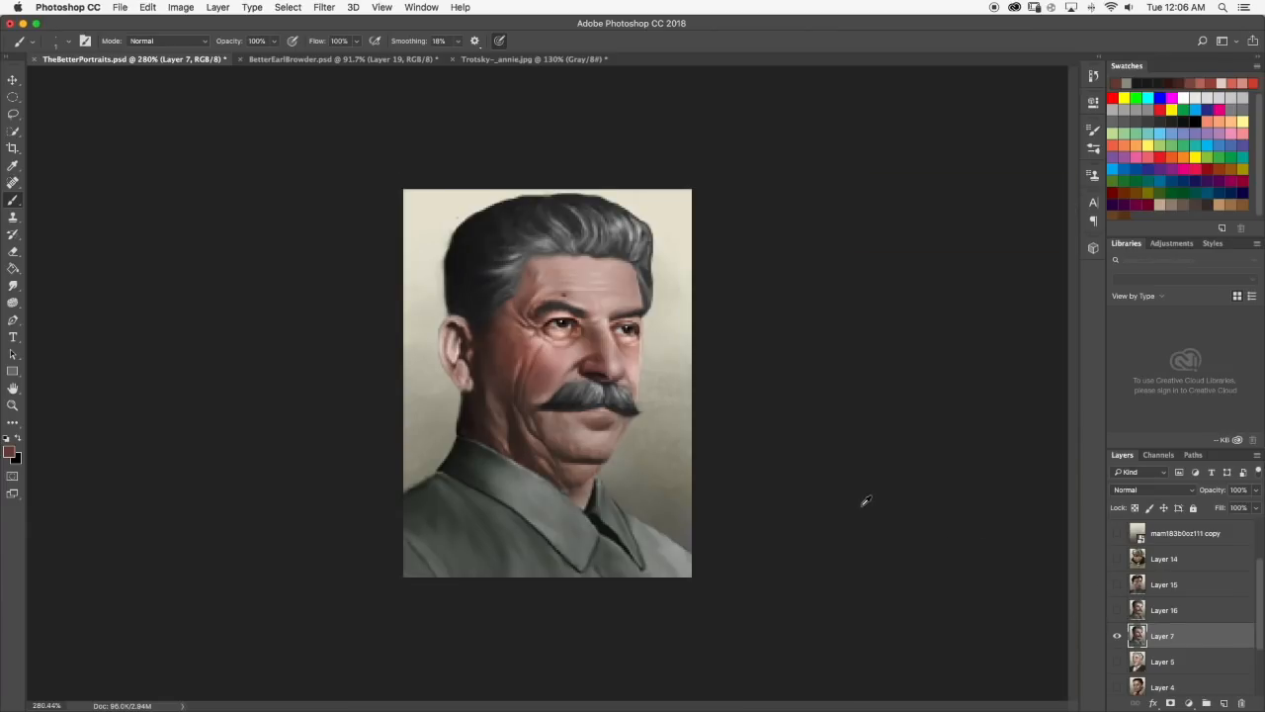
pyautogui.scroll(-5, 862, 502)
pyautogui.scroll(2, 755, 458)
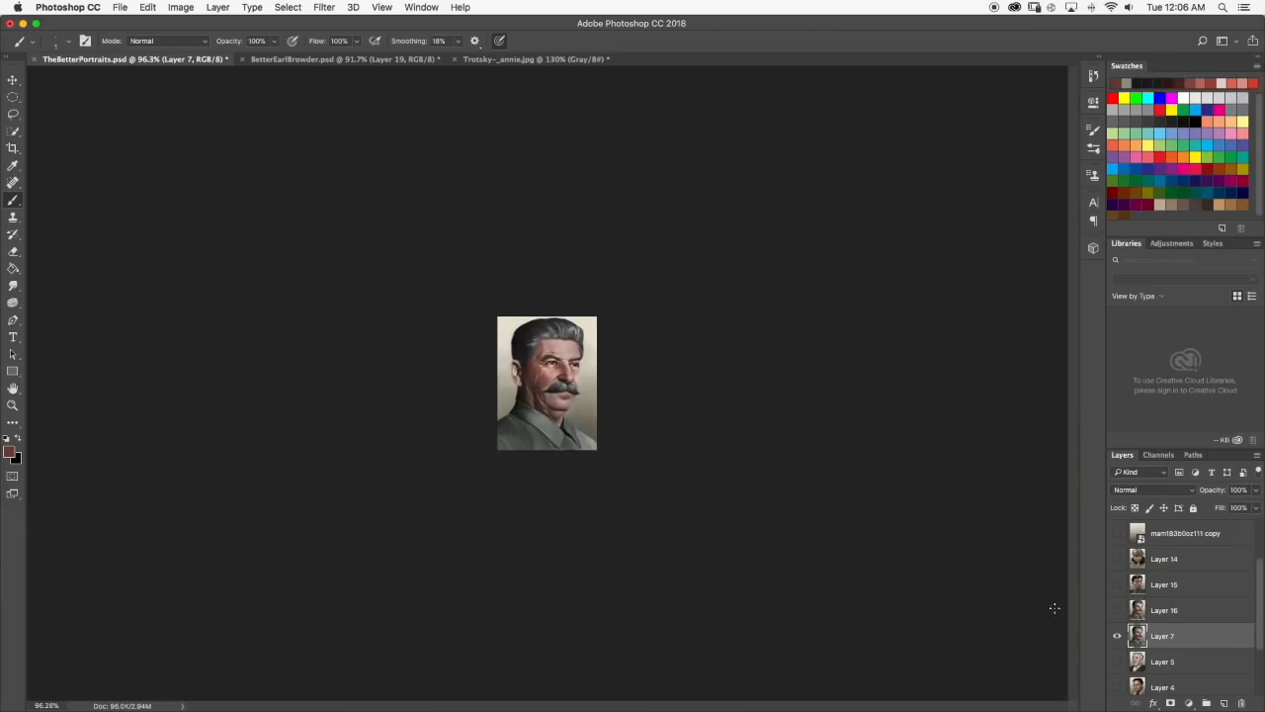
# Toggle the visibility of Layers 16 and 15 to compare them with the Layer 7 portrait, leaving both hidden.
pyautogui.click(1122, 617)
pyautogui.click(1121, 617)
pyautogui.click(1121, 617)
pyautogui.scroll(5, 571, 319)
pyautogui.scroll(4, 571, 320)
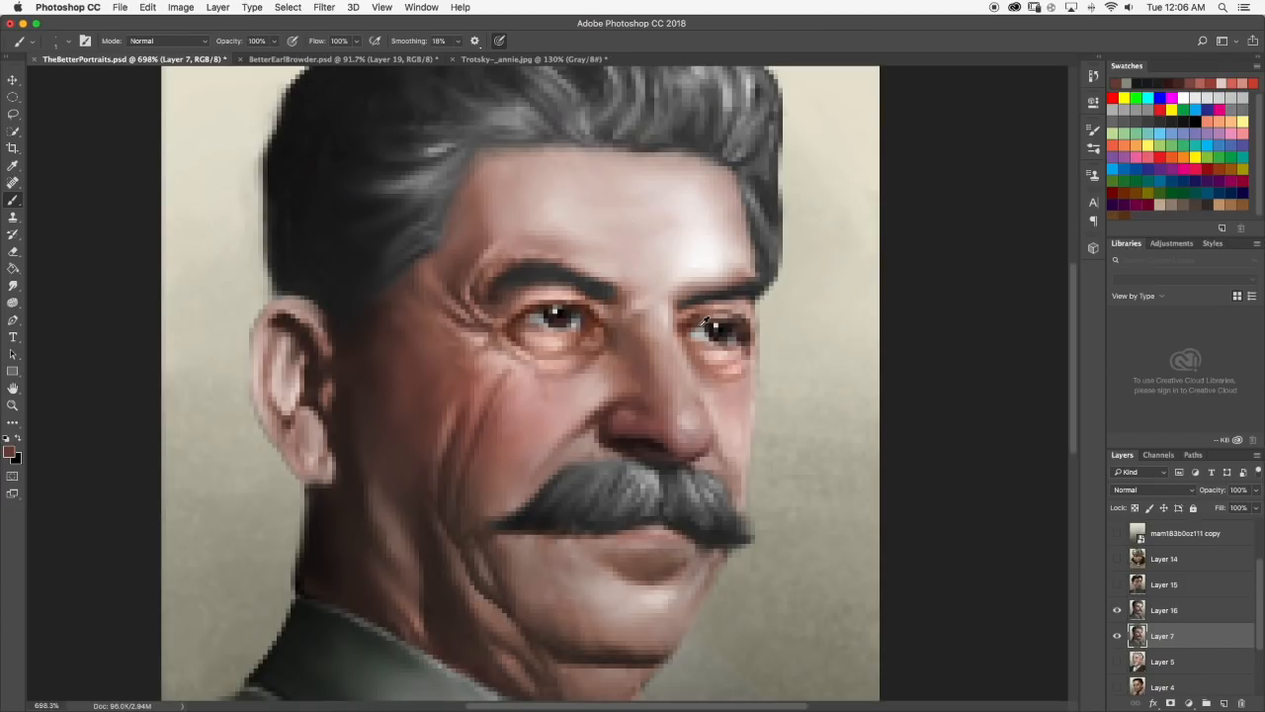
pyautogui.scroll(-6, 712, 321)
pyautogui.scroll(-3, 655, 333)
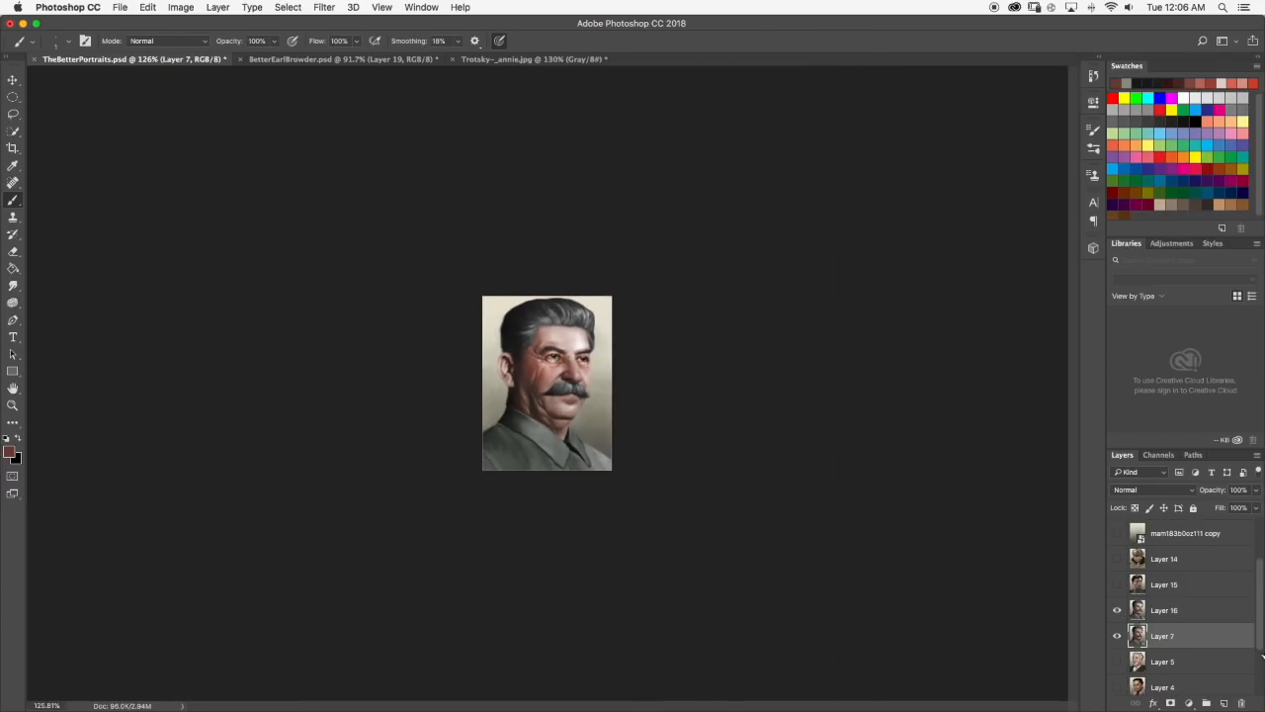
pyautogui.click(1118, 611)
pyautogui.click(1121, 584)
pyautogui.click(1120, 582)
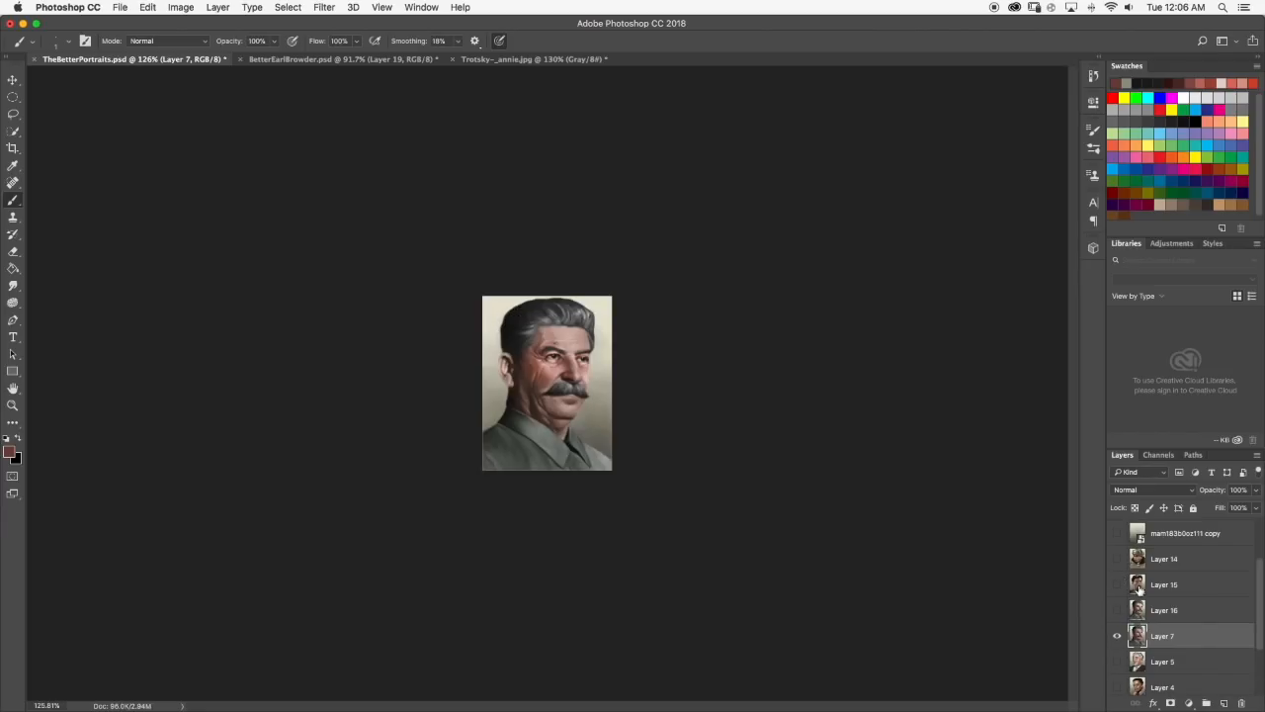
# Hide Layer 7 and examine the eyes and nose of the suited man's portrait underneath it.
pyautogui.scroll(-1, 1122, 603)
pyautogui.click(1115, 630)
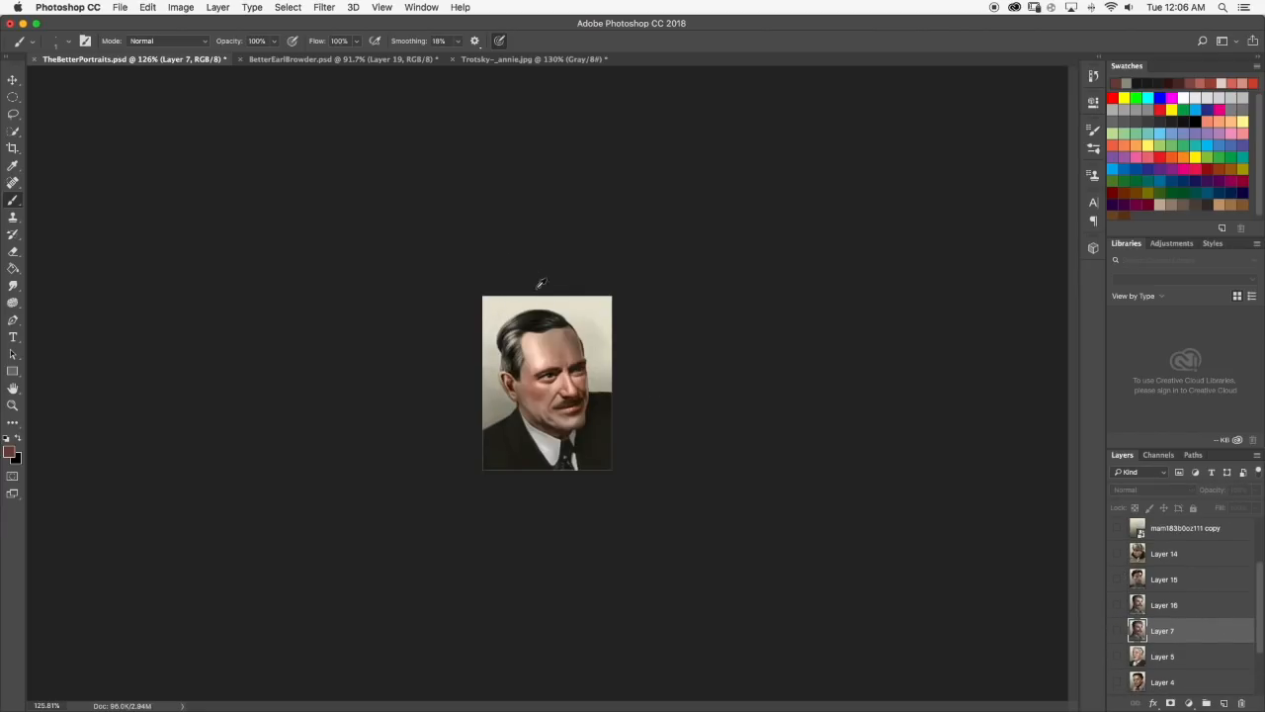
pyautogui.scroll(4, 537, 282)
pyautogui.scroll(2, 489, 286)
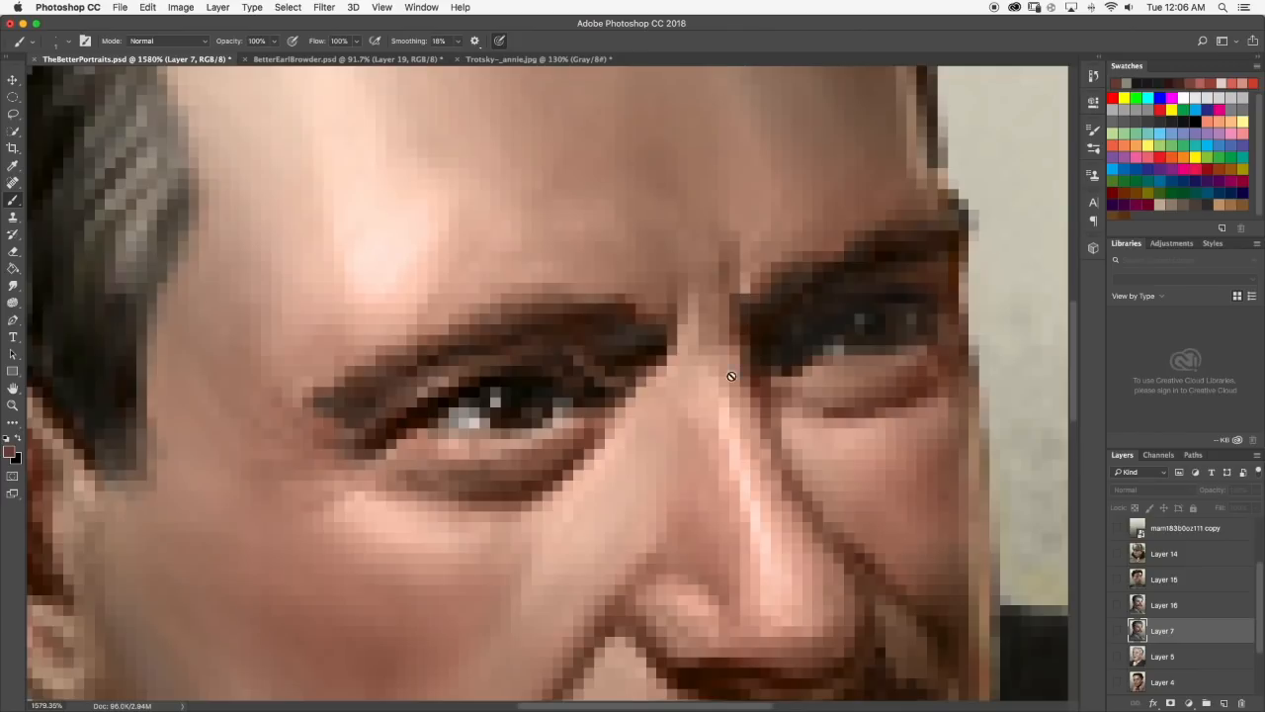
pyautogui.scroll(-7, 745, 356)
pyautogui.scroll(4, 724, 378)
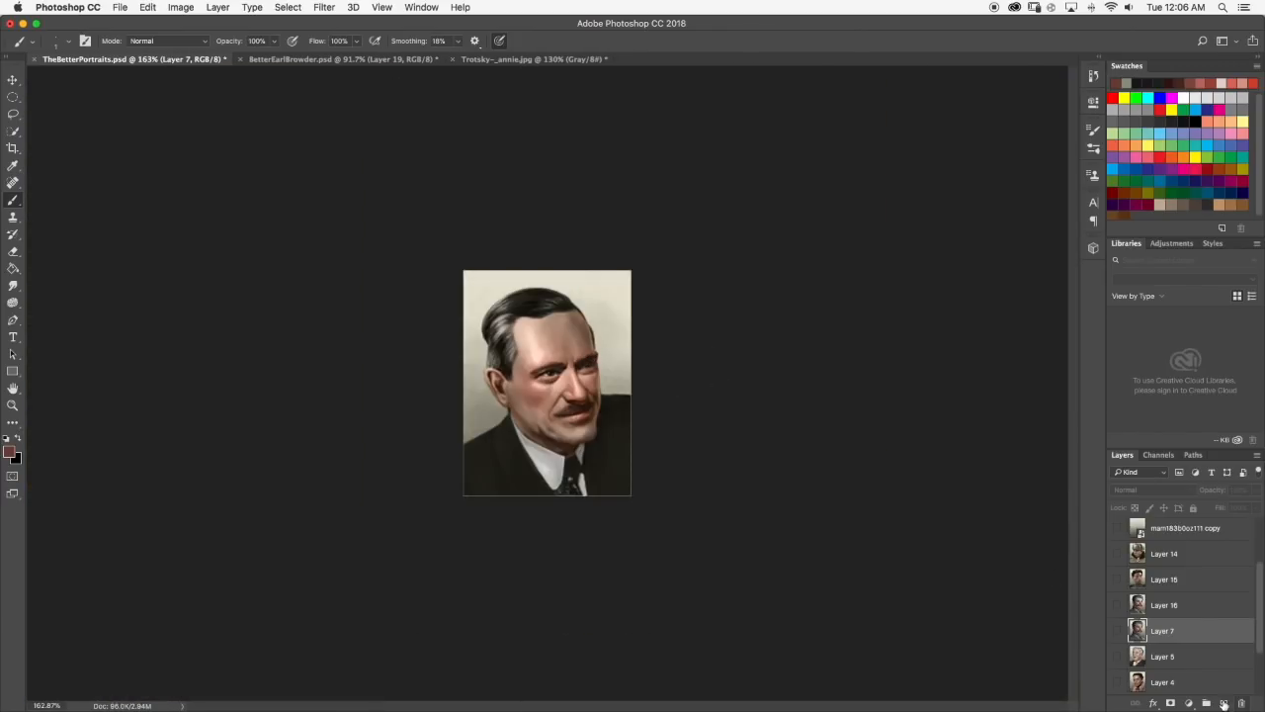
# Make Layer 0 visible, hide Layer 3, and examine the face of the Layer 0 portrait up close.
pyautogui.scroll(-2, 1159, 651)
pyautogui.scroll(-1, 1150, 652)
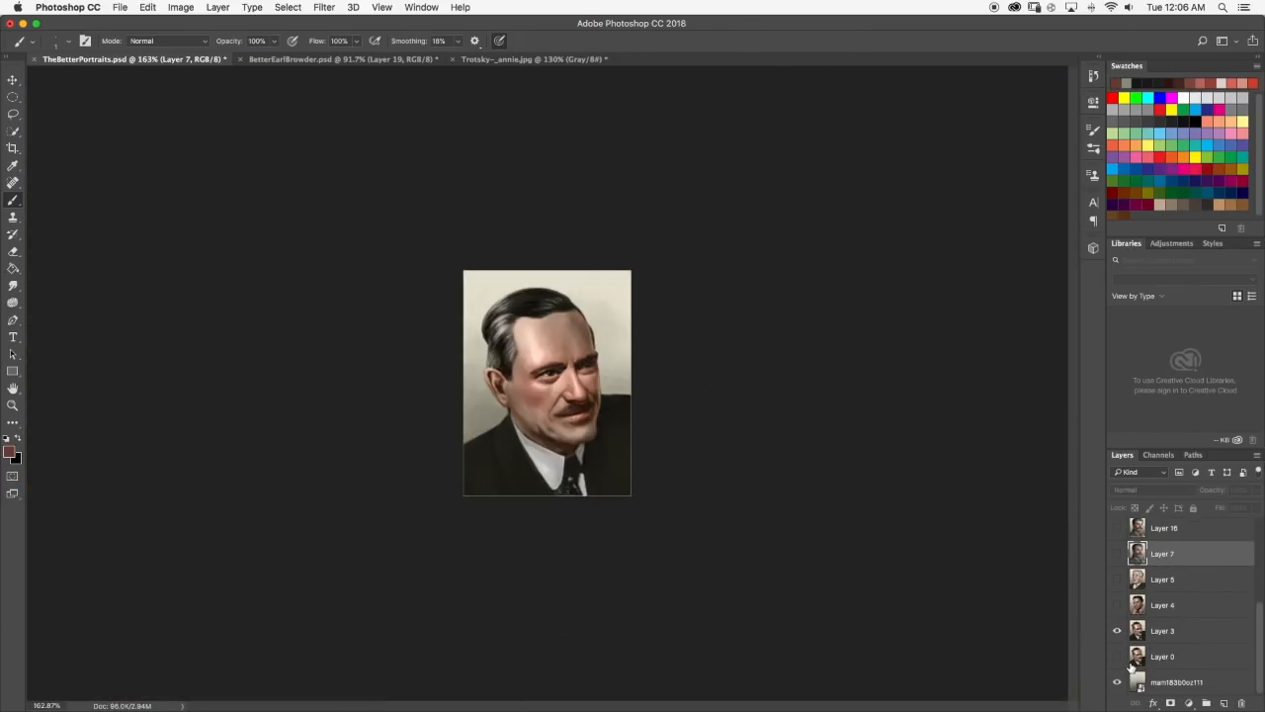
pyautogui.click(1118, 631)
pyautogui.click(1119, 632)
pyautogui.click(1118, 632)
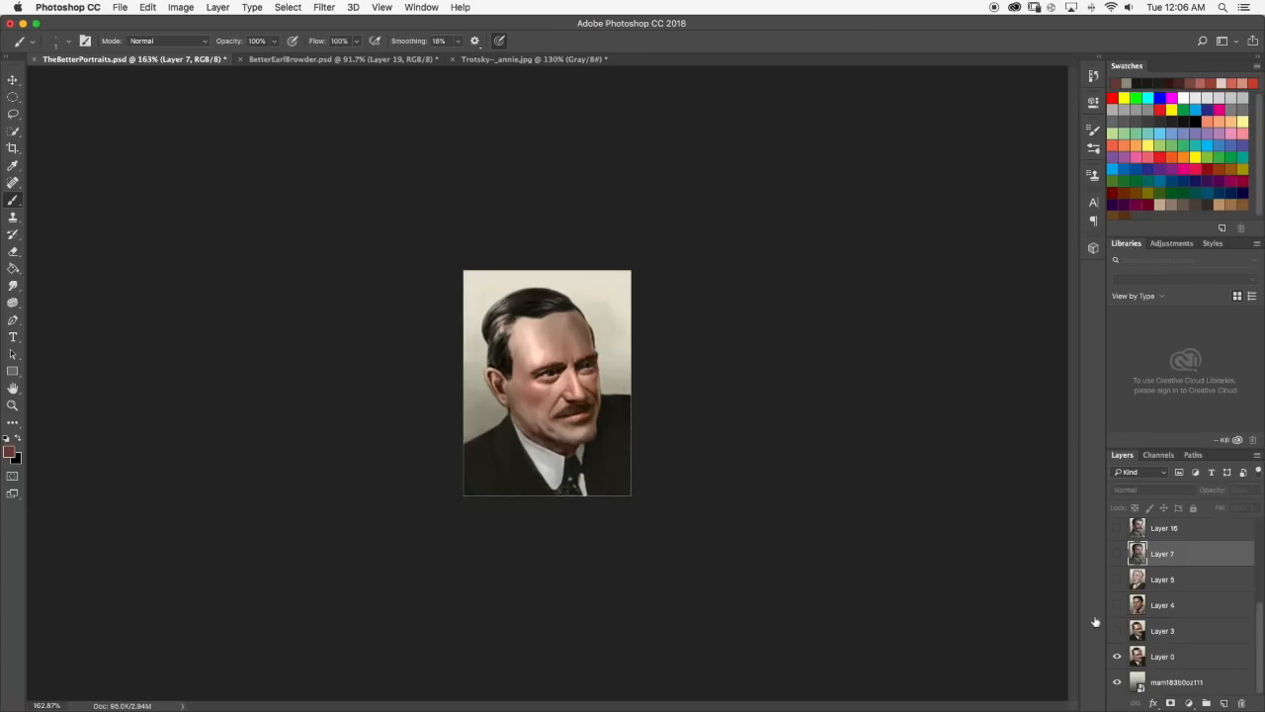
pyautogui.scroll(1, 588, 353)
pyautogui.scroll(8, 587, 353)
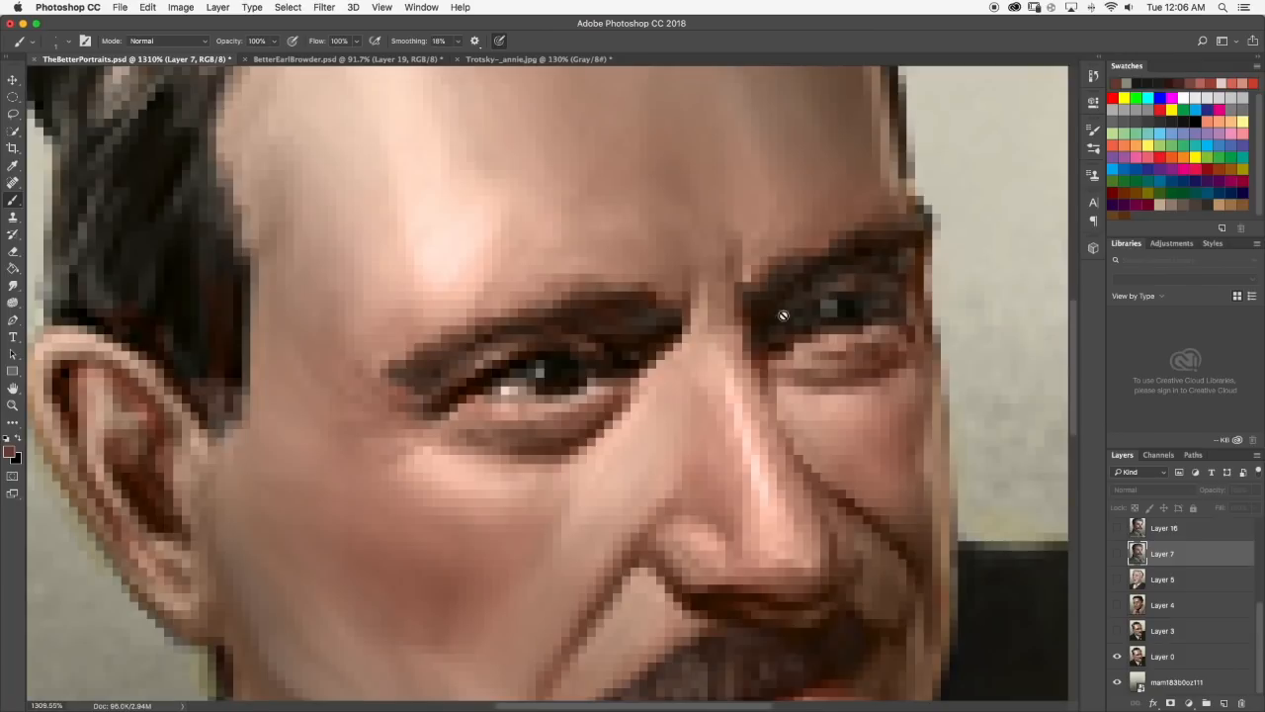
# Select Layer 0, try a short brush stroke on the man's hair above the ear, and undo it.
pyautogui.click(1197, 660)
pyautogui.scroll(-5, 847, 297)
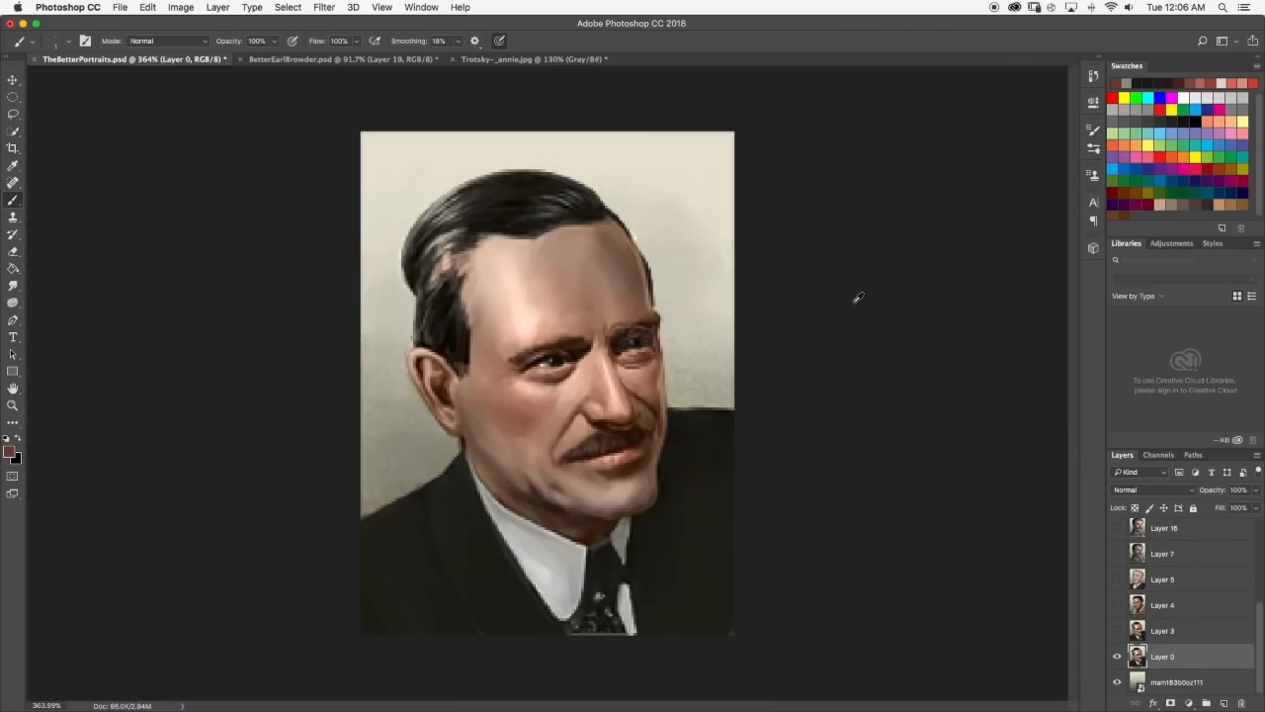
pyautogui.moveTo(435, 245)
pyautogui.mouseDown()
pyautogui.moveTo(482, 272)
pyautogui.moveTo(437, 239)
pyautogui.mouseUp()
pyautogui.scroll(2, 448, 249)
pyautogui.press('super+z')
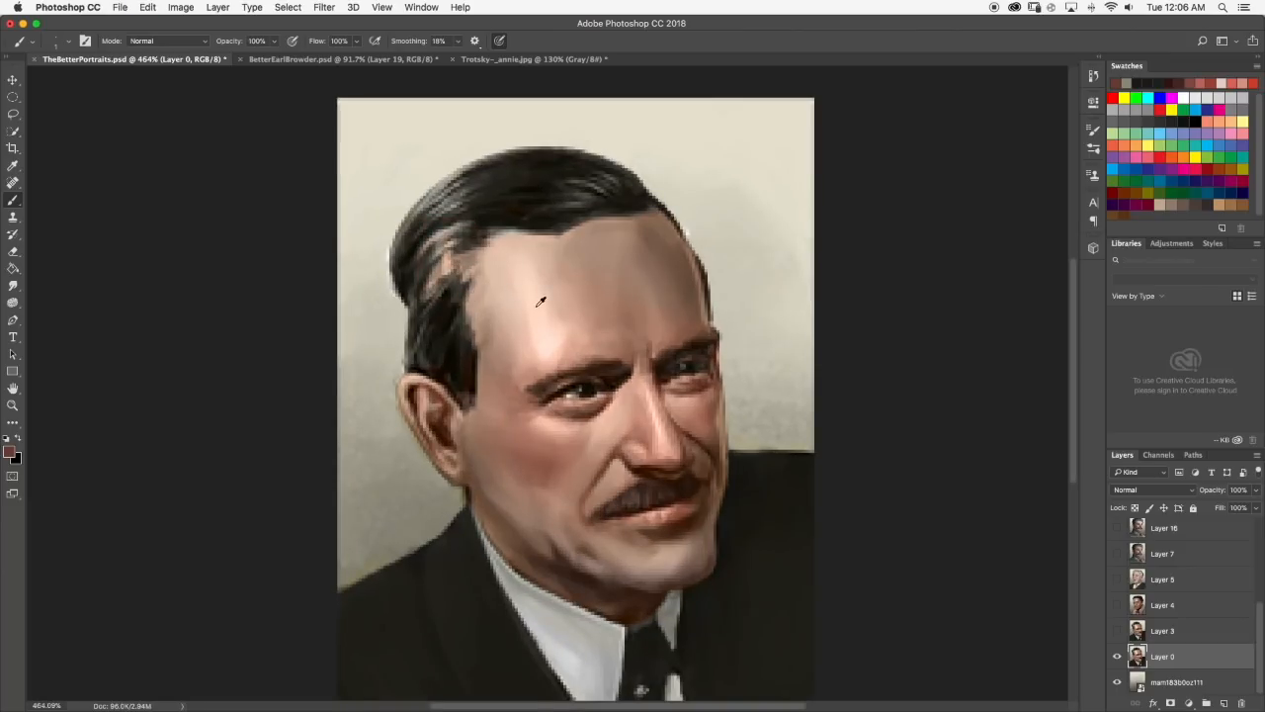
pyautogui.scroll(-4, 593, 395)
pyautogui.scroll(3, 613, 408)
pyautogui.scroll(-4, 618, 408)
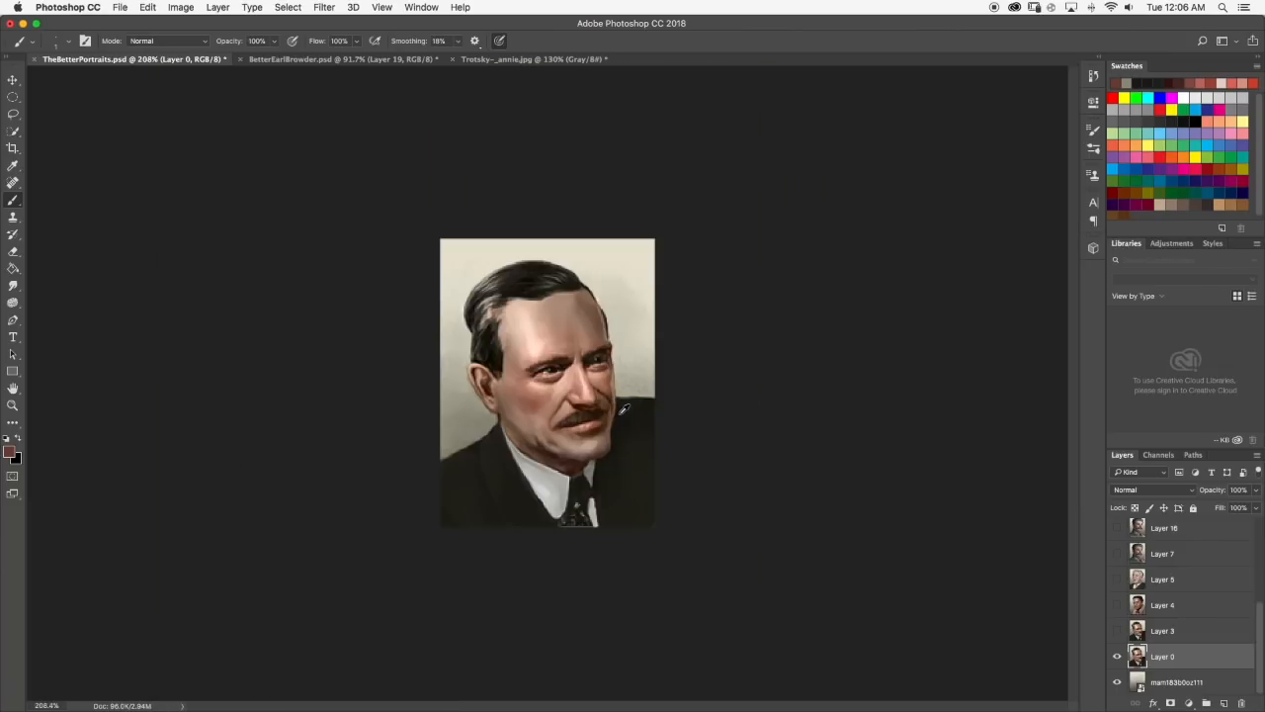
# Toggle Layer 3's visibility repeatedly to compare its portrait with the Layer 0 version, leaving Layer 3 shown.
pyautogui.click(1117, 630)
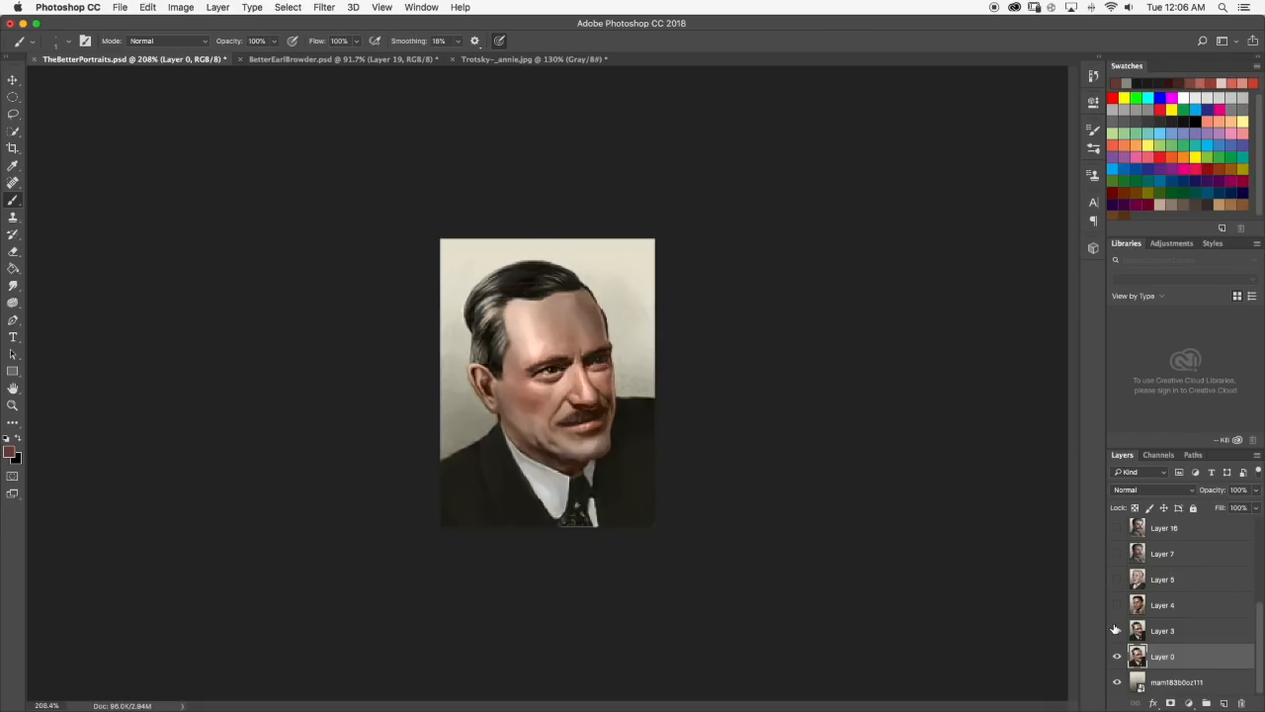
pyautogui.click(1117, 630)
pyautogui.click(1118, 630)
pyautogui.click(1117, 630)
pyautogui.click(1117, 629)
pyautogui.click(1116, 630)
pyautogui.click(1116, 629)
pyautogui.click(1117, 630)
pyautogui.click(1117, 630)
pyautogui.click(1117, 630)
pyautogui.click(1117, 630)
pyautogui.scroll(10, 599, 271)
pyautogui.scroll(-10, 398, 220)
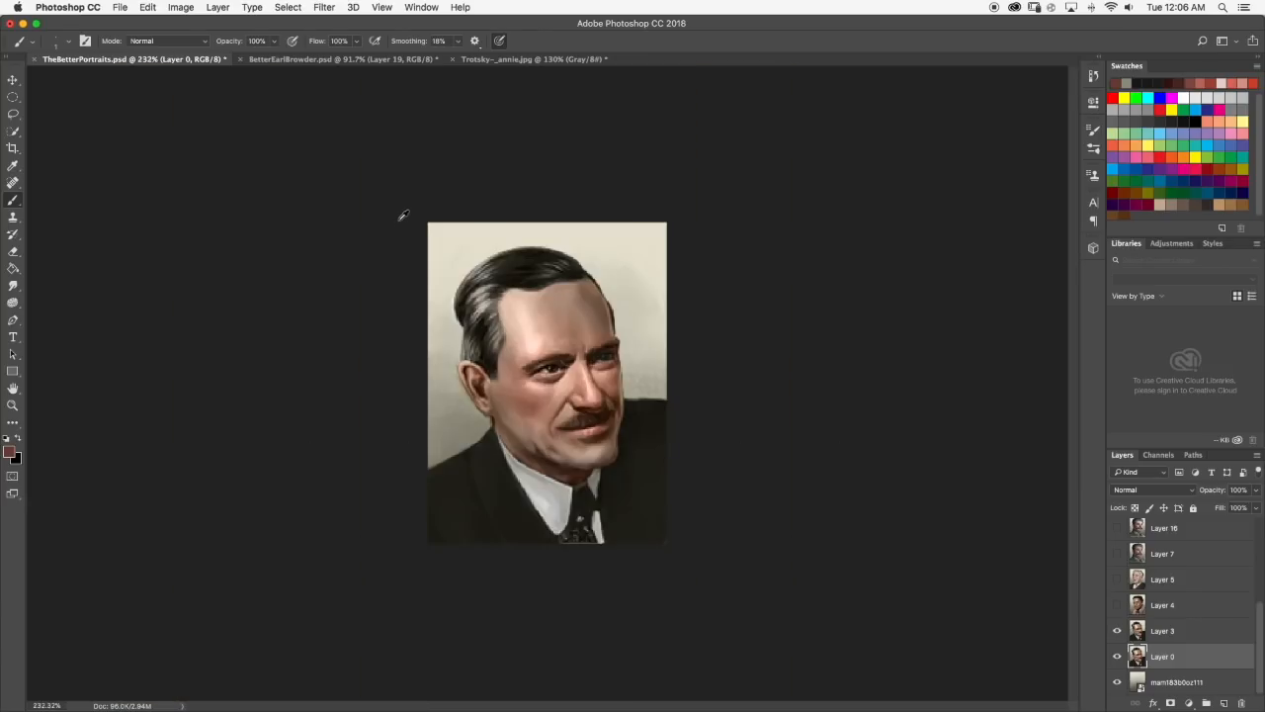
pyautogui.click(1118, 631)
pyautogui.click(1118, 632)
pyautogui.click(1118, 631)
pyautogui.click(1118, 632)
pyautogui.click(1118, 632)
pyautogui.click(1118, 632)
pyautogui.scroll(-2, 567, 291)
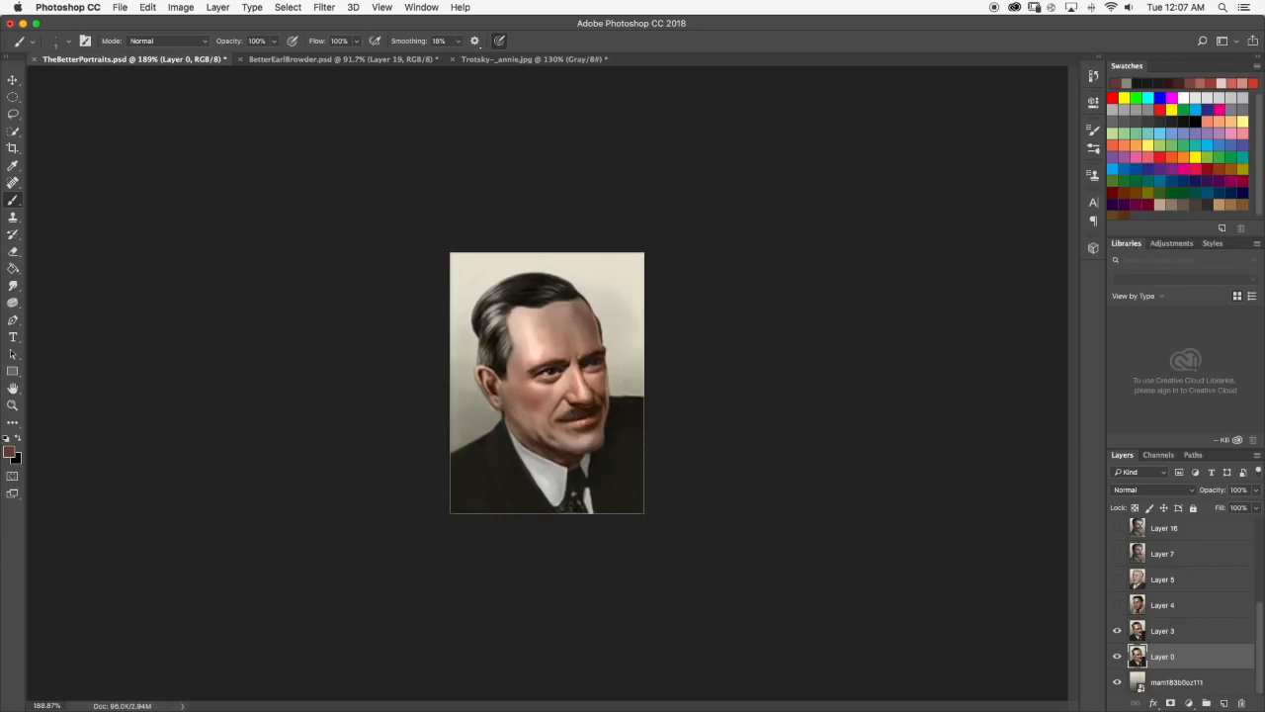
# Select Layer 3 and set the foreground colour to a bright red.
pyautogui.click(1171, 637)
pyautogui.click(9, 451)
pyautogui.click(756, 412)
pyautogui.click(778, 387)
pyautogui.click(918, 365)
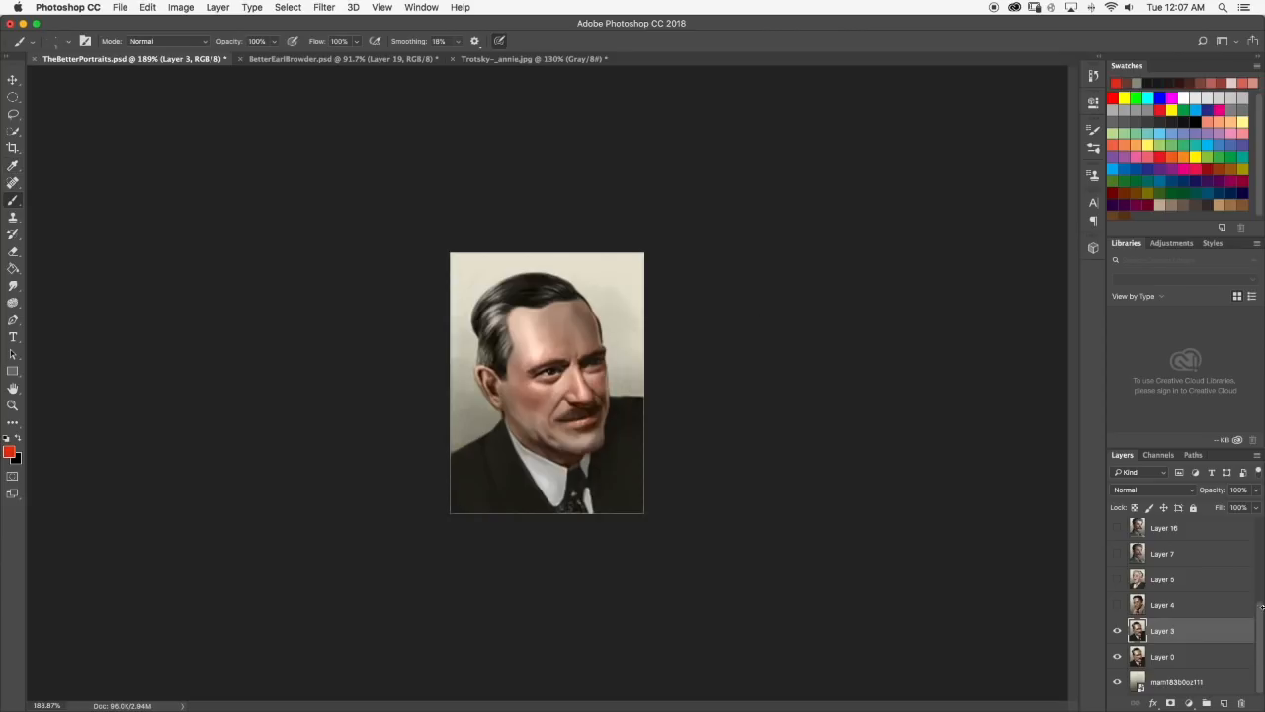
# Make Layer 4 visible and examine the portrait of the man with the red bow tie.
pyautogui.click(1118, 605)
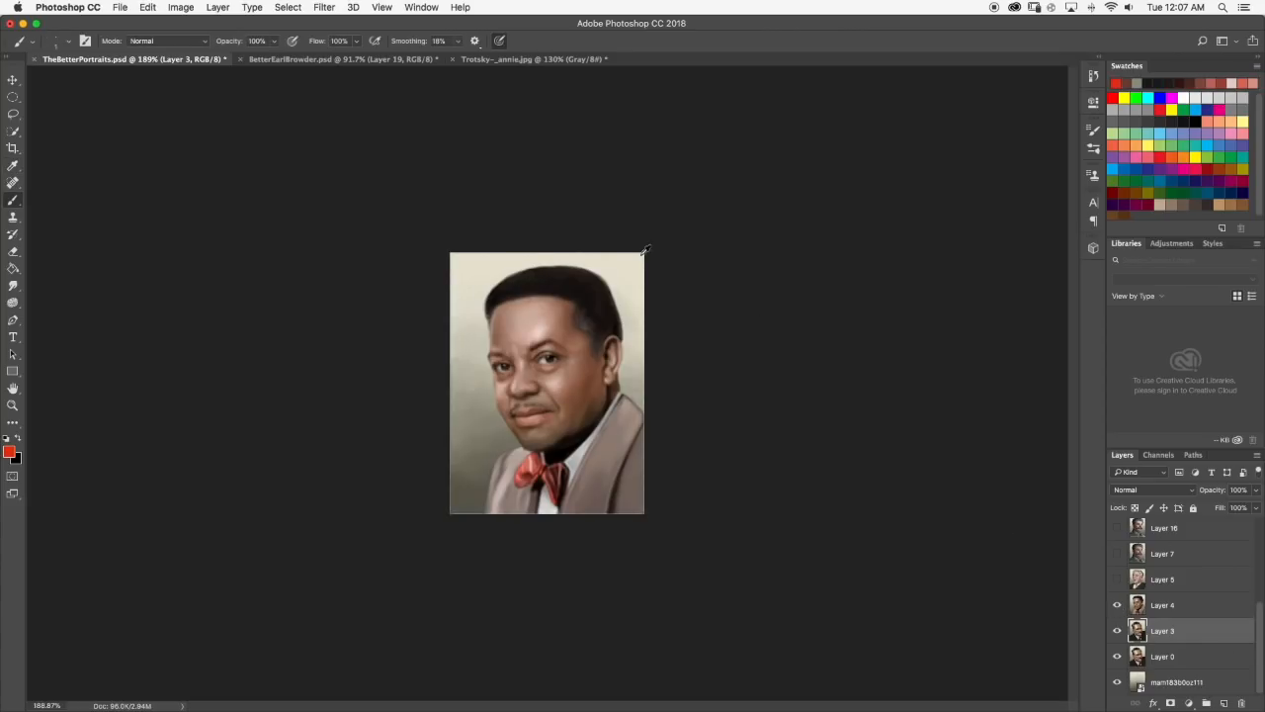
pyautogui.scroll(-2, 565, 328)
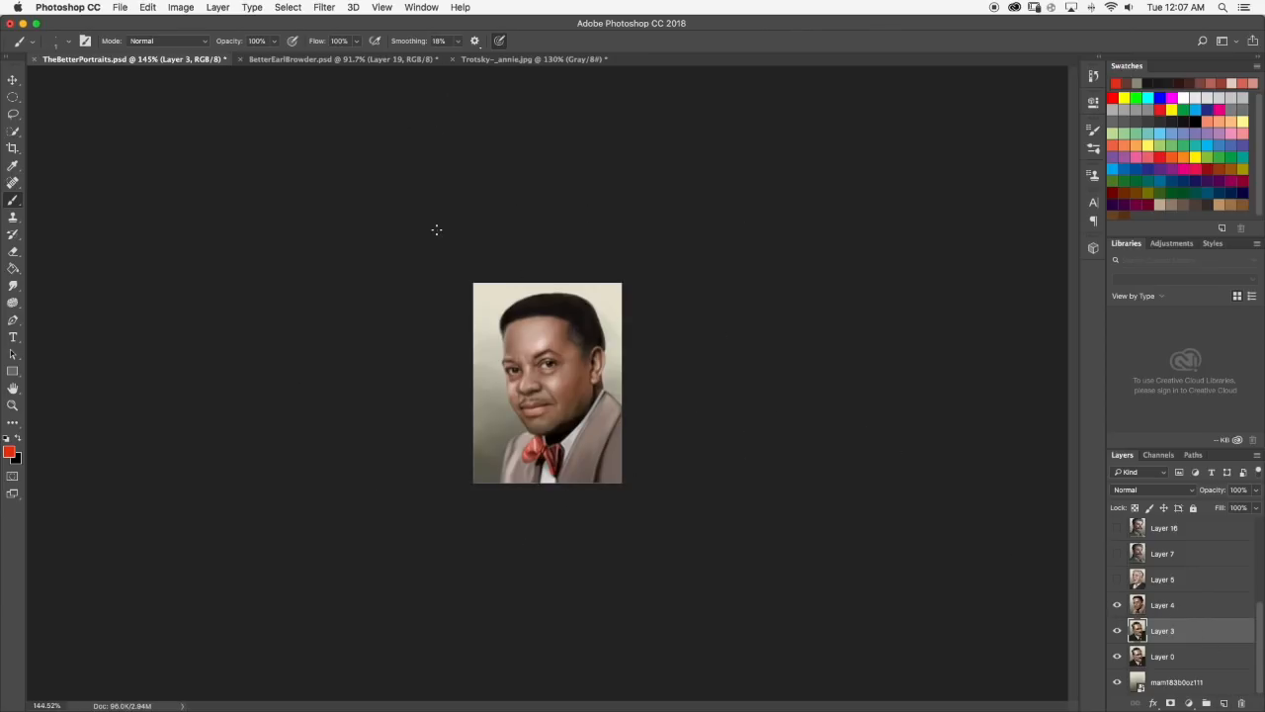
pyautogui.scroll(4, 565, 323)
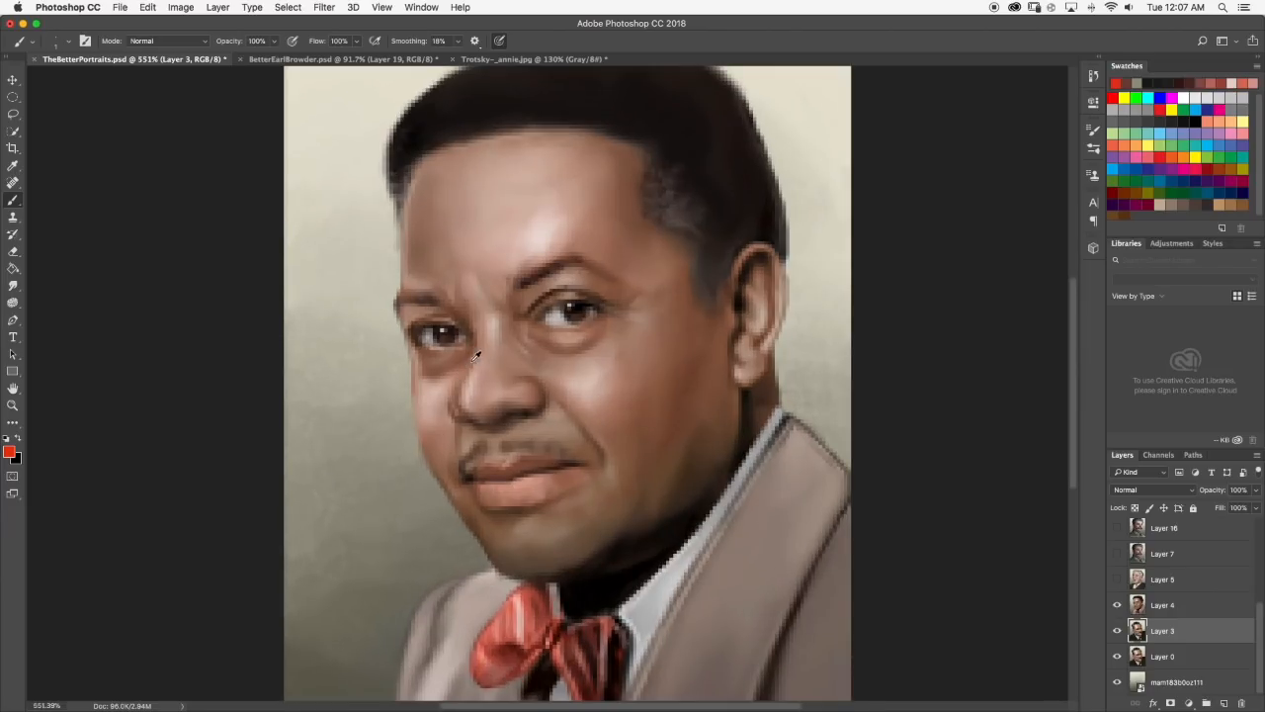
pyautogui.scroll(-5, 516, 415)
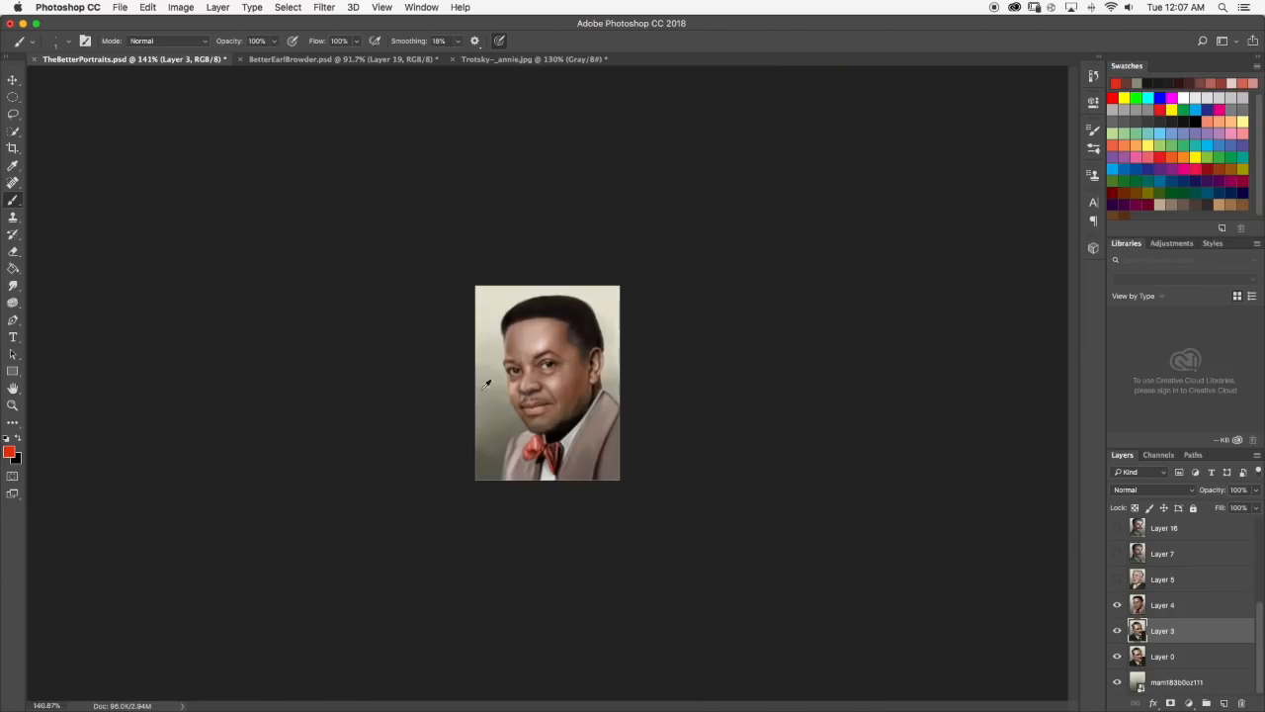
# Hide Layer 4, try a red brush stroke across the moustached man's forehead on Layer 3, and undo it.
pyautogui.scroll(4, 534, 336)
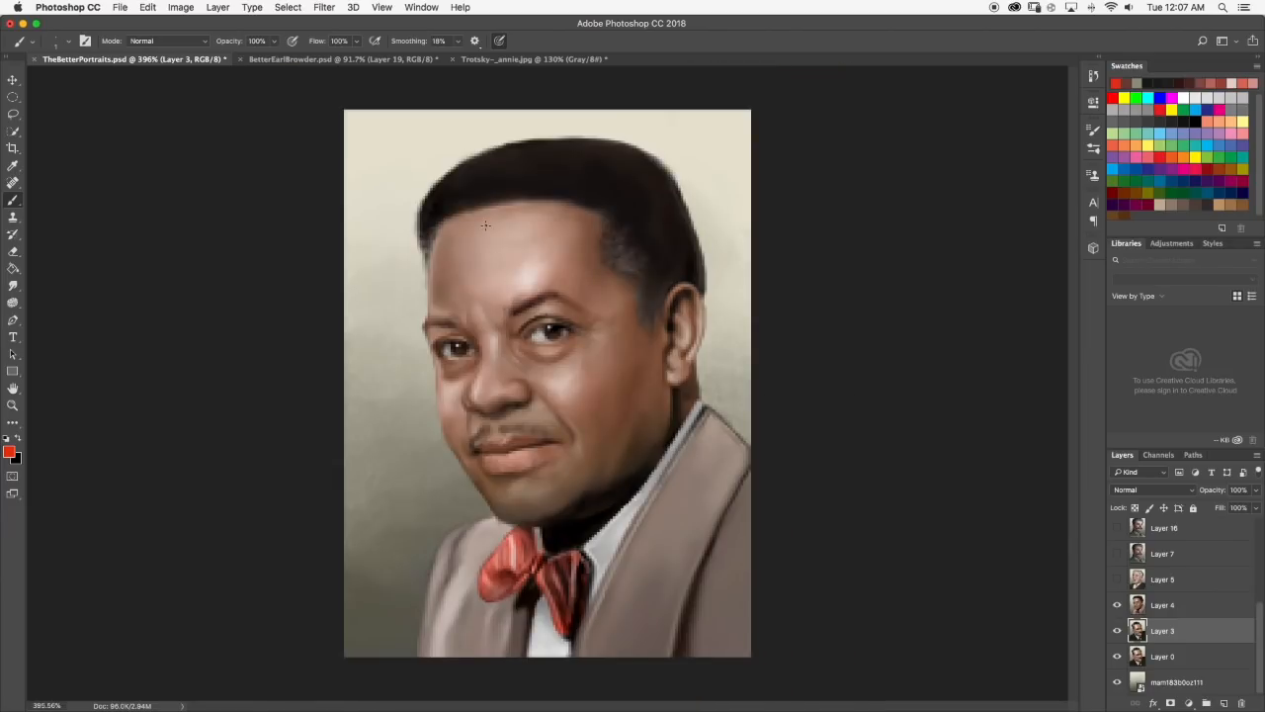
pyautogui.click(1117, 605)
pyautogui.moveTo(572, 273); pyautogui.dragTo(686, 233)
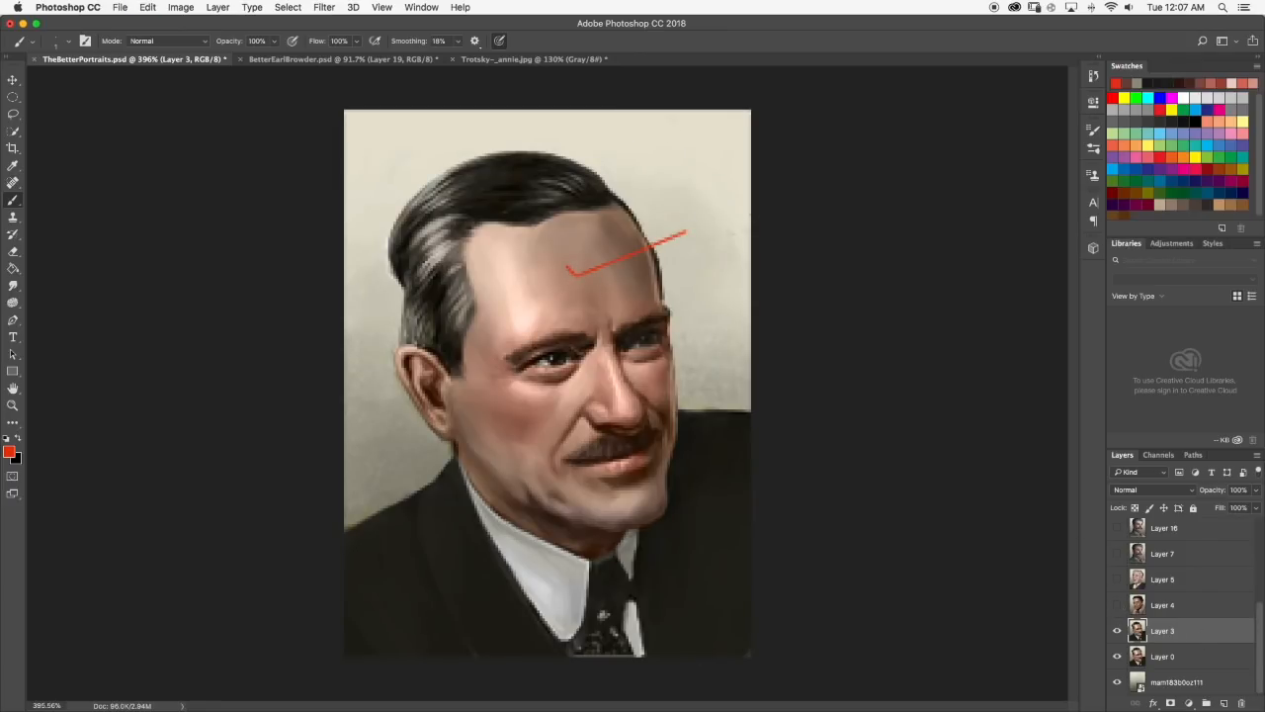
pyautogui.press('super+z')
pyautogui.scroll(-5, 880, 411)
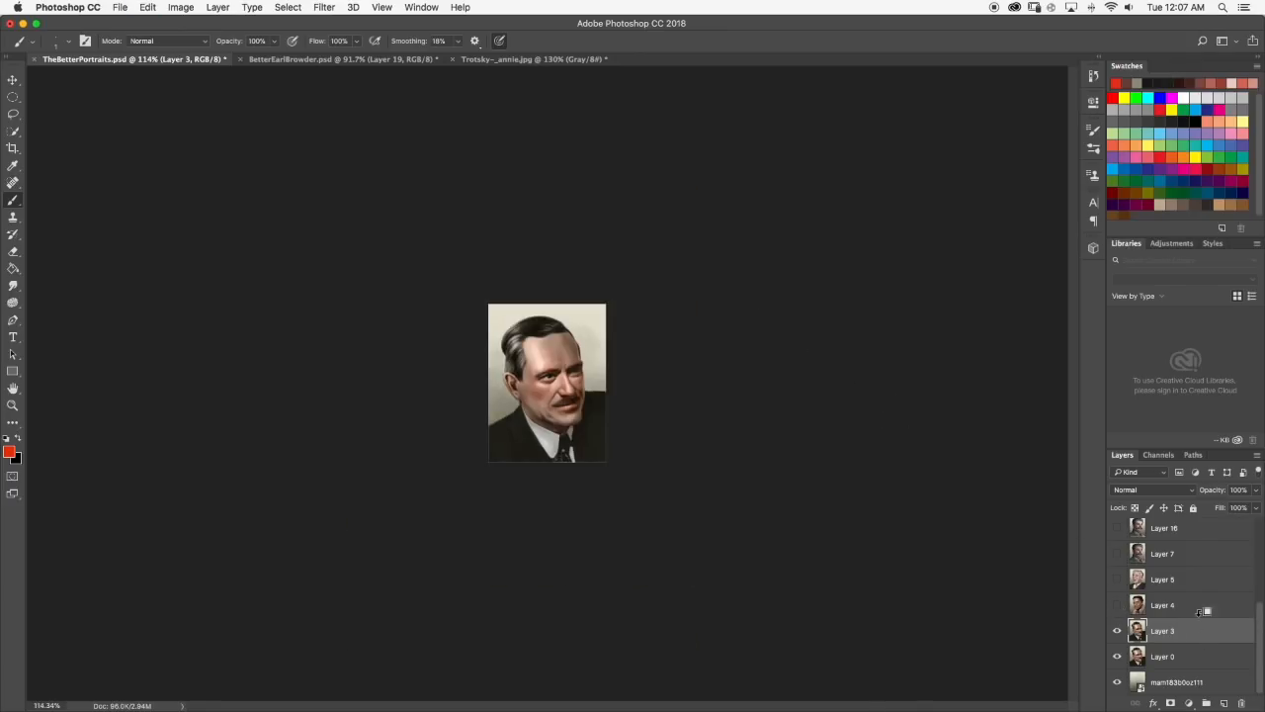
# Make Layer 4 and Layer 5 visible and examine the portrait of the grey-haired man with the goatee, close up and from afar.
pyautogui.click(1118, 605)
pyautogui.click(1117, 579)
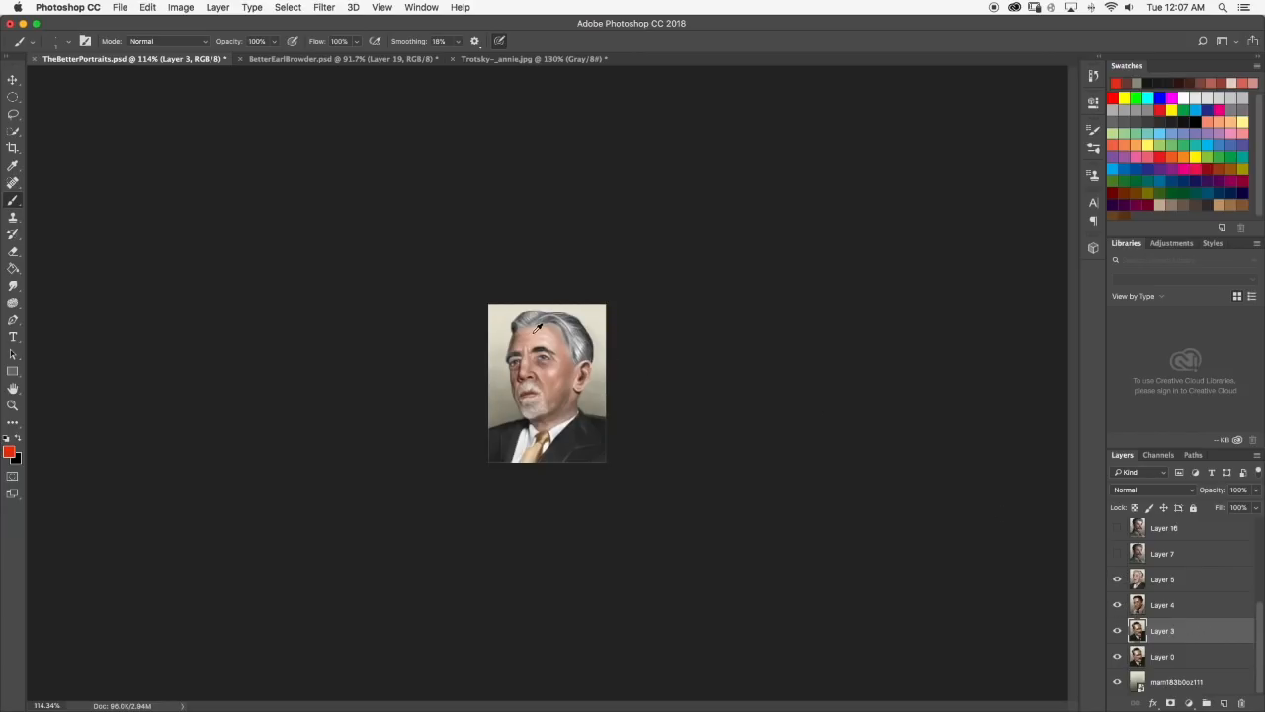
pyautogui.scroll(5, 538, 327)
pyautogui.scroll(-6, 553, 316)
pyautogui.scroll(2, 570, 342)
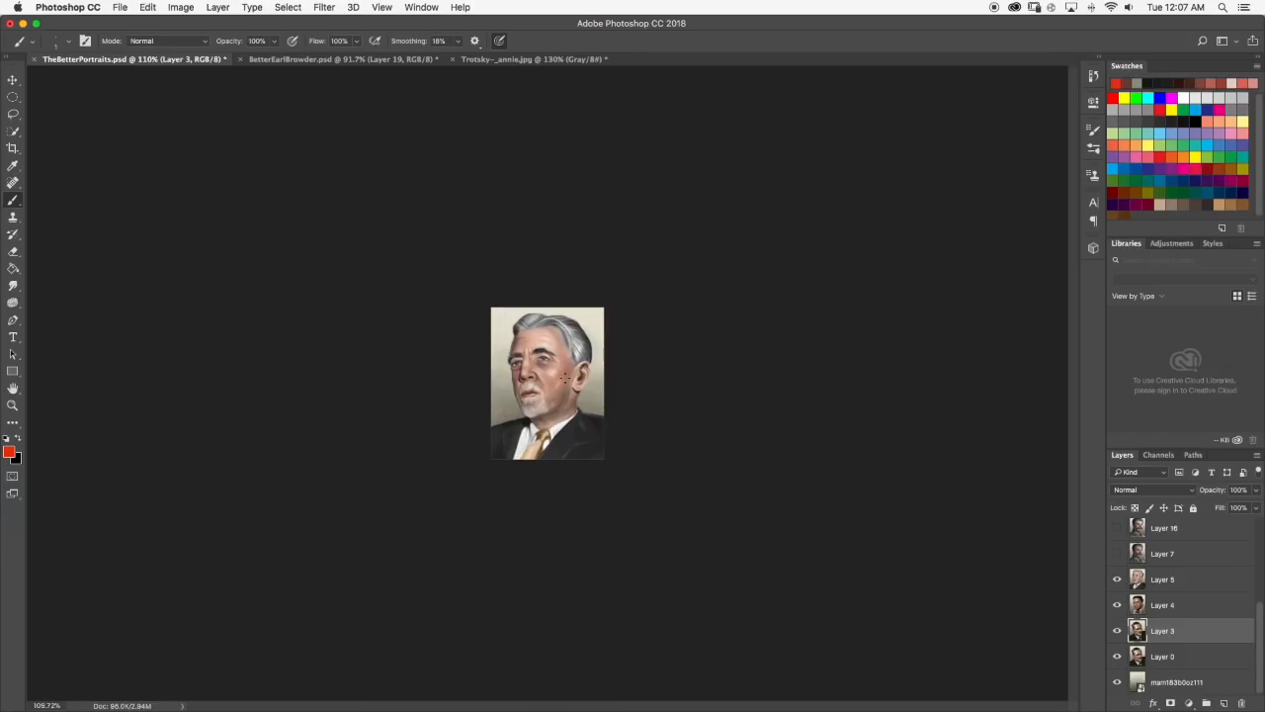
pyautogui.scroll(4, 552, 340)
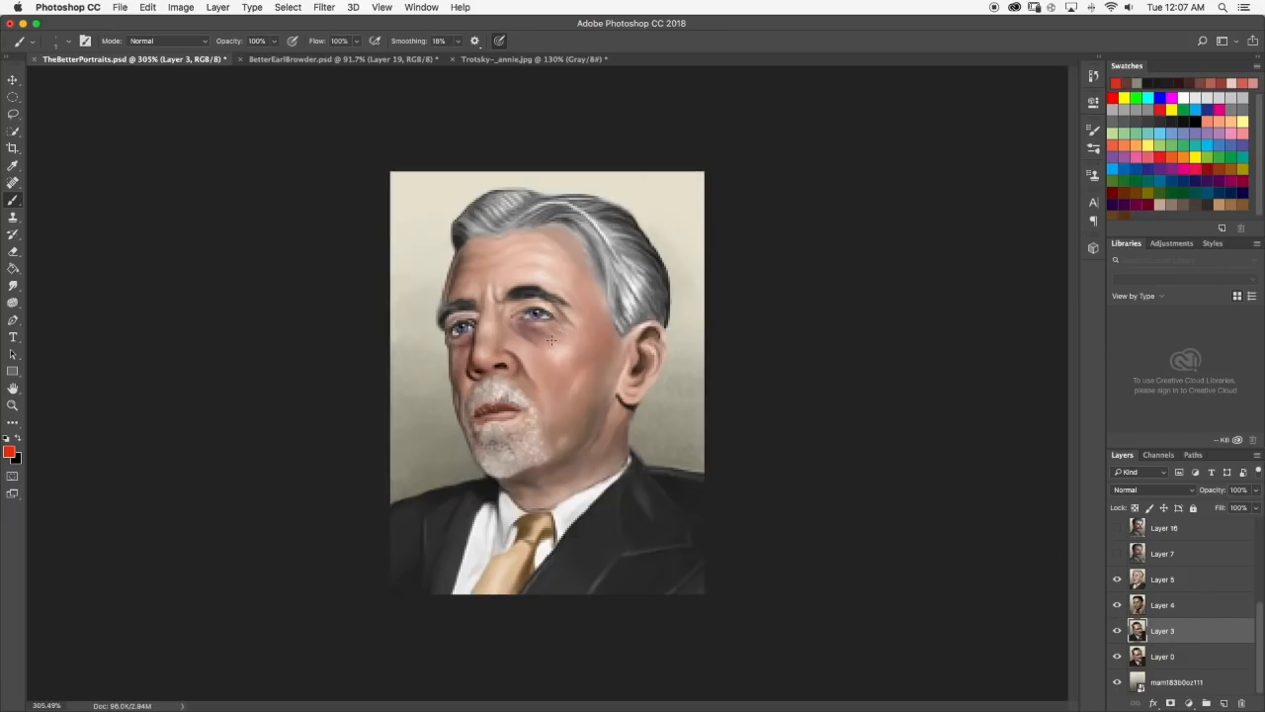
pyautogui.scroll(2, 524, 283)
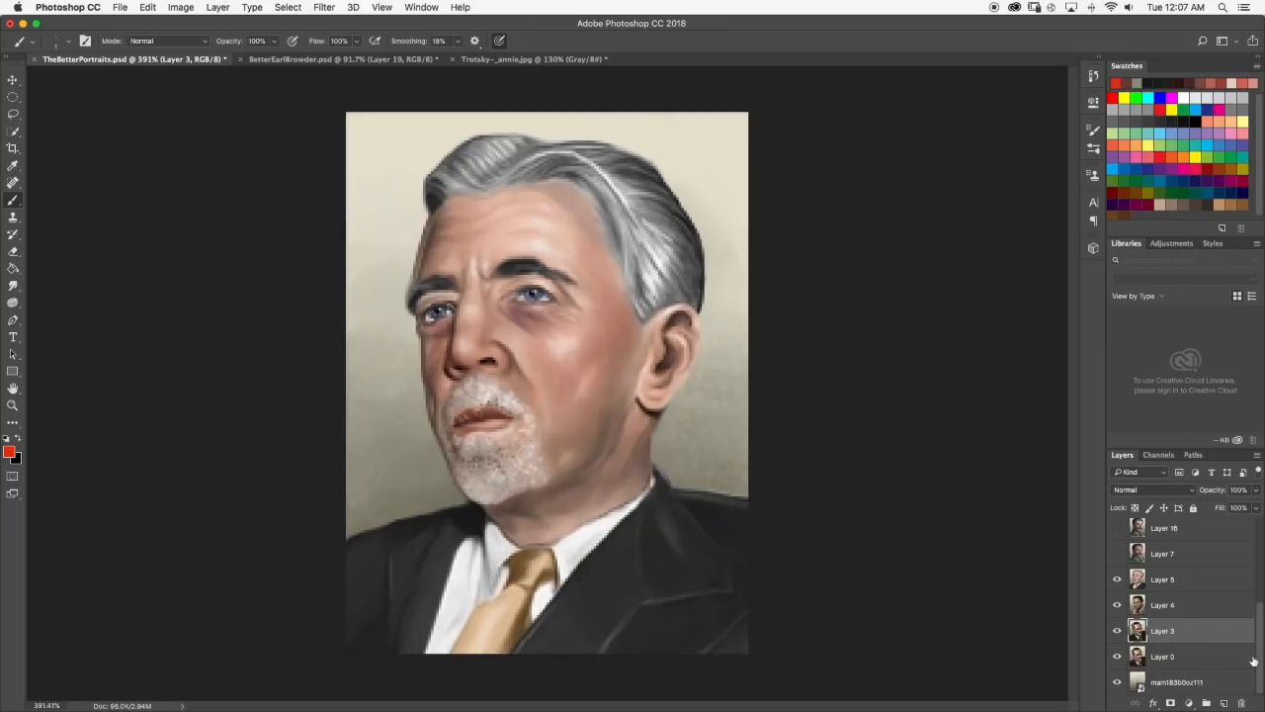
pyautogui.scroll(-4, 583, 335)
pyautogui.scroll(8, 570, 346)
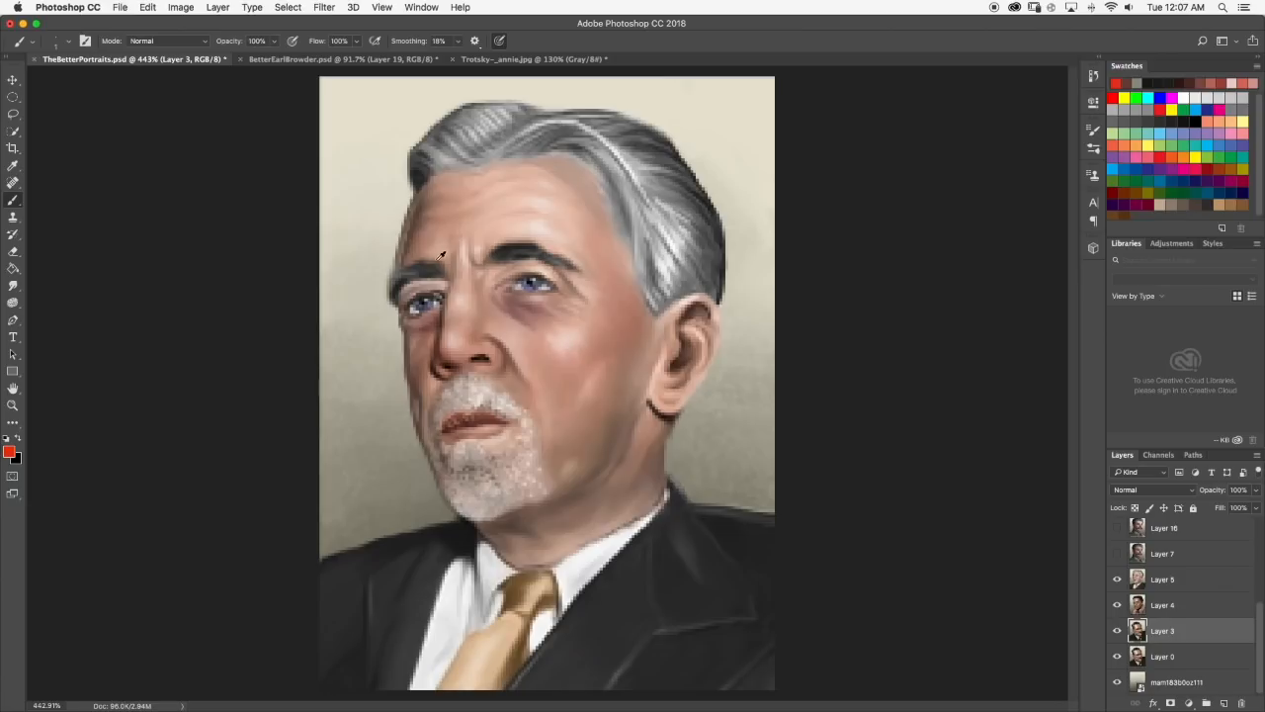
pyautogui.scroll(-5, 584, 273)
pyautogui.scroll(2, 564, 287)
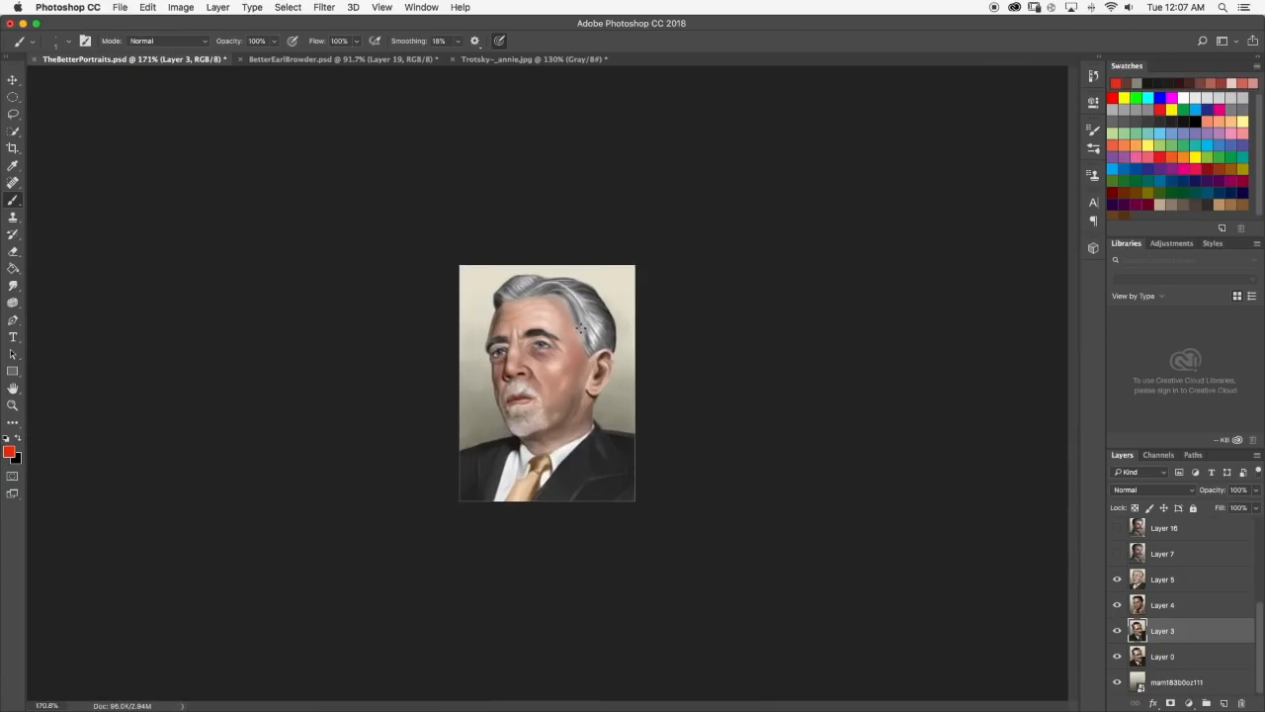
pyautogui.scroll(-2, 535, 285)
pyautogui.scroll(3, 536, 302)
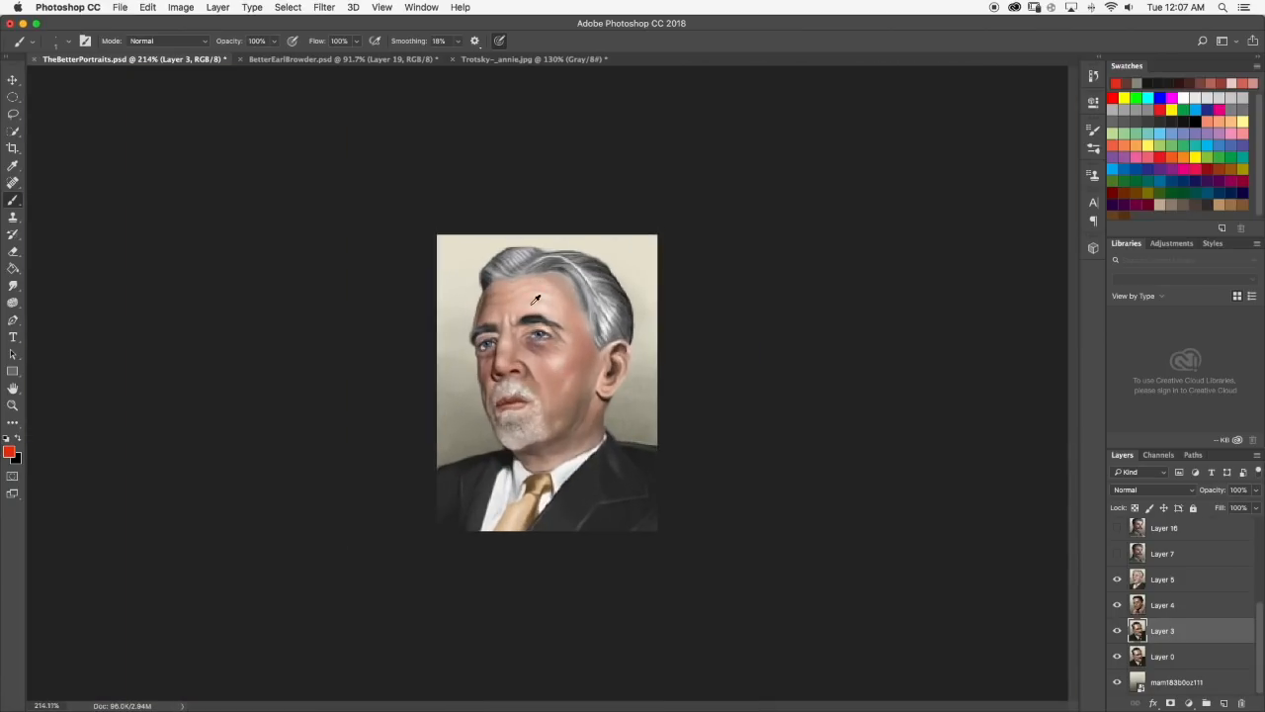
pyautogui.scroll(3, 536, 323)
pyautogui.scroll(-3, 539, 321)
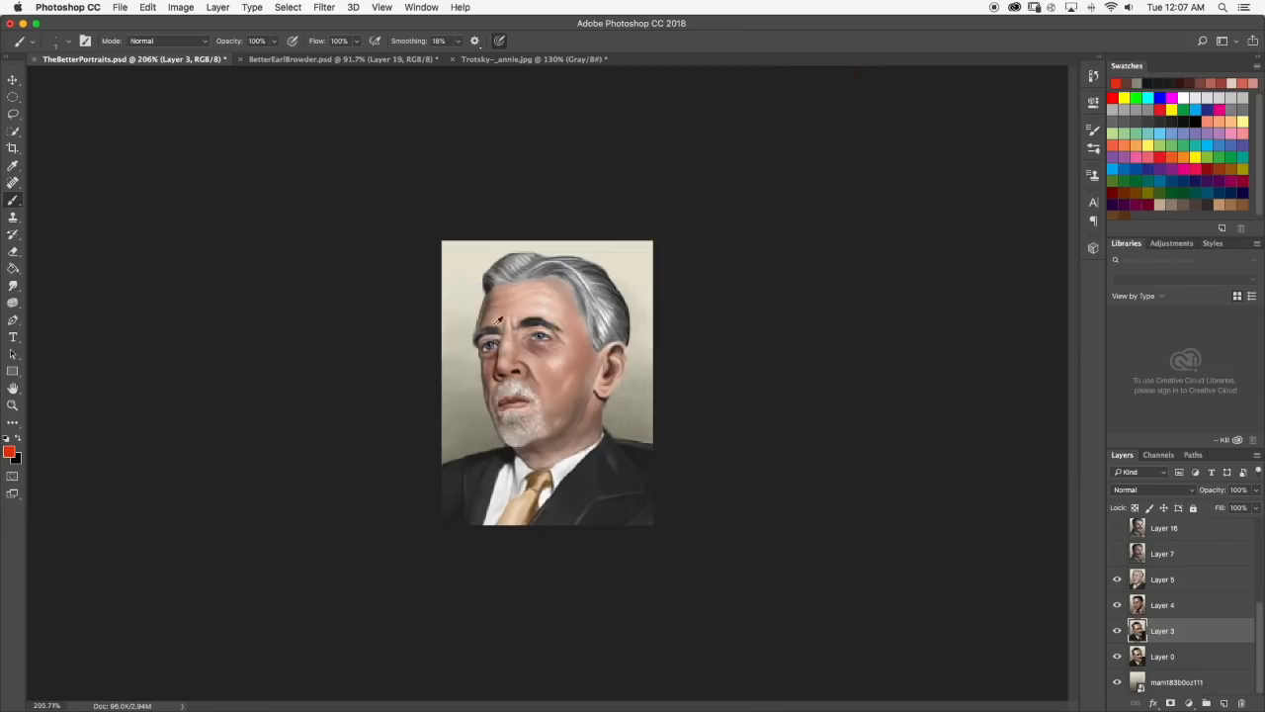
pyautogui.scroll(-3, 554, 307)
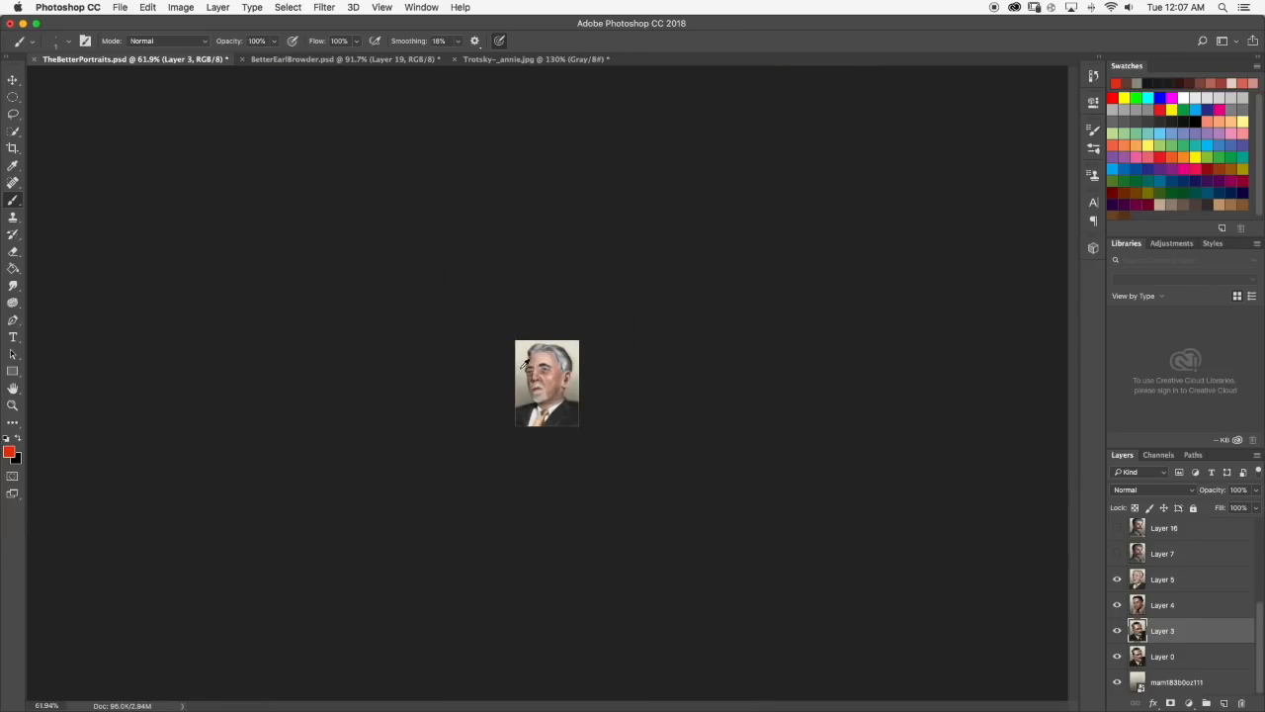
pyautogui.scroll(6, 524, 365)
# Hide Layer 5, select Layer 11 and make it visible to examine the portrait of the man in the peaked cap.
pyautogui.click(1118, 581)
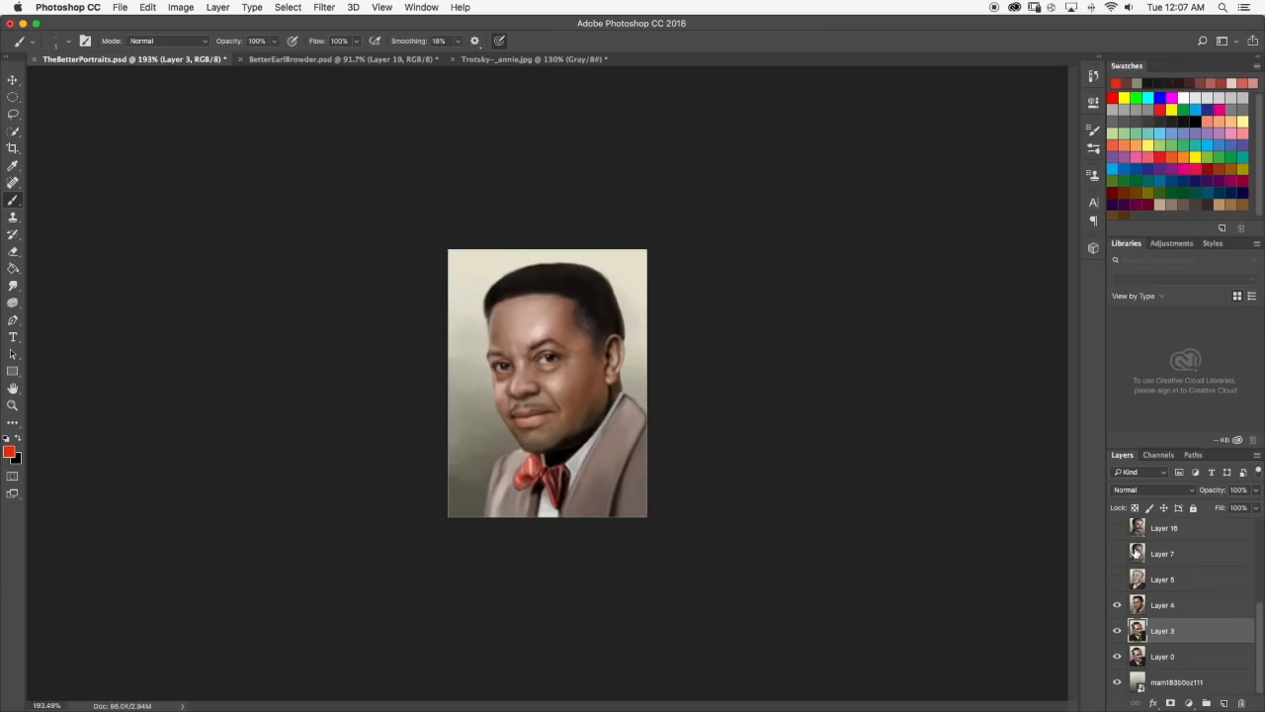
pyautogui.scroll(4, 1139, 558)
pyautogui.scroll(-4, 1156, 568)
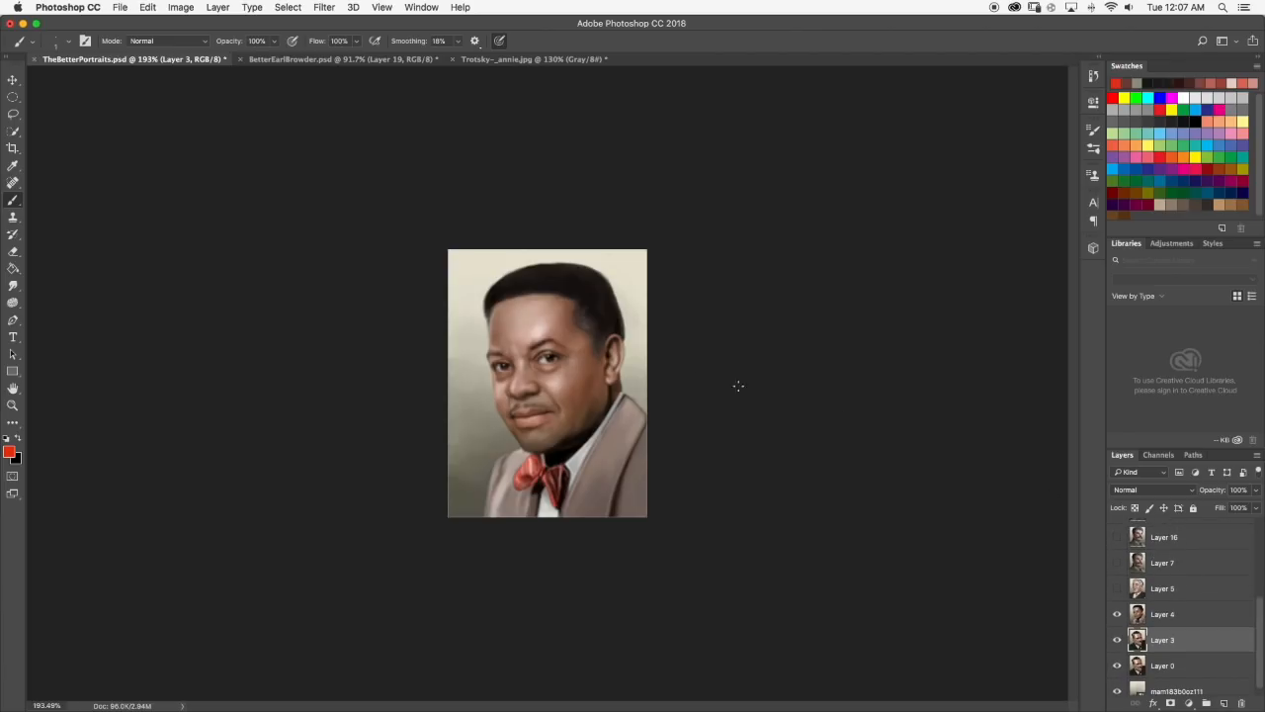
pyautogui.scroll(2, 1187, 578)
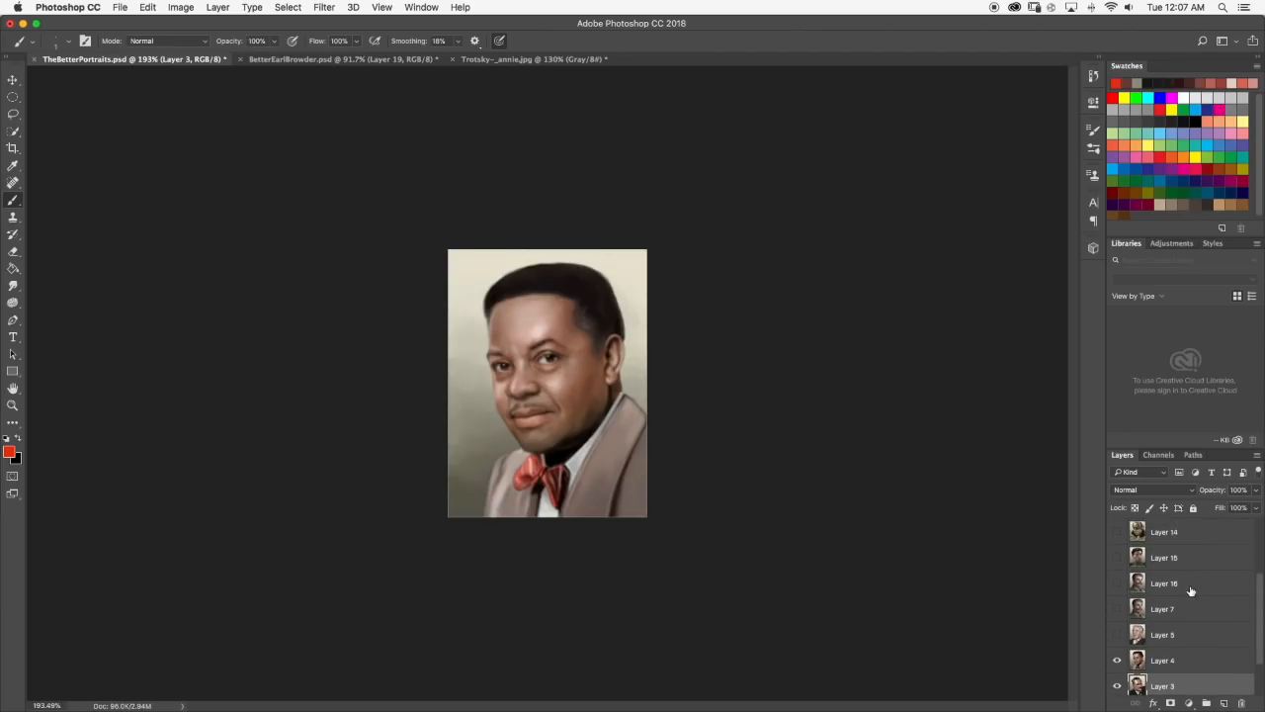
pyautogui.scroll(4, 1167, 564)
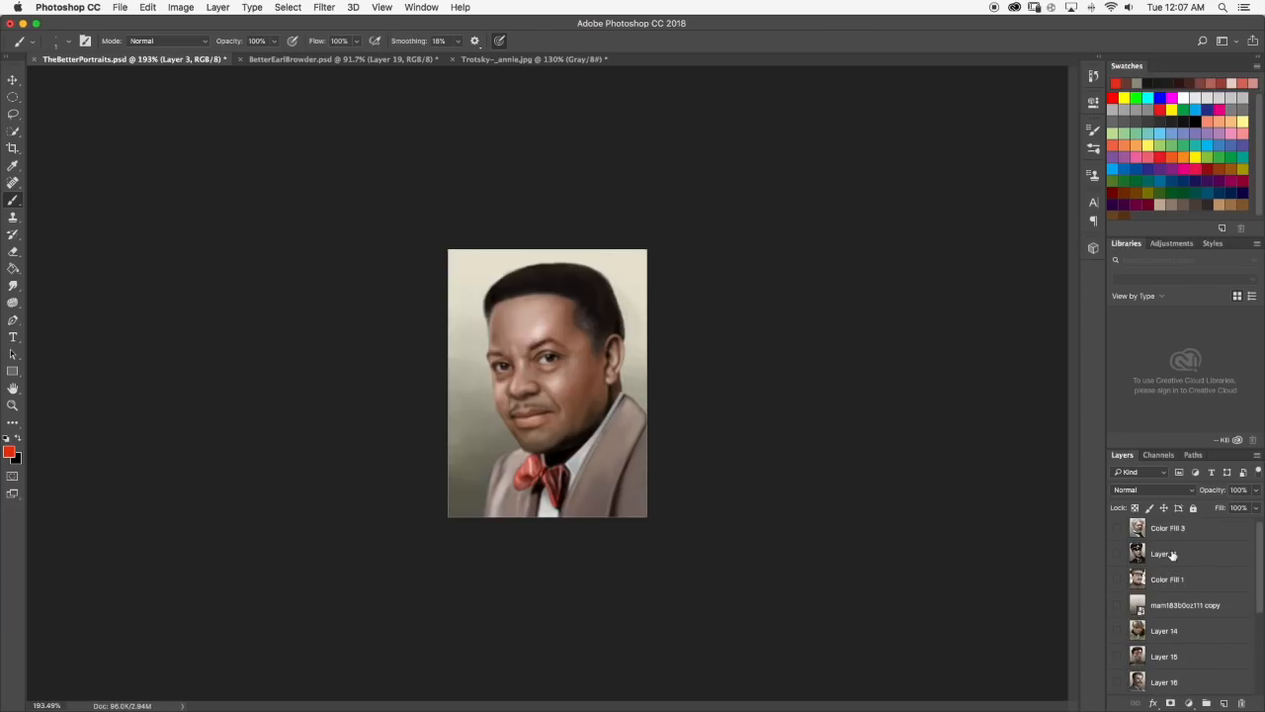
pyautogui.click(1171, 554)
pyautogui.click(1117, 554)
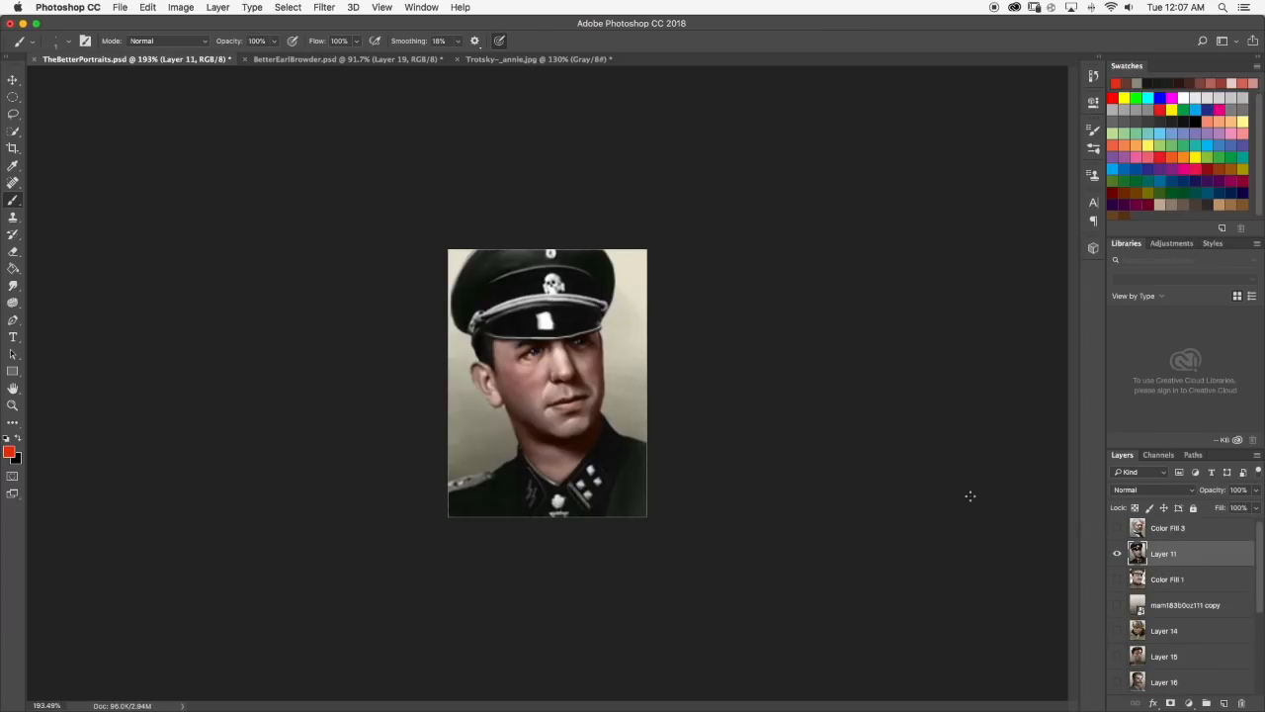
pyautogui.scroll(-5, 712, 375)
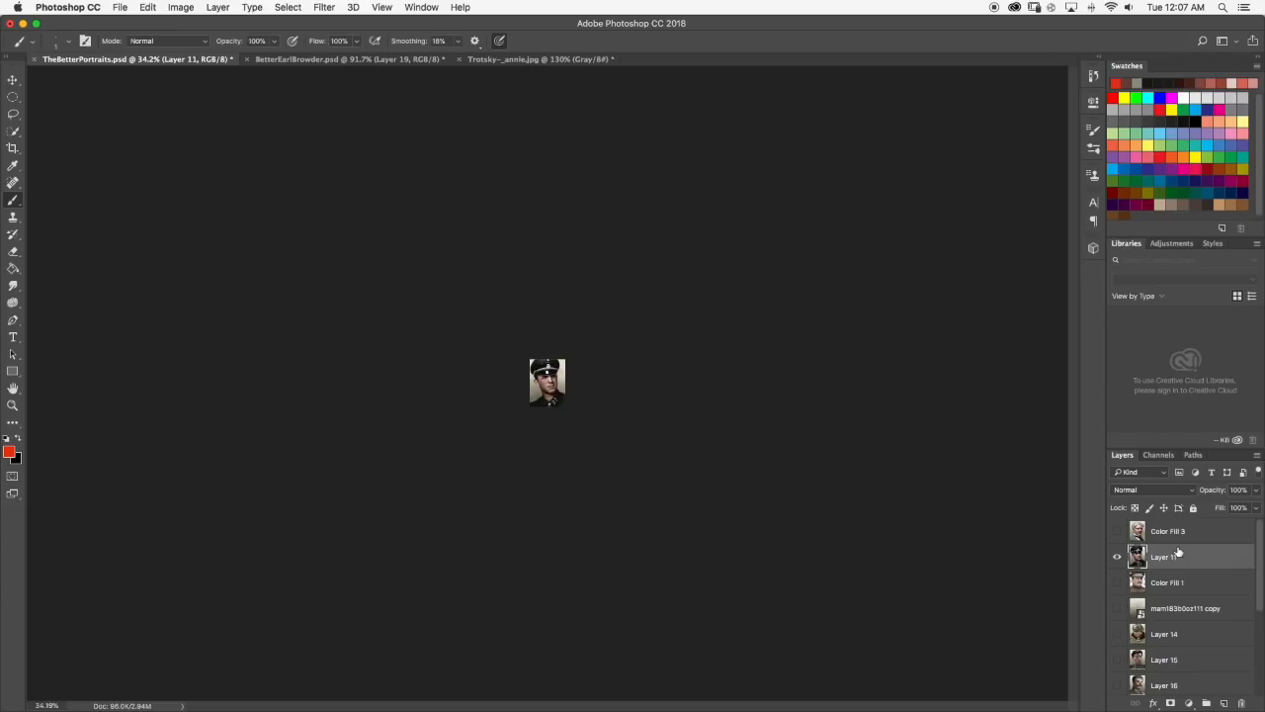
pyautogui.scroll(5, 583, 370)
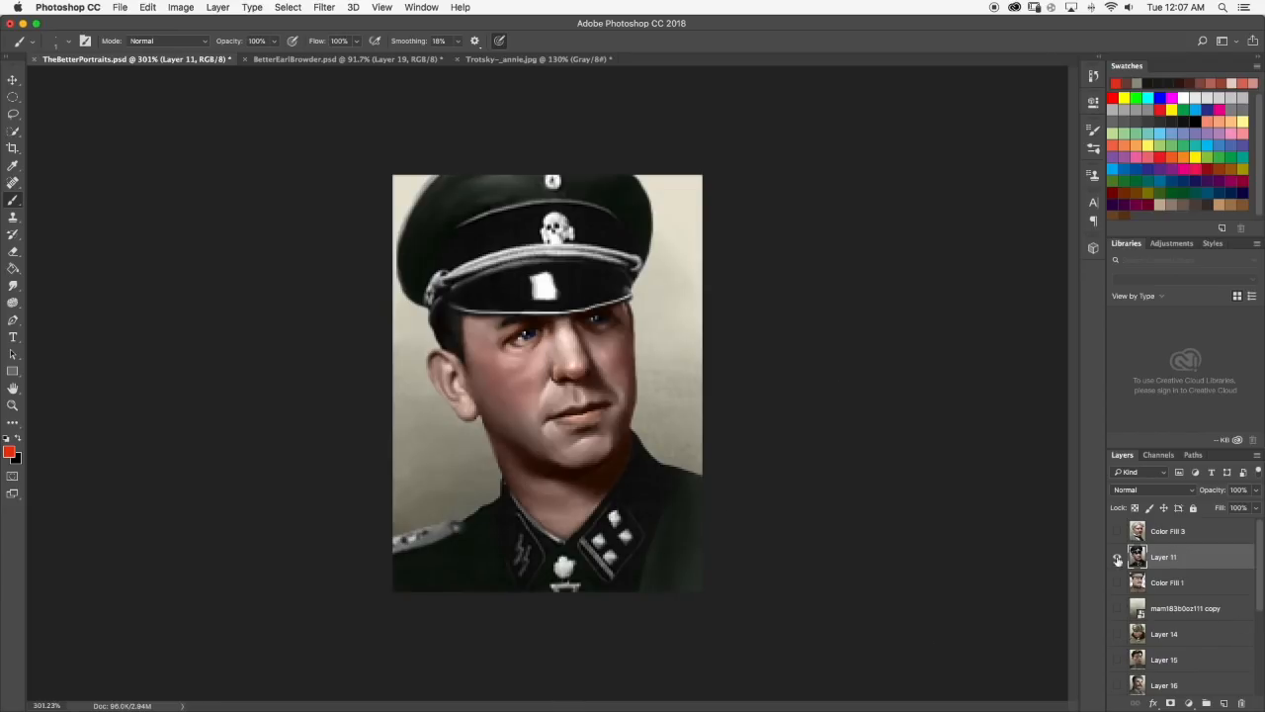
# Hide Layer 11 and look through the remaining portrait layers in the layer stack.
pyautogui.click(1120, 556)
pyautogui.scroll(-5, 1156, 593)
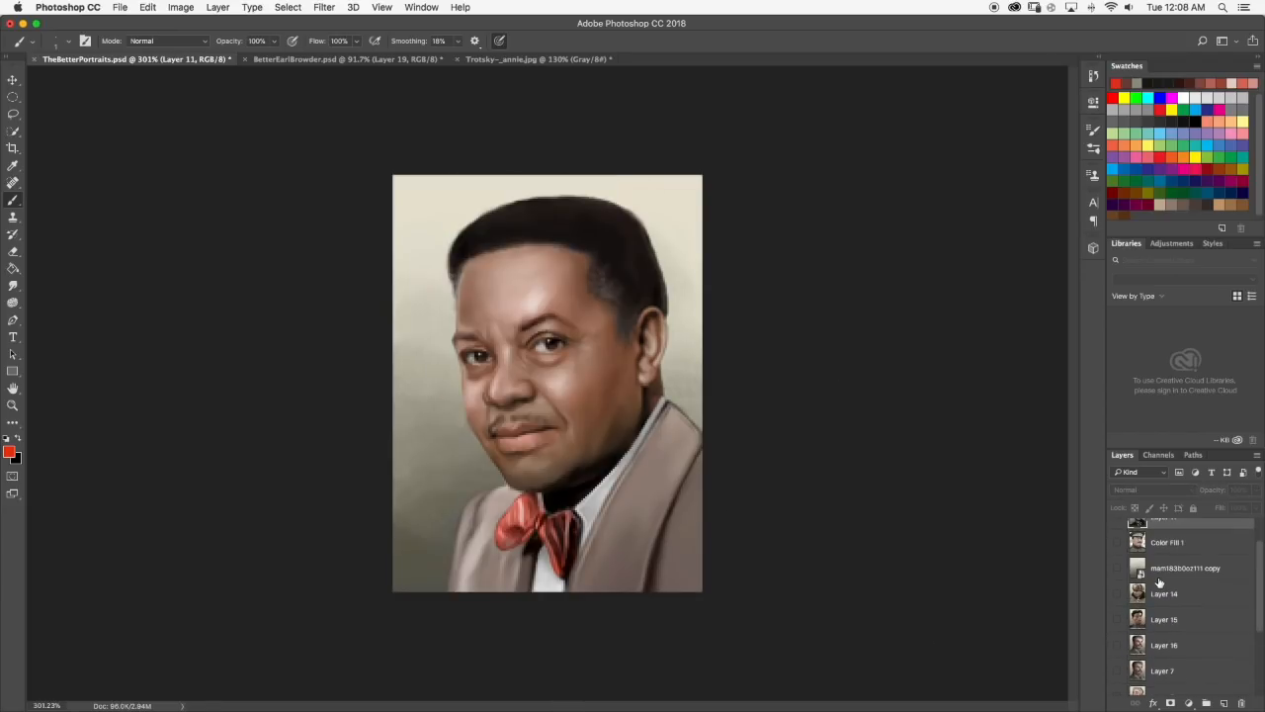
pyautogui.scroll(5, 1160, 583)
pyautogui.scroll(-1, 1187, 583)
pyautogui.scroll(-1, 1186, 580)
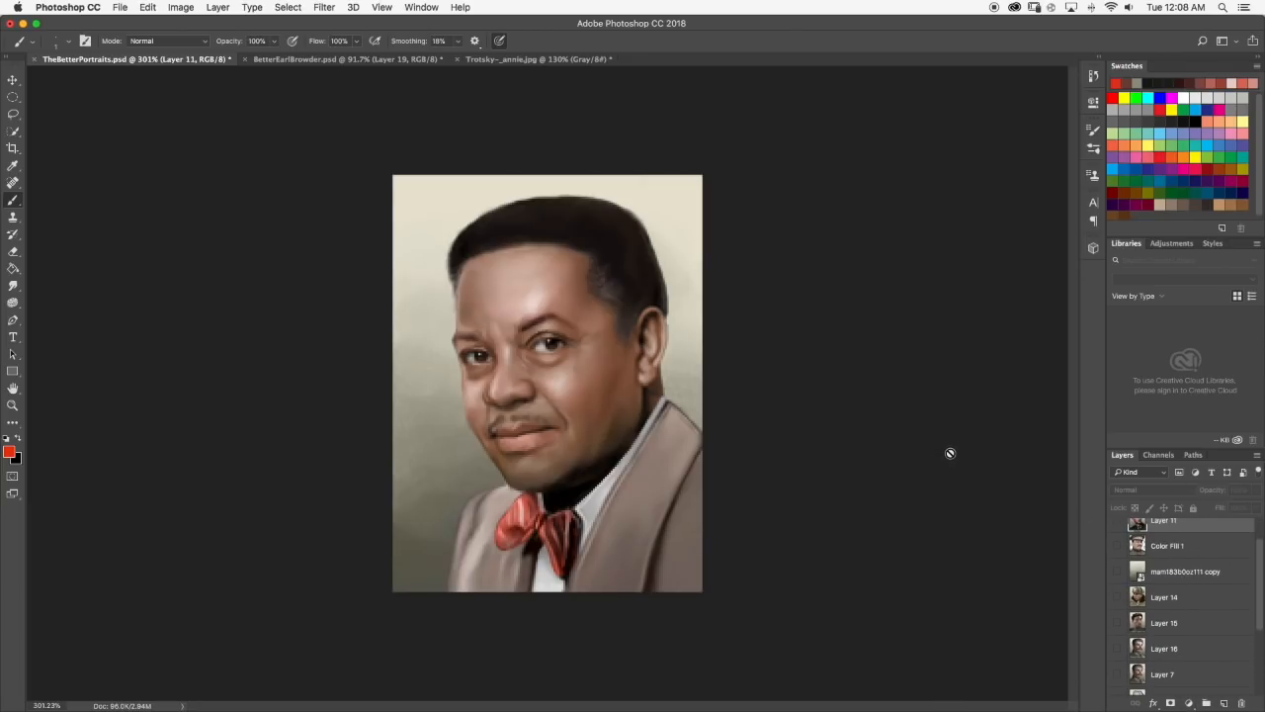
# Switch to Trotsky-_annie.jpg, activate the Quick Selection tool, and examine the black-and-white portrait's face and hair at different magnifications.
pyautogui.click(534, 60)
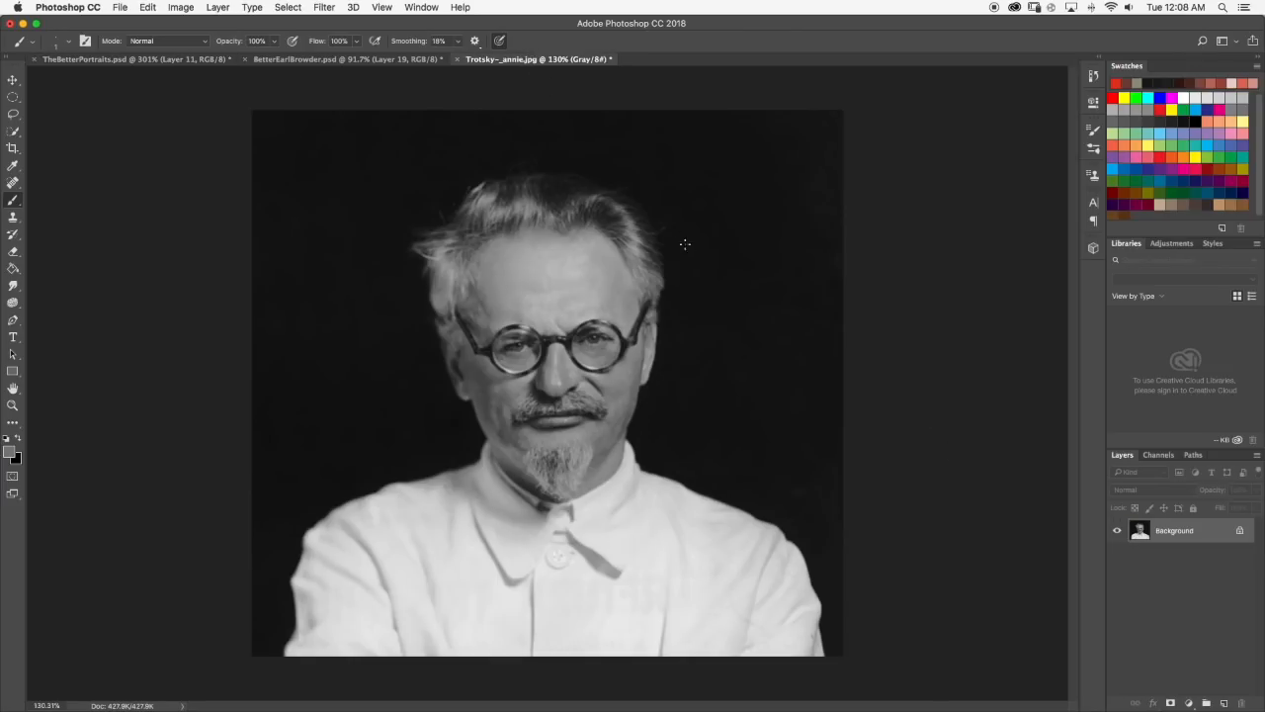
pyautogui.click(15, 132)
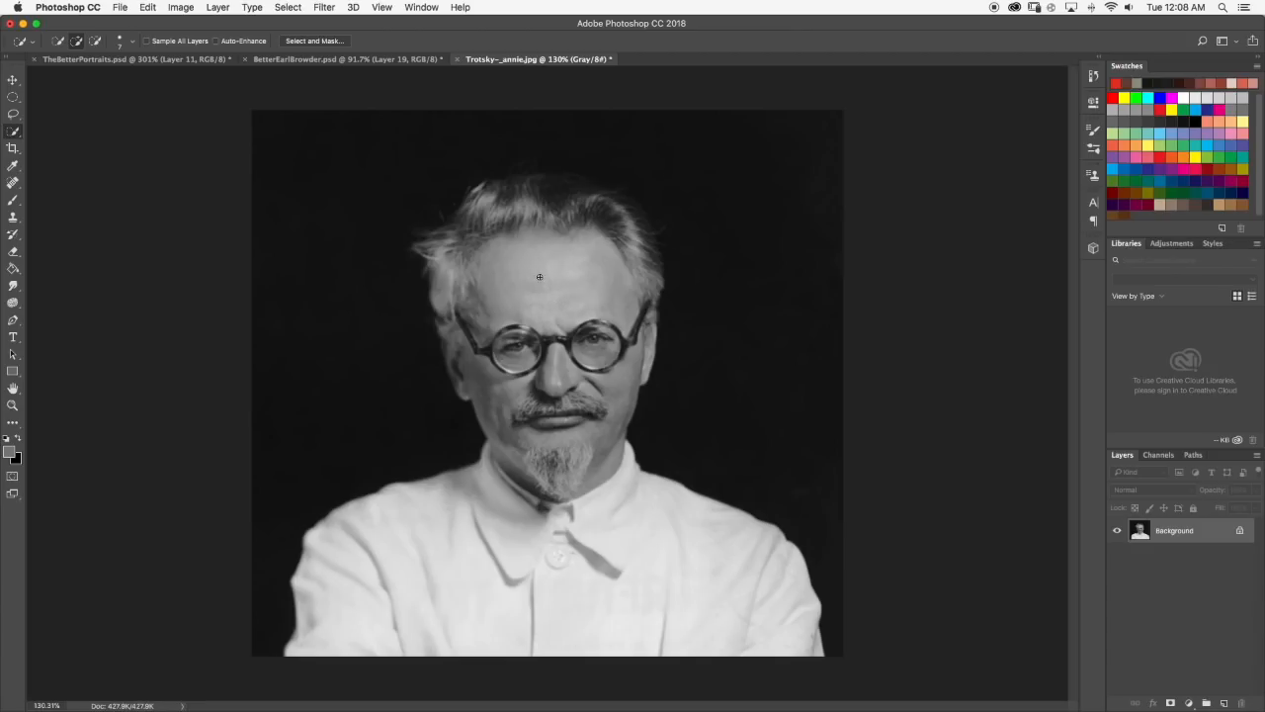
pyautogui.scroll(-5, 641, 348)
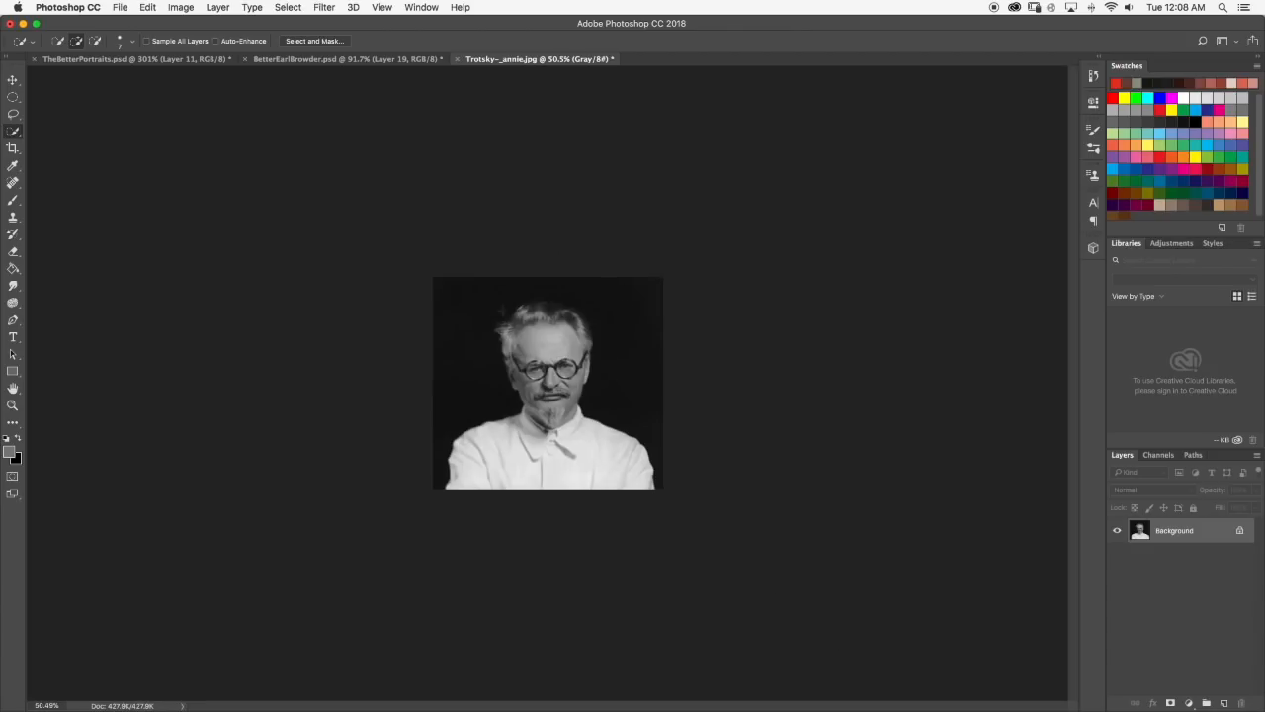
pyautogui.scroll(5, 575, 316)
pyautogui.scroll(-5, 568, 284)
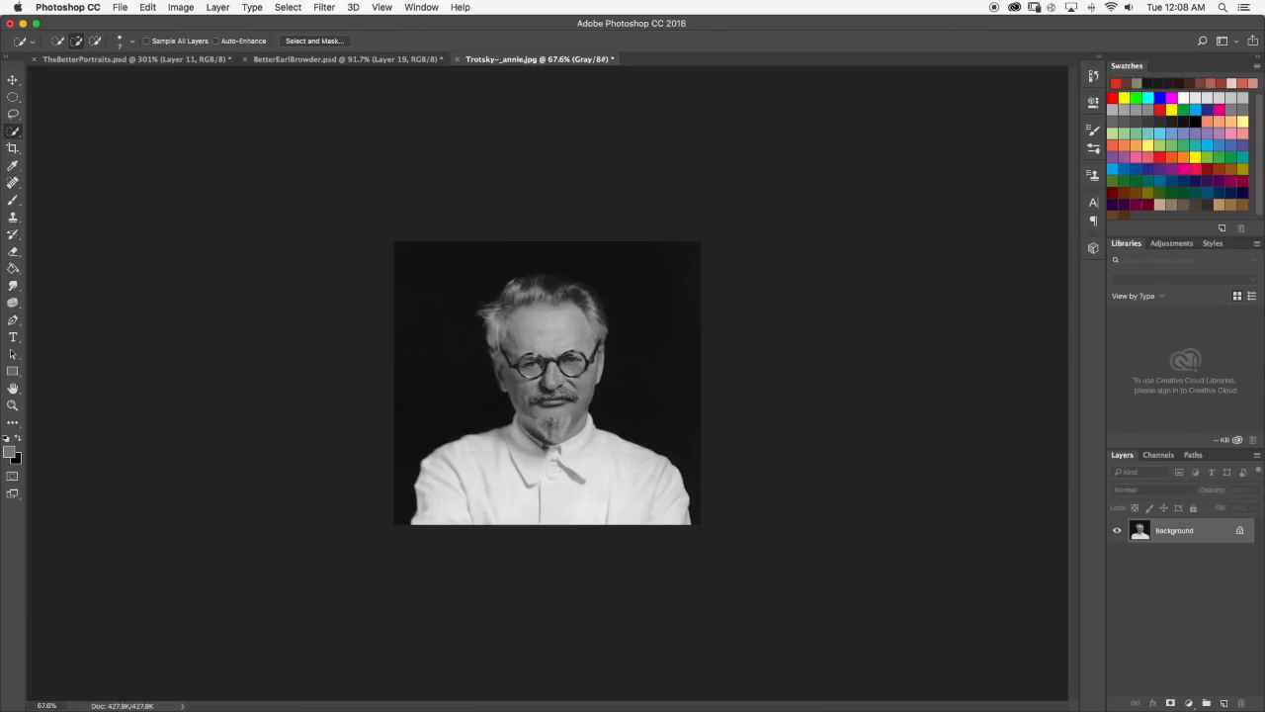
pyautogui.scroll(1, 605, 348)
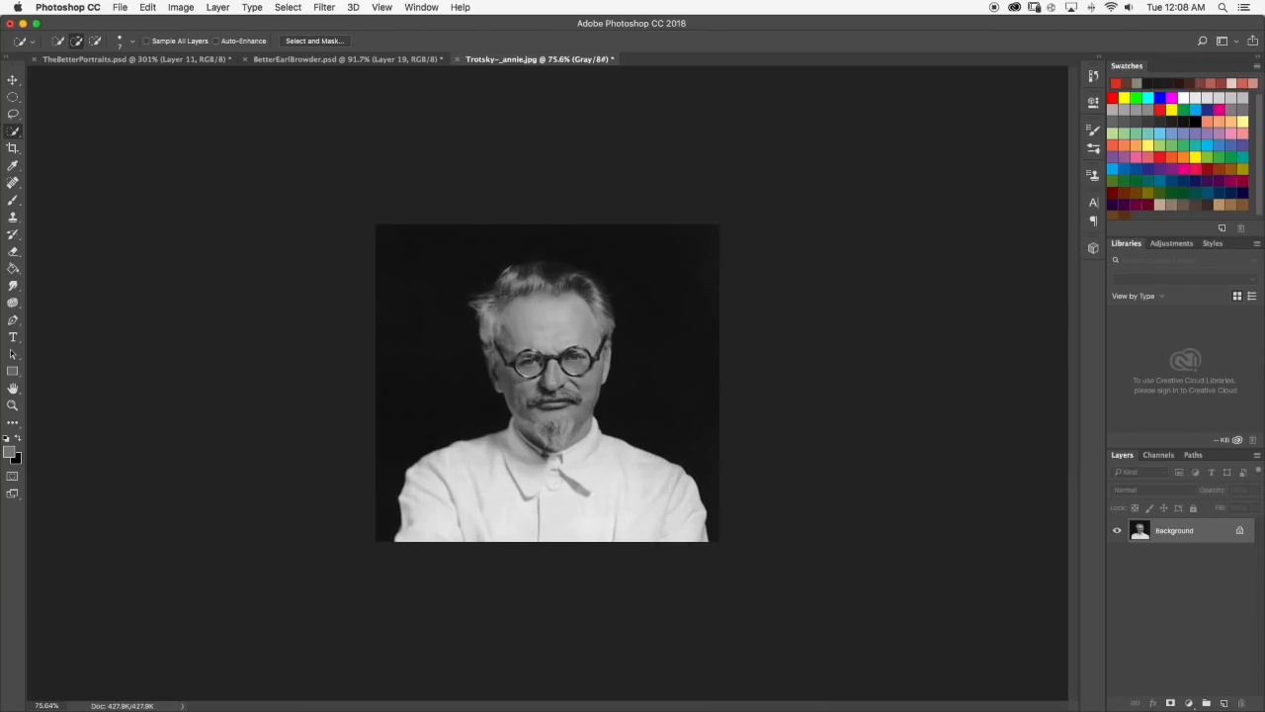
pyautogui.scroll(4, 588, 292)
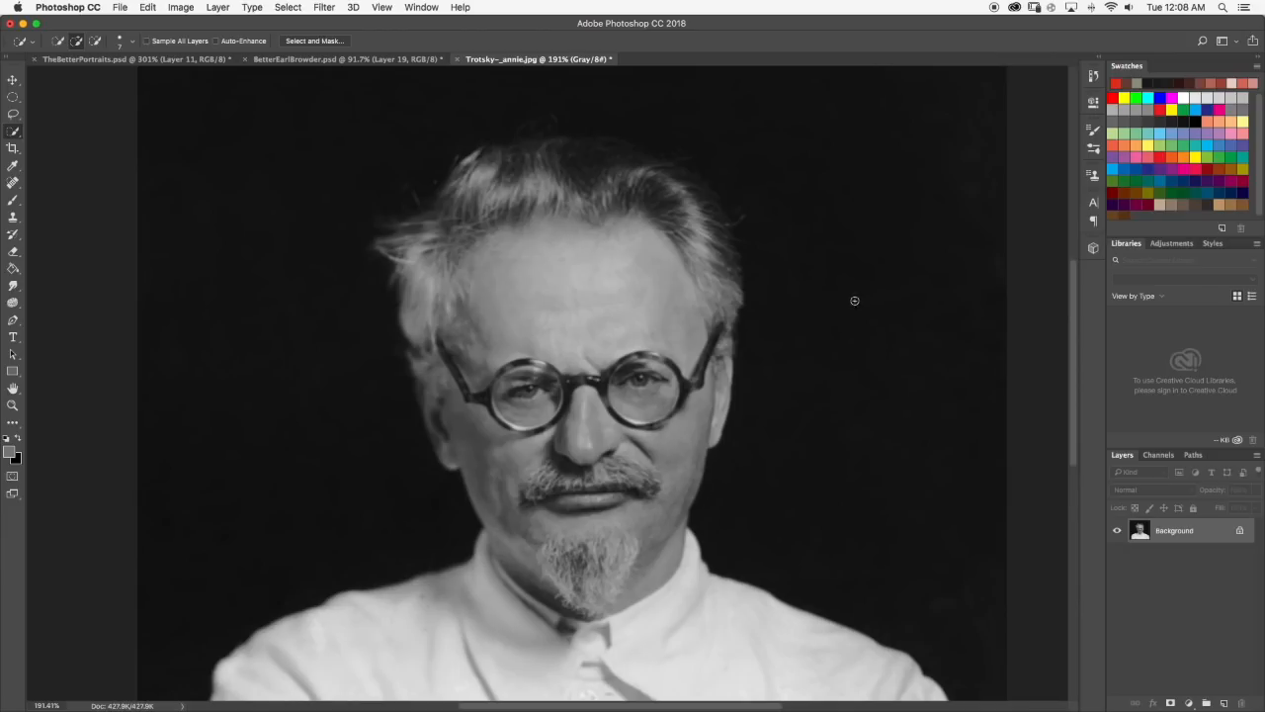
pyautogui.scroll(-1, 625, 281)
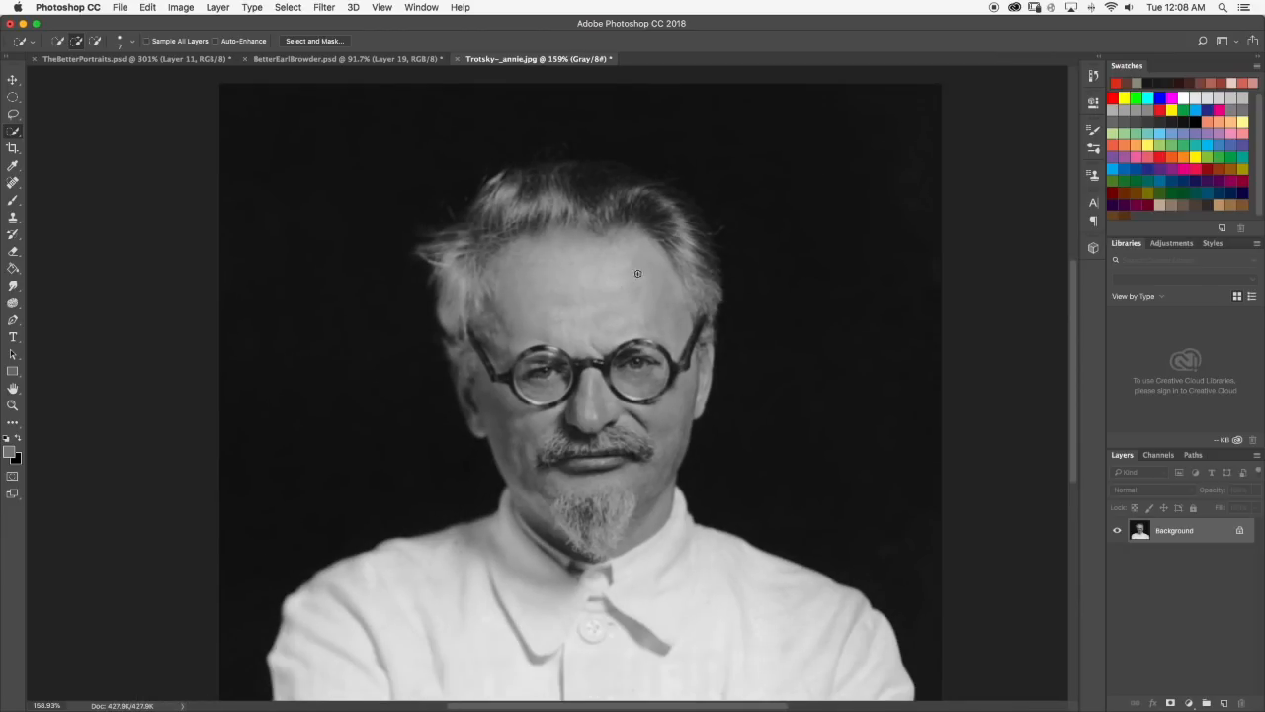
pyautogui.scroll(-5, 637, 274)
pyautogui.moveTo(539, 61)
pyautogui.mouseDown()
pyautogui.moveTo(646, 175)
pyautogui.moveTo(666, 102)
pyautogui.moveTo(568, 96)
pyautogui.moveTo(543, 59)
pyautogui.mouseUp()
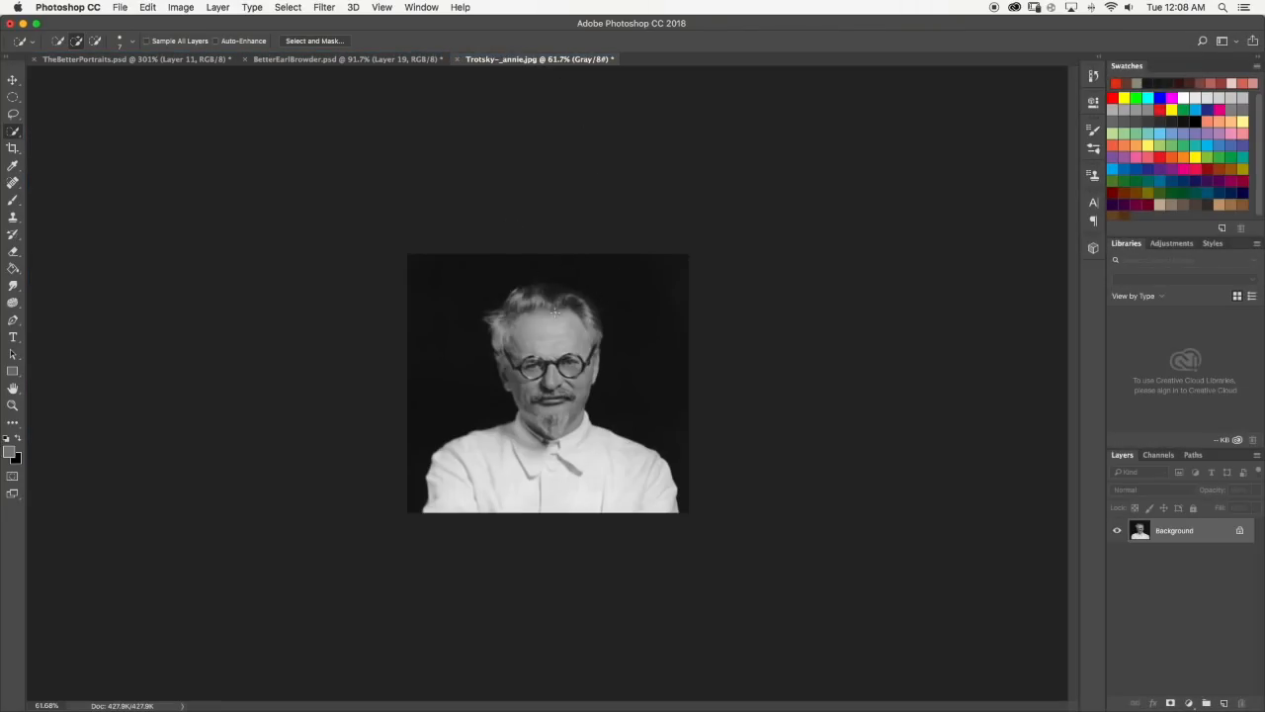
pyautogui.scroll(2, 555, 312)
pyautogui.scroll(4, 554, 298)
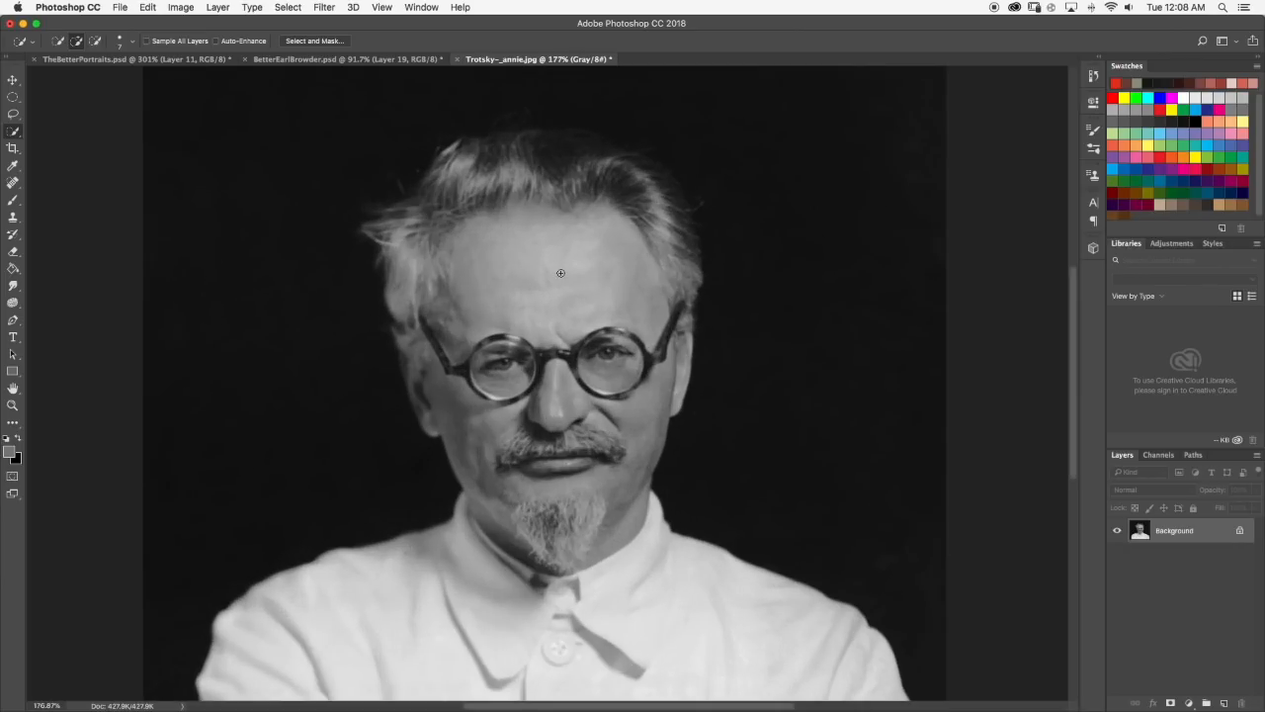
# Quick-select the forehead above the glasses and subtract the hair areas at both temples and along the hairline from the selection.
pyautogui.moveTo(527, 276); pyautogui.dragTo(674, 265)
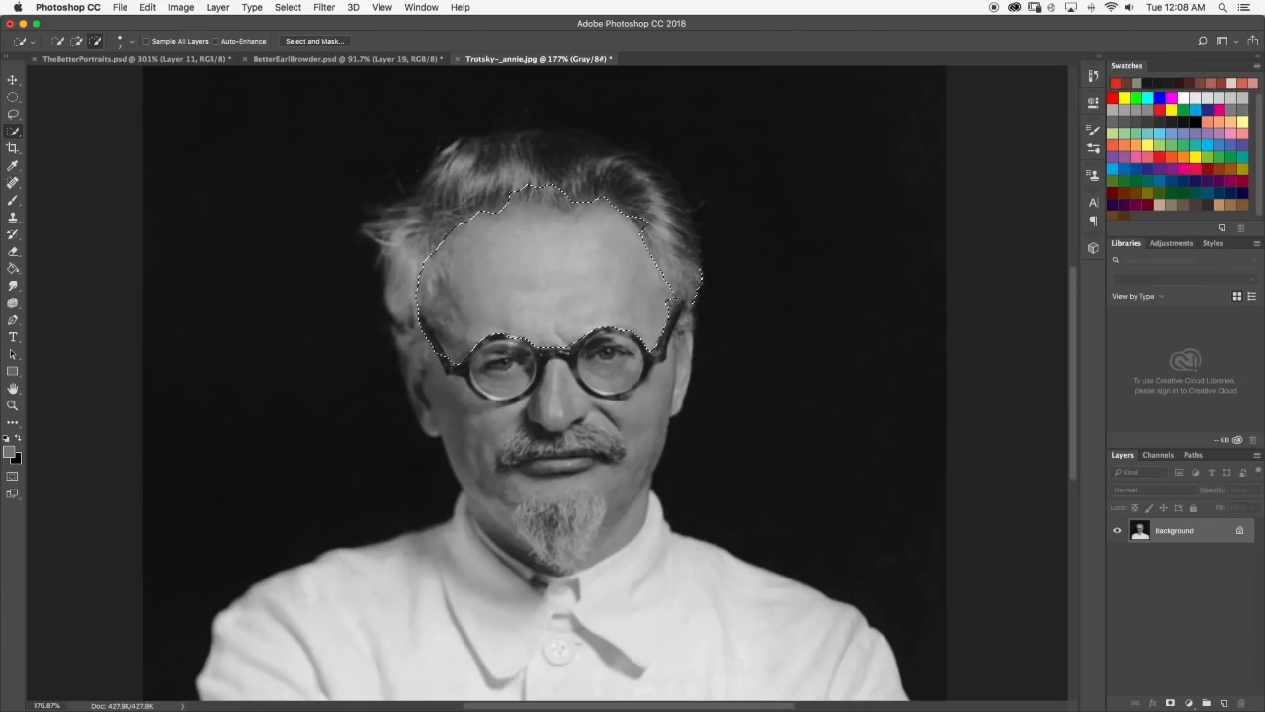
pyautogui.keyDown('alt'); pyautogui.click(685, 284); pyautogui.keyUp('alt')
pyautogui.keyDown('alt'); pyautogui.click(647, 227); pyautogui.keyUp('alt')
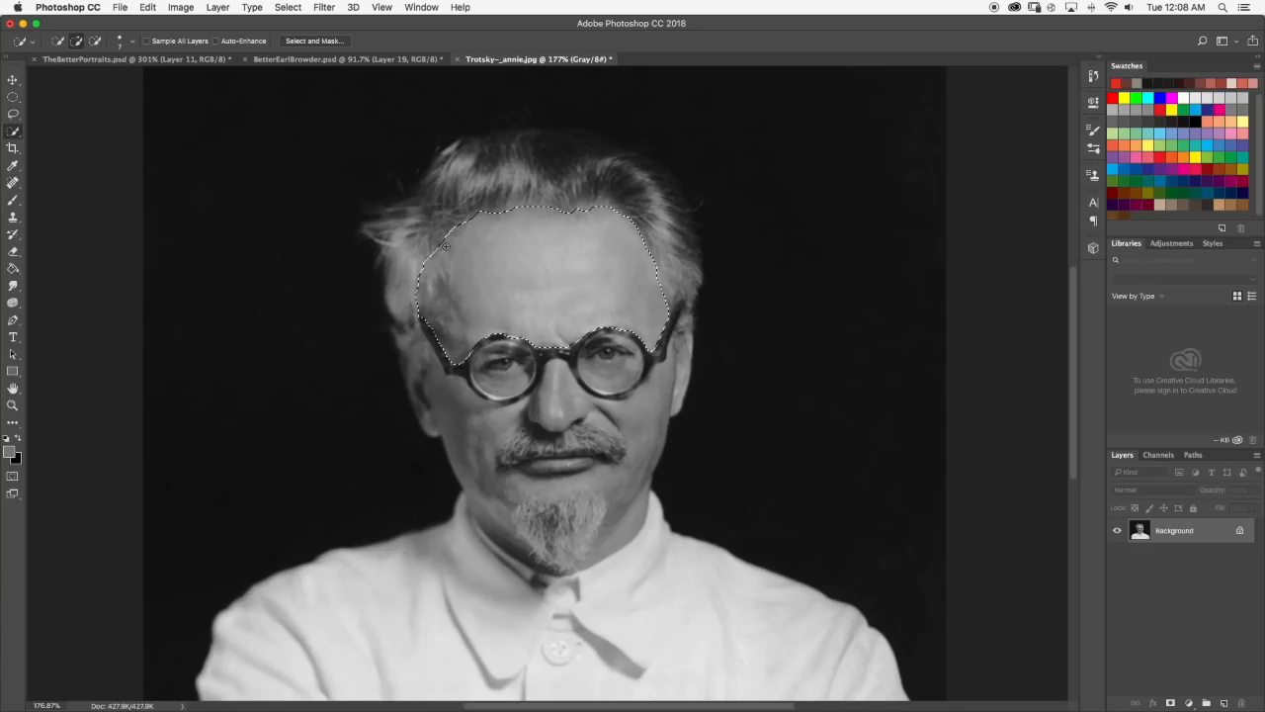
pyautogui.press('alt')
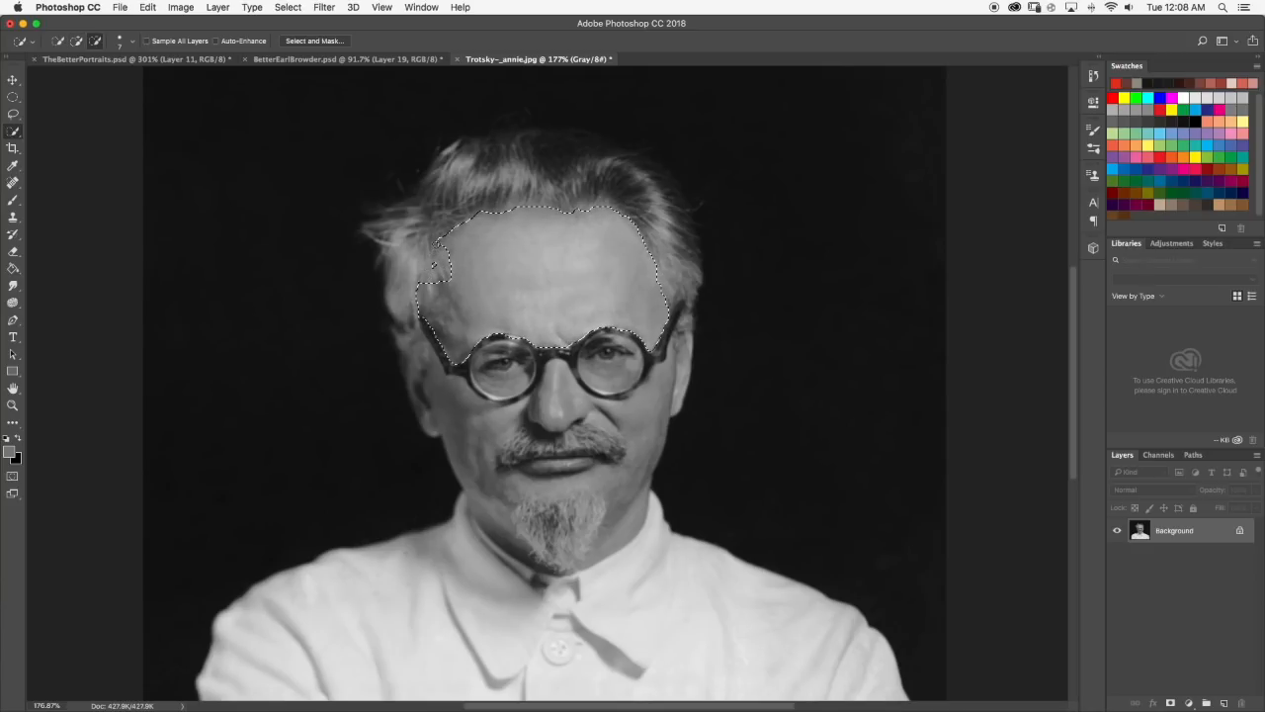
pyautogui.press('alt')
# Return to TheBetterPortraits.psd and make Layer 11 visible to examine the man in the peaked cap.
pyautogui.click(112, 59)
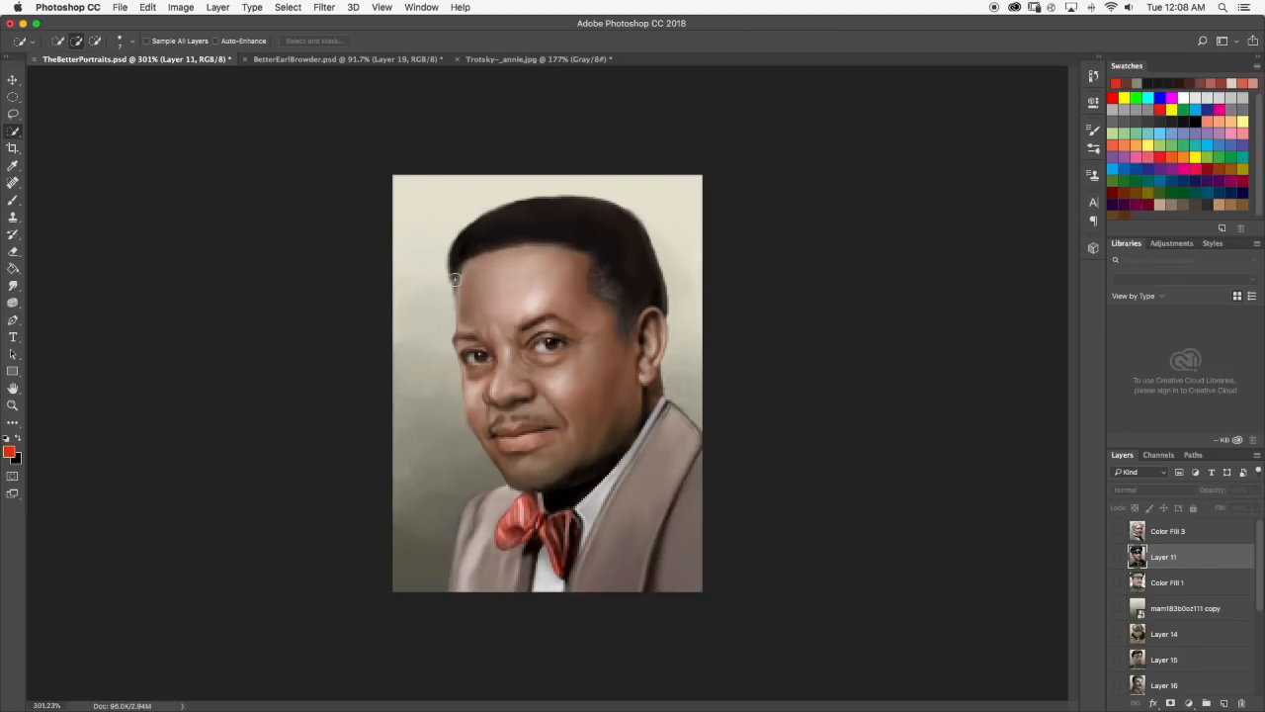
pyautogui.click(1119, 559)
pyautogui.scroll(-5, 512, 217)
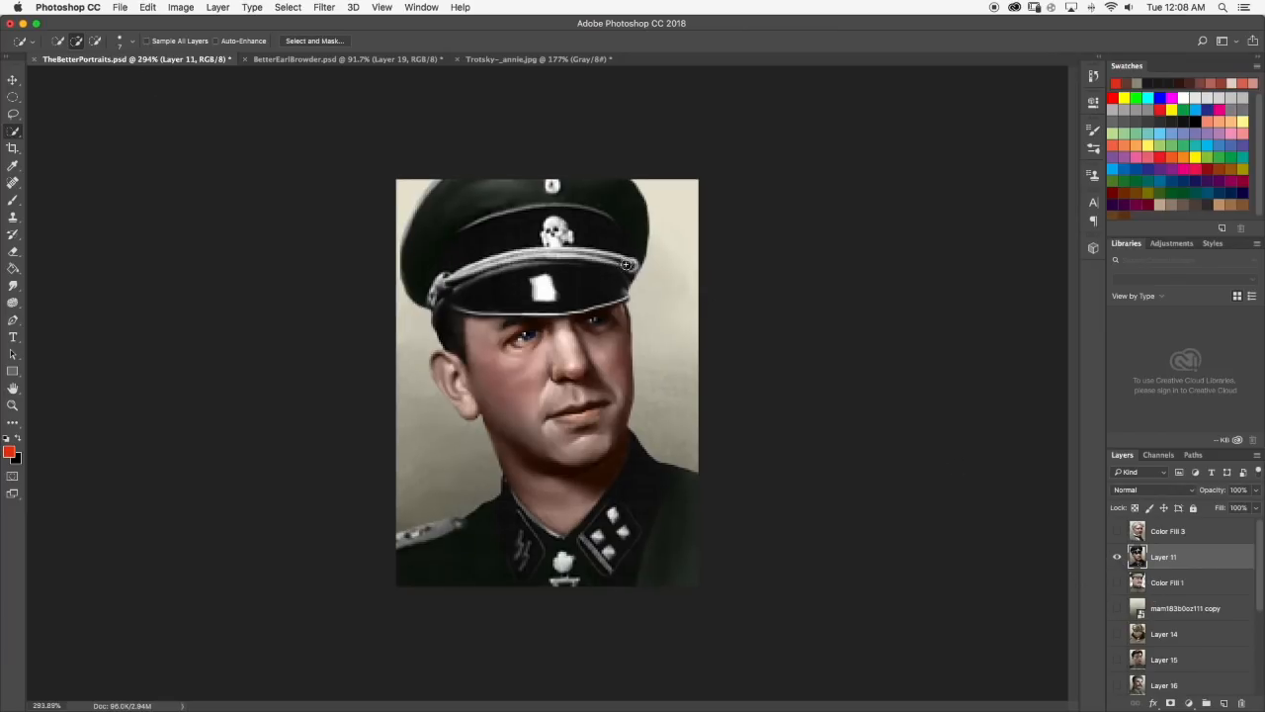
# Switch to Trotsky-_annie.jpg and extend the quick selection over the cheeks, ears, nose, mouth and beard down to the collar.
pyautogui.click(501, 57)
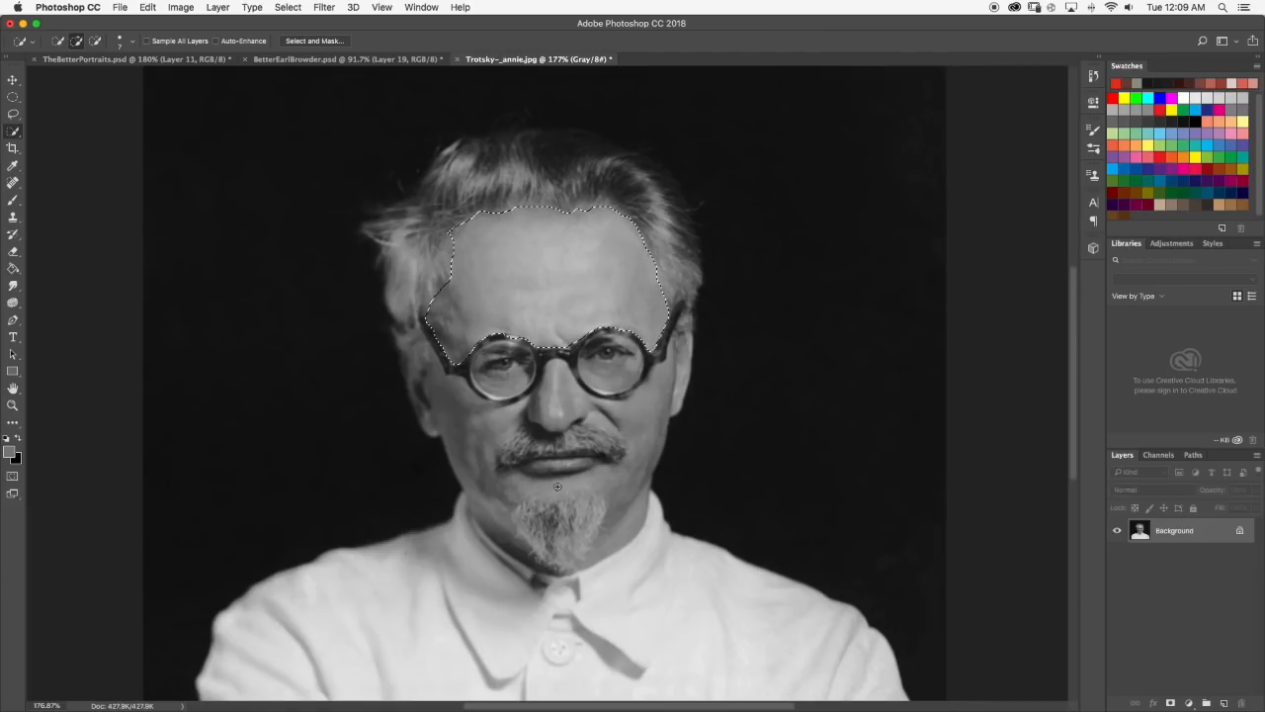
pyautogui.moveTo(474, 422); pyautogui.dragTo(459, 427)
pyautogui.moveTo(484, 482); pyautogui.dragTo(440, 420)
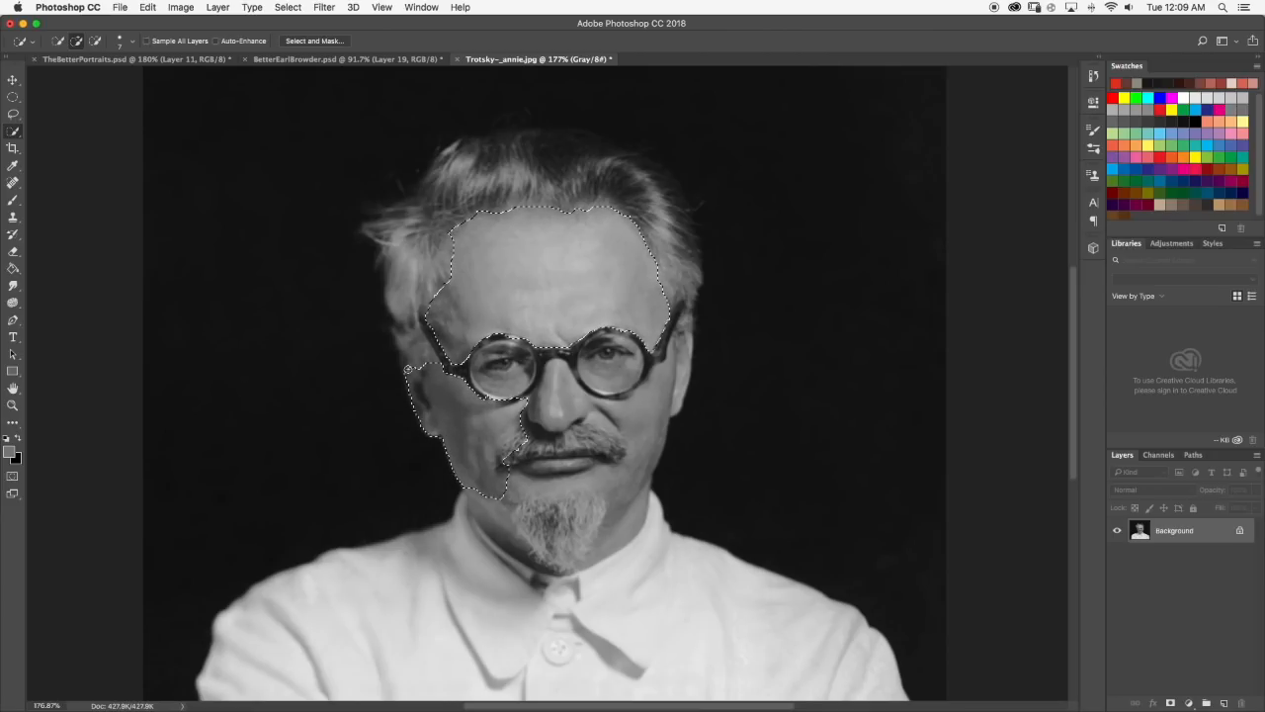
pyautogui.moveTo(409, 369); pyautogui.dragTo(404, 363)
pyautogui.moveTo(558, 418); pyautogui.dragTo(558, 375)
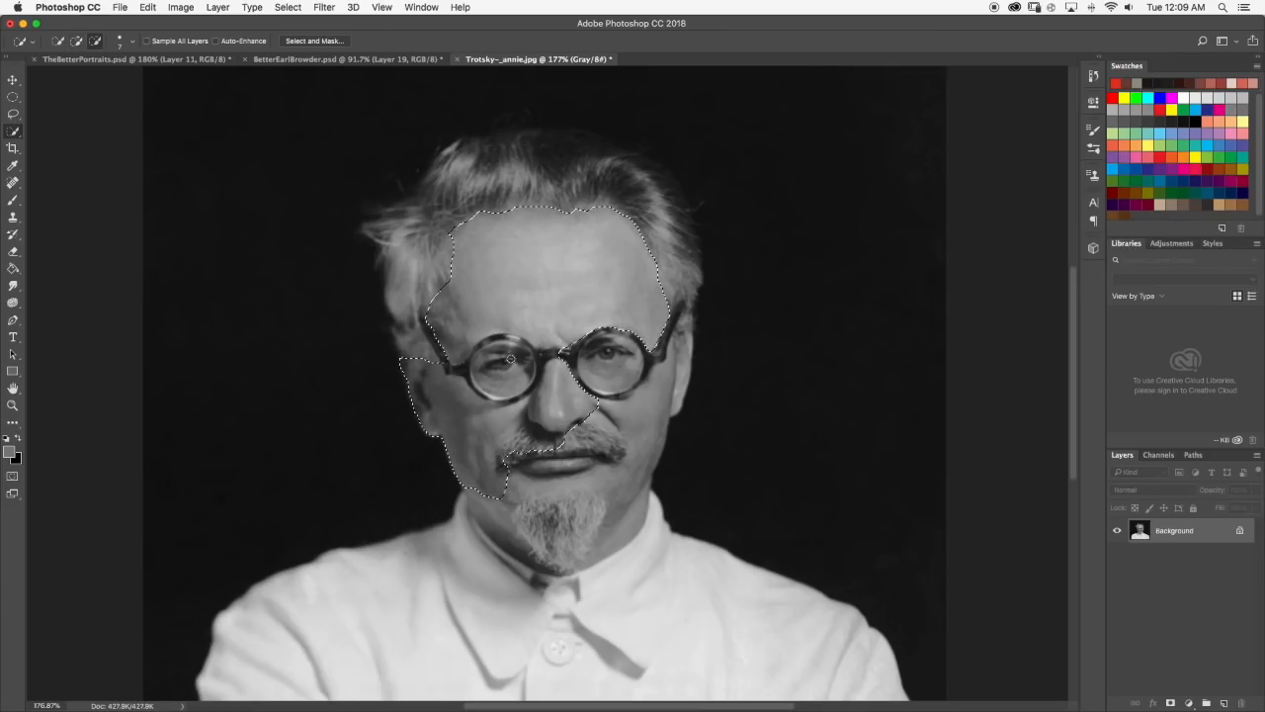
pyautogui.moveTo(583, 364)
pyautogui.mouseDown()
pyautogui.moveTo(623, 538)
pyautogui.moveTo(672, 425)
pyautogui.mouseUp()
pyautogui.press('alt')
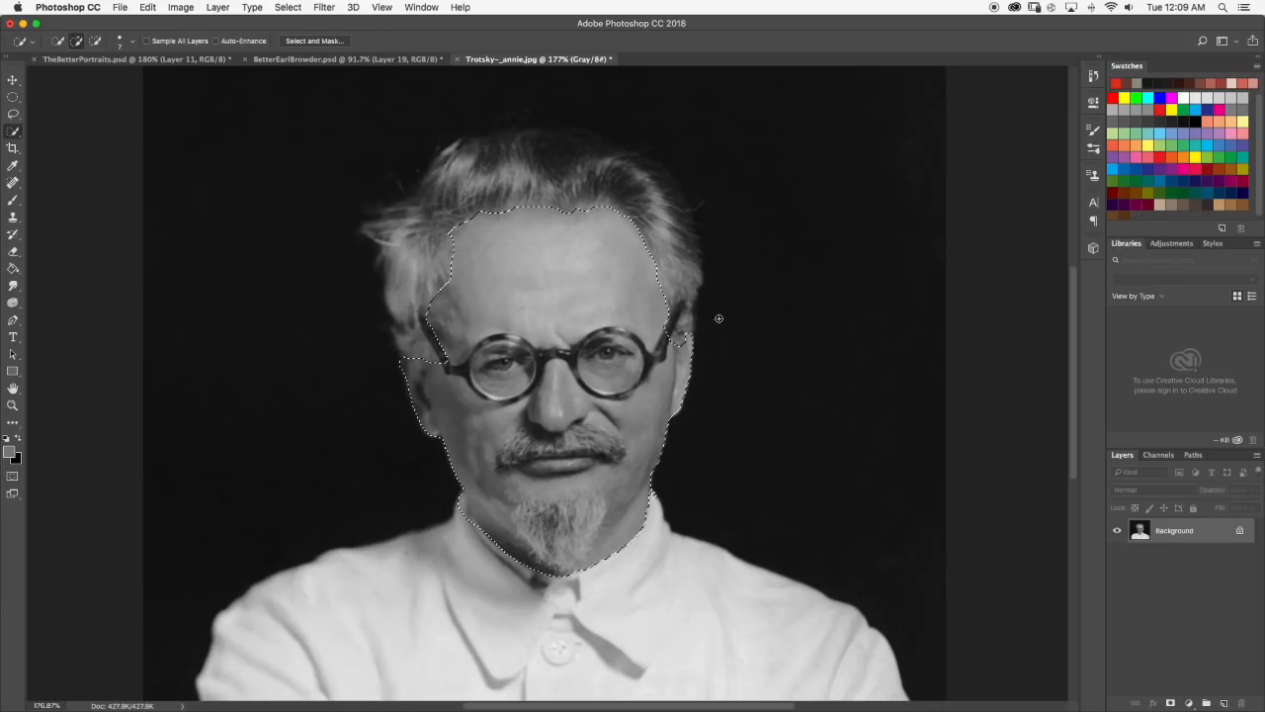
# Refine the face selection around the top of the ear beside the glasses' arm.
pyautogui.press('alt')
pyautogui.scroll(-5, 643, 302)
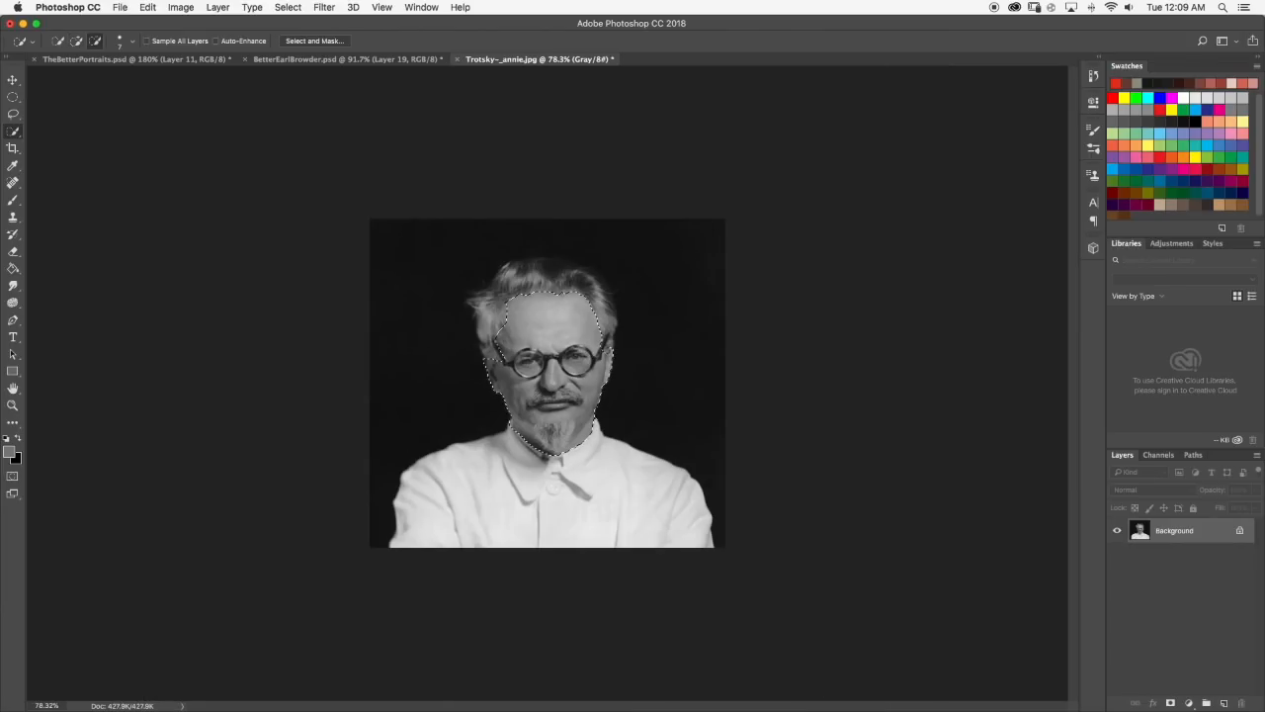
pyautogui.scroll(7, 540, 324)
pyautogui.scroll(2, 395, 390)
pyautogui.moveTo(398, 401); pyautogui.dragTo(383, 393)
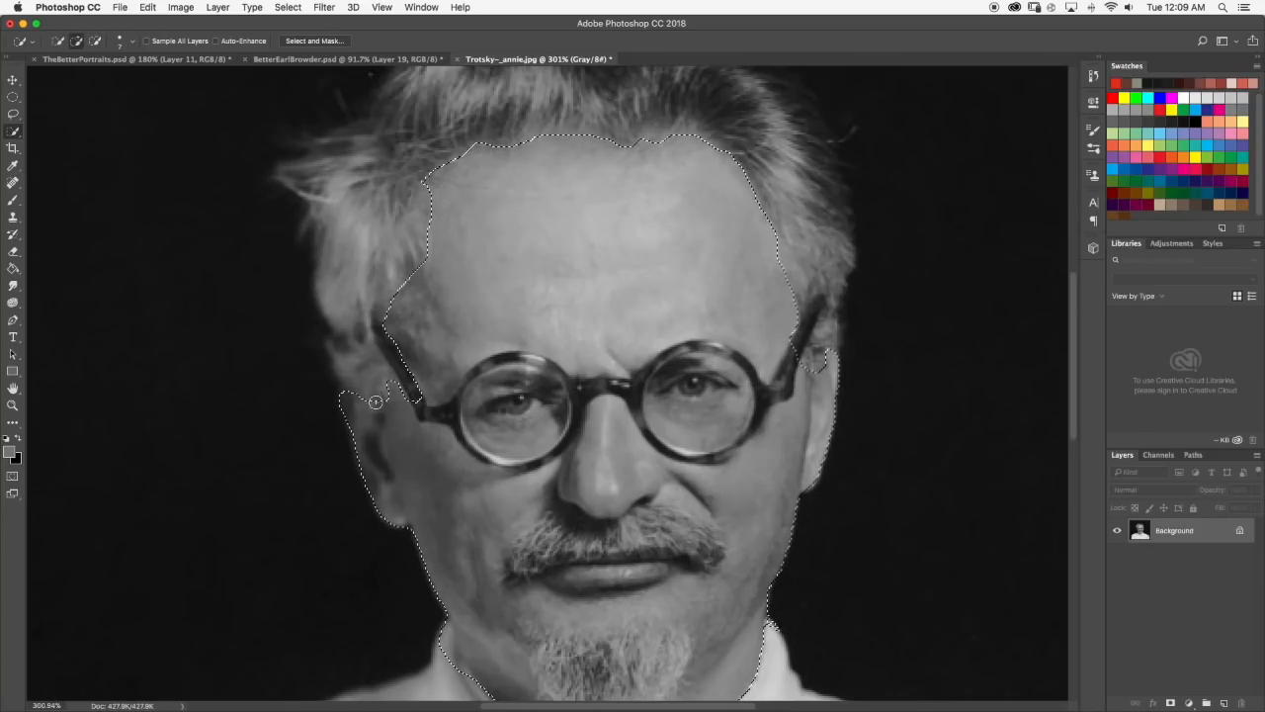
# Correct the face selection along the neck so it follows the edge of the shirt collar.
pyautogui.scroll(-6, 382, 395)
pyautogui.scroll(2, 425, 415)
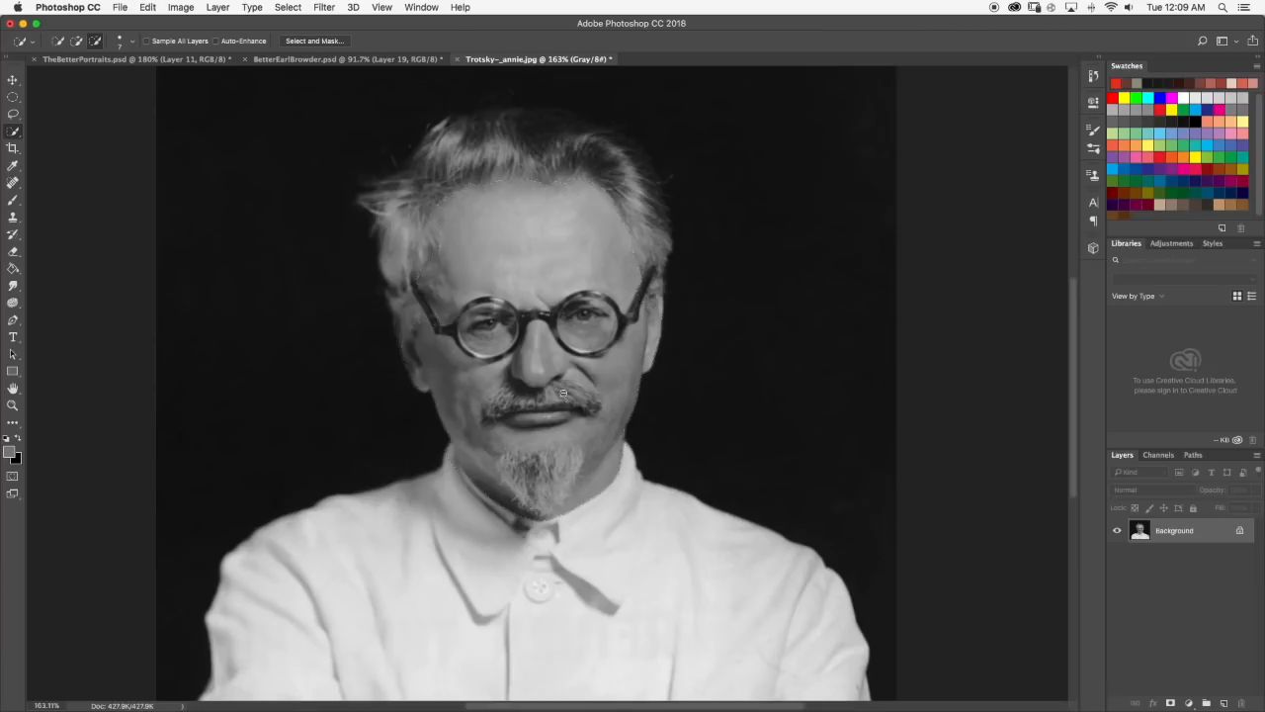
pyautogui.scroll(3, 448, 460)
pyautogui.keyDown('alt'); pyautogui.moveTo(444, 432); pyautogui.dragTo(479, 491); pyautogui.keyUp('alt')
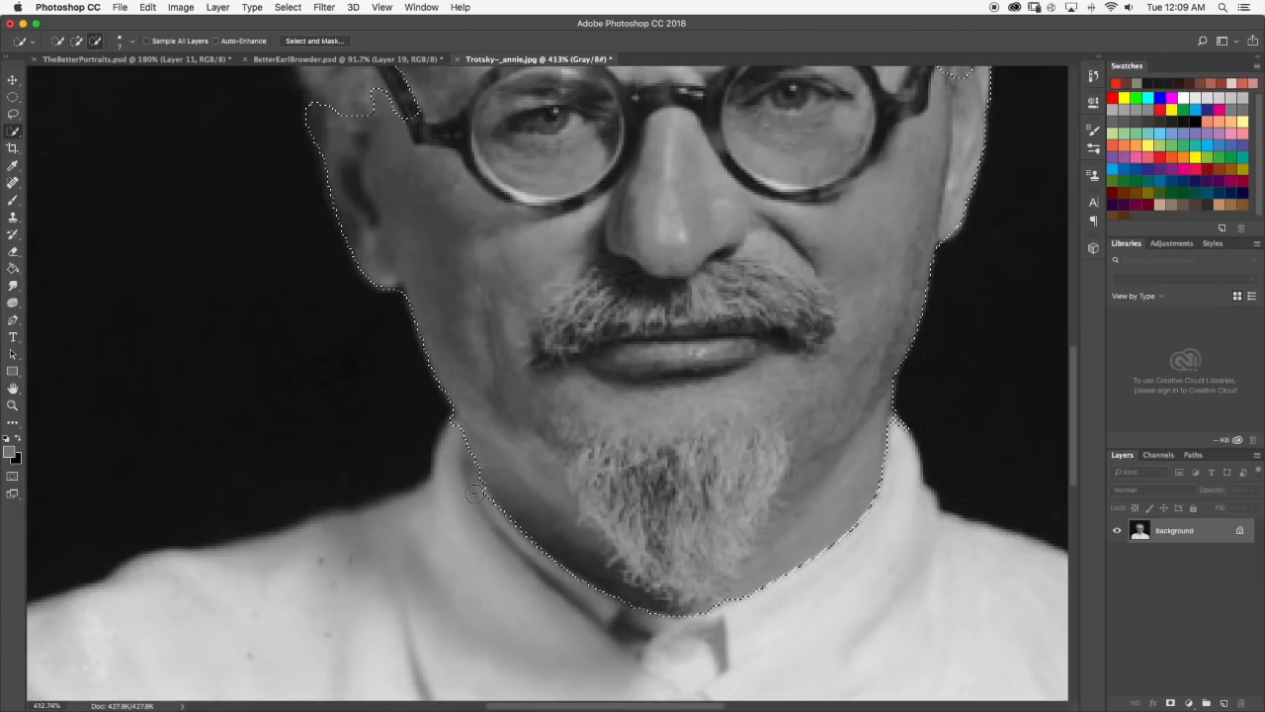
pyautogui.keyDown('alt'); pyautogui.click(452, 424); pyautogui.keyUp('alt')
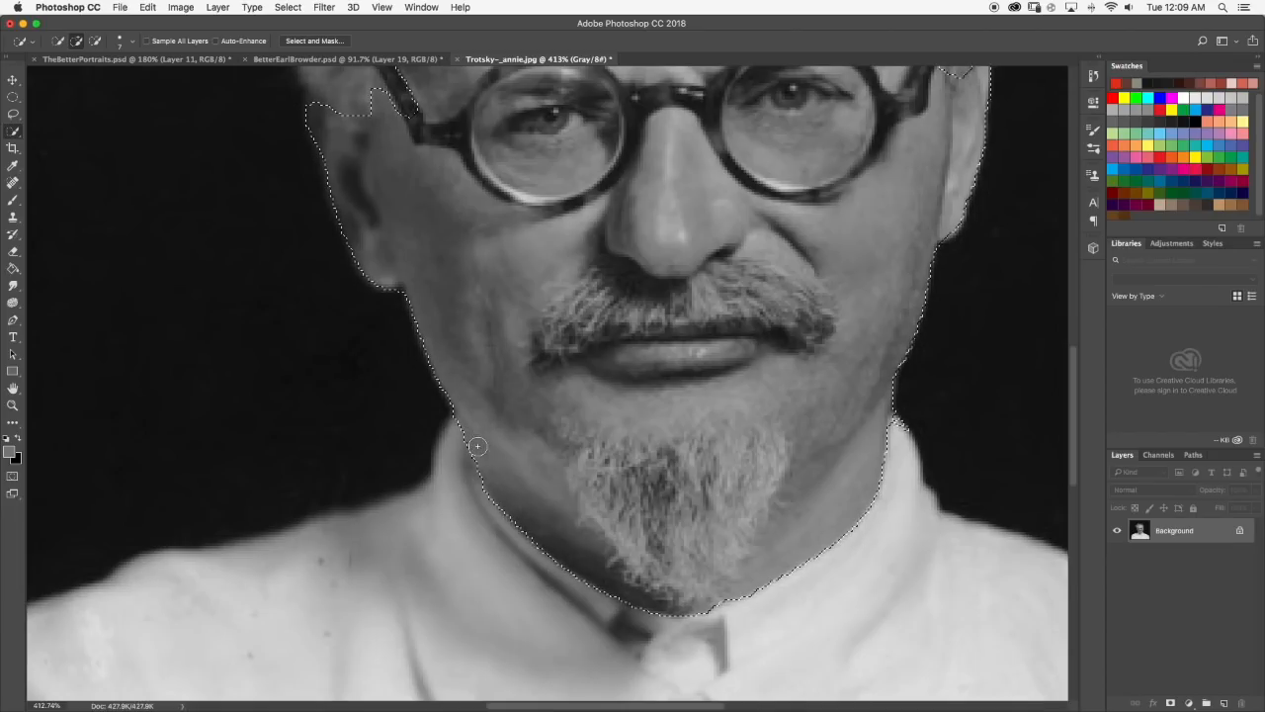
# Activate the Brush tool and set the brush size to 3 px.
pyautogui.scroll(-1, 525, 445)
pyautogui.scroll(-5, 525, 446)
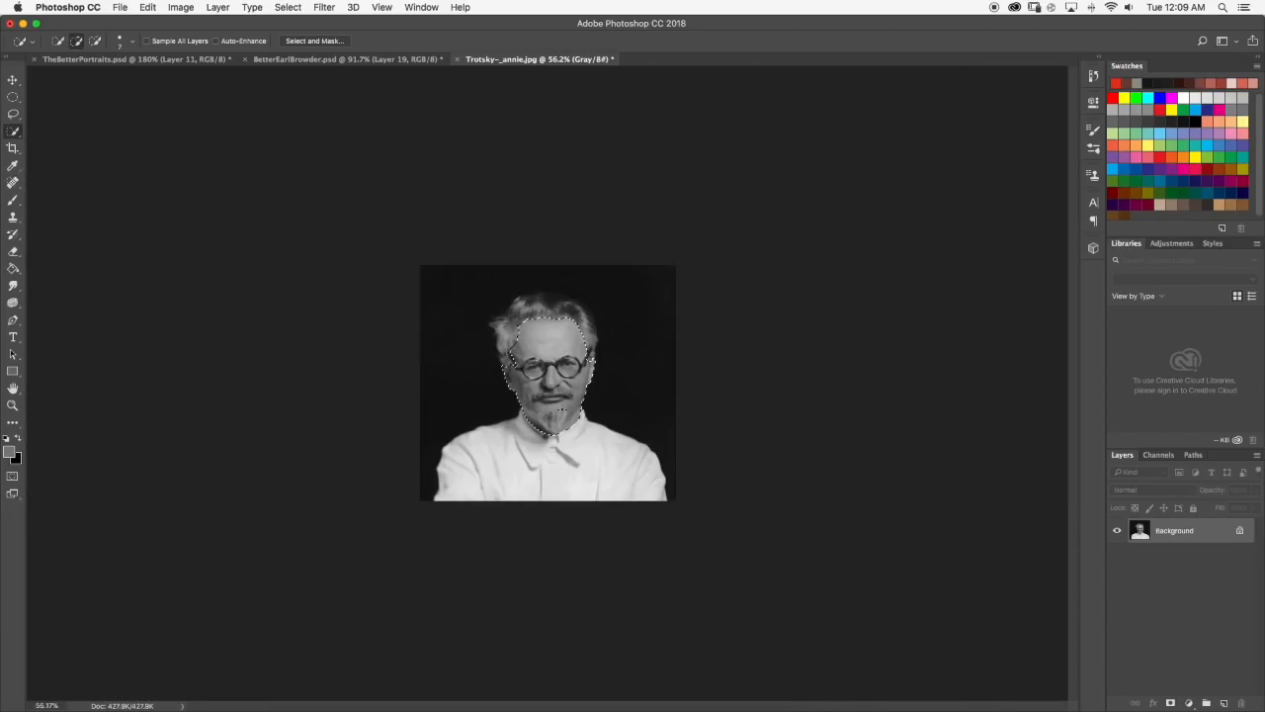
pyautogui.scroll(4, 553, 346)
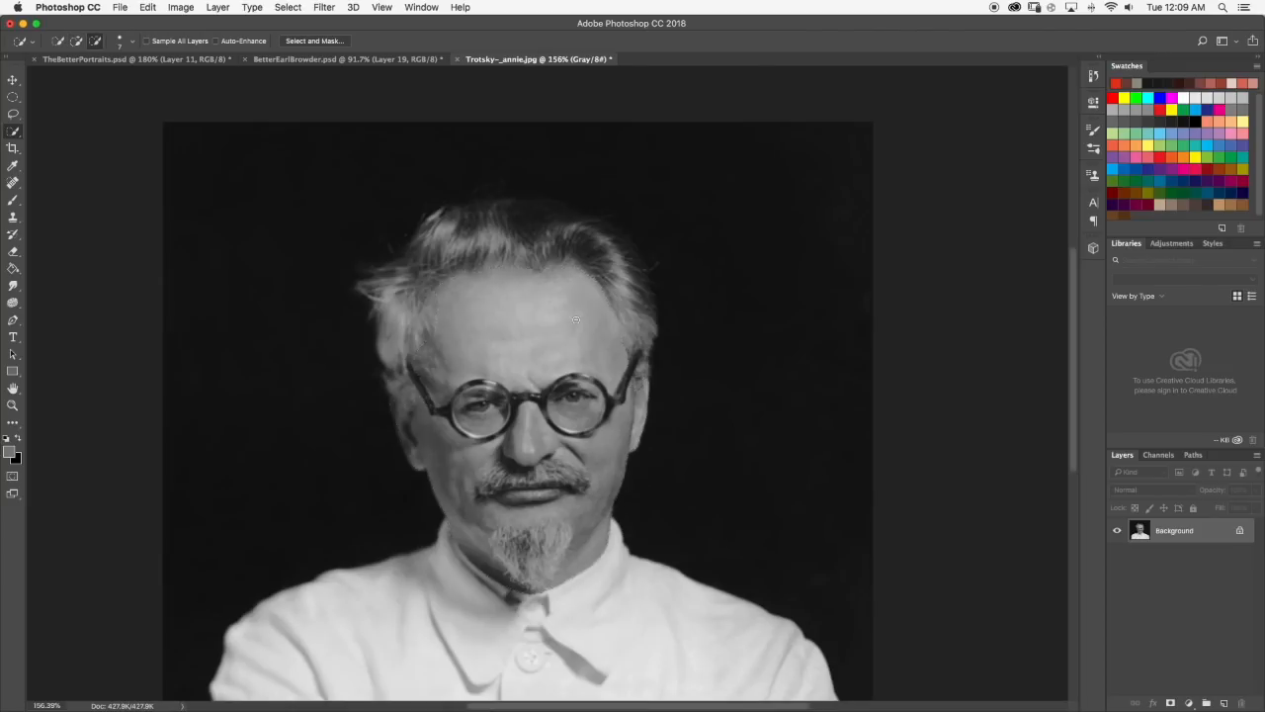
pyautogui.scroll(1, 485, 415)
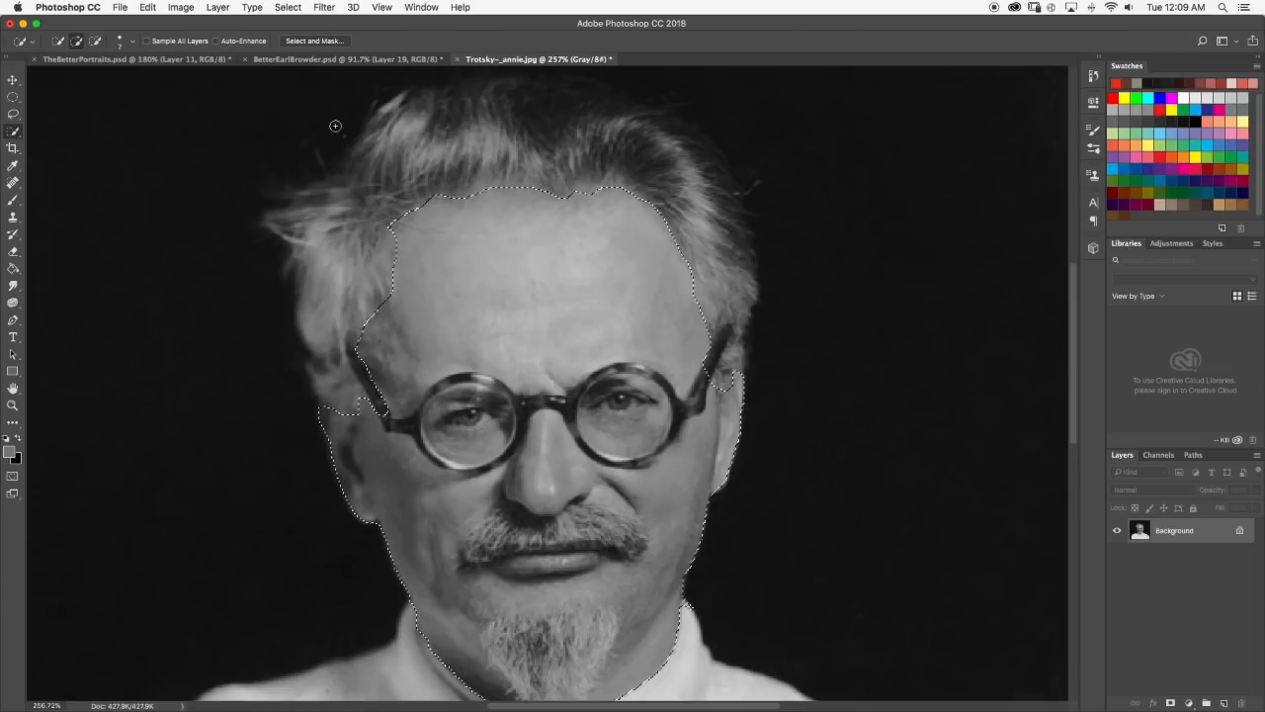
pyautogui.click(13, 201)
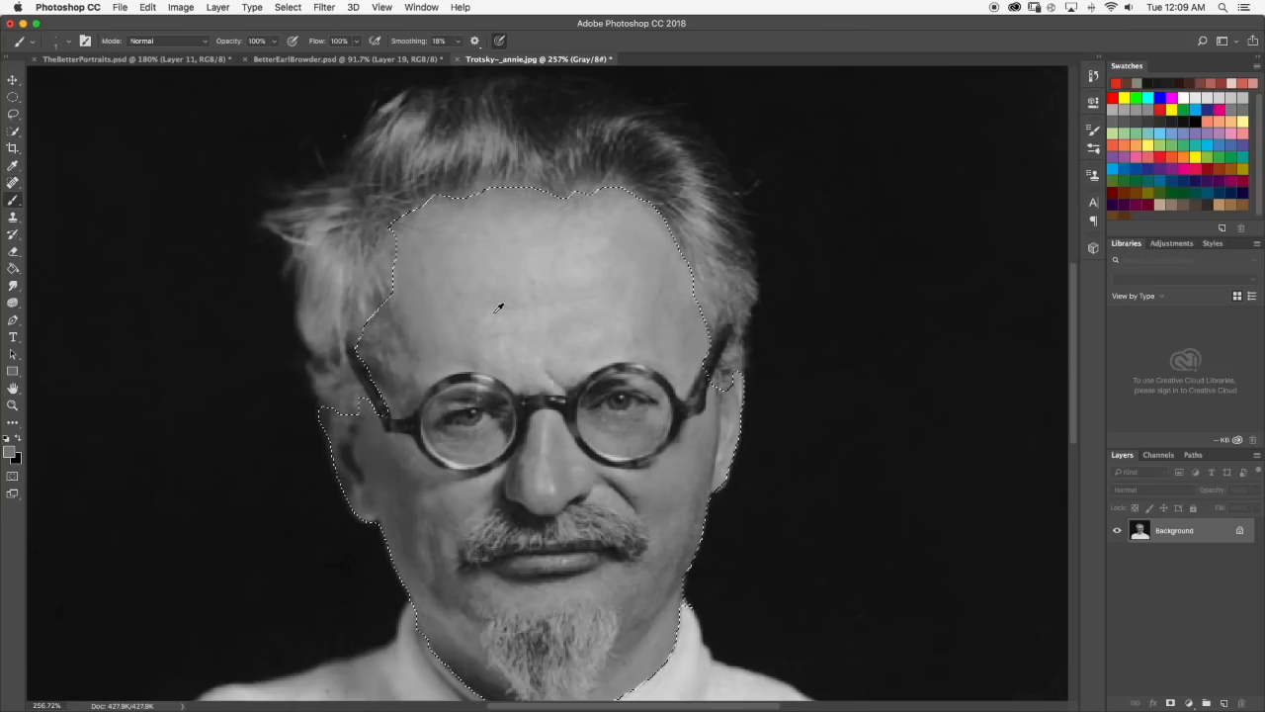
pyautogui.scroll(-5, 501, 306)
pyautogui.scroll(3, 541, 336)
pyautogui.click(68, 42)
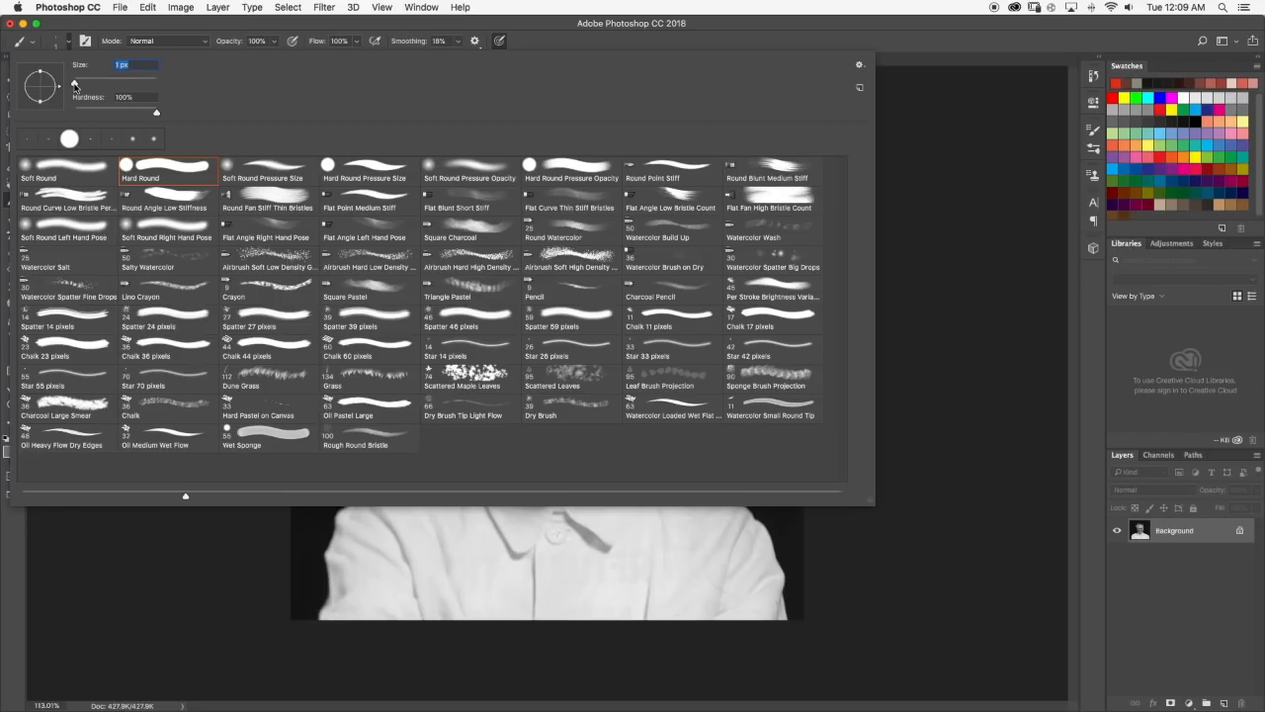
pyautogui.click(67, 42)
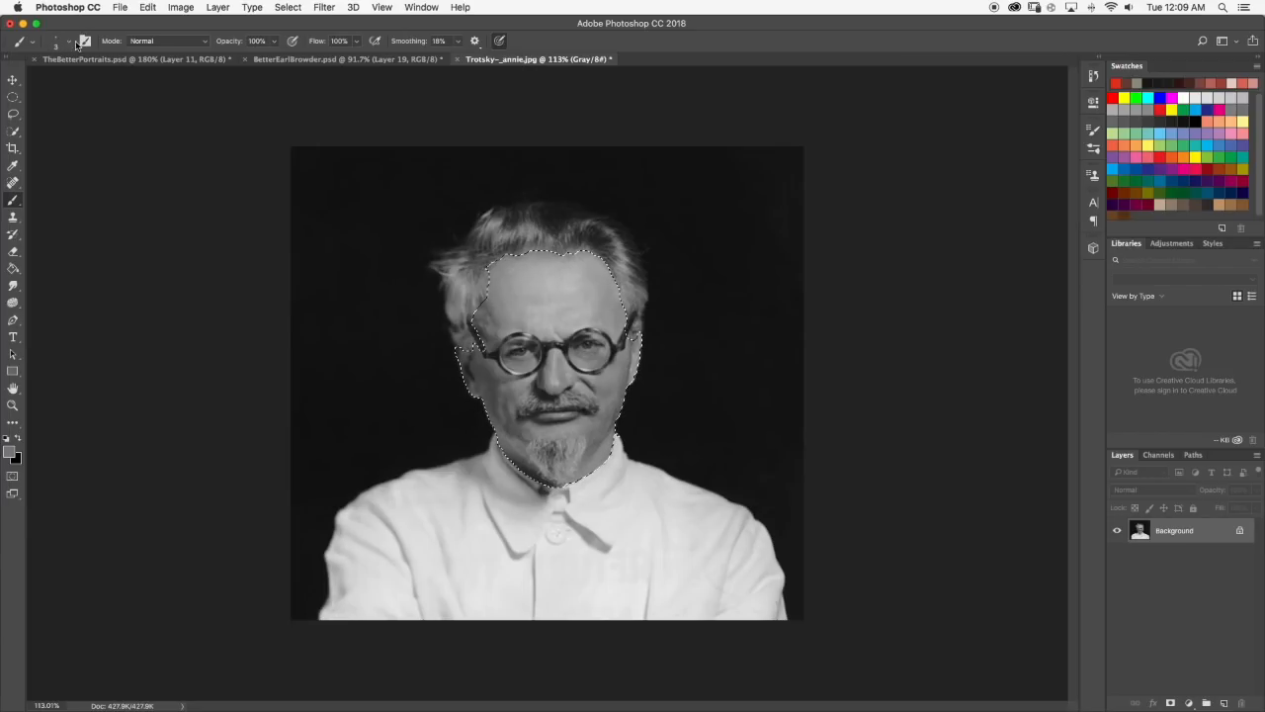
# Reactivate the Quick Selection tool and examine the face selection's edges around the glasses, collar and ears.
pyautogui.scroll(5, 650, 260)
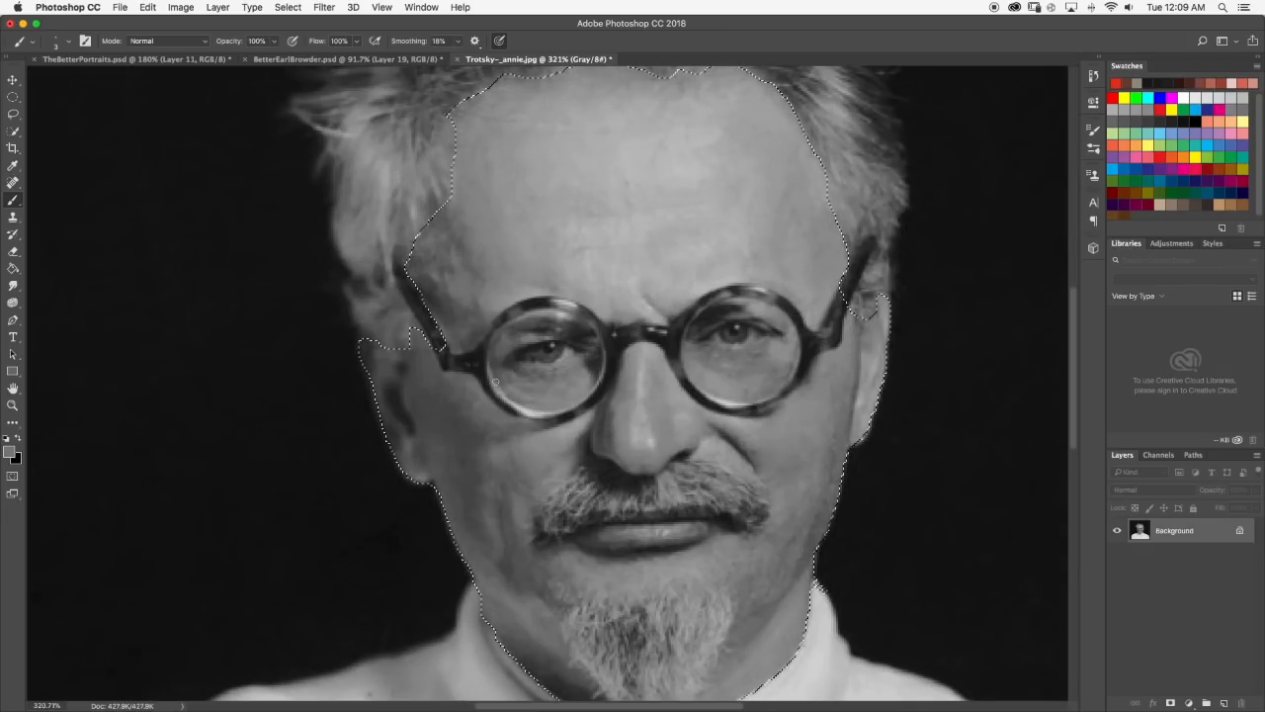
pyautogui.scroll(-4, 426, 276)
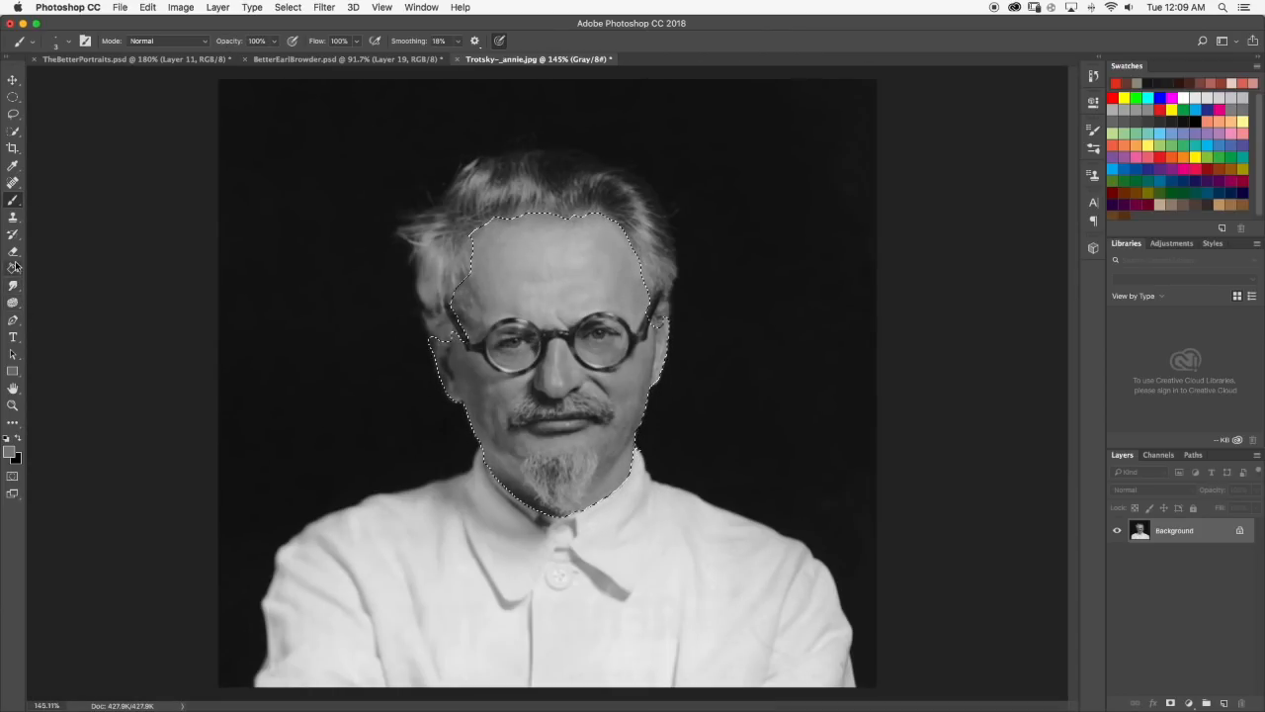
pyautogui.click(13, 130)
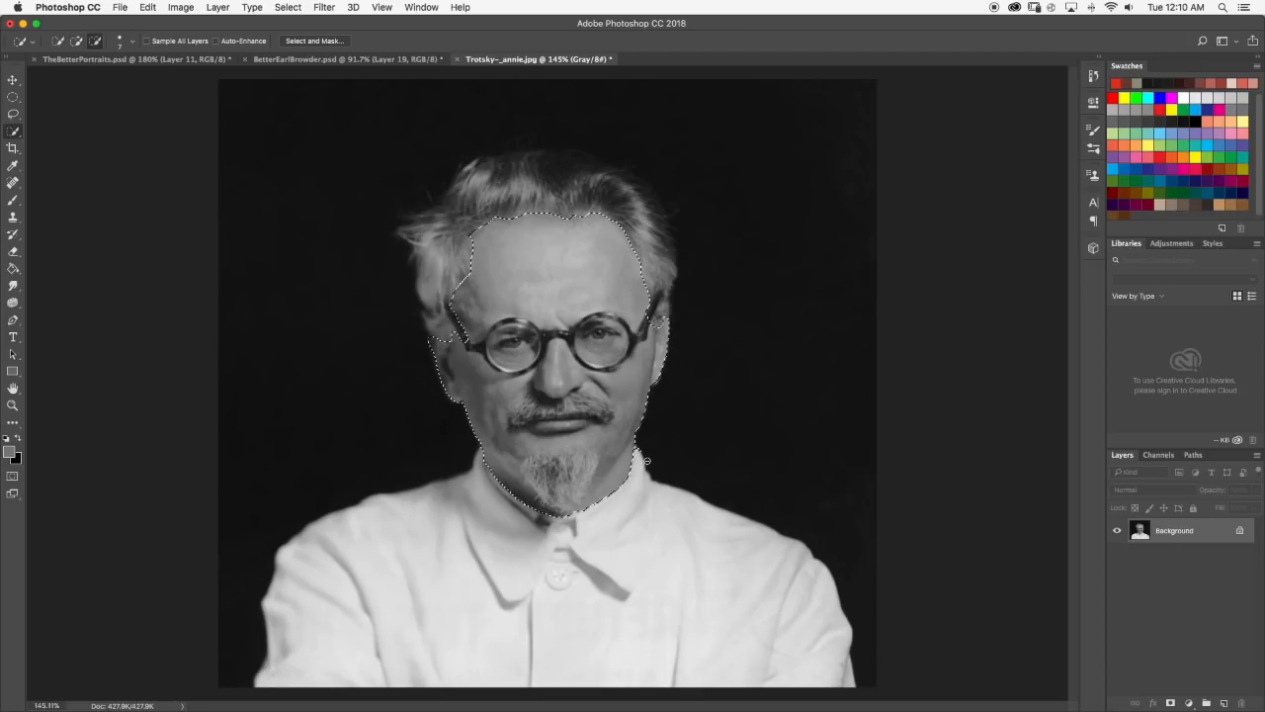
pyautogui.scroll(5, 634, 449)
pyautogui.scroll(-2, 622, 426)
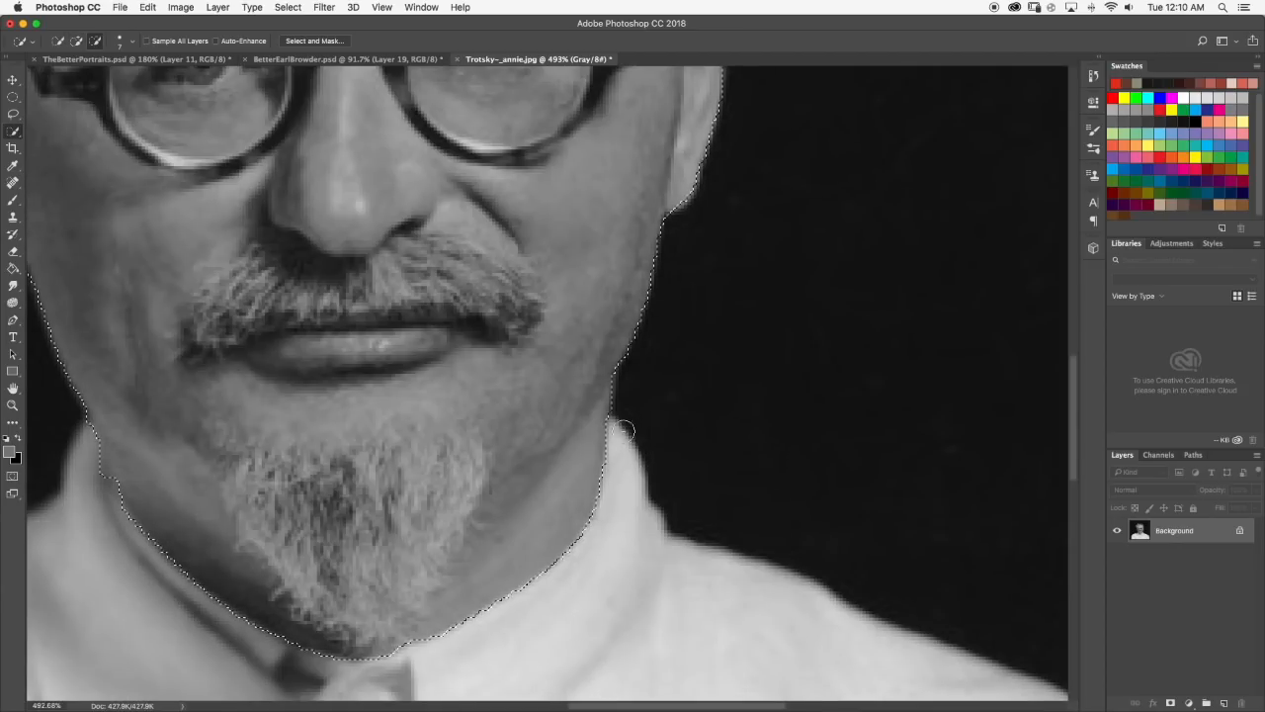
pyautogui.scroll(-8, 625, 413)
pyautogui.scroll(2, 625, 413)
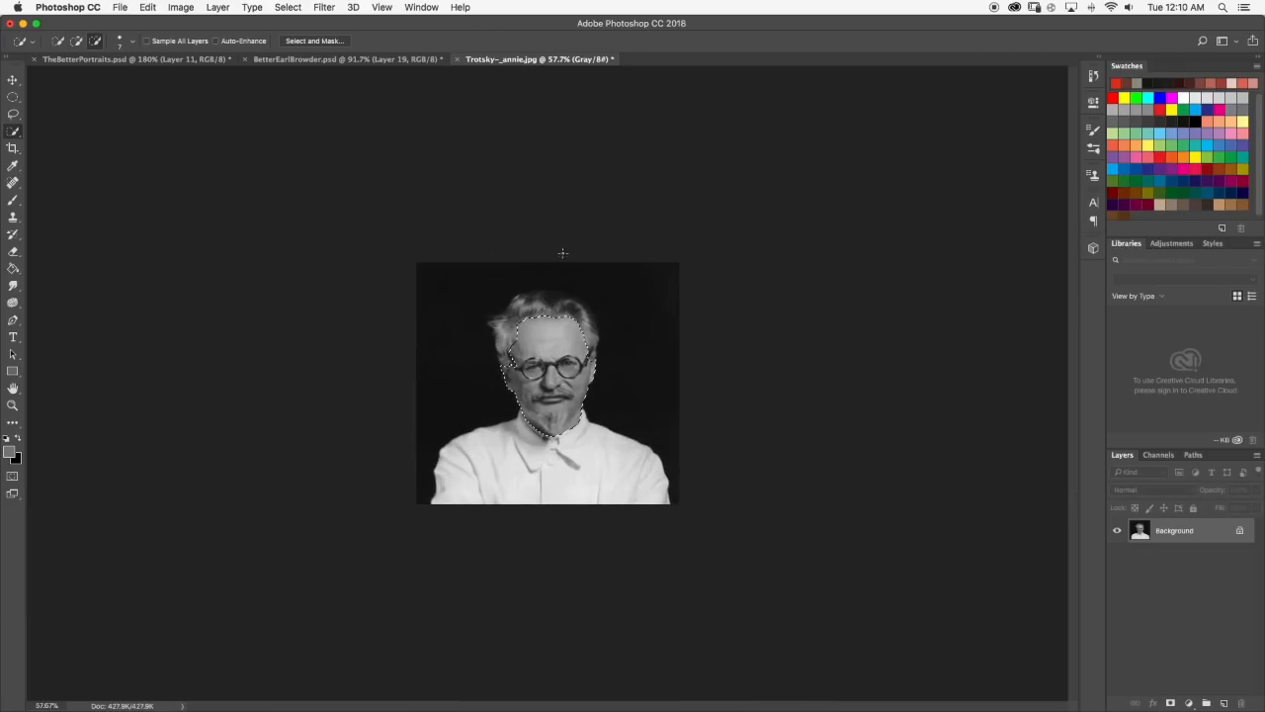
pyautogui.scroll(2, 564, 248)
pyautogui.scroll(2, 497, 358)
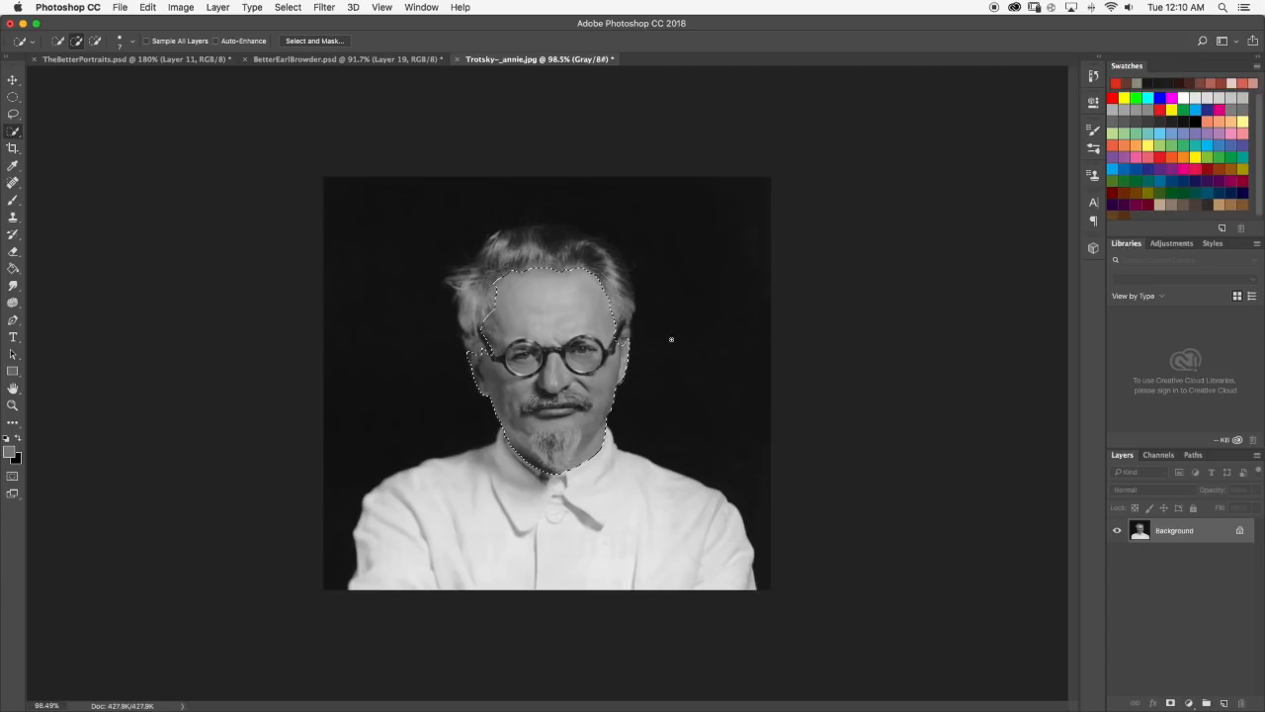
pyautogui.scroll(5, 551, 356)
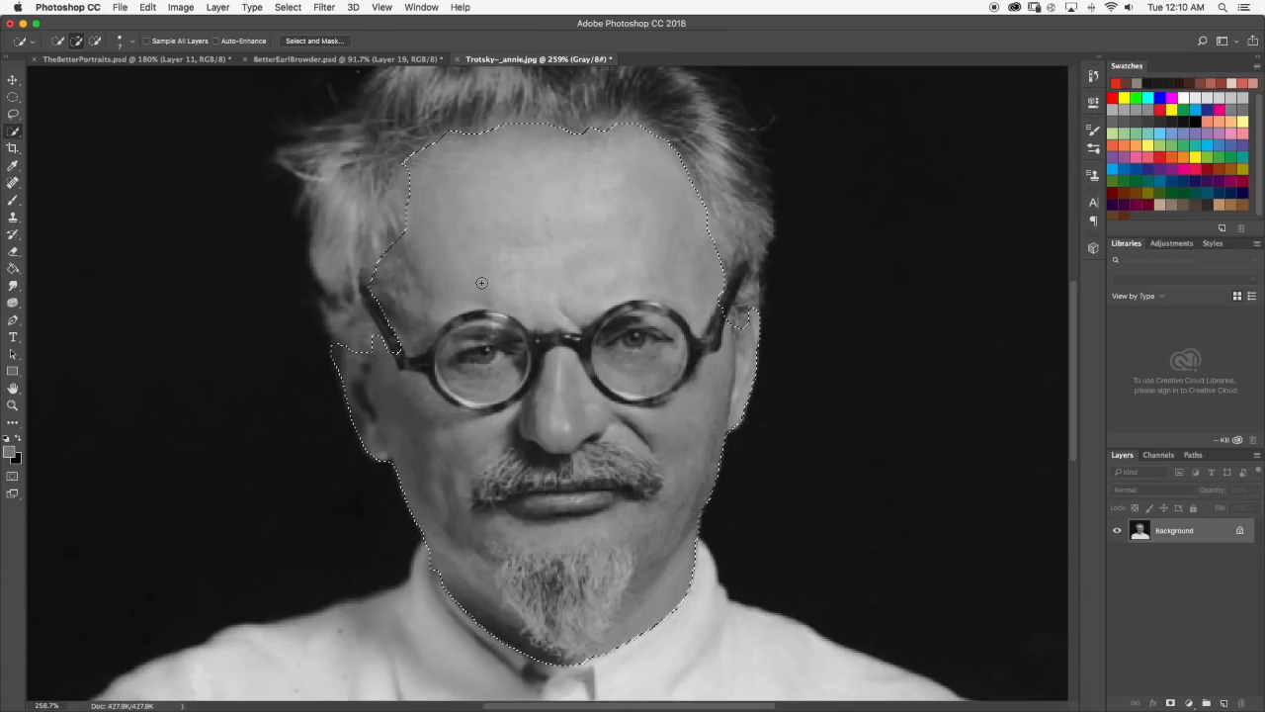
# Compare with the portrait in TheBetterPortraits.psd, return to Trotsky-_annie.jpg, and touch up the selection at the ears and temple.
pyautogui.press('alt')
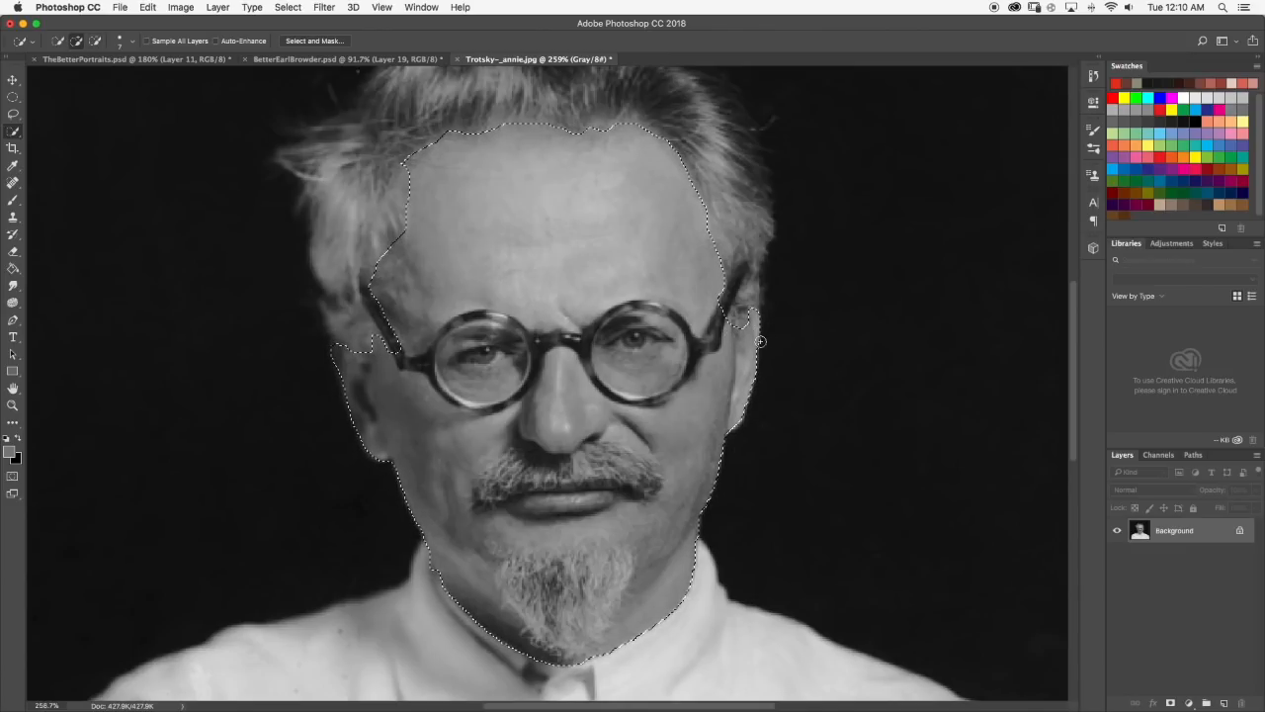
pyautogui.press('alt')
pyautogui.scroll(1, 557, 128)
pyautogui.hotkey('ctrl', 'Tab')
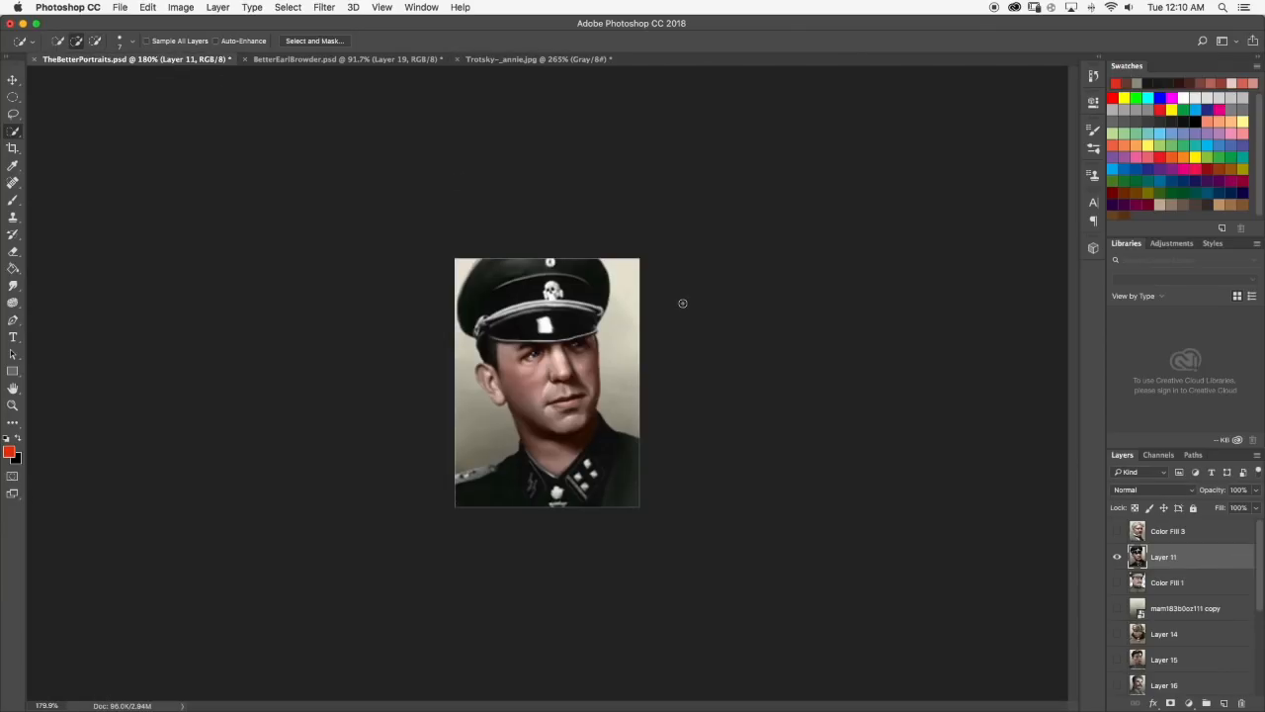
pyautogui.click(502, 61)
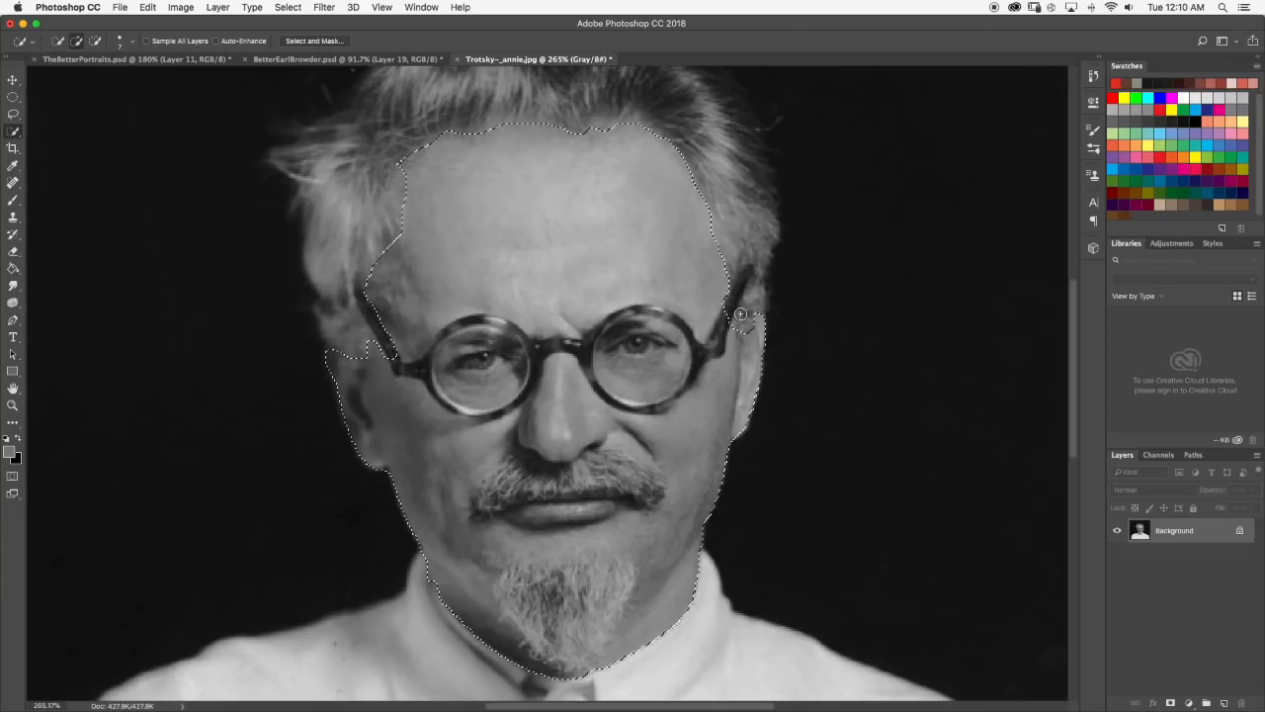
pyautogui.hotkey('ctrl', '0')
pyautogui.scroll(5, 504, 336)
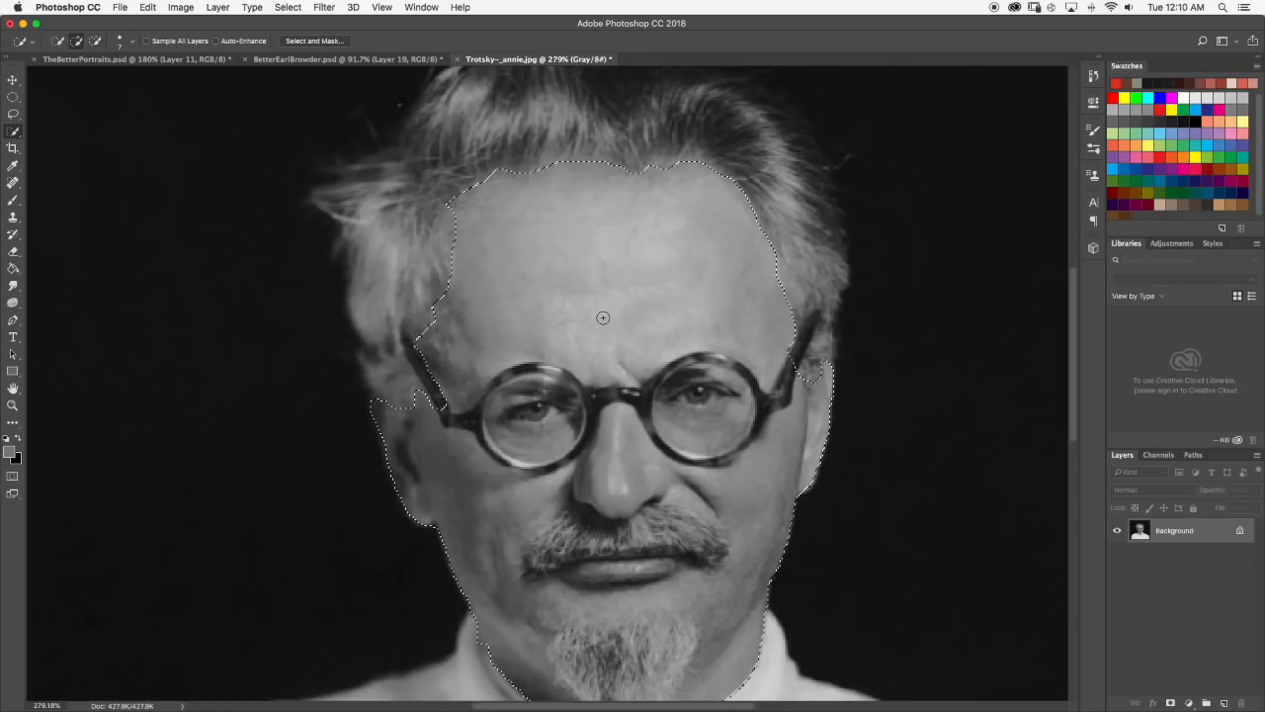
pyautogui.scroll(-5, 431, 314)
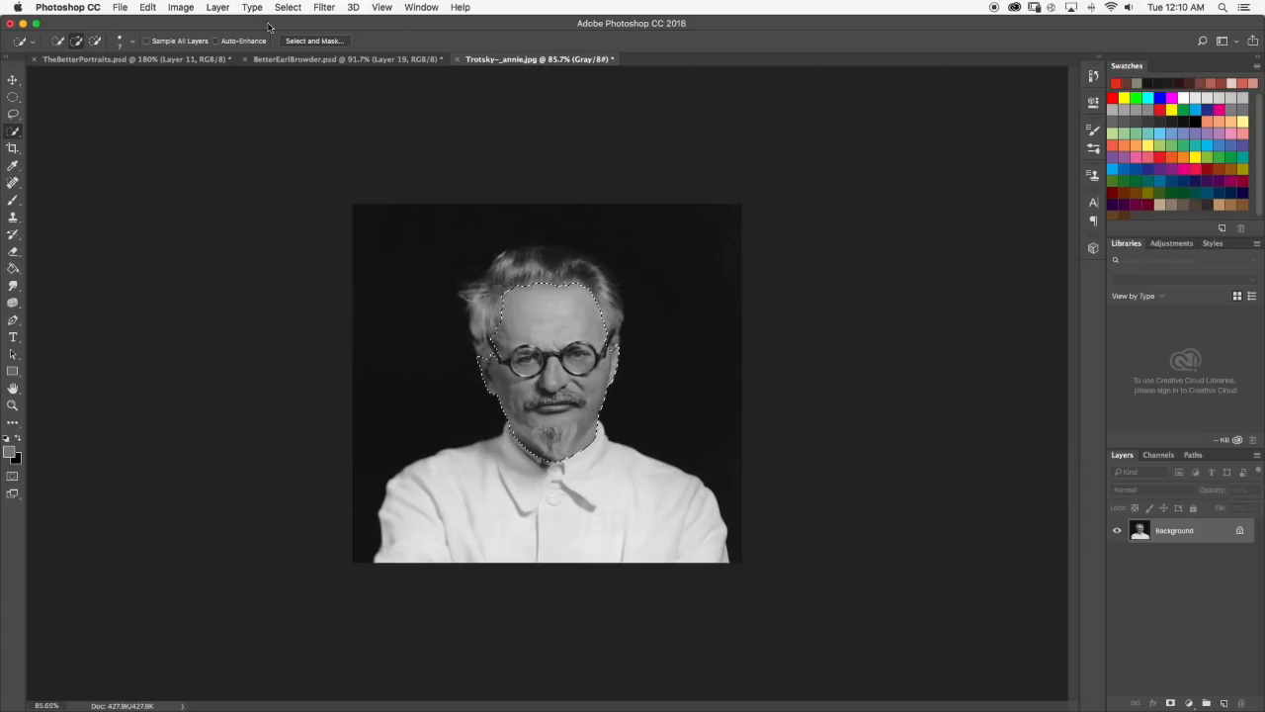
# Preview the face selection in Select and Mask, cancel it, and unlock the Background layer.
pyautogui.click(312, 42)
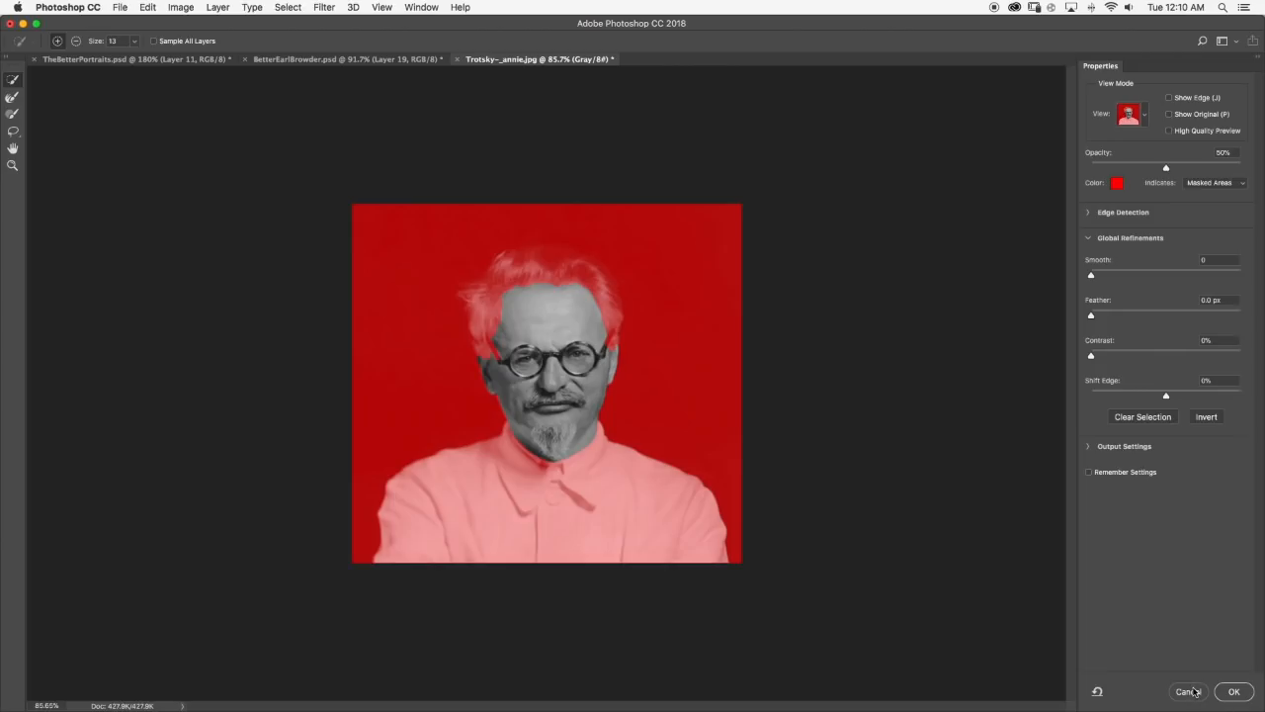
pyautogui.click(1188, 691)
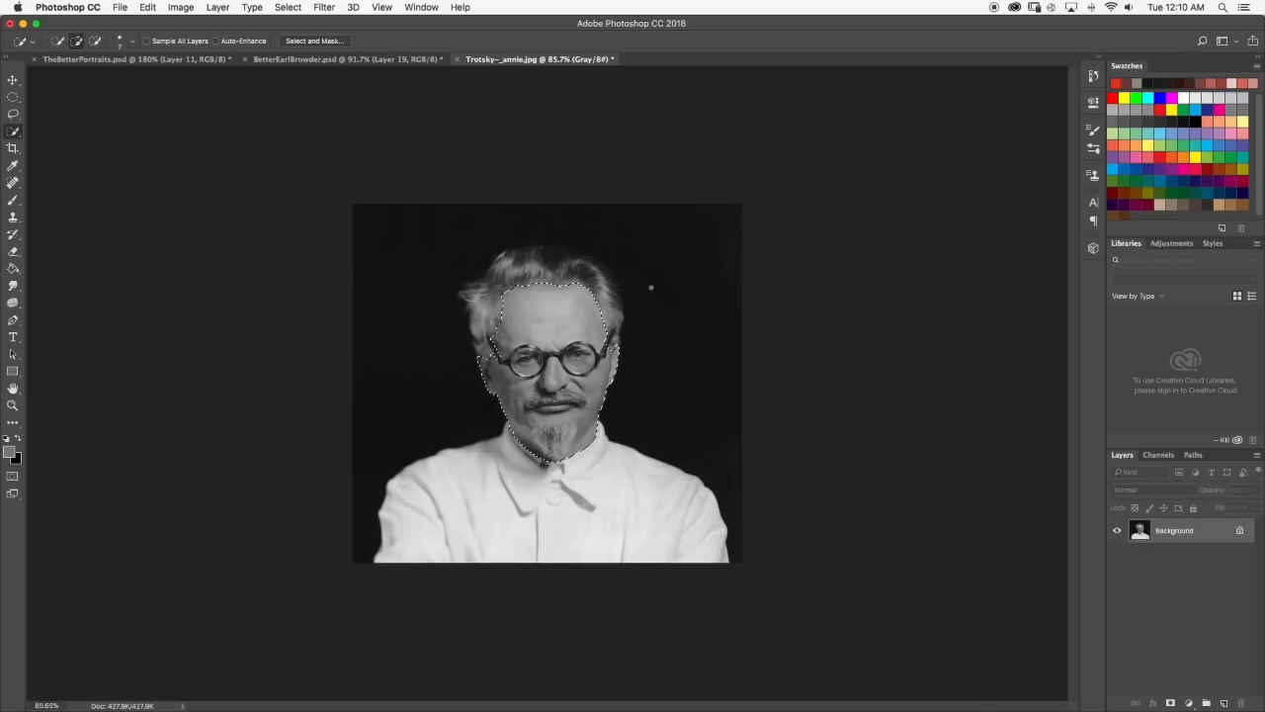
pyautogui.click(1238, 531)
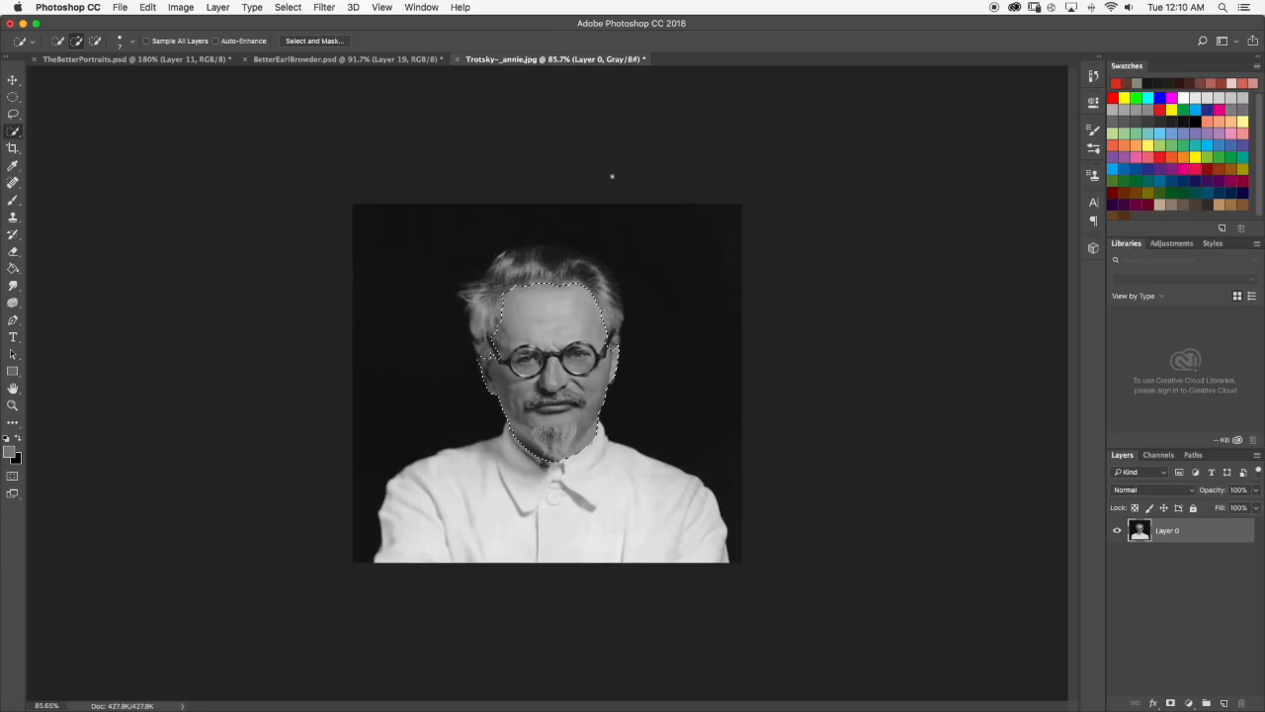
# Smooth the face selection's edges in Select and Mask with a Smooth value of 11.
pyautogui.scroll(6, 529, 253)
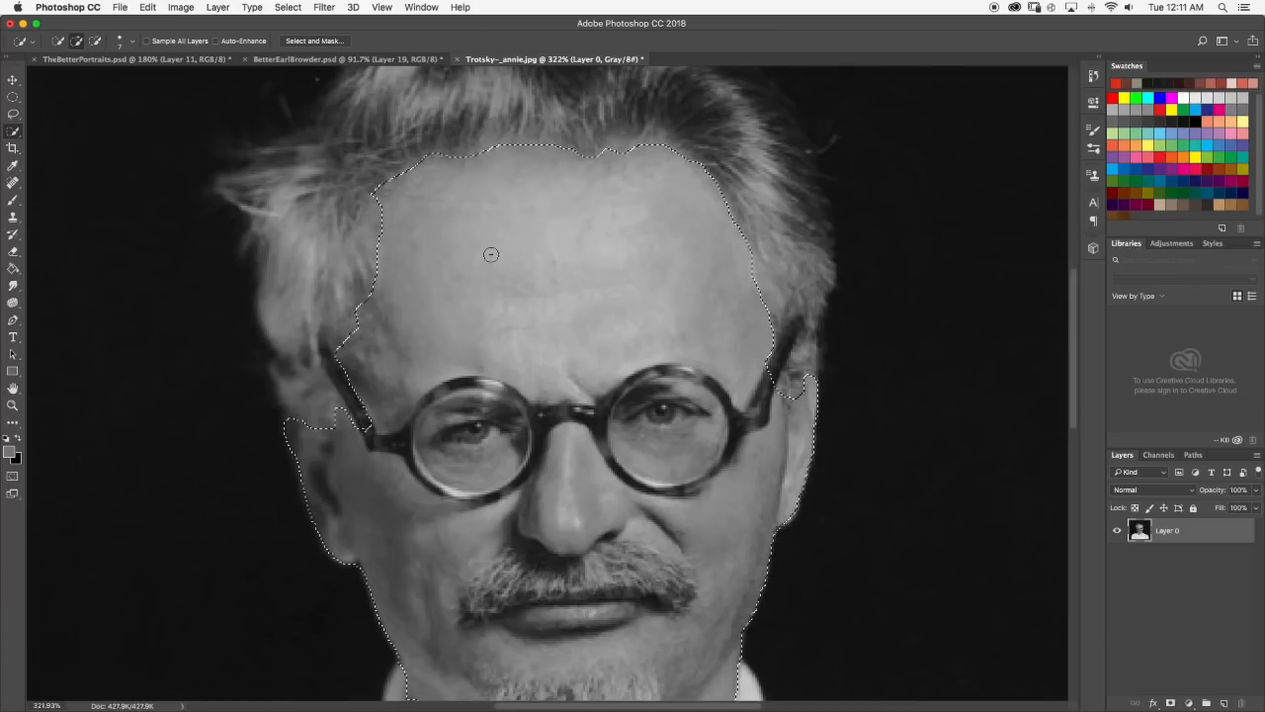
pyautogui.scroll(-6, 491, 255)
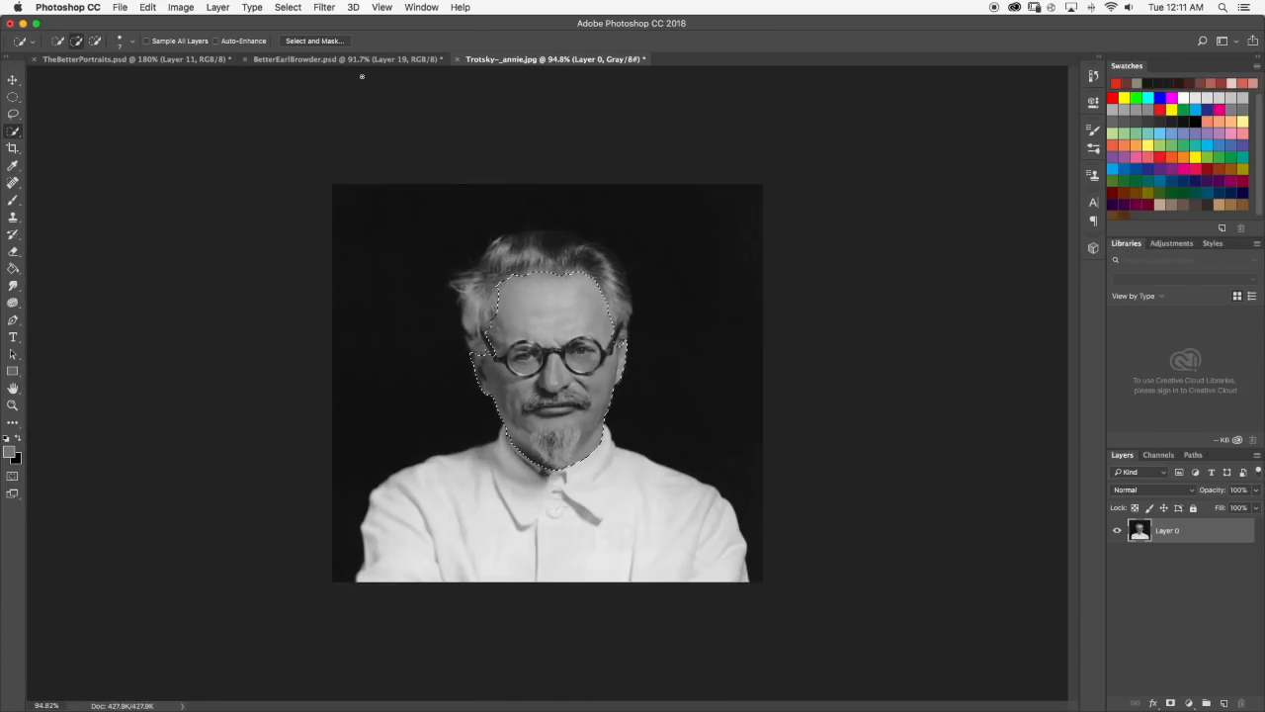
pyautogui.click(327, 41)
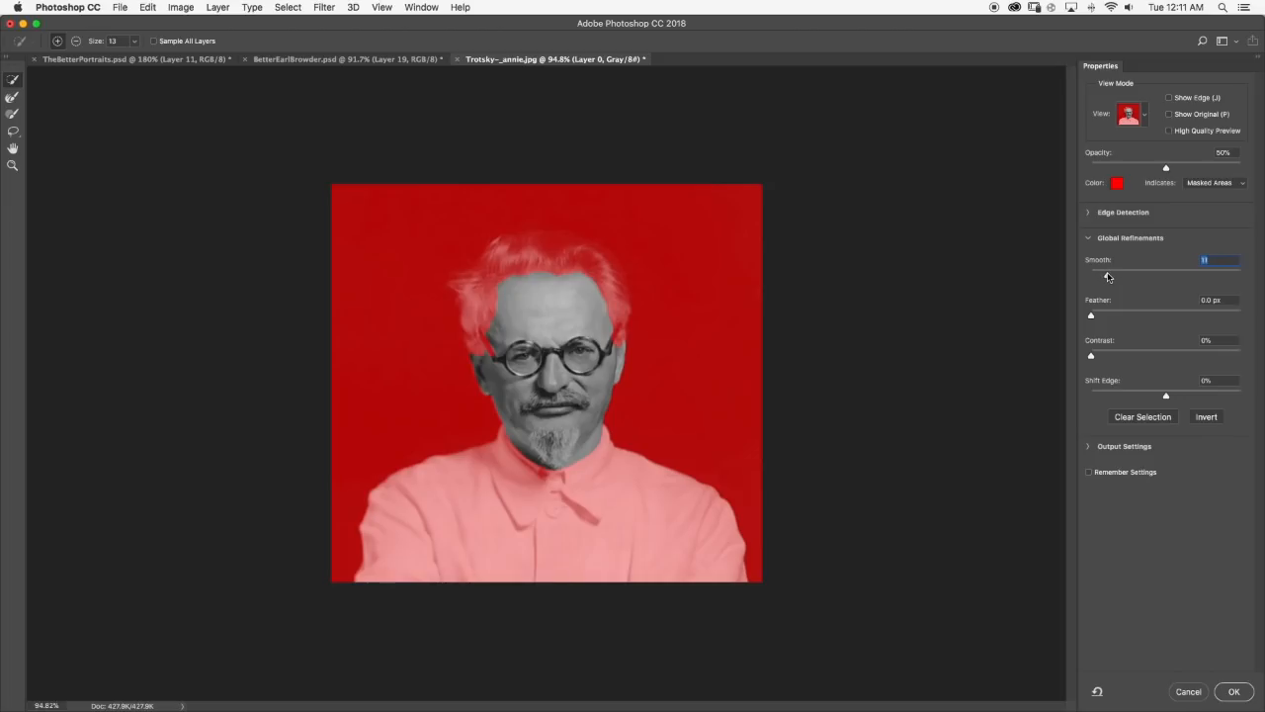
pyautogui.scroll(-10, 603, 359)
pyautogui.scroll(10, 603, 358)
pyautogui.click(1236, 689)
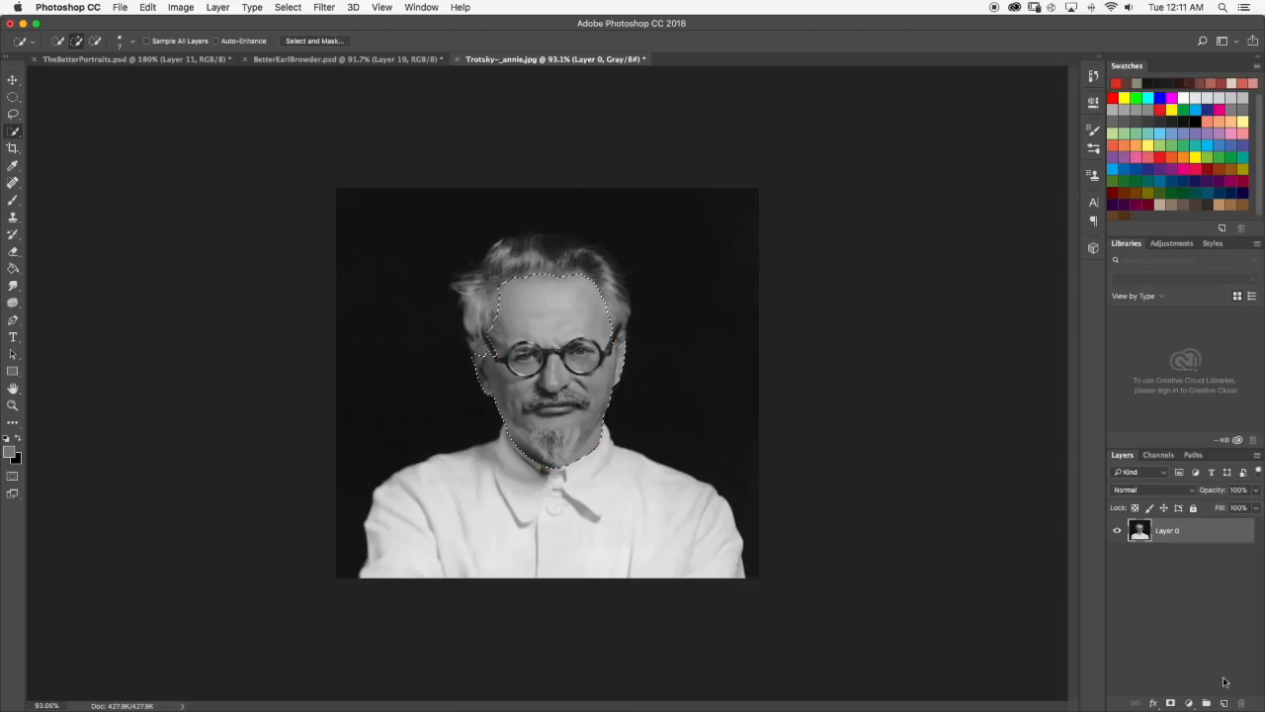
# Enter Quick Mask mode and brush mask over the glasses' left temple arm, its hinge and the bridge above the nose.
pyautogui.scroll(10, 504, 336)
pyautogui.click(12, 200)
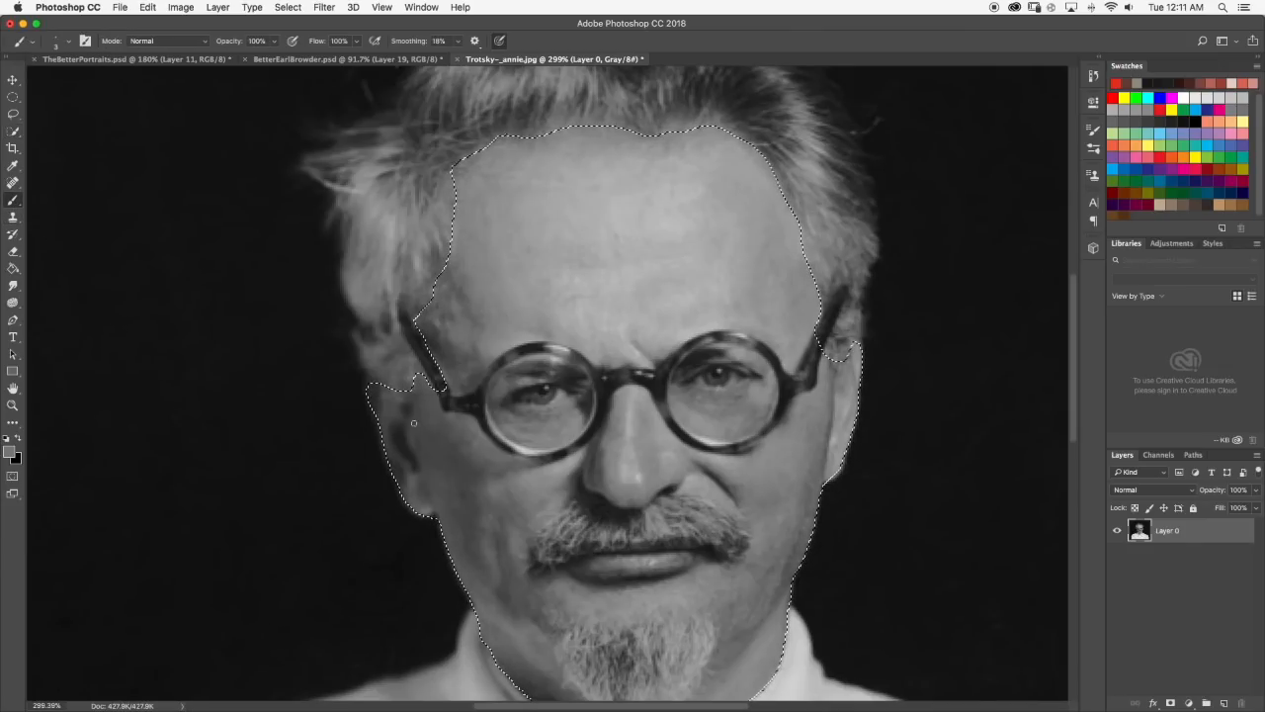
pyautogui.press('q')
pyautogui.click(59, 41)
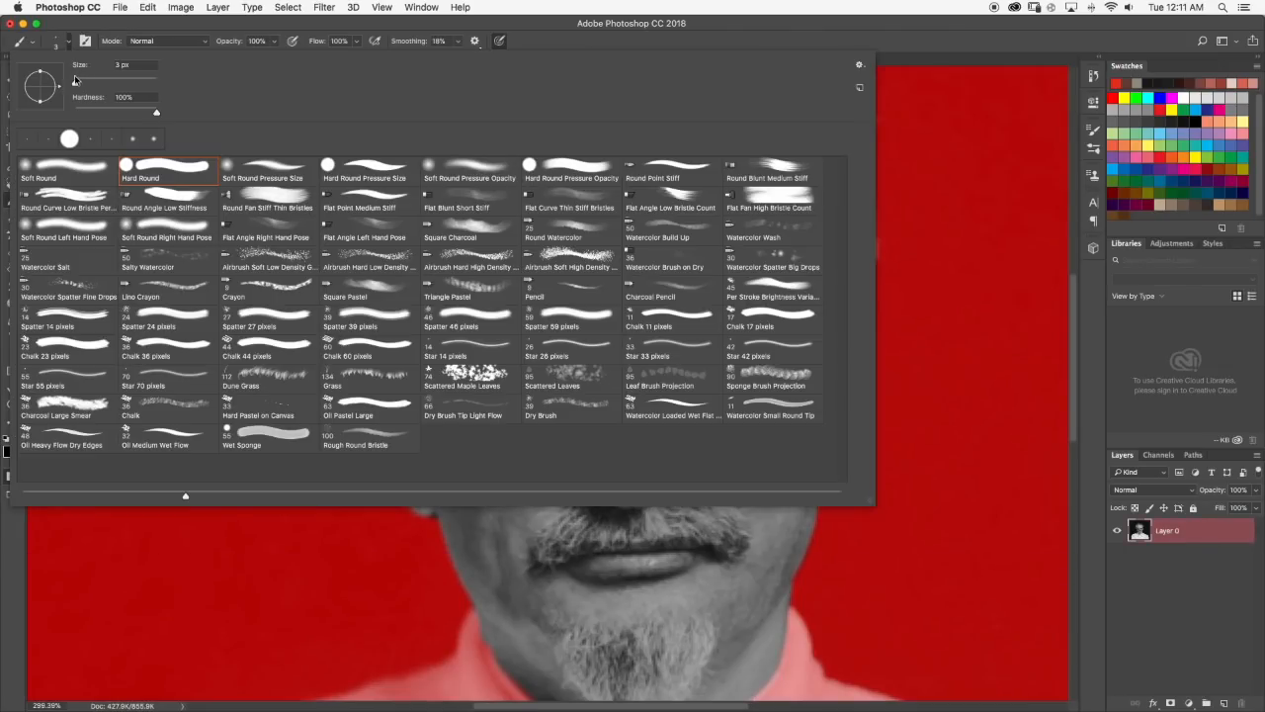
pyautogui.click(66, 43)
pyautogui.scroll(2, 471, 403)
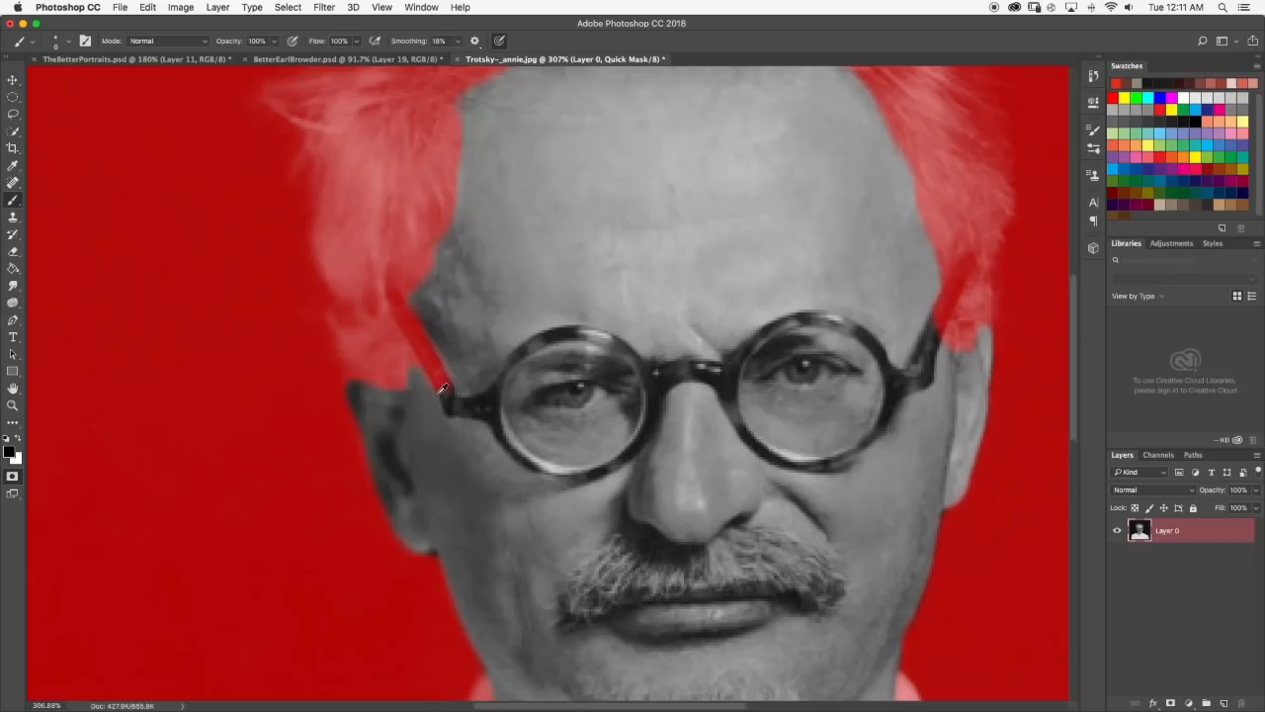
pyautogui.moveTo(444, 394); pyautogui.dragTo(491, 409)
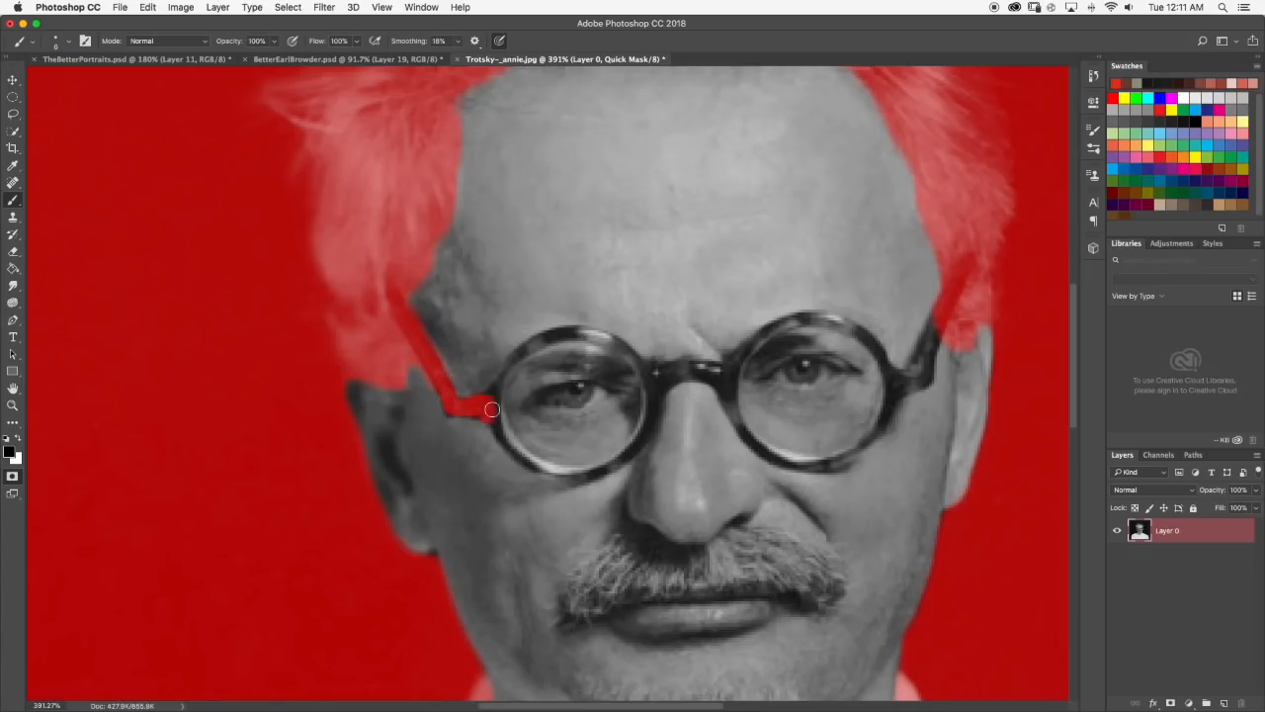
pyautogui.moveTo(664, 391)
pyautogui.mouseDown()
pyautogui.moveTo(680, 368)
pyautogui.moveTo(730, 374)
pyautogui.moveTo(663, 368)
pyautogui.moveTo(657, 391)
pyautogui.mouseUp()
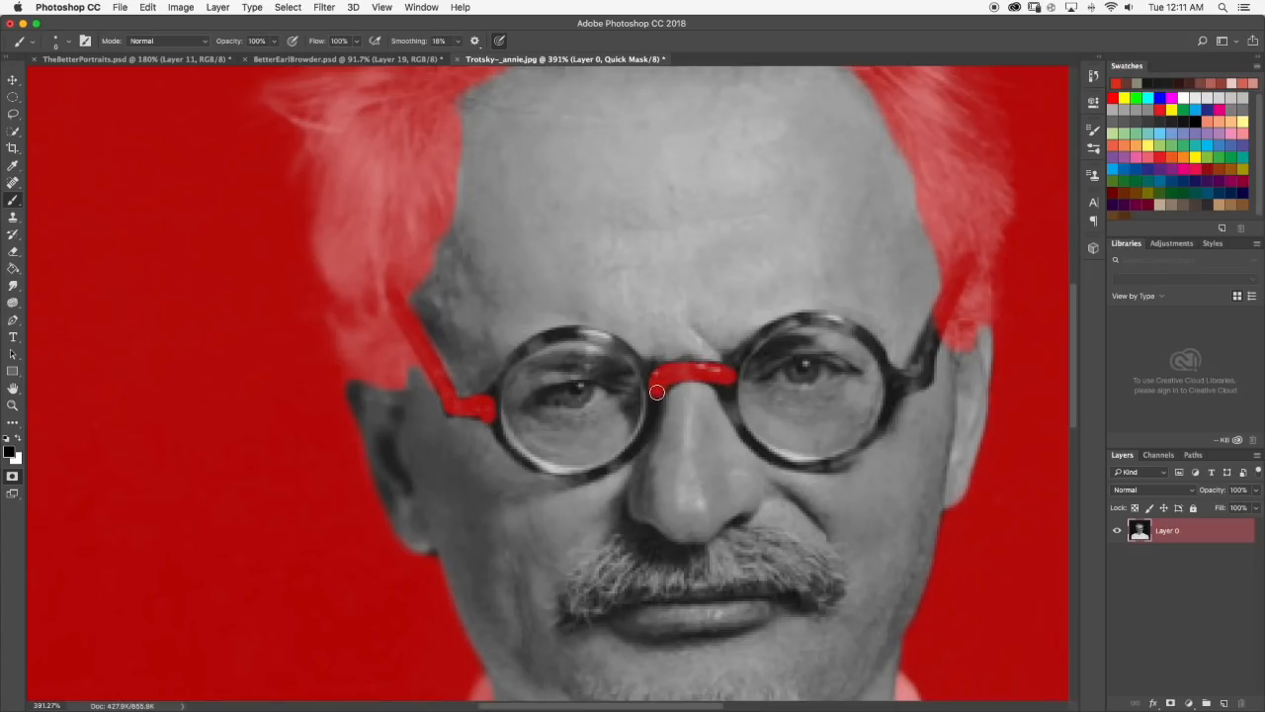
# Set the hard round brush to 3 px and mask the upper rim of the left lens.
pyautogui.click(69, 40)
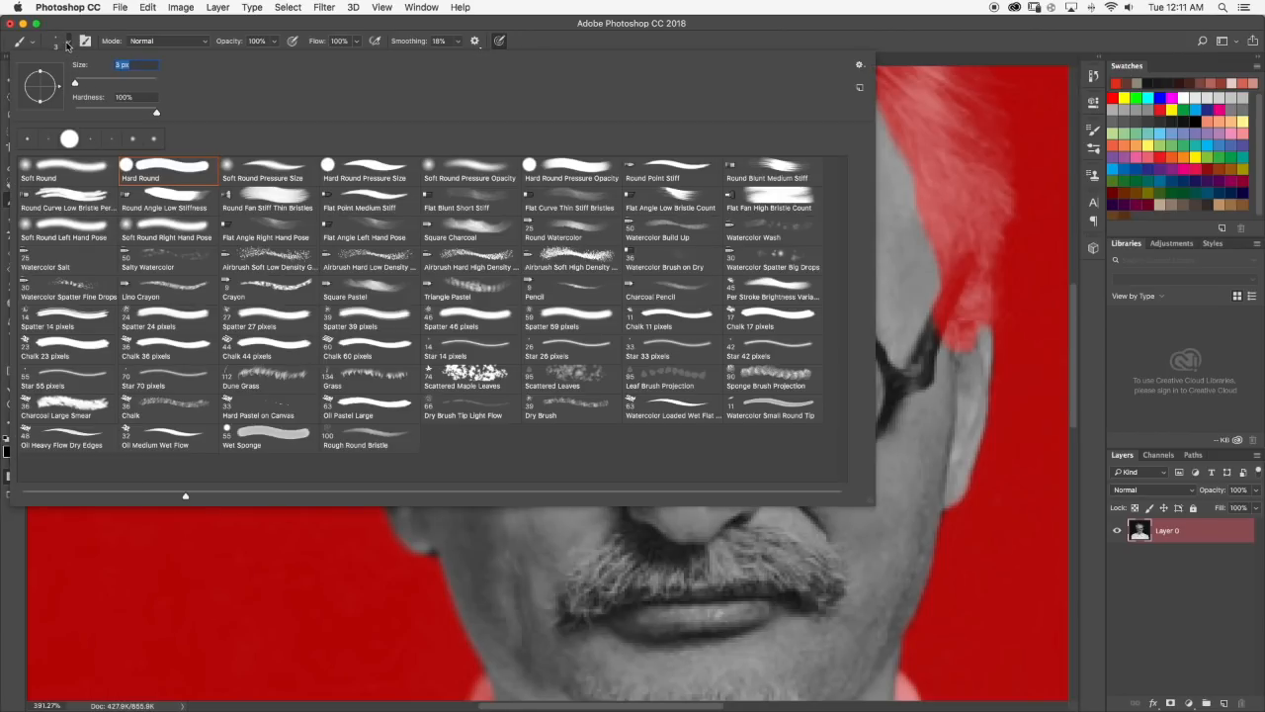
pyautogui.press('Return')
pyautogui.scroll(5, 552, 351)
pyautogui.moveTo(387, 427)
pyautogui.mouseDown()
pyautogui.moveTo(360, 505)
pyautogui.moveTo(397, 418)
pyautogui.moveTo(446, 359)
pyautogui.moveTo(593, 288)
pyautogui.mouseUp()
pyautogui.moveTo(518, 313)
pyautogui.mouseDown()
pyautogui.moveTo(623, 296)
pyautogui.moveTo(750, 328)
pyautogui.moveTo(812, 385)
pyautogui.moveTo(847, 441)
pyautogui.moveTo(864, 390)
pyautogui.moveTo(857, 451)
pyautogui.mouseUp()
pyautogui.scroll(-5, 863, 433)
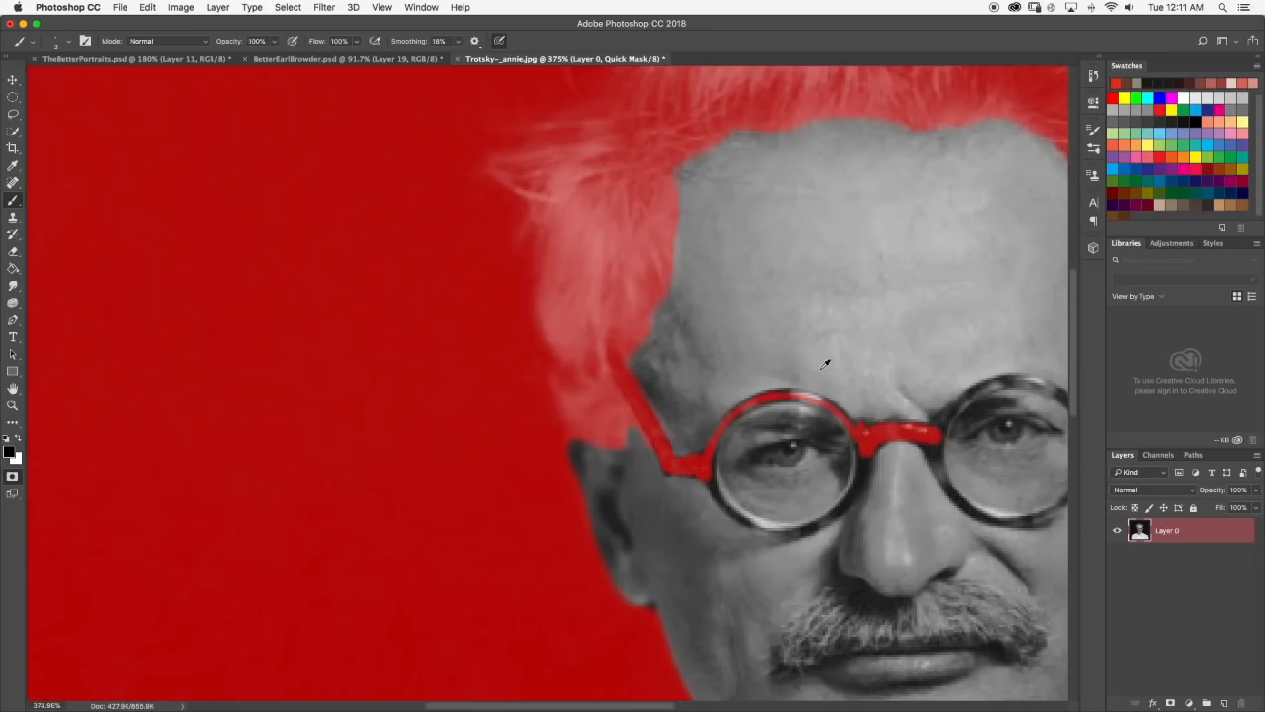
pyautogui.scroll(5, 826, 364)
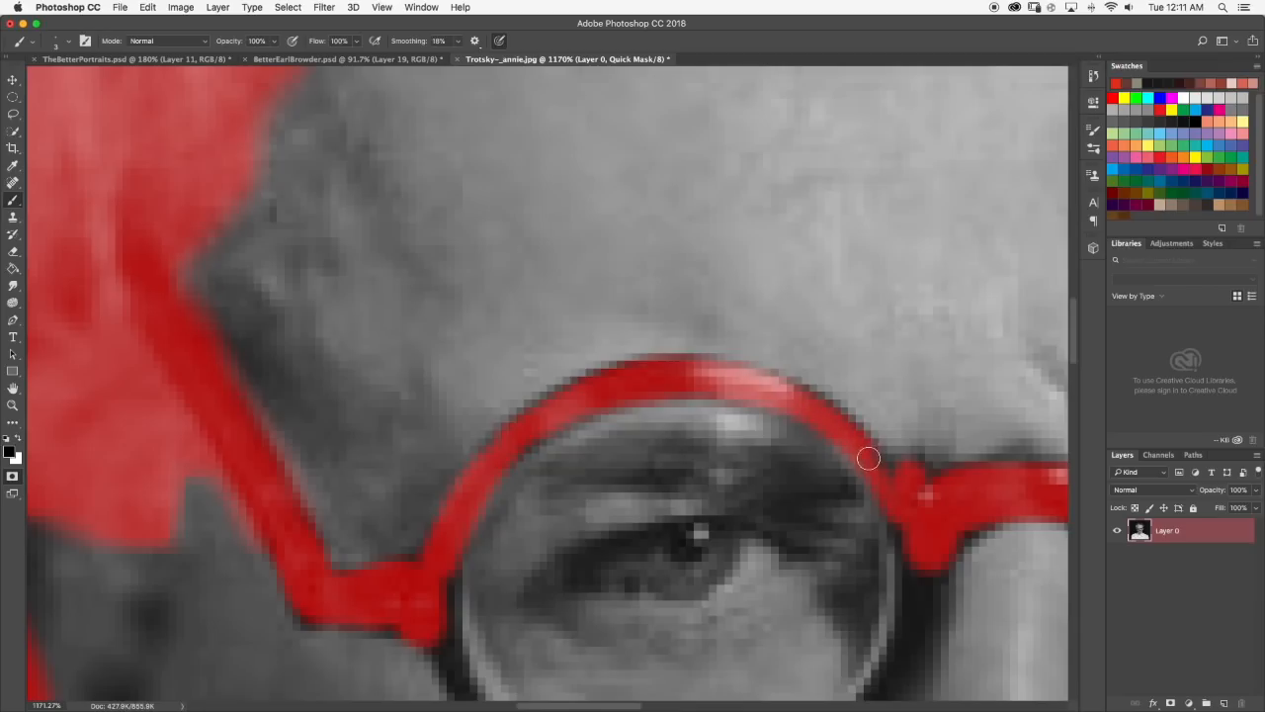
# Mask the lower rim of the left lens and close the ring up to the bridge.
pyautogui.scroll(-5, 869, 458)
pyautogui.scroll(5, 769, 545)
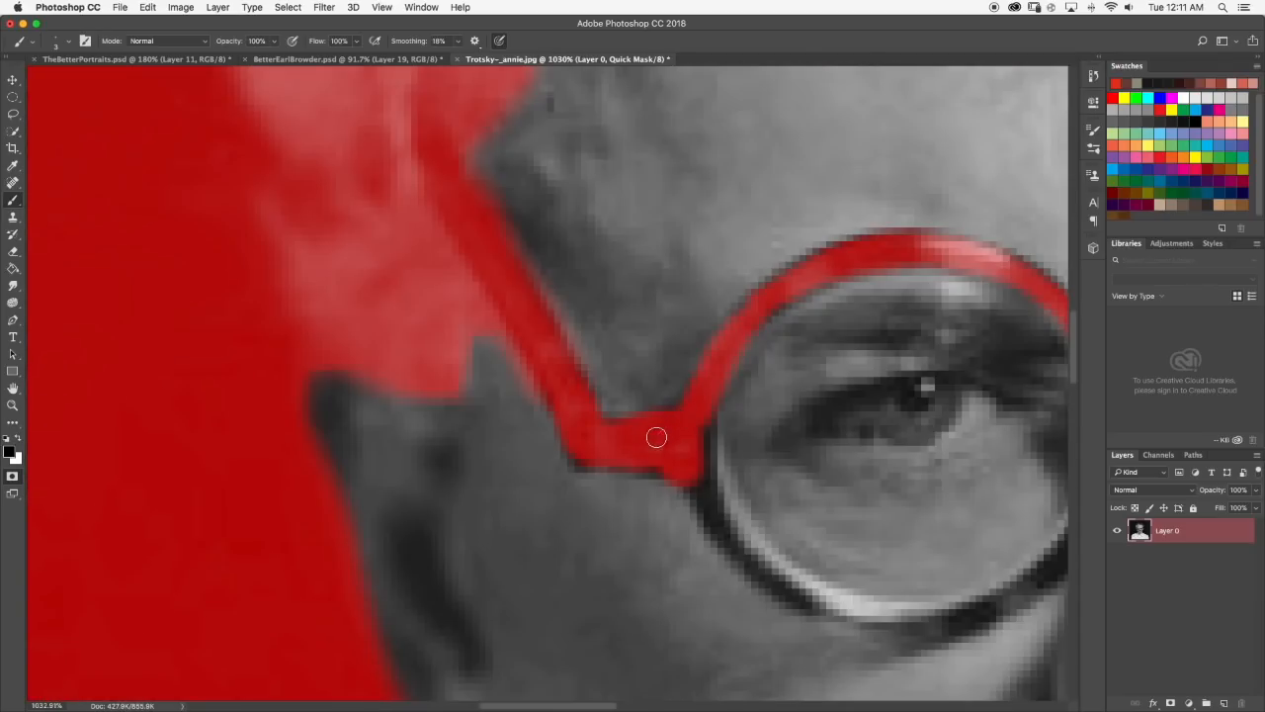
pyautogui.scroll(-8, 682, 463)
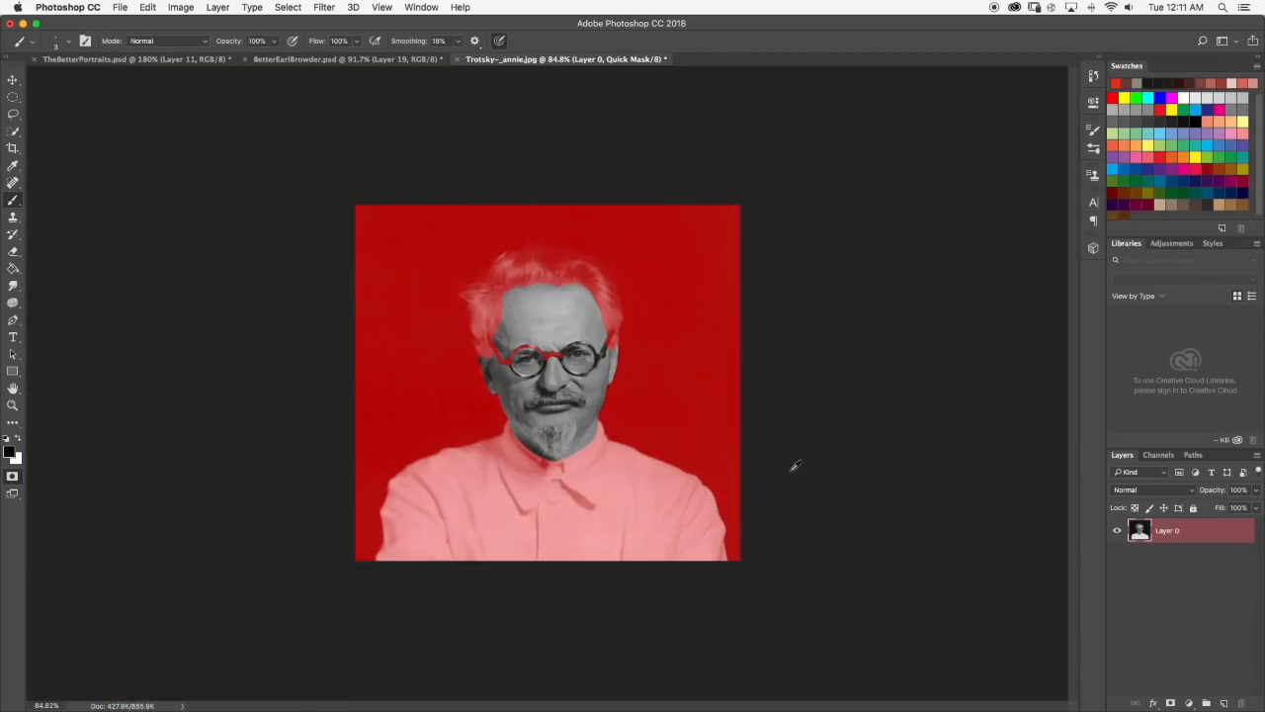
pyautogui.scroll(8, 628, 424)
pyautogui.moveTo(372, 337)
pyautogui.mouseDown()
pyautogui.moveTo(378, 399)
pyautogui.moveTo(364, 380)
pyautogui.moveTo(401, 435)
pyautogui.mouseUp()
pyautogui.moveTo(379, 380)
pyautogui.mouseDown()
pyautogui.moveTo(404, 437)
pyautogui.moveTo(477, 483)
pyautogui.mouseUp()
pyautogui.moveTo(394, 398)
pyautogui.mouseDown()
pyautogui.moveTo(437, 453)
pyautogui.moveTo(498, 478)
pyautogui.moveTo(392, 390)
pyautogui.moveTo(377, 360)
pyautogui.moveTo(475, 473)
pyautogui.moveTo(545, 487)
pyautogui.moveTo(476, 484)
pyautogui.moveTo(561, 492)
pyautogui.moveTo(546, 486)
pyautogui.moveTo(594, 476)
pyautogui.moveTo(577, 486)
pyautogui.moveTo(617, 458)
pyautogui.moveTo(568, 481)
pyautogui.moveTo(645, 426)
pyautogui.moveTo(625, 455)
pyautogui.moveTo(642, 433)
pyautogui.moveTo(612, 462)
pyautogui.moveTo(668, 392)
pyautogui.moveTo(654, 413)
pyautogui.moveTo(641, 434)
pyautogui.moveTo(680, 335)
pyautogui.moveTo(662, 399)
pyautogui.moveTo(669, 305)
pyautogui.mouseUp()
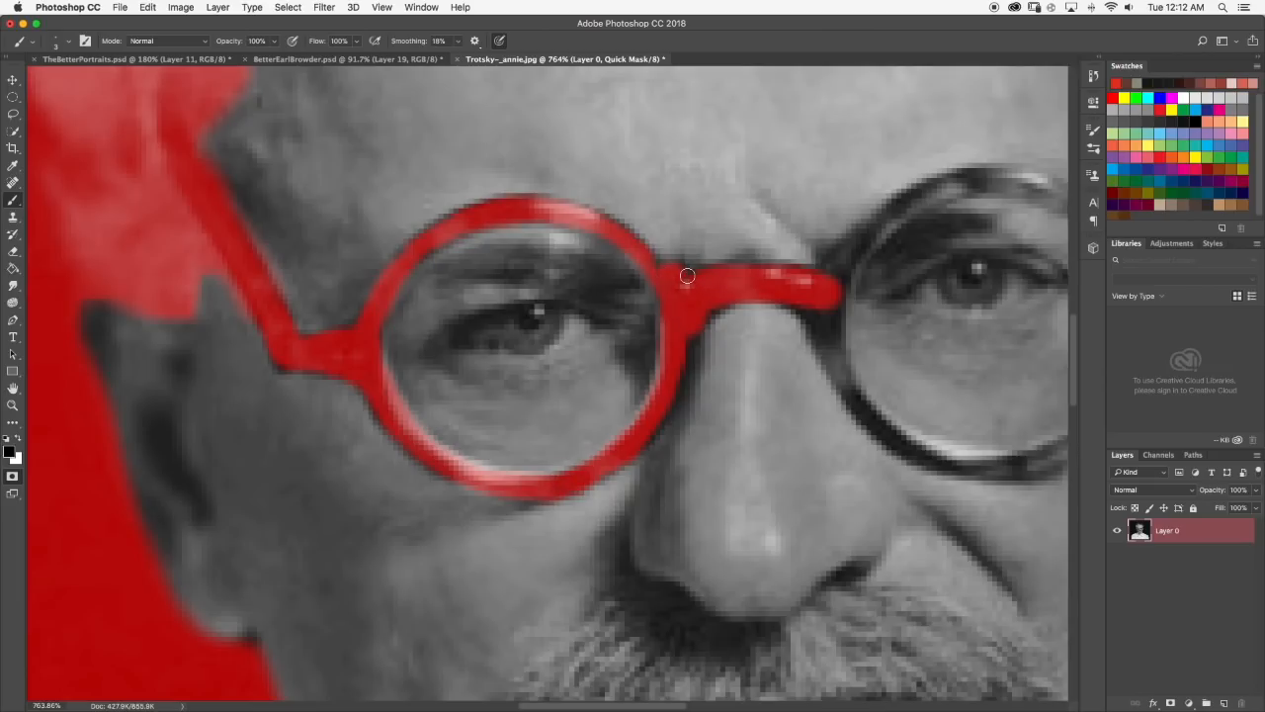
pyautogui.scroll(-10, 737, 300)
pyautogui.scroll(6, 569, 361)
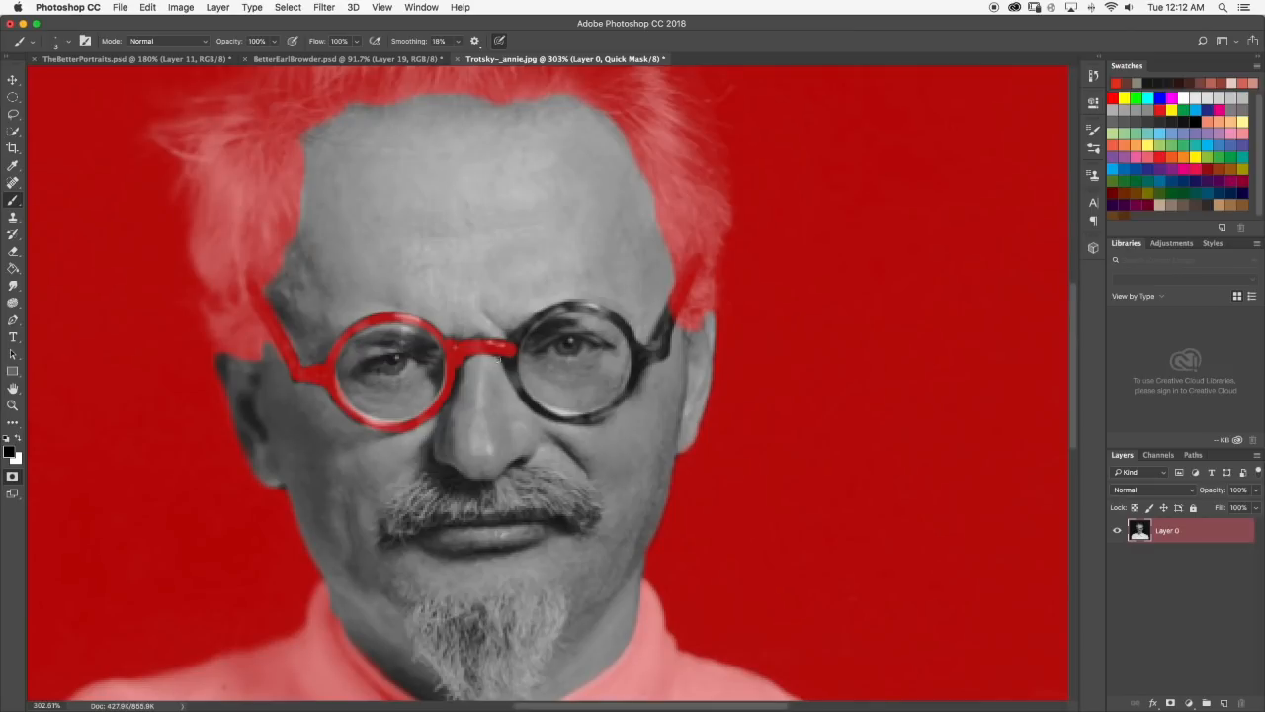
# Extend the mask from the bridge along the right lens's inner rim, over its upper start and around its lower edge.
pyautogui.scroll(3, 519, 348)
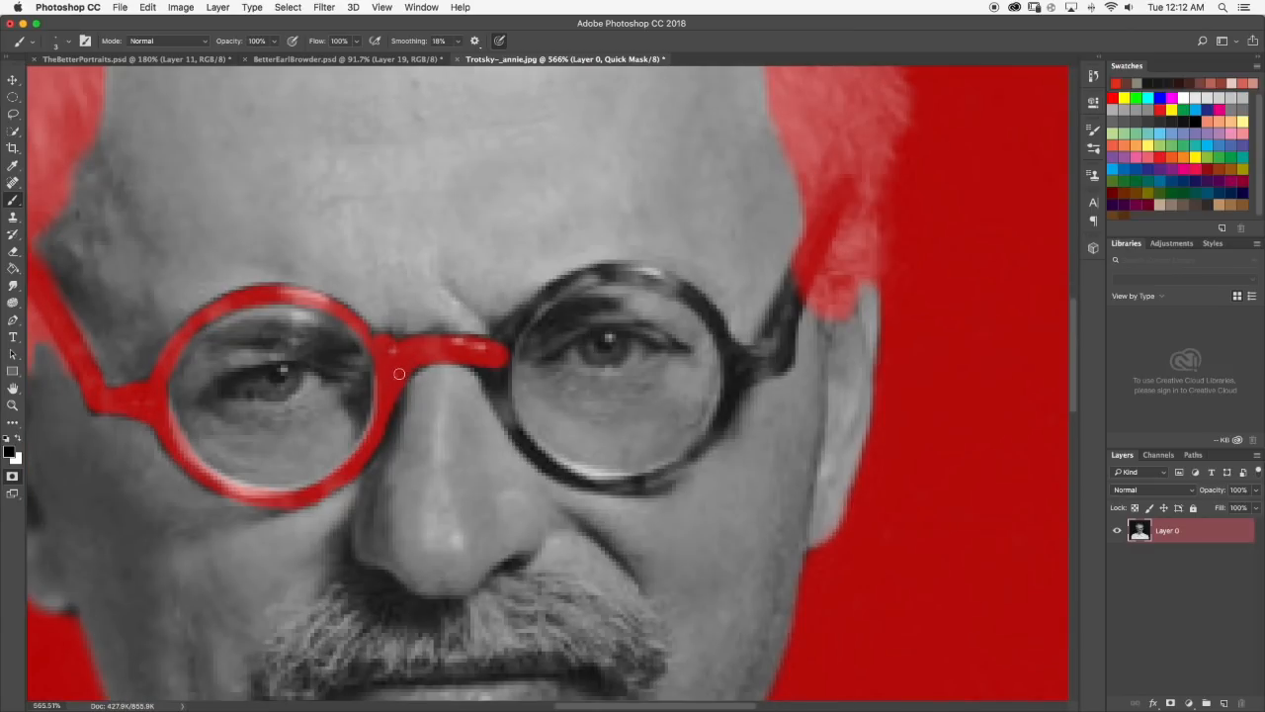
pyautogui.moveTo(491, 379); pyautogui.dragTo(501, 353)
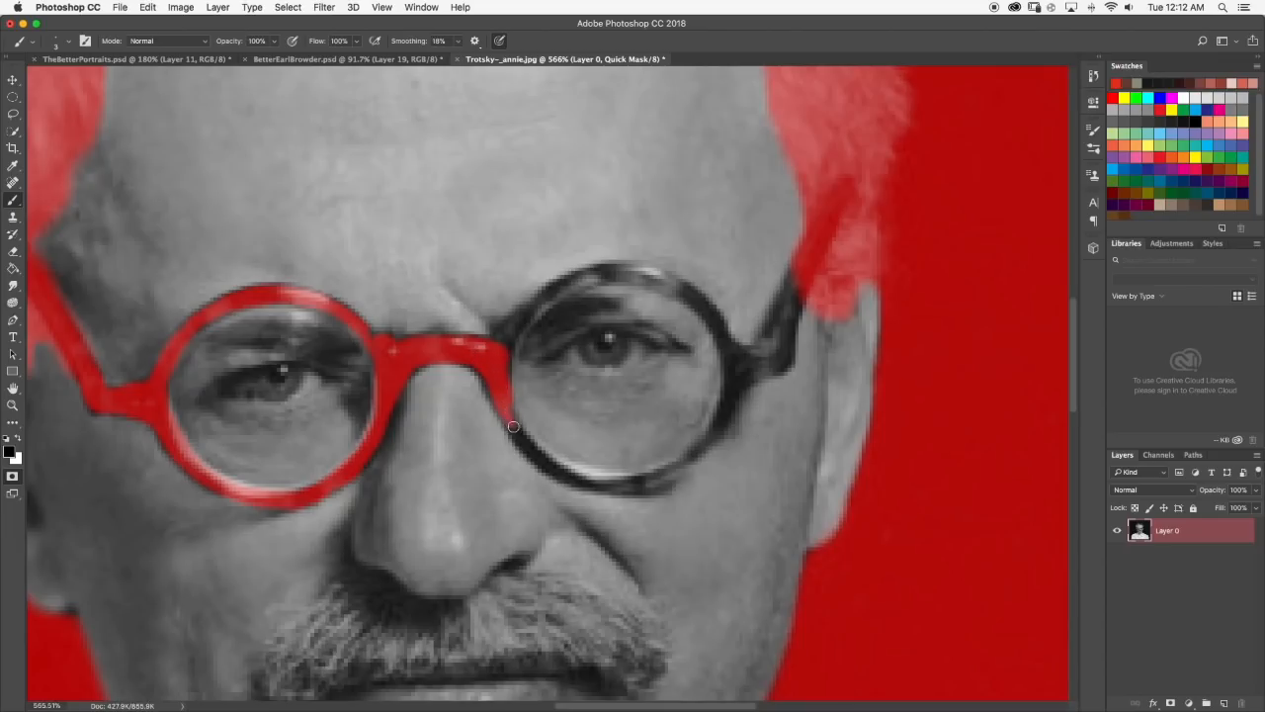
pyautogui.moveTo(498, 343)
pyautogui.mouseDown()
pyautogui.moveTo(513, 329)
pyautogui.moveTo(504, 378)
pyautogui.mouseUp()
pyautogui.moveTo(510, 328)
pyautogui.mouseDown()
pyautogui.moveTo(525, 316)
pyautogui.moveTo(520, 332)
pyautogui.moveTo(528, 307)
pyautogui.mouseUp()
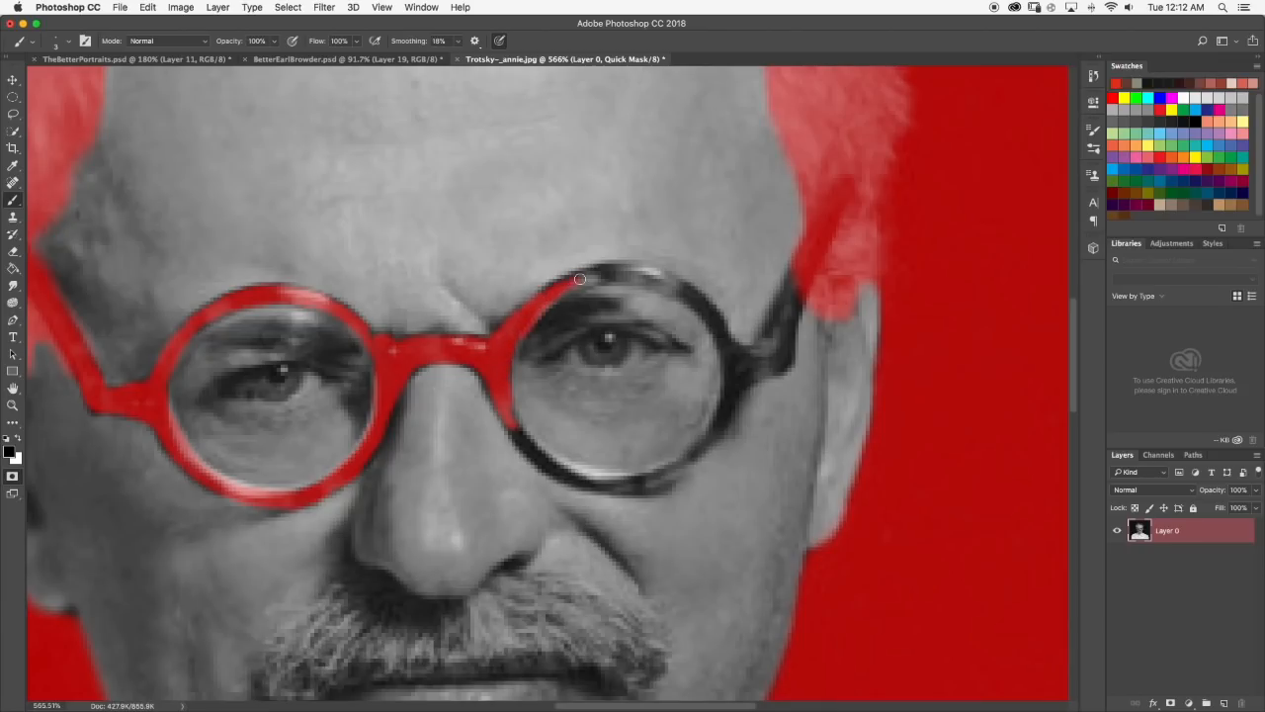
pyautogui.moveTo(546, 294); pyautogui.dragTo(611, 276)
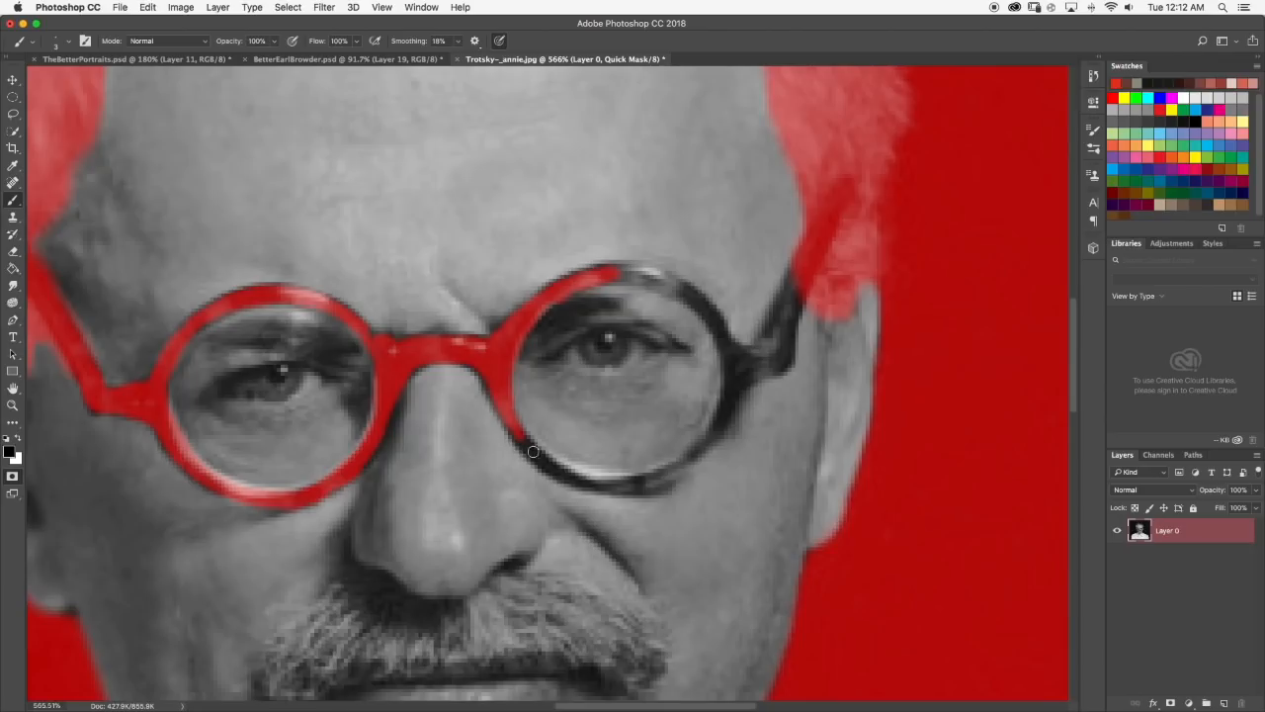
pyautogui.moveTo(515, 426); pyautogui.dragTo(547, 455)
pyautogui.moveTo(525, 445)
pyautogui.mouseDown()
pyautogui.moveTo(612, 480)
pyautogui.moveTo(555, 476)
pyautogui.moveTo(593, 484)
pyautogui.moveTo(541, 465)
pyautogui.moveTo(645, 484)
pyautogui.mouseUp()
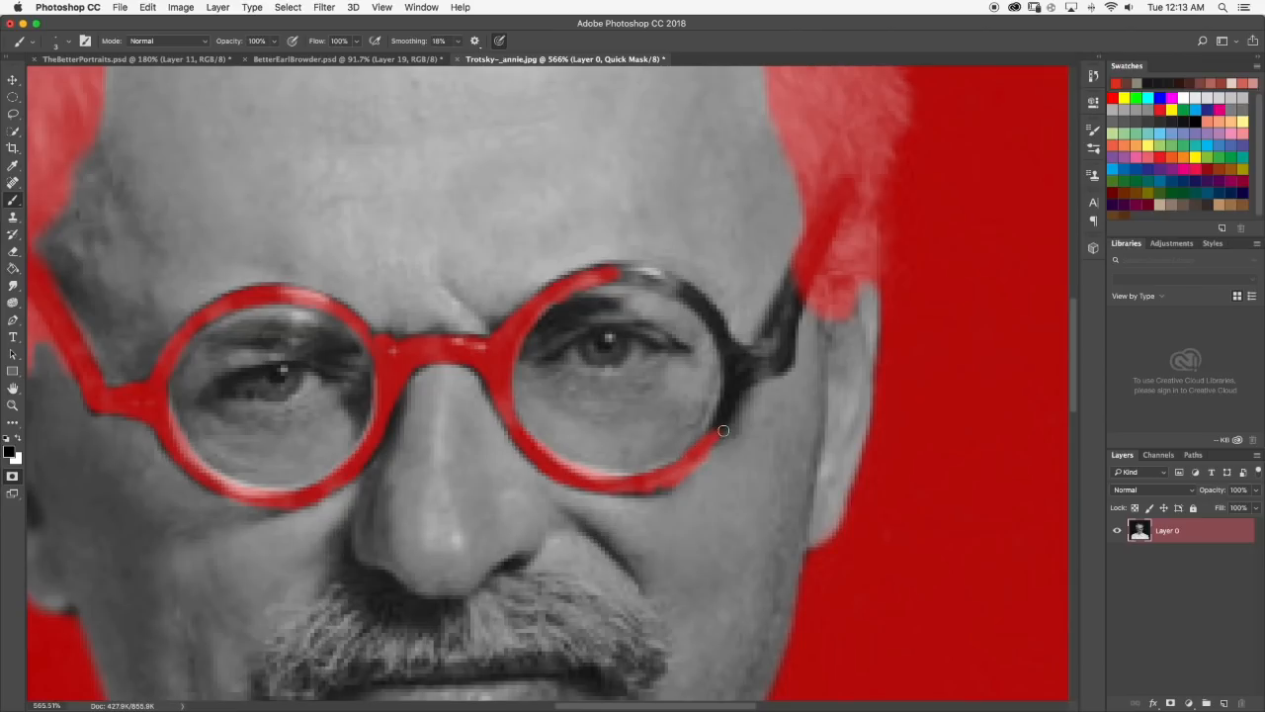
# Mask the remaining upper and outer rim of the right lens and the right temple arm with the Brush tool.
pyautogui.scroll(-10, 695, 442)
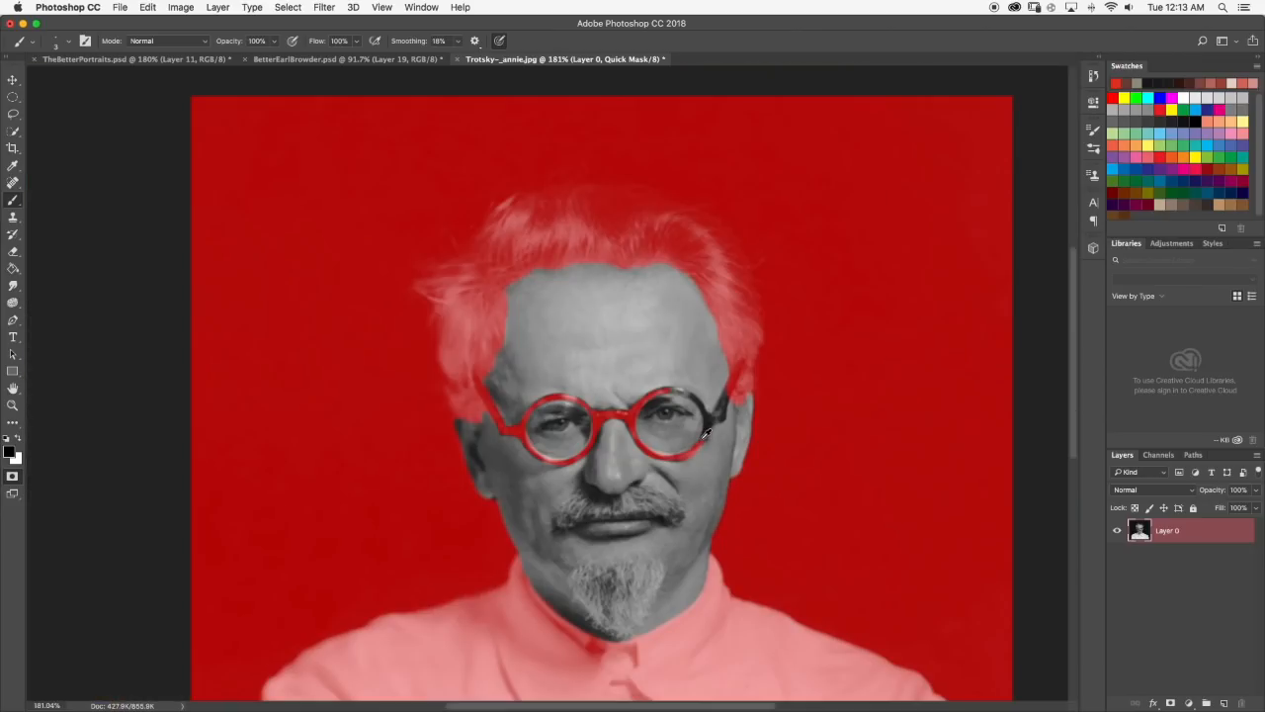
pyautogui.click(13, 251)
pyautogui.scroll(6, 528, 369)
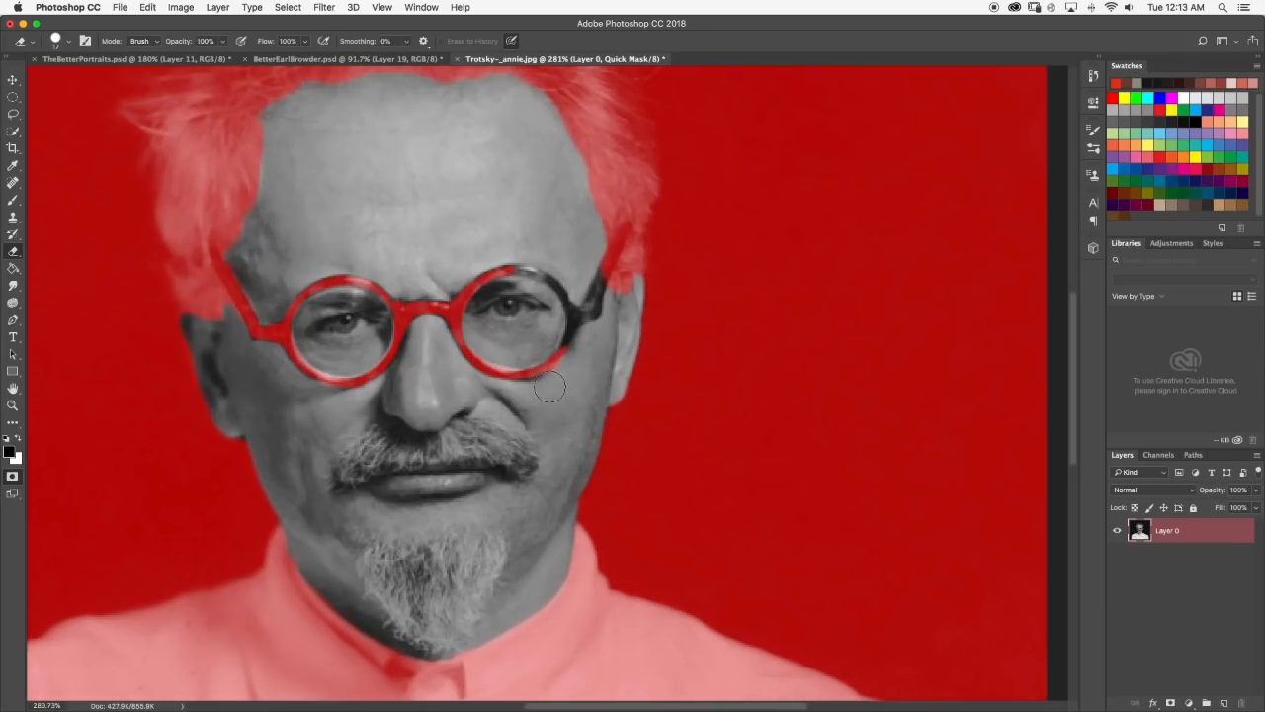
pyautogui.click(13, 201)
pyautogui.scroll(5, 554, 260)
pyautogui.scroll(1, 554, 260)
pyautogui.moveTo(379, 286)
pyautogui.mouseDown()
pyautogui.moveTo(496, 293)
pyautogui.moveTo(472, 290)
pyautogui.moveTo(582, 350)
pyautogui.moveTo(620, 461)
pyautogui.moveTo(616, 525)
pyautogui.moveTo(586, 550)
pyautogui.mouseUp()
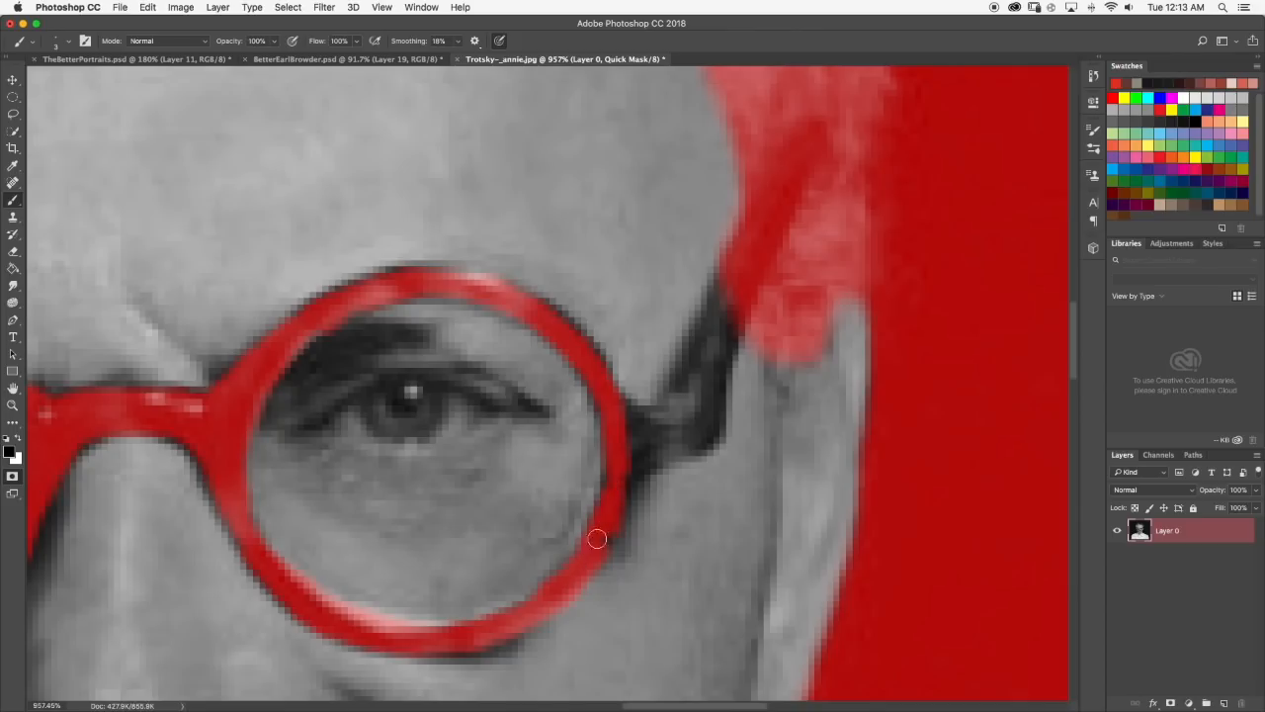
pyautogui.moveTo(607, 488)
pyautogui.mouseDown()
pyautogui.moveTo(638, 430)
pyautogui.moveTo(631, 448)
pyautogui.moveTo(625, 409)
pyautogui.moveTo(649, 433)
pyautogui.moveTo(601, 551)
pyautogui.moveTo(664, 433)
pyautogui.moveTo(643, 427)
pyautogui.moveTo(685, 404)
pyautogui.moveTo(626, 453)
pyautogui.moveTo(678, 446)
pyautogui.moveTo(718, 409)
pyautogui.moveTo(713, 418)
pyautogui.moveTo(717, 346)
pyautogui.moveTo(738, 315)
pyautogui.moveTo(704, 423)
pyautogui.moveTo(721, 302)
pyautogui.moveTo(663, 413)
pyautogui.moveTo(706, 359)
pyautogui.moveTo(697, 381)
pyautogui.moveTo(738, 269)
pyautogui.moveTo(671, 396)
pyautogui.mouseUp()
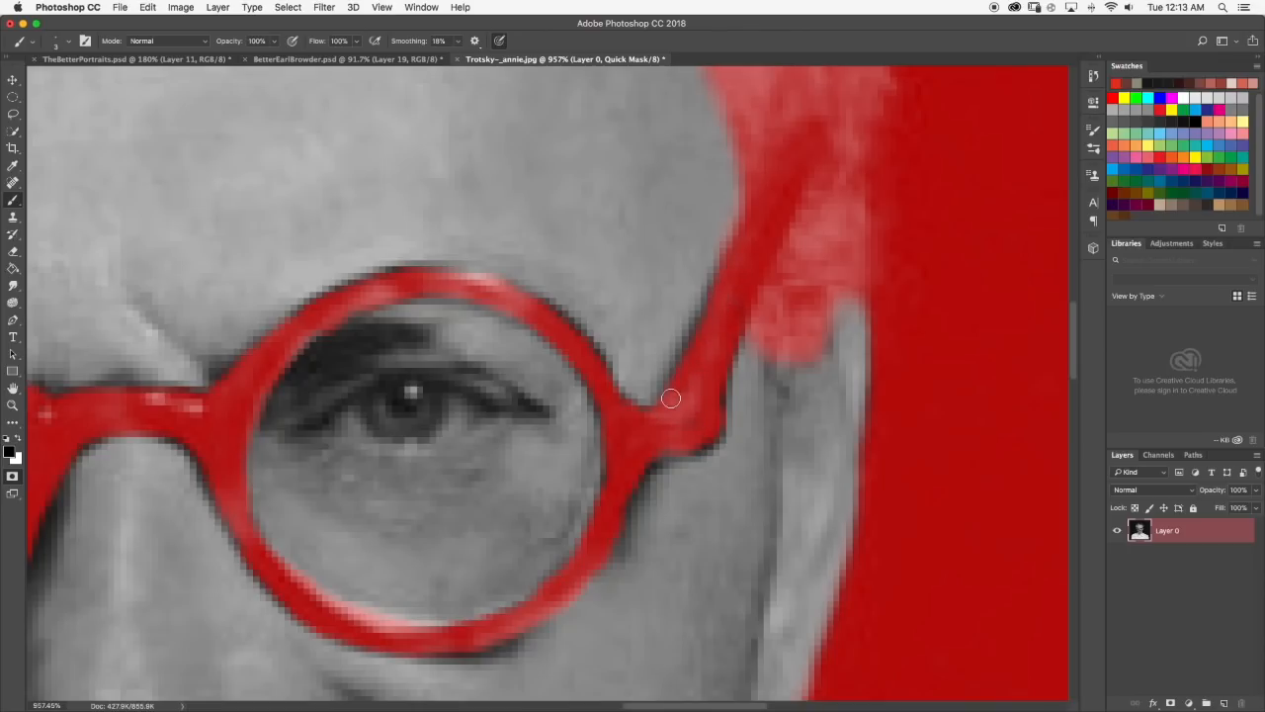
pyautogui.scroll(-10, 673, 399)
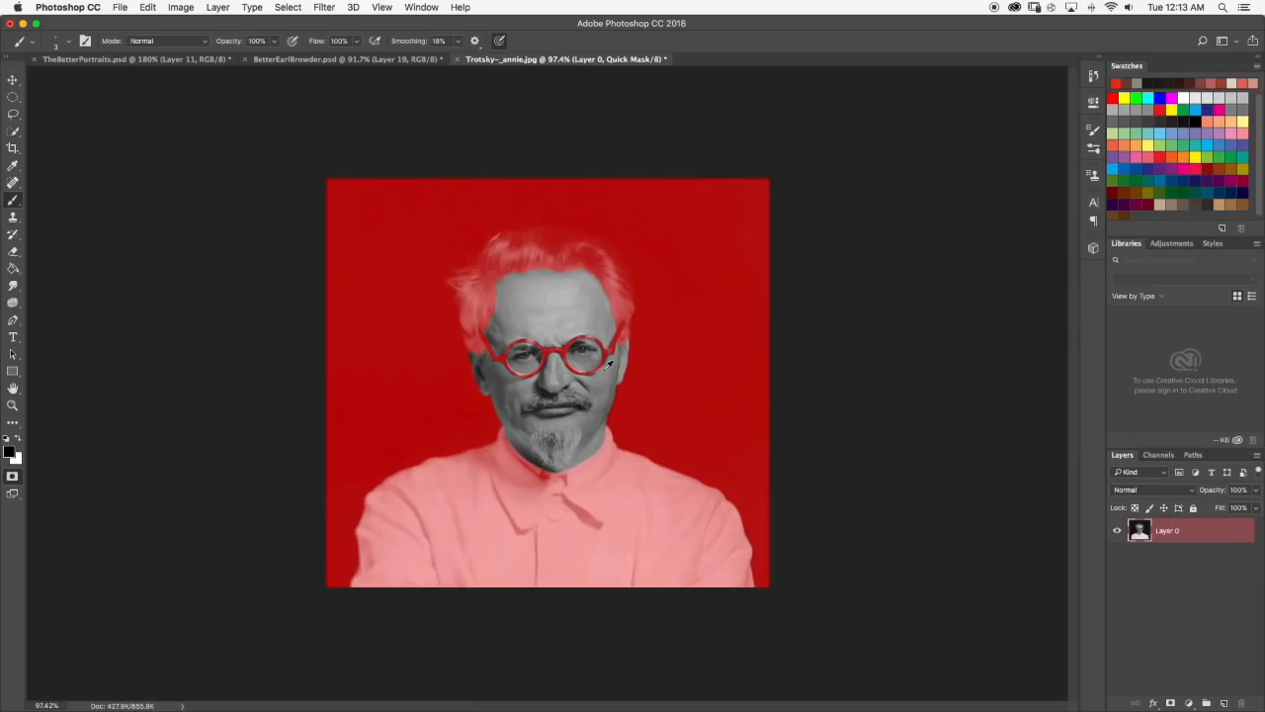
# Reduce the brush size to 1 px and outline the left eye in the mask.
pyautogui.scroll(10, 526, 354)
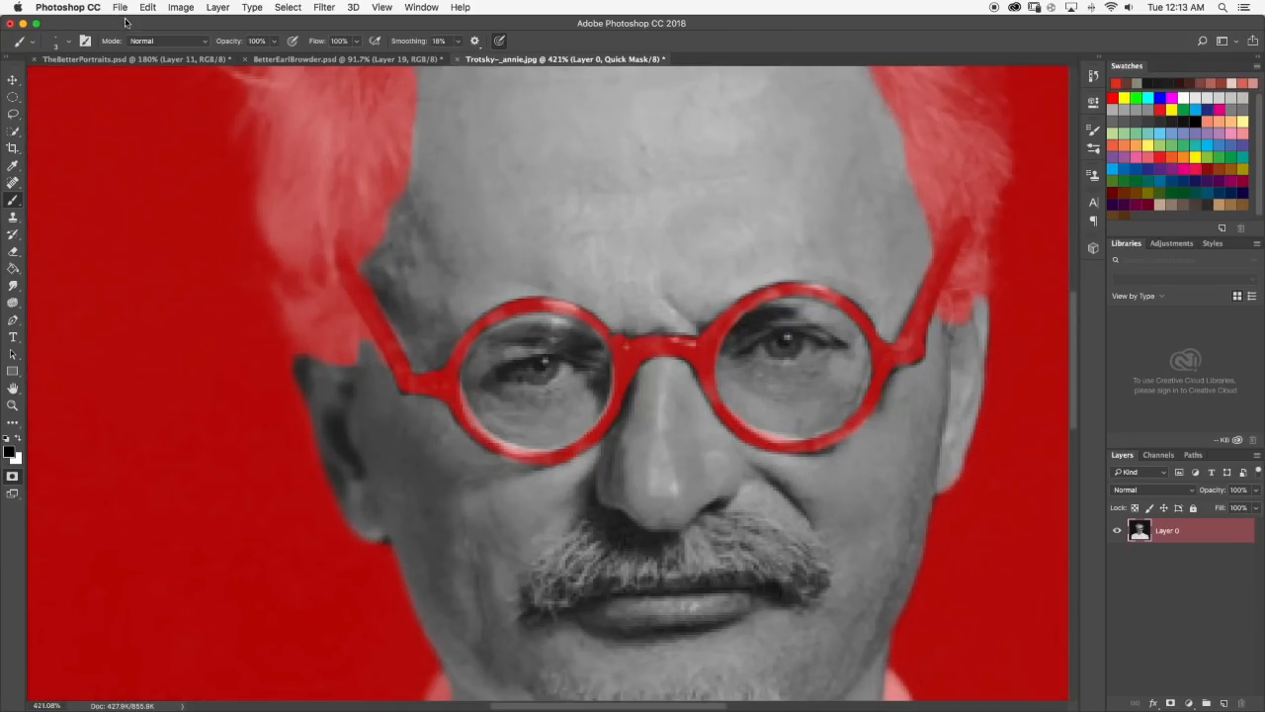
pyautogui.click(68, 42)
pyautogui.moveTo(73, 85); pyautogui.dragTo(70, 86)
pyautogui.click(68, 42)
pyautogui.scroll(10, 505, 394)
pyautogui.moveTo(528, 363)
pyautogui.mouseDown()
pyautogui.moveTo(630, 317)
pyautogui.moveTo(715, 313)
pyautogui.moveTo(782, 338)
pyautogui.moveTo(756, 318)
pyautogui.moveTo(693, 309)
pyautogui.moveTo(599, 315)
pyautogui.moveTo(732, 306)
pyautogui.mouseUp()
pyautogui.moveTo(548, 363); pyautogui.dragTo(650, 381)
pyautogui.moveTo(733, 360); pyautogui.dragTo(778, 334)
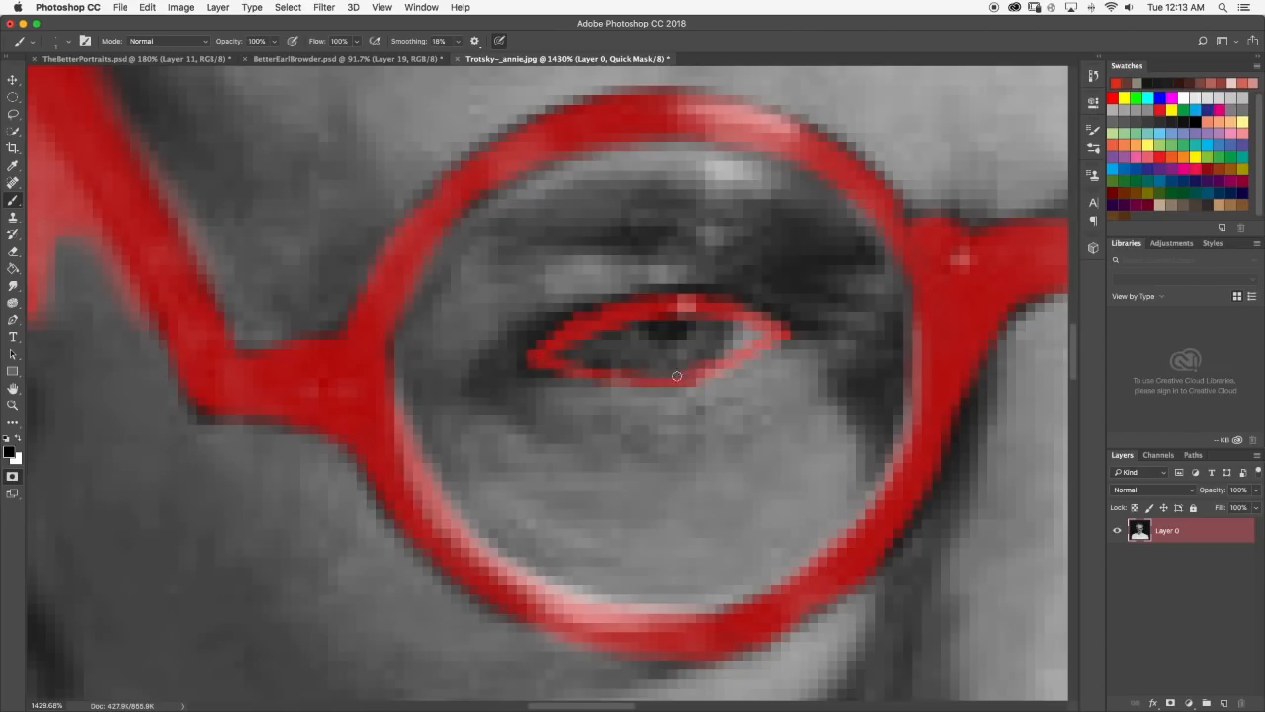
# Set the brush size to 3 px, fill in the outlined left eye and mask the right eye as well.
pyautogui.click(67, 41)
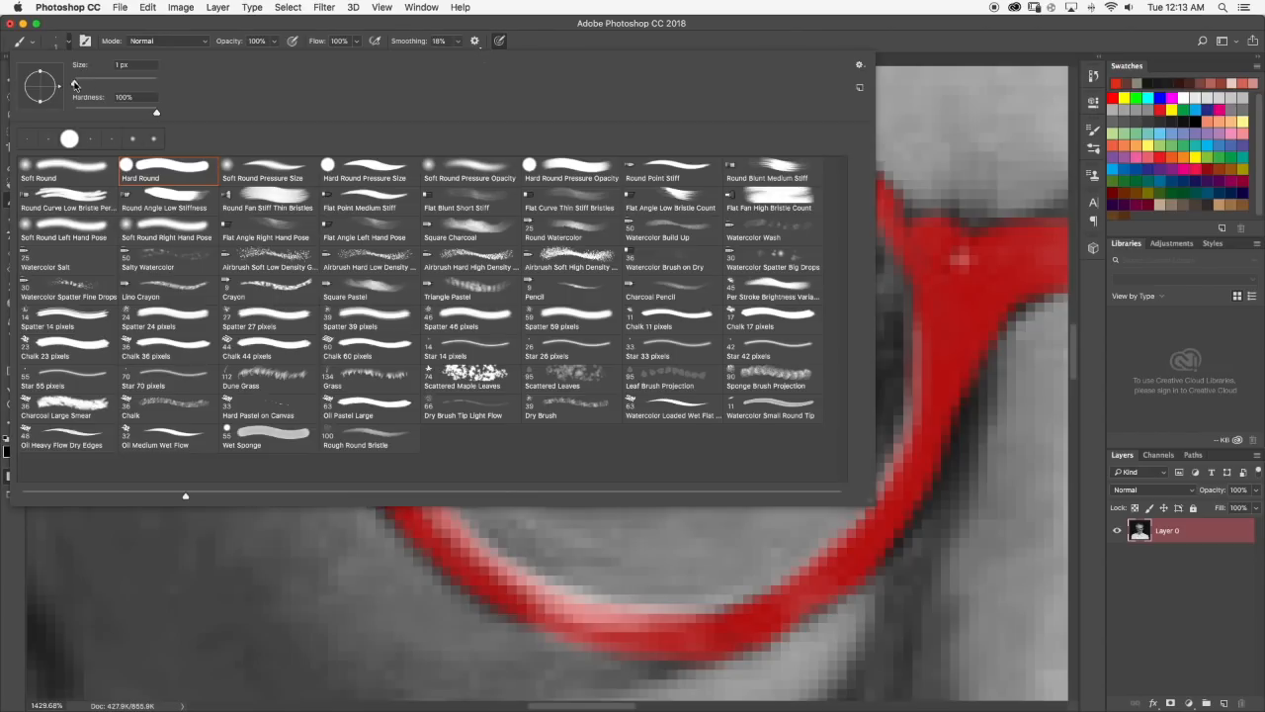
pyautogui.click(66, 43)
pyautogui.moveTo(572, 348)
pyautogui.mouseDown()
pyautogui.moveTo(628, 353)
pyautogui.moveTo(554, 355)
pyautogui.moveTo(662, 332)
pyautogui.moveTo(645, 355)
pyautogui.moveTo(612, 365)
pyautogui.moveTo(635, 364)
pyautogui.moveTo(723, 309)
pyautogui.moveTo(668, 315)
pyautogui.moveTo(696, 344)
pyautogui.moveTo(660, 374)
pyautogui.moveTo(765, 338)
pyautogui.mouseUp()
pyautogui.press('super+0')
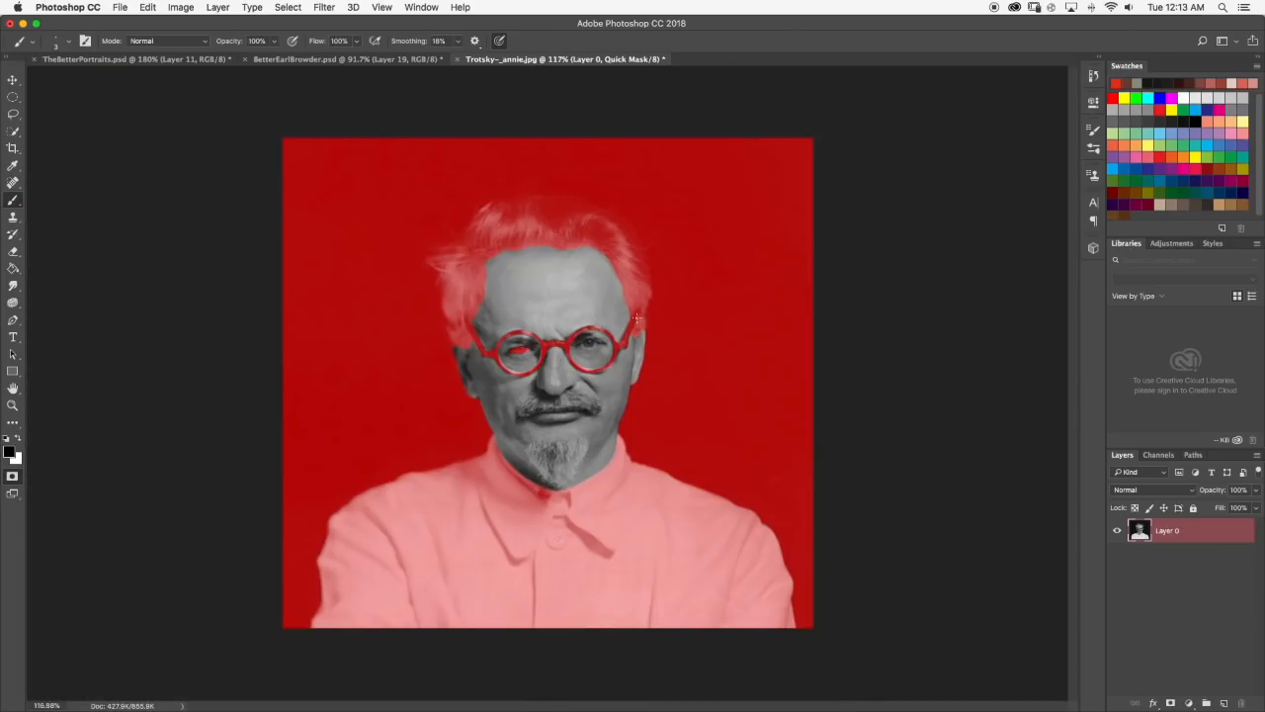
pyautogui.scroll(5, 607, 326)
pyautogui.moveTo(461, 425)
pyautogui.mouseDown()
pyautogui.moveTo(356, 470)
pyautogui.moveTo(437, 477)
pyautogui.moveTo(372, 462)
pyautogui.moveTo(410, 475)
pyautogui.moveTo(402, 469)
pyautogui.moveTo(491, 440)
pyautogui.moveTo(457, 436)
pyautogui.moveTo(494, 430)
pyautogui.moveTo(561, 447)
pyautogui.moveTo(447, 426)
pyautogui.moveTo(507, 428)
pyautogui.moveTo(569, 456)
pyautogui.moveTo(433, 492)
pyautogui.moveTo(478, 473)
pyautogui.mouseUp()
pyautogui.press('super+0')
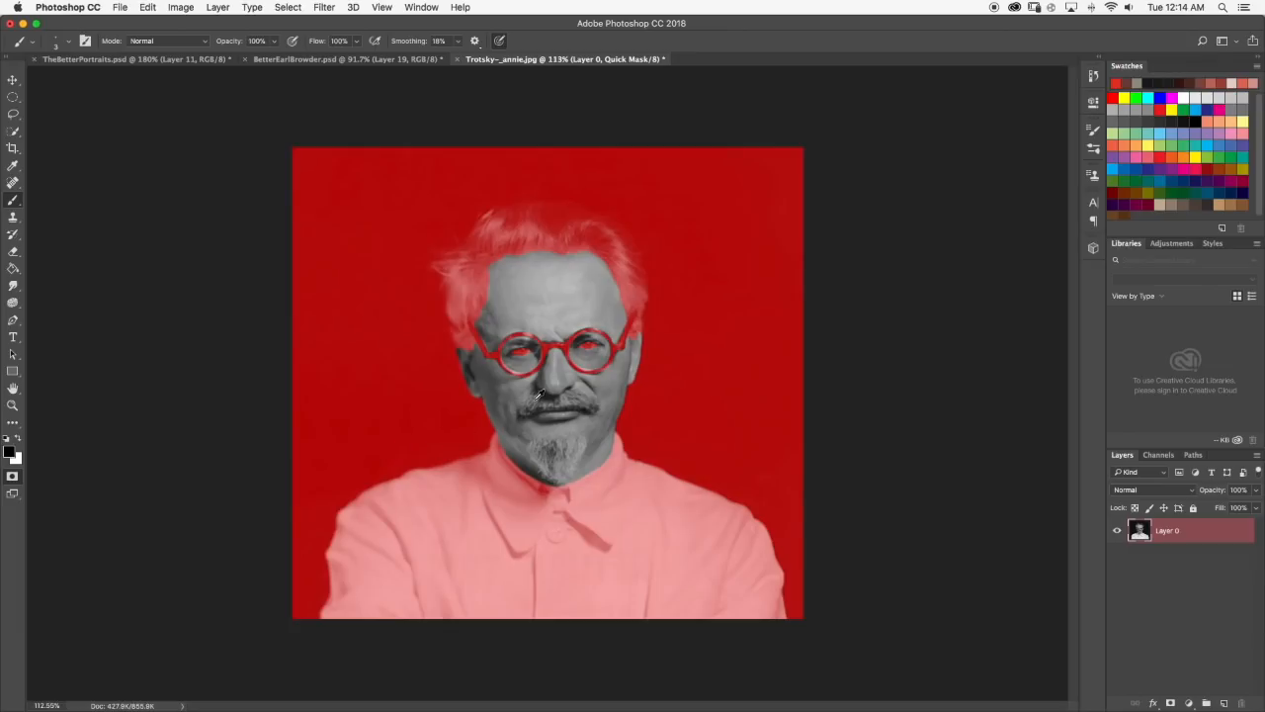
# Brush thin mask strokes along the moustache's upper left edge, erasing and redoing the first stroke.
pyautogui.scroll(10, 567, 383)
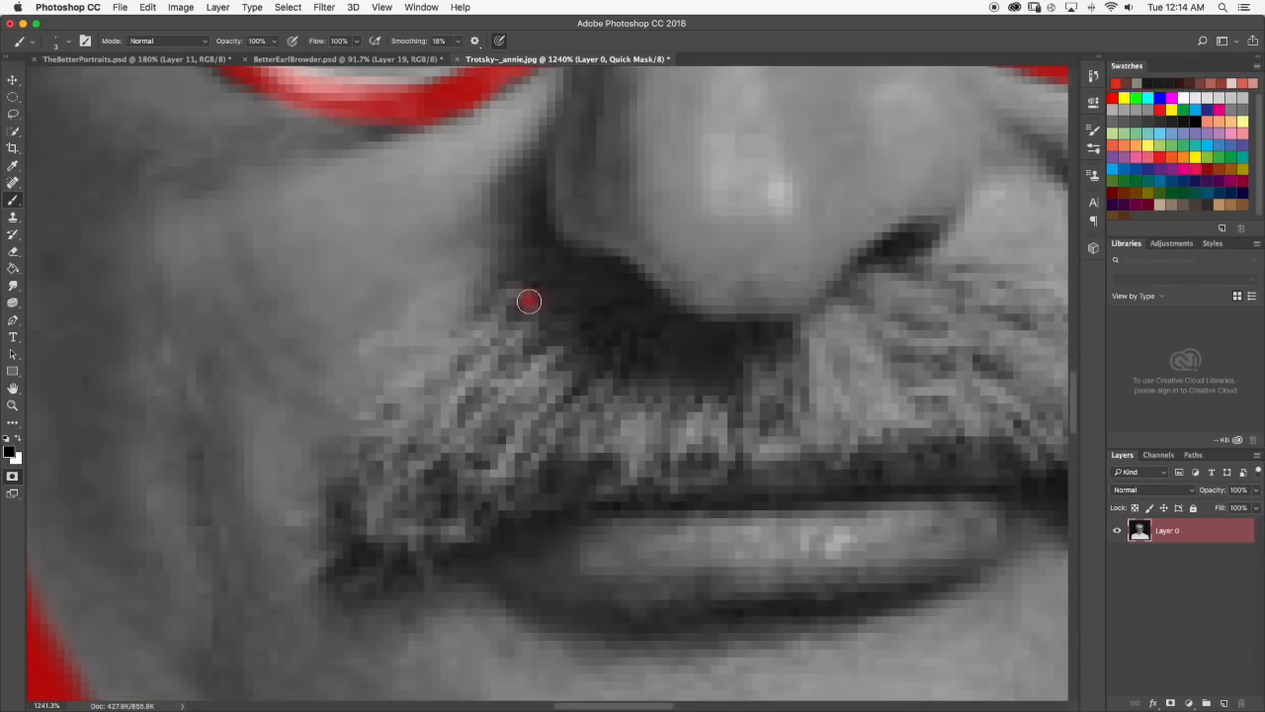
pyautogui.moveTo(531, 296); pyautogui.dragTo(470, 379)
pyautogui.scroll(-4, 470, 379)
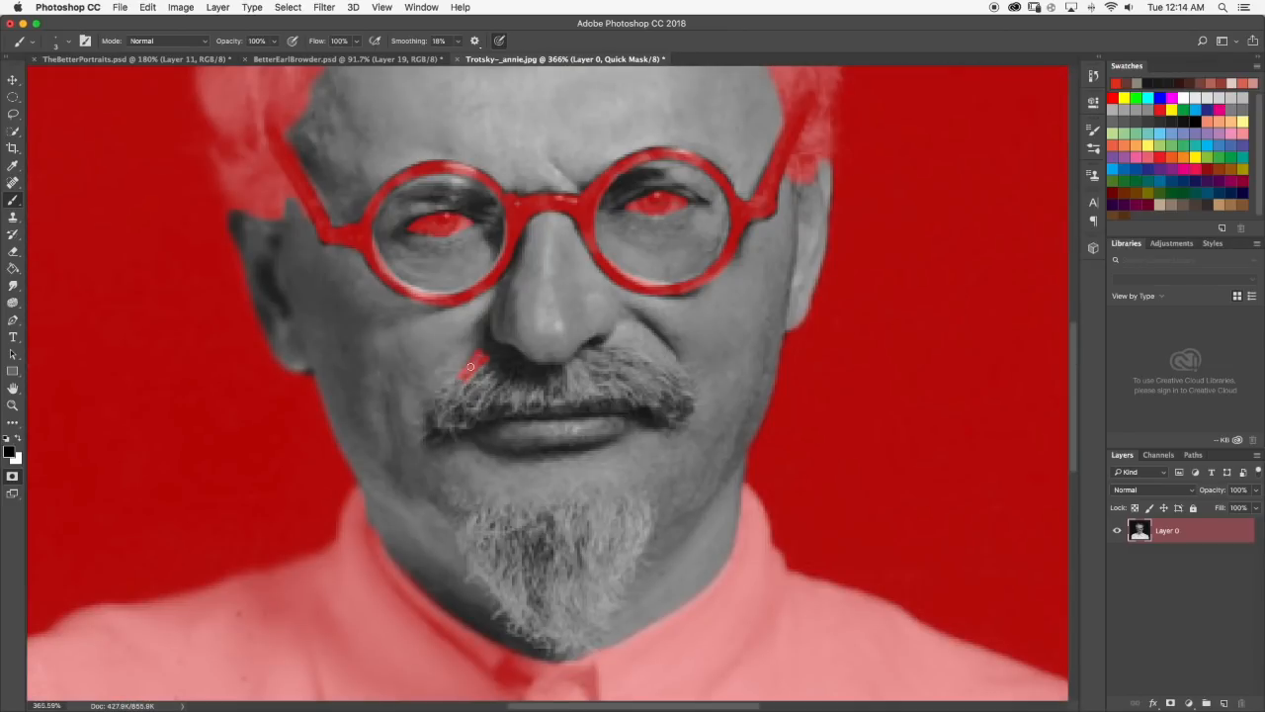
pyautogui.click(13, 251)
pyautogui.moveTo(484, 358); pyautogui.dragTo(459, 375)
pyautogui.click(13, 200)
pyautogui.scroll(1, 496, 361)
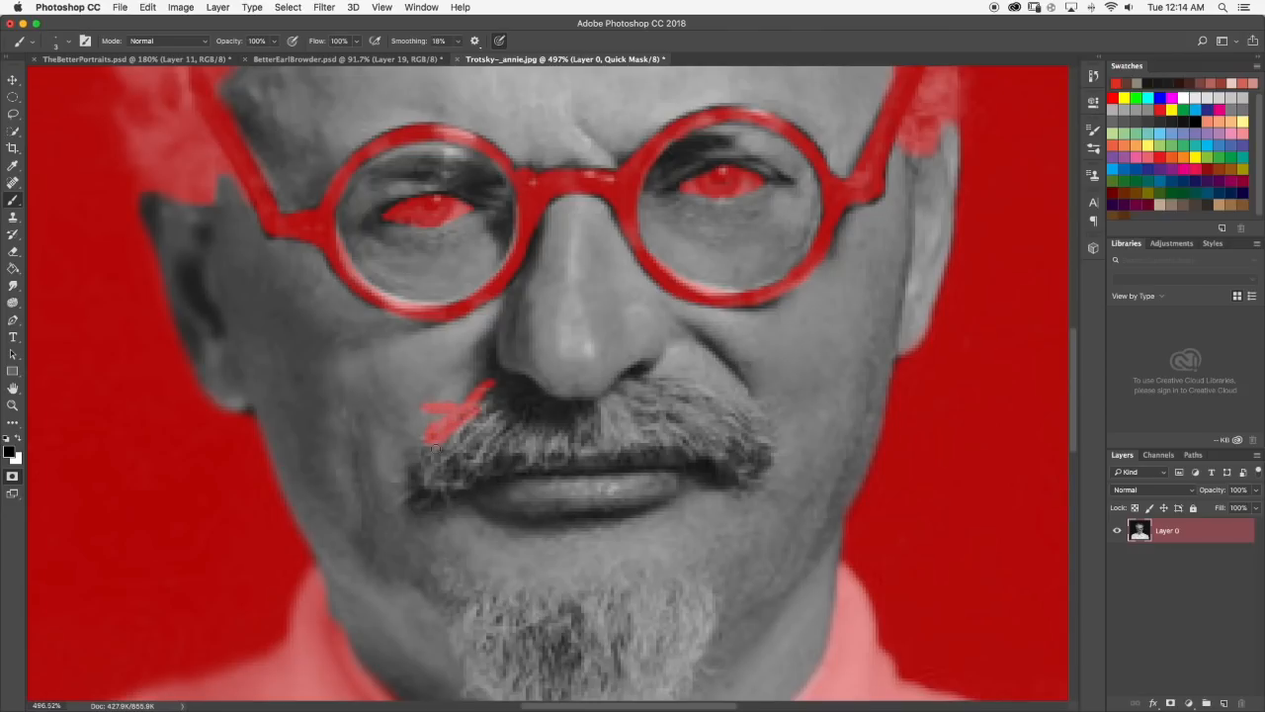
# Set the brush size to 9 px and mask the main body of the moustache.
pyautogui.click(67, 44)
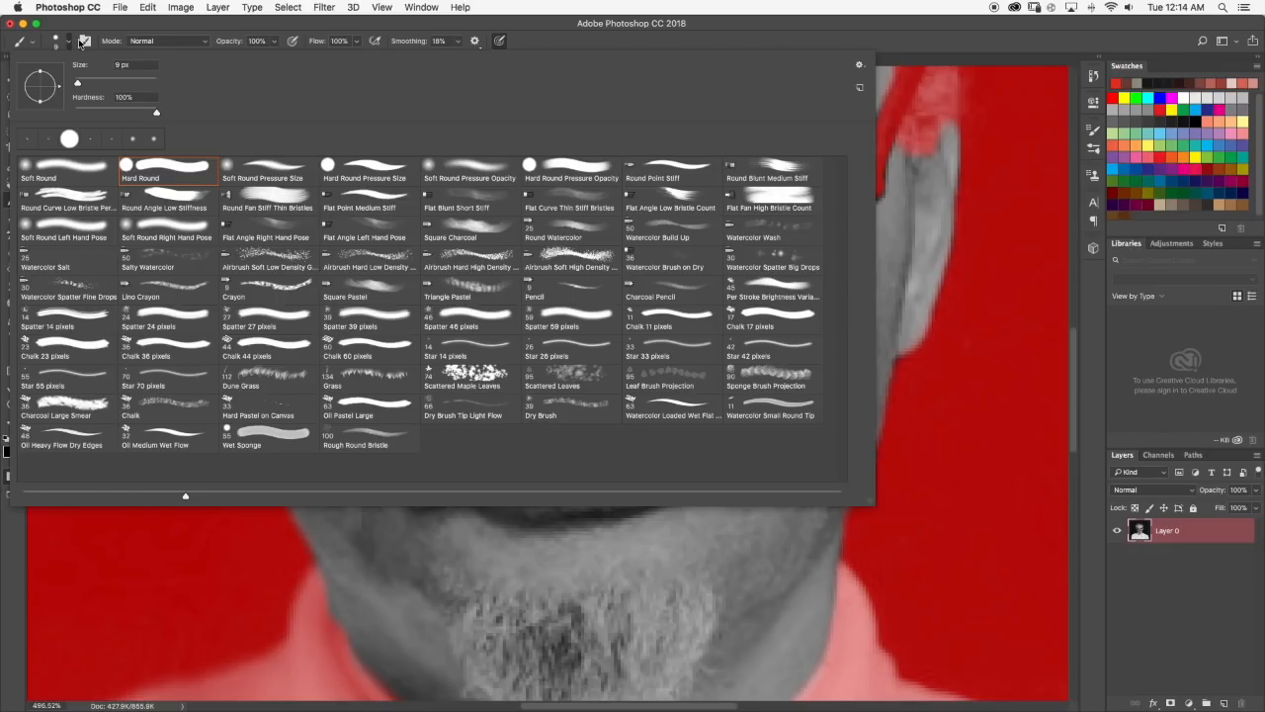
pyautogui.click(68, 42)
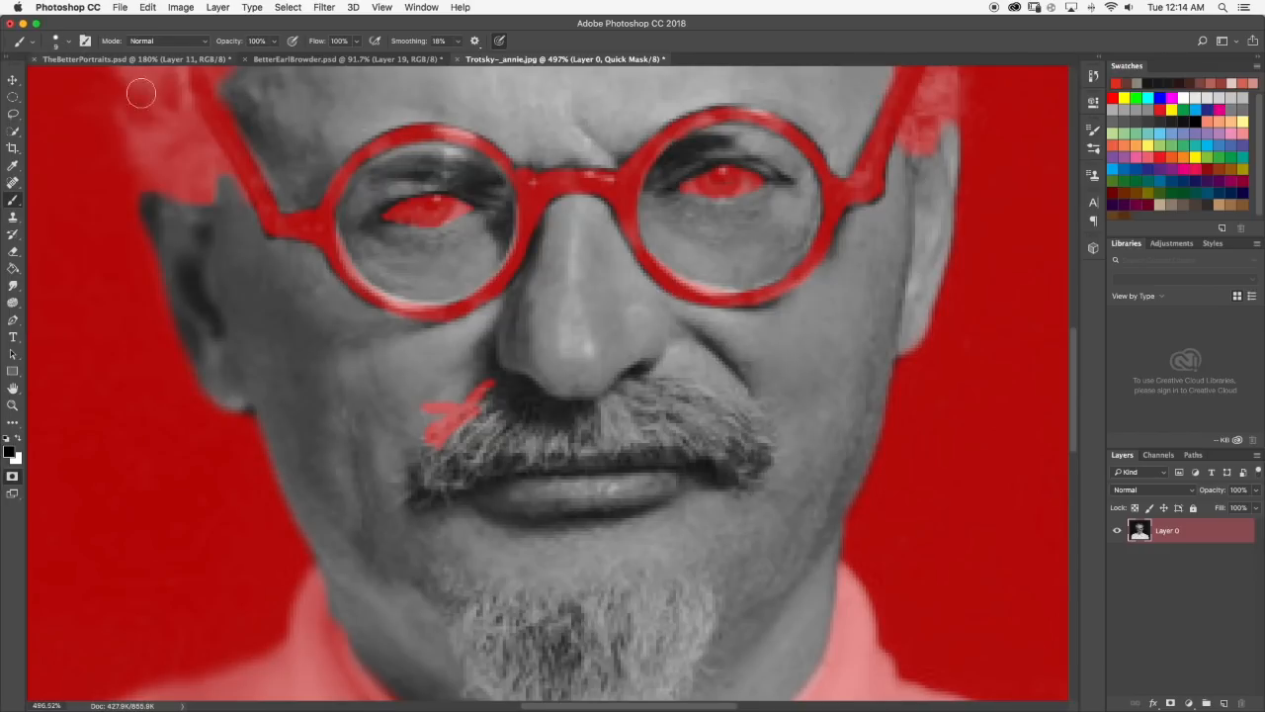
pyautogui.moveTo(539, 416)
pyautogui.mouseDown()
pyautogui.moveTo(463, 411)
pyautogui.moveTo(486, 446)
pyautogui.moveTo(539, 425)
pyautogui.moveTo(508, 434)
pyautogui.moveTo(514, 447)
pyautogui.moveTo(558, 434)
pyautogui.moveTo(544, 416)
pyautogui.moveTo(587, 421)
pyautogui.moveTo(520, 410)
pyautogui.moveTo(522, 435)
pyautogui.moveTo(439, 466)
pyautogui.moveTo(448, 453)
pyautogui.moveTo(433, 469)
pyautogui.moveTo(580, 445)
pyautogui.moveTo(445, 470)
pyautogui.moveTo(533, 431)
pyautogui.moveTo(610, 434)
pyautogui.moveTo(606, 411)
pyautogui.moveTo(630, 395)
pyautogui.moveTo(567, 422)
pyautogui.moveTo(666, 403)
pyautogui.moveTo(646, 395)
pyautogui.moveTo(698, 402)
pyautogui.moveTo(728, 417)
pyautogui.moveTo(663, 414)
pyautogui.moveTo(597, 441)
pyautogui.moveTo(684, 425)
pyautogui.moveTo(717, 440)
pyautogui.moveTo(611, 447)
pyautogui.moveTo(731, 462)
pyautogui.mouseUp()
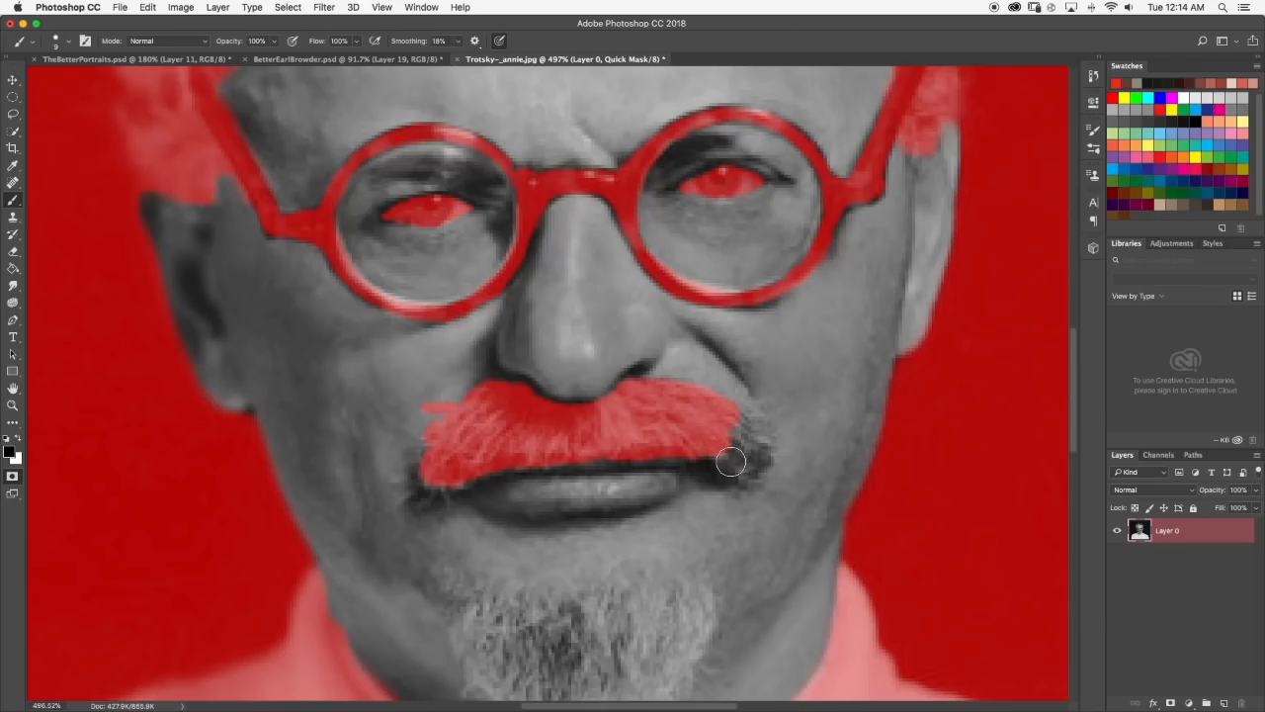
pyautogui.moveTo(730, 462)
pyautogui.mouseDown()
pyautogui.moveTo(738, 427)
pyautogui.moveTo(749, 456)
pyautogui.moveTo(743, 435)
pyautogui.moveTo(739, 451)
pyautogui.mouseUp()
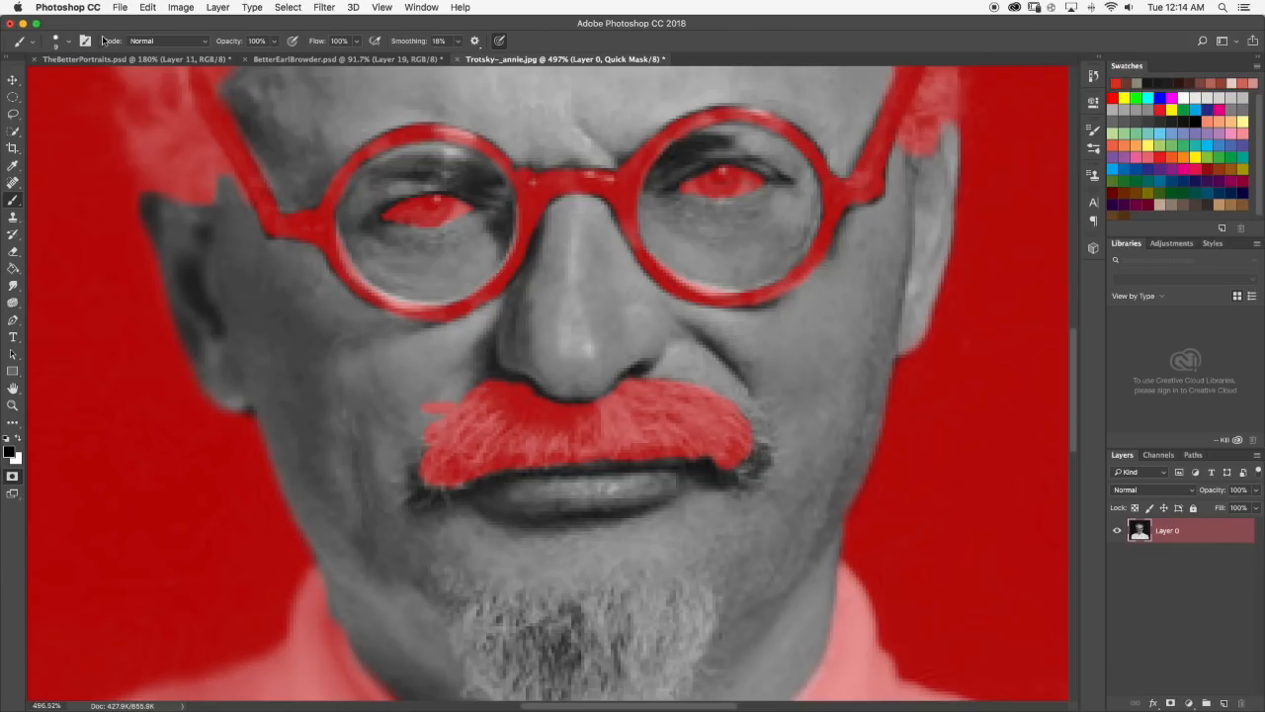
# Set the brush size to 3 px and mask the hair tips at the left end of the moustache.
pyautogui.click(70, 41)
pyautogui.click(70, 44)
pyautogui.moveTo(429, 460)
pyautogui.mouseDown()
pyautogui.moveTo(432, 448)
pyautogui.moveTo(400, 500)
pyautogui.moveTo(447, 500)
pyautogui.moveTo(460, 485)
pyautogui.moveTo(442, 437)
pyautogui.mouseUp()
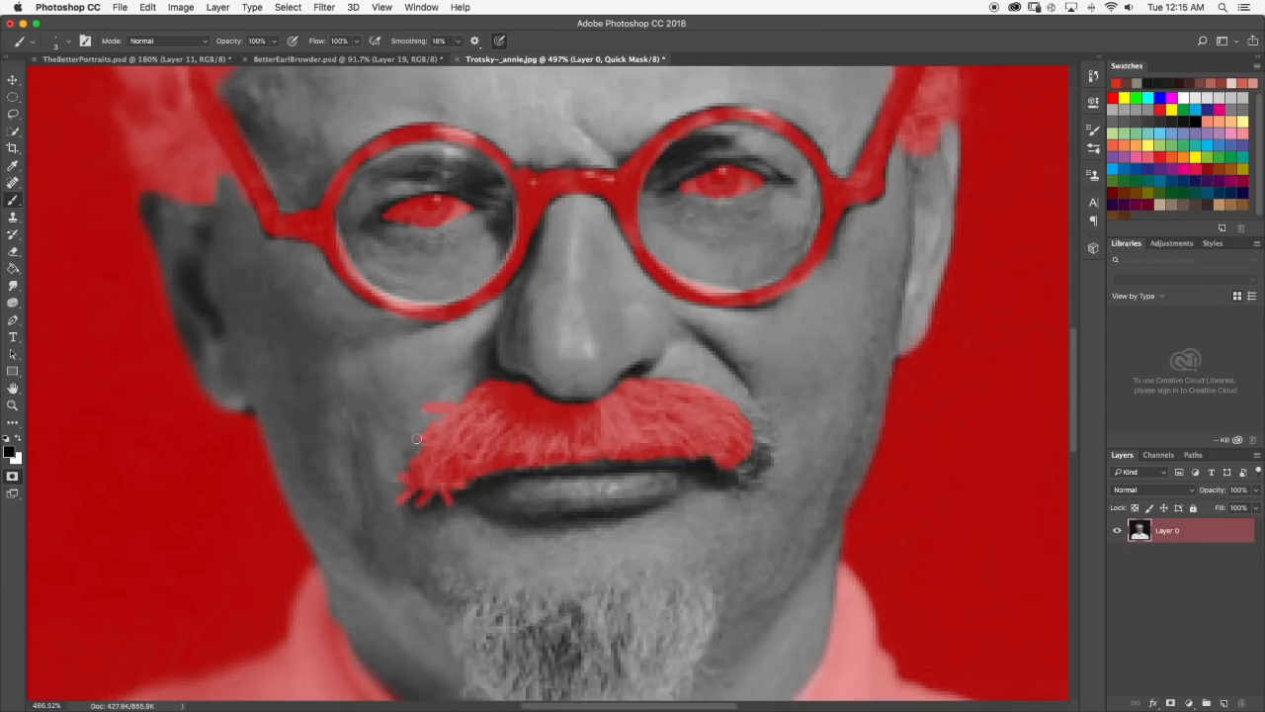
# Mask more of the dark hair tips at the moustache's right end with the 3 px brush.
pyautogui.scroll(-10, 613, 398)
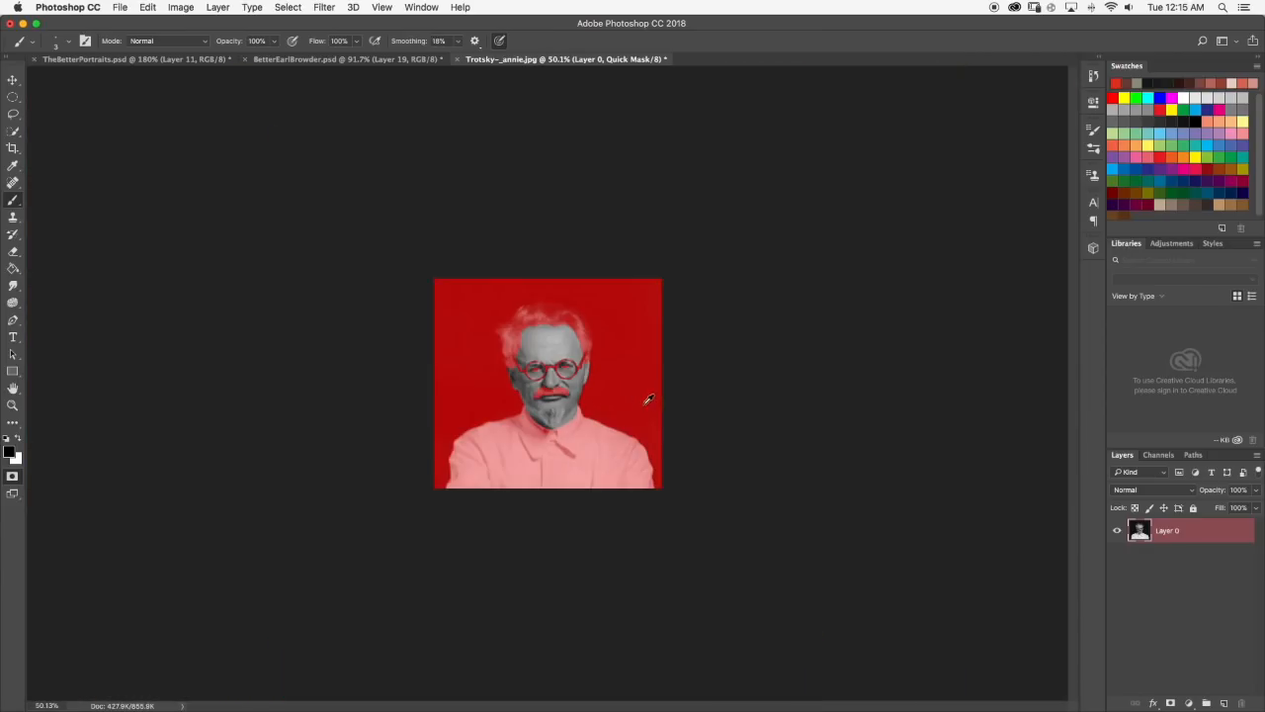
pyautogui.scroll(10, 649, 401)
pyautogui.scroll(2, 424, 397)
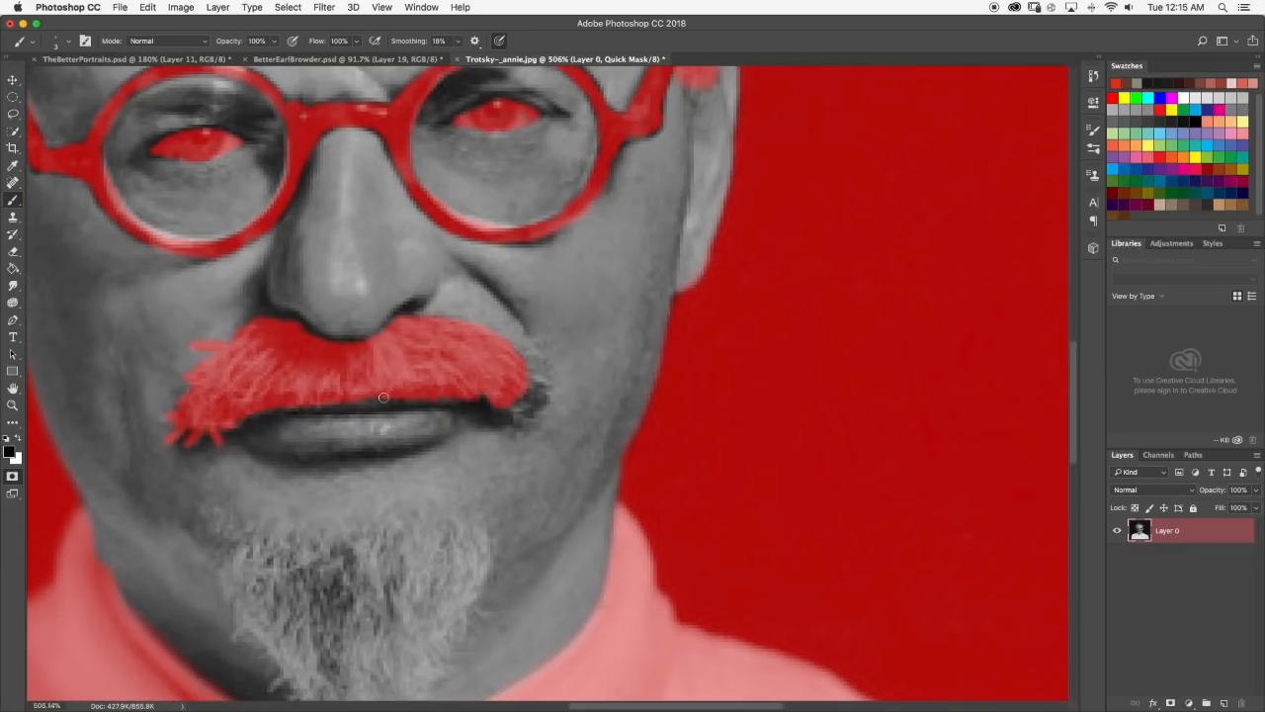
pyautogui.scroll(-10, 332, 396)
pyautogui.scroll(10, 342, 410)
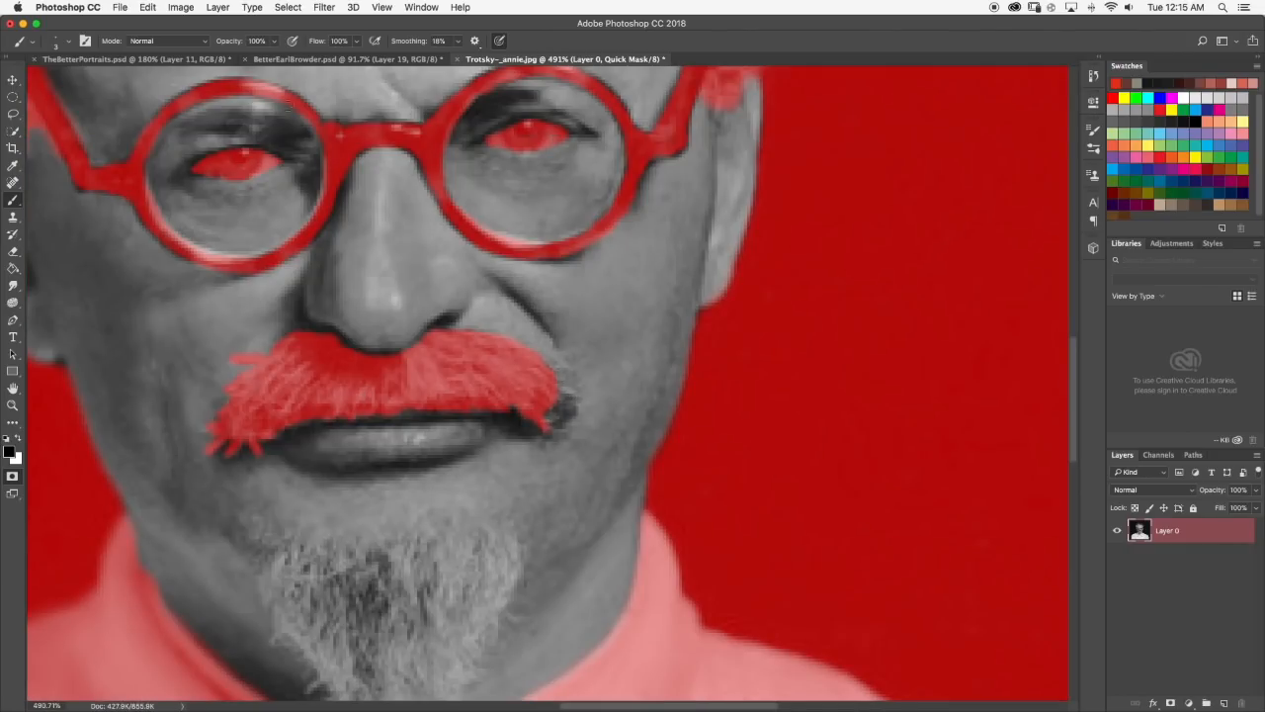
# Examine the moustache in TheBetterPortraits.psd by hiding Layer 11 and showing Layer 16, and return to the Trotsky image.
pyautogui.click(138, 59)
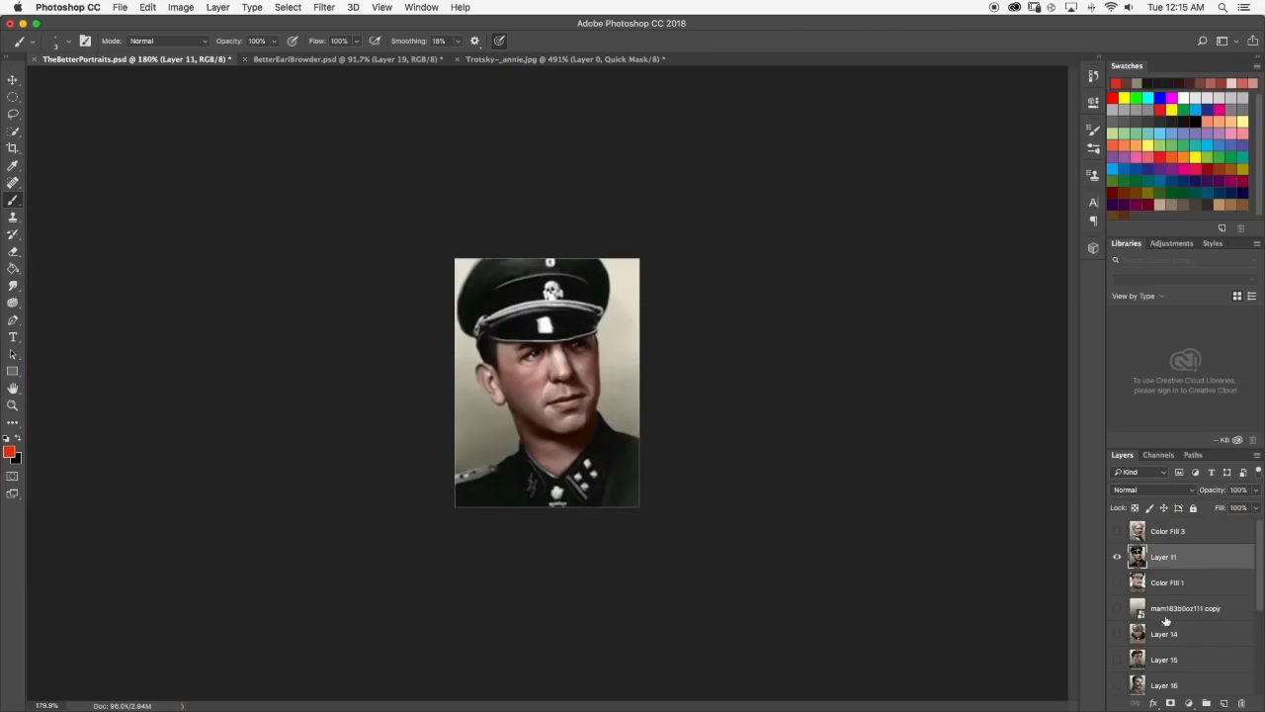
pyautogui.click(1118, 557)
pyautogui.scroll(-1, 1134, 657)
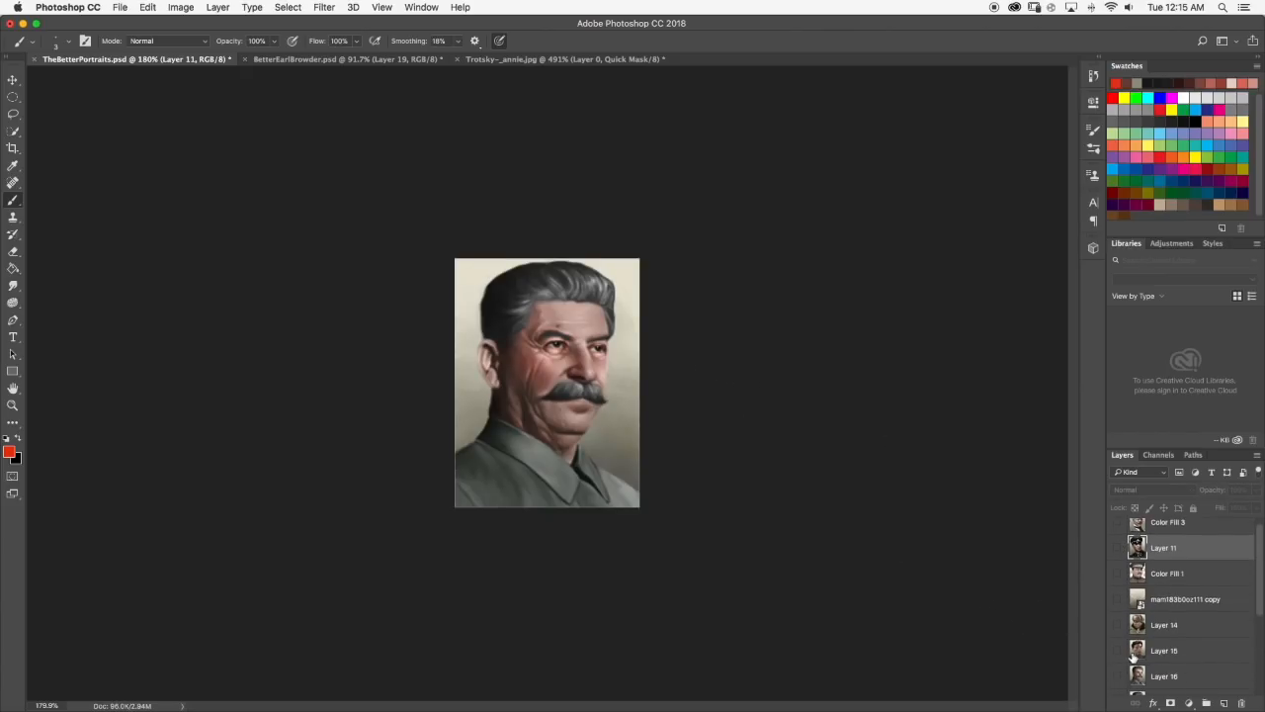
pyautogui.click(1119, 676)
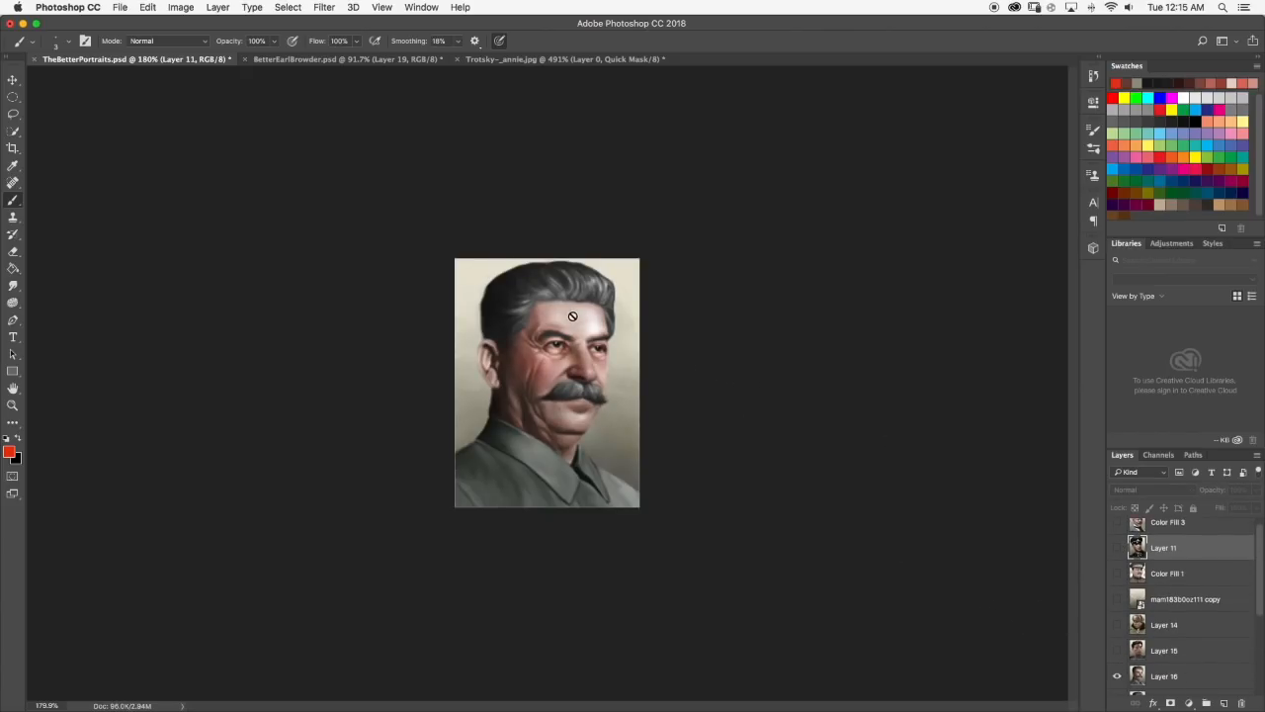
pyautogui.click(521, 60)
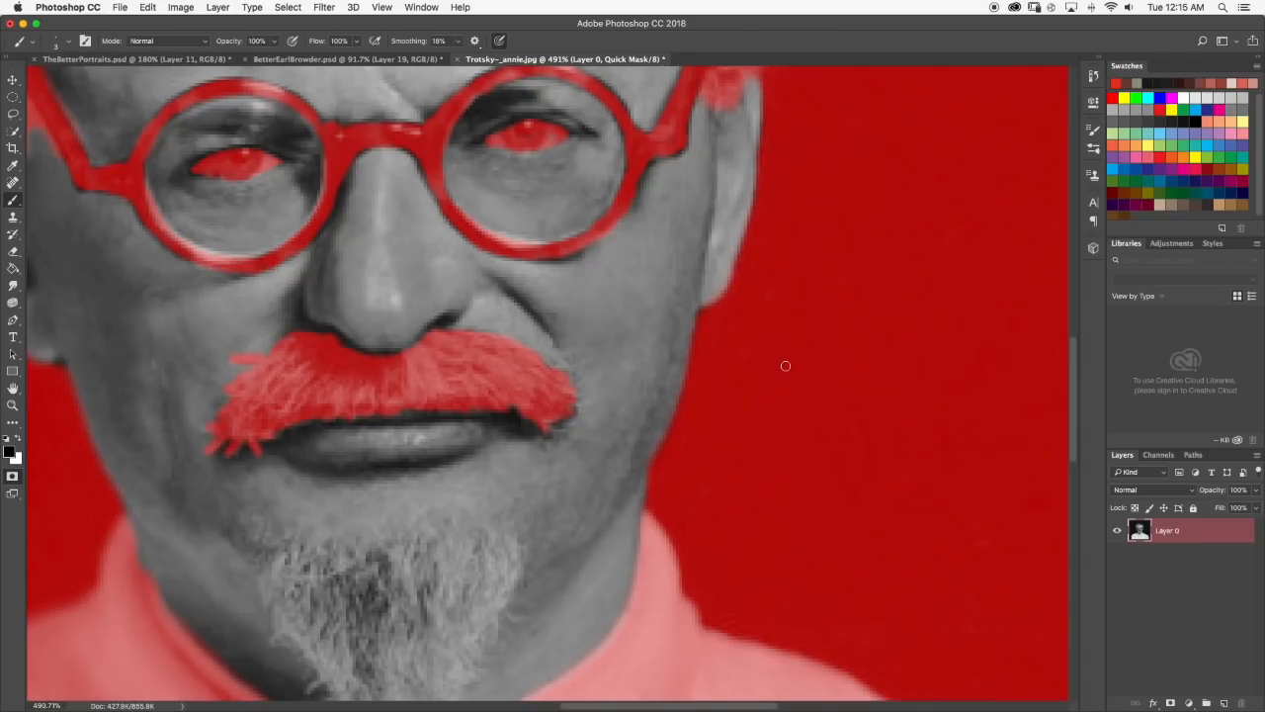
# Set the brush size to 9 px and mask the main body of the goatee.
pyautogui.scroll(-10, 499, 226)
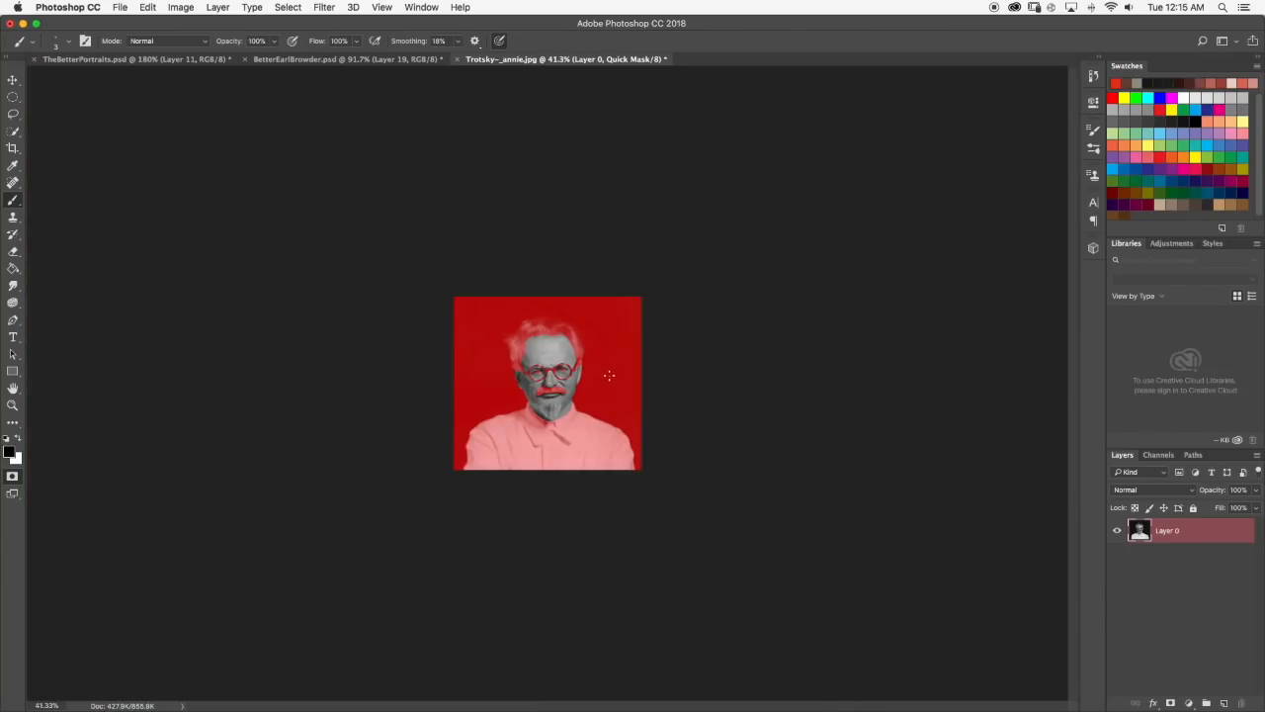
pyautogui.scroll(10, 604, 389)
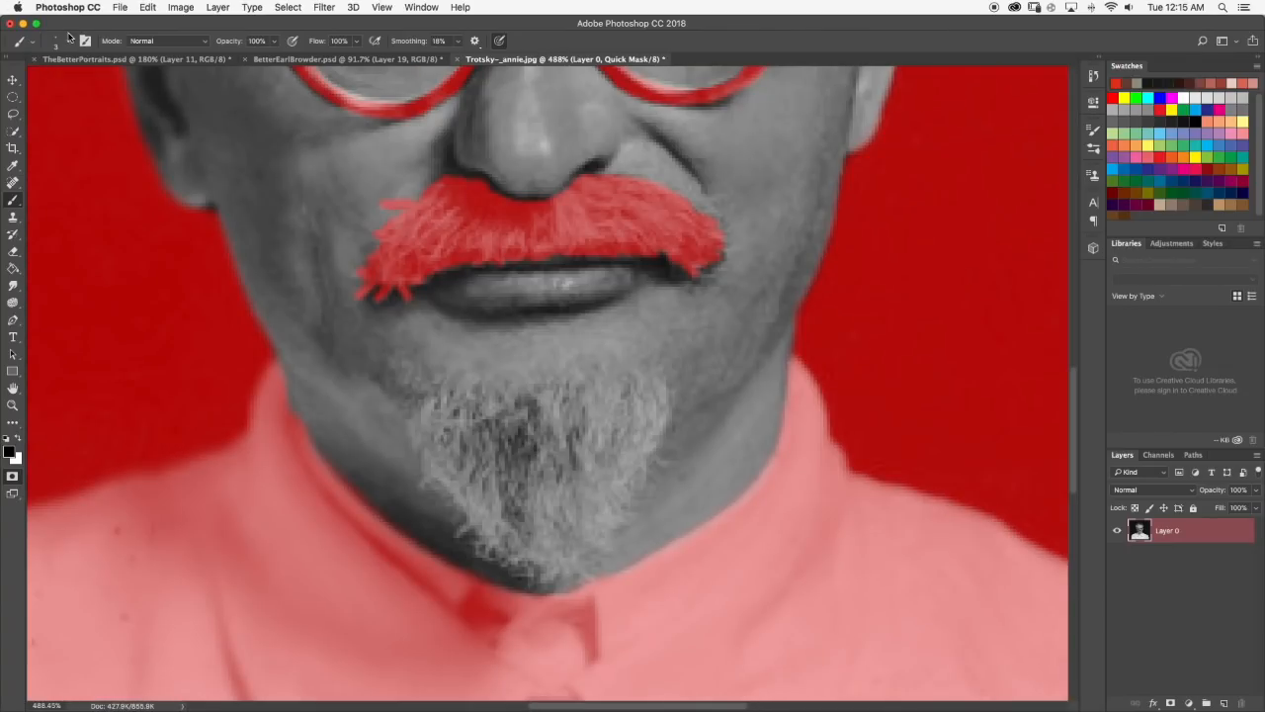
pyautogui.click(69, 40)
pyautogui.click(61, 38)
pyautogui.click(61, 38)
pyautogui.click(69, 43)
pyautogui.moveTo(472, 435)
pyautogui.mouseDown()
pyautogui.moveTo(430, 416)
pyautogui.moveTo(499, 512)
pyautogui.mouseUp()
pyautogui.click(138, 59)
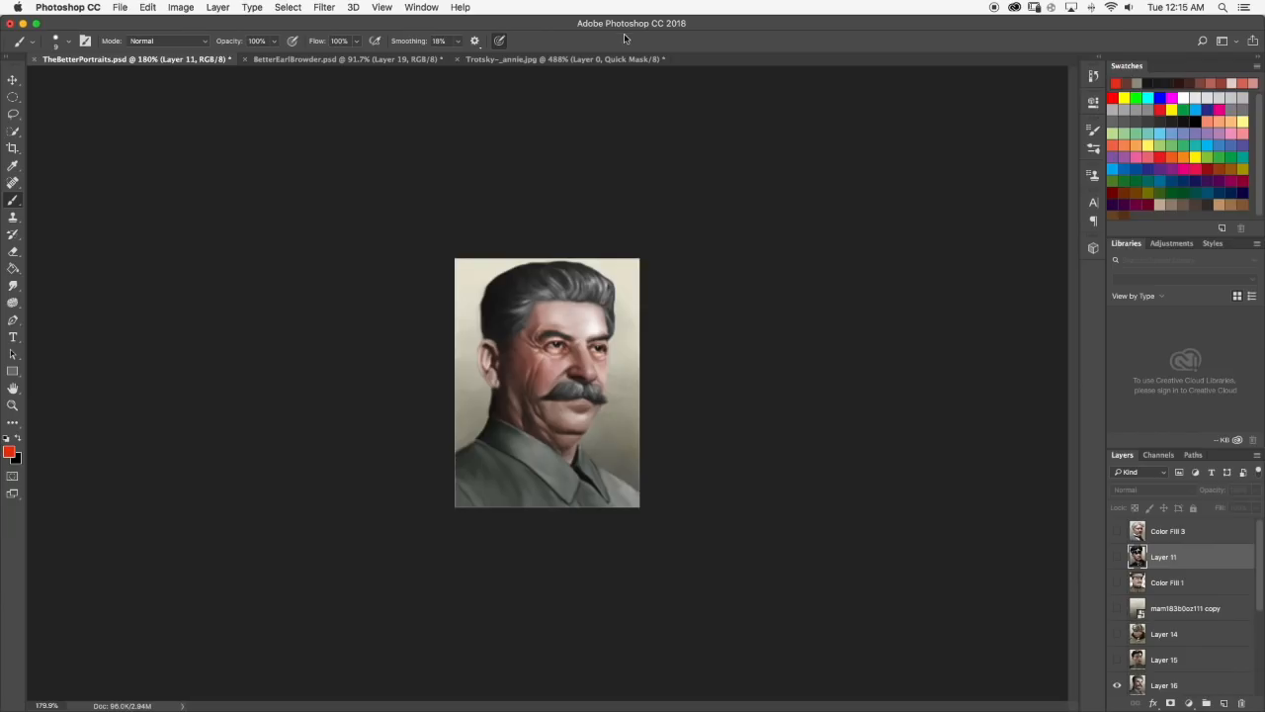
pyautogui.click(571, 59)
pyautogui.moveTo(445, 427)
pyautogui.mouseDown()
pyautogui.moveTo(542, 461)
pyautogui.moveTo(491, 448)
pyautogui.moveTo(530, 496)
pyautogui.moveTo(459, 470)
pyautogui.moveTo(459, 492)
pyautogui.moveTo(487, 519)
pyautogui.moveTo(443, 462)
pyautogui.moveTo(529, 549)
pyautogui.moveTo(517, 551)
pyautogui.moveTo(531, 569)
pyautogui.moveTo(563, 560)
pyautogui.moveTo(525, 527)
pyautogui.moveTo(549, 559)
pyautogui.moveTo(558, 455)
pyautogui.moveTo(618, 426)
pyautogui.moveTo(625, 405)
pyautogui.moveTo(559, 420)
pyautogui.moveTo(550, 459)
pyautogui.moveTo(581, 455)
pyautogui.moveTo(531, 413)
pyautogui.moveTo(546, 431)
pyautogui.moveTo(520, 415)
pyautogui.moveTo(445, 414)
pyautogui.moveTo(421, 394)
pyautogui.moveTo(611, 411)
pyautogui.moveTo(611, 469)
pyautogui.moveTo(589, 444)
pyautogui.moveTo(630, 443)
pyautogui.moveTo(592, 520)
pyautogui.moveTo(652, 405)
pyautogui.moveTo(625, 474)
pyautogui.mouseUp()
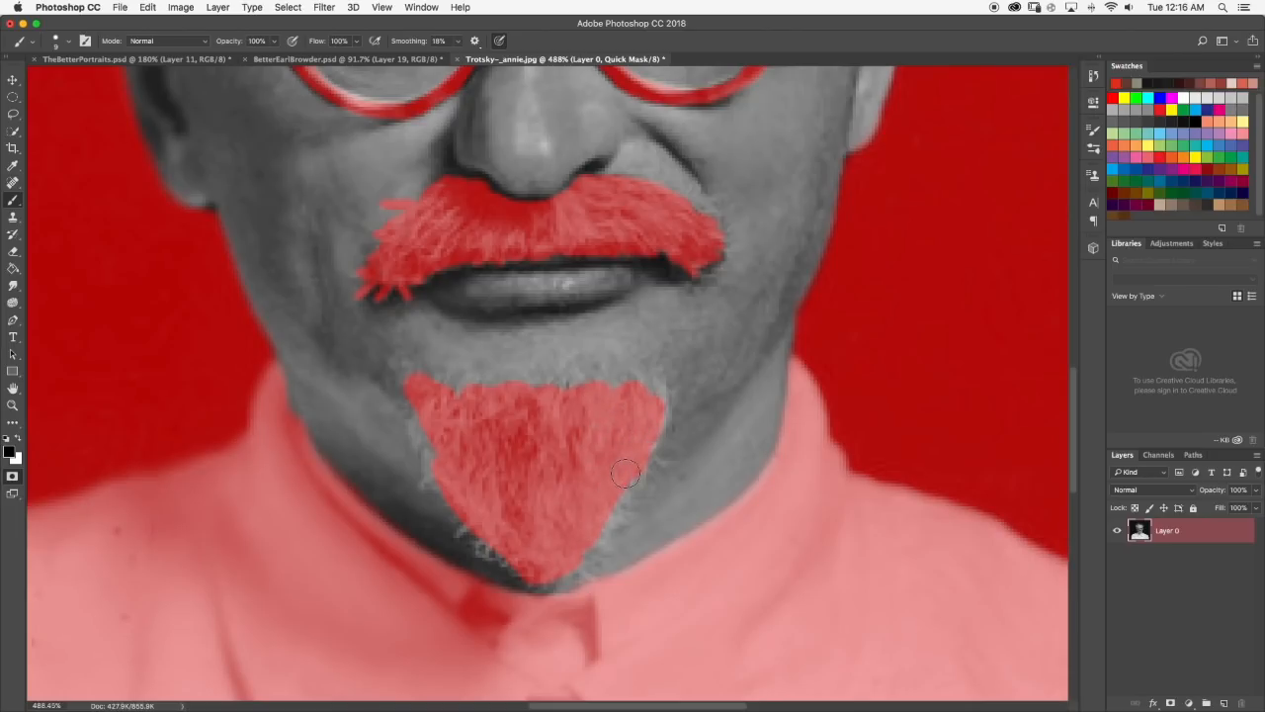
# Set the brush size to 3 px and mask the fine hairs along the goatee's edges.
pyautogui.click(69, 42)
pyautogui.moveTo(80, 85); pyautogui.dragTo(74, 85)
pyautogui.click(69, 41)
pyautogui.moveTo(440, 460); pyautogui.dragTo(428, 475)
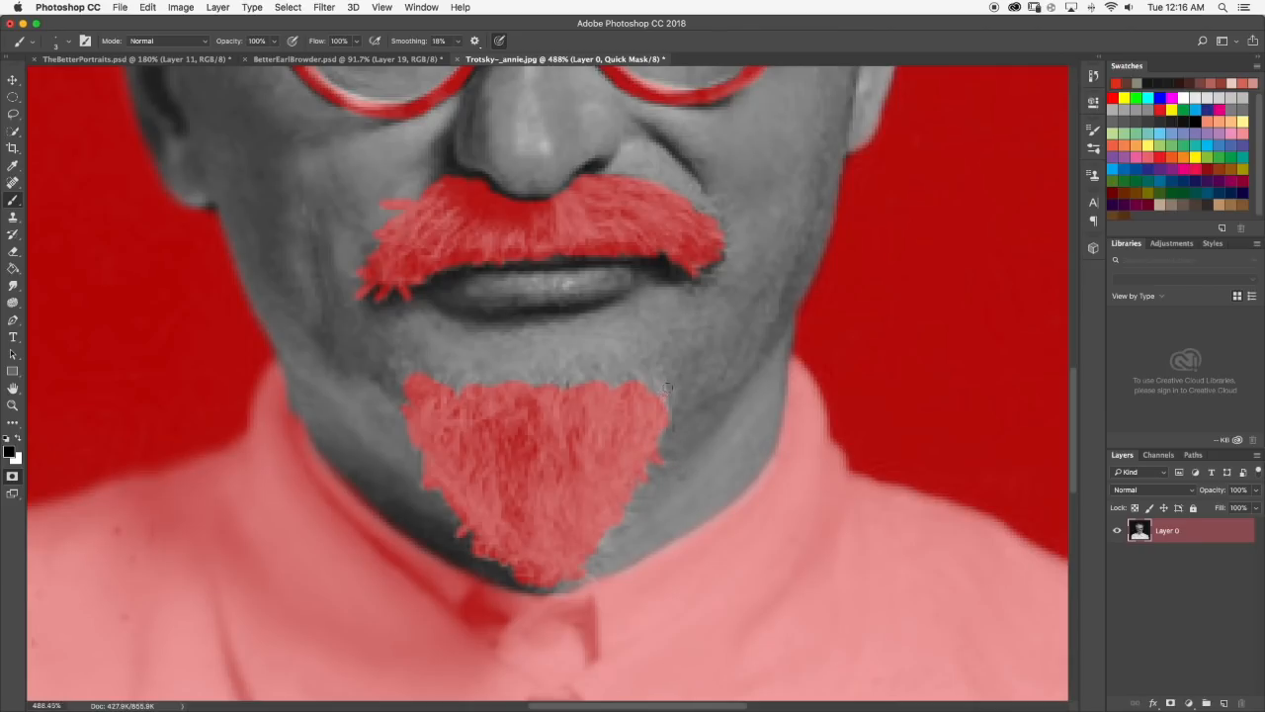
# Blend the goatee mask's upper edge with the Smudge tool at 6 px and 43% strength.
pyautogui.click(13, 284)
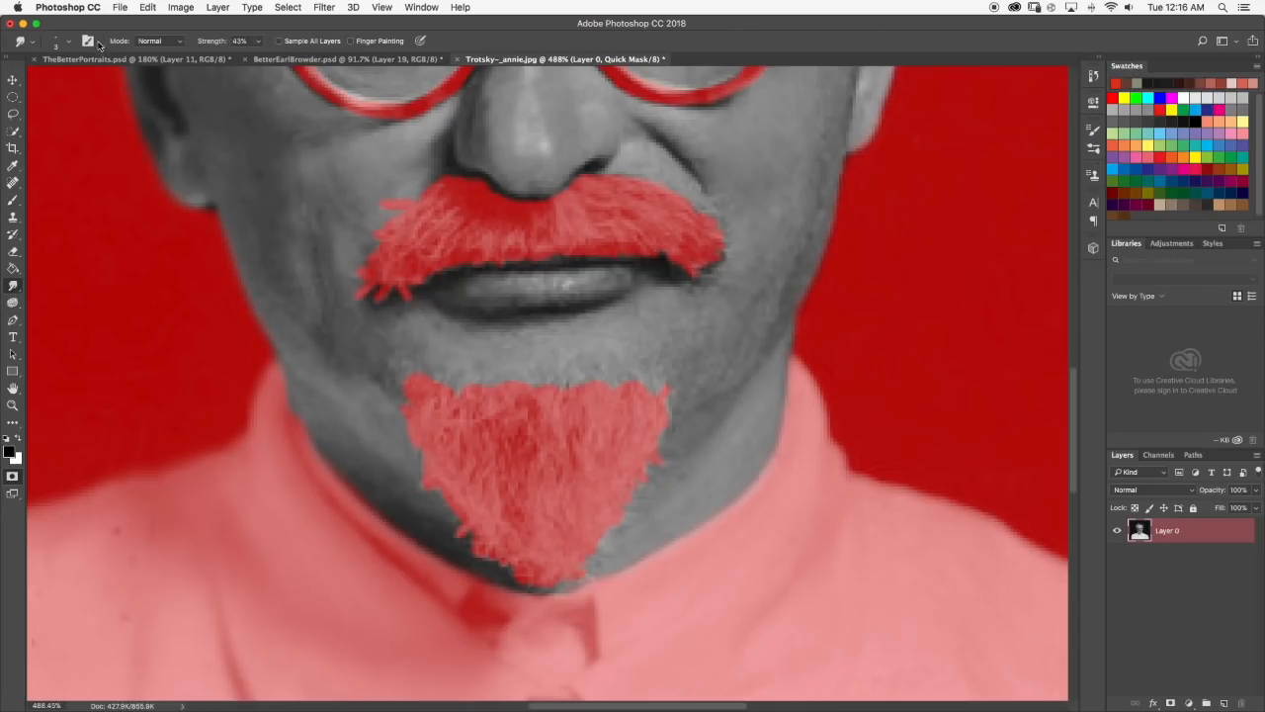
pyautogui.click(69, 47)
pyautogui.click(78, 83)
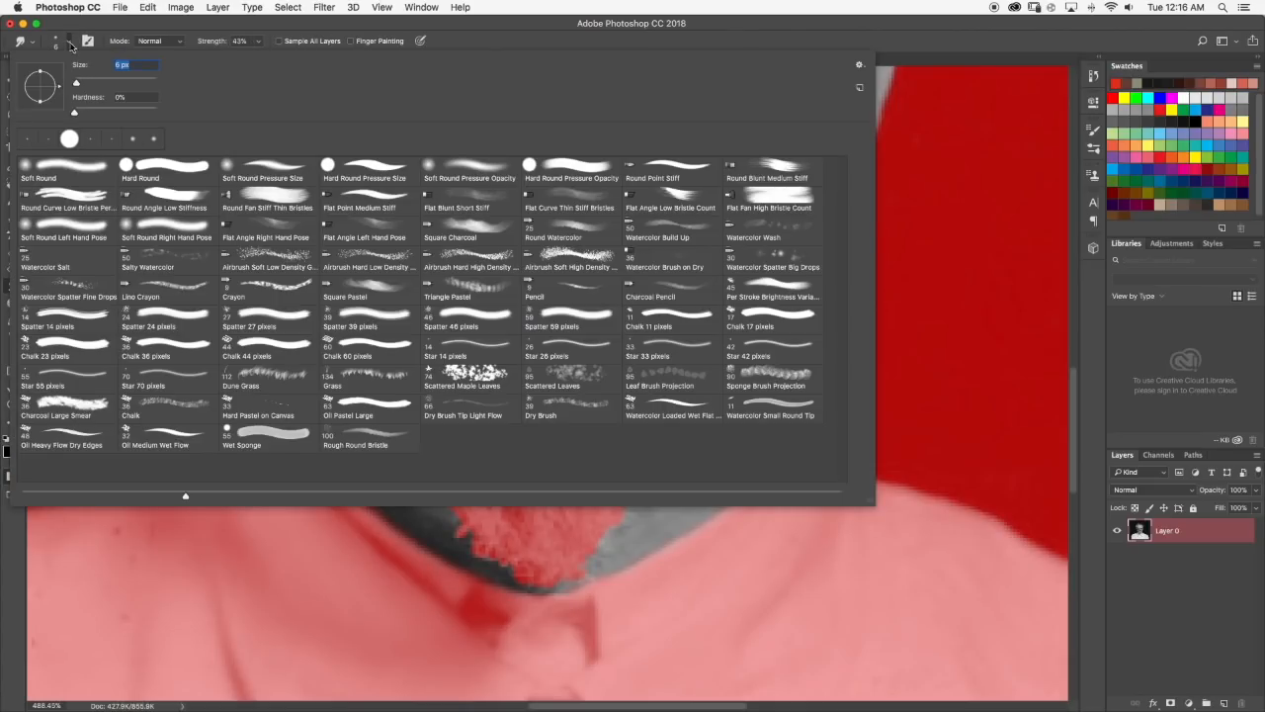
pyautogui.click(70, 46)
pyautogui.moveTo(430, 376)
pyautogui.mouseDown()
pyautogui.moveTo(447, 363)
pyautogui.moveTo(427, 381)
pyautogui.moveTo(477, 394)
pyautogui.mouseUp()
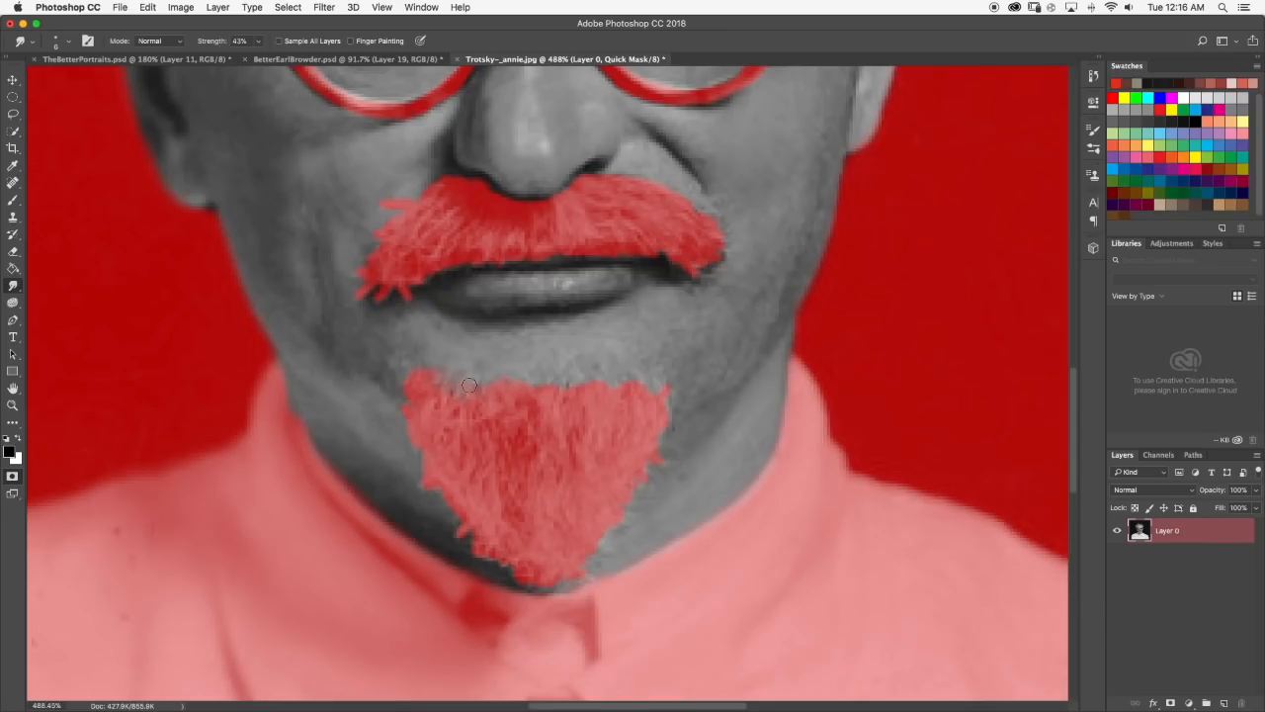
pyautogui.moveTo(416, 367)
pyautogui.mouseDown()
pyautogui.moveTo(407, 387)
pyautogui.moveTo(432, 379)
pyautogui.mouseUp()
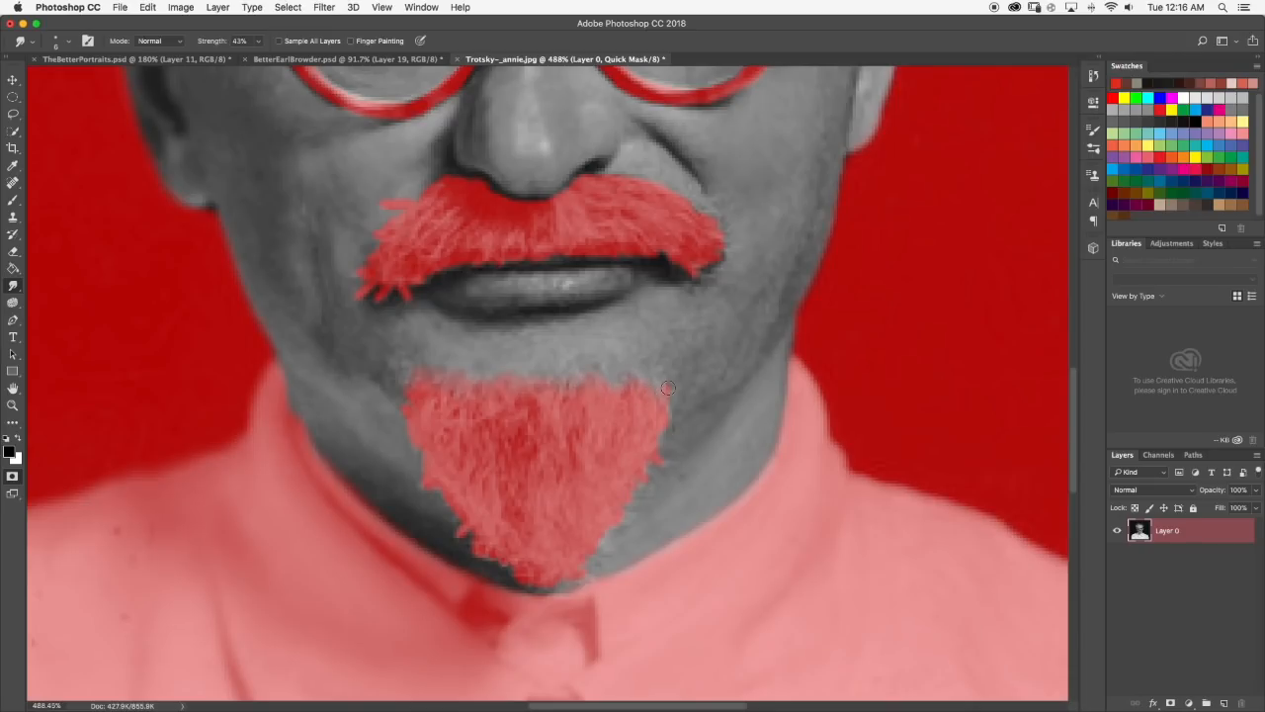
# Check the mask around the hair beside the ear and set the Smudge brush size to 9 px.
pyautogui.press('super+0')
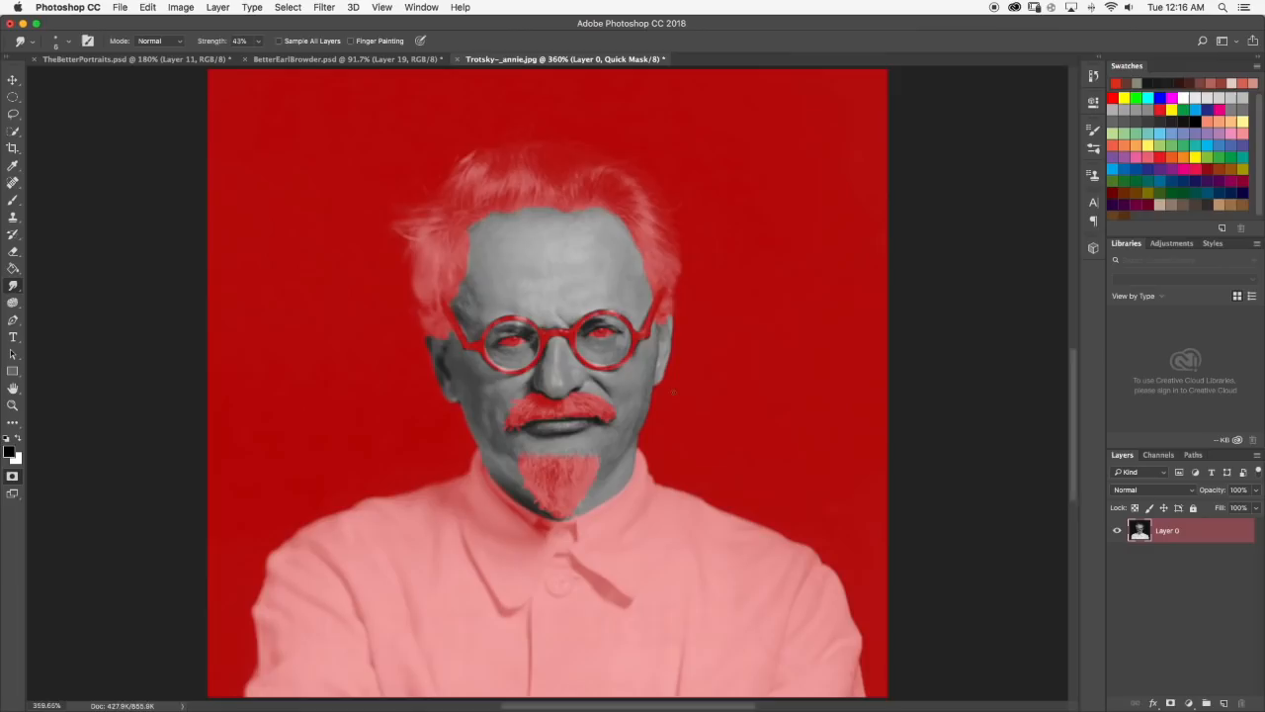
pyautogui.scroll(-5, 631, 391)
pyautogui.scroll(8, 711, 308)
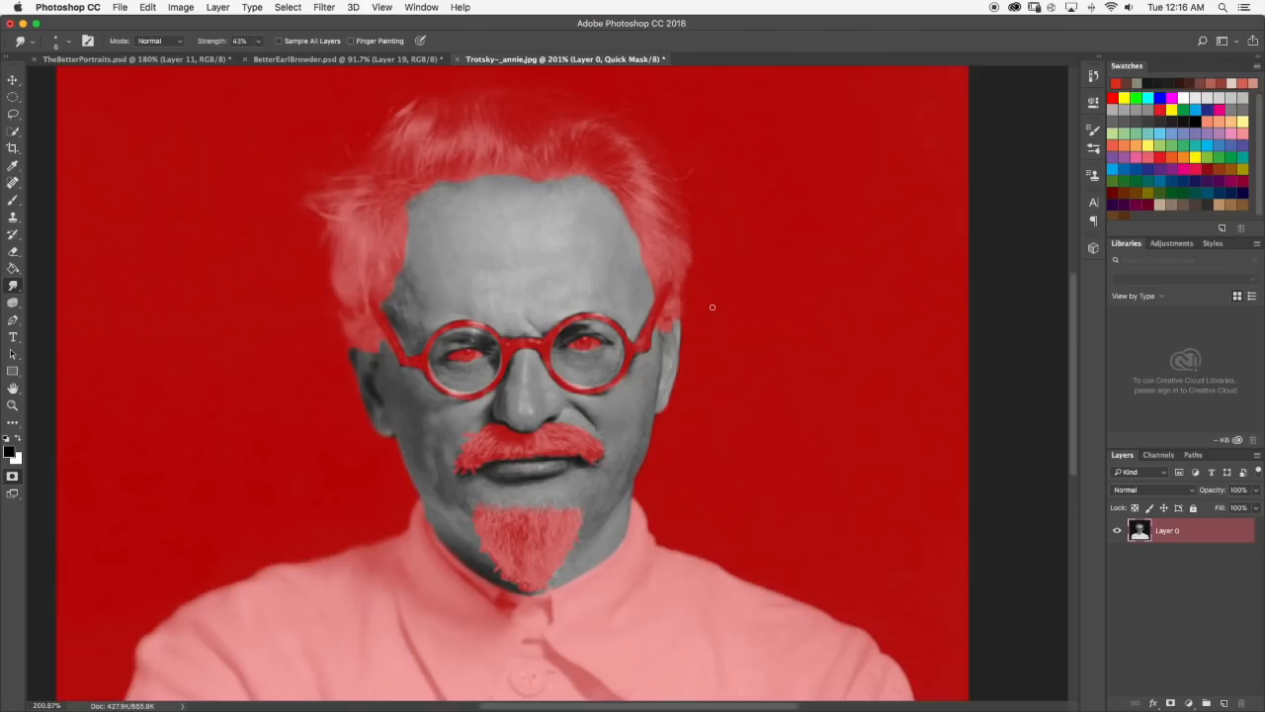
pyautogui.scroll(5, 671, 287)
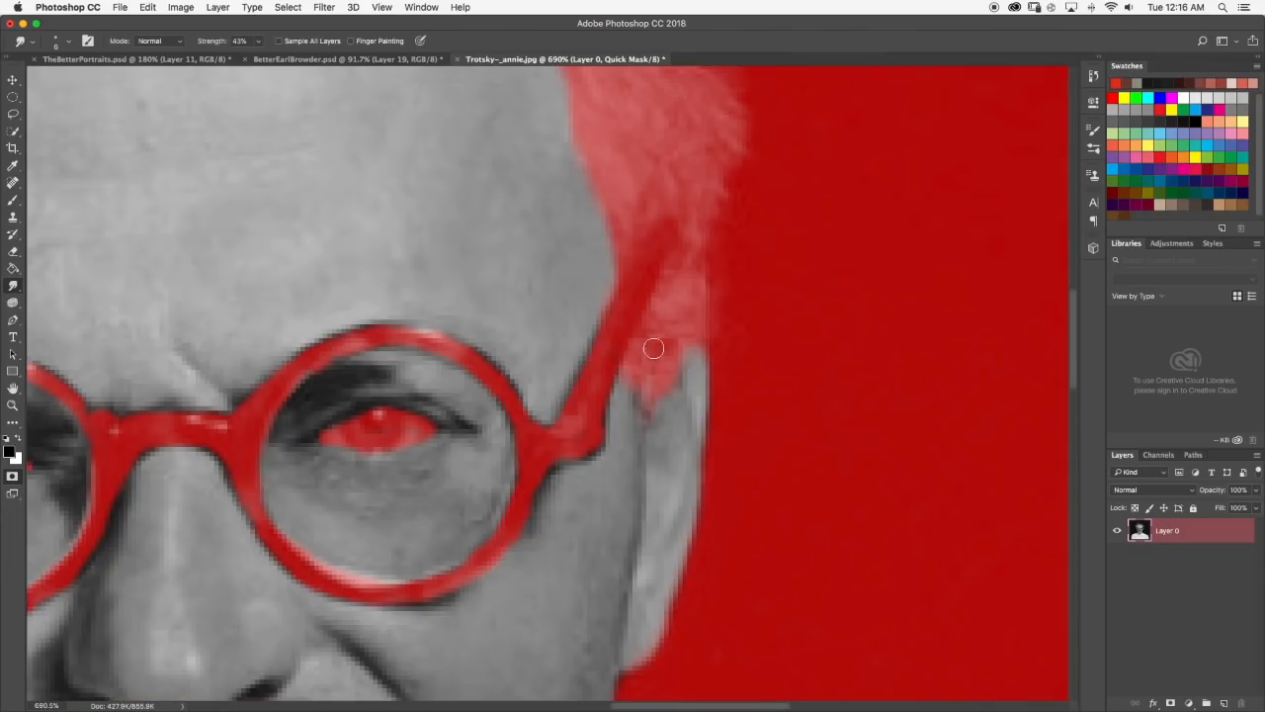
pyautogui.scroll(-10, 652, 428)
pyautogui.scroll(8, 556, 306)
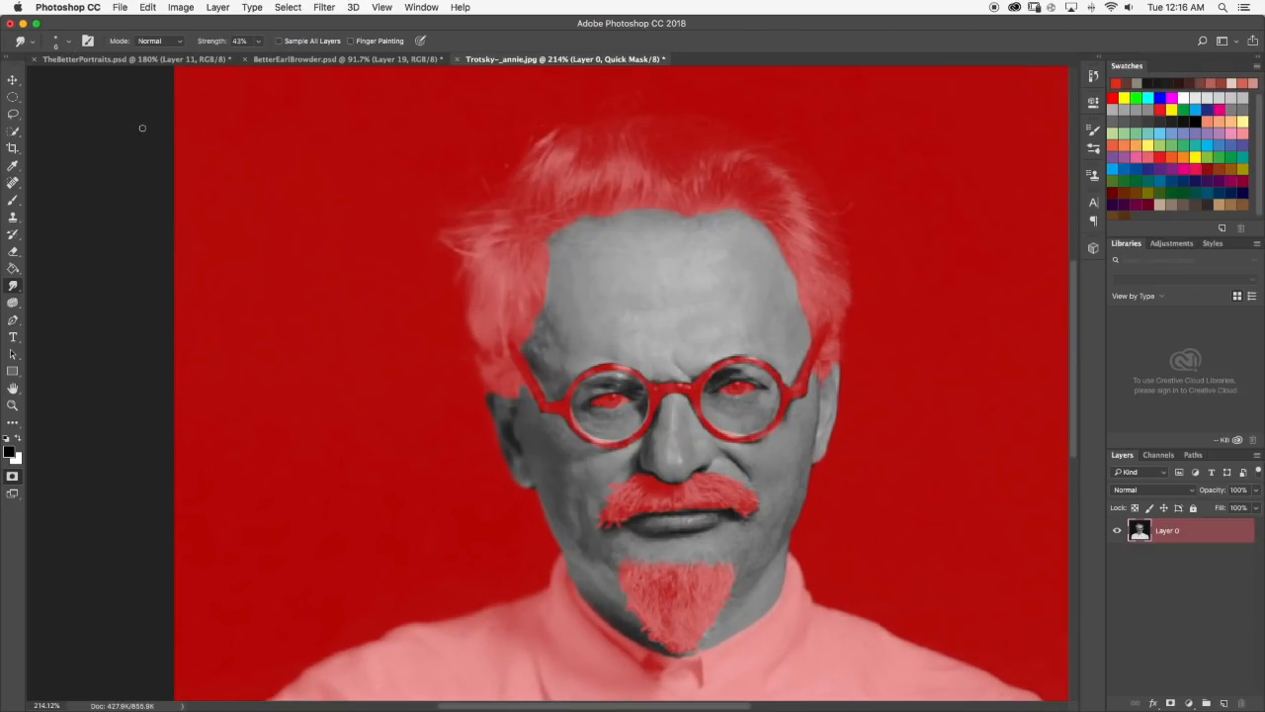
pyautogui.click(64, 42)
pyautogui.moveTo(77, 85); pyautogui.dragTo(79, 85)
pyautogui.moveTo(69, 28); pyautogui.dragTo(73, 29)
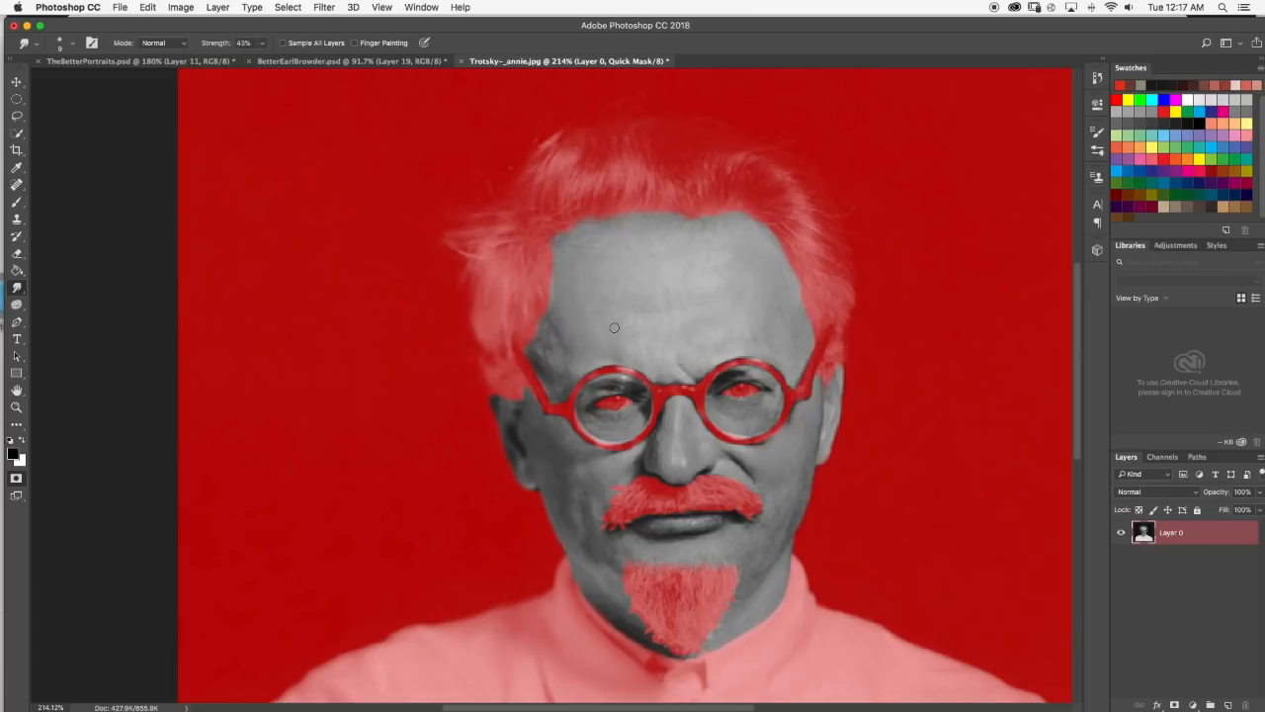
# Check the mask edge at the other ear and exit Quick Mask to turn the mask into a face selection.
pyautogui.scroll(-5, 614, 328)
pyautogui.scroll(10, 509, 359)
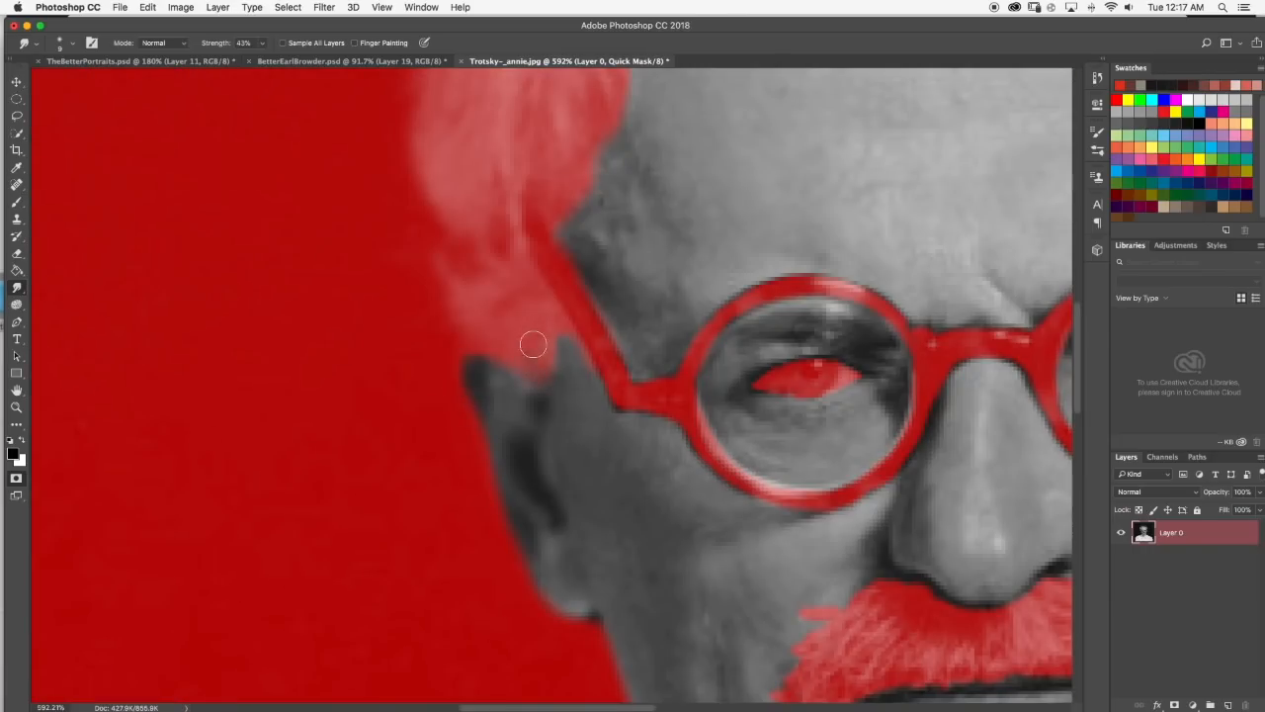
pyautogui.press('super+0')
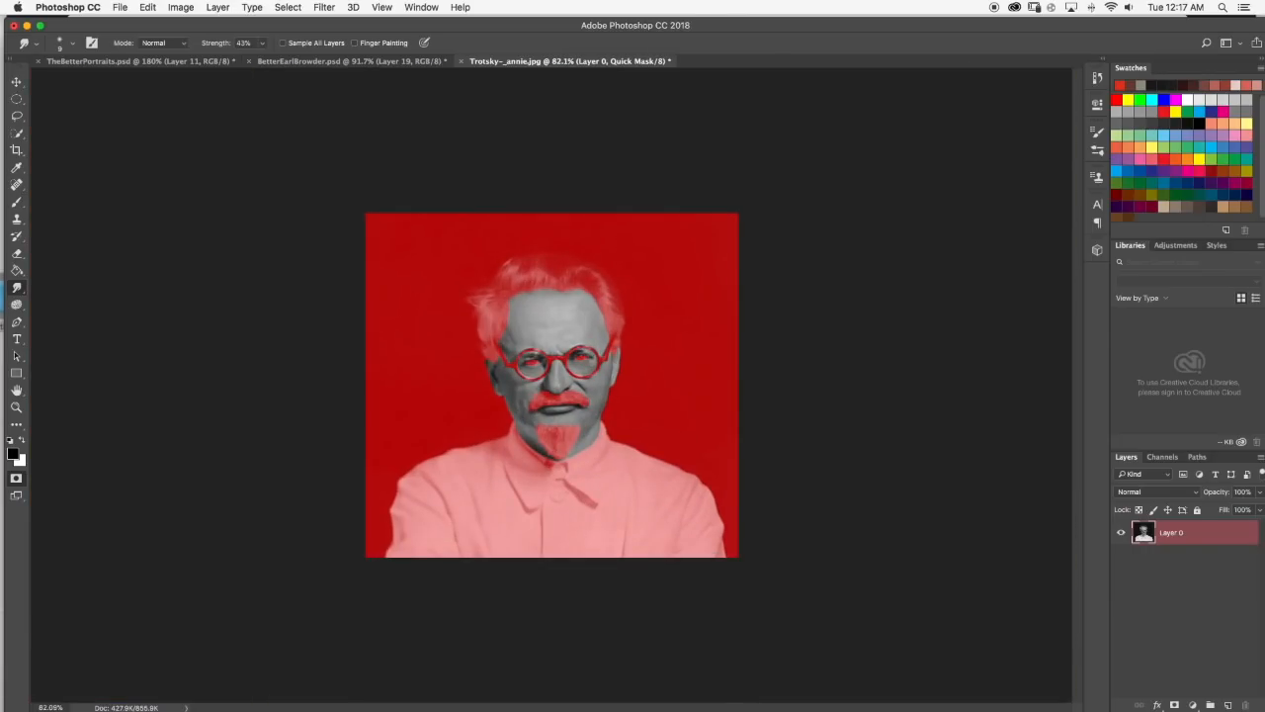
pyautogui.scroll(6, 495, 314)
pyautogui.scroll(-4, 618, 327)
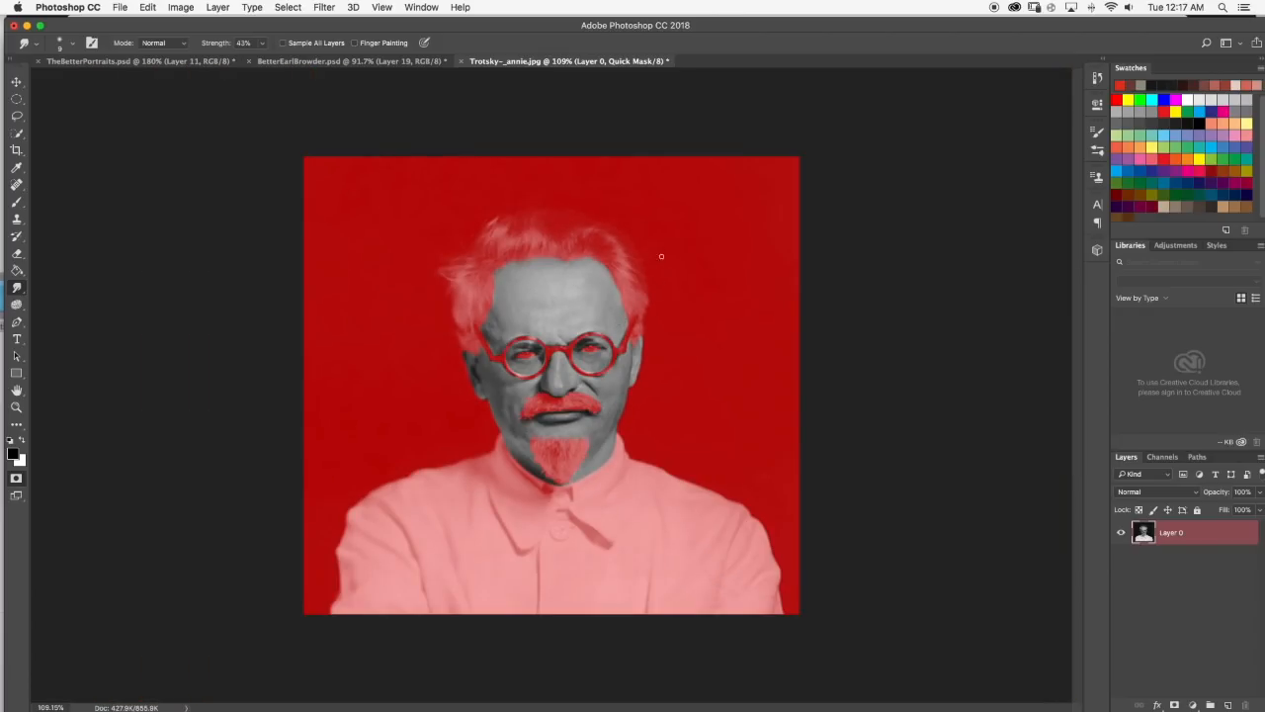
pyautogui.press('q')
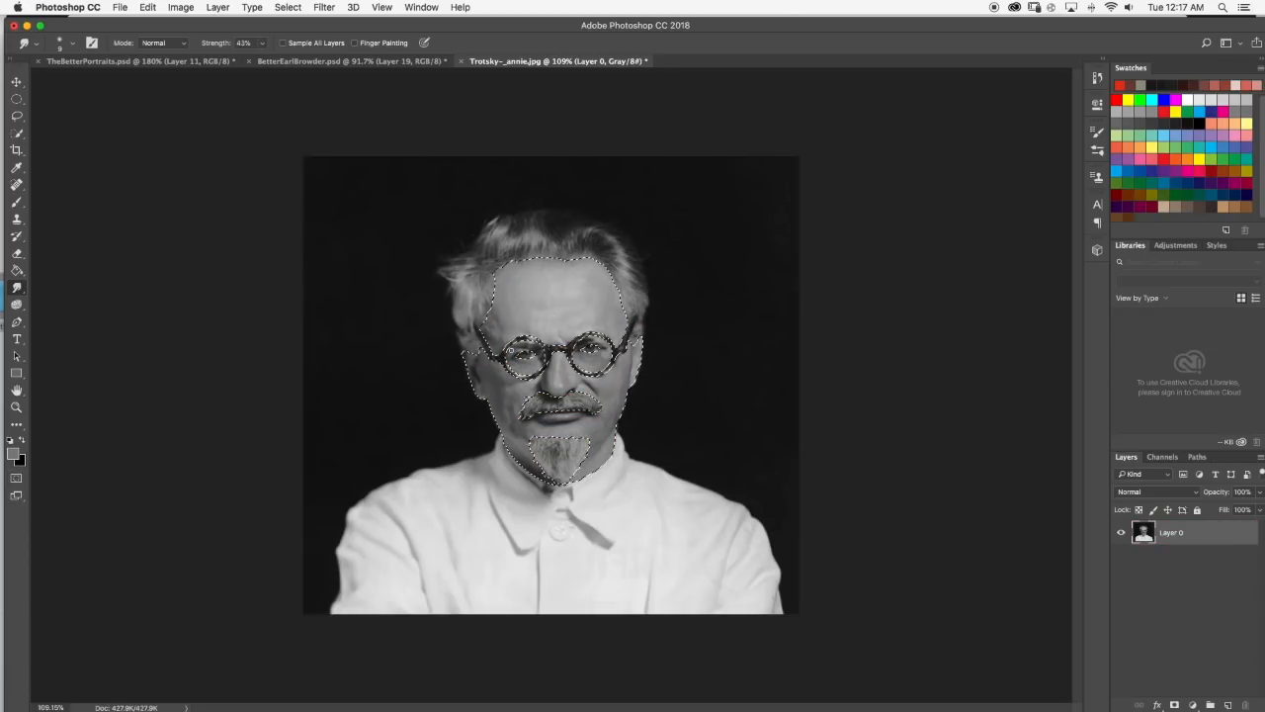
pyautogui.scroll(-5, 550, 381)
pyautogui.scroll(3, 551, 384)
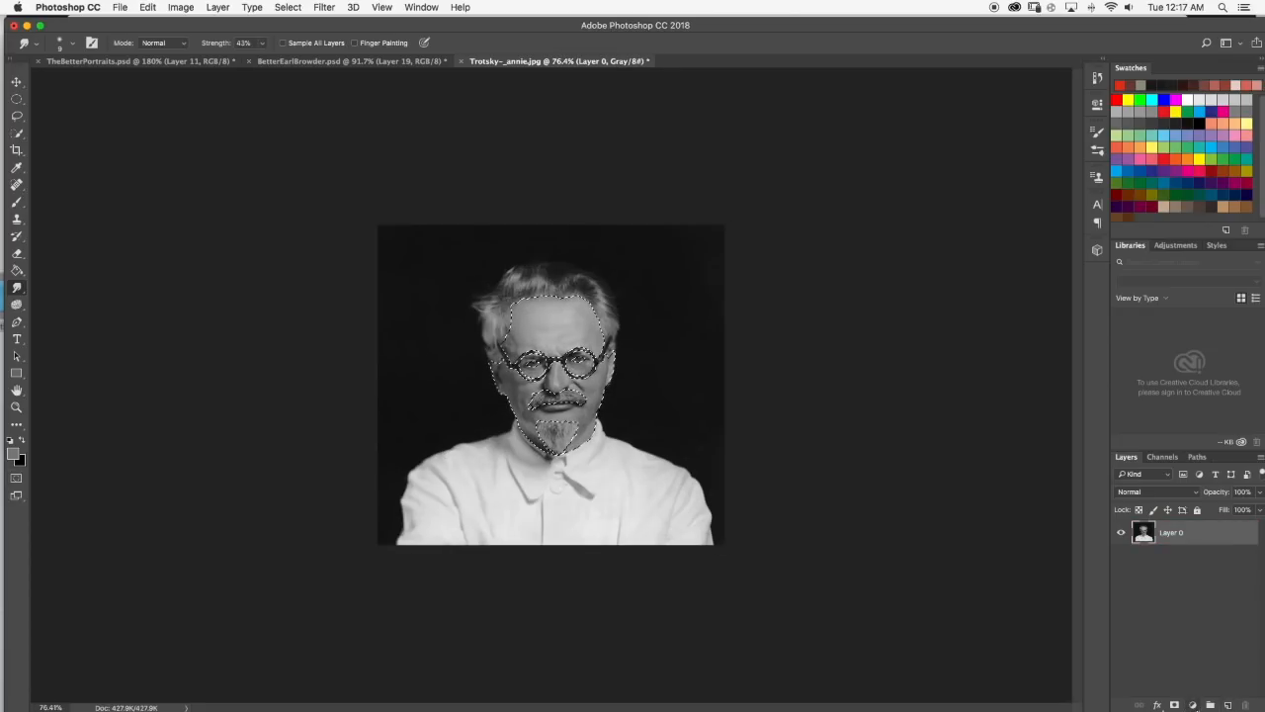
pyautogui.click(1193, 705)
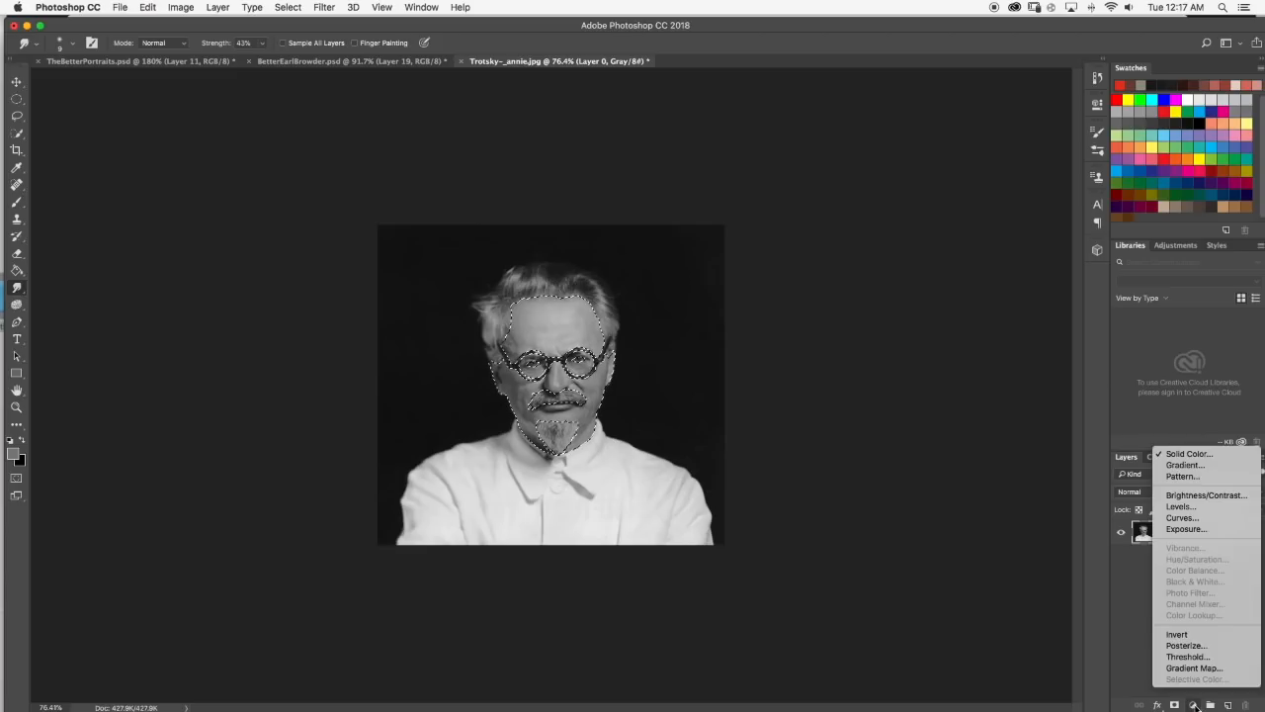
pyautogui.click(1189, 454)
pyautogui.scroll(2, 650, 268)
pyautogui.moveTo(642, 446); pyautogui.dragTo(676, 418)
pyautogui.click(930, 393)
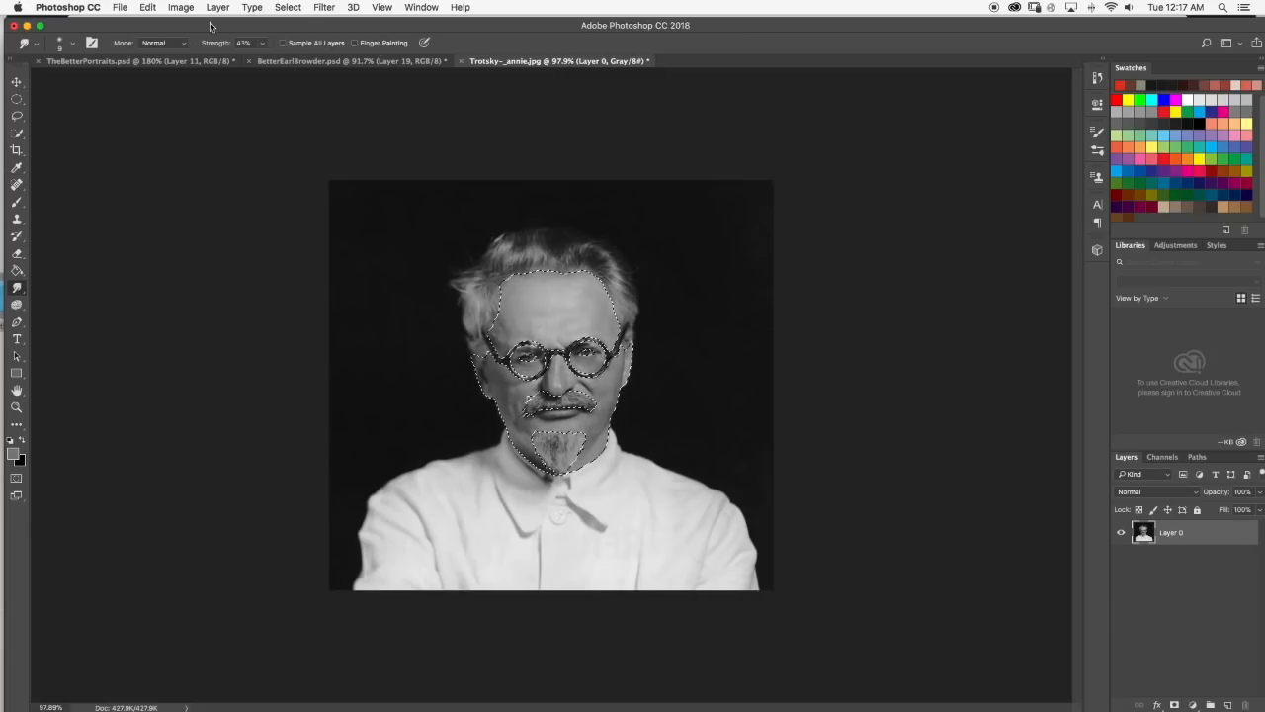
# Convert the Trotsky image's color mode from grayscale to RGB.
pyautogui.click(41, 25)
pyautogui.click(147, 7)
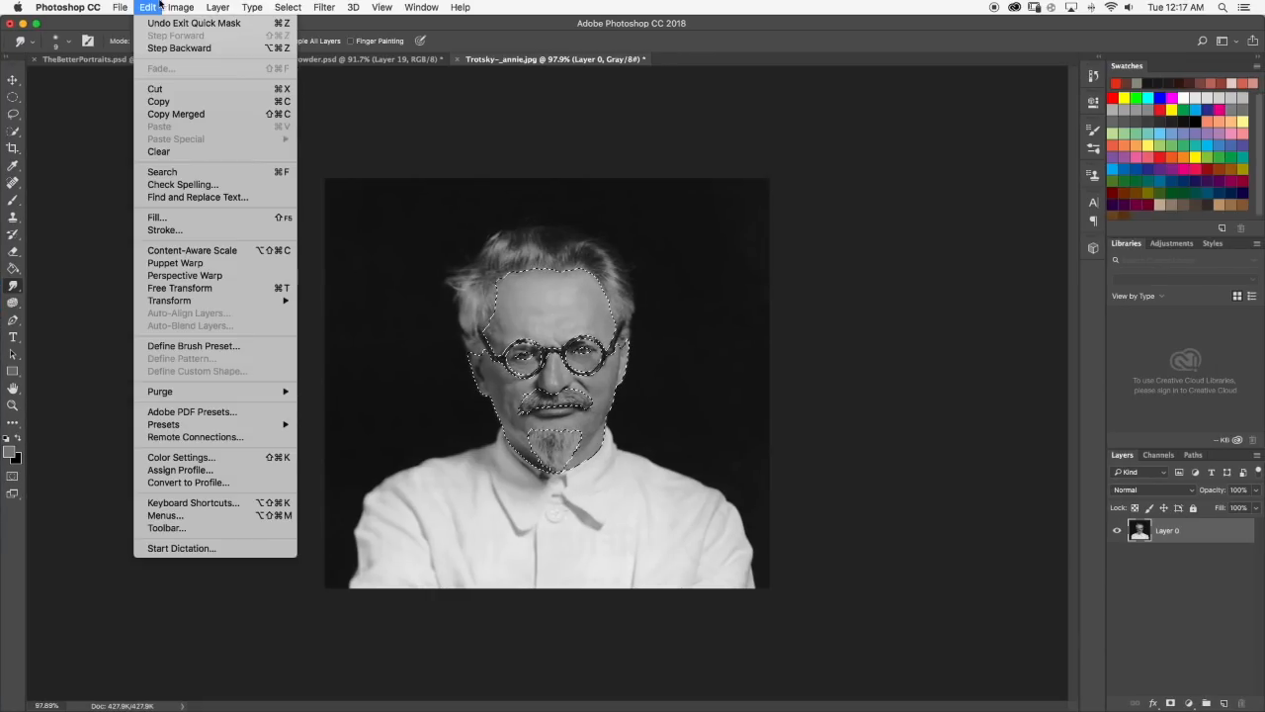
pyautogui.moveTo(223, 7)
pyautogui.moveTo(169, 5)
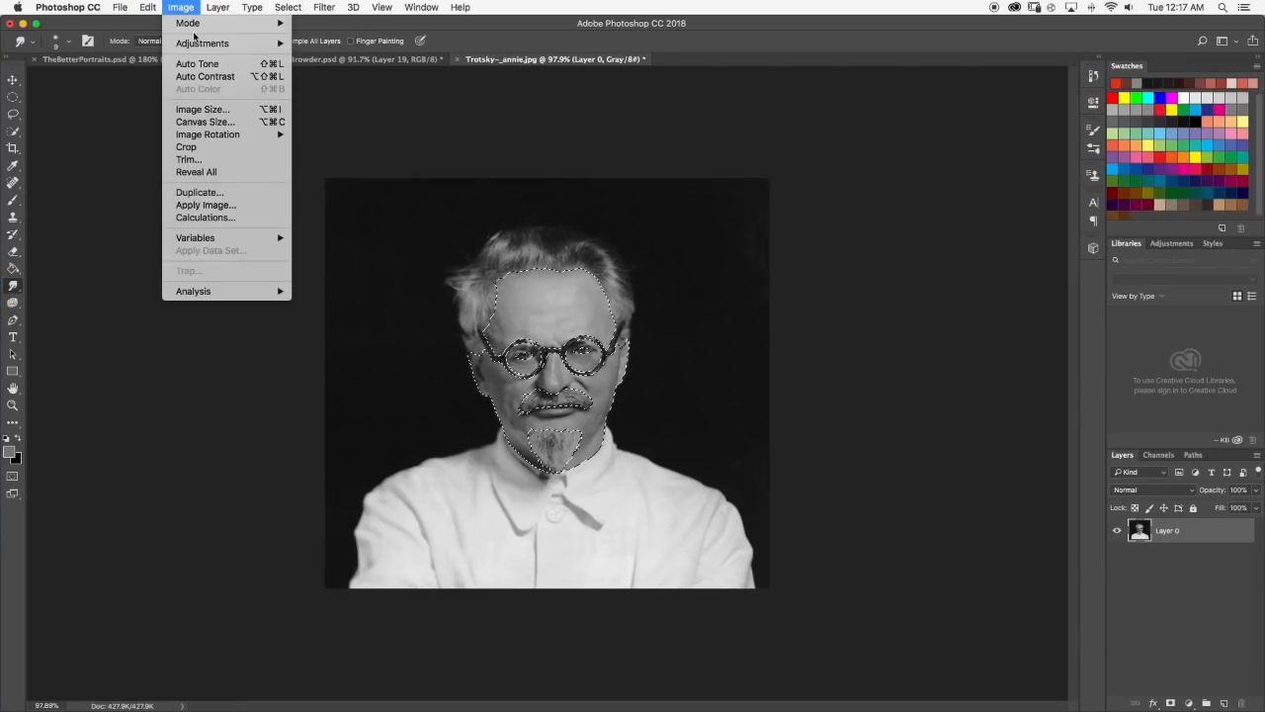
pyautogui.moveTo(198, 23)
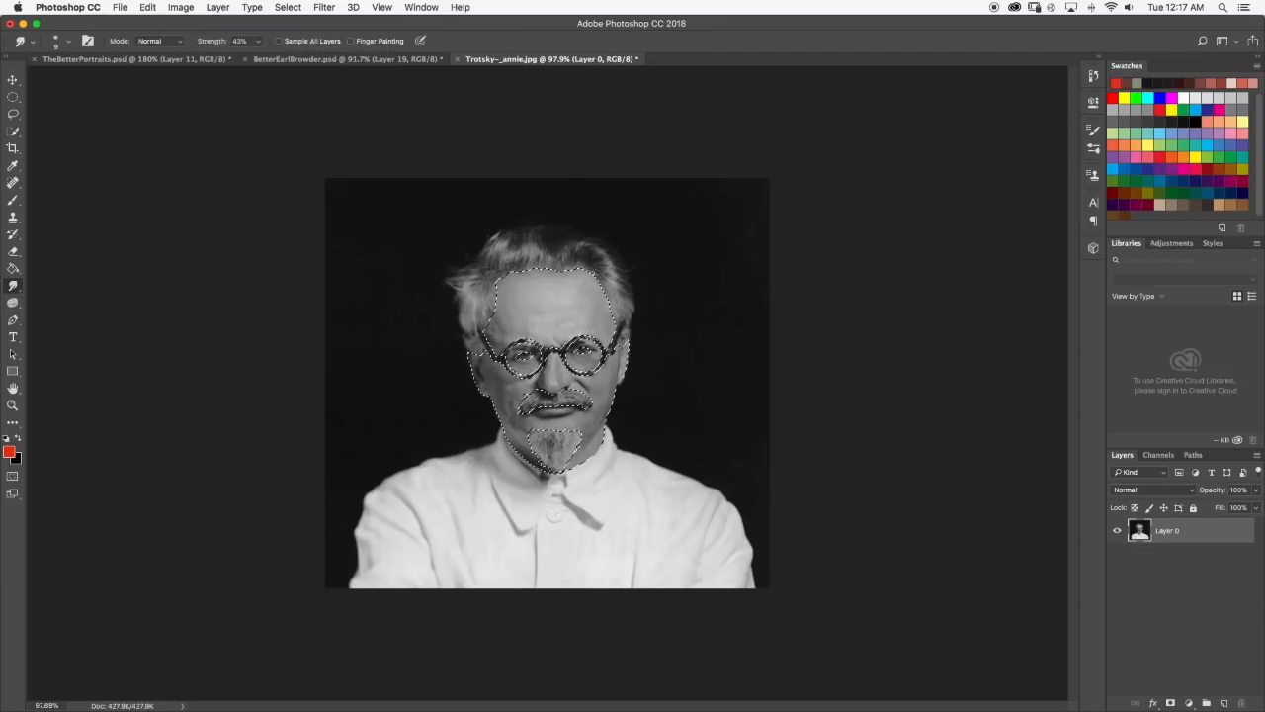
# Add a Solid Color fill layer over the face selection in the light skin tone #e1b3a5.
pyautogui.scroll(5, 584, 346)
pyautogui.scroll(-6, 588, 353)
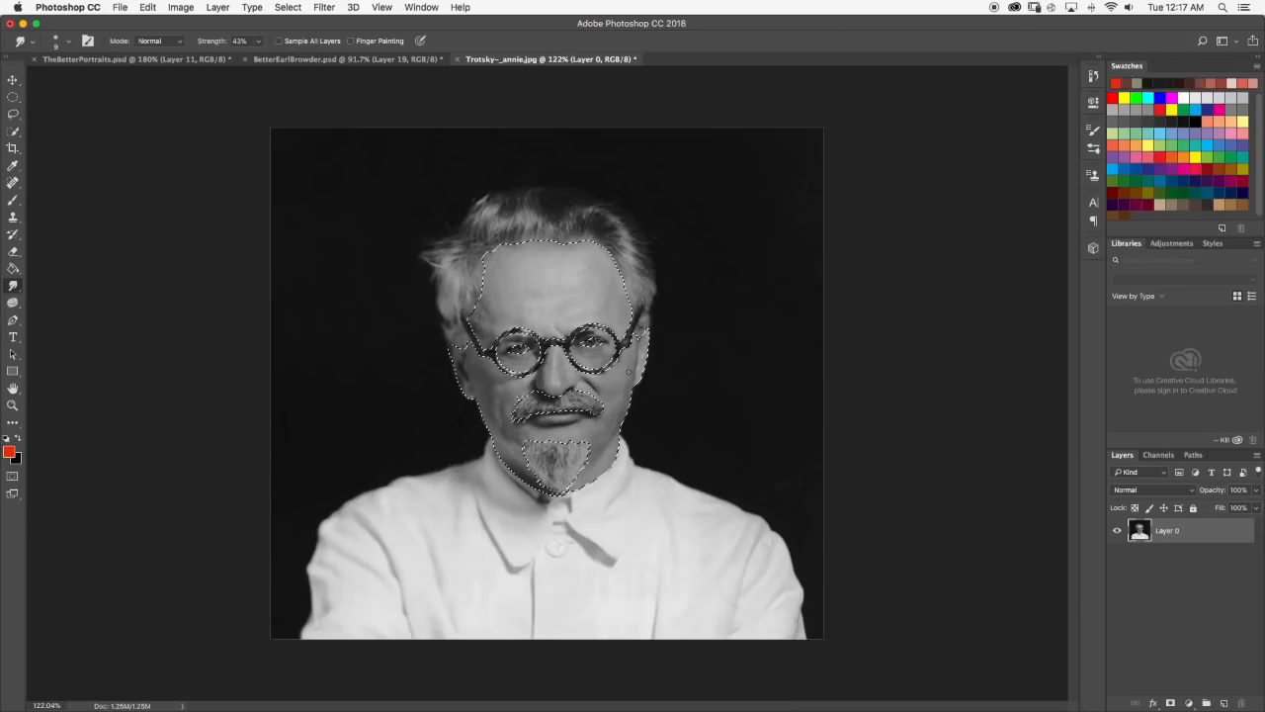
pyautogui.scroll(3, 521, 341)
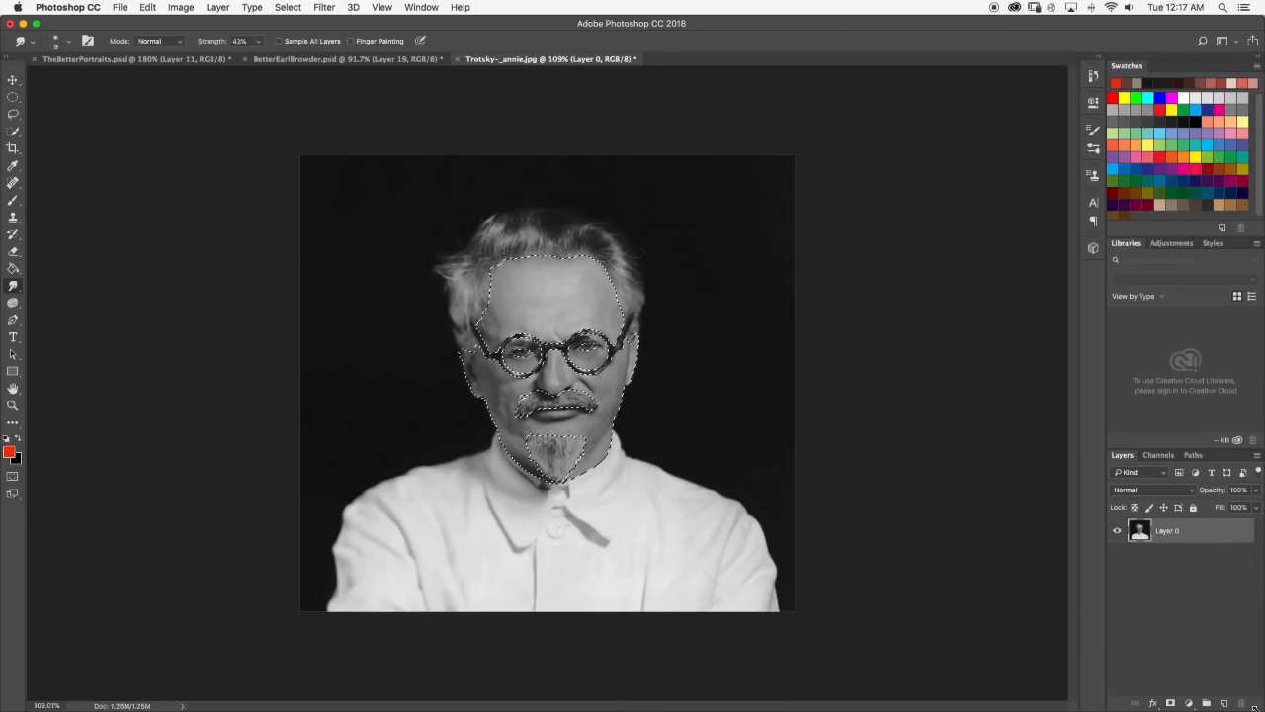
pyautogui.click(1189, 703)
pyautogui.click(1204, 452)
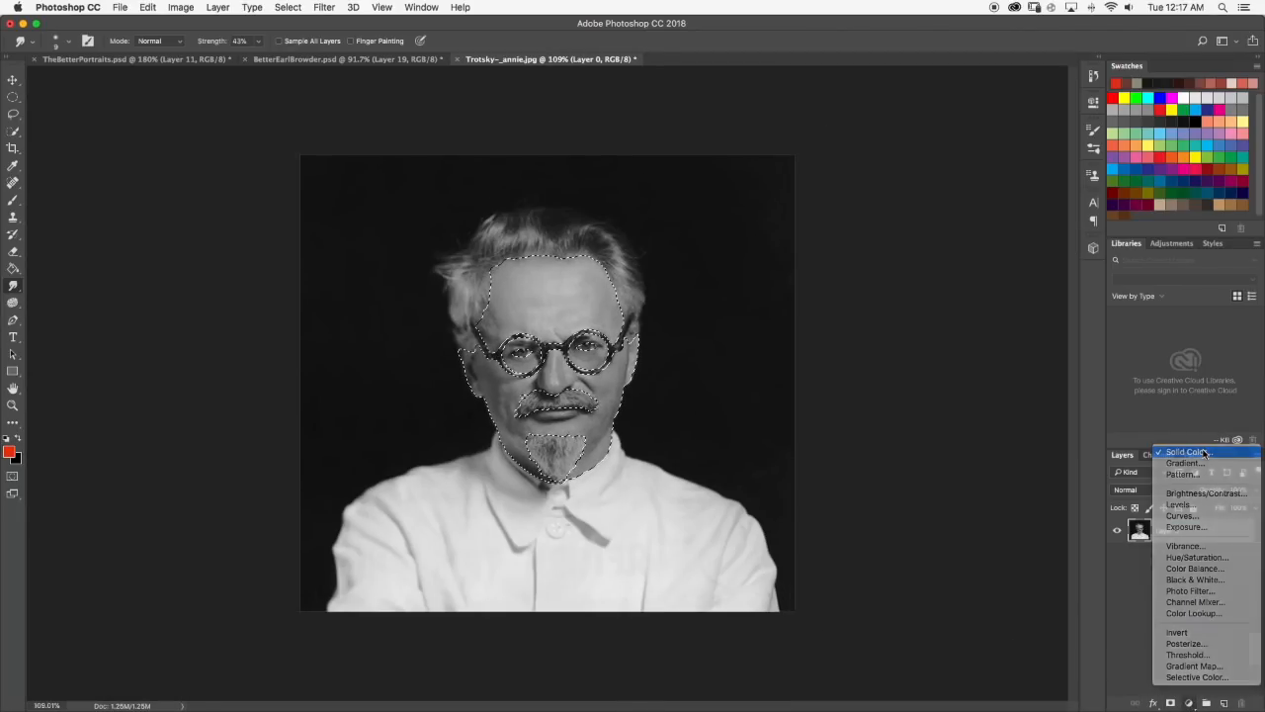
pyautogui.click(672, 396)
pyautogui.click(663, 395)
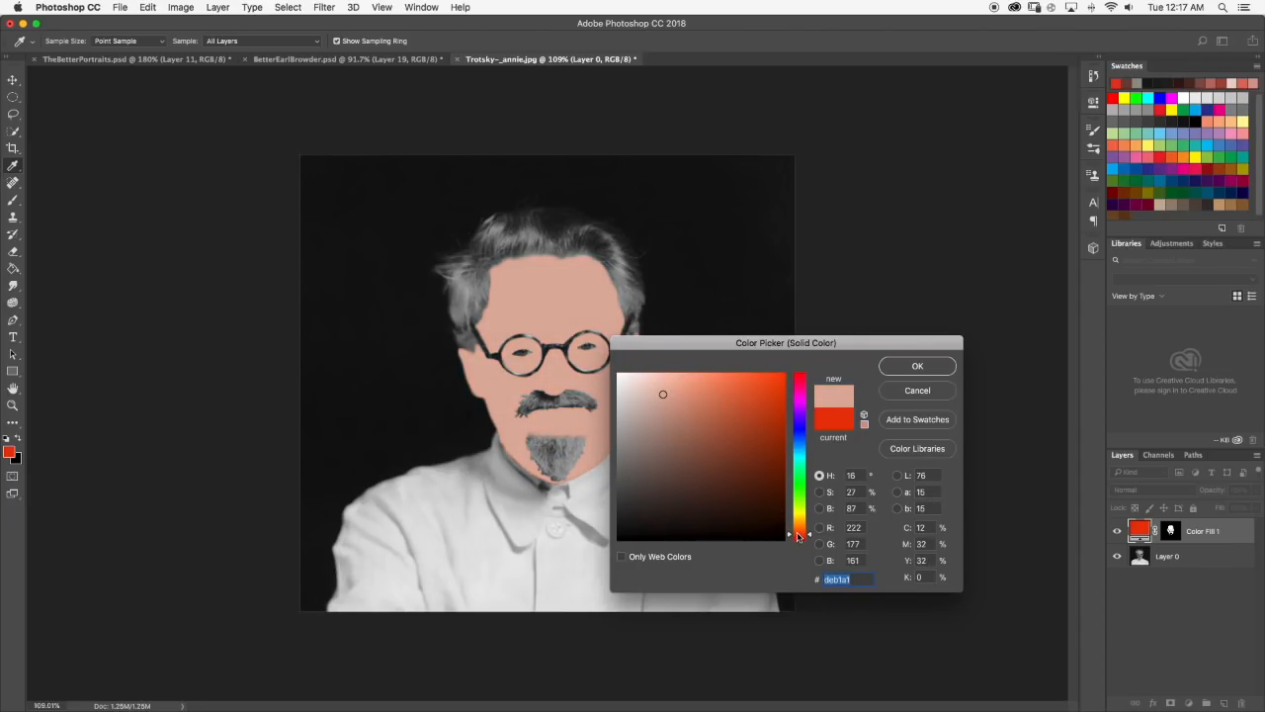
pyautogui.moveTo(660, 393)
pyautogui.mouseDown()
pyautogui.moveTo(682, 382)
pyautogui.moveTo(662, 403)
pyautogui.moveTo(661, 392)
pyautogui.mouseUp()
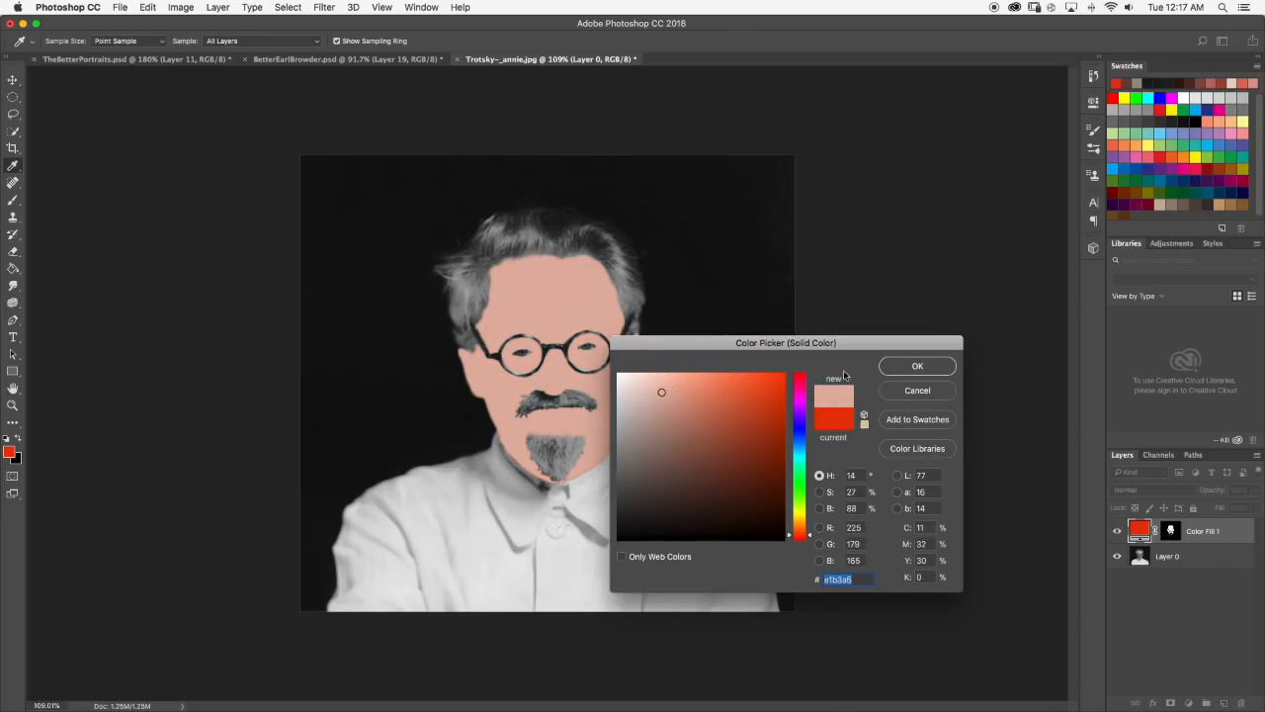
pyautogui.click(896, 368)
# Try the Overlay and Color blending modes on the skin fill layer and open its opacity control.
pyautogui.click(1137, 490)
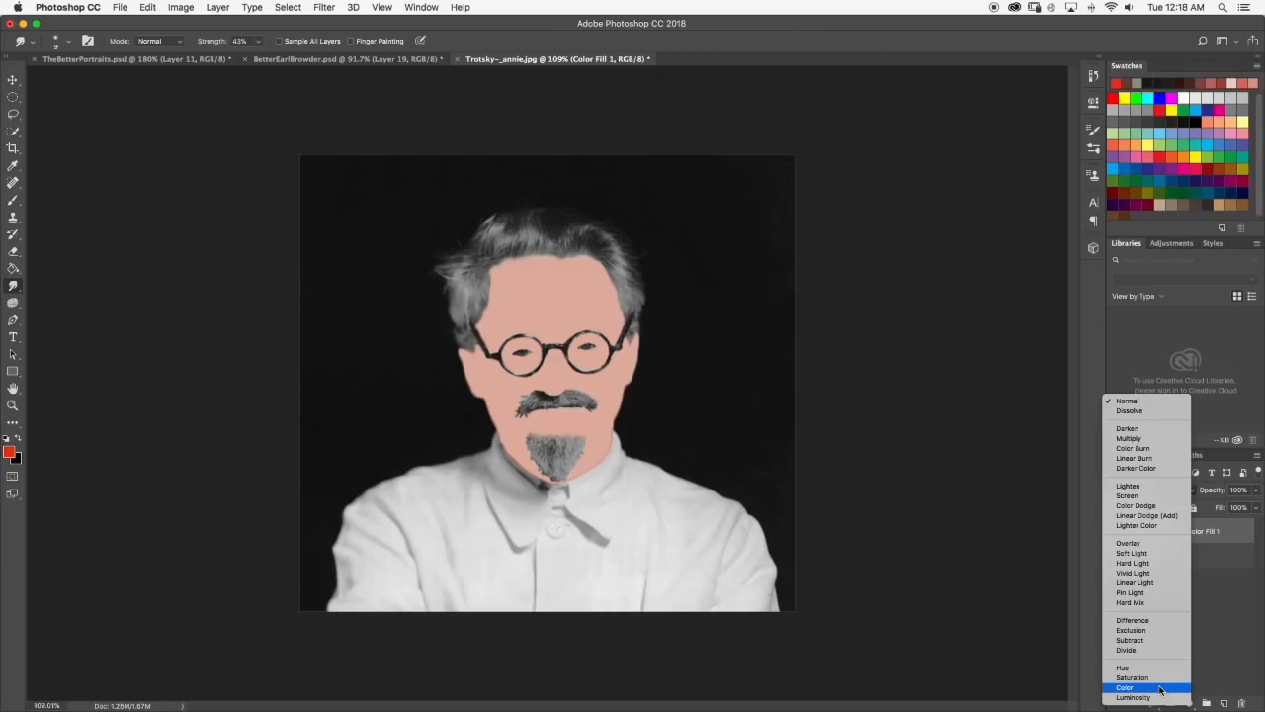
pyautogui.click(1140, 543)
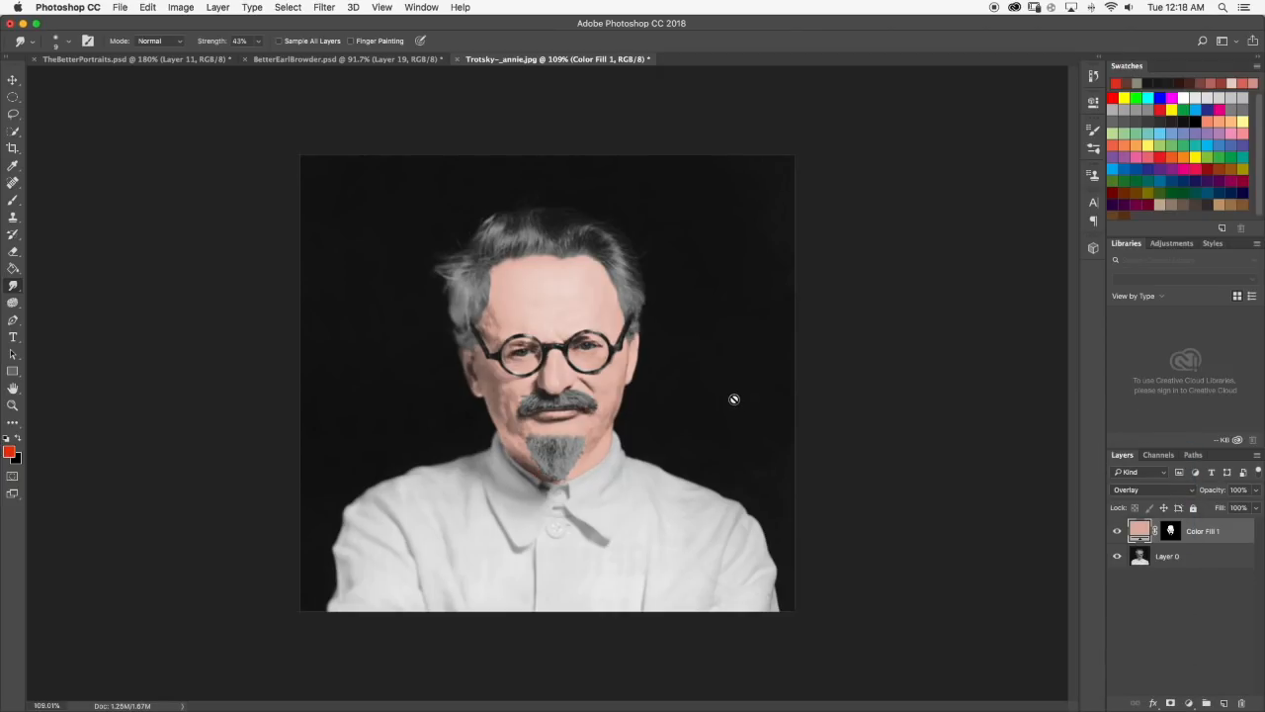
pyautogui.click(1256, 490)
pyautogui.moveTo(1252, 504)
pyautogui.mouseDown()
pyautogui.moveTo(1230, 512)
pyautogui.moveTo(1258, 506)
pyautogui.mouseUp()
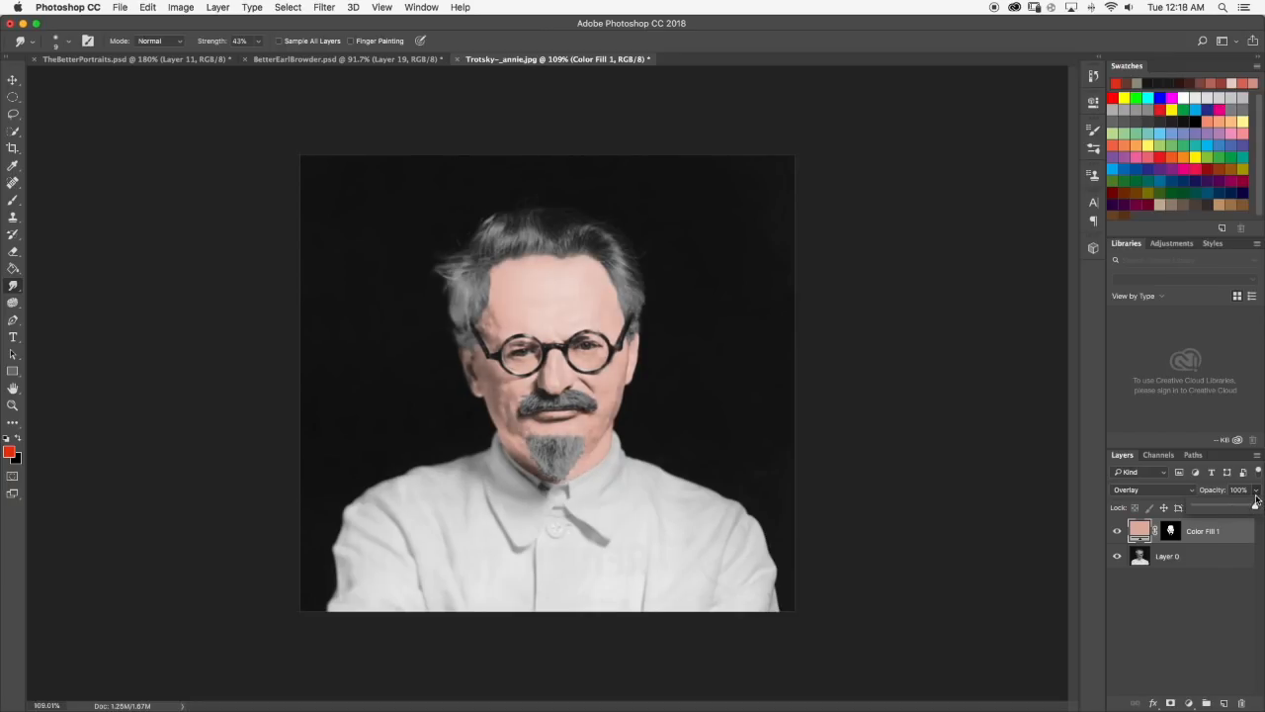
pyautogui.click(1173, 491)
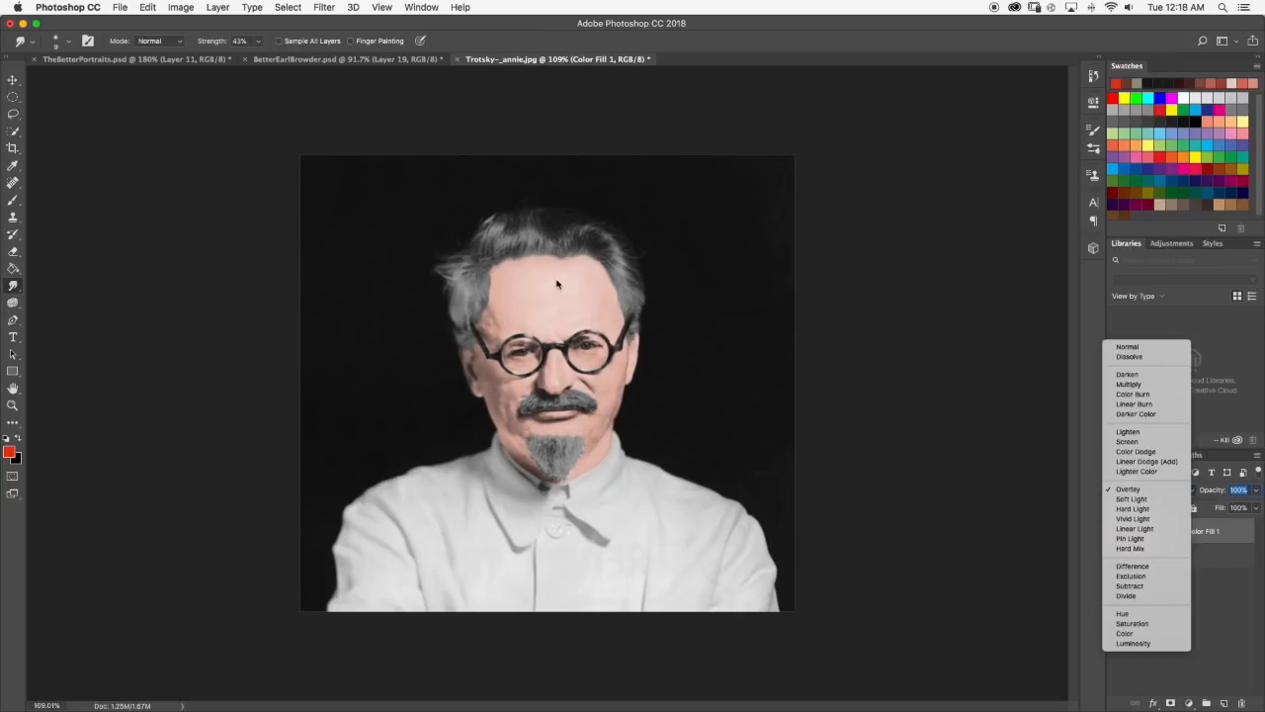
pyautogui.click(1156, 636)
# Try dark brown #683d30 and light pink #d9afa2 as the skin fill color, then cancel the change.
pyautogui.doubleClick(1146, 532)
pyautogui.moveTo(656, 406)
pyautogui.mouseDown()
pyautogui.moveTo(702, 421)
pyautogui.moveTo(687, 450)
pyautogui.moveTo(650, 454)
pyautogui.moveTo(708, 472)
pyautogui.mouseUp()
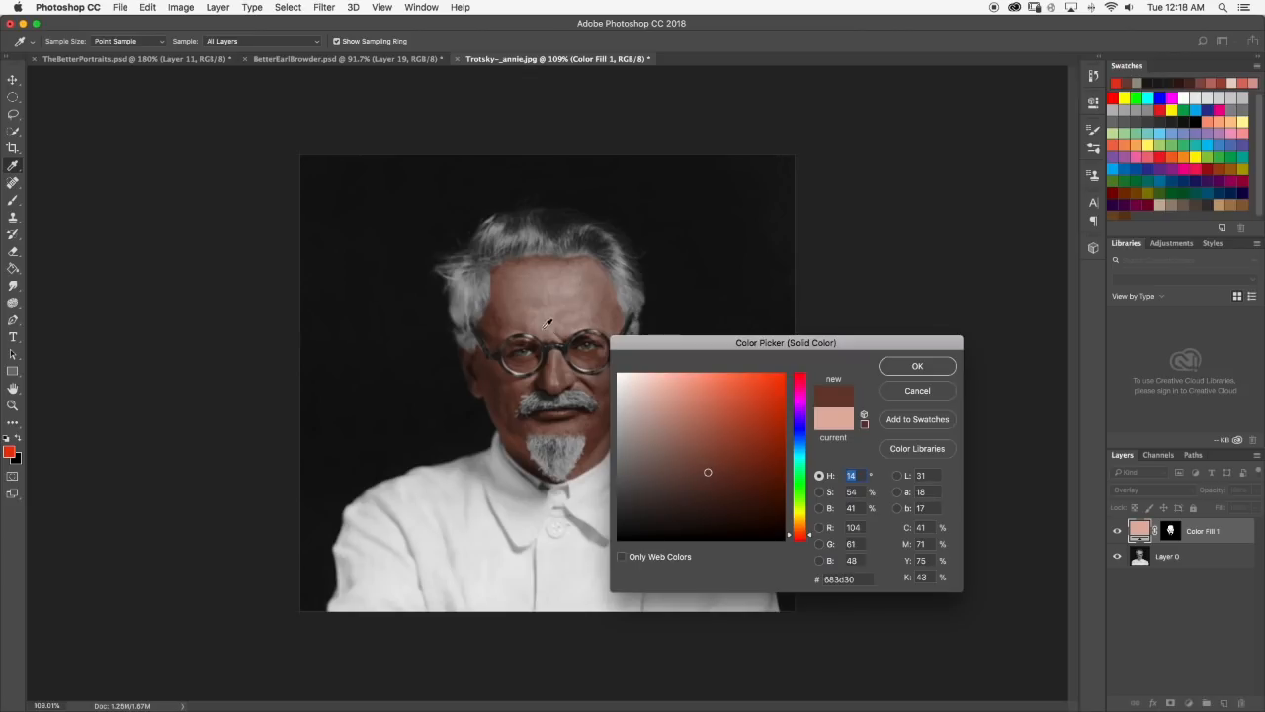
pyautogui.scroll(5, 547, 305)
pyautogui.scroll(-10, 546, 305)
pyautogui.scroll(6, 547, 304)
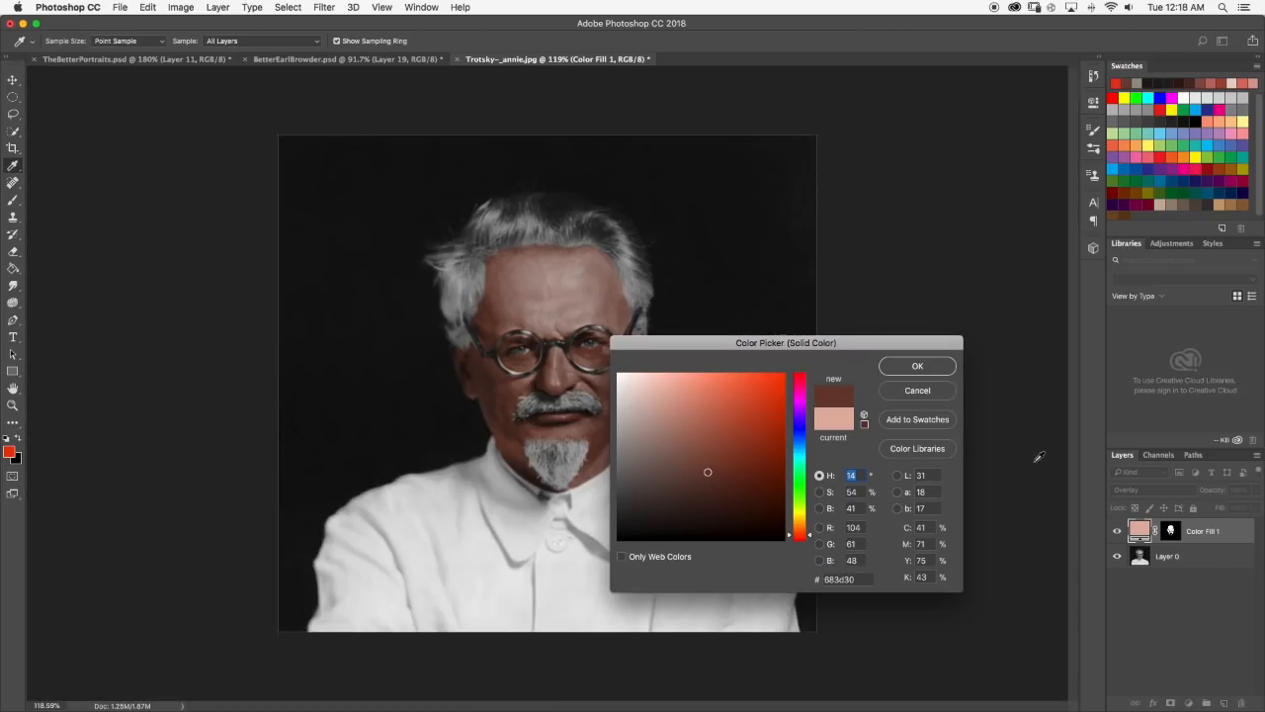
pyautogui.moveTo(701, 432); pyautogui.dragTo(660, 398)
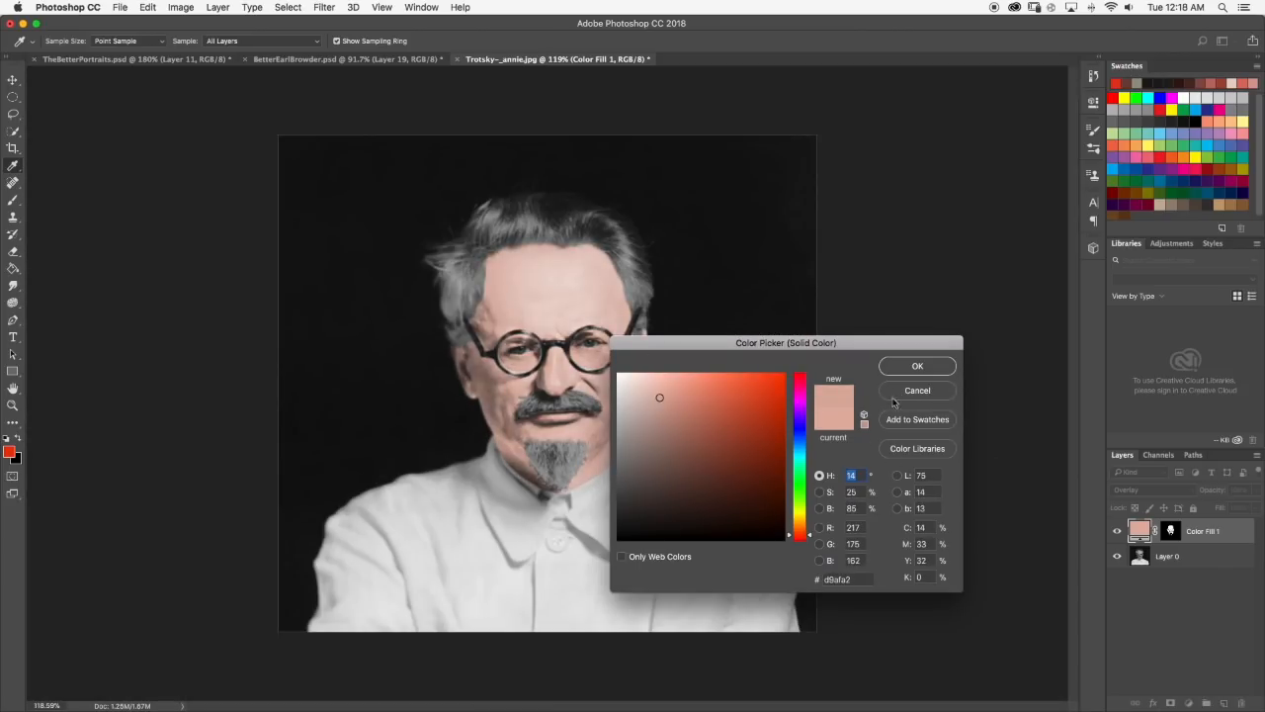
pyautogui.click(906, 393)
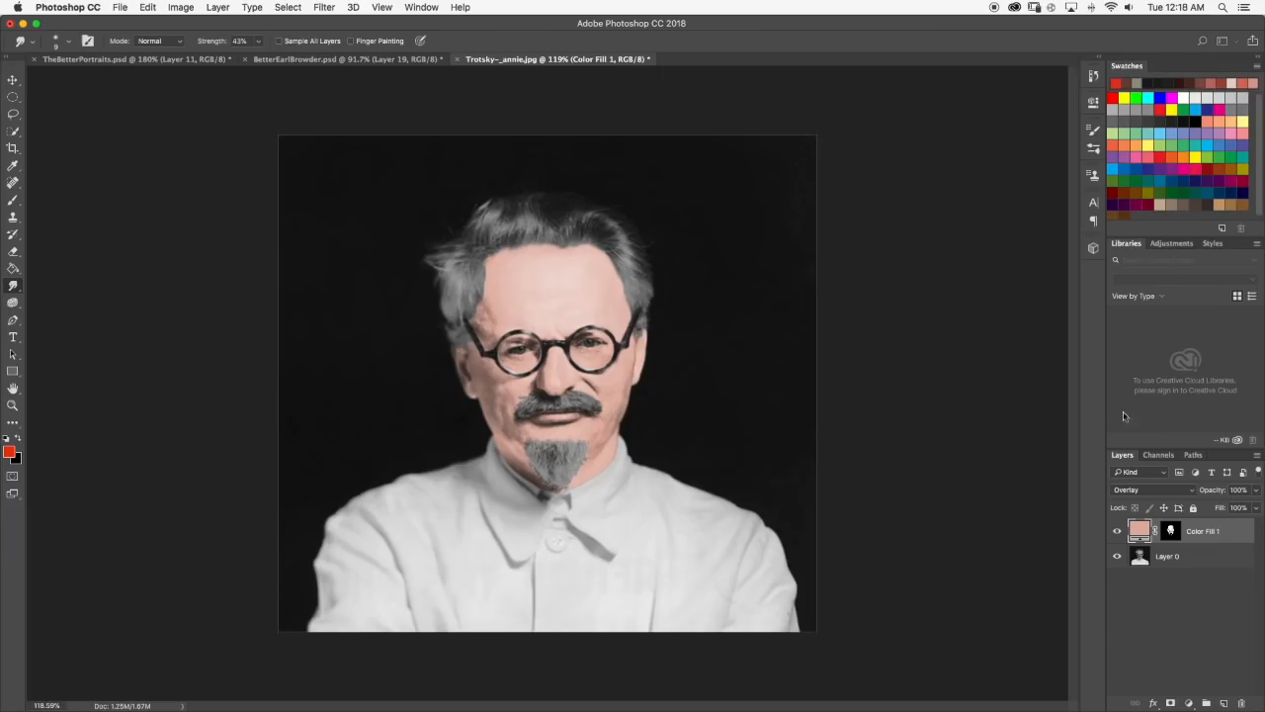
# Set the skin fill layer's blending mode to Color and view the tinted portrait.
pyautogui.click(1185, 492)
pyautogui.click(1148, 635)
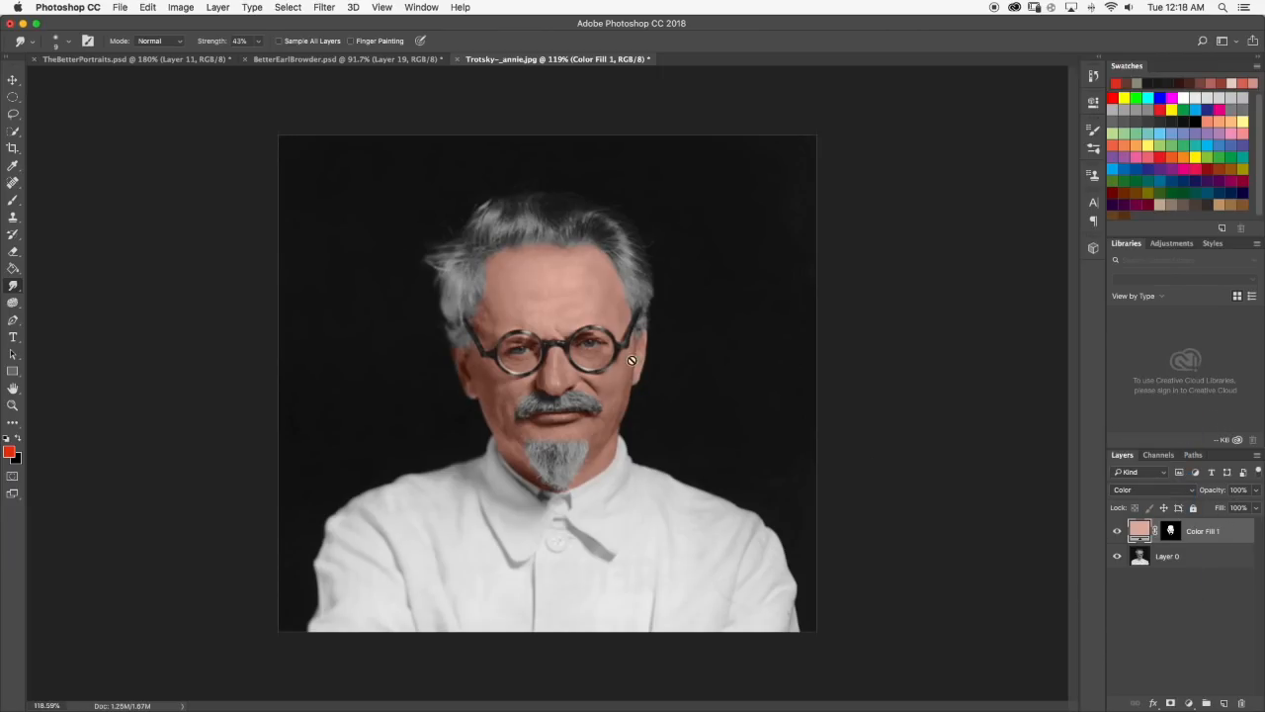
pyautogui.scroll(-3, 577, 293)
pyautogui.scroll(1, 556, 318)
pyautogui.scroll(2, 556, 321)
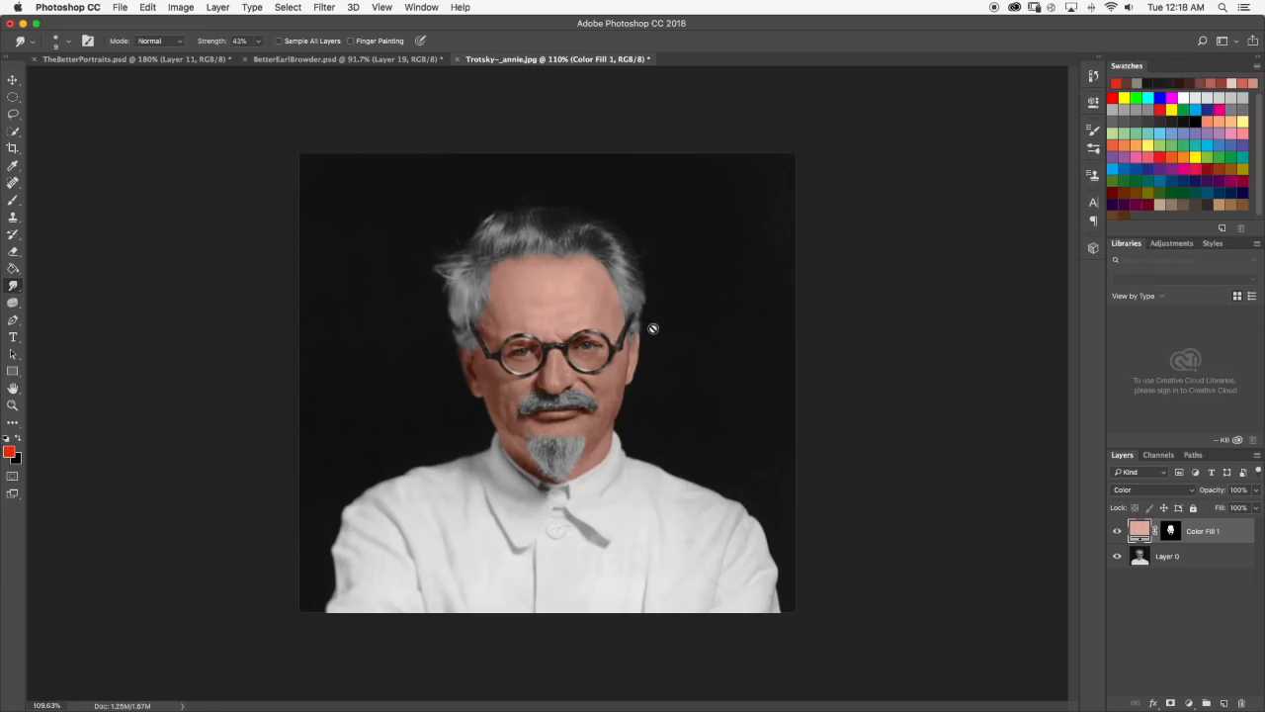
# Change the skin fill layer's color to the less saturated tone #d5b3a8.
pyautogui.doubleClick(1142, 529)
pyautogui.moveTo(662, 393)
pyautogui.mouseDown()
pyautogui.moveTo(642, 391)
pyautogui.moveTo(653, 401)
pyautogui.mouseUp()
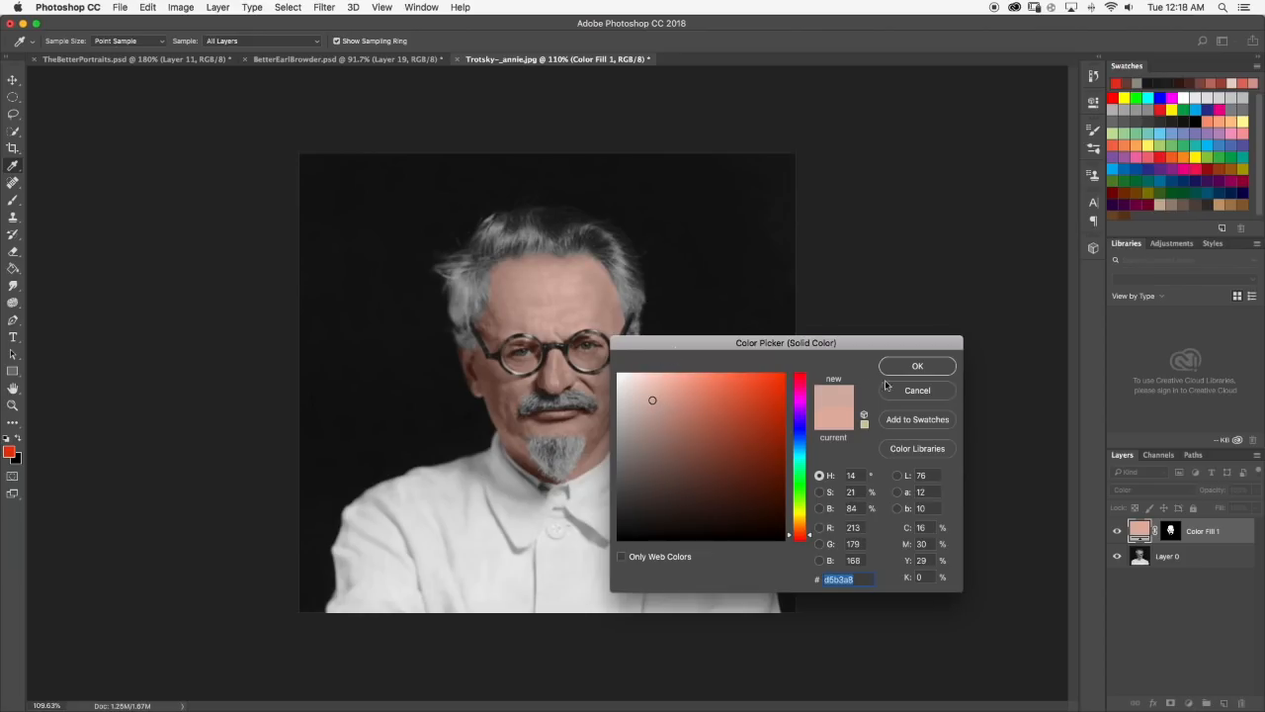
pyautogui.click(915, 366)
pyautogui.press('r')
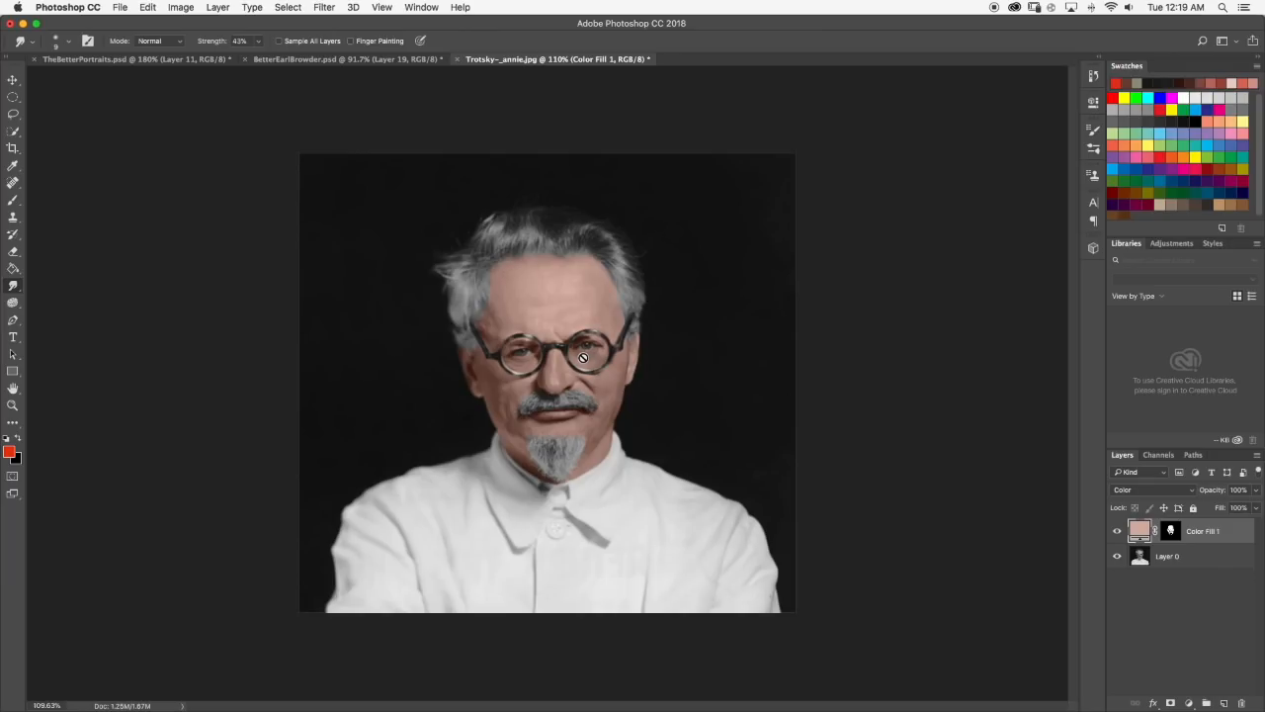
# Compare the tinted Trotsky portrait with the finished portraits in BetterEarlBrowder.psd.
pyautogui.click(294, 61)
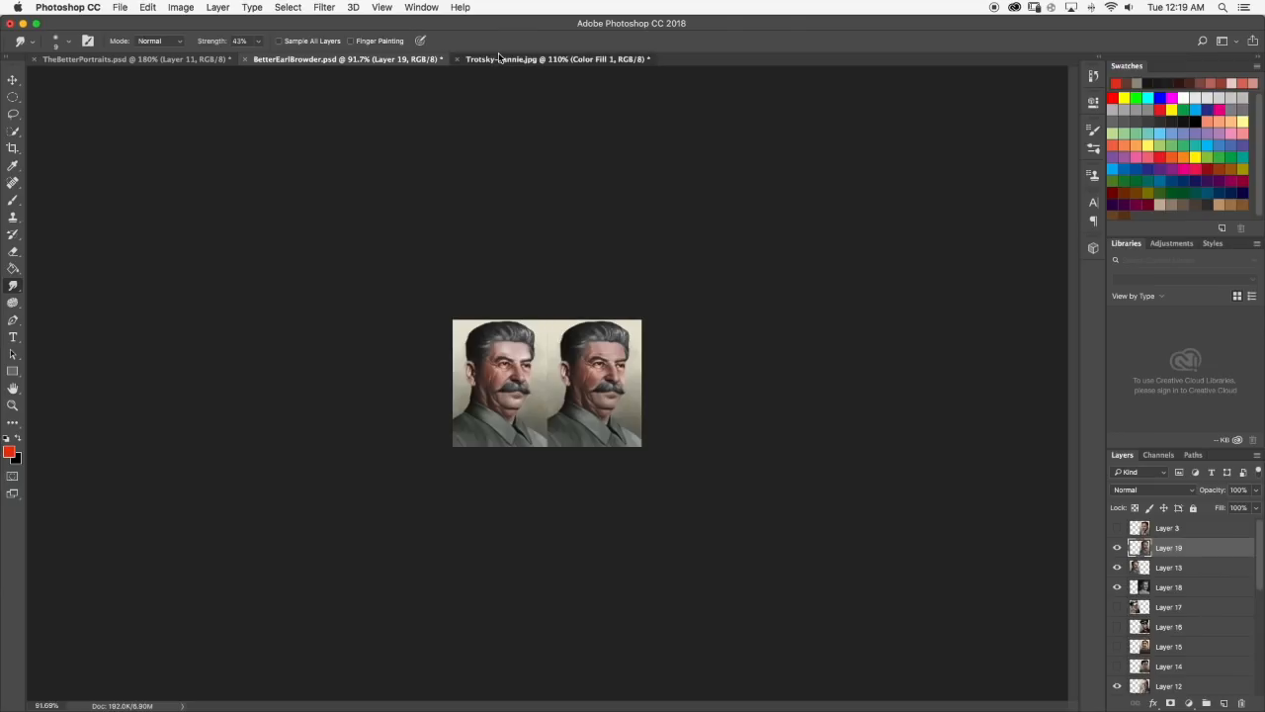
pyautogui.click(500, 58)
pyautogui.click(322, 60)
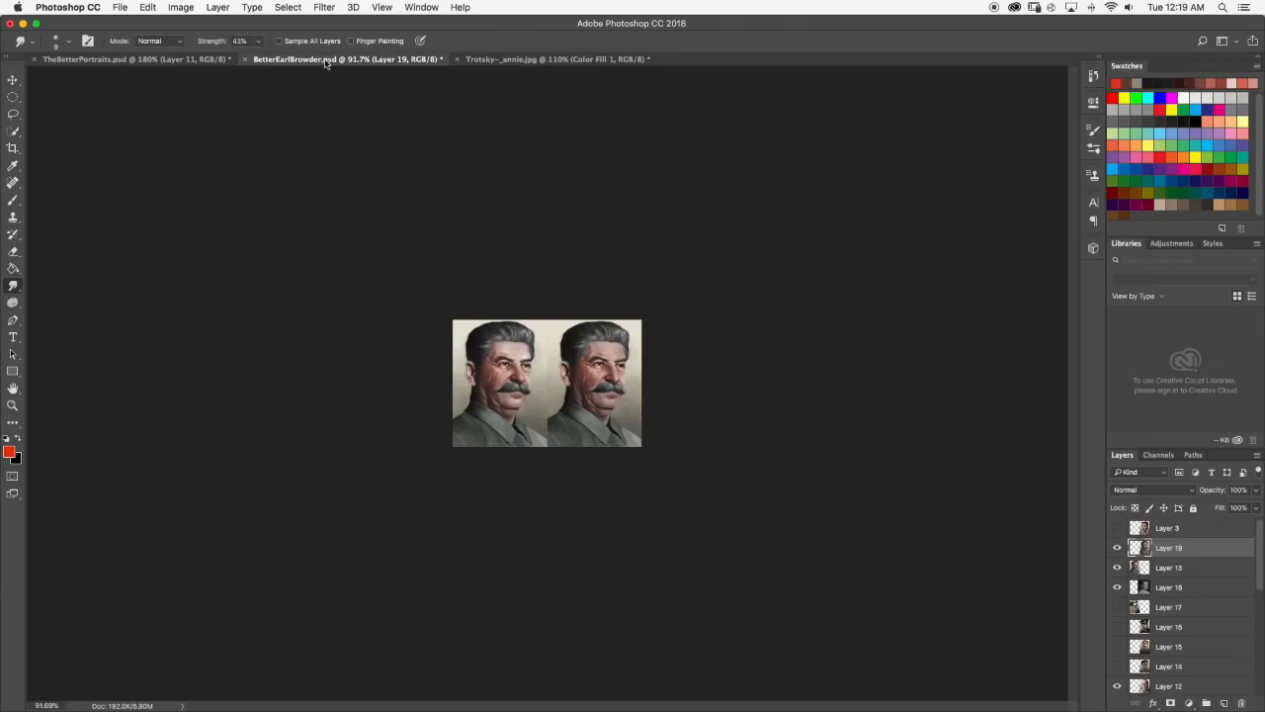
pyautogui.click(543, 59)
pyautogui.click(297, 61)
pyautogui.click(543, 59)
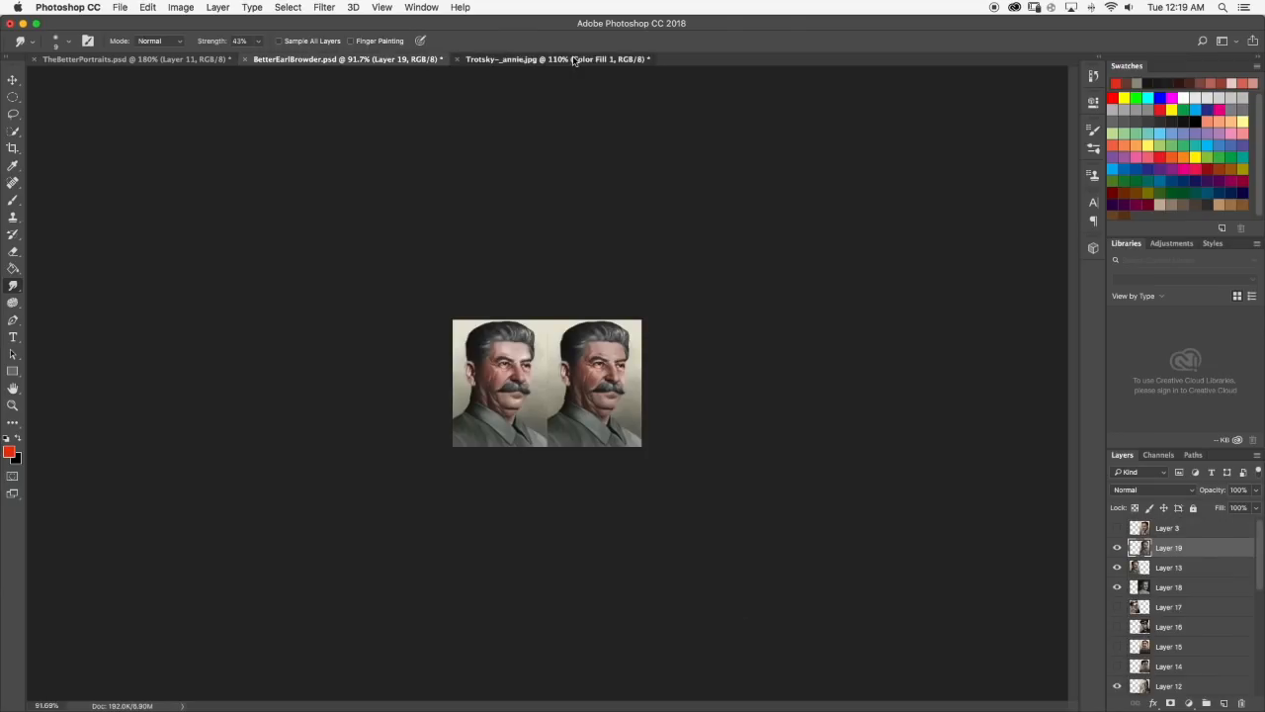
# Set the skin fill layer's color to the paler tone #d6b7ad.
pyautogui.doubleClick(1139, 532)
pyautogui.moveTo(650, 399); pyautogui.dragTo(650, 400)
pyautogui.scroll(-3, 551, 383)
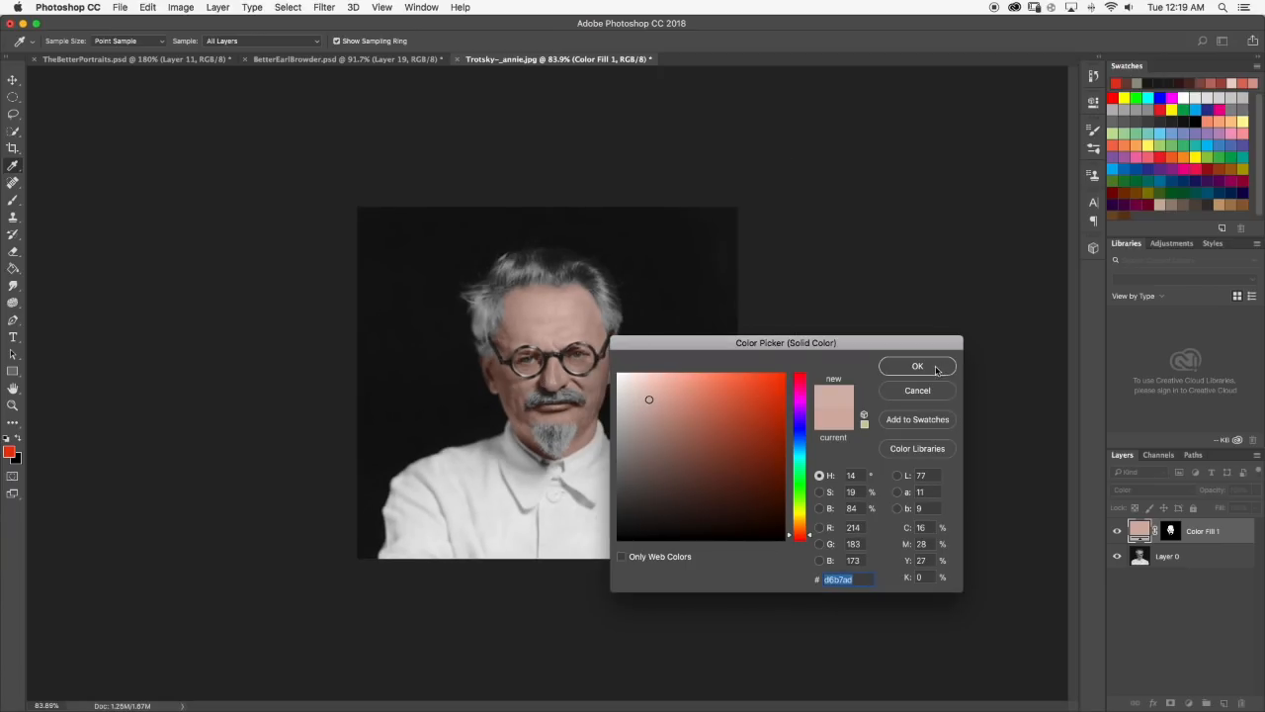
pyautogui.click(917, 367)
# Examine the skin tint around the glasses and eyes, both close up and over the whole portrait.
pyautogui.scroll(-5, 695, 345)
pyautogui.scroll(5, 661, 356)
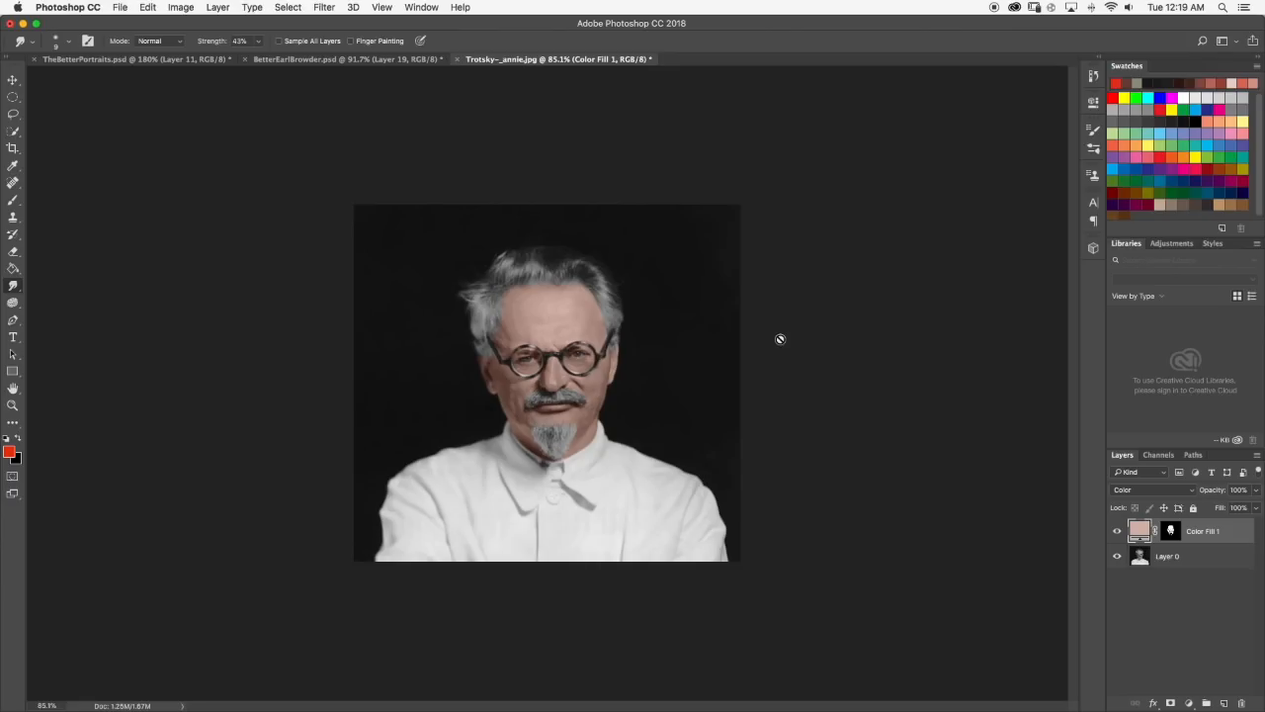
pyautogui.scroll(5, 544, 336)
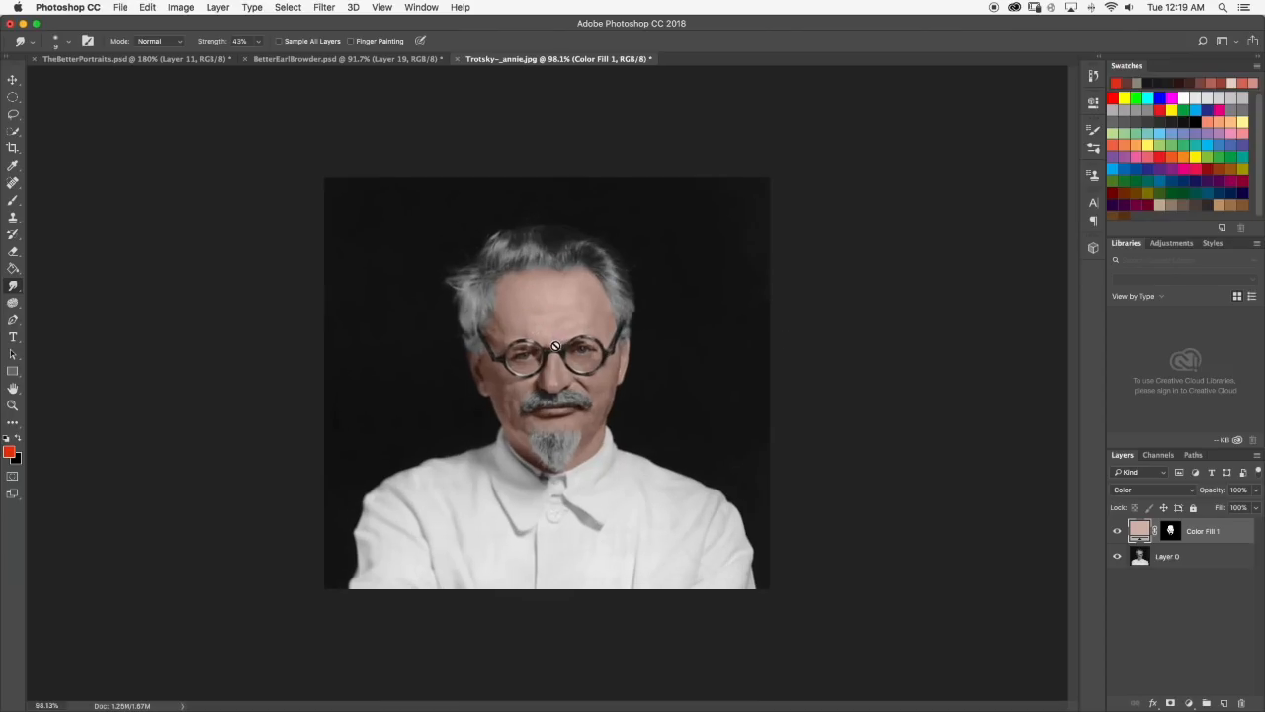
pyautogui.scroll(3, 511, 322)
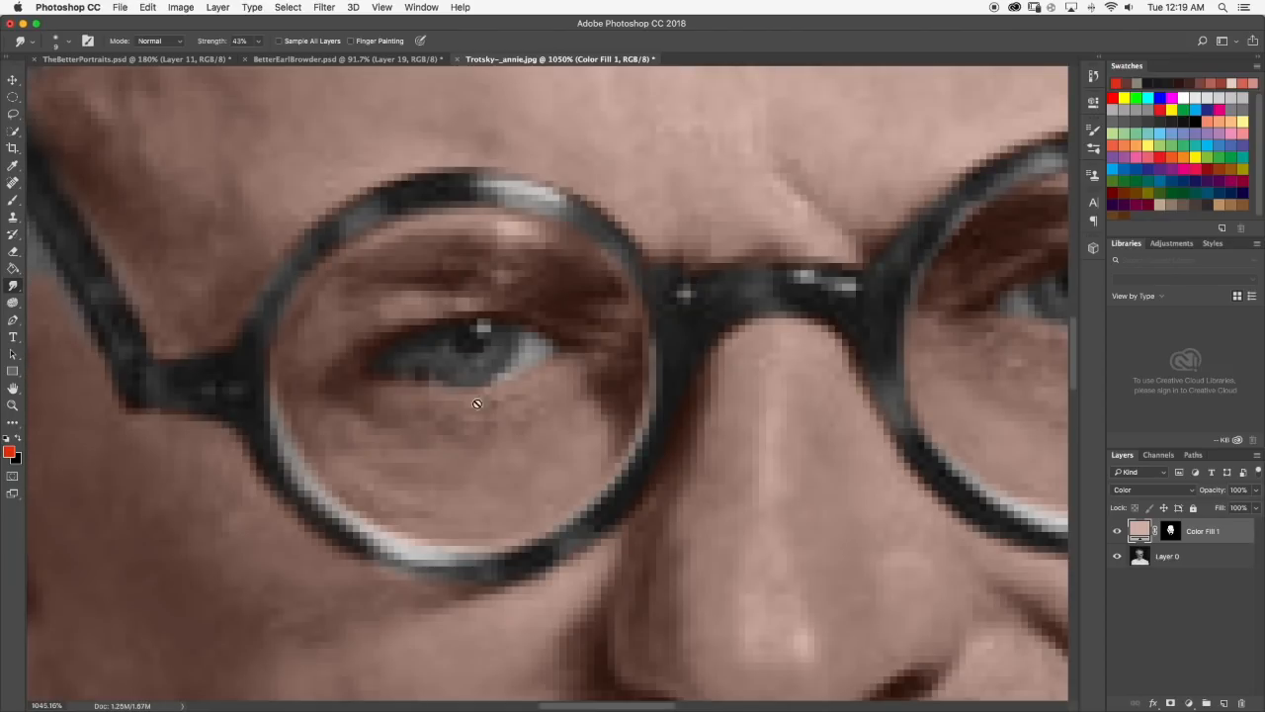
pyautogui.press('super+0')
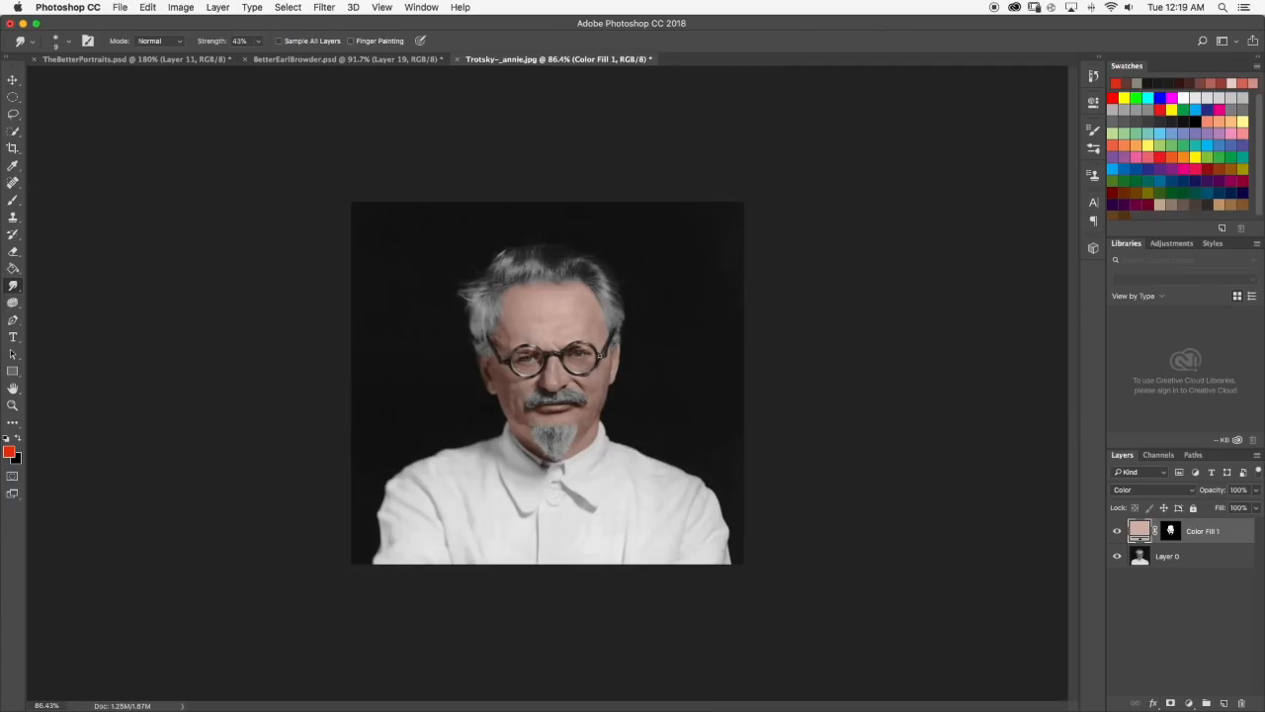
pyautogui.scroll(1, 608, 368)
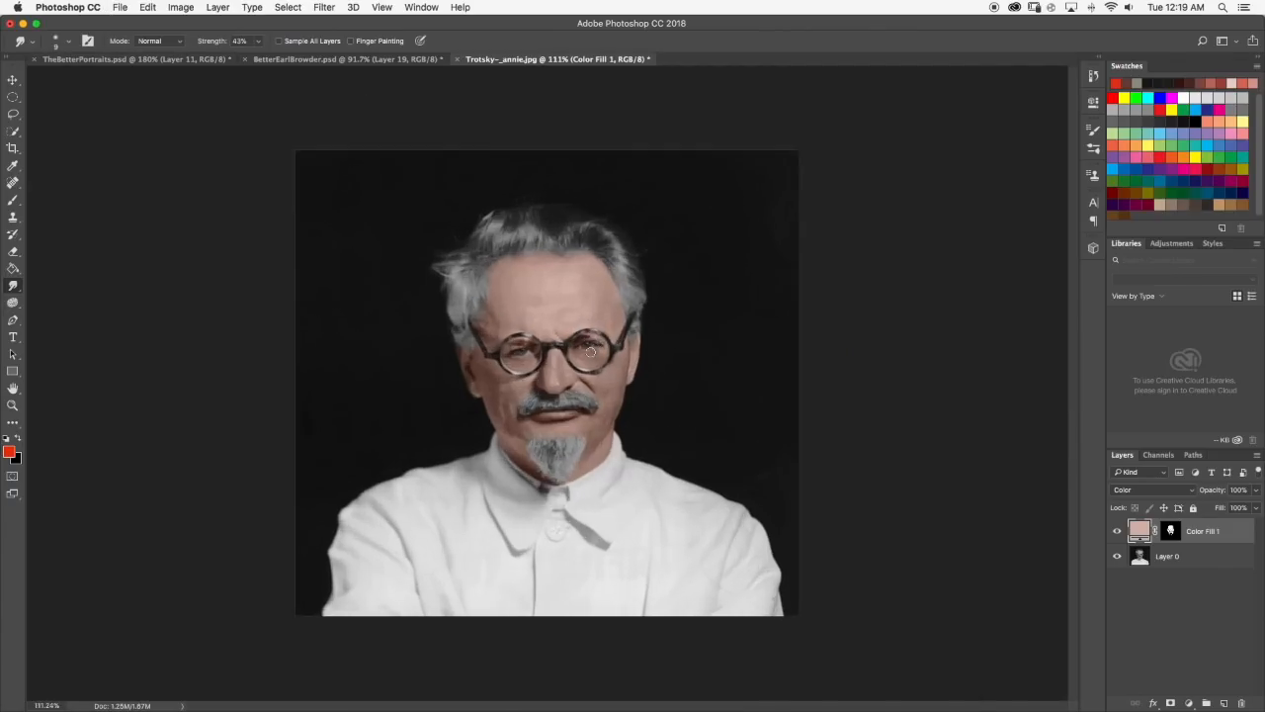
pyautogui.scroll(3, 584, 332)
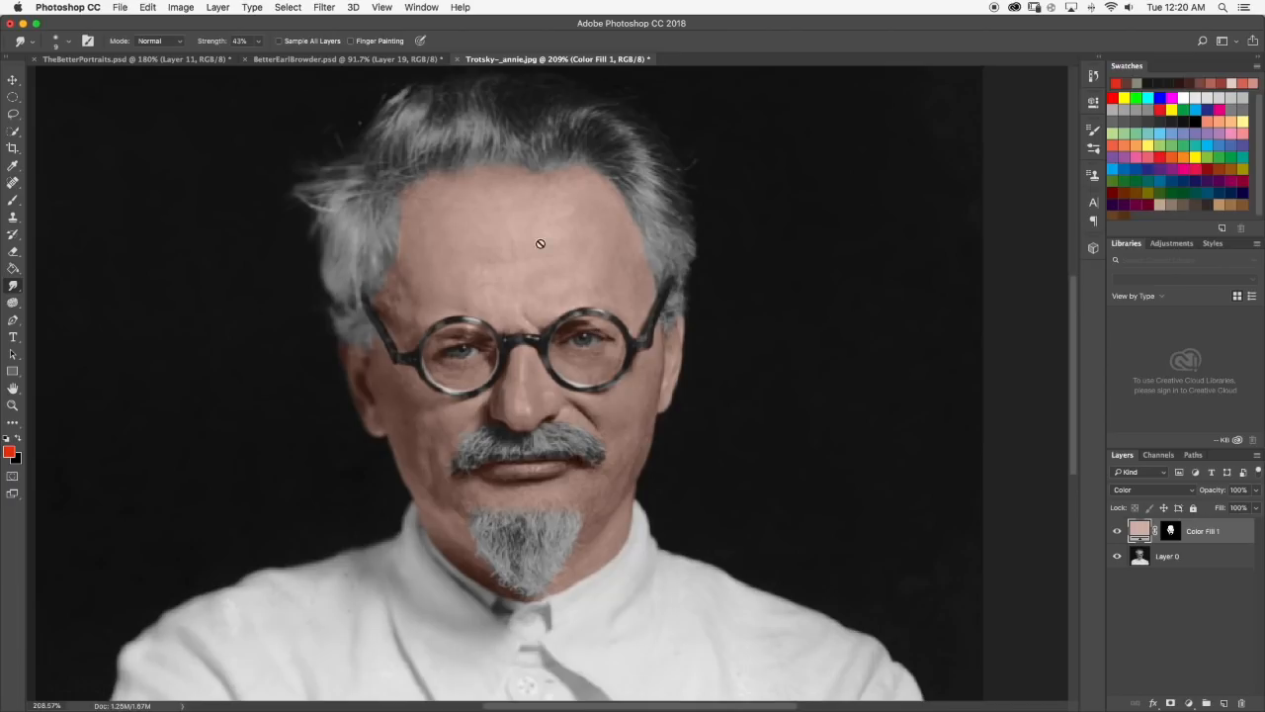
pyautogui.scroll(1, 638, 254)
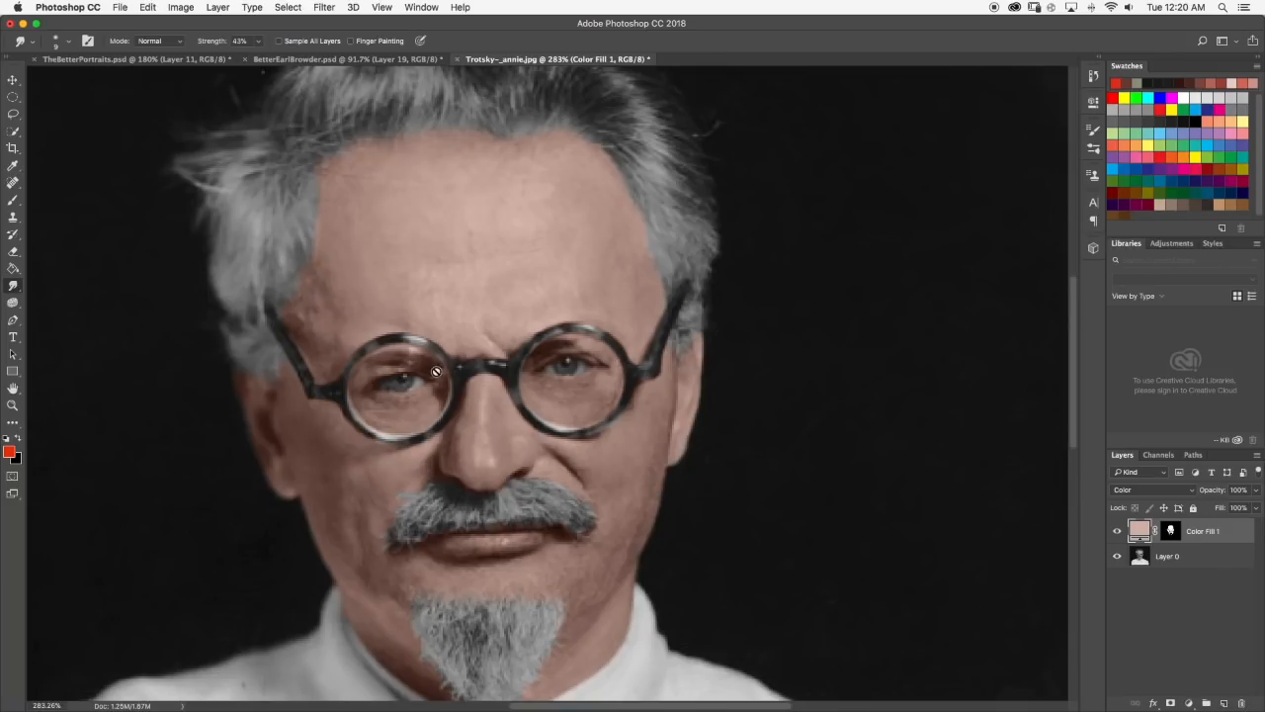
pyautogui.scroll(-3, 726, 326)
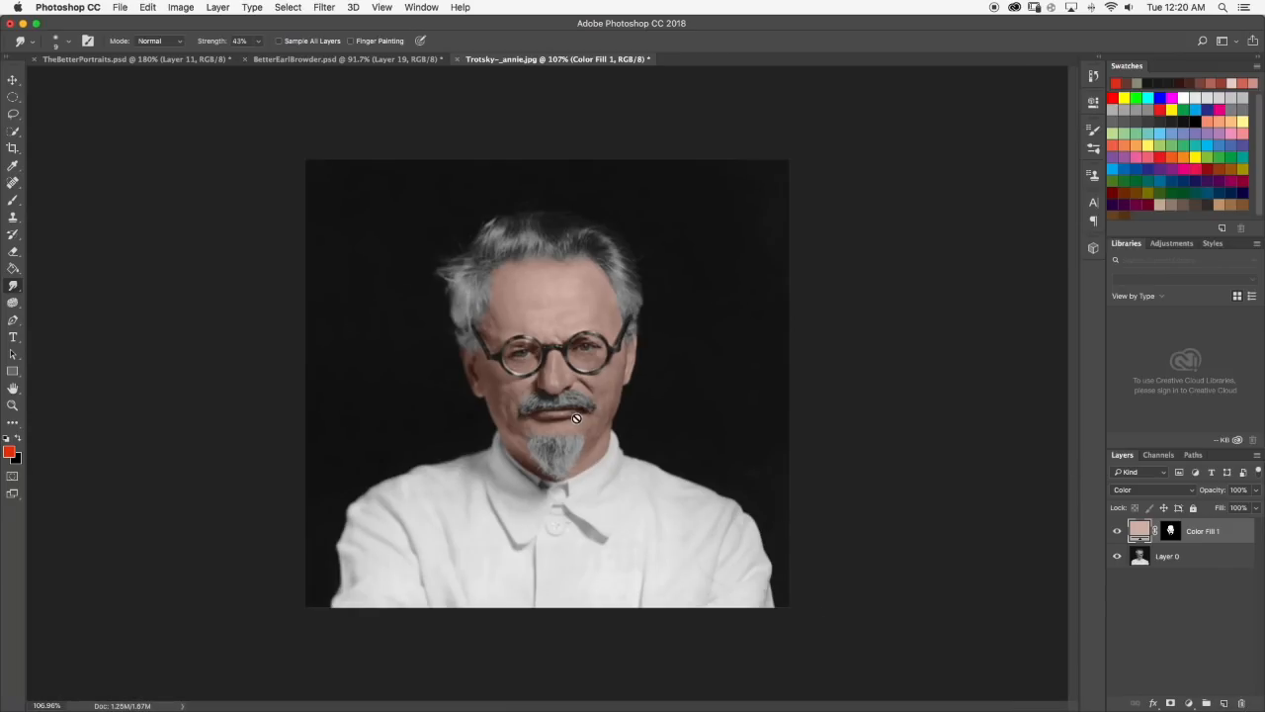
# Examine the tint's edges around the beard, neck and shirt collar at several magnifications.
pyautogui.scroll(-3, 593, 425)
pyautogui.scroll(4, 534, 495)
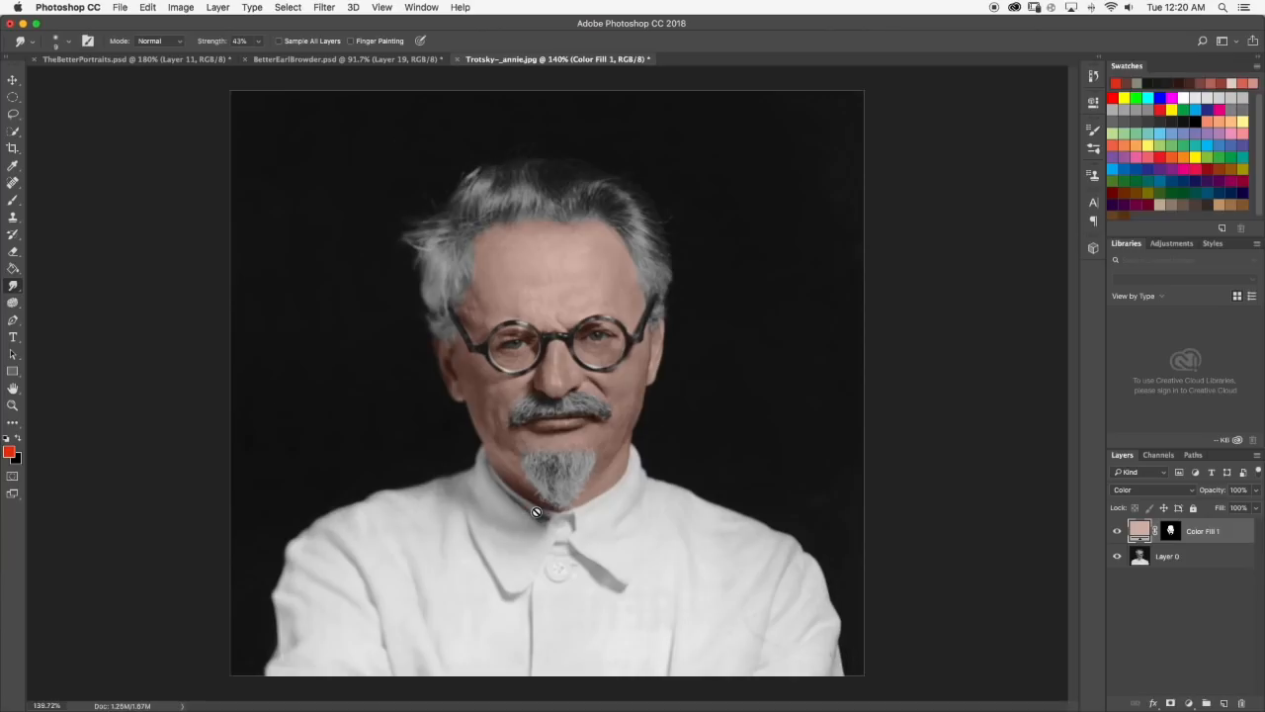
pyautogui.scroll(2, 539, 512)
pyautogui.scroll(2, 579, 517)
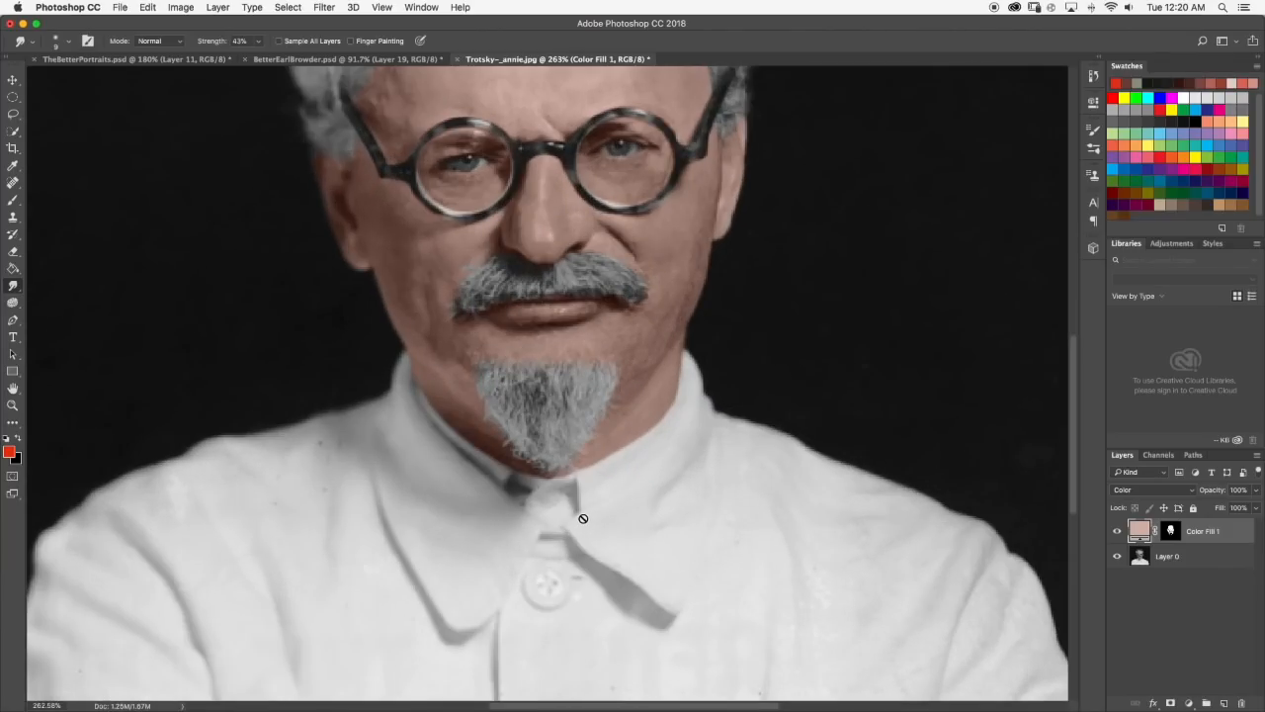
pyautogui.scroll(-5, 665, 488)
pyautogui.scroll(3, 669, 480)
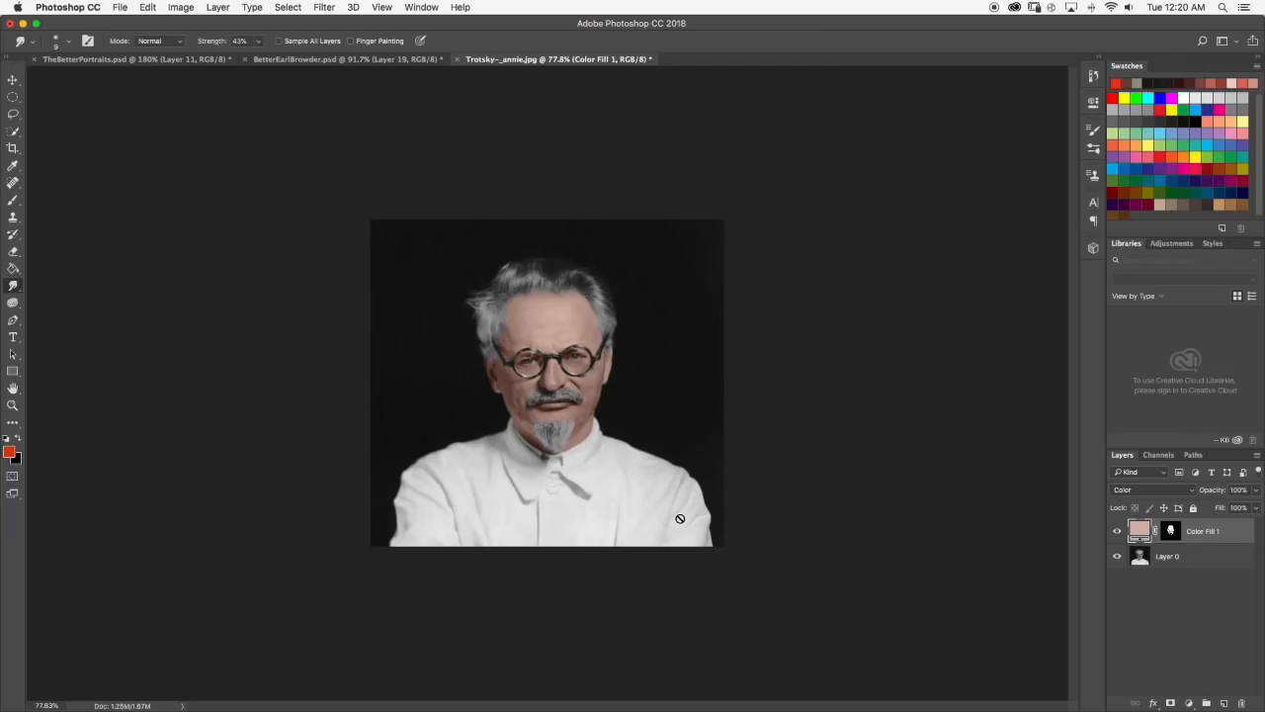
pyautogui.scroll(1, 636, 472)
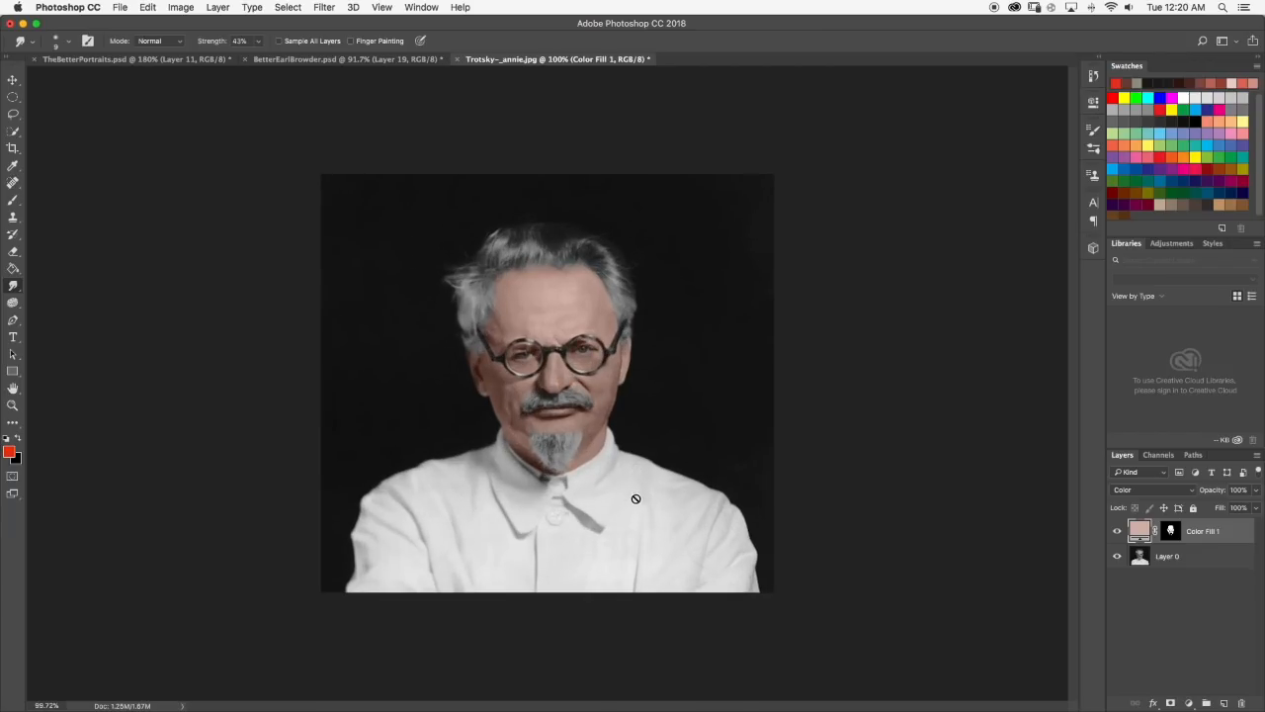
pyautogui.scroll(2, 637, 499)
pyautogui.scroll(-4, 646, 497)
pyautogui.scroll(1, 648, 491)
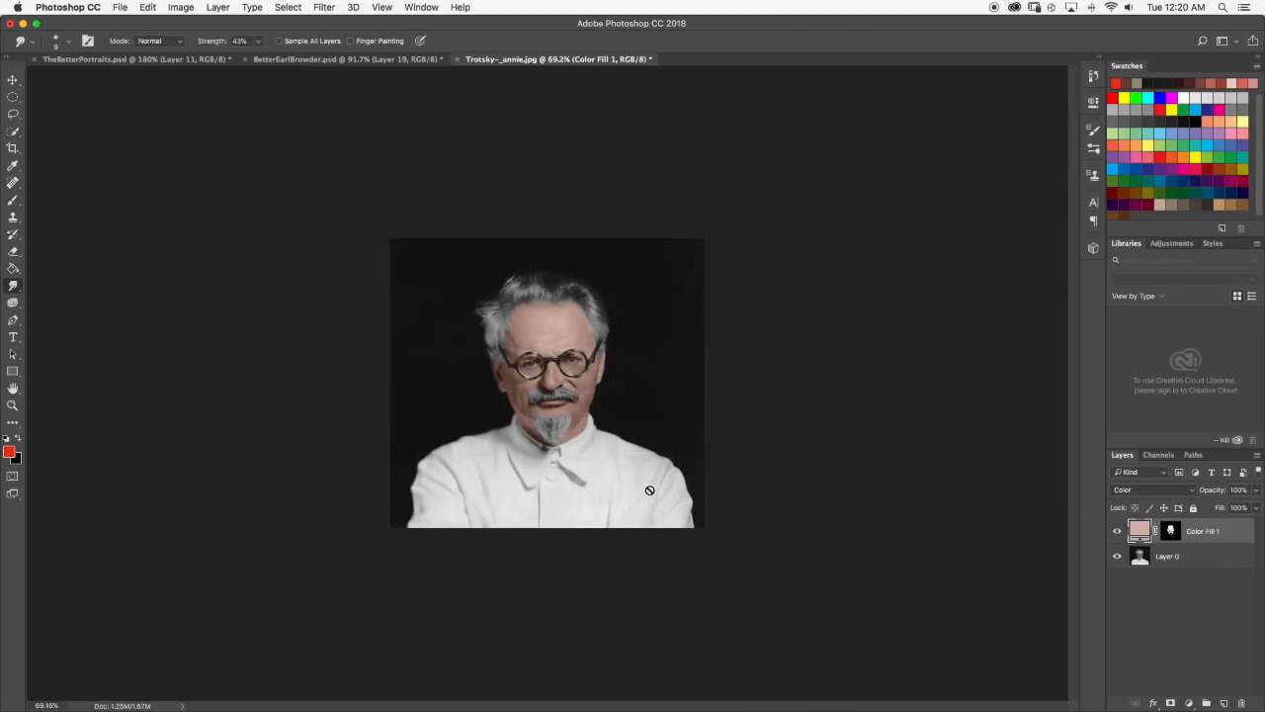
pyautogui.scroll(-3, 651, 488)
pyautogui.scroll(3, 649, 488)
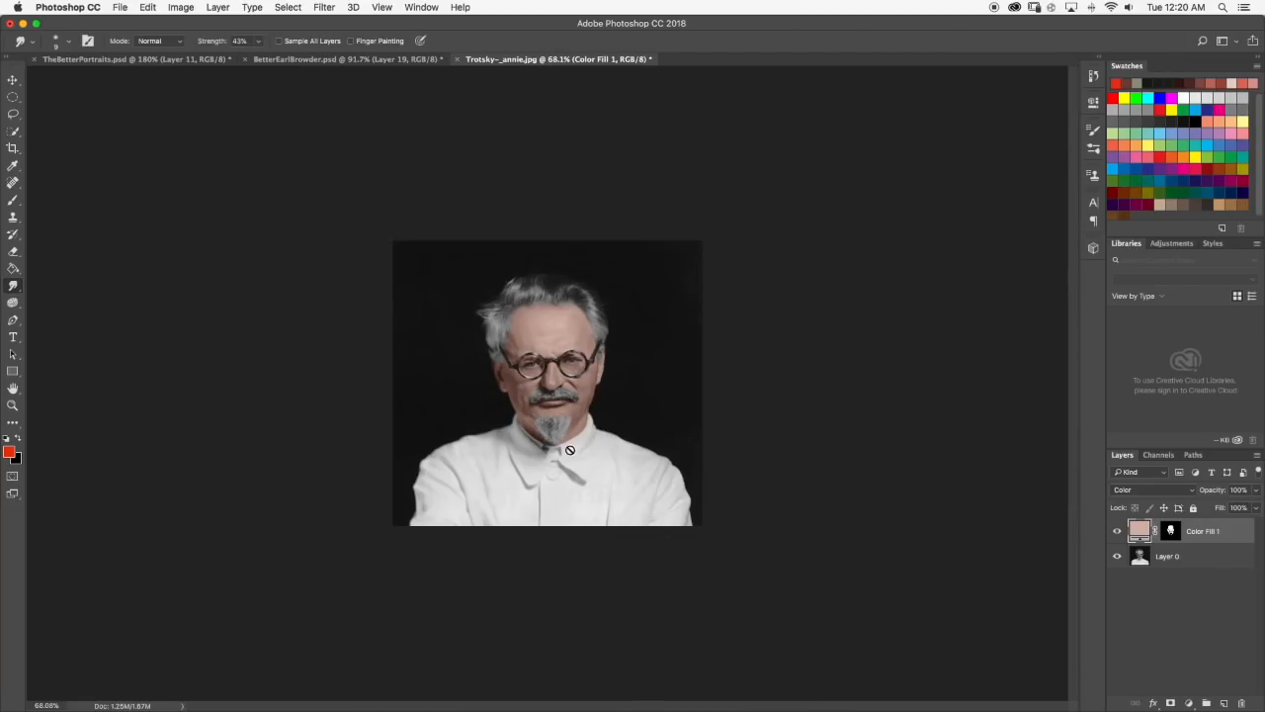
pyautogui.scroll(3, 571, 450)
pyautogui.scroll(1, 561, 451)
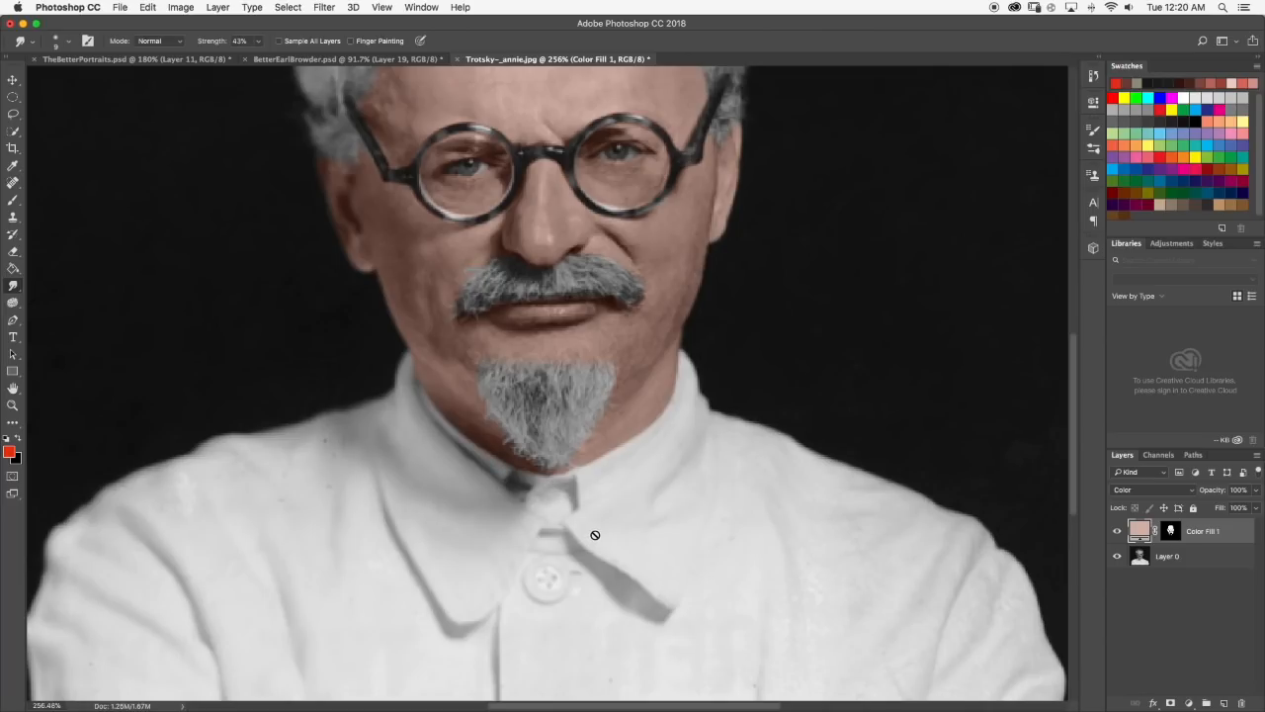
pyautogui.scroll(-5, 584, 509)
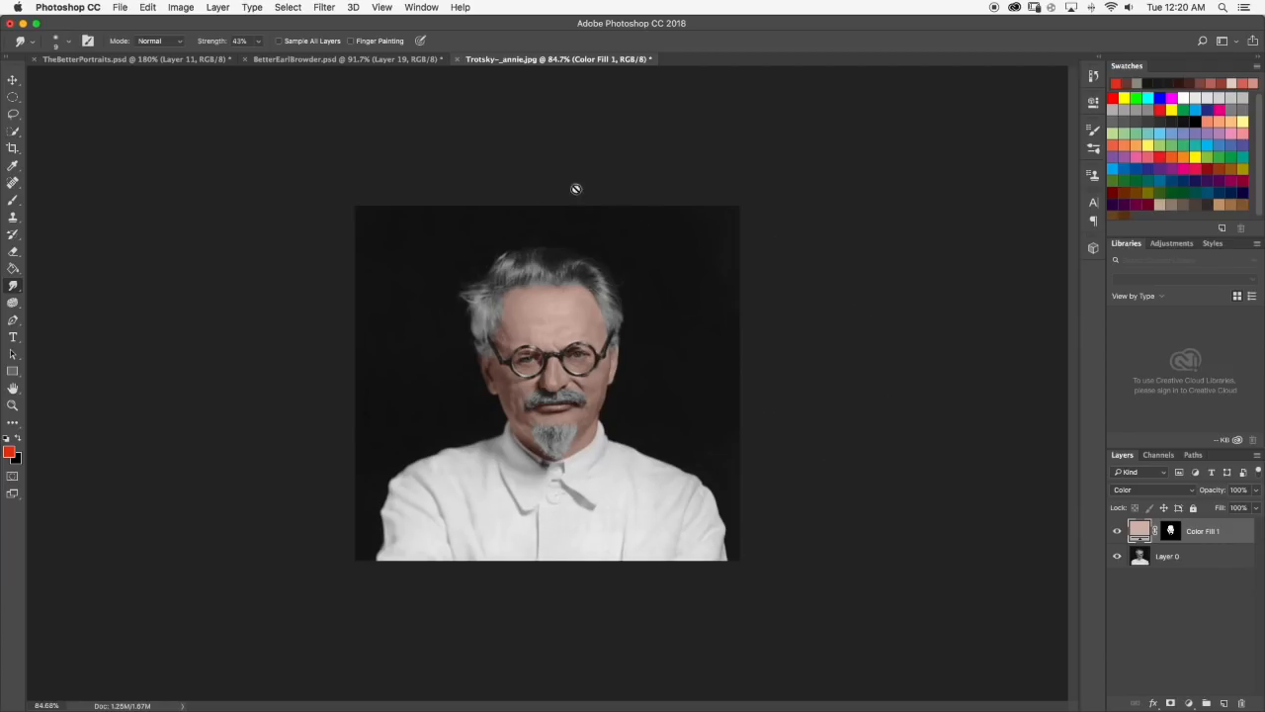
# Compare the tinted forehead, hairline and glasses close up with the whole portrait.
pyautogui.scroll(2, 608, 278)
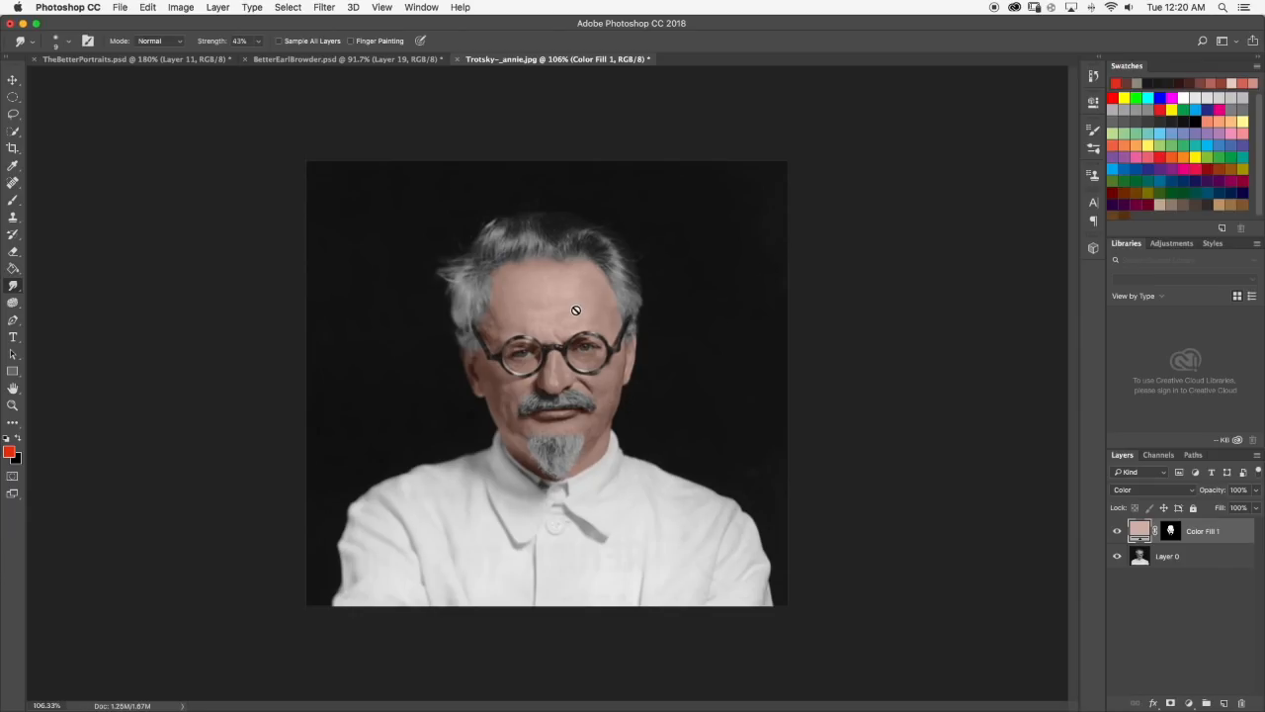
pyautogui.scroll(1, 575, 308)
pyautogui.scroll(-3, 578, 309)
pyautogui.scroll(6, 573, 340)
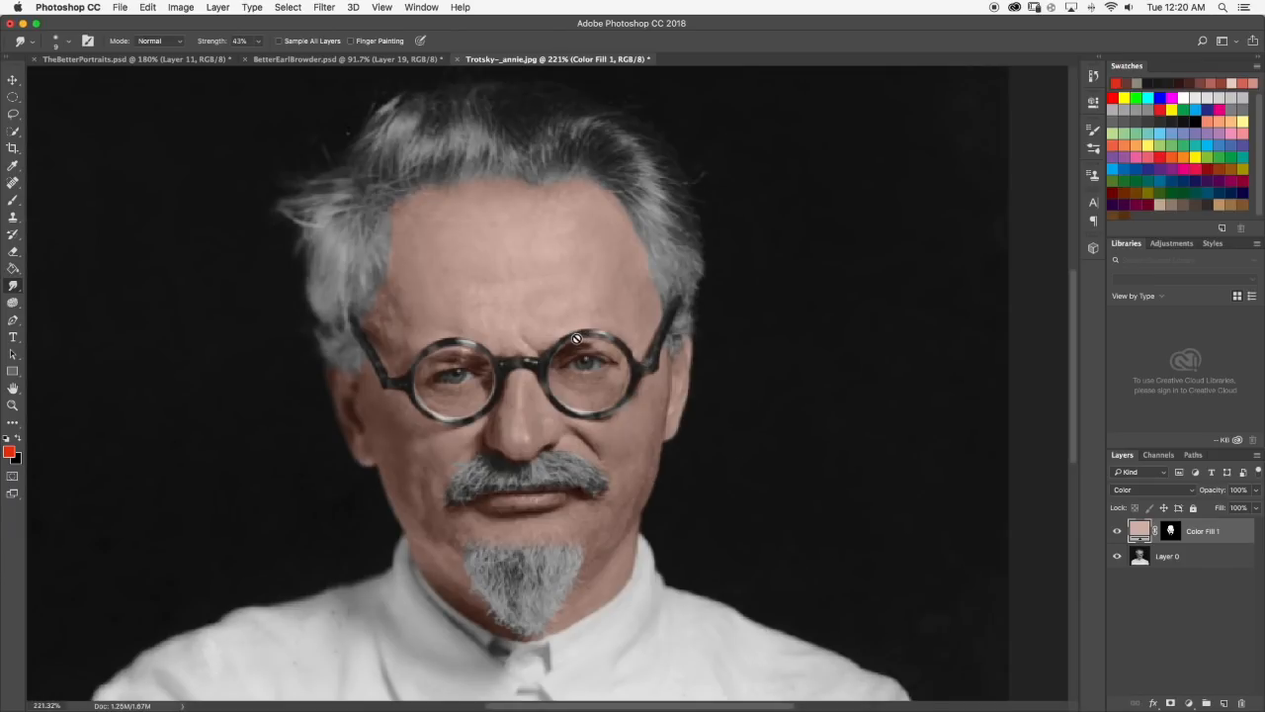
pyautogui.scroll(-1, 569, 338)
pyautogui.scroll(2, 578, 334)
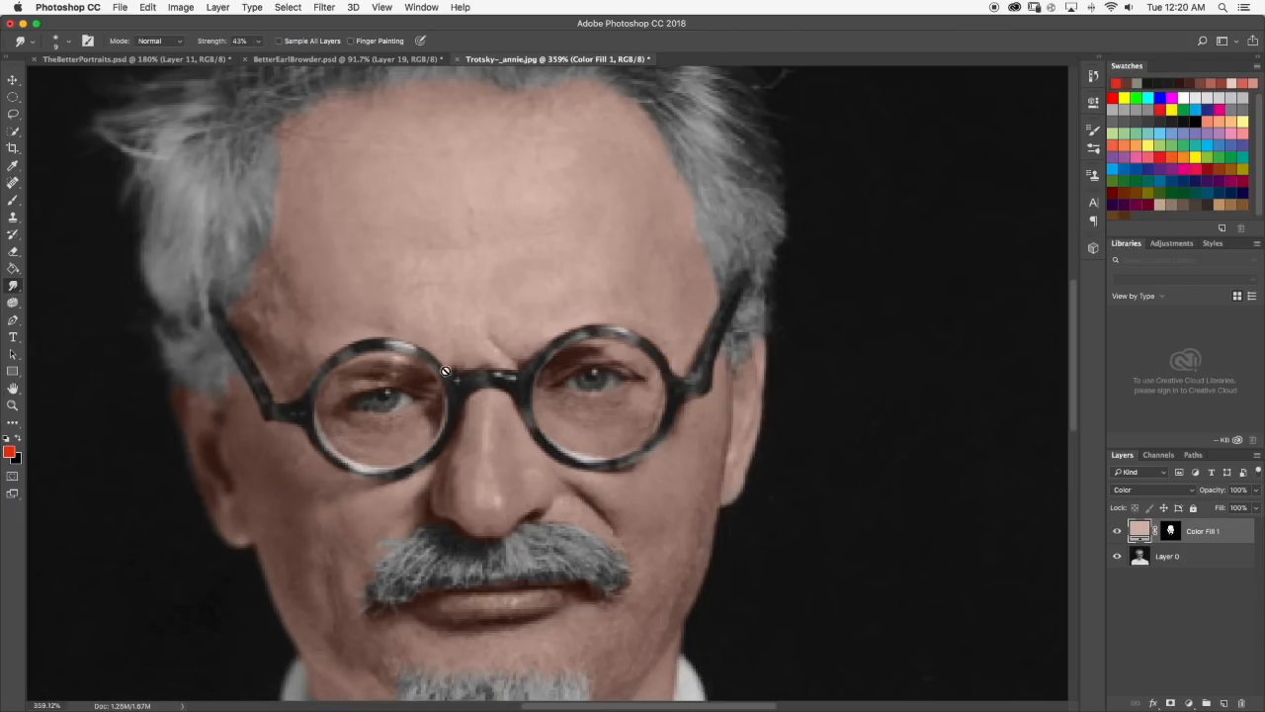
pyautogui.scroll(-5, 365, 379)
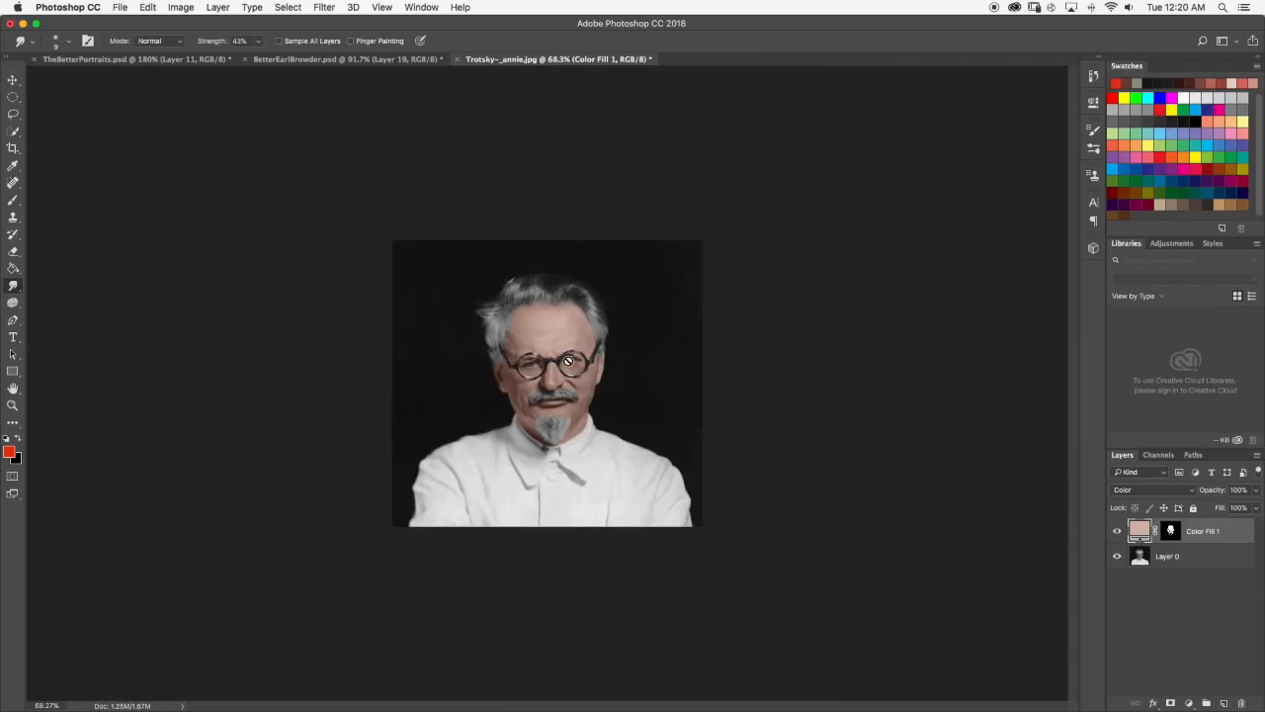
# Merge the Color Fill 1 skin layer with the portrait on Layer 0, and activate the Quick Selection tool.
pyautogui.keyDown('shift'); pyautogui.click(1205, 558); pyautogui.keyUp('shift')
pyautogui.rightClick(1201, 557)
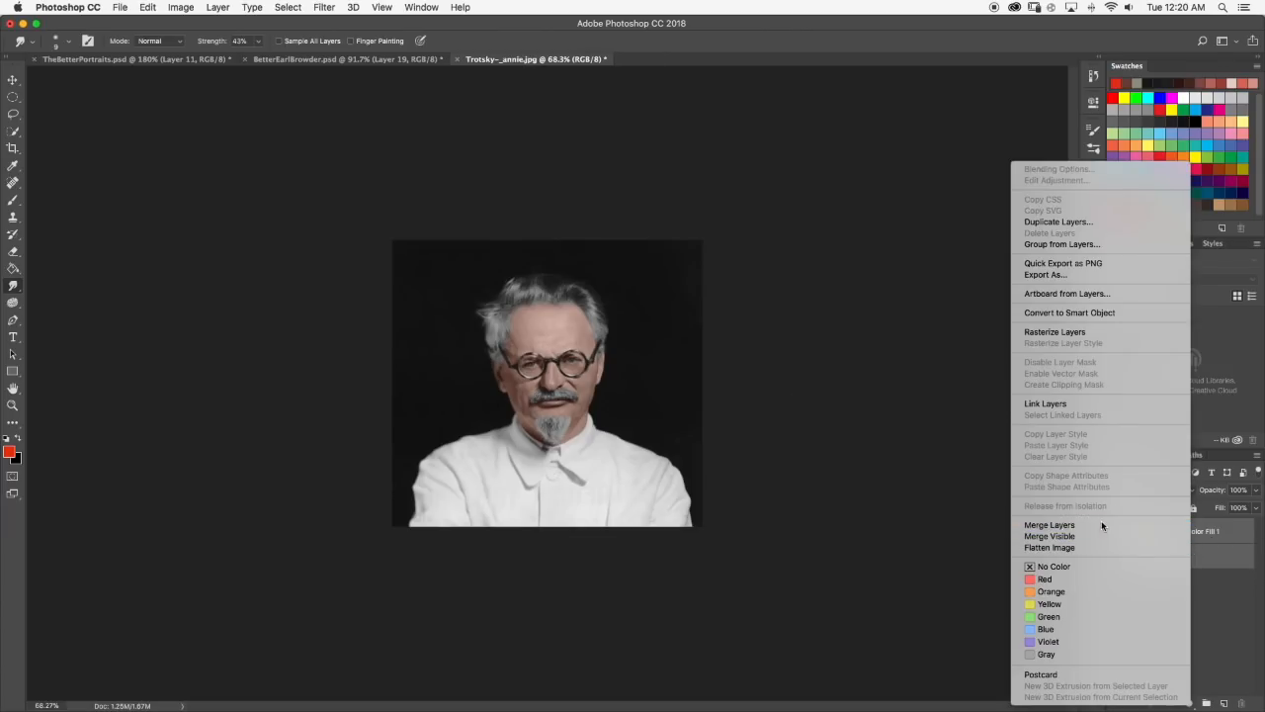
pyautogui.click(1102, 521)
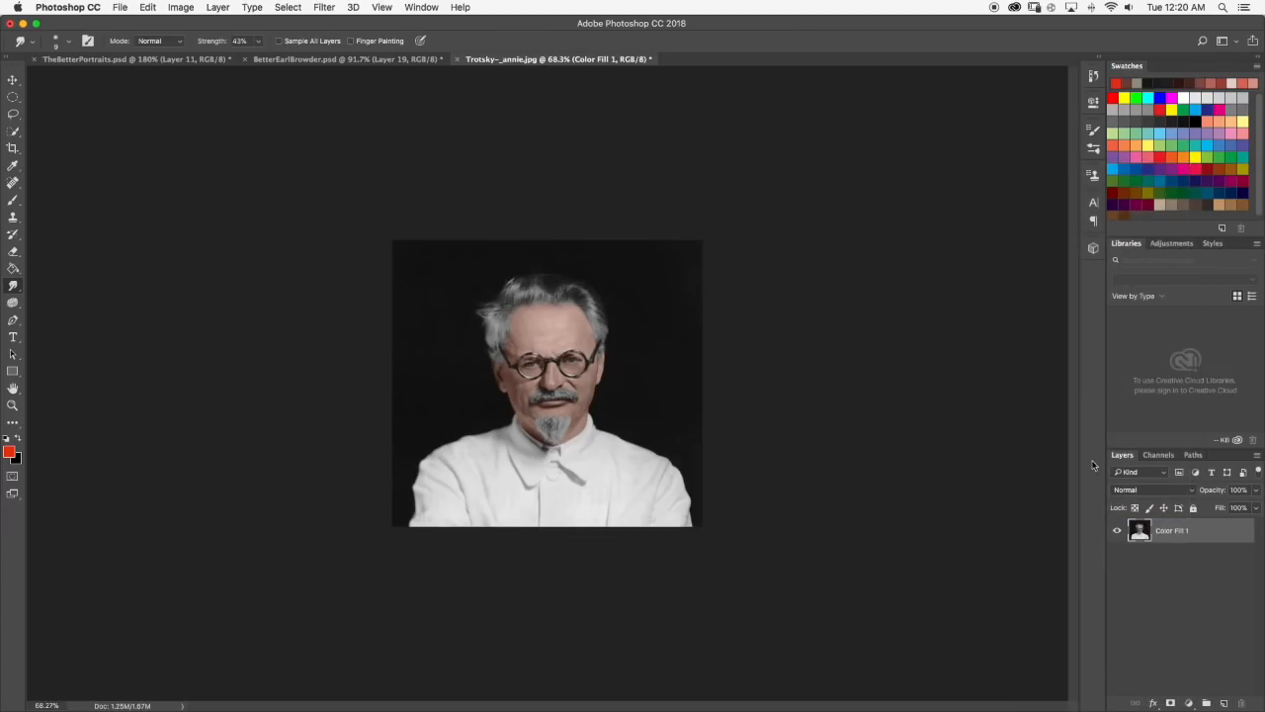
pyautogui.click(13, 132)
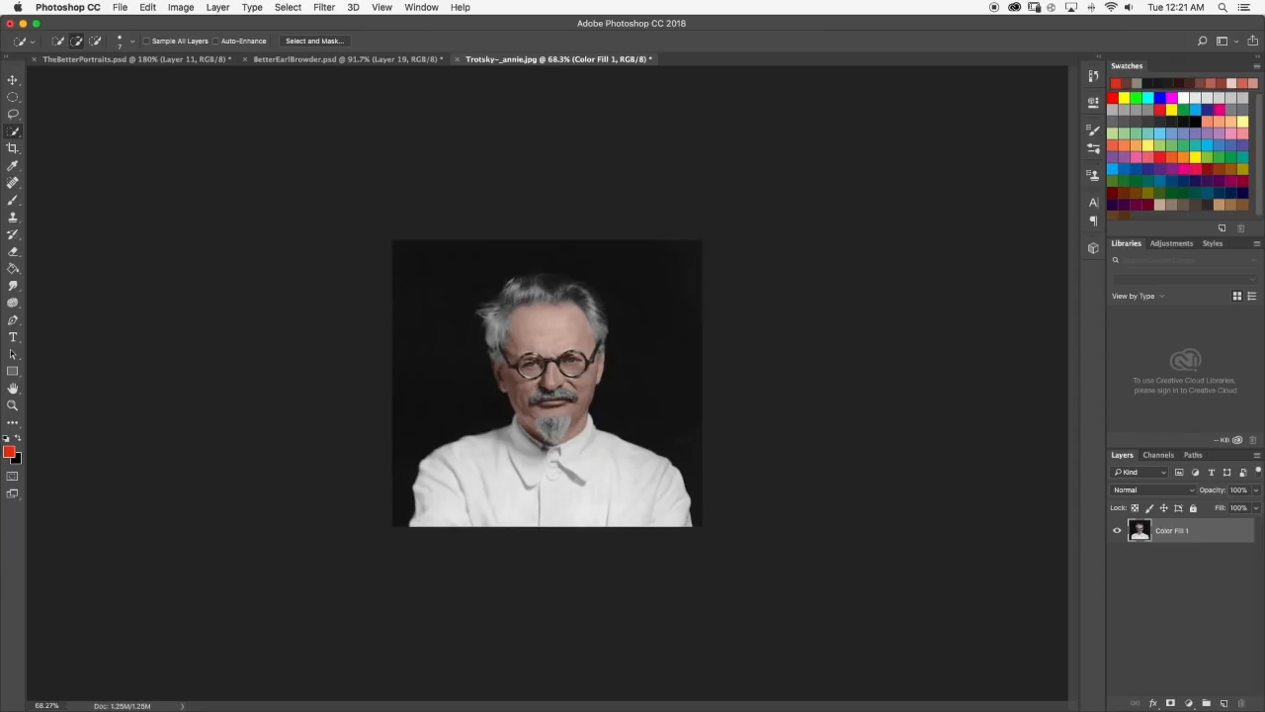
# Examine the merged portrait's skin color around the glasses, cheeks and forehead, both close up and as a whole.
pyautogui.scroll(10, 495, 388)
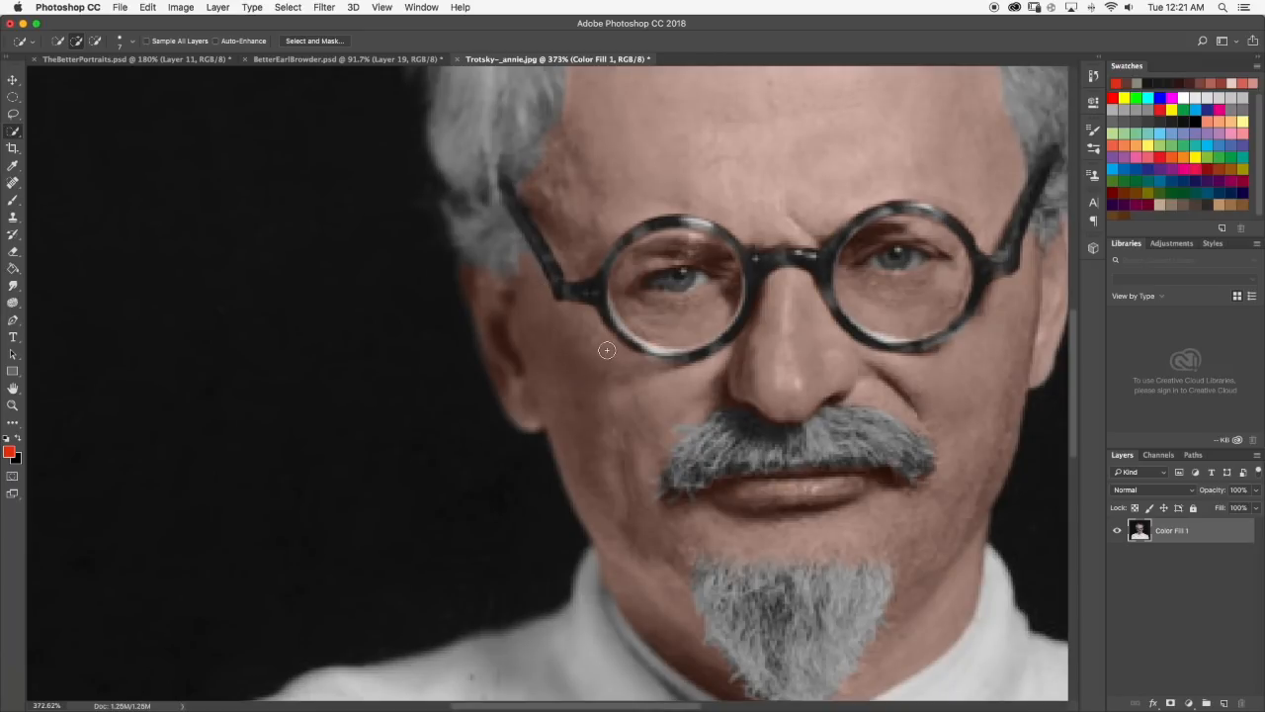
pyautogui.scroll(-5, 607, 348)
pyautogui.scroll(-4, 572, 280)
pyautogui.scroll(4, 582, 286)
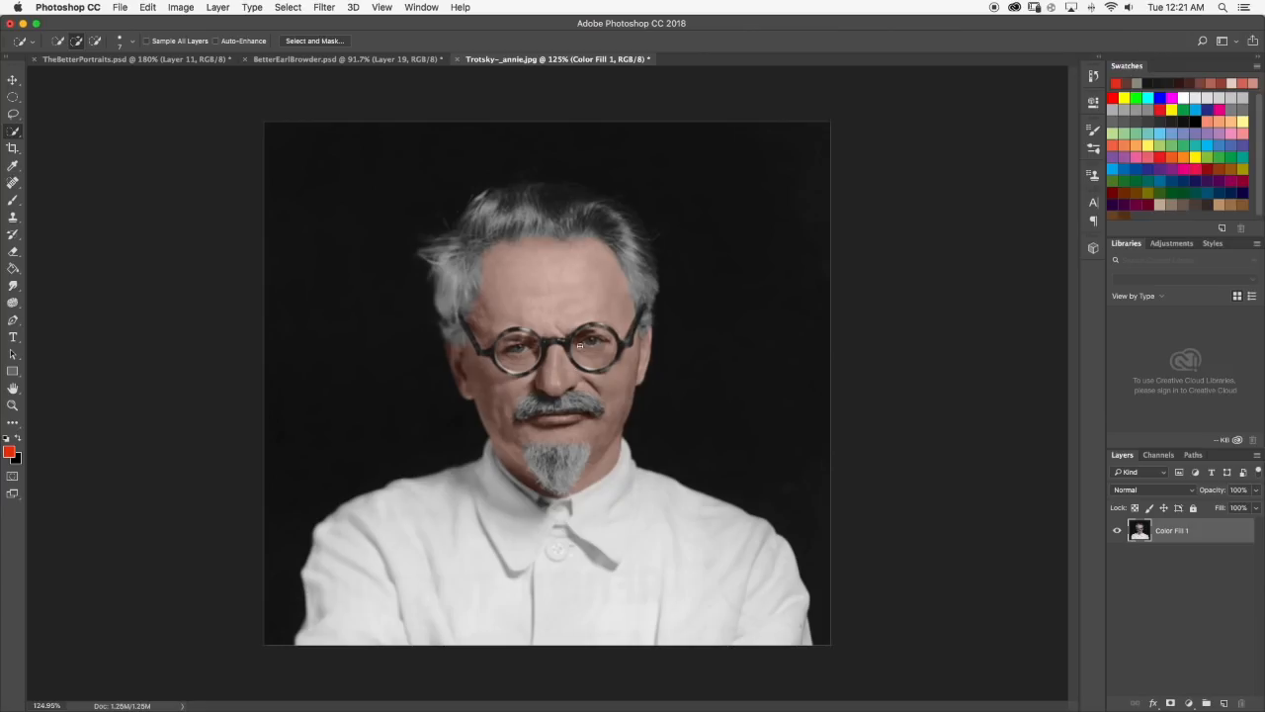
pyautogui.scroll(-3, 598, 324)
pyautogui.scroll(5, 549, 315)
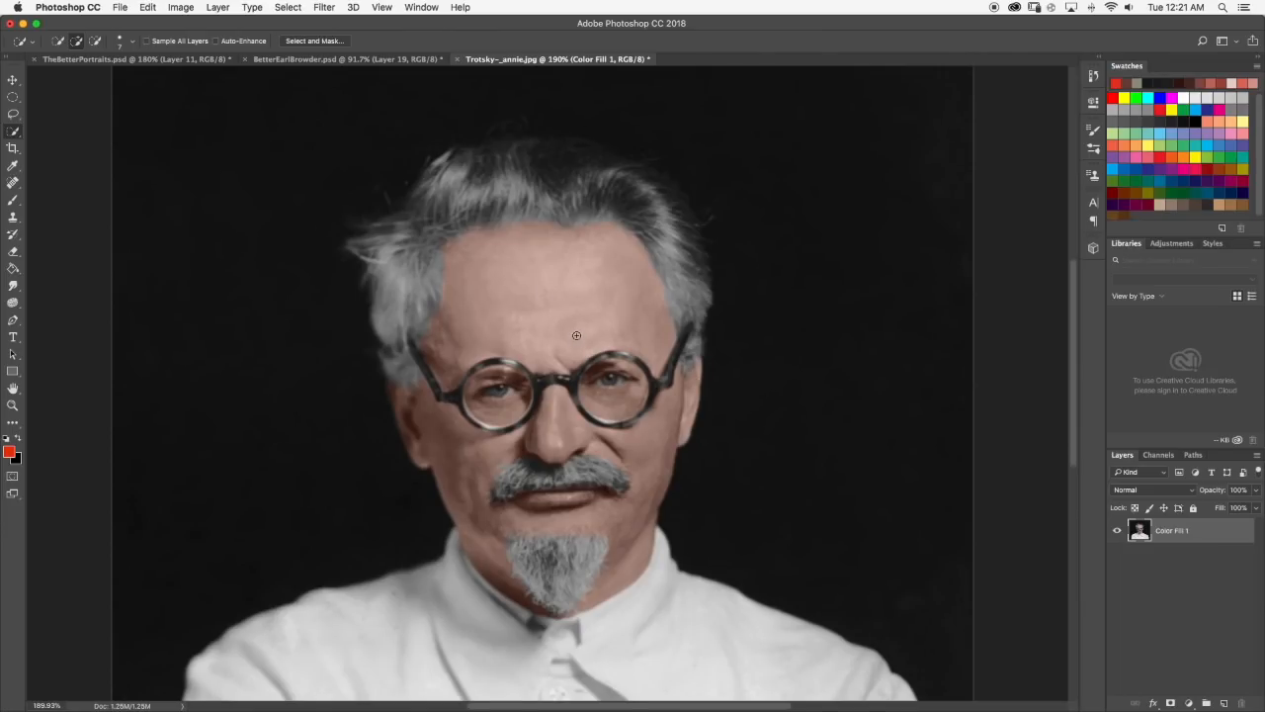
pyautogui.scroll(-2, 576, 335)
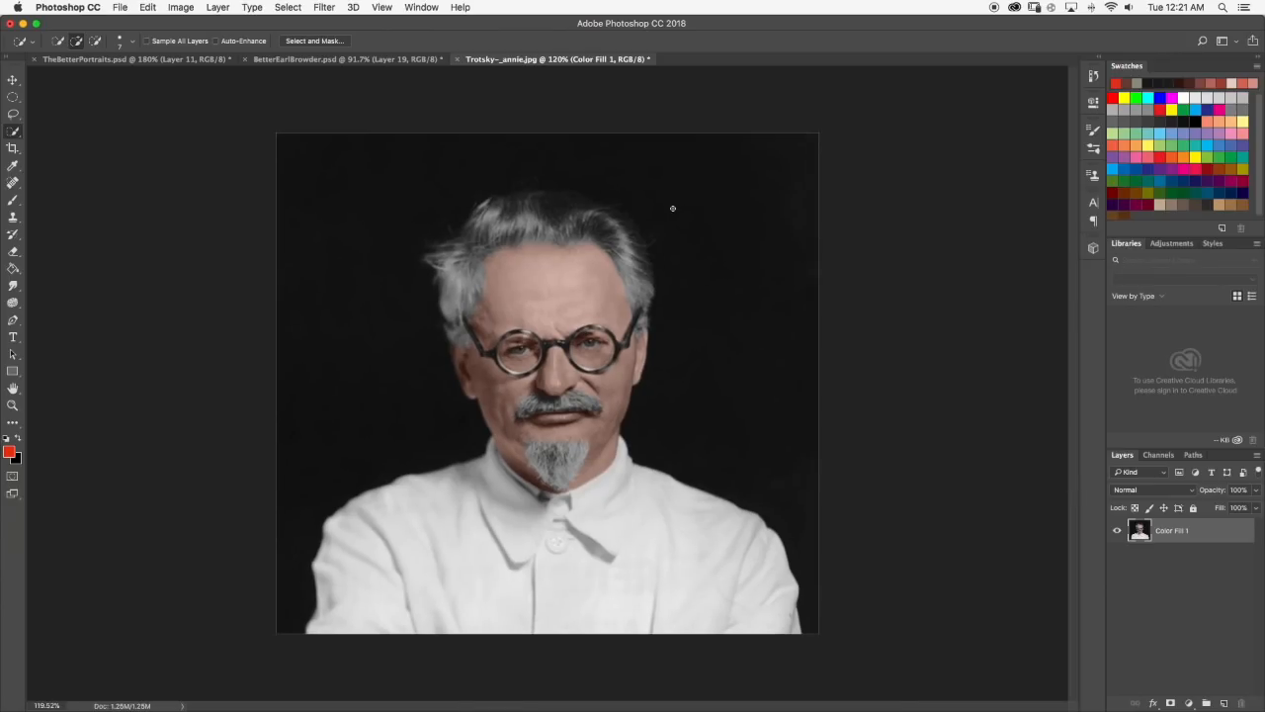
# Examine the skin tones of the painted portrait in TheBetterPortraits.psd around the forehead and eyes, and return to Trotsky~_annie.jpg.
pyautogui.click(174, 61)
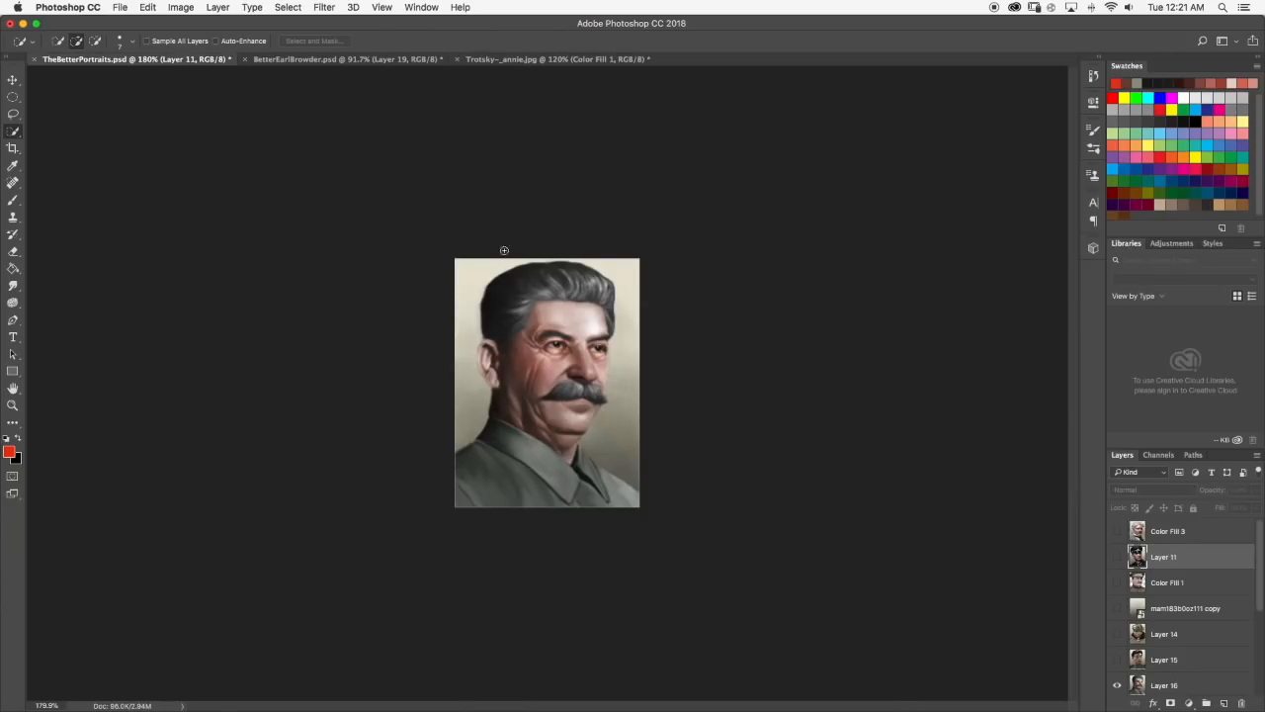
pyautogui.click(1117, 684)
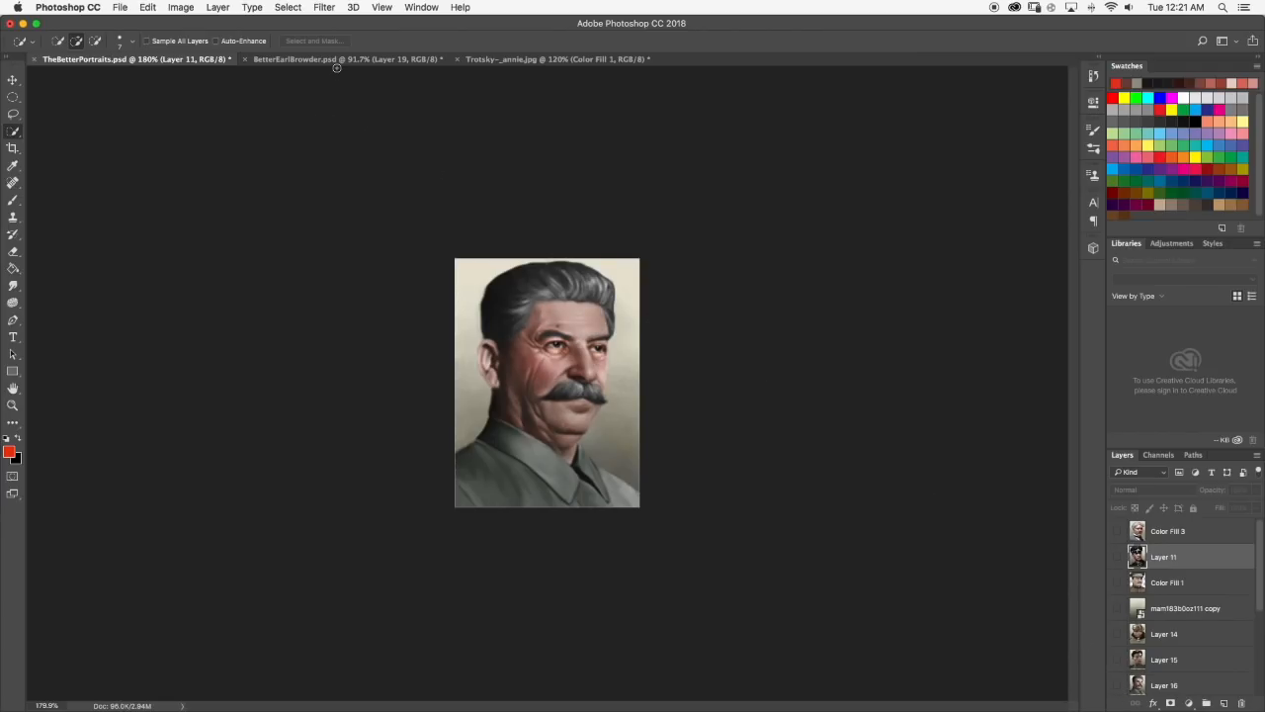
pyautogui.scroll(-4, 446, 221)
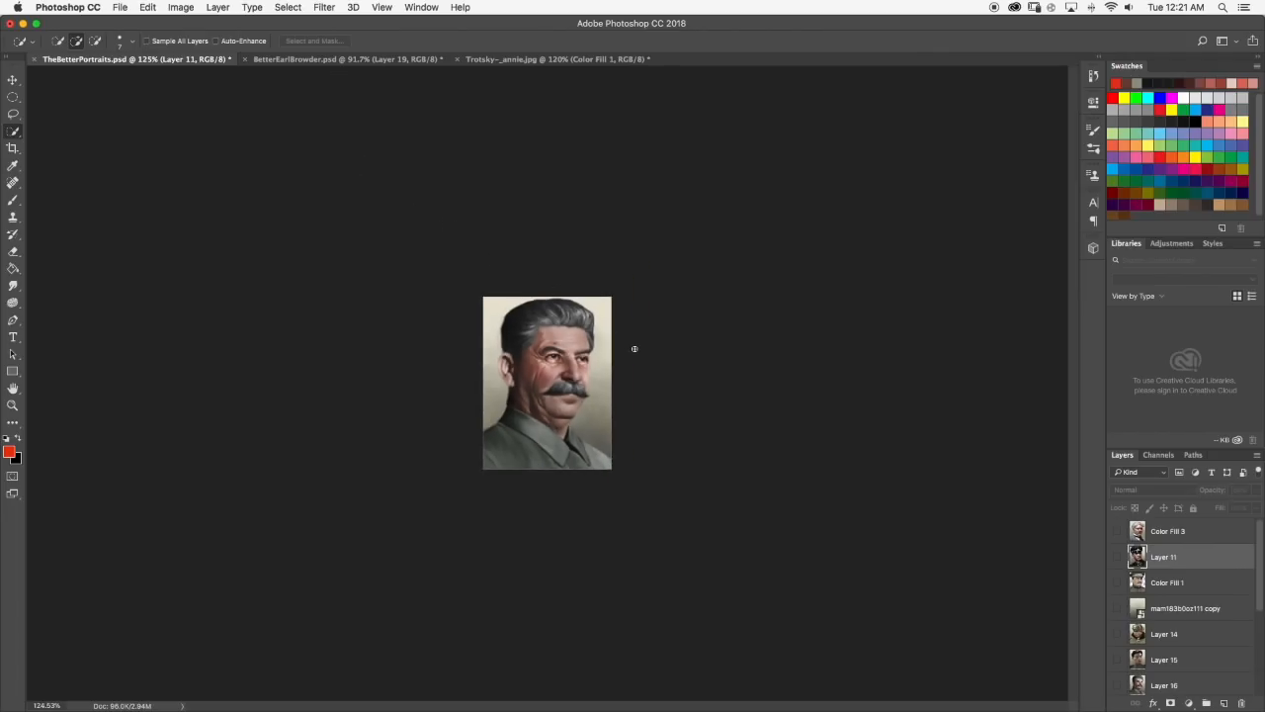
pyautogui.scroll(-2, 627, 337)
pyautogui.scroll(10, 643, 342)
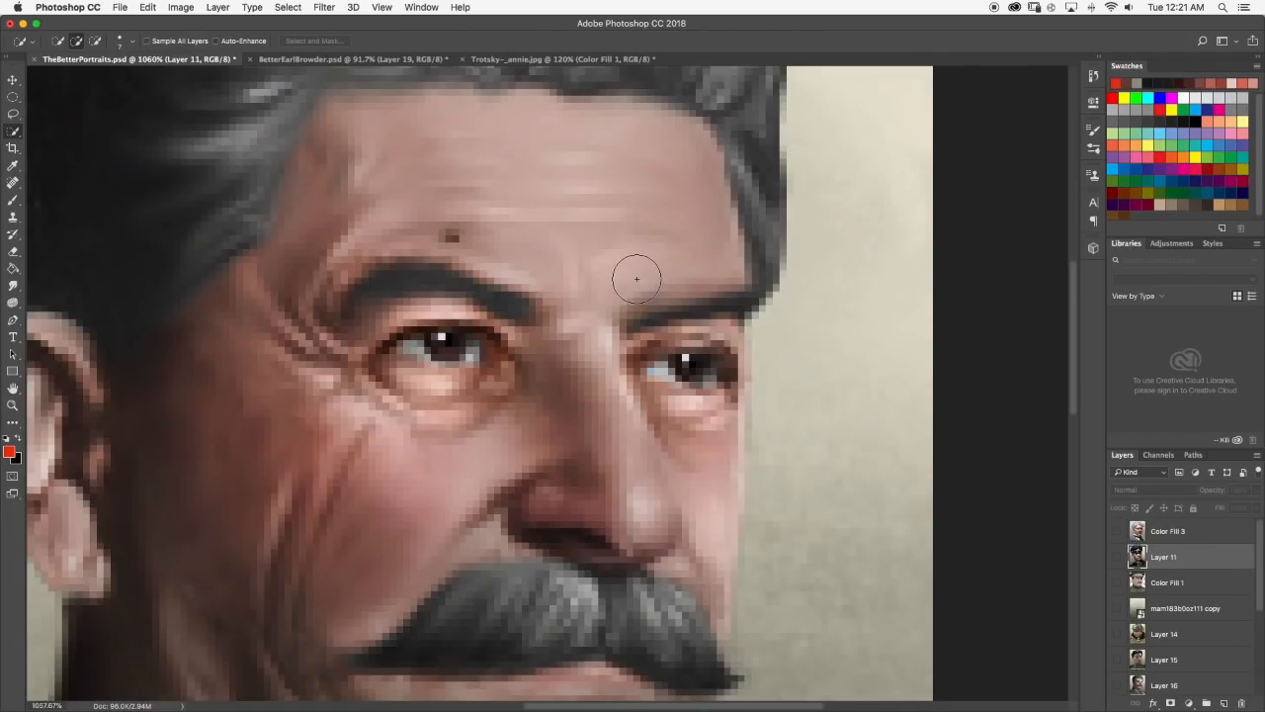
pyautogui.scroll(-1, 729, 245)
pyautogui.scroll(2, 725, 238)
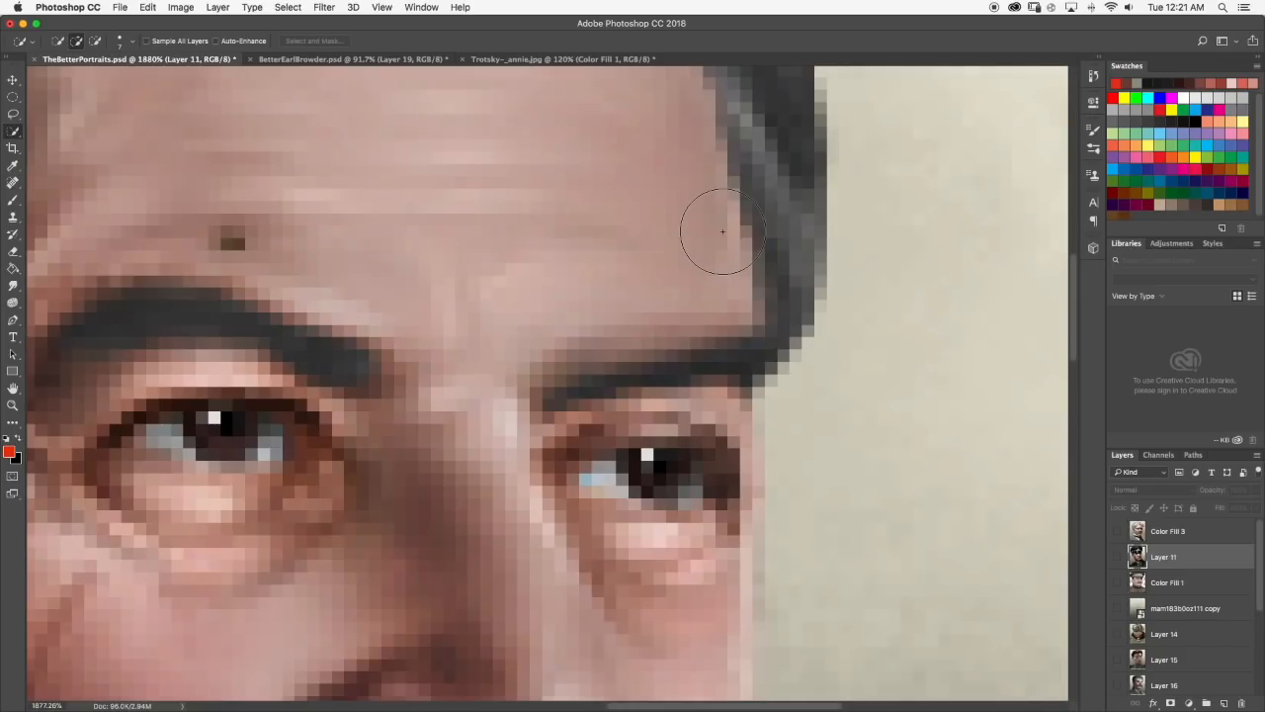
pyautogui.scroll(-8, 720, 232)
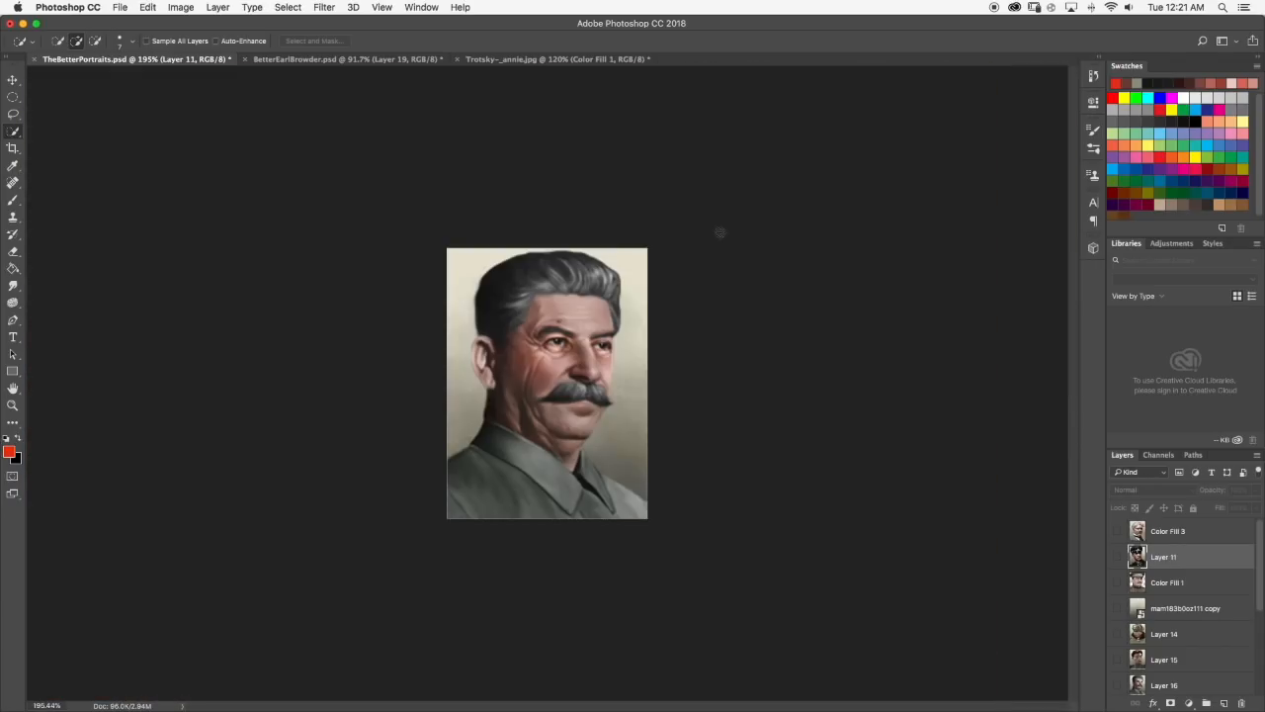
pyautogui.click(539, 59)
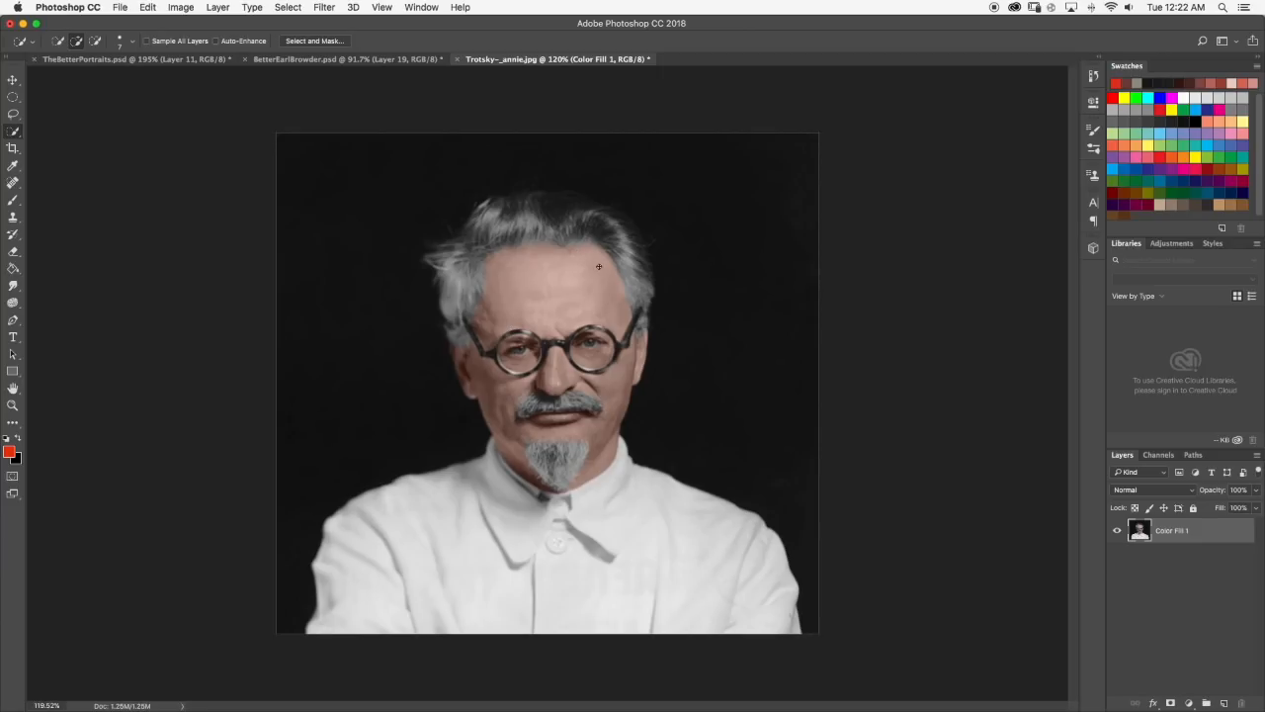
# Select the dark background around the man with the Quick Selection tool, taking the hair and the skin along its edge out of the selection.
pyautogui.scroll(5, 582, 265)
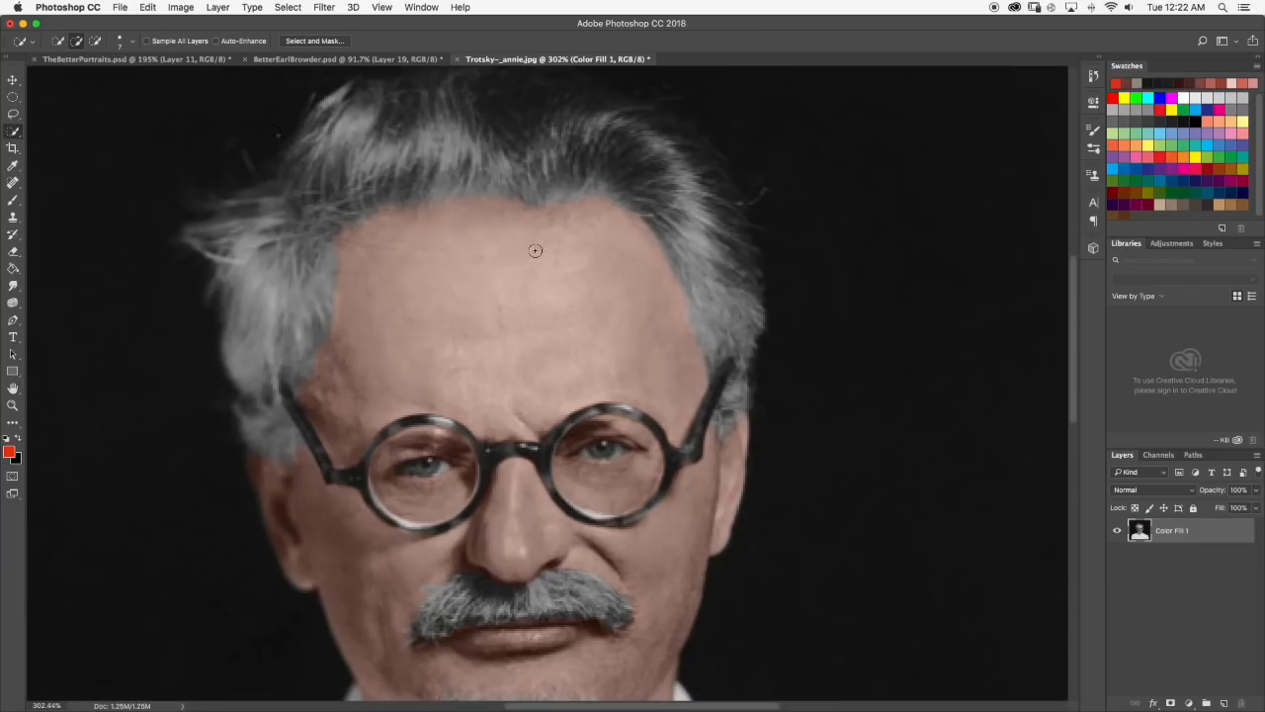
pyautogui.scroll(-5, 503, 277)
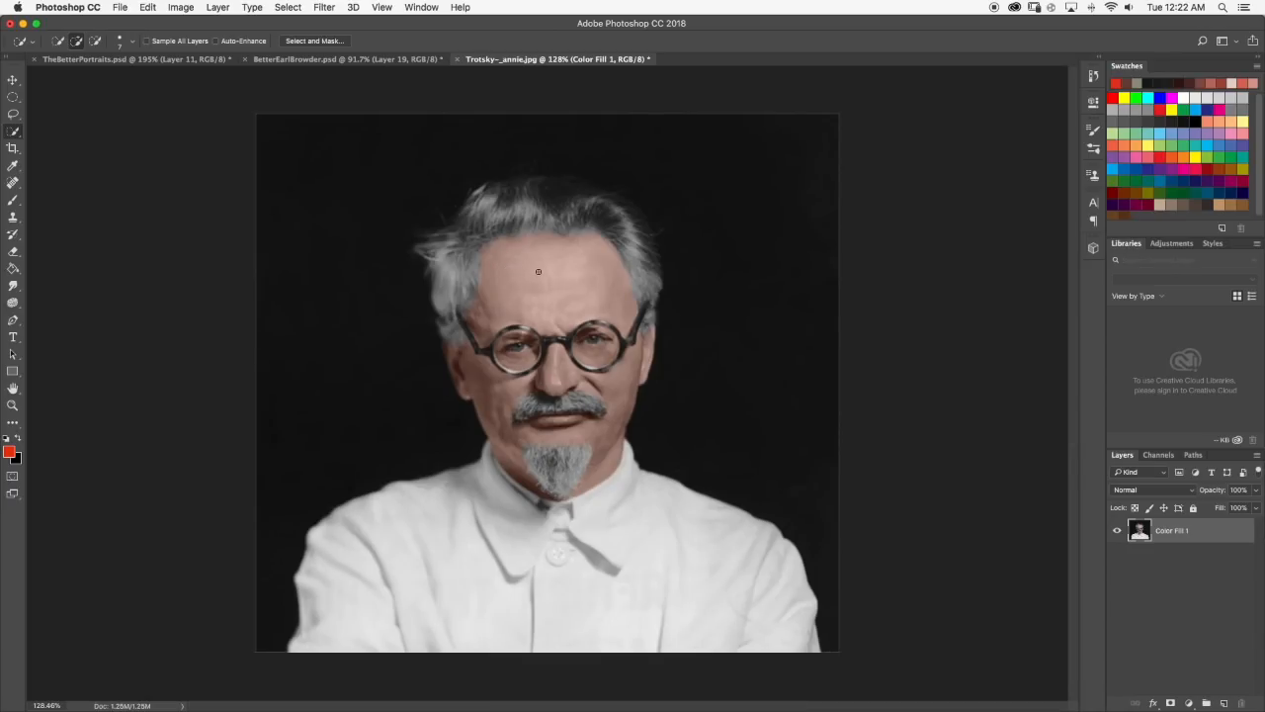
pyautogui.moveTo(296, 277)
pyautogui.mouseDown()
pyautogui.moveTo(360, 368)
pyautogui.moveTo(332, 388)
pyautogui.mouseUp()
pyautogui.moveTo(709, 184)
pyautogui.mouseDown()
pyautogui.moveTo(769, 296)
pyautogui.moveTo(764, 324)
pyautogui.moveTo(698, 177)
pyautogui.mouseUp()
pyautogui.moveTo(497, 250)
pyautogui.mouseDown()
pyautogui.moveTo(447, 294)
pyautogui.moveTo(457, 320)
pyautogui.mouseUp()
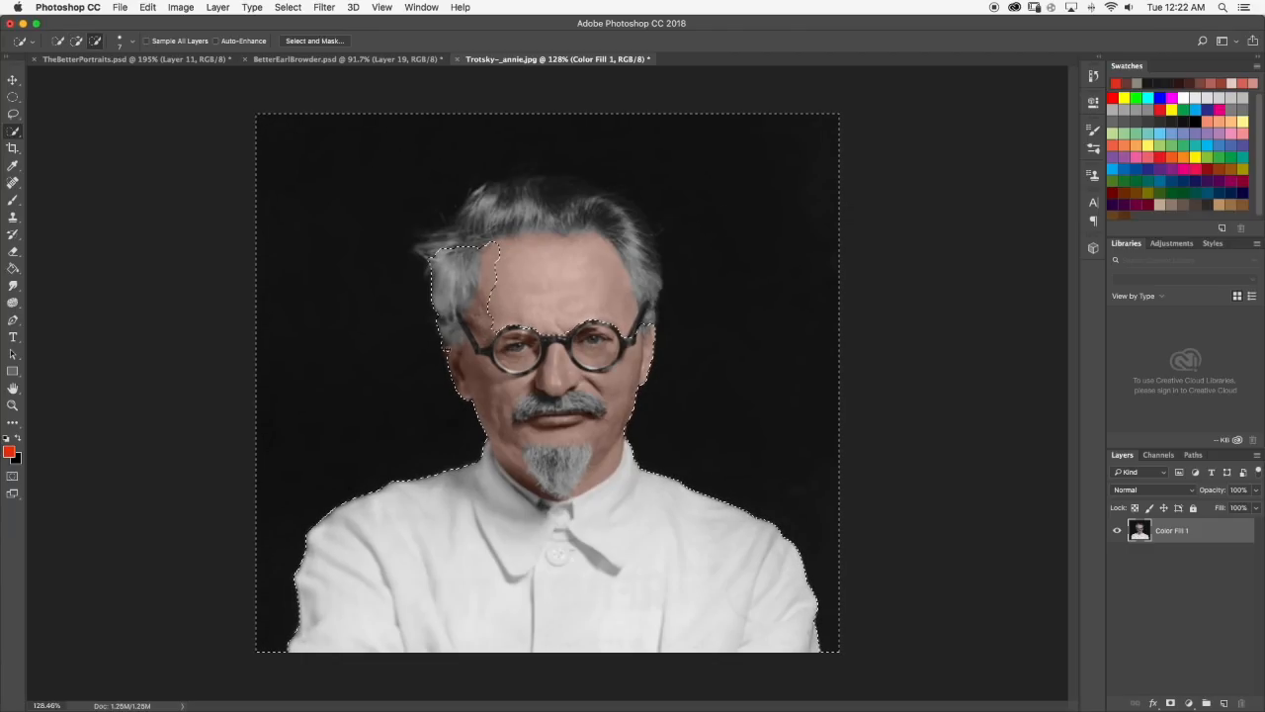
pyautogui.moveTo(494, 265)
pyautogui.mouseDown()
pyautogui.moveTo(573, 223)
pyautogui.moveTo(500, 208)
pyautogui.mouseUp()
pyautogui.moveTo(483, 192)
pyautogui.mouseDown()
pyautogui.moveTo(595, 193)
pyautogui.moveTo(585, 189)
pyautogui.moveTo(624, 205)
pyautogui.moveTo(652, 272)
pyautogui.mouseUp()
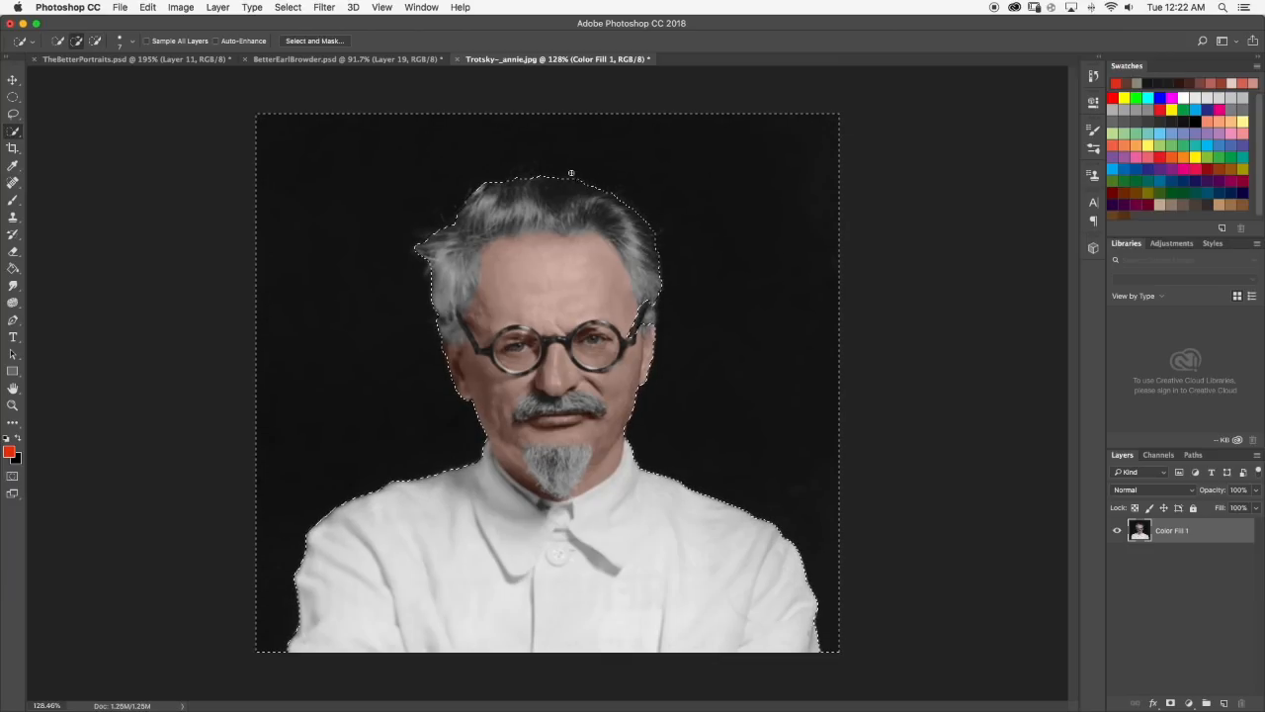
# Refine the background selection around the stray hair tuft beside the forehead, adding the tuft's tip to the background.
pyautogui.scroll(-3, 497, 207)
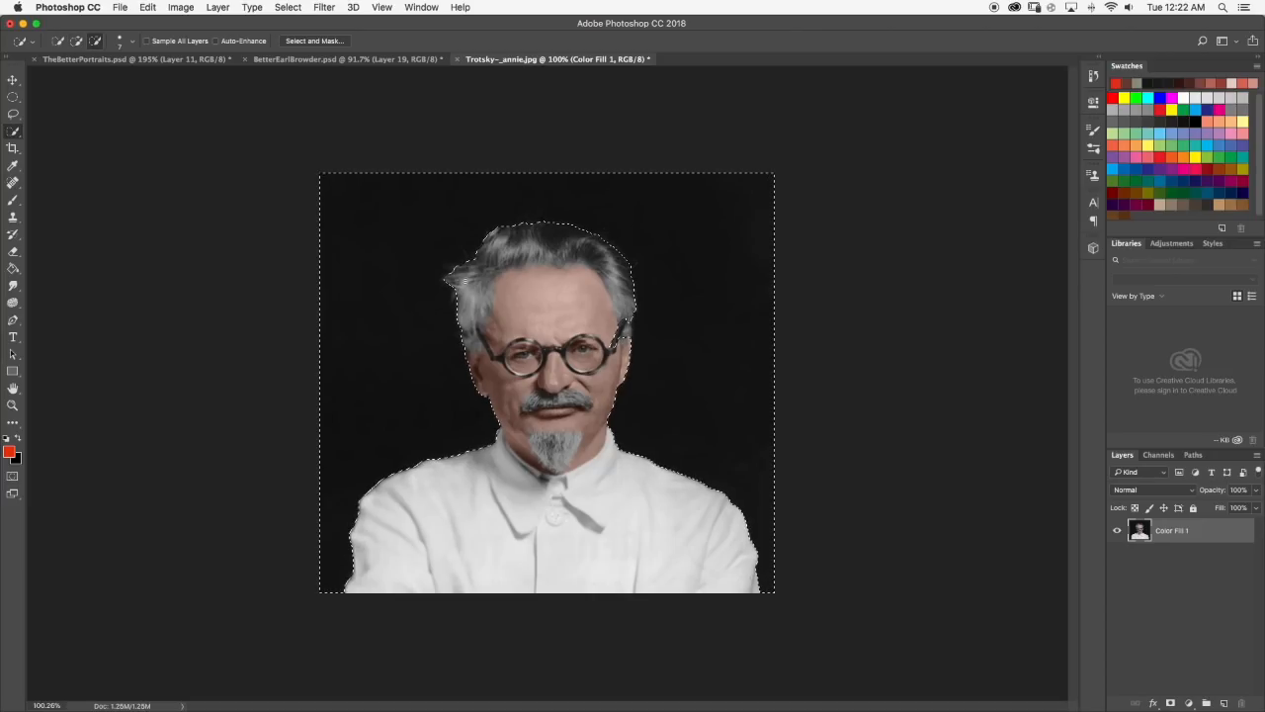
pyautogui.scroll(8, 452, 186)
pyautogui.scroll(3, 425, 203)
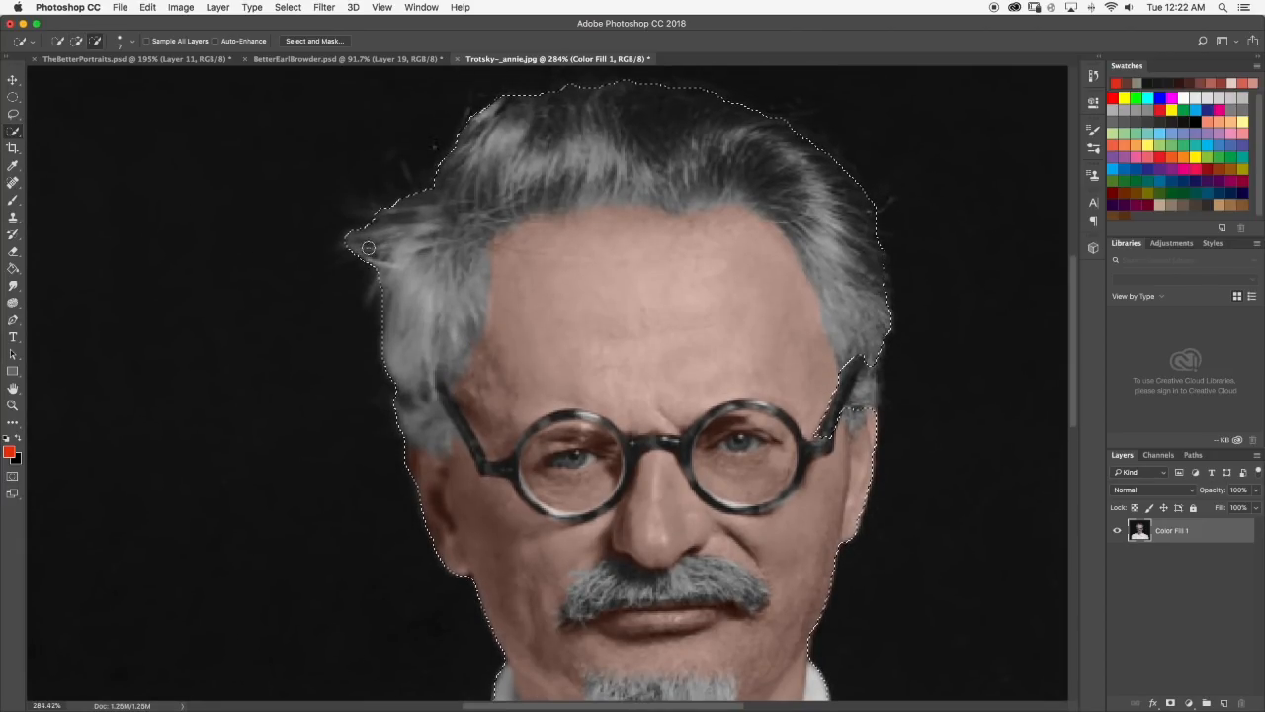
pyautogui.keyDown('alt'); pyautogui.click(348, 249); pyautogui.keyUp('alt')
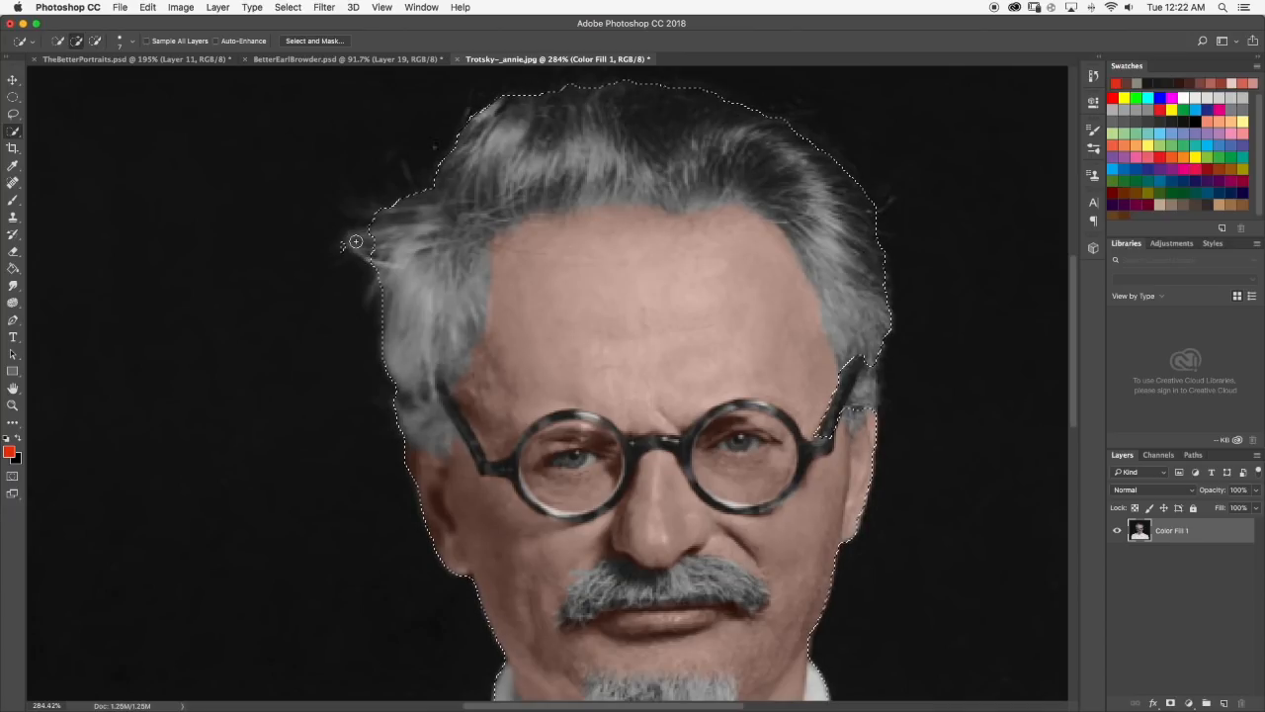
pyautogui.press('super+0')
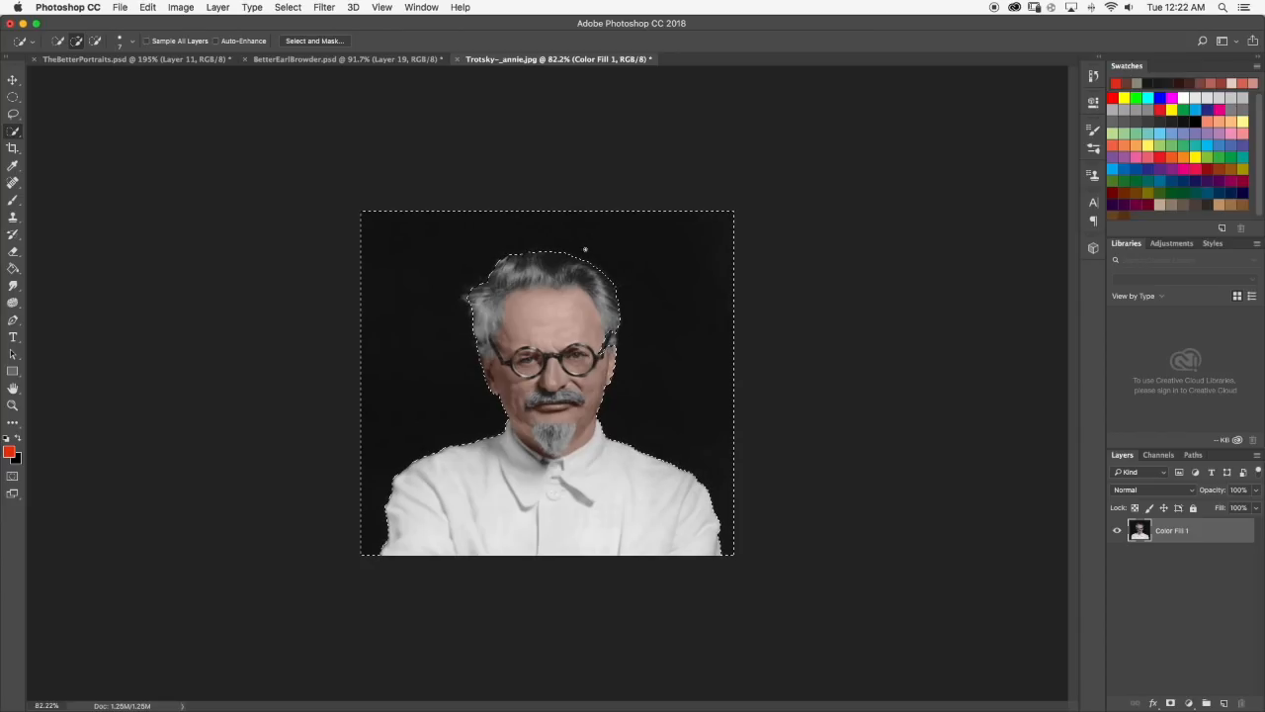
# Examine the selection edge around the hair, glasses and ear, and the eye behind the glasses close up.
pyautogui.scroll(10, 617, 370)
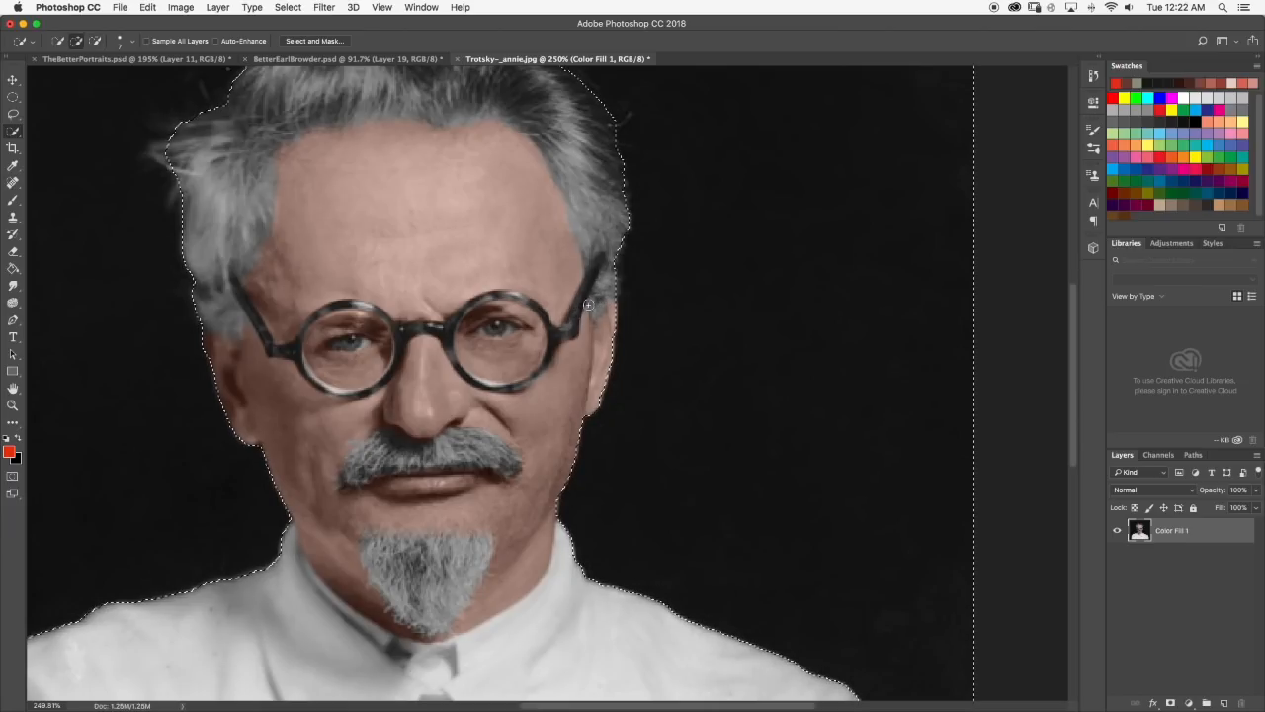
pyautogui.scroll(-5, 625, 276)
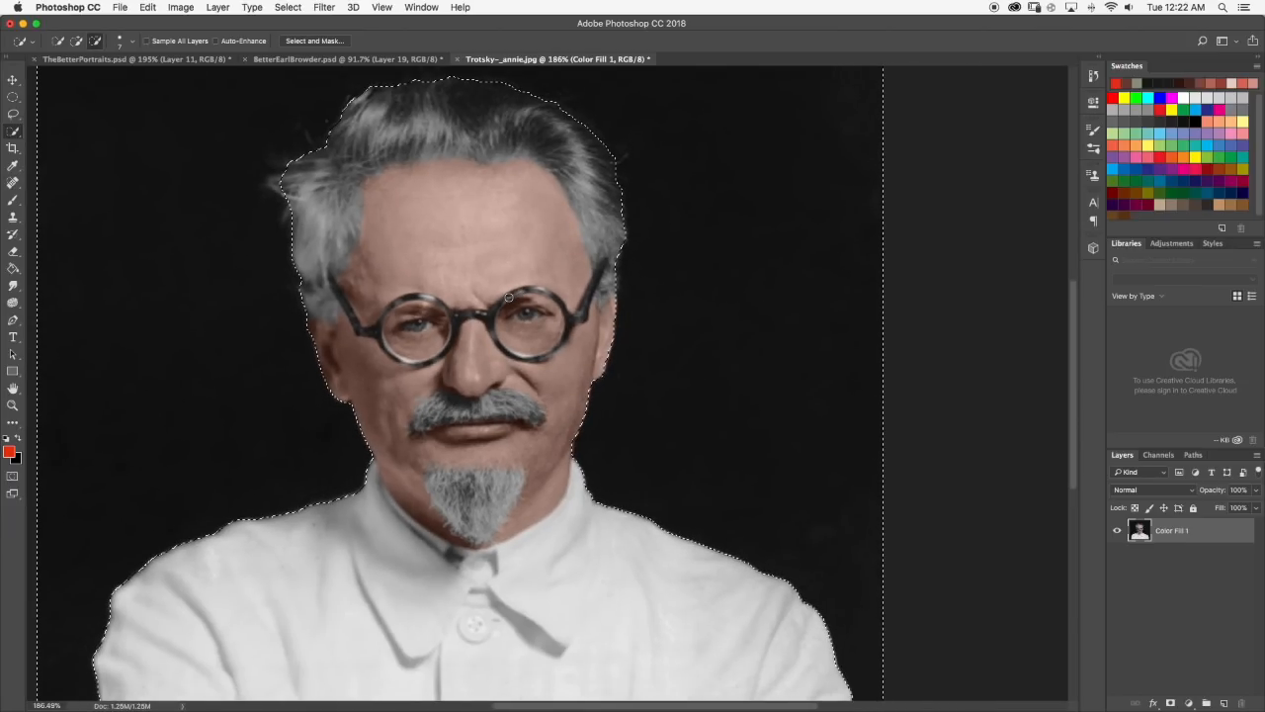
pyautogui.scroll(6, 649, 318)
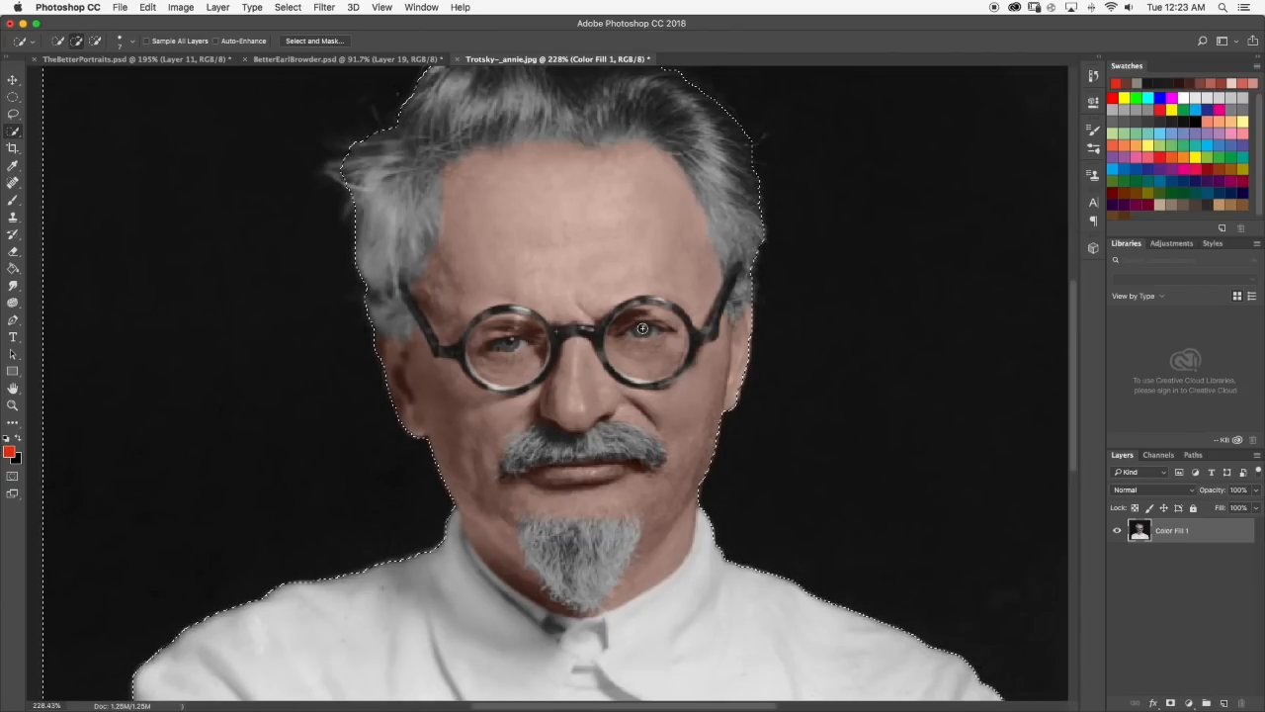
pyautogui.scroll(2, 649, 318)
pyautogui.scroll(-4, 627, 326)
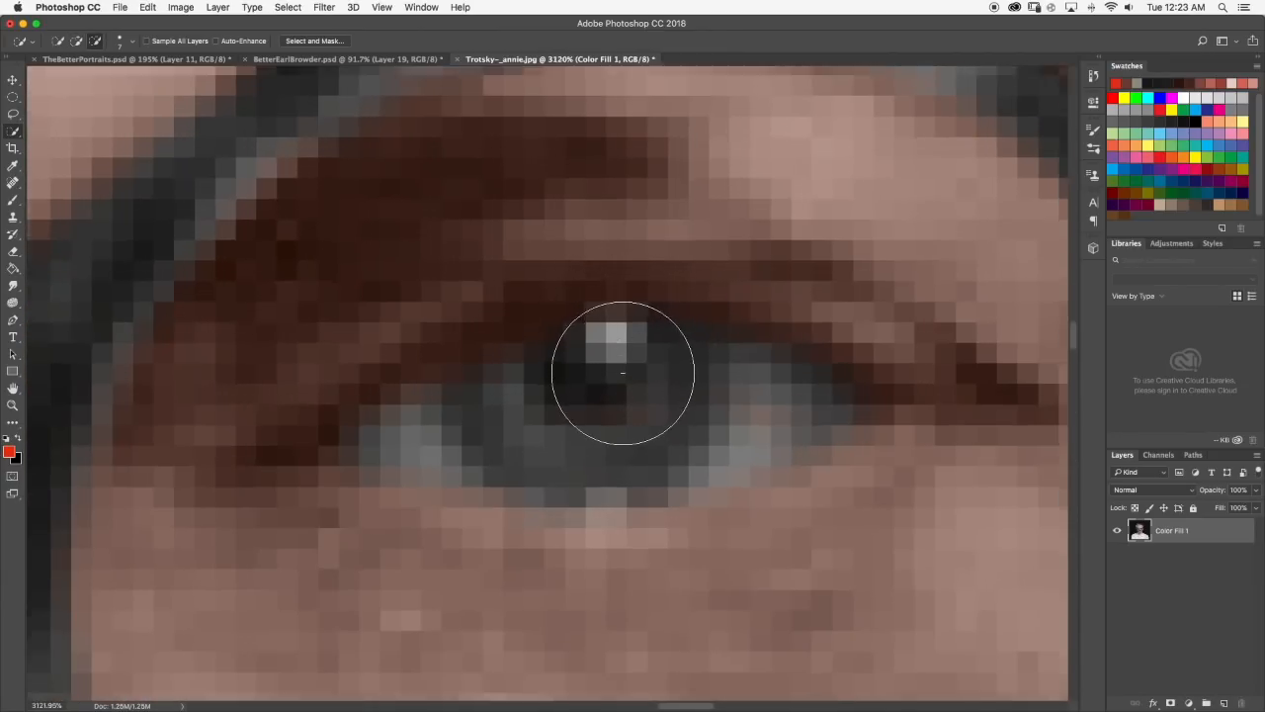
pyautogui.scroll(-5, 626, 371)
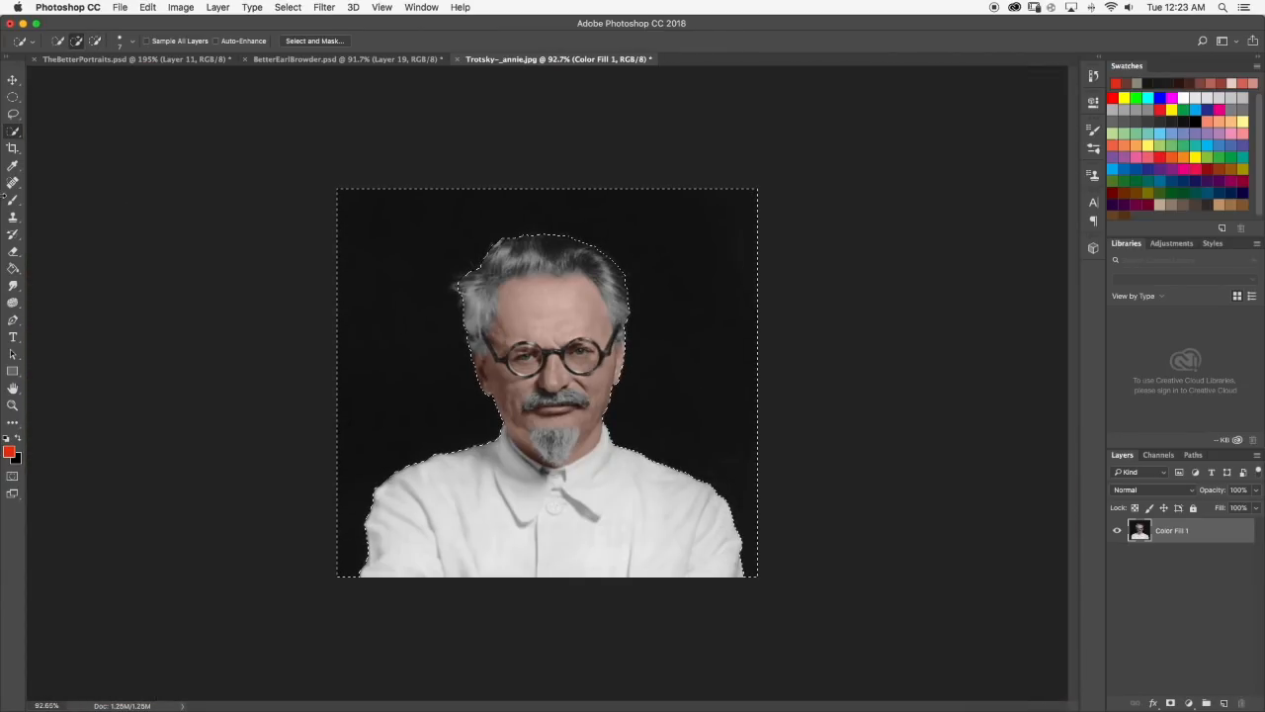
pyautogui.press('b')
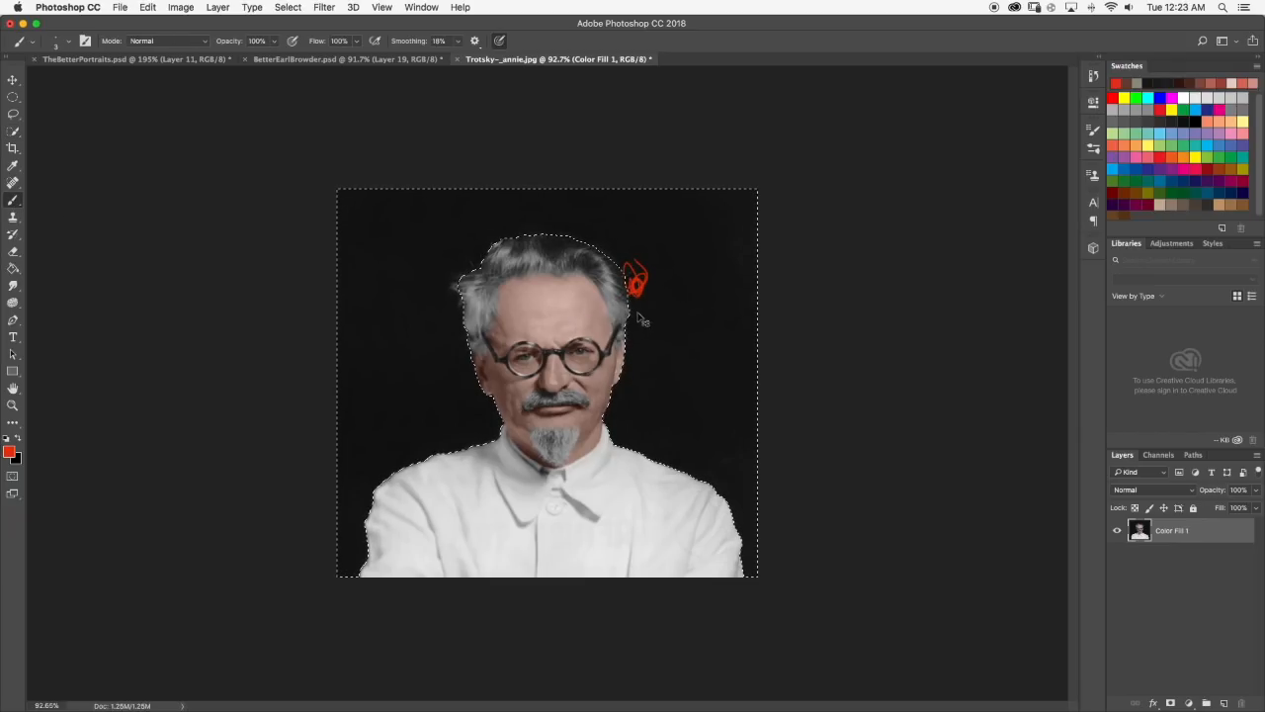
pyautogui.hotkey('ctrl', 'z')
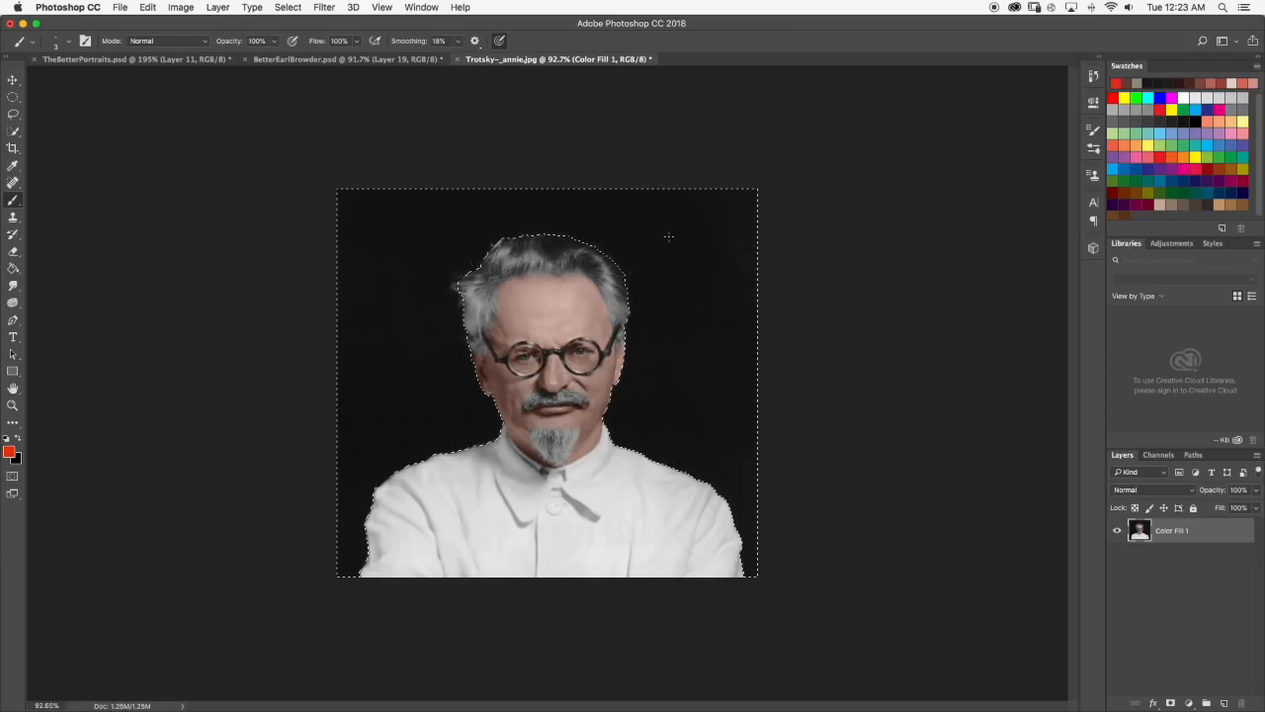
pyautogui.scroll(1, 537, 208)
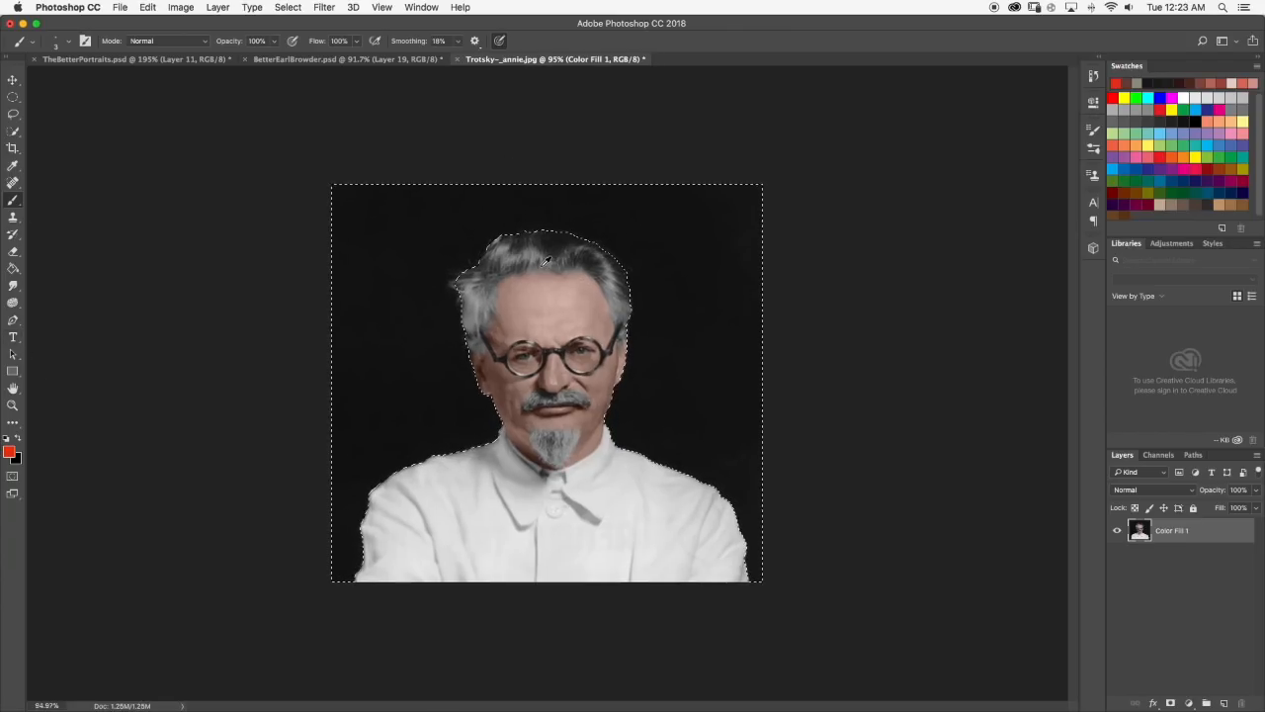
pyautogui.hotkey('ctrl', 'd')
pyautogui.scroll(3, 583, 303)
pyautogui.hotkey('ctrl', 'shift', 'd')
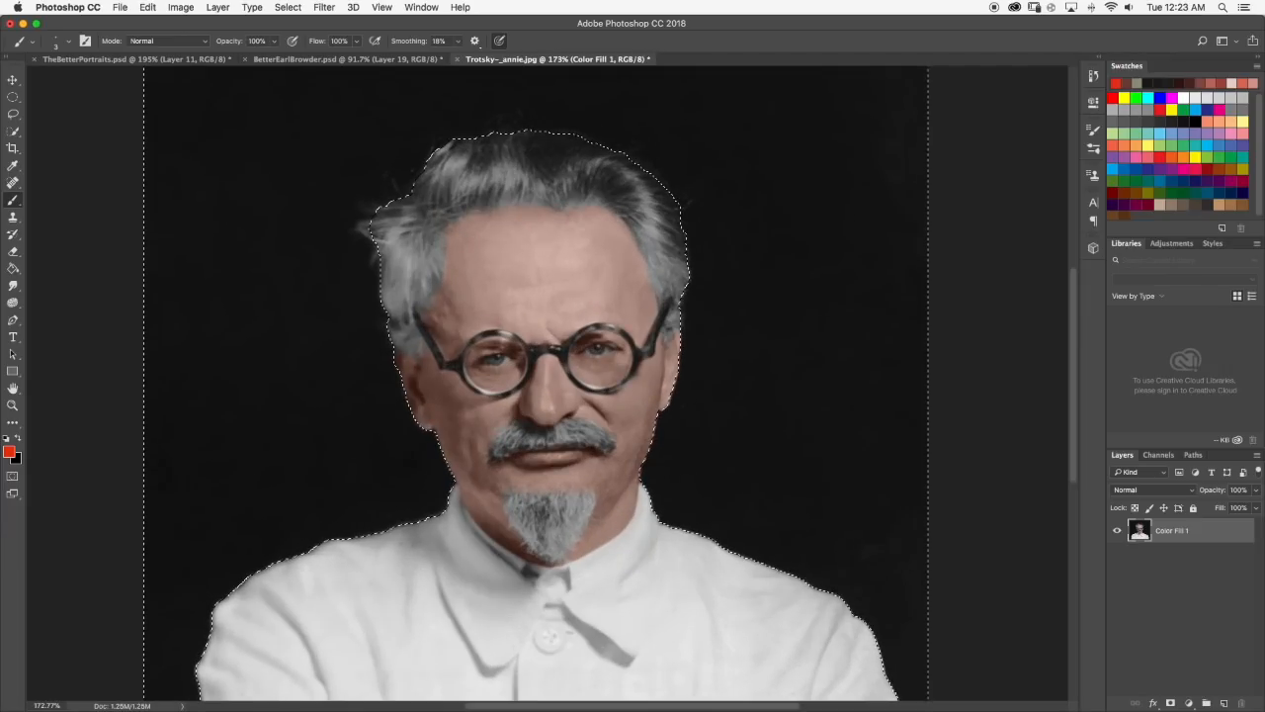
# Show Layer 14 in TheBetterPortraits.psd and examine the fur-hat portrait's background and skin tones, close up and at small size.
pyautogui.click(147, 60)
pyautogui.scroll(-2, 1167, 598)
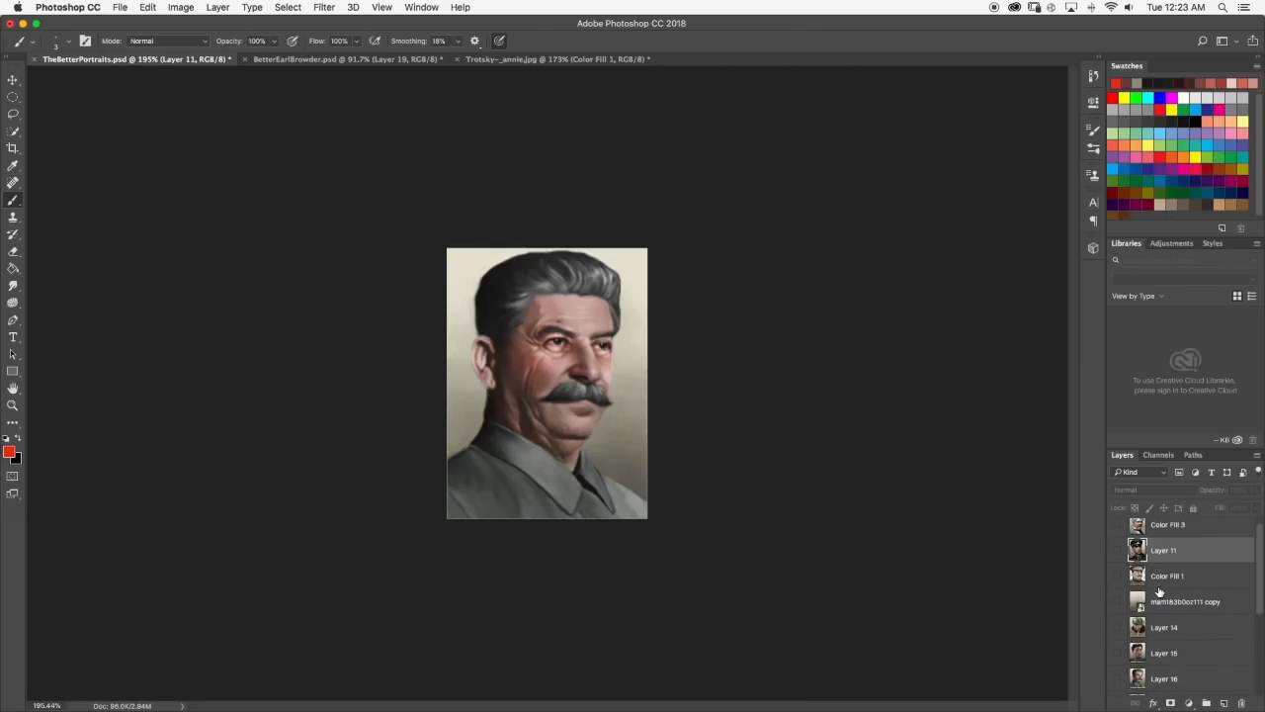
pyautogui.click(1119, 620)
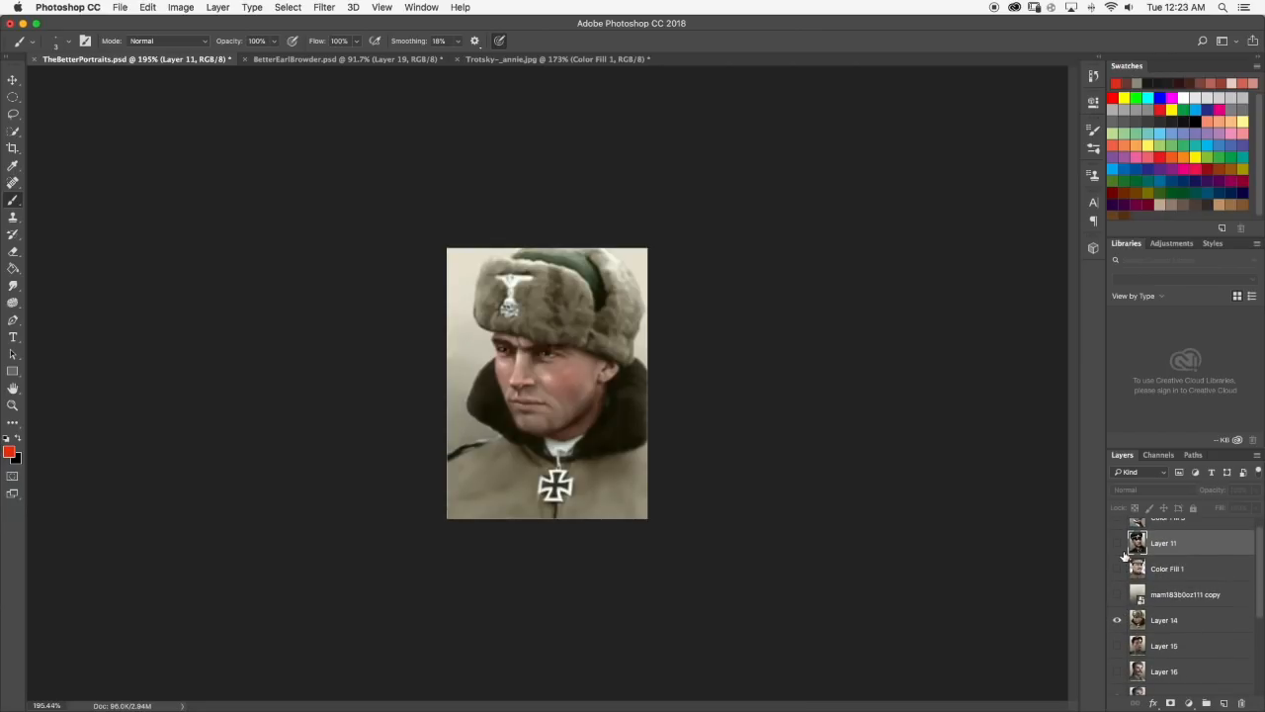
pyautogui.scroll(-5, 550, 382)
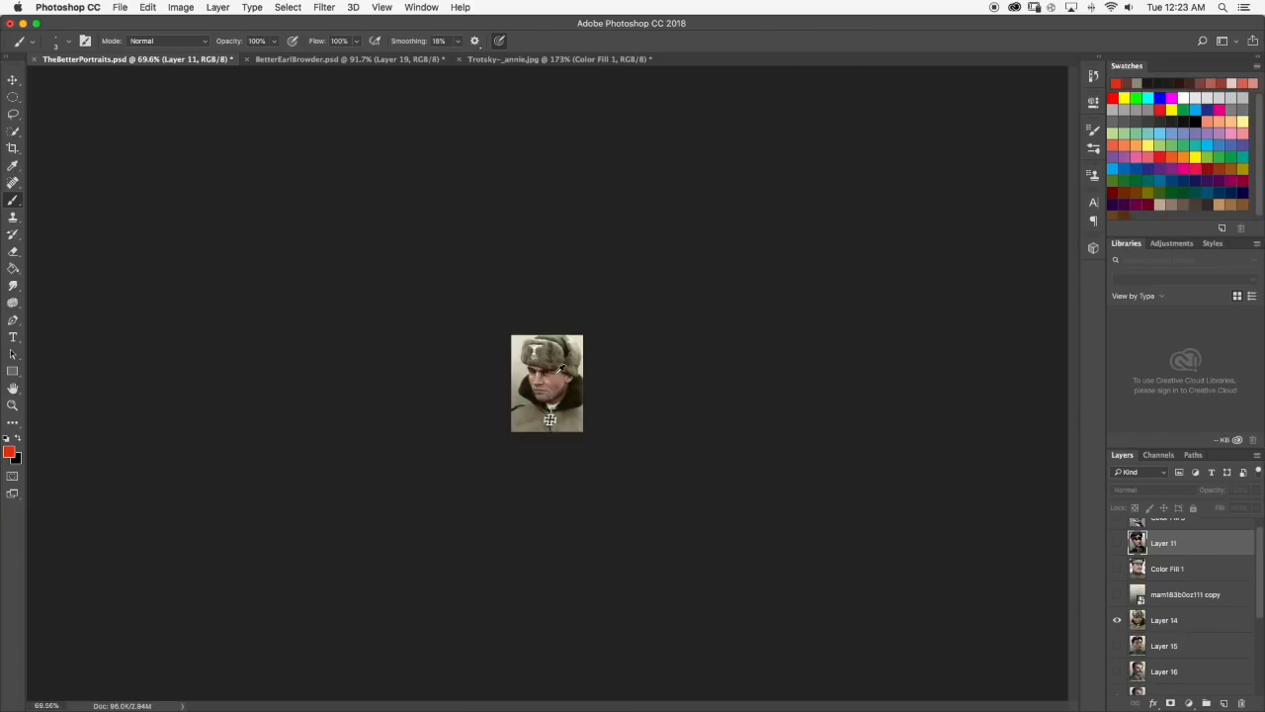
pyautogui.scroll(5, 554, 367)
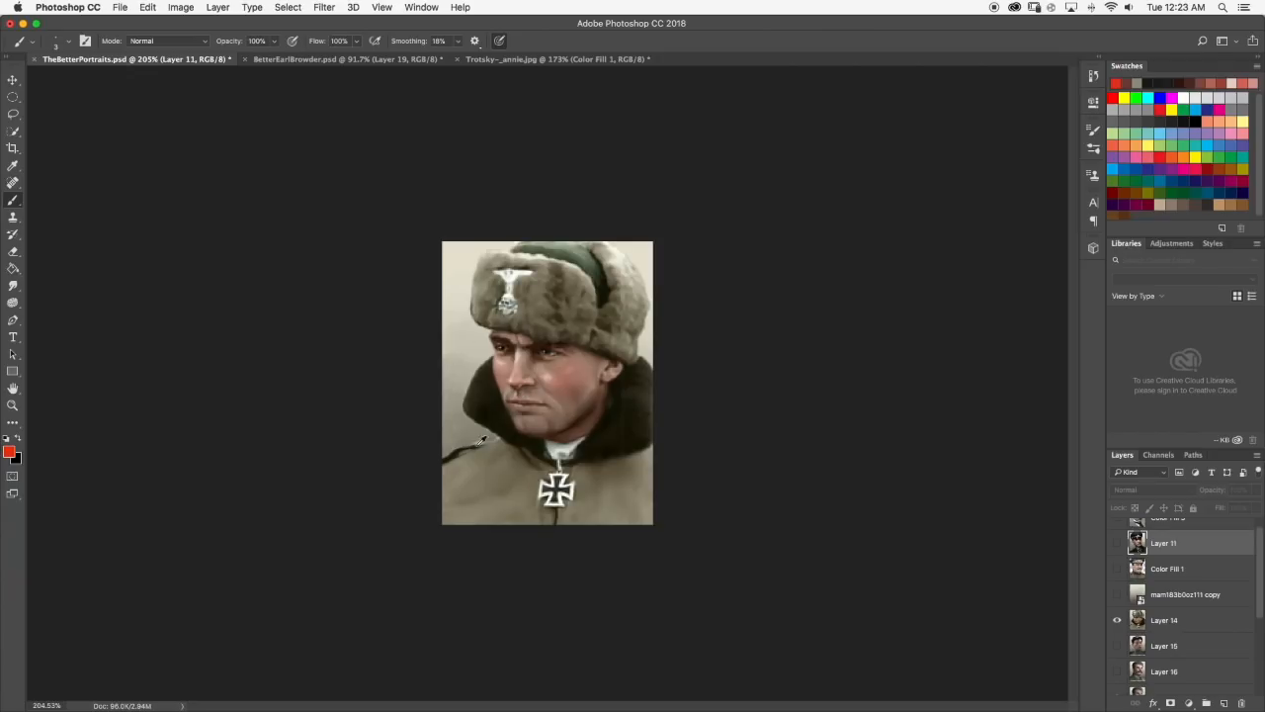
pyautogui.scroll(5, 553, 346)
pyautogui.scroll(-7, 551, 451)
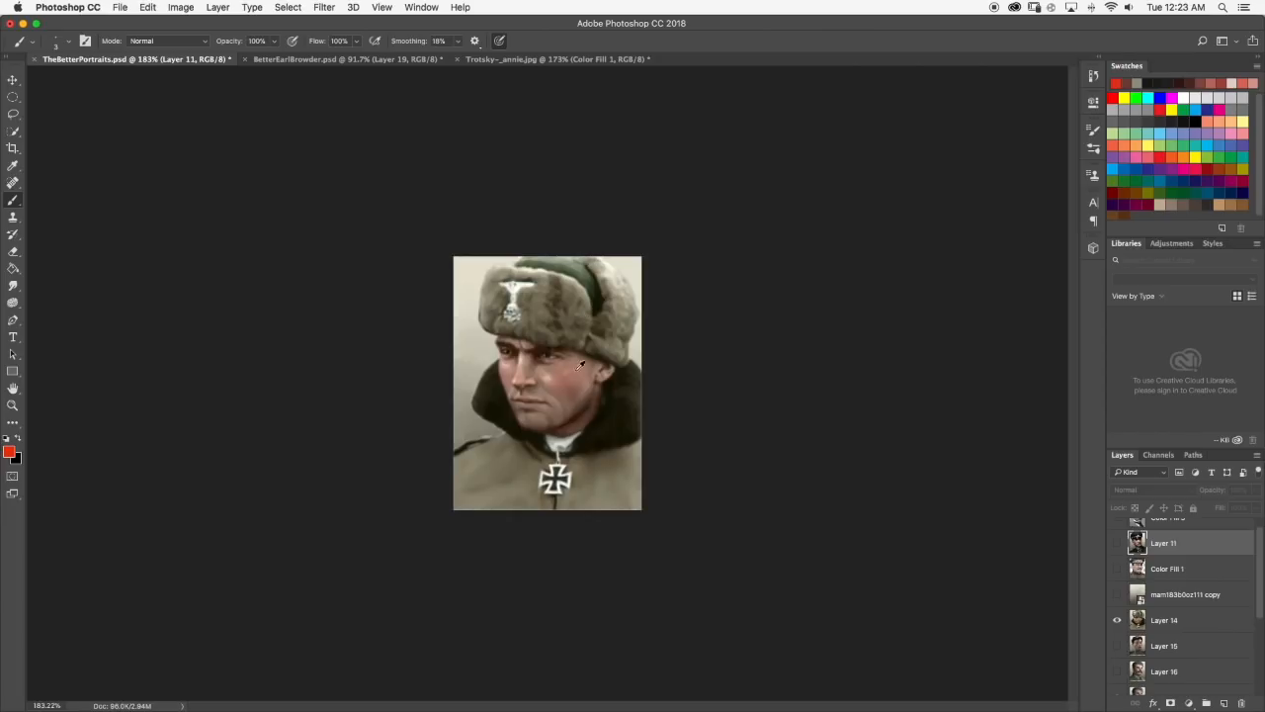
pyautogui.scroll(-4, 594, 395)
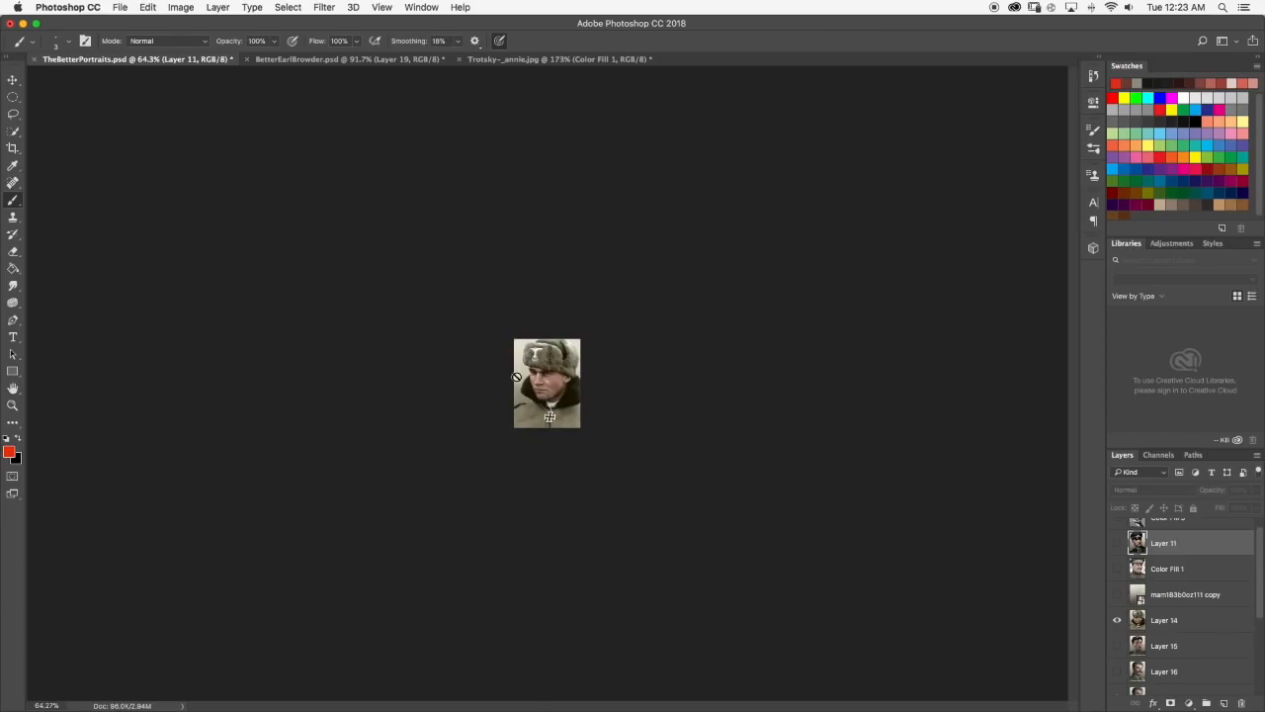
pyautogui.scroll(4, 552, 370)
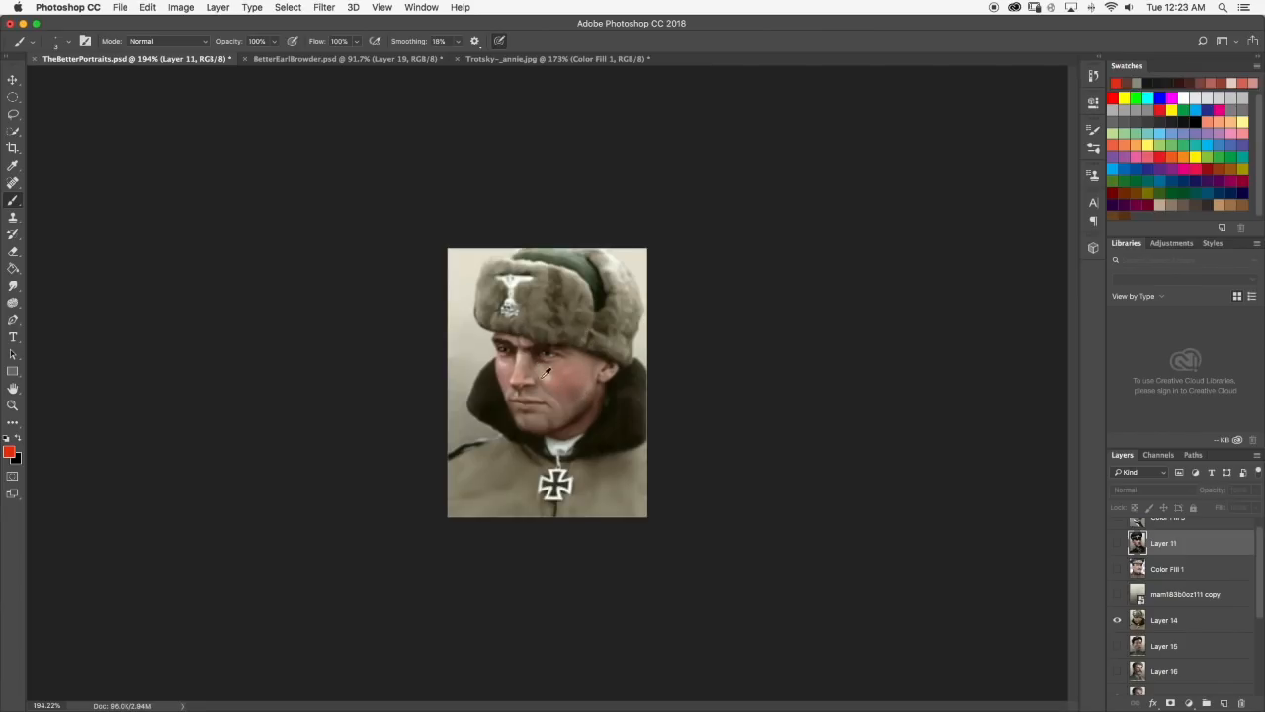
# Compare the peaked-cap portrait on Layer 11 with the fur-hat portrait by toggling Layer 11's visibility.
pyautogui.click(1118, 544)
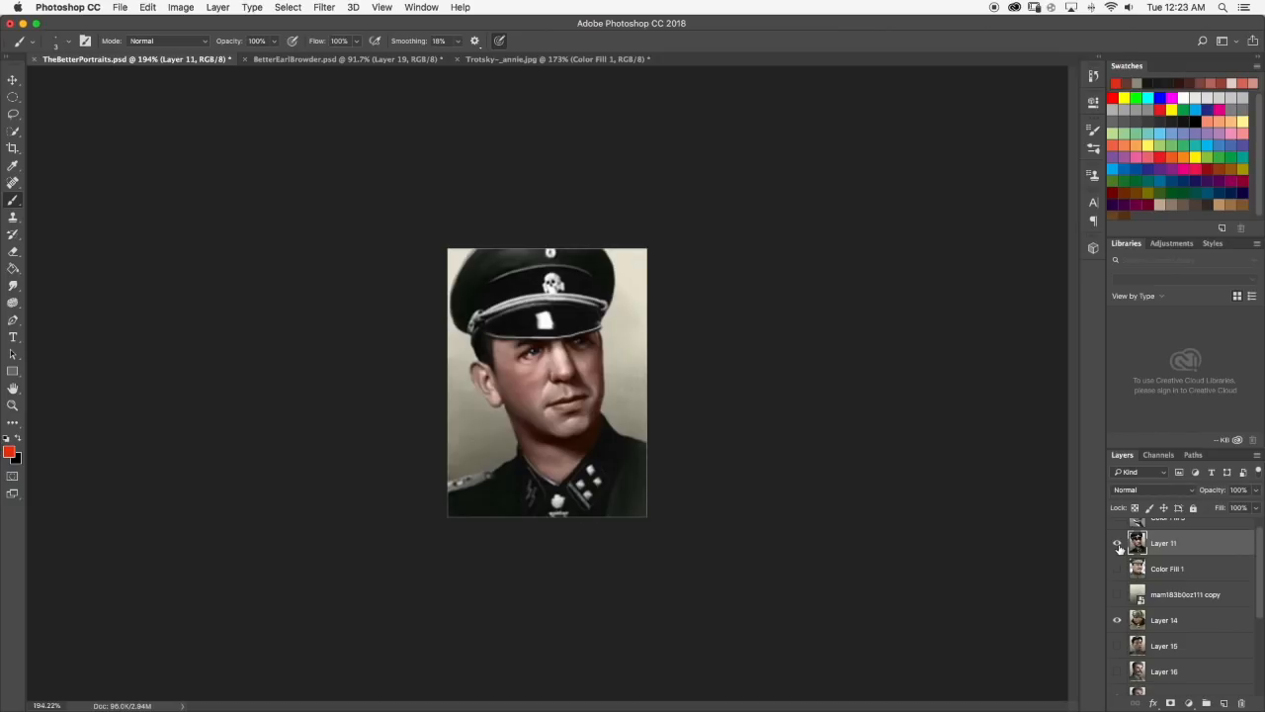
pyautogui.click(1118, 544)
pyautogui.click(1118, 543)
pyautogui.click(1118, 544)
pyautogui.scroll(3, 570, 353)
pyautogui.scroll(-3, 569, 353)
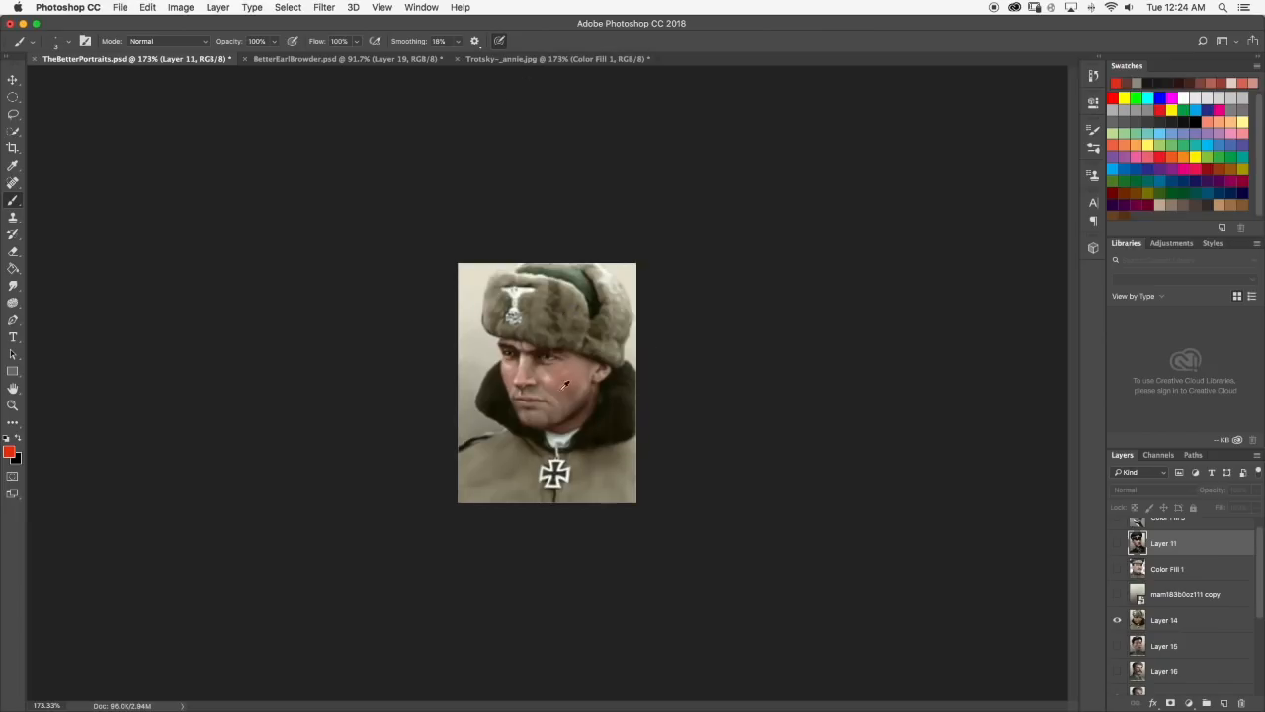
# Compare Trotsky~_annie.jpg with the portraits in TheBetterPortraits.psd, showing Layer 11 there, and return to the Trotsky portrait.
pyautogui.click(522, 58)
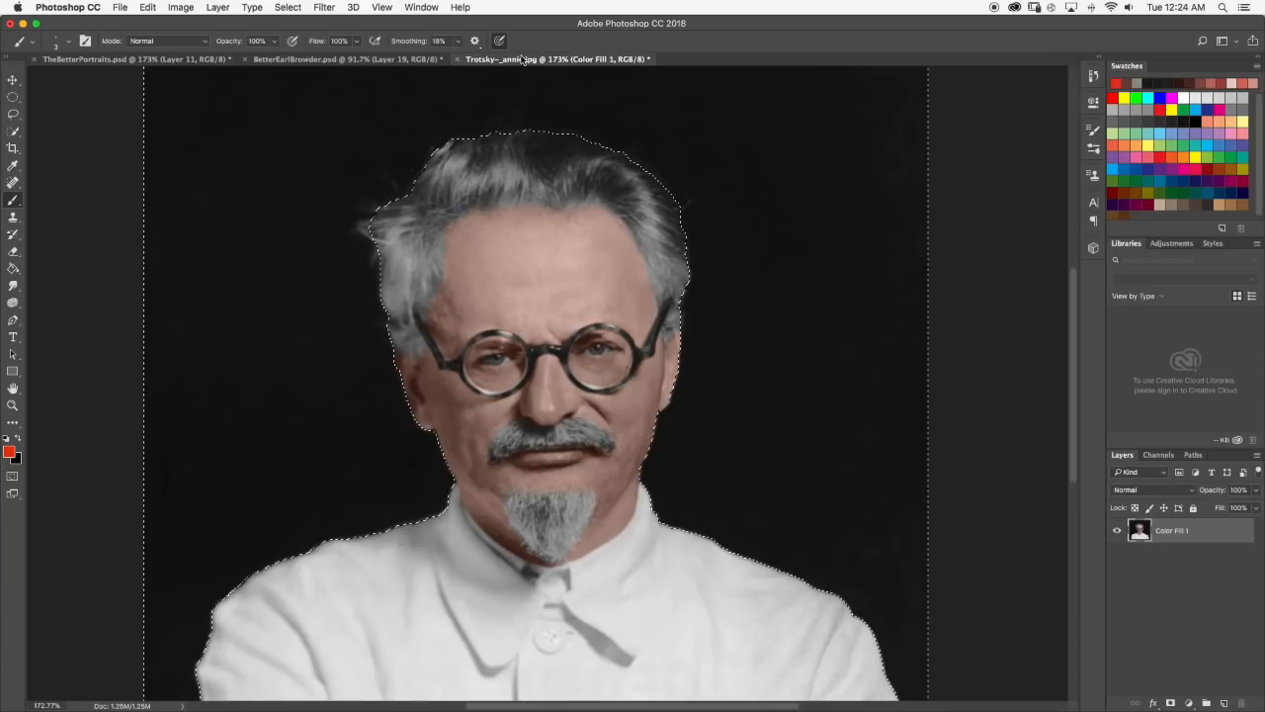
pyautogui.click(136, 58)
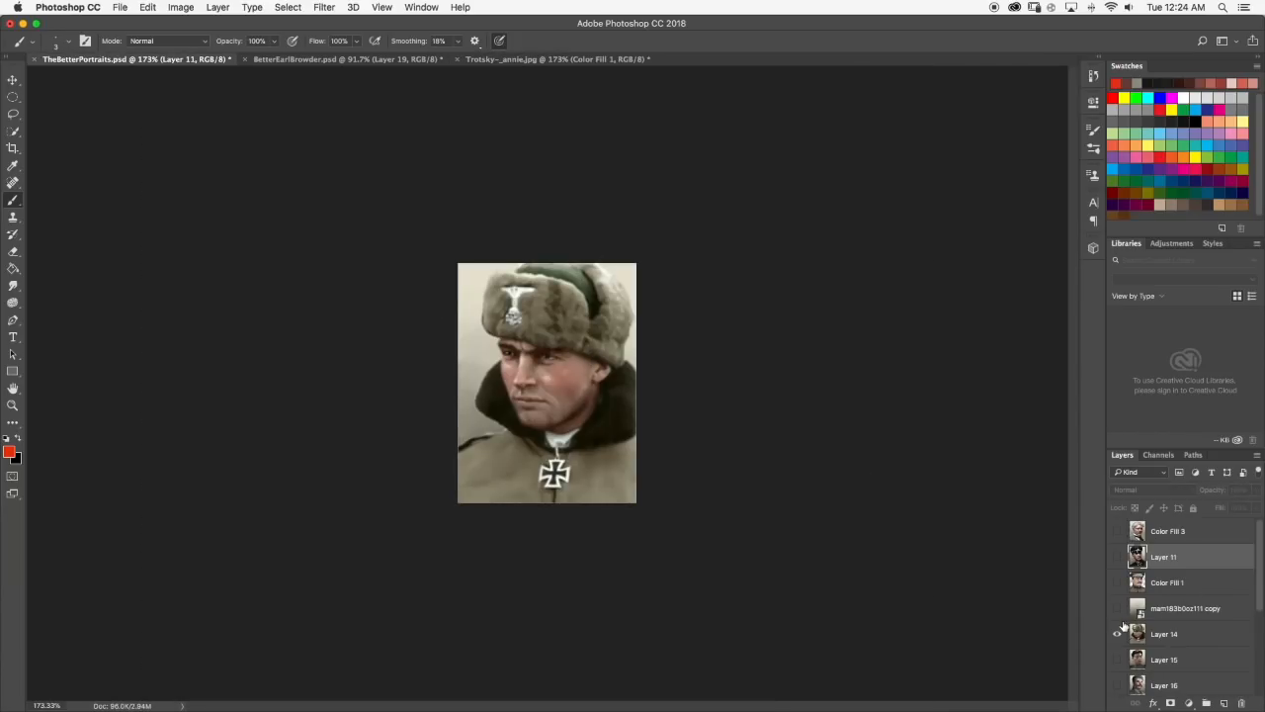
pyautogui.click(1117, 557)
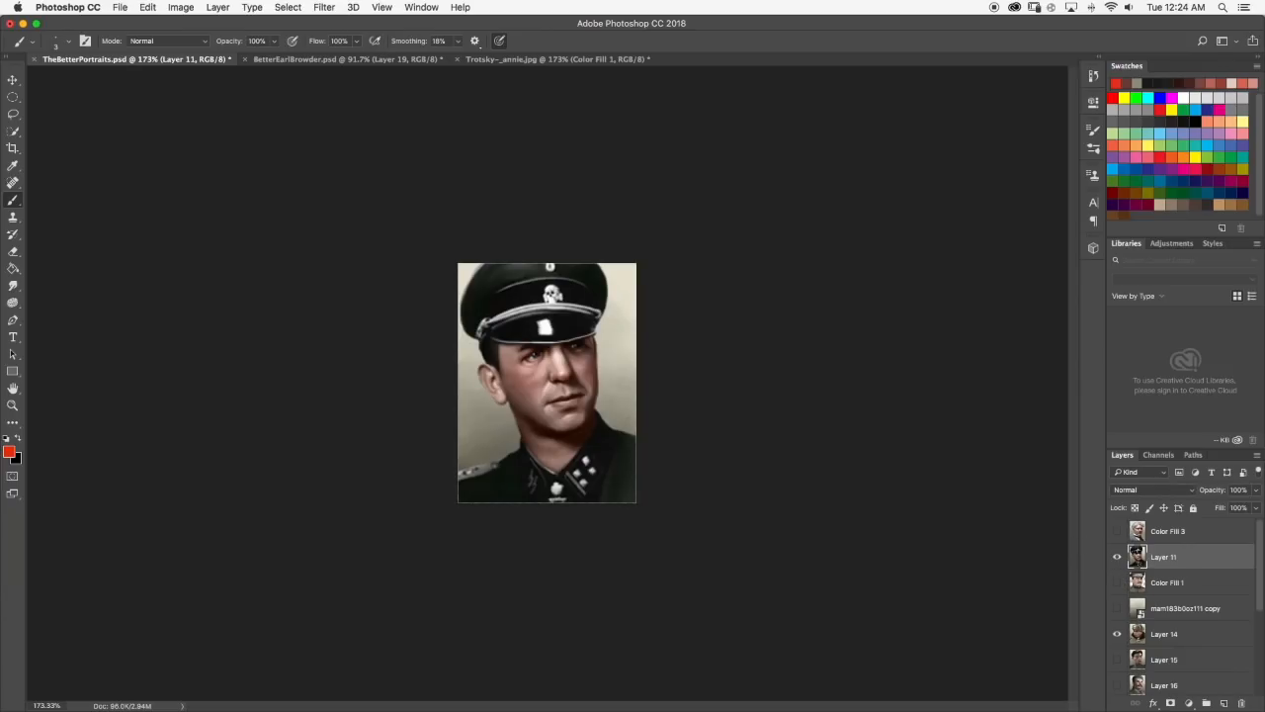
pyautogui.click(522, 59)
pyautogui.scroll(-2, 475, 206)
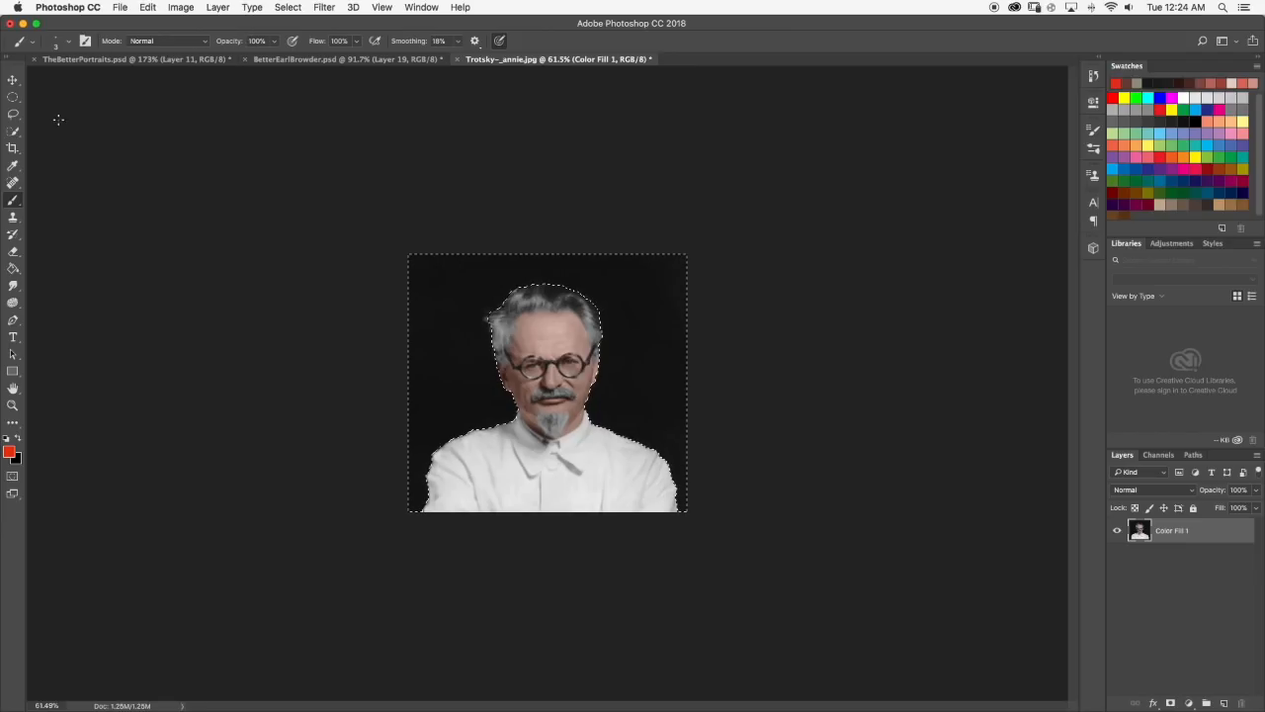
# Refine the background selection in Select and Mask with Smooth set to 6, check its edges around the face and hair, and apply it.
pyautogui.press('w')
pyautogui.click(314, 40)
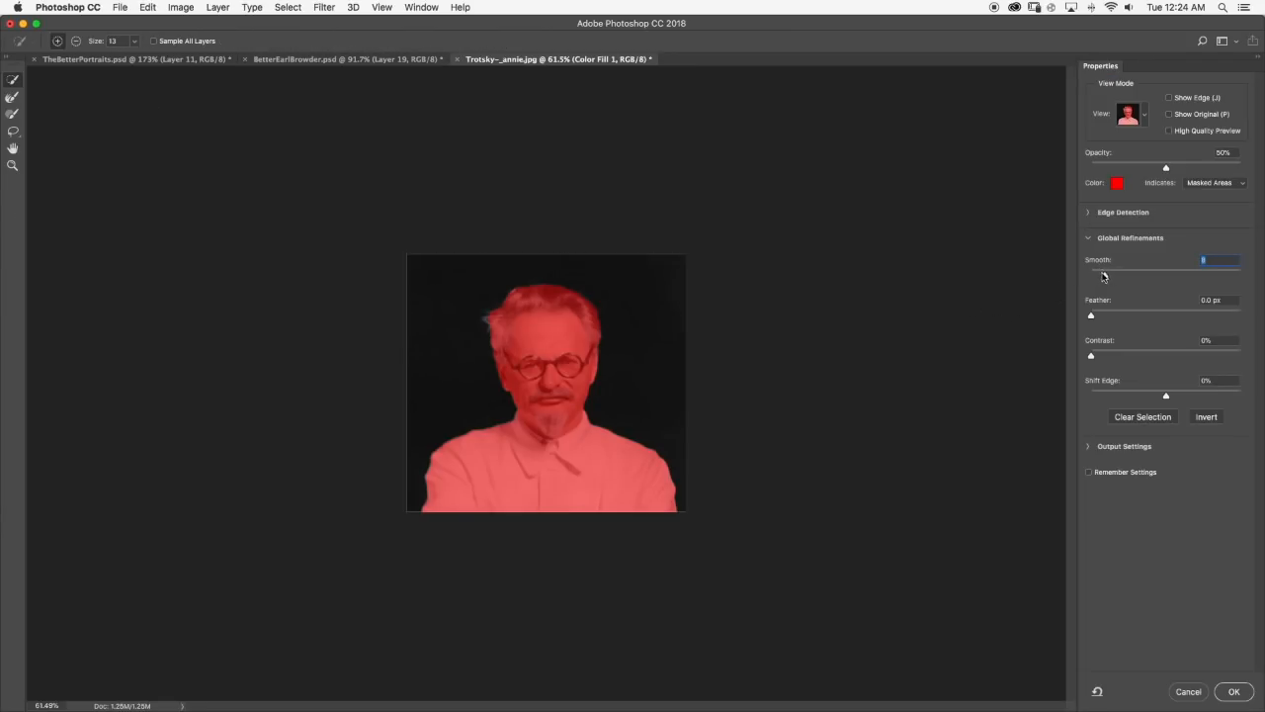
pyautogui.scroll(5, 509, 367)
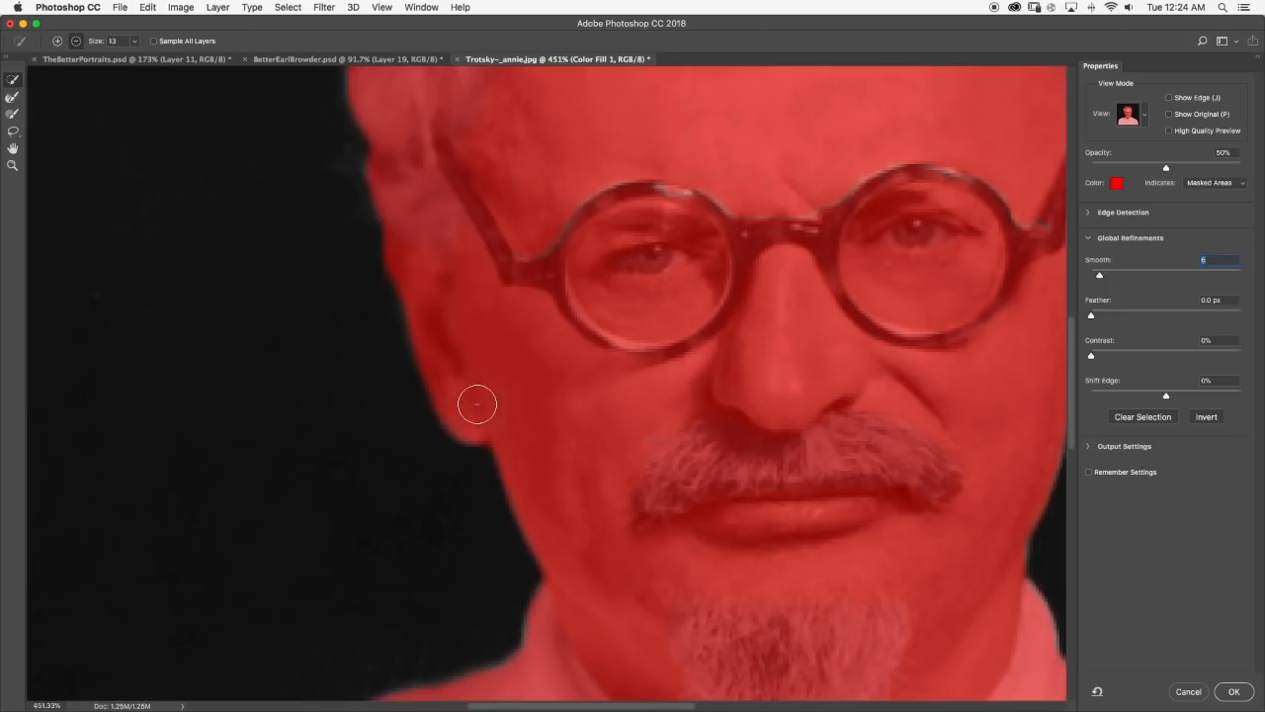
pyautogui.scroll(-3, 474, 403)
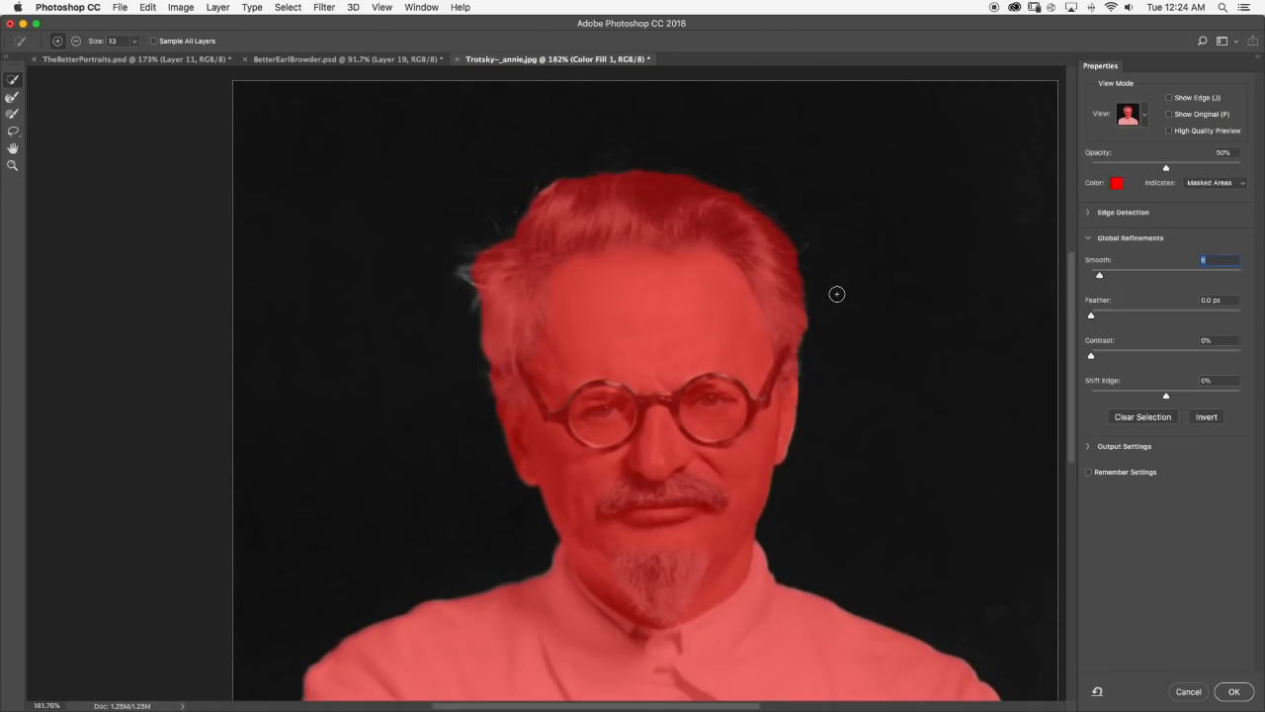
pyautogui.scroll(5, 517, 231)
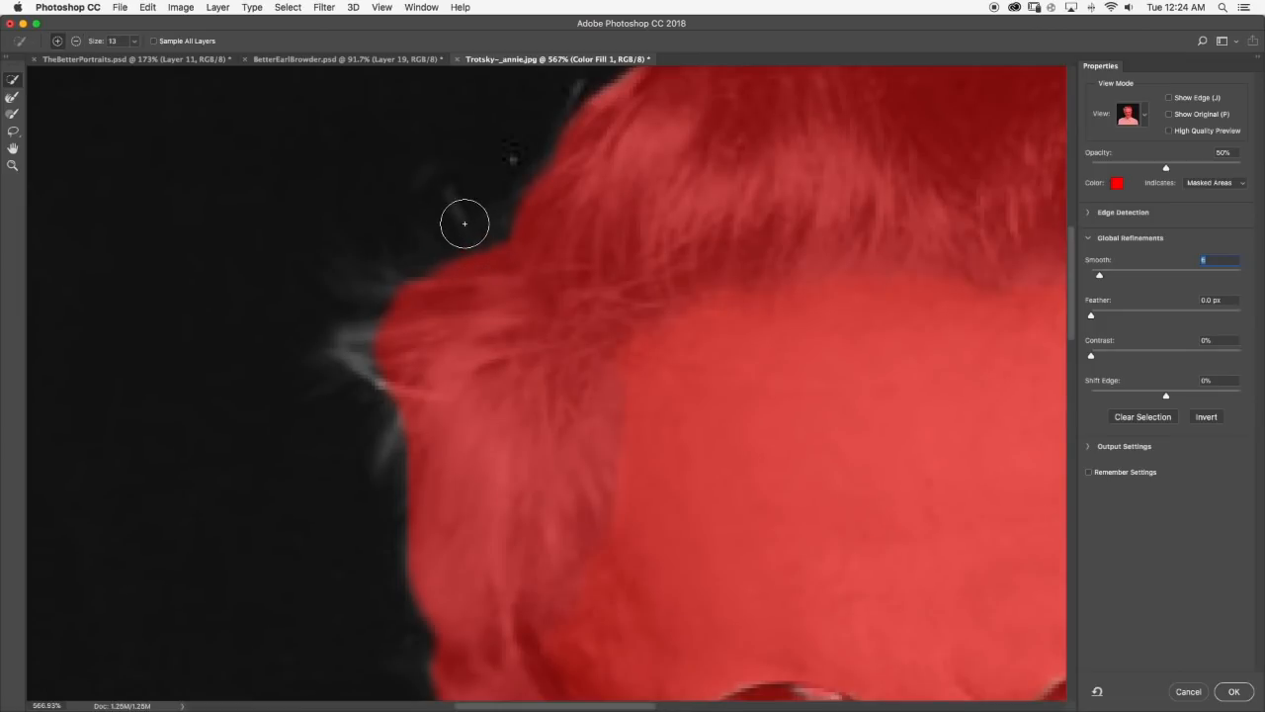
pyautogui.scroll(-10, 794, 360)
pyautogui.click(1246, 691)
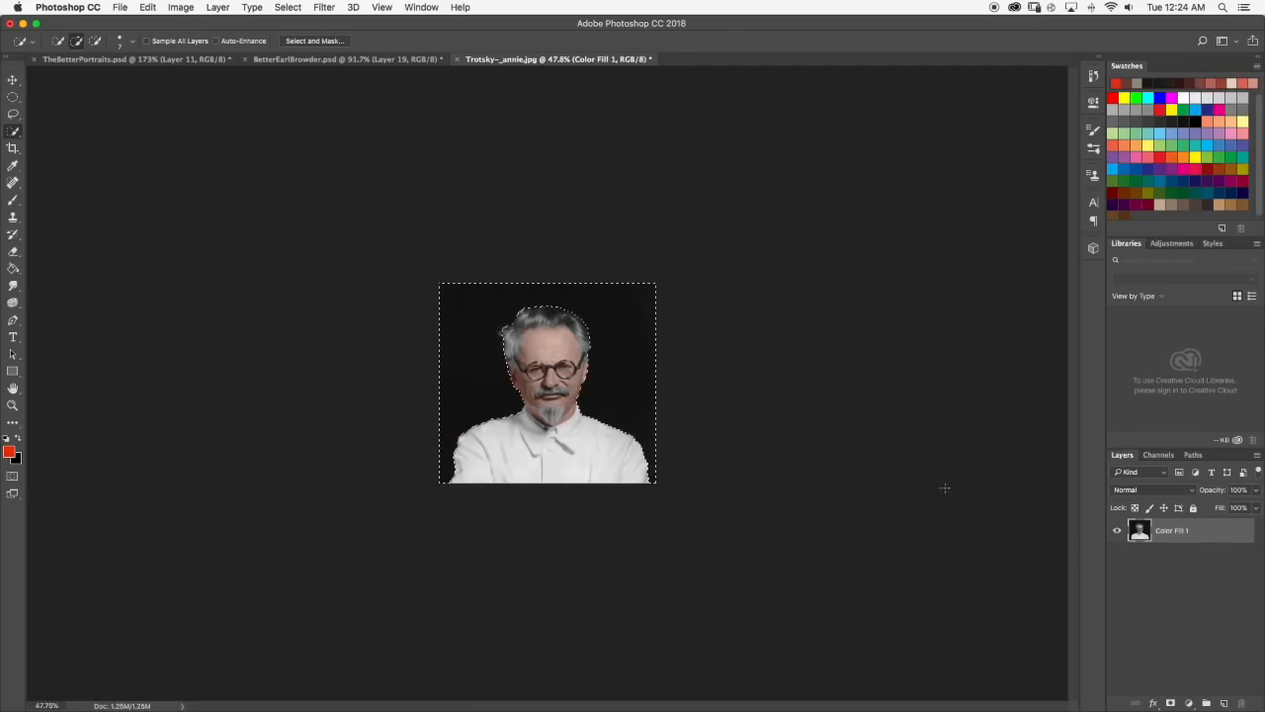
# Refine the background selection with the Lasso around the stray hair strands beside the temple, excluding the wisps from the background.
pyautogui.scroll(5, 545, 393)
pyautogui.scroll(4, 415, 138)
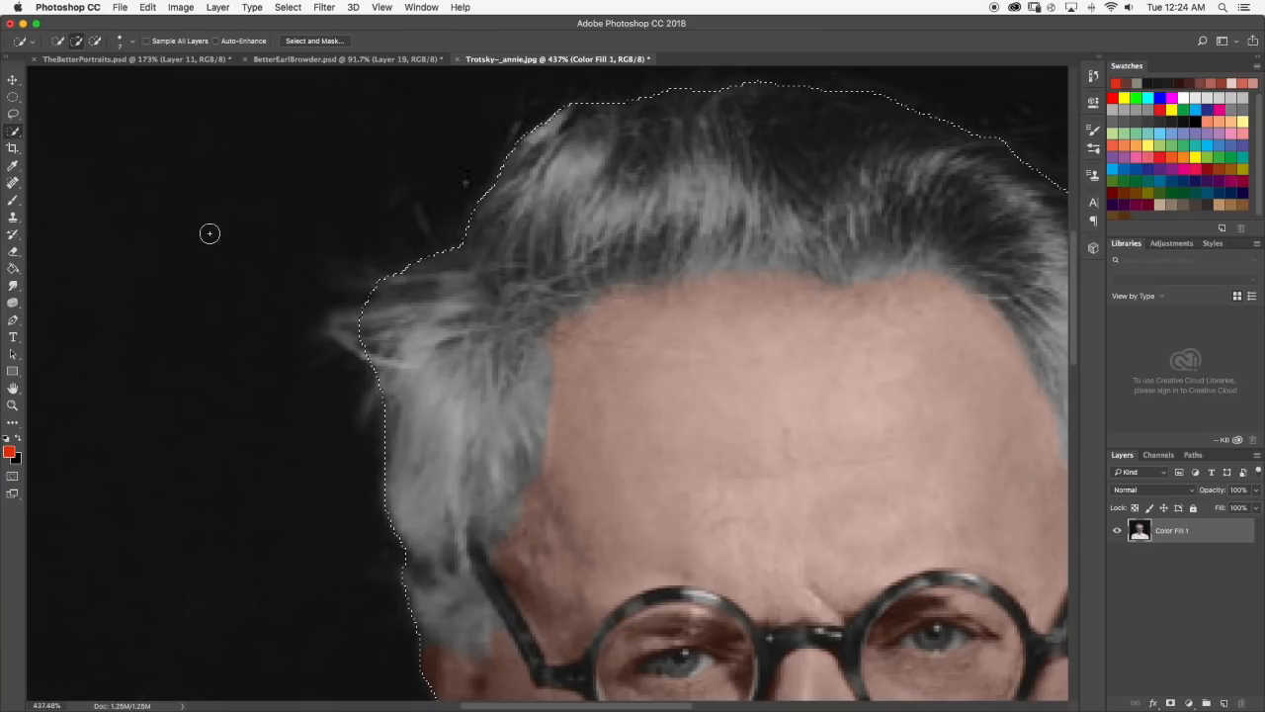
pyautogui.press('l')
pyautogui.moveTo(395, 272)
pyautogui.mouseDown()
pyautogui.moveTo(355, 281)
pyautogui.moveTo(405, 294)
pyautogui.moveTo(395, 281)
pyautogui.moveTo(347, 282)
pyautogui.moveTo(372, 289)
pyautogui.mouseUp()
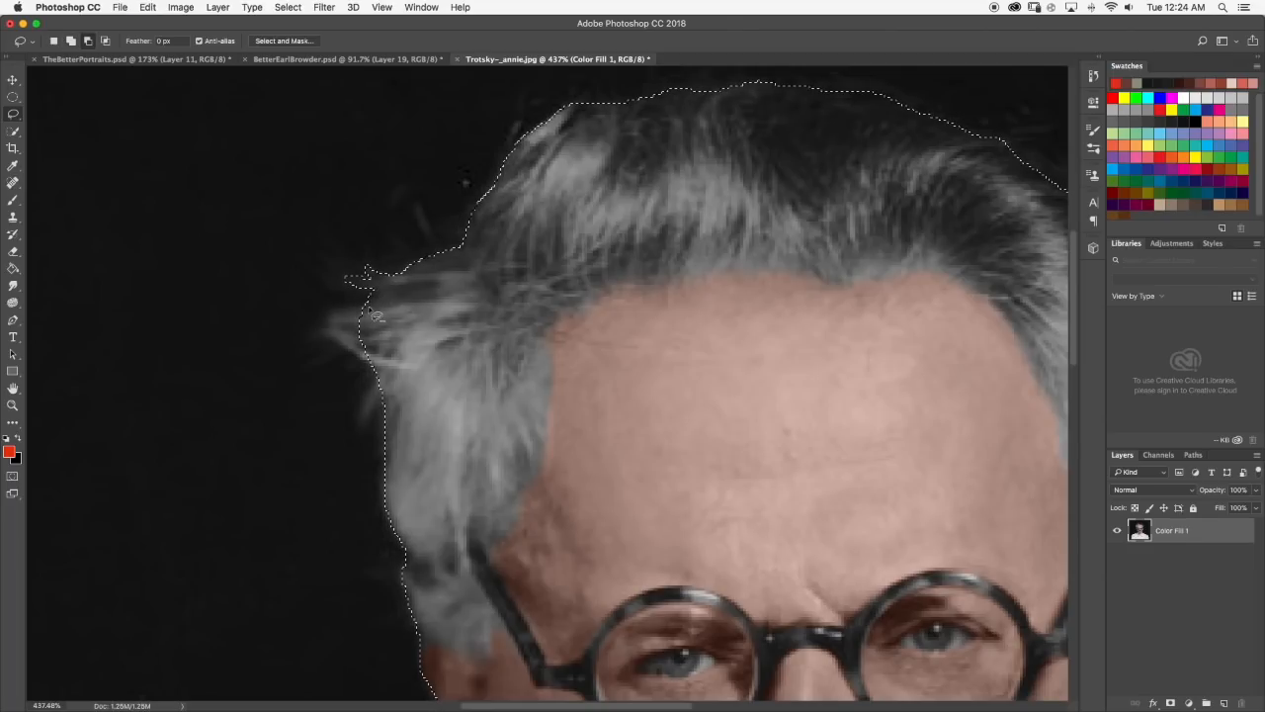
pyautogui.moveTo(352, 324); pyautogui.dragTo(362, 332)
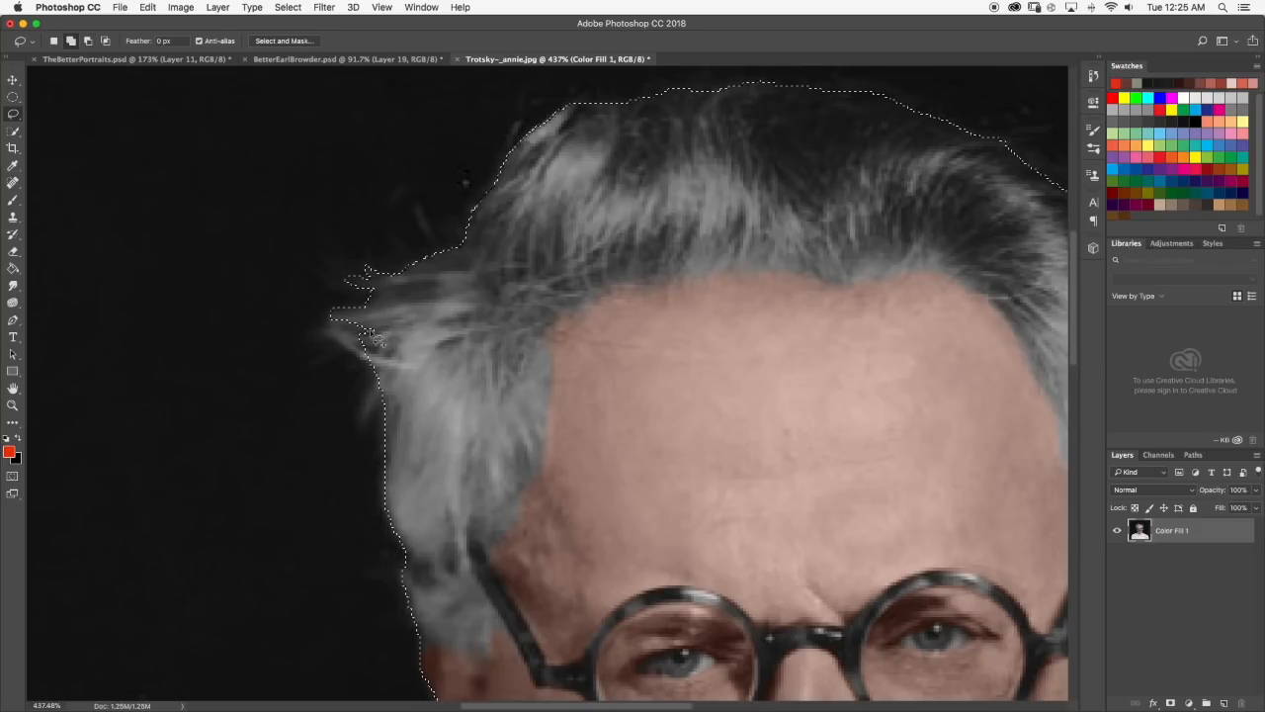
pyautogui.press('shift')
pyautogui.moveTo(338, 342)
pyautogui.mouseDown()
pyautogui.moveTo(410, 376)
pyautogui.moveTo(375, 354)
pyautogui.mouseUp()
pyautogui.press('shift')
pyautogui.scroll(-10, 417, 360)
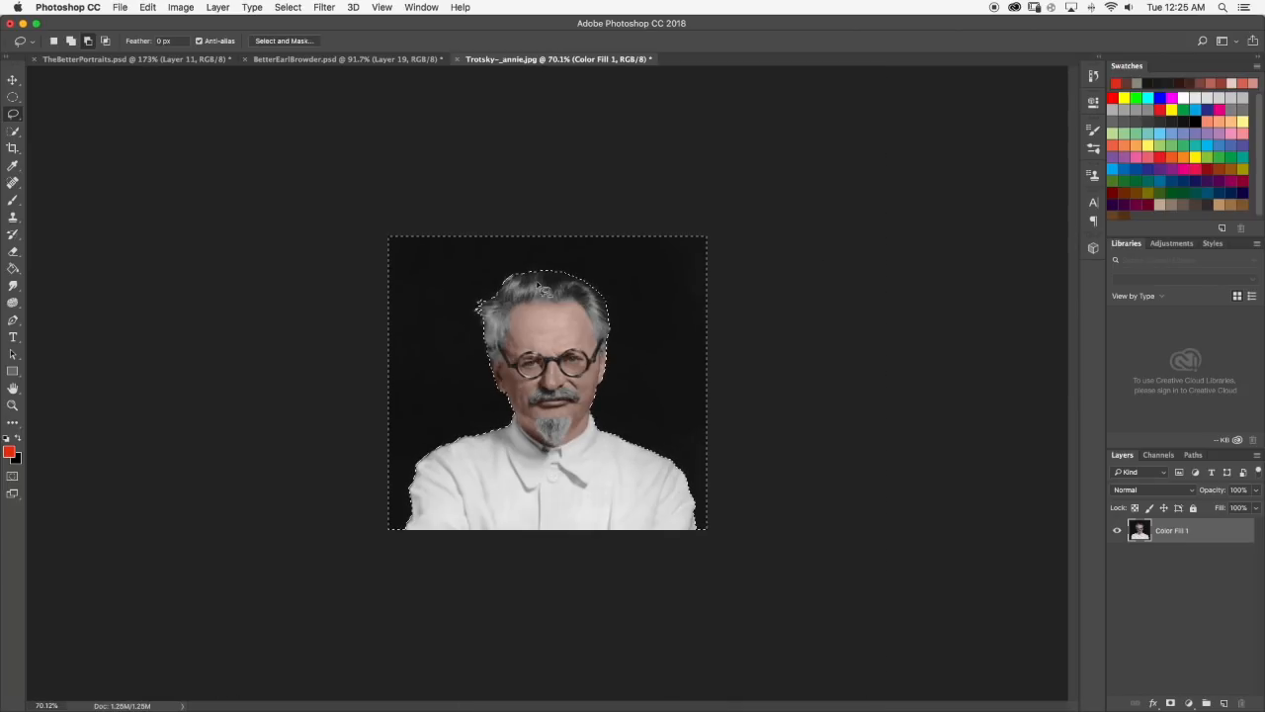
# Adjust the background selection with the Lasso along the upper hairline and crown so it follows the hair tufts.
pyautogui.scroll(8, 539, 287)
pyautogui.scroll(2, 551, 119)
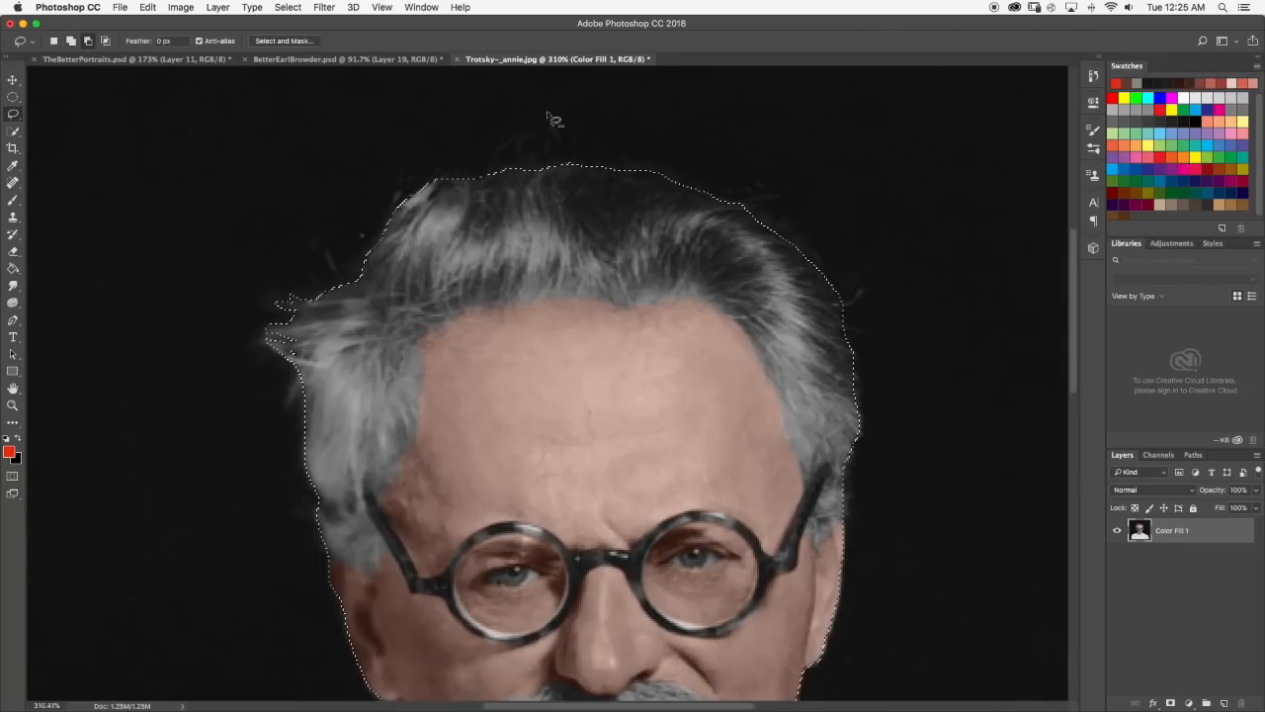
pyautogui.scroll(4, 549, 121)
pyautogui.press('shift')
pyautogui.moveTo(435, 215)
pyautogui.mouseDown()
pyautogui.moveTo(508, 189)
pyautogui.moveTo(550, 205)
pyautogui.moveTo(656, 204)
pyautogui.moveTo(647, 206)
pyautogui.mouseUp()
pyautogui.press('alt')
pyautogui.moveTo(427, 221)
pyautogui.mouseDown()
pyautogui.moveTo(516, 181)
pyautogui.moveTo(618, 197)
pyautogui.moveTo(555, 237)
pyautogui.moveTo(424, 237)
pyautogui.mouseUp()
pyautogui.press('super+0')
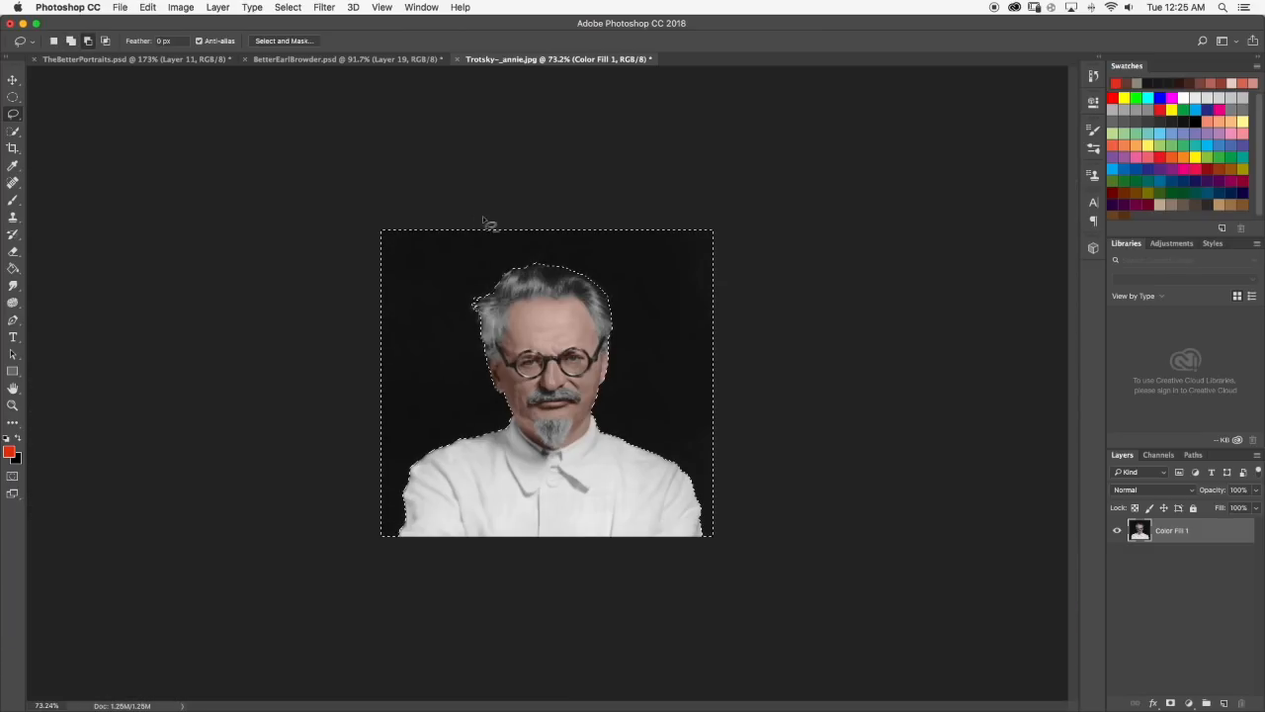
# Erase the dark background with a Hard Round eraser at 178 px, and set the eraser size to 25 px.
pyautogui.click(12, 252)
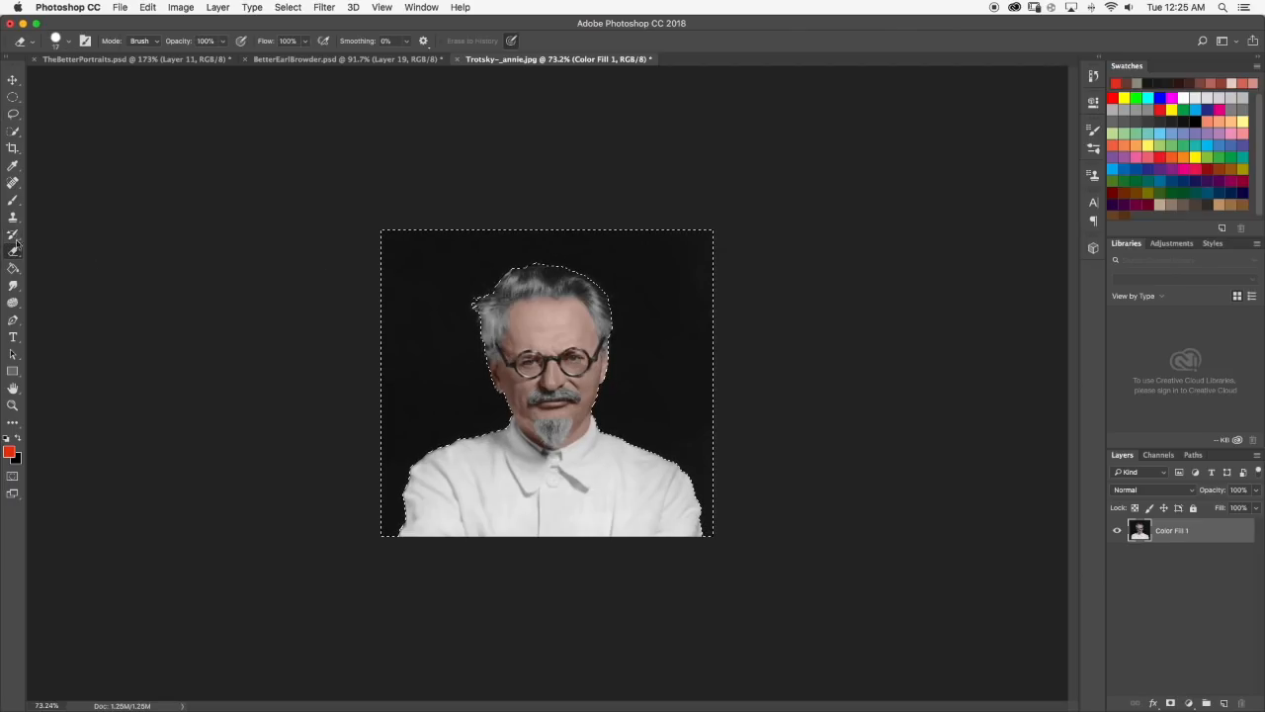
pyautogui.click(67, 42)
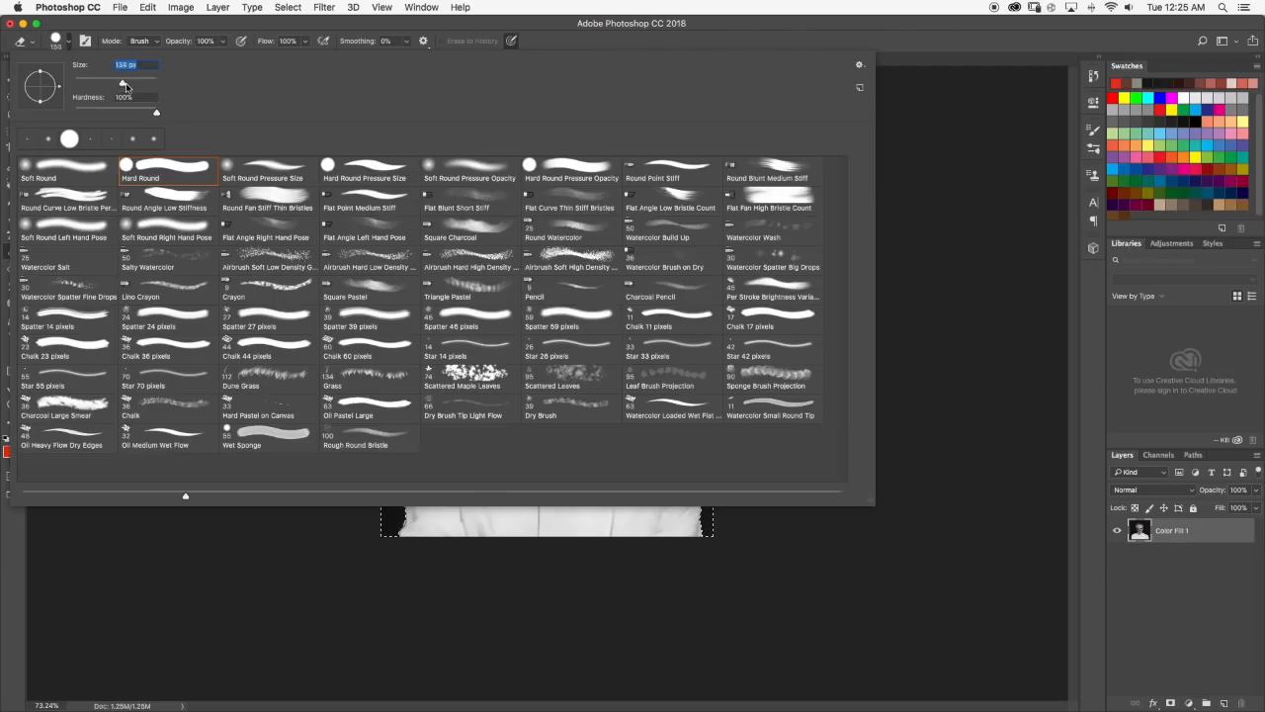
pyautogui.press('Return')
pyautogui.moveTo(469, 221)
pyautogui.mouseDown()
pyautogui.moveTo(721, 220)
pyautogui.moveTo(735, 283)
pyautogui.moveTo(204, 374)
pyautogui.moveTo(204, 432)
pyautogui.moveTo(692, 475)
pyautogui.moveTo(777, 543)
pyautogui.mouseUp()
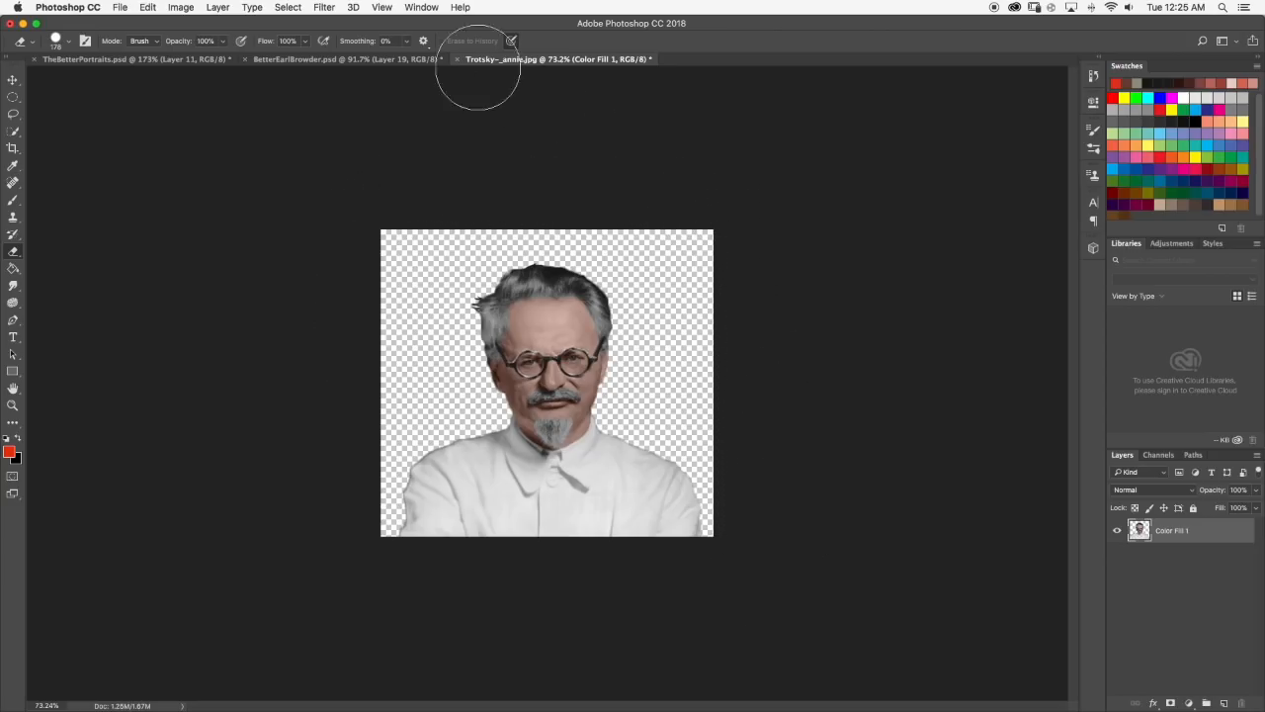
pyautogui.click(68, 42)
pyautogui.click(84, 83)
pyautogui.click(66, 34)
# Apply the Oil Paint filter to the cut-out portrait with lower Cleanliness and slightly higher Stylization, and inspect the face up close.
pyautogui.click(323, 7)
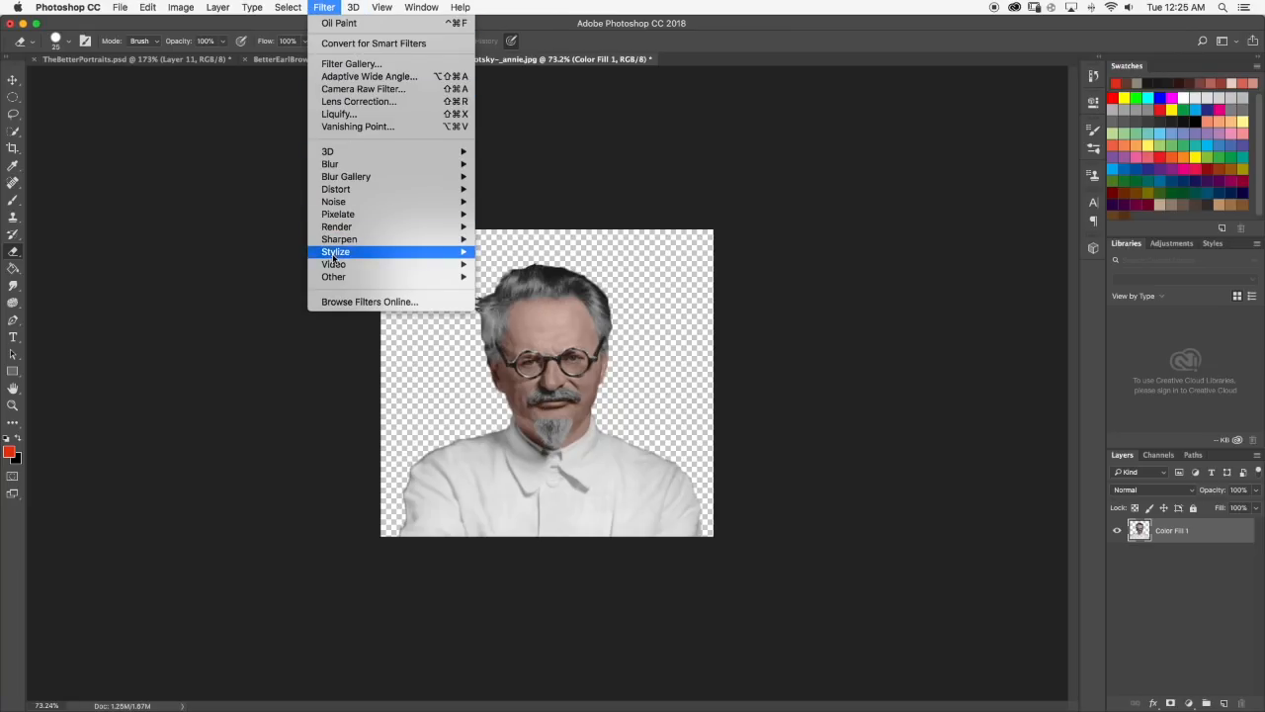
pyautogui.moveTo(409, 254)
pyautogui.click(529, 302)
pyautogui.moveTo(653, 226); pyautogui.dragTo(644, 281)
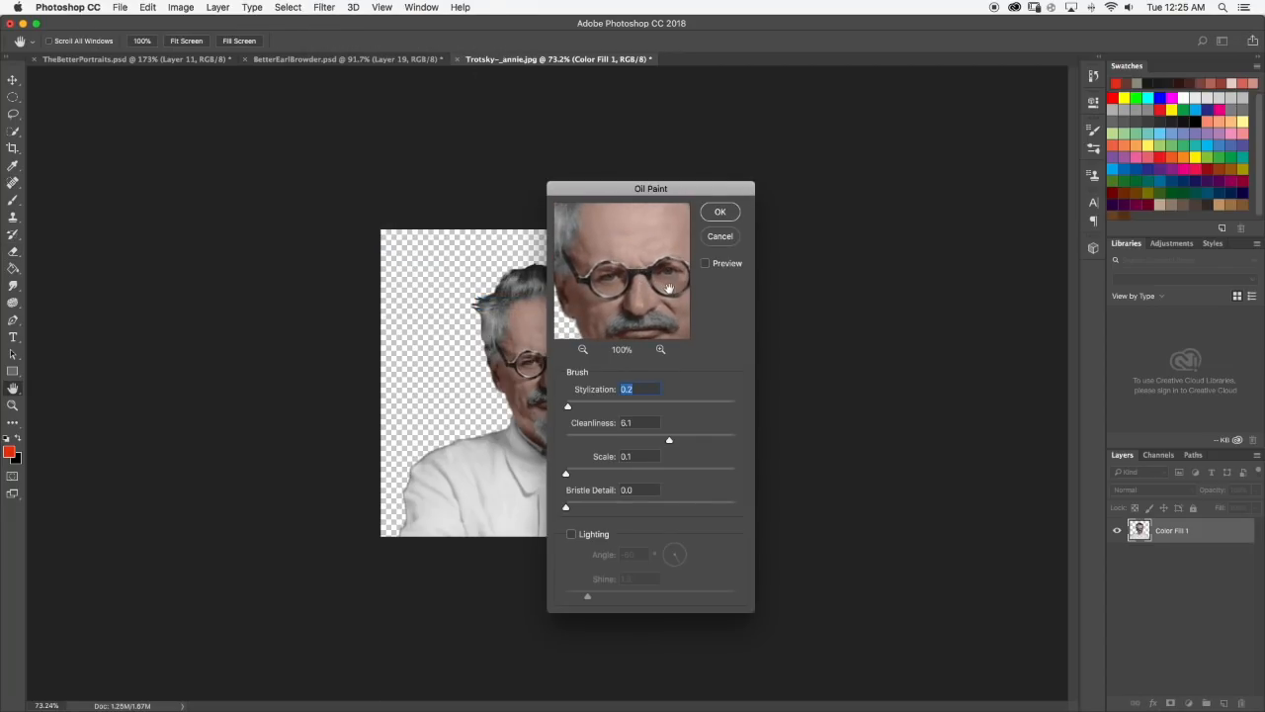
pyautogui.moveTo(649, 445); pyautogui.dragTo(612, 448)
pyautogui.moveTo(571, 405); pyautogui.dragTo(574, 406)
pyautogui.click(720, 213)
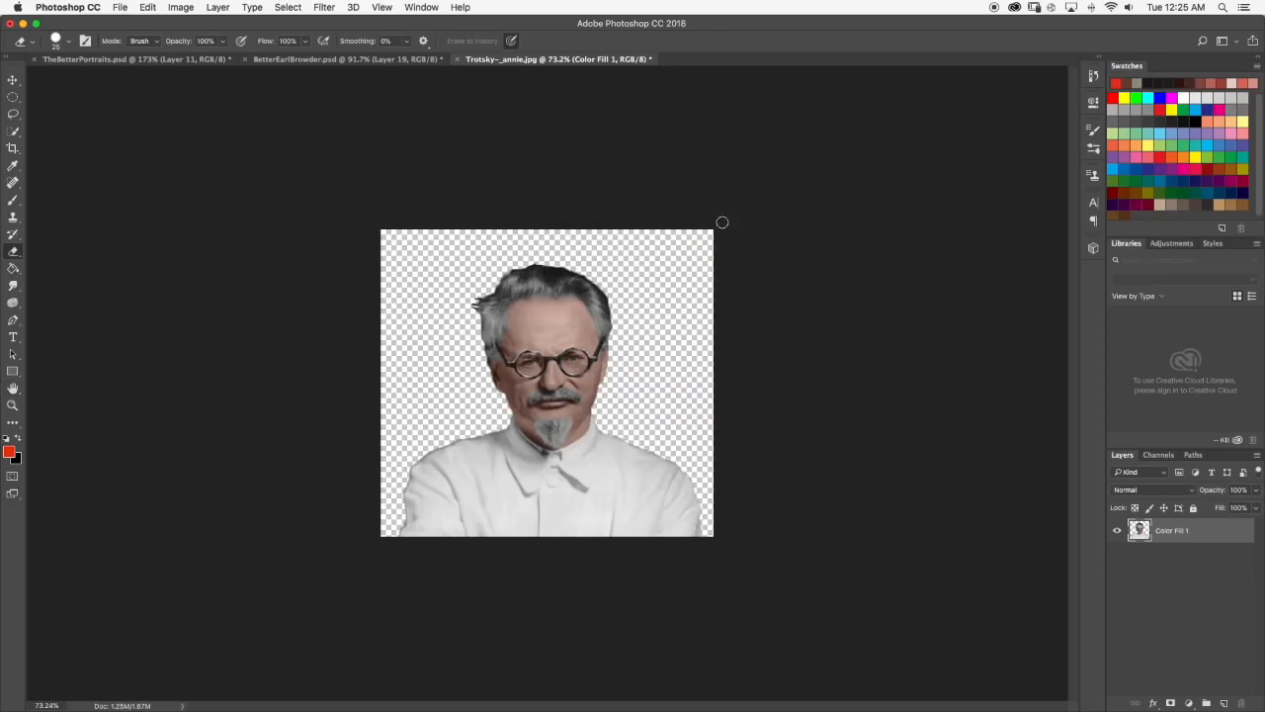
pyautogui.scroll(5, 568, 319)
pyautogui.scroll(2, 508, 246)
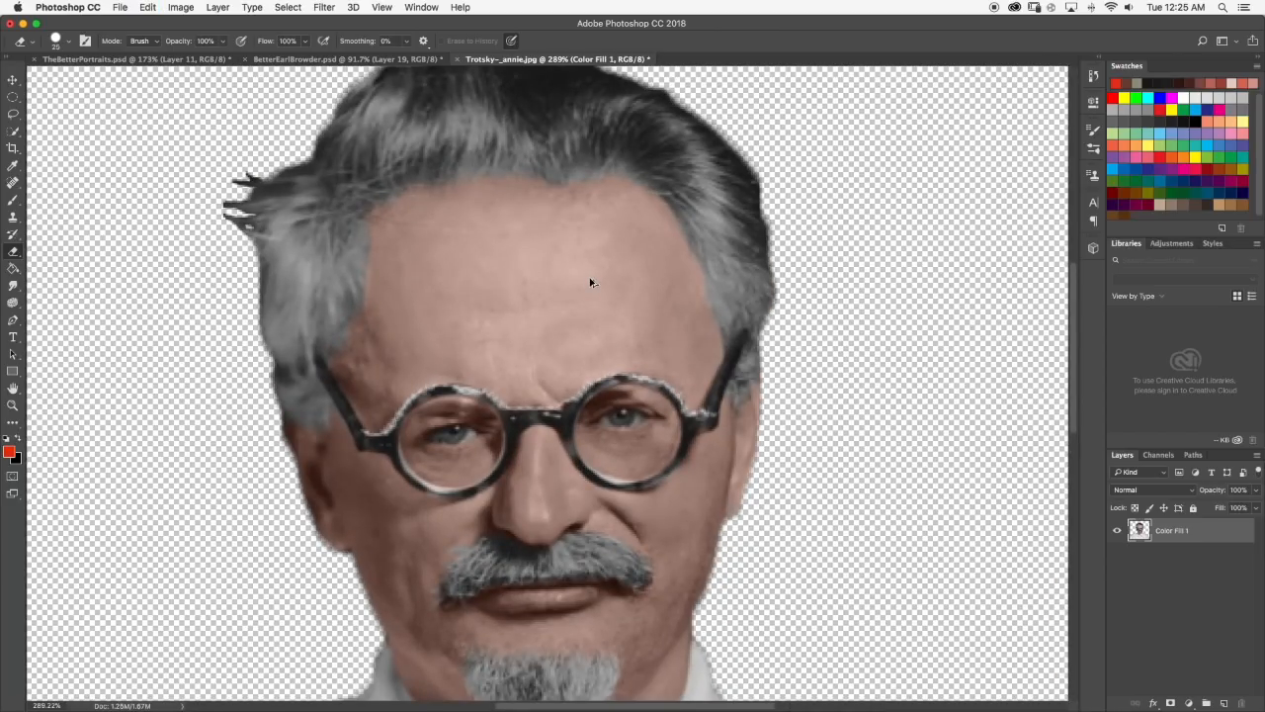
pyautogui.scroll(-6, 584, 274)
pyautogui.scroll(-1, 556, 252)
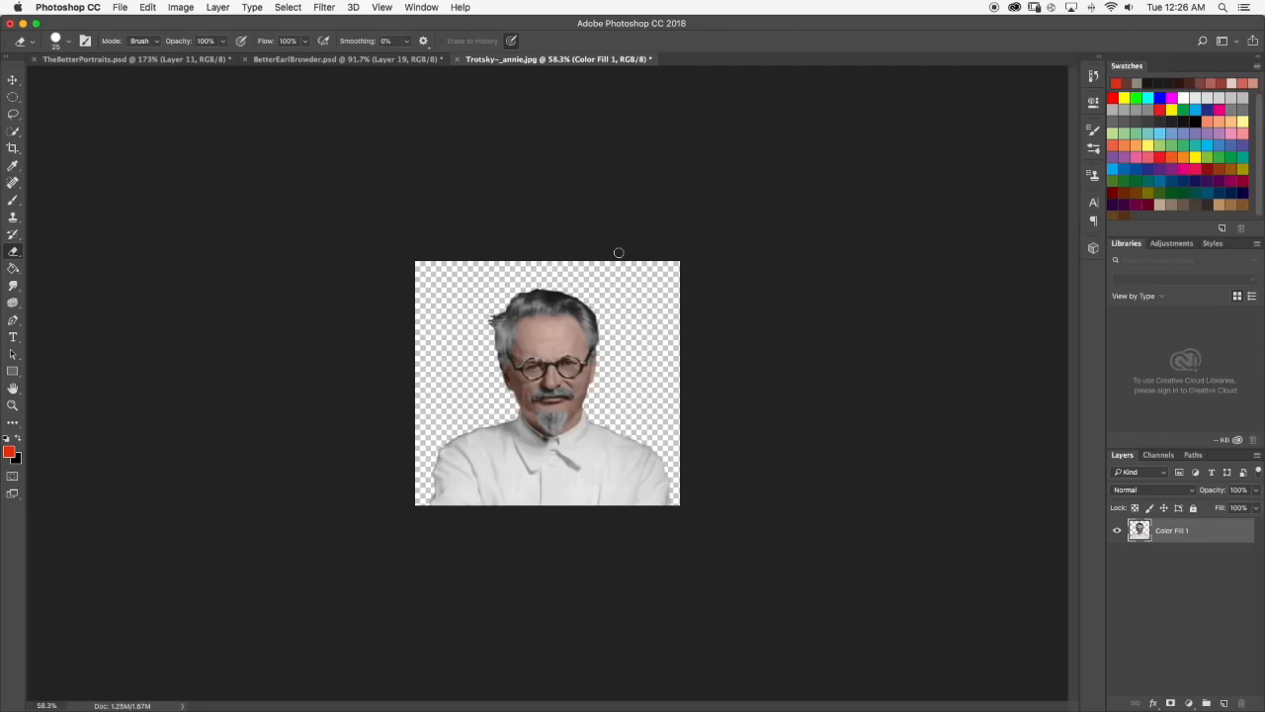
# In TheBetterPortraits.psd, hide Layer 11 and Layer 14 and show the uniformed portrait on Layer 15.
pyautogui.click(168, 61)
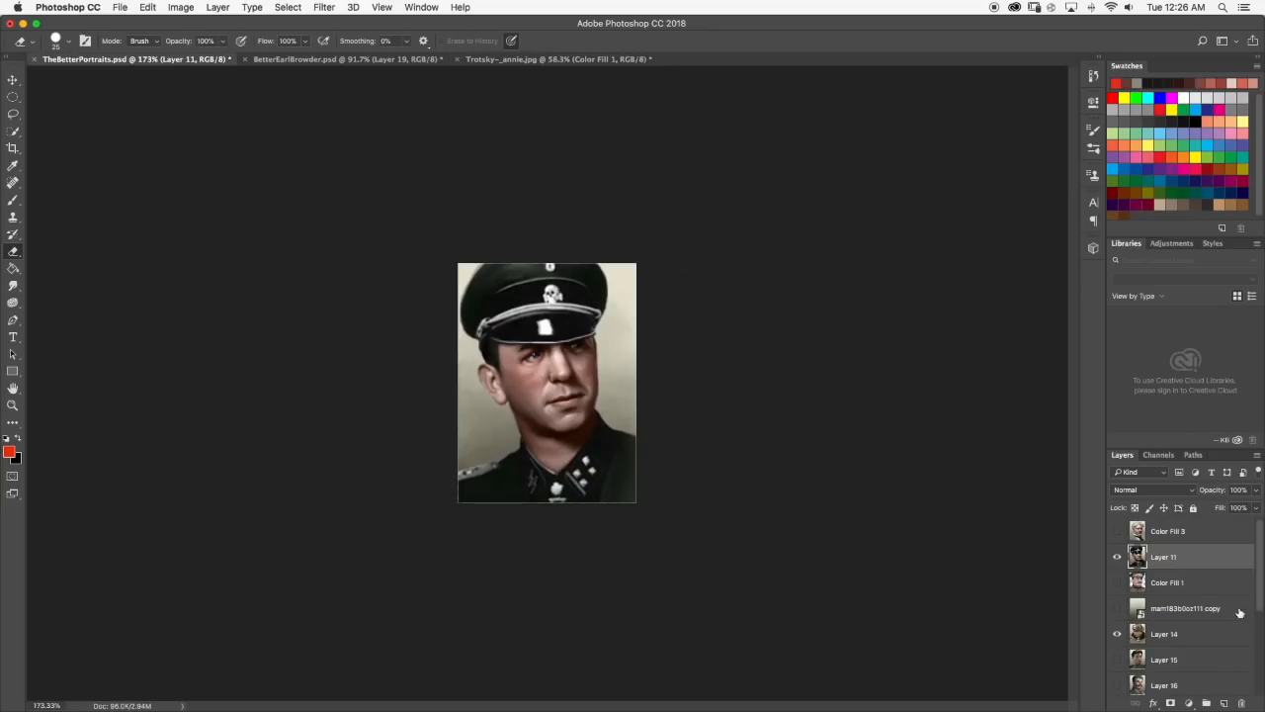
pyautogui.scroll(-4, 1149, 591)
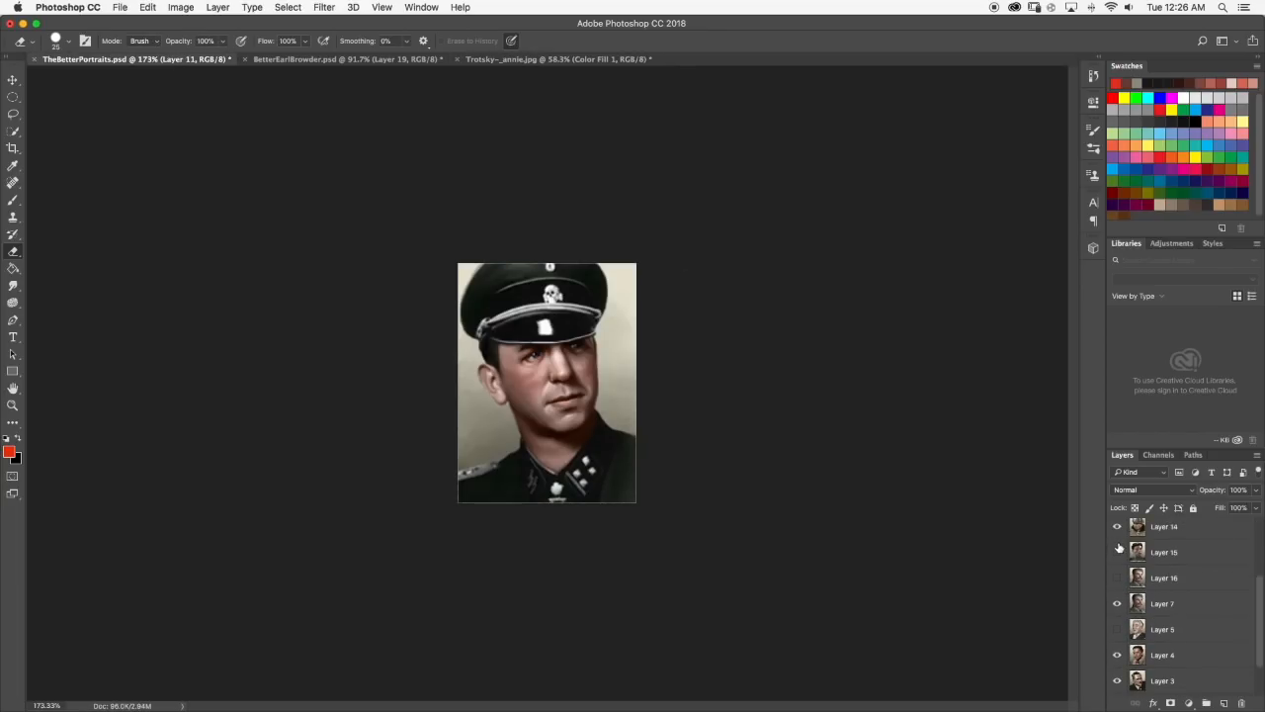
pyautogui.scroll(4, 1127, 554)
pyautogui.click(1118, 560)
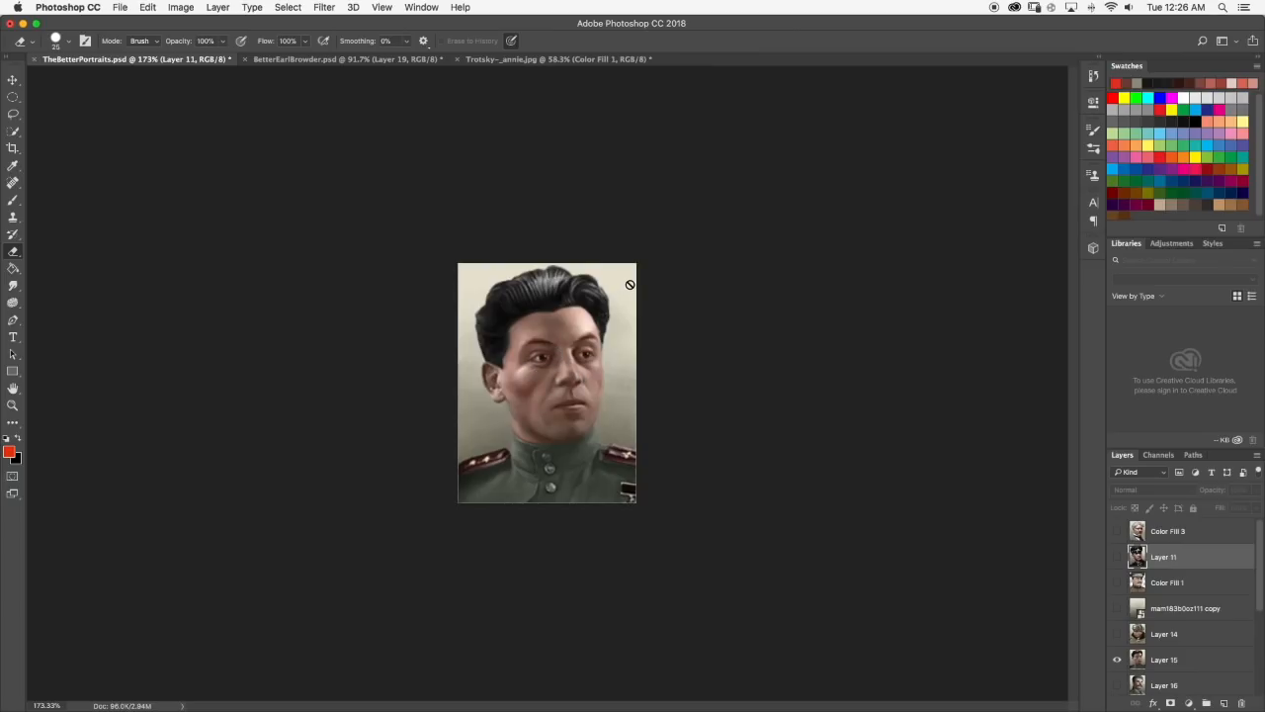
# Compare the cut-out in Trotsky~_annie.jpg with the Layer 15 portrait in TheBetterPortraits.psd, examining the skin and hair up close.
pyautogui.click(512, 61)
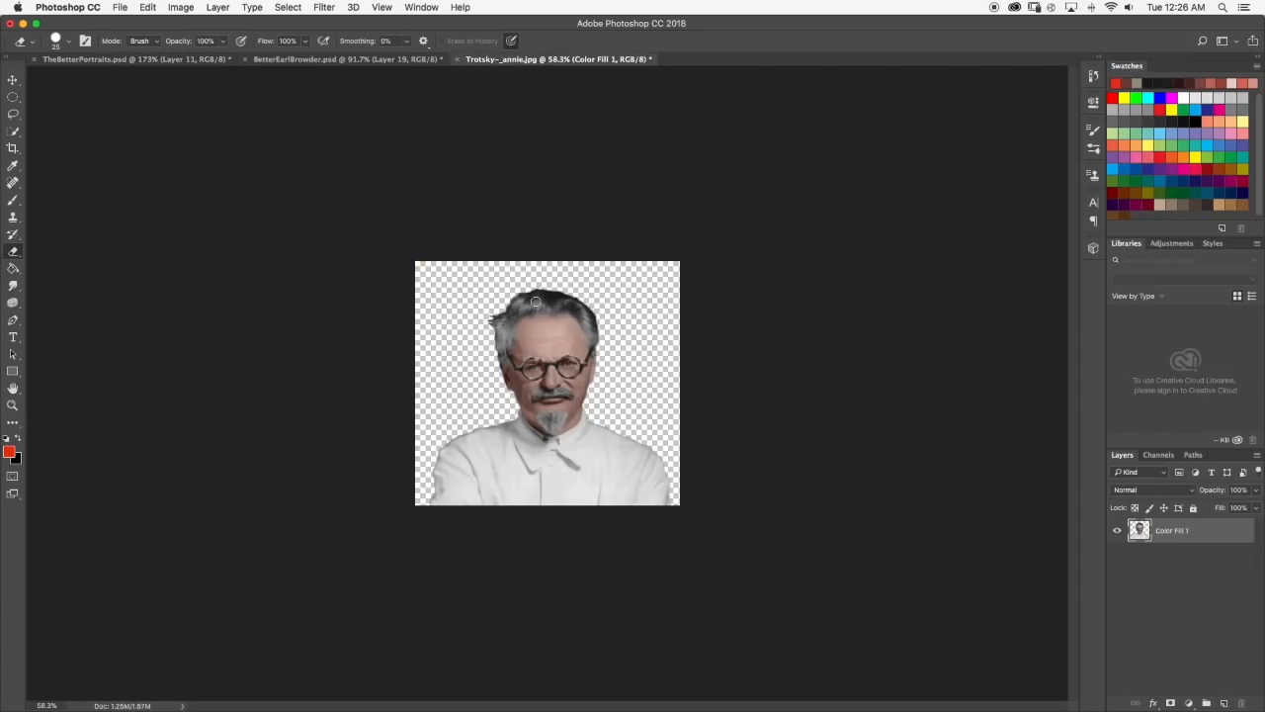
pyautogui.scroll(5, 536, 302)
pyautogui.click(108, 61)
pyautogui.scroll(2, 581, 330)
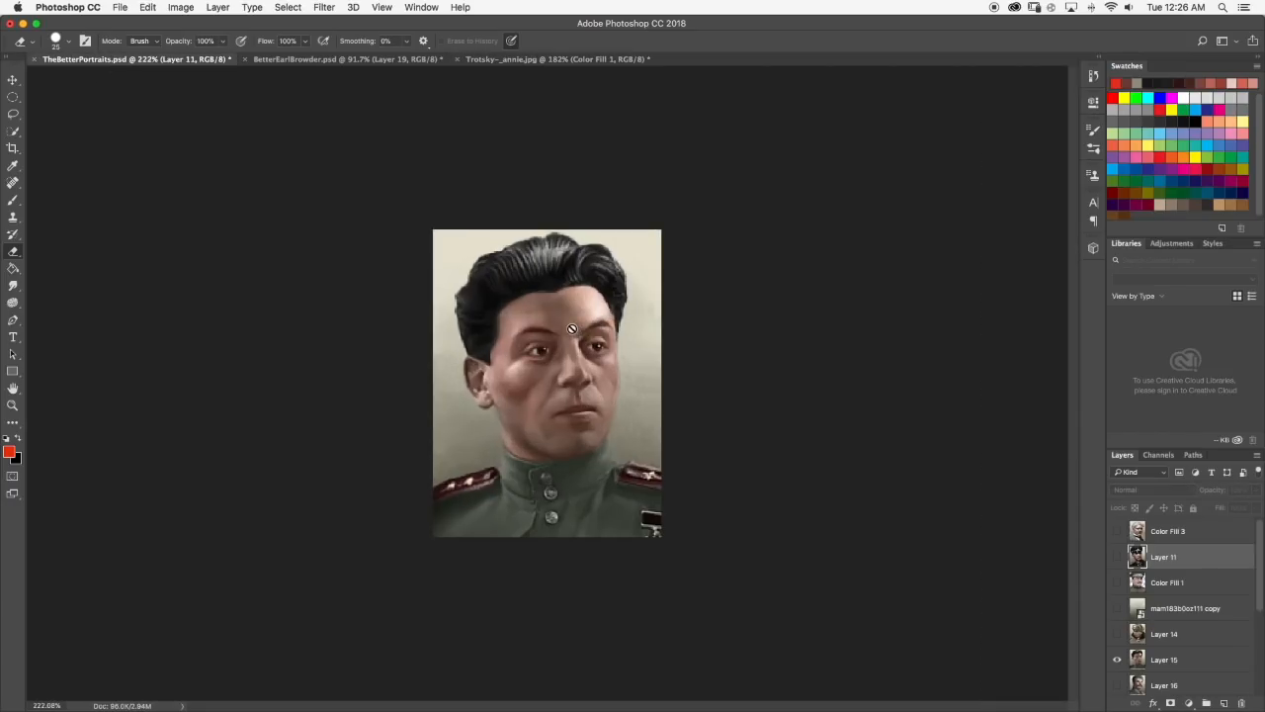
pyautogui.scroll(5, 585, 326)
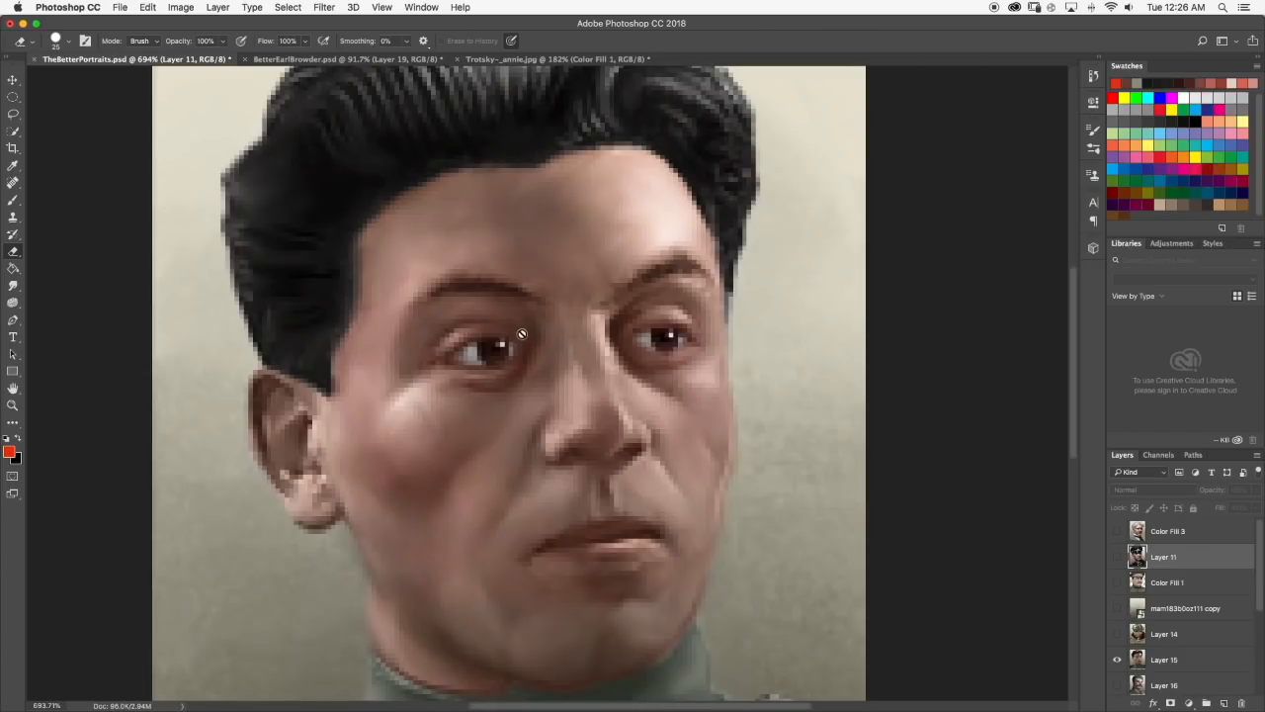
pyautogui.scroll(-5, 470, 337)
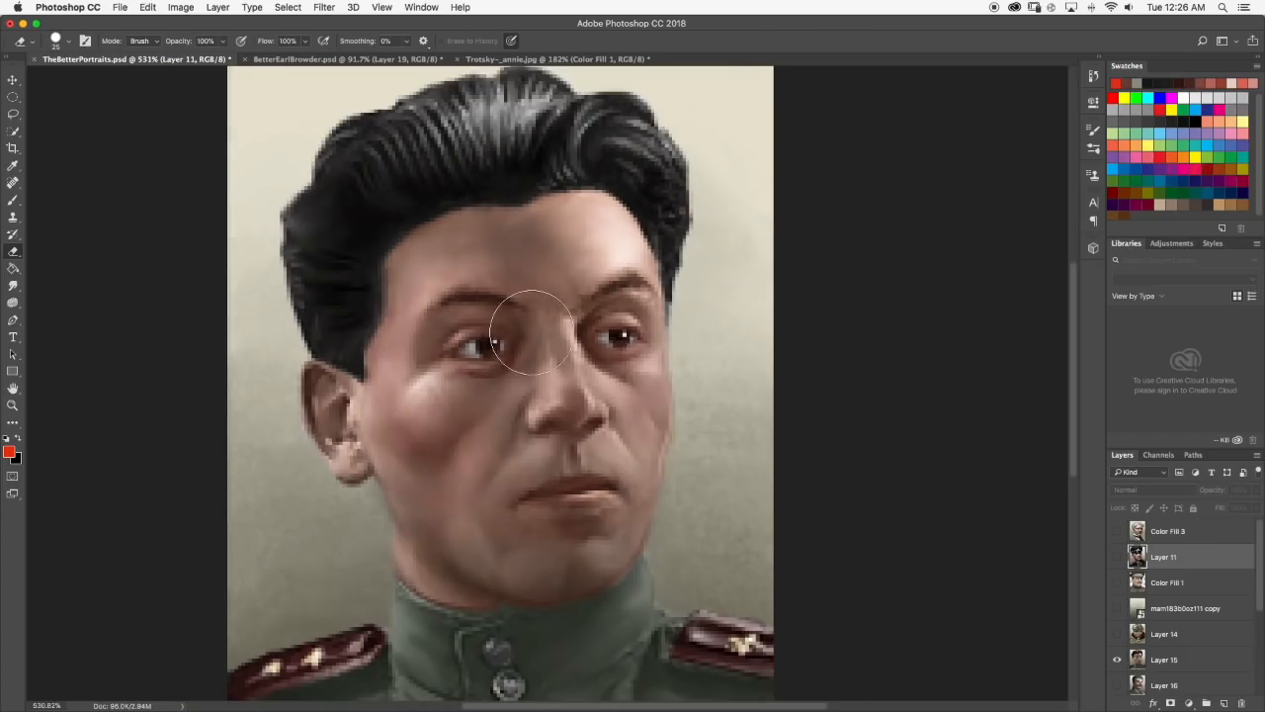
pyautogui.click(534, 59)
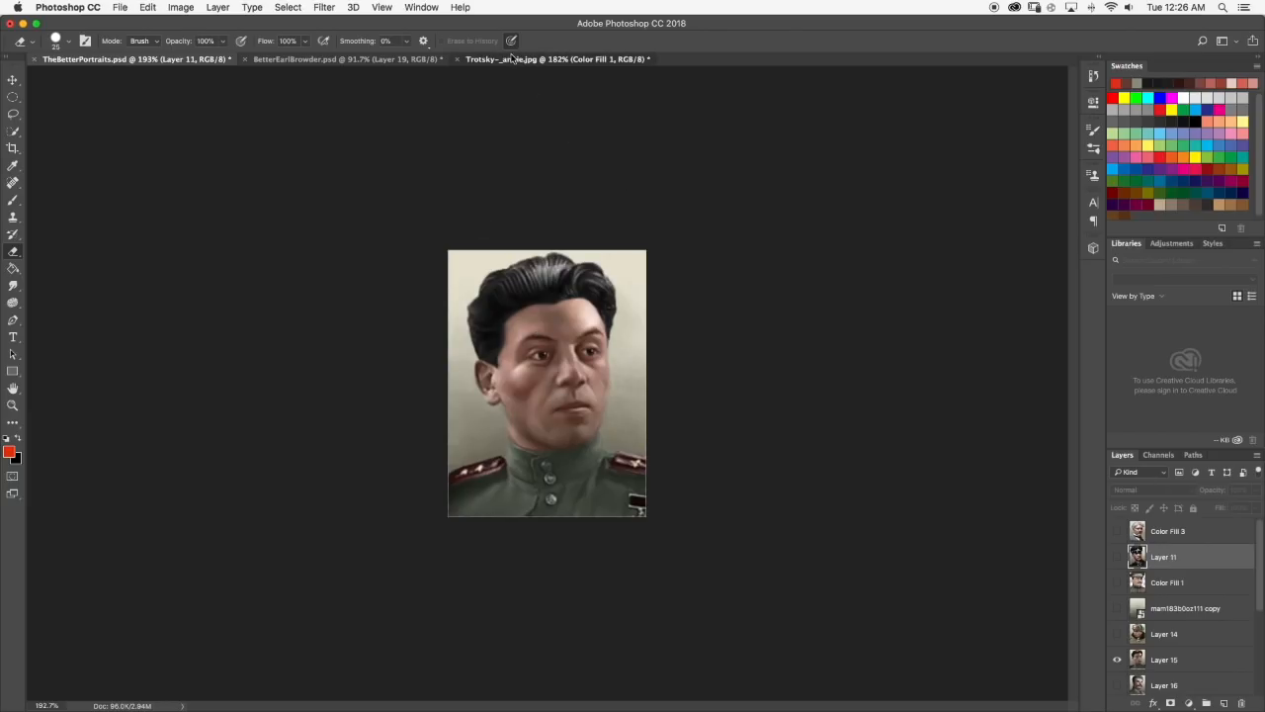
pyautogui.scroll(1, 582, 300)
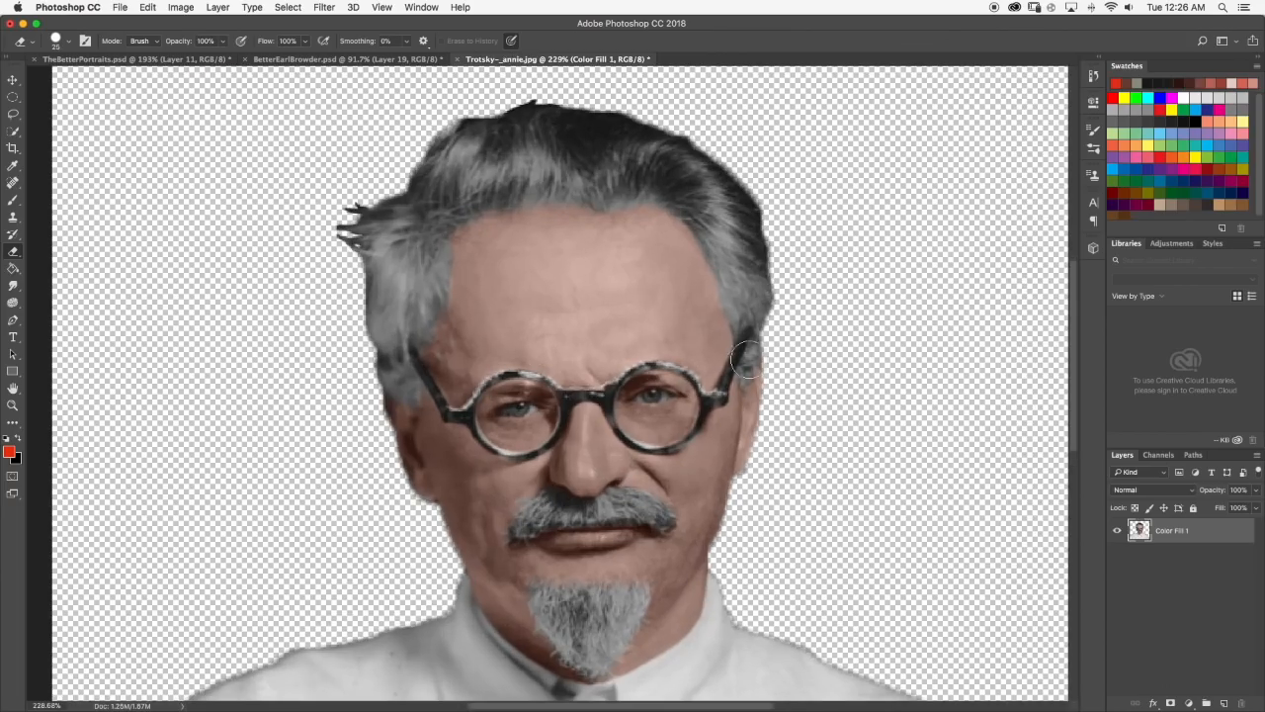
pyautogui.scroll(-3, 633, 297)
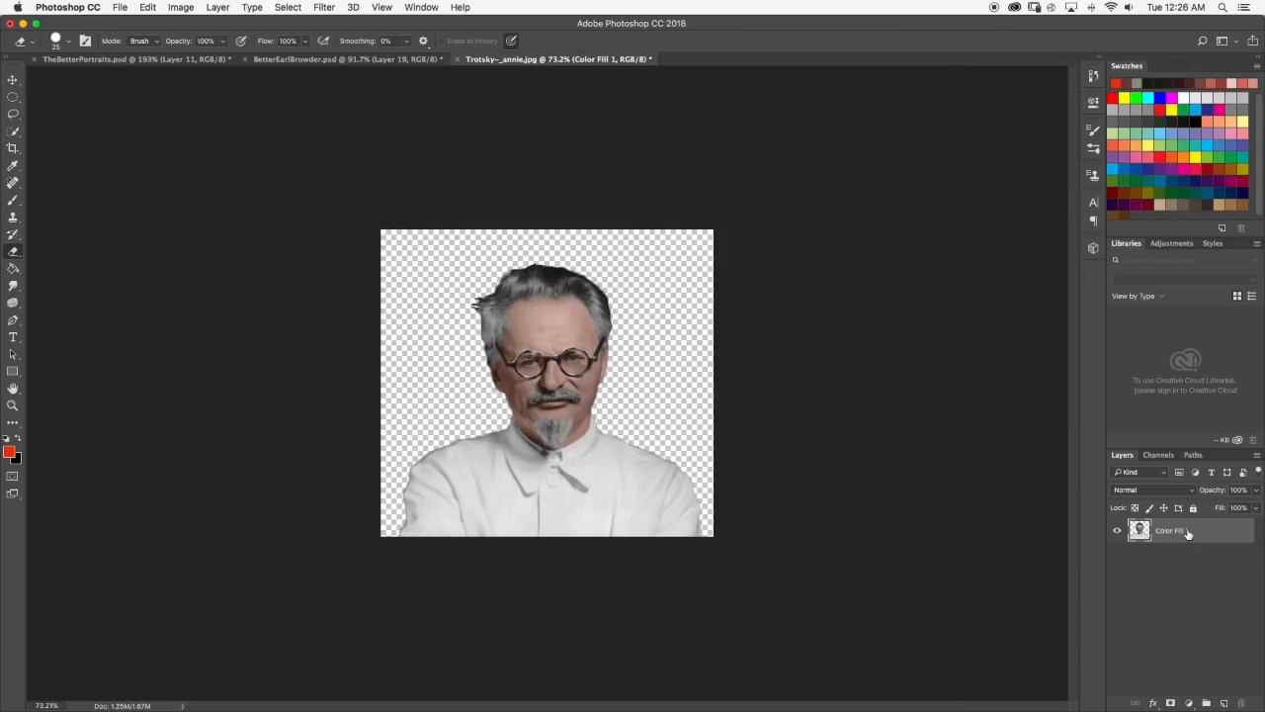
# Copy the Trotsky cut-out into TheBetterPortraits.psd, scale it to about 33% and place it over the uniformed portrait.
pyautogui.moveTo(1188, 534); pyautogui.dragTo(534, 351)
pyautogui.scroll(-5, 718, 407)
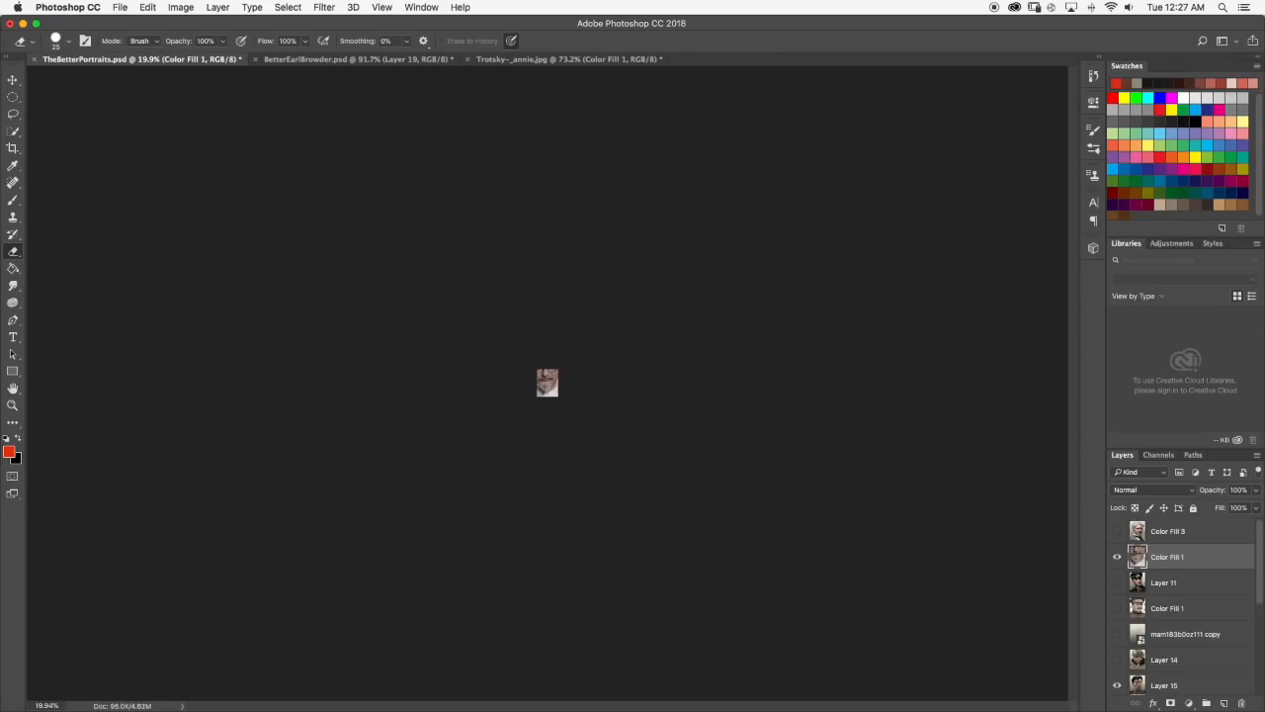
pyautogui.click(12, 81)
pyautogui.scroll(6, 559, 353)
pyautogui.click(678, 246)
pyautogui.moveTo(678, 246); pyautogui.dragTo(498, 410)
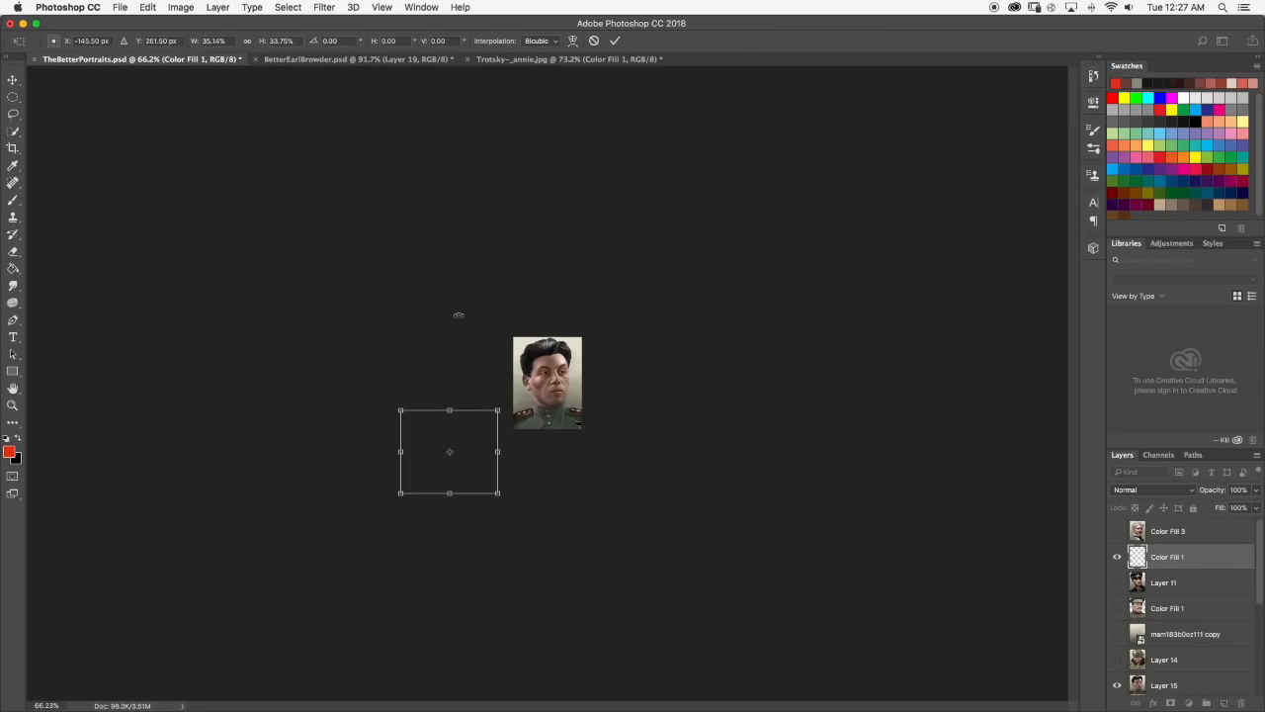
pyautogui.moveTo(501, 452); pyautogui.dragTo(493, 450)
pyautogui.moveTo(460, 441); pyautogui.dragTo(557, 377)
pyautogui.scroll(6, 585, 345)
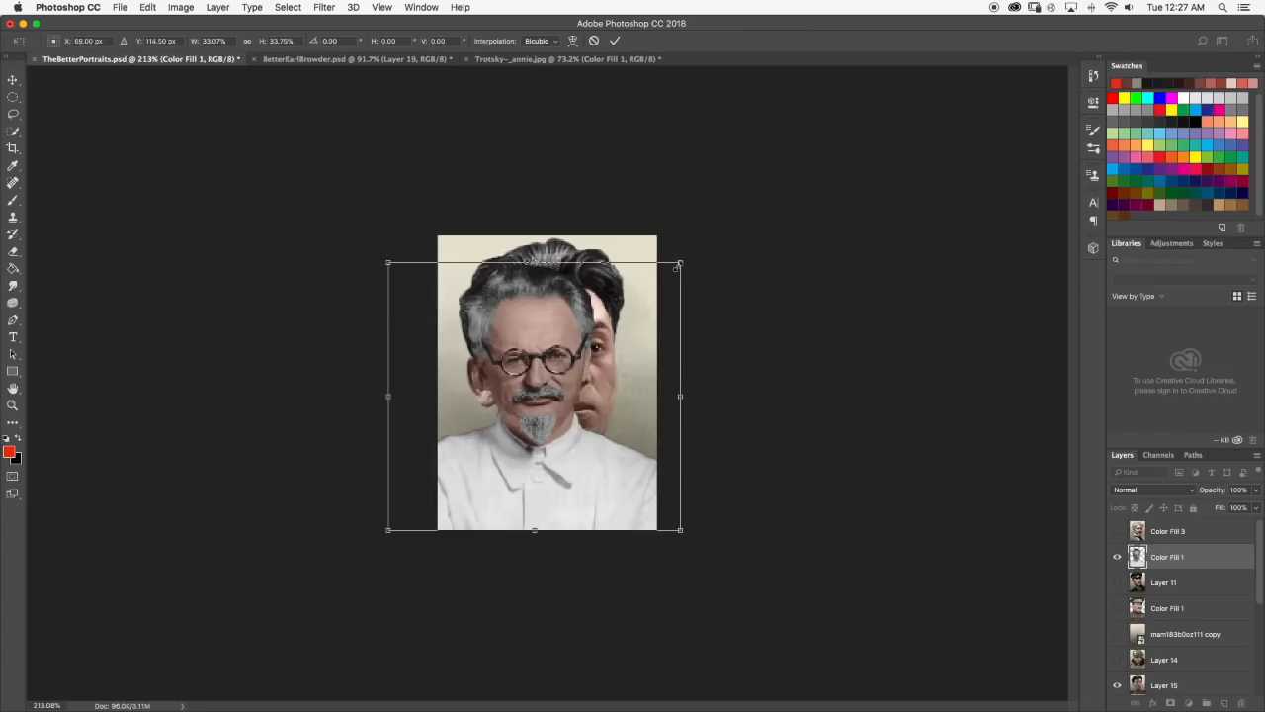
# Enlarge the Trotsky cut-out to about 41% and nudge it so the head lines up with the portrait beneath.
pyautogui.moveTo(683, 262); pyautogui.dragTo(743, 211)
pyautogui.moveTo(639, 346); pyautogui.dragTo(626, 371)
pyautogui.moveTo(729, 233); pyautogui.dragTo(733, 228)
pyautogui.moveTo(735, 228); pyautogui.dragTo(736, 230)
pyautogui.moveTo(624, 320); pyautogui.dragTo(621, 327)
pyautogui.press('Right')
pyautogui.press('Down')
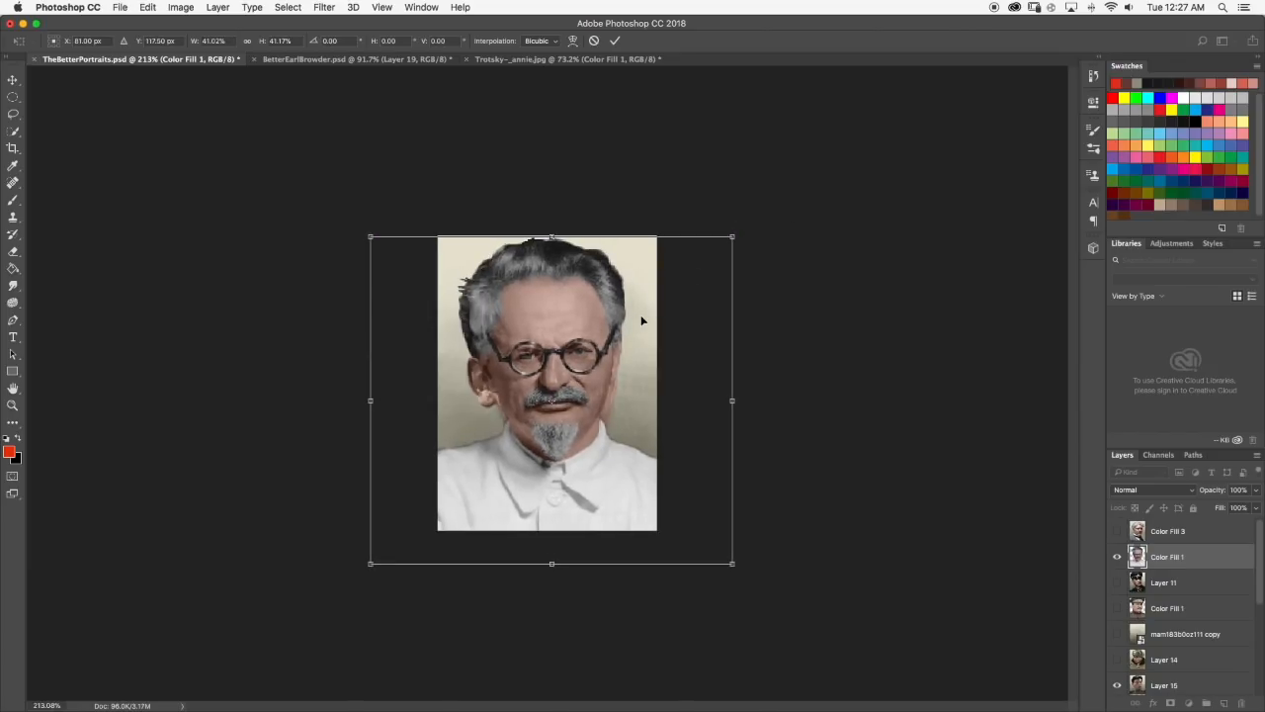
pyautogui.press('Up')
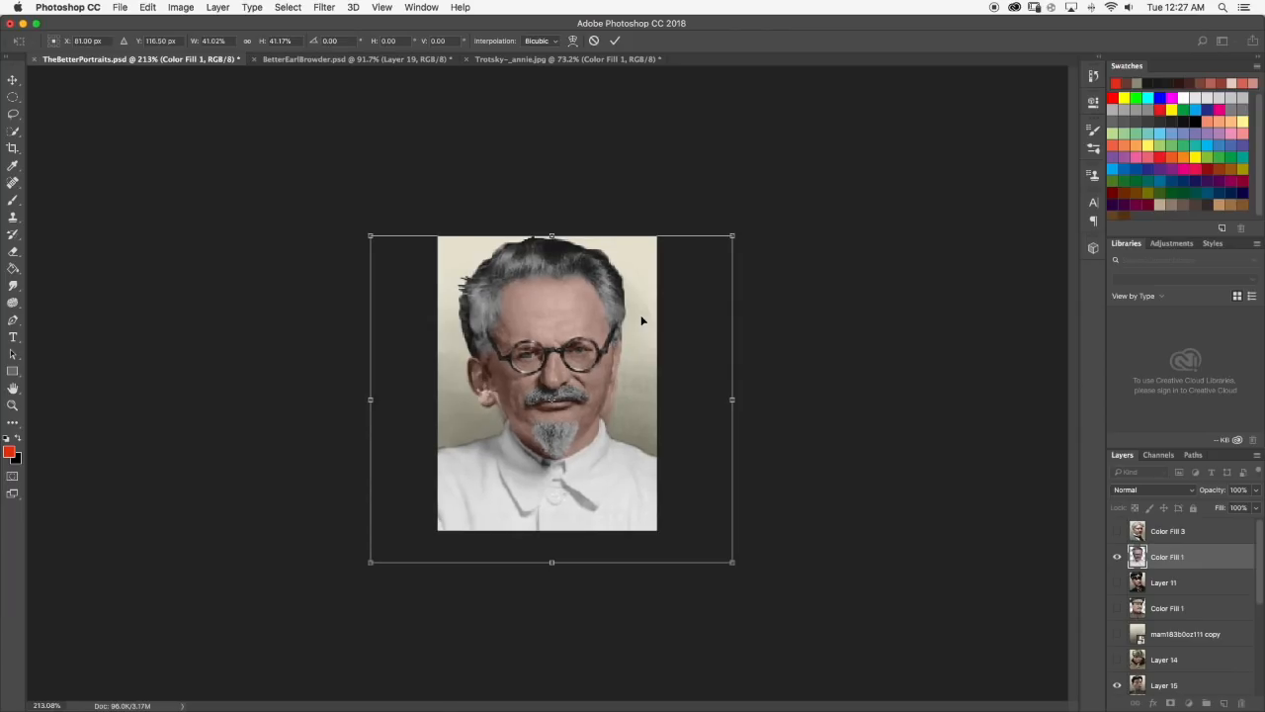
pyautogui.press('Right')
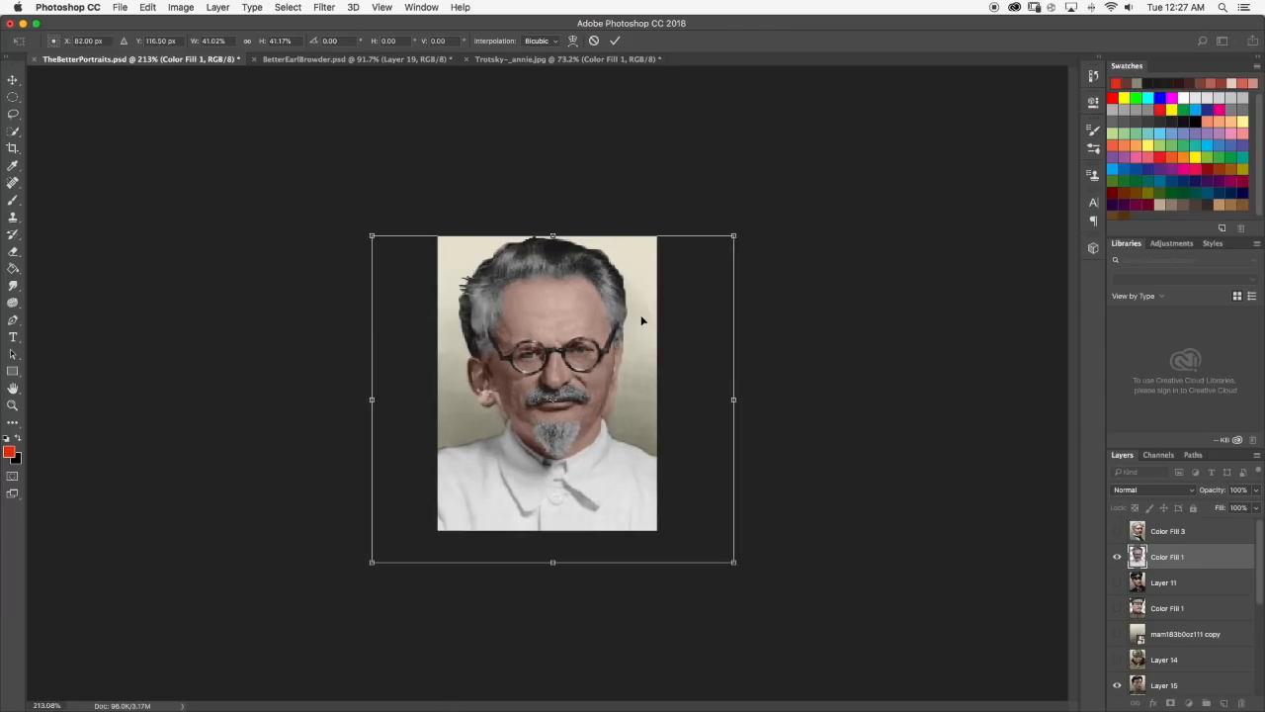
# Scale the Trotsky cut-out to about 44%, reposition it to fill the portrait frame, and apply the transformation.
pyautogui.moveTo(708, 259); pyautogui.dragTo(738, 247)
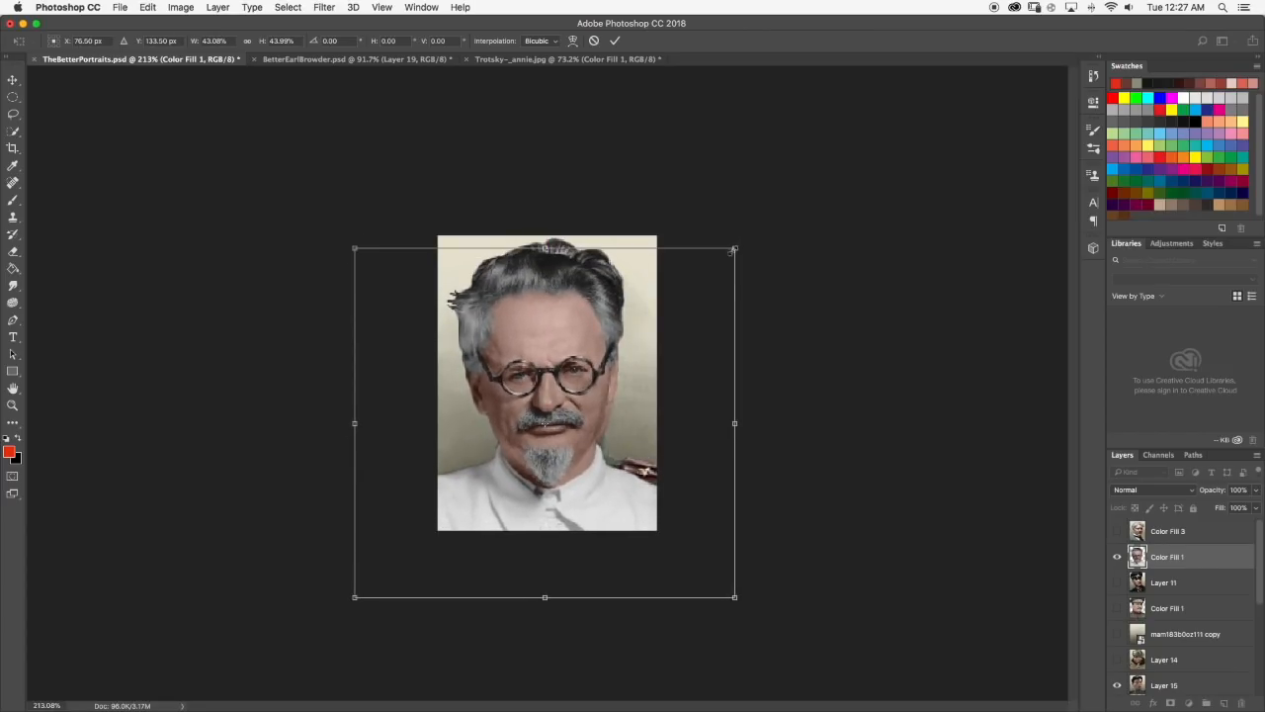
pyautogui.moveTo(735, 425); pyautogui.dragTo(745, 424)
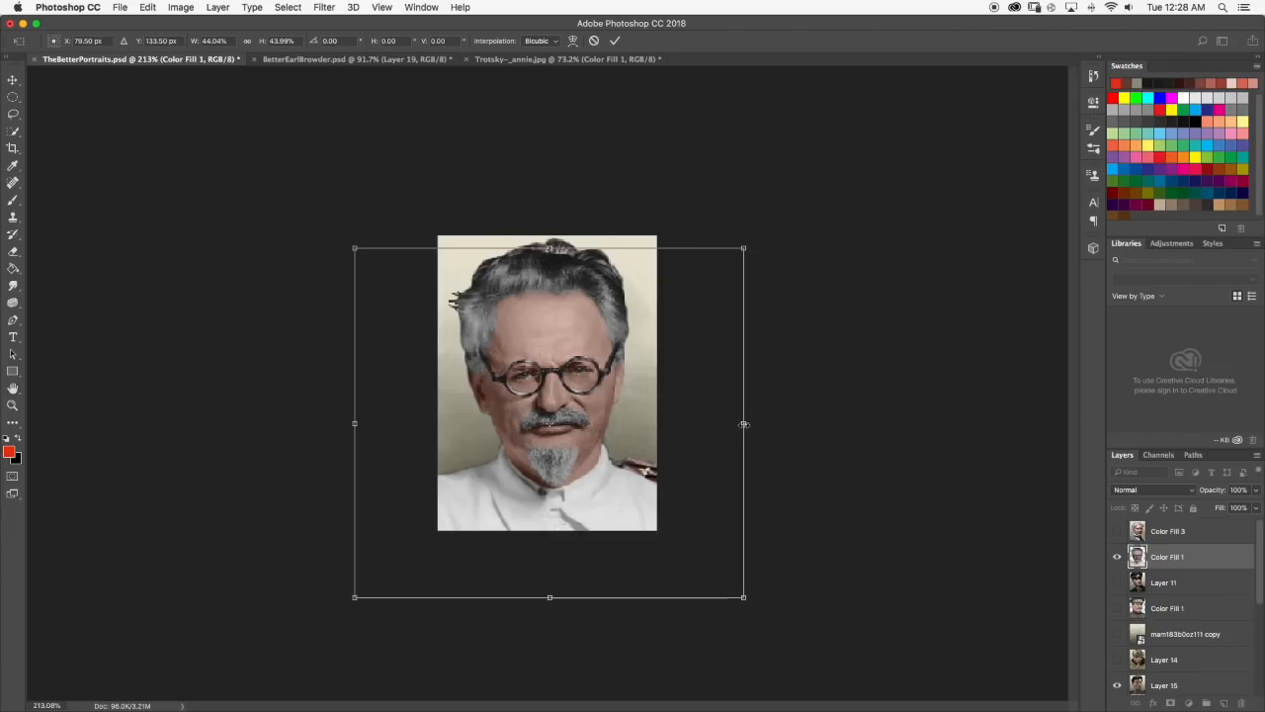
pyautogui.moveTo(597, 393); pyautogui.dragTo(593, 379)
pyautogui.press('Right')
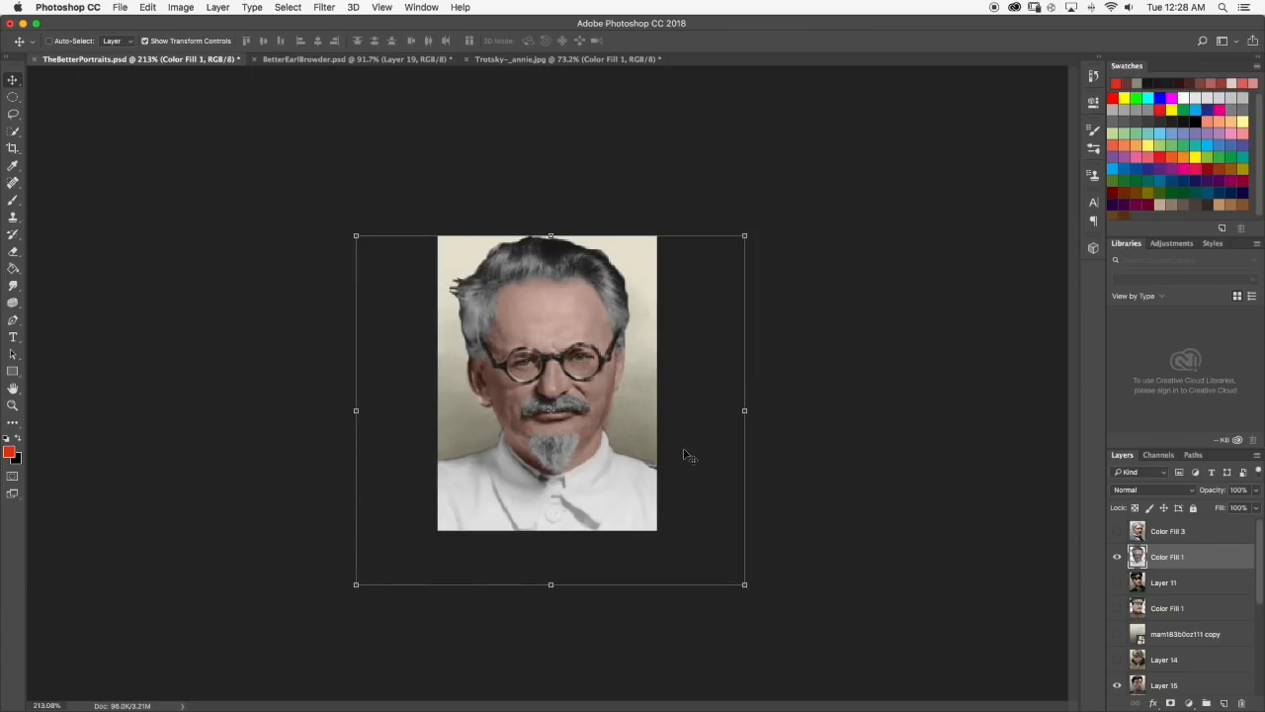
# Duplicate the bottom mam183b0oz111 background layer within TheBetterPortraits.psd and move the duplicate up the stack to just above Layer 14.
pyautogui.click(13, 201)
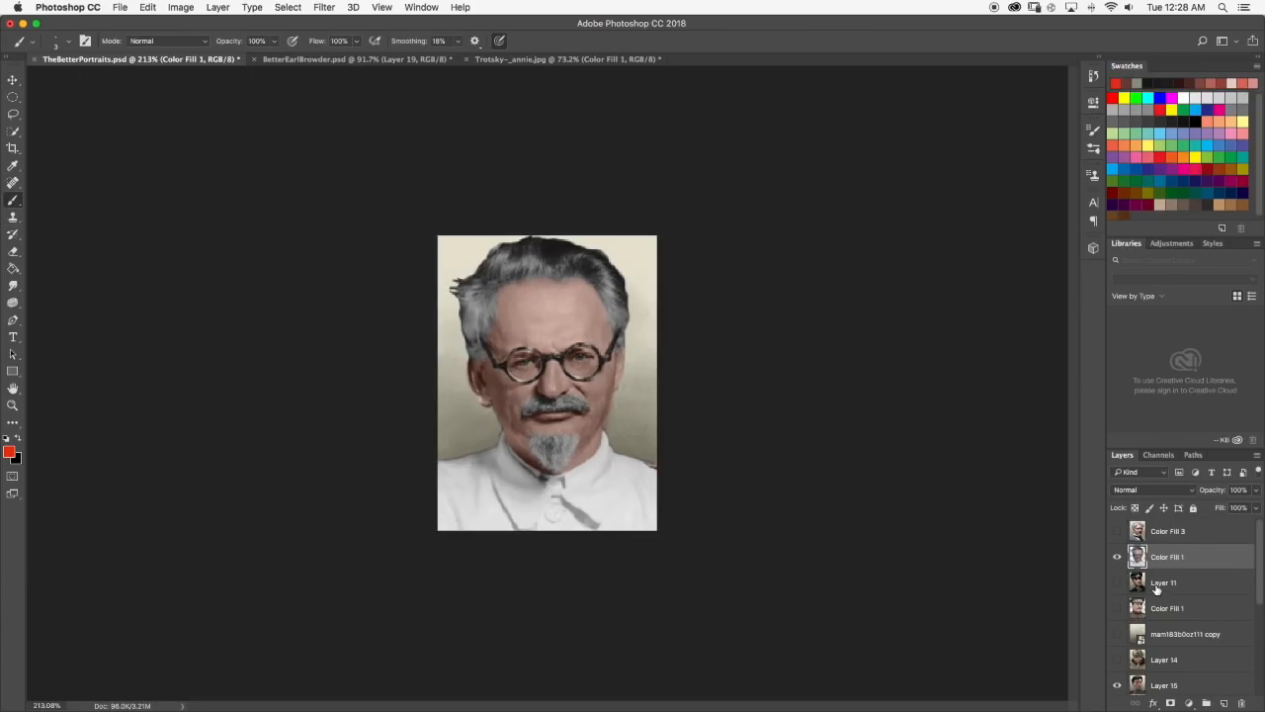
pyautogui.scroll(-5, 1159, 588)
pyautogui.click(1177, 682)
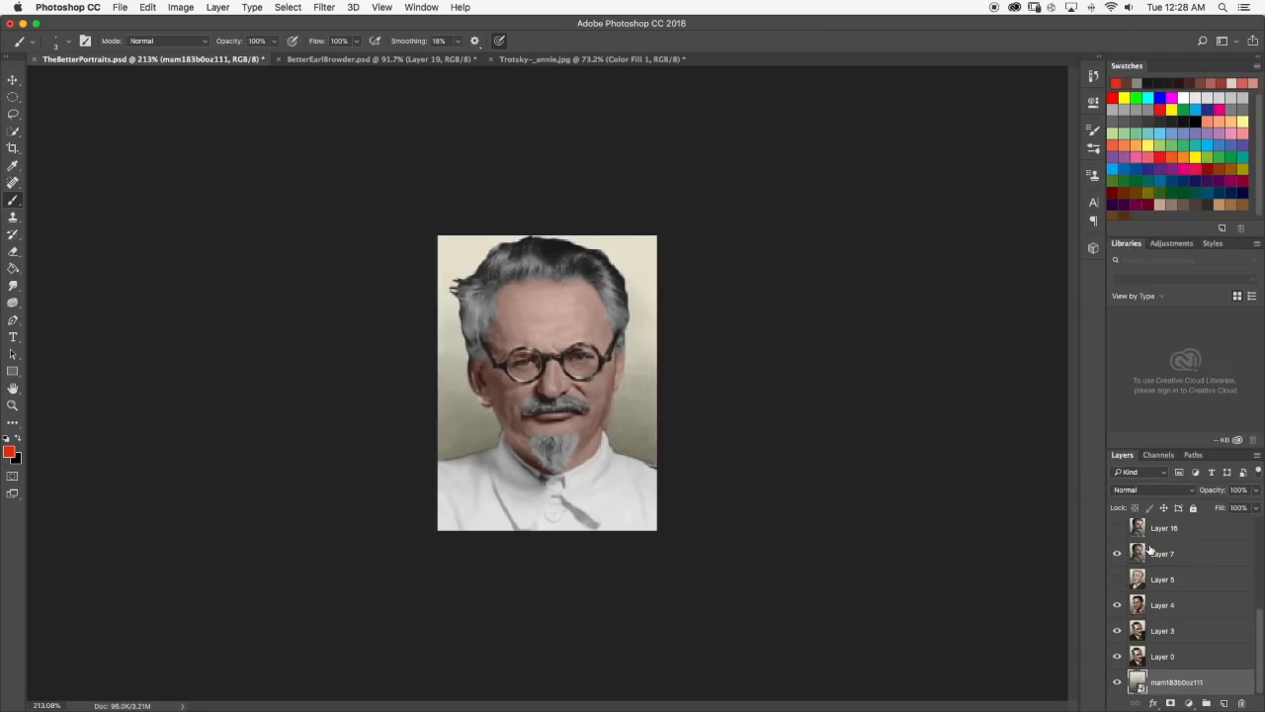
pyautogui.rightClick(1189, 683)
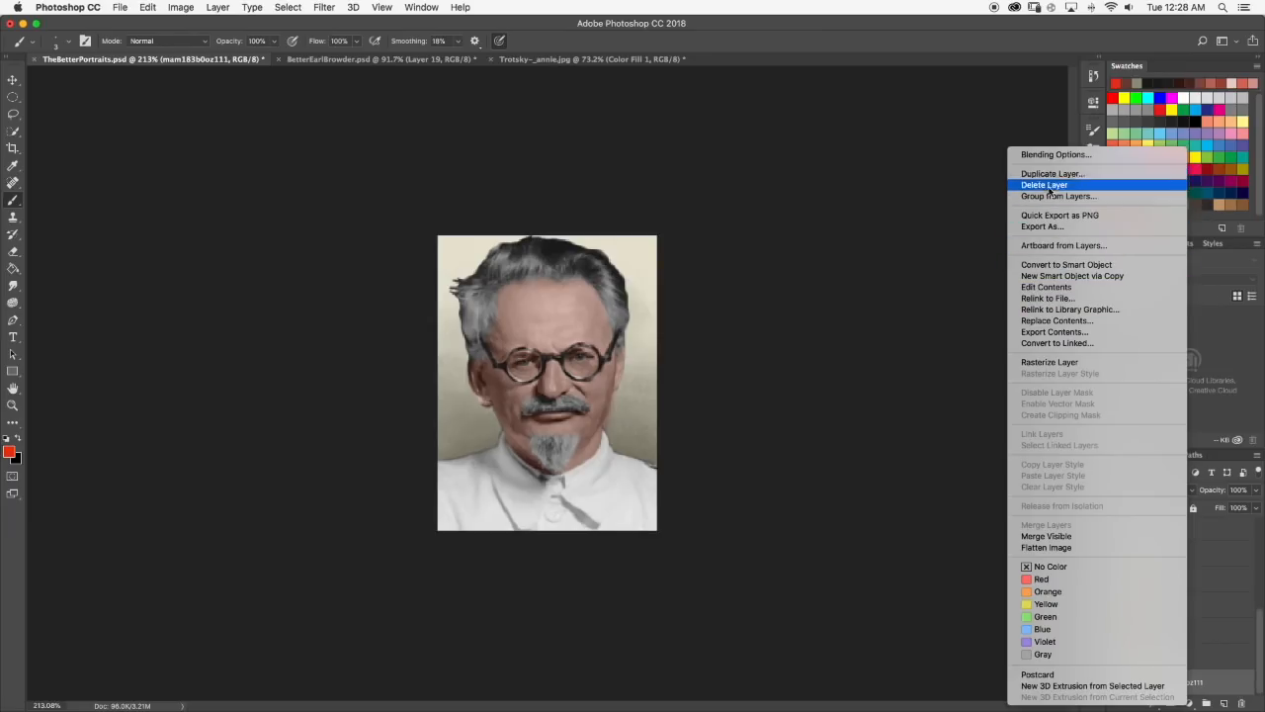
pyautogui.click(1226, 675)
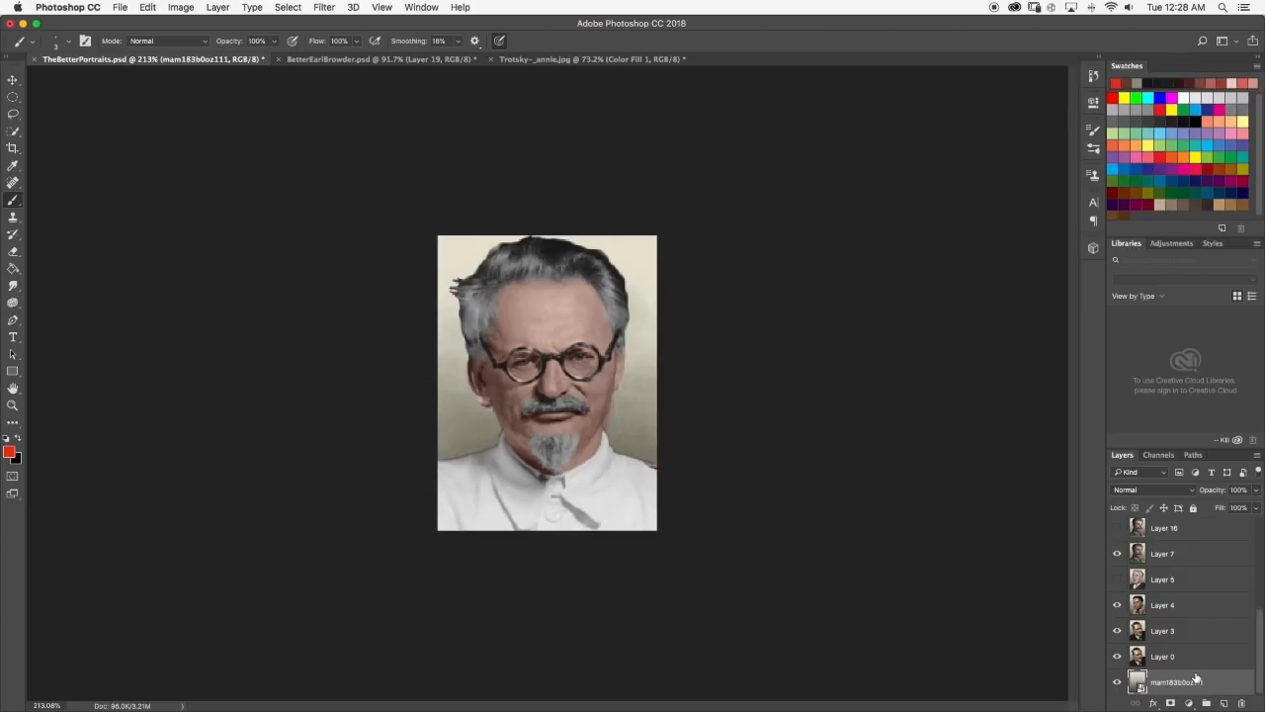
pyautogui.rightClick(1184, 677)
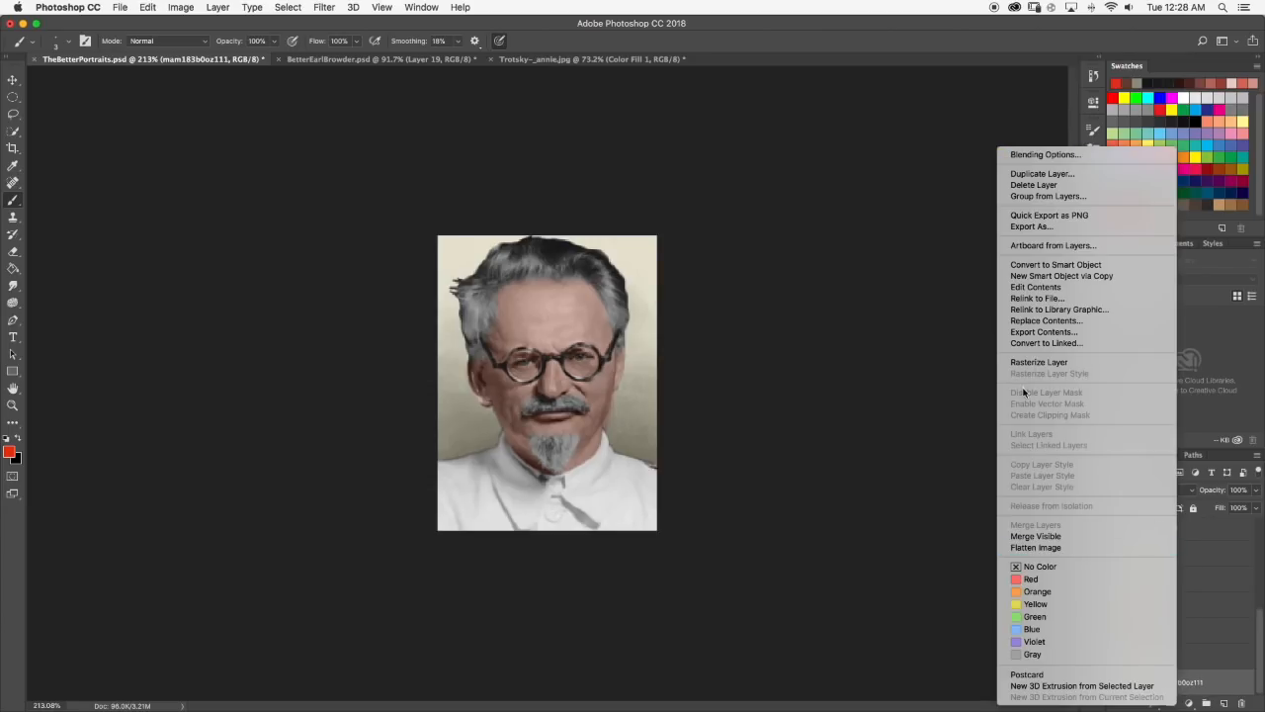
pyautogui.click(1040, 173)
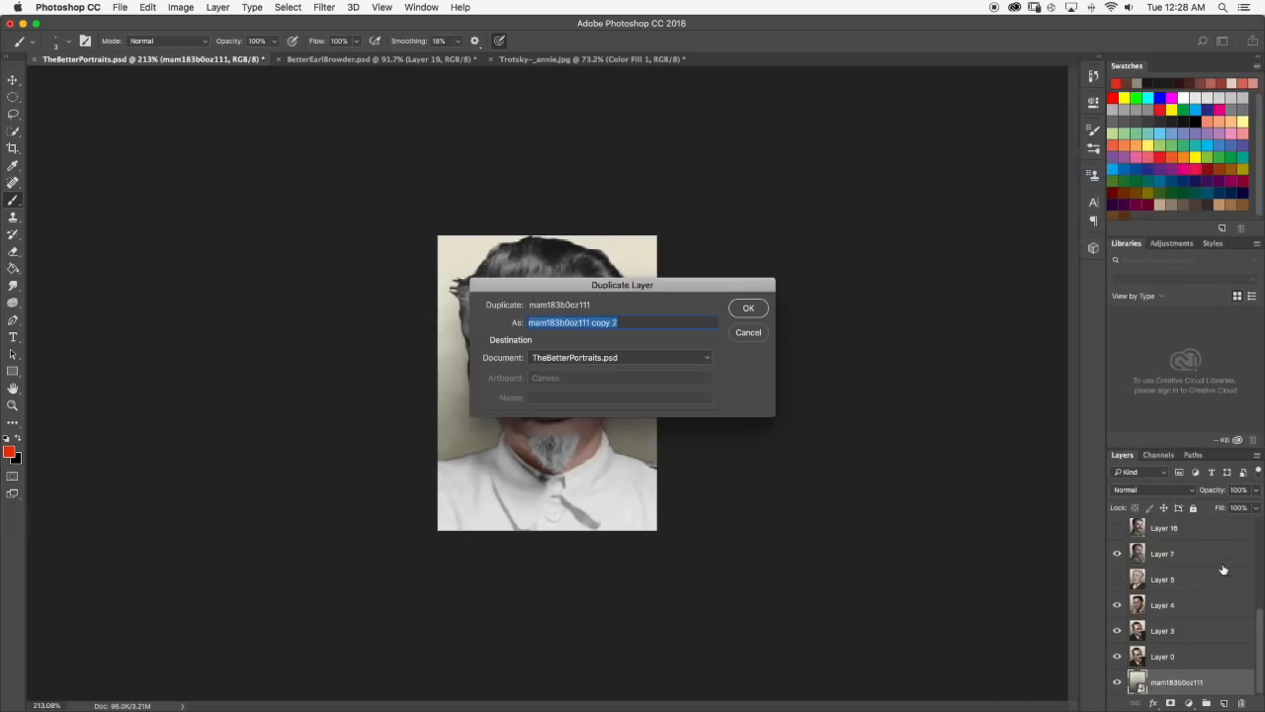
pyautogui.click(749, 308)
pyautogui.moveTo(1189, 681); pyautogui.dragTo(1165, 645)
# Place the mam183b0oz111 copy layer directly beneath the Trotsky layer, keep it visible, and hide the new background duplicate.
pyautogui.click(1171, 610)
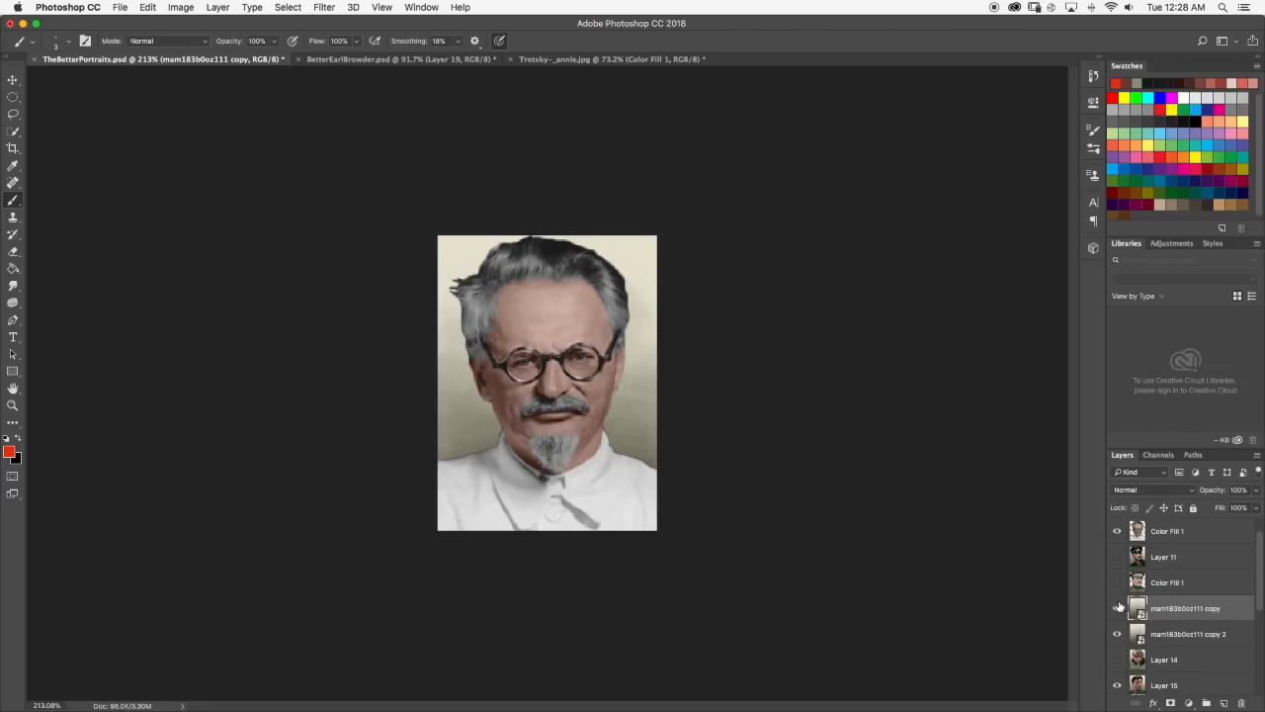
pyautogui.moveTo(1180, 605); pyautogui.dragTo(1171, 546)
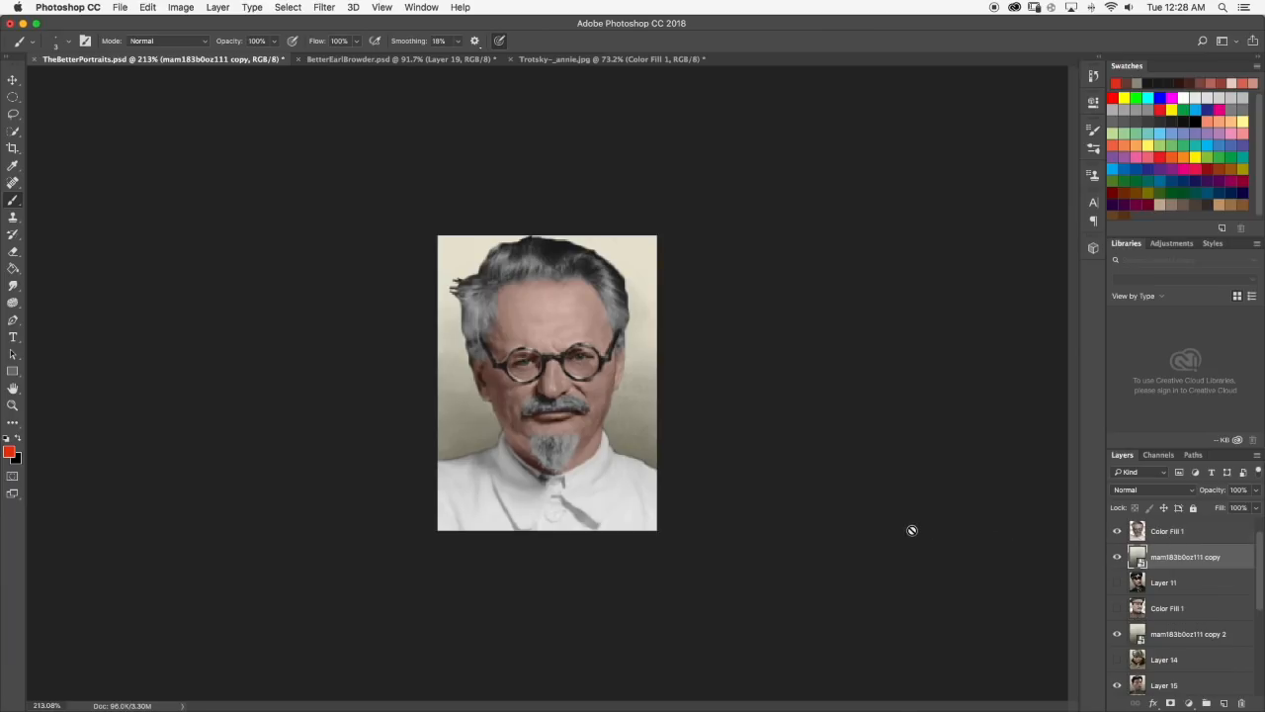
pyautogui.moveTo(1117, 649); pyautogui.dragTo(1115, 562)
pyautogui.click(1116, 560)
# Inspect the glasses up close, return to Trotsky~_annie.jpg, and undo the background removal to bring back the selection.
pyautogui.scroll(2, 518, 323)
pyautogui.scroll(5, 479, 327)
pyautogui.scroll(-10, 500, 315)
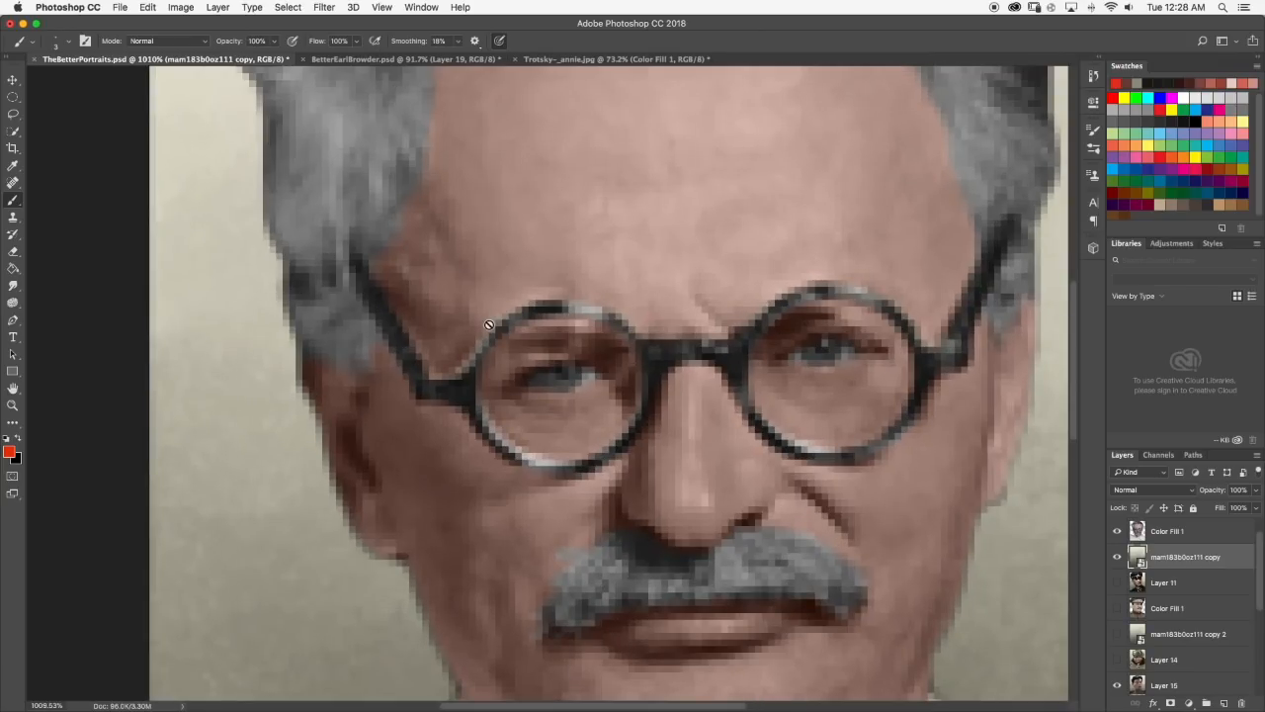
pyautogui.click(555, 59)
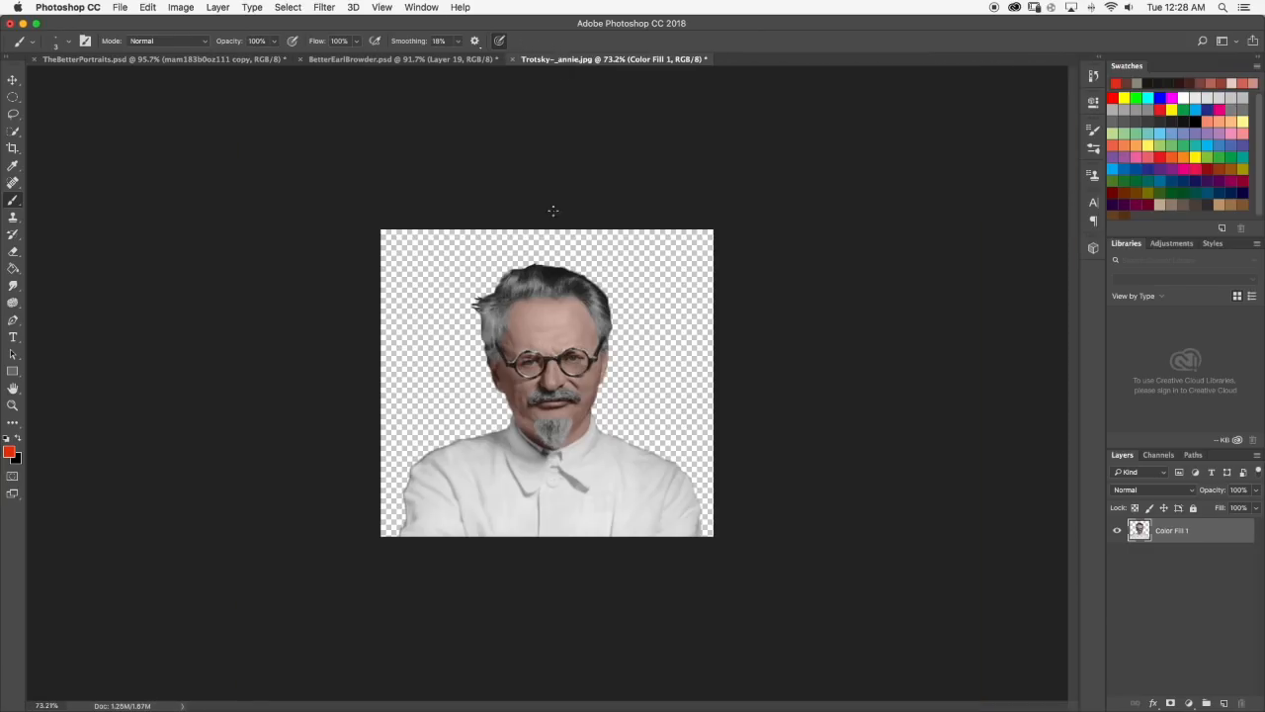
pyautogui.scroll(4, 577, 286)
pyautogui.scroll(2, 450, 408)
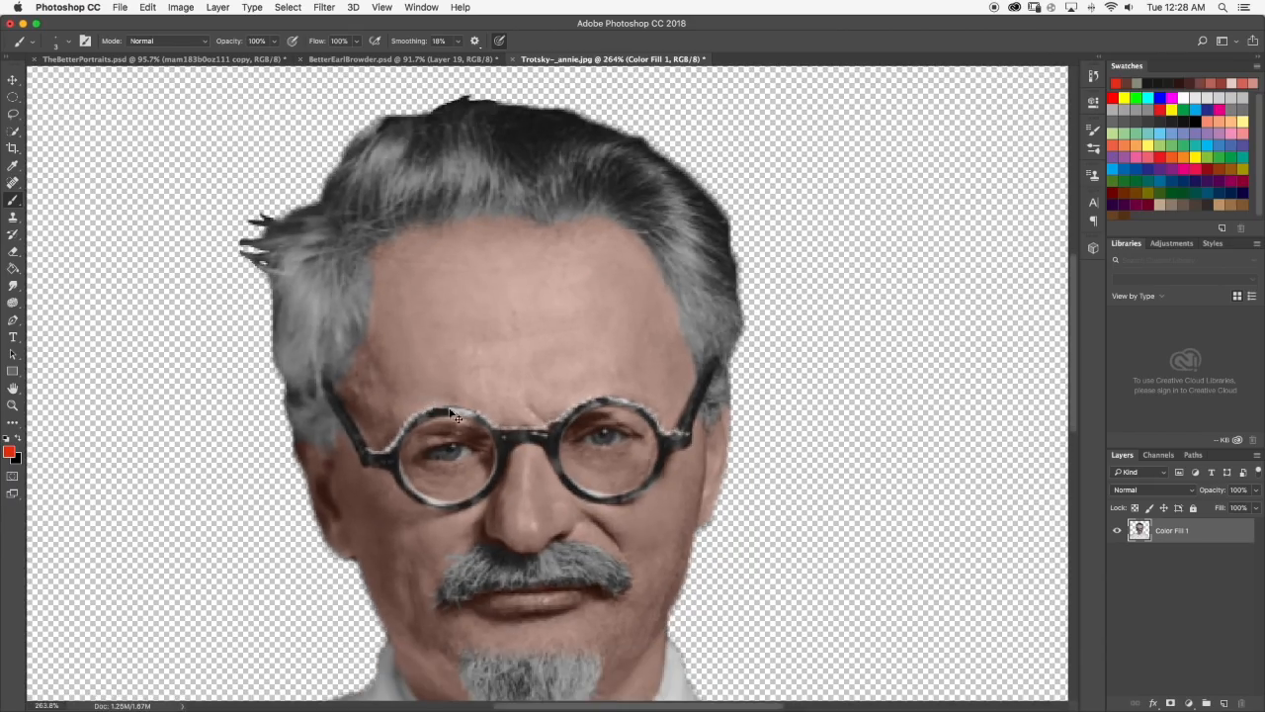
pyautogui.press('alt+super+z')
pyautogui.press('alt+super+z')
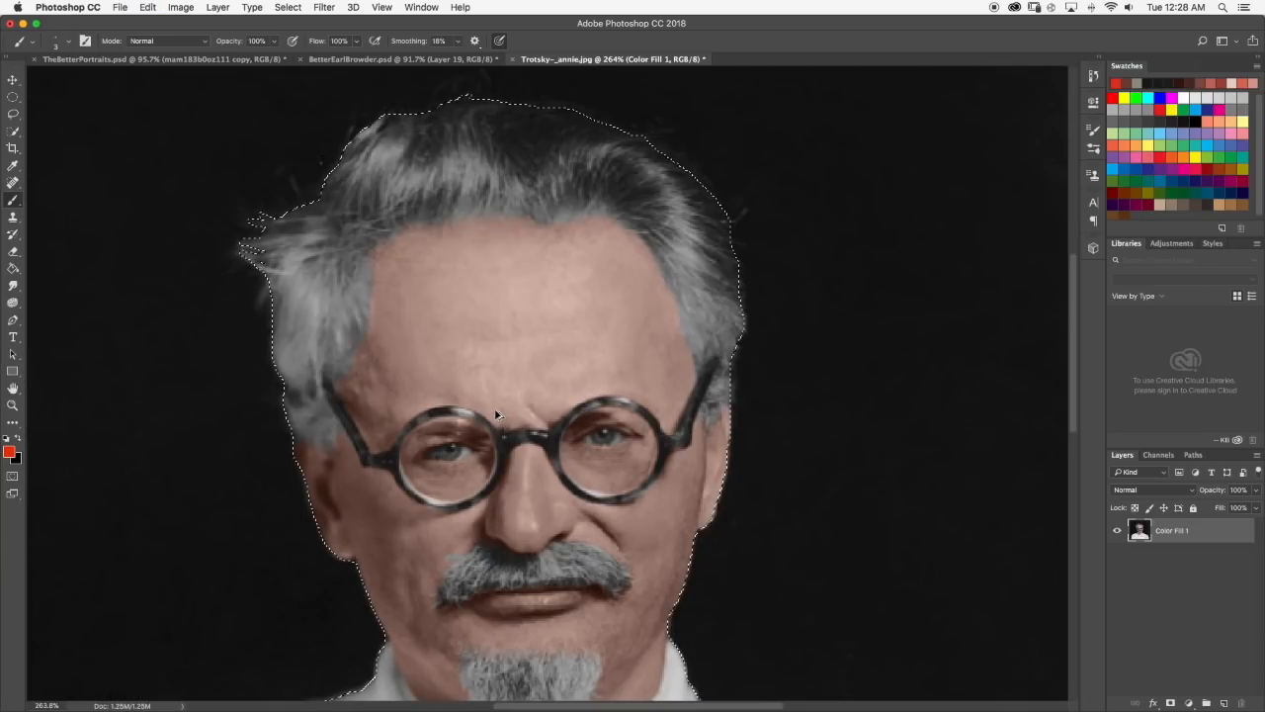
pyautogui.scroll(6, 465, 416)
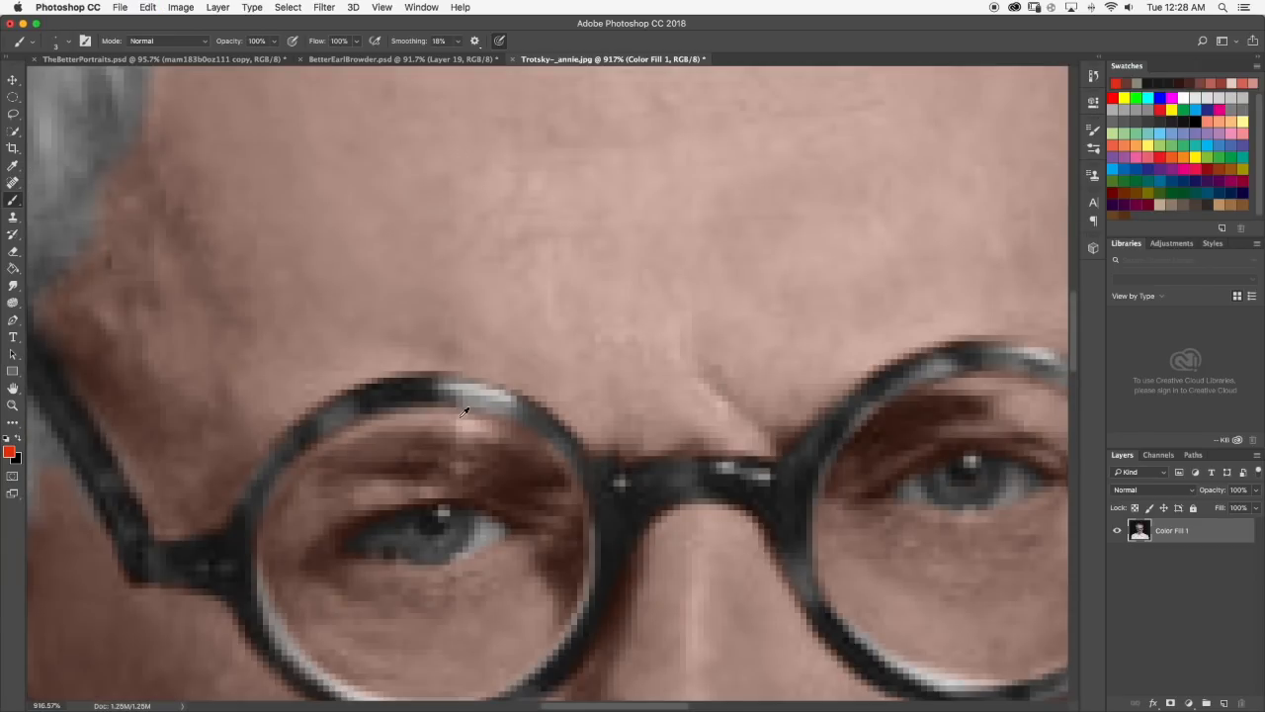
pyautogui.scroll(-6, 465, 412)
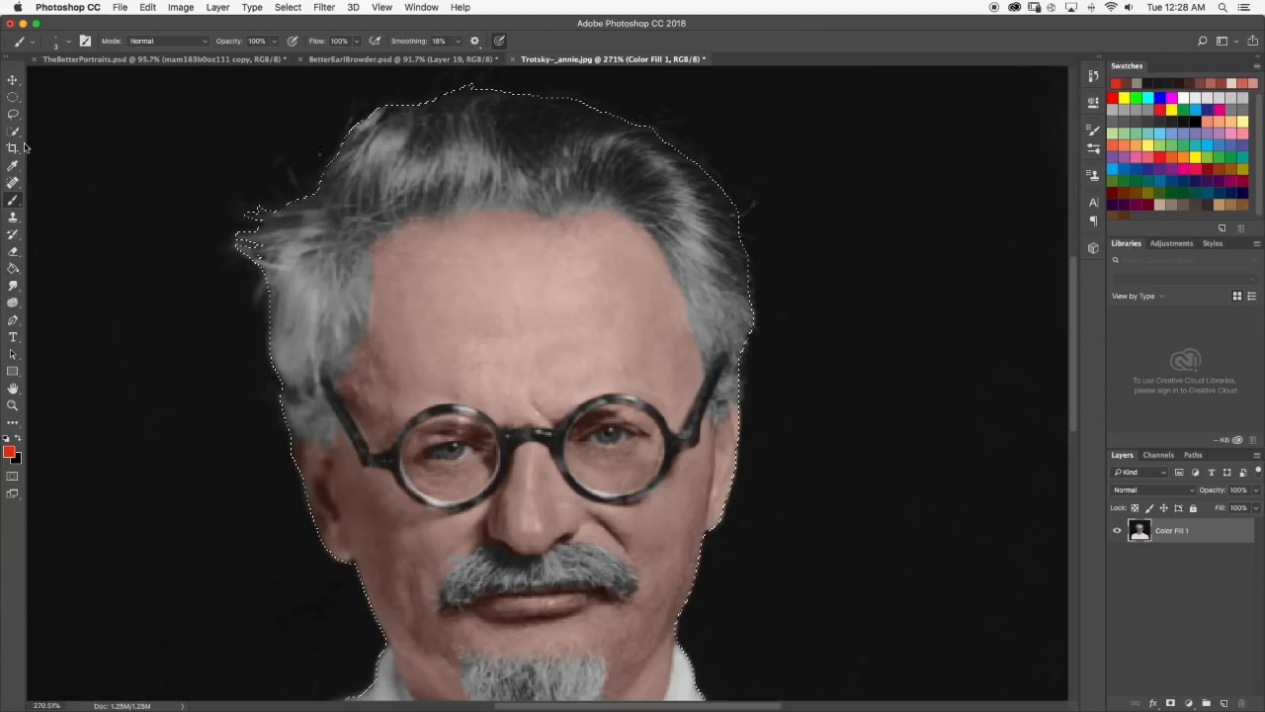
# Erase the selected dark background around the Trotsky figure with a much larger eraser, keeping the glasses frames intact.
pyautogui.click(13, 130)
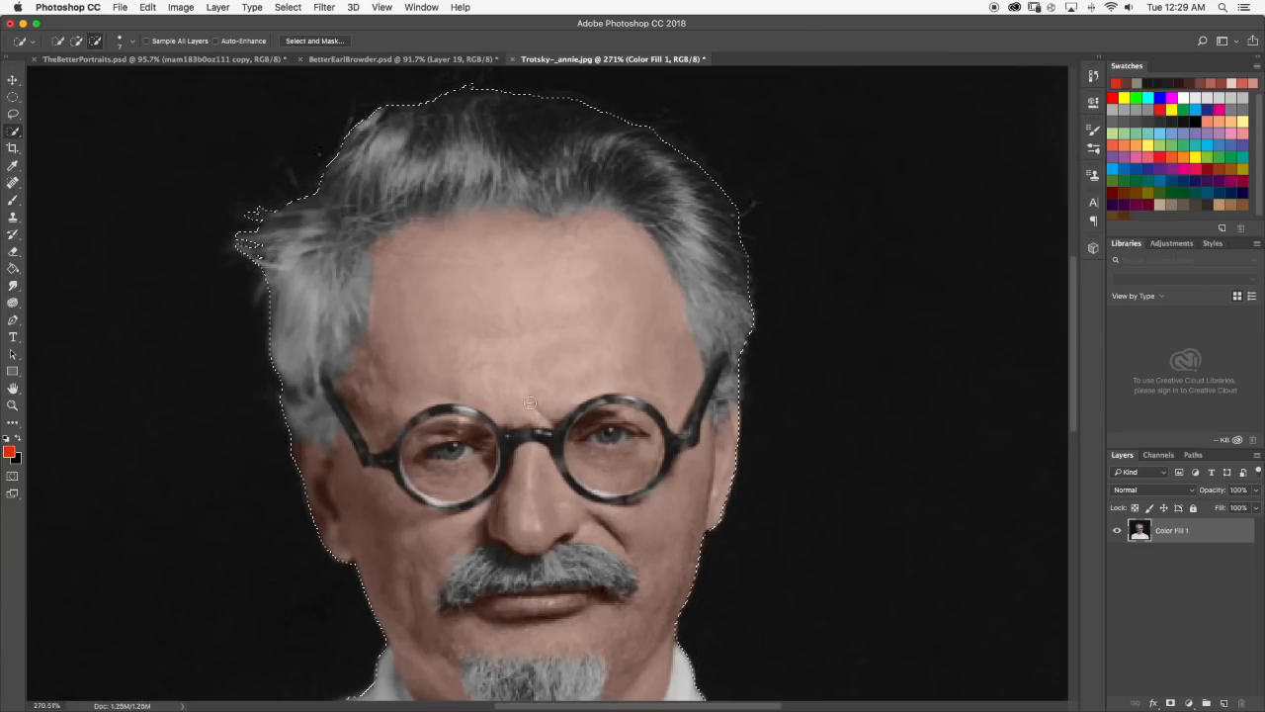
pyautogui.scroll(-5, 425, 407)
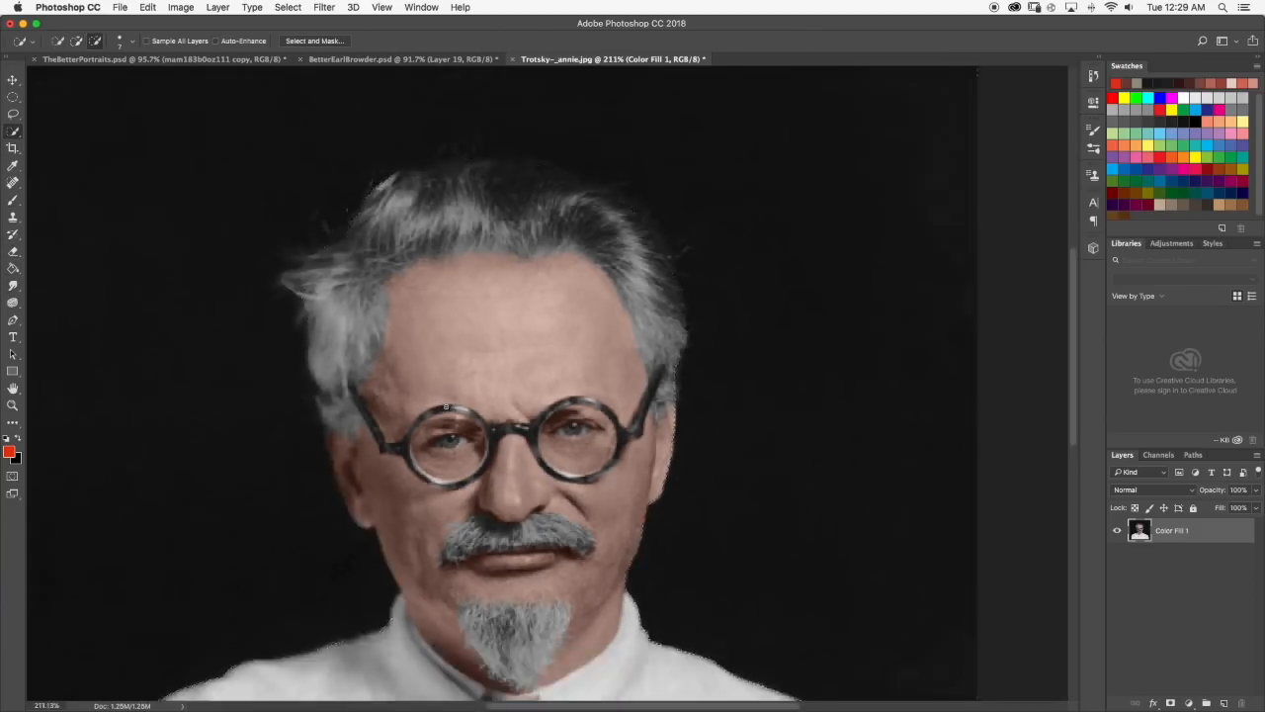
pyautogui.click(11, 253)
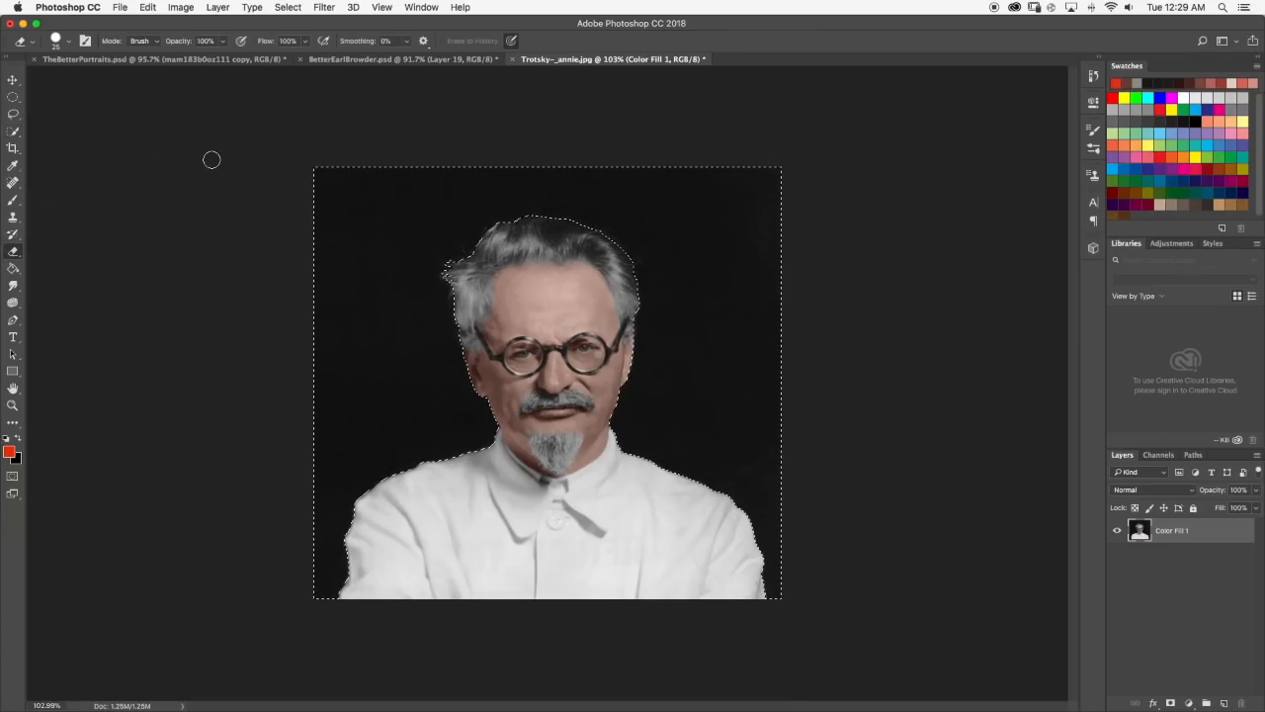
pyautogui.click(65, 41)
pyautogui.moveTo(90, 83); pyautogui.dragTo(135, 83)
pyautogui.click(70, 43)
pyautogui.moveTo(314, 176)
pyautogui.mouseDown()
pyautogui.moveTo(576, 205)
pyautogui.moveTo(785, 294)
pyautogui.moveTo(23, 466)
pyautogui.moveTo(643, 599)
pyautogui.moveTo(763, 489)
pyautogui.mouseUp()
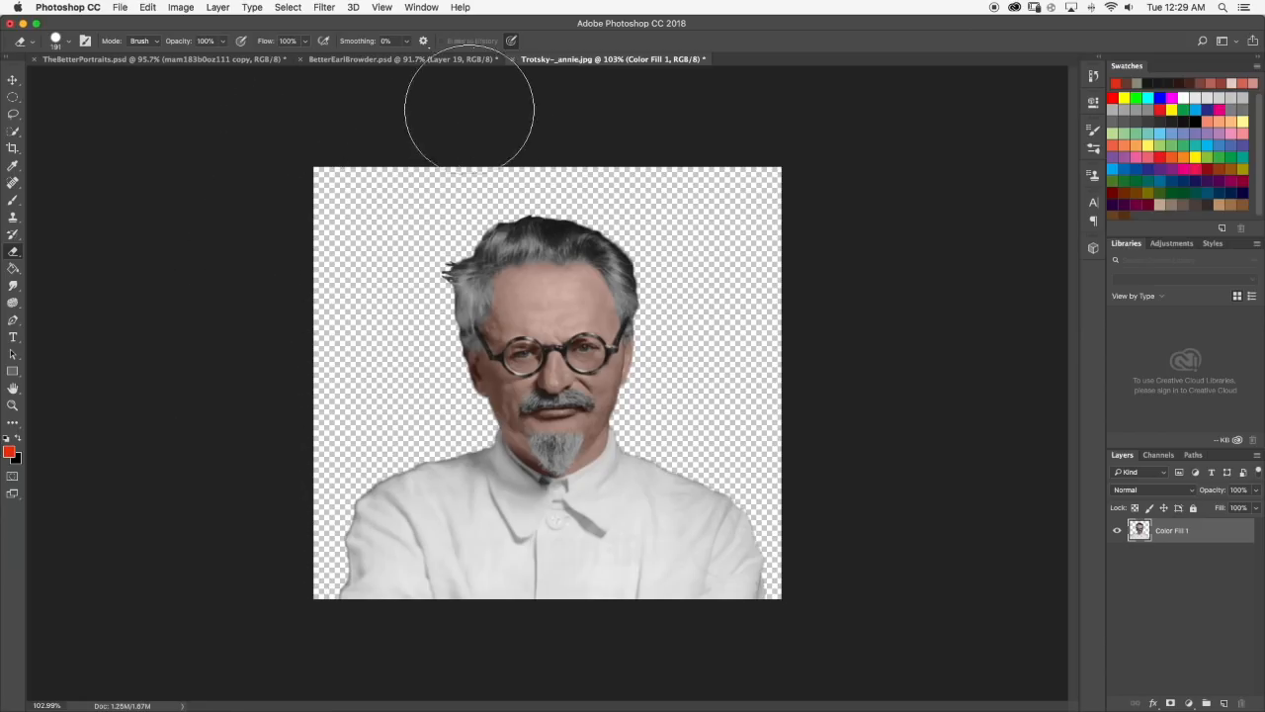
# Delete the existing Trotsky layer in TheBetterPortraits.psd and copy in the re-cut portrait from Trotsky~_annie.jpg.
pyautogui.click(168, 59)
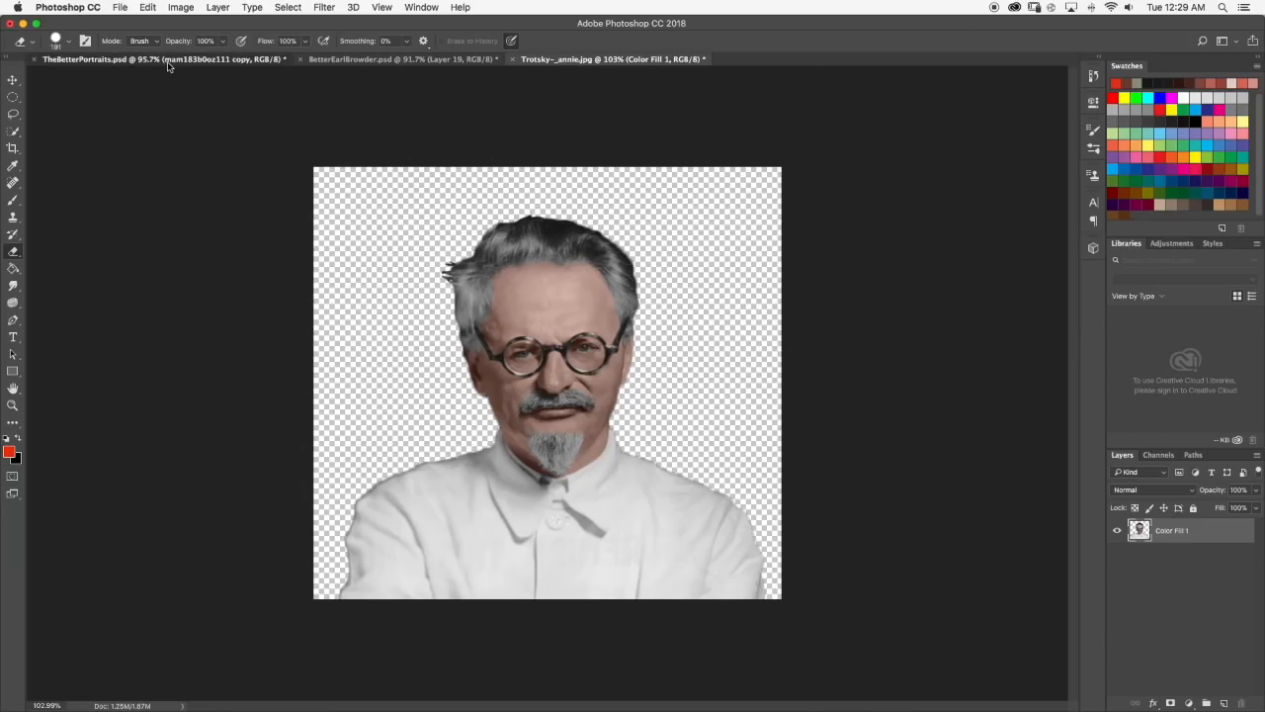
pyautogui.click(1175, 555)
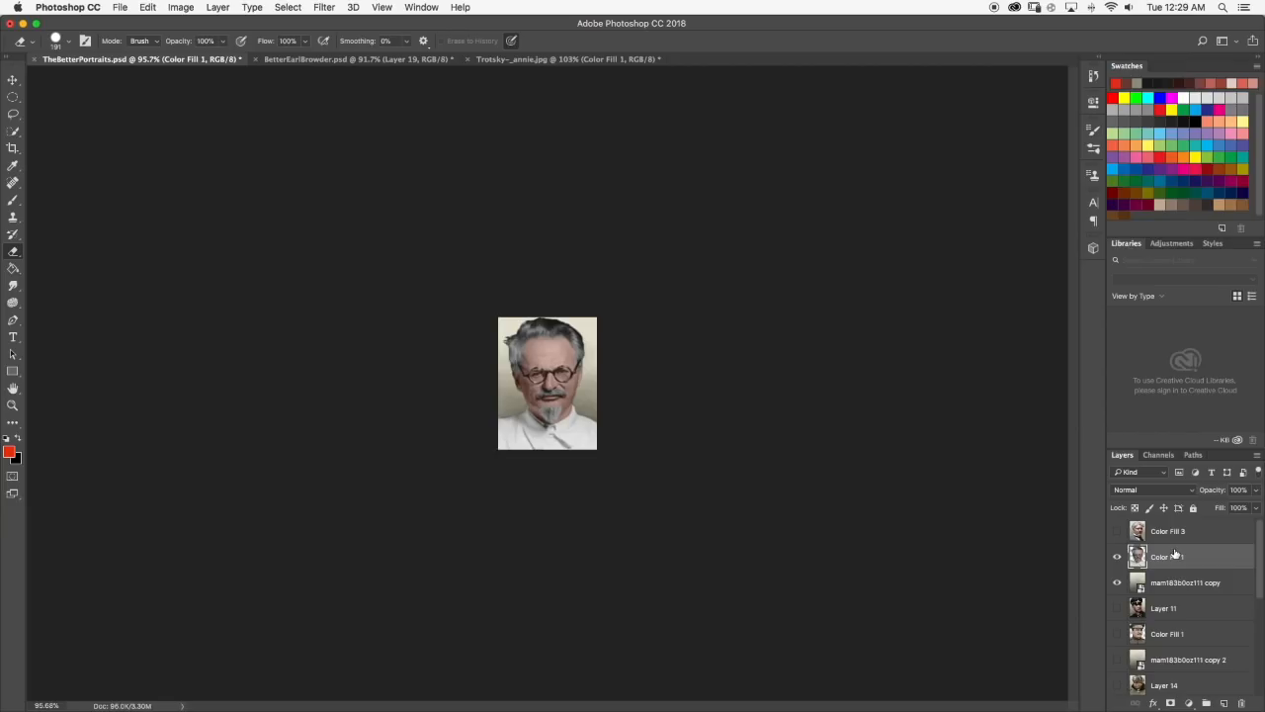
pyautogui.press('Delete')
pyautogui.click(607, 59)
pyautogui.click(12, 79)
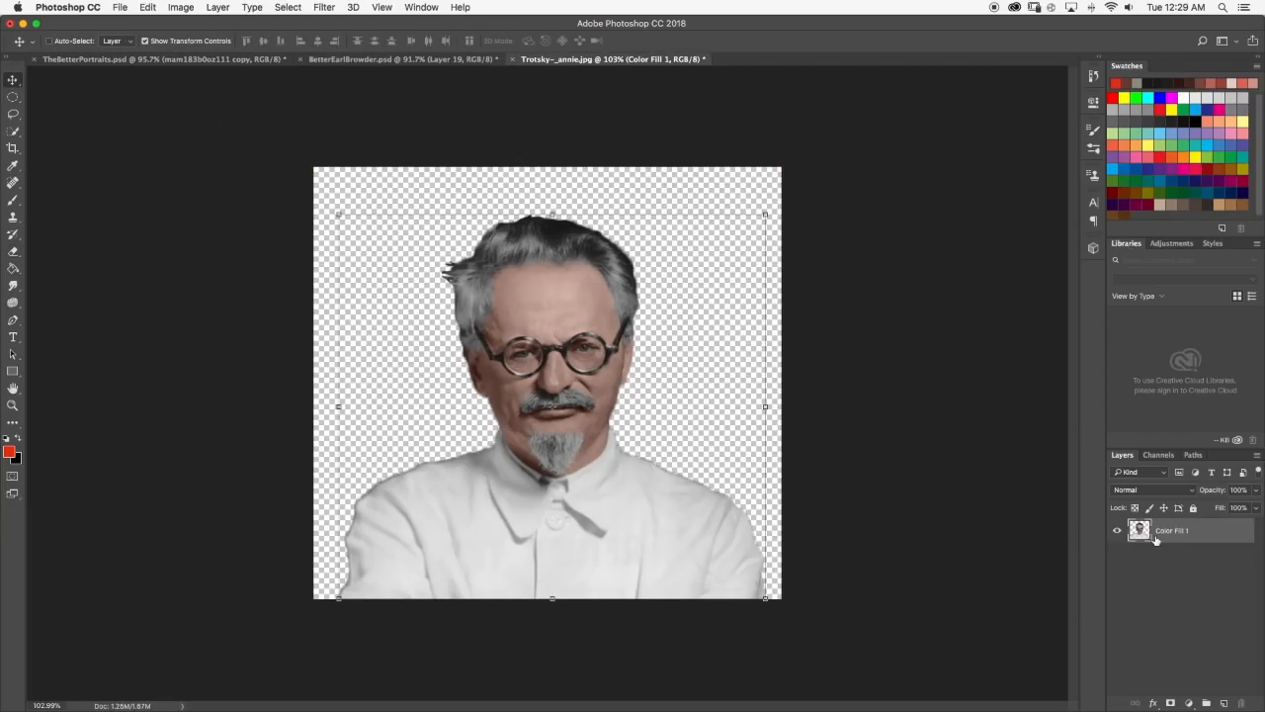
pyautogui.moveTo(1156, 538); pyautogui.dragTo(547, 385)
# Scale the new Trotsky cut-out to about 34% and position it over the light portrait background.
pyautogui.moveTo(342, 203); pyautogui.dragTo(607, 439)
pyautogui.moveTo(664, 480); pyautogui.dragTo(536, 373)
pyautogui.scroll(10, 517, 300)
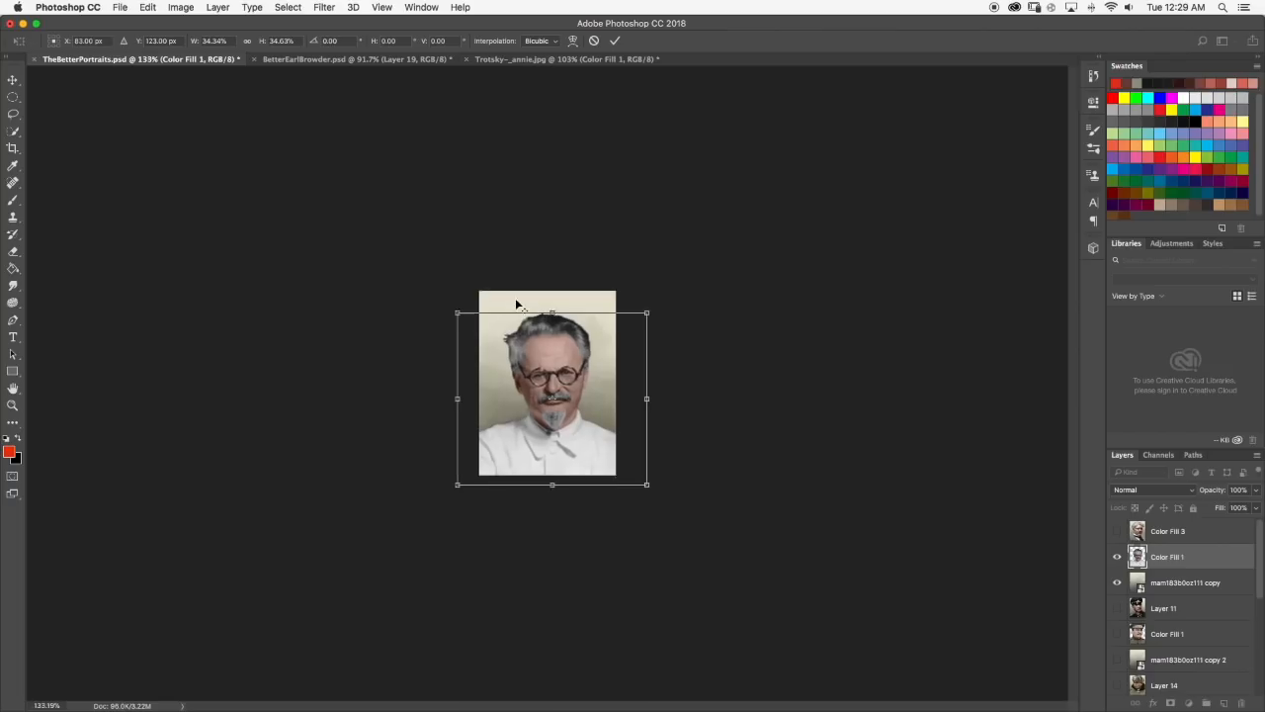
pyautogui.keyDown('alt'); pyautogui.click(542, 357); pyautogui.keyUp('alt')
pyautogui.moveTo(540, 361); pyautogui.dragTo(568, 448)
pyautogui.moveTo(629, 405); pyautogui.dragTo(564, 428)
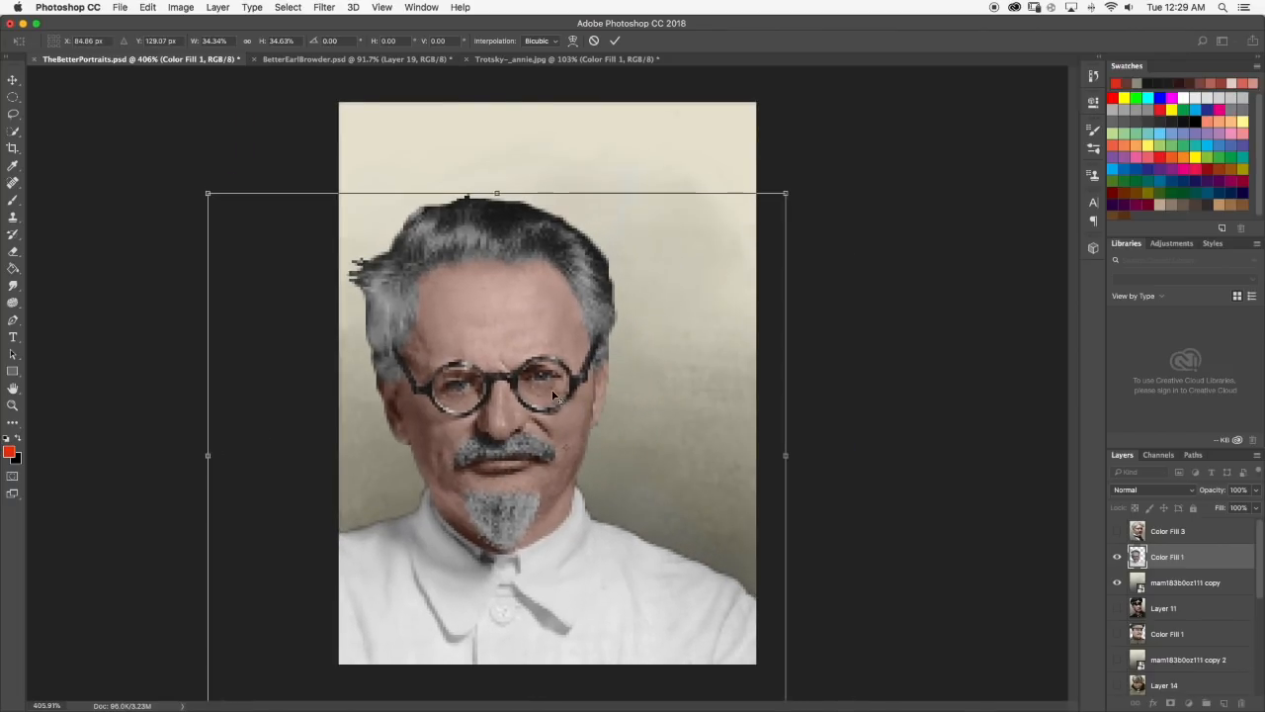
# Enlarge the Trotsky cut-out until the head nearly fills the portrait frame, centre it, and apply the transformation.
pyautogui.scroll(3, 555, 386)
pyautogui.scroll(-10, 558, 381)
pyautogui.moveTo(634, 310); pyautogui.dragTo(666, 284)
pyautogui.moveTo(572, 347); pyautogui.dragTo(603, 341)
pyautogui.moveTo(665, 290); pyautogui.dragTo(670, 284)
pyautogui.moveTo(672, 399); pyautogui.dragTo(679, 399)
pyautogui.moveTo(591, 366); pyautogui.dragTo(597, 374)
pyautogui.press('Return')
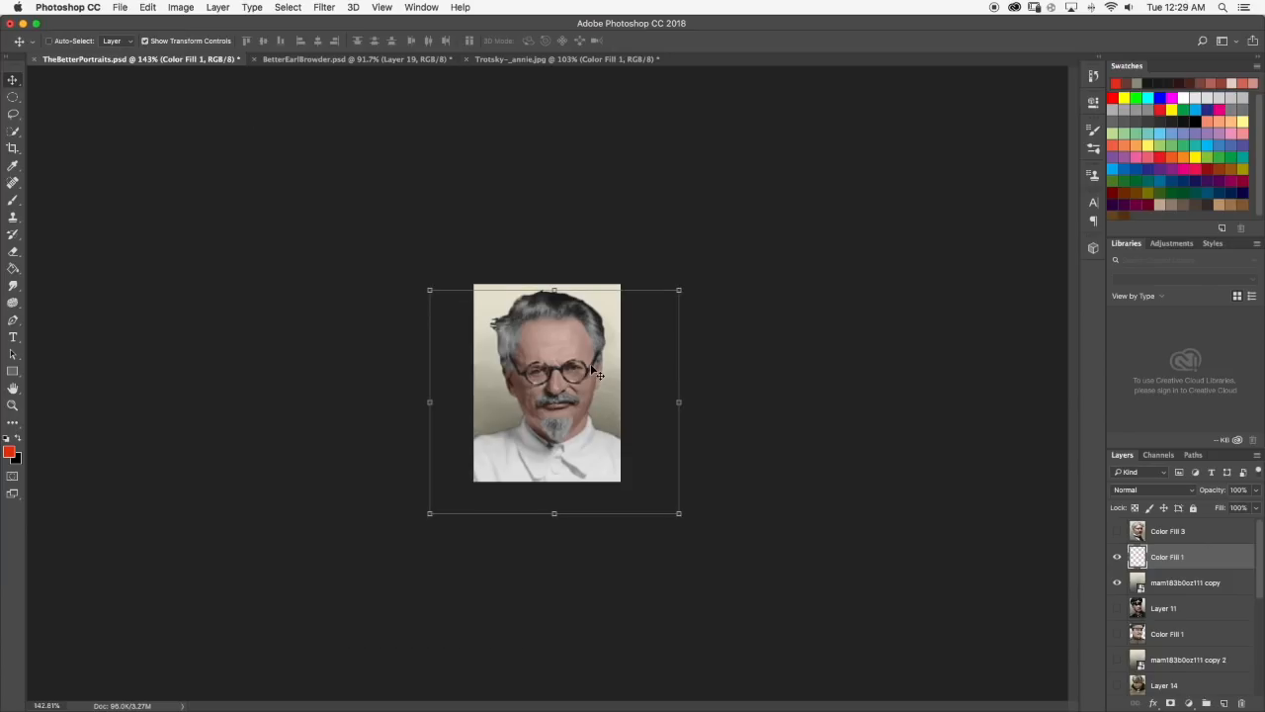
# Nudge the Trotsky portrait slightly up and to the left to centre the head within the frame.
pyautogui.press('Up')
pyautogui.press('Up')
pyautogui.press('Up')
pyautogui.press('Up')
pyautogui.press('Right')
pyautogui.press('Down')
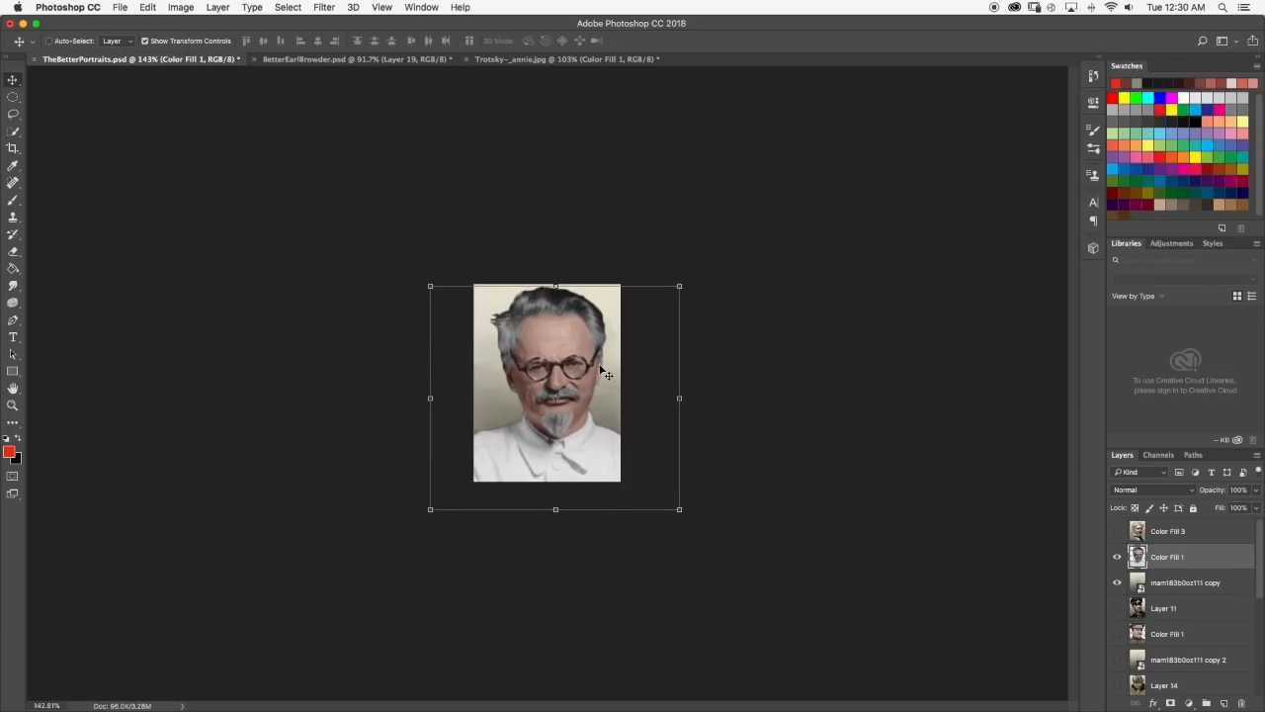
pyautogui.press('Left')
pyautogui.press('Left')
pyautogui.press('Left')
pyautogui.press('Left')
pyautogui.press('Left')
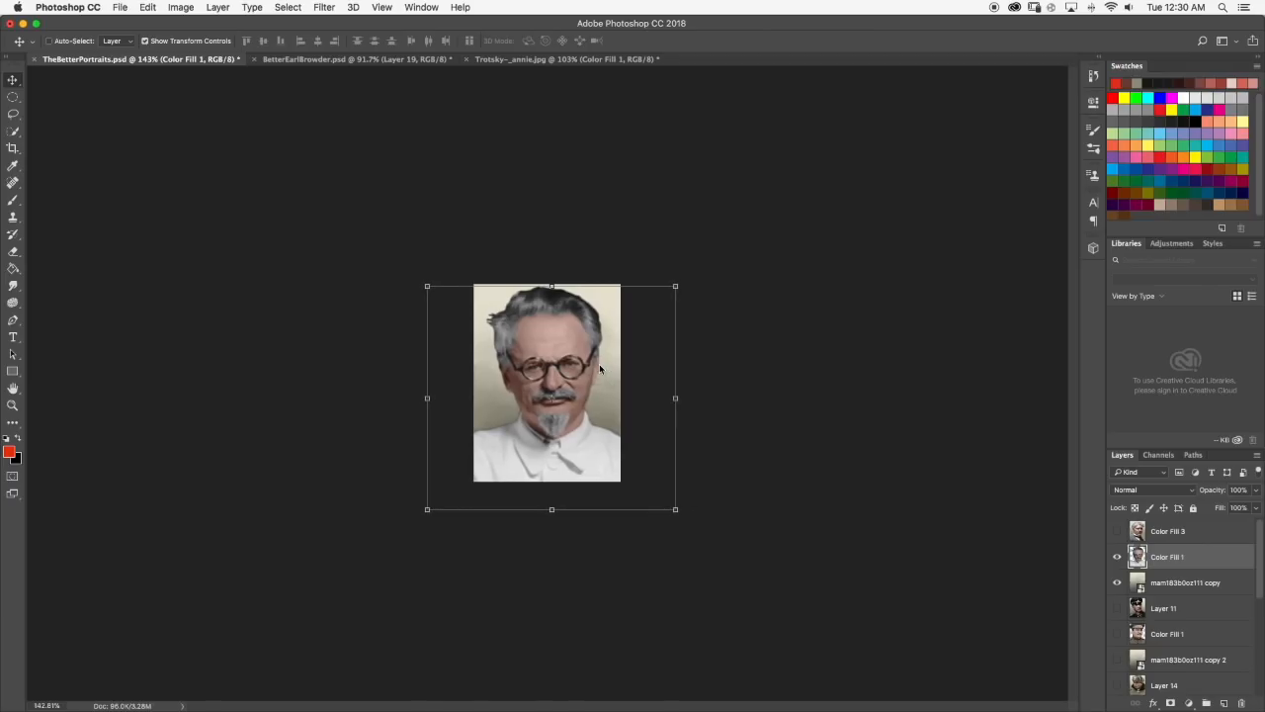
pyautogui.press('Left')
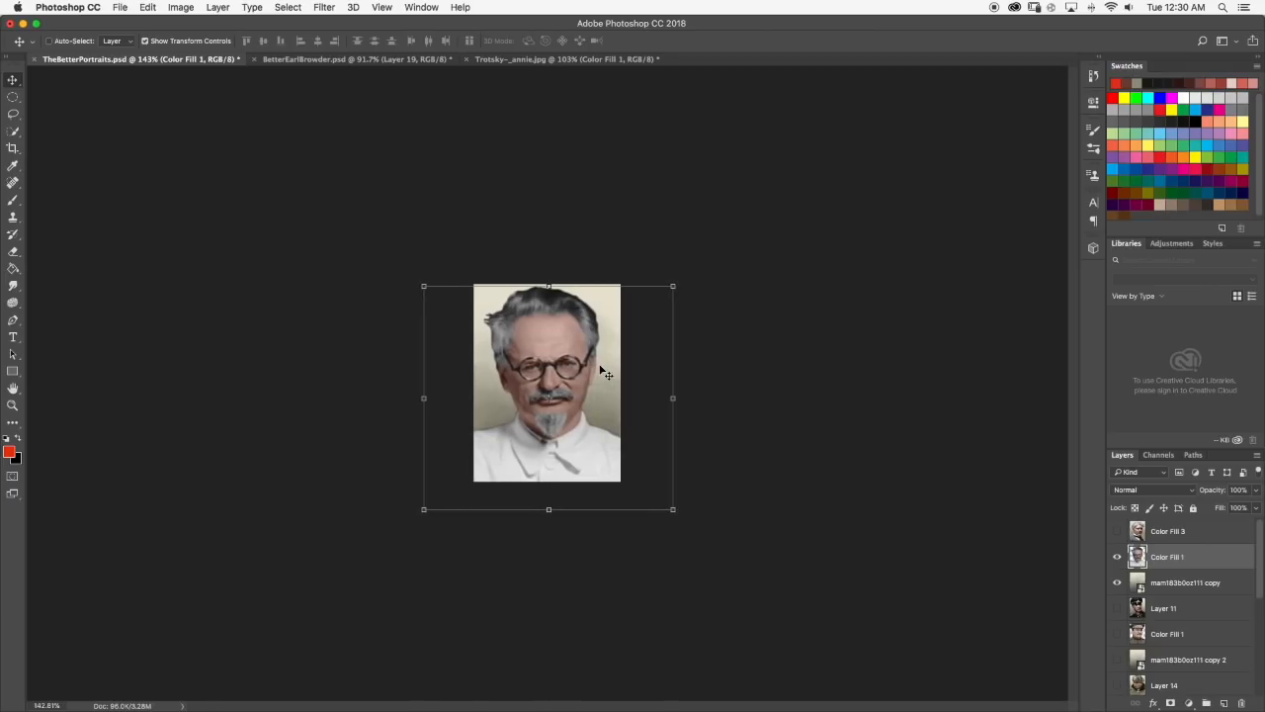
# Compare the Trotsky portrait's head size and placement with the uniformed portrait beneath by toggling layer visibility, then restore the light background.
pyautogui.click(13, 201)
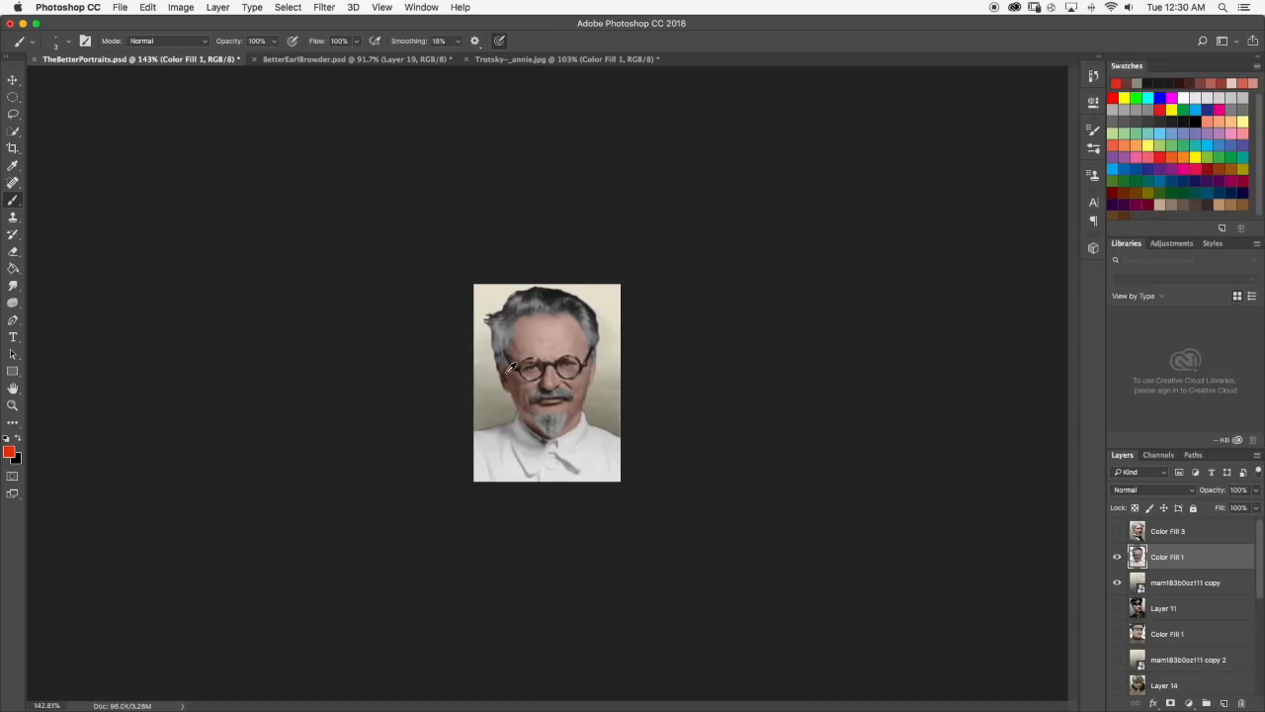
pyautogui.scroll(2, 511, 368)
pyautogui.scroll(2, 735, 393)
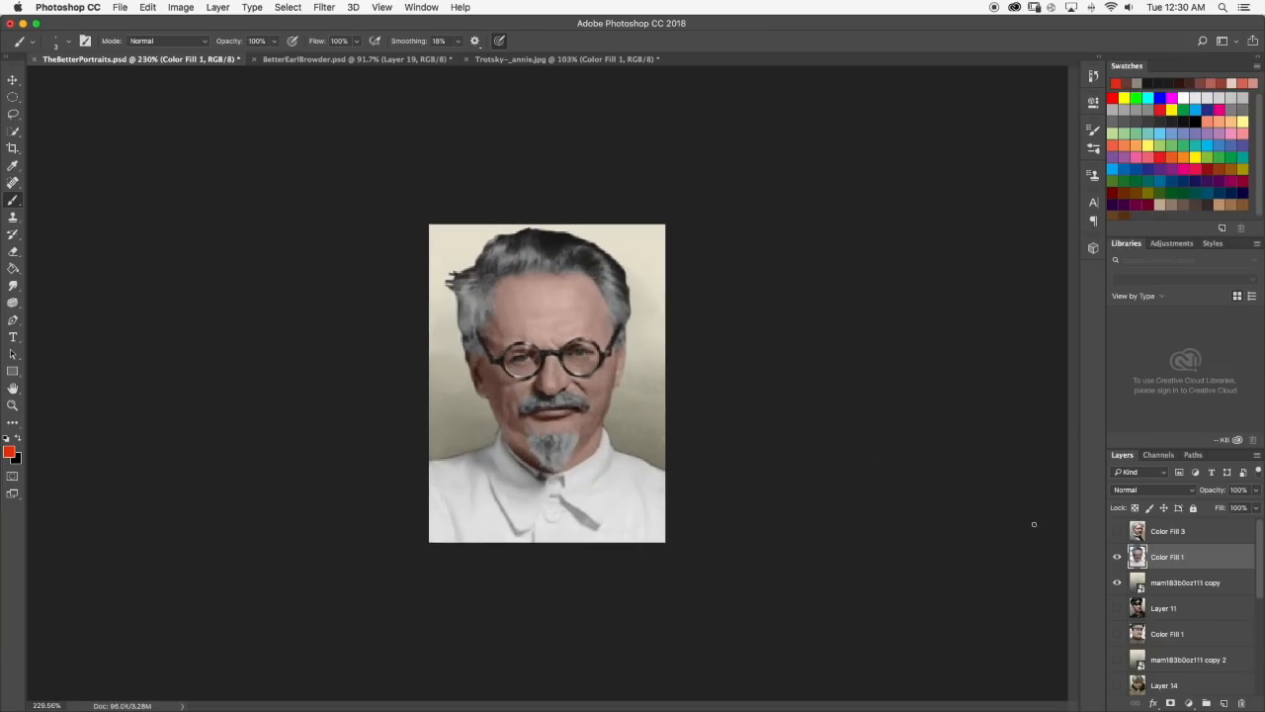
pyautogui.click(1118, 582)
pyautogui.click(1118, 557)
pyautogui.click(1118, 557)
pyautogui.click(1118, 556)
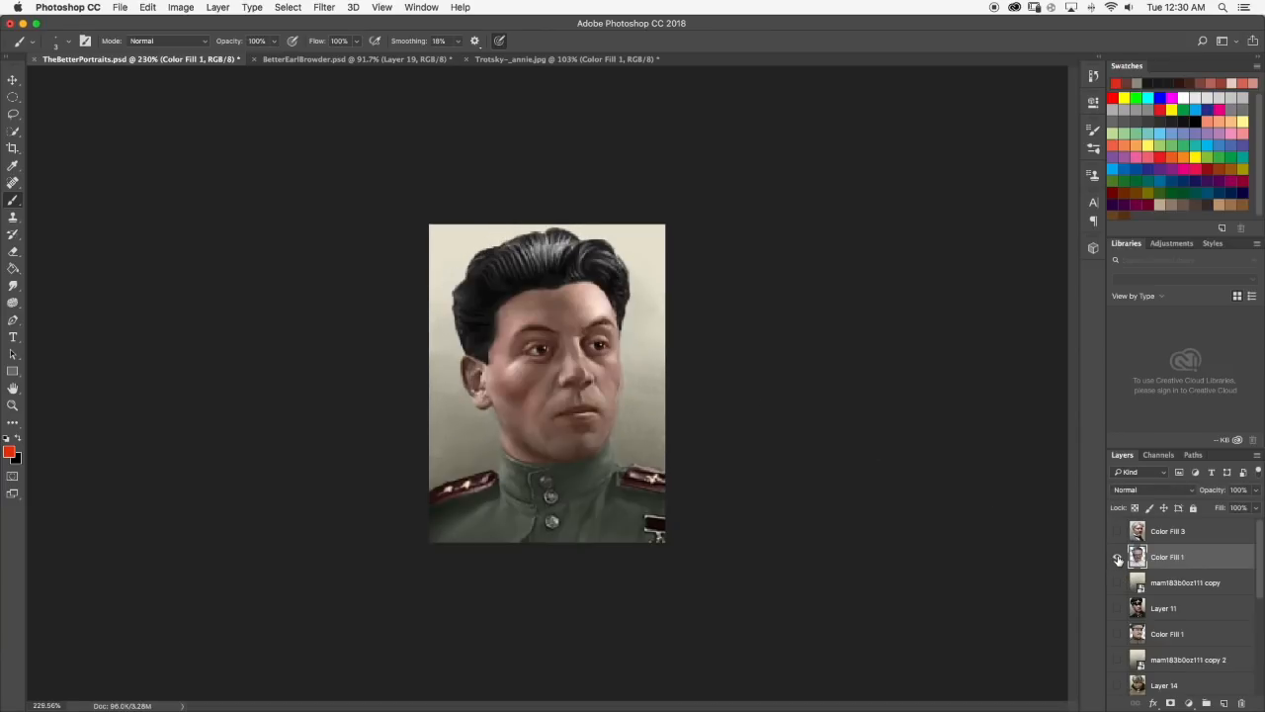
pyautogui.click(1118, 557)
pyautogui.click(1118, 557)
pyautogui.click(1118, 557)
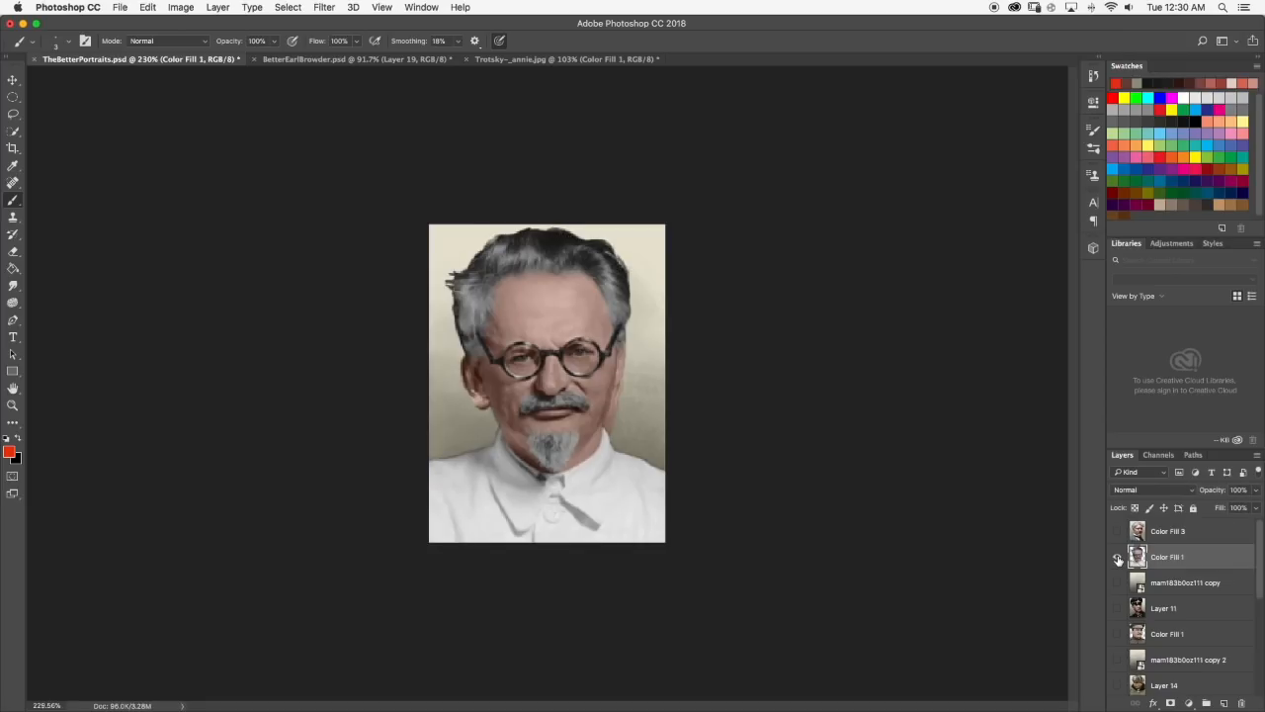
pyautogui.scroll(-3, 1130, 671)
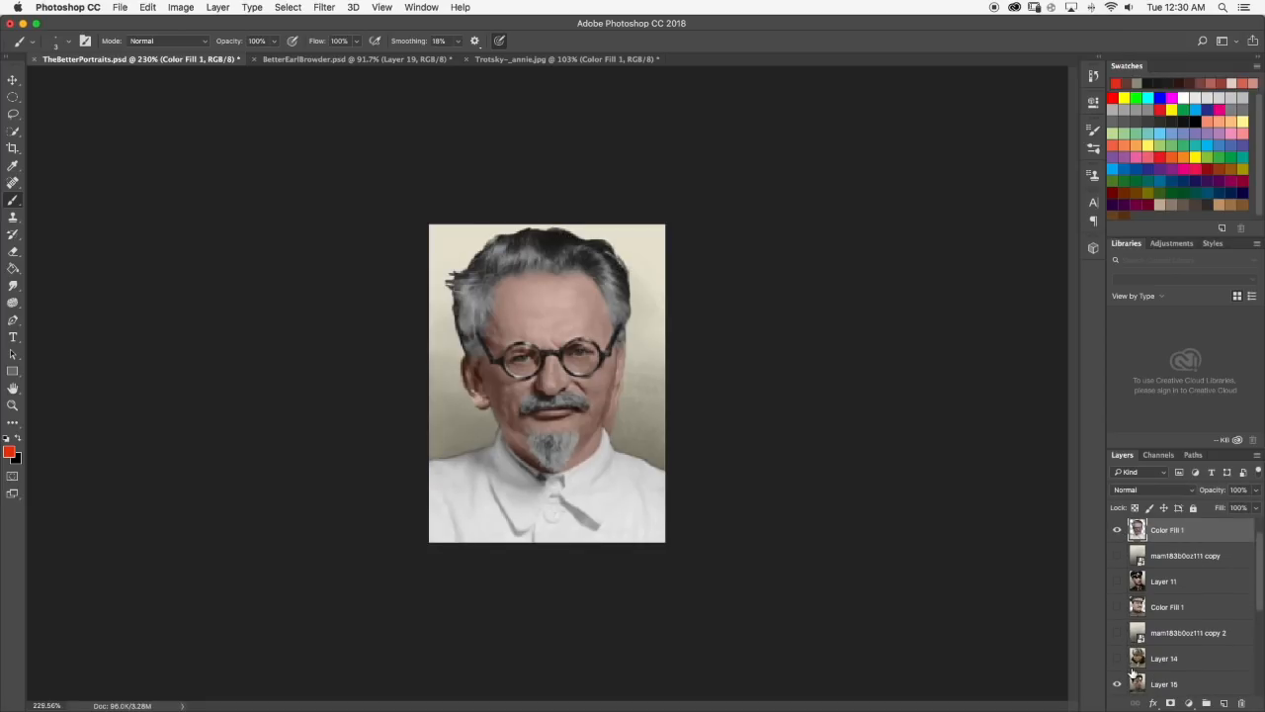
pyautogui.click(1118, 644)
pyautogui.scroll(3, 1124, 613)
pyautogui.click(1119, 556)
pyautogui.click(1118, 556)
pyautogui.click(1118, 582)
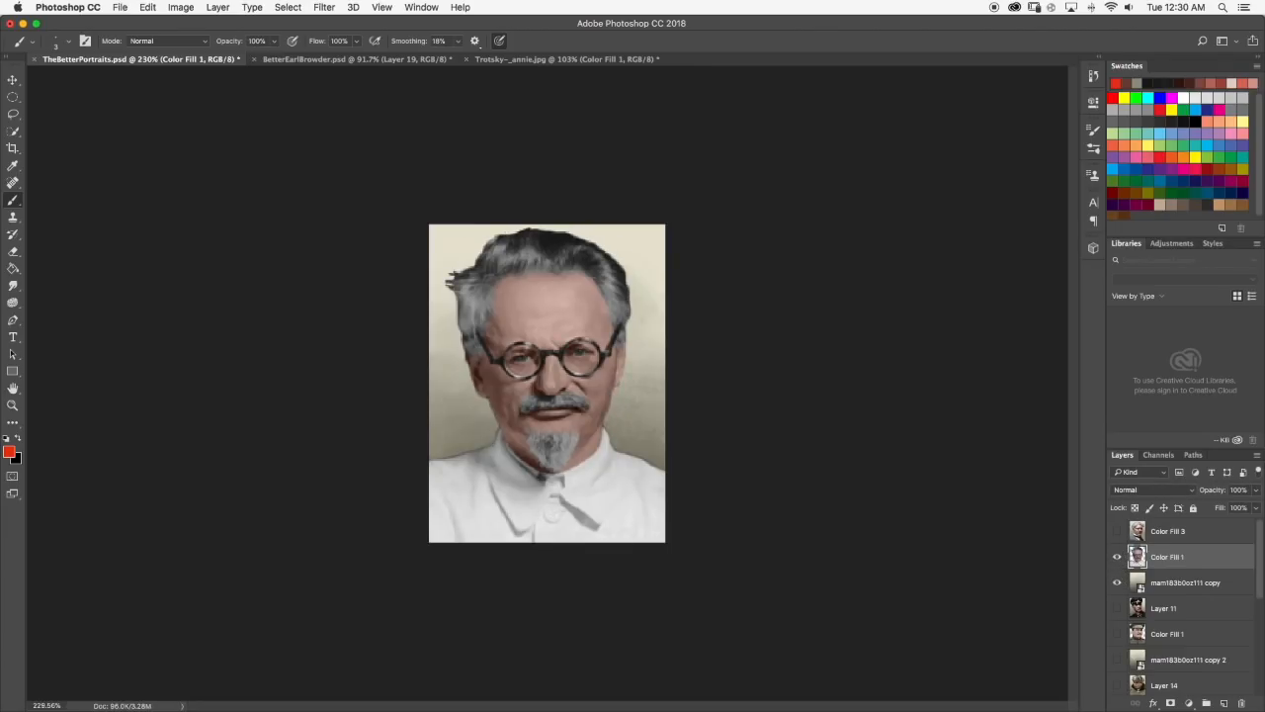
# Enlarge the Trotsky cut-out to about 103%, re-centre the head within the portrait frame, apply the transformation and fine-tune its position.
pyautogui.click(13, 79)
pyautogui.moveTo(749, 227); pyautogui.dragTo(757, 216)
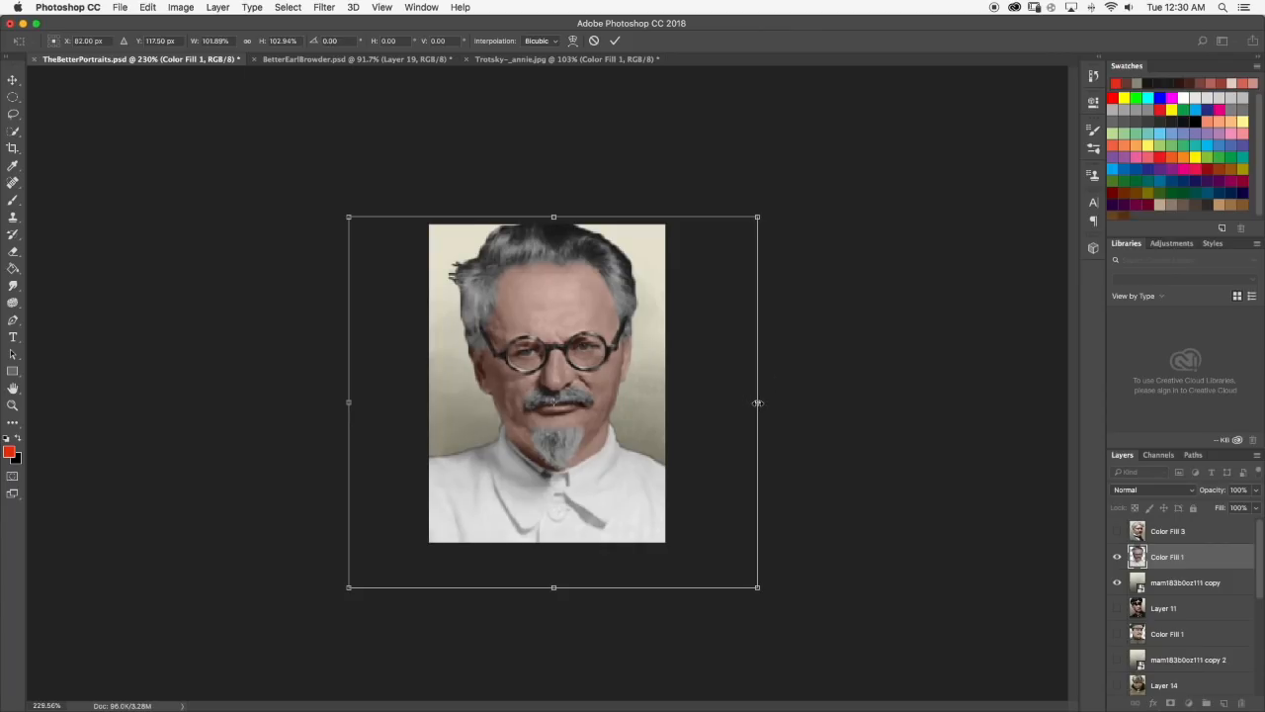
pyautogui.moveTo(758, 402); pyautogui.dragTo(762, 403)
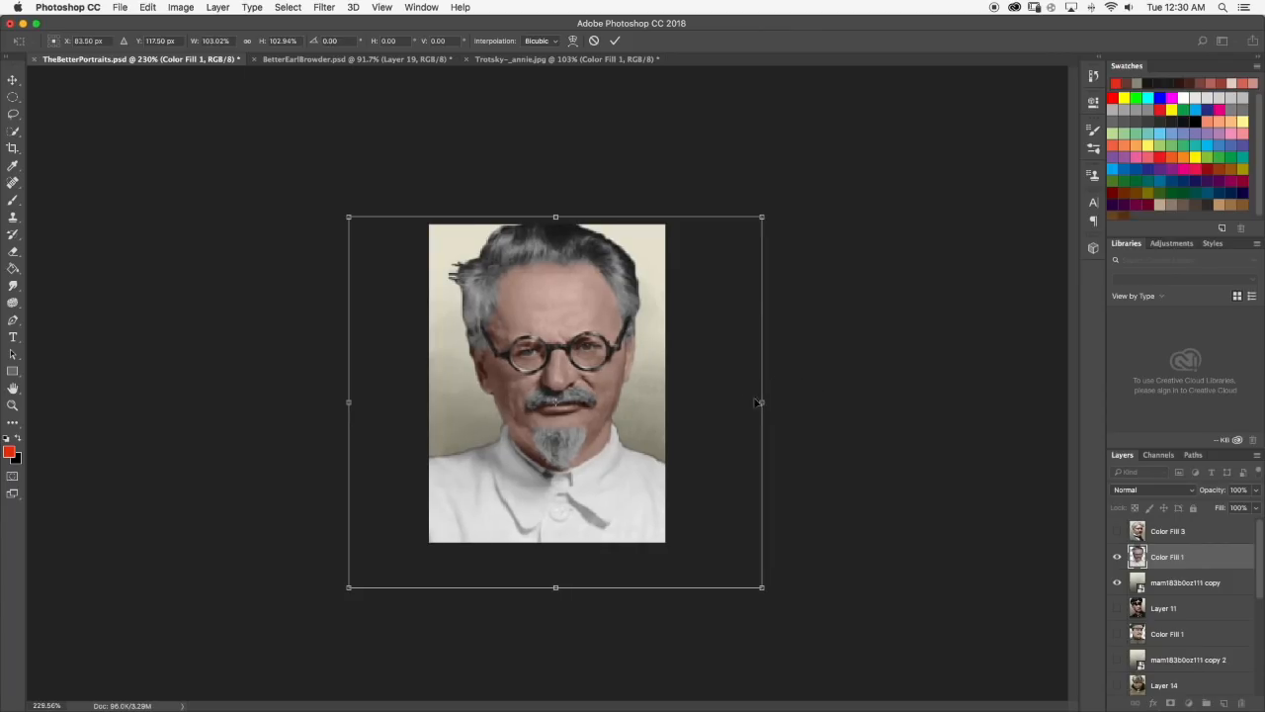
pyautogui.moveTo(566, 316); pyautogui.dragTo(560, 324)
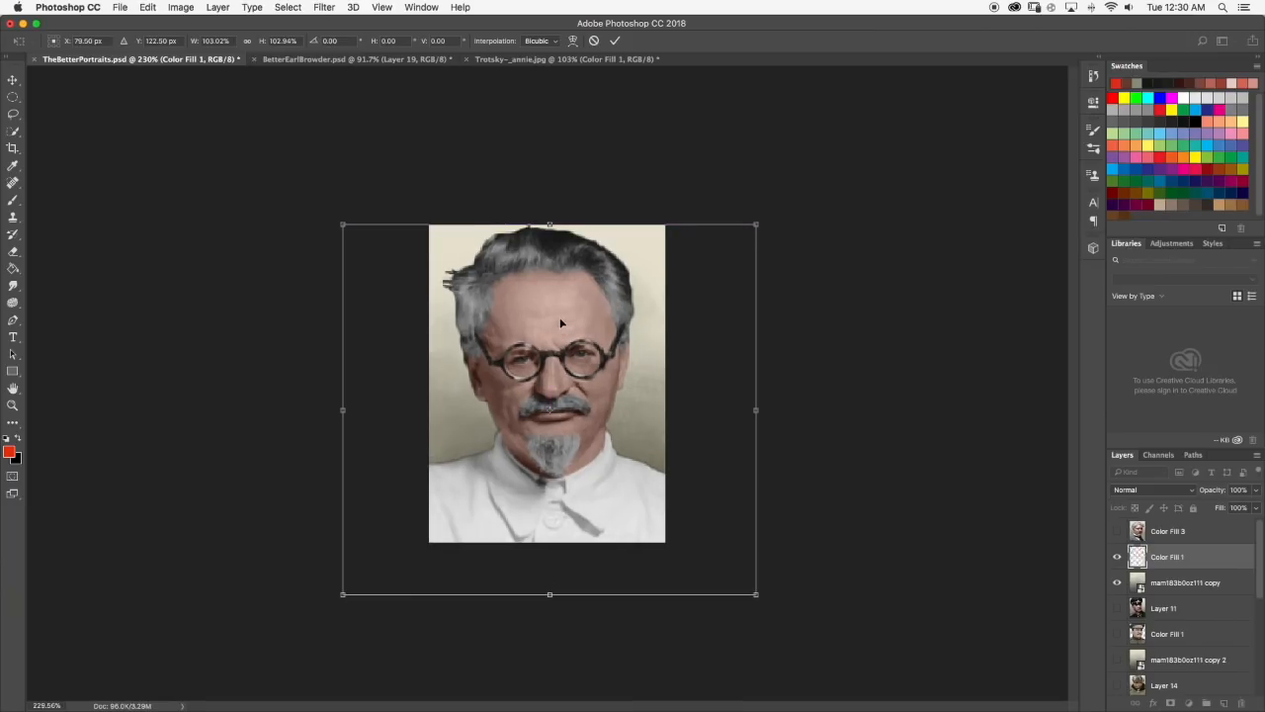
pyautogui.click(10, 202)
pyautogui.click(728, 249)
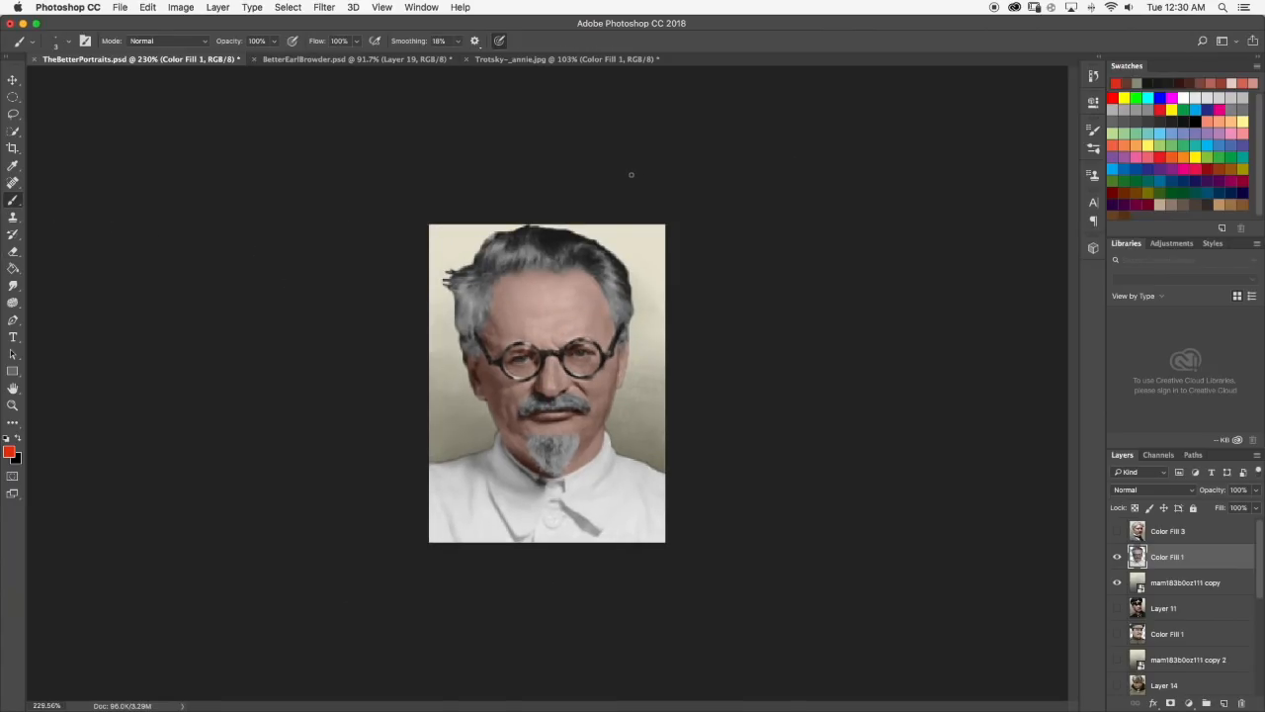
pyautogui.click(13, 79)
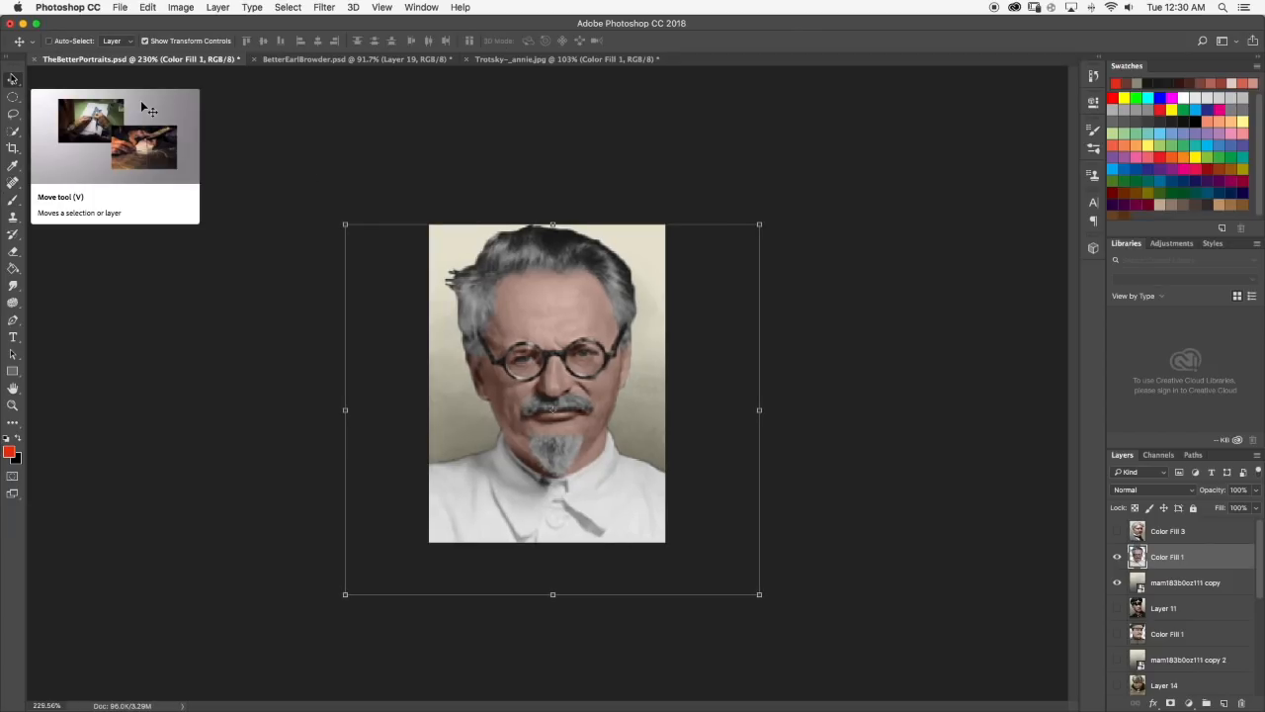
pyautogui.click(12, 200)
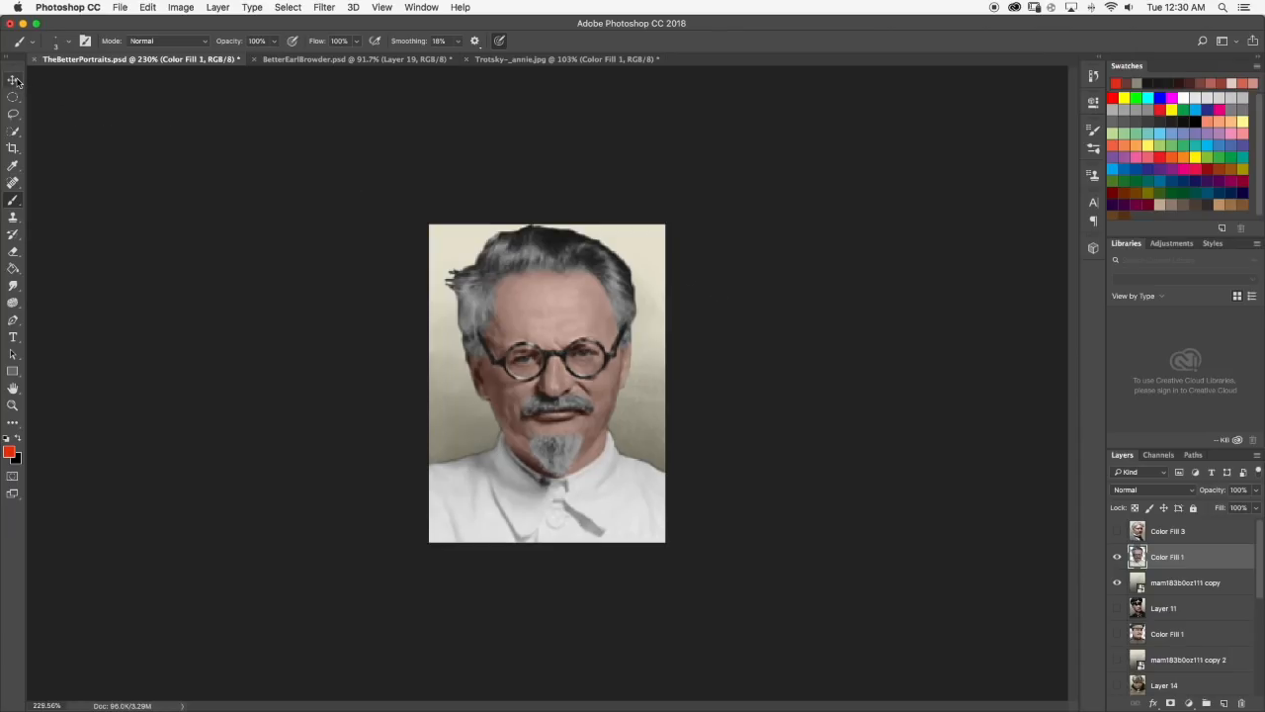
# Set the Eraser to a 7 px hard round tip and inspect the hair's upper edge up close.
pyautogui.click(13, 251)
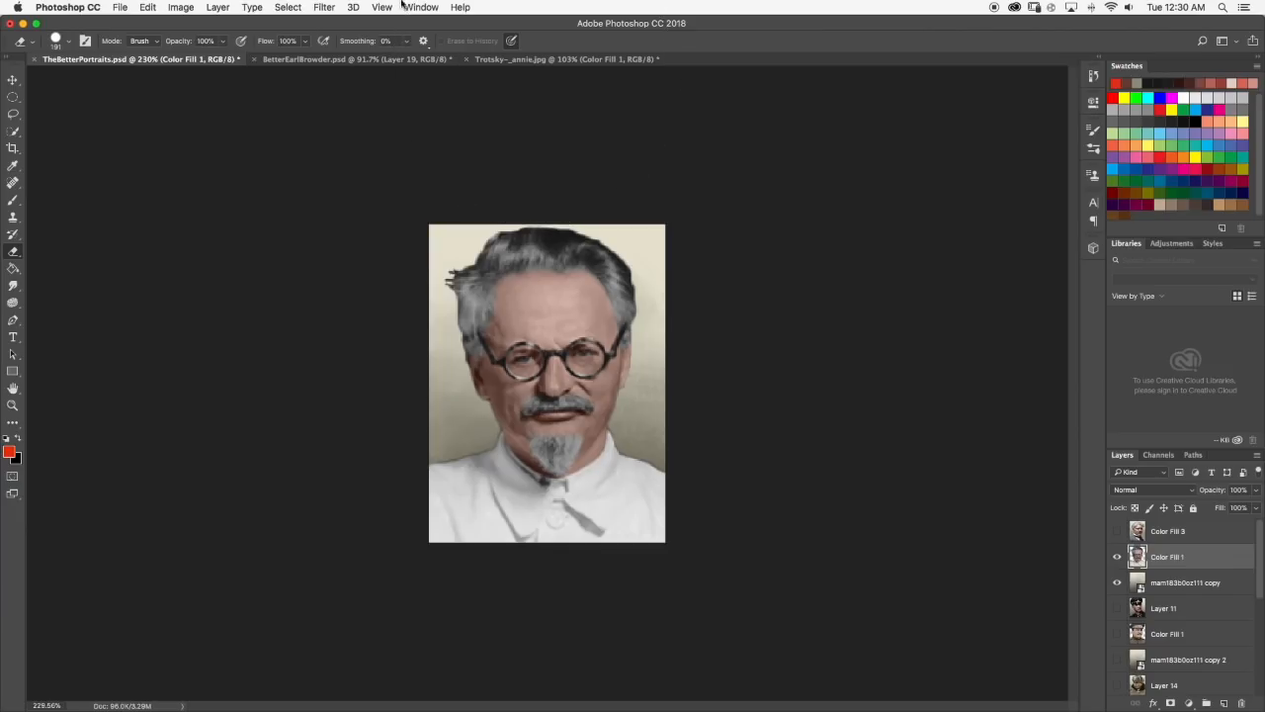
pyautogui.press('super+z')
pyautogui.click(69, 42)
pyautogui.click(79, 83)
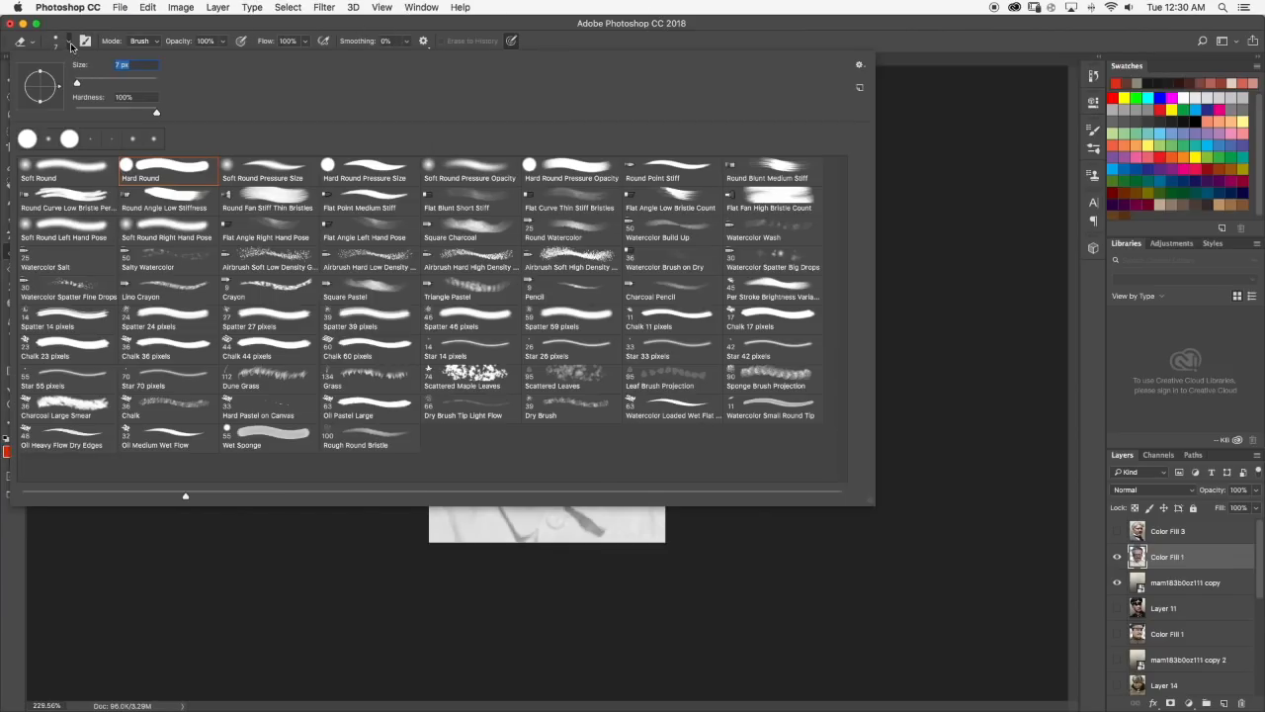
pyautogui.click(70, 46)
pyautogui.scroll(5, 582, 216)
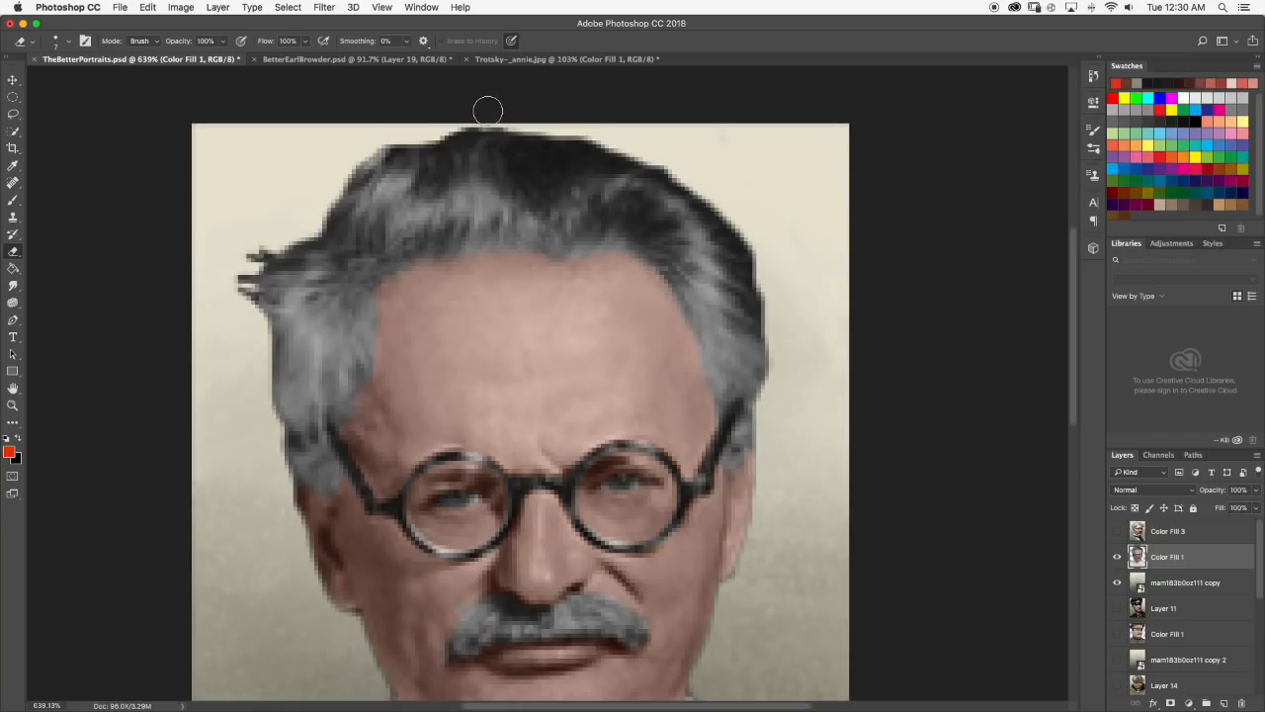
pyautogui.scroll(-10, 488, 110)
pyautogui.scroll(4, 511, 166)
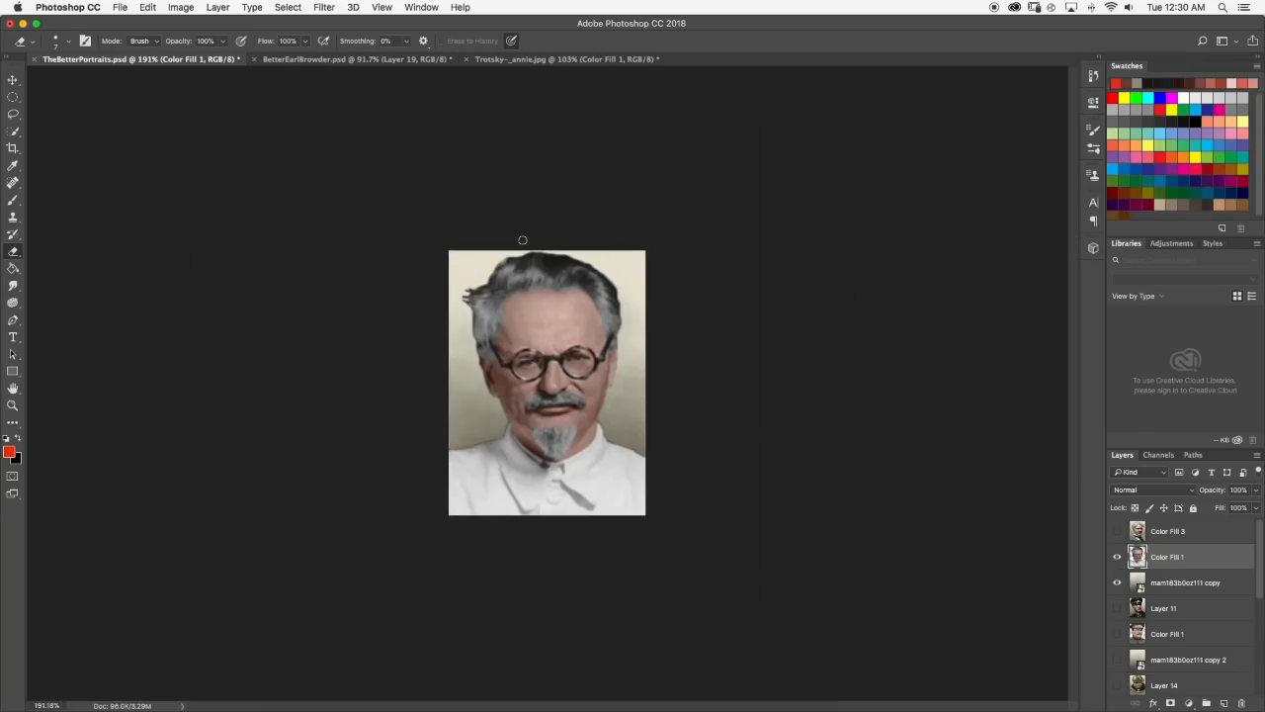
pyautogui.scroll(1, 566, 275)
pyautogui.scroll(1, 547, 384)
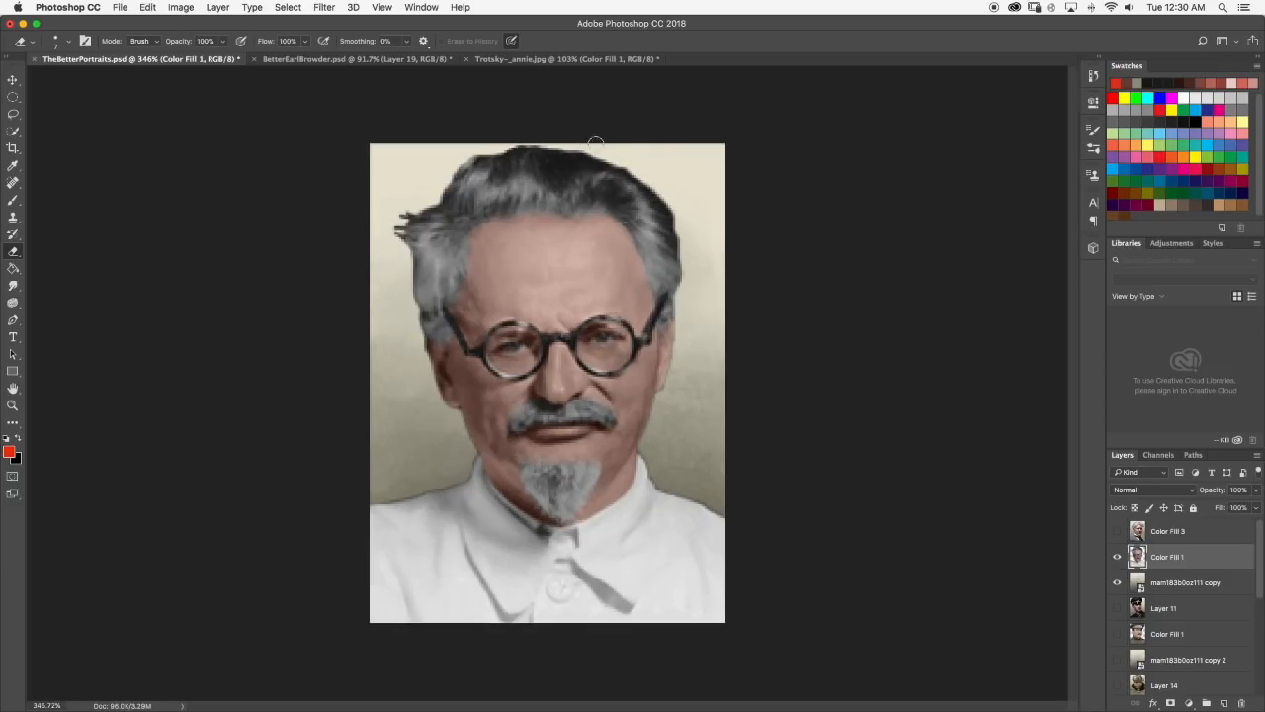
pyautogui.scroll(-1, 522, 239)
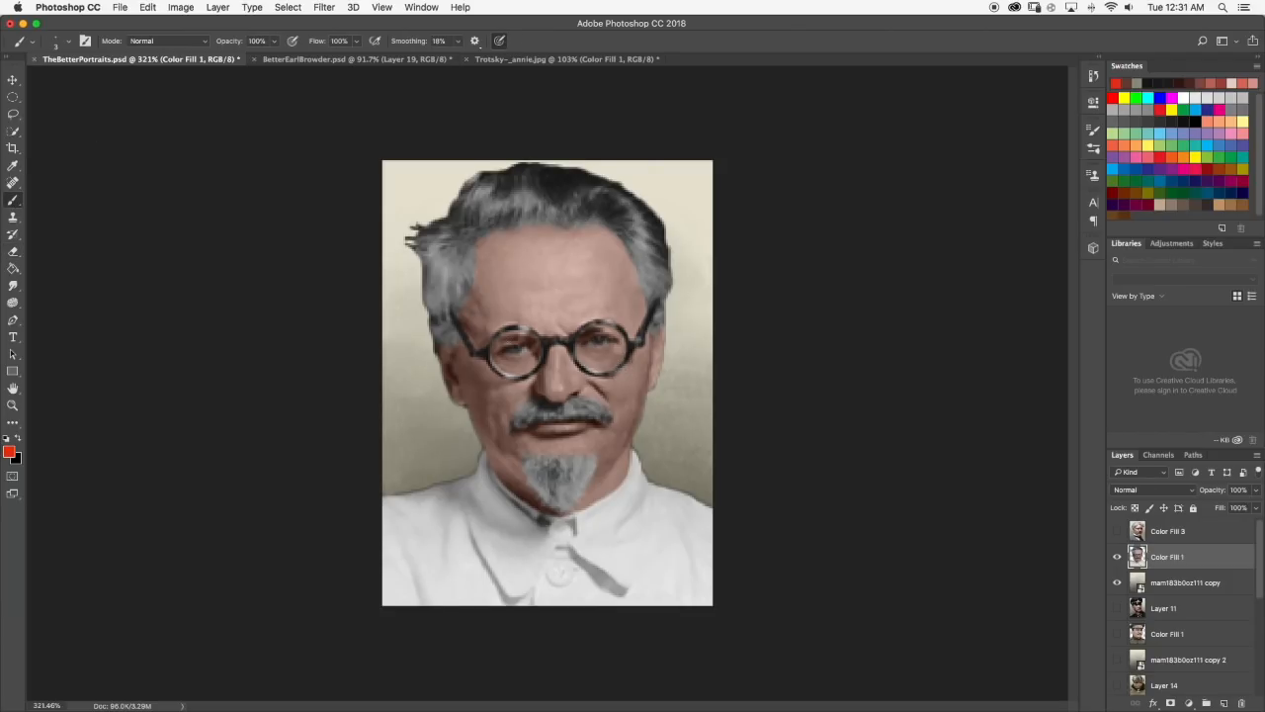
# Set the Smudge tool's strength to 30% and smooth the skin texture across Trotsky's forehead.
pyautogui.scroll(5, 522, 306)
pyautogui.scroll(-5, 478, 264)
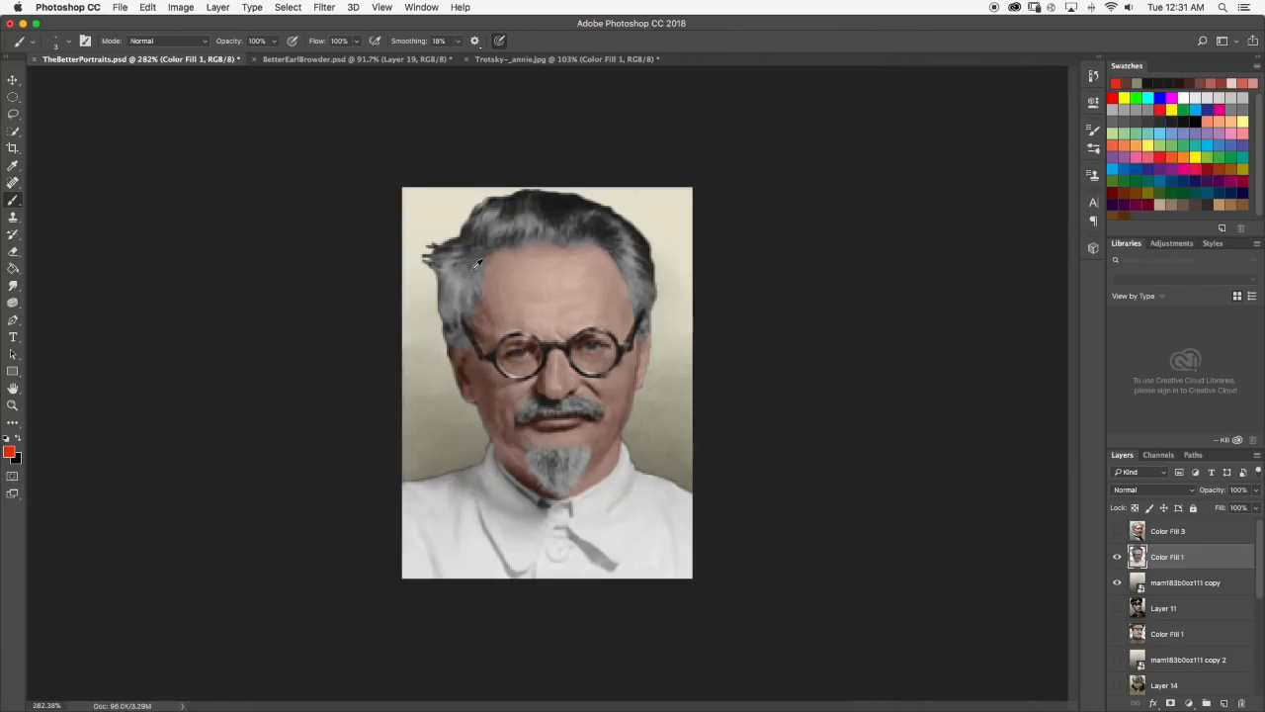
pyautogui.scroll(5, 534, 245)
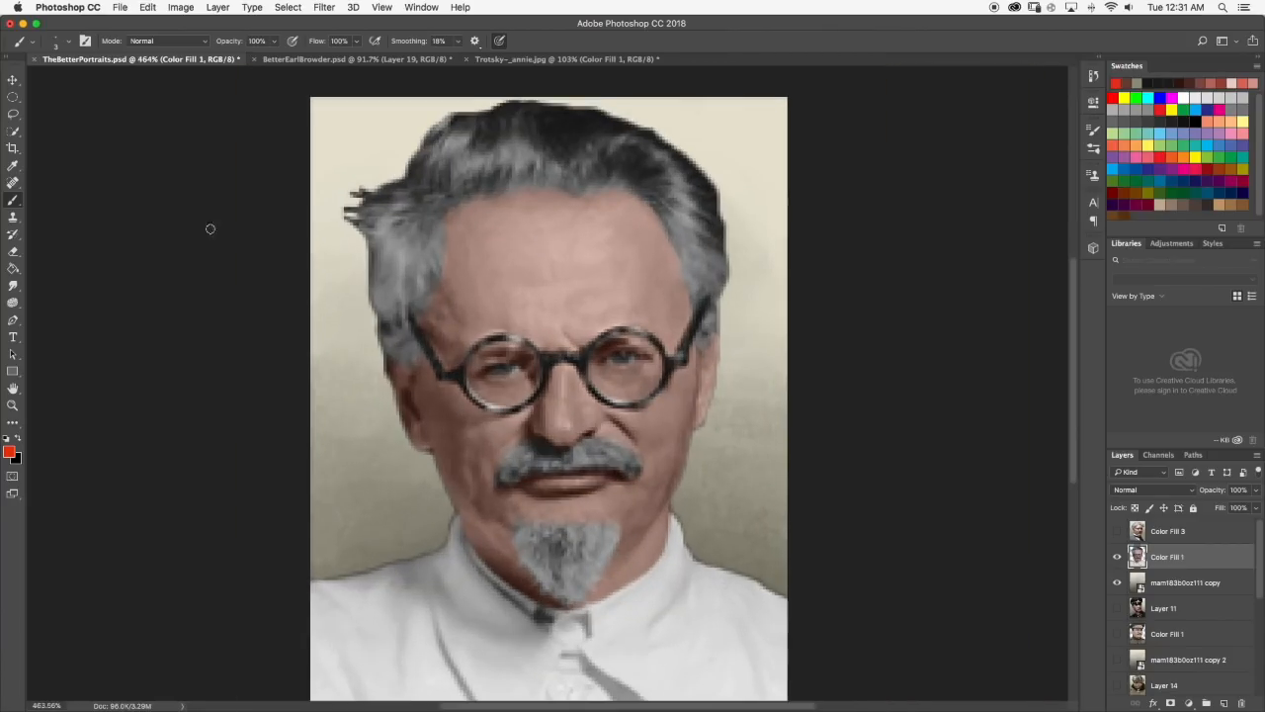
pyautogui.click(14, 286)
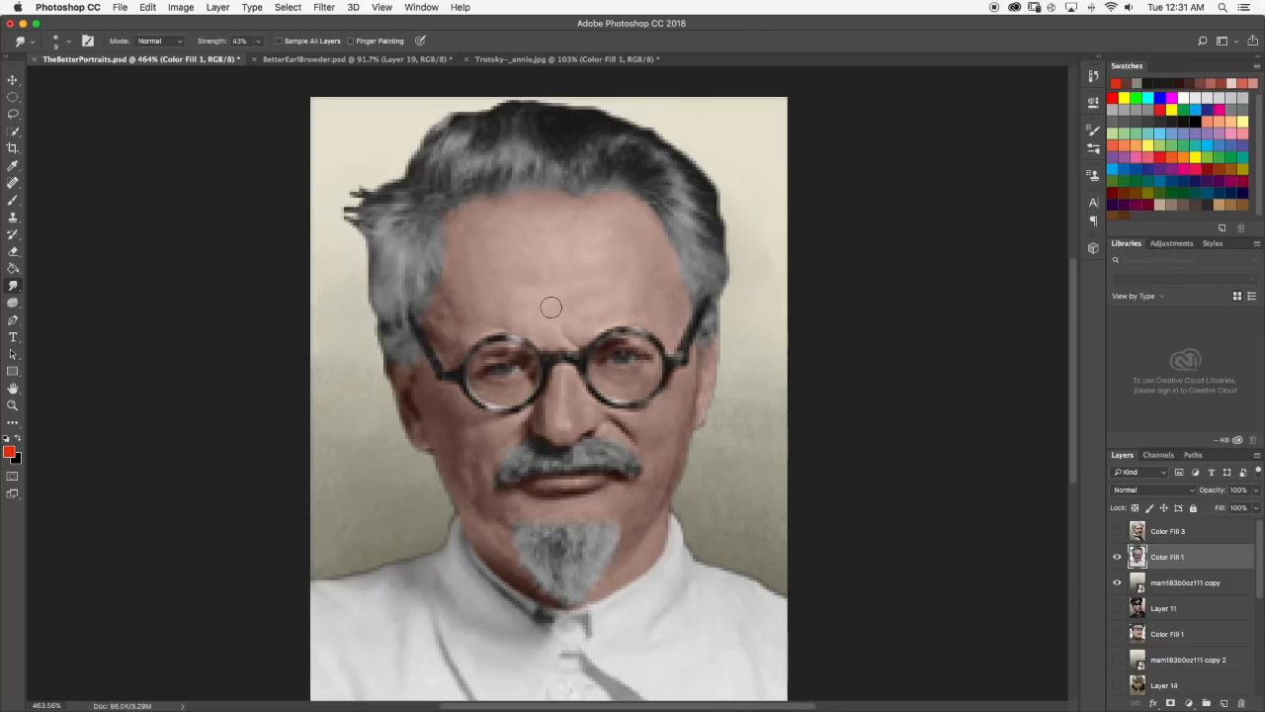
pyautogui.click(69, 43)
pyautogui.click(69, 43)
pyautogui.click(255, 42)
pyautogui.moveTo(256, 54); pyautogui.dragTo(250, 59)
pyautogui.moveTo(247, 61); pyautogui.dragTo(259, 60)
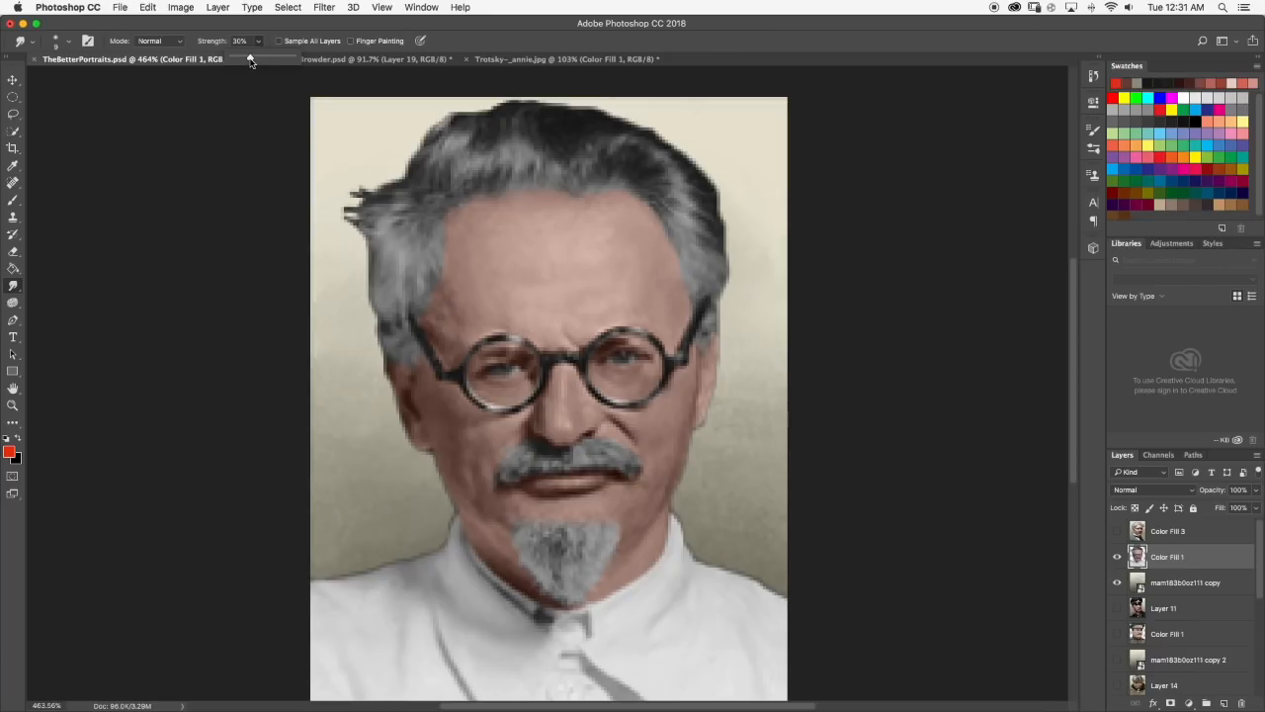
pyautogui.click(259, 43)
pyautogui.moveTo(563, 277)
pyautogui.mouseDown()
pyautogui.moveTo(577, 258)
pyautogui.moveTo(556, 288)
pyautogui.moveTo(595, 221)
pyautogui.moveTo(568, 217)
pyautogui.mouseUp()
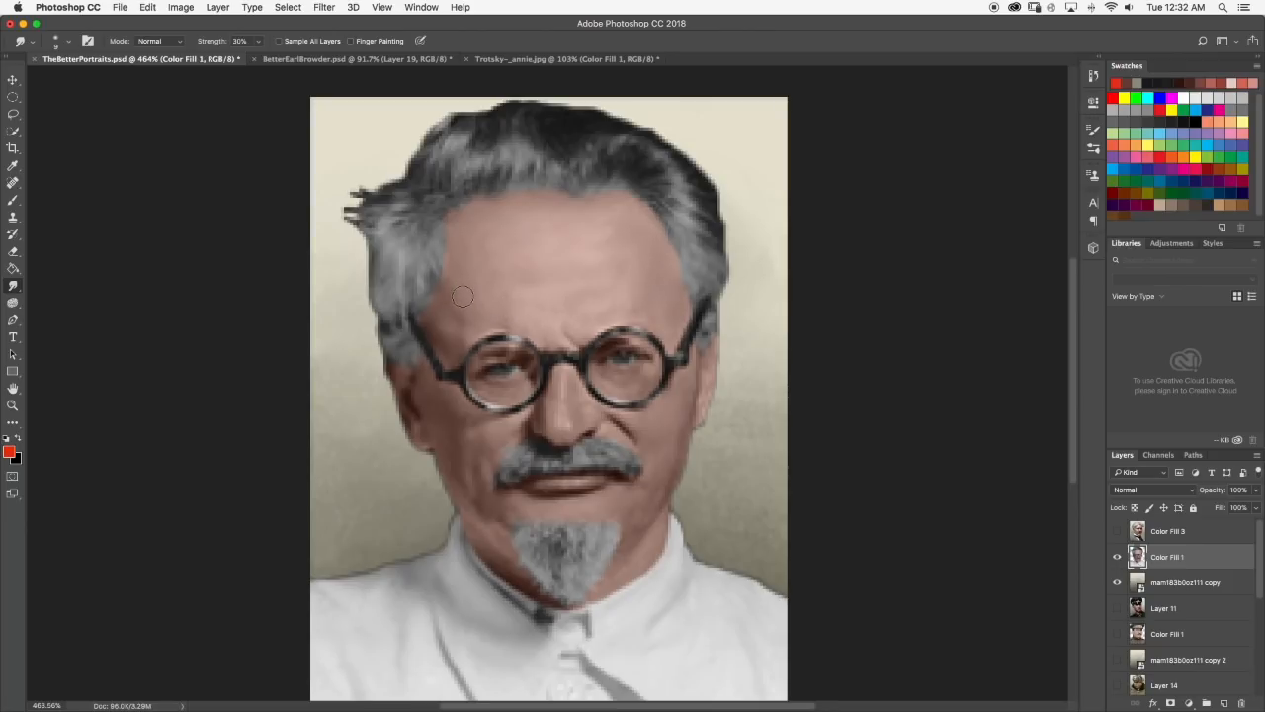
# Examine the forehead, glasses, cheeks and hair outline at close and full view to judge the smudged skin.
pyautogui.scroll(3, 573, 427)
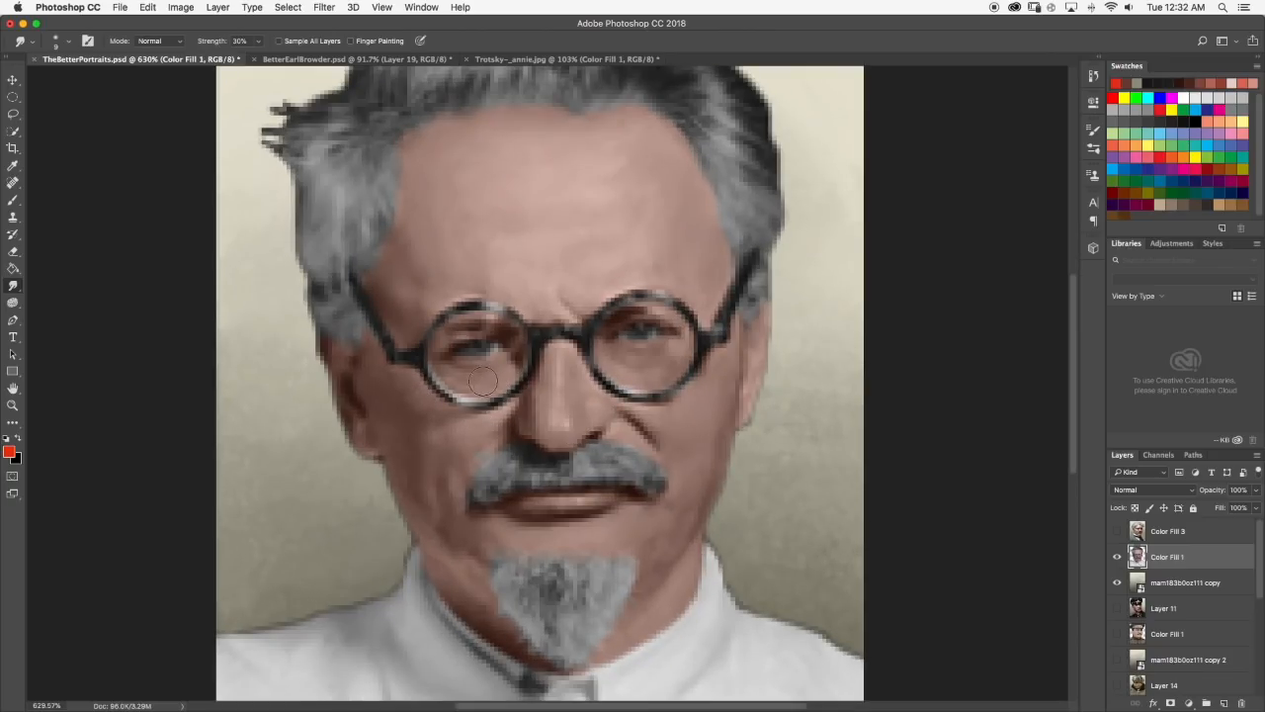
pyautogui.scroll(-3, 558, 417)
pyautogui.scroll(-2, 654, 419)
pyautogui.scroll(3, 637, 379)
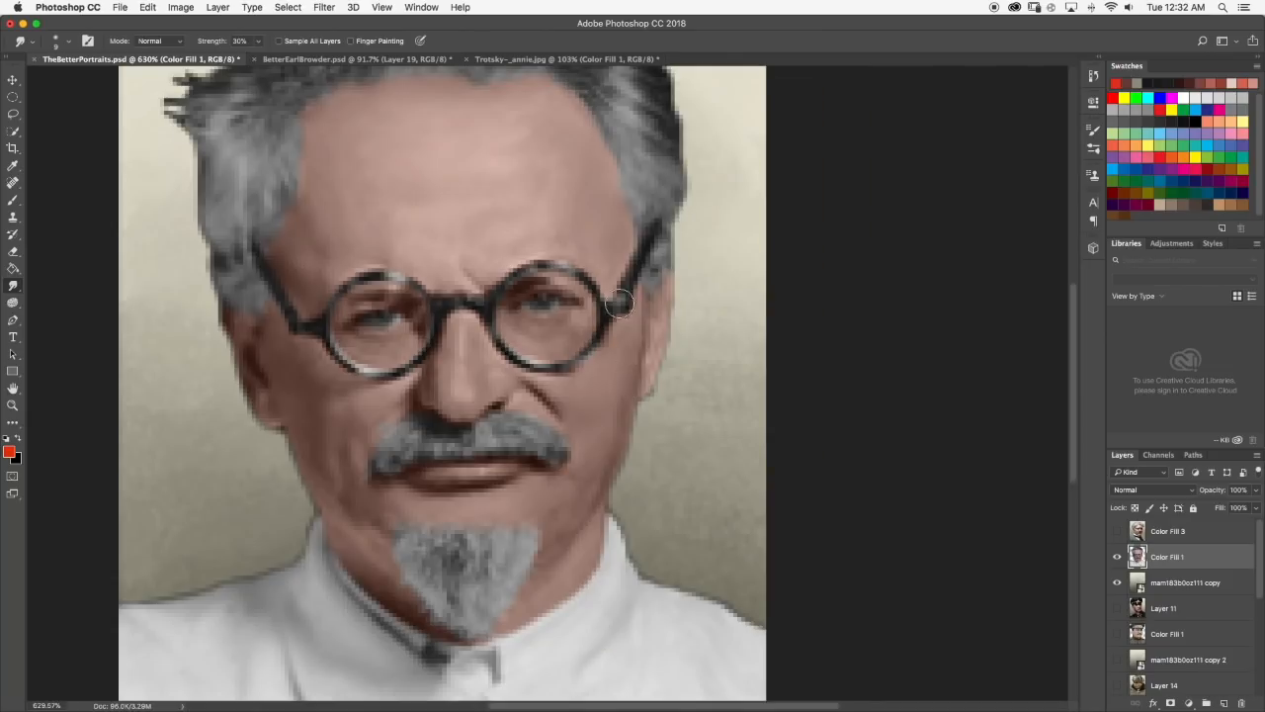
pyautogui.scroll(2, 593, 370)
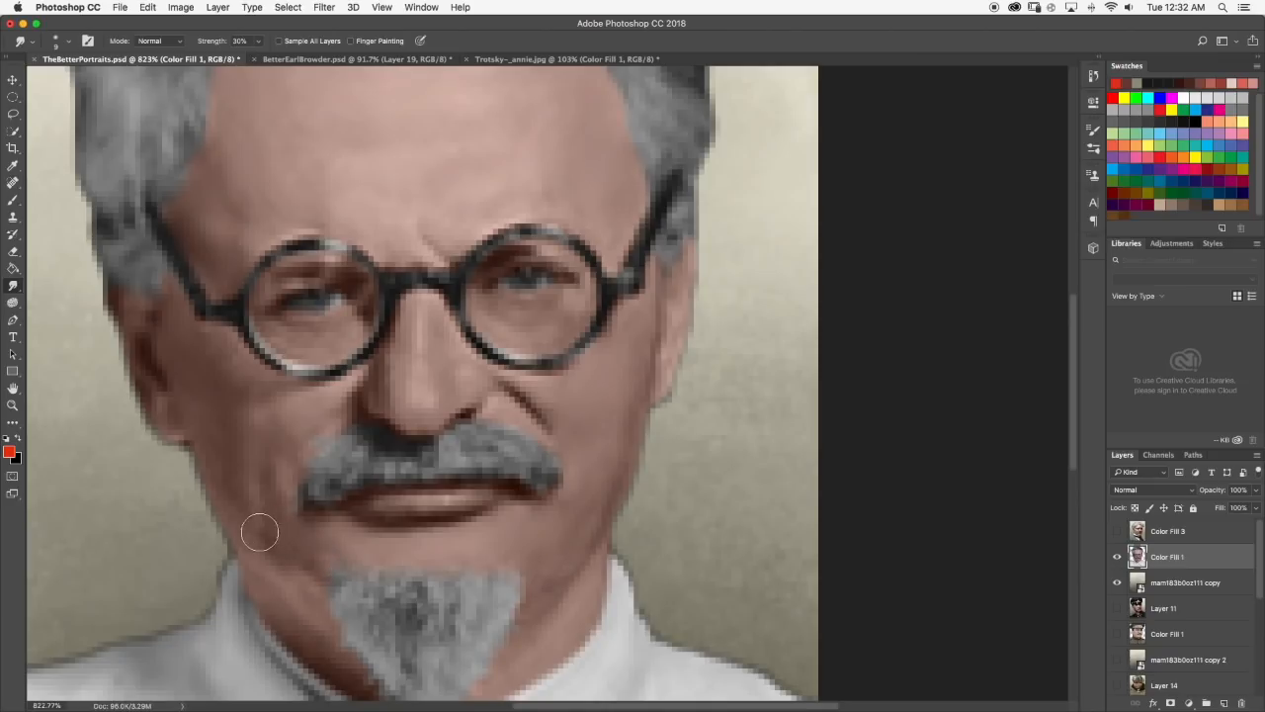
pyautogui.scroll(-3, 224, 426)
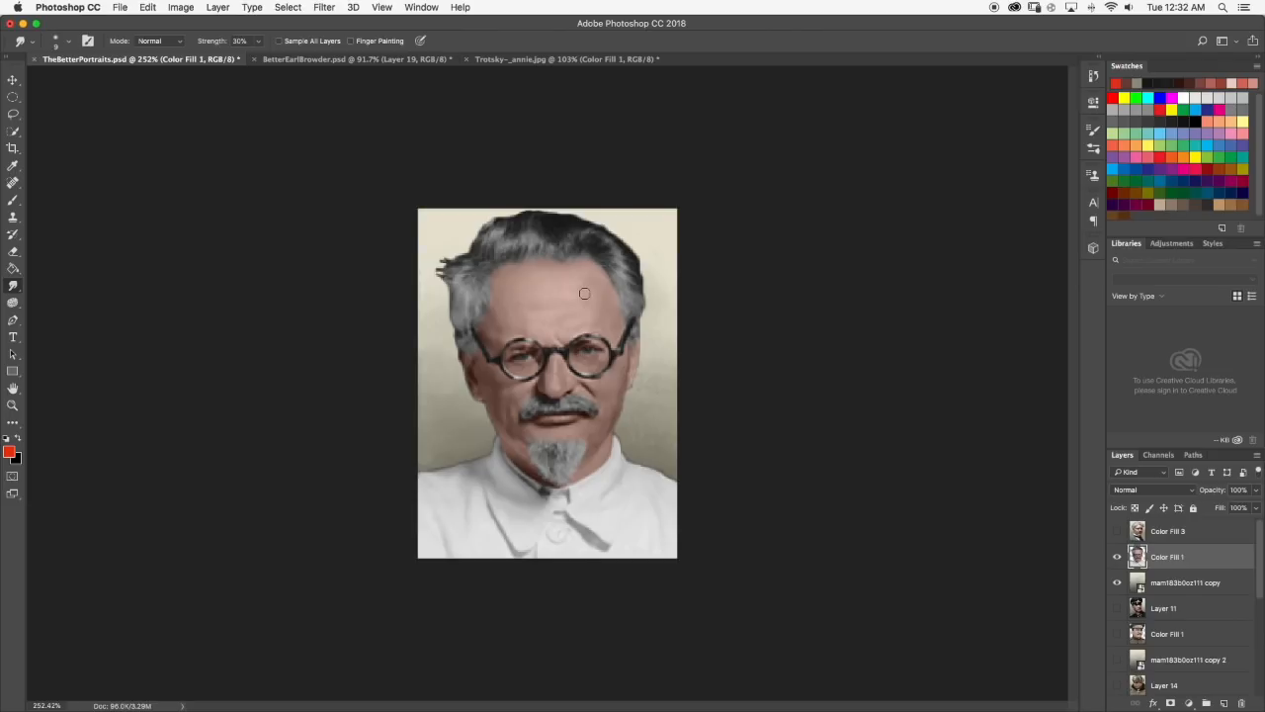
pyautogui.scroll(2, 585, 293)
pyautogui.scroll(2, 431, 181)
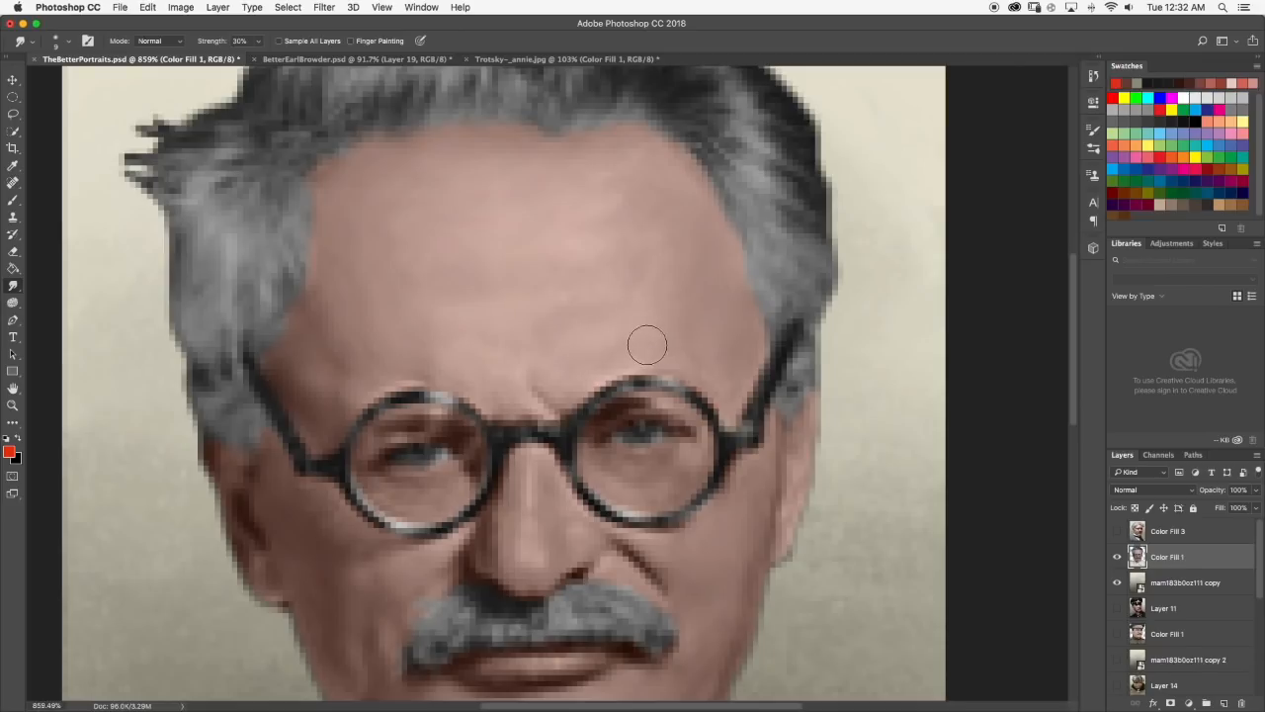
pyautogui.scroll(-3, 686, 336)
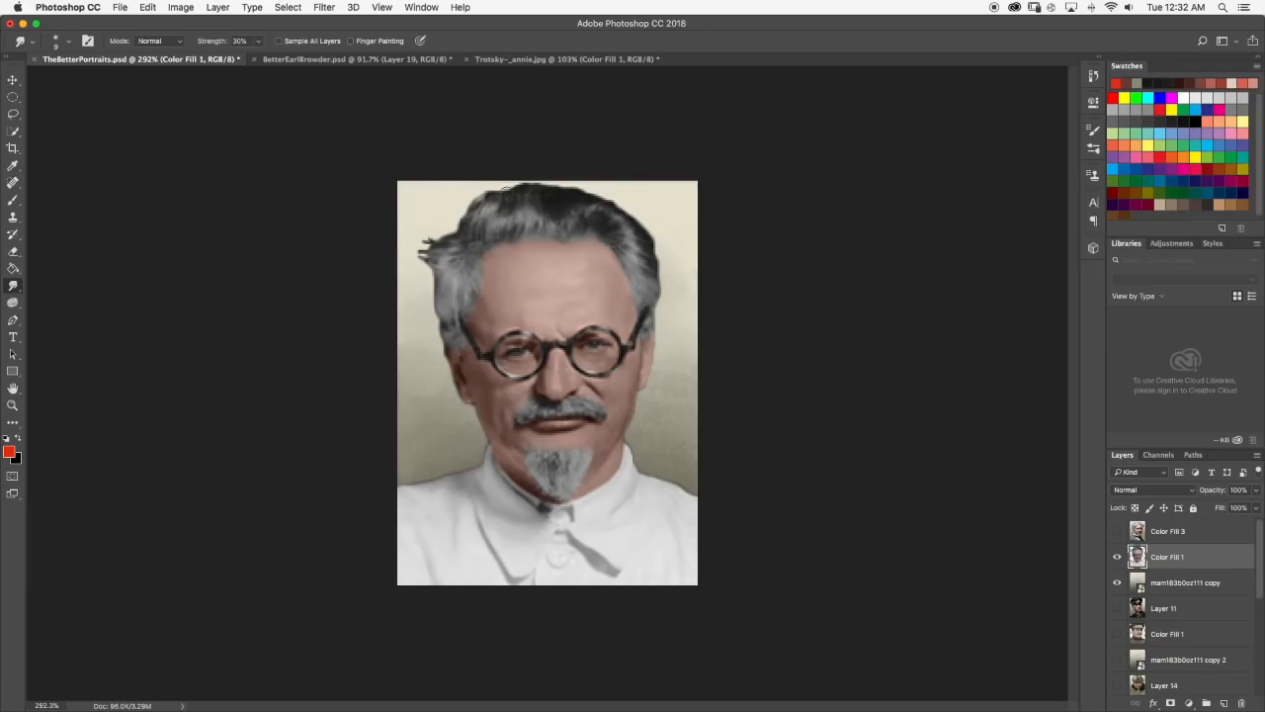
pyautogui.scroll(2, 610, 292)
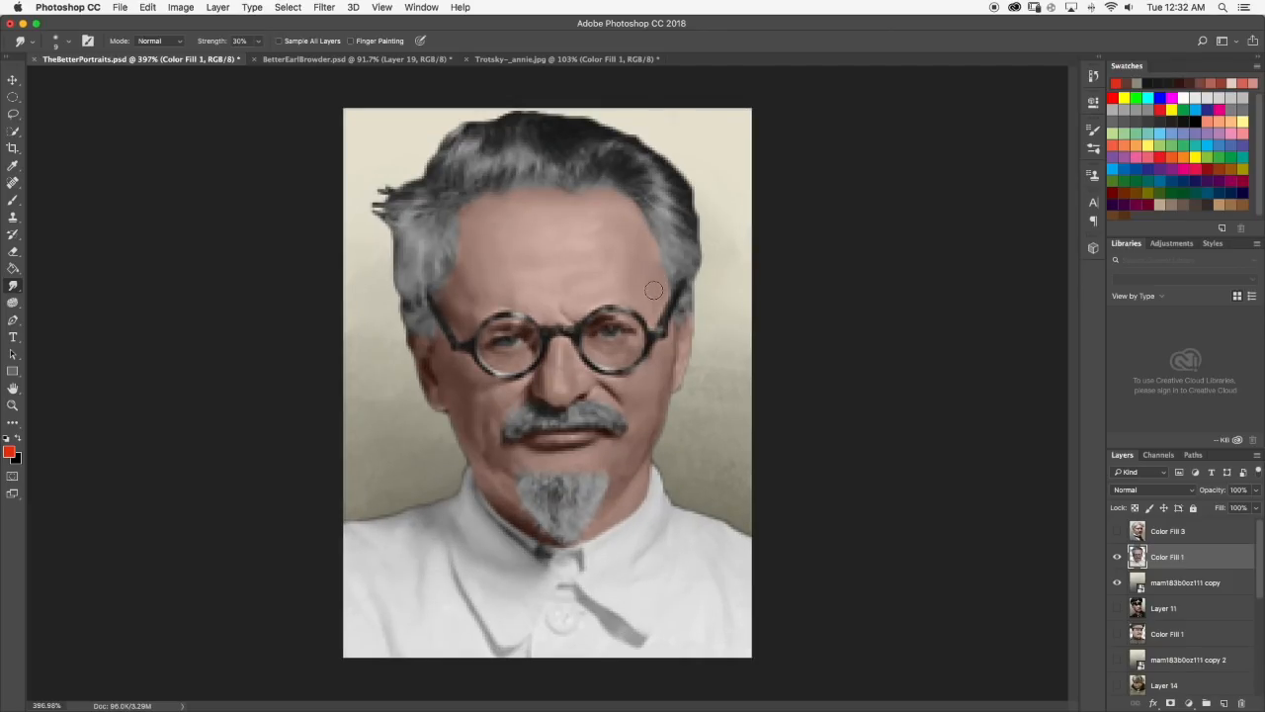
pyautogui.scroll(-1, 675, 292)
pyautogui.scroll(-3, 675, 293)
pyautogui.scroll(1, 615, 271)
pyautogui.scroll(4, 631, 276)
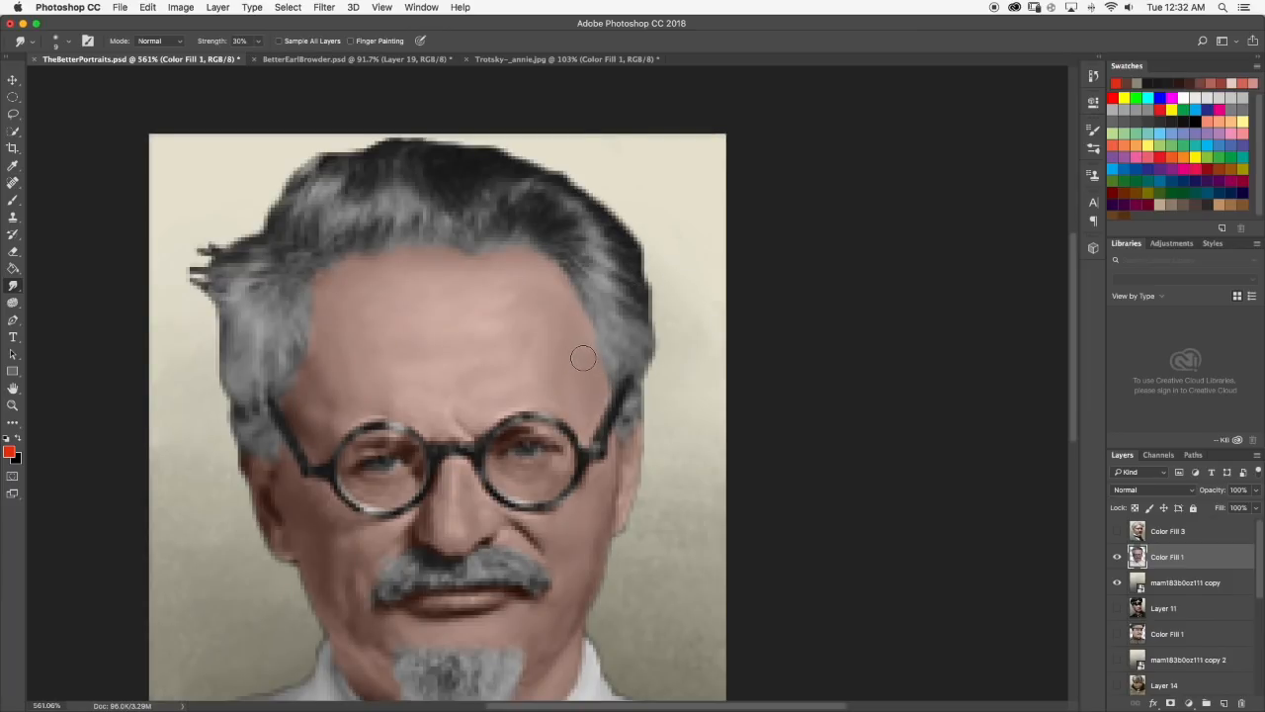
pyautogui.scroll(-1, 567, 315)
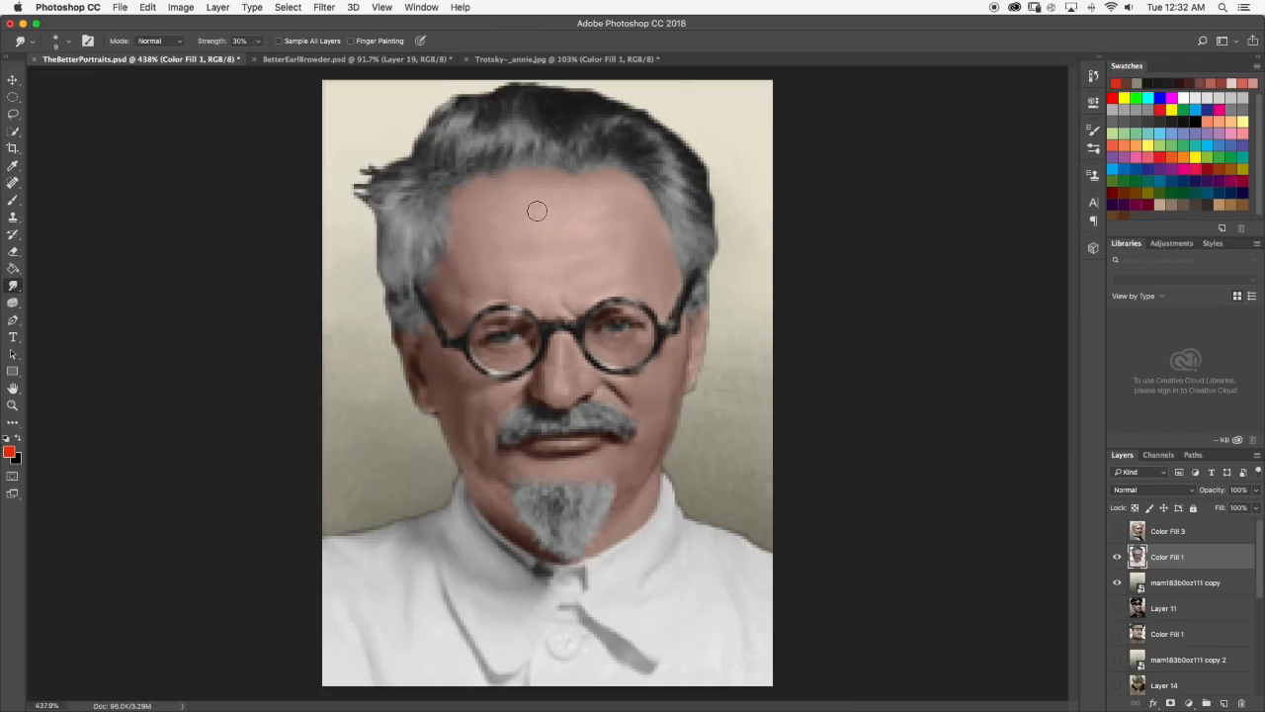
pyautogui.scroll(-3, 565, 254)
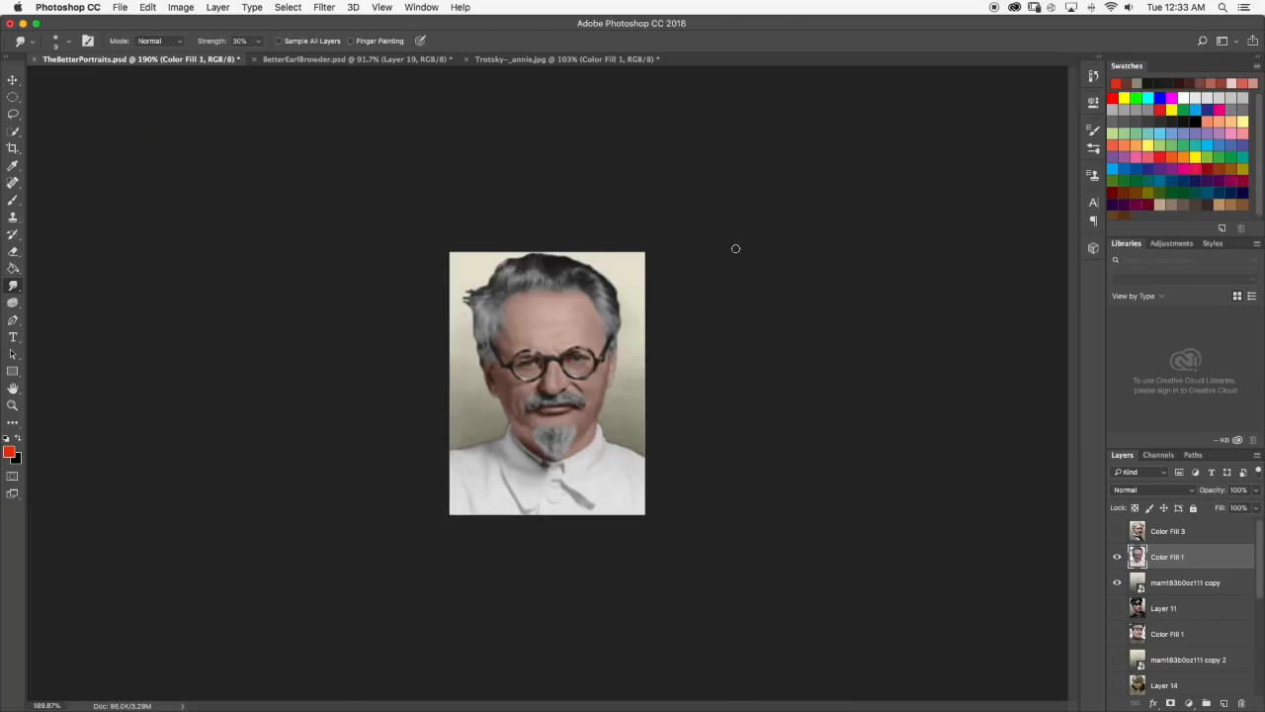
# Compare the smudged Trotsky portrait with the uniformed portrait on Layer 11, then show Trotsky on the light background again.
pyautogui.click(1117, 584)
pyautogui.click(1117, 608)
pyautogui.click(1116, 559)
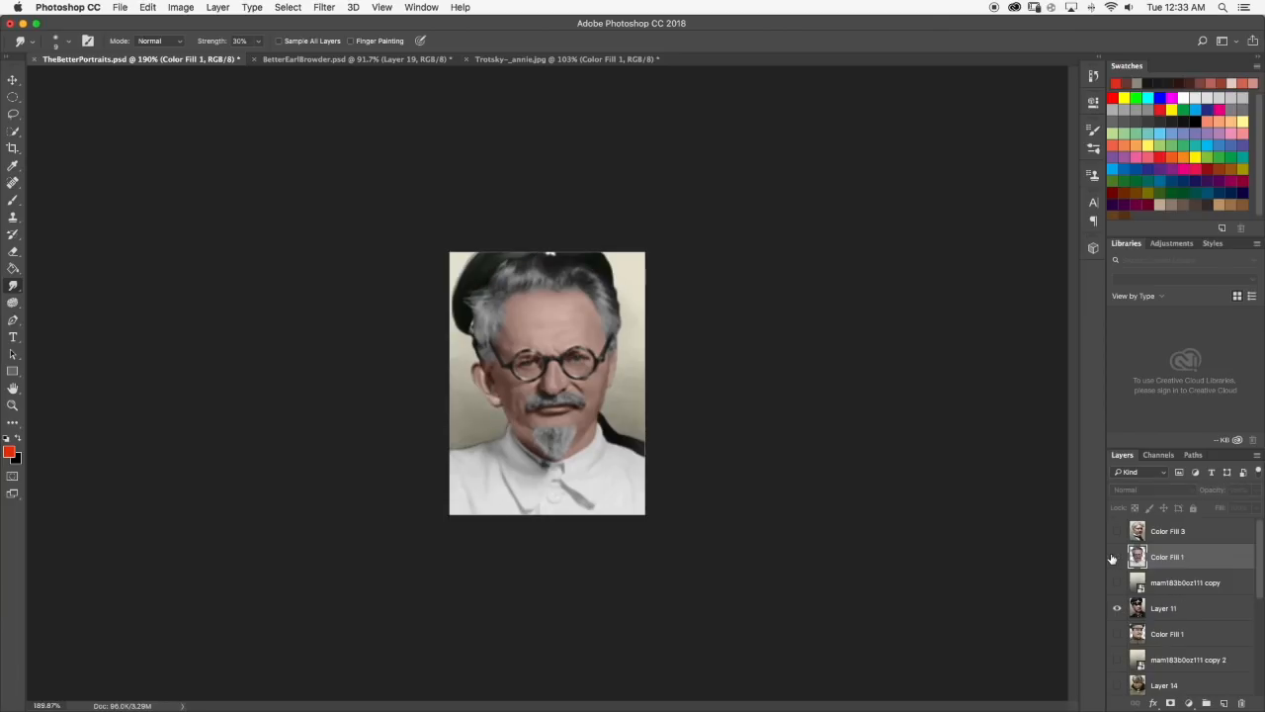
pyautogui.click(1116, 560)
pyautogui.click(1117, 564)
pyautogui.click(1117, 582)
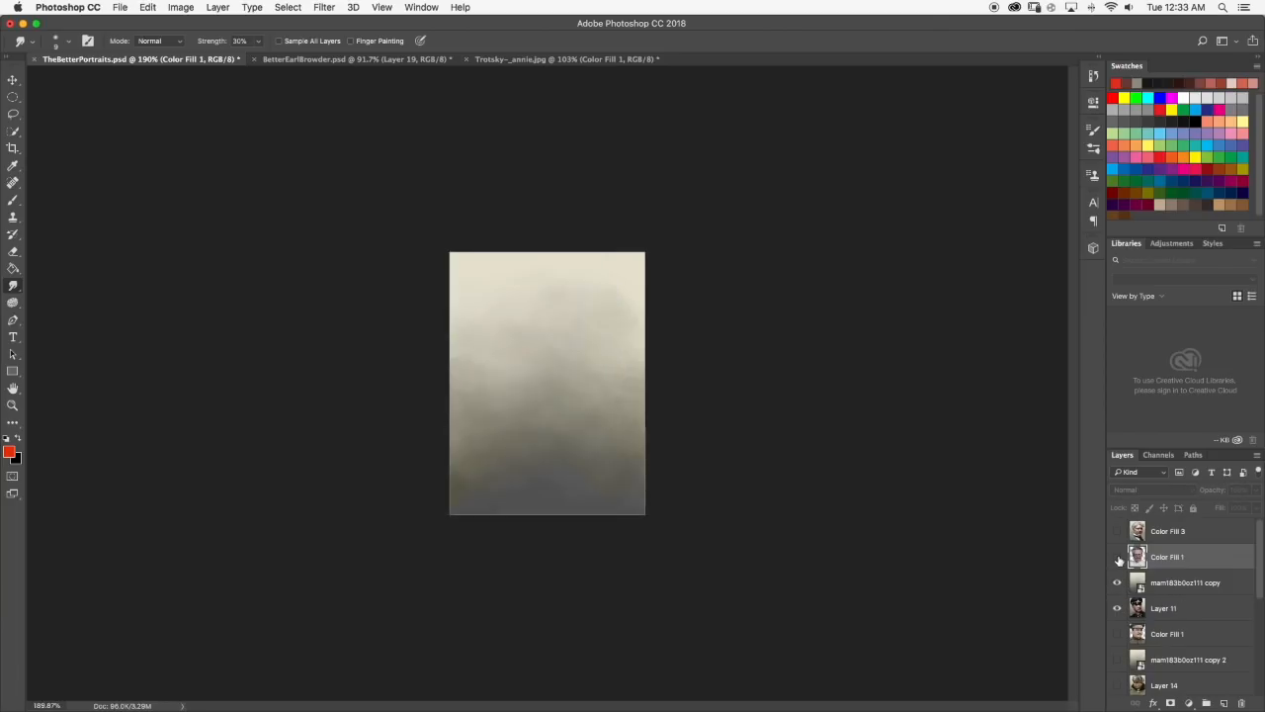
pyautogui.click(1117, 557)
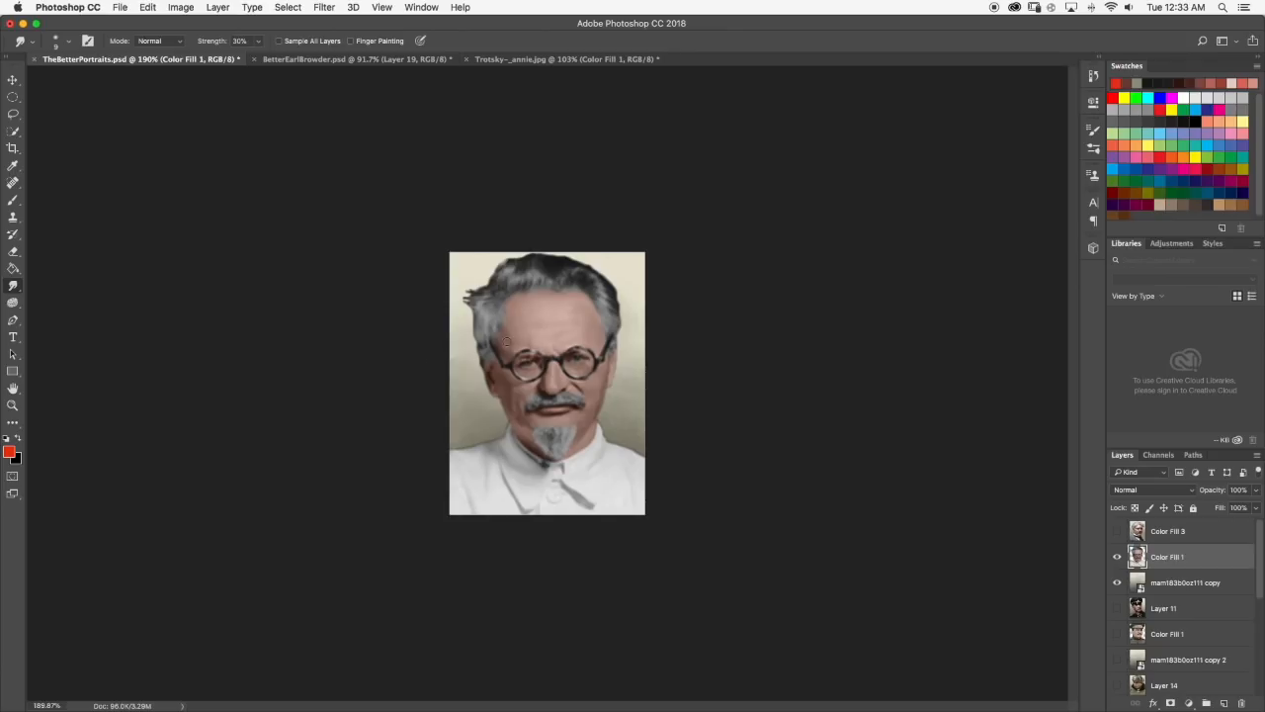
# Examine Trotsky's forehead, glasses and lower face at close and full view to judge where highlights and shadows are needed.
pyautogui.scroll(3, 508, 342)
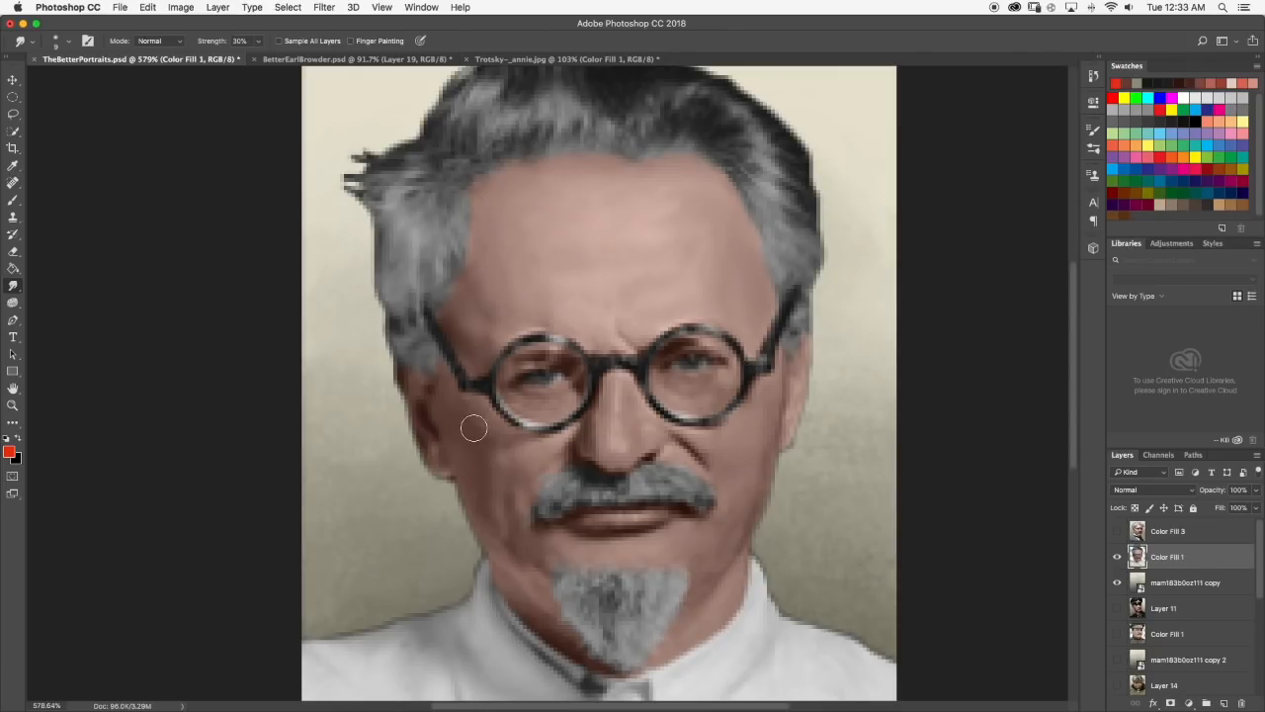
pyautogui.scroll(-1, 561, 383)
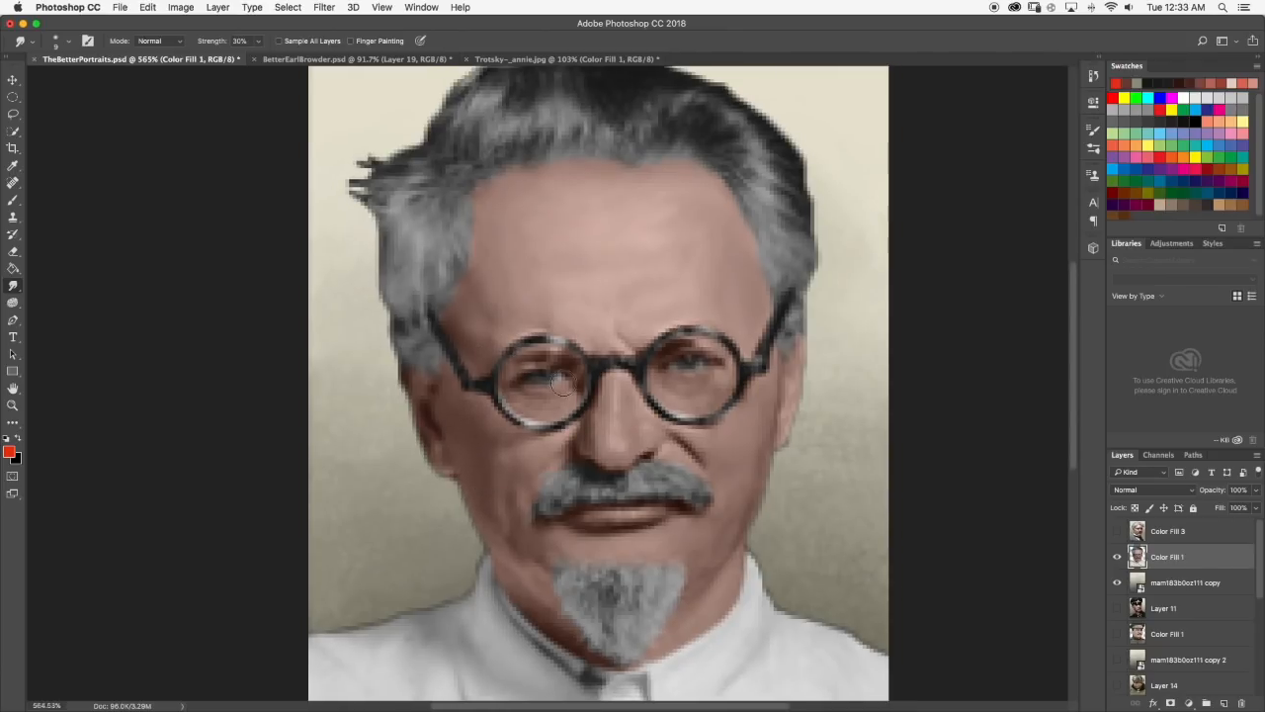
pyautogui.scroll(-4, 638, 348)
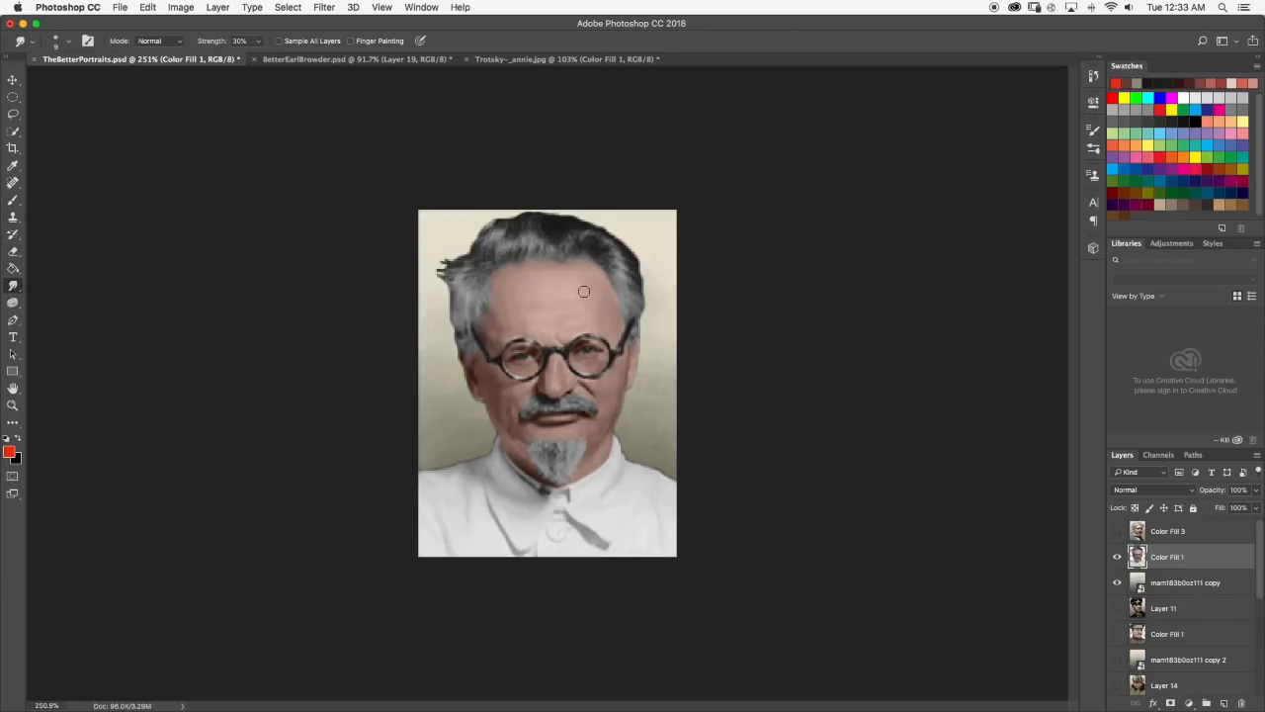
pyautogui.click(18, 200)
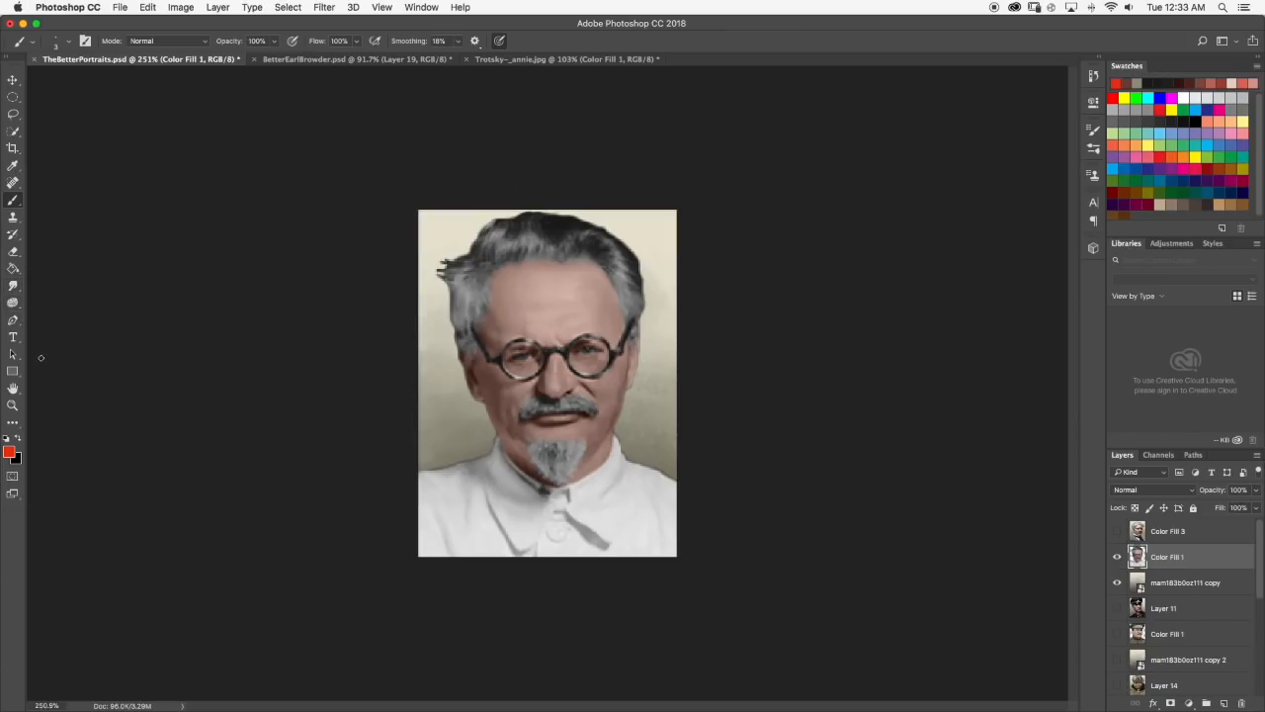
pyautogui.click(13, 306)
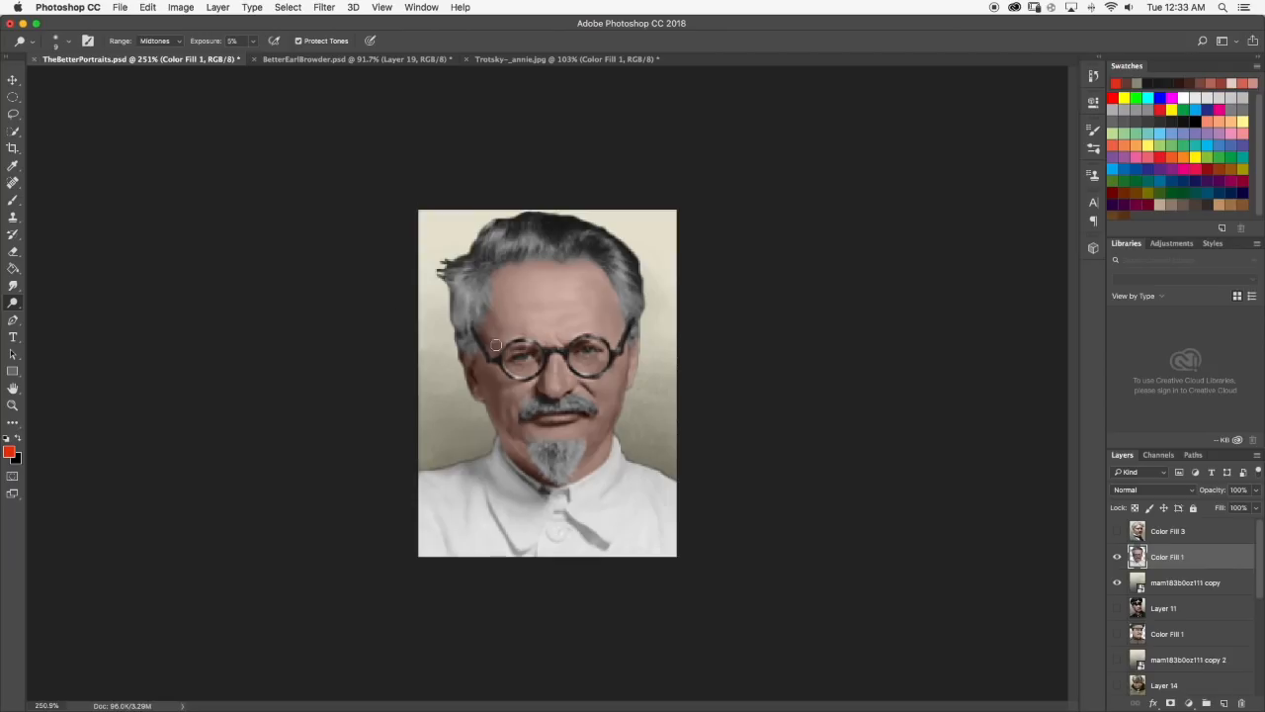
pyautogui.click(12, 200)
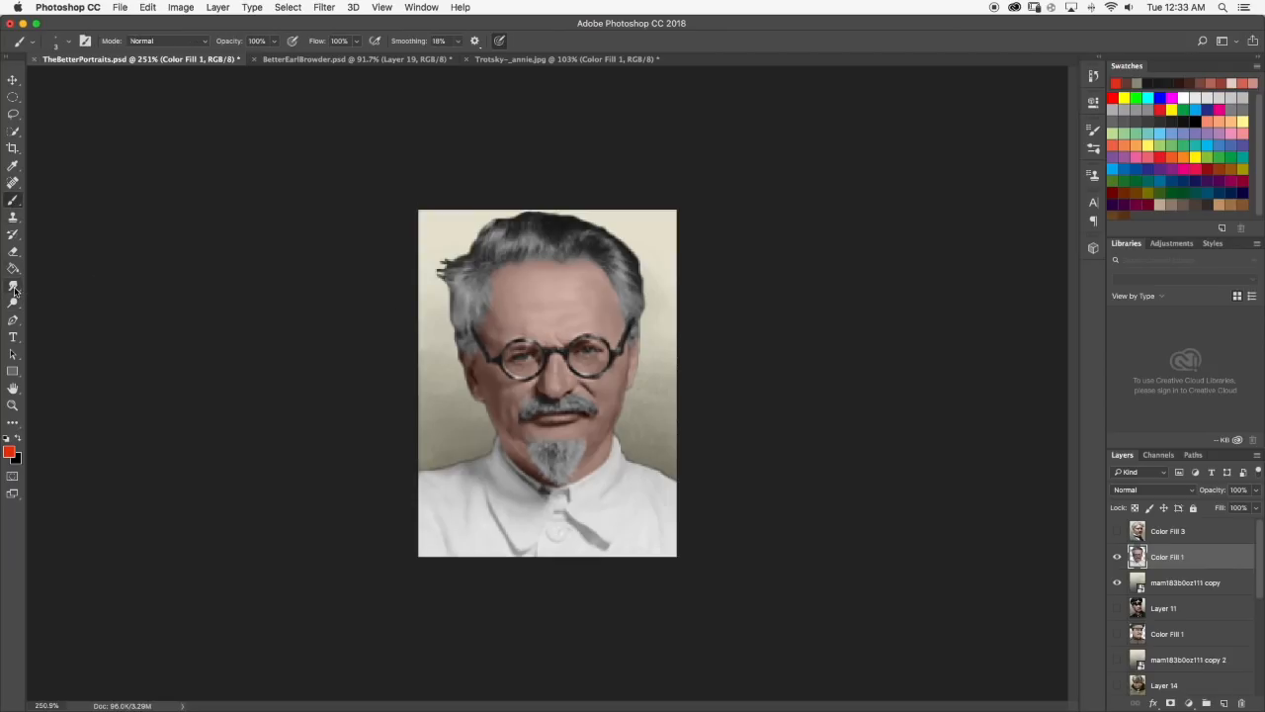
pyautogui.scroll(5, 592, 377)
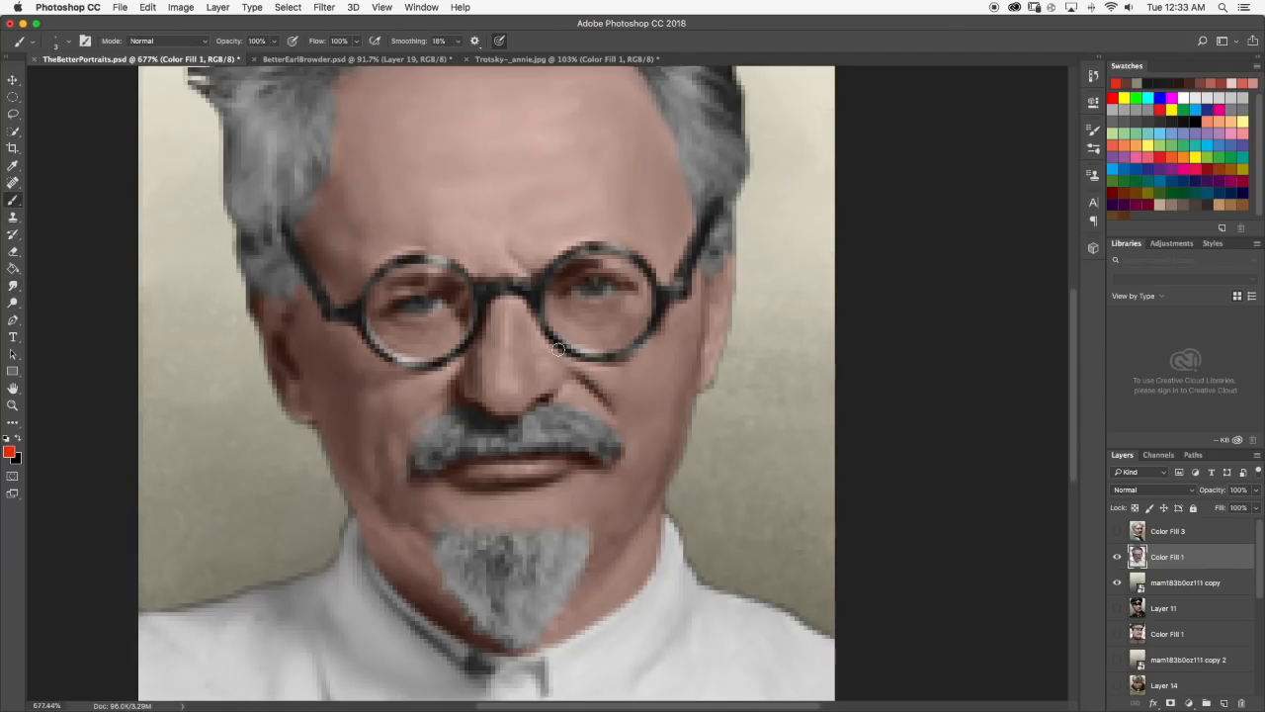
pyautogui.scroll(-6, 558, 350)
pyautogui.scroll(1, 568, 340)
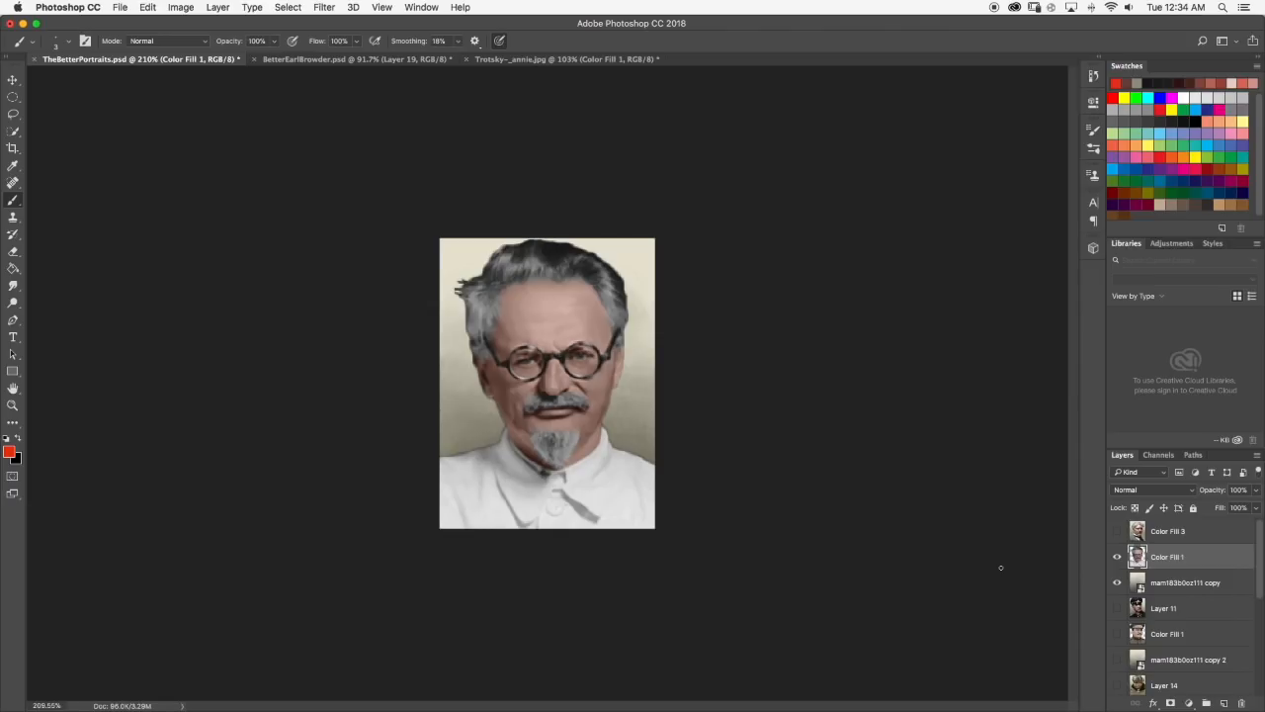
pyautogui.click(13, 301)
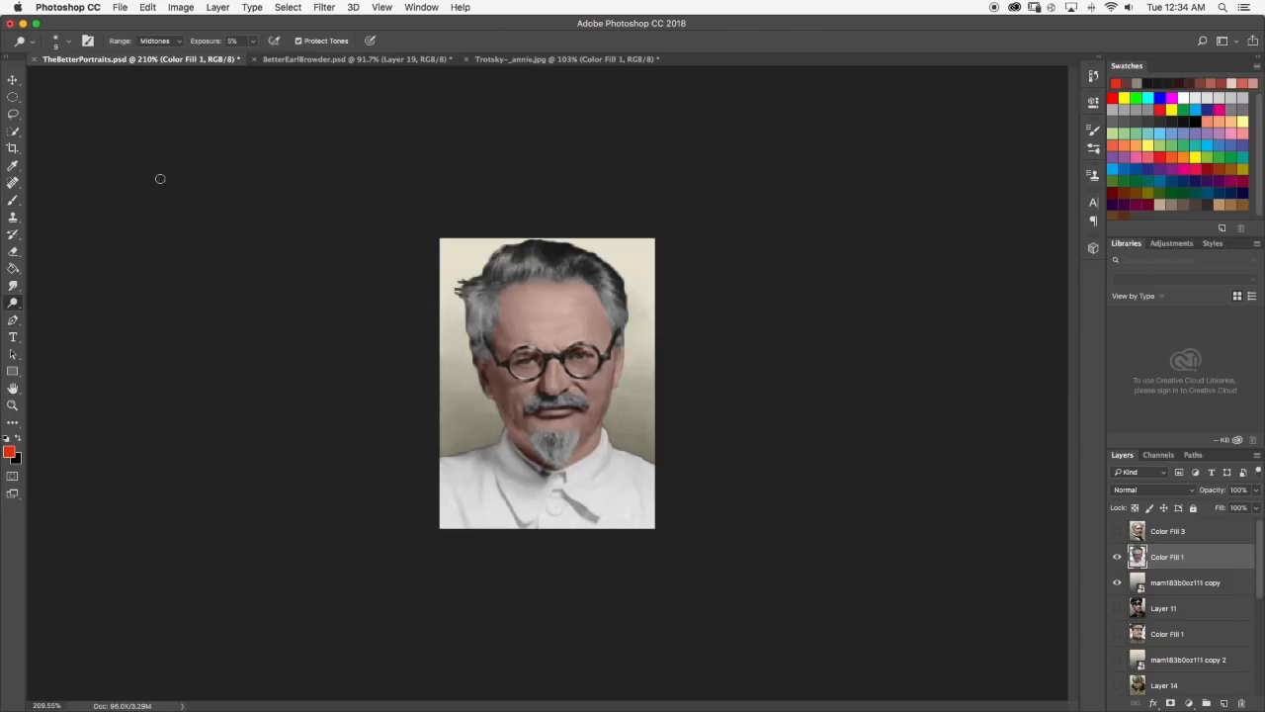
pyautogui.click(159, 40)
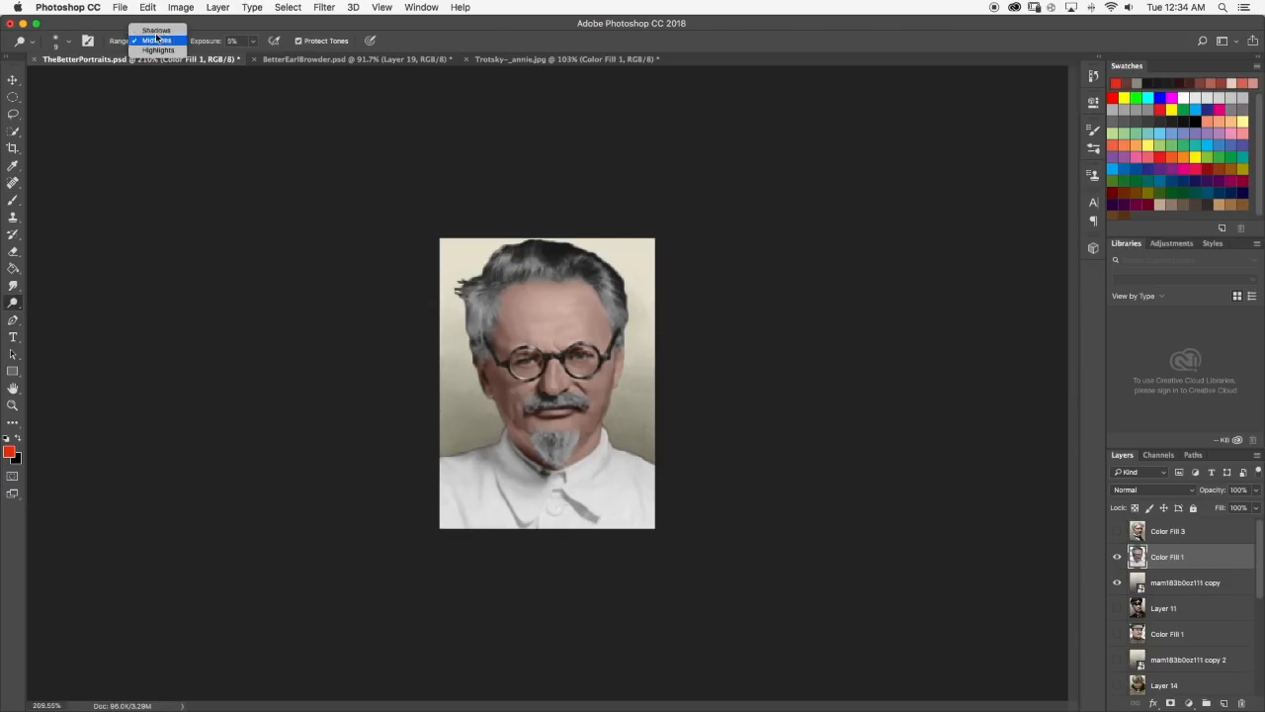
pyautogui.click(12, 202)
# Sample the dark brown beside the eye with the Brush tool and darken the frown crease above the nose bridge.
pyautogui.click(12, 201)
pyautogui.scroll(5, 534, 276)
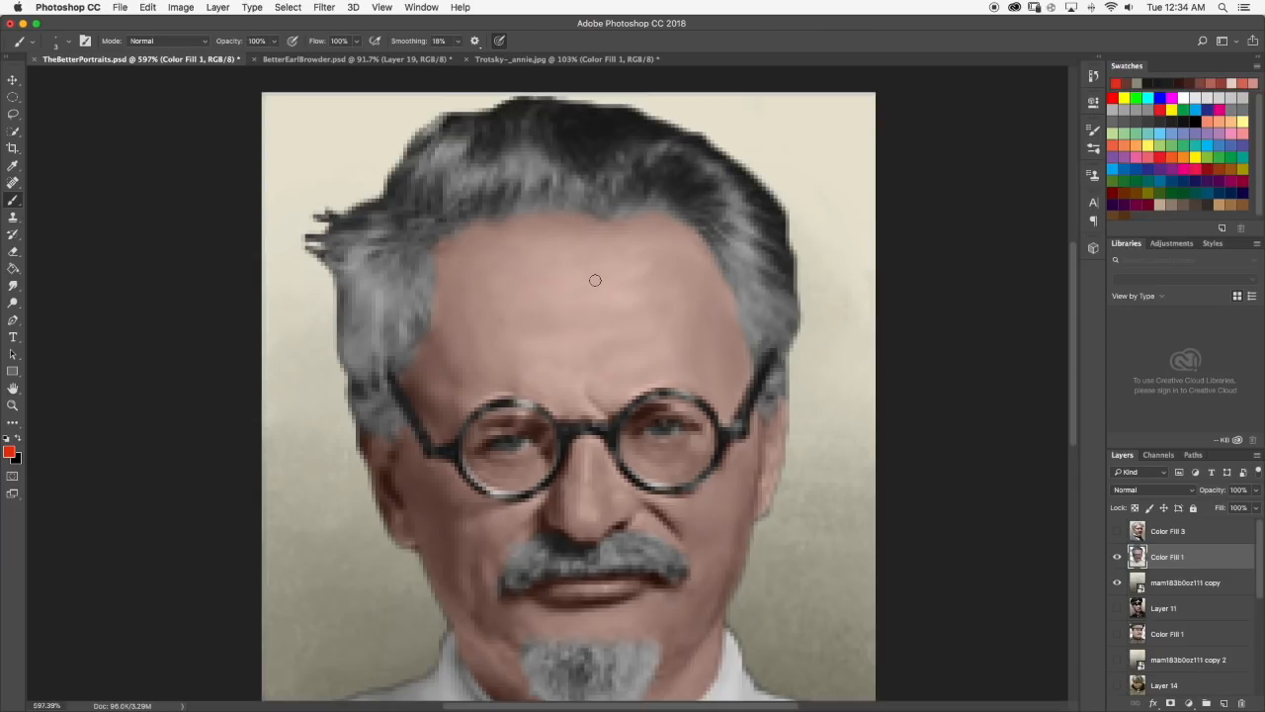
pyautogui.scroll(-5, 595, 281)
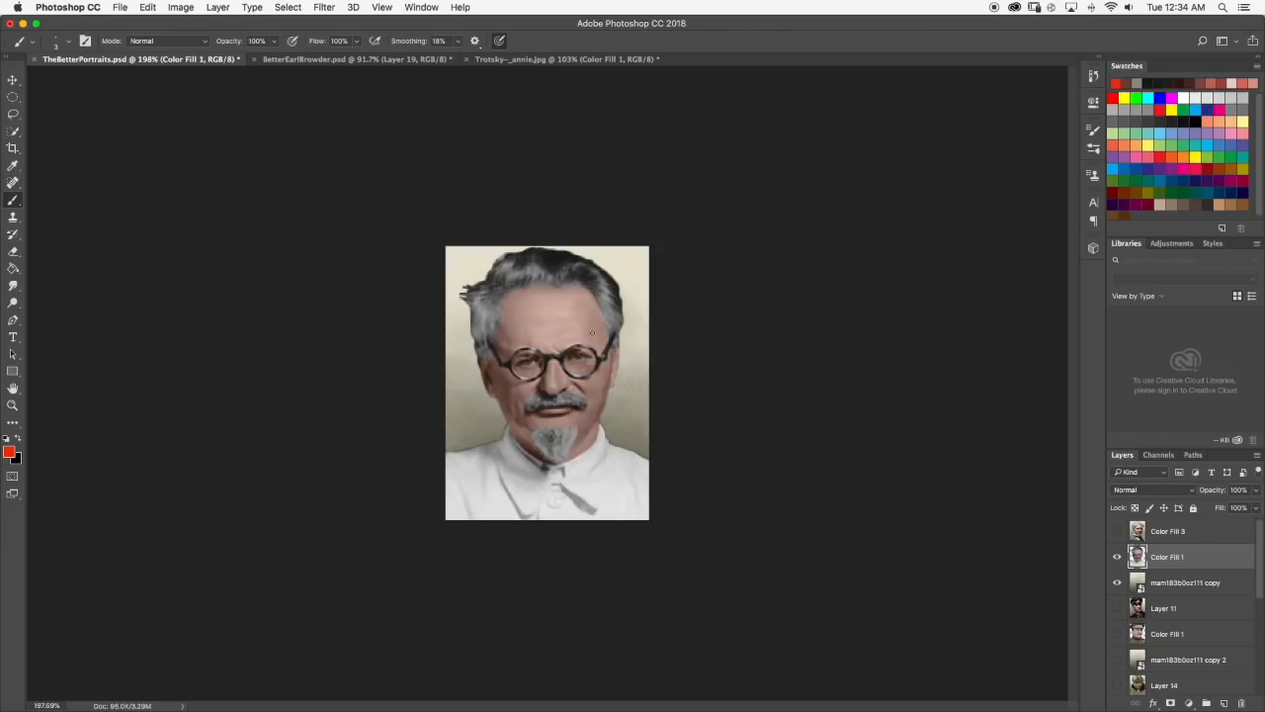
pyautogui.scroll(3, 655, 363)
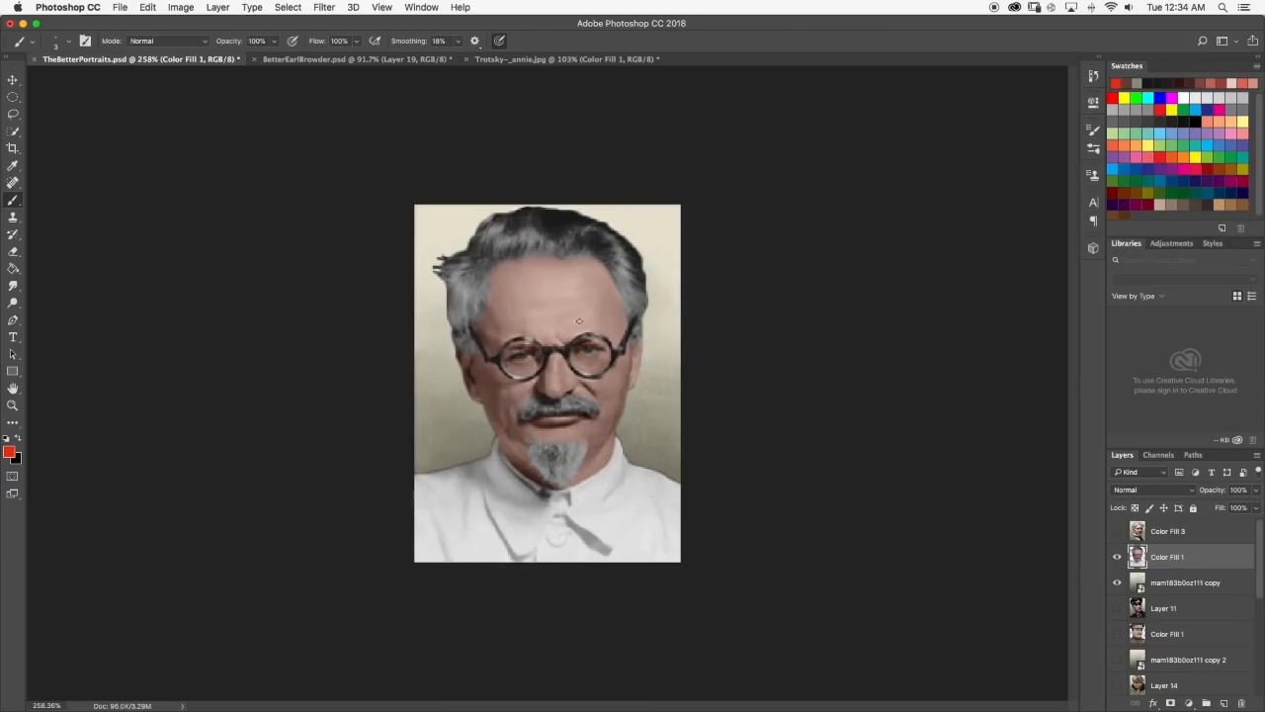
pyautogui.scroll(5, 544, 335)
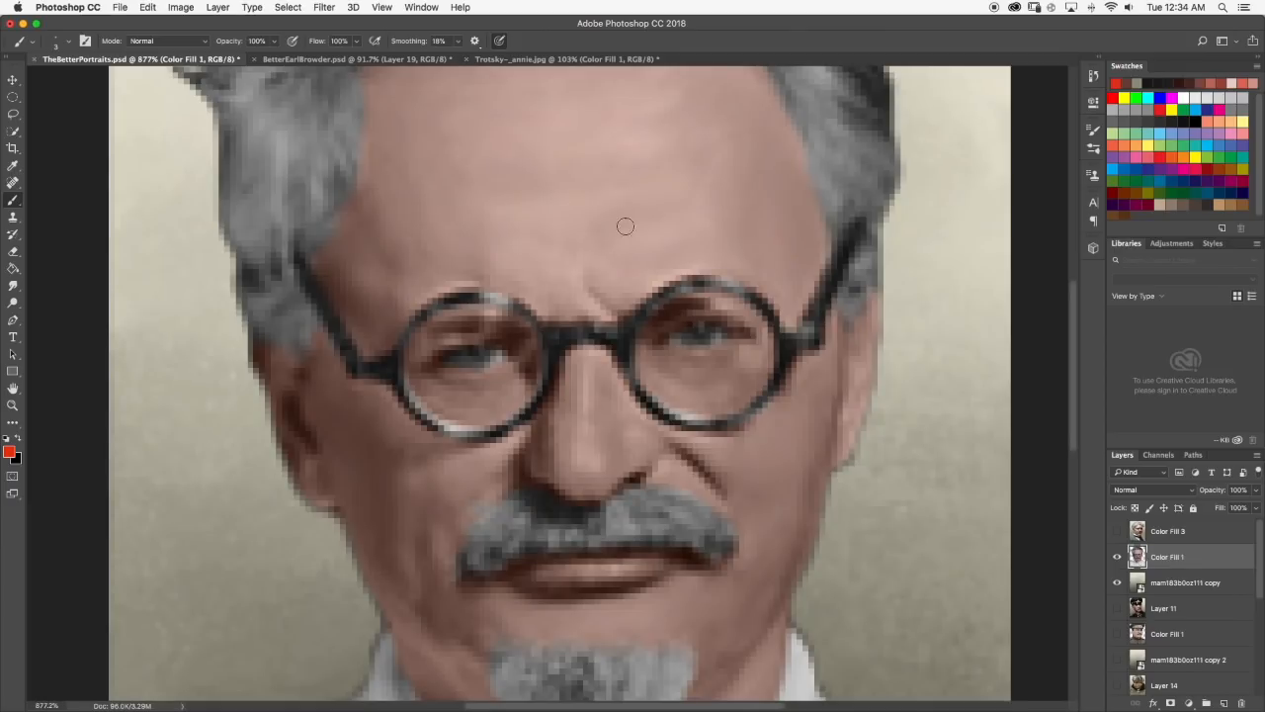
pyautogui.click(71, 43)
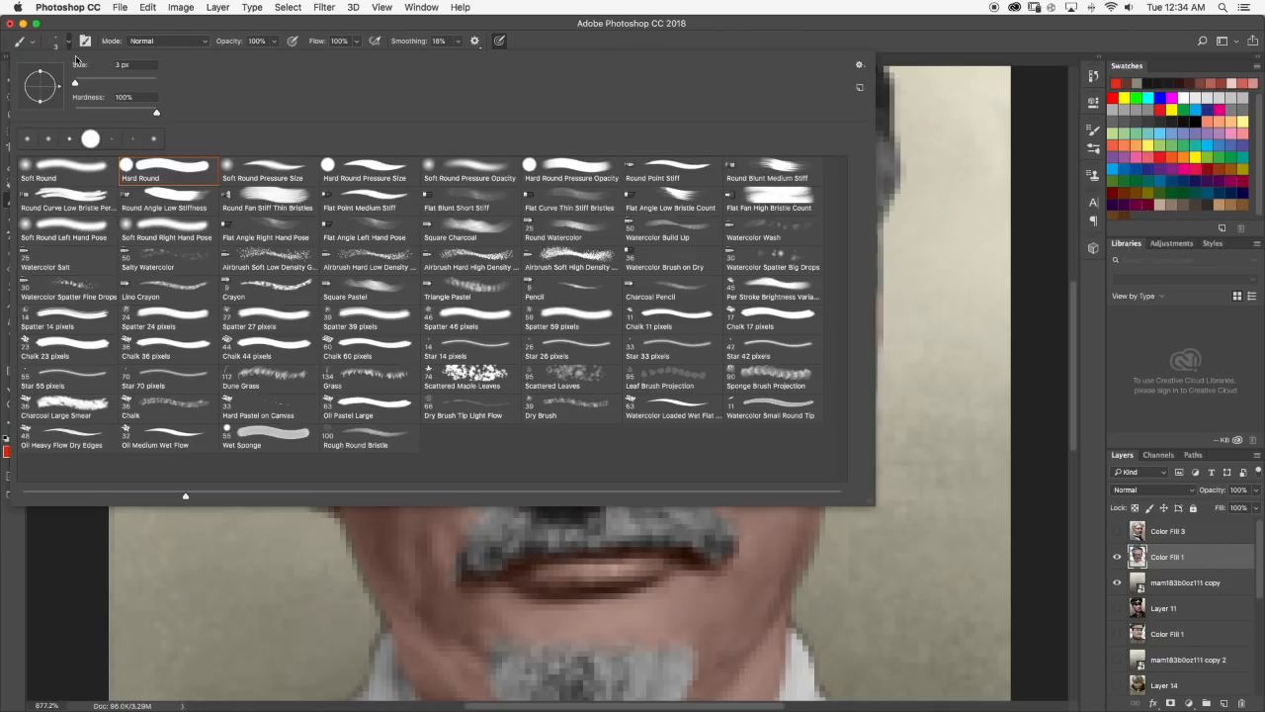
pyautogui.click(73, 40)
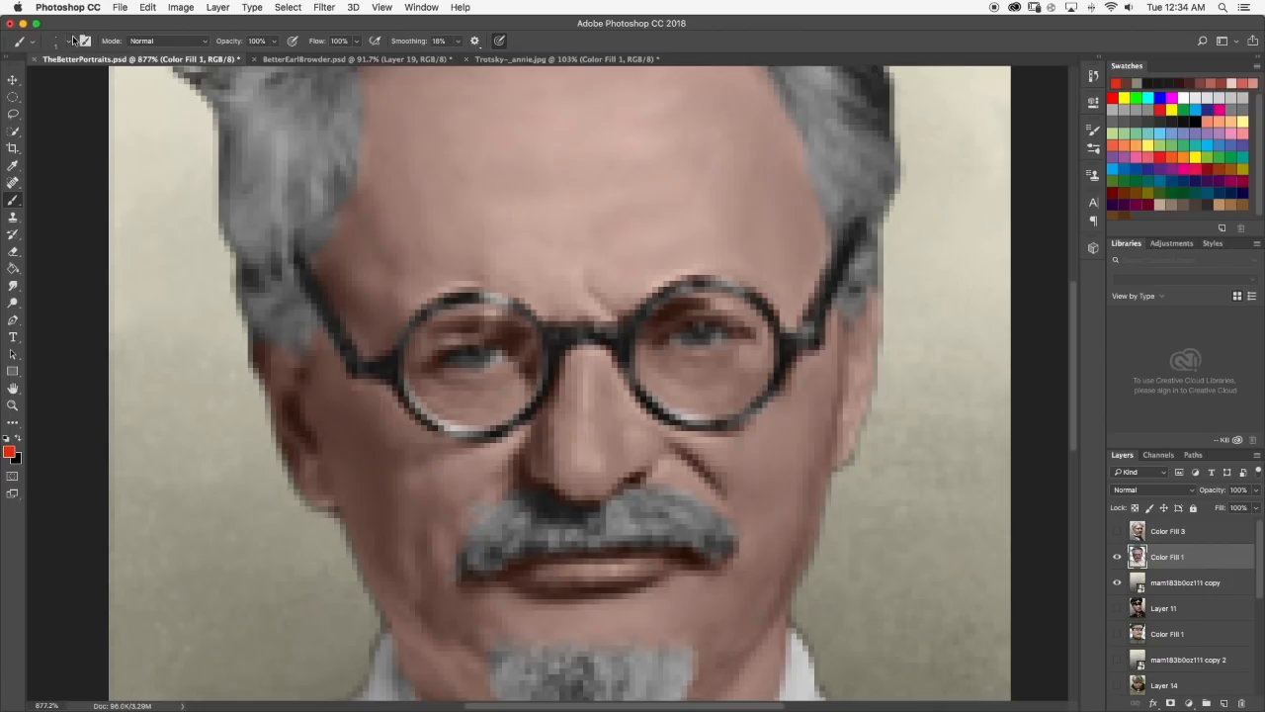
pyautogui.keyDown('alt'); pyautogui.click(668, 318); pyautogui.keyUp('alt')
# Give the Smudge tool a finer tip and blend the frown crease above the nose bridge into the skin.
pyautogui.click(13, 286)
pyautogui.click(70, 42)
pyautogui.click(67, 37)
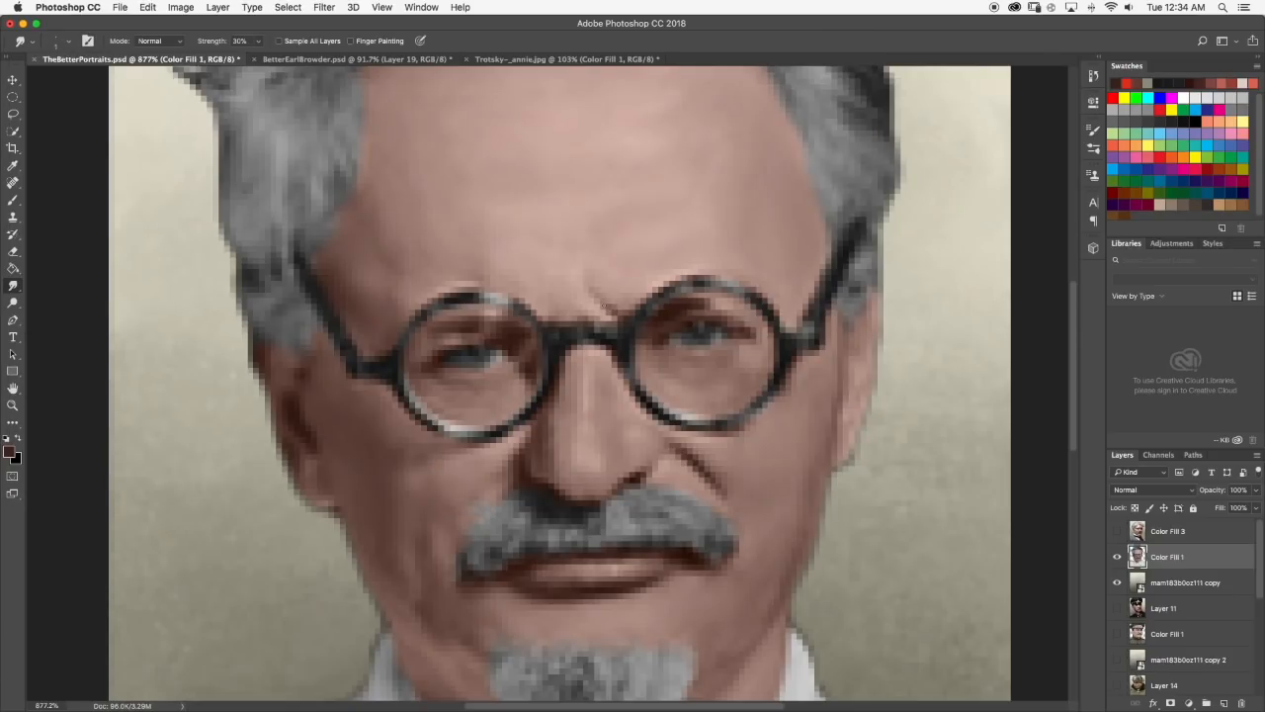
pyautogui.scroll(-5, 602, 303)
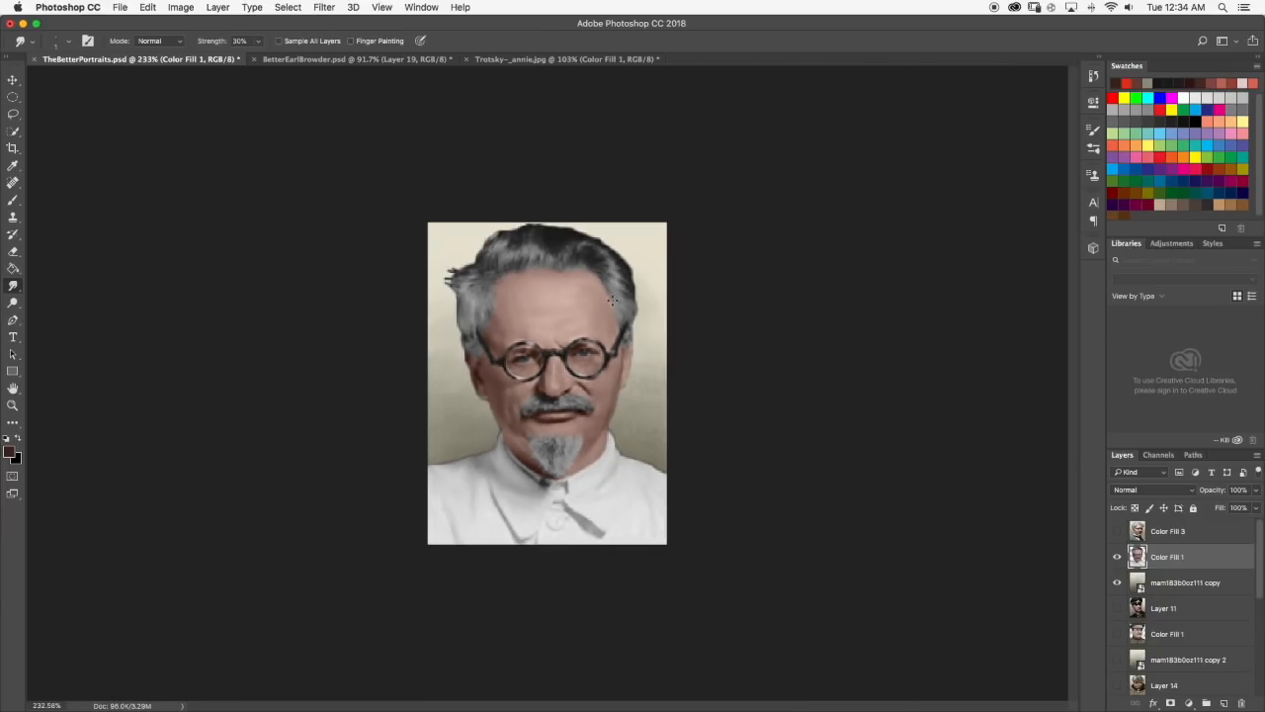
# Hide Trotsky, the light background copy, Layer 7 and Layer 4, and examine the finished portrait of the man in the black suit.
pyautogui.click(1117, 584)
pyautogui.click(1118, 558)
pyautogui.scroll(-8, 1152, 614)
pyautogui.scroll(-1, 1153, 615)
pyautogui.click(1117, 554)
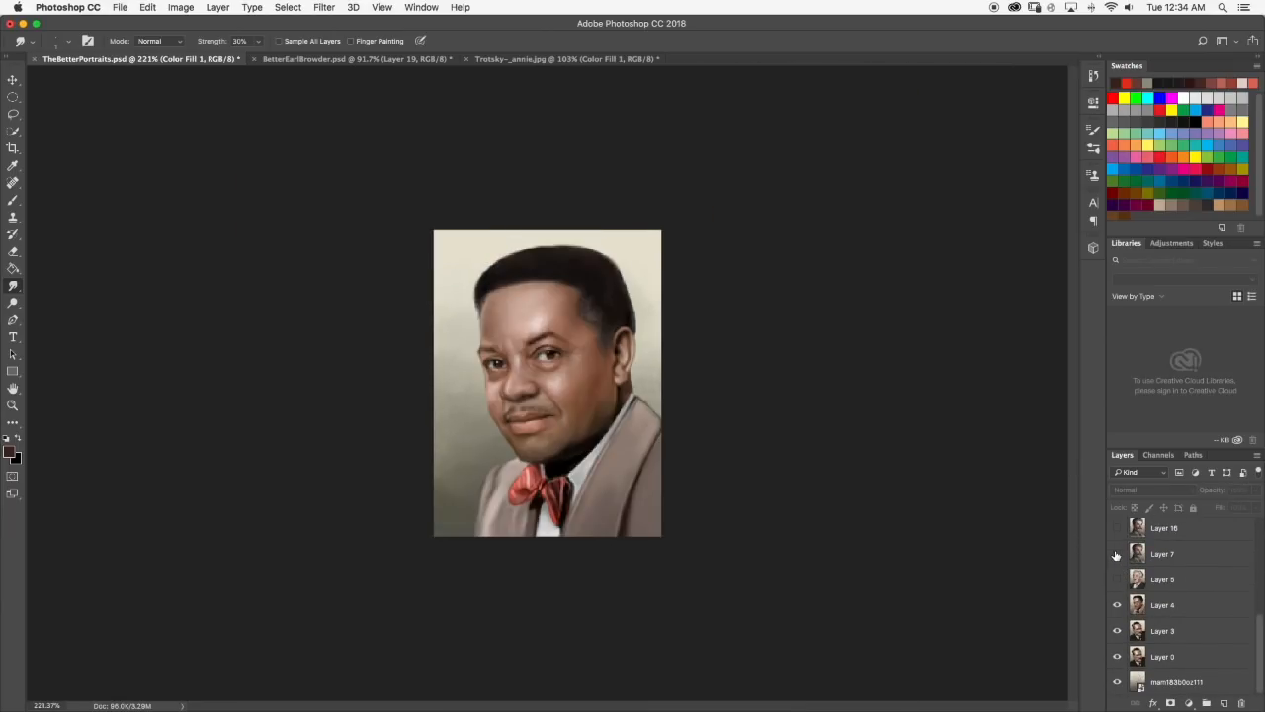
pyautogui.click(1117, 604)
pyautogui.scroll(9, 1117, 604)
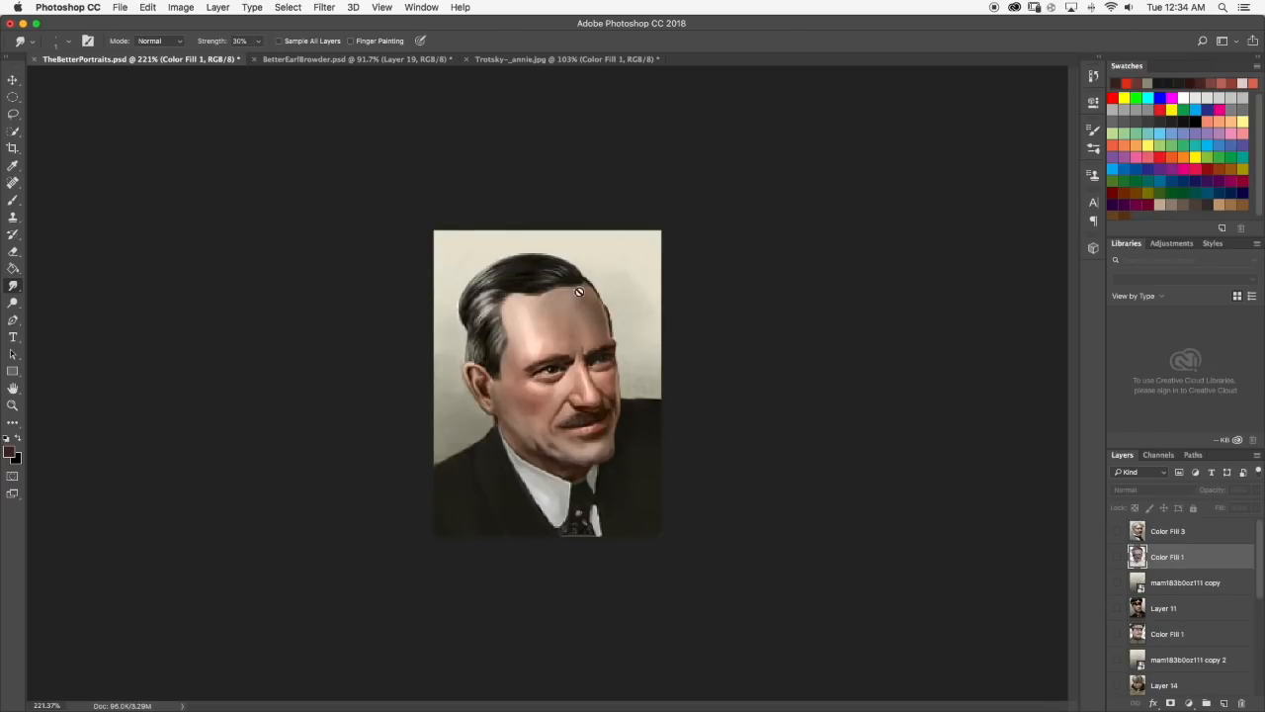
pyautogui.scroll(1, 563, 297)
pyautogui.scroll(2, 562, 297)
pyautogui.scroll(-10, 560, 309)
pyautogui.scroll(1, 555, 317)
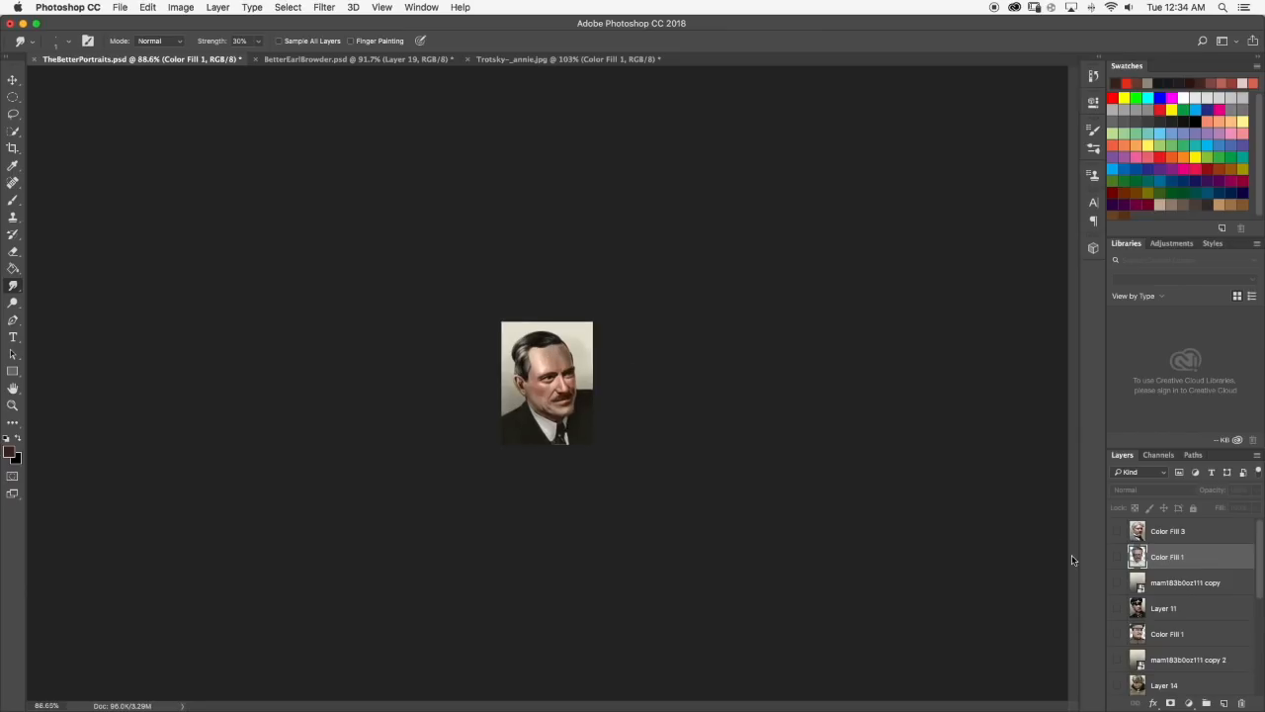
# Toggle Trotsky and the light background copy on and off to compare with the black-suited man's portrait at small size.
pyautogui.click(1118, 582)
pyautogui.click(1117, 557)
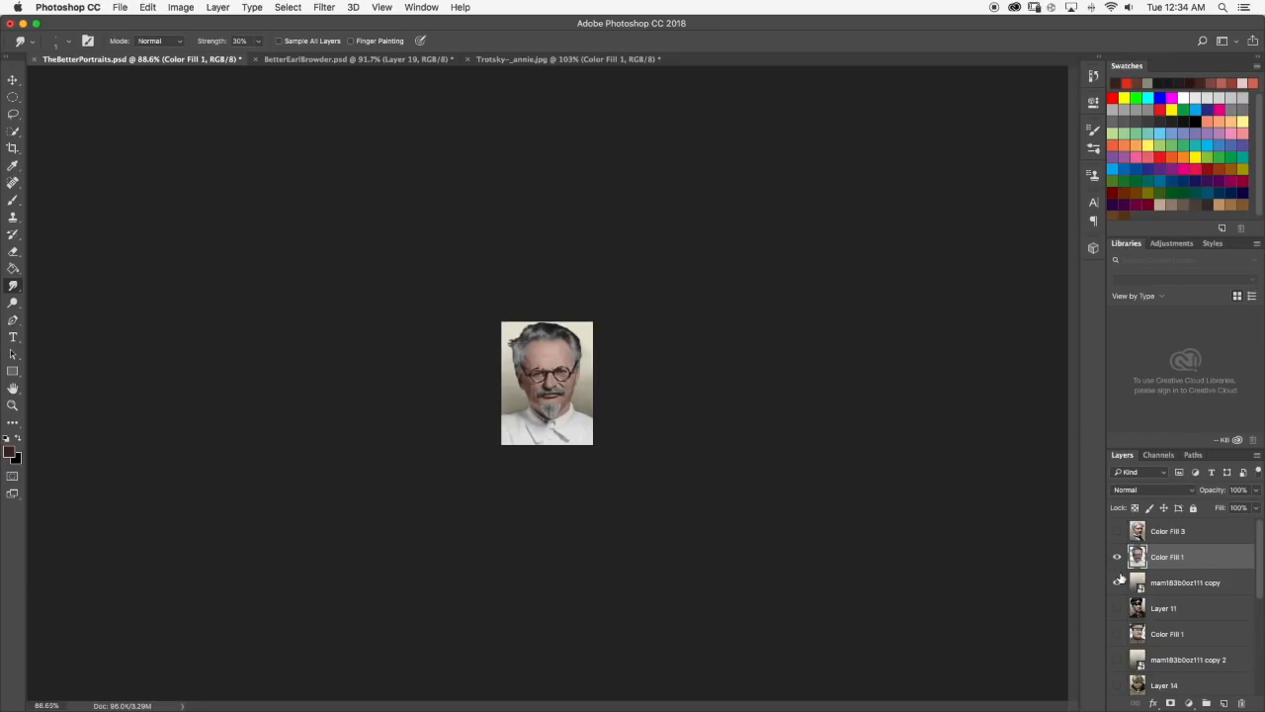
pyautogui.click(1118, 583)
pyautogui.click(1117, 557)
pyautogui.click(1117, 556)
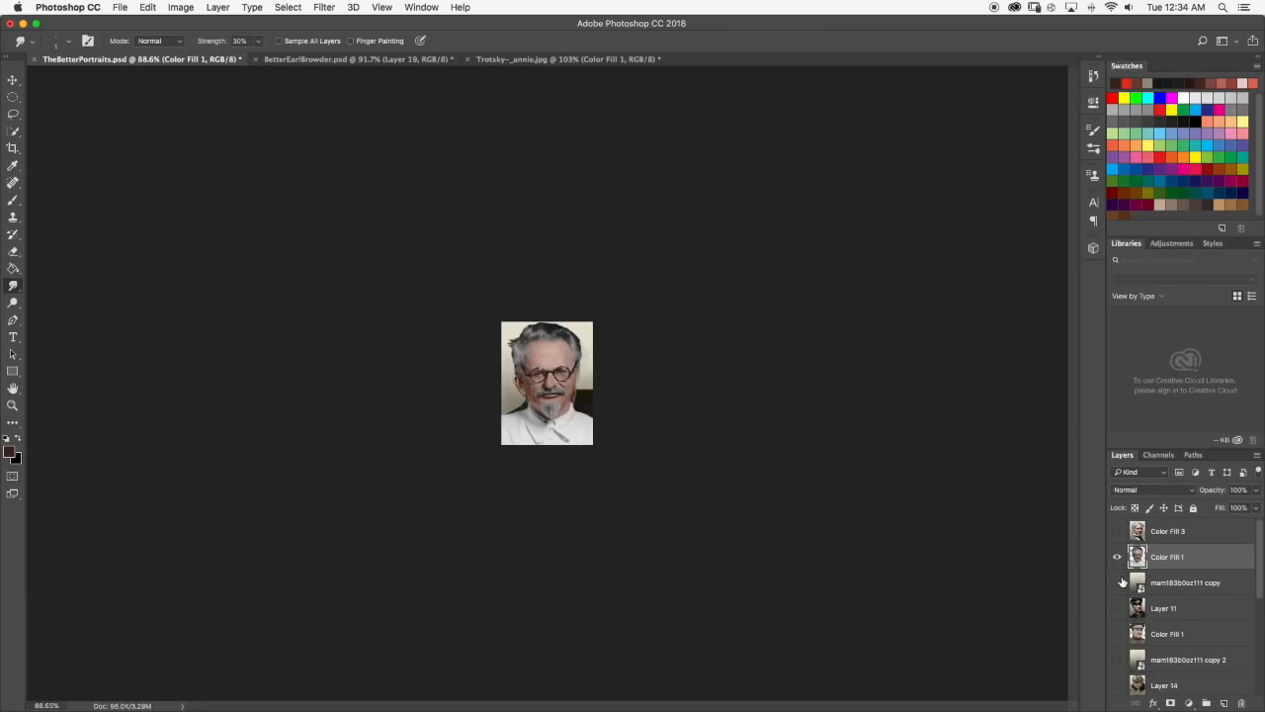
pyautogui.click(1117, 583)
pyautogui.click(1121, 576)
pyautogui.click(1118, 558)
# Examine the black-suited man's facial shading up close, and show Trotsky on the light background again.
pyautogui.scroll(10, 556, 358)
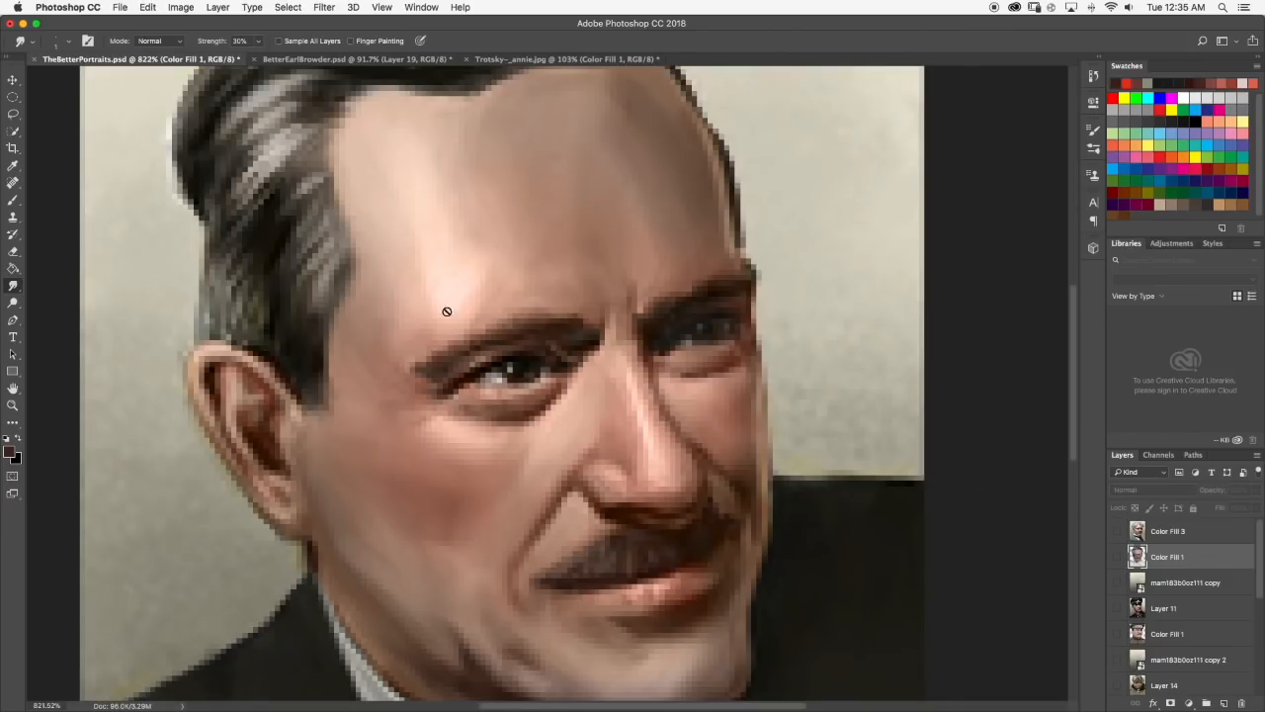
pyautogui.scroll(-5, 840, 433)
pyautogui.scroll(-5, 847, 435)
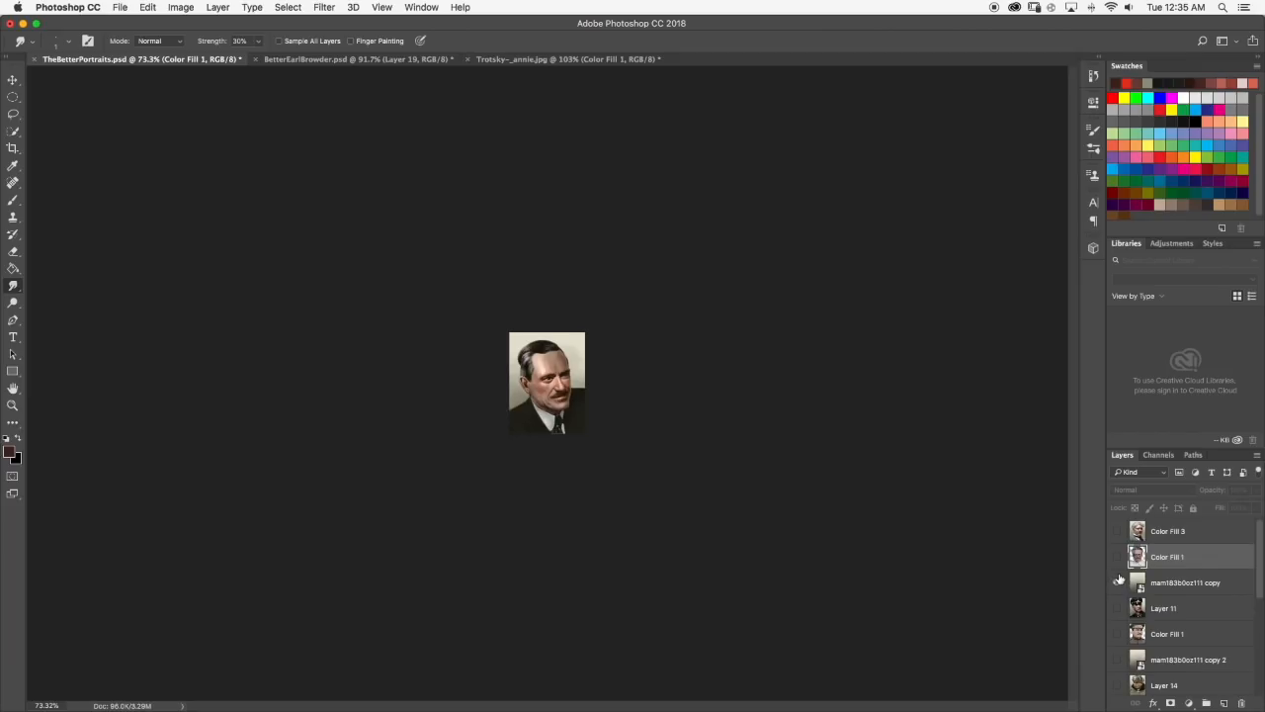
pyautogui.click(1117, 583)
pyautogui.click(1117, 557)
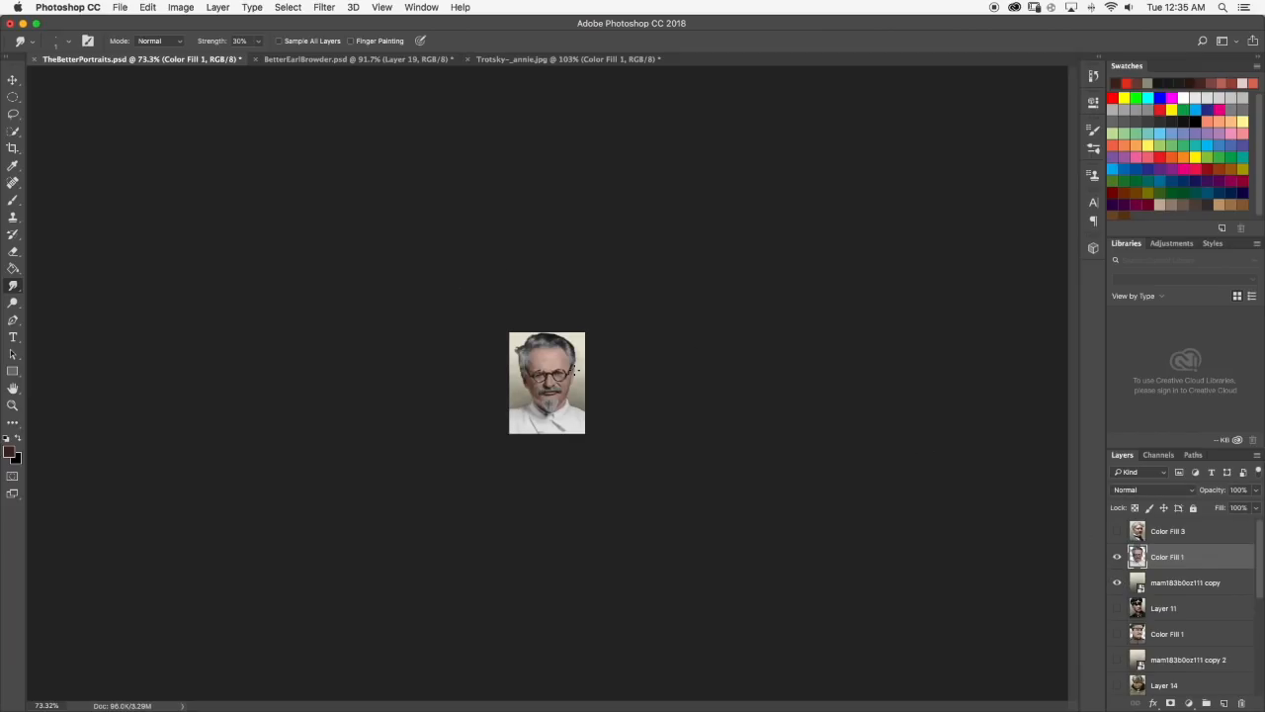
# Compare Trotsky's skin shading with the black-suited man's portrait at enlarged full view, and restore Trotsky and his background.
pyautogui.scroll(8, 559, 352)
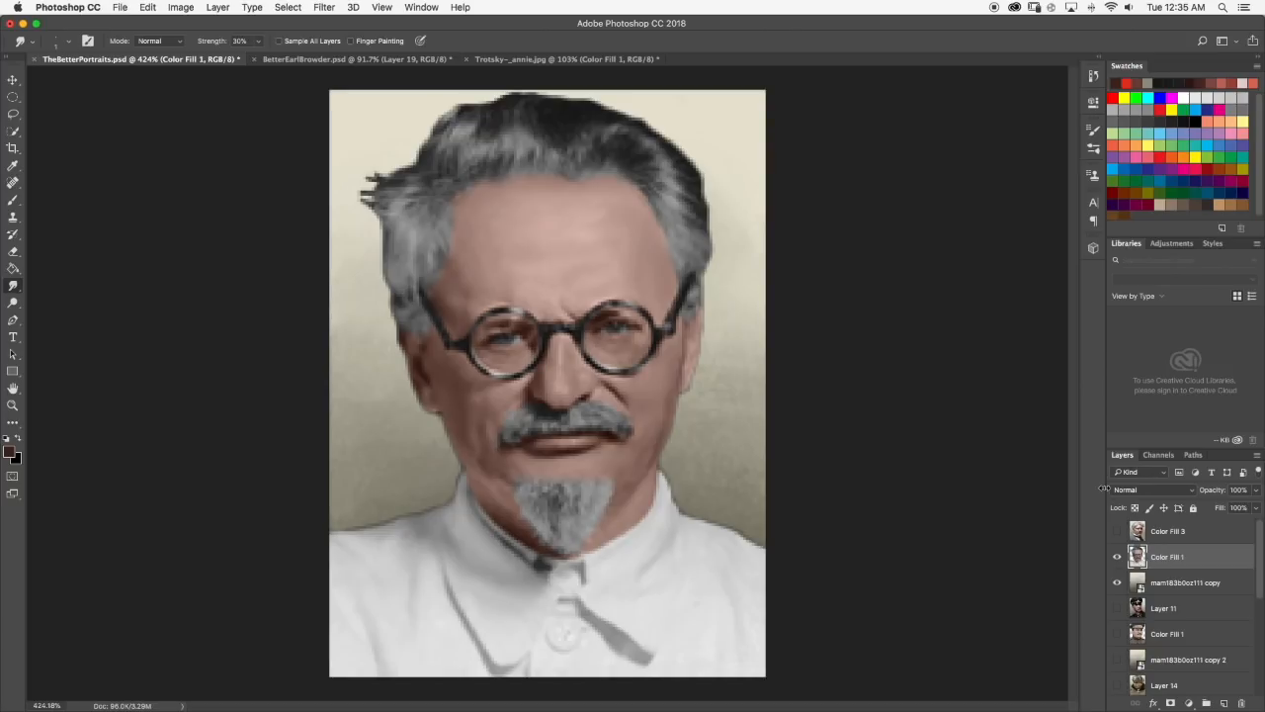
pyautogui.click(1117, 583)
pyautogui.click(1116, 559)
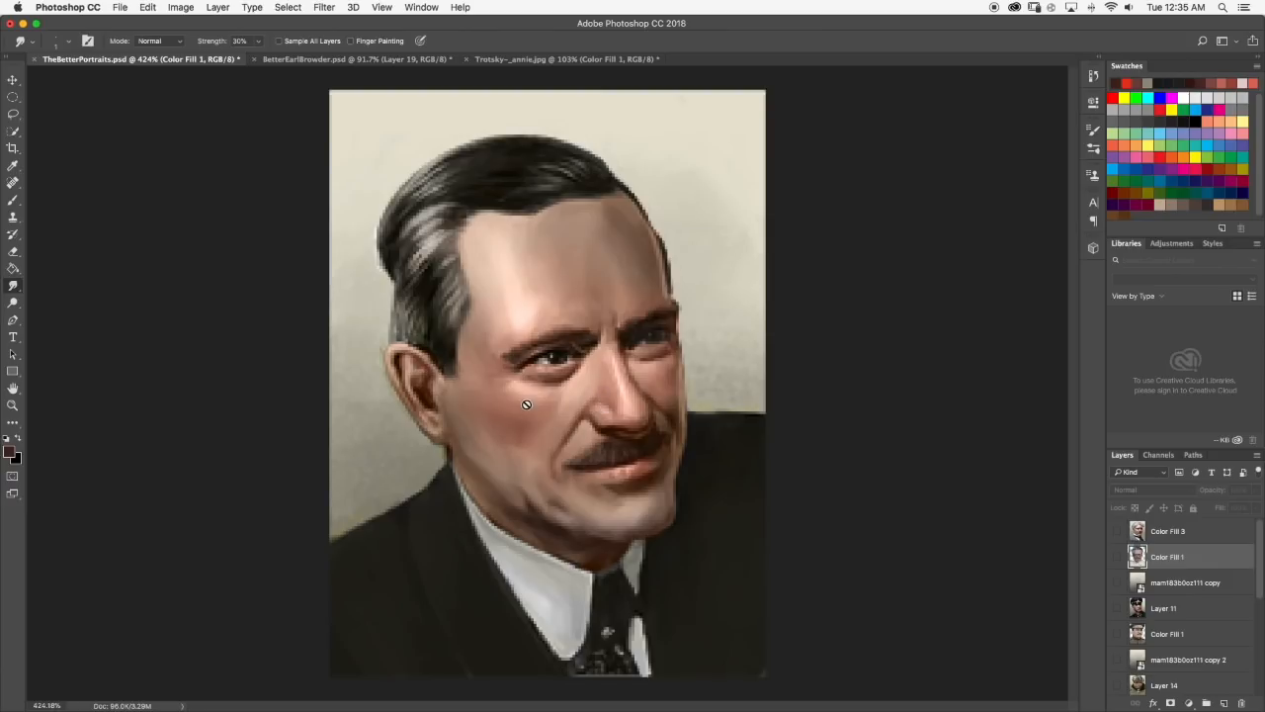
pyautogui.keyDown('alt'); pyautogui.click(1119, 582); pyautogui.keyUp('alt')
pyautogui.keyDown('alt'); pyautogui.click(1125, 586); pyautogui.keyUp('alt')
pyautogui.keyDown('alt'); pyautogui.click(1119, 583); pyautogui.keyUp('alt')
pyautogui.click(1117, 557)
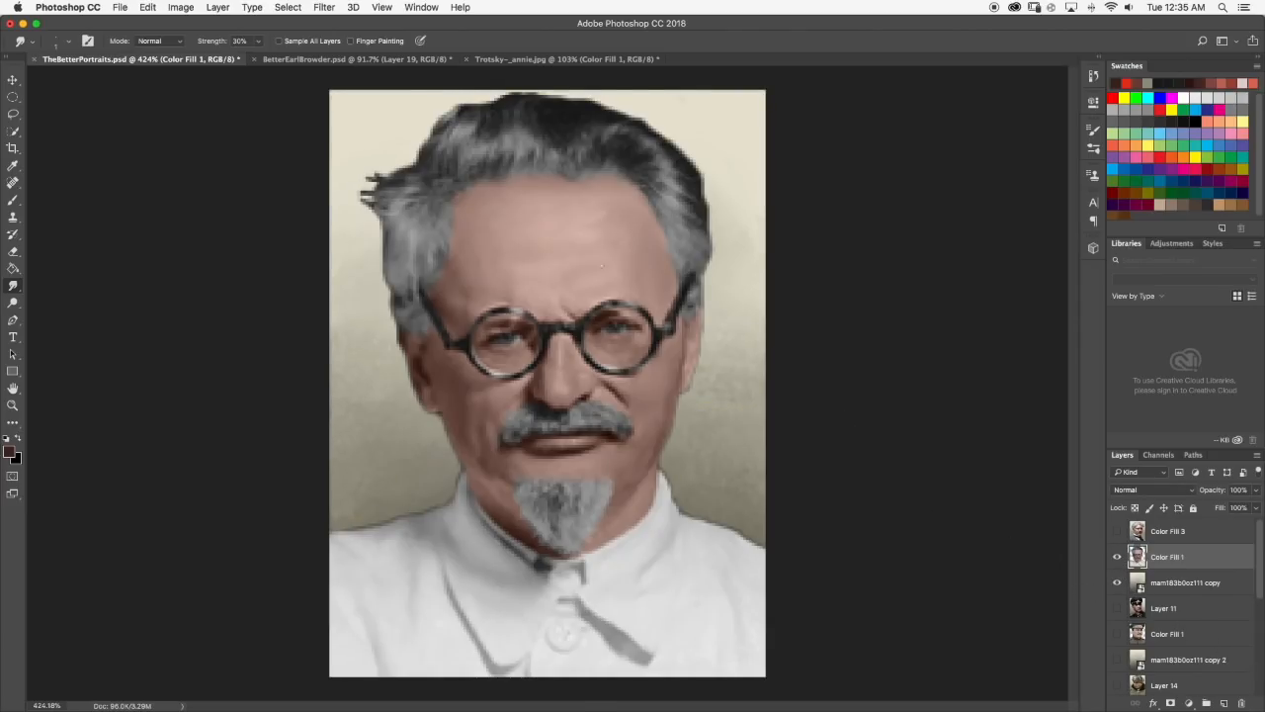
# Inspect Trotsky's nose, glasses, moustache and cheeks up close and at full view for areas needing more contrast.
pyautogui.click(11, 200)
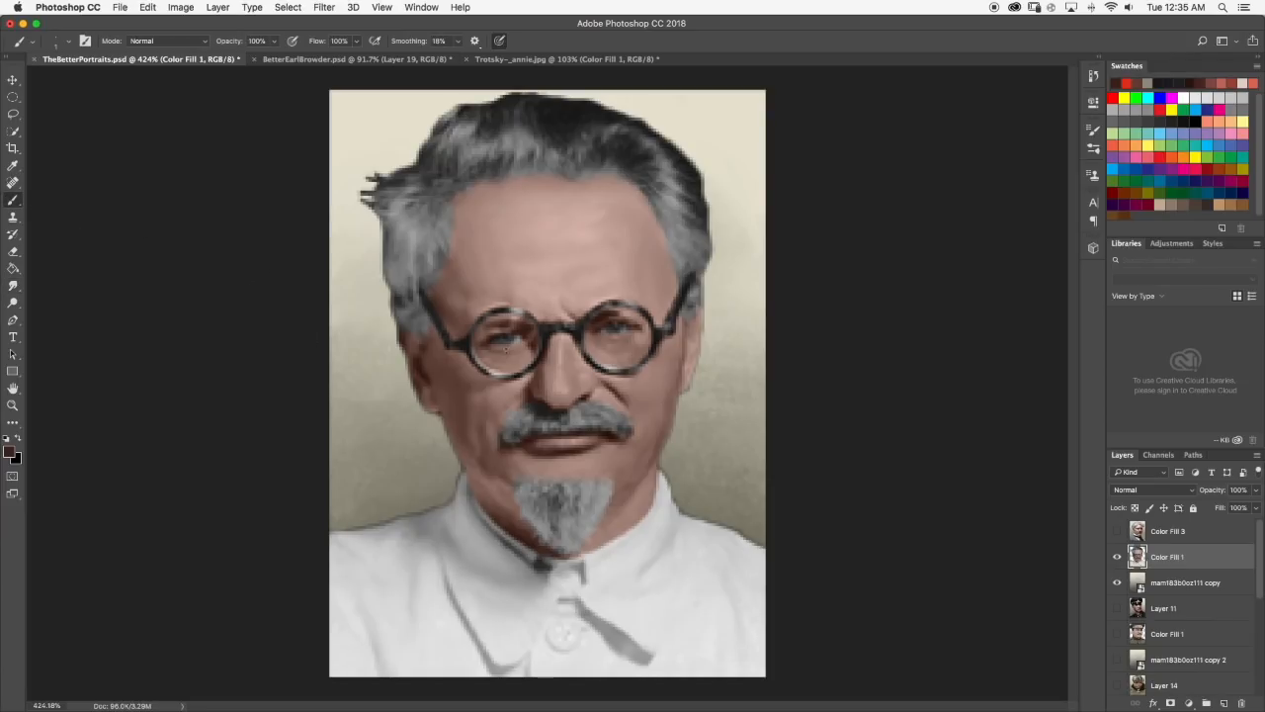
pyautogui.scroll(5, 633, 361)
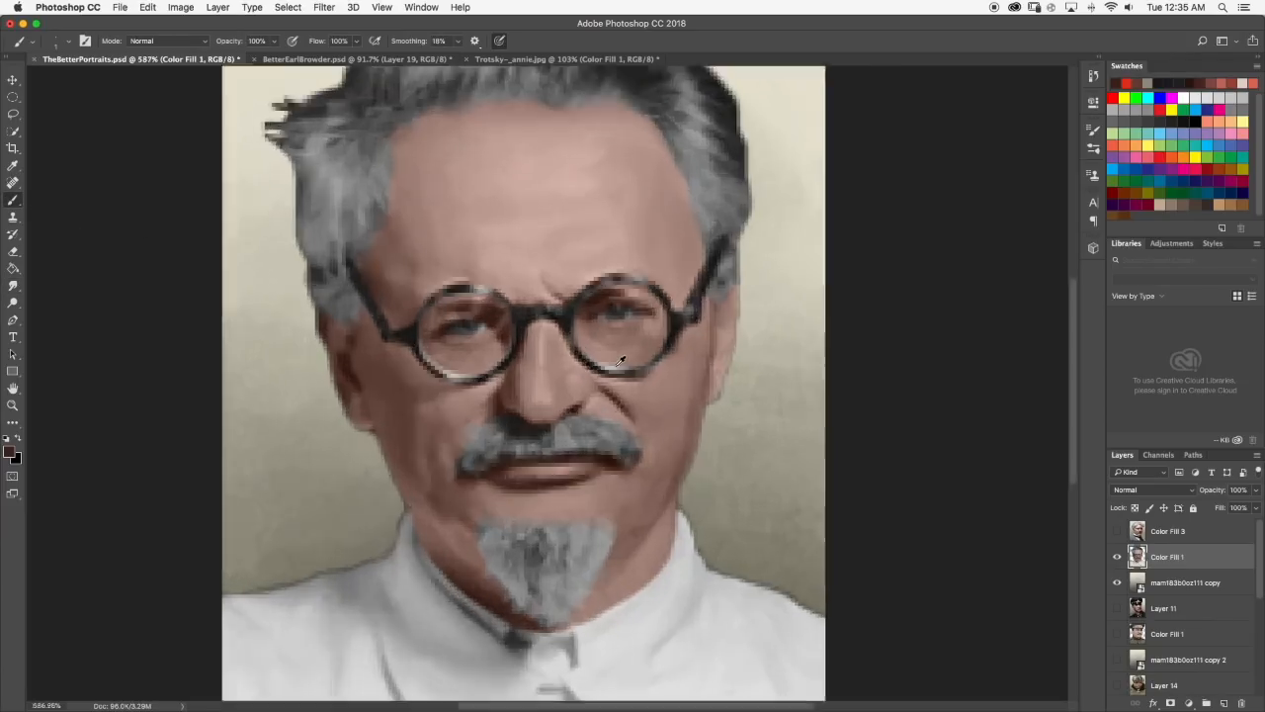
pyautogui.click(13, 285)
pyautogui.scroll(-5, 336, 430)
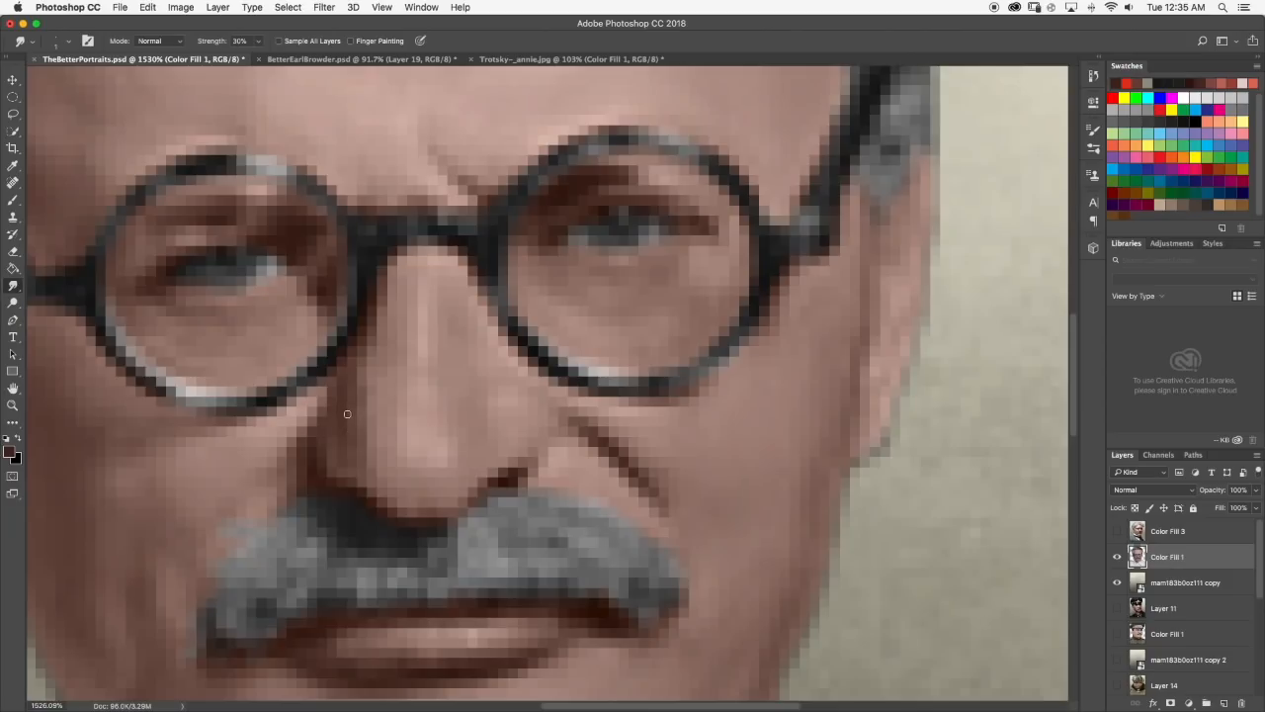
pyautogui.scroll(-2, 421, 435)
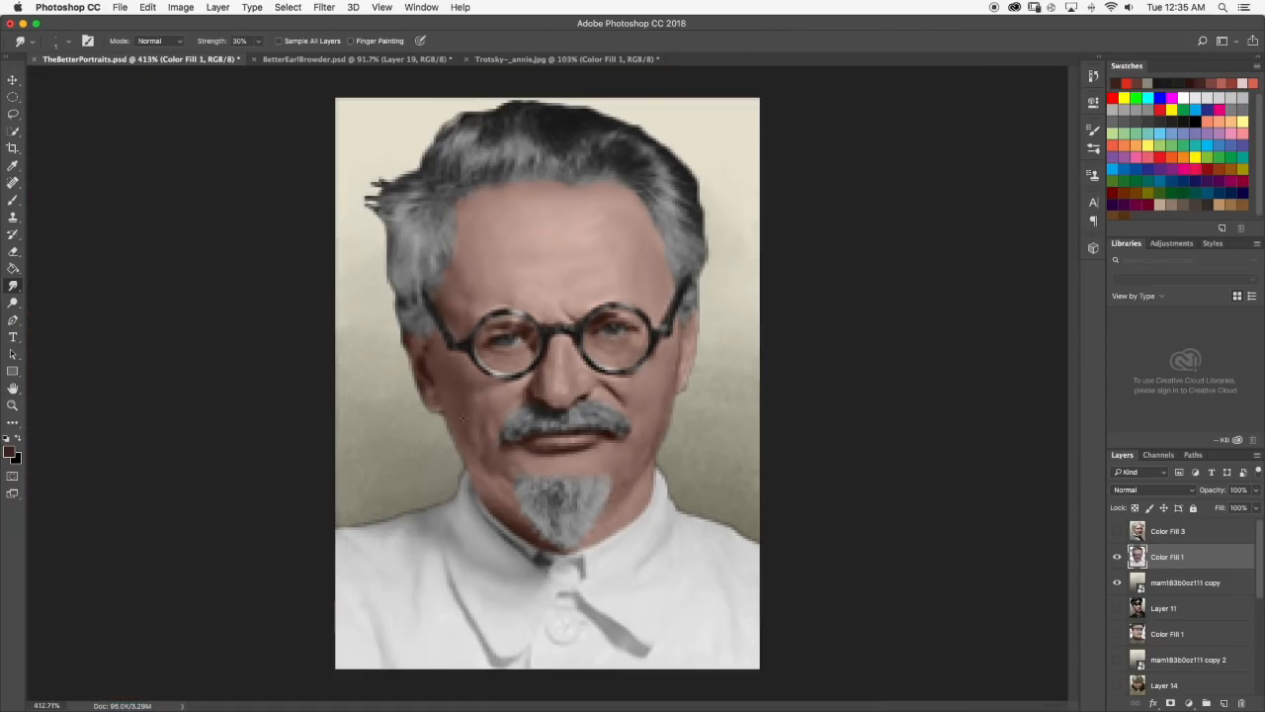
# Paint a small light skin-tone highlight on the shadowed nostril on Trotsky's darker cheek side, smudge it, and check the face at full view.
pyautogui.scroll(5, 477, 414)
pyautogui.click(13, 200)
pyautogui.keyDown('alt'); pyautogui.click(772, 304); pyautogui.keyUp('alt')
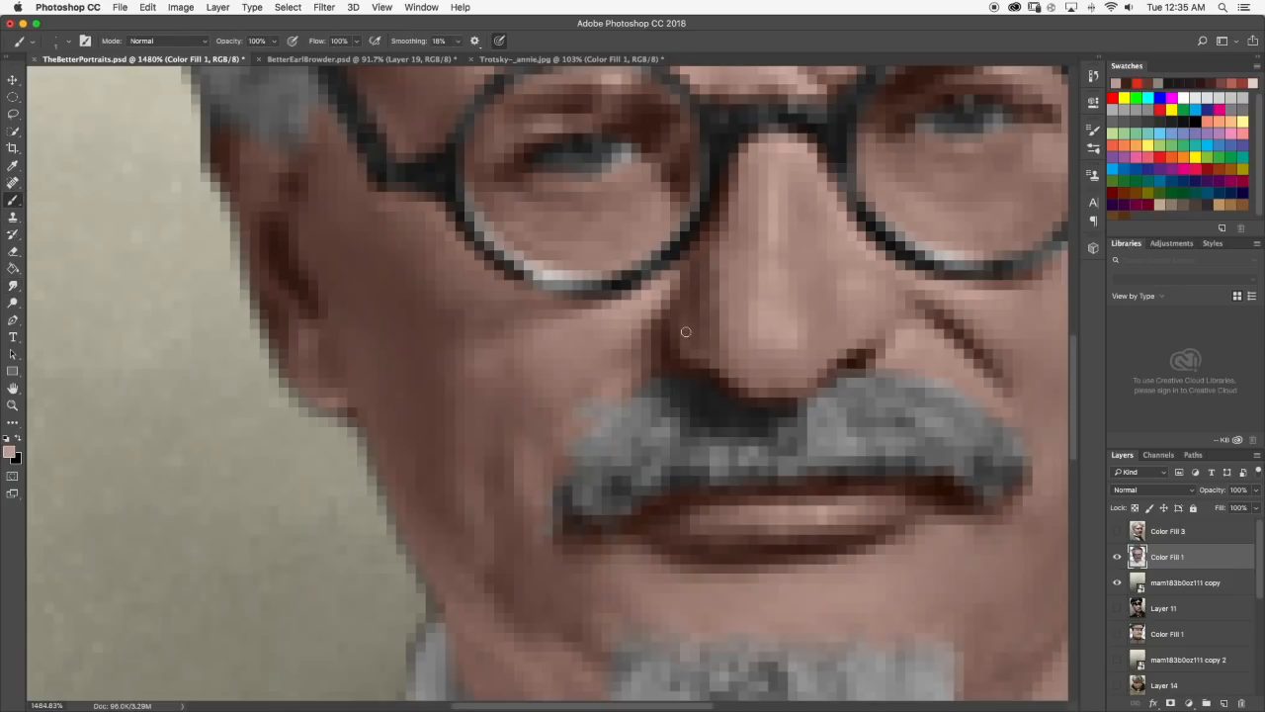
pyautogui.click(13, 286)
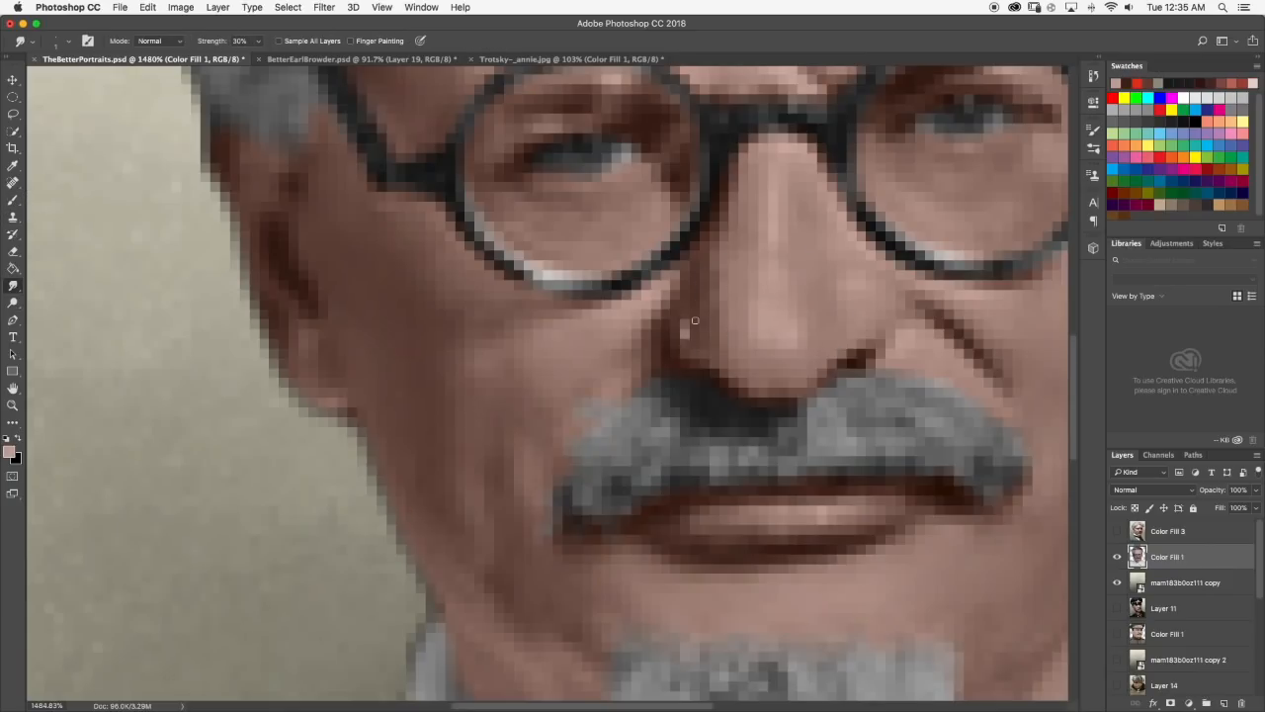
pyautogui.press('super+0')
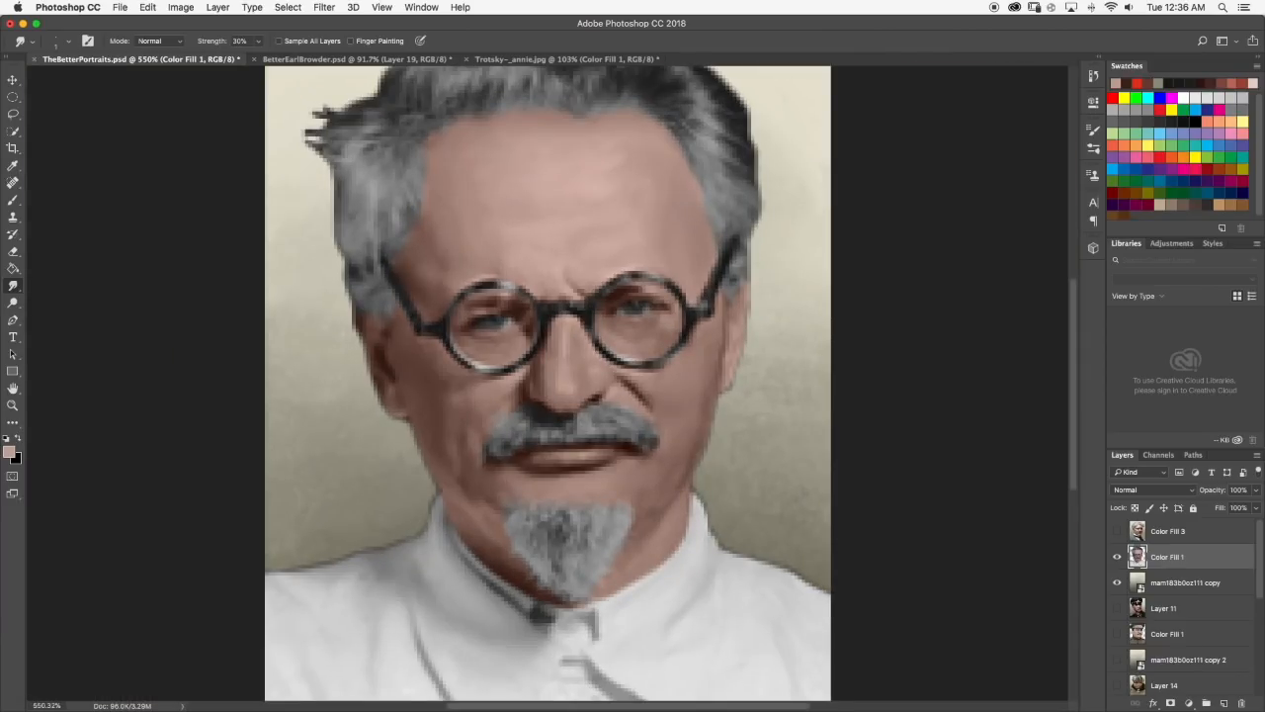
pyautogui.scroll(-5, 683, 367)
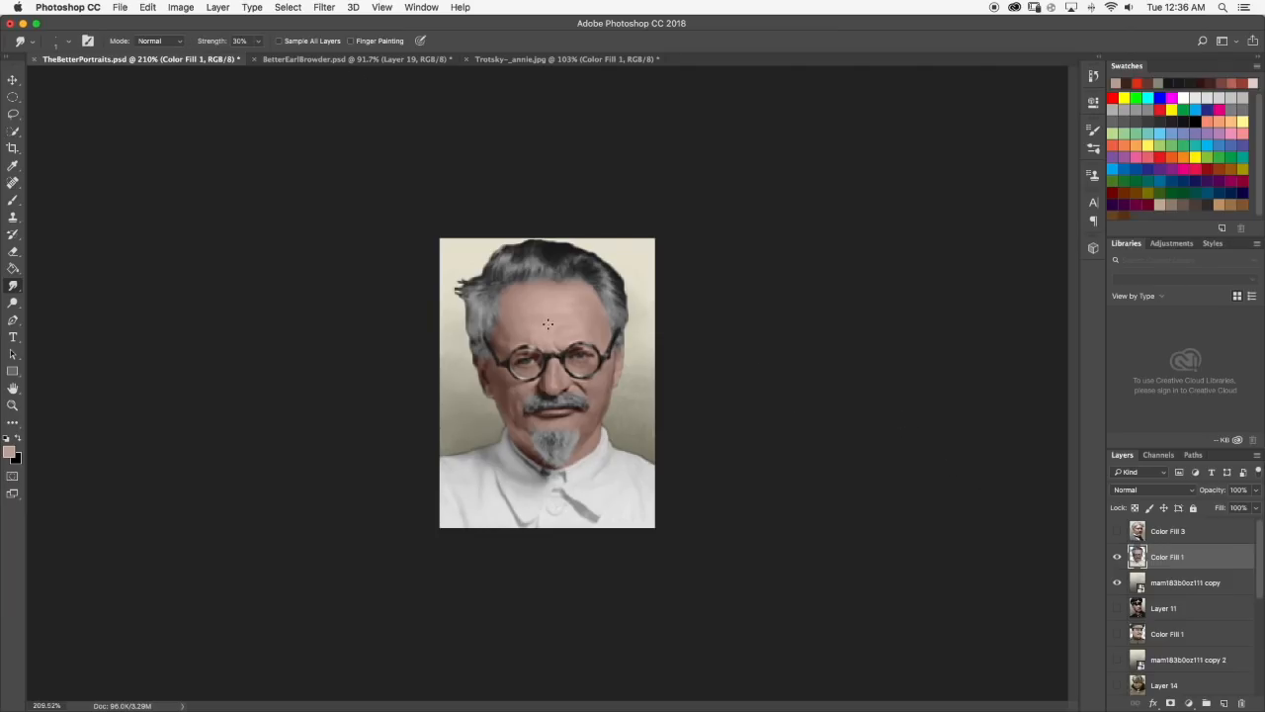
# Add a light skin-tone highlight to the nostril on the brighter side of Trotsky's nose and smudge it into the skin.
pyautogui.scroll(5, 544, 322)
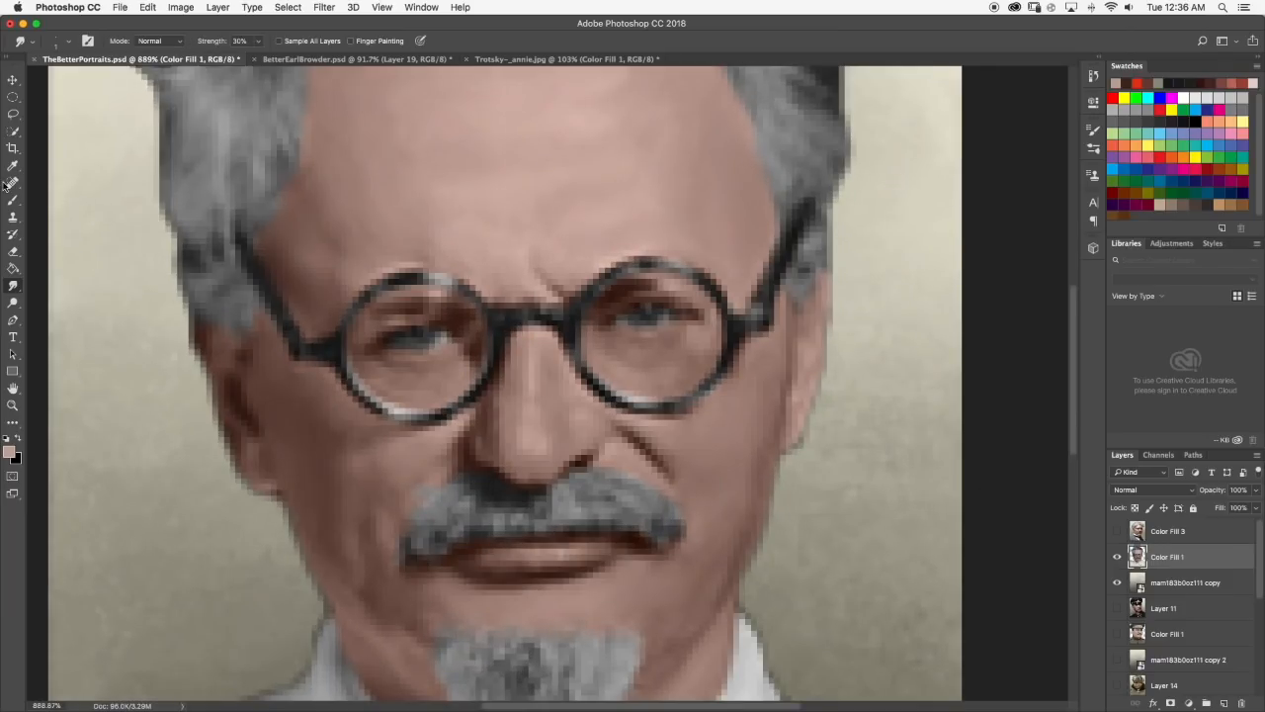
pyautogui.click(12, 200)
pyautogui.scroll(4, 565, 418)
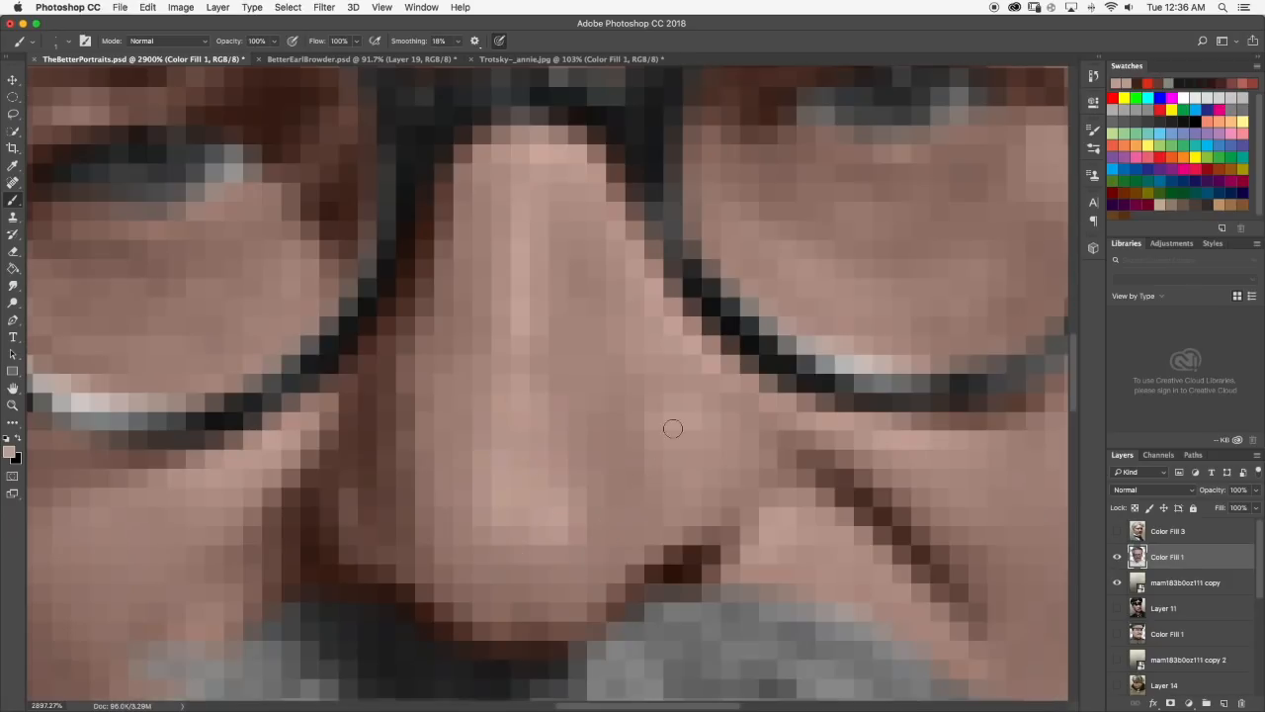
pyautogui.scroll(-6, 712, 430)
pyautogui.click(13, 284)
pyautogui.scroll(4, 574, 395)
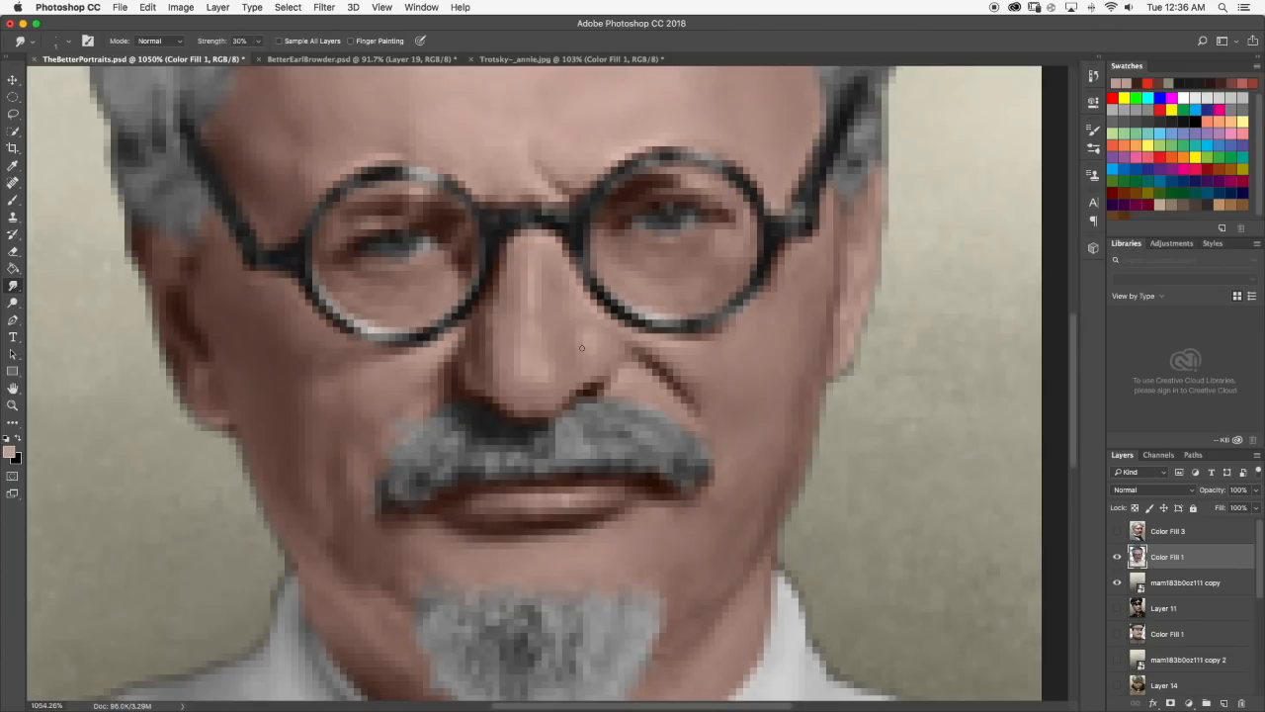
pyautogui.scroll(-4, 598, 351)
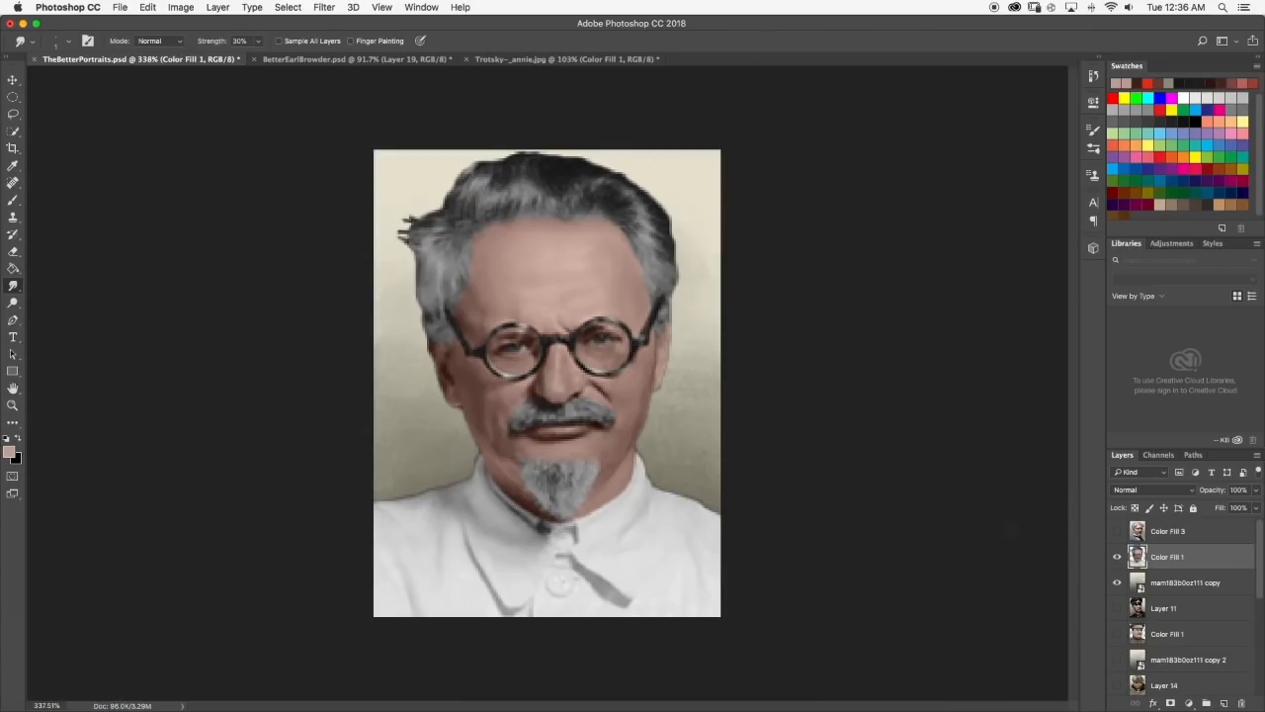
# Look through the portrait layers, toggling the light background copy behind Trotsky off and back on.
pyautogui.scroll(-5, 1134, 587)
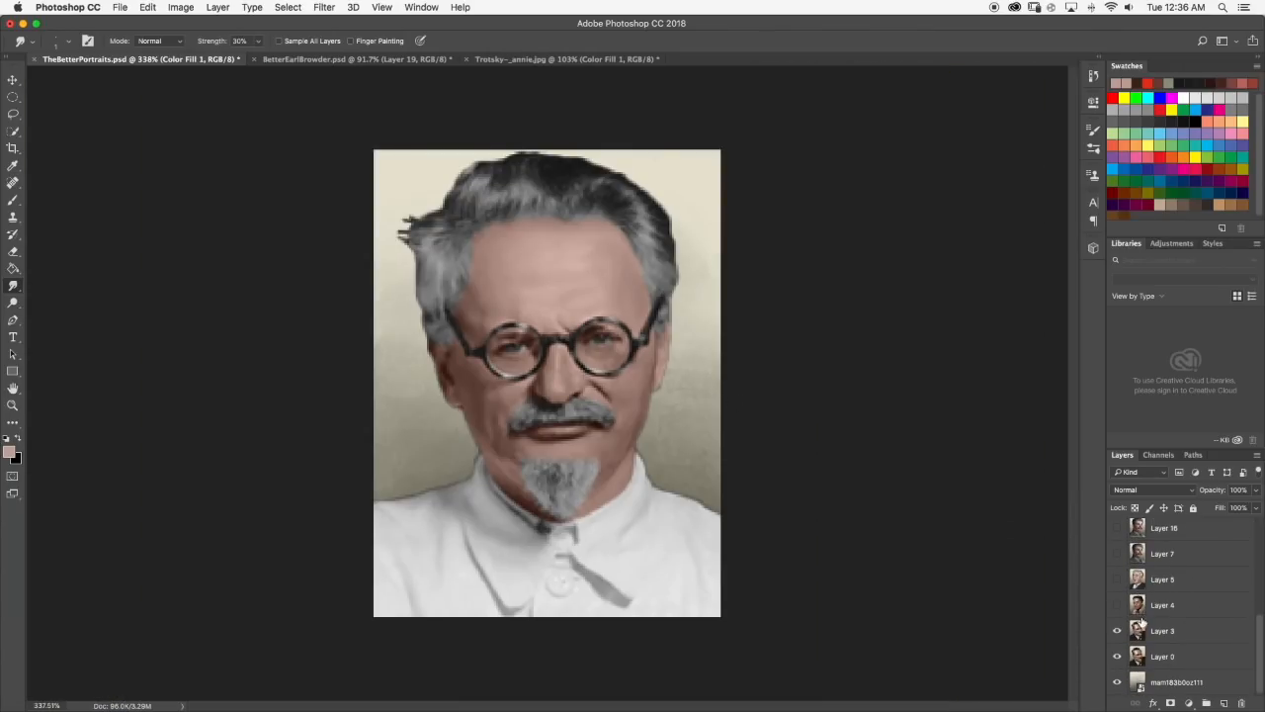
pyautogui.scroll(4, 1127, 583)
pyautogui.click(1116, 522)
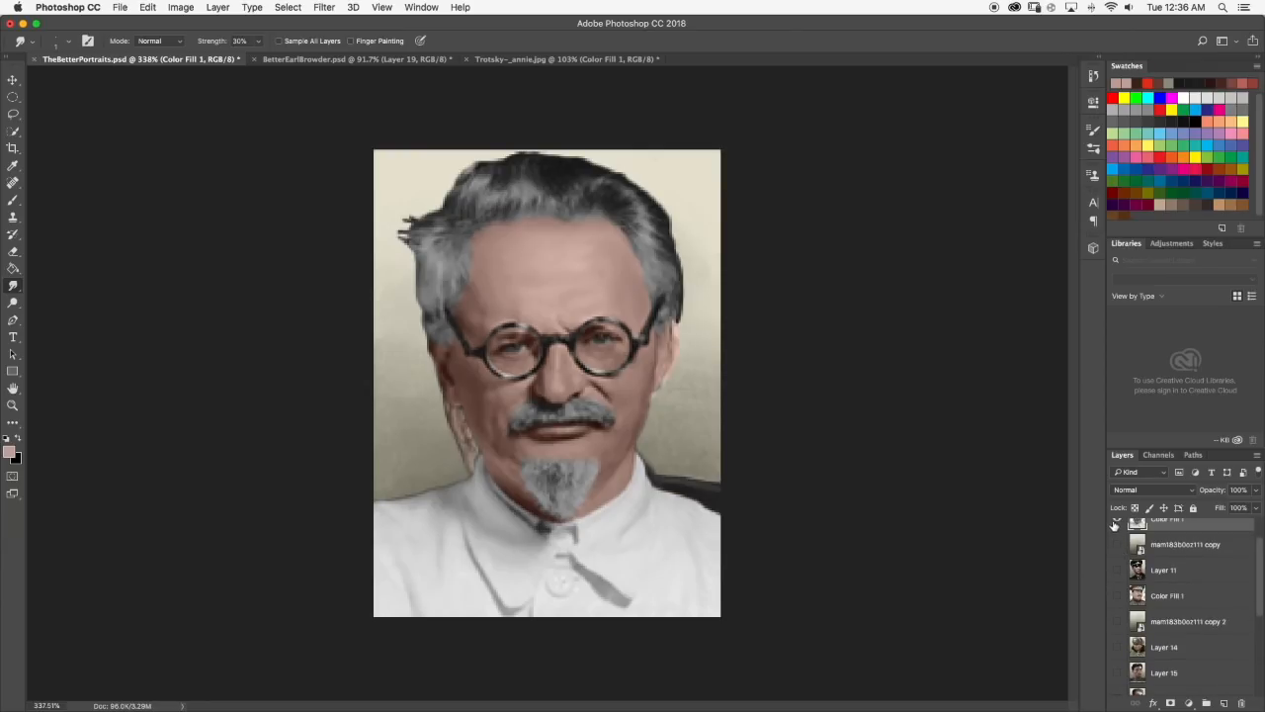
pyautogui.click(1115, 523)
pyautogui.click(1115, 524)
pyautogui.scroll(-5, 1117, 563)
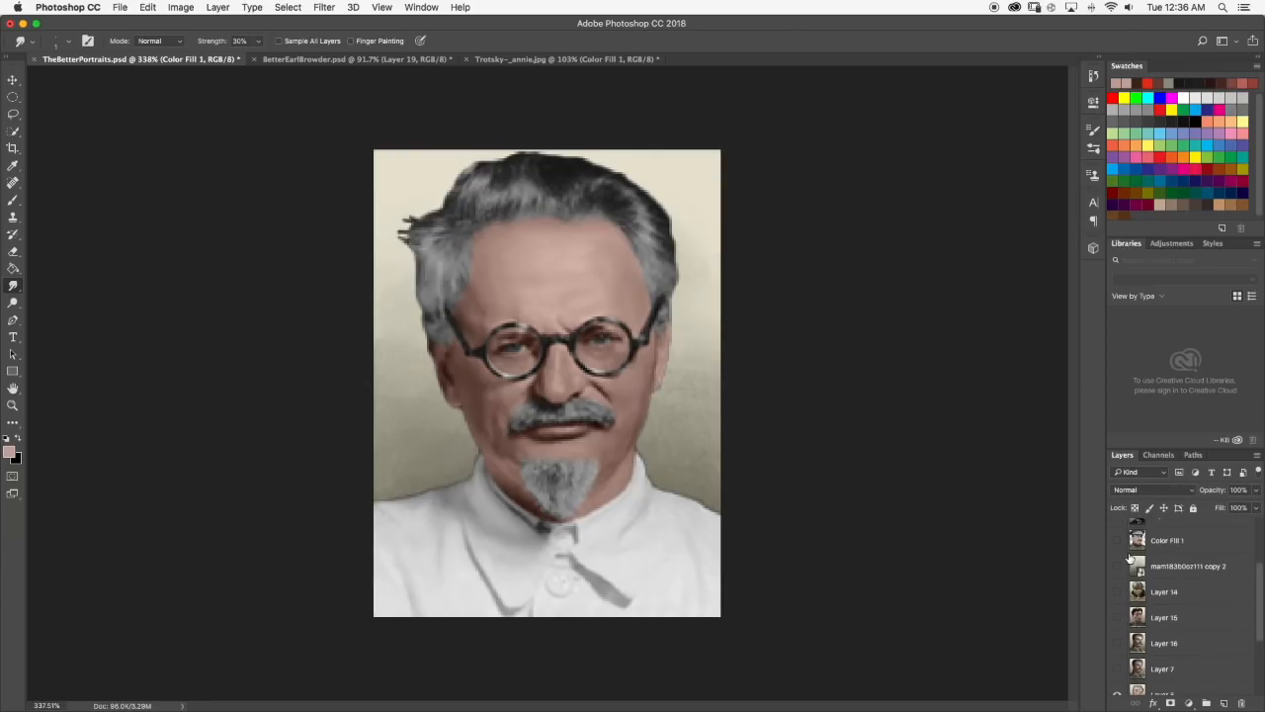
pyautogui.scroll(5, 1122, 583)
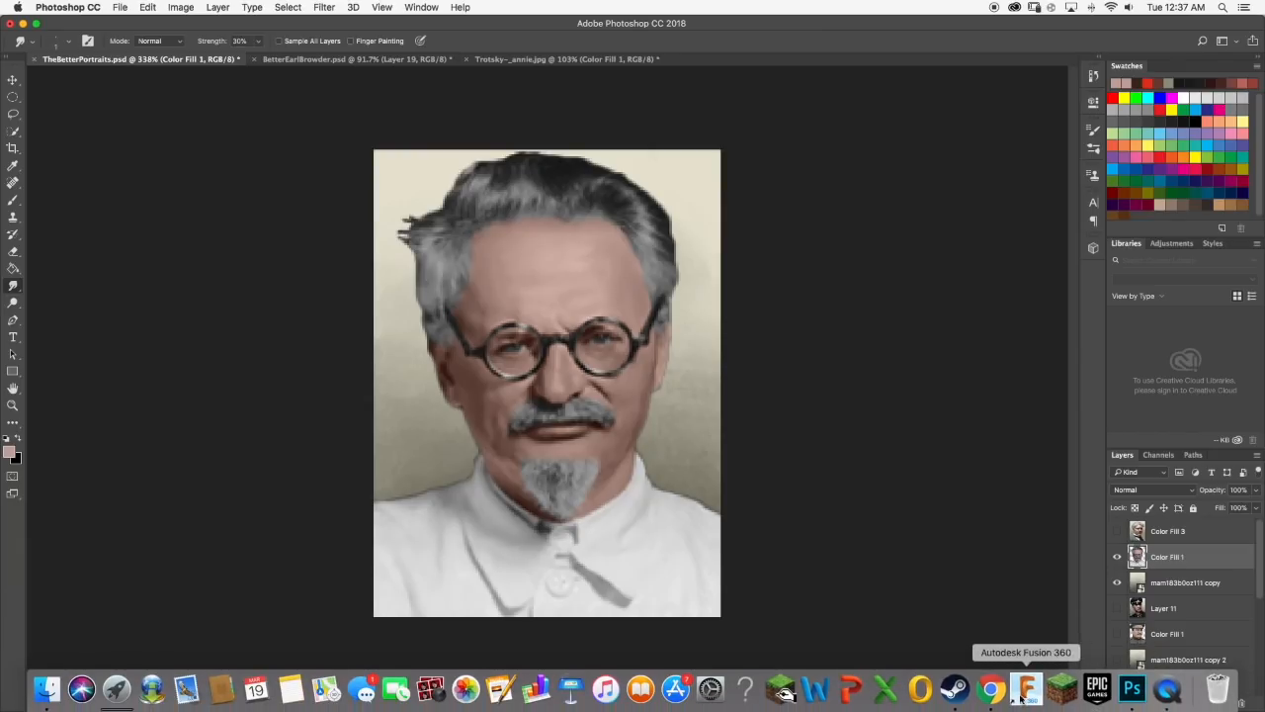
# Switch to Chrome, read the tool tips in the Reddit thread on the first vanilla portrait attempt, and return to Photoshop.
pyautogui.click(1015, 687)
pyautogui.click(578, 30)
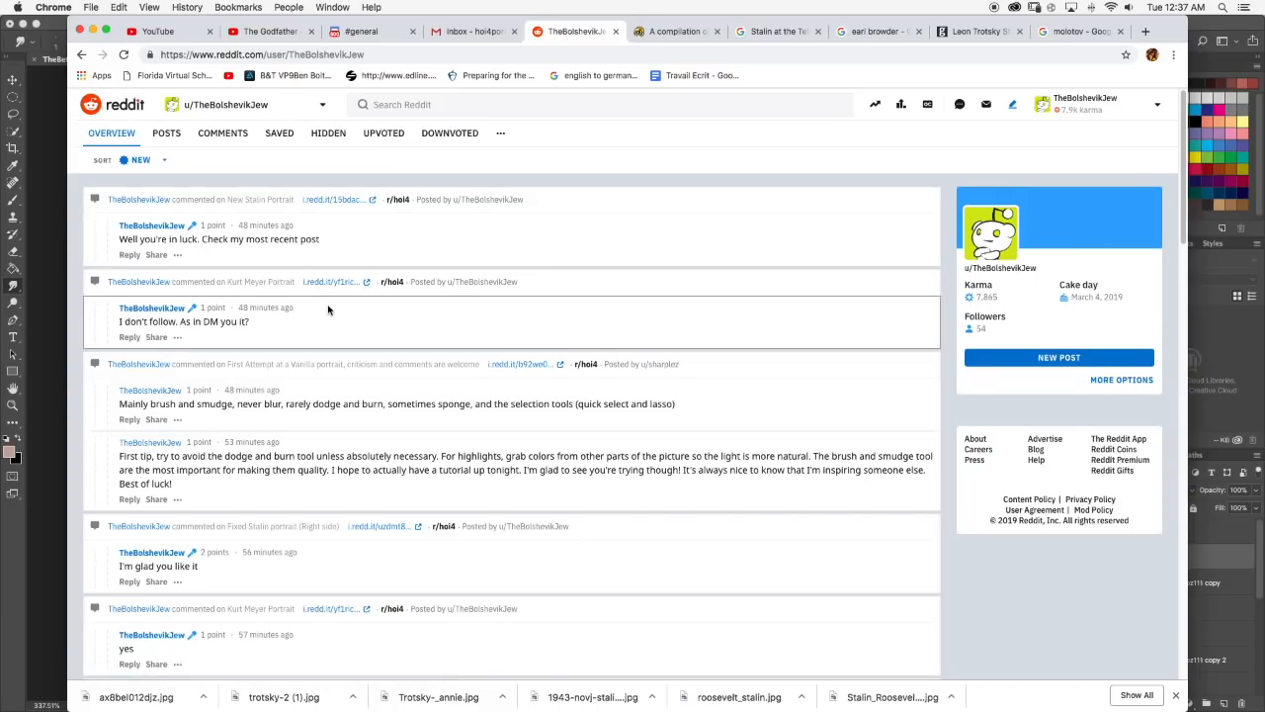
pyautogui.click(322, 388)
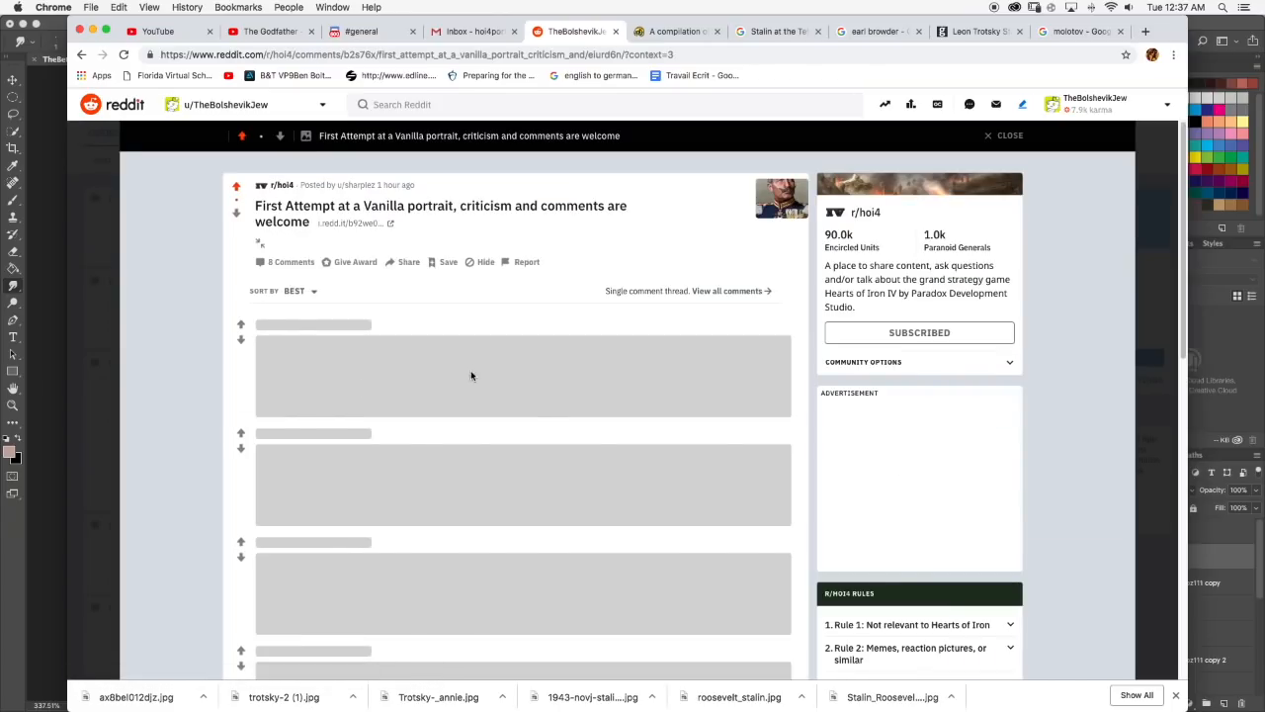
pyautogui.scroll(-1, 452, 364)
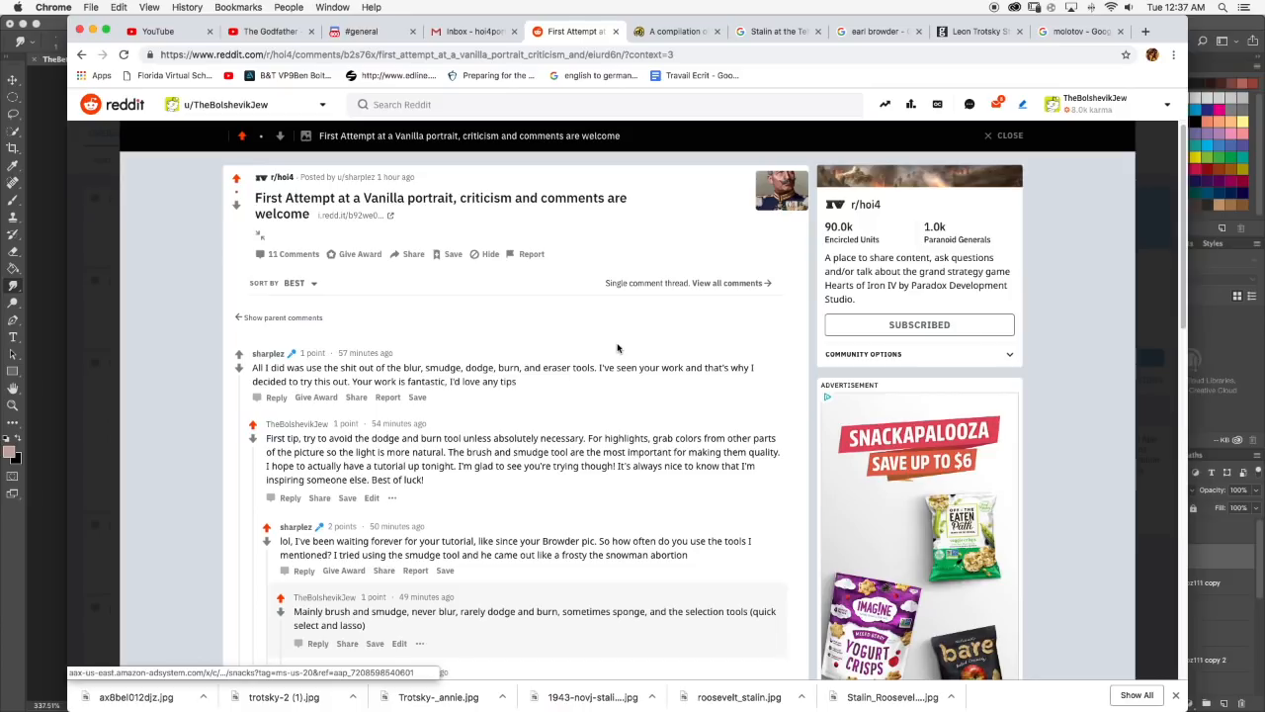
pyautogui.click(1226, 330)
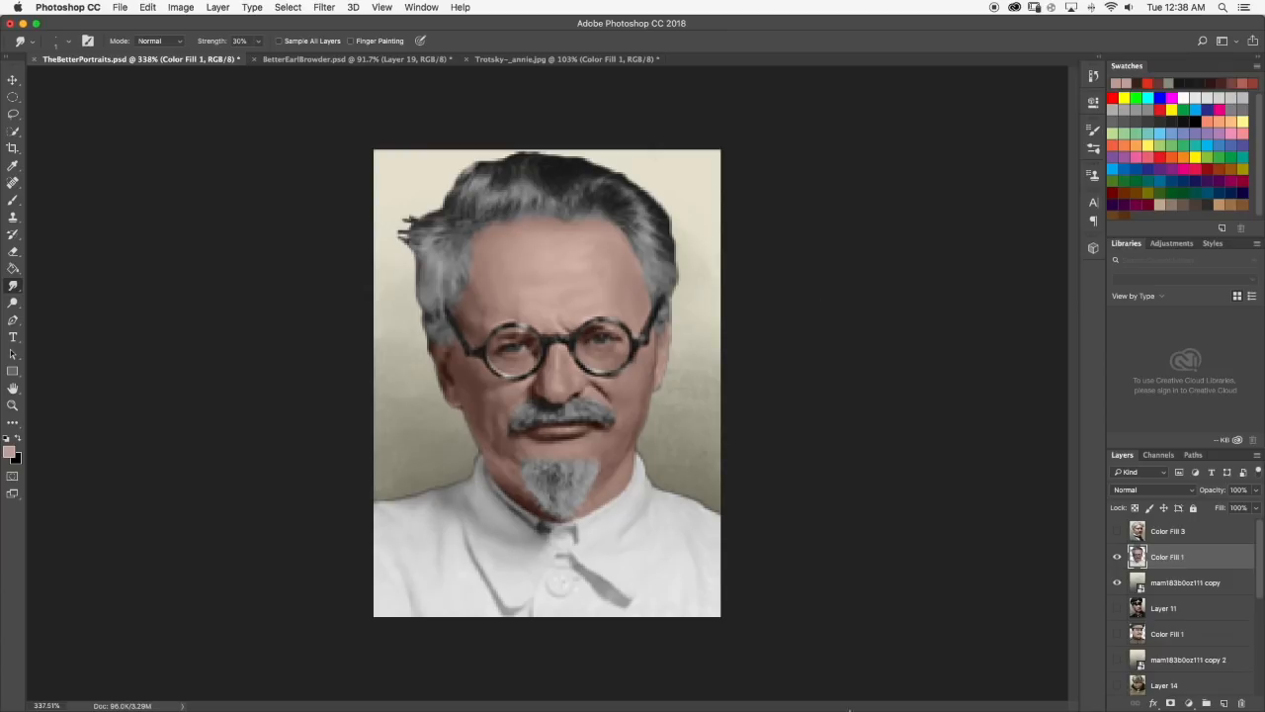
# Switch to Chrome, view the finished portraits in Discord's general channel, and return to the Reddit thread.
pyautogui.moveTo(849, 708)
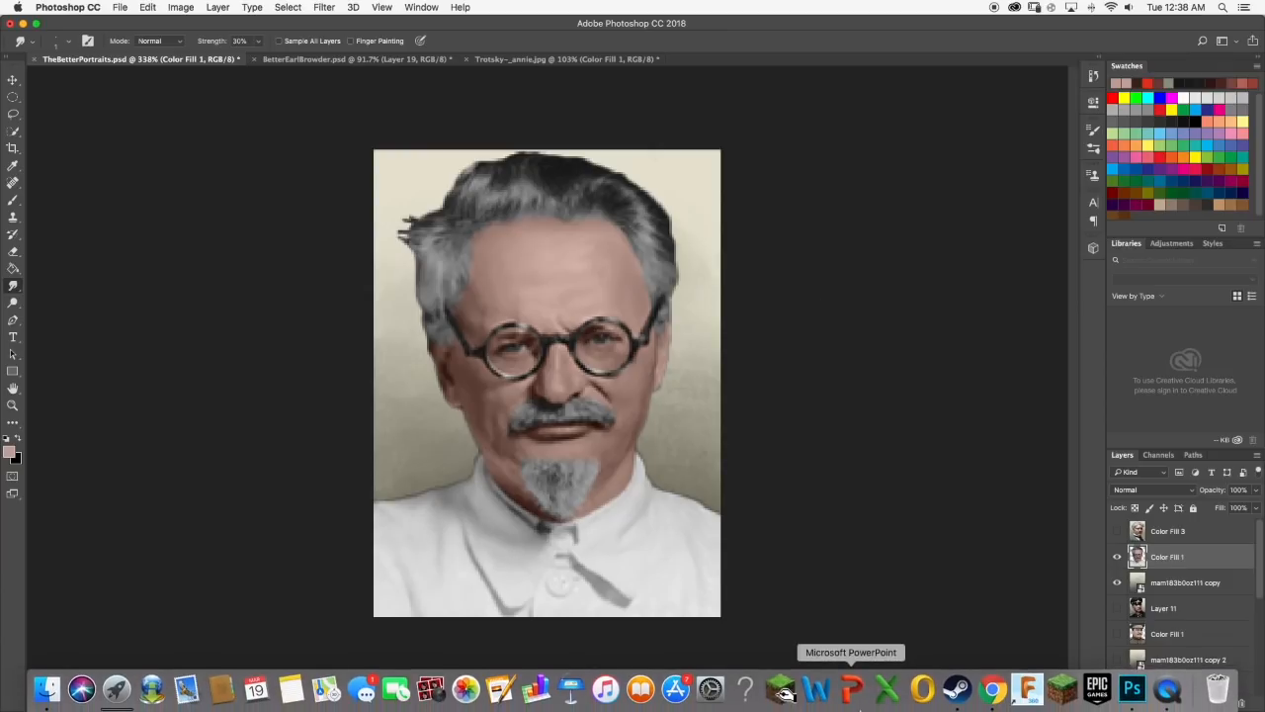
pyautogui.click(989, 705)
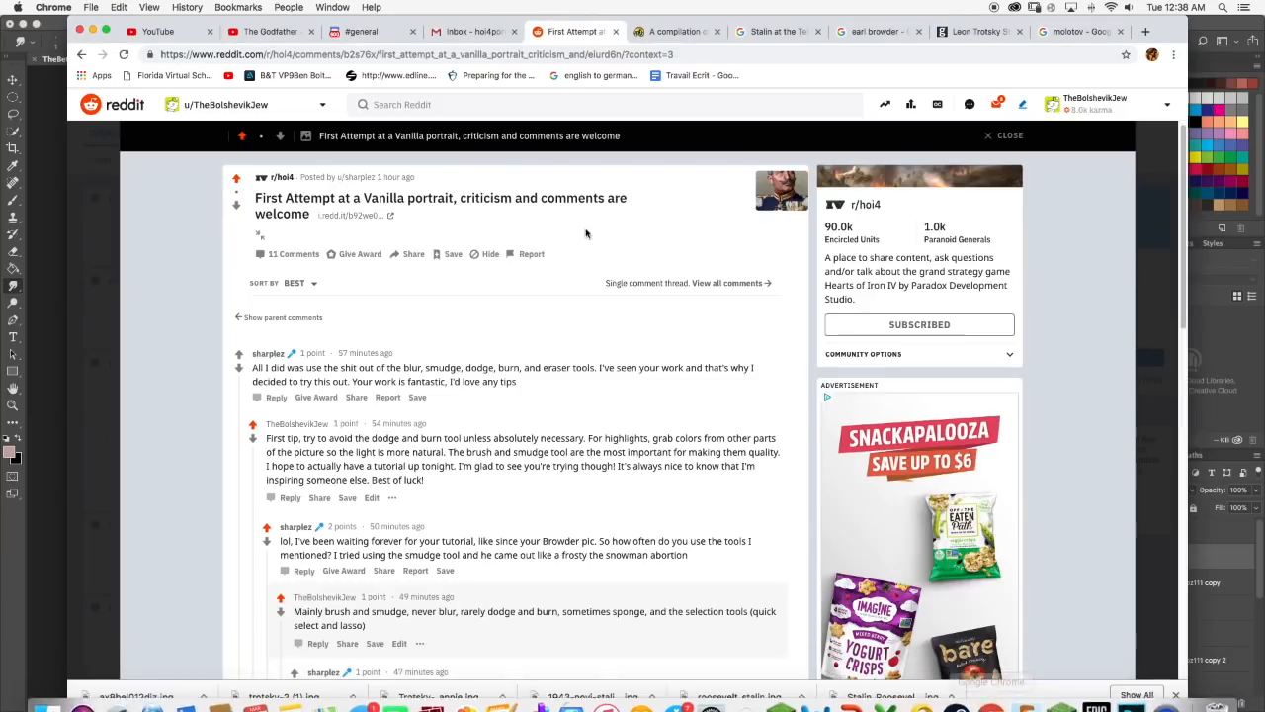
pyautogui.click(364, 31)
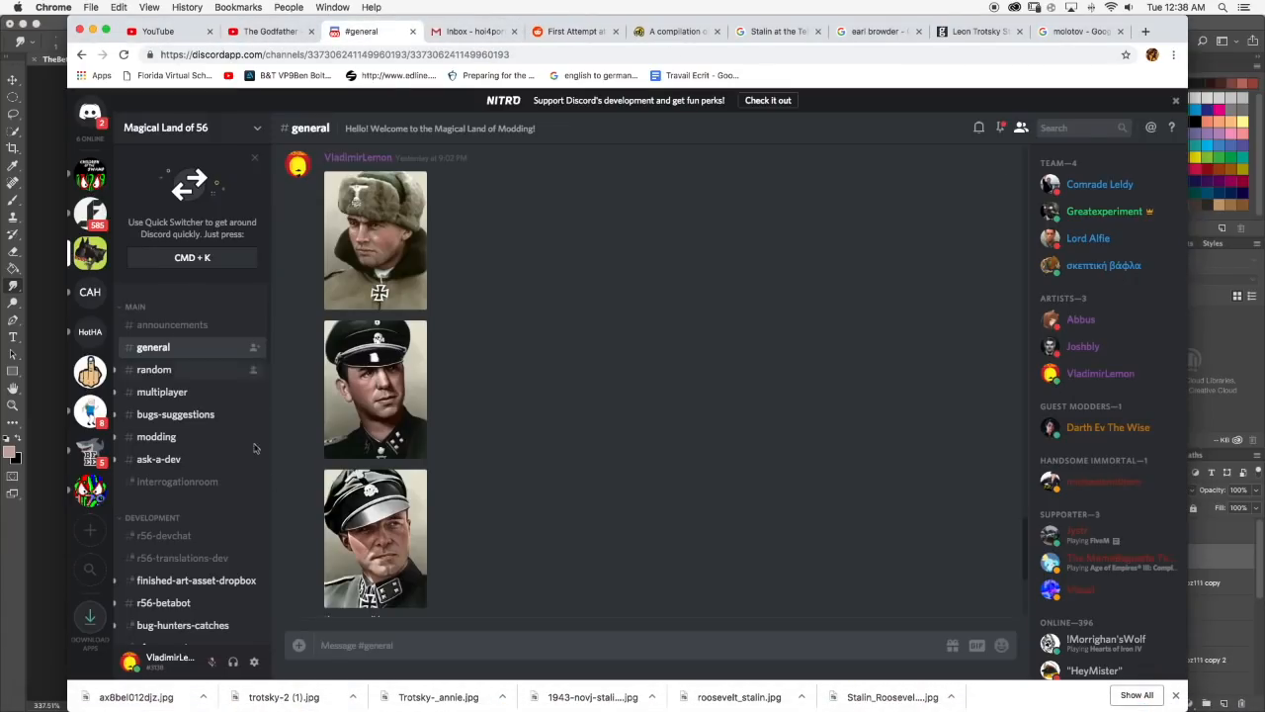
pyautogui.click(562, 32)
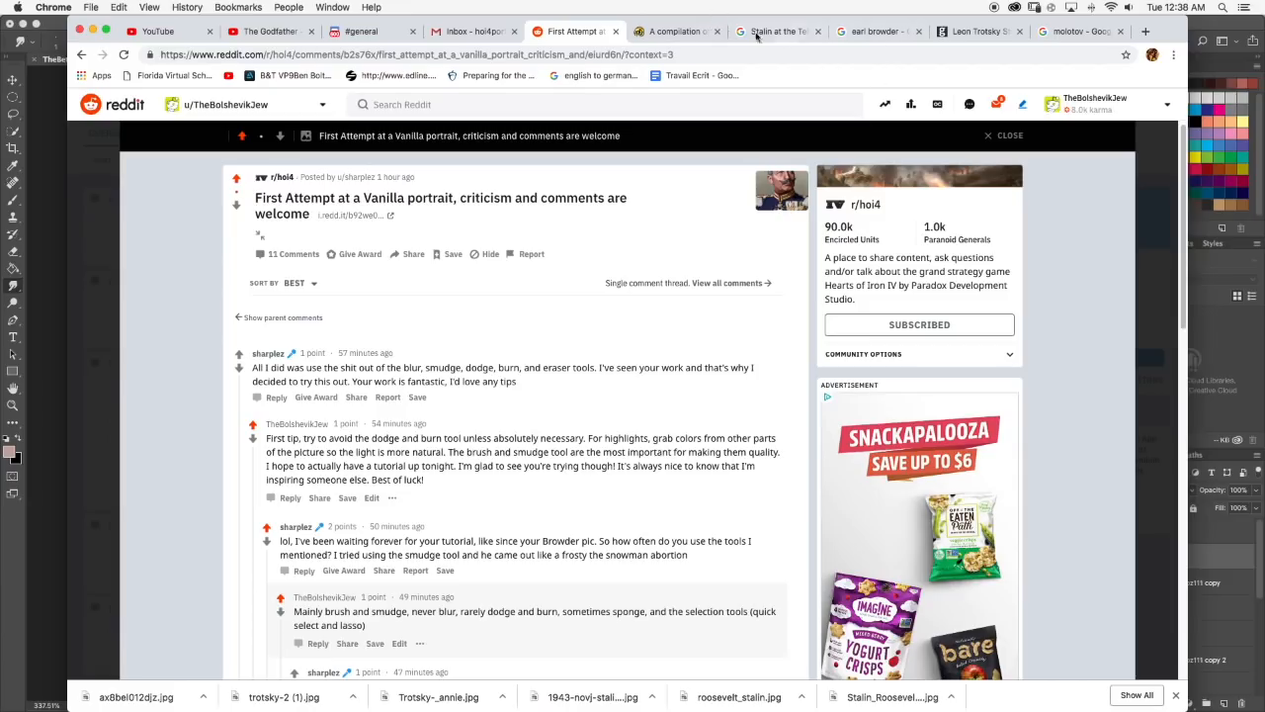
# Close the Google search pages for Stalin, Earl Browder and Molotov.
pyautogui.click(816, 32)
pyautogui.click(816, 33)
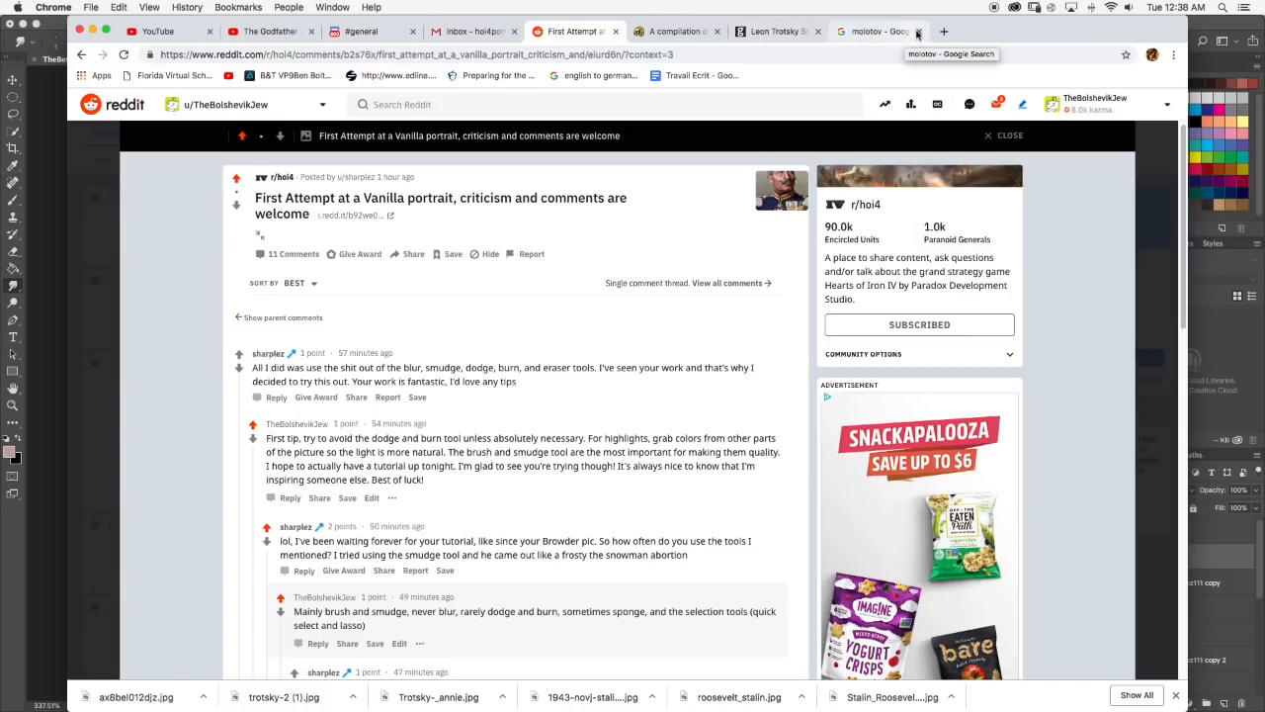
pyautogui.click(918, 32)
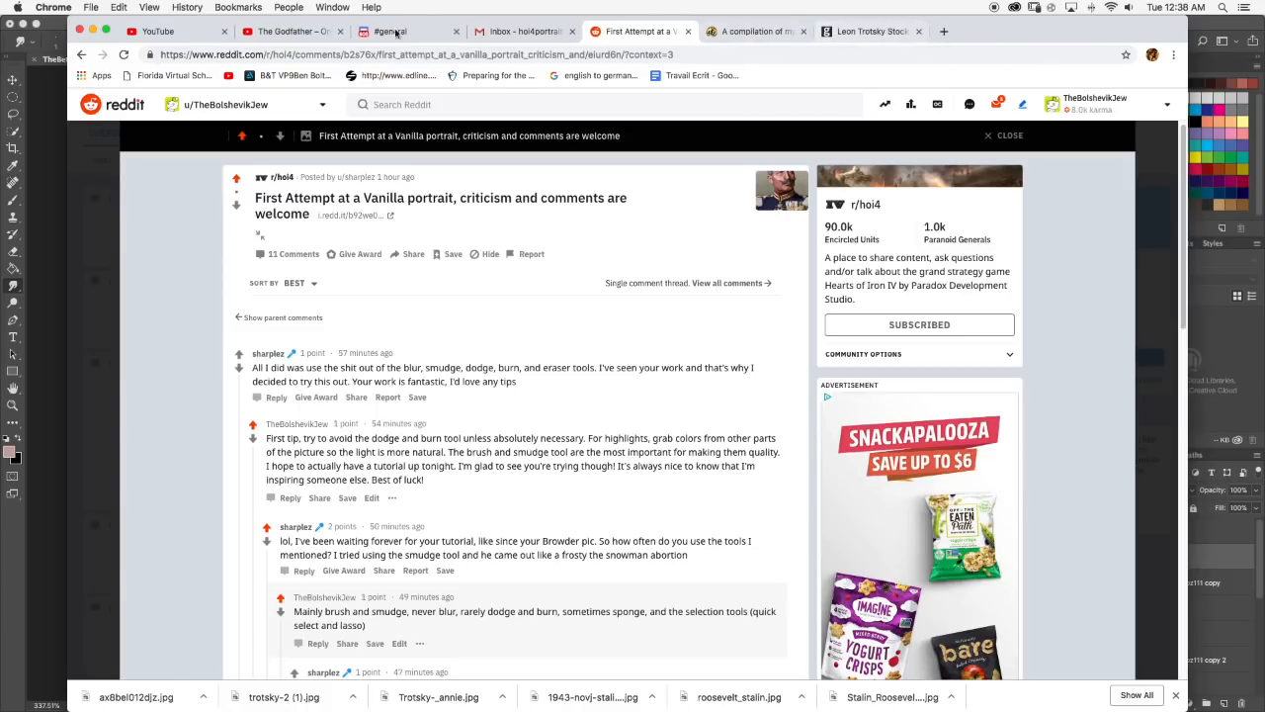
# Open the Godfather orchestral suite video page on YouTube and browse its classical music mix playlist.
pyautogui.click(301, 34)
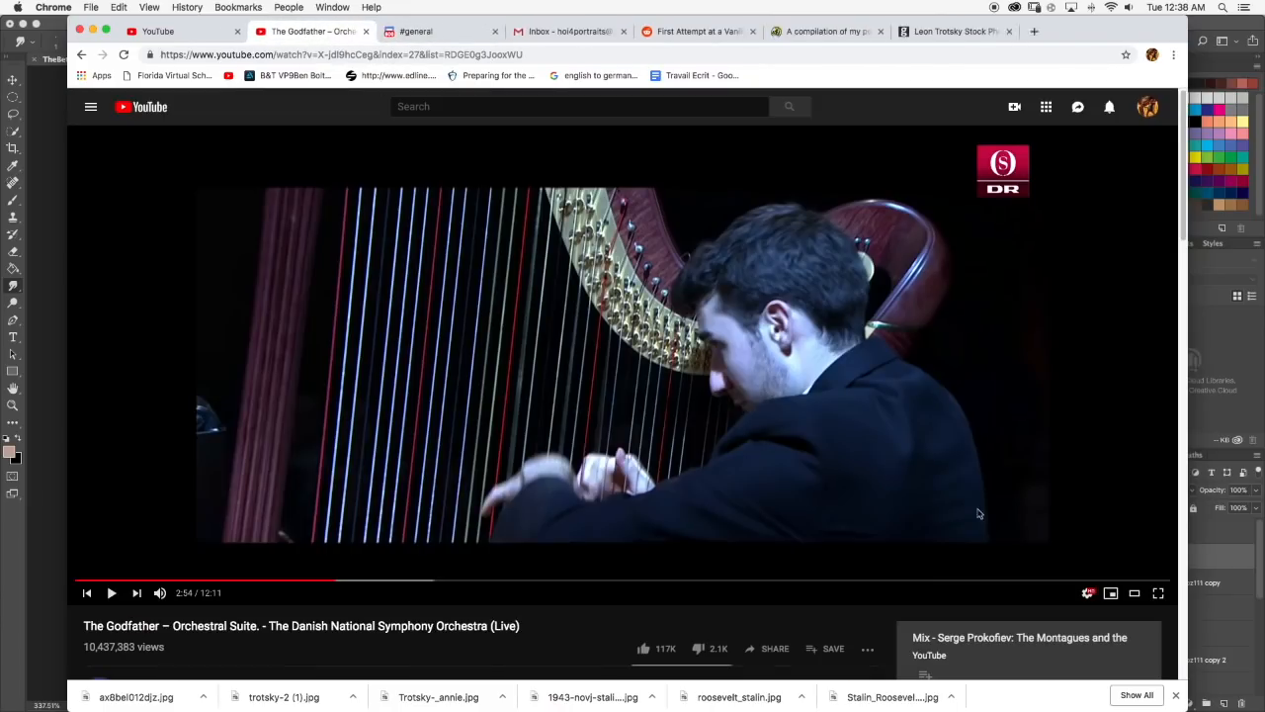
pyautogui.scroll(-3, 958, 513)
pyautogui.scroll(-5, 1010, 566)
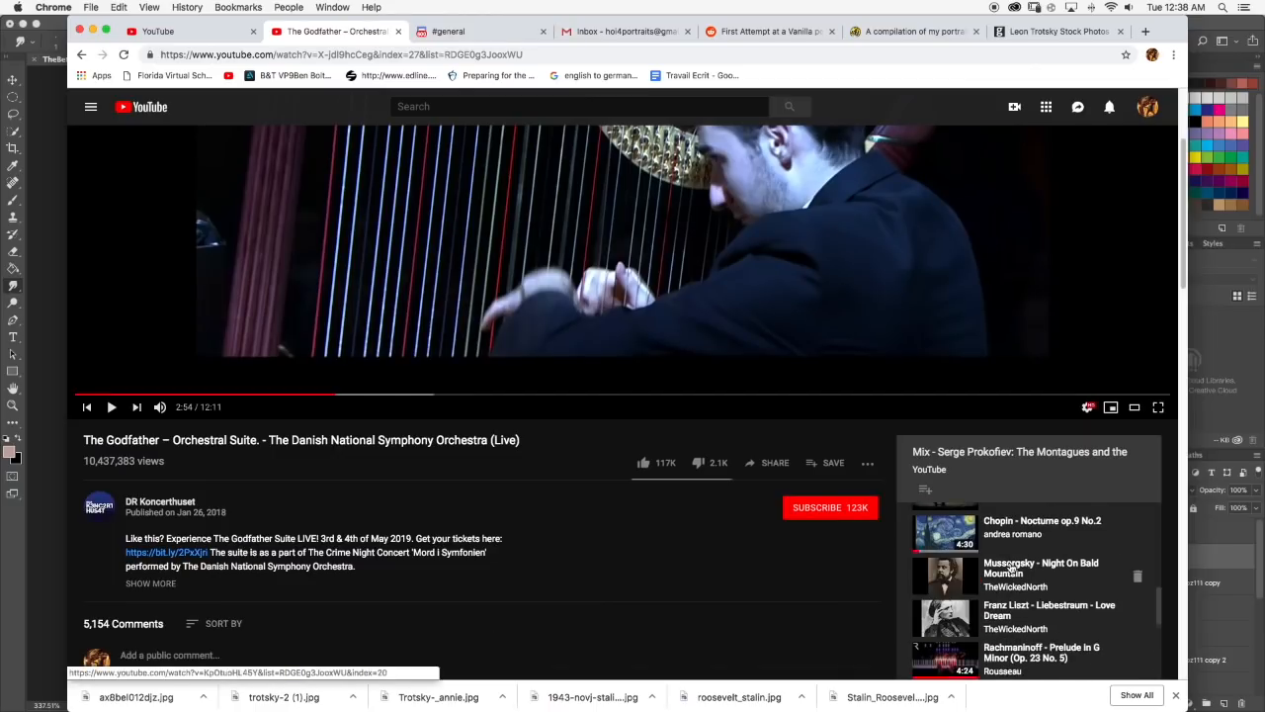
pyautogui.scroll(-10, 1010, 565)
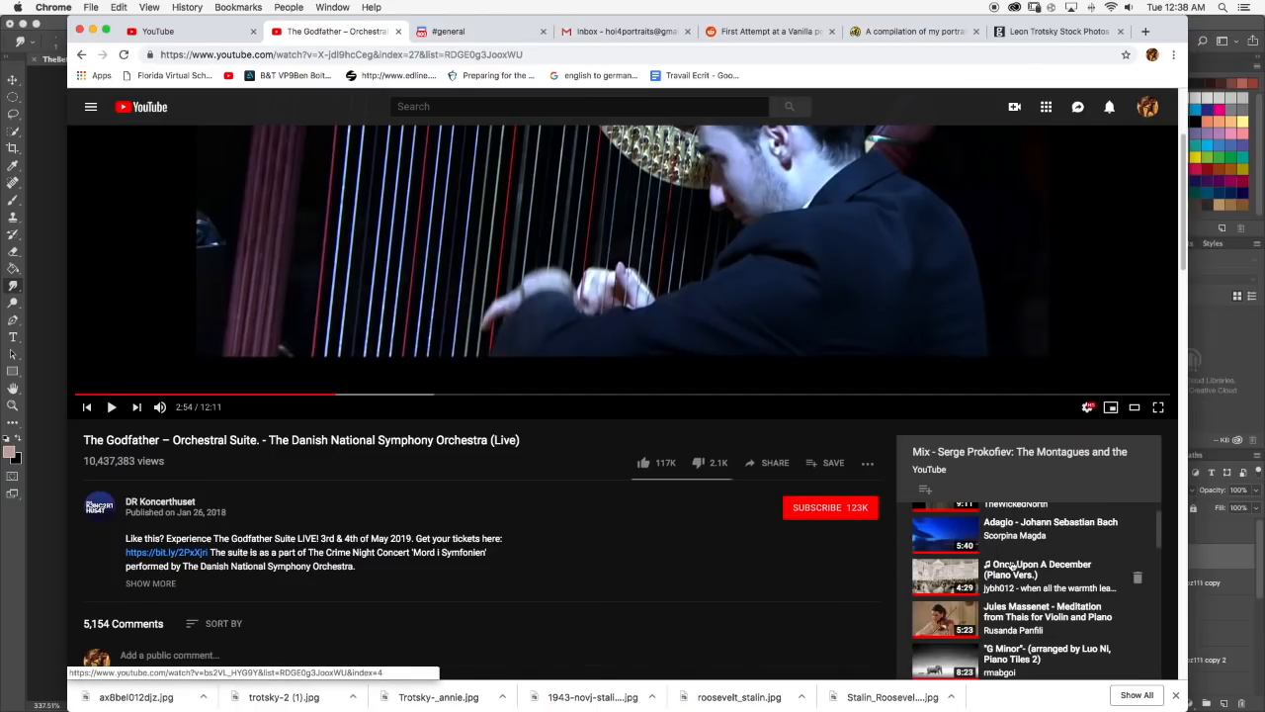
pyautogui.scroll(1, 1008, 557)
pyautogui.scroll(3, 692, 327)
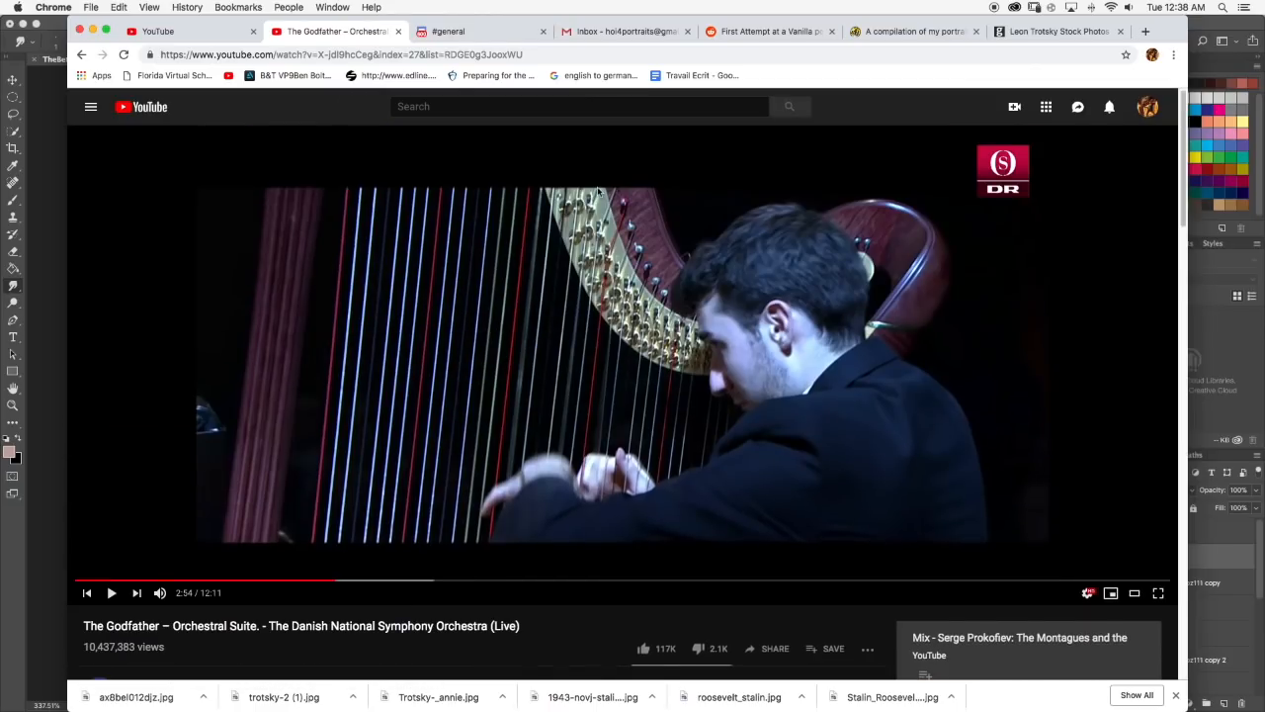
# View the portrait request e-mails in the Gmail inbox and return to the Reddit thread.
pyautogui.click(638, 32)
pyautogui.click(762, 32)
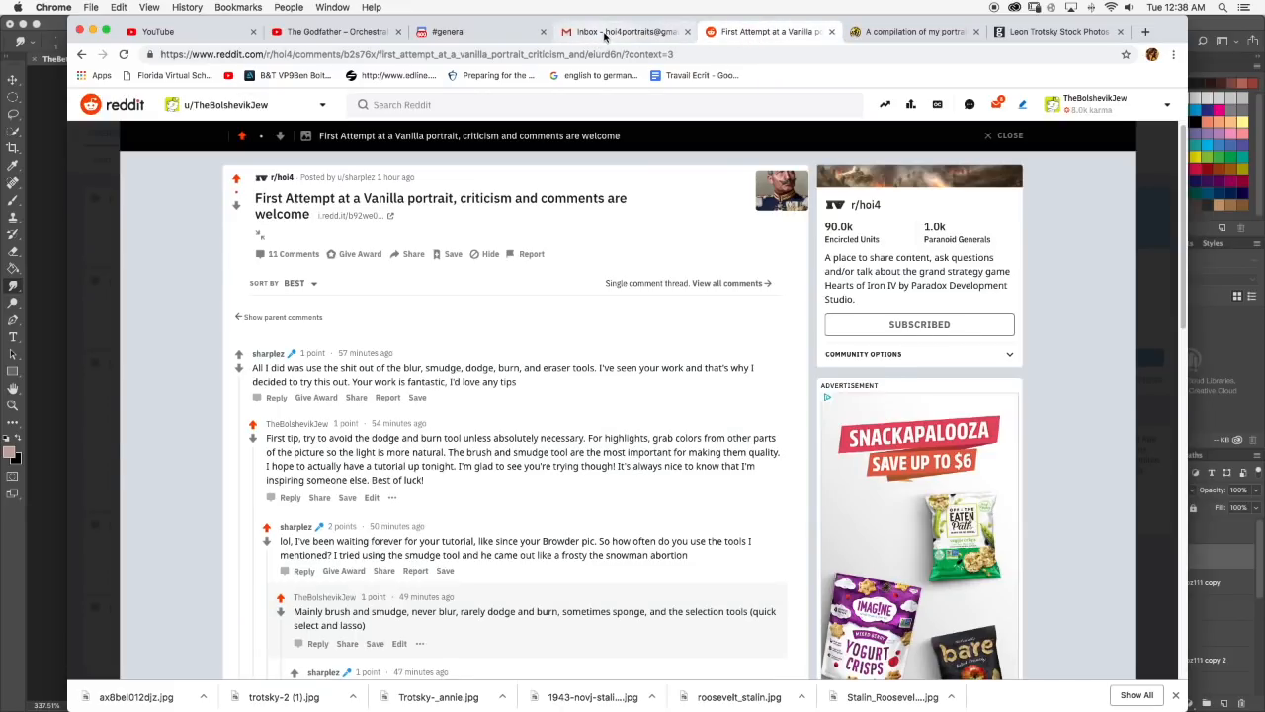
pyautogui.click(605, 35)
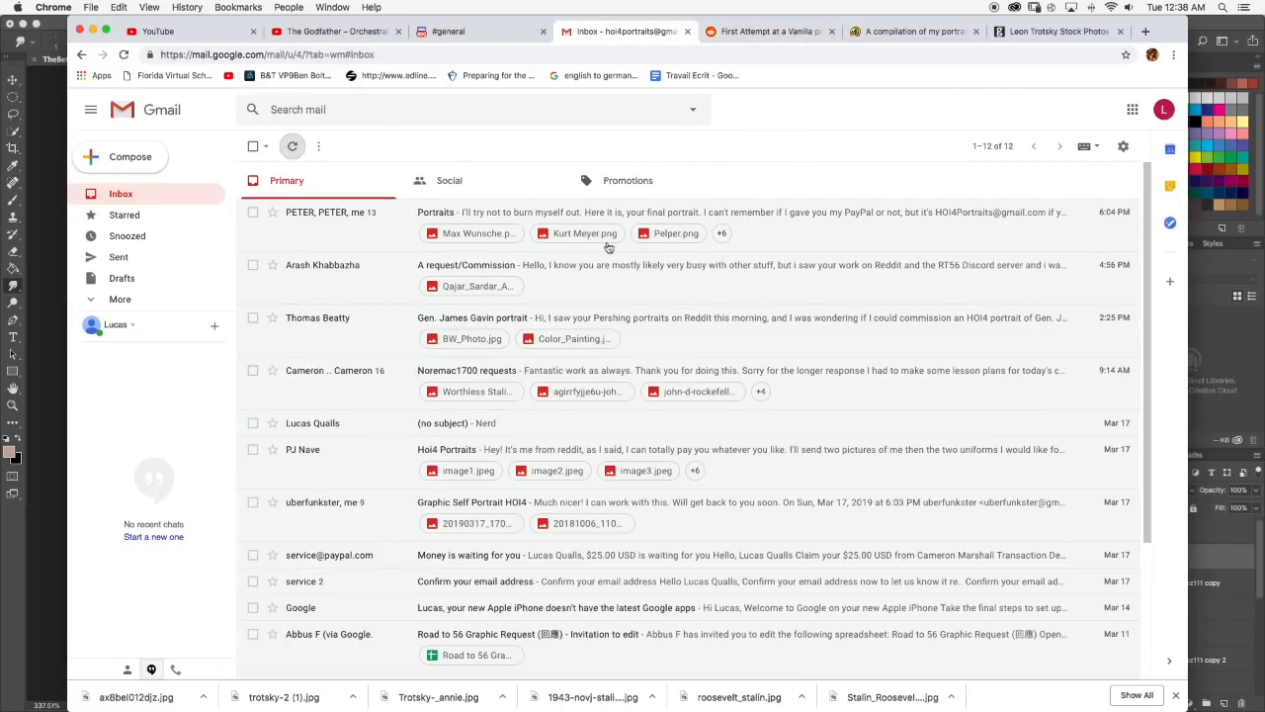
pyautogui.click(777, 35)
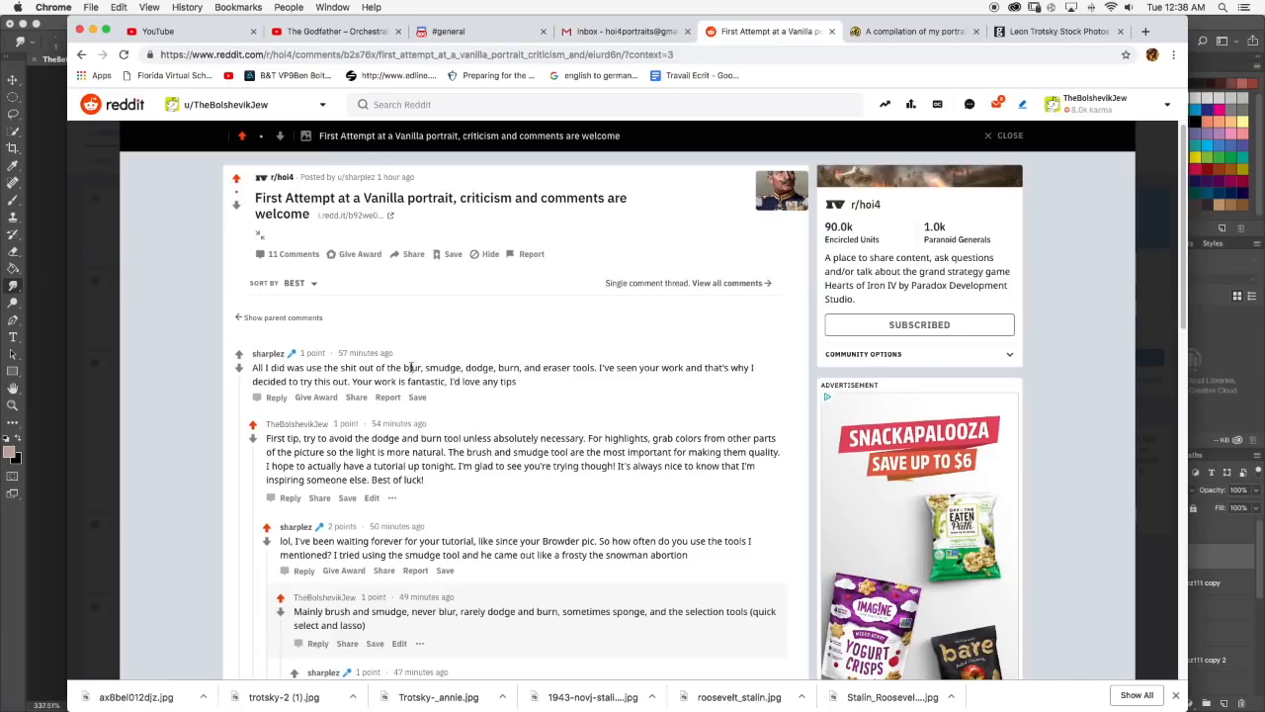
# Open the full Reddit post and examine the moustached officer's portrait, including its facial highlights, uniform and medals.
pyautogui.click(767, 203)
pyautogui.scroll(-3, 236, 487)
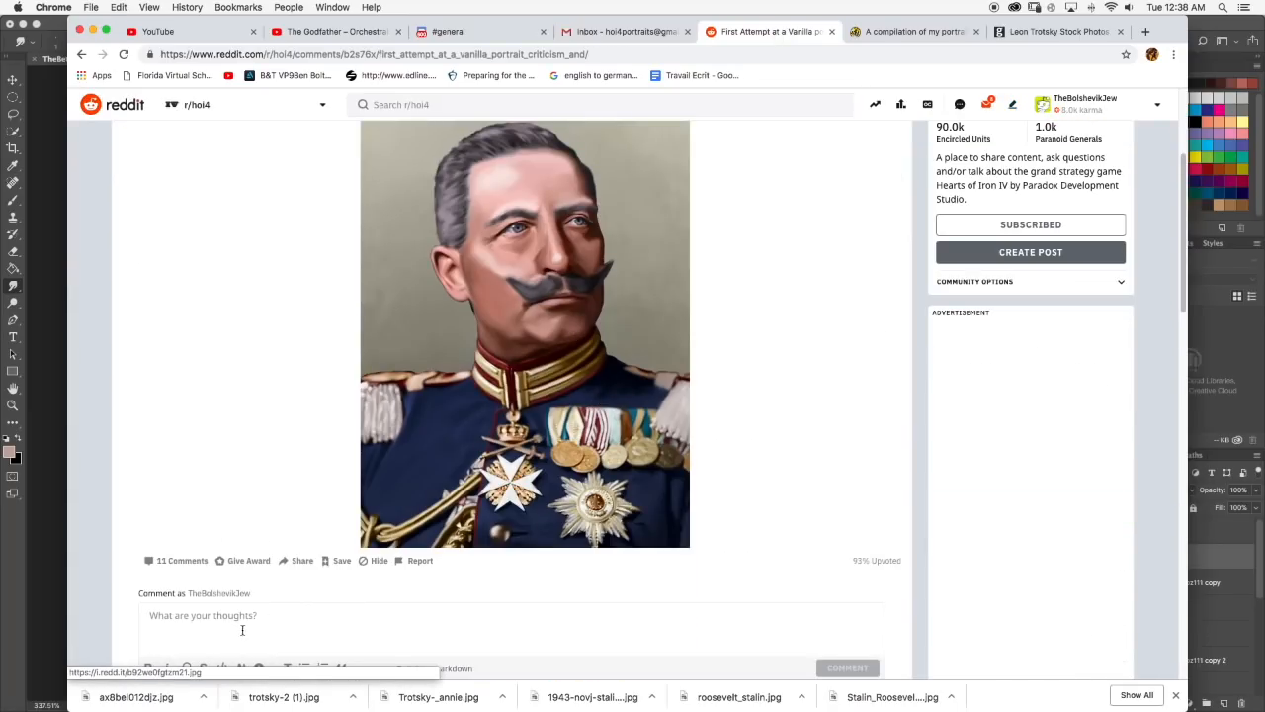
pyautogui.scroll(-1, 236, 486)
pyautogui.scroll(-2, 327, 490)
pyautogui.scroll(5, 658, 308)
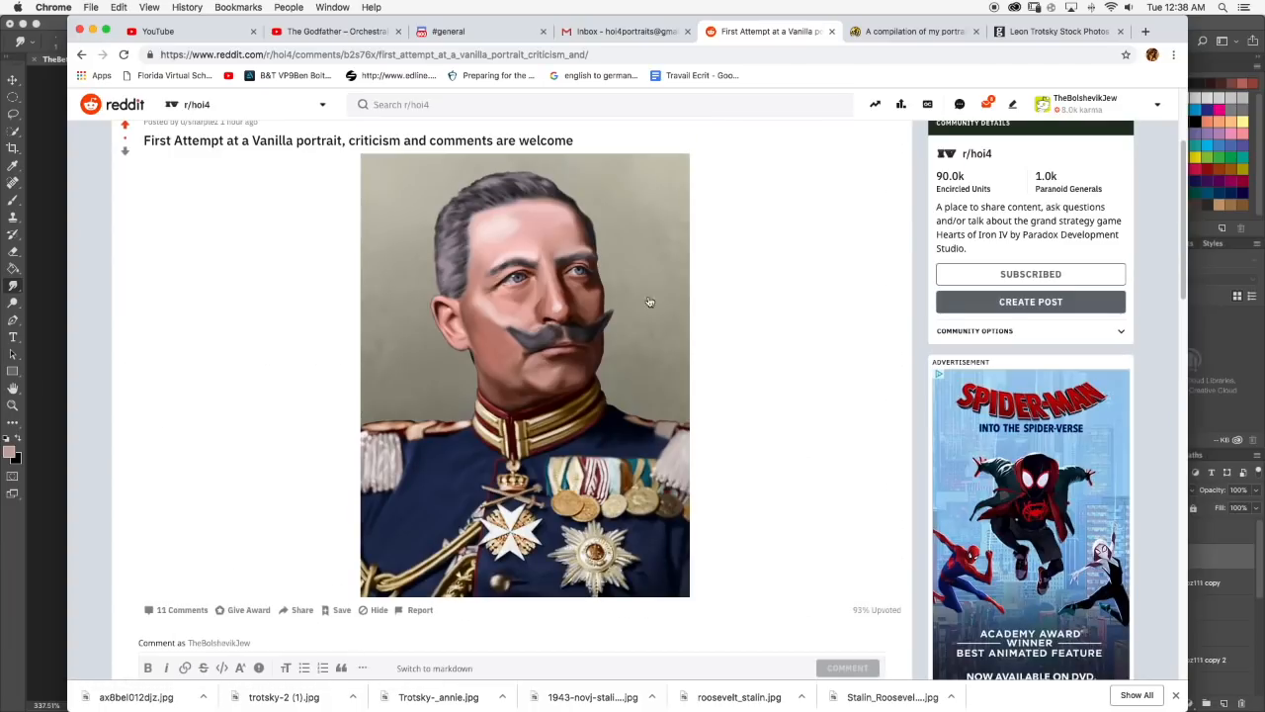
pyautogui.scroll(3, 499, 396)
pyautogui.scroll(-1, 286, 359)
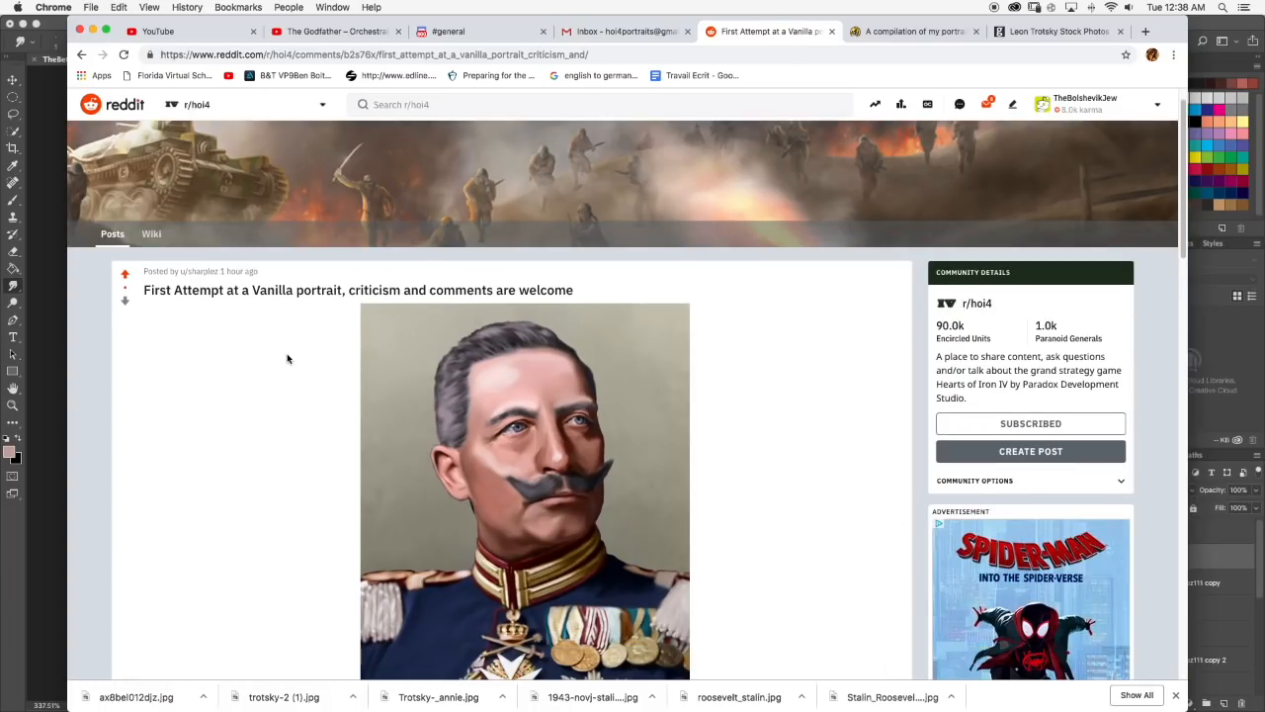
pyautogui.scroll(-1, 287, 359)
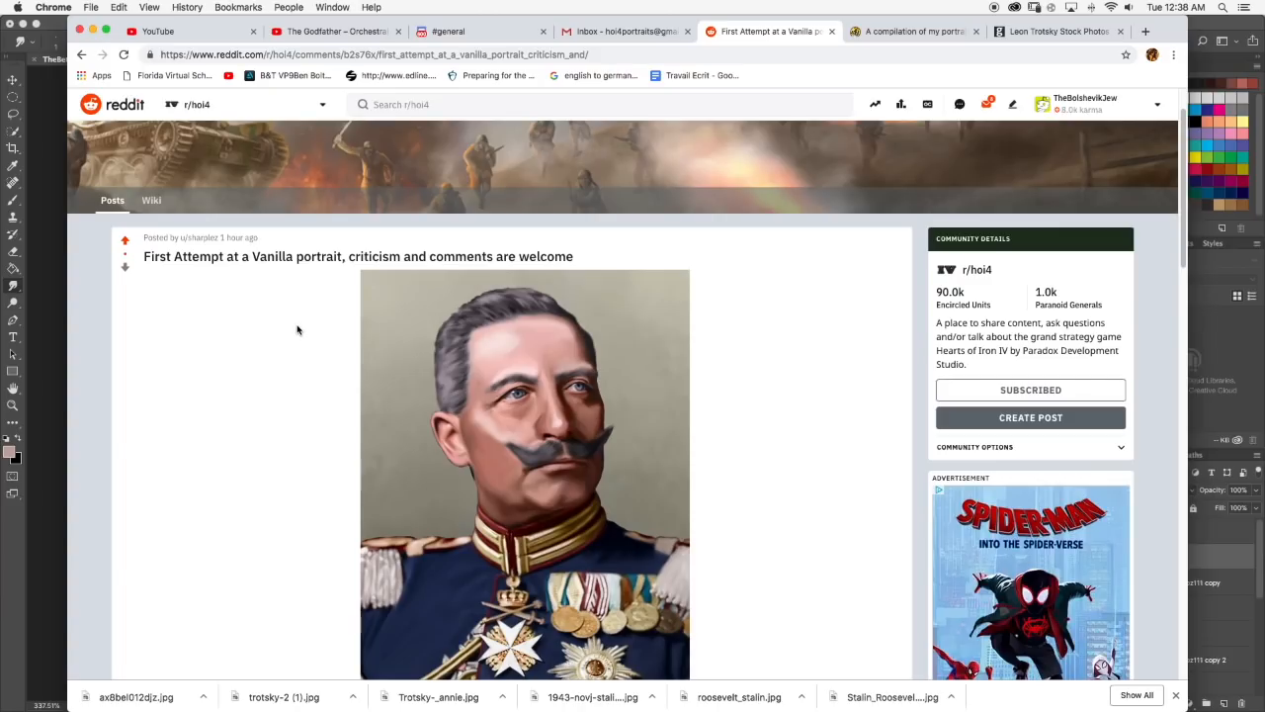
pyautogui.scroll(-3, 297, 331)
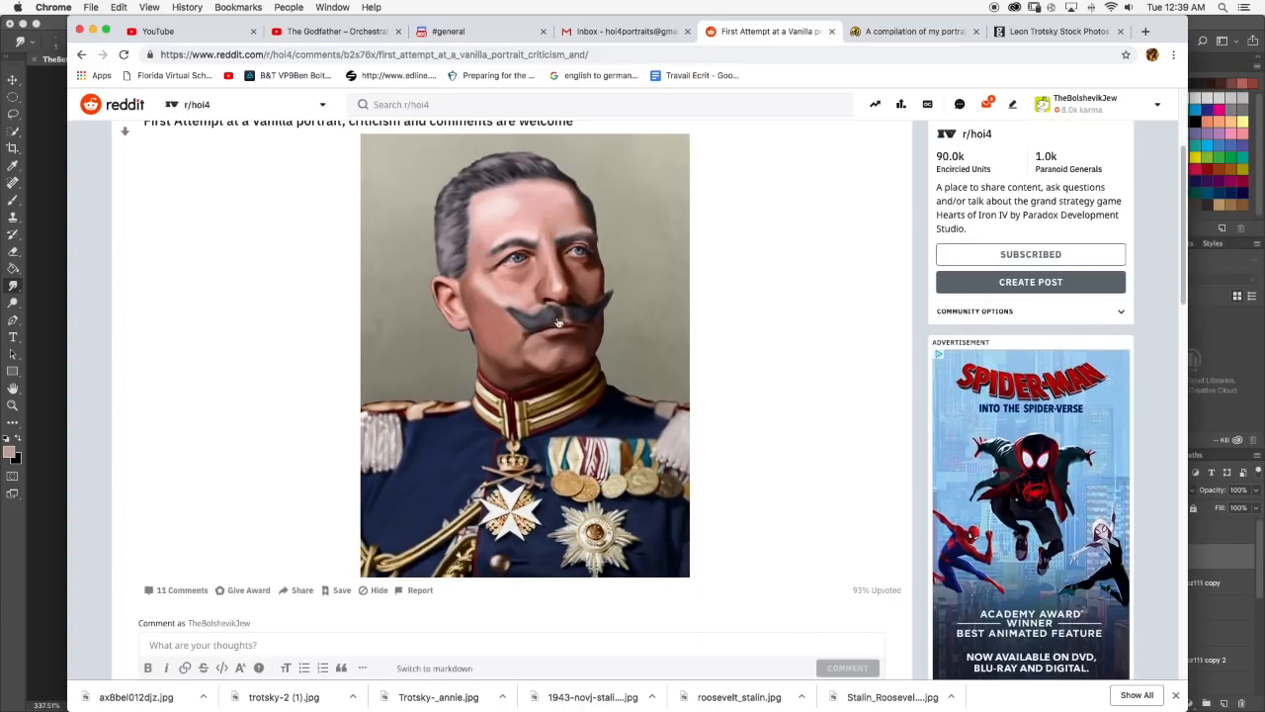
pyautogui.scroll(-2, 575, 229)
pyautogui.scroll(-1, 576, 228)
pyautogui.scroll(5, 574, 243)
pyautogui.scroll(-2, 599, 336)
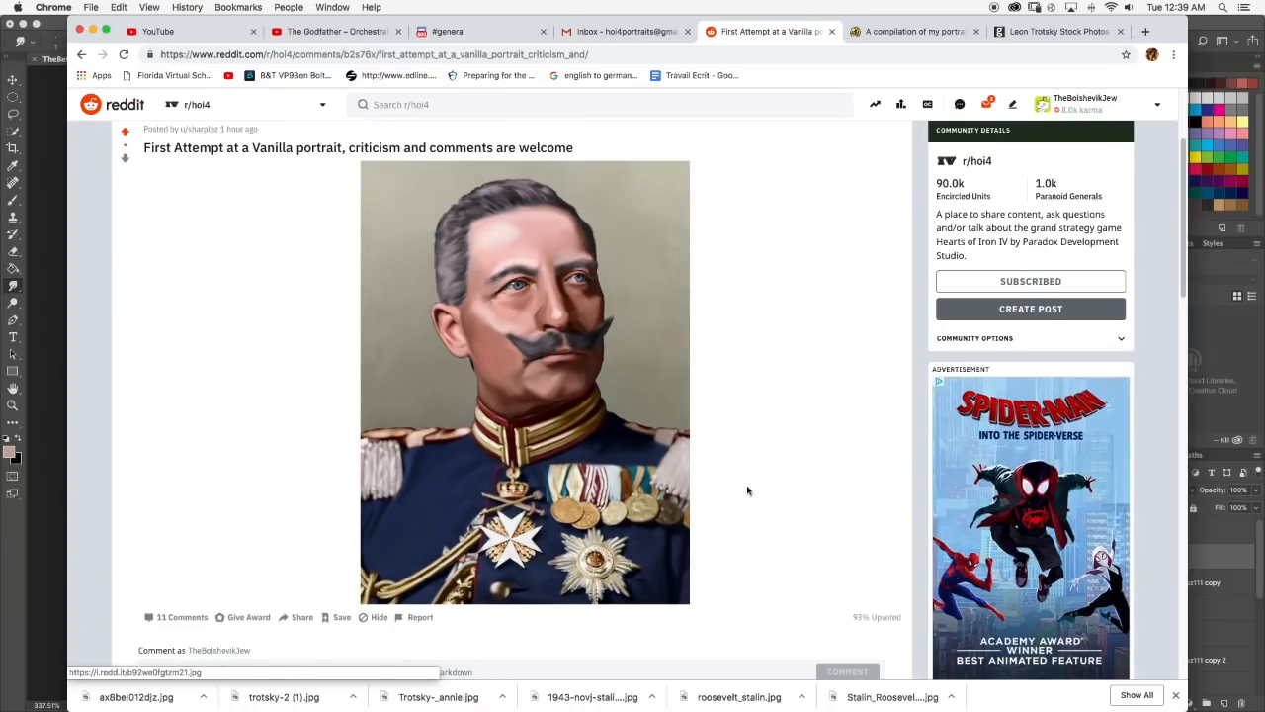
# Study the shading of the nose, cheek and moustache in the officer's Reddit portrait, with a brief look at the Gmail inbox.
pyautogui.scroll(4, 563, 402)
pyautogui.scroll(-1, 563, 400)
pyautogui.scroll(-3, 564, 402)
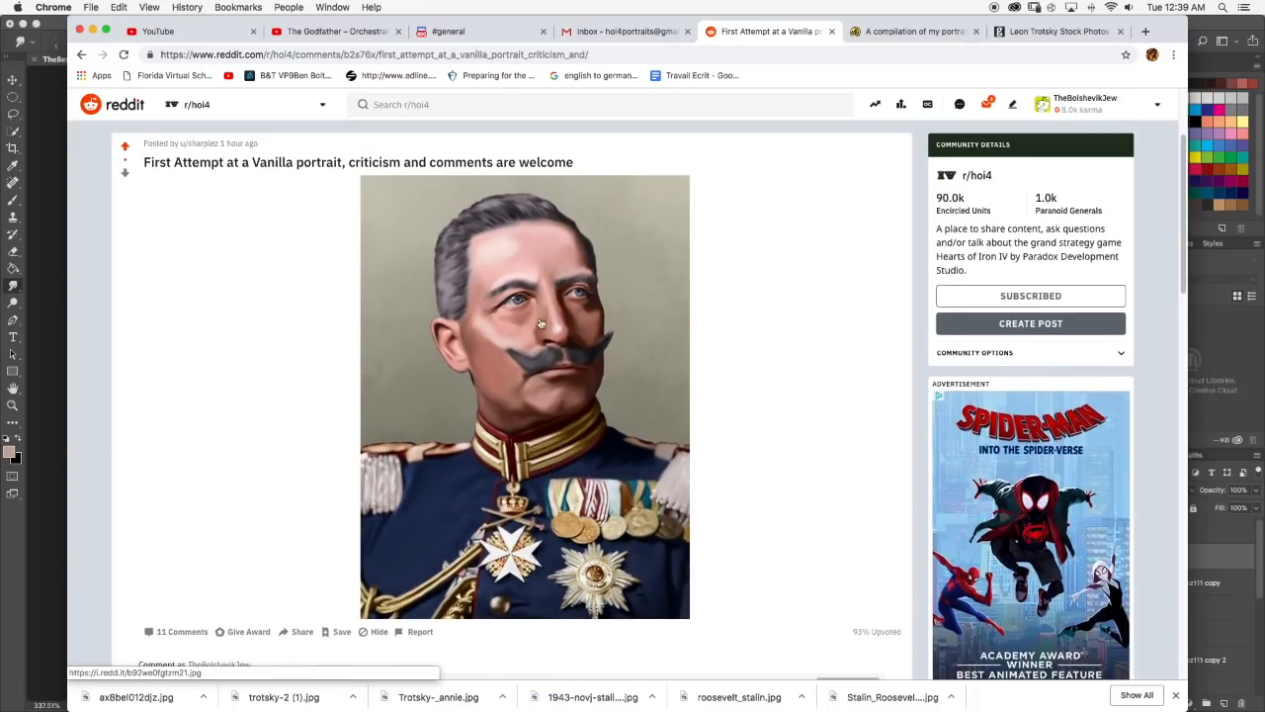
pyautogui.scroll(-1, 583, 401)
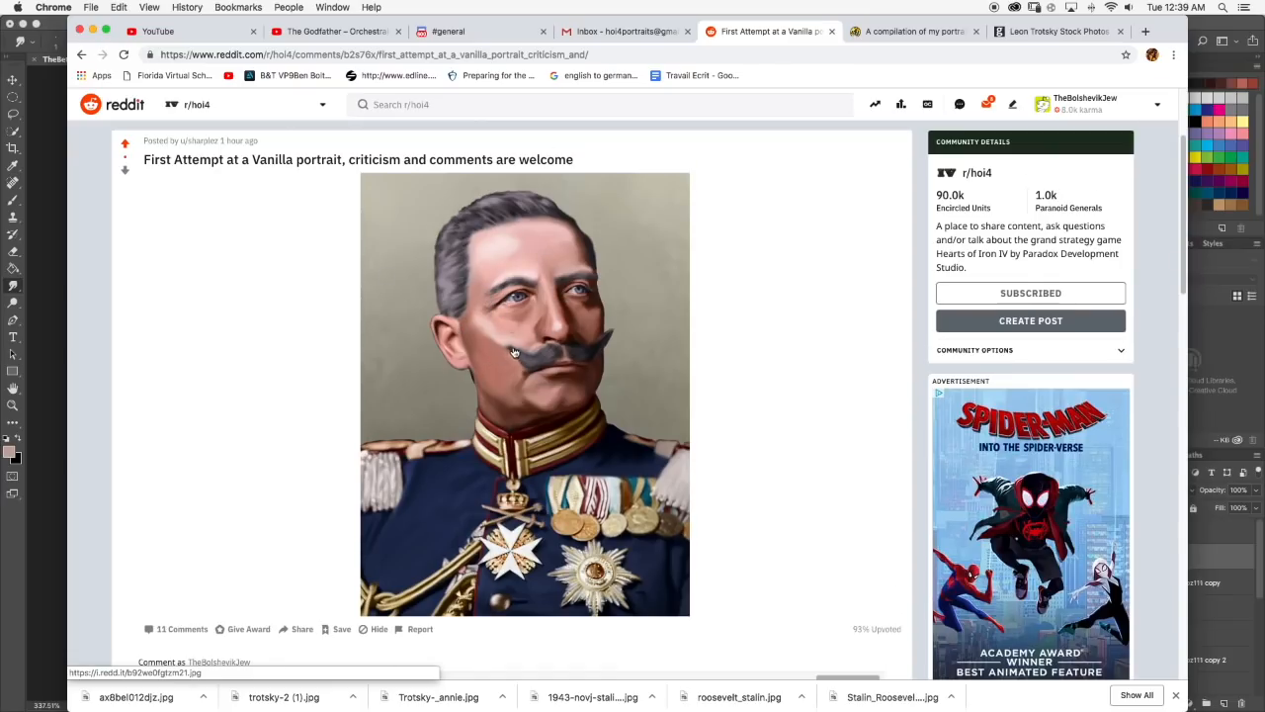
pyautogui.scroll(-5, 517, 351)
pyautogui.scroll(5, 514, 332)
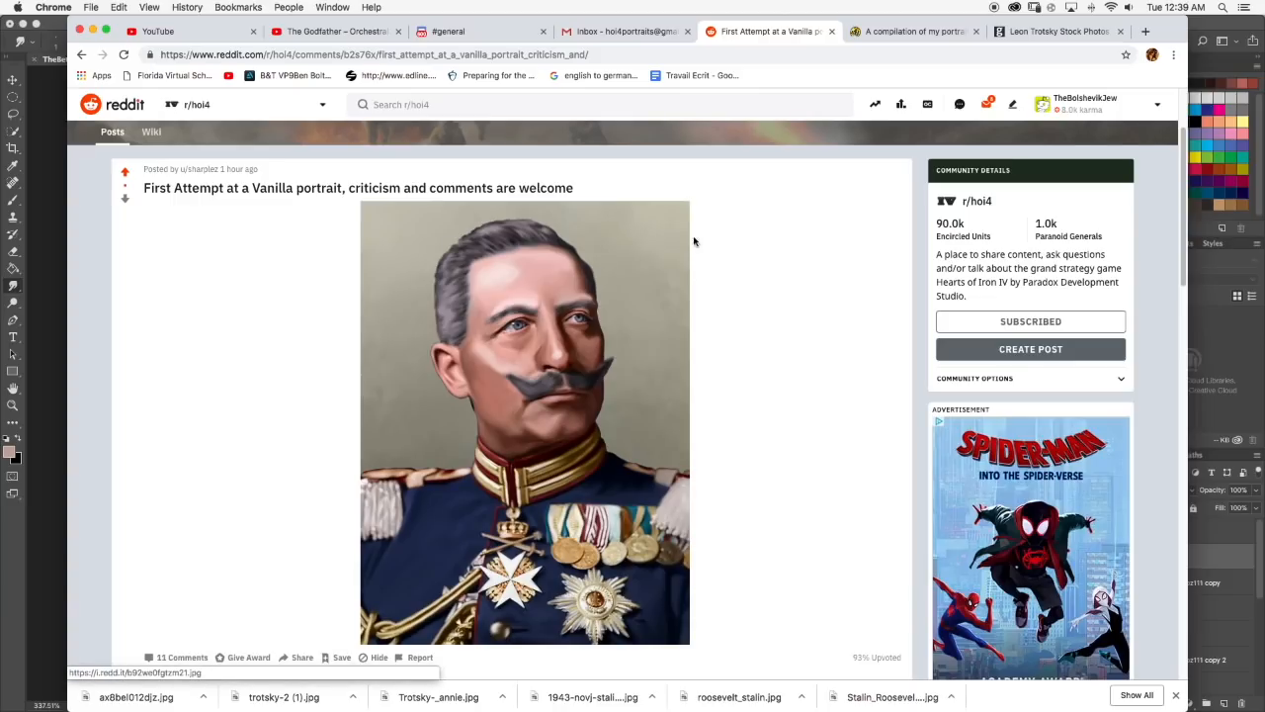
pyautogui.click(625, 31)
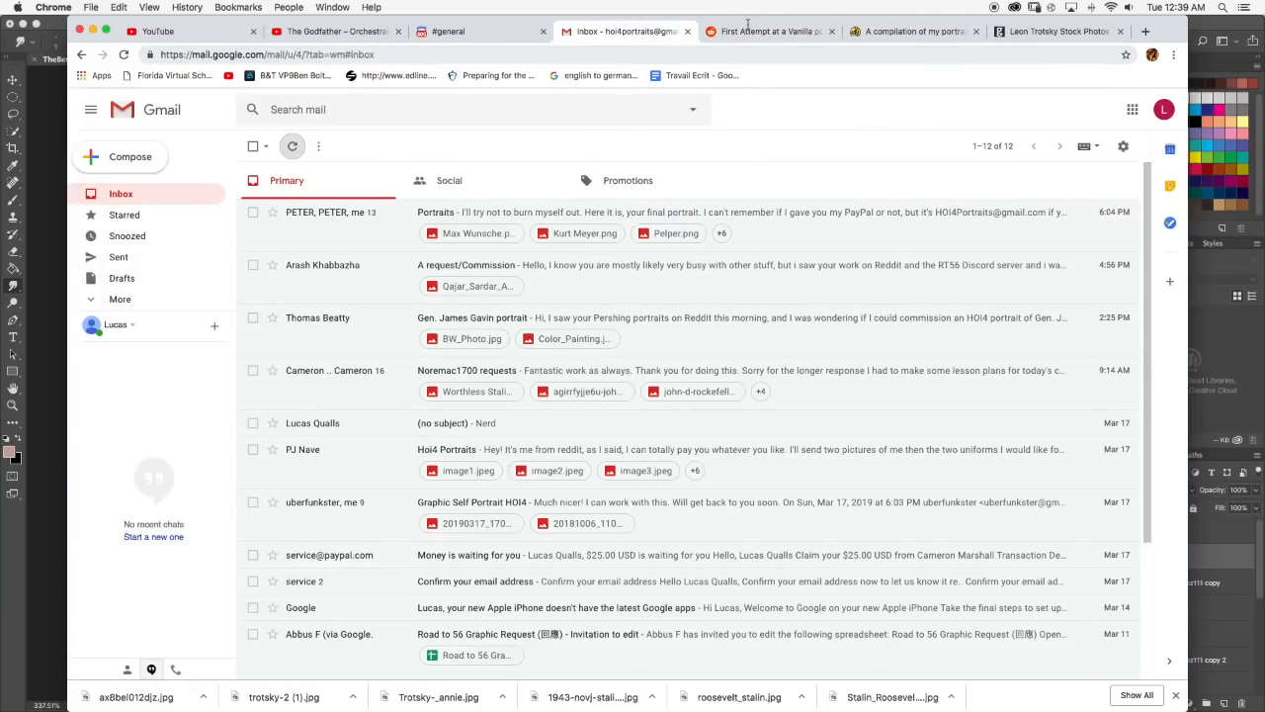
pyautogui.click(752, 30)
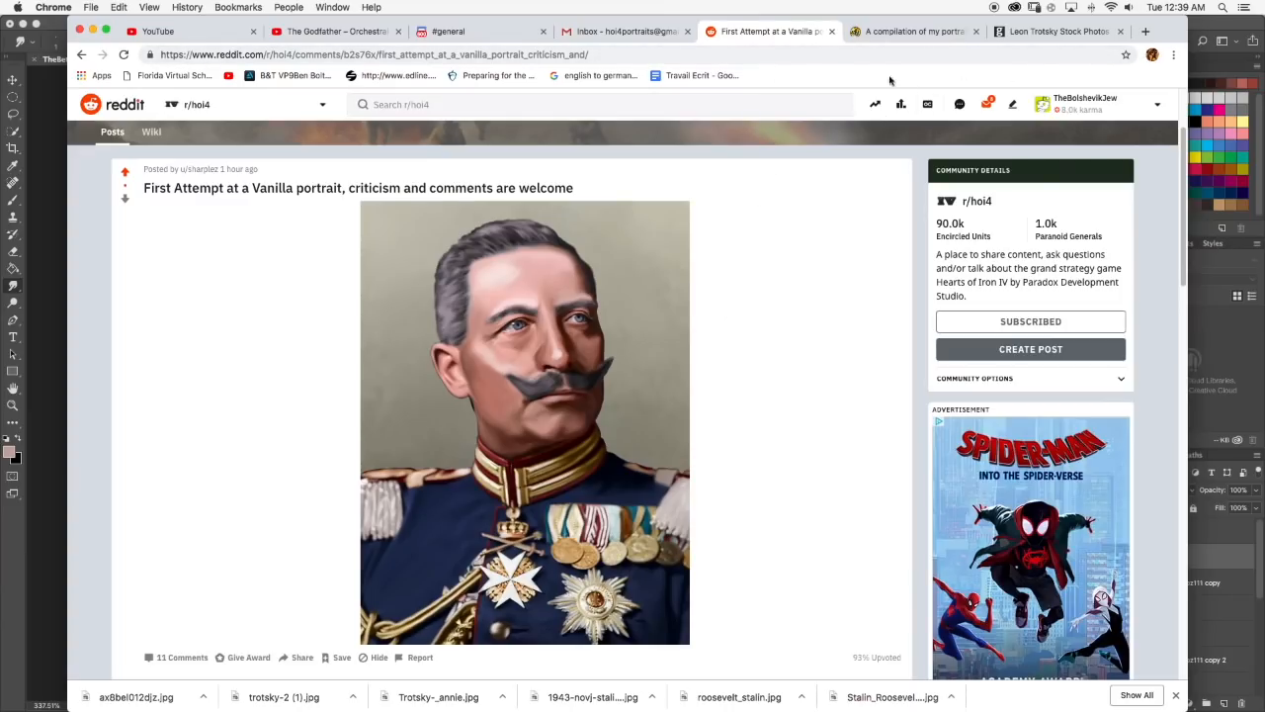
# Switch to Photoshop, paint a lighter pink highlight on the tip of Trotsky's nose and blend it with the Smudge tool.
pyautogui.click(1230, 339)
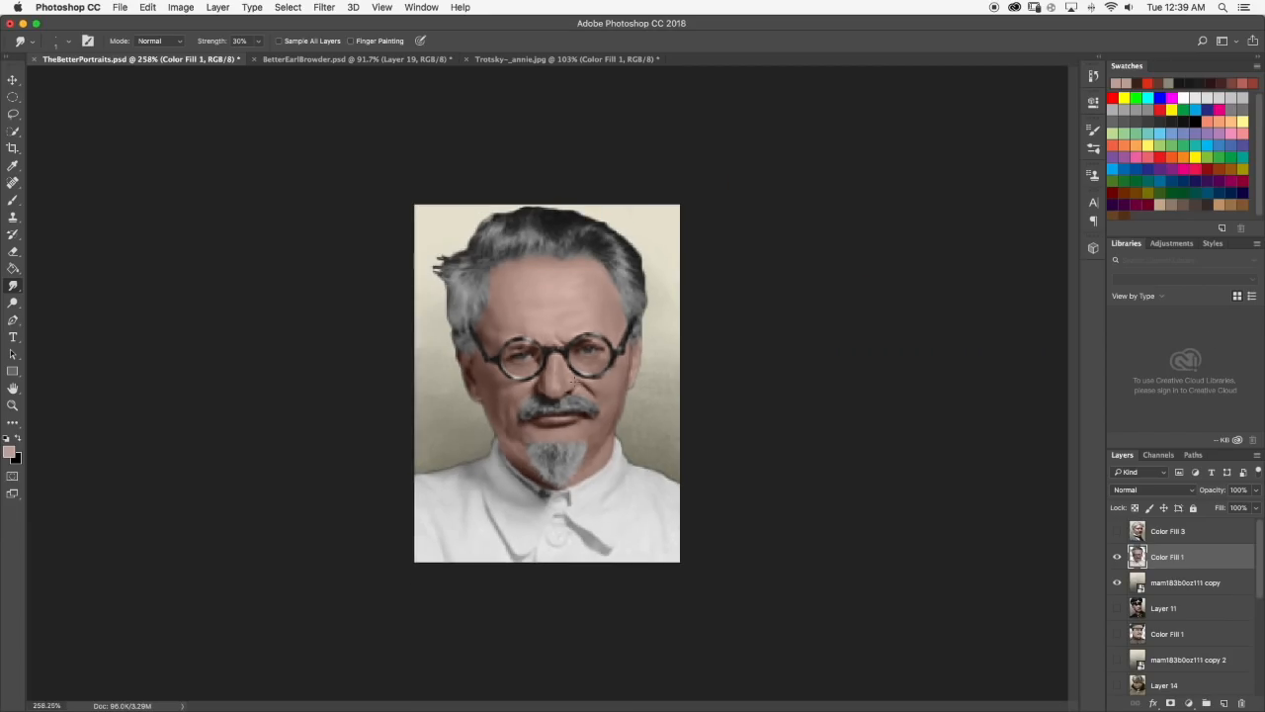
pyautogui.scroll(5, 542, 314)
pyautogui.press('b')
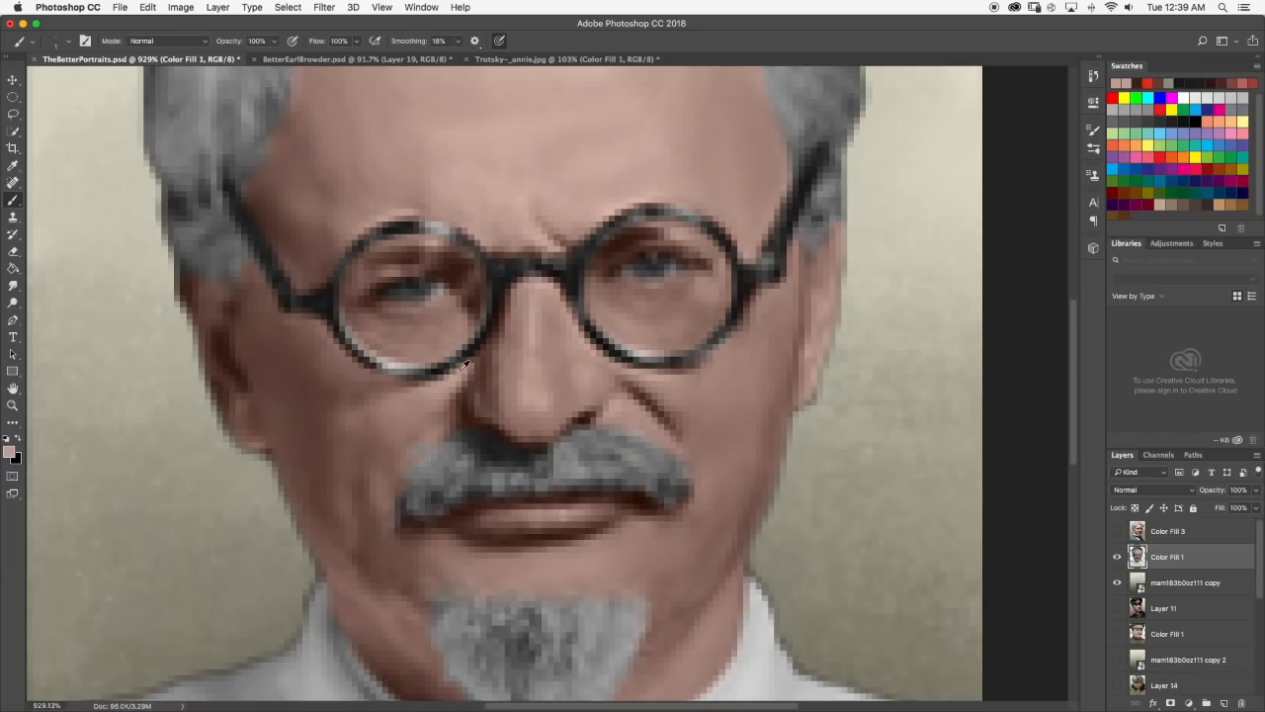
pyautogui.keyDown('alt'); pyautogui.click(457, 375); pyautogui.keyUp('alt')
pyautogui.press('super+z')
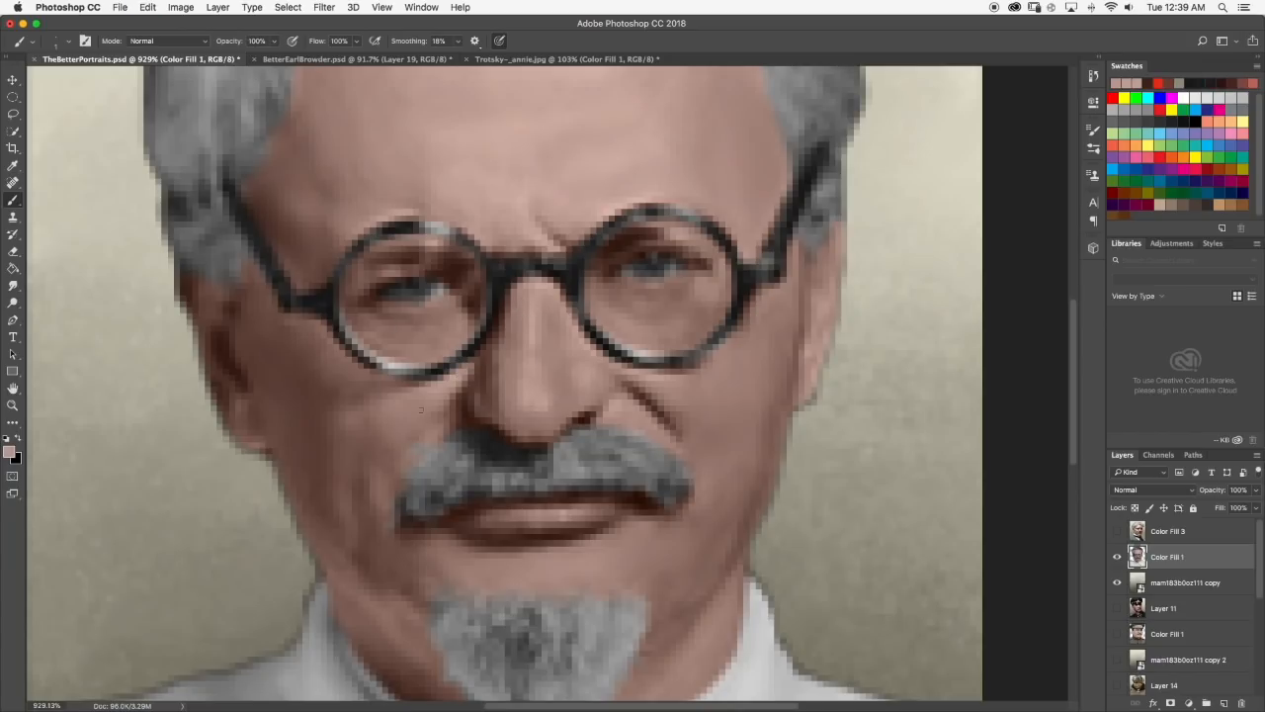
pyautogui.click(10, 452)
pyautogui.moveTo(656, 415); pyautogui.dragTo(646, 388)
pyautogui.click(902, 369)
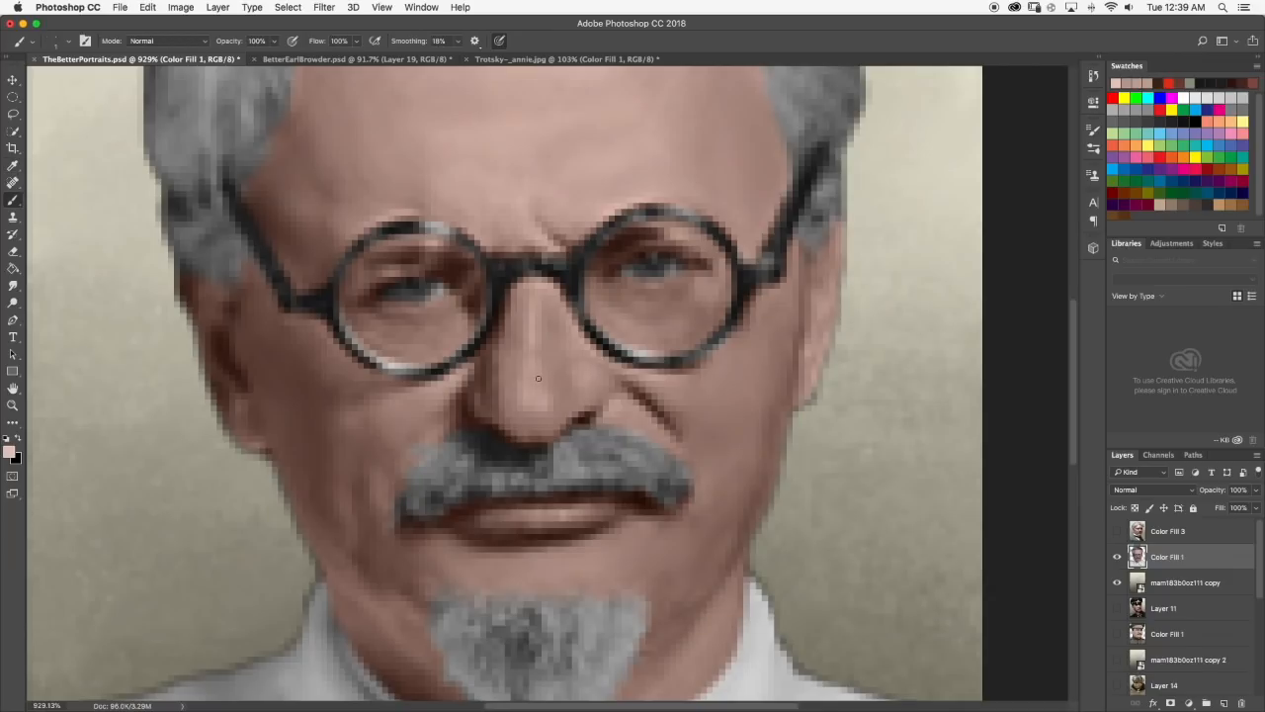
pyautogui.click(13, 286)
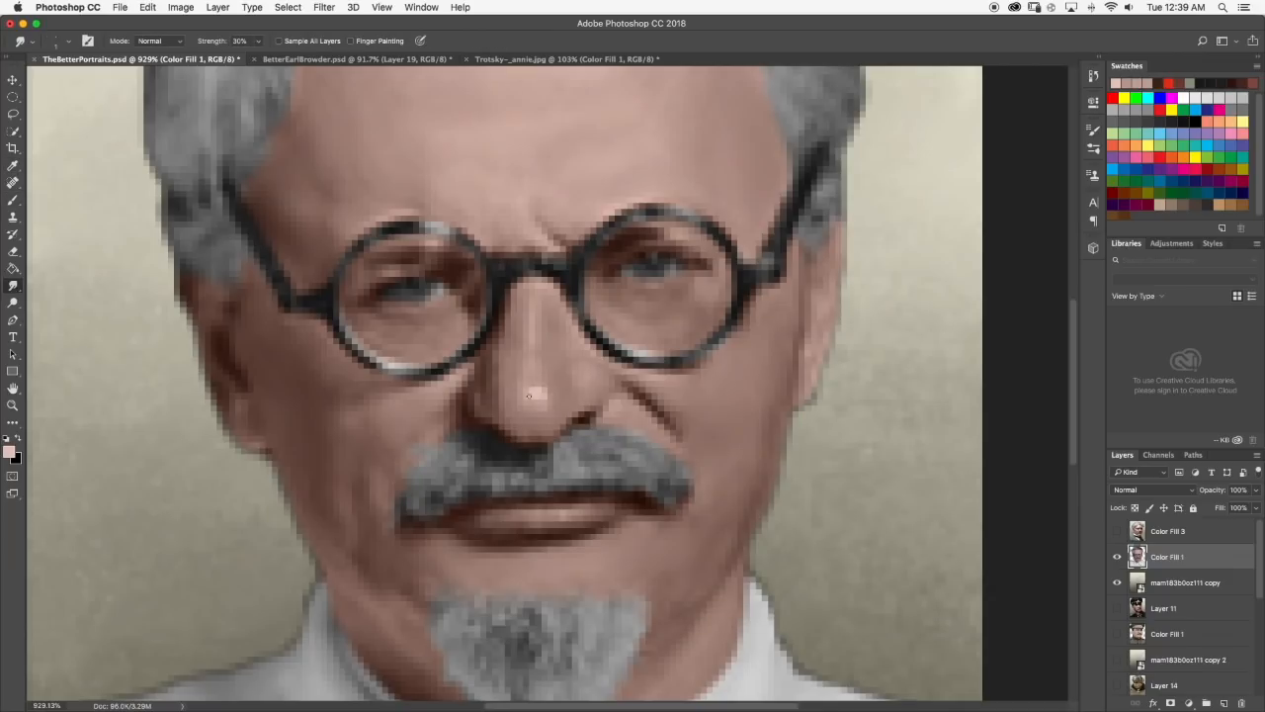
pyautogui.scroll(-10, 531, 355)
pyautogui.scroll(7, 561, 356)
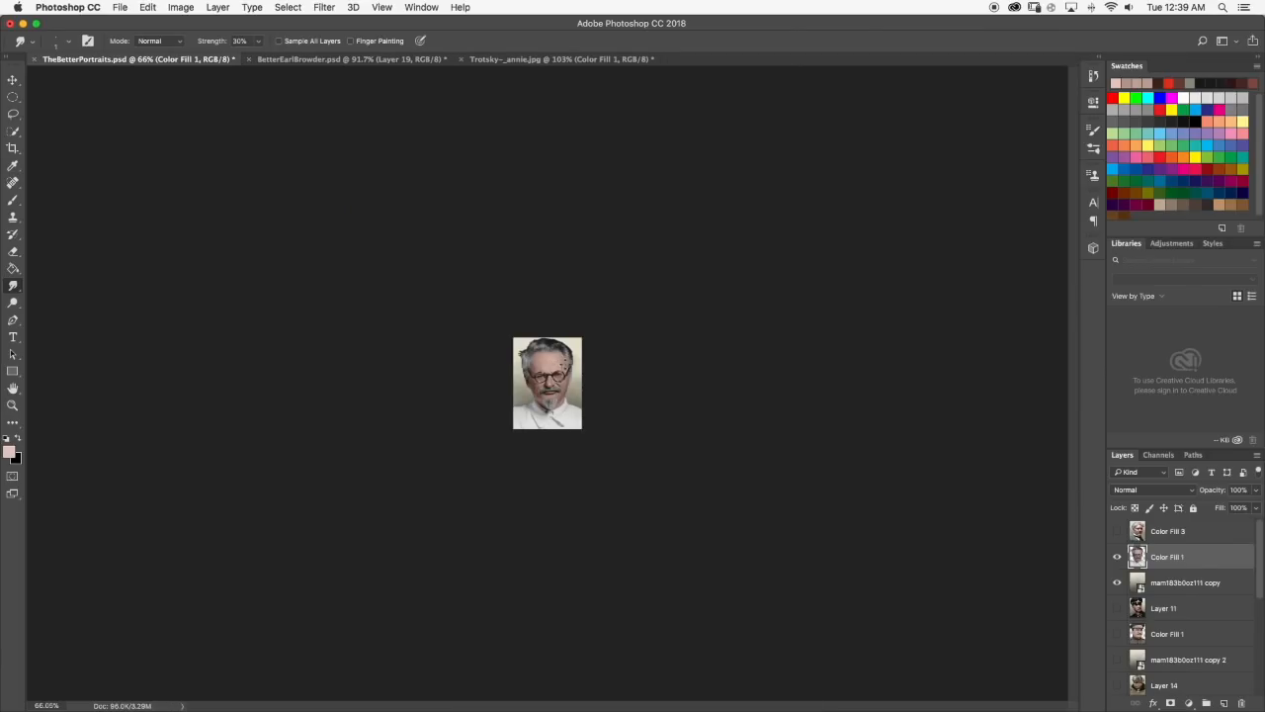
# Brush light skin-tone highlights along the underside of the nose above the moustache and smudge them.
pyautogui.scroll(4, 583, 391)
pyautogui.press('b')
pyautogui.scroll(3, 478, 395)
pyautogui.moveTo(478, 392)
pyautogui.mouseDown()
pyautogui.moveTo(510, 413)
pyautogui.moveTo(496, 407)
pyautogui.moveTo(533, 404)
pyautogui.mouseUp()
pyautogui.click(13, 286)
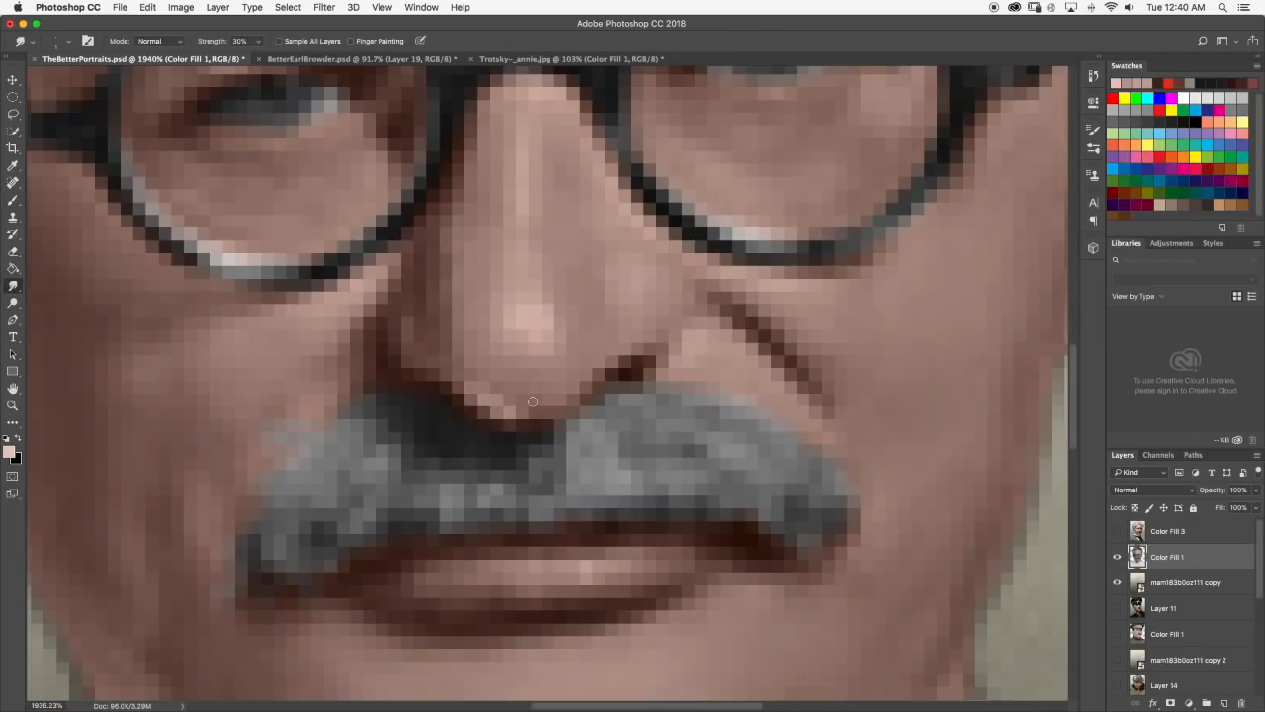
pyautogui.scroll(-10, 531, 402)
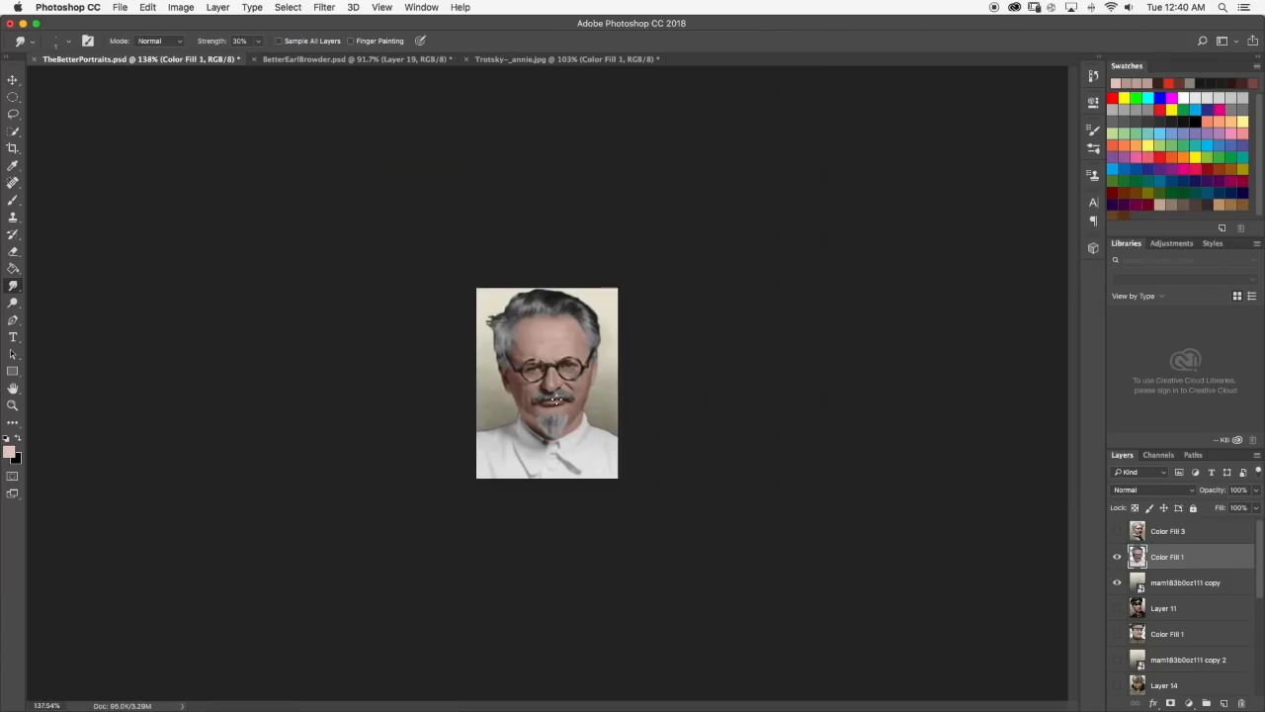
# Extend the dark cheek crease up to the side of the nose with a sampled brown and soften it with the Smudge tool.
pyautogui.scroll(8, 557, 390)
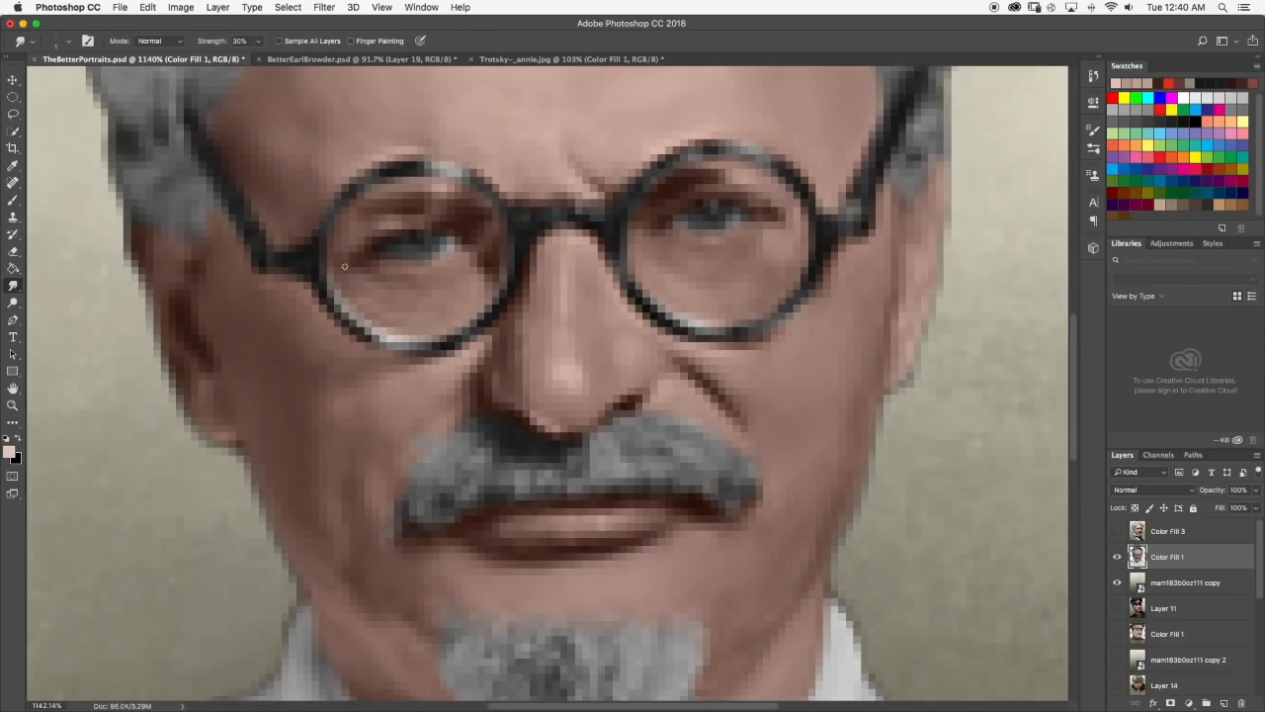
pyautogui.click(13, 201)
pyautogui.keyDown('alt'); pyautogui.click(678, 354); pyautogui.keyUp('alt')
pyautogui.moveTo(678, 354); pyautogui.dragTo(610, 336)
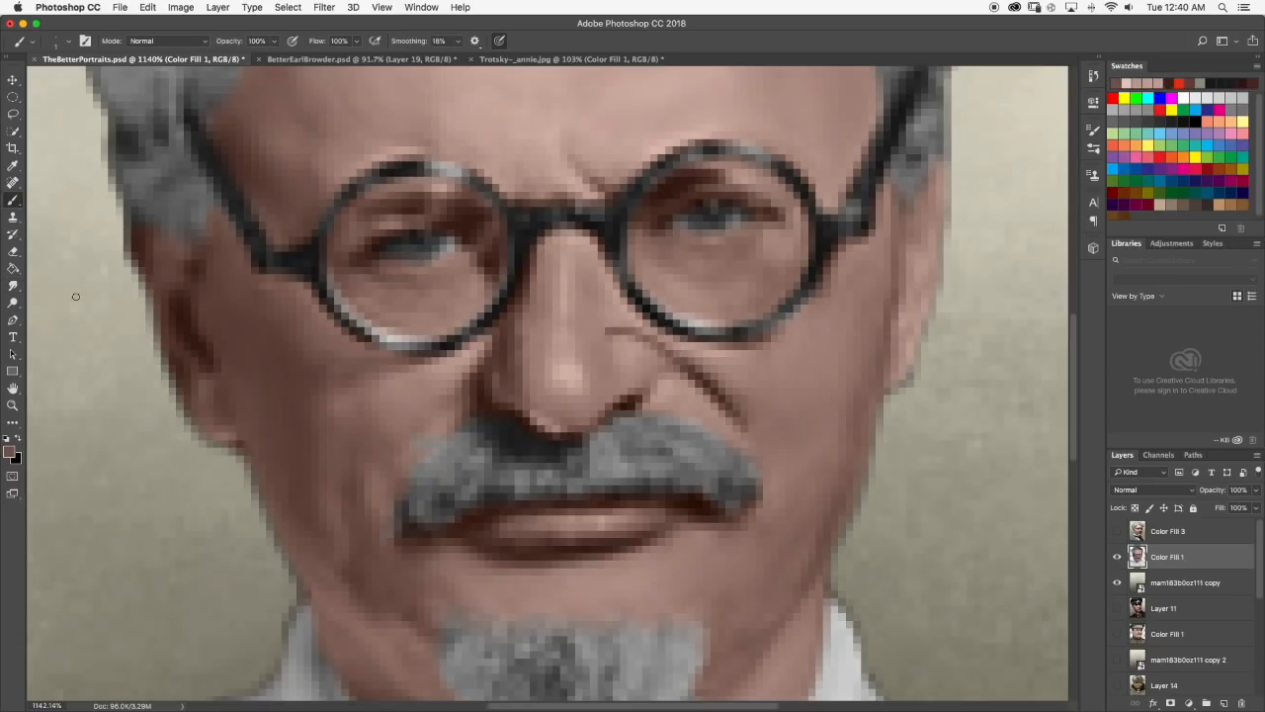
pyautogui.click(13, 286)
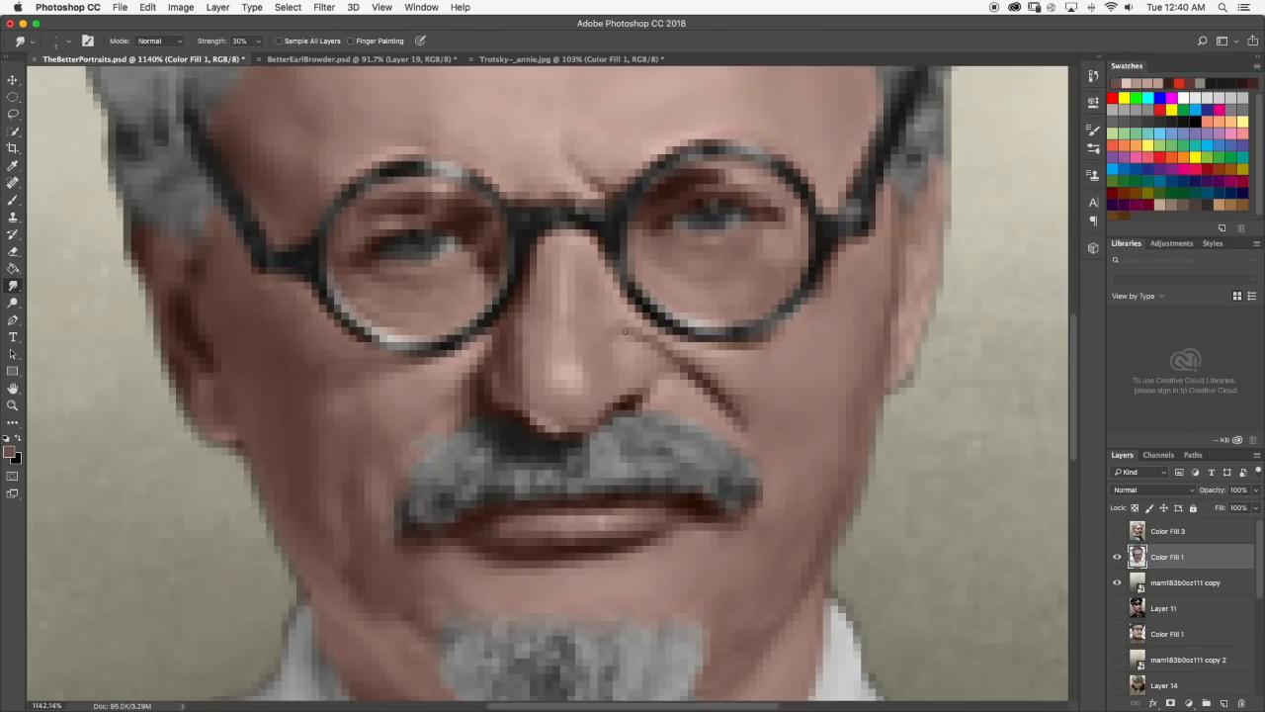
pyautogui.scroll(-10, 633, 341)
pyautogui.scroll(-4, 625, 386)
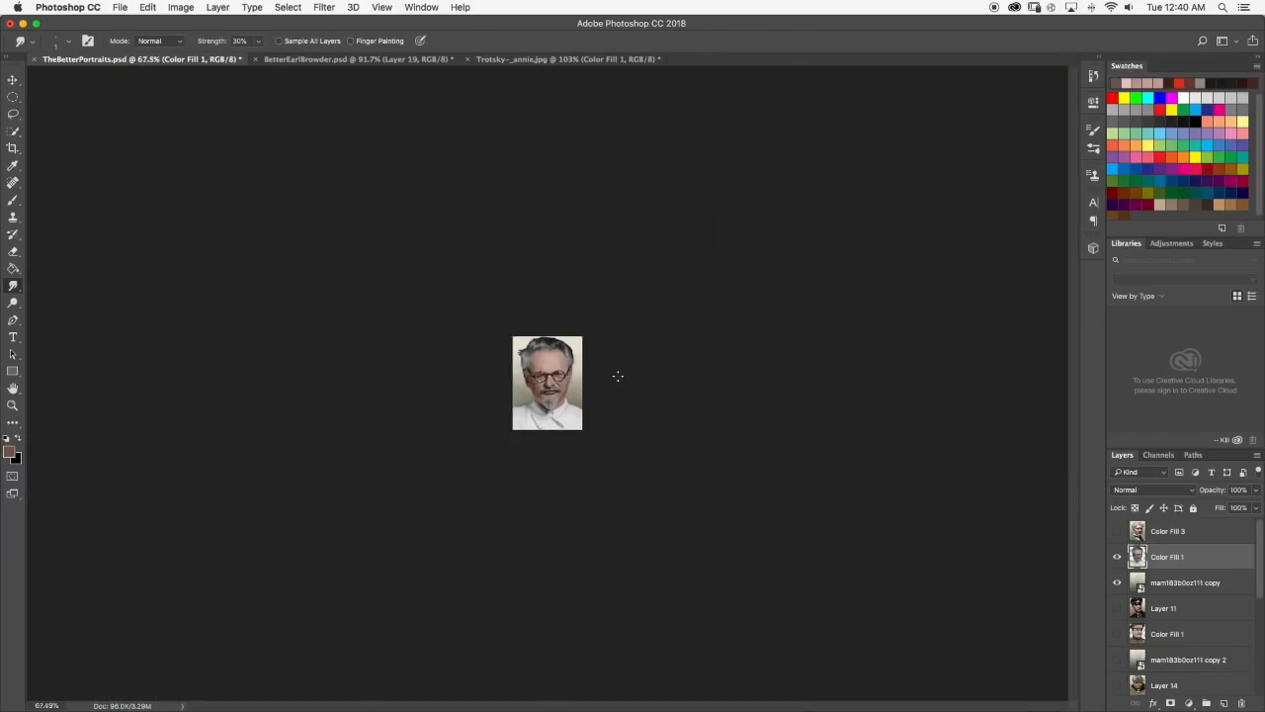
# Try a horizontal brown wrinkle line across the middle of the forehead and undo the stroke.
pyautogui.scroll(8, 618, 372)
pyautogui.click(14, 203)
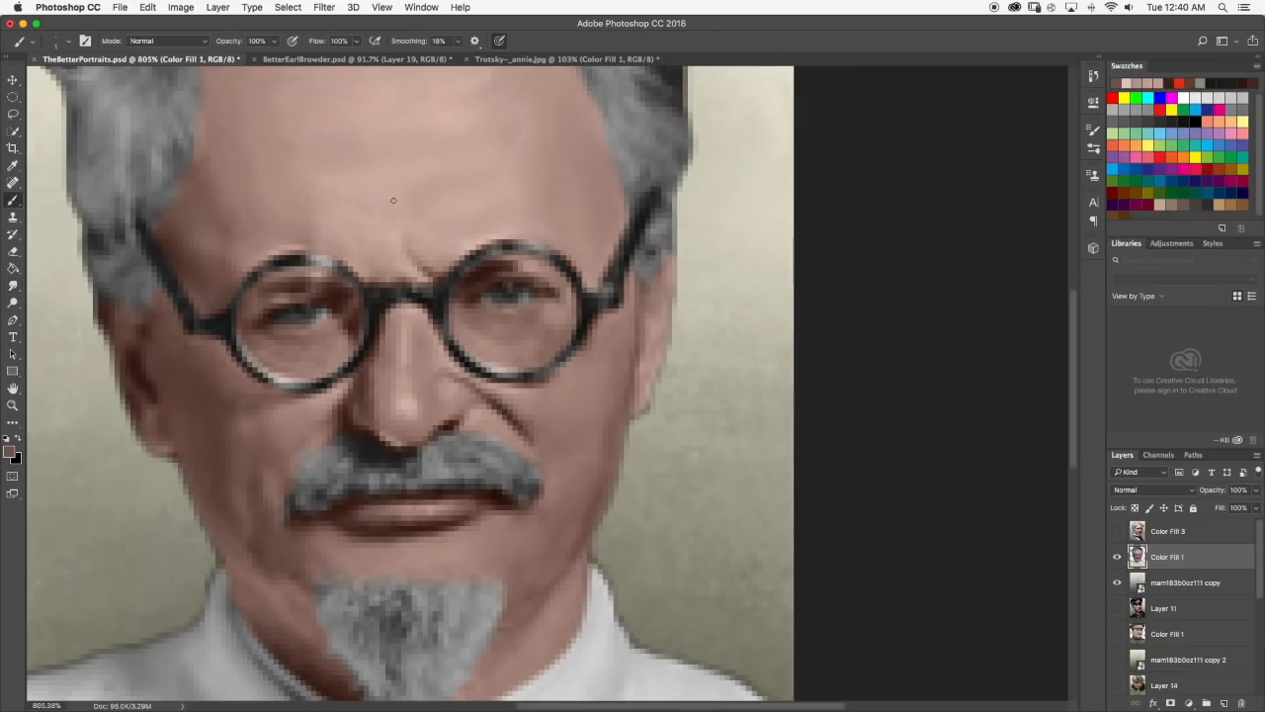
pyautogui.scroll(1, 367, 146)
pyautogui.moveTo(348, 151); pyautogui.dragTo(438, 153)
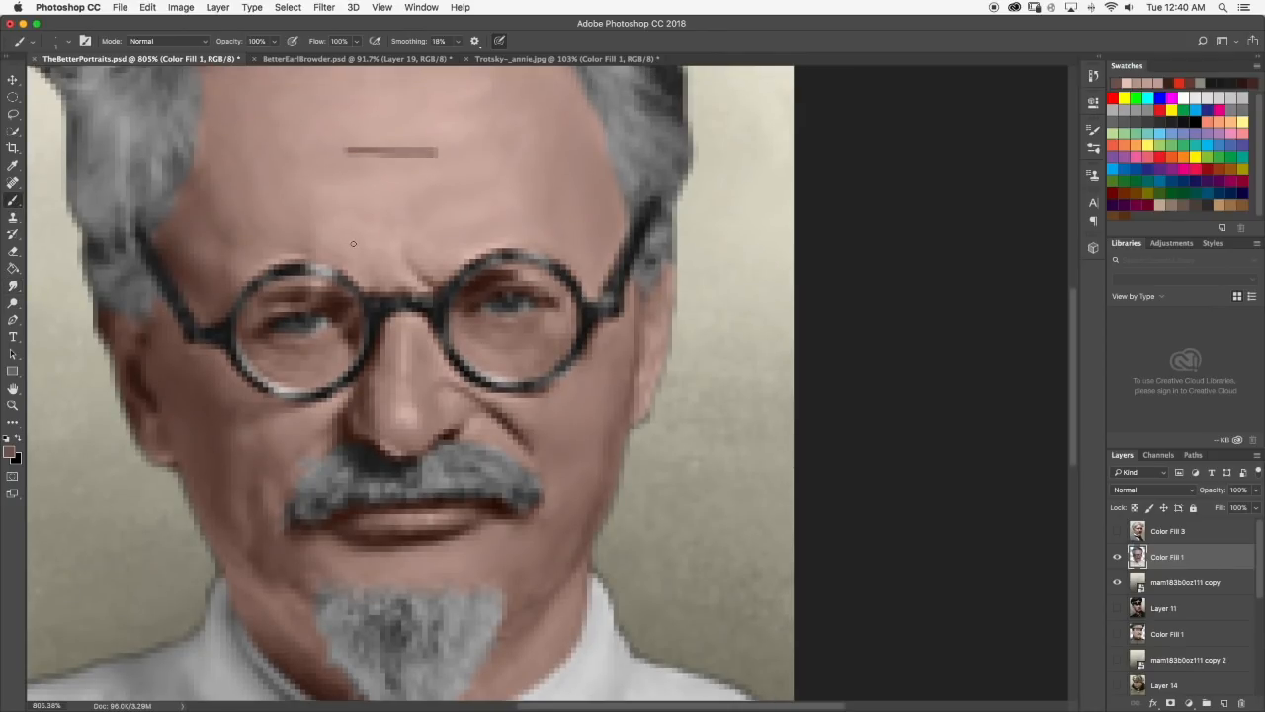
pyautogui.scroll(-2, 353, 244)
pyautogui.scroll(-5, 390, 190)
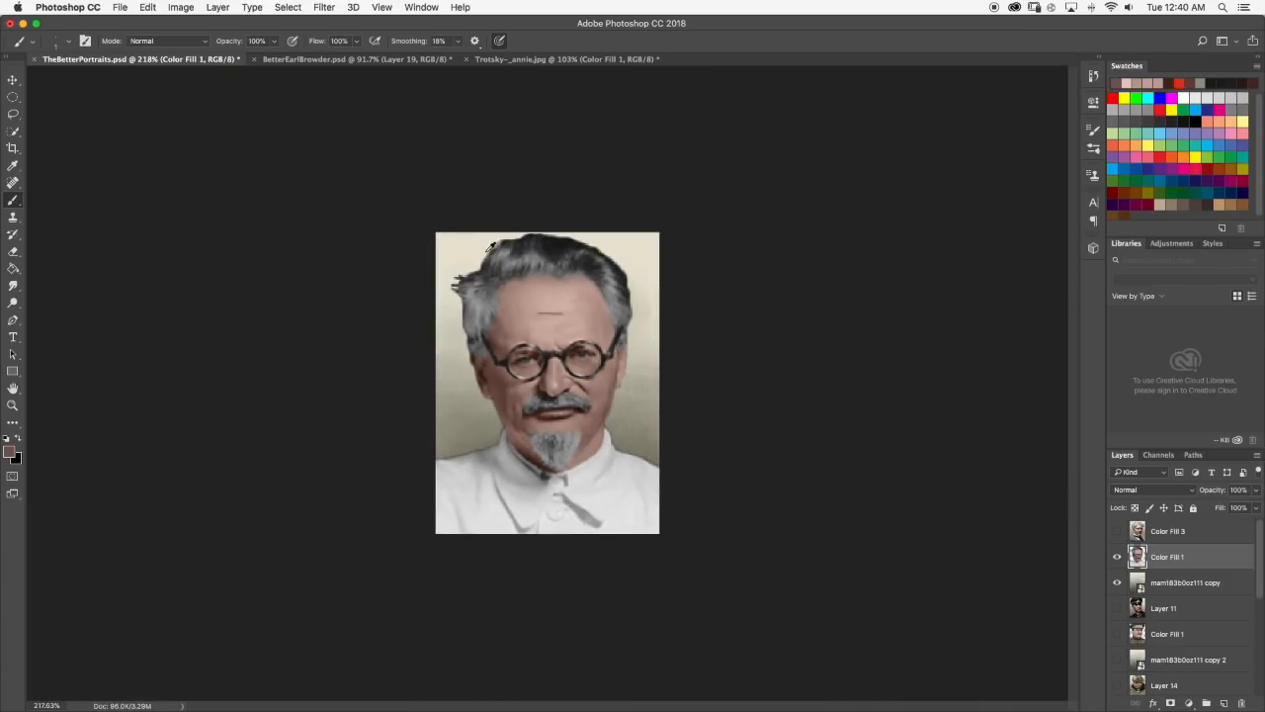
pyautogui.scroll(5, 514, 257)
pyautogui.hotkey('ctrl', 'z')
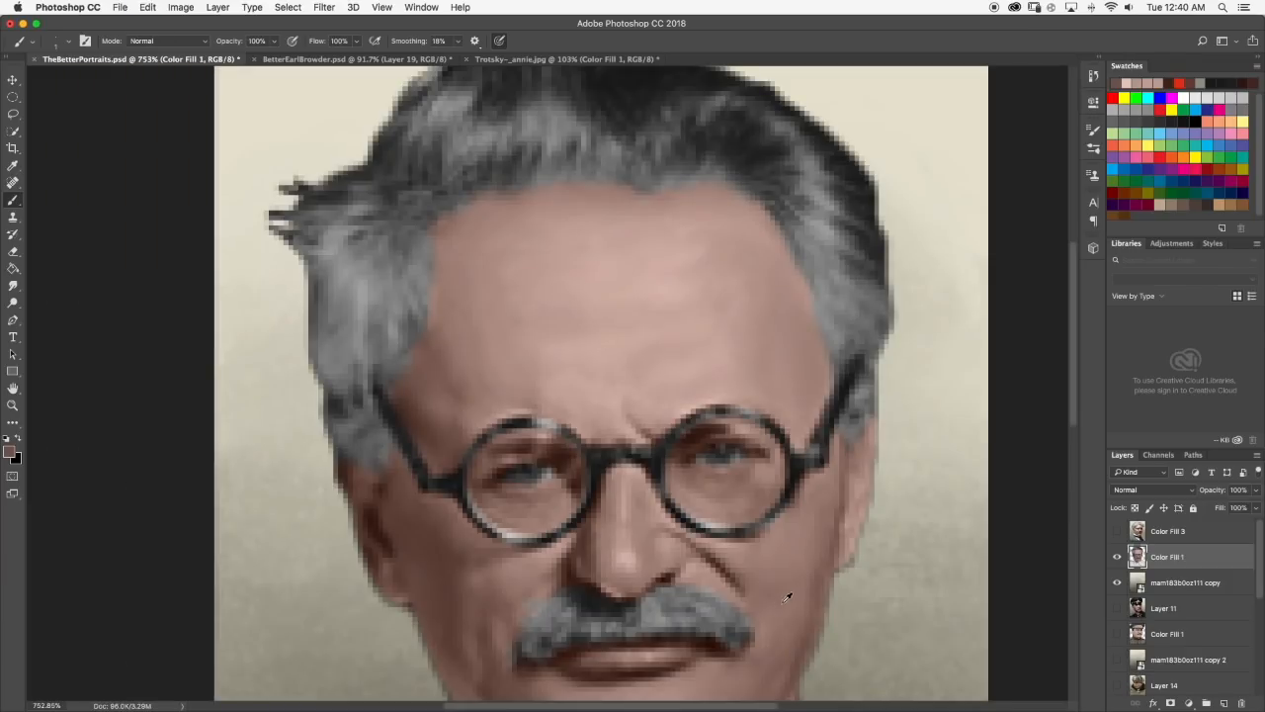
# Try to lengthen the cheek crease past the moustache in a darker brown, and inspect the cheek, forehead and glasses.
pyautogui.scroll(-1, 782, 603)
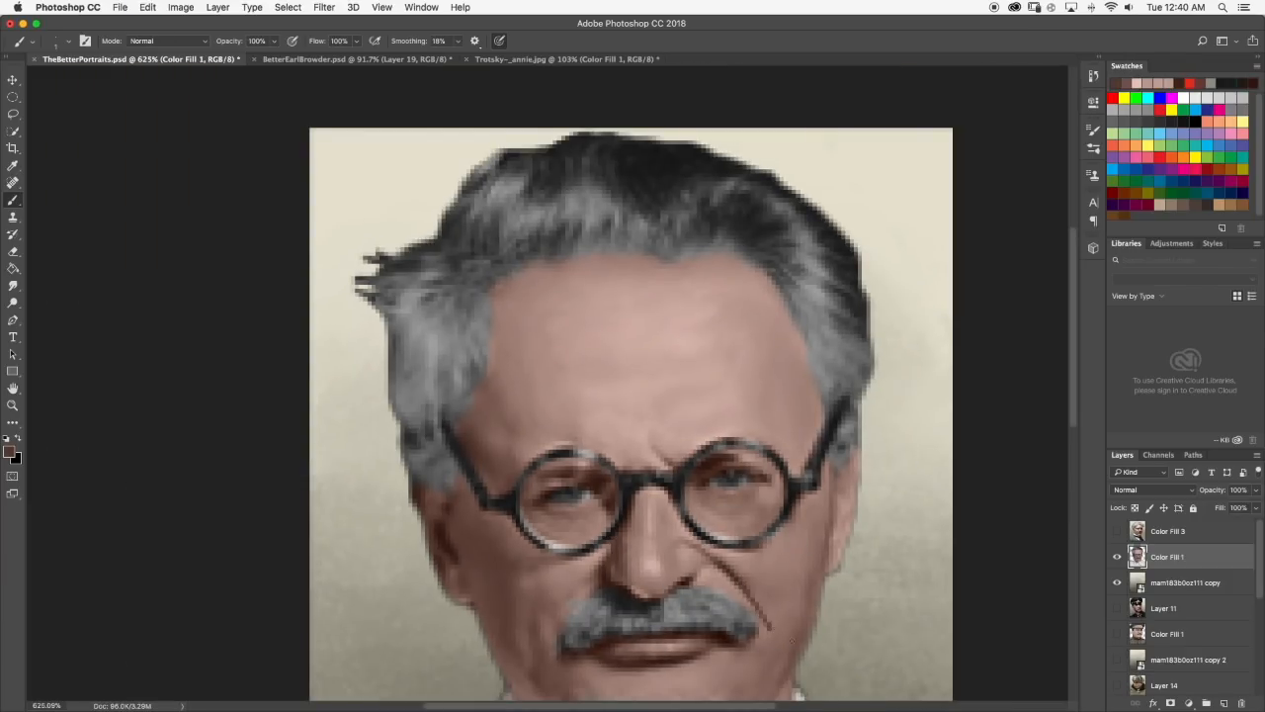
pyautogui.scroll(-8, 777, 634)
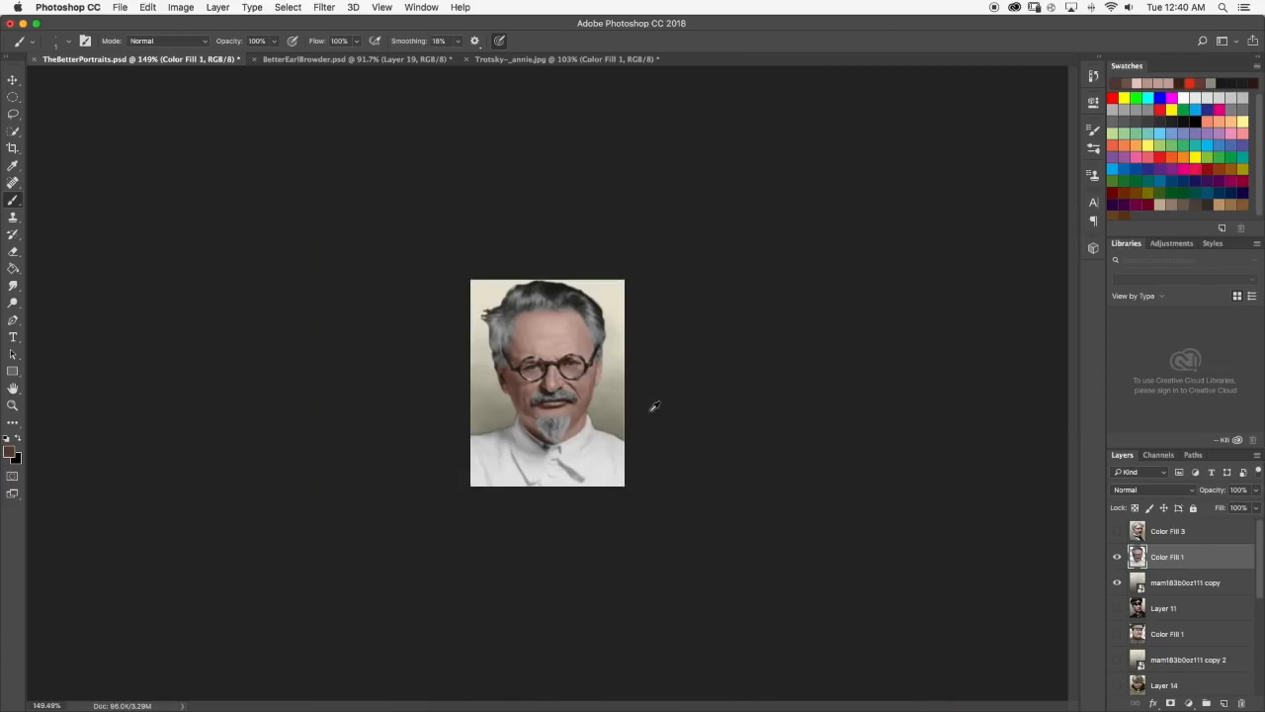
pyautogui.scroll(10, 590, 400)
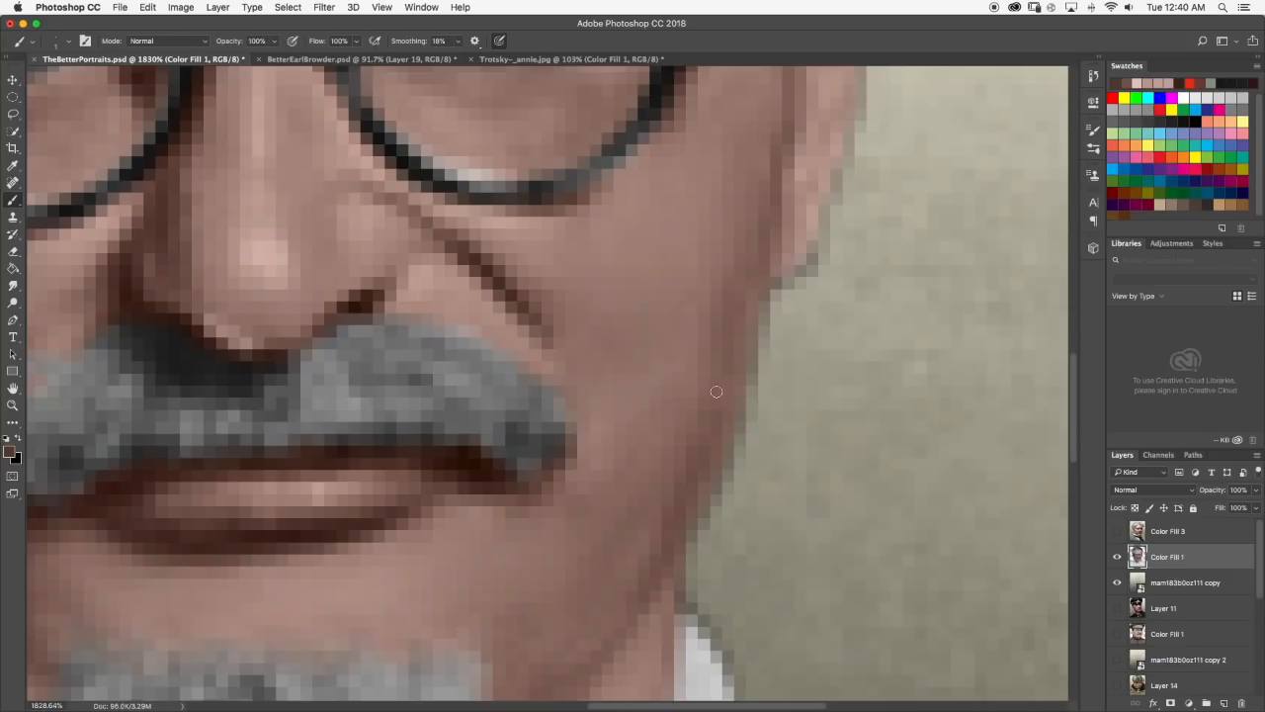
pyautogui.scroll(-5, 717, 392)
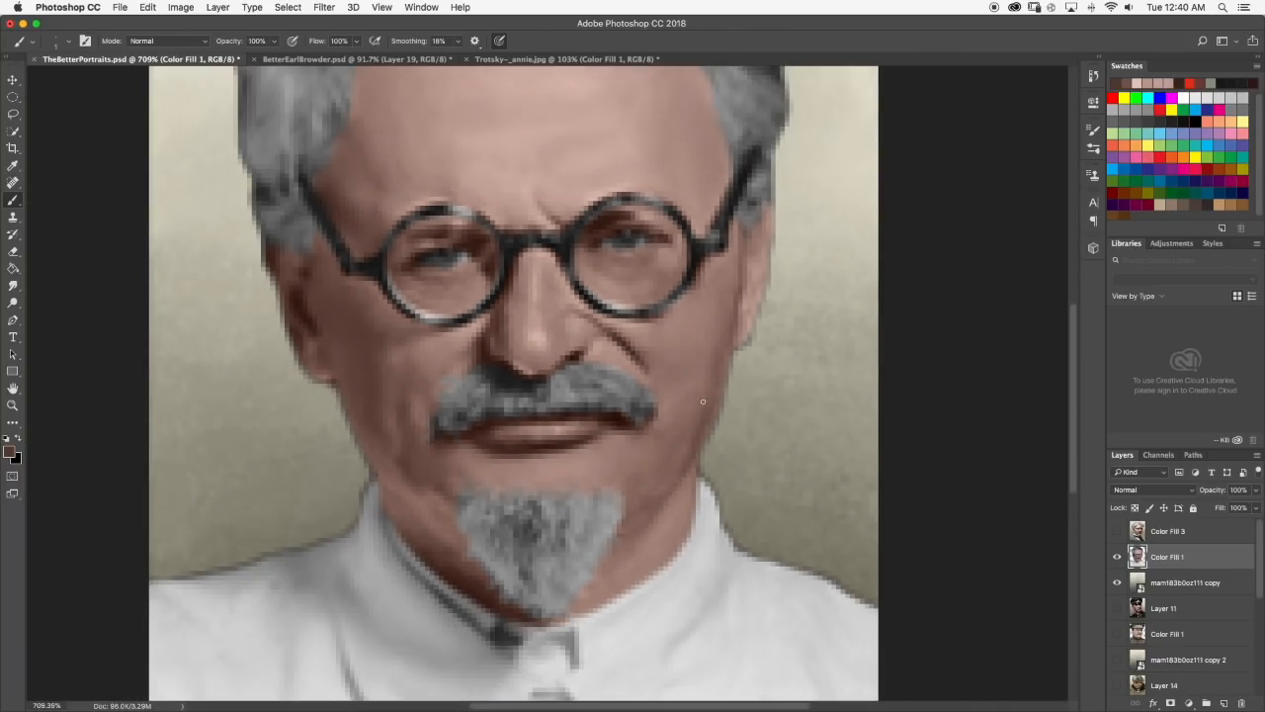
pyautogui.scroll(-1, 706, 386)
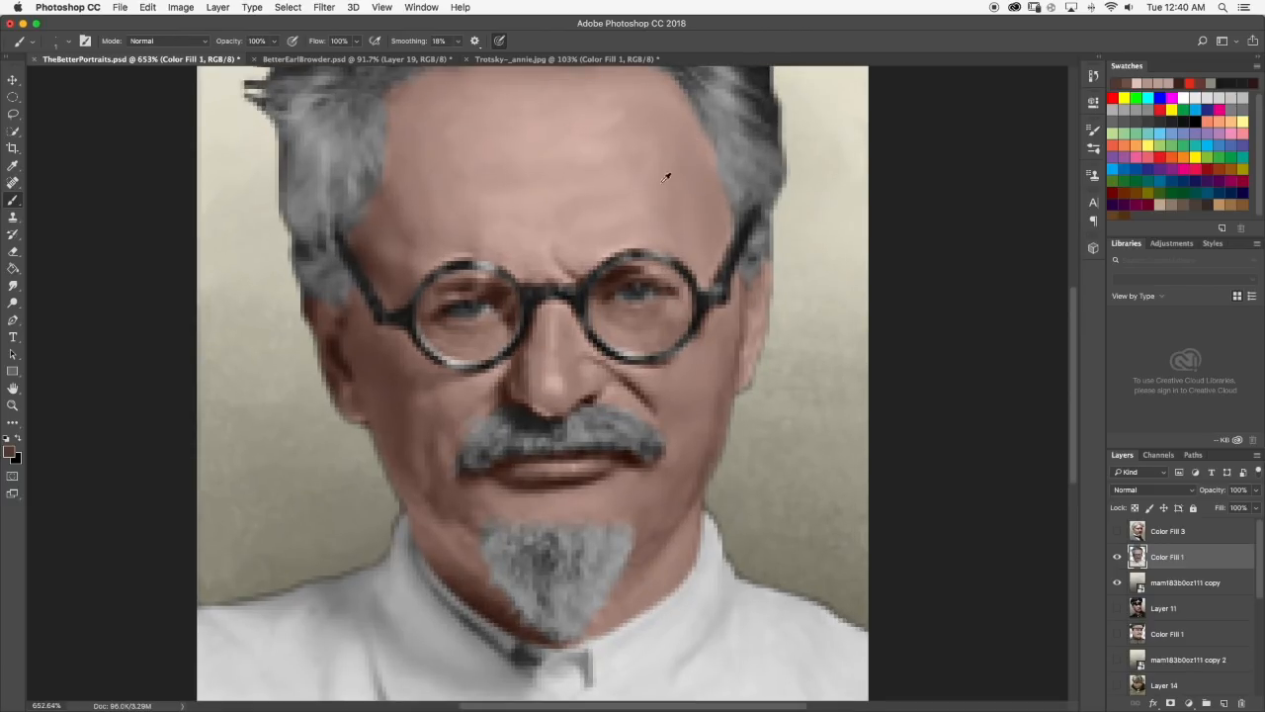
pyautogui.scroll(4, 638, 205)
pyautogui.click(12, 285)
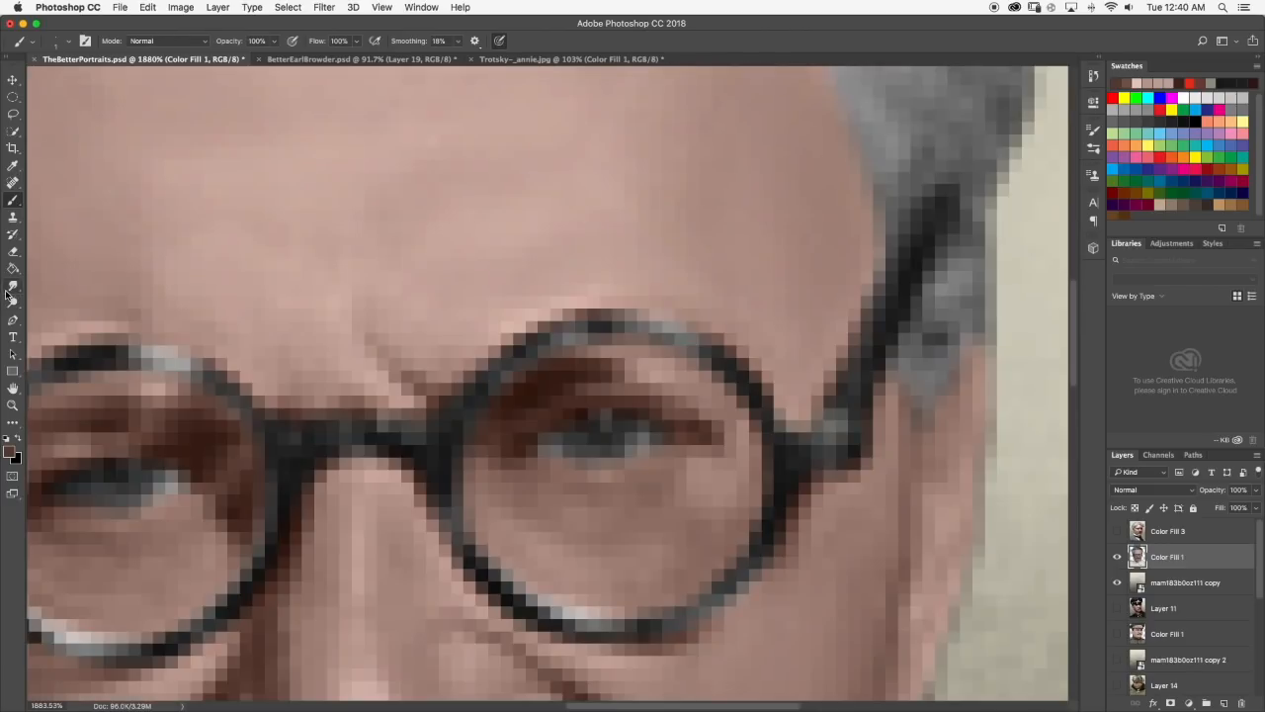
pyautogui.scroll(-4, 589, 370)
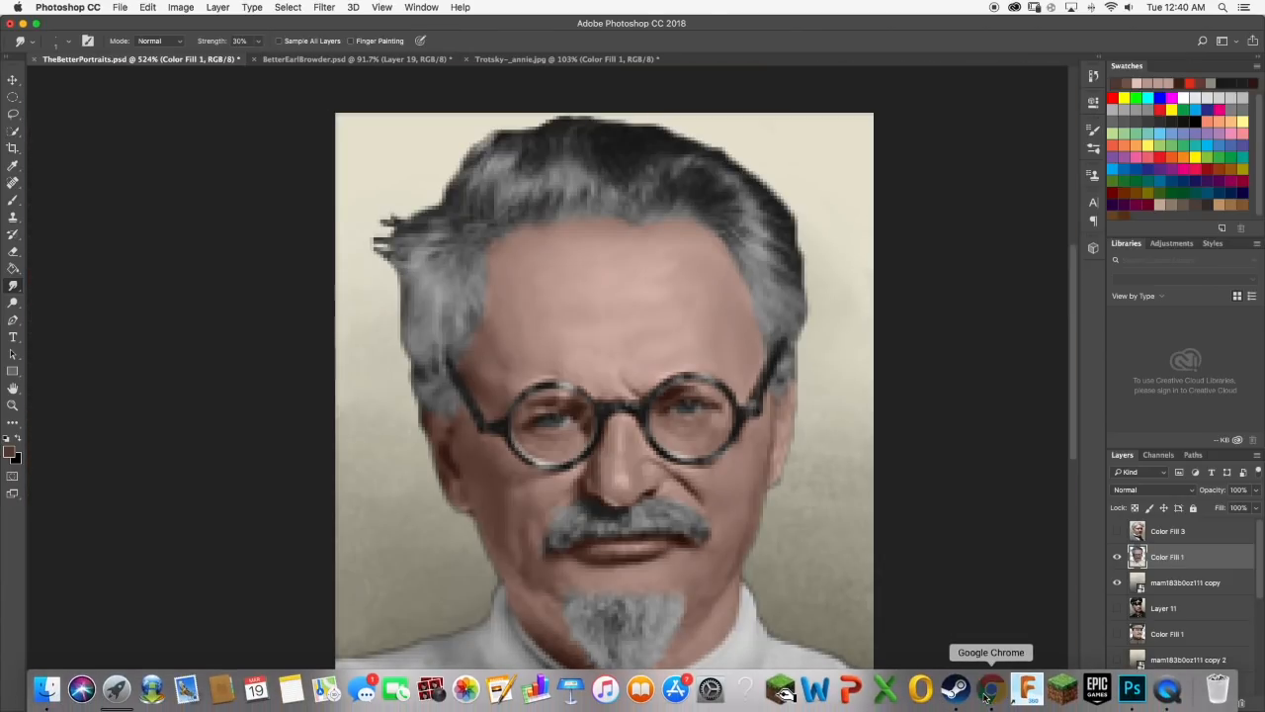
# Switch to the Reddit post in Chrome, study the officer's eye and cheek highlights as reference, and return to the Trotsky portrait in Photoshop.
pyautogui.click(974, 687)
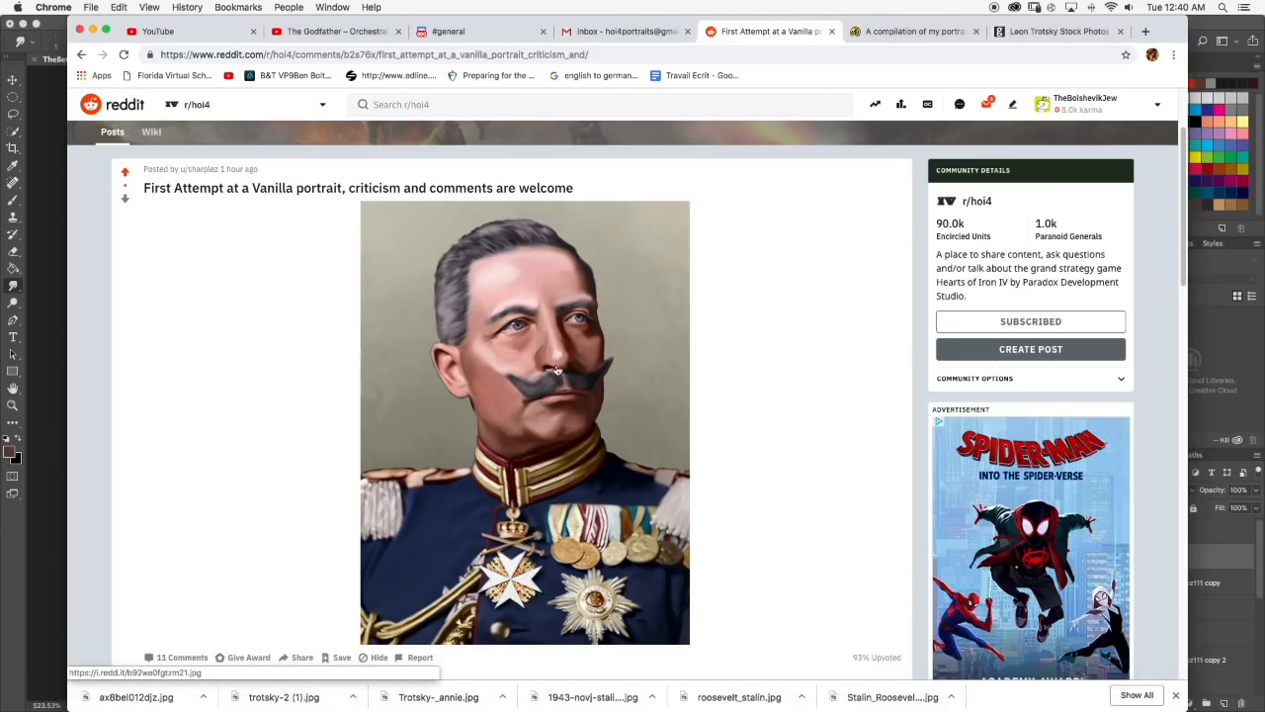
pyautogui.scroll(1, 534, 417)
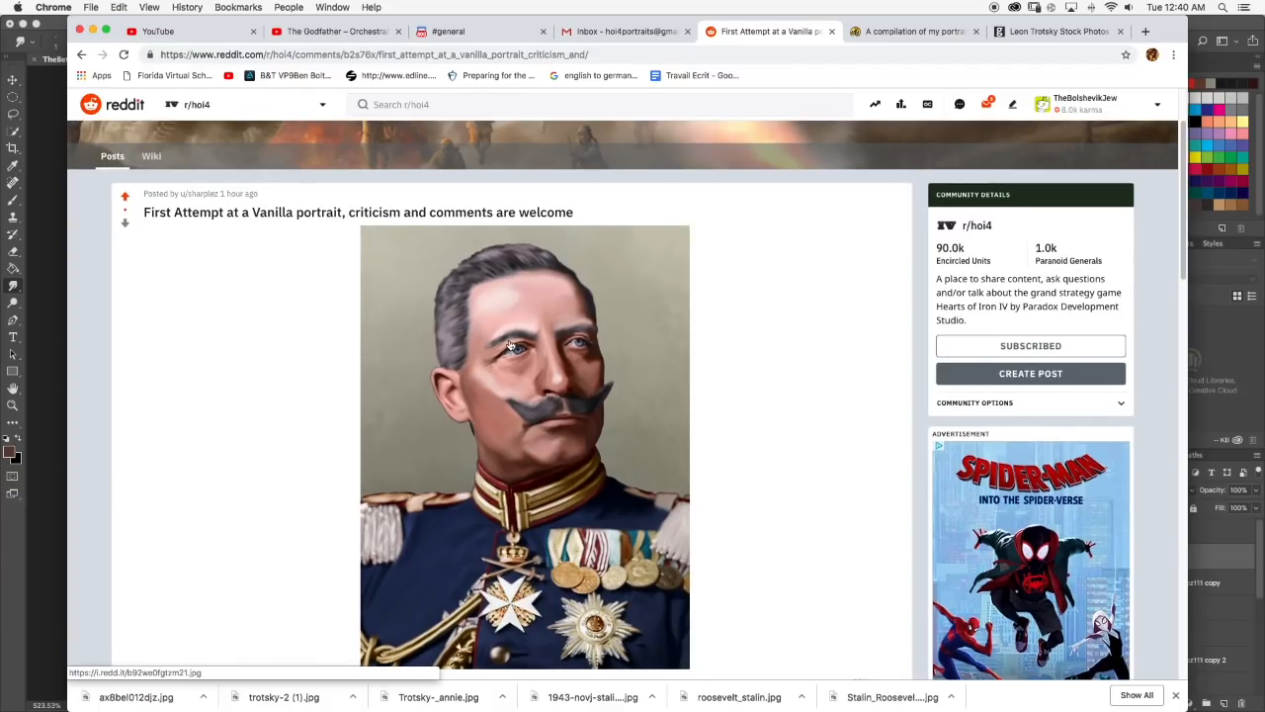
pyautogui.scroll(-1, 512, 348)
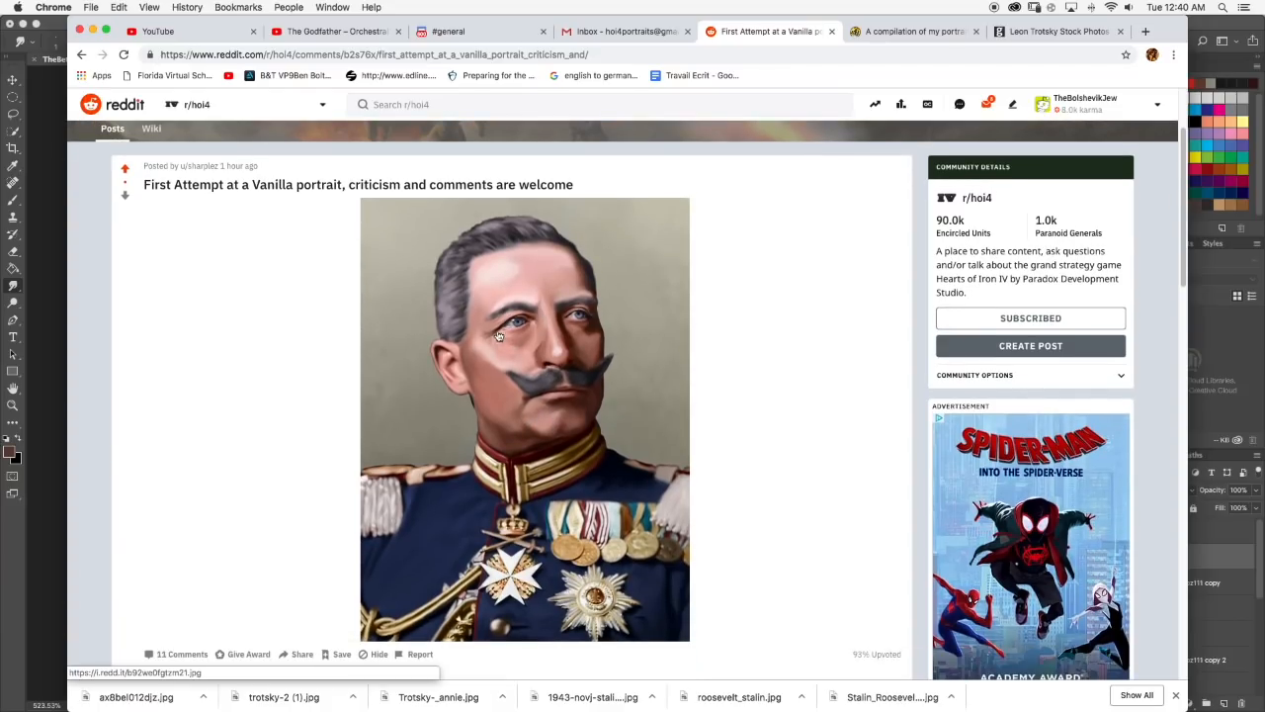
pyautogui.scroll(1, 534, 326)
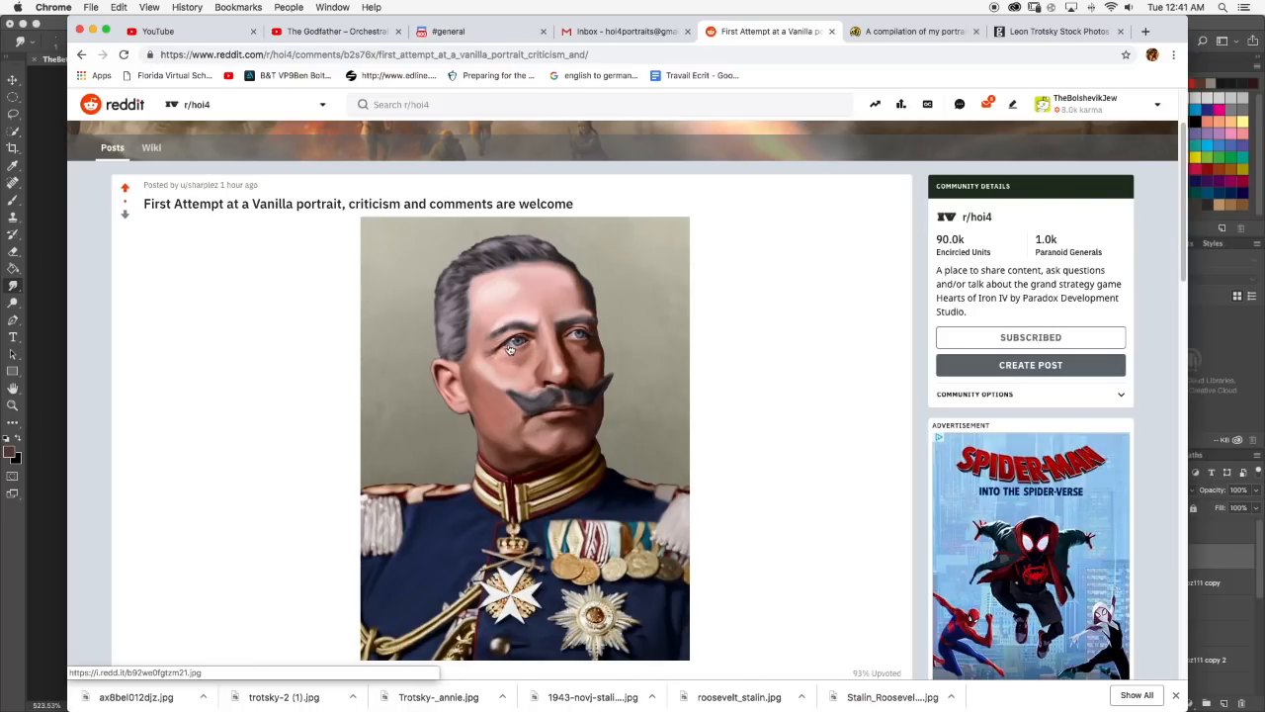
pyautogui.scroll(-3, 519, 346)
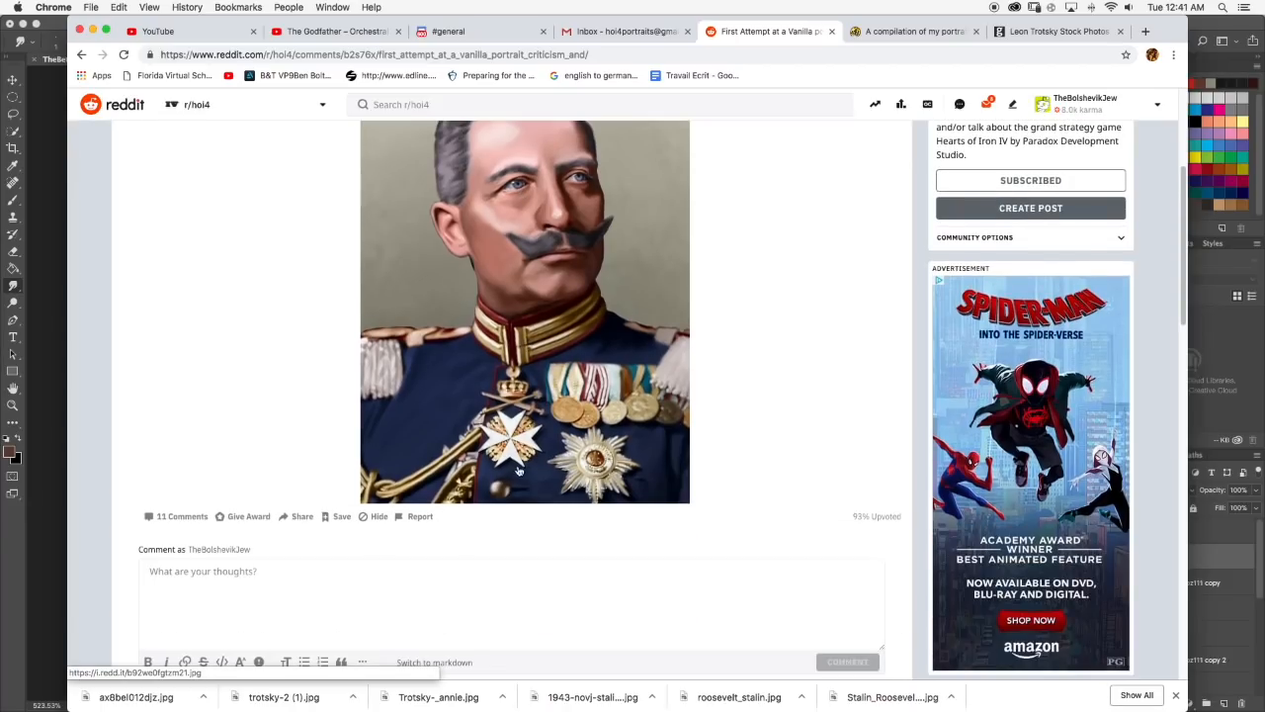
pyautogui.scroll(5, 525, 343)
pyautogui.scroll(-3, 562, 314)
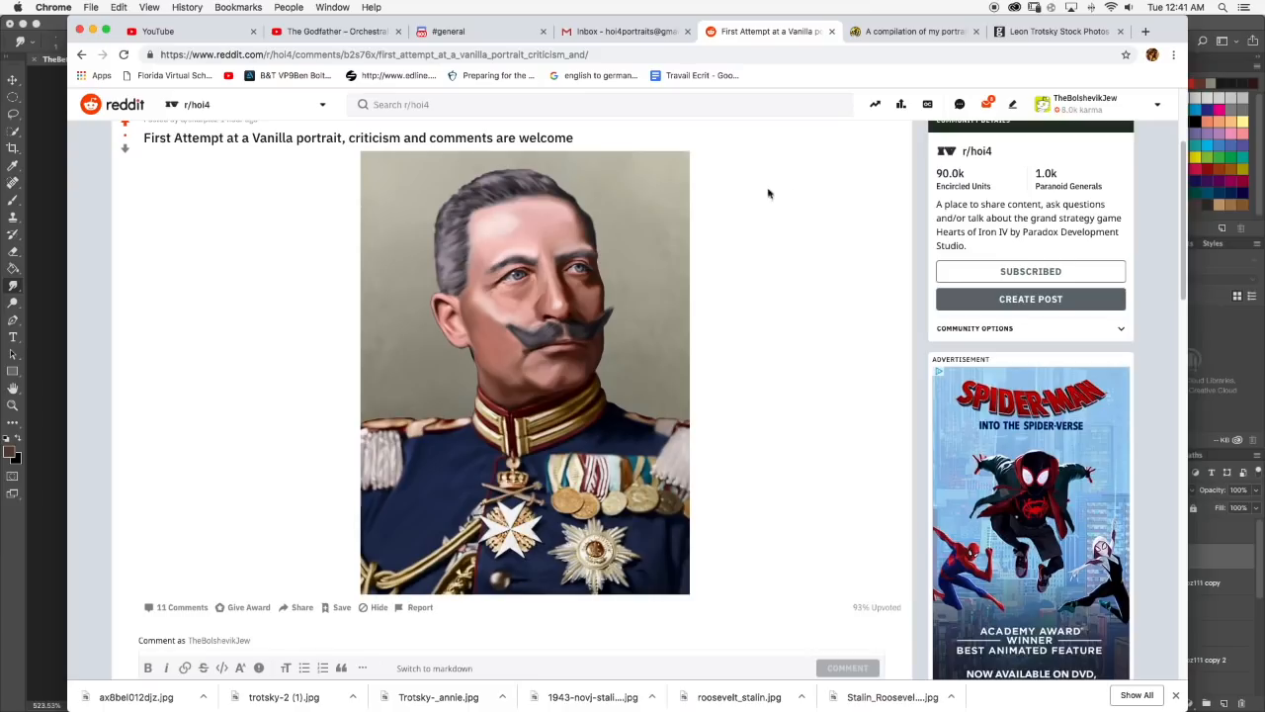
pyautogui.click(1208, 363)
pyautogui.scroll(-2, 763, 407)
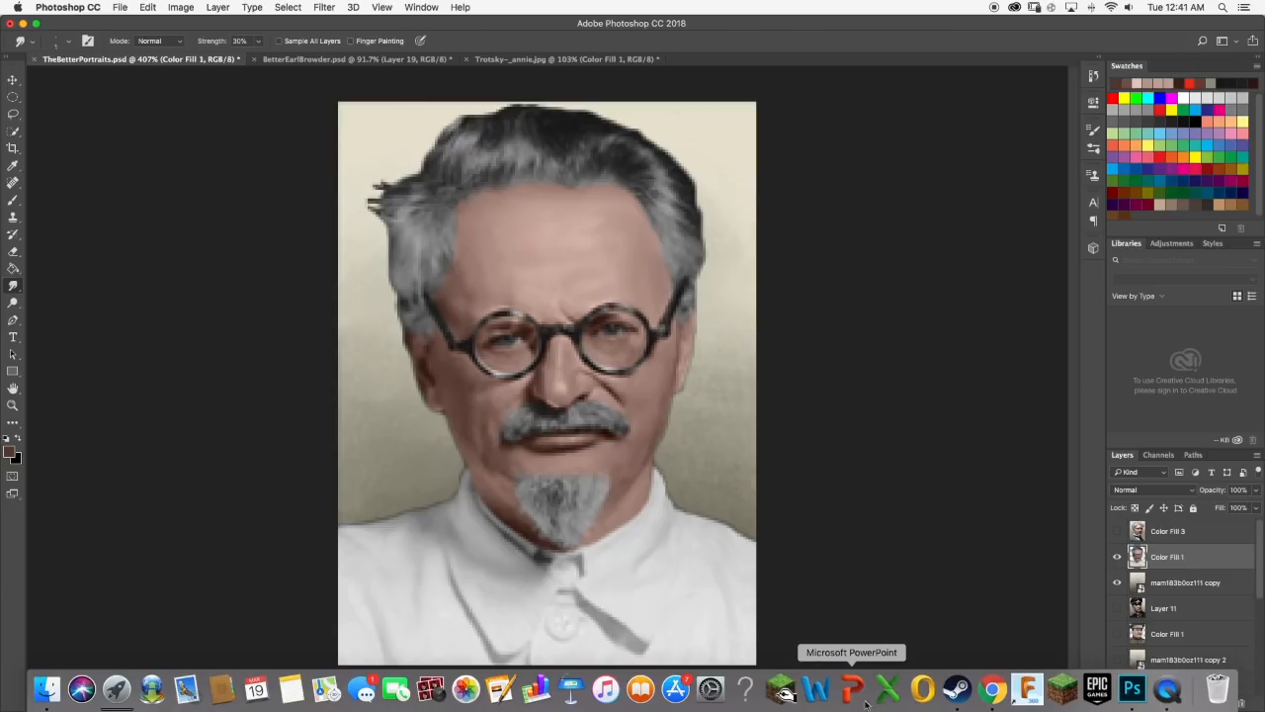
# Sample the forehead skin tone, lighten it to RGB 222, 192, 182, and paint a short horizontal highlight across the lower middle of the forehead.
pyautogui.scroll(-3, 1147, 613)
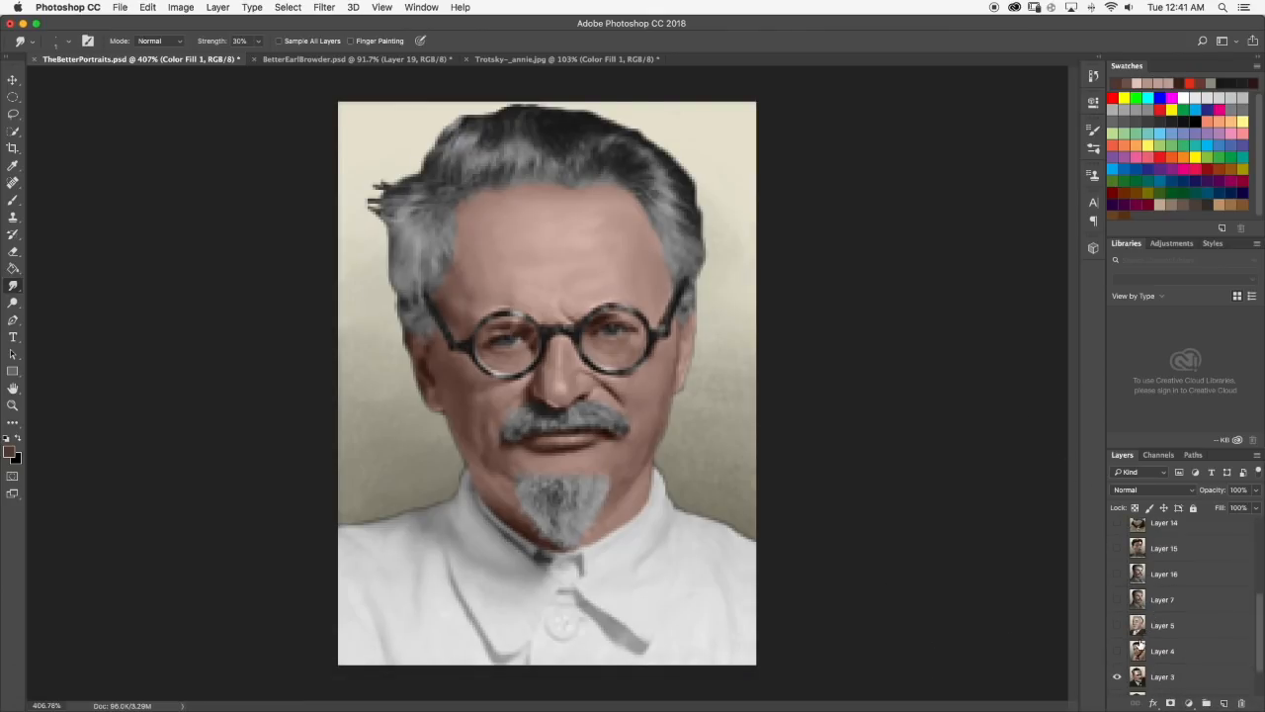
pyautogui.scroll(3, 1125, 650)
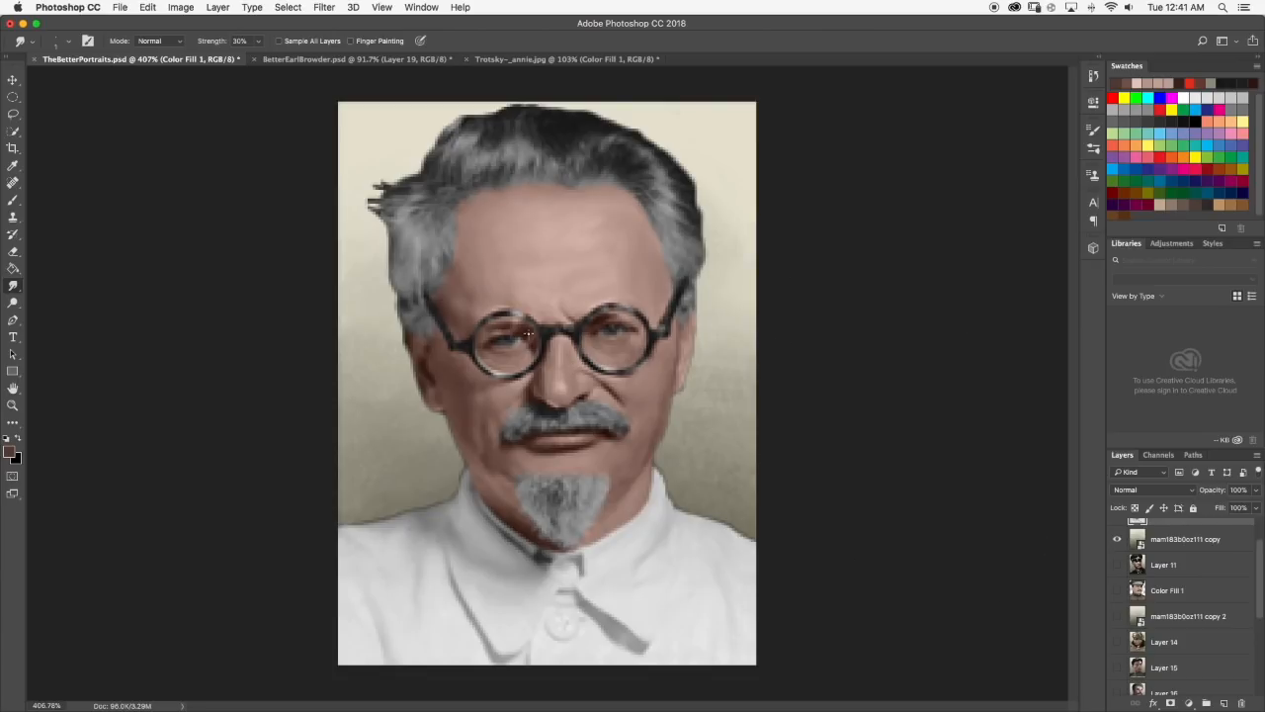
pyautogui.scroll(-5, 524, 309)
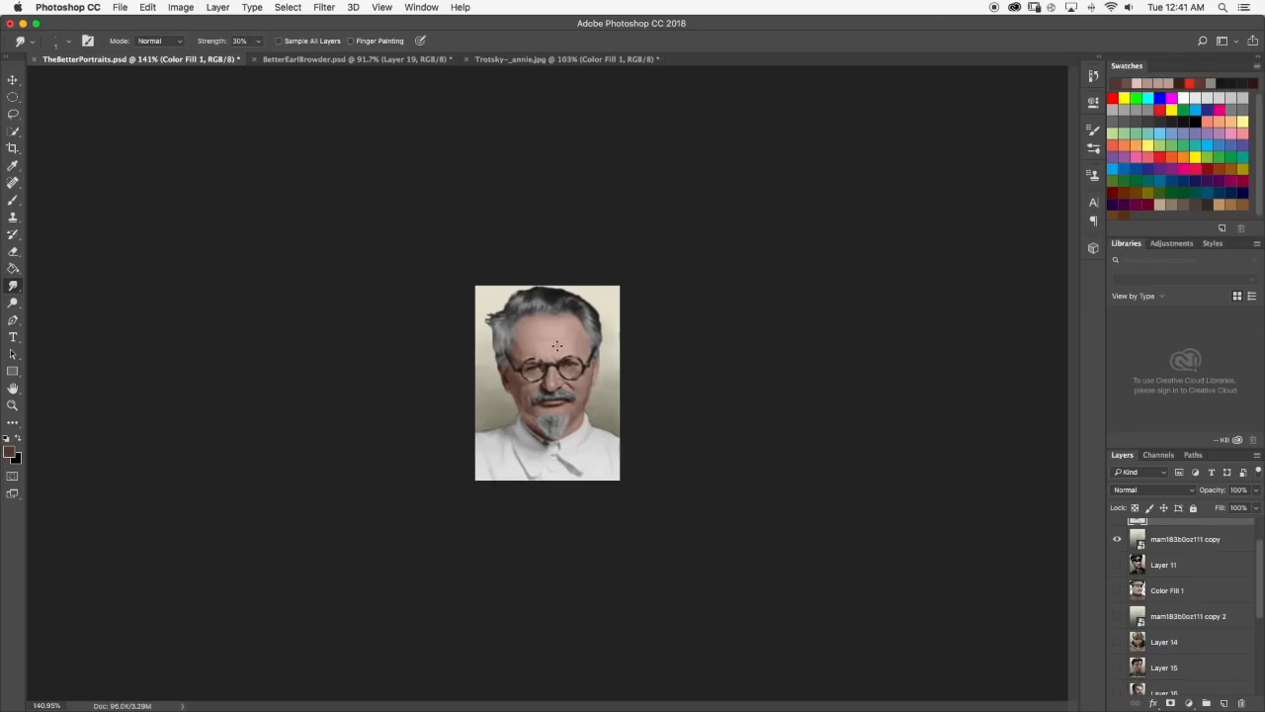
pyautogui.scroll(2, 556, 345)
pyautogui.scroll(5, 651, 499)
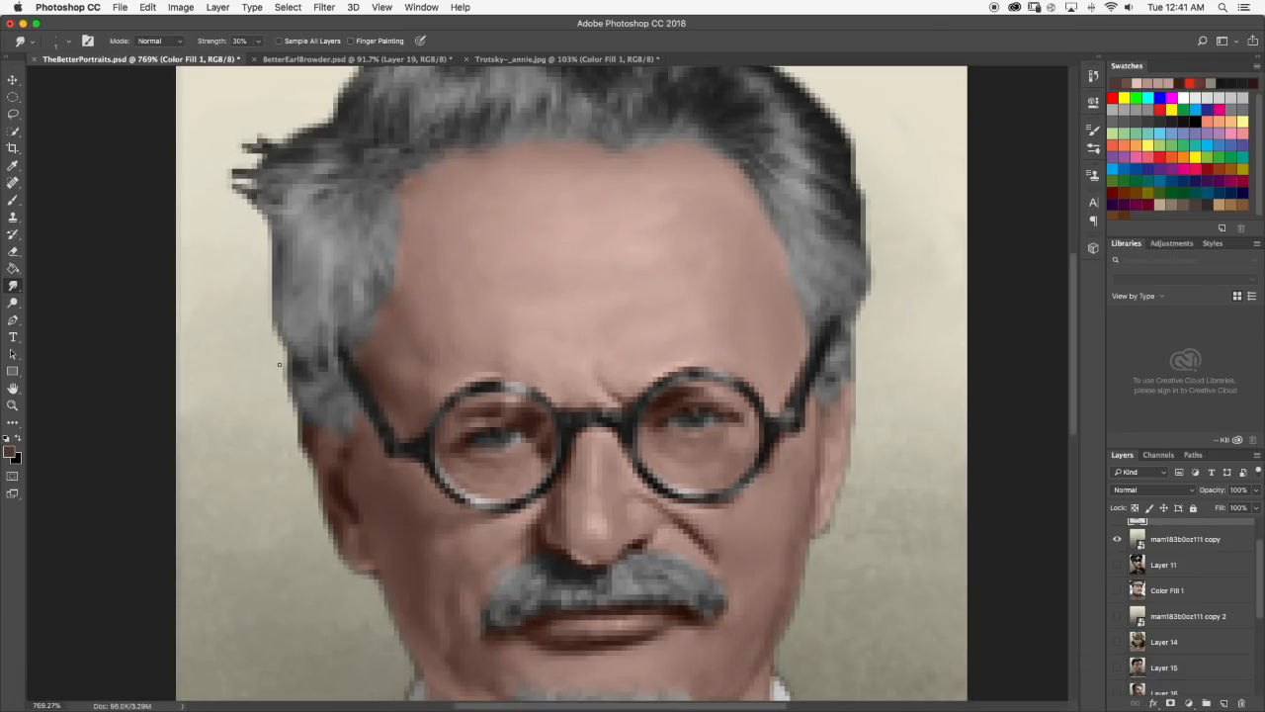
pyautogui.click(12, 200)
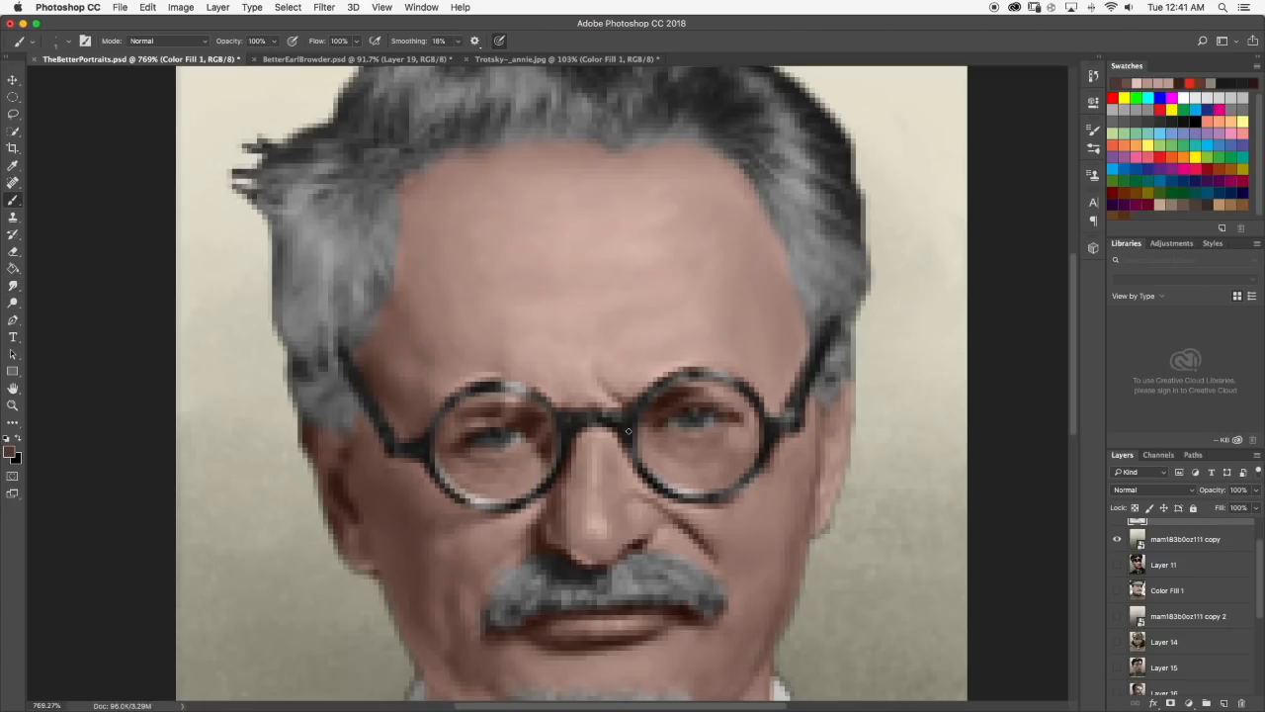
pyautogui.keyDown('alt'); pyautogui.click(574, 297); pyautogui.keyUp('alt')
pyautogui.click(9, 451)
pyautogui.click(645, 388)
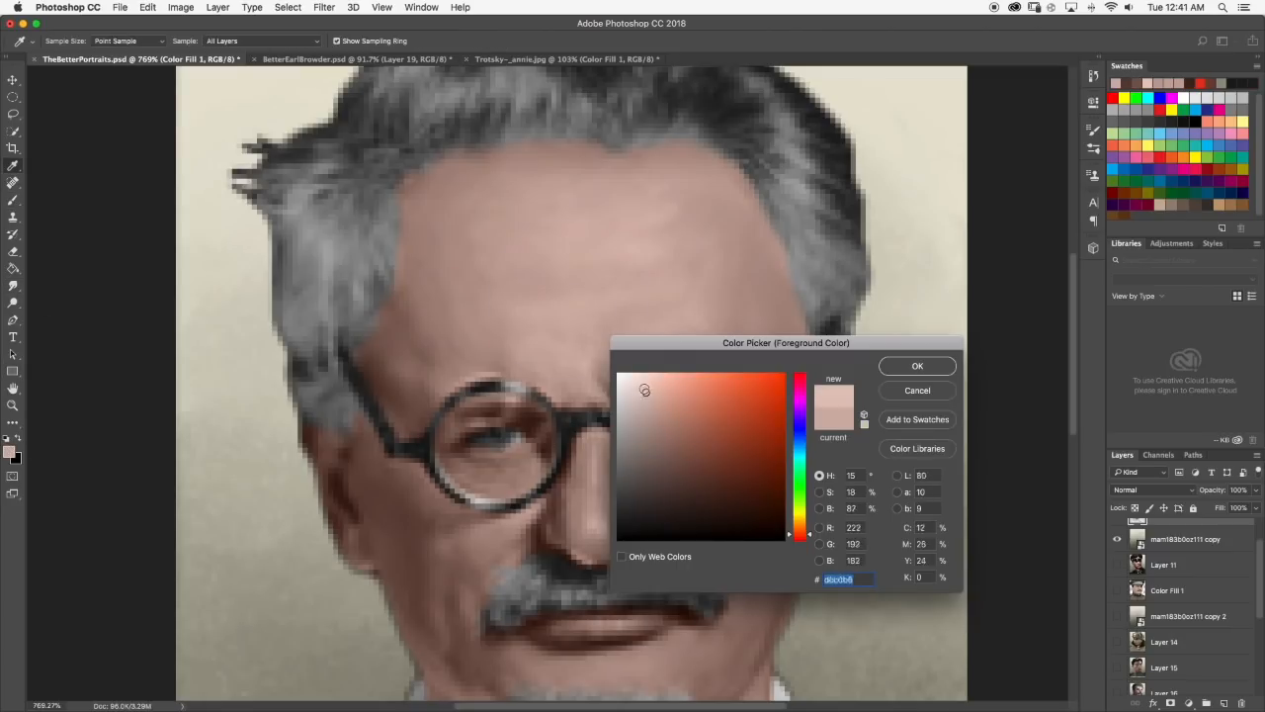
pyautogui.click(917, 365)
pyautogui.moveTo(564, 303); pyautogui.dragTo(605, 300)
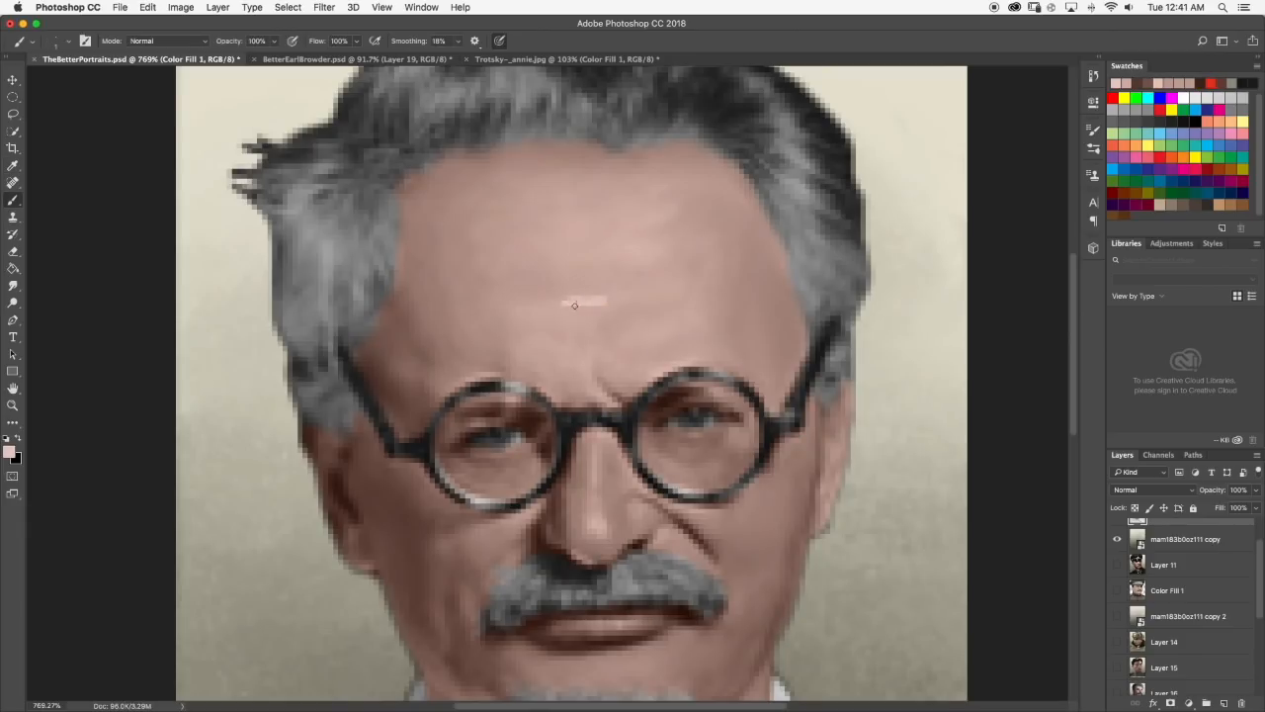
# Set the Smudge tool to 3 px and paint two more short light highlights with the Brush higher on the centre of the forehead.
pyautogui.click(13, 285)
pyautogui.click(68, 43)
pyautogui.moveTo(75, 84); pyautogui.dragTo(77, 84)
pyautogui.click(68, 43)
pyautogui.press('b')
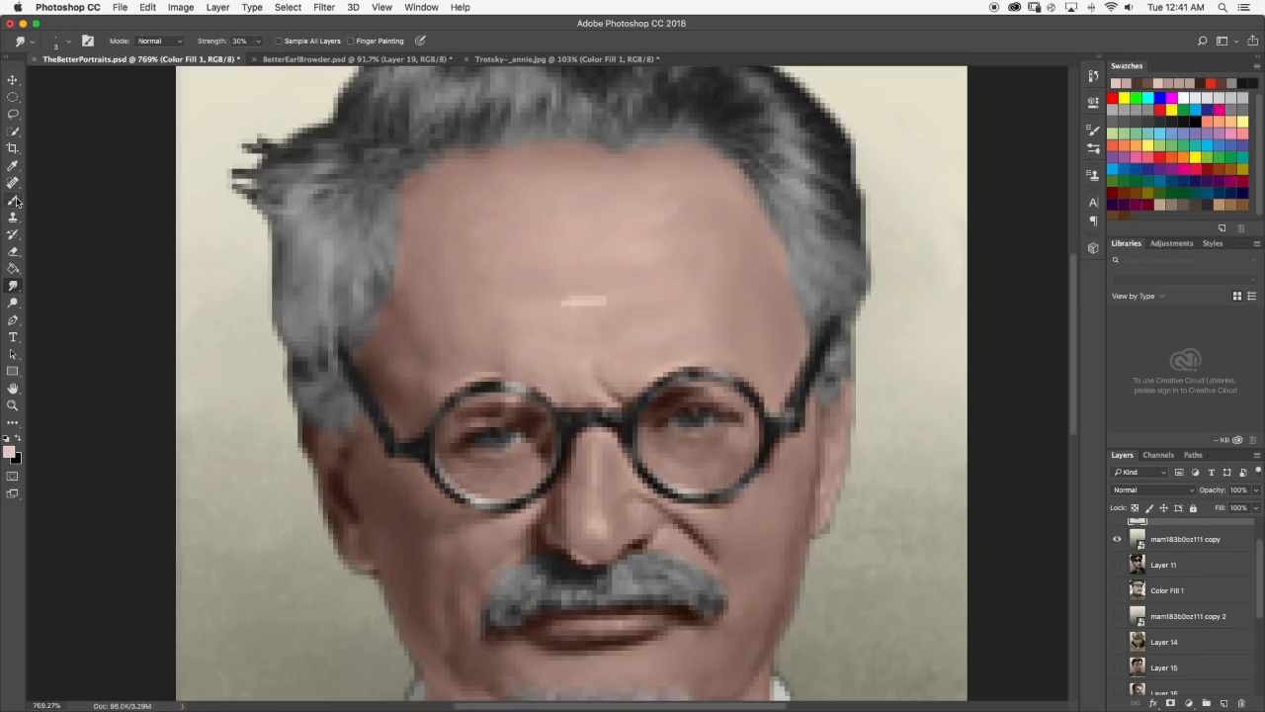
pyautogui.moveTo(560, 254)
pyautogui.mouseDown()
pyautogui.moveTo(586, 255)
pyautogui.moveTo(582, 219)
pyautogui.mouseUp()
pyautogui.scroll(-2, 593, 269)
# Blend the three light forehead highlights into the surrounding skin with the Smudge tool at 30% strength.
pyautogui.click(13, 285)
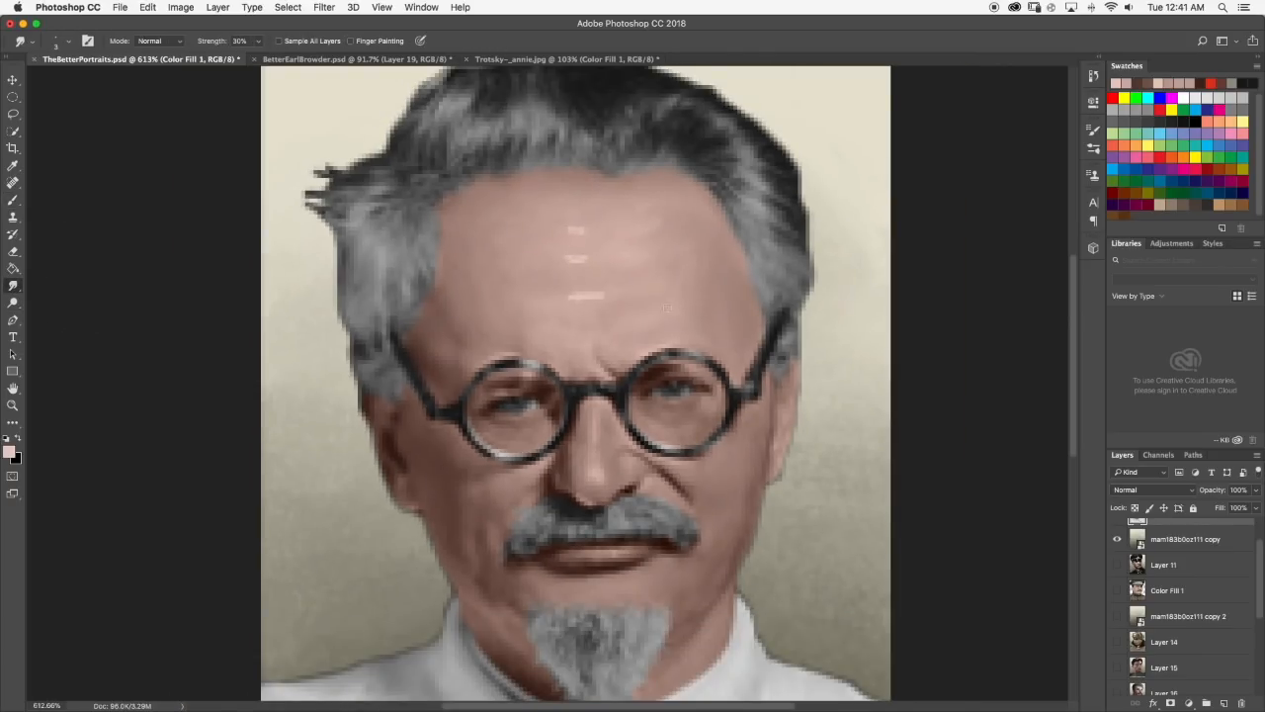
pyautogui.moveTo(558, 307)
pyautogui.mouseDown()
pyautogui.moveTo(594, 304)
pyautogui.moveTo(574, 306)
pyautogui.moveTo(593, 308)
pyautogui.moveTo(581, 260)
pyautogui.moveTo(595, 266)
pyautogui.moveTo(575, 271)
pyautogui.moveTo(580, 239)
pyautogui.moveTo(590, 232)
pyautogui.mouseUp()
pyautogui.scroll(-10, 665, 282)
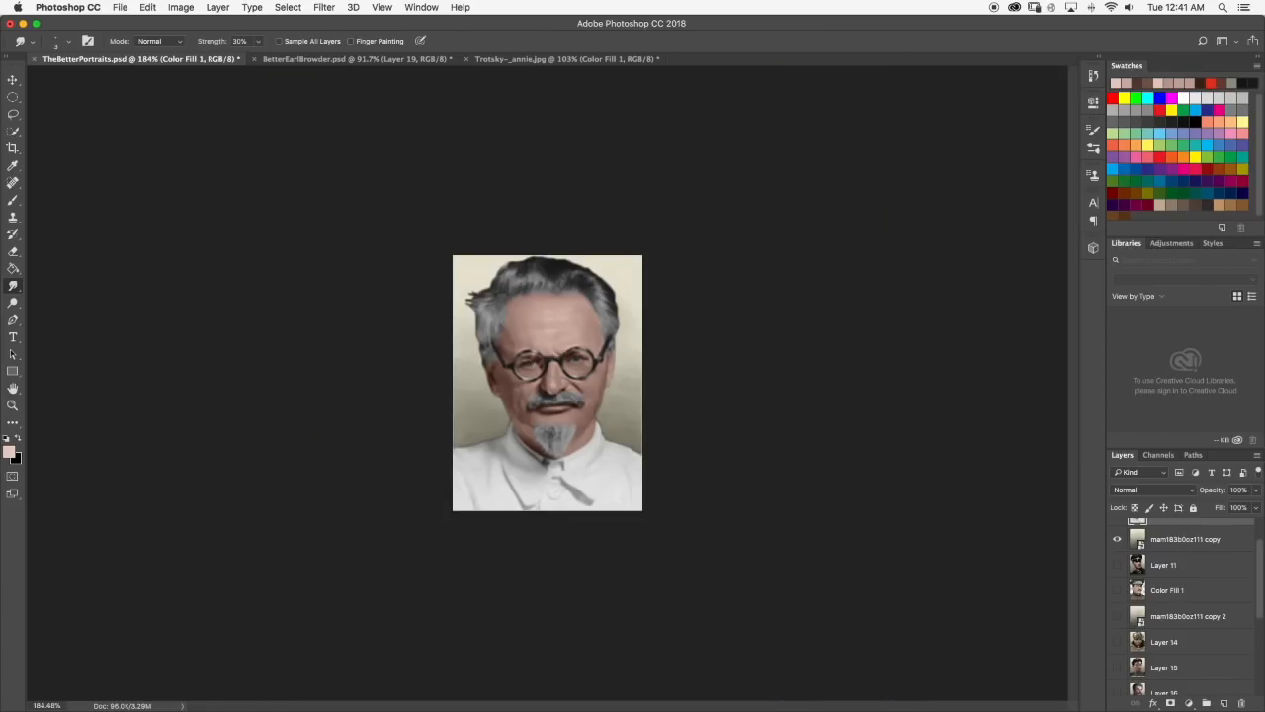
pyautogui.scroll(9, 545, 279)
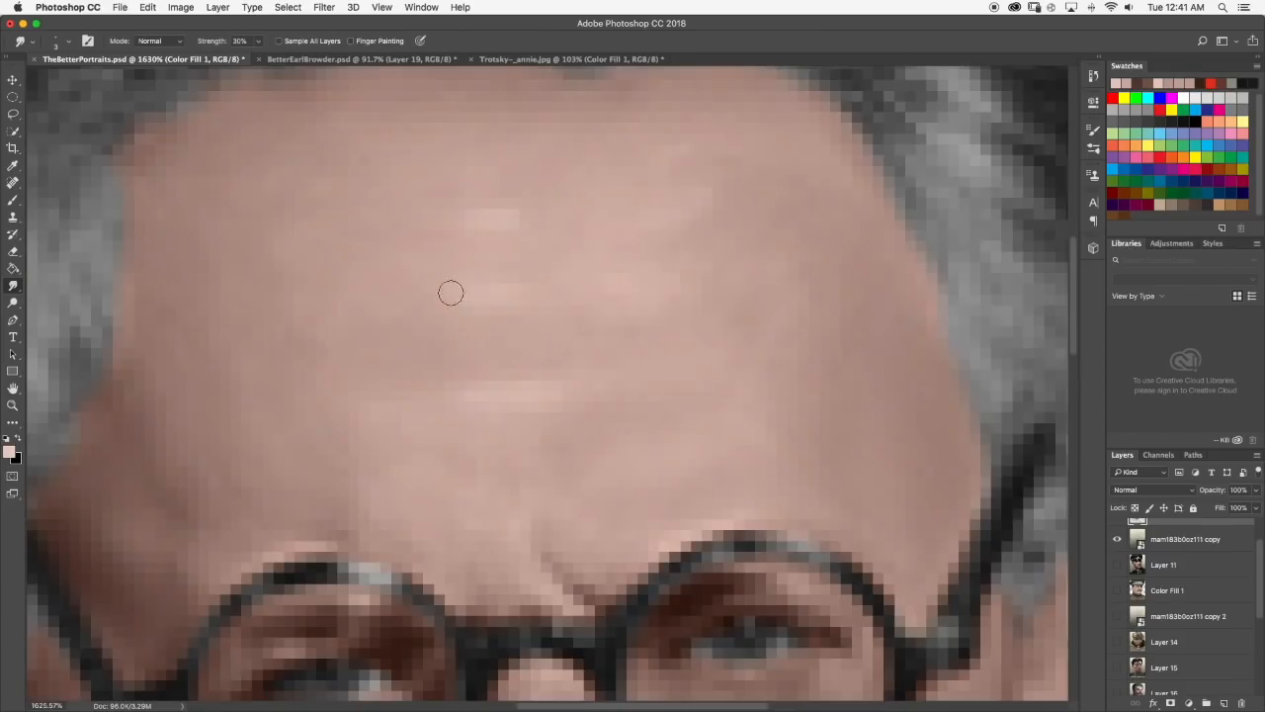
pyautogui.scroll(-1, 477, 294)
pyautogui.click(13, 200)
pyautogui.scroll(-10, 568, 353)
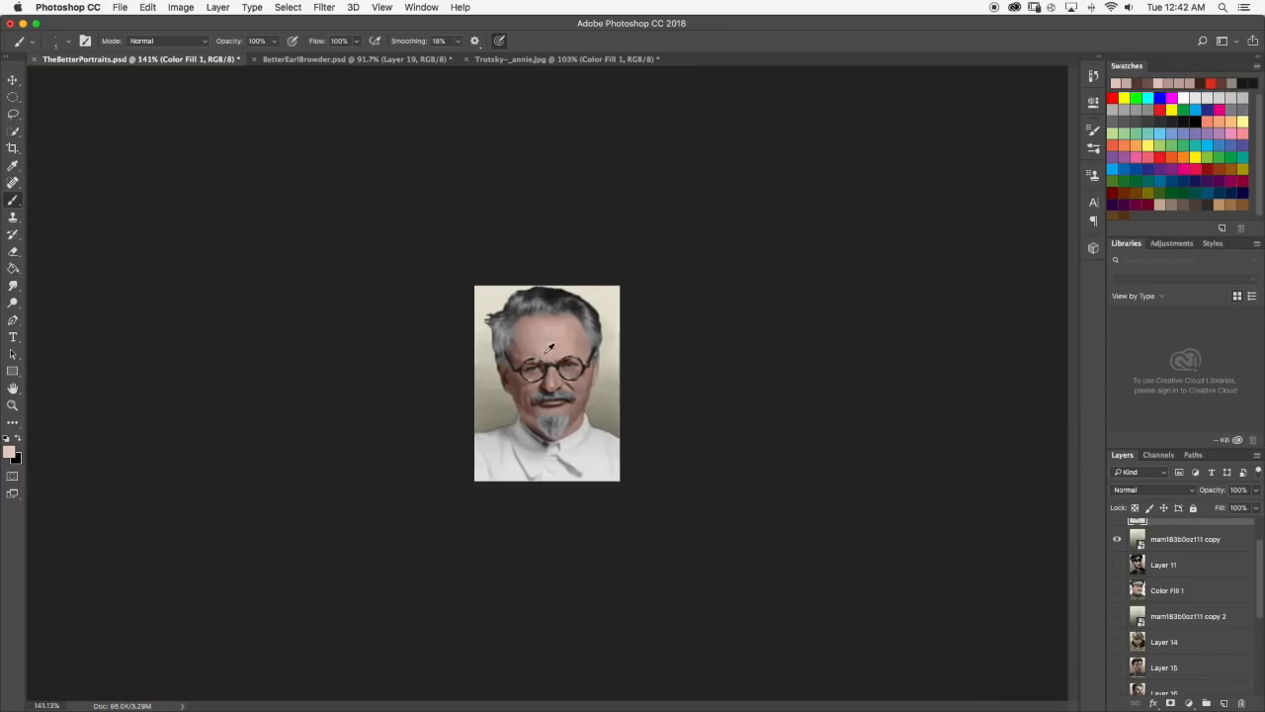
pyautogui.scroll(5, 573, 318)
pyautogui.click(13, 285)
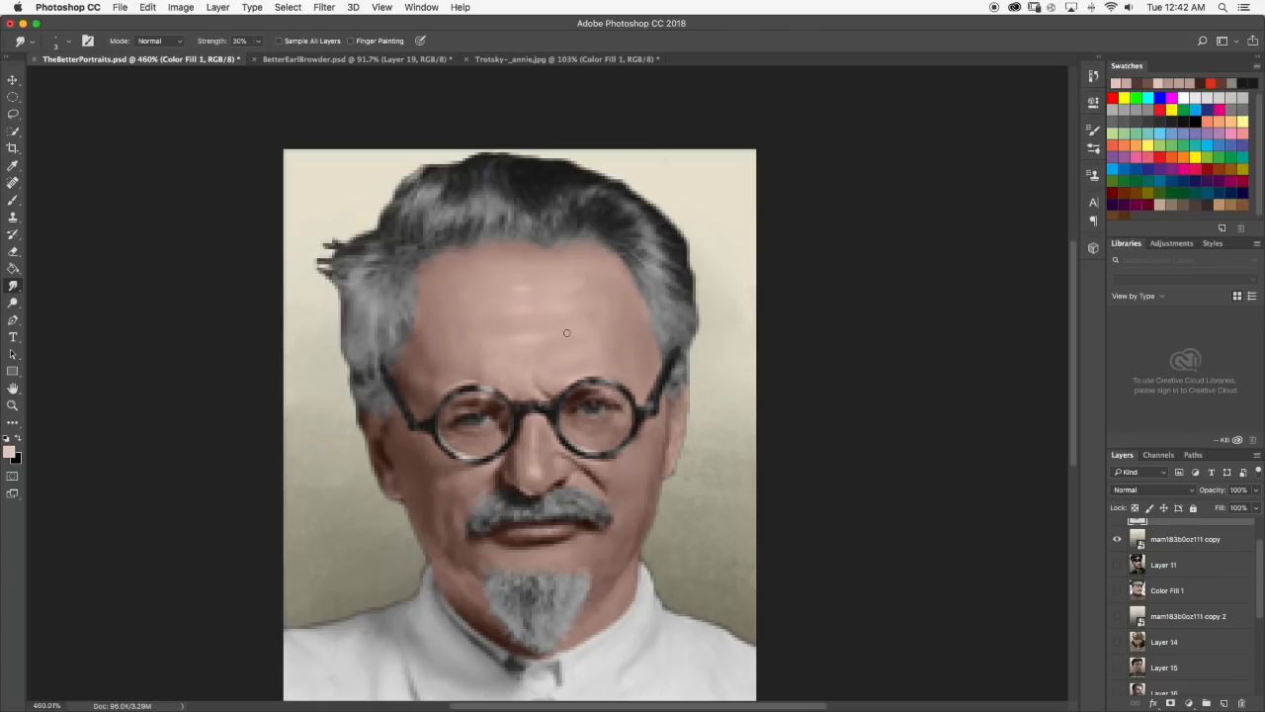
pyautogui.scroll(-5, 567, 333)
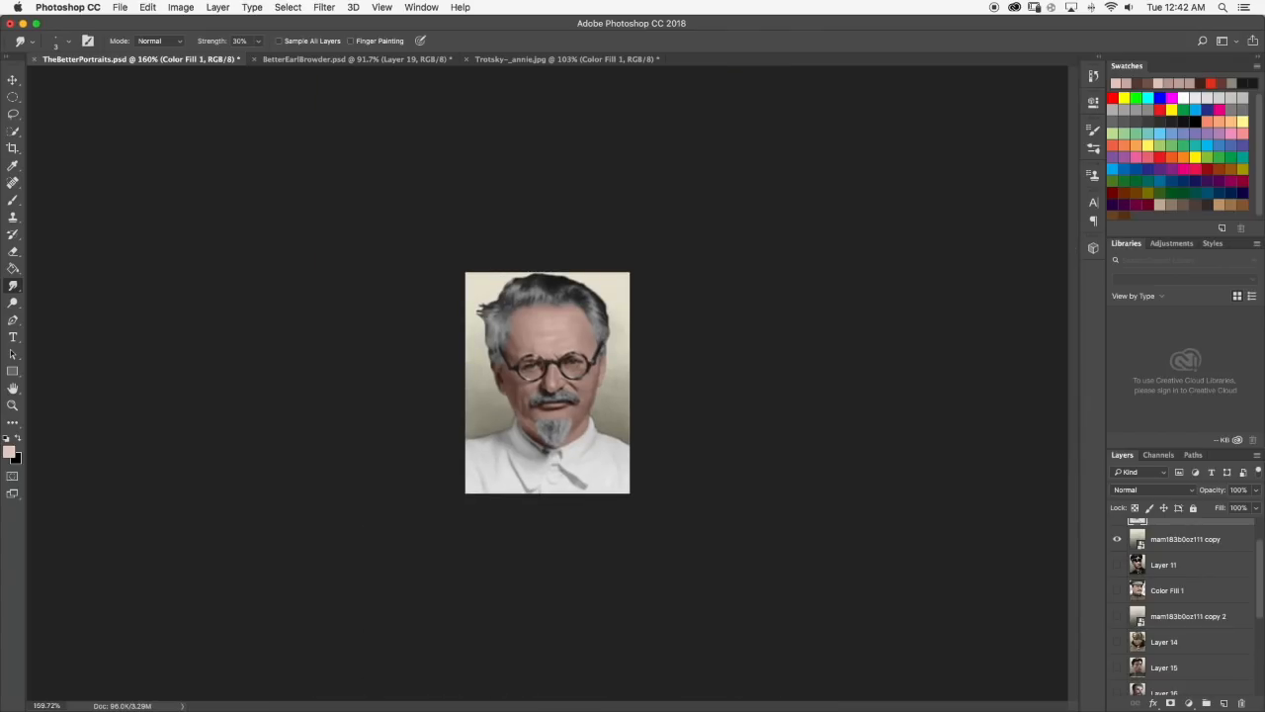
pyautogui.scroll(1, 548, 383)
pyautogui.scroll(6, 580, 292)
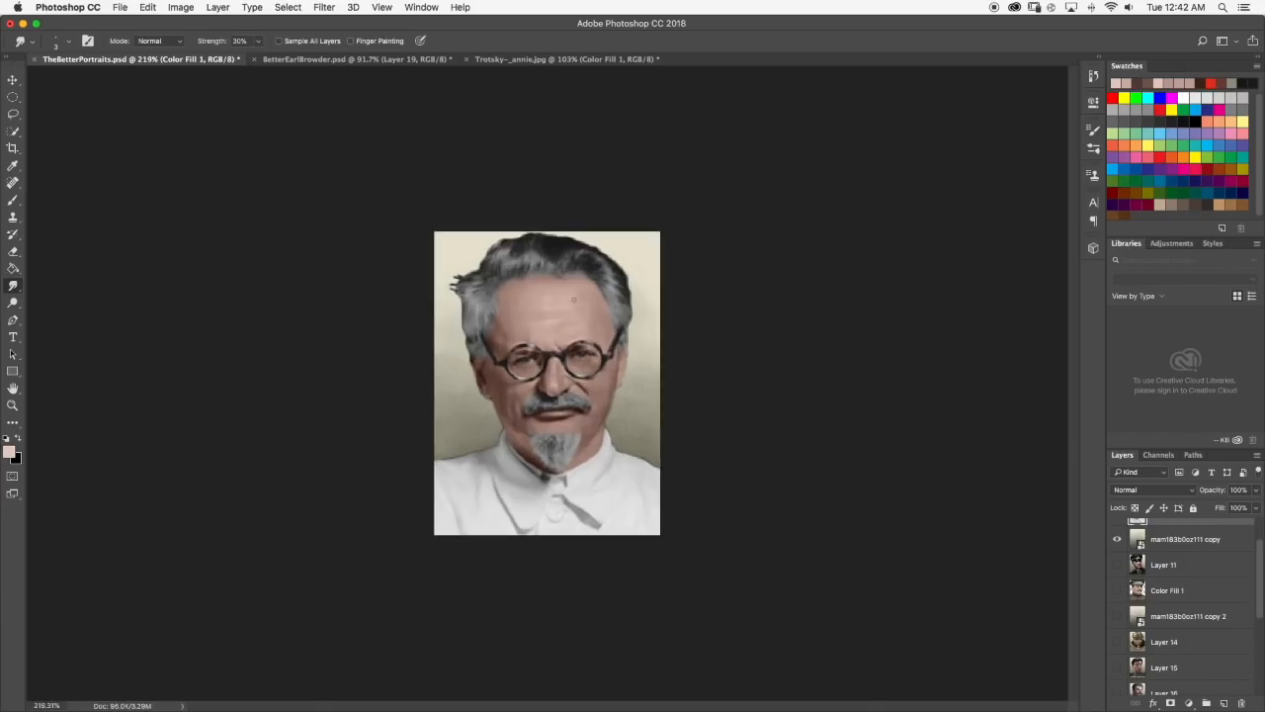
# Paint a short highlight in the light skin tone directly under the eye behind the right-hand lens with the Brush.
pyautogui.click(13, 200)
pyautogui.scroll(3, 625, 415)
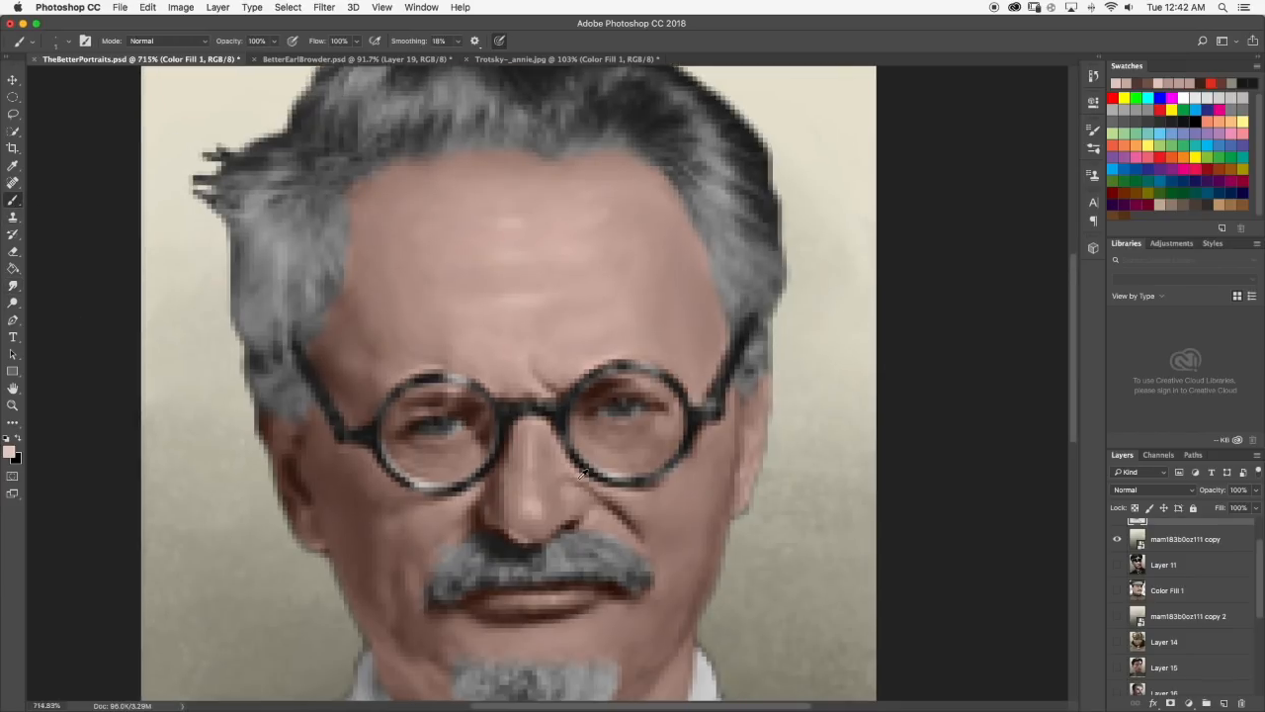
pyautogui.scroll(1, 641, 406)
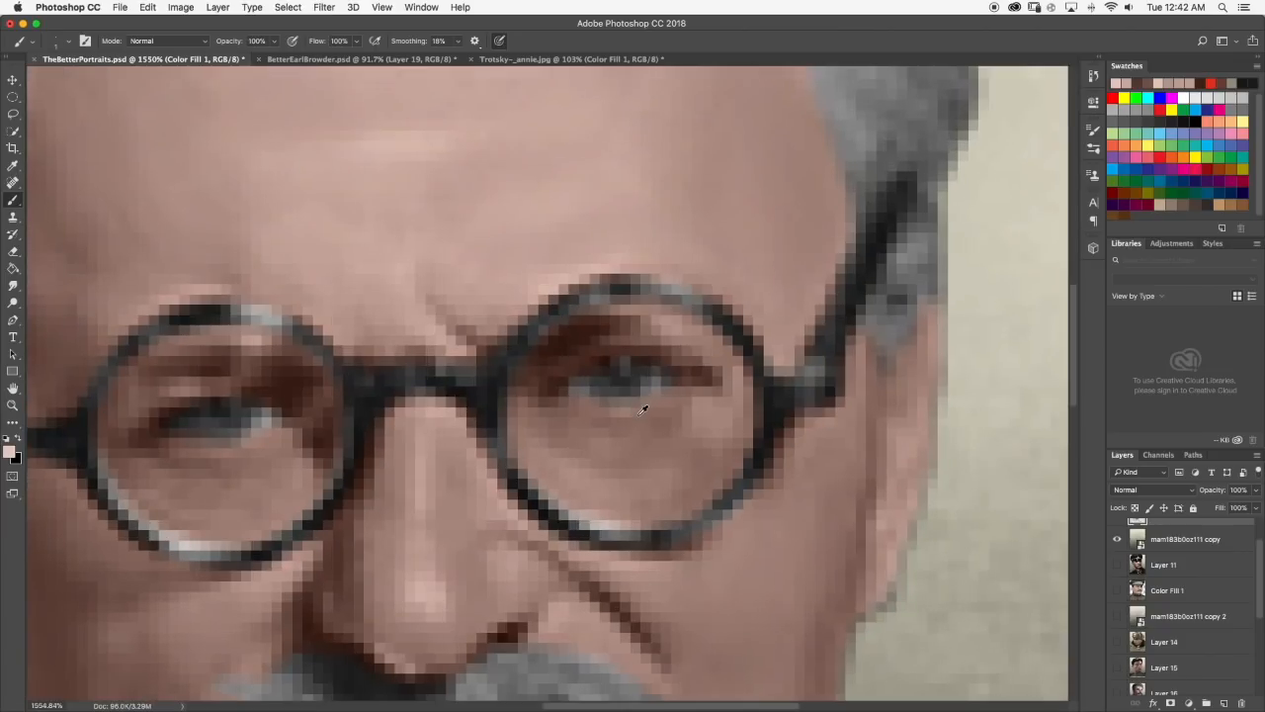
pyautogui.scroll(-2, 570, 407)
pyautogui.scroll(-4, 645, 400)
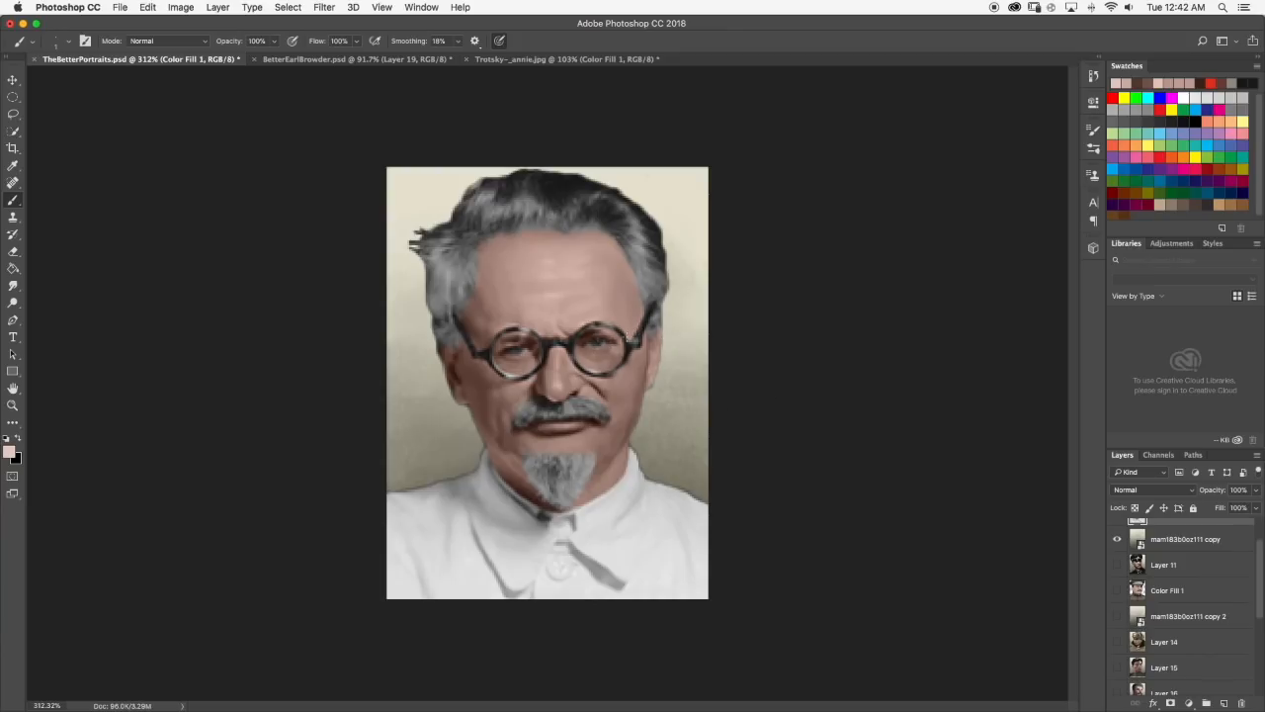
pyautogui.press('super+equal')
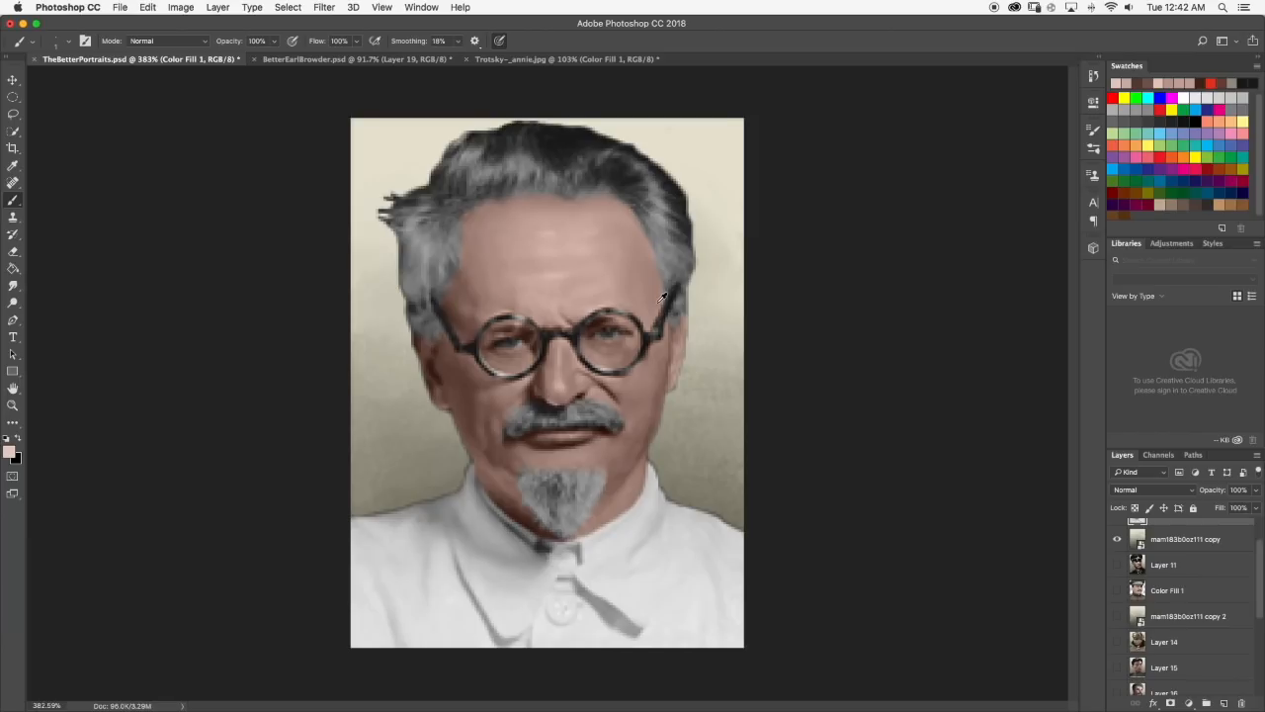
pyautogui.scroll(10, 623, 339)
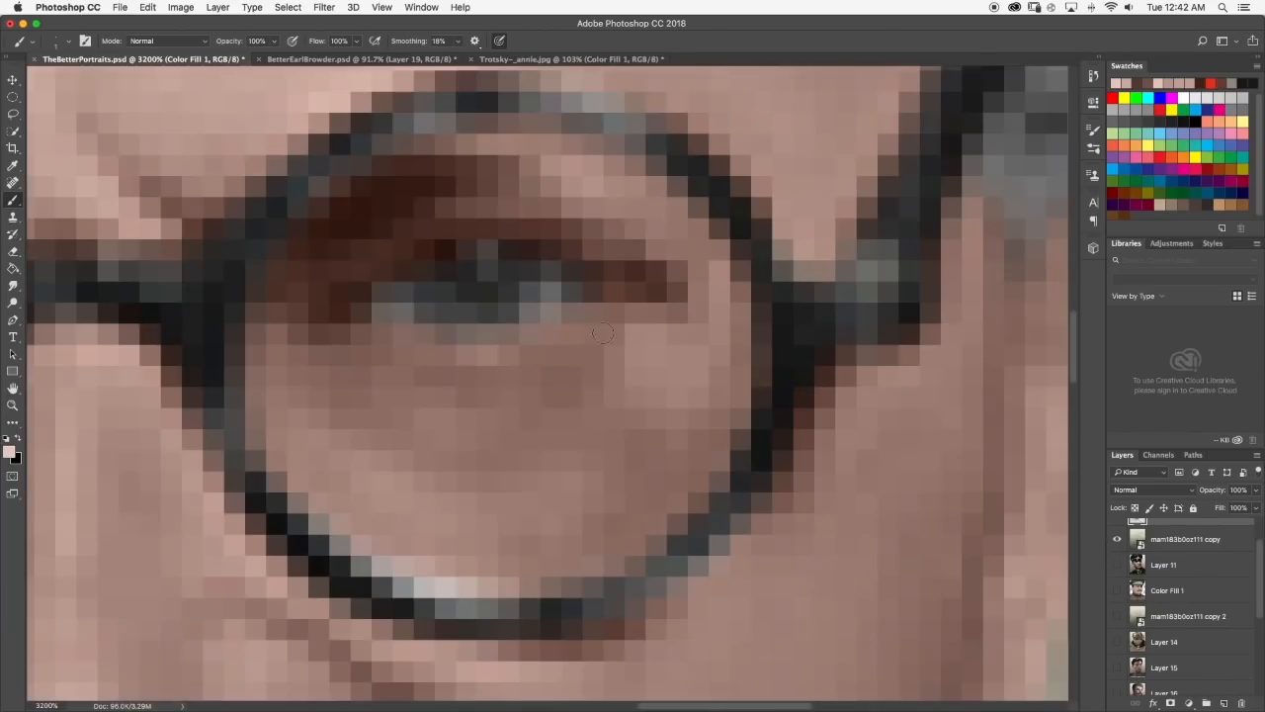
pyautogui.moveTo(464, 354); pyautogui.dragTo(558, 336)
# Set the Smudge tool to 1 px, soften the highlight under the eye, and check its effect on the whole portrait.
pyautogui.click(12, 286)
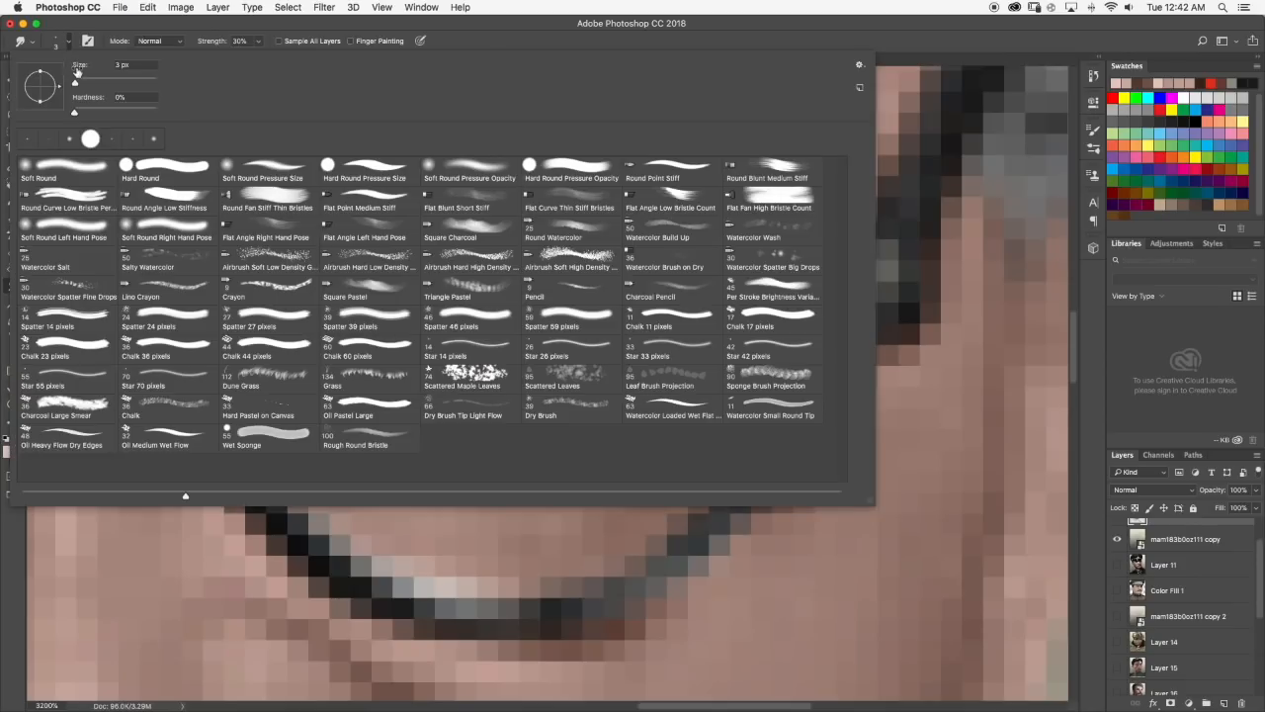
pyautogui.click(67, 40)
pyautogui.click(69, 41)
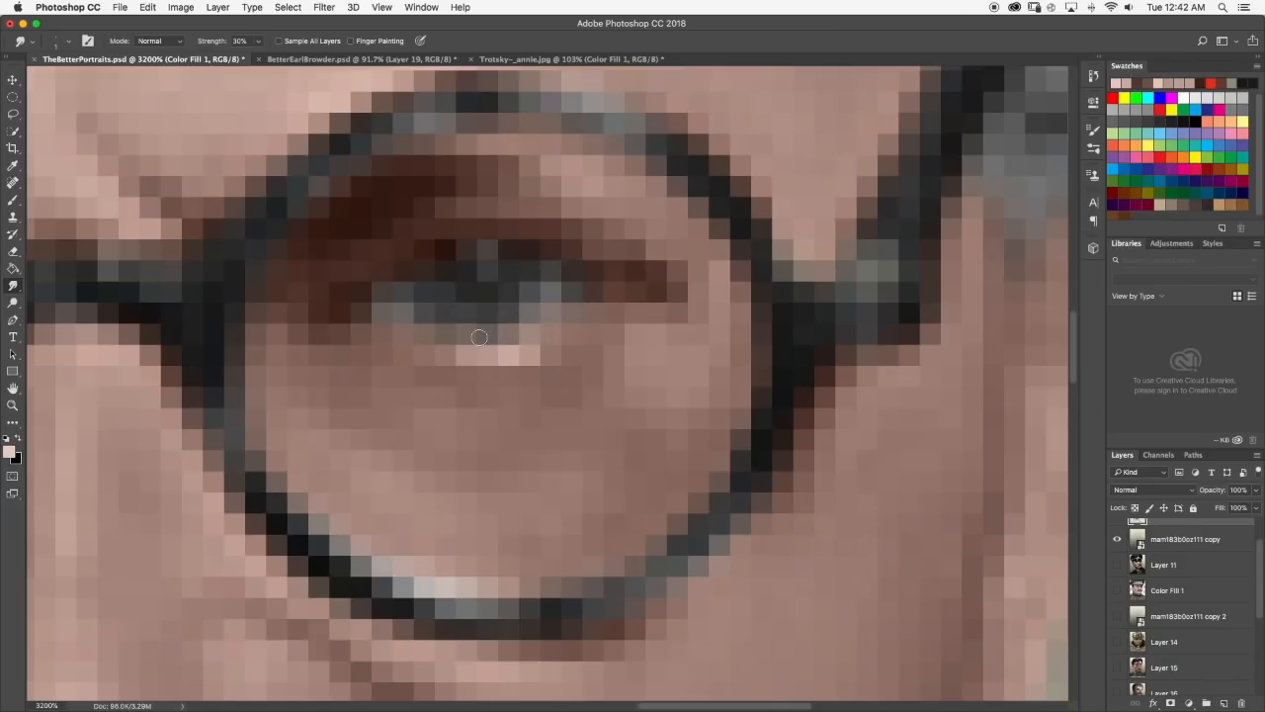
pyautogui.scroll(-5, 514, 318)
pyautogui.scroll(-5, 583, 337)
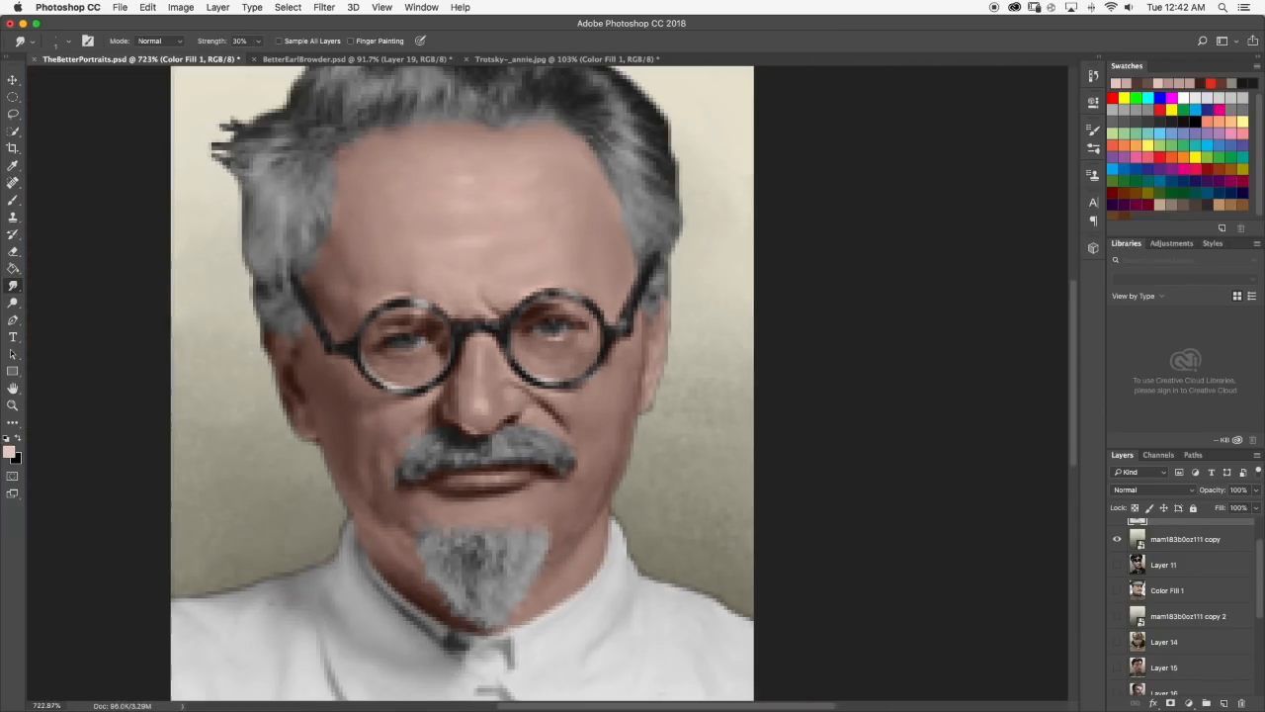
pyautogui.scroll(-1, 619, 344)
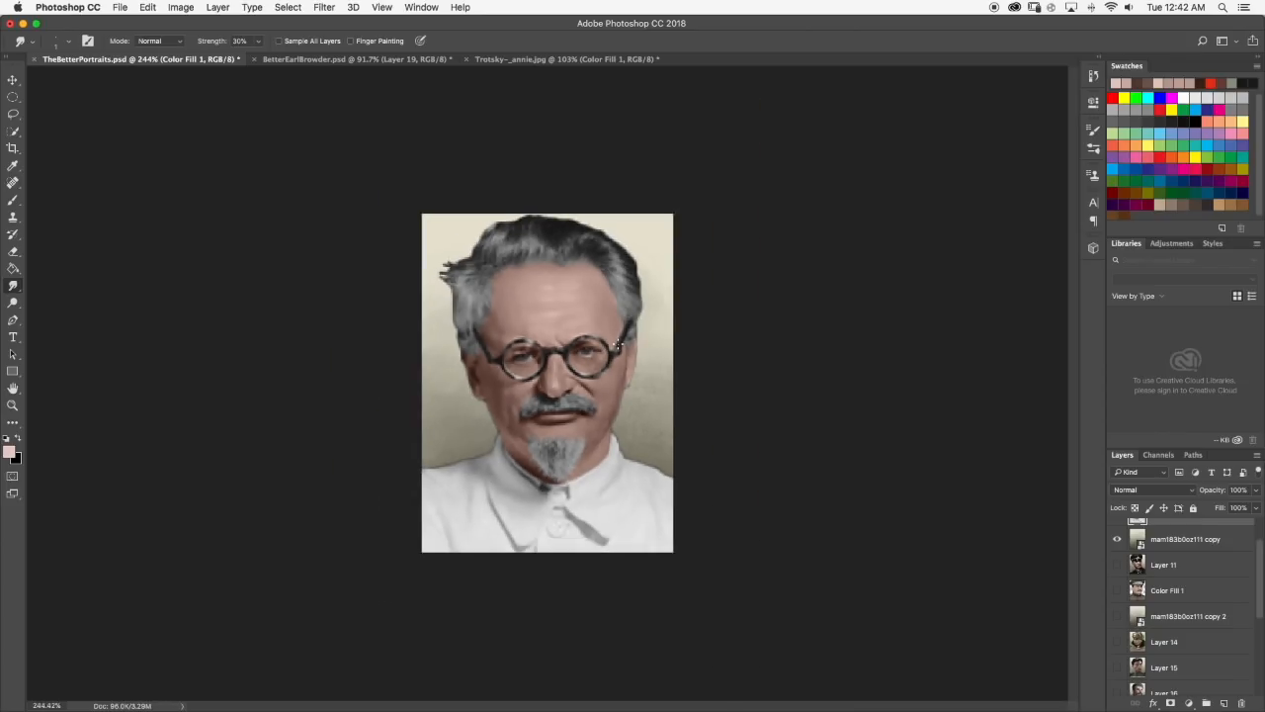
pyautogui.scroll(10, 619, 344)
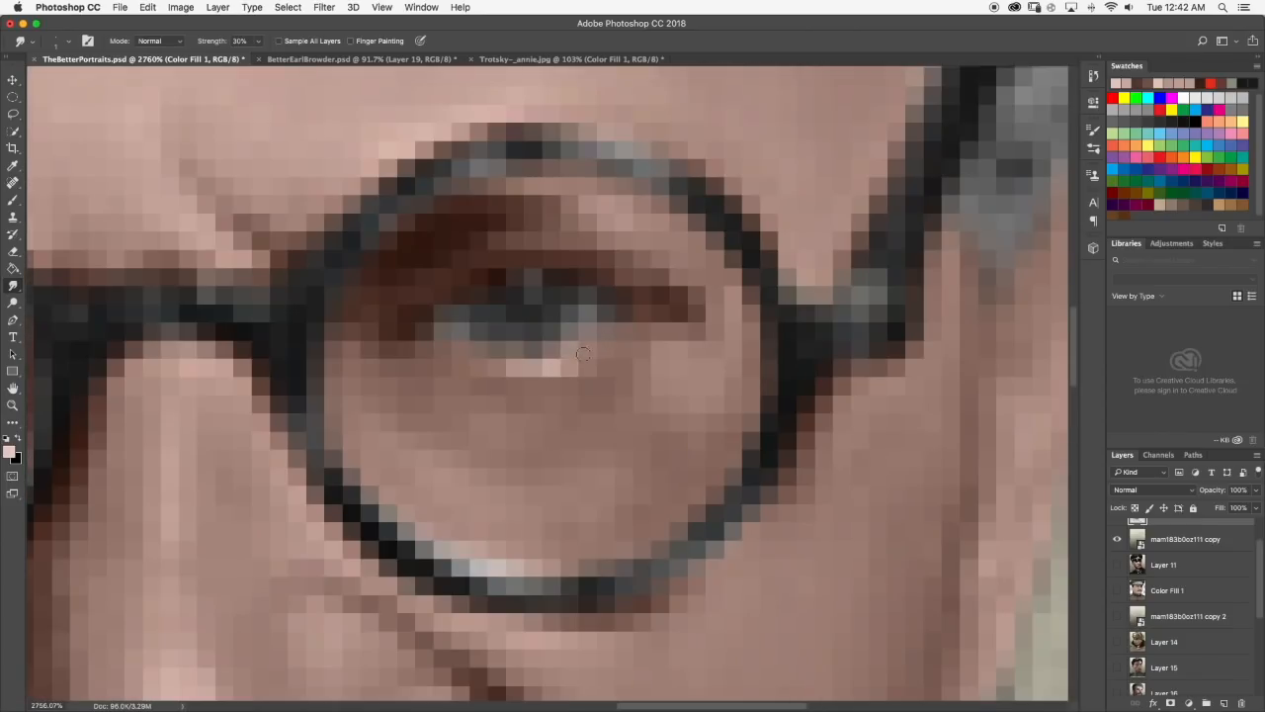
pyautogui.scroll(-10, 567, 356)
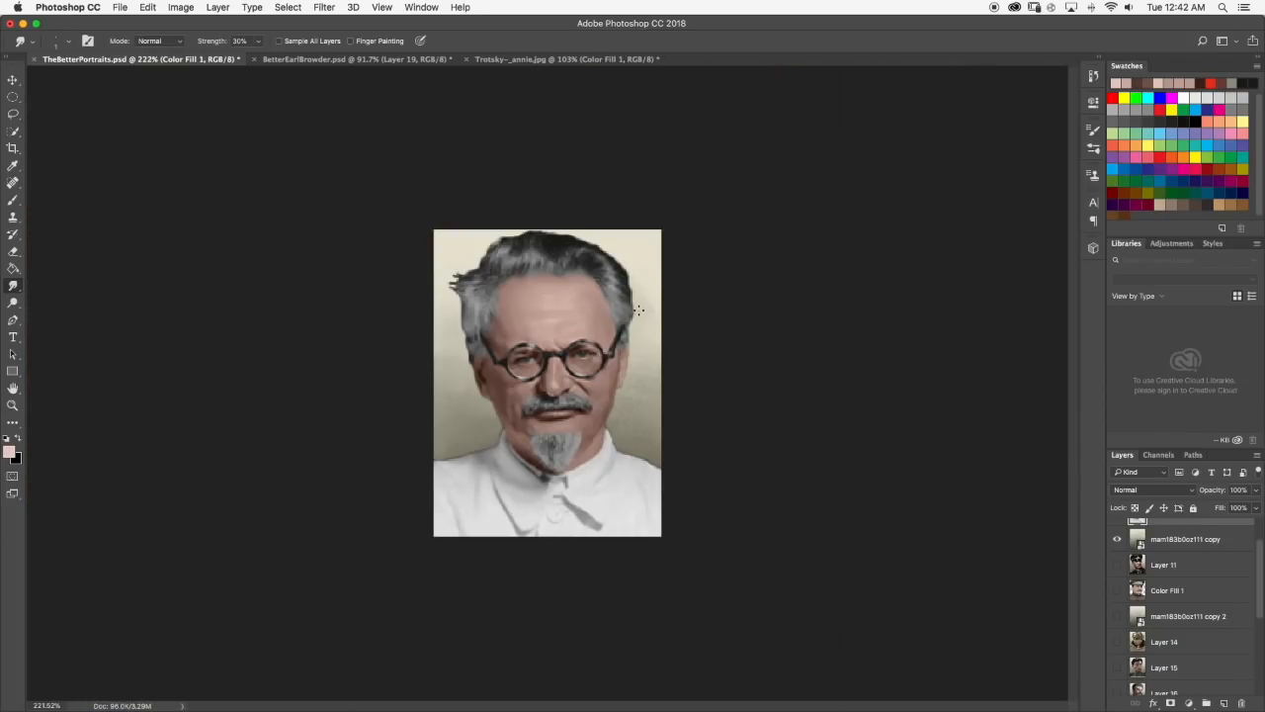
pyautogui.scroll(-2, 545, 221)
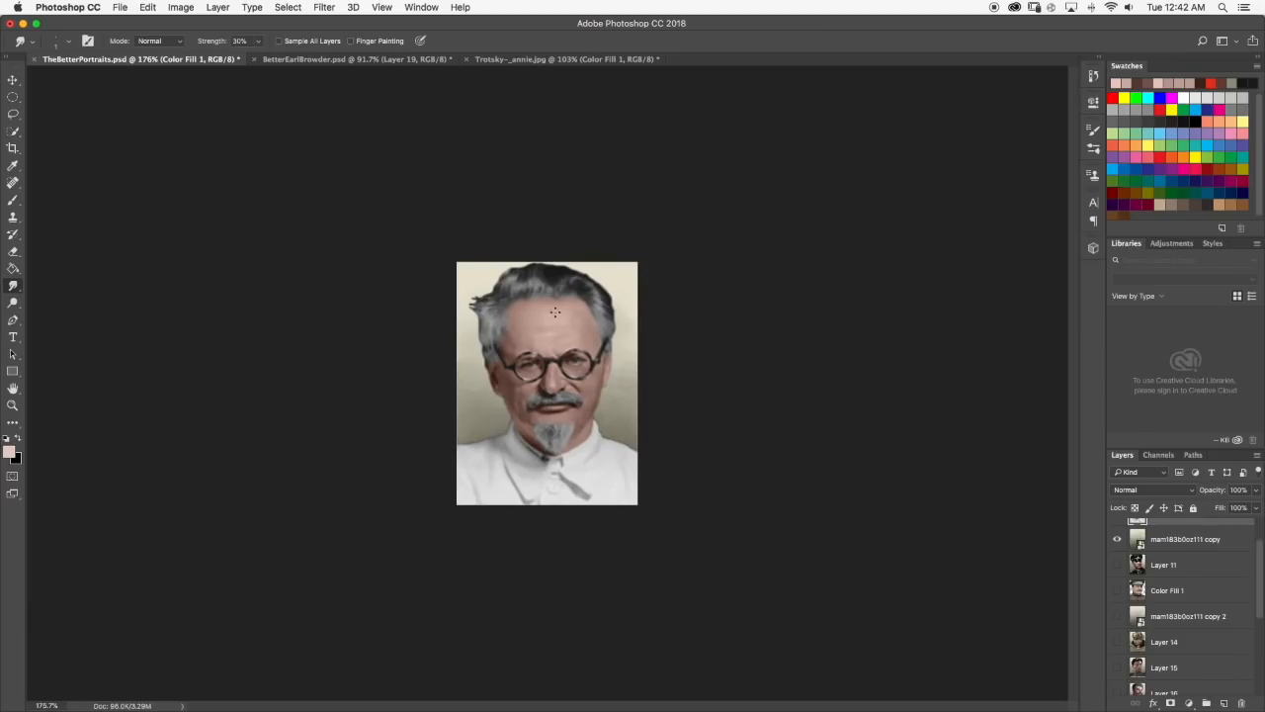
pyautogui.scroll(-2, 627, 356)
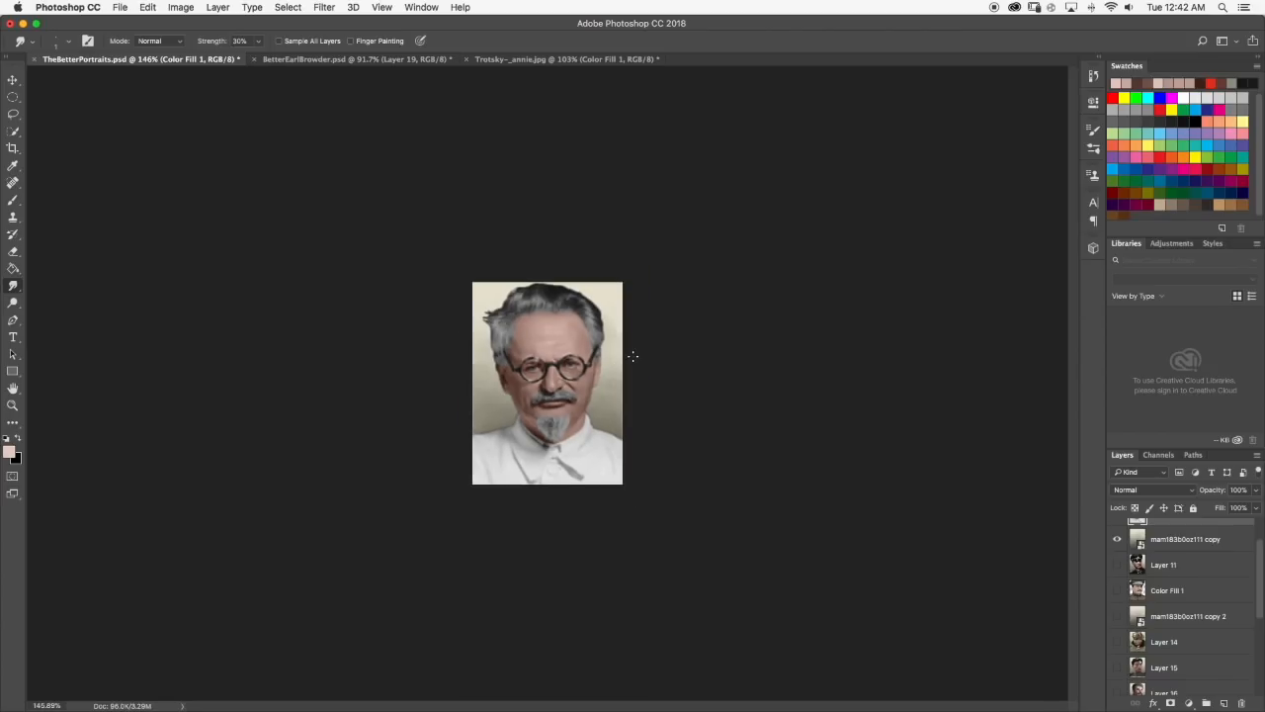
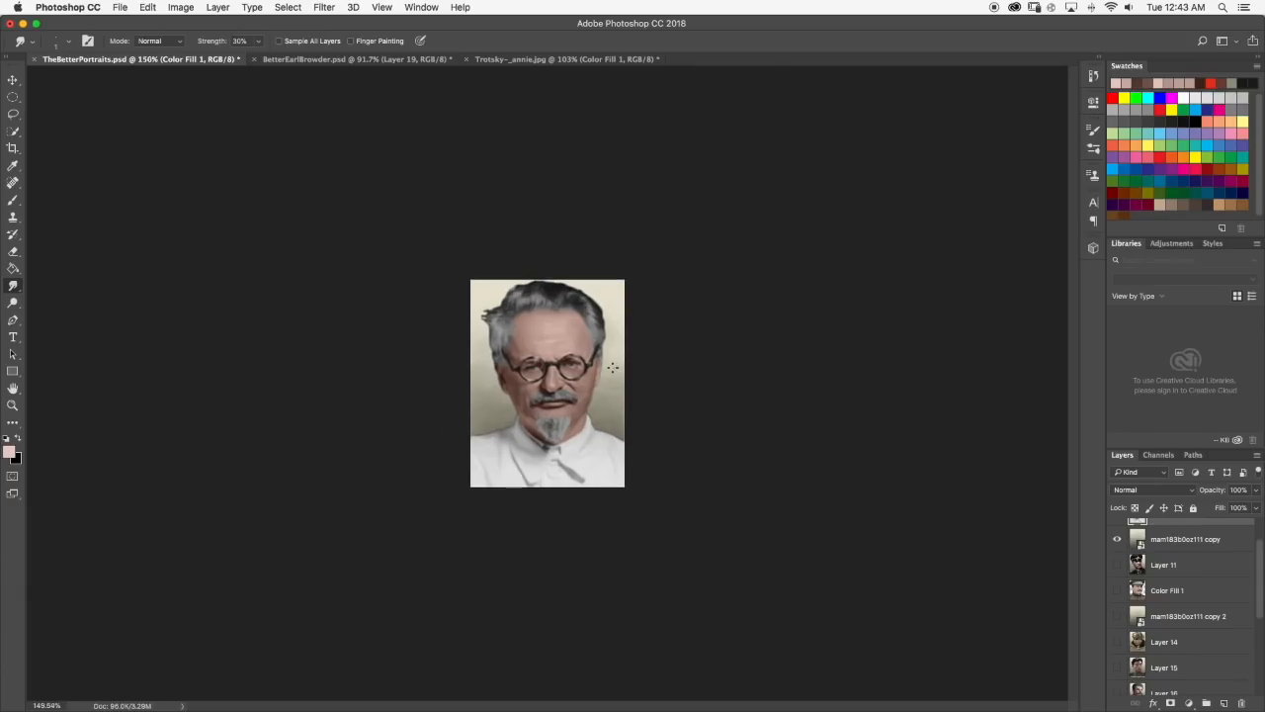
# Extend the light highlight under the eye behind the right-hand lens with the Brush and soften it with the Smudge tool.
pyautogui.scroll(10, 588, 356)
pyautogui.click(11, 200)
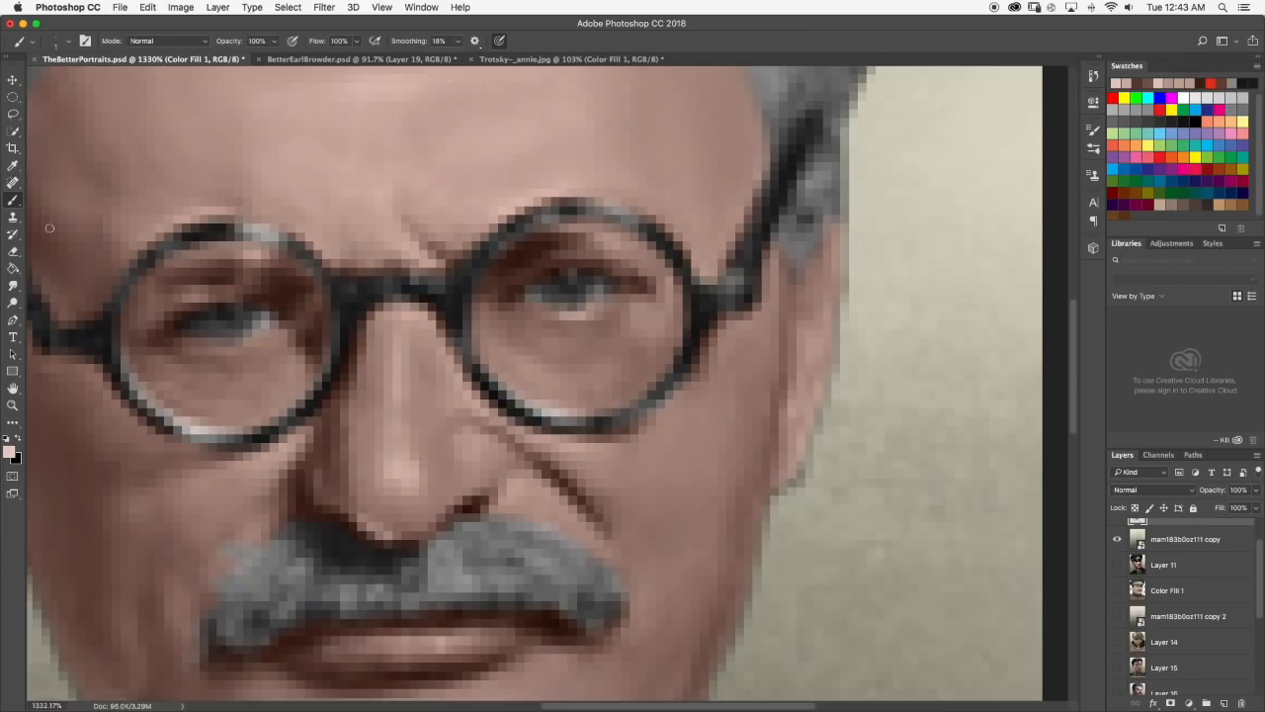
pyautogui.moveTo(555, 342); pyautogui.dragTo(537, 338)
pyautogui.click(13, 285)
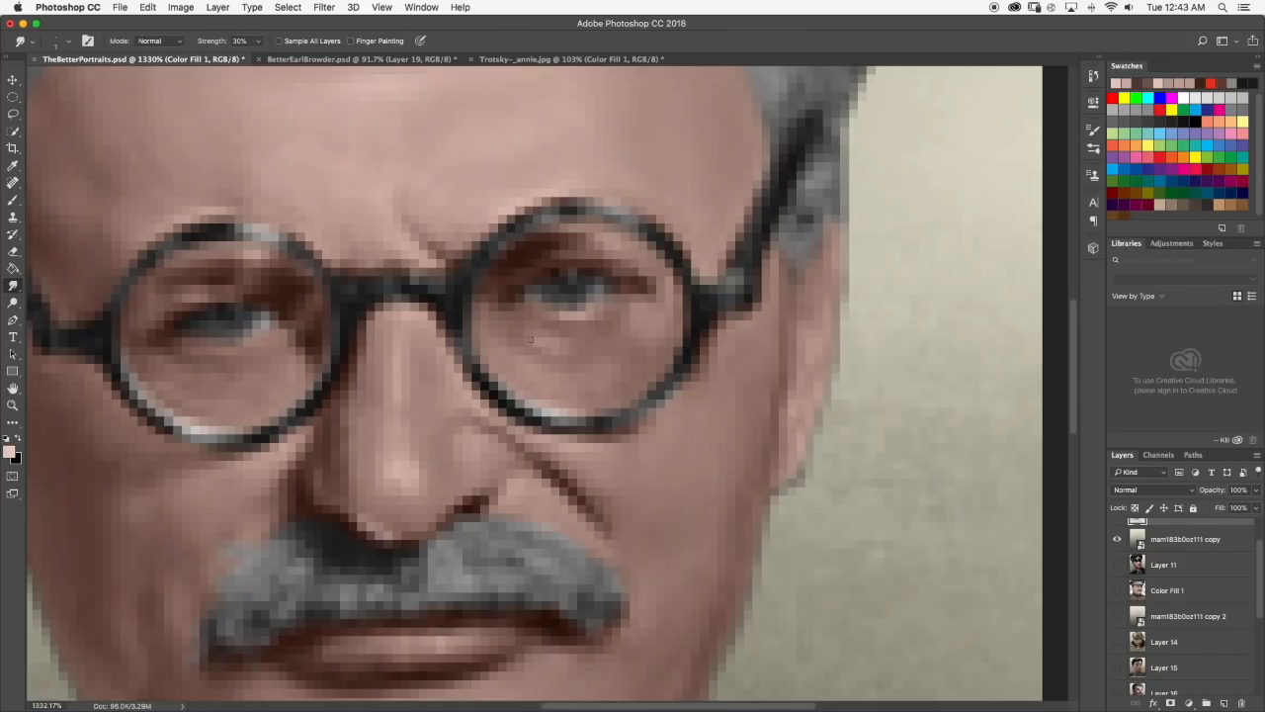
# Paint a small dark brown shadow below the inner corner of the right-hand eye, blend it at 30% strength, and check the whole portrait.
pyautogui.click(13, 200)
pyautogui.keyDown('alt'); pyautogui.click(507, 300); pyautogui.keyUp('alt')
pyautogui.click(512, 334)
pyautogui.click(13, 286)
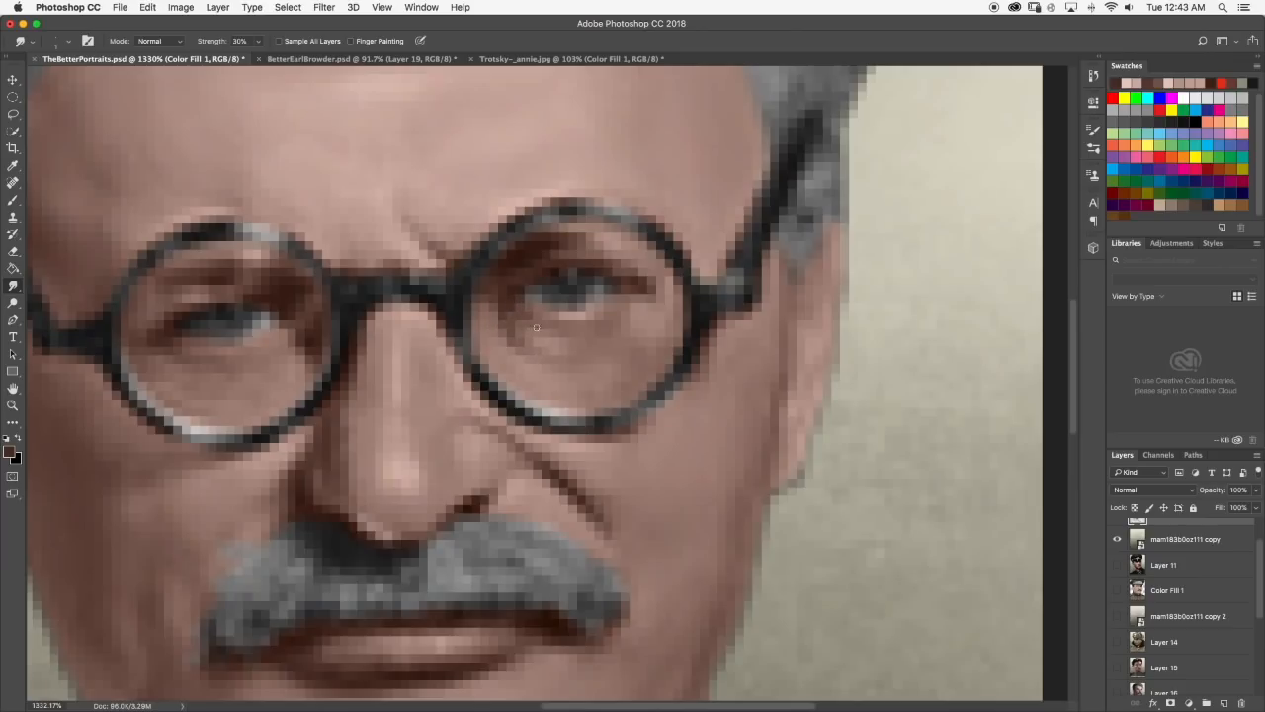
pyautogui.scroll(-2, 536, 327)
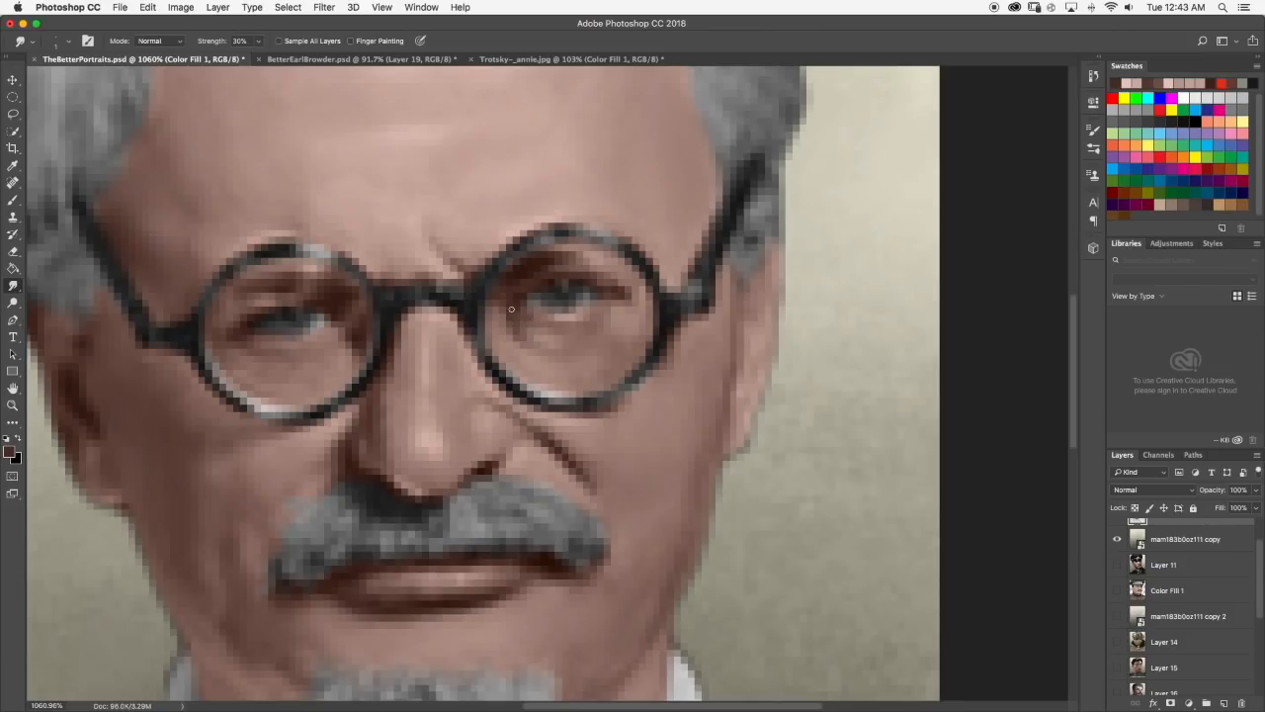
pyautogui.scroll(-10, 528, 332)
pyautogui.scroll(5, 599, 354)
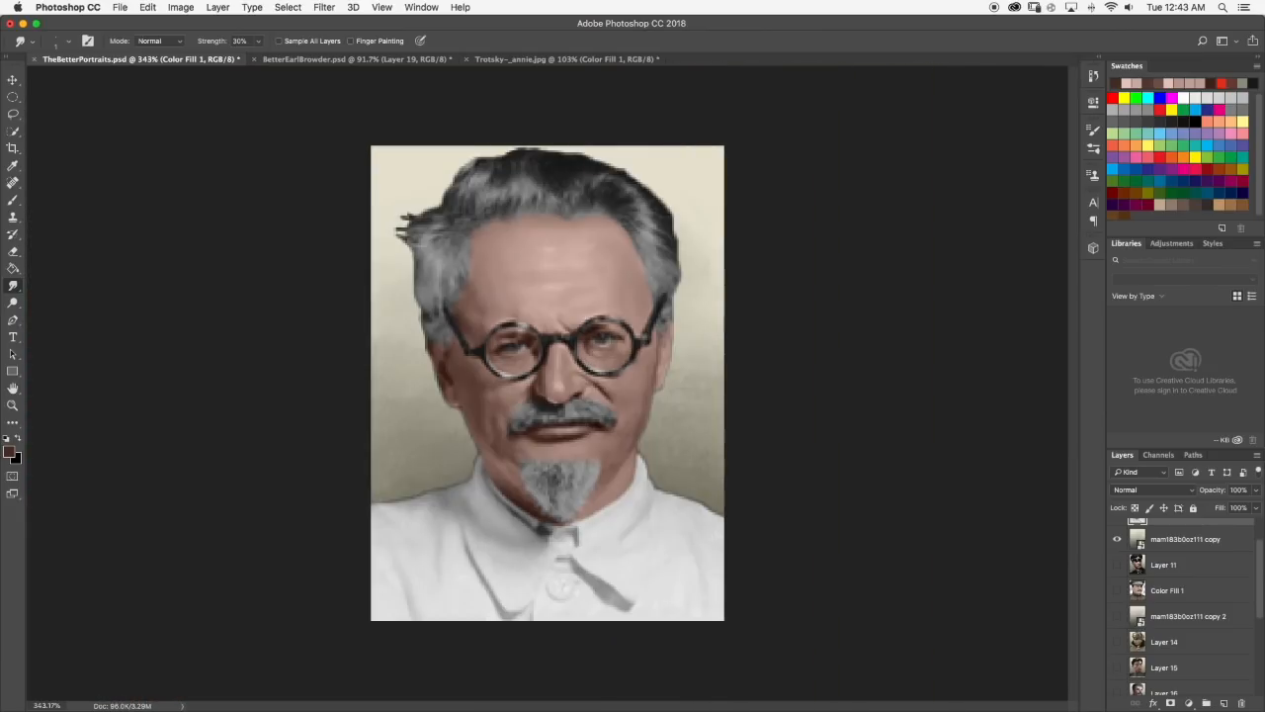
pyautogui.click(13, 200)
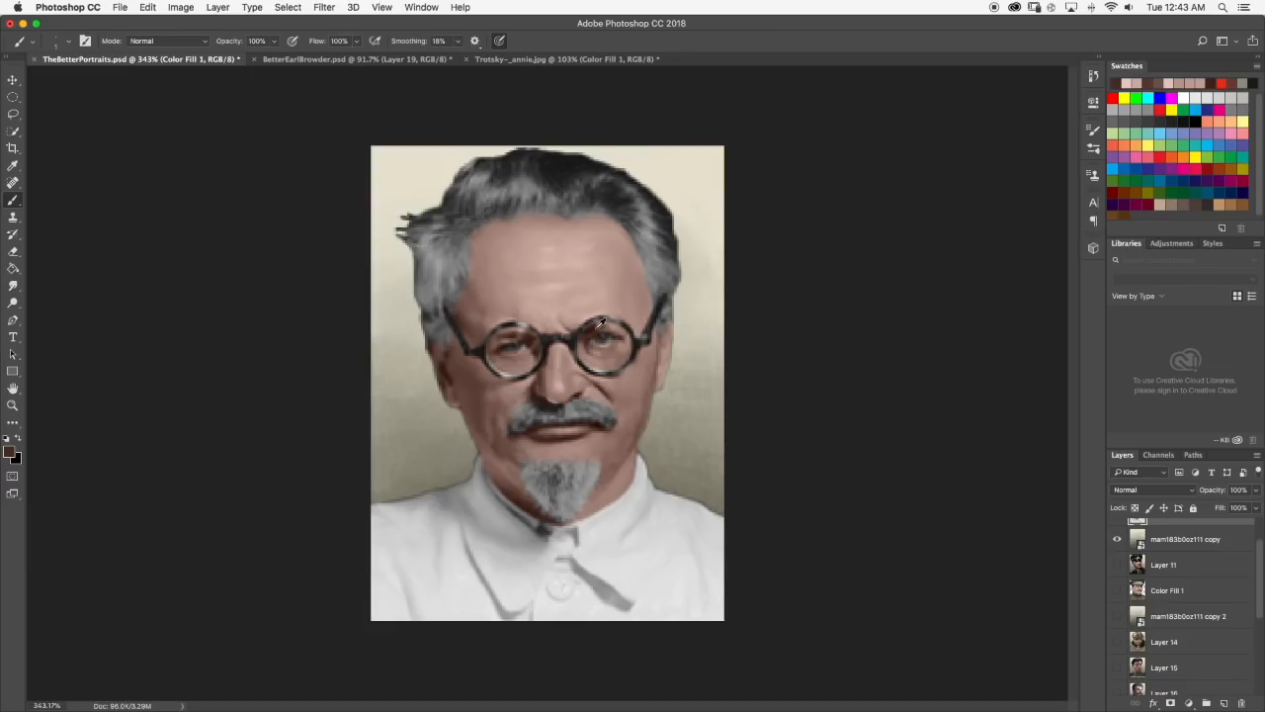
pyautogui.keyDown('alt'); pyautogui.click(565, 275); pyautogui.keyUp('alt')
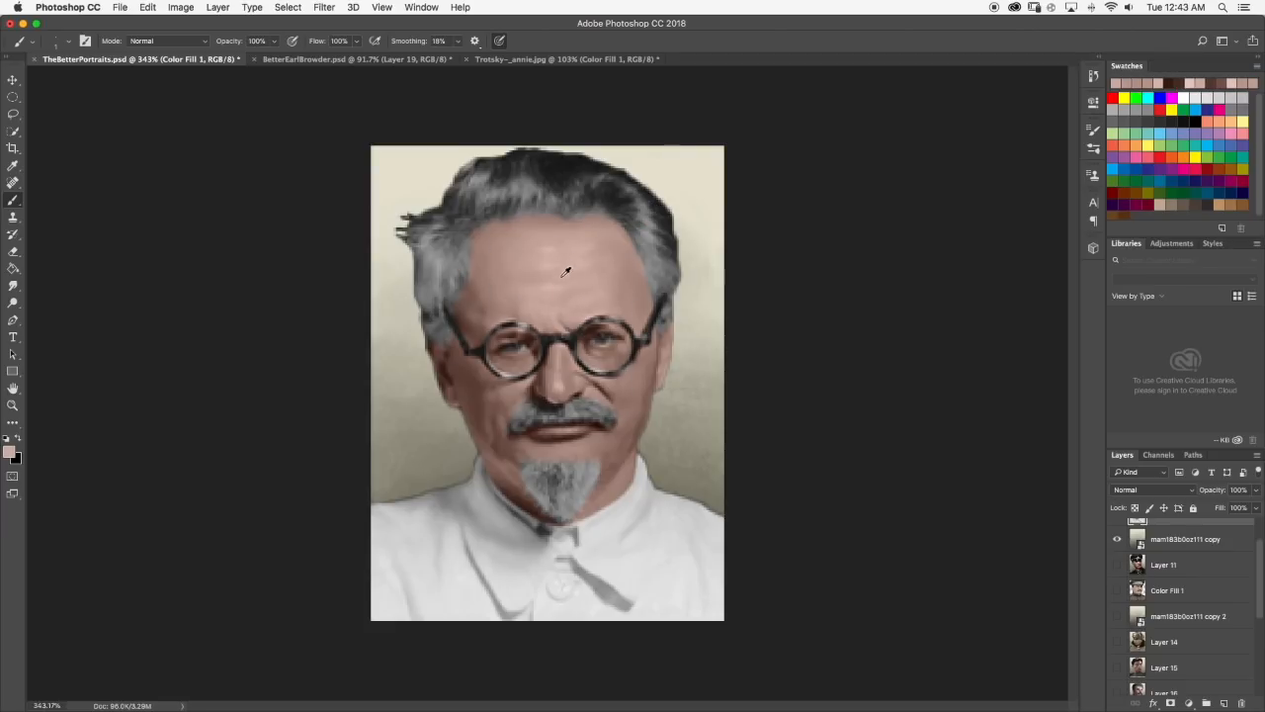
pyautogui.scroll(5, 593, 341)
pyautogui.keyDown('alt'); pyautogui.click(582, 310); pyautogui.keyUp('alt')
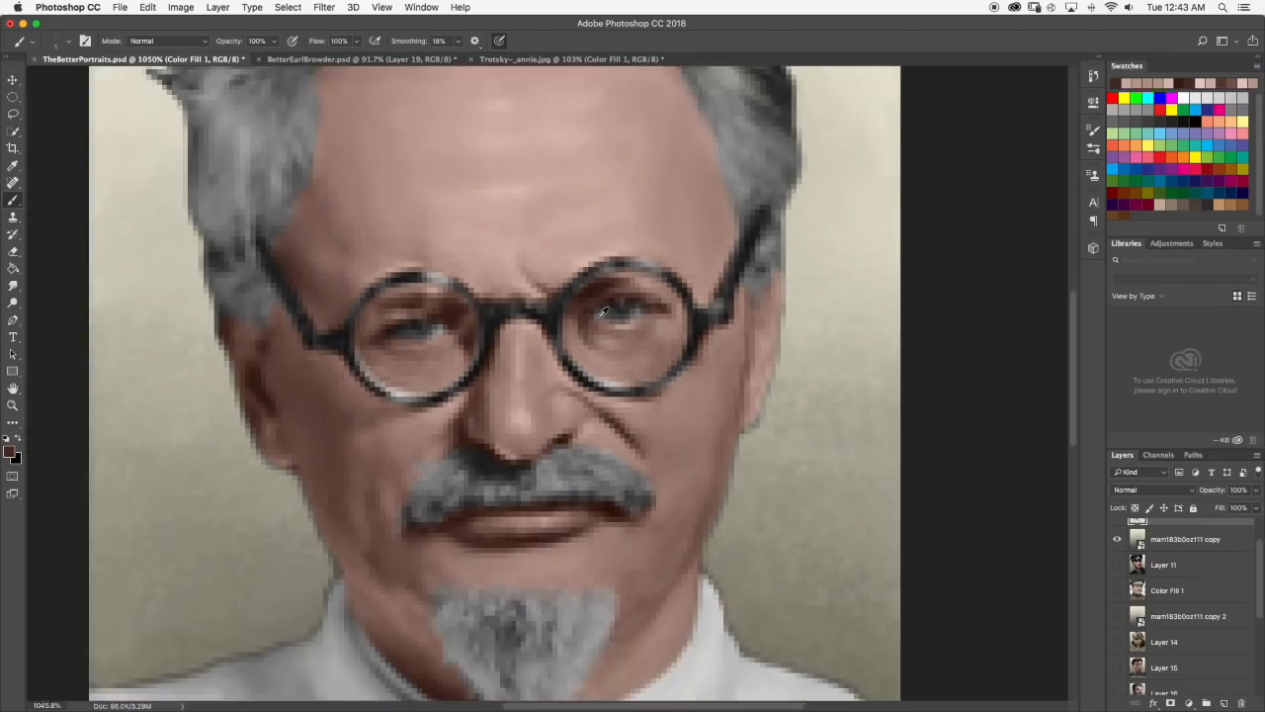
pyautogui.scroll(-10, 604, 312)
pyautogui.scroll(5, 593, 315)
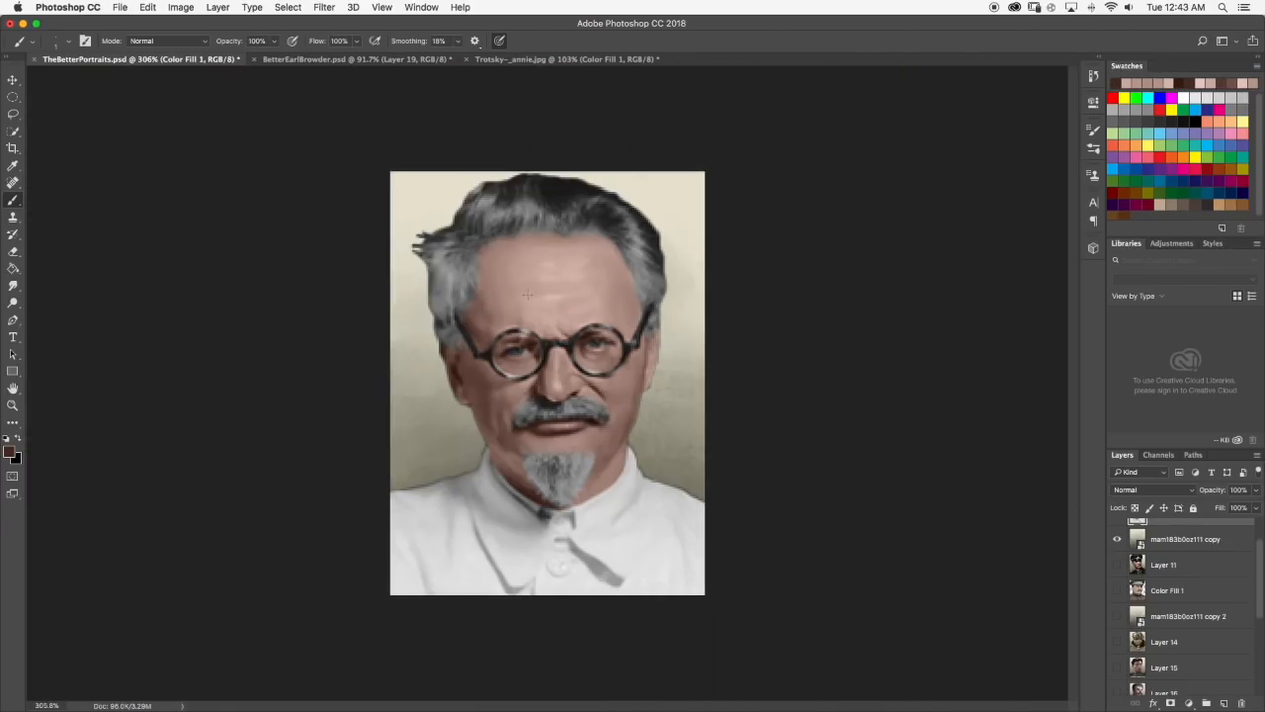
pyautogui.click(12, 304)
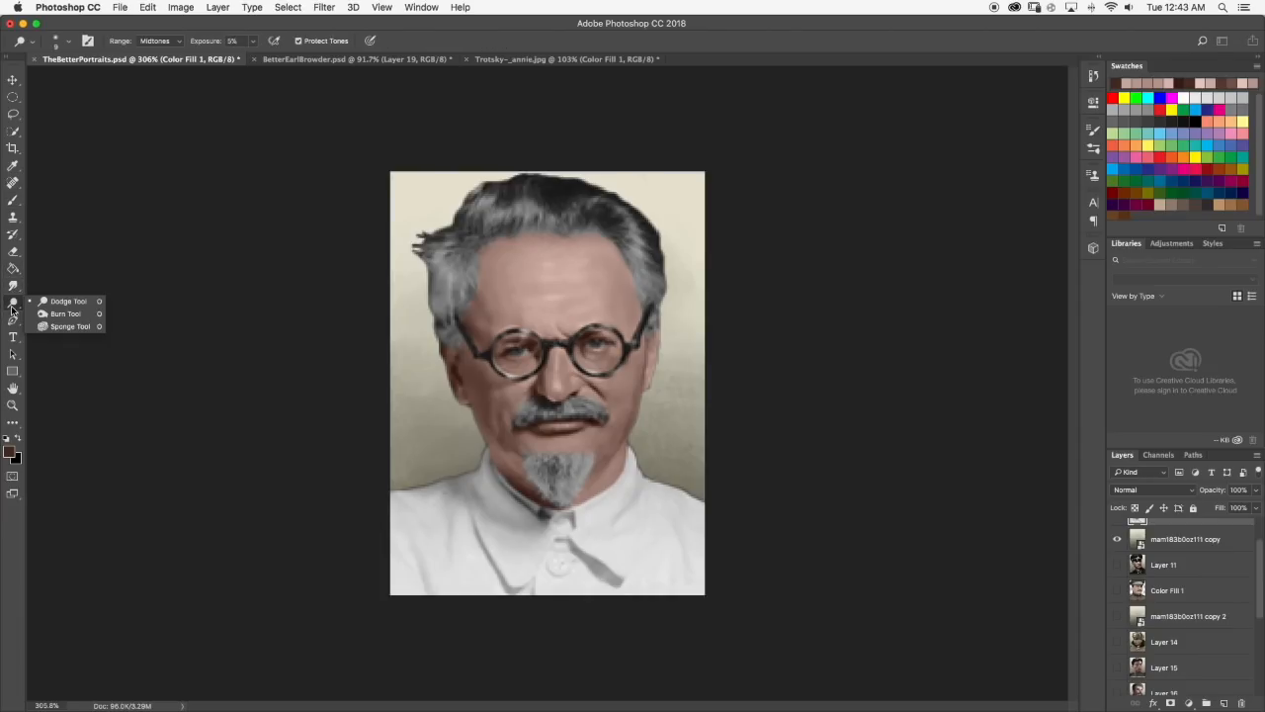
pyautogui.click(65, 313)
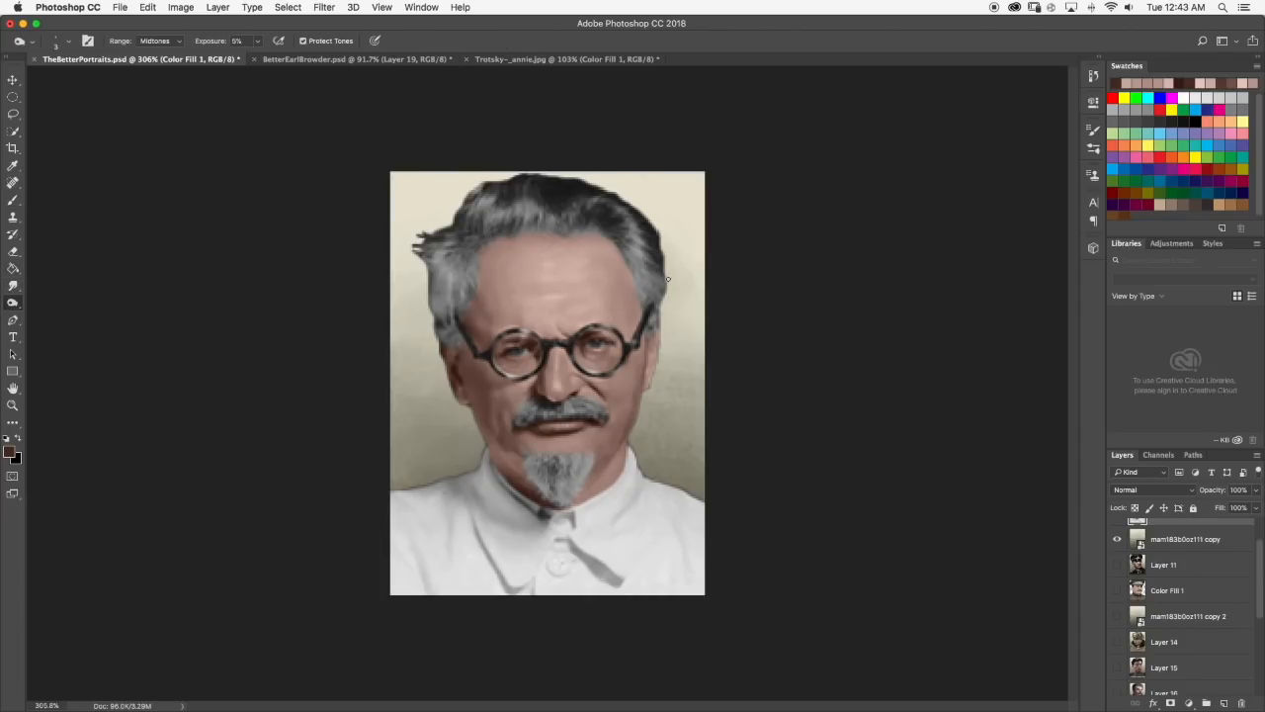
# Paint a short dark crease under the inner corner of the eye behind the left-hand lens and blend it with the Smudge tool.
pyautogui.click(12, 200)
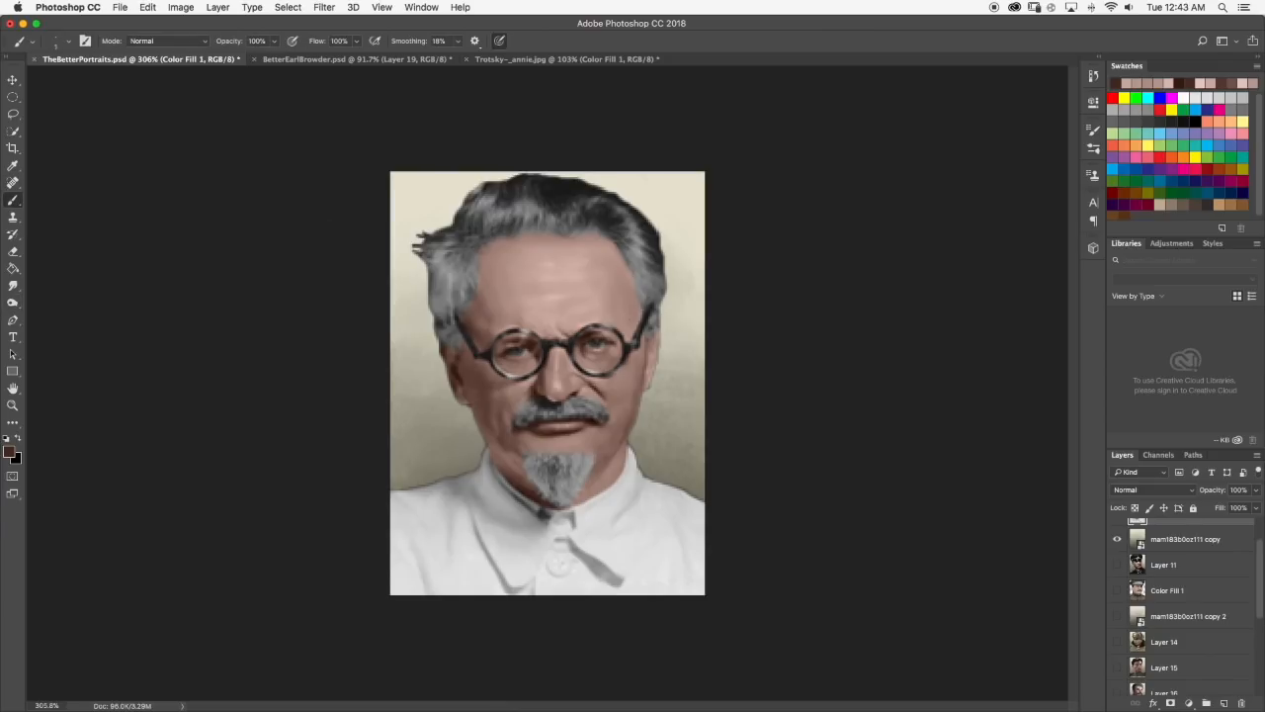
pyautogui.scroll(5, 539, 343)
pyautogui.keyDown('alt'); pyautogui.click(534, 346); pyautogui.keyUp('alt')
pyautogui.moveTo(537, 339)
pyautogui.mouseDown()
pyautogui.moveTo(501, 360)
pyautogui.moveTo(506, 348)
pyautogui.mouseUp()
pyautogui.click(13, 285)
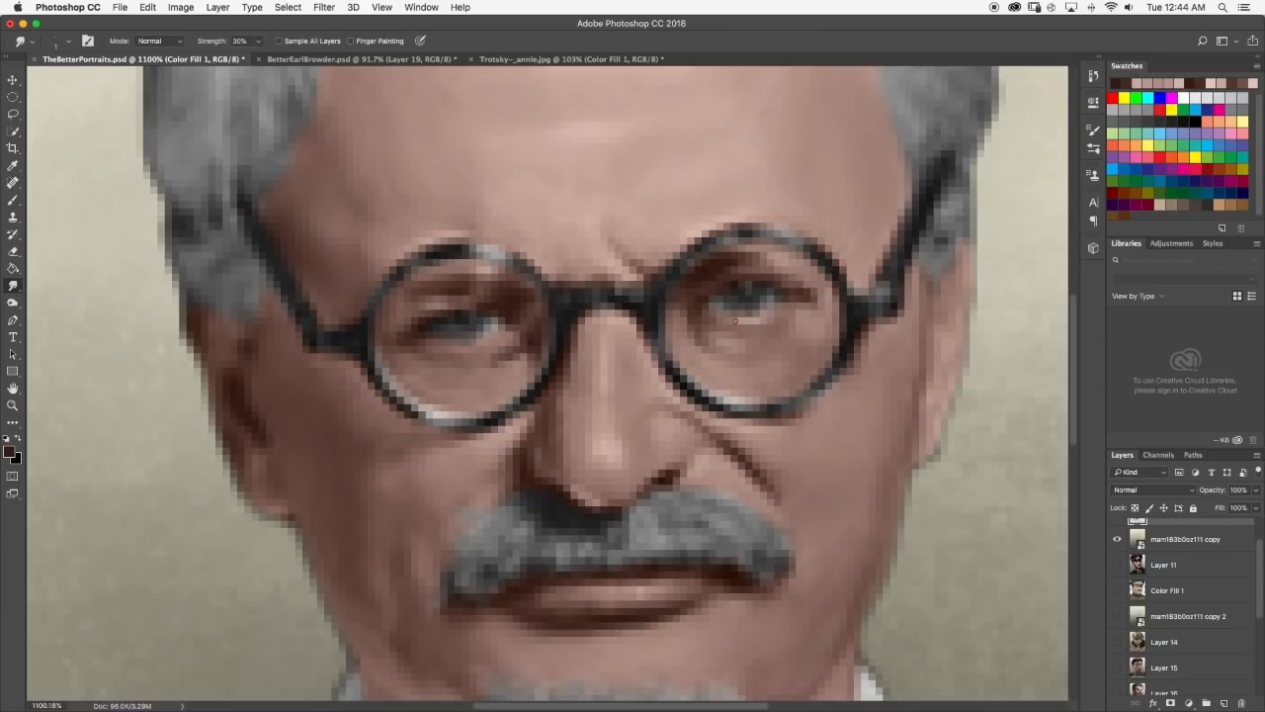
pyautogui.scroll(2, 682, 324)
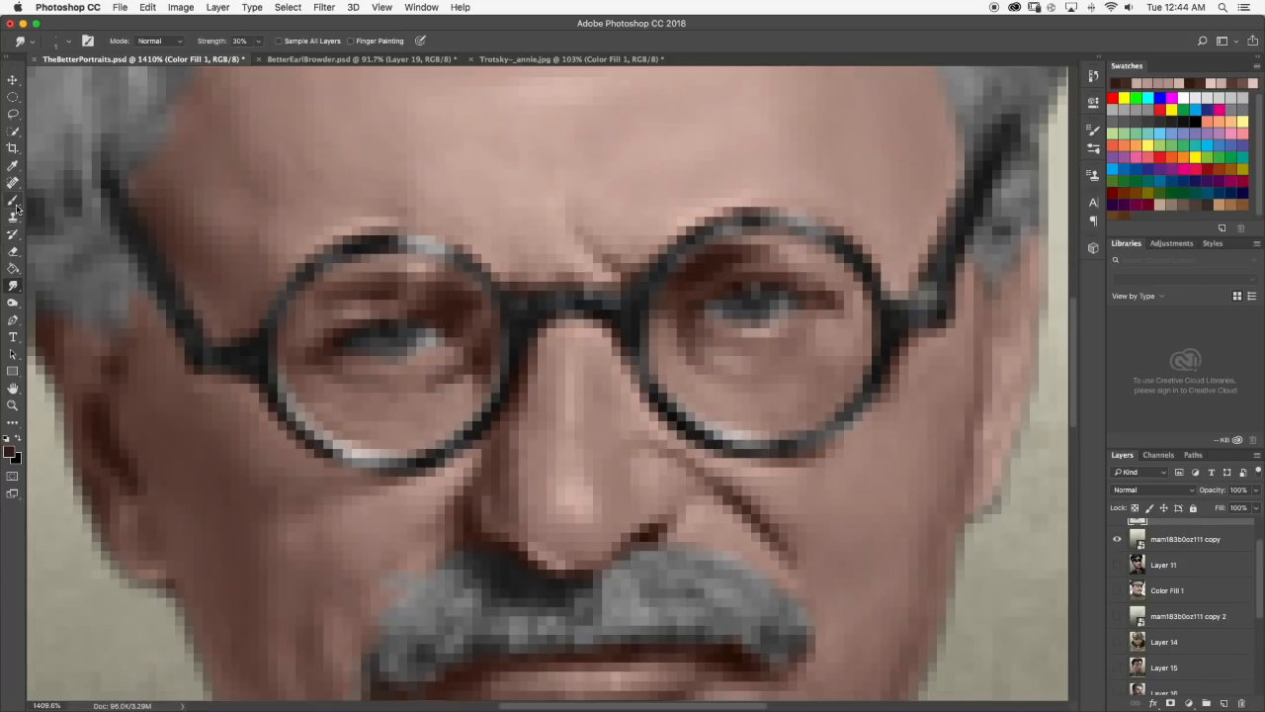
# Deepen the shadow between the brow and inner corner of the right-hand eye with sampled brown tones, and smudge it into the skin.
pyautogui.click(13, 201)
pyautogui.scroll(-3, 208, 286)
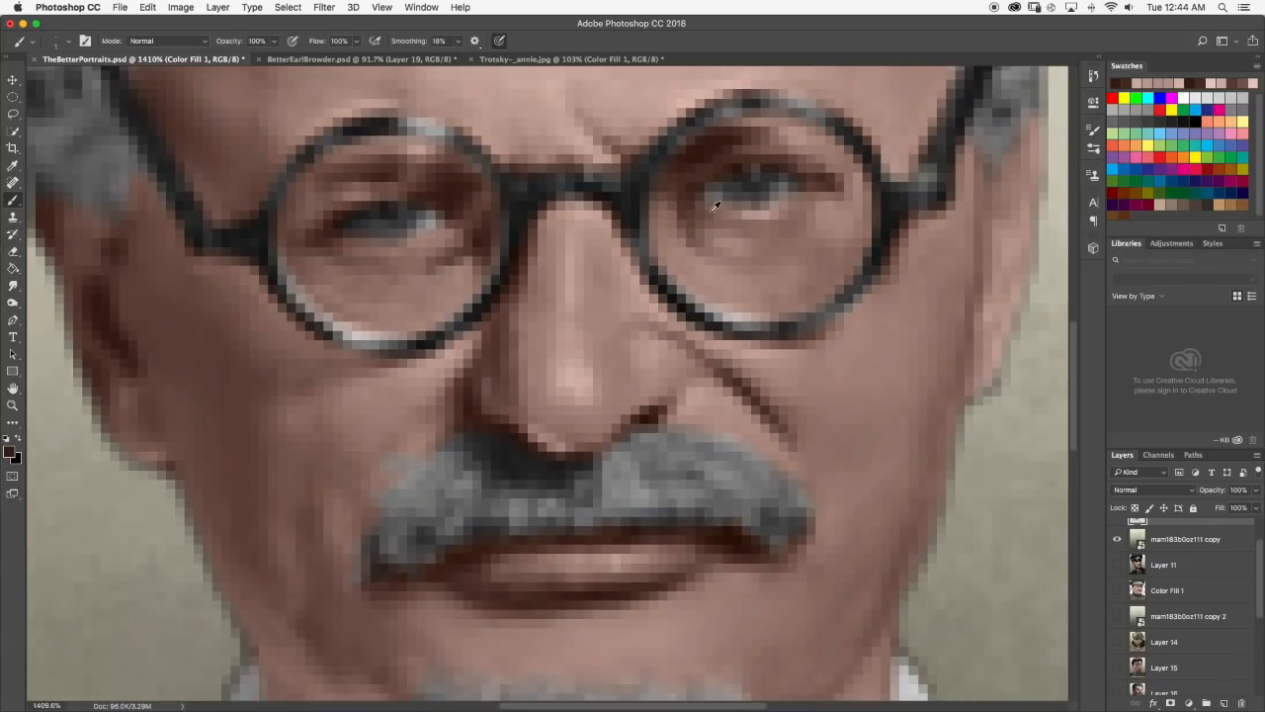
pyautogui.keyDown('alt'); pyautogui.click(769, 154); pyautogui.keyUp('alt')
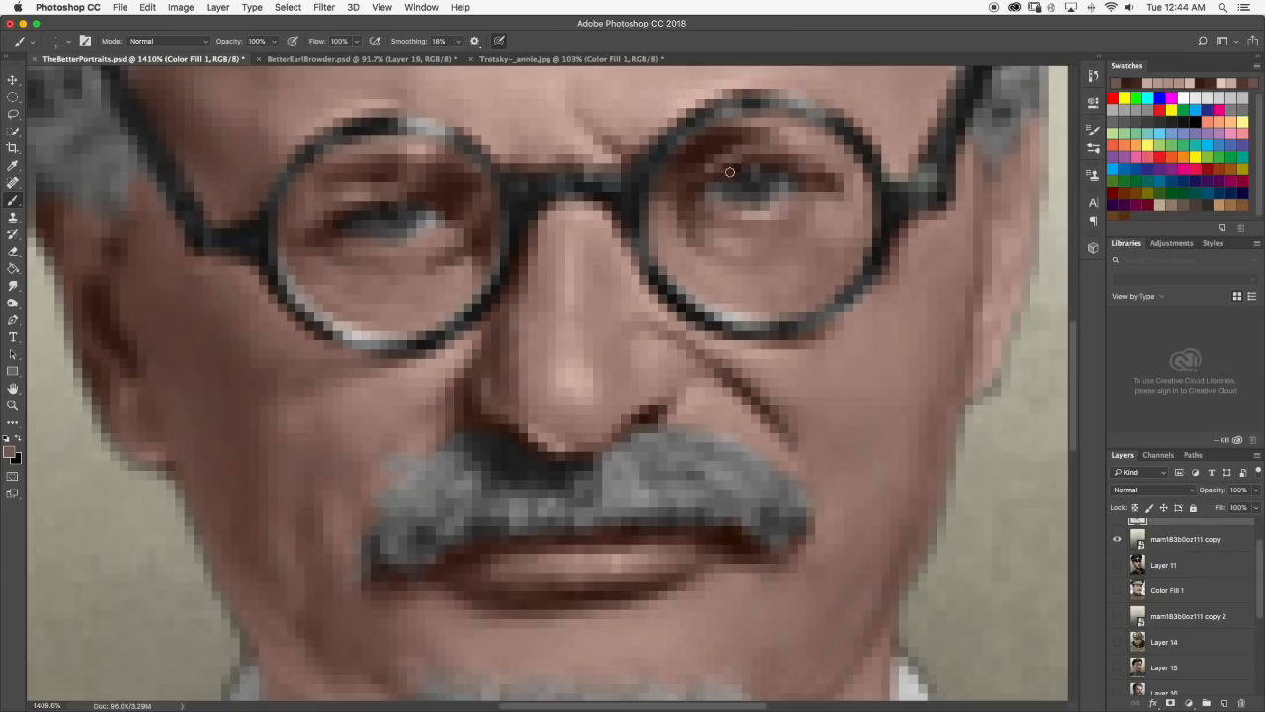
pyautogui.keyDown('alt'); pyautogui.click(700, 179); pyautogui.keyUp('alt')
pyautogui.click(13, 286)
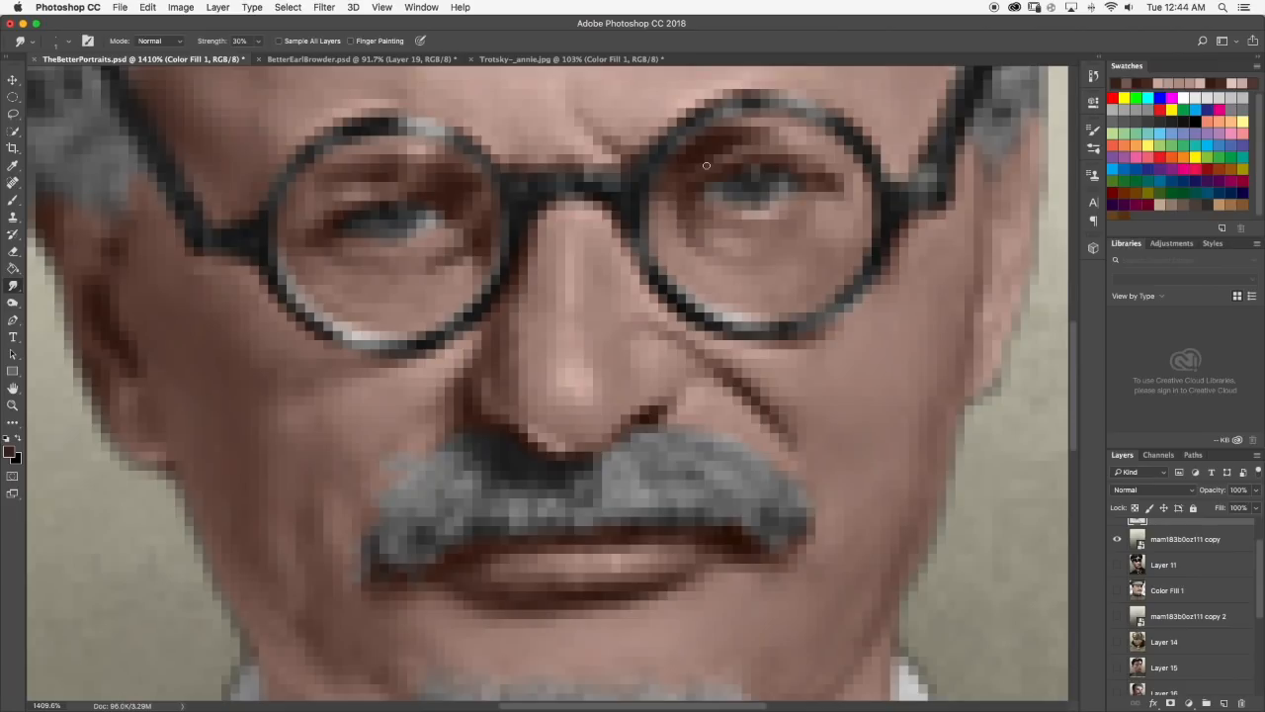
pyautogui.scroll(-8, 707, 166)
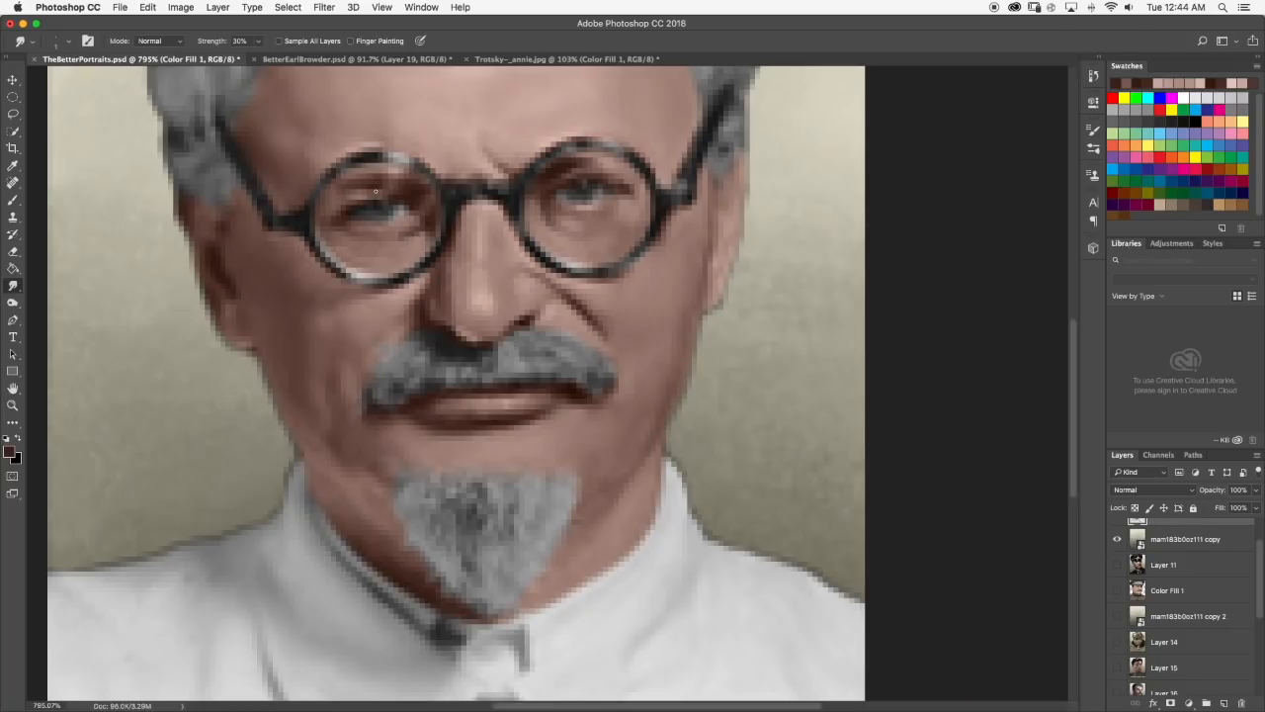
# Paint a short highlight on the upper lid of the left-hand eye in a sampled light skin tone, smudge it, and check the portrait.
pyautogui.press('b')
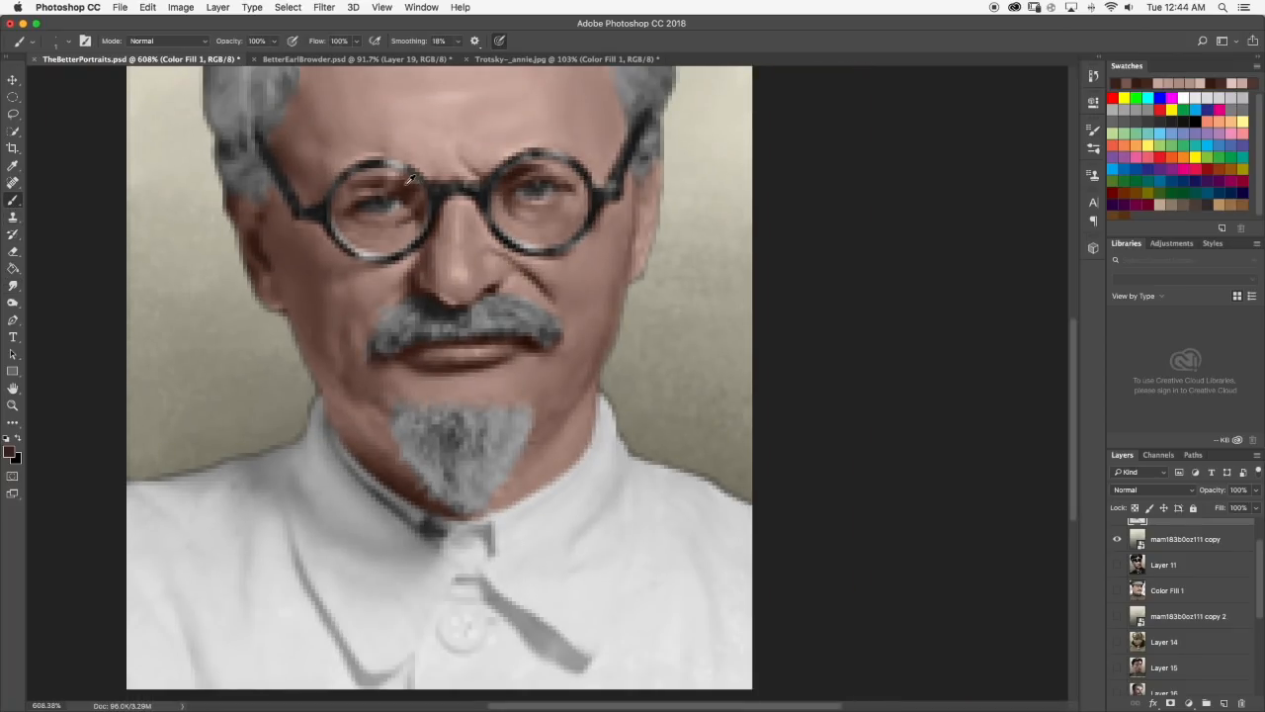
pyautogui.scroll(3, 407, 182)
pyautogui.keyDown('alt'); pyautogui.click(588, 199); pyautogui.keyUp('alt')
pyautogui.scroll(1, 364, 213)
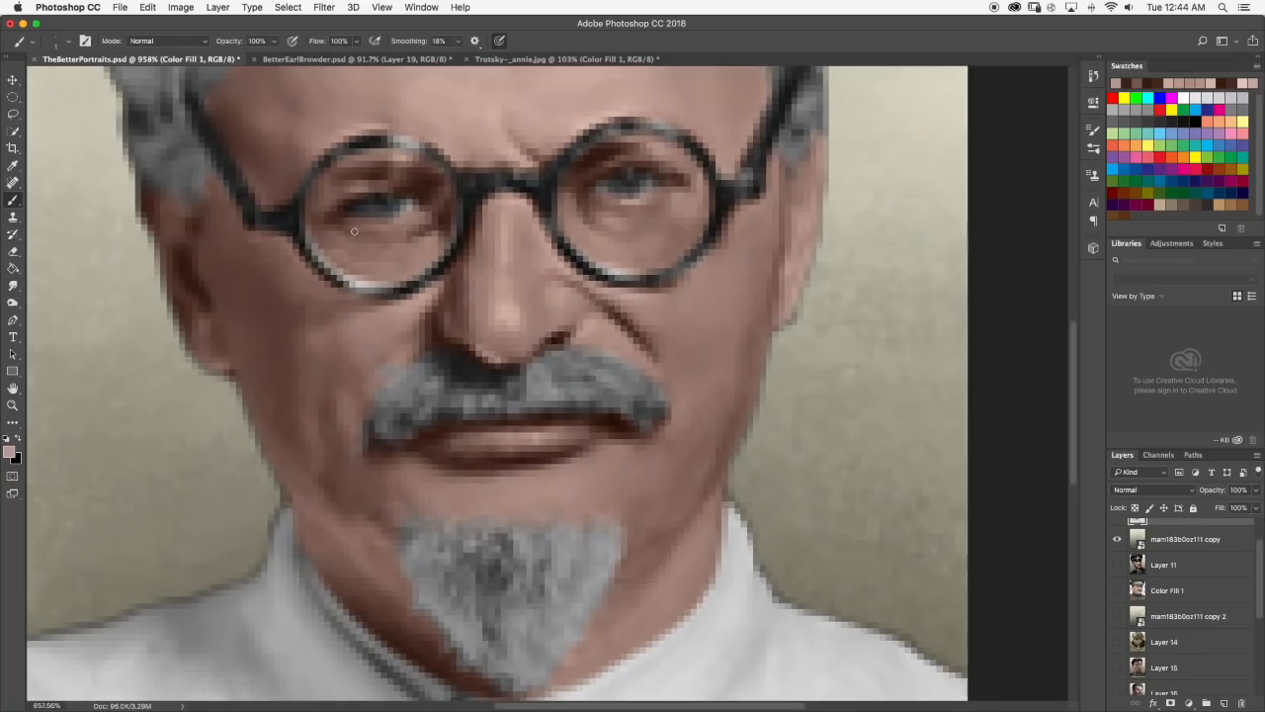
pyautogui.moveTo(356, 188); pyautogui.dragTo(377, 185)
pyautogui.click(12, 285)
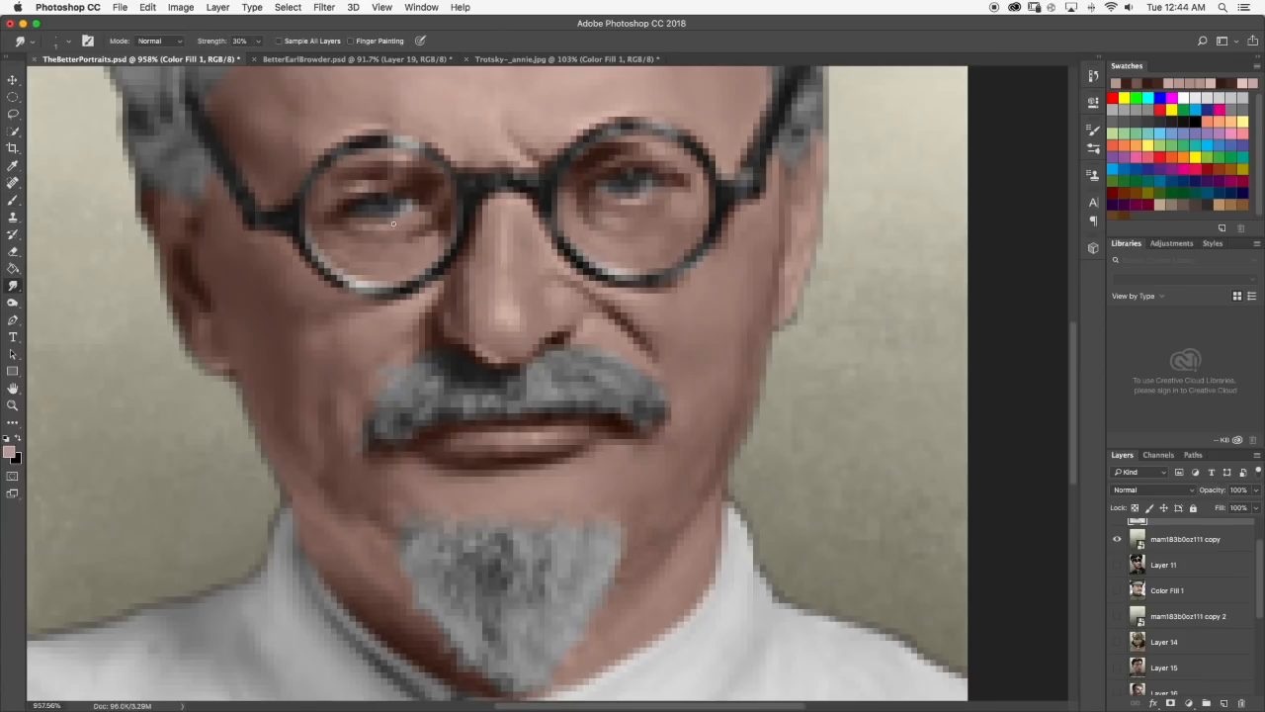
pyautogui.scroll(-10, 429, 209)
pyautogui.scroll(3, 529, 296)
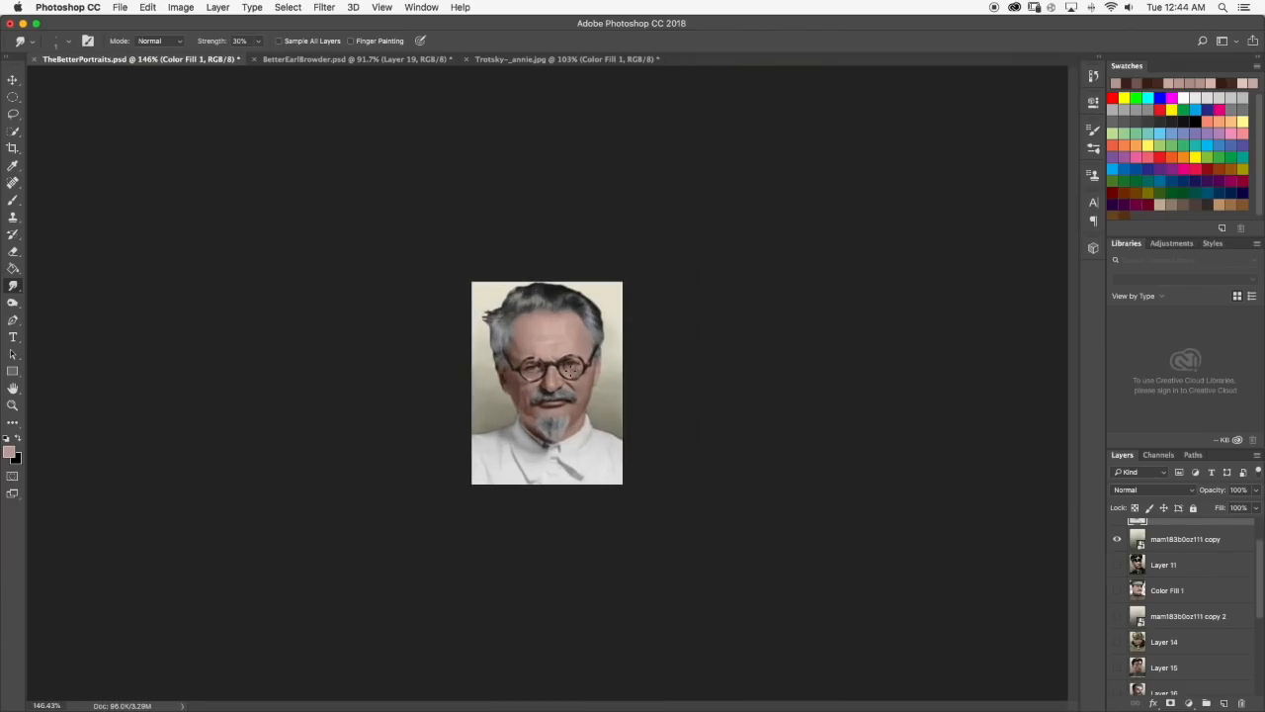
# Extend the lowest forehead highlight towards the left-hand side with the Brush in a light pinkish skin tone.
pyautogui.scroll(10, 538, 368)
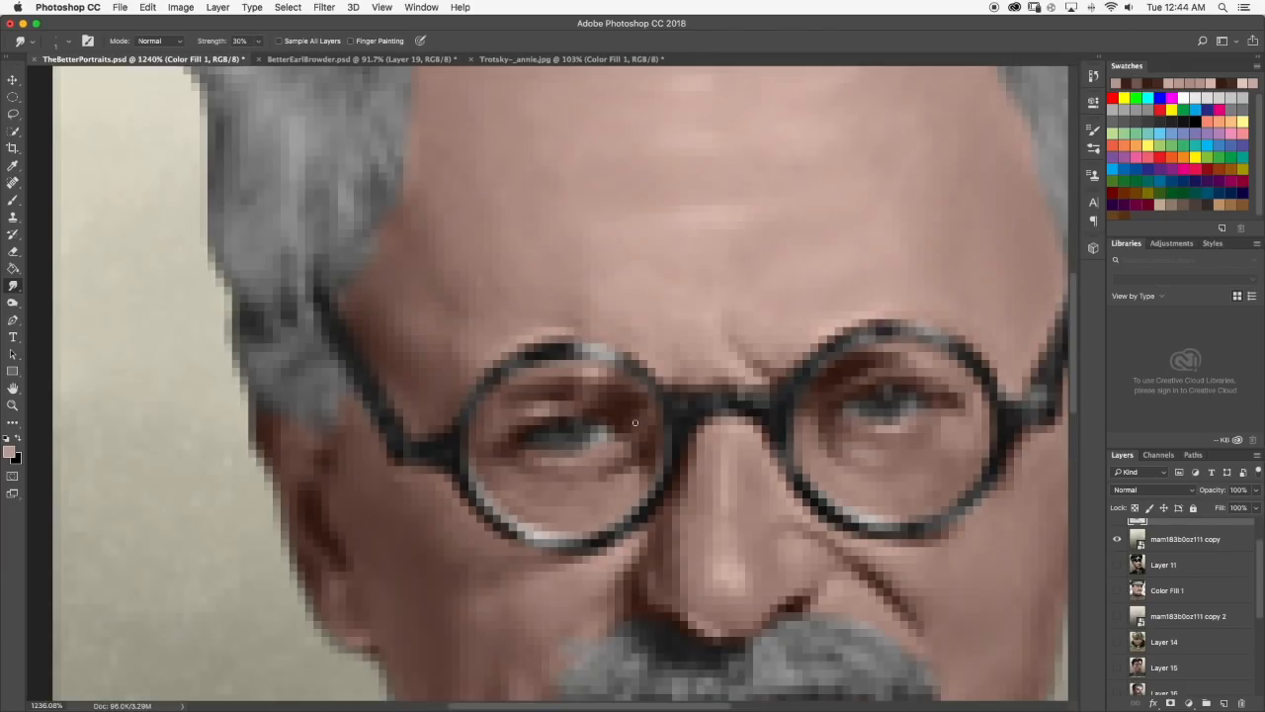
pyautogui.press('b')
pyautogui.scroll(-5, 502, 220)
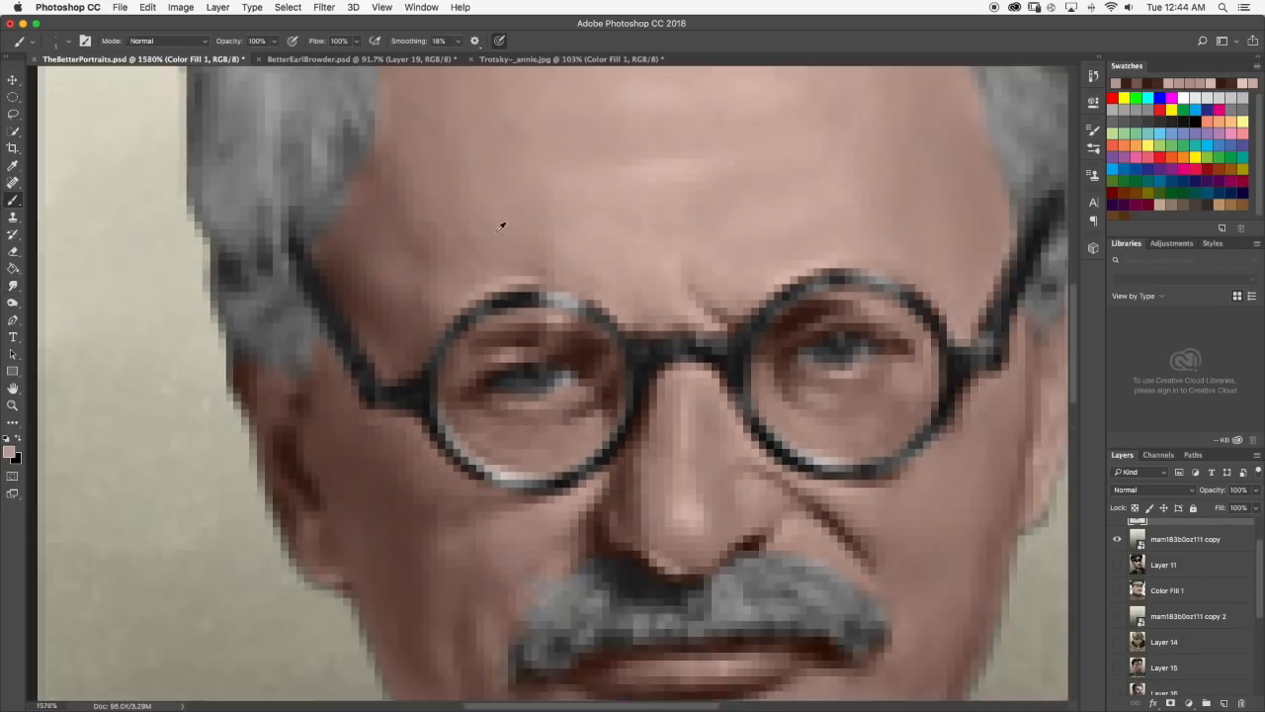
pyautogui.scroll(3, 563, 245)
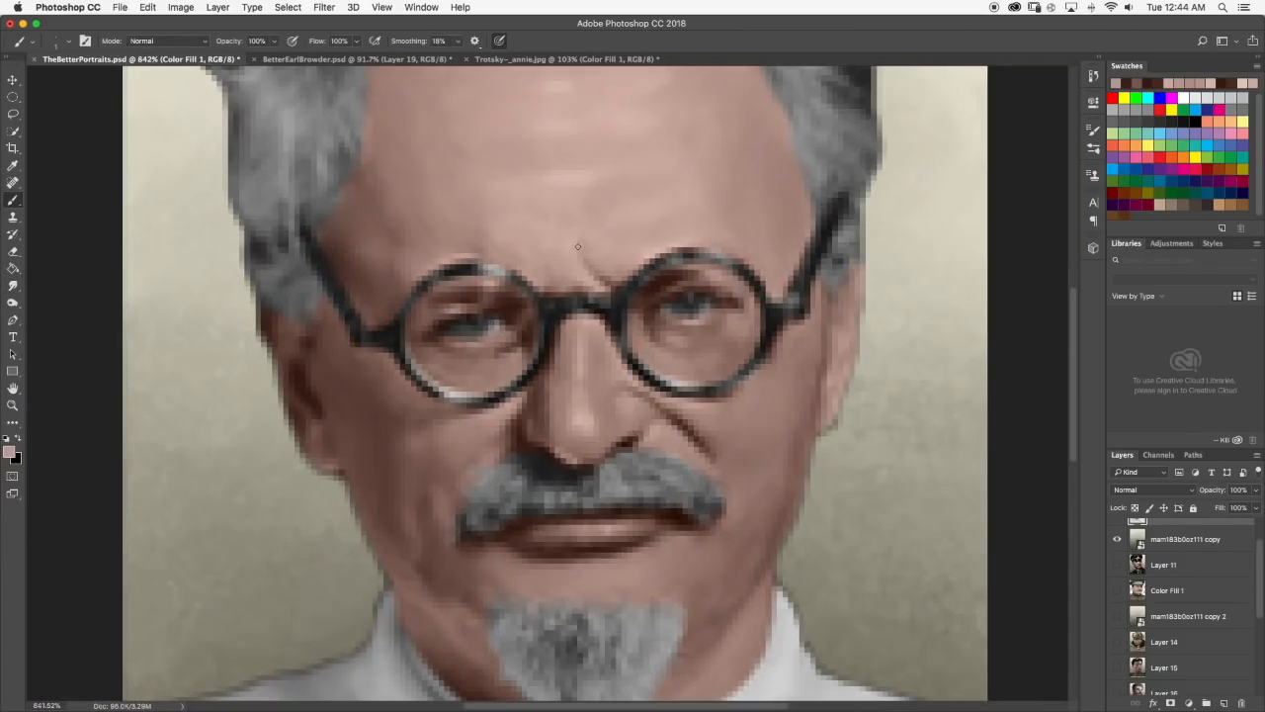
pyautogui.scroll(-5, 558, 198)
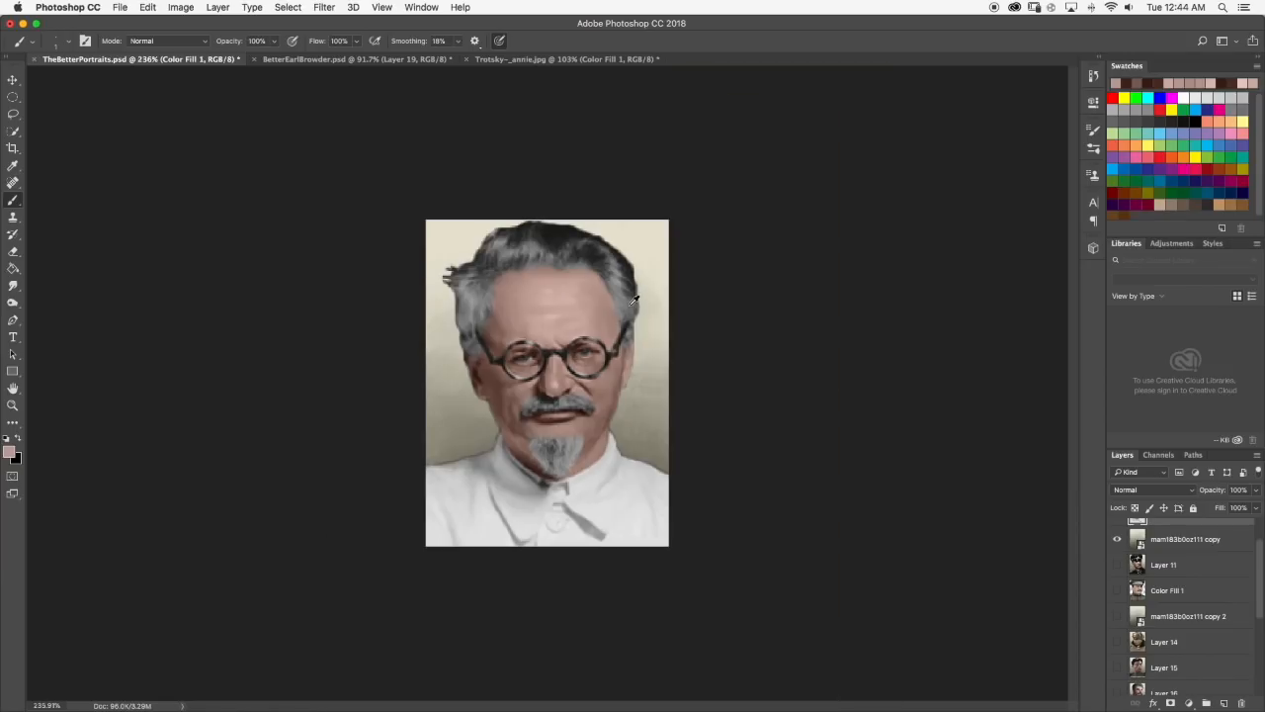
pyautogui.scroll(5, 555, 296)
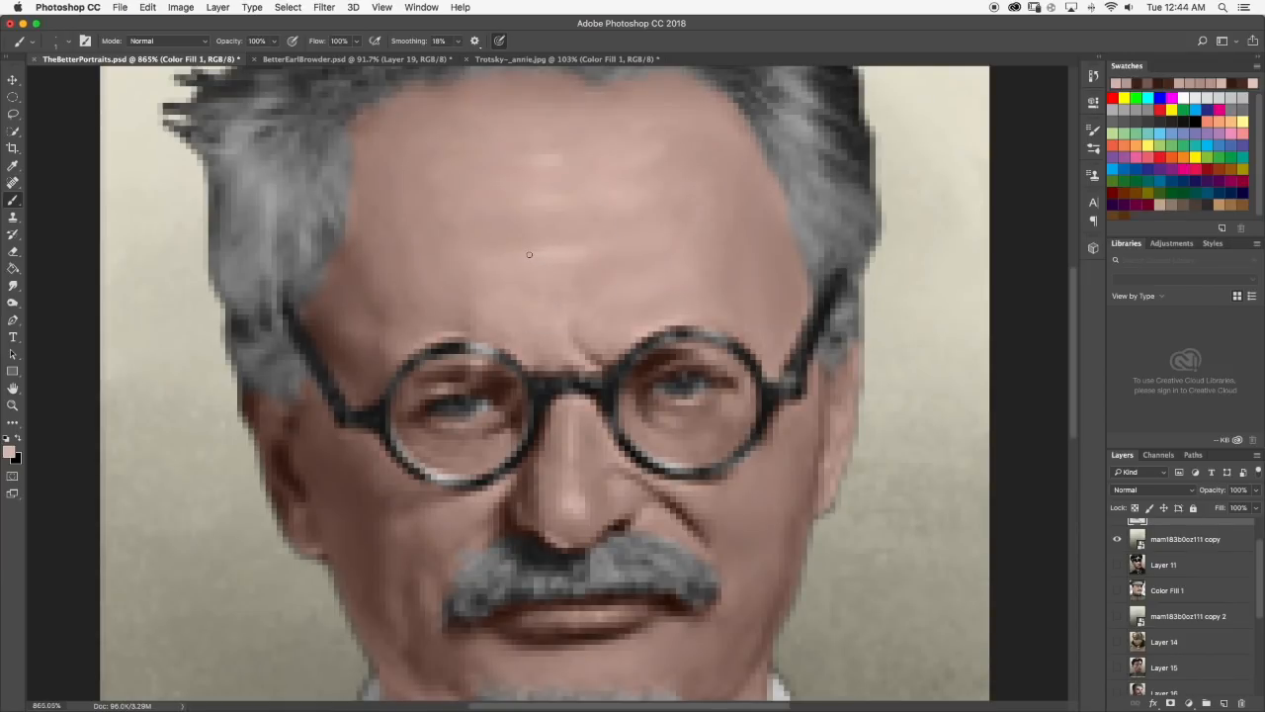
# Blend the extended forehead highlight into the skin with the Smudge tool at 30% strength and check its effect on the whole portrait.
pyautogui.click(12, 285)
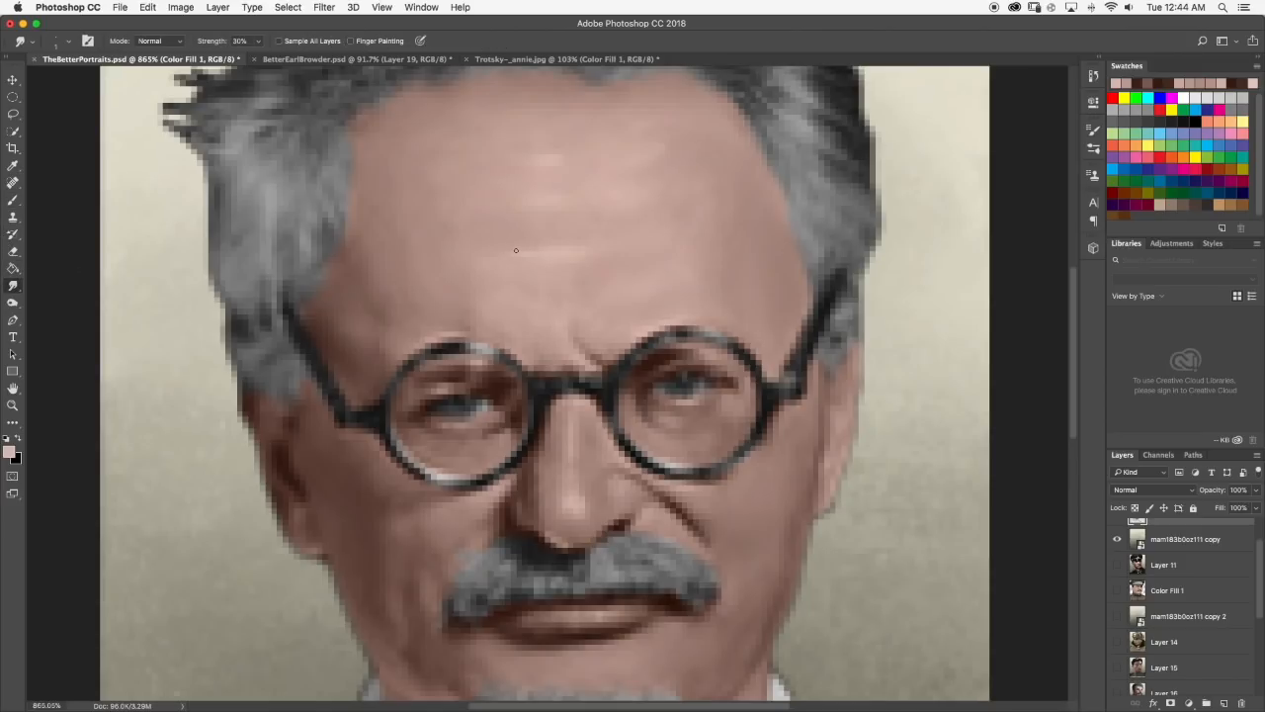
pyautogui.scroll(-6, 524, 253)
pyautogui.scroll(6, 556, 282)
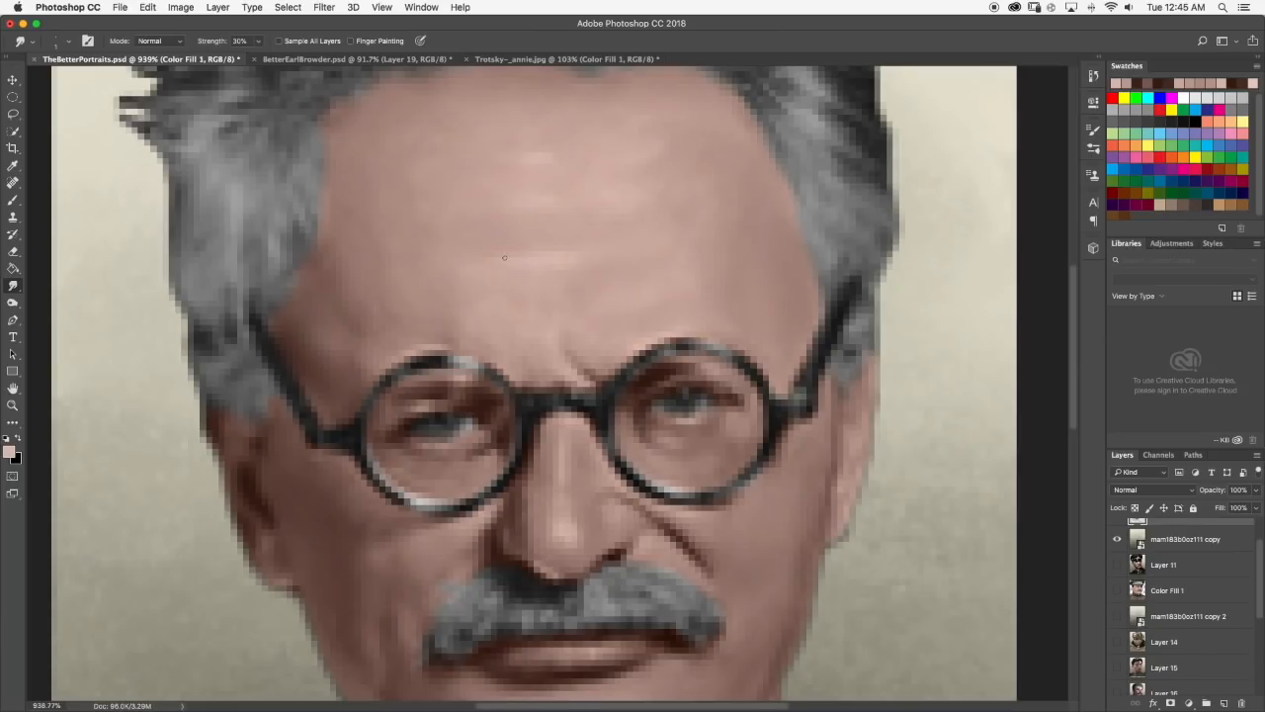
pyautogui.scroll(-5, 538, 255)
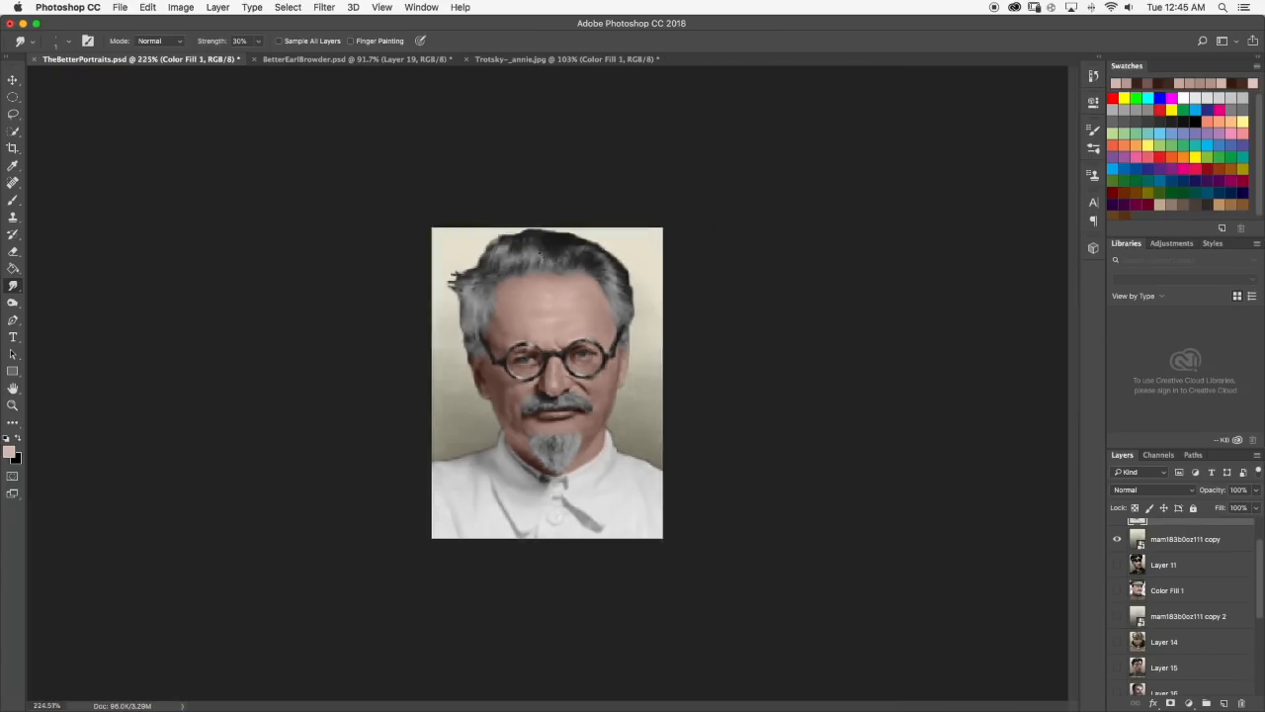
pyautogui.scroll(3, 534, 288)
pyautogui.scroll(3, 571, 274)
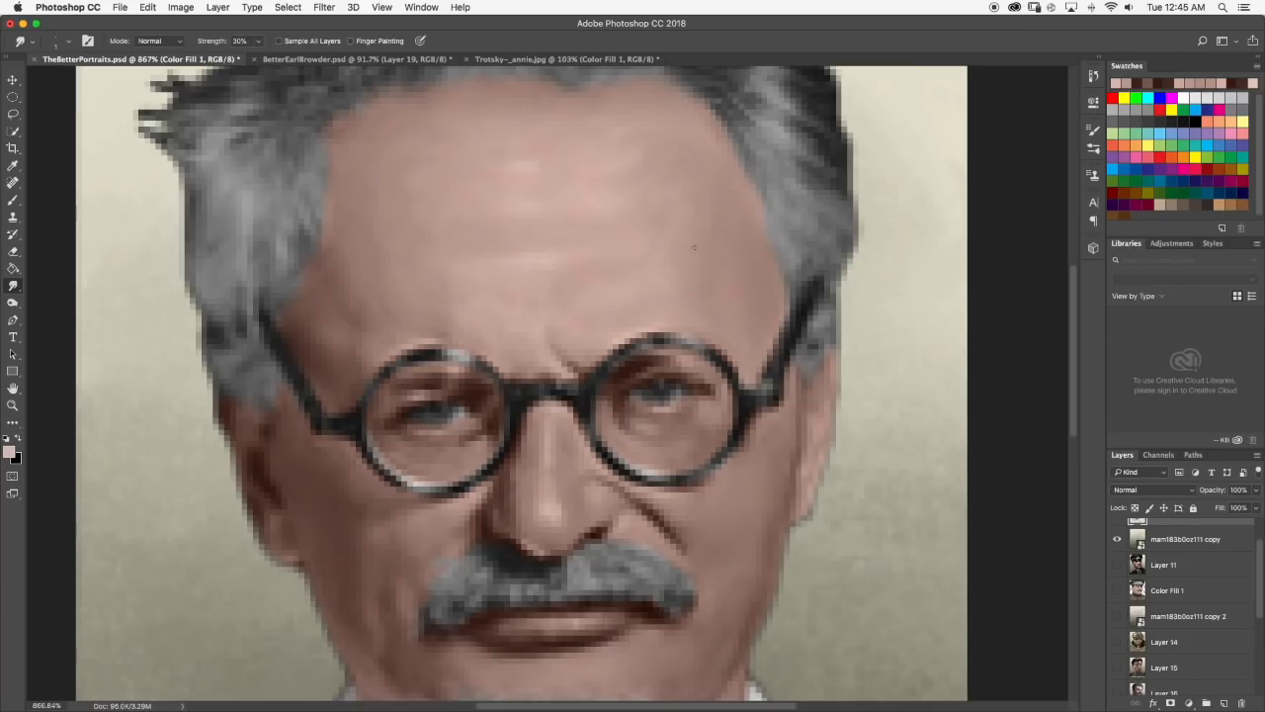
pyautogui.scroll(-5, 710, 240)
pyautogui.scroll(4, 710, 240)
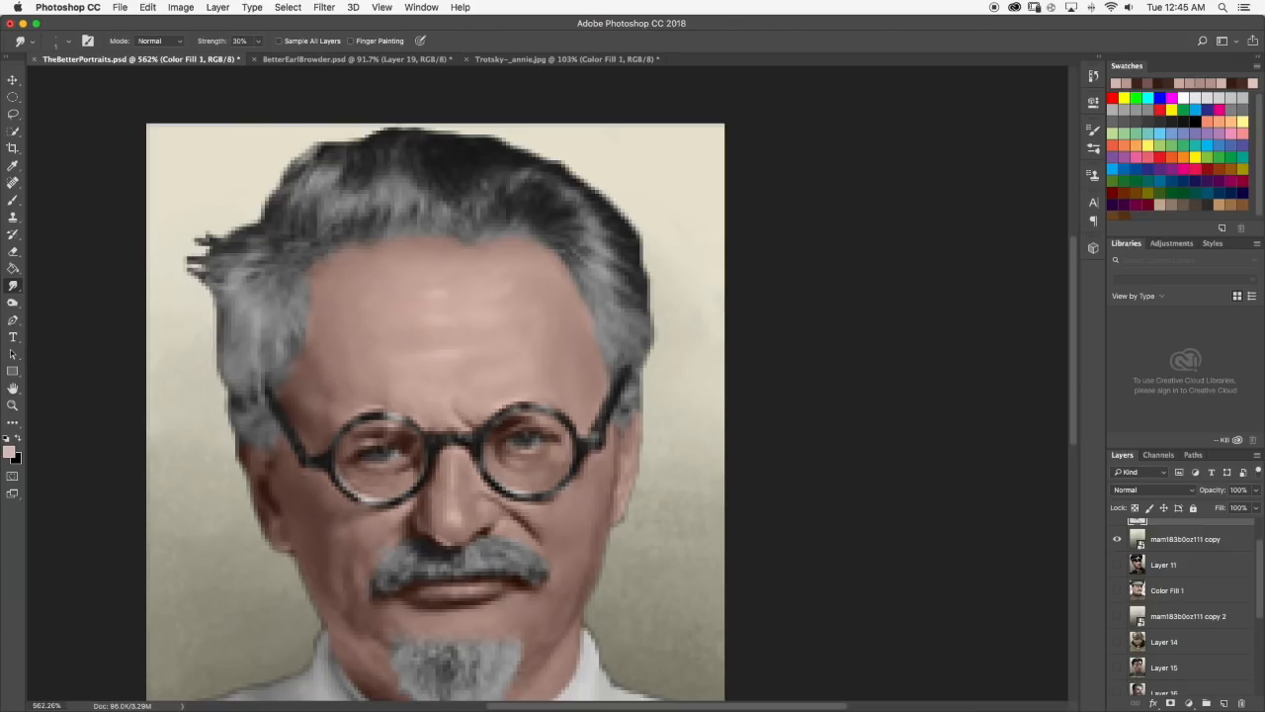
pyautogui.scroll(-10, 395, 360)
pyautogui.scroll(6, 469, 283)
# Dab a small highlight on the left-hand temple in a light forehead skin tone, smudge it at 30% strength, and check the portrait.
pyautogui.click(13, 199)
pyautogui.scroll(3, 535, 275)
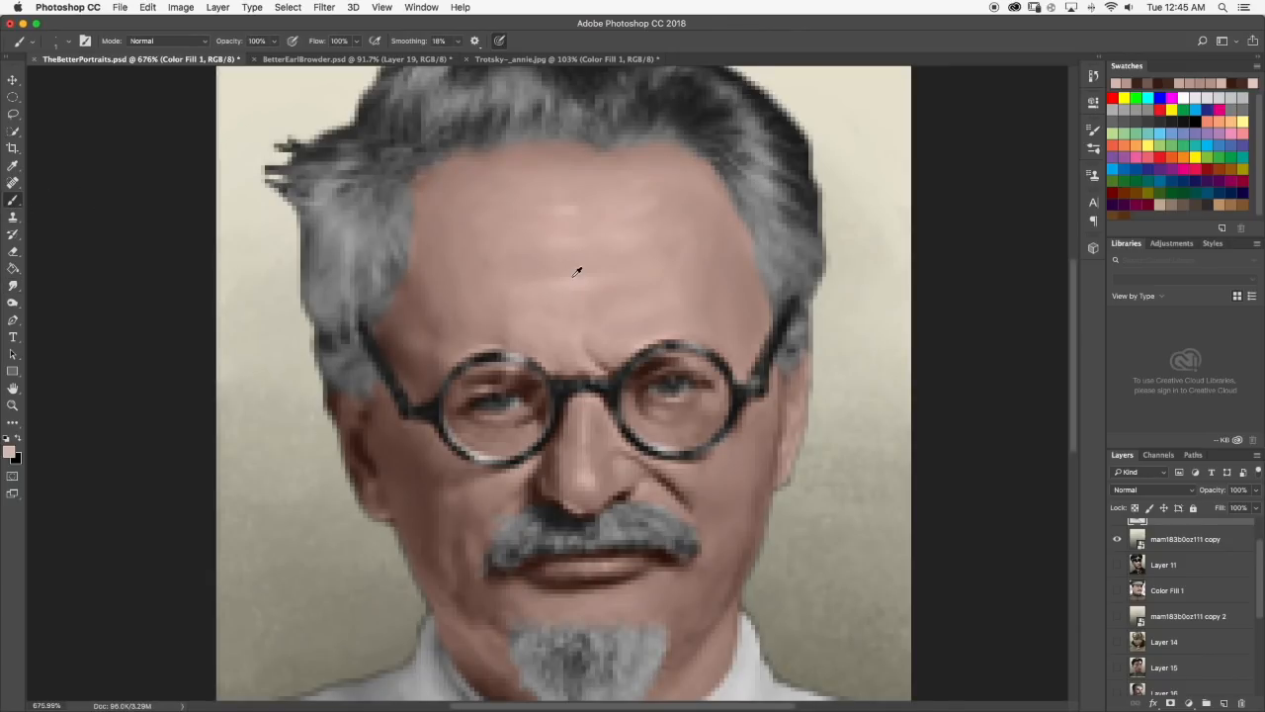
pyautogui.keyDown('alt'); pyautogui.click(564, 281); pyautogui.keyUp('alt')
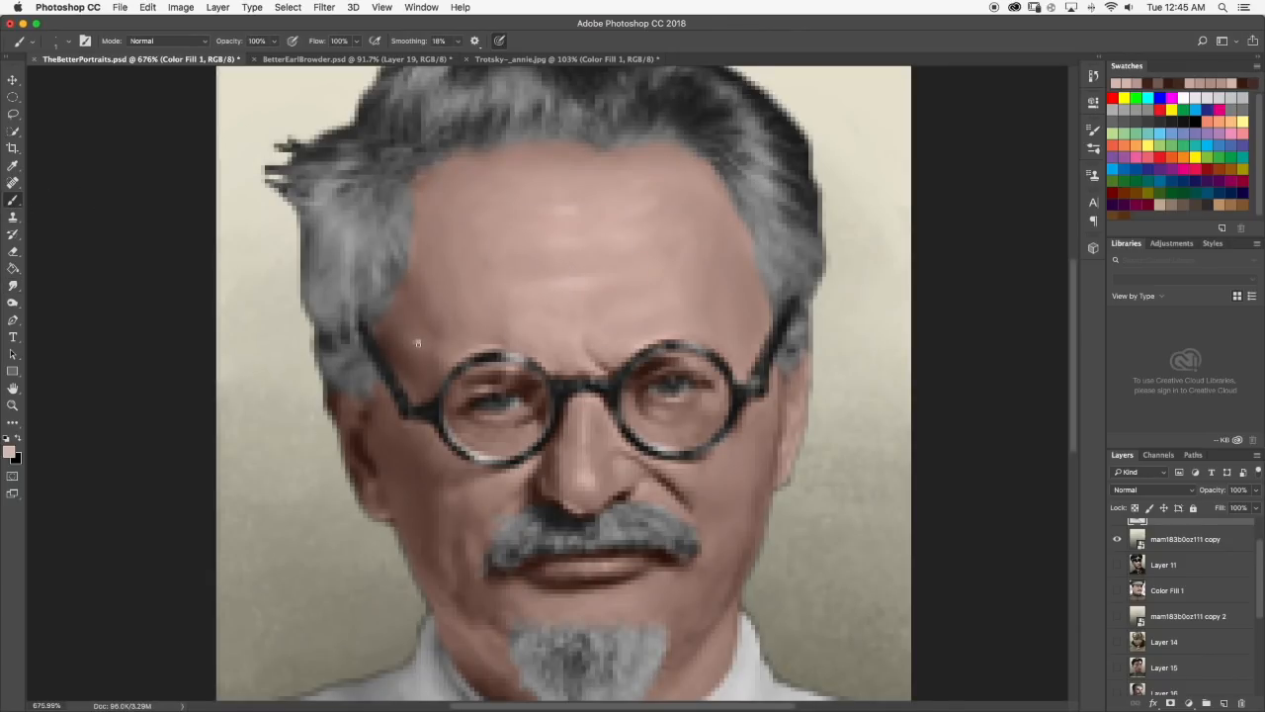
pyautogui.click(13, 286)
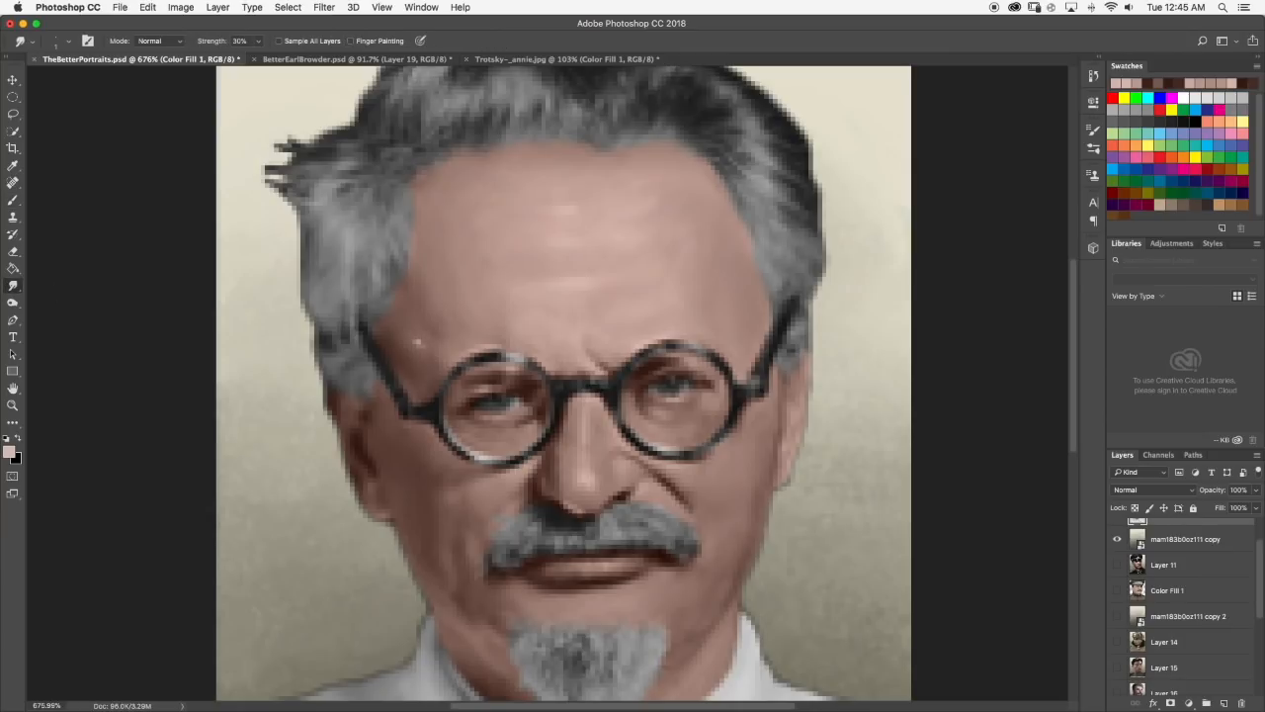
pyautogui.scroll(-5, 539, 351)
pyautogui.scroll(5, 521, 348)
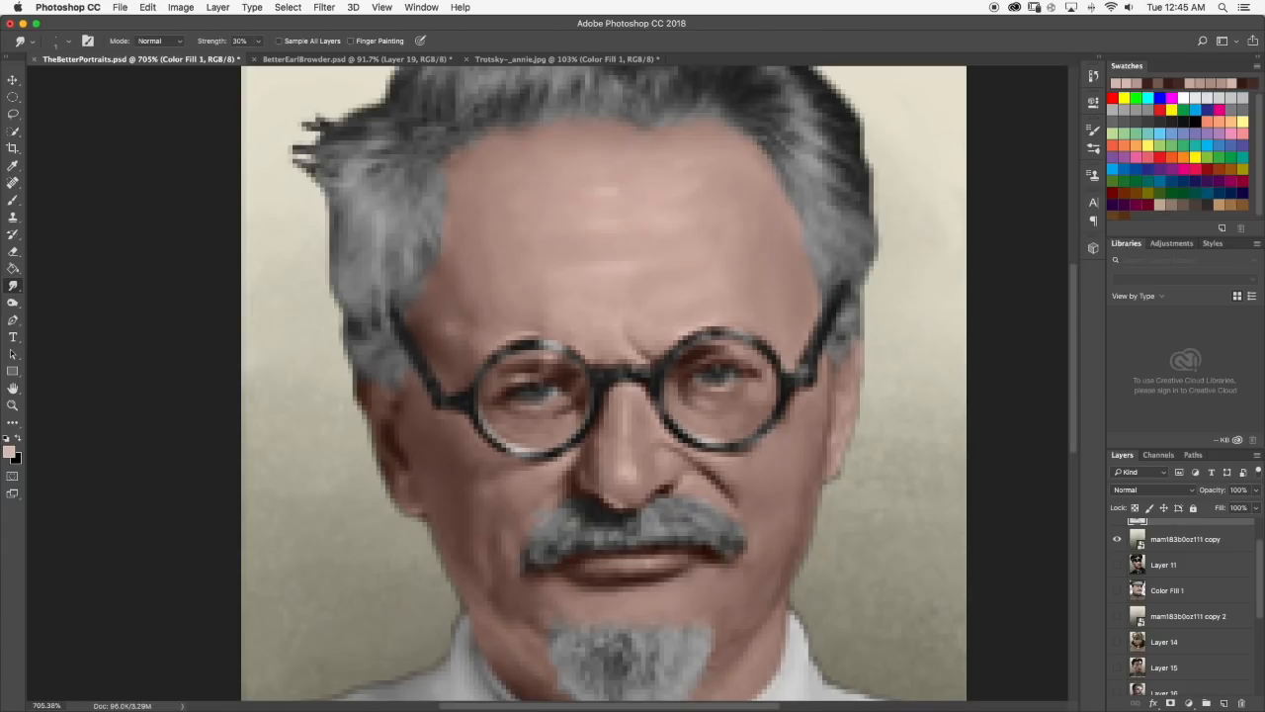
pyautogui.scroll(-5, 534, 327)
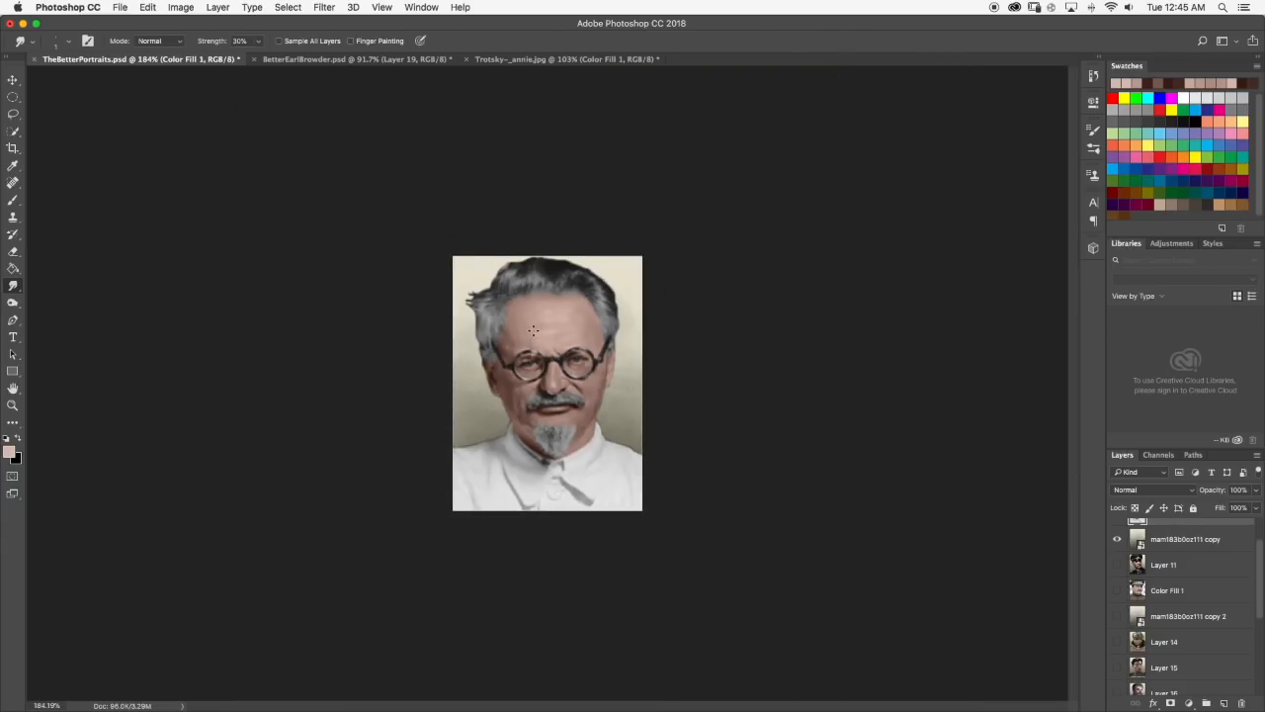
pyautogui.scroll(4, 523, 336)
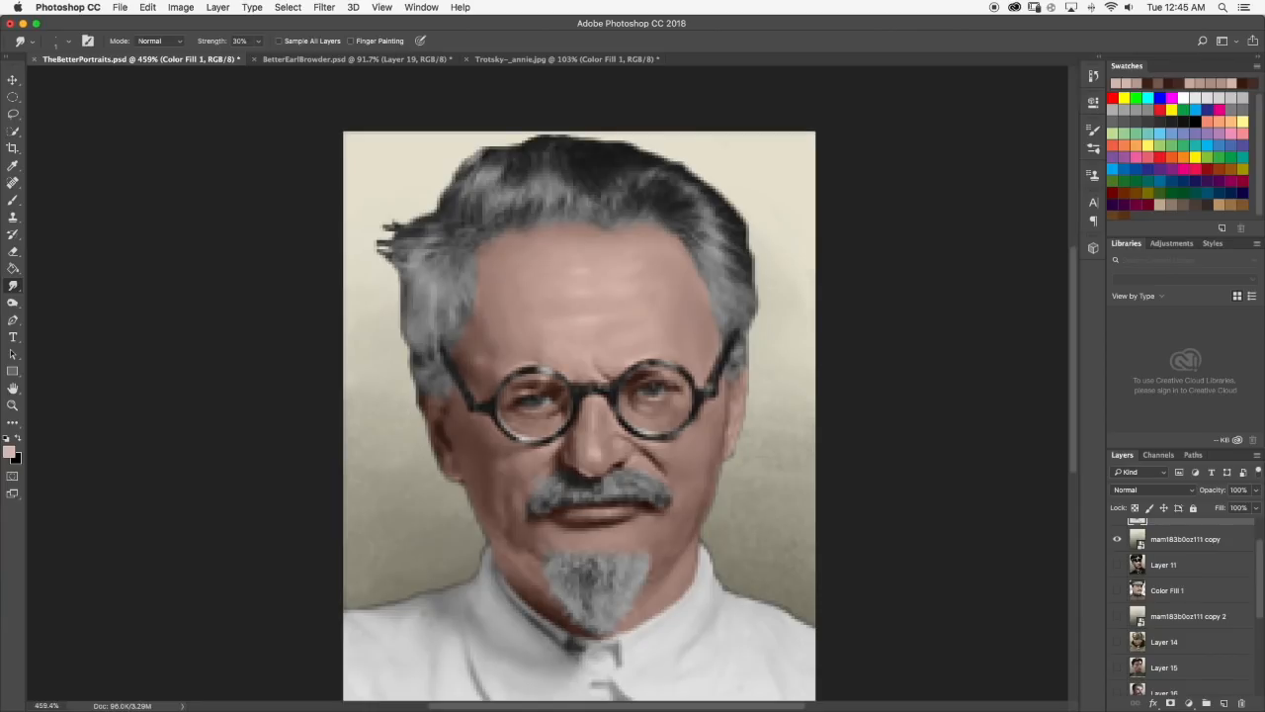
# Paint a light spot on the forehead above the left-hand lens and blend it with the Smudge tool enlarged to size 3.
pyautogui.press('b')
pyautogui.scroll(1, 544, 339)
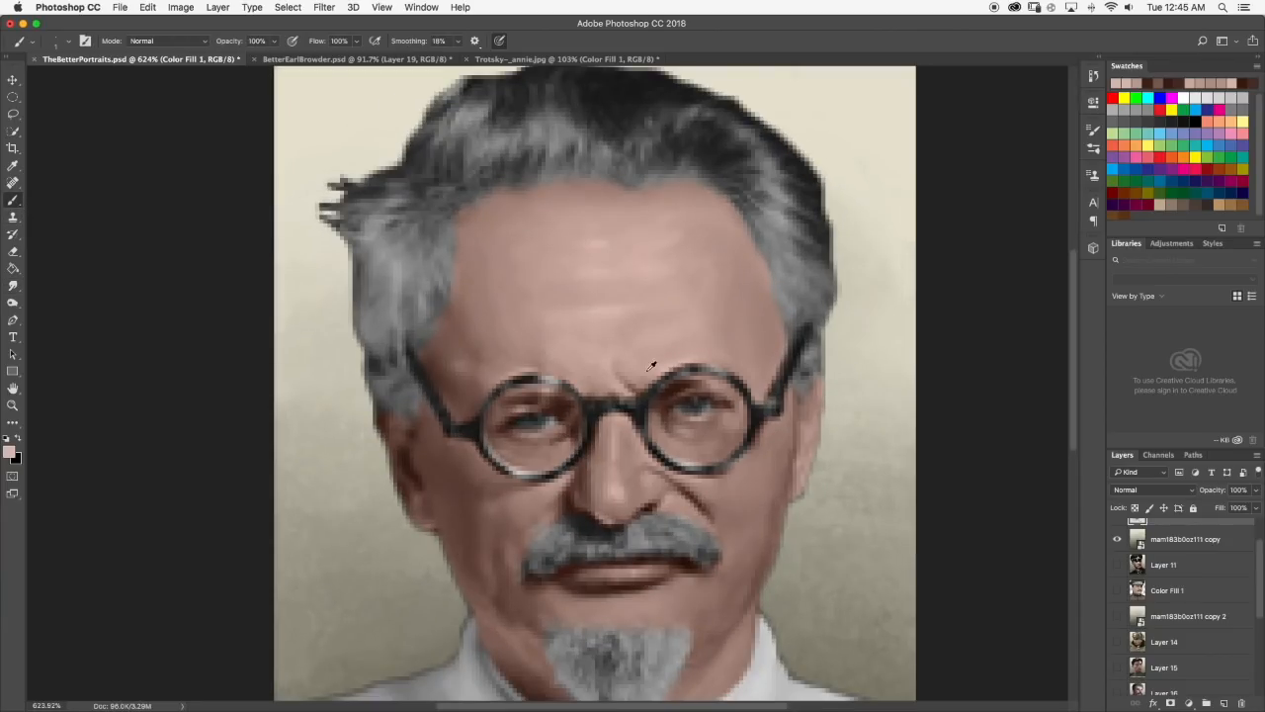
pyautogui.scroll(1, 579, 368)
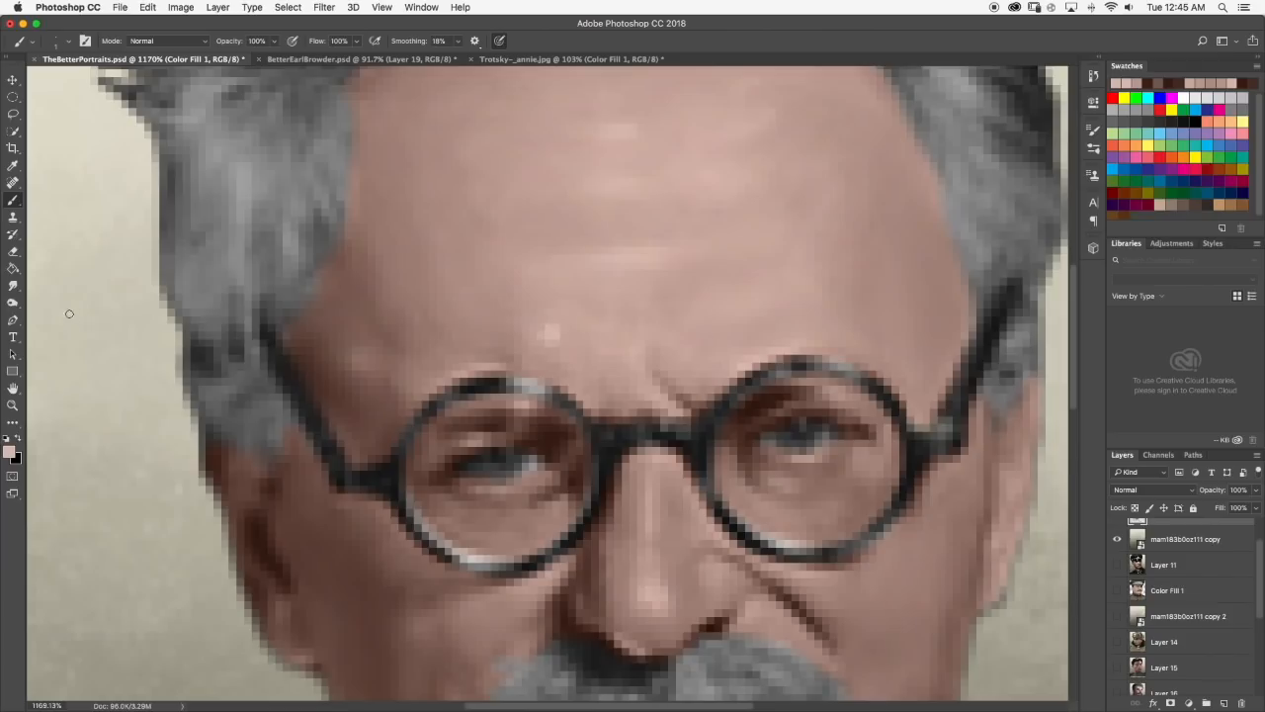
pyautogui.click(13, 285)
pyautogui.click(69, 41)
pyautogui.moveTo(74, 86); pyautogui.dragTo(77, 89)
pyautogui.click(69, 43)
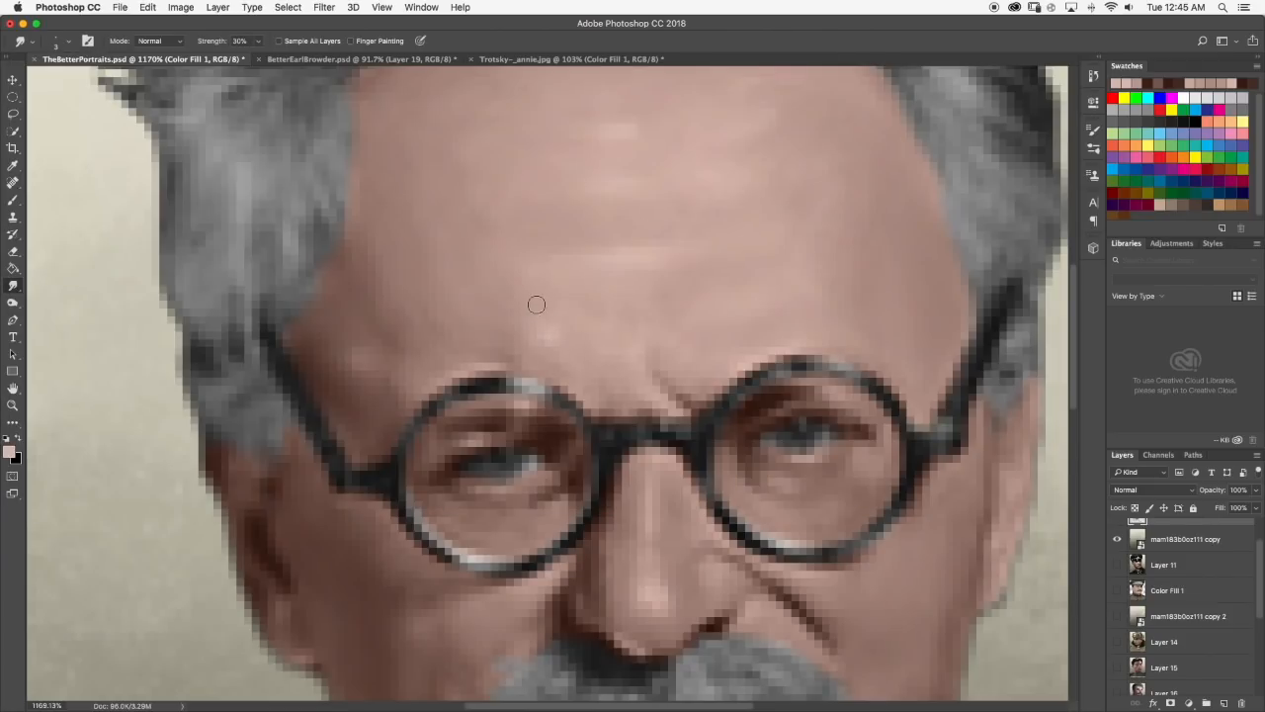
pyautogui.scroll(-5, 663, 378)
pyautogui.scroll(5, 532, 305)
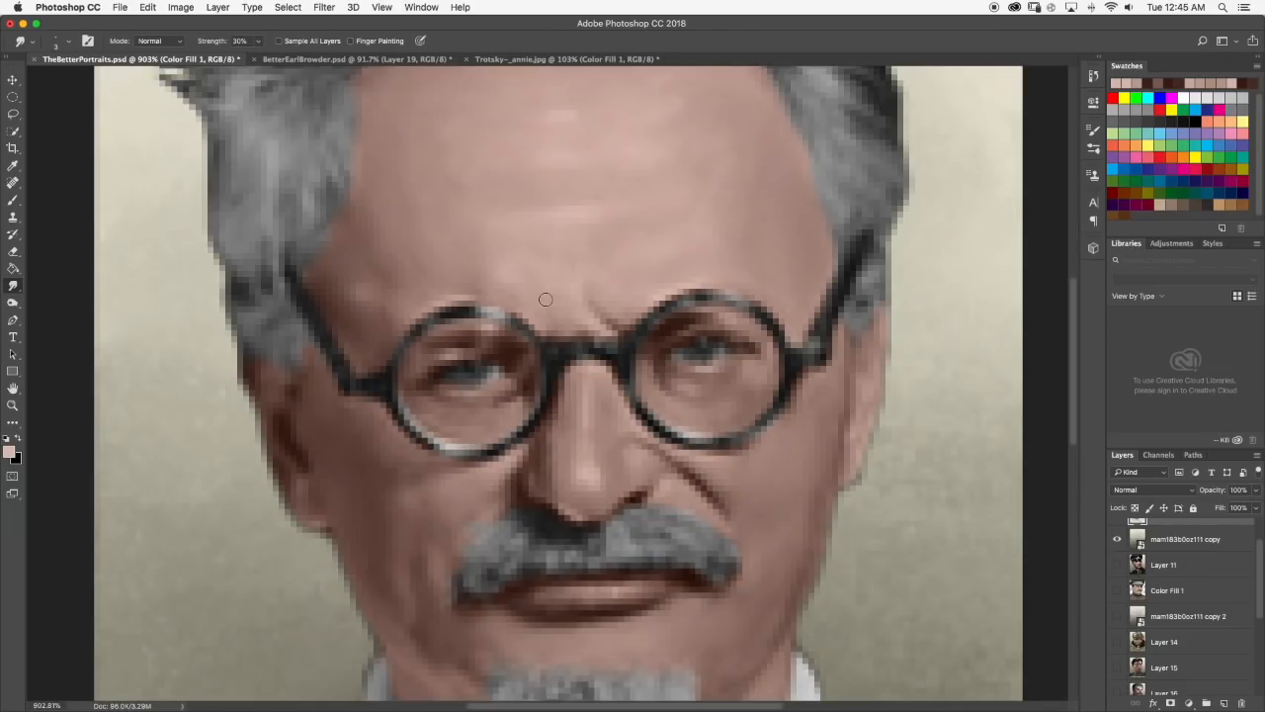
pyautogui.scroll(-4, 545, 298)
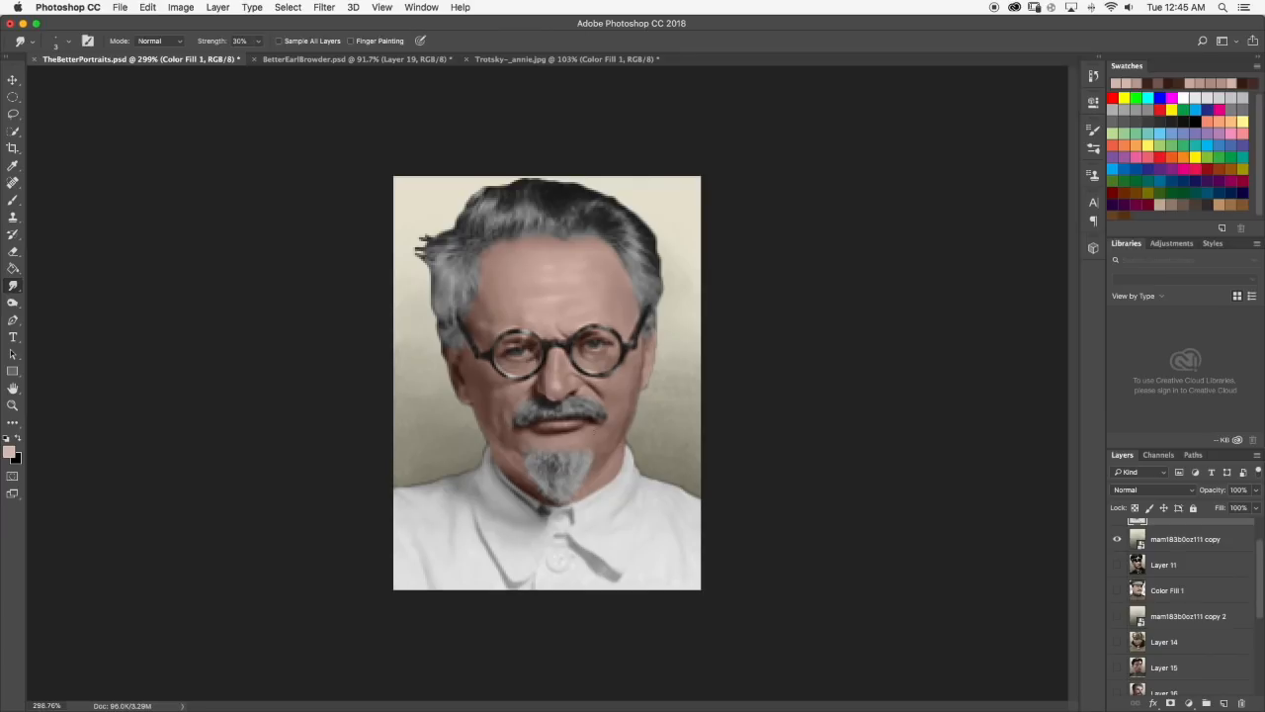
# Paint a short light stroke along the underside of the nose tip, smudge it into the skin, and check the whole portrait.
pyautogui.scroll(4, 524, 418)
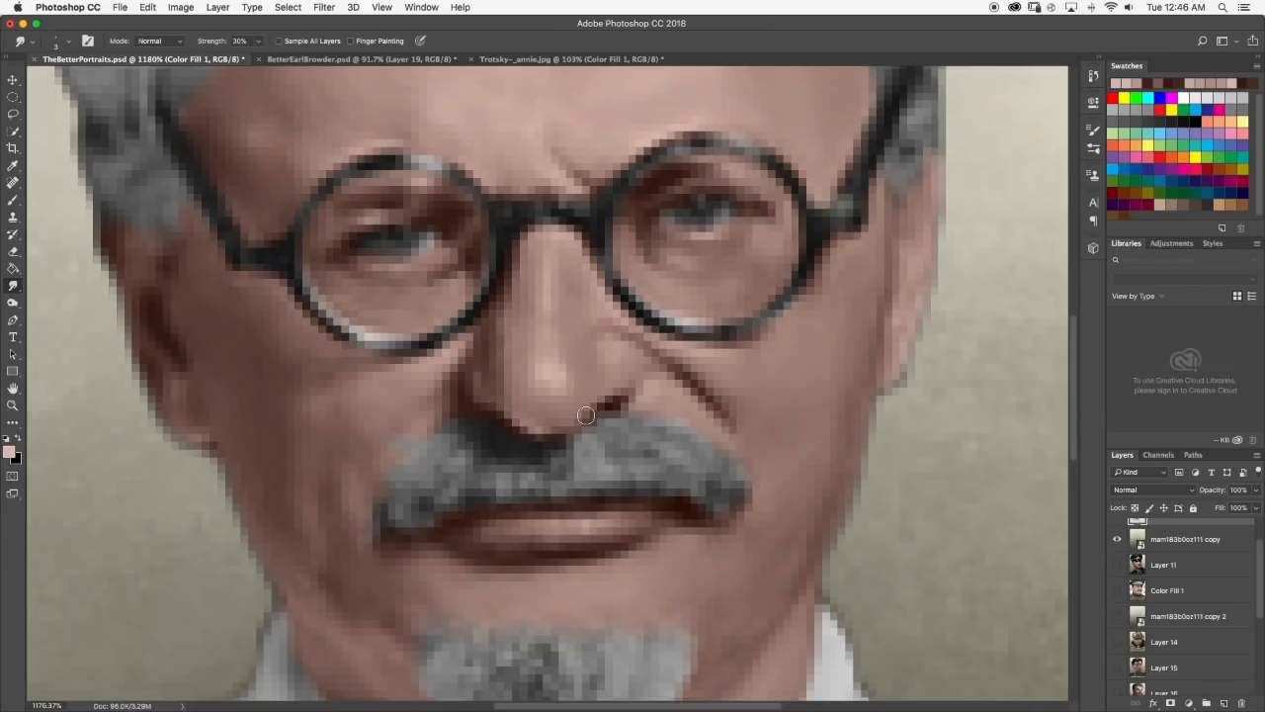
pyautogui.scroll(-4, 586, 415)
pyautogui.scroll(5, 579, 414)
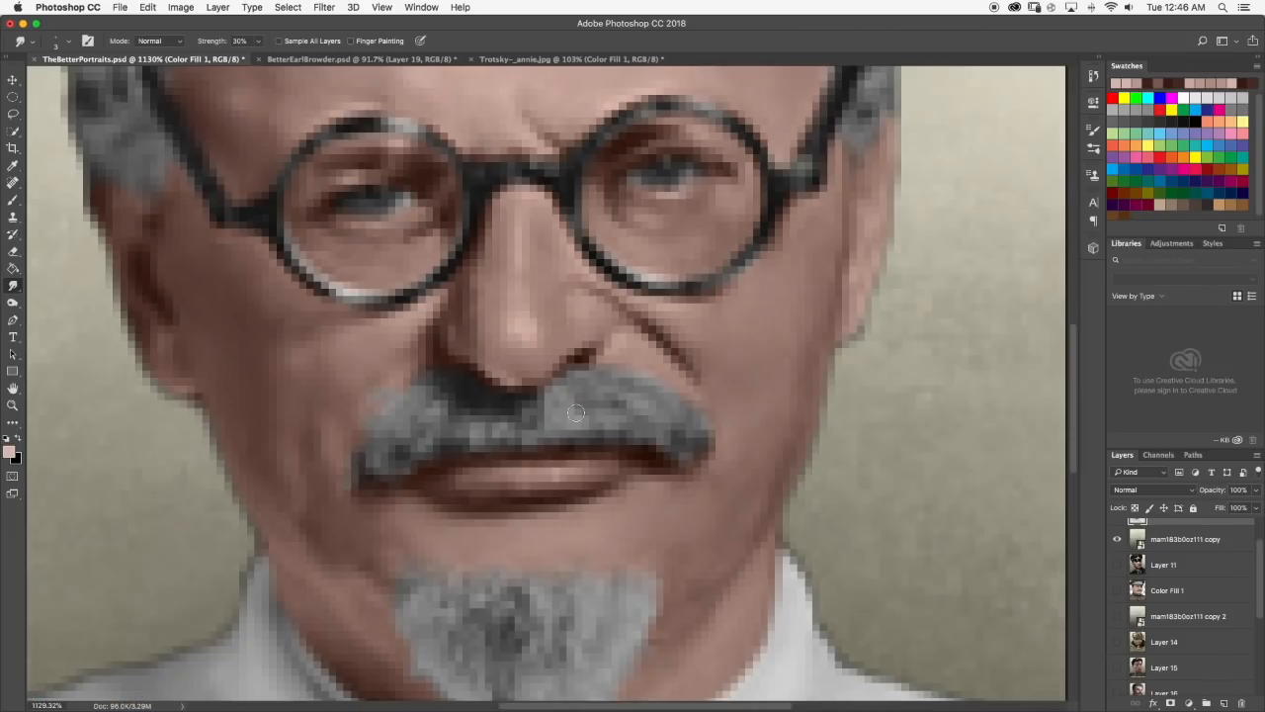
pyautogui.click(12, 199)
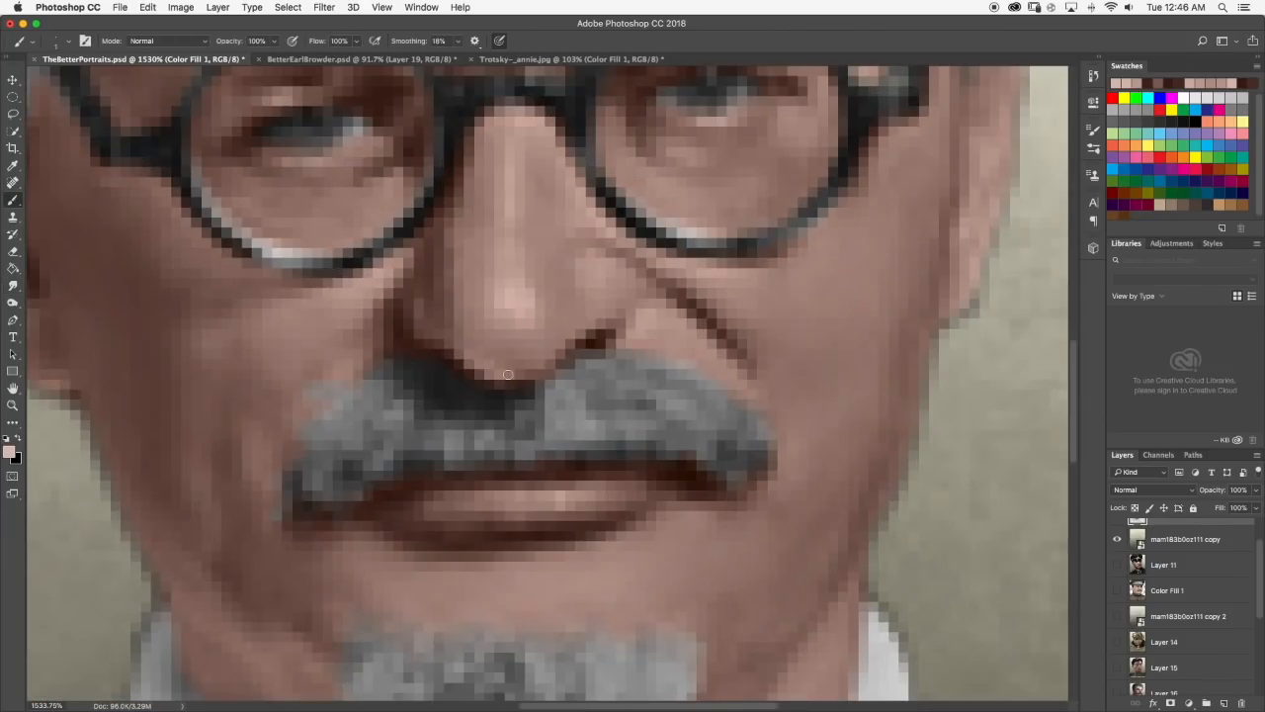
pyautogui.moveTo(500, 372); pyautogui.dragTo(522, 372)
pyautogui.click(12, 285)
pyautogui.moveTo(503, 362); pyautogui.dragTo(525, 365)
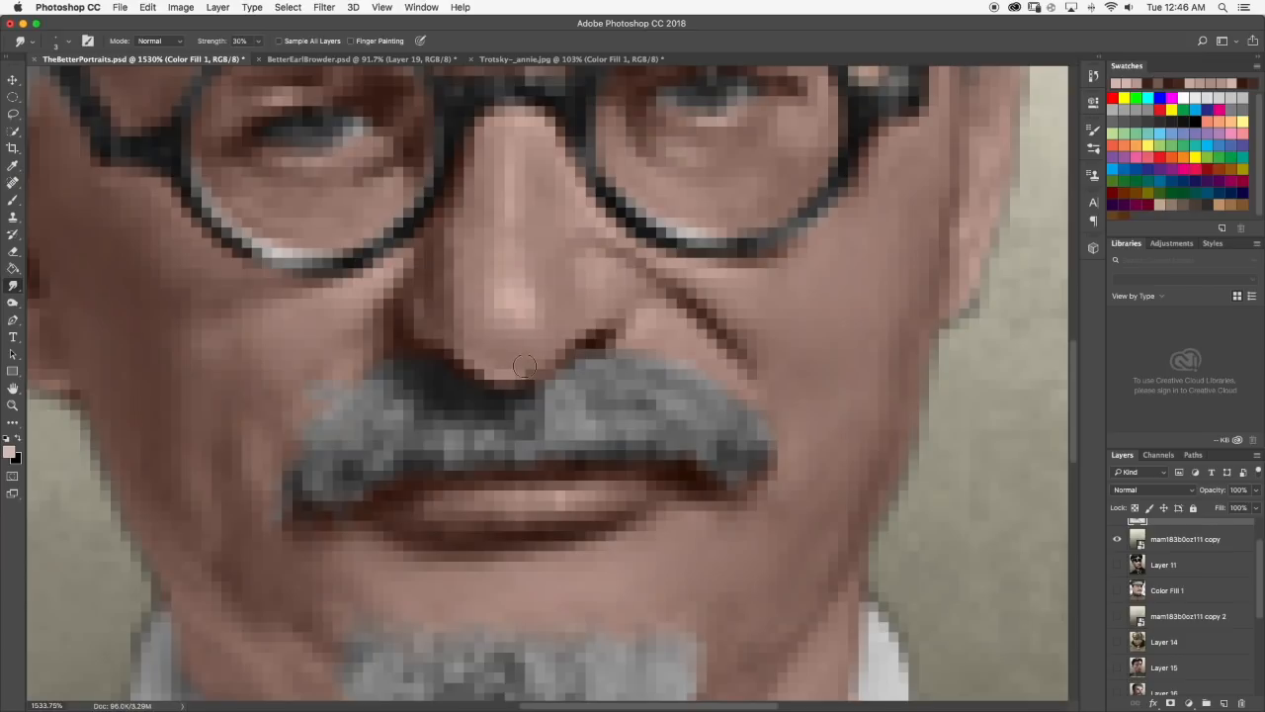
pyautogui.scroll(-1, 527, 366)
pyautogui.press('z')
pyautogui.keyDown('alt'); pyautogui.click(552, 358); pyautogui.keyUp('alt')
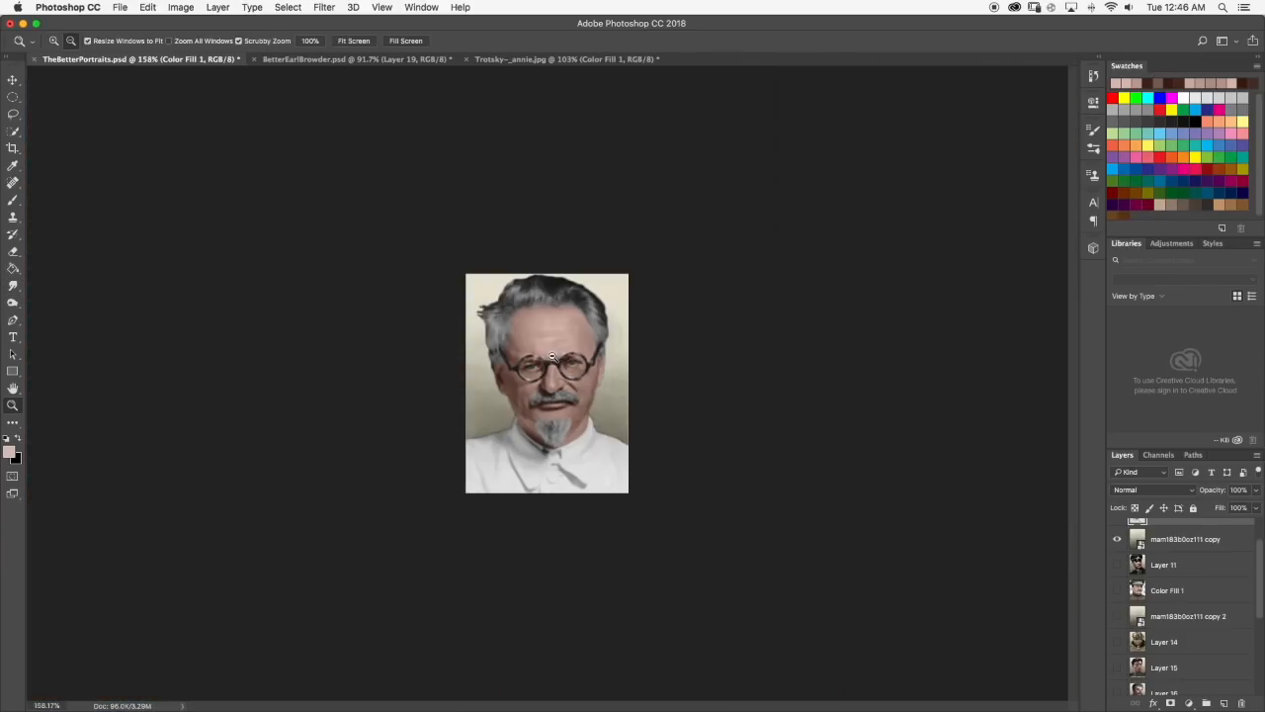
# Touch up the shading on the left-hand side of the nose with the Brush and soften it with the Smudge tool.
pyautogui.click(15, 214)
pyautogui.scroll(5, 570, 380)
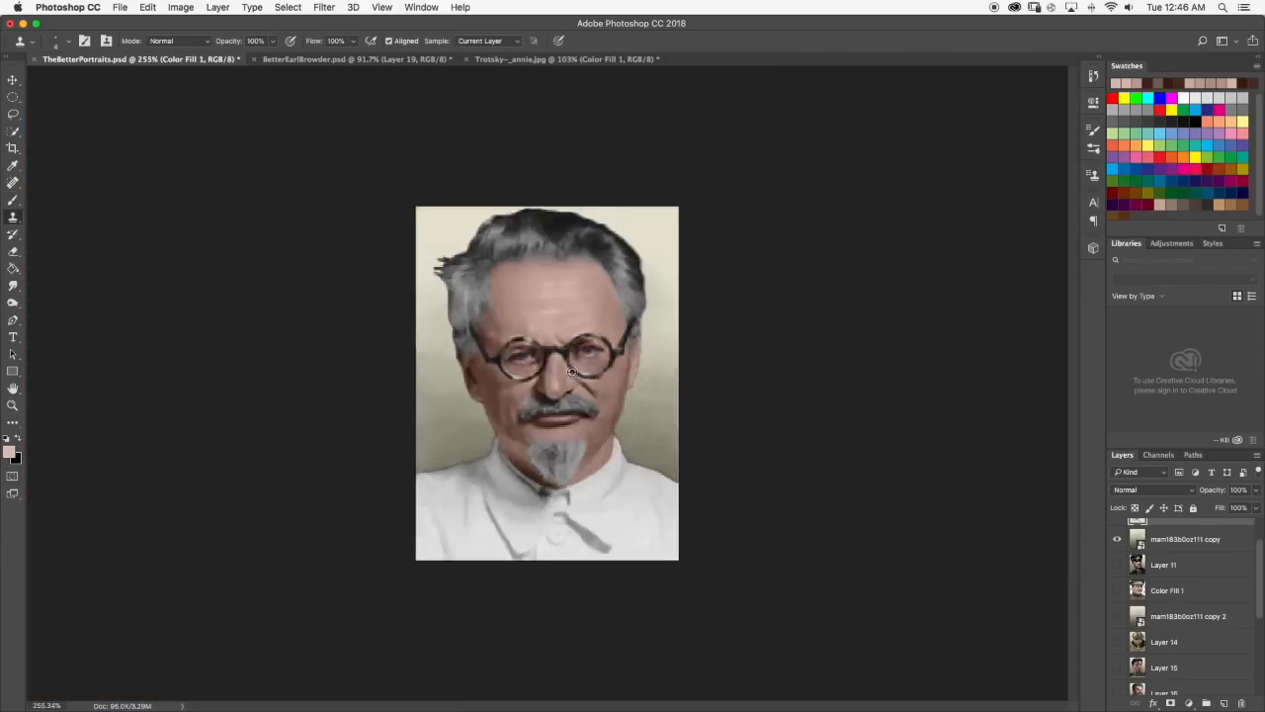
pyautogui.click(12, 200)
pyautogui.scroll(2, 505, 396)
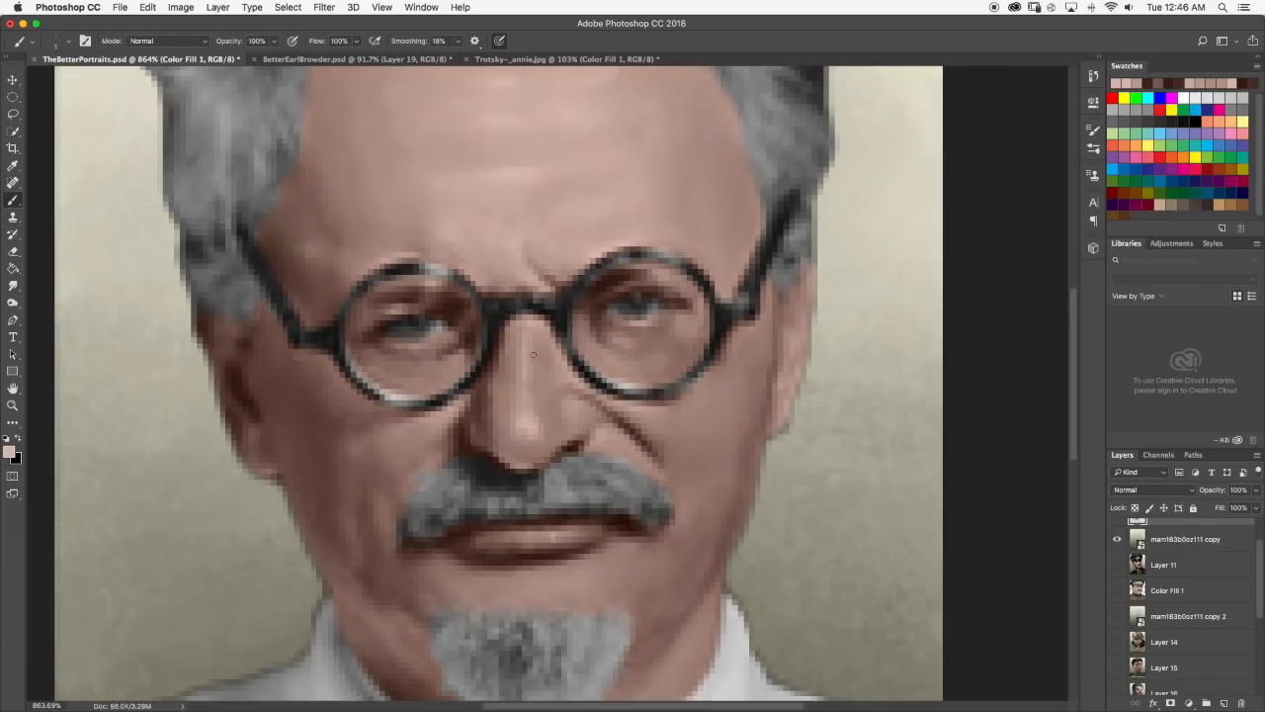
pyautogui.scroll(-4, 510, 392)
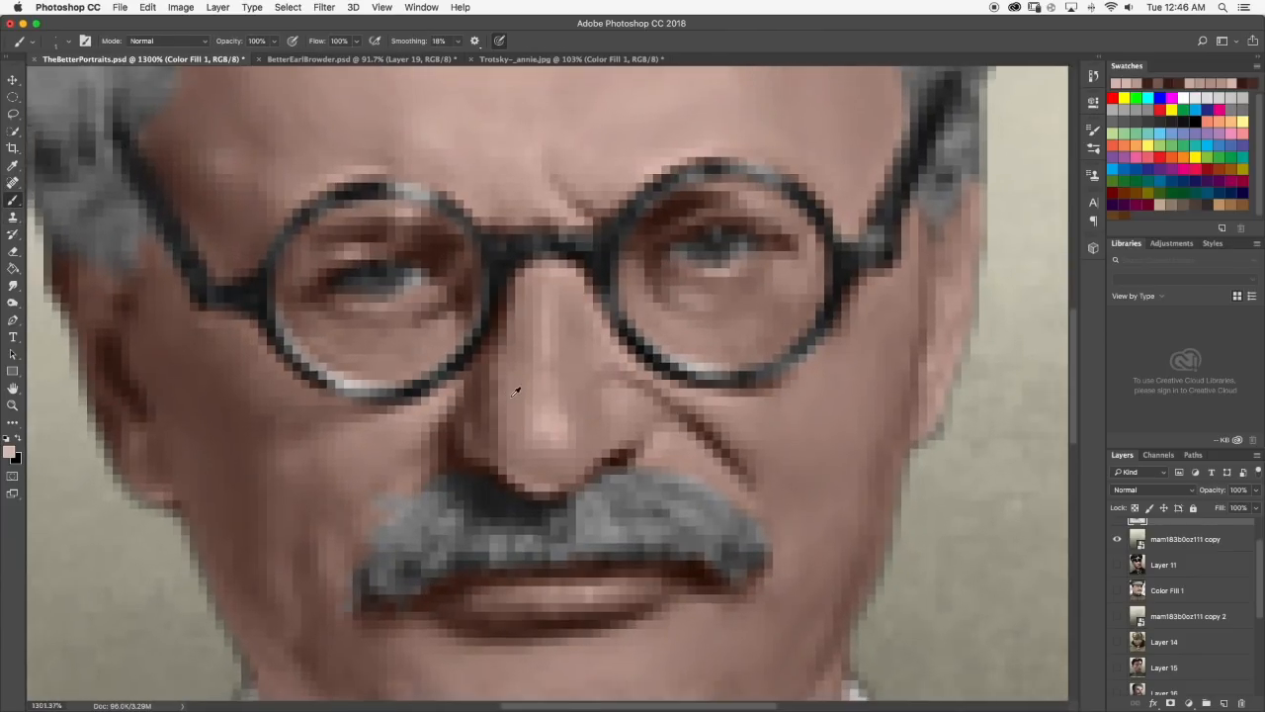
pyautogui.scroll(-3, 550, 375)
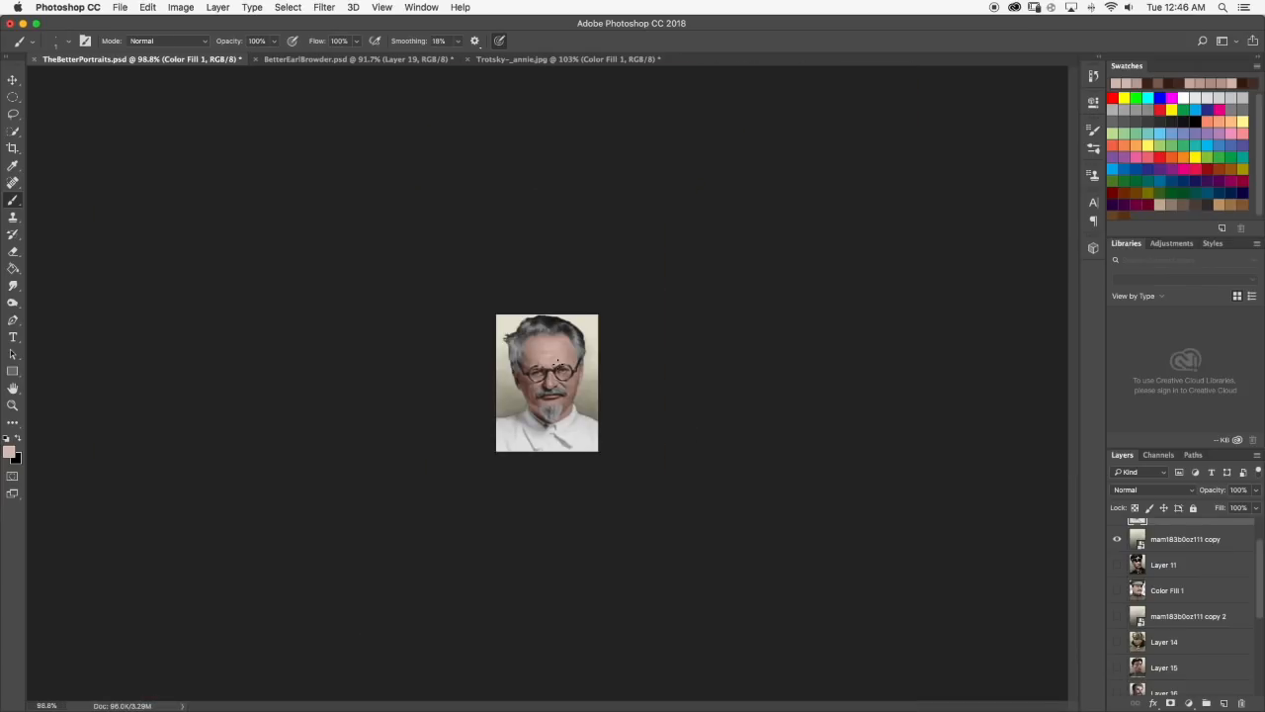
pyautogui.scroll(8, 551, 376)
pyautogui.click(13, 285)
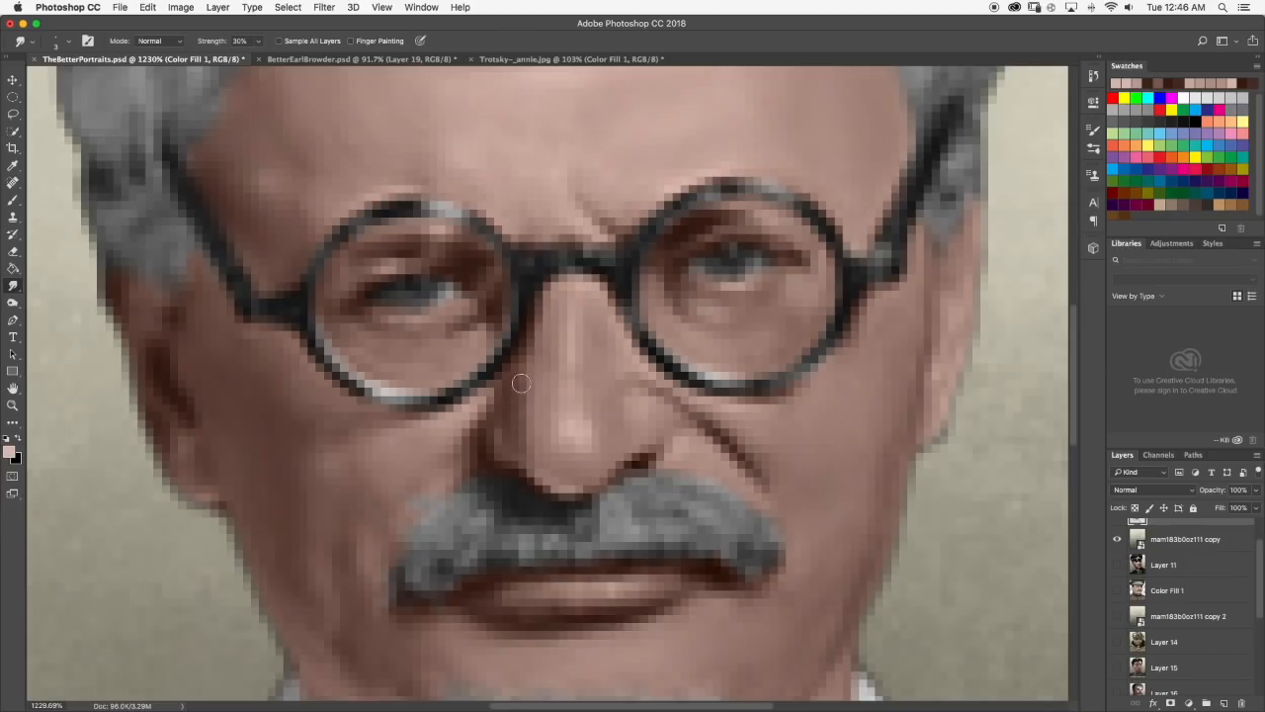
pyautogui.scroll(-5, 524, 356)
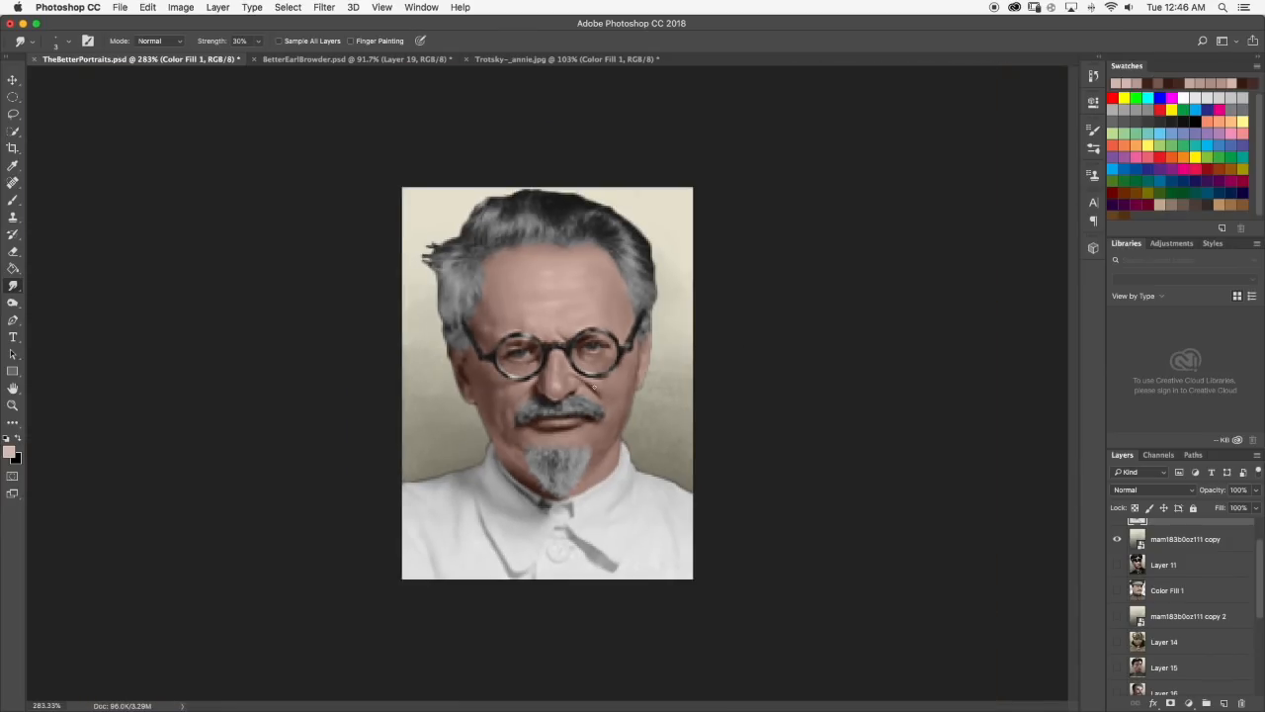
# Choose a paler pink from a sampled skin tone, brighten the highlight along the nose bridge and tip, and smudge it smooth.
pyautogui.scroll(4, 594, 384)
pyautogui.click(13, 200)
pyautogui.hscroll(1, 800, 504)
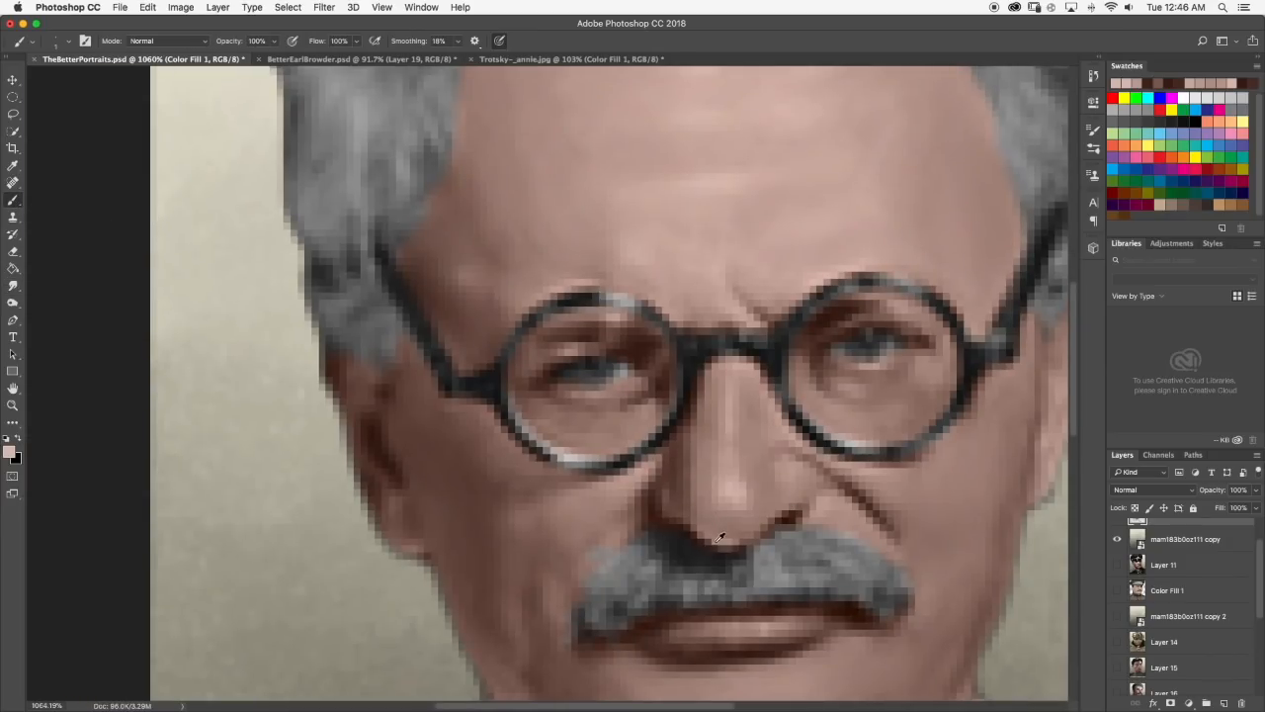
pyautogui.keyDown('alt'); pyautogui.click(623, 483); pyautogui.keyUp('alt')
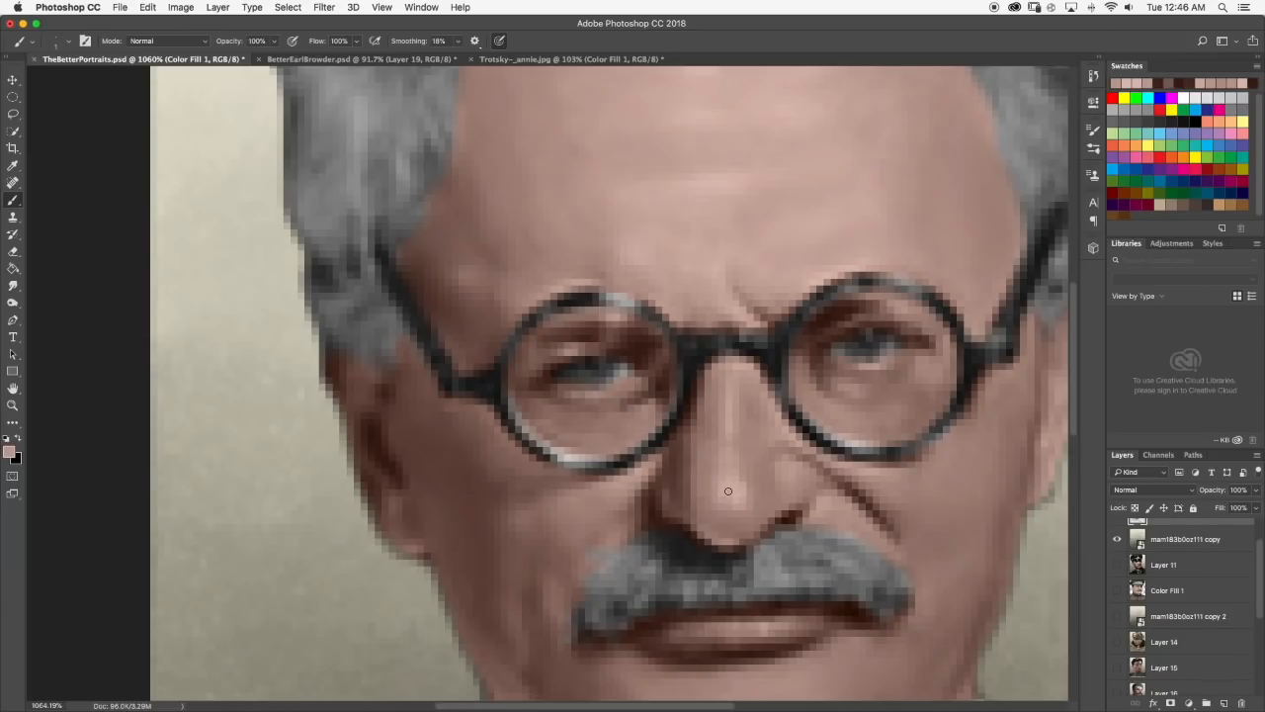
pyautogui.click(9, 452)
pyautogui.moveTo(644, 407); pyautogui.dragTo(638, 391)
pyautogui.click(926, 365)
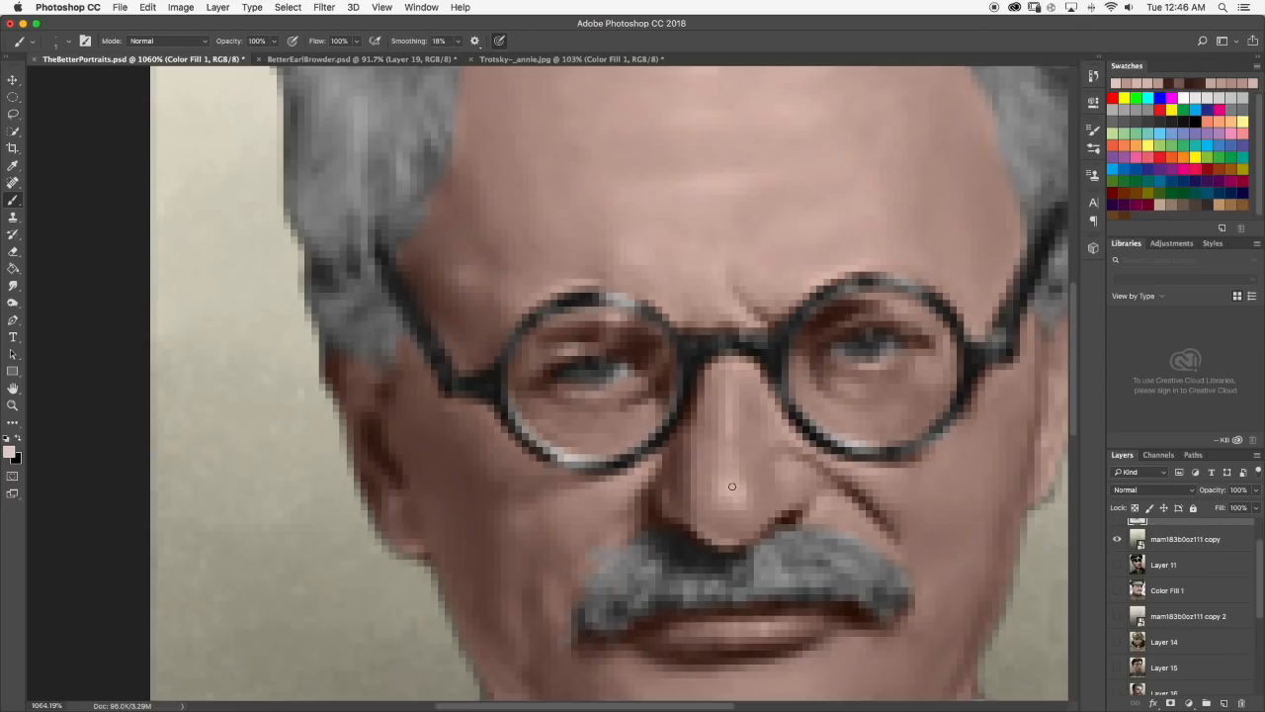
pyautogui.click(12, 285)
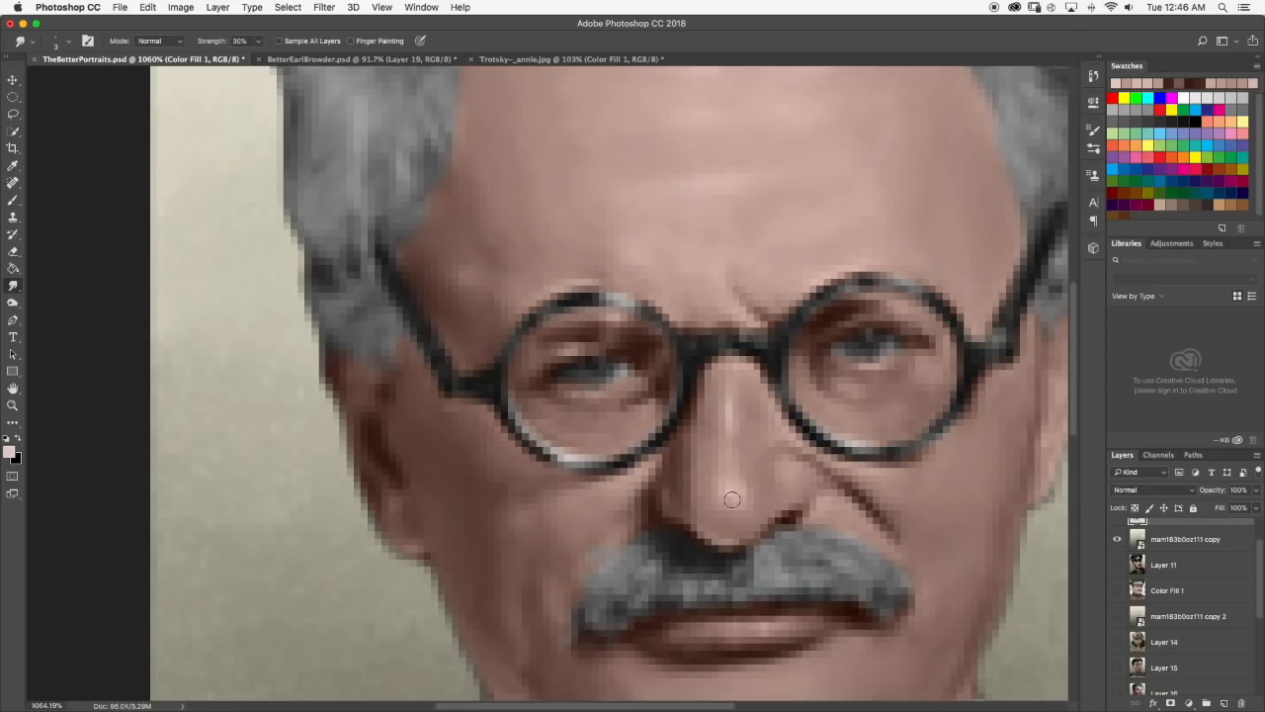
pyautogui.scroll(-10, 766, 497)
pyautogui.scroll(2, 678, 458)
pyautogui.scroll(8, 572, 354)
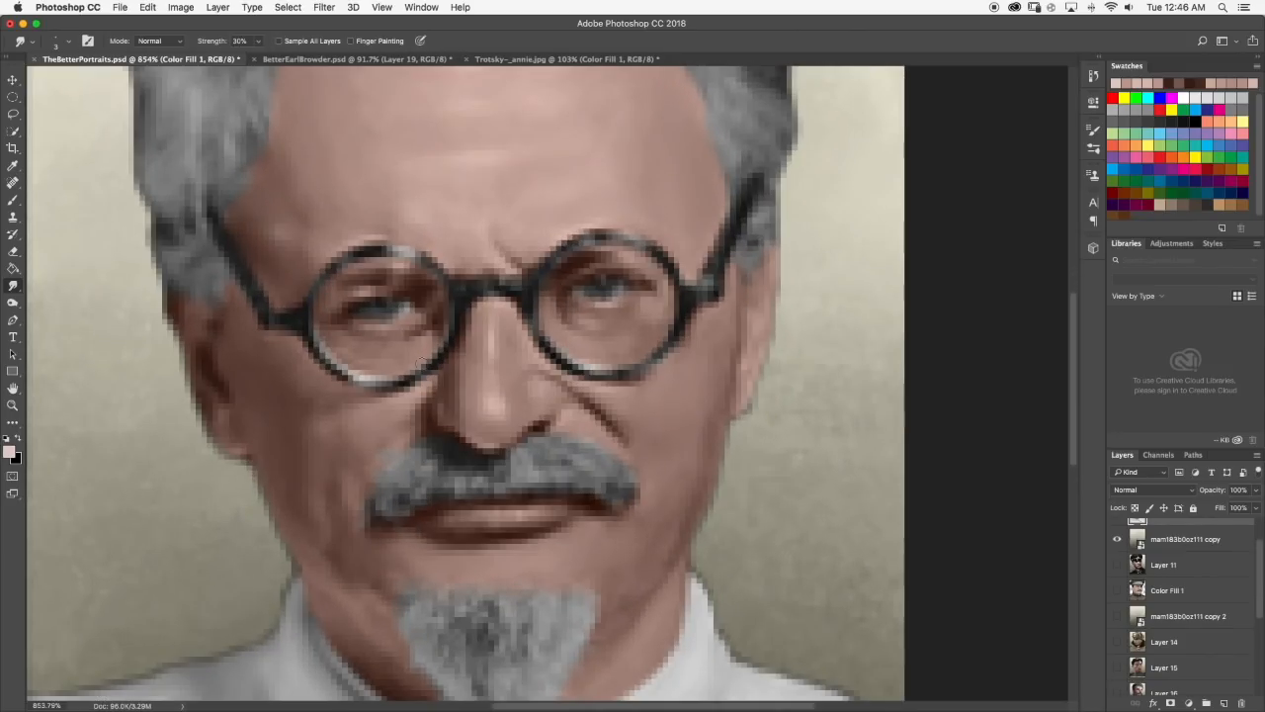
# Add a pale pink highlight to the right-hand wing of the nose and blend it with the Smudge tool at 30% strength.
pyautogui.click(13, 200)
pyautogui.scroll(2, 567, 350)
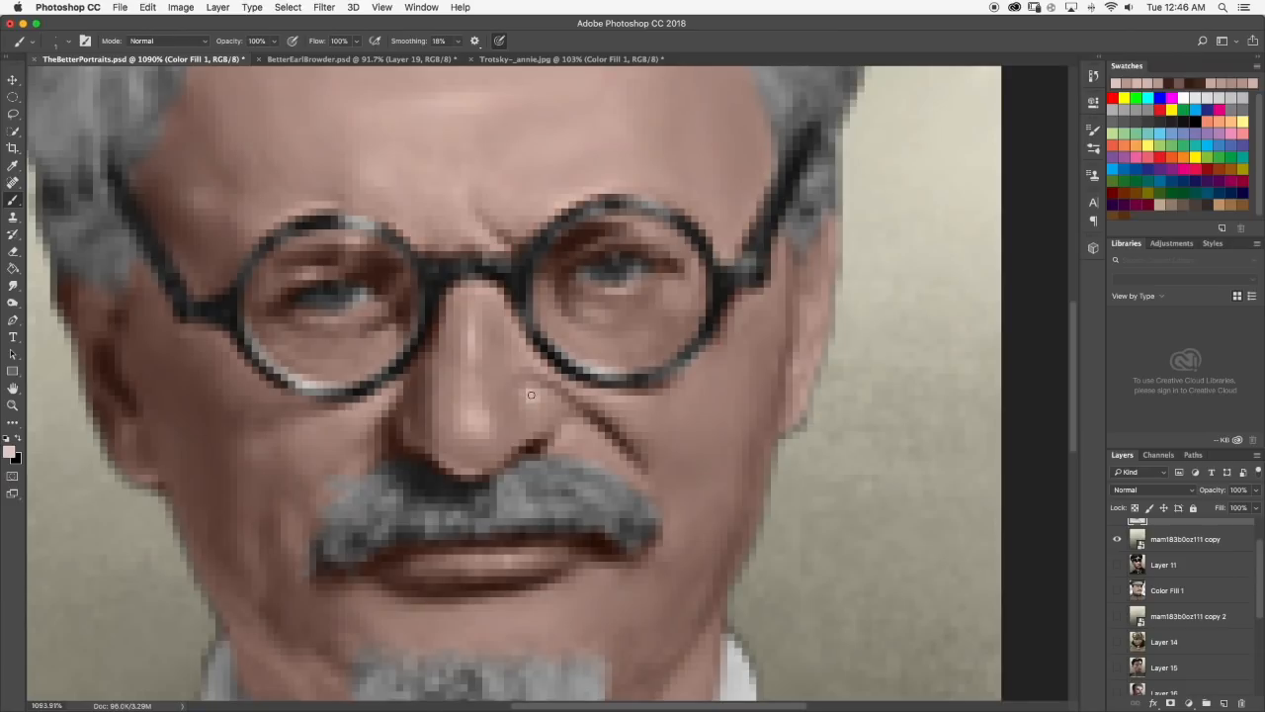
pyautogui.click(13, 285)
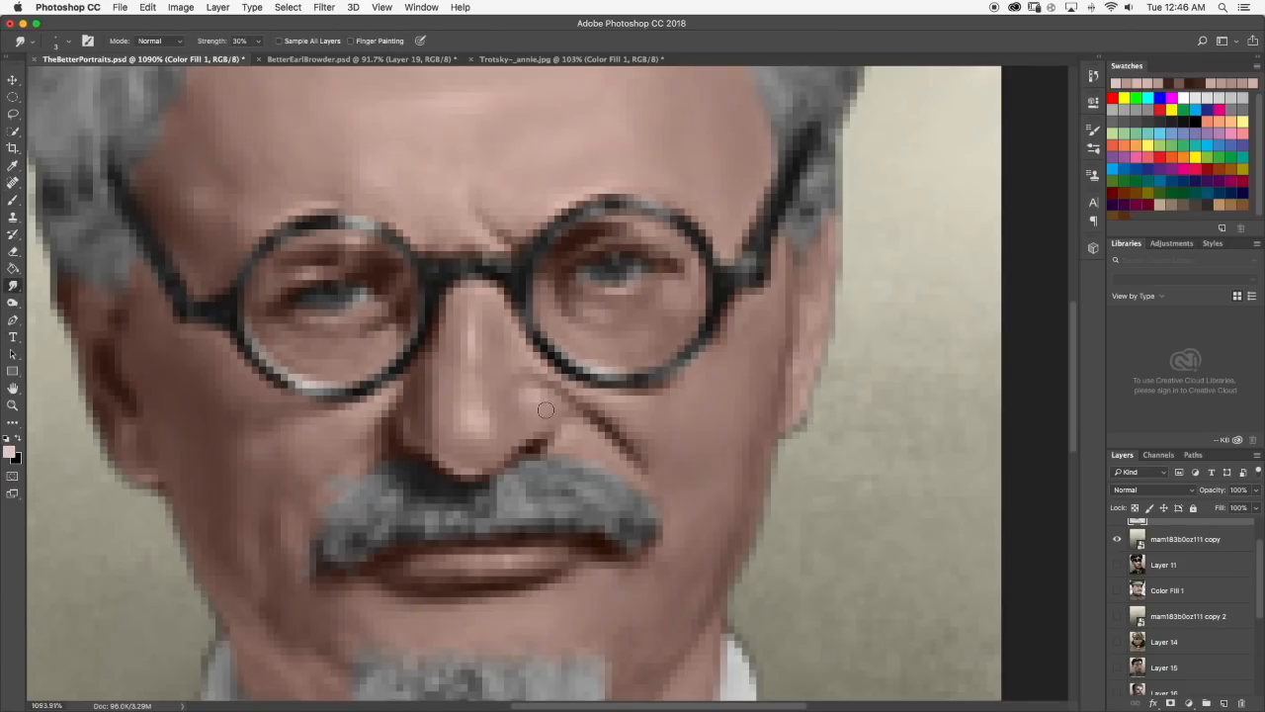
pyautogui.scroll(-9, 546, 409)
pyautogui.scroll(10, 575, 409)
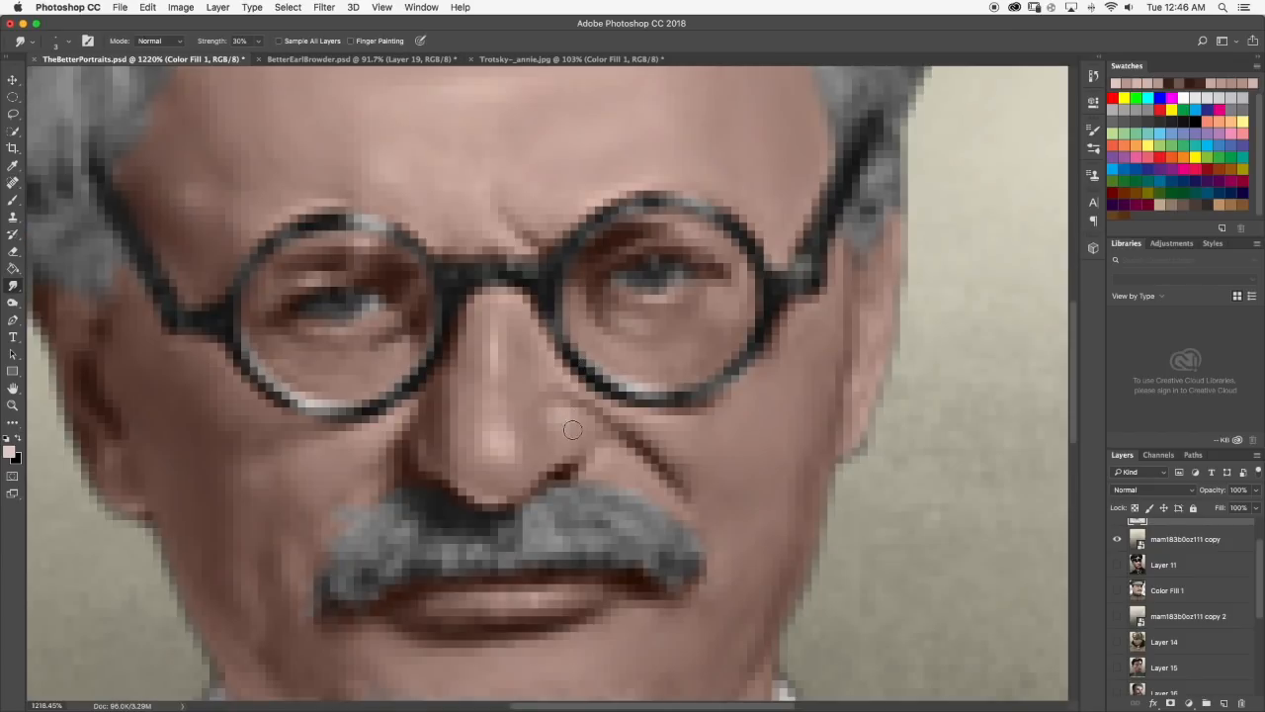
# Examine the face highlights and shading both close up and across the whole portrait.
pyautogui.scroll(-1, 593, 429)
pyautogui.scroll(-5, 592, 376)
pyautogui.scroll(-5, 653, 411)
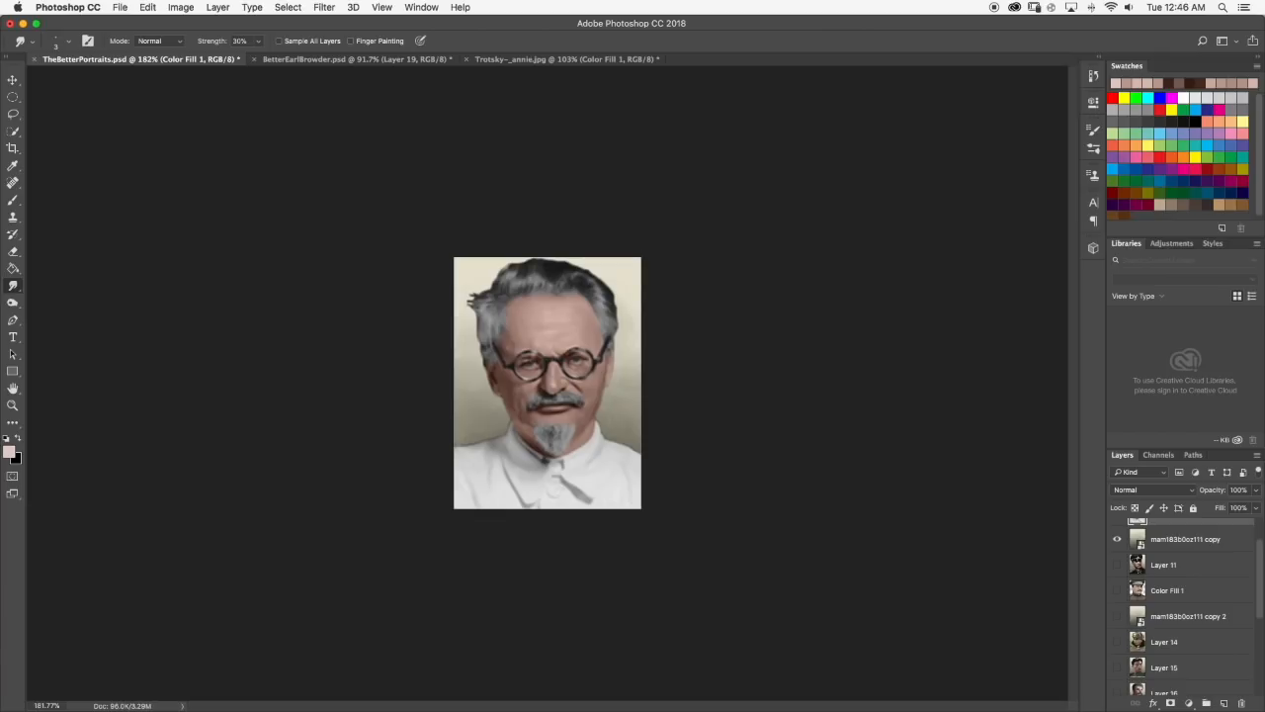
pyautogui.scroll(2, 570, 394)
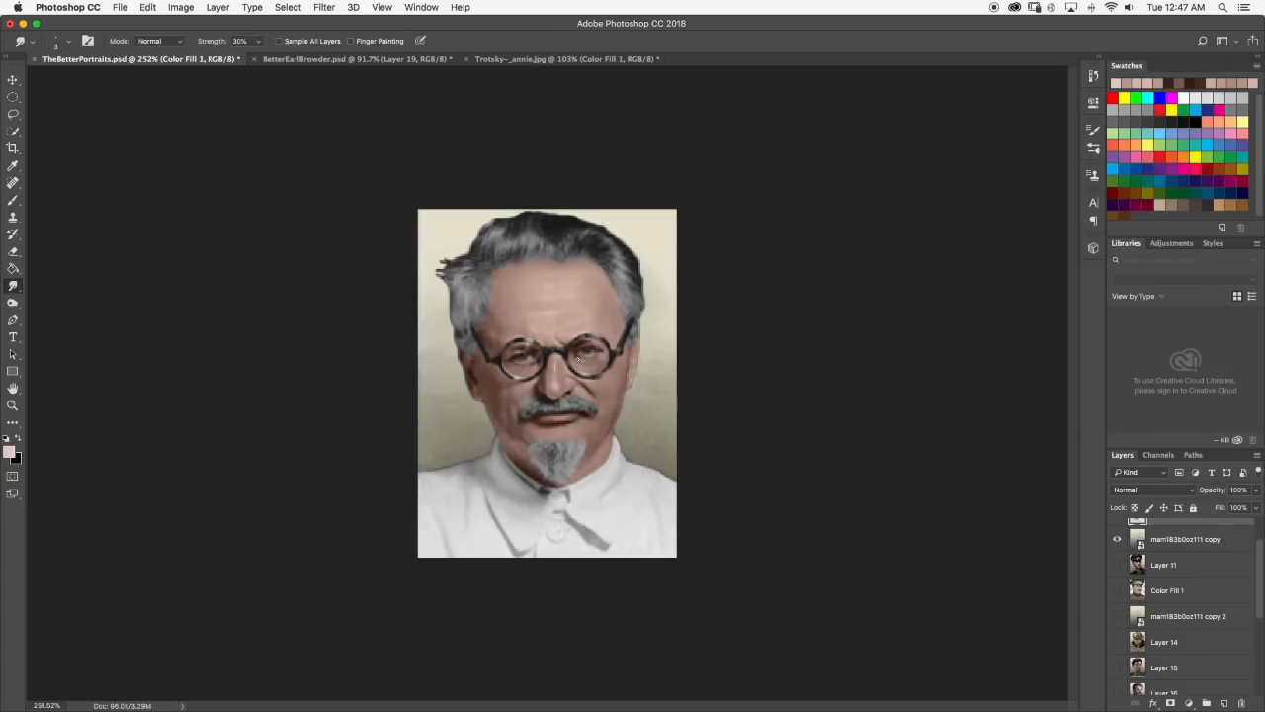
pyautogui.scroll(6, 552, 348)
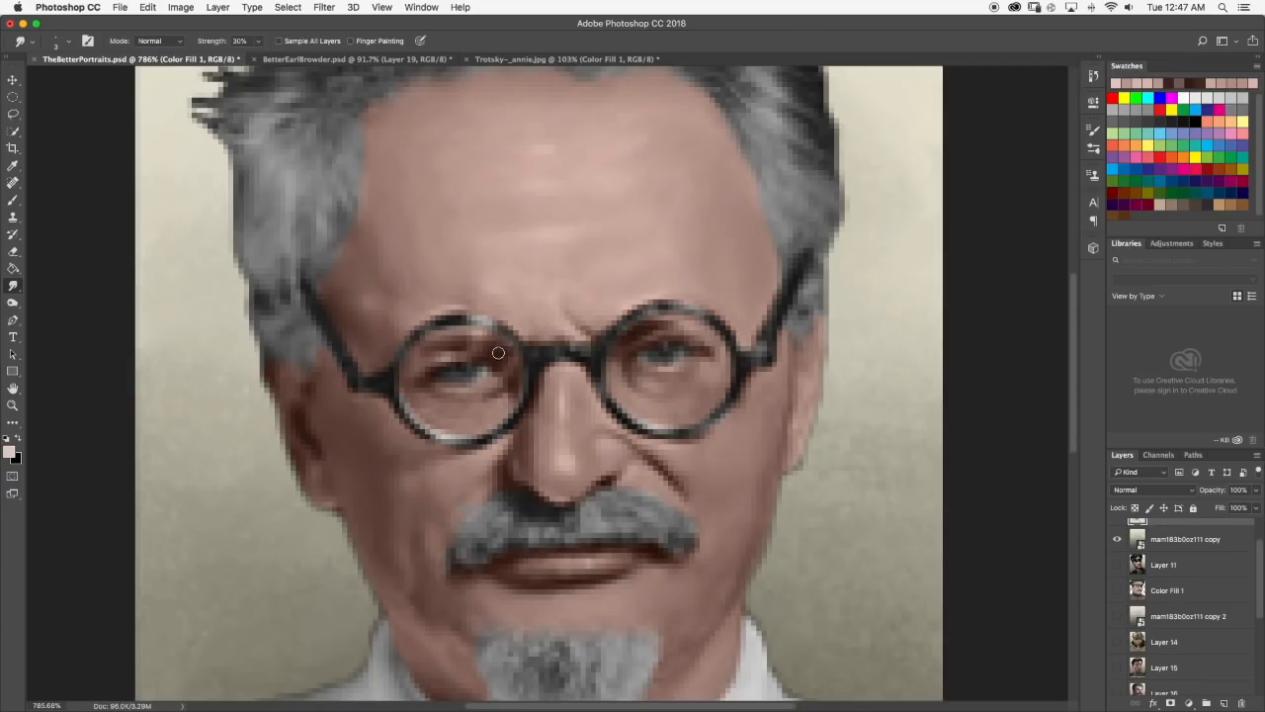
pyautogui.scroll(-6, 504, 351)
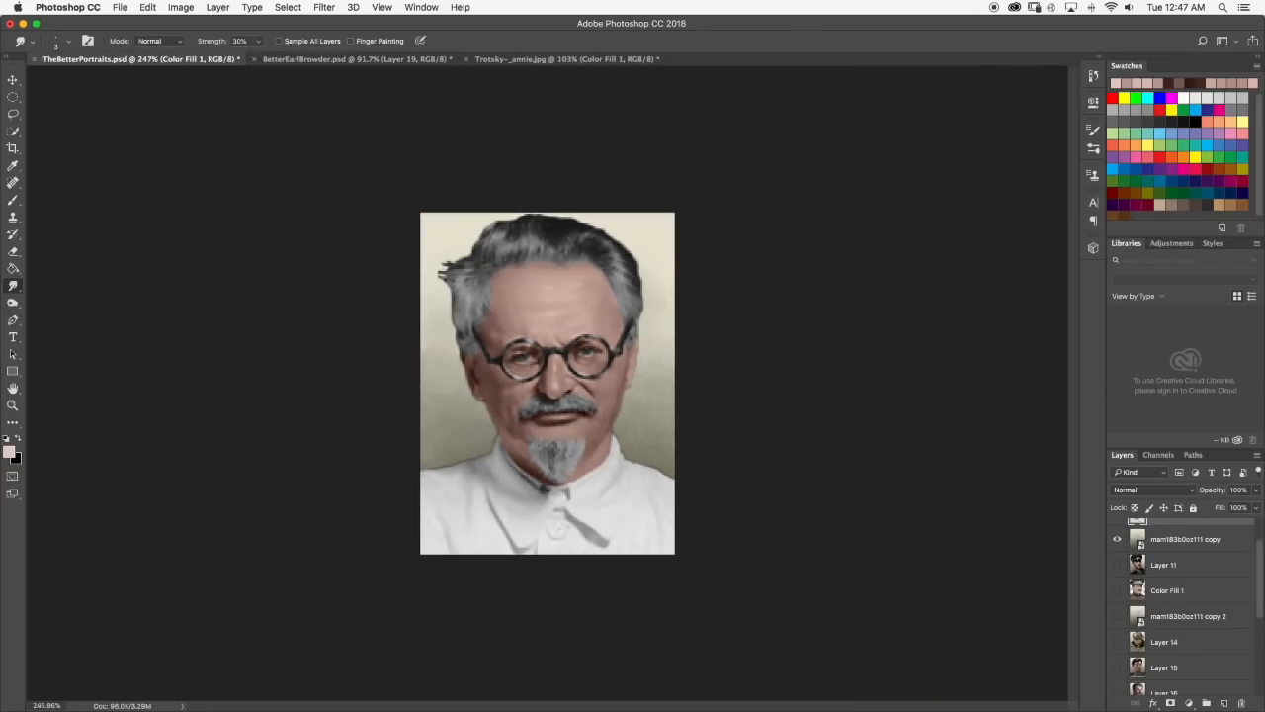
pyautogui.scroll(8, 462, 299)
pyautogui.scroll(-6, 461, 300)
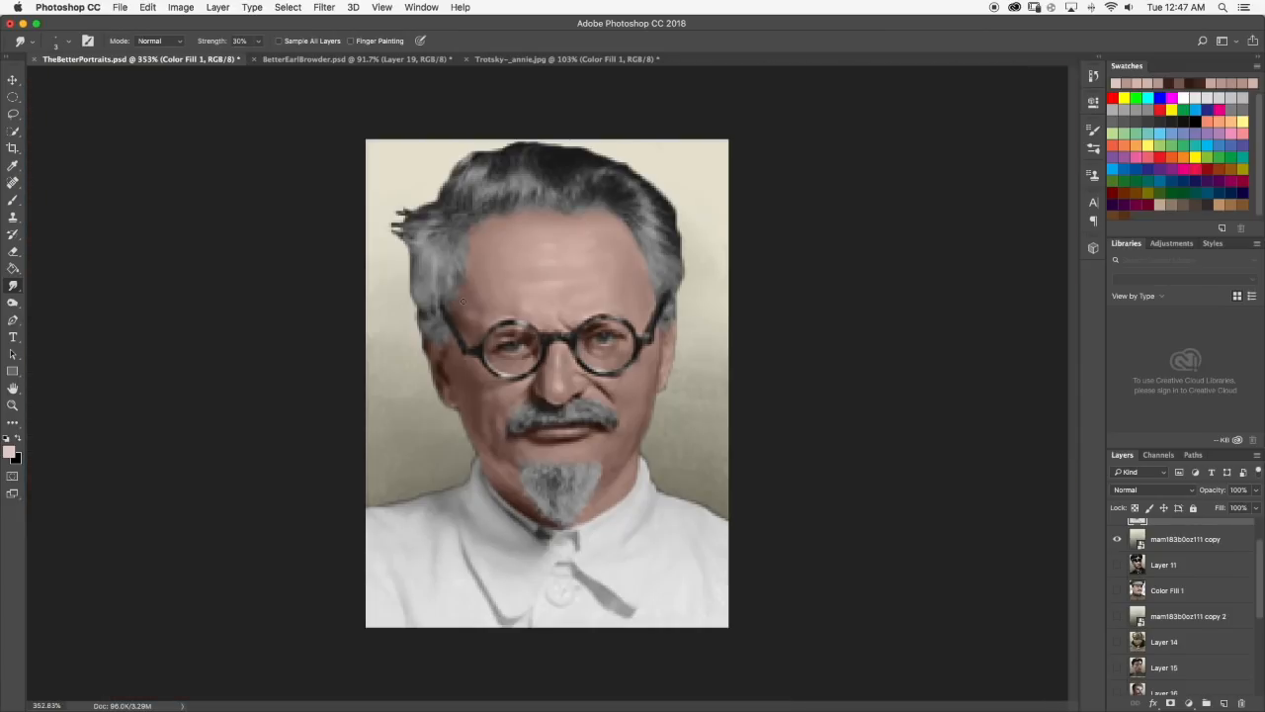
# Examine the painted forehead, eyes, nose and cheeks close up and across the whole portrait.
pyautogui.scroll(1, 529, 334)
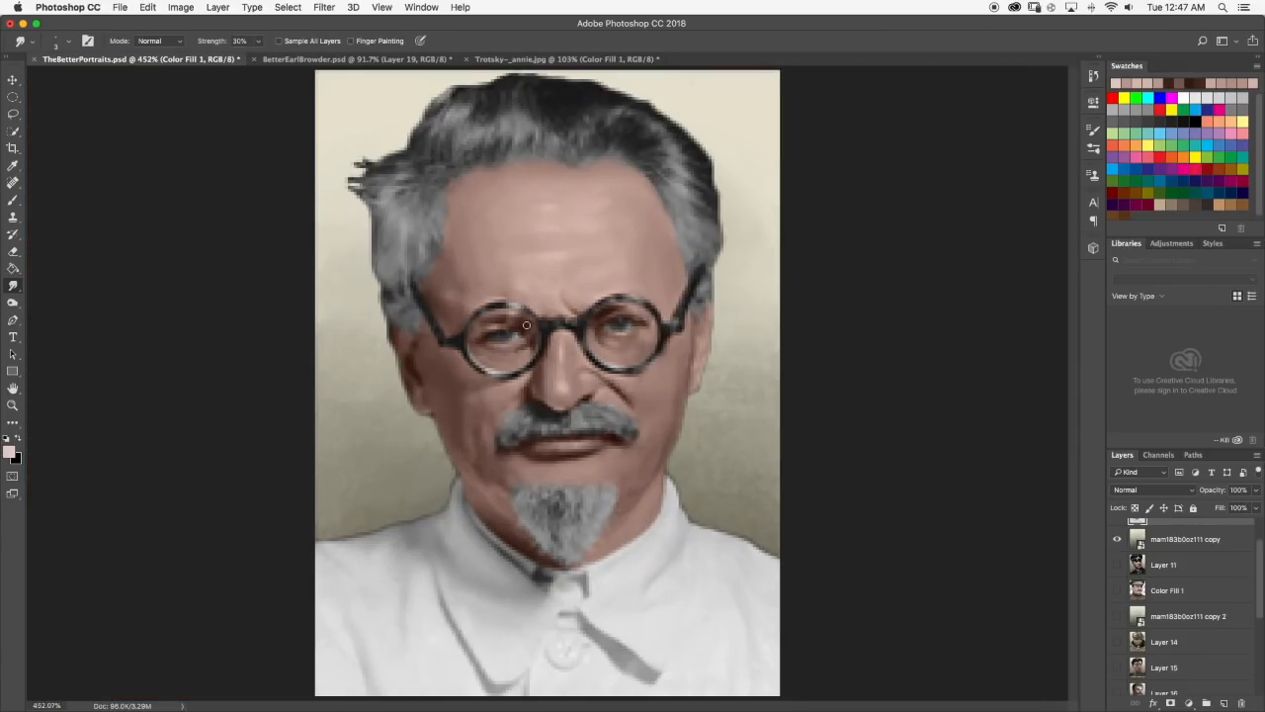
pyautogui.scroll(2, 526, 324)
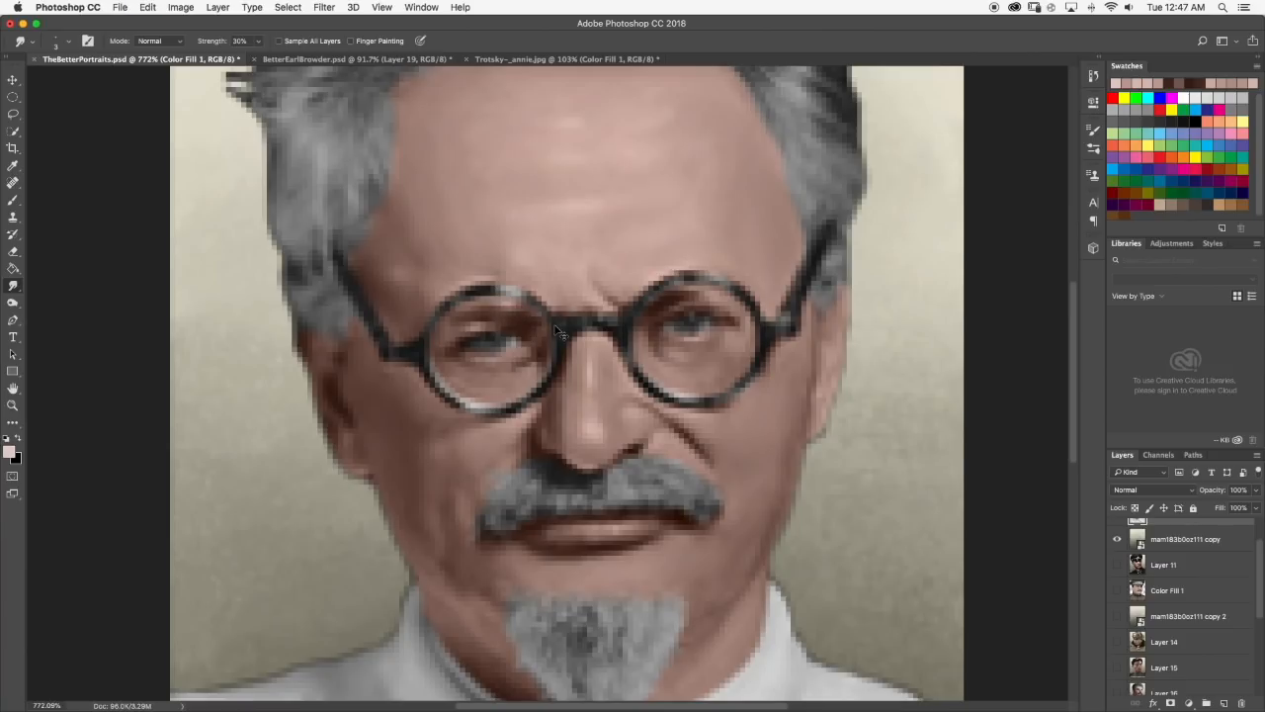
pyautogui.scroll(-3, 558, 326)
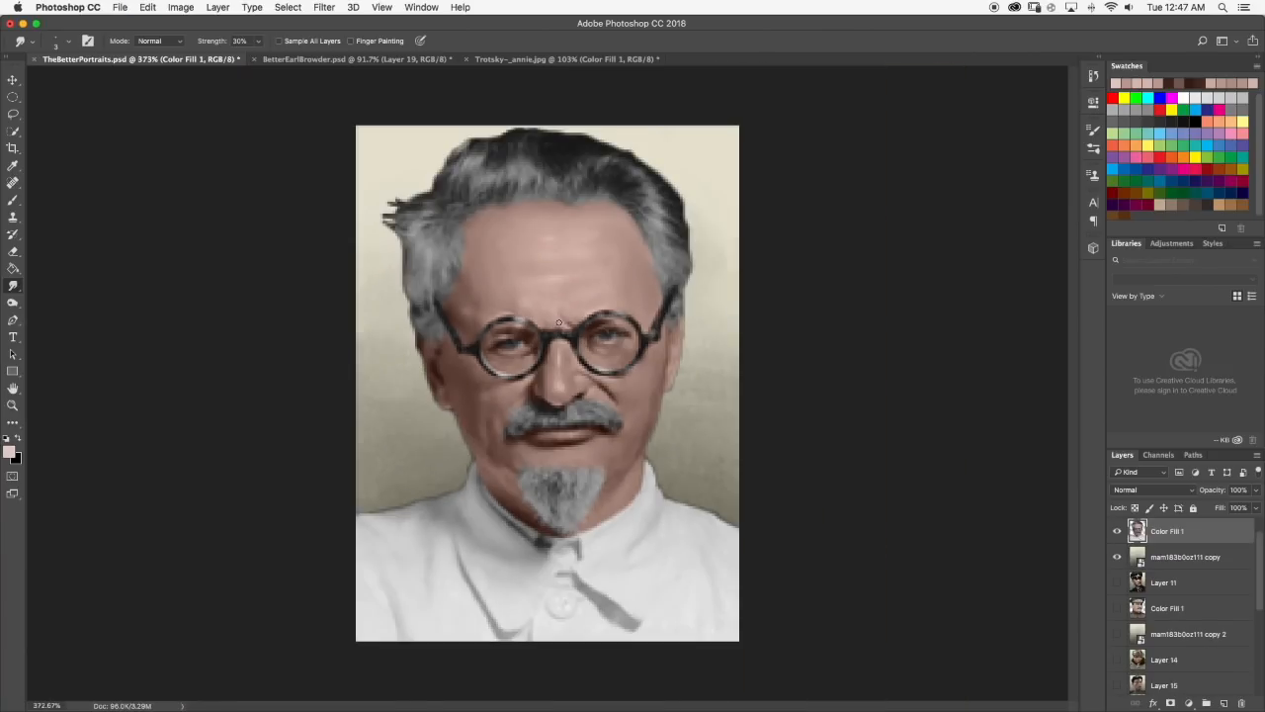
pyautogui.scroll(-1, 558, 325)
pyautogui.scroll(1, 617, 329)
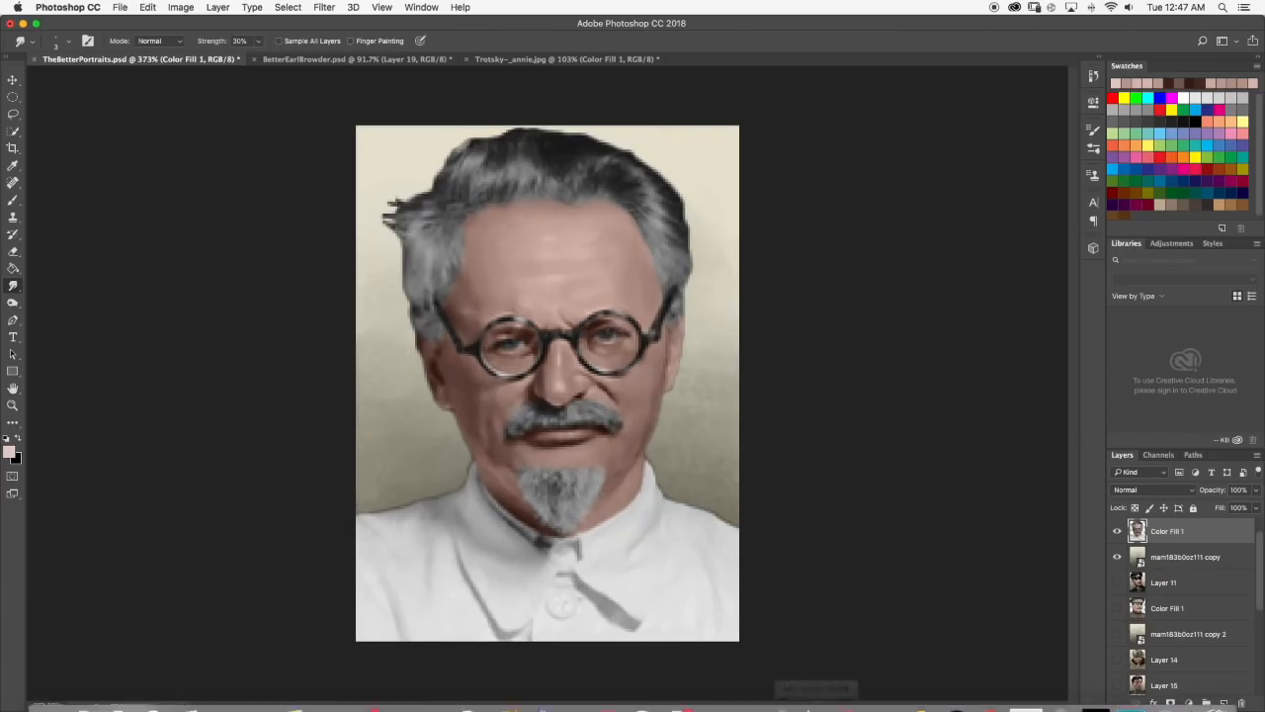
pyautogui.scroll(4, 571, 239)
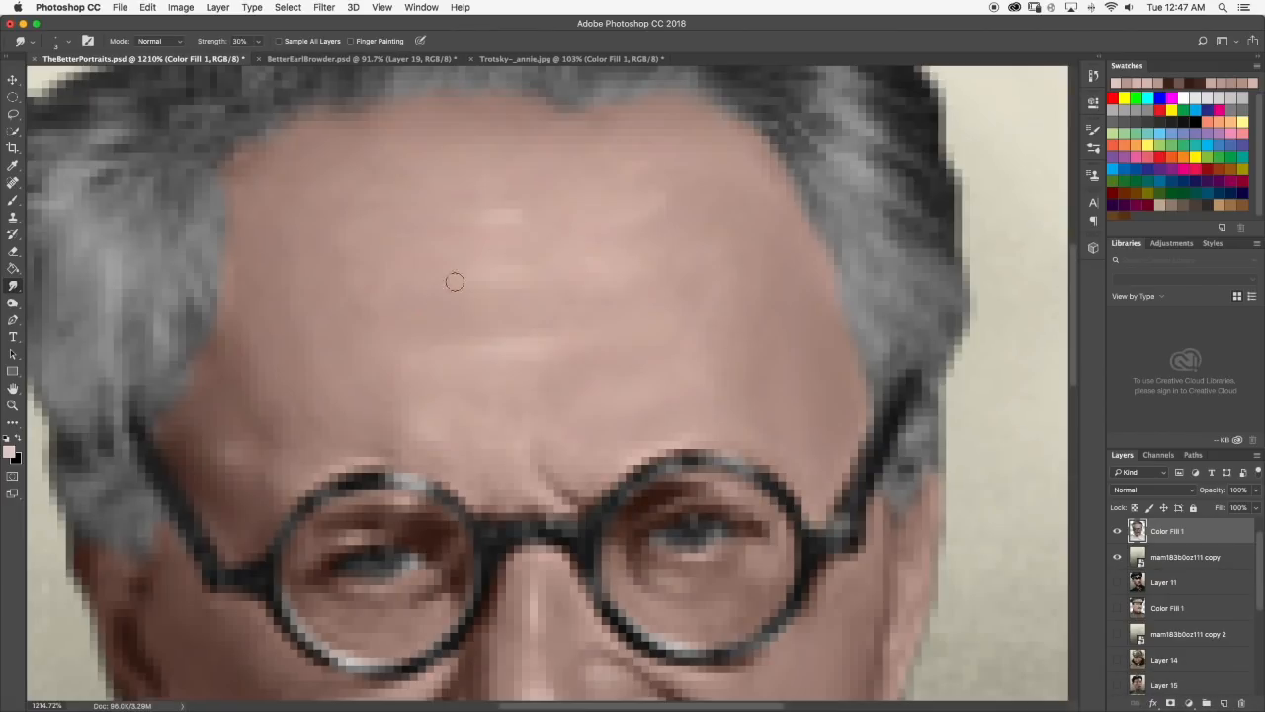
pyautogui.press('b')
pyautogui.scroll(-6, 555, 299)
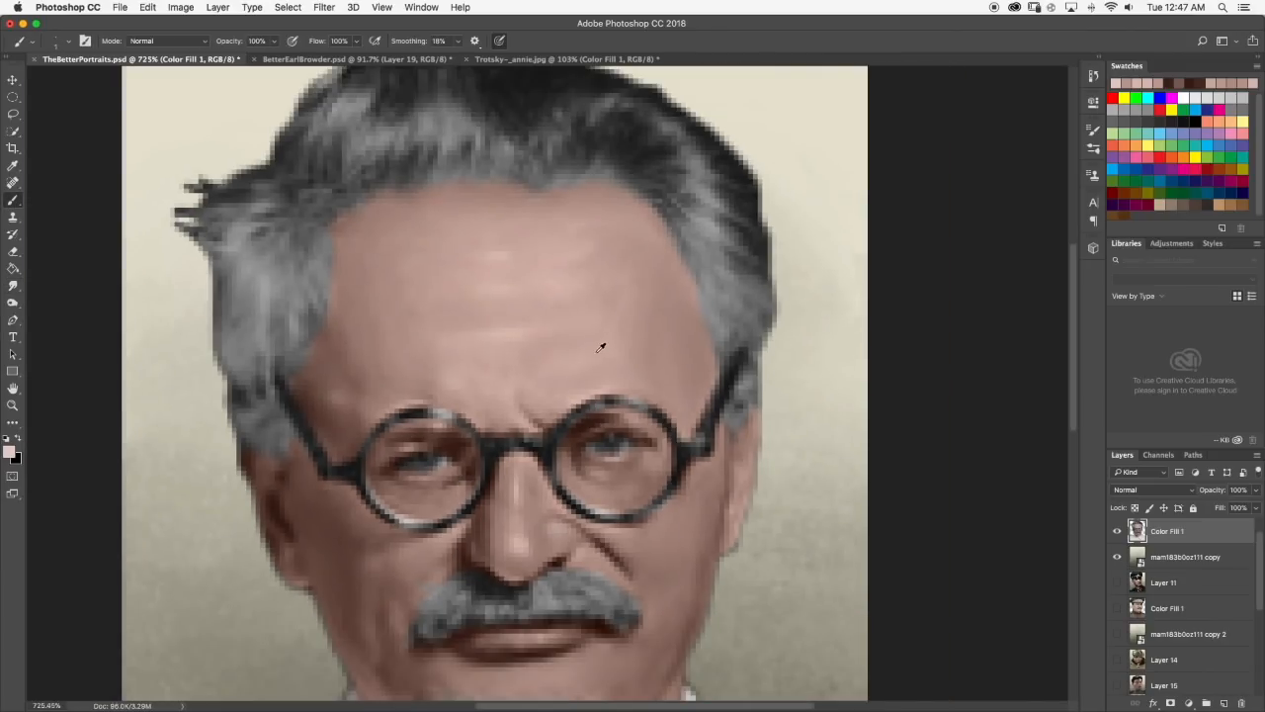
pyautogui.scroll(3, 561, 400)
pyautogui.scroll(3, 545, 425)
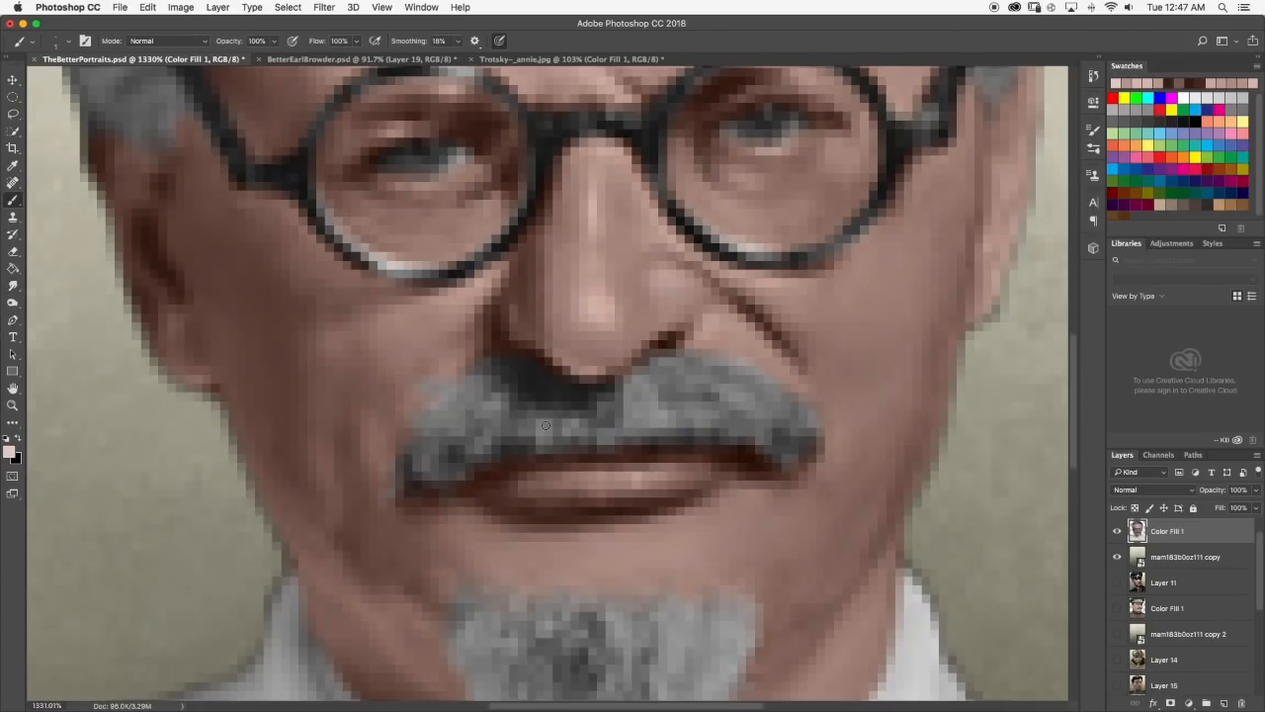
pyautogui.scroll(-3, 623, 473)
pyautogui.scroll(-4, 564, 410)
pyautogui.scroll(4, 564, 409)
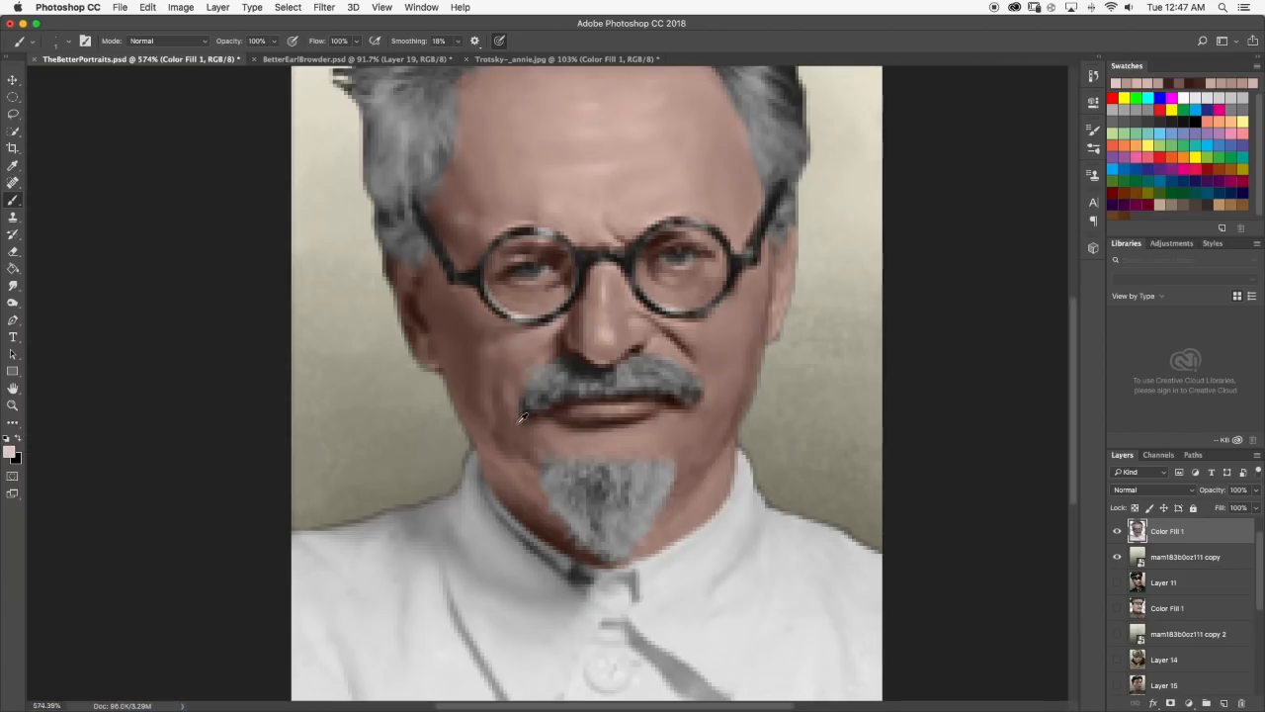
pyautogui.click(13, 286)
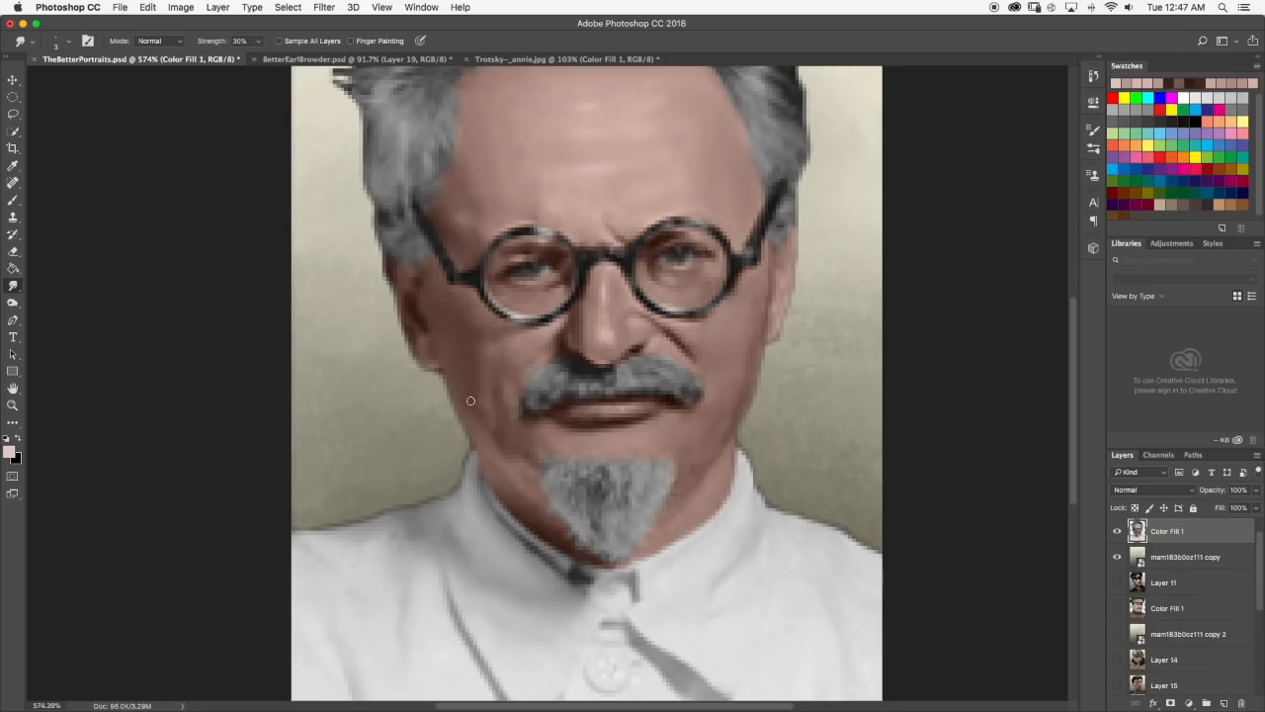
pyautogui.scroll(-6, 500, 421)
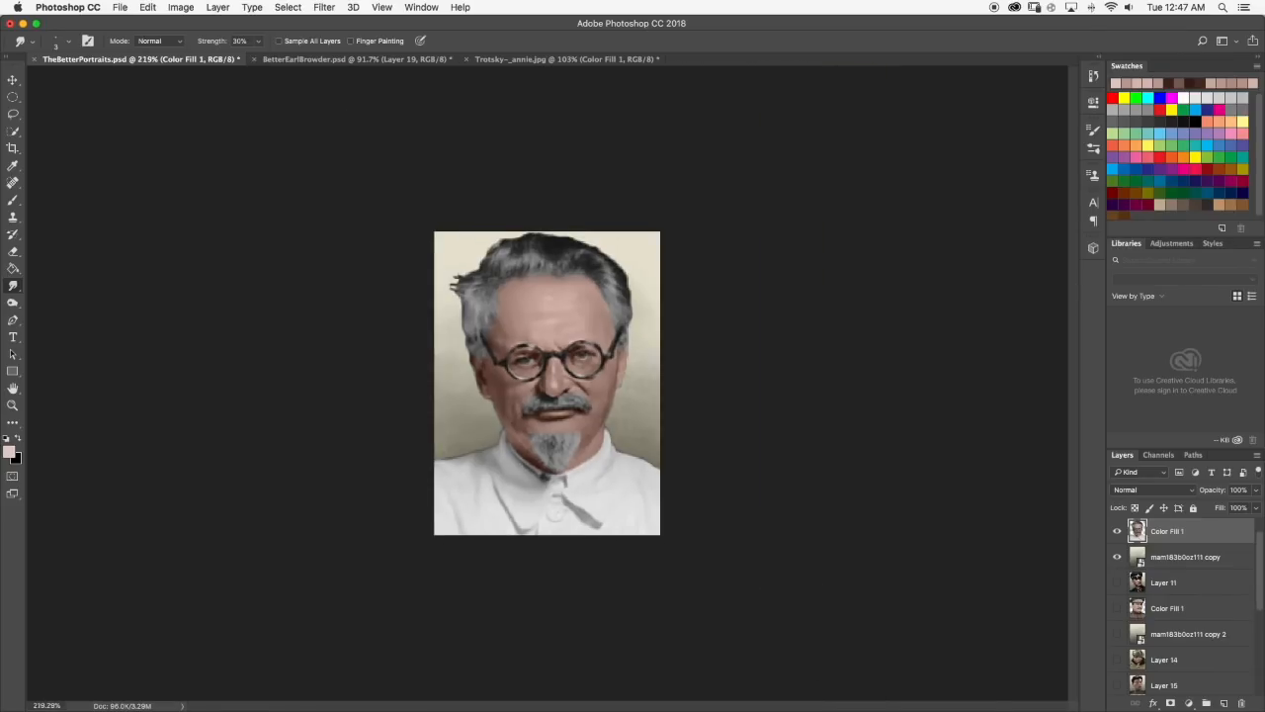
pyautogui.scroll(8, 499, 398)
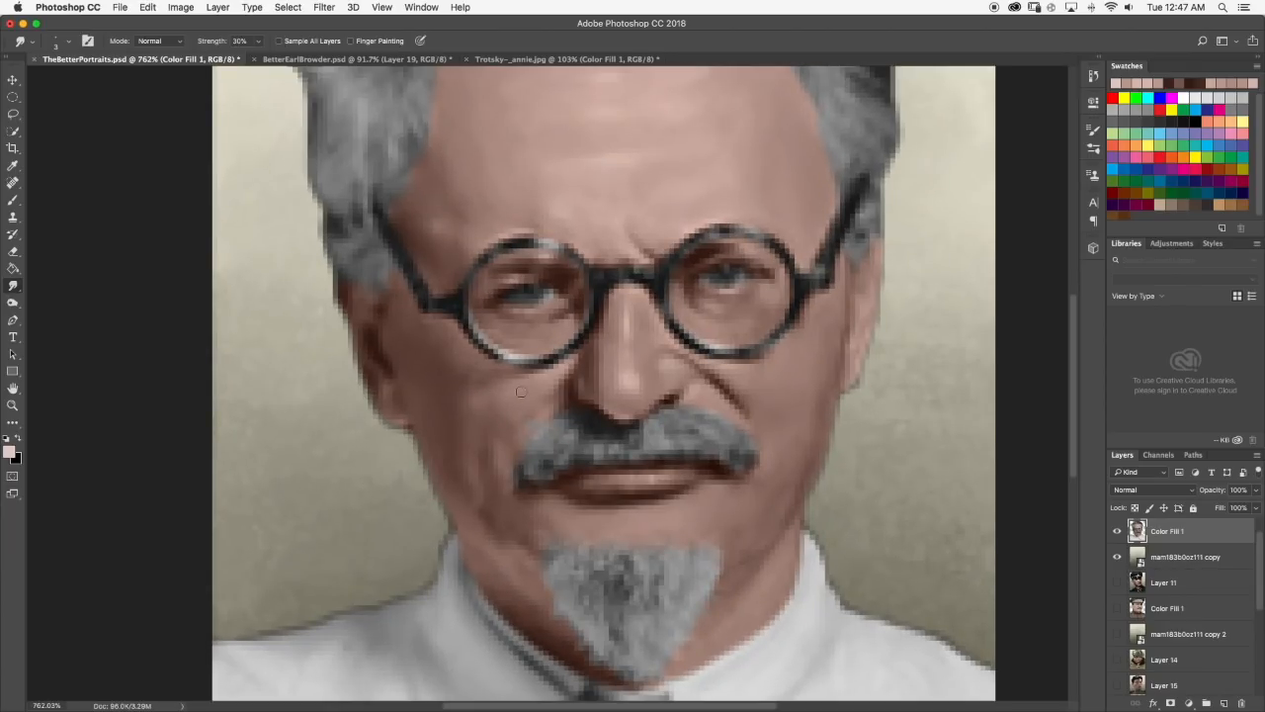
pyautogui.scroll(-6, 549, 380)
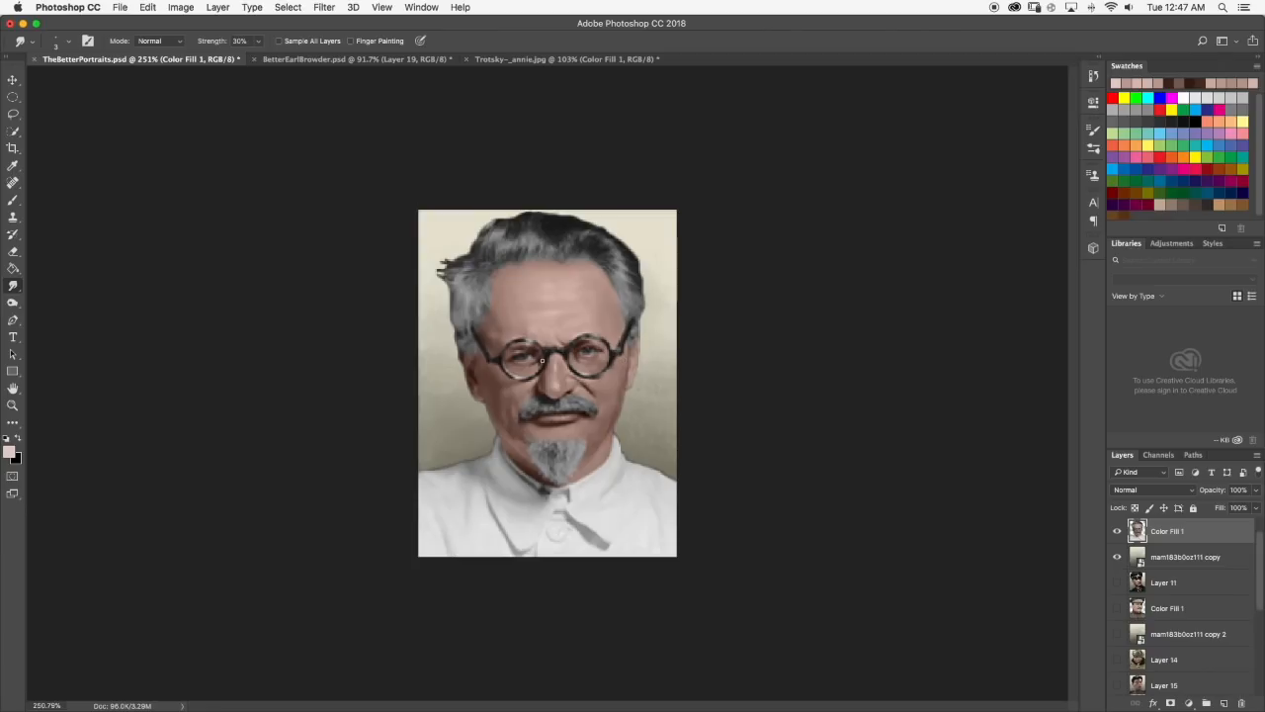
pyautogui.scroll(7, 633, 374)
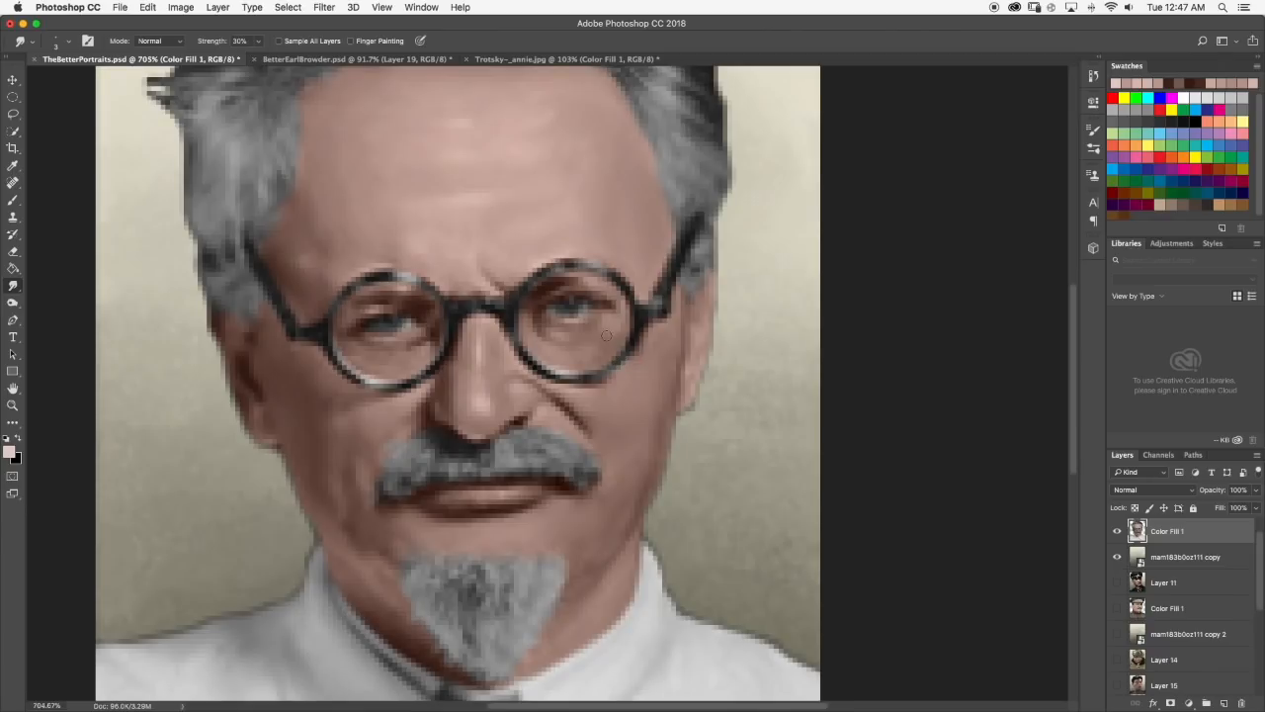
pyautogui.scroll(-2, 558, 286)
pyautogui.scroll(-6, 558, 285)
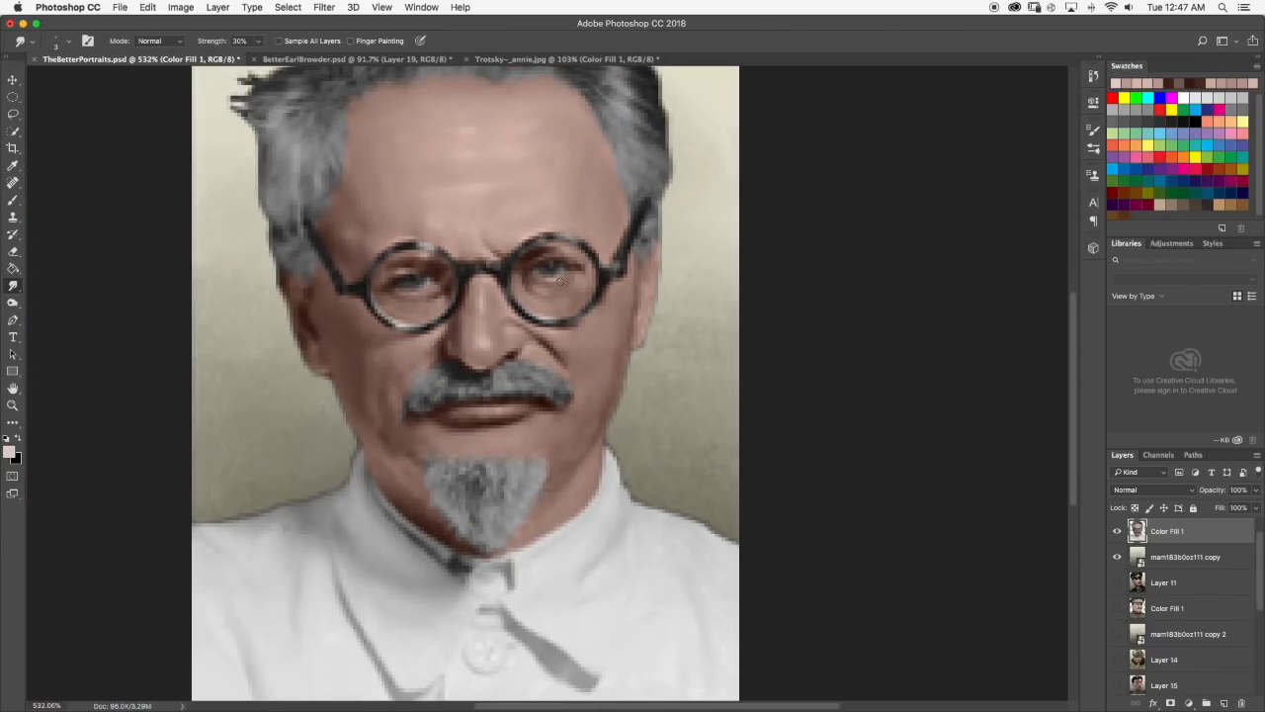
pyautogui.scroll(6, 524, 329)
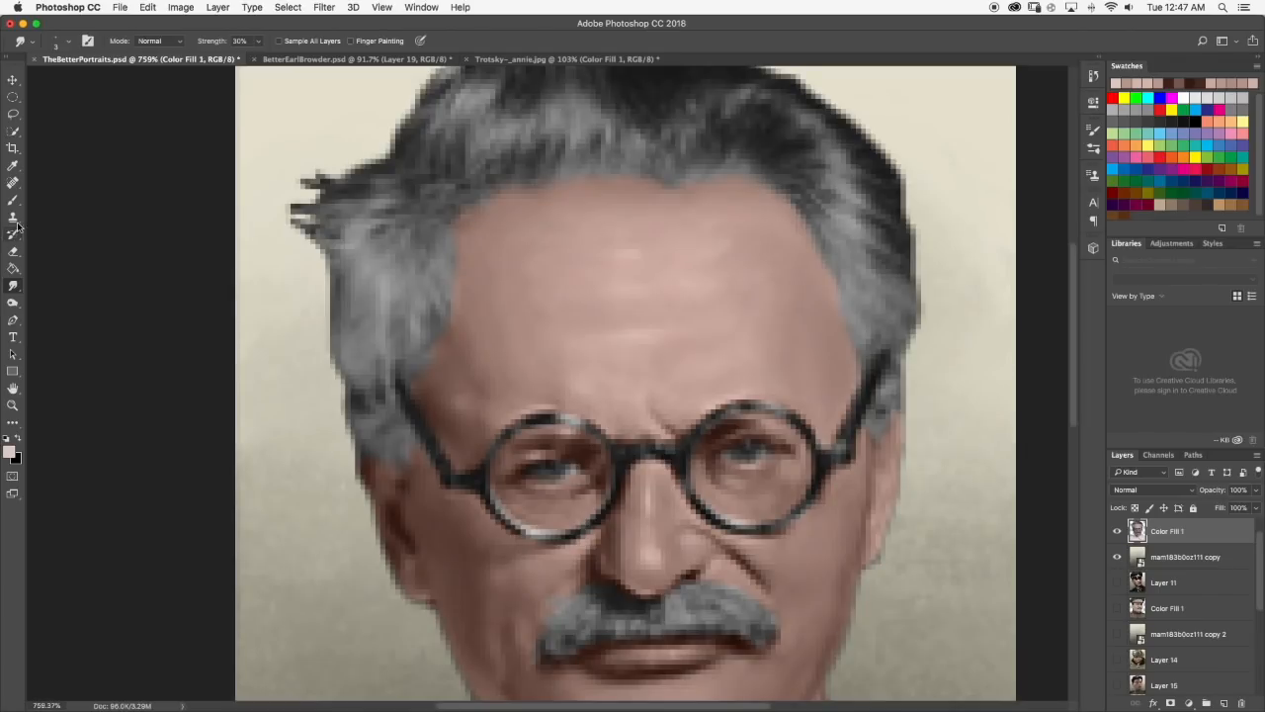
pyautogui.click(13, 201)
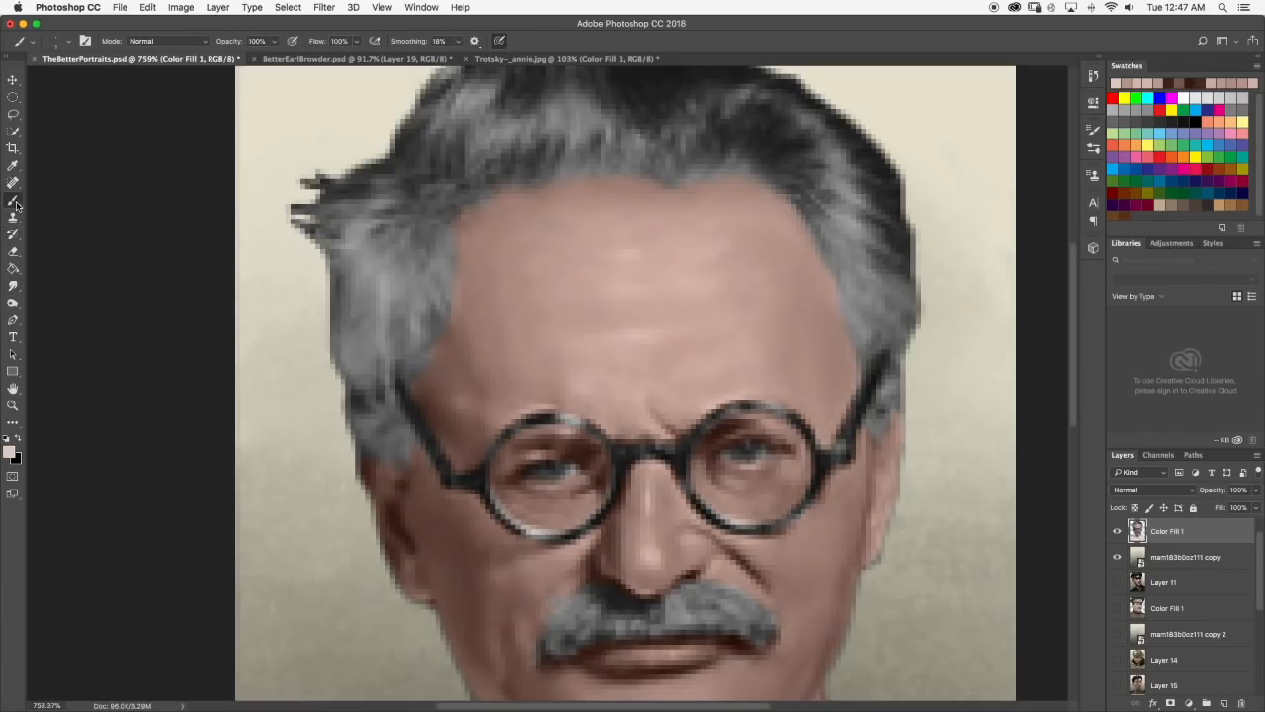
pyautogui.scroll(-5, 514, 297)
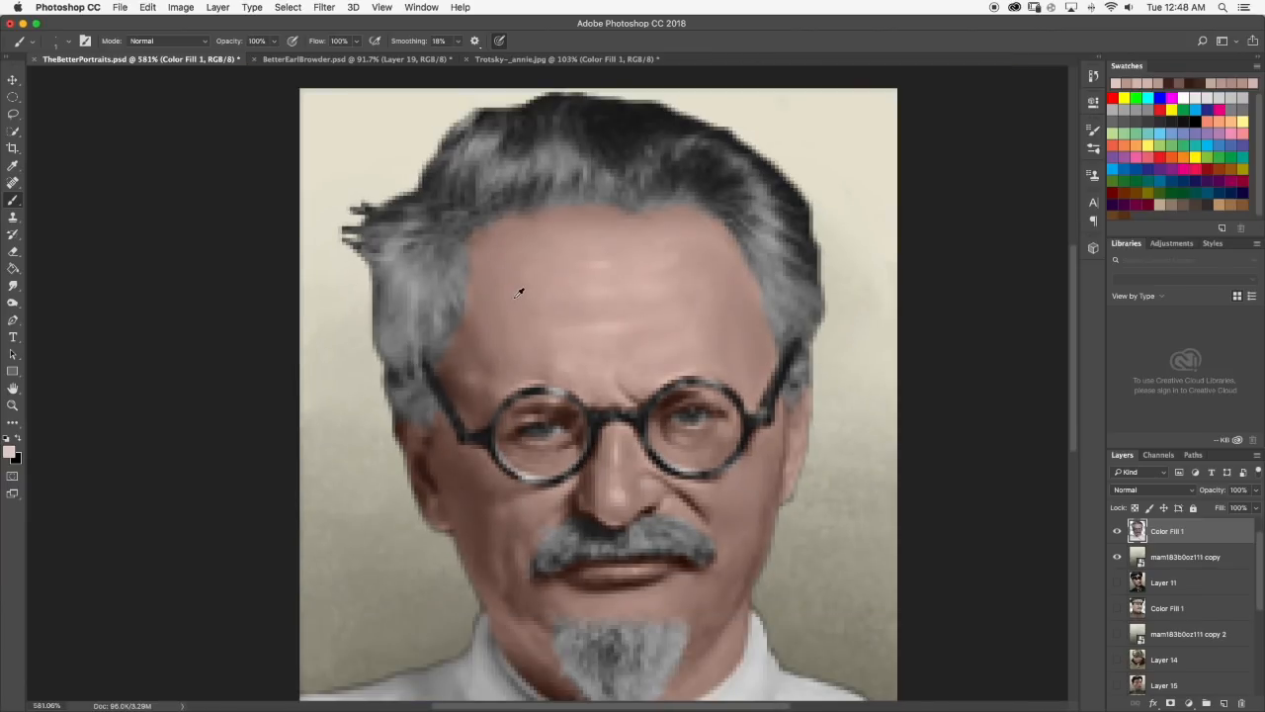
pyautogui.click(13, 285)
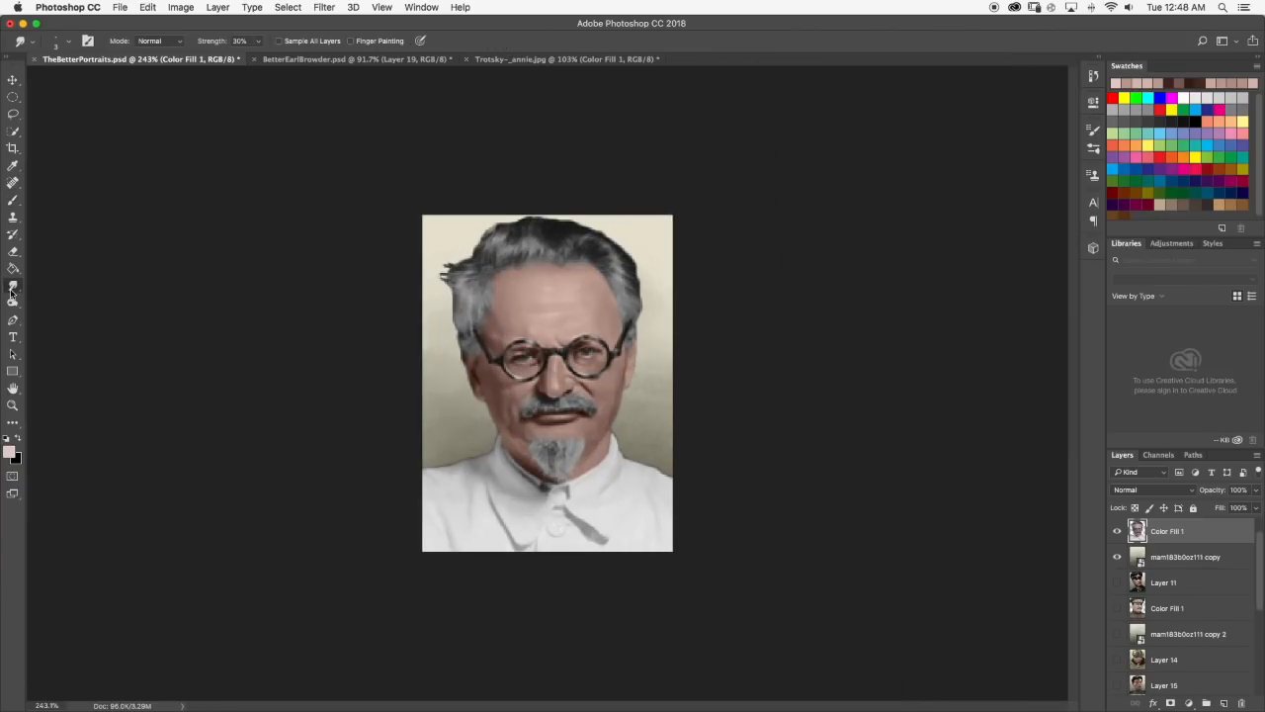
# Pick a dark brown, add shading below the right-hand eye with the Brush, and blend it with the Smudge tool at 30% strength.
pyautogui.scroll(6, 630, 342)
pyautogui.press('b')
pyautogui.scroll(1, 623, 296)
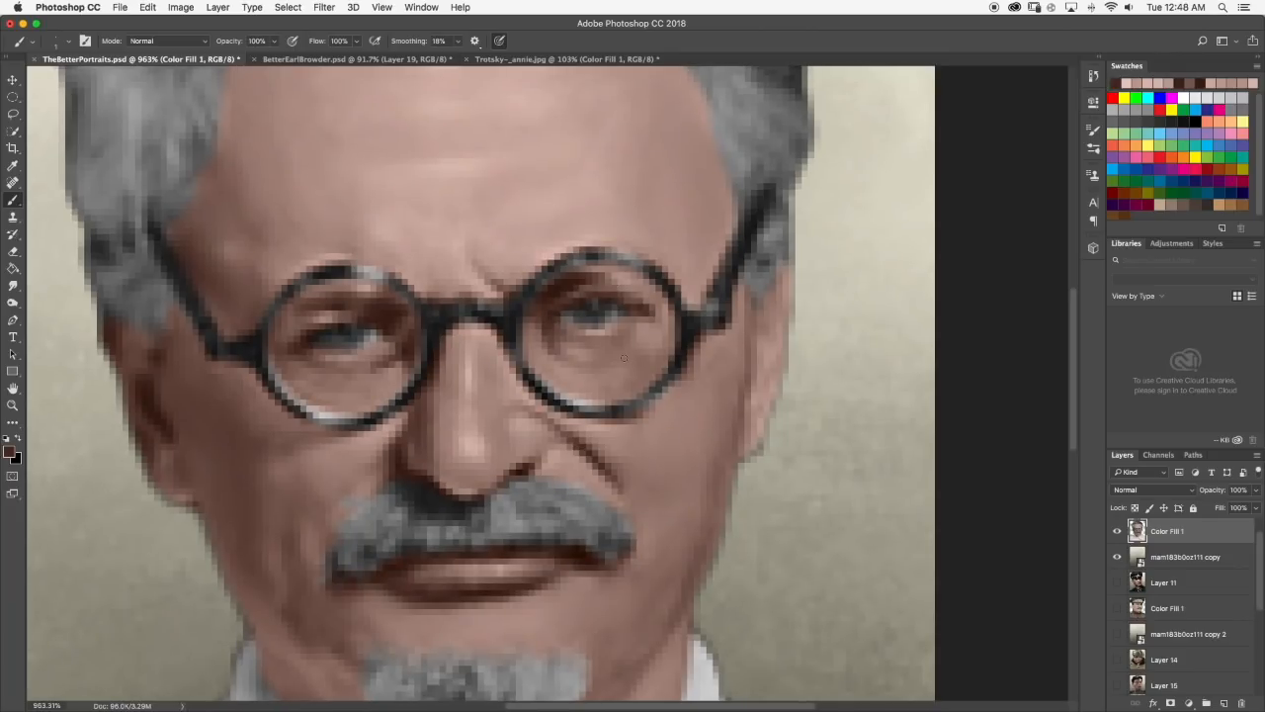
pyautogui.click(13, 285)
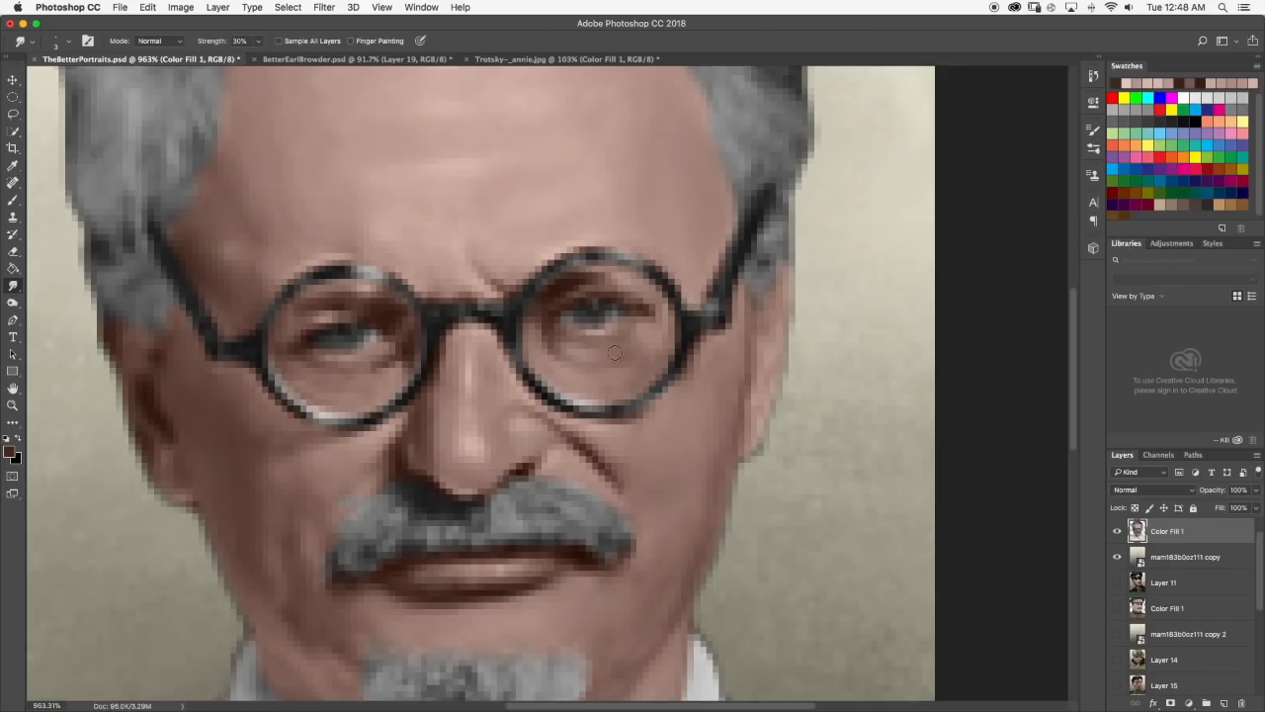
# Compare the portrait with the officer painting on Layer 11 by toggling layer visibility, and show the Trotsky layer and its background again.
pyautogui.scroll(-3, 636, 364)
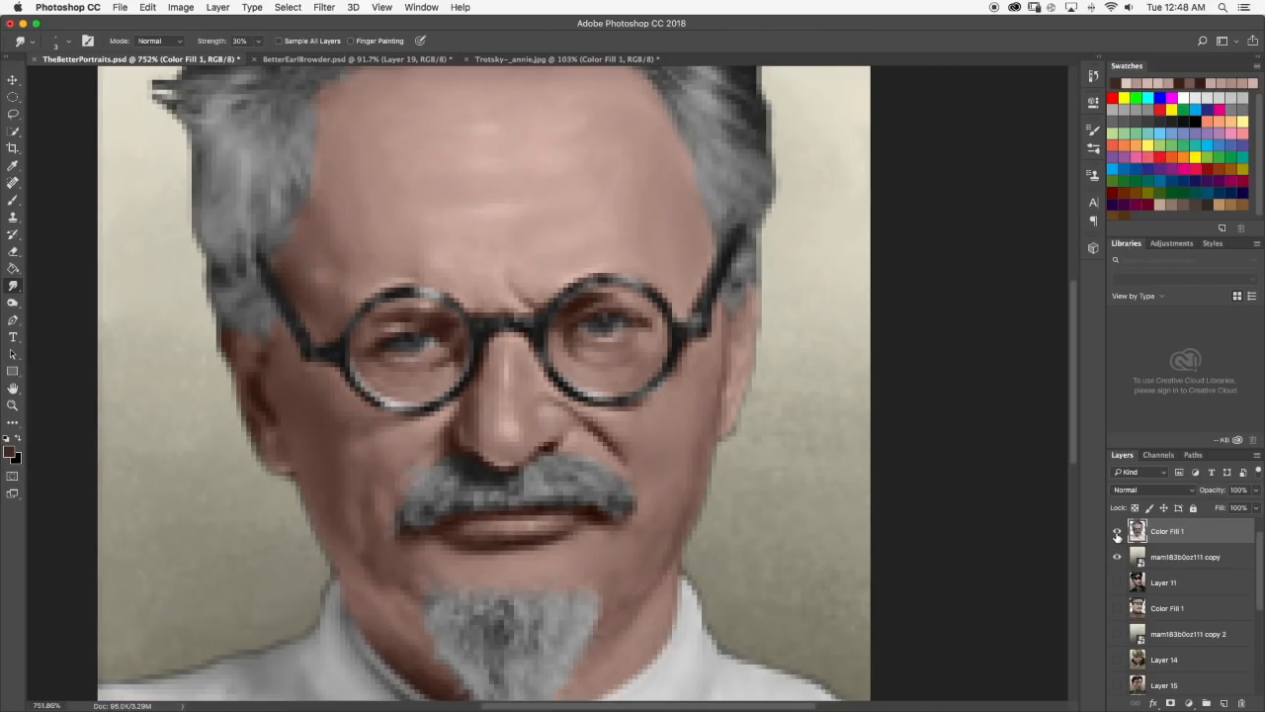
pyautogui.click(1117, 532)
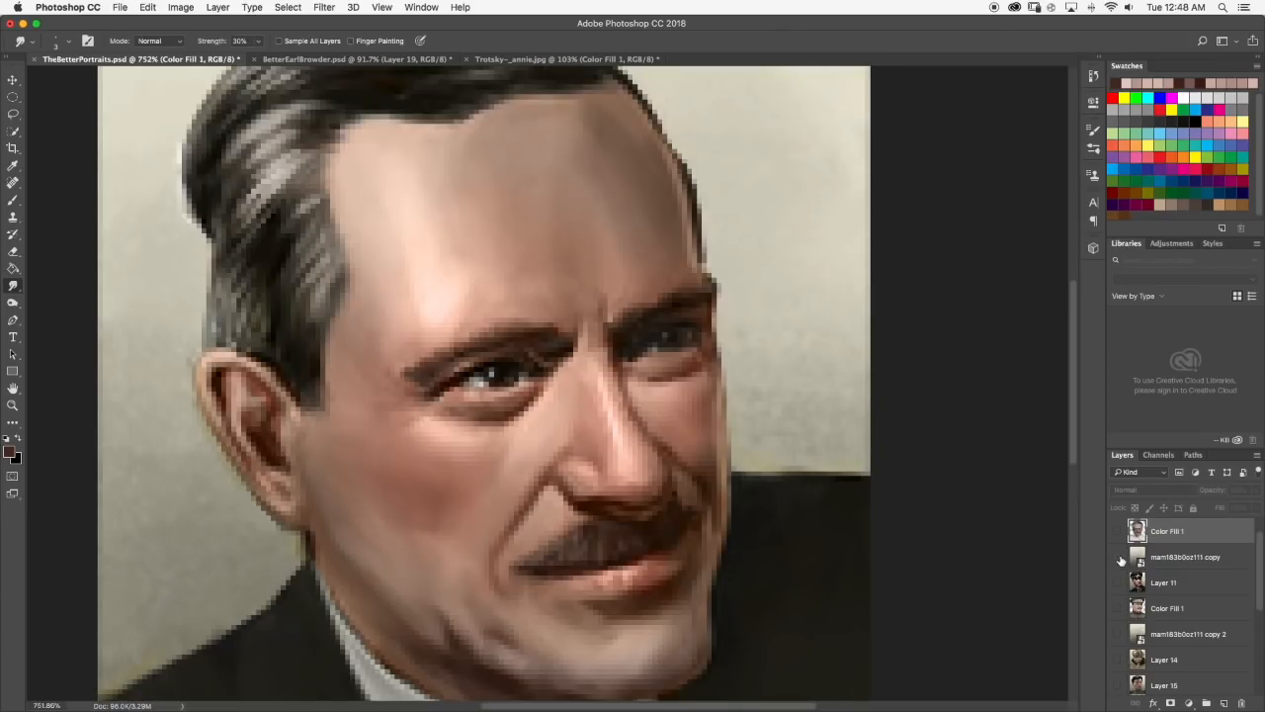
pyautogui.click(1117, 557)
pyautogui.click(1117, 582)
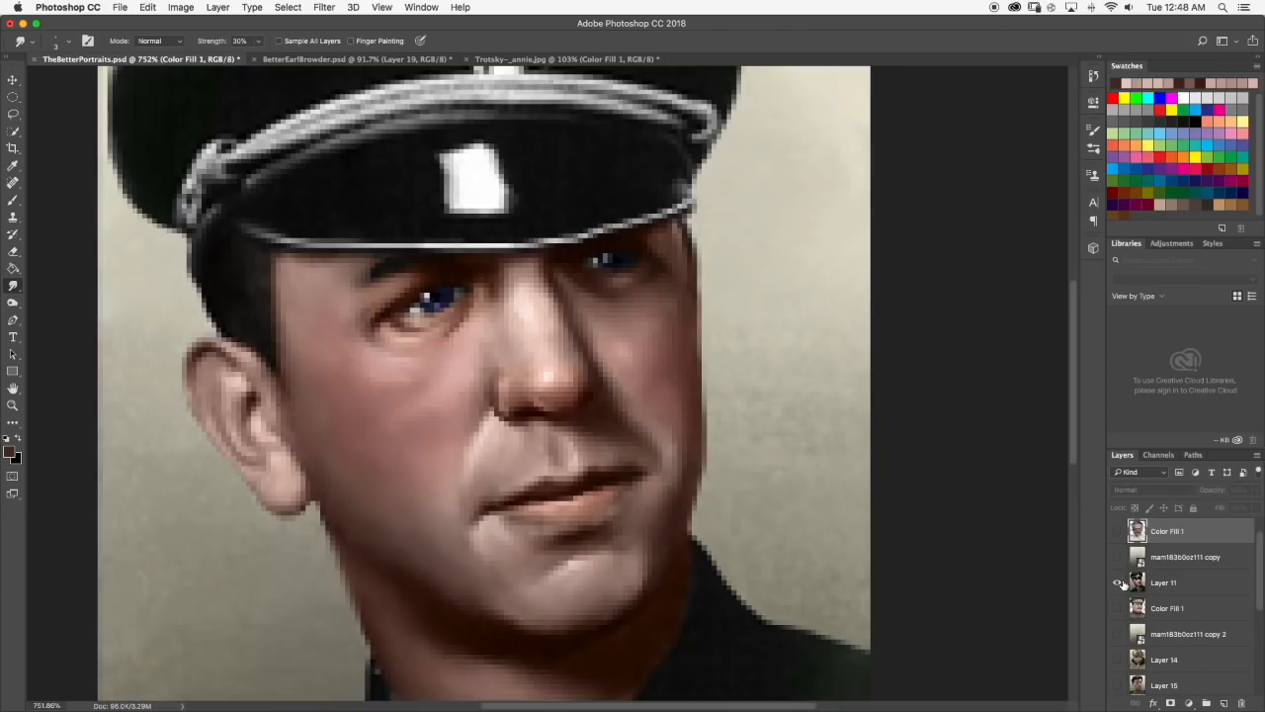
pyautogui.scroll(-10, 514, 287)
pyautogui.scroll(20, 554, 287)
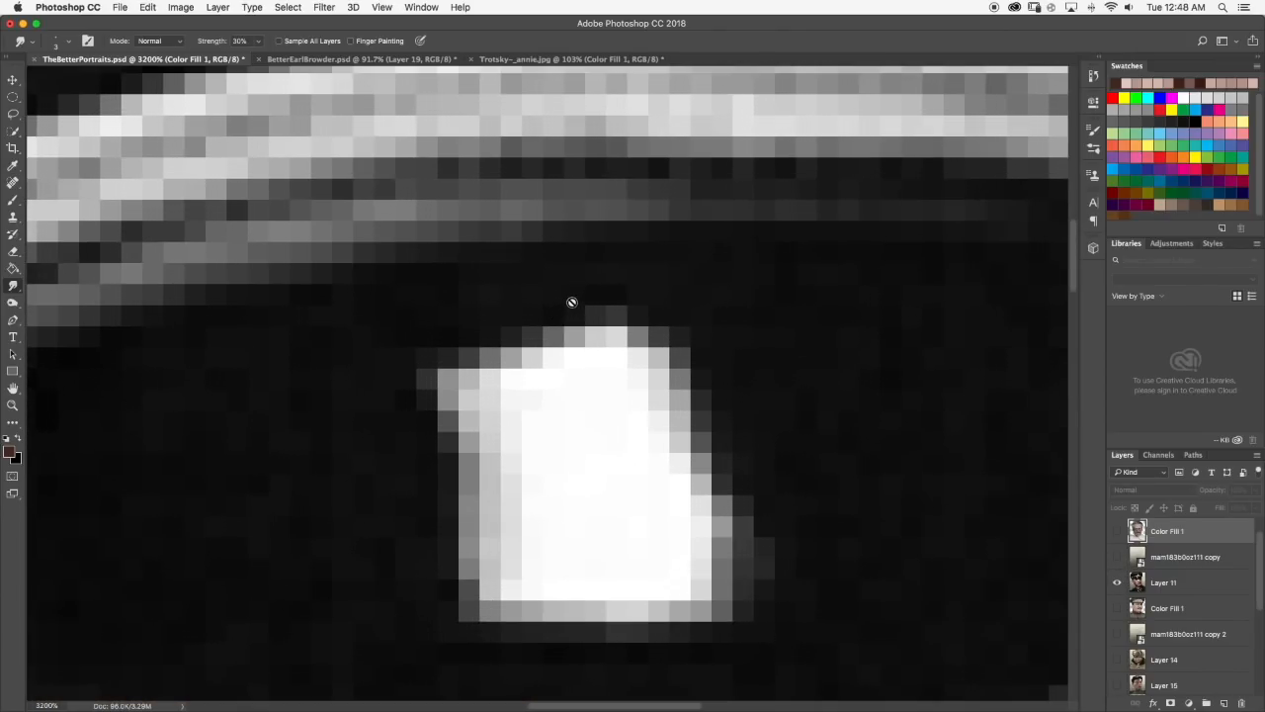
pyautogui.scroll(-20, 571, 301)
pyautogui.click(1117, 556)
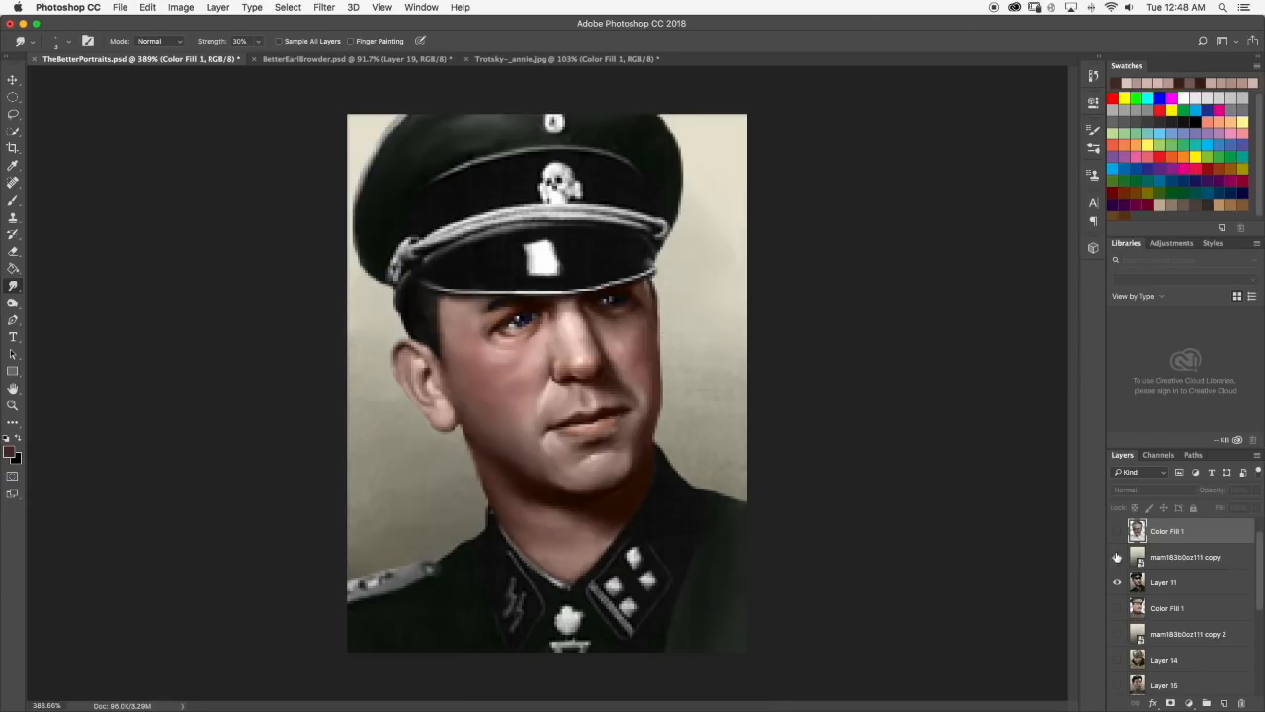
pyautogui.click(1117, 531)
pyautogui.scroll(10, 643, 316)
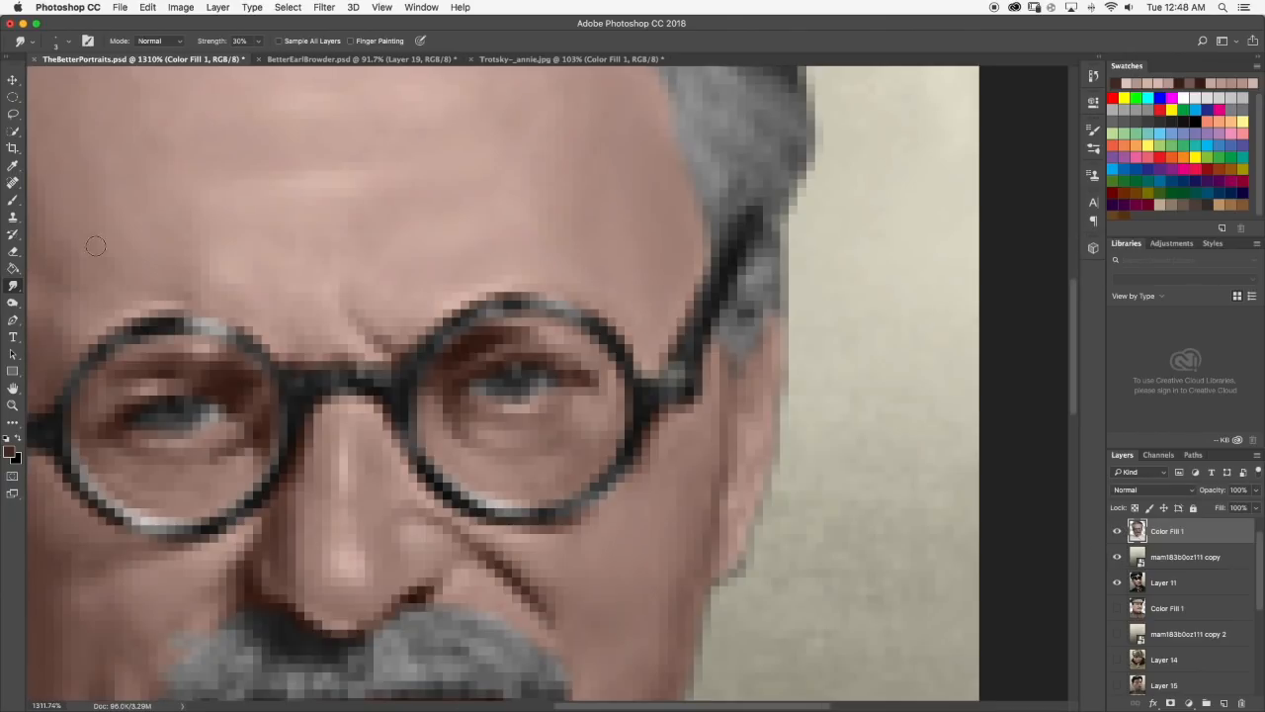
# Touch up the shading below the right-hand eye with Brush and Smudge, using the Trotsky-_annie.jpg photo as reference.
pyautogui.click(13, 200)
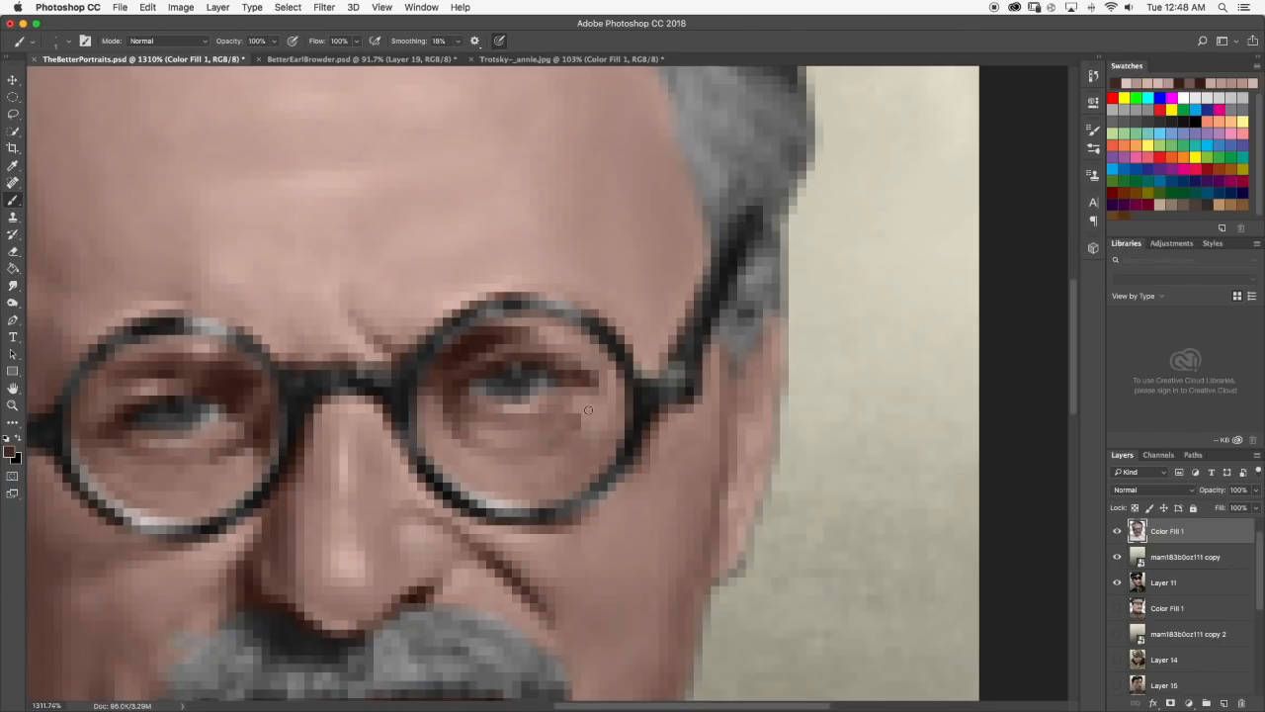
pyautogui.click(324, 61)
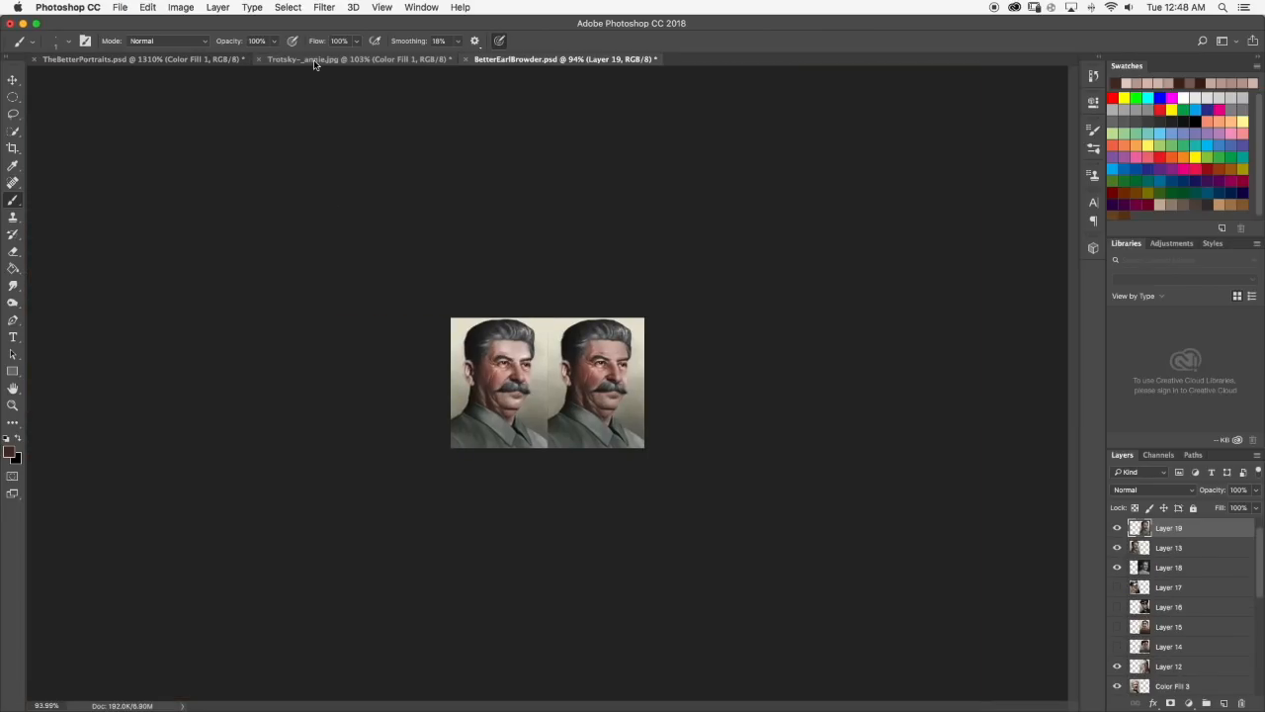
pyautogui.click(318, 62)
pyautogui.scroll(2, 653, 287)
pyautogui.scroll(3, 648, 337)
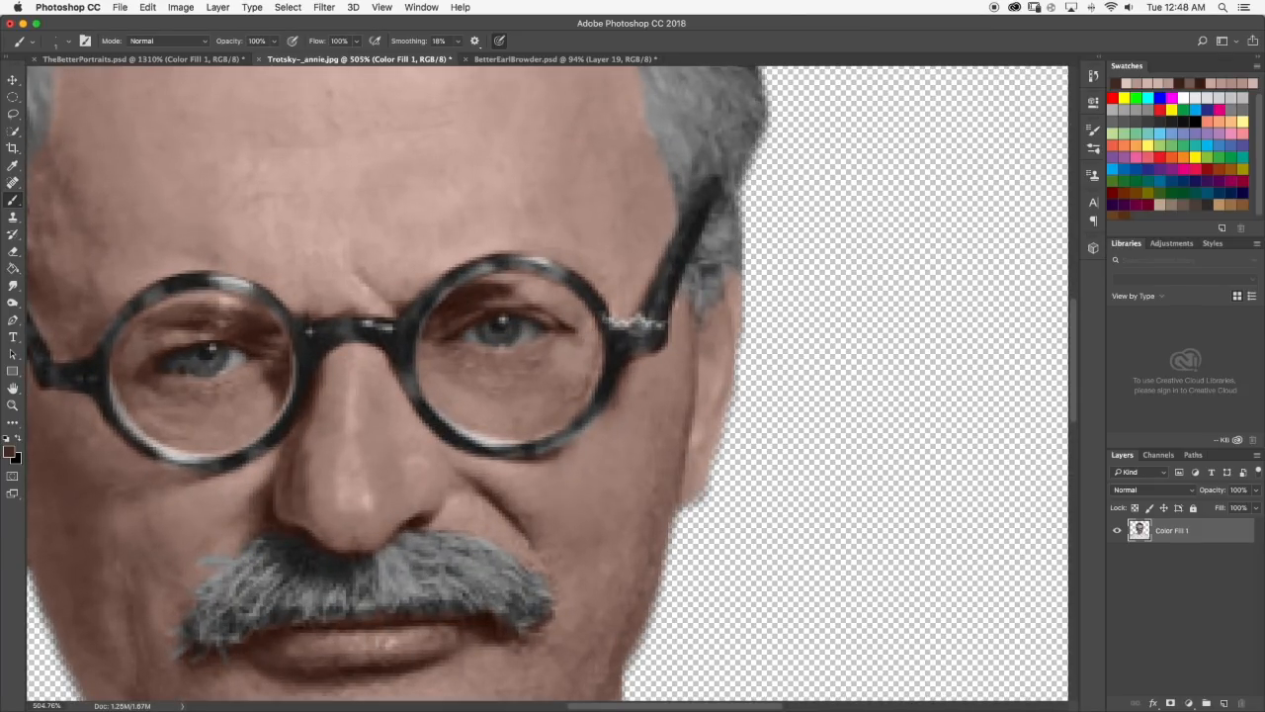
pyautogui.click(203, 61)
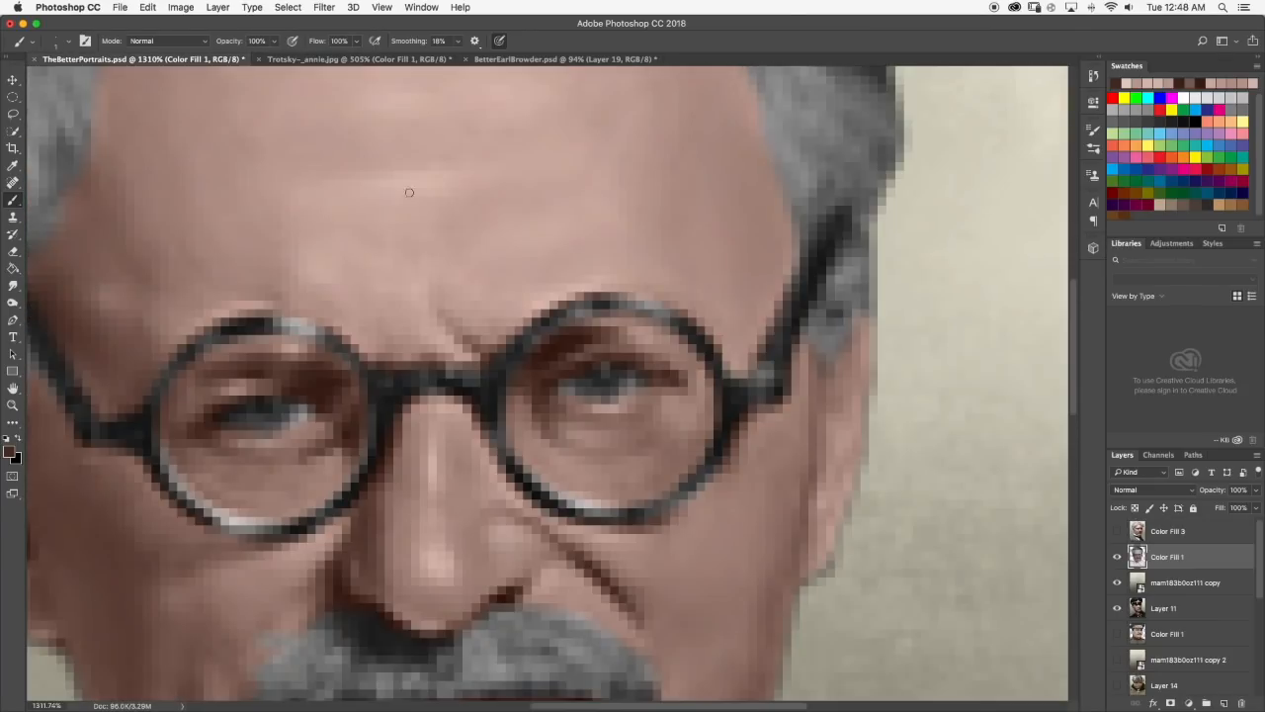
pyautogui.click(12, 286)
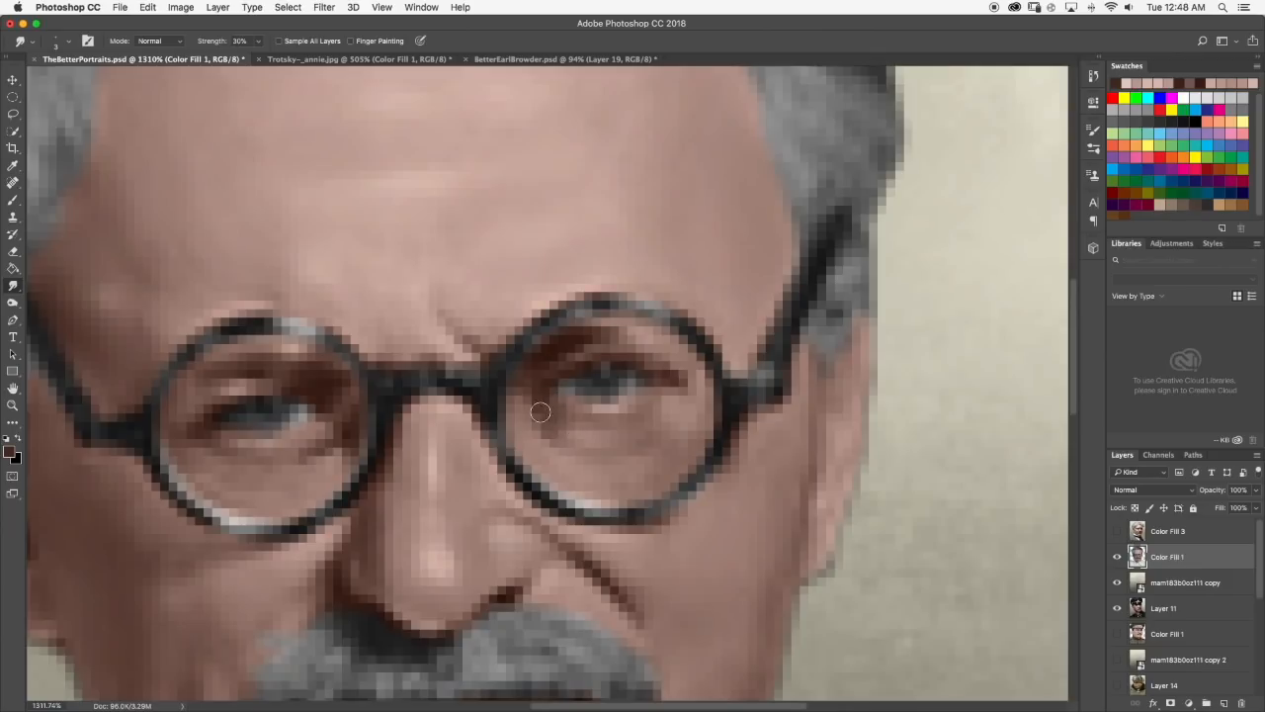
# Examine the right-hand eye in the Trotsky-_annie.jpg reference photo and return to TheBetterPortraits.psd.
pyautogui.click(312, 59)
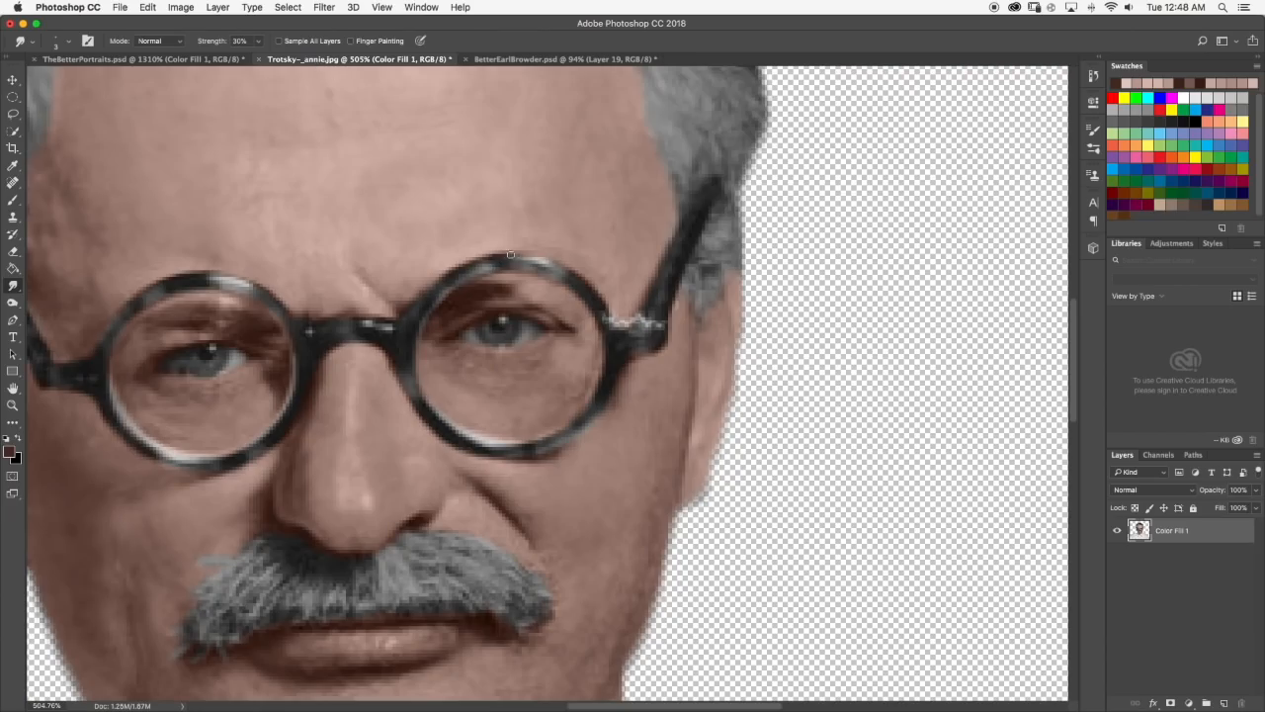
pyautogui.scroll(-5, 509, 255)
pyautogui.scroll(5, 533, 295)
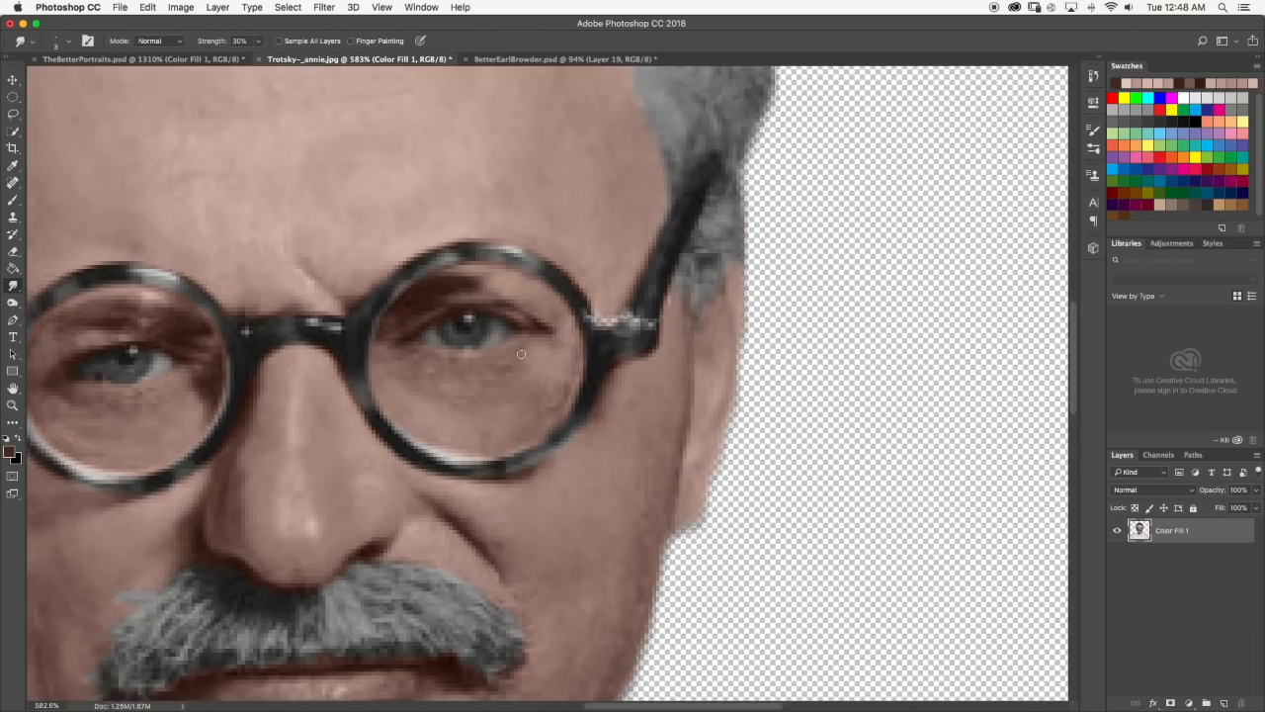
pyautogui.scroll(2, 509, 308)
pyautogui.click(147, 59)
# Choose a very dark brown, about #21100a, and darken the upper lid line of the right-hand eye with the Brush.
pyautogui.scroll(3, 686, 382)
pyautogui.press('b')
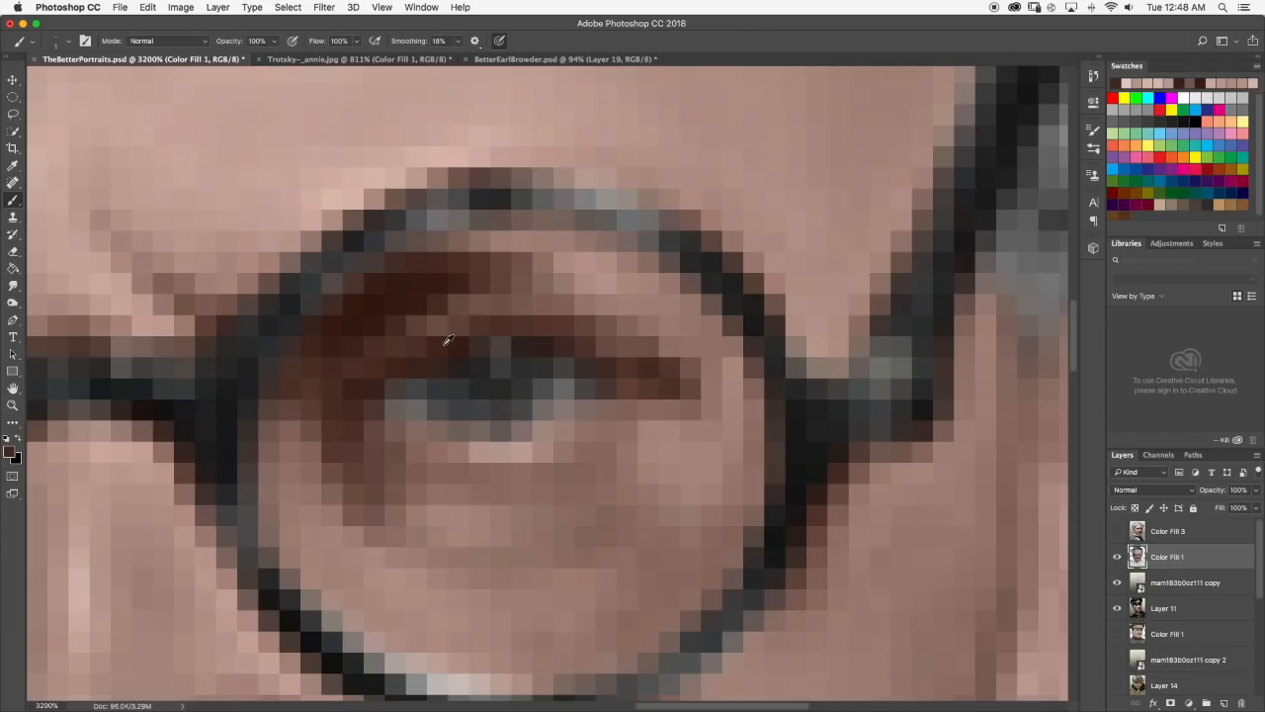
pyautogui.click(10, 452)
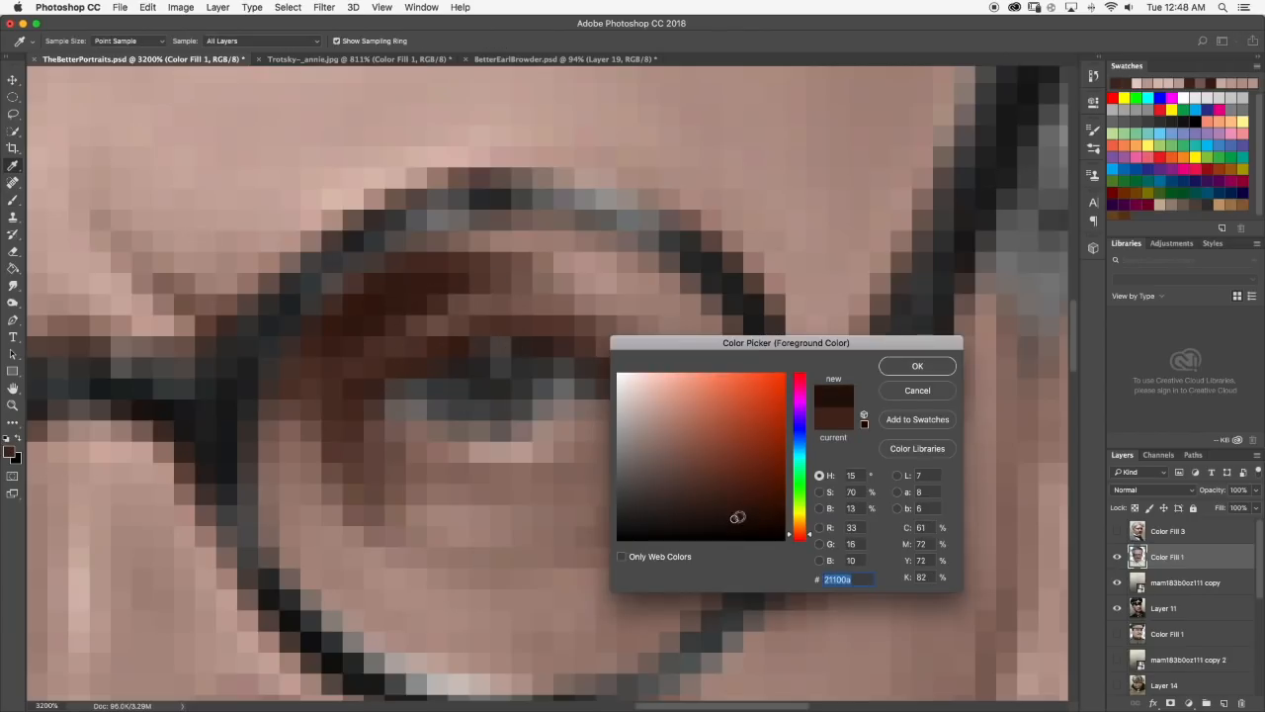
pyautogui.press('Return')
pyautogui.moveTo(359, 393)
pyautogui.mouseDown()
pyautogui.moveTo(473, 343)
pyautogui.moveTo(567, 344)
pyautogui.moveTo(652, 385)
pyautogui.mouseUp()
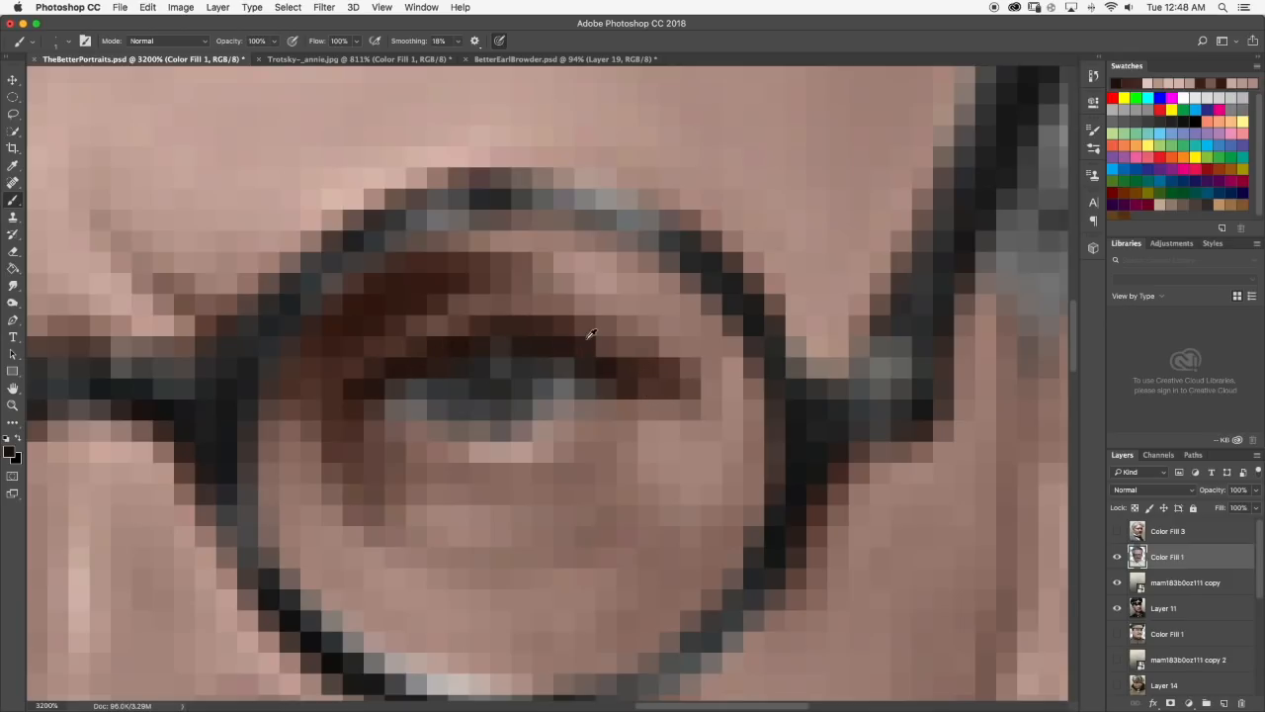
# Paint the outer upper lid of the right-hand eye with the Brush, using dark brown and skin tones sampled from around the eye.
pyautogui.keyDown('alt'); pyautogui.click(540, 321); pyautogui.keyUp('alt')
pyautogui.moveTo(531, 324)
pyautogui.mouseDown()
pyautogui.moveTo(660, 340)
pyautogui.moveTo(703, 383)
pyautogui.mouseUp()
pyautogui.keyDown('alt'); pyautogui.click(626, 297); pyautogui.keyUp('alt')
pyautogui.scroll(-10, 636, 358)
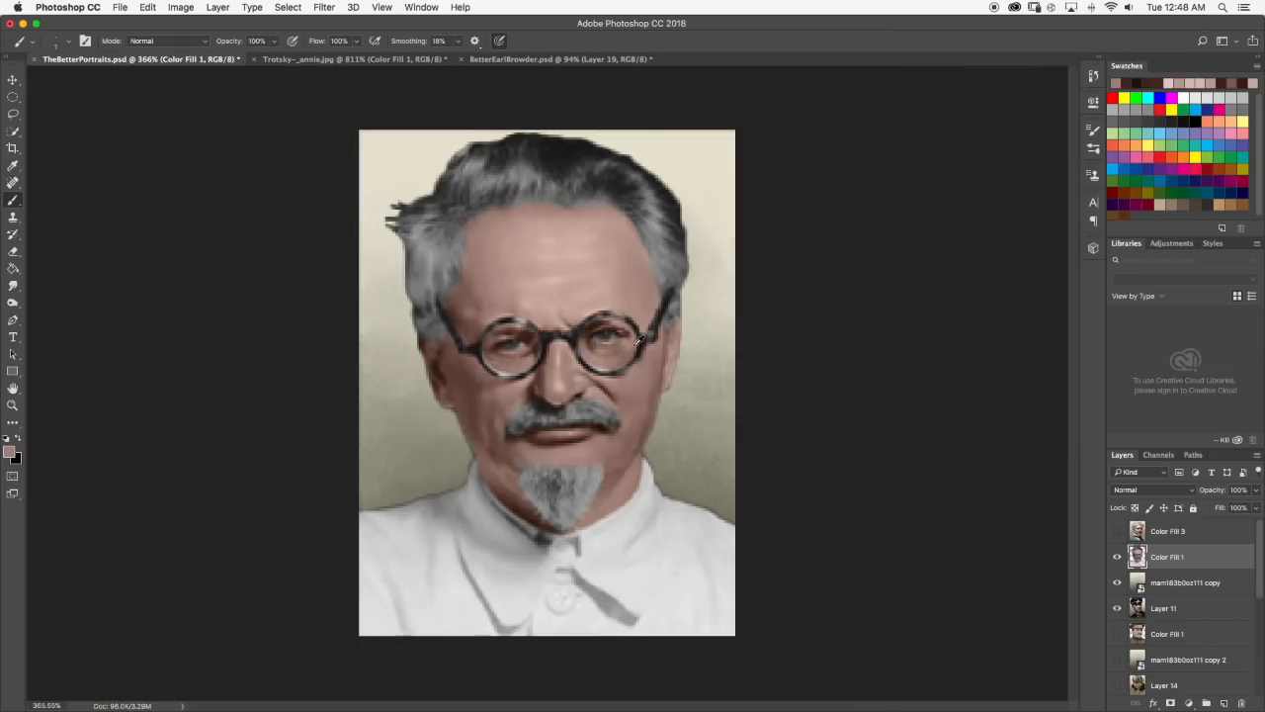
pyautogui.scroll(4, 629, 329)
# Soften the outer upper lid of the right-hand eye with Smudge at 30% strength, using the Trotsky-_annie.jpg photo as reference.
pyautogui.click(313, 59)
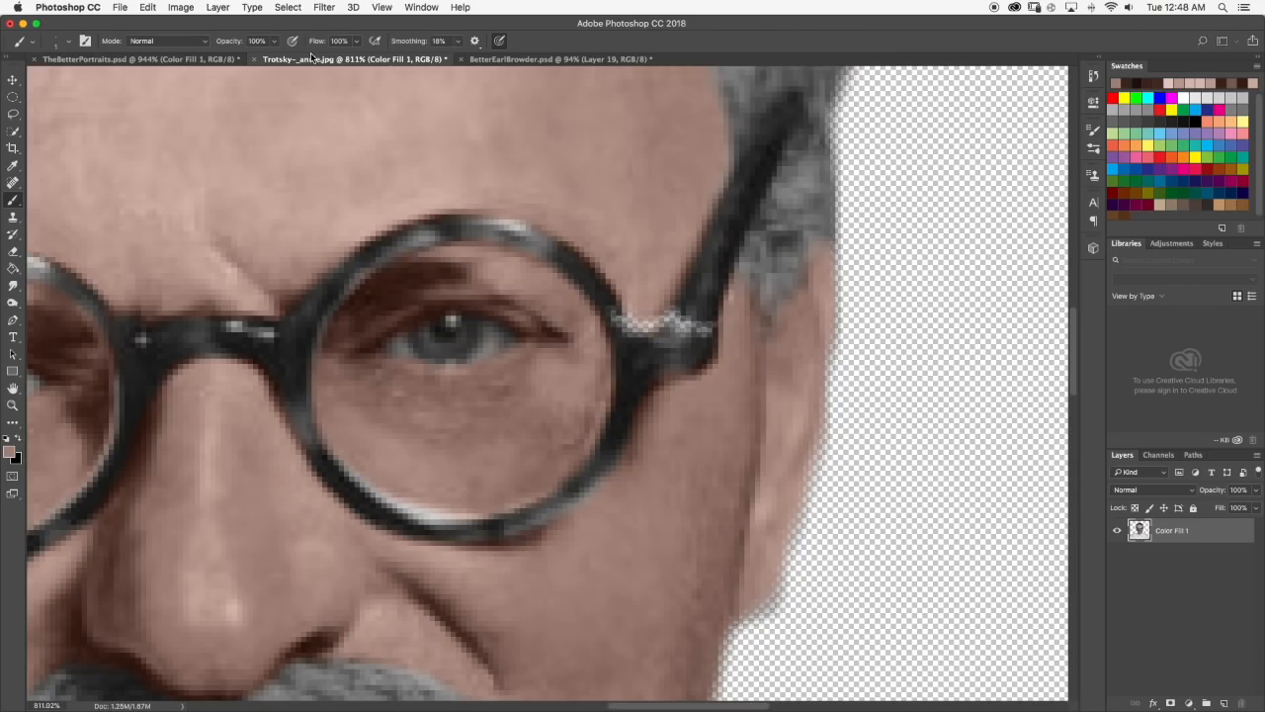
pyautogui.scroll(3, 528, 334)
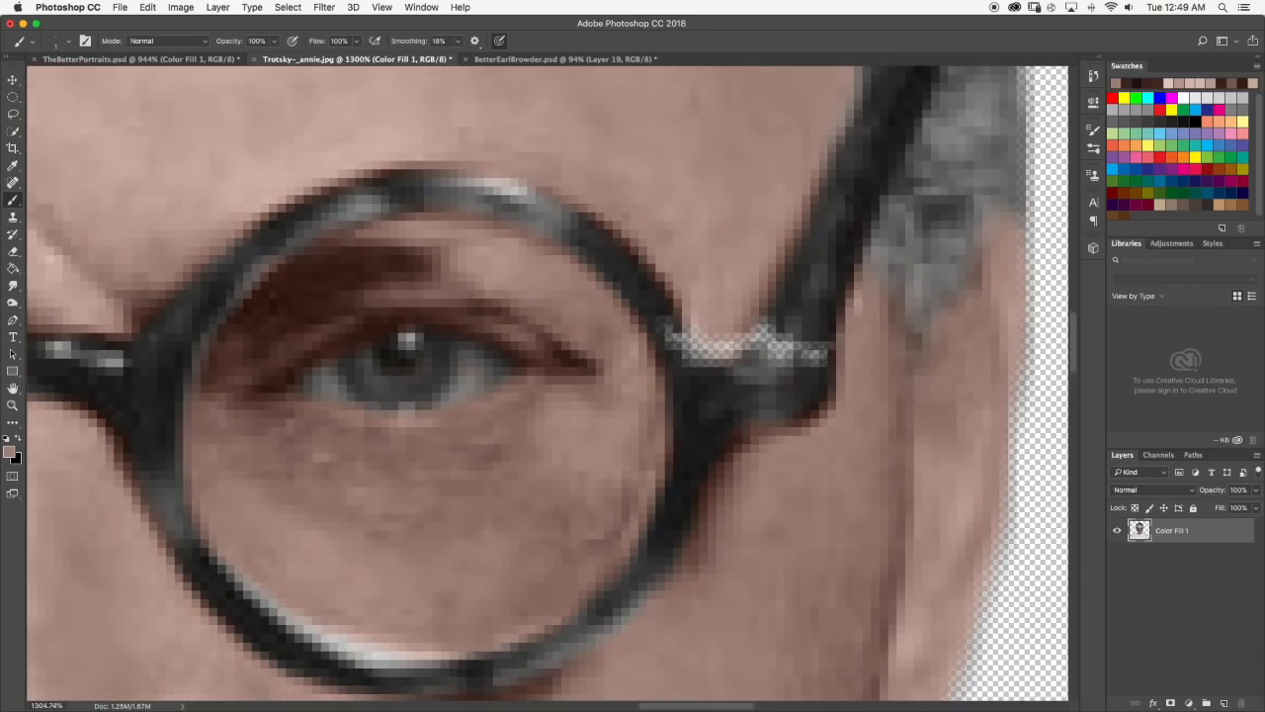
pyautogui.click(181, 58)
pyautogui.scroll(6, 699, 352)
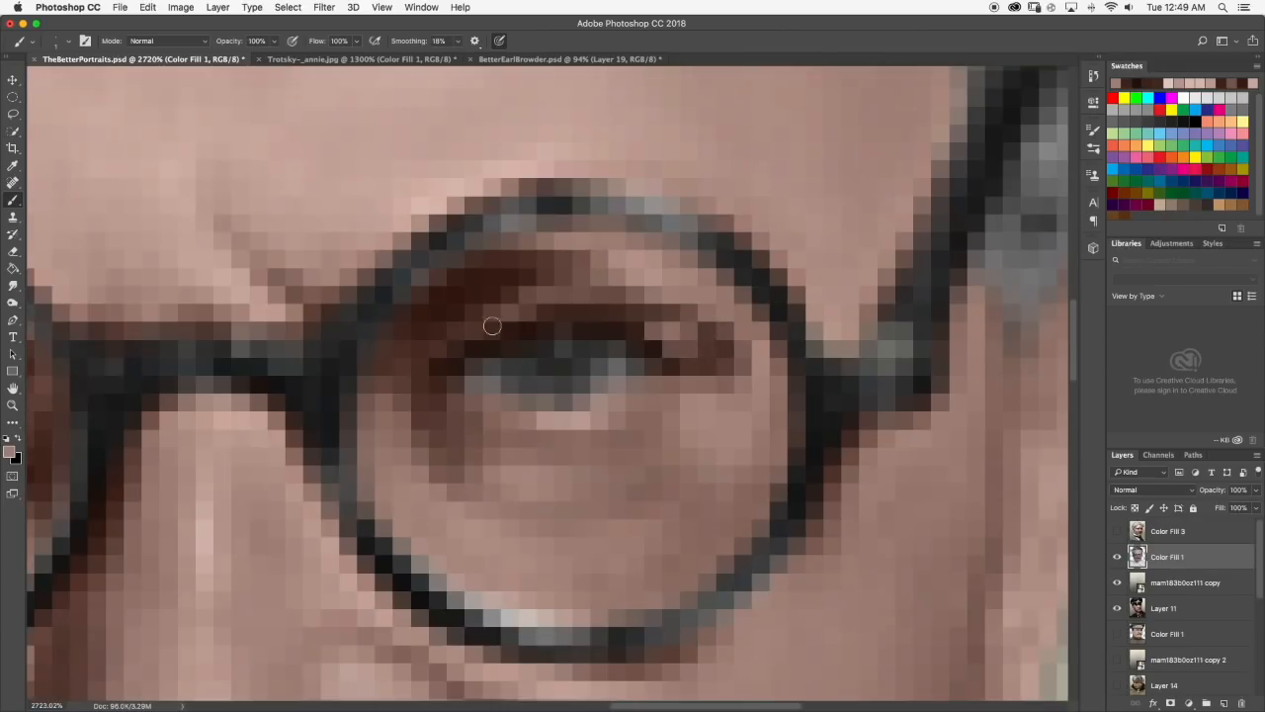
pyautogui.click(13, 285)
pyautogui.click(65, 41)
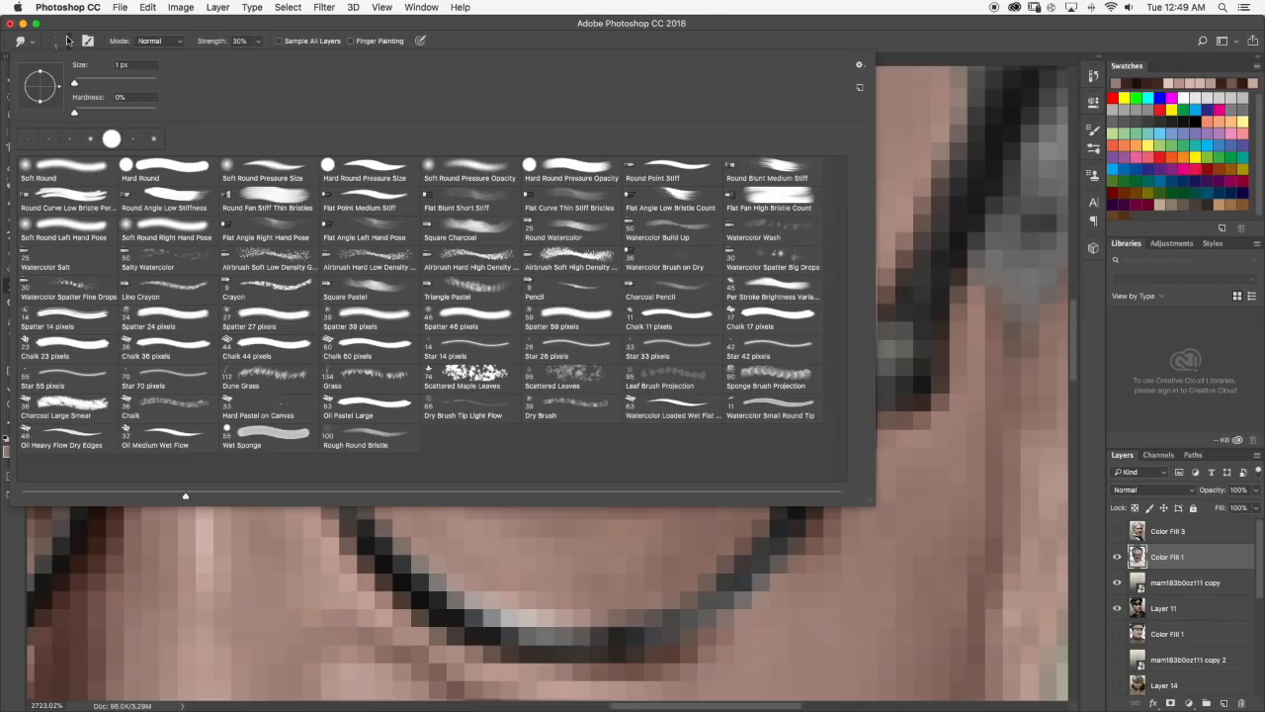
pyautogui.click(68, 41)
pyautogui.moveTo(657, 312); pyautogui.dragTo(709, 363)
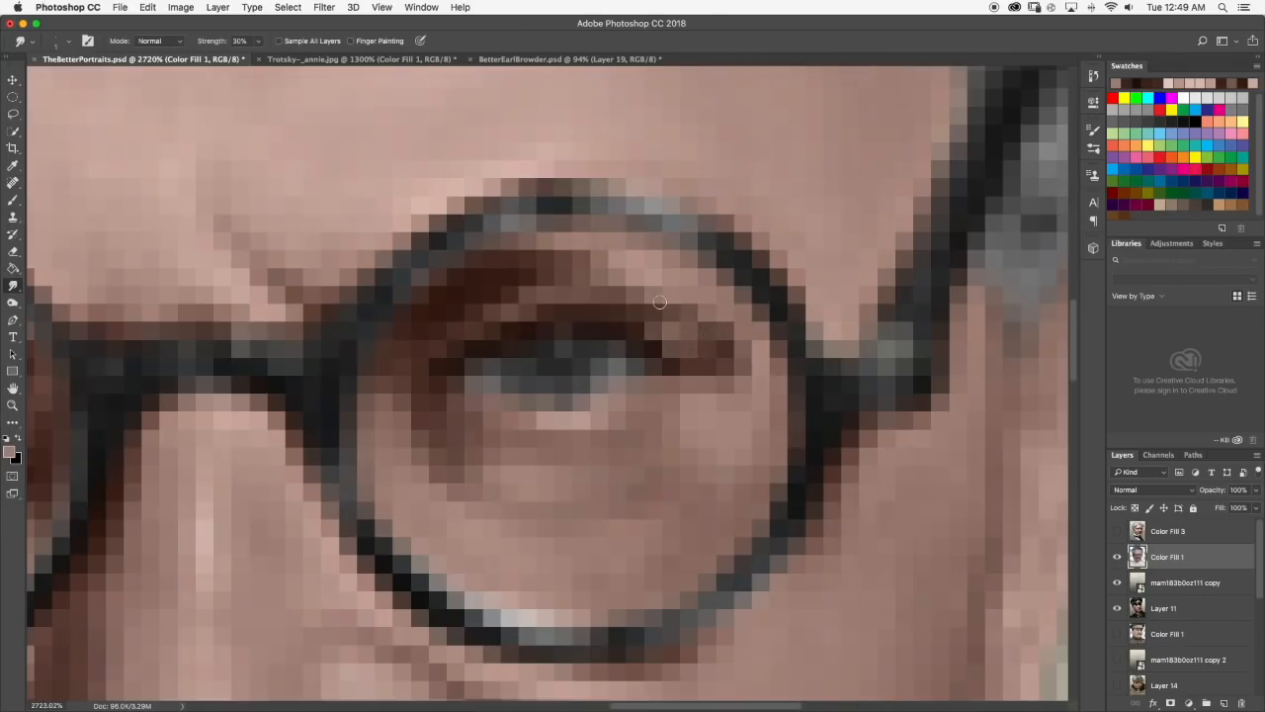
# Switch to the Brush and compare the whole portrait with the Trotsky-_annie.jpg photo, then return to TheBetterPortraits.psd.
pyautogui.click(14, 203)
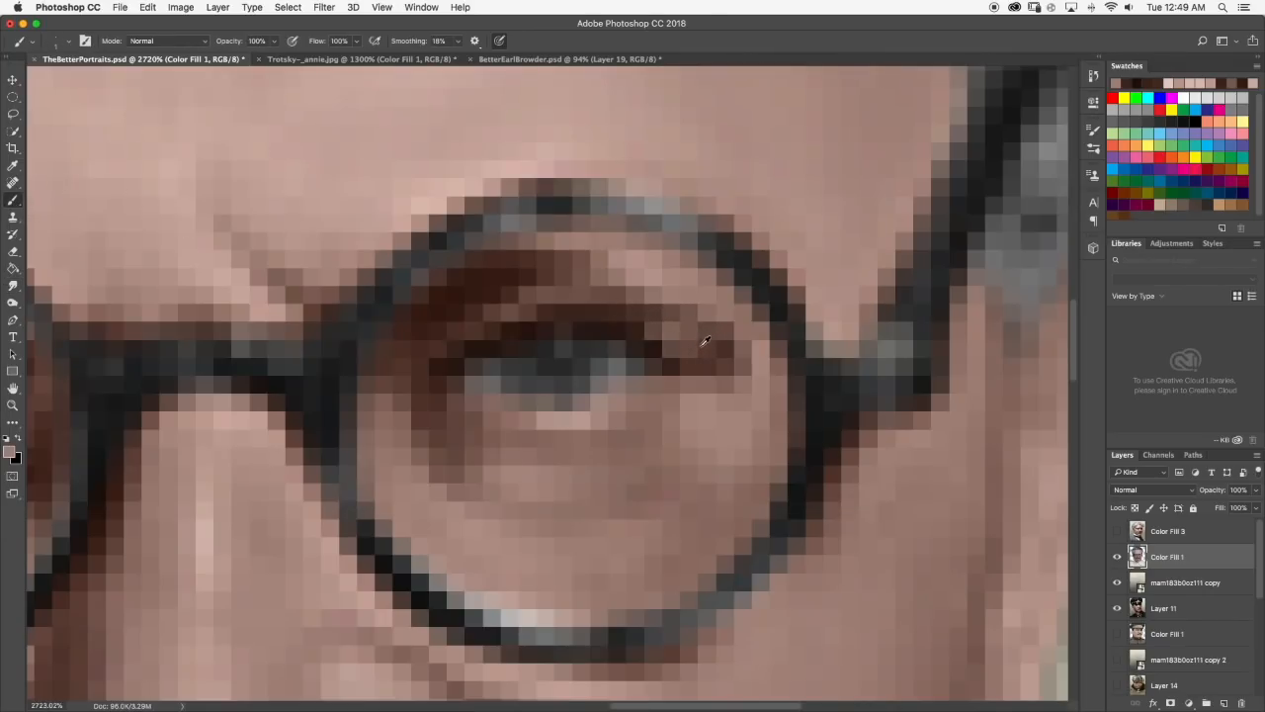
pyautogui.scroll(-5, 731, 349)
pyautogui.scroll(-4, 731, 349)
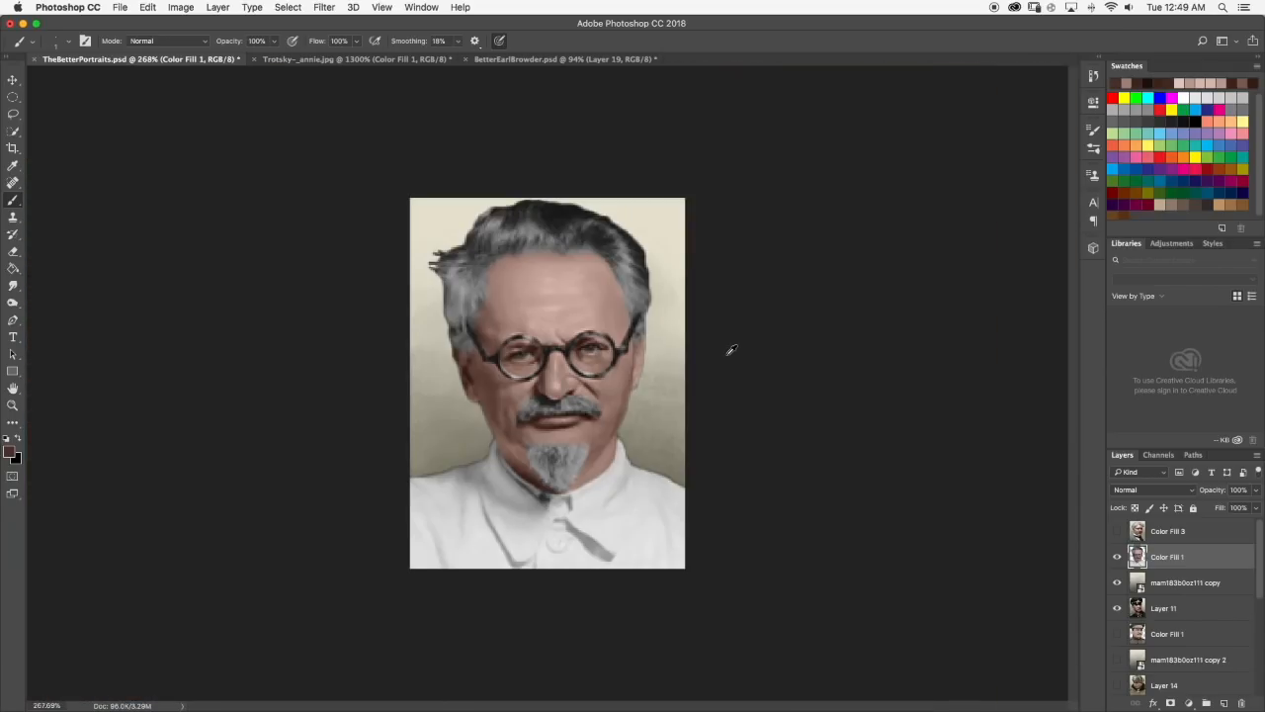
pyautogui.scroll(-2, 610, 336)
pyautogui.scroll(1, 607, 339)
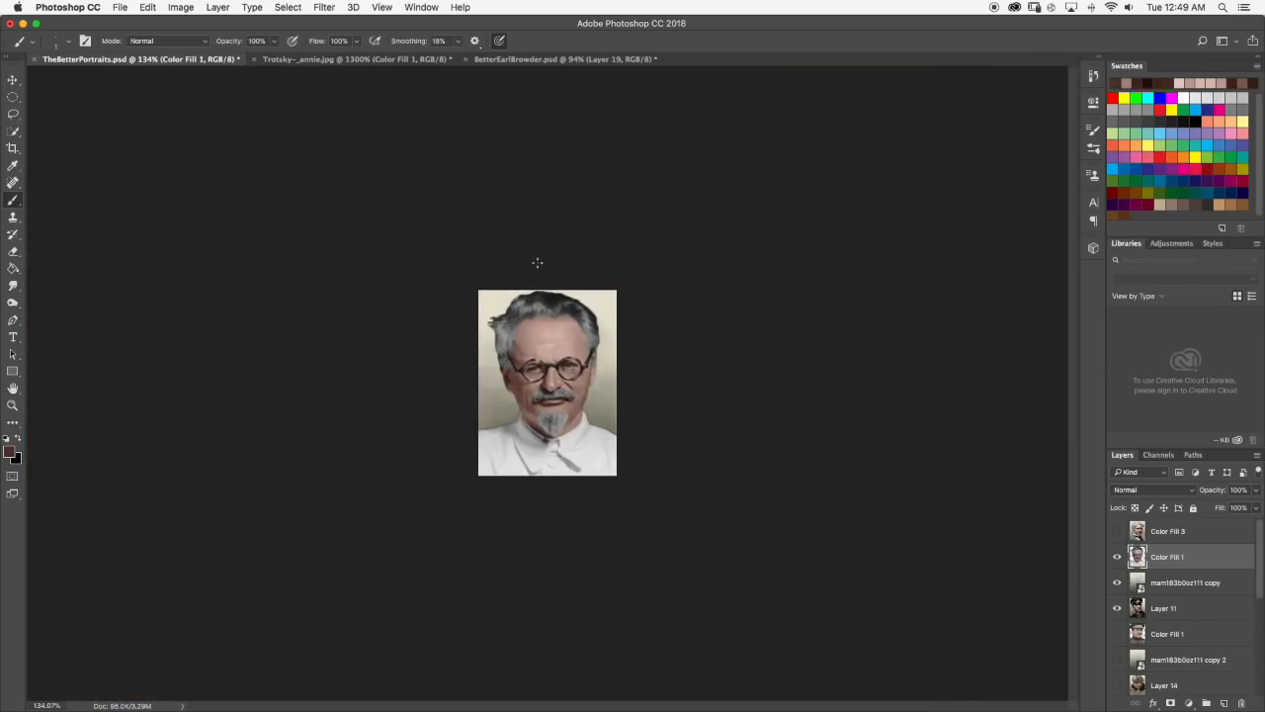
pyautogui.click(314, 58)
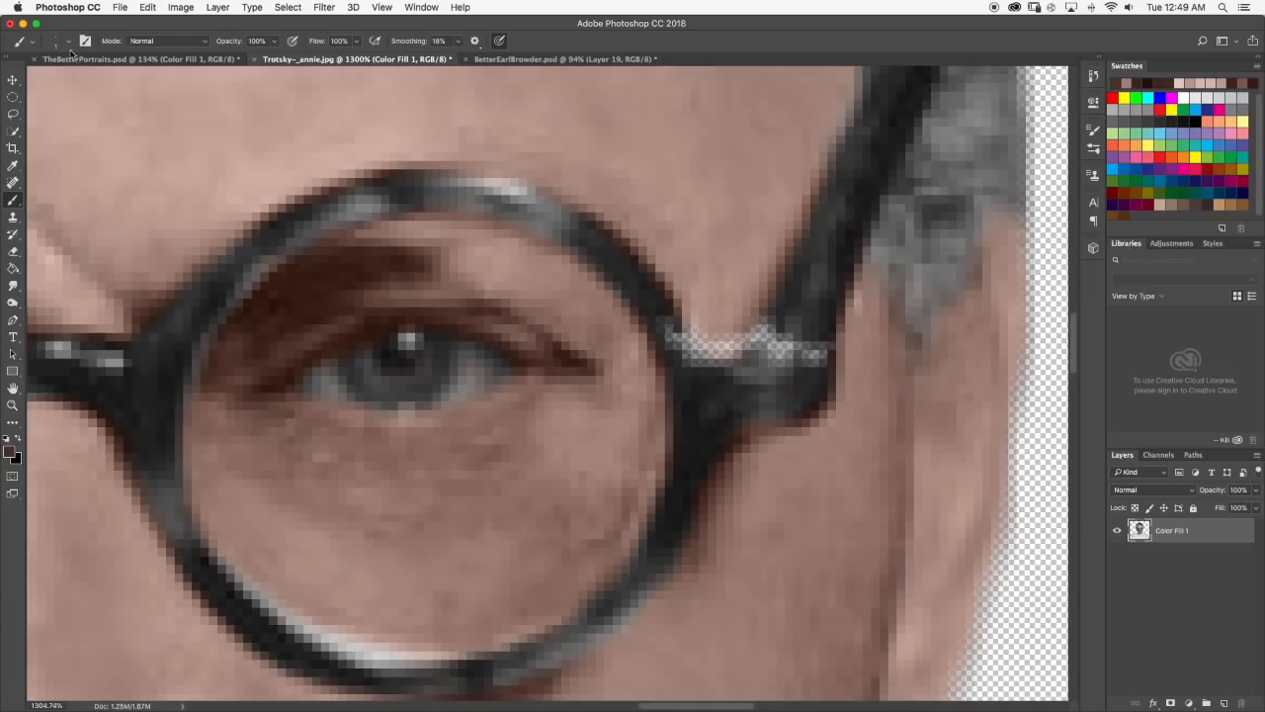
pyautogui.scroll(-3, 419, 176)
pyautogui.scroll(-4, 420, 176)
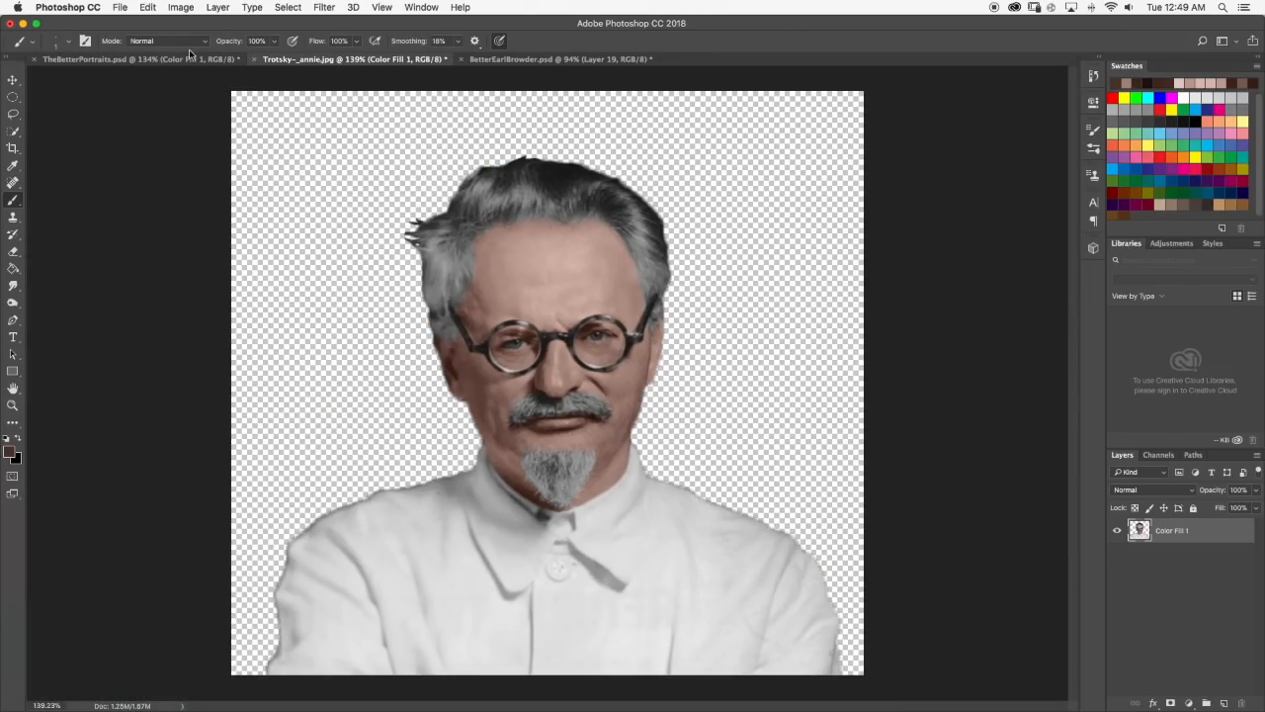
pyautogui.click(181, 61)
# Repaint the lid crease at the outer corner of the right-hand eye with sampled dark brown and skin tones.
pyautogui.scroll(10, 602, 357)
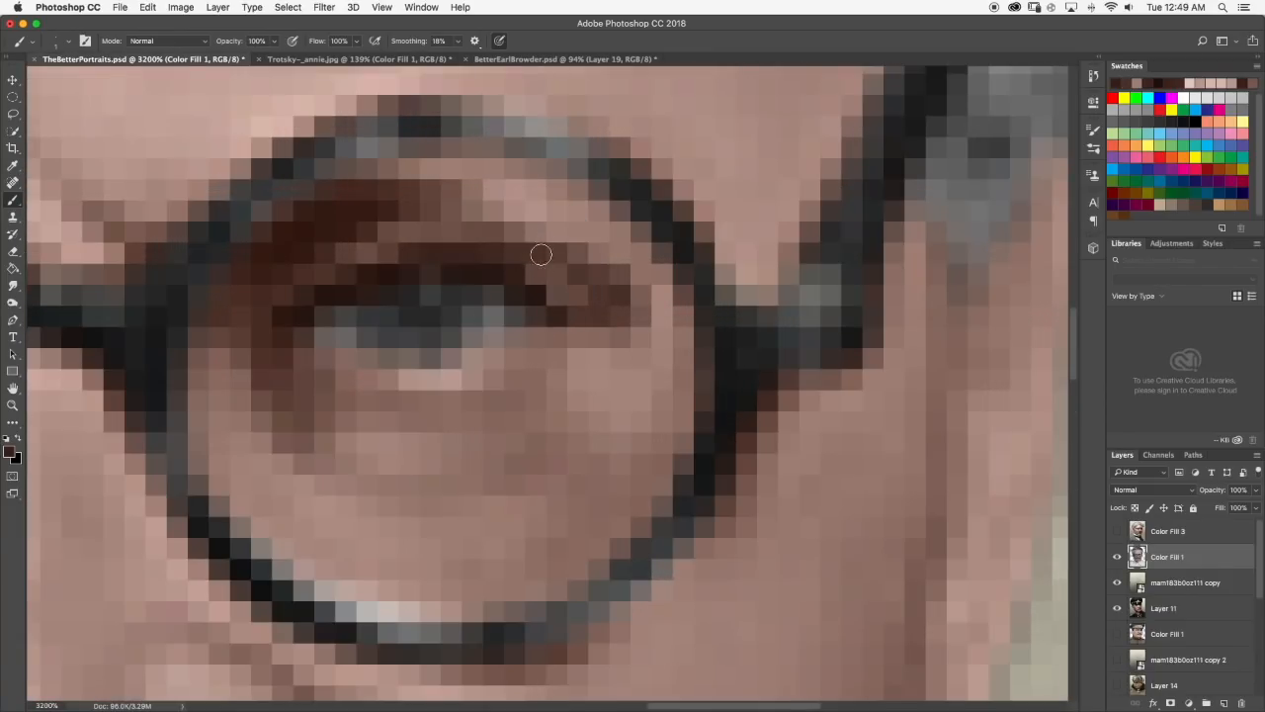
pyautogui.keyDown('alt'); pyautogui.click(569, 222); pyautogui.keyUp('alt')
pyautogui.moveTo(598, 273)
pyautogui.mouseDown()
pyautogui.moveTo(633, 295)
pyautogui.moveTo(561, 249)
pyautogui.mouseUp()
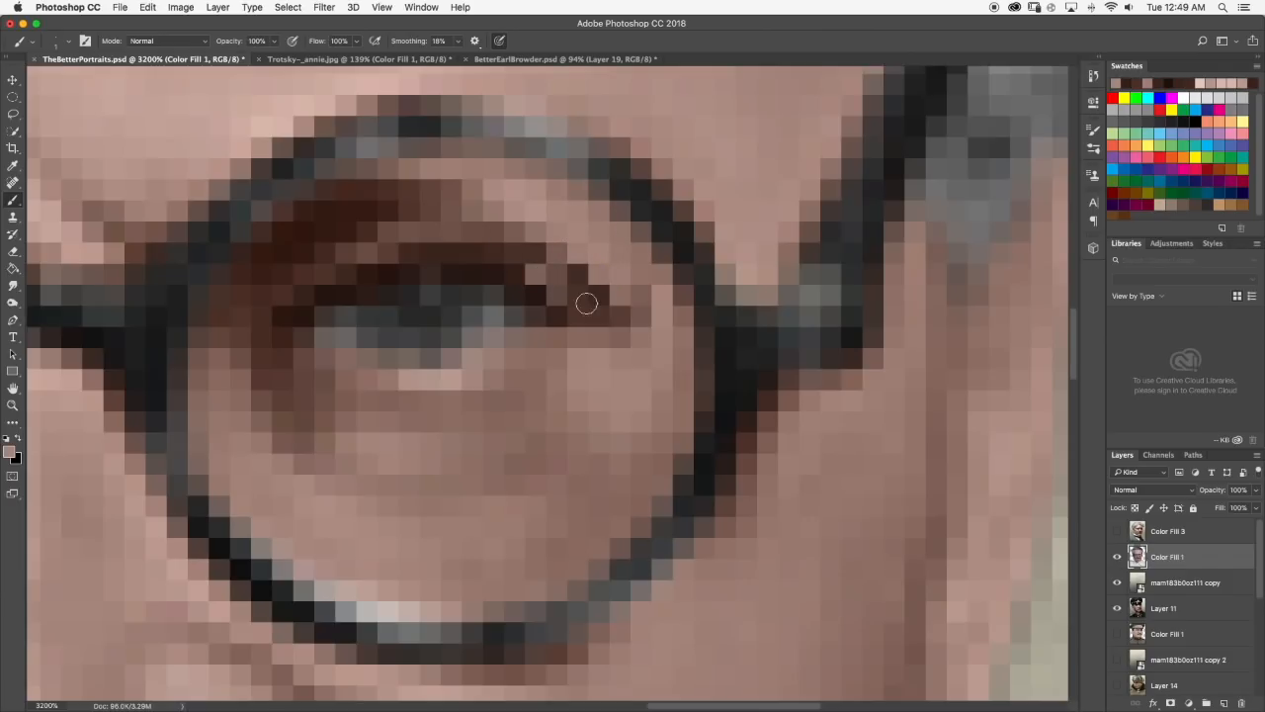
pyautogui.scroll(-8, 580, 290)
pyautogui.scroll(8, 628, 318)
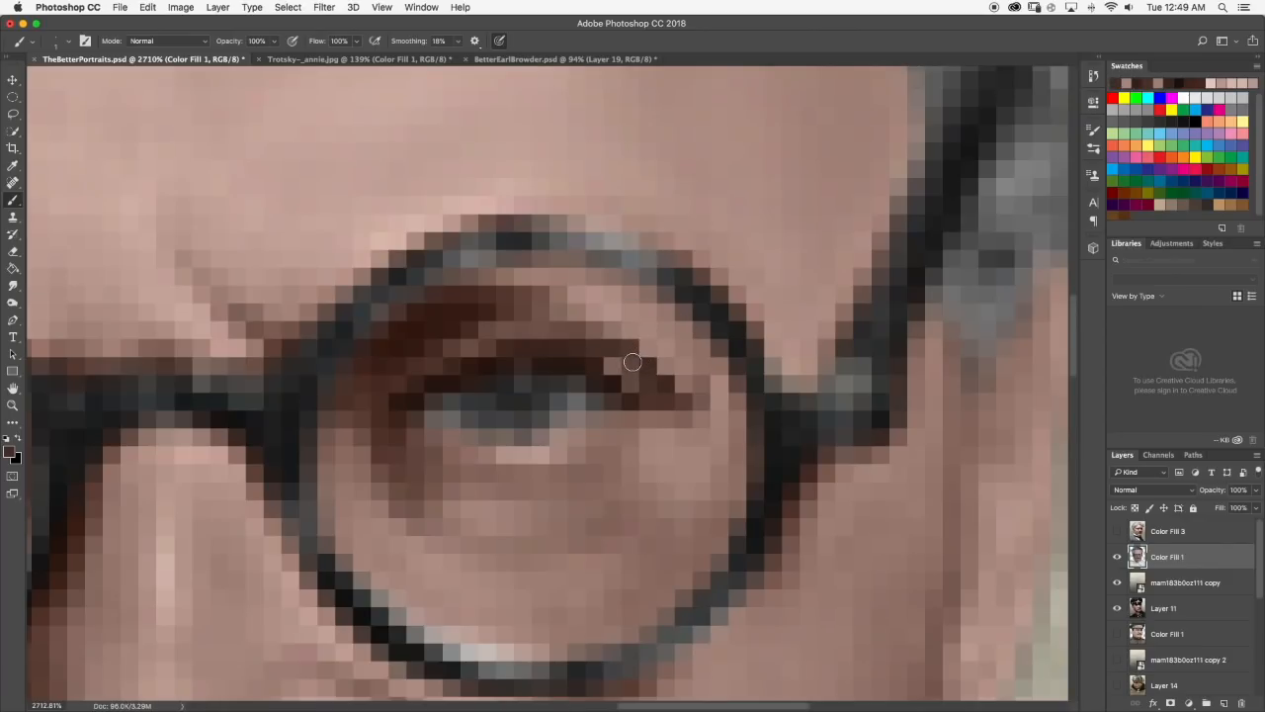
pyautogui.scroll(-2, 648, 356)
pyautogui.scroll(-6, 650, 352)
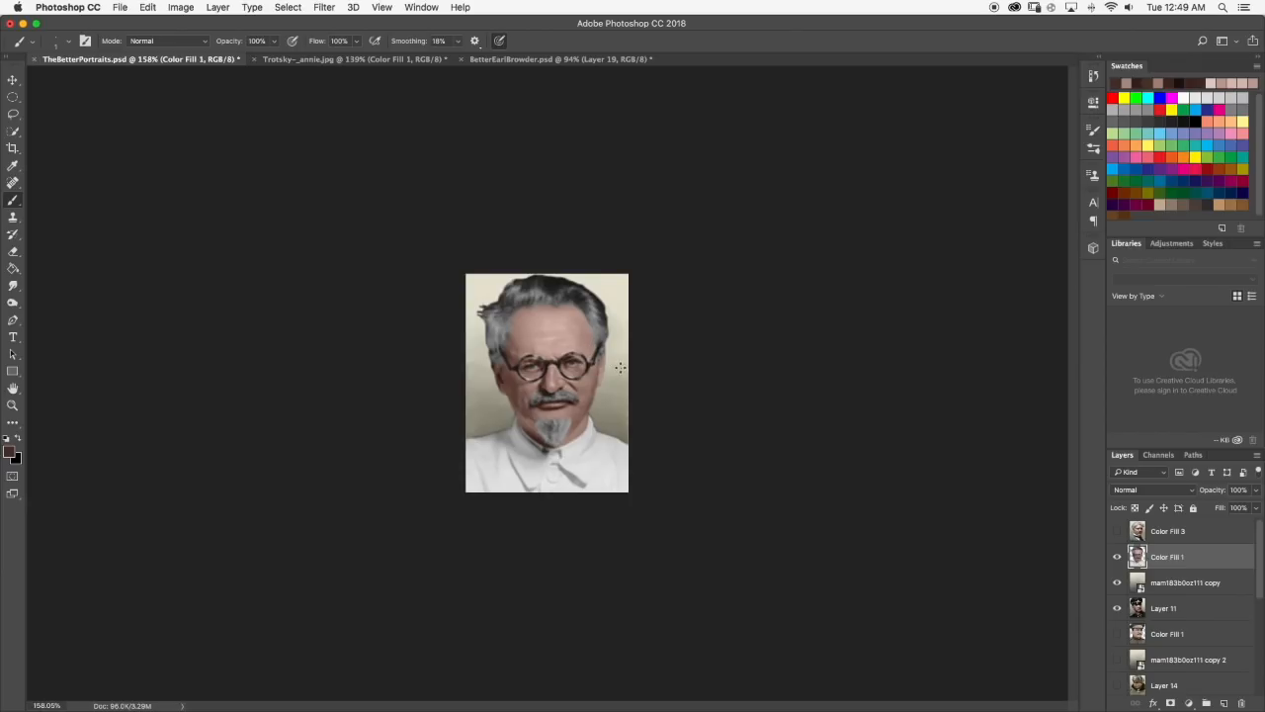
# Sample a light skin tone from the forehead, brush a highlight above the right-hand eye's lid line, and switch to Smudge for blending.
pyautogui.scroll(8, 607, 358)
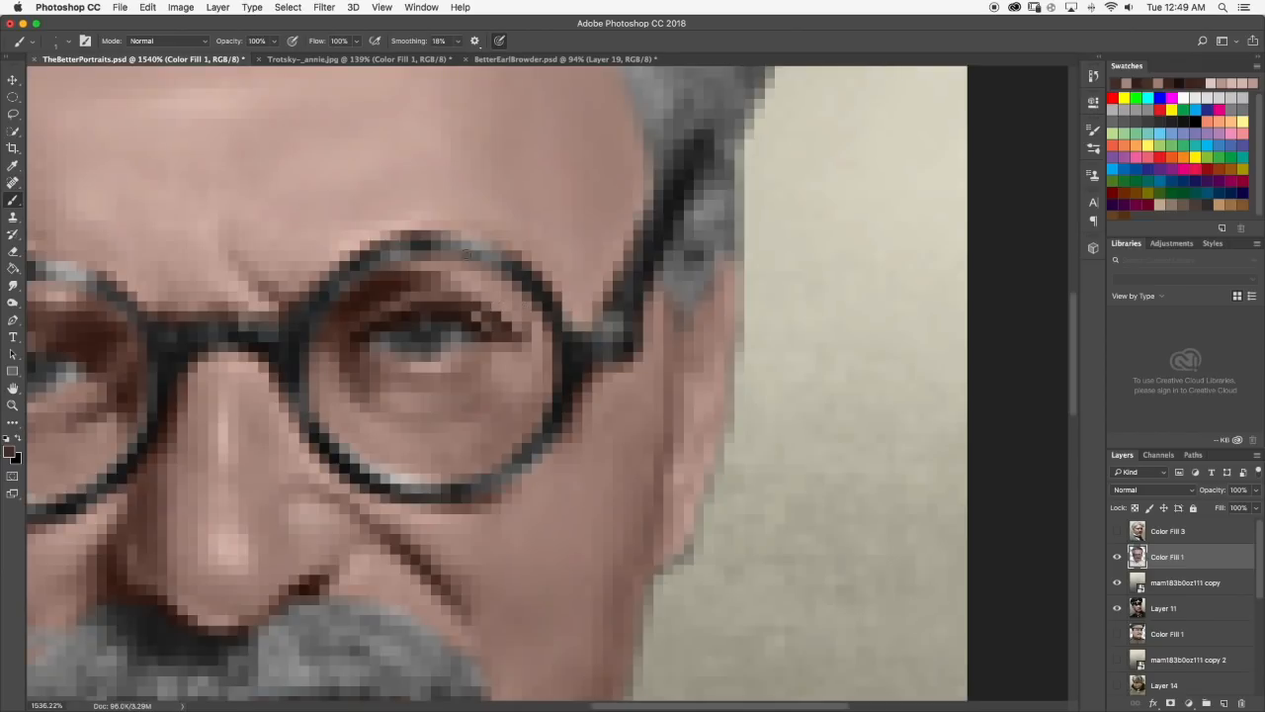
pyautogui.scroll(-7, 463, 220)
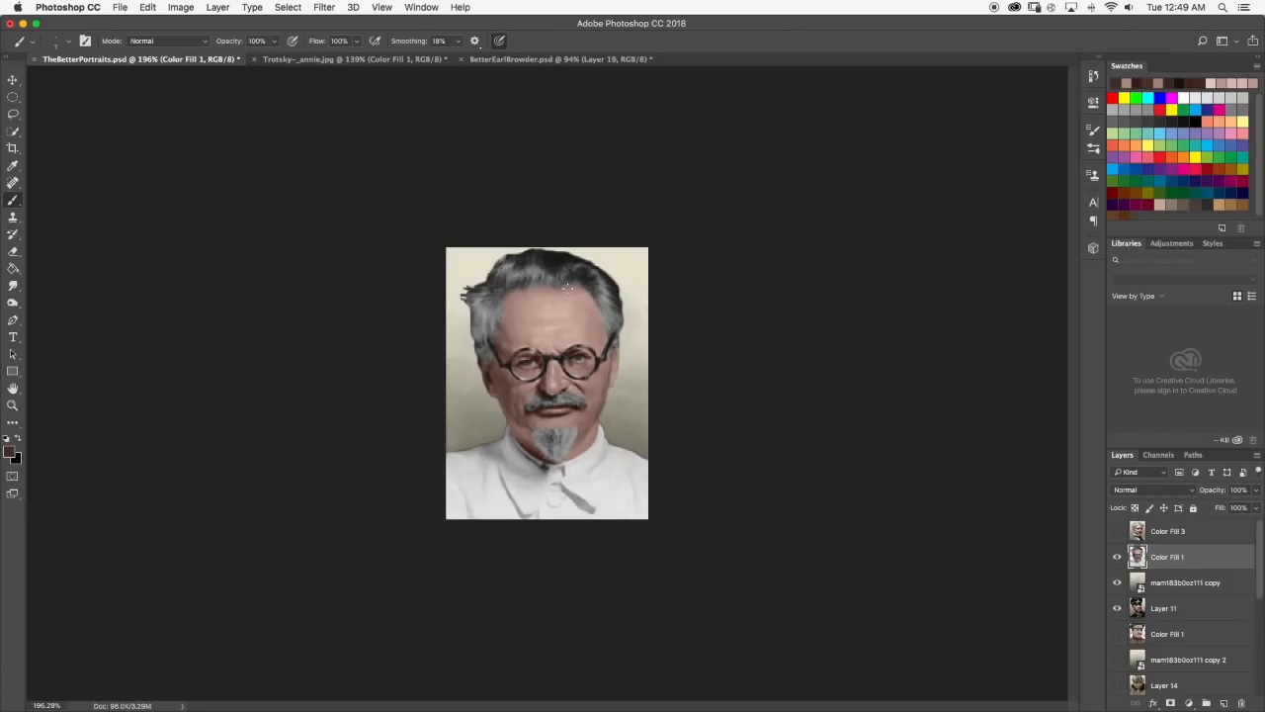
pyautogui.scroll(8, 580, 356)
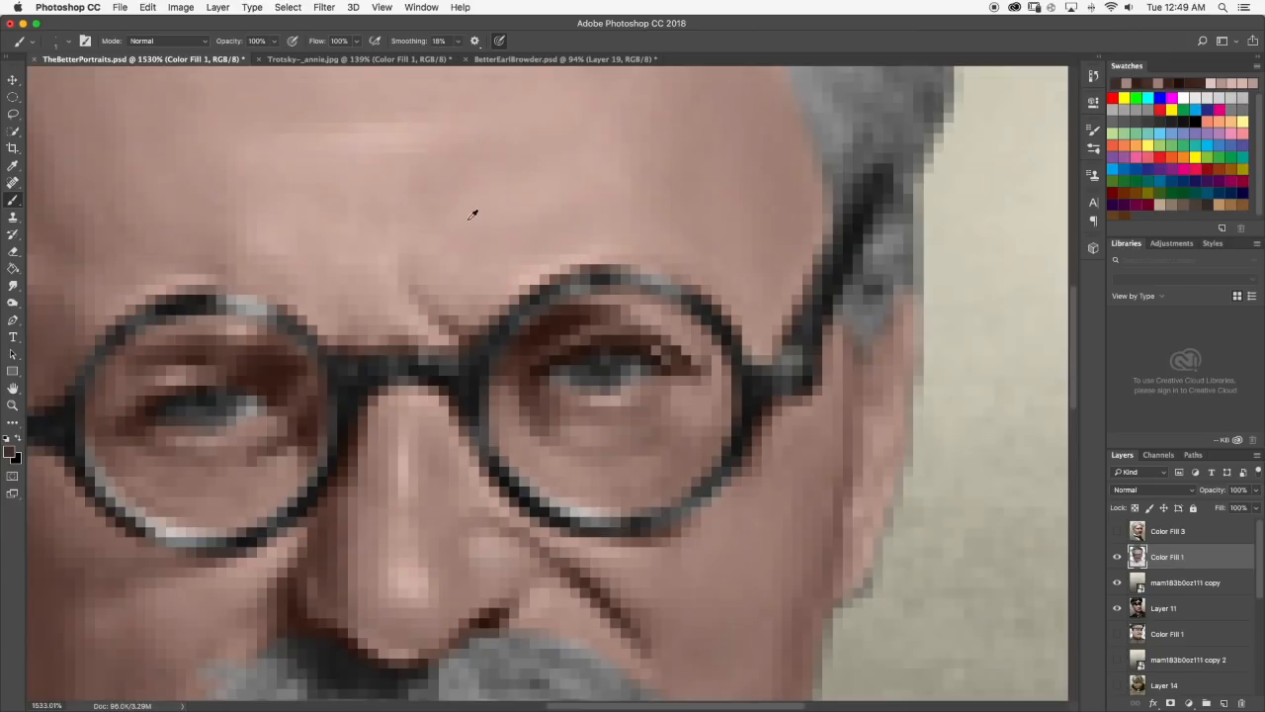
pyautogui.keyDown('alt'); pyautogui.click(478, 253); pyautogui.keyUp('alt')
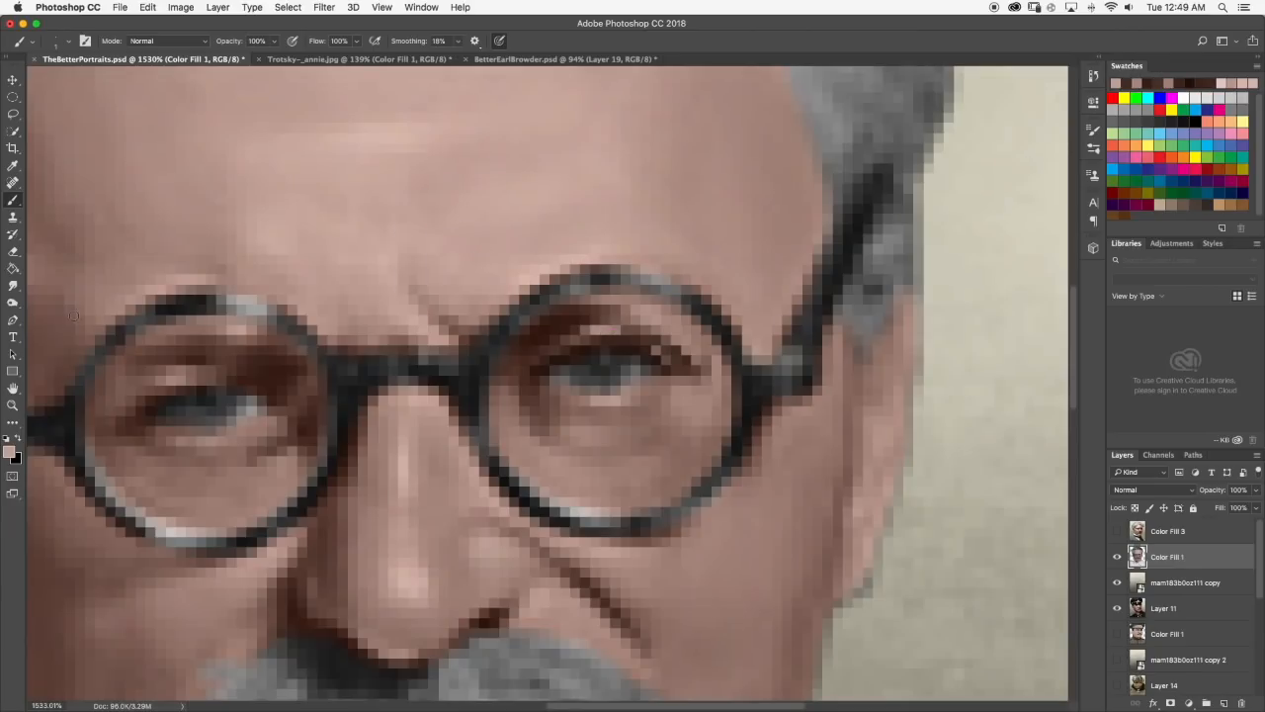
pyautogui.click(13, 286)
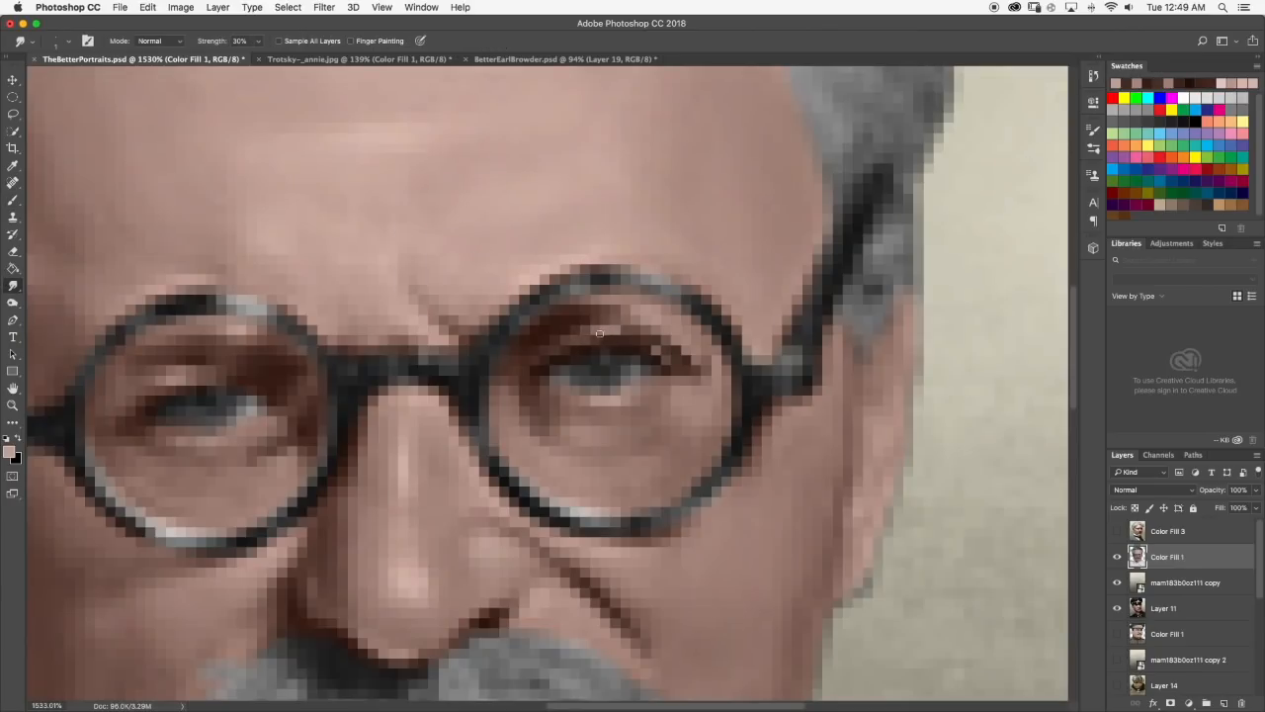
pyautogui.scroll(-10, 646, 331)
pyautogui.scroll(5, 577, 353)
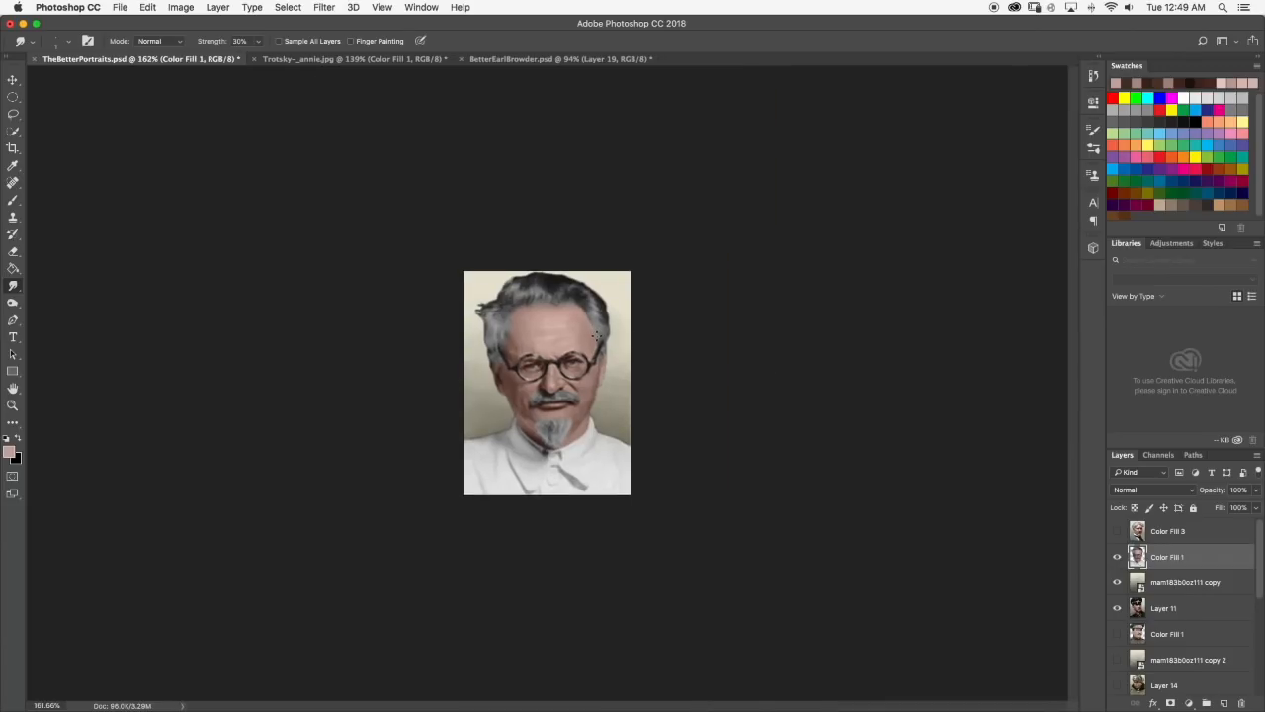
pyautogui.scroll(4, 585, 356)
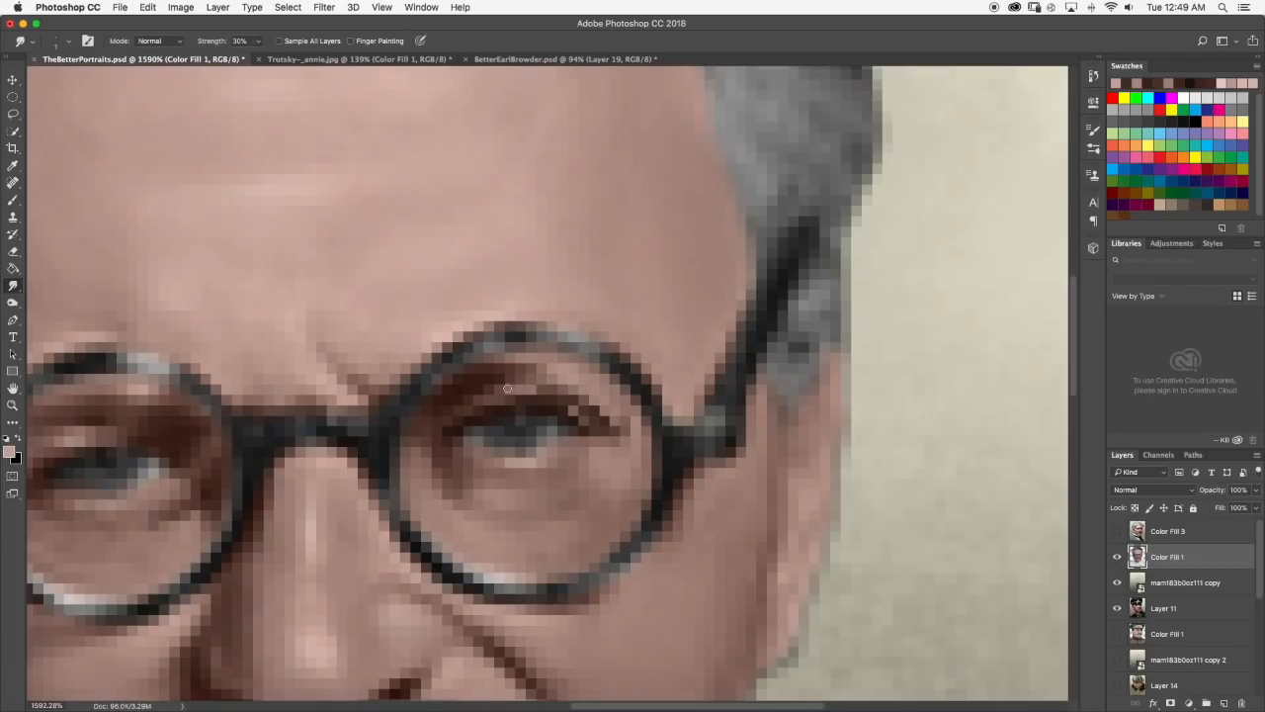
# Add a light skin-tone touch between the brow and lid of the right-hand eye and blend it with Smudge.
pyautogui.click(13, 200)
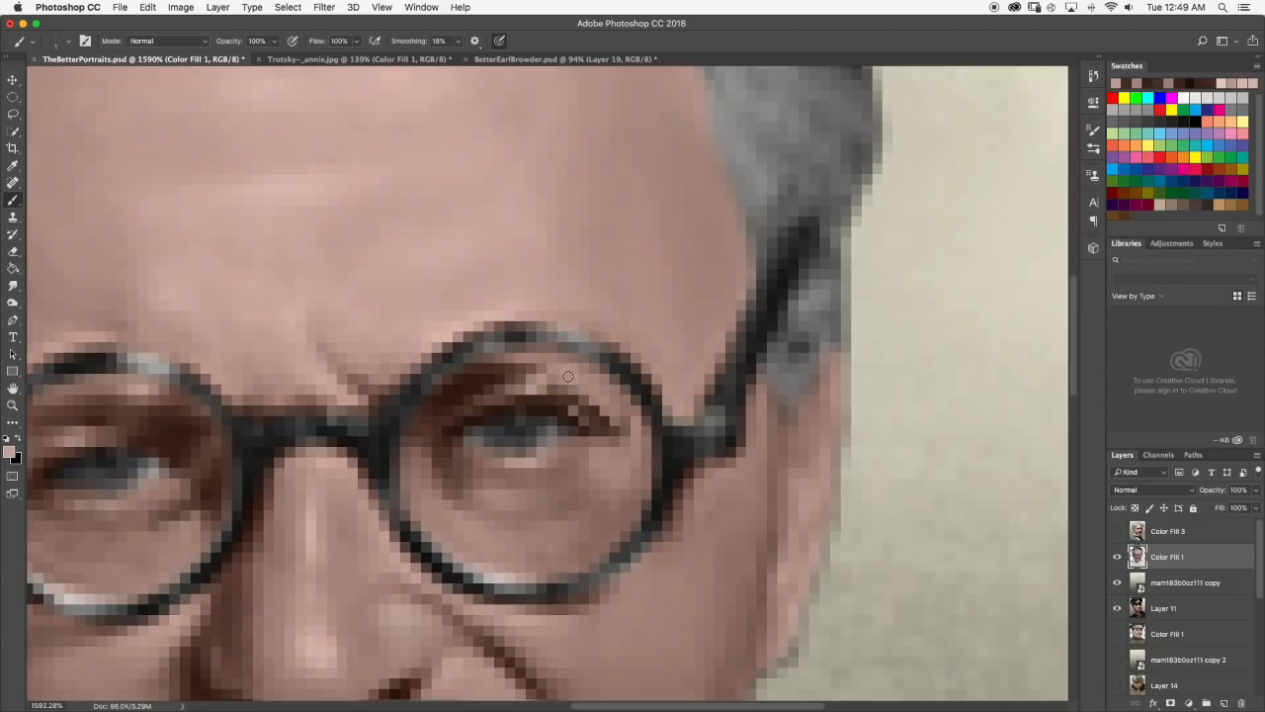
pyautogui.click(14, 283)
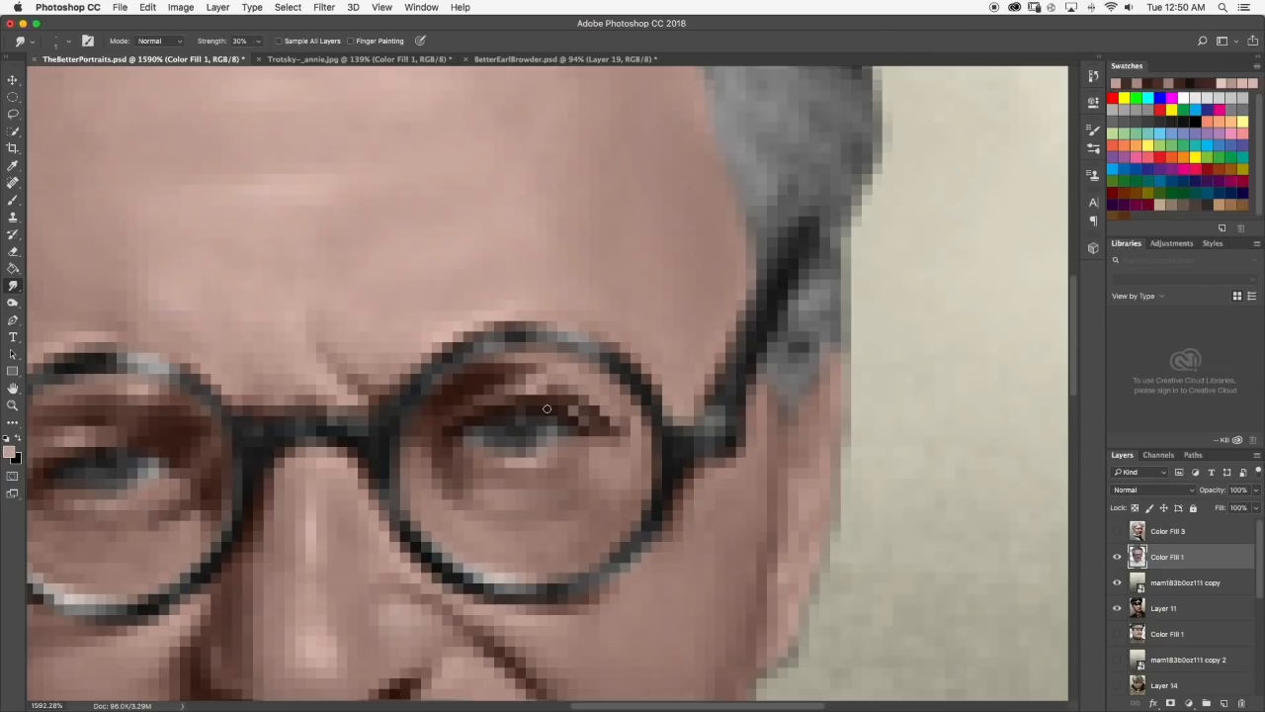
pyautogui.scroll(-10, 546, 408)
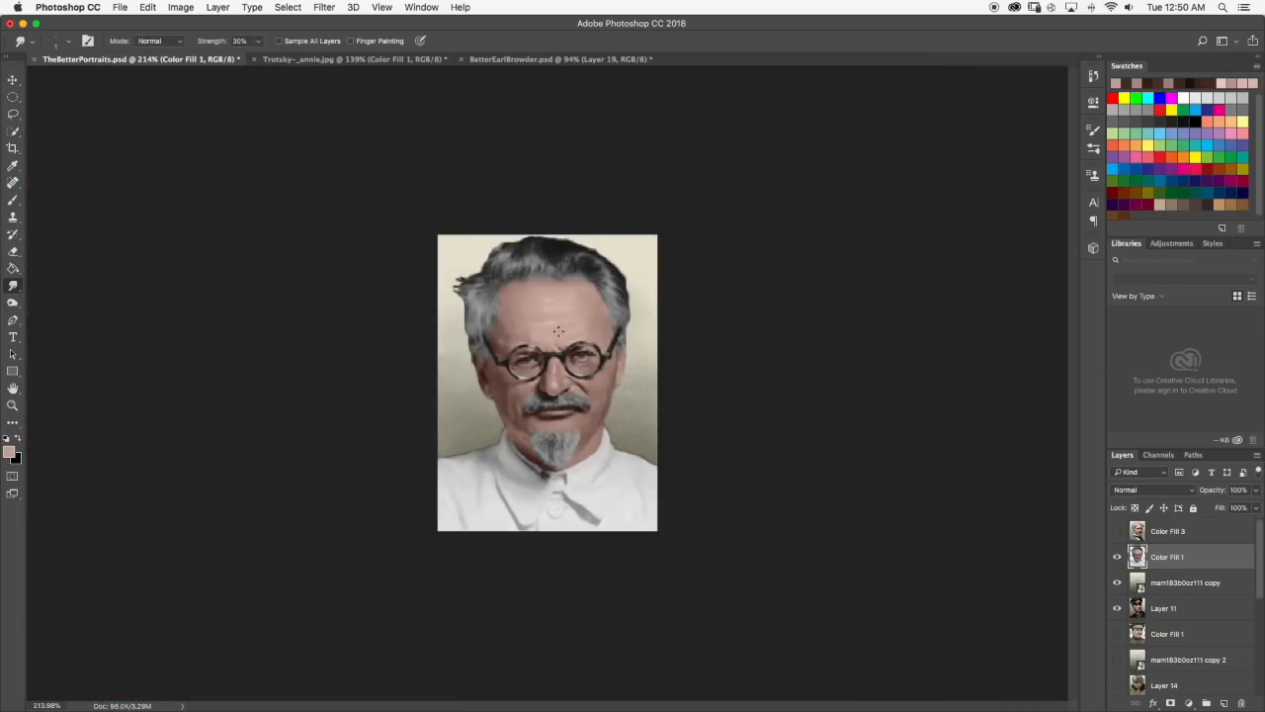
pyautogui.scroll(8, 558, 331)
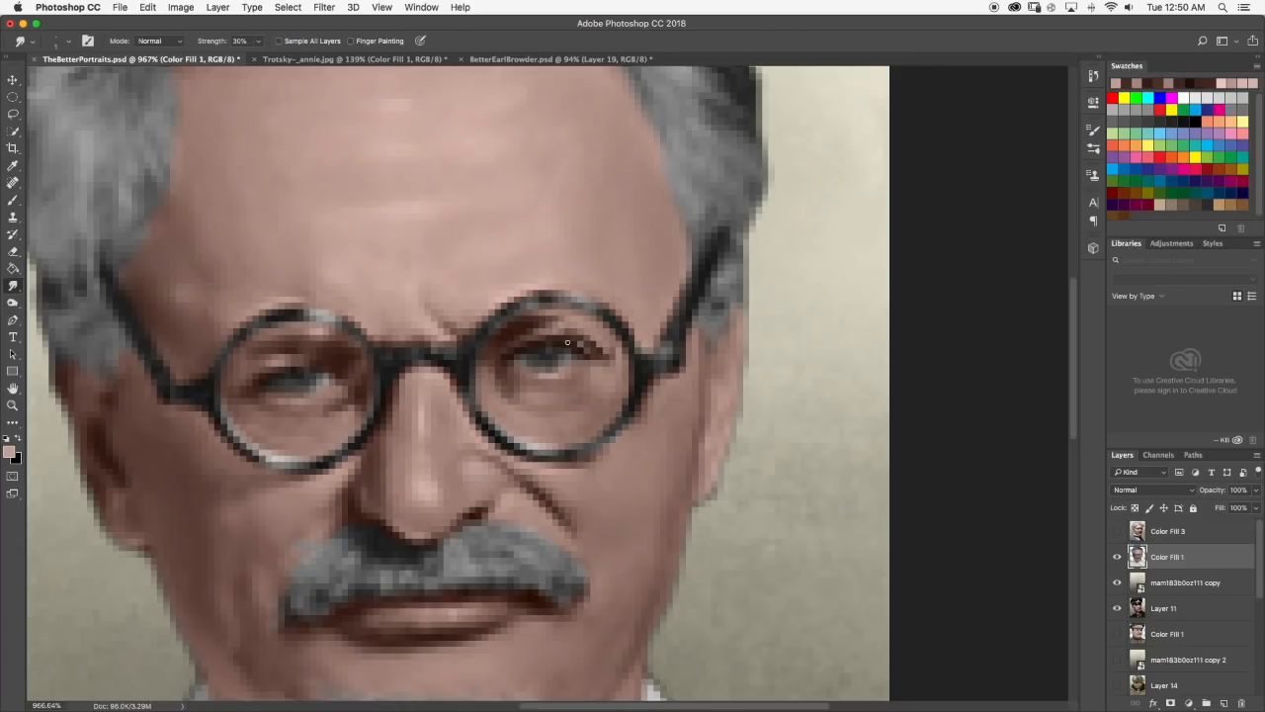
pyautogui.scroll(-8, 577, 351)
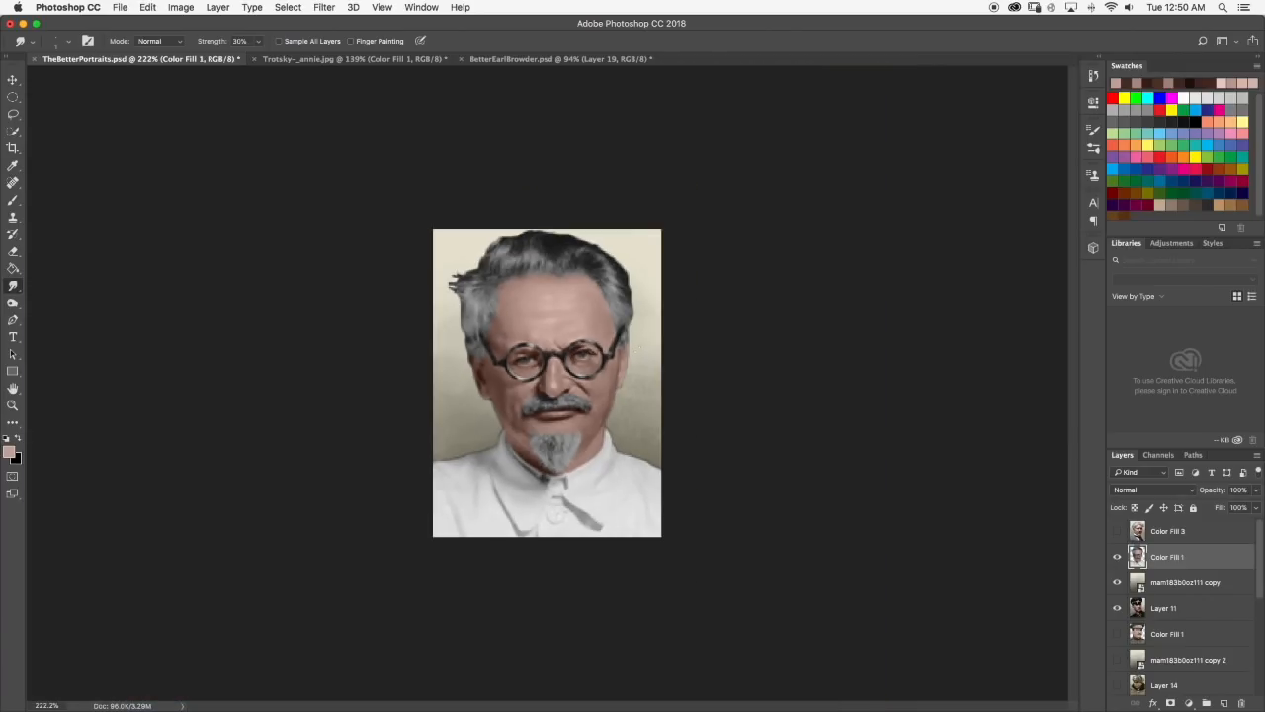
pyautogui.scroll(10, 641, 357)
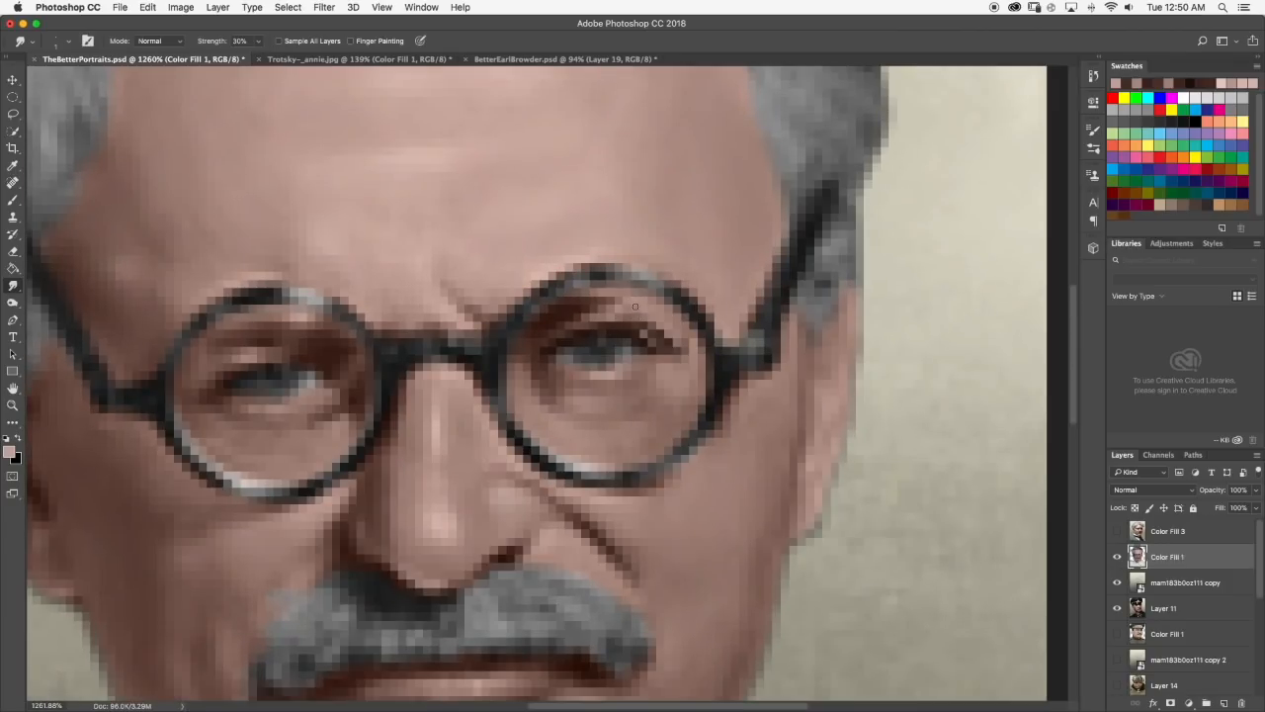
# Touch up the skin near the right-hand eye's outer corner and smudge the light specks into the end of the lid line.
pyautogui.click(13, 200)
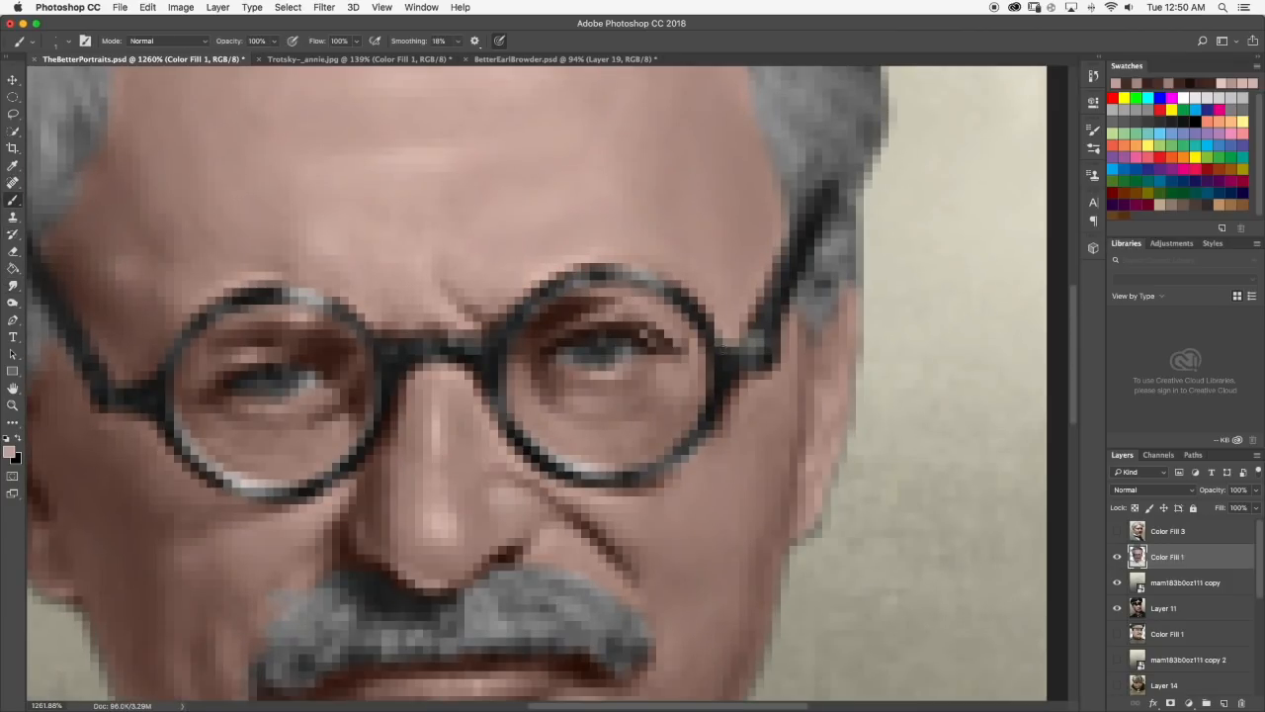
pyautogui.click(11, 285)
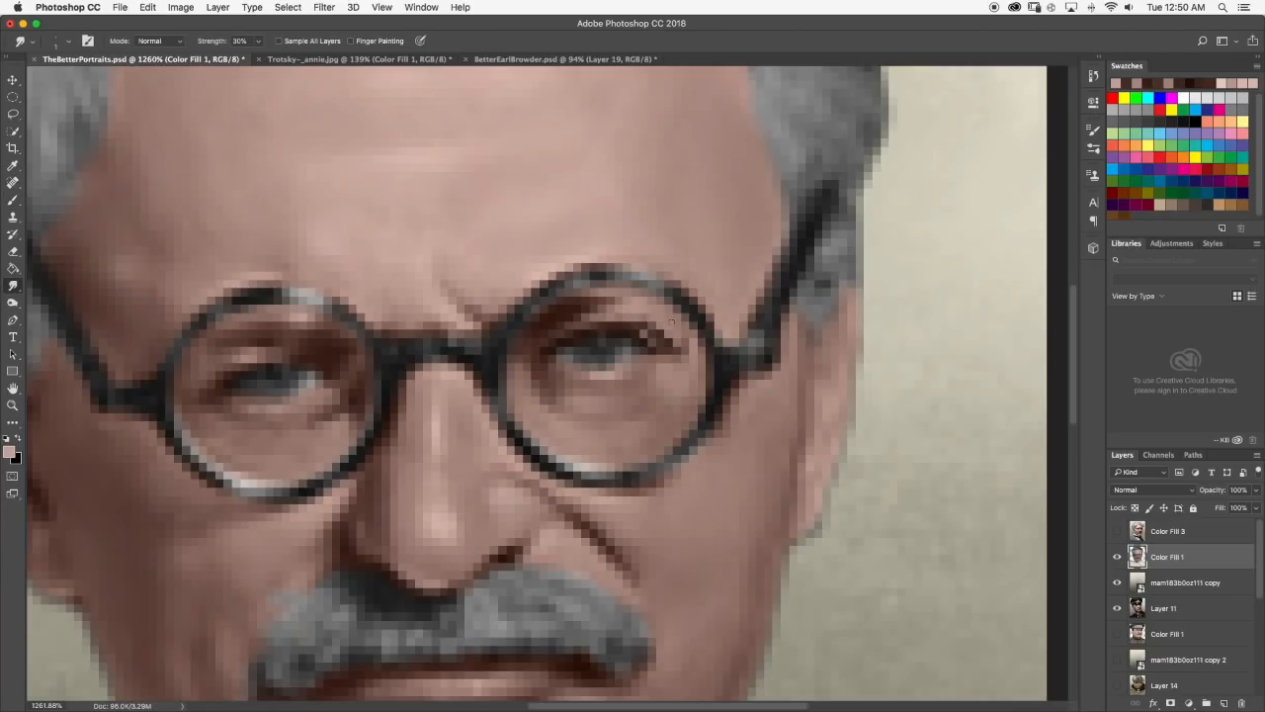
pyautogui.scroll(-10, 656, 324)
pyautogui.scroll(2, 573, 365)
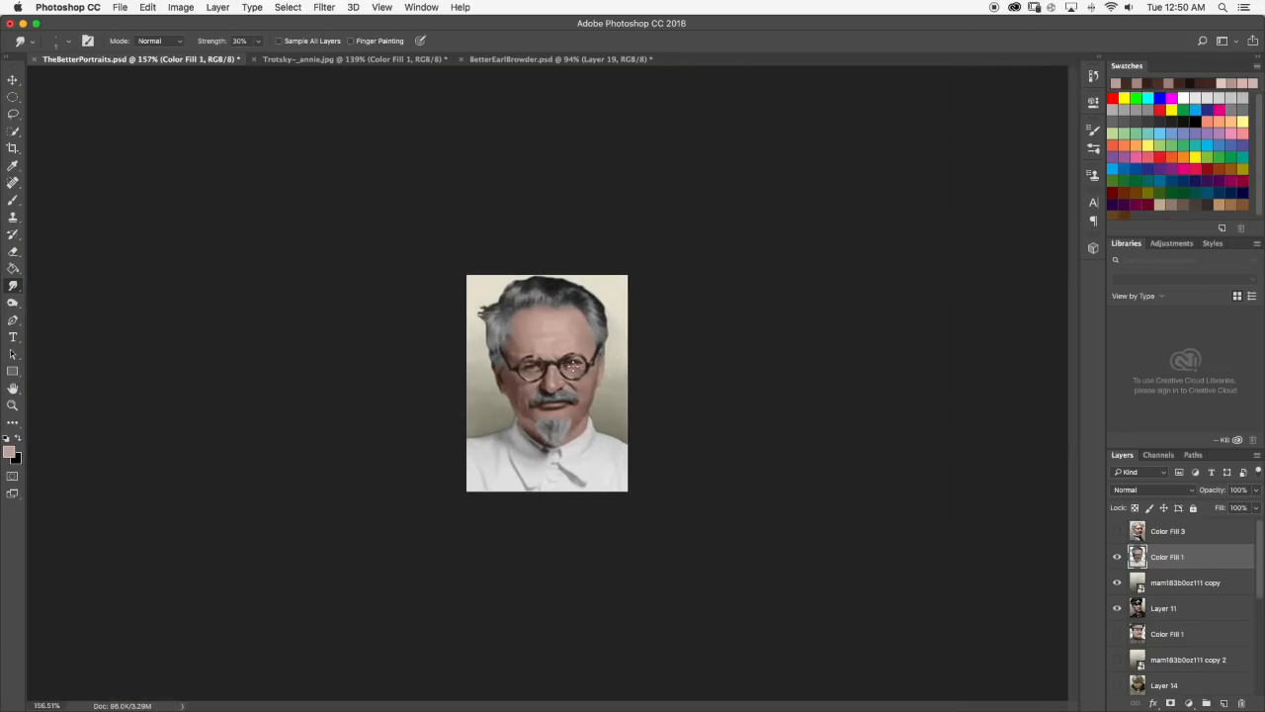
pyautogui.scroll(10, 573, 360)
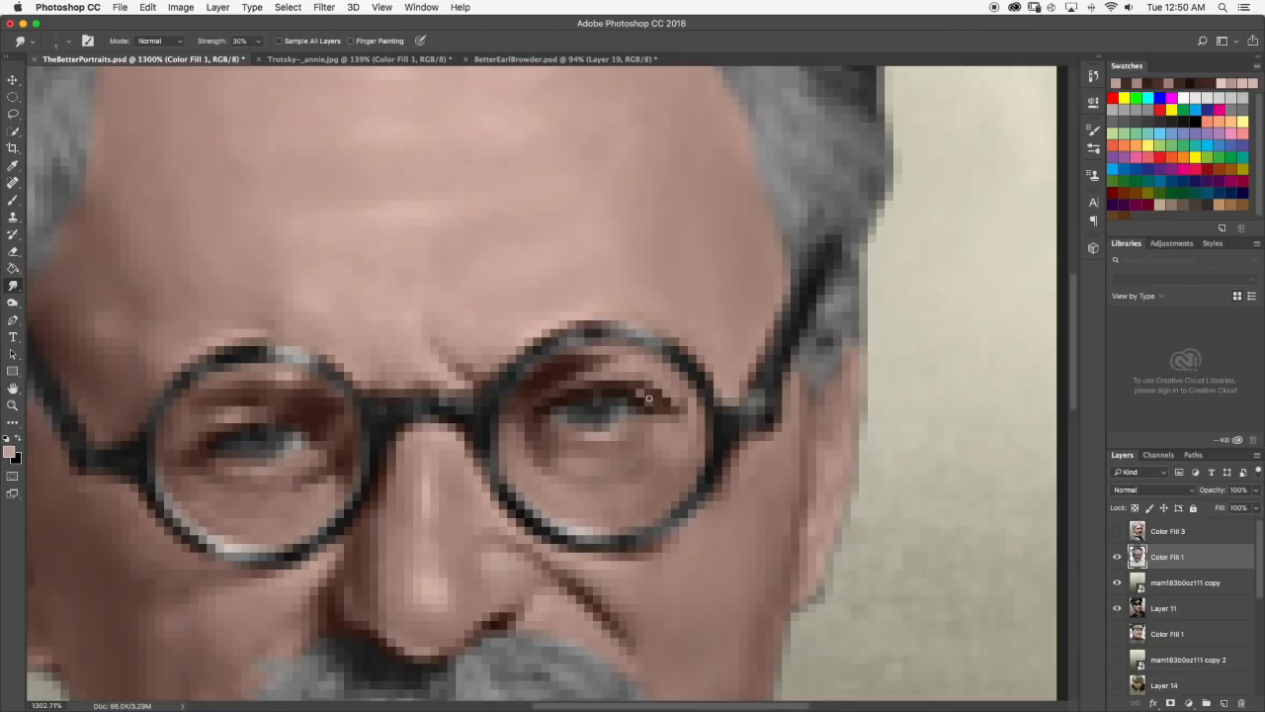
pyautogui.scroll(-8, 648, 397)
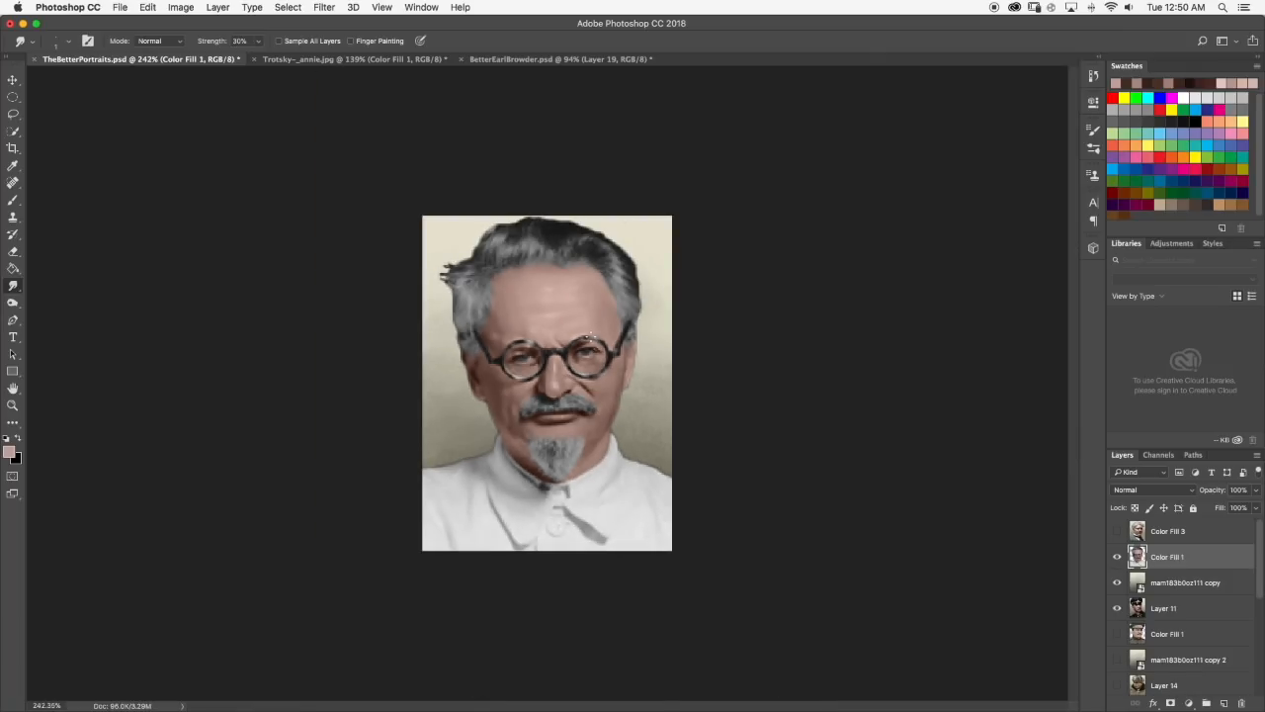
pyautogui.scroll(7, 614, 348)
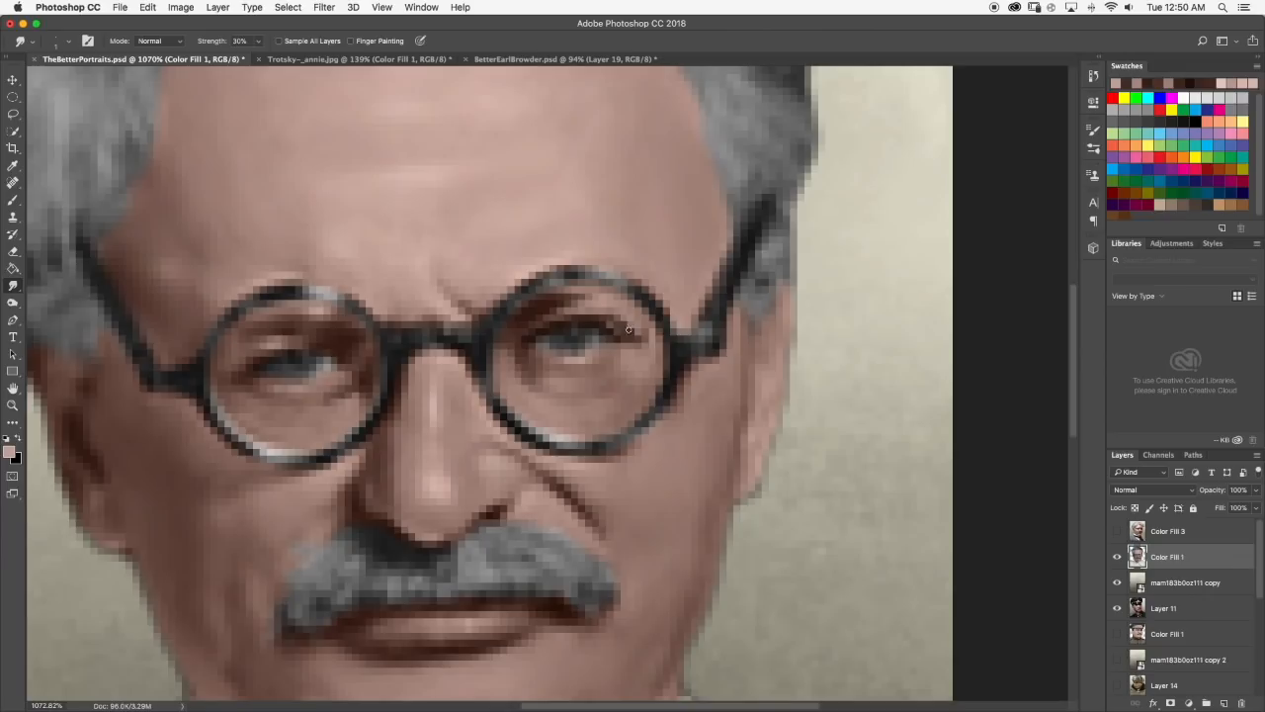
# Sample a dark brown from the inner end of the right-hand eye's lid line and touch up the left-hand eye's lid with the Brush.
pyautogui.scroll(-8, 669, 373)
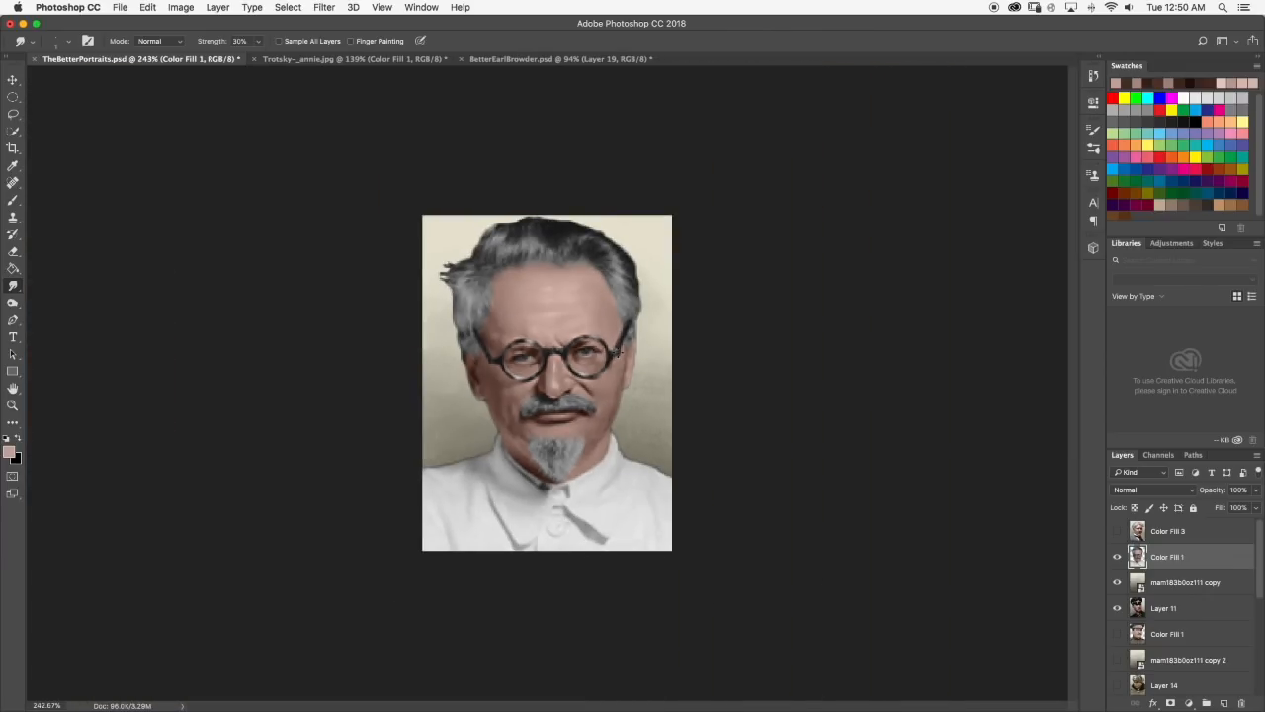
pyautogui.scroll(7, 478, 336)
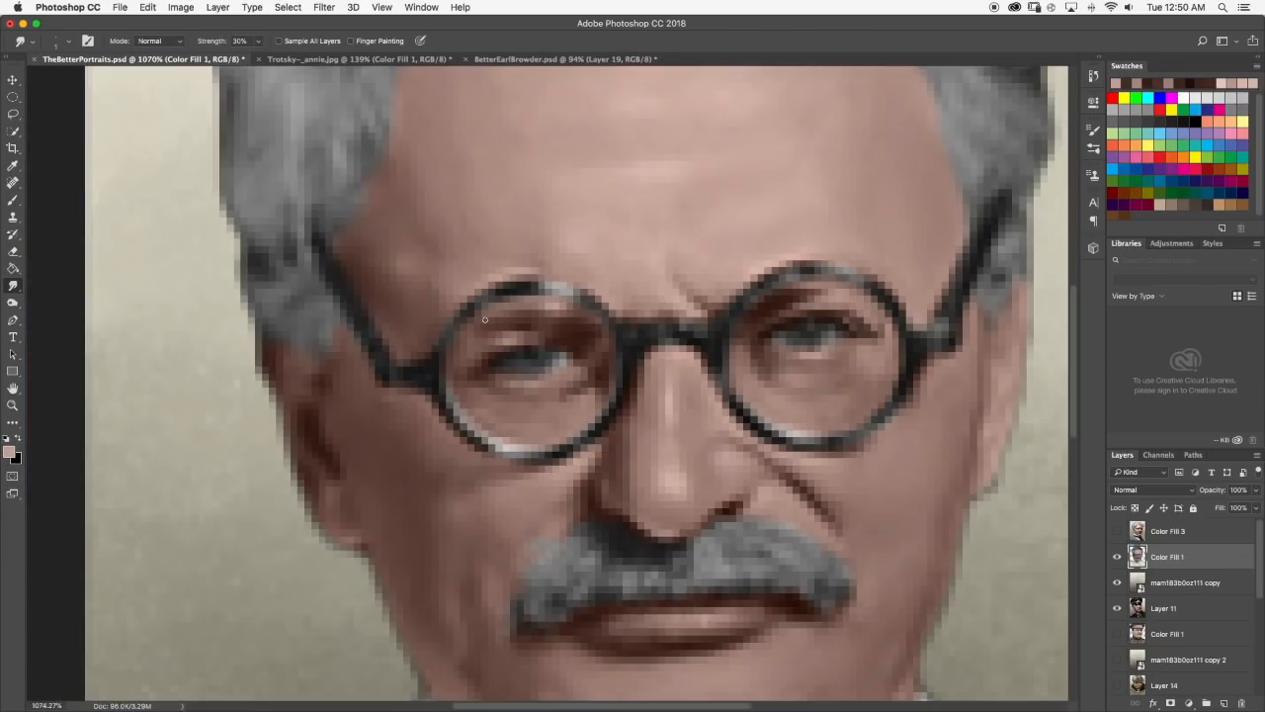
pyautogui.click(12, 201)
pyautogui.keyDown('alt'); pyautogui.click(772, 332); pyautogui.keyUp('alt')
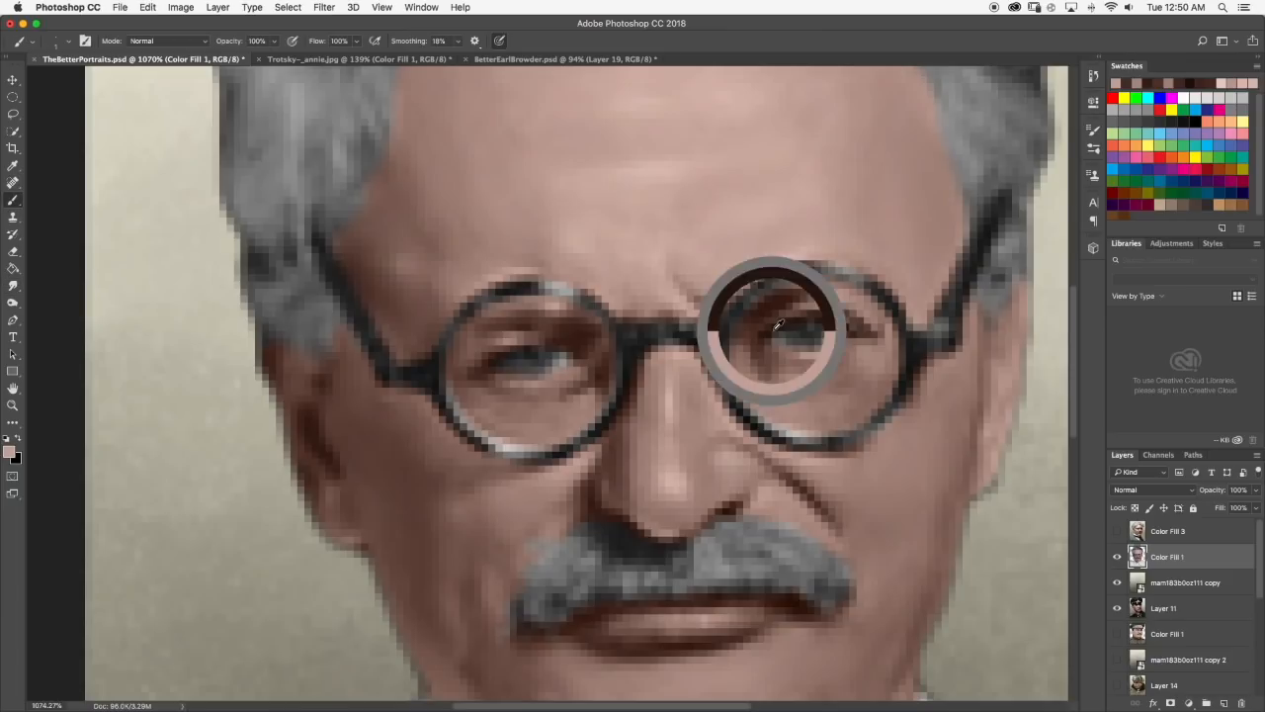
pyautogui.scroll(-5, 615, 384)
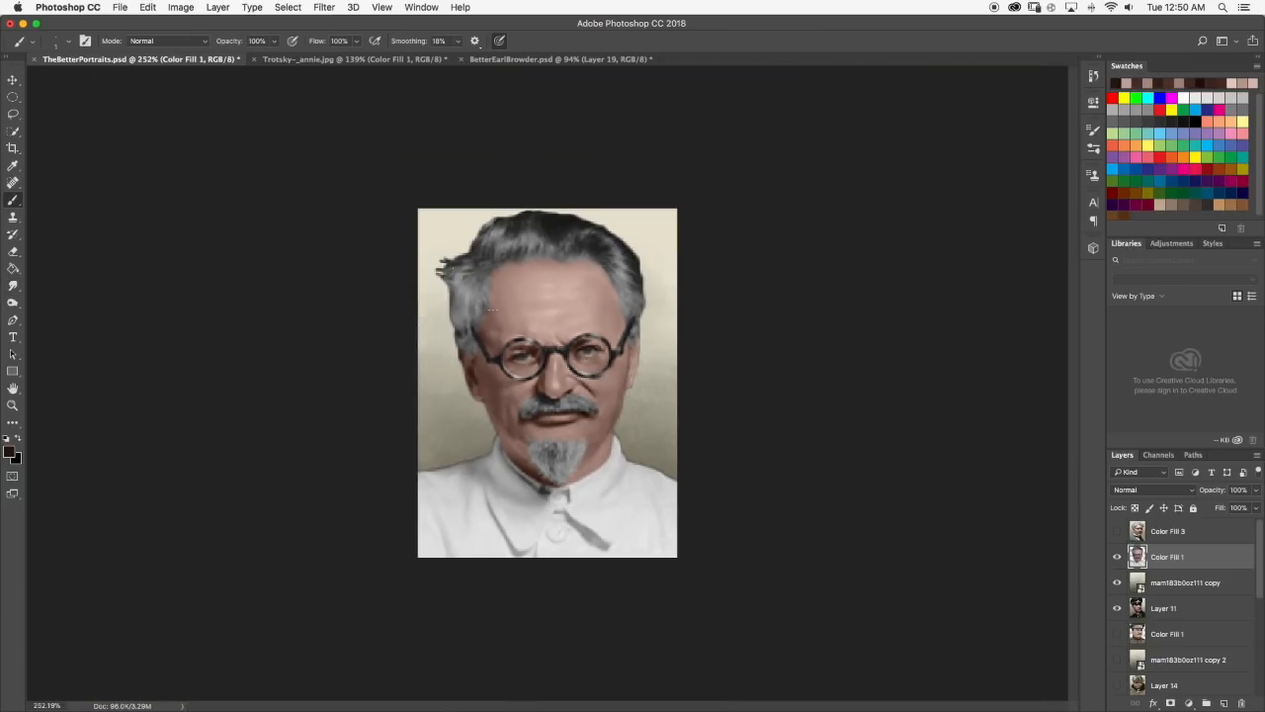
pyautogui.scroll(7, 542, 341)
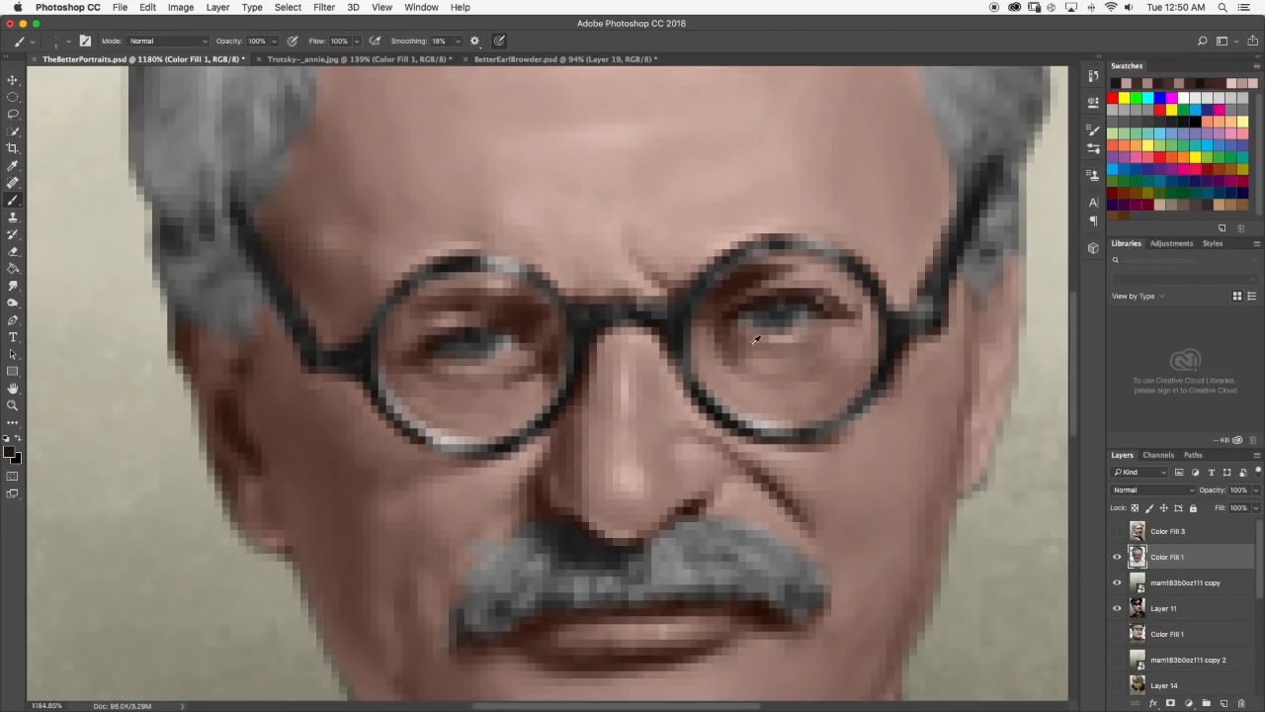
# Sample a light skin tone from the forehead, brush a highlight along the left-hand eye's lower lid, and soften it with Smudge.
pyautogui.keyDown('alt'); pyautogui.click(536, 203); pyautogui.keyUp('alt')
pyautogui.moveTo(459, 369)
pyautogui.mouseDown()
pyautogui.moveTo(506, 363)
pyautogui.moveTo(478, 369)
pyautogui.mouseUp()
pyautogui.press('super+z')
pyautogui.press('super+z')
pyautogui.click(13, 285)
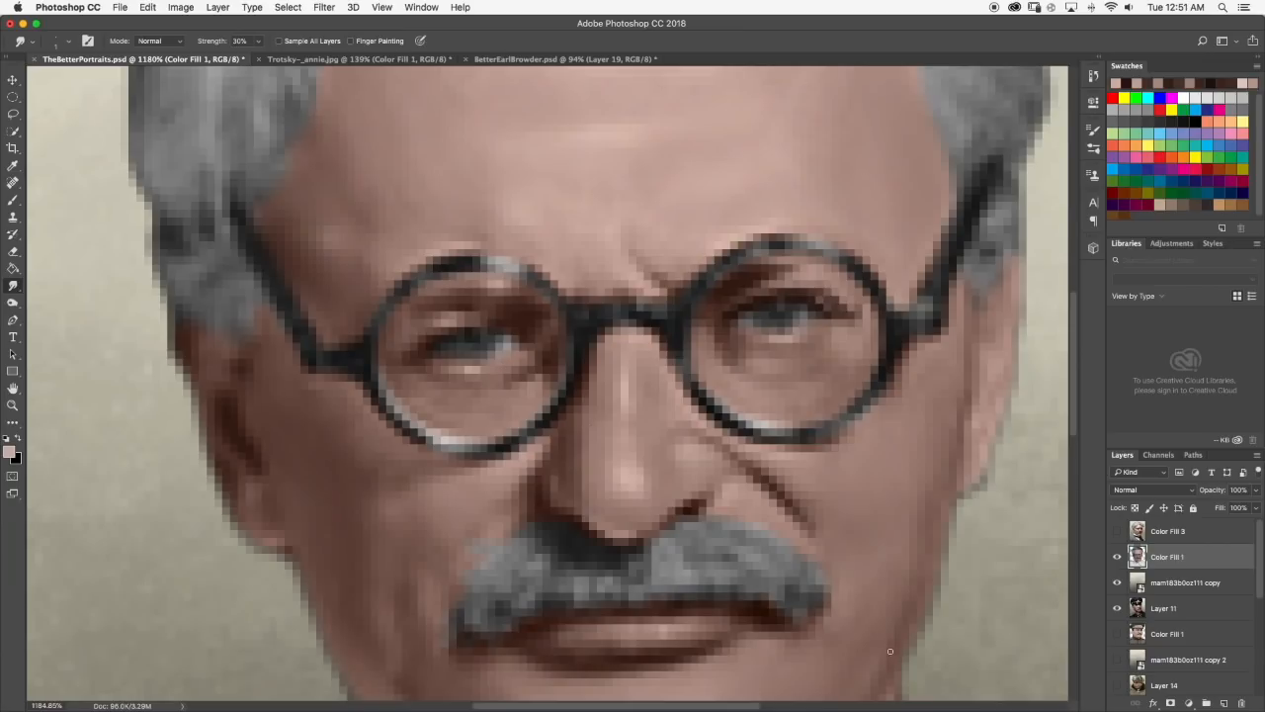
pyautogui.scroll(-3, 493, 353)
pyautogui.scroll(-9, 496, 455)
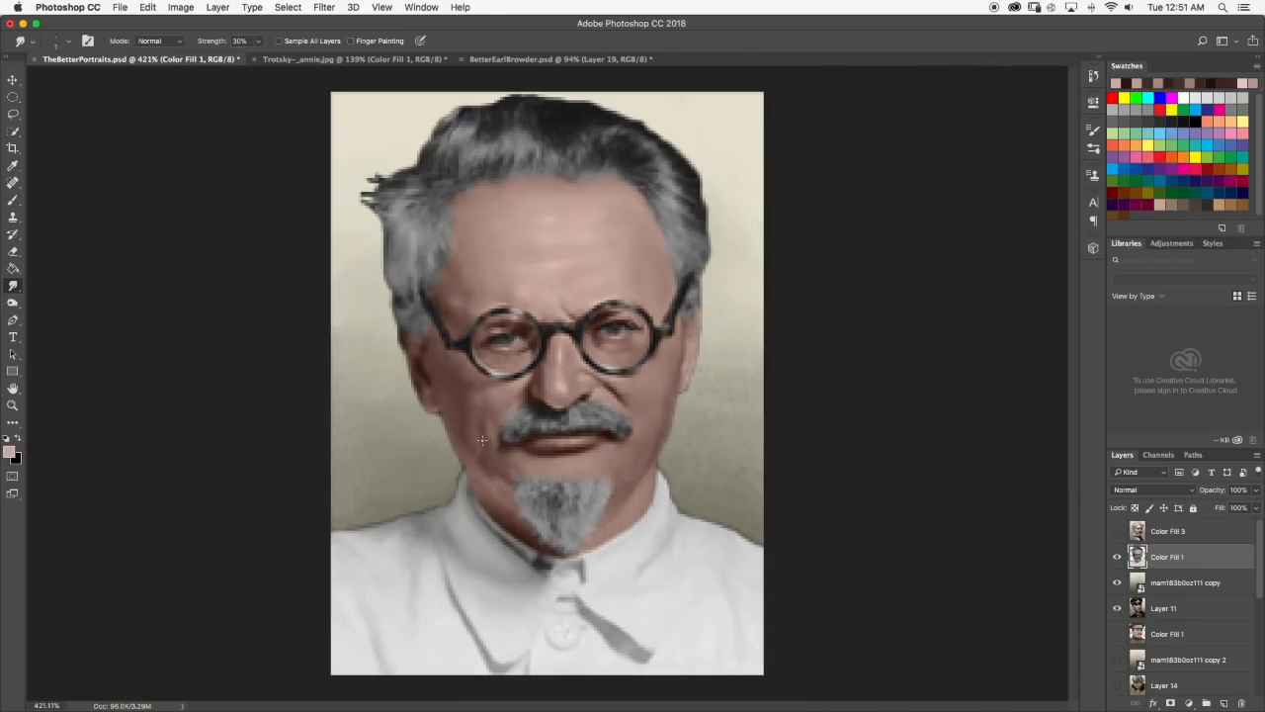
pyautogui.scroll(3, 483, 441)
pyautogui.scroll(5, 514, 358)
pyautogui.scroll(-10, 493, 329)
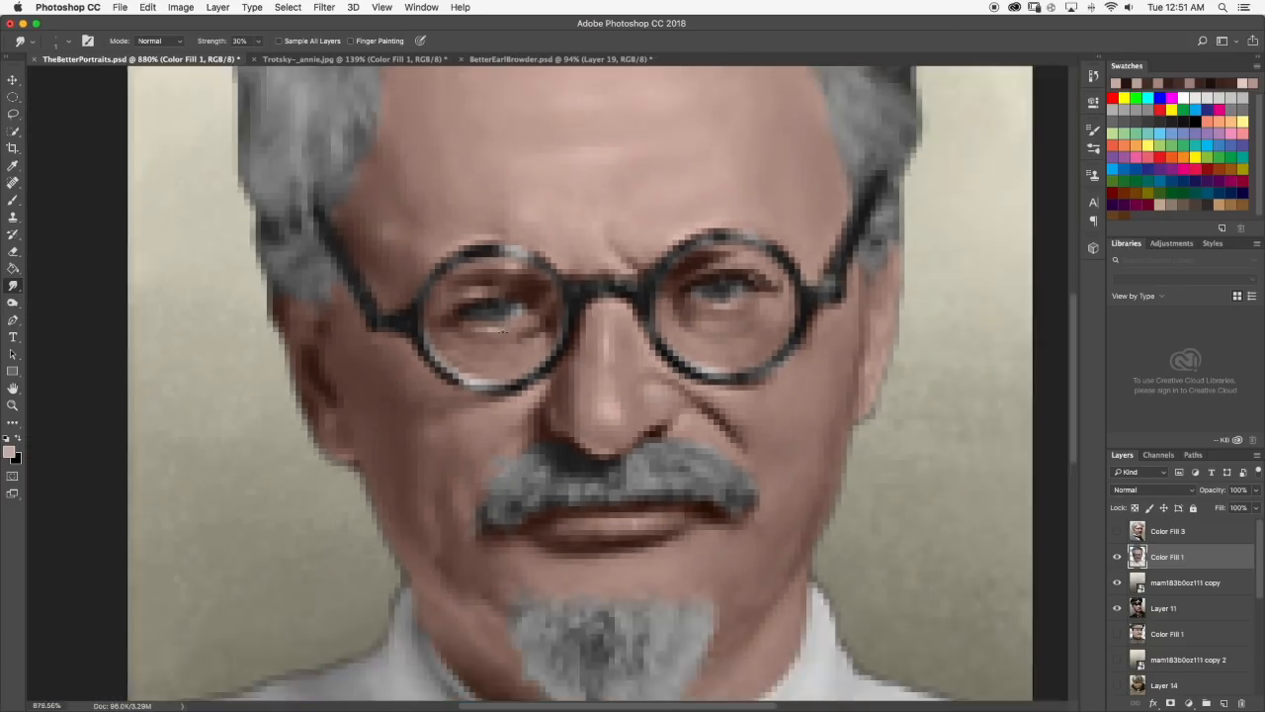
pyautogui.scroll(3, 546, 382)
pyautogui.scroll(5, 515, 342)
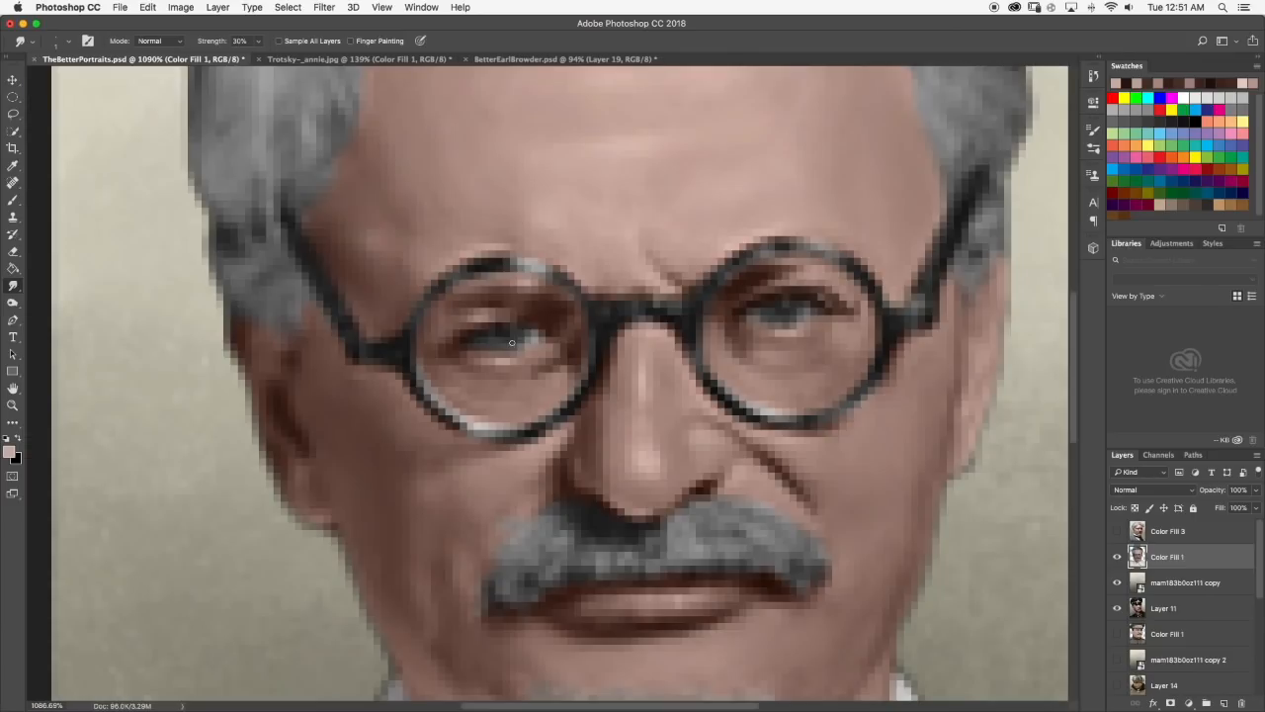
# Paint a darker crease under the left-hand eye with sampled brown skin tones and switch to Smudge for blending.
pyautogui.press('b')
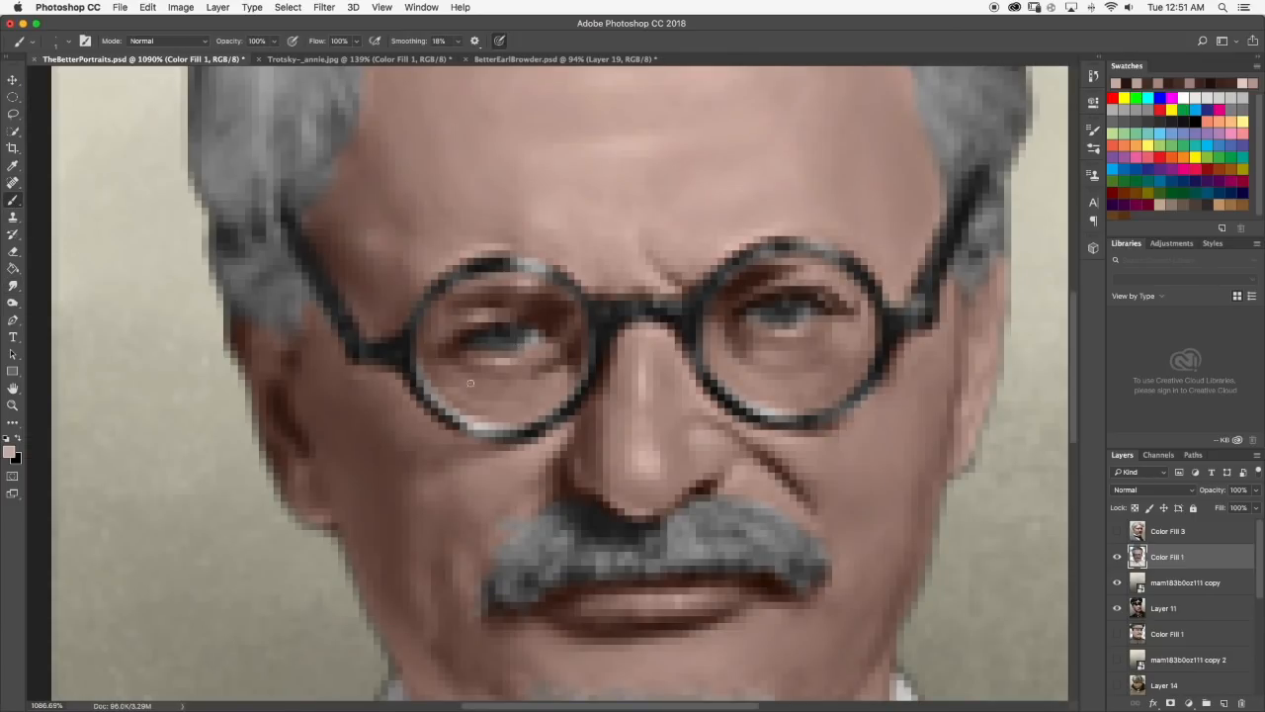
pyautogui.keyDown('alt'); pyautogui.click(466, 363); pyautogui.keyUp('alt')
pyautogui.keyDown('alt'); pyautogui.click(456, 347); pyautogui.keyUp('alt')
pyautogui.moveTo(461, 365); pyautogui.dragTo(507, 376)
pyautogui.click(13, 286)
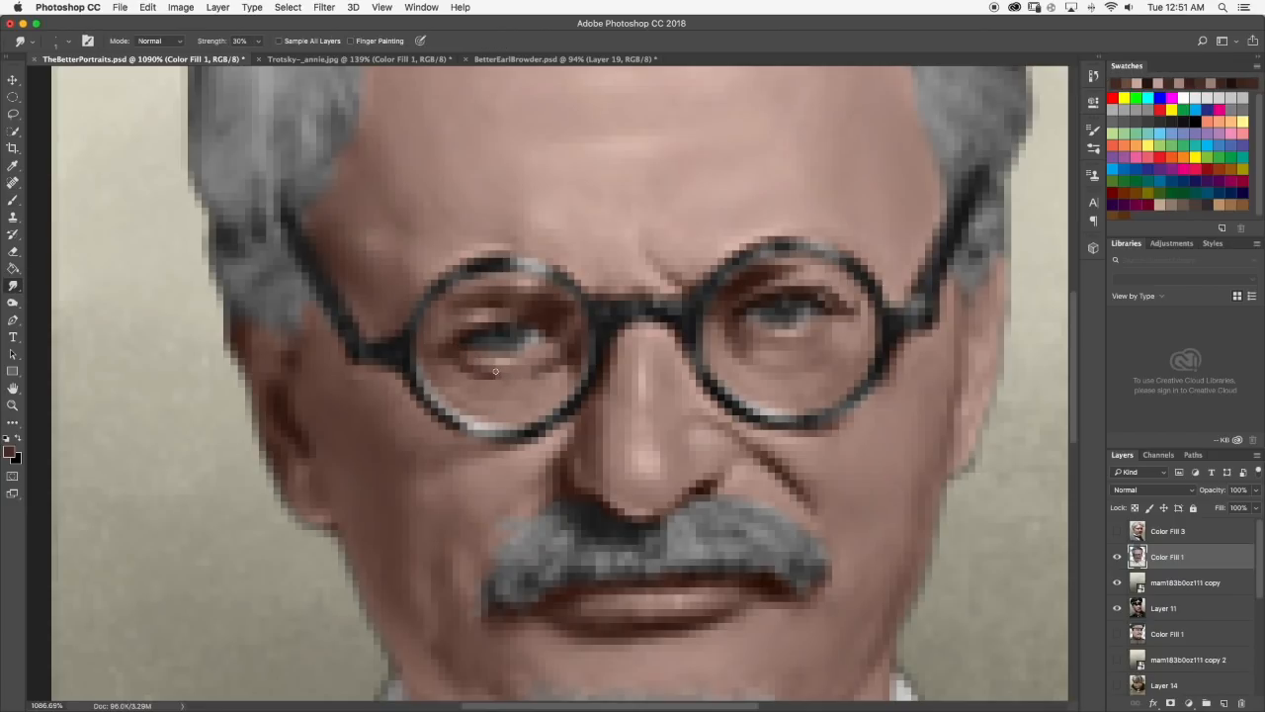
# Brush a sampled light skin tone below the left-hand eye's under-eye crease and blend it with Smudge.
pyautogui.click(14, 201)
pyautogui.moveTo(484, 381)
pyautogui.mouseDown()
pyautogui.moveTo(508, 362)
pyautogui.moveTo(509, 389)
pyautogui.moveTo(497, 383)
pyautogui.moveTo(533, 384)
pyautogui.moveTo(467, 376)
pyautogui.mouseUp()
pyautogui.keyDown('alt'); pyautogui.click(508, 360); pyautogui.keyUp('alt')
pyautogui.click(13, 285)
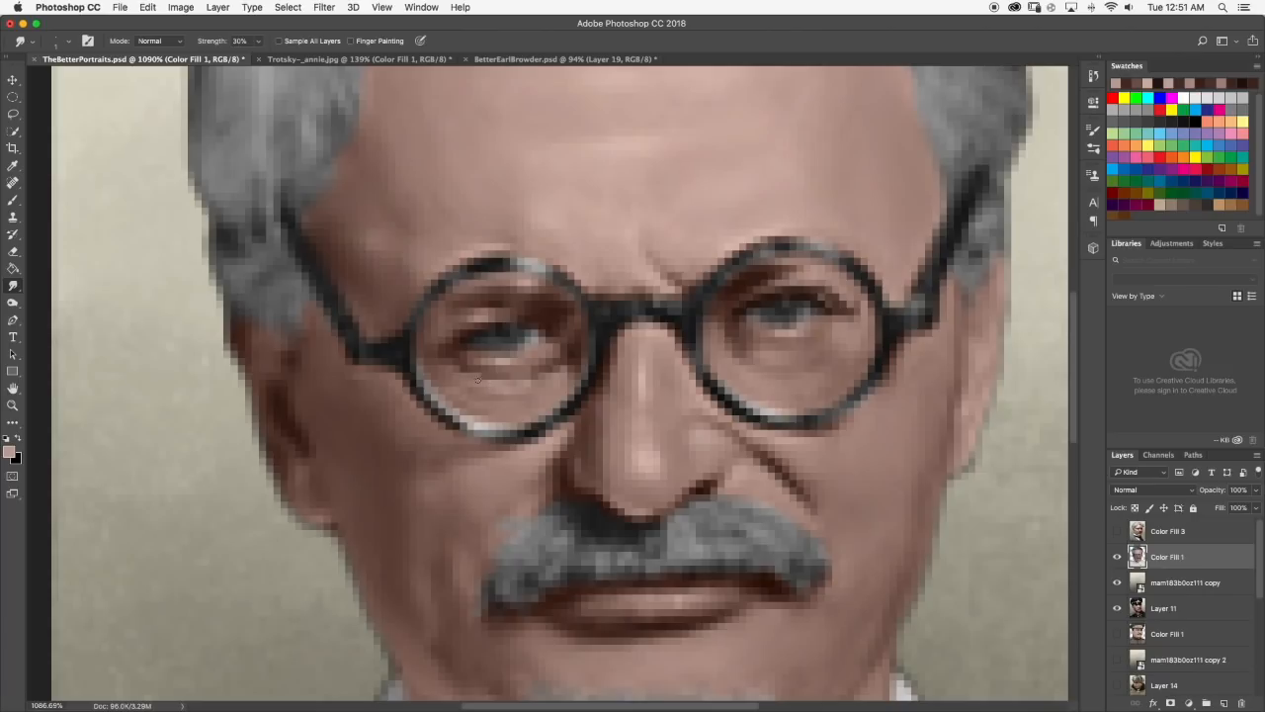
pyautogui.scroll(-10, 478, 378)
pyautogui.scroll(5, 549, 342)
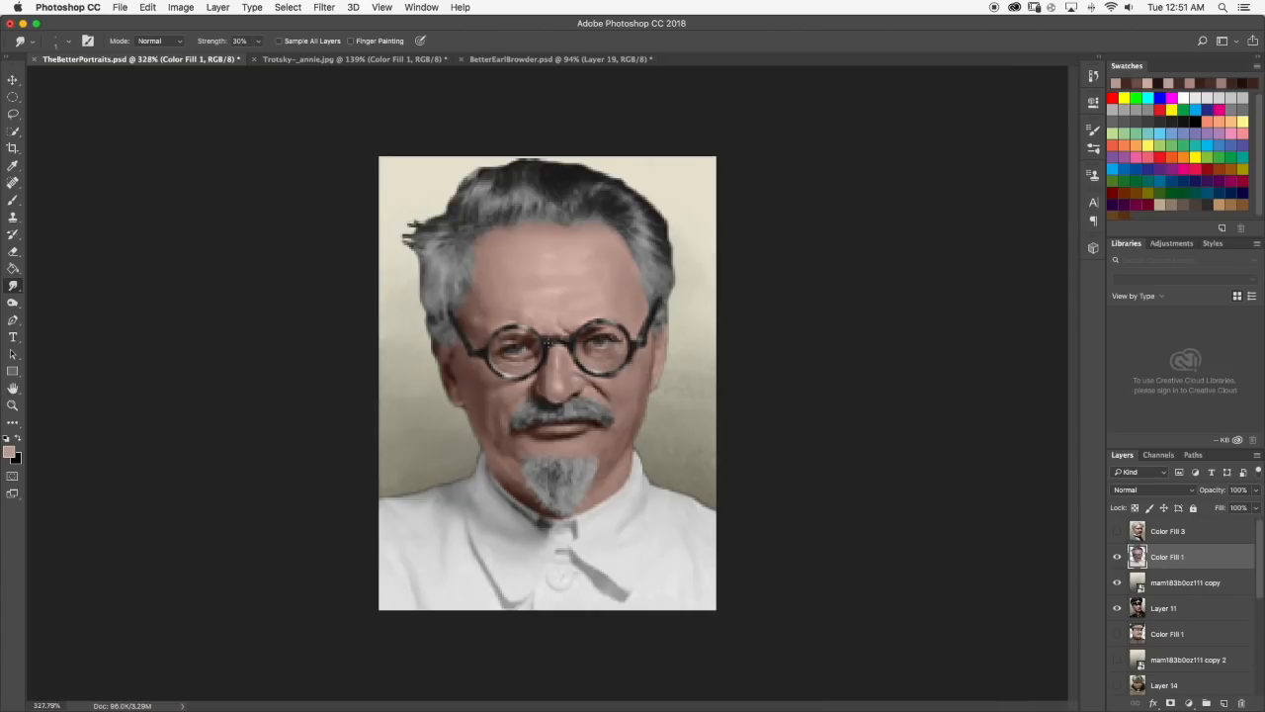
# Add another light touch to the skin under the left-hand eye, smudge it smooth, and check the whole portrait.
pyautogui.scroll(4, 481, 340)
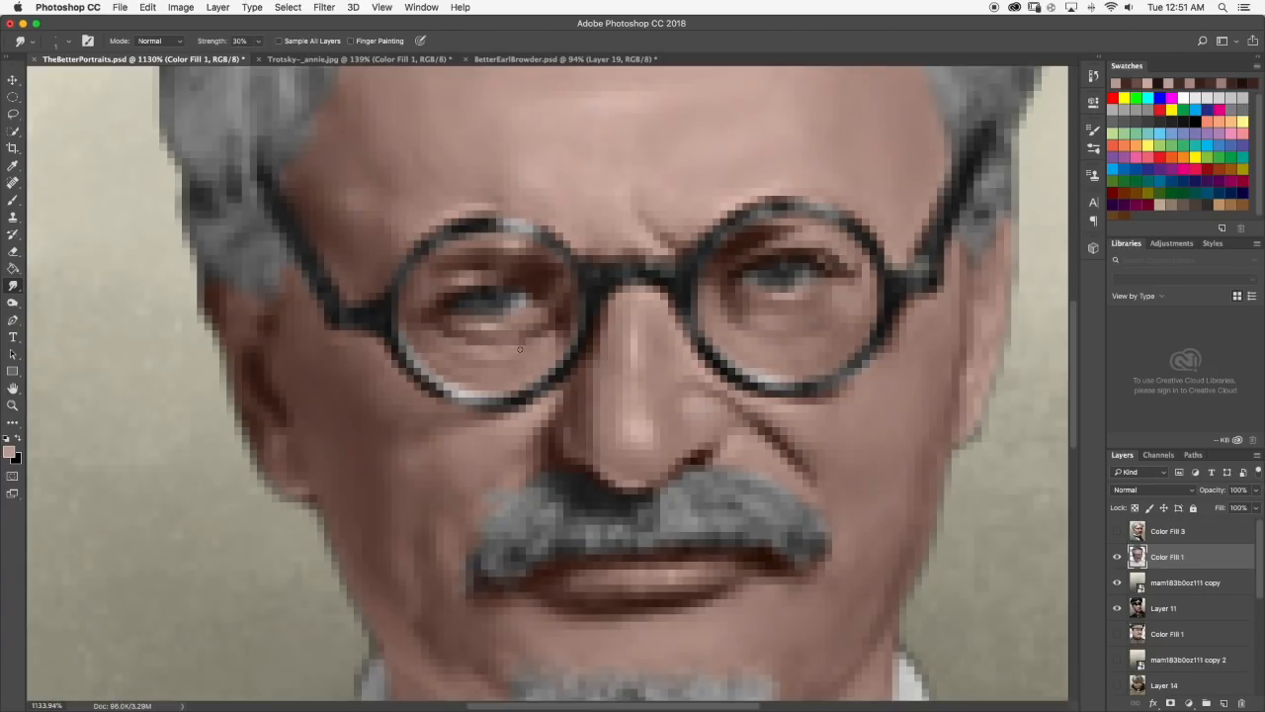
pyautogui.press('b')
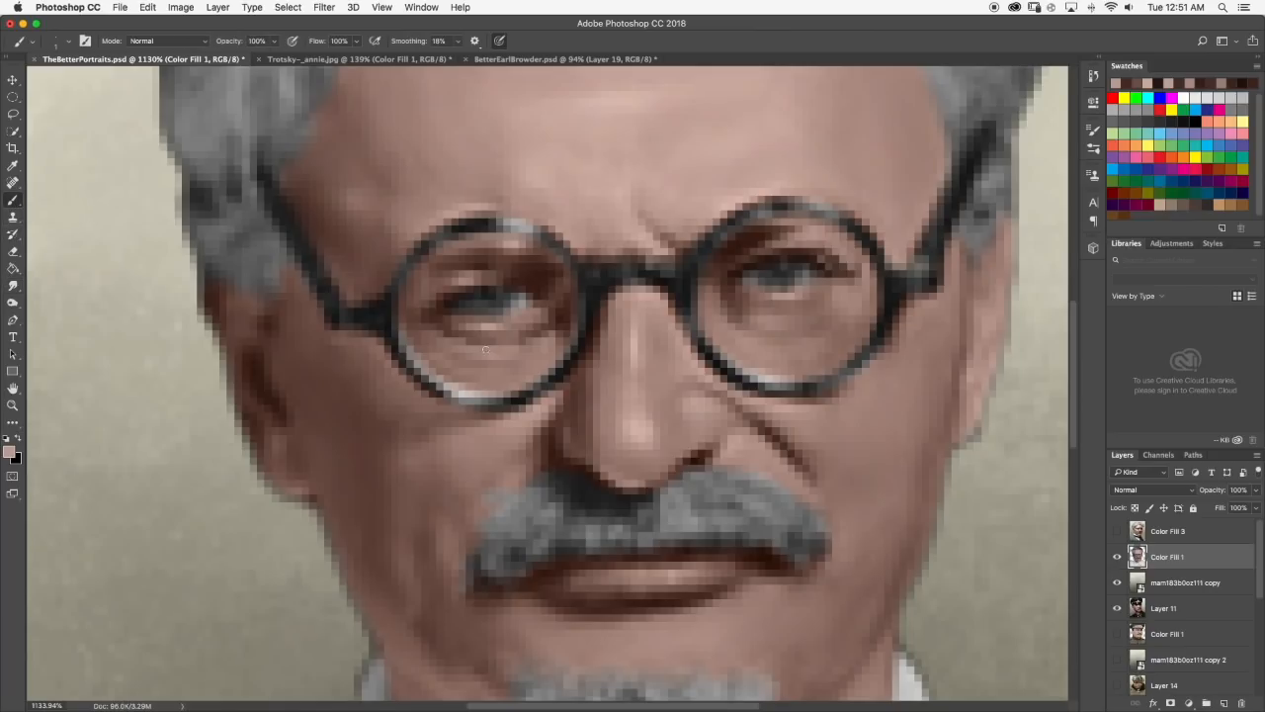
pyautogui.click(12, 286)
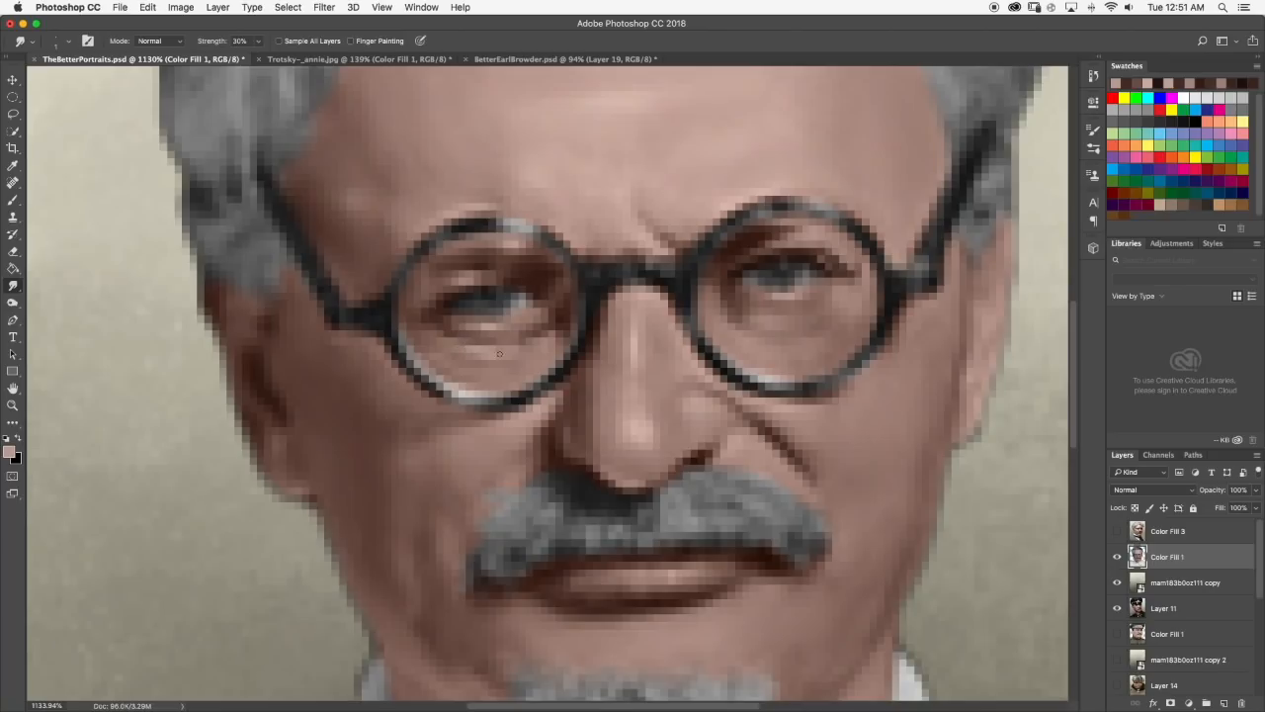
pyautogui.scroll(-15, 471, 371)
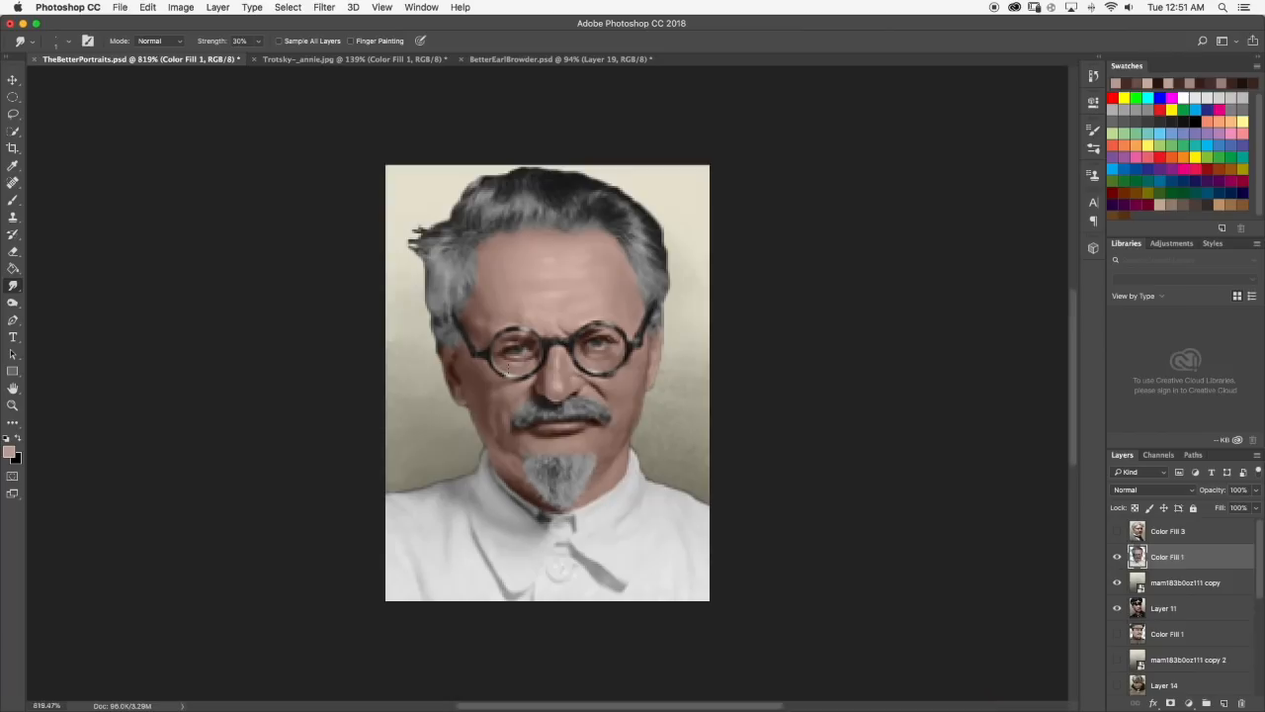
pyautogui.scroll(18, 551, 383)
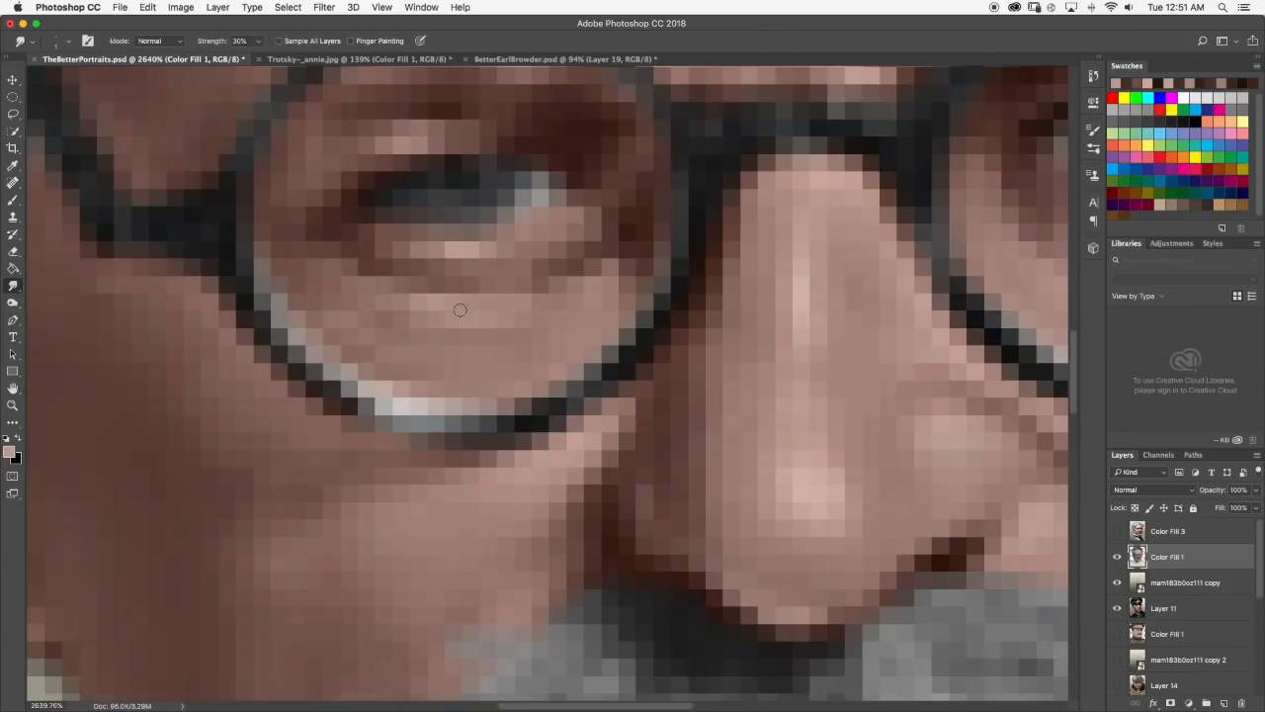
pyautogui.scroll(-6, 464, 327)
pyautogui.scroll(-10, 464, 327)
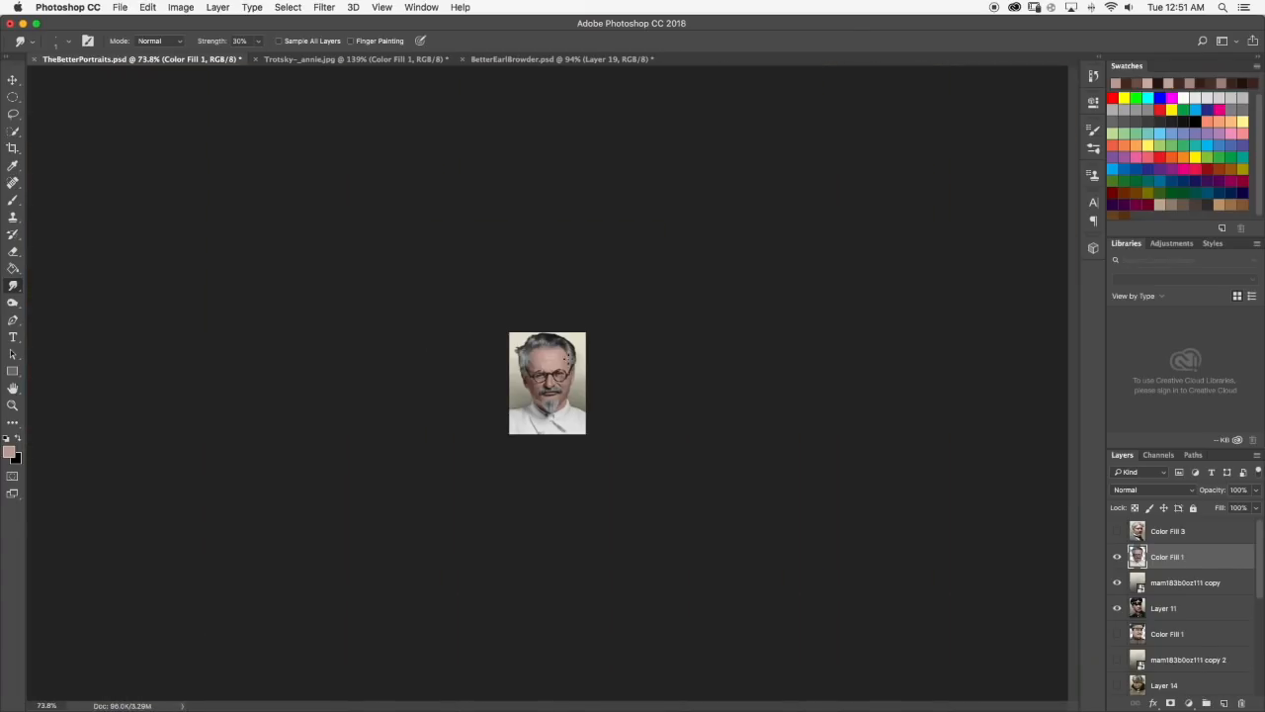
pyautogui.scroll(6, 538, 365)
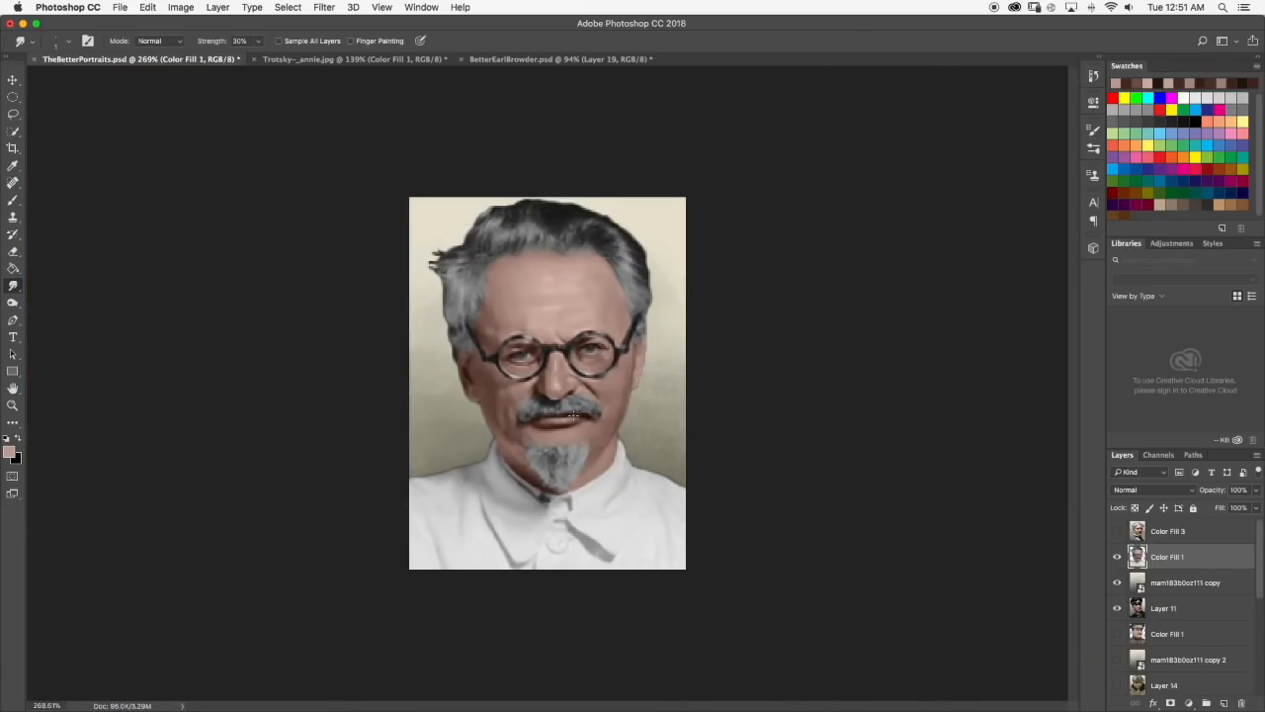
pyautogui.scroll(6, 572, 415)
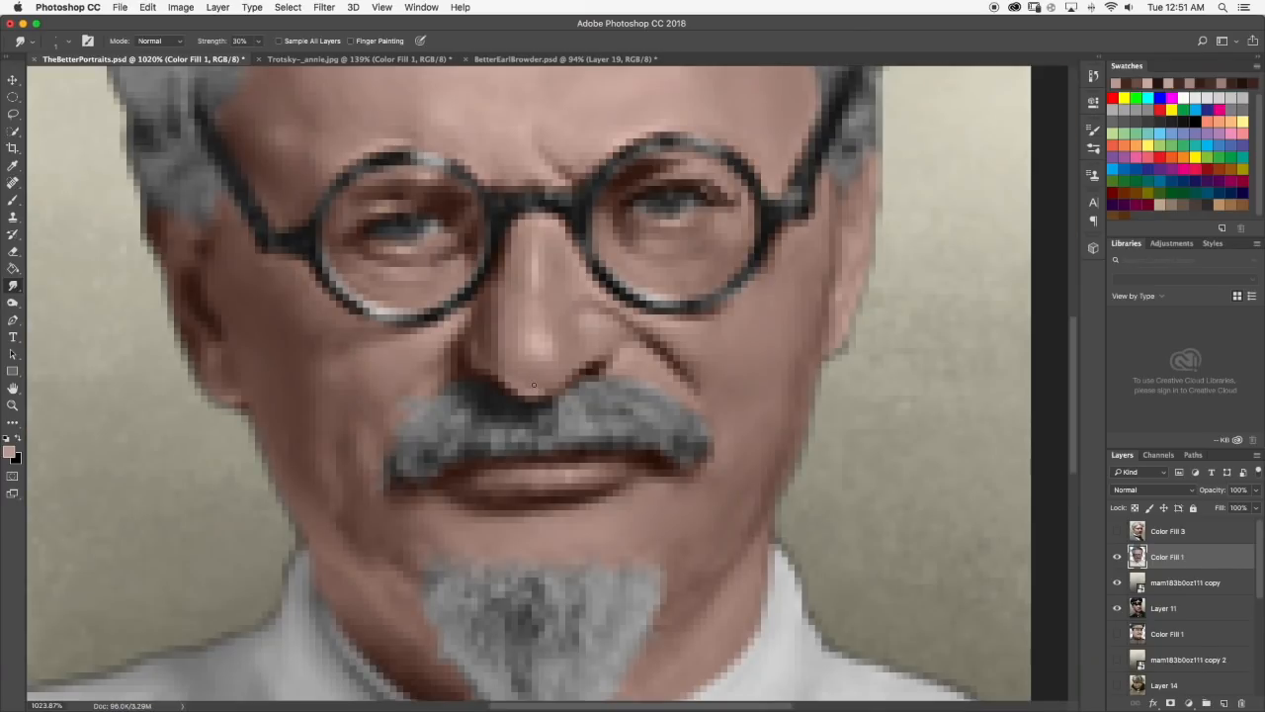
pyautogui.scroll(-6, 543, 391)
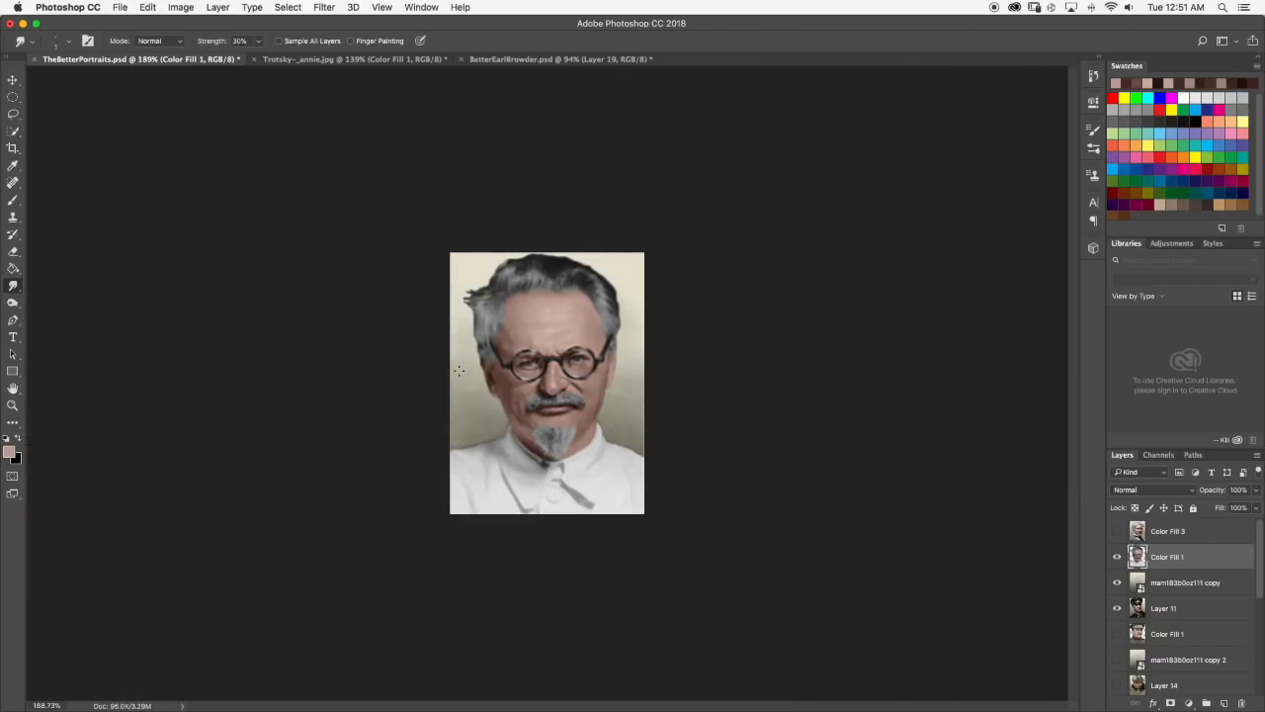
# Set the Smudge brush size to 6 px and soften the skin at the temple above the left-hand eye.
pyautogui.click(11, 201)
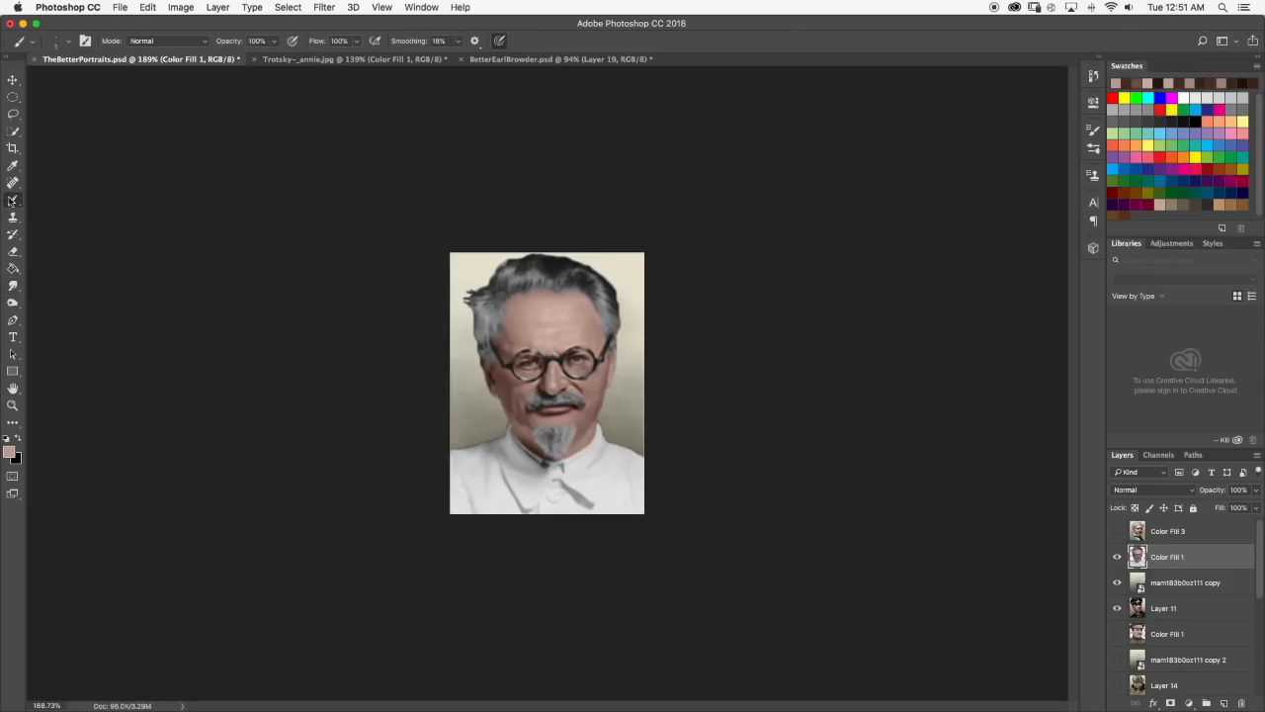
pyautogui.press('super+equal')
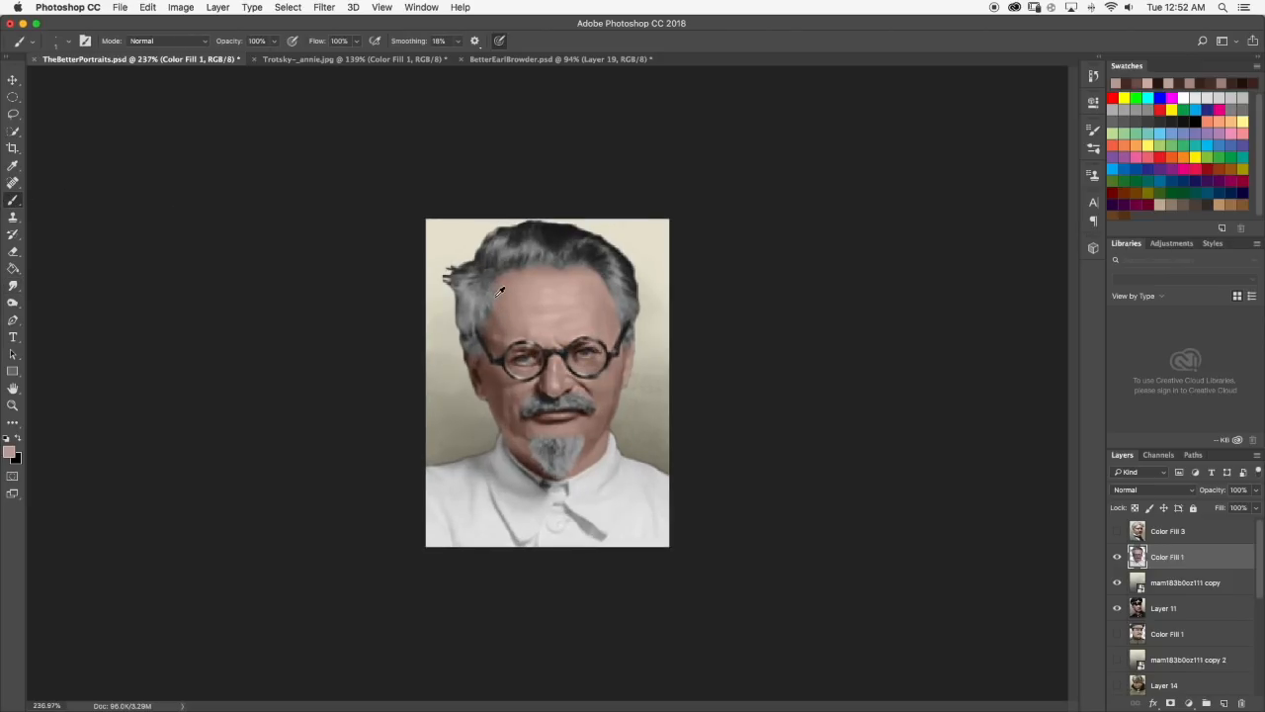
pyautogui.scroll(5, 501, 289)
pyautogui.click(13, 285)
pyautogui.click(61, 42)
pyautogui.moveTo(79, 84); pyautogui.dragTo(77, 85)
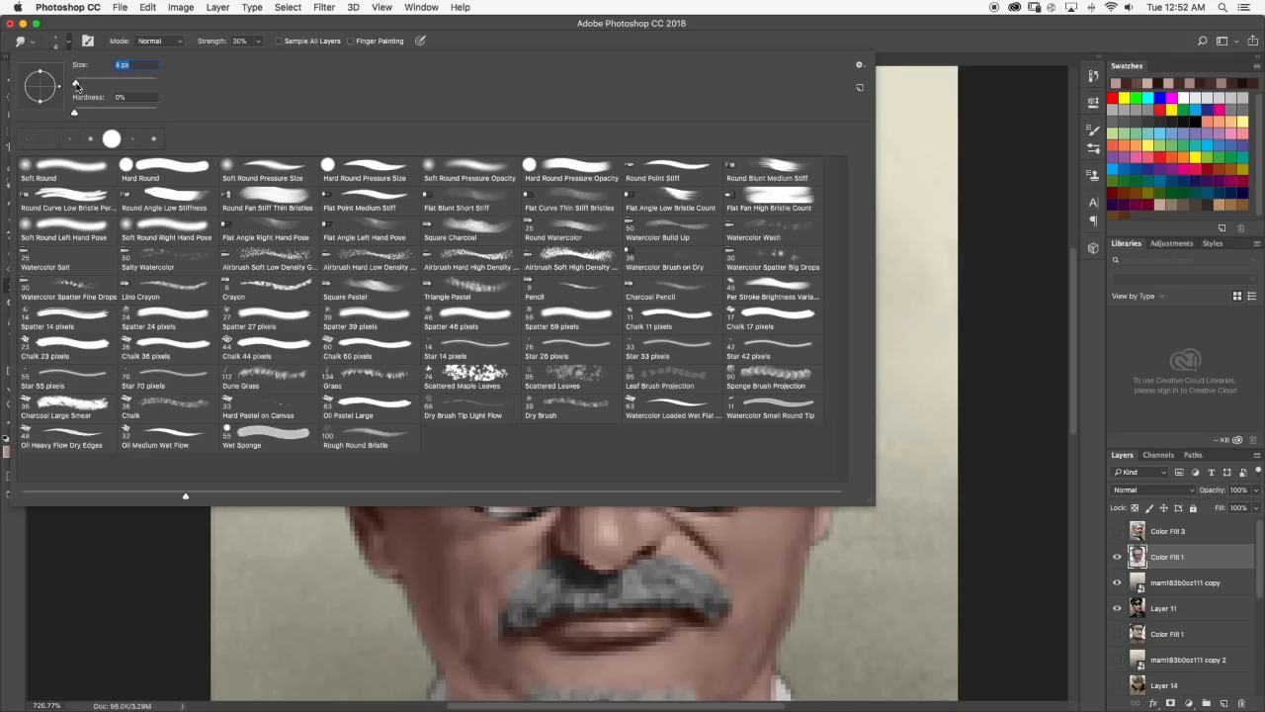
pyautogui.click(71, 39)
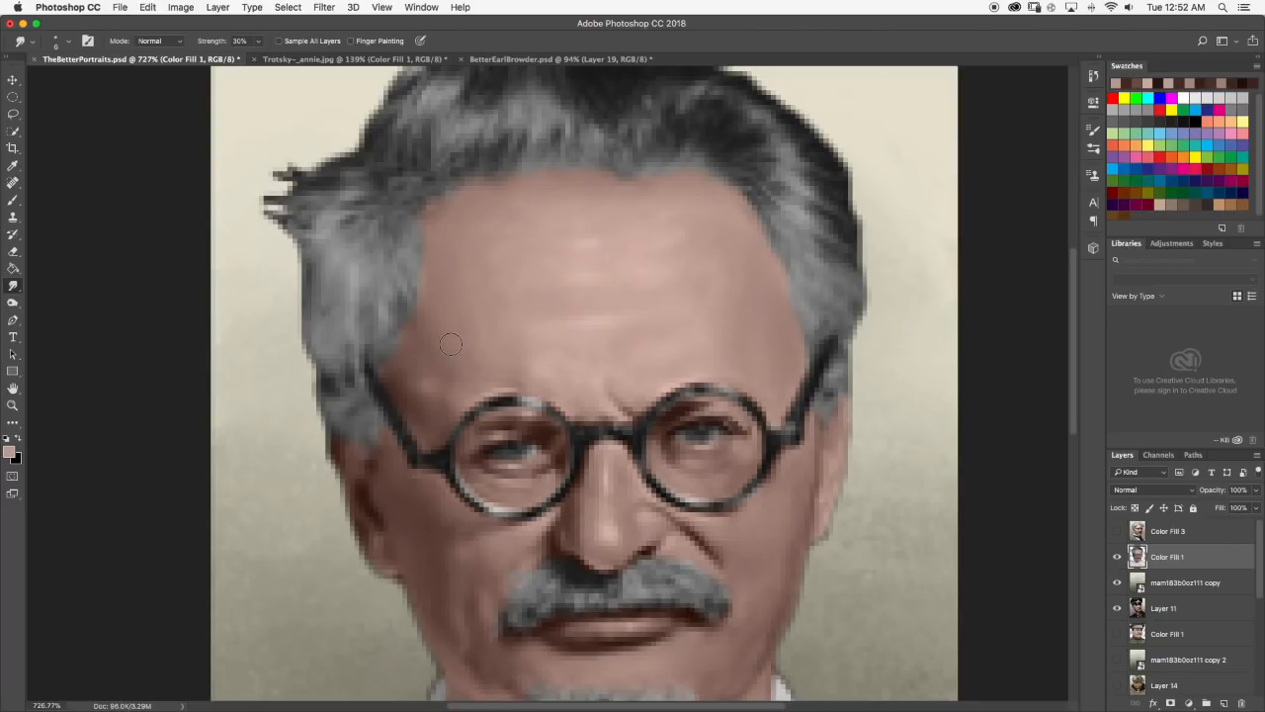
pyautogui.scroll(-10, 464, 342)
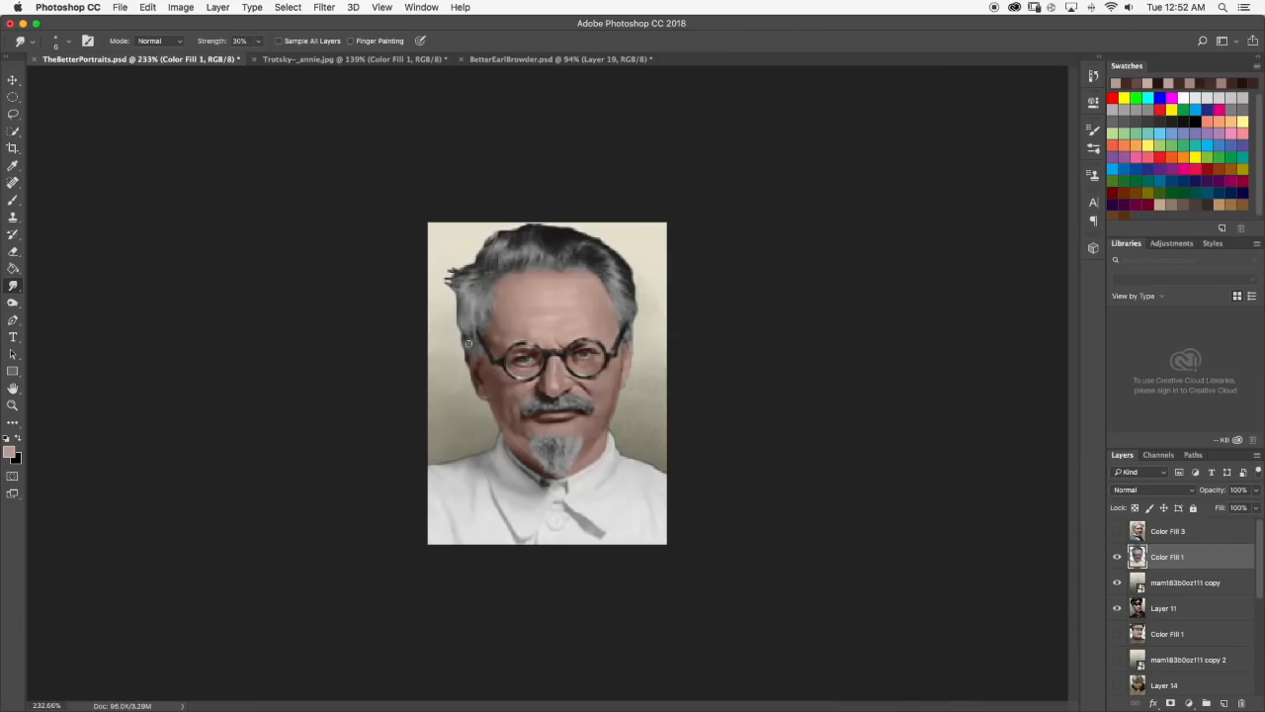
# Brush a light skin-tone highlight beneath the right-hand eye, undo the last stroke, and return to Smudge.
pyautogui.scroll(9, 483, 380)
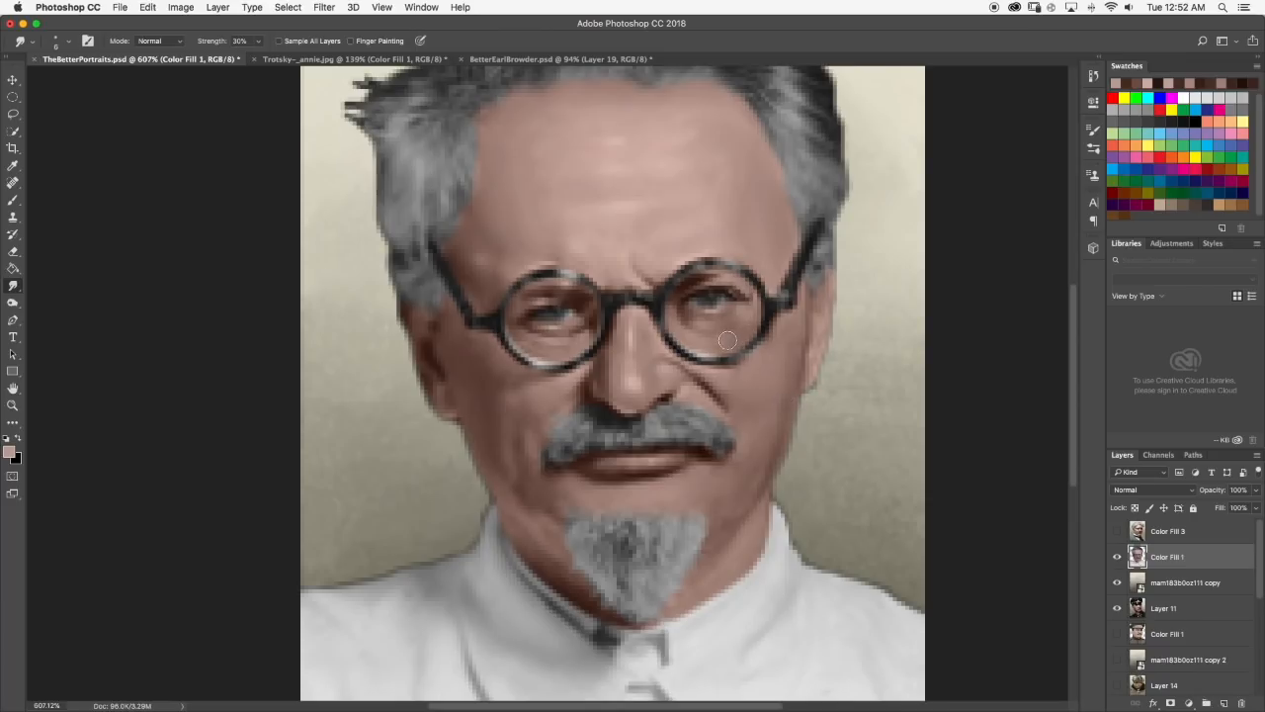
pyautogui.scroll(5, 749, 316)
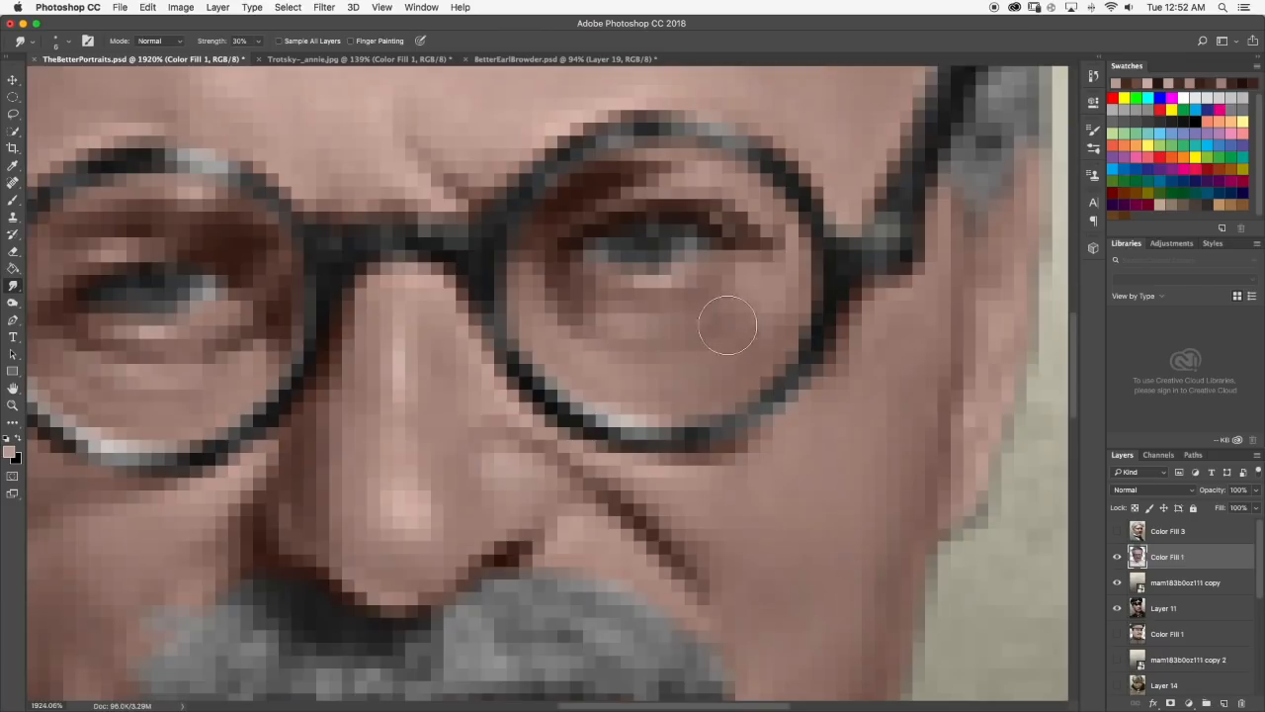
pyautogui.press('b')
pyautogui.moveTo(639, 358)
pyautogui.mouseDown()
pyautogui.moveTo(720, 350)
pyautogui.moveTo(638, 366)
pyautogui.moveTo(592, 355)
pyautogui.mouseUp()
pyautogui.press('super+z')
pyautogui.click(13, 289)
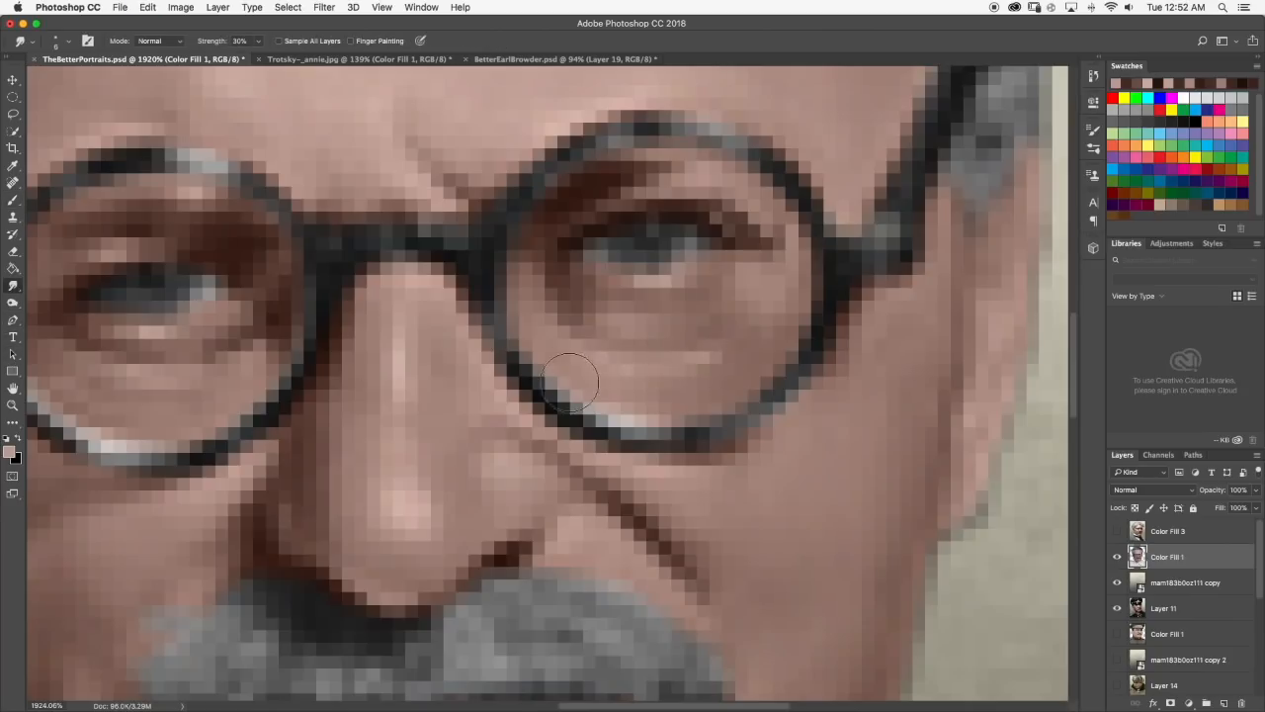
# Set the Smudge brush size to 3 px and blend the highlight under the right-hand eye into the surrounding skin.
pyautogui.click(68, 43)
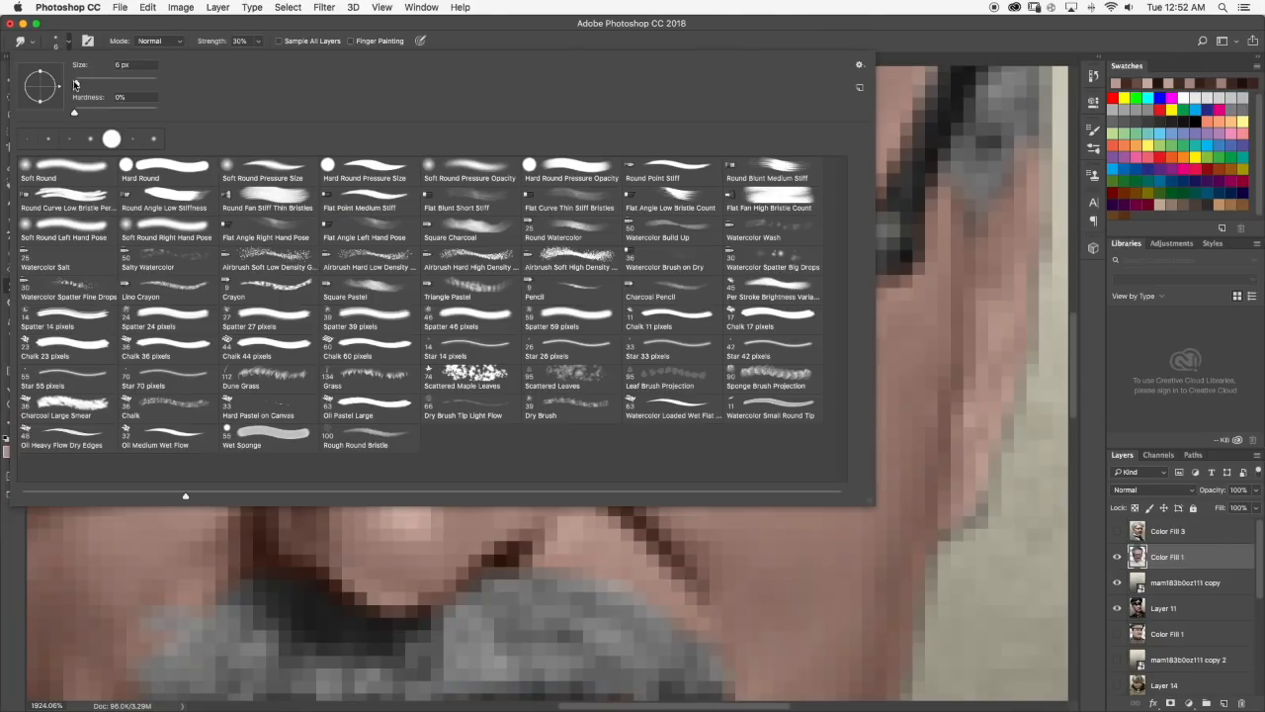
pyautogui.moveTo(75, 85); pyautogui.dragTo(77, 85)
pyautogui.click(68, 40)
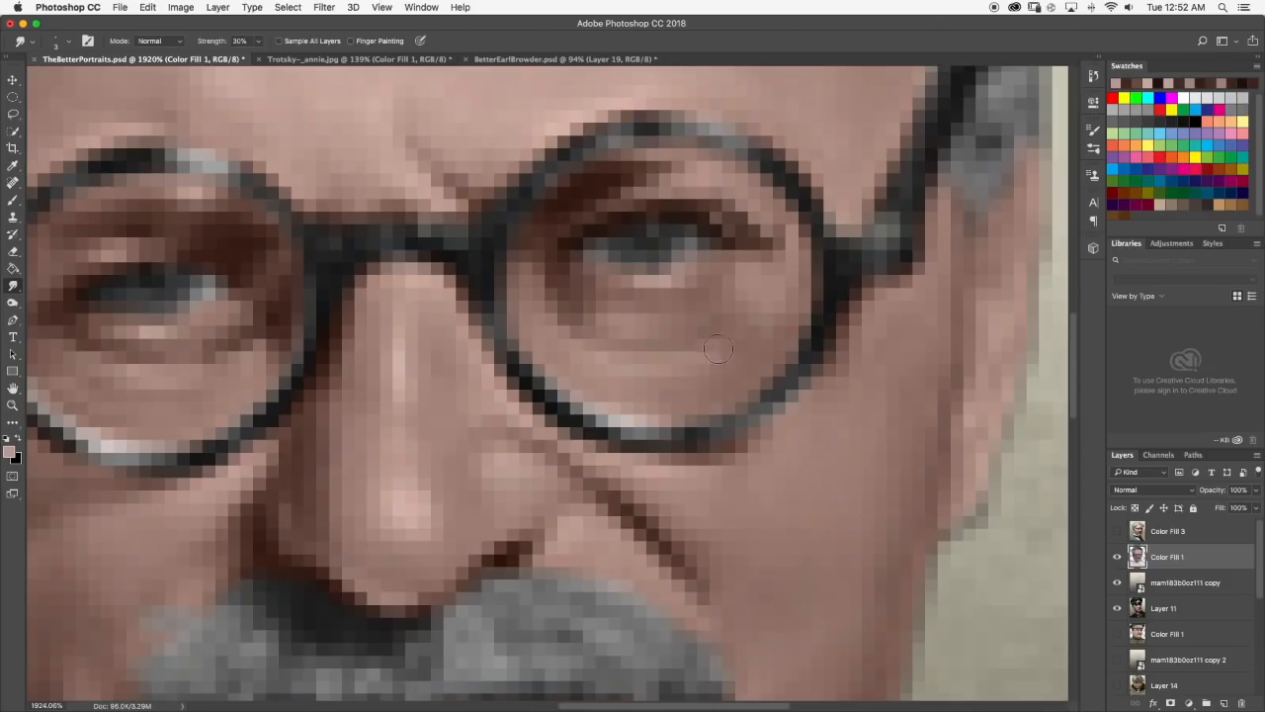
pyautogui.scroll(-5, 718, 349)
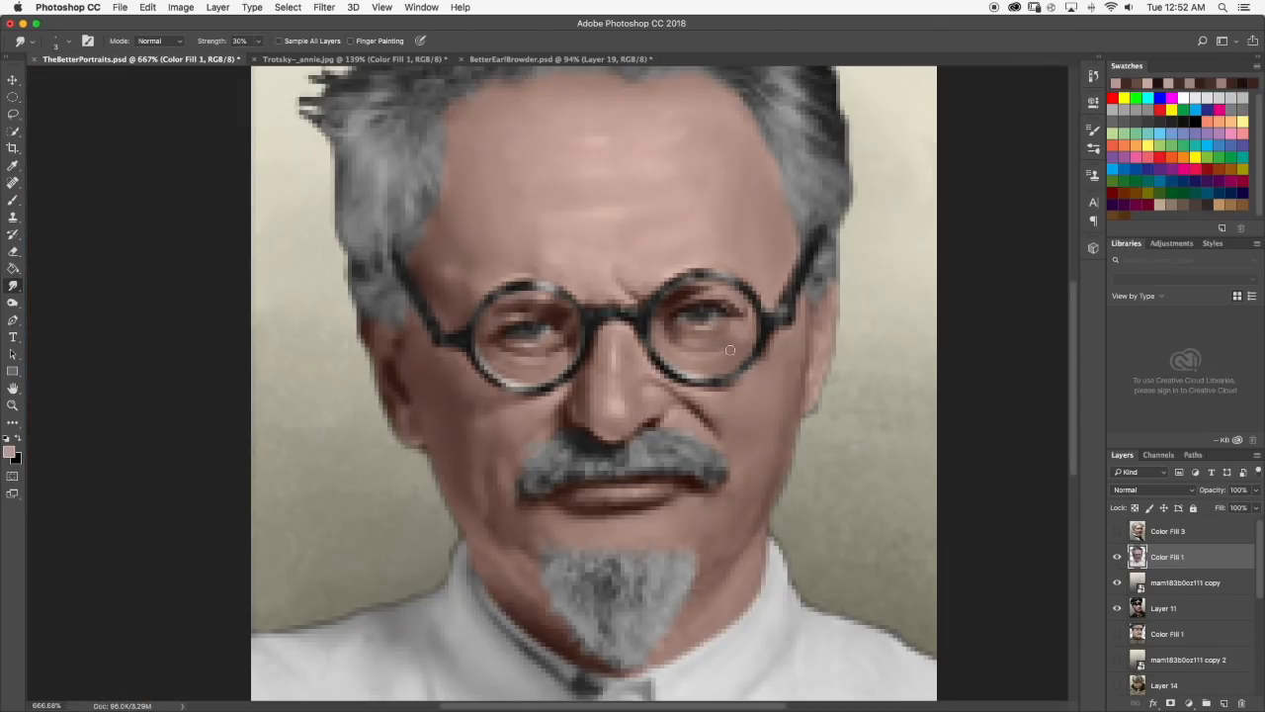
pyautogui.scroll(-6, 730, 350)
pyautogui.scroll(8, 559, 396)
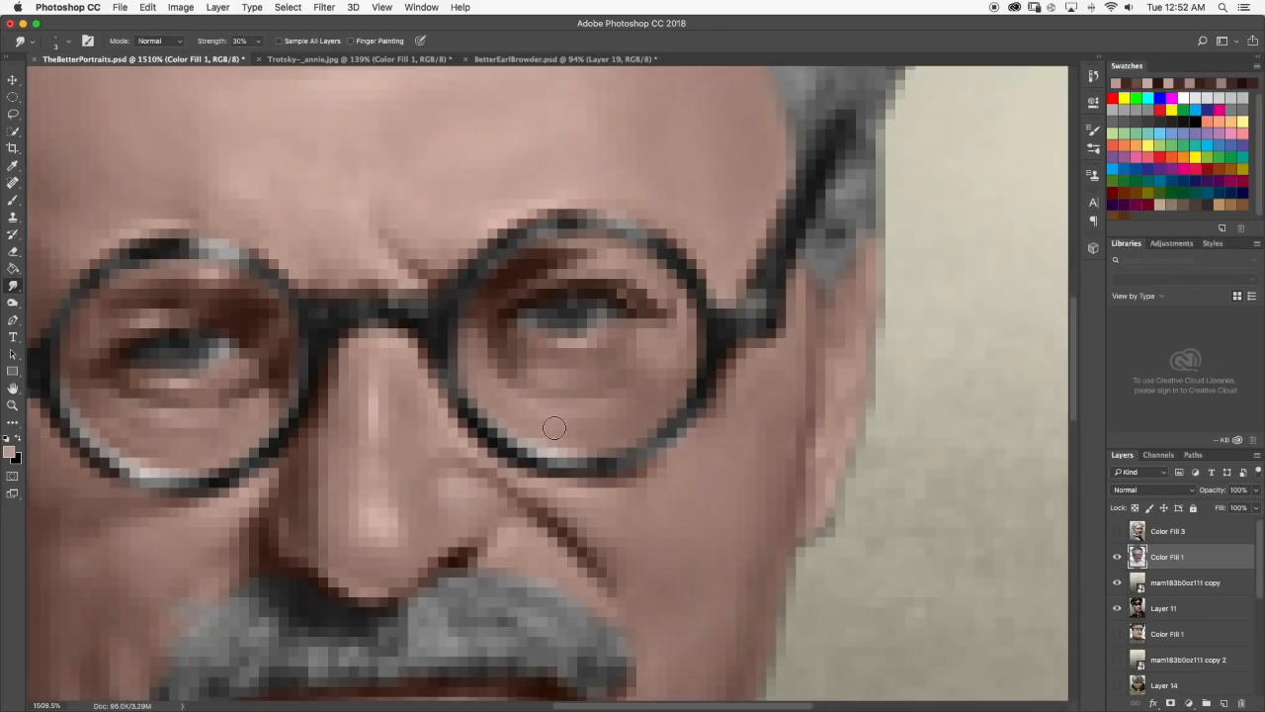
pyautogui.scroll(-6, 542, 406)
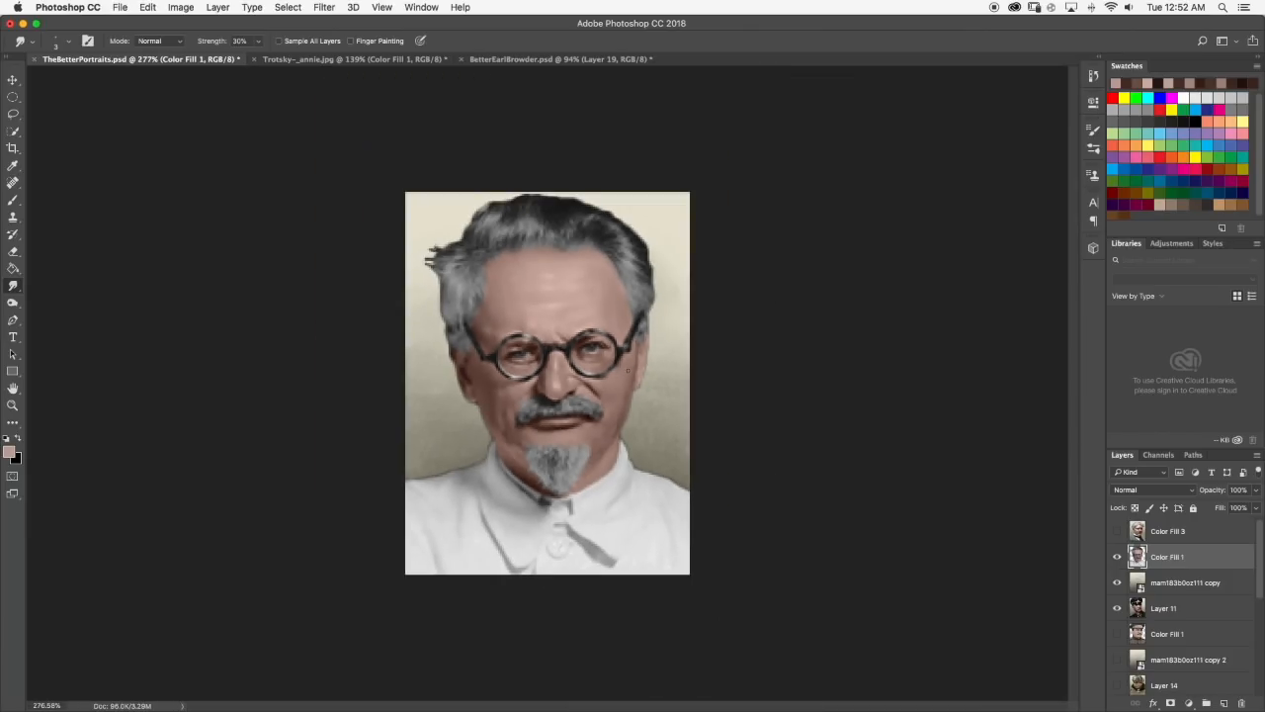
# Sample a light skin tone from the forehead, brush a highlight above the left-hand lens, and smudge it into the skin.
pyautogui.scroll(-1, 616, 360)
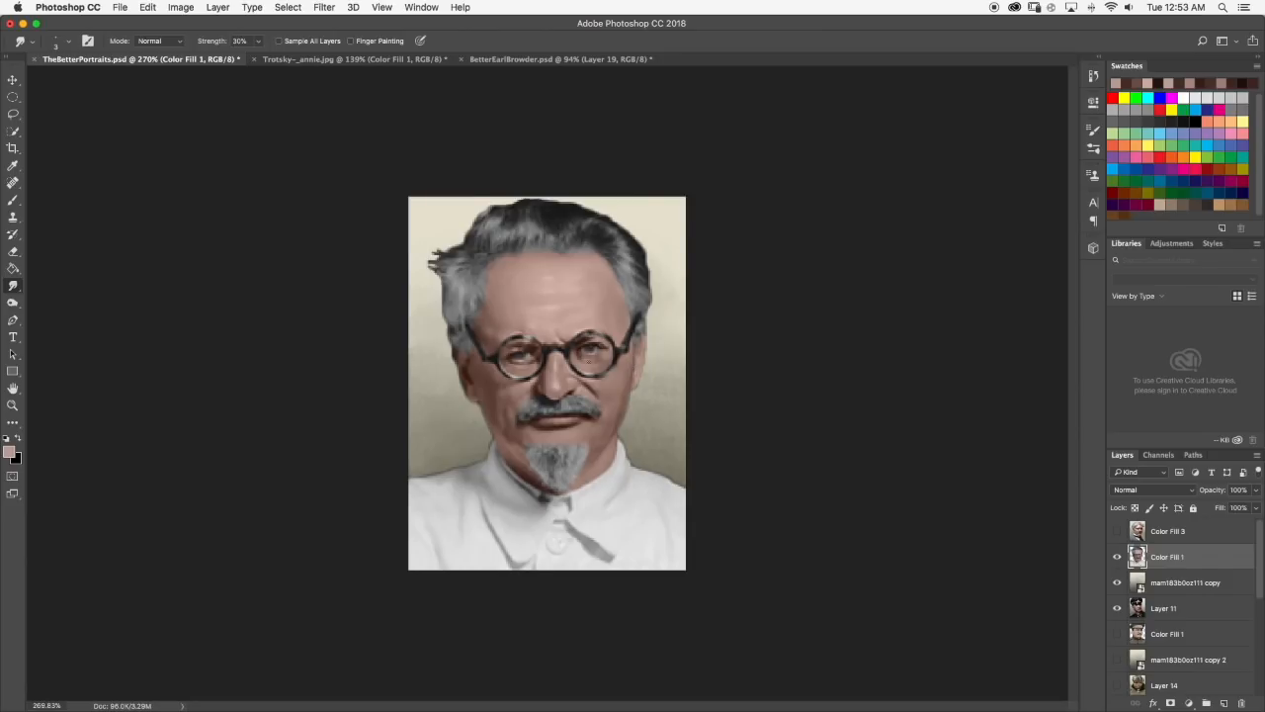
pyautogui.scroll(6, 529, 300)
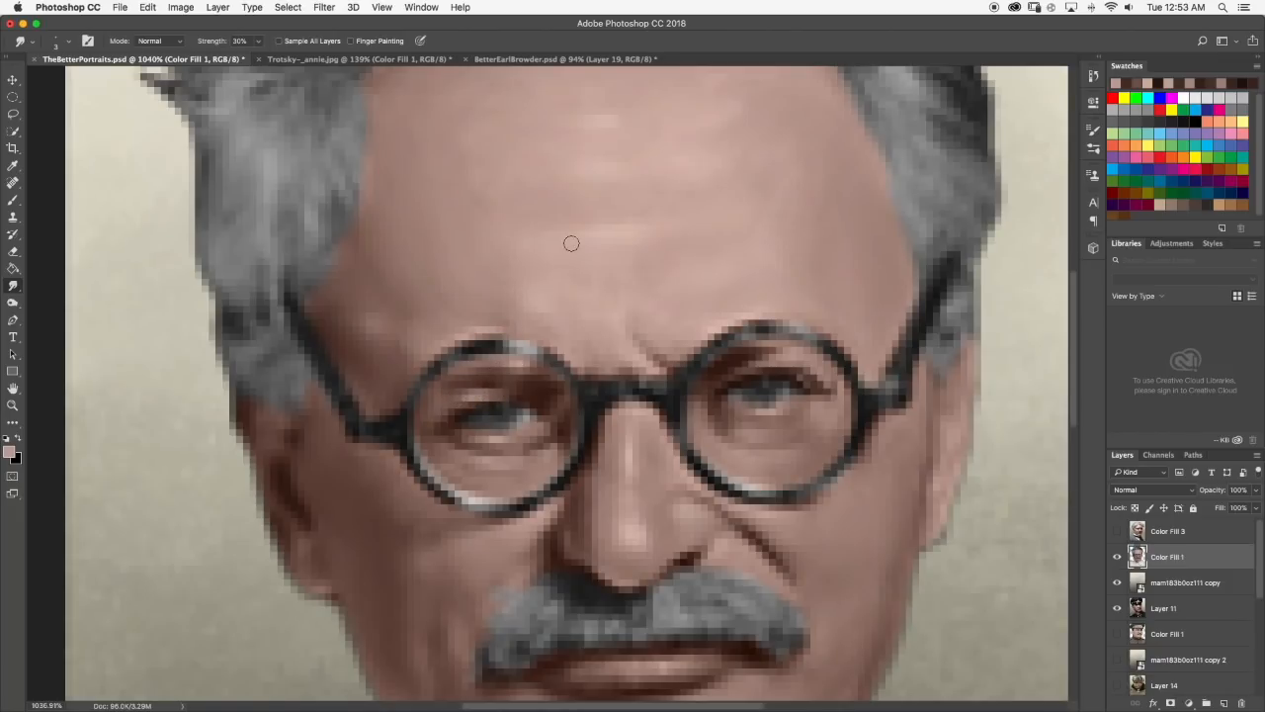
pyautogui.scroll(1, 586, 276)
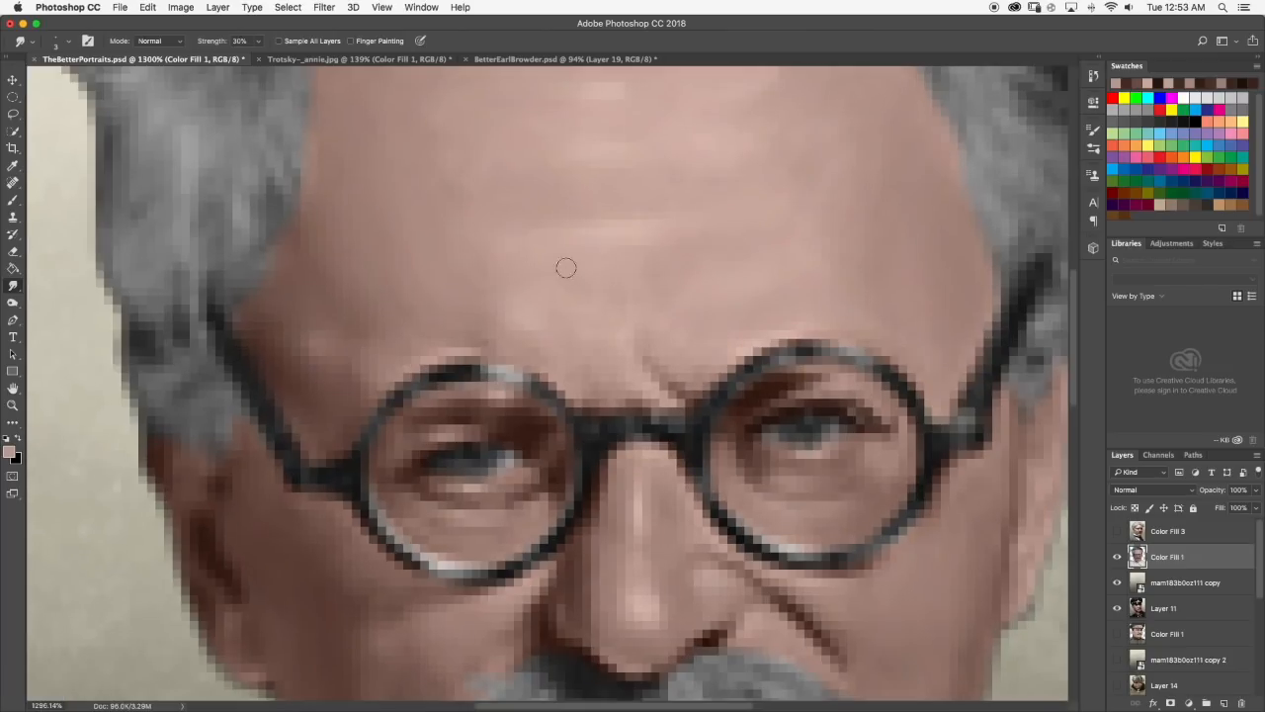
pyautogui.press('b')
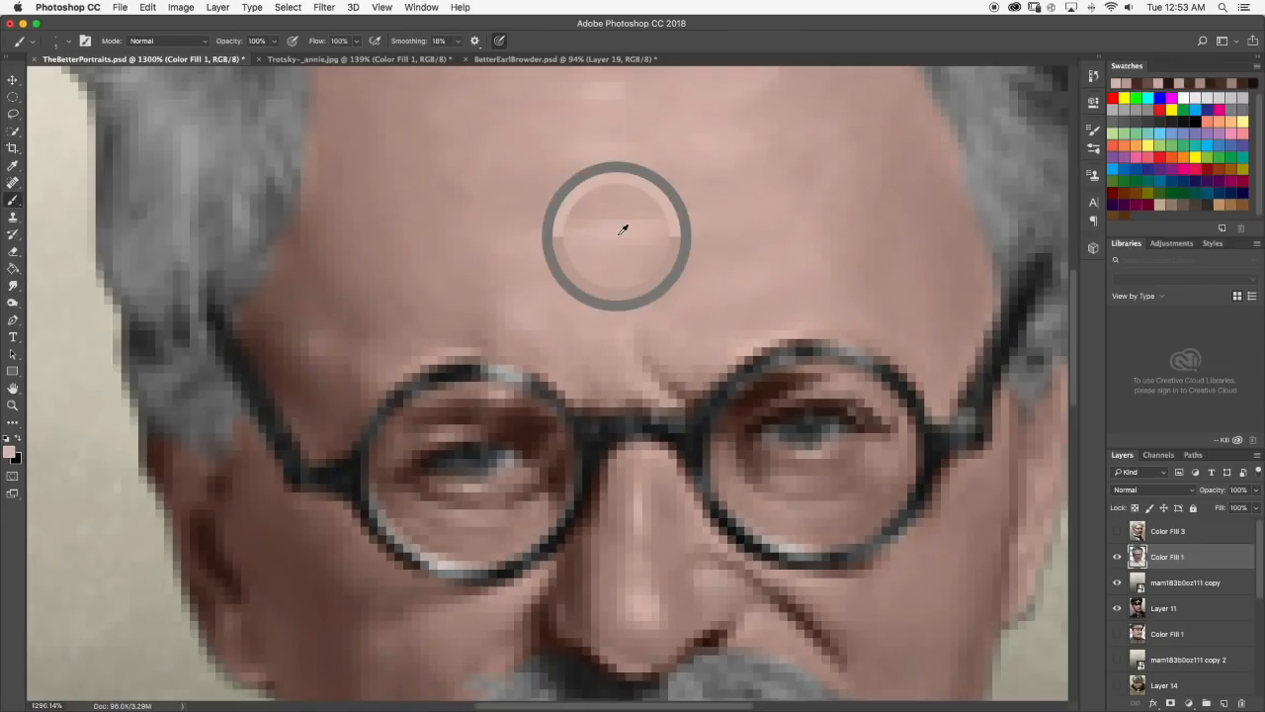
pyautogui.click(13, 286)
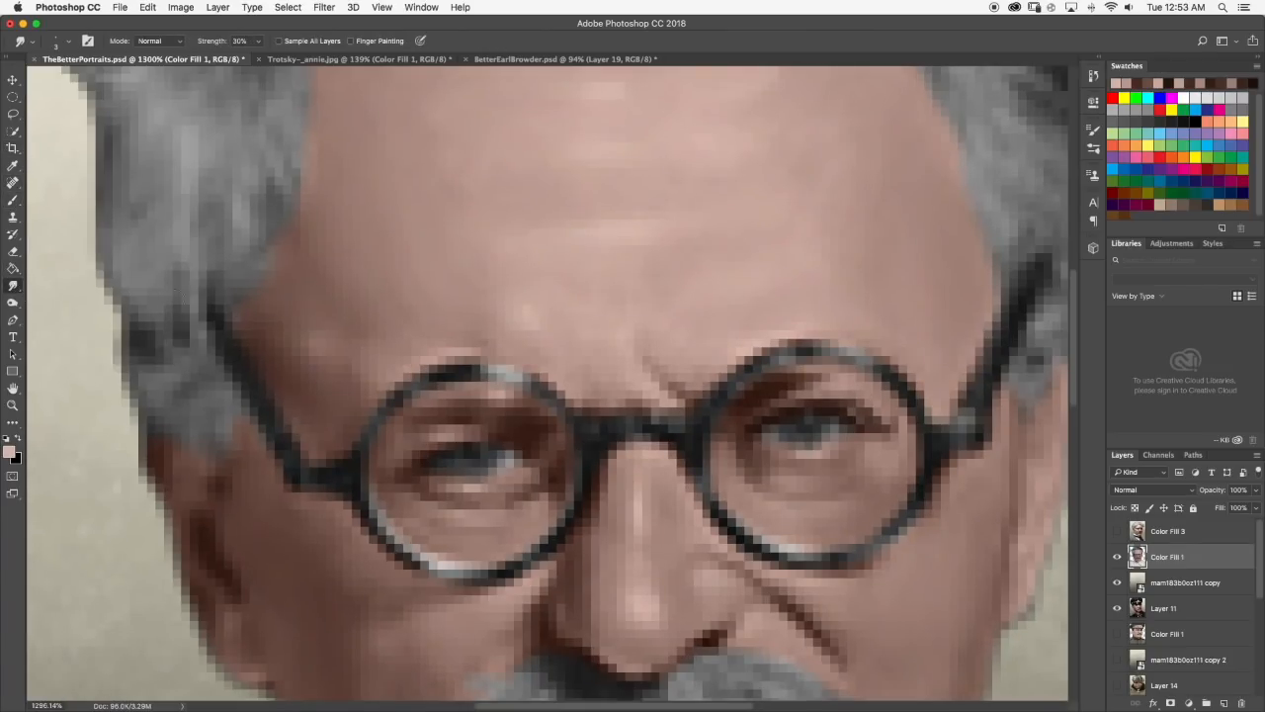
pyautogui.scroll(-10, 534, 307)
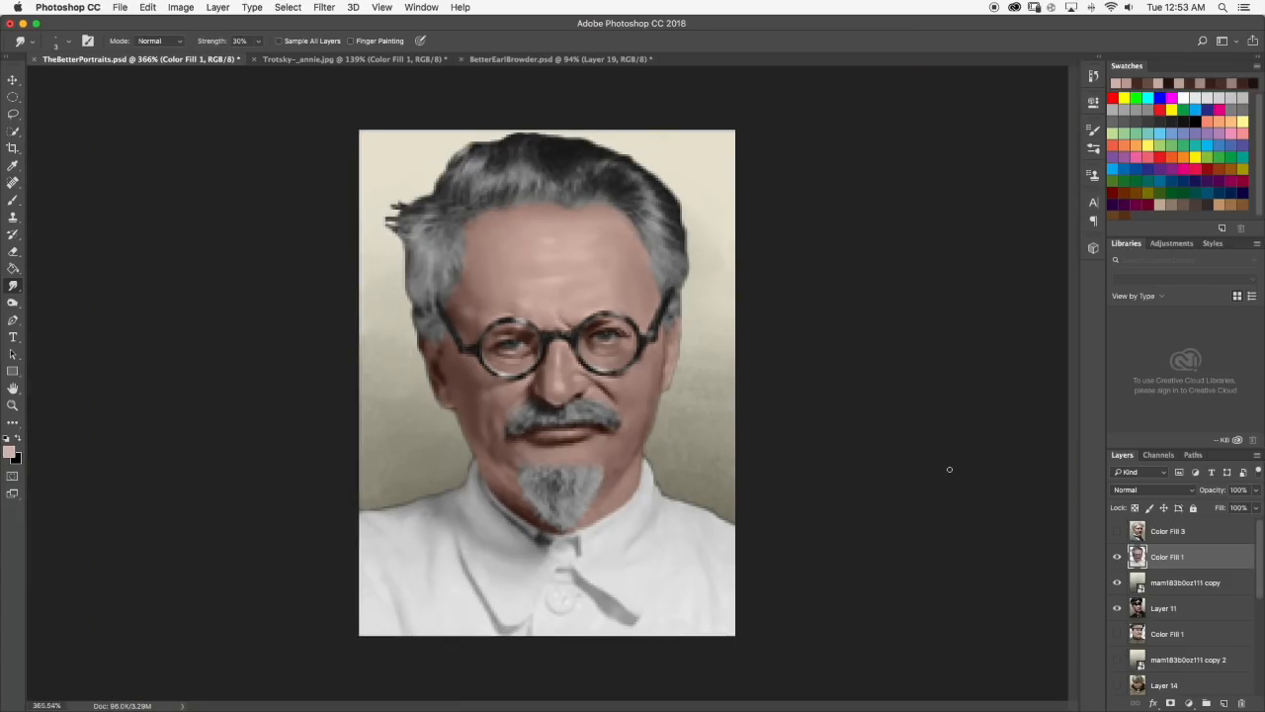
# Examine the whole portrait and close-ups of the face, and compare them with the Trotsky reference image.
pyautogui.scroll(-5, 1165, 611)
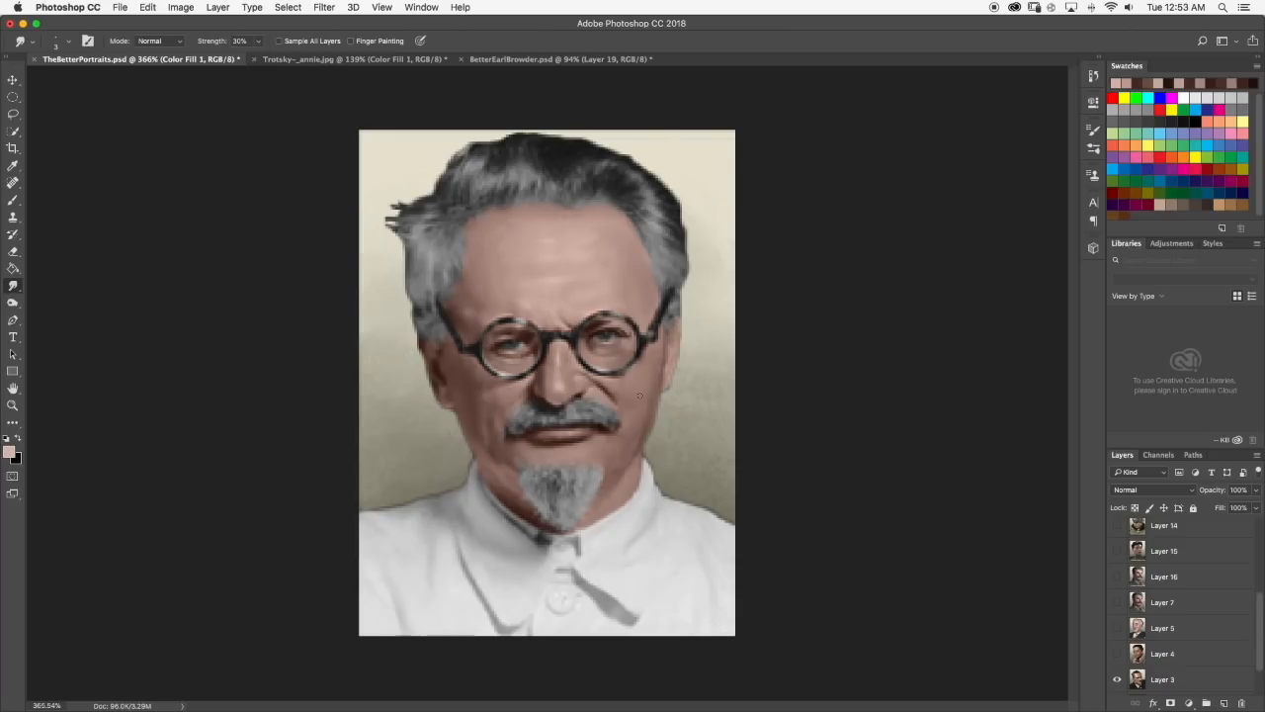
pyautogui.scroll(5, 526, 292)
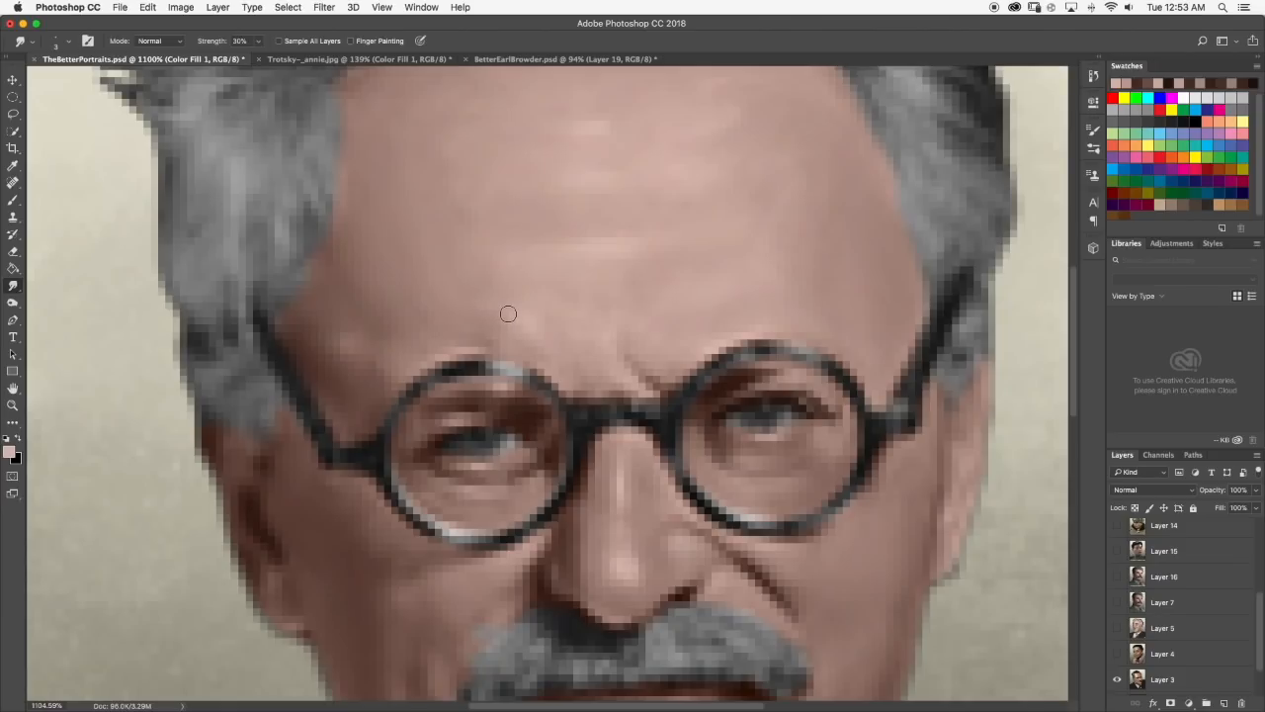
pyautogui.scroll(-5, 514, 302)
pyautogui.scroll(2, 517, 298)
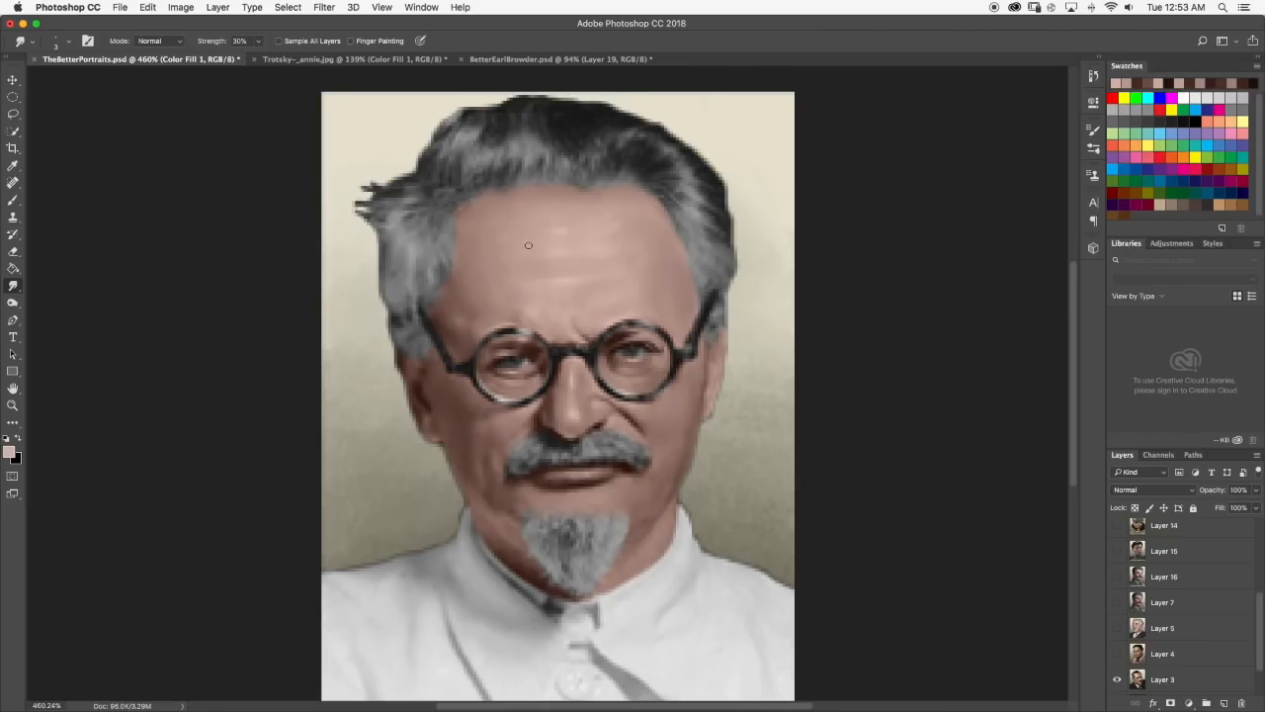
pyautogui.scroll(1, 499, 252)
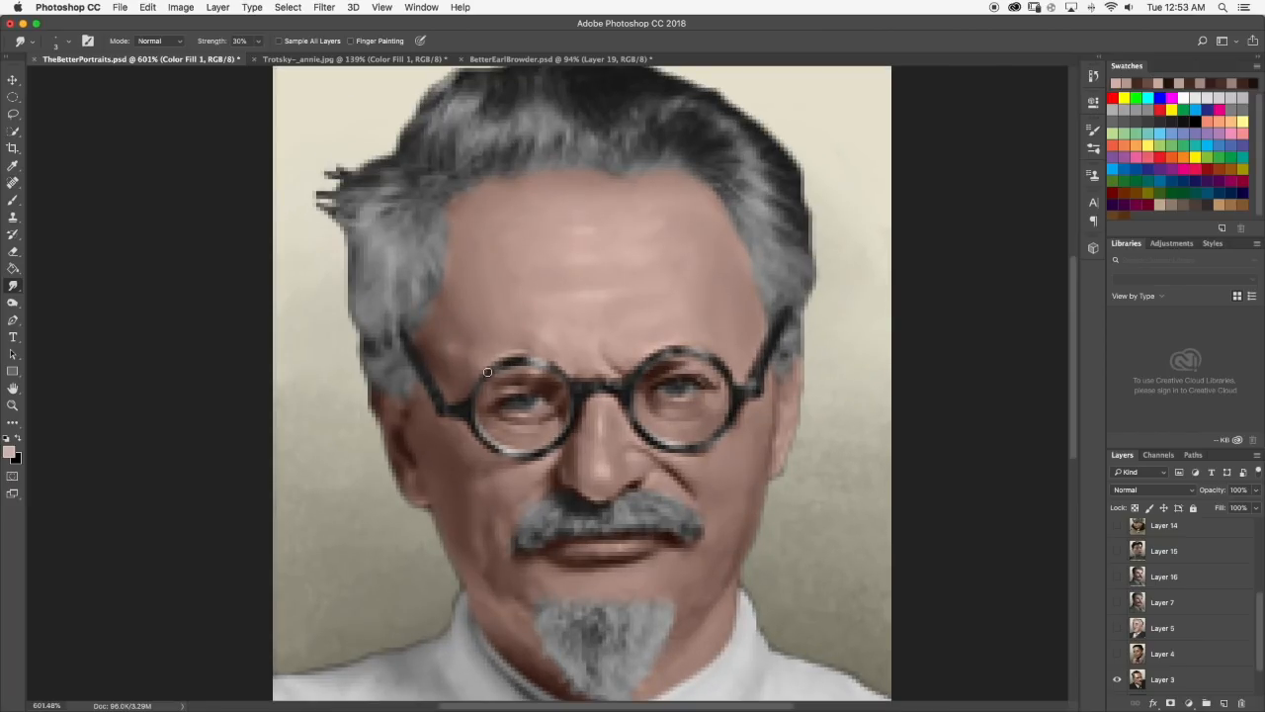
pyautogui.scroll(-5, 455, 482)
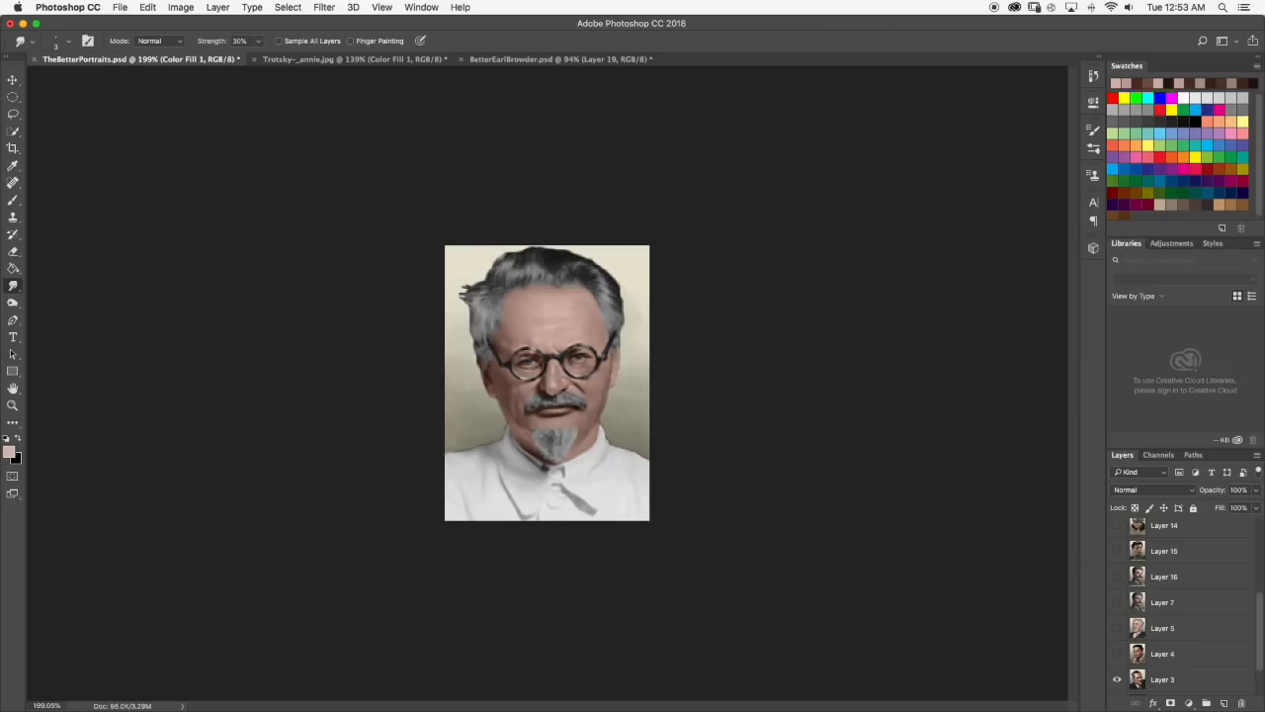
pyautogui.scroll(5, 524, 366)
pyautogui.click(13, 200)
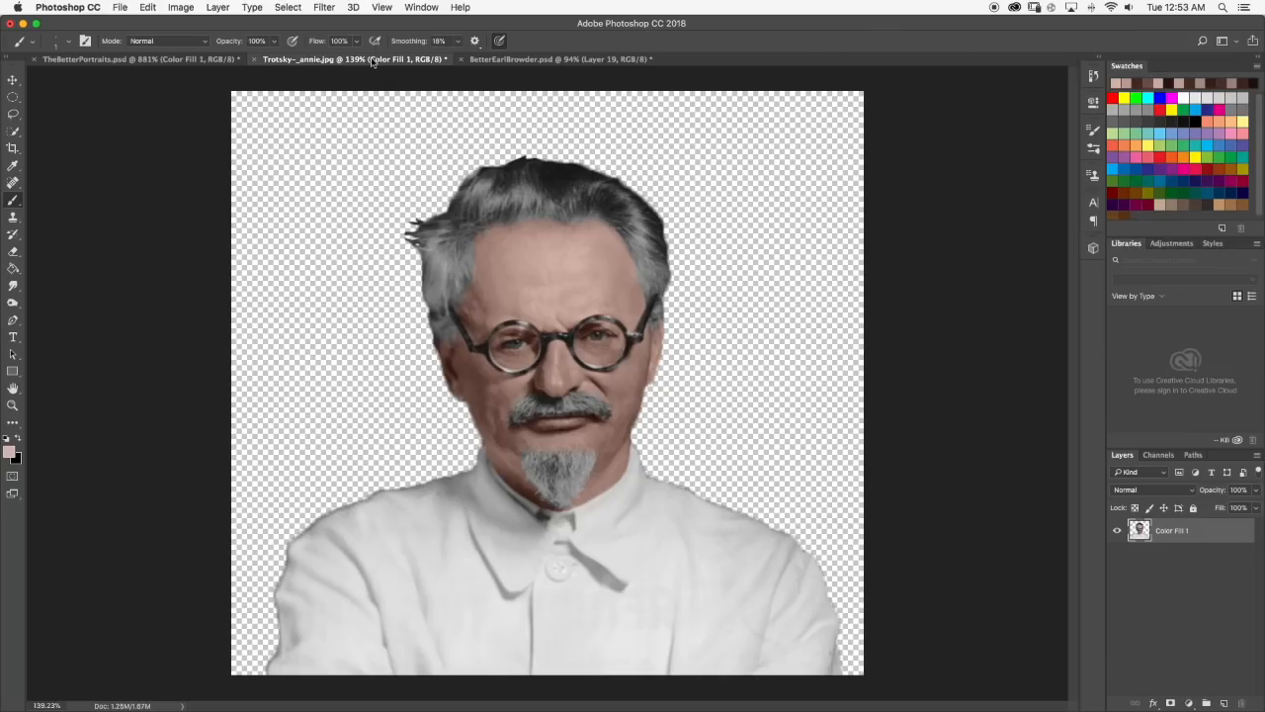
pyautogui.click(386, 59)
pyautogui.scroll(3, 442, 255)
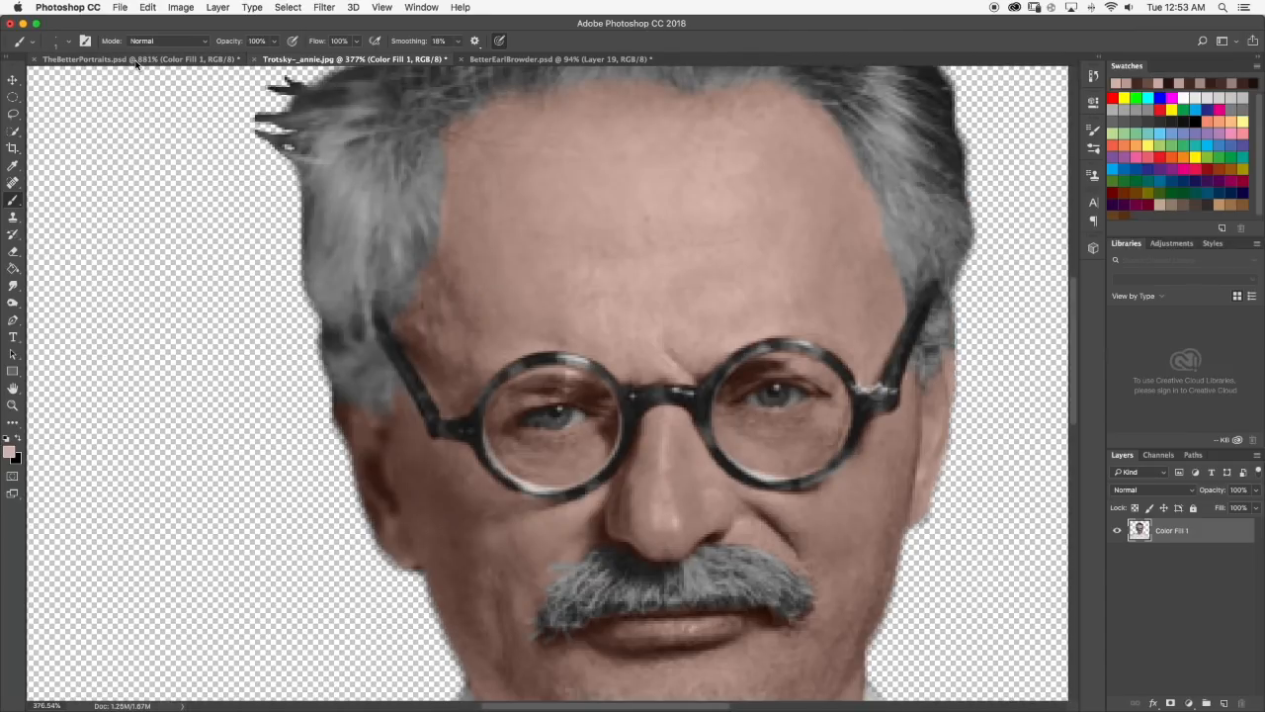
pyautogui.click(139, 61)
pyautogui.scroll(1, 477, 363)
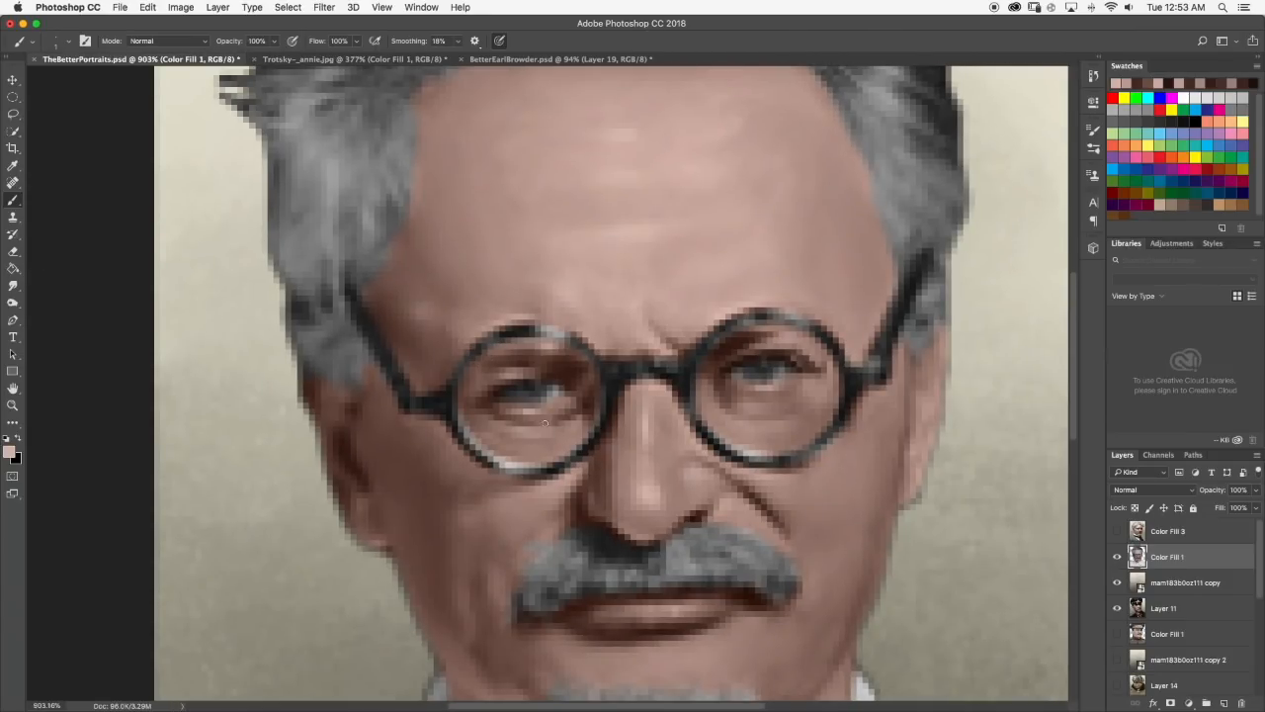
# Sample the dark brown by the left-hand eye, darken its outer corner, and smudge the shadow smooth.
pyautogui.keyDown('alt'); pyautogui.click(487, 396); pyautogui.keyUp('alt')
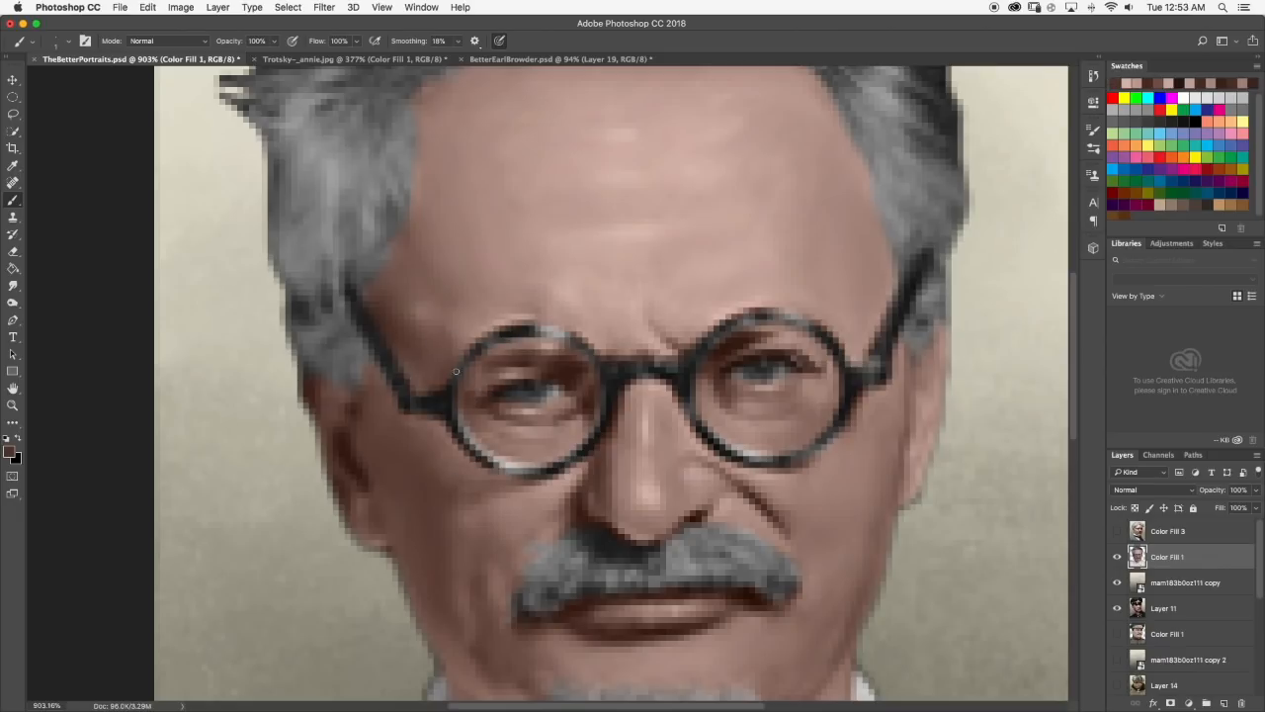
pyautogui.click(13, 285)
pyautogui.moveTo(471, 394)
pyautogui.mouseDown()
pyautogui.moveTo(481, 376)
pyautogui.moveTo(475, 400)
pyautogui.moveTo(473, 388)
pyautogui.mouseUp()
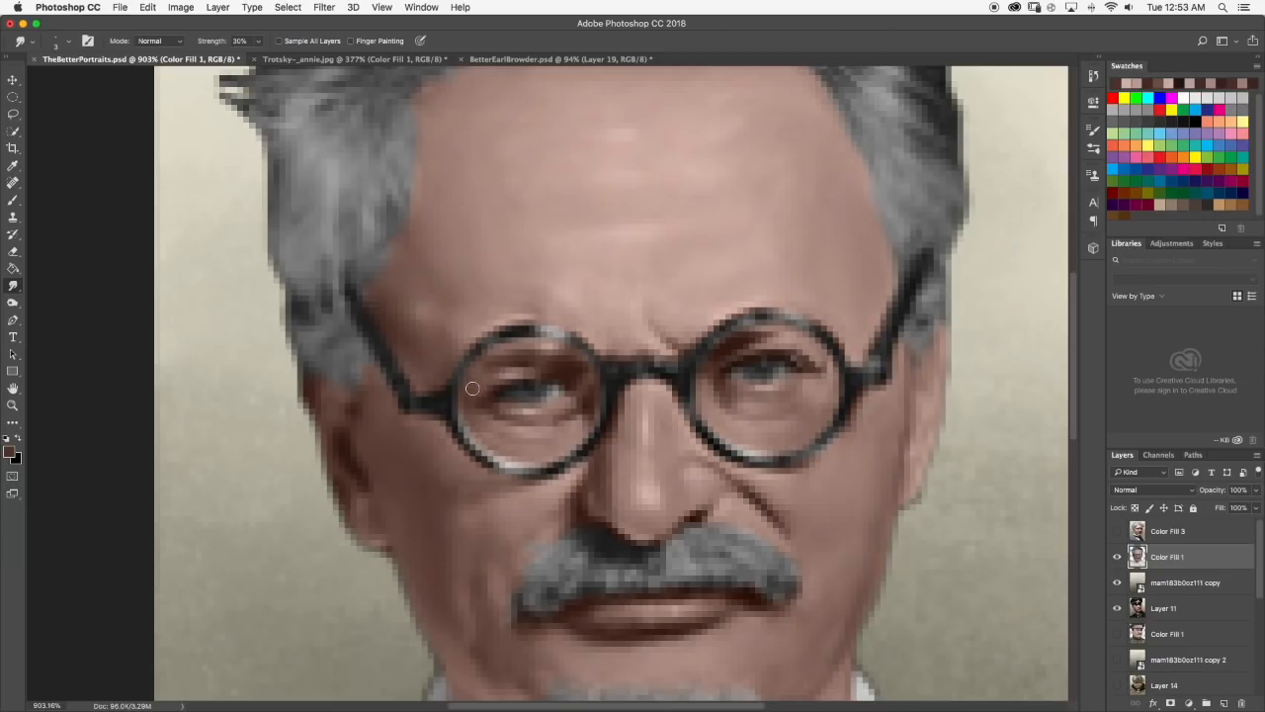
pyautogui.scroll(-6, 526, 374)
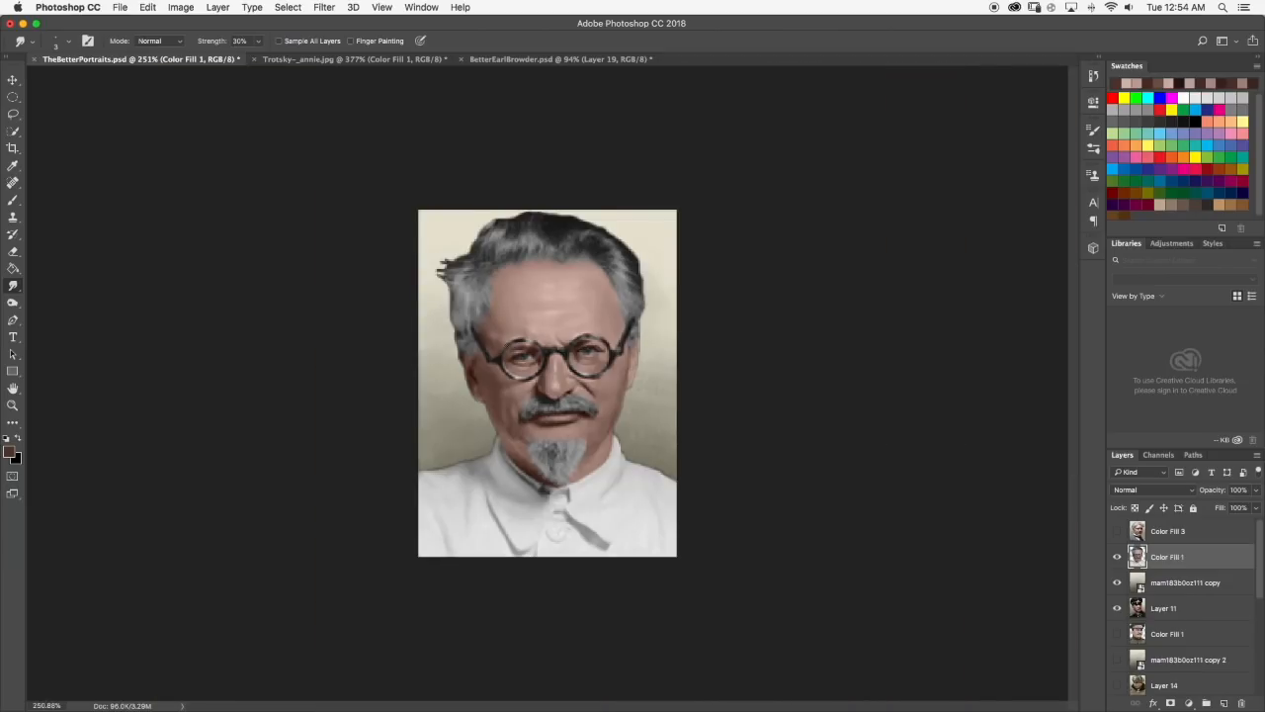
pyautogui.scroll(4, 520, 356)
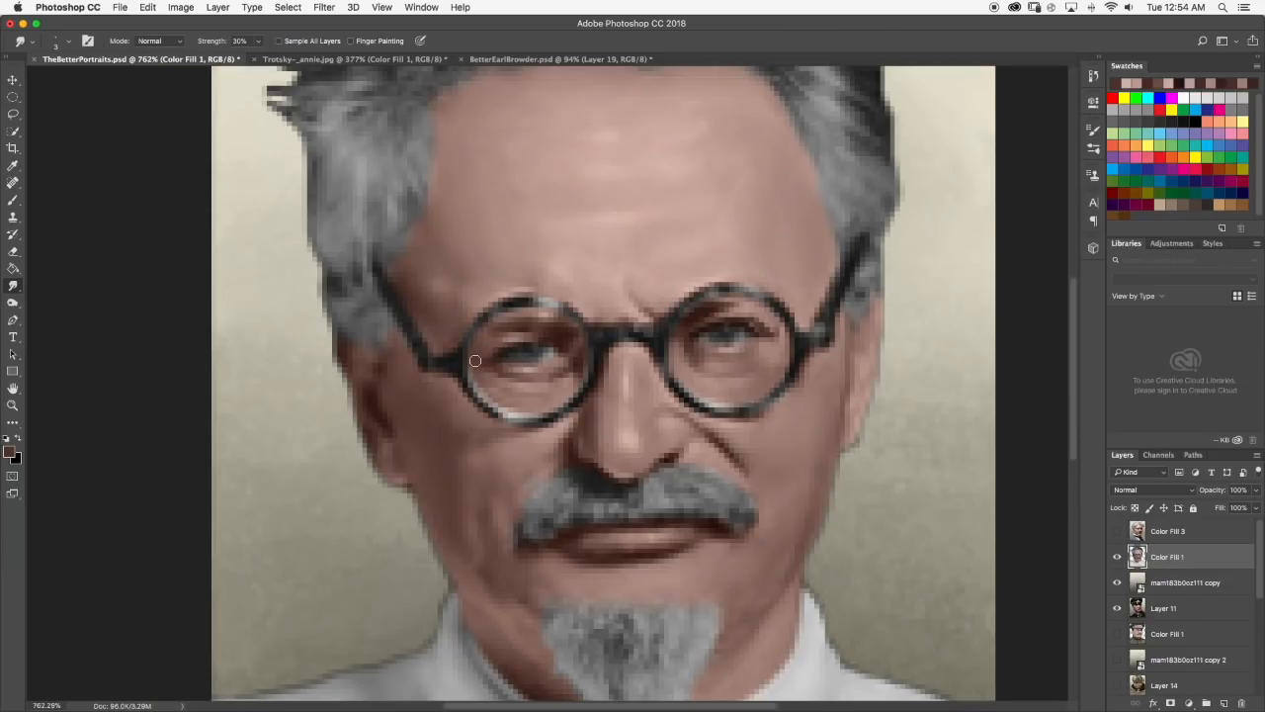
# Compare the face with the reference, brush a light forehead tone beside the right-hand eye's outer corner, and smudge it in.
pyautogui.click(299, 60)
pyautogui.click(172, 59)
pyautogui.click(354, 59)
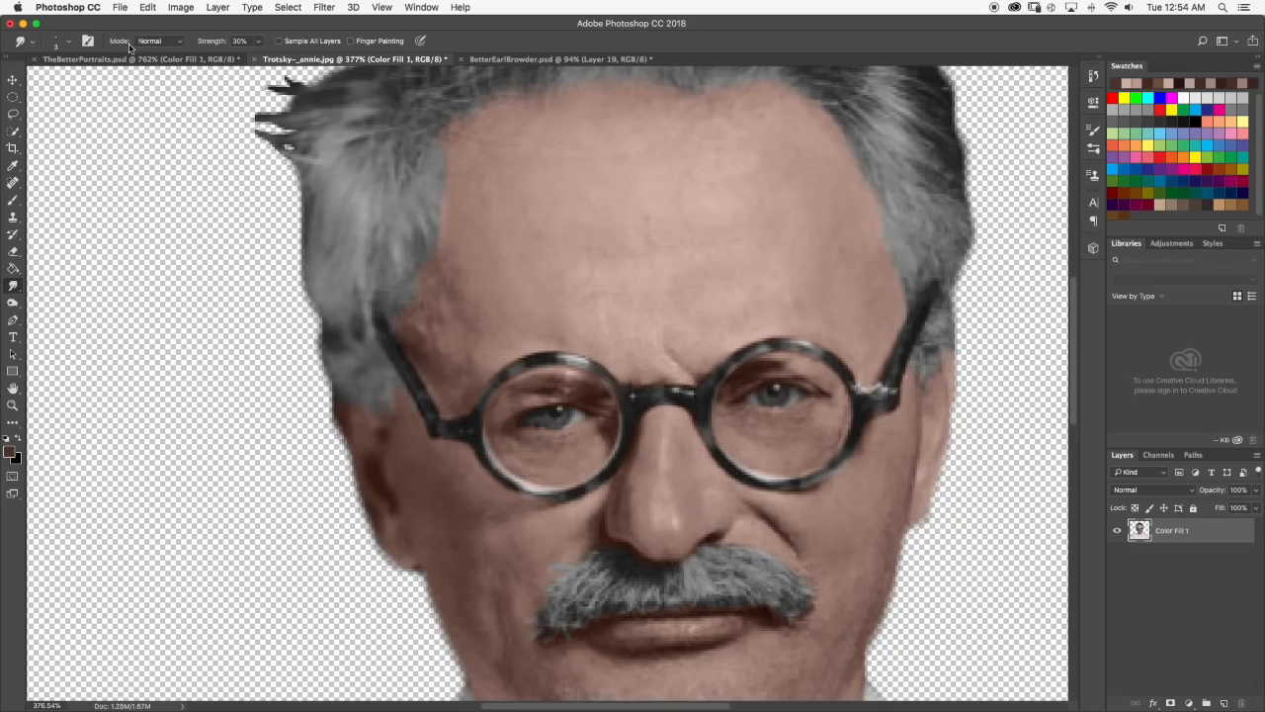
pyautogui.click(128, 59)
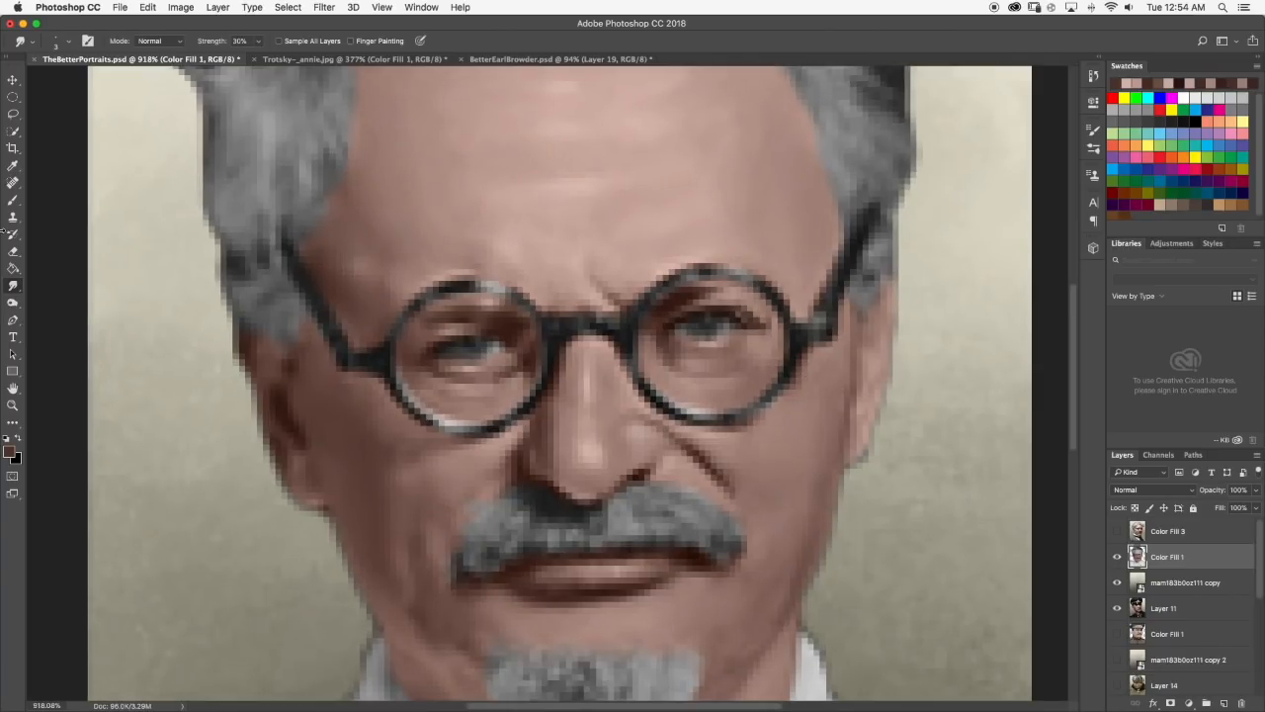
pyautogui.click(14, 202)
pyautogui.keyDown('alt'); pyautogui.click(528, 245); pyautogui.keyUp('alt')
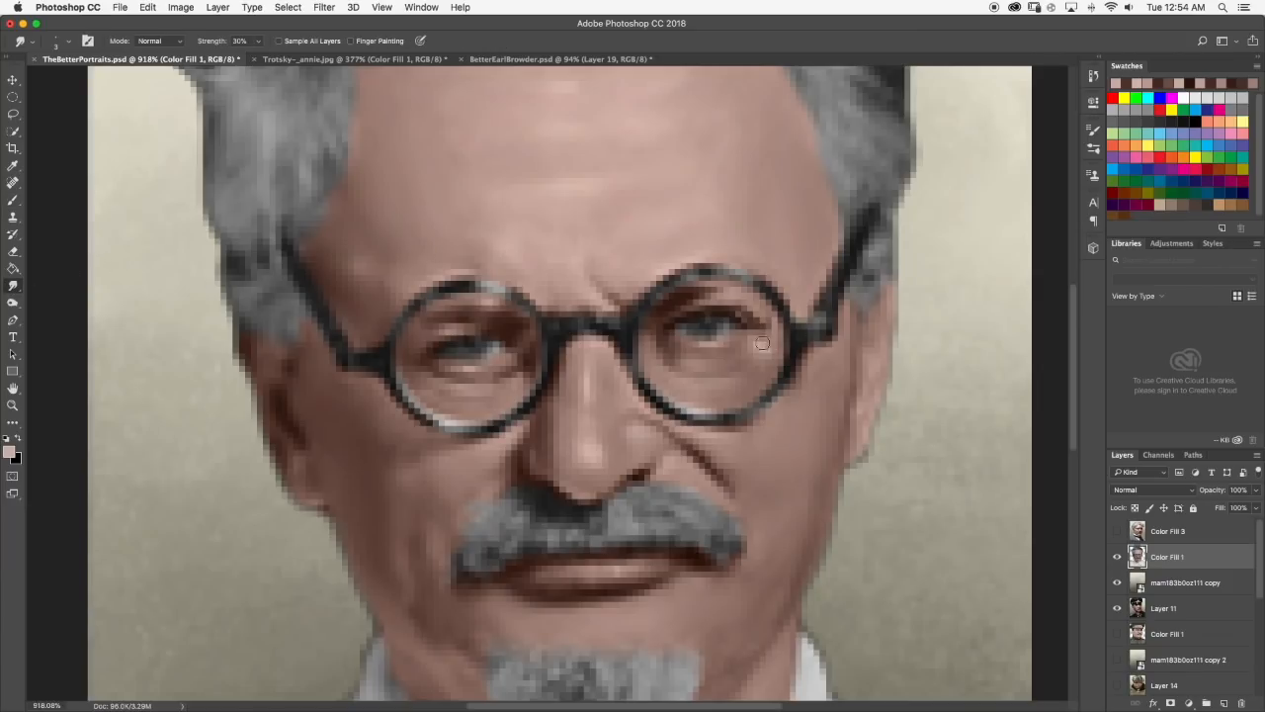
pyautogui.scroll(-10, 805, 329)
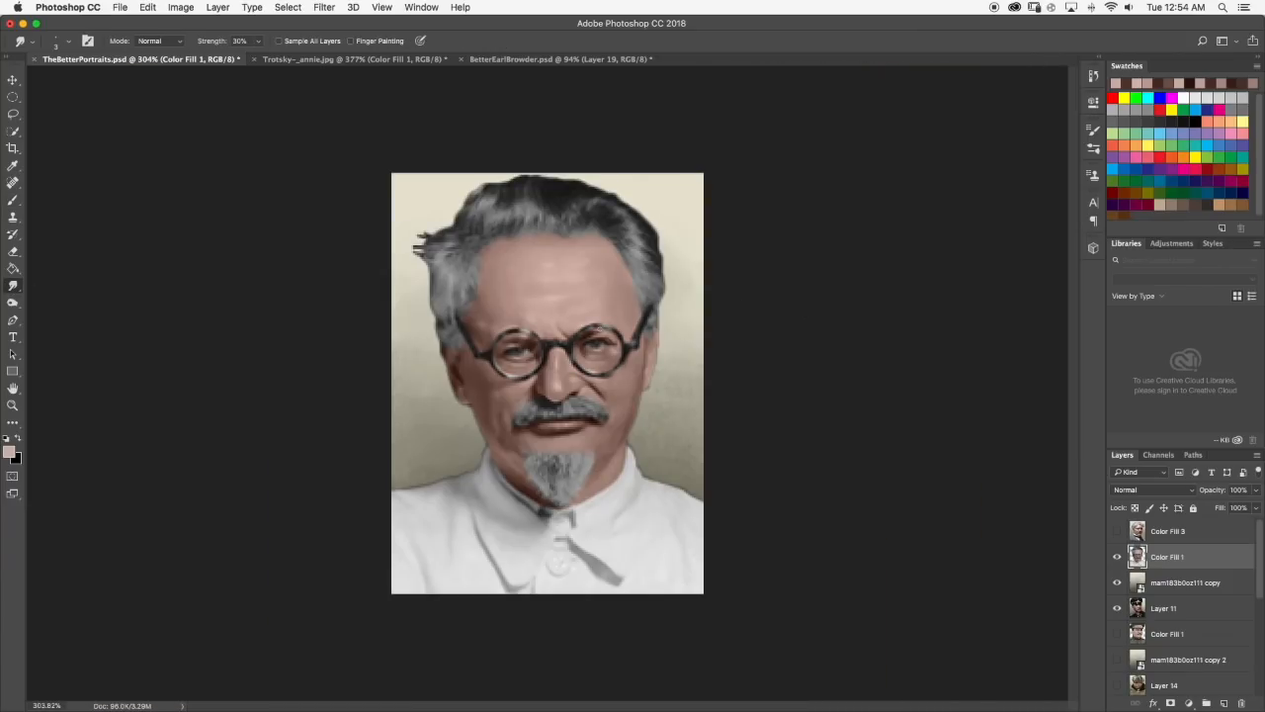
pyautogui.scroll(10, 608, 350)
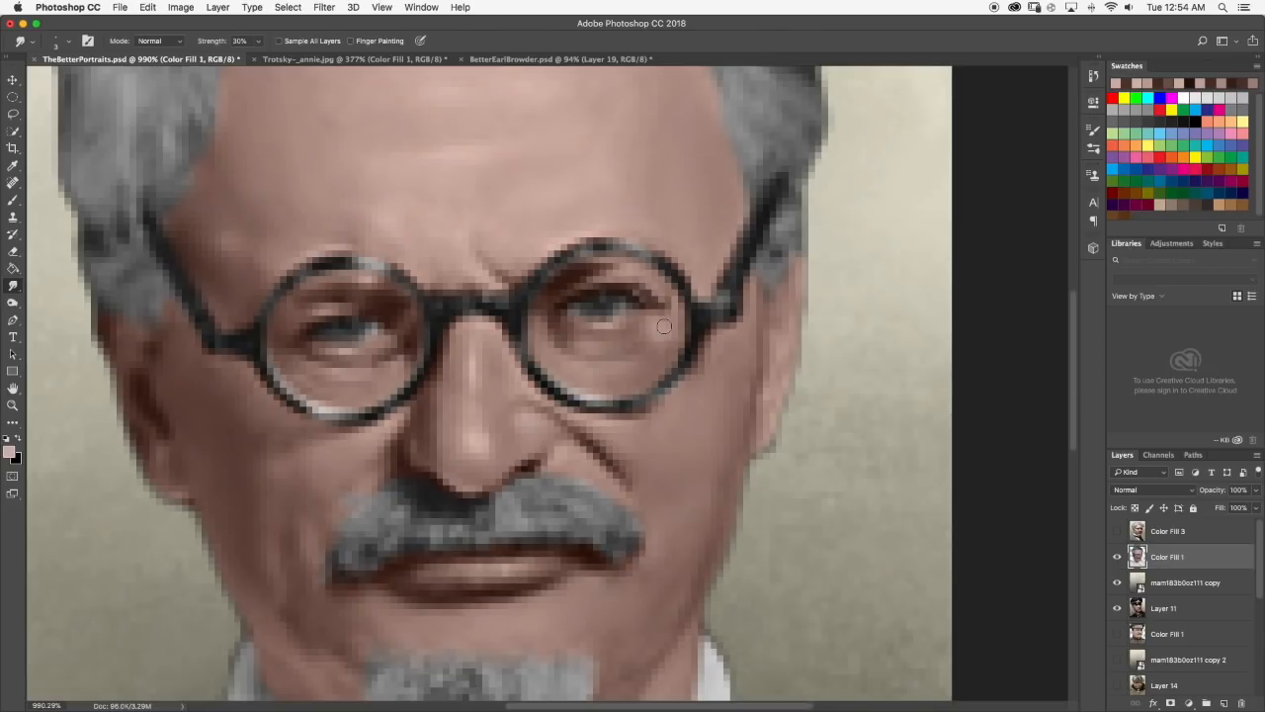
pyautogui.scroll(-2, 664, 326)
# Brush a light highlight onto the right-hand wing of the nose and blend it with the Smudge tool.
pyautogui.click(13, 201)
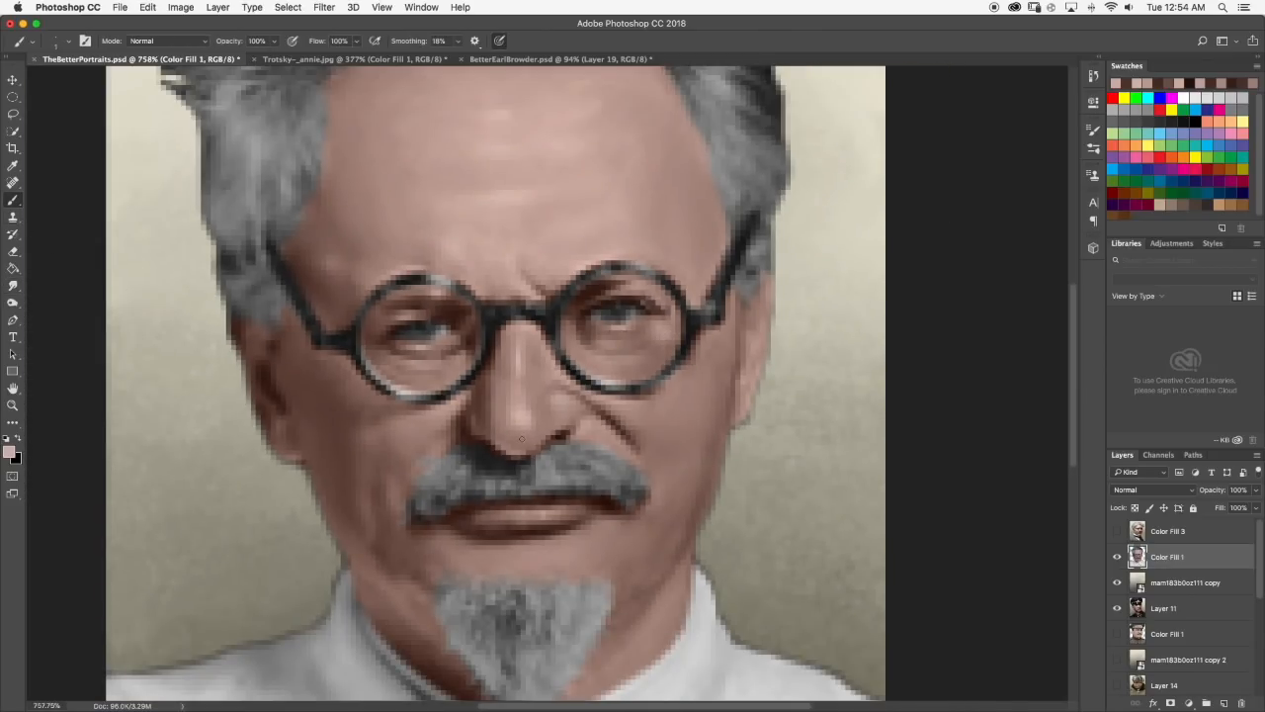
pyautogui.scroll(-4, 563, 410)
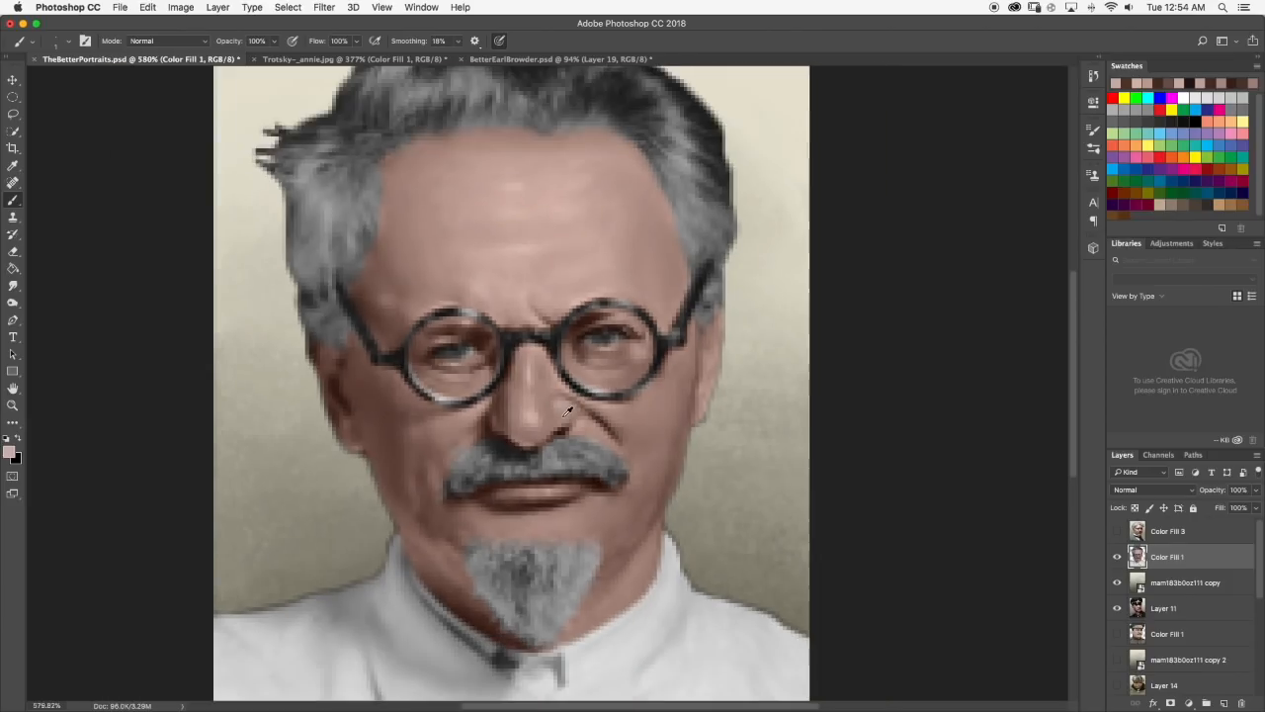
pyautogui.scroll(8, 563, 412)
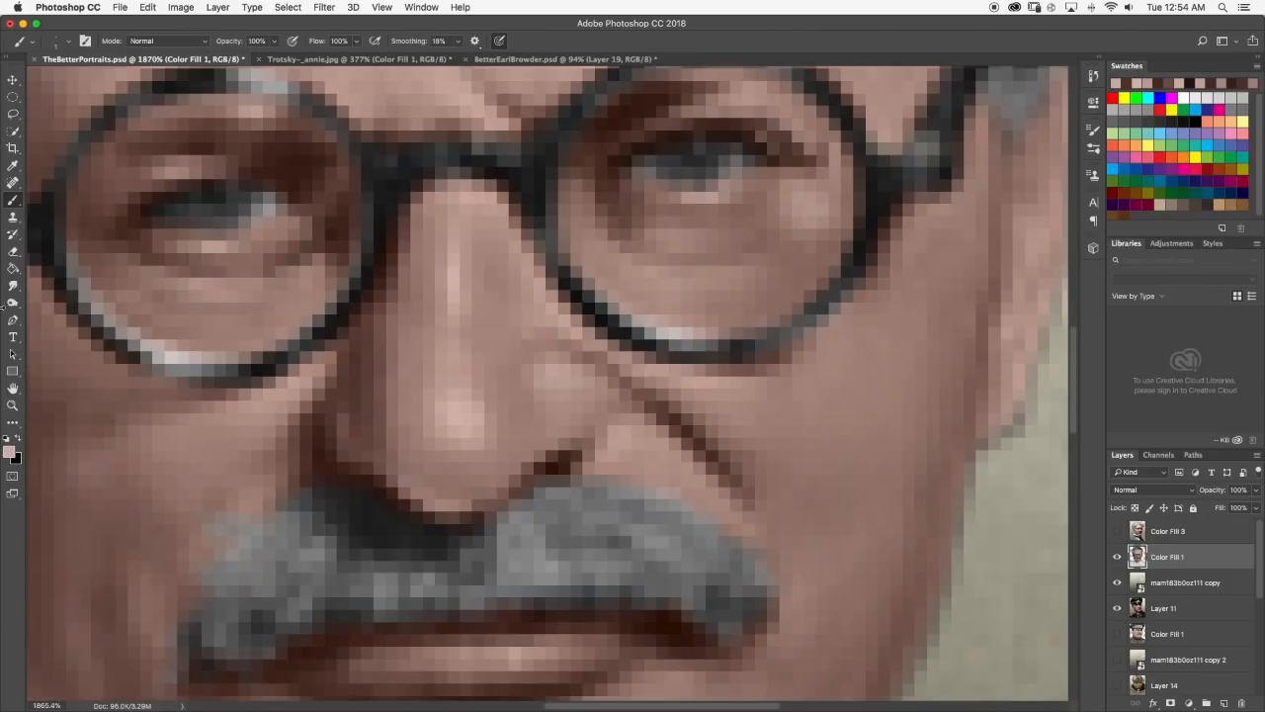
pyautogui.click(13, 285)
pyautogui.scroll(-5, 565, 513)
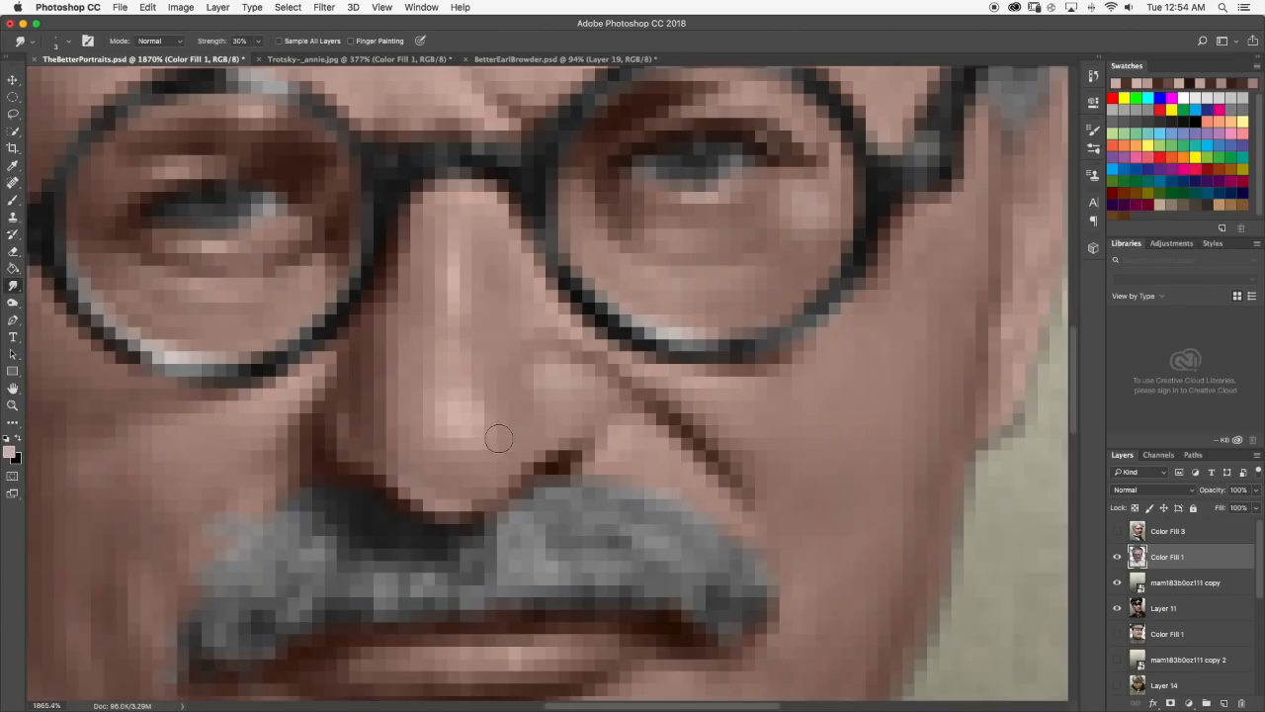
pyautogui.scroll(-1, 562, 486)
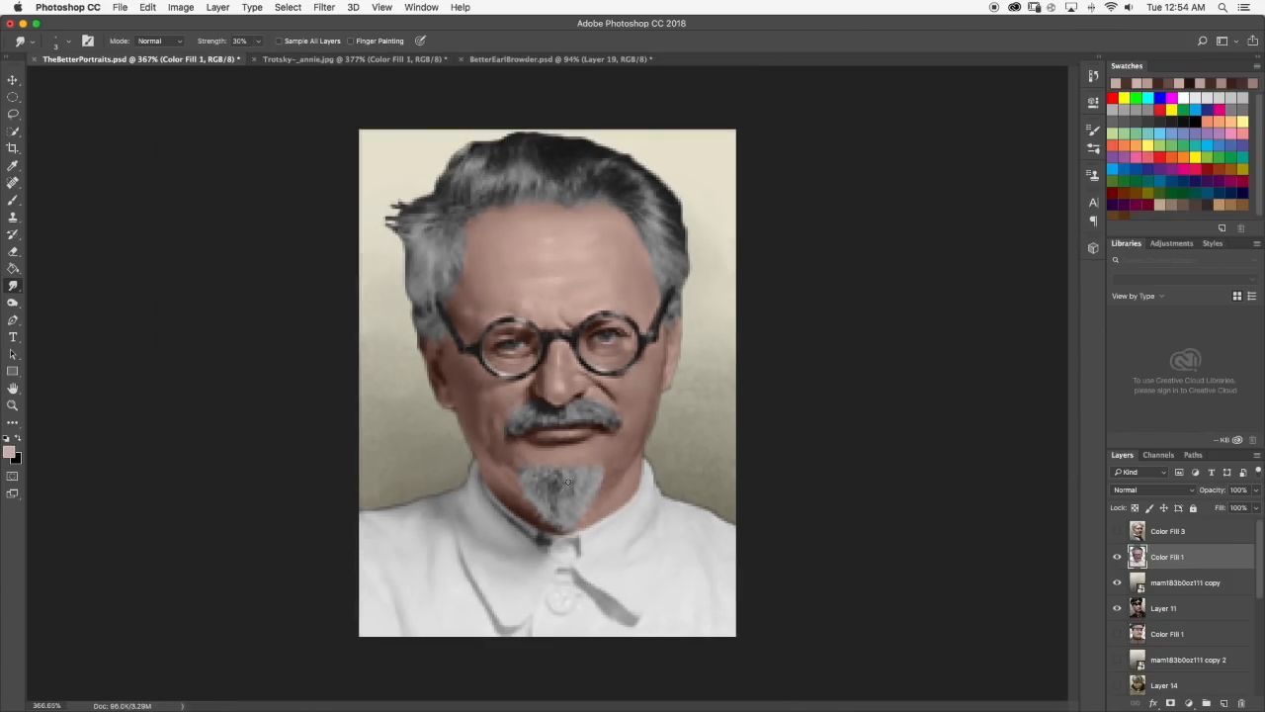
# Sample the dark brown at the right-hand nostril, deepen the shadow along the underside of the nose, and smudge it.
pyautogui.click(13, 200)
pyautogui.scroll(1, 554, 346)
pyautogui.scroll(4, 581, 406)
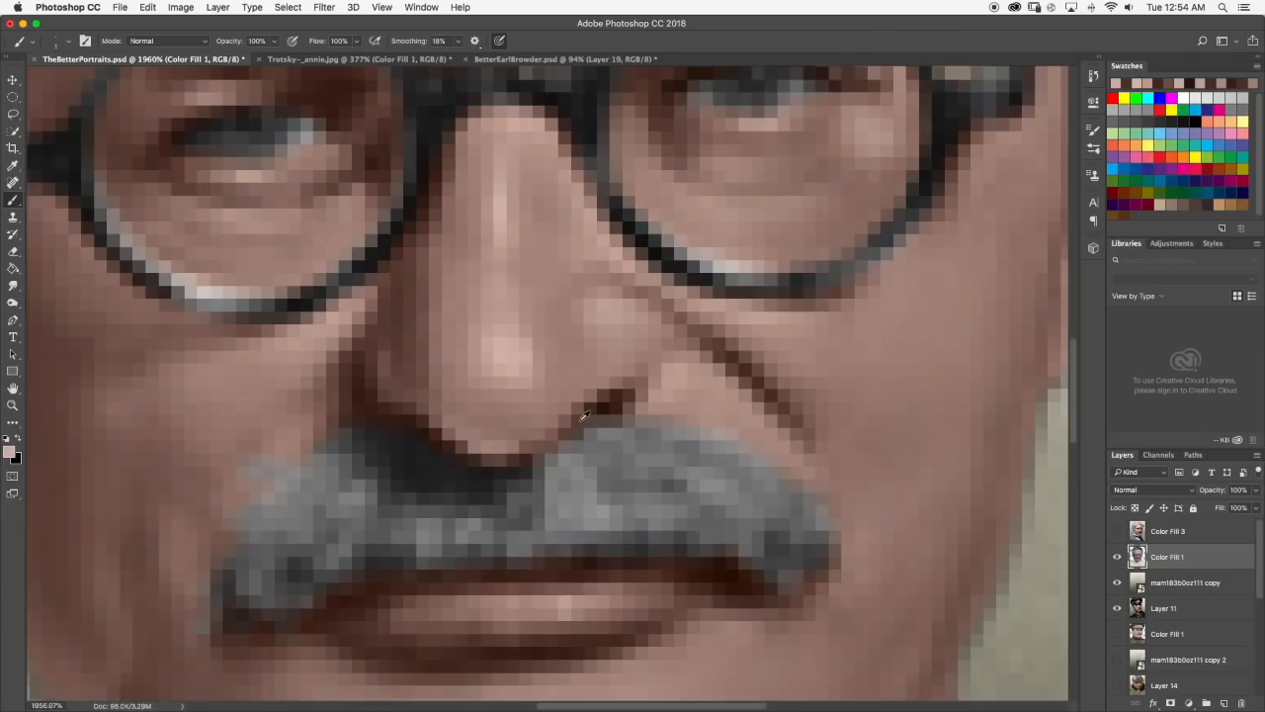
pyautogui.keyDown('alt'); pyautogui.click(585, 404); pyautogui.keyUp('alt')
pyautogui.moveTo(561, 427)
pyautogui.mouseDown()
pyautogui.moveTo(513, 458)
pyautogui.moveTo(491, 419)
pyautogui.moveTo(541, 422)
pyautogui.moveTo(499, 418)
pyautogui.moveTo(528, 422)
pyautogui.moveTo(556, 404)
pyautogui.moveTo(532, 429)
pyautogui.moveTo(572, 397)
pyautogui.mouseUp()
pyautogui.click(13, 286)
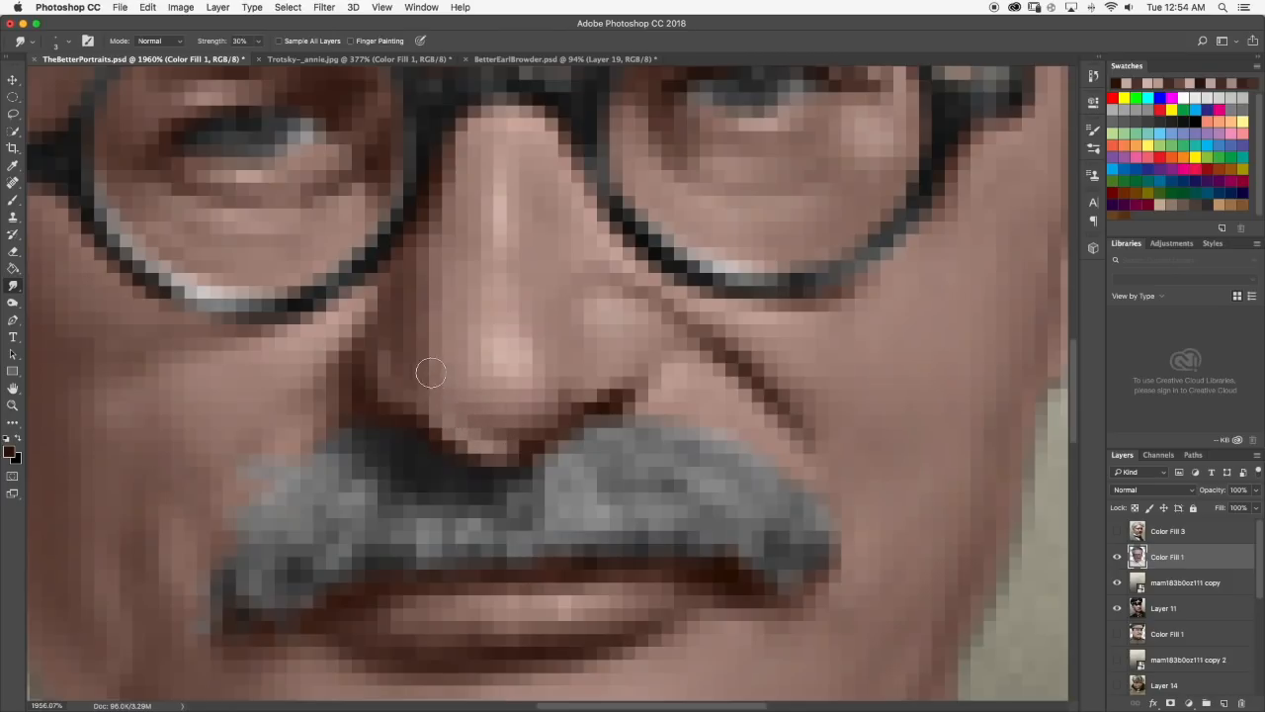
pyautogui.scroll(-10, 425, 383)
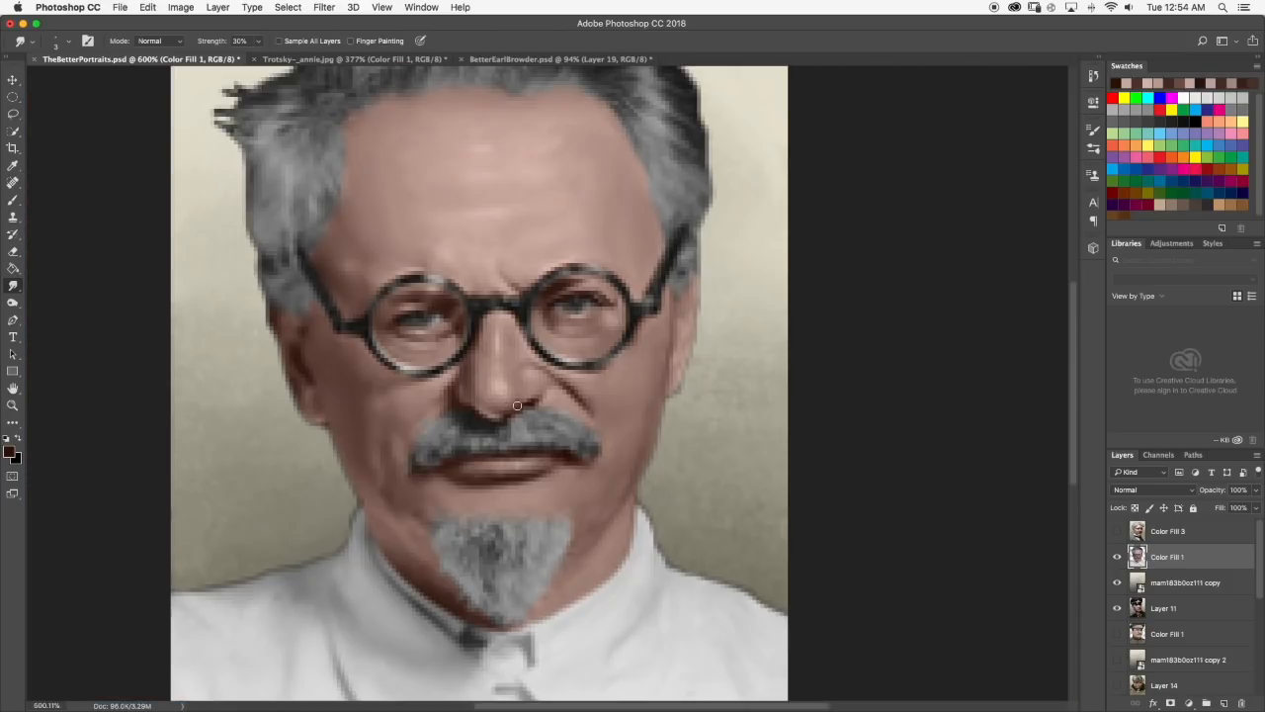
# Brush dark brown along the left-hand underside of the nose tip, soften it with Smudge, and check the whole portrait.
pyautogui.scroll(10, 553, 390)
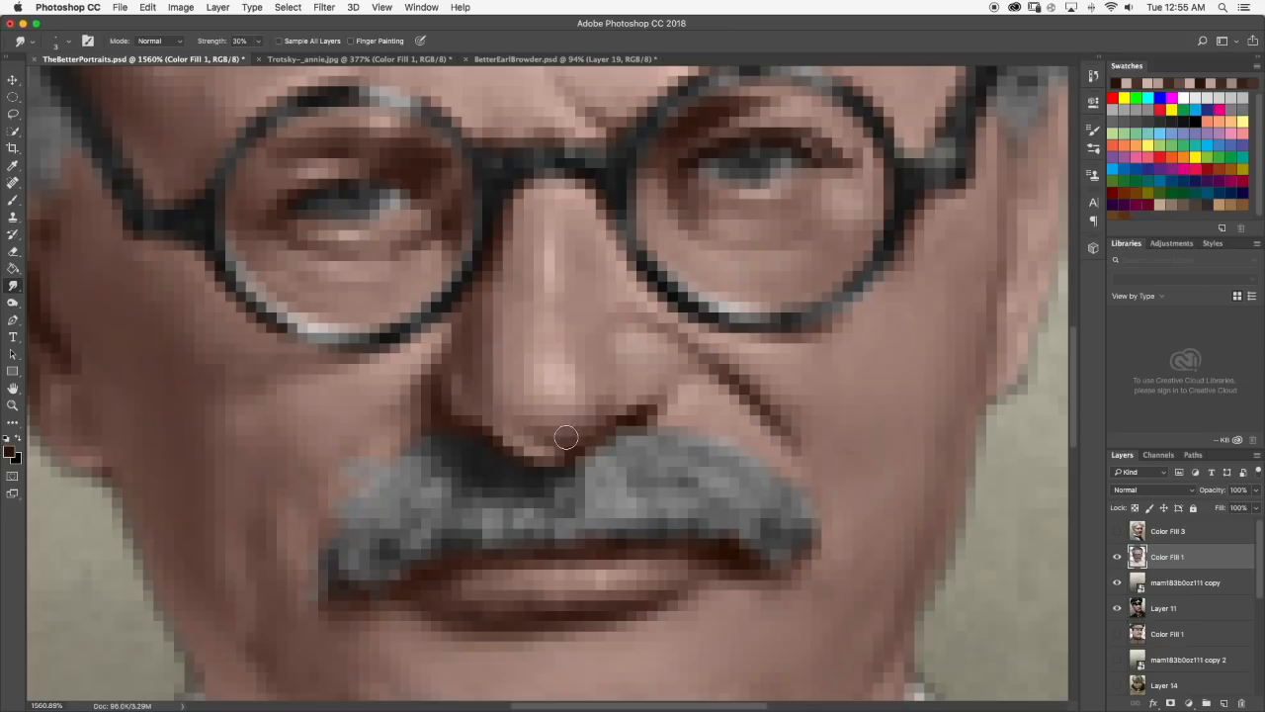
pyautogui.click(11, 200)
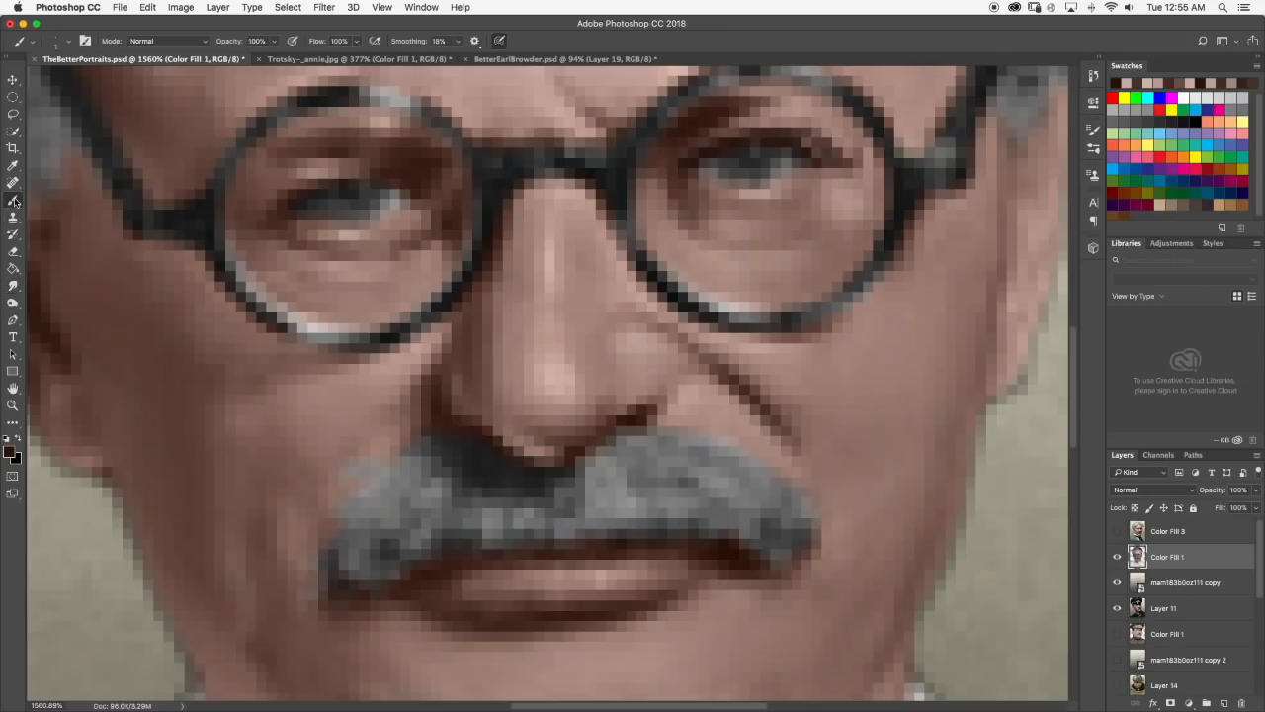
pyautogui.moveTo(502, 410); pyautogui.dragTo(528, 429)
pyautogui.click(11, 287)
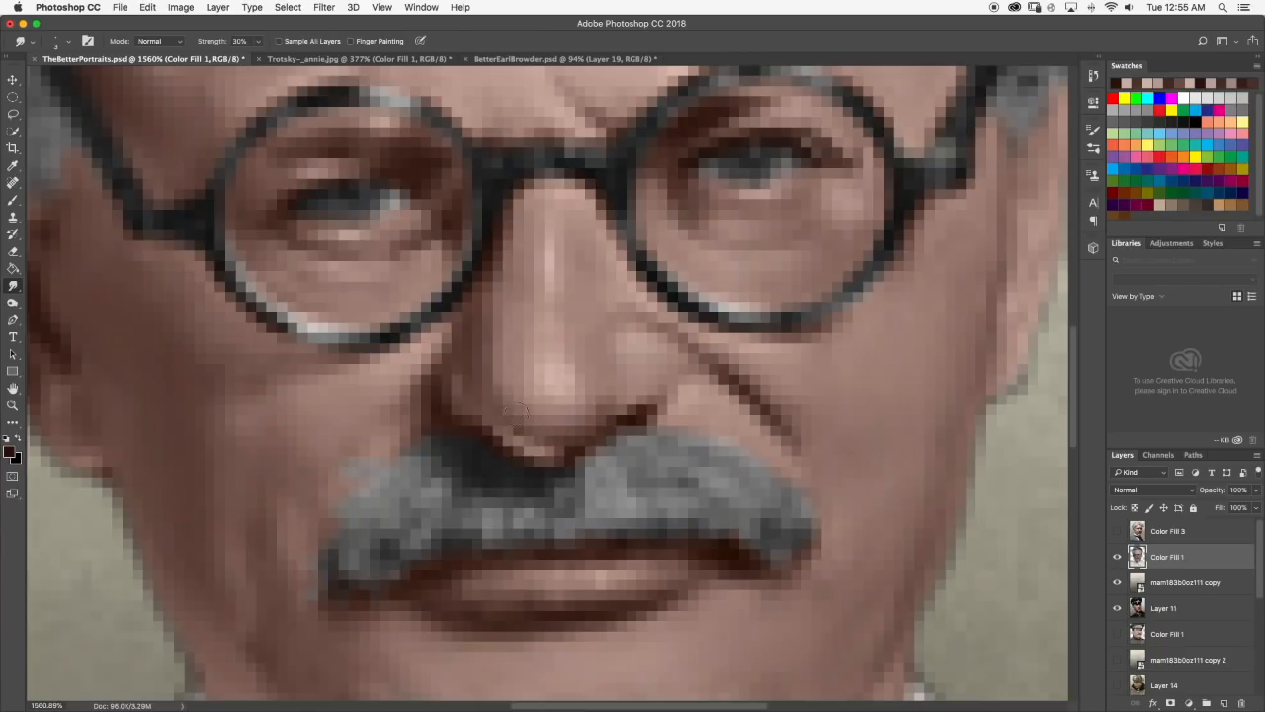
pyautogui.scroll(-5, 516, 409)
pyautogui.scroll(-5, 587, 421)
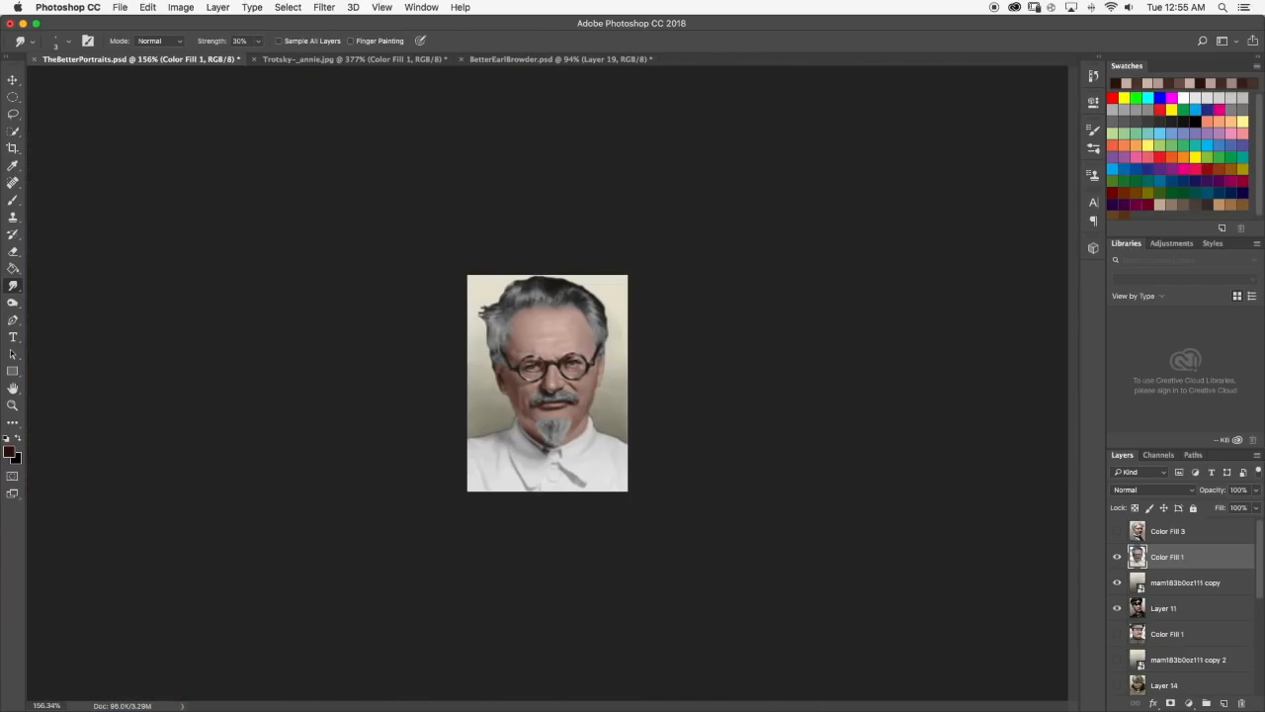
# Brush dark brown along the outer edge of the nose's right-hand wing and soften it into the cheek with the Smudge tool.
pyautogui.scroll(5, 555, 395)
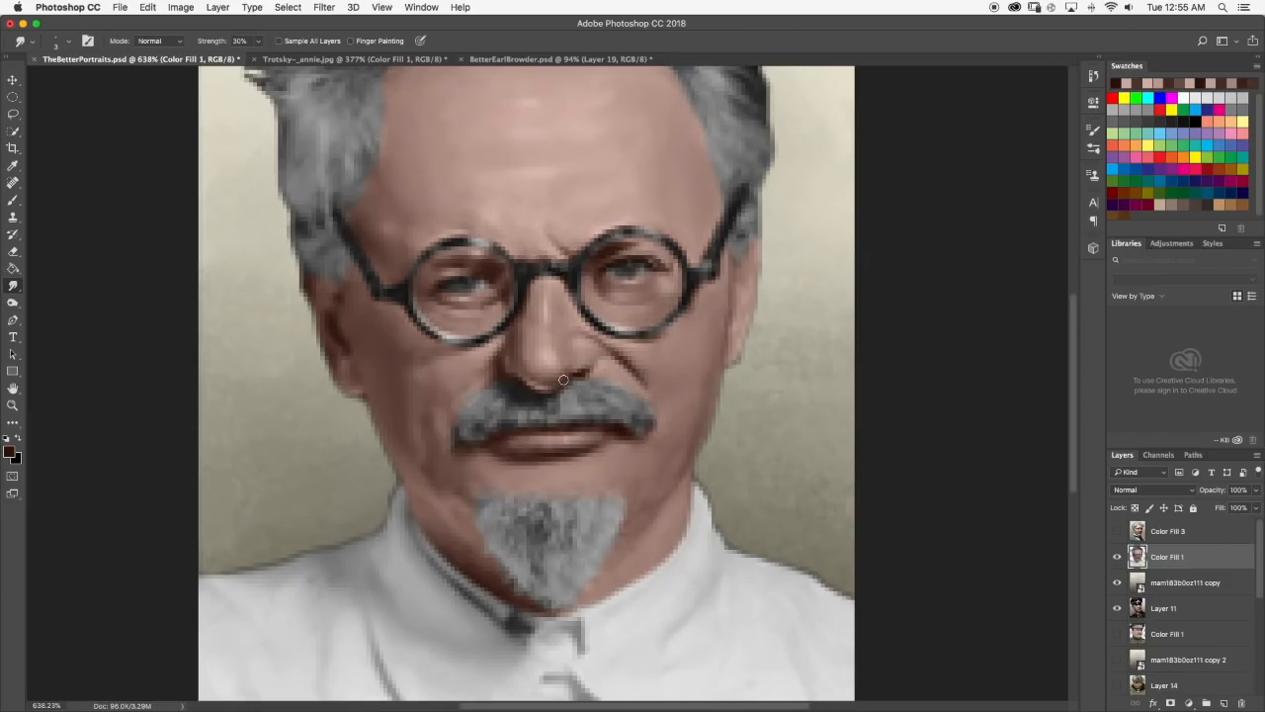
pyautogui.scroll(-5, 563, 380)
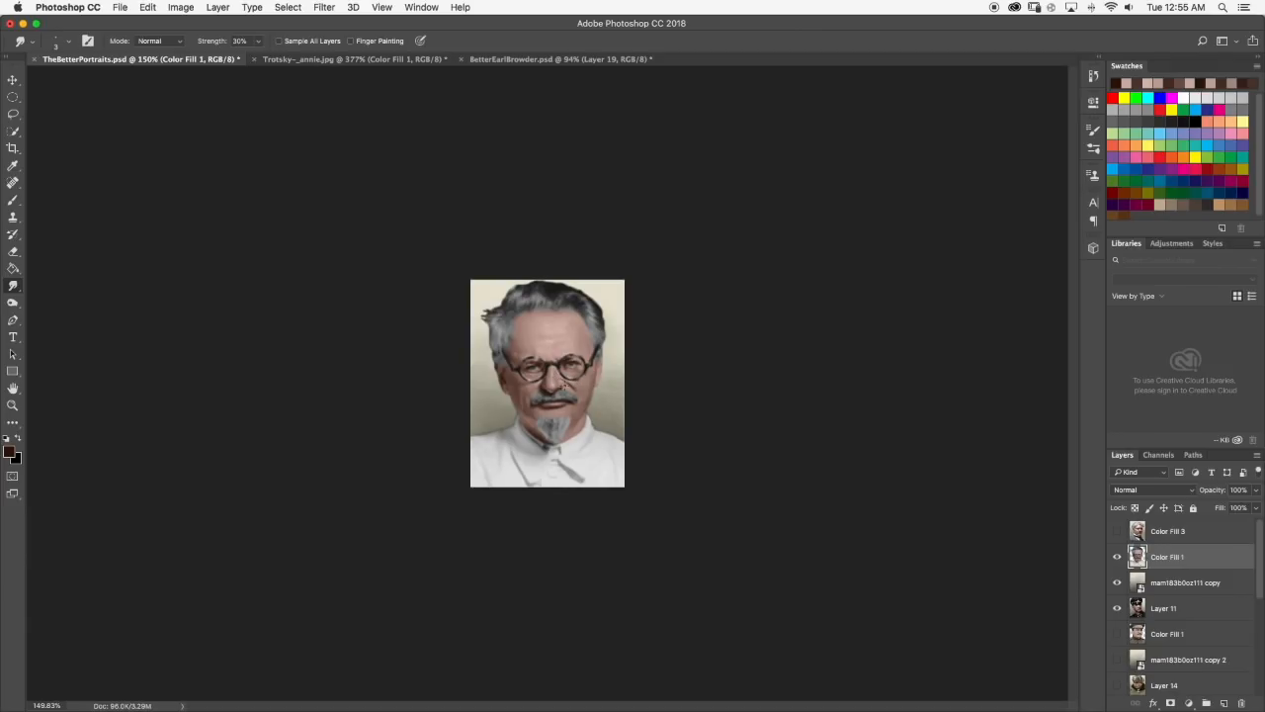
pyautogui.scroll(8, 569, 387)
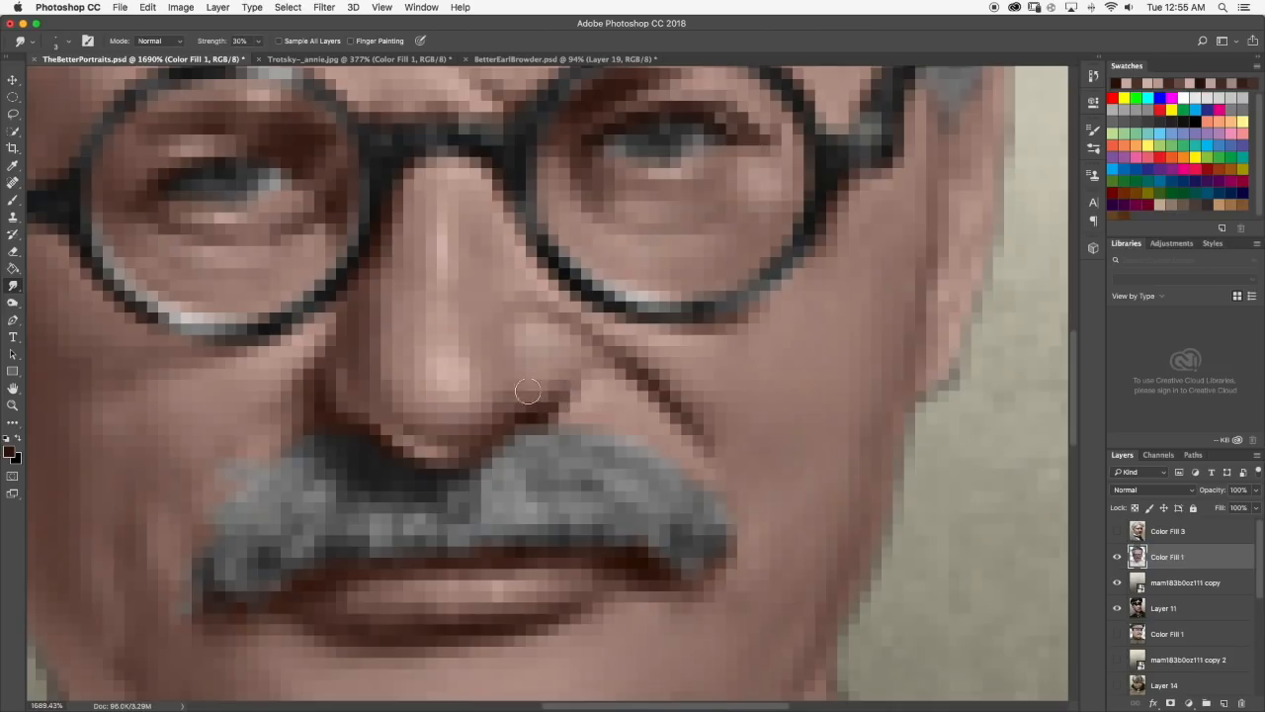
pyautogui.scroll(-8, 554, 391)
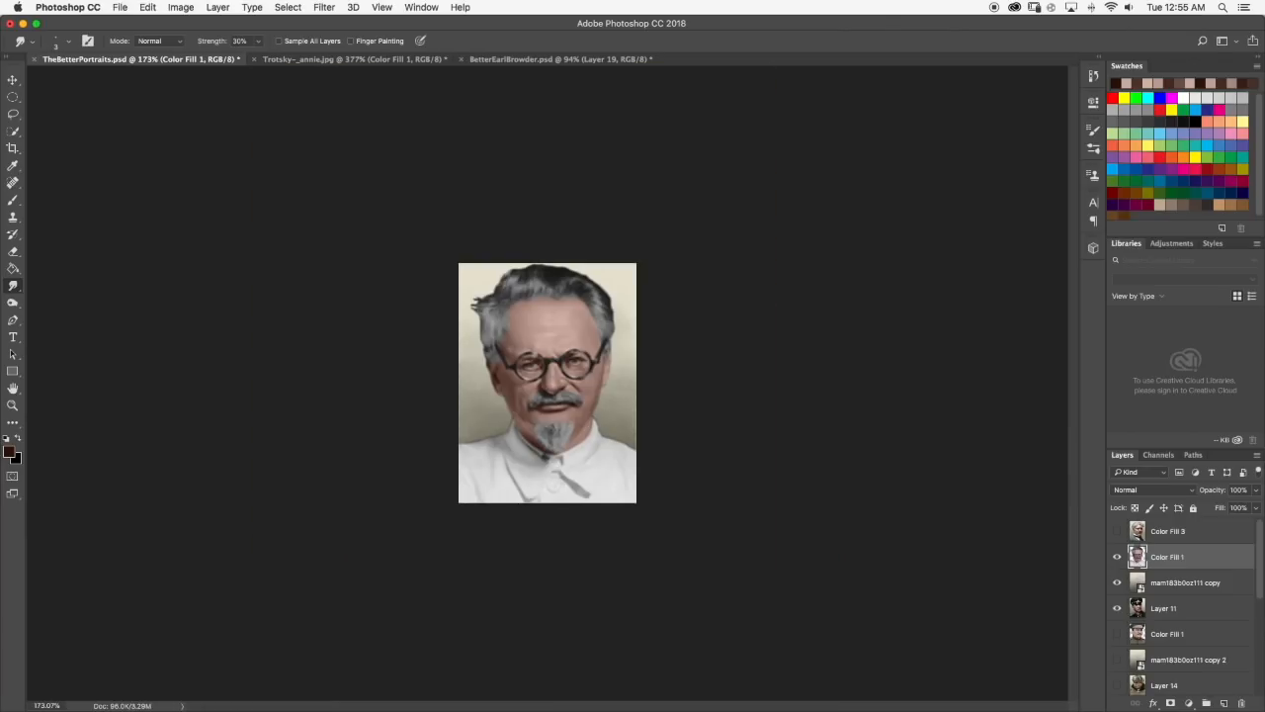
pyautogui.scroll(8, 578, 386)
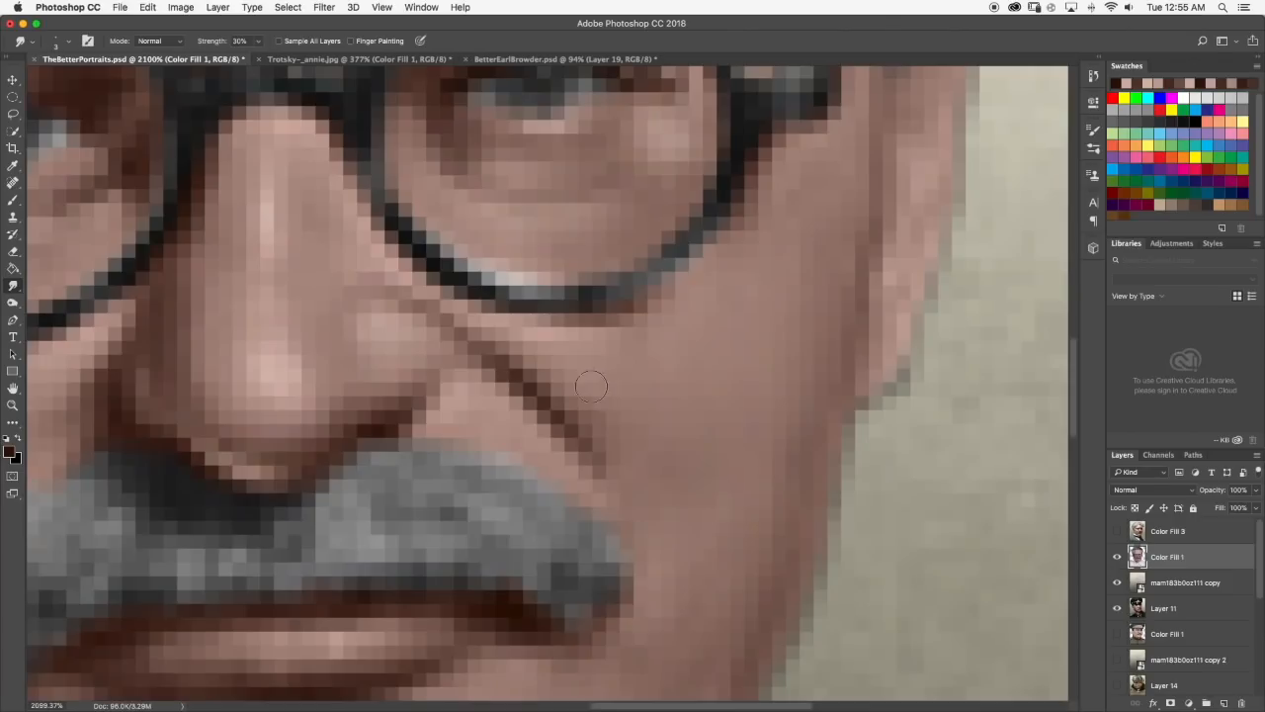
pyautogui.click(13, 197)
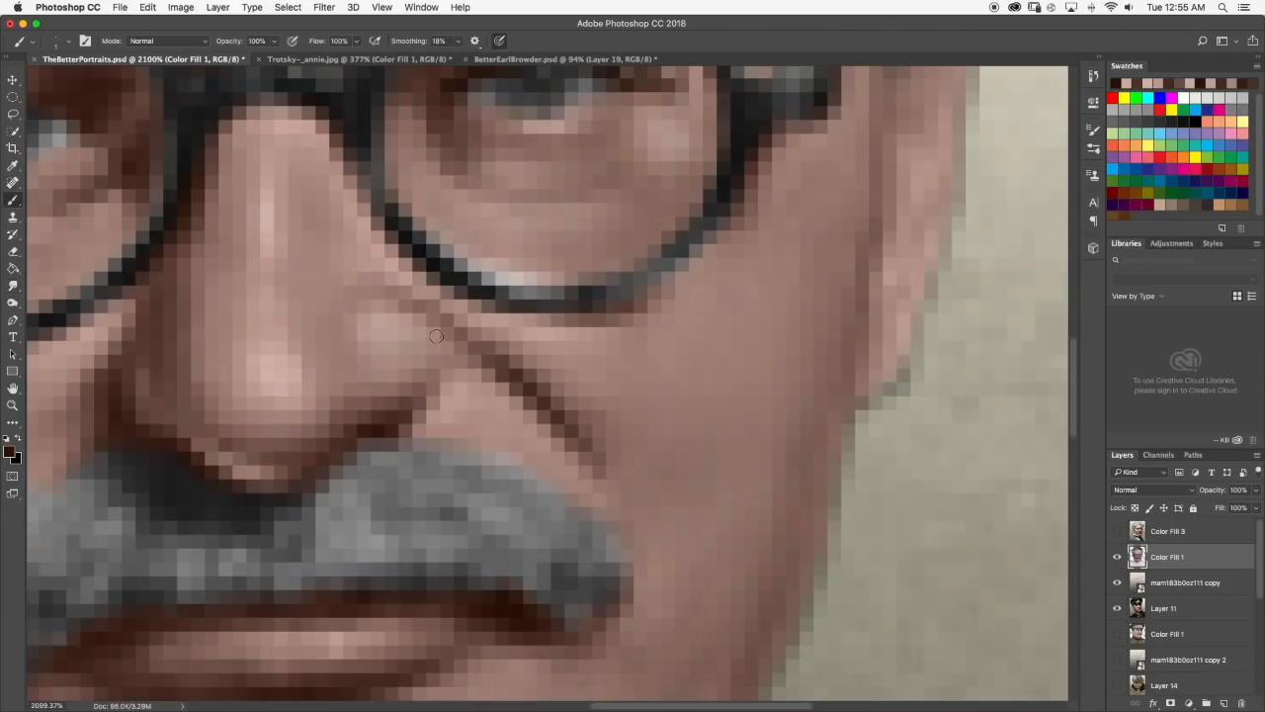
pyautogui.click(13, 285)
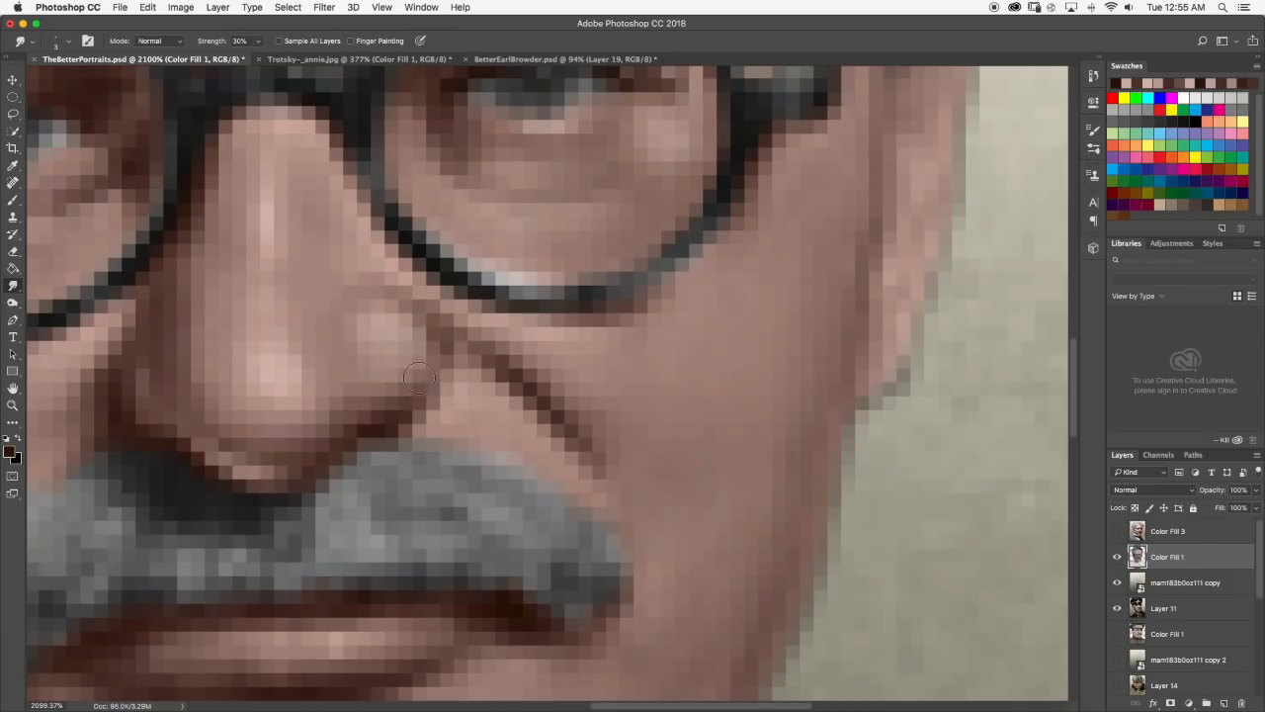
pyautogui.scroll(-10, 363, 370)
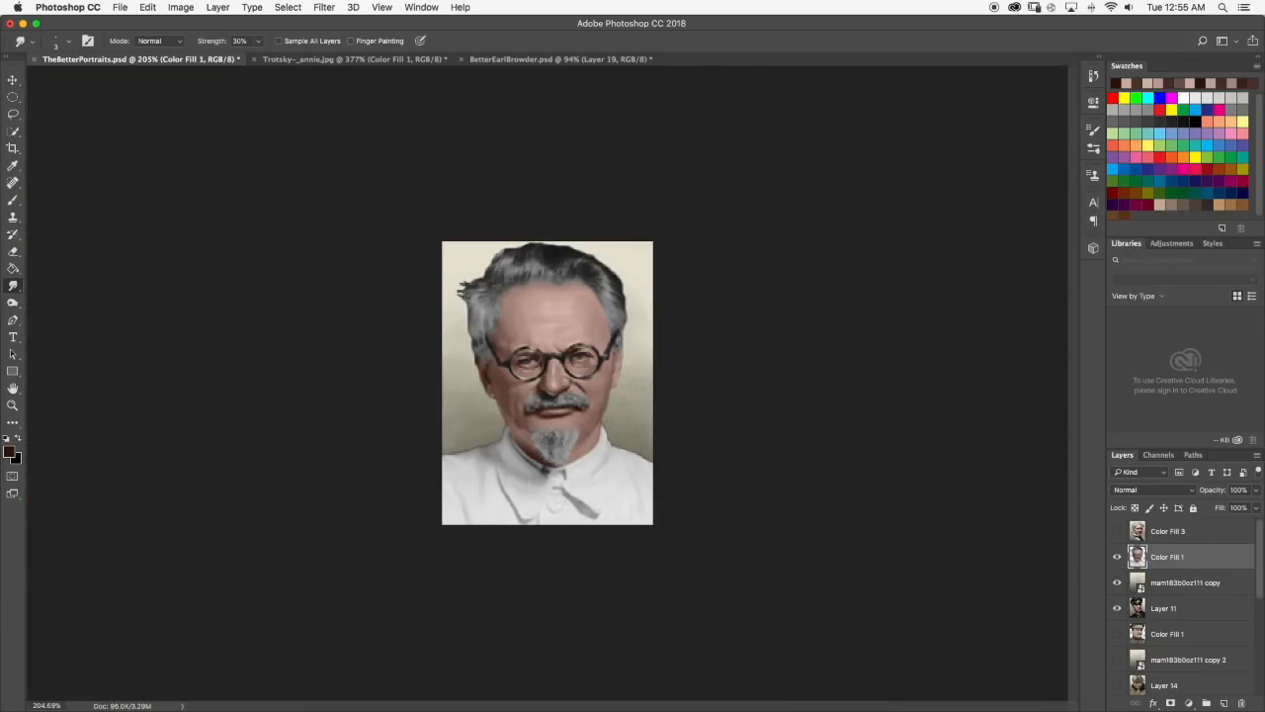
# Brush a small dark brown shadow on the right-hand side of the nose bridge below the glasses and smudge it in.
pyautogui.scroll(10, 528, 396)
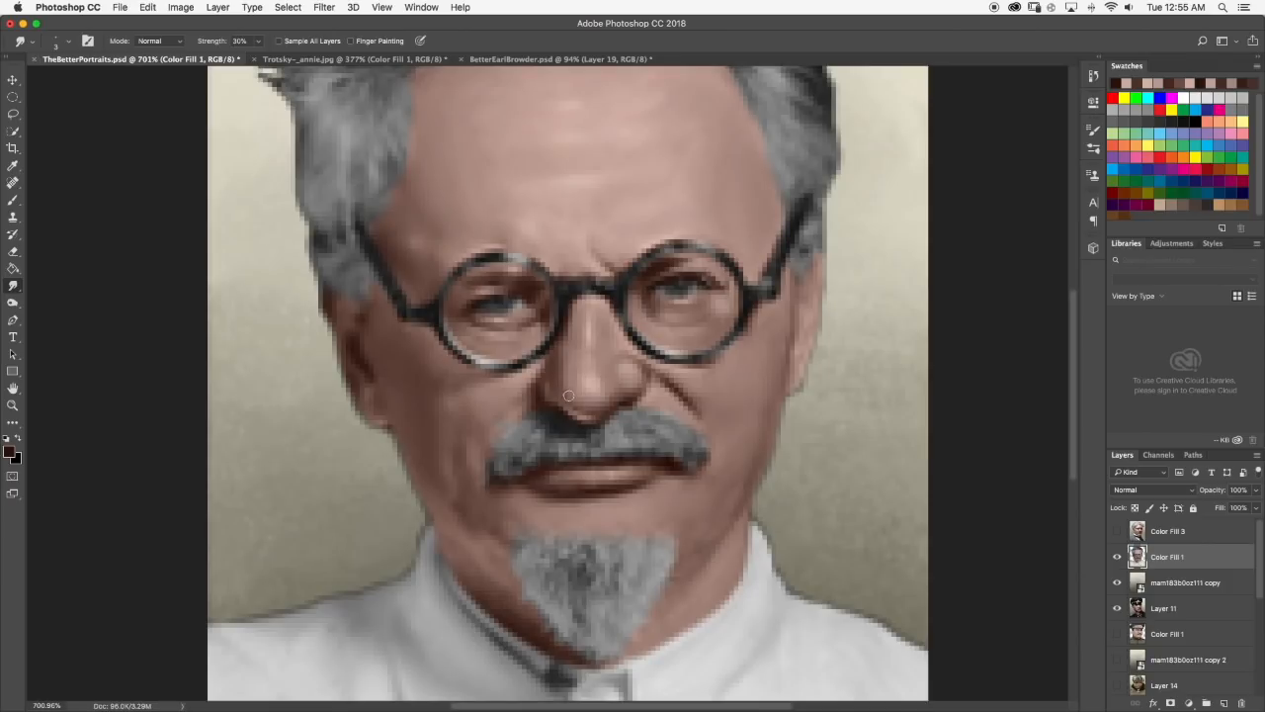
pyautogui.scroll(-8, 529, 396)
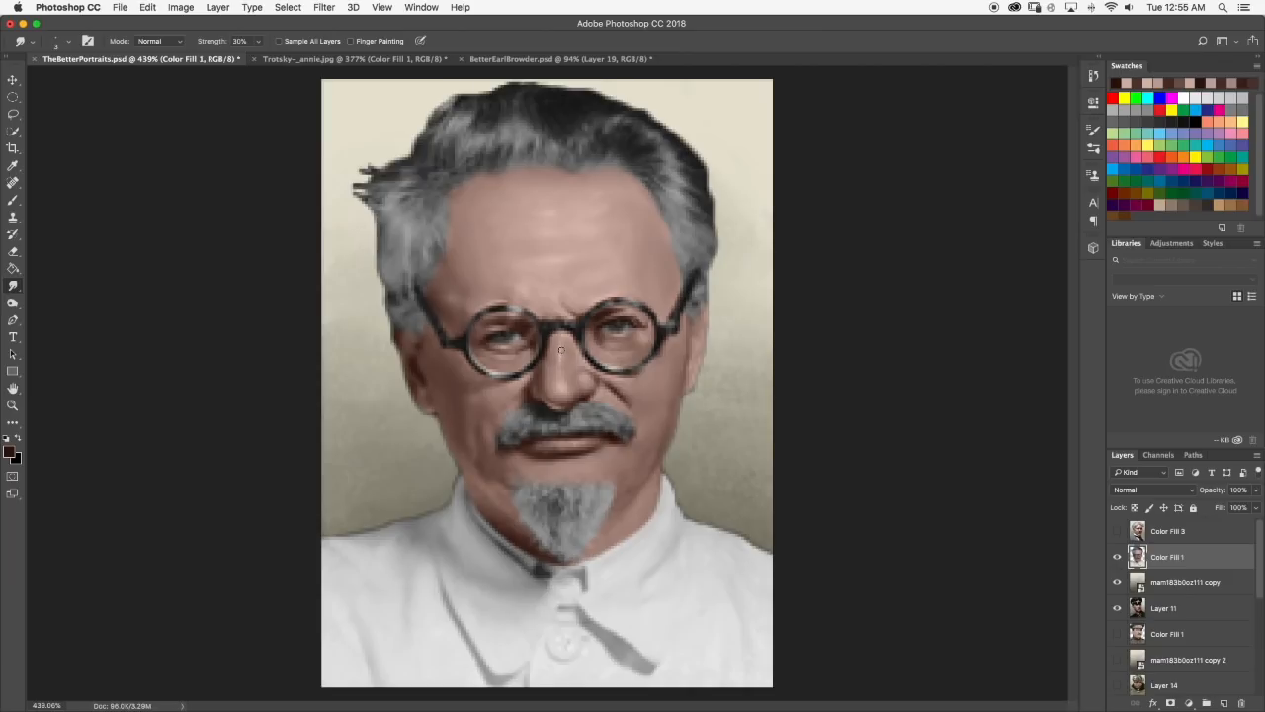
pyautogui.scroll(3, 614, 356)
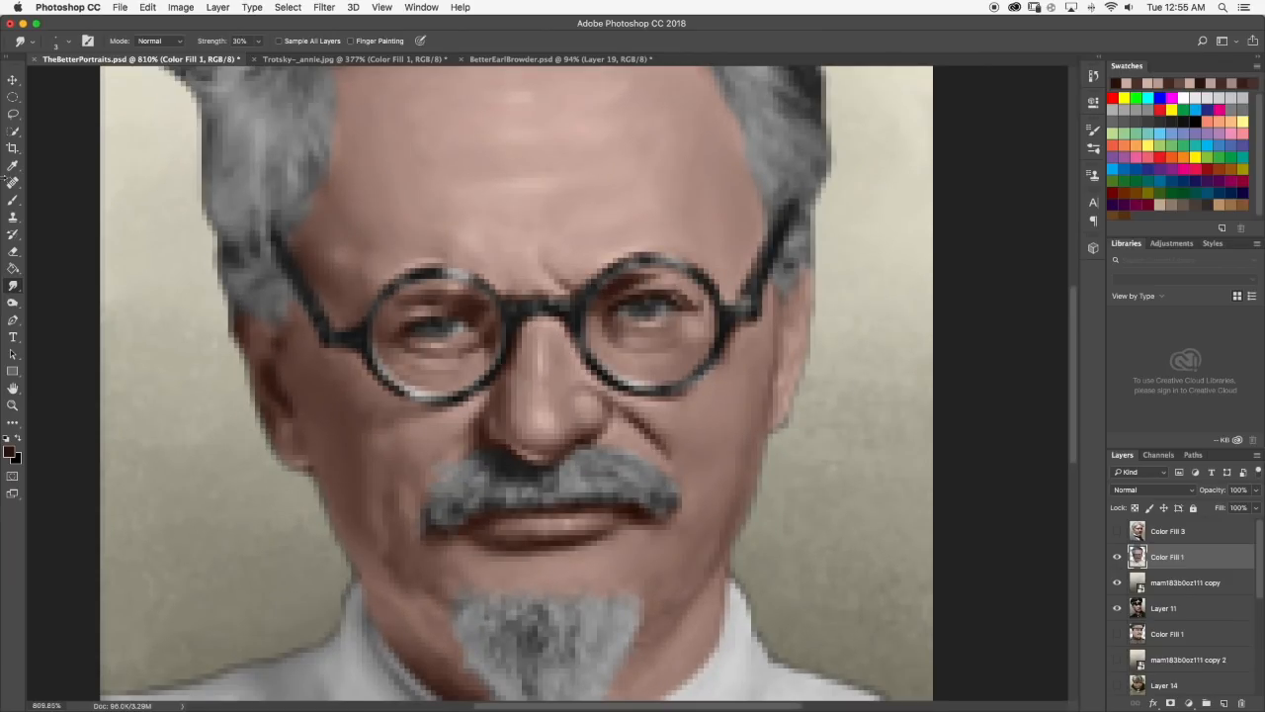
pyautogui.press('b')
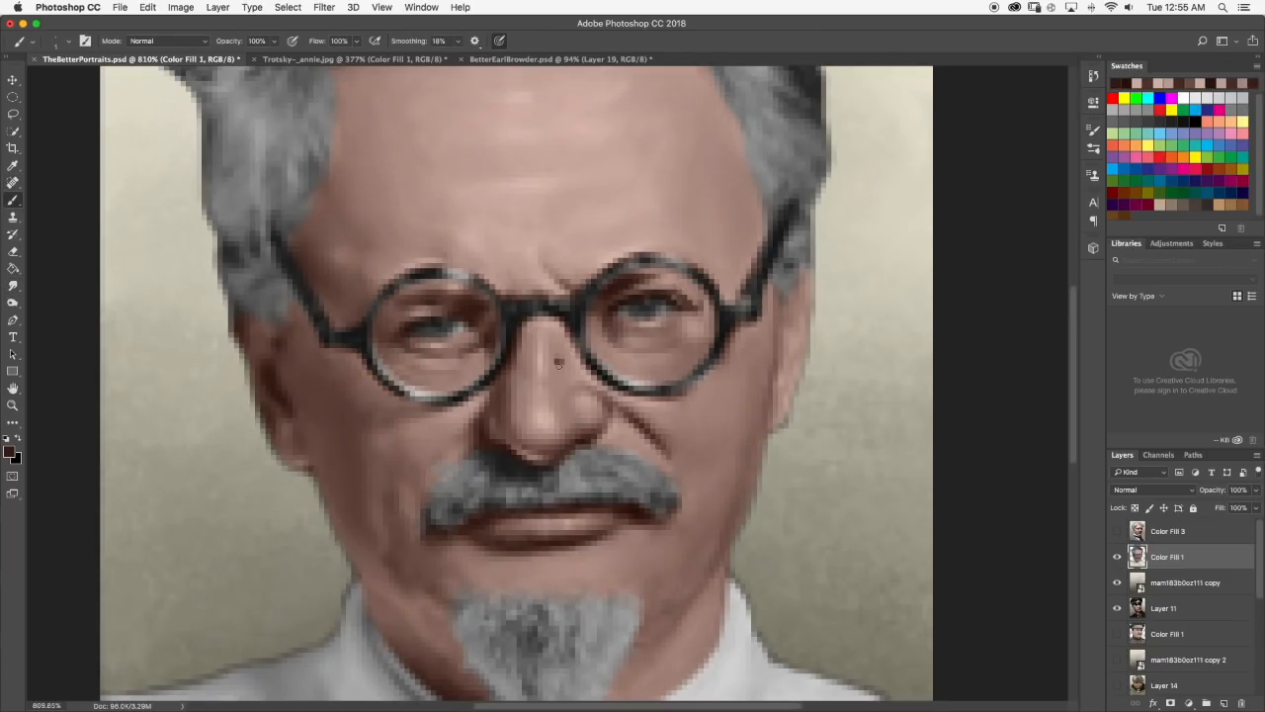
pyautogui.click(13, 287)
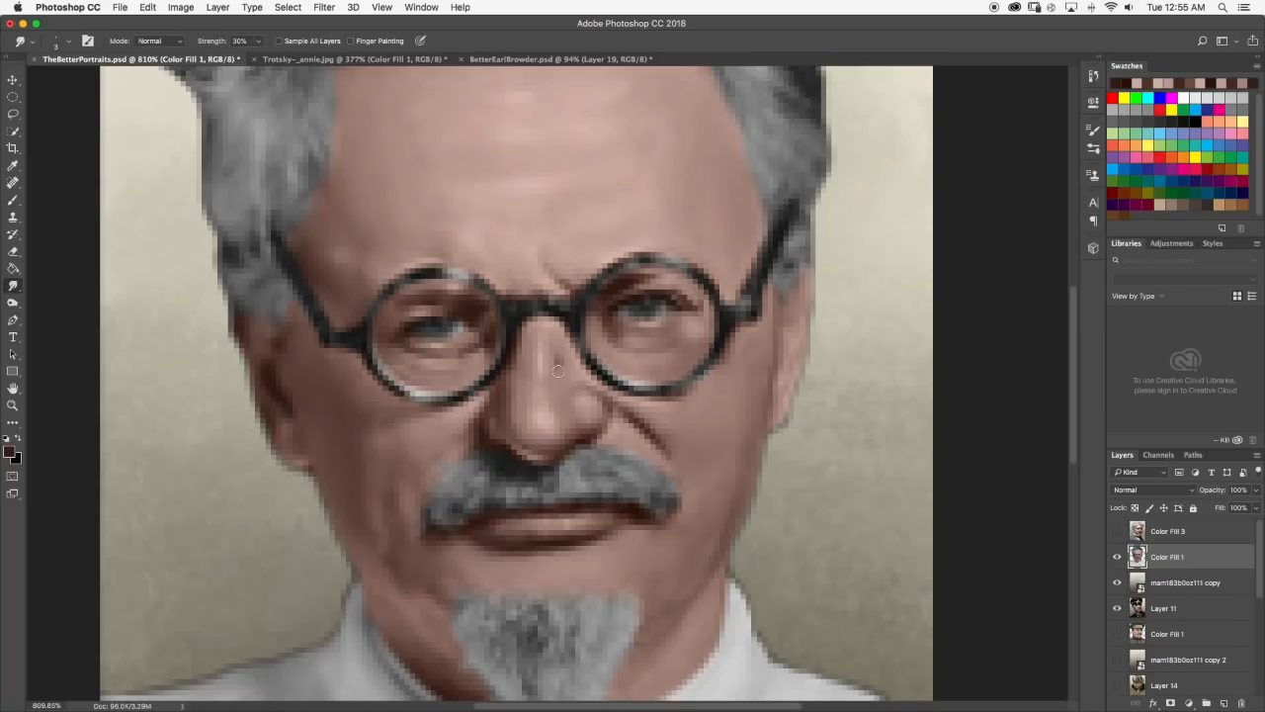
# Examine the nose, eye and forehead shading both close up and across the whole portrait.
pyautogui.scroll(-8, 586, 349)
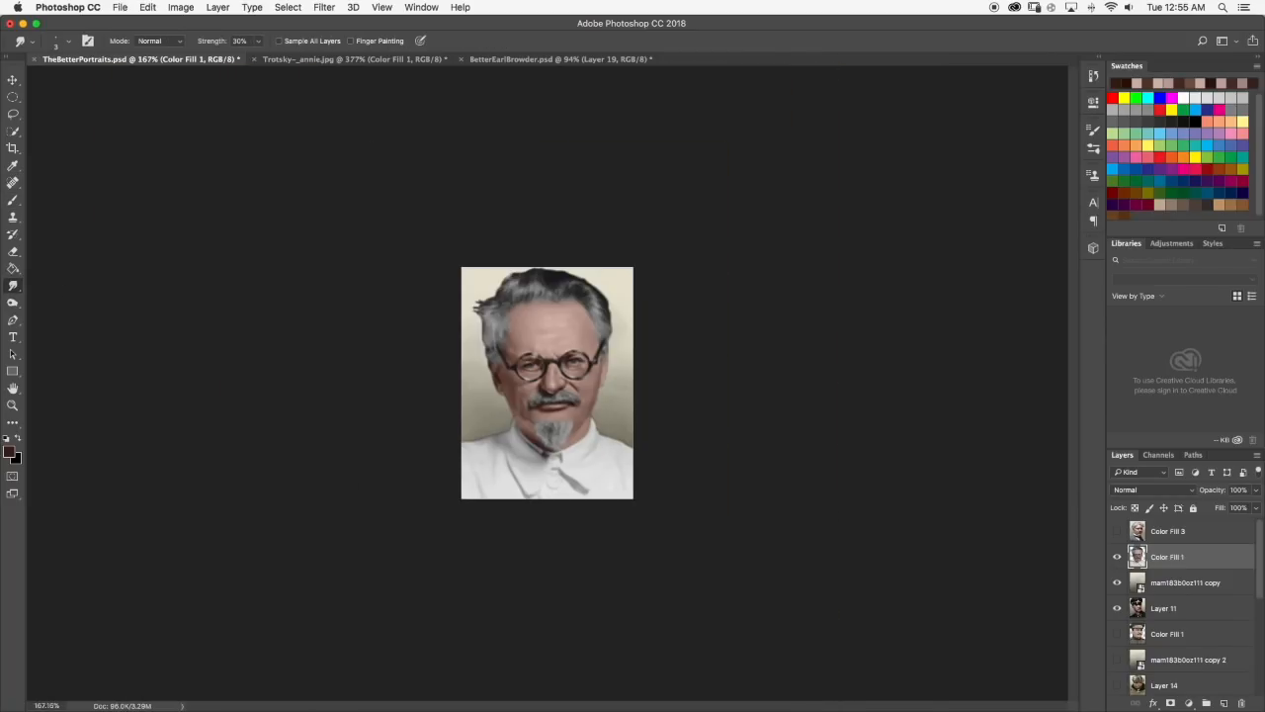
pyautogui.scroll(4, 567, 354)
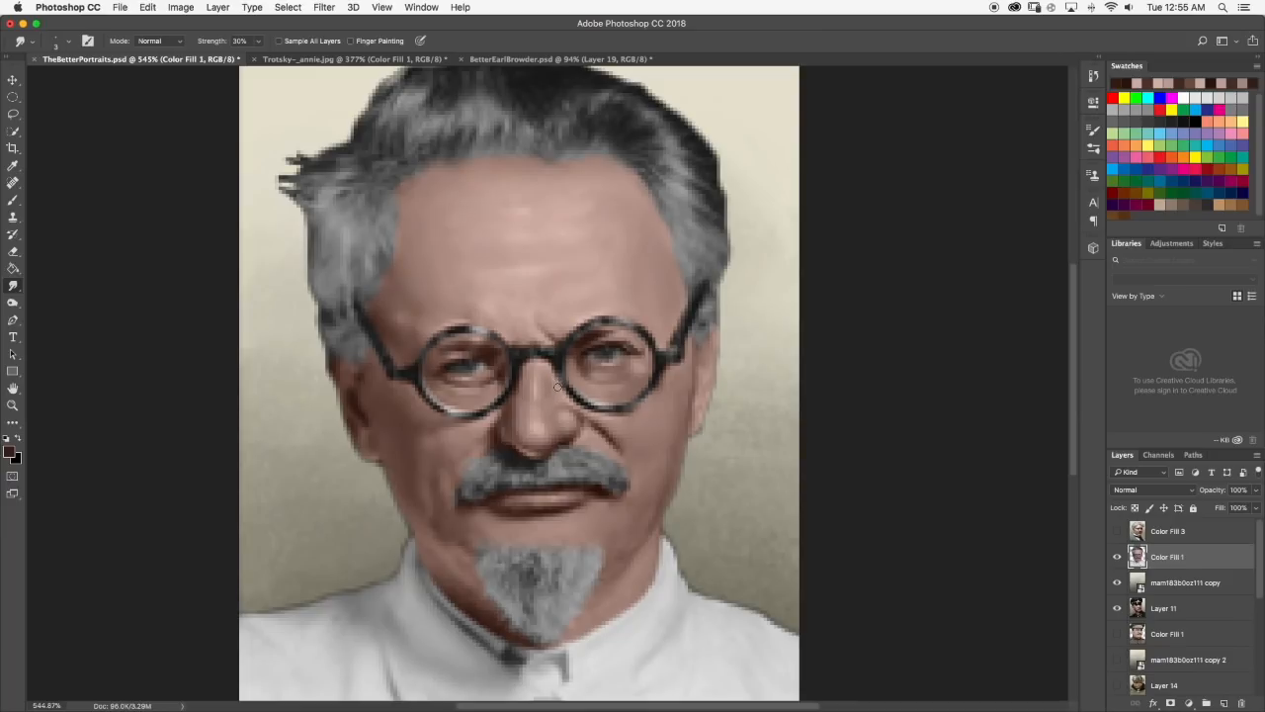
pyautogui.scroll(-3, 558, 387)
pyautogui.scroll(4, 591, 369)
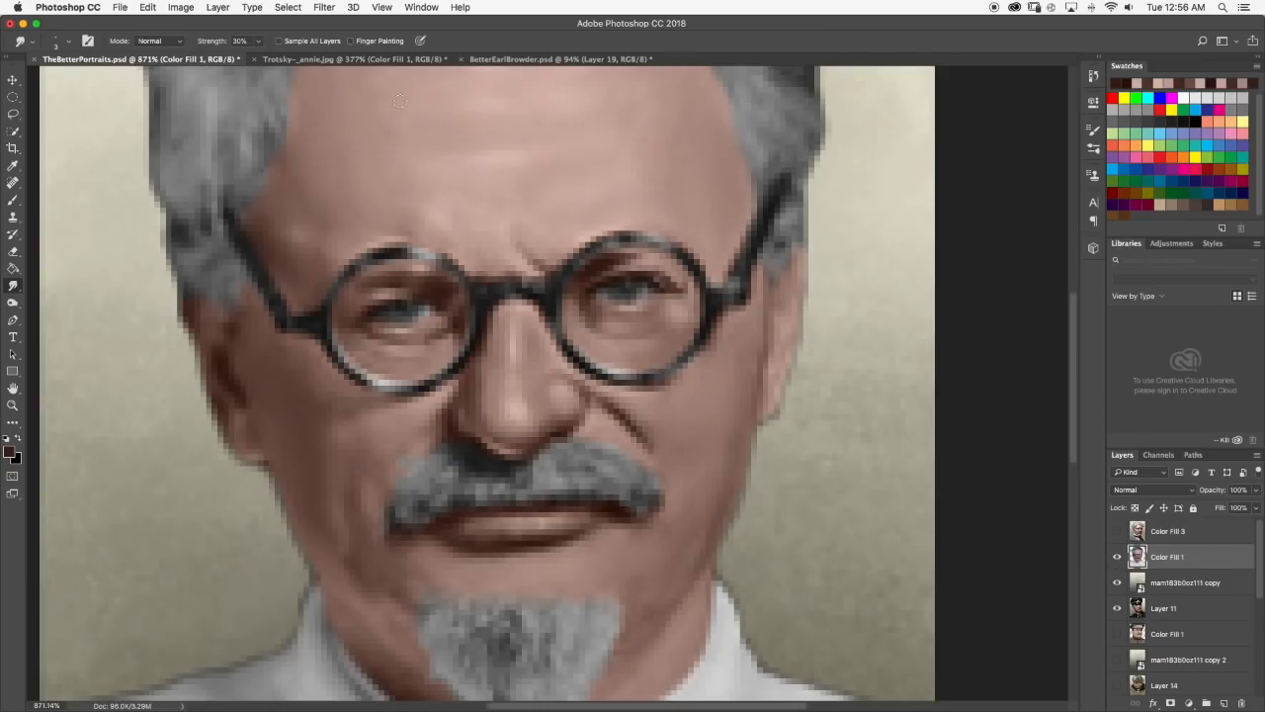
pyautogui.scroll(1, 565, 214)
pyautogui.scroll(-3, 571, 226)
pyautogui.scroll(1, 571, 260)
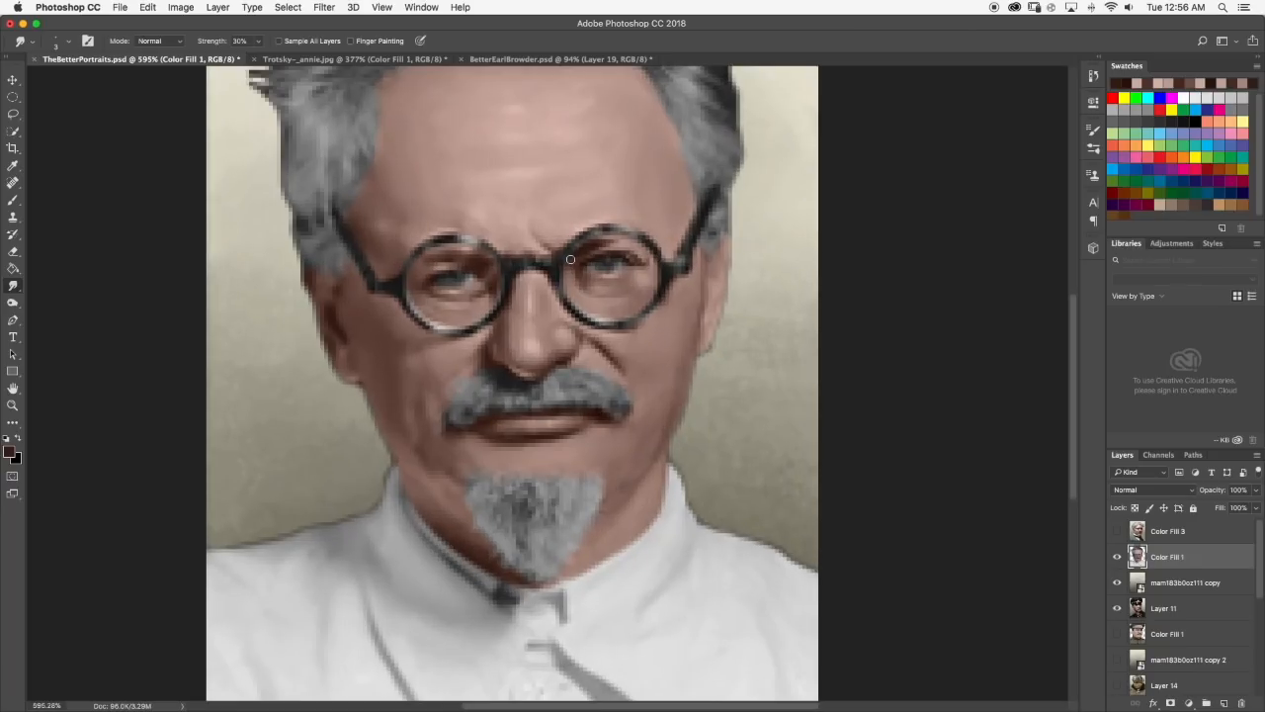
pyautogui.scroll(2, 576, 242)
pyautogui.scroll(-2, 570, 249)
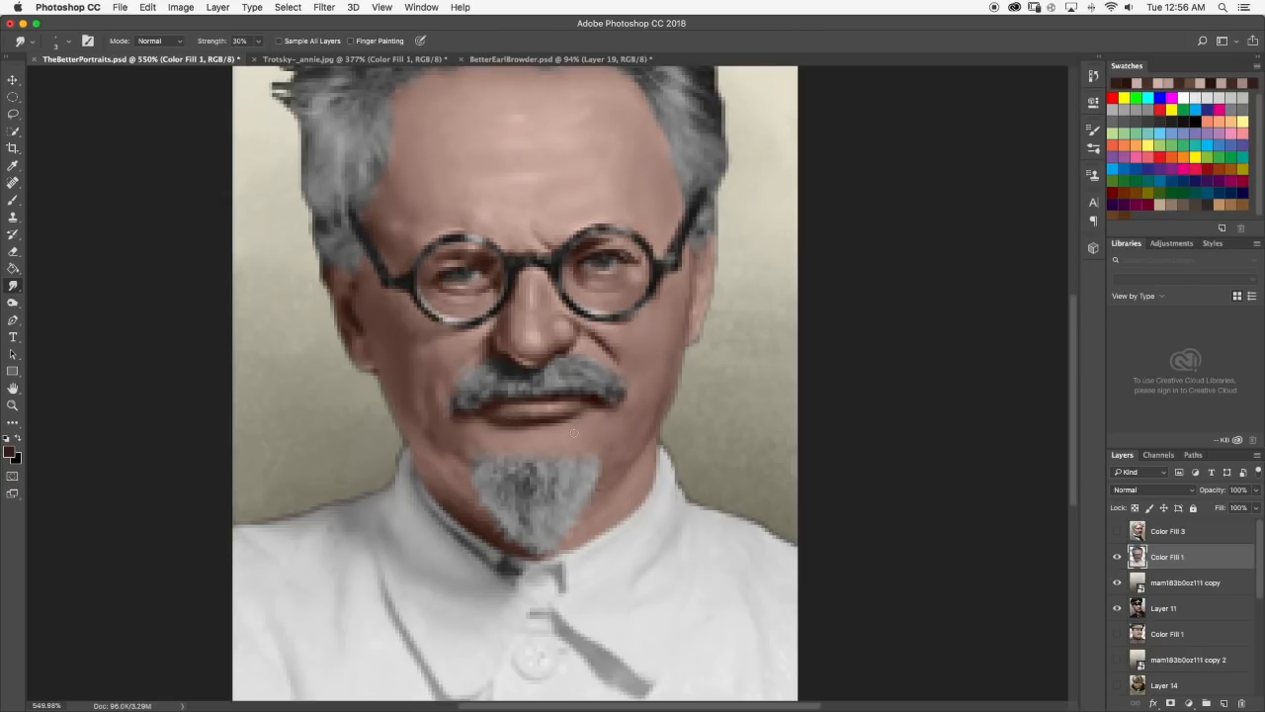
pyautogui.scroll(5, 576, 431)
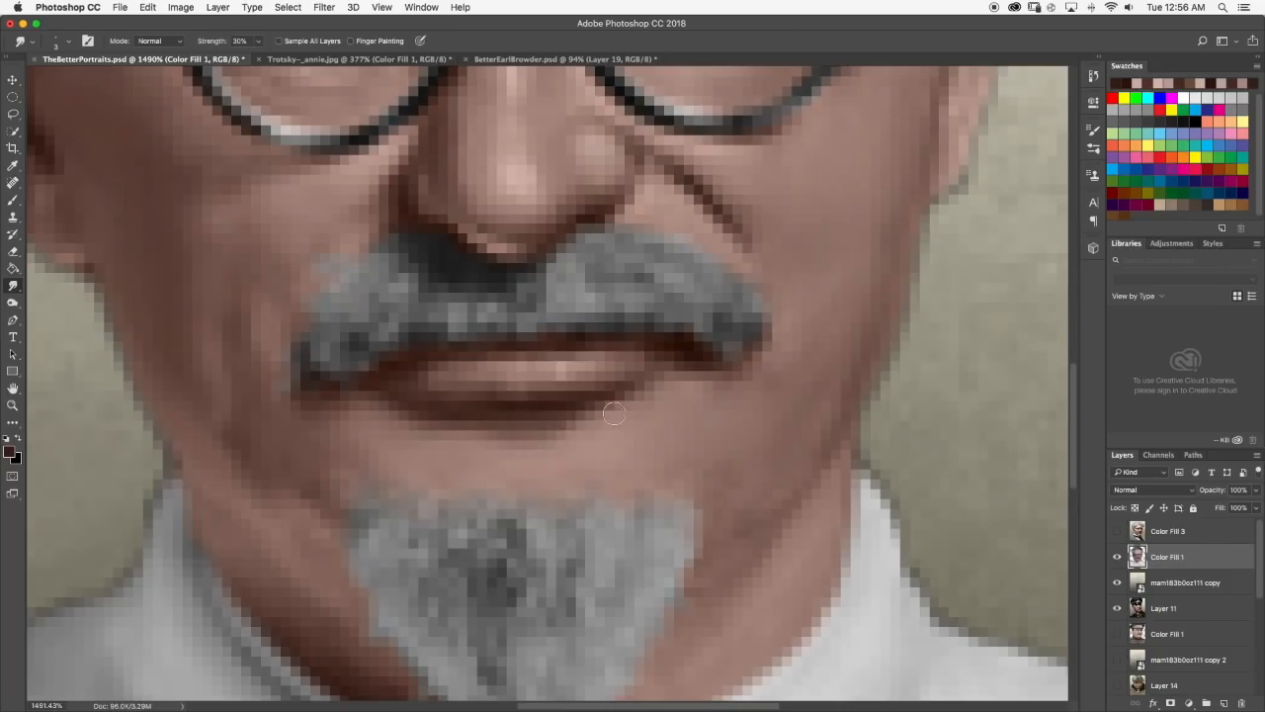
pyautogui.scroll(-6, 613, 414)
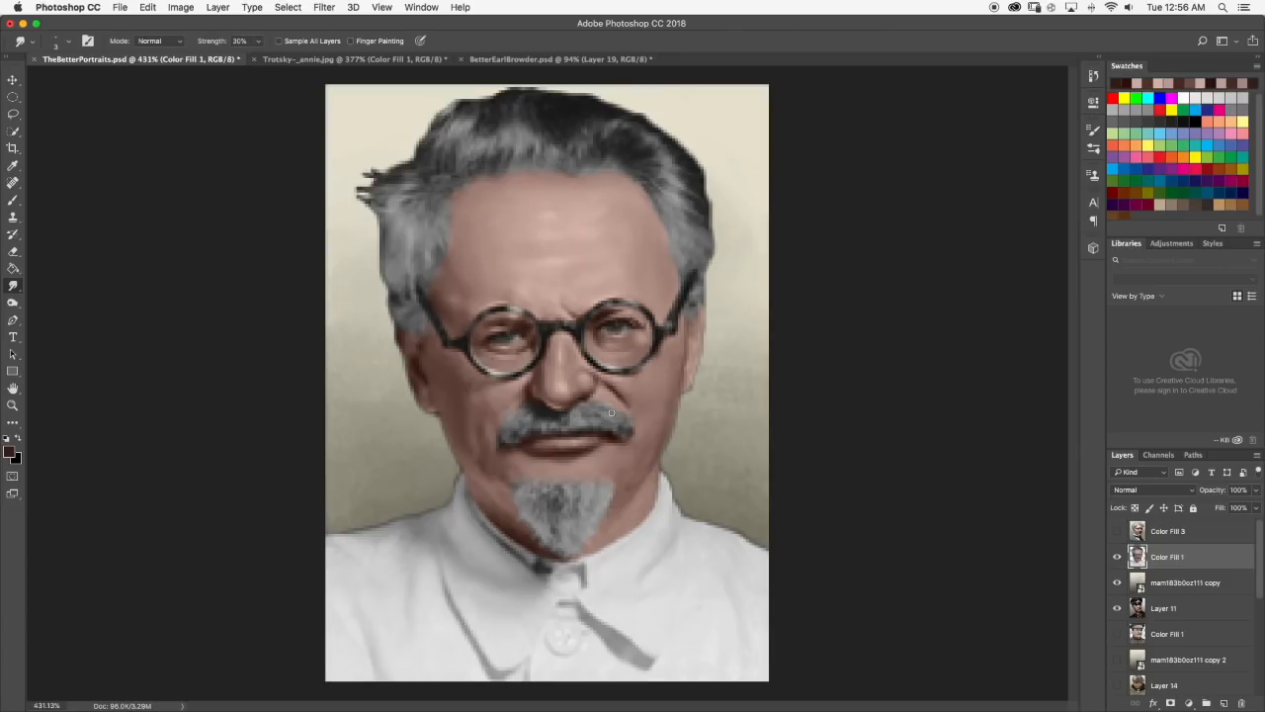
pyautogui.click(1170, 6)
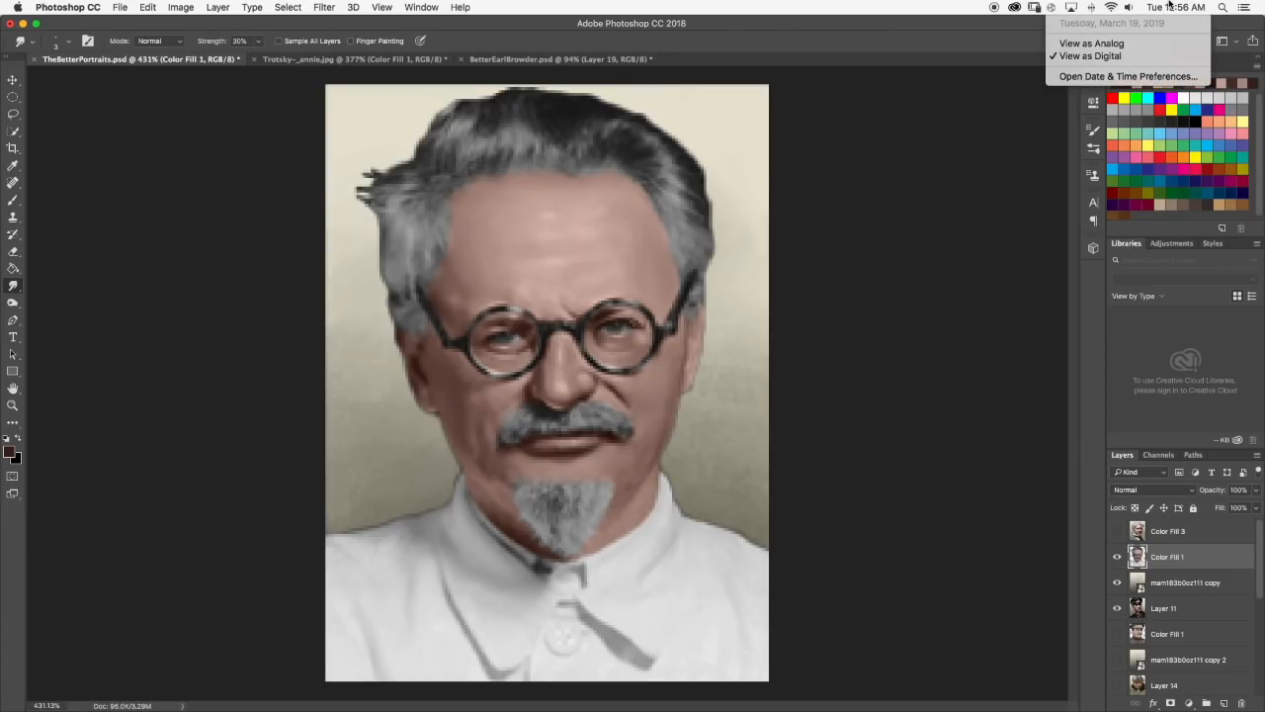
pyautogui.click(969, 142)
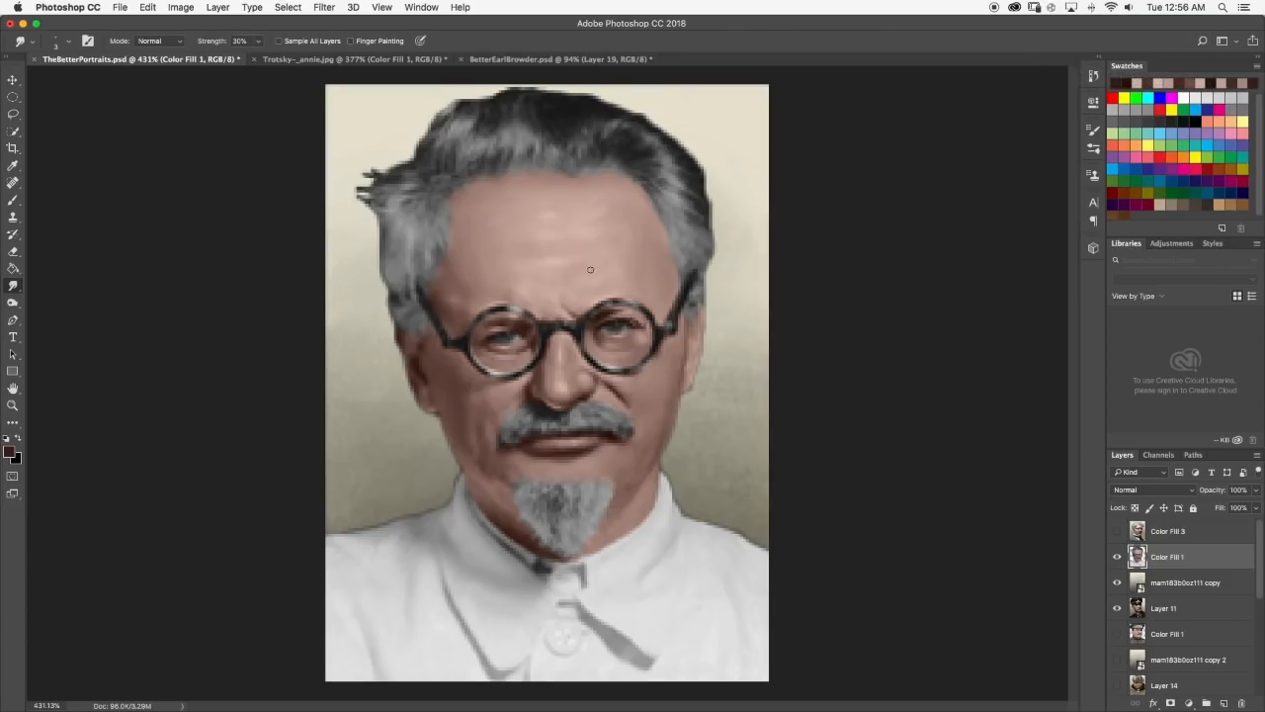
# Brush a small brown shadow into the frown lines above the glasses bridge and soften it with the Smudge tool.
pyautogui.scroll(6, 592, 268)
pyautogui.click(13, 202)
pyautogui.keyDown('alt'); pyautogui.click(414, 486); pyautogui.keyUp('alt')
pyautogui.moveTo(455, 397); pyautogui.dragTo(437, 427)
pyautogui.click(13, 285)
pyautogui.moveTo(453, 412)
pyautogui.mouseDown()
pyautogui.moveTo(459, 348)
pyautogui.moveTo(449, 401)
pyautogui.mouseUp()
pyautogui.moveTo(548, 408)
pyautogui.mouseDown()
pyautogui.moveTo(501, 363)
pyautogui.moveTo(534, 395)
pyautogui.moveTo(439, 410)
pyautogui.moveTo(455, 399)
pyautogui.mouseUp()
pyautogui.scroll(-10, 539, 340)
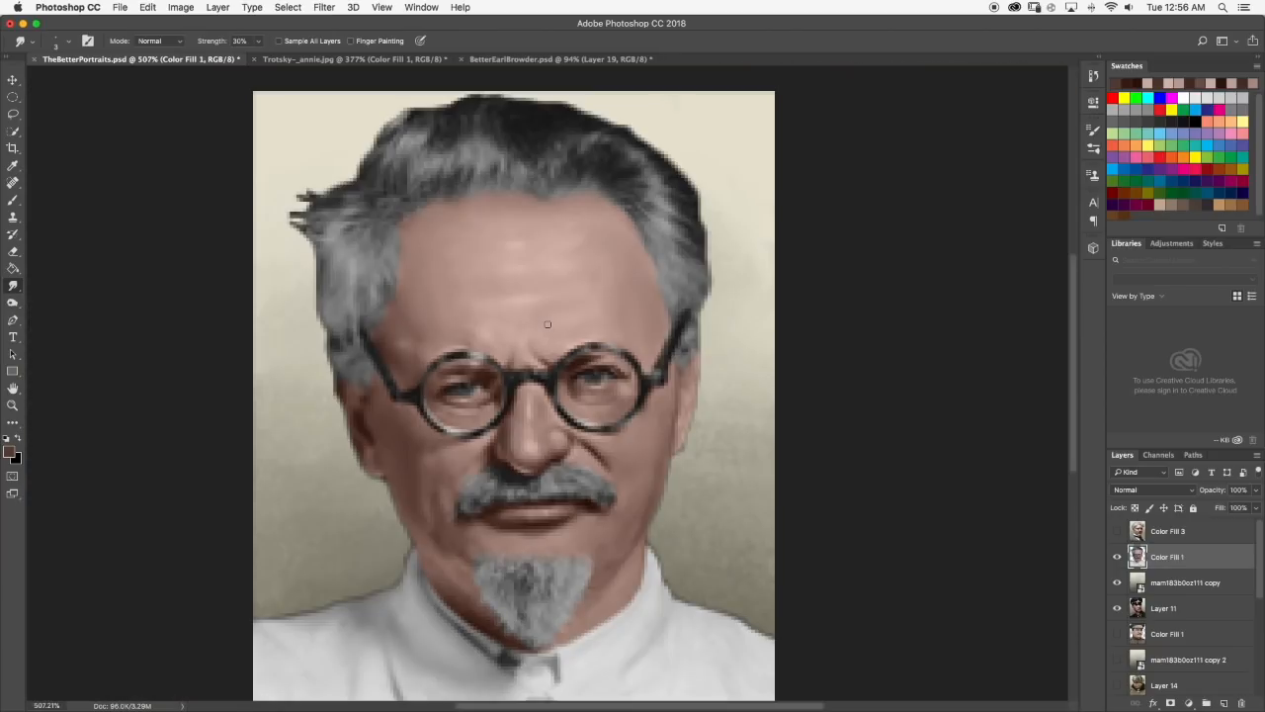
pyautogui.scroll(5, 560, 334)
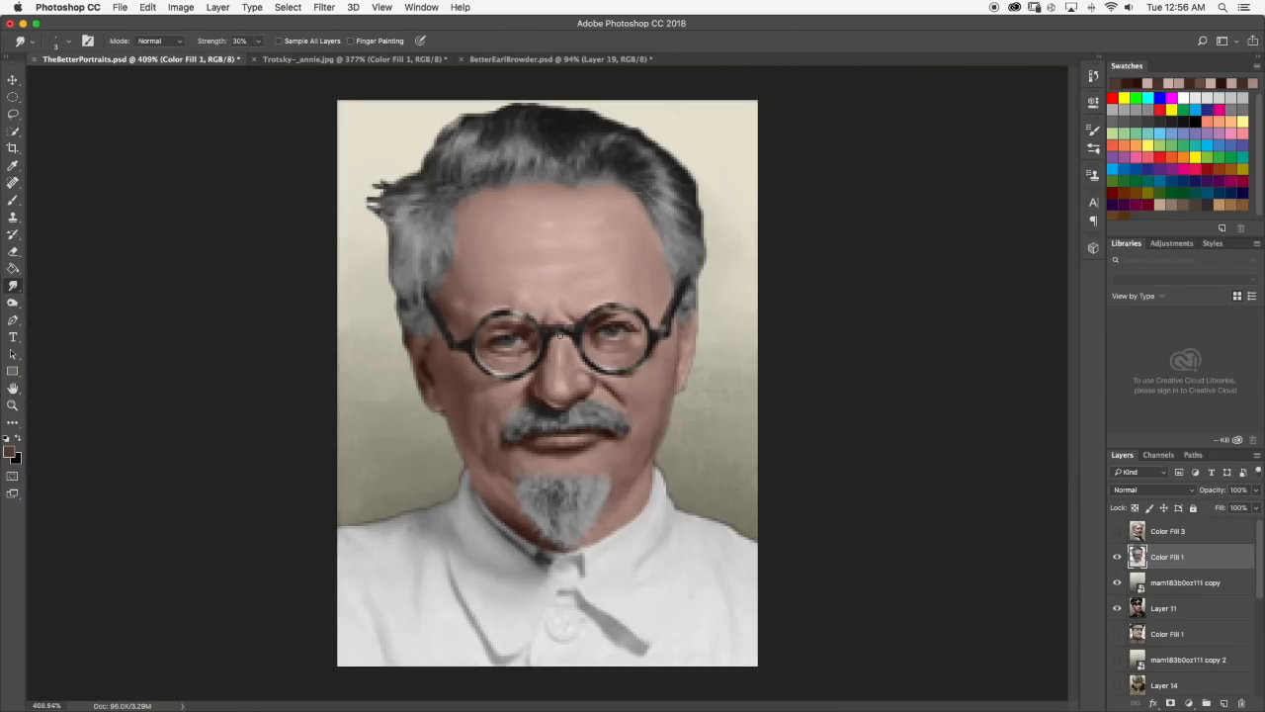
# Brush a light pink highlight sampled from the skin beside the frown line above the glasses bridge and smudge it in.
pyautogui.scroll(5, 586, 296)
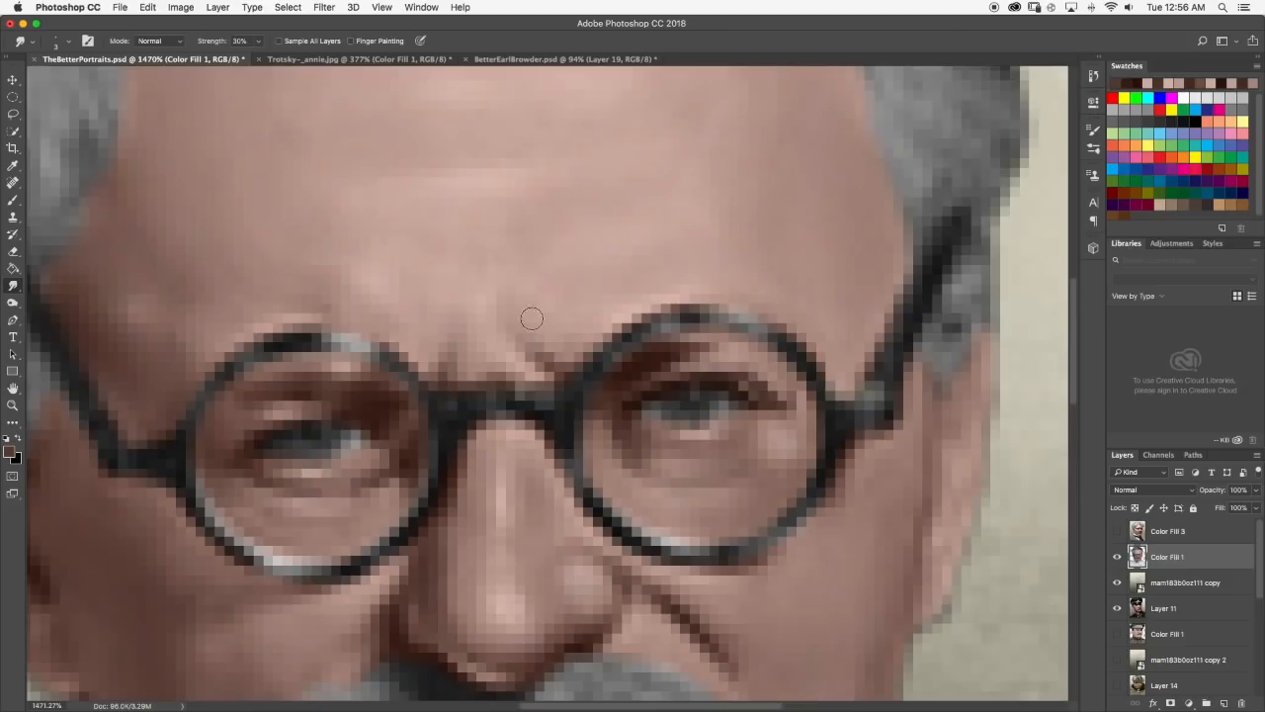
pyautogui.press('b')
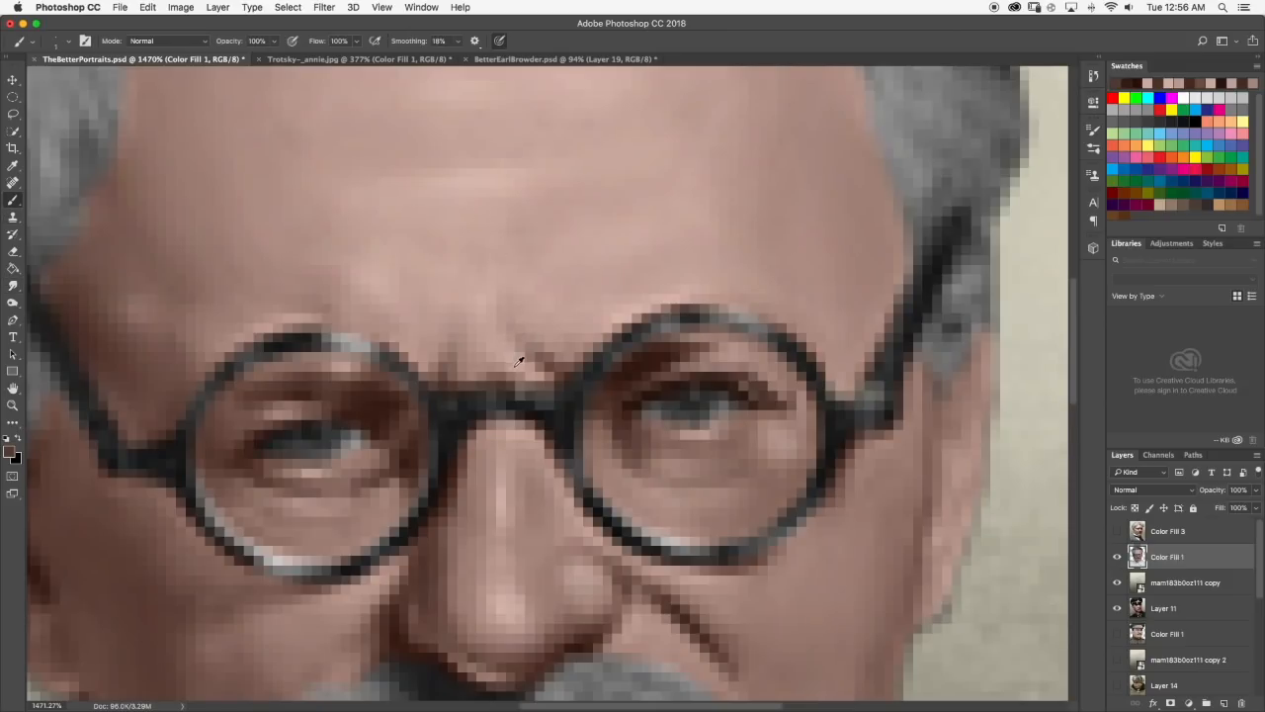
pyautogui.keyDown('alt'); pyautogui.click(514, 365); pyautogui.keyUp('alt')
pyautogui.click(10, 453)
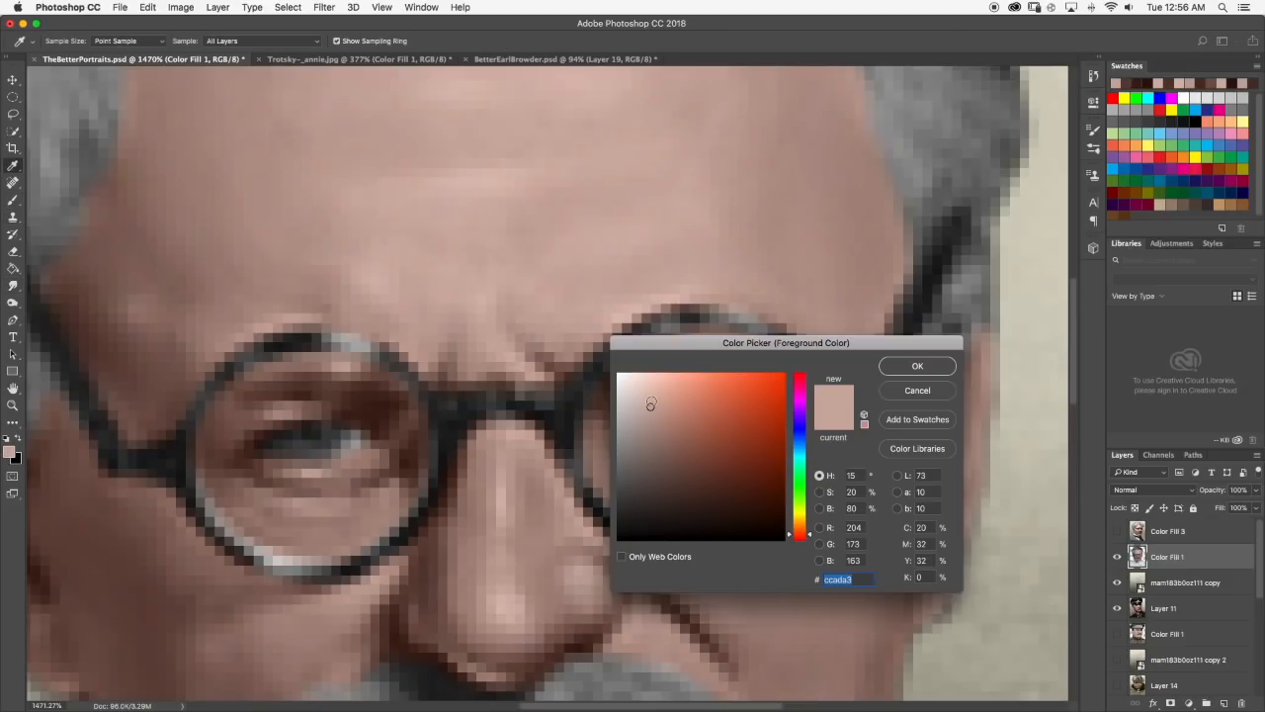
pyautogui.click(917, 367)
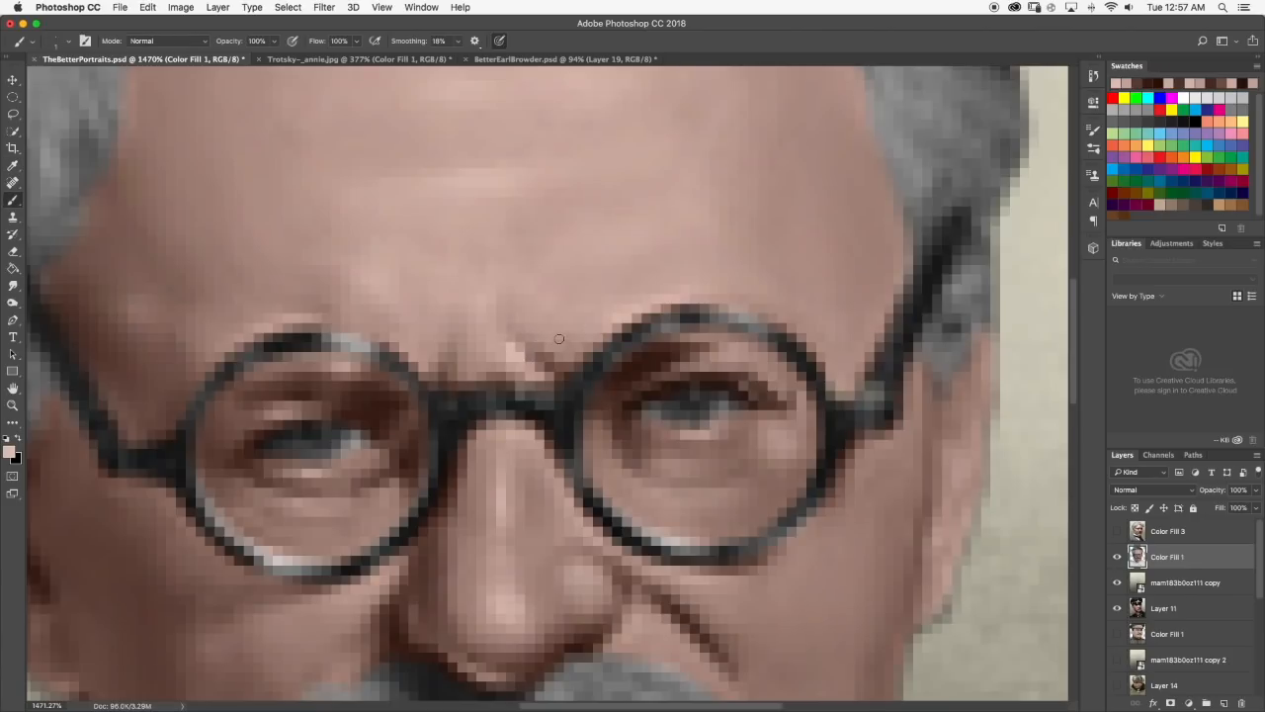
pyautogui.click(13, 285)
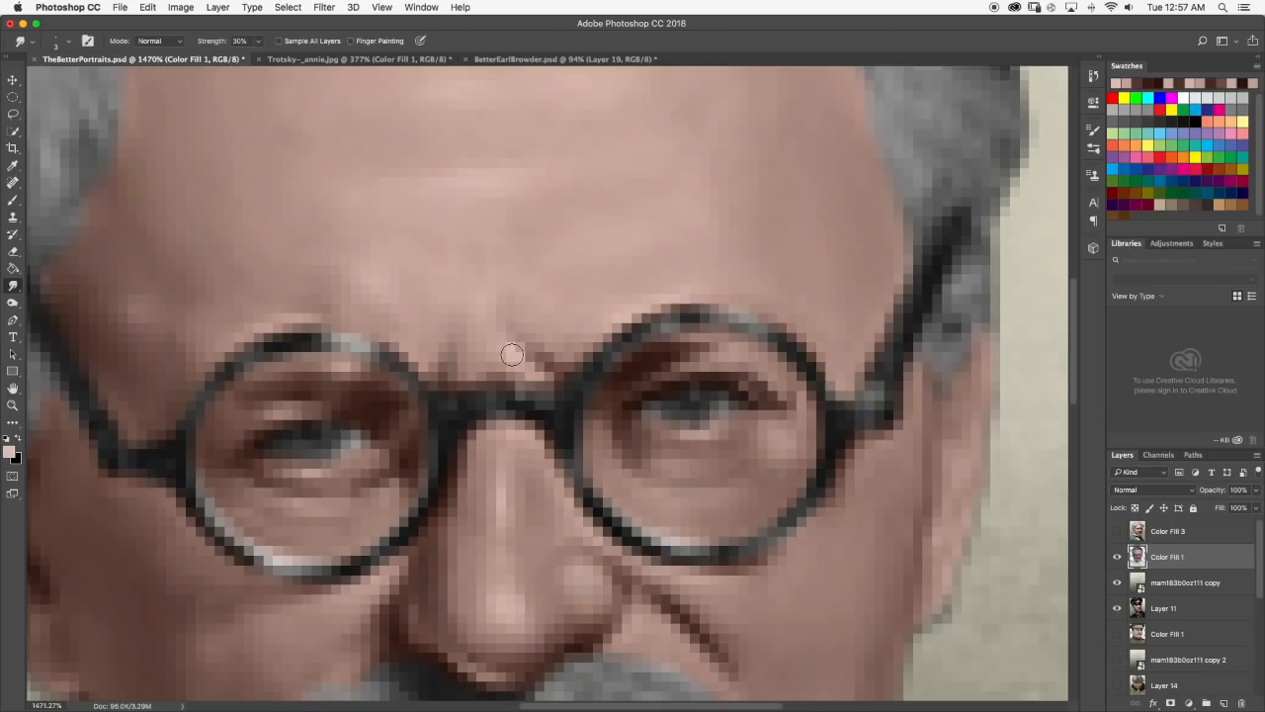
pyautogui.scroll(-10, 518, 289)
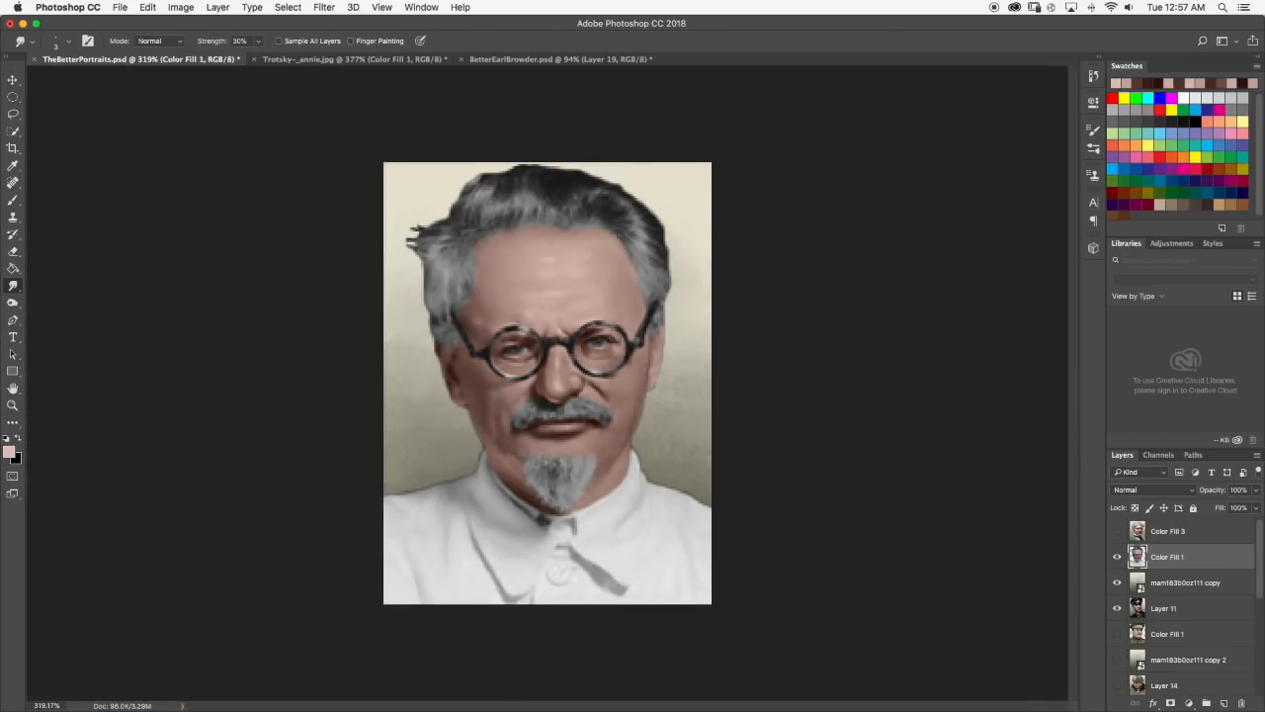
# Brush a light pink highlight across the middle of the forehead and blend it with the Smudge tool.
pyautogui.scroll(6, 562, 344)
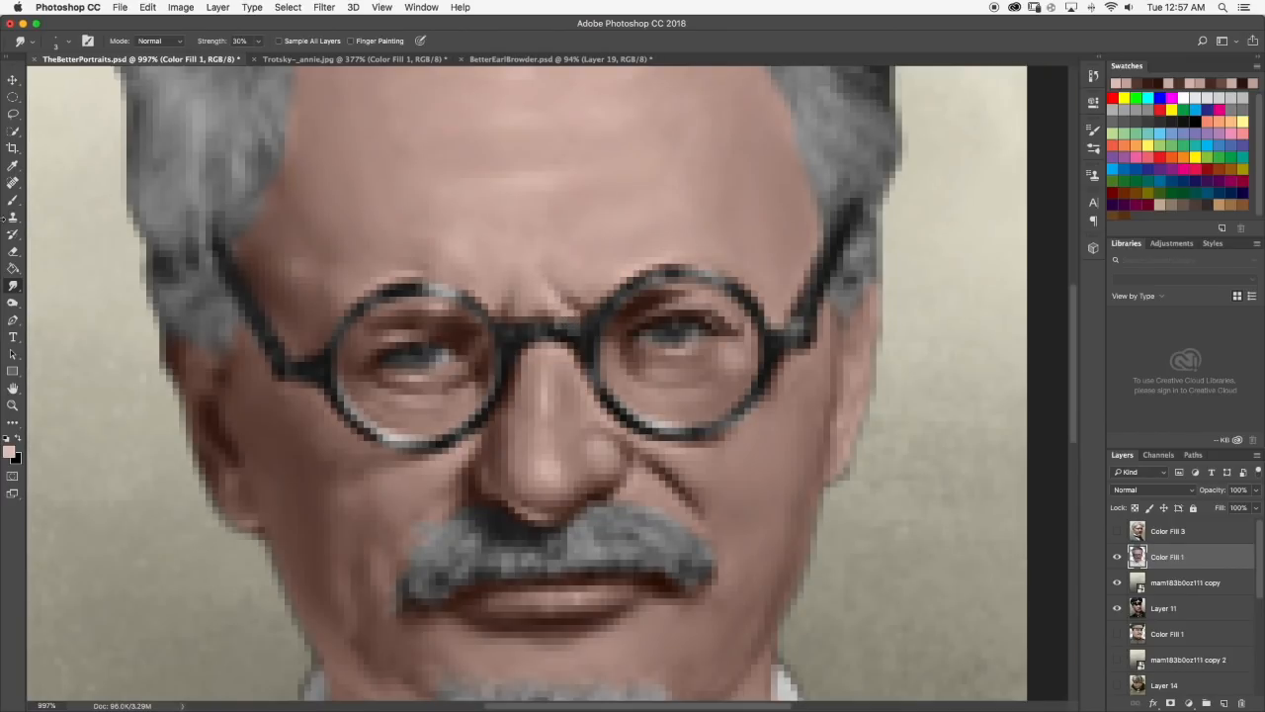
pyautogui.click(15, 200)
pyautogui.scroll(2, 604, 252)
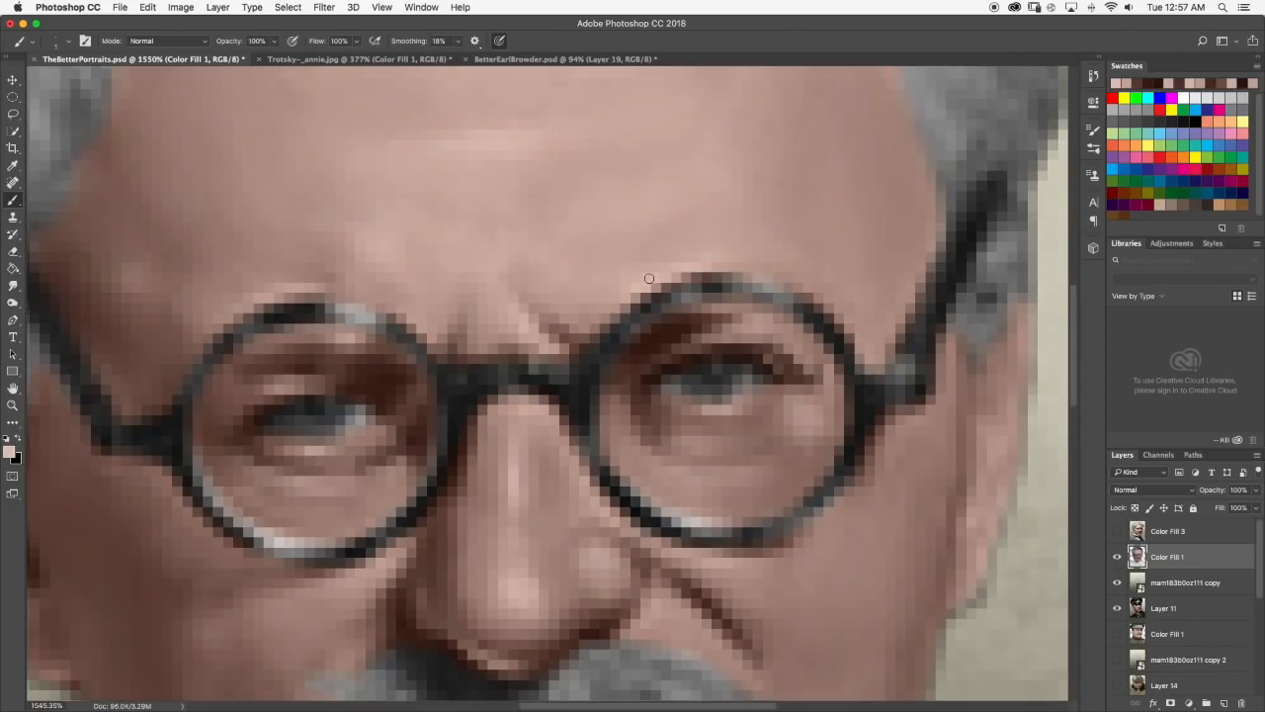
pyautogui.scroll(-5, 545, 220)
pyautogui.scroll(3, 556, 229)
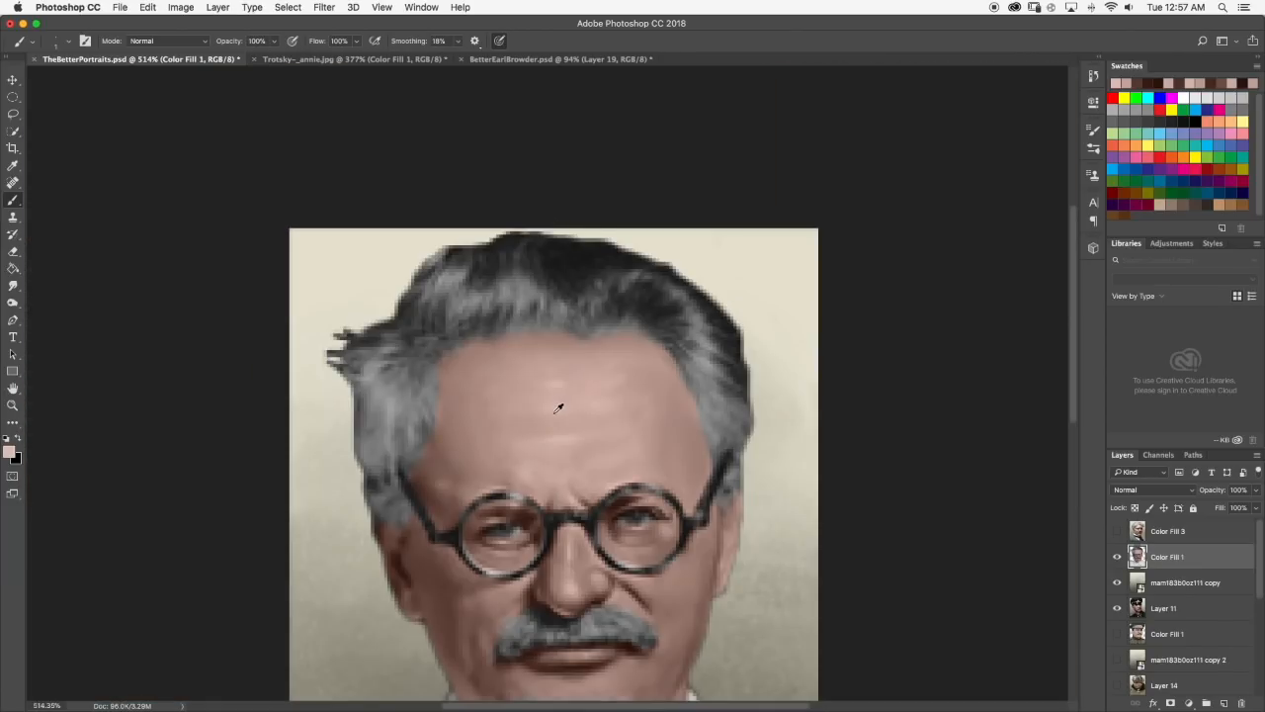
pyautogui.scroll(1, 560, 406)
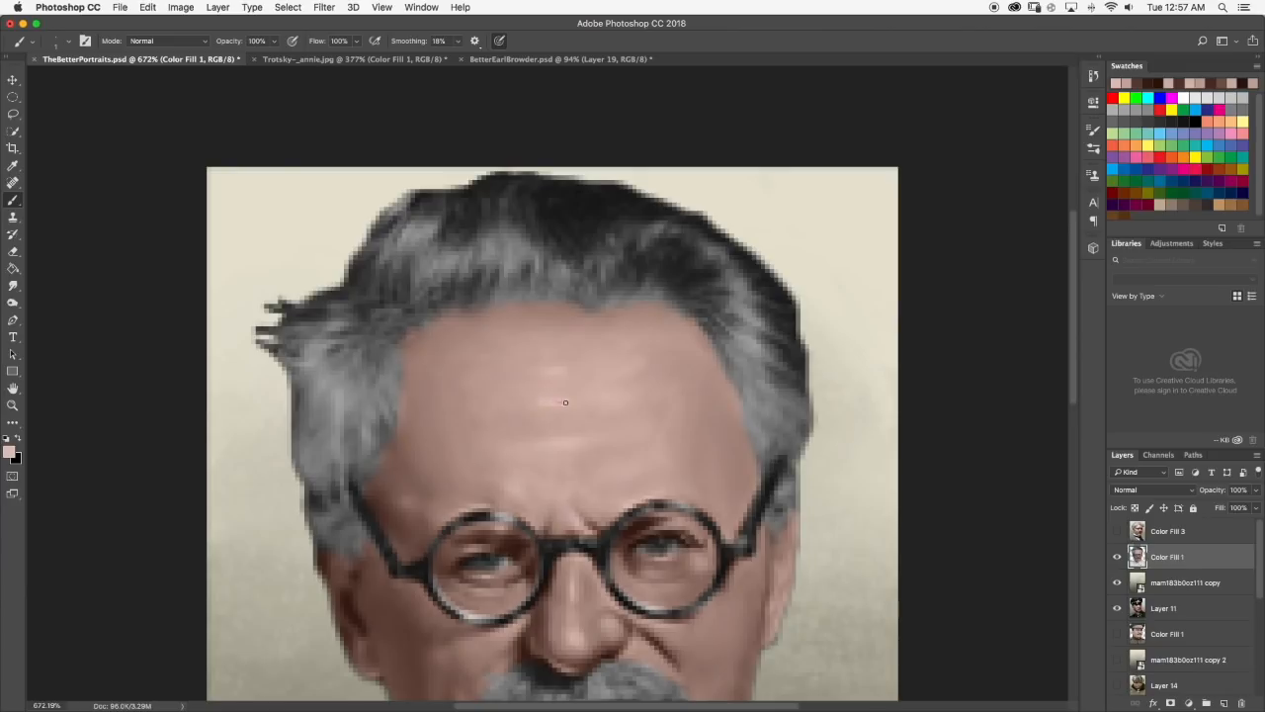
pyautogui.click(13, 285)
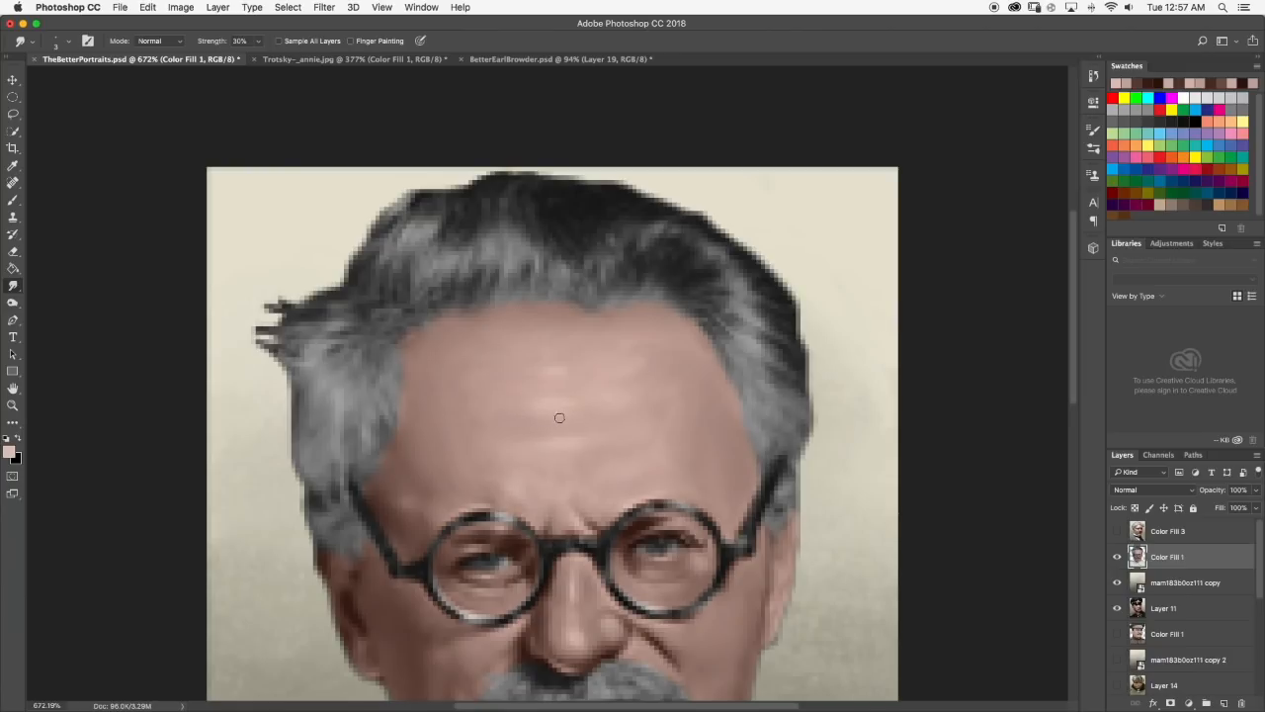
pyautogui.scroll(-10, 614, 425)
pyautogui.scroll(9, 550, 318)
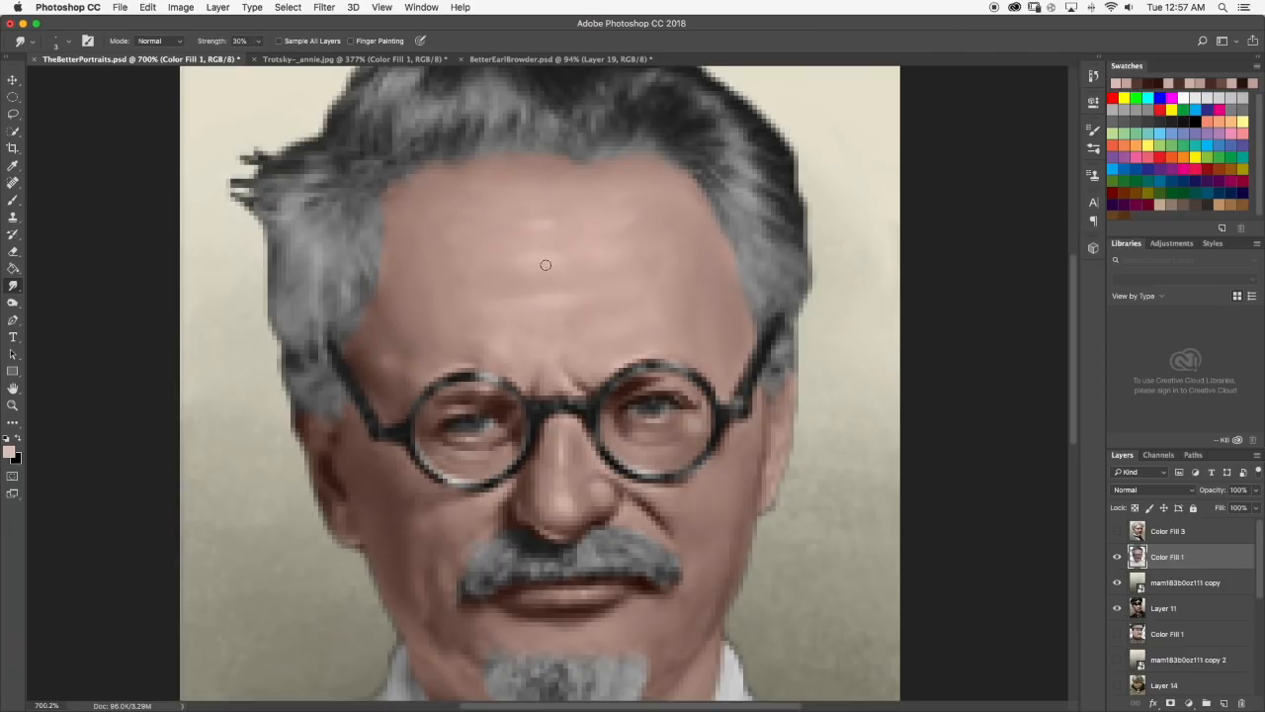
# Brush a sampled reddish brown at the inner corner of the left-hand eye and smudge the skin beneath it.
pyautogui.press('b')
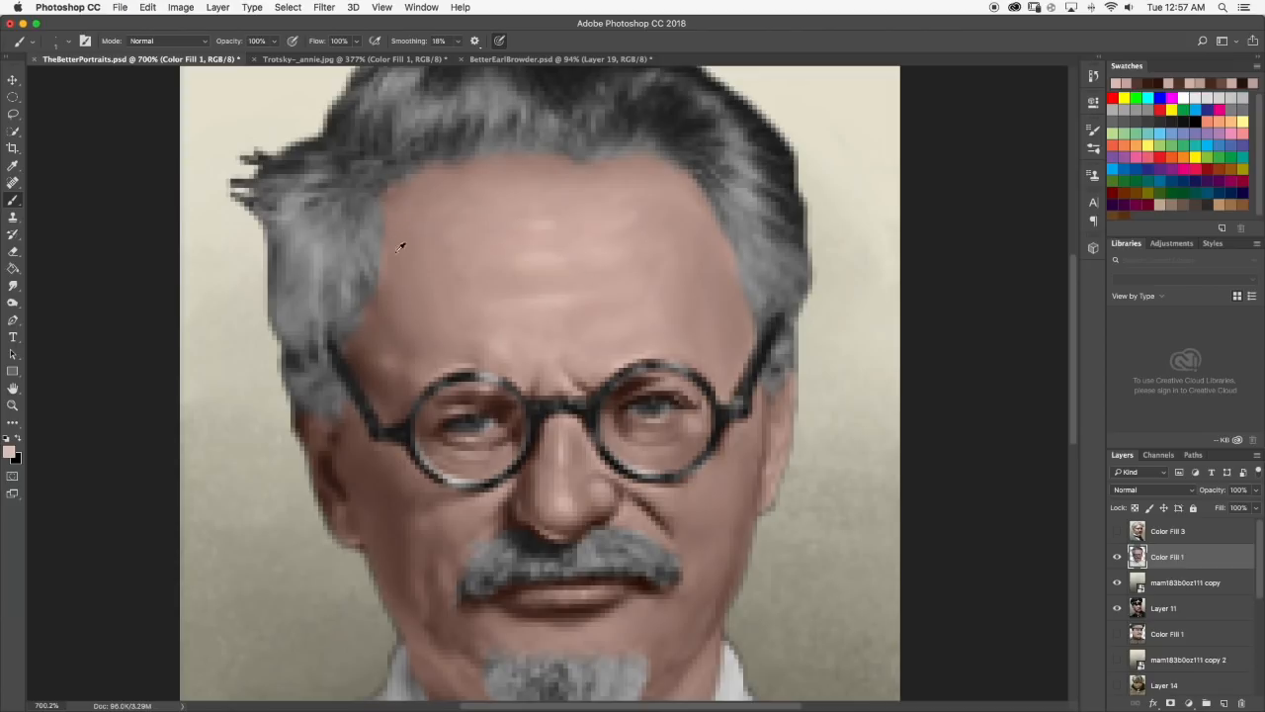
pyautogui.scroll(2, 419, 296)
pyautogui.scroll(-4, 401, 362)
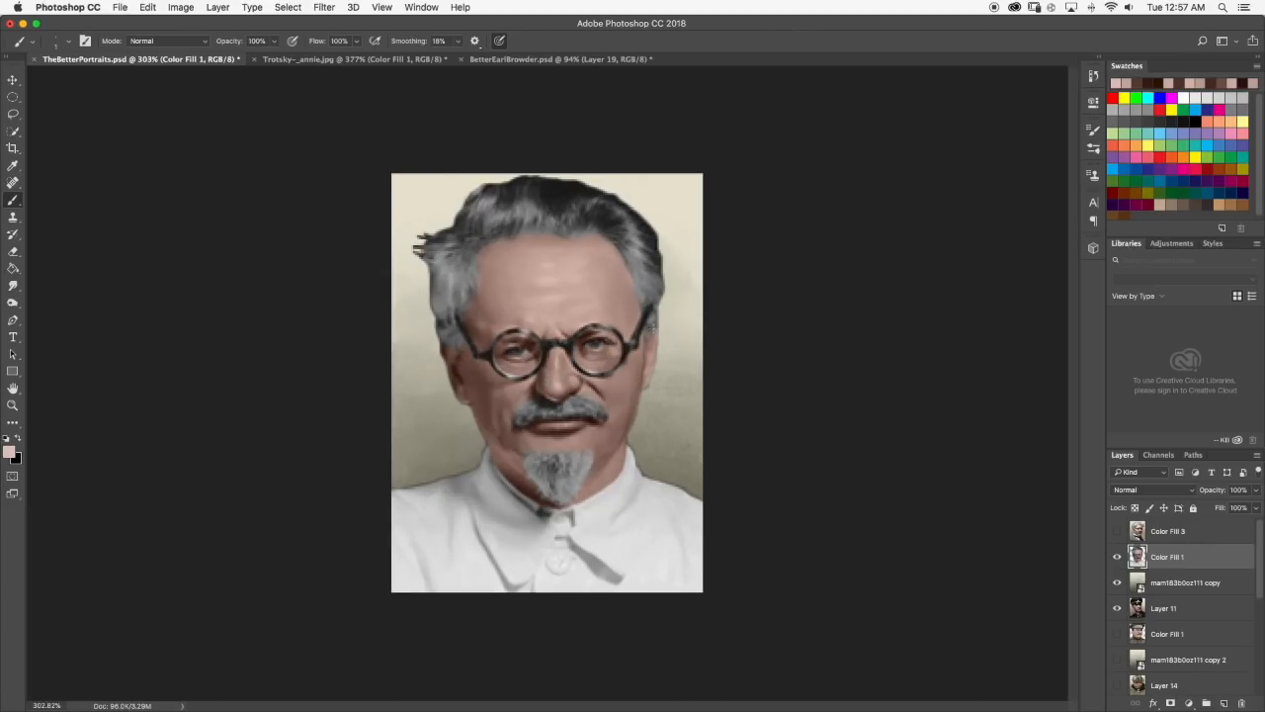
pyautogui.scroll(5, 591, 342)
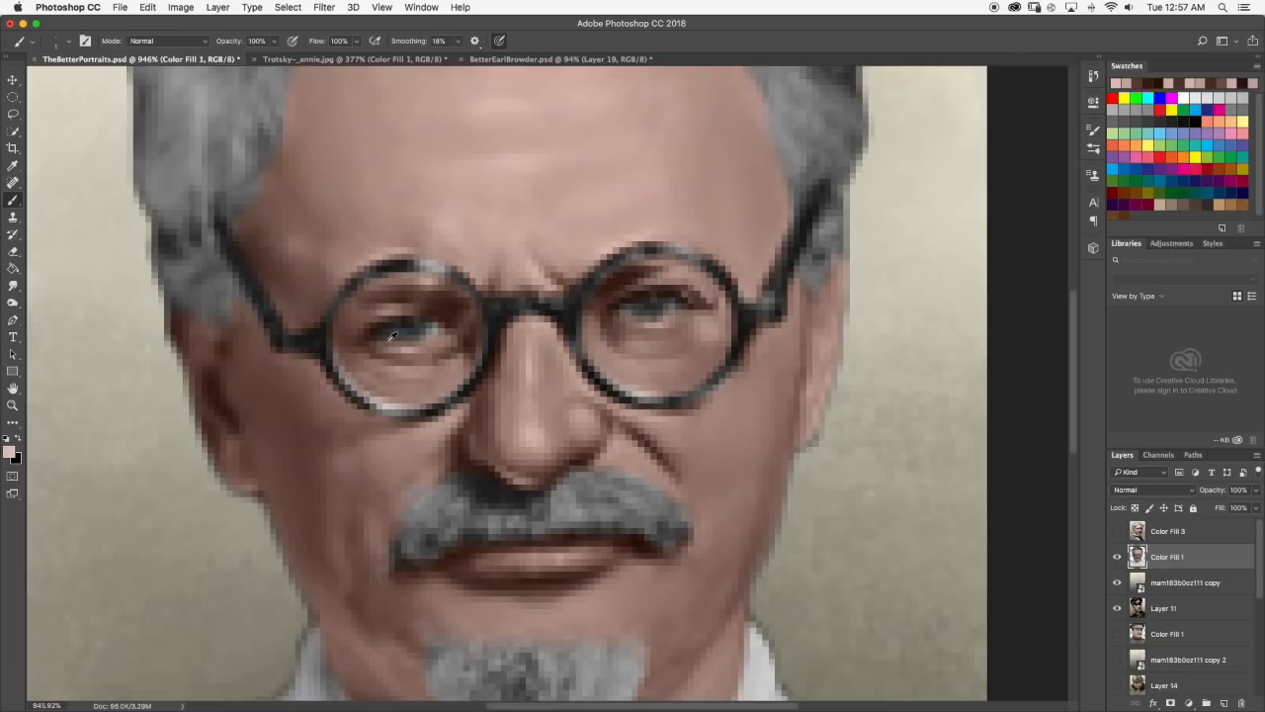
pyautogui.scroll(2, 392, 337)
pyautogui.keyDown('alt'); pyautogui.click(471, 326); pyautogui.keyUp('alt')
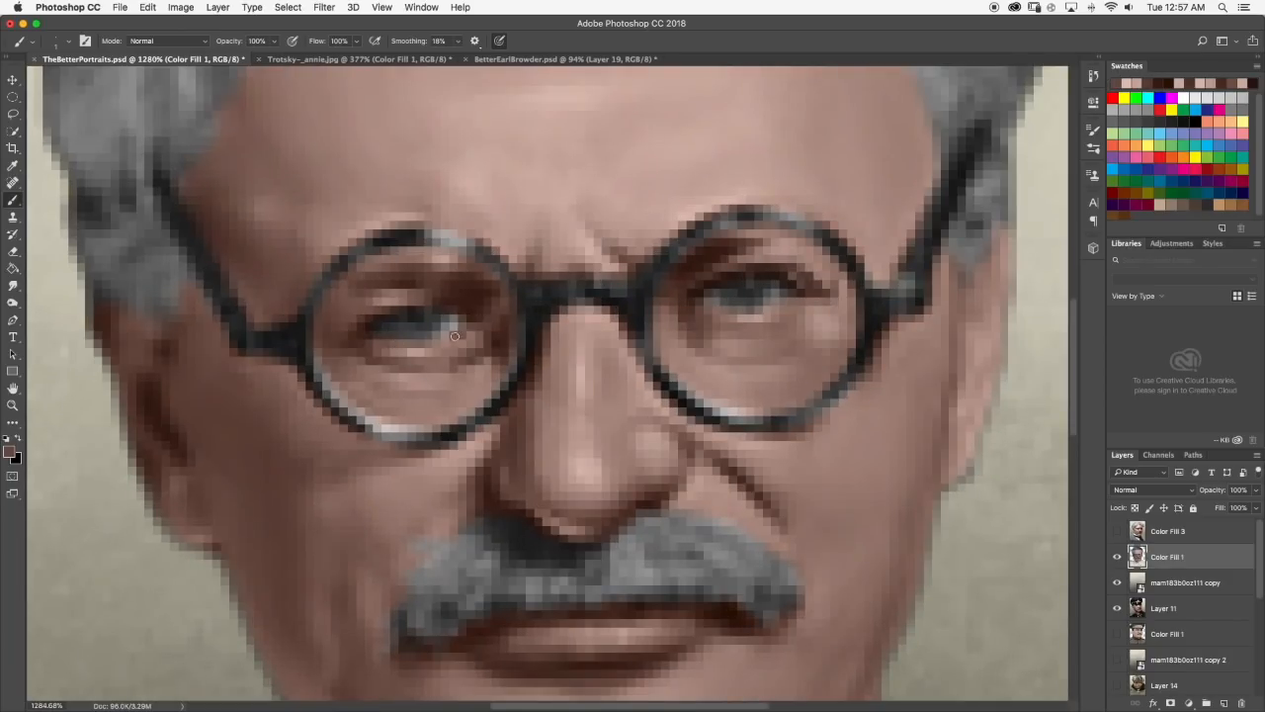
pyautogui.click(13, 285)
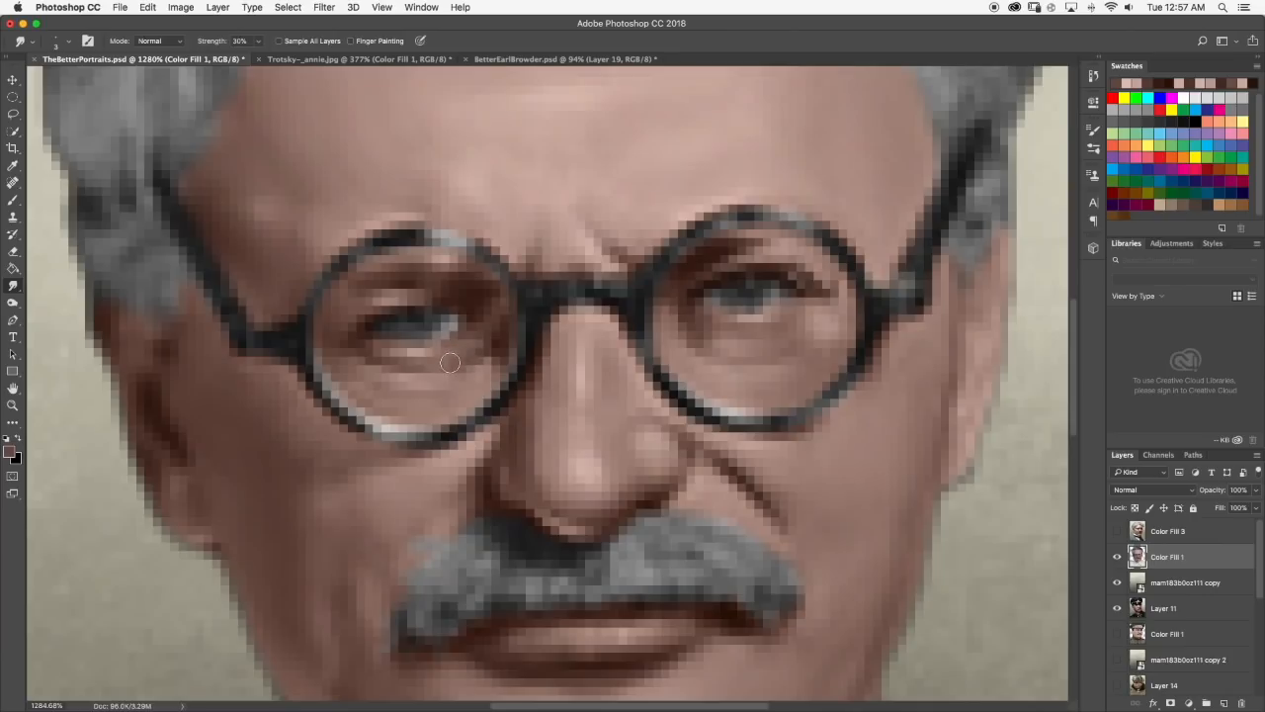
pyautogui.click(257, 41)
pyautogui.click(258, 42)
pyautogui.moveTo(452, 359); pyautogui.dragTo(442, 359)
# Brush a light grey spot into the white of the left-hand eye and check it on the whole portrait.
pyautogui.click(13, 200)
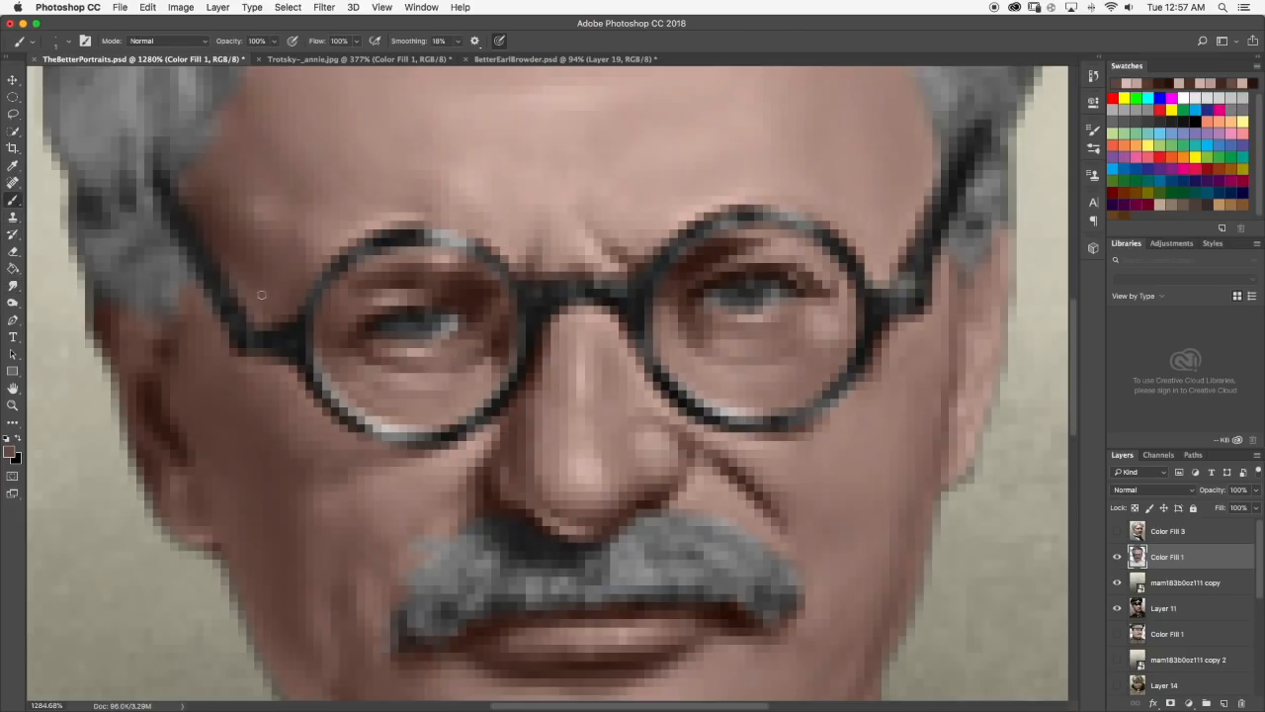
pyautogui.scroll(2, 406, 325)
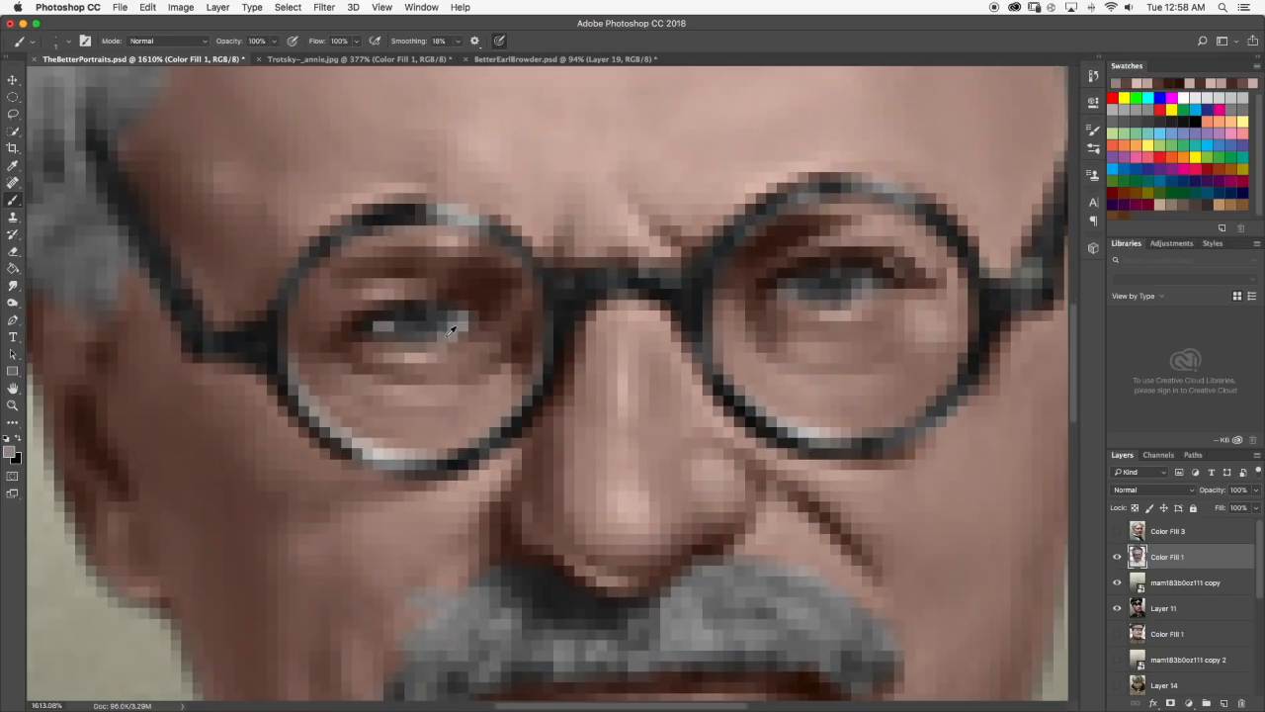
pyautogui.scroll(-10, 474, 324)
pyautogui.scroll(-5, 473, 325)
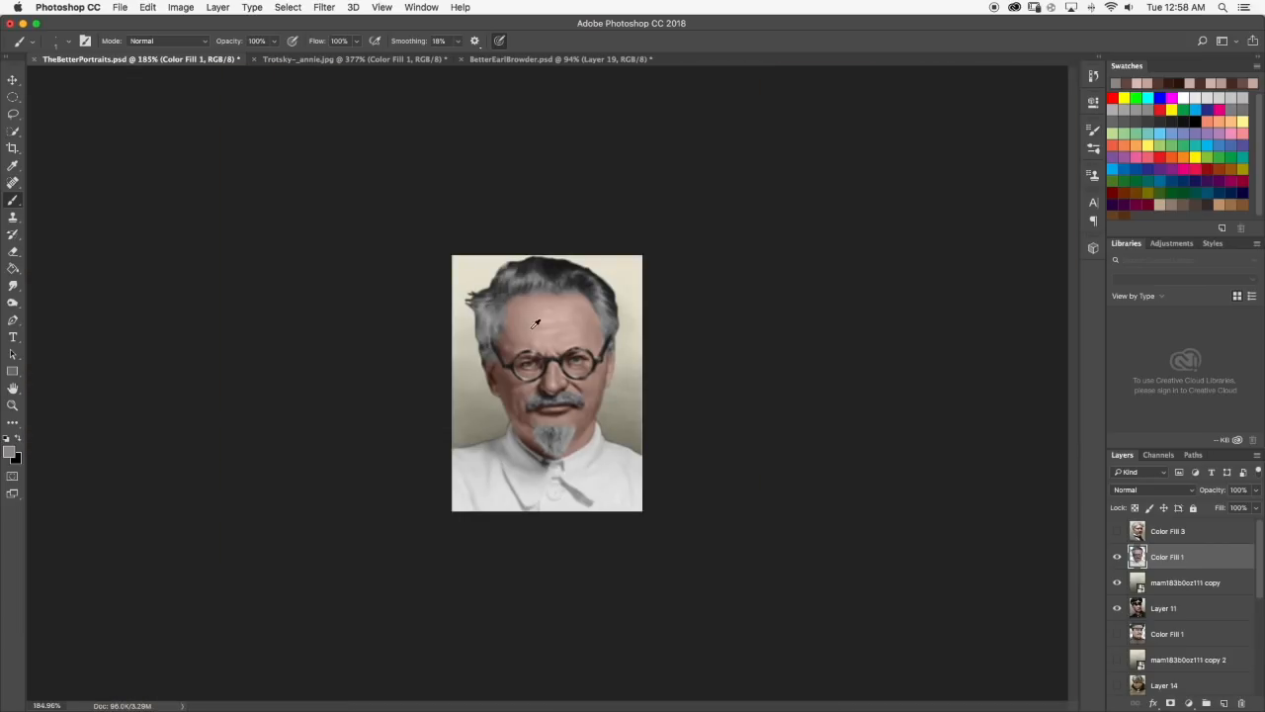
# Examine both eyes close up and compare them across the whole portrait.
pyautogui.scroll(10, 537, 322)
pyautogui.scroll(-5, 453, 540)
pyautogui.scroll(-5, 454, 539)
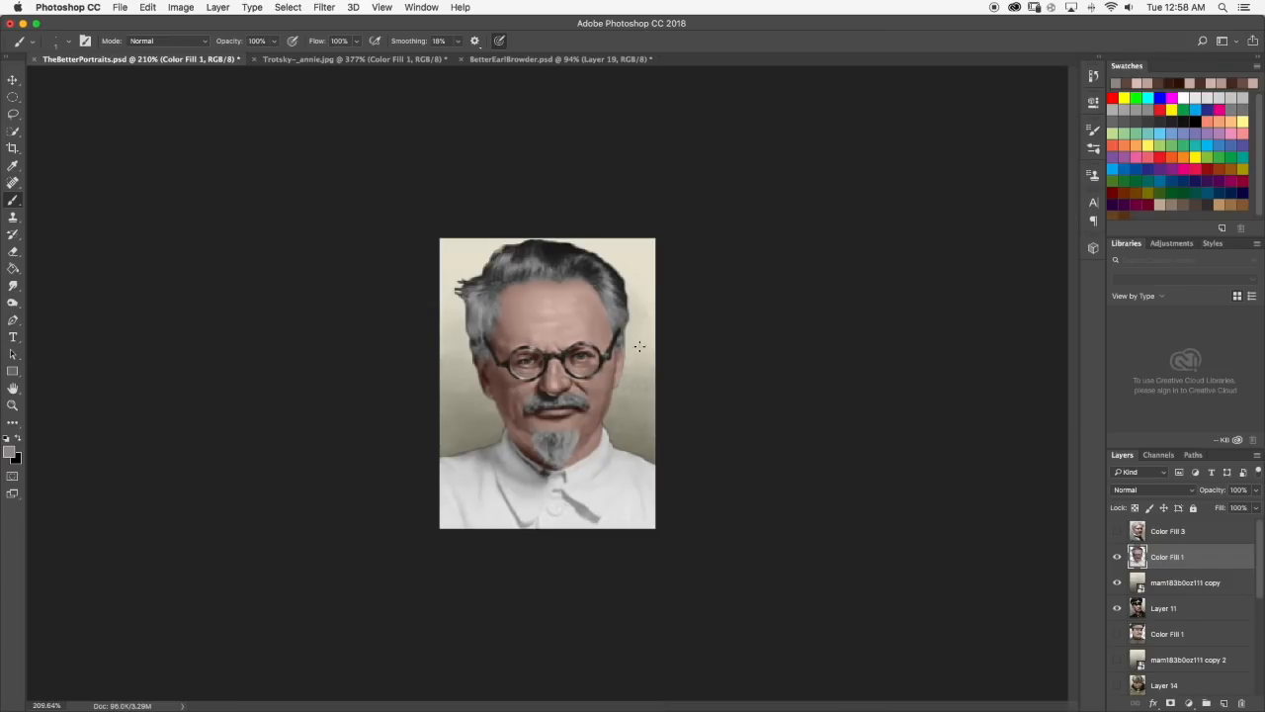
pyautogui.scroll(5, 639, 346)
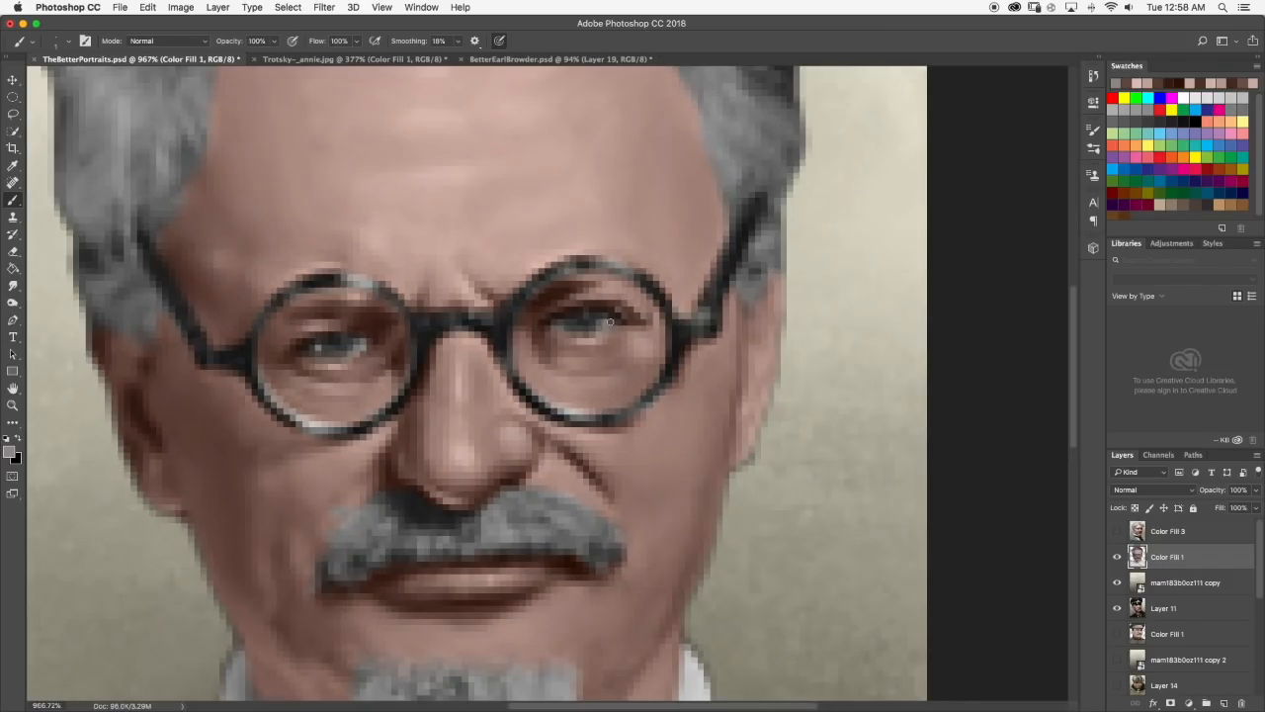
pyautogui.scroll(-5, 609, 343)
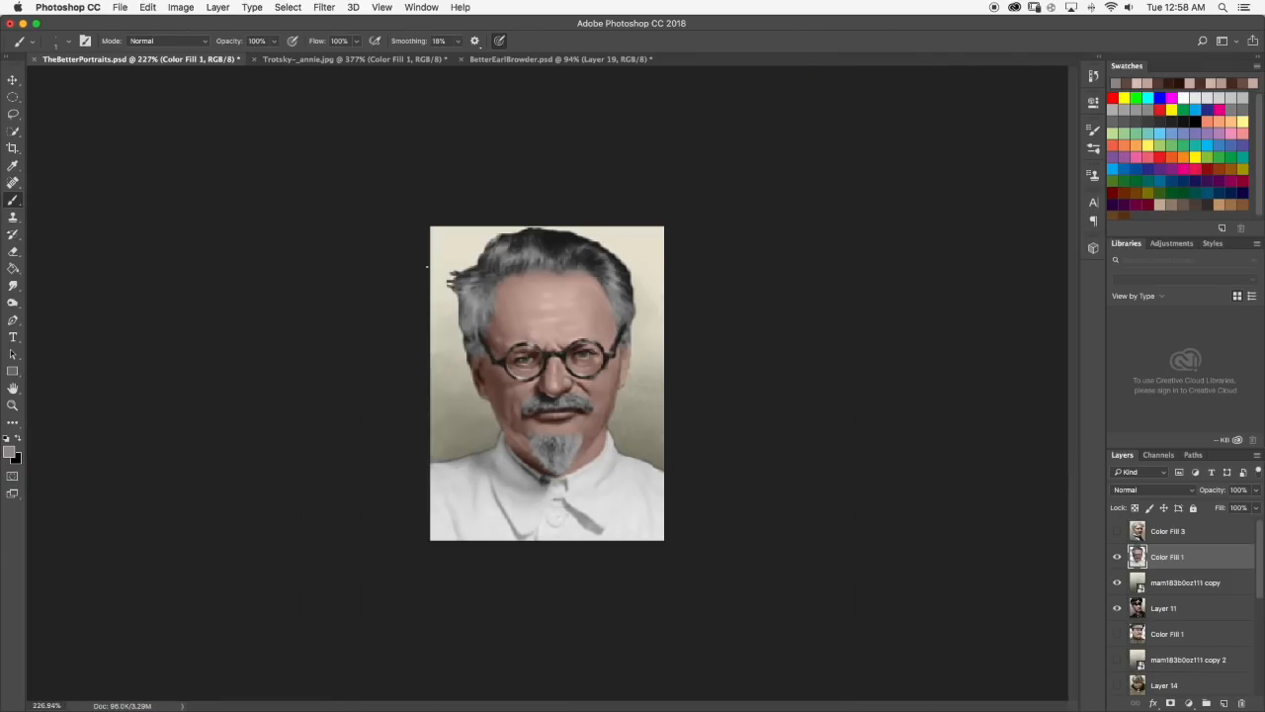
pyautogui.scroll(5, 537, 349)
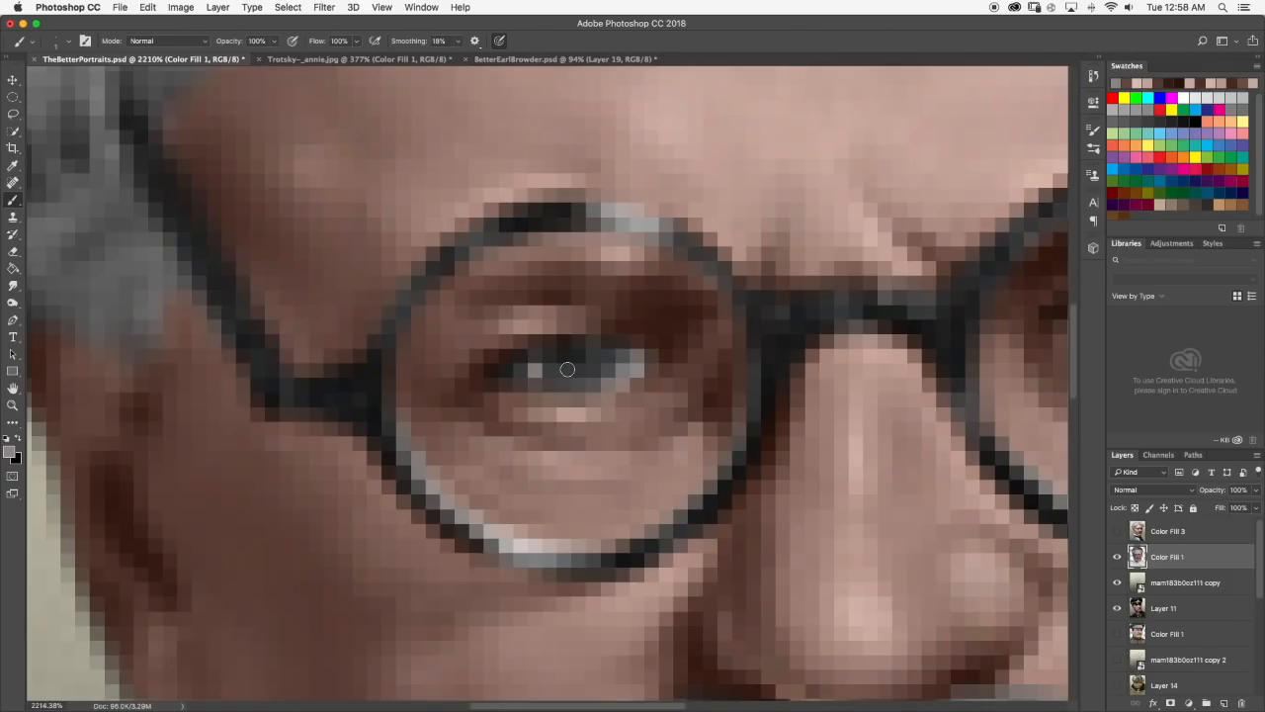
pyautogui.scroll(-3, 568, 368)
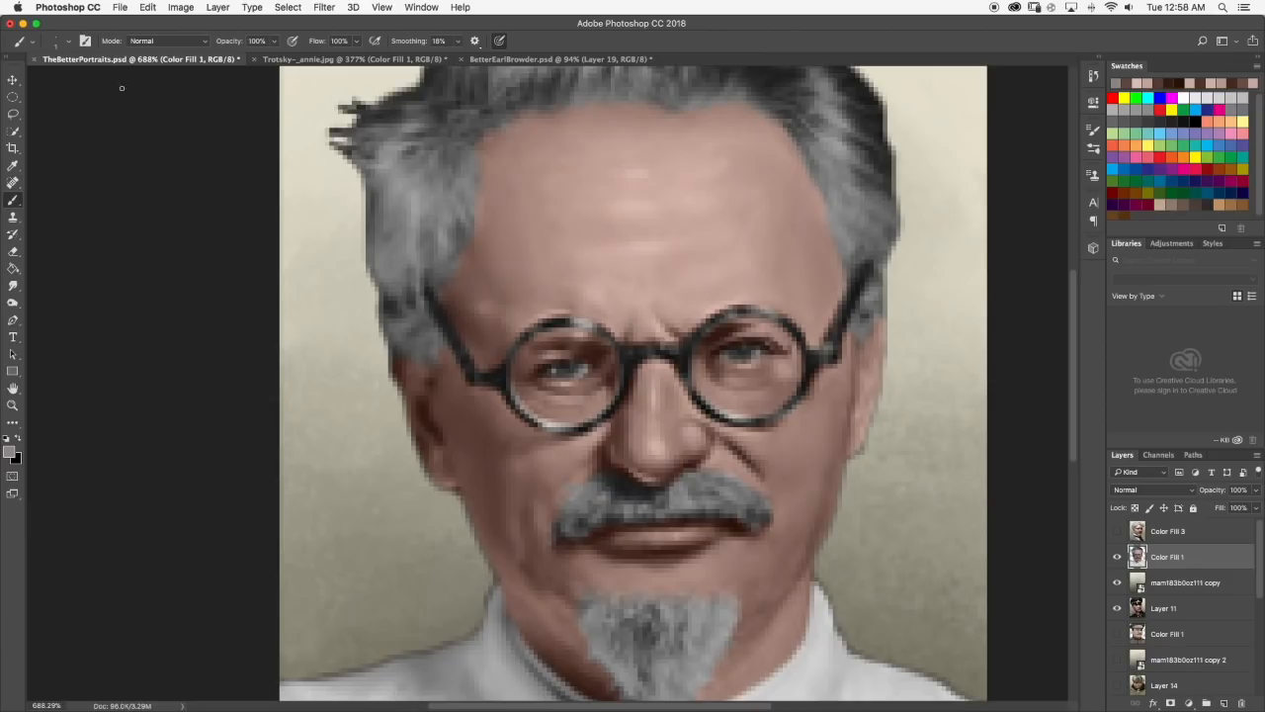
# Set the brush's blending mode to Color and its foreground colour to deep blue 101c77.
pyautogui.click(168, 40)
pyautogui.click(129, 349)
pyautogui.click(12, 455)
pyautogui.click(799, 433)
pyautogui.click(762, 462)
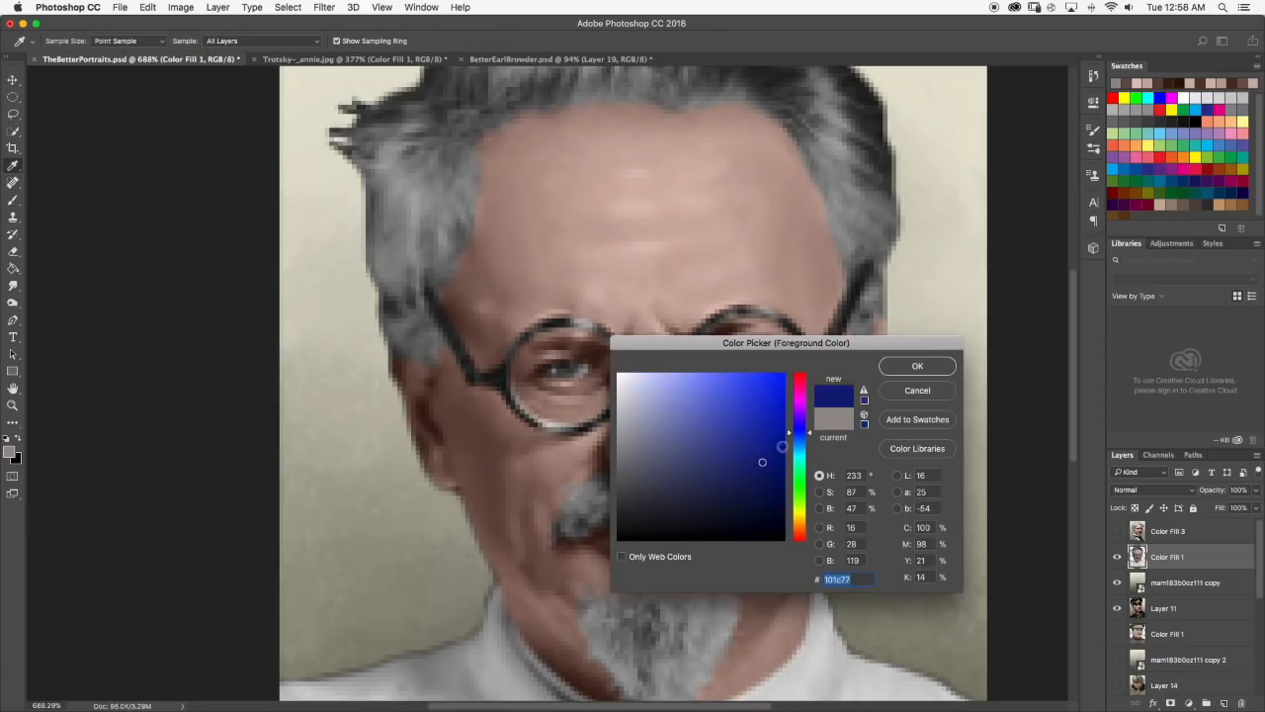
pyautogui.click(907, 367)
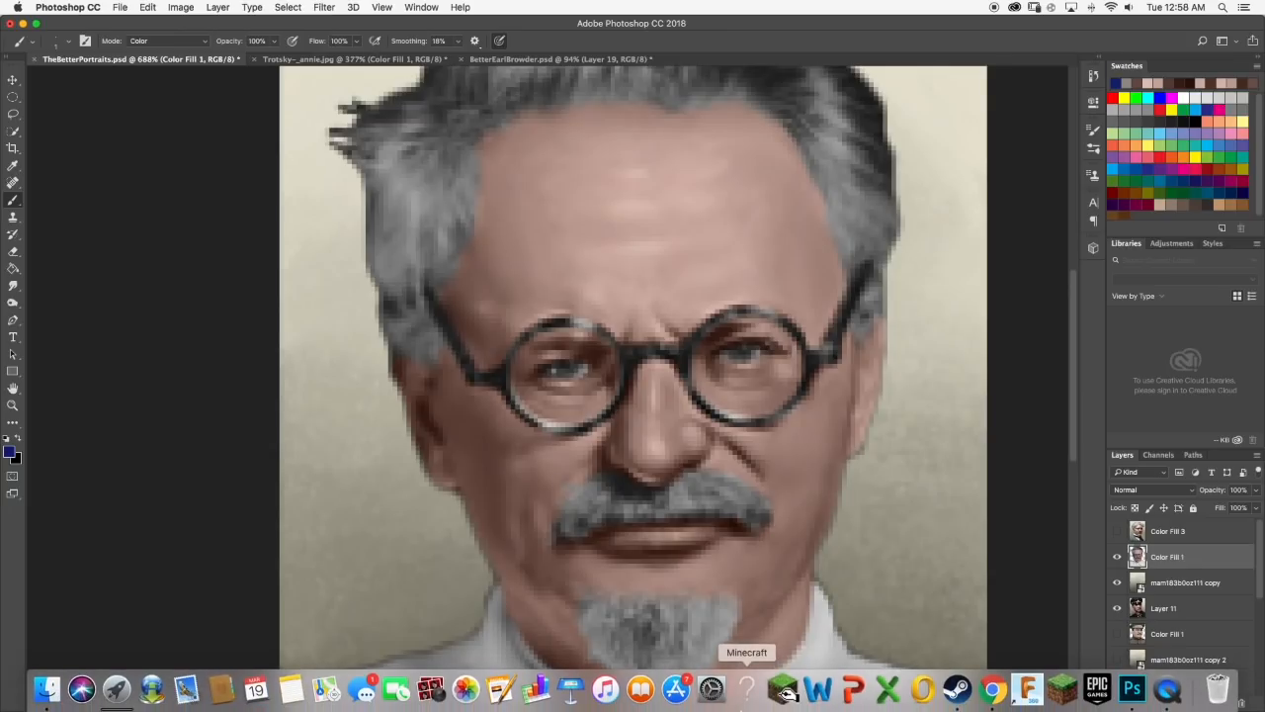
# Switch to Chrome, browse the Leon Trotsky photo results on Getty Images for an eye reference, and return to Photoshop.
pyautogui.click(990, 690)
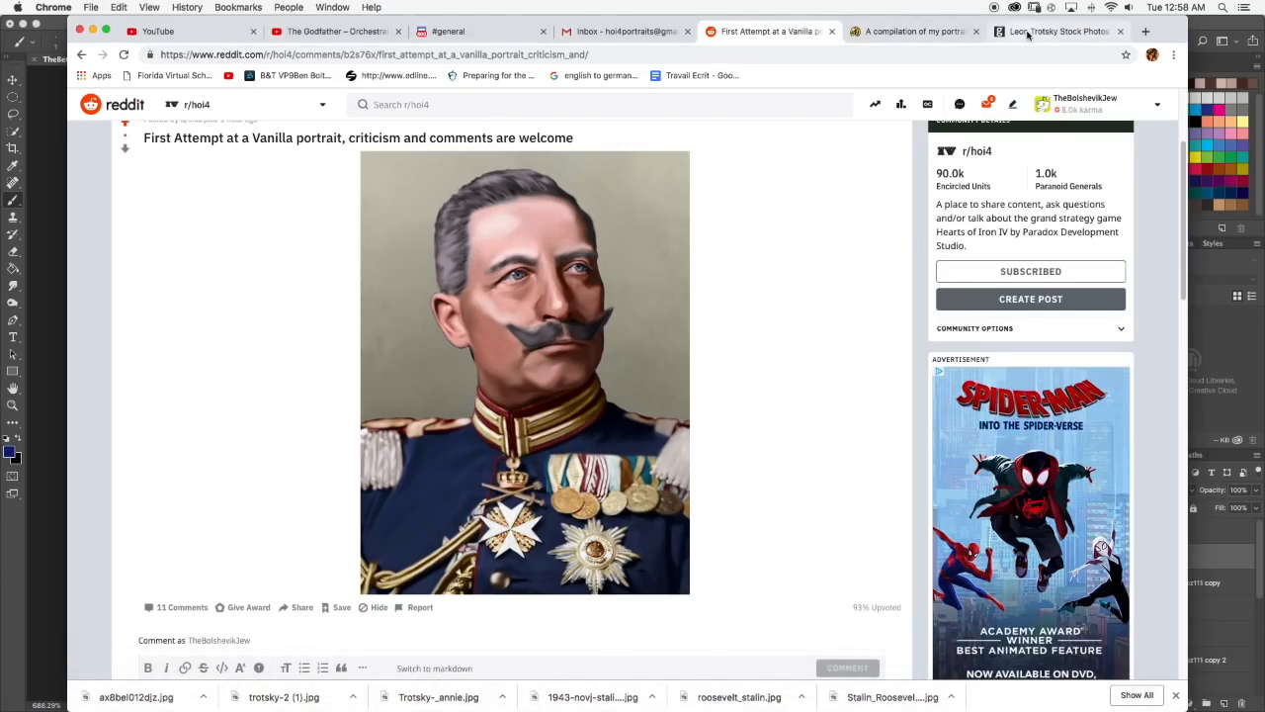
pyautogui.click(1056, 30)
pyautogui.scroll(4, 510, 363)
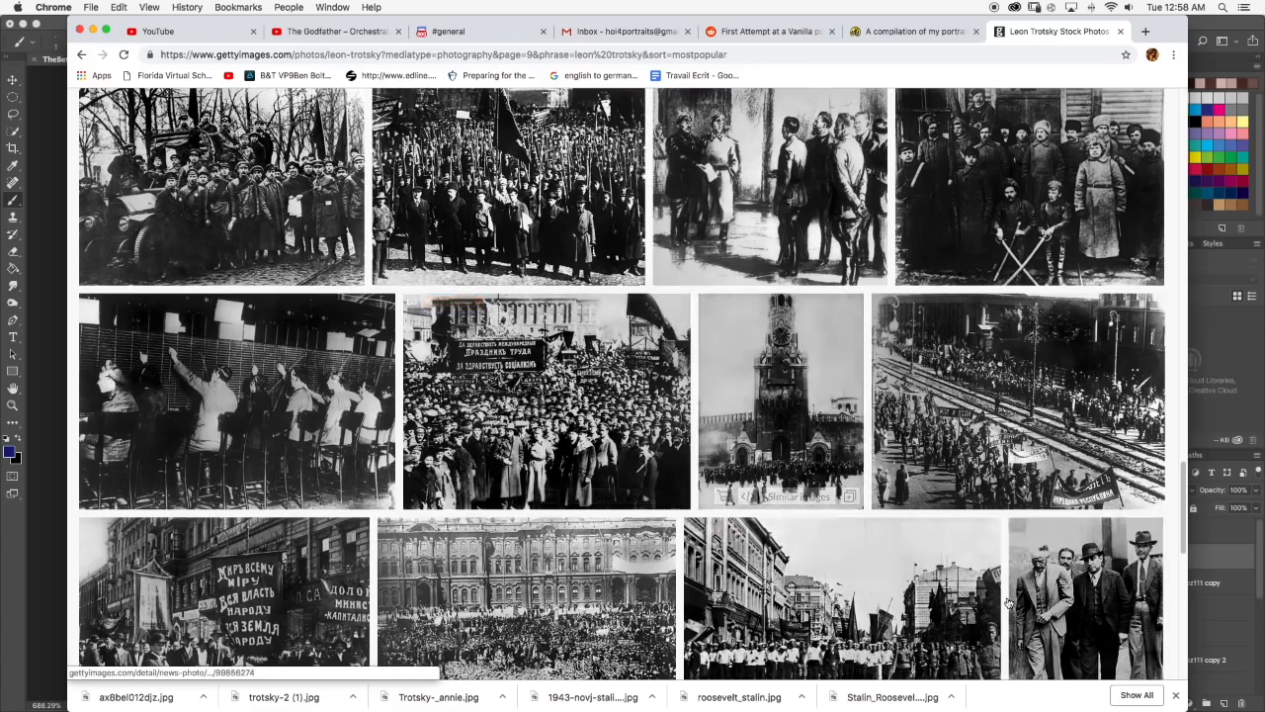
pyautogui.scroll(-8, 1084, 275)
pyautogui.scroll(2, 1085, 275)
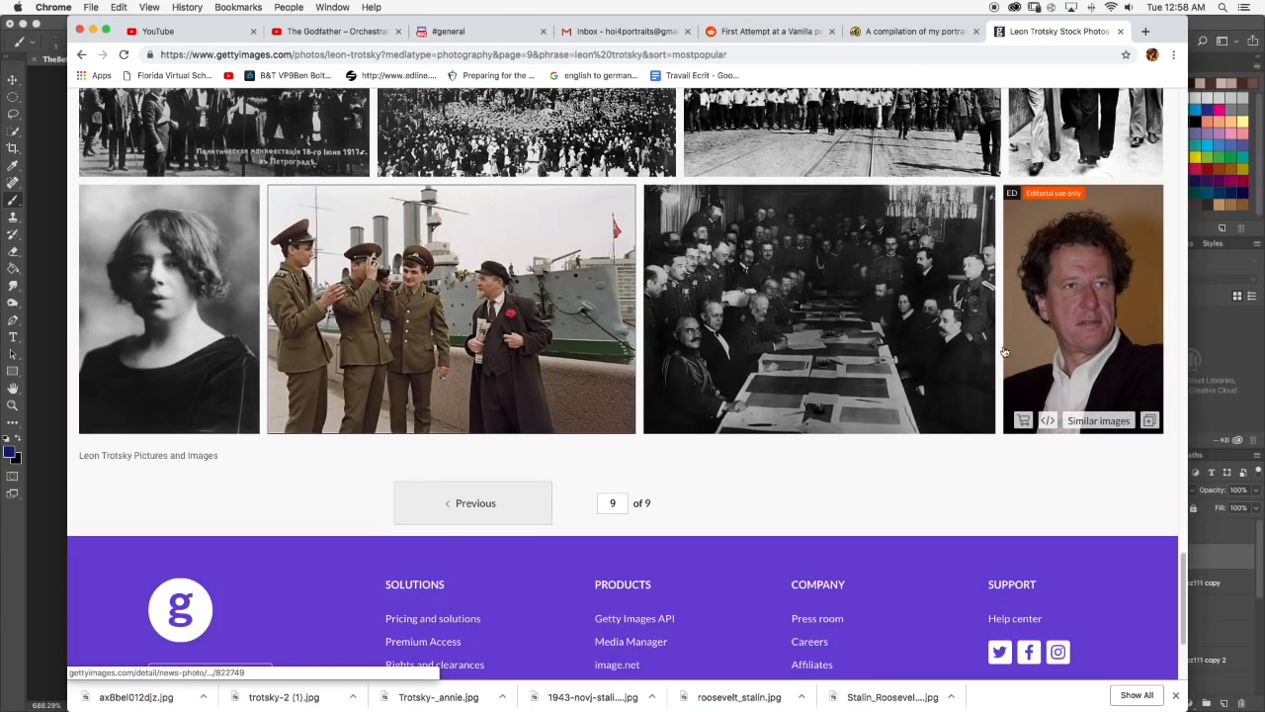
pyautogui.scroll(10, 1093, 327)
pyautogui.scroll(10, 645, 231)
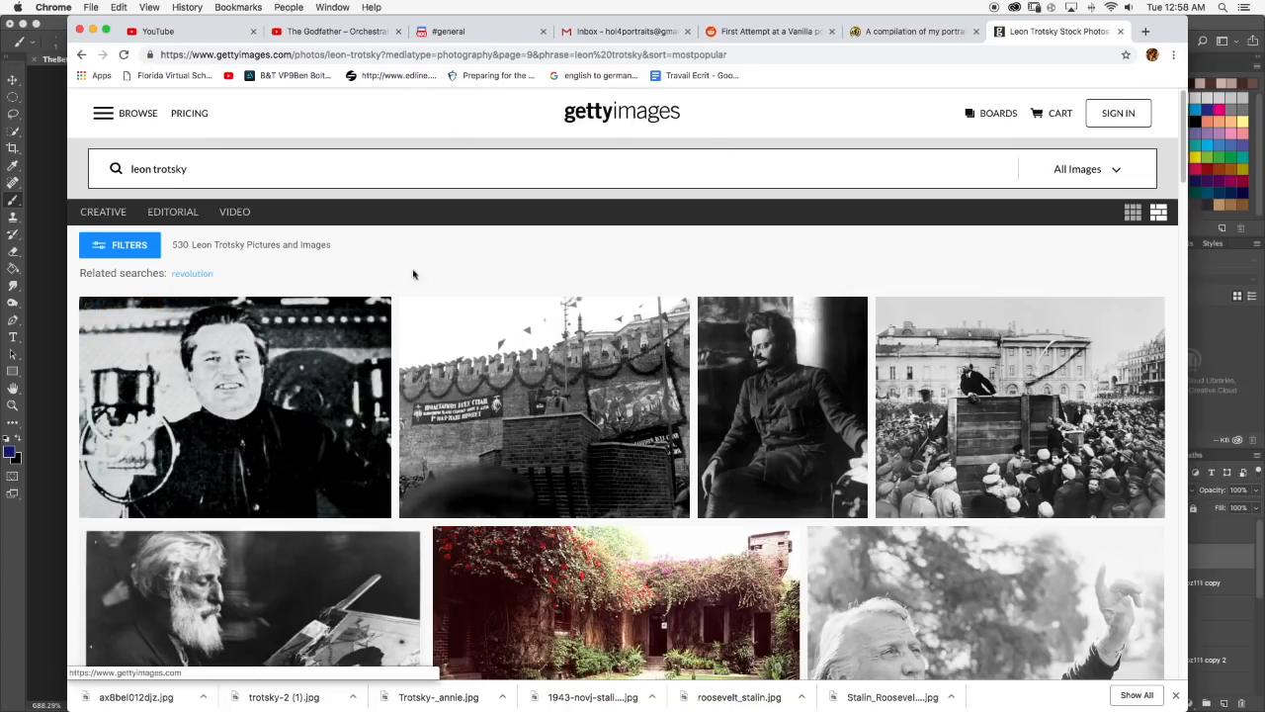
pyautogui.scroll(-3, 416, 277)
pyautogui.scroll(3, 523, 274)
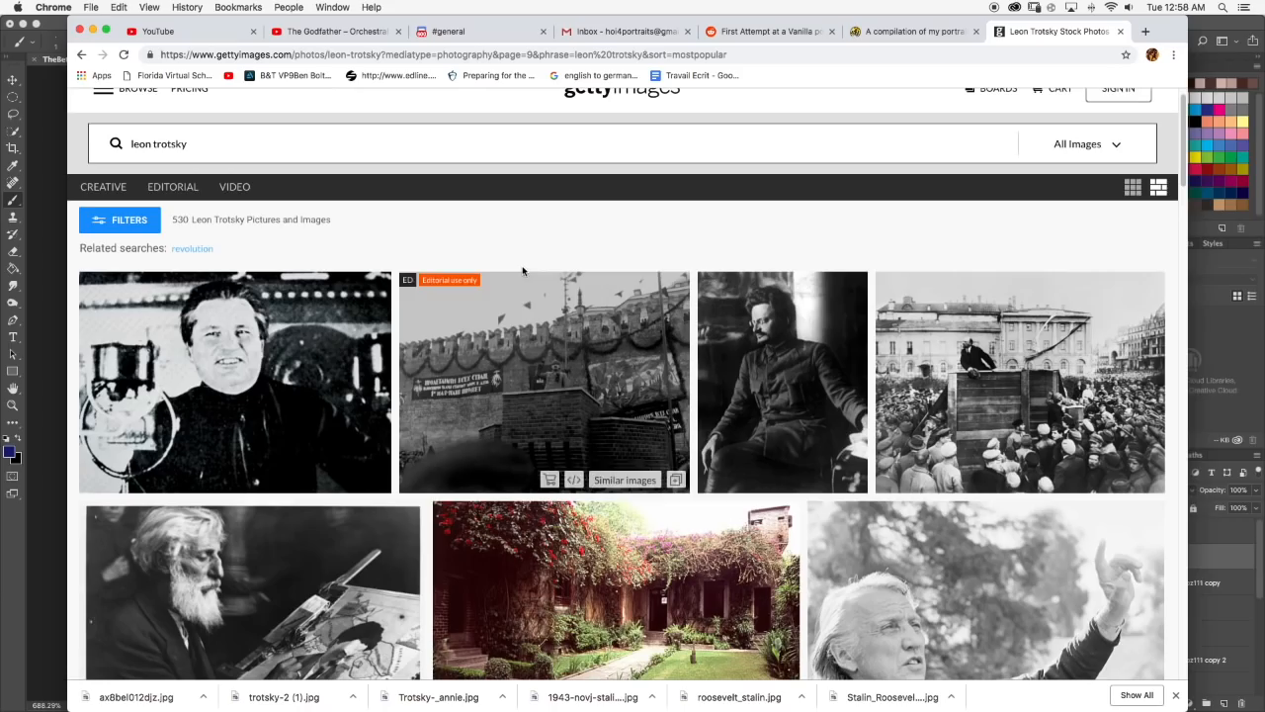
pyautogui.click(1223, 318)
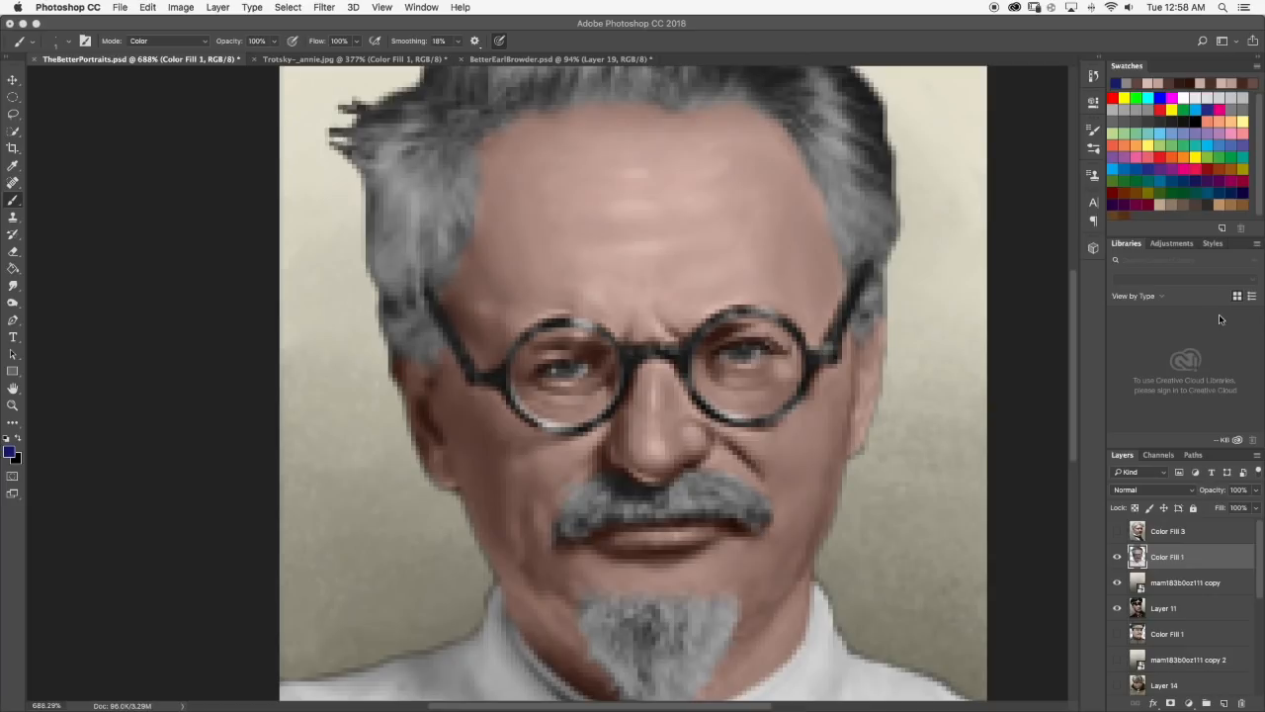
# Try tinting the iris of the left-hand eye with the deep blue at full brush opacity.
pyautogui.scroll(3, 578, 351)
pyautogui.scroll(5, 541, 390)
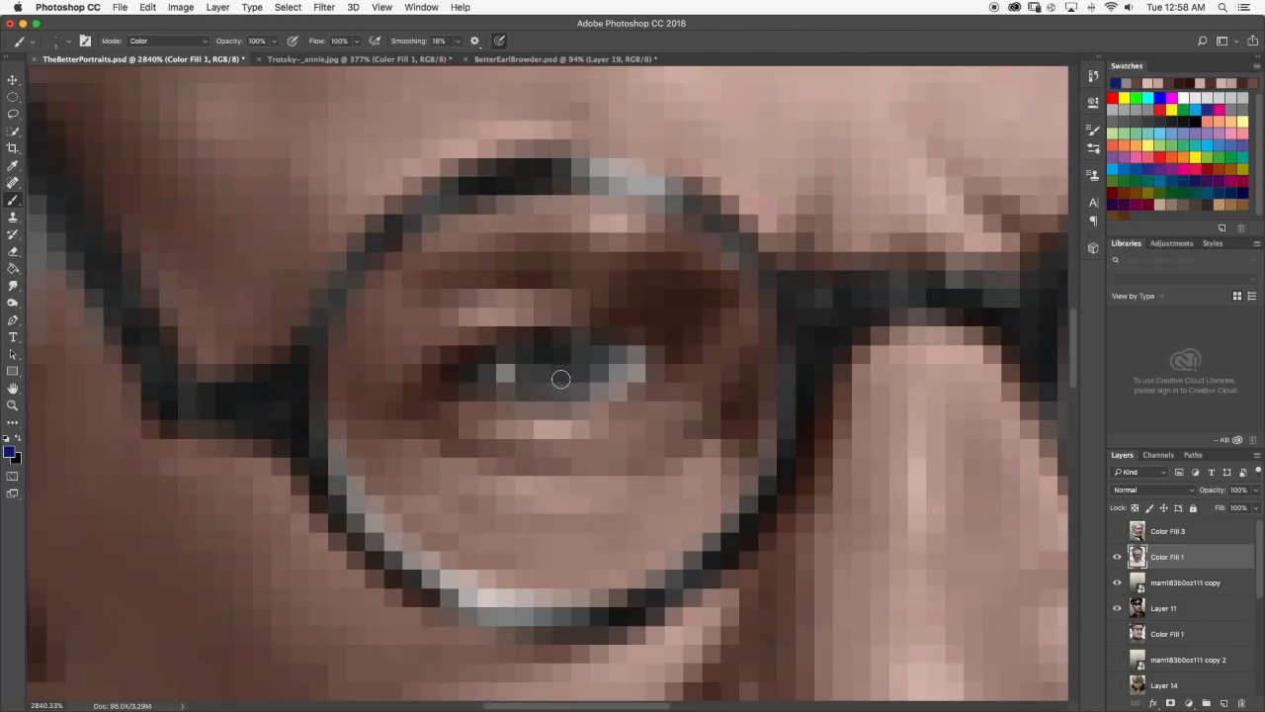
pyautogui.moveTo(504, 368); pyautogui.dragTo(579, 367)
pyautogui.scroll(-10, 584, 359)
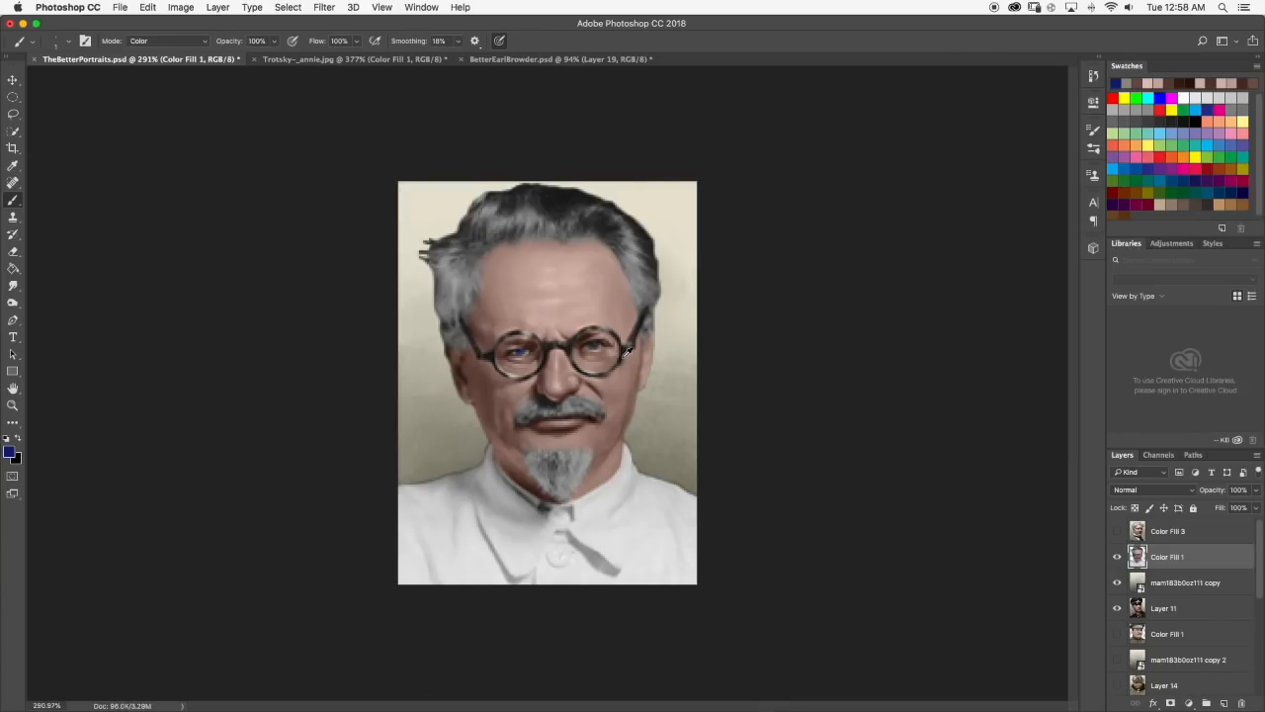
pyautogui.press('super+z')
# Set the brush opacity to 52%, tint both irises deep blue, and check them on the whole portrait.
pyautogui.click(274, 43)
pyautogui.click(246, 57)
pyautogui.click(273, 43)
pyautogui.scroll(5, 525, 393)
pyautogui.click(501, 273)
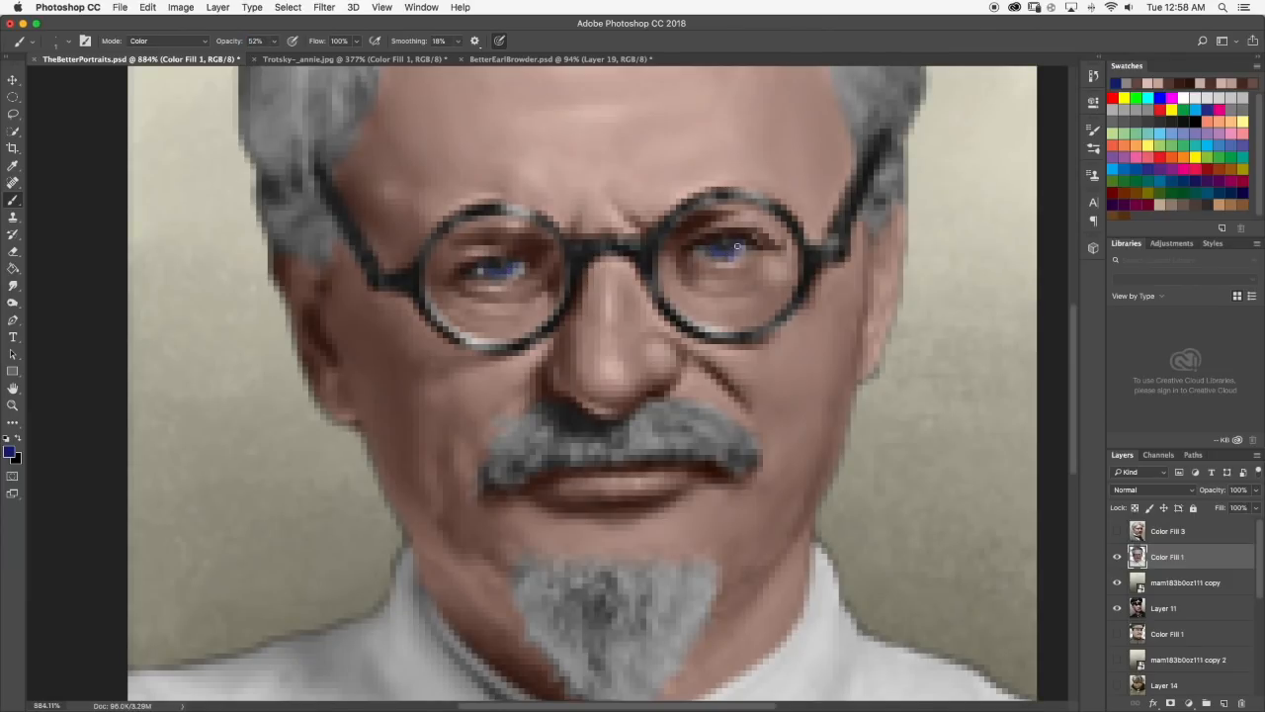
pyautogui.scroll(-5, 749, 260)
pyautogui.scroll(-2, 618, 338)
pyautogui.scroll(3, 589, 352)
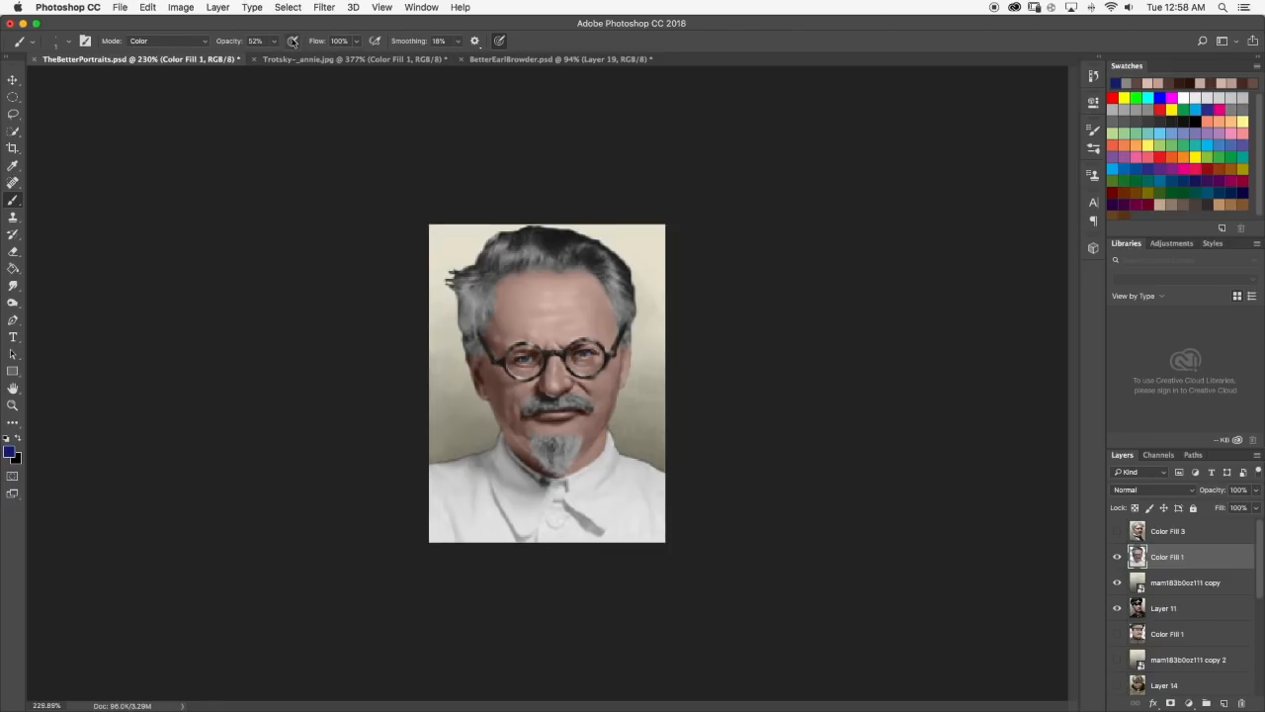
# Set the brush opacity to 100% and its blending mode to Normal.
pyautogui.click(274, 43)
pyautogui.moveTo(272, 58); pyautogui.dragTo(308, 58)
pyautogui.click(168, 41)
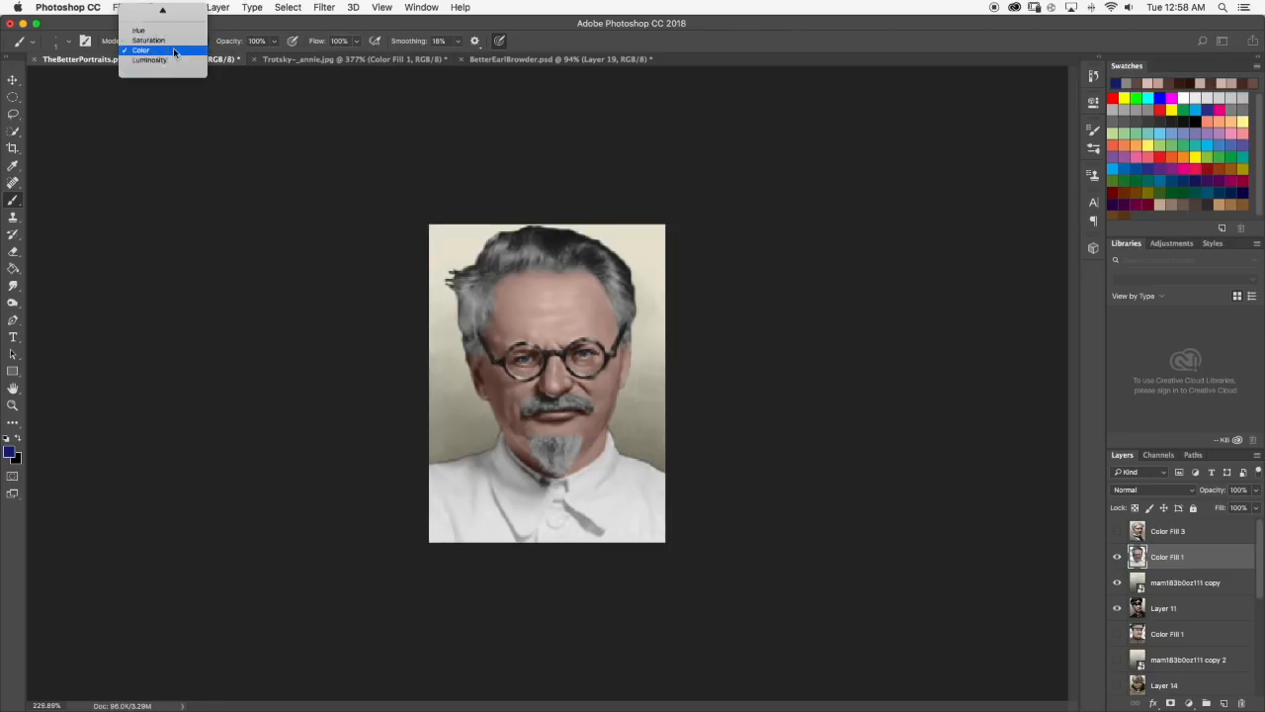
# Pick a darker navy based on the iris colour and shade the upper iris of the left-hand eye with it.
pyautogui.scroll(5, 502, 346)
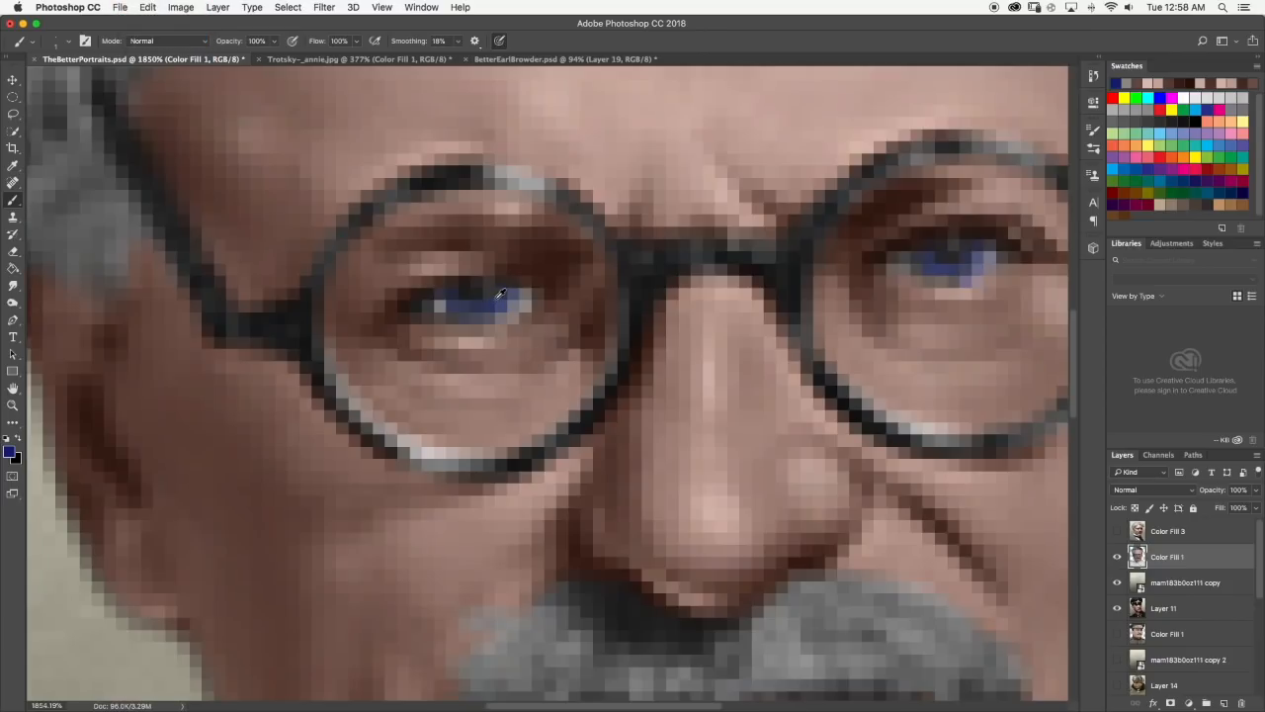
pyautogui.click(12, 452)
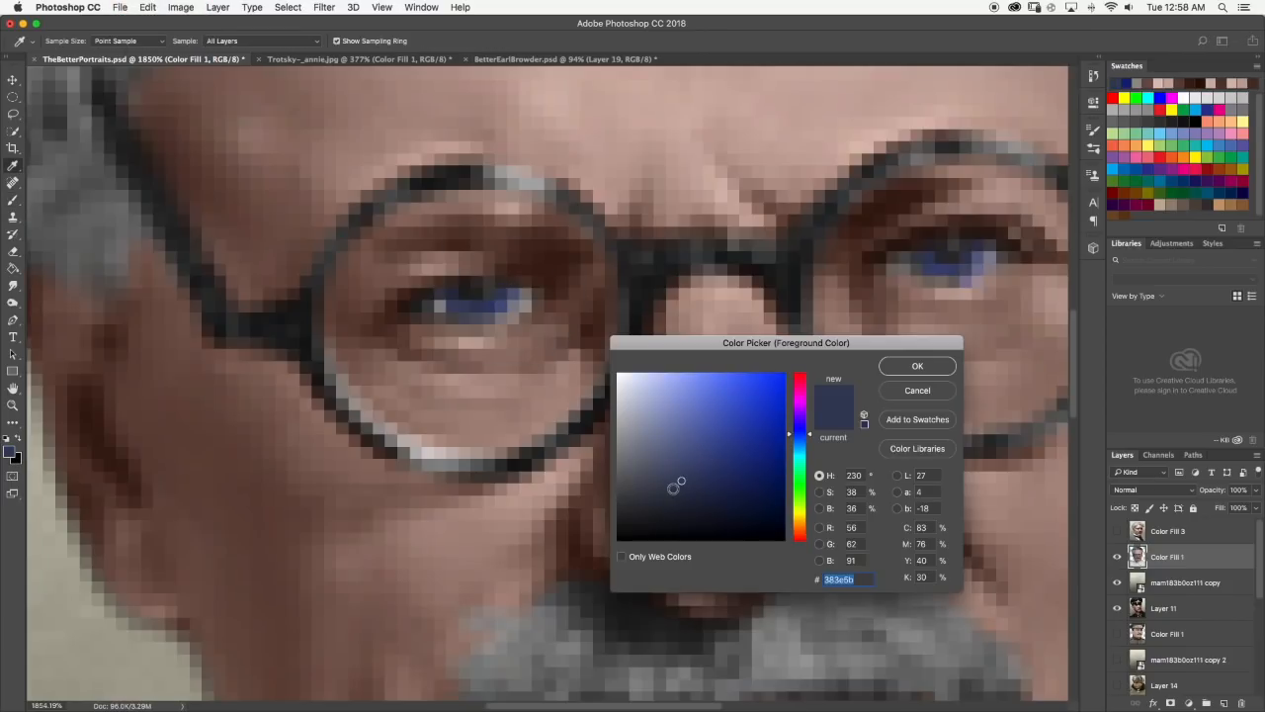
pyautogui.click(887, 366)
pyautogui.press('b')
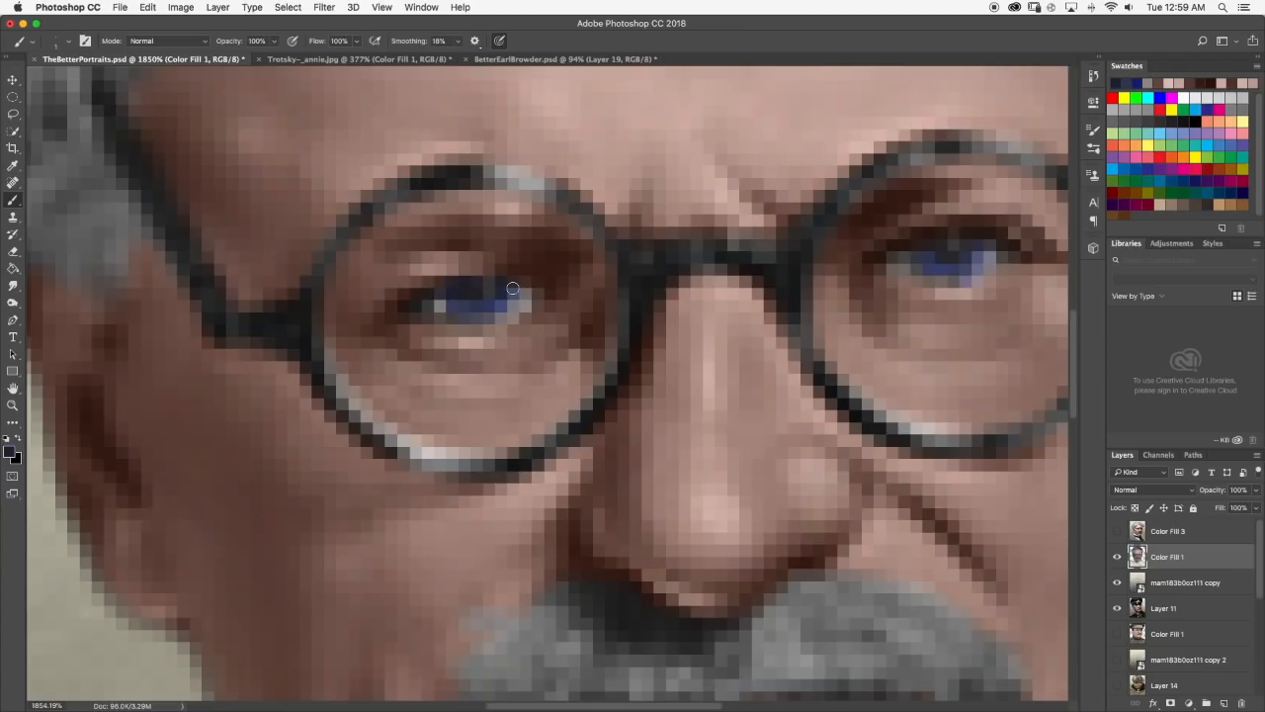
pyautogui.scroll(-10, 540, 307)
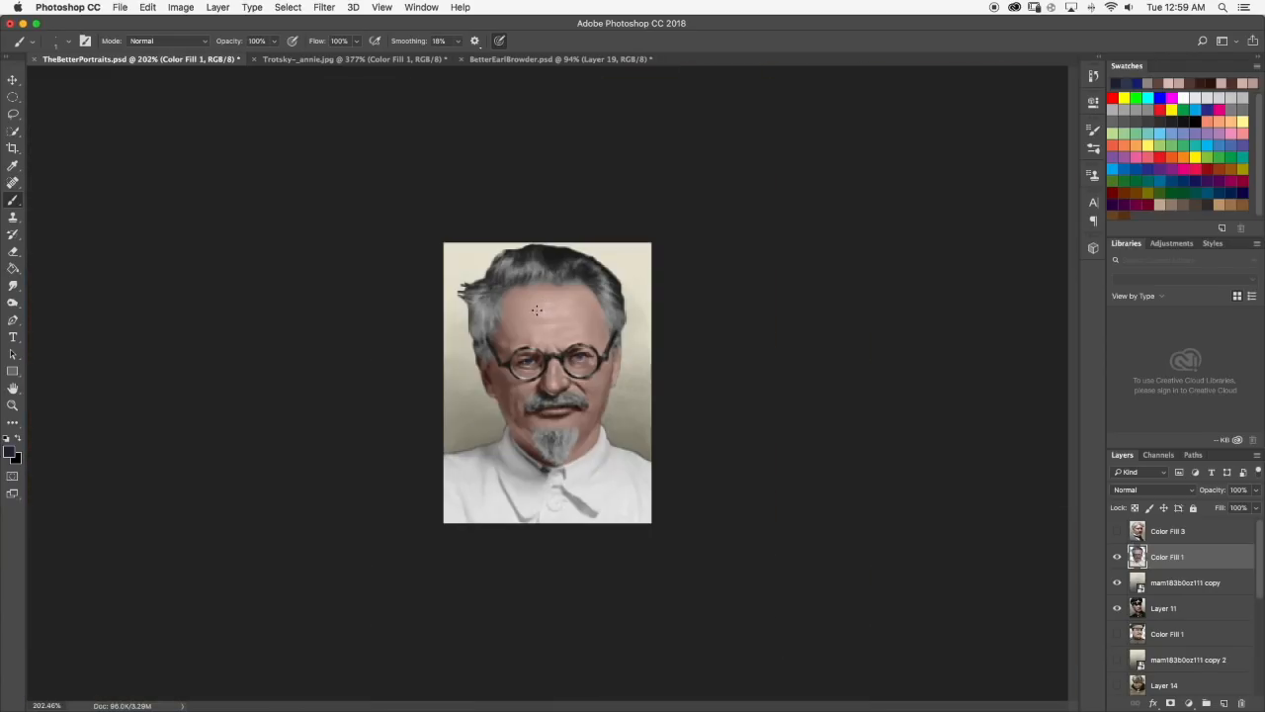
# Shade the iris of the right-hand eye with dark navy and check it on the whole portrait.
pyautogui.scroll(10, 538, 353)
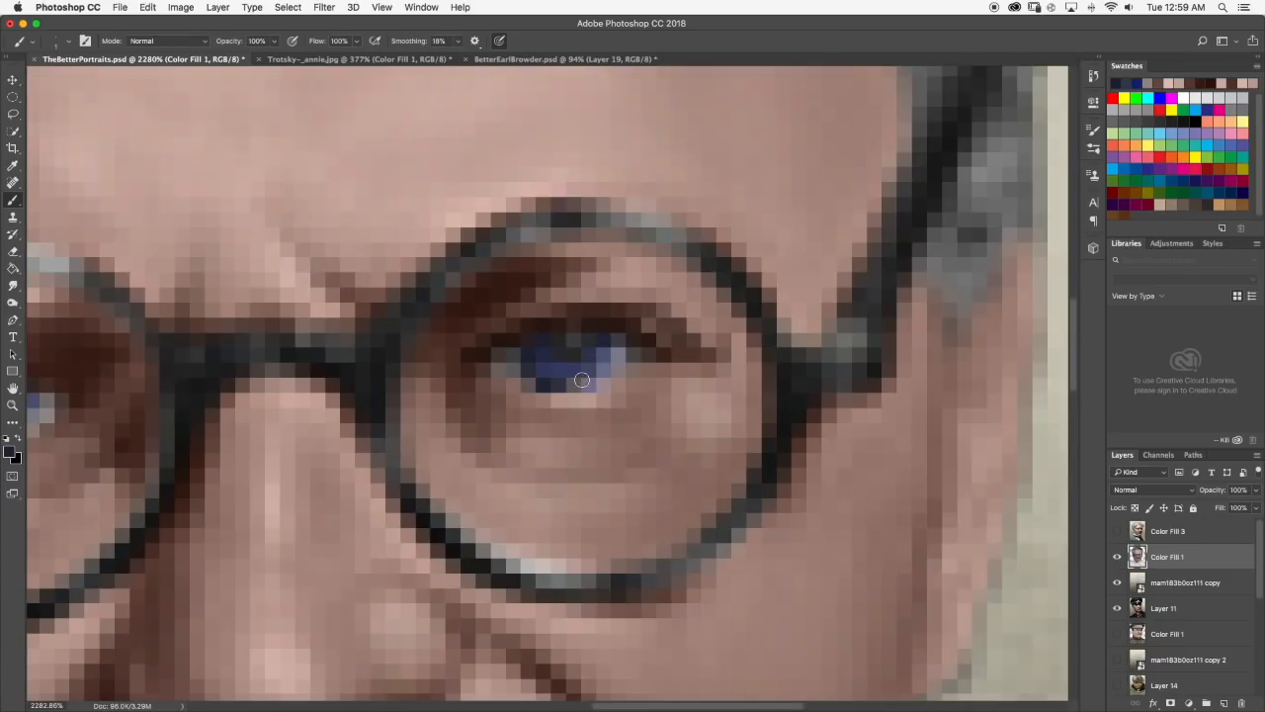
pyautogui.scroll(-10, 598, 375)
pyautogui.scroll(1, 625, 373)
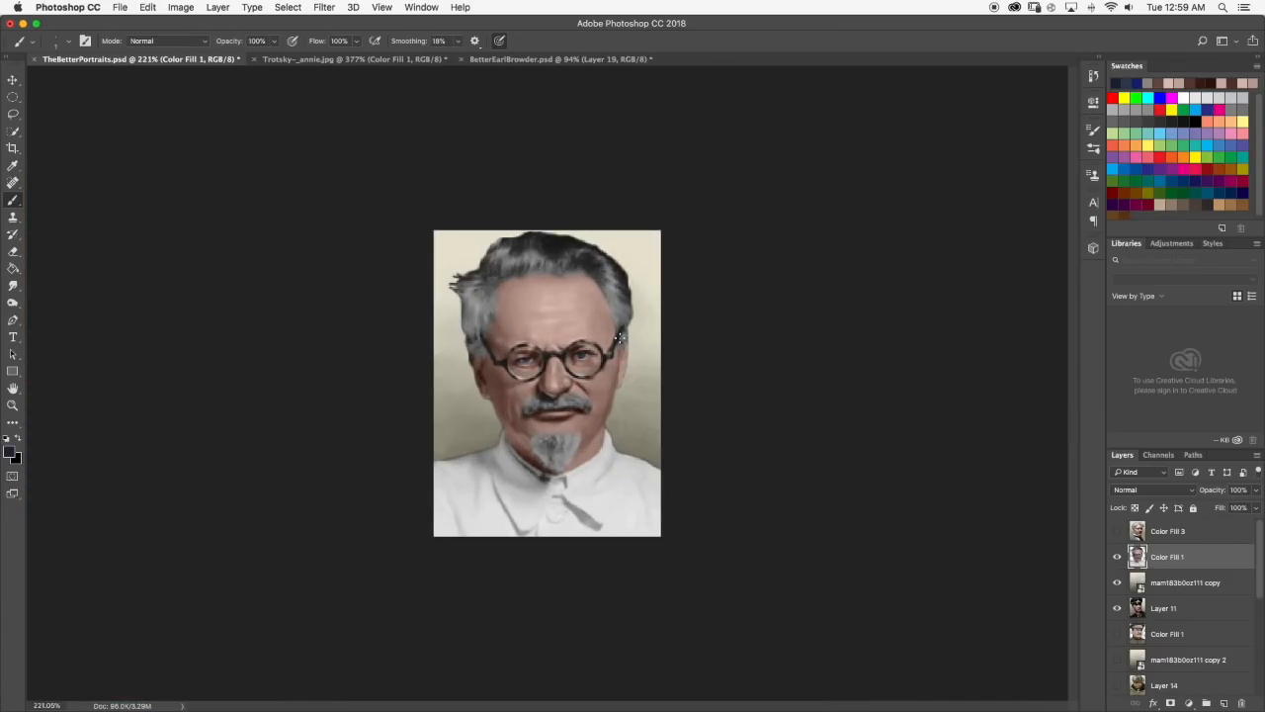
pyautogui.scroll(10, 620, 338)
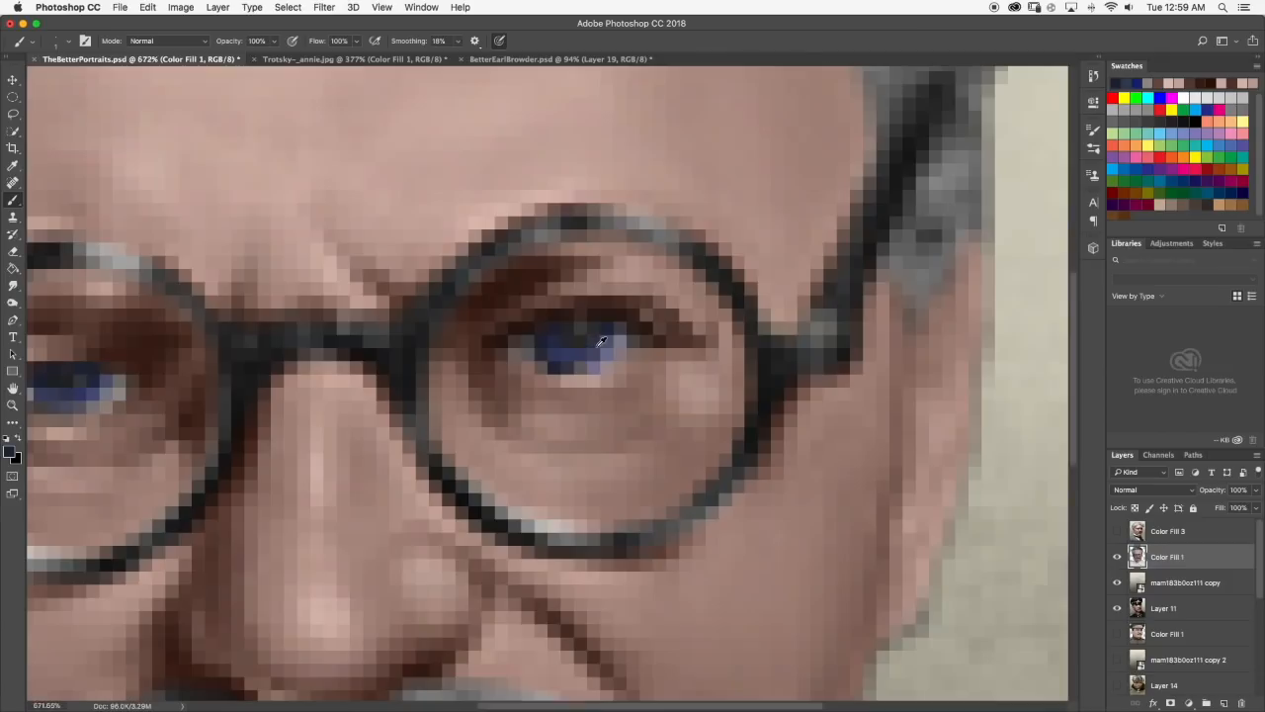
pyautogui.scroll(-10, 598, 363)
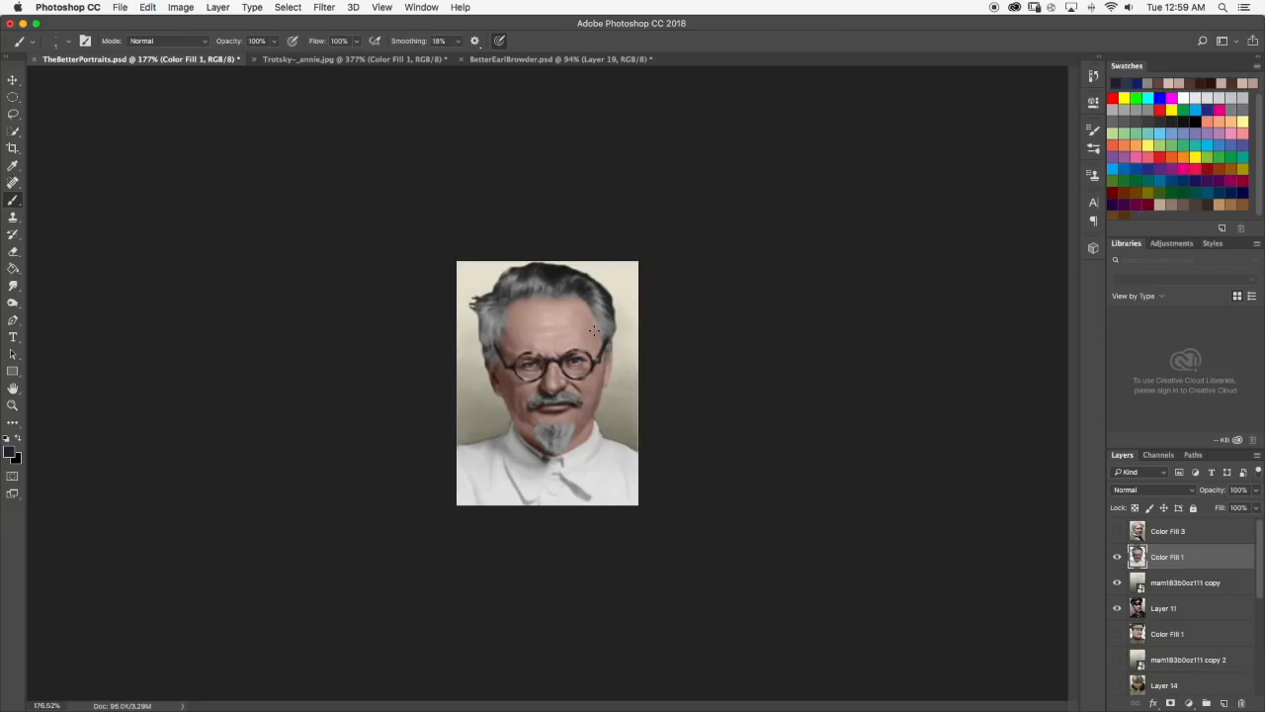
# Refine the right-hand iris with small strokes of lighter and darker blues sampled from the eye.
pyautogui.scroll(8, 595, 348)
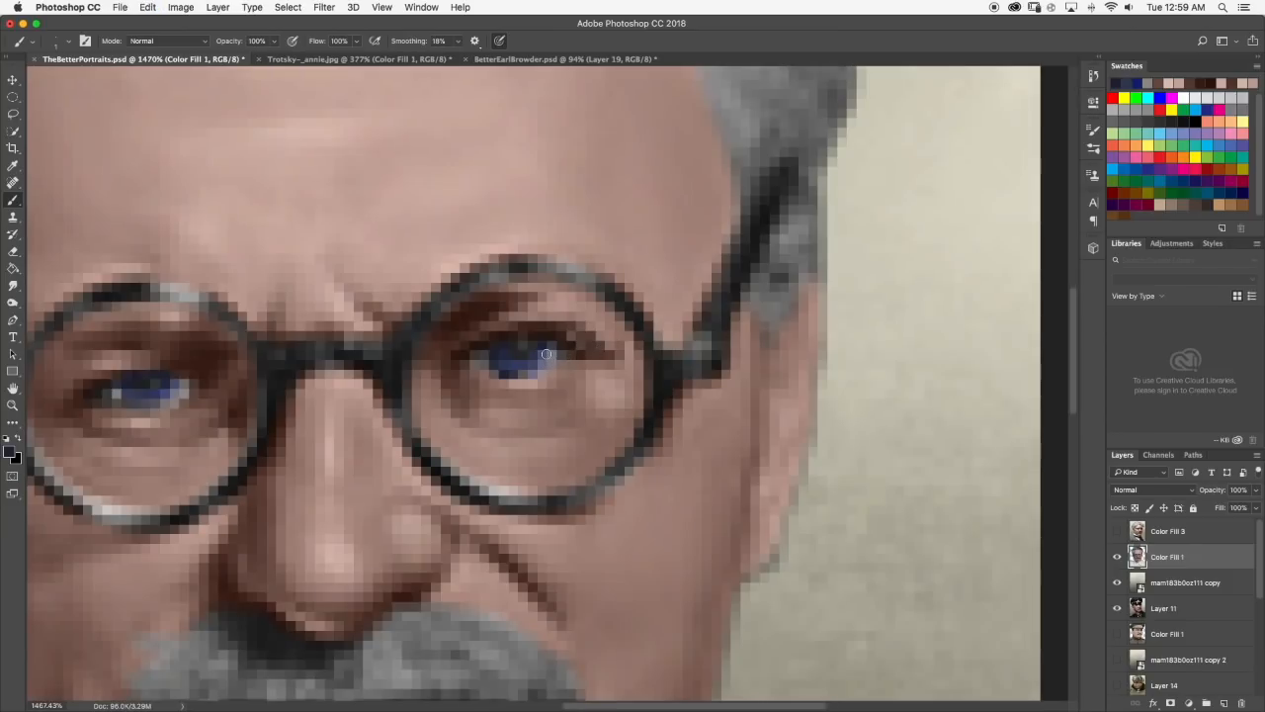
pyautogui.moveTo(547, 351); pyautogui.dragTo(540, 371)
pyautogui.keyDown('alt'); pyautogui.click(538, 364); pyautogui.keyUp('alt')
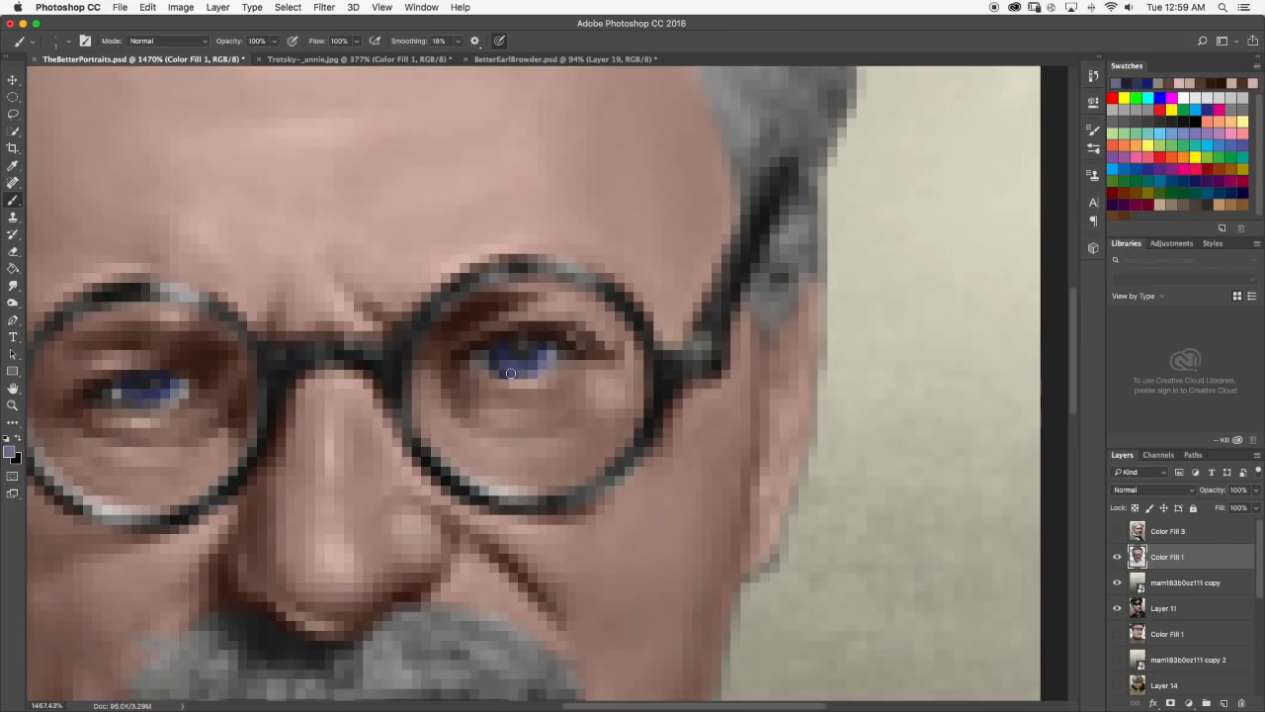
pyautogui.keyDown('alt'); pyautogui.click(548, 335); pyautogui.keyUp('alt')
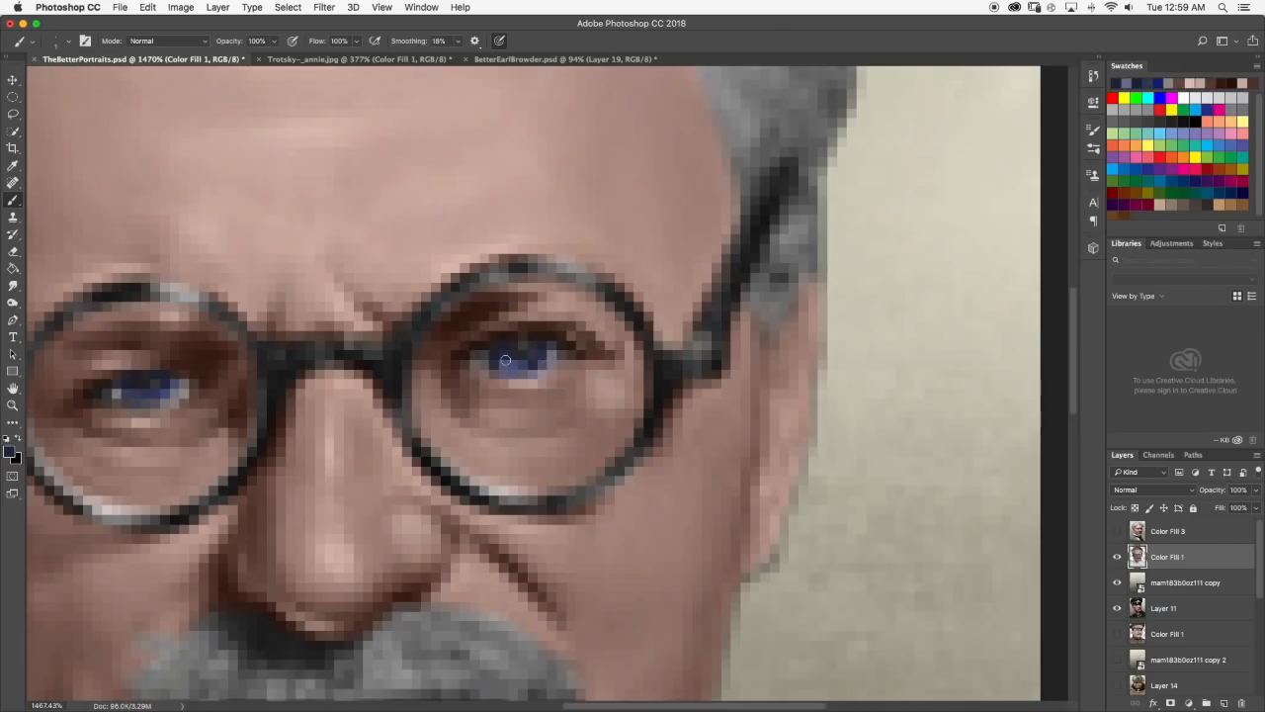
pyautogui.moveTo(524, 368); pyautogui.dragTo(546, 365)
pyautogui.keyDown('alt'); pyautogui.click(527, 362); pyautogui.keyUp('alt')
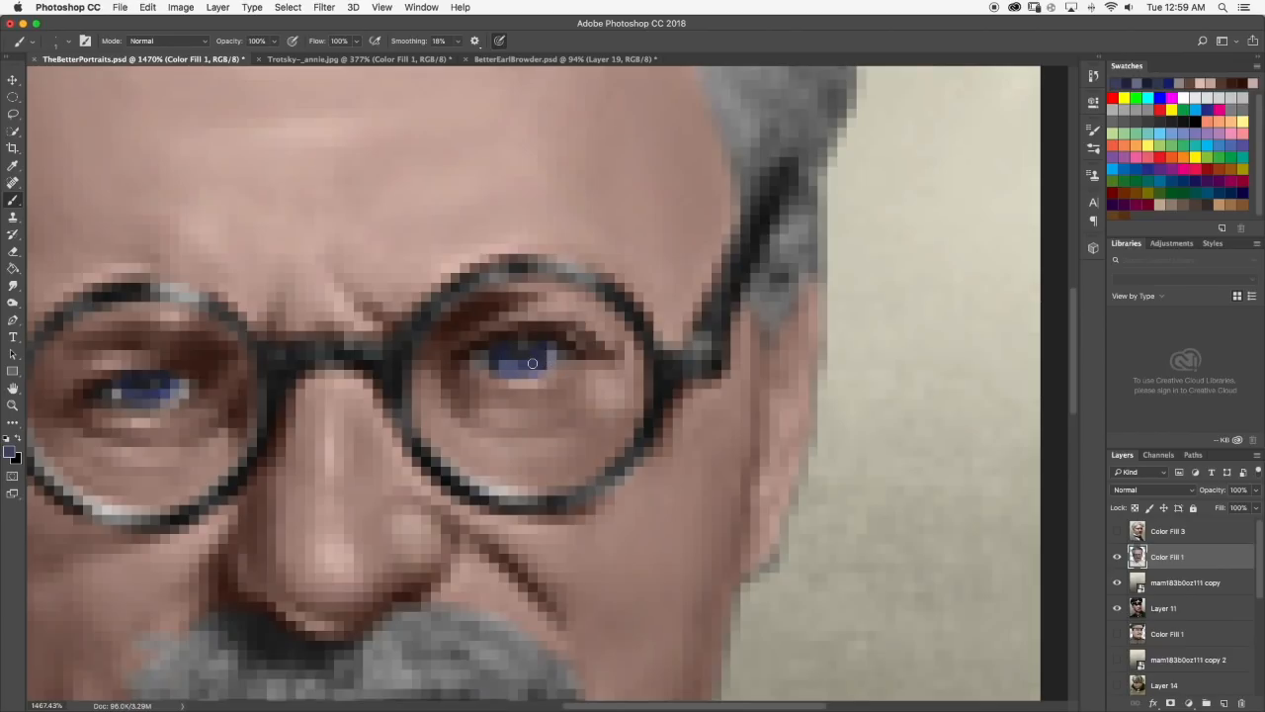
# Touch up the left-hand iris with a dark blue sampled from the eye and check the whole portrait.
pyautogui.scroll(-2, 366, 395)
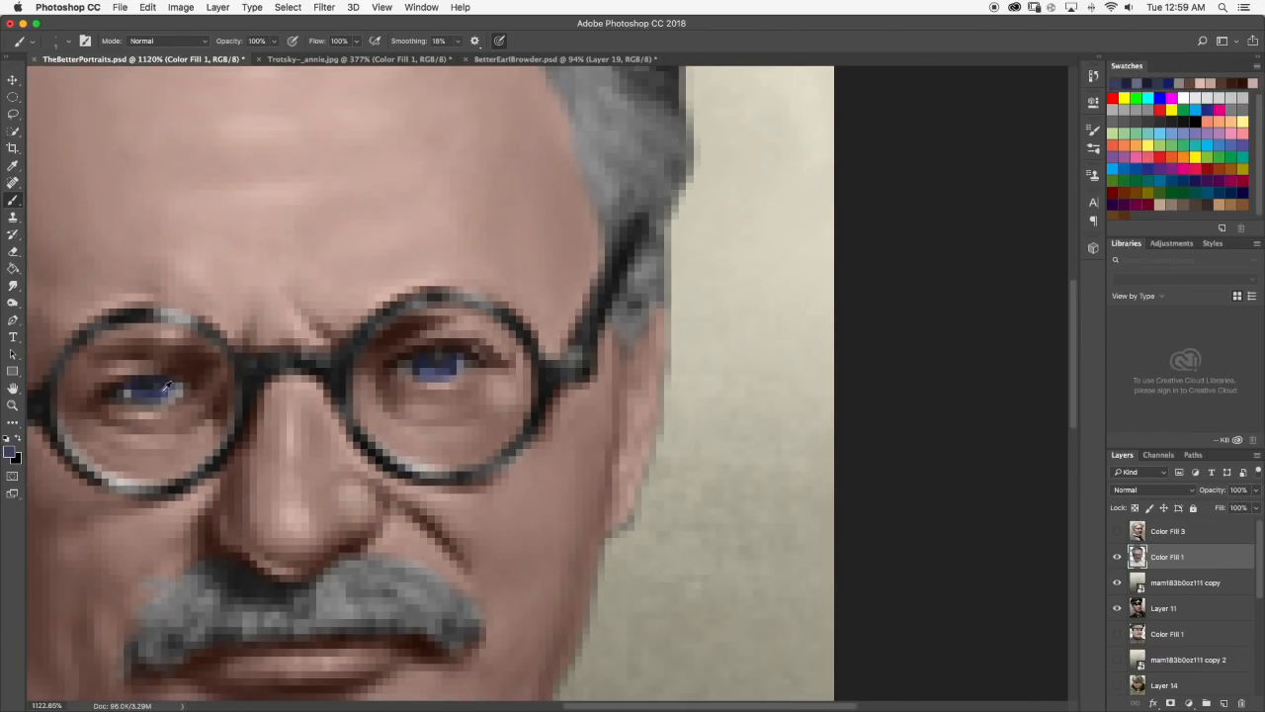
pyautogui.keyDown('alt'); pyautogui.click(135, 393); pyautogui.keyUp('alt')
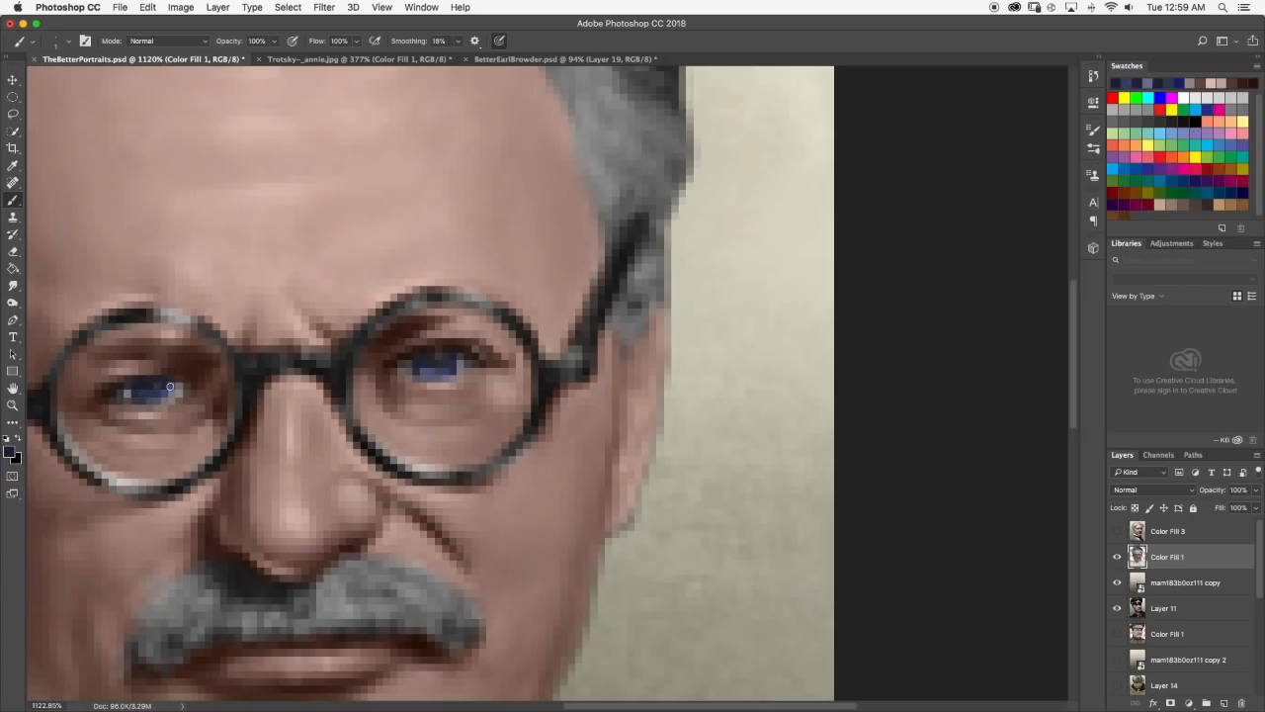
pyautogui.scroll(-10, 478, 356)
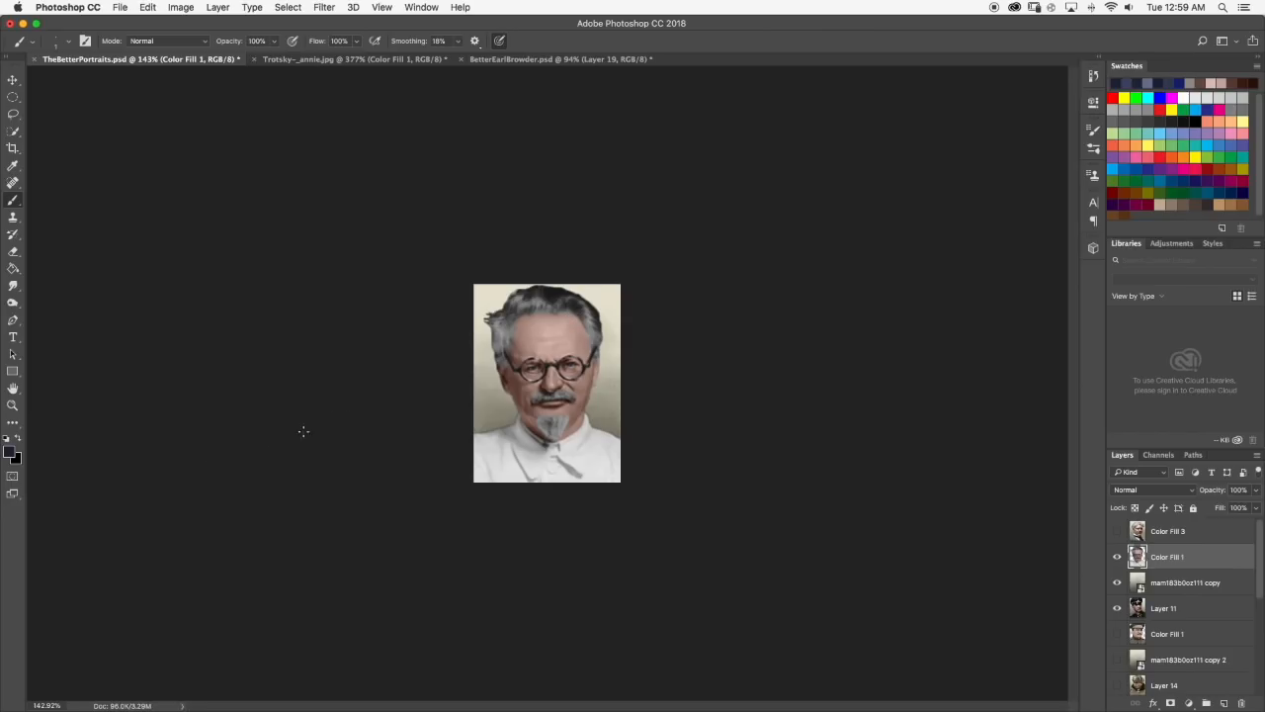
pyautogui.scroll(12, 524, 363)
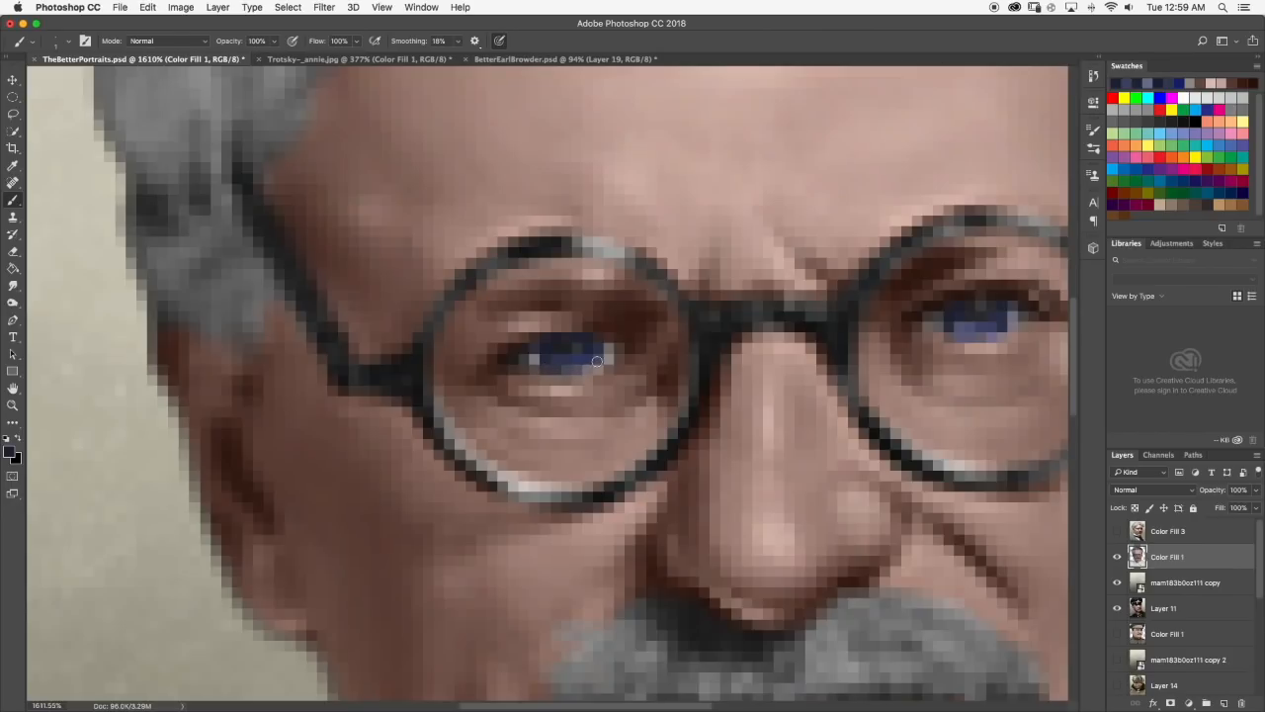
pyautogui.scroll(-12, 593, 369)
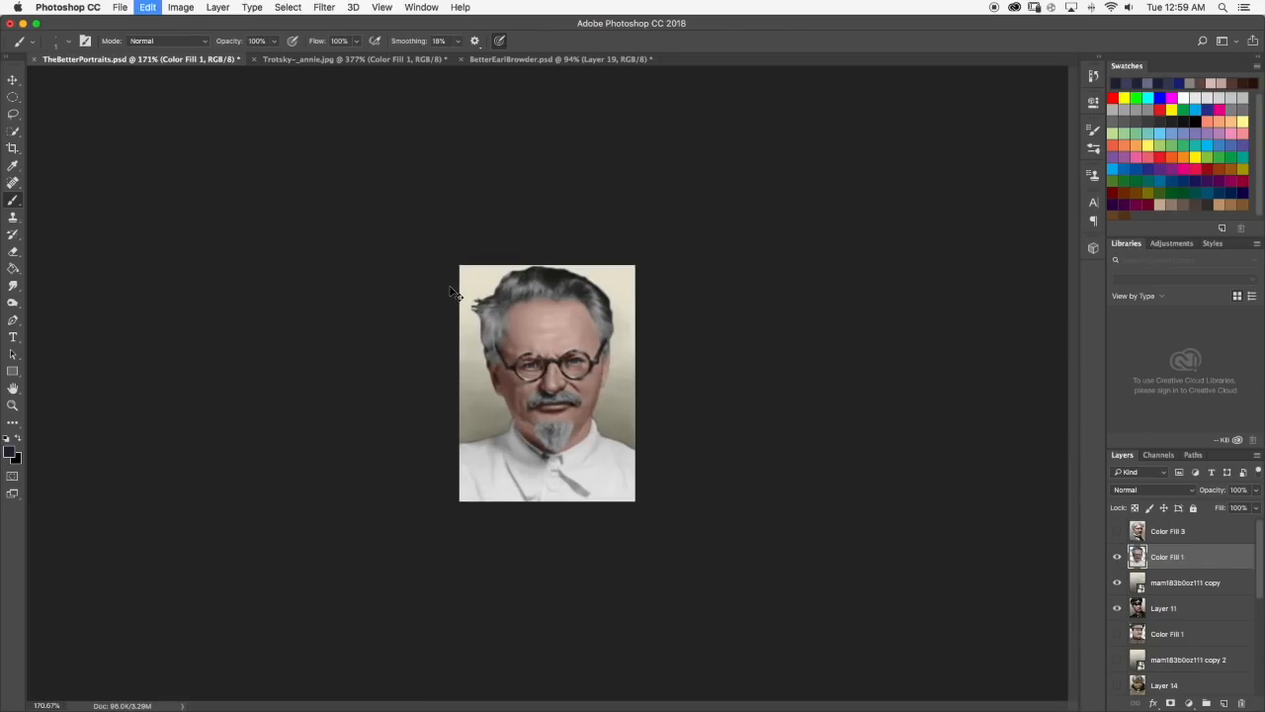
# Examine the blue eyes close up and across the whole portrait, and compare them with the Trotsky-_annie.jpg reference.
pyautogui.scroll(6, 534, 375)
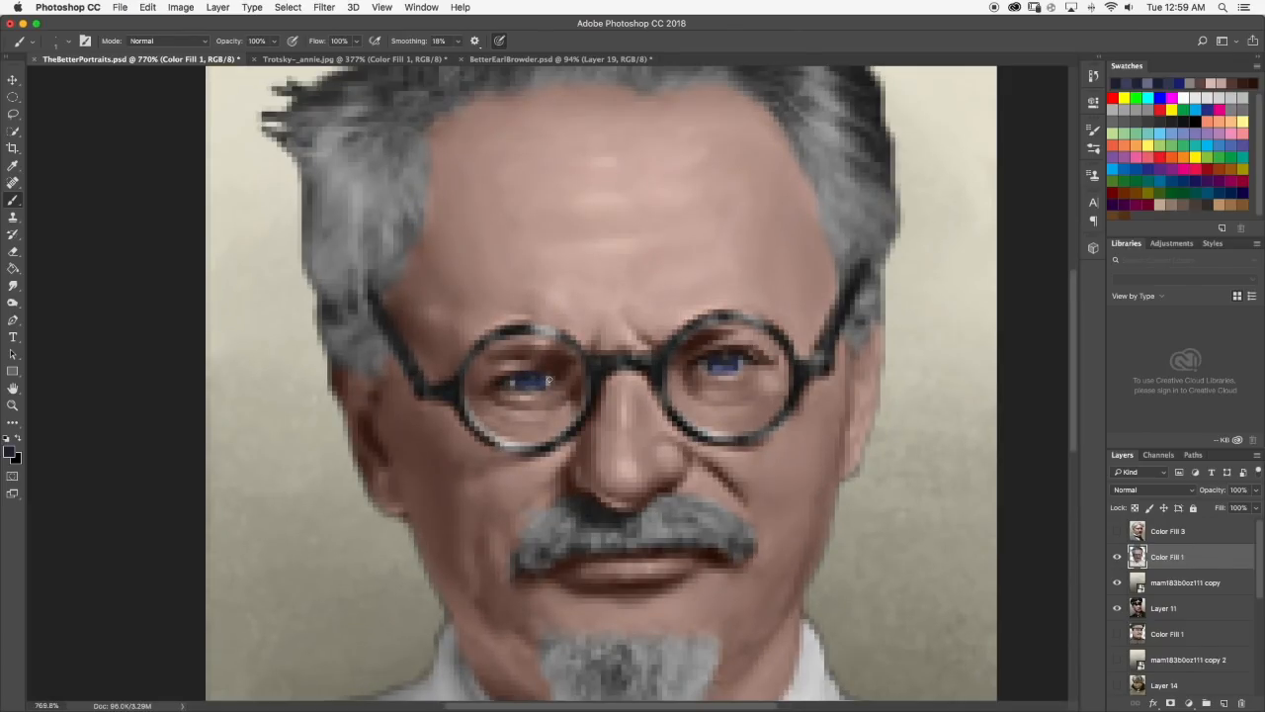
pyautogui.scroll(-10, 549, 380)
pyautogui.scroll(12, 514, 280)
pyautogui.scroll(-8, 516, 280)
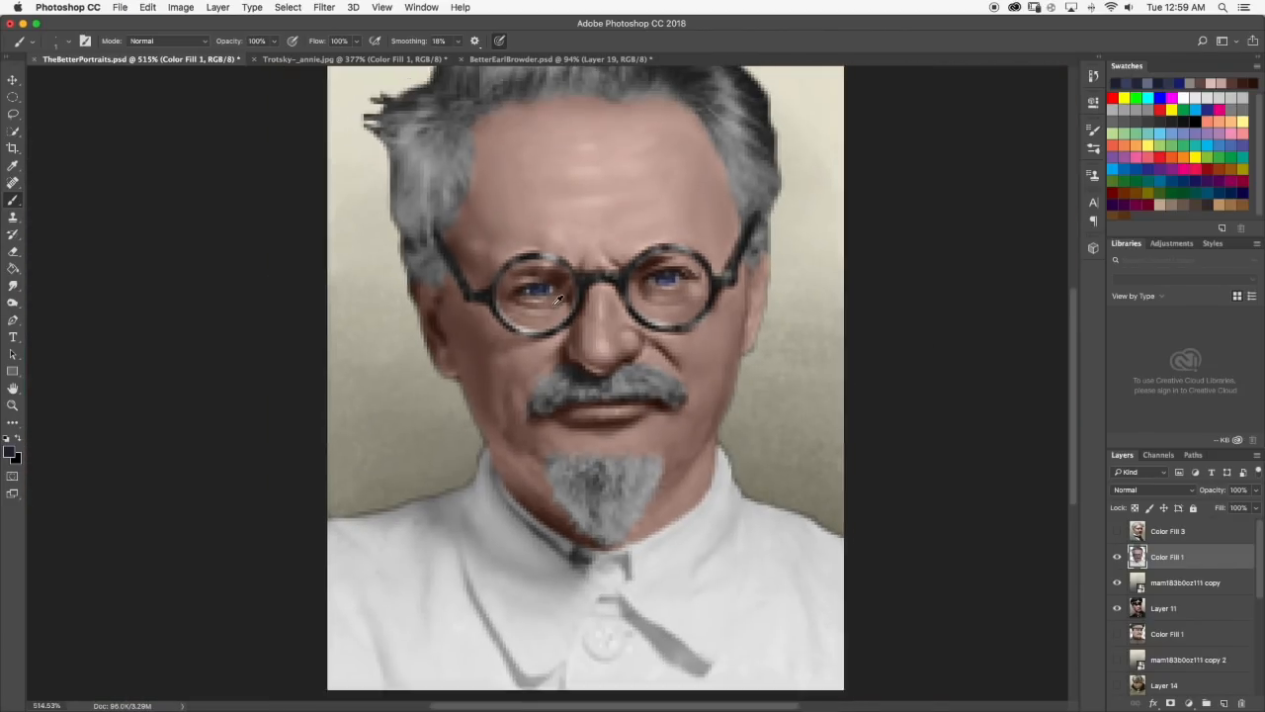
pyautogui.scroll(-5, 559, 299)
pyautogui.scroll(1, 534, 317)
pyautogui.scroll(-1, 526, 330)
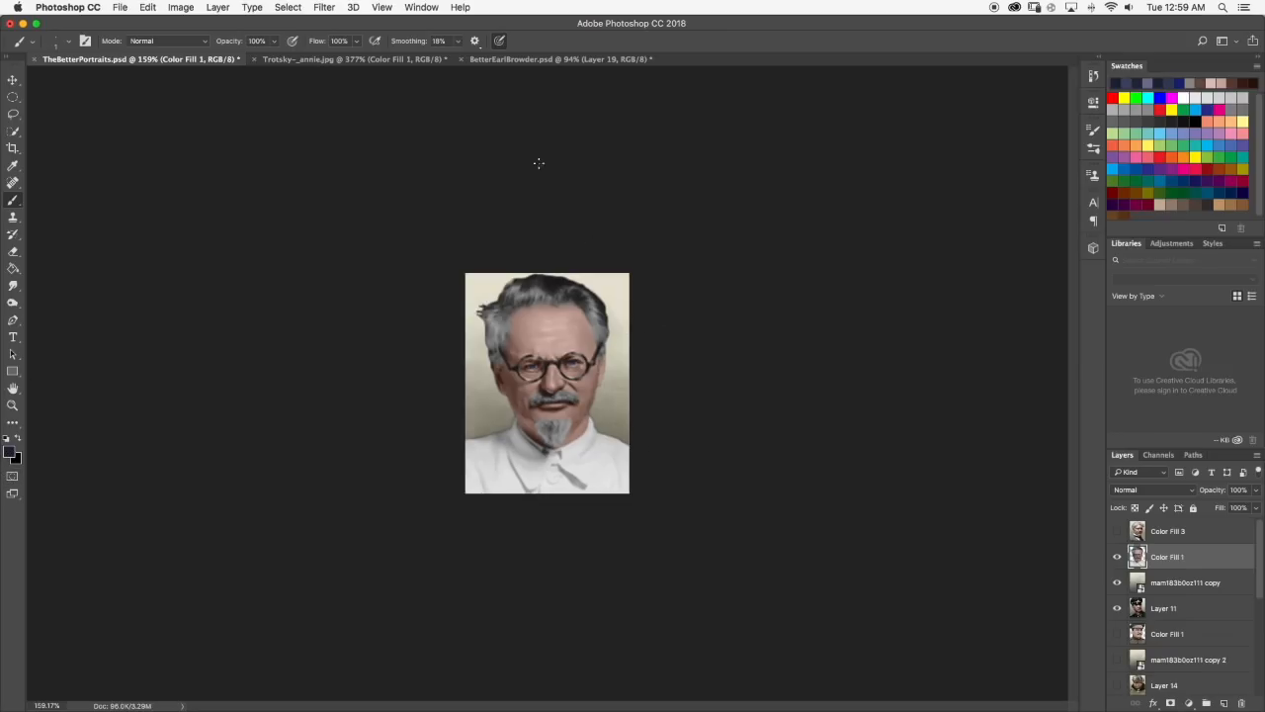
pyautogui.click(292, 60)
pyautogui.scroll(-5, 518, 267)
pyautogui.click(120, 61)
# Set the foreground colour to black 000000, paint dark pupils in the eyes, and check them on the portrait.
pyautogui.click(11, 452)
pyautogui.moveTo(666, 501); pyautogui.dragTo(531, 576)
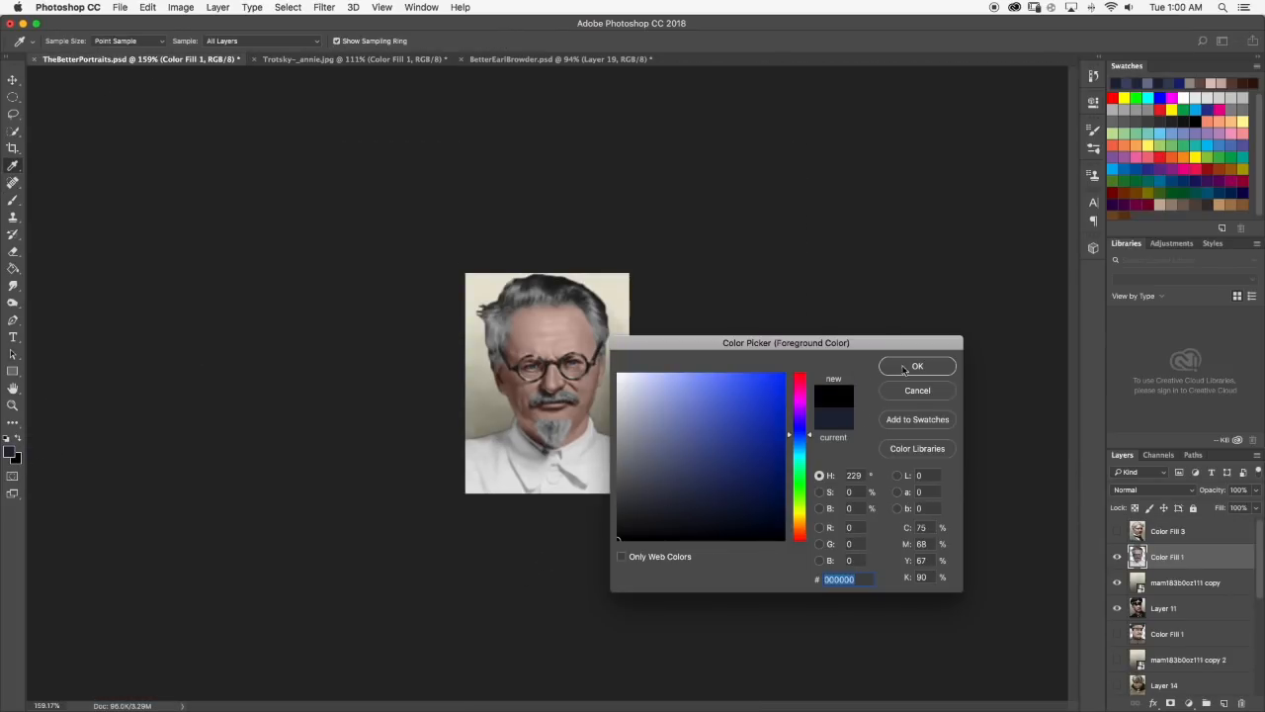
pyautogui.click(918, 367)
pyautogui.press('b')
pyautogui.scroll(5, 495, 364)
pyautogui.scroll(5, 495, 365)
pyautogui.moveTo(566, 273); pyautogui.dragTo(578, 273)
pyautogui.scroll(-10, 569, 275)
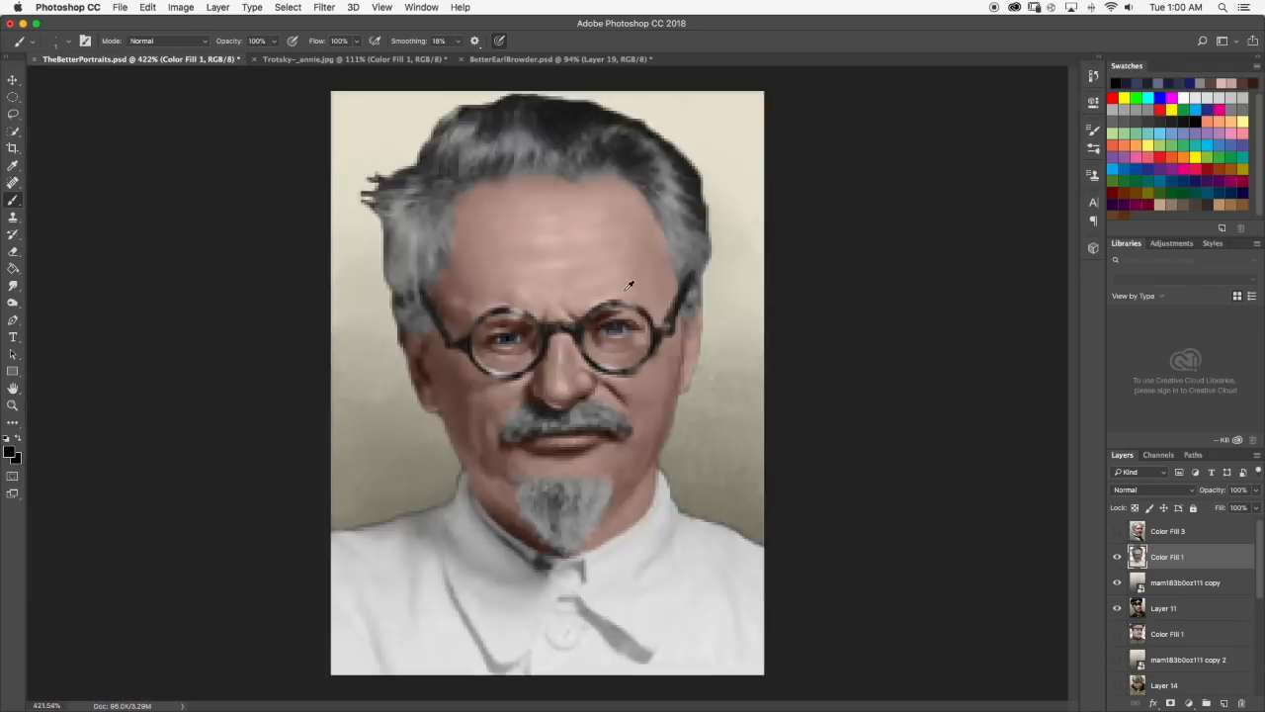
pyautogui.scroll(10, 594, 341)
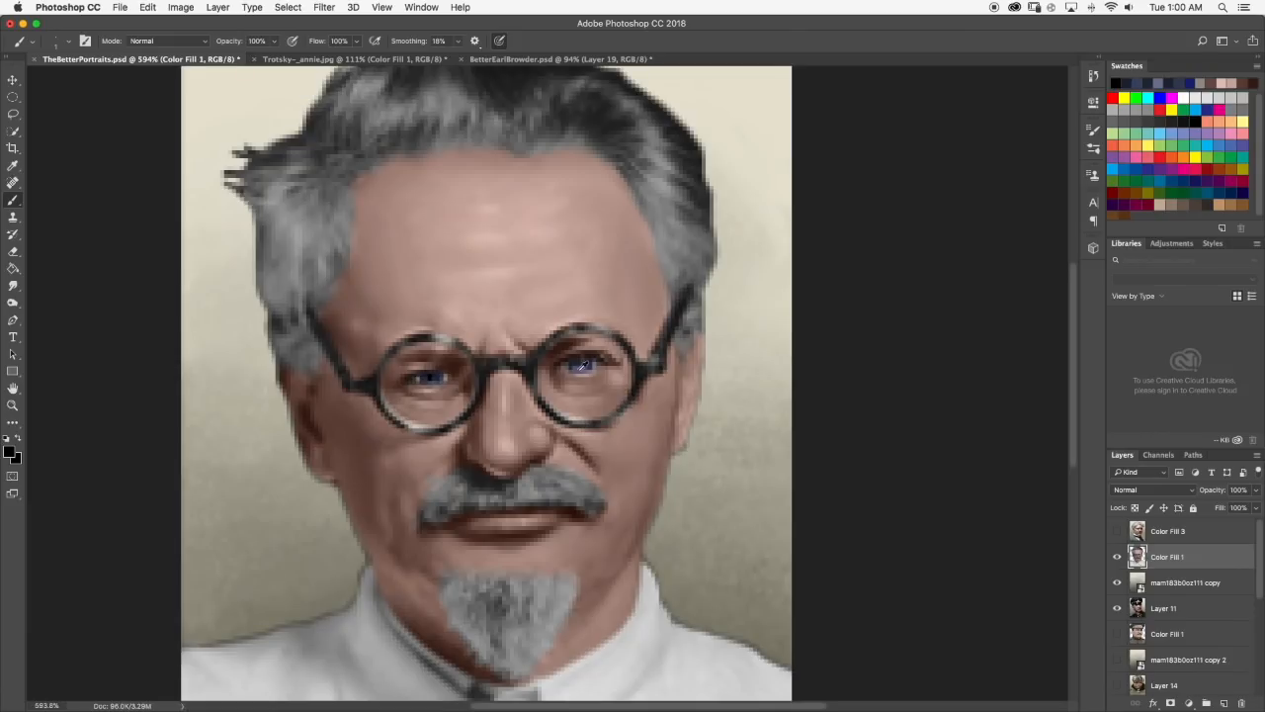
pyautogui.scroll(-8, 619, 342)
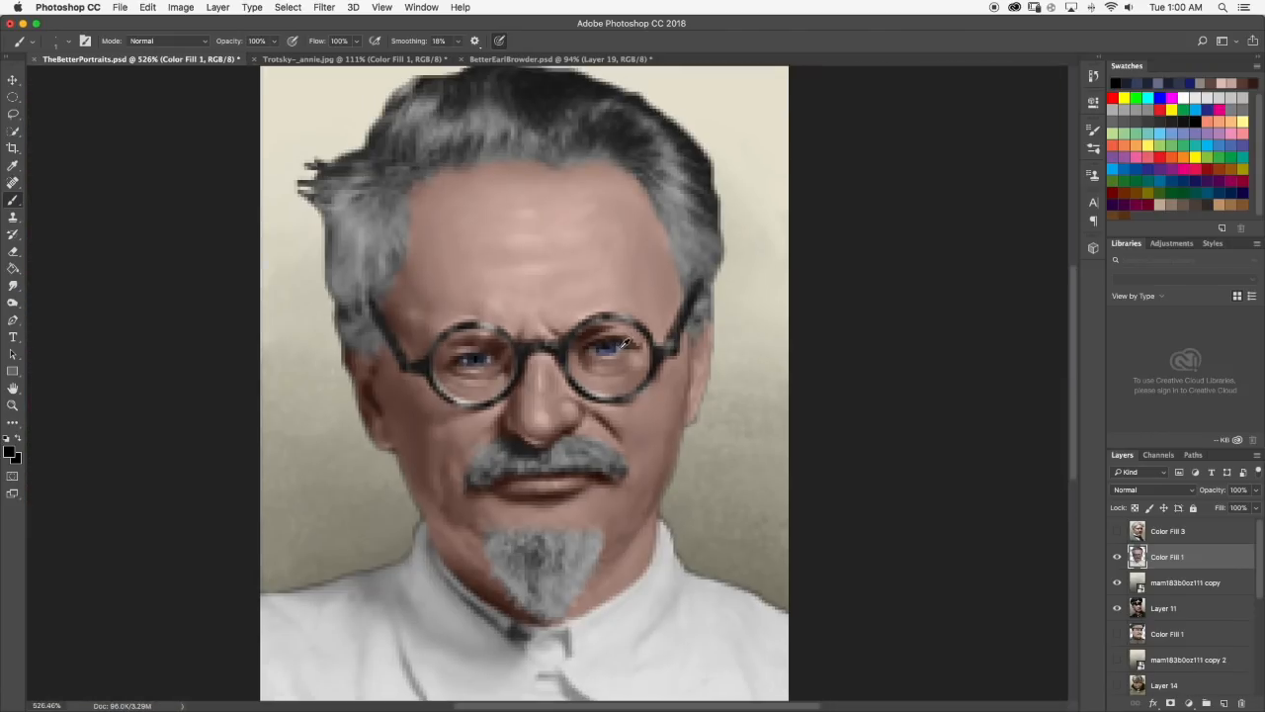
# Set the foreground colour to white and dab a small highlight into the left-hand eye.
pyautogui.click(12, 452)
pyautogui.click(619, 374)
pyautogui.click(912, 367)
pyautogui.press('b')
pyautogui.scroll(5, 495, 329)
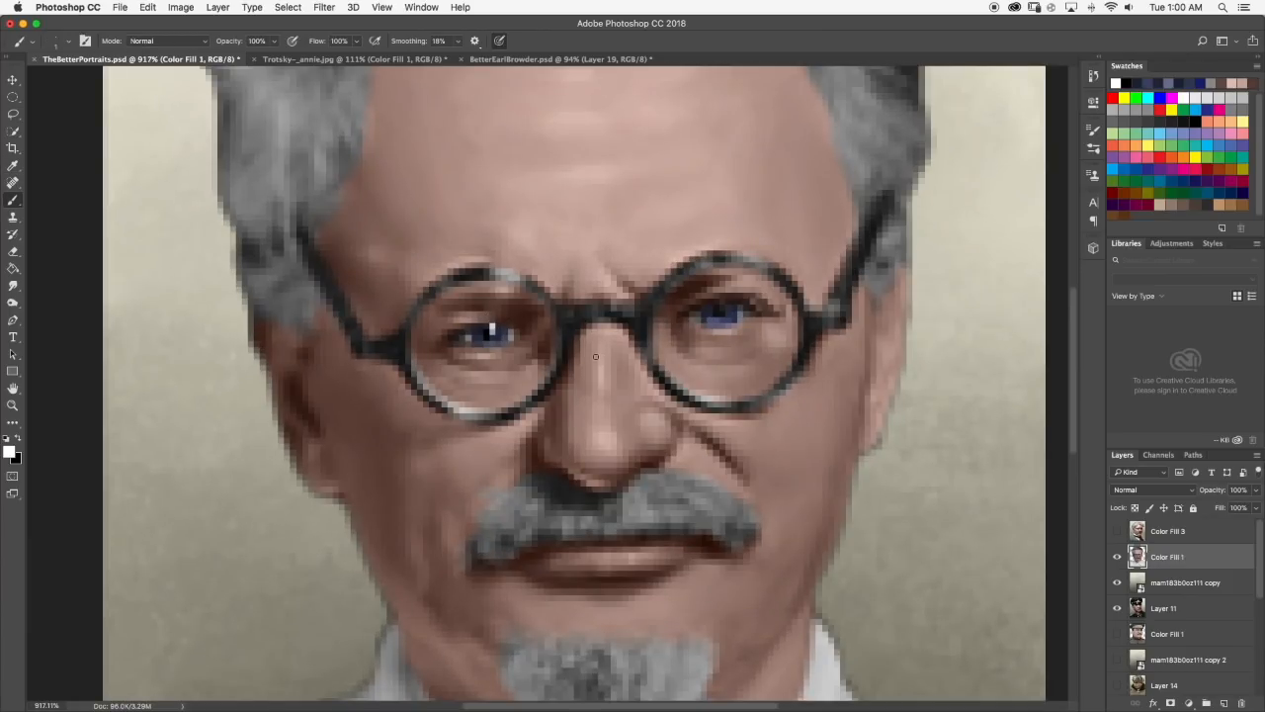
# Try small white highlights in both eyes and check them across the whole portrait.
pyautogui.scroll(2, 491, 329)
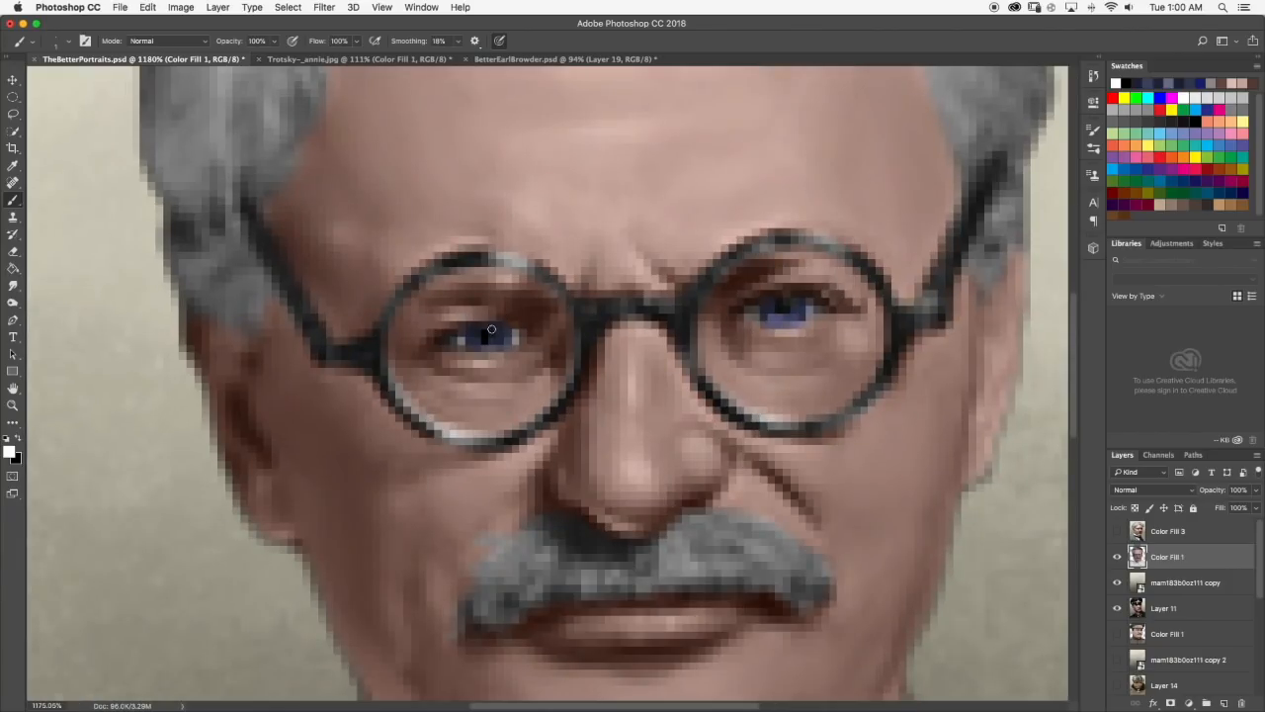
pyautogui.click(490, 332)
pyautogui.click(792, 302)
pyautogui.scroll(-10, 792, 303)
pyautogui.scroll(1, 592, 351)
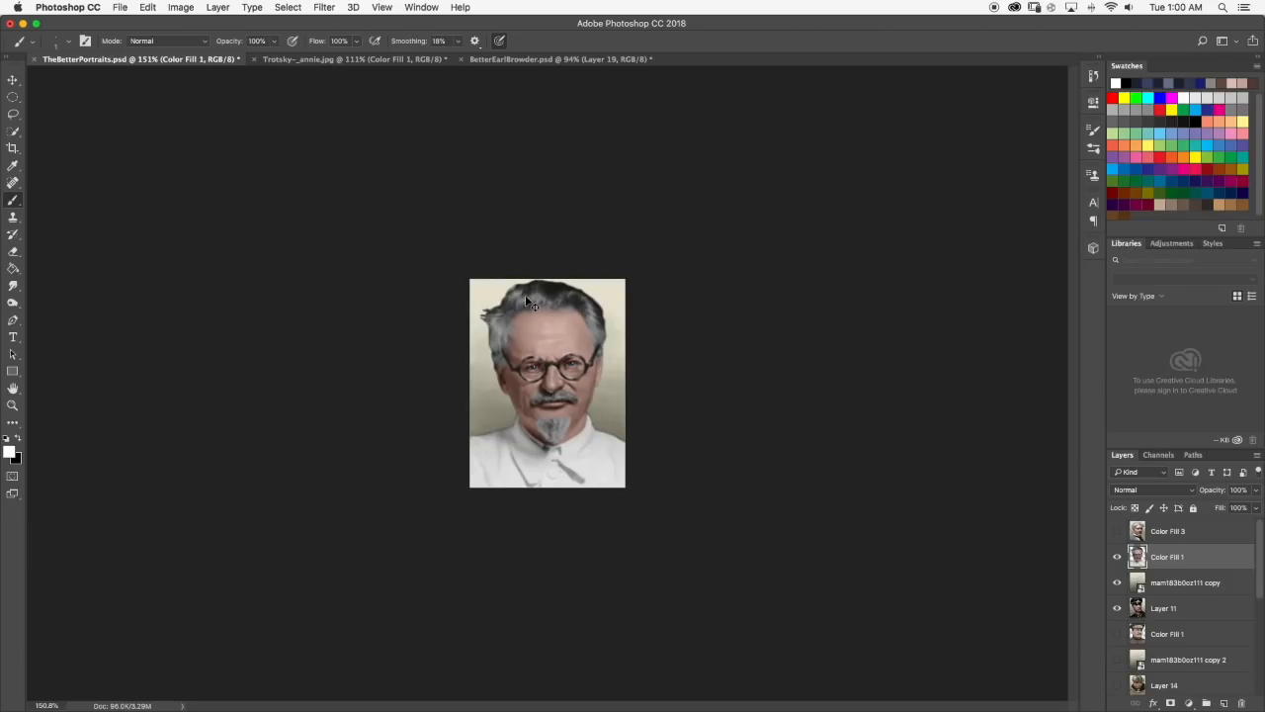
pyautogui.scroll(8, 593, 336)
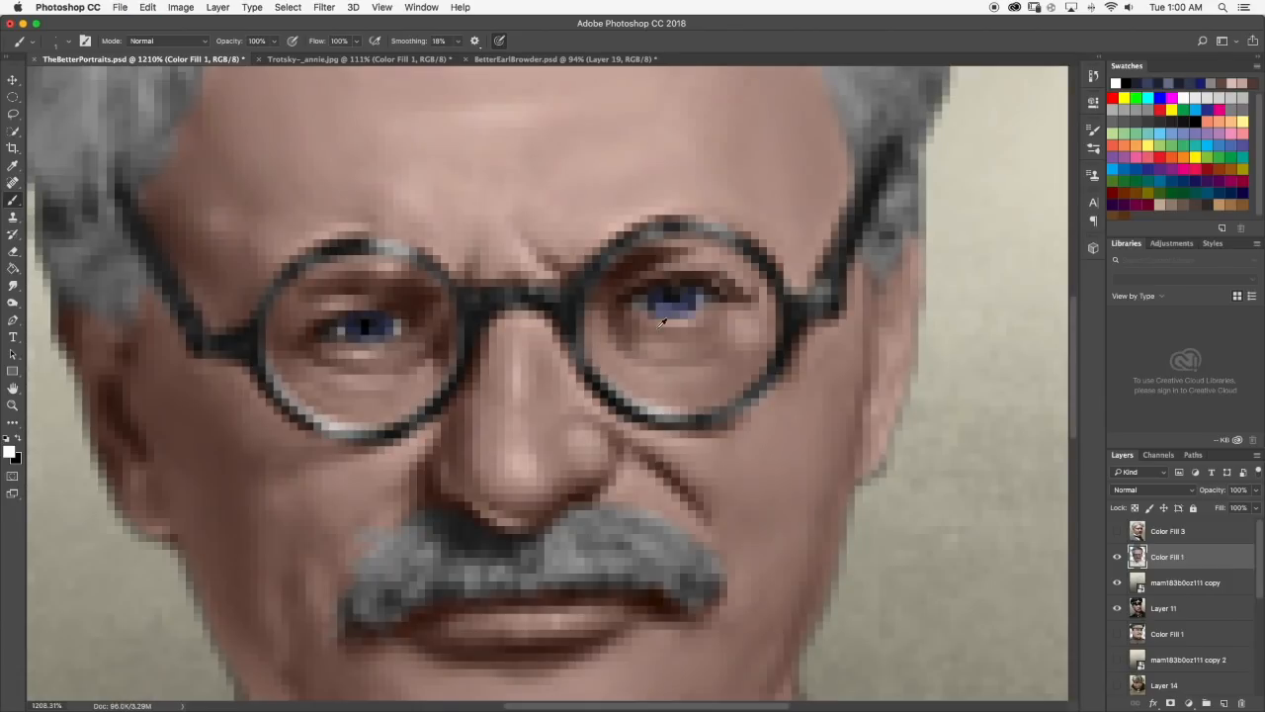
pyautogui.scroll(-10, 673, 288)
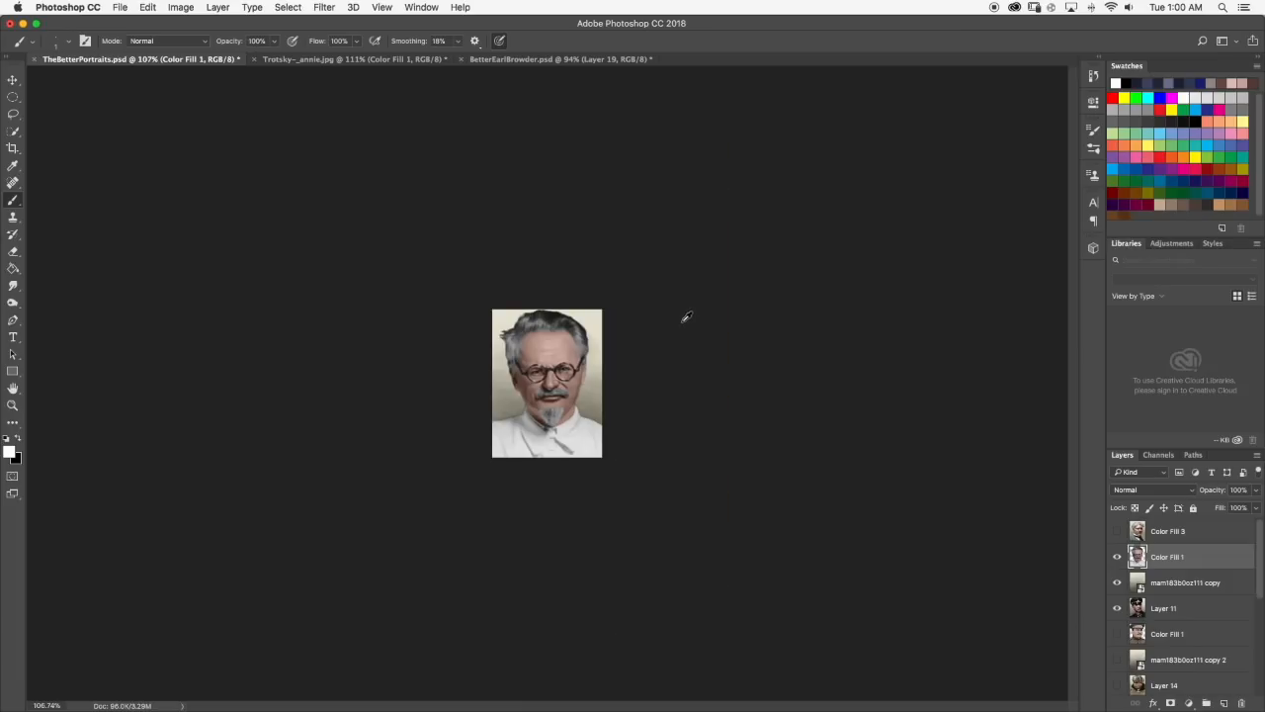
pyautogui.scroll(1, 561, 320)
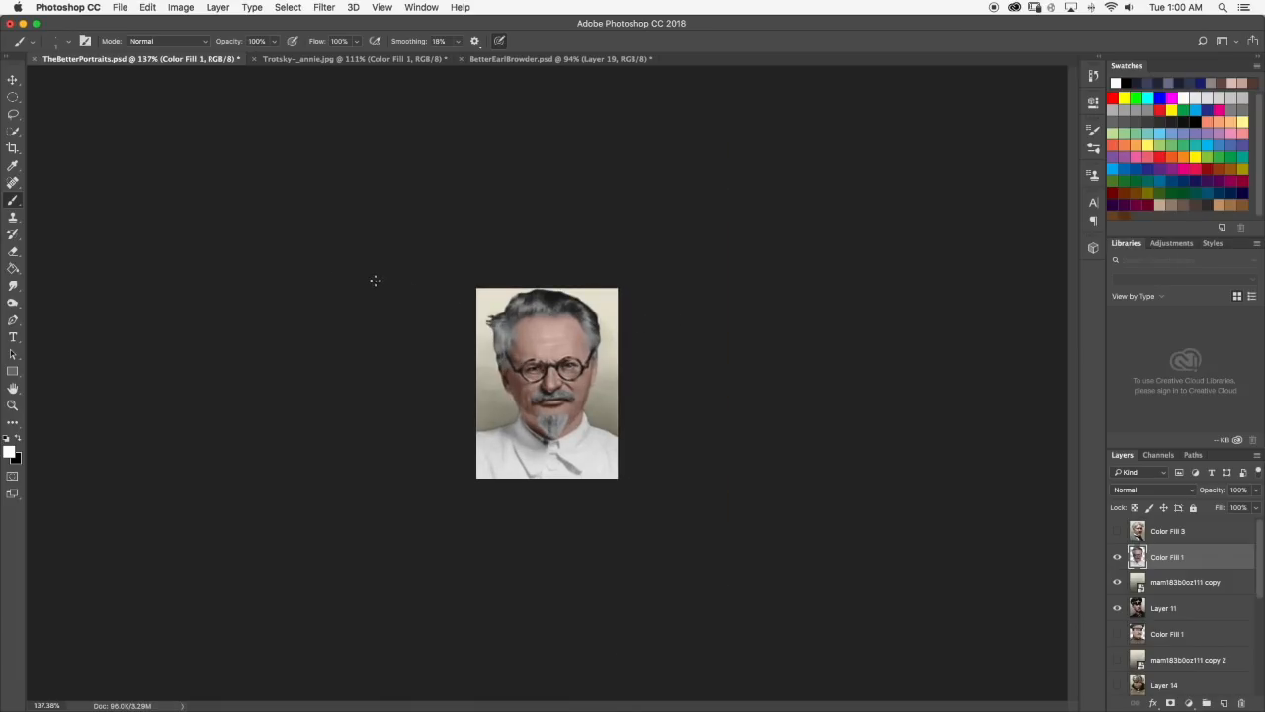
# Dab a small white highlight at the upper edge of the right-hand pupil and check the whole portrait.
pyautogui.scroll(9, 527, 333)
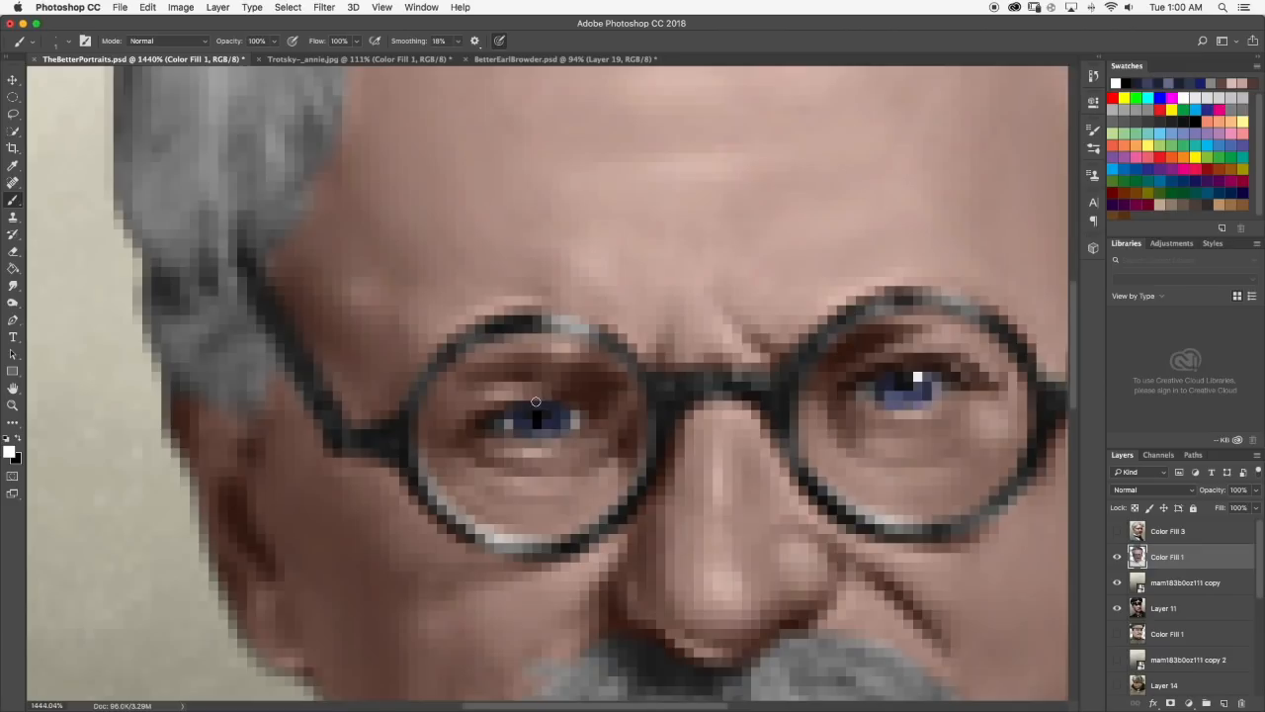
pyautogui.scroll(-2, 550, 407)
pyautogui.scroll(-5, 602, 400)
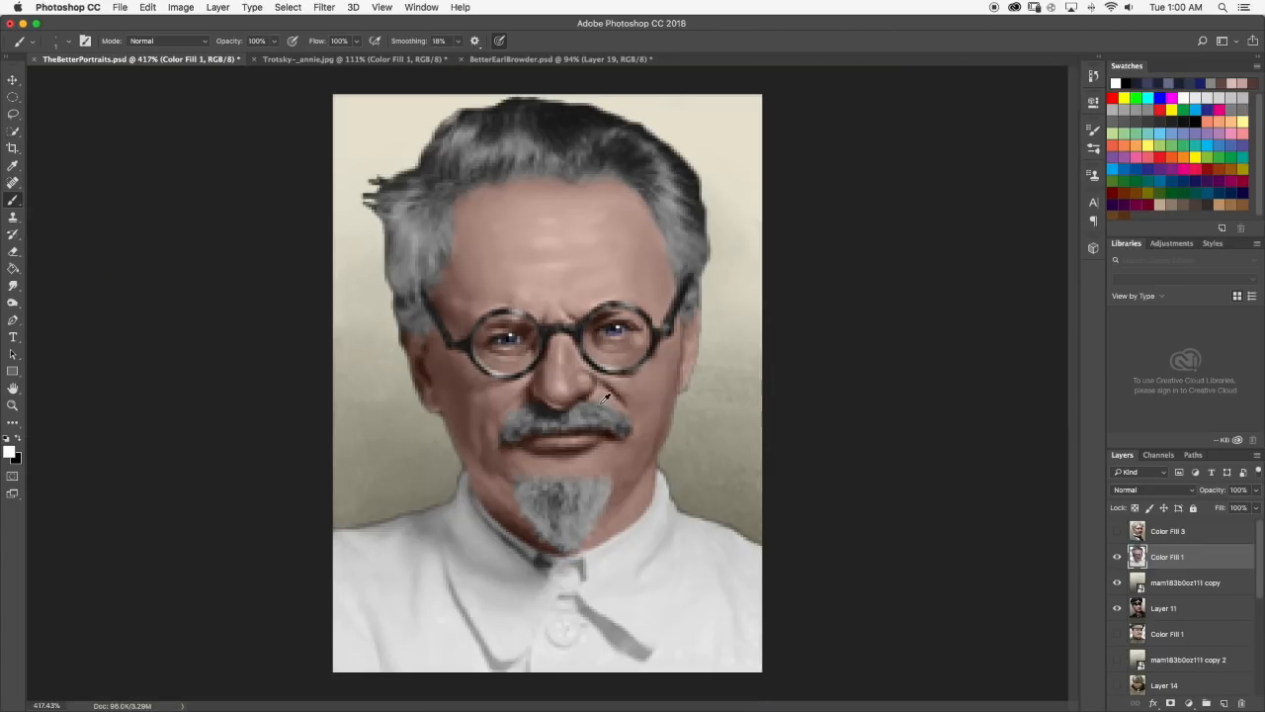
pyautogui.scroll(-2, 601, 395)
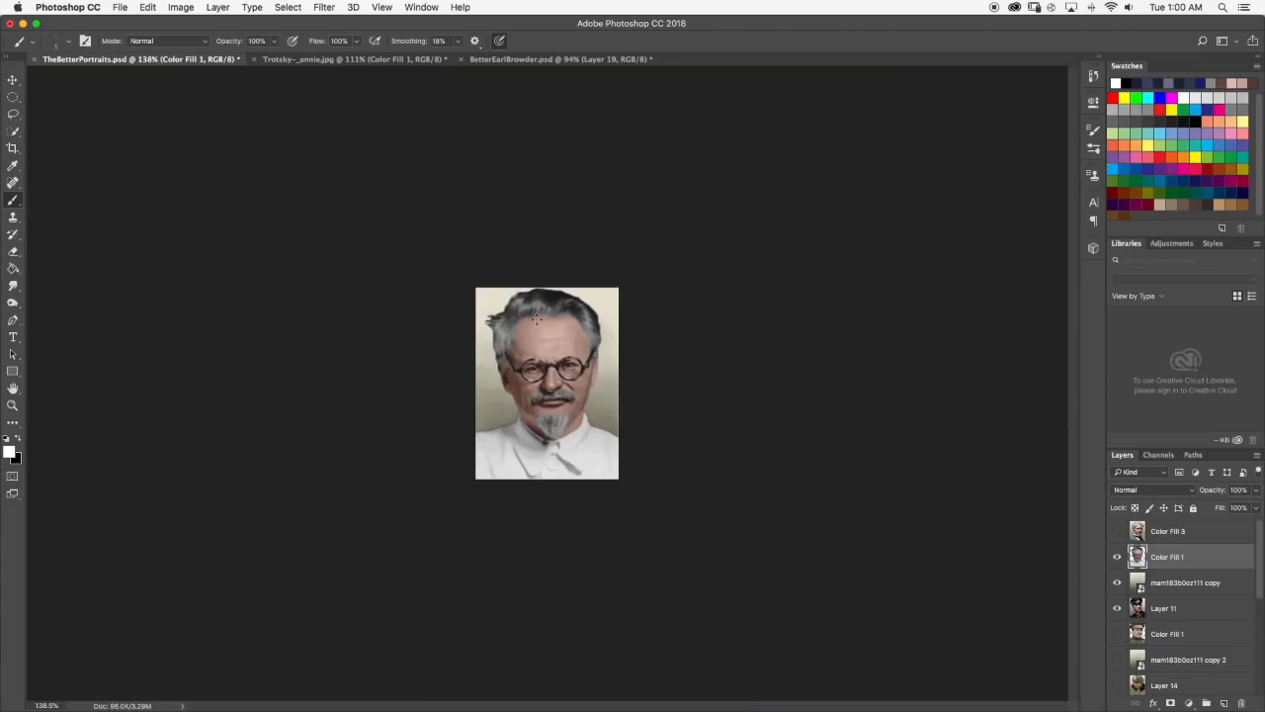
pyautogui.scroll(10, 524, 341)
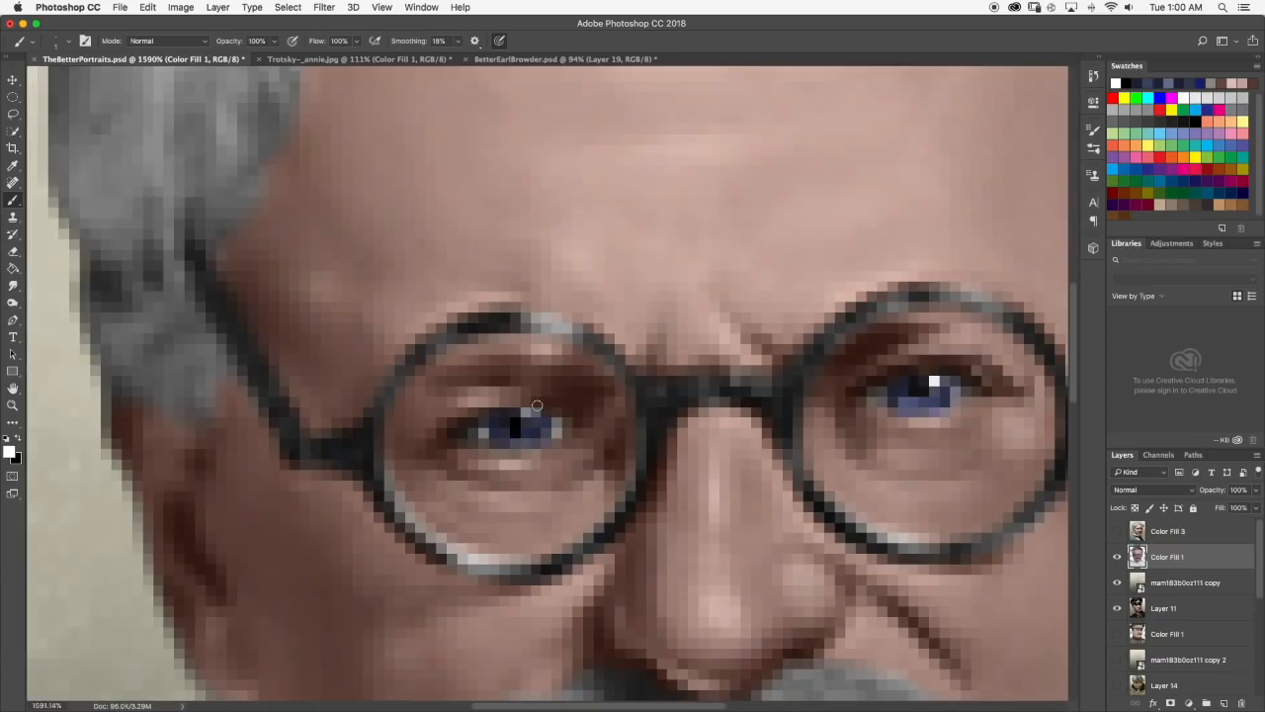
pyautogui.scroll(-10, 532, 414)
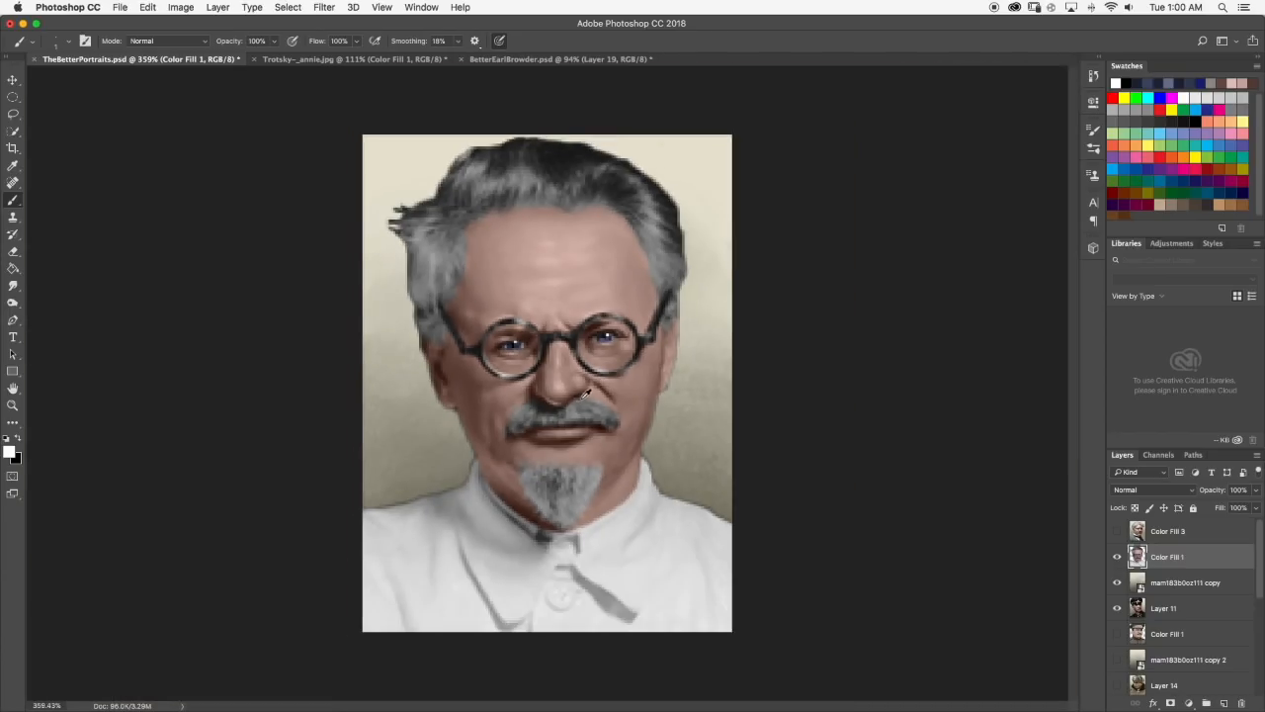
# Undo the white highlight in the left-hand eye and dab a light grey one at the pupil's upper edge instead.
pyautogui.scroll(1, 589, 392)
pyautogui.scroll(10, 540, 311)
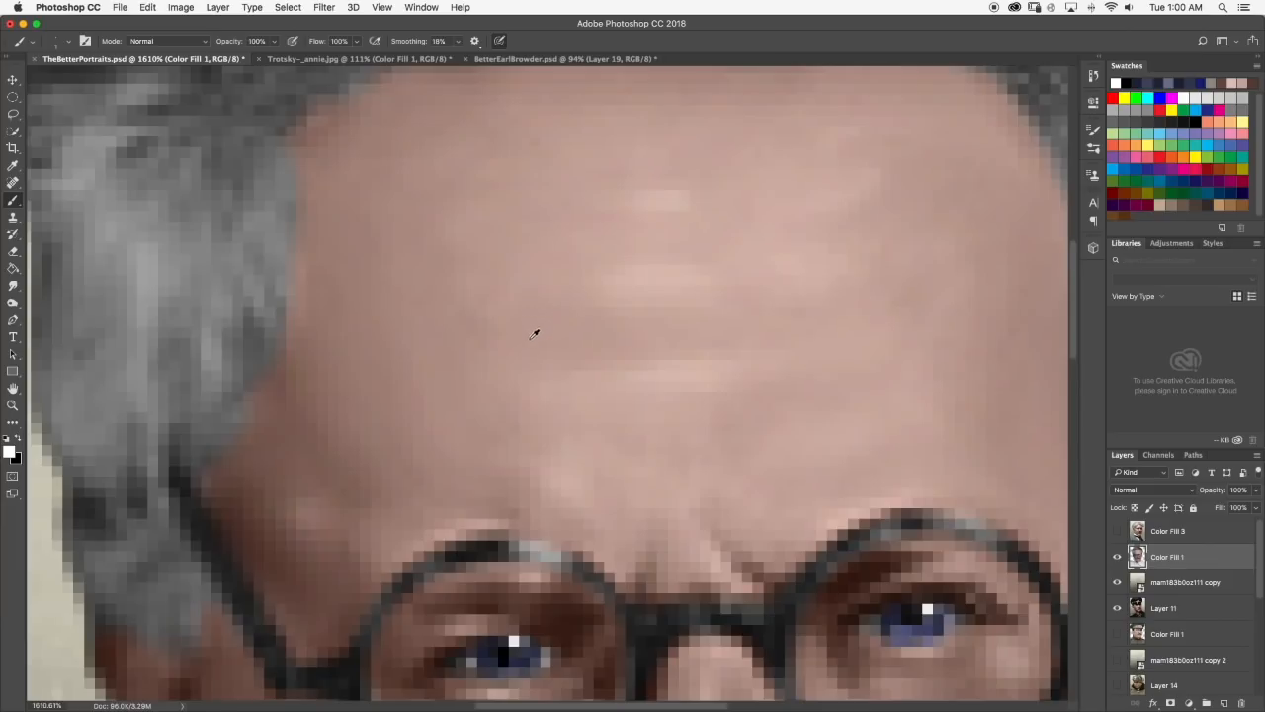
pyautogui.press('super+z')
pyautogui.click(11, 451)
pyautogui.click(901, 370)
pyautogui.scroll(-3, 580, 598)
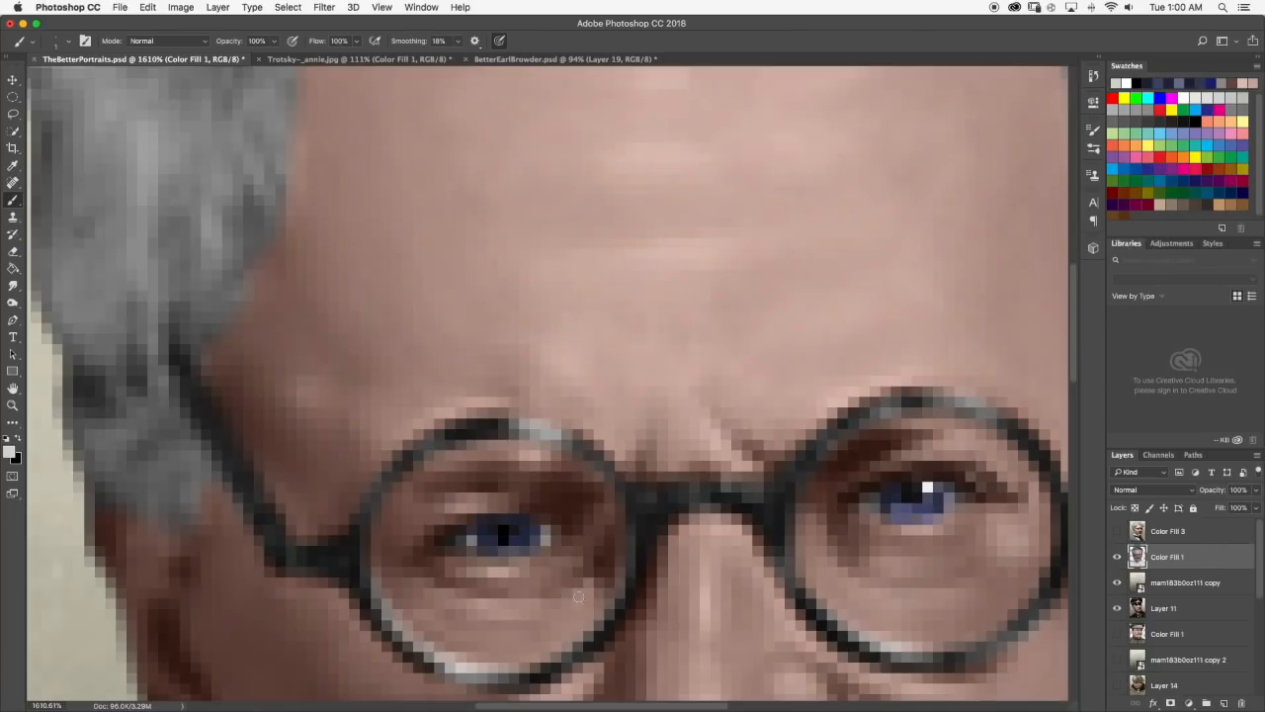
pyautogui.click(515, 521)
pyautogui.scroll(-10, 566, 576)
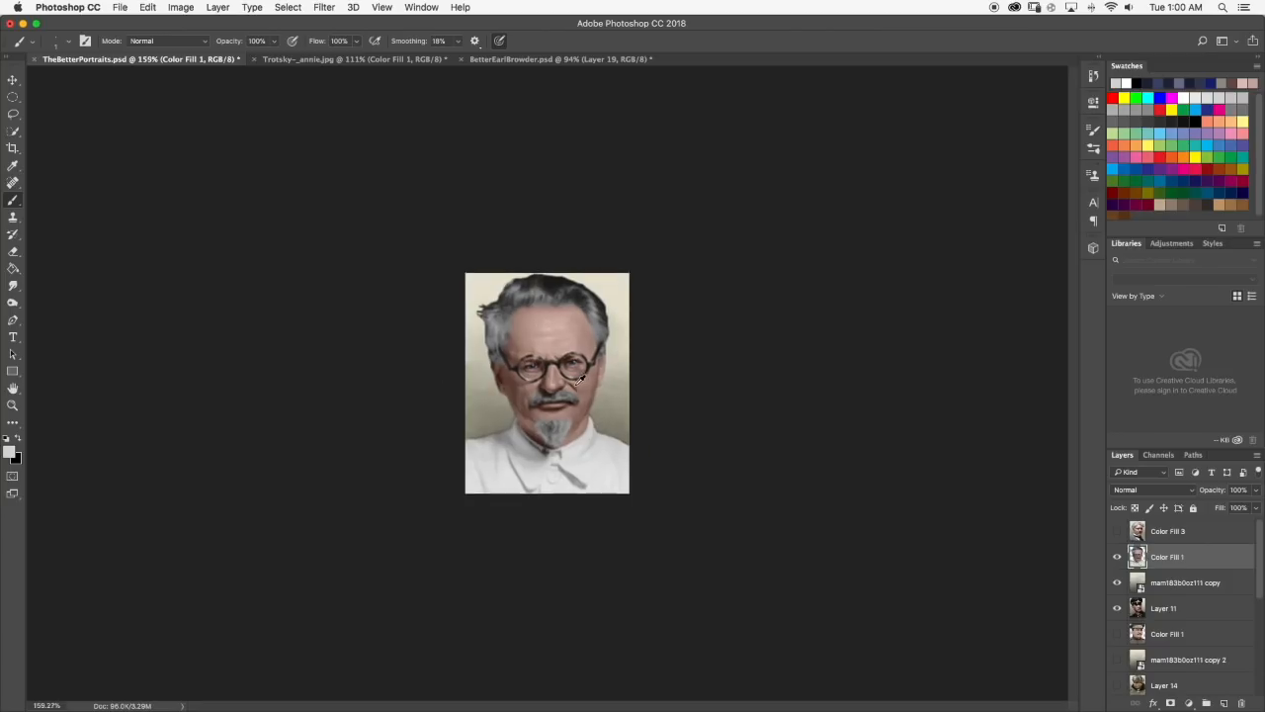
# Sample a light skin tone from the face, paint a short highlight on the left-hand cheek beside the moustache, and smudge it in.
pyautogui.scroll(8, 611, 398)
pyautogui.keyDown('alt'); pyautogui.click(525, 362); pyautogui.keyUp('alt')
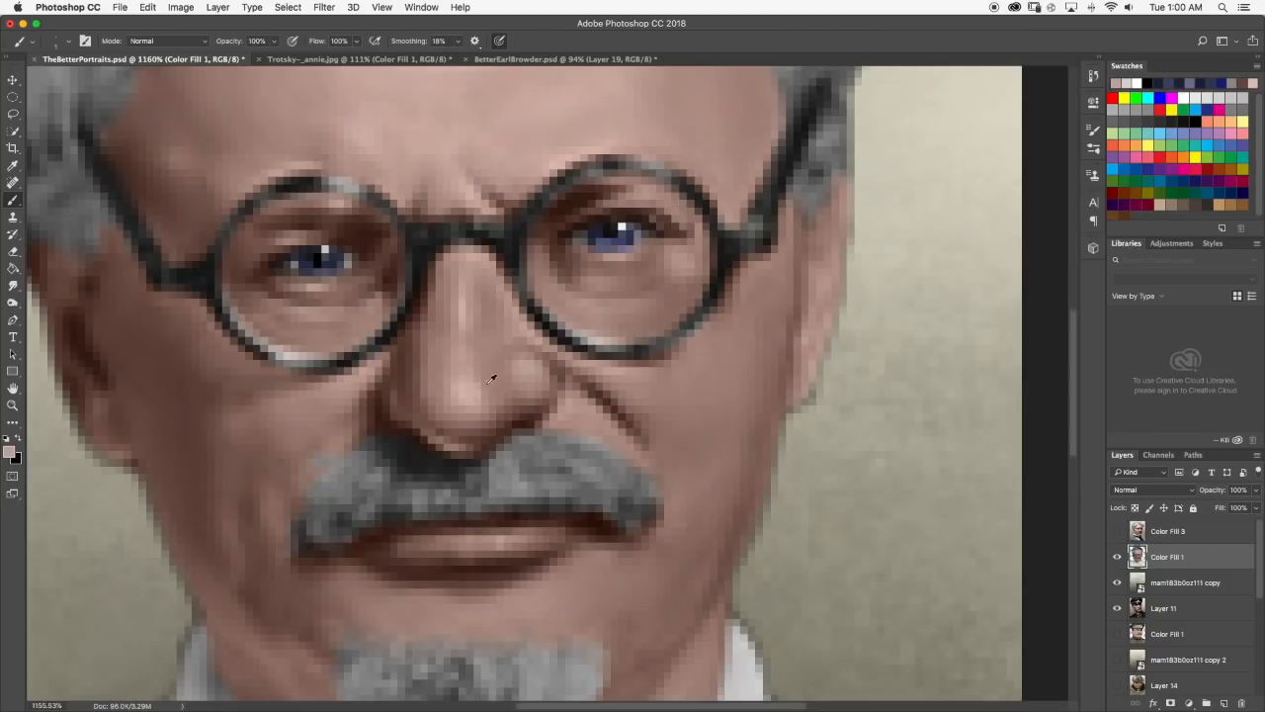
pyautogui.scroll(-2, 495, 378)
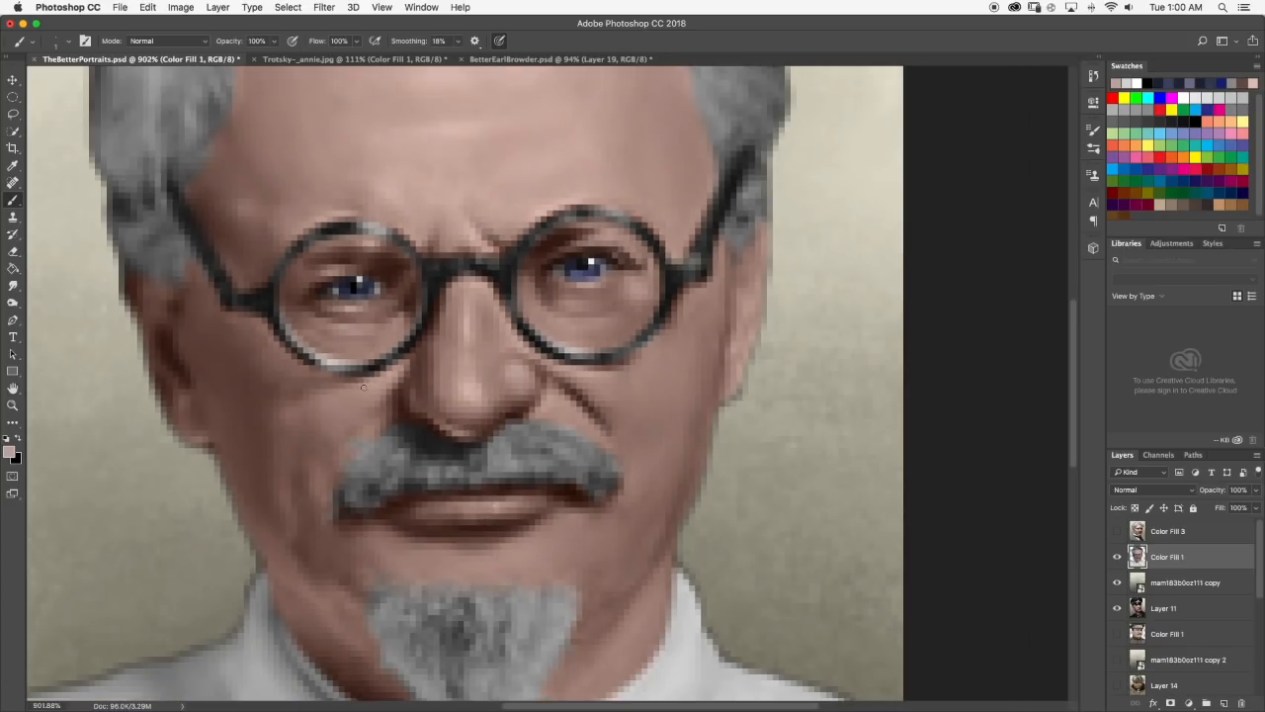
pyautogui.keyDown('alt'); pyautogui.click(468, 389); pyautogui.keyUp('alt')
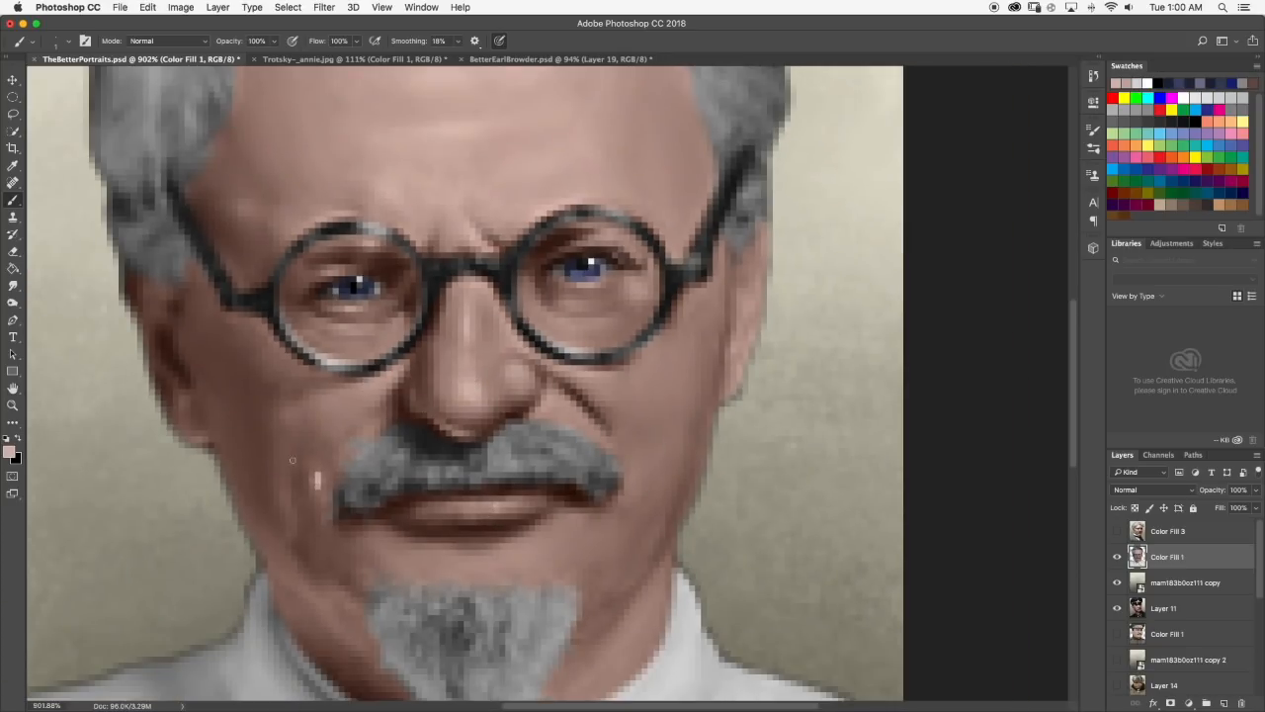
pyautogui.click(13, 269)
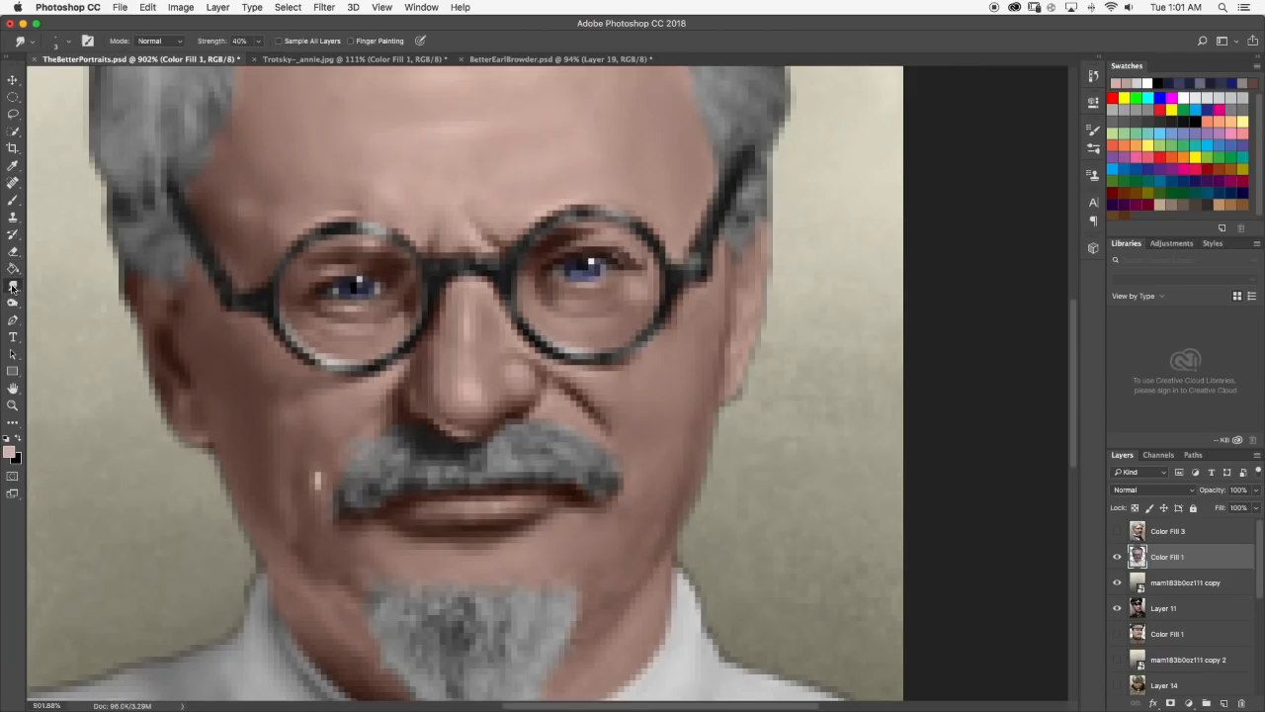
pyautogui.click(319, 482)
pyautogui.scroll(-10, 386, 511)
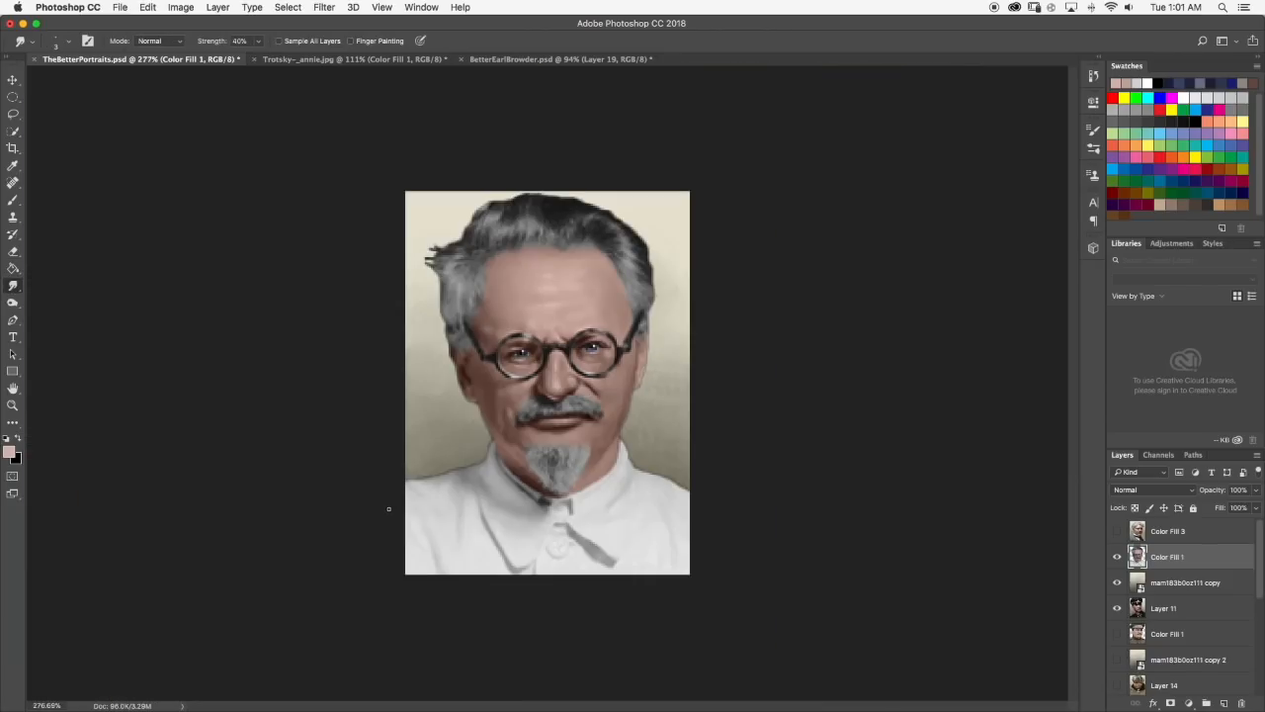
pyautogui.scroll(10, 511, 411)
pyautogui.scroll(-10, 539, 484)
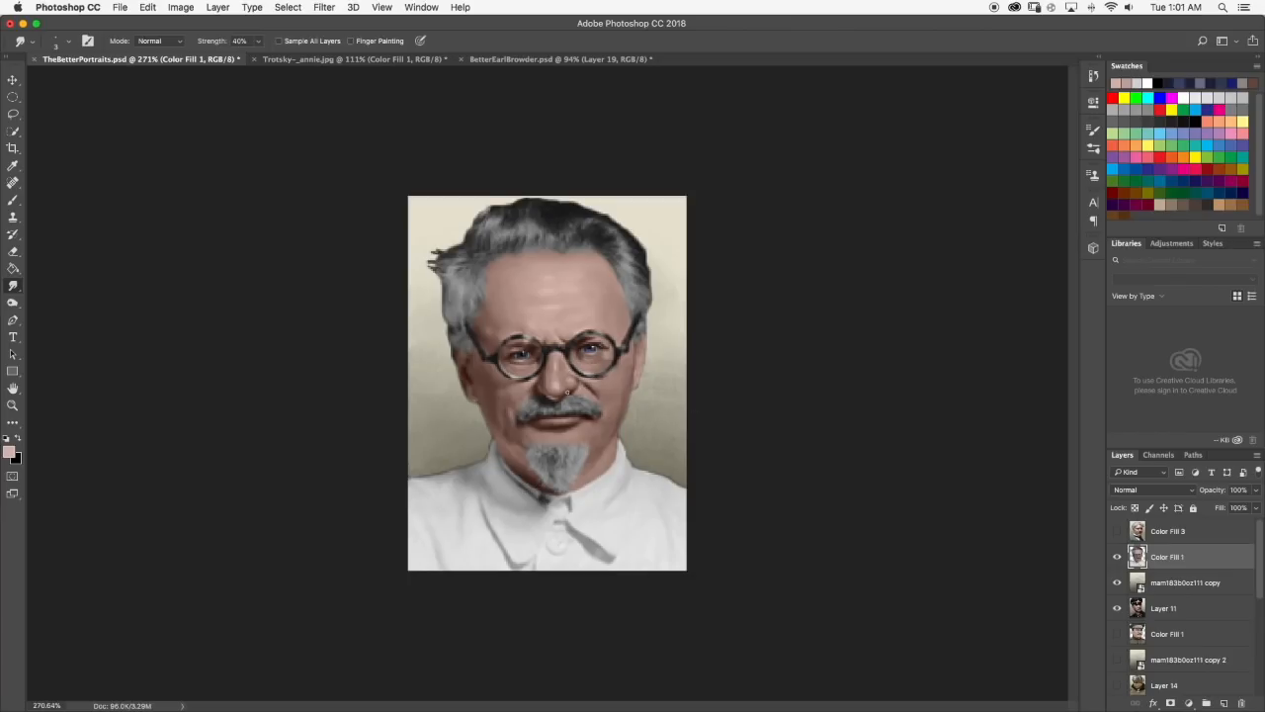
# Dab pale skin highlights on the left-hand cheek below the lens and on the lower cheek, smudge them, and check the portrait.
pyautogui.scroll(10, 449, 390)
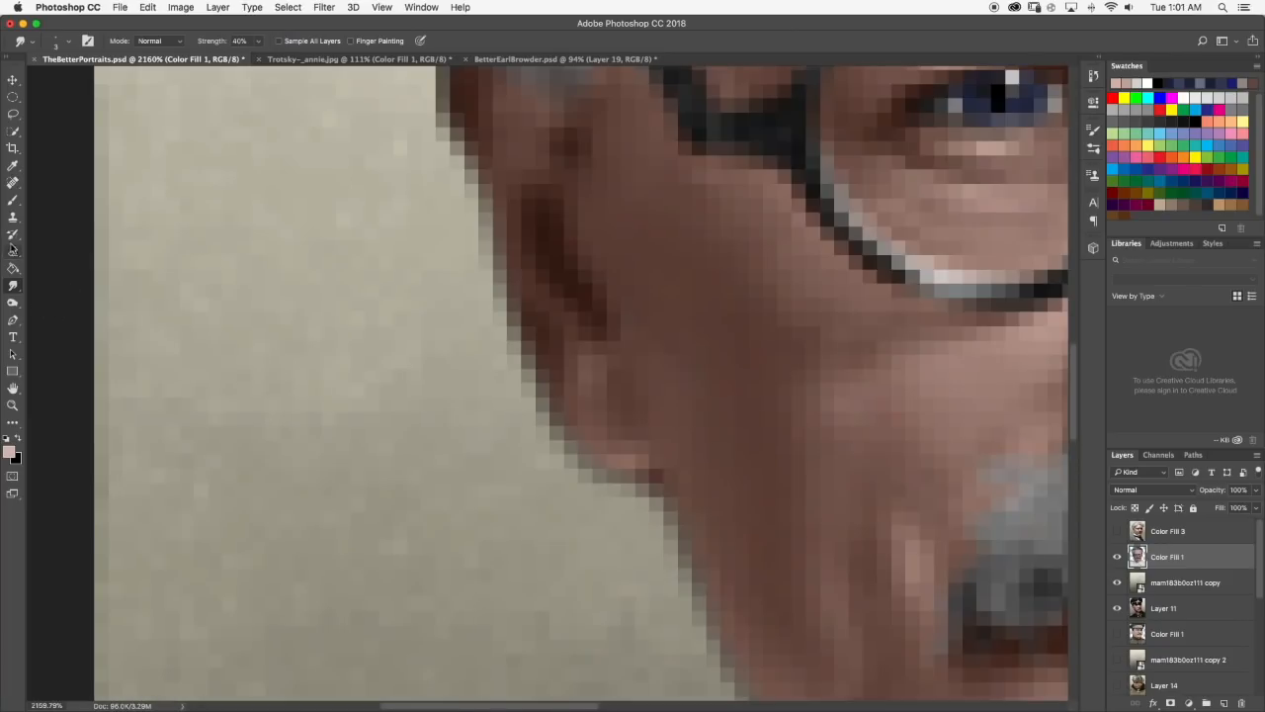
pyautogui.click(13, 200)
pyautogui.scroll(-2, 796, 431)
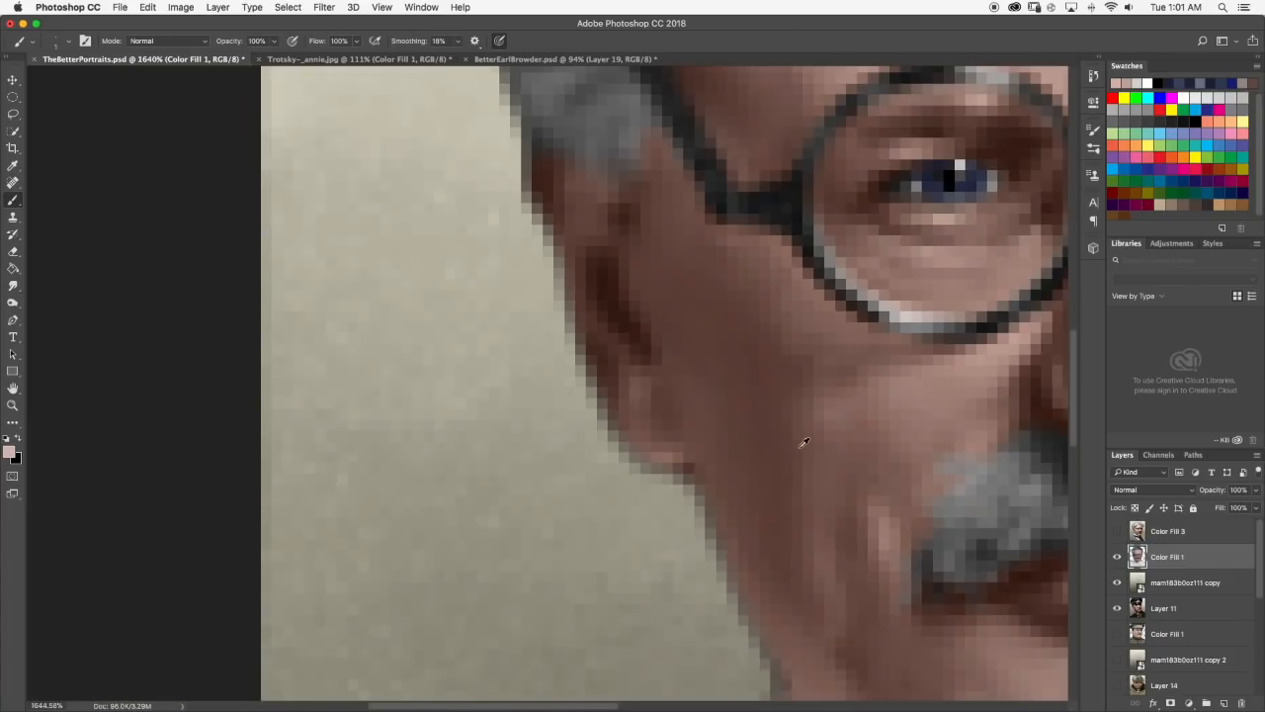
pyautogui.click(819, 542)
pyautogui.click(836, 415)
pyautogui.click(856, 392)
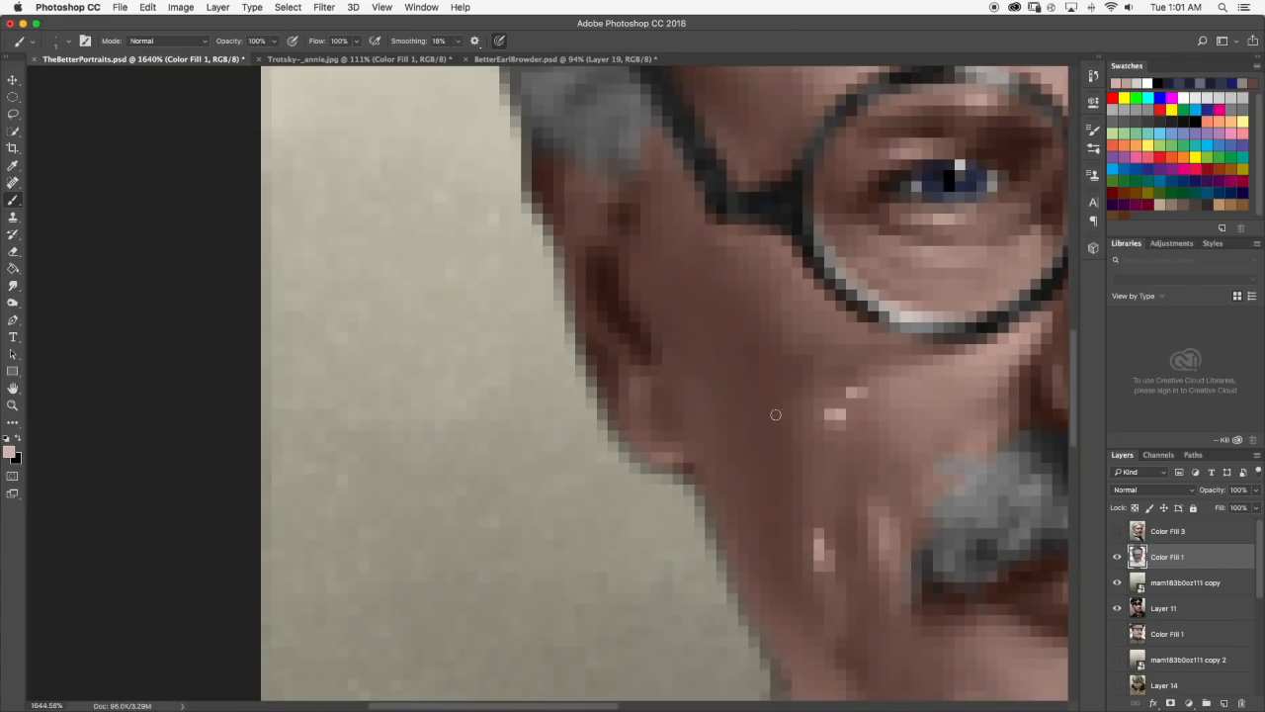
pyautogui.click(14, 285)
pyautogui.moveTo(866, 385); pyautogui.dragTo(834, 418)
pyautogui.scroll(-10, 835, 417)
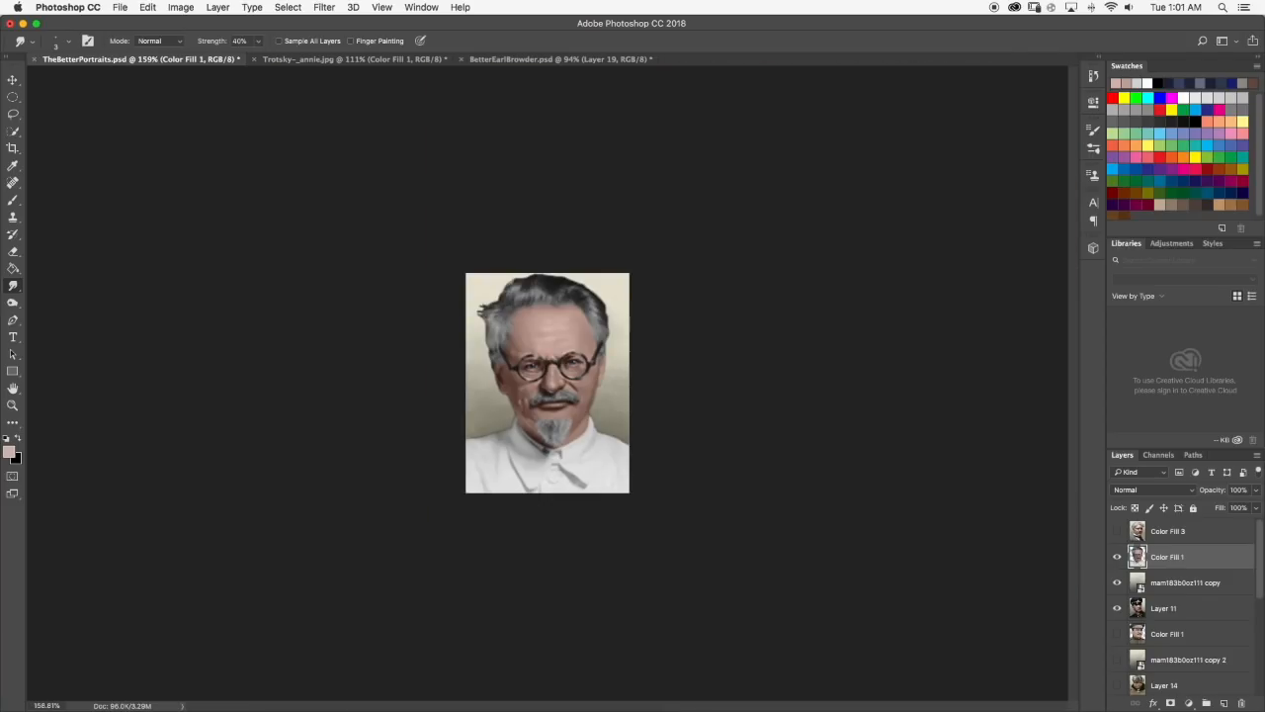
pyautogui.scroll(5, 505, 427)
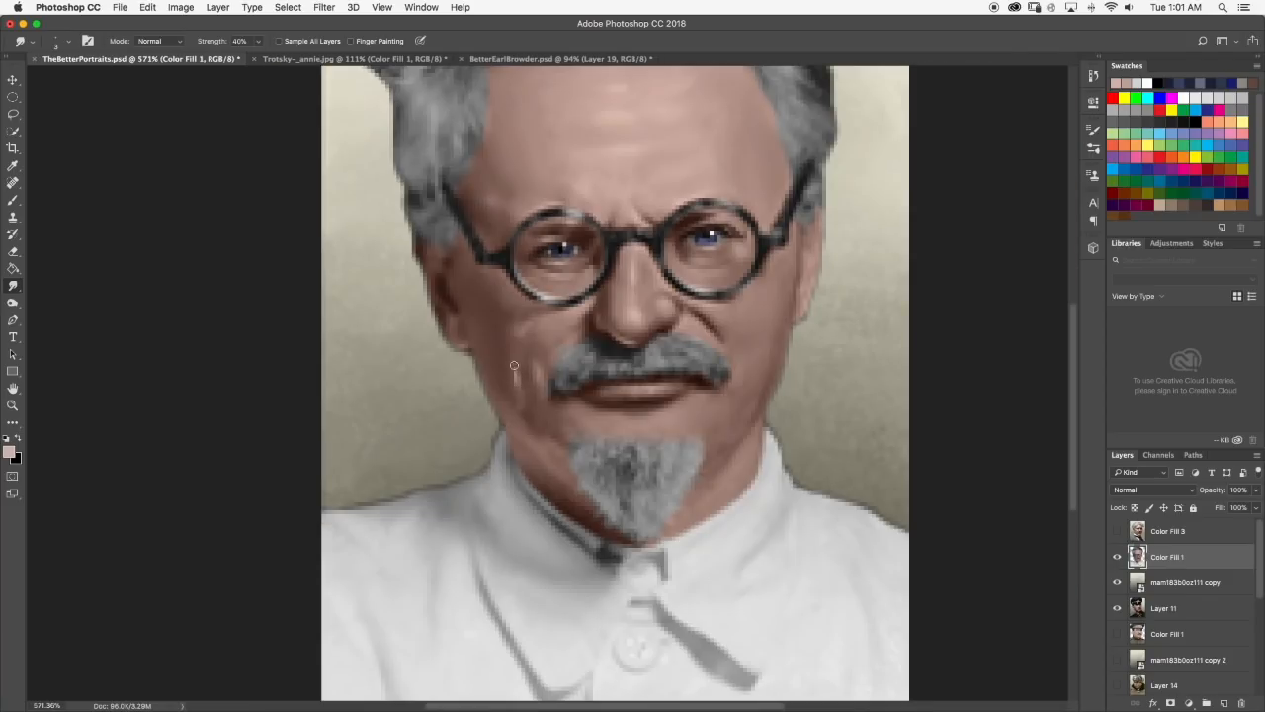
pyautogui.scroll(-5, 516, 357)
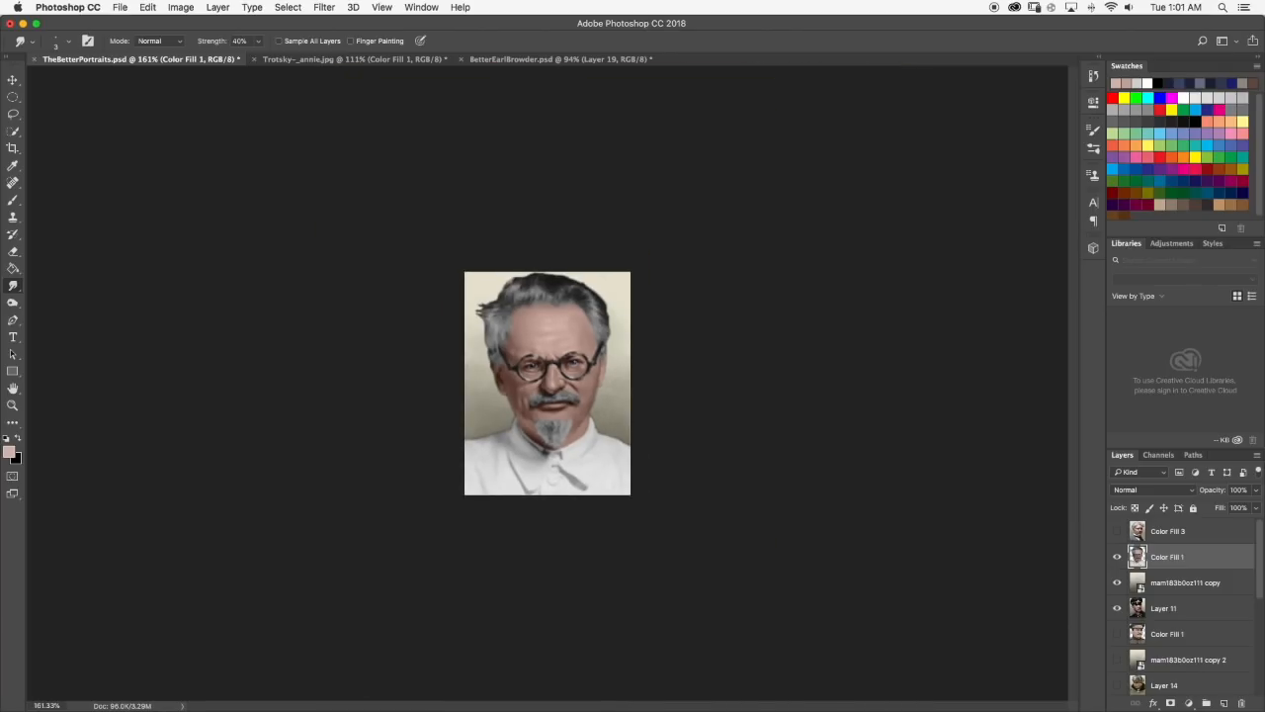
pyautogui.scroll(4, 529, 400)
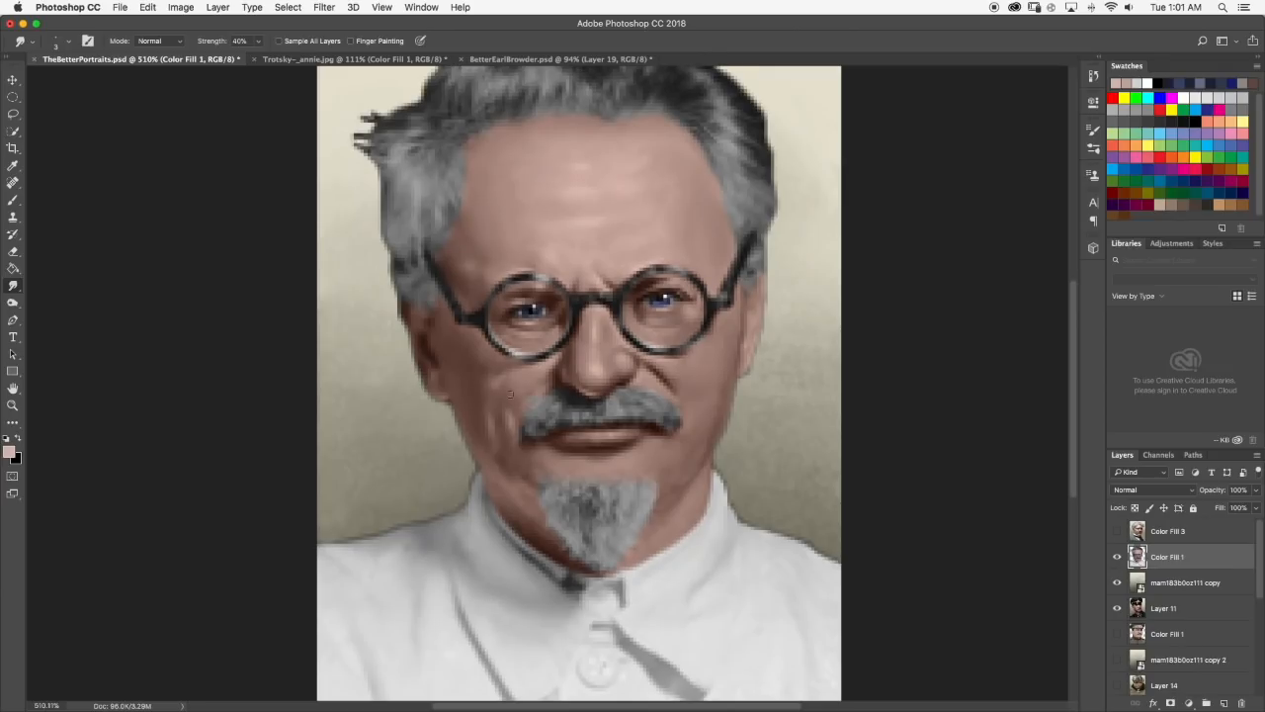
# Try a pale skin highlight on the forehead near the left-hand hairline and undo it.
pyautogui.click(15, 199)
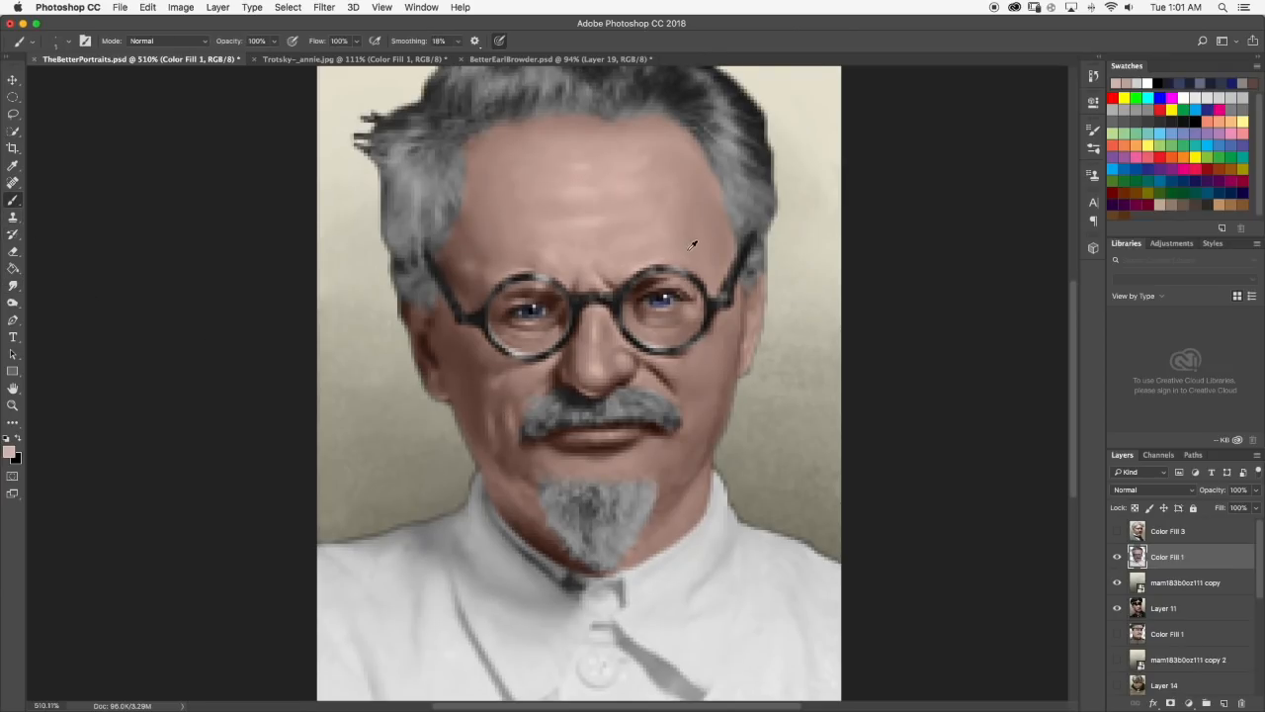
pyautogui.scroll(2, 515, 208)
pyautogui.scroll(1, 527, 222)
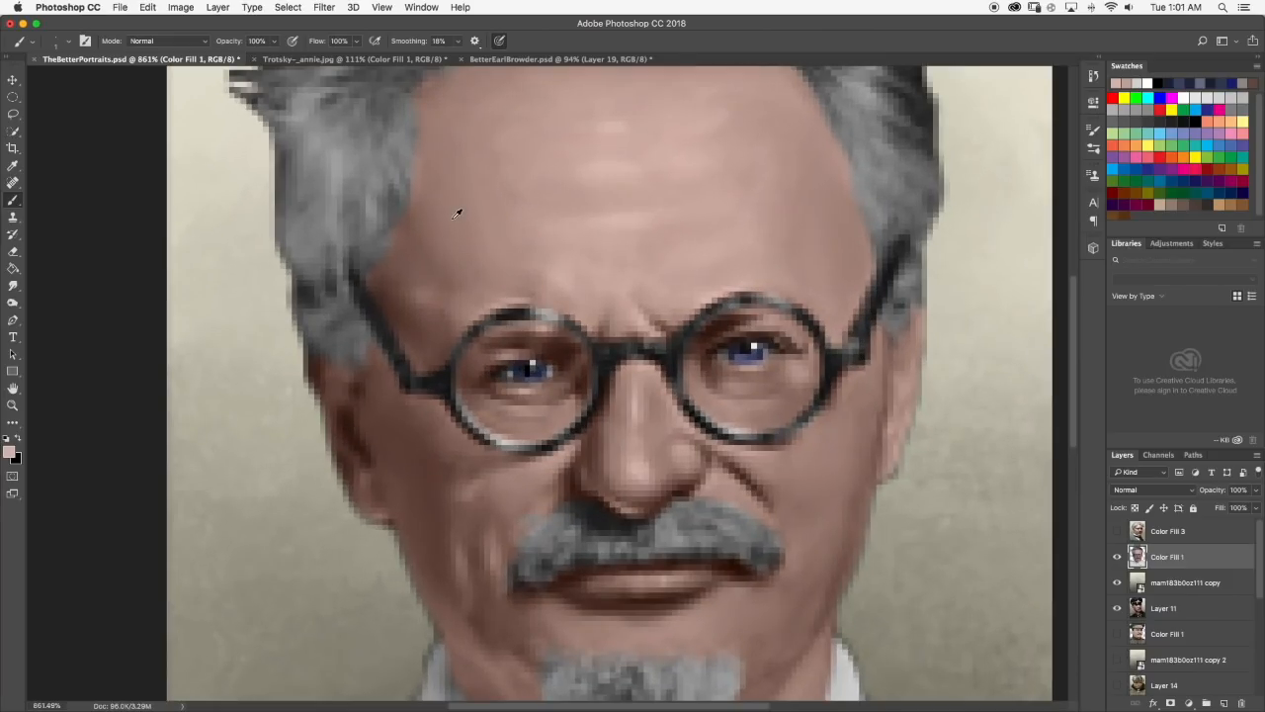
pyautogui.moveTo(458, 213); pyautogui.dragTo(452, 223)
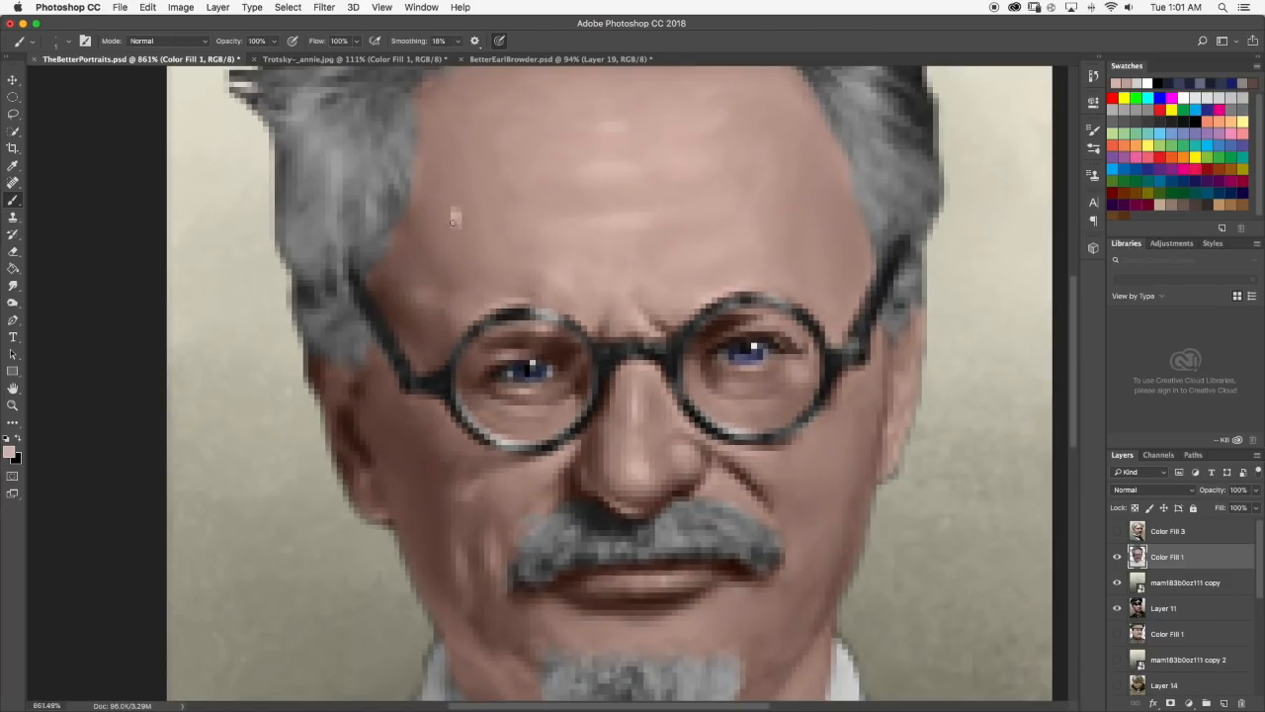
pyautogui.click(13, 285)
pyautogui.press('super+z')
# Paint a pale skin highlight on the brow above the left-hand lens, smudge it in, and check the portrait.
pyautogui.scroll(-1, 527, 231)
pyautogui.press('b')
pyautogui.scroll(-1, 510, 334)
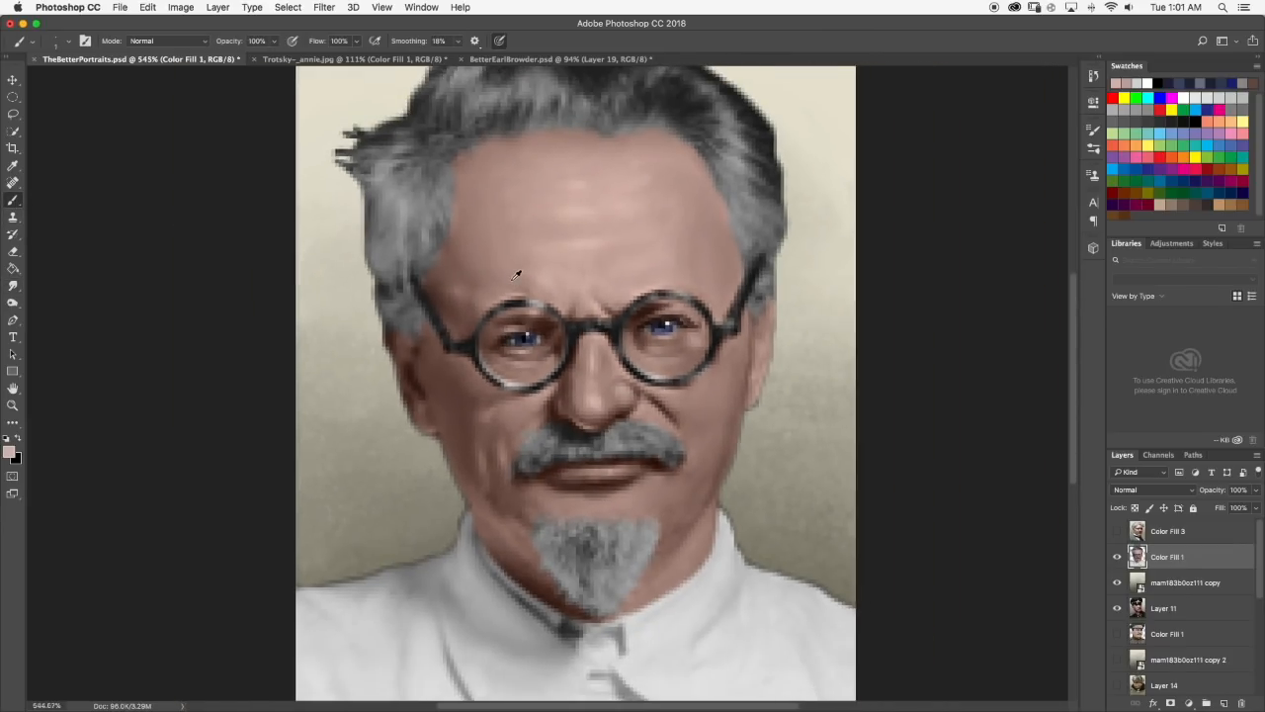
pyautogui.scroll(-1, 516, 274)
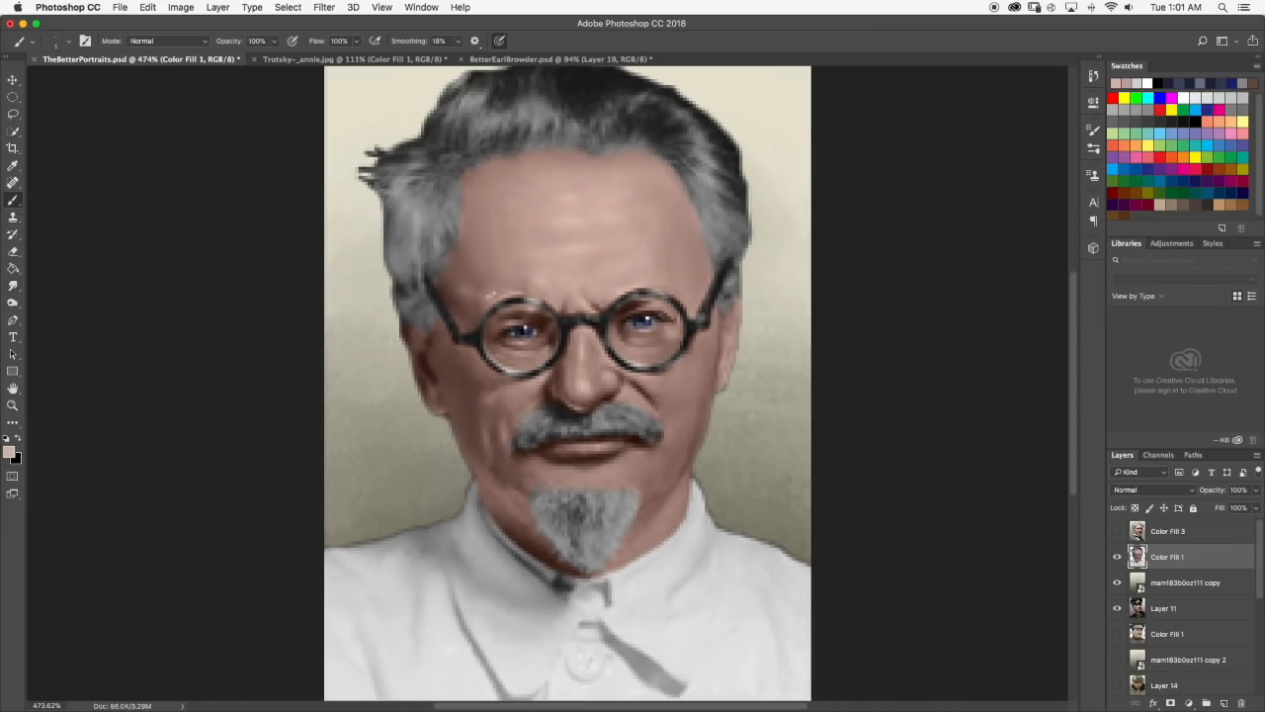
pyautogui.click(13, 286)
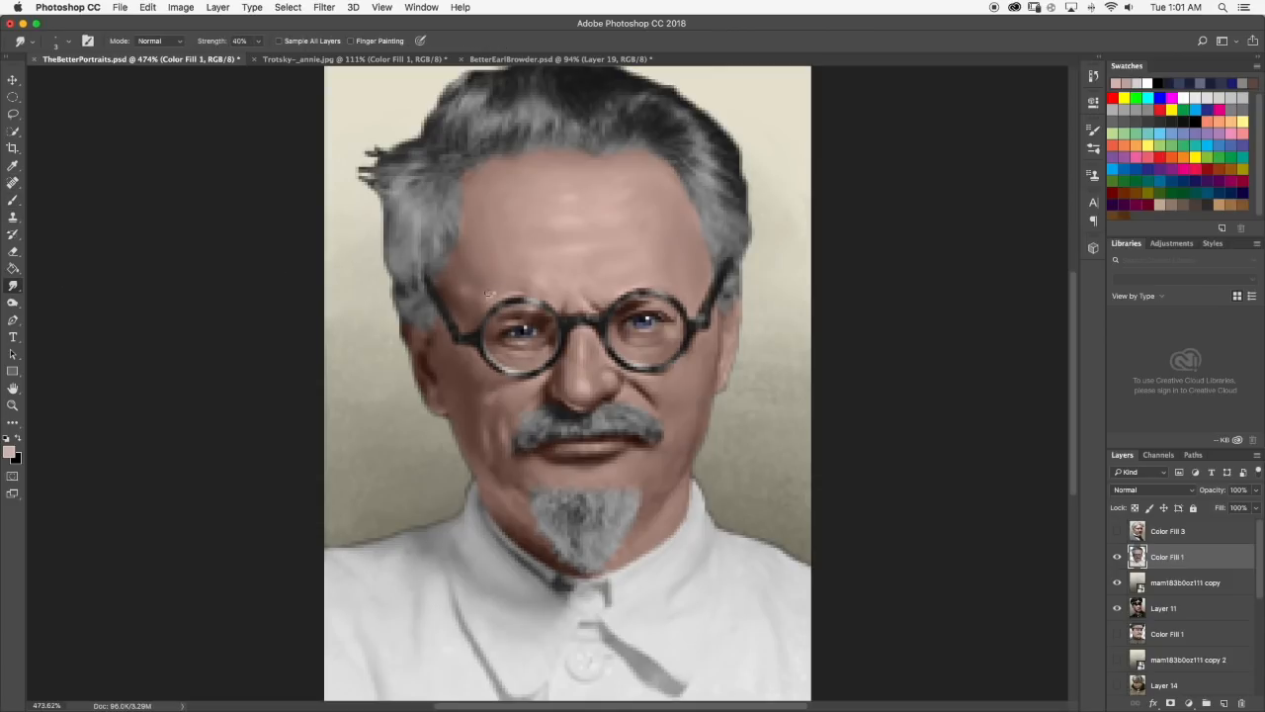
pyautogui.scroll(-5, 486, 294)
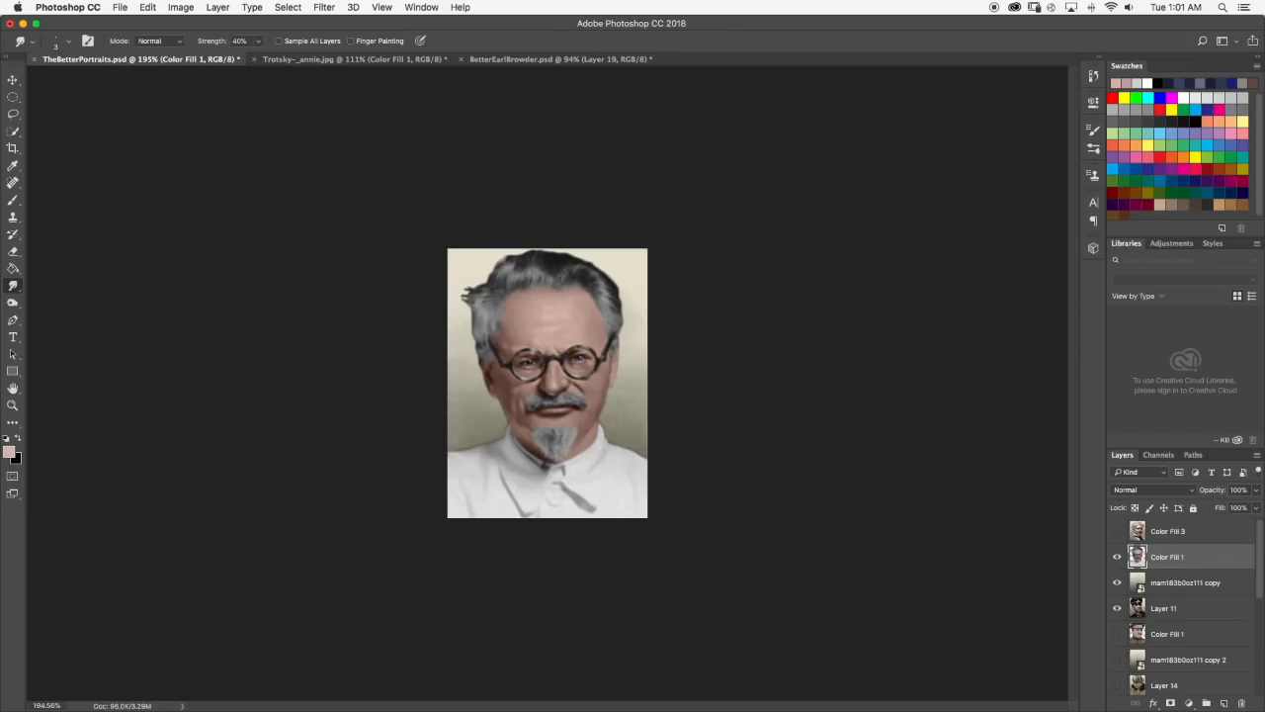
pyautogui.scroll(10, 530, 337)
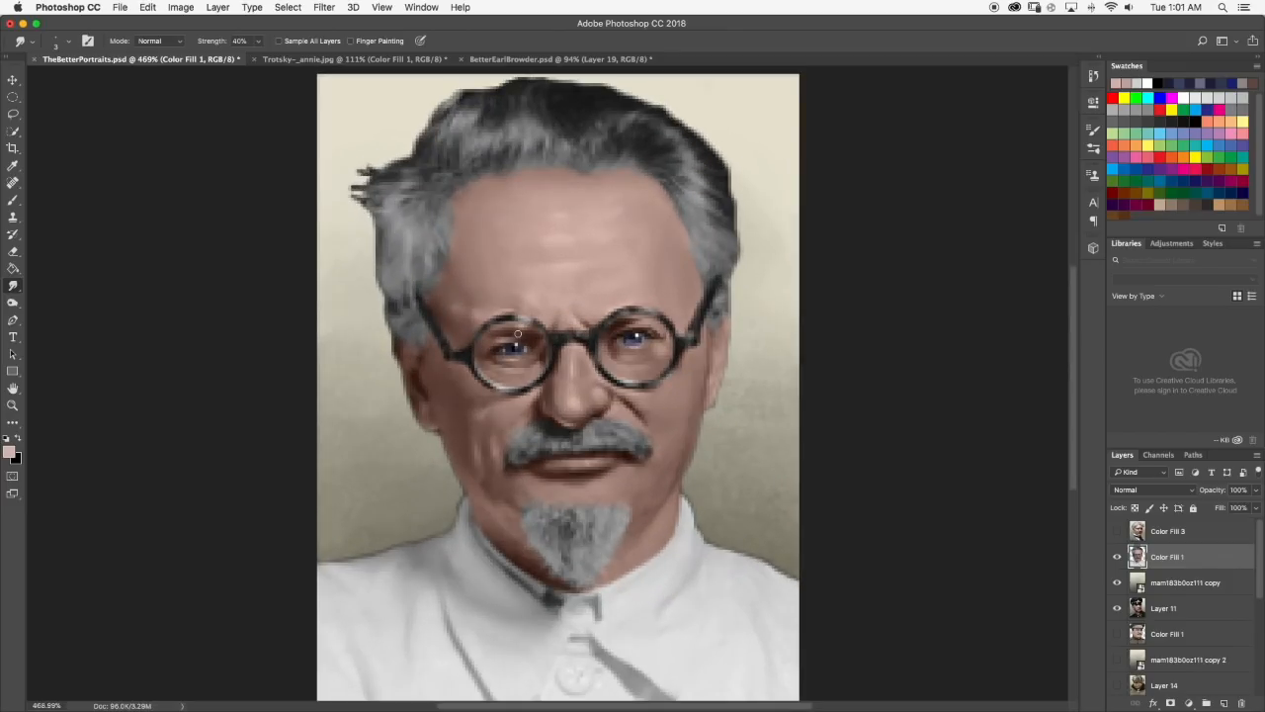
pyautogui.scroll(-3, 582, 327)
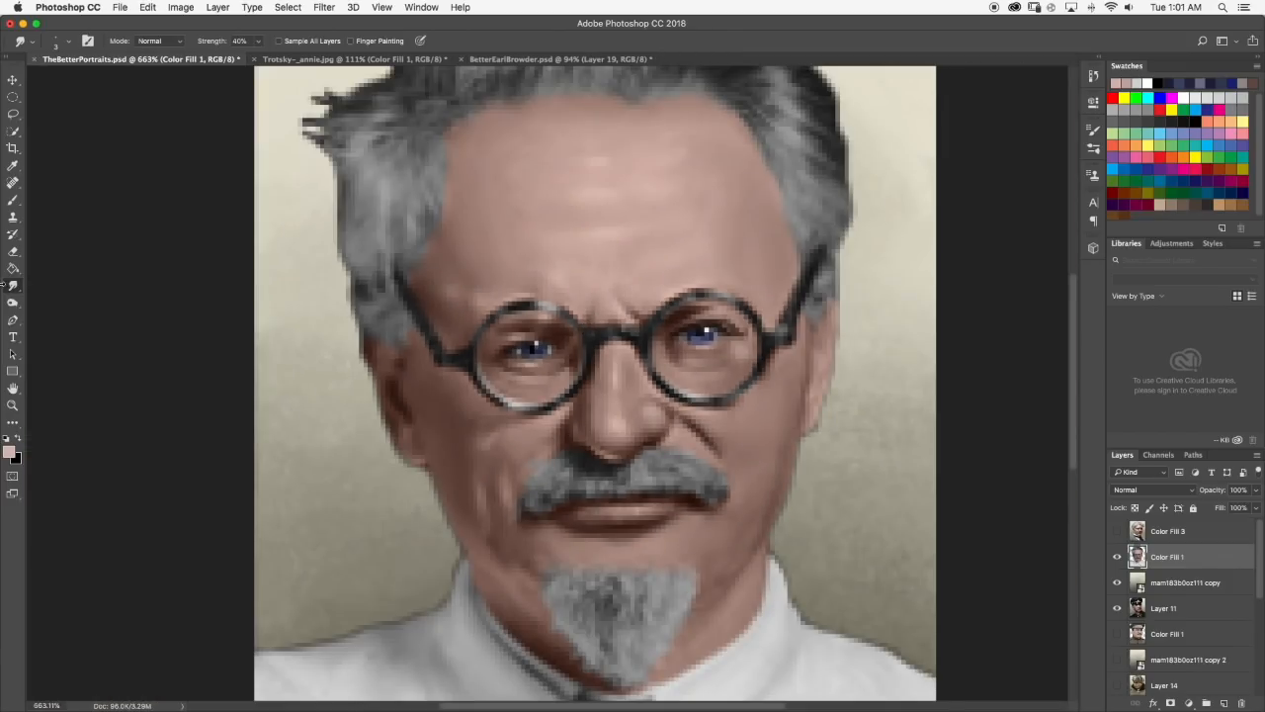
# Switch to the Trotsky-_annie.jpg reference with the Brush tool active and examine the face's eyes and skin highlights close up.
pyautogui.click(13, 200)
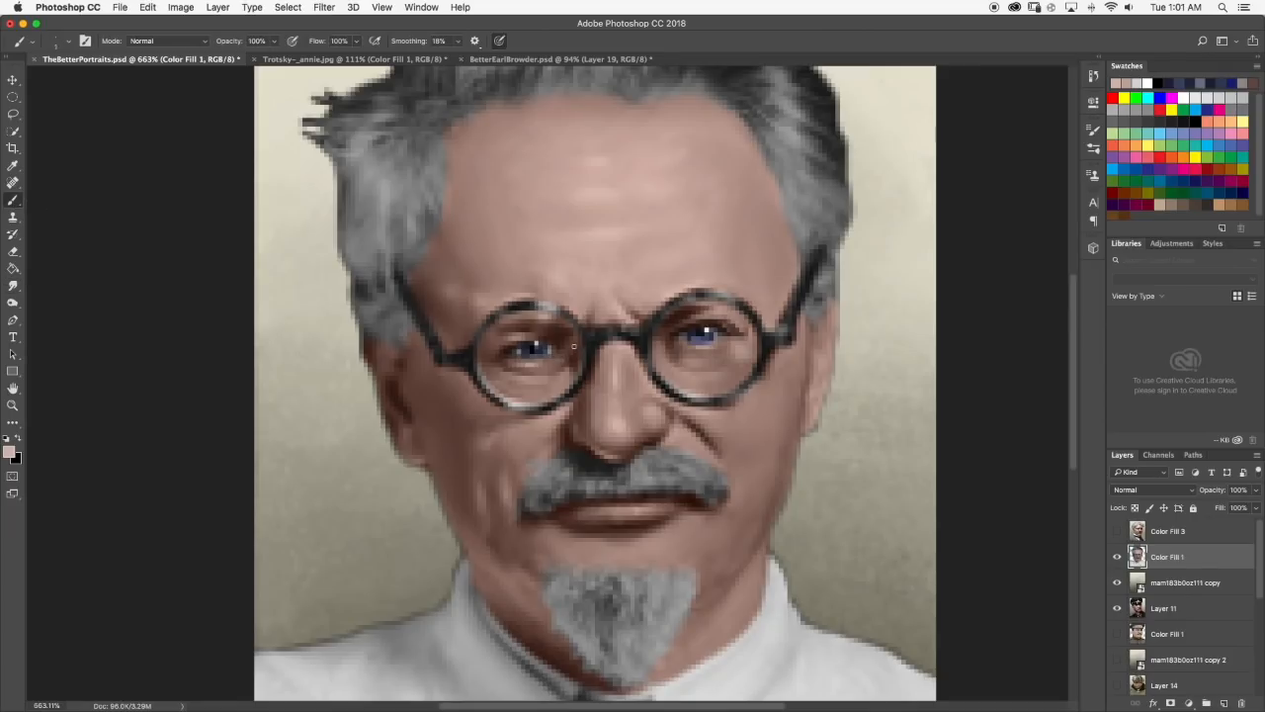
pyautogui.click(335, 61)
pyautogui.scroll(4, 518, 301)
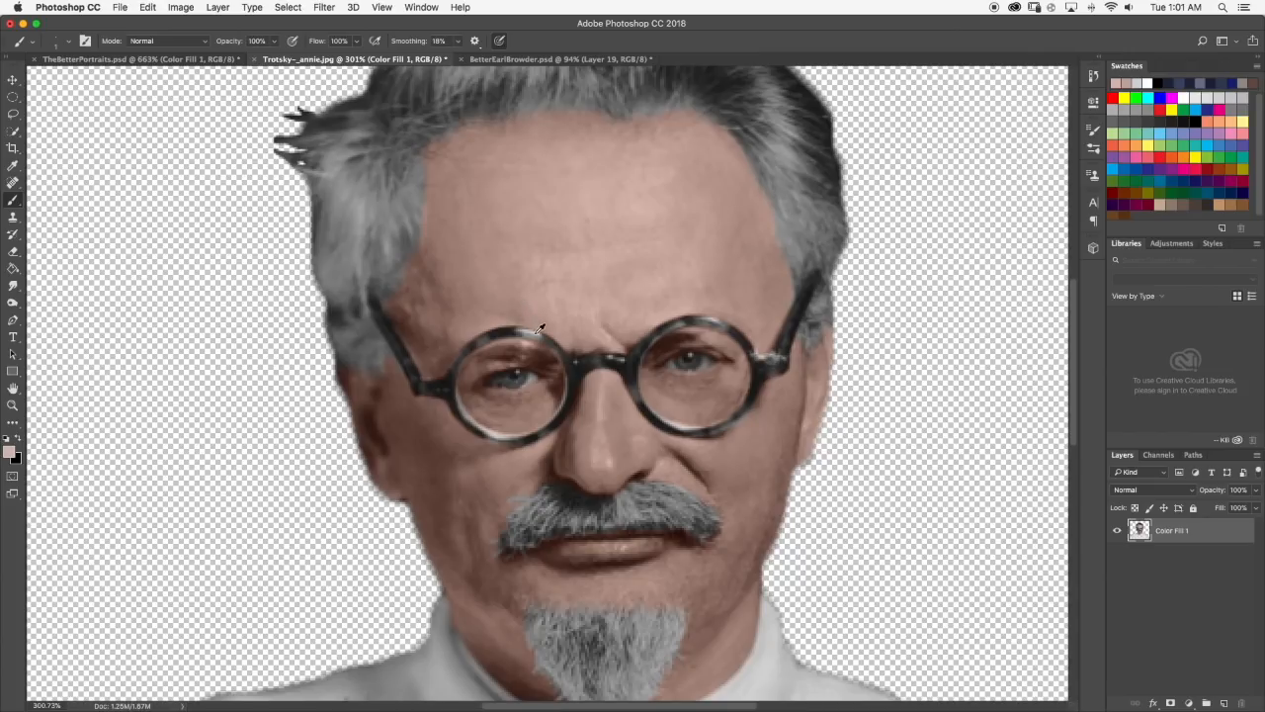
# Return to TheBetterPortraits.psd and compare the eyes close up with the Trotsky-_annie.jpg reference.
pyautogui.click(166, 59)
pyautogui.scroll(4, 568, 356)
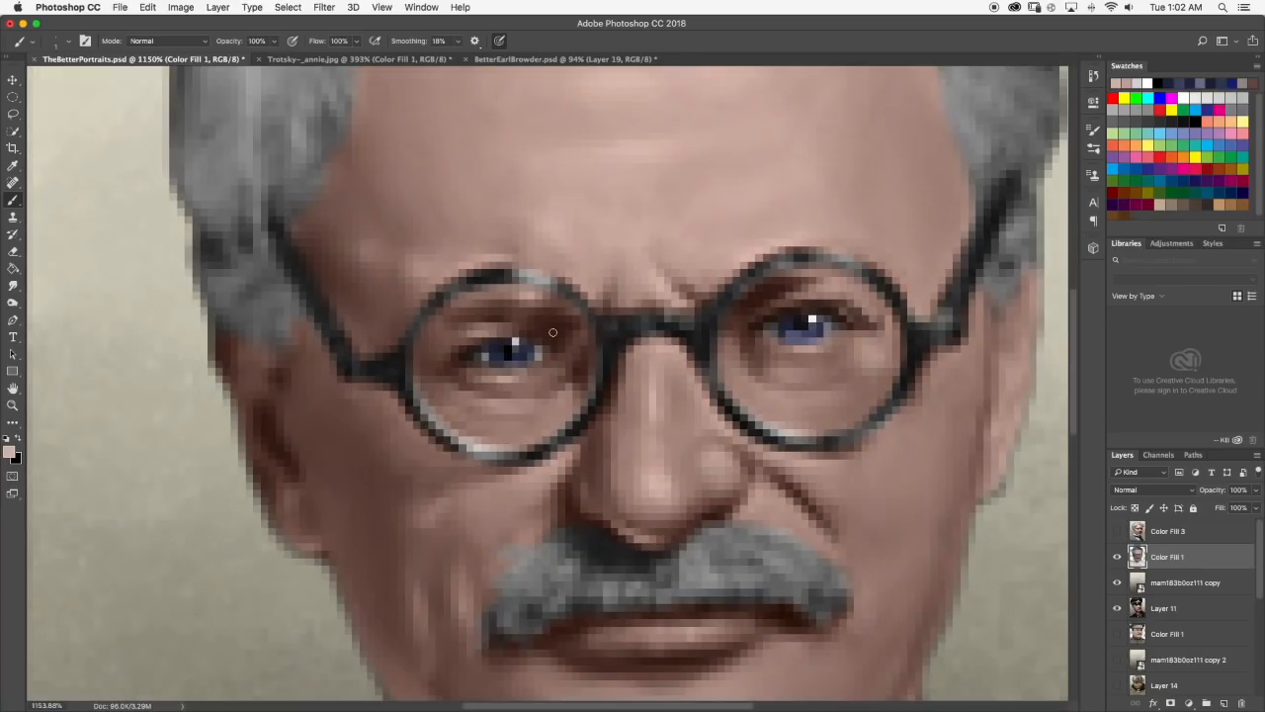
pyautogui.click(364, 59)
pyautogui.click(160, 60)
pyautogui.scroll(2, 554, 380)
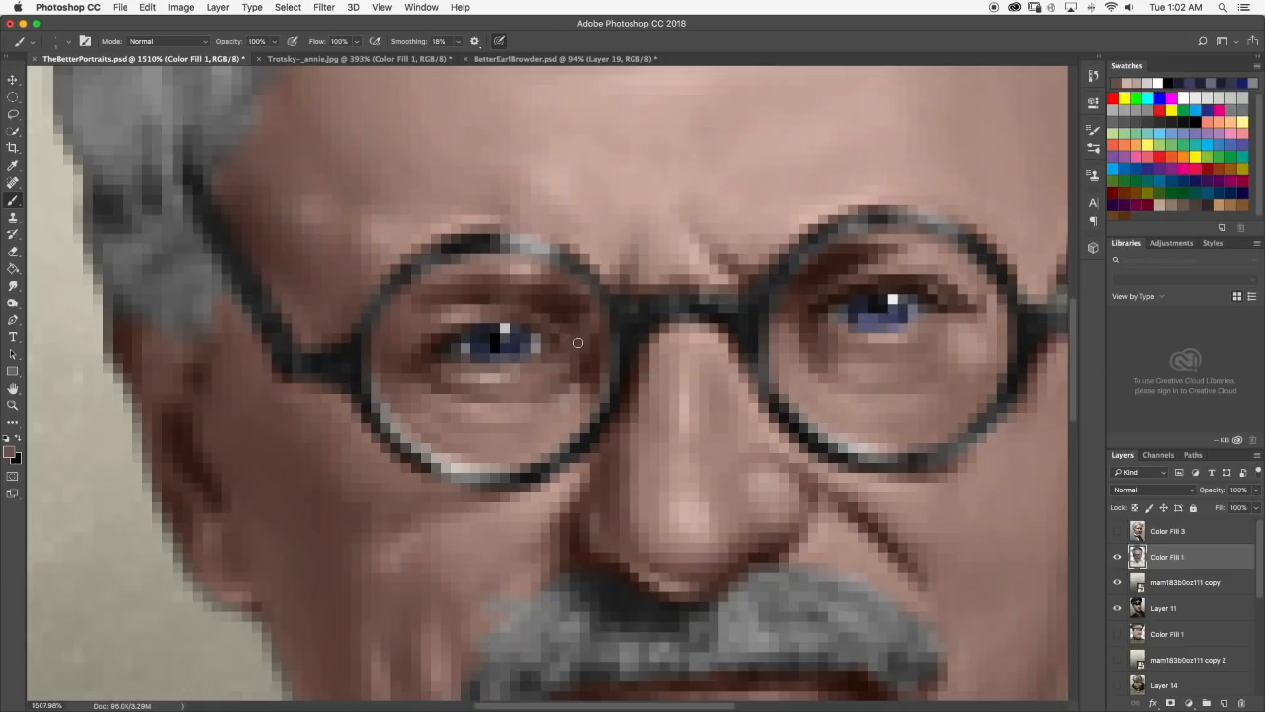
# Shade the left-hand eye's upper lid with a sampled dark brown and compare the portrait with the reference.
pyautogui.keyDown('alt'); pyautogui.click(542, 308); pyautogui.keyUp('alt')
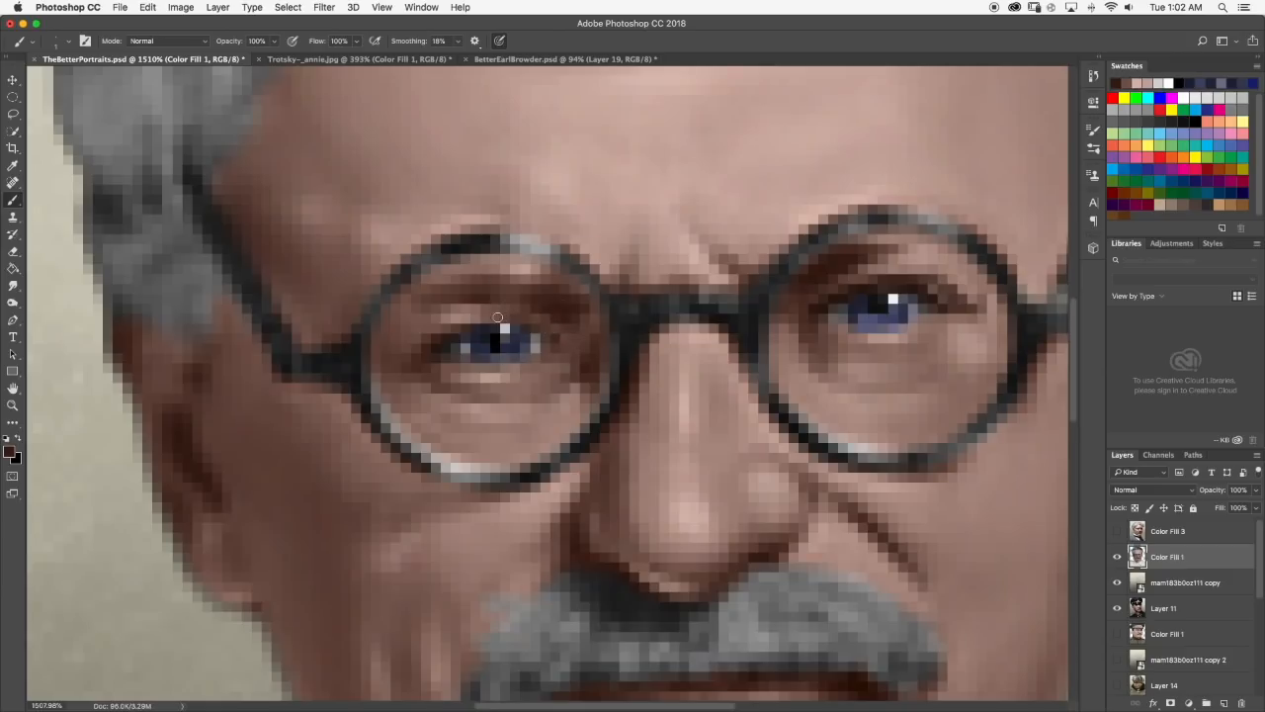
pyautogui.scroll(-8, 504, 323)
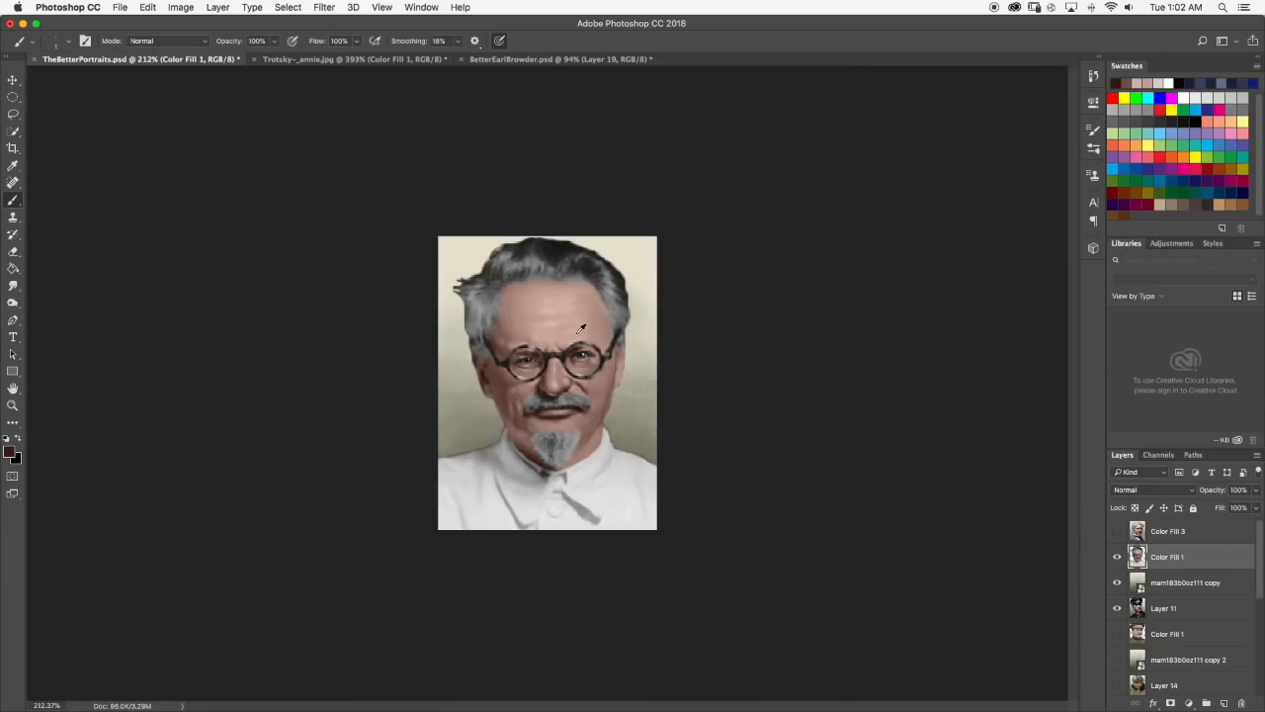
pyautogui.click(326, 60)
pyautogui.click(127, 61)
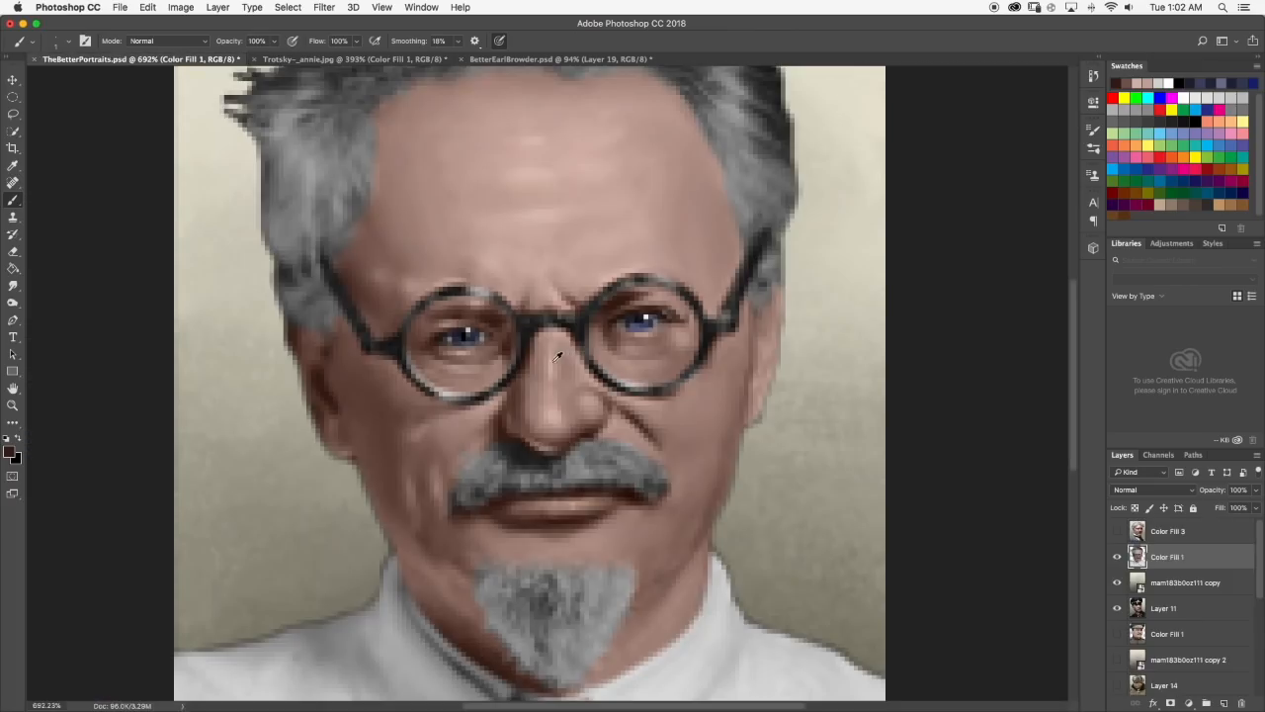
pyautogui.scroll(10, 402, 319)
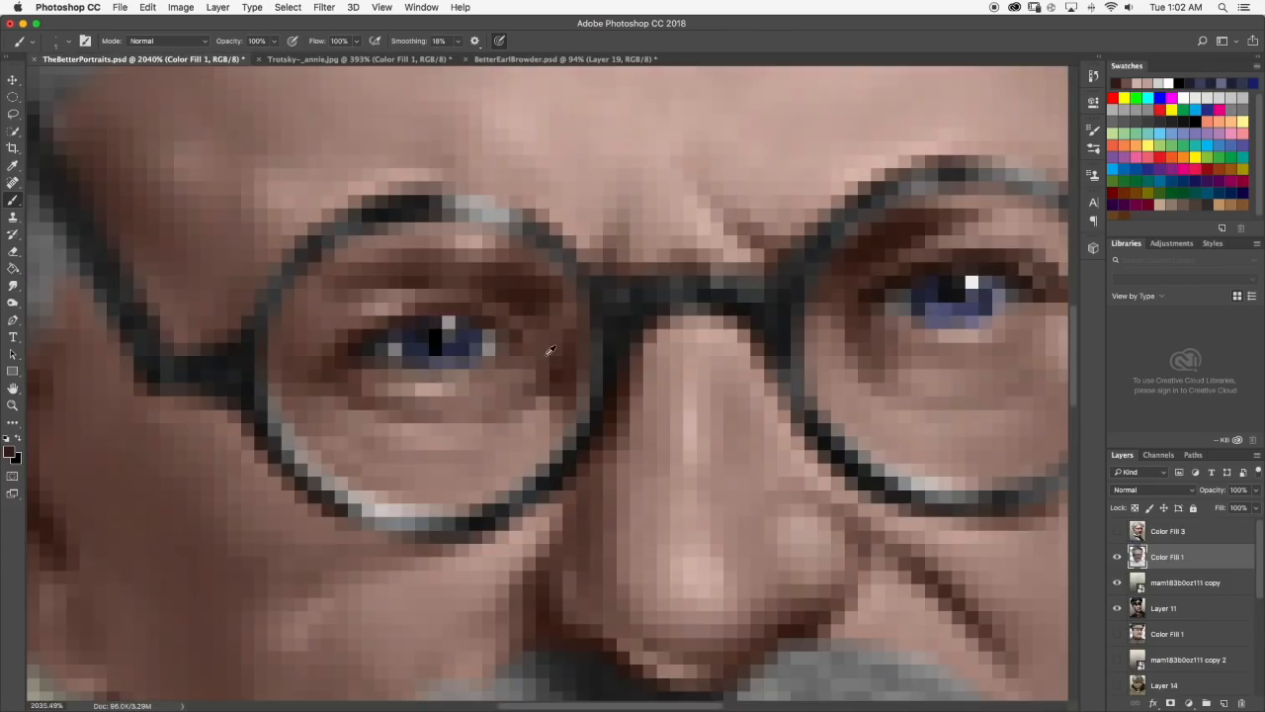
pyautogui.scroll(-10, 547, 353)
pyautogui.scroll(3, 547, 353)
pyautogui.scroll(4, 532, 339)
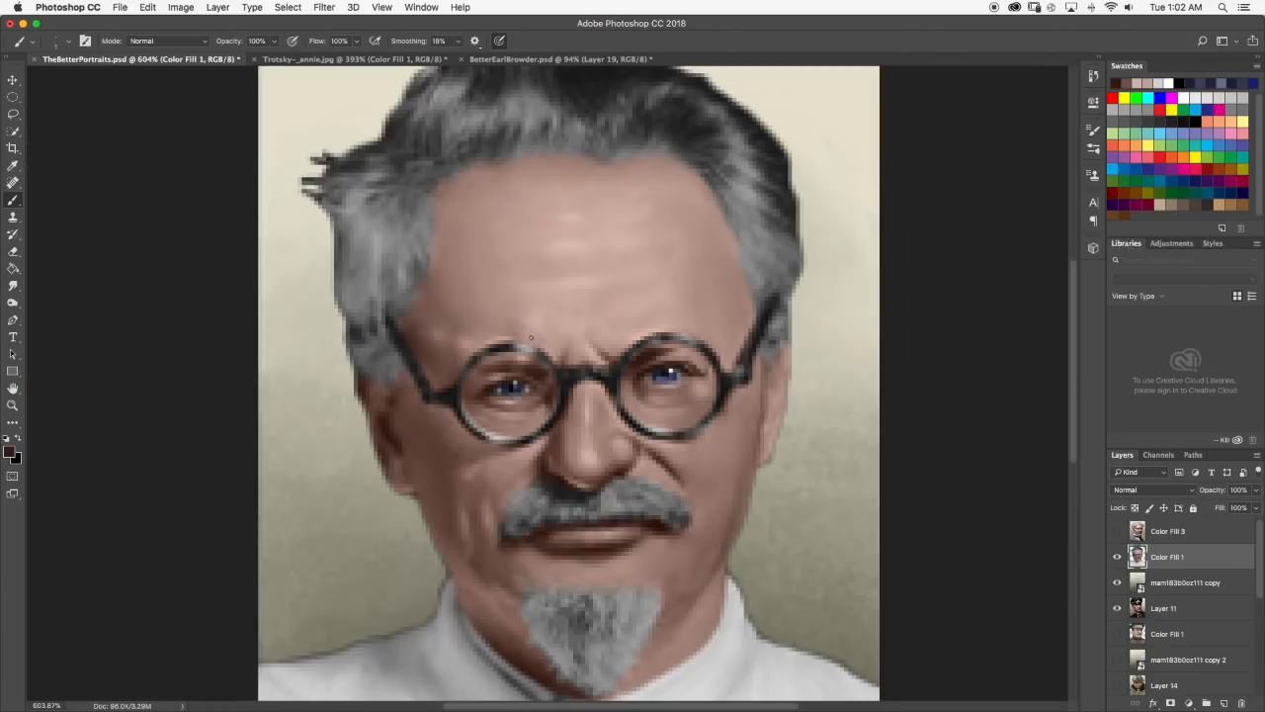
# Darken the upper part of the left-hand iris with a sampled dark navy and check the whole portrait.
pyautogui.scroll(5, 514, 374)
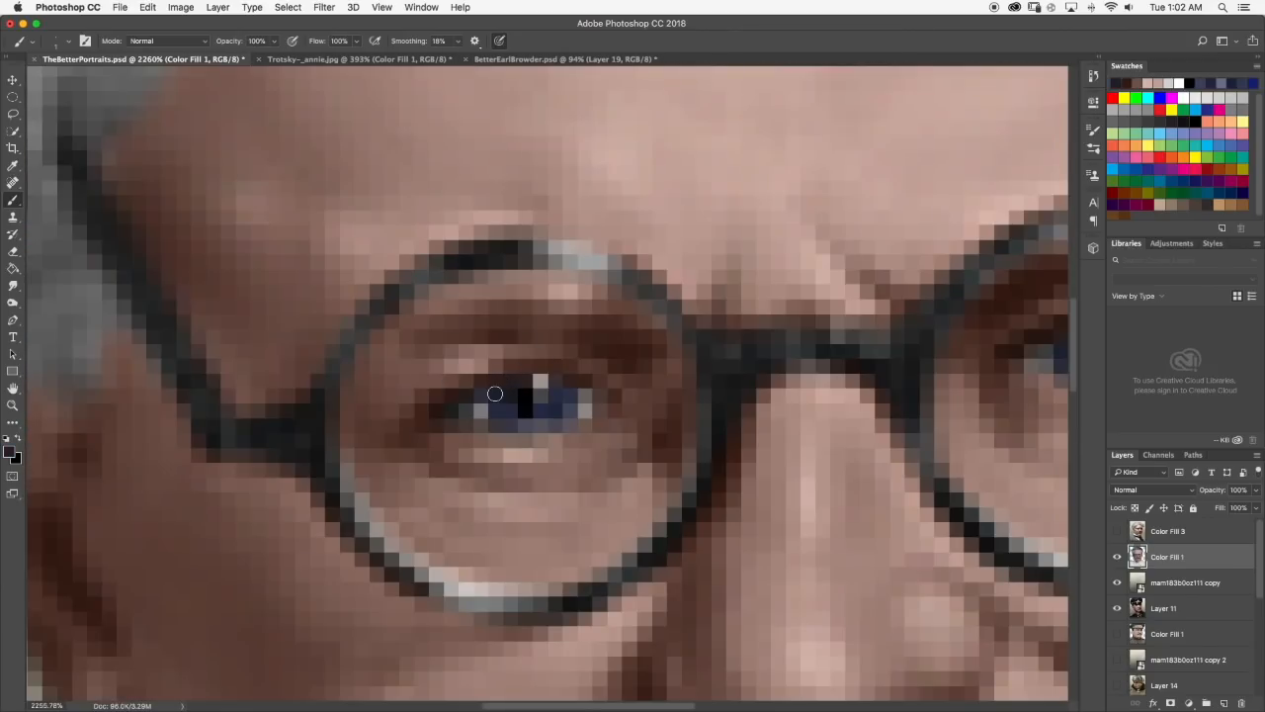
pyautogui.scroll(-9, 504, 382)
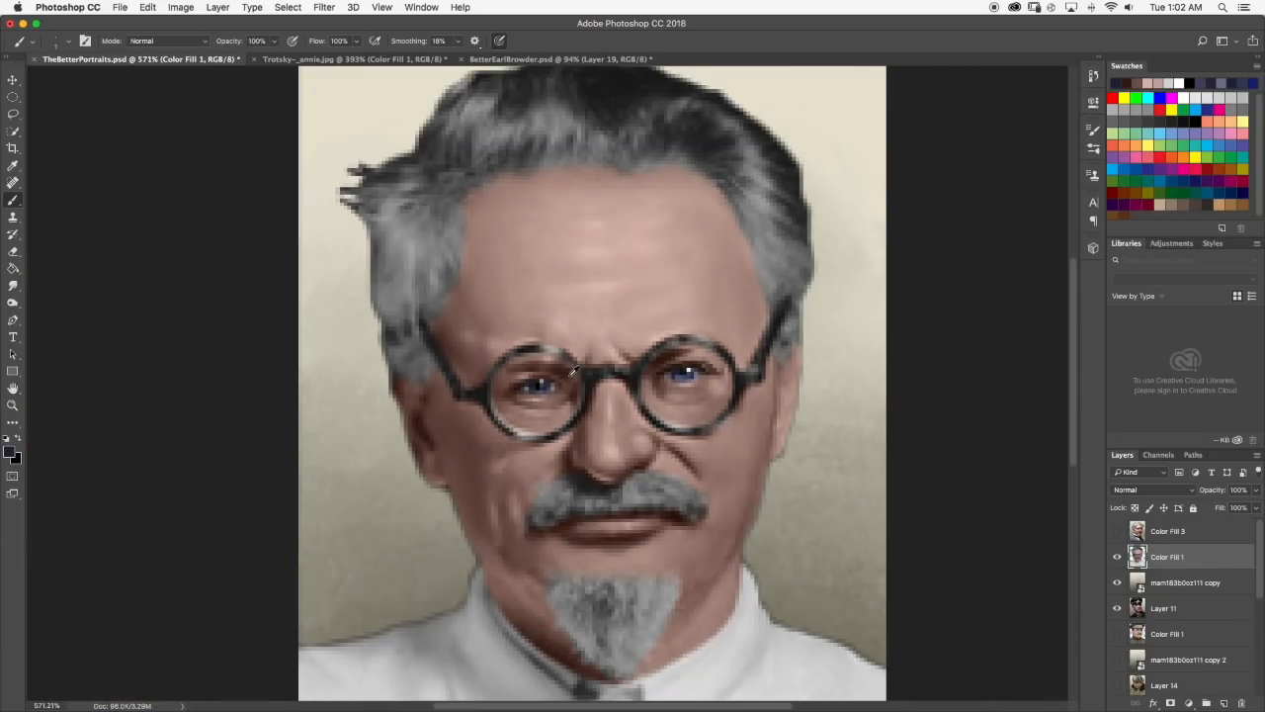
pyautogui.scroll(1, 572, 368)
pyautogui.scroll(6, 524, 346)
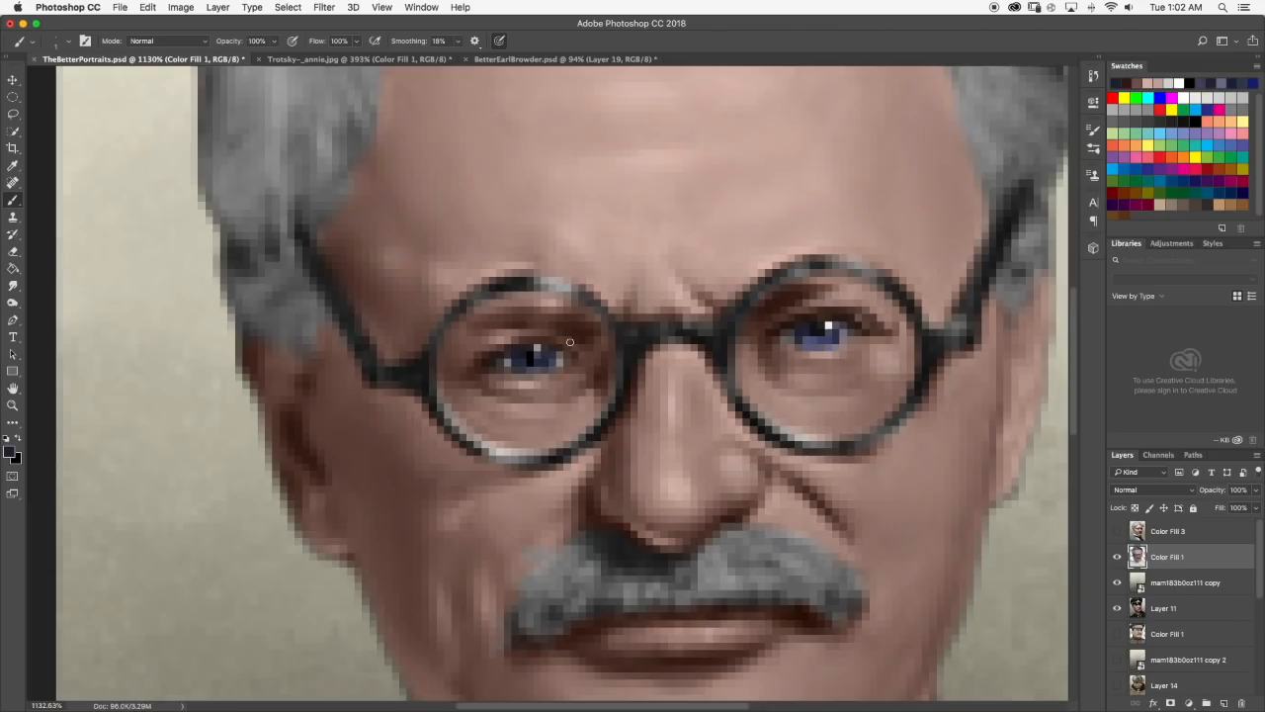
pyautogui.scroll(1, 554, 346)
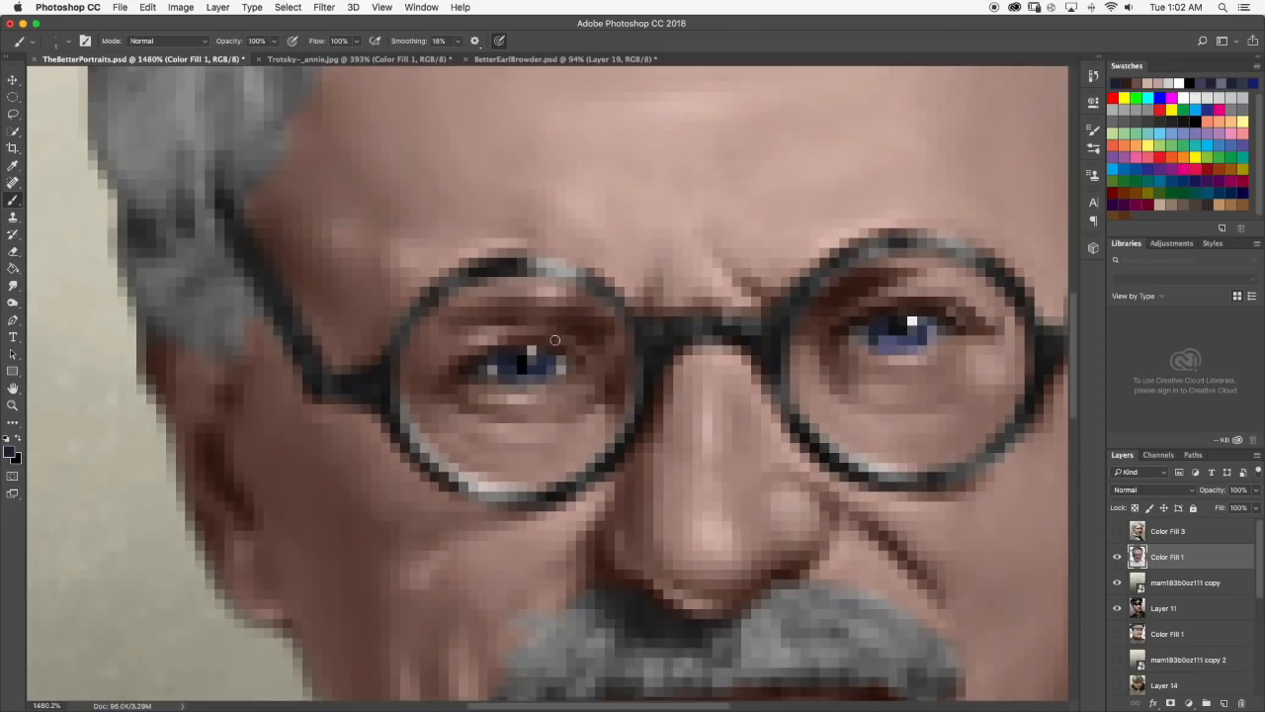
pyautogui.scroll(1, 533, 343)
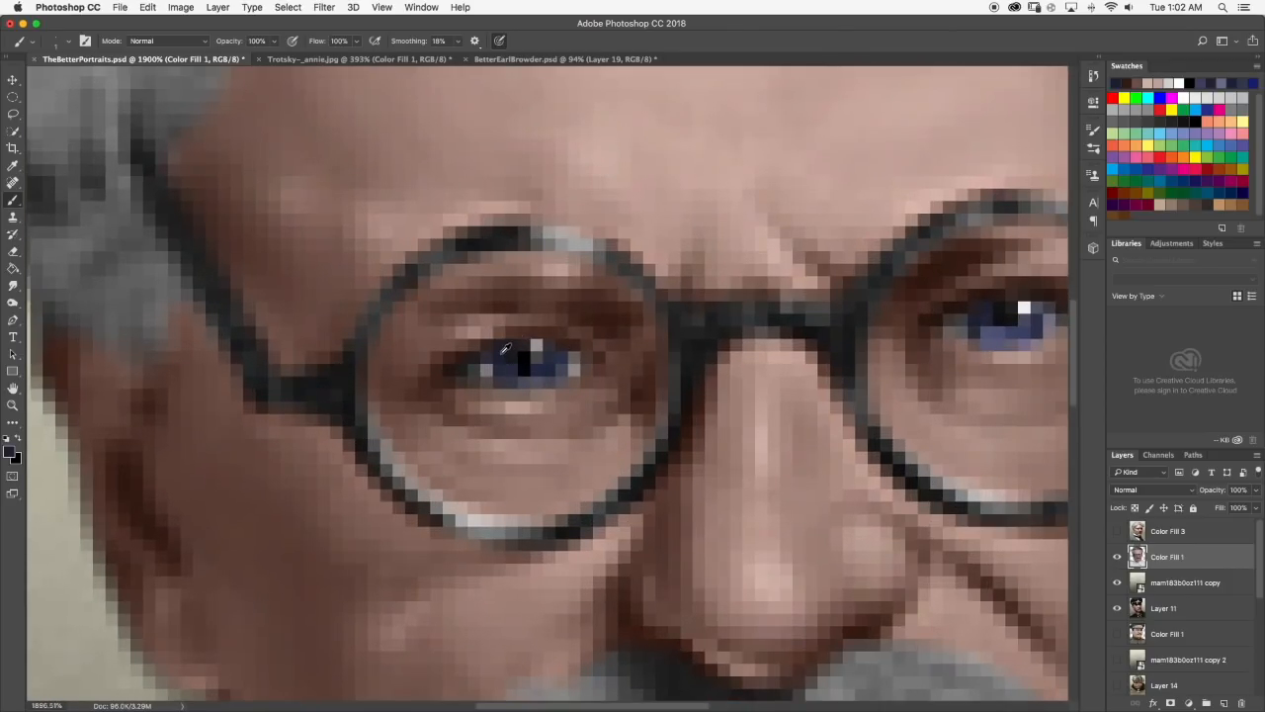
pyautogui.scroll(-5, 558, 345)
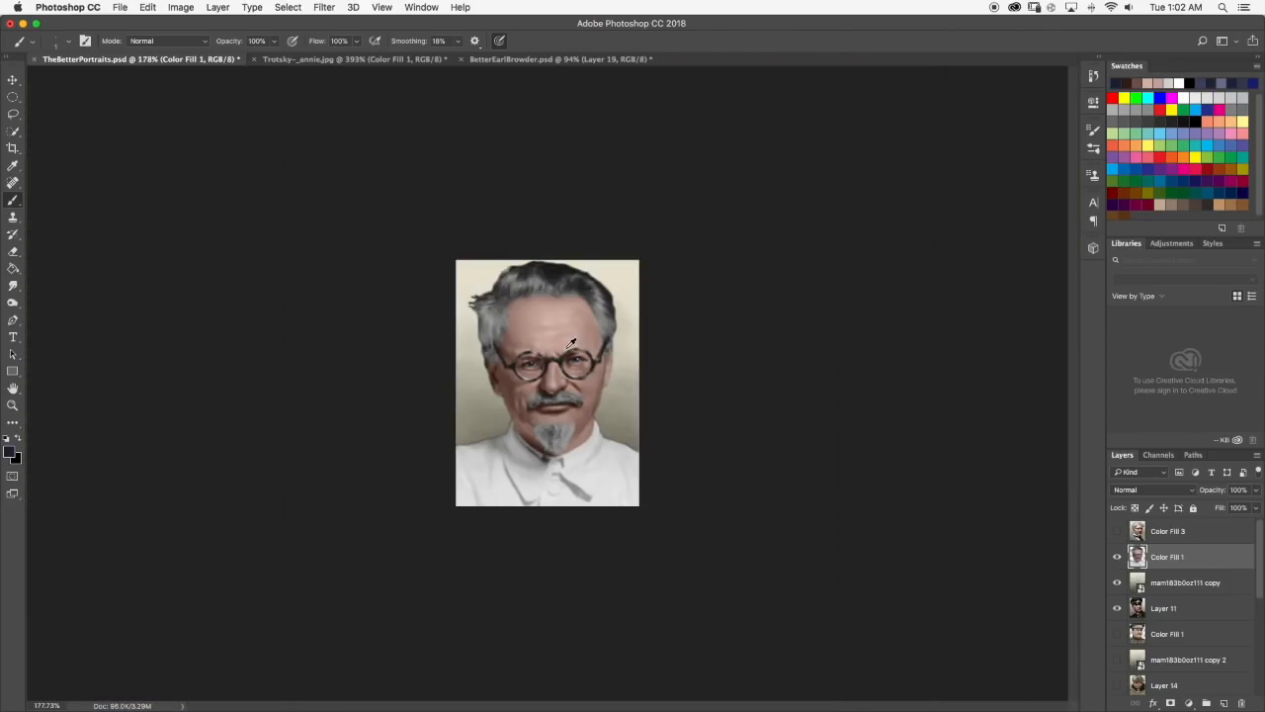
# Paint a very dark brown lash line along the left-hand eye's upper lid and check the face.
pyautogui.scroll(1, 568, 346)
pyautogui.scroll(3, 553, 341)
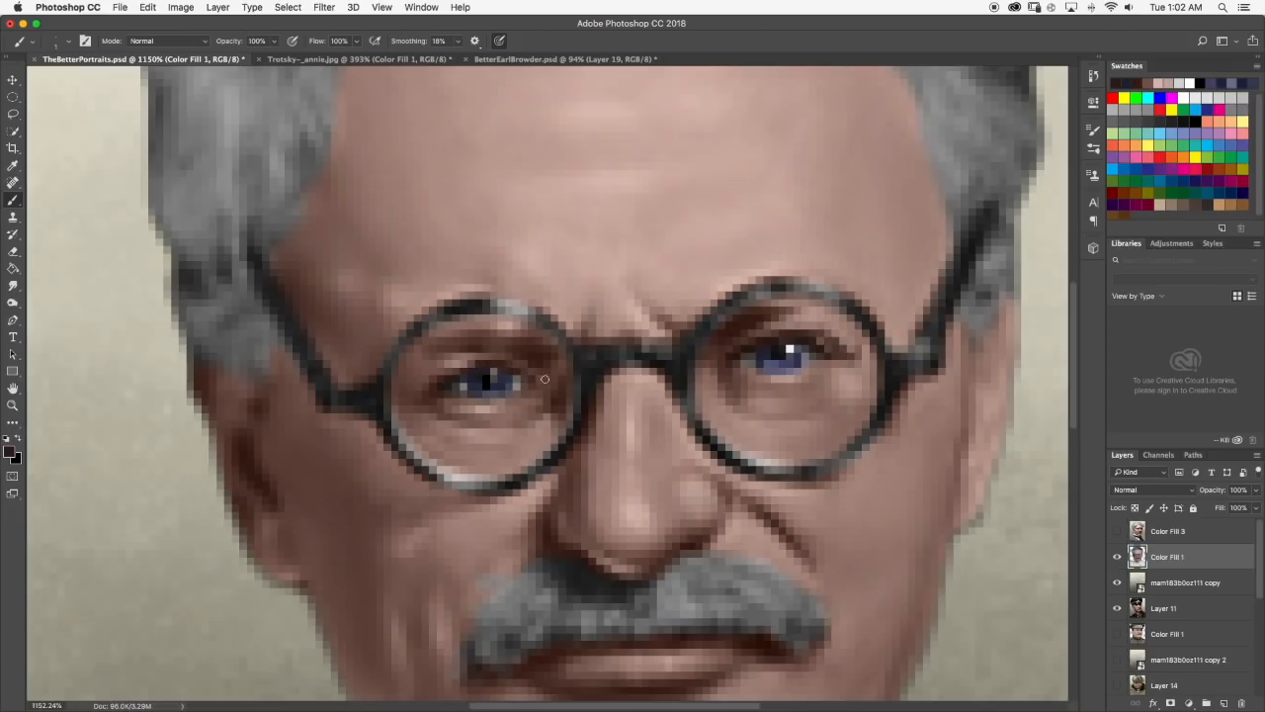
pyautogui.scroll(-5, 540, 377)
pyautogui.scroll(4, 514, 337)
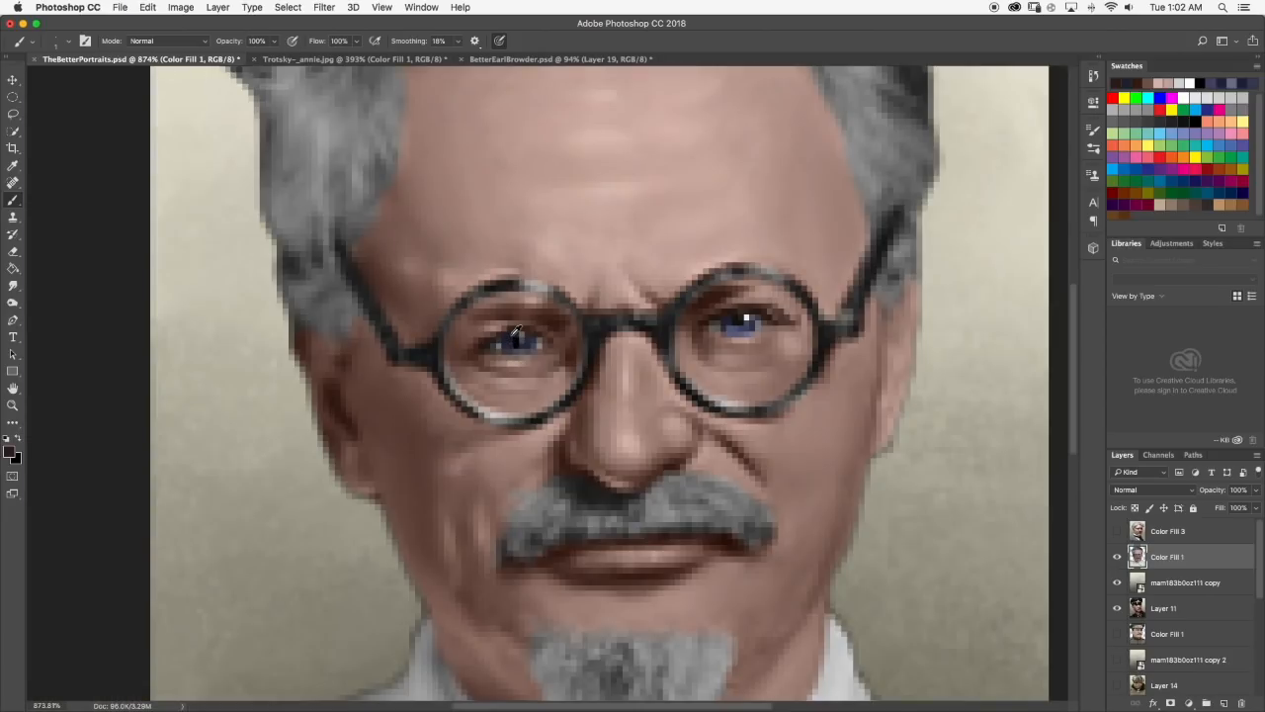
pyautogui.scroll(2, 514, 336)
pyautogui.keyDown('alt'); pyautogui.click(484, 341); pyautogui.keyUp('alt')
pyautogui.moveTo(491, 335); pyautogui.dragTo(508, 328)
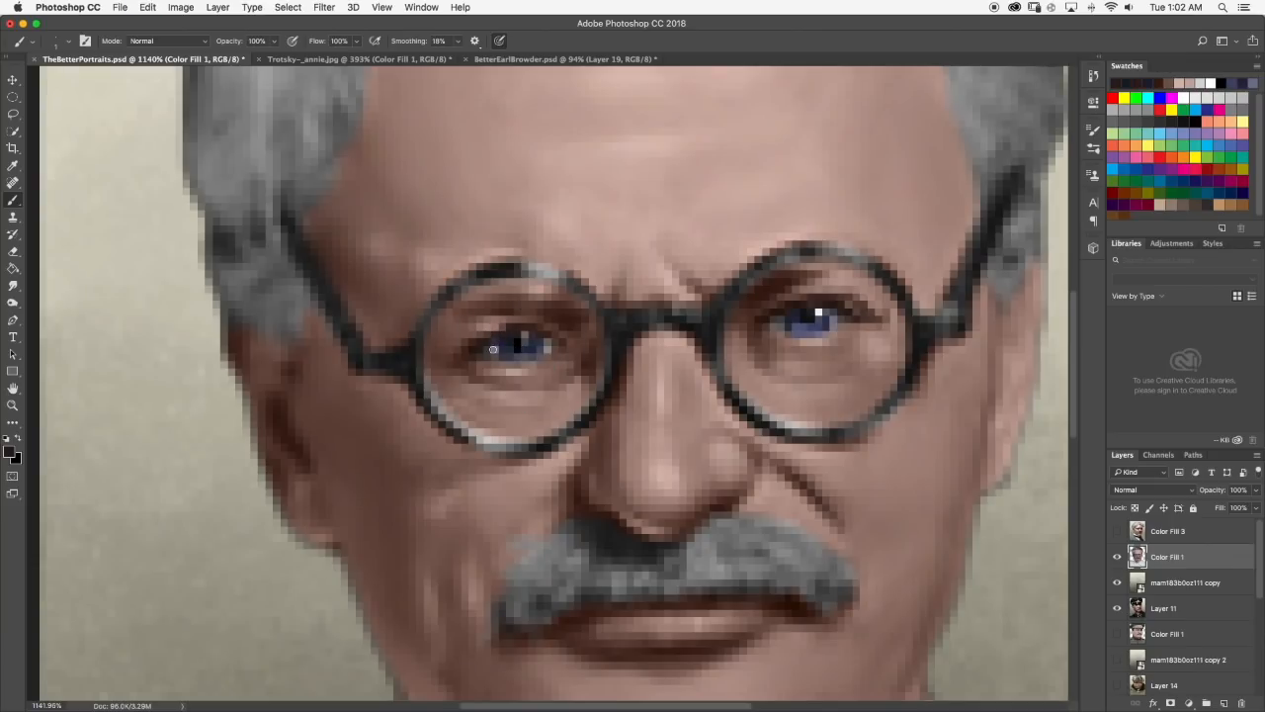
pyautogui.moveTo(485, 336); pyautogui.dragTo(511, 329)
pyautogui.keyDown('alt'); pyautogui.click(506, 341); pyautogui.keyUp('alt')
pyautogui.scroll(-10, 542, 336)
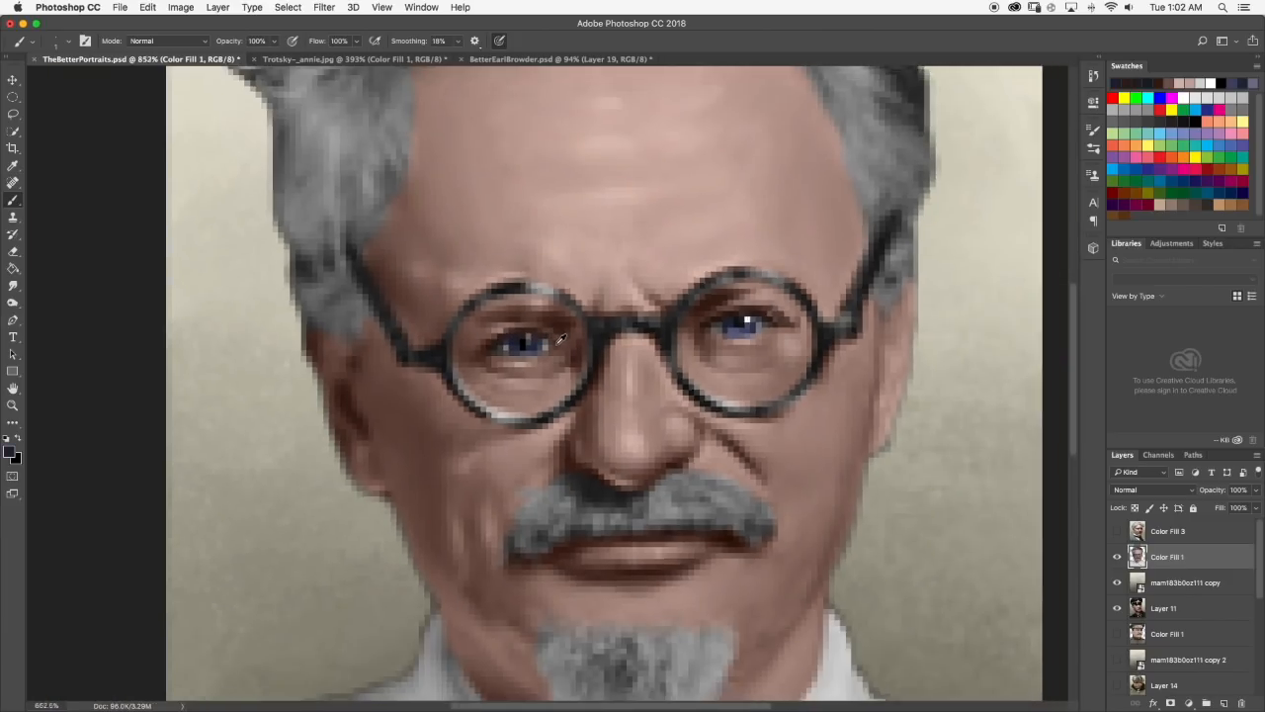
# Dab sampled pale skin highlights between the left-hand eye's inner corner and the lens rim, smudge them, and check the portrait.
pyautogui.scroll(10, 557, 341)
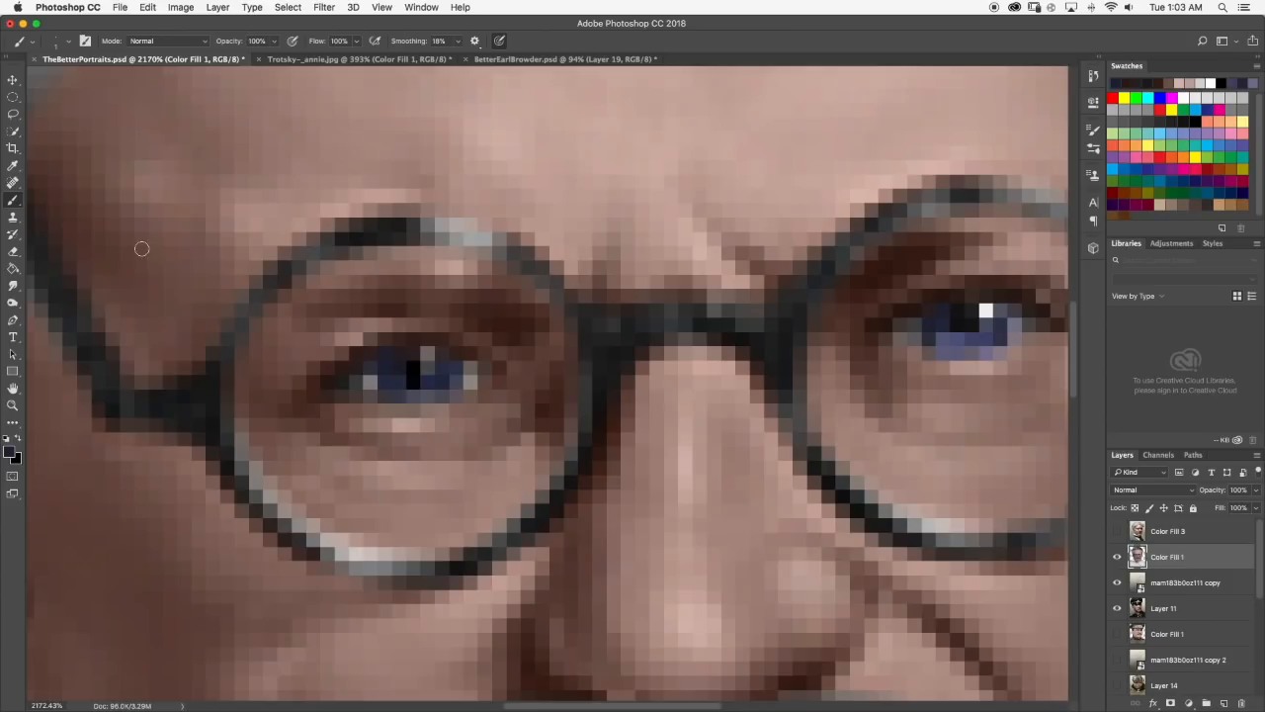
pyautogui.scroll(2, 501, 348)
pyautogui.keyDown('alt'); pyautogui.click(418, 444); pyautogui.keyUp('alt')
pyautogui.click(518, 372)
pyautogui.click(554, 353)
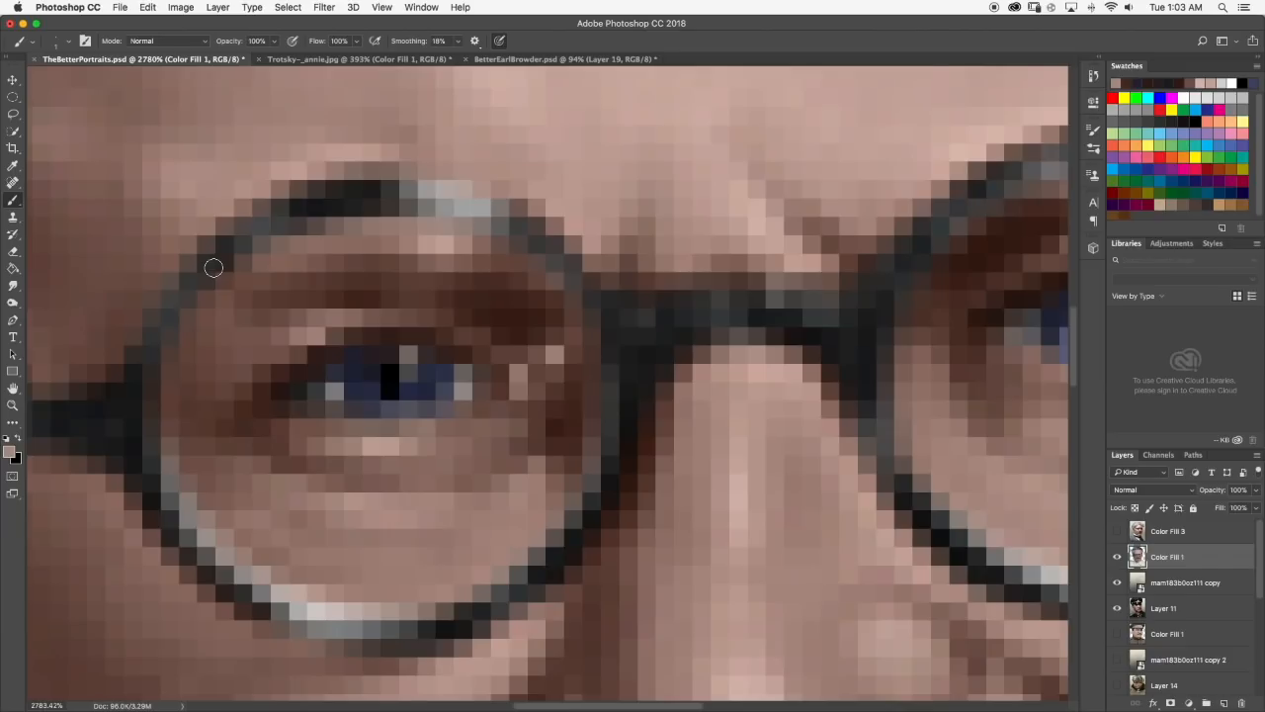
pyautogui.click(12, 285)
pyautogui.scroll(-10, 525, 384)
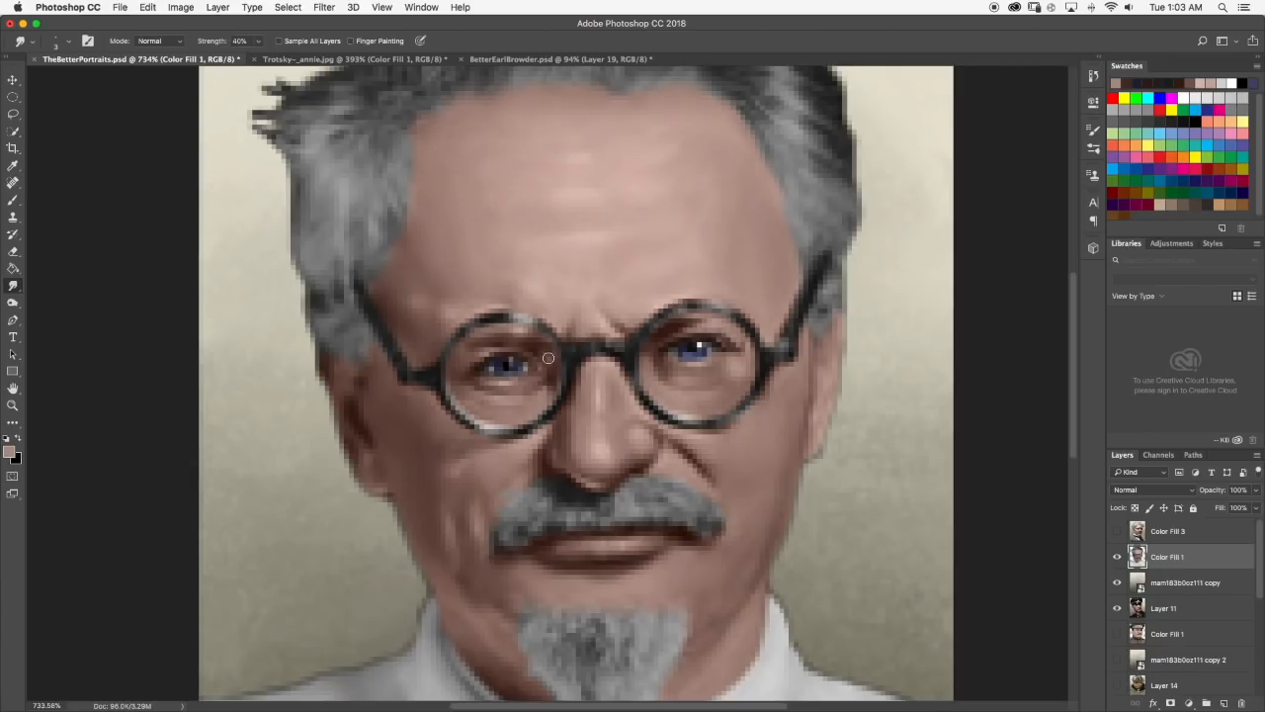
pyautogui.scroll(-5, 558, 353)
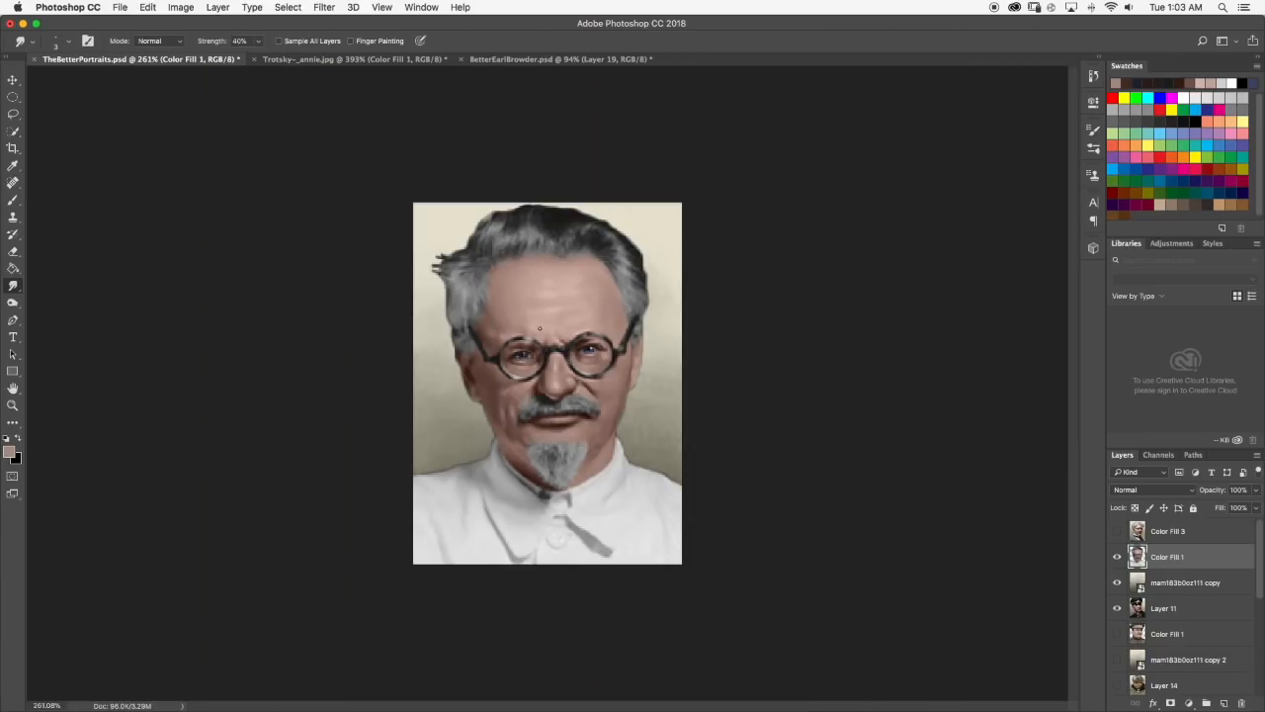
pyautogui.scroll(-2, 539, 329)
pyautogui.scroll(5, 539, 329)
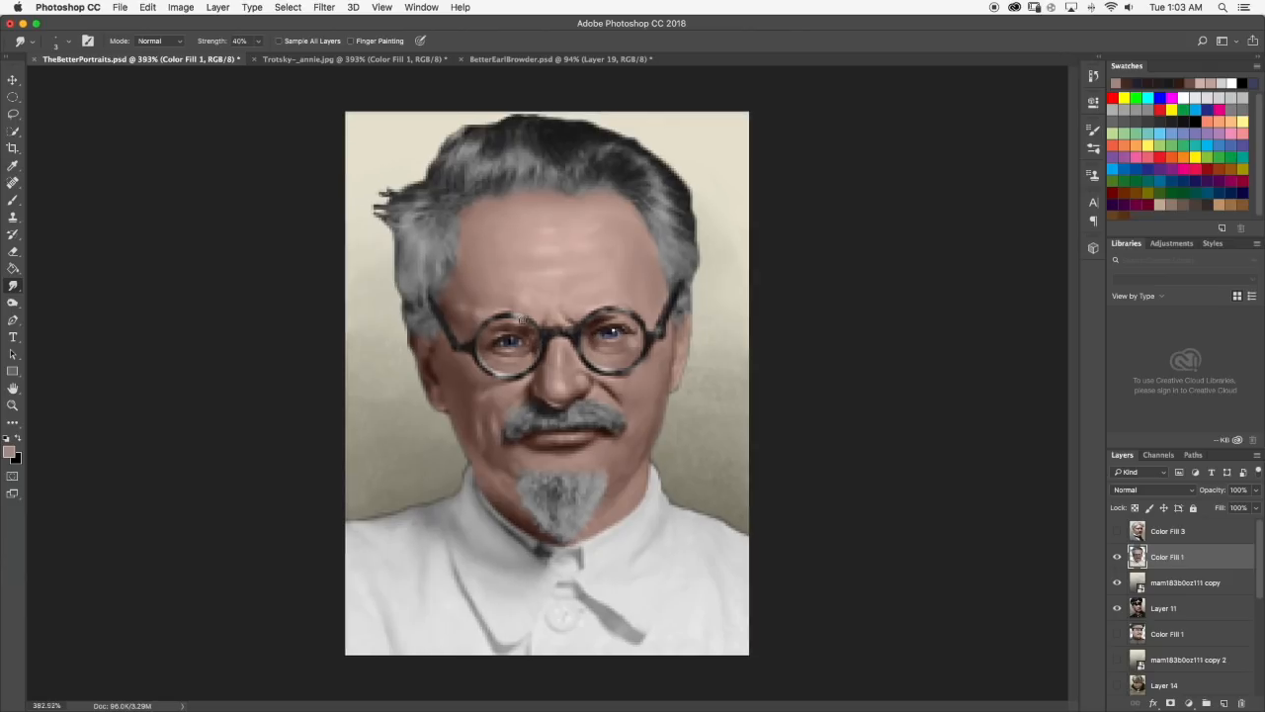
pyautogui.scroll(4, 522, 320)
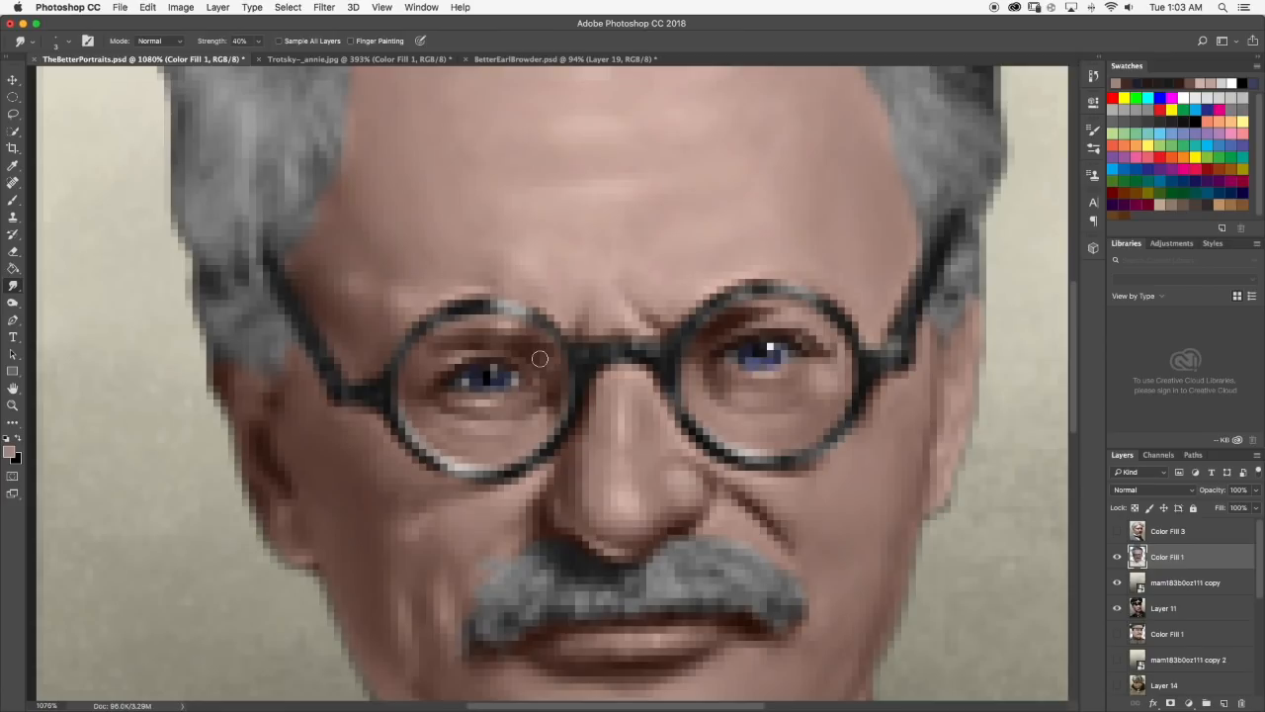
# Retouch the skin beside the left-hand eye's inner corner with sampled mid-browns, smudge it in, and check the portrait.
pyautogui.press('b')
pyautogui.keyDown('alt'); pyautogui.click(540, 375); pyautogui.keyUp('alt')
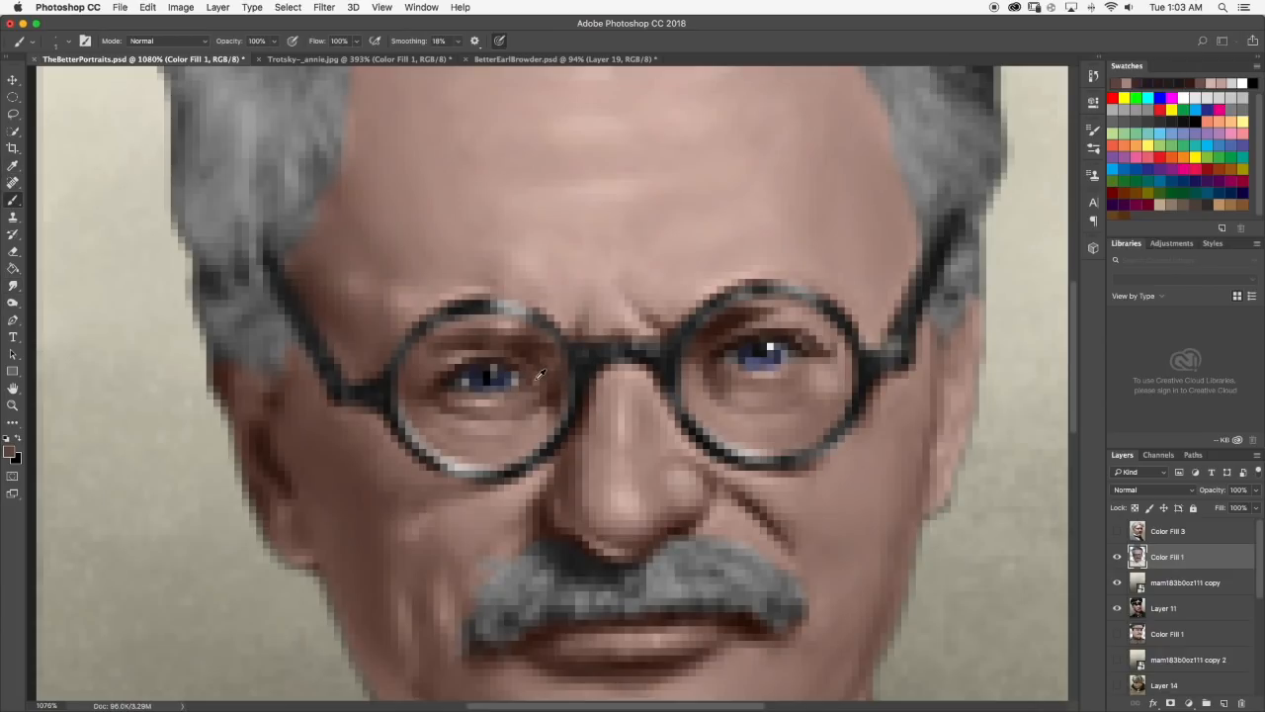
pyautogui.keyDown('alt'); pyautogui.click(541, 383); pyautogui.keyUp('alt')
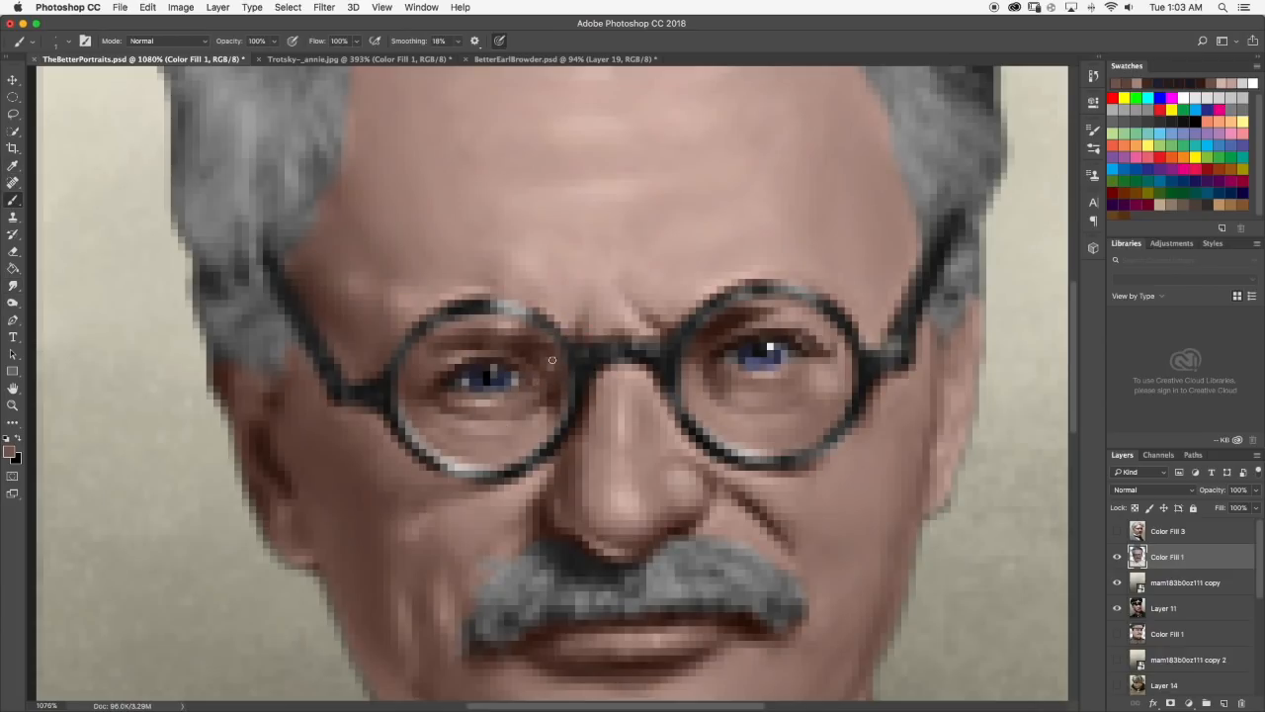
pyautogui.scroll(-10, 605, 354)
pyautogui.scroll(3, 584, 357)
pyautogui.scroll(8, 473, 309)
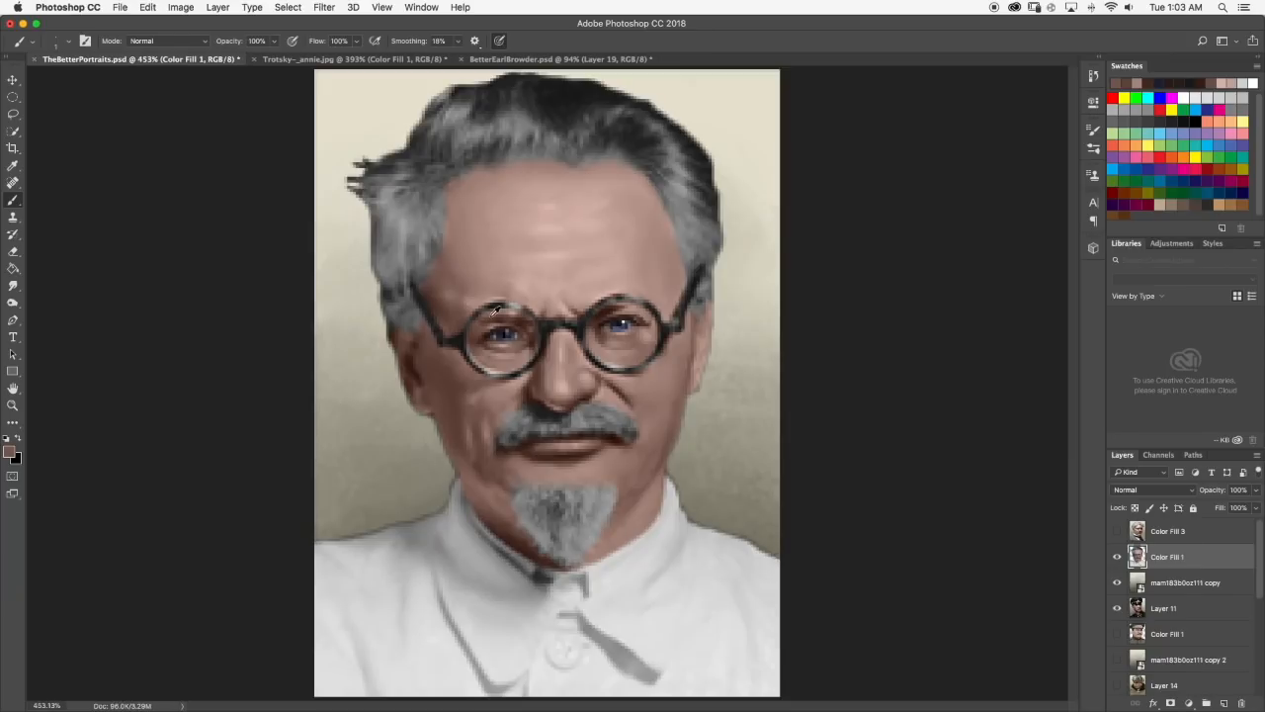
pyautogui.click(13, 285)
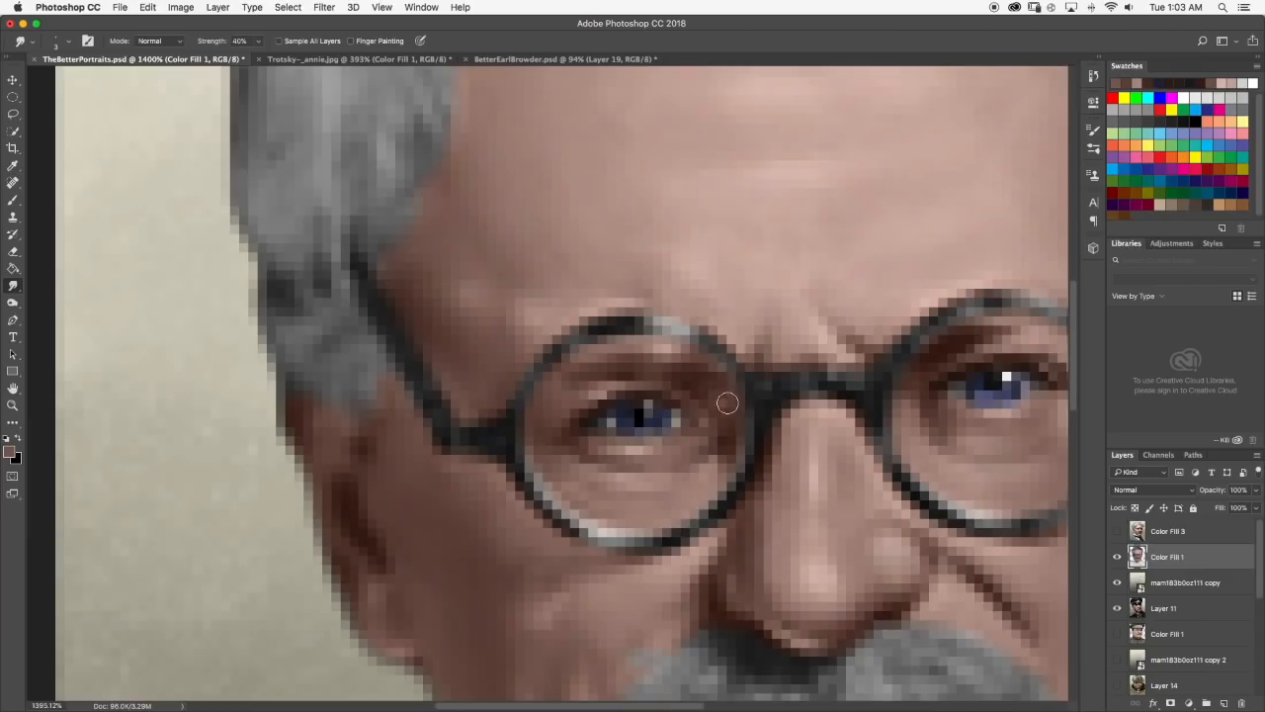
pyautogui.scroll(-2, 720, 415)
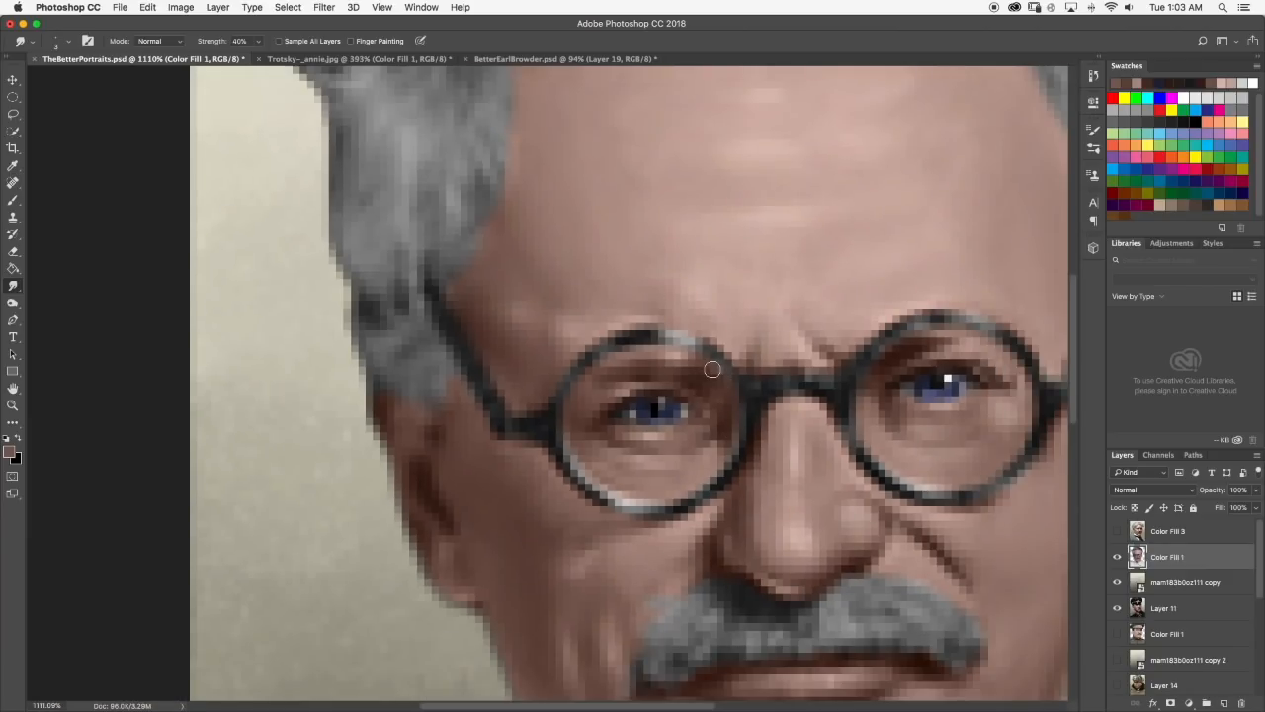
pyautogui.scroll(-3, 718, 368)
pyautogui.scroll(-1, 718, 368)
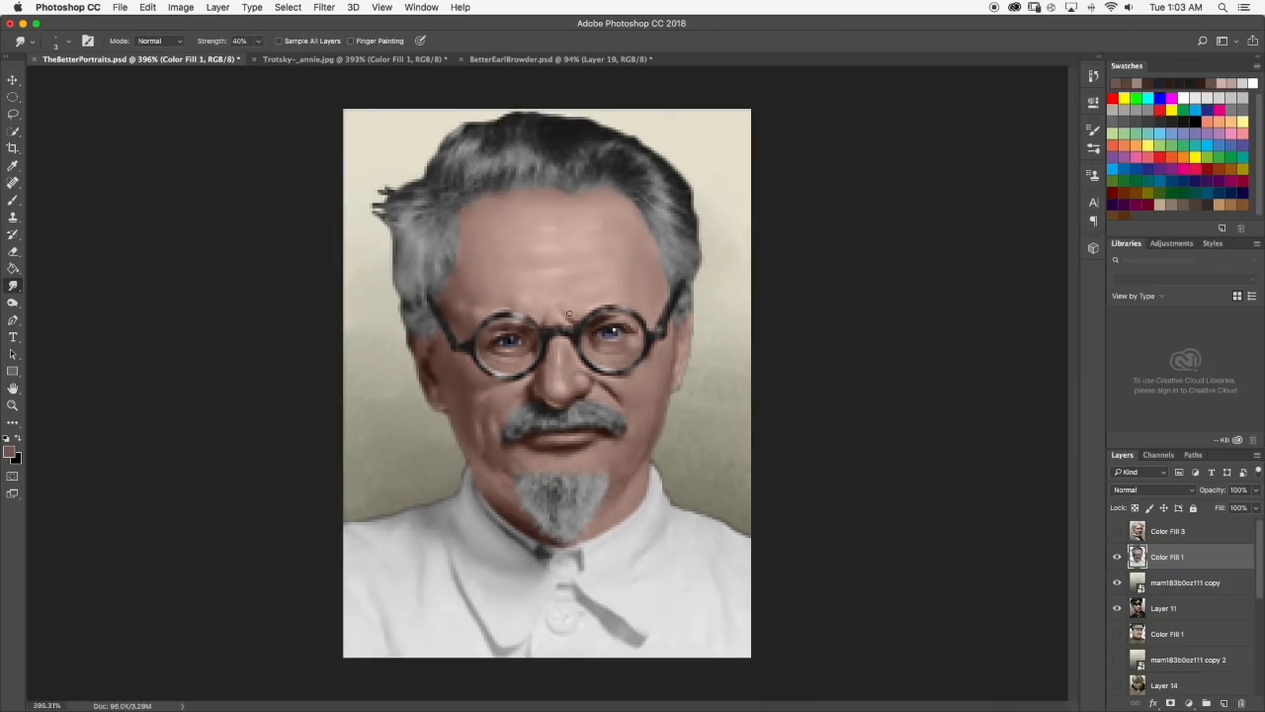
pyautogui.scroll(-1, 570, 314)
pyautogui.scroll(4, 534, 318)
# Retouch the skin between the left-hand eye's inner corner and the lens rim with sampled browns, smudge it, and check the portrait.
pyautogui.click(13, 202)
pyautogui.scroll(2, 577, 359)
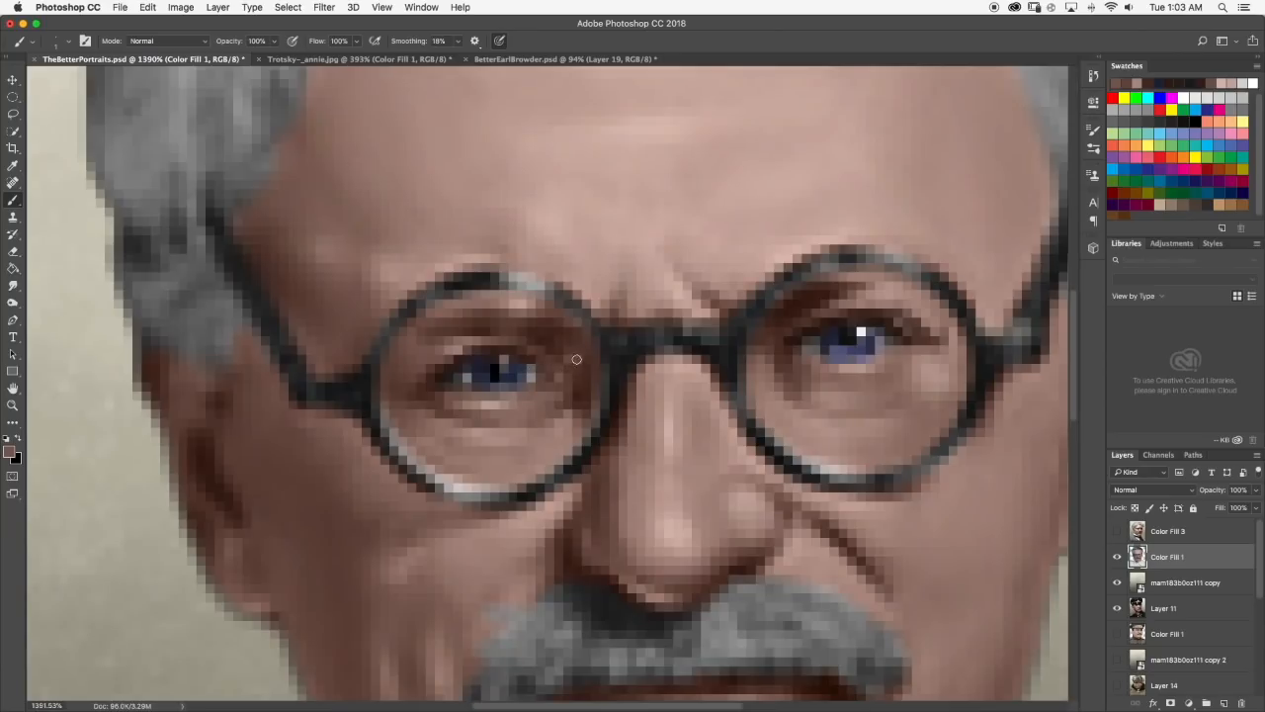
pyautogui.scroll(-7, 577, 357)
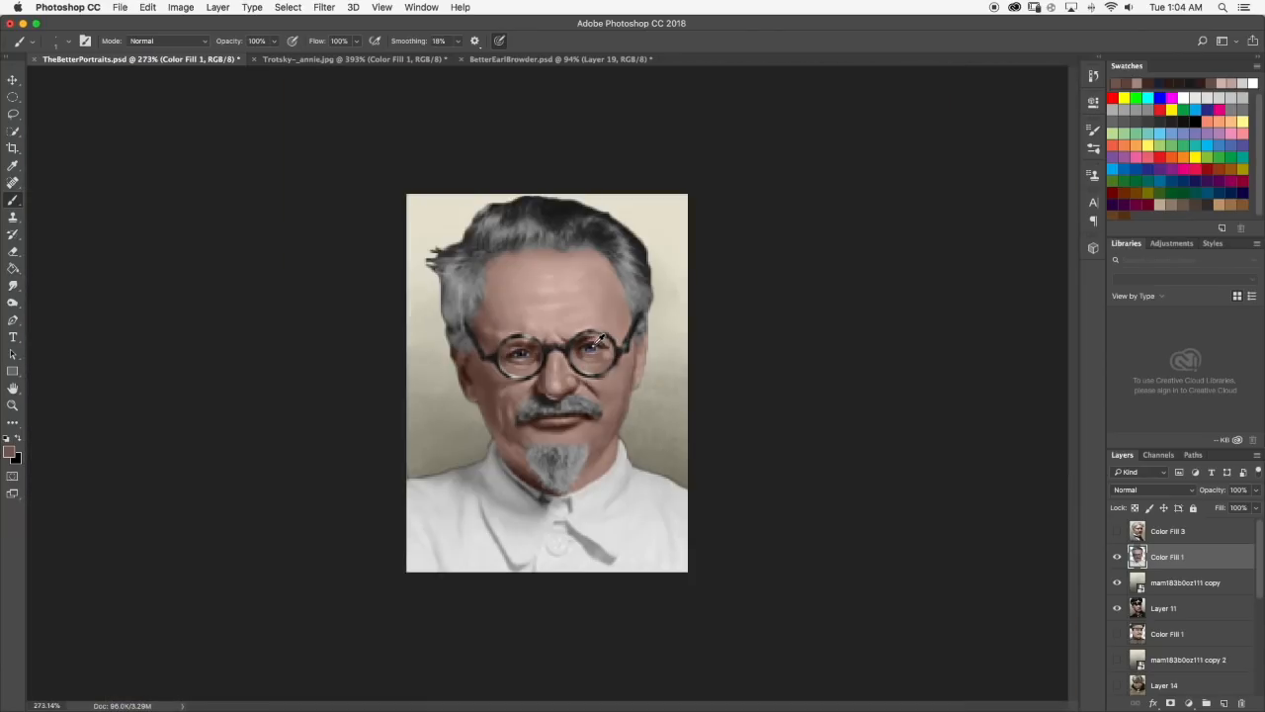
pyautogui.scroll(9, 547, 353)
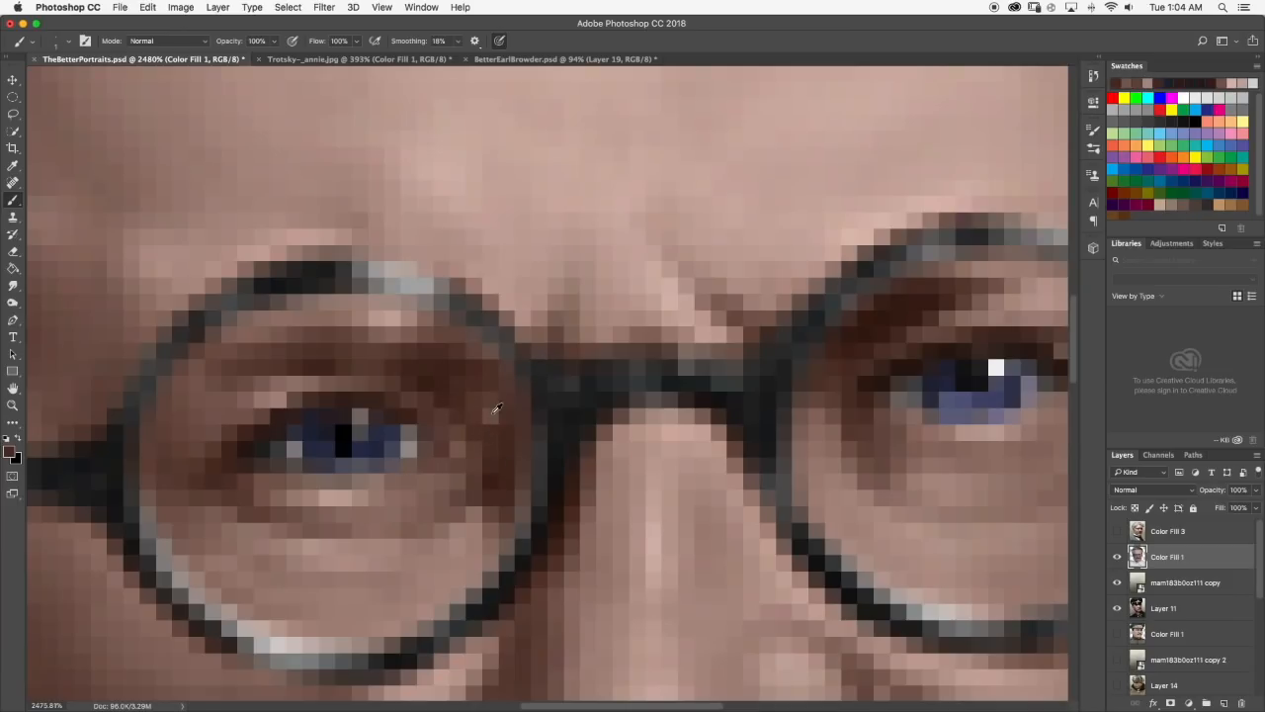
pyautogui.keyDown('alt'); pyautogui.click(496, 408); pyautogui.keyUp('alt')
pyautogui.scroll(-8, 518, 398)
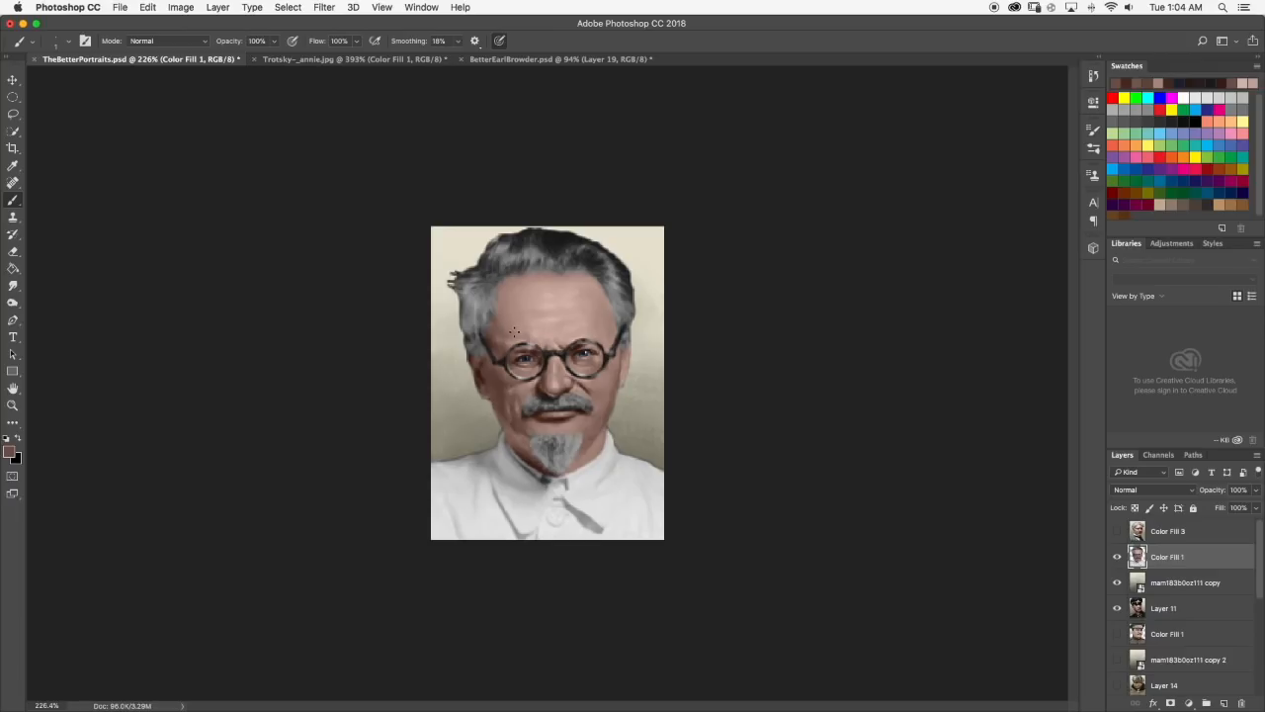
pyautogui.scroll(9, 514, 332)
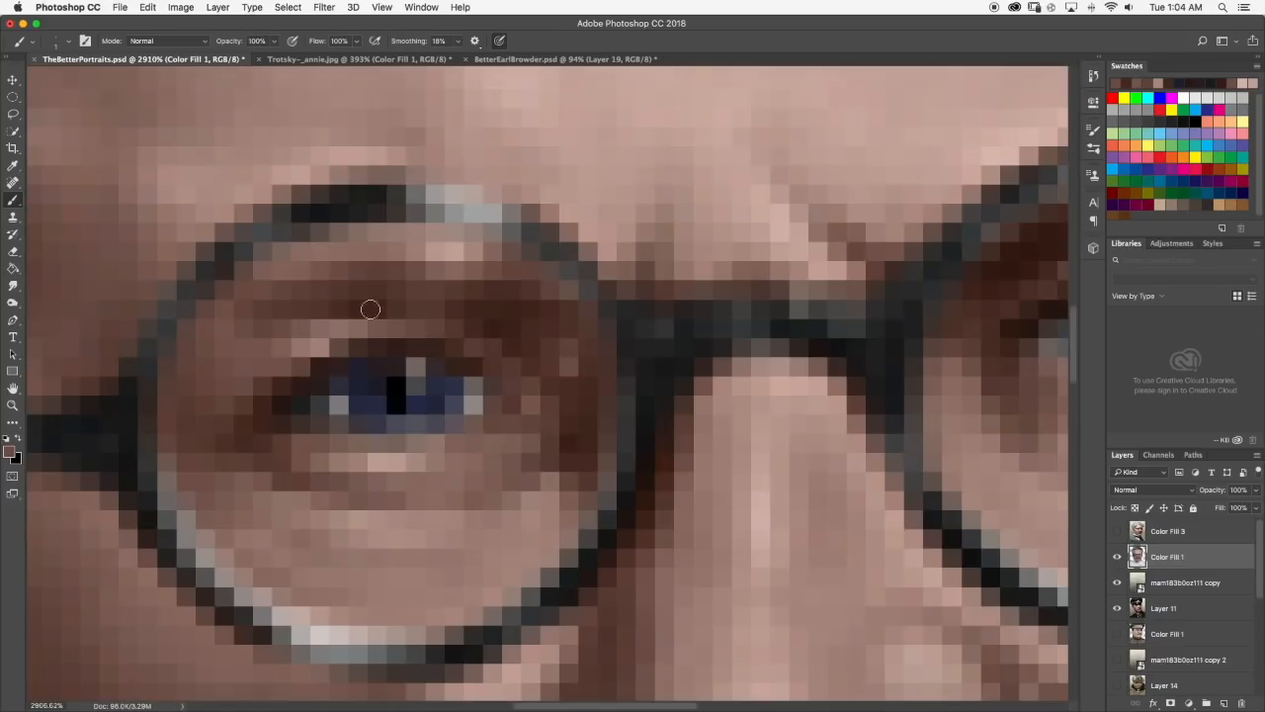
pyautogui.click(13, 285)
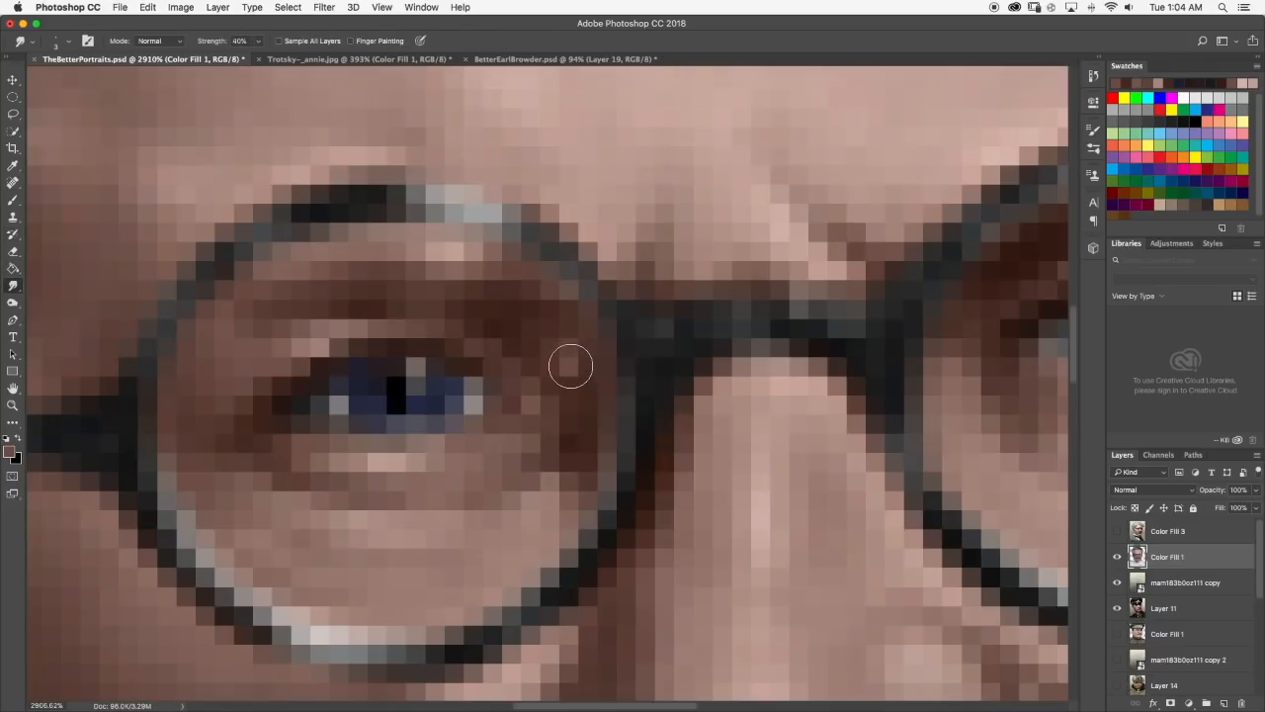
pyautogui.scroll(-3, 601, 353)
pyautogui.scroll(-5, 620, 350)
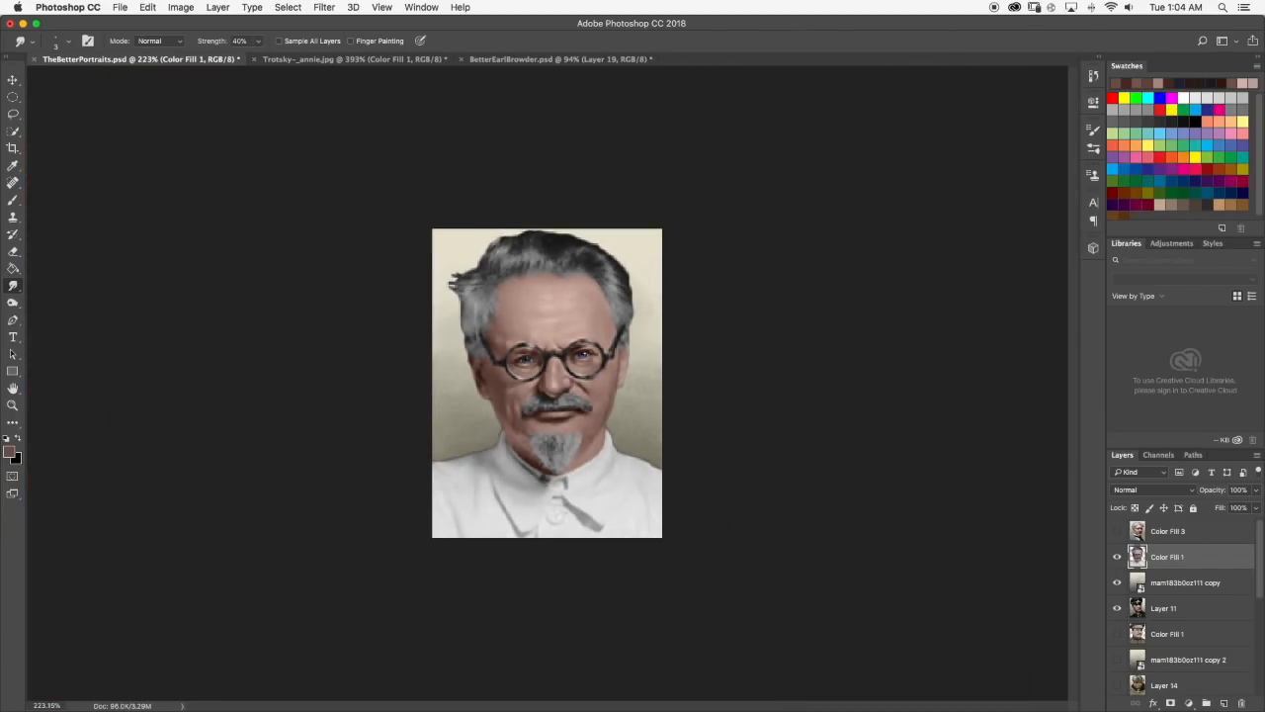
# Dab a paler skin tone sampled from below the left-hand eye near its inner corner and smudge it into the brown.
pyautogui.scroll(5, 550, 362)
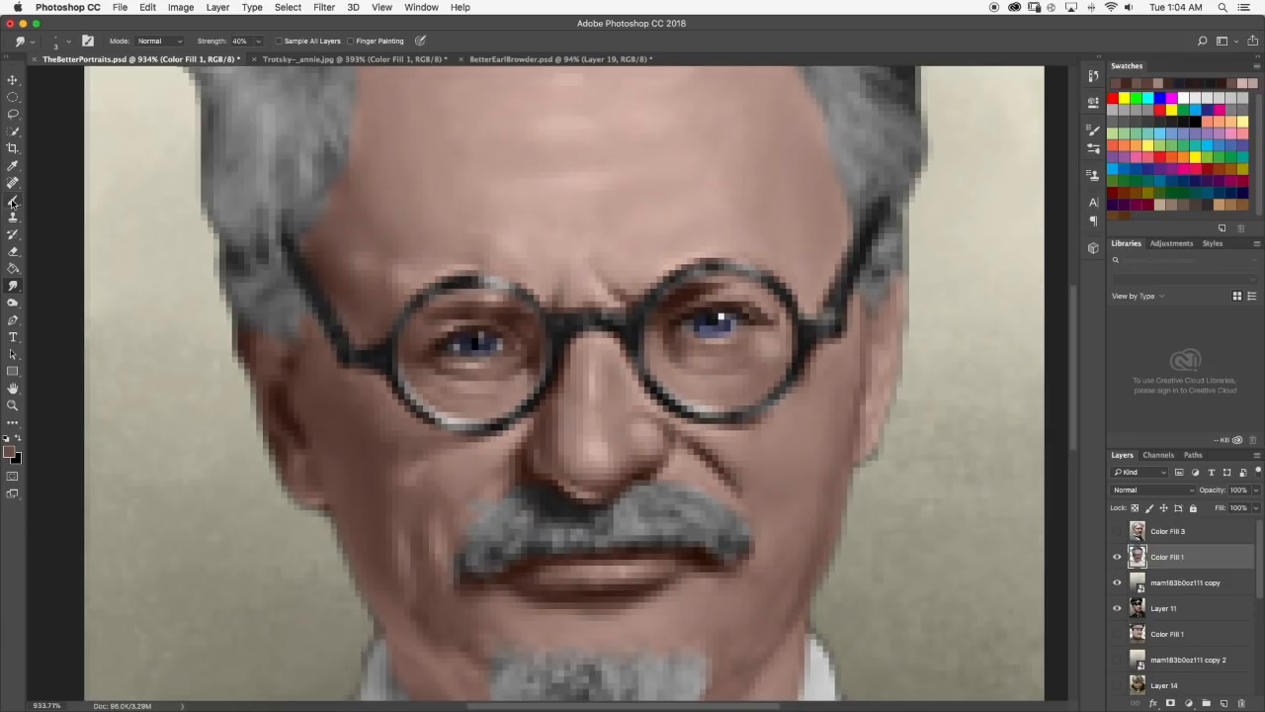
pyautogui.click(12, 201)
pyautogui.scroll(2, 522, 335)
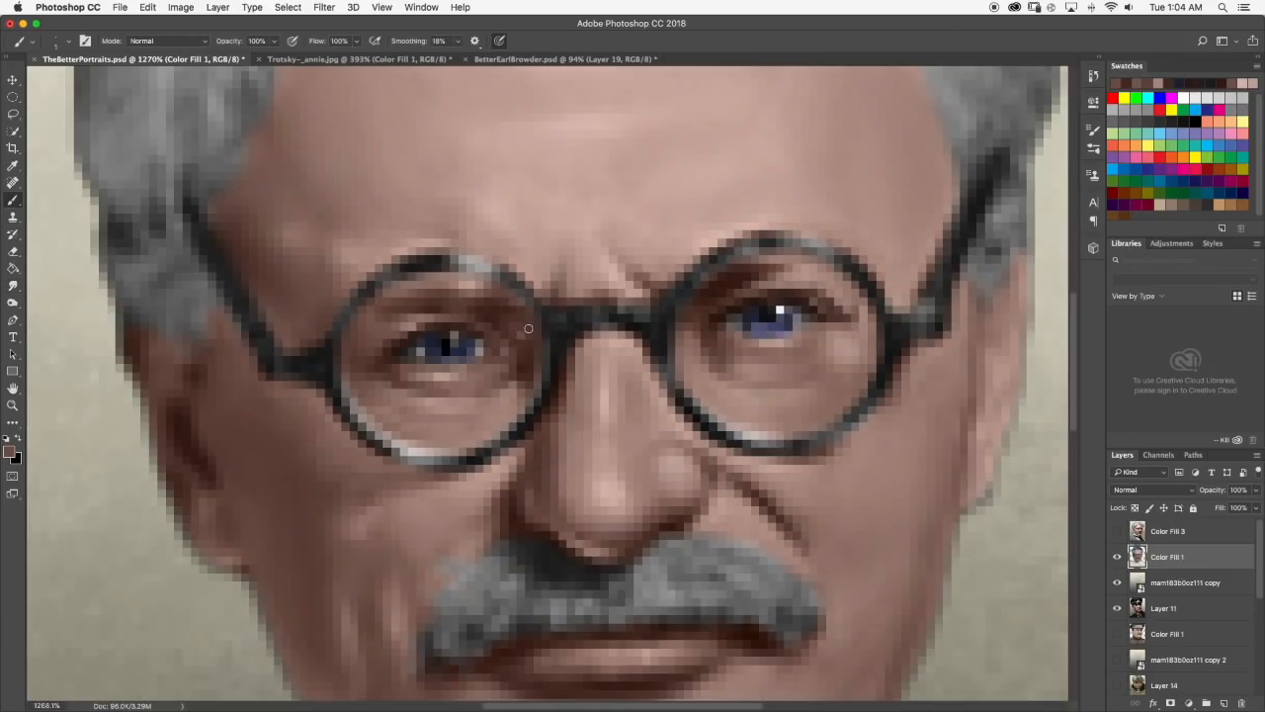
pyautogui.keyDown('alt'); pyautogui.click(458, 373); pyautogui.keyUp('alt')
pyautogui.click(12, 285)
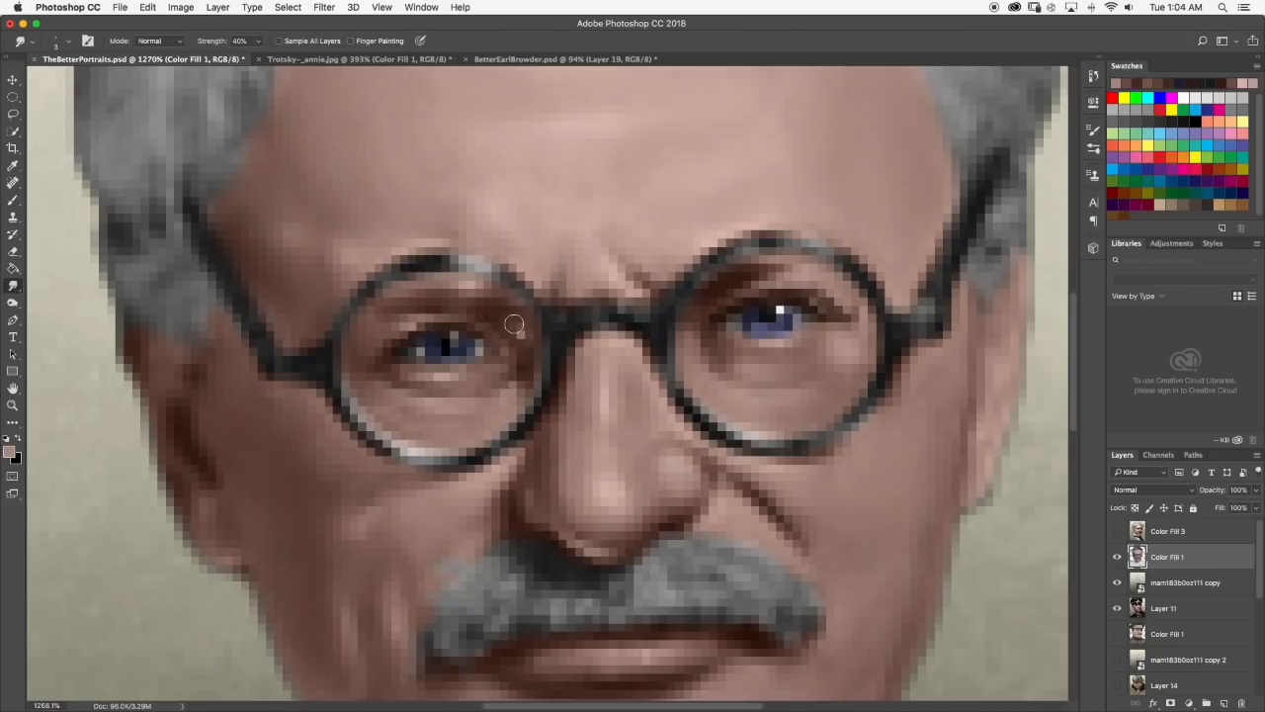
pyautogui.scroll(-3, 545, 322)
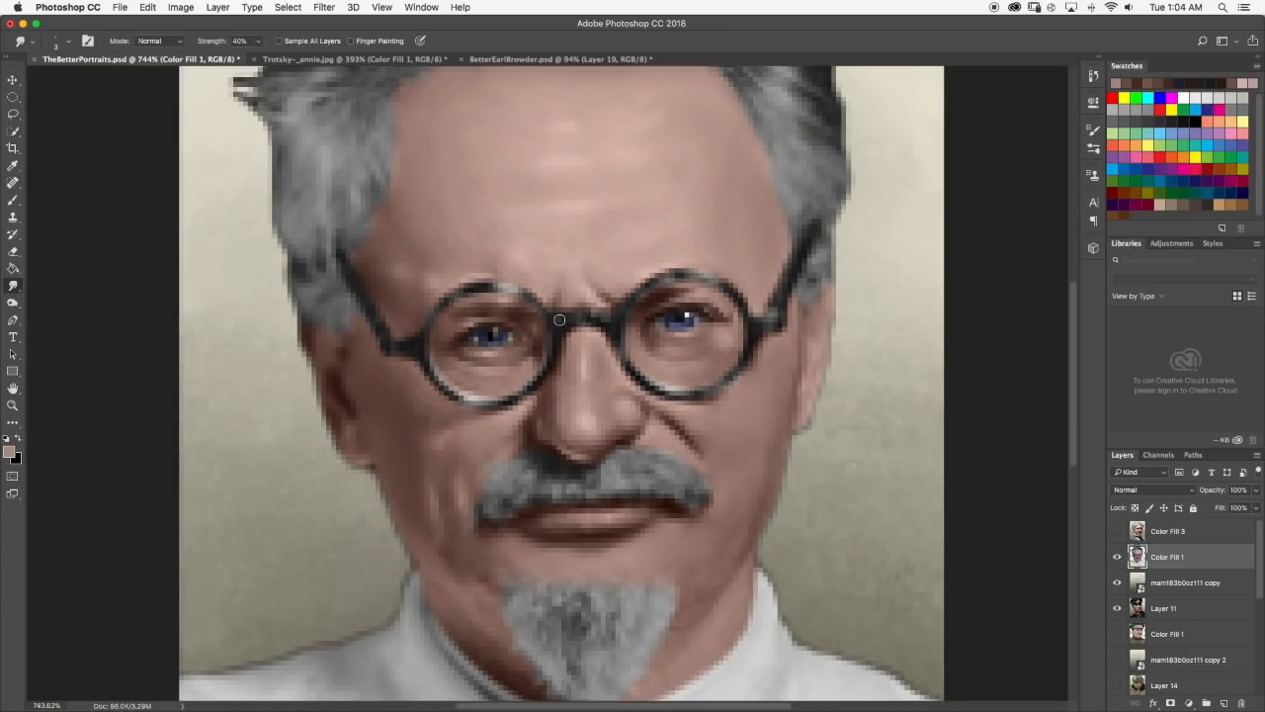
# Examine both eyes and the skin around them close up and in the whole portrait.
pyautogui.scroll(-4, 560, 319)
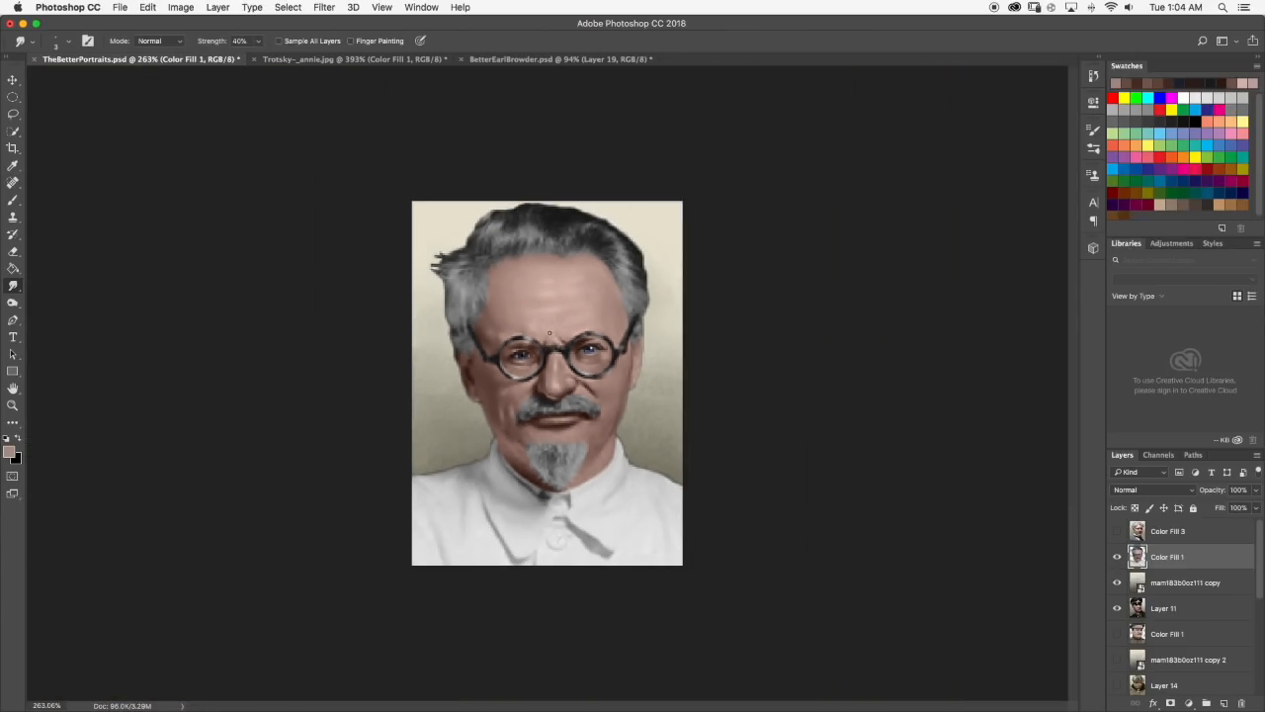
pyautogui.scroll(-1, 550, 333)
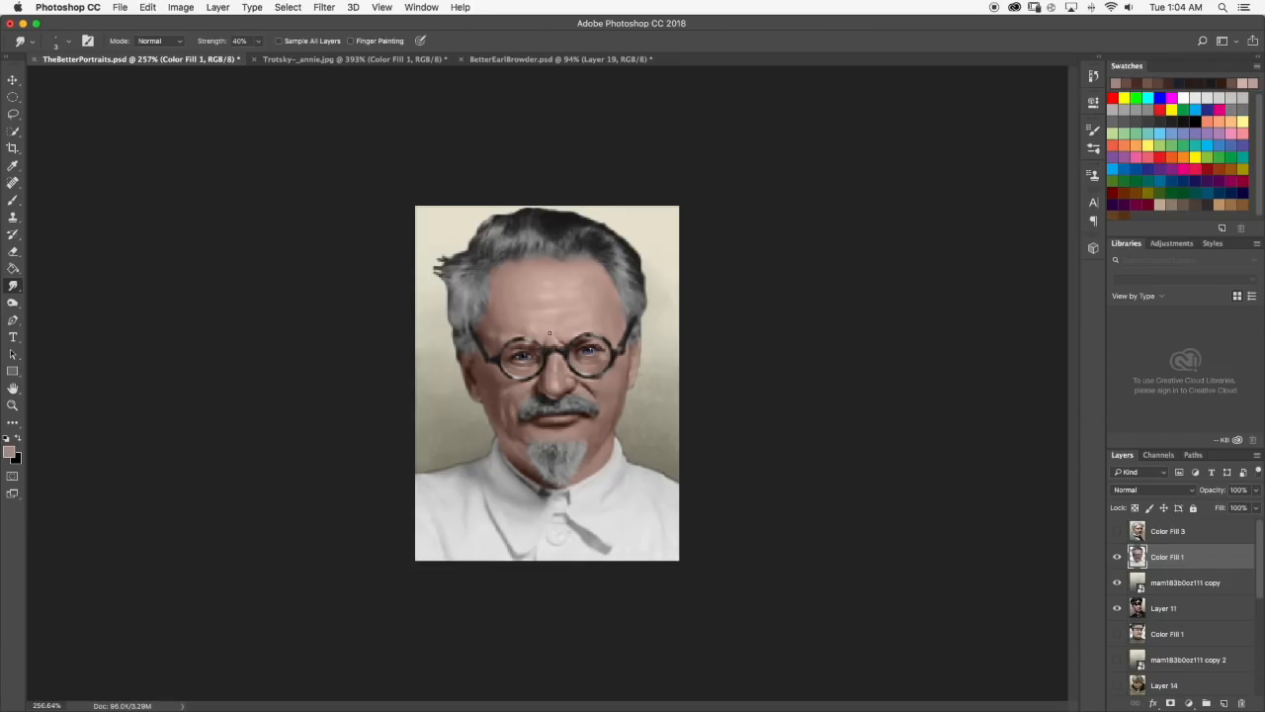
pyautogui.scroll(7, 549, 333)
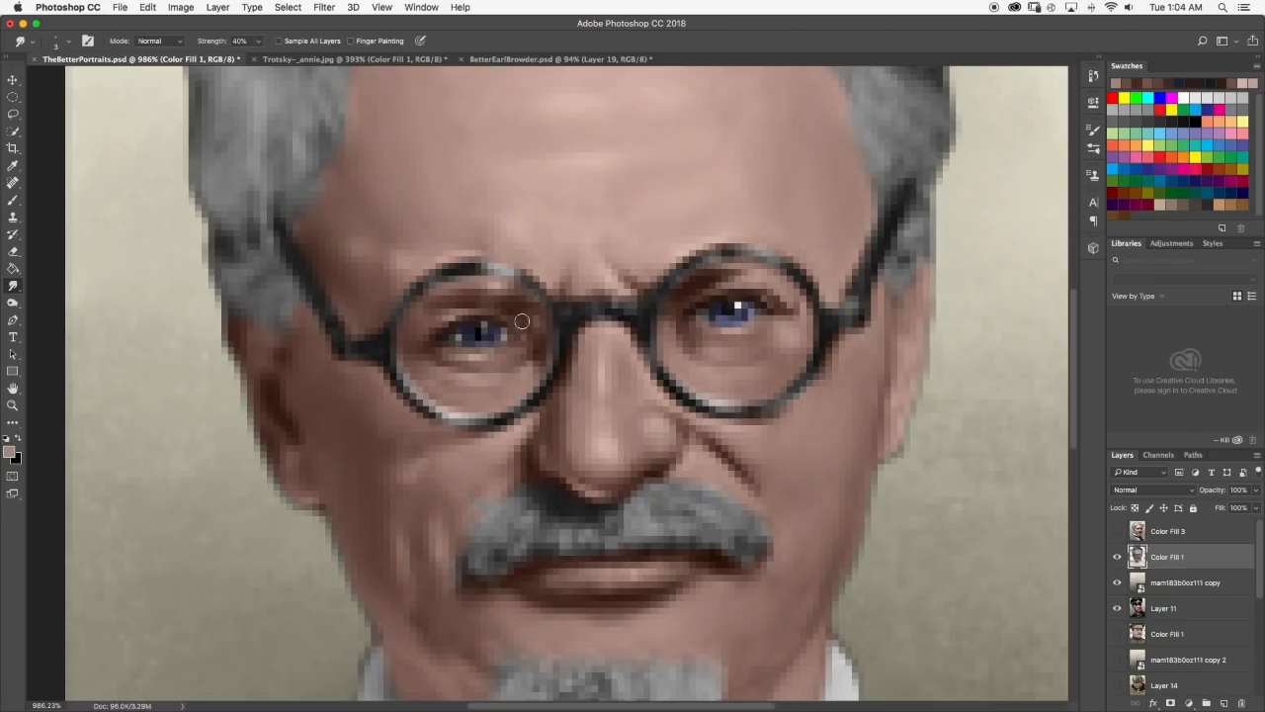
pyautogui.scroll(-5, 562, 258)
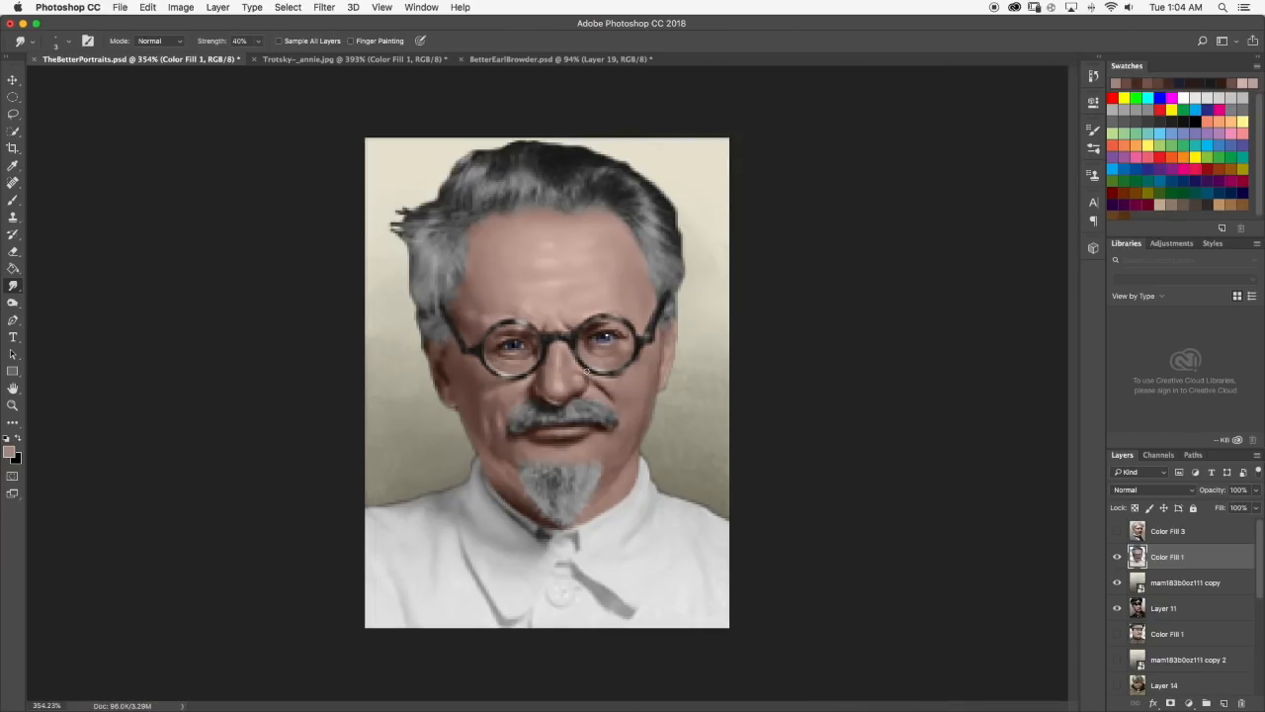
pyautogui.scroll(7, 619, 314)
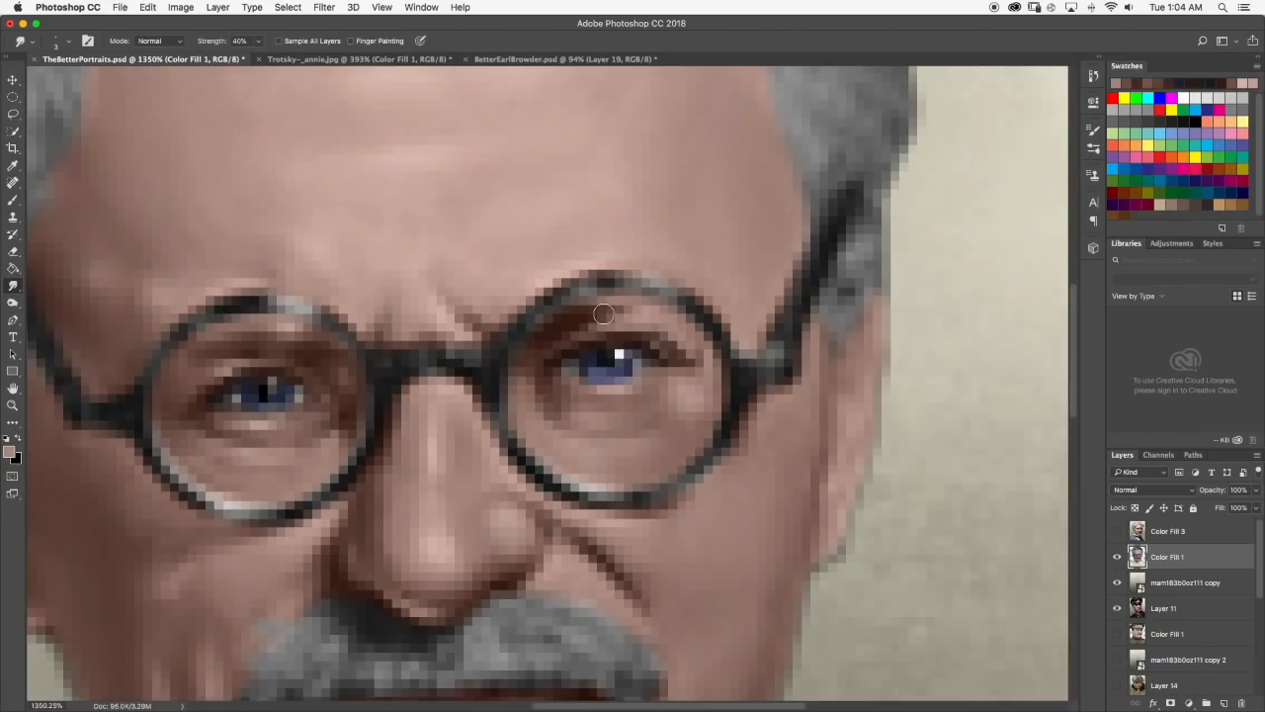
pyautogui.scroll(-10, 616, 314)
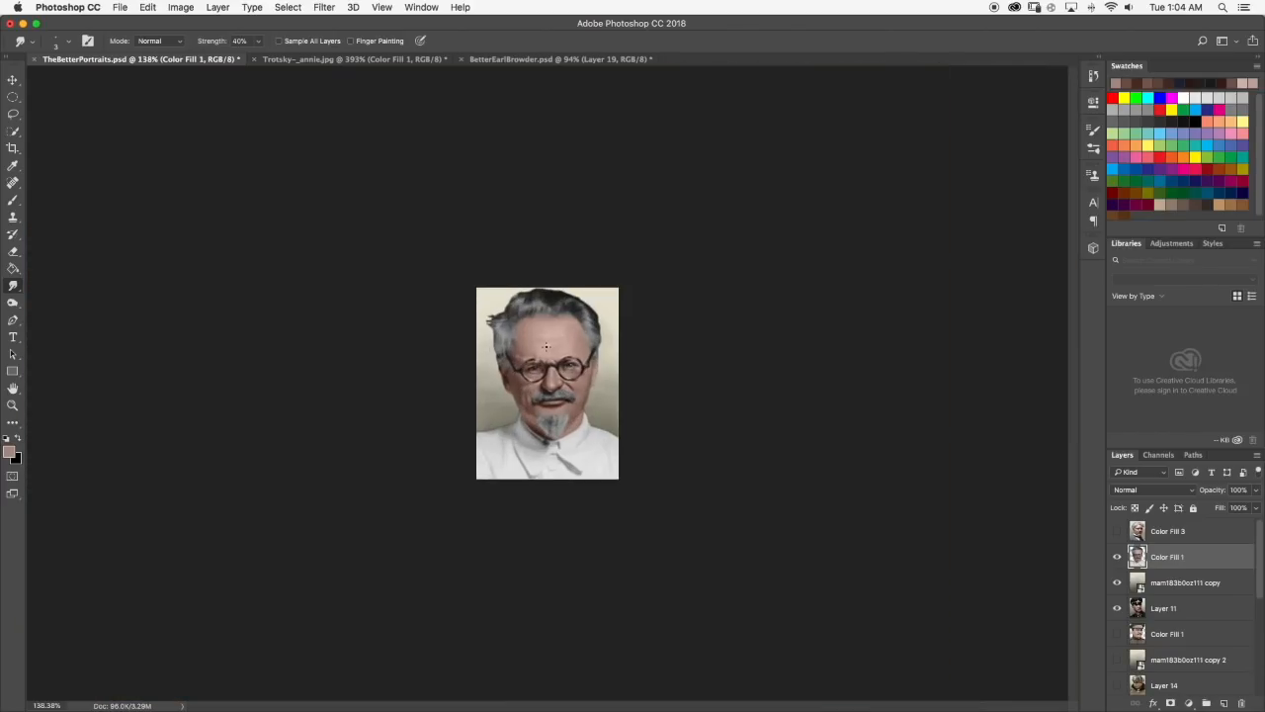
pyautogui.scroll(9, 527, 346)
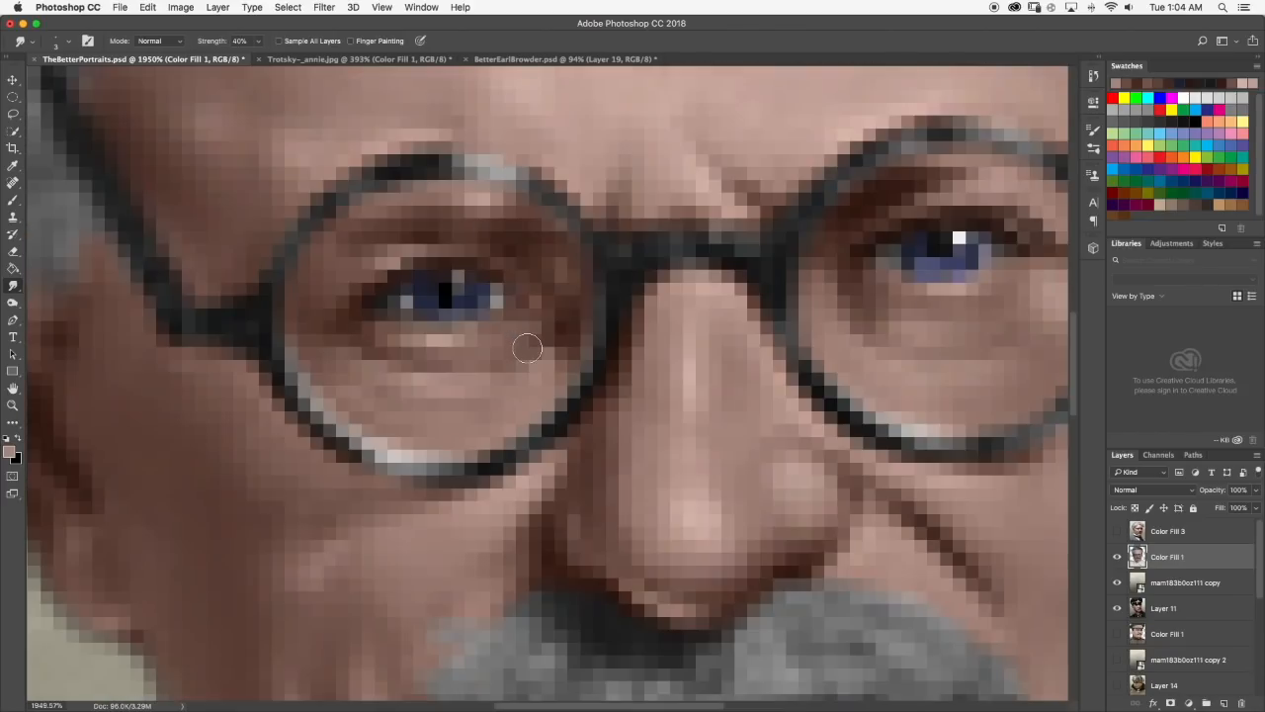
pyautogui.scroll(-3, 527, 346)
# Add a light pink highlight sampled from the nose to the right-hand eye's upper lid, smudge it, and check the portrait.
pyautogui.click(11, 202)
pyautogui.scroll(2, 516, 329)
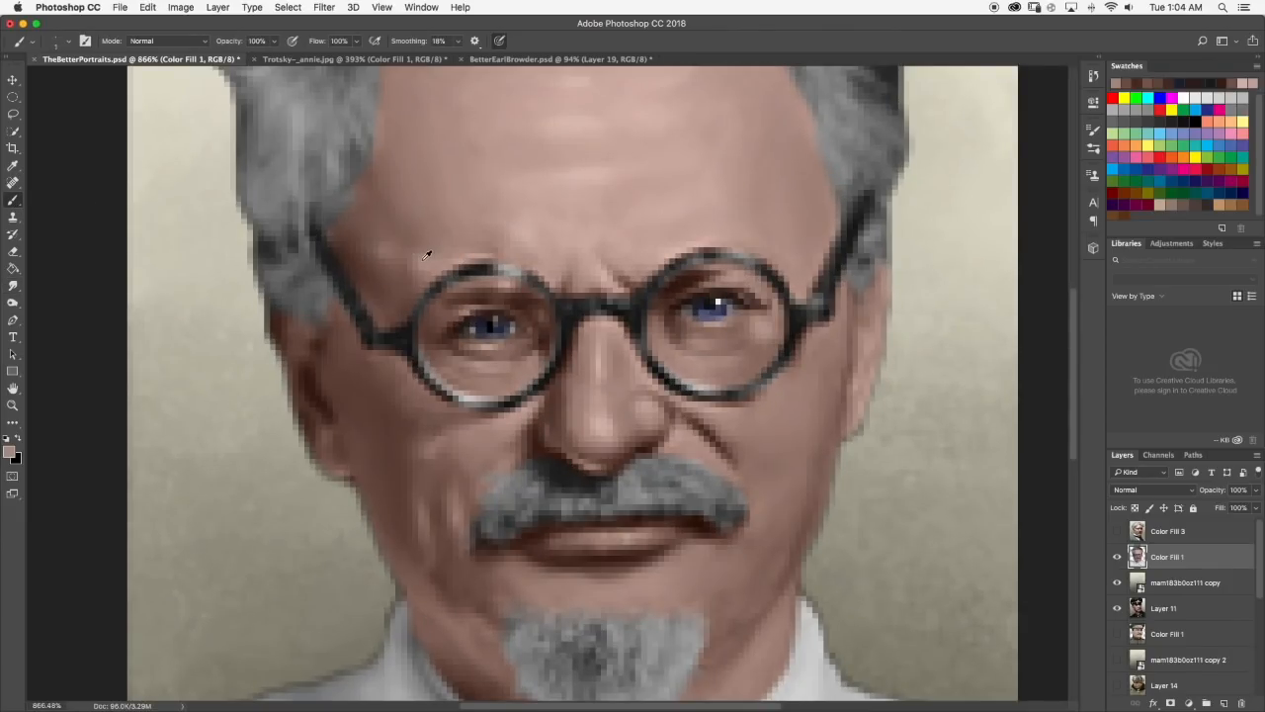
pyautogui.scroll(-7, 585, 421)
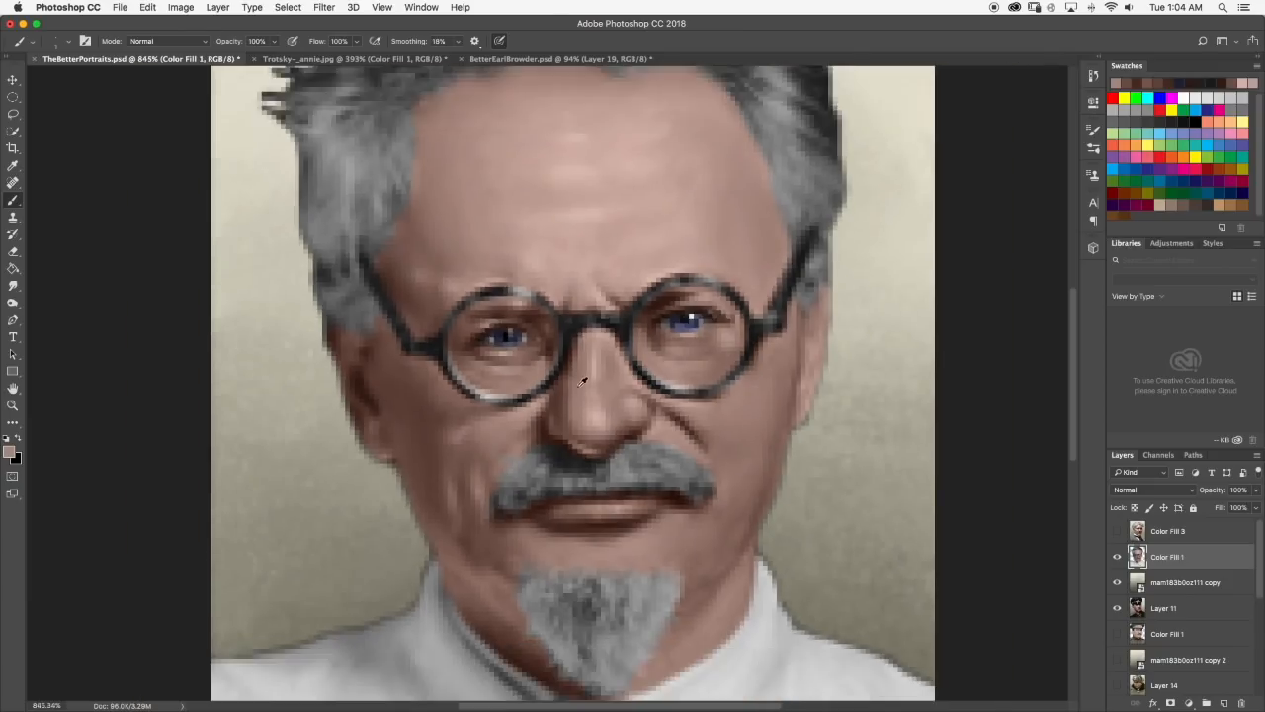
pyautogui.scroll(1, 556, 381)
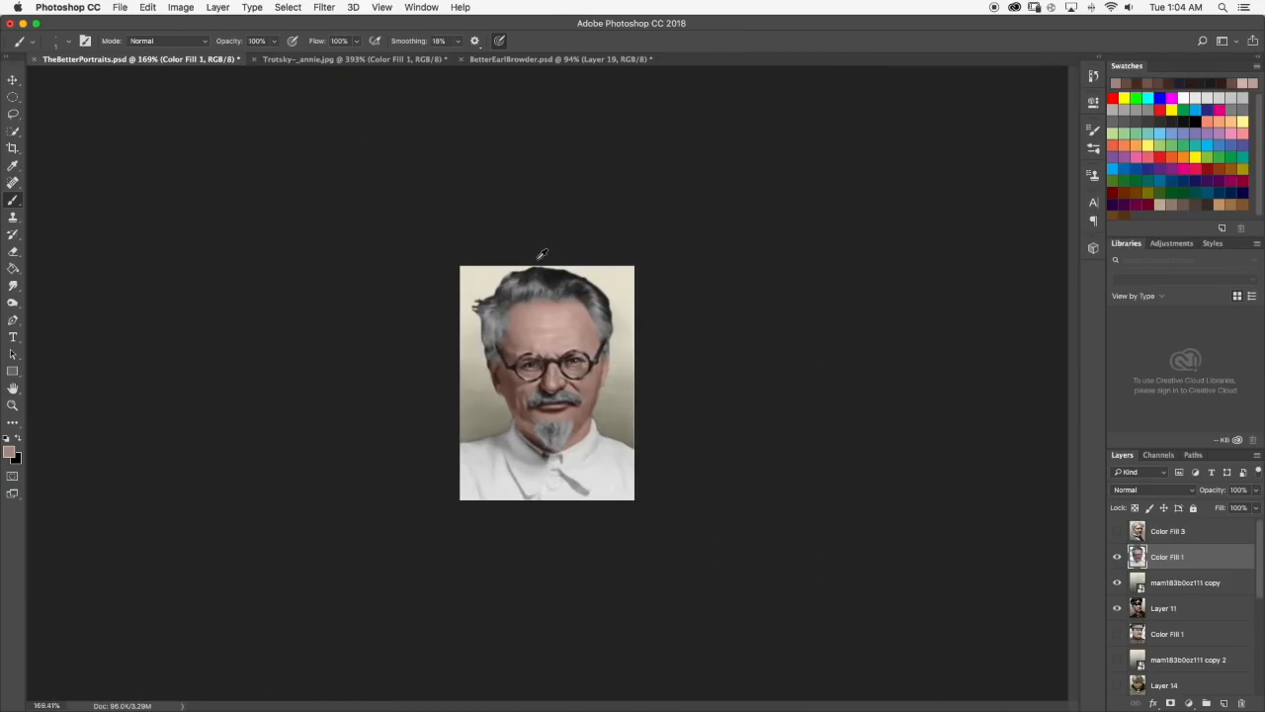
pyautogui.scroll(7, 597, 330)
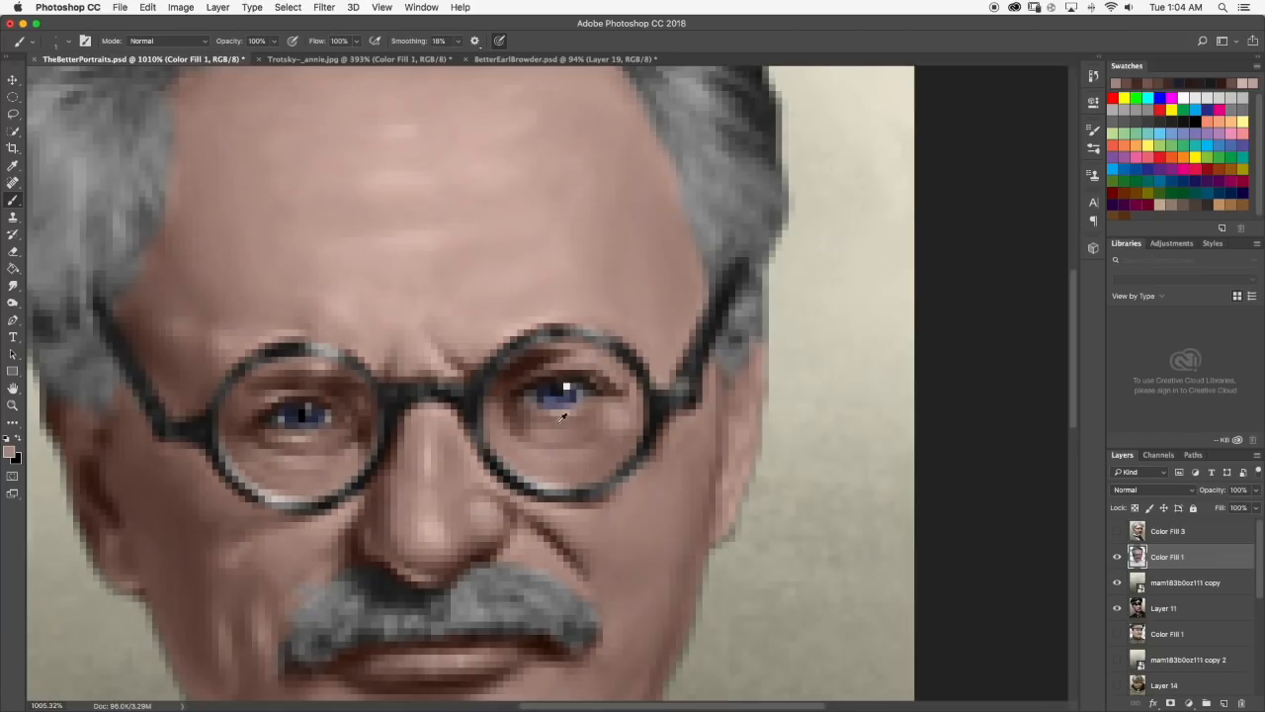
pyautogui.keyDown('alt'); pyautogui.click(439, 527); pyautogui.keyUp('alt')
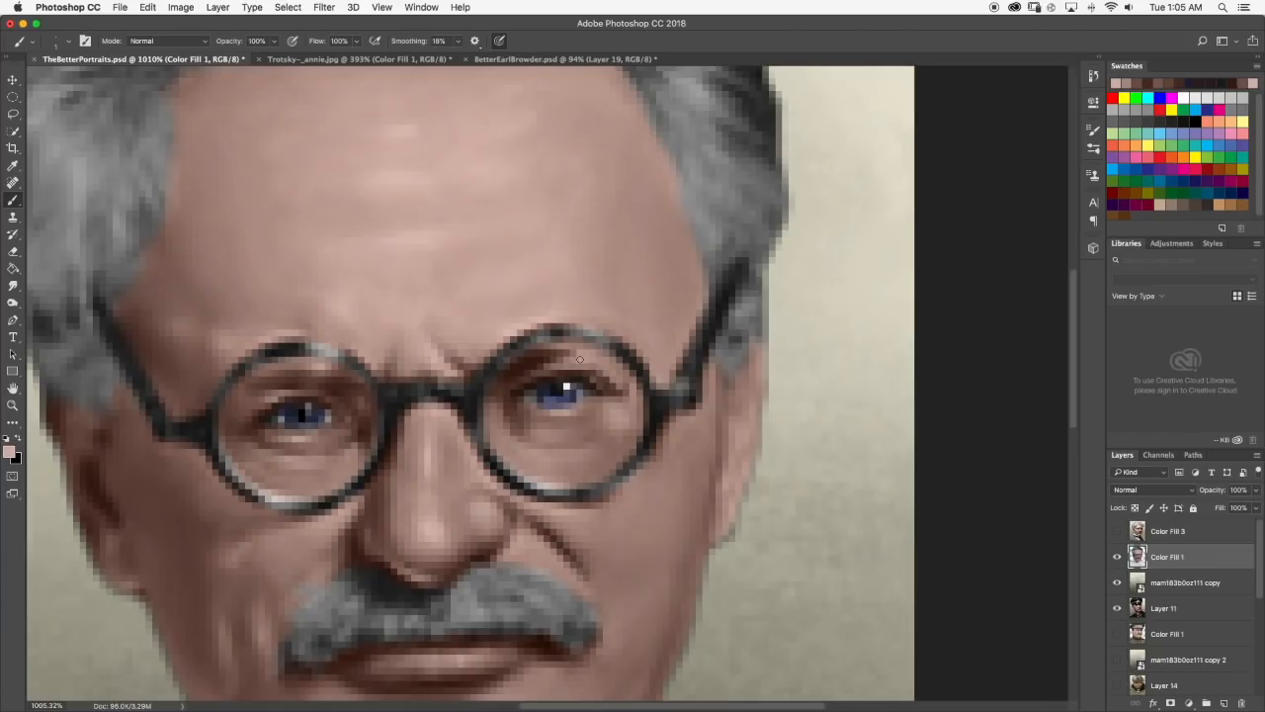
pyautogui.click(13, 285)
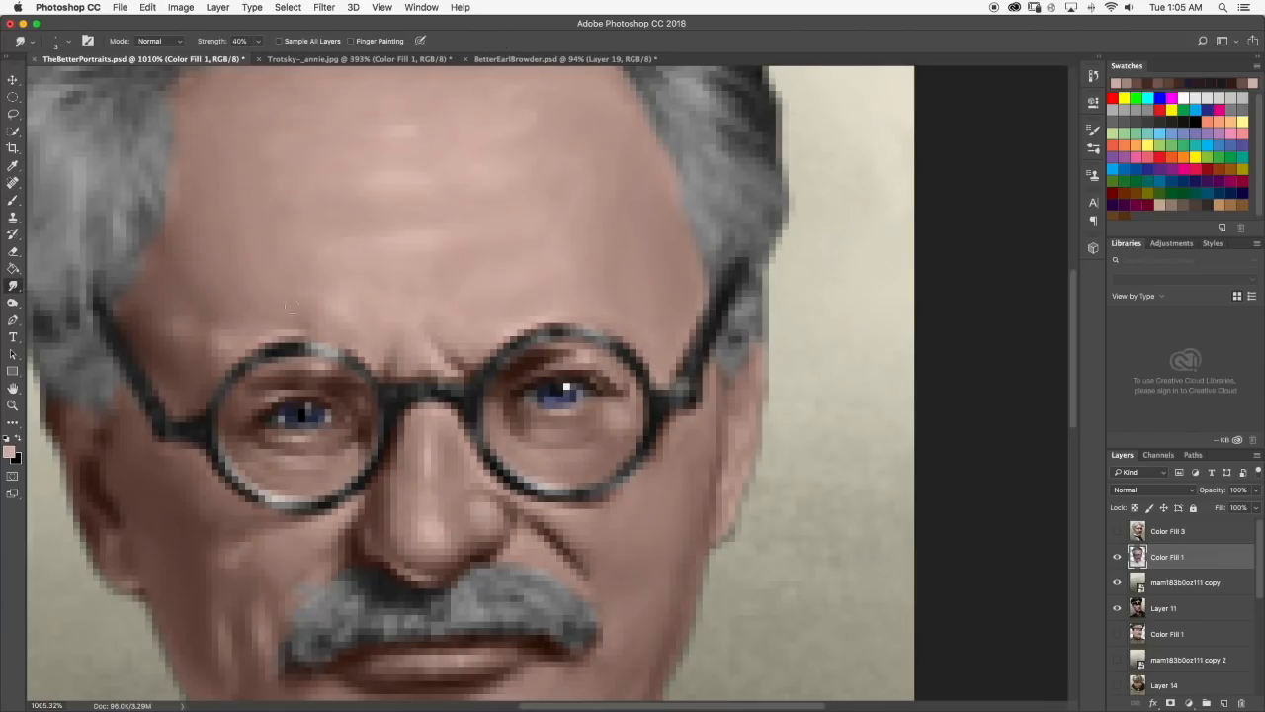
pyautogui.scroll(-10, 587, 354)
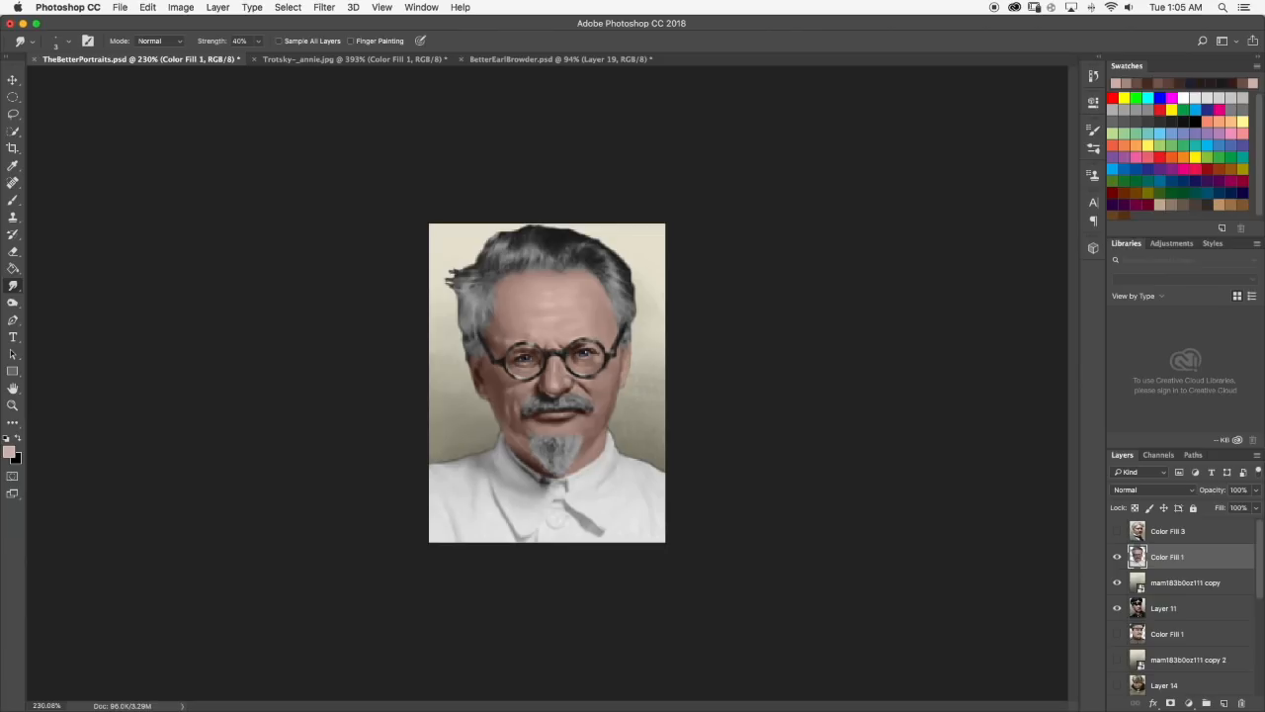
# Smudge the inner side of the right-hand eye's iris to soften it and check the whole portrait.
pyautogui.scroll(6, 598, 343)
pyautogui.scroll(-6, 605, 336)
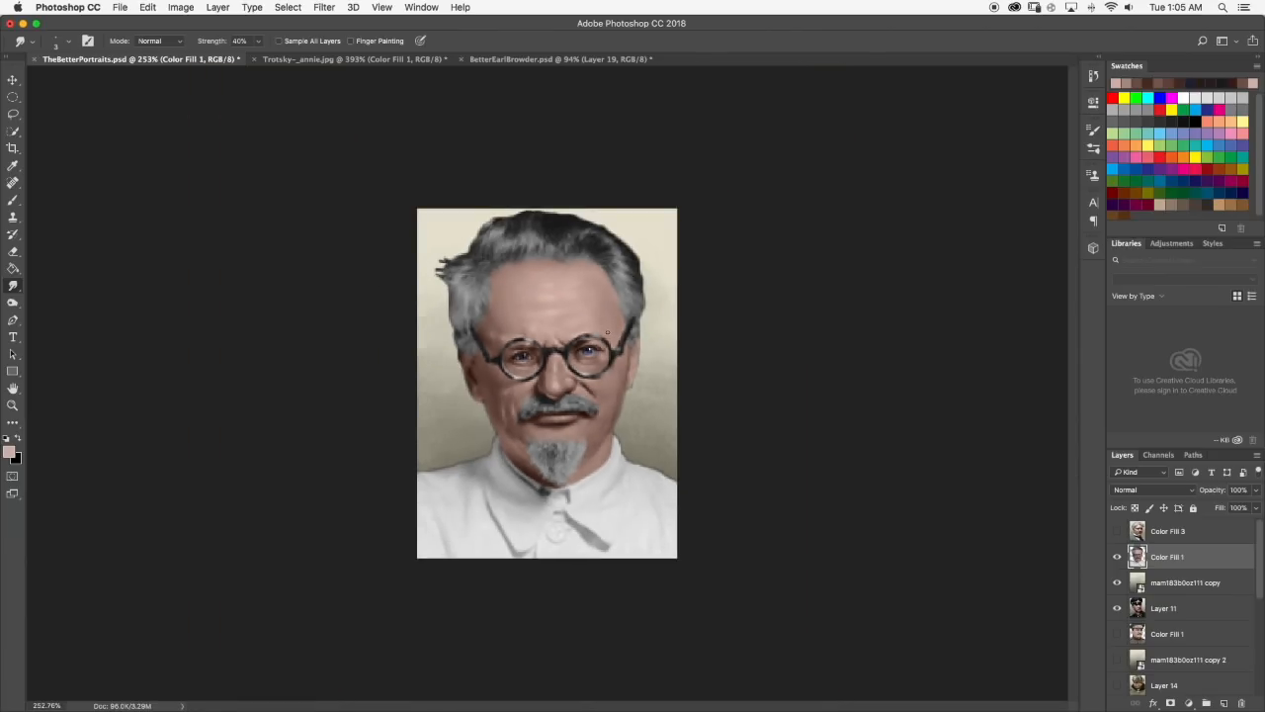
pyautogui.scroll(8, 606, 333)
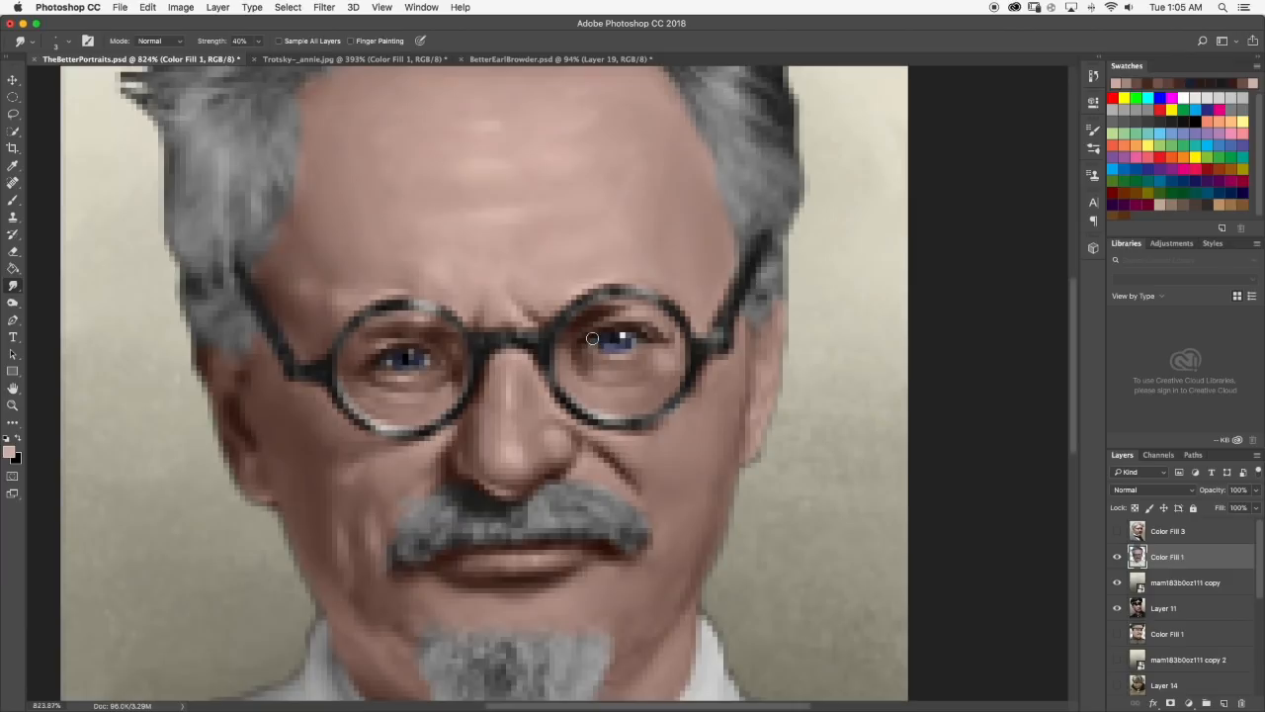
pyautogui.scroll(-6, 603, 342)
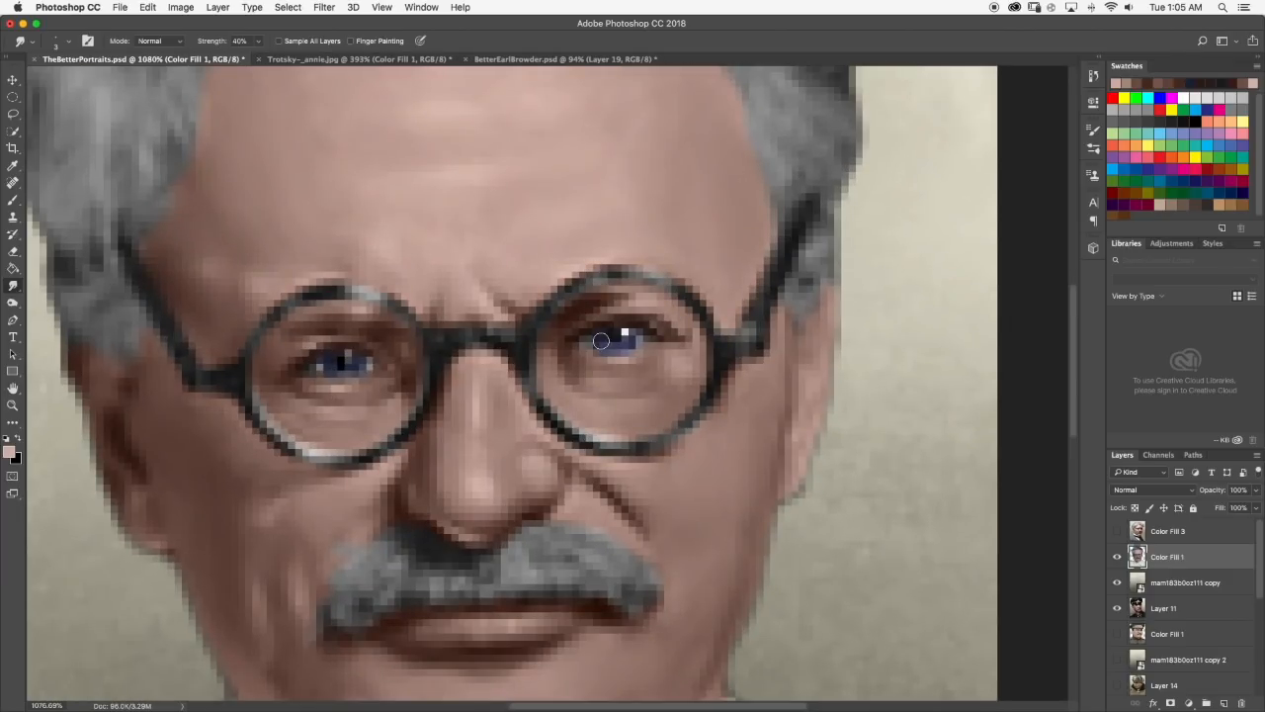
pyautogui.scroll(-5, 645, 341)
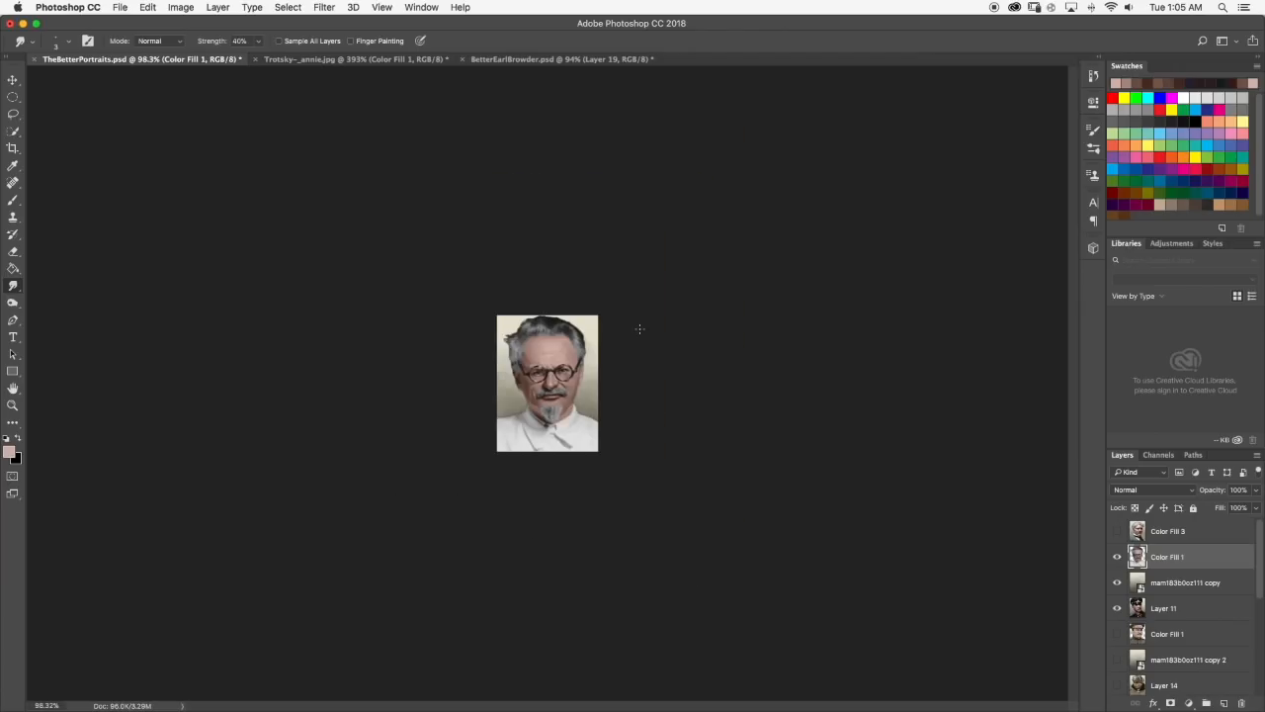
pyautogui.scroll(2, 568, 334)
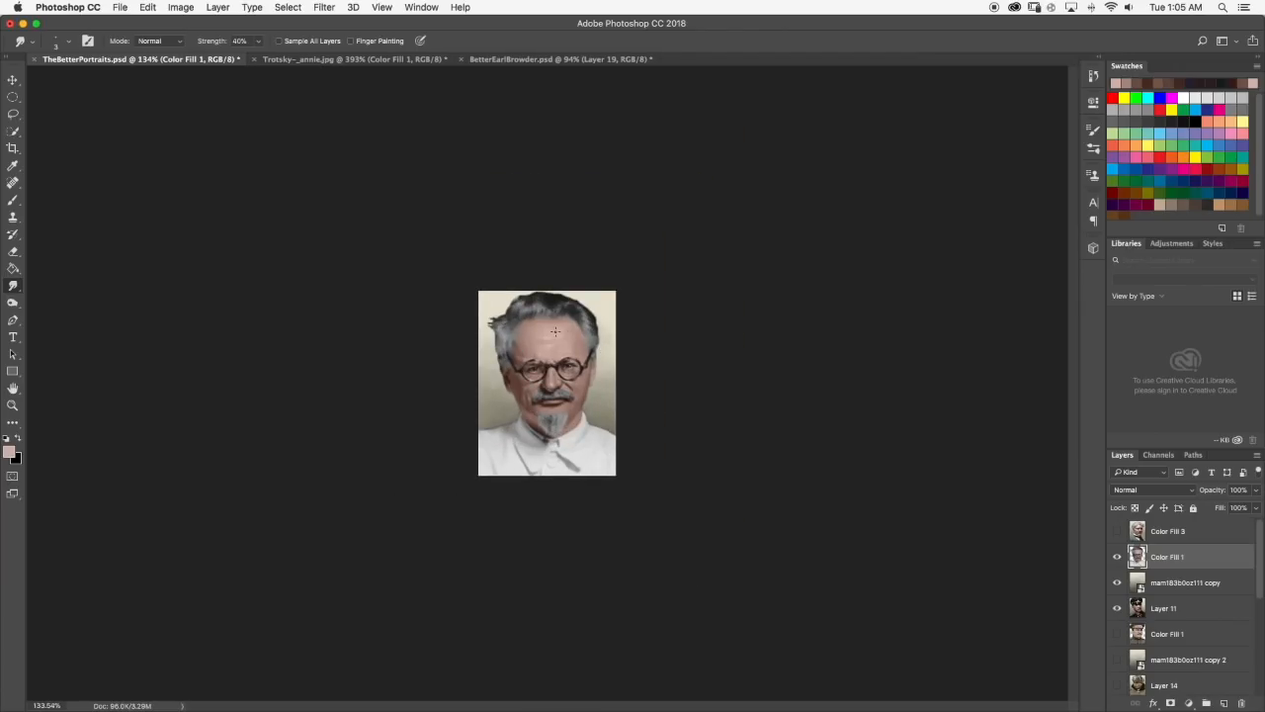
# Paint sampled pale pink highlights on the skin above the left-hand lens and between the brows, and smudge them in.
pyautogui.scroll(1, 555, 332)
pyautogui.scroll(5, 556, 323)
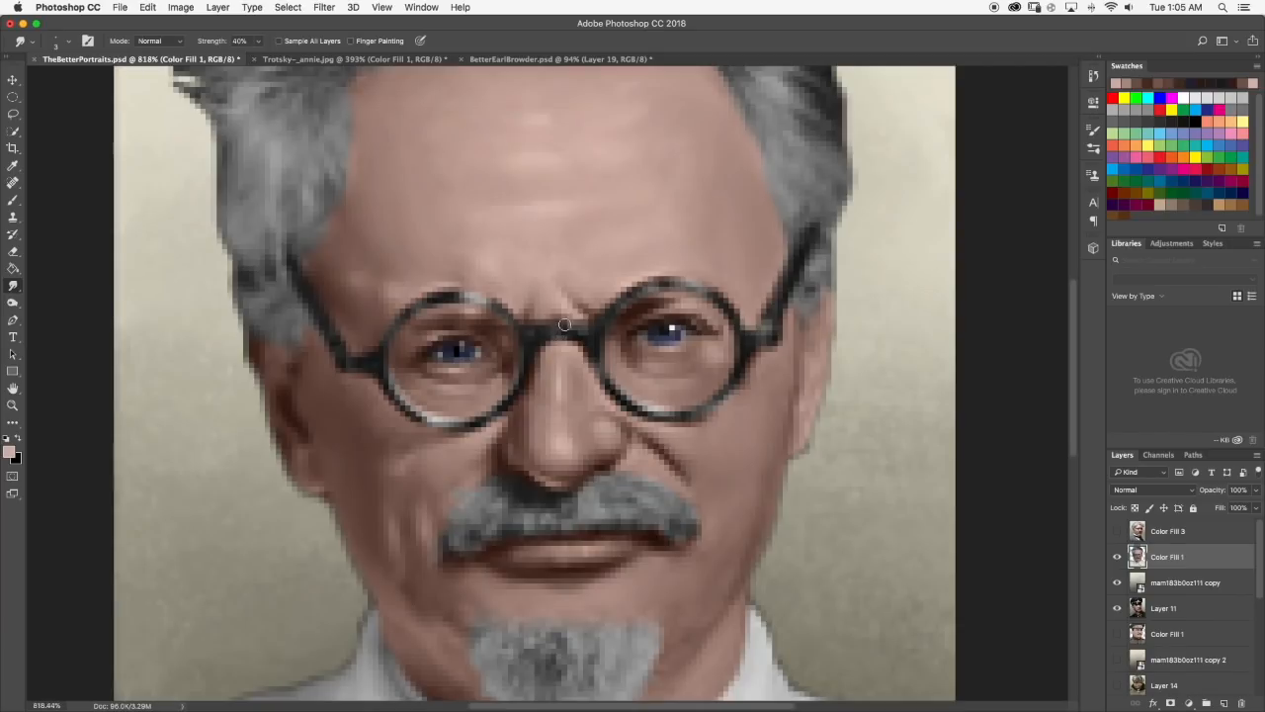
pyautogui.press('b')
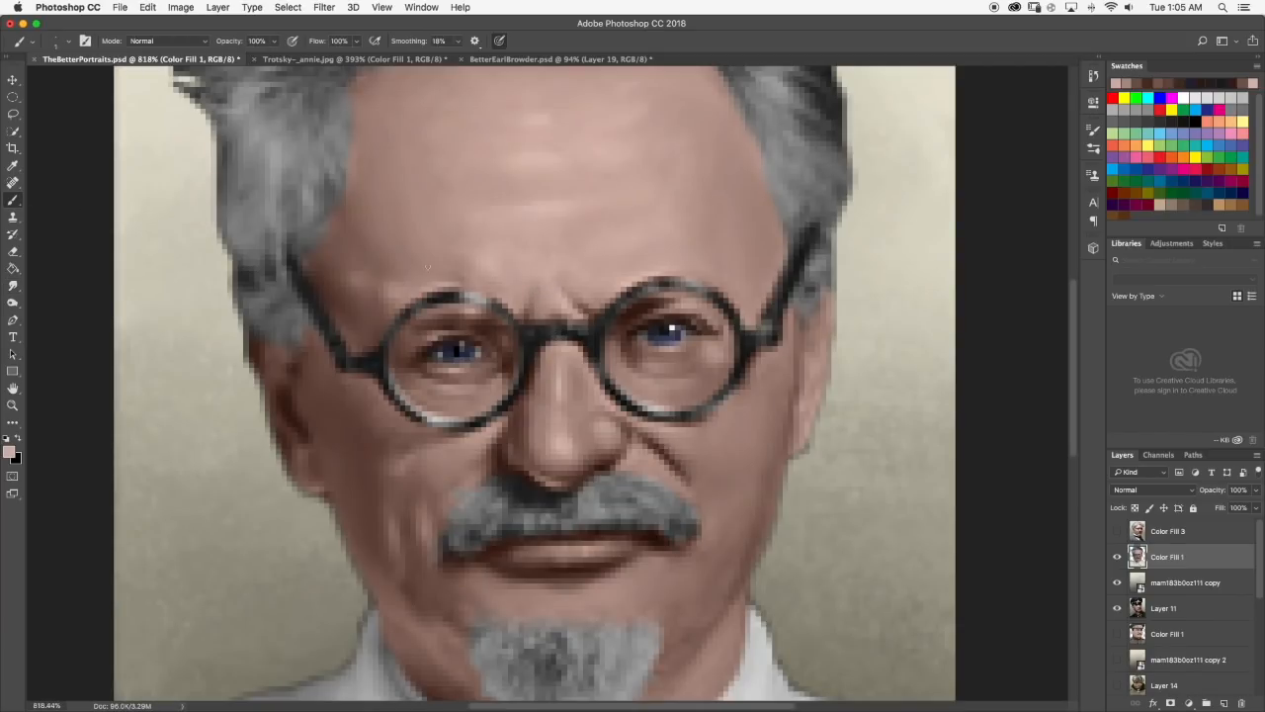
pyautogui.moveTo(490, 259); pyautogui.dragTo(507, 270)
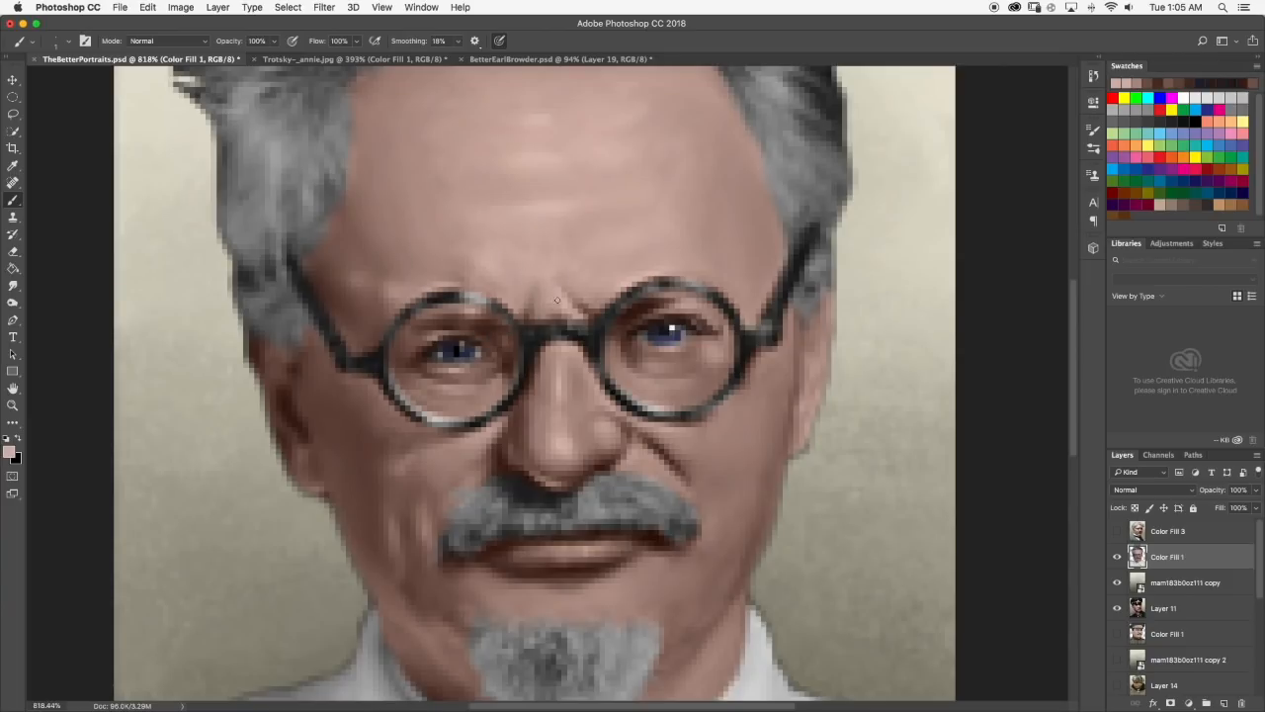
pyautogui.click(13, 287)
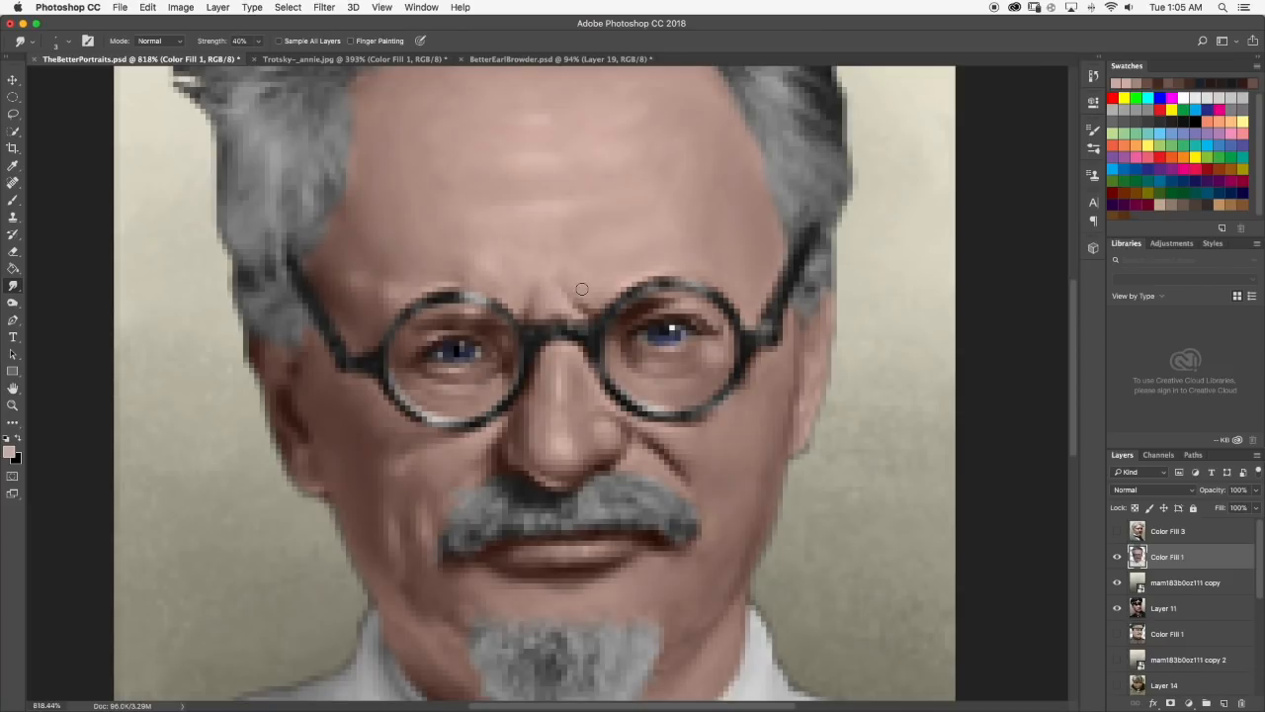
pyautogui.scroll(-3, 582, 289)
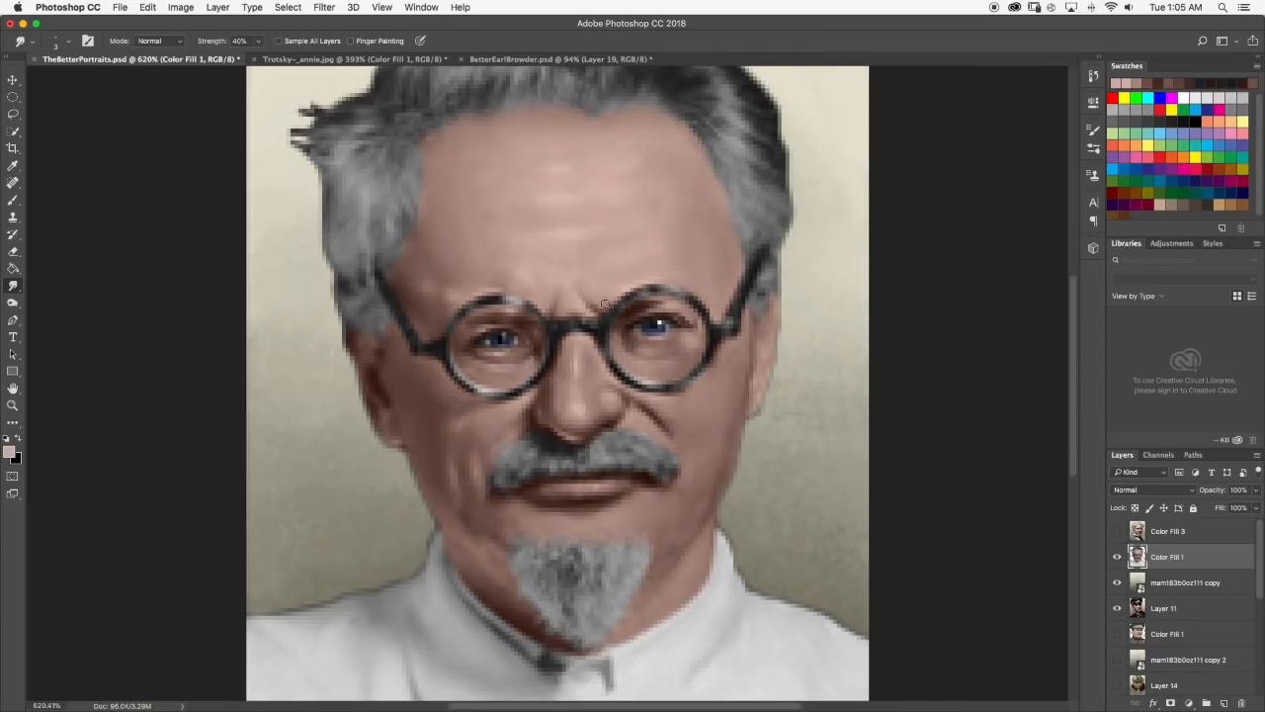
# Lighten the pink foreground colour, paint a highlight on the crease between the brows, smudge it, and check the whole portrait.
pyautogui.scroll(-2, 592, 301)
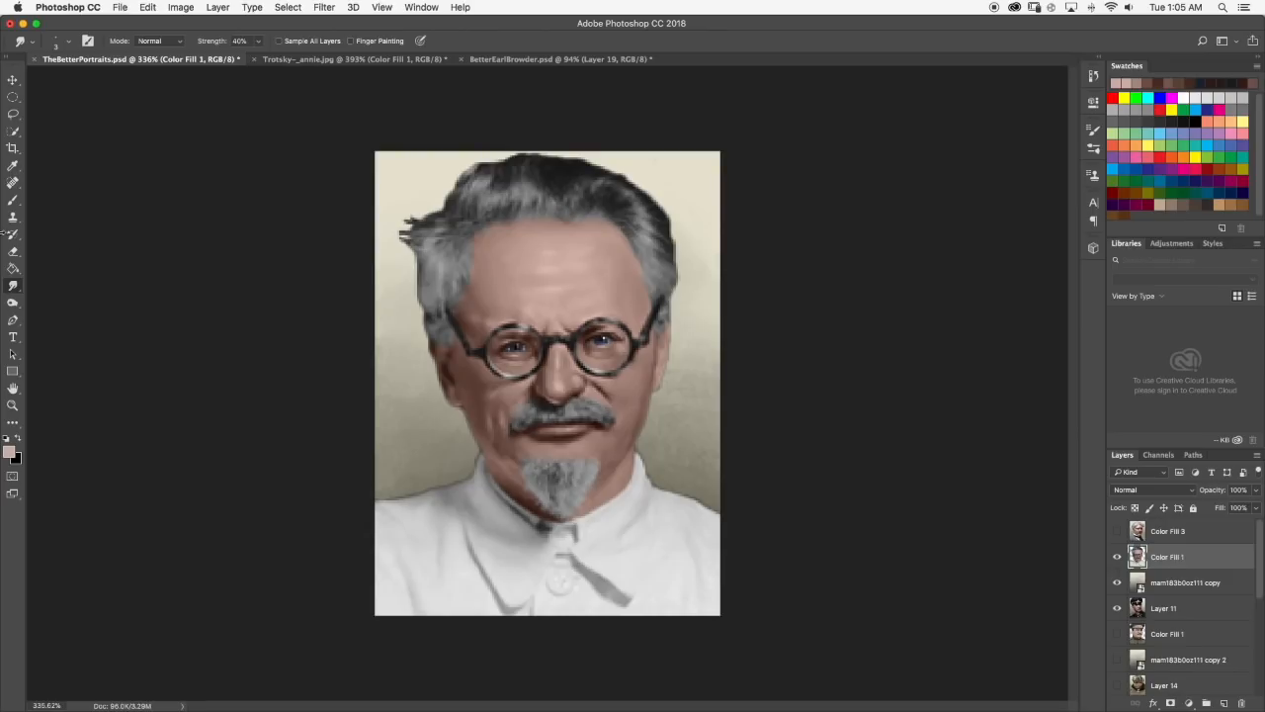
pyautogui.click(12, 165)
pyautogui.click(9, 452)
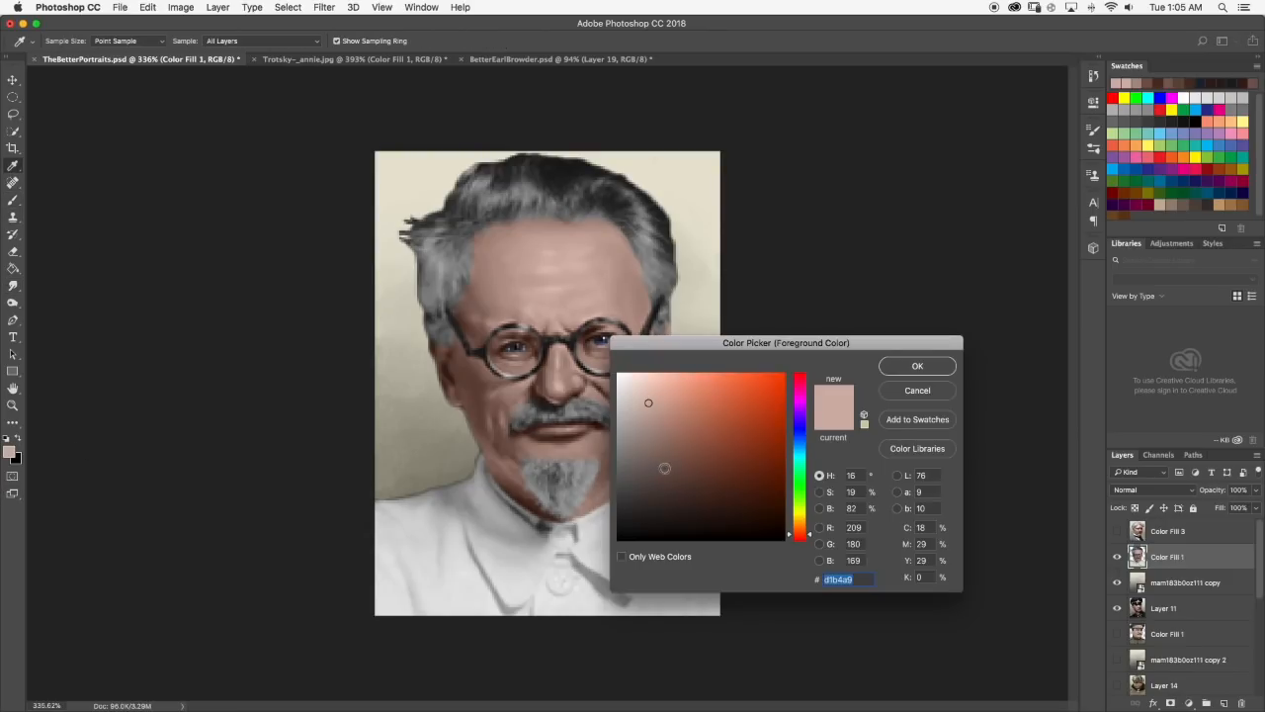
pyautogui.click(645, 386)
pyautogui.click(917, 366)
pyautogui.press('b')
pyautogui.scroll(3, 579, 314)
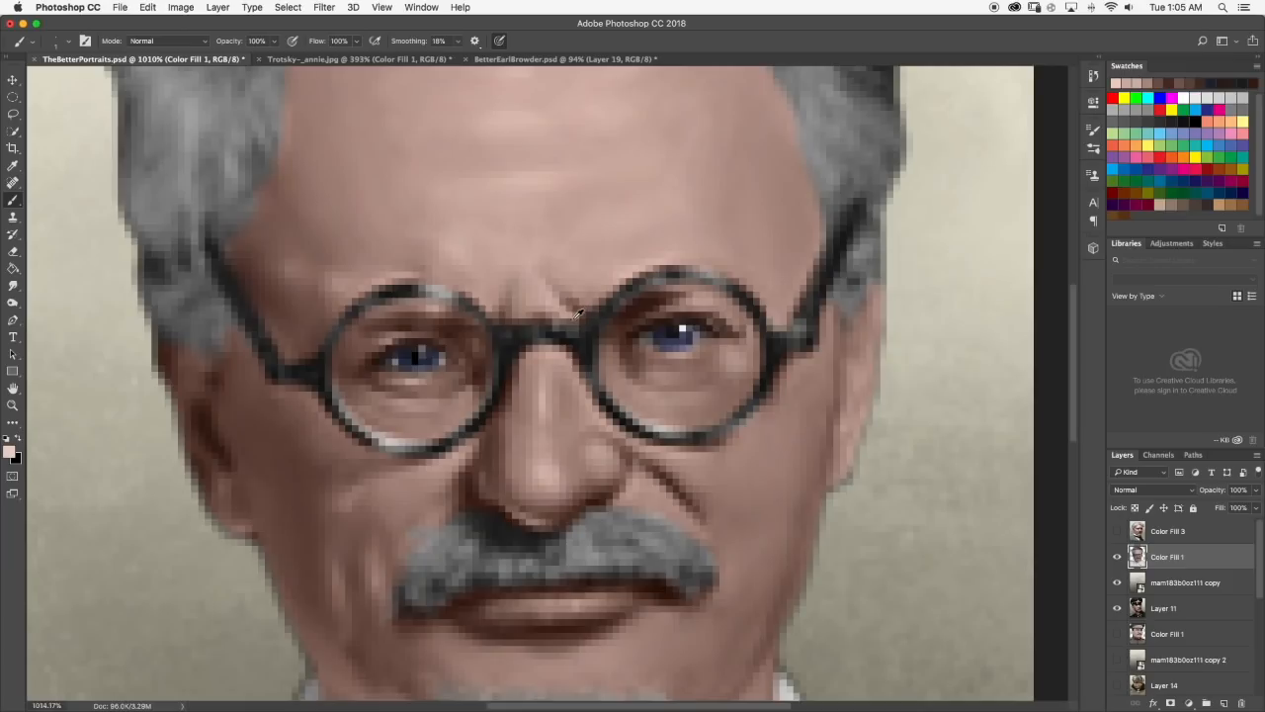
pyautogui.moveTo(539, 282)
pyautogui.mouseDown()
pyautogui.moveTo(567, 306)
pyautogui.moveTo(555, 301)
pyautogui.mouseUp()
pyautogui.click(15, 285)
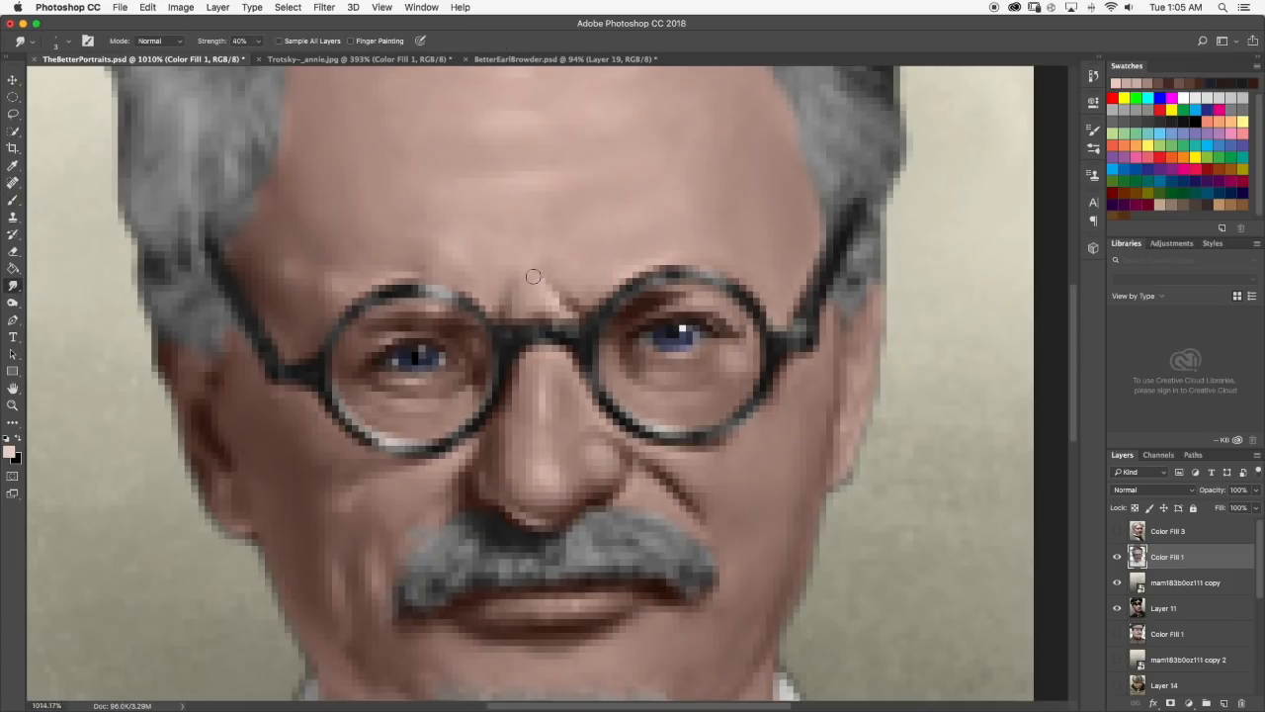
pyautogui.scroll(-4, 569, 311)
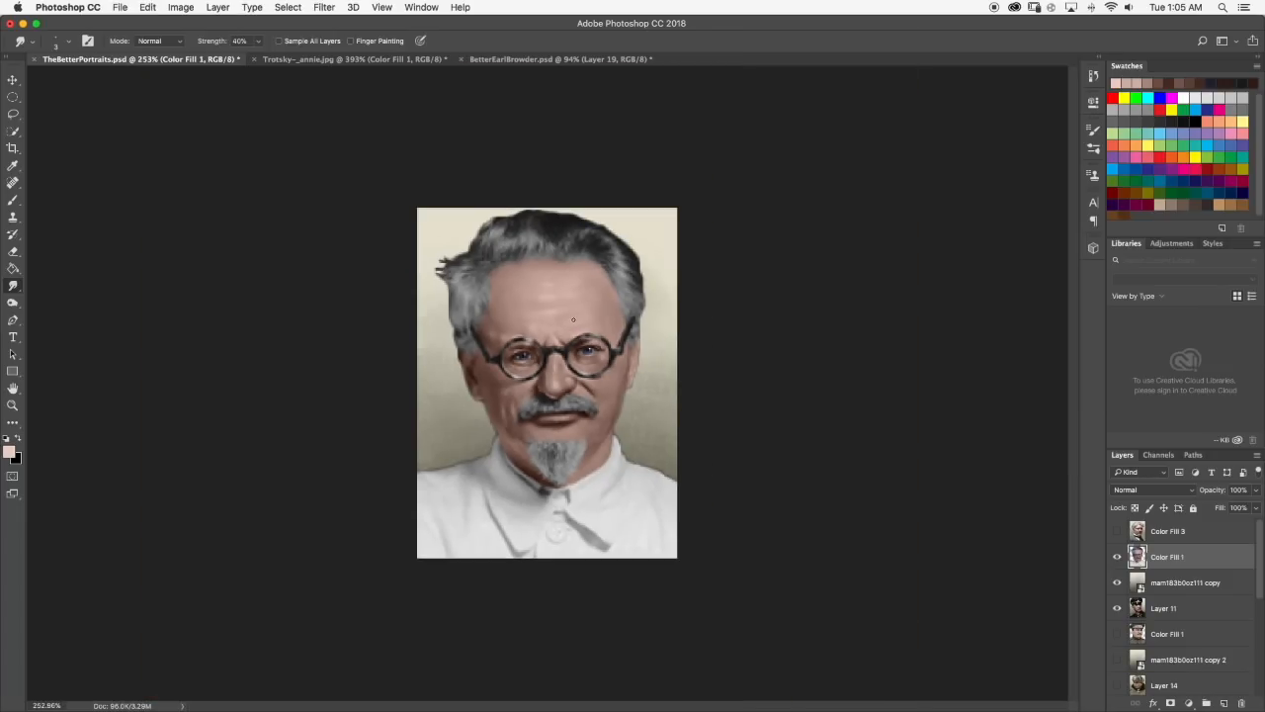
# Paint a light pink highlight on the cheek below the left-hand lens beside the nose, and smudge it into the skin.
pyautogui.scroll(5, 554, 316)
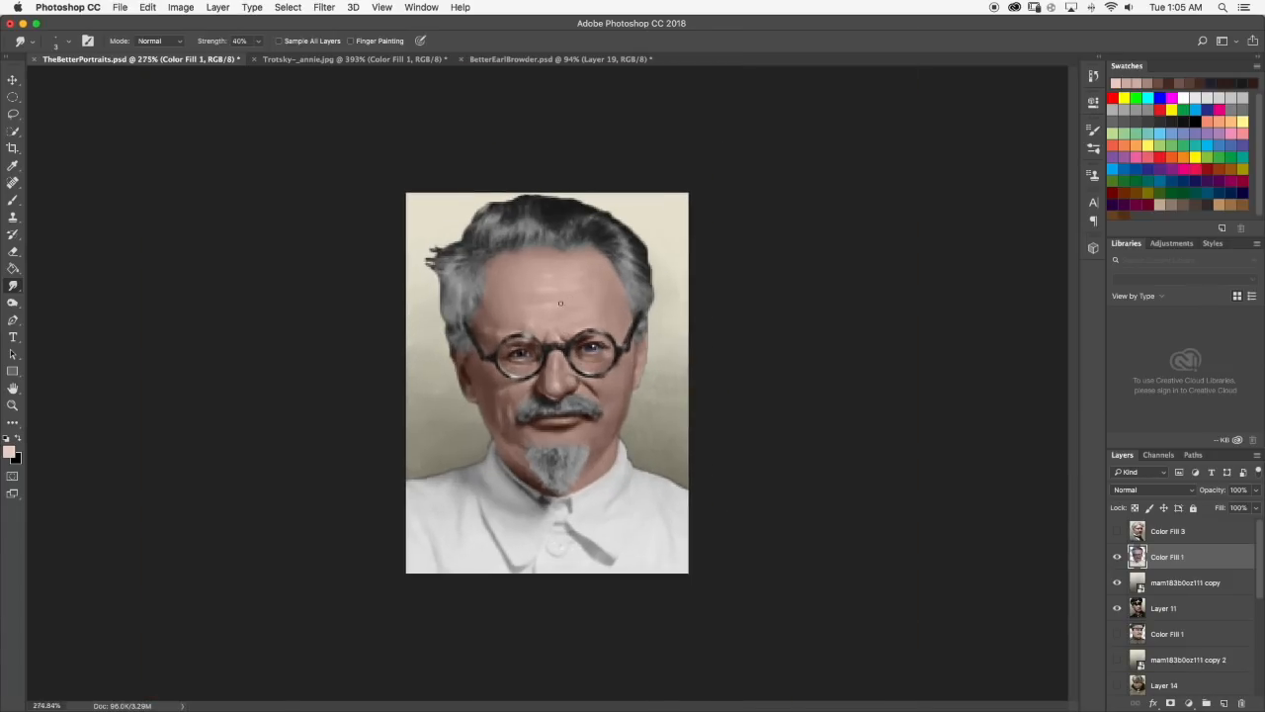
pyautogui.scroll(1, 516, 319)
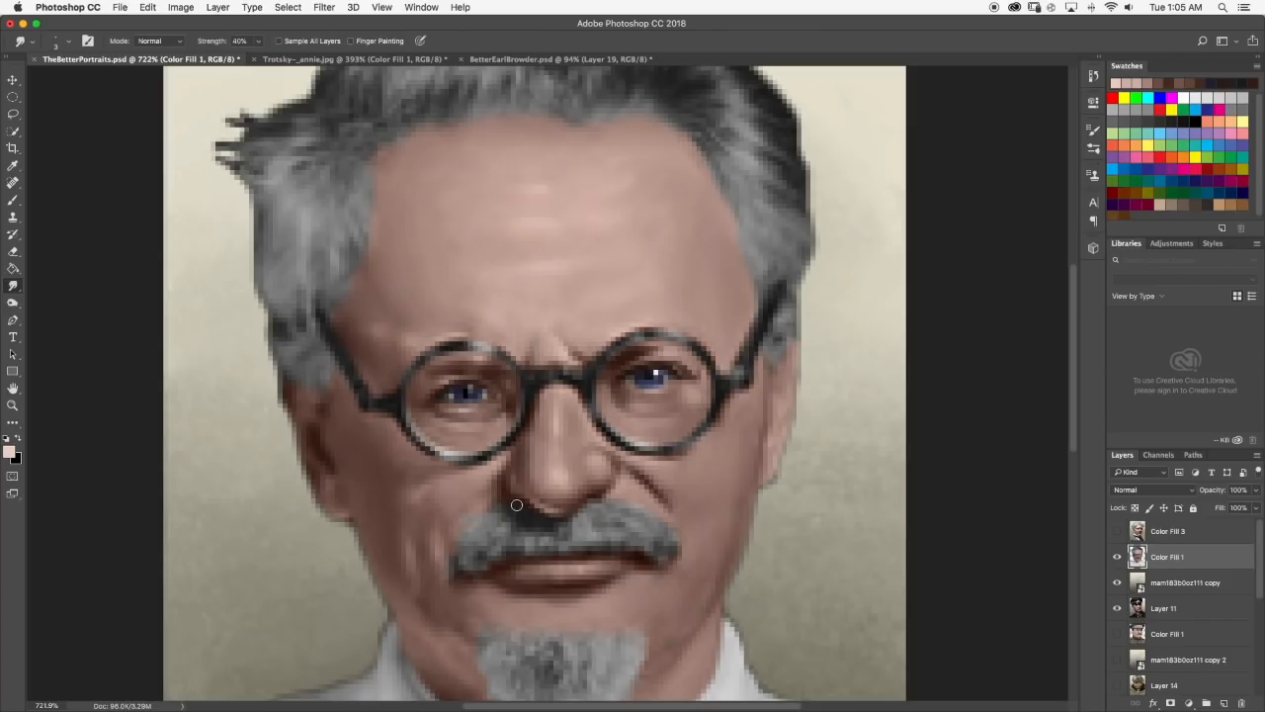
pyautogui.click(13, 200)
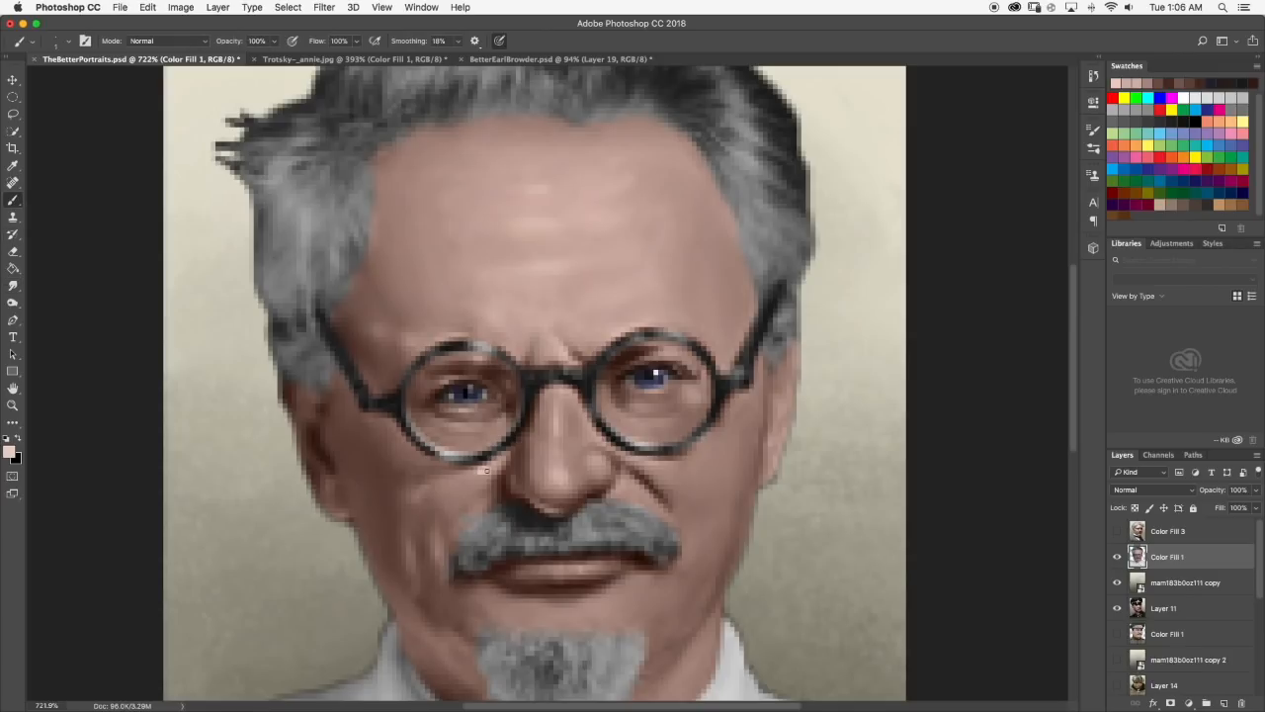
pyautogui.click(13, 285)
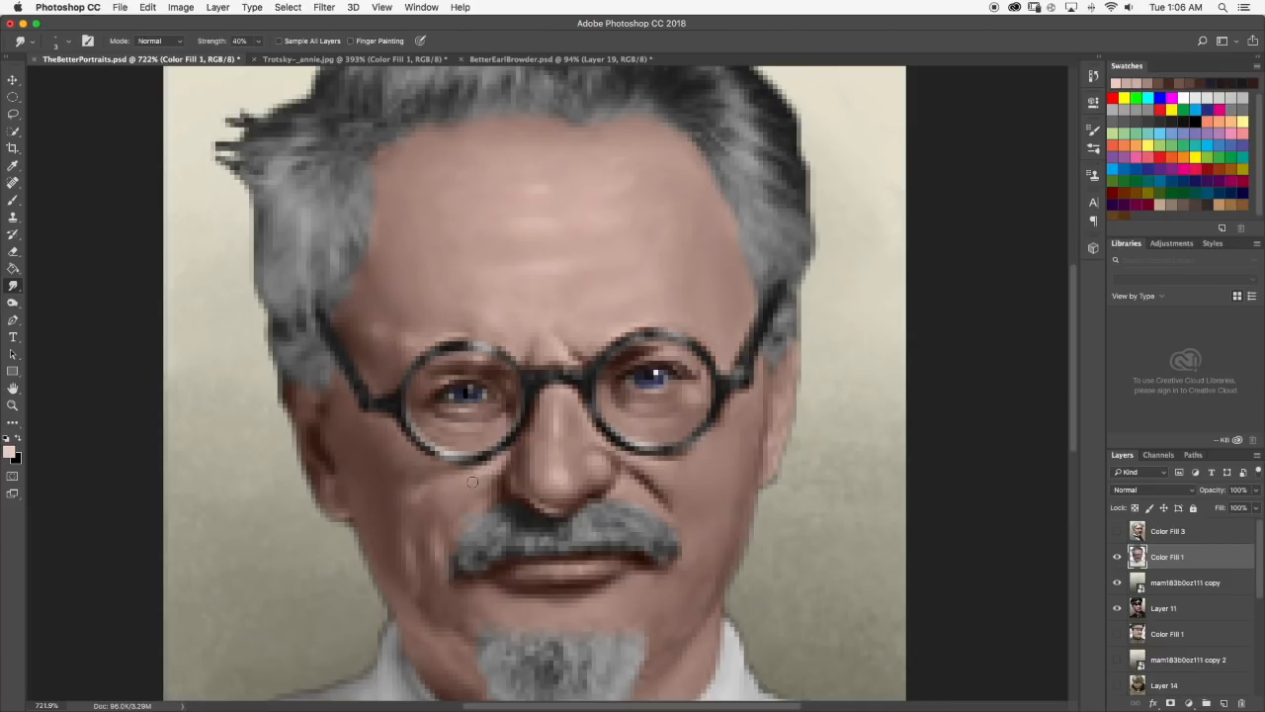
pyautogui.scroll(-5, 480, 485)
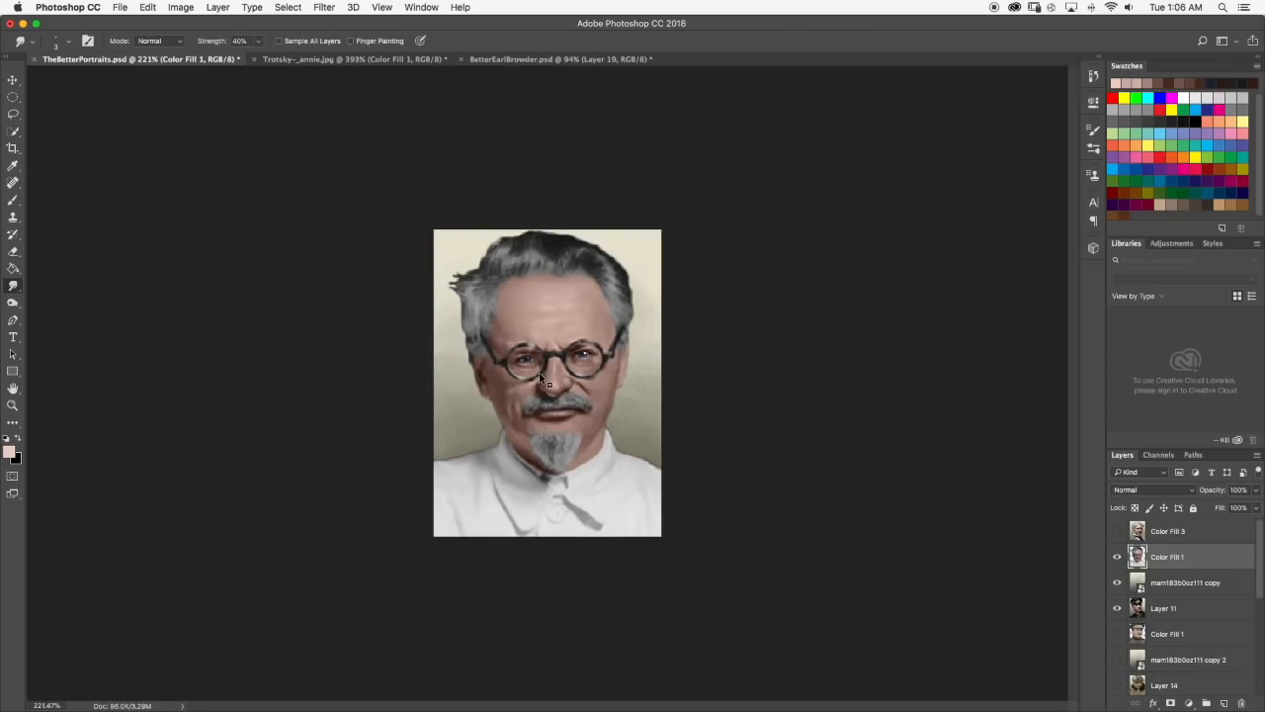
pyautogui.scroll(6, 543, 380)
pyautogui.scroll(-5, 526, 371)
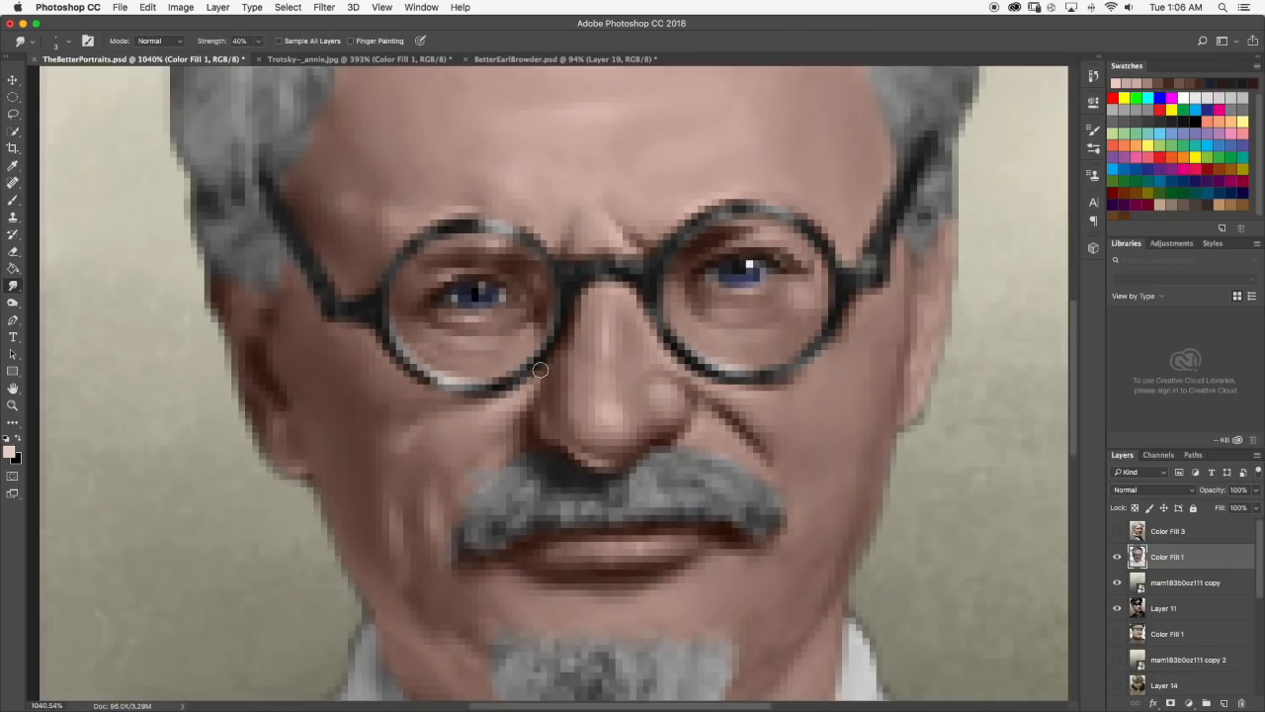
pyautogui.scroll(-4, 547, 382)
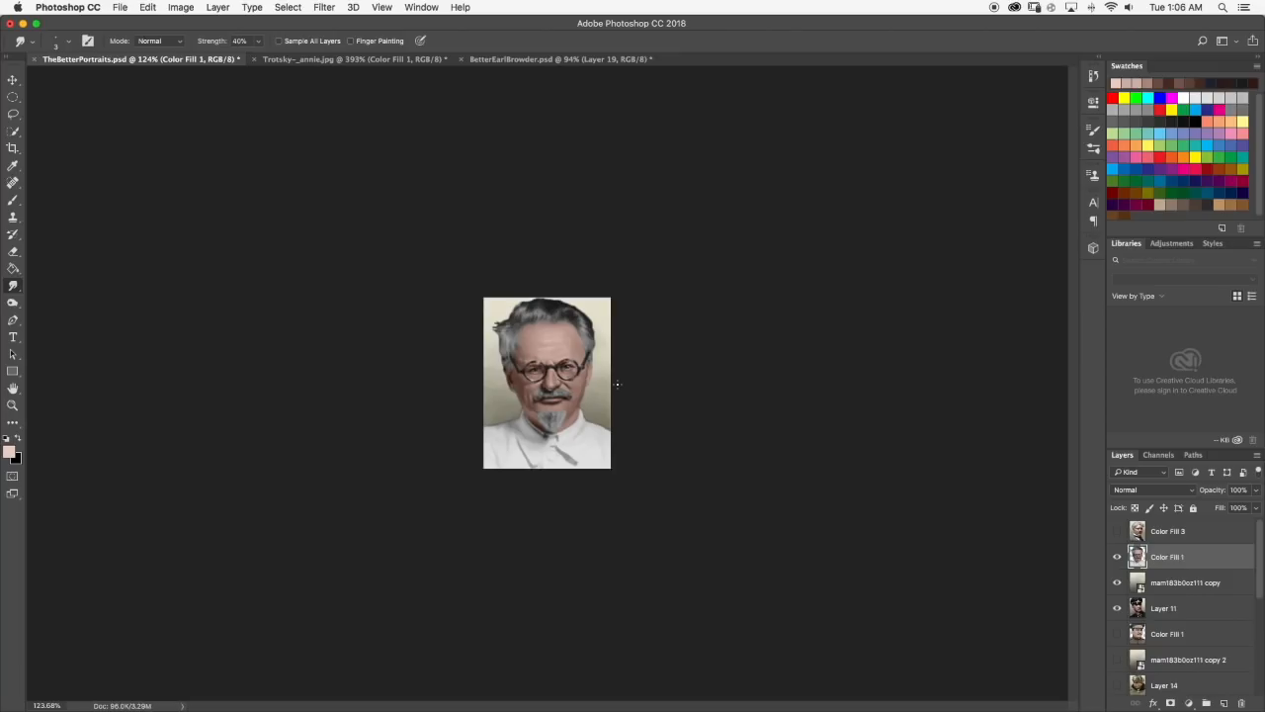
# Paint a sampled brown shadow under the inner part of the right-hand eye, smudge it, and check the portrait.
pyautogui.scroll(10, 579, 348)
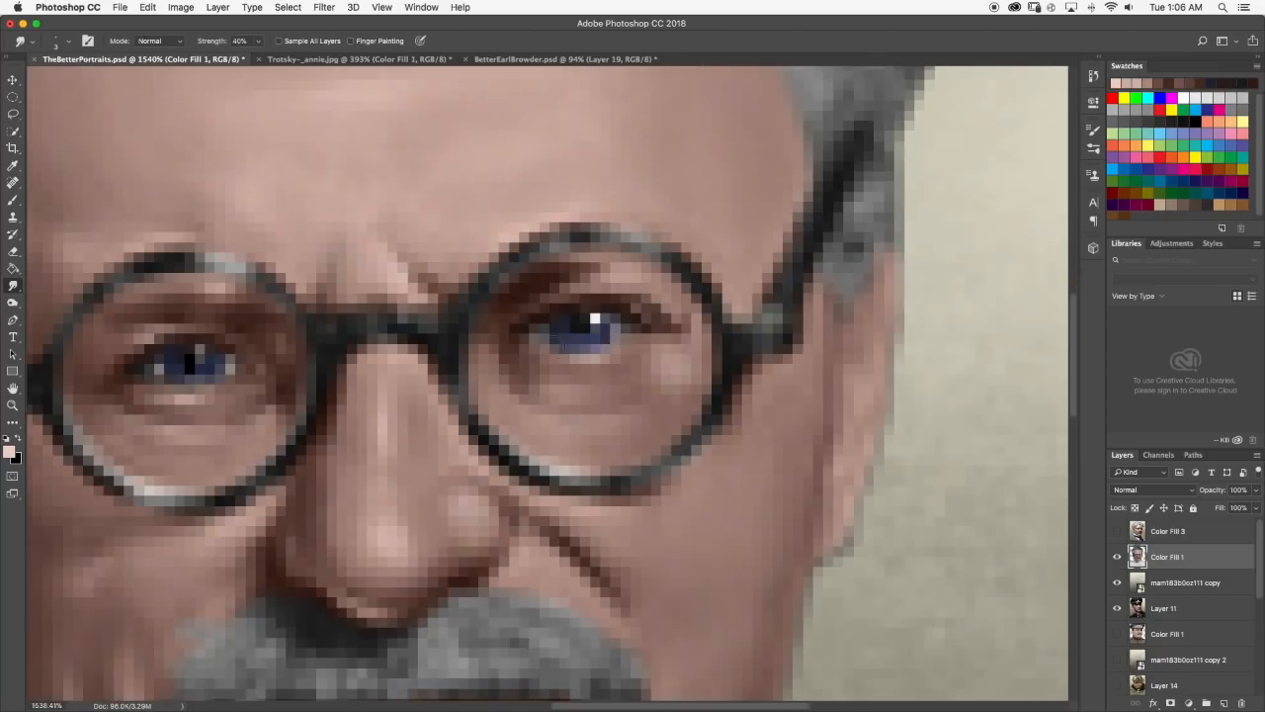
pyautogui.click(13, 199)
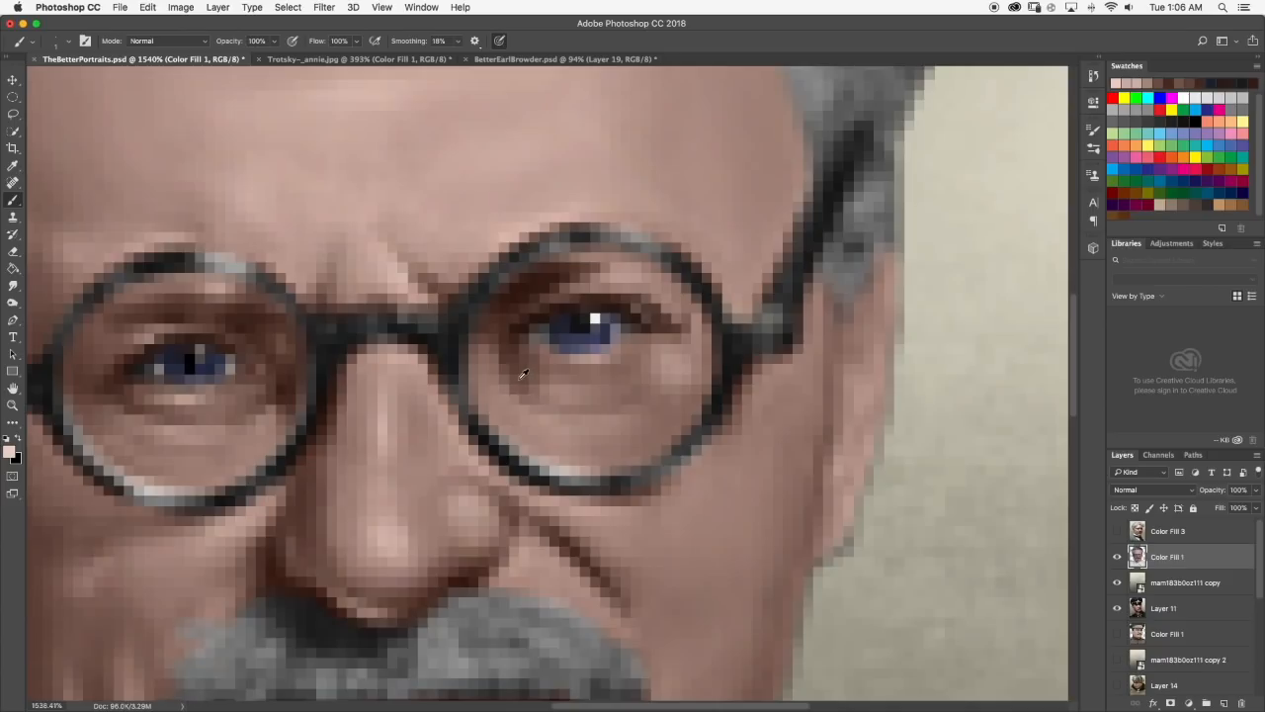
pyautogui.click(13, 285)
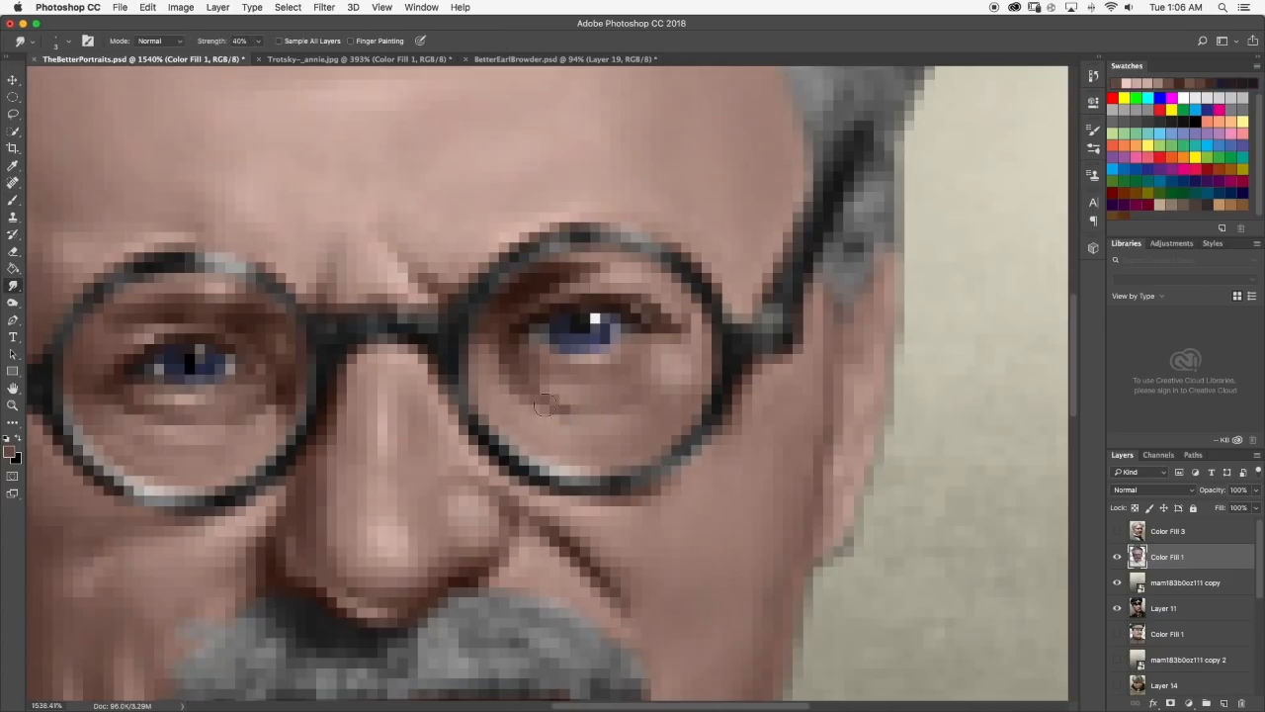
pyautogui.scroll(-5, 594, 407)
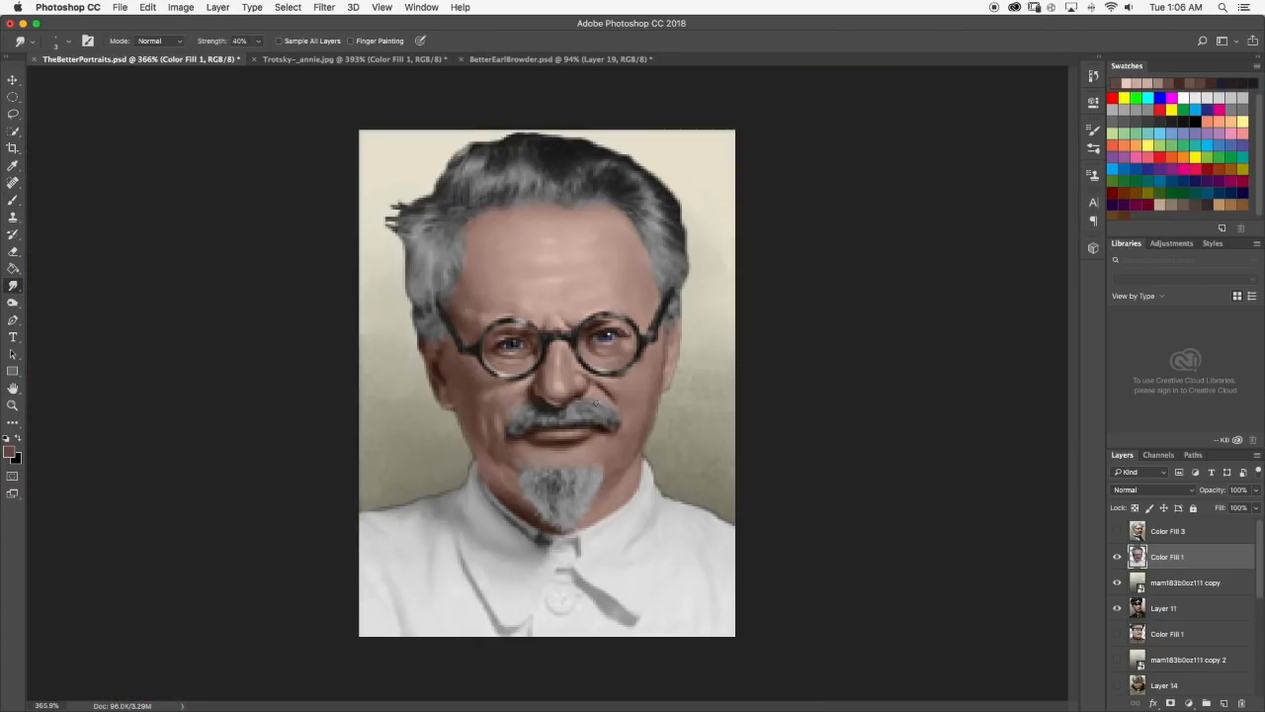
# Try a lighter peach tone (#ddbaa8) for a highlight on the skin below the left-hand eye, and undo it.
pyautogui.scroll(4, 620, 359)
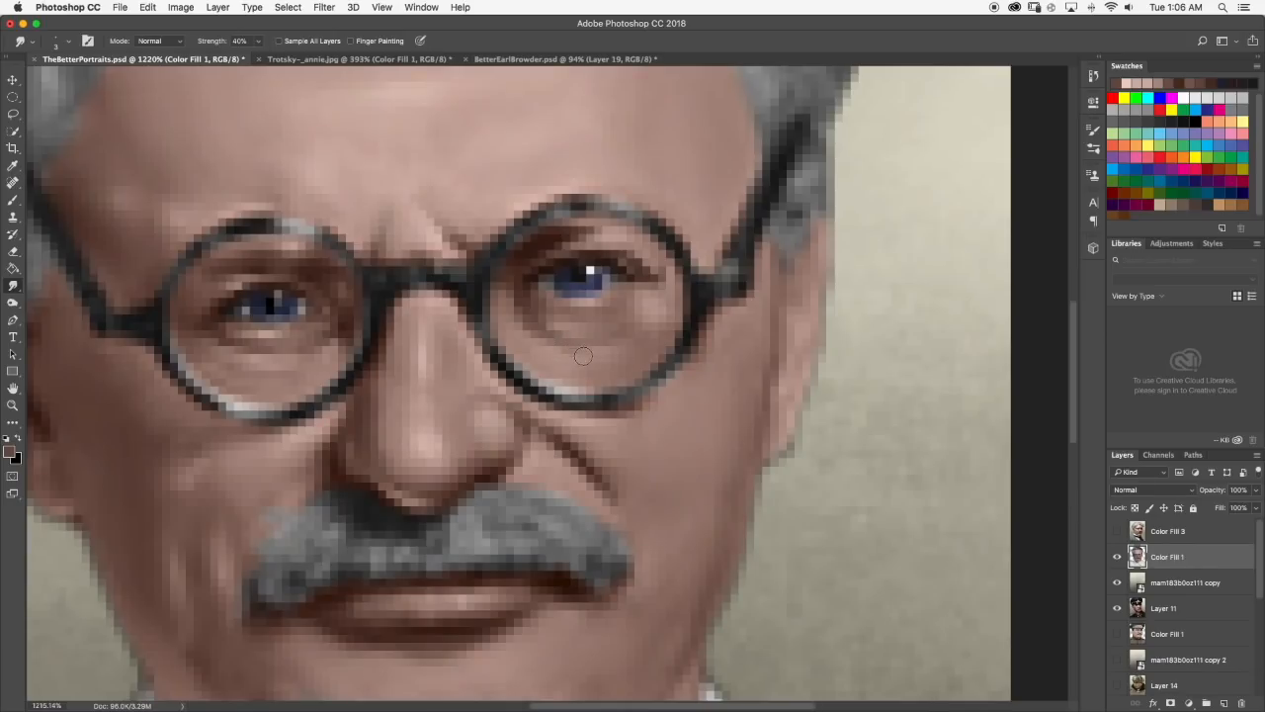
pyautogui.press('b')
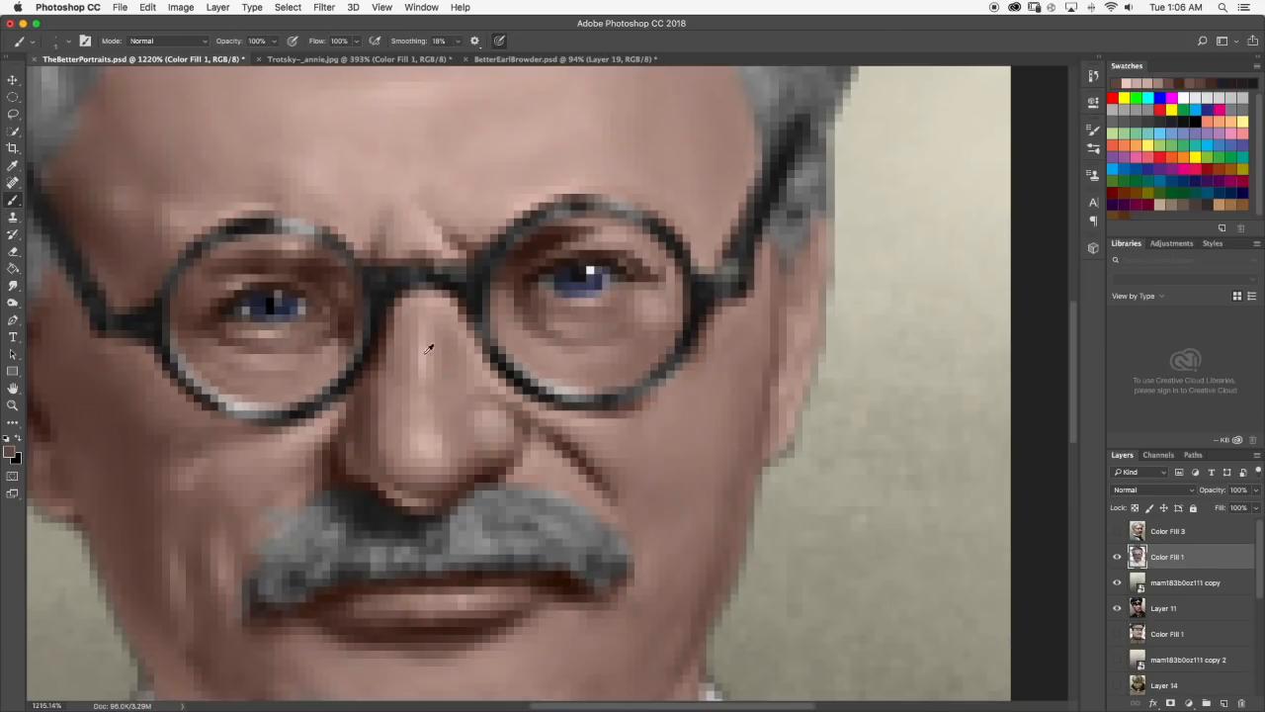
pyautogui.keyDown('alt'); pyautogui.click(311, 427); pyautogui.keyUp('alt')
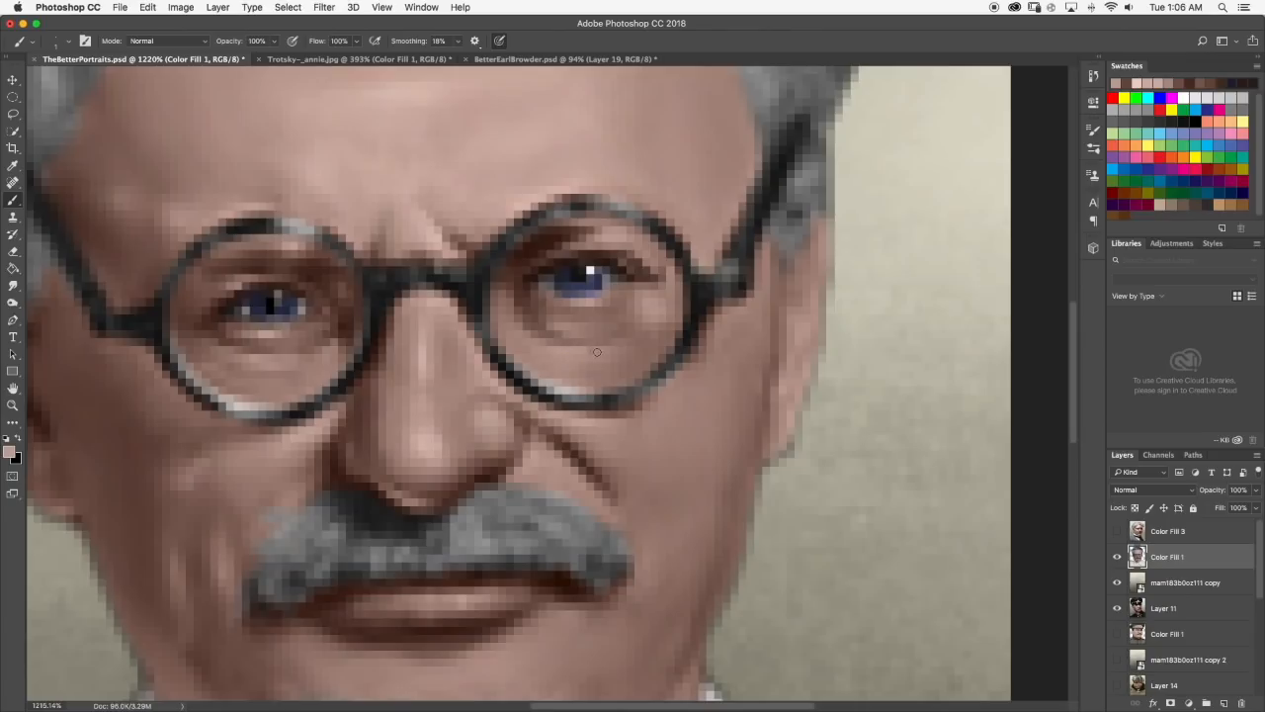
pyautogui.click(267, 362)
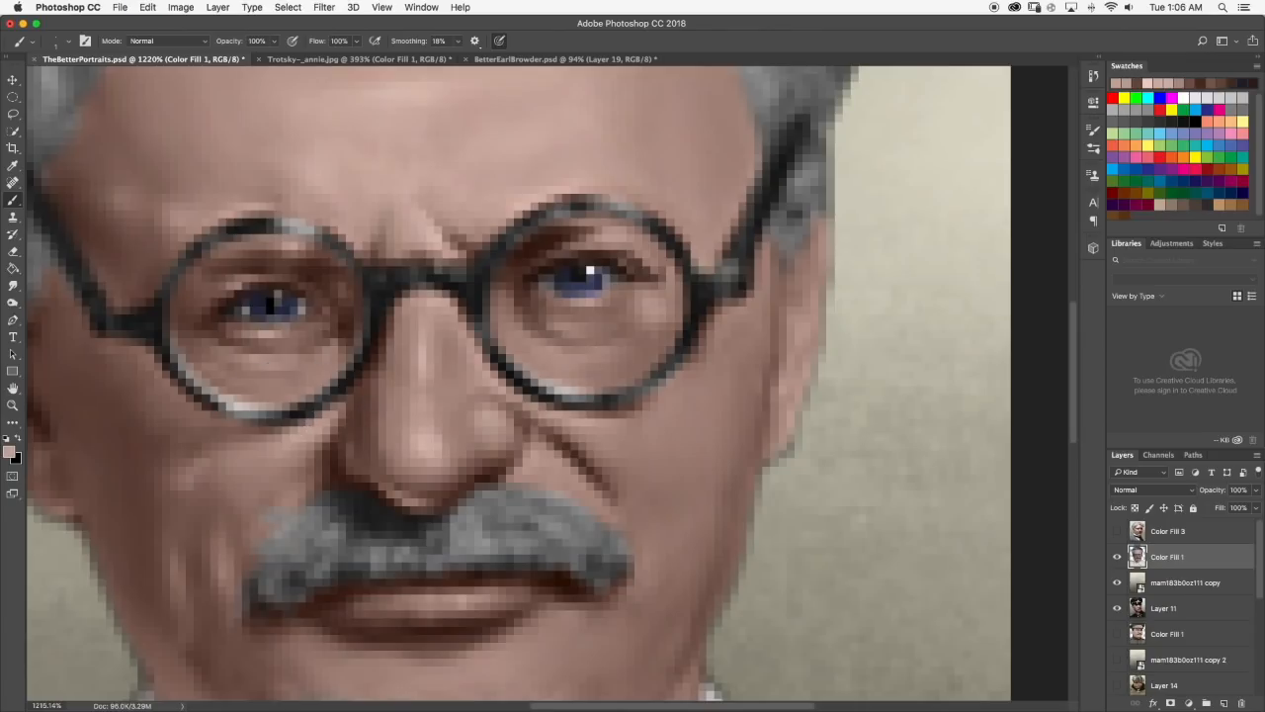
pyautogui.click(10, 453)
pyautogui.moveTo(653, 409); pyautogui.dragTo(656, 394)
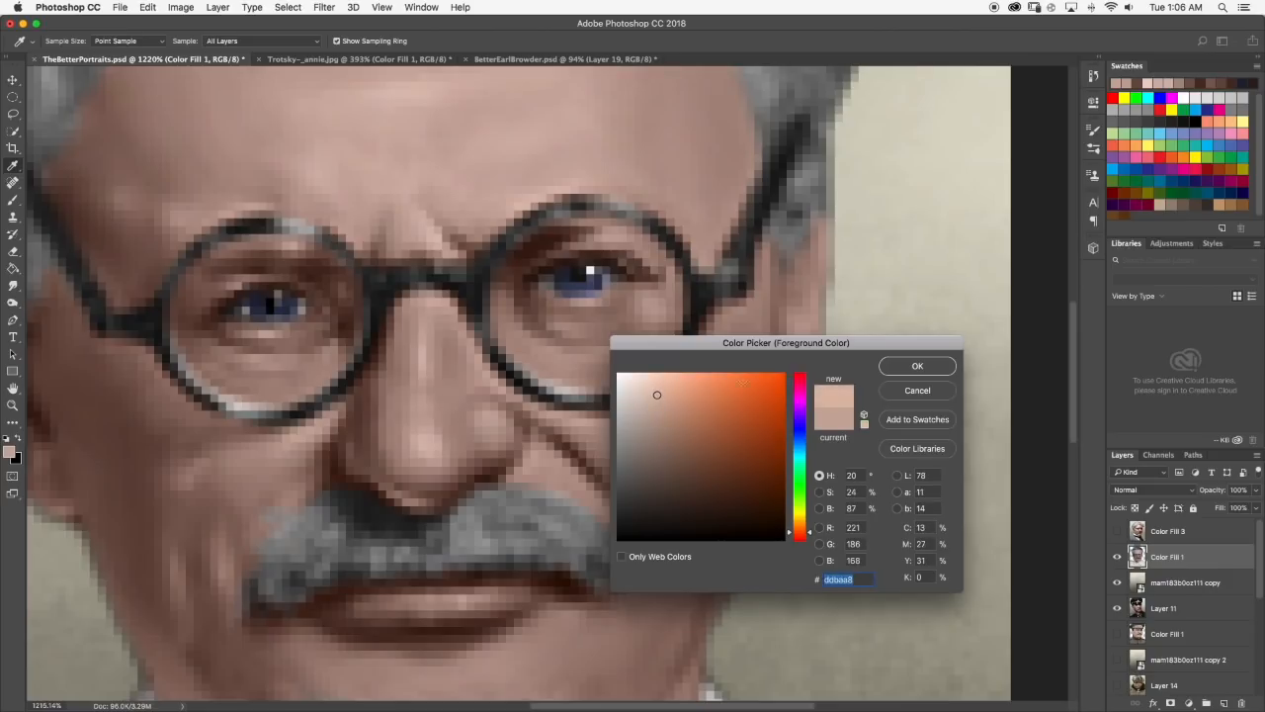
pyautogui.click(886, 372)
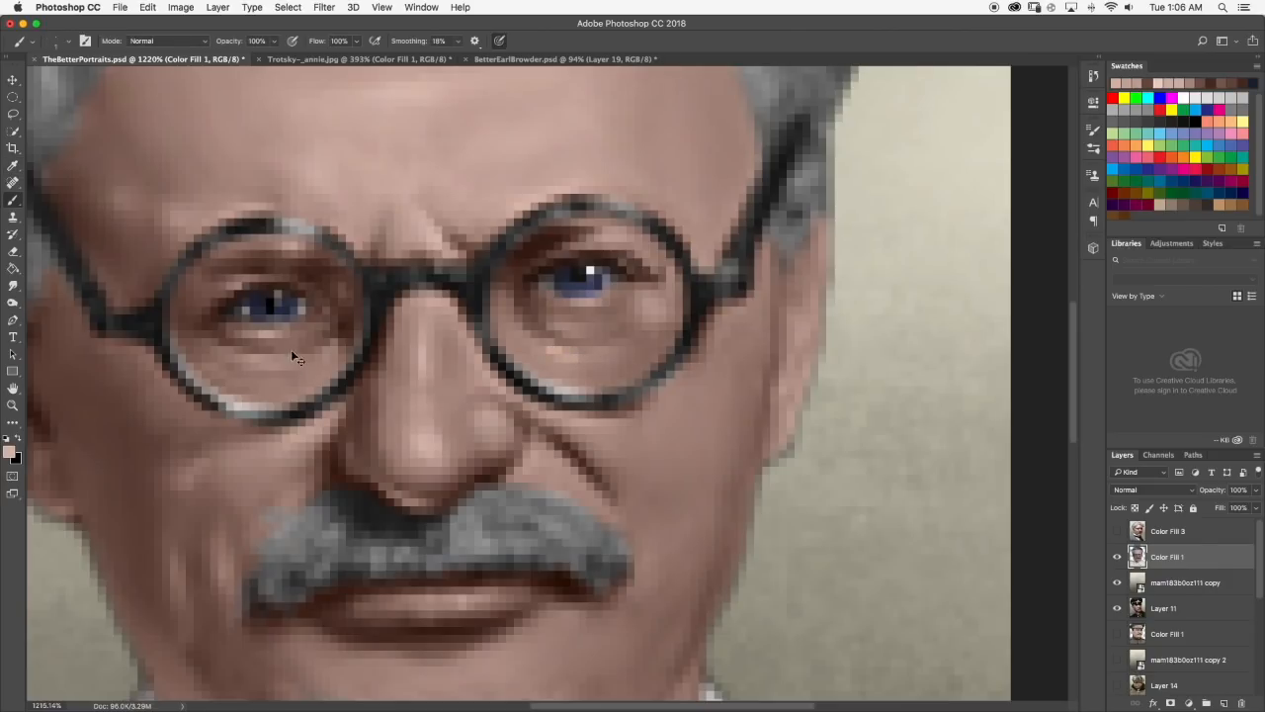
pyautogui.press('super+z')
# Lighten a pink sampled from the nose, paint a highlight under the right-hand eye, and smudge it into the skin.
pyautogui.keyDown('alt'); pyautogui.click(429, 438); pyautogui.keyUp('alt')
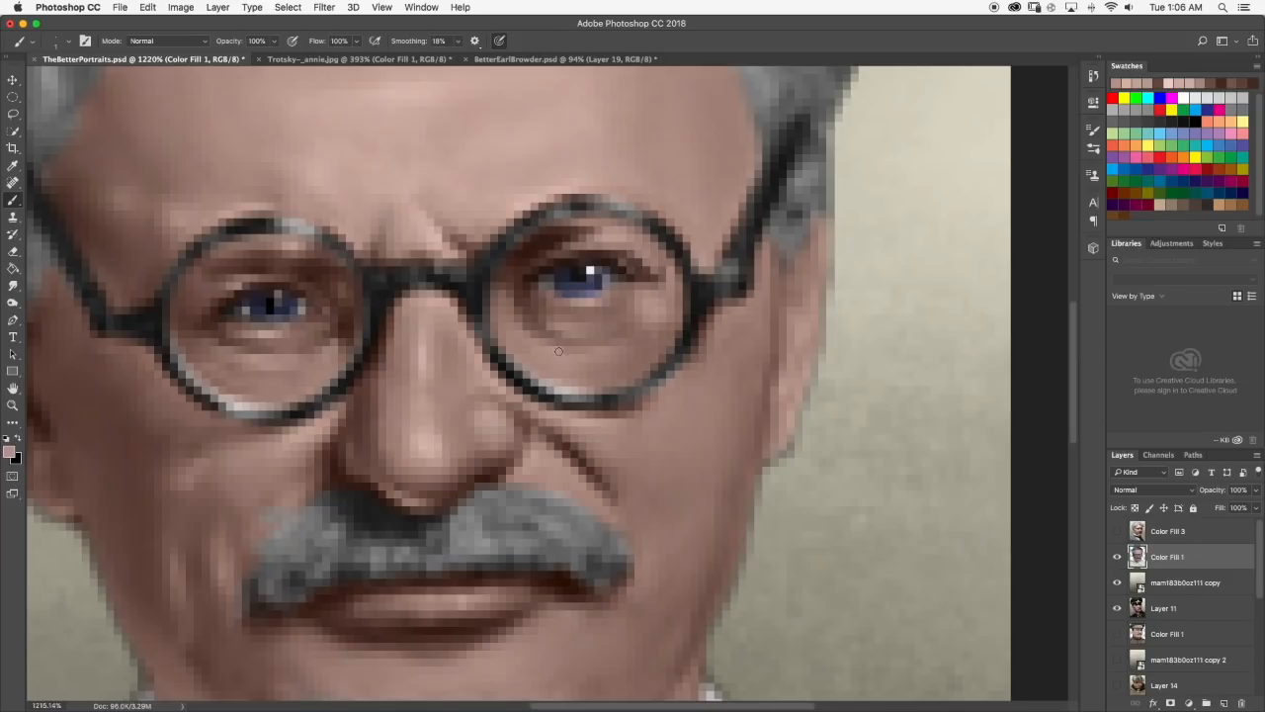
pyautogui.keyDown('alt'); pyautogui.click(429, 439); pyautogui.keyUp('alt')
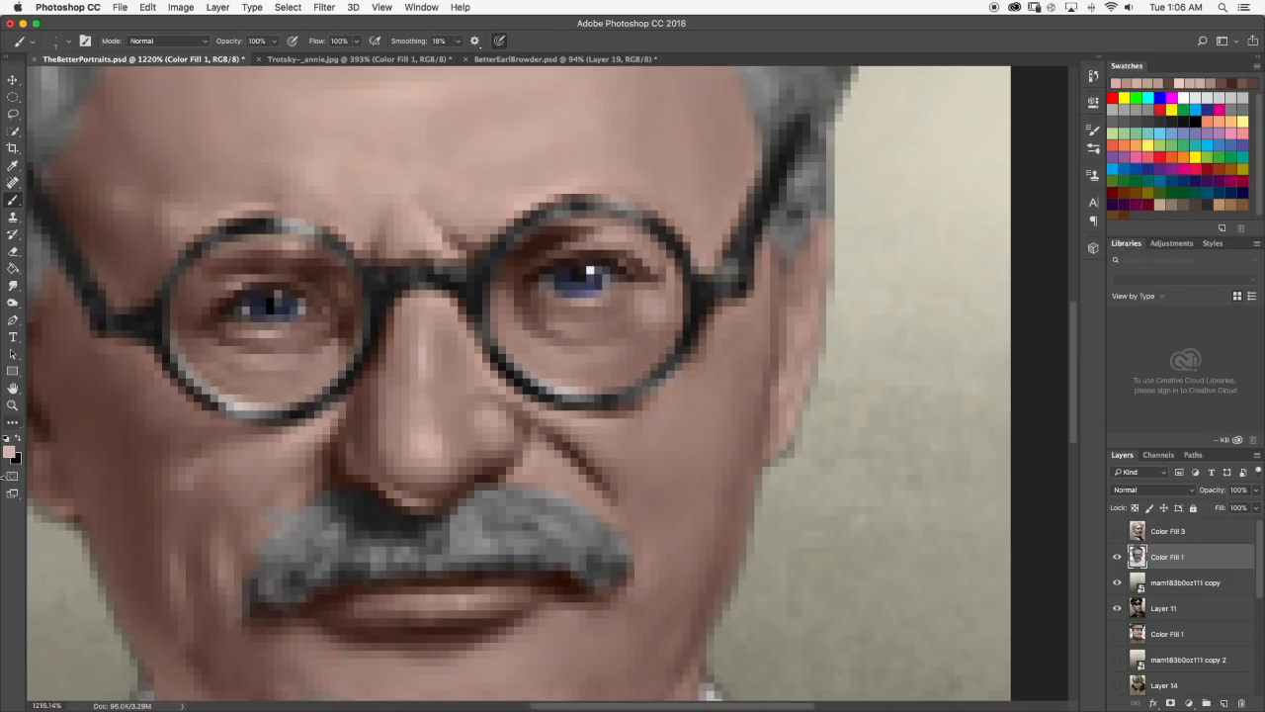
pyautogui.click(10, 451)
pyautogui.moveTo(643, 397); pyautogui.dragTo(633, 387)
pyautogui.click(917, 366)
pyautogui.moveTo(546, 348); pyautogui.dragTo(602, 359)
pyautogui.click(13, 286)
pyautogui.scroll(-10, 595, 371)
pyautogui.scroll(2, 594, 372)
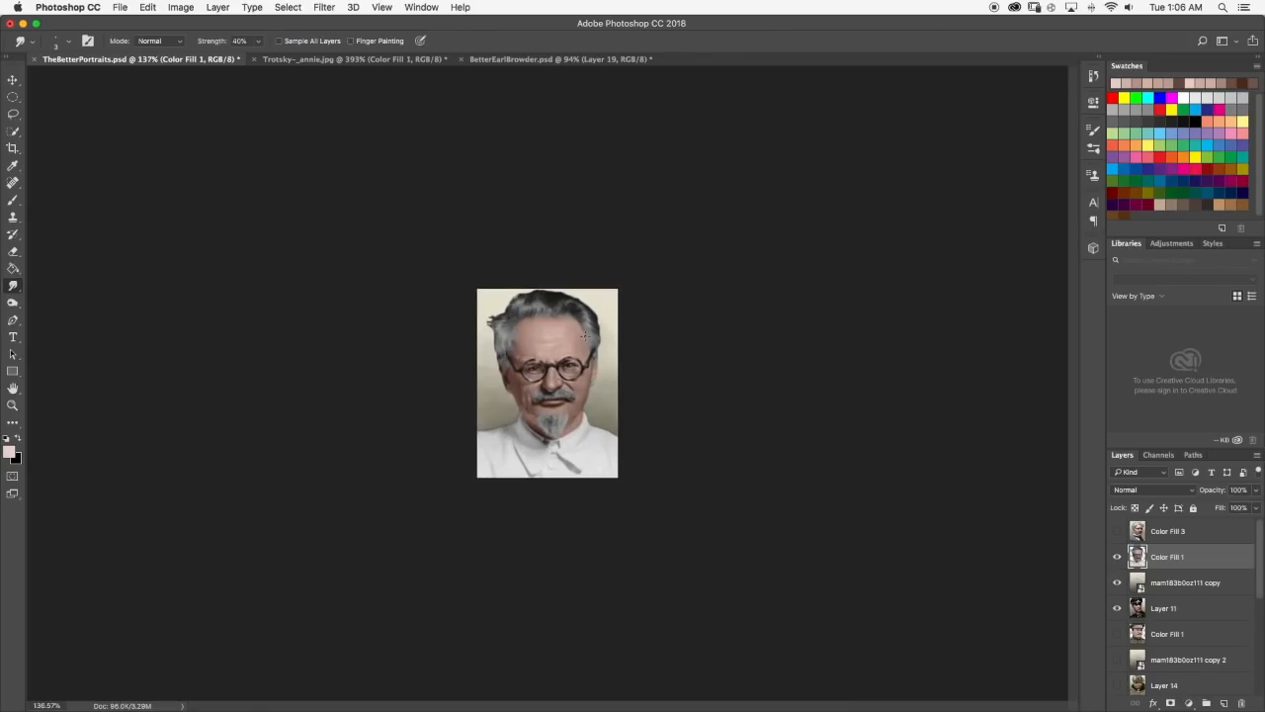
# Paint pale pink highlights on the brow above the outer part of the left-hand lens, smudge them, and check the portrait.
pyautogui.scroll(5, 594, 361)
pyautogui.scroll(3, 593, 346)
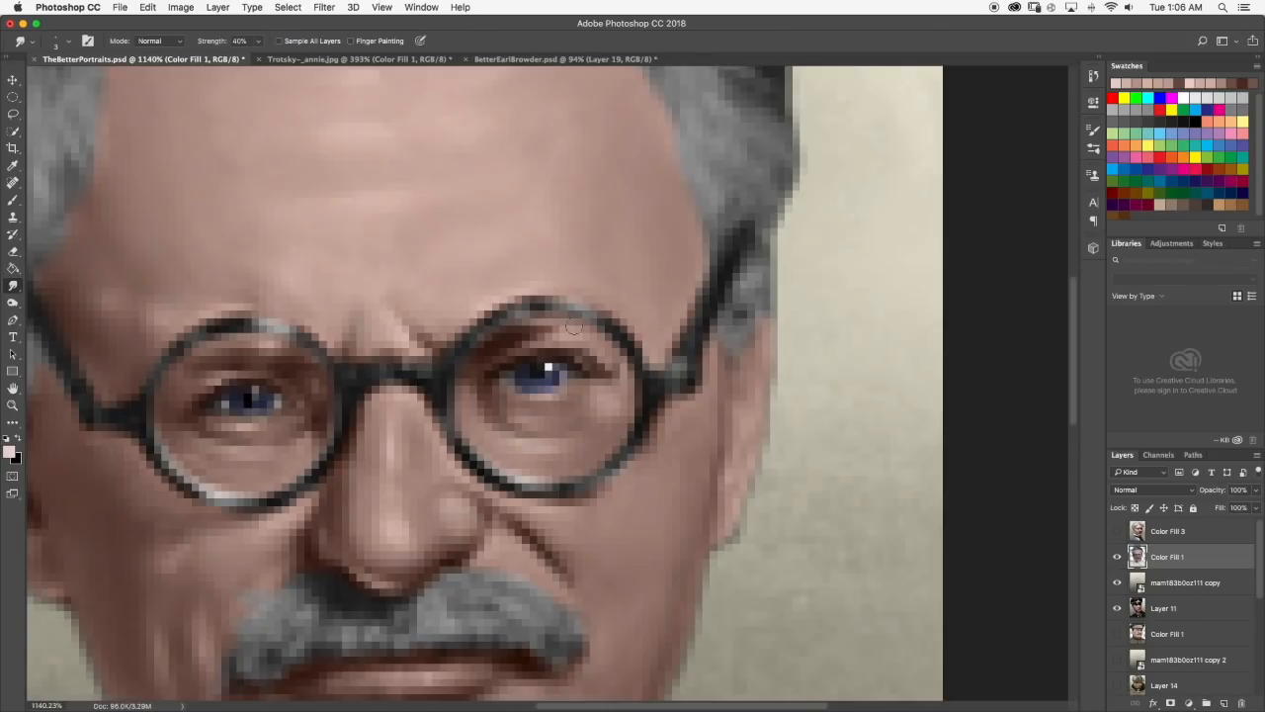
pyautogui.click(13, 200)
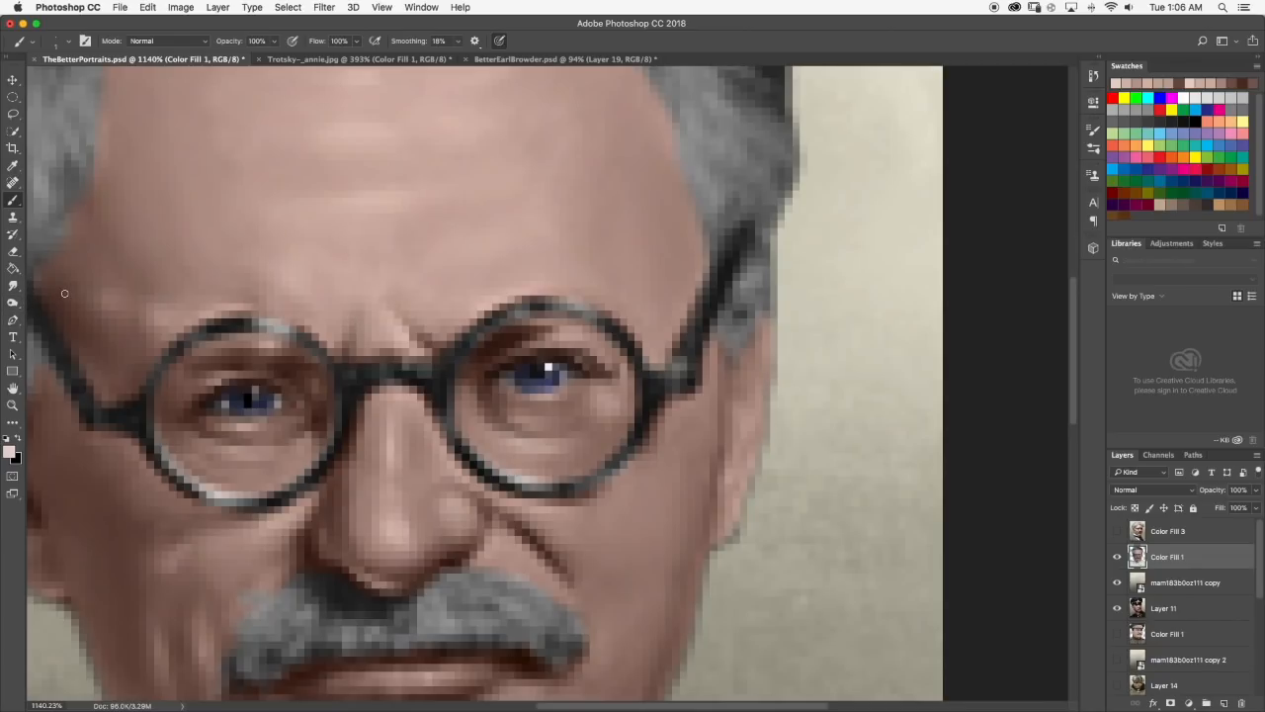
pyautogui.moveTo(180, 312); pyautogui.dragTo(172, 313)
pyautogui.click(13, 286)
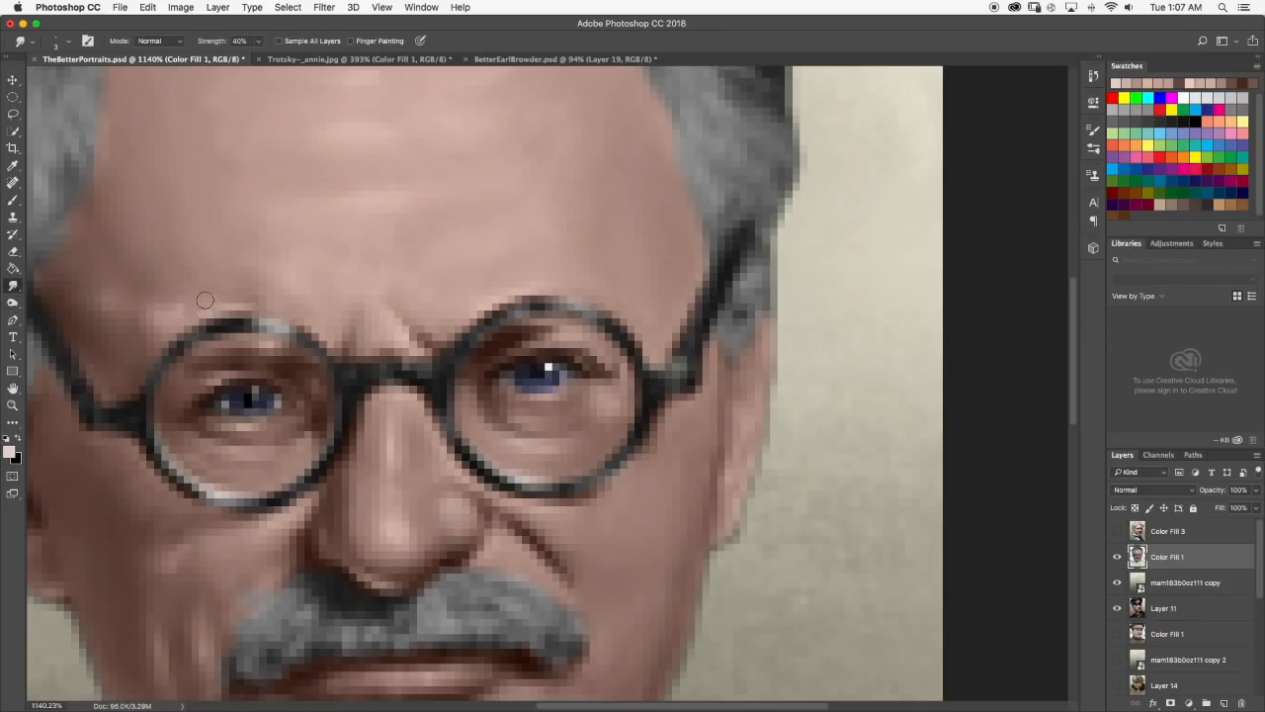
pyautogui.scroll(-10, 215, 306)
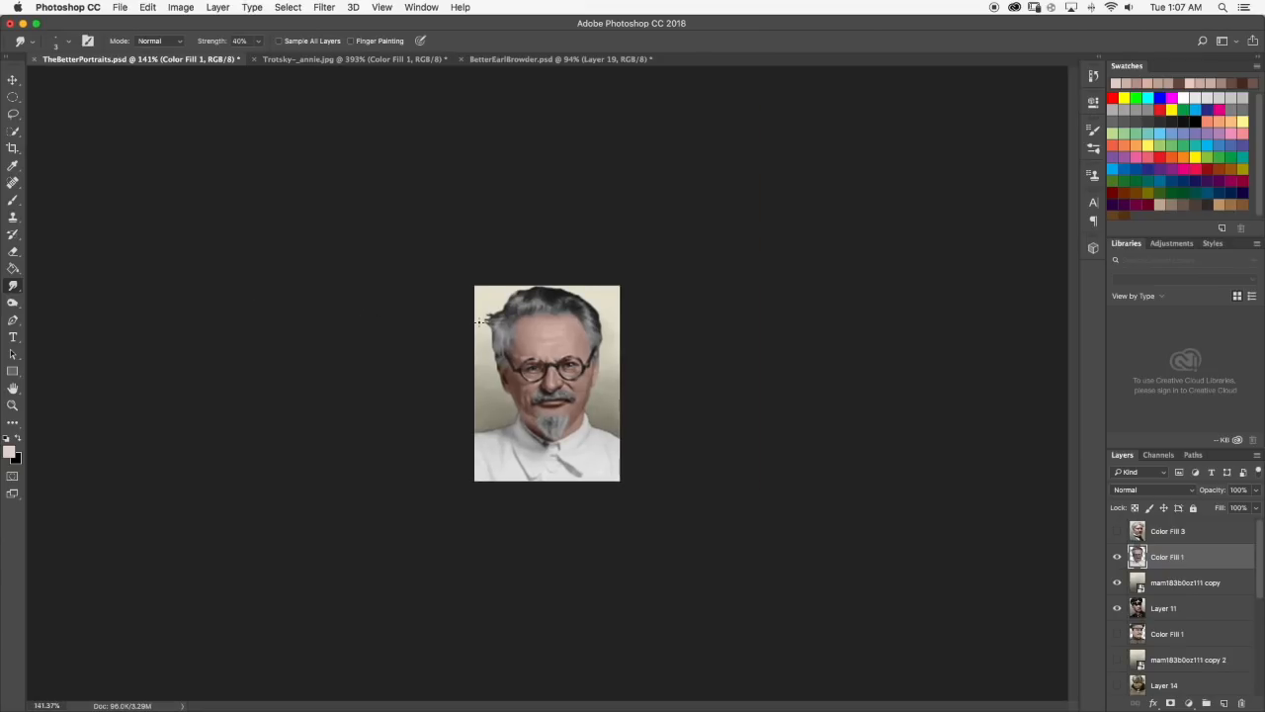
# Examine the brow highlights, forehead and eyes close up and in the whole portrait.
pyautogui.scroll(6, 631, 344)
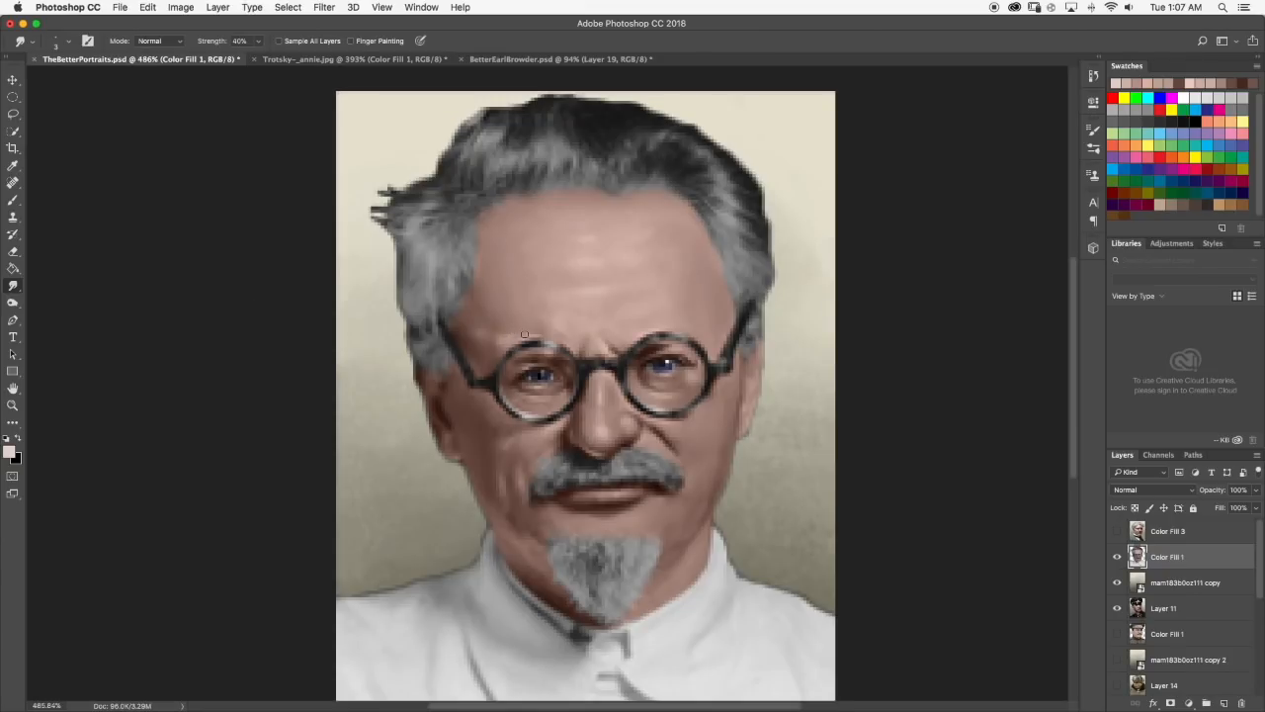
pyautogui.scroll(2, 525, 335)
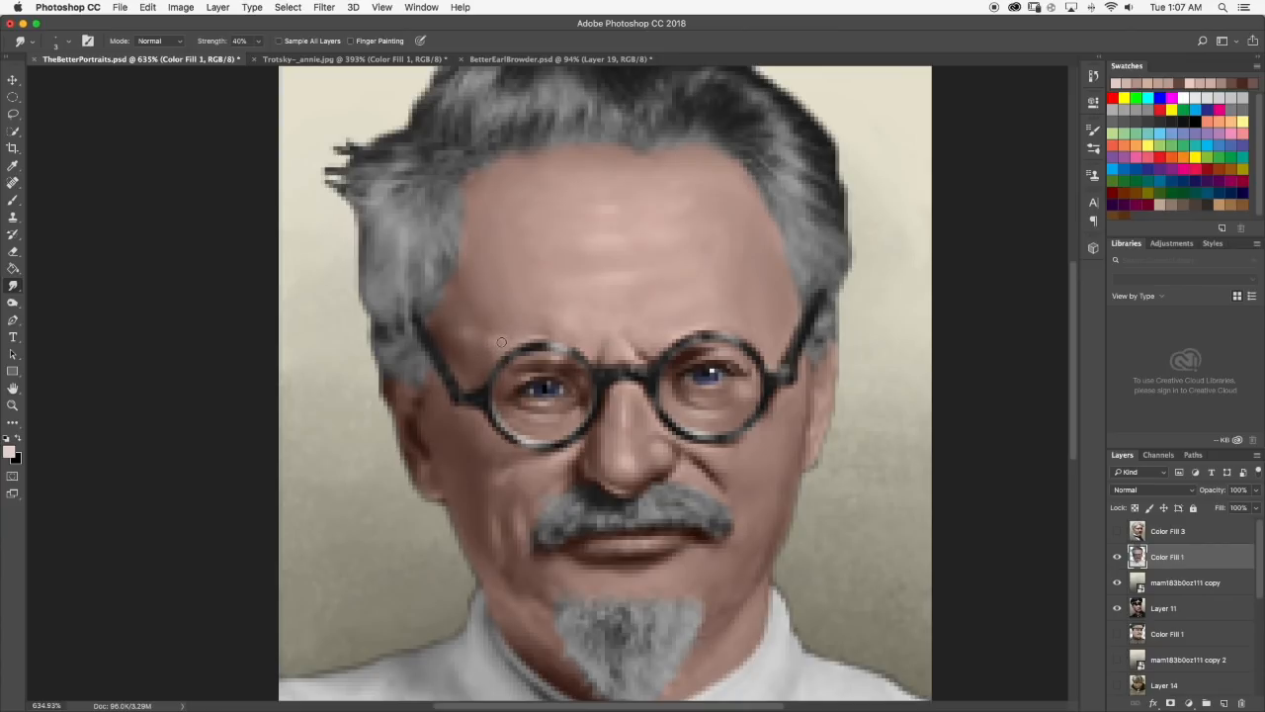
pyautogui.scroll(-5, 534, 323)
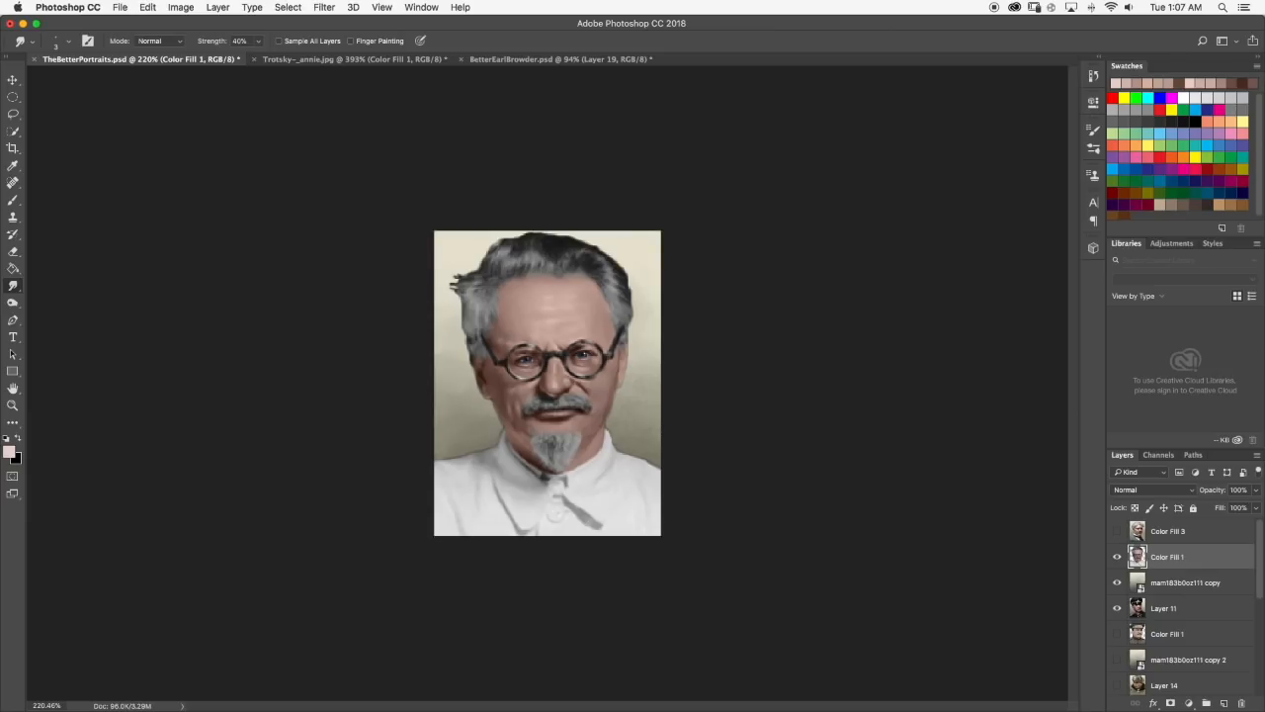
pyautogui.scroll(10, 528, 287)
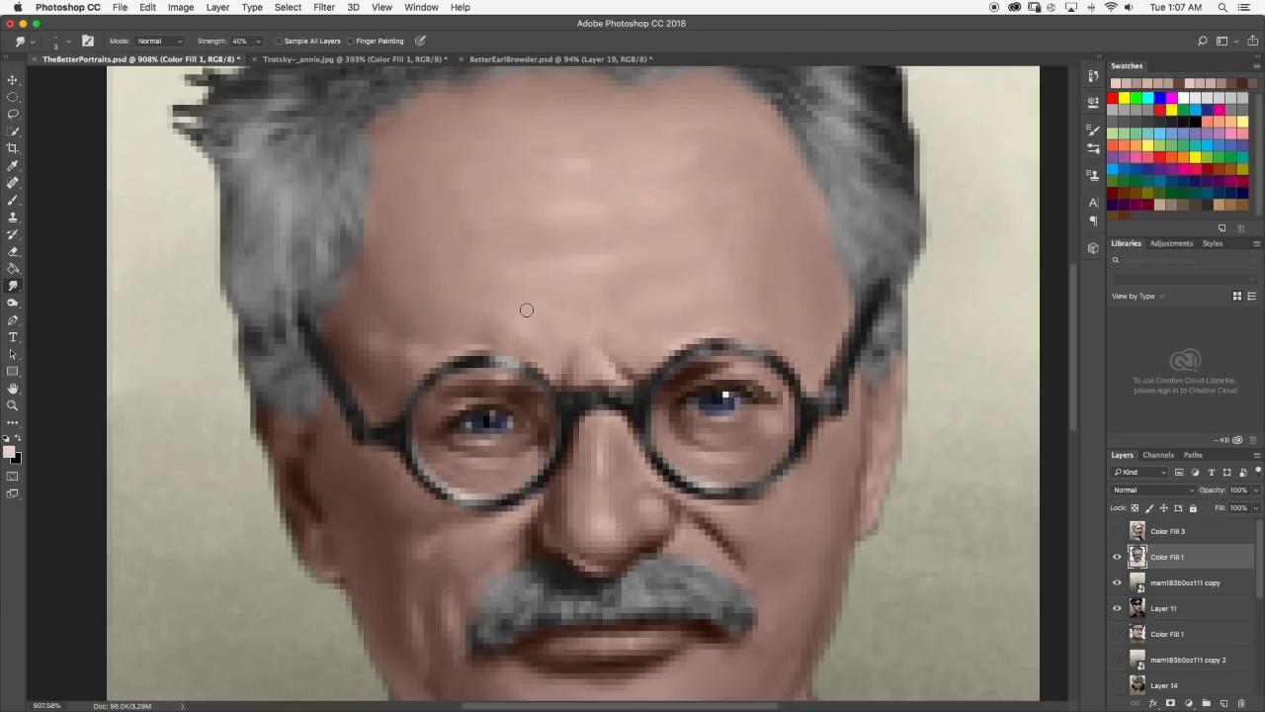
pyautogui.scroll(-8, 528, 307)
pyautogui.scroll(-2, 527, 304)
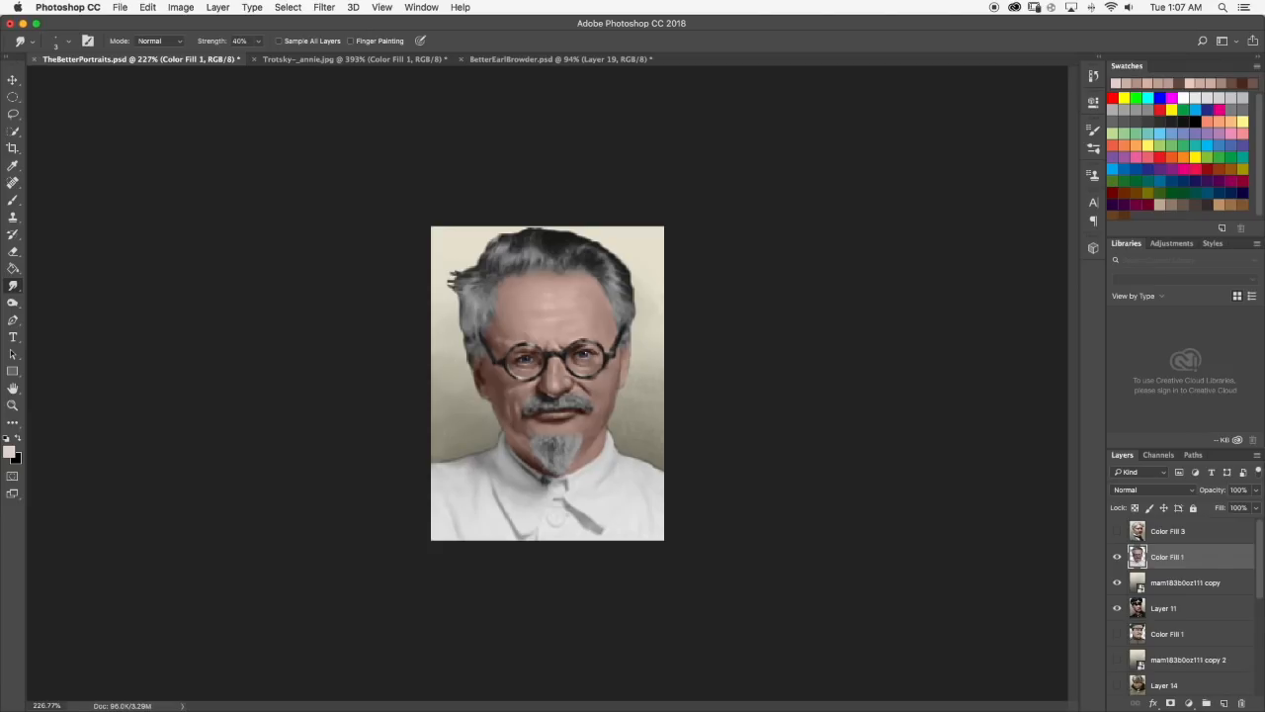
pyautogui.scroll(5, 565, 311)
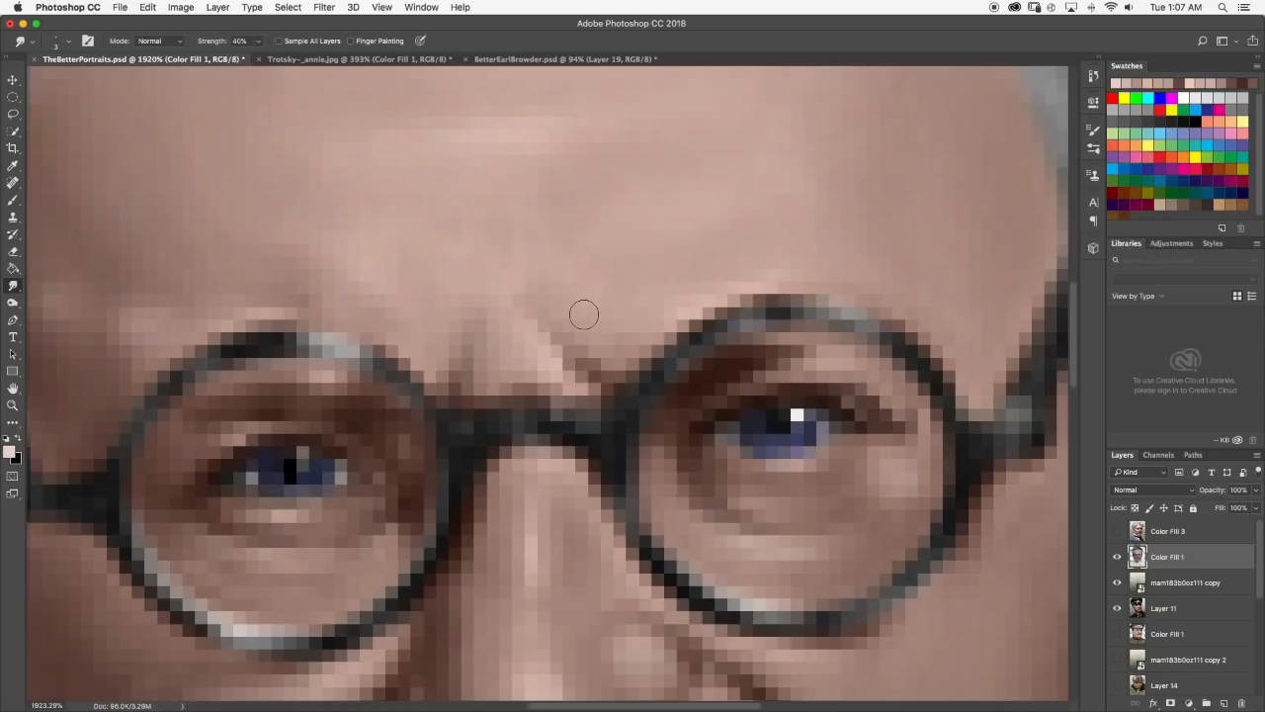
# Paint the frown crease above the glasses bridge, beside the right-hand lens, in a sampled dark brown.
pyautogui.click(13, 200)
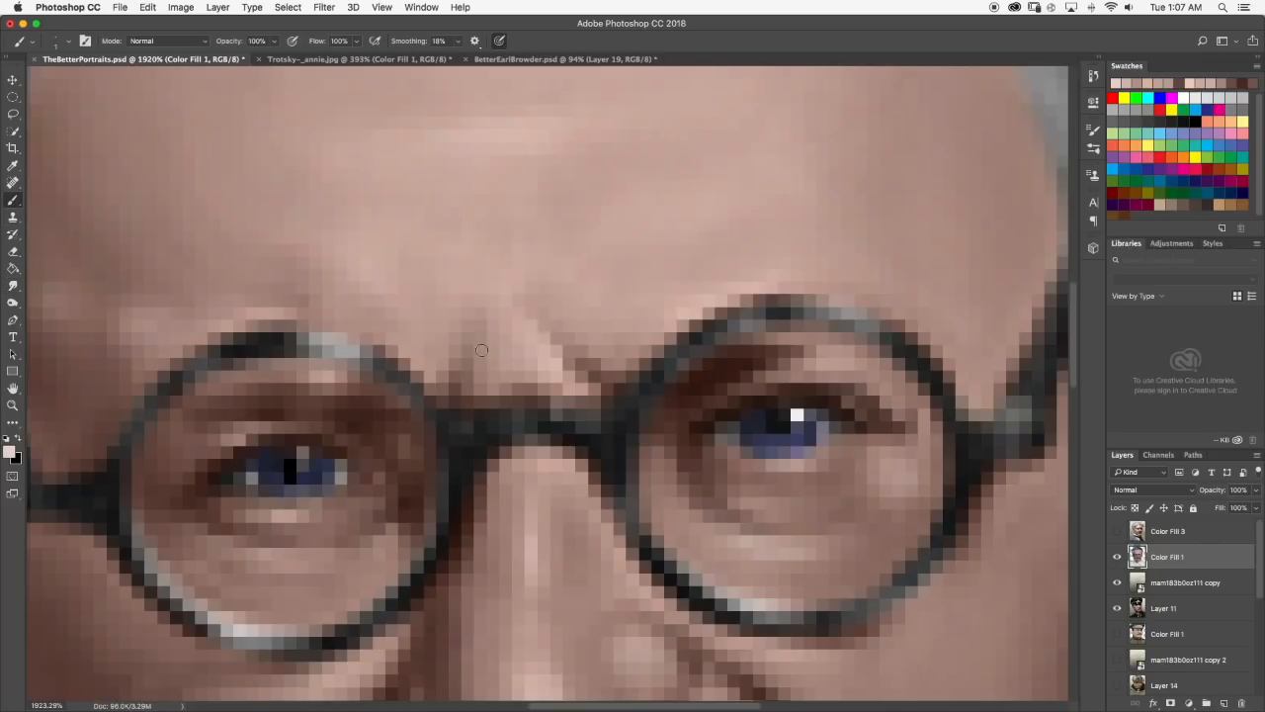
pyautogui.press('d')
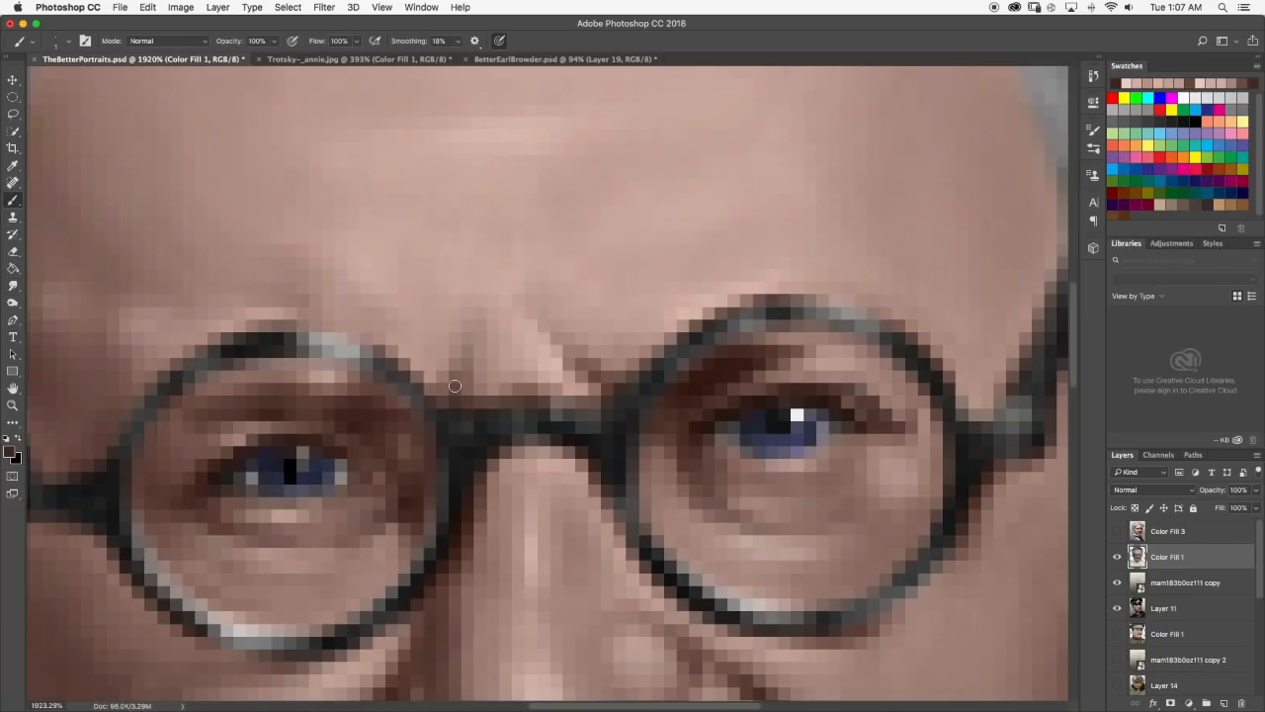
pyautogui.scroll(-6, 595, 363)
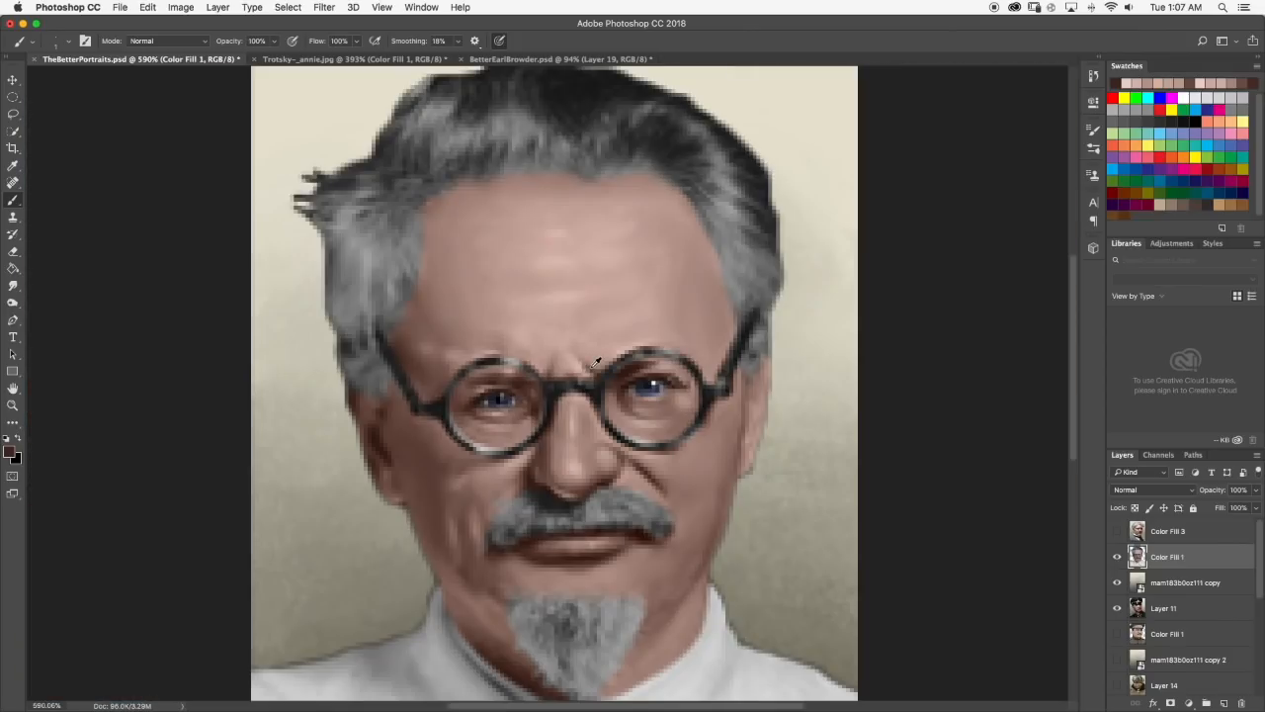
pyautogui.scroll(5, 591, 363)
pyautogui.scroll(-4, 589, 364)
pyautogui.scroll(4, 573, 358)
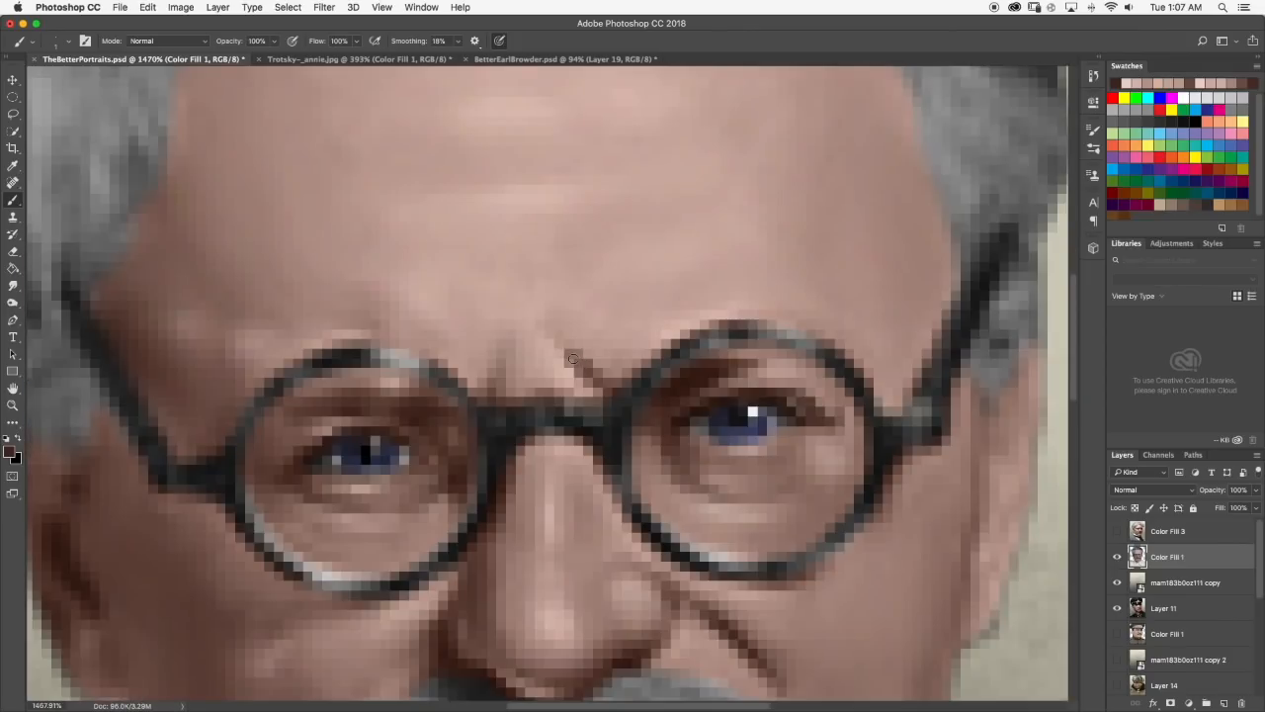
# Smudge the upper end of the dark frown crease into the forehead skin at 40% strength and check the whole portrait.
pyautogui.click(13, 285)
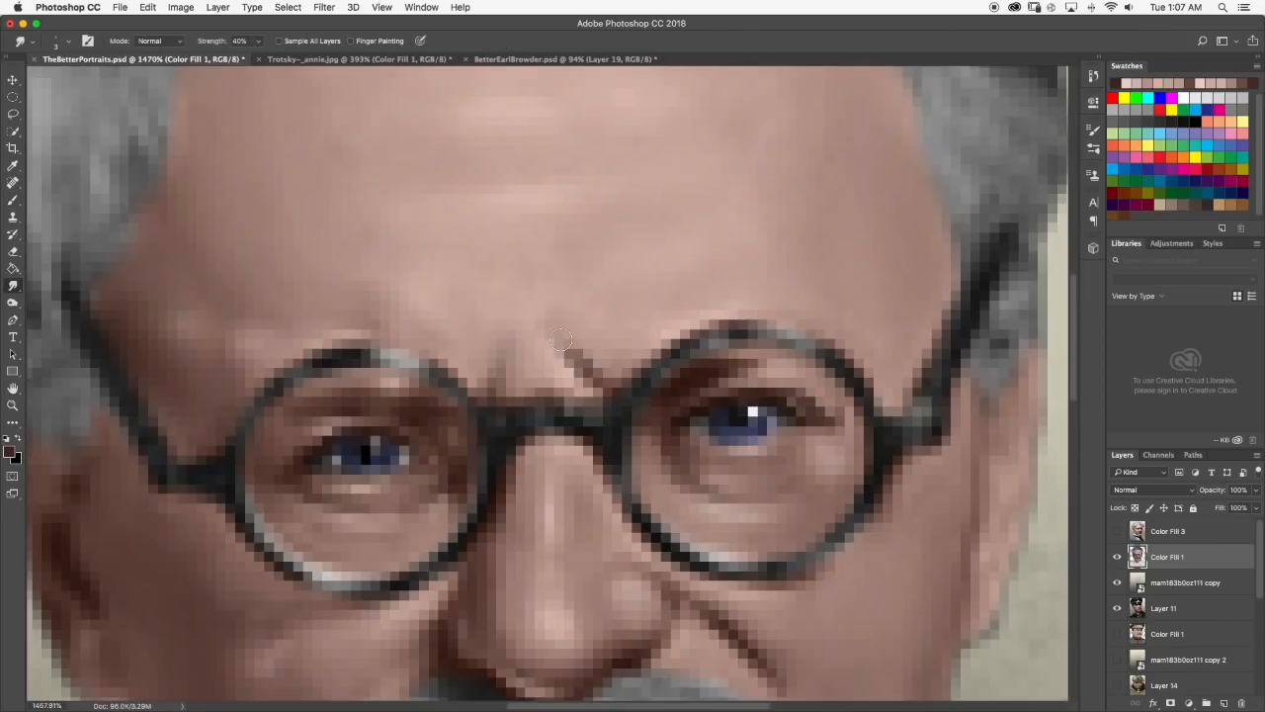
pyautogui.moveTo(562, 346)
pyautogui.mouseDown()
pyautogui.moveTo(592, 383)
pyautogui.moveTo(552, 340)
pyautogui.moveTo(590, 356)
pyautogui.moveTo(573, 347)
pyautogui.mouseUp()
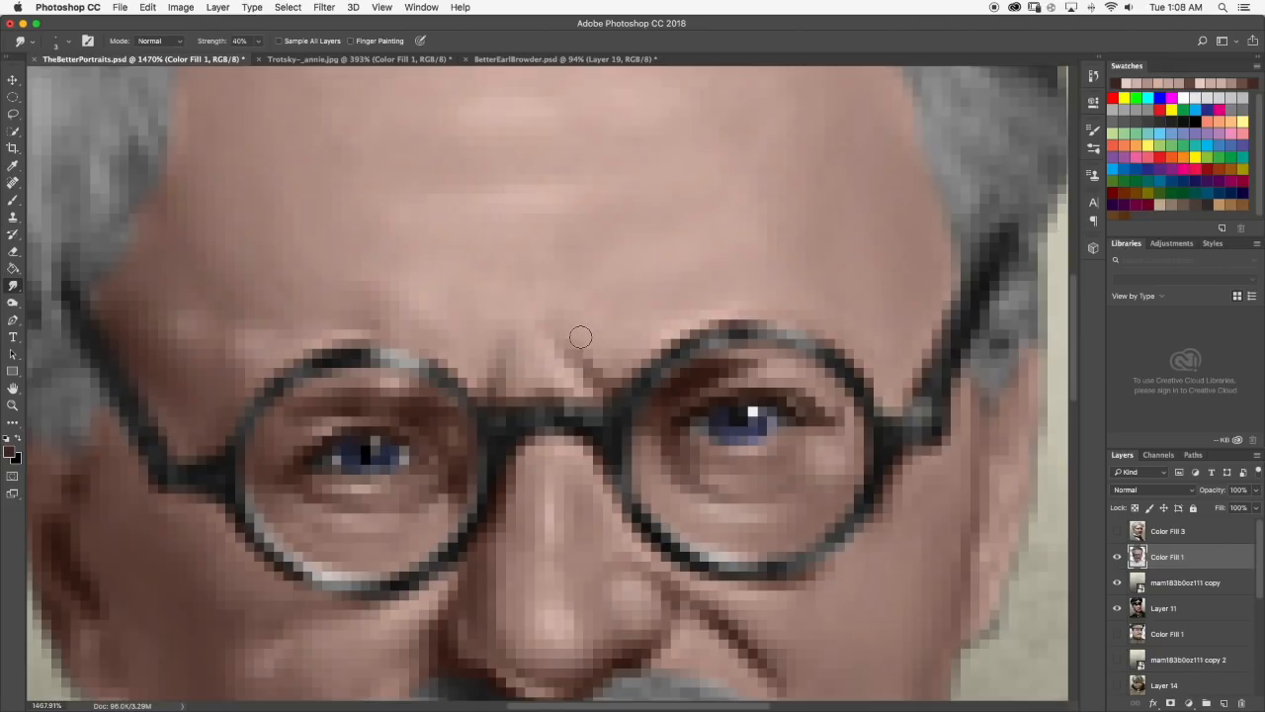
pyautogui.scroll(-10, 591, 335)
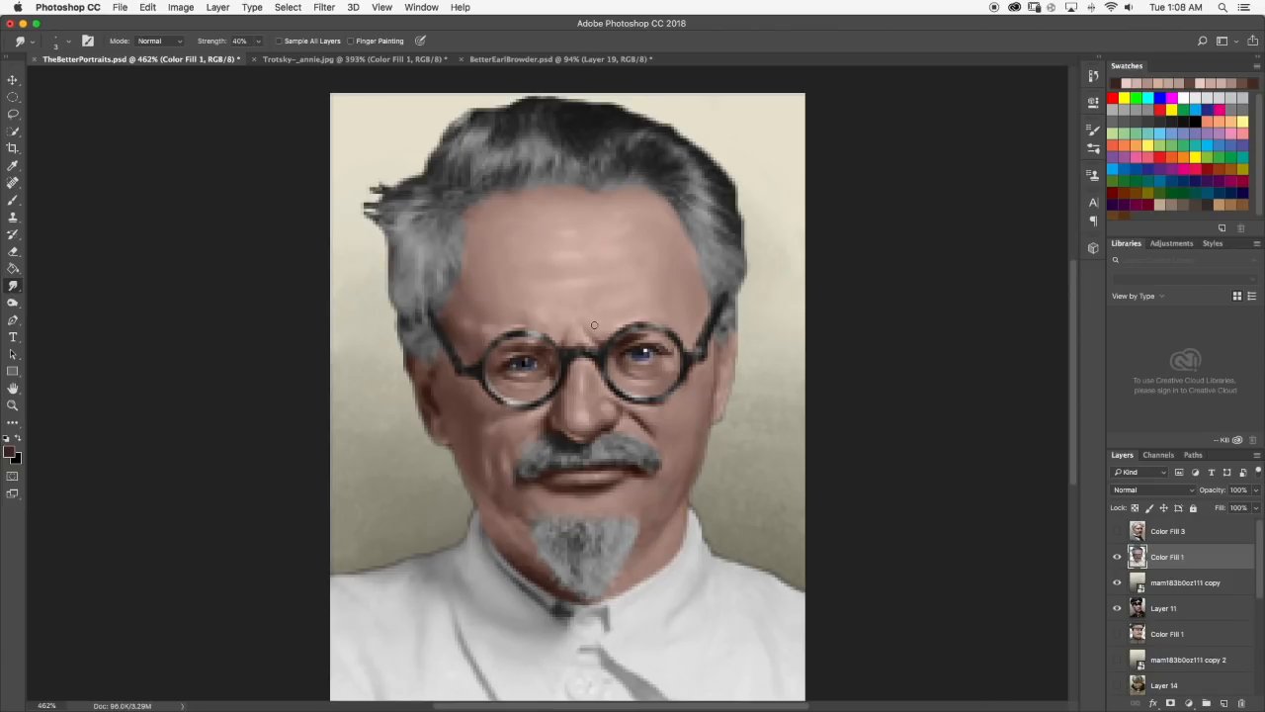
pyautogui.scroll(5, 598, 327)
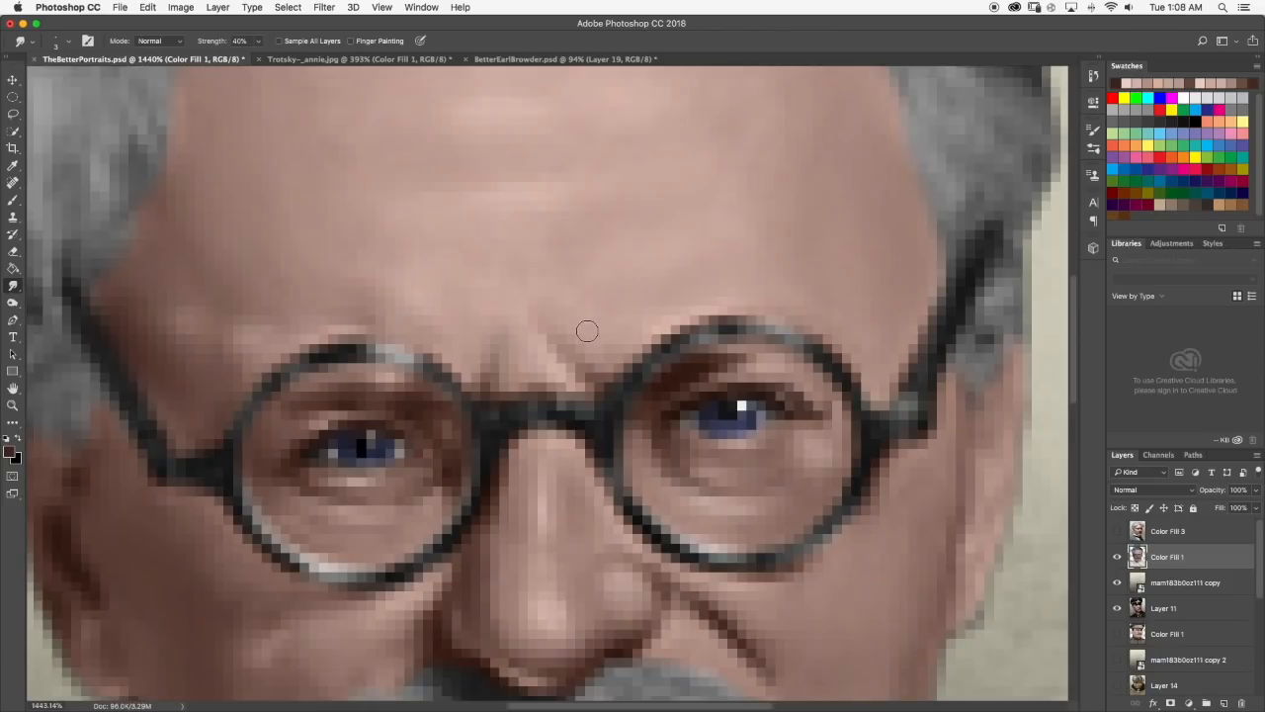
pyautogui.scroll(-5, 591, 331)
pyautogui.scroll(-2, 582, 329)
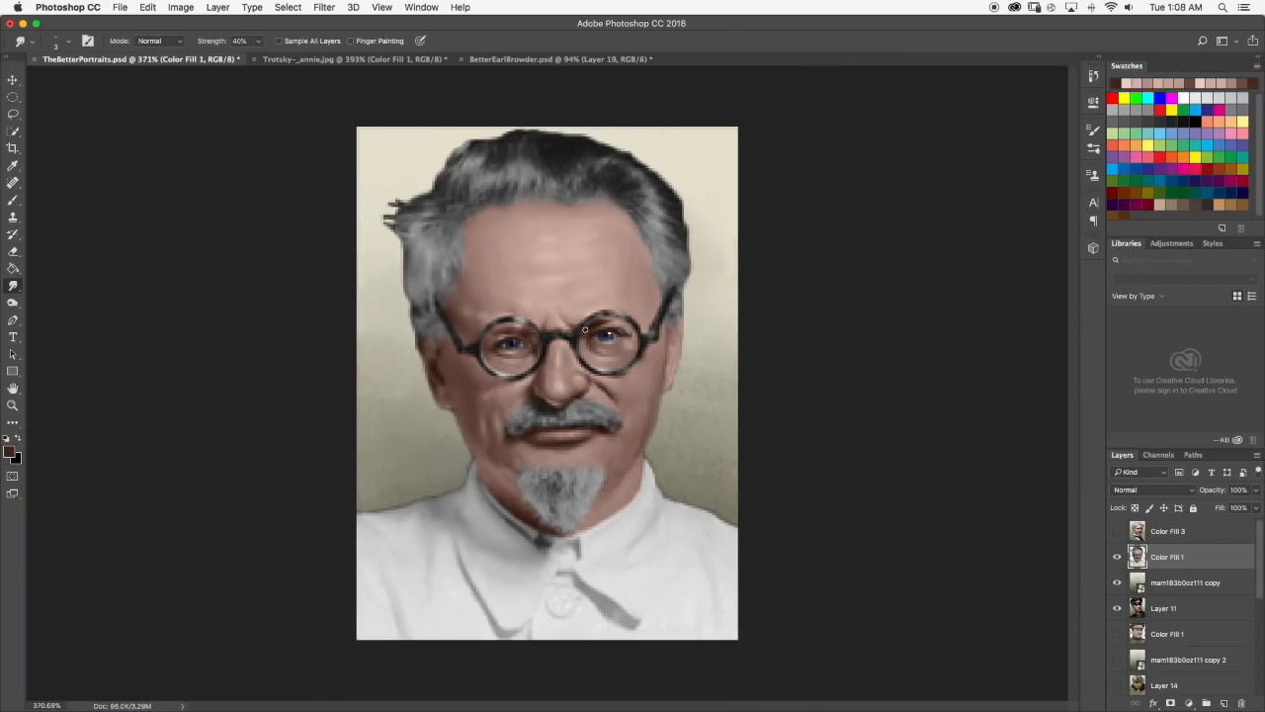
# Darken the cheek fold beside the left-hand nostril with dark brown, smudge it into the cheek, and check both folds in the portrait.
pyautogui.click(11, 201)
pyautogui.scroll(2, 600, 410)
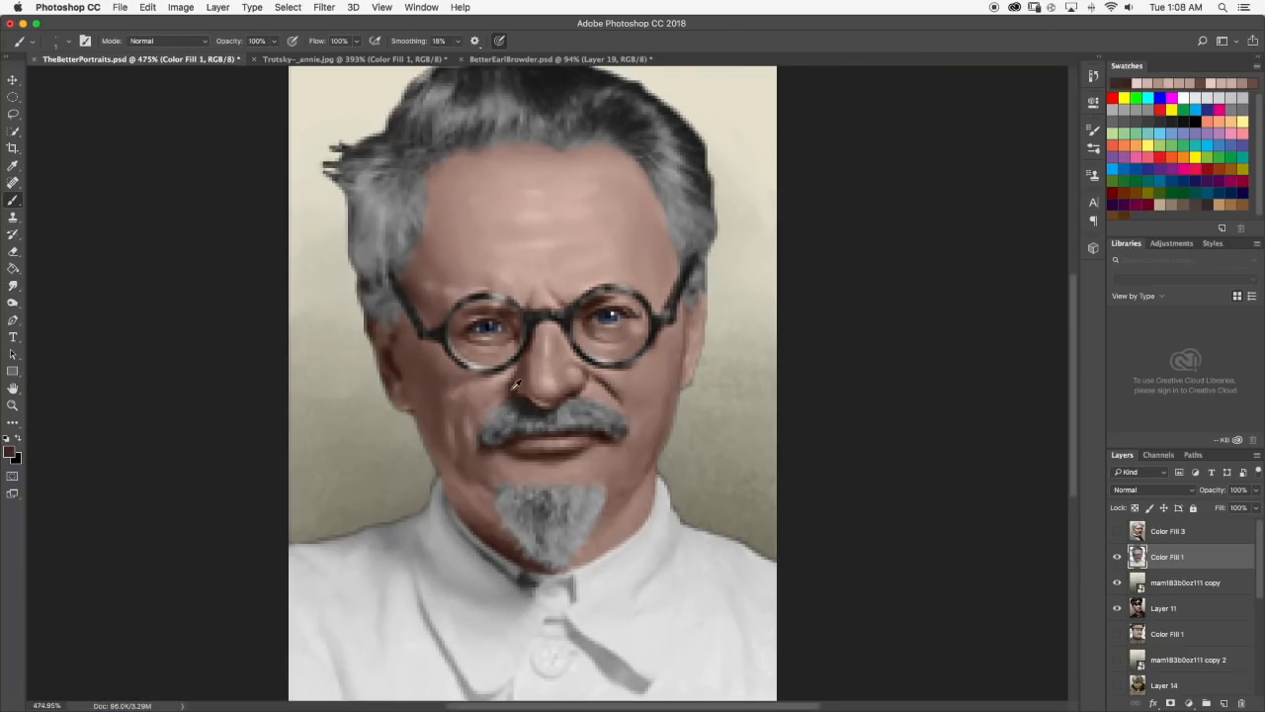
pyautogui.scroll(8, 515, 383)
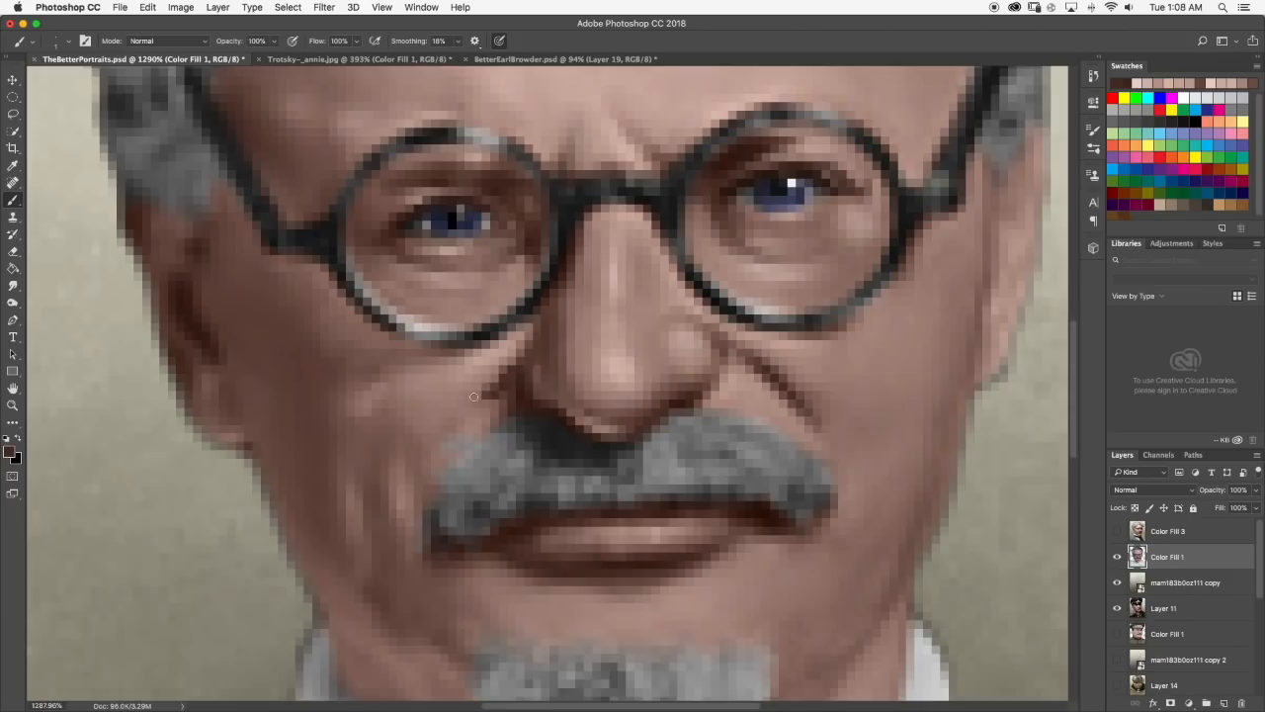
pyautogui.click(11, 286)
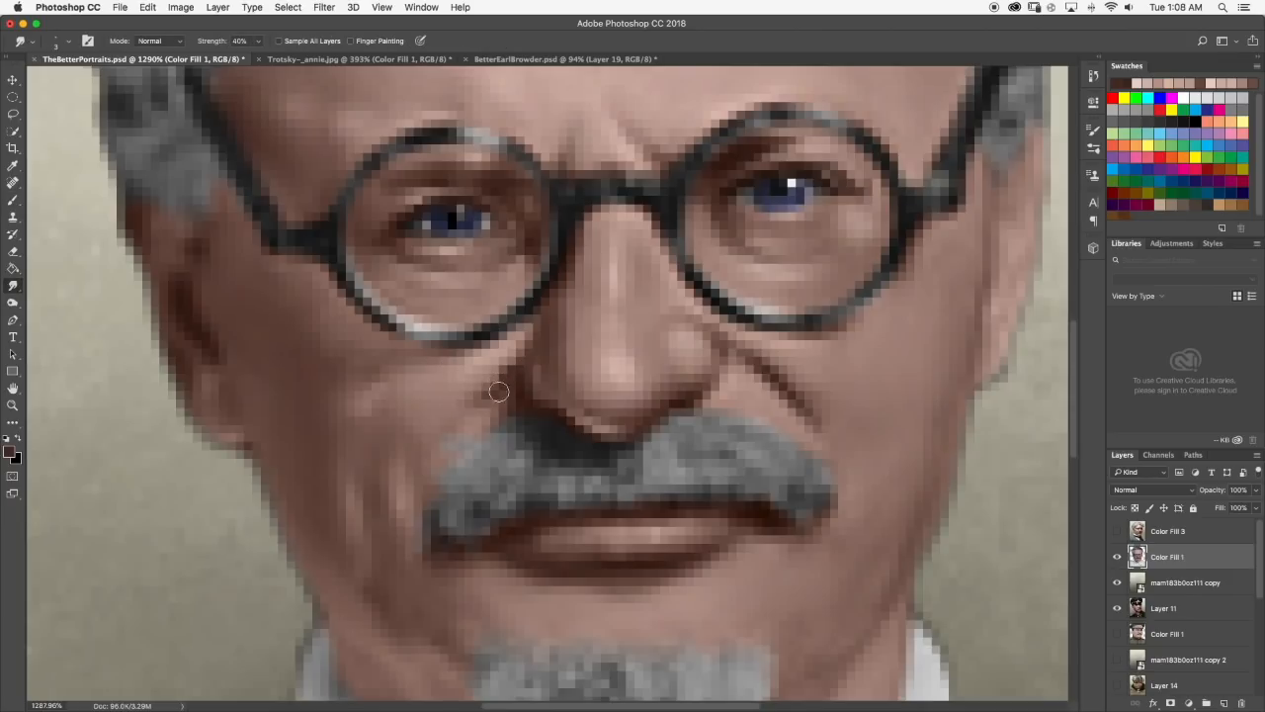
pyautogui.scroll(-15, 457, 427)
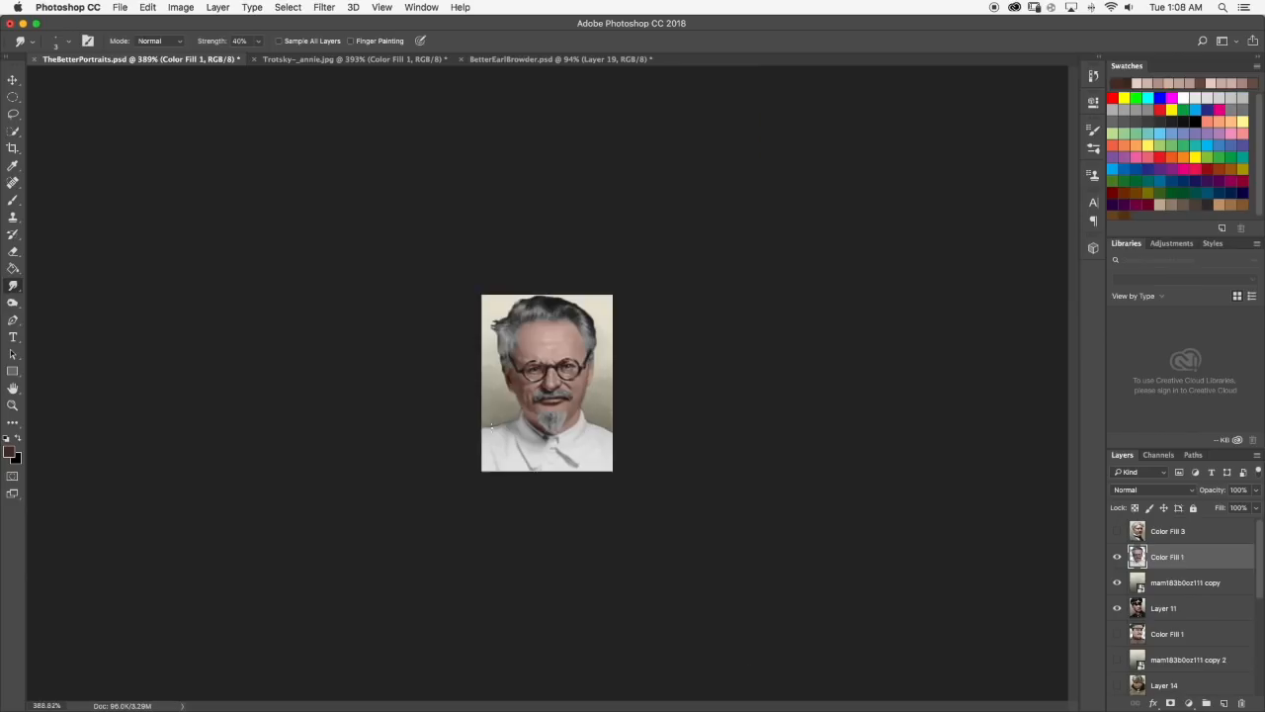
pyautogui.scroll(12, 614, 402)
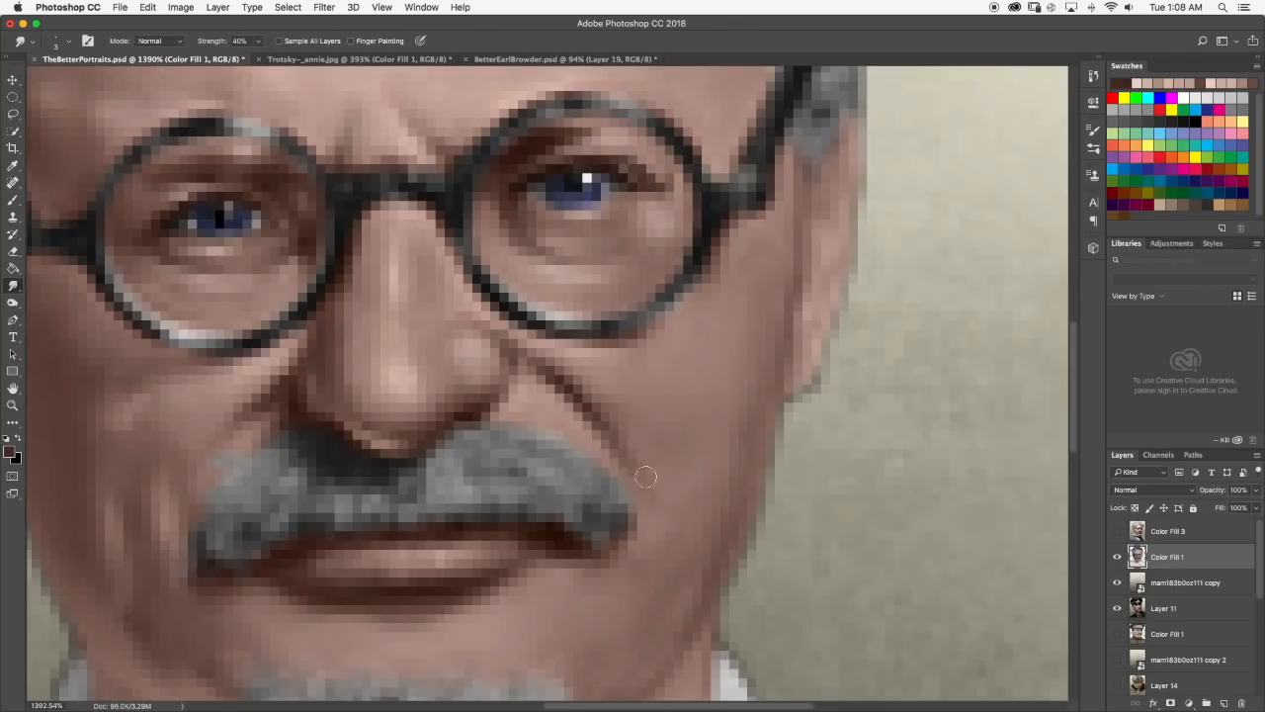
pyautogui.scroll(-12, 661, 505)
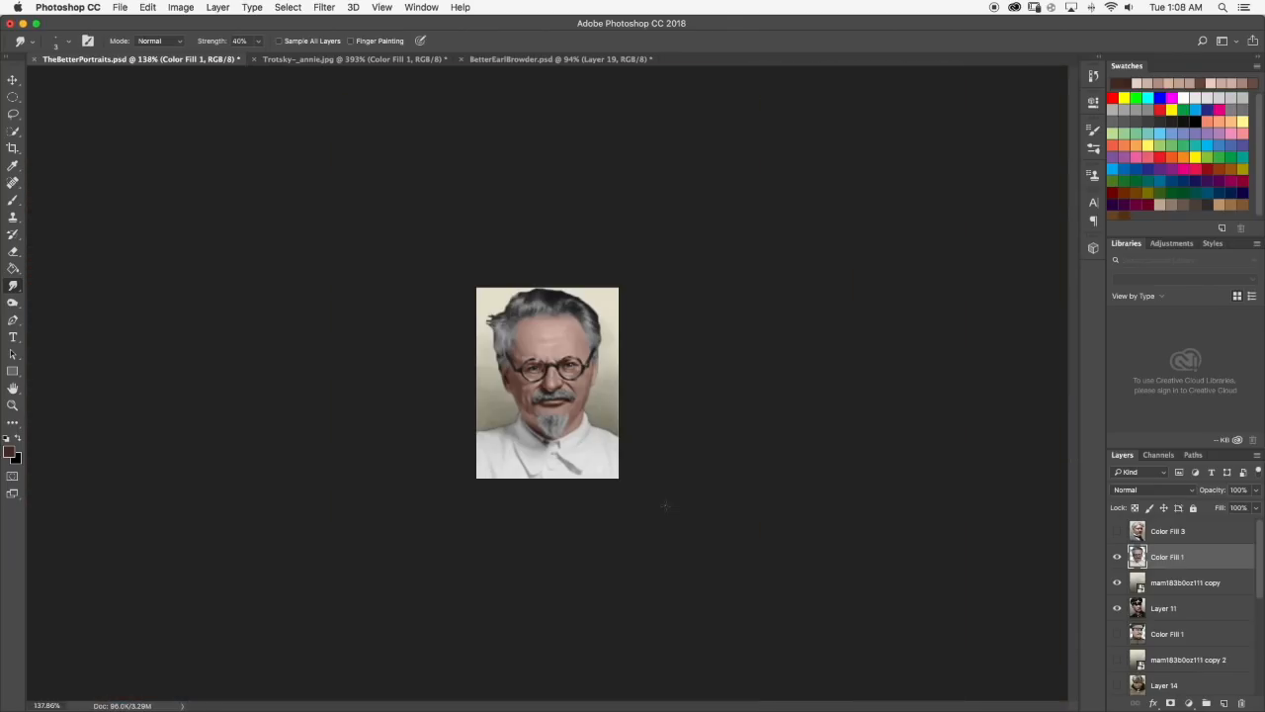
pyautogui.scroll(6, 581, 397)
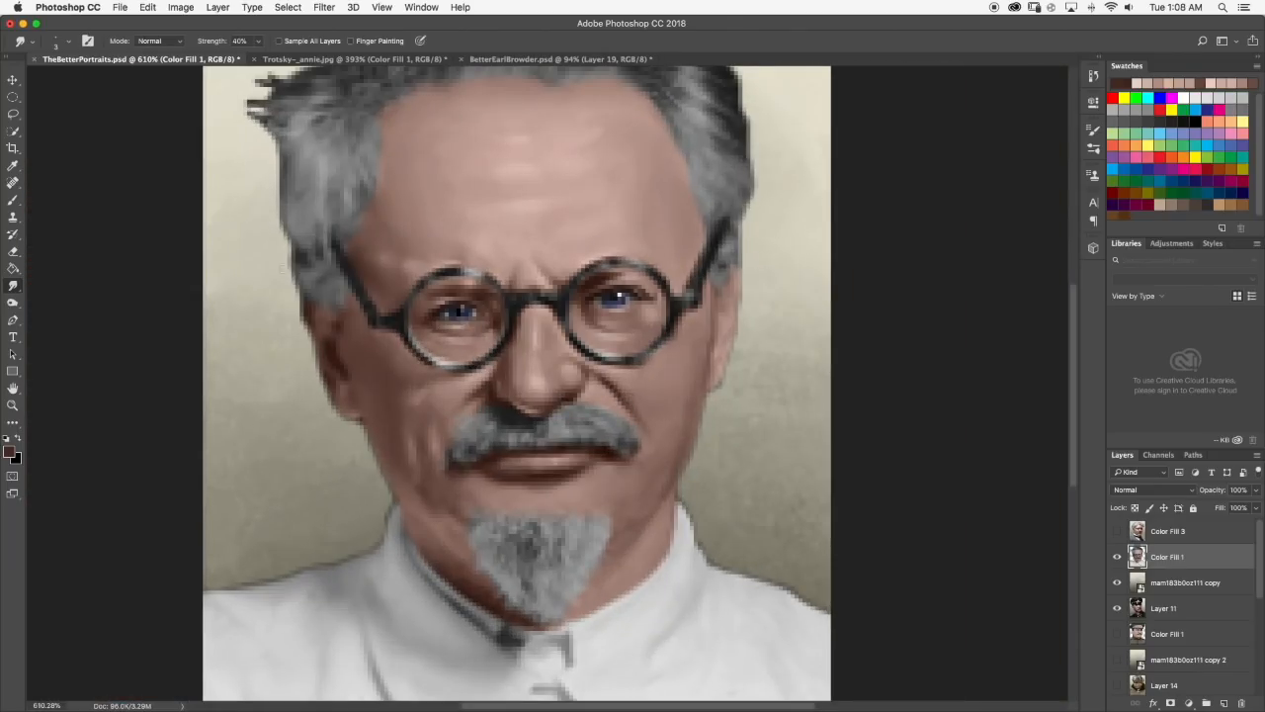
# Sample a light pink from the nose, touch up the skin by the right-hand cheek fold, smudge it, and check the portrait.
pyautogui.click(14, 201)
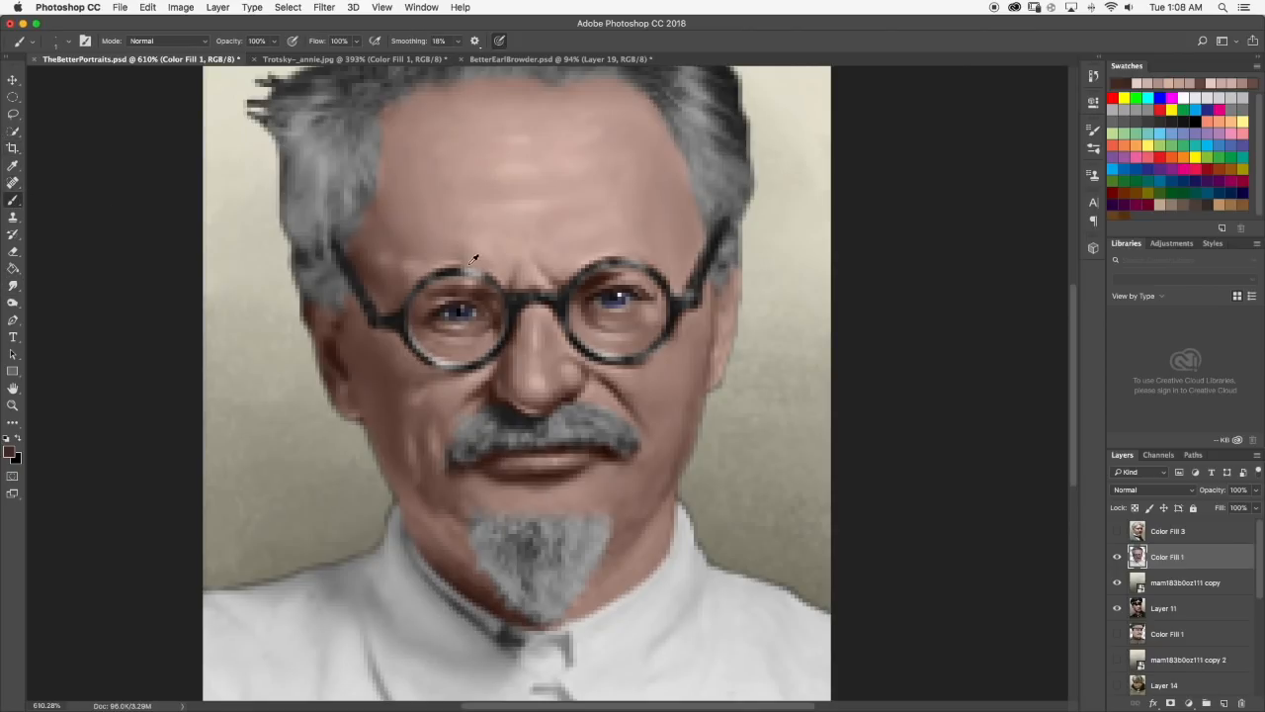
pyautogui.keyDown('alt'); pyautogui.click(557, 349); pyautogui.keyUp('alt')
pyautogui.click(14, 285)
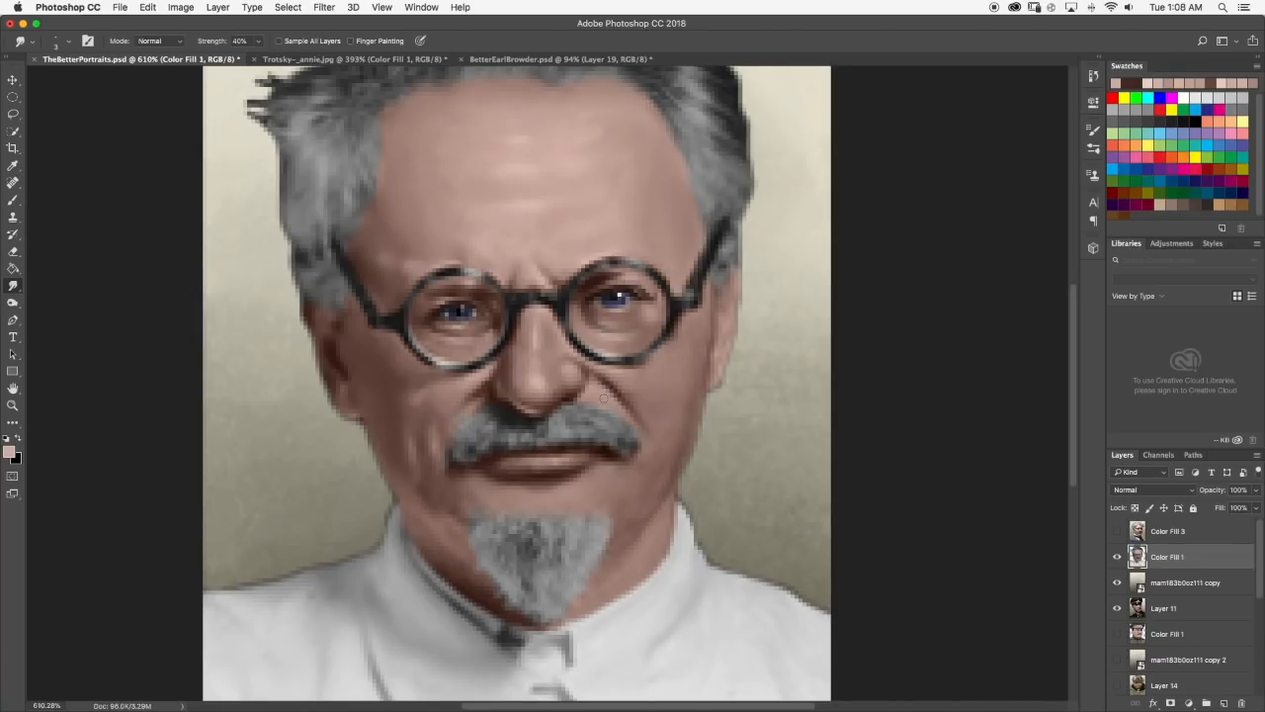
pyautogui.scroll(-8, 617, 403)
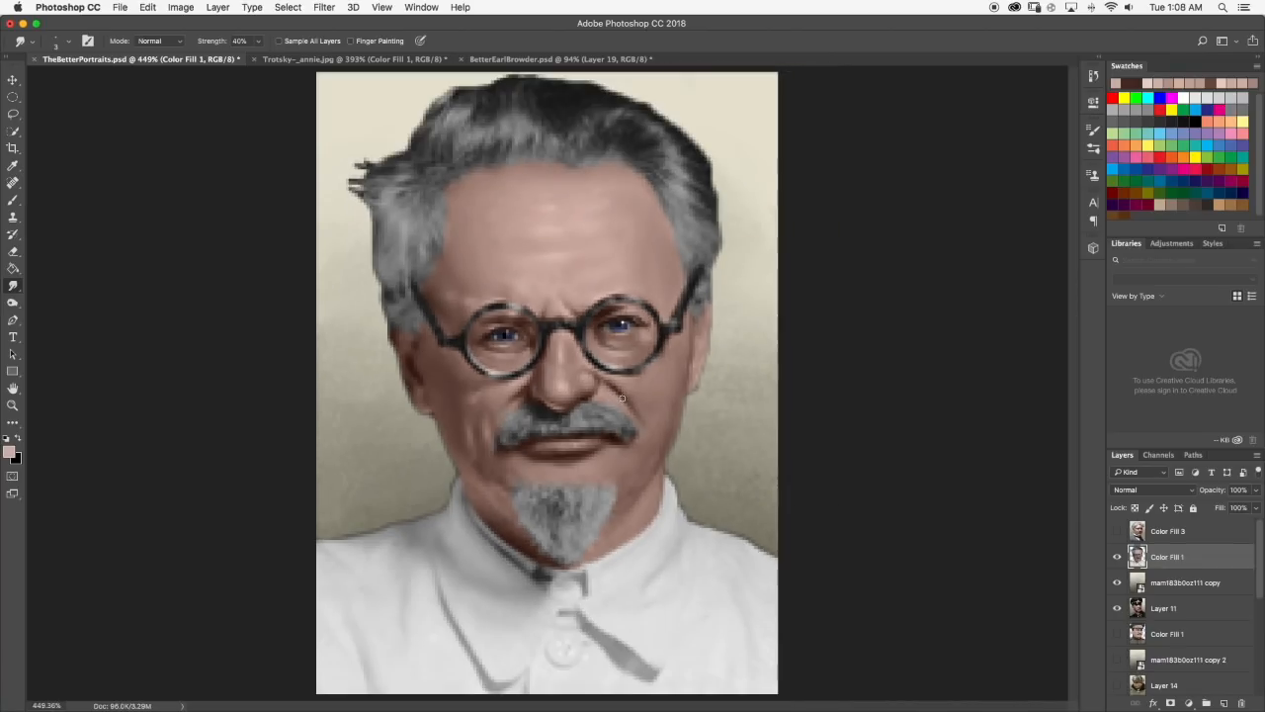
pyautogui.press('b')
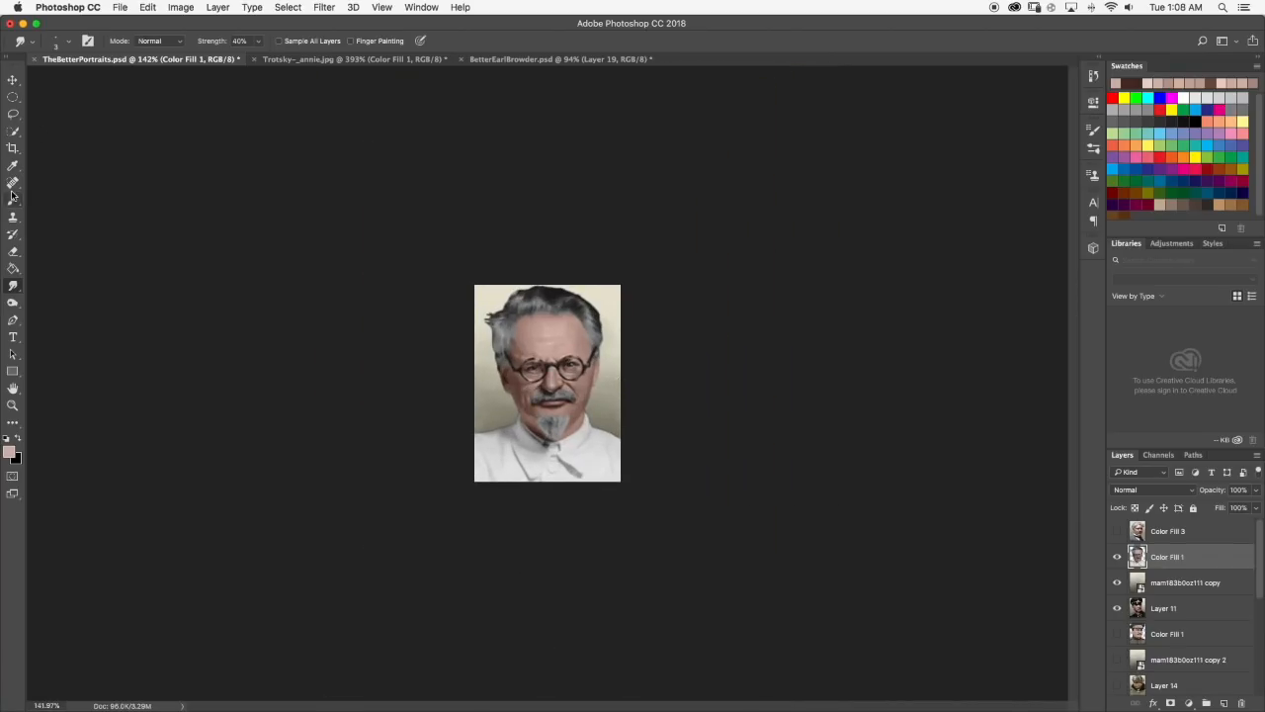
pyautogui.scroll(6, 571, 349)
pyautogui.scroll(2, 511, 324)
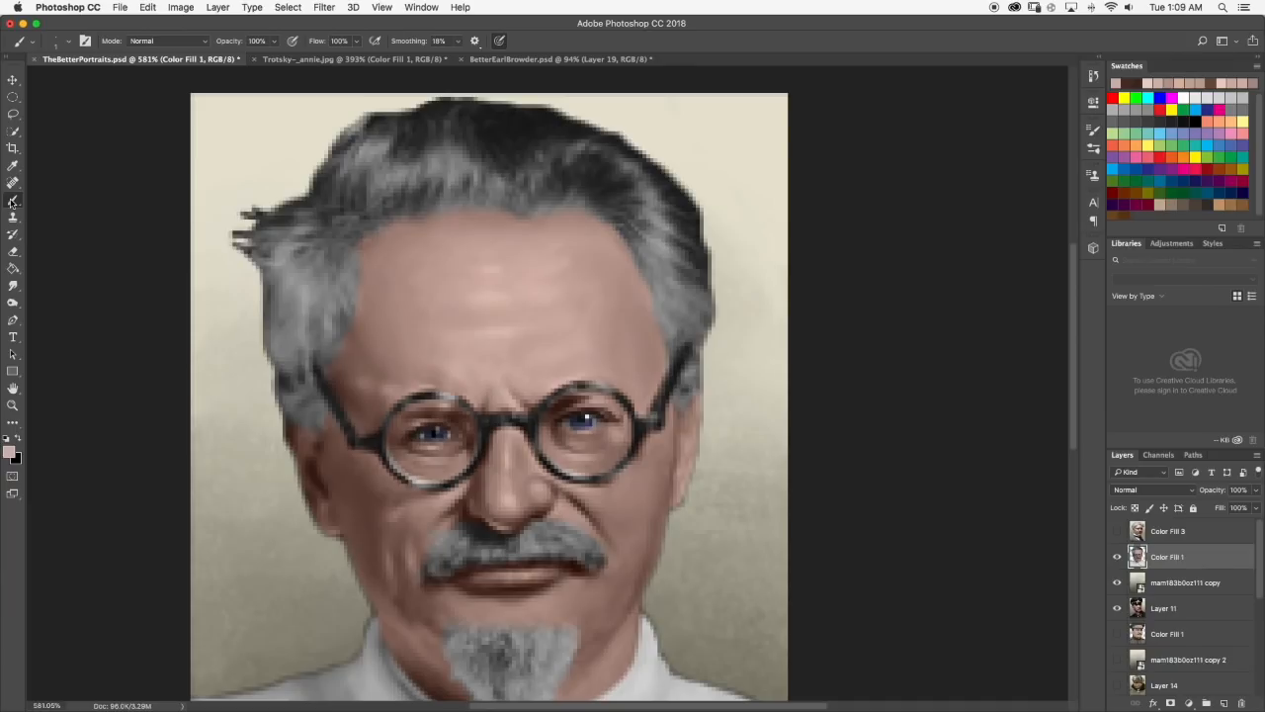
# Sample the skin tone at the right temple, darken it to #967569, and paint and smudge a shadow there.
pyautogui.keyDown('alt'); pyautogui.click(649, 360); pyautogui.keyUp('alt')
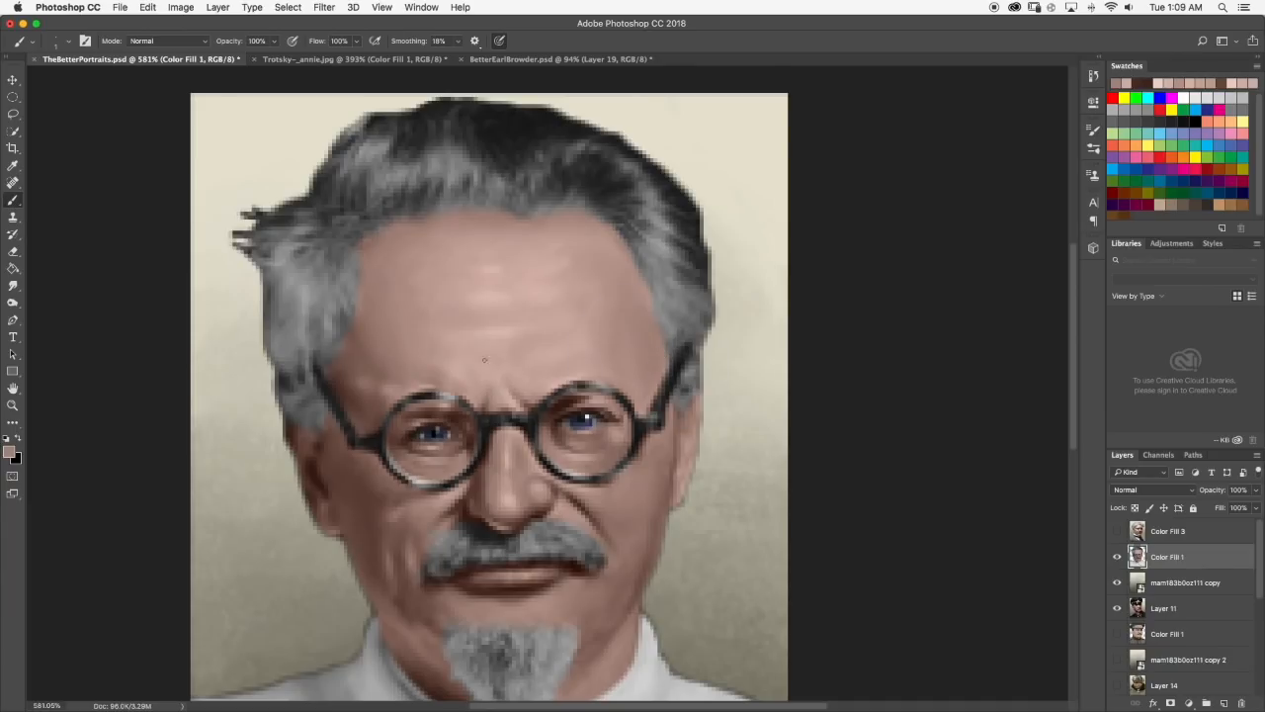
pyautogui.click(11, 454)
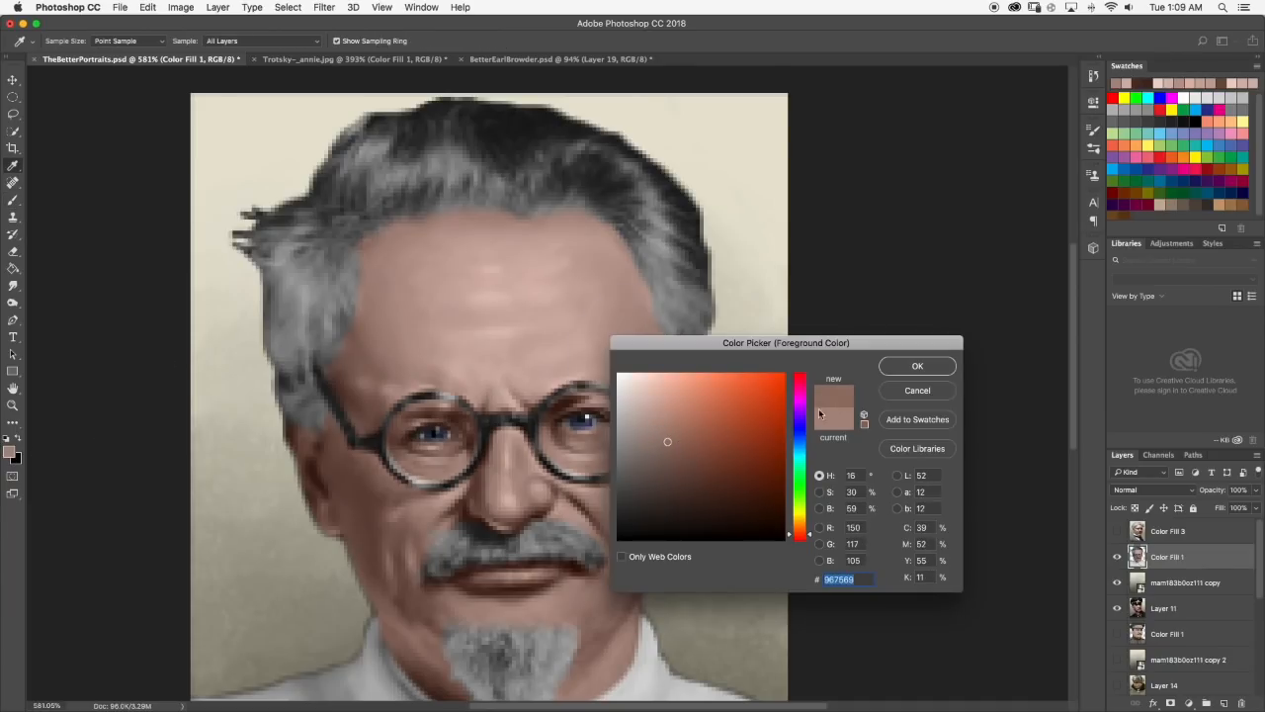
pyautogui.click(918, 366)
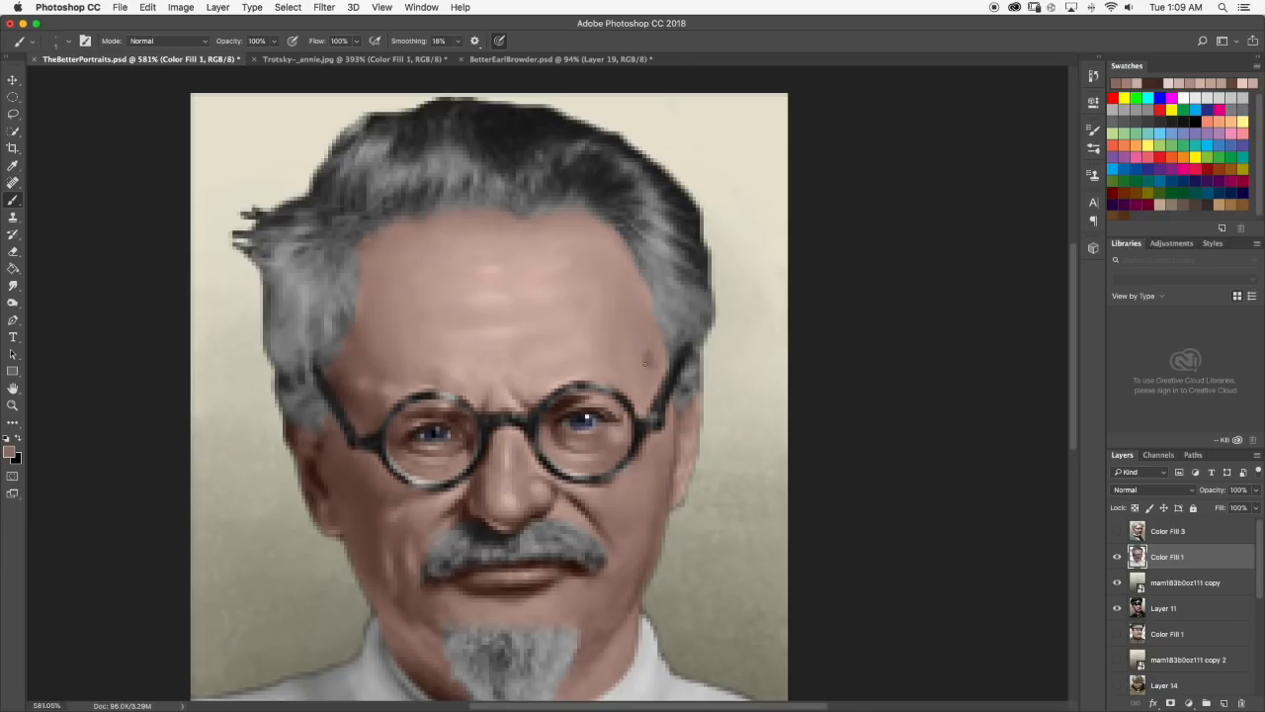
pyautogui.click(13, 285)
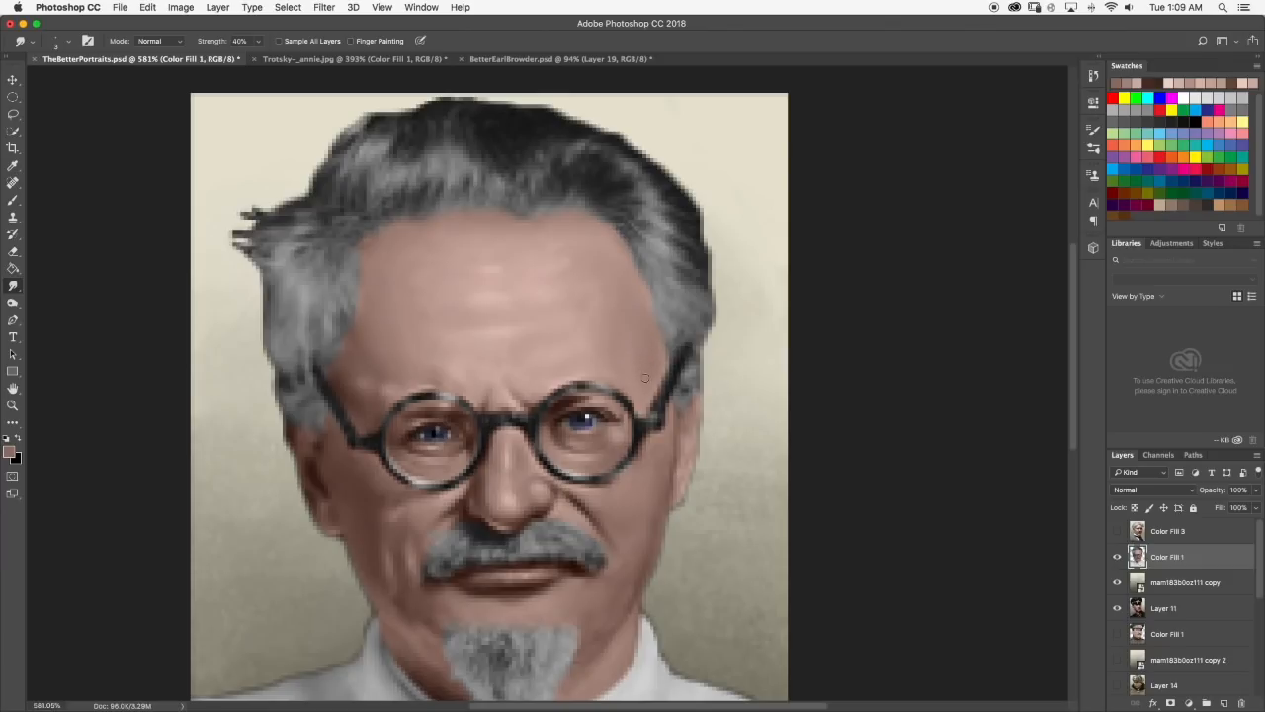
pyautogui.scroll(-5, 644, 368)
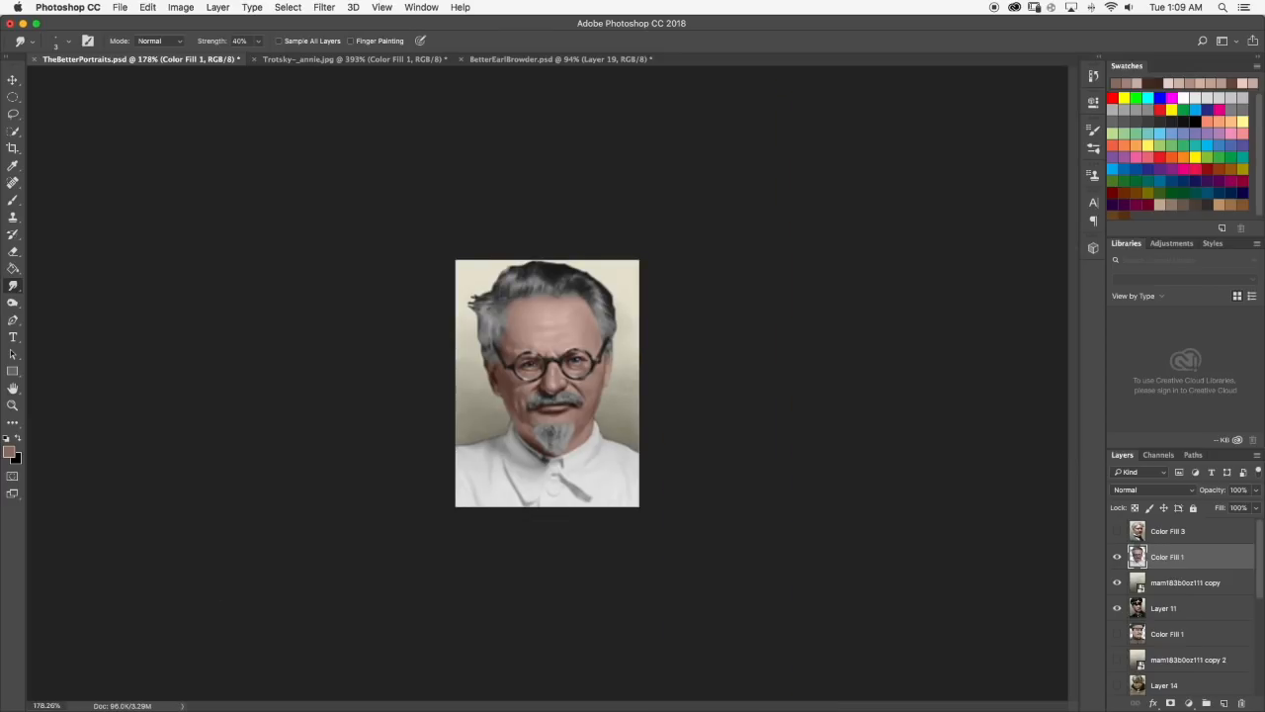
pyautogui.scroll(5, 531, 339)
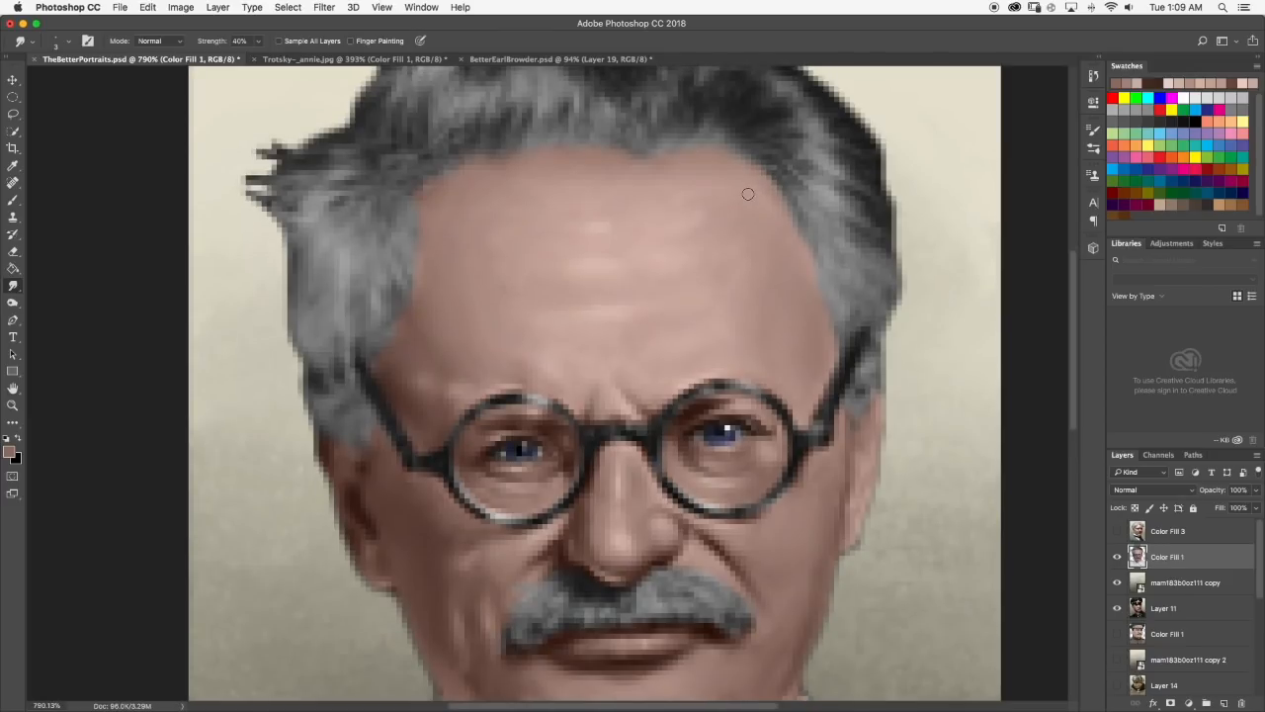
pyautogui.scroll(-5, 692, 220)
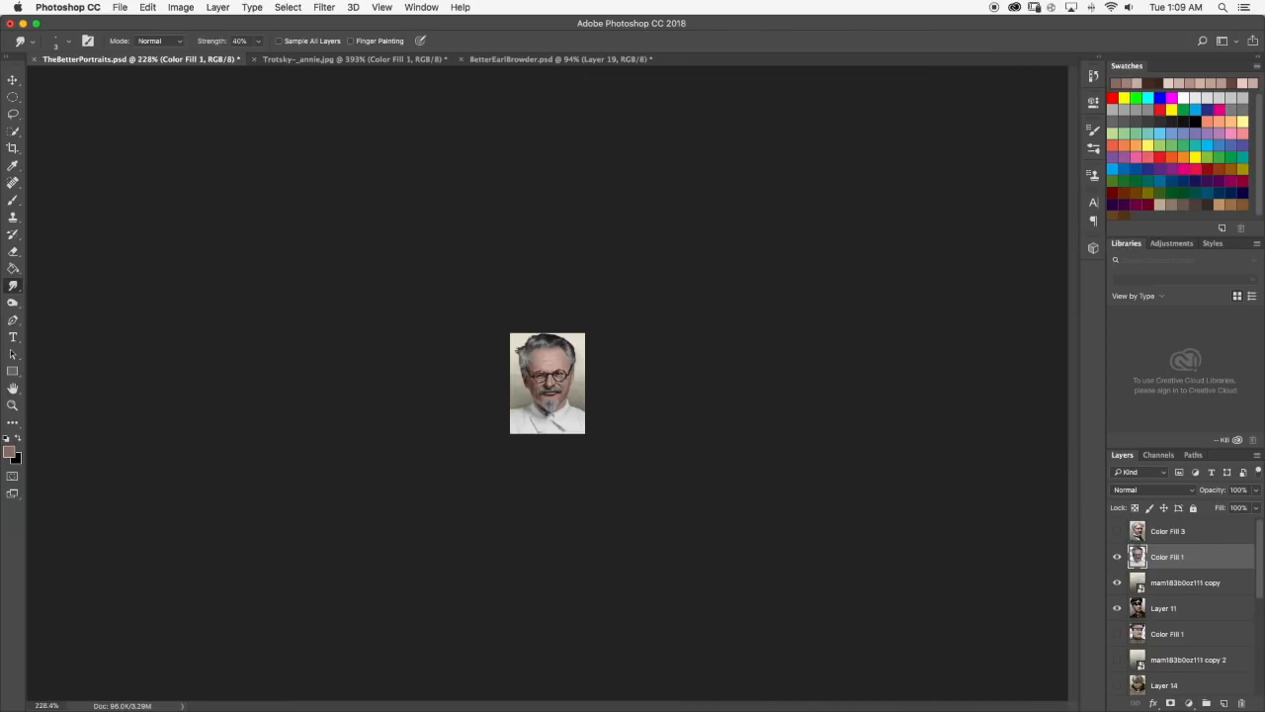
pyautogui.scroll(2, 548, 384)
pyautogui.scroll(4, 556, 369)
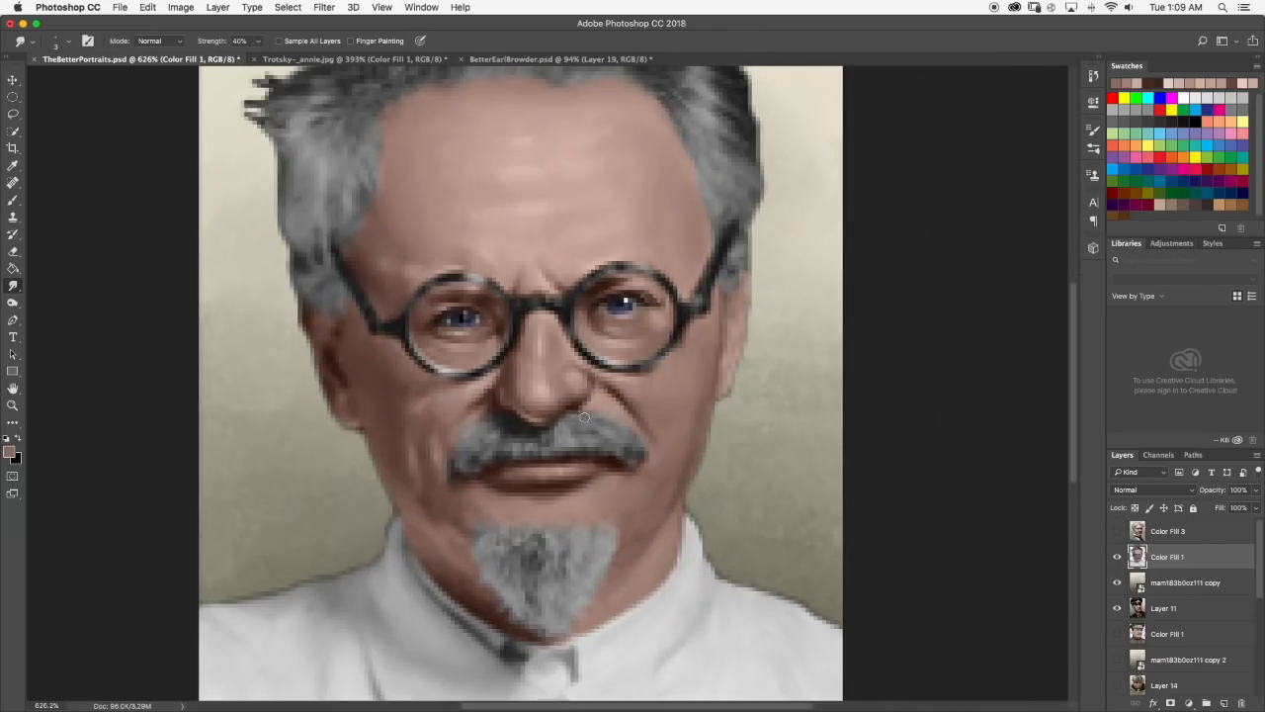
# Lighten a skin tone sampled from the nose to #ebd3ca, then paint and smudge a highlight between the right smile line and mustache.
pyautogui.click(13, 200)
pyautogui.scroll(1, 571, 410)
pyautogui.keyDown('alt'); pyautogui.click(573, 384); pyautogui.keyUp('alt')
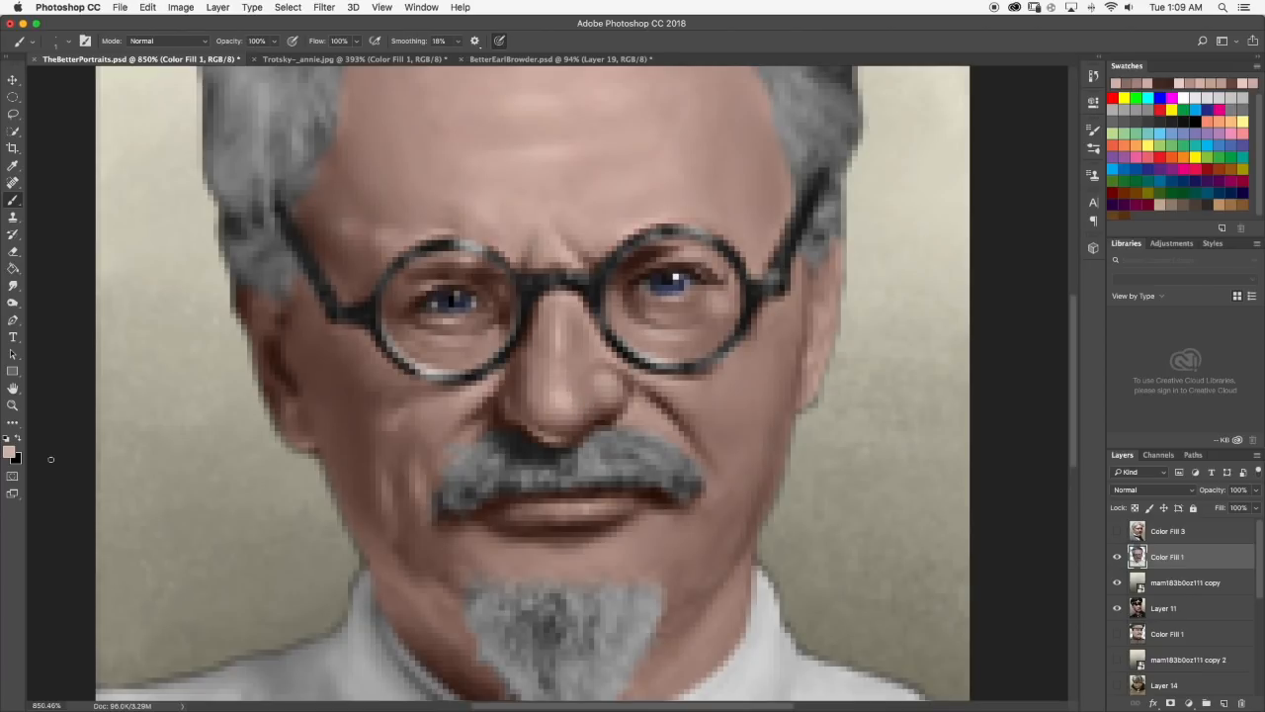
pyautogui.click(10, 452)
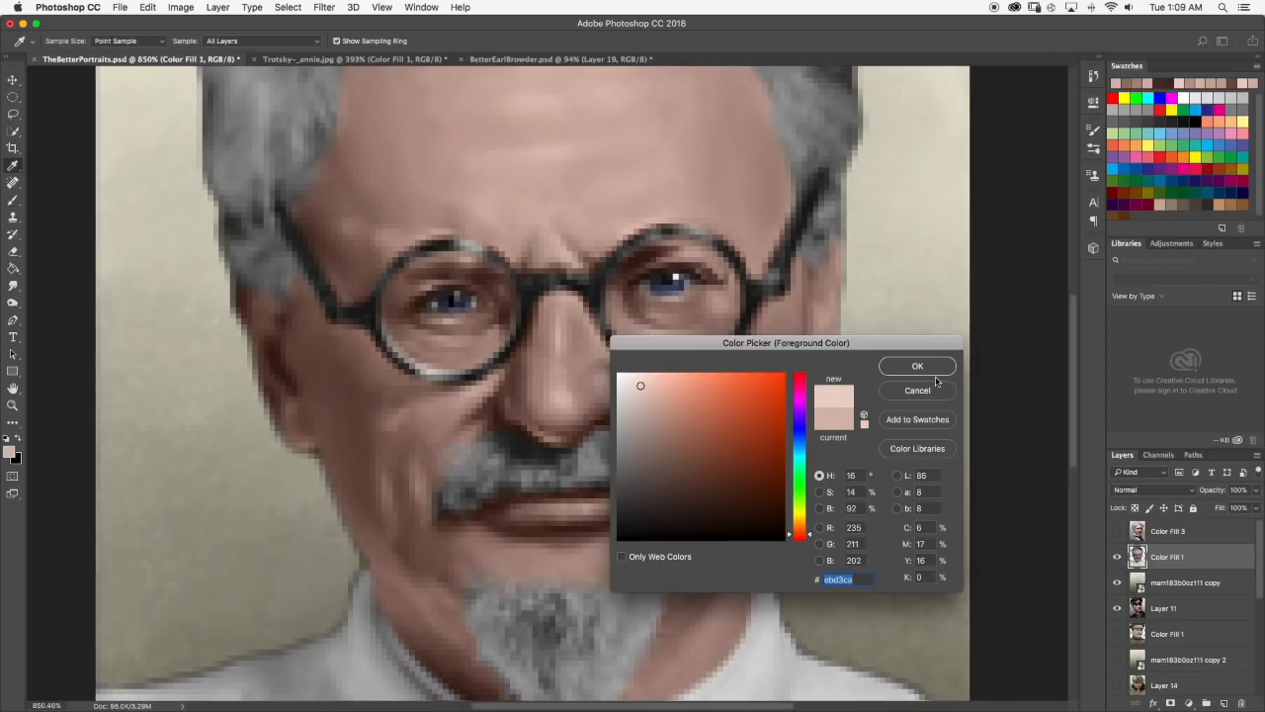
pyautogui.click(917, 366)
pyautogui.click(656, 409)
pyautogui.click(660, 415)
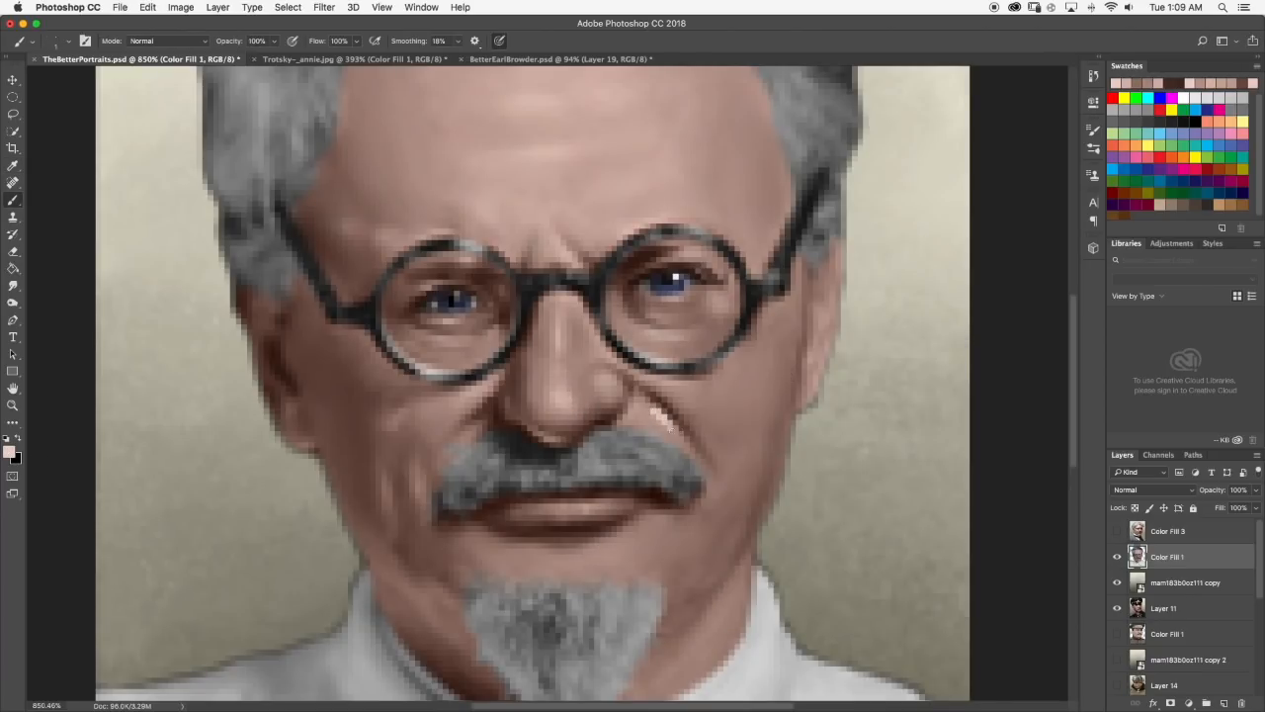
pyautogui.click(13, 285)
pyautogui.moveTo(654, 425)
pyautogui.mouseDown()
pyautogui.moveTo(648, 408)
pyautogui.moveTo(676, 432)
pyautogui.mouseUp()
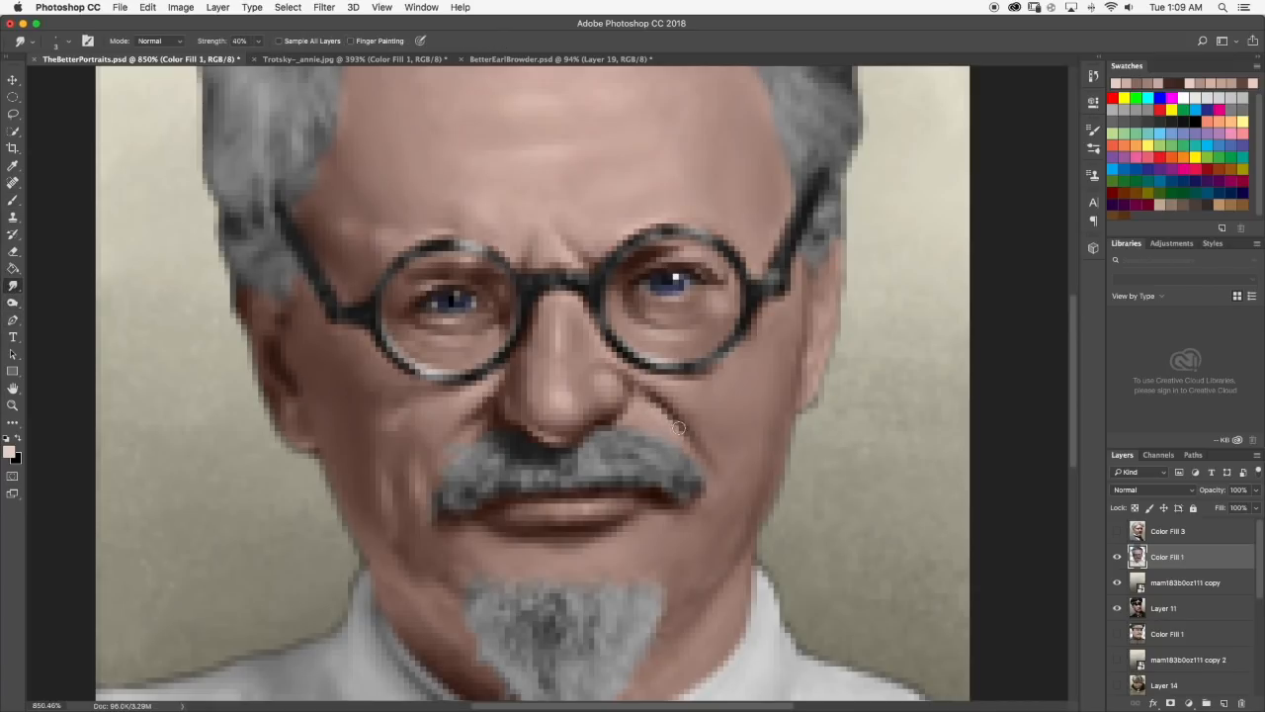
pyautogui.scroll(-10, 679, 428)
pyautogui.scroll(7, 558, 391)
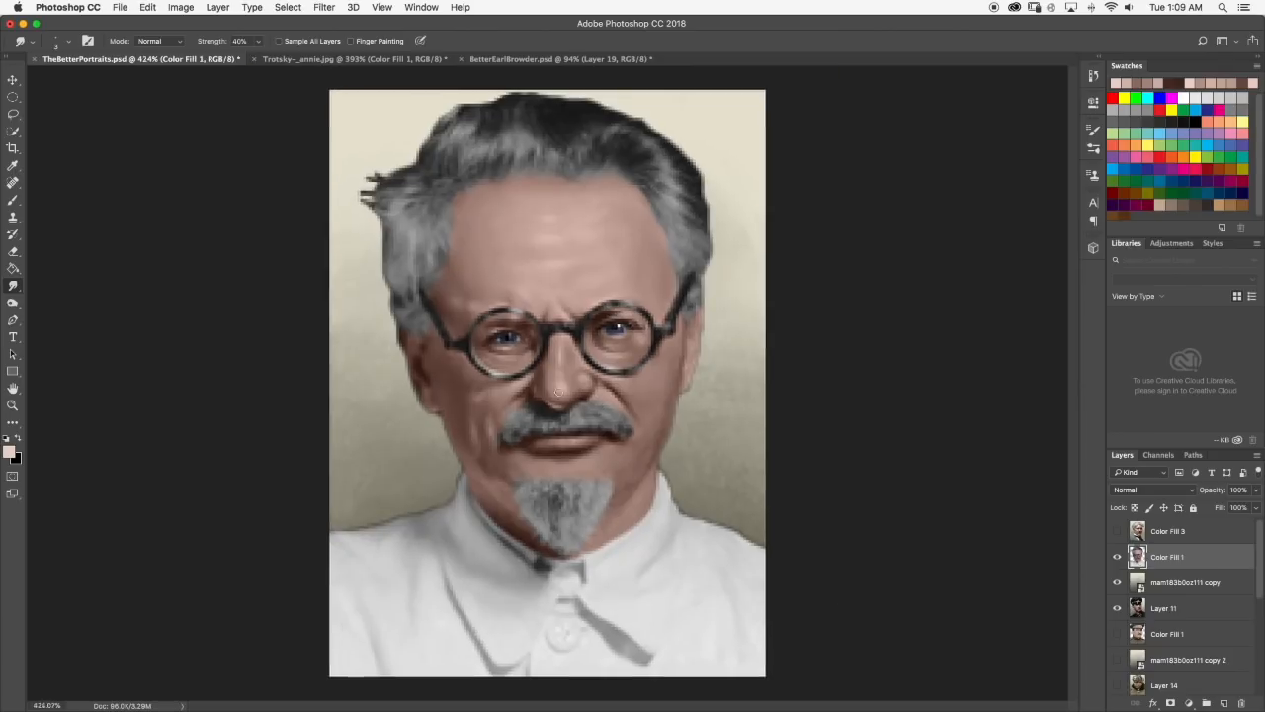
# Brush a light skin highlight across the chin between the lower lip and goatee, and blend it with the Smudge tool.
pyautogui.scroll(2, 559, 392)
pyautogui.click(12, 200)
pyautogui.scroll(2, 579, 490)
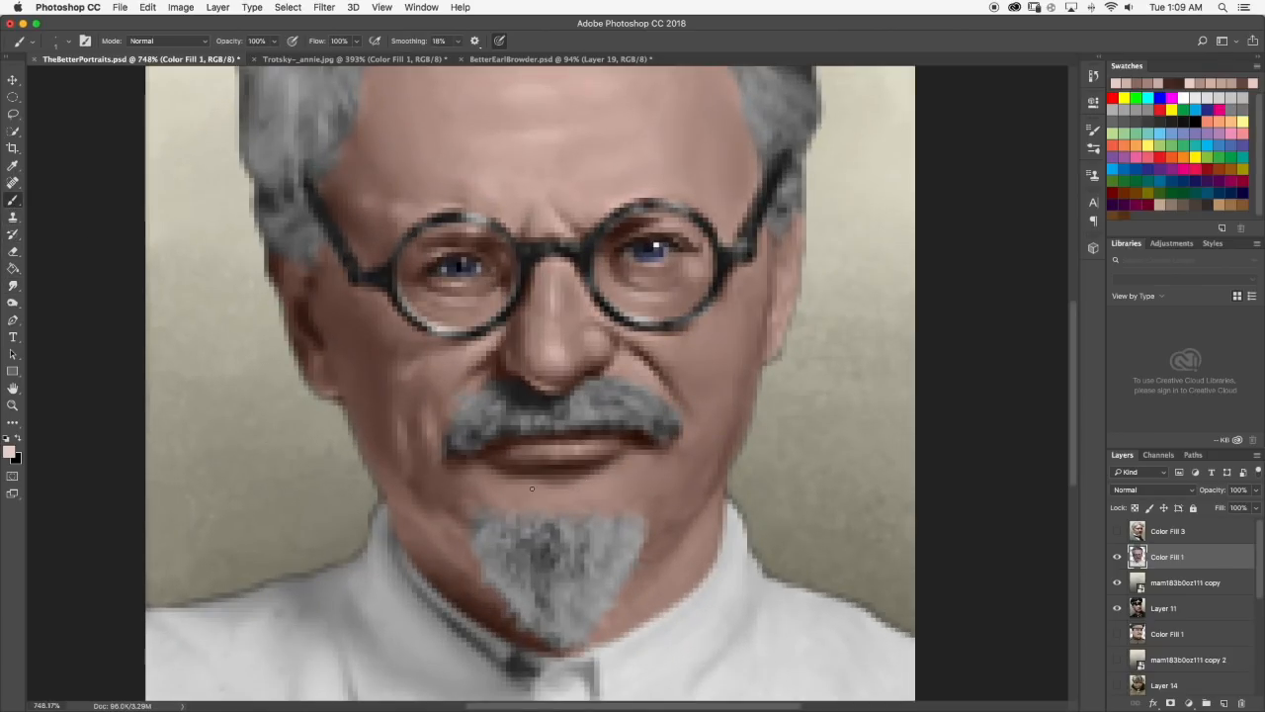
pyautogui.moveTo(547, 497); pyautogui.dragTo(582, 500)
pyautogui.click(12, 287)
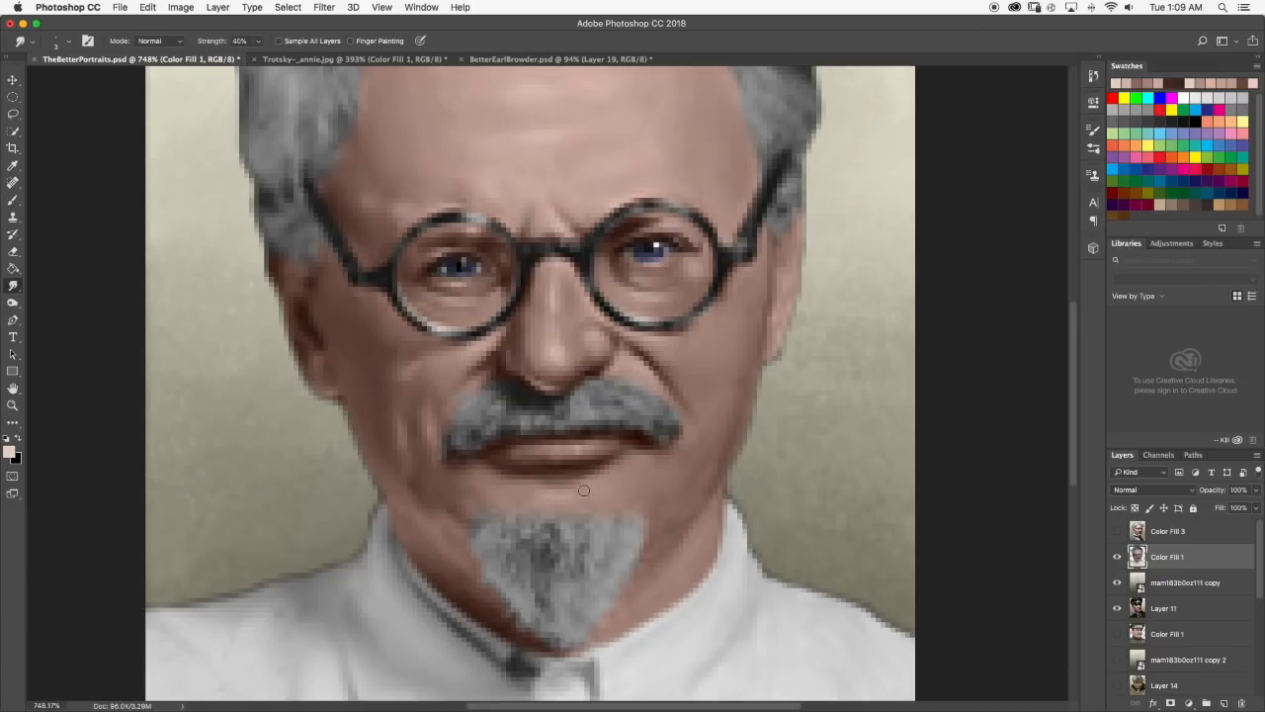
pyautogui.scroll(-10, 593, 492)
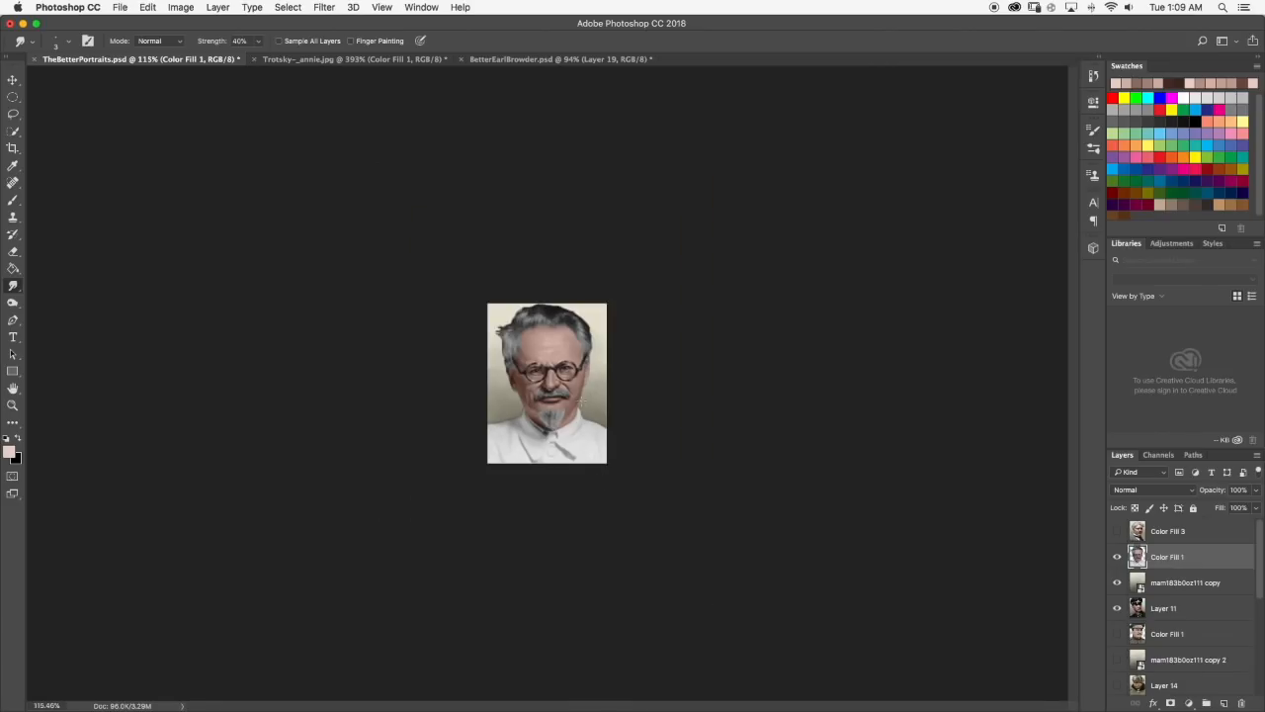
pyautogui.scroll(8, 548, 393)
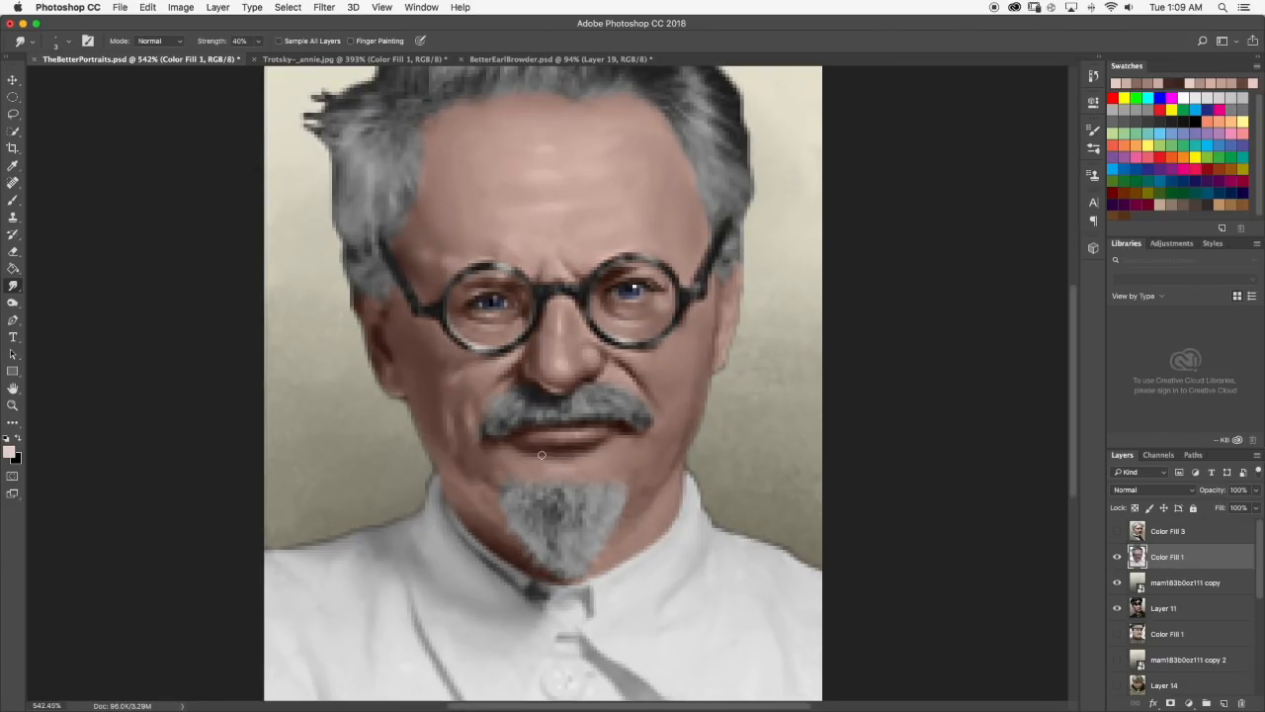
pyautogui.scroll(-5, 582, 456)
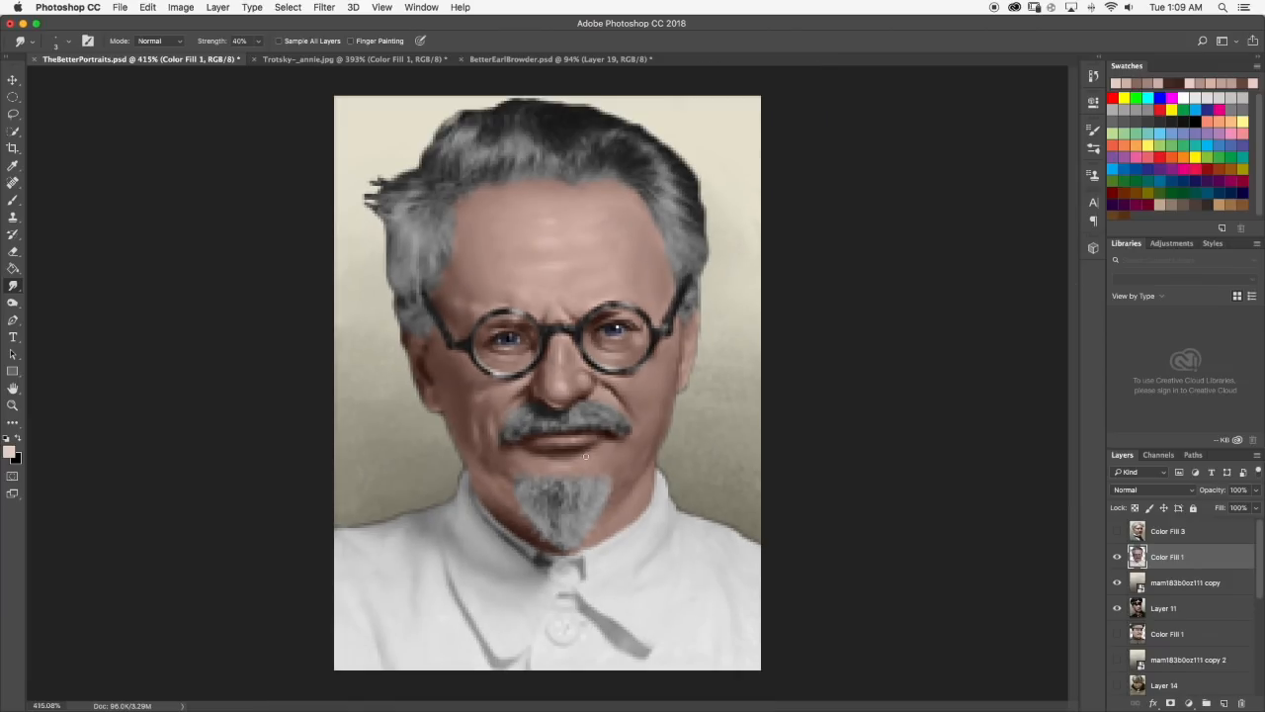
pyautogui.scroll(5, 631, 424)
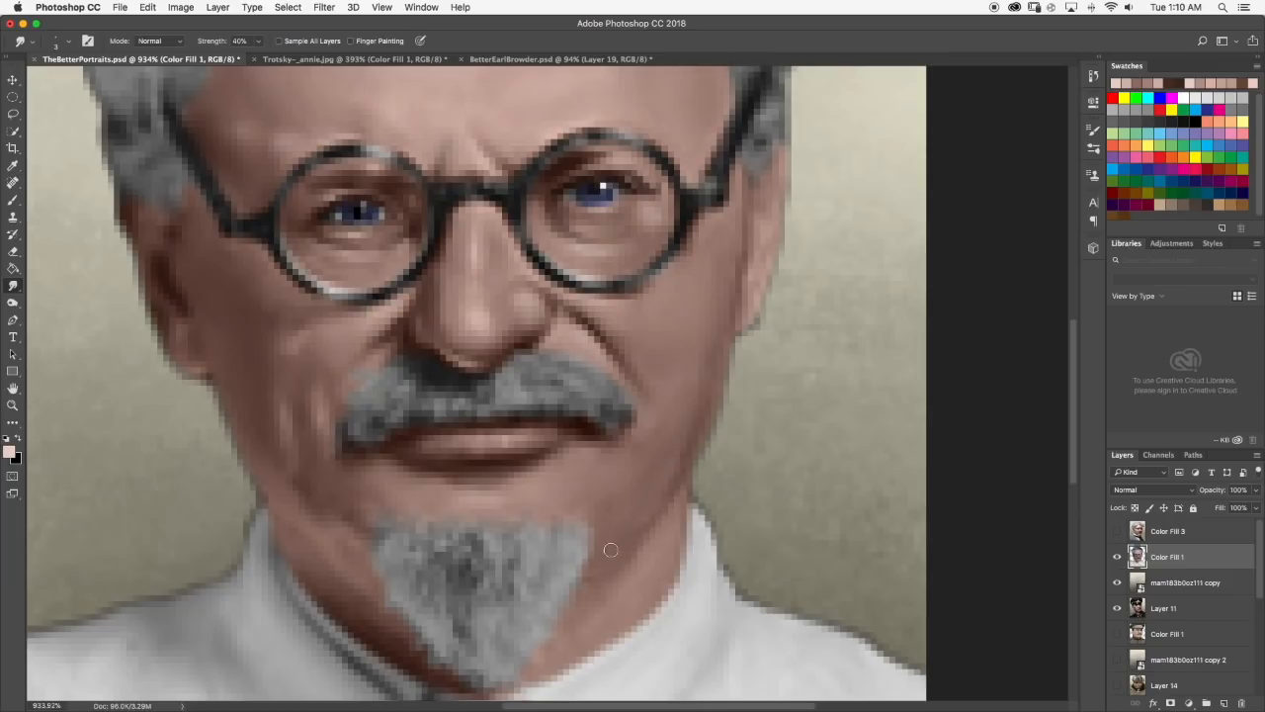
# Paint a shadow on the jaw right of the goatee with dark brown sampled near the left ear, and smudge it smooth.
pyautogui.click(13, 200)
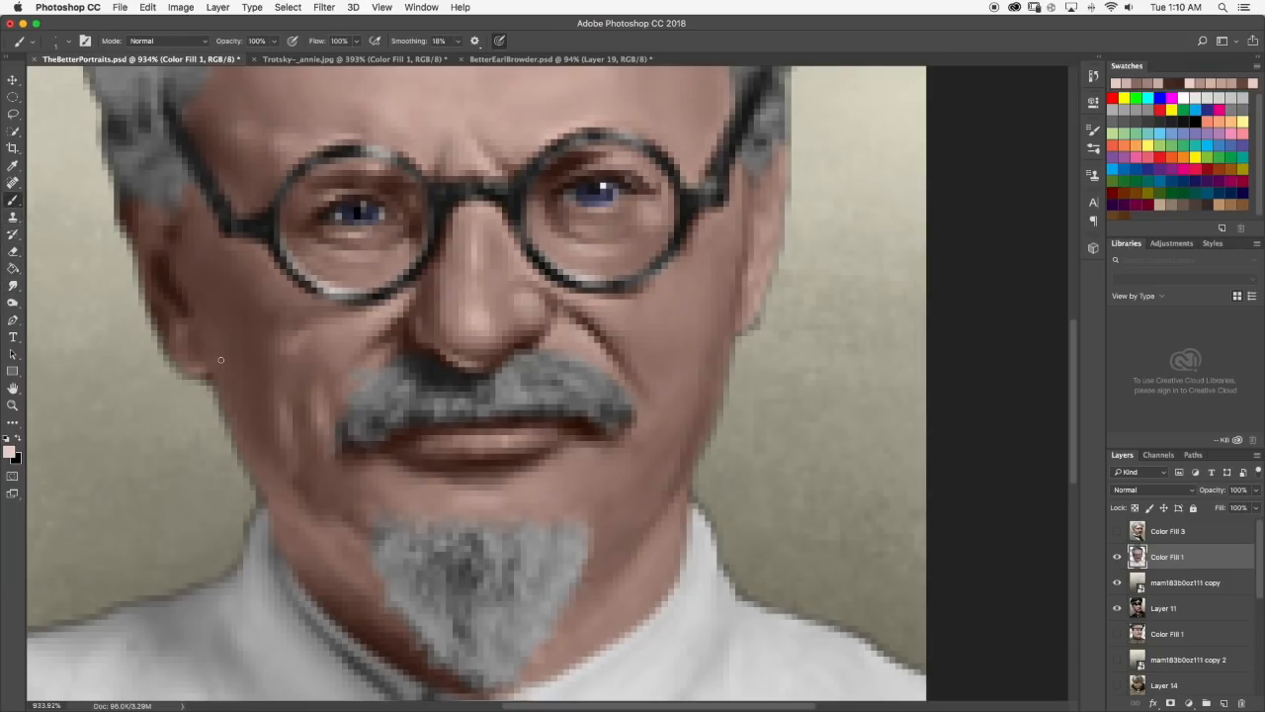
pyautogui.keyDown('alt'); pyautogui.click(210, 268); pyautogui.keyUp('alt')
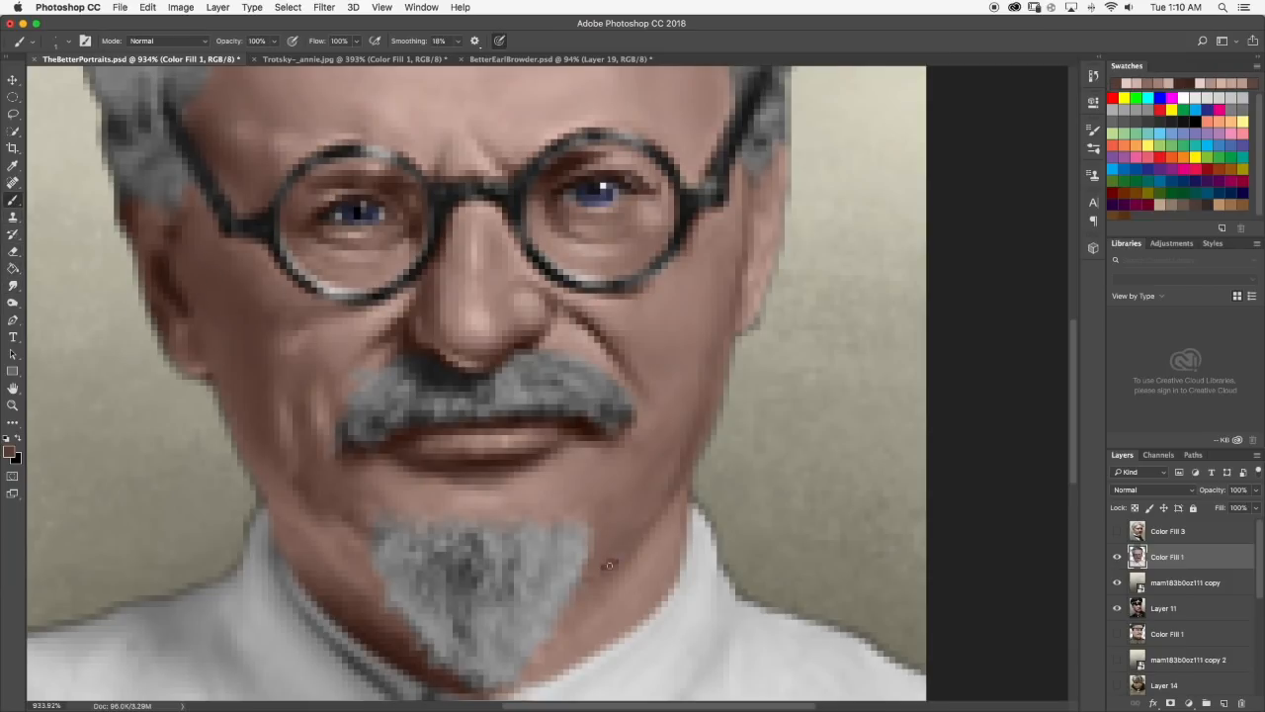
pyautogui.click(12, 285)
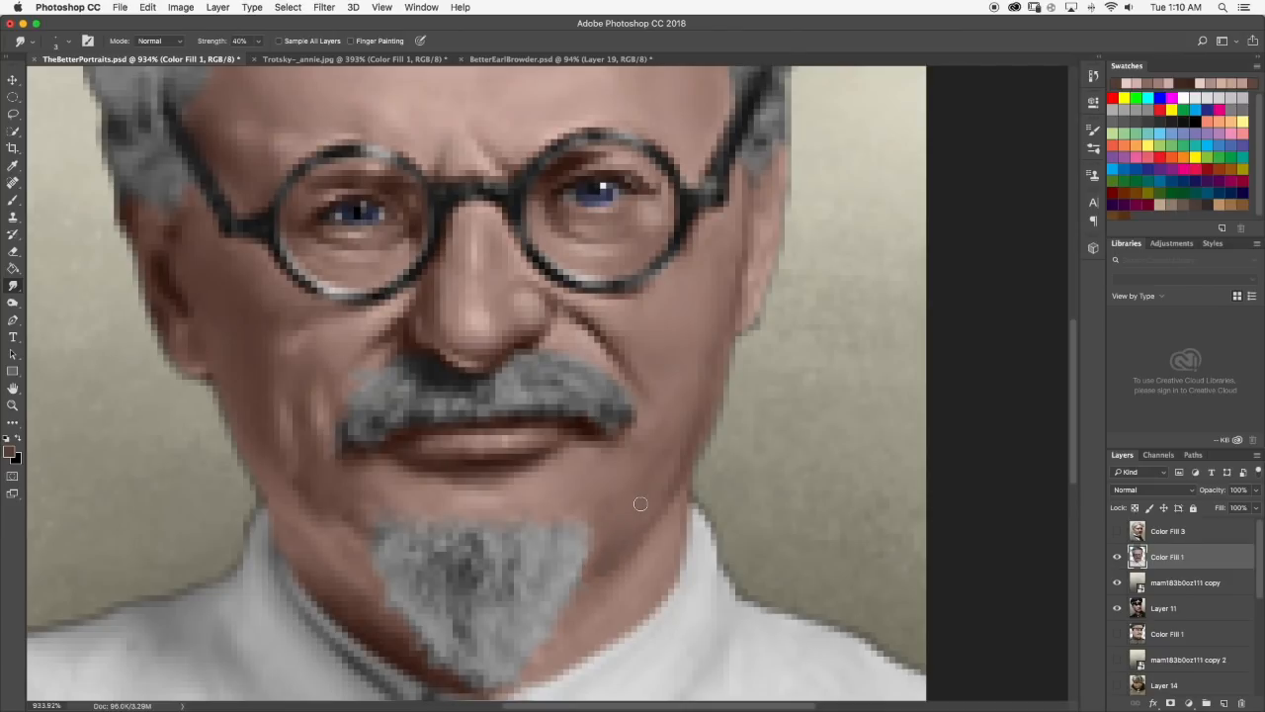
pyautogui.scroll(-10, 640, 504)
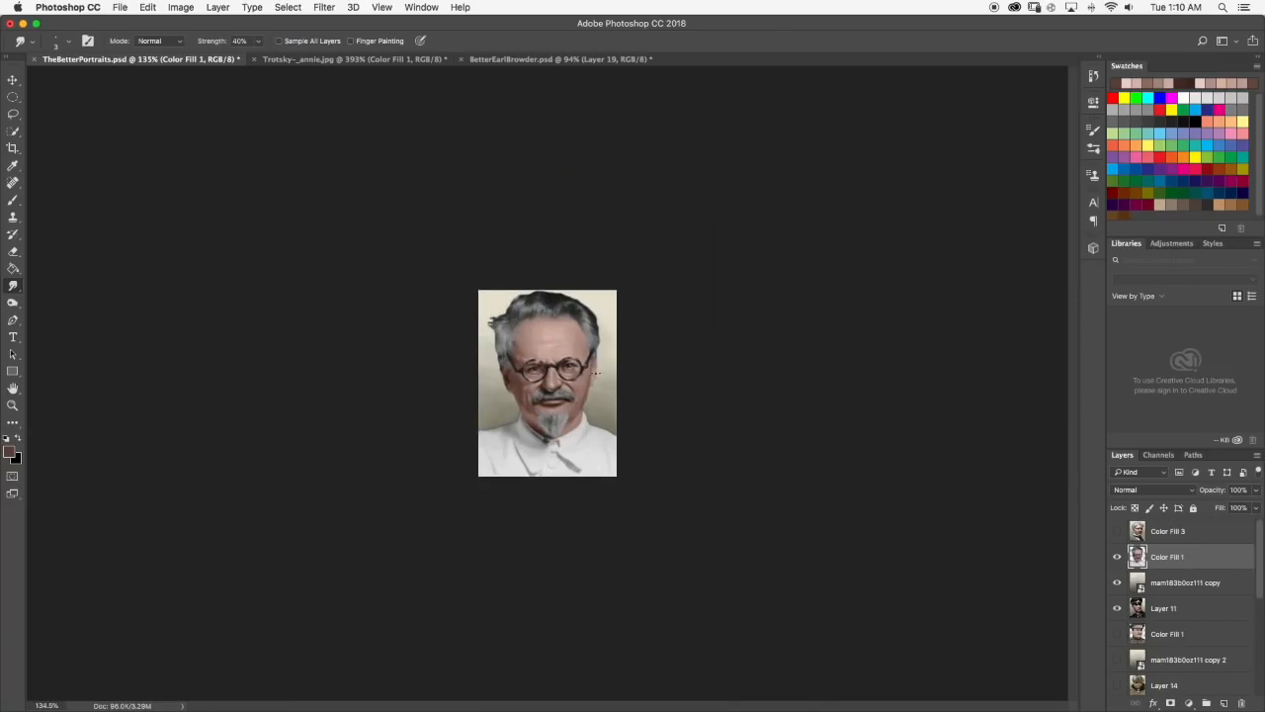
pyautogui.scroll(5, 595, 381)
pyautogui.scroll(2, 511, 379)
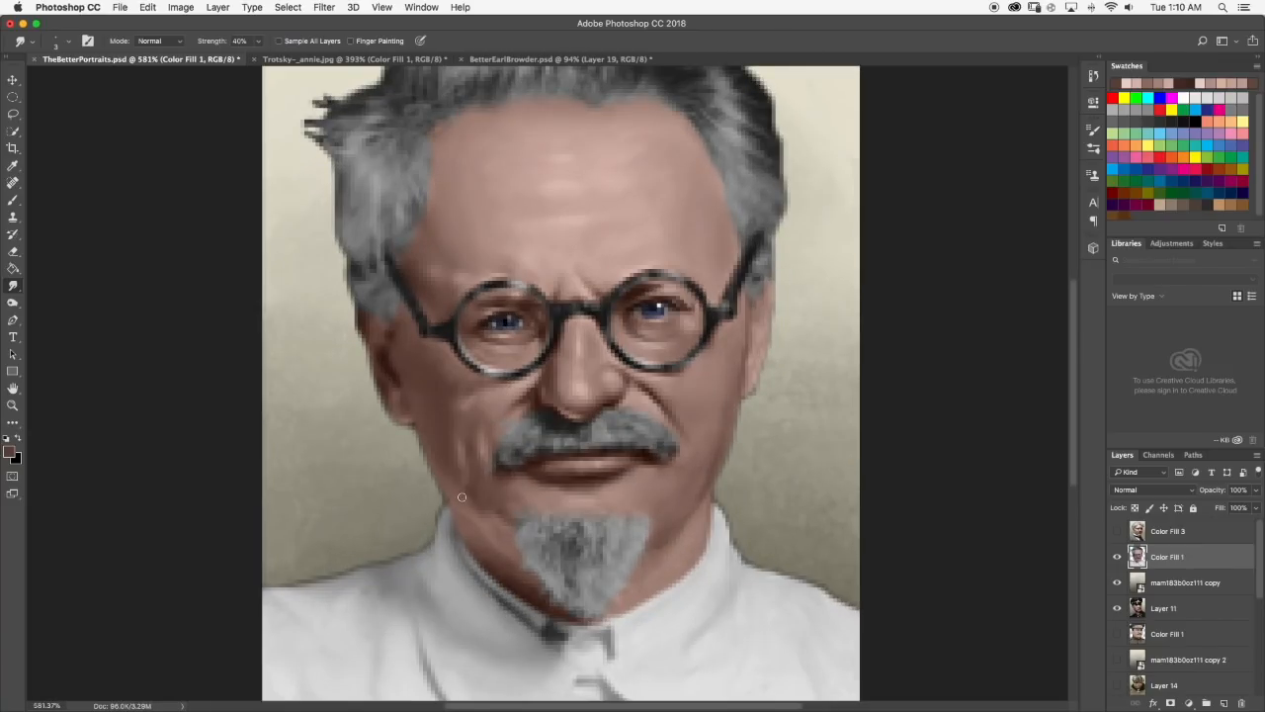
# Deepen the shading on the left cheek with dark brown sampled from the ear's shadow, and smudge it into the skin.
pyautogui.click(15, 202)
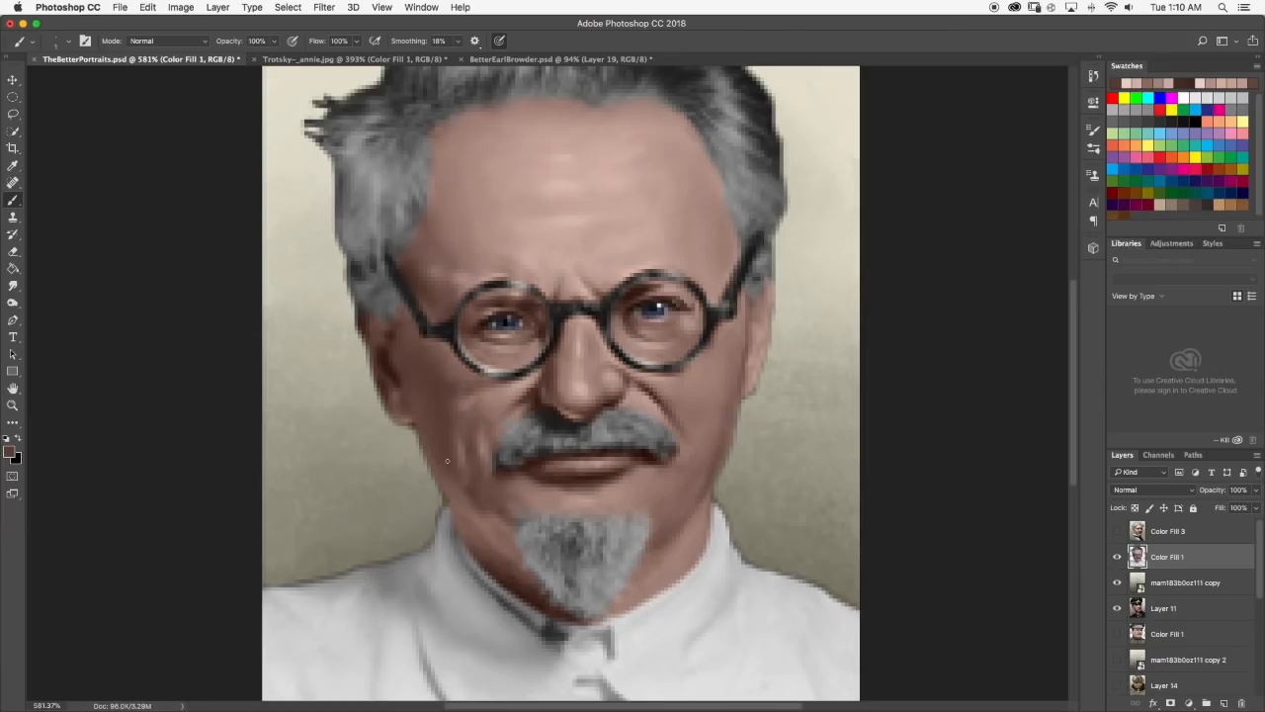
pyautogui.keyDown('alt'); pyautogui.click(400, 372); pyautogui.keyUp('alt')
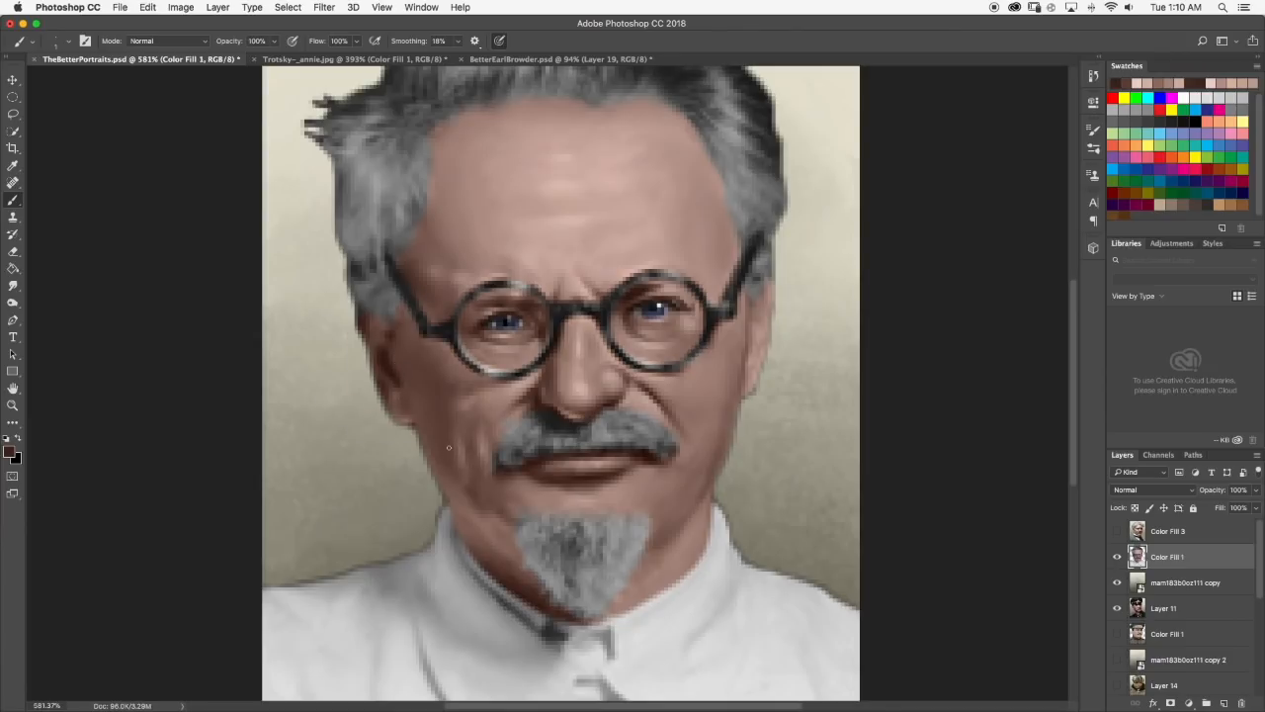
pyautogui.click(13, 285)
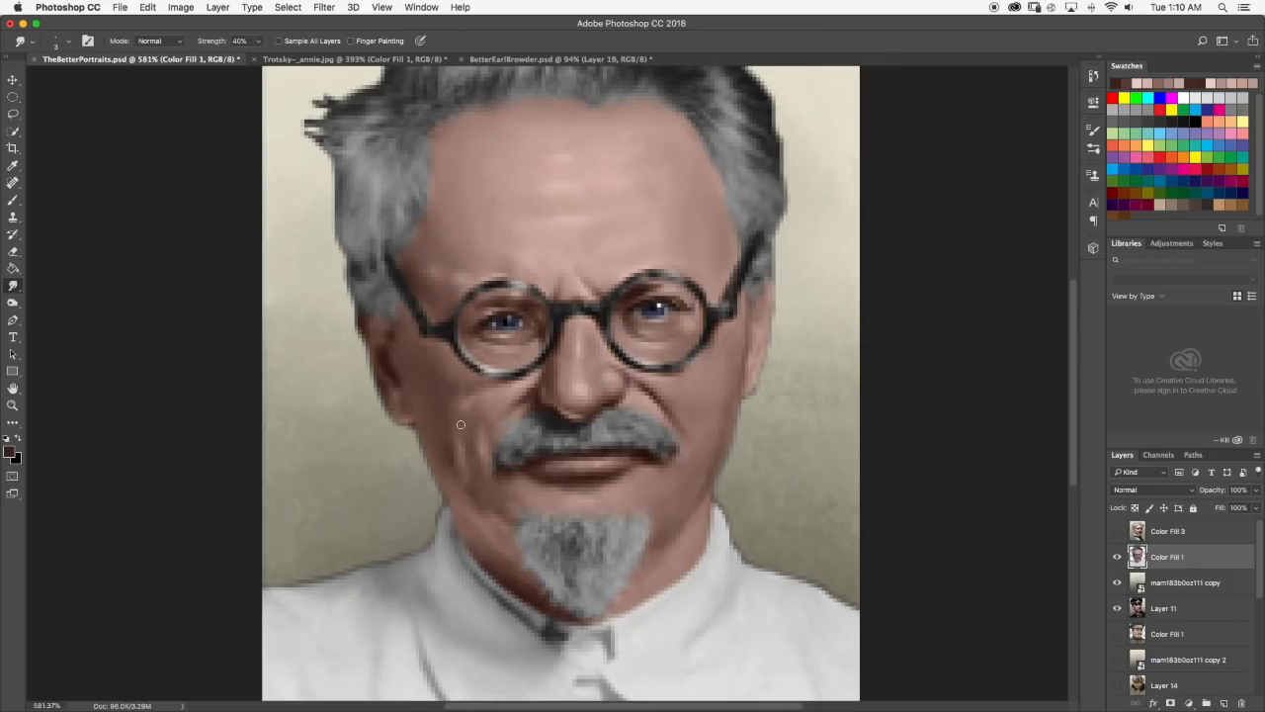
pyautogui.scroll(-5, 497, 438)
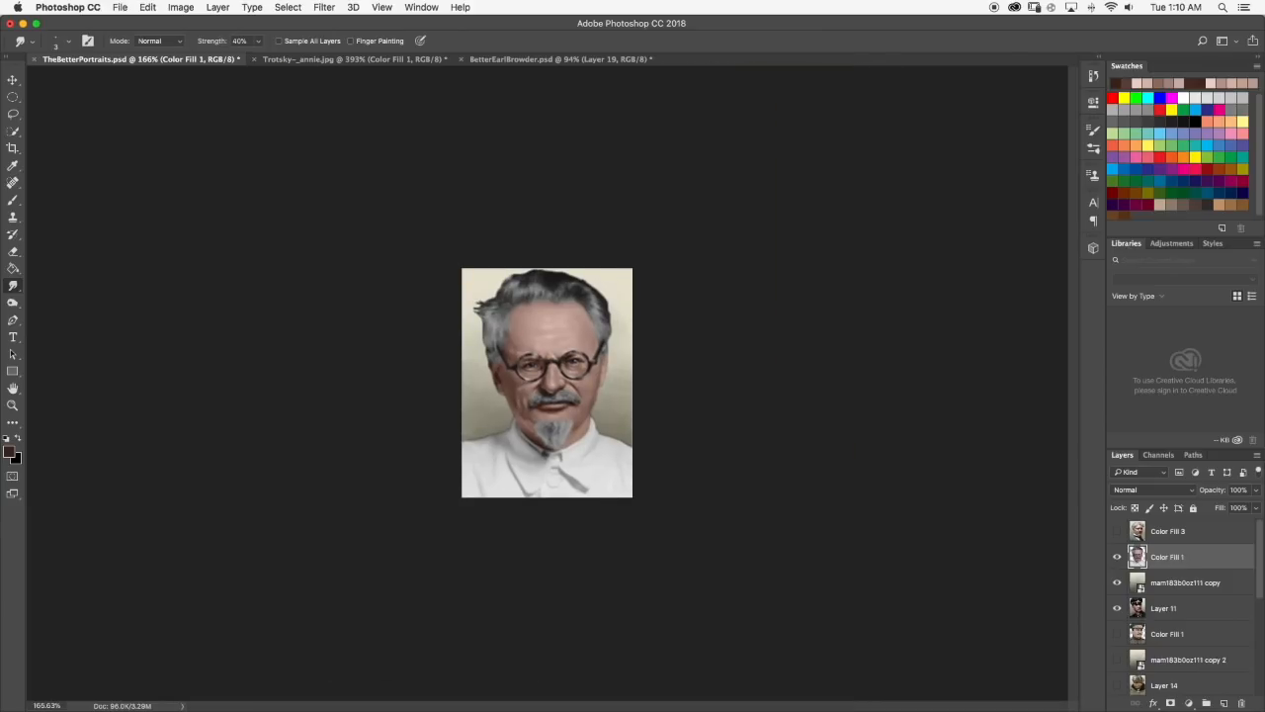
pyautogui.scroll(5, 519, 404)
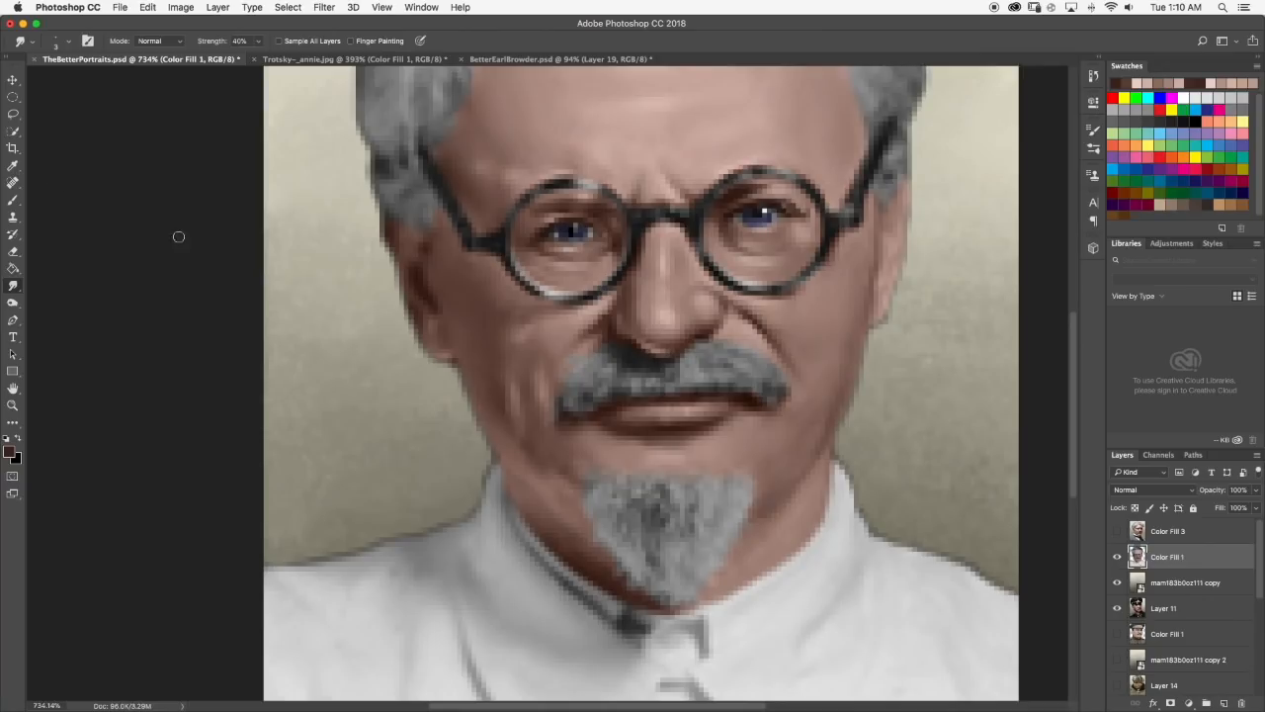
# Touch up the left jaw edge with a muted pinkish brown sampled there, and blend it with the Smudge tool.
pyautogui.click(13, 200)
pyautogui.keyDown('alt'); pyautogui.click(479, 432); pyautogui.keyUp('alt')
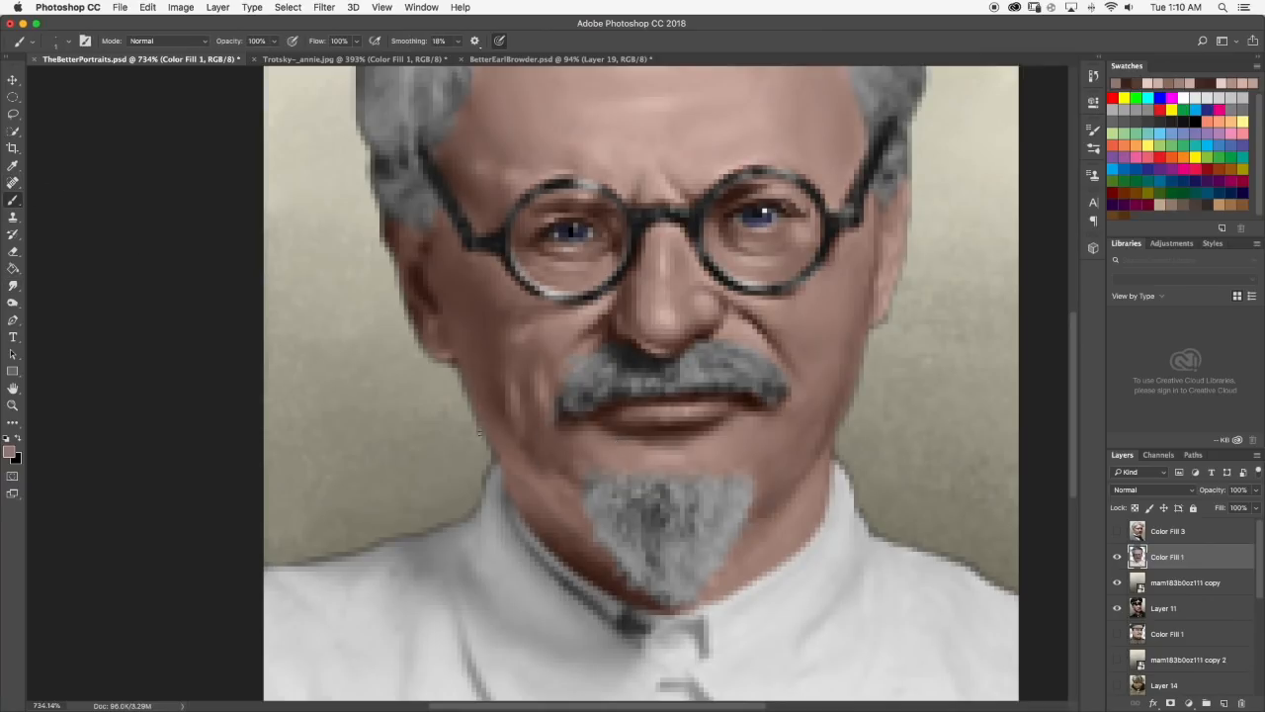
pyautogui.click(13, 284)
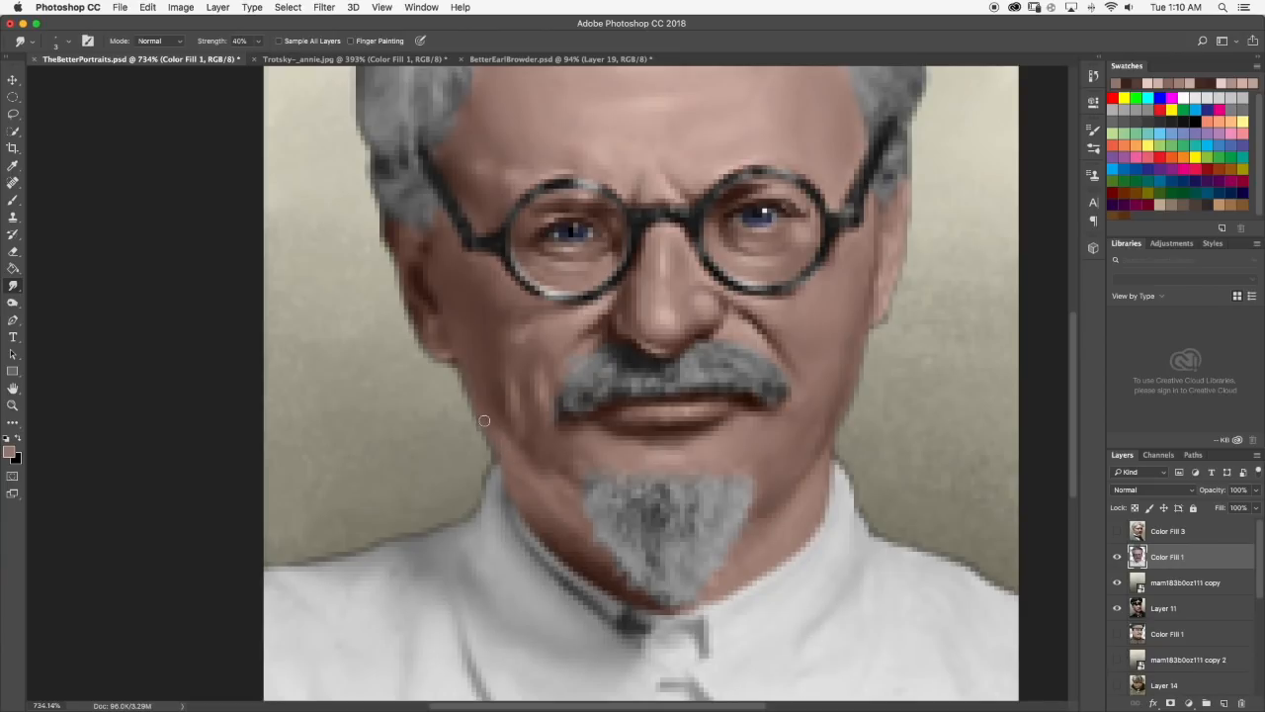
pyautogui.scroll(-10, 532, 400)
pyautogui.scroll(1, 522, 396)
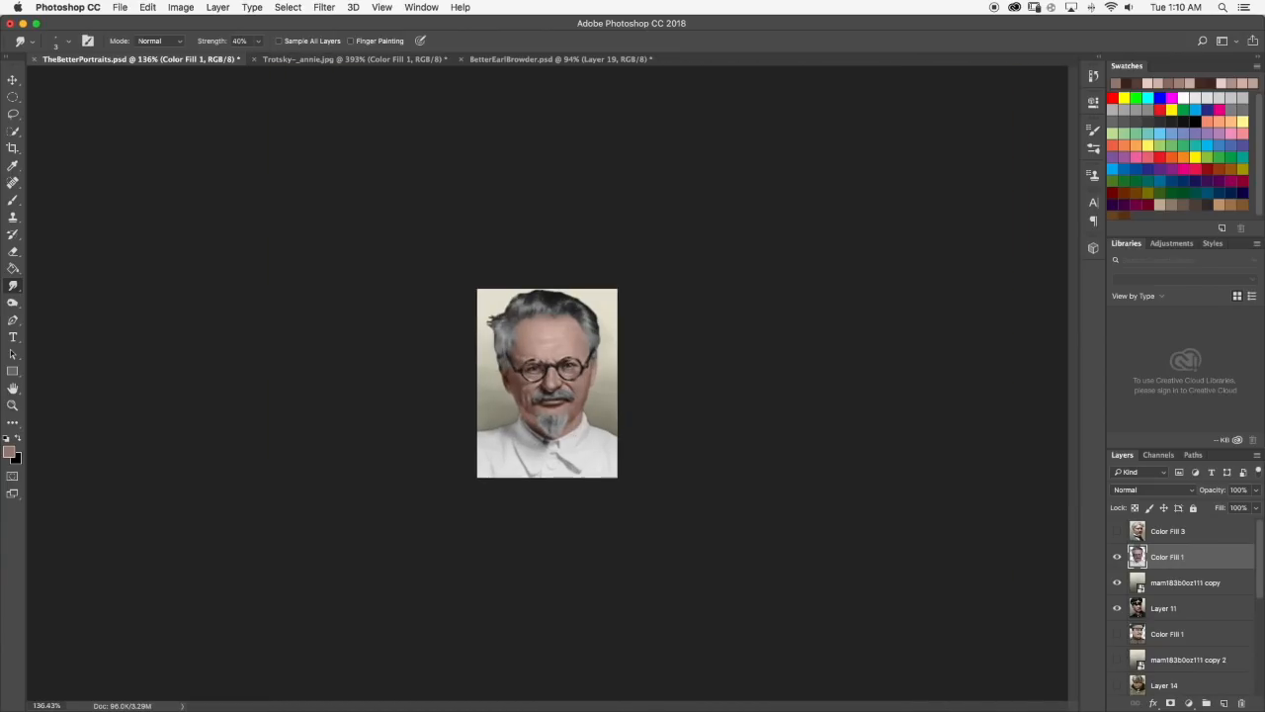
pyautogui.scroll(7, 590, 323)
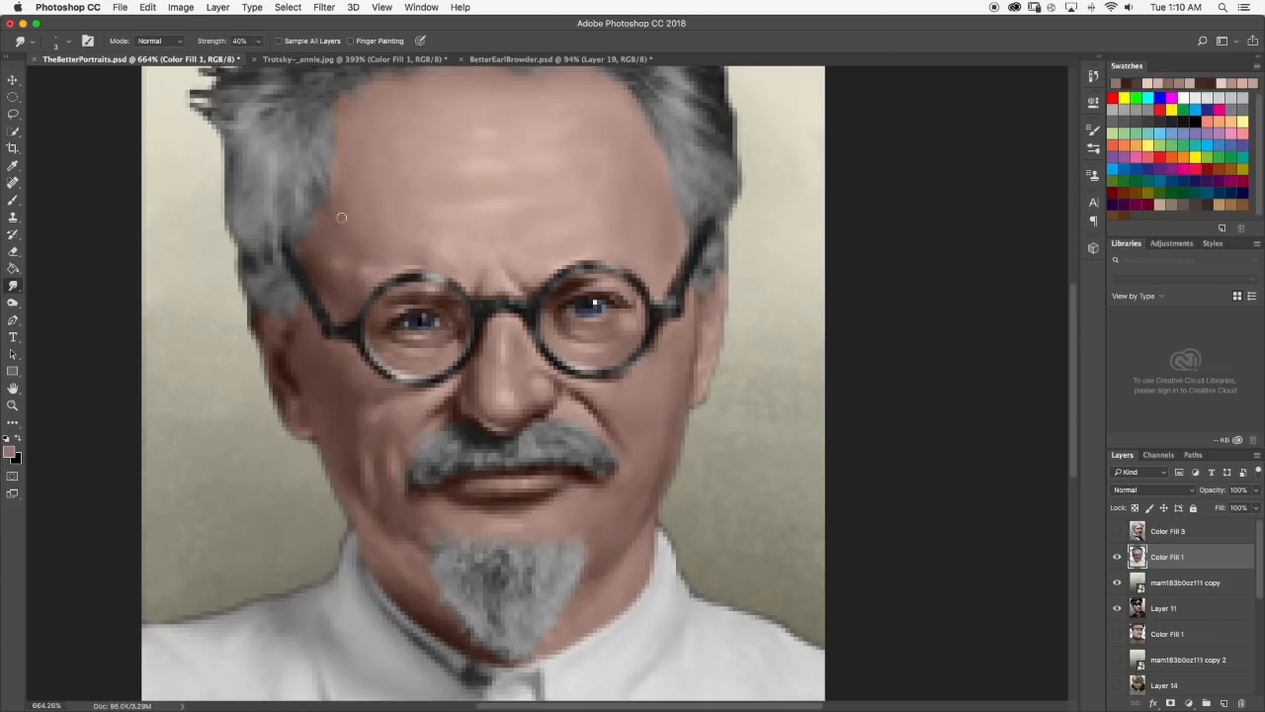
pyautogui.scroll(-10, 364, 219)
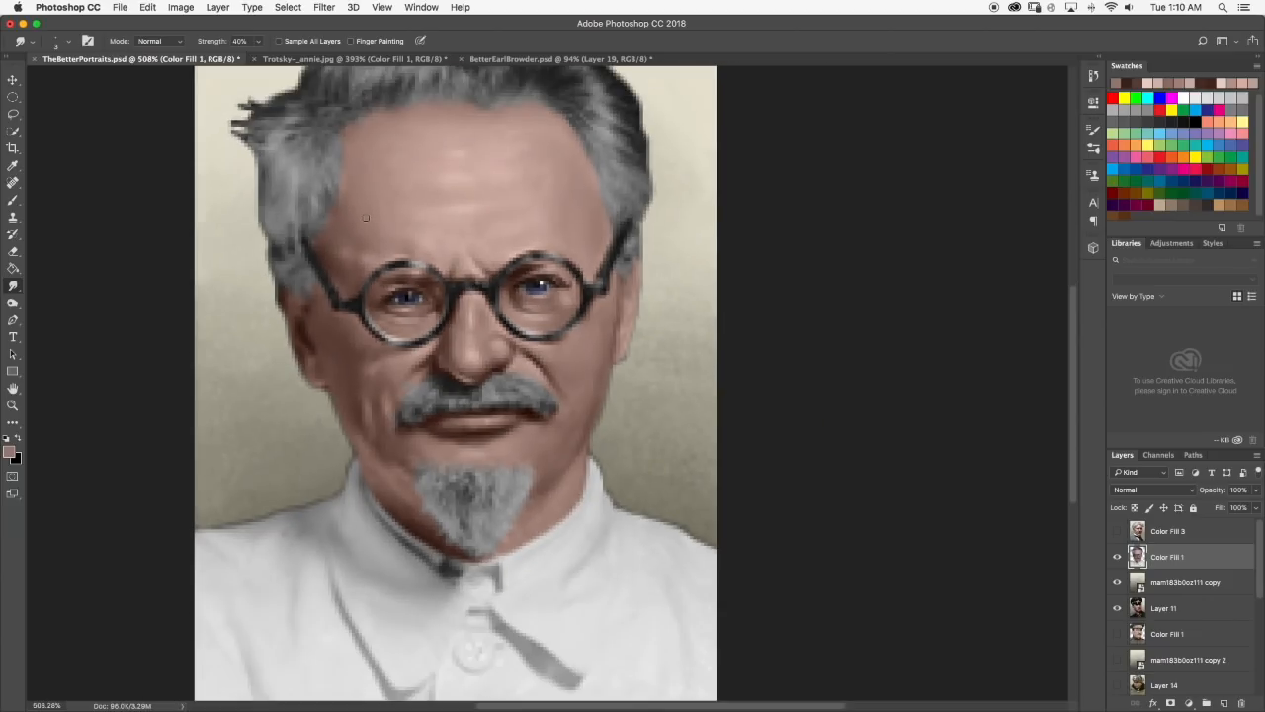
pyautogui.scroll(2, 546, 383)
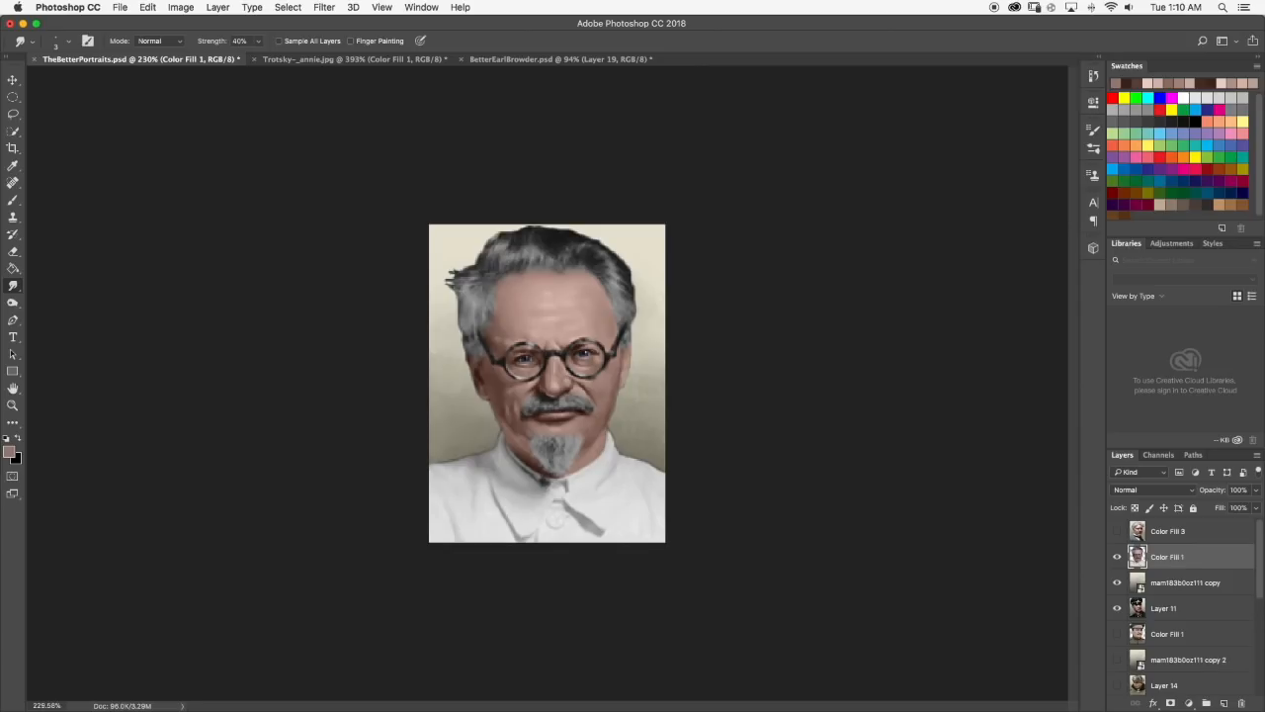
# Clean up the dark fringe along the portrait's left shoulder with the Eraser, redoing the stroke from the collar outward.
pyautogui.scroll(4, 499, 341)
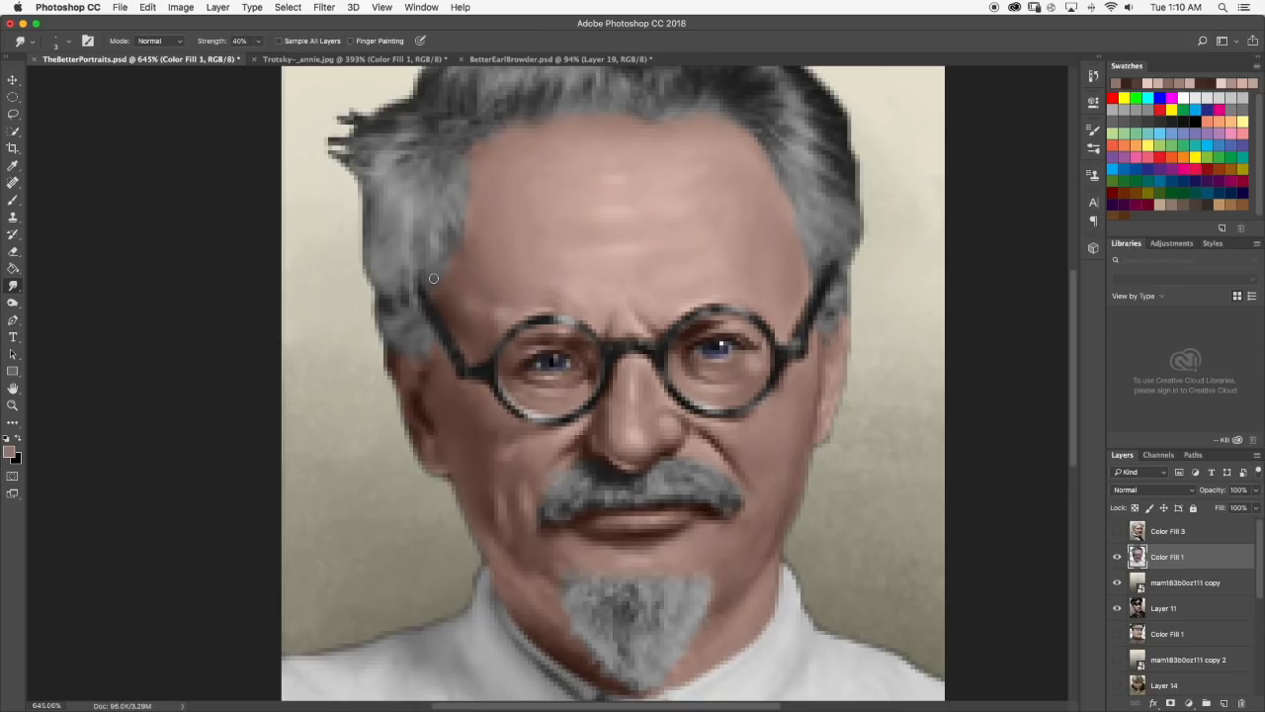
pyautogui.click(13, 252)
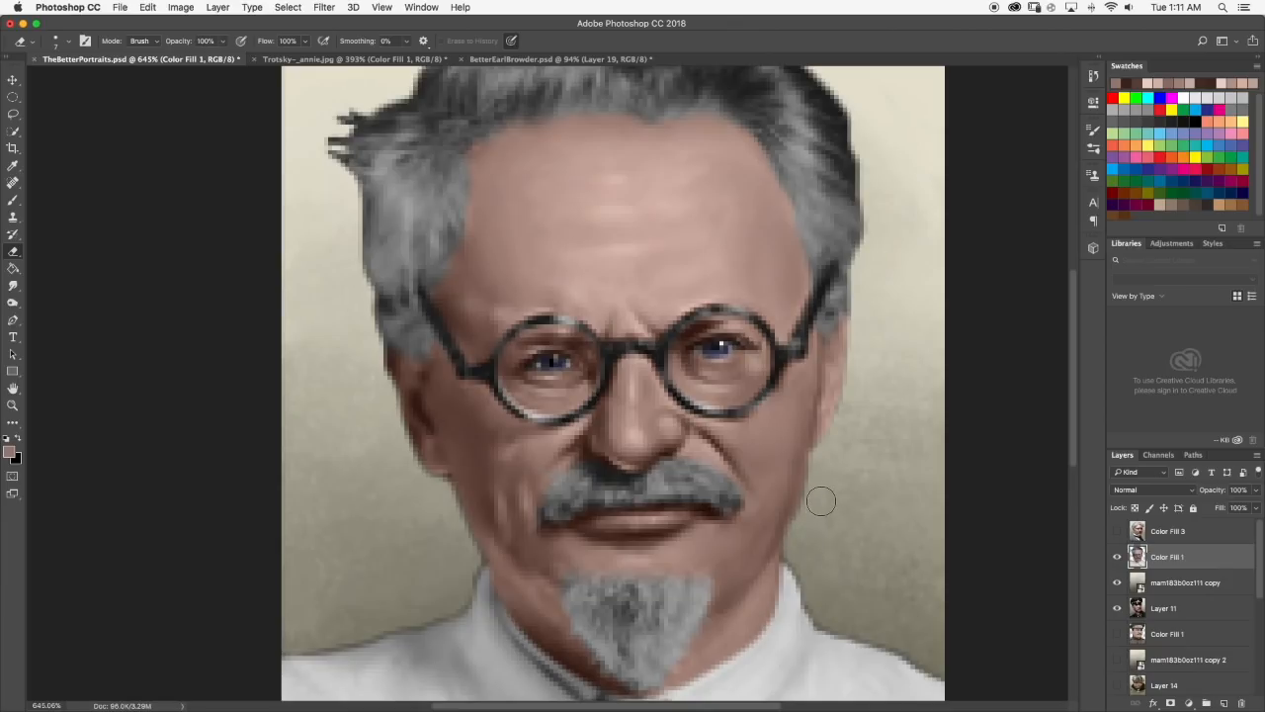
pyautogui.scroll(-10, 831, 490)
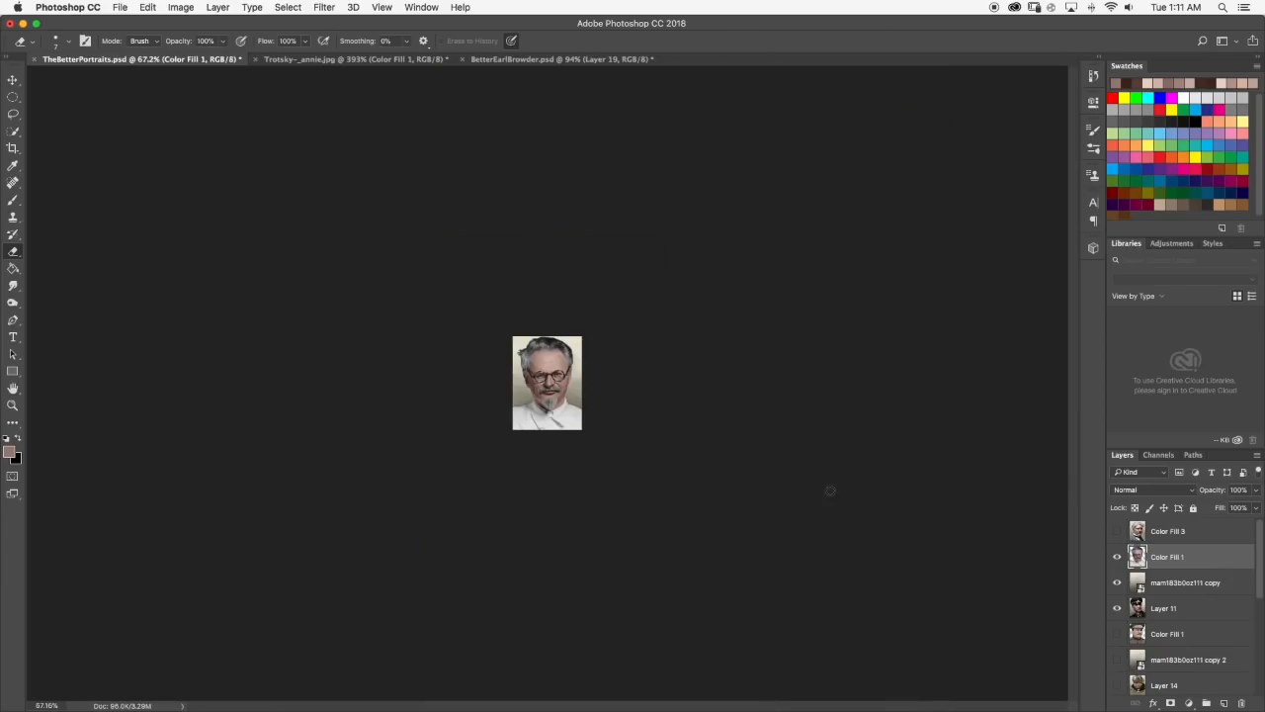
pyautogui.scroll(10, 561, 389)
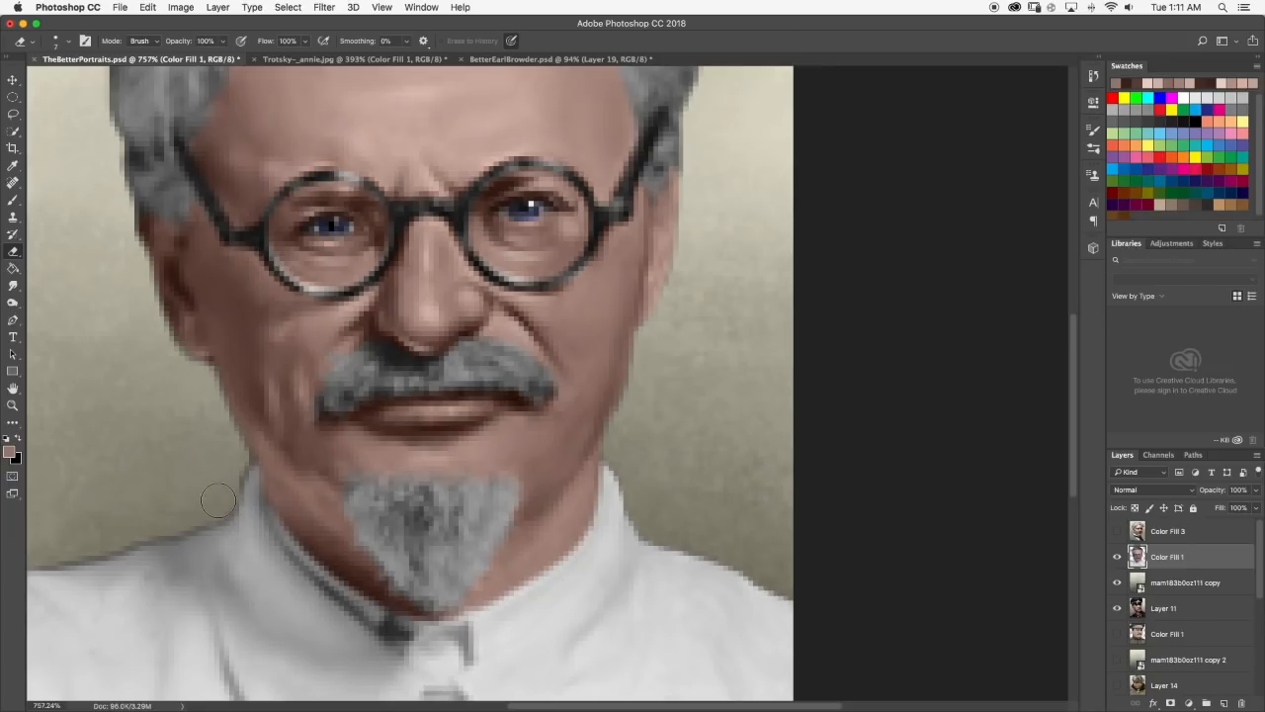
pyautogui.moveTo(188, 514)
pyautogui.mouseDown()
pyautogui.moveTo(38, 550)
pyautogui.moveTo(177, 541)
pyautogui.mouseUp()
pyautogui.press('super+z')
pyautogui.press('alt+super+z')
pyautogui.press('alt+super+z')
pyautogui.moveTo(204, 515)
pyautogui.mouseDown()
pyautogui.moveTo(218, 507)
pyautogui.moveTo(24, 552)
pyautogui.mouseUp()
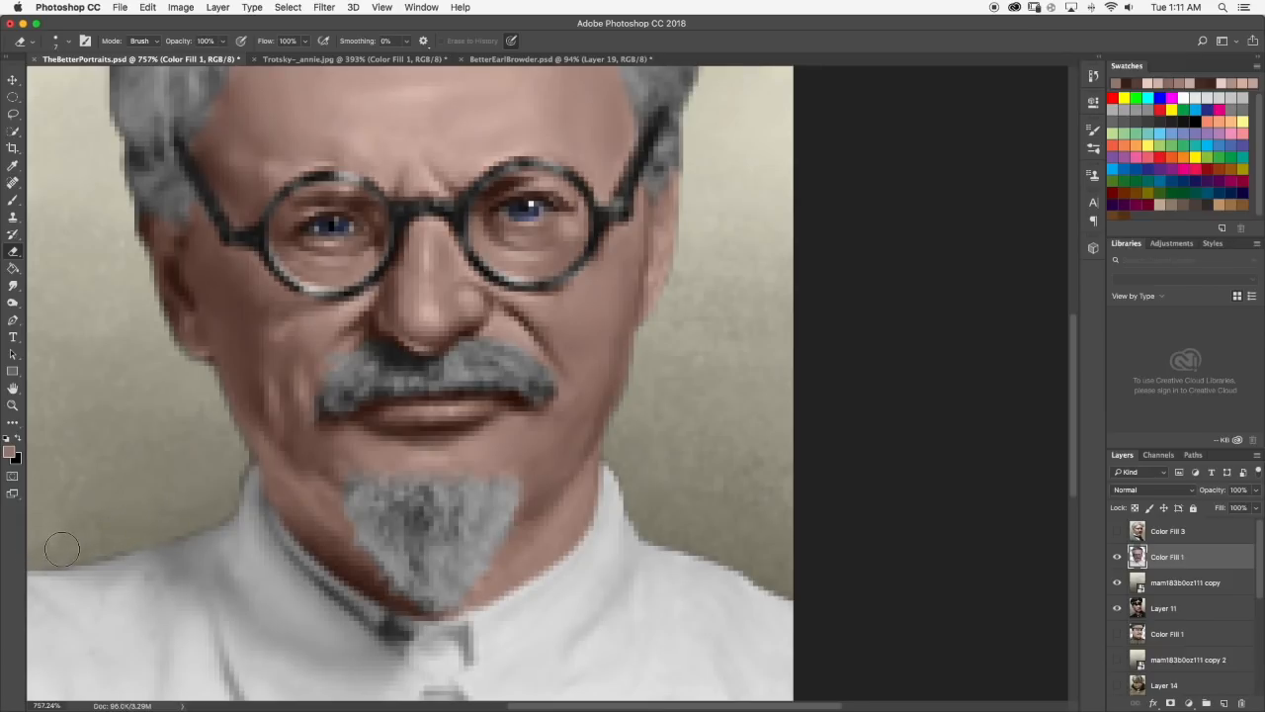
pyautogui.moveTo(203, 513); pyautogui.dragTo(115, 536)
pyautogui.scroll(-5, 226, 443)
pyautogui.scroll(-1, 469, 386)
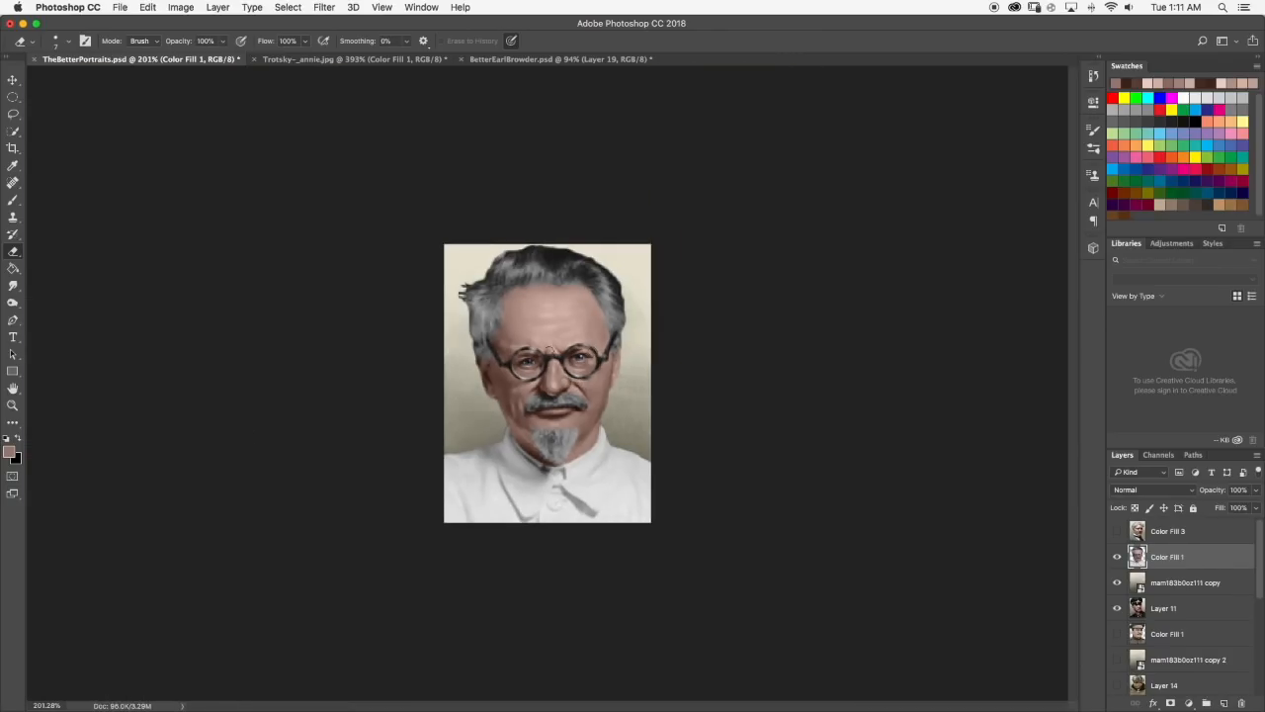
# Paint a thin dark brown shadow, darkened from a tone sampled at the jaw edge, along the right jawline and smudge it smooth.
pyautogui.click(13, 200)
pyautogui.scroll(6, 593, 416)
pyautogui.keyDown('alt'); pyautogui.click(652, 441); pyautogui.keyUp('alt')
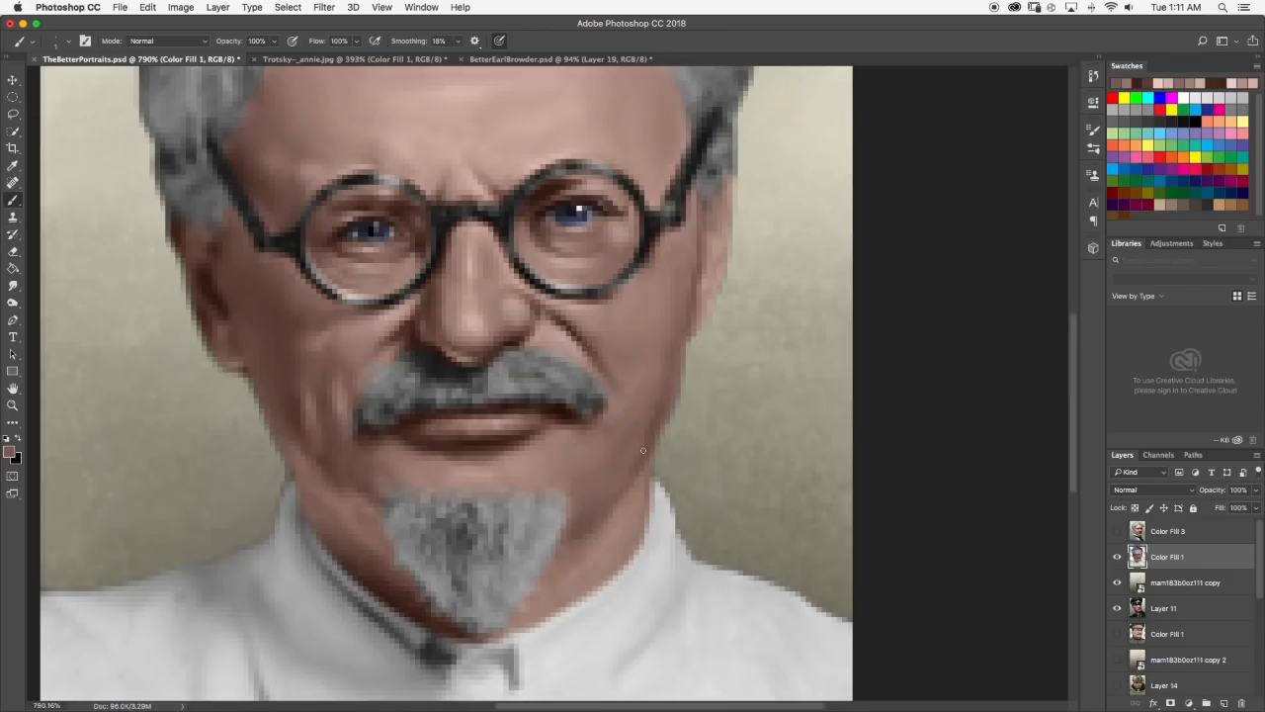
pyautogui.click(8, 453)
pyautogui.moveTo(673, 462)
pyautogui.mouseDown()
pyautogui.moveTo(681, 474)
pyautogui.moveTo(601, 504)
pyautogui.mouseUp()
pyautogui.click(923, 369)
pyautogui.click(13, 286)
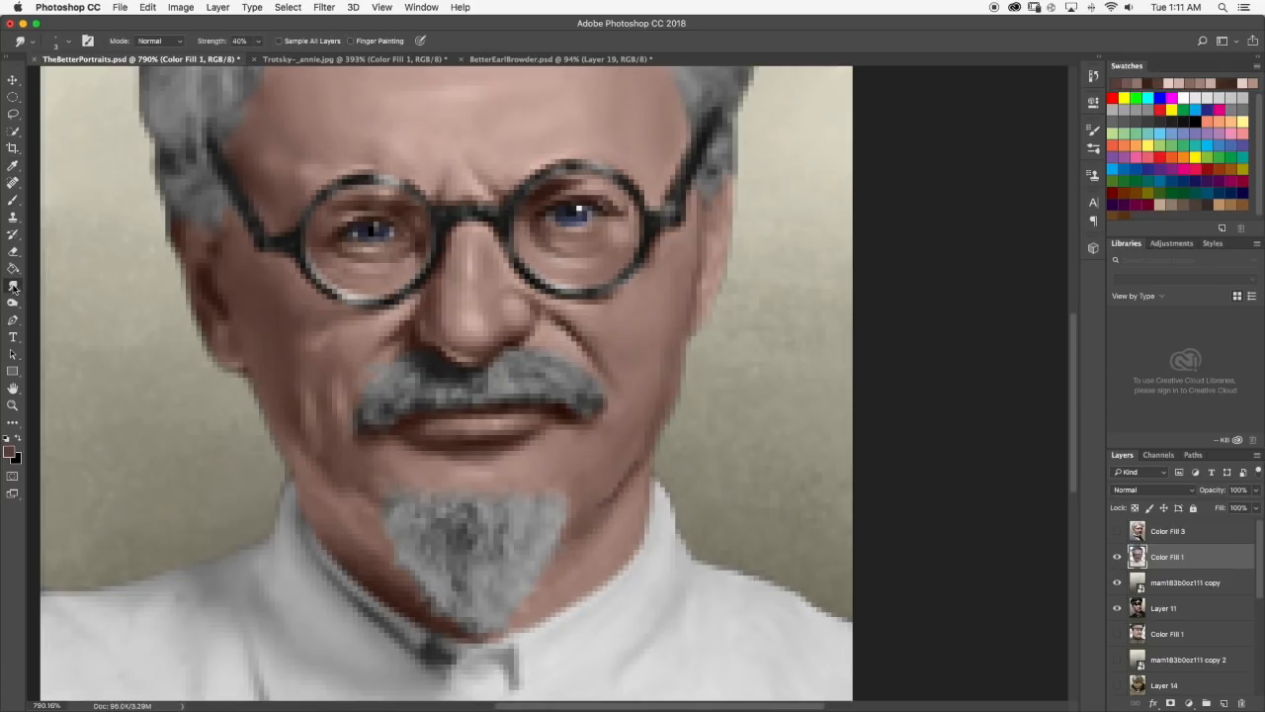
pyautogui.moveTo(639, 454); pyautogui.dragTo(598, 514)
pyautogui.scroll(-5, 630, 449)
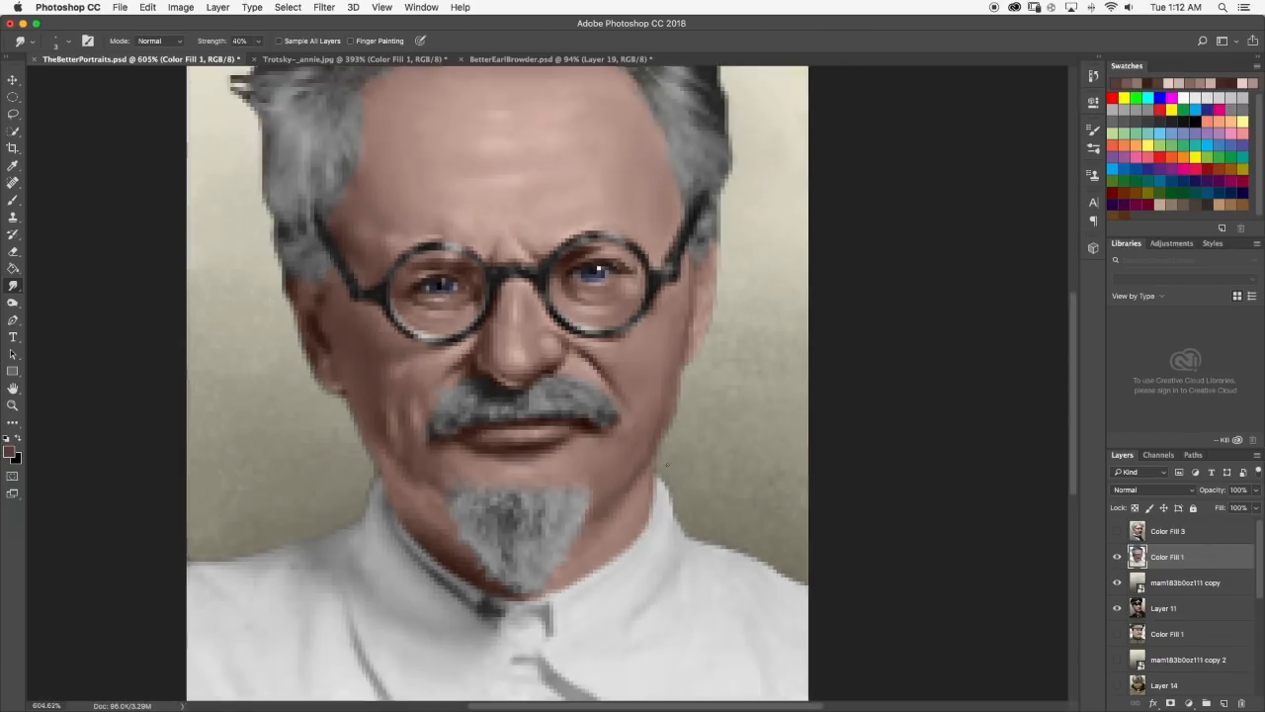
# Examine the shading of the jaw, eyes and forehead up close and on the whole portrait.
pyautogui.scroll(4, 630, 444)
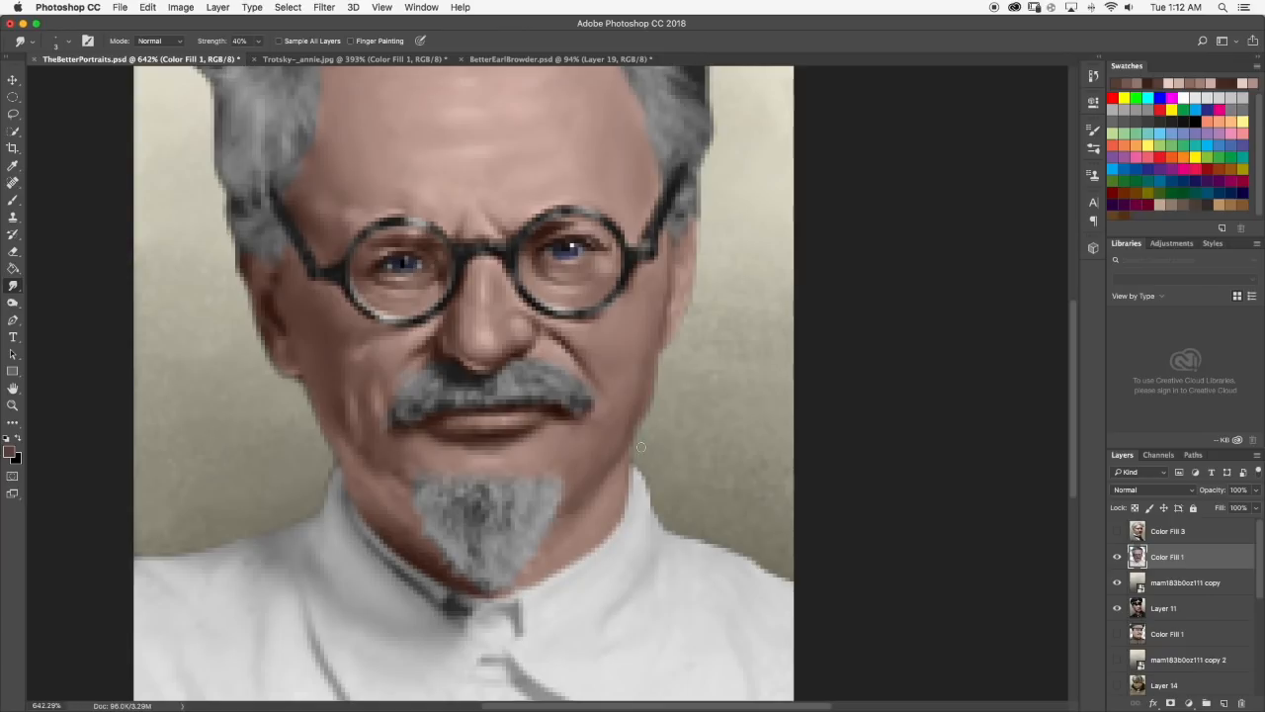
pyautogui.scroll(-4, 641, 446)
pyautogui.scroll(4, 644, 404)
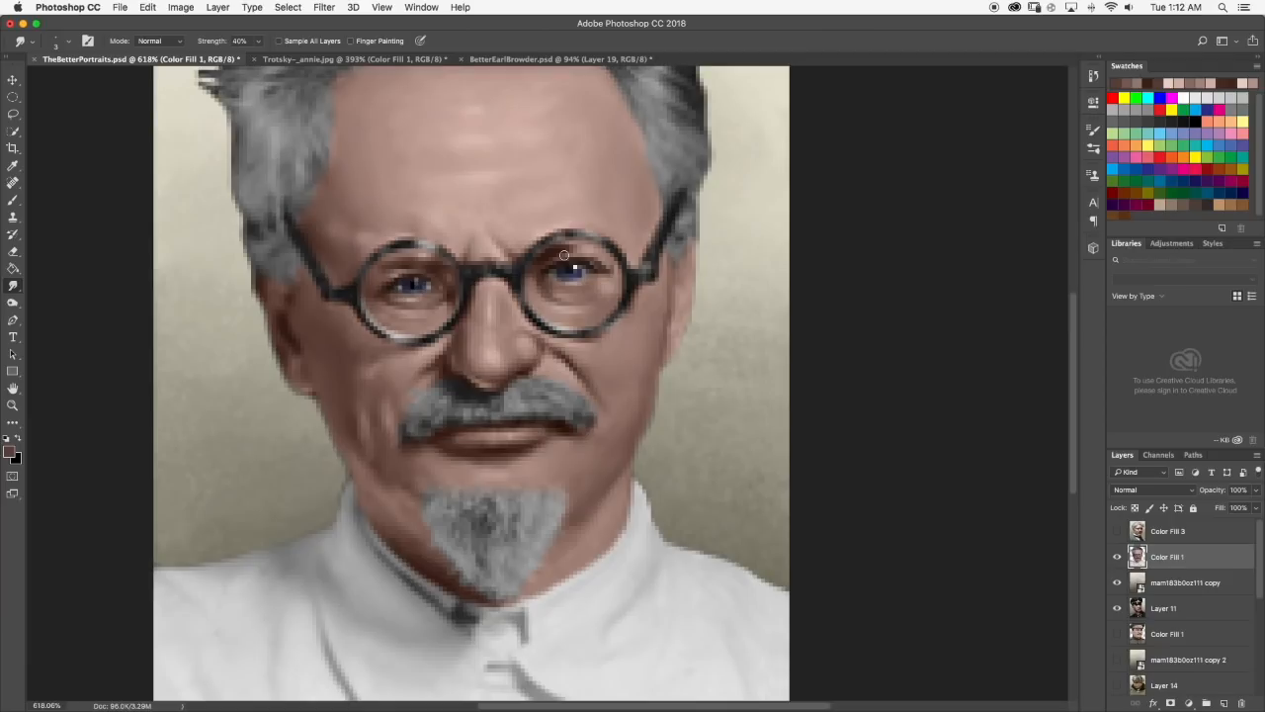
pyautogui.scroll(6, 431, 251)
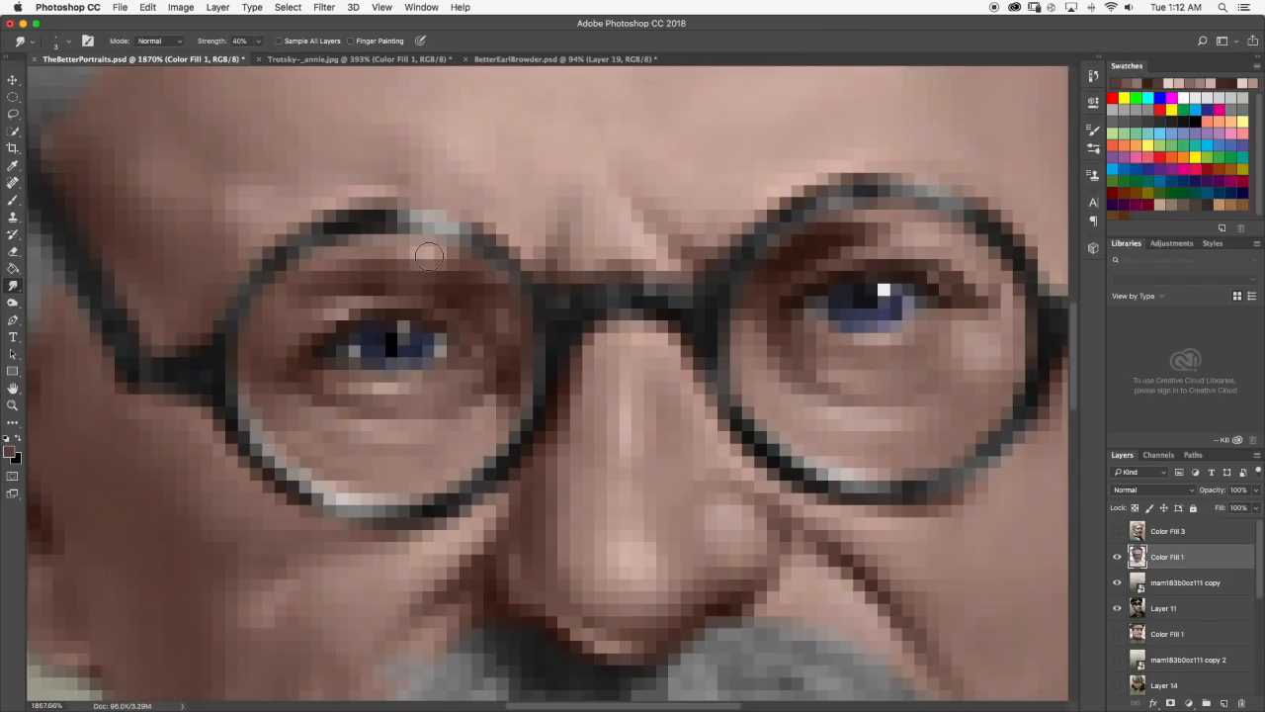
pyautogui.scroll(-6, 431, 250)
pyautogui.scroll(-2, 517, 208)
pyautogui.scroll(-1, 516, 208)
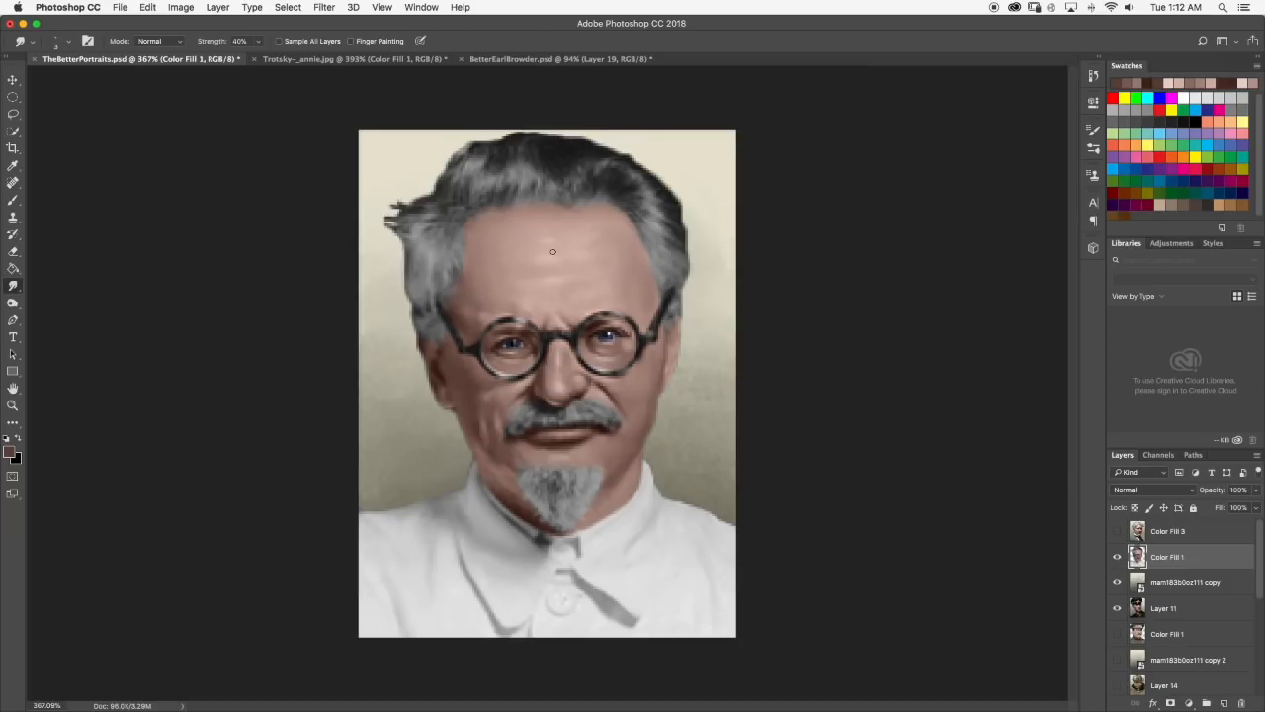
pyautogui.scroll(3, 553, 251)
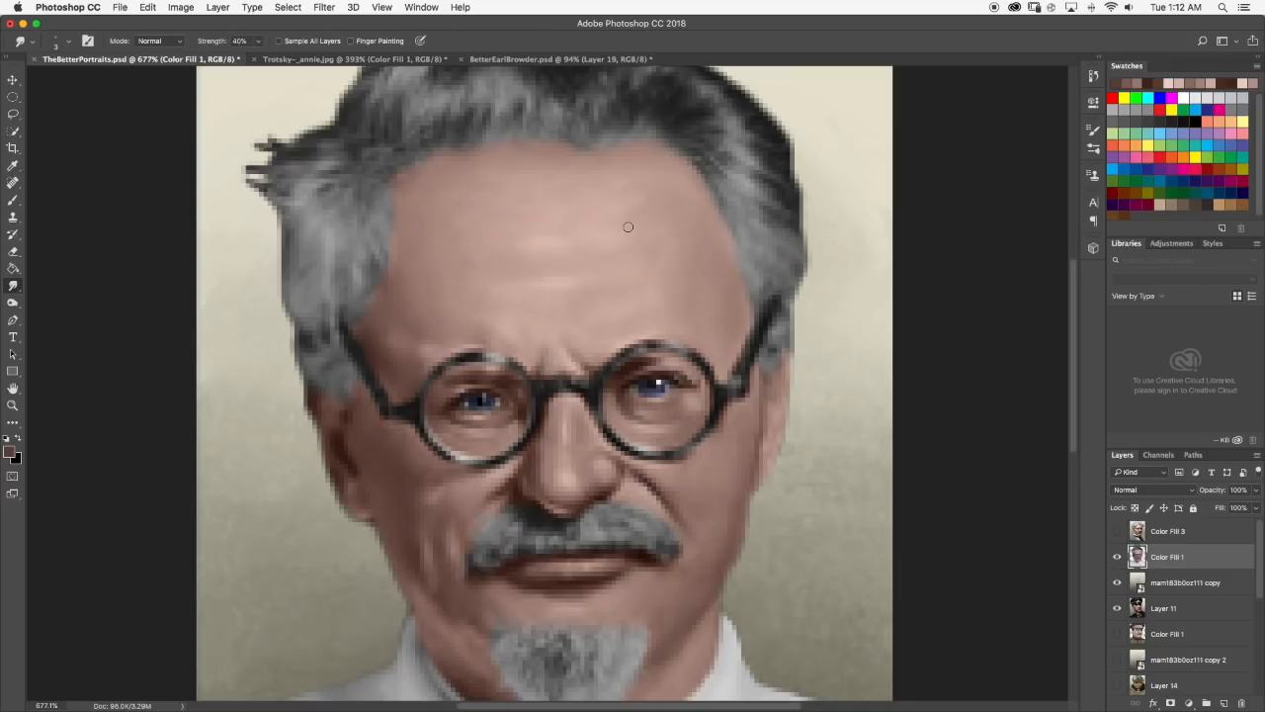
pyautogui.scroll(-5, 628, 227)
pyautogui.scroll(5, 518, 312)
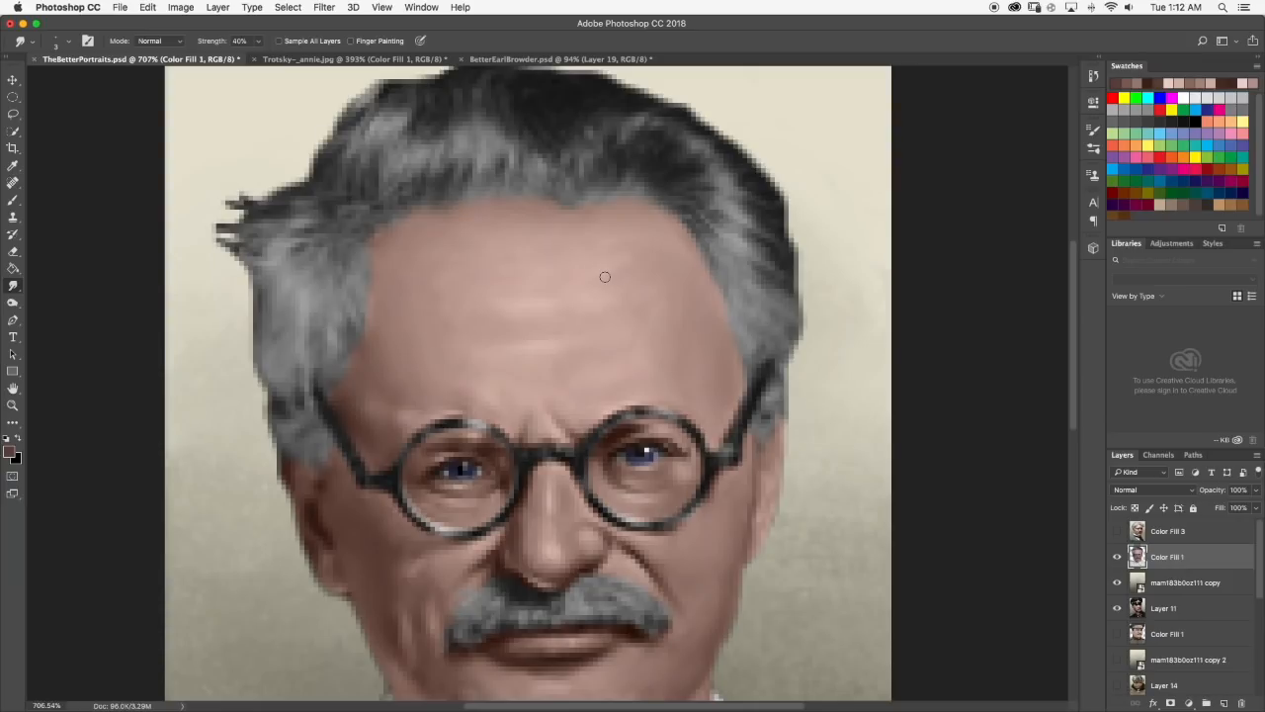
pyautogui.scroll(-5, 587, 263)
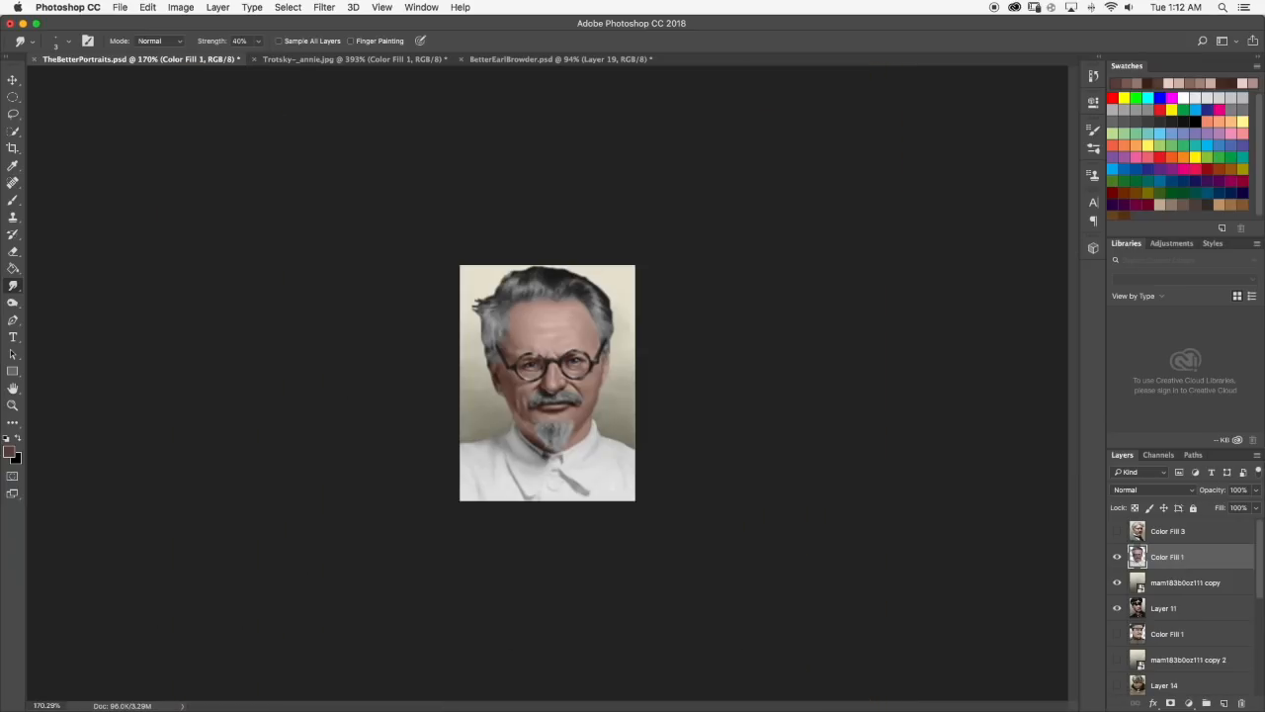
# Paint a light pink highlight, lightened from a tone sampled between the brows, above the right frown line and blend it with the Smudge tool.
pyautogui.scroll(5, 568, 314)
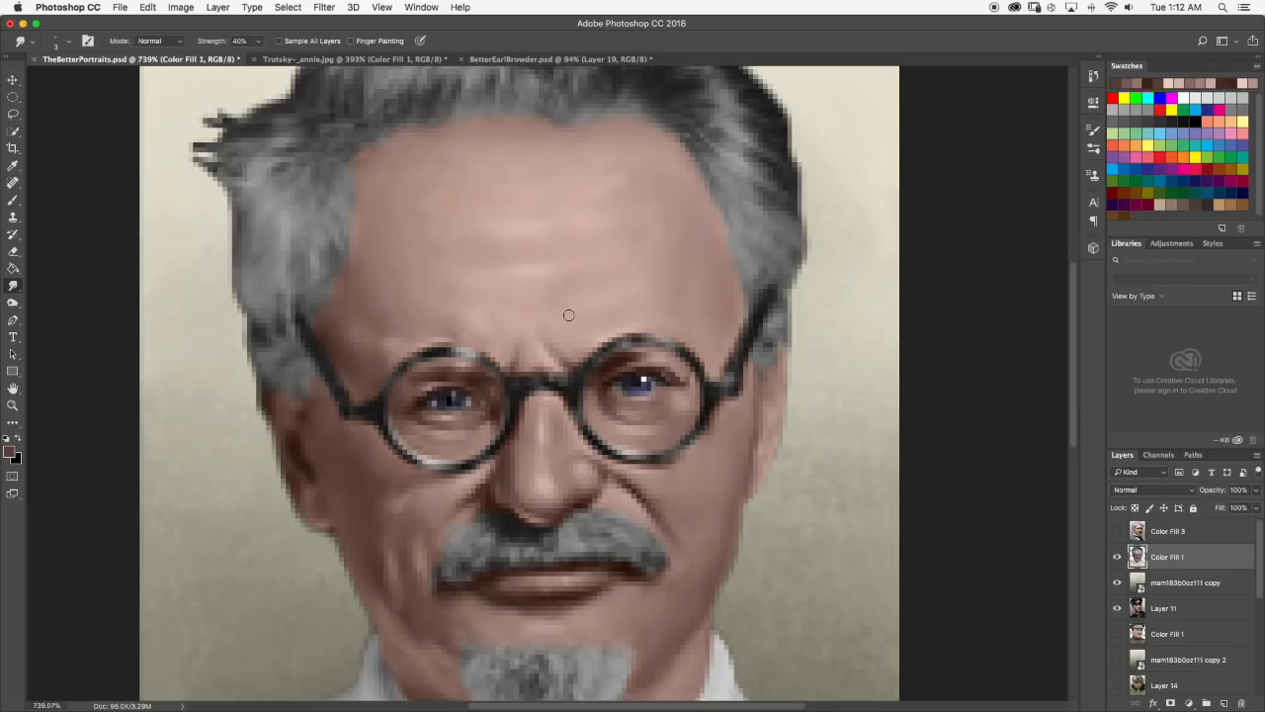
pyautogui.press('b')
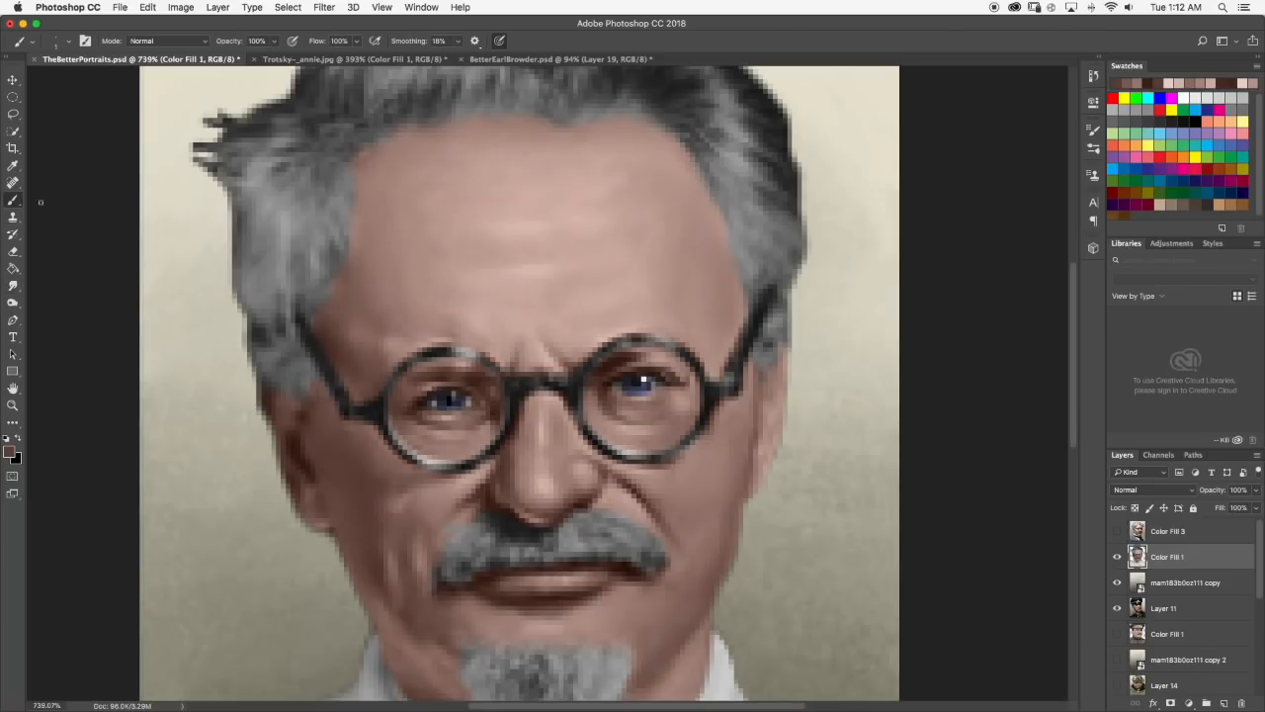
pyautogui.keyDown('alt'); pyautogui.click(548, 349); pyautogui.keyUp('alt')
pyautogui.click(12, 452)
pyautogui.moveTo(646, 401); pyautogui.dragTo(650, 390)
pyautogui.click(919, 365)
pyautogui.moveTo(559, 335); pyautogui.dragTo(561, 341)
pyautogui.click(13, 285)
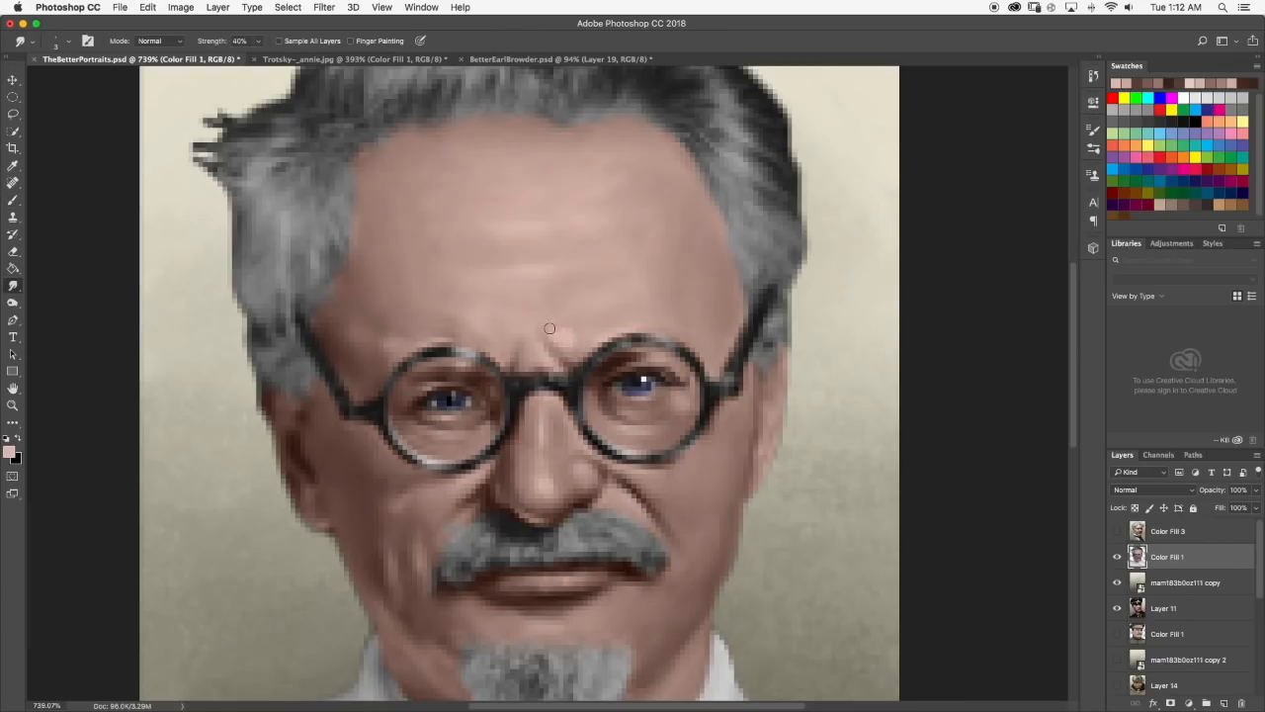
pyautogui.moveTo(551, 334); pyautogui.dragTo(582, 355)
pyautogui.scroll(-6, 571, 334)
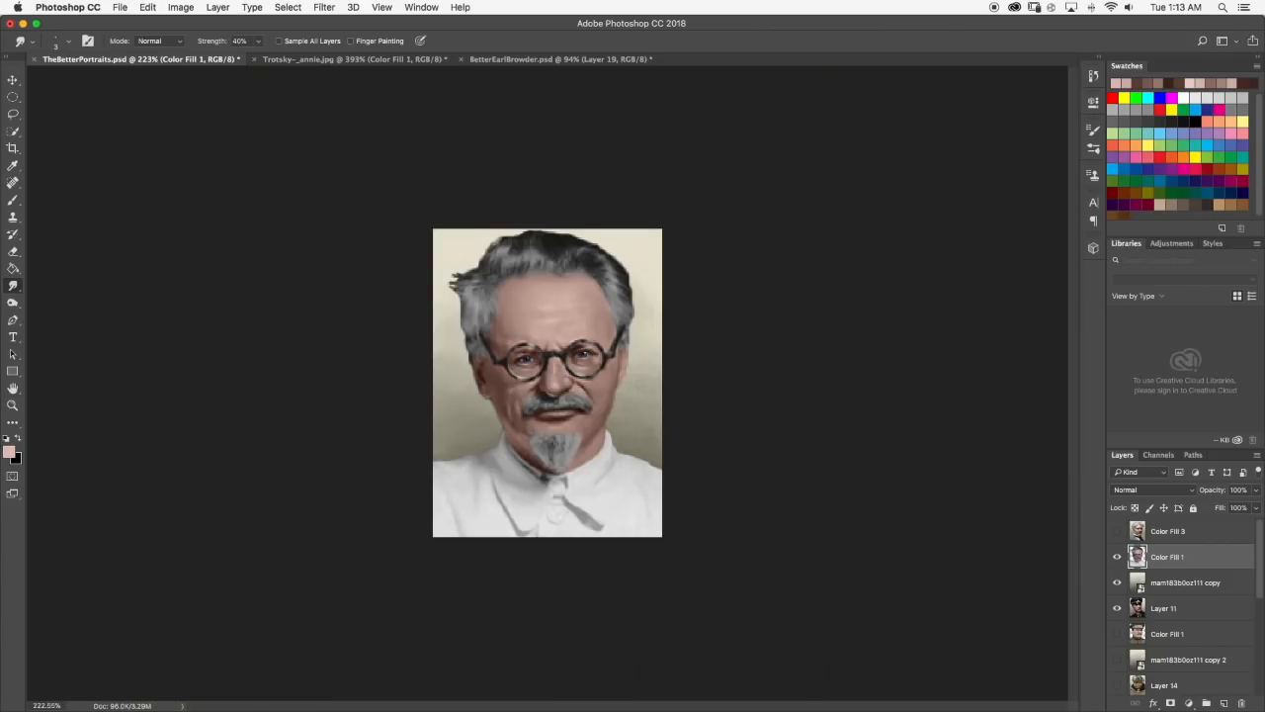
# Compare the facial shading with the larger colorized reference portrait, and return to TheBetterPortraits.psd.
pyautogui.scroll(1, 507, 300)
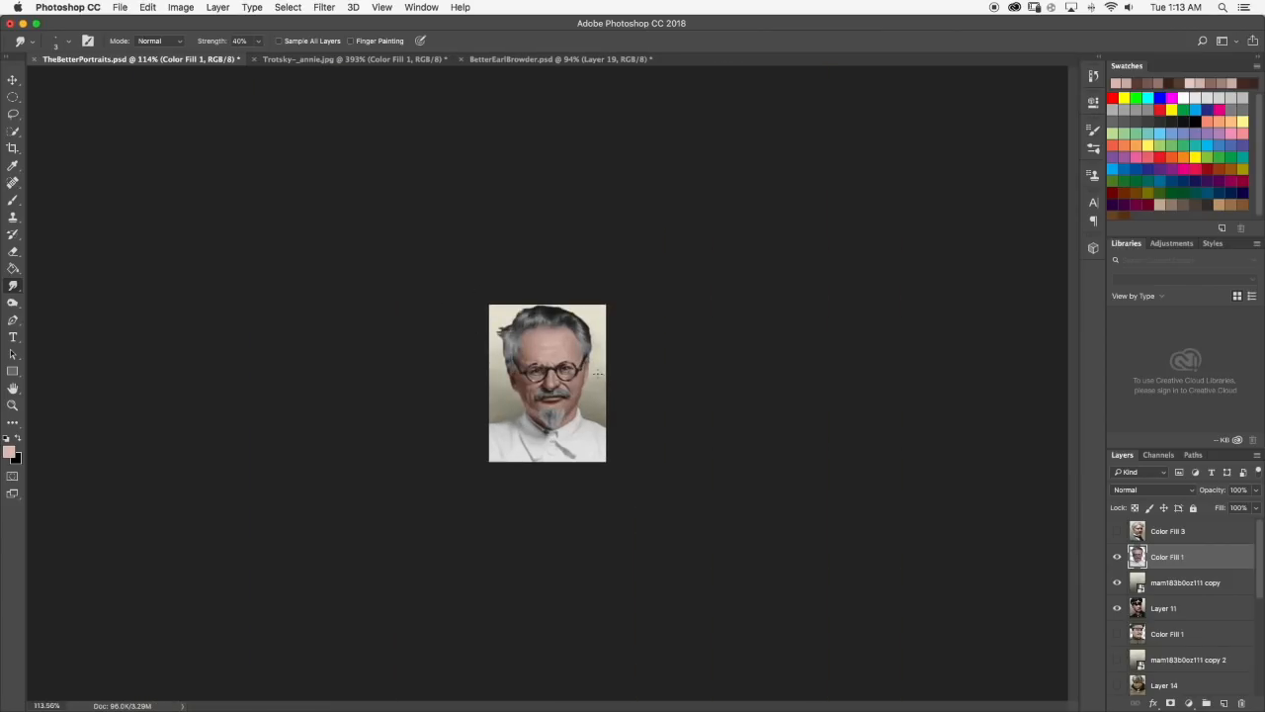
pyautogui.scroll(7, 601, 373)
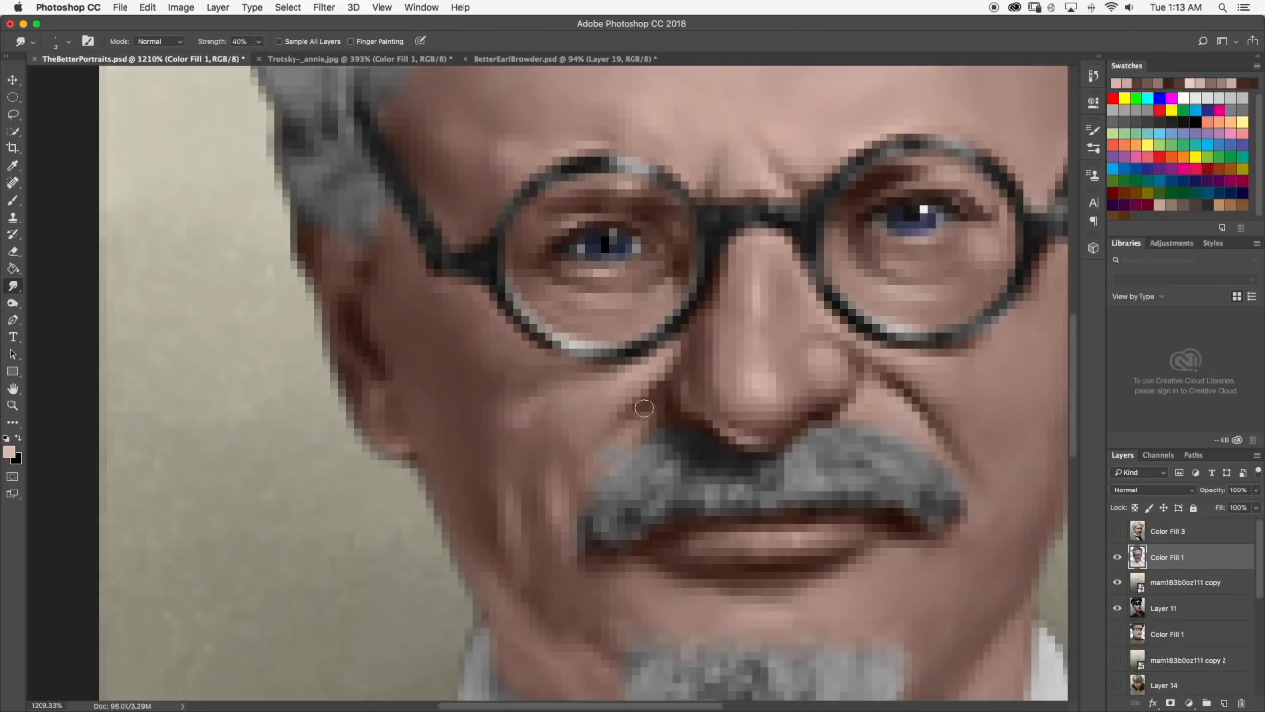
pyautogui.click(303, 58)
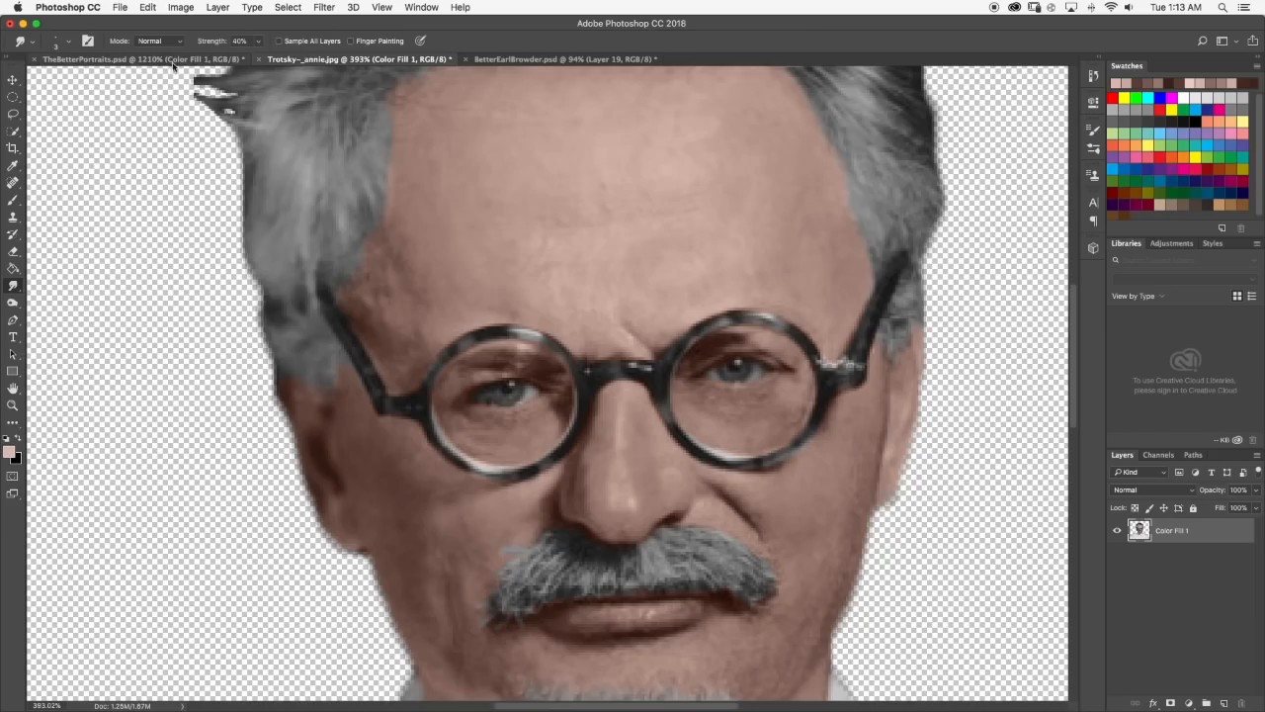
pyautogui.scroll(-1, 315, 251)
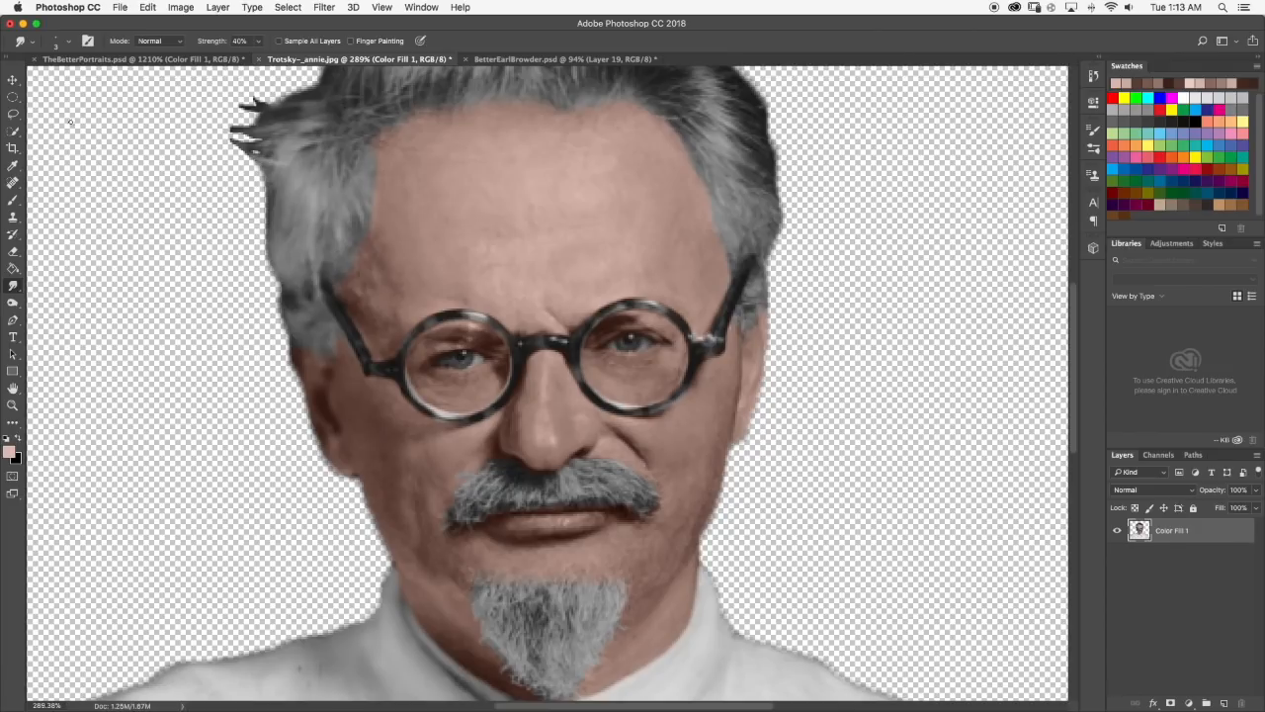
pyautogui.click(120, 59)
# Paint a short dark crease on the cheek beside the moustache's left end with brown sampled near the nose, and smudge it in.
pyautogui.press('b')
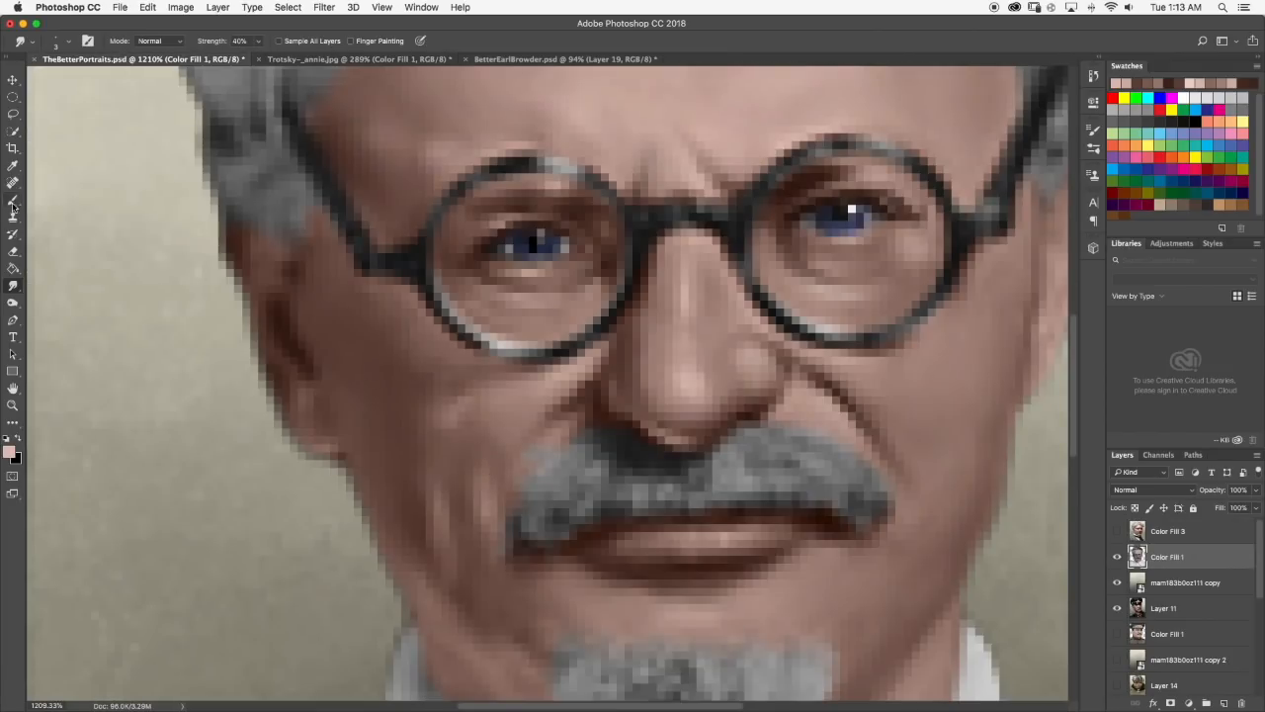
pyautogui.keyDown('alt'); pyautogui.click(579, 391); pyautogui.keyUp('alt')
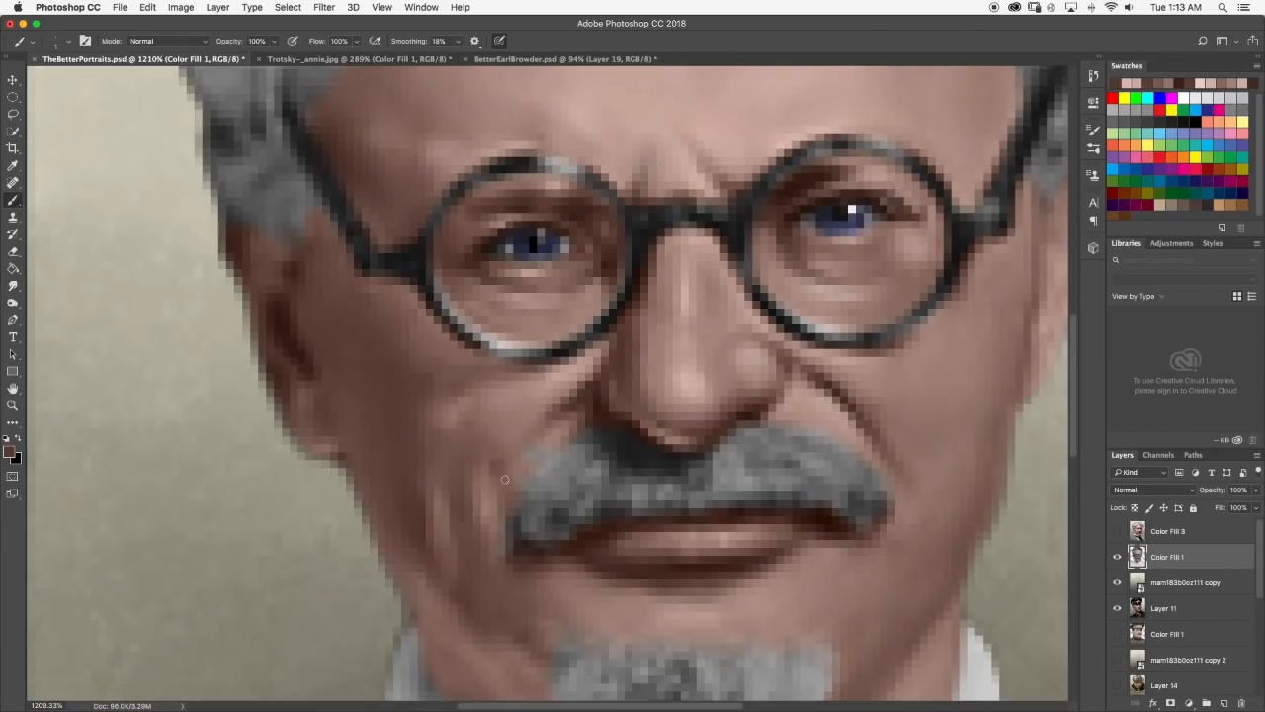
pyautogui.click(13, 285)
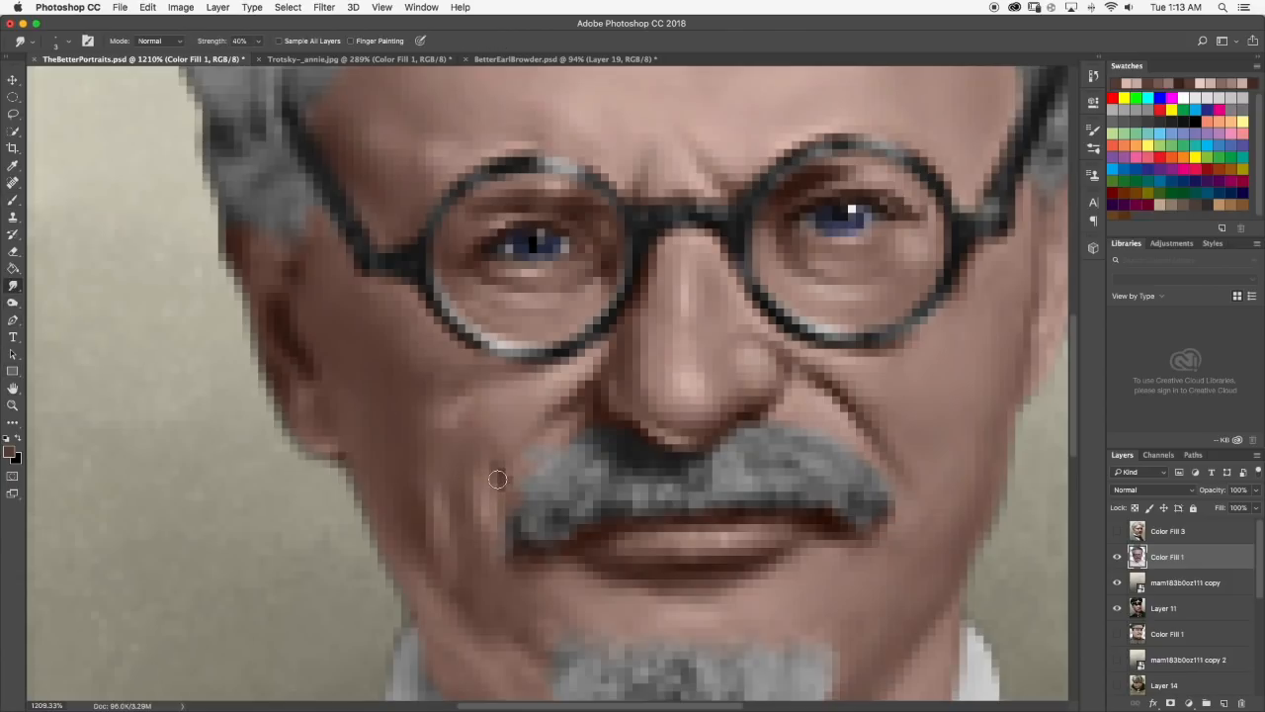
pyautogui.moveTo(493, 459); pyautogui.dragTo(503, 484)
pyautogui.click(13, 201)
pyautogui.moveTo(499, 469)
pyautogui.mouseDown()
pyautogui.moveTo(508, 483)
pyautogui.moveTo(491, 456)
pyautogui.mouseUp()
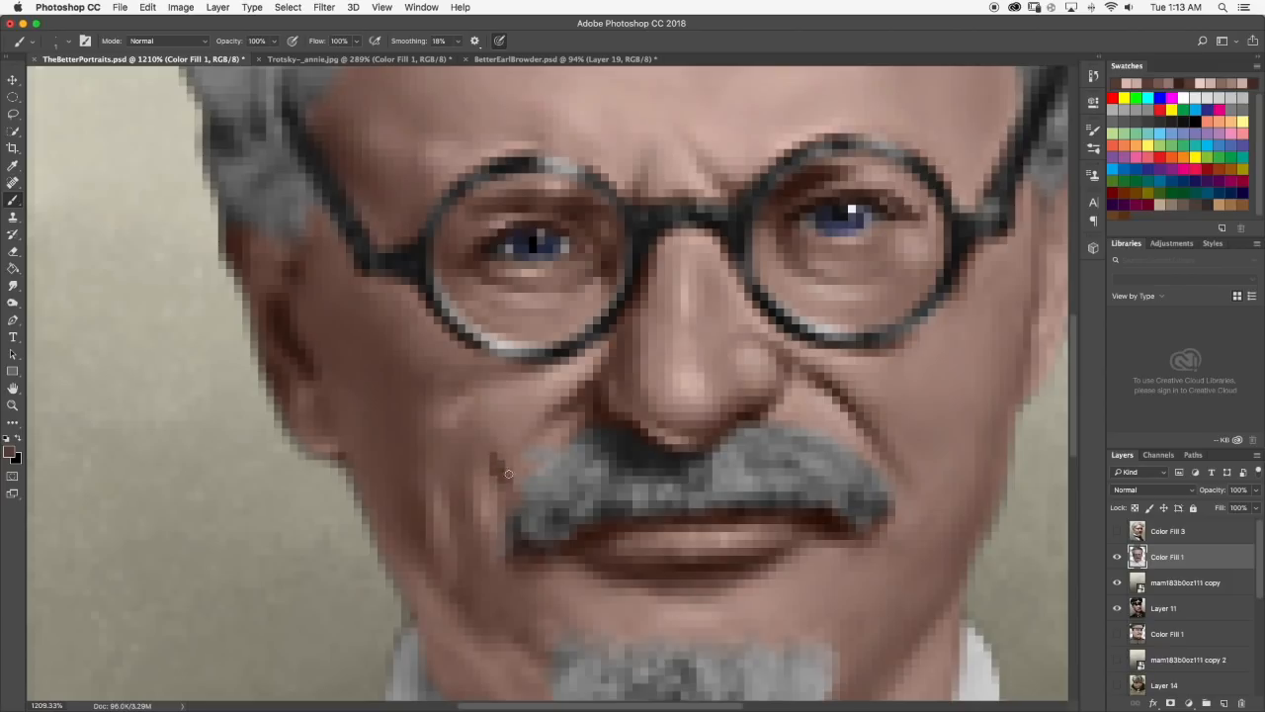
pyautogui.click(13, 286)
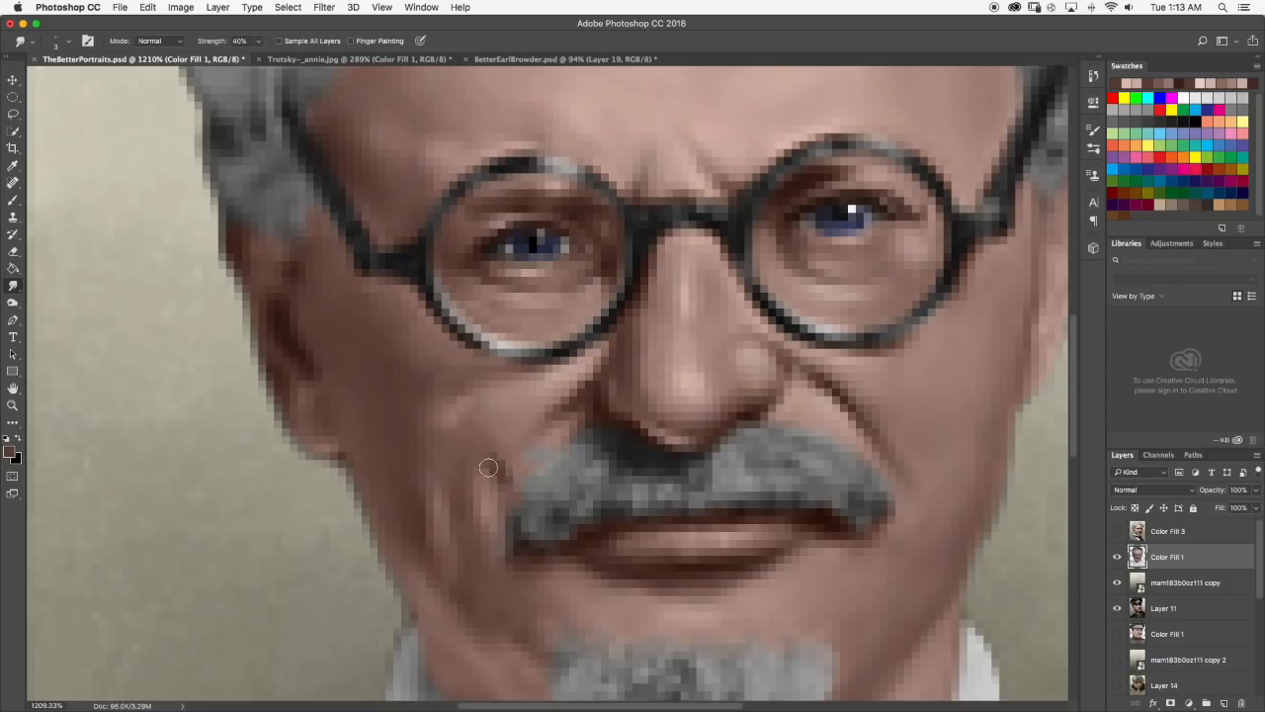
pyautogui.scroll(-10, 542, 486)
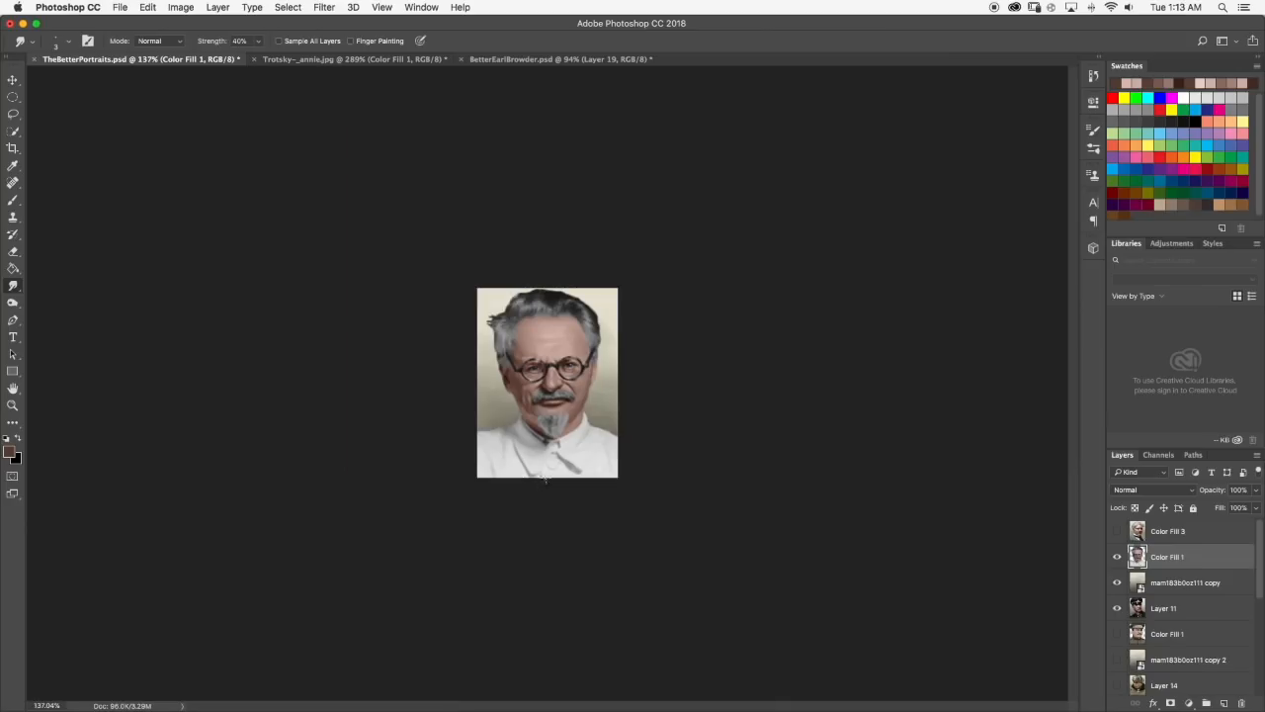
# Sample a light pink from the nose and soften the skin above the left lens with the Smudge tool.
pyautogui.scroll(10, 513, 343)
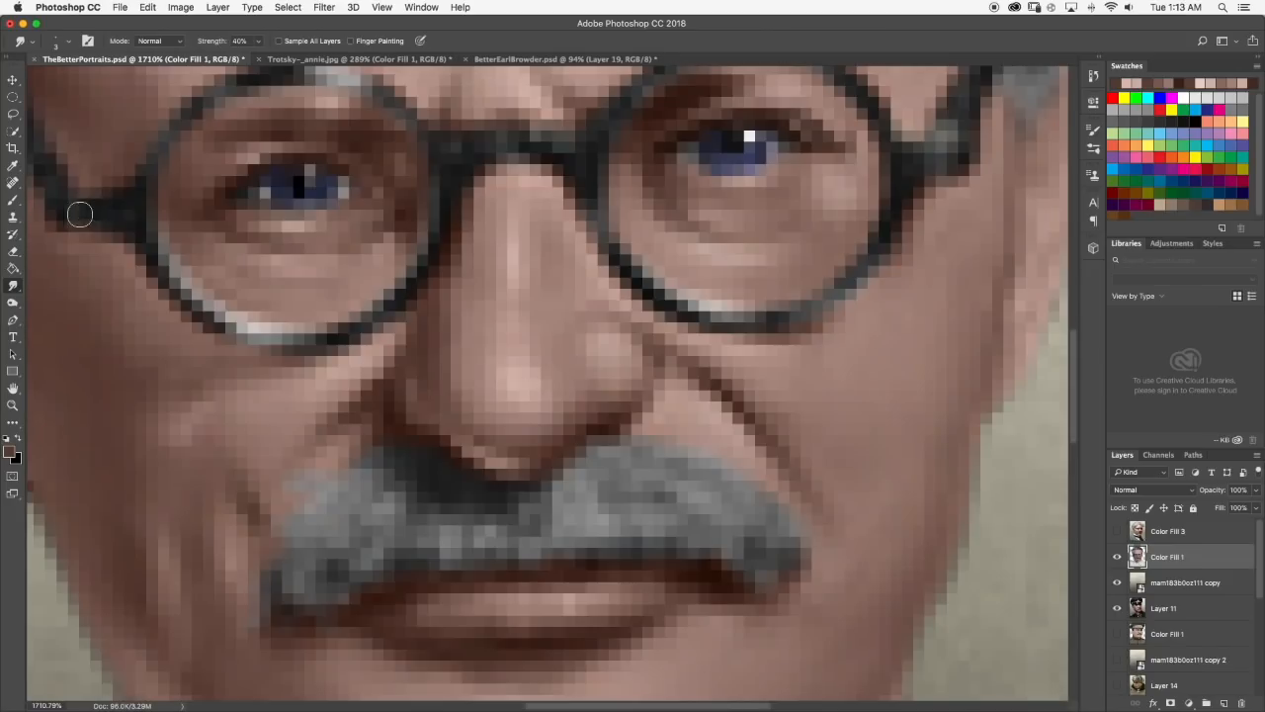
pyautogui.click(12, 200)
pyautogui.scroll(-5, 569, 363)
pyautogui.scroll(-2, 569, 363)
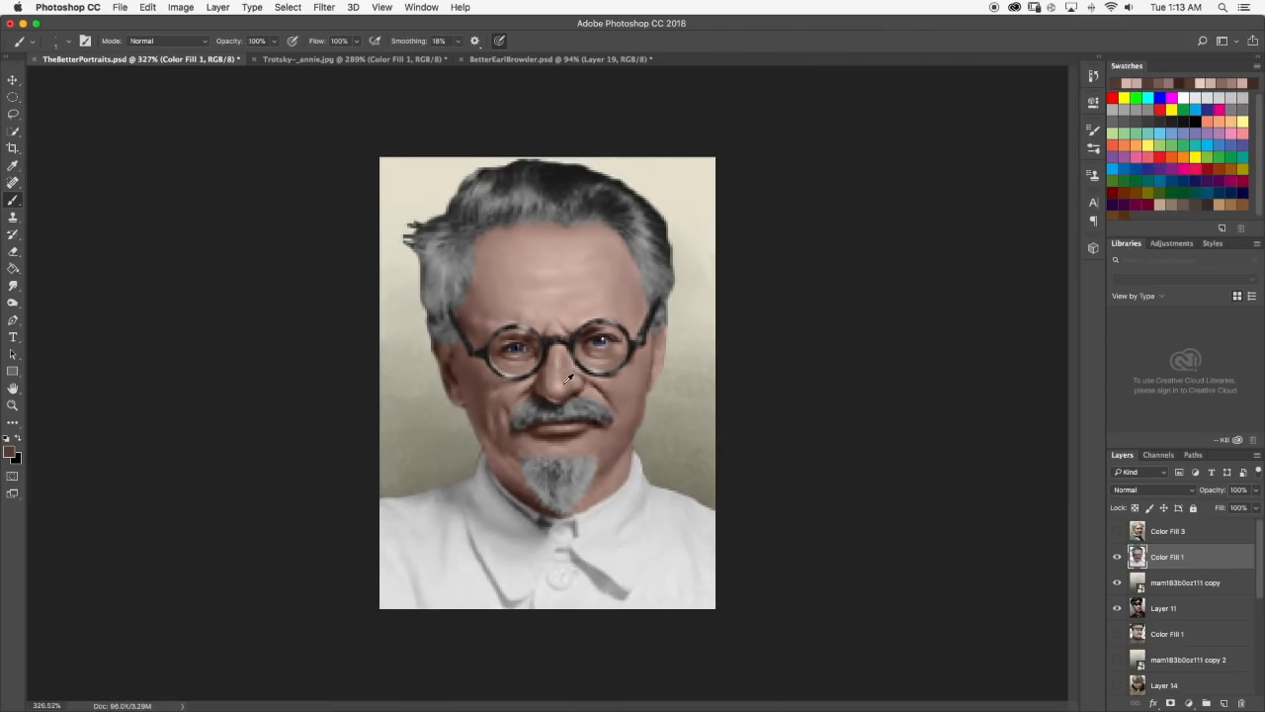
pyautogui.keyDown('alt'); pyautogui.click(561, 380); pyautogui.keyUp('alt')
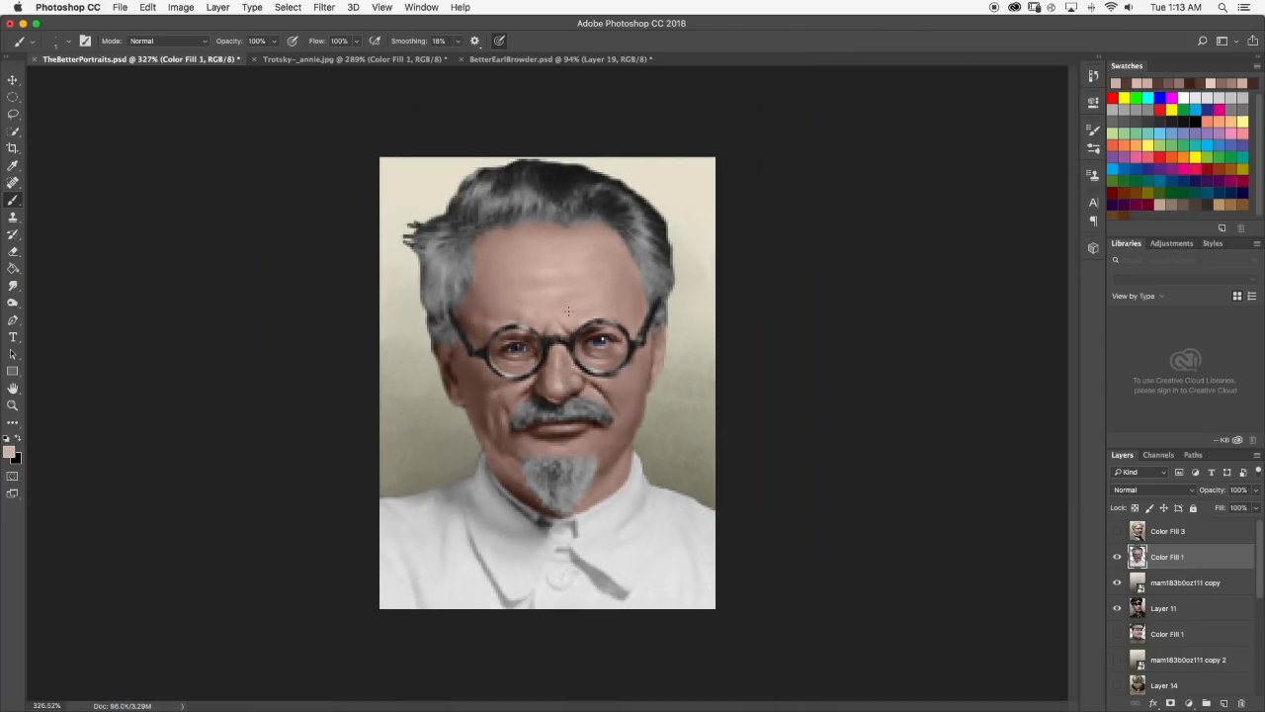
pyautogui.scroll(5, 559, 297)
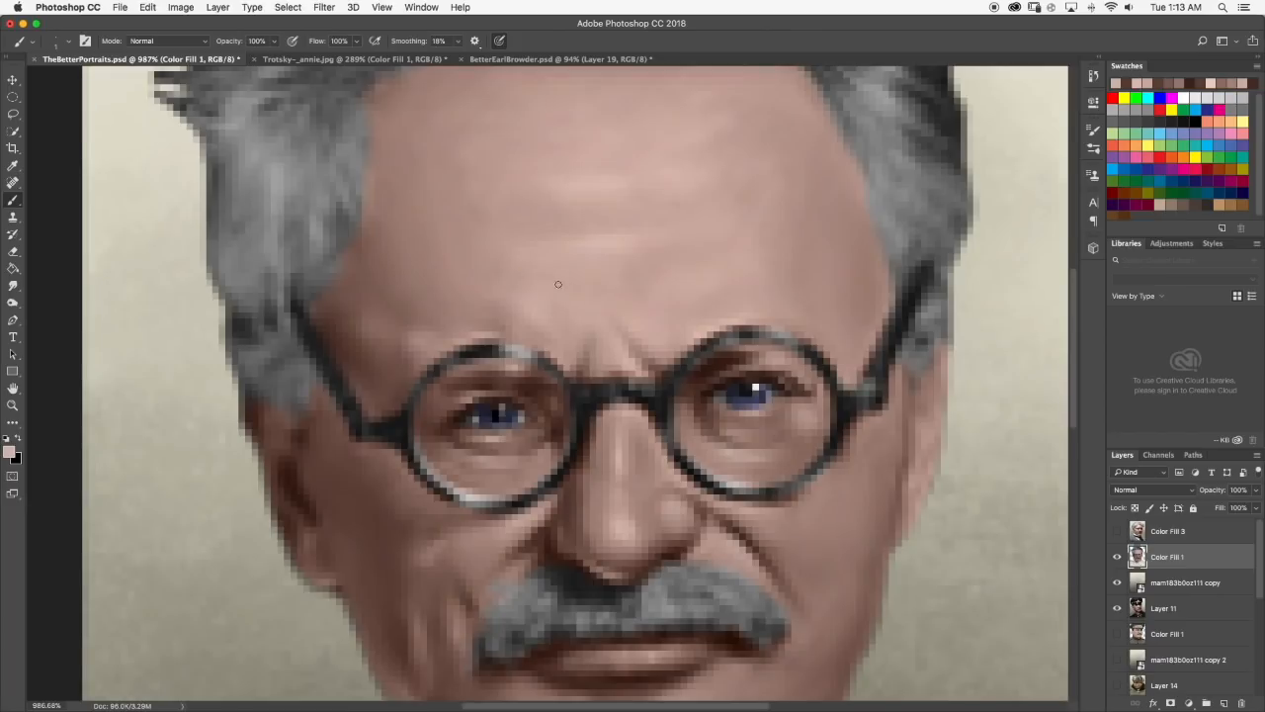
pyautogui.click(12, 285)
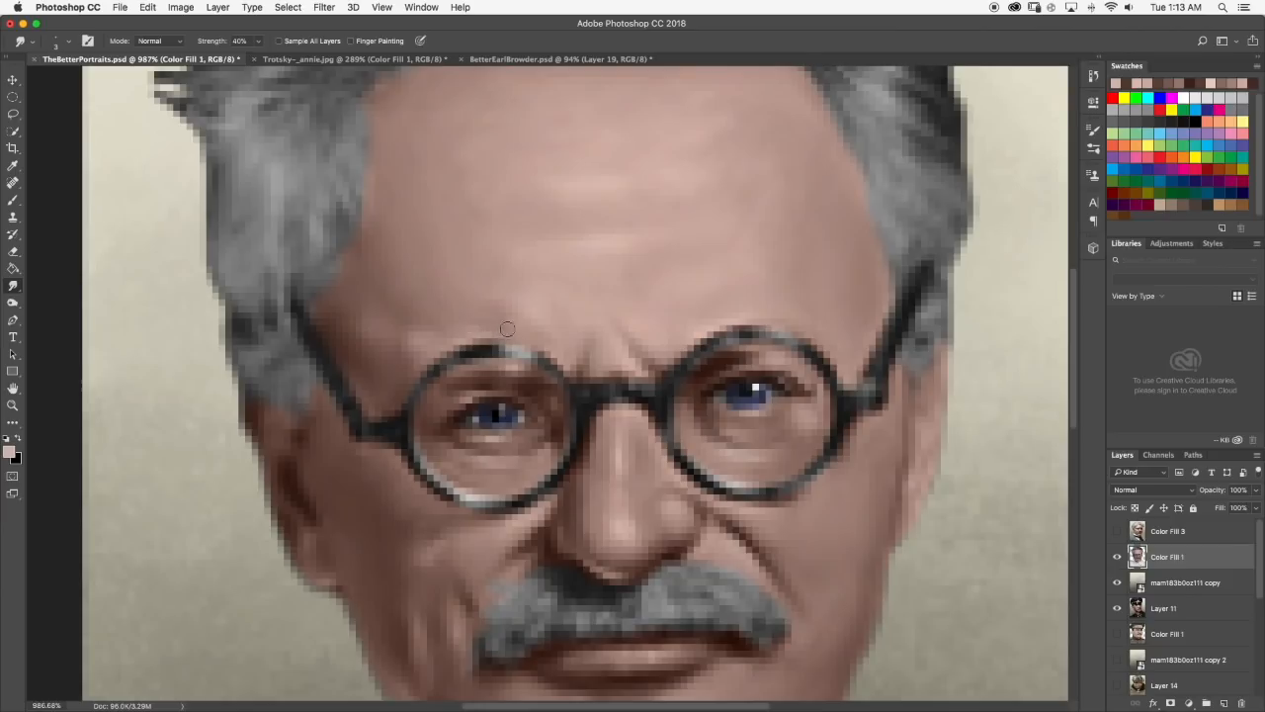
pyautogui.scroll(-8, 460, 328)
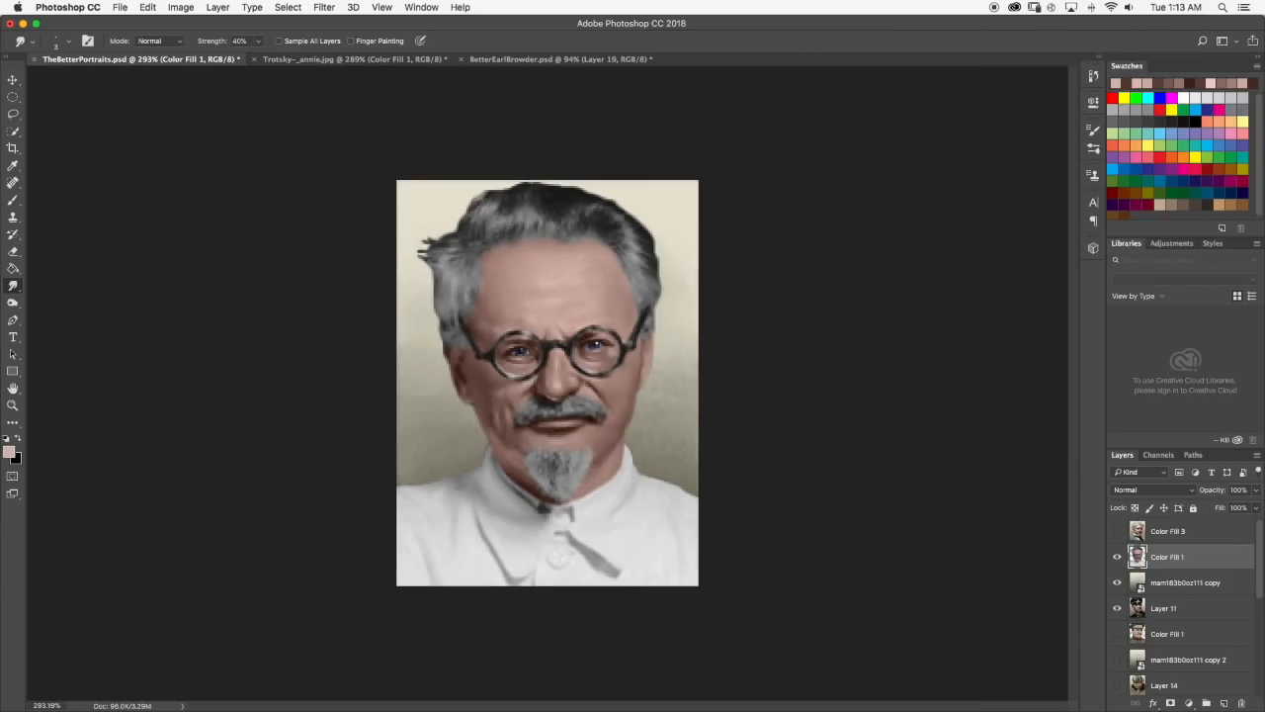
pyautogui.scroll(6, 548, 382)
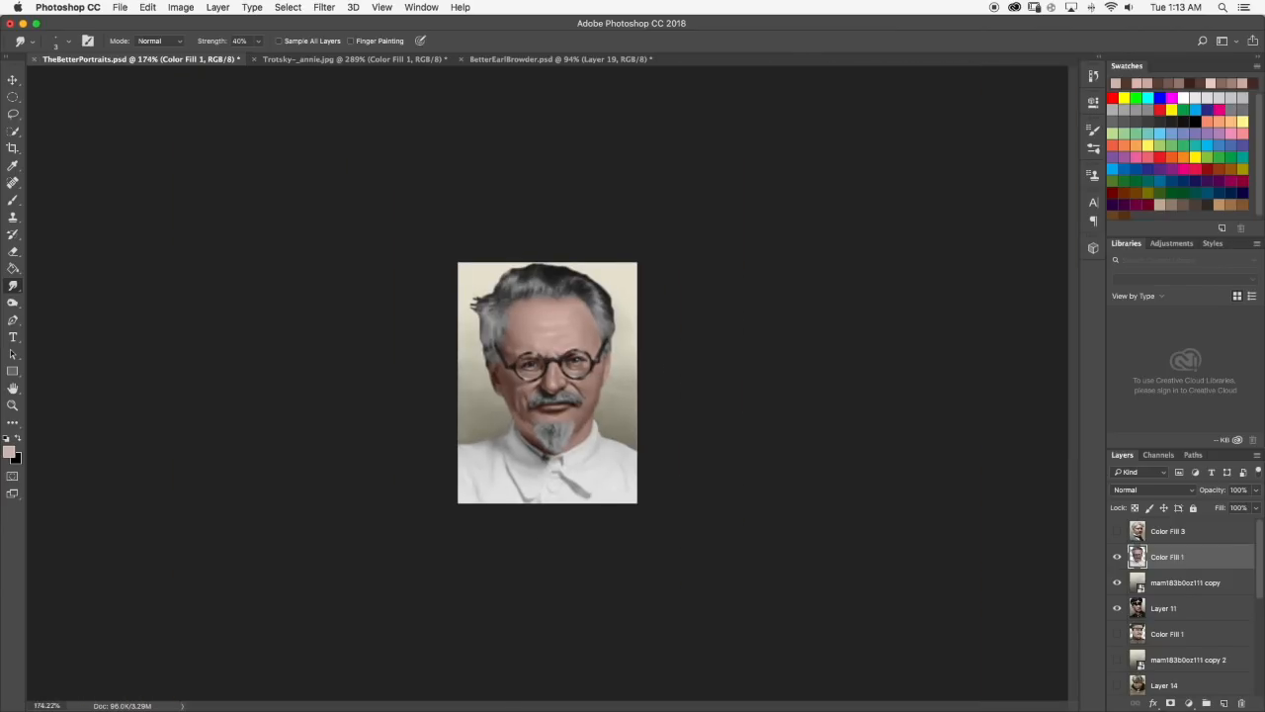
pyautogui.scroll(5, 603, 326)
pyautogui.scroll(-4, 601, 321)
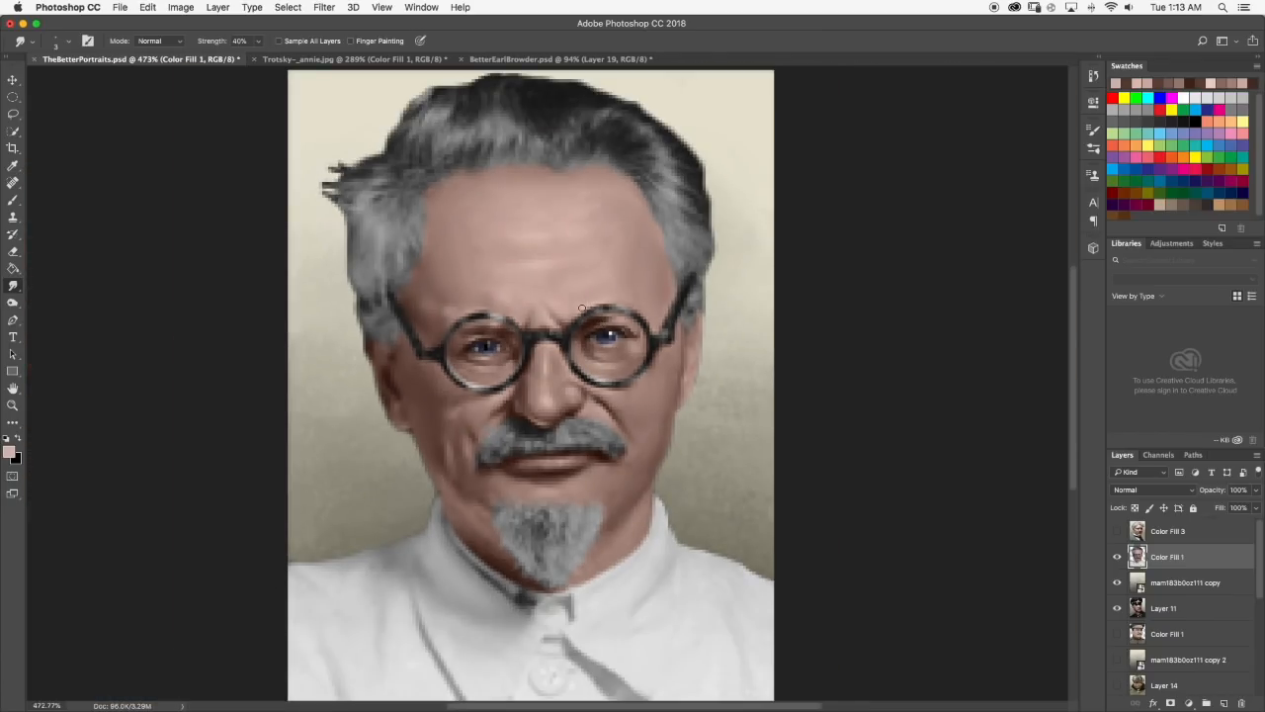
# Smooth the shading on the right side of the upper forehead near the hairline with the Smudge tool.
pyautogui.click(12, 199)
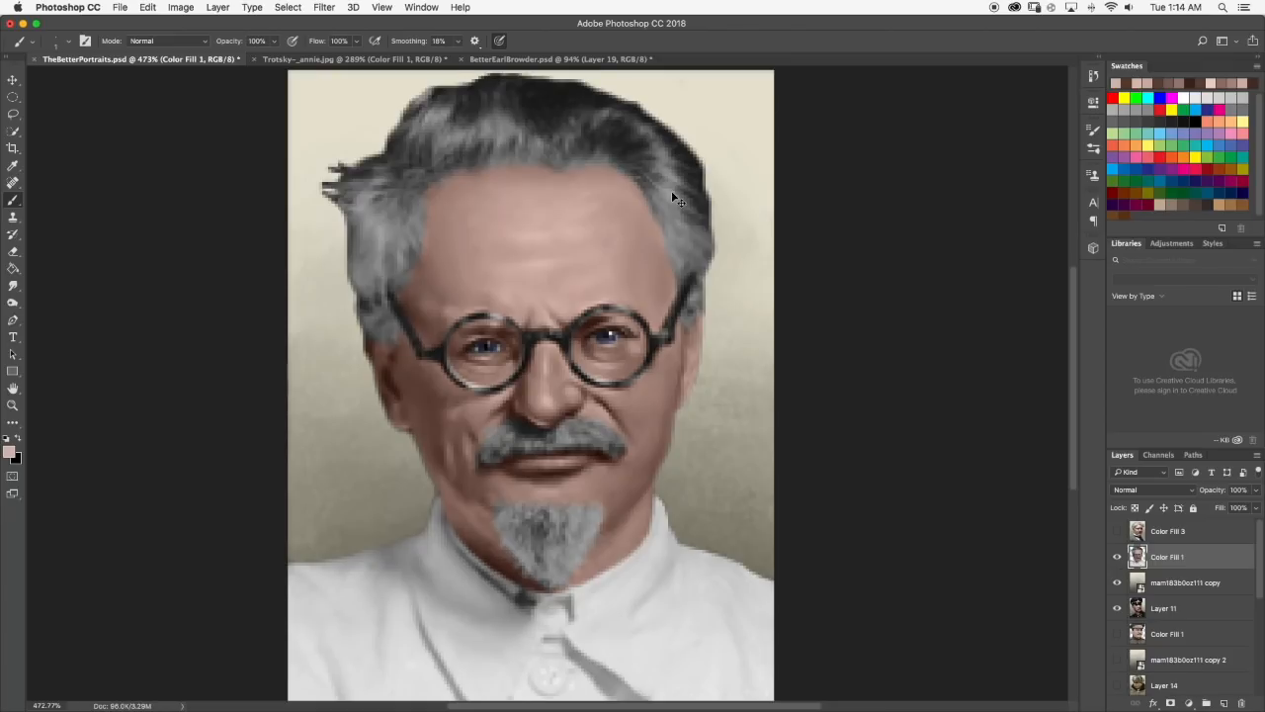
pyautogui.scroll(5, 617, 200)
pyautogui.click(13, 286)
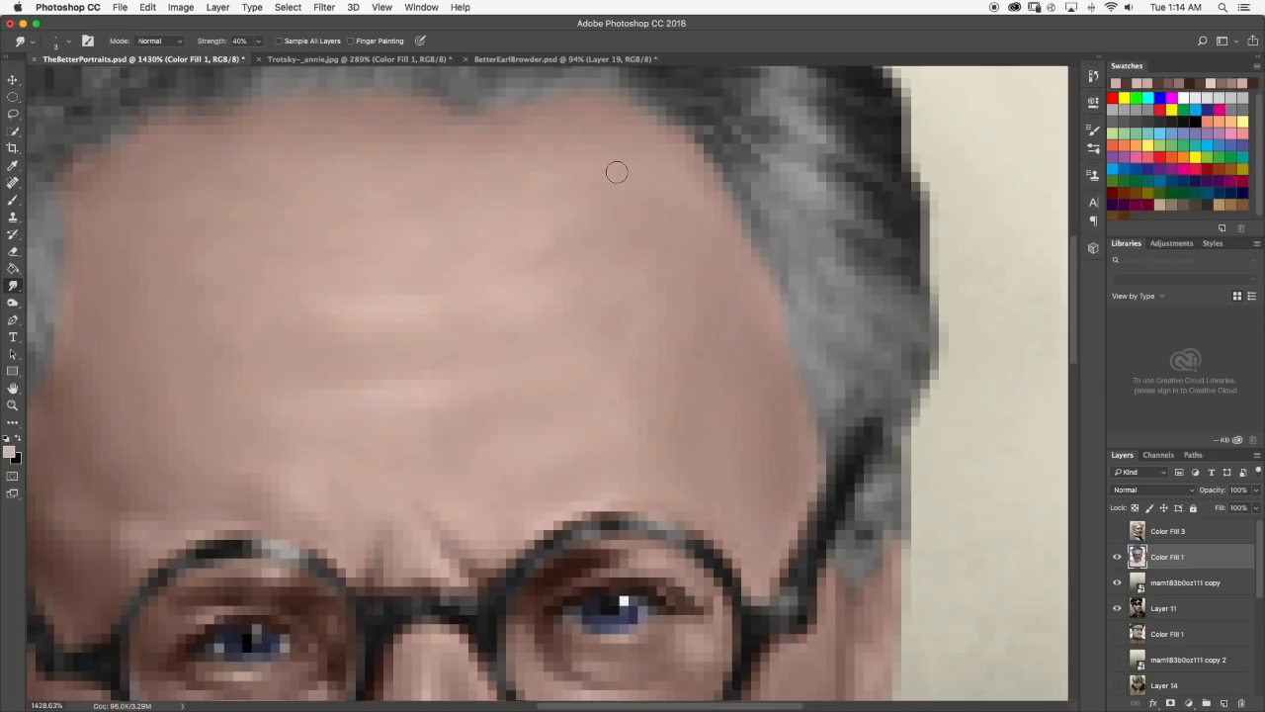
pyautogui.press('z')
pyautogui.scroll(-1, 730, 304)
pyautogui.scroll(-15, 730, 305)
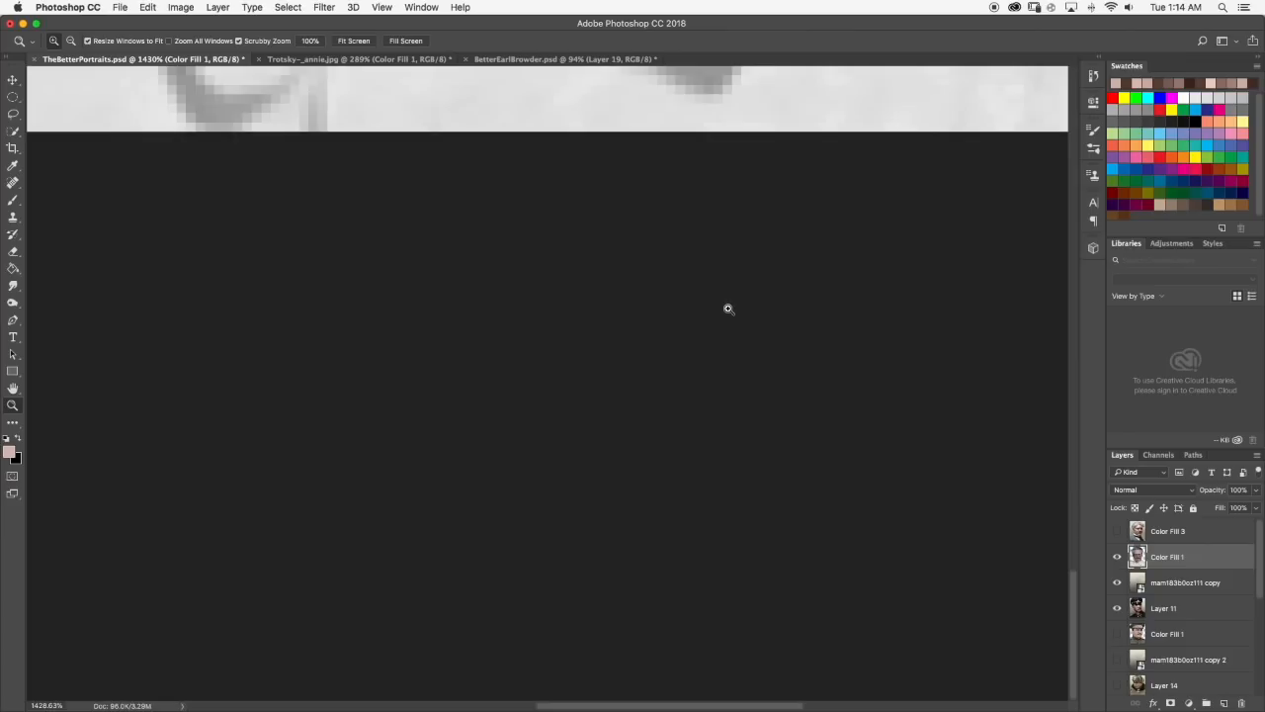
pyautogui.scroll(6, 644, 314)
pyautogui.press('b')
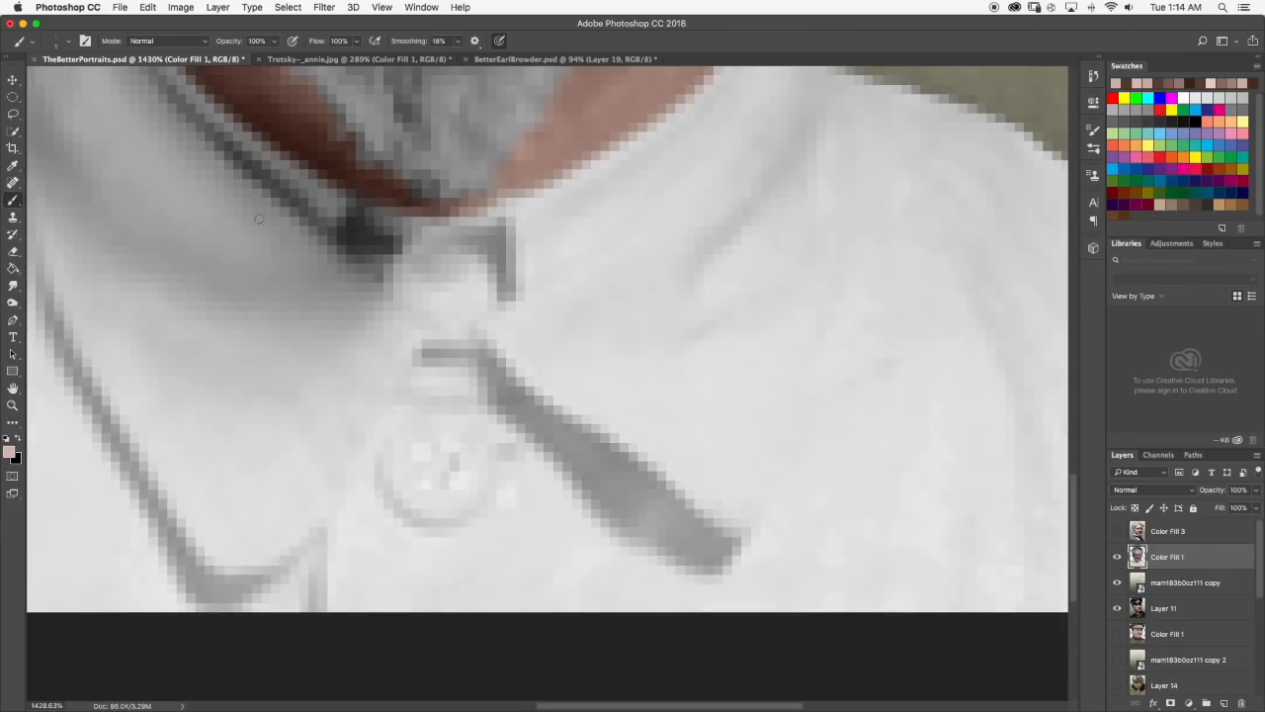
pyautogui.scroll(-10, 465, 216)
pyautogui.scroll(7, 535, 285)
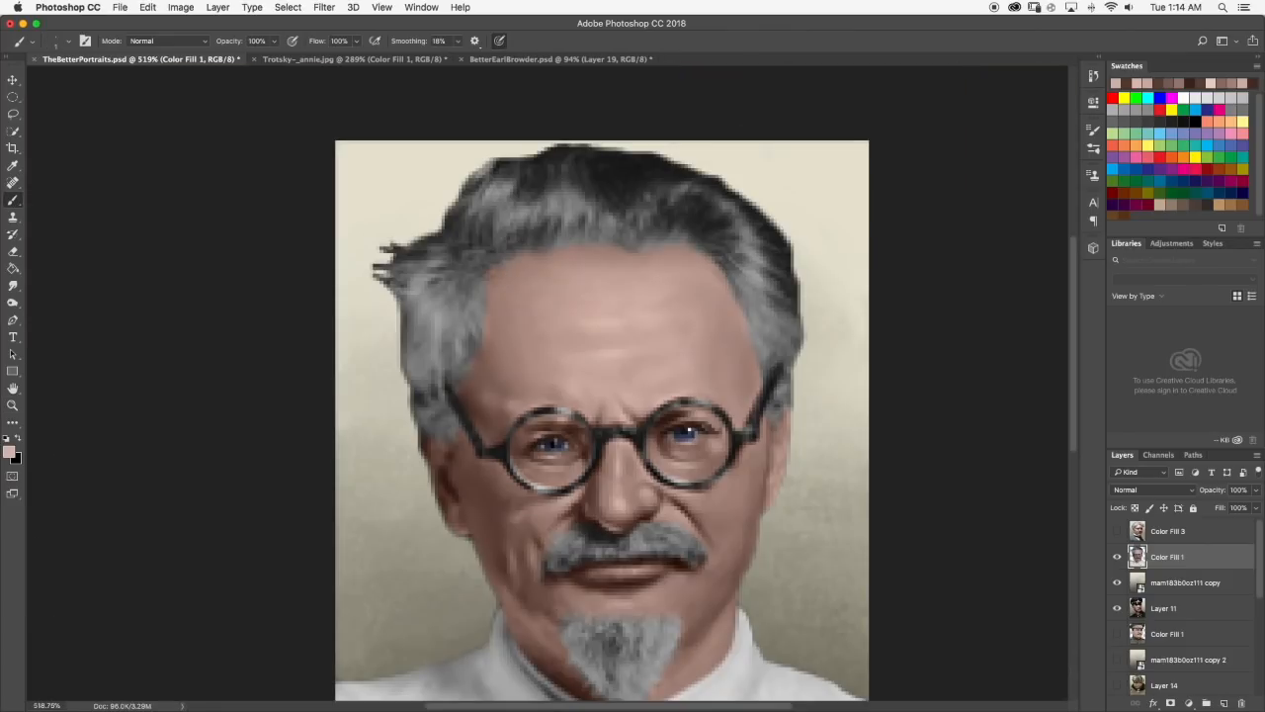
# Smudge the skin at the left temple and on the left cheek beside the glasses.
pyautogui.click(14, 286)
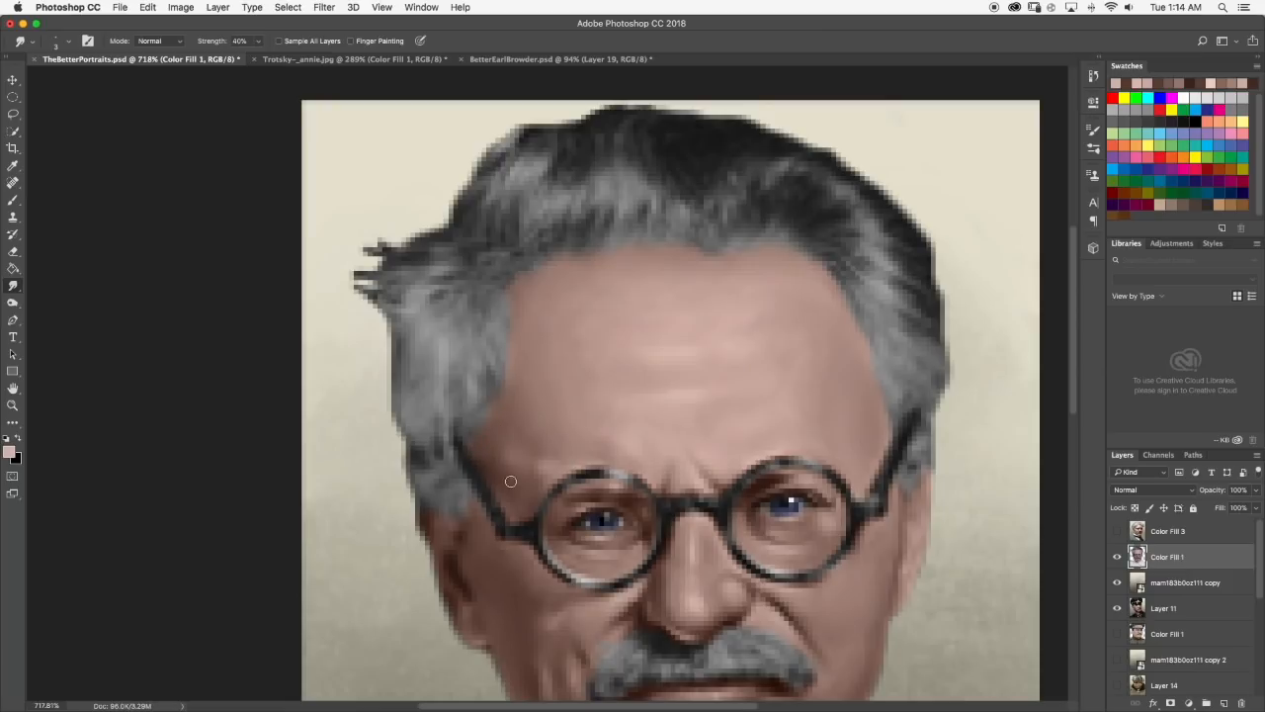
pyautogui.scroll(-8, 556, 486)
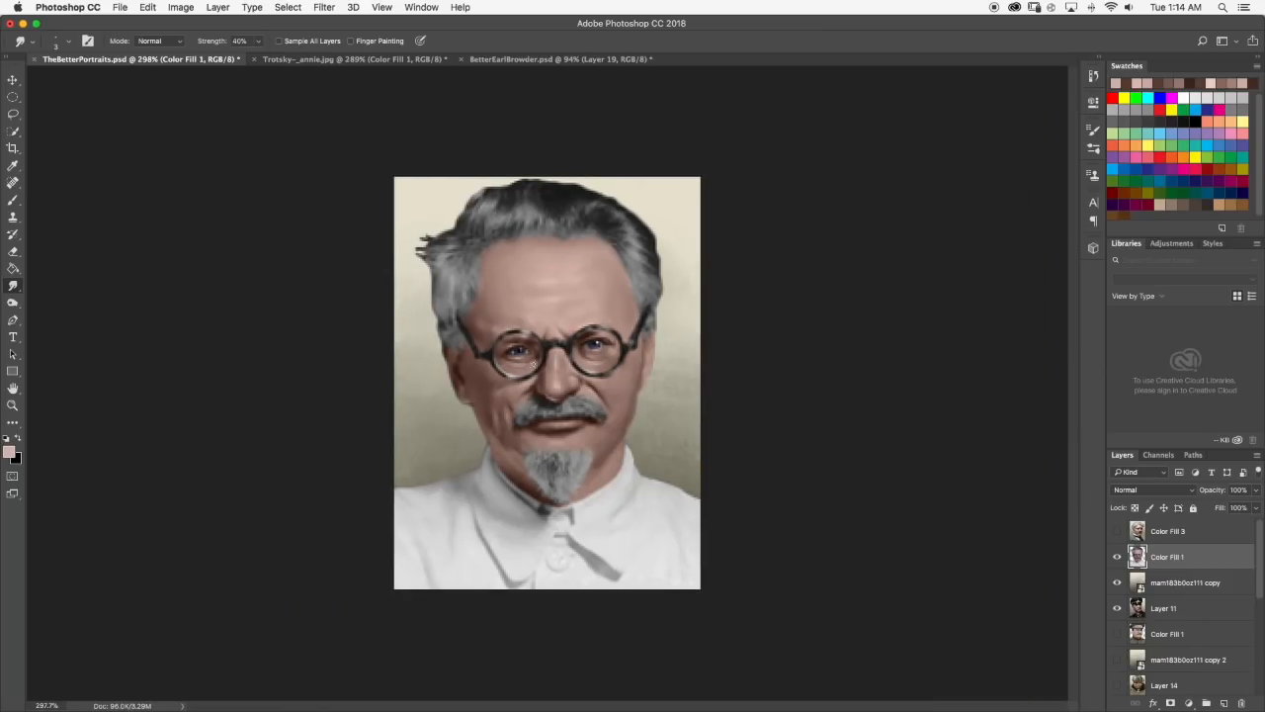
pyautogui.scroll(3, 491, 380)
pyautogui.scroll(4, 491, 380)
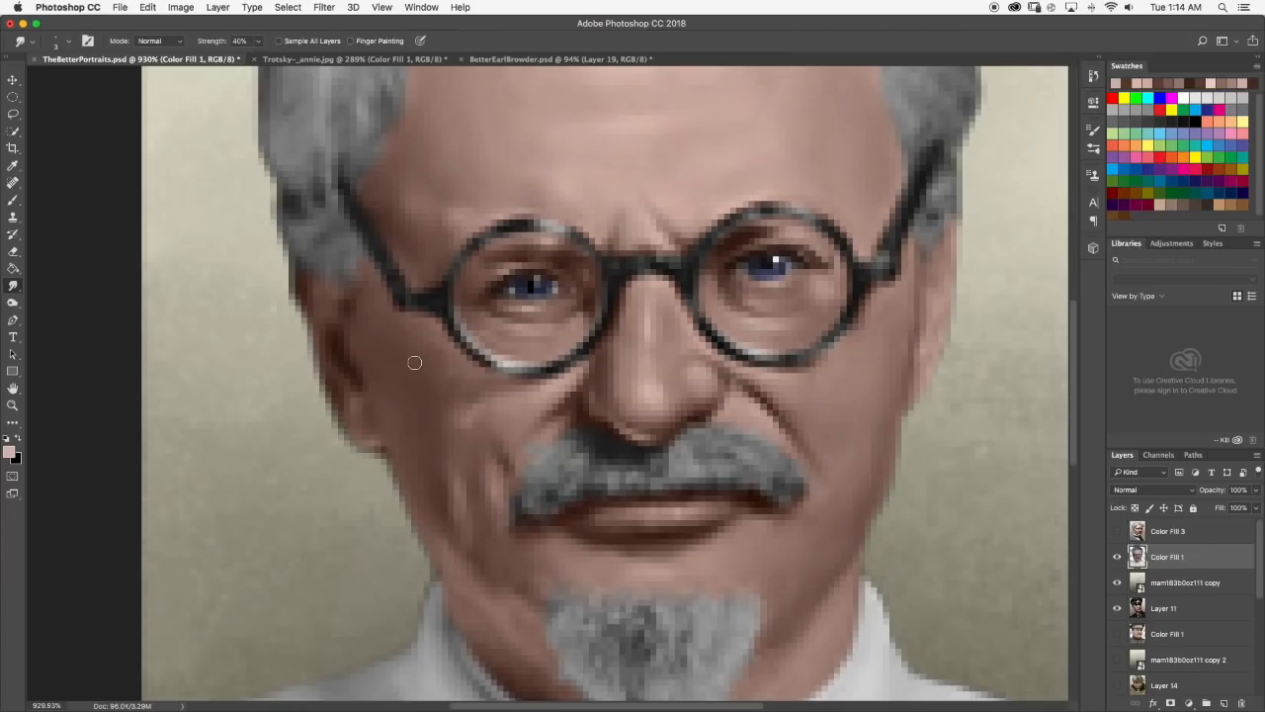
pyautogui.scroll(-1, 454, 368)
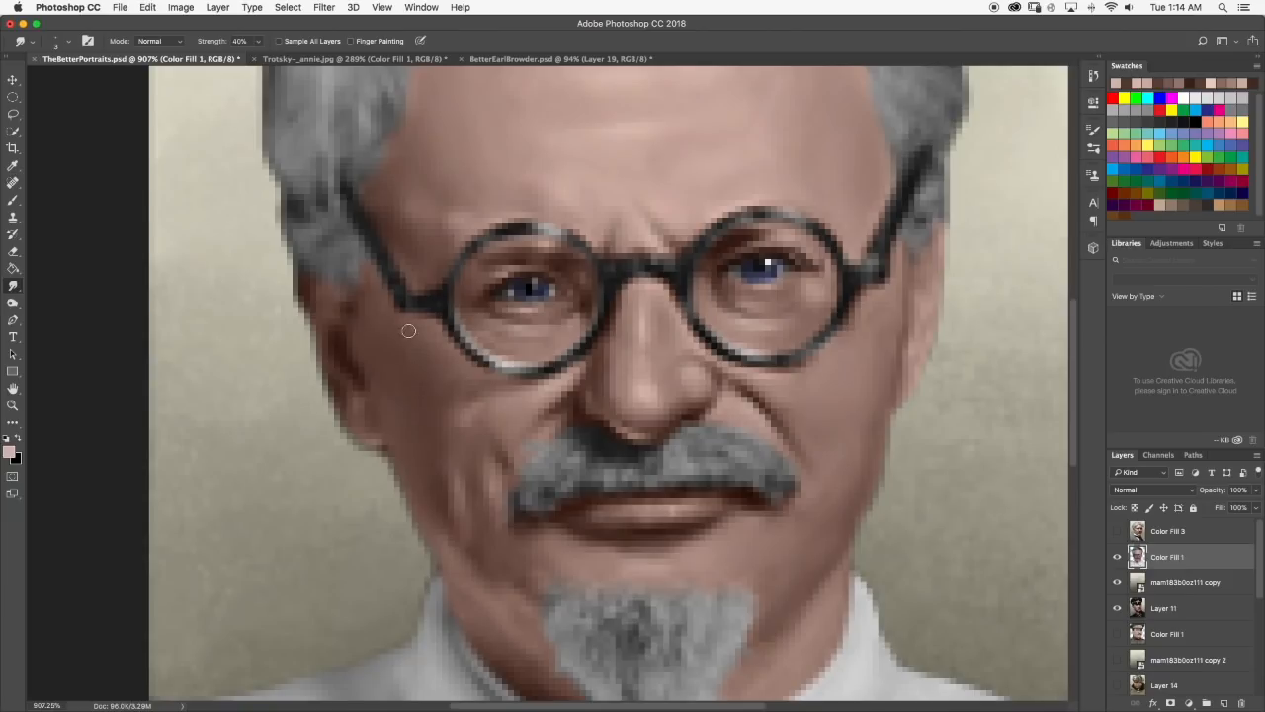
pyautogui.scroll(-10, 410, 356)
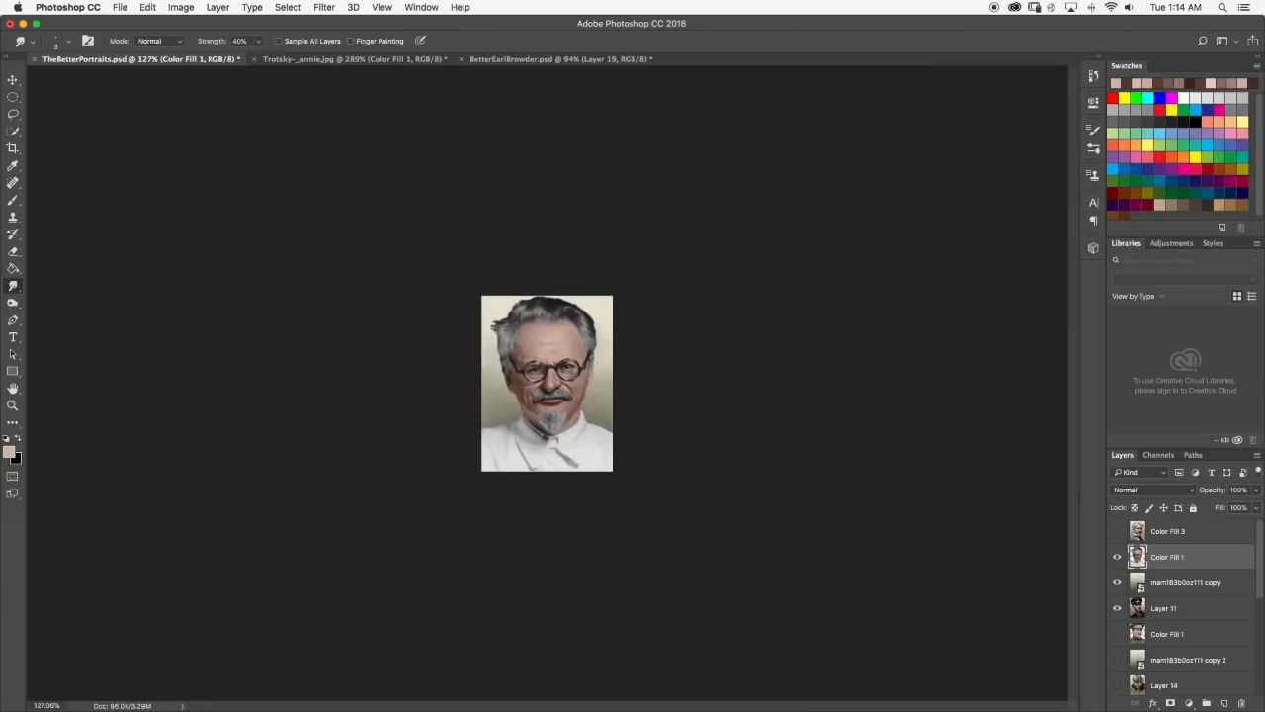
pyautogui.scroll(10, 515, 336)
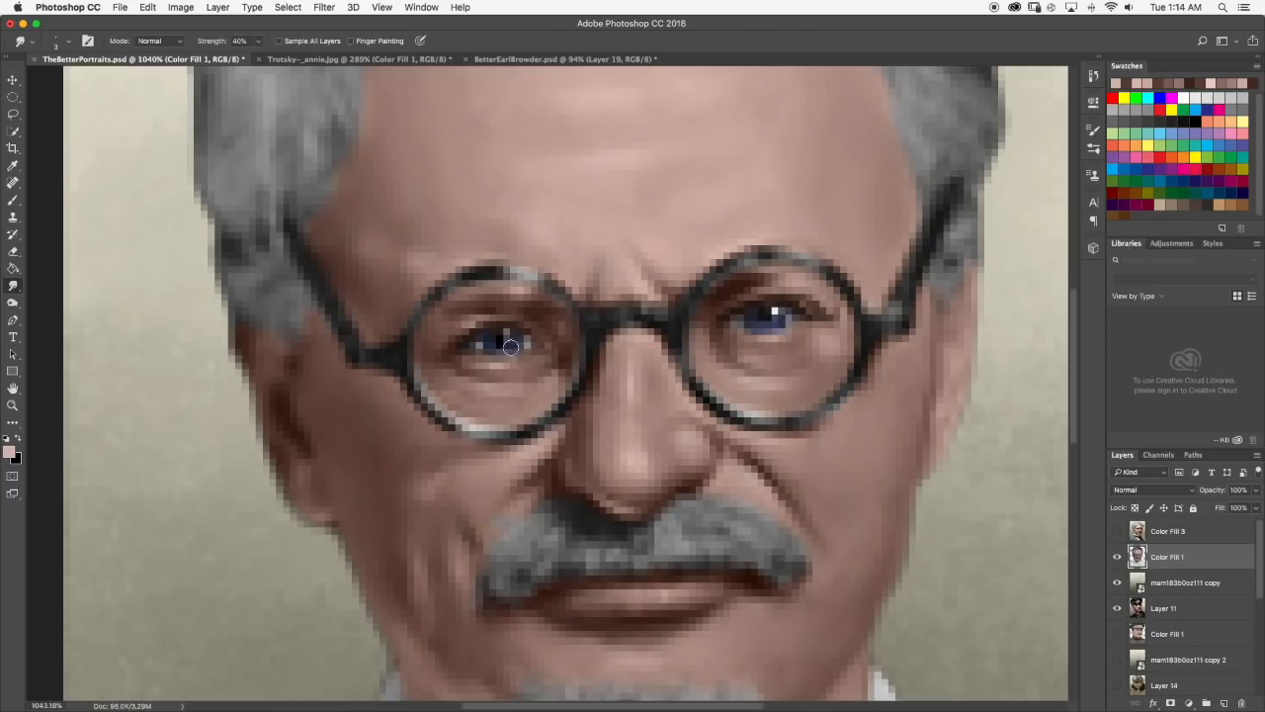
# Paint a highlight under the left eye with a lightened pink sampled there, and blend it with the Smudge tool.
pyautogui.click(16, 200)
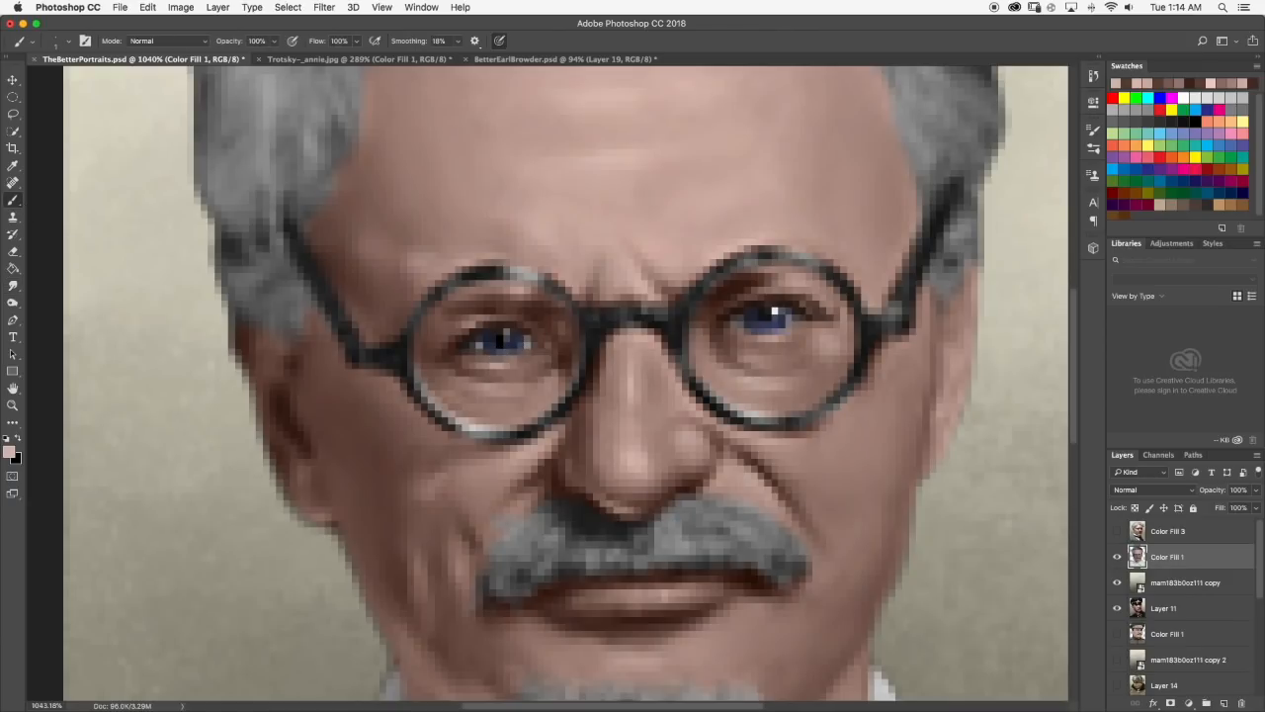
pyautogui.keyDown('alt'); pyautogui.click(487, 387); pyautogui.keyUp('alt')
pyautogui.click(9, 452)
pyautogui.moveTo(656, 416); pyautogui.dragTo(648, 393)
pyautogui.press('Return')
pyautogui.moveTo(482, 386); pyautogui.dragTo(513, 388)
pyautogui.click(13, 285)
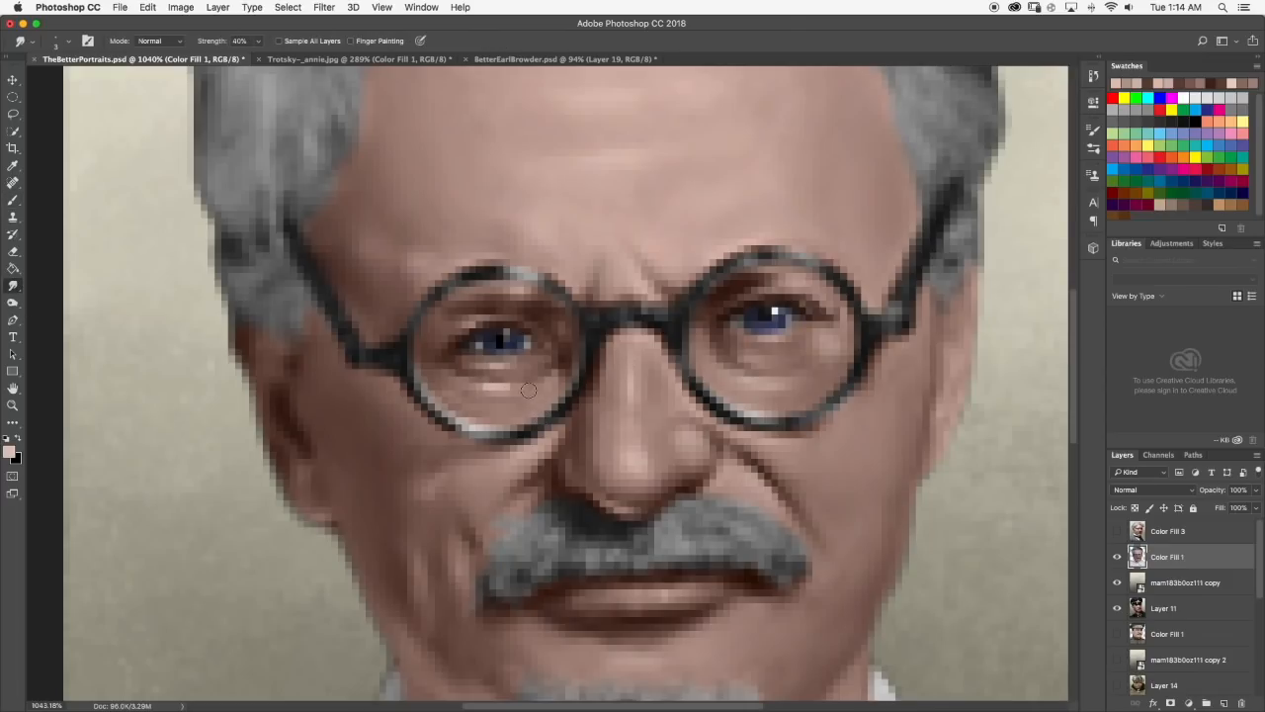
pyautogui.moveTo(469, 381); pyautogui.dragTo(517, 399)
pyautogui.scroll(-8, 538, 397)
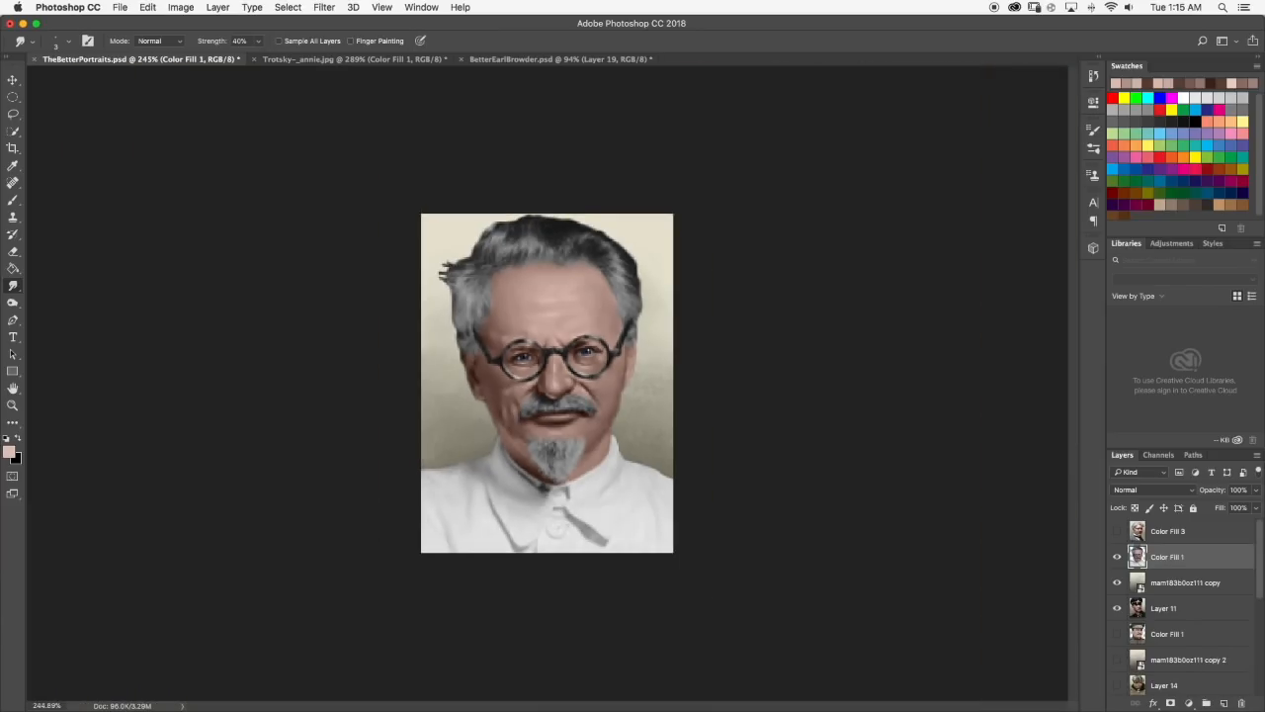
pyautogui.scroll(8, 526, 370)
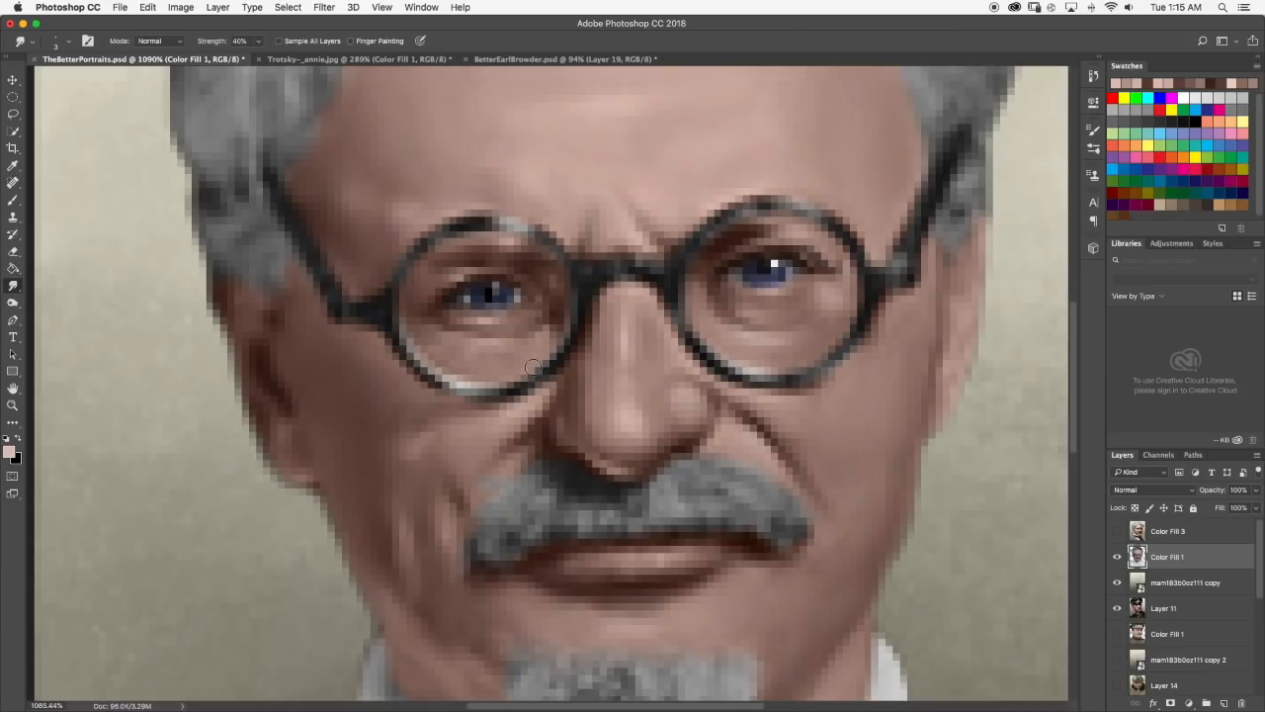
pyautogui.scroll(-5, 540, 366)
pyautogui.scroll(-3, 542, 365)
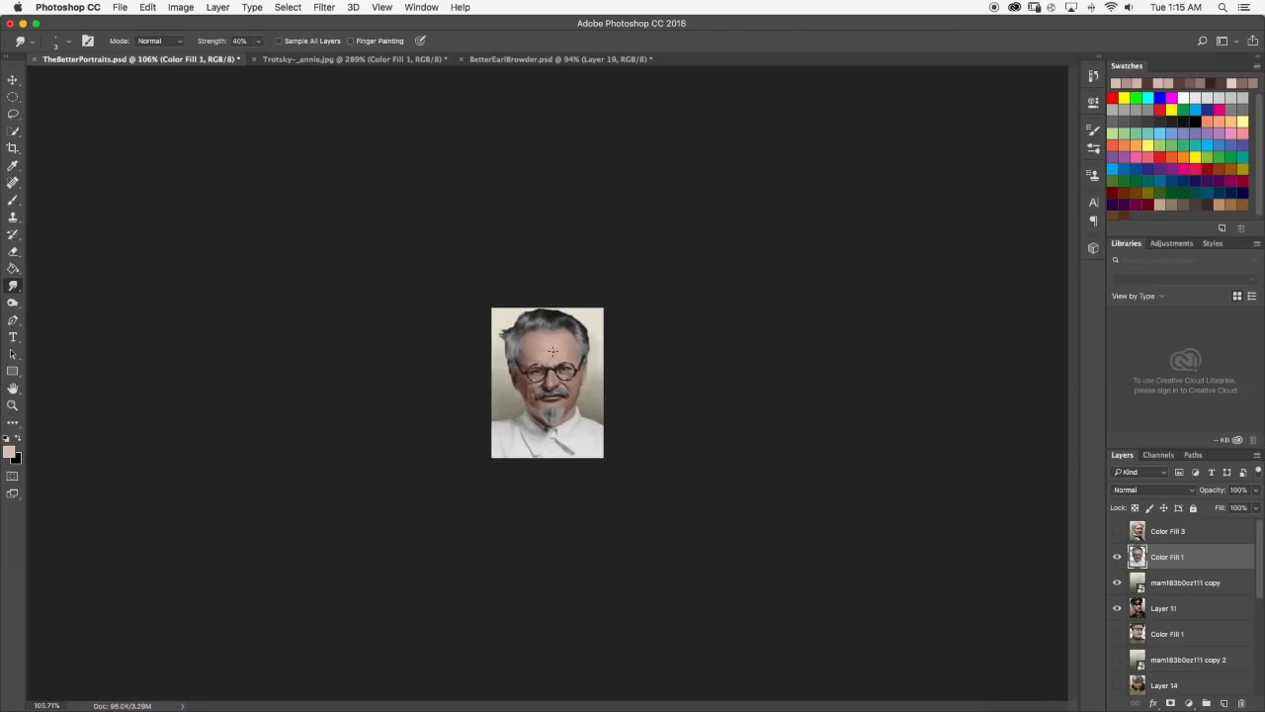
# Paint a short light pink highlight under the right eye inside the lens and soften it with the Smudge tool.
pyautogui.scroll(1, 626, 357)
pyautogui.scroll(4, 625, 356)
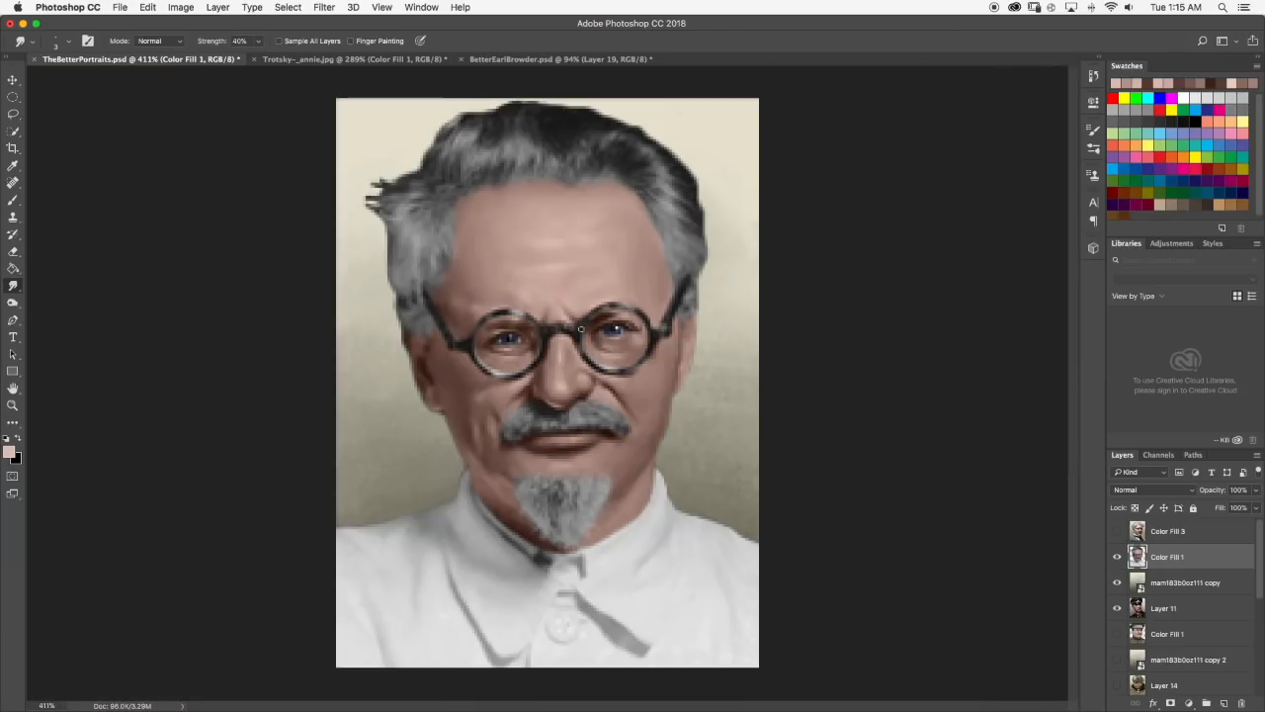
pyautogui.scroll(-3, 582, 328)
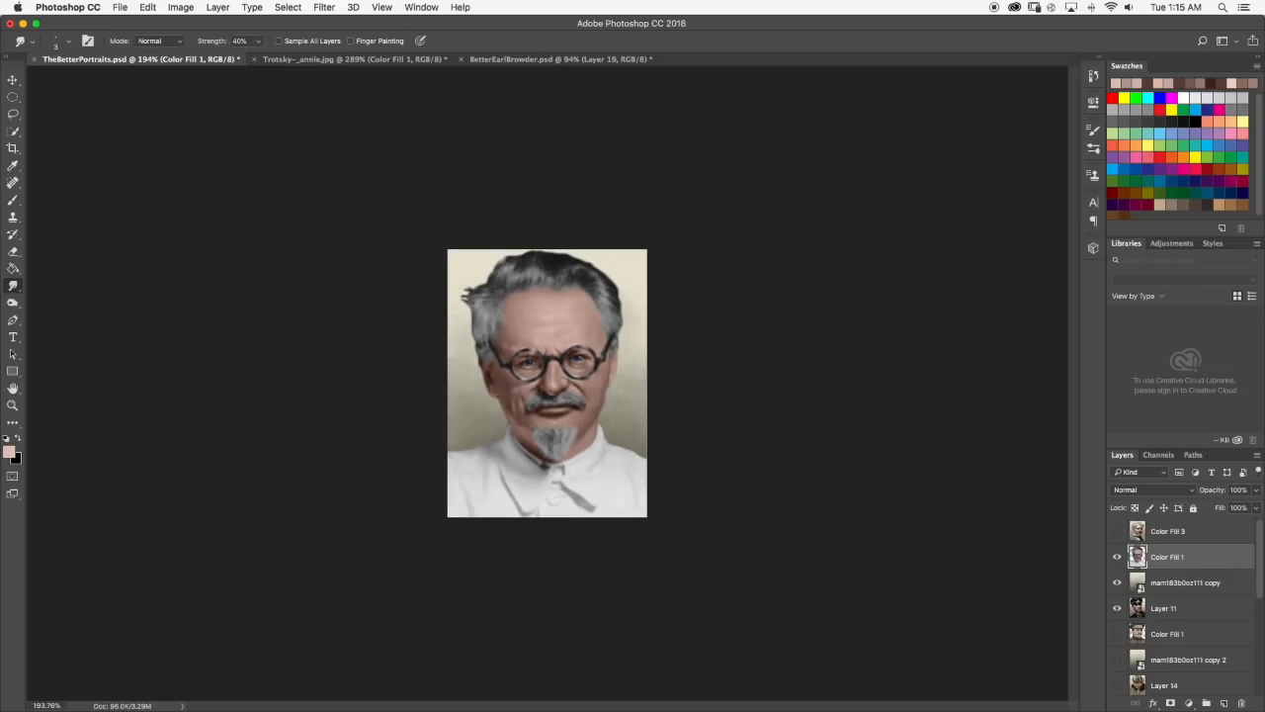
pyautogui.scroll(-1, 548, 383)
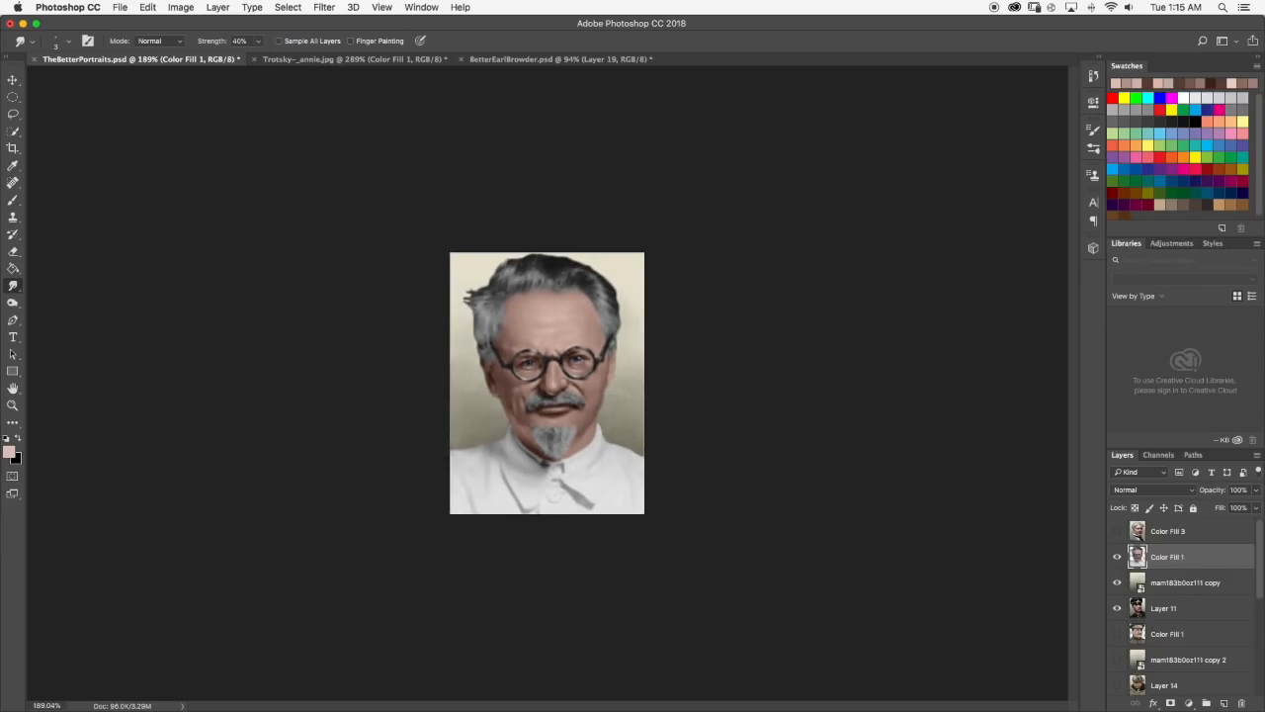
pyautogui.scroll(9, 596, 352)
pyautogui.click(13, 202)
pyautogui.moveTo(352, 537); pyautogui.dragTo(391, 540)
pyautogui.click(14, 285)
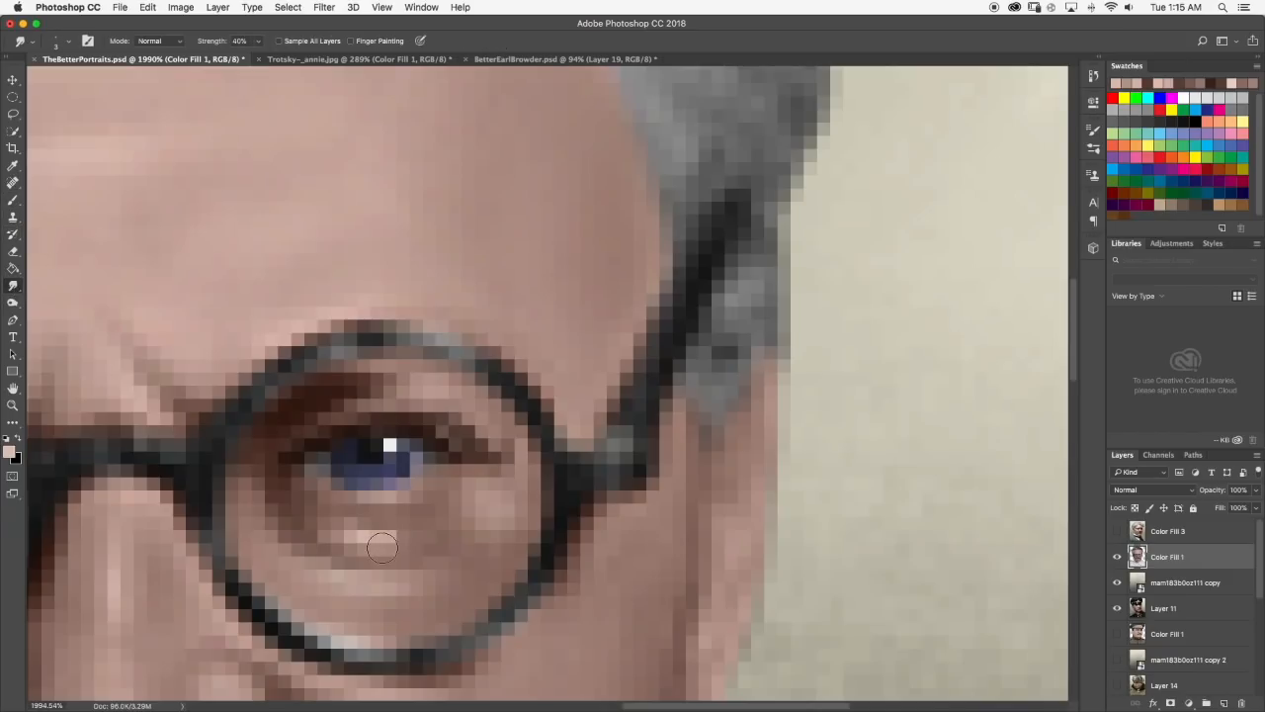
pyautogui.scroll(-9, 461, 537)
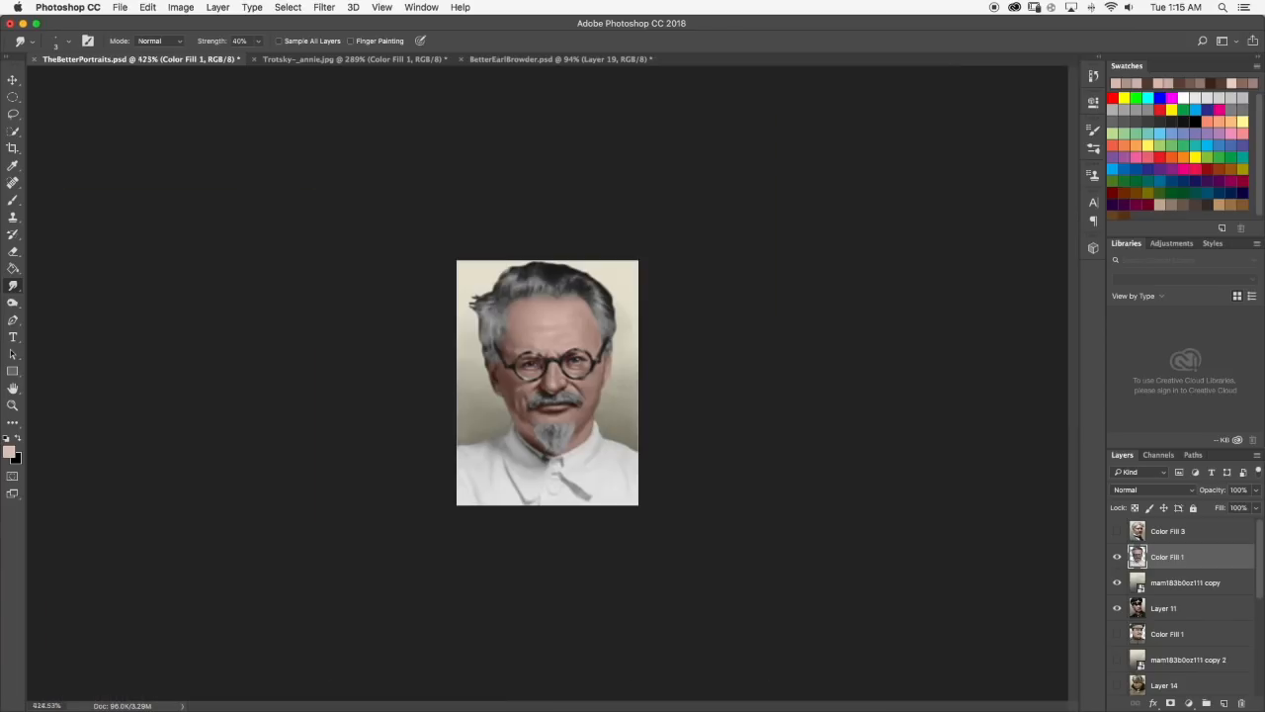
# Examine the under-eye highlights and the right cheek up close and on the whole portrait.
pyautogui.scroll(9, 594, 395)
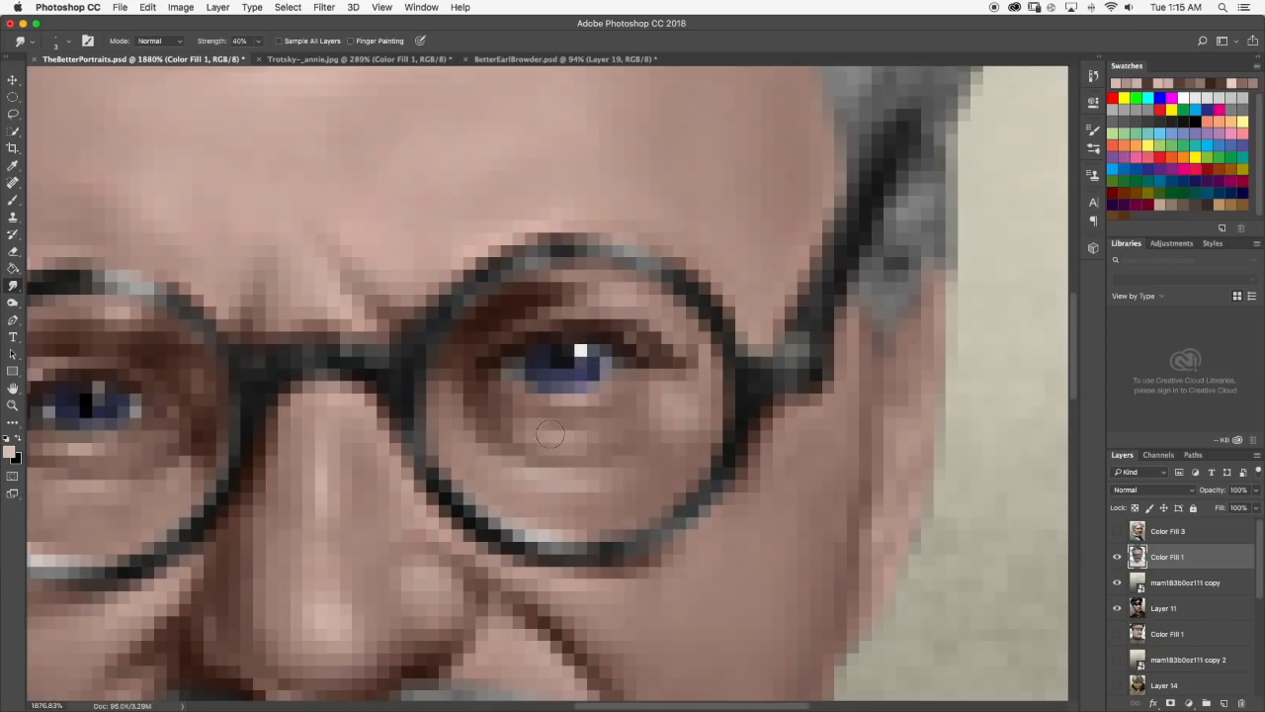
pyautogui.scroll(-1, 586, 436)
pyautogui.scroll(-9, 586, 436)
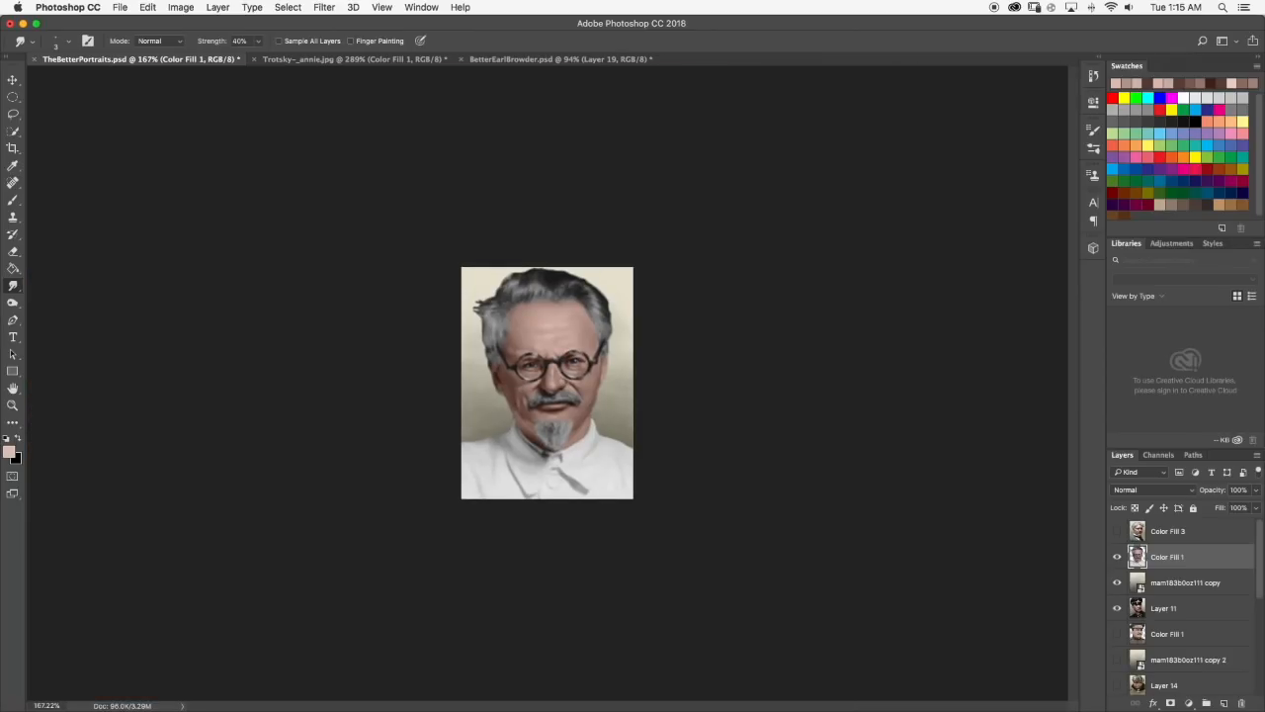
pyautogui.scroll(1, 547, 383)
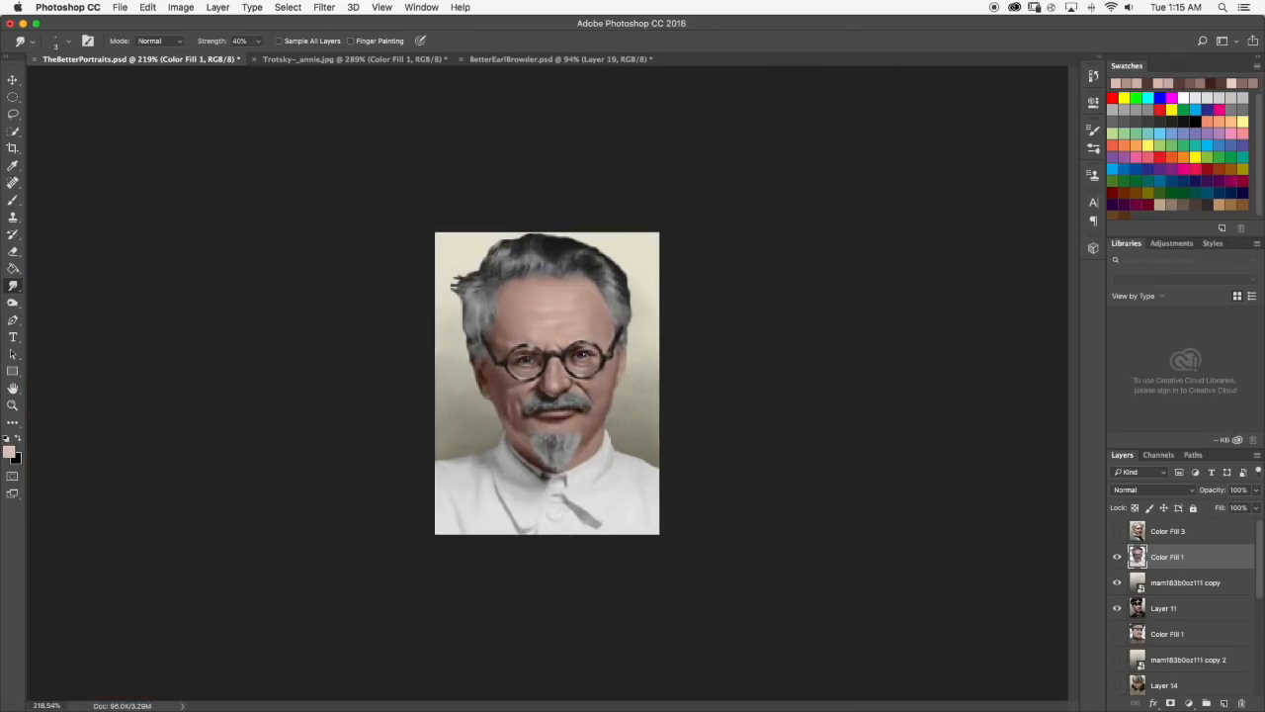
pyautogui.scroll(2, 635, 350)
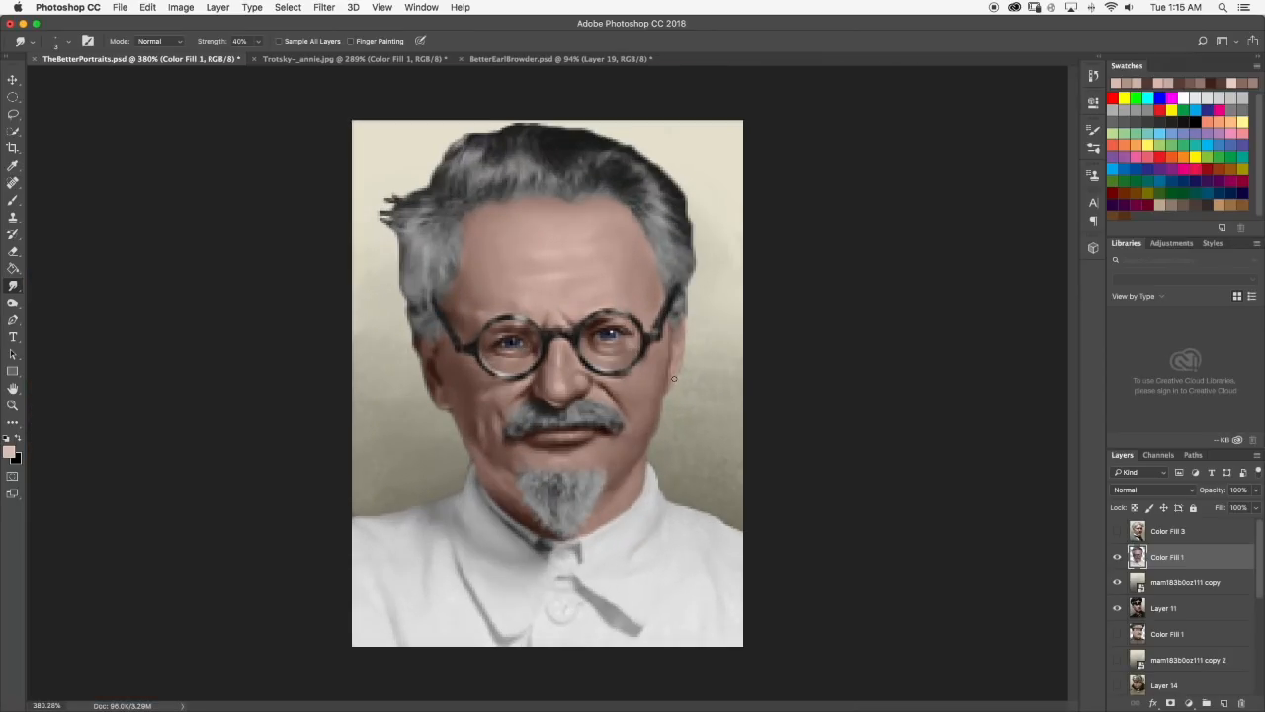
pyautogui.scroll(4, 674, 379)
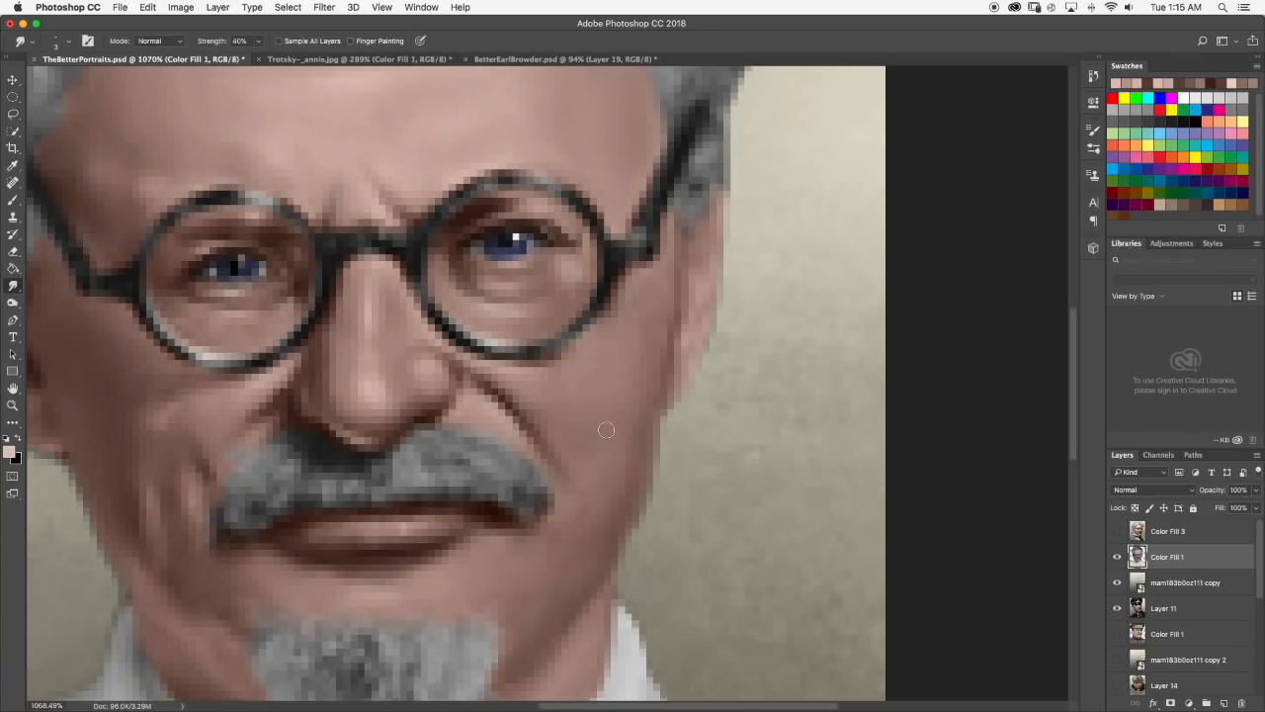
pyautogui.scroll(-2, 642, 423)
pyautogui.scroll(-3, 605, 443)
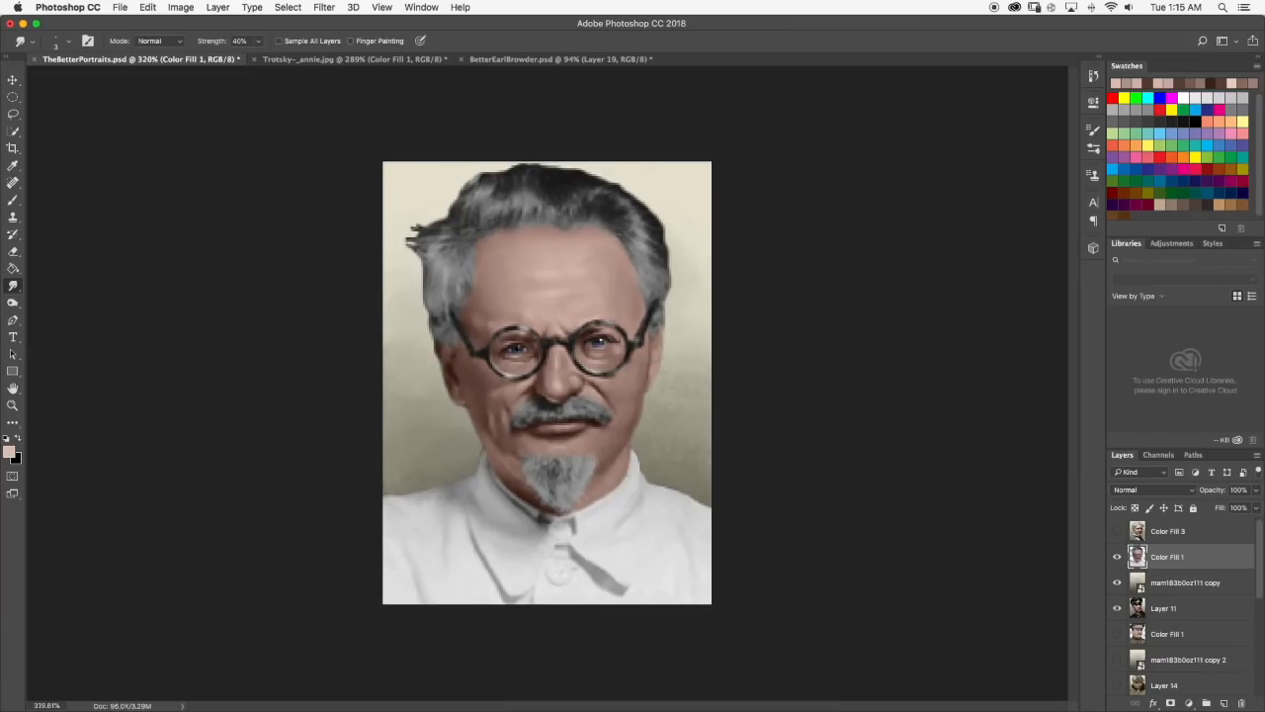
# Sample the skin tone below the left eye, paint it at the eye's inner corner, and blend it with the Smudge tool.
pyautogui.scroll(-1, 547, 385)
pyautogui.scroll(-1, 546, 384)
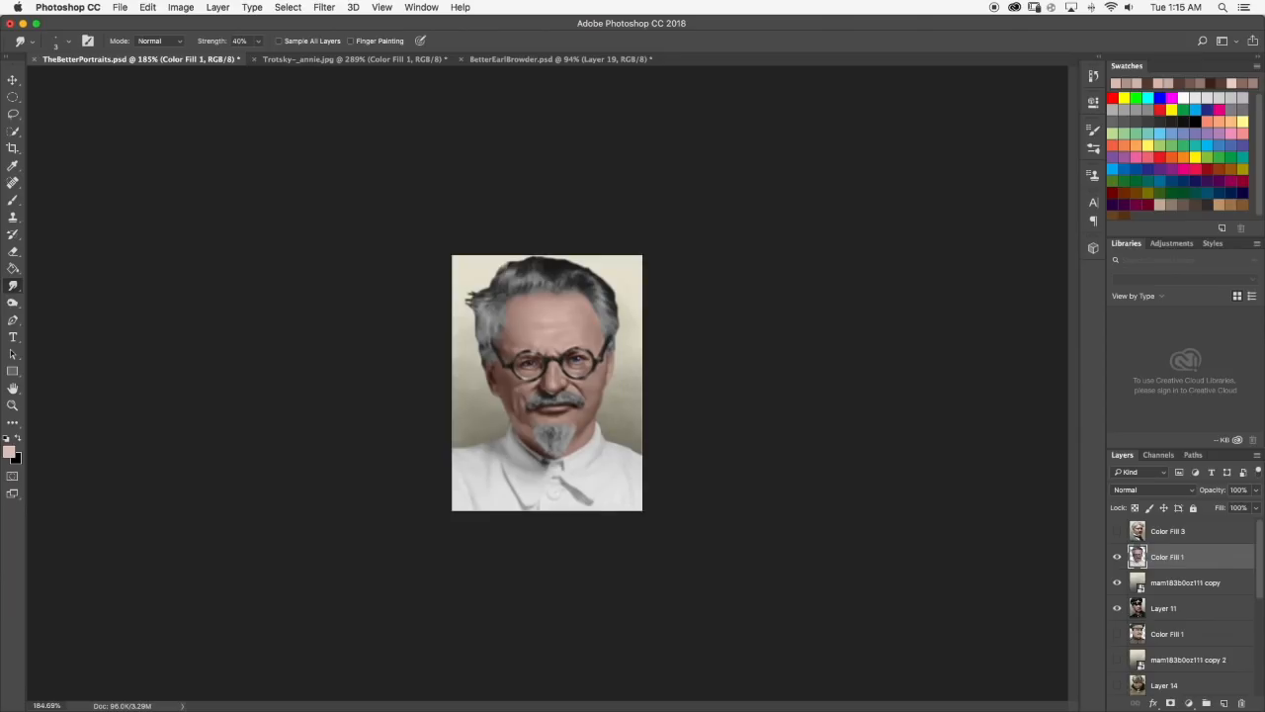
pyautogui.scroll(5, 539, 280)
pyautogui.scroll(10, 523, 287)
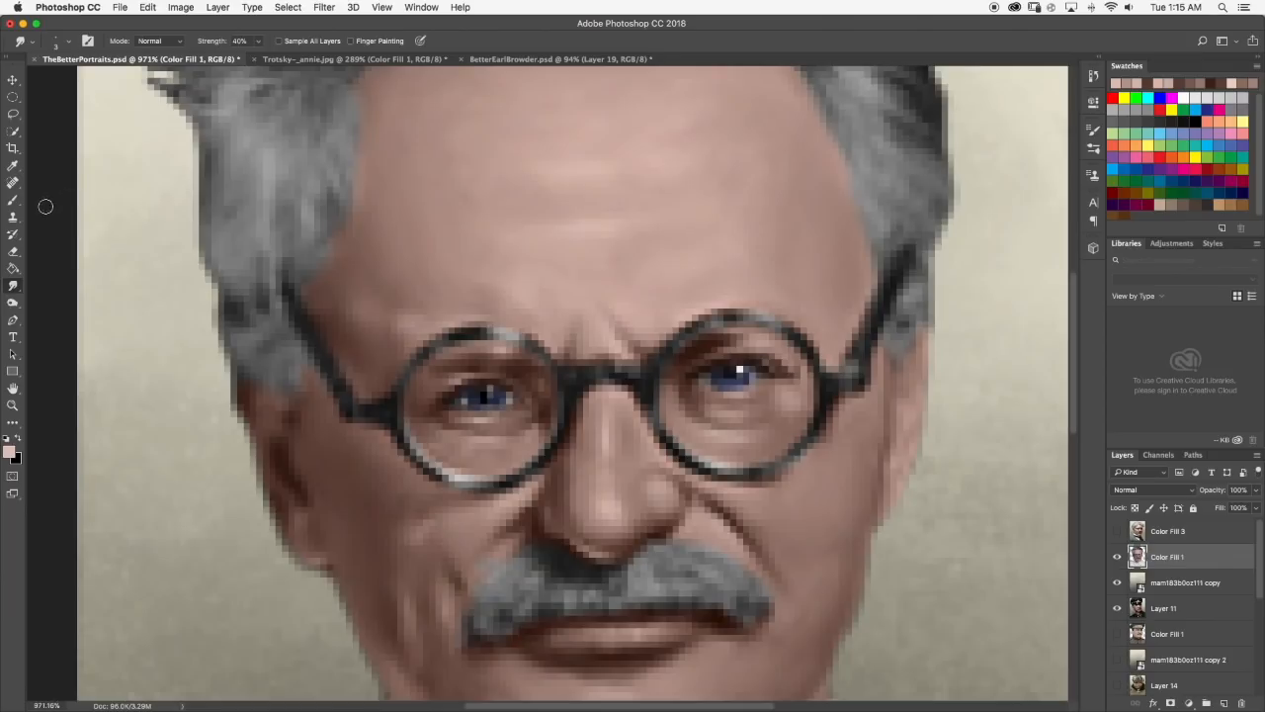
pyautogui.click(14, 201)
pyautogui.scroll(1, 456, 353)
pyautogui.scroll(-5, 455, 353)
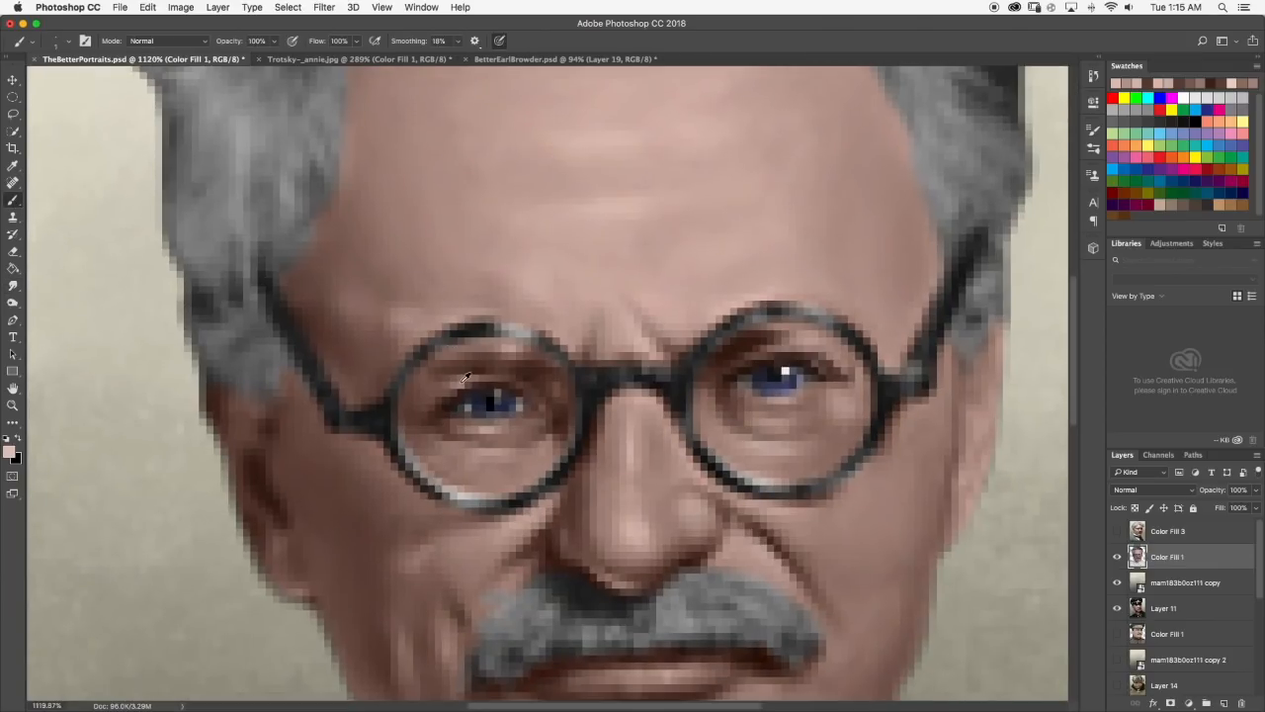
pyautogui.scroll(2, 485, 398)
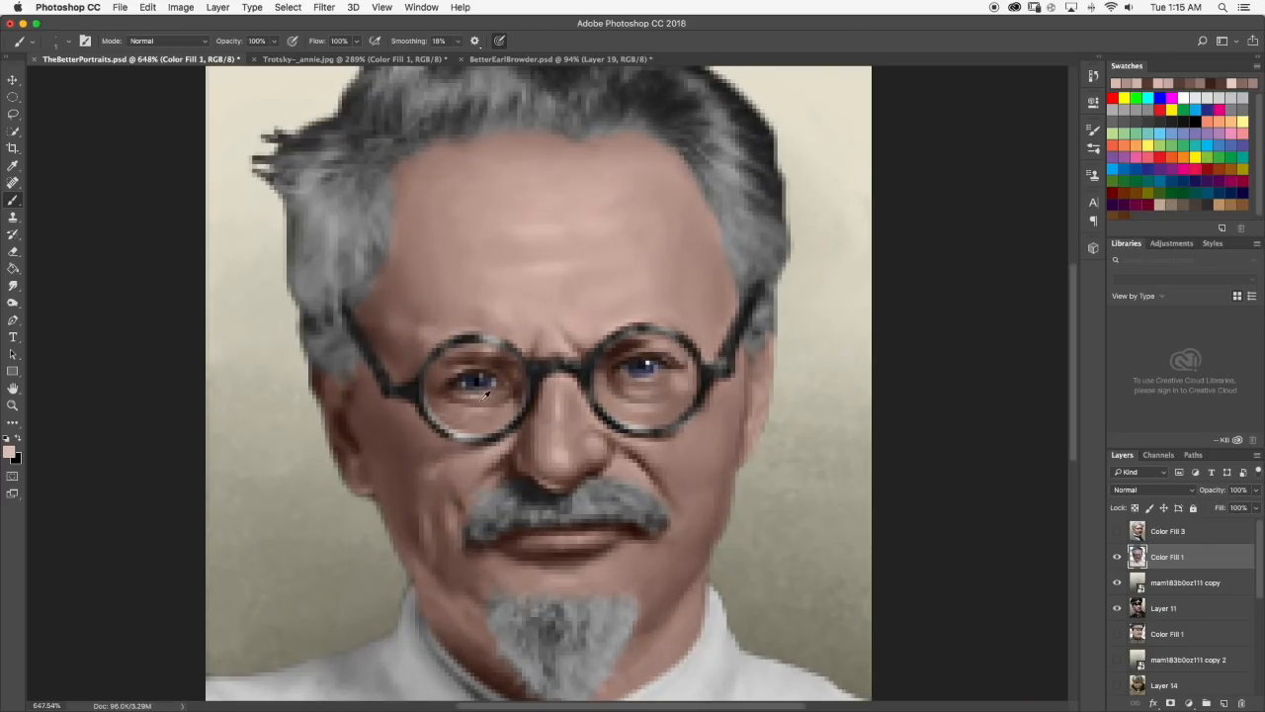
pyautogui.keyDown('alt'); pyautogui.click(475, 398); pyautogui.keyUp('alt')
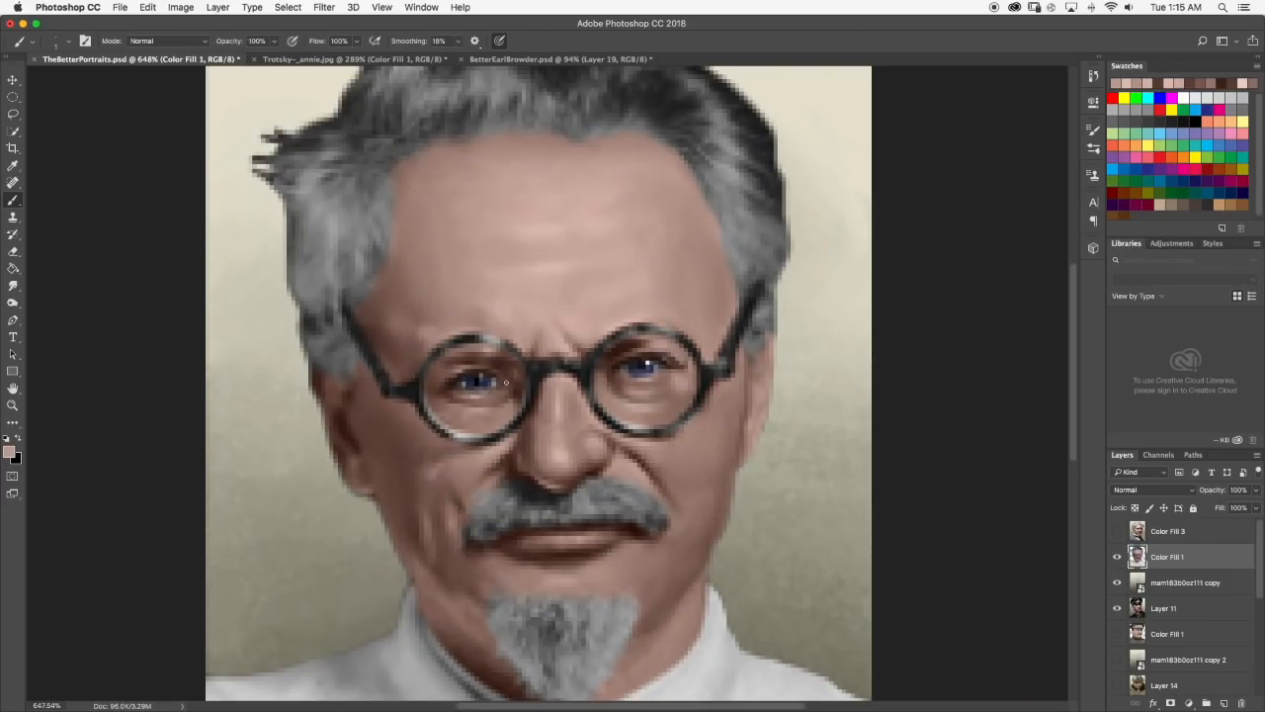
pyautogui.scroll(2, 494, 373)
pyautogui.press('r')
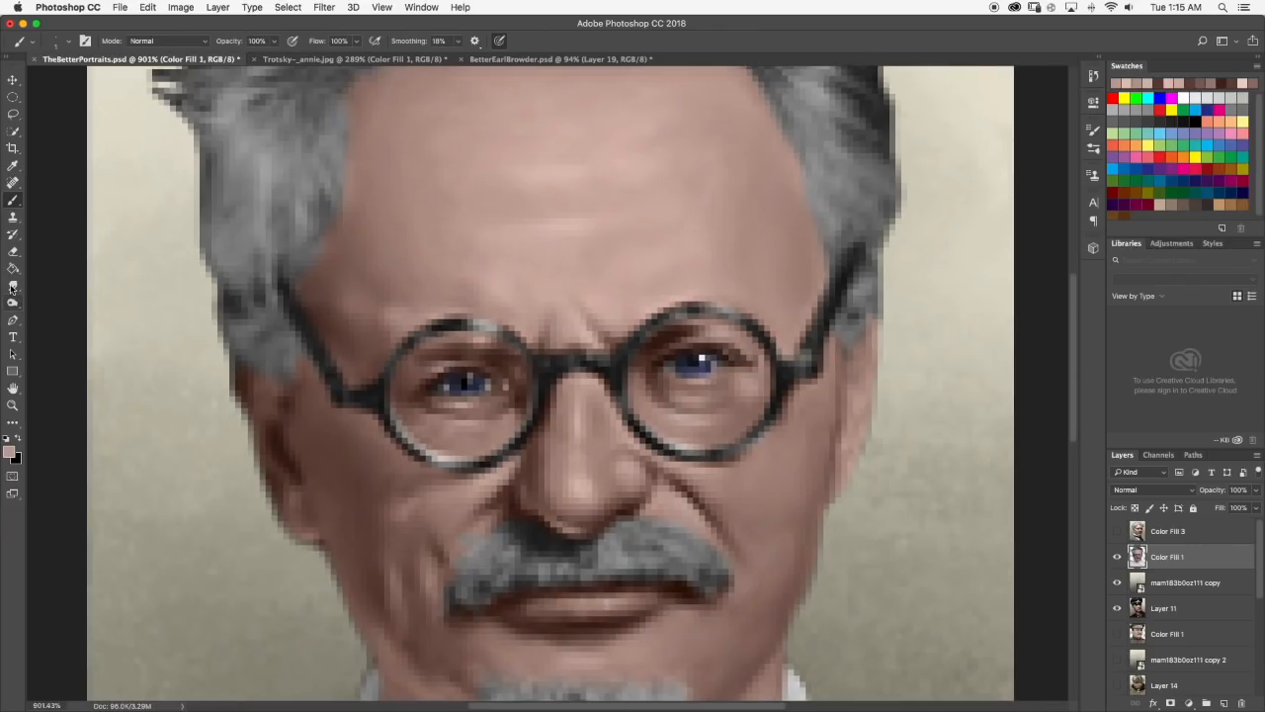
pyautogui.scroll(-2, 476, 378)
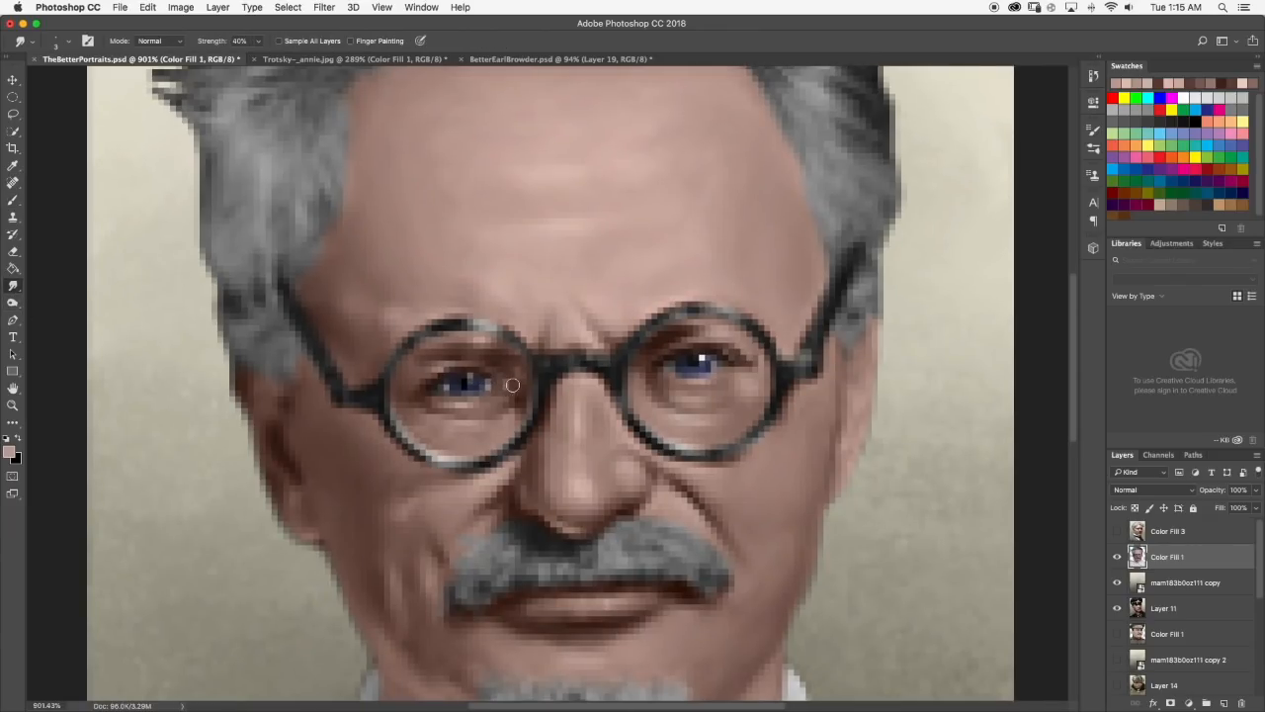
pyautogui.scroll(-2, 524, 394)
pyautogui.scroll(-1, 586, 339)
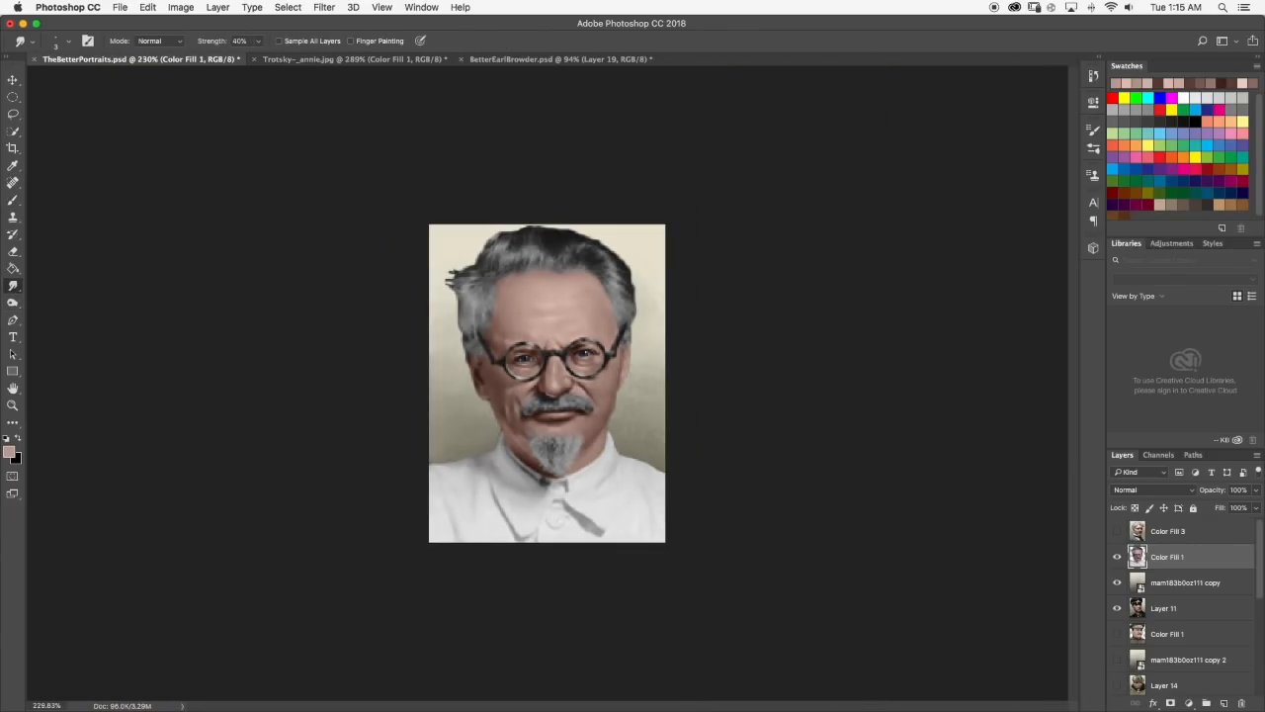
# Touch up the skin under the left eye inside the lens with the Brush tool and smudge it smooth.
pyautogui.scroll(5, 605, 343)
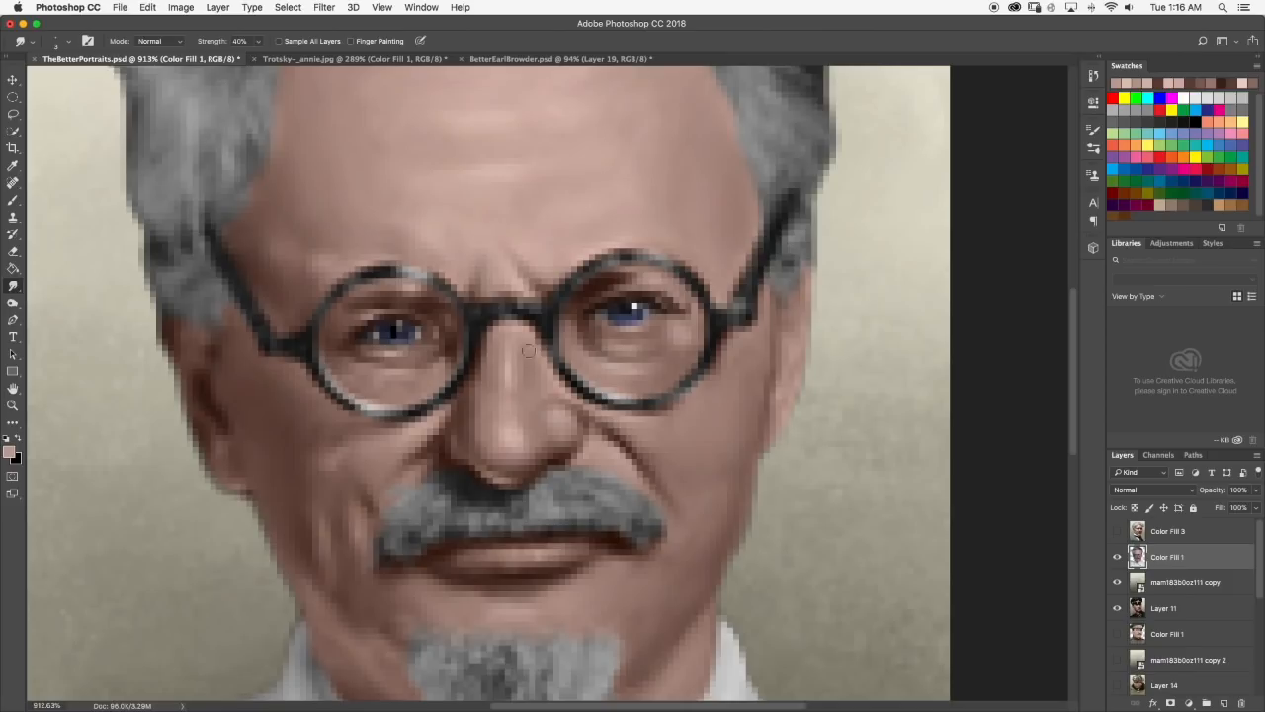
pyautogui.scroll(2, 405, 323)
pyautogui.click(10, 207)
pyautogui.scroll(1, 405, 332)
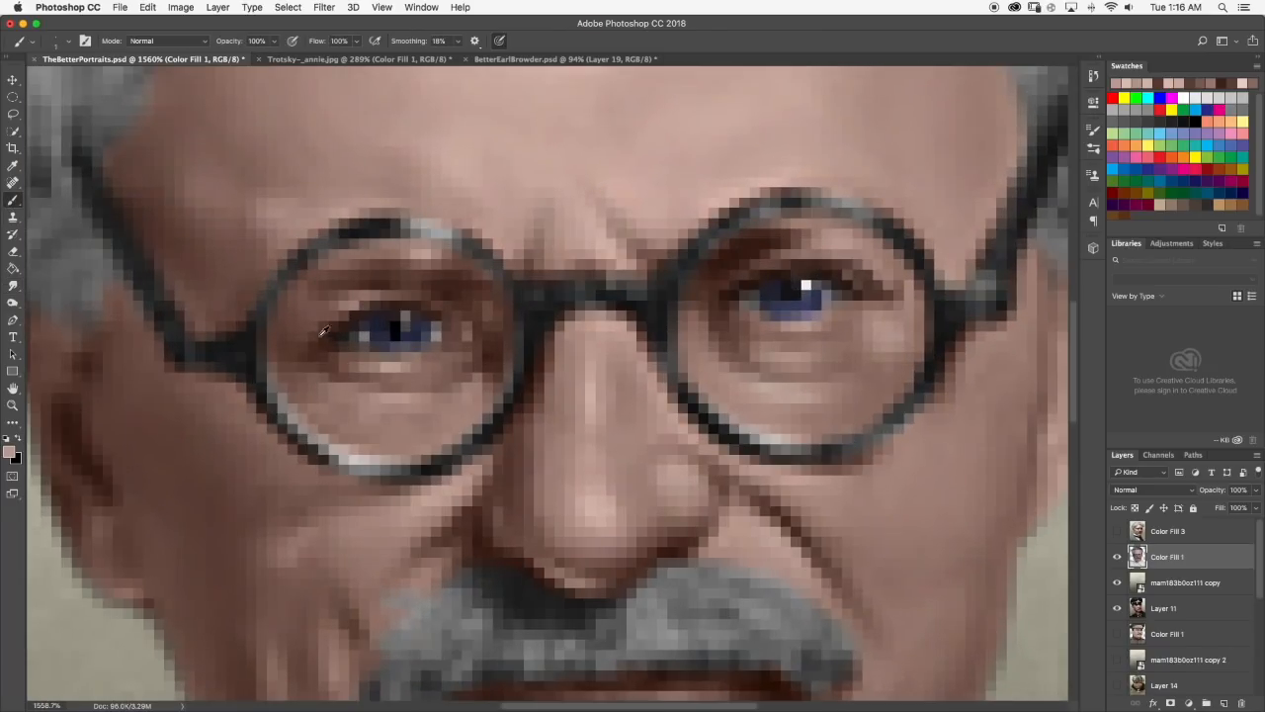
pyautogui.scroll(-1, 339, 386)
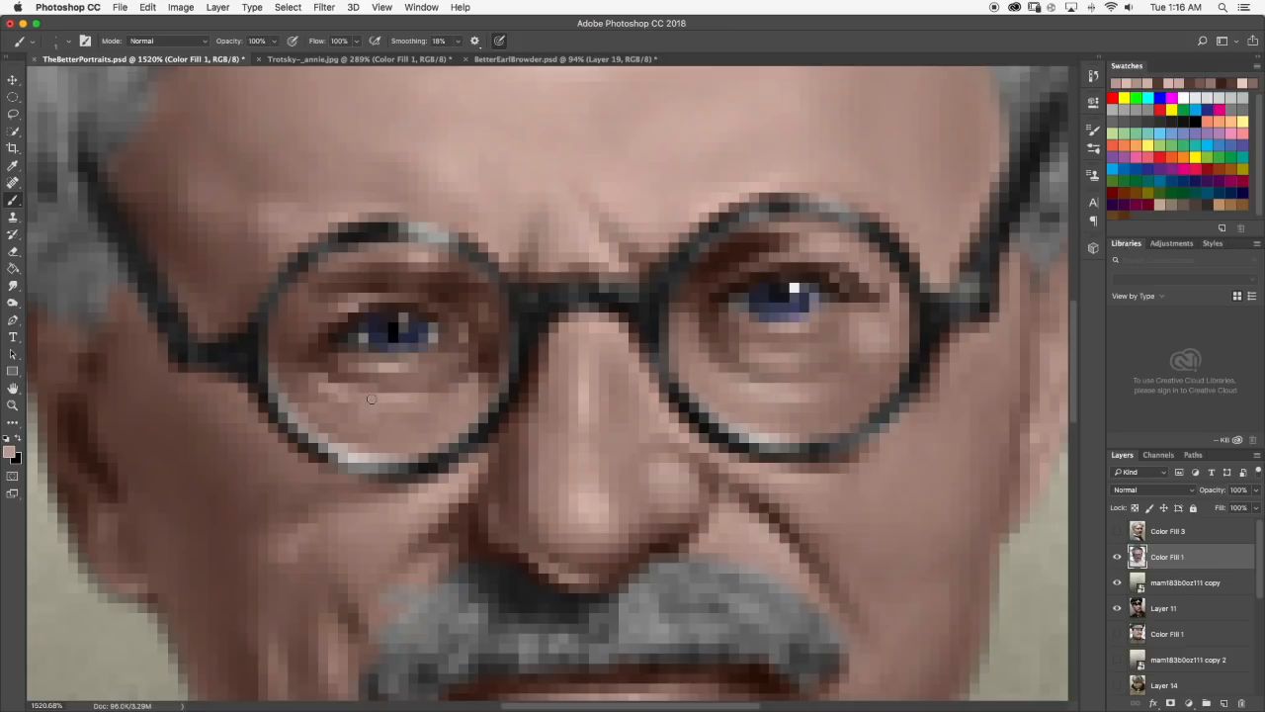
pyautogui.click(13, 284)
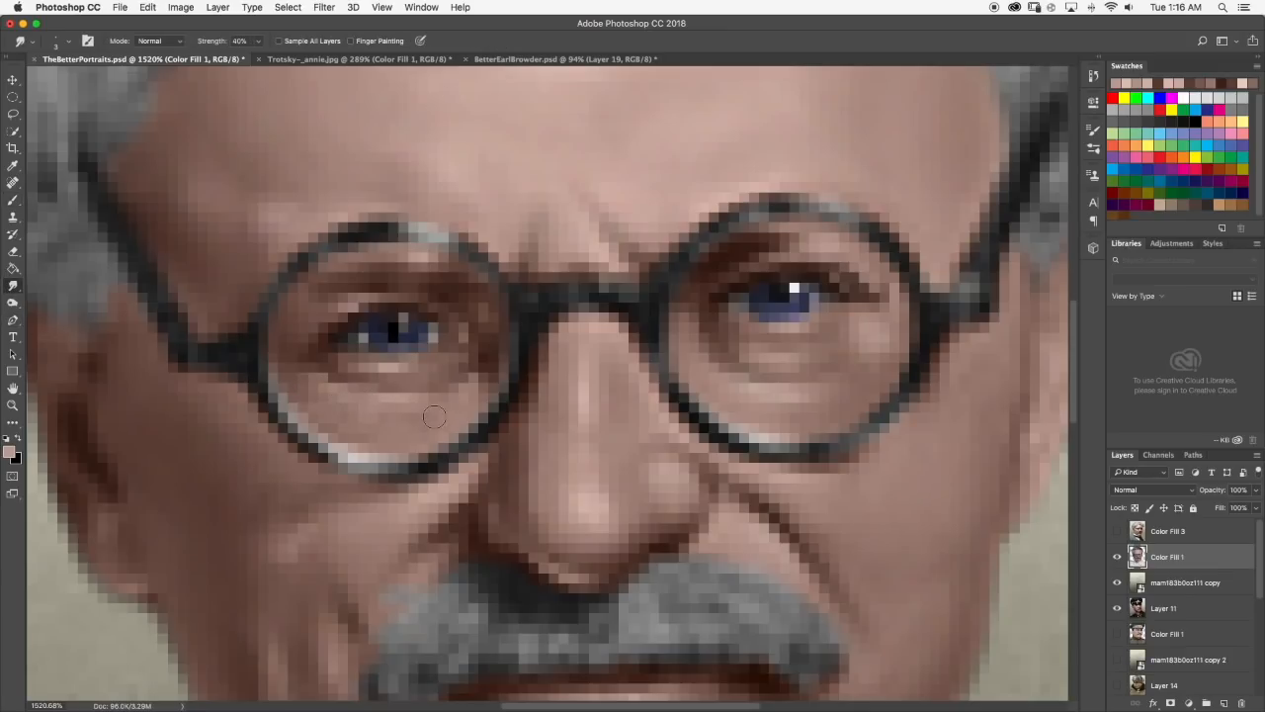
pyautogui.scroll(-10, 435, 416)
pyautogui.scroll(6, 438, 413)
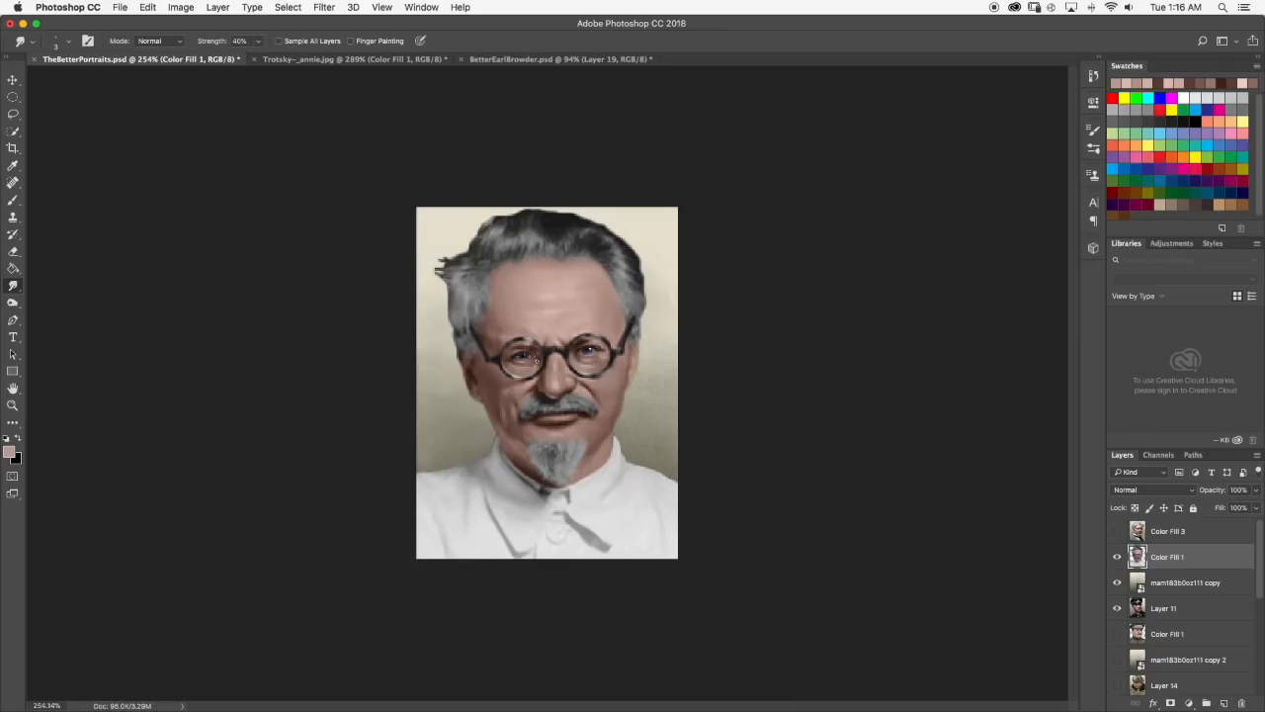
# Pick a lighter pink, paint a highlight on the forehead just above the left lens, and soften it with the Smudge tool.
pyautogui.scroll(1, 536, 362)
pyautogui.scroll(8, 541, 341)
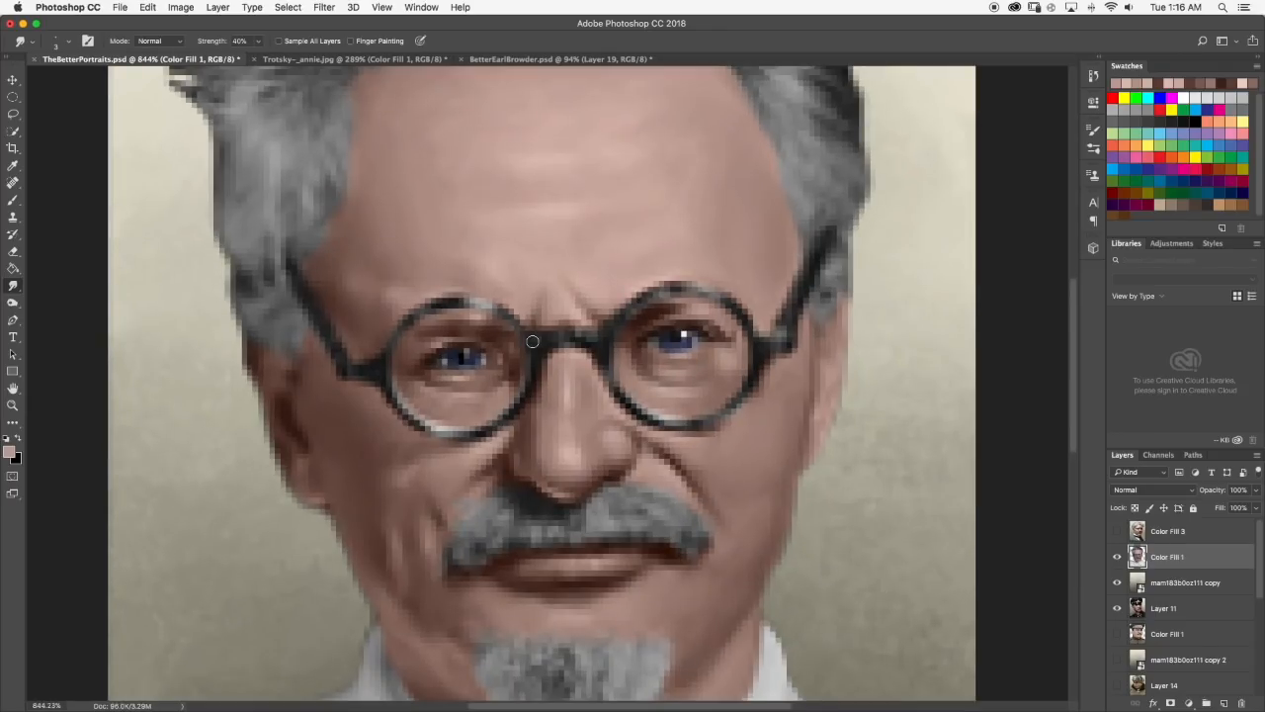
pyautogui.click(12, 200)
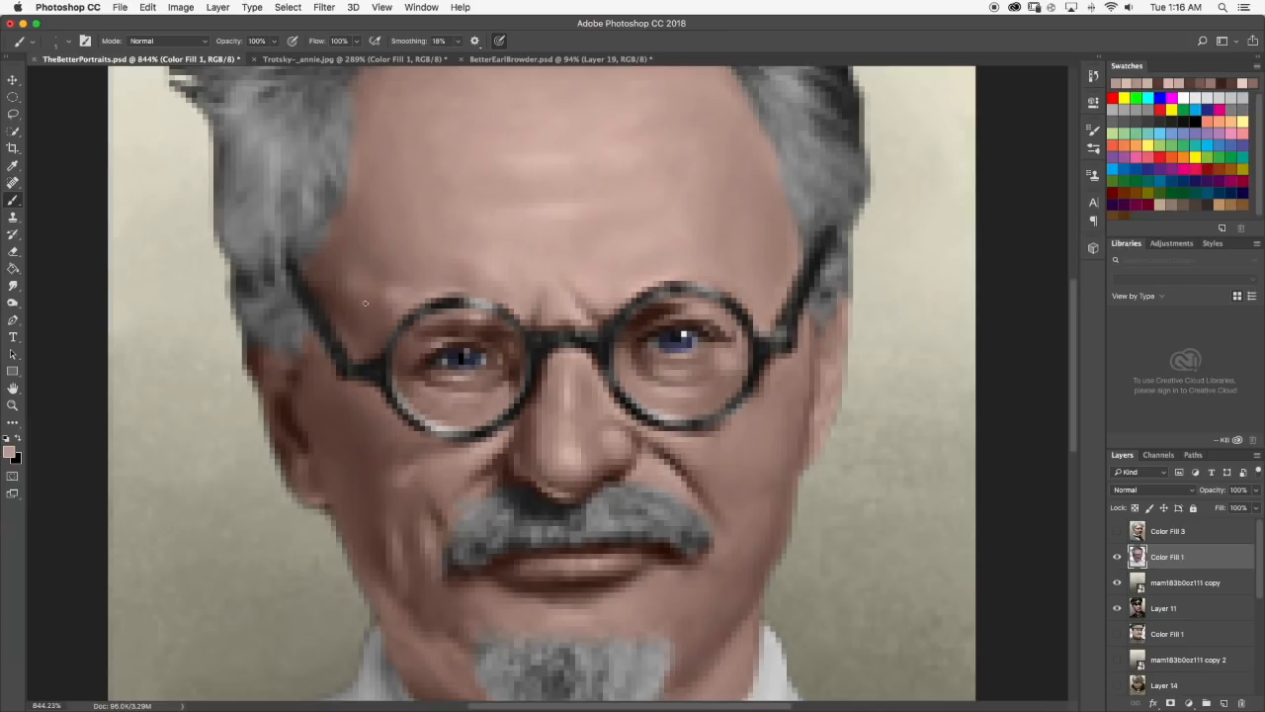
pyautogui.click(10, 452)
pyautogui.moveTo(649, 402); pyautogui.dragTo(645, 389)
pyautogui.click(917, 367)
pyautogui.press('b')
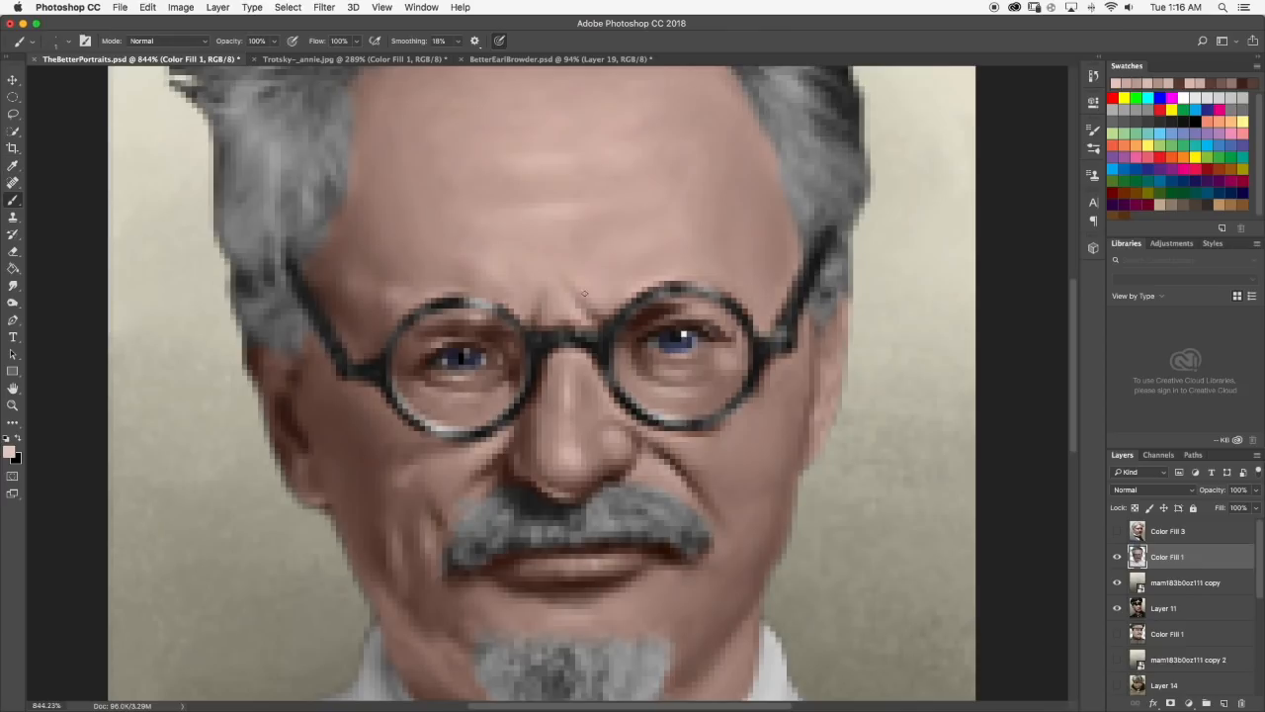
pyautogui.moveTo(492, 262); pyautogui.dragTo(546, 262)
pyautogui.click(13, 286)
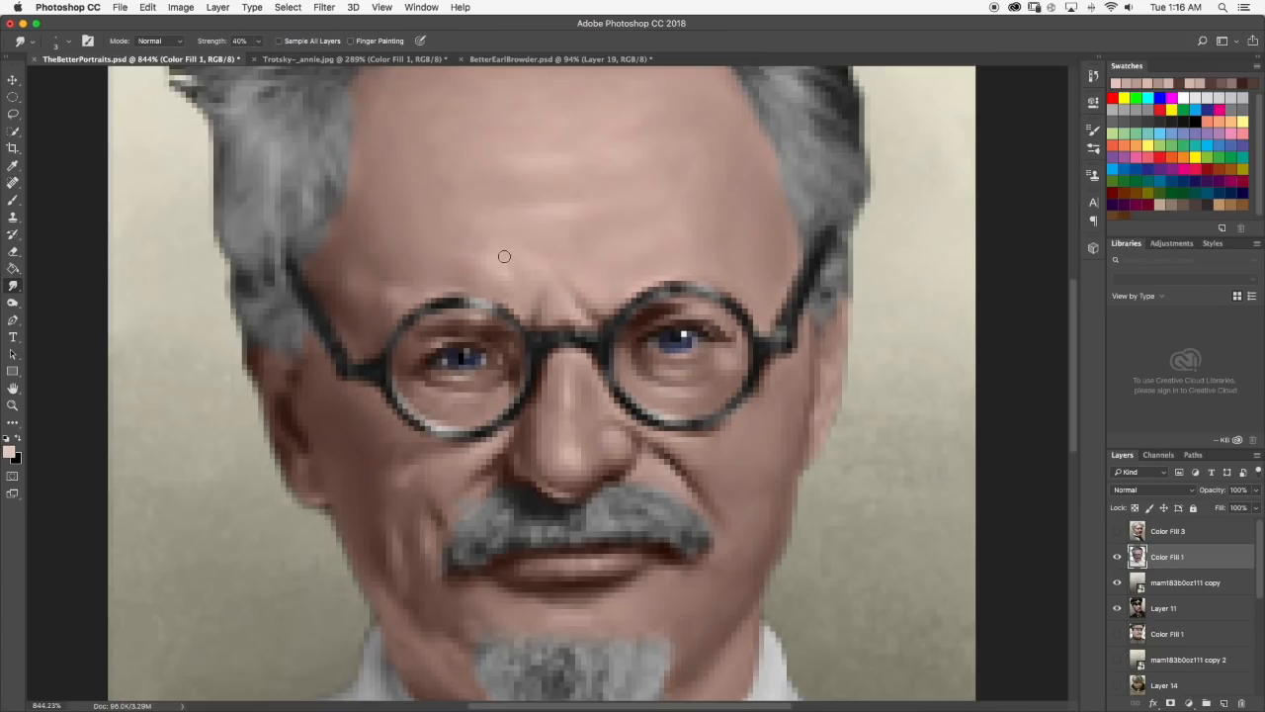
pyautogui.scroll(-2, 554, 289)
pyautogui.scroll(-8, 559, 291)
pyautogui.scroll(4, 544, 321)
pyautogui.scroll(7, 535, 313)
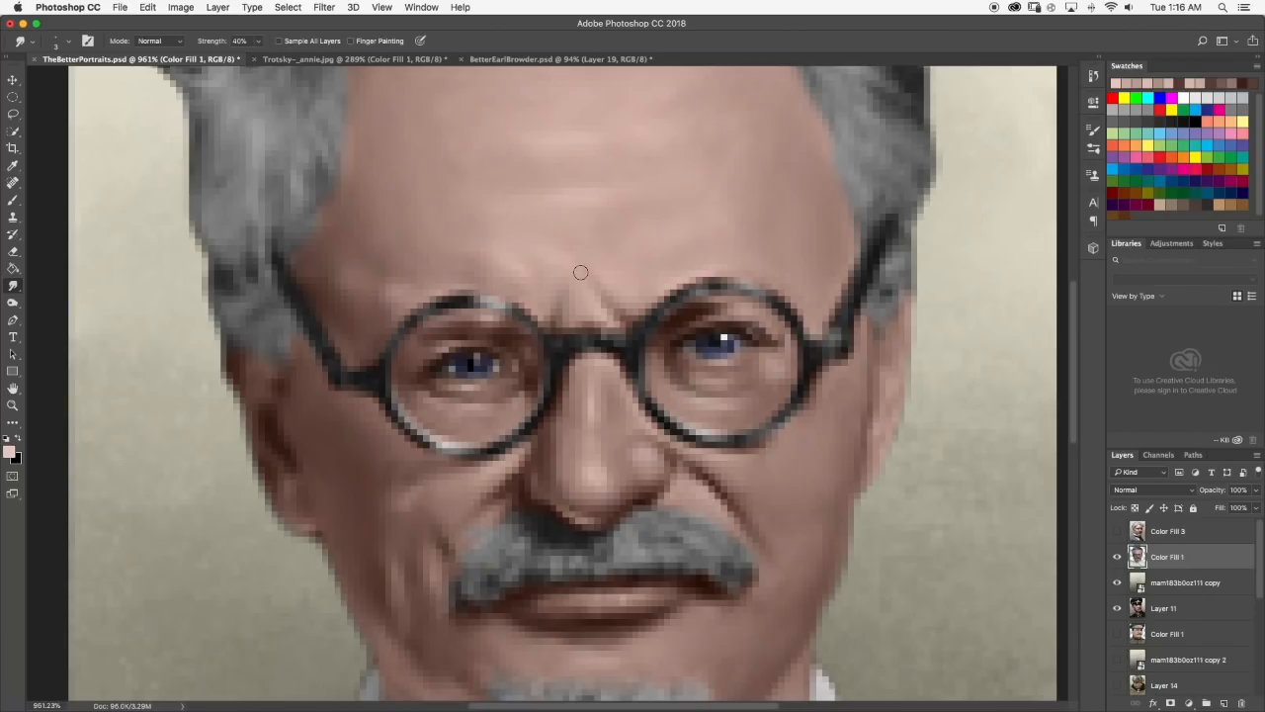
pyautogui.scroll(-8, 574, 263)
pyautogui.scroll(2, 545, 319)
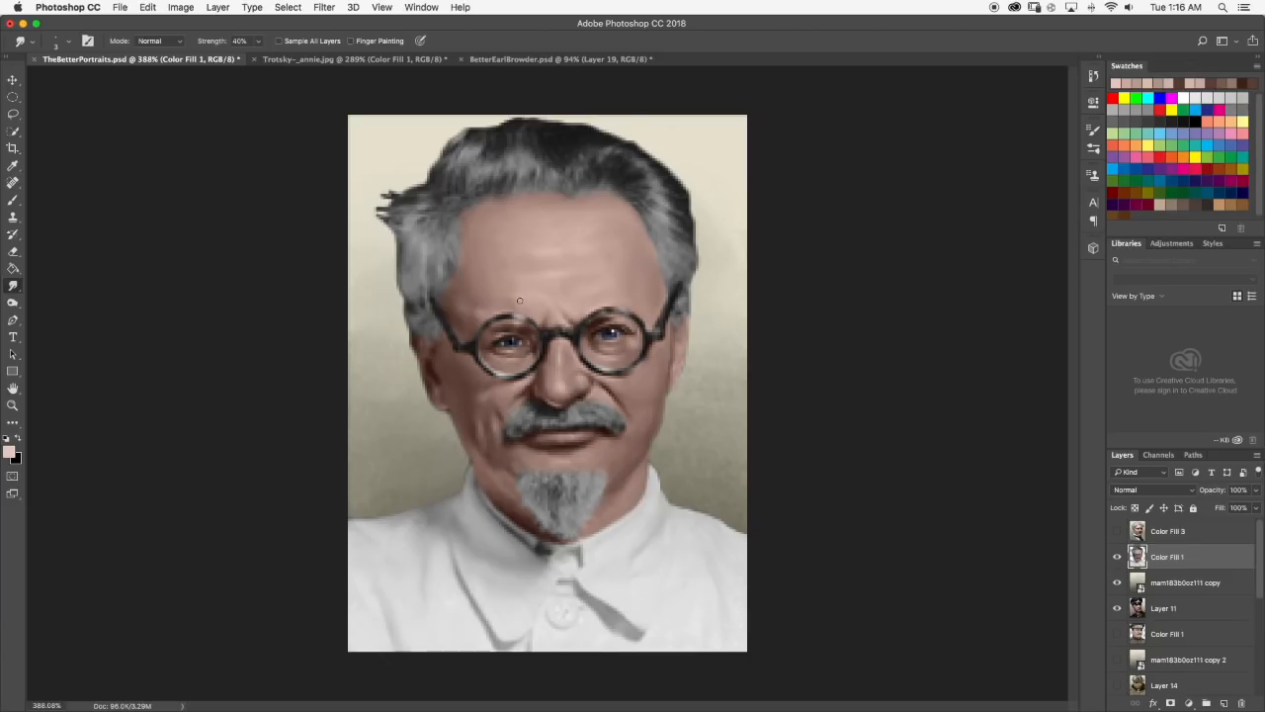
pyautogui.scroll(-4, 524, 305)
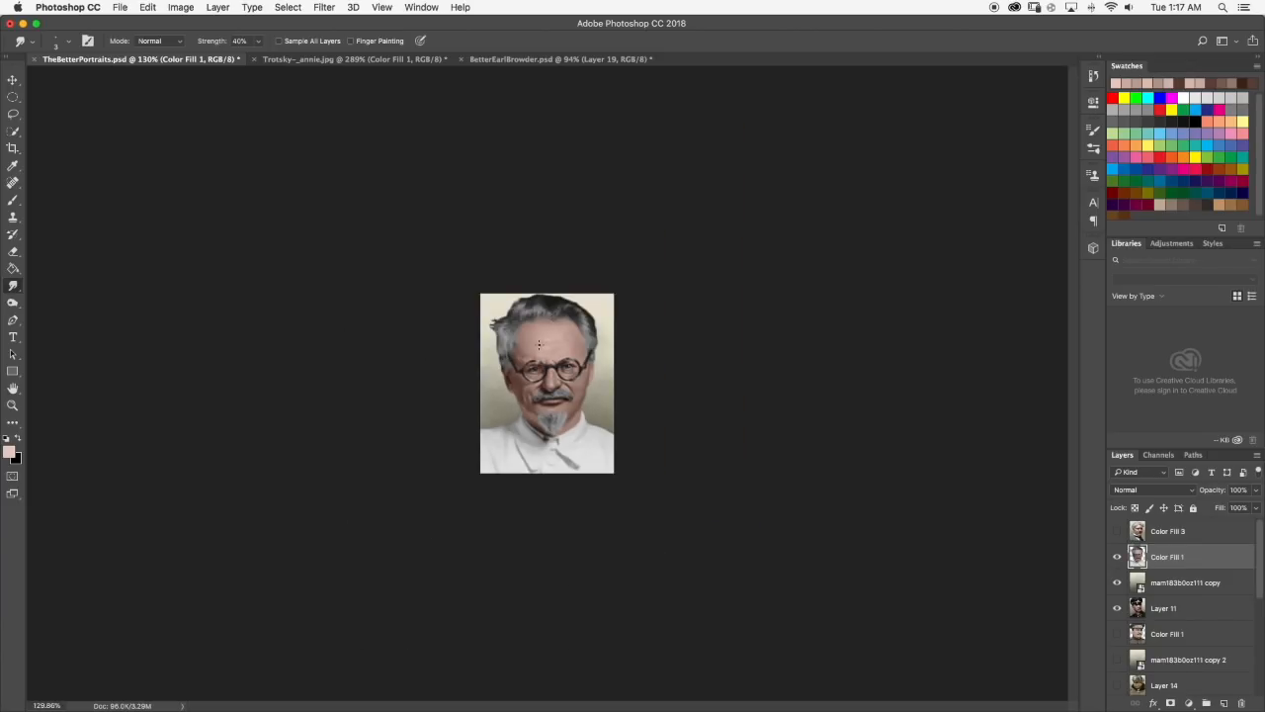
# Paint a light pink highlight on the left cheek below the glasses and blend it with the Smudge tool.
pyautogui.scroll(5, 539, 344)
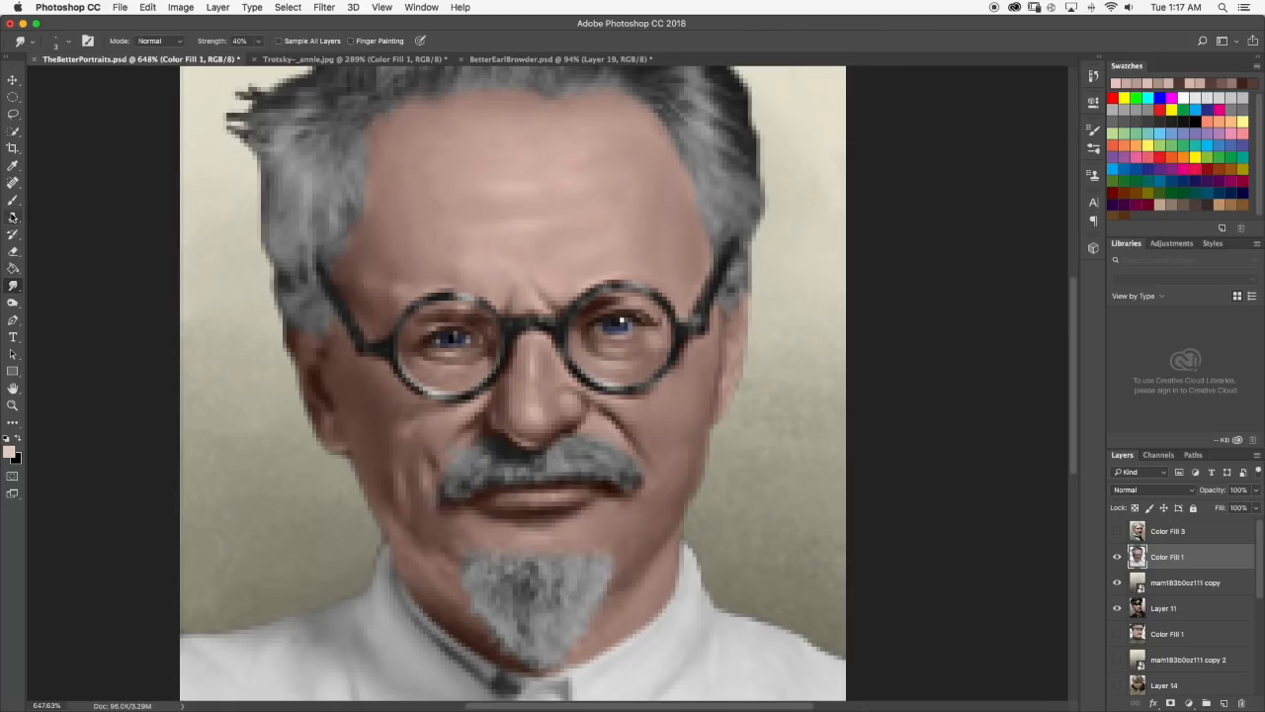
pyautogui.click(13, 199)
pyautogui.scroll(1, 436, 427)
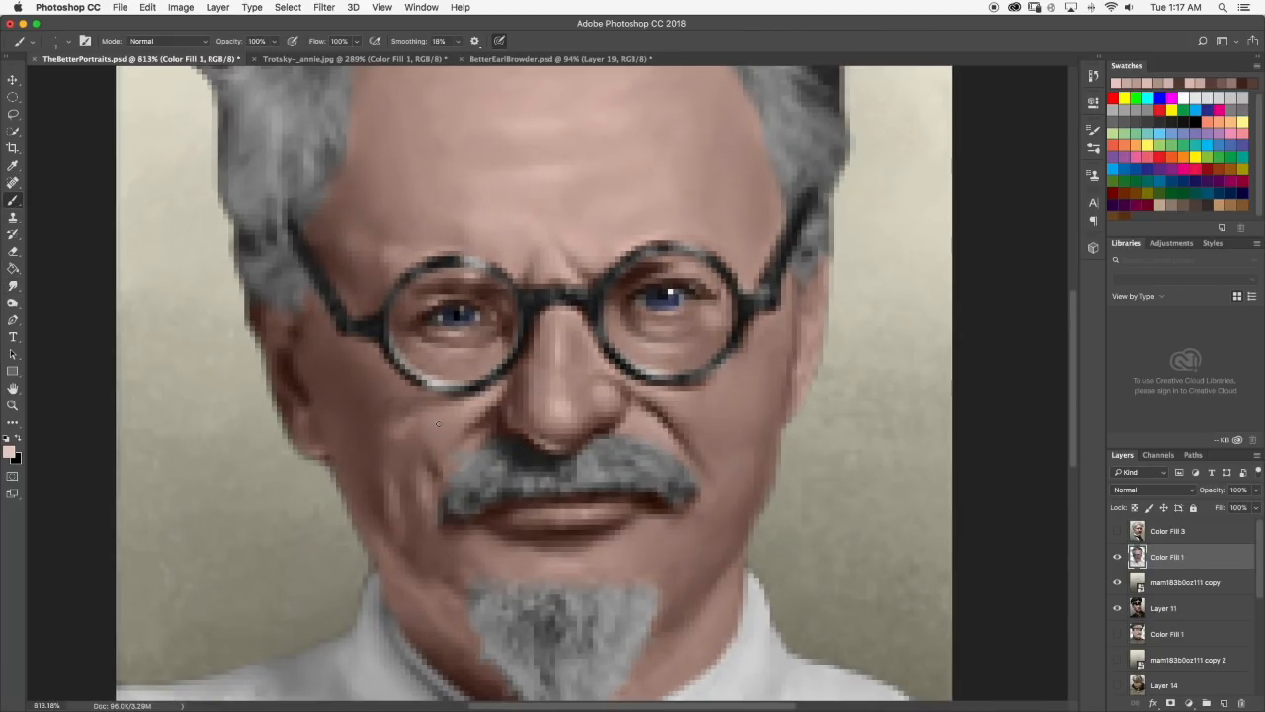
pyautogui.click(14, 286)
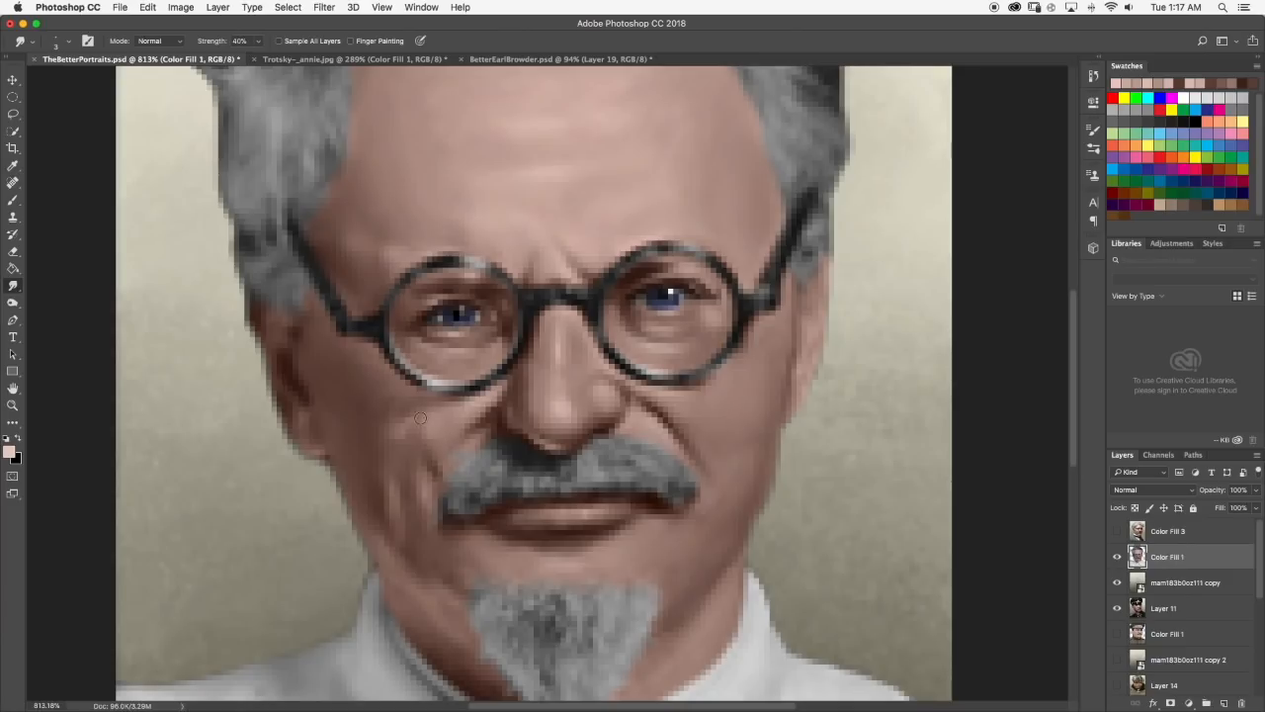
pyautogui.scroll(-6, 432, 437)
pyautogui.scroll(-4, 585, 395)
pyautogui.scroll(2, 556, 375)
pyautogui.scroll(8, 532, 387)
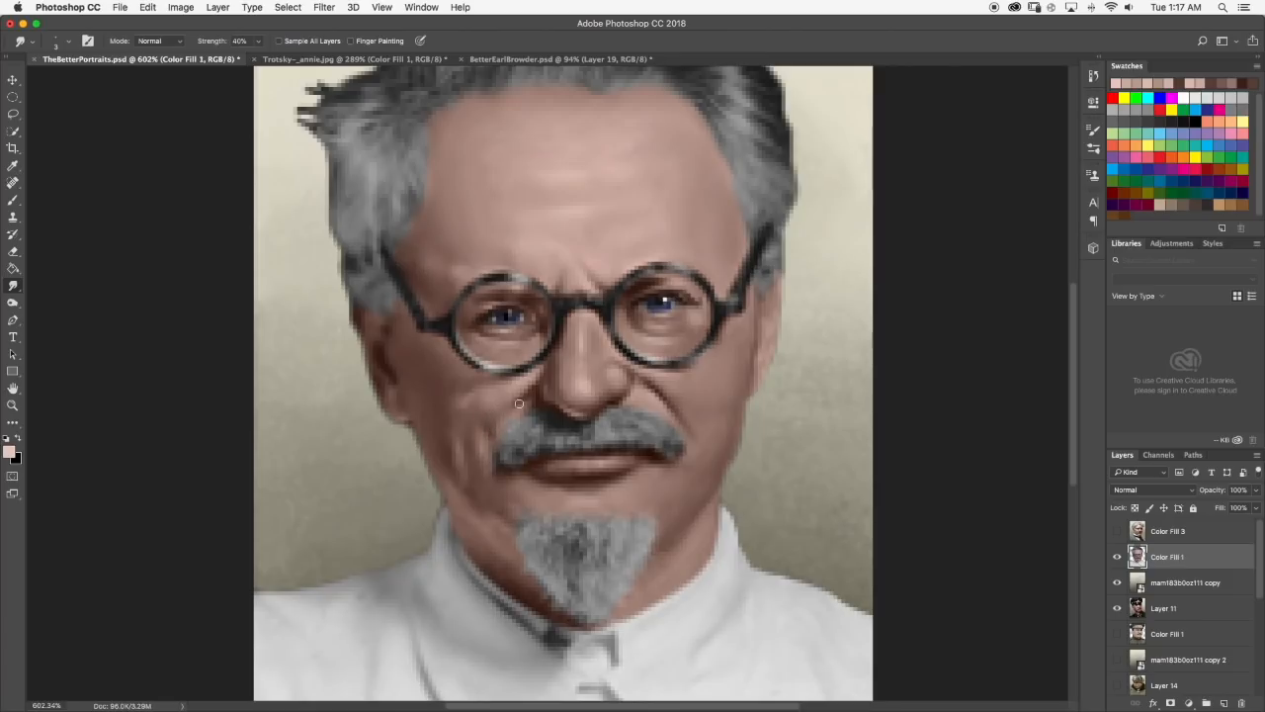
# Paint a short dark brown shadow on the left cheek beside the nose fold and smudge it in.
pyautogui.click(13, 200)
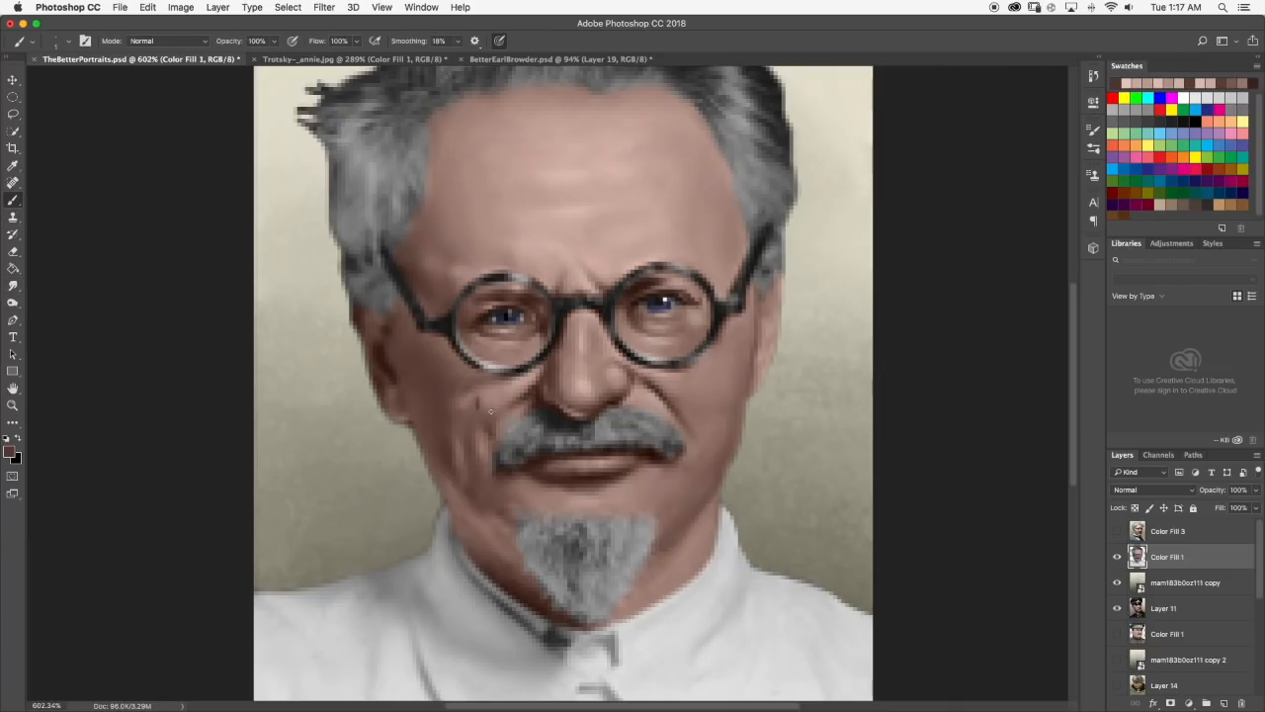
pyautogui.click(12, 285)
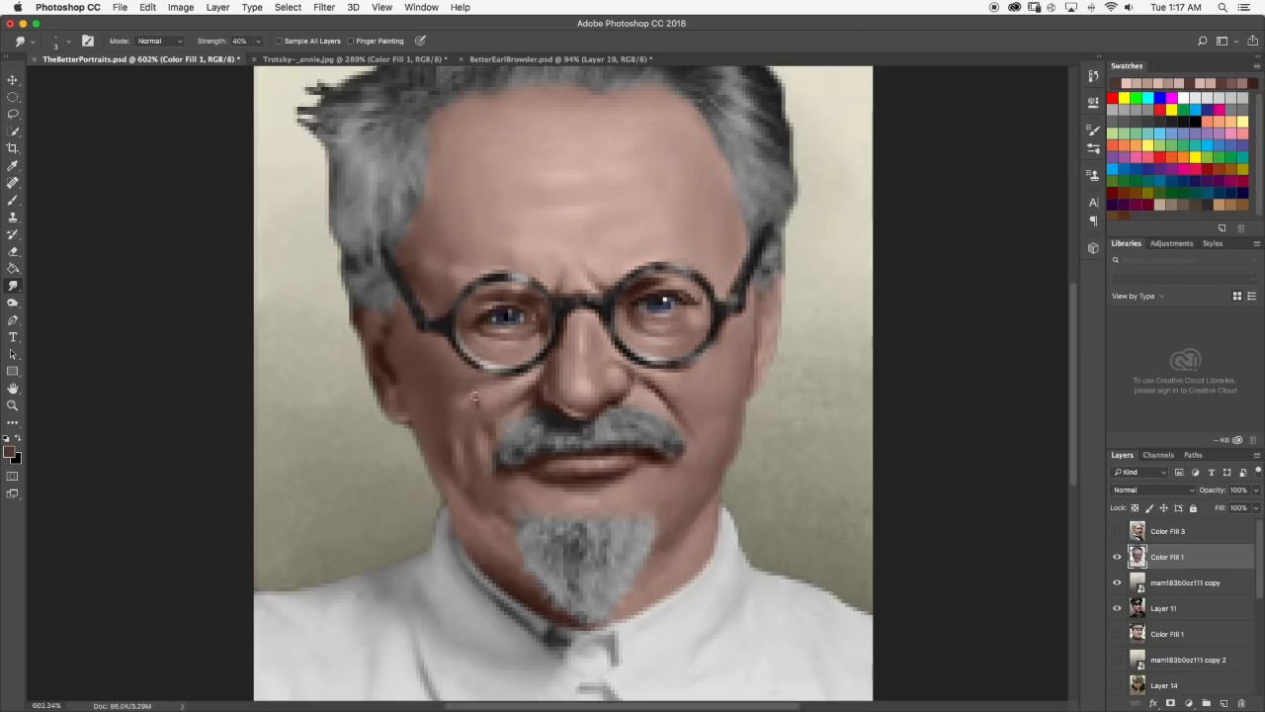
pyautogui.scroll(-8, 527, 382)
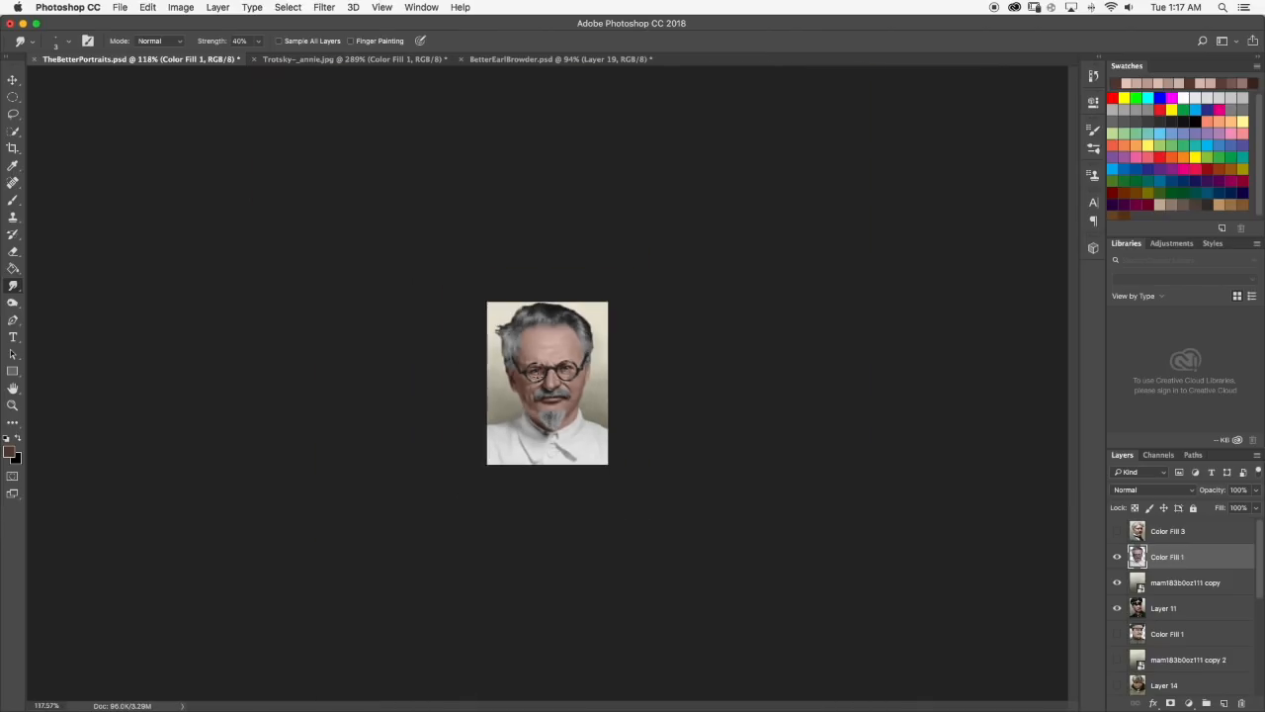
# Extend the dark brown crease down the left cheek toward the mustache and soften it with the Smudge tool.
pyautogui.scroll(10, 527, 386)
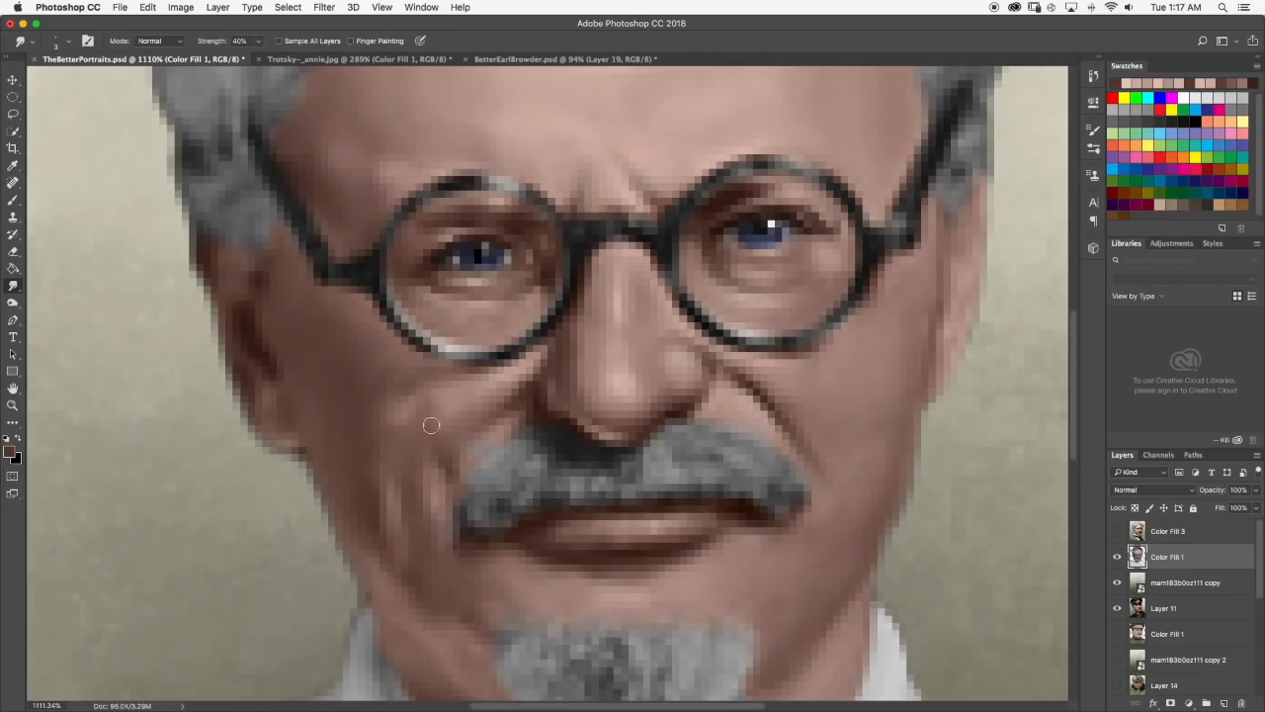
pyautogui.click(14, 198)
pyautogui.moveTo(425, 431); pyautogui.dragTo(442, 461)
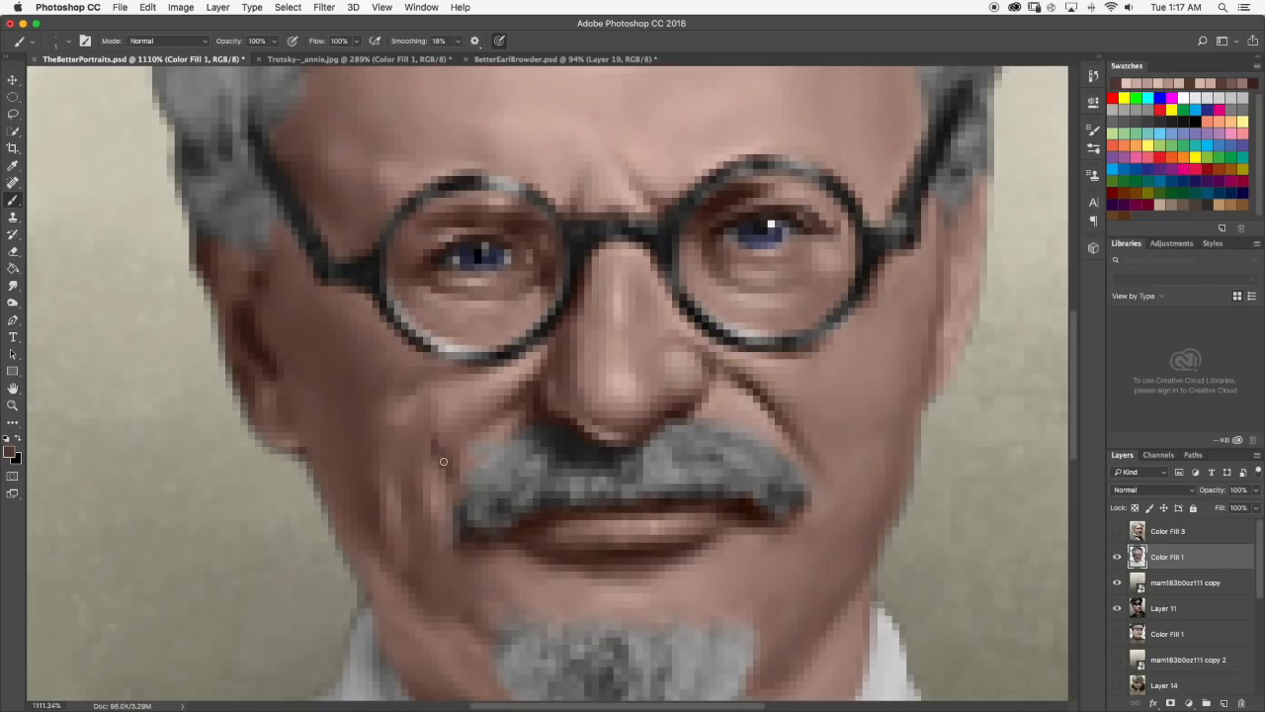
pyautogui.click(14, 287)
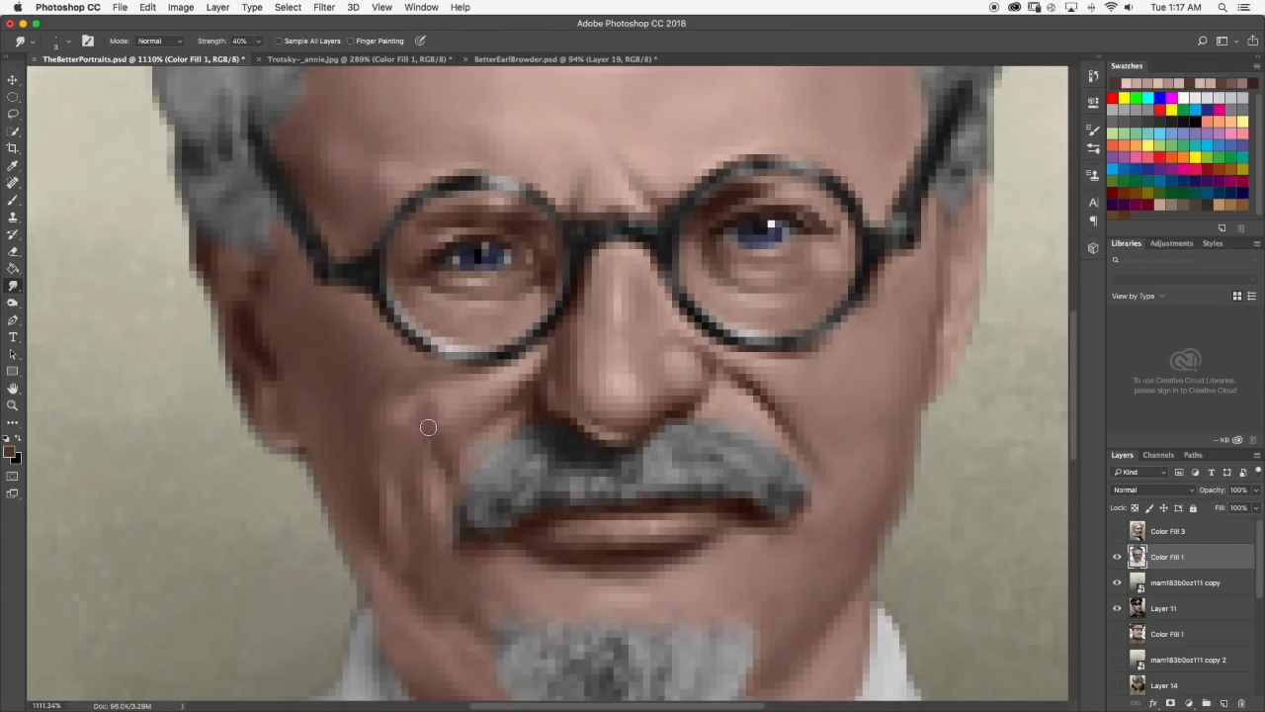
pyautogui.scroll(-6, 475, 457)
pyautogui.scroll(-3, 484, 450)
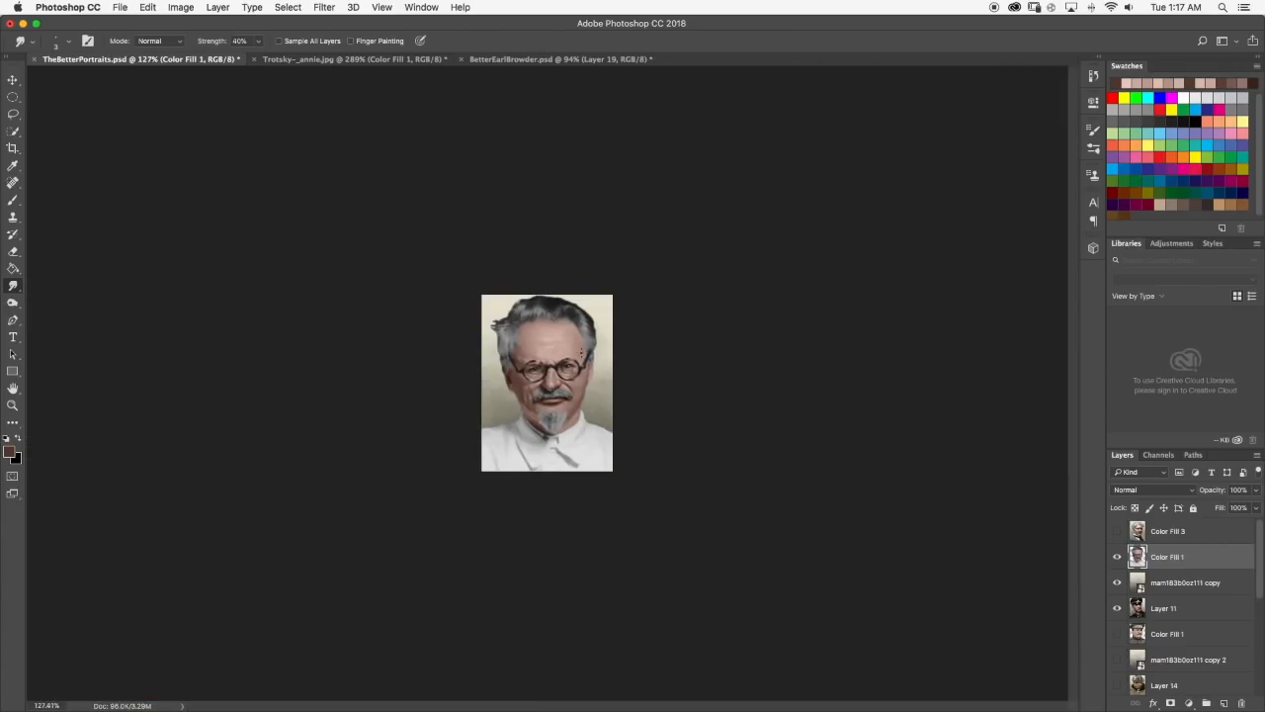
# Paint a vertical dark brown wrinkle on the left cheek outside the mustache and smudge along it.
pyautogui.scroll(6, 518, 349)
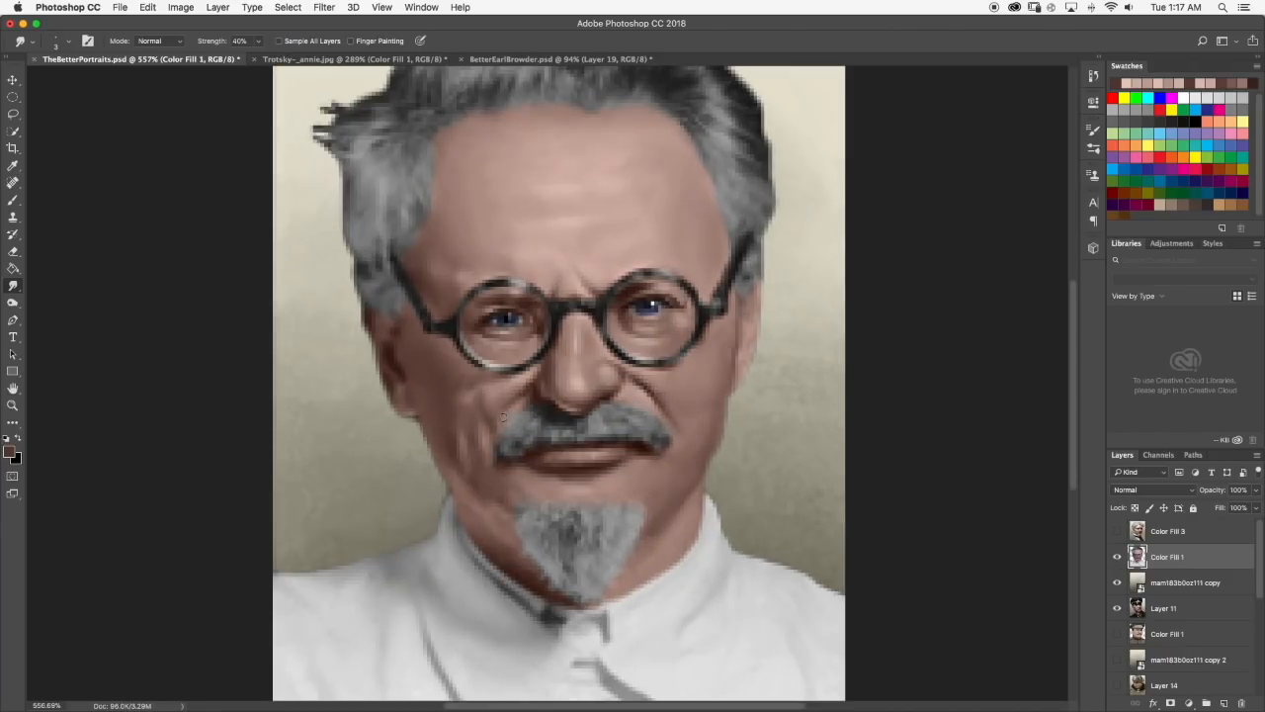
pyautogui.scroll(-5, 502, 416)
pyautogui.scroll(8, 499, 410)
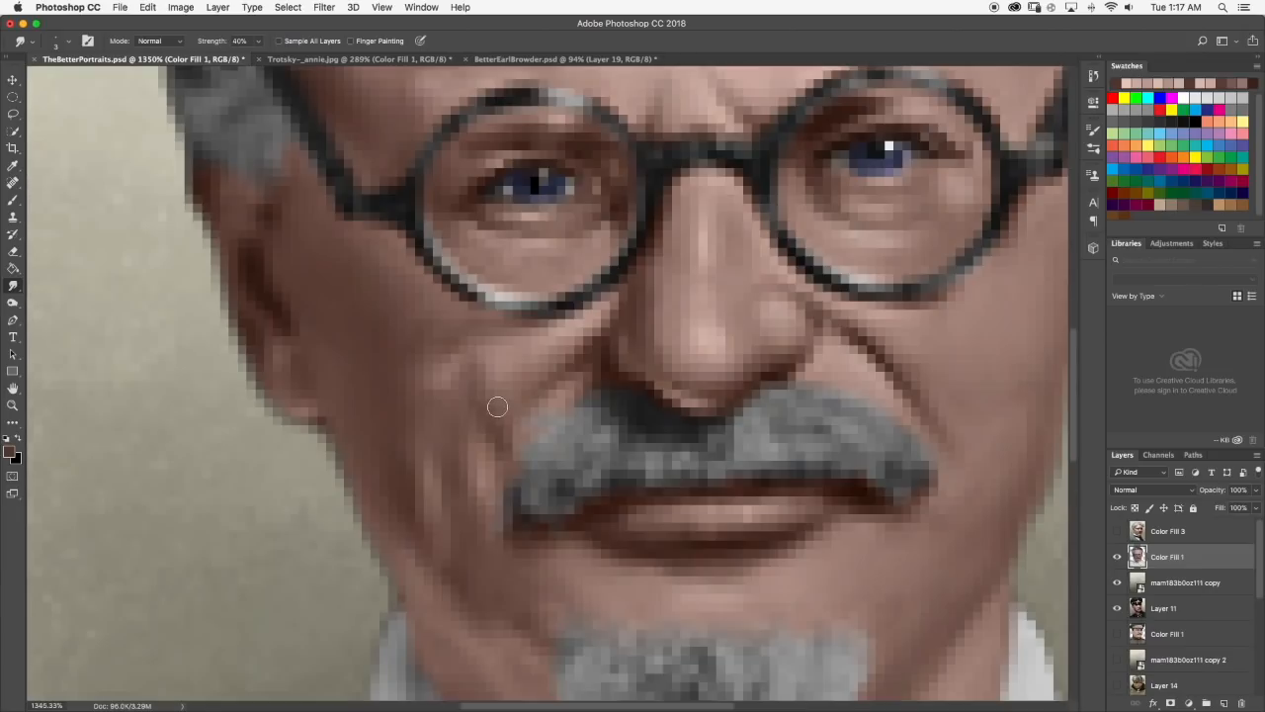
pyautogui.click(13, 199)
pyautogui.moveTo(443, 402); pyautogui.dragTo(440, 453)
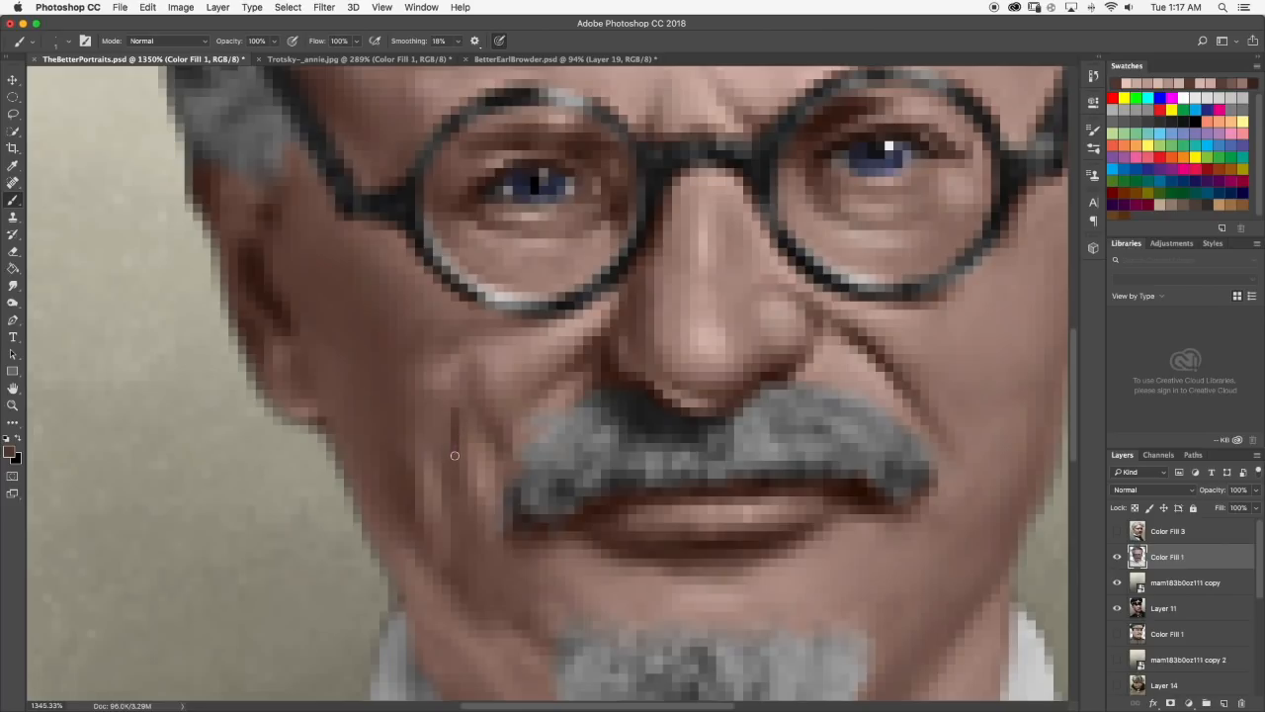
pyautogui.click(13, 286)
pyautogui.moveTo(448, 402); pyautogui.dragTo(454, 458)
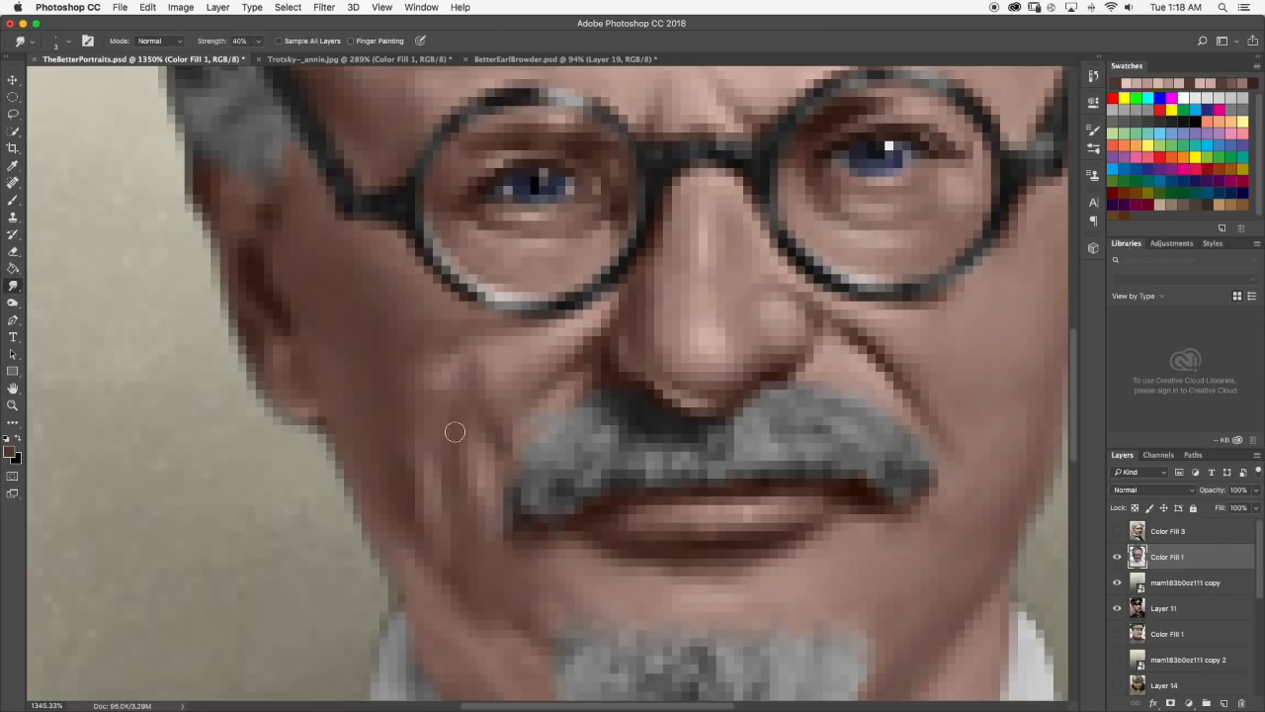
pyautogui.scroll(-10, 474, 403)
pyautogui.scroll(5, 491, 393)
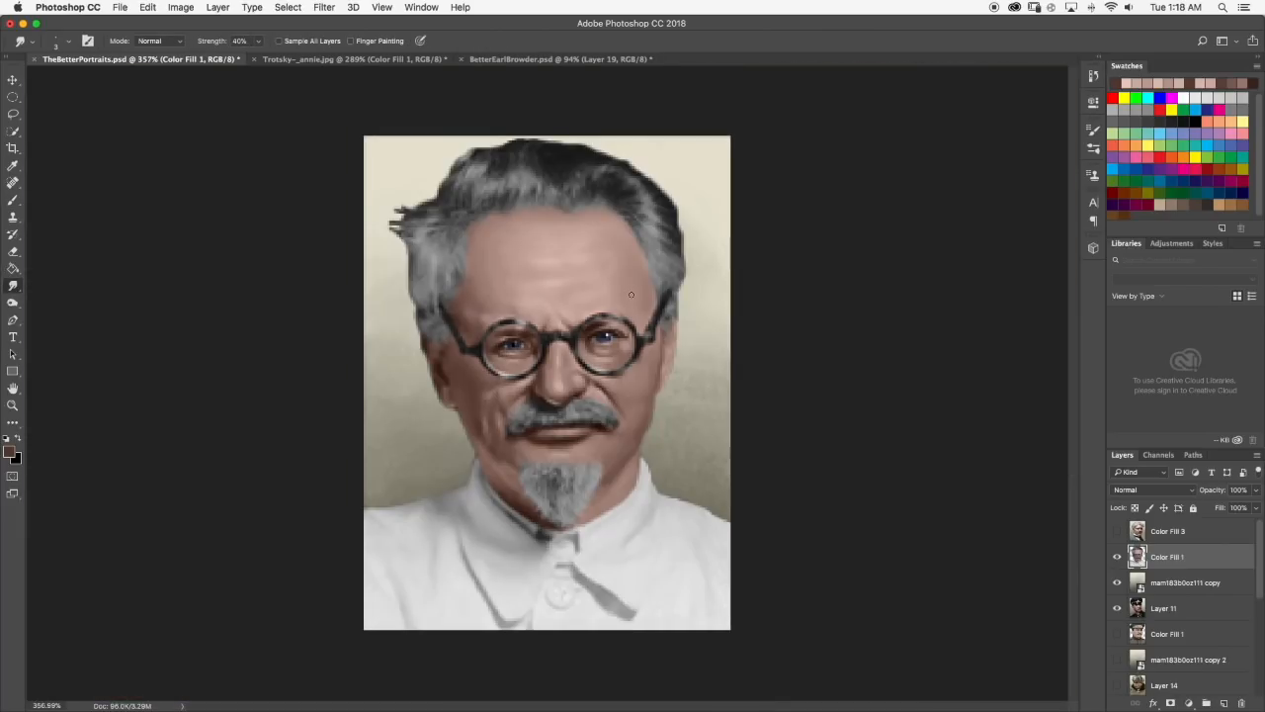
# Compare the portrait with the Trotsky reference, paint dark brown shading on the left cheek outside the mustache and smudge it in.
pyautogui.scroll(-3, 631, 295)
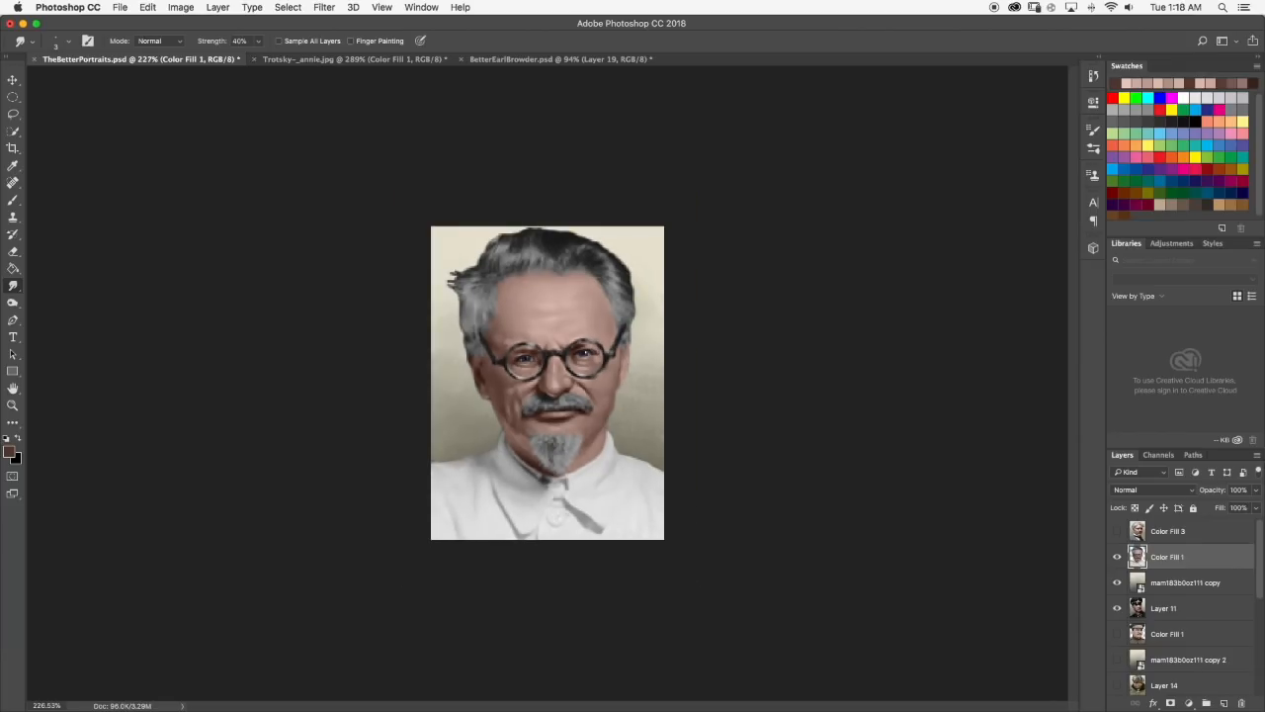
pyautogui.click(326, 60)
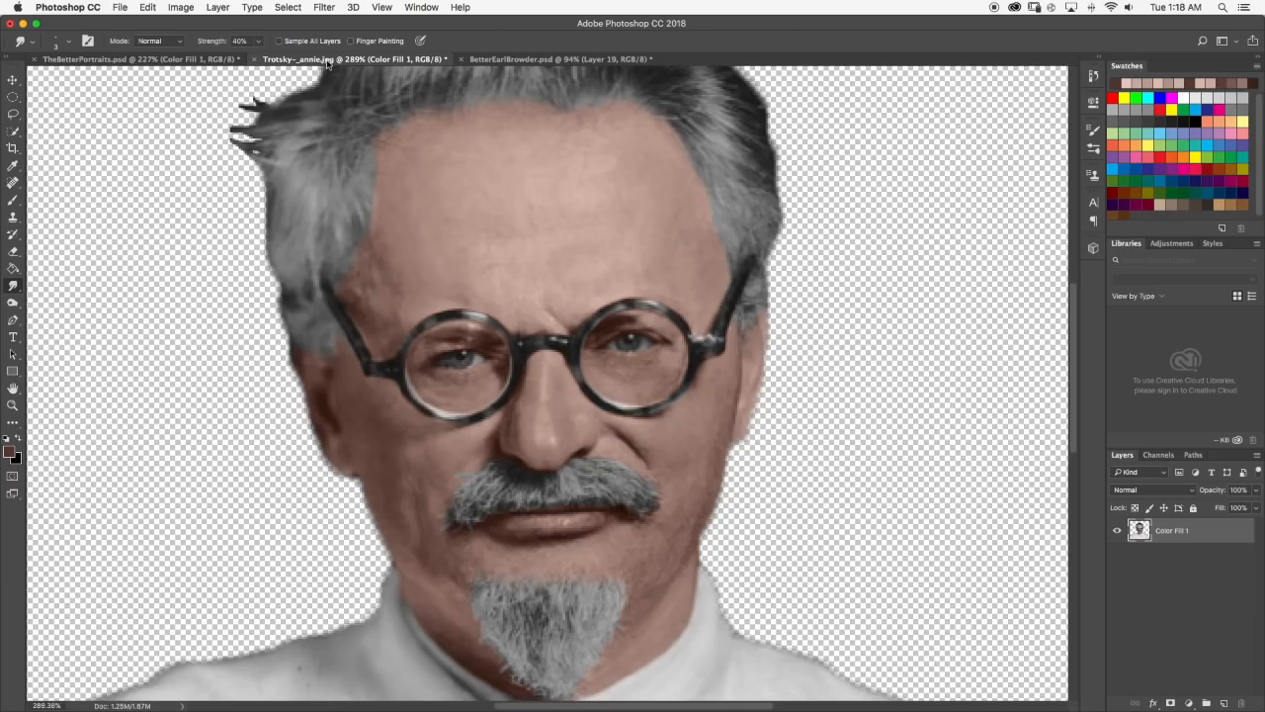
pyautogui.click(164, 61)
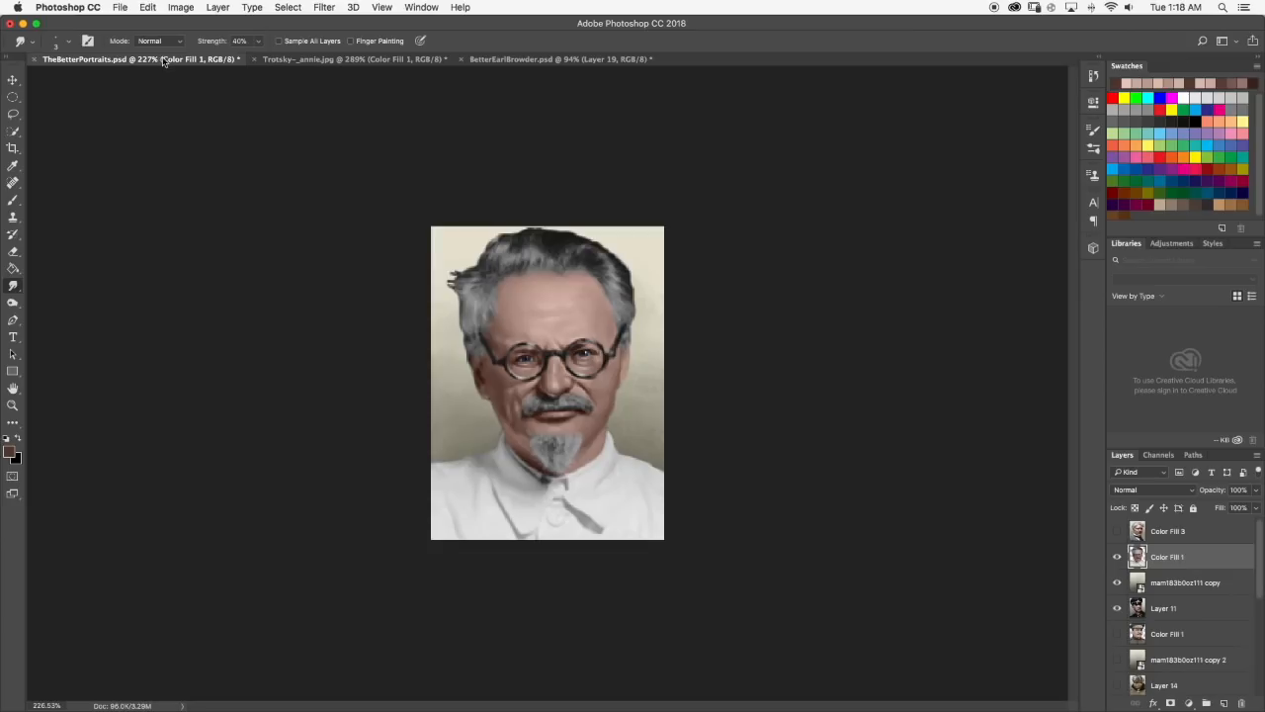
pyautogui.scroll(5, 481, 422)
pyautogui.click(13, 200)
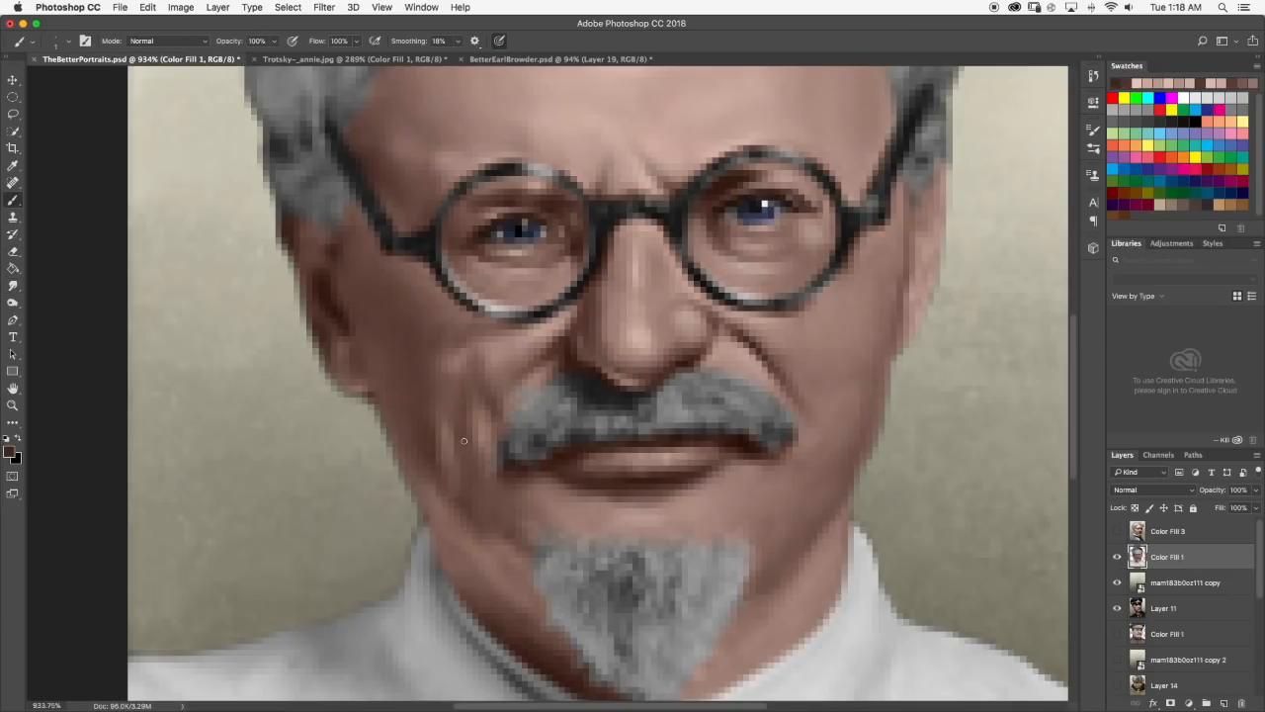
pyautogui.click(13, 285)
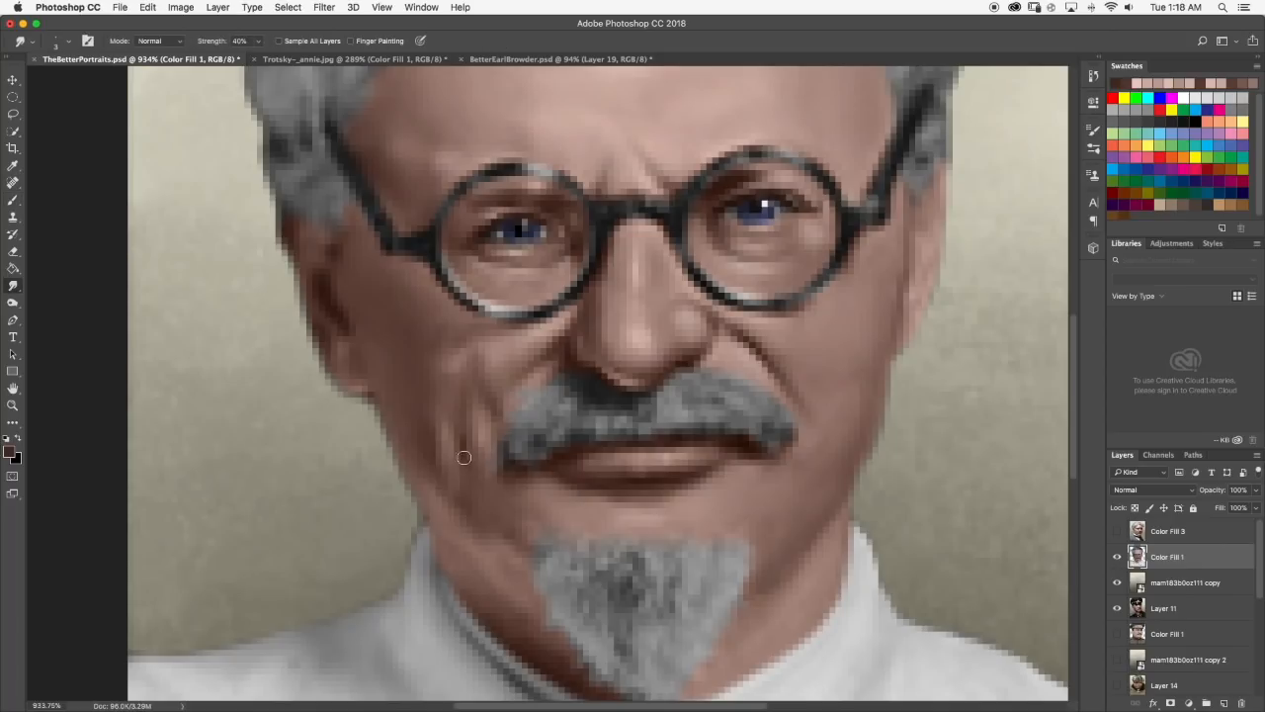
pyautogui.scroll(-7, 480, 409)
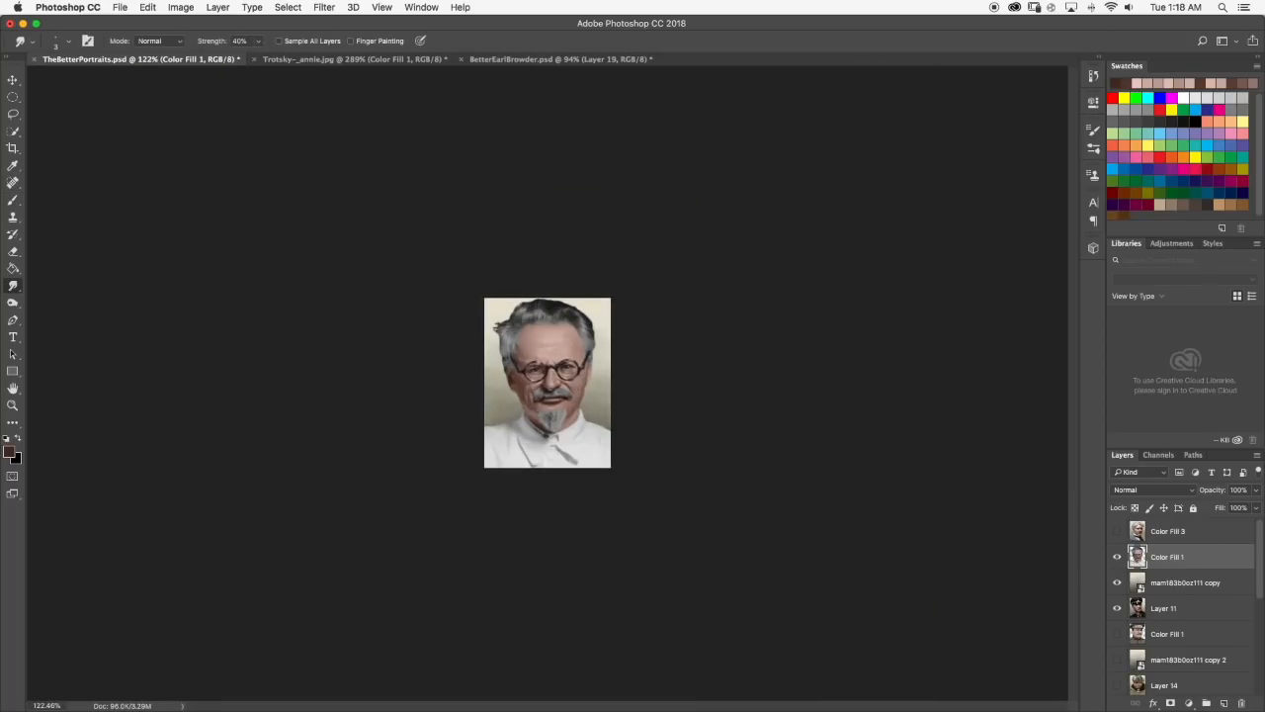
pyautogui.scroll(6, 647, 428)
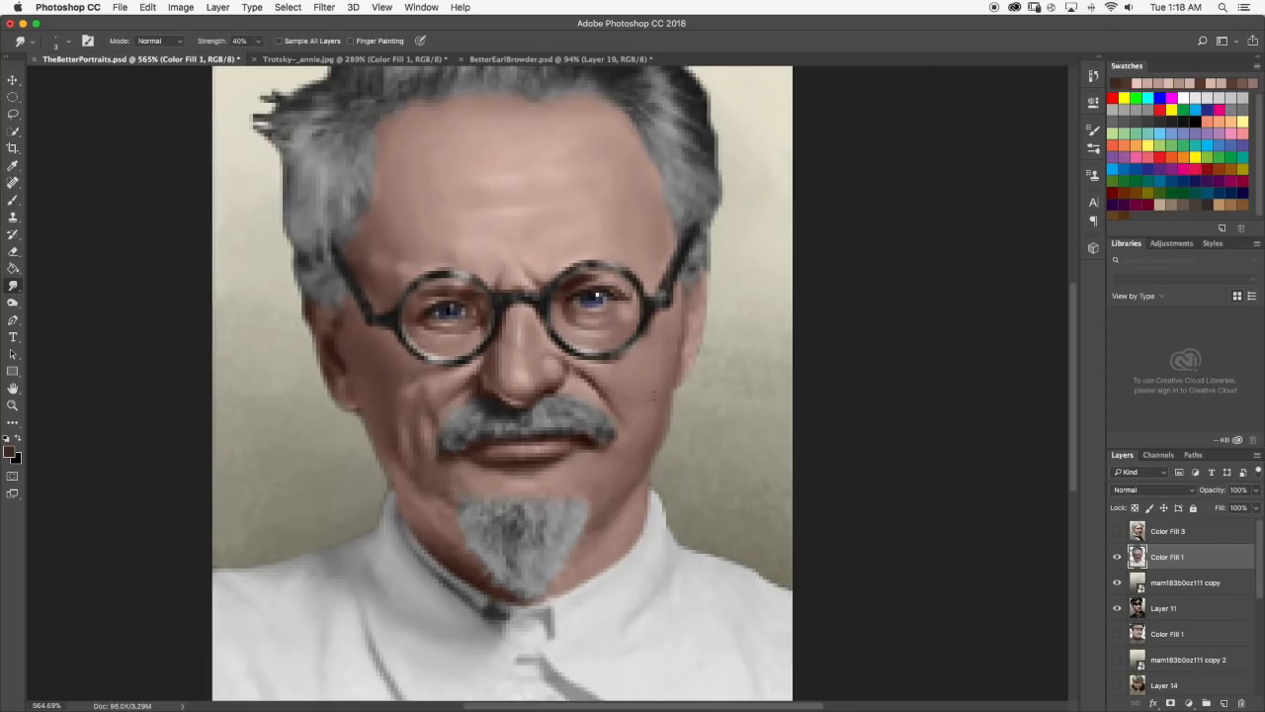
# Check against the Trotsky reference, paint dark brown shading on the face, including the right jaw edge, and smudge it smooth.
pyautogui.click(287, 61)
pyautogui.click(176, 61)
pyautogui.scroll(1, 651, 426)
pyautogui.press('b')
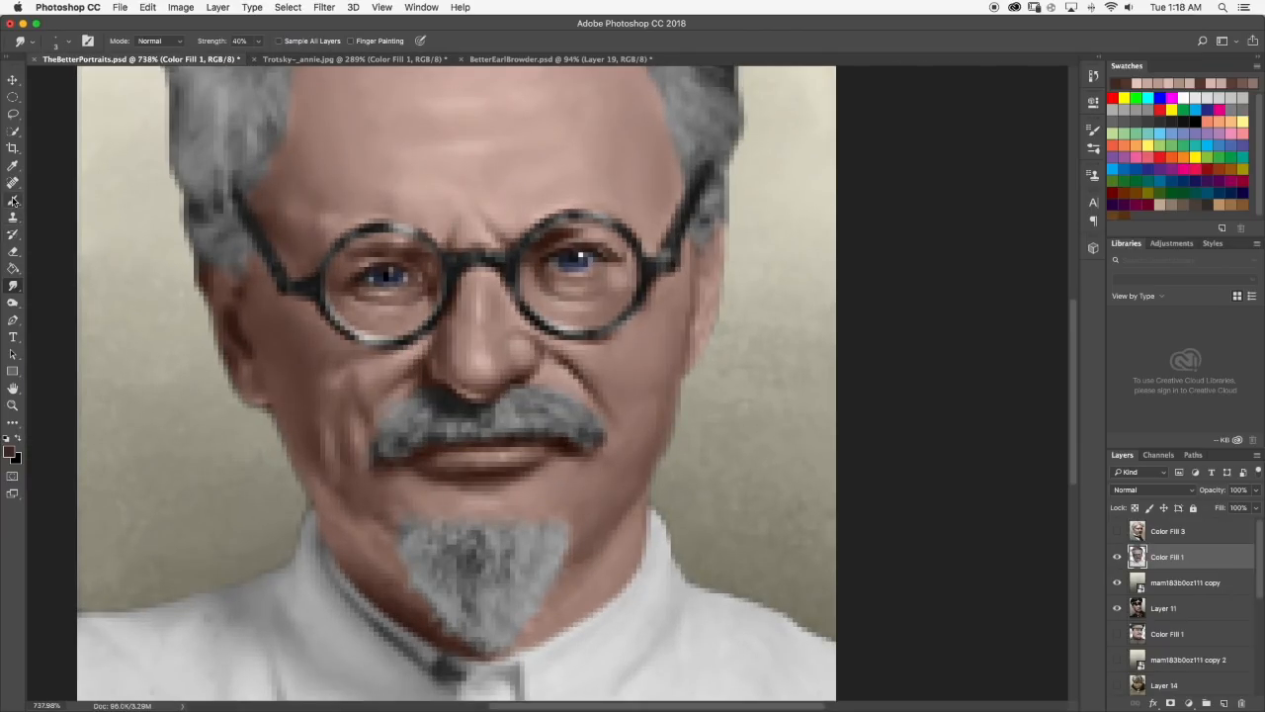
pyautogui.click(12, 286)
pyautogui.scroll(-10, 669, 462)
pyautogui.scroll(5, 661, 462)
pyautogui.scroll(-3, 662, 463)
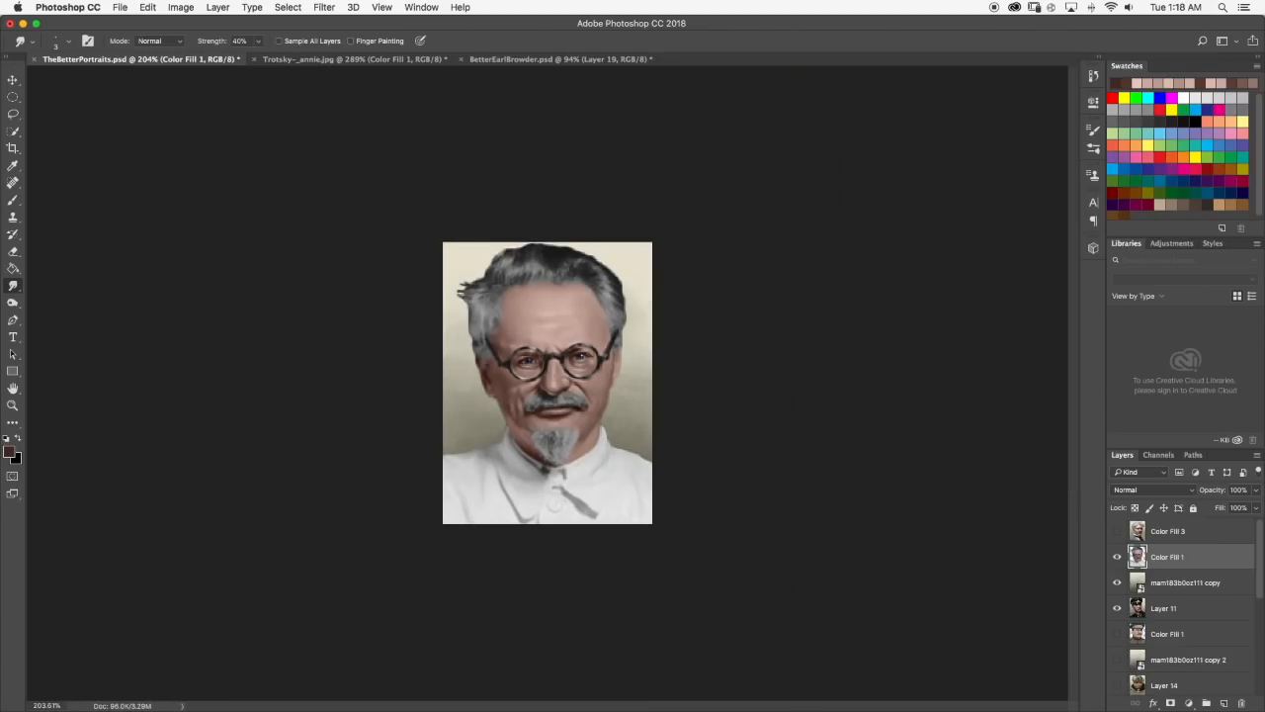
pyautogui.scroll(6, 587, 406)
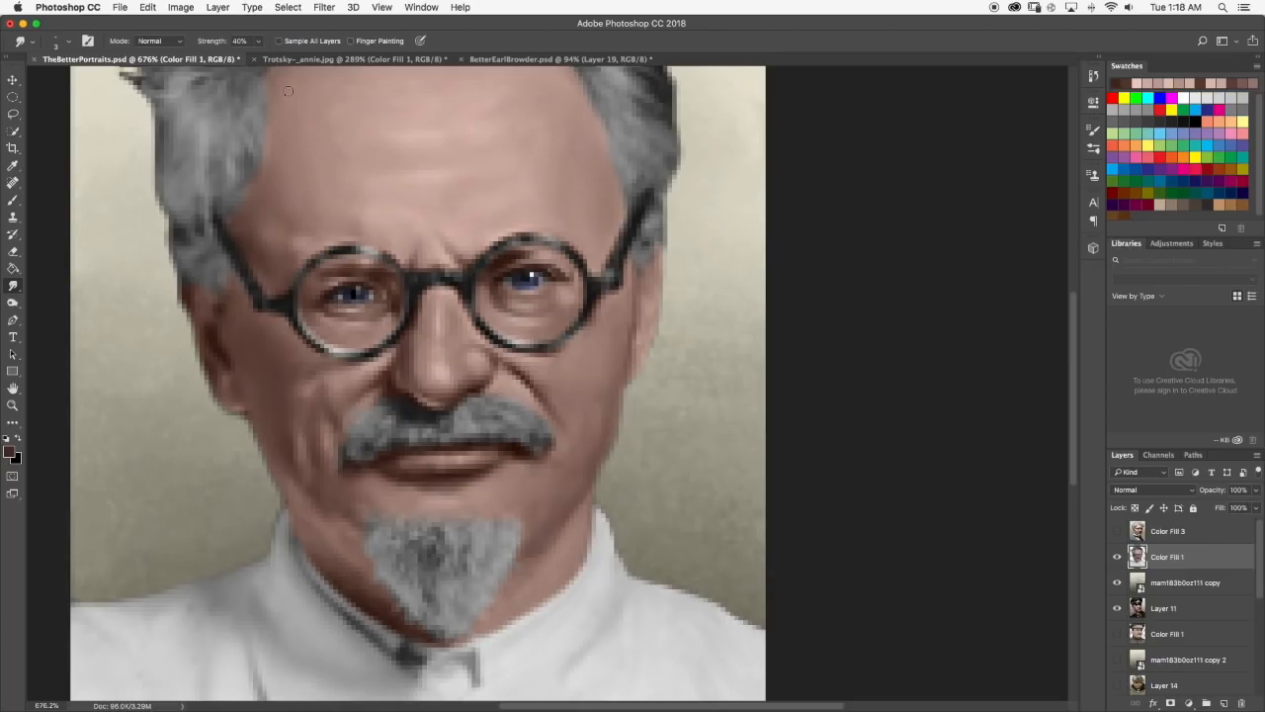
pyautogui.click(289, 60)
pyautogui.click(190, 59)
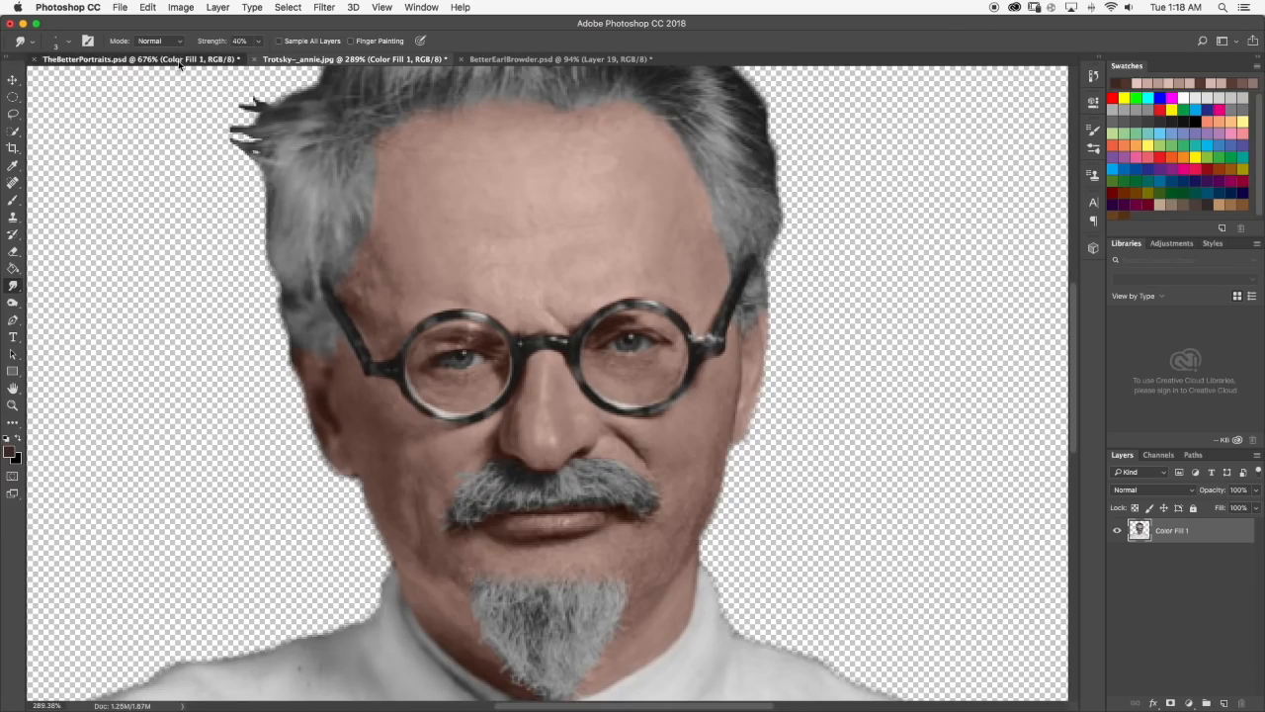
pyautogui.press('b')
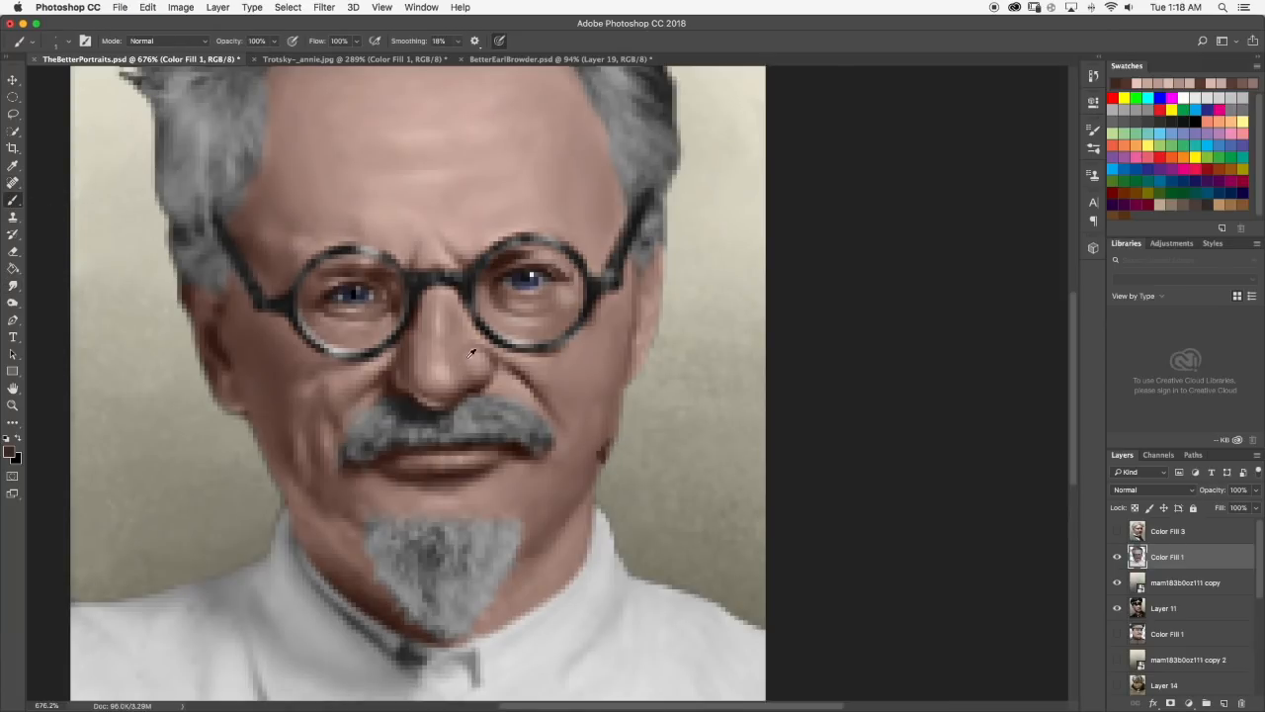
pyautogui.click(14, 285)
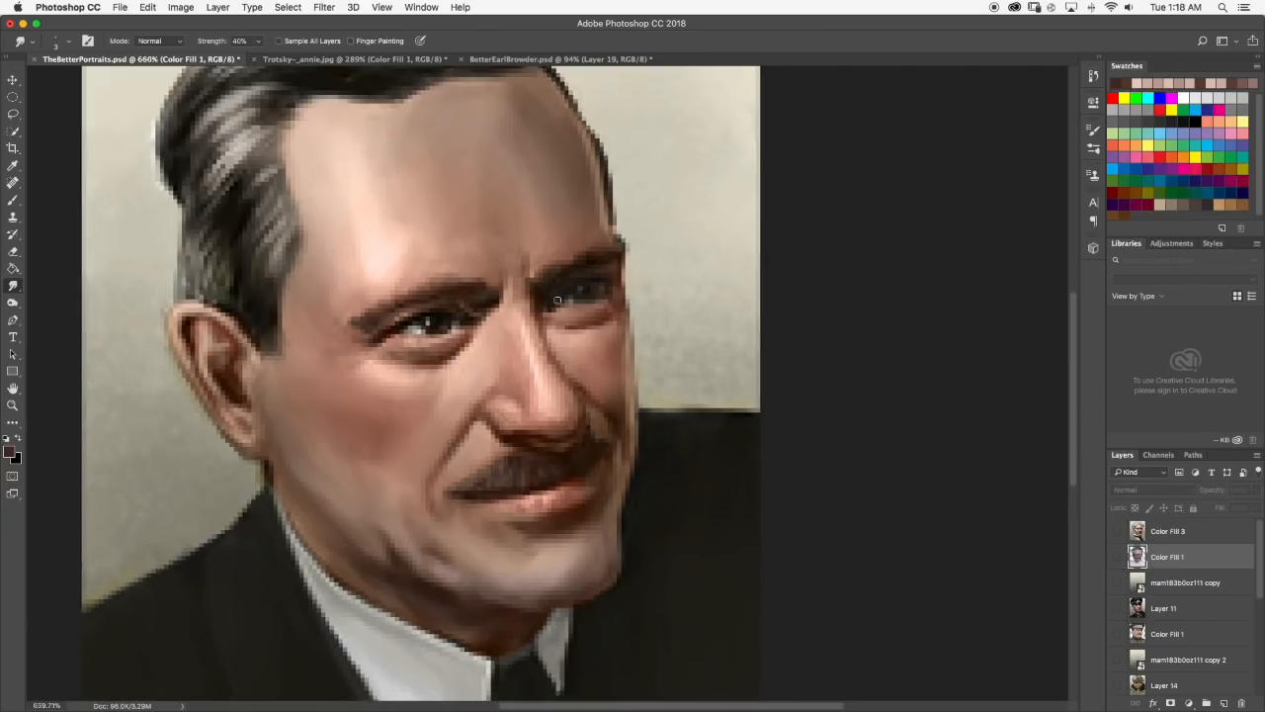
# Examine the suited man's portrait with Layer 3 off and on, and restore the Trotsky portrait and its background.
pyautogui.hotkey('ctrl', '-')
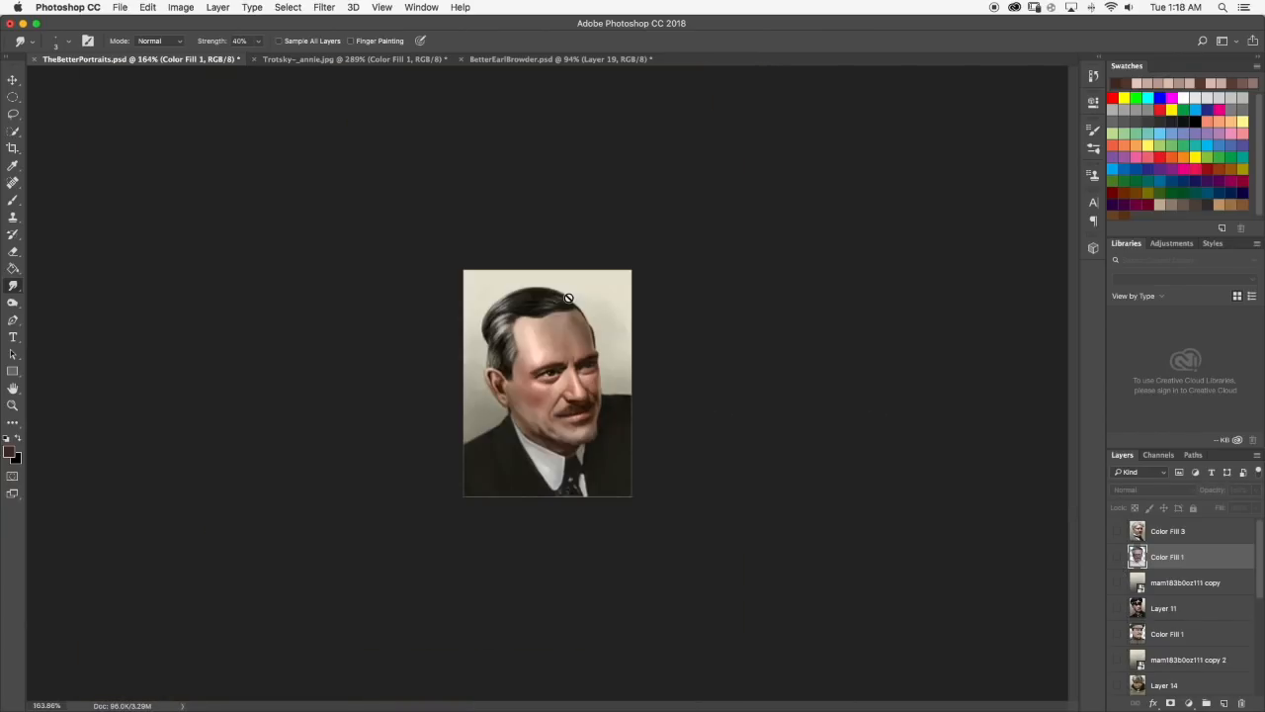
pyautogui.hotkey('ctrl', '+')
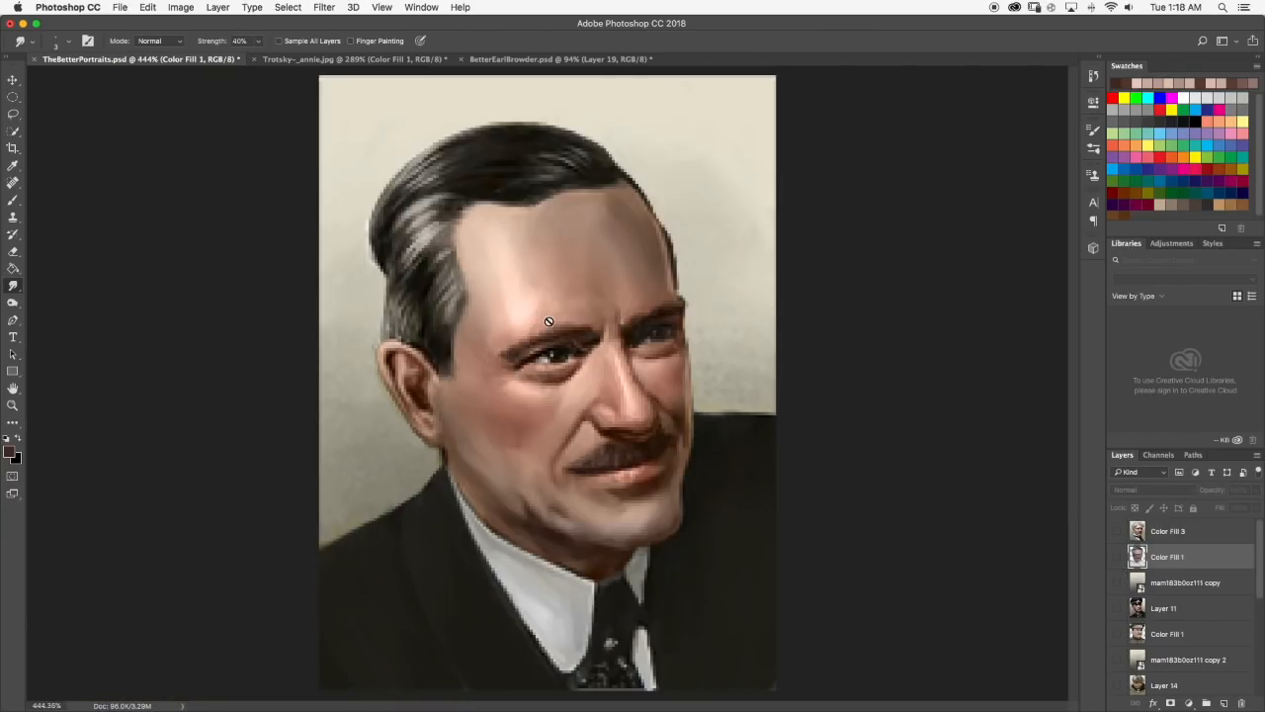
pyautogui.hotkey('ctrl', '-')
pyautogui.scroll(-5, 1112, 641)
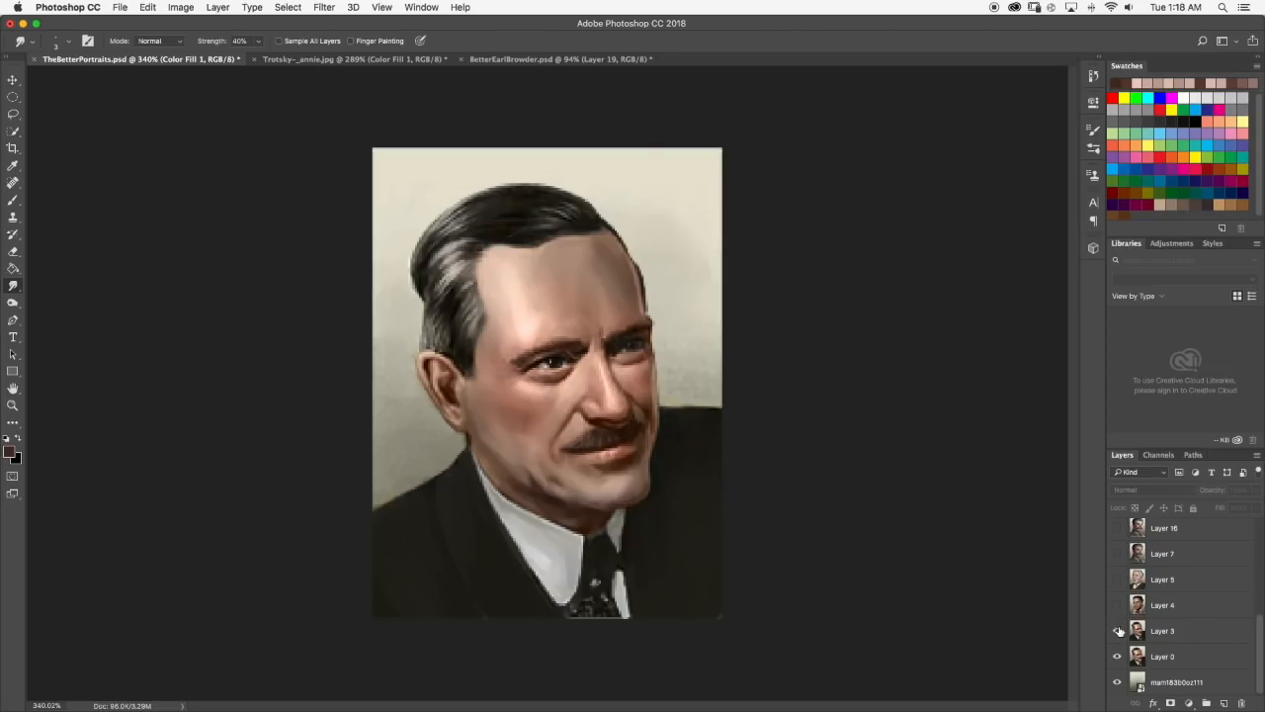
pyautogui.click(1118, 630)
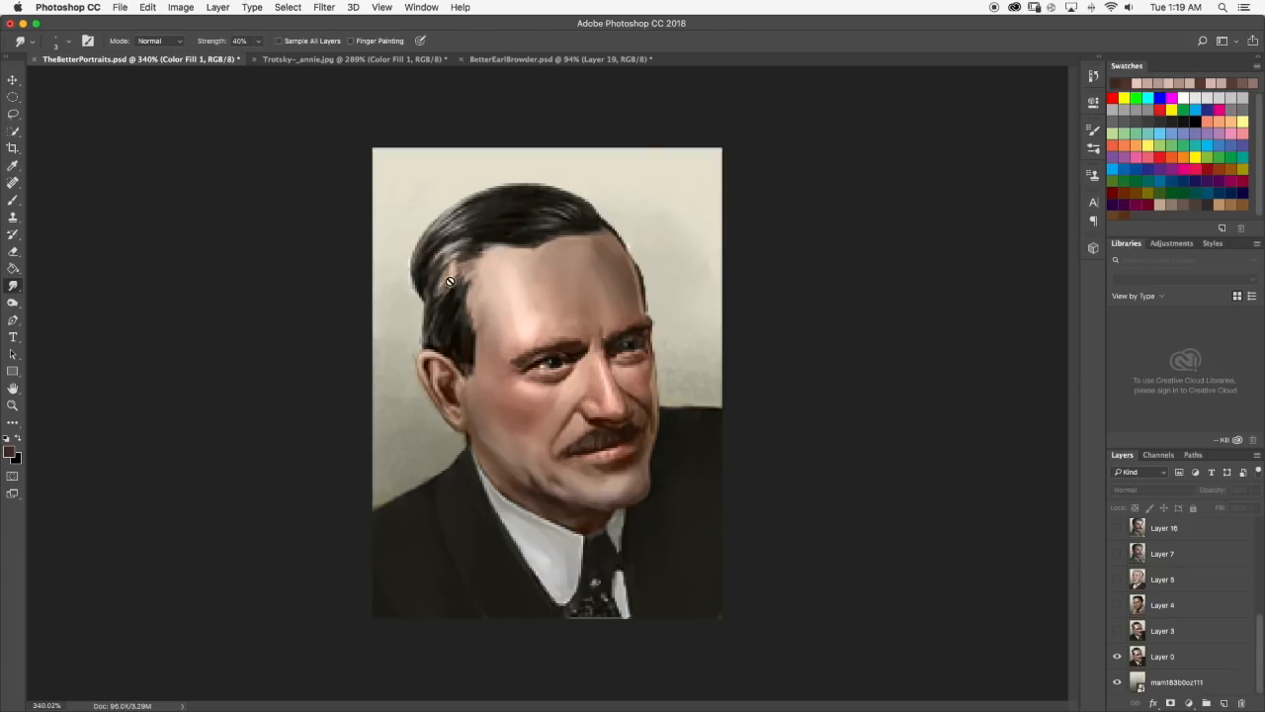
pyautogui.click(1117, 631)
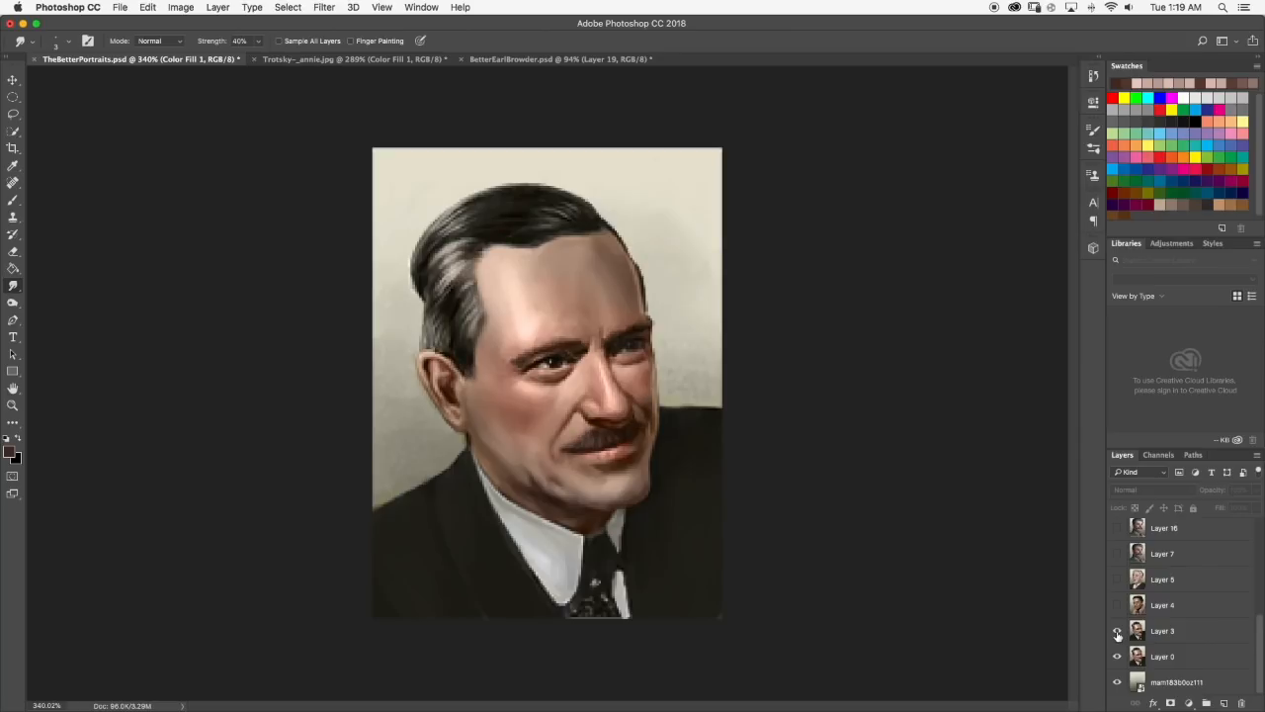
pyautogui.click(1117, 631)
pyautogui.click(1117, 631)
pyautogui.scroll(5, 1117, 593)
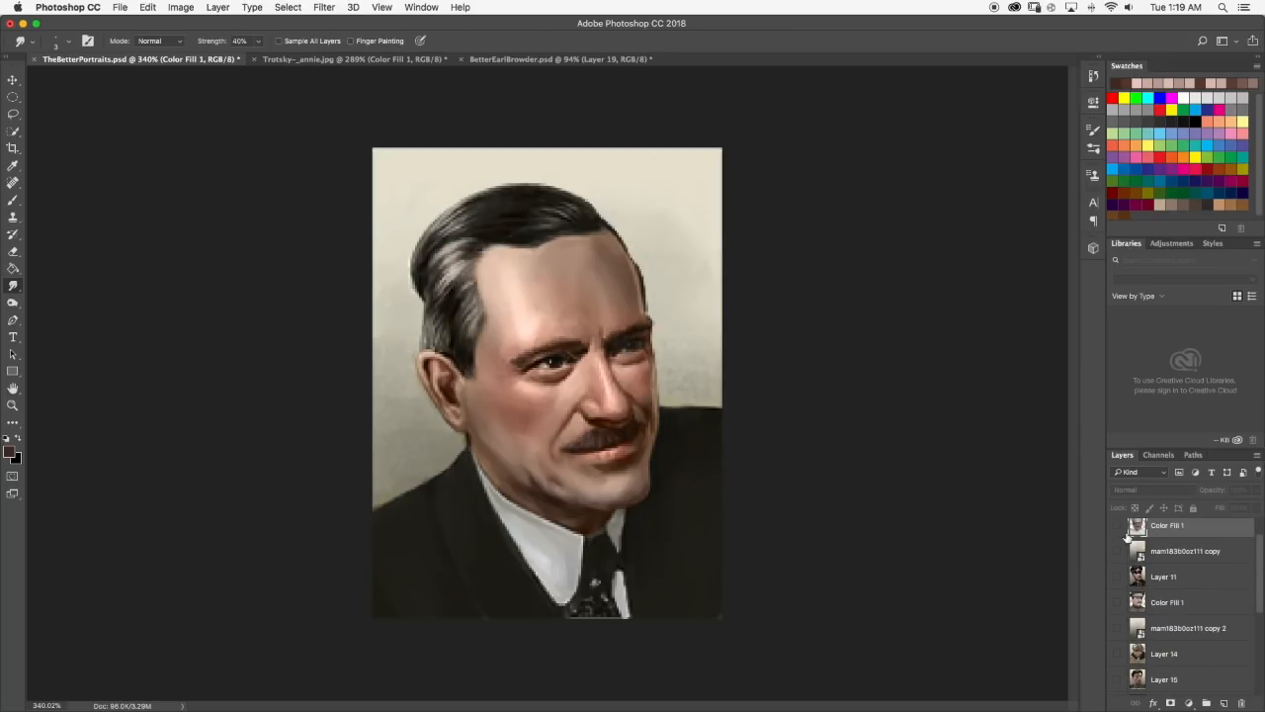
pyautogui.click(1118, 580)
pyautogui.click(1118, 557)
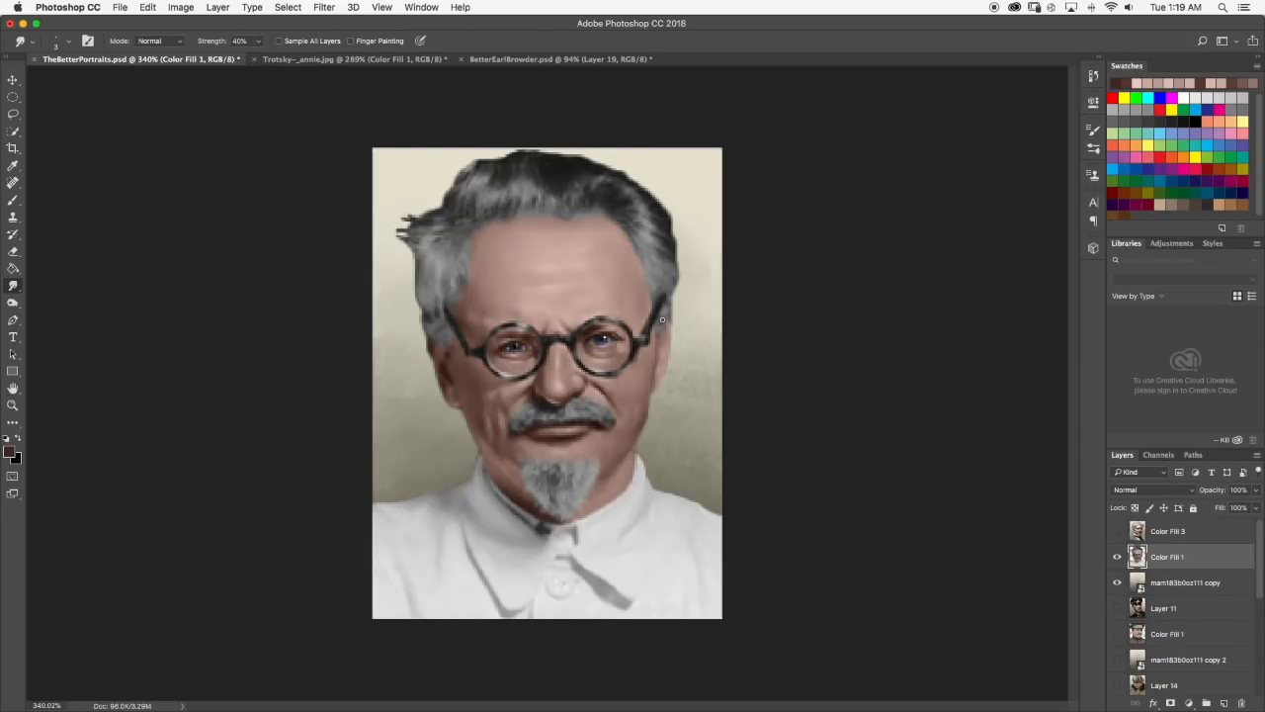
# Paint a short dark brown shadow on the skin just in front of the left ear and blend it with the Smudge tool.
pyautogui.scroll(2, 525, 230)
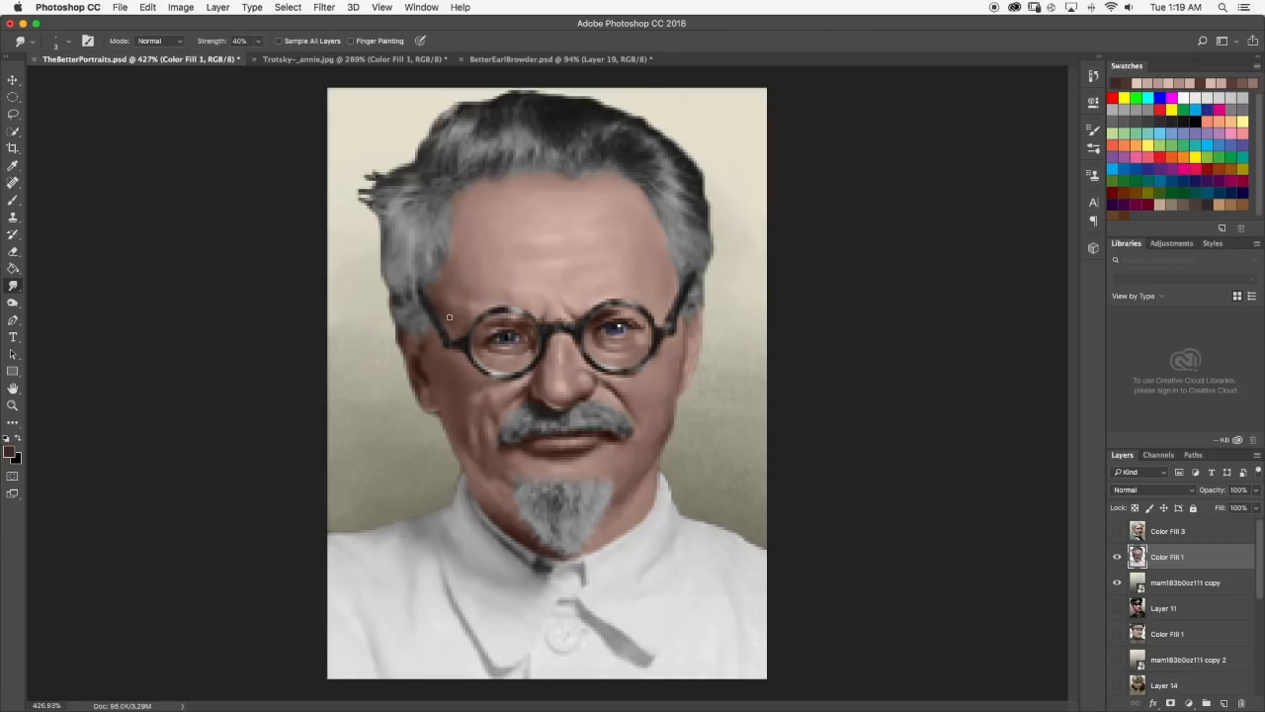
pyautogui.scroll(5, 385, 333)
pyautogui.click(12, 197)
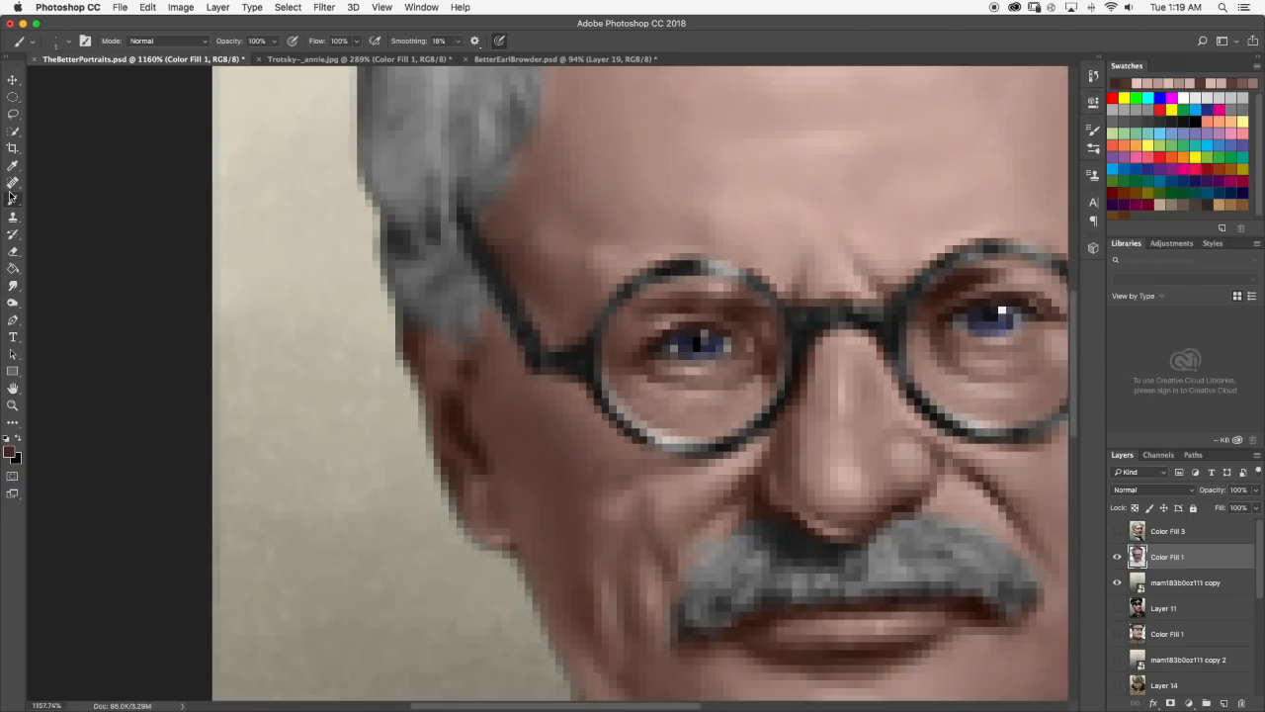
pyautogui.moveTo(497, 414); pyautogui.dragTo(502, 435)
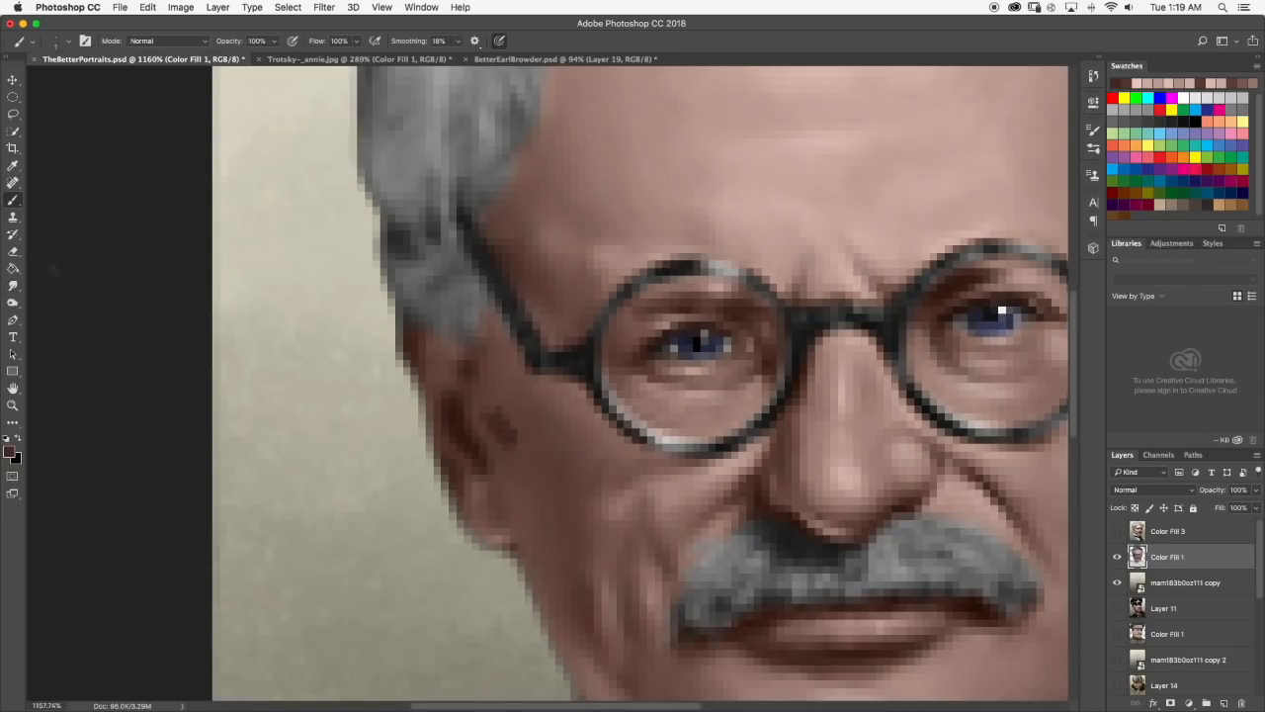
pyautogui.click(12, 285)
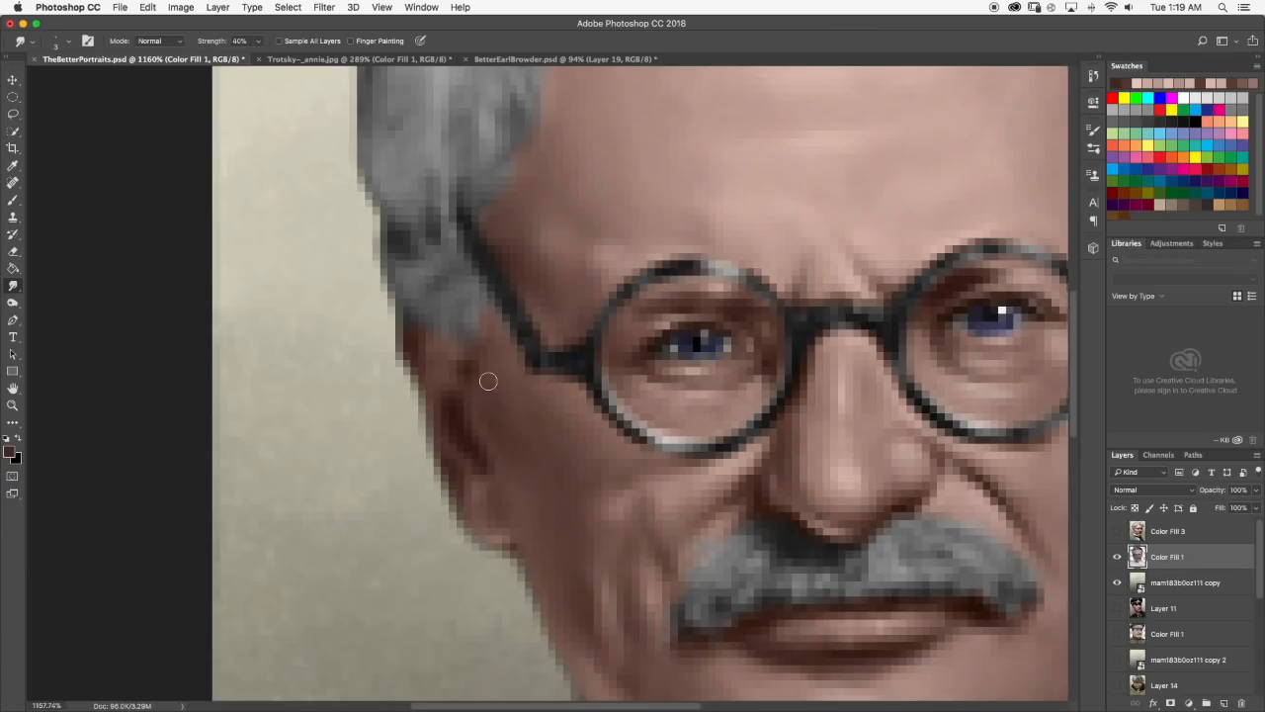
pyautogui.scroll(-10, 488, 381)
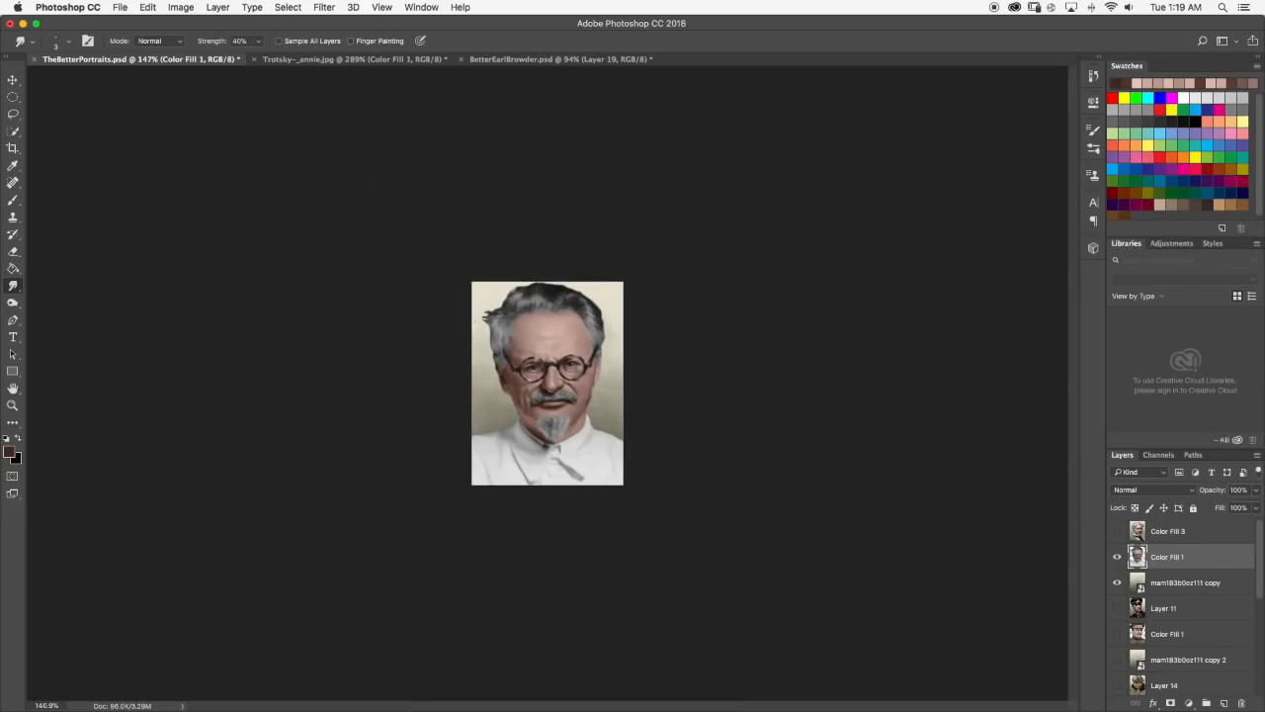
# Compare with the Trotsky reference, paint a dark brown shadow down the outer left cheek below the ear and smudge it smooth.
pyautogui.scroll(10, 481, 319)
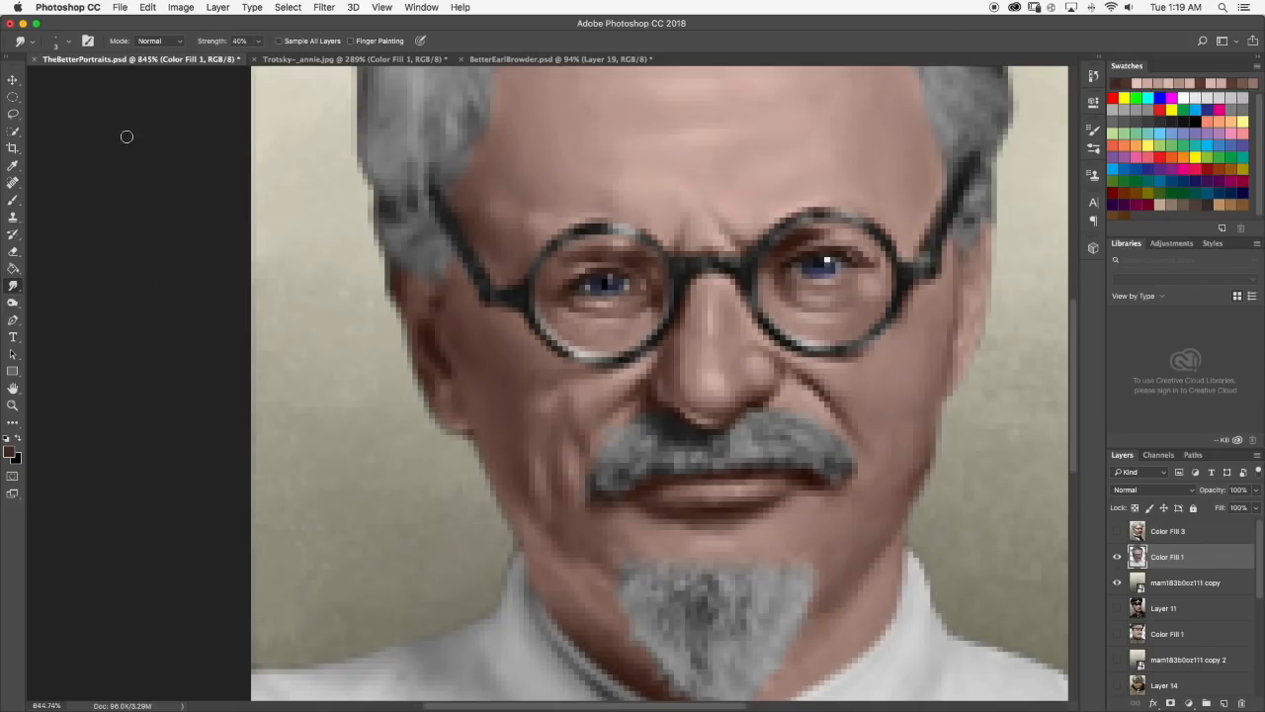
pyautogui.click(294, 58)
pyautogui.click(139, 58)
pyautogui.click(13, 199)
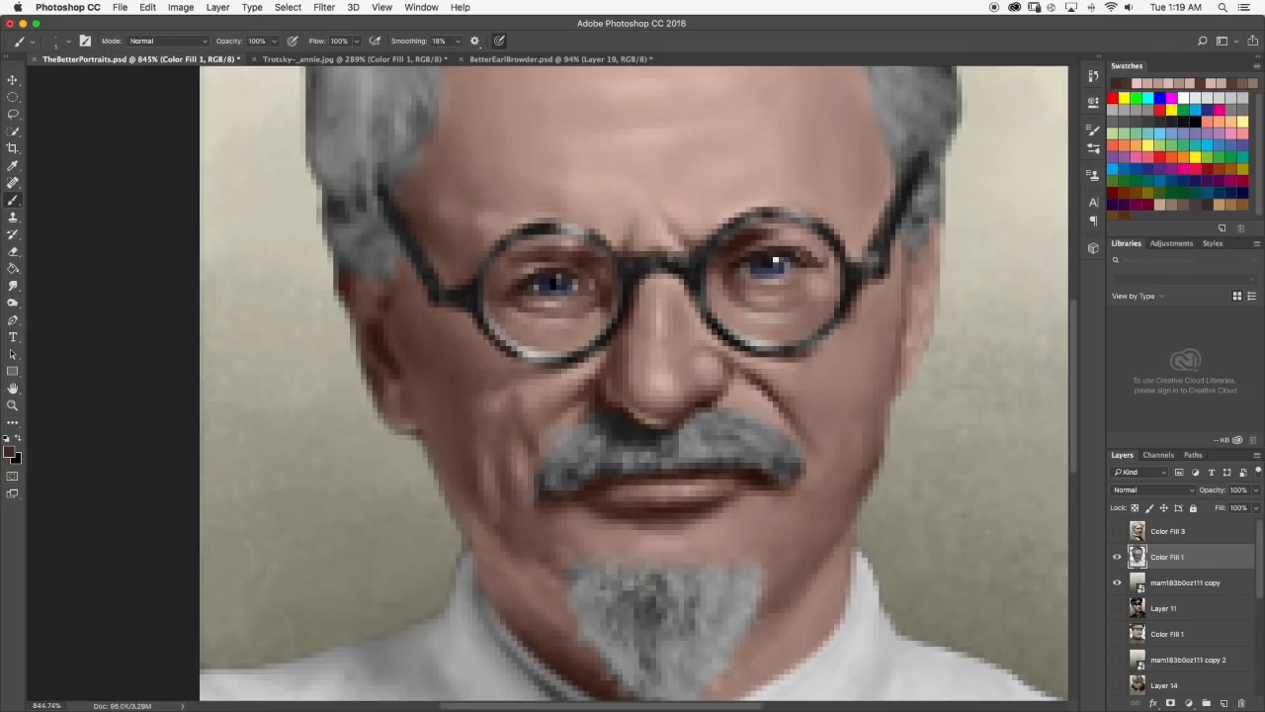
pyautogui.moveTo(453, 414); pyautogui.dragTo(461, 453)
pyautogui.click(14, 286)
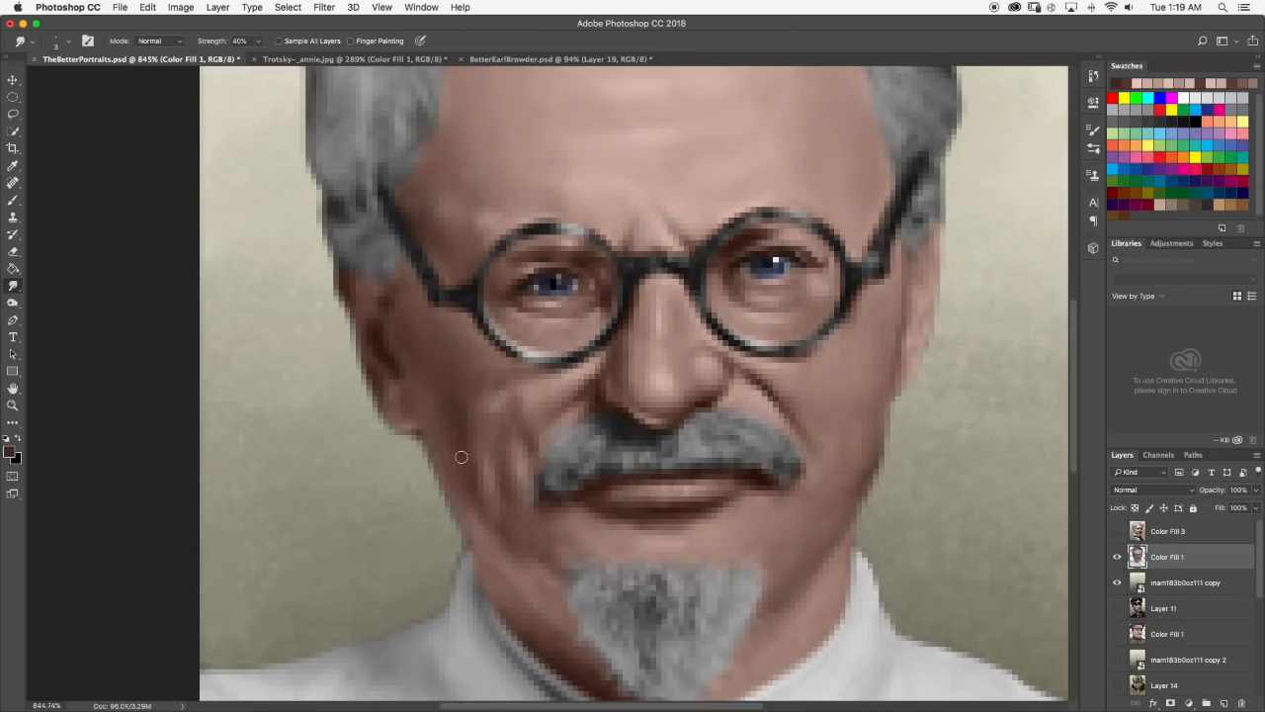
pyautogui.scroll(-10, 463, 380)
pyautogui.scroll(2, 541, 344)
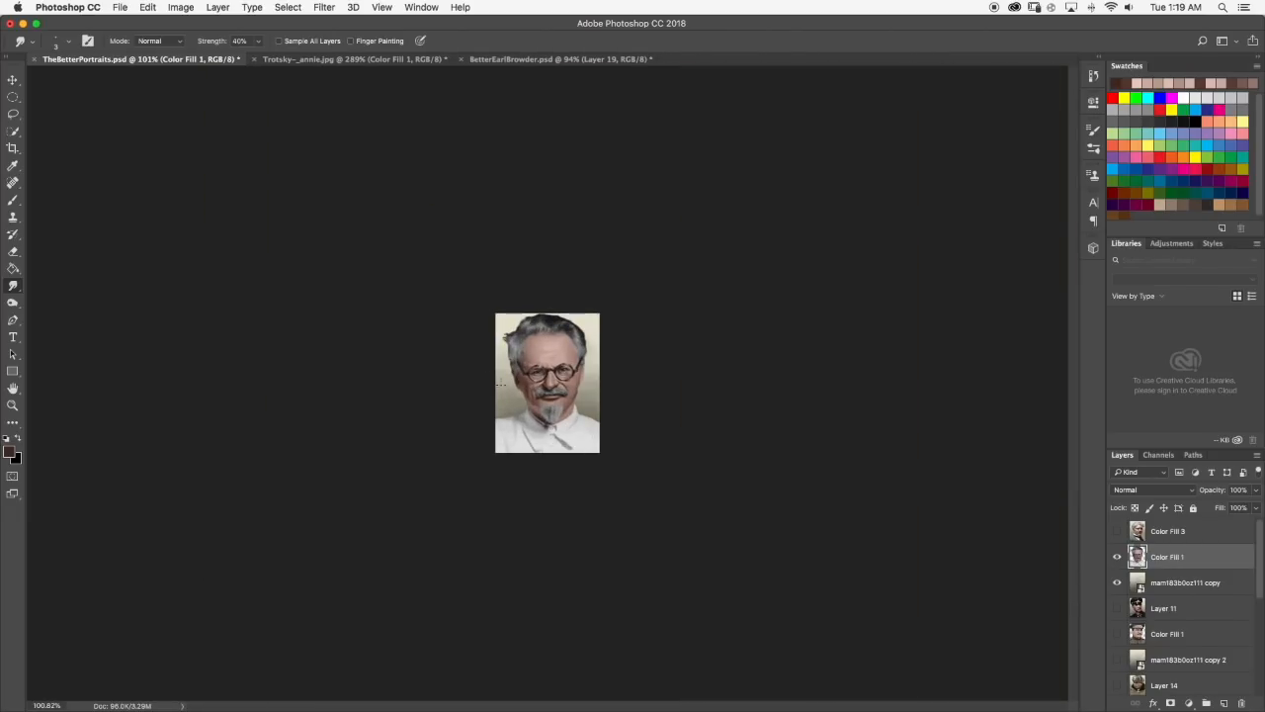
pyautogui.scroll(2, 497, 382)
pyautogui.scroll(5, 443, 391)
pyautogui.scroll(1, 443, 391)
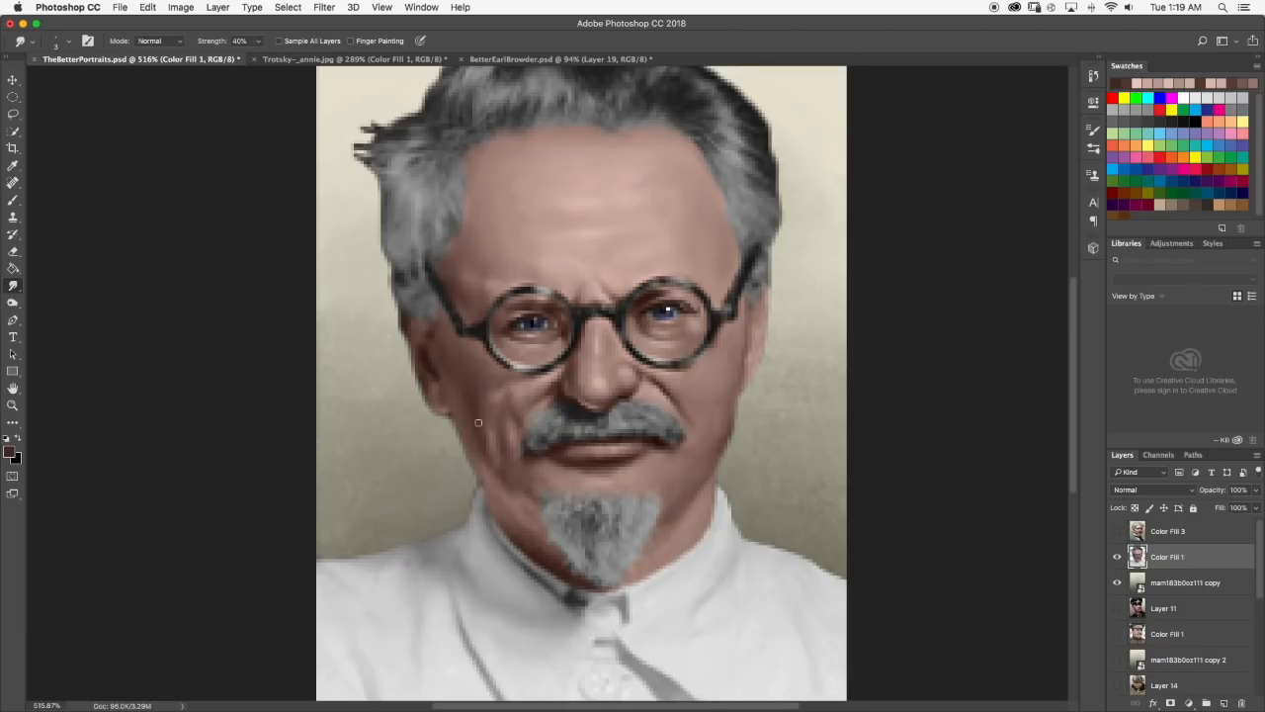
pyautogui.scroll(-5, 689, 401)
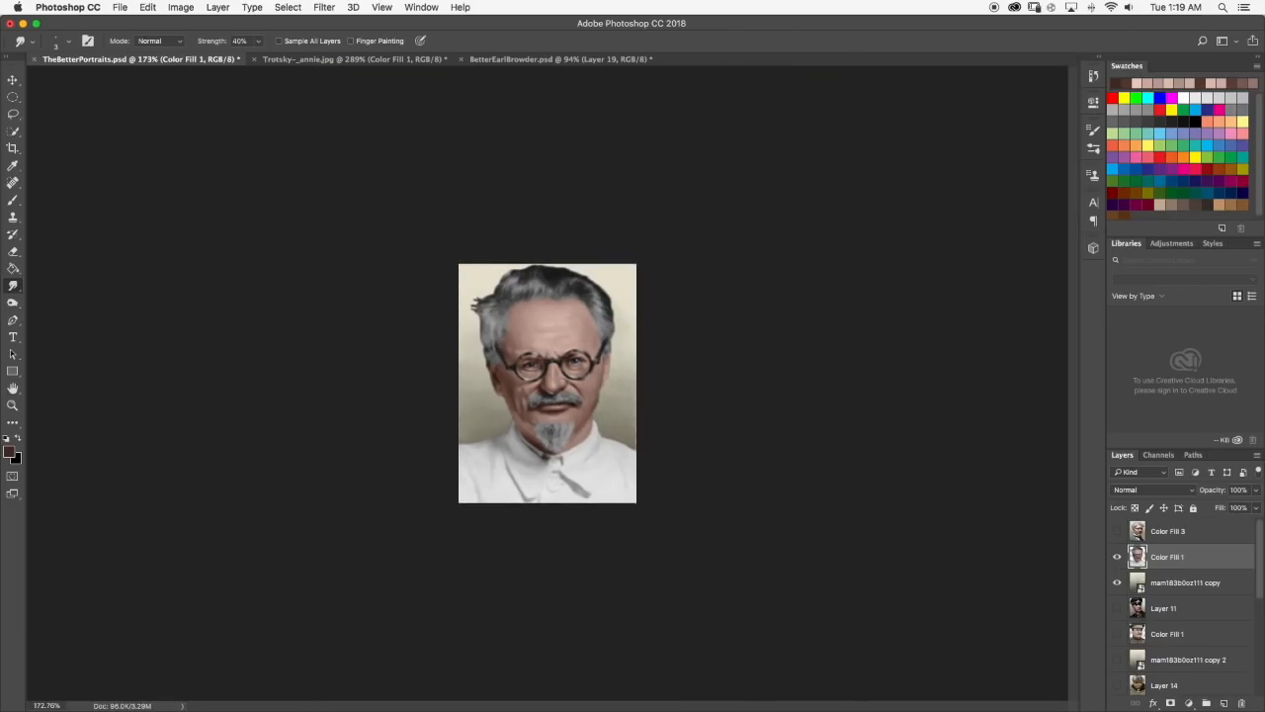
# Check the reference, paint a short dark brown crease on the left side of the neck above the collar and smudge it in.
pyautogui.scroll(10, 521, 400)
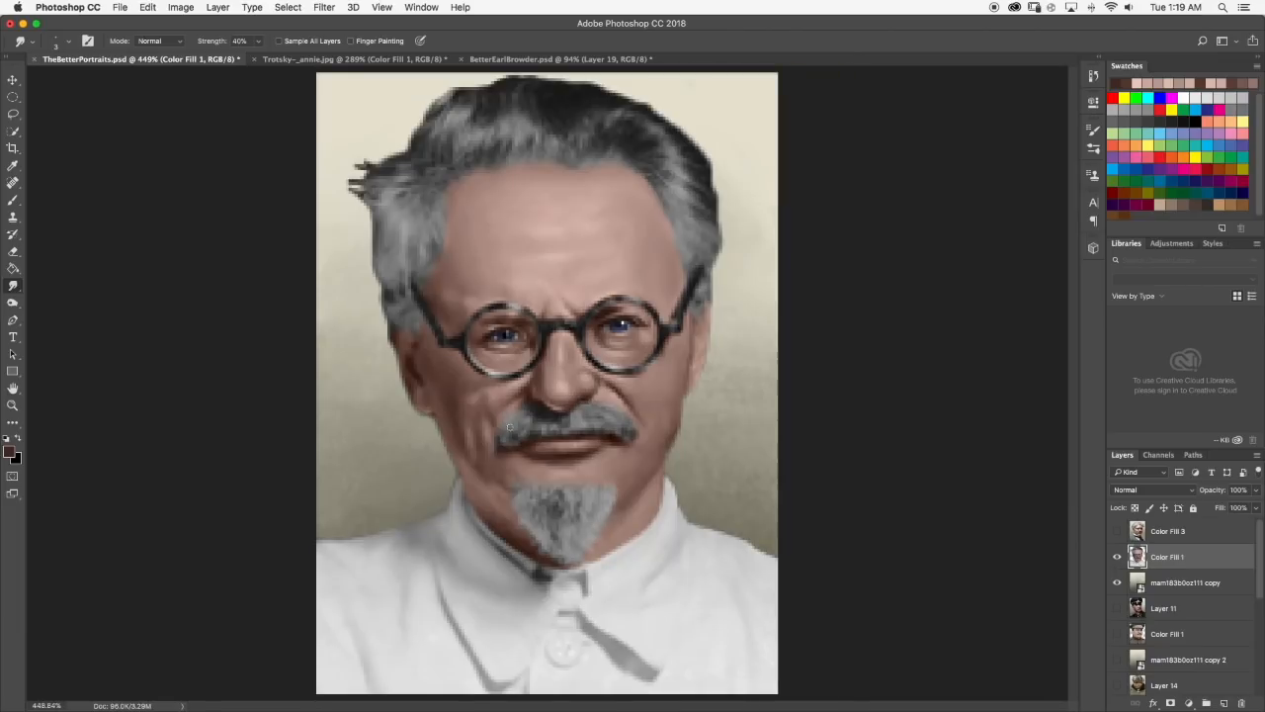
pyautogui.click(14, 202)
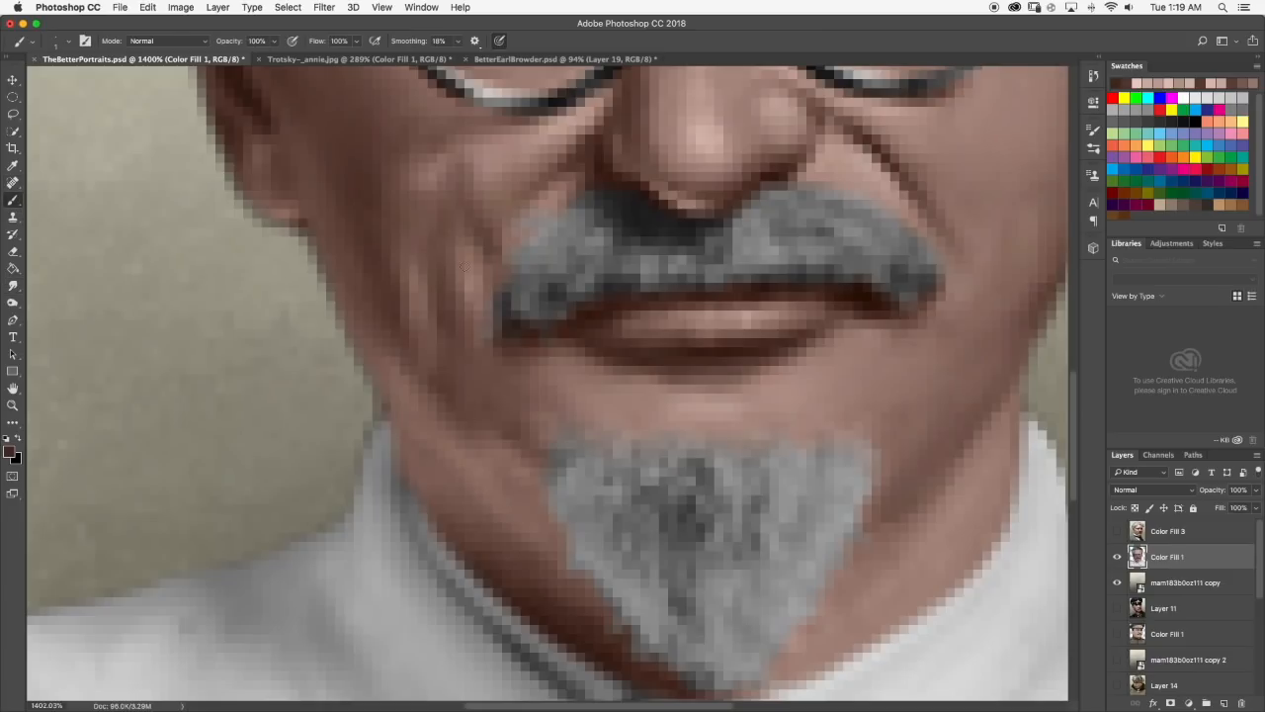
pyautogui.click(317, 59)
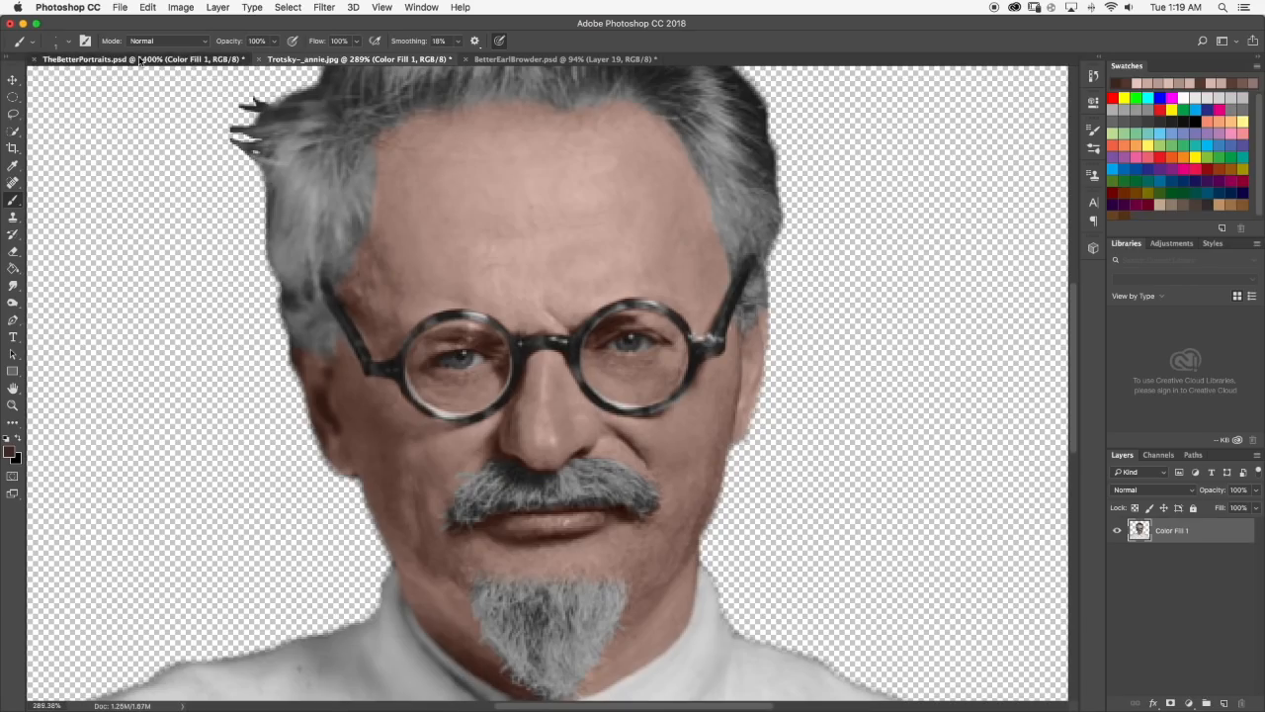
pyautogui.click(139, 59)
pyautogui.moveTo(432, 475)
pyautogui.mouseDown()
pyautogui.moveTo(480, 521)
pyautogui.moveTo(445, 490)
pyautogui.mouseUp()
pyautogui.click(14, 286)
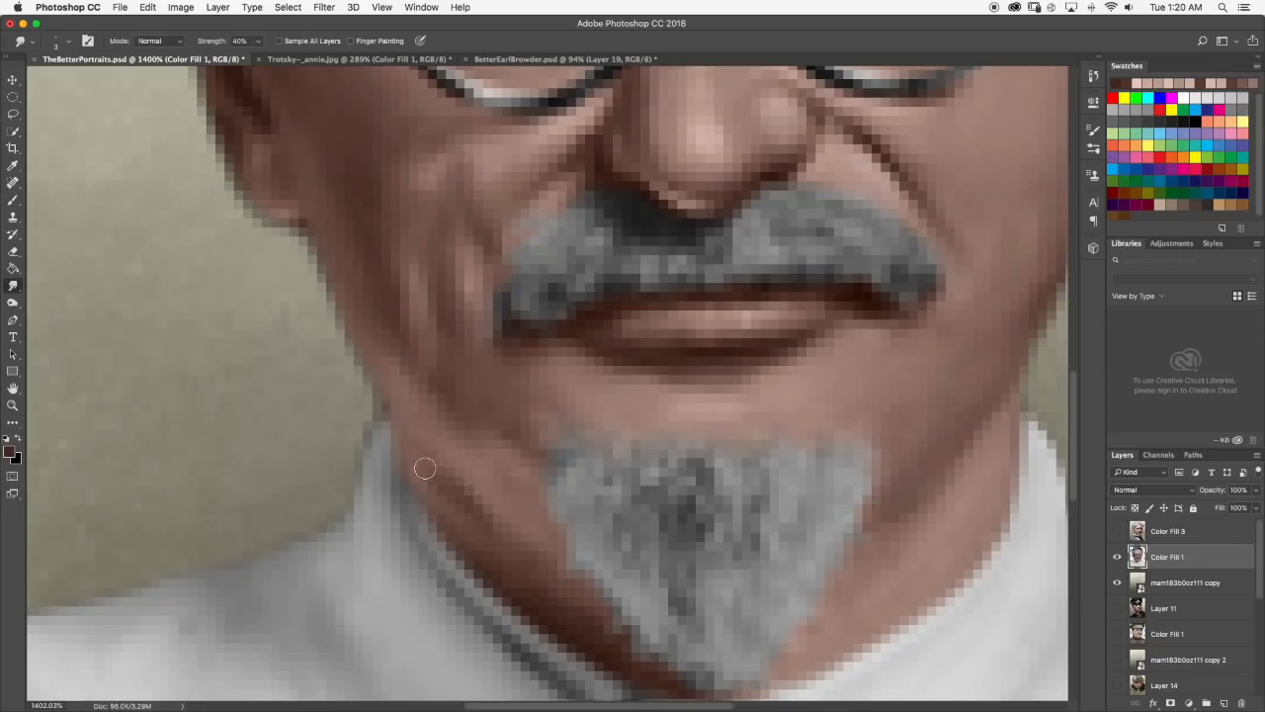
# Paint short dark brown shadows on the lower face around the mouth and blend them with the Smudge tool.
pyautogui.scroll(-5, 526, 555)
pyautogui.scroll(-6, 529, 550)
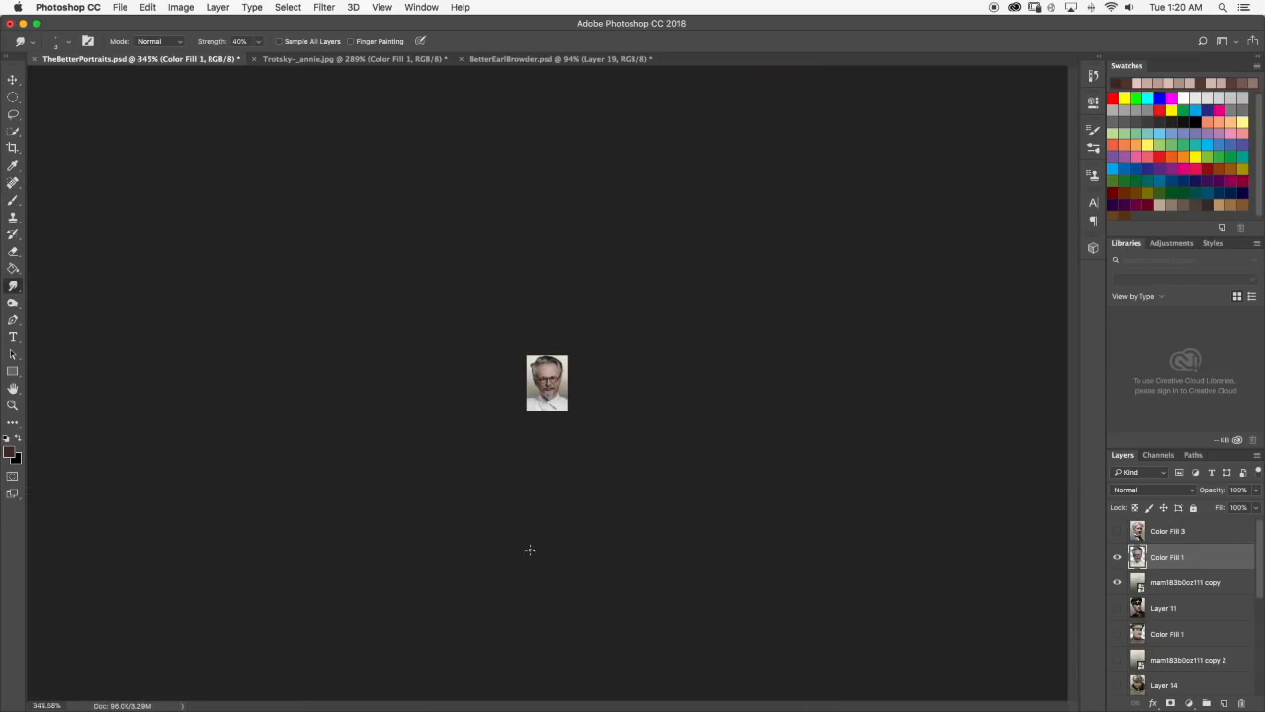
pyautogui.scroll(2, 534, 534)
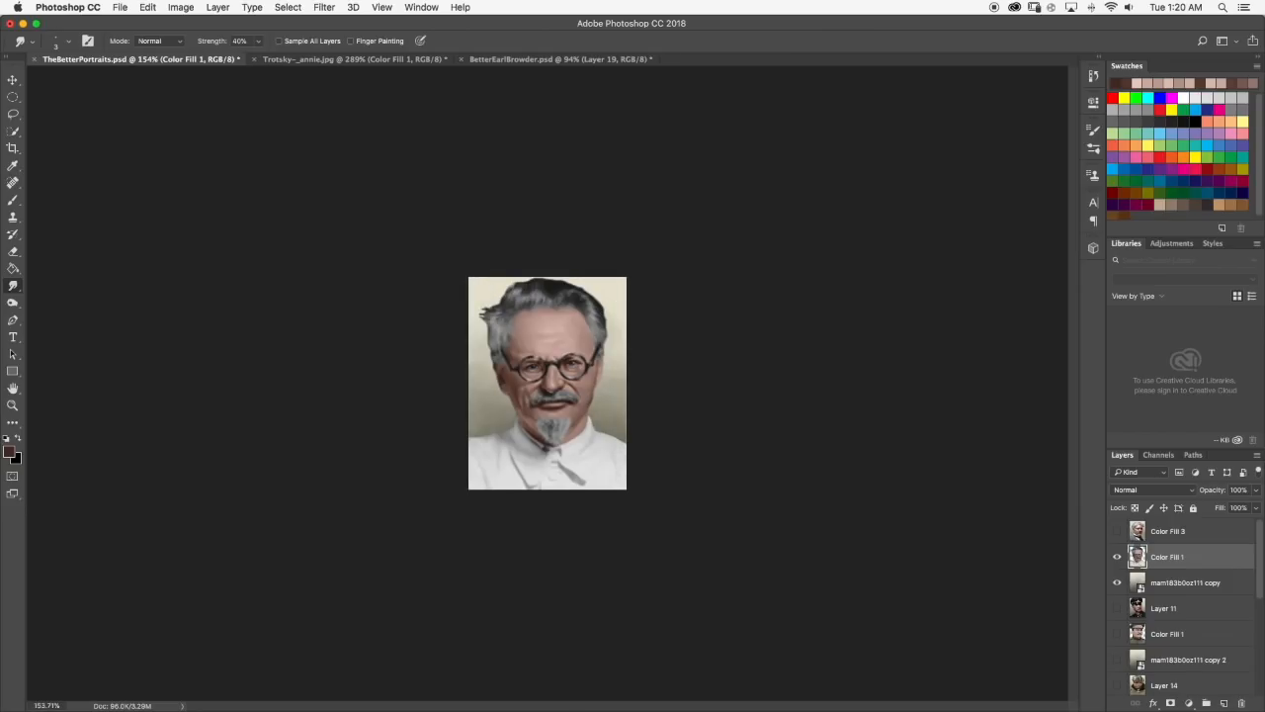
pyautogui.scroll(3, 543, 427)
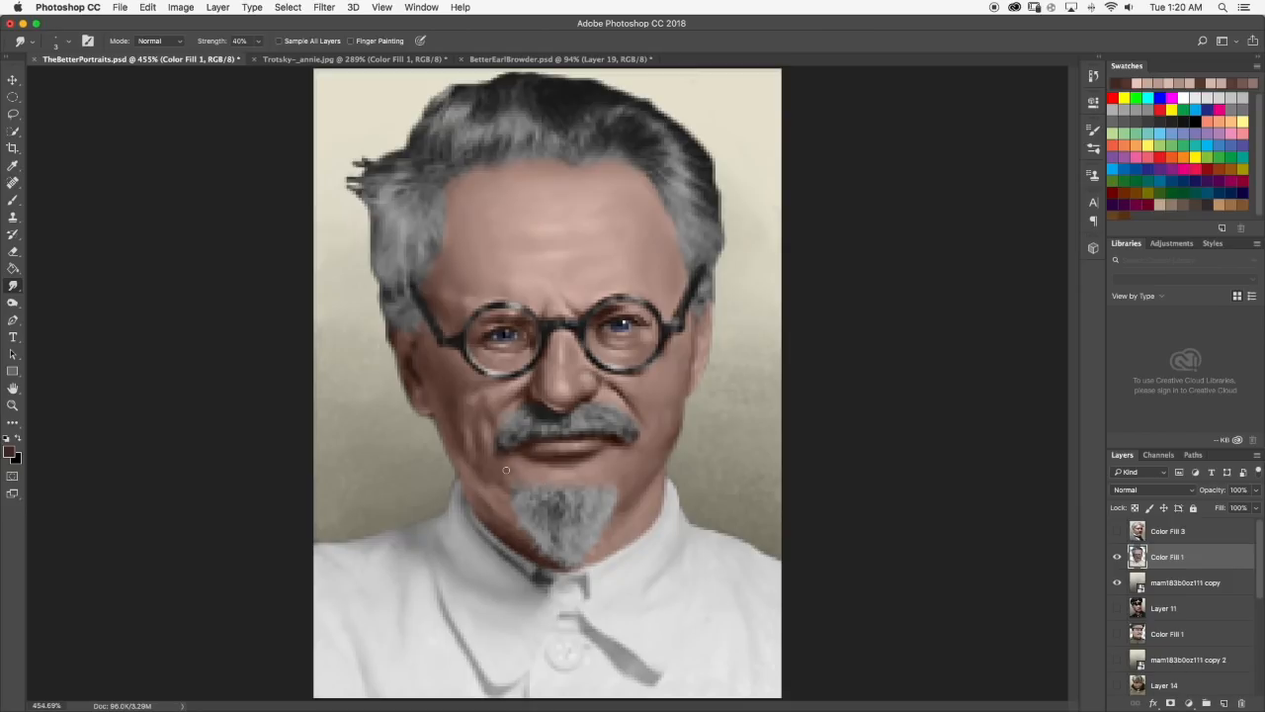
pyautogui.scroll(2, 507, 470)
pyautogui.click(12, 199)
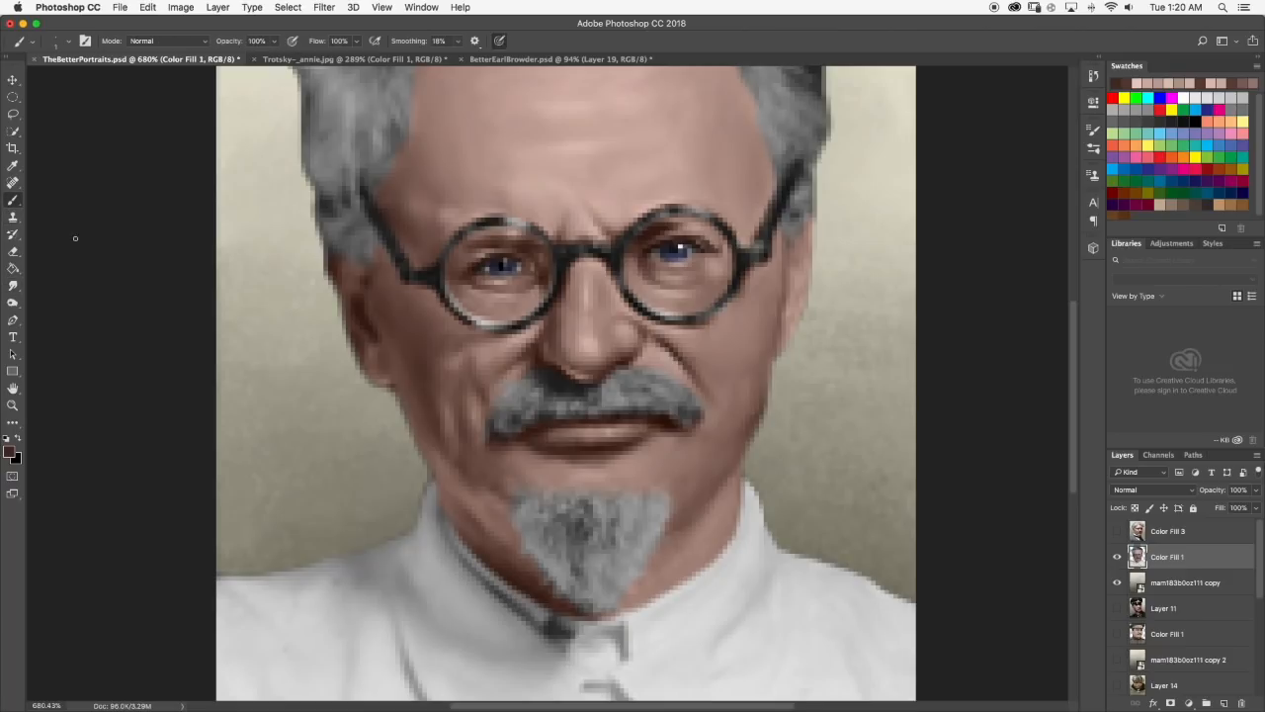
pyautogui.scroll(3, 411, 445)
pyautogui.moveTo(658, 518); pyautogui.dragTo(638, 522)
pyautogui.moveTo(680, 477)
pyautogui.mouseDown()
pyautogui.moveTo(616, 483)
pyautogui.moveTo(638, 512)
pyautogui.moveTo(632, 505)
pyautogui.moveTo(666, 482)
pyautogui.moveTo(631, 481)
pyautogui.moveTo(642, 461)
pyautogui.moveTo(679, 485)
pyautogui.moveTo(600, 497)
pyautogui.mouseUp()
pyautogui.click(13, 286)
pyautogui.scroll(-10, 601, 498)
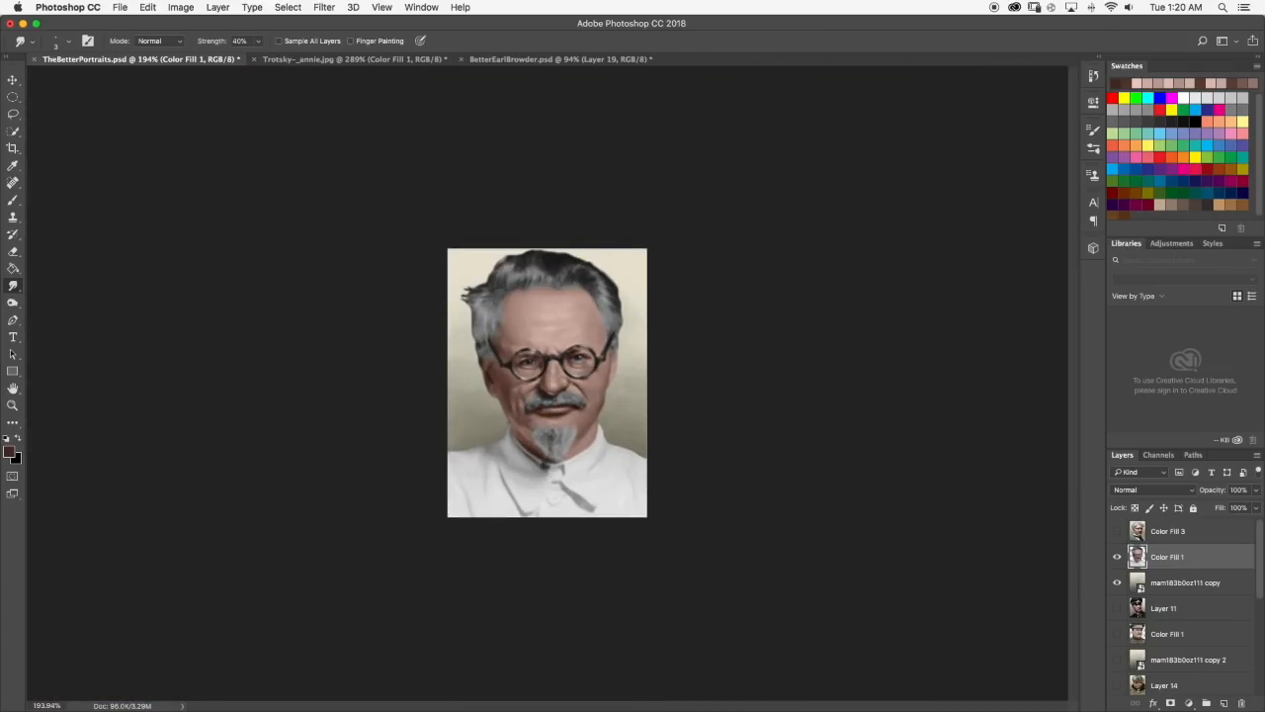
pyautogui.scroll(-2, 547, 383)
pyautogui.scroll(8, 521, 392)
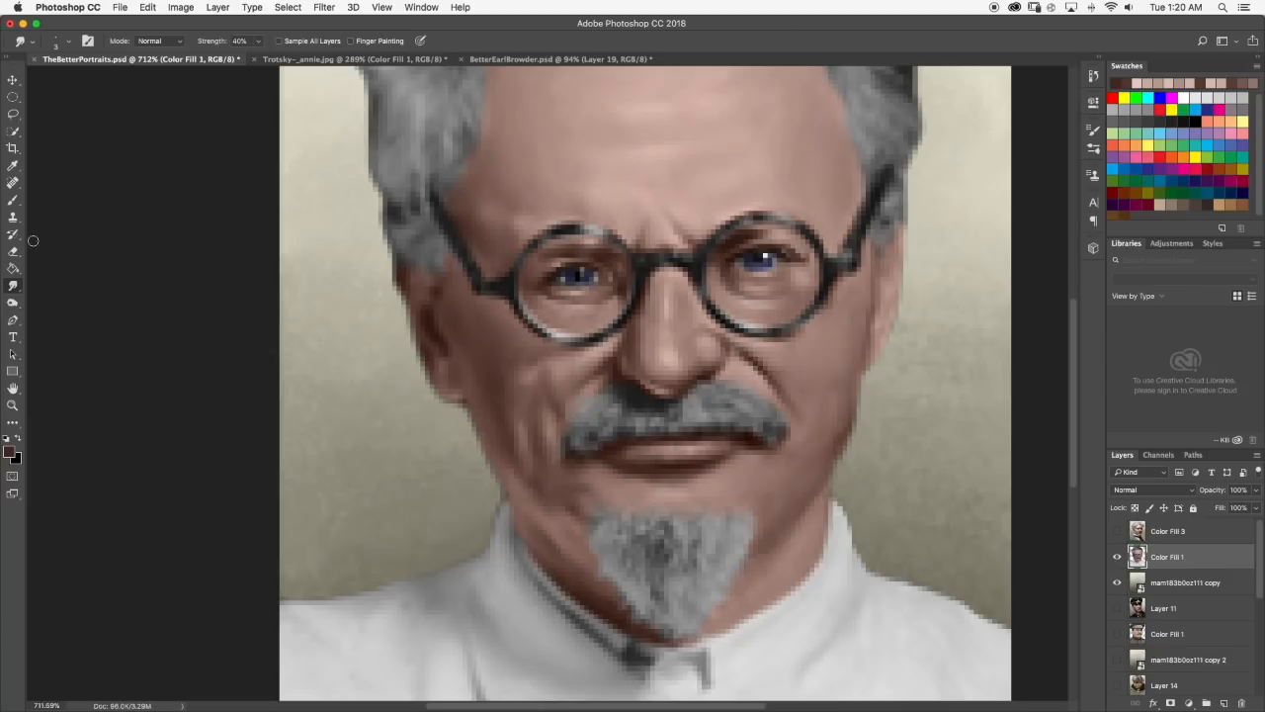
# Sample the nose's skin tone, lighten it to pale pink #edd9d2, and paint and smudge a vertical highlight along the nose bridge.
pyautogui.press('b')
pyautogui.scroll(2, 682, 312)
pyautogui.keyDown('alt'); pyautogui.click(669, 296); pyautogui.keyUp('alt')
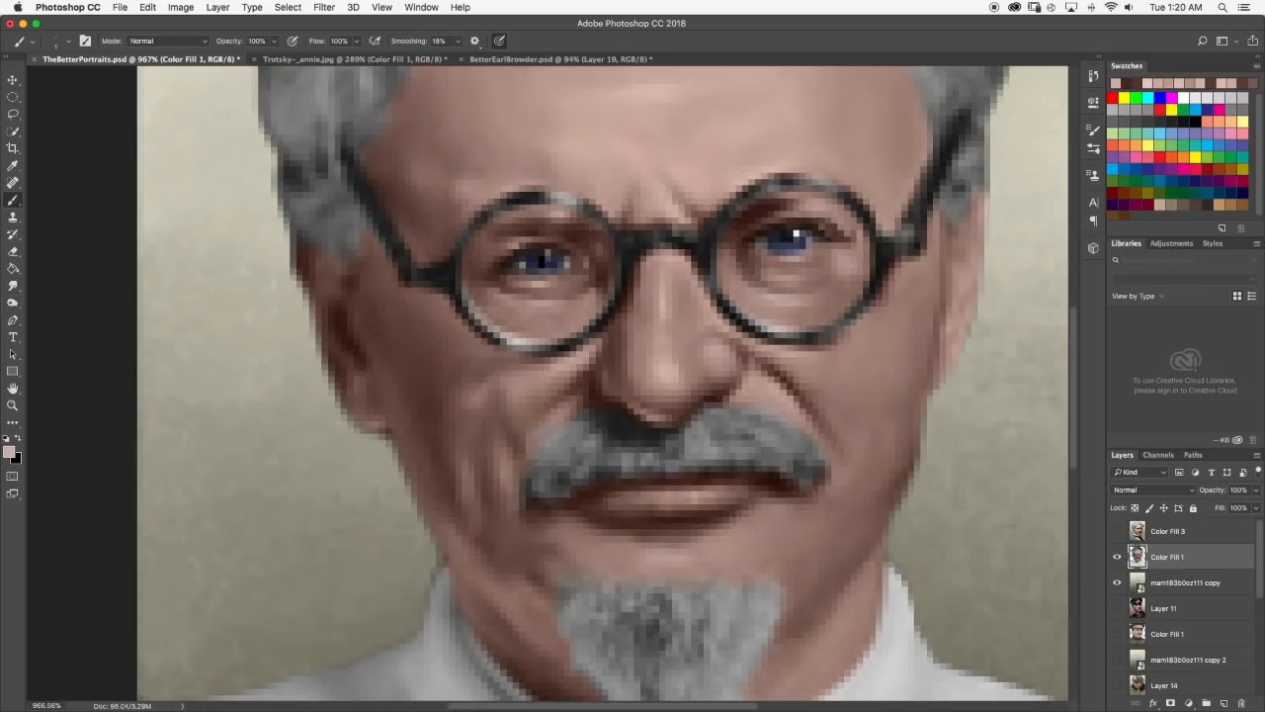
pyautogui.click(9, 450)
pyautogui.click(636, 385)
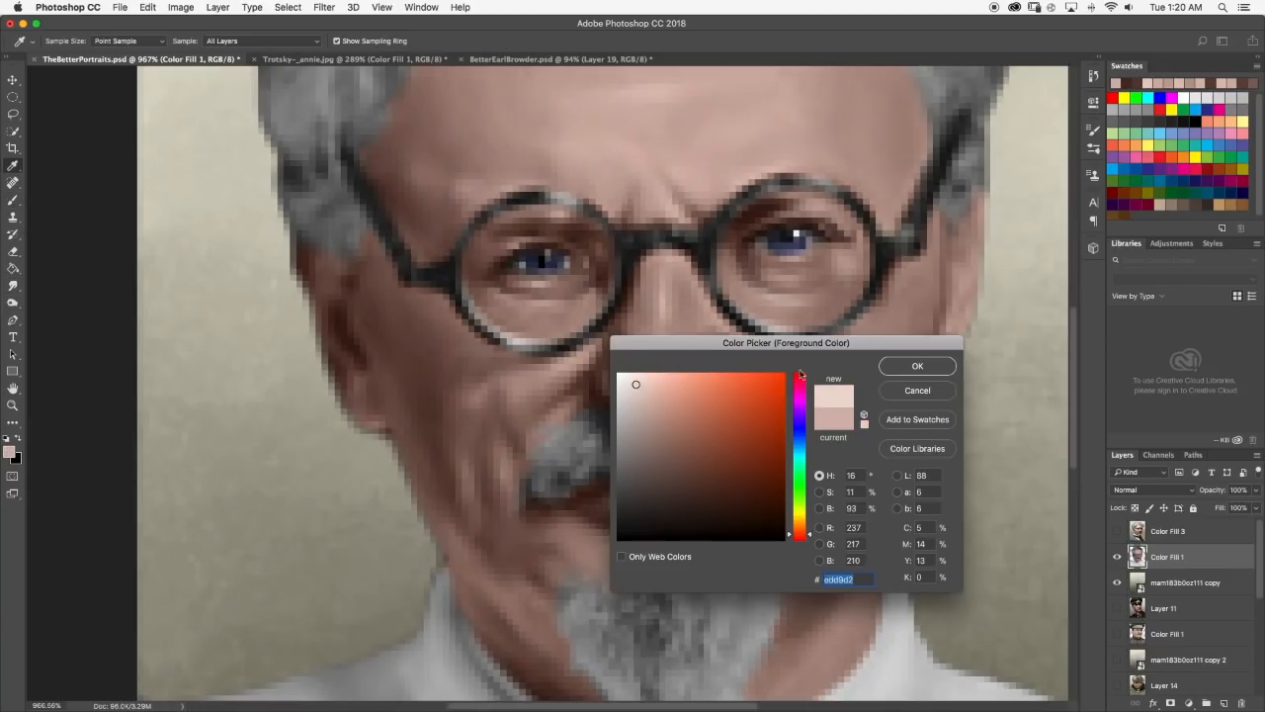
pyautogui.click(930, 368)
pyautogui.moveTo(670, 296); pyautogui.dragTo(663, 358)
pyautogui.hotkey('ctrl', 'z')
pyautogui.moveTo(661, 306); pyautogui.dragTo(669, 355)
pyautogui.click(13, 286)
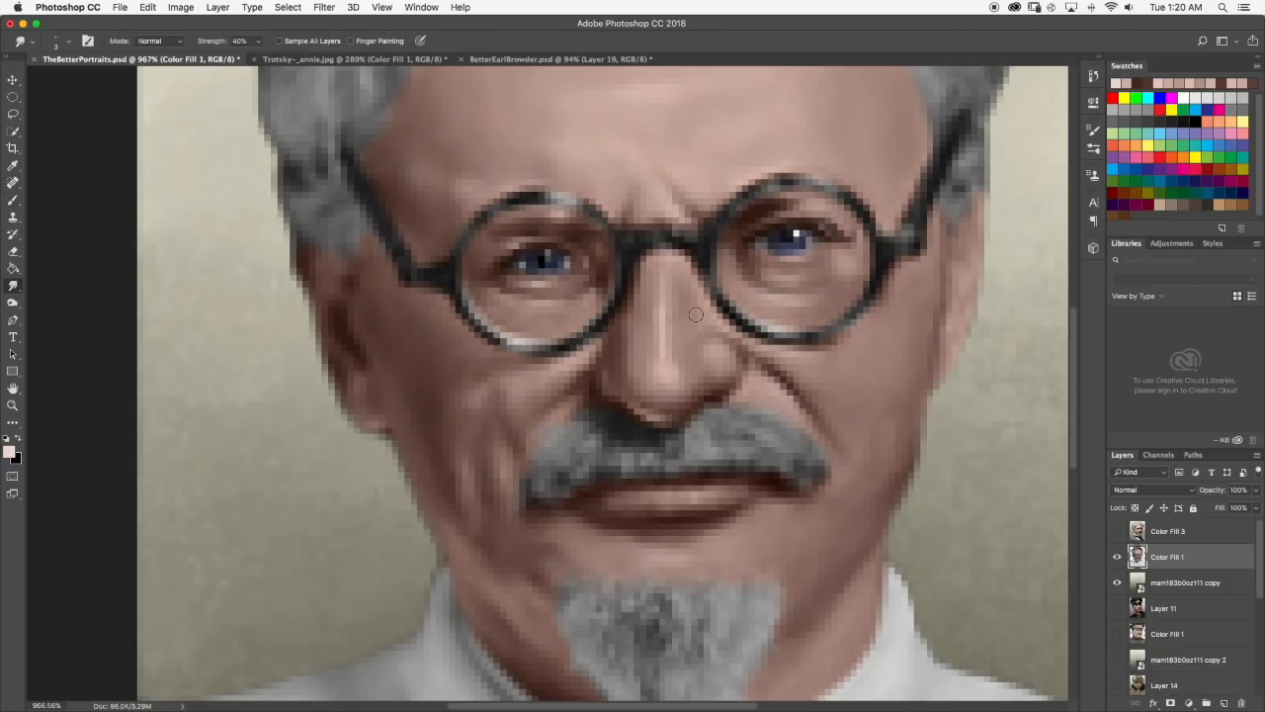
pyautogui.scroll(-10, 696, 315)
pyautogui.scroll(3, 696, 315)
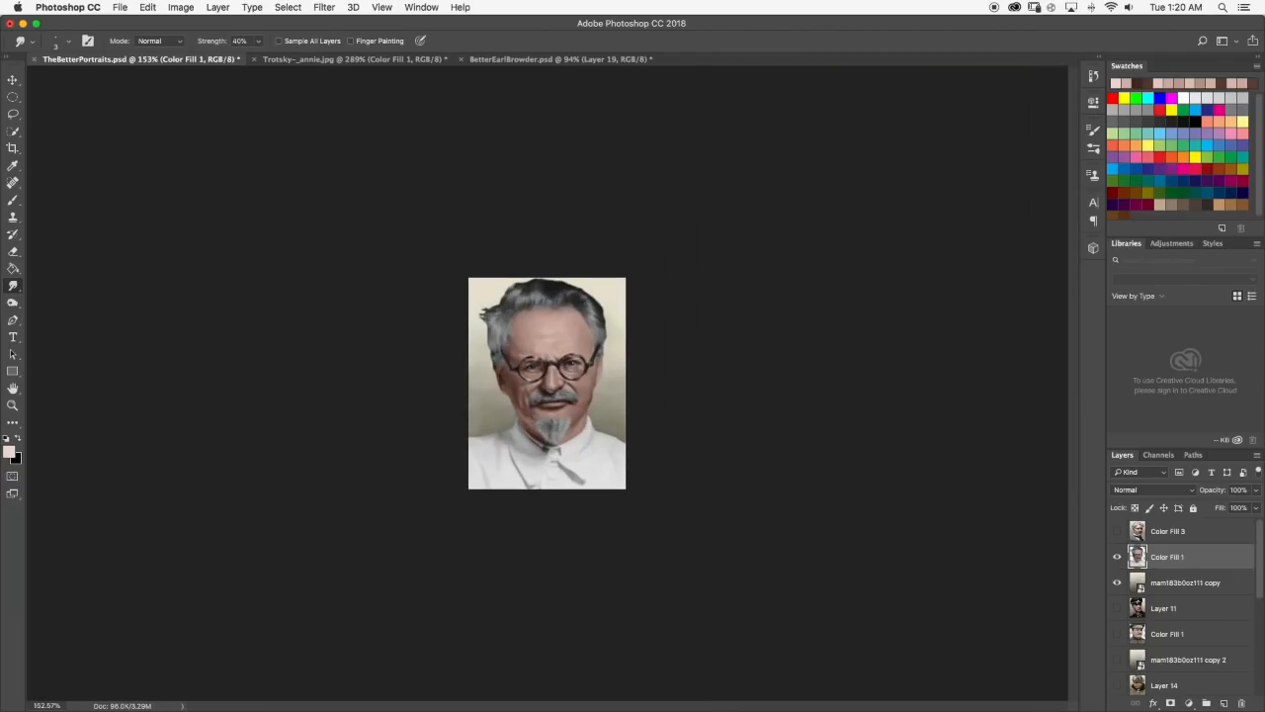
# Touch up the highlight on the upper nose bridge with the pale pink brush and smudge it smooth.
pyautogui.scroll(5, 555, 368)
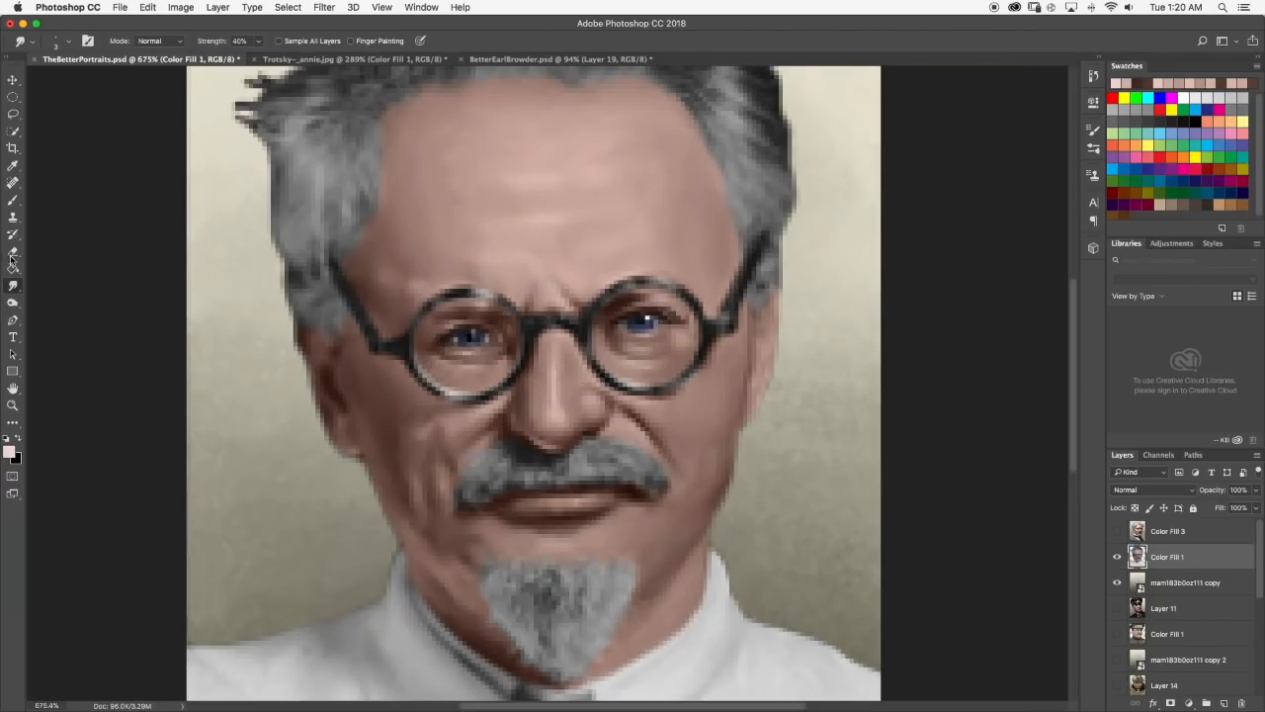
pyautogui.click(13, 200)
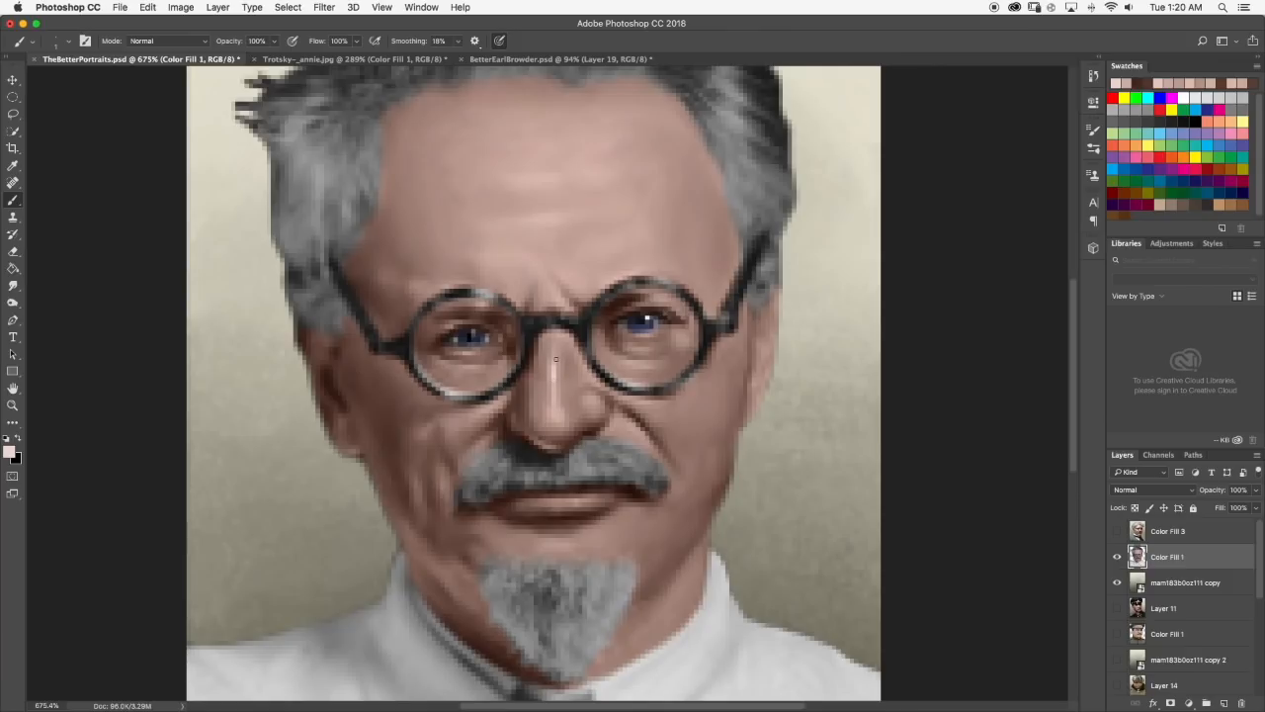
pyautogui.click(13, 286)
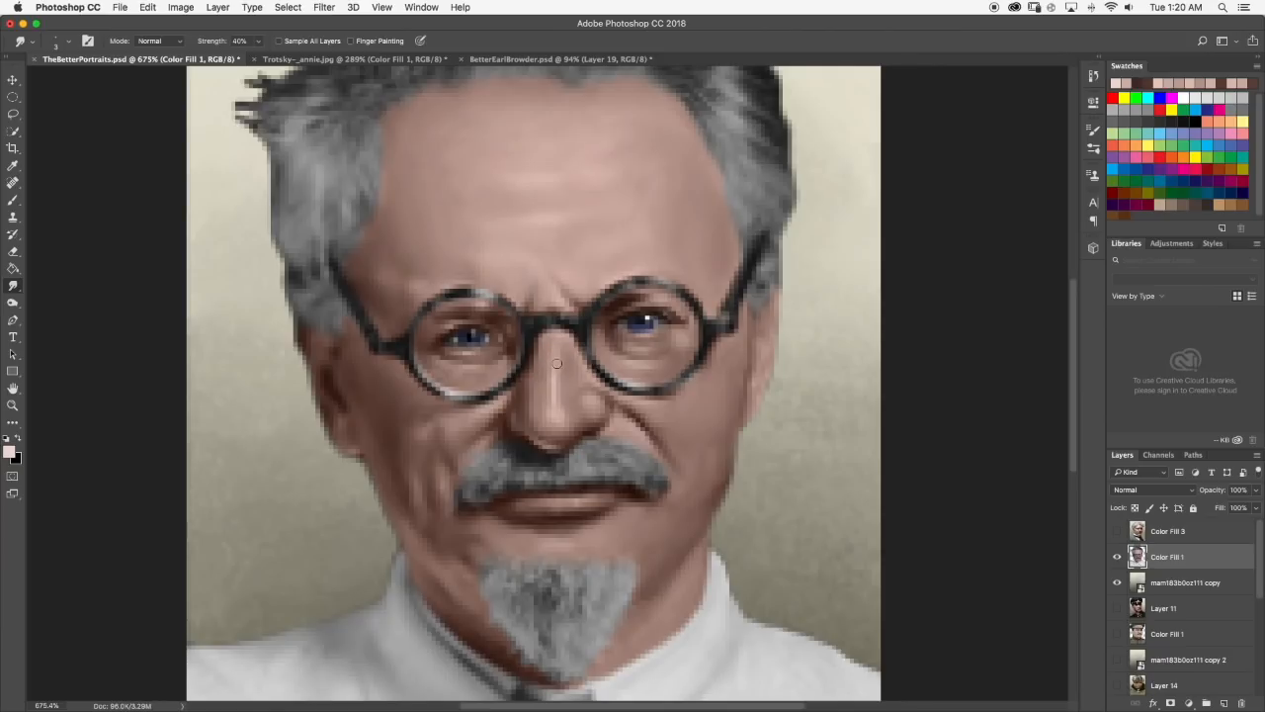
pyautogui.scroll(-6, 606, 396)
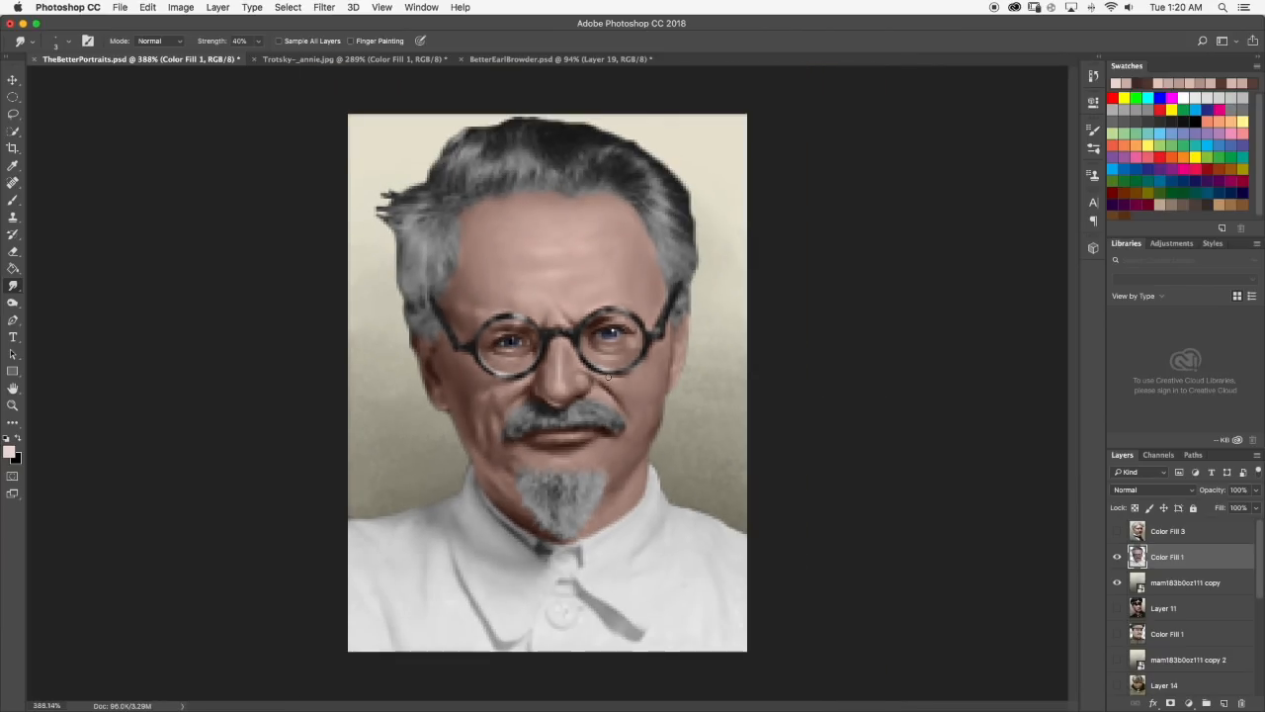
pyautogui.scroll(6, 560, 365)
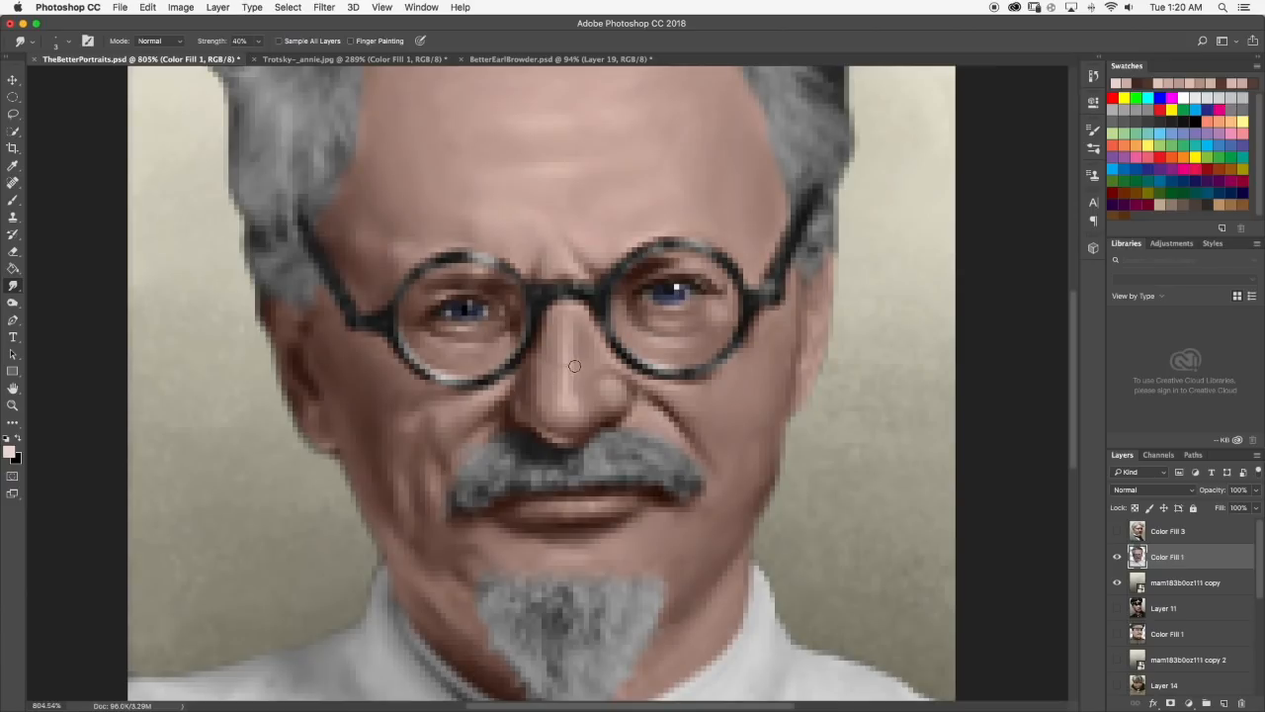
pyautogui.scroll(-1, 641, 374)
pyautogui.scroll(-6, 567, 371)
pyautogui.scroll(2, 623, 390)
# Try pale pink test strokes across the dark hair above the forehead and undo them.
pyautogui.click(13, 200)
pyautogui.scroll(5, 534, 176)
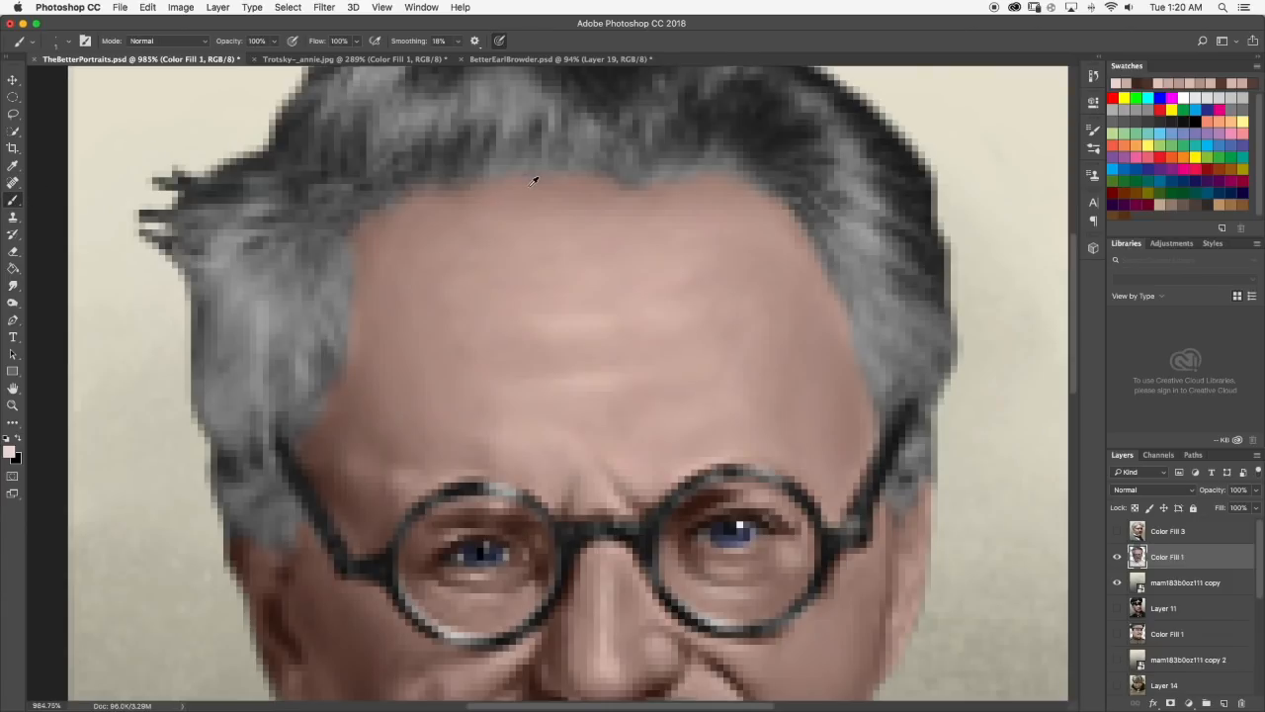
pyautogui.scroll(3, 593, 243)
pyautogui.moveTo(565, 262); pyautogui.dragTo(668, 259)
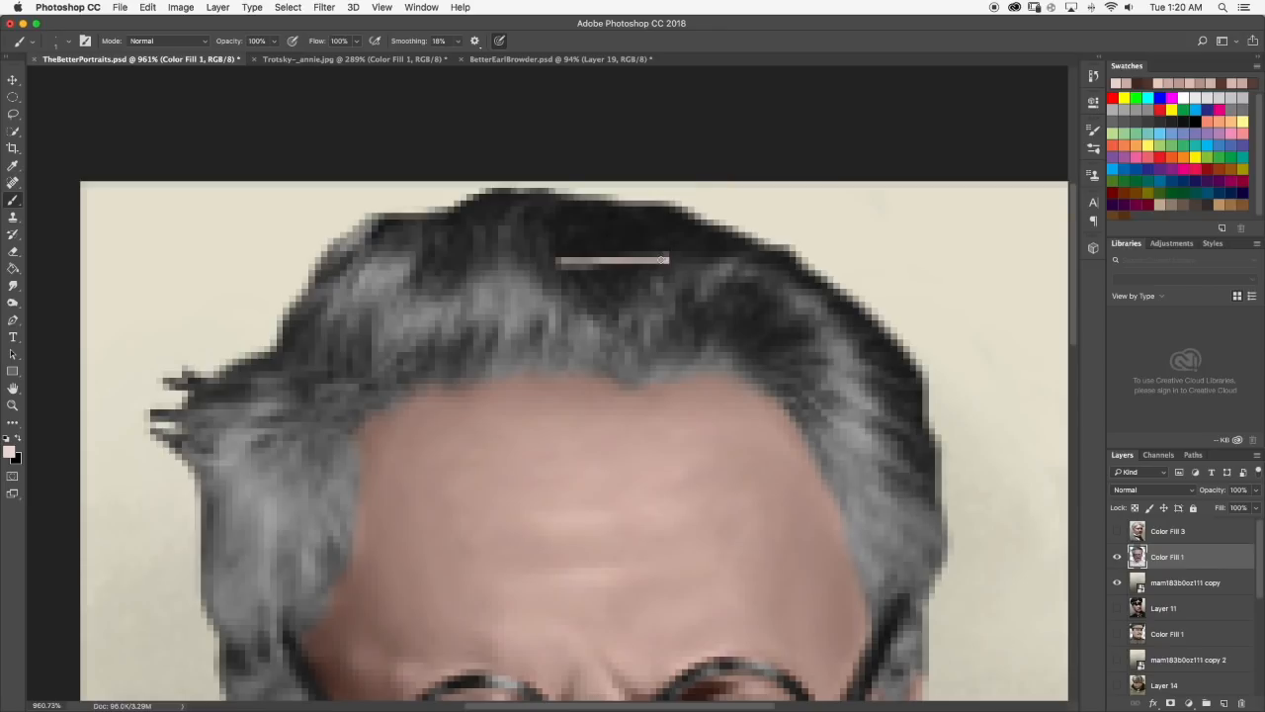
pyautogui.moveTo(619, 262); pyautogui.dragTo(576, 263)
pyautogui.moveTo(618, 263); pyautogui.dragTo(707, 265)
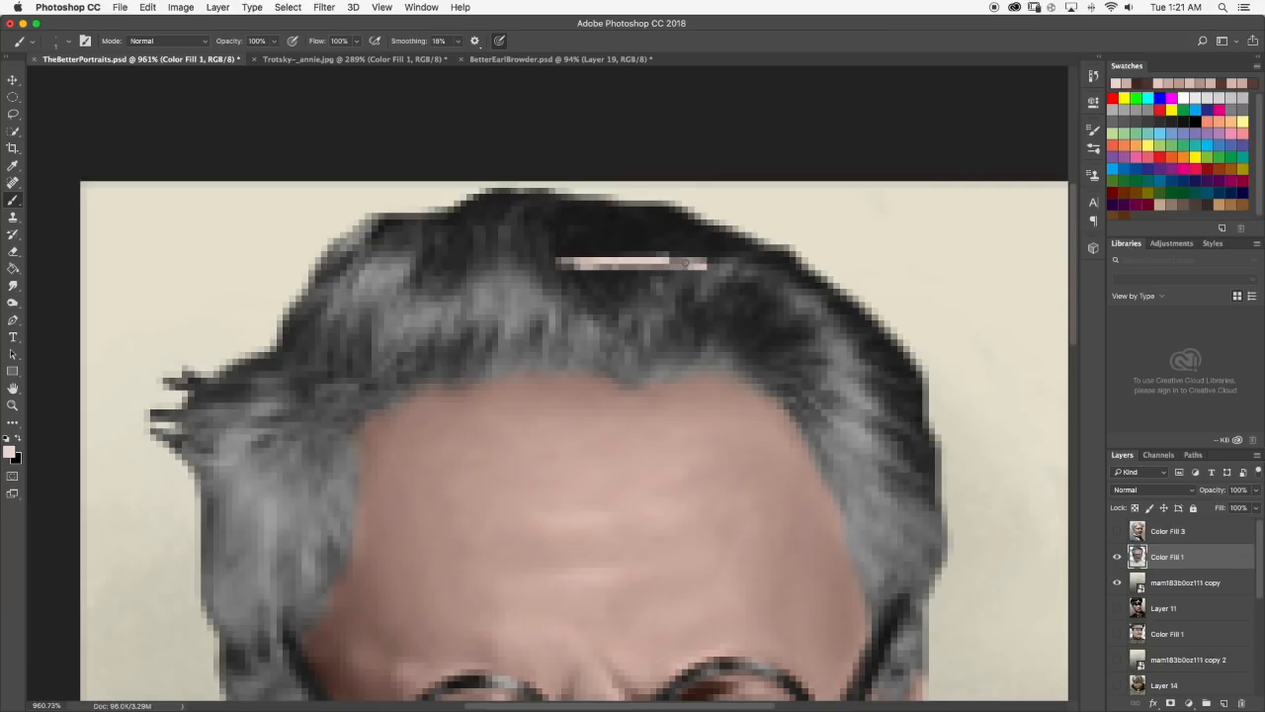
pyautogui.press('super+z')
pyautogui.scroll(10, 613, 259)
pyautogui.scroll(2, 613, 262)
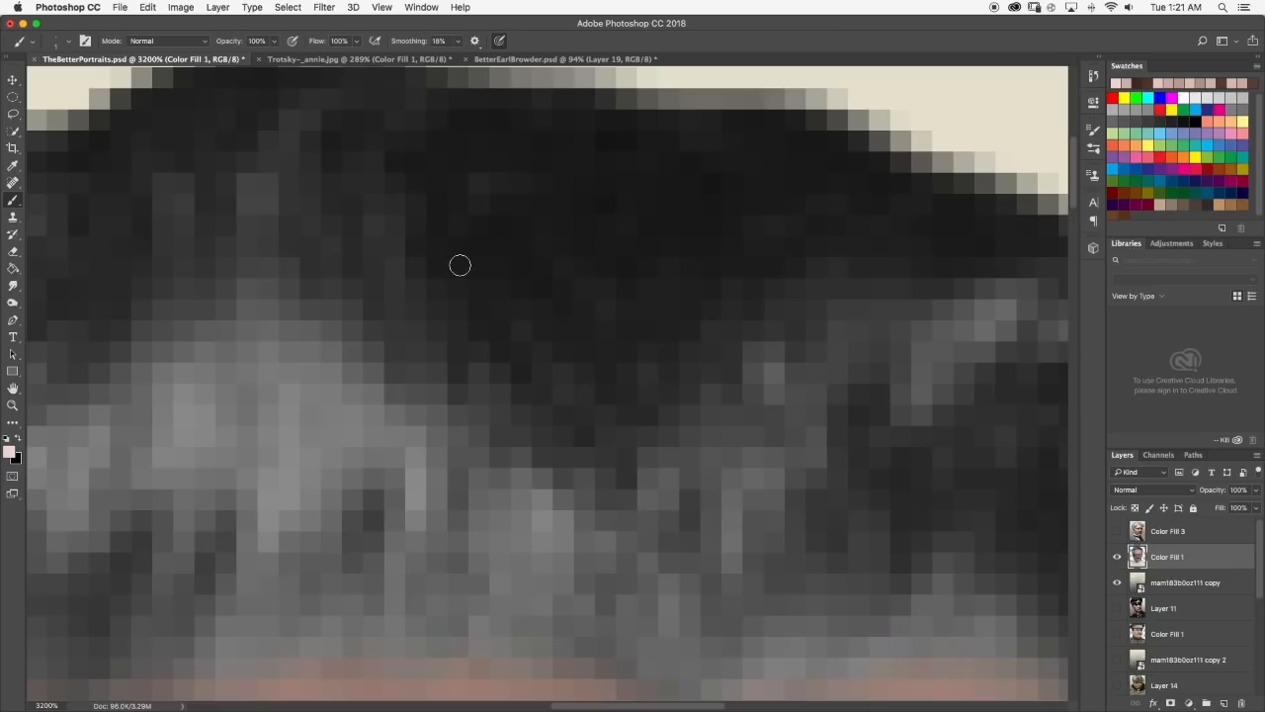
pyautogui.click(436, 269)
pyautogui.moveTo(436, 269)
pyautogui.mouseDown()
pyautogui.moveTo(616, 260)
pyautogui.moveTo(614, 284)
pyautogui.moveTo(617, 267)
pyautogui.moveTo(765, 266)
pyautogui.moveTo(301, 274)
pyautogui.moveTo(439, 275)
pyautogui.moveTo(370, 332)
pyautogui.moveTo(455, 376)
pyautogui.moveTo(432, 368)
pyautogui.moveTo(449, 363)
pyautogui.moveTo(451, 343)
pyautogui.moveTo(424, 337)
pyautogui.moveTo(509, 338)
pyautogui.mouseUp()
pyautogui.press('super+z')
pyautogui.scroll(-10, 534, 331)
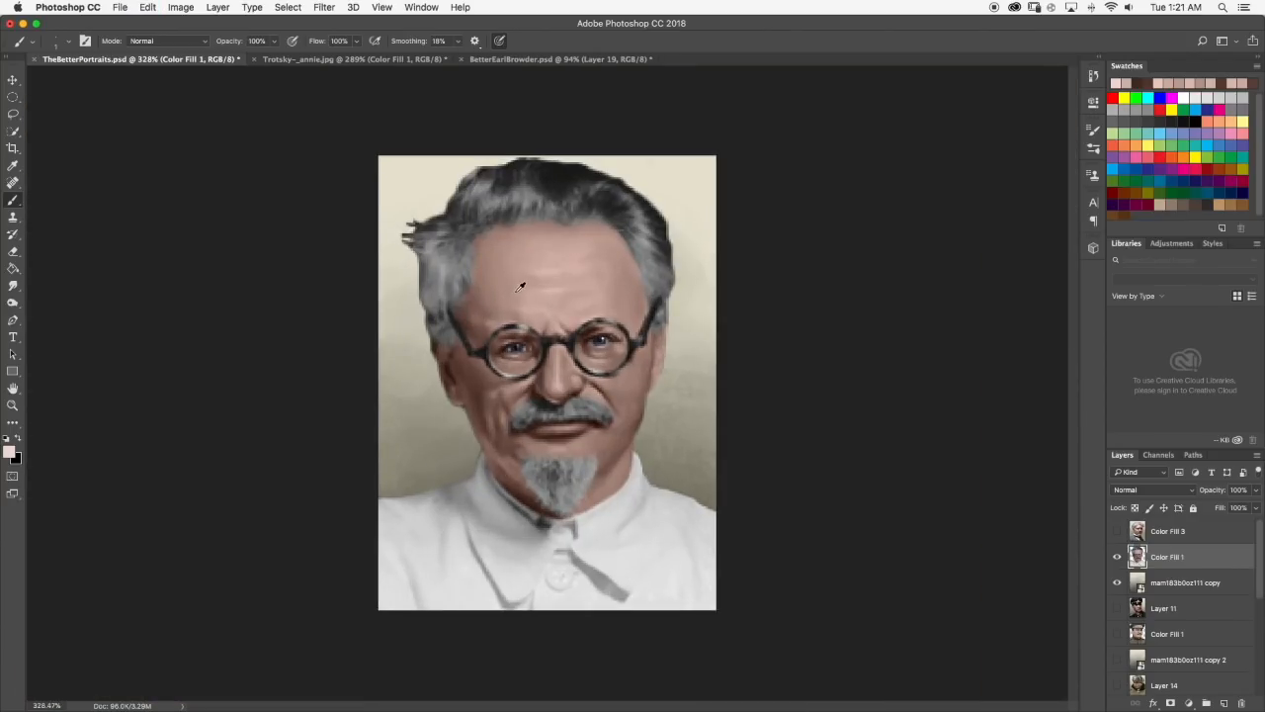
# Dab a pale pink highlight on the lower central forehead above the glasses bridge and smudge it in.
pyautogui.scroll(5, 523, 286)
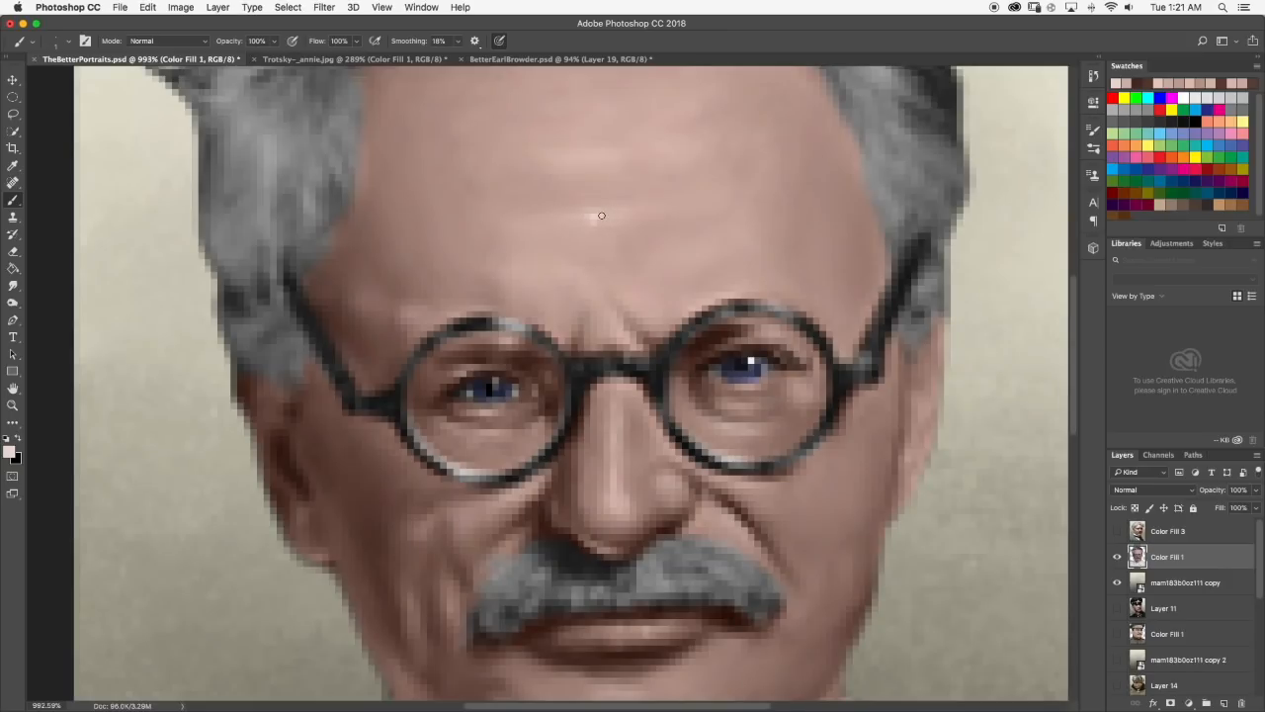
pyautogui.click(12, 286)
pyautogui.moveTo(591, 215)
pyautogui.mouseDown()
pyautogui.moveTo(579, 211)
pyautogui.moveTo(592, 220)
pyautogui.mouseUp()
pyautogui.scroll(-6, 640, 217)
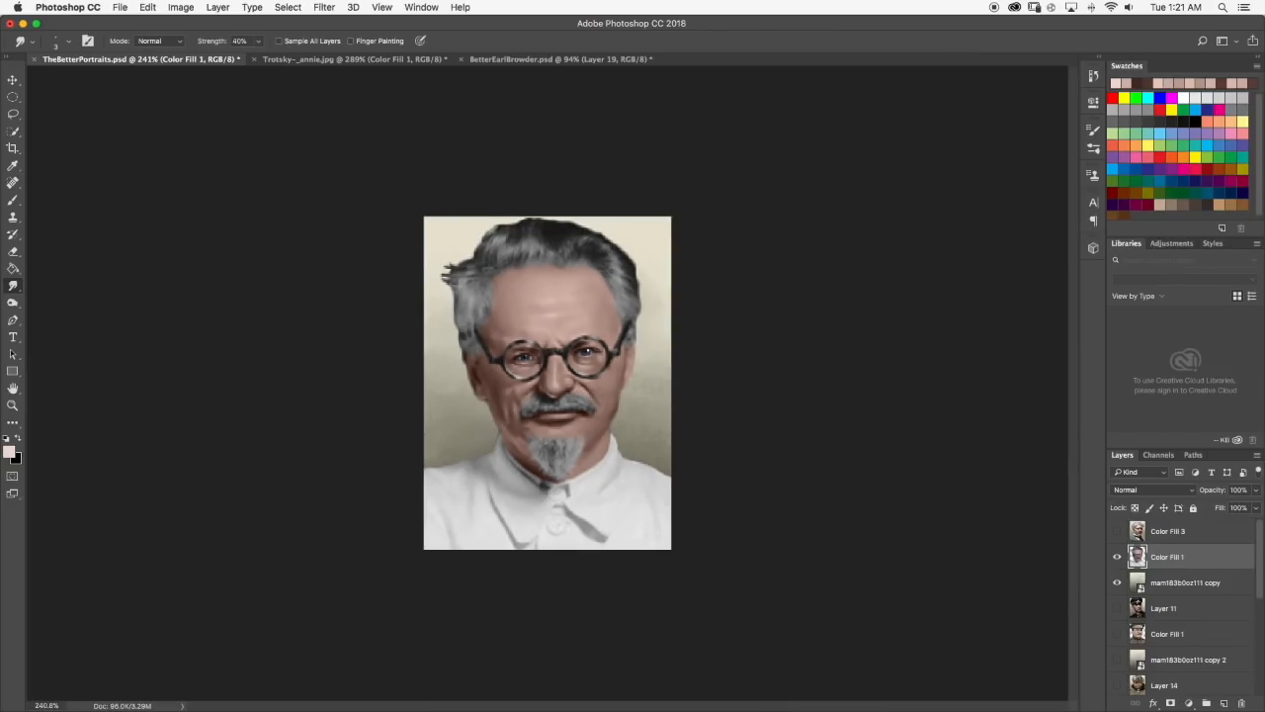
# Paint a short pale pink highlight on the brow just above the left lens and blend it with the Smudge tool.
pyautogui.click(13, 200)
pyautogui.scroll(5, 524, 287)
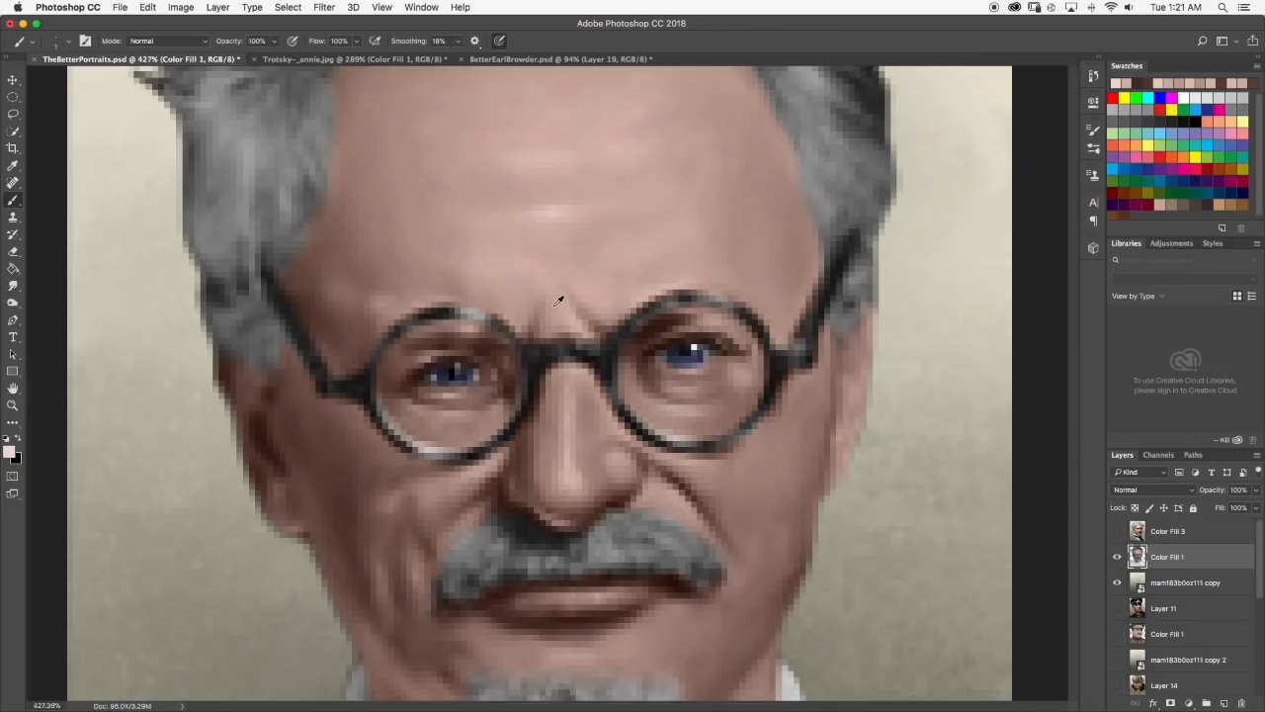
pyautogui.moveTo(530, 274); pyautogui.dragTo(502, 263)
pyautogui.click(13, 286)
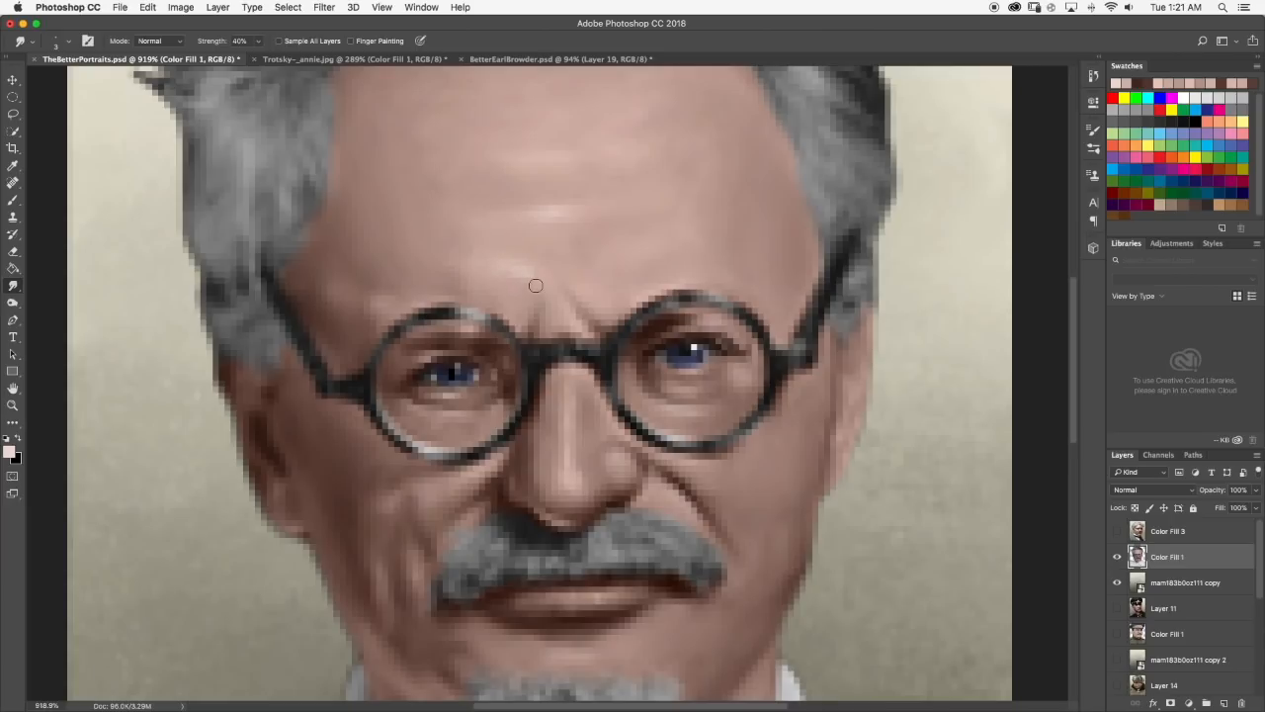
pyautogui.scroll(-5, 578, 285)
# Add a small pale pink highlight to the upper central forehead crease and smudge it into the surrounding skin.
pyautogui.click(12, 200)
pyautogui.scroll(5, 552, 286)
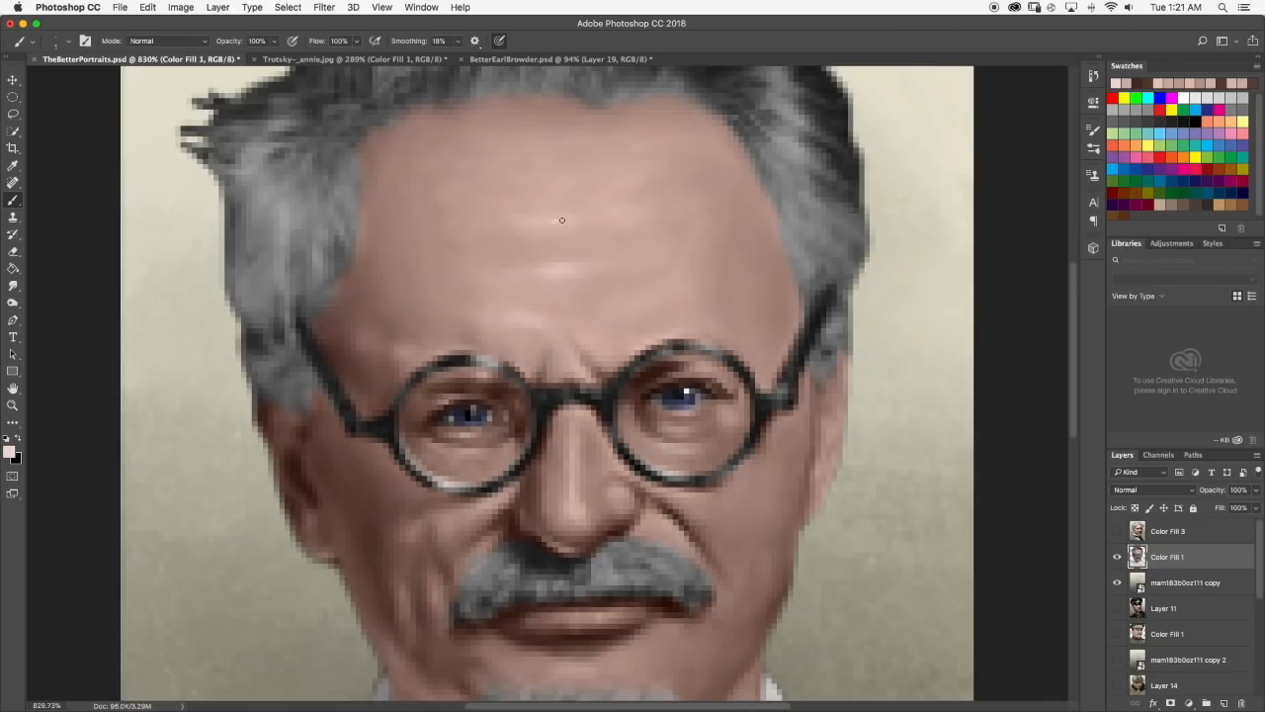
pyautogui.click(13, 285)
pyautogui.moveTo(564, 222)
pyautogui.mouseDown()
pyautogui.moveTo(553, 219)
pyautogui.moveTo(570, 222)
pyautogui.mouseUp()
pyautogui.scroll(-5, 606, 226)
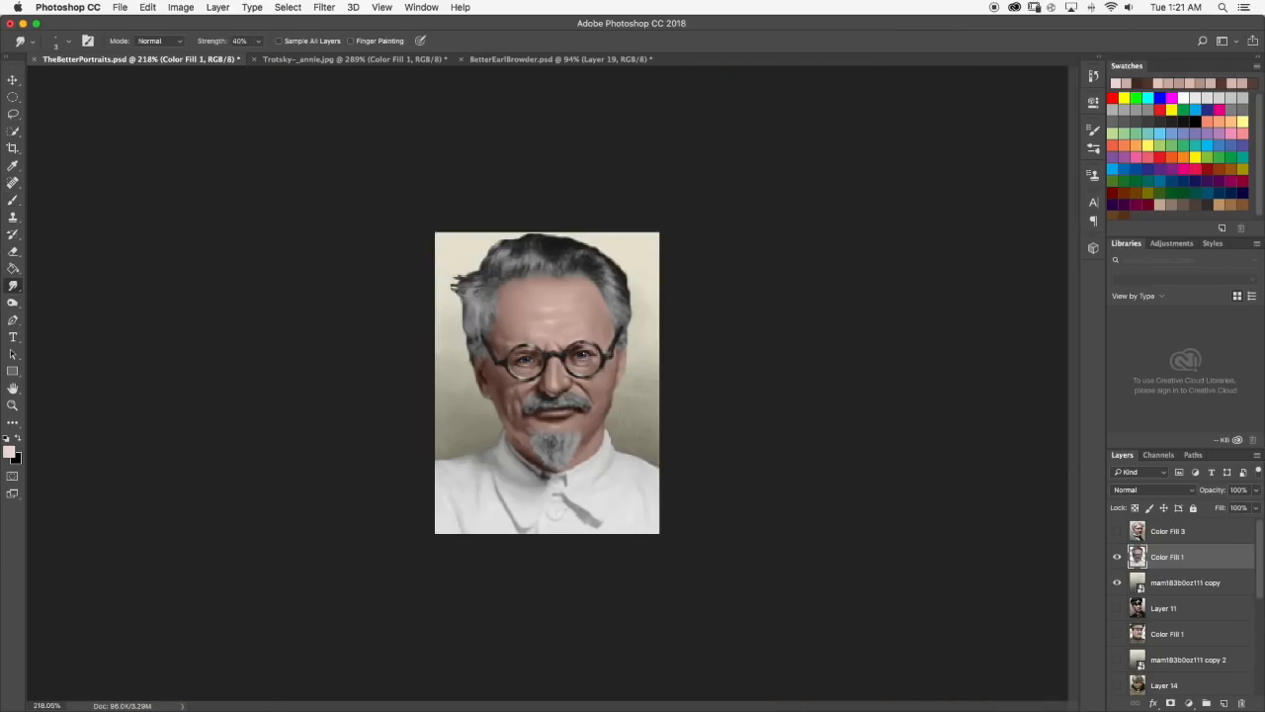
pyautogui.scroll(5, 550, 309)
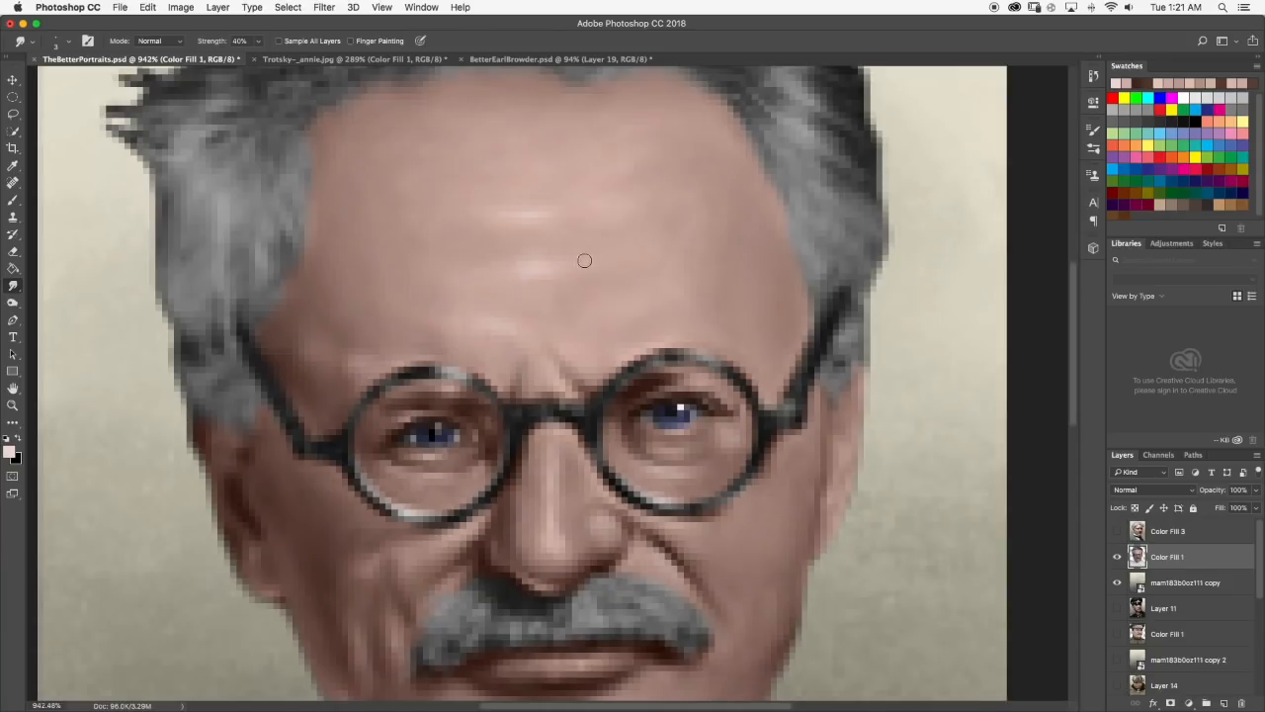
pyautogui.moveTo(524, 218)
pyautogui.mouseDown()
pyautogui.moveTo(518, 207)
pyautogui.moveTo(531, 205)
pyautogui.moveTo(512, 209)
pyautogui.mouseUp()
pyautogui.scroll(-6, 596, 220)
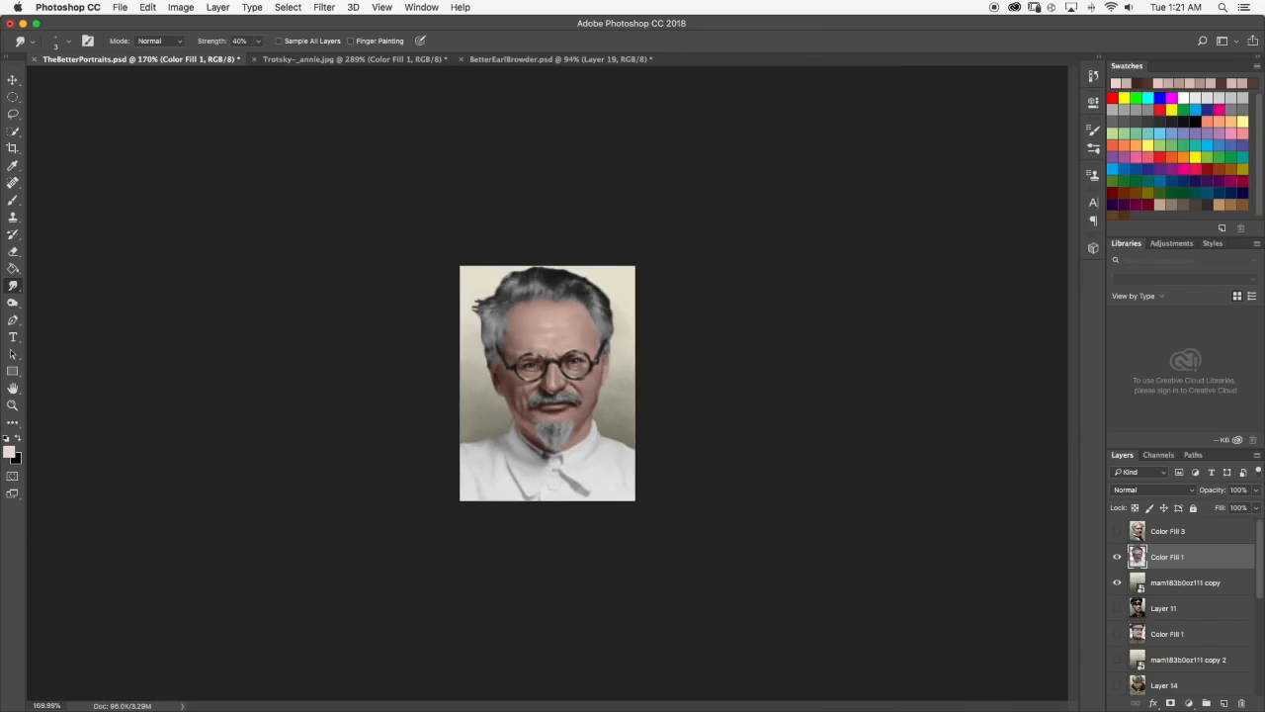
pyautogui.scroll(-2, 569, 291)
pyautogui.scroll(4, 568, 290)
pyautogui.scroll(2, 641, 269)
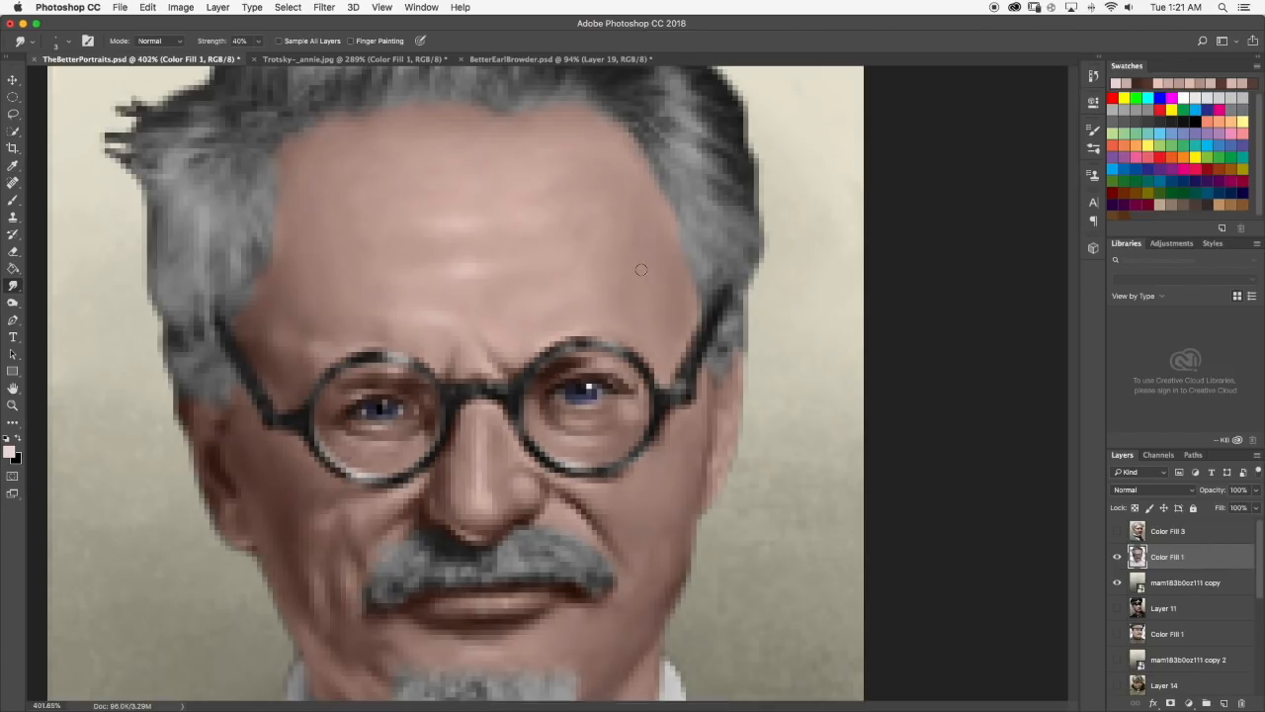
# Try a dark brown shadow, sampled from the right jaw edge, on the right temple beside the glasses arm.
pyautogui.press('b')
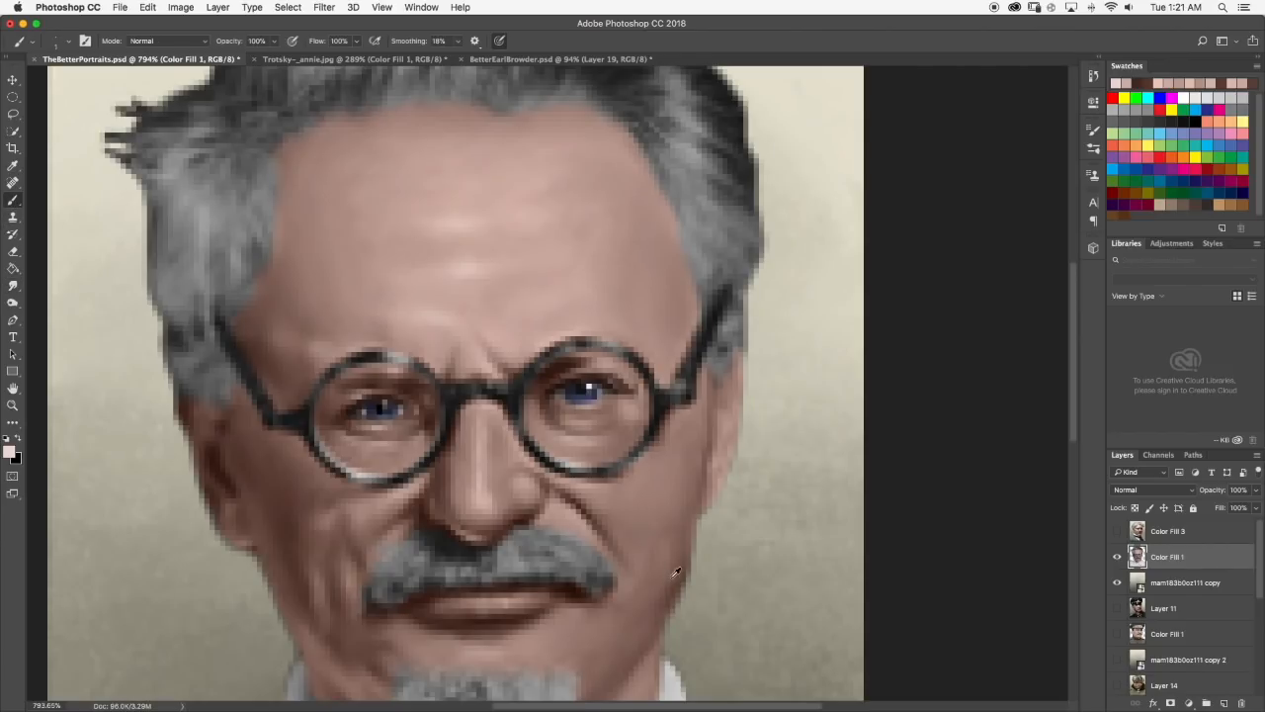
pyautogui.keyDown('alt'); pyautogui.click(675, 575); pyautogui.keyUp('alt')
pyautogui.moveTo(669, 291)
pyautogui.mouseDown()
pyautogui.moveTo(676, 328)
pyautogui.moveTo(676, 286)
pyautogui.mouseUp()
pyautogui.click(14, 283)
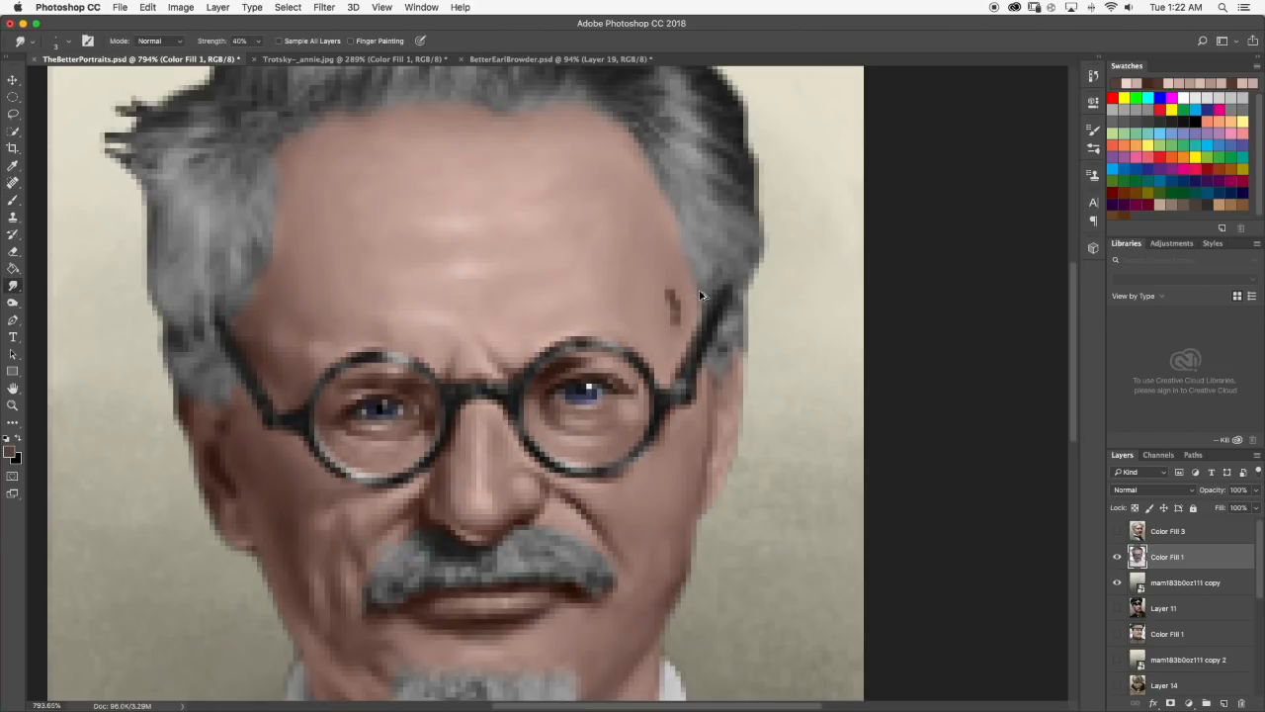
# Remove the dark shadow stroke from the right temple and set the background color to the muted brown #89665b.
pyautogui.click(12, 201)
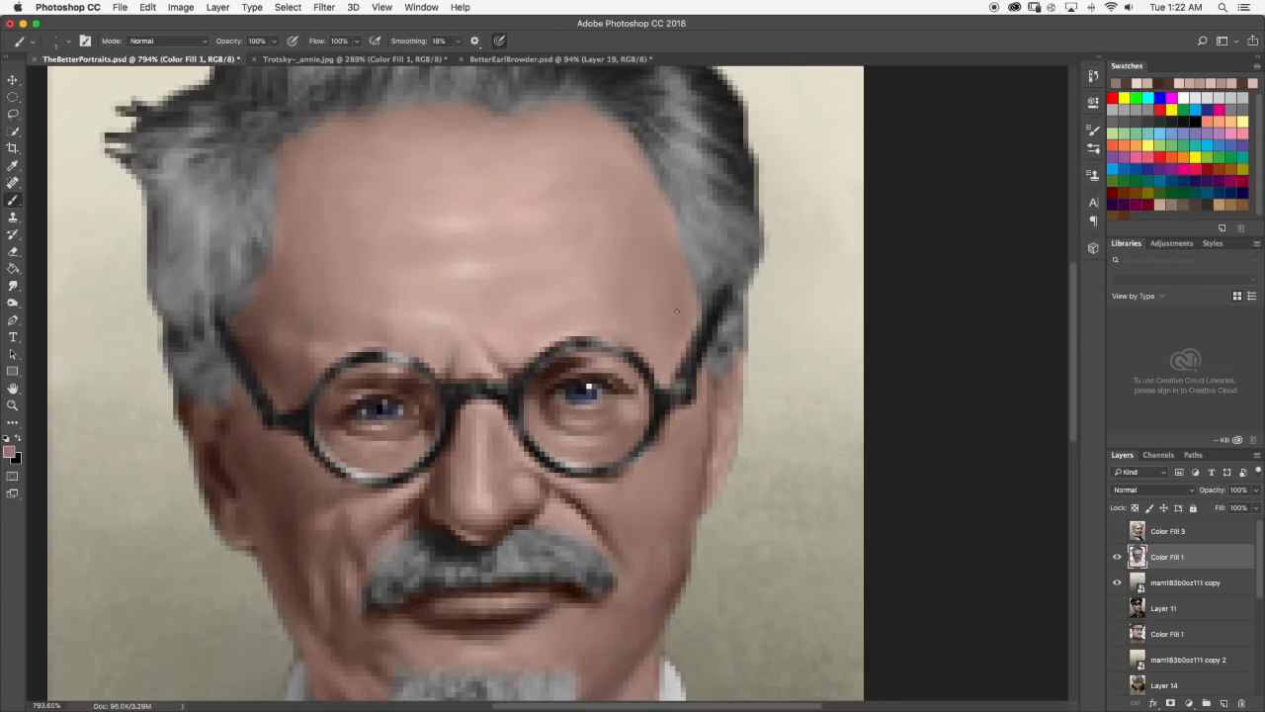
pyautogui.click(14, 458)
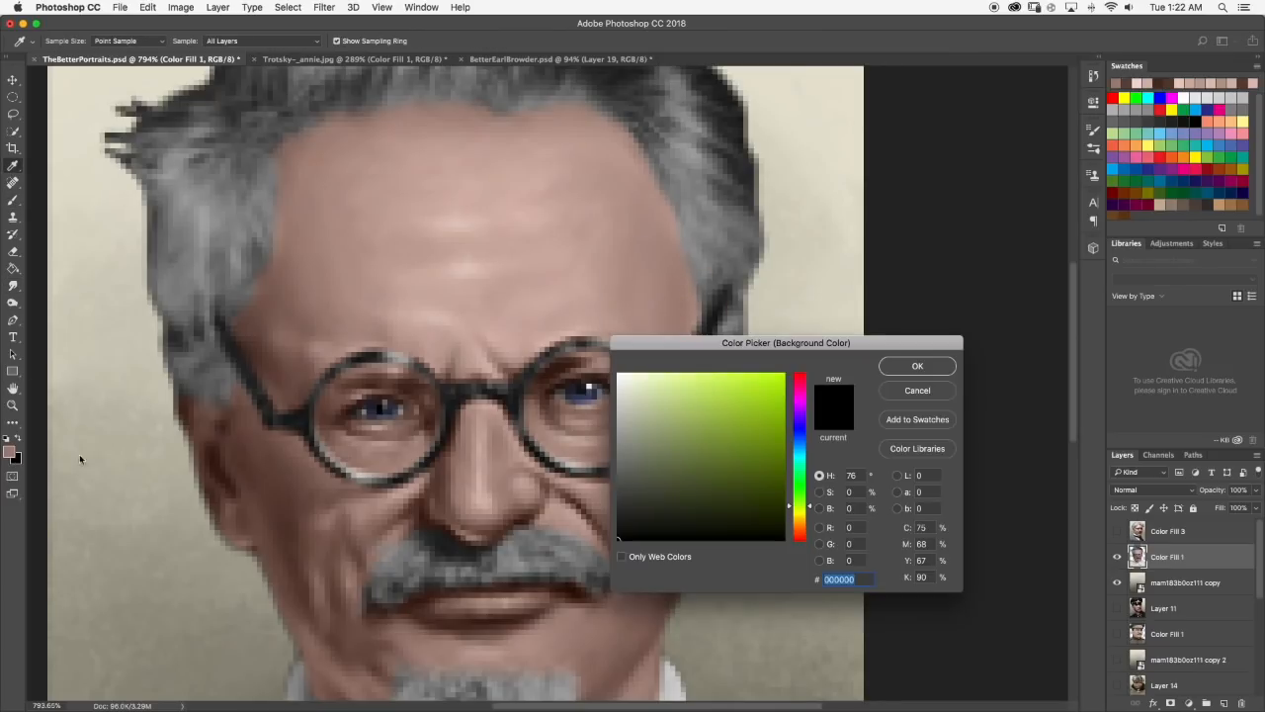
pyautogui.click(9, 450)
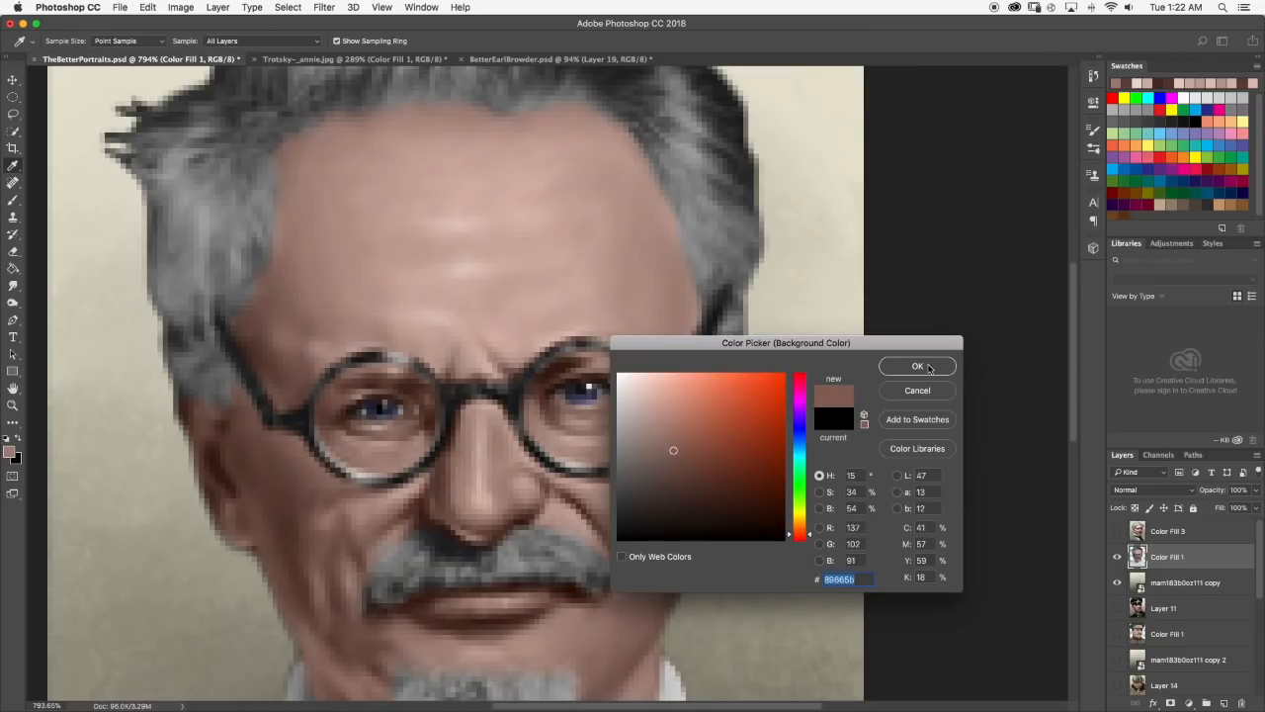
pyautogui.press('Return')
pyautogui.press('super+z')
# Choose a softer muted brown foreground color, paint a small shadow on the right temple beside the glasses arm, and smudge it in.
pyautogui.click(10, 452)
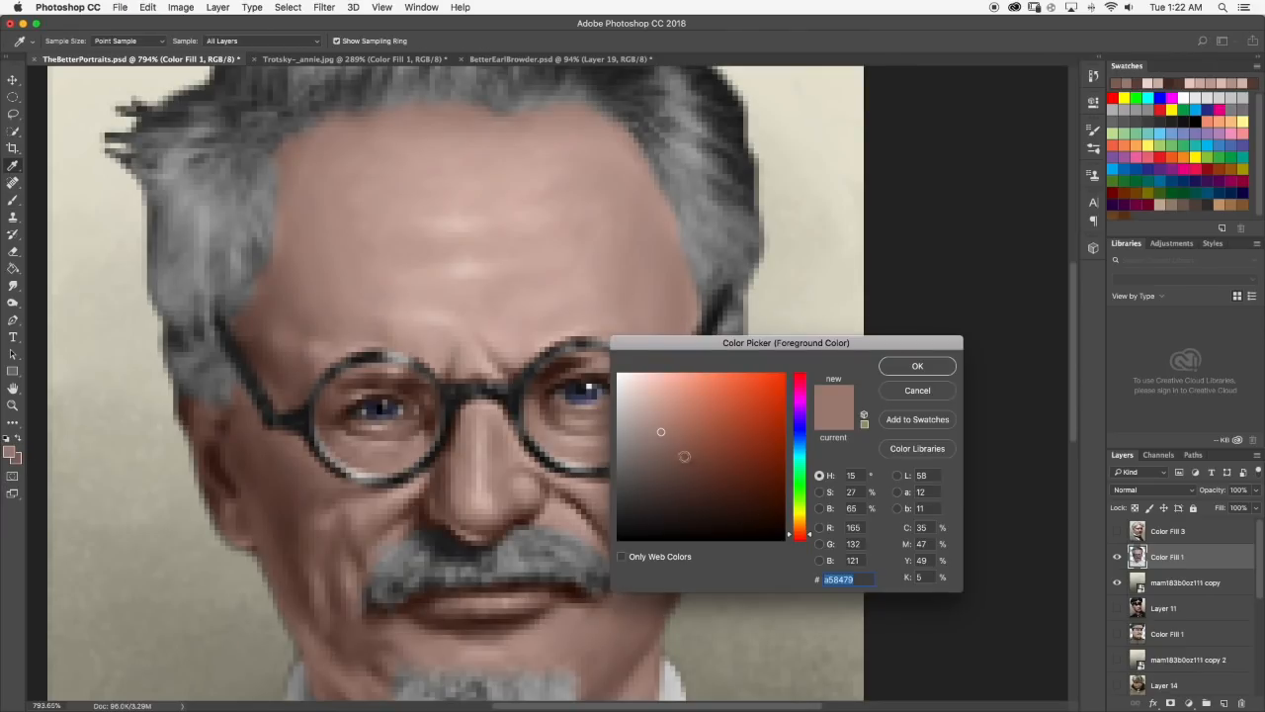
pyautogui.click(914, 363)
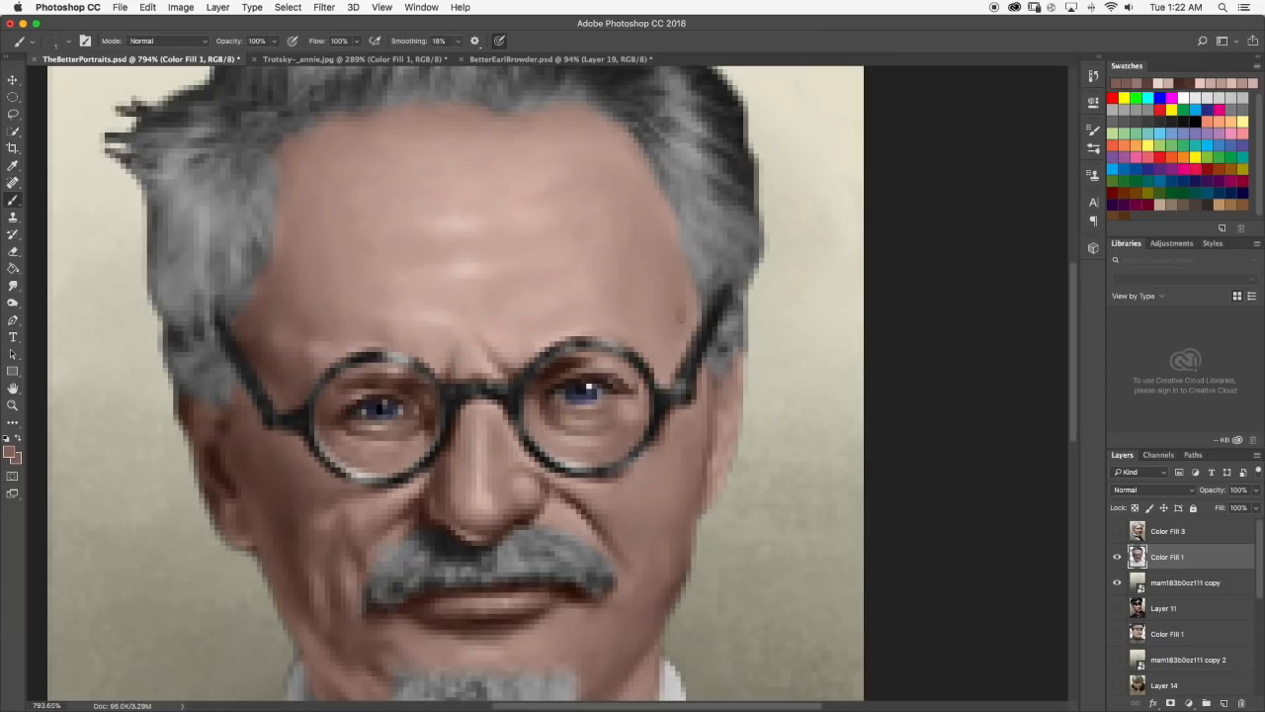
pyautogui.click(12, 284)
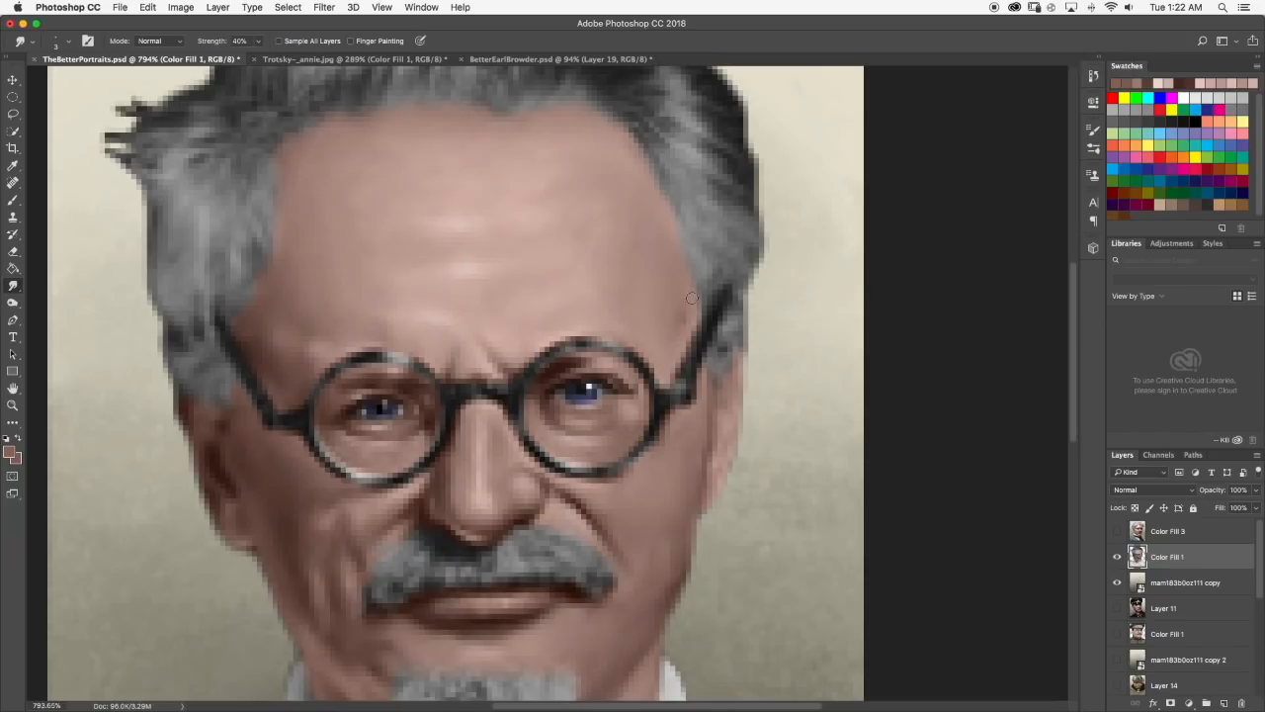
pyautogui.scroll(-6, 684, 284)
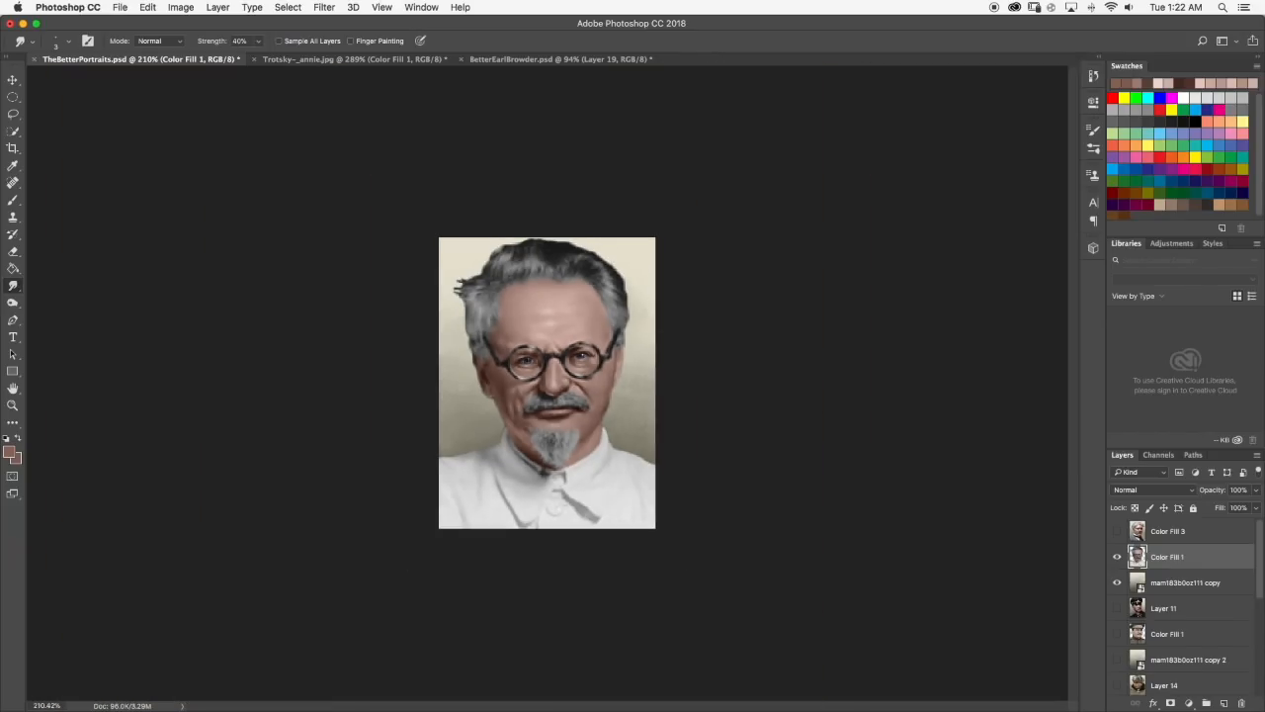
pyautogui.scroll(3, 459, 262)
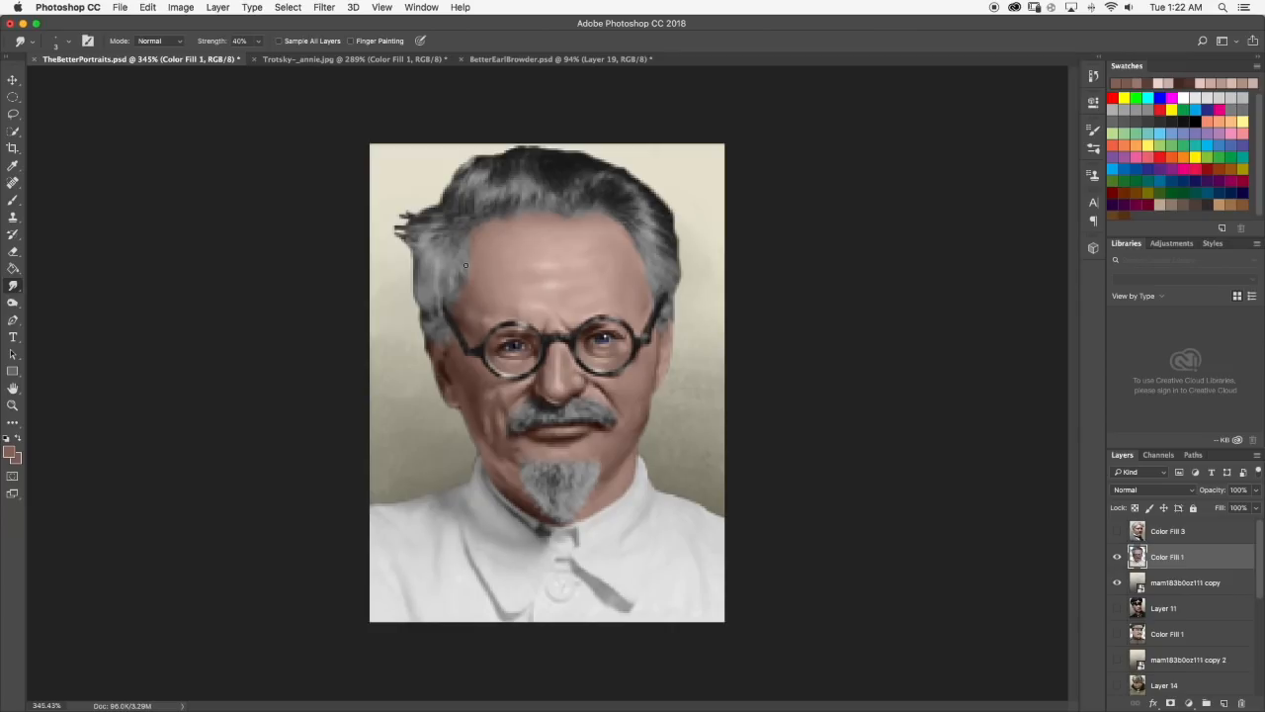
# Toggle the visibility of the portrait layer and its background layer to compare the painted result.
pyautogui.click(1117, 583)
pyautogui.click(1119, 556)
pyautogui.click(1118, 557)
pyautogui.click(1118, 557)
pyautogui.click(1118, 584)
pyautogui.click(1117, 555)
# Paint a dark reddish-brown shadow at the inner corner of the left eye inside the lens and smudge it into the skin.
pyautogui.scroll(10, 462, 219)
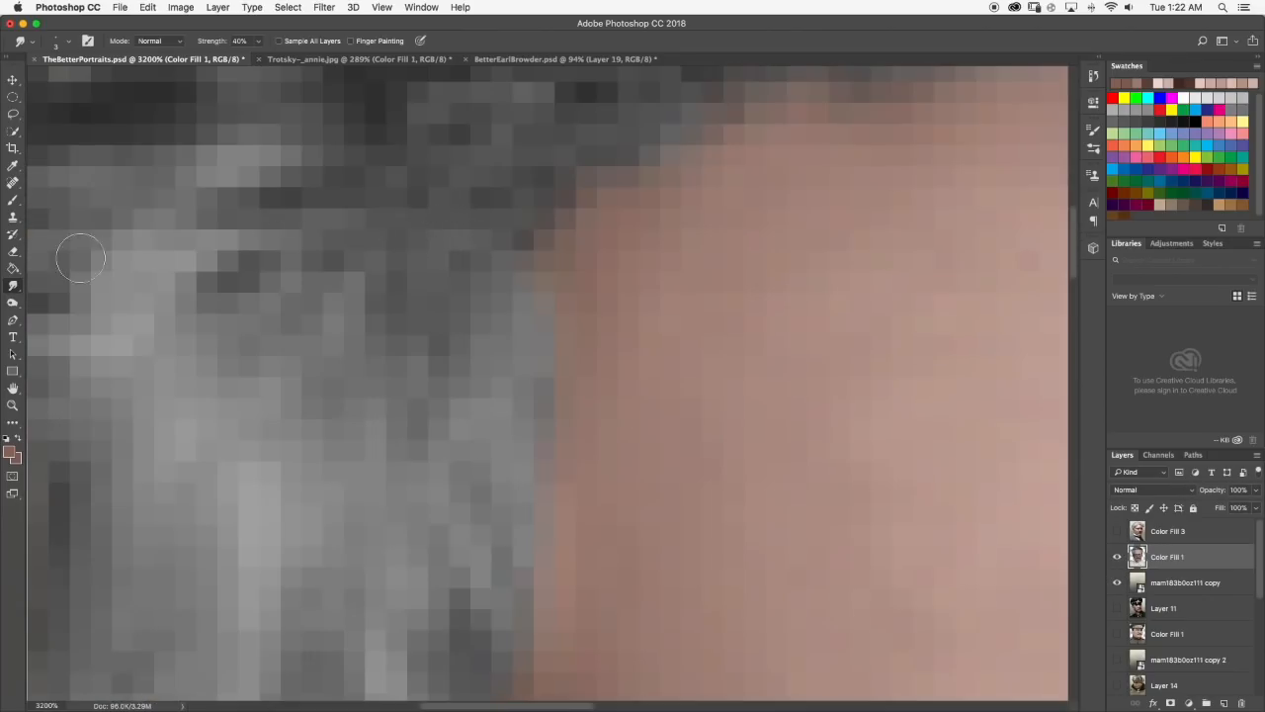
pyautogui.click(13, 199)
pyautogui.scroll(-10, 359, 235)
pyautogui.scroll(3, 530, 369)
pyautogui.scroll(3, 530, 369)
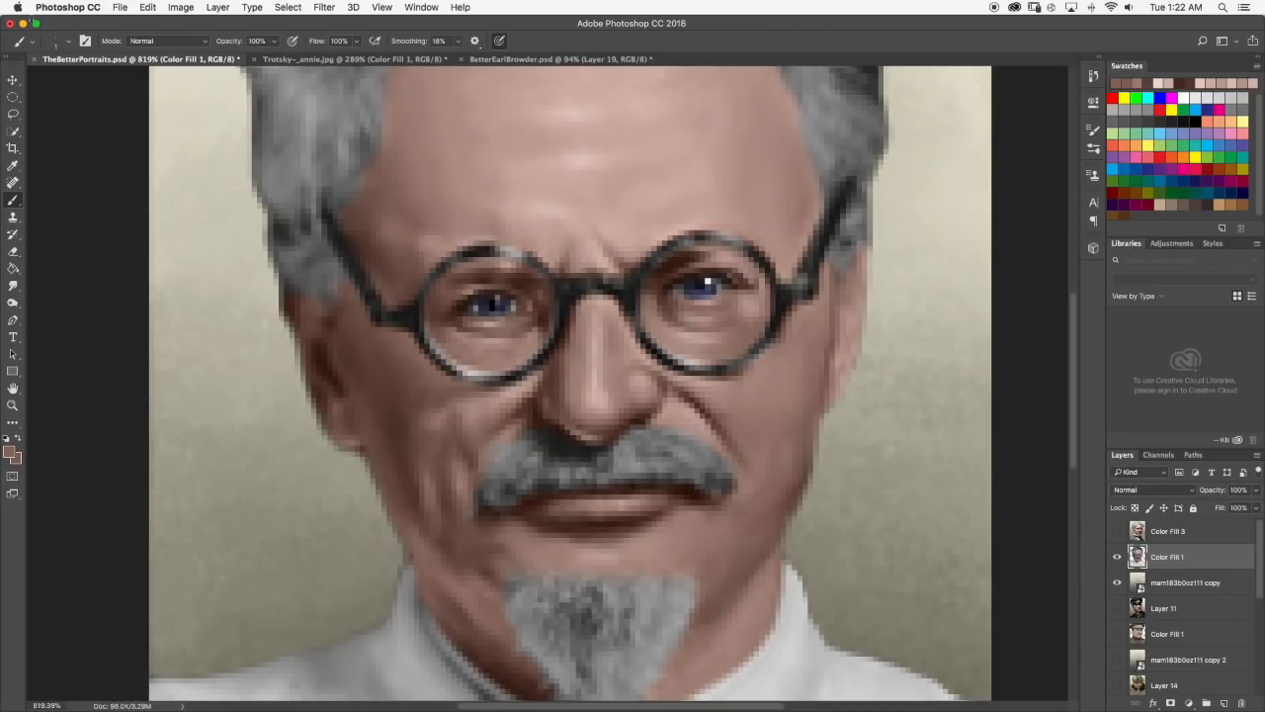
pyautogui.scroll(1, 489, 312)
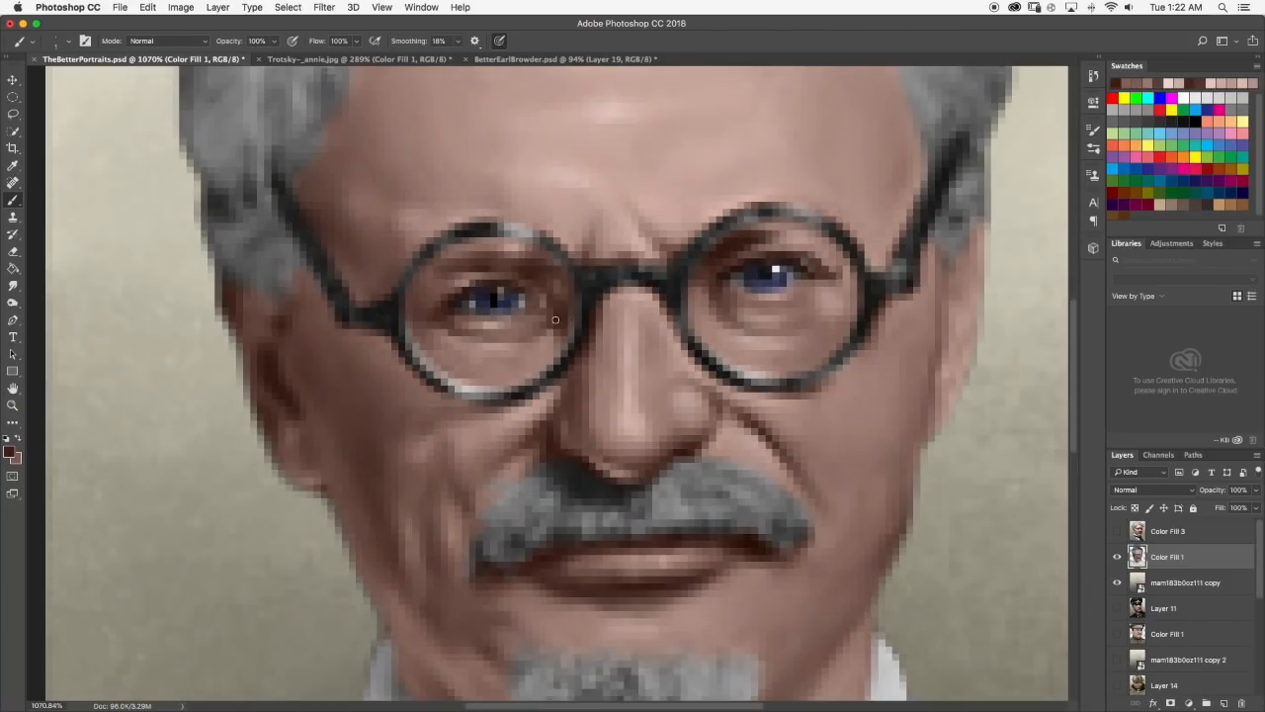
pyautogui.click(13, 285)
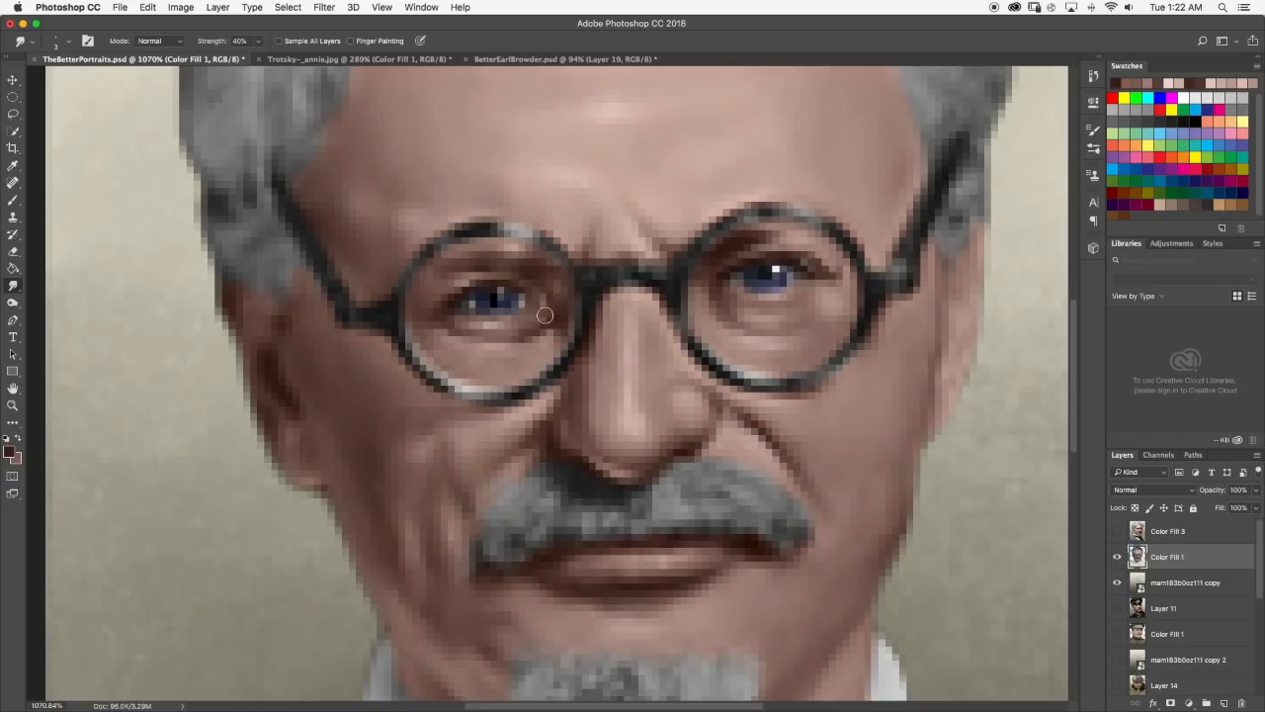
pyautogui.scroll(-5, 564, 329)
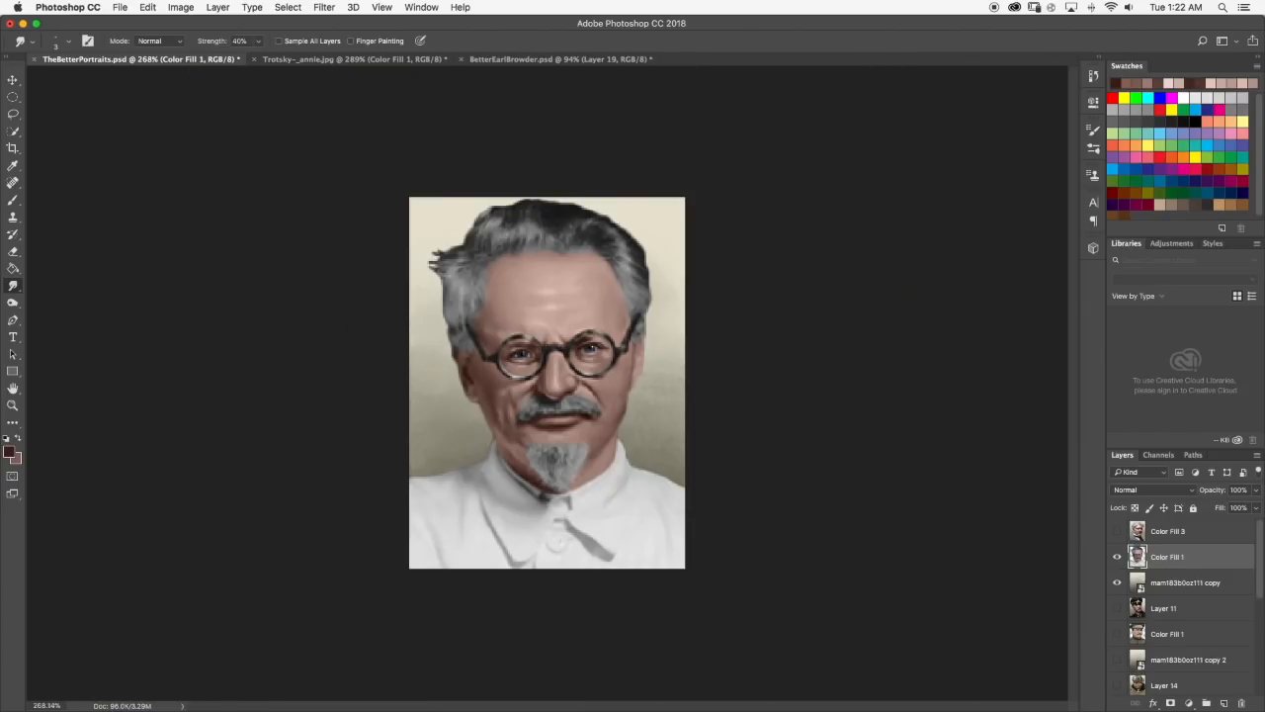
# Check the portrait at several sizes and compare it with the larger Trotsky-_annie.jpg reference.
pyautogui.scroll(4, 530, 356)
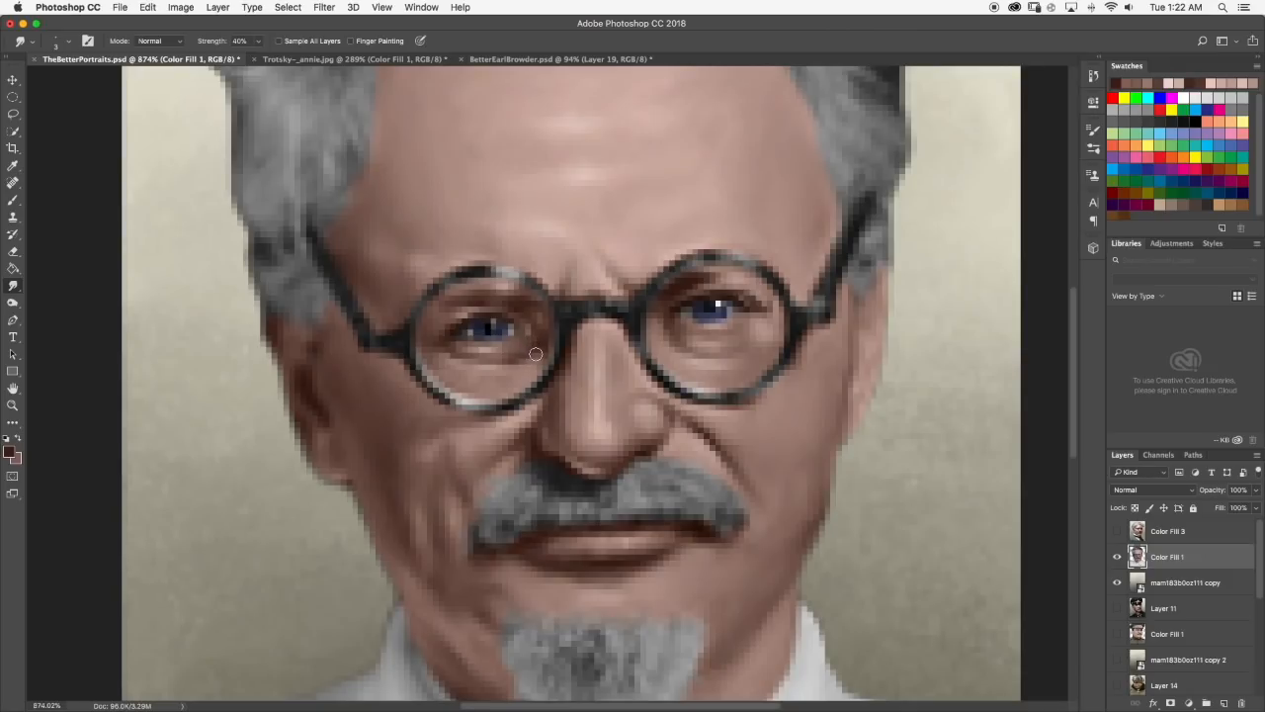
pyautogui.scroll(-1, 537, 350)
pyautogui.scroll(-5, 554, 343)
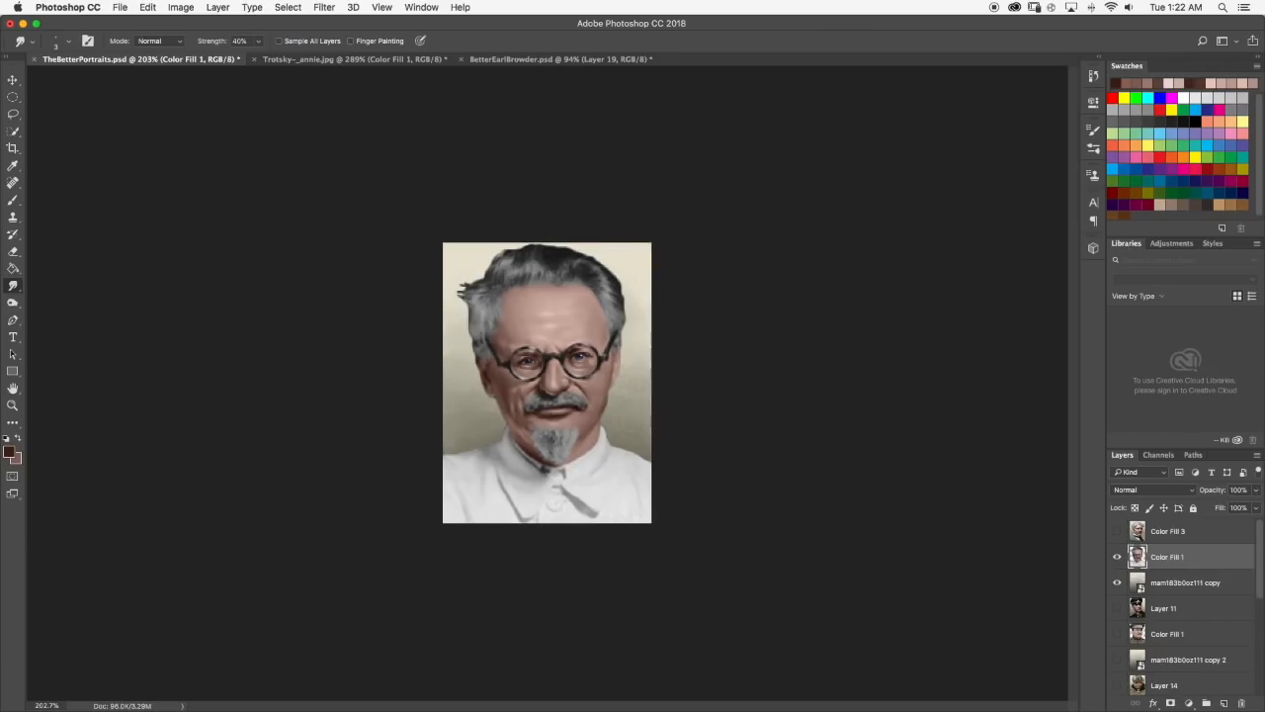
pyautogui.scroll(-1, 548, 384)
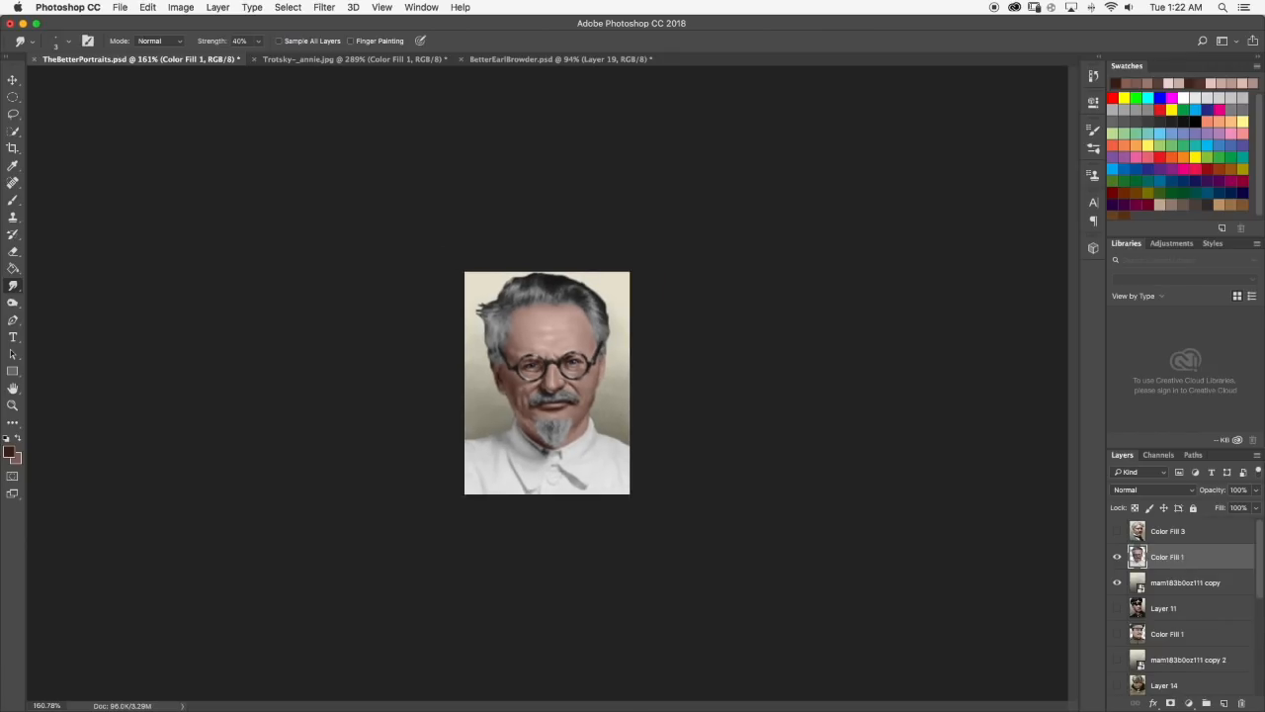
pyautogui.scroll(3, 535, 367)
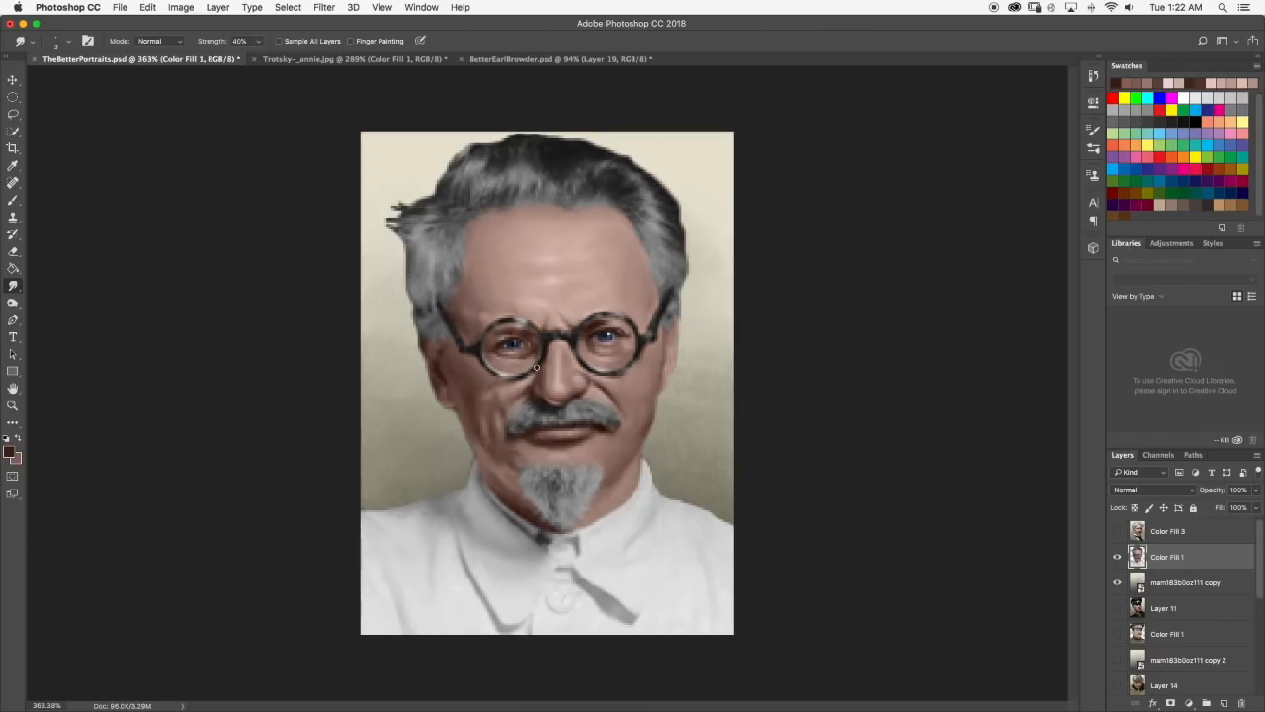
pyautogui.click(353, 60)
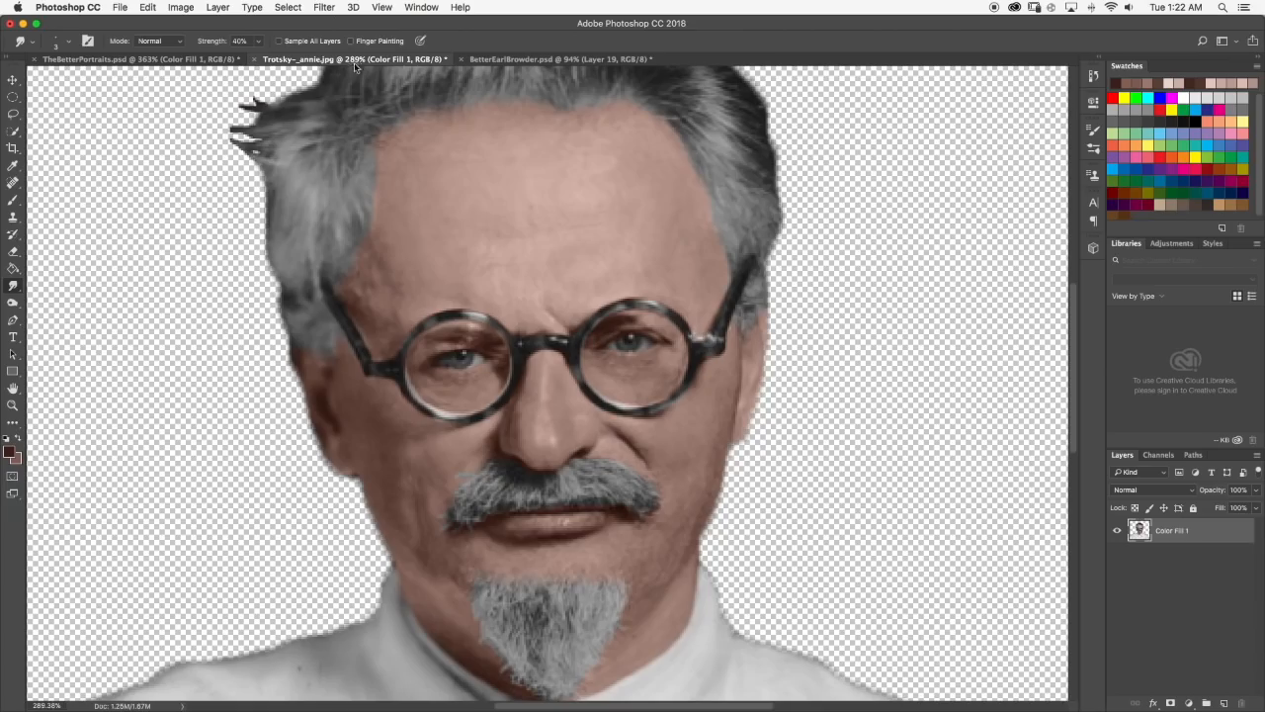
pyautogui.click(160, 61)
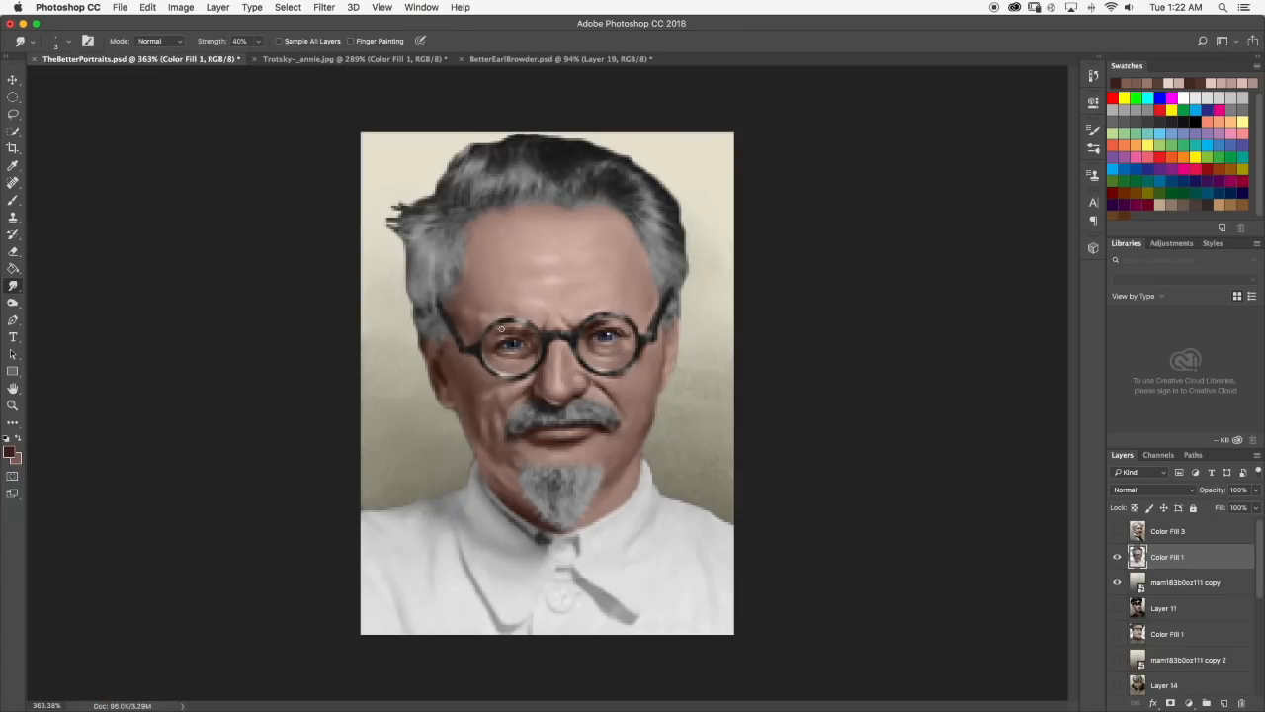
# Darken the upper lid line of the left eye with a sampled dark brown and dab gray on the white beside the iris.
pyautogui.scroll(5, 501, 328)
pyautogui.press('b')
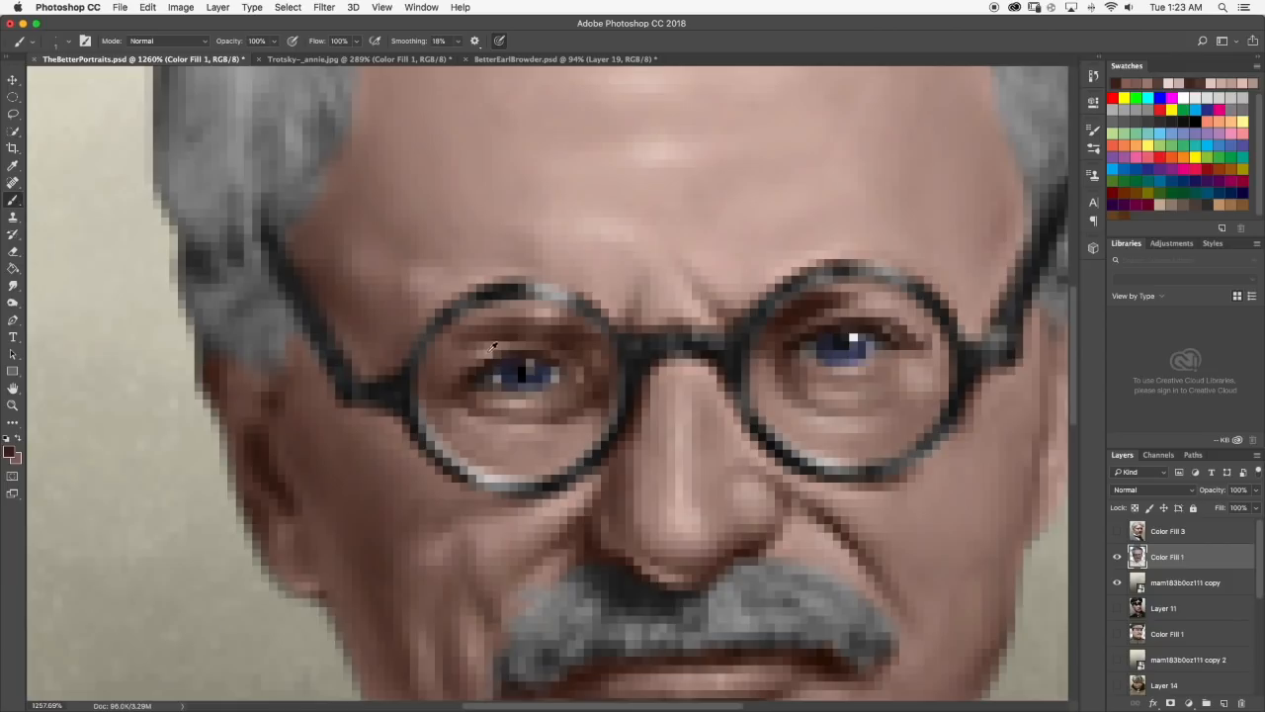
pyautogui.keyDown('alt'); pyautogui.click(486, 363); pyautogui.keyUp('alt')
pyautogui.moveTo(484, 365); pyautogui.dragTo(447, 386)
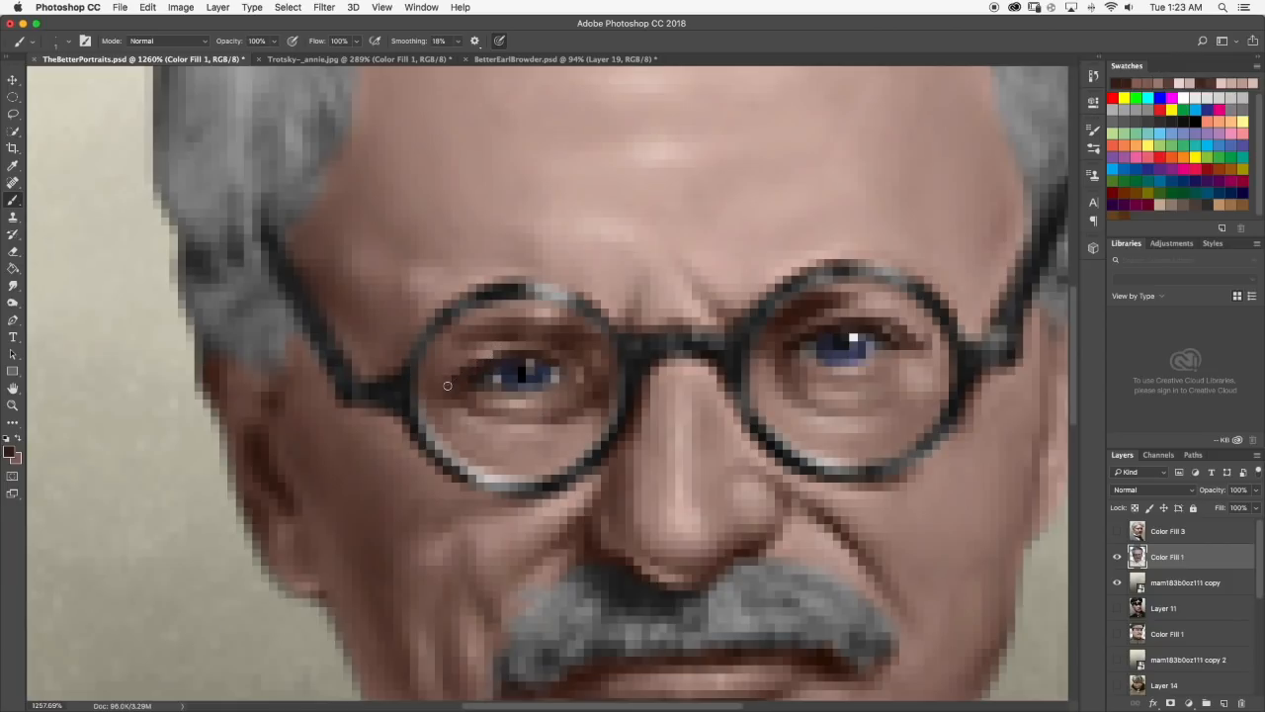
pyautogui.keyDown('alt'); pyautogui.click(503, 368); pyautogui.keyUp('alt')
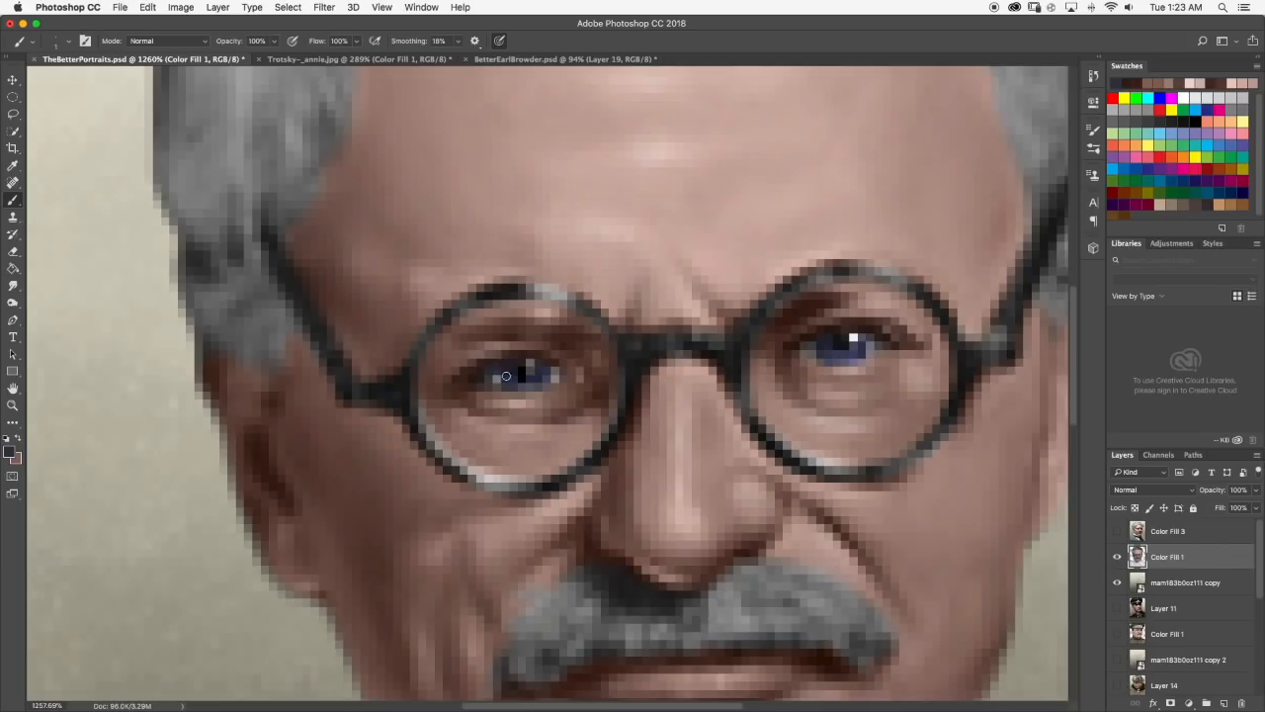
pyautogui.keyDown('alt'); pyautogui.click(496, 378); pyautogui.keyUp('alt')
pyautogui.press('super+0')
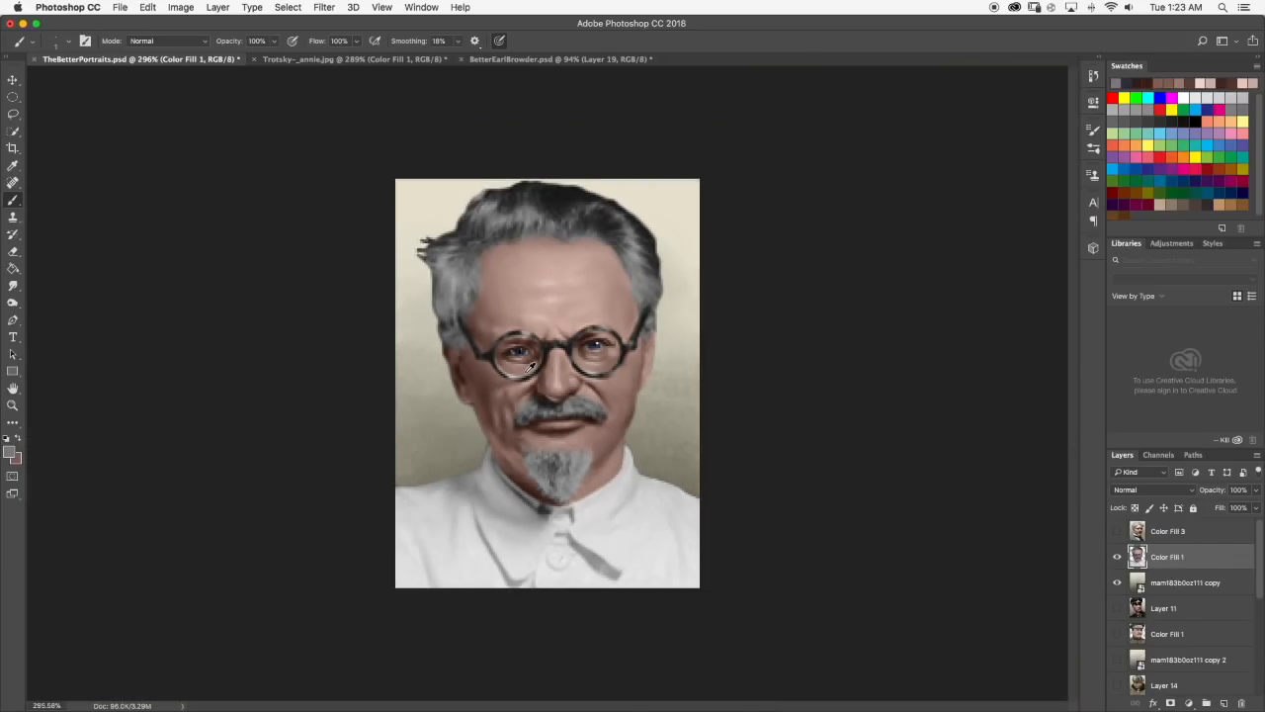
# Try a sampled dark gray touch-up around the left eye, check it at different sizes, and undo it.
pyautogui.scroll(10, 514, 354)
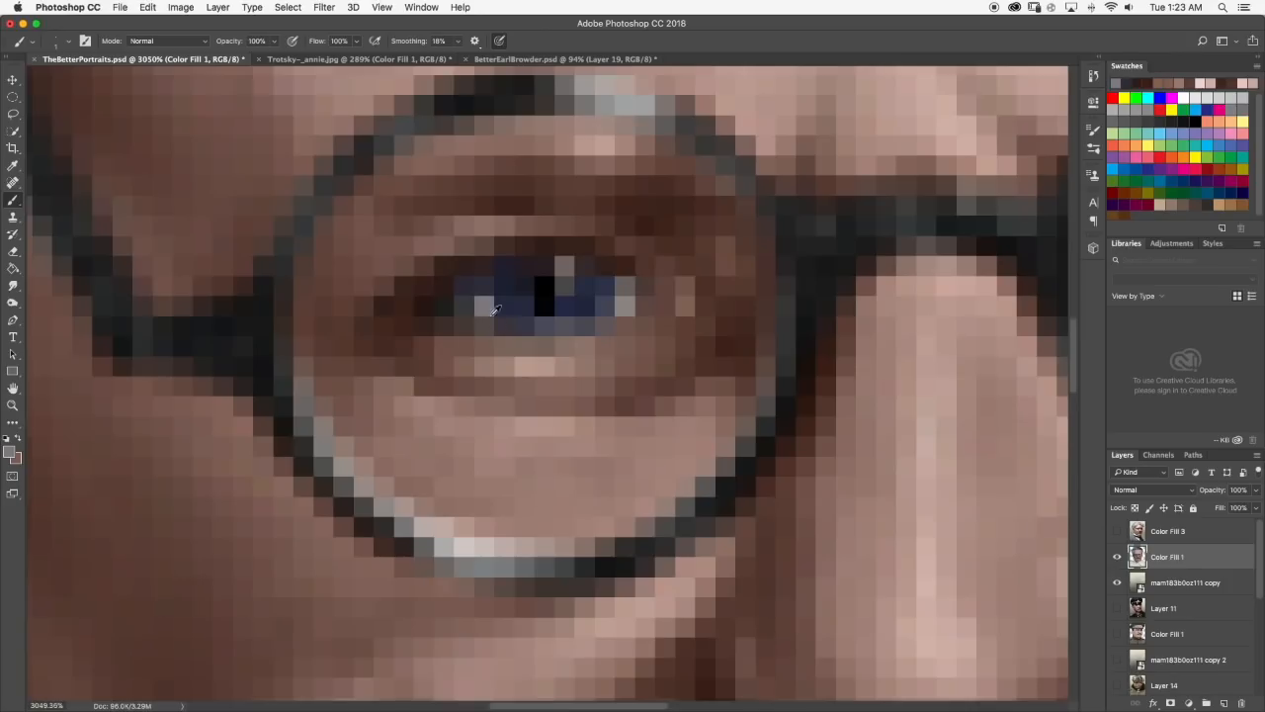
pyautogui.scroll(-10, 534, 315)
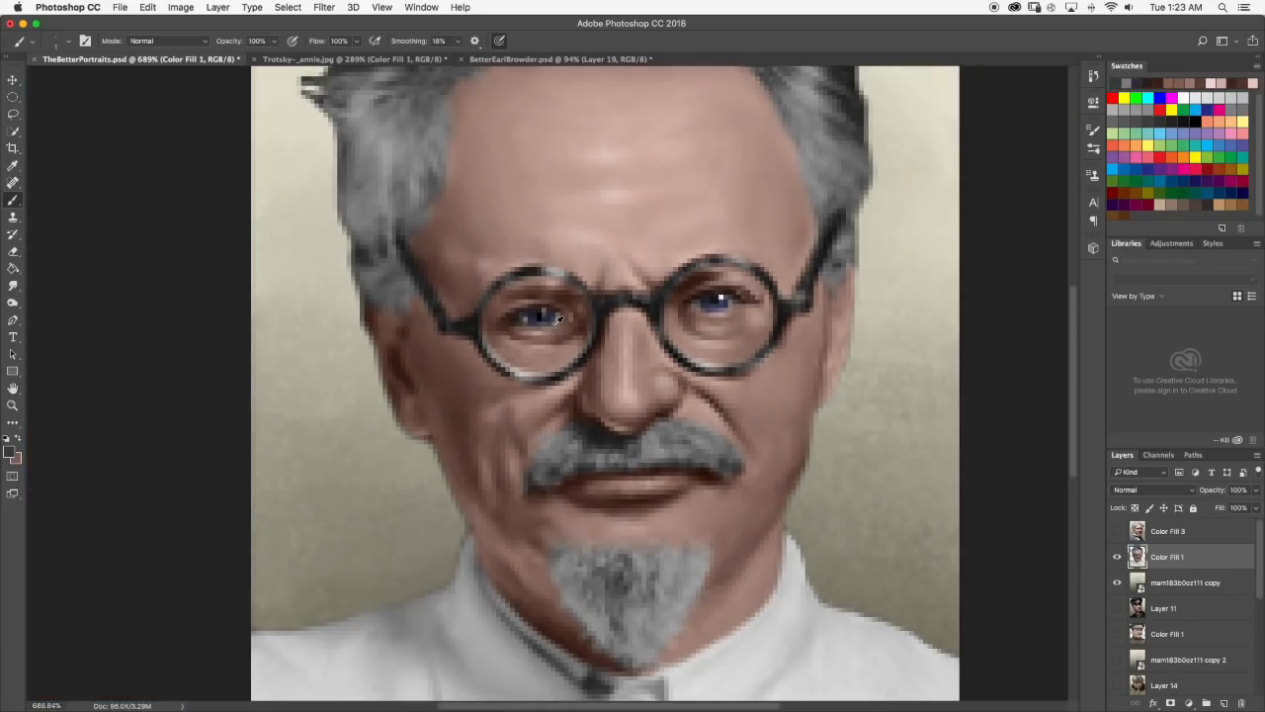
pyautogui.scroll(1, 558, 321)
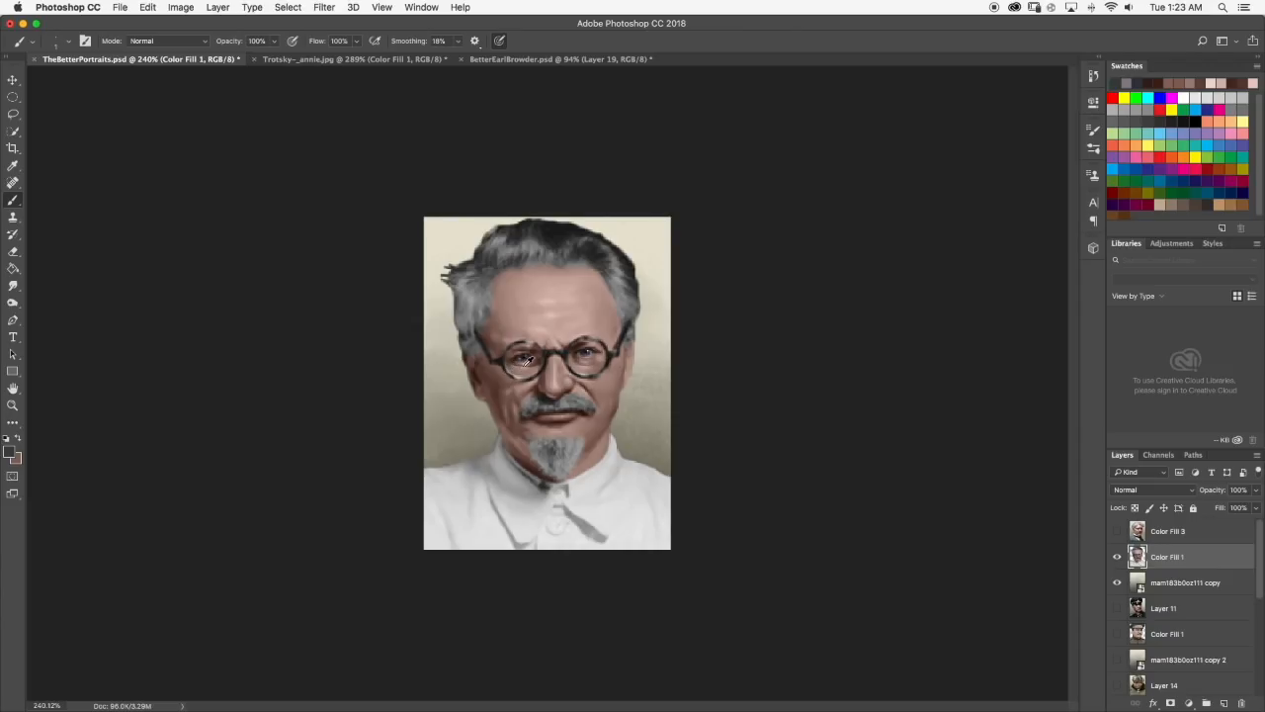
pyautogui.scroll(3, 534, 360)
pyautogui.press('super+z')
pyautogui.scroll(3, 601, 397)
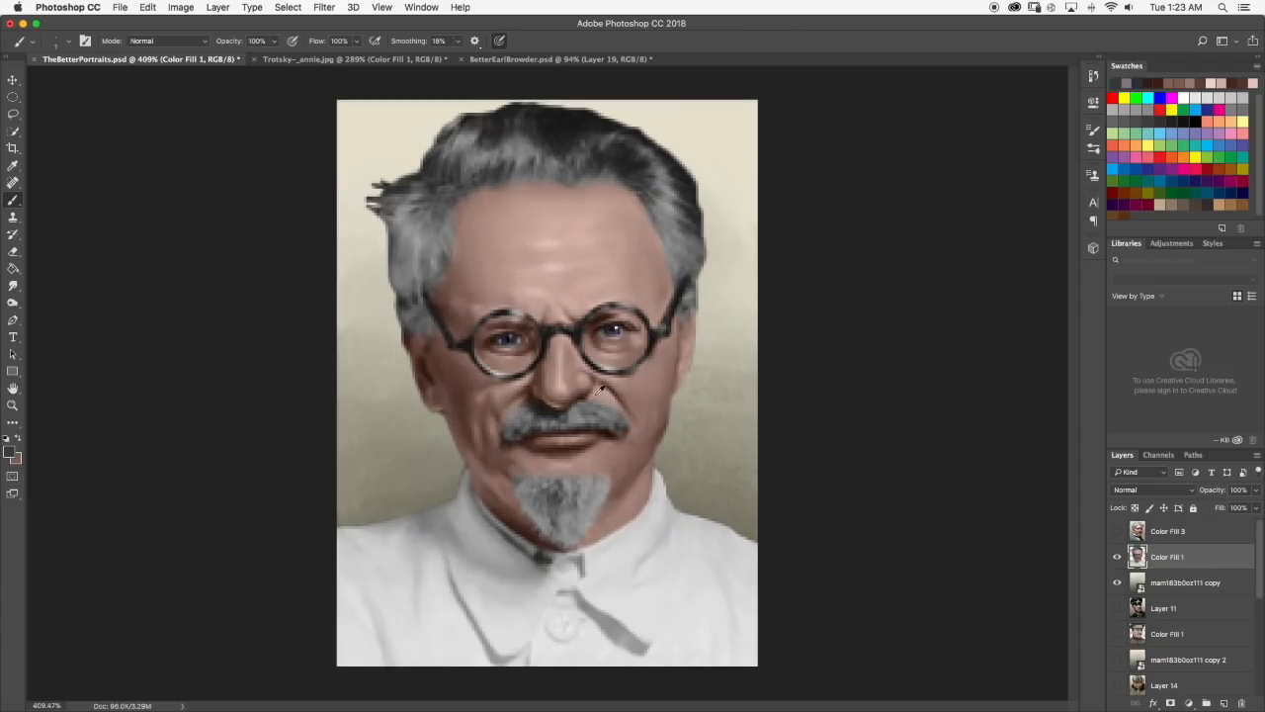
# Paint a small muted pink highlight, sampled from the nose, along the underside of the nose tip.
pyautogui.scroll(5, 639, 389)
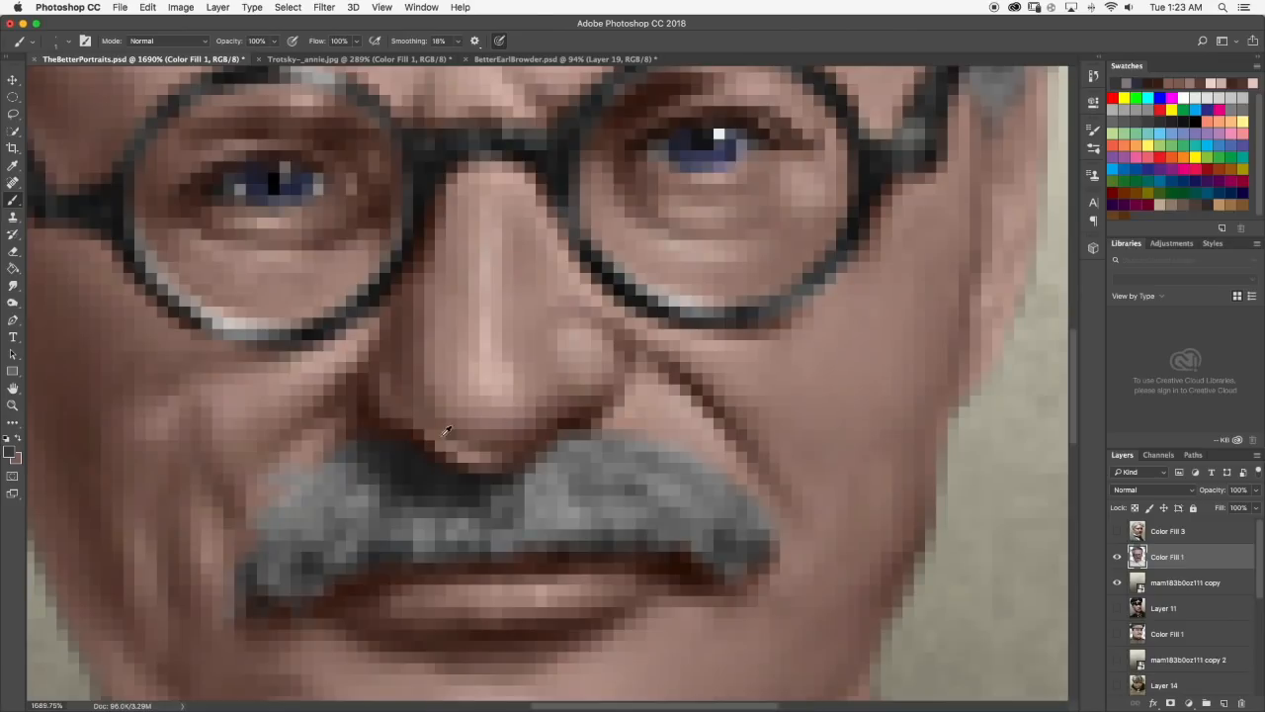
pyautogui.keyDown('alt'); pyautogui.click(473, 452); pyautogui.keyUp('alt')
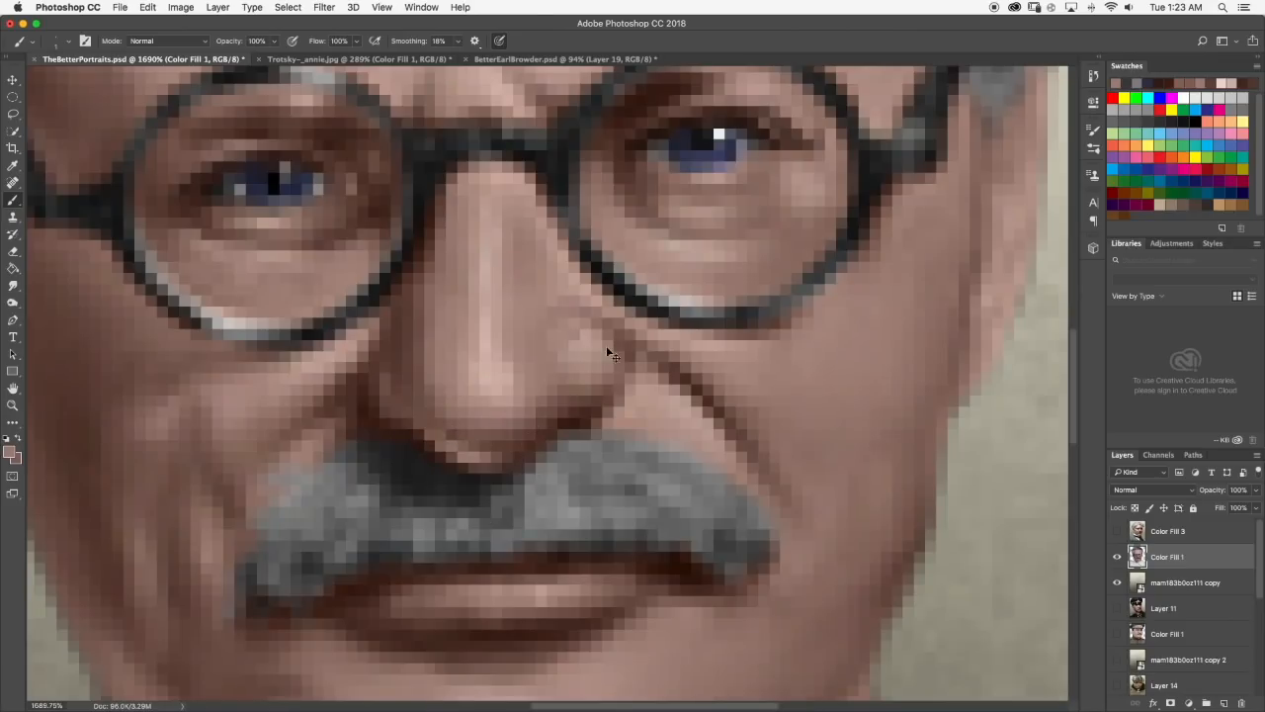
pyautogui.scroll(-2, 599, 384)
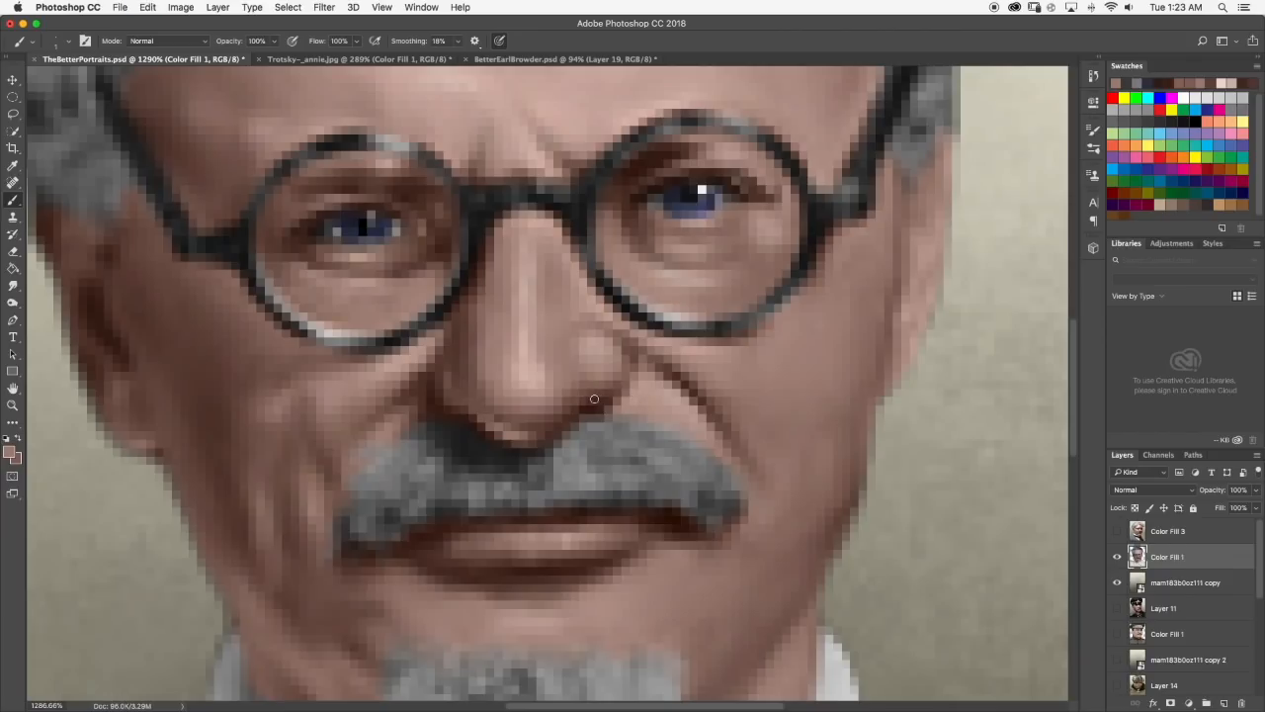
pyautogui.scroll(-5, 657, 387)
pyautogui.scroll(-3, 653, 389)
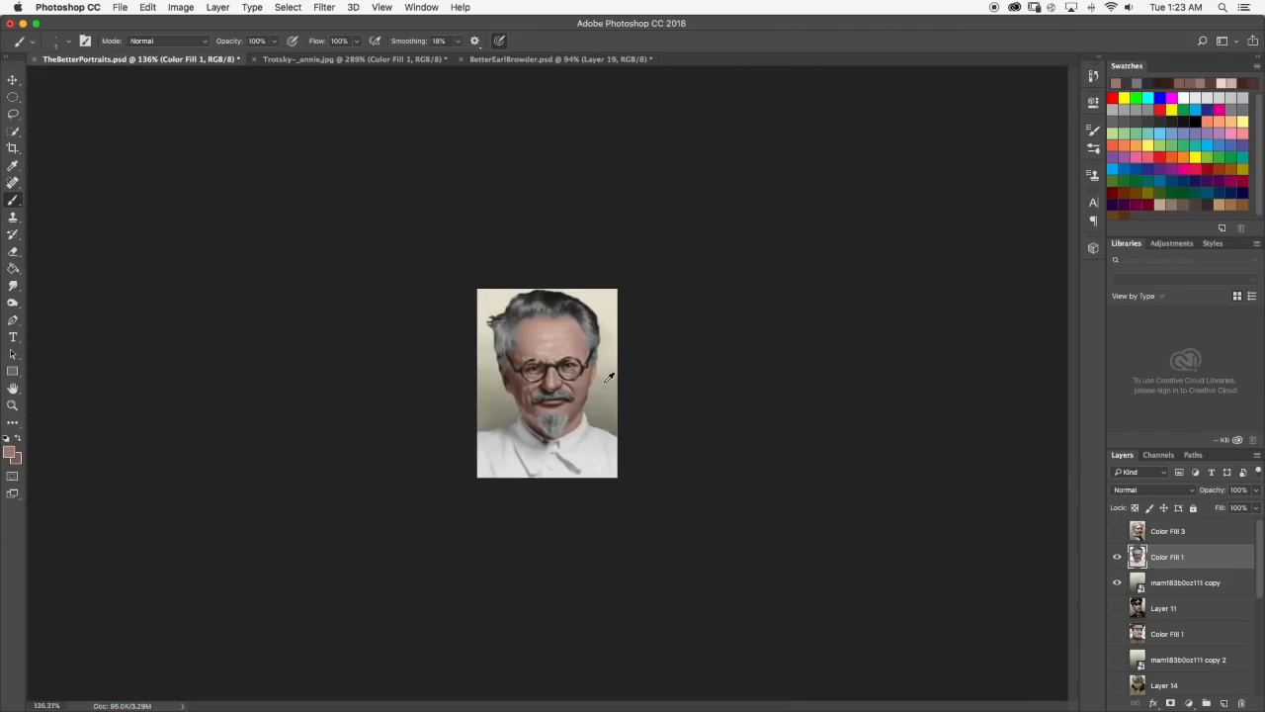
# Hide and show the portrait layer and its background layer to review the nose and eye retouching.
pyautogui.scroll(3, 574, 378)
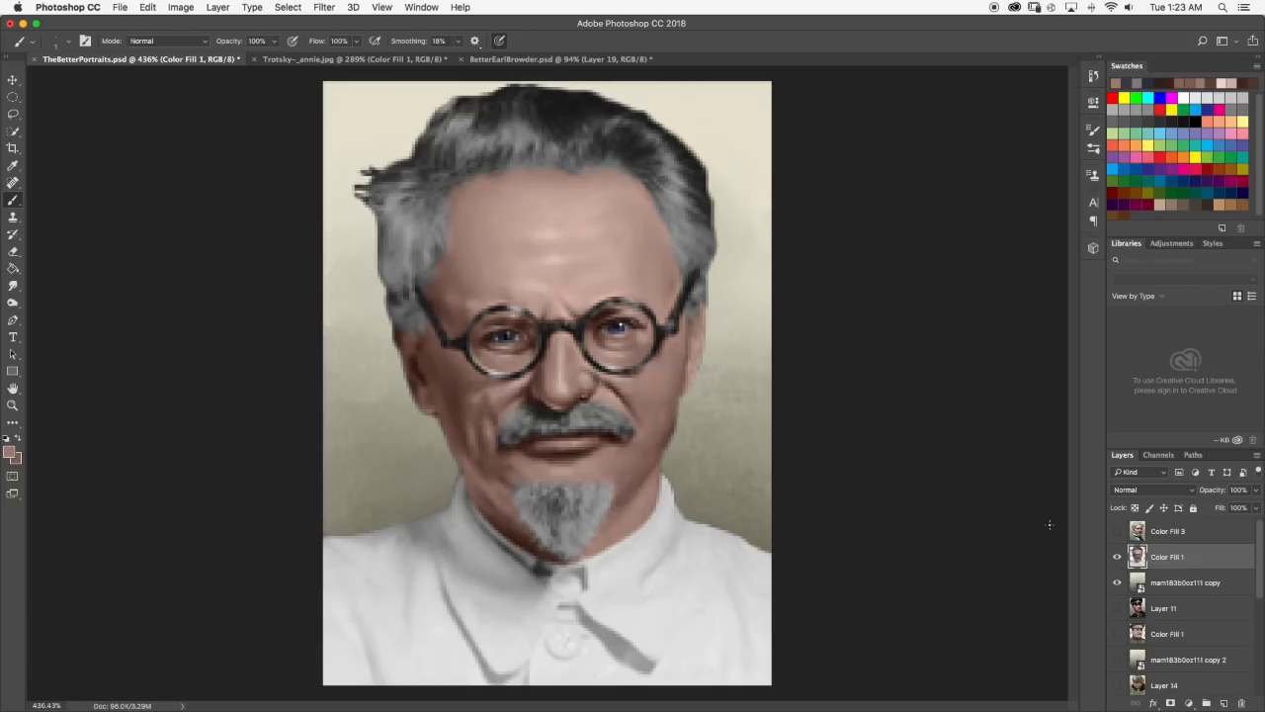
pyautogui.click(1118, 557)
pyautogui.click(1118, 581)
pyautogui.click(1119, 581)
pyautogui.click(1118, 558)
pyautogui.press('super+z')
# Touch up the highlight around the right nostril and upper cheek crease with a sampled pale pink.
pyautogui.scroll(2, 616, 380)
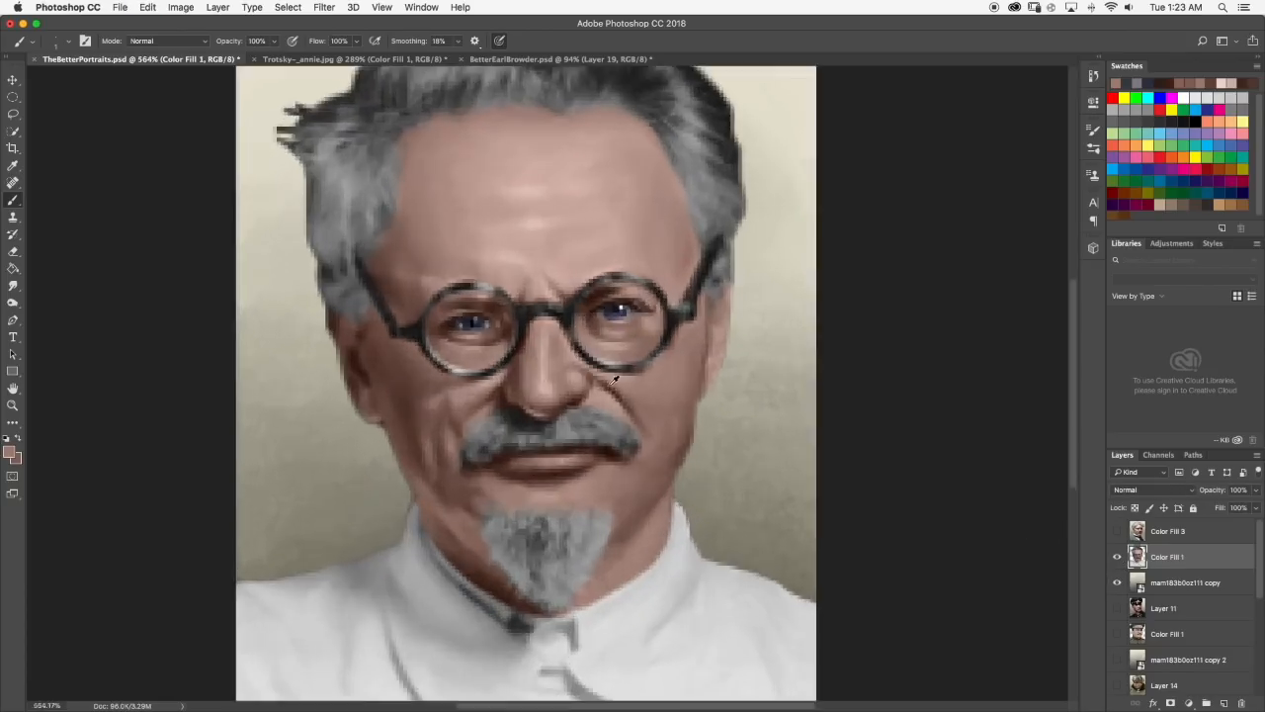
pyautogui.scroll(5, 616, 379)
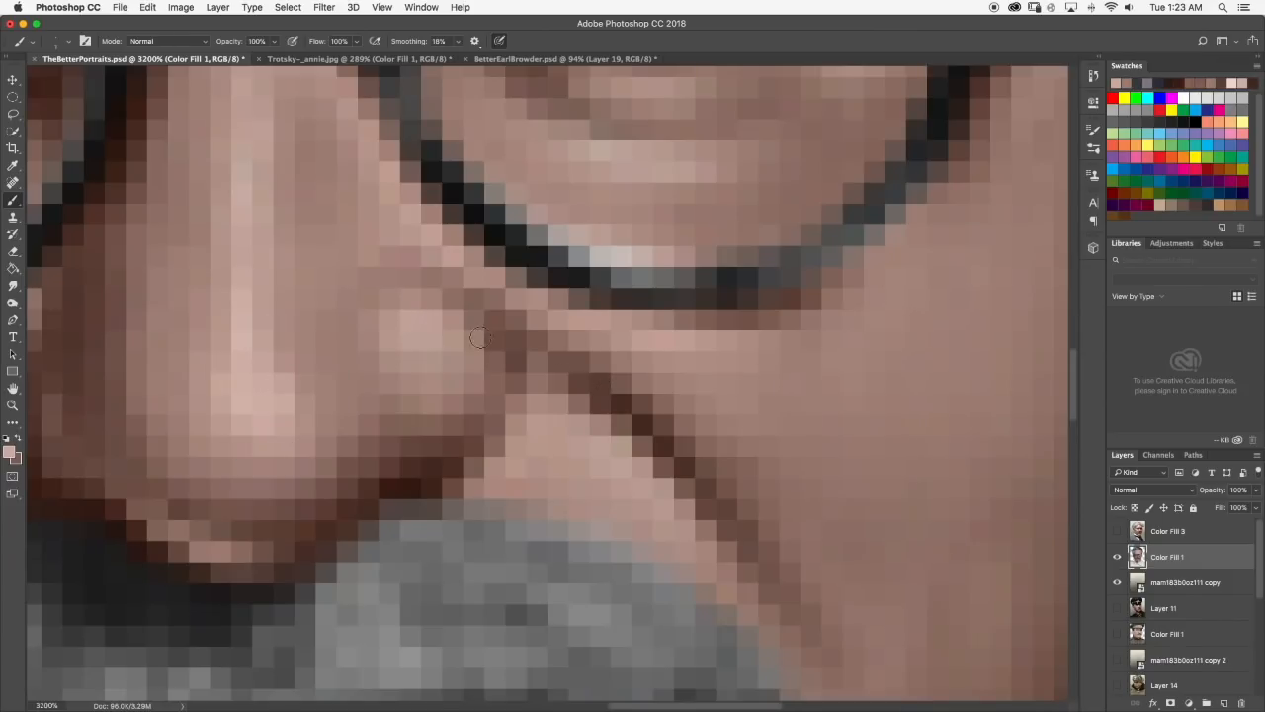
pyautogui.scroll(-8, 479, 338)
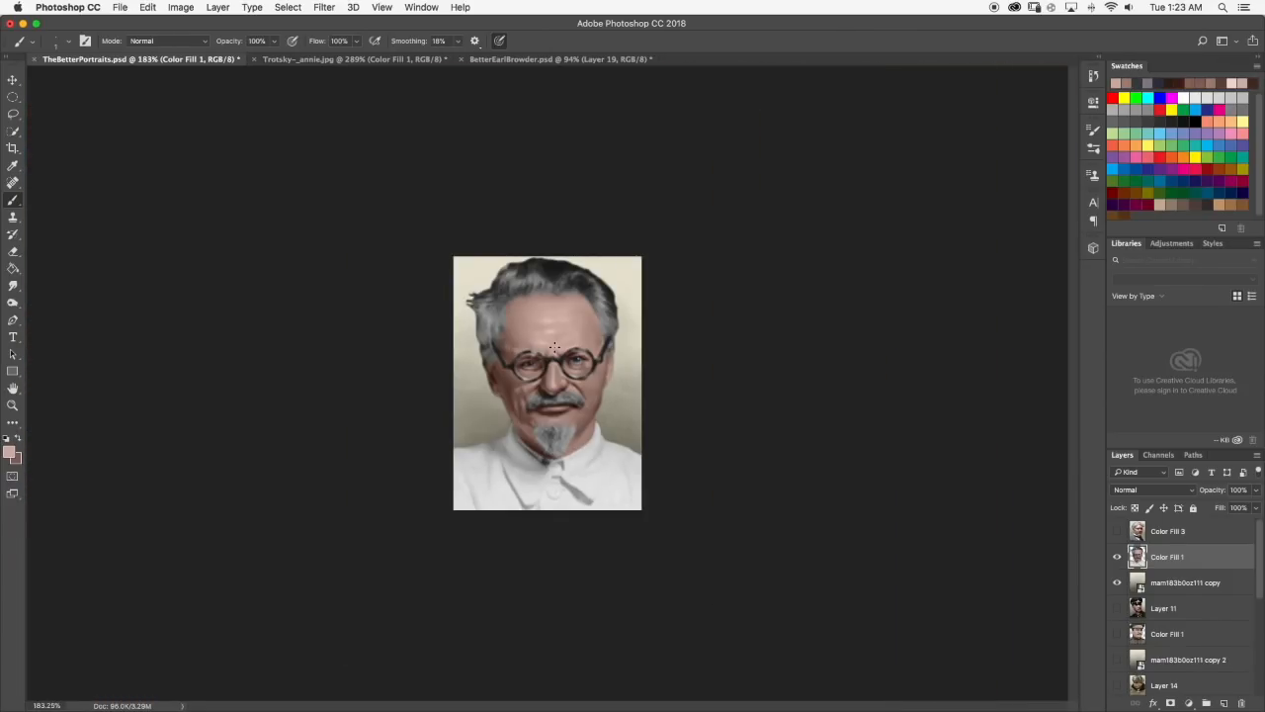
# Check the larger Trotsky reference and paint a sampled dark reddish-brown shadow from the right nostril's edge up to the cheek crease.
pyautogui.click(297, 60)
pyautogui.click(128, 59)
pyautogui.scroll(8, 599, 379)
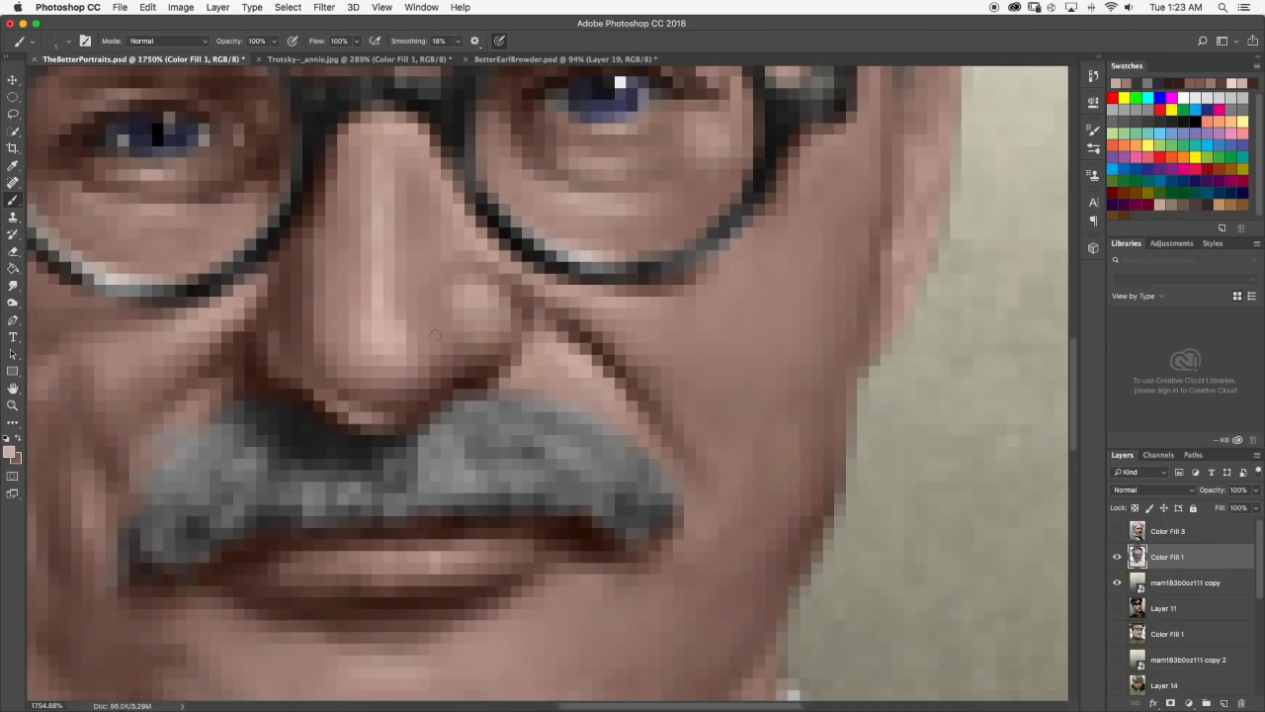
pyautogui.click(13, 286)
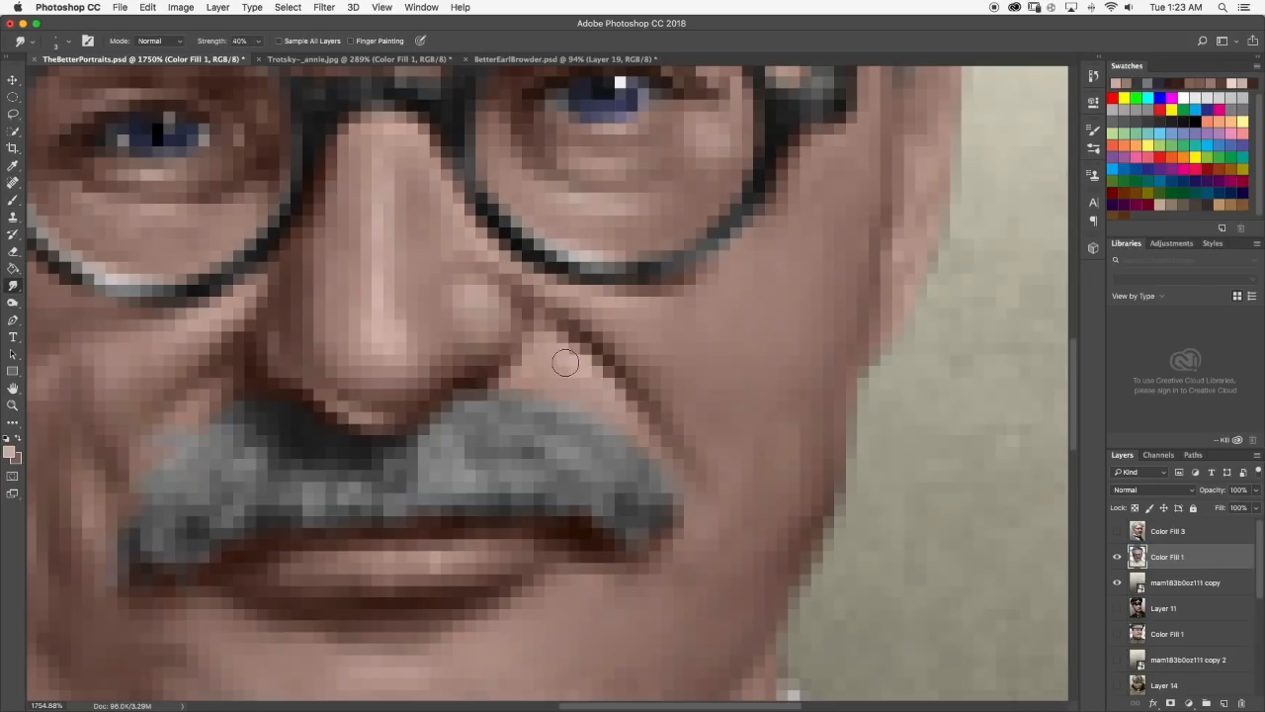
pyautogui.click(13, 201)
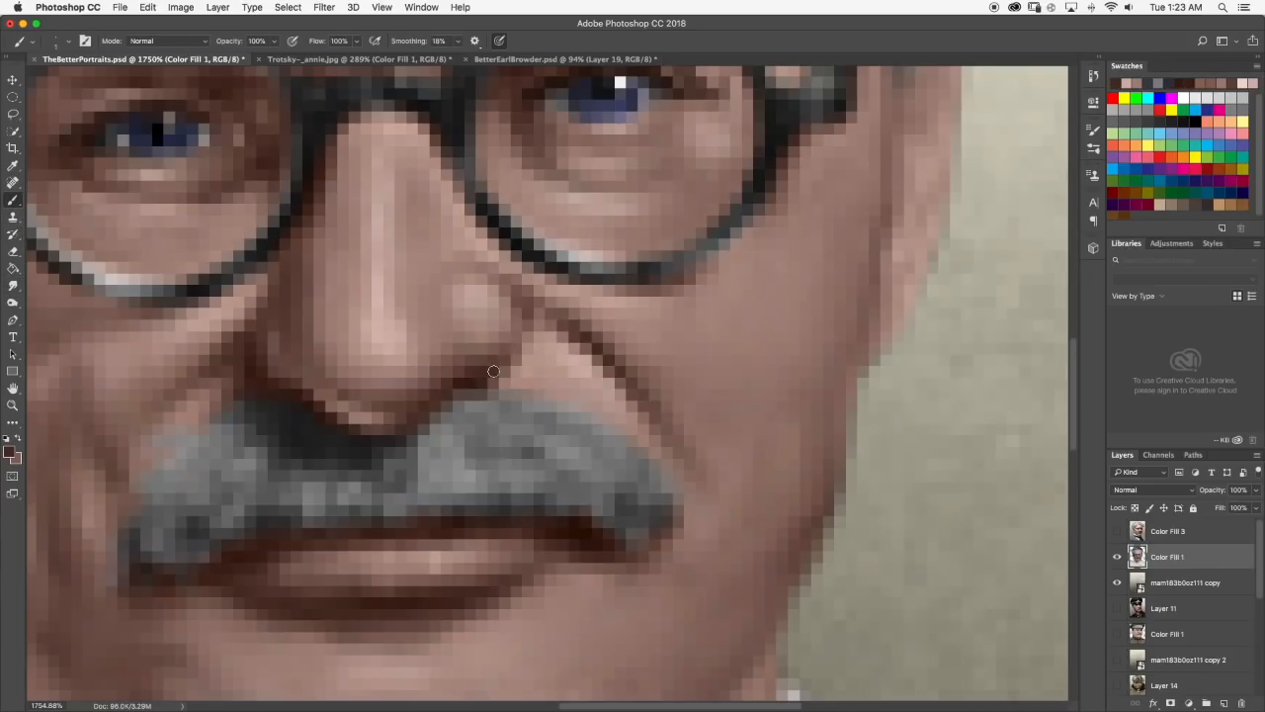
pyautogui.moveTo(503, 365)
pyautogui.mouseDown()
pyautogui.moveTo(527, 341)
pyautogui.moveTo(523, 294)
pyautogui.moveTo(556, 325)
pyautogui.mouseUp()
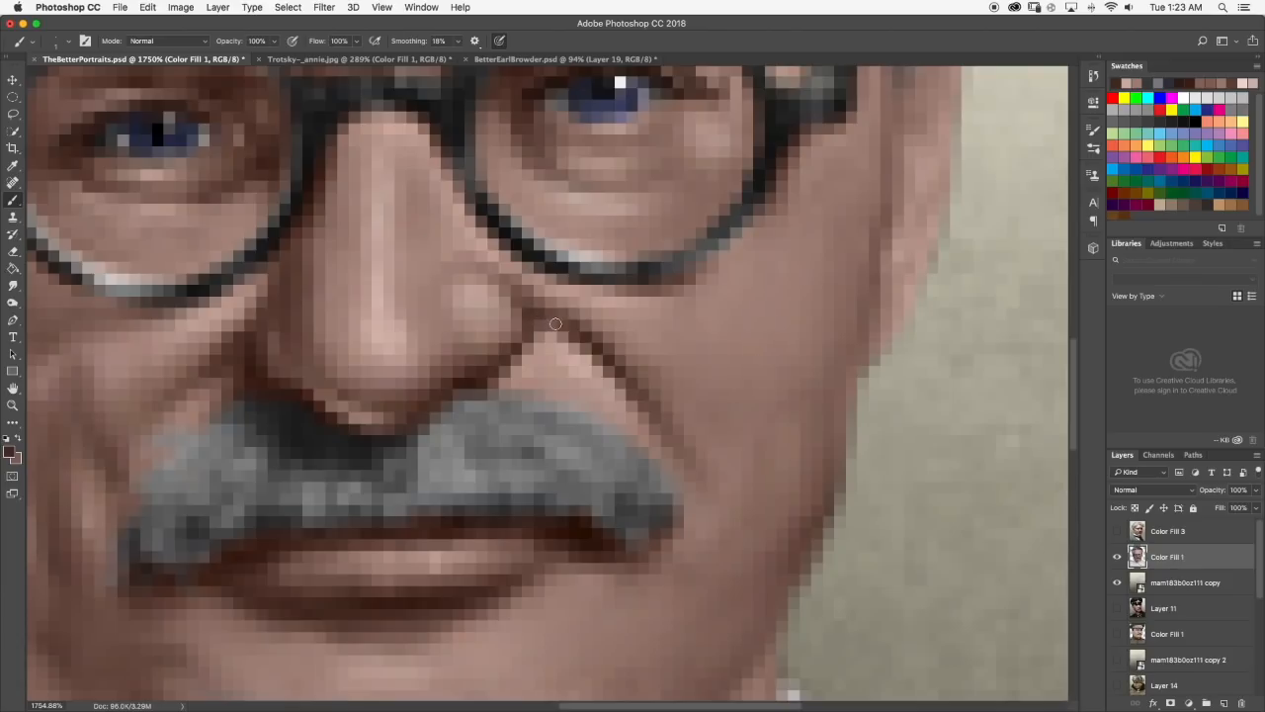
# Smudge the dark shadow beside the right nostril into the pale upper cheek crease at 40% strength and review the whole portrait.
pyautogui.click(12, 286)
pyautogui.moveTo(556, 334)
pyautogui.mouseDown()
pyautogui.moveTo(592, 362)
pyautogui.moveTo(551, 320)
pyautogui.moveTo(541, 355)
pyautogui.mouseUp()
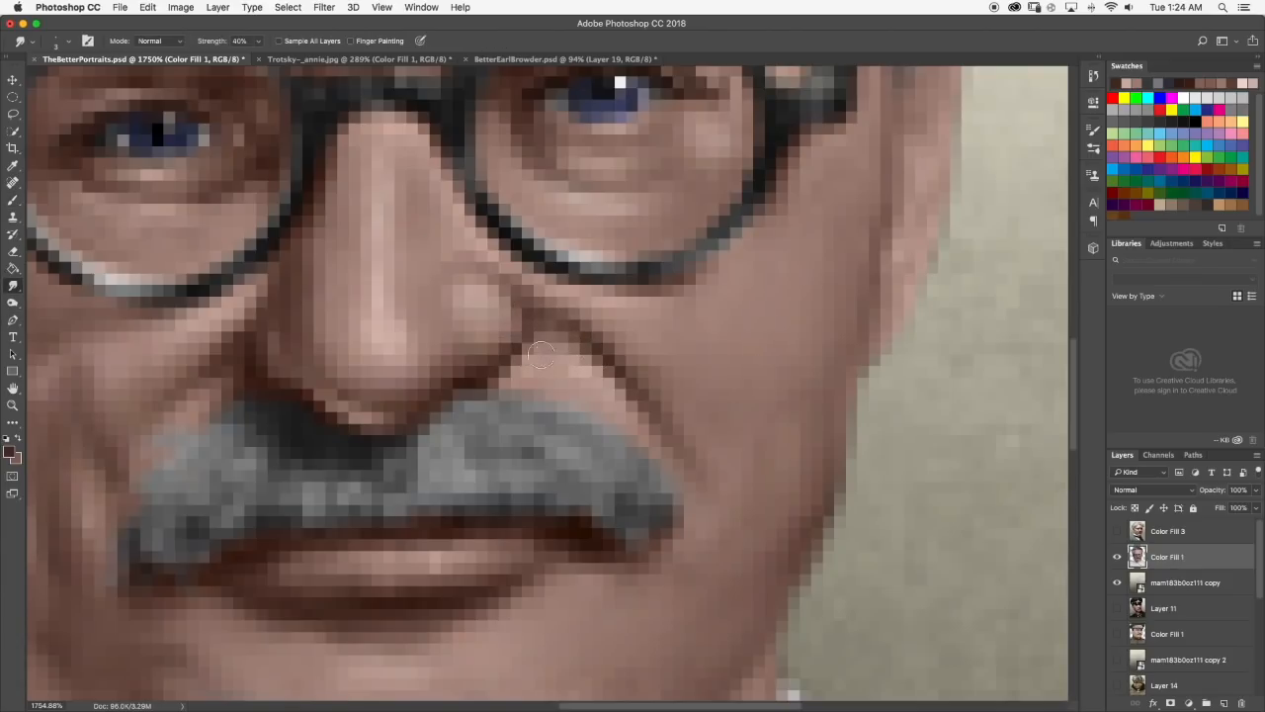
pyautogui.scroll(-6, 544, 356)
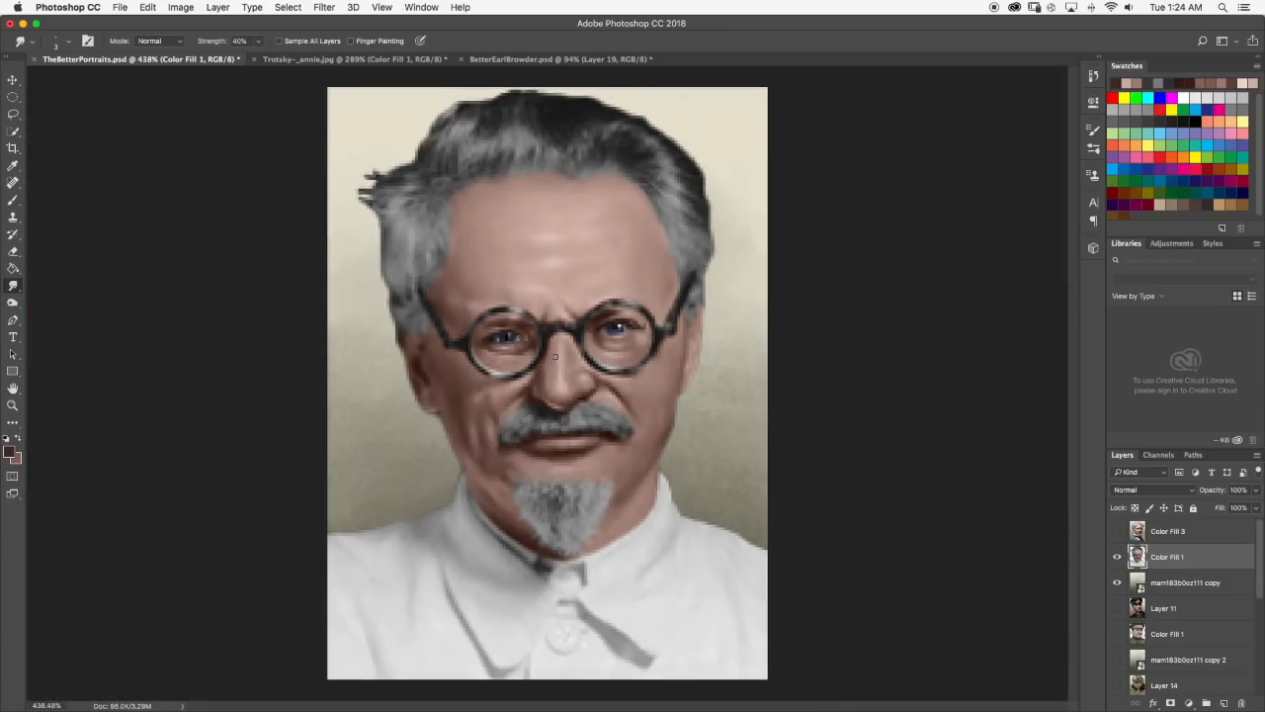
pyautogui.scroll(-5, 555, 357)
pyautogui.scroll(1, 591, 368)
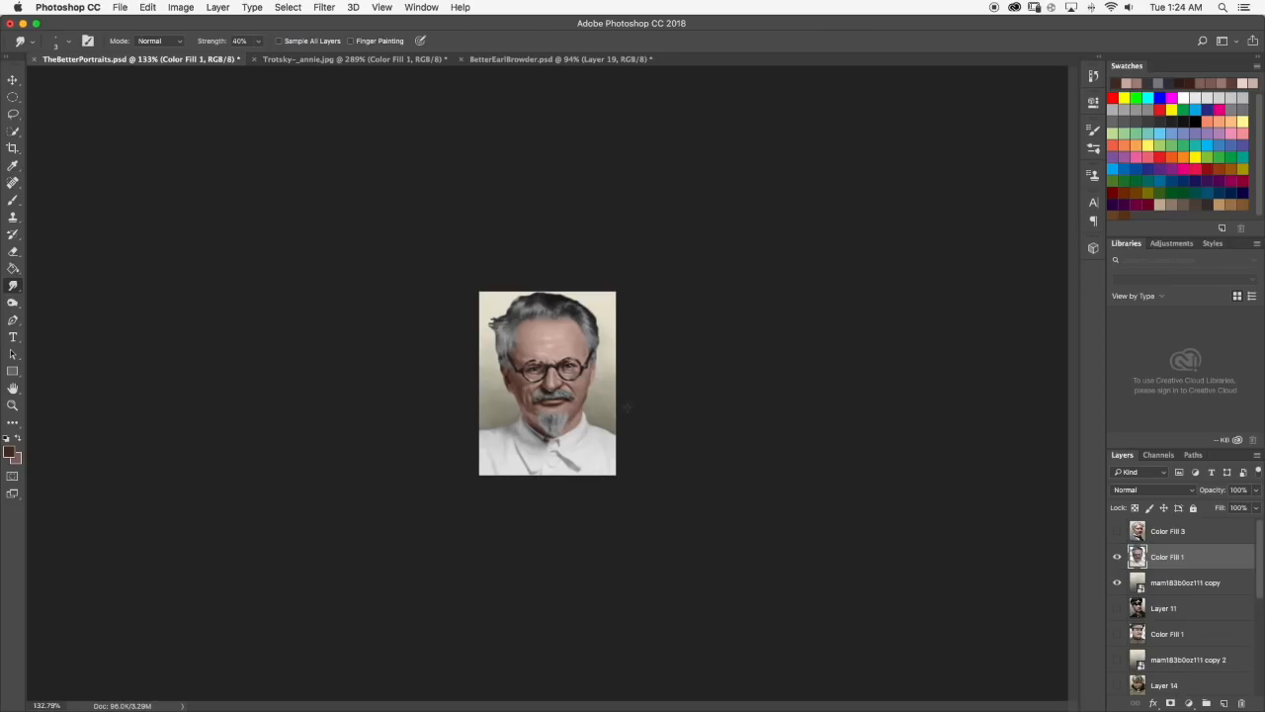
# Sample the pink skin tone between the eyebrows, lighten it, and paint a highlight beside the frown crease above the glasses' bridge.
pyautogui.scroll(10, 546, 333)
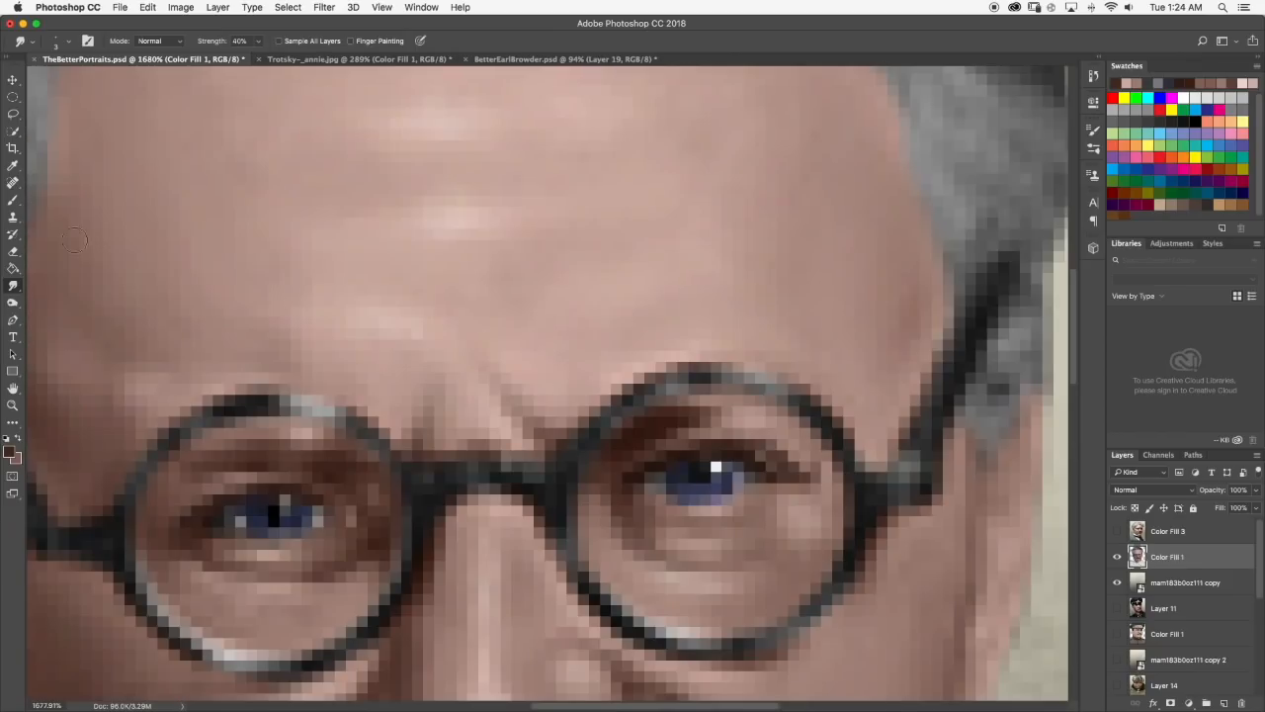
pyautogui.click(13, 201)
pyautogui.scroll(-1, 465, 381)
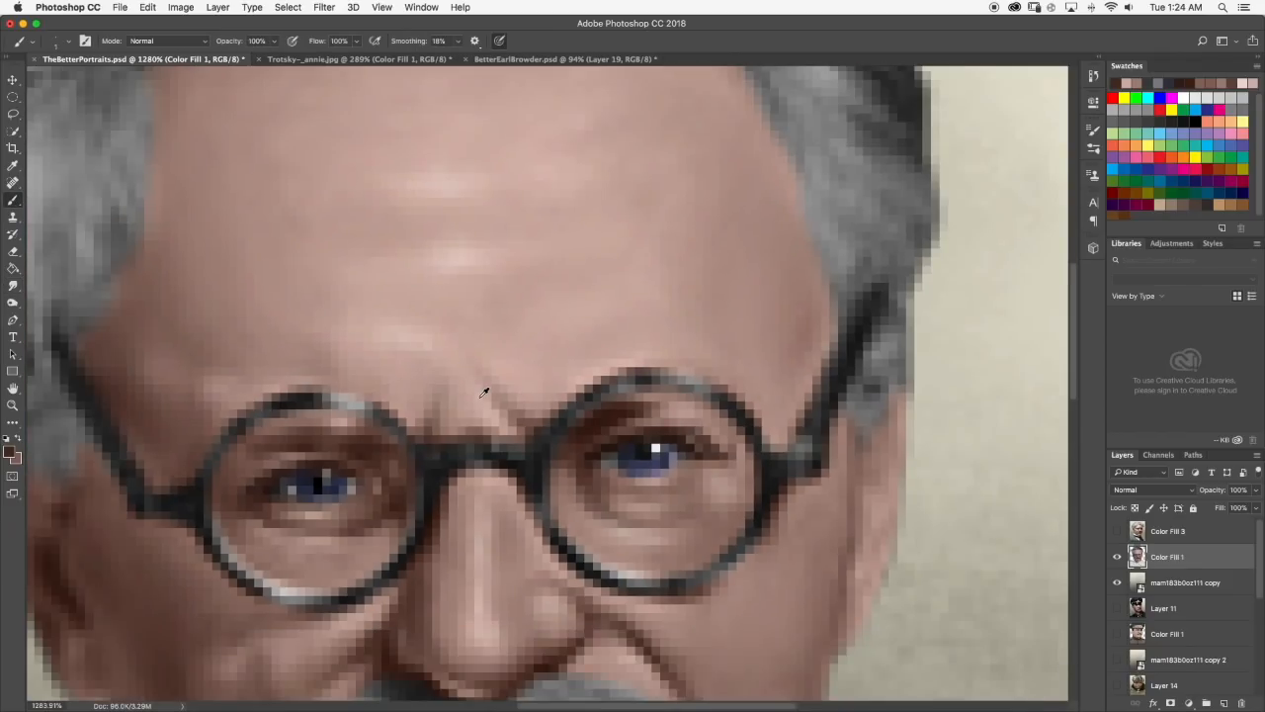
pyautogui.keyDown('alt'); pyautogui.click(484, 392); pyautogui.keyUp('alt')
pyautogui.click(11, 451)
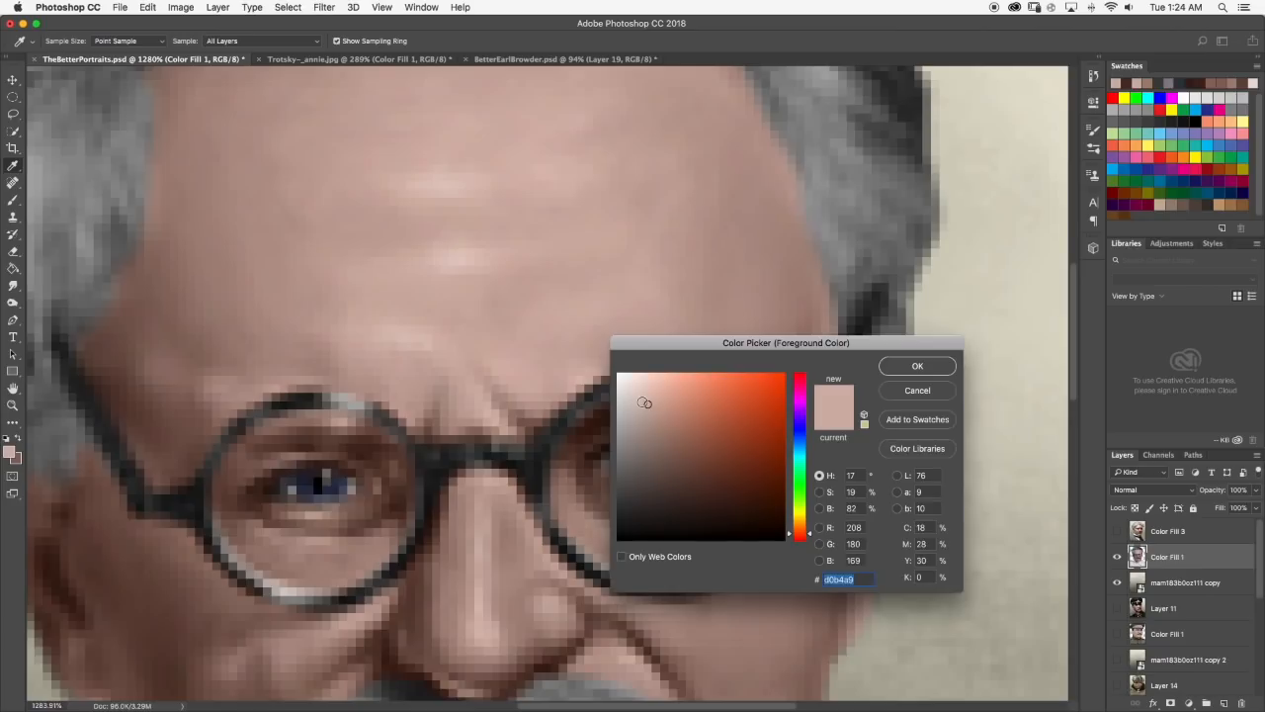
pyautogui.moveTo(645, 403); pyautogui.dragTo(642, 395)
pyautogui.click(913, 367)
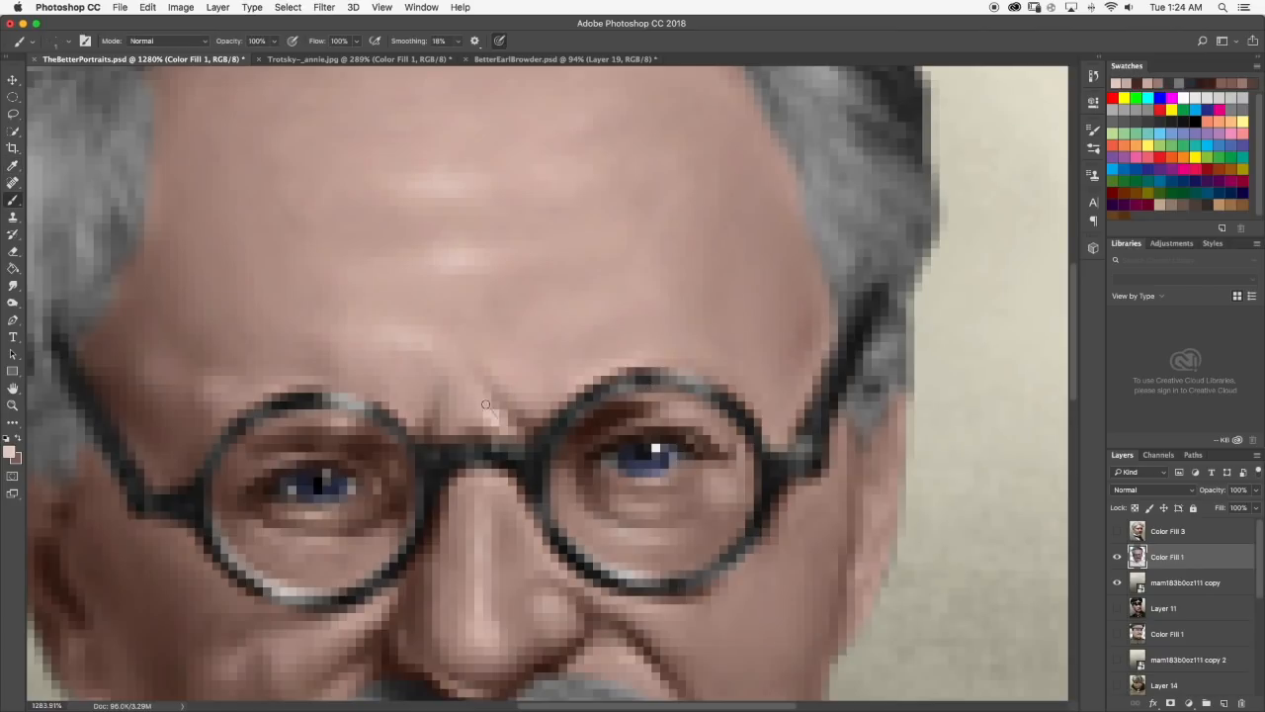
# Smudge the new brow highlight into the surrounding skin at 40% strength and review the whole portrait.
pyautogui.click(12, 286)
pyautogui.moveTo(485, 411); pyautogui.dragTo(498, 423)
pyautogui.scroll(-10, 573, 421)
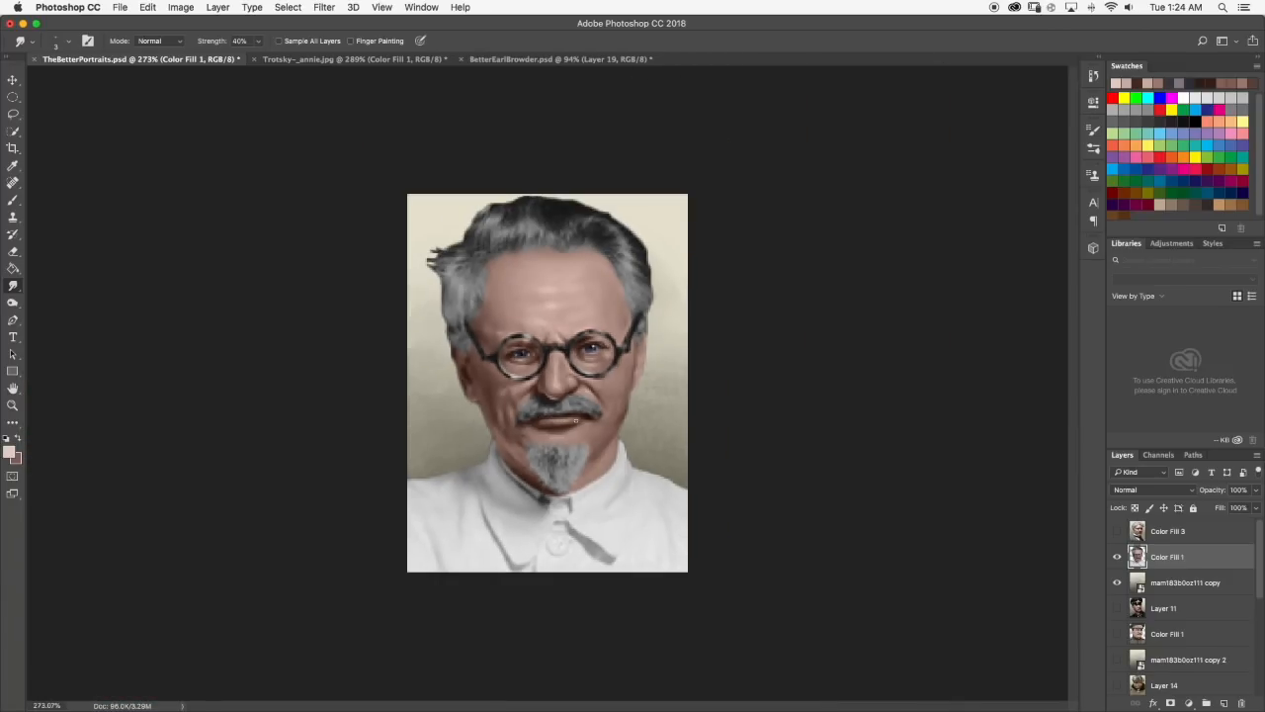
pyautogui.scroll(-7, 571, 340)
pyautogui.scroll(3, 571, 340)
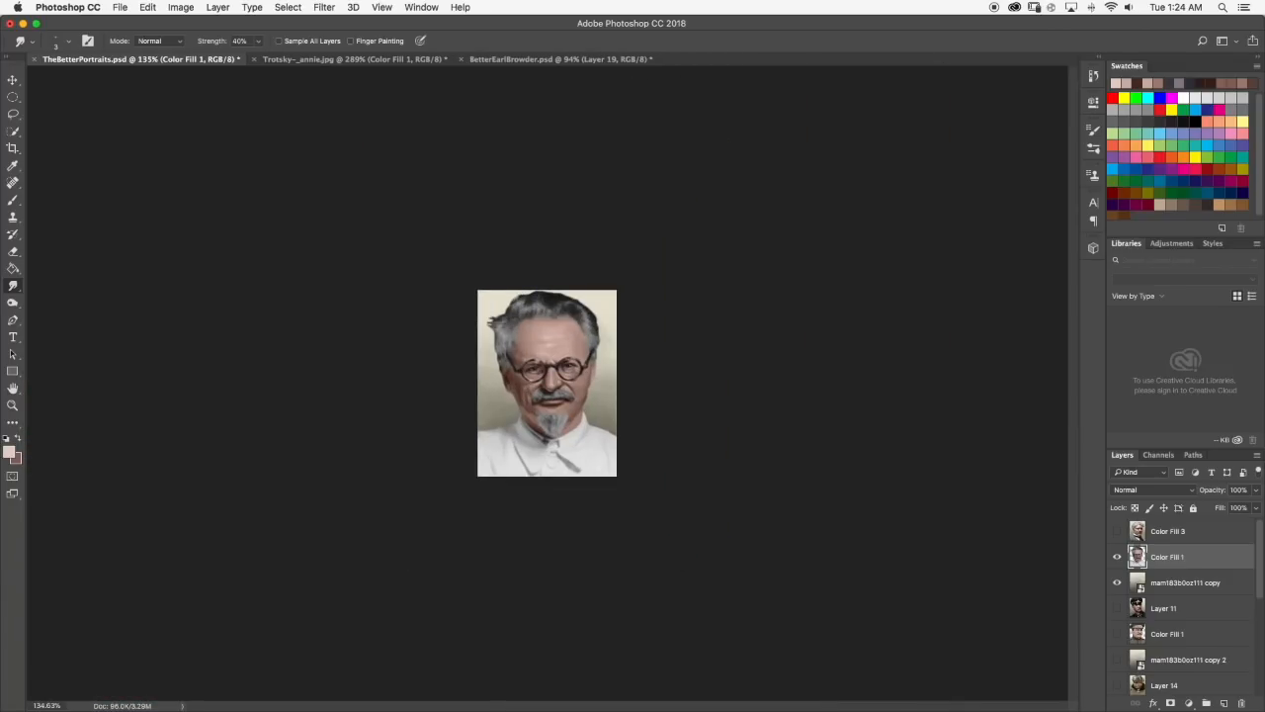
pyautogui.scroll(8, 579, 342)
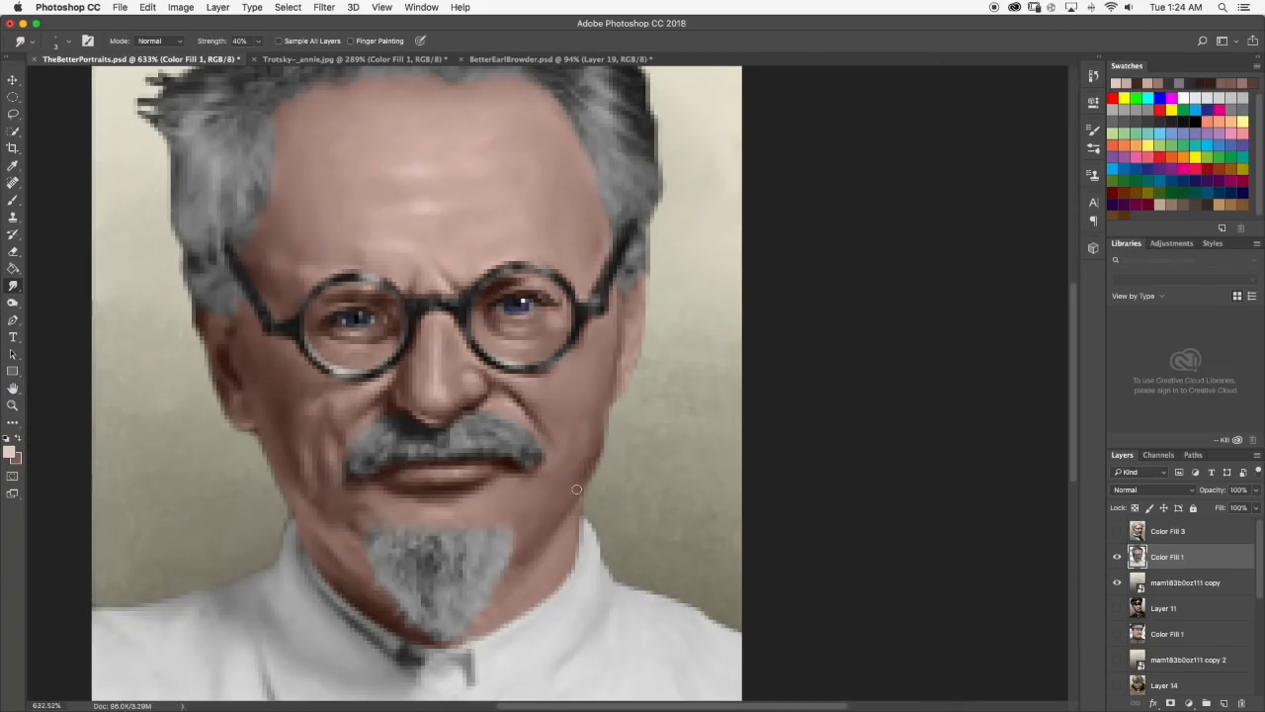
# Check the larger Trotsky reference, then paint a sampled dark reddish-brown shadow along the right jaw edge and smudge it into the cheek.
pyautogui.click(296, 60)
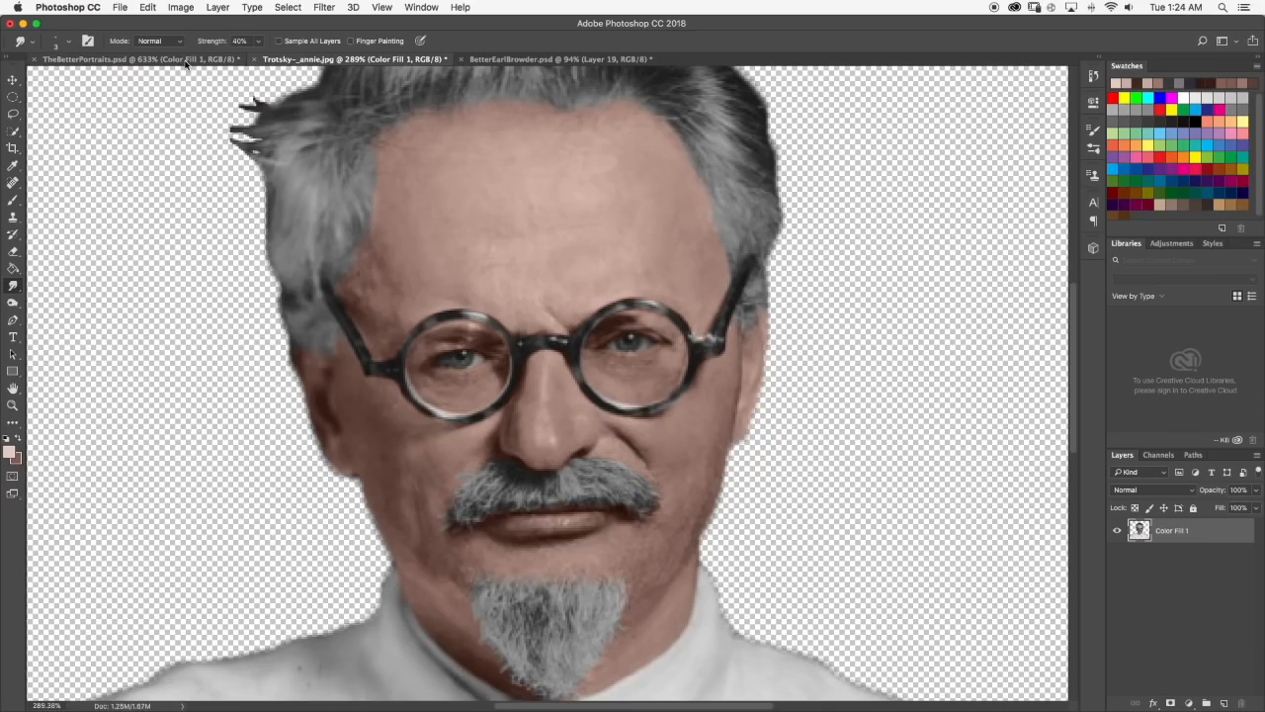
pyautogui.click(188, 60)
pyautogui.click(12, 200)
pyautogui.scroll(2, 599, 446)
pyautogui.keyDown('alt'); pyautogui.click(596, 452); pyautogui.keyUp('alt')
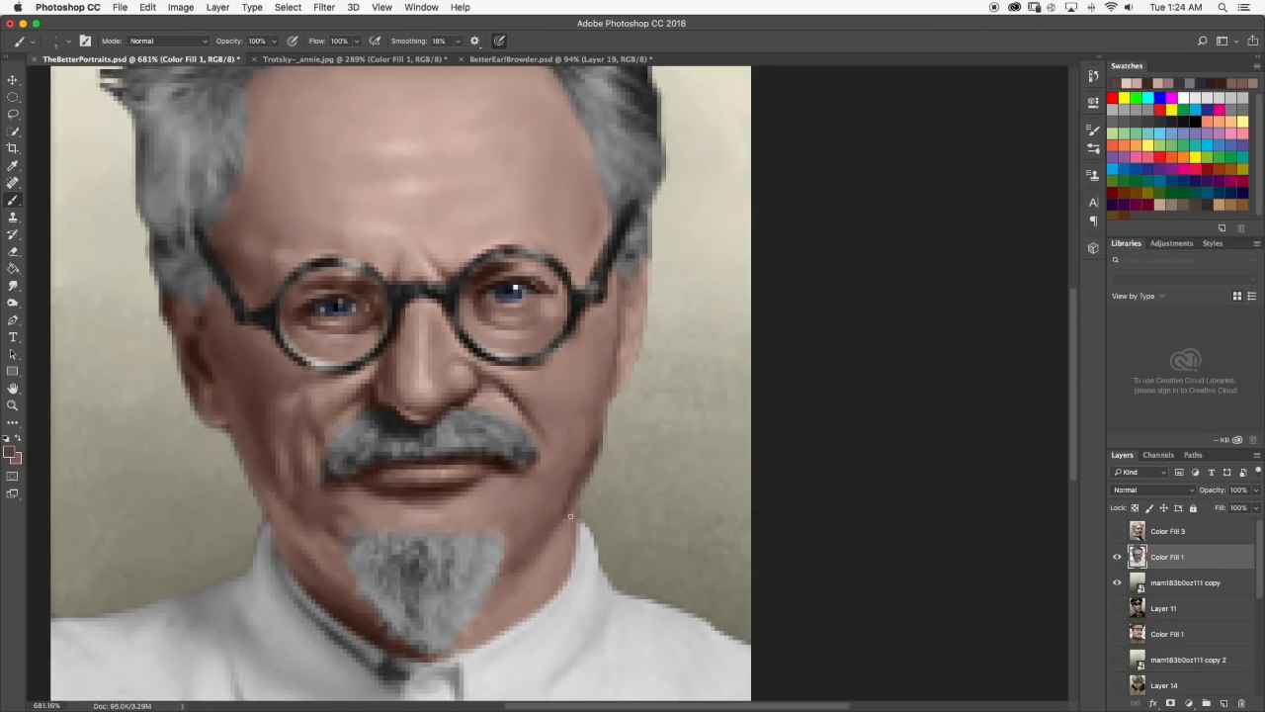
pyautogui.click(13, 285)
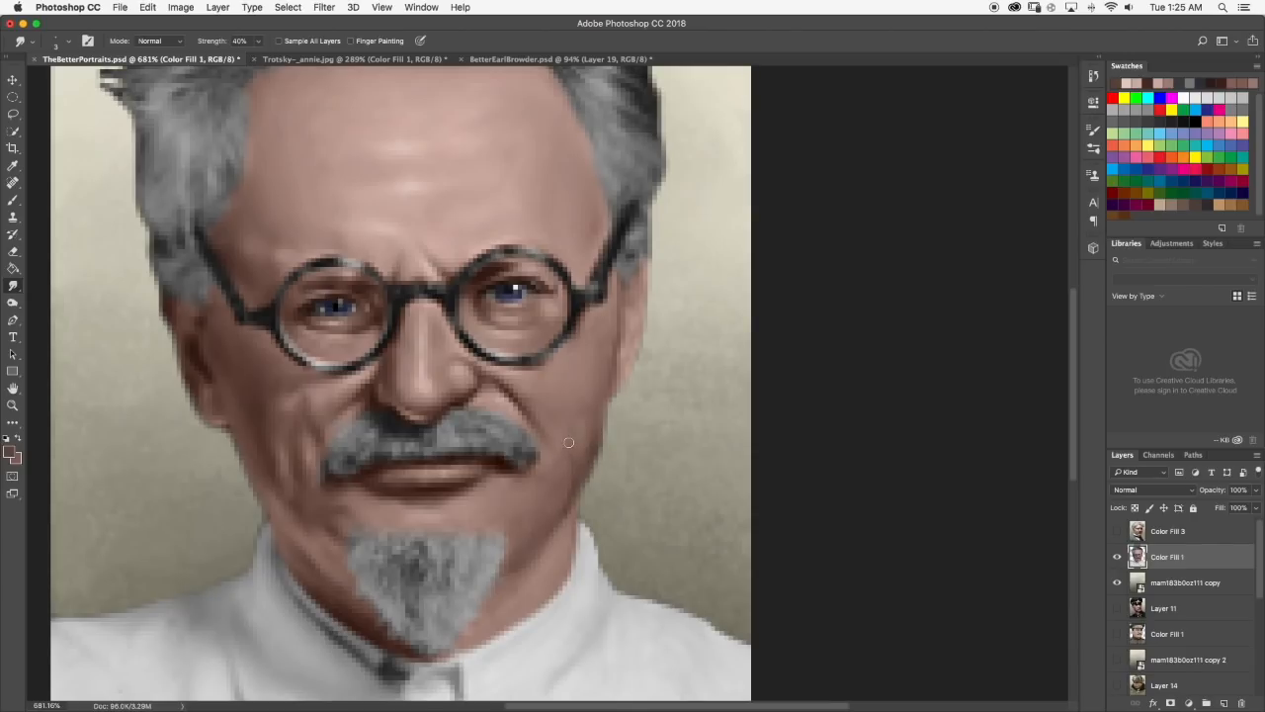
pyautogui.scroll(-6, 574, 482)
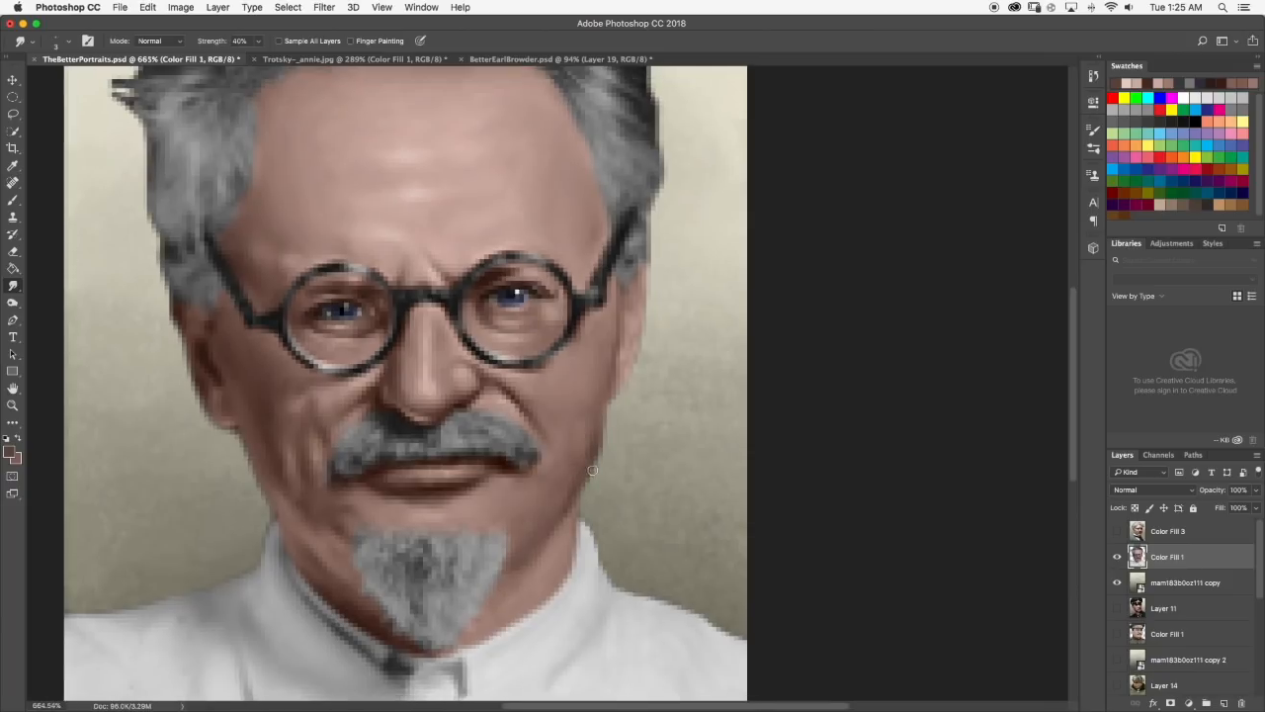
pyautogui.scroll(8, 607, 384)
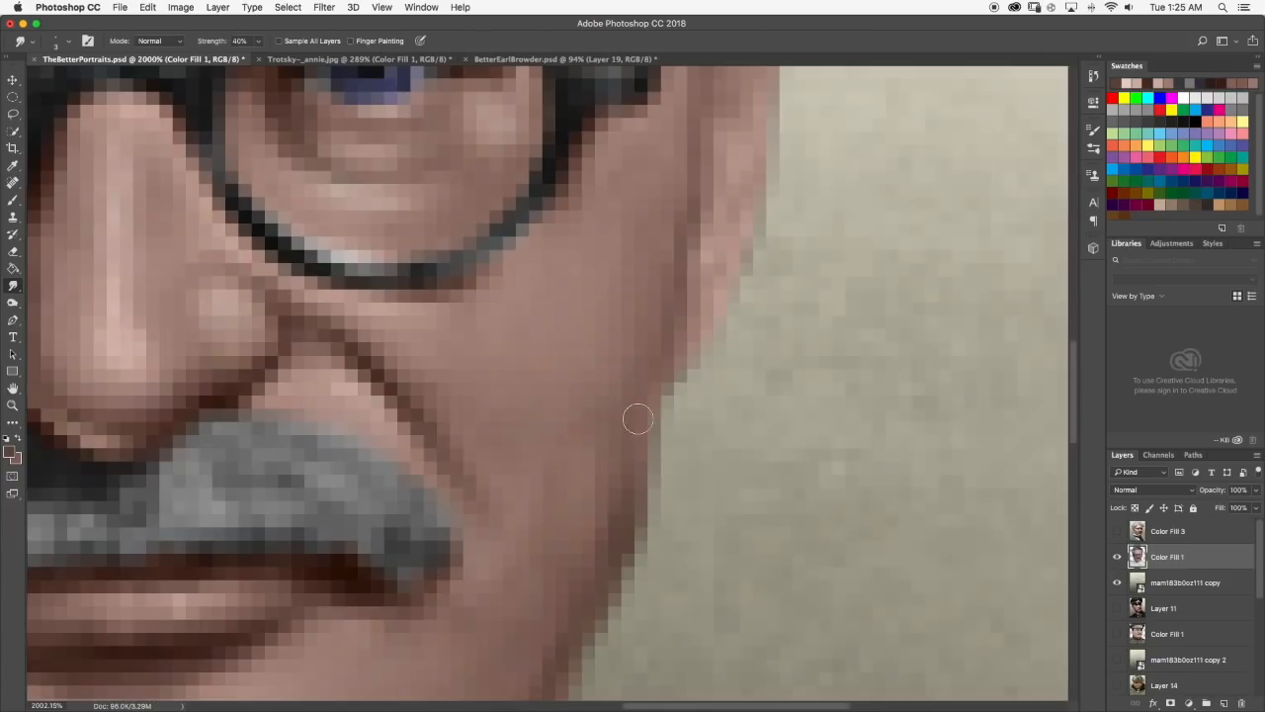
pyautogui.scroll(-8, 613, 441)
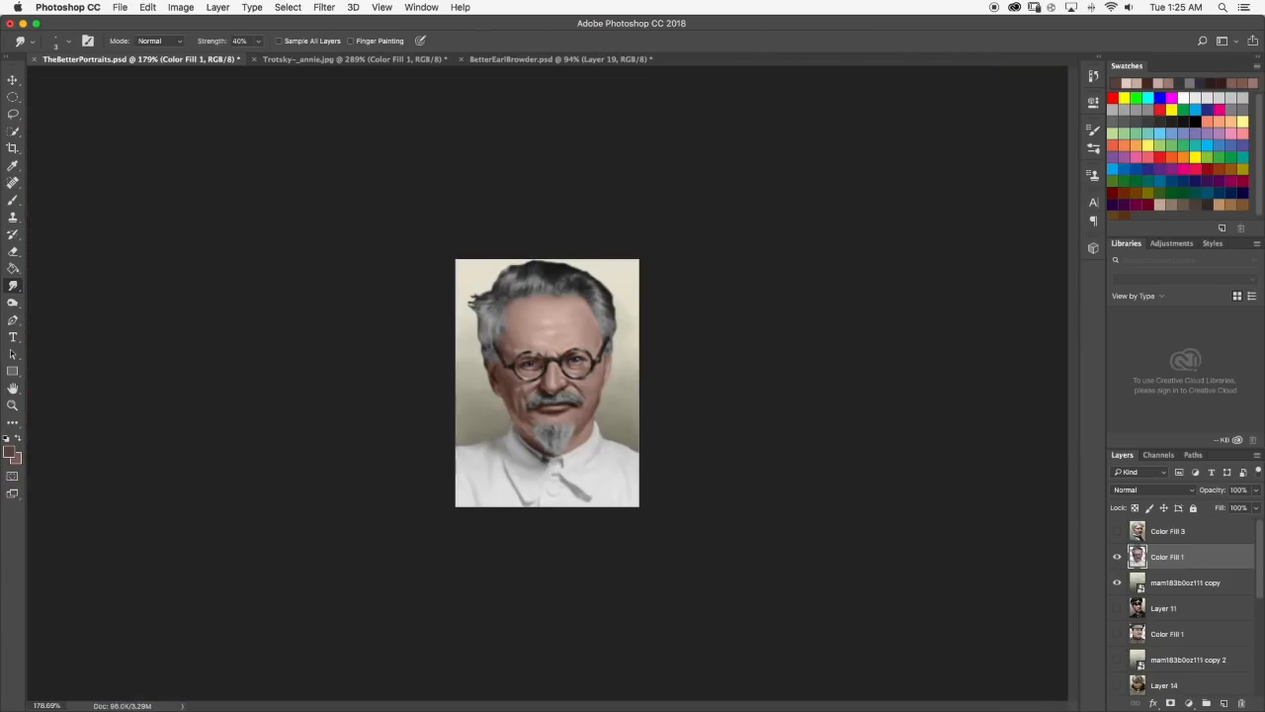
# Compare with the larger reference, then add a light skin tone sampled from the nose to the right cheek and smudge it at 40% strength.
pyautogui.click(380, 59)
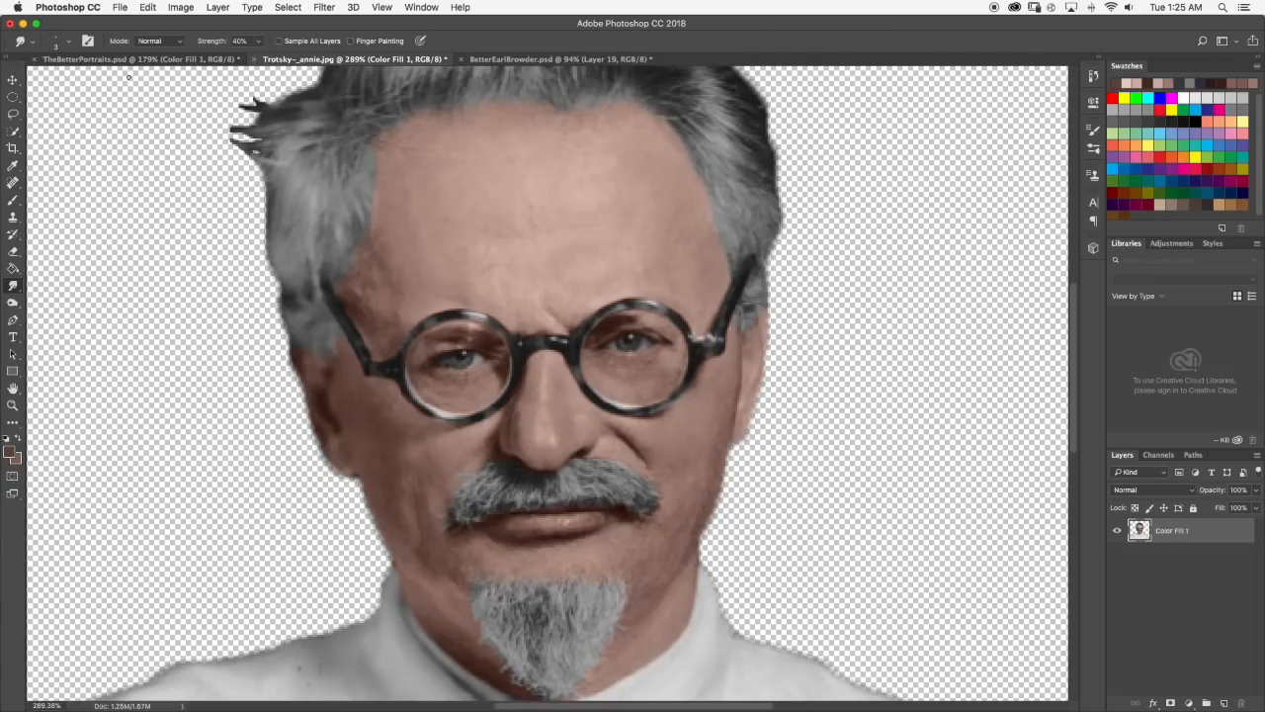
pyautogui.click(124, 59)
pyautogui.scroll(8, 657, 438)
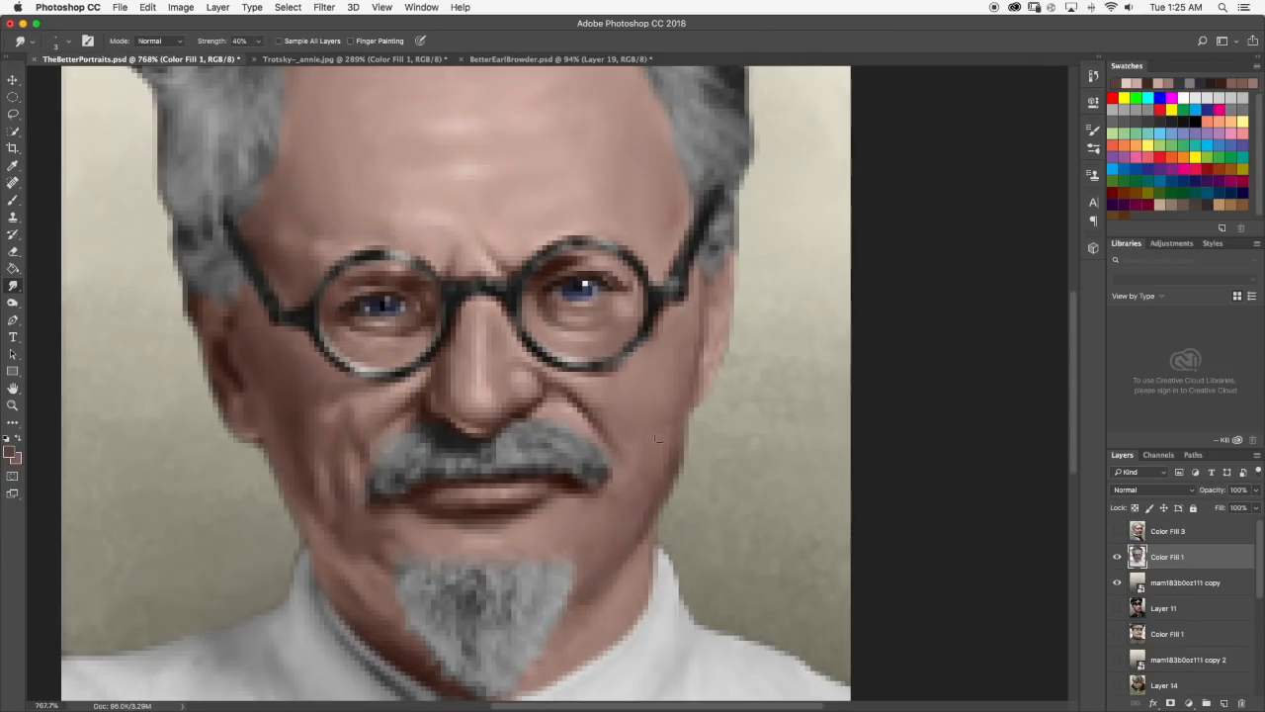
pyautogui.press('b')
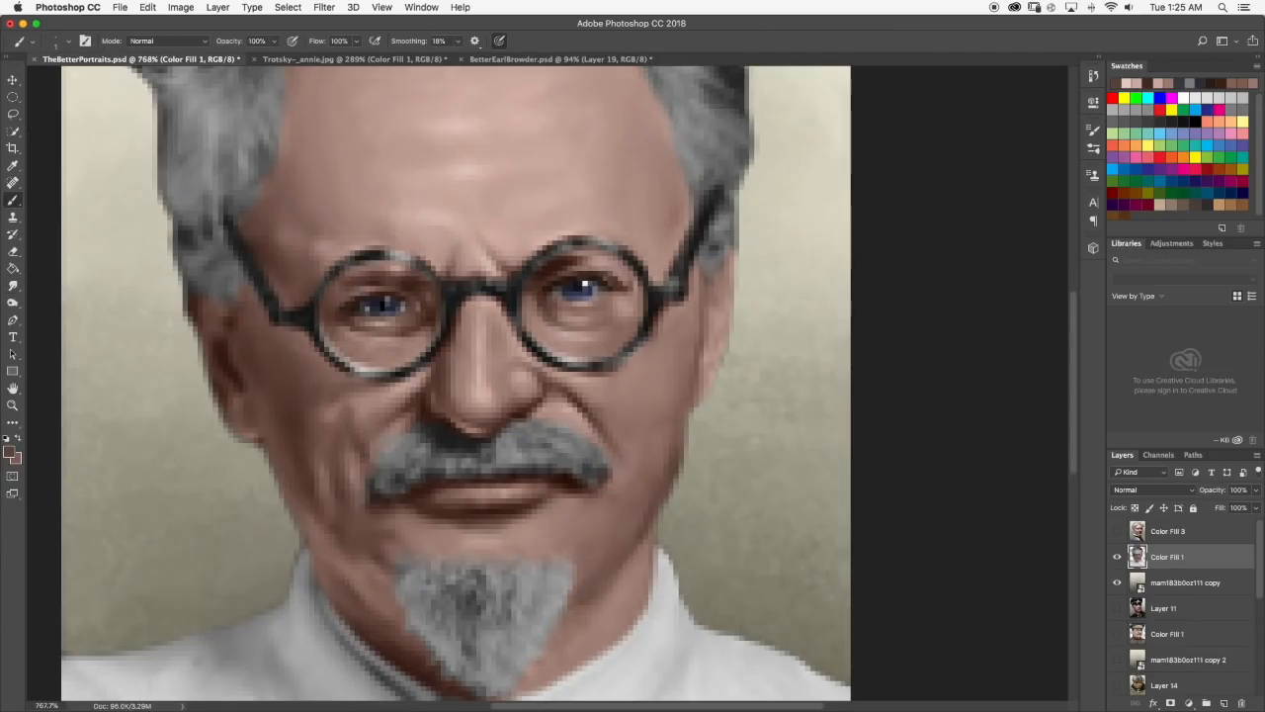
pyautogui.keyDown('alt'); pyautogui.click(482, 342); pyautogui.keyUp('alt')
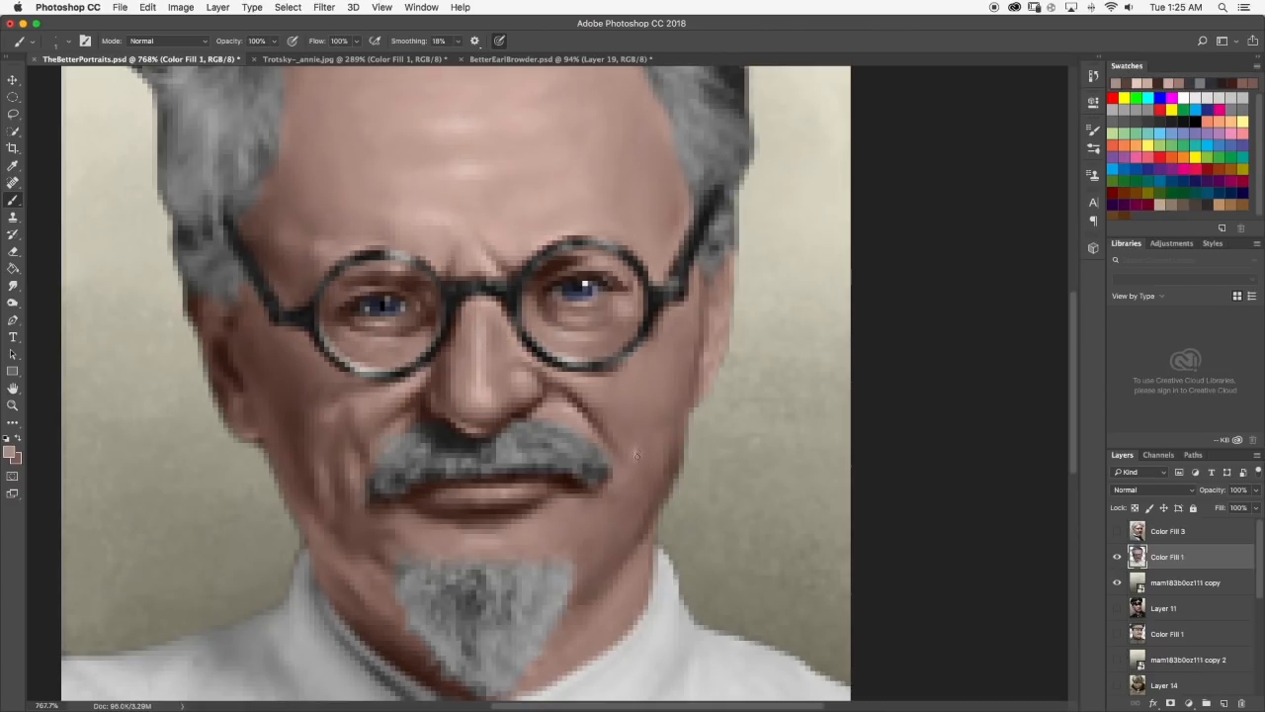
pyautogui.press('r')
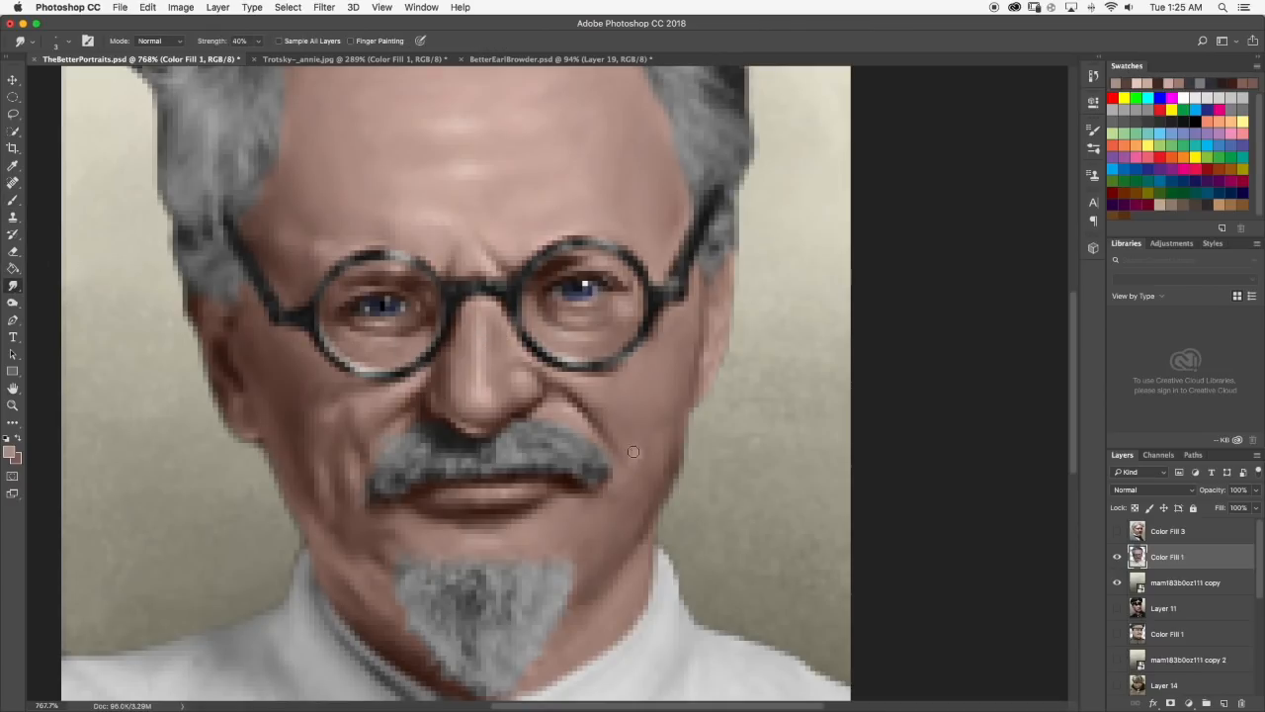
pyautogui.scroll(-5, 680, 406)
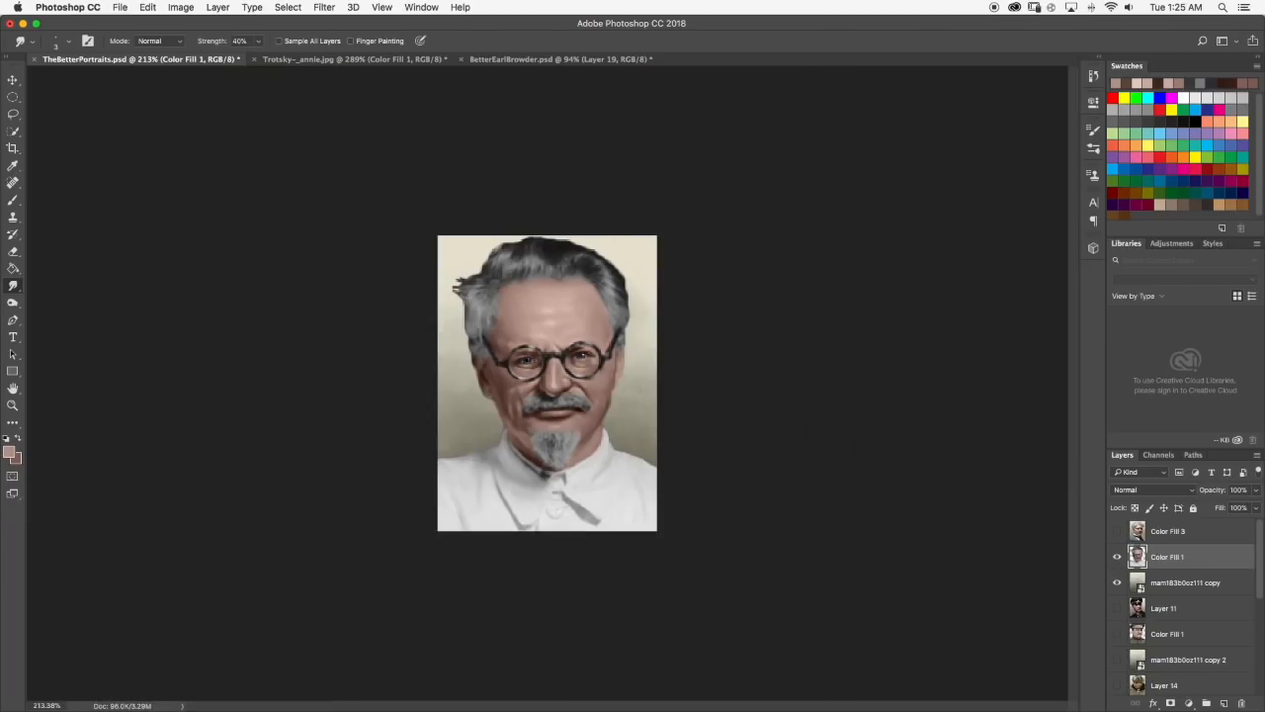
pyautogui.scroll(5, 598, 398)
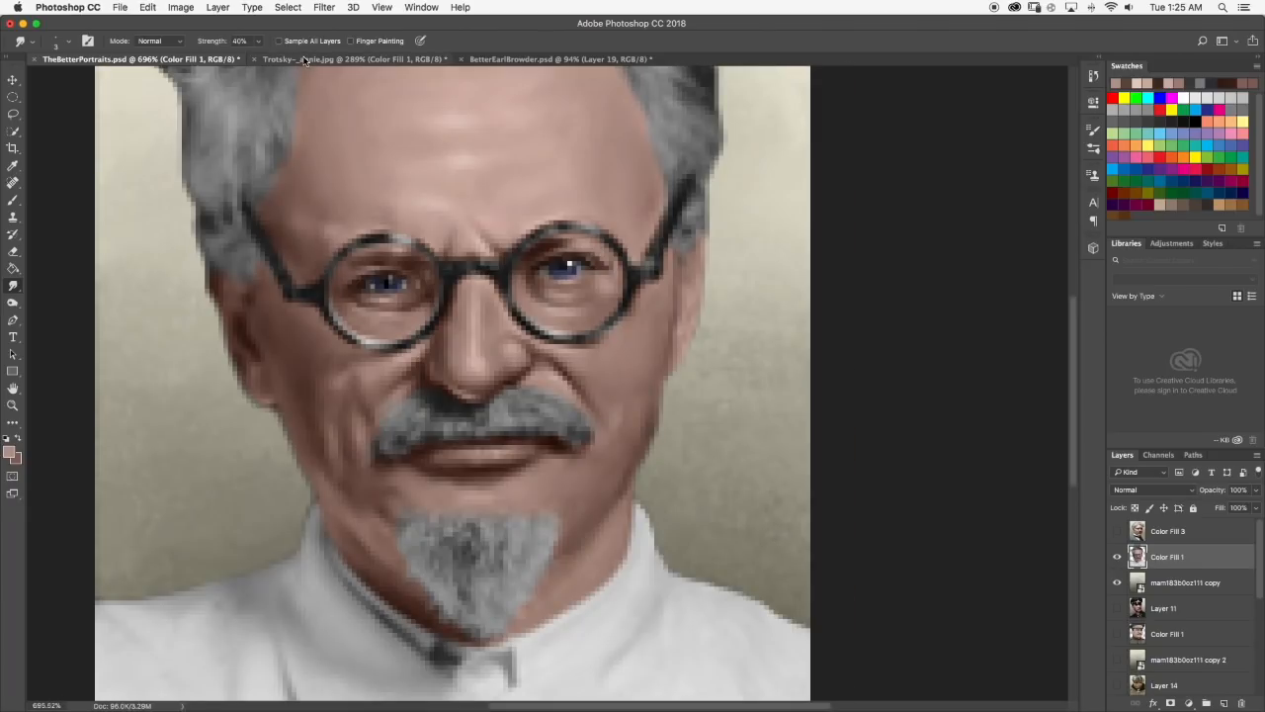
# Check the reference again, touch up the right cheek with the same light skin tone, smudge it and review the portrait.
pyautogui.click(301, 59)
pyautogui.click(201, 59)
pyautogui.click(12, 199)
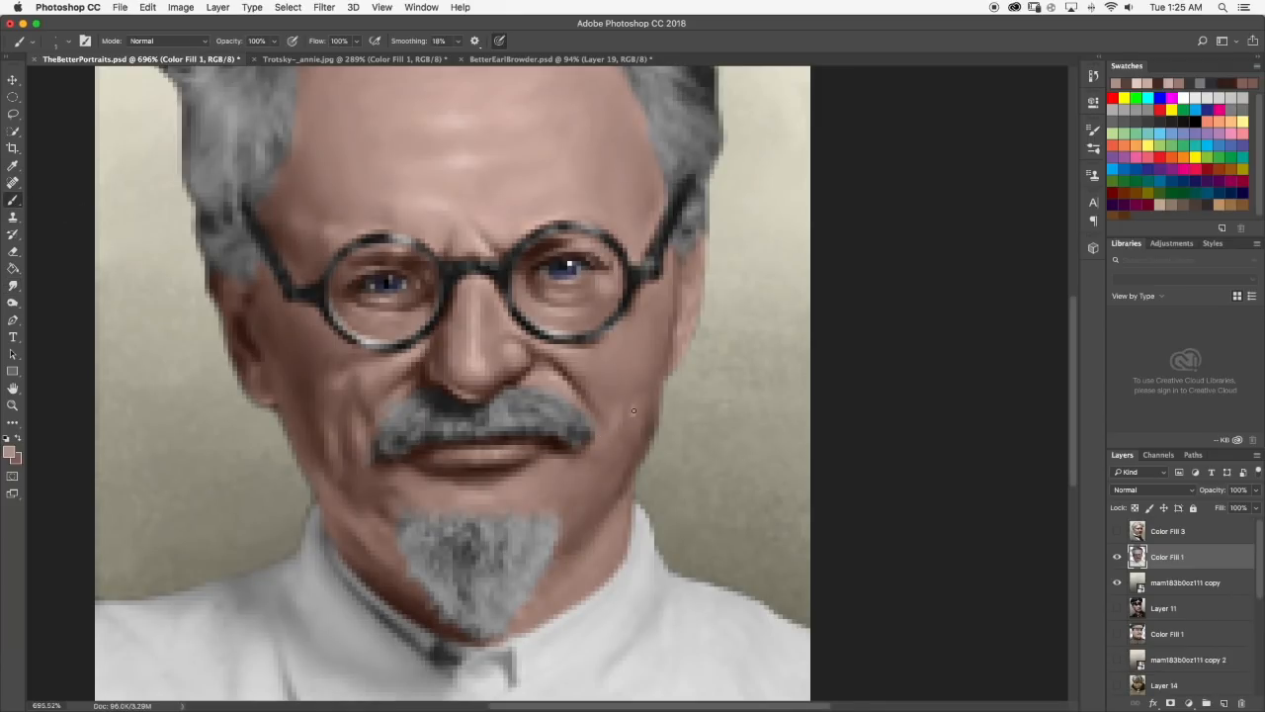
pyautogui.press('r')
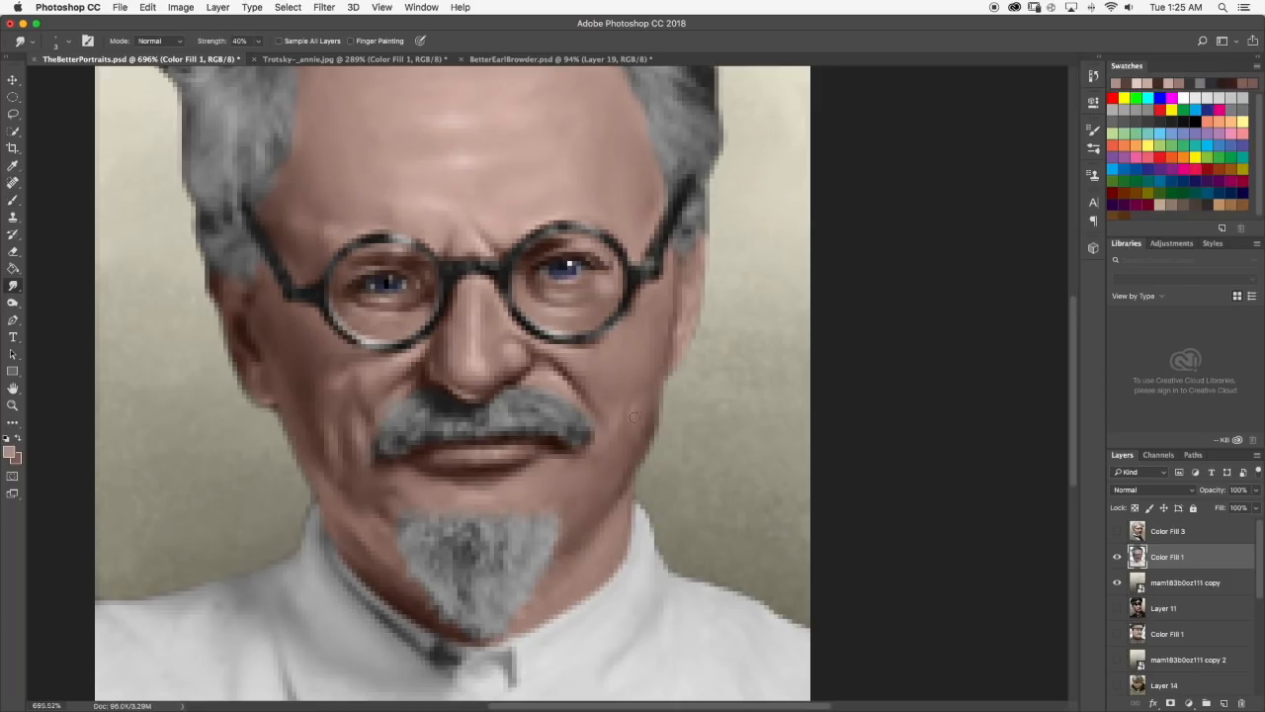
pyautogui.scroll(-5, 712, 393)
pyautogui.scroll(6, 623, 401)
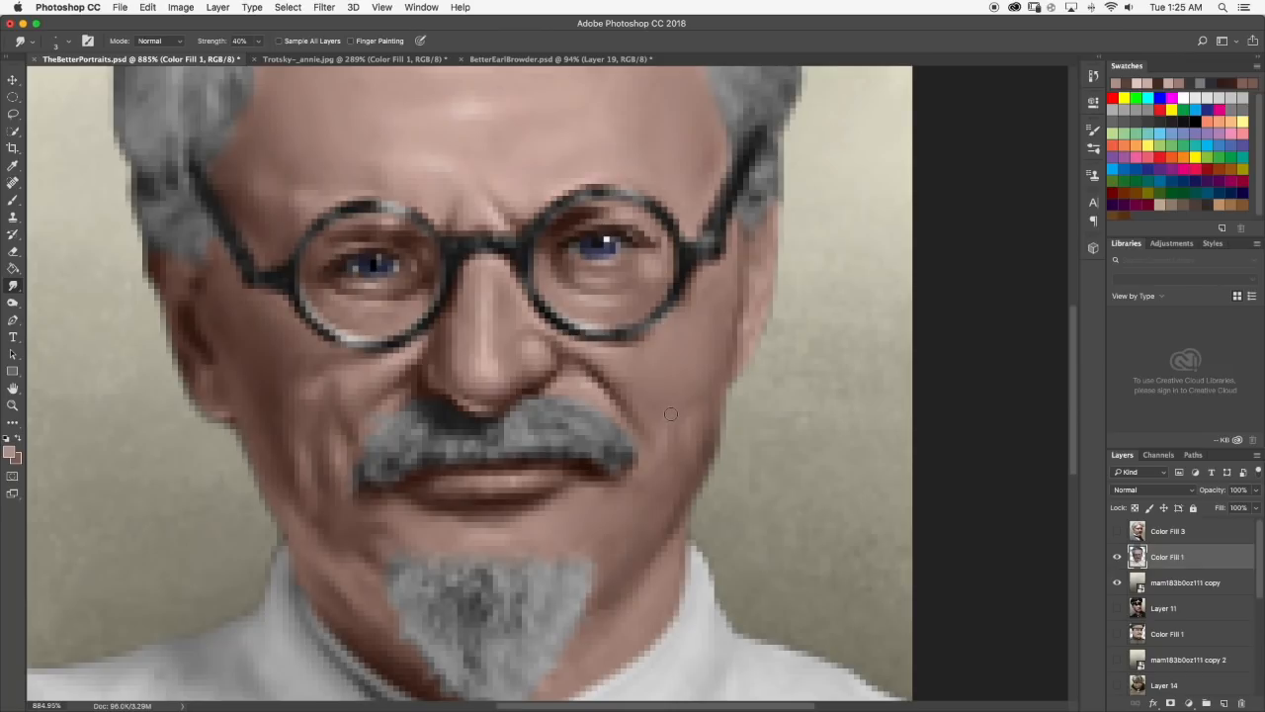
pyautogui.scroll(-8, 696, 403)
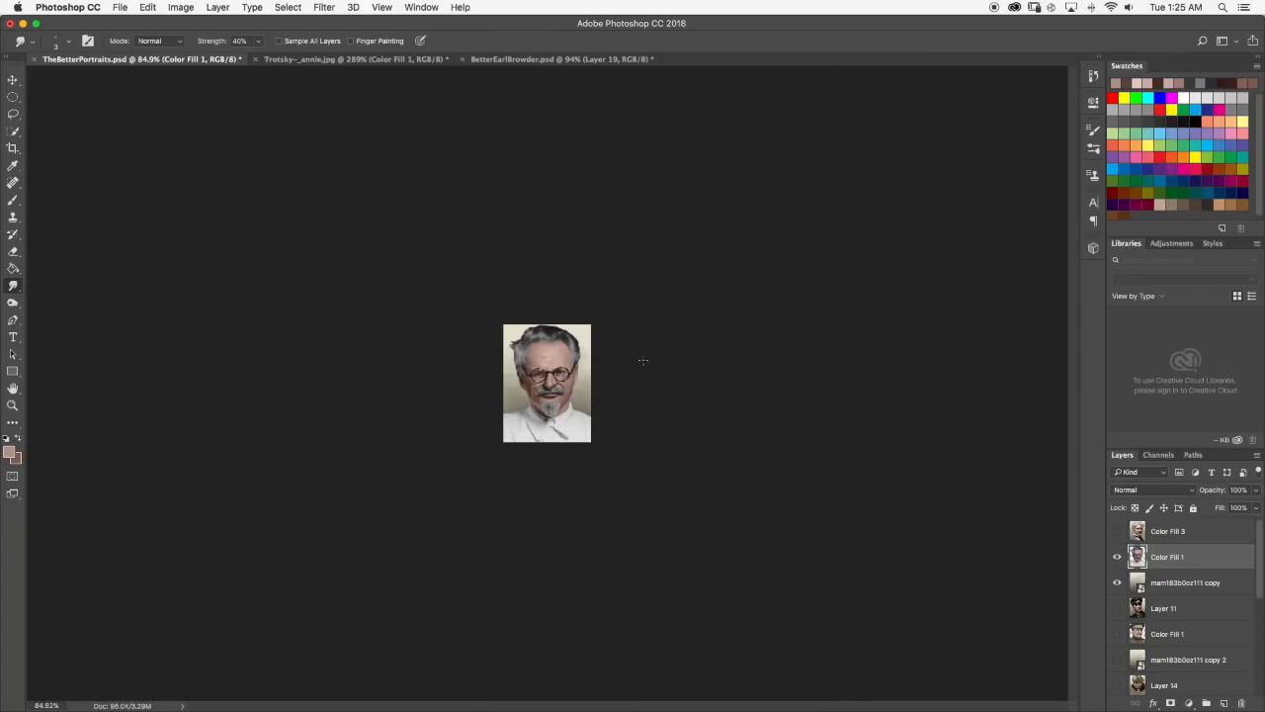
pyautogui.scroll(4, 598, 348)
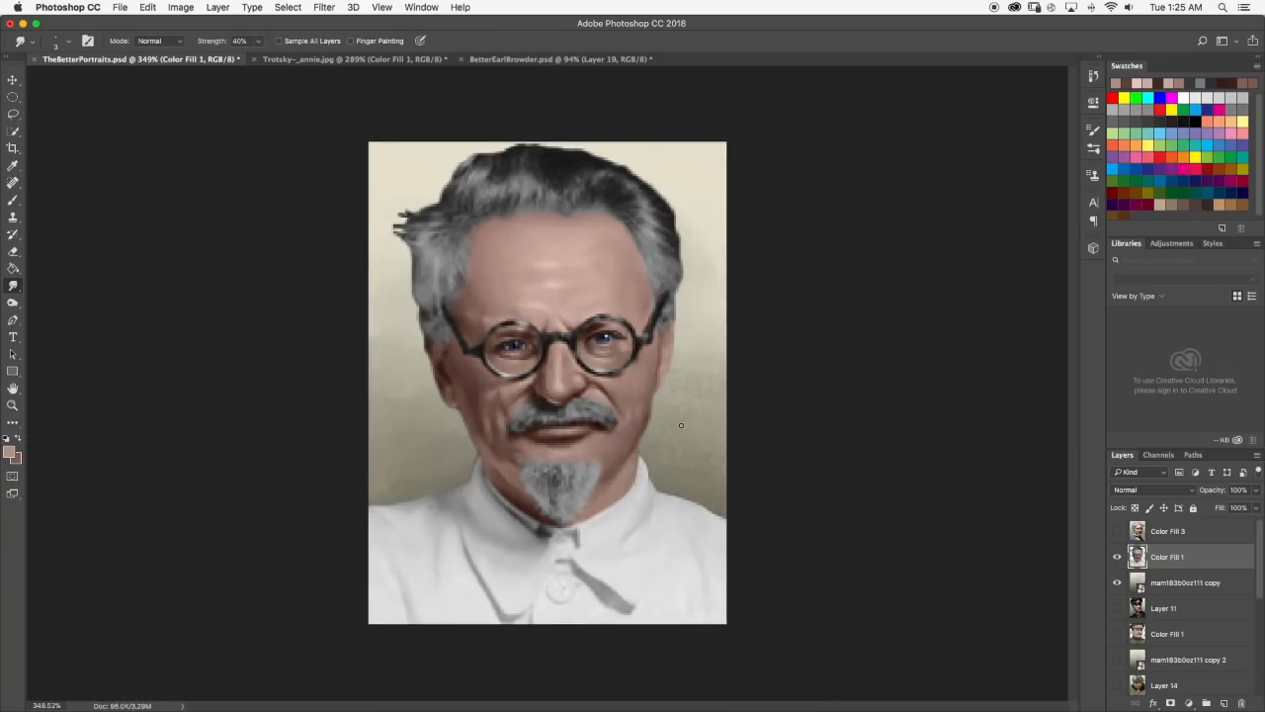
pyautogui.scroll(3, 681, 425)
# Consult the larger reference, sample and darken a reddish brown, and paint shadow on the lower right cheek and jaw beside the goatee.
pyautogui.click(328, 59)
pyautogui.click(159, 59)
pyautogui.click(13, 201)
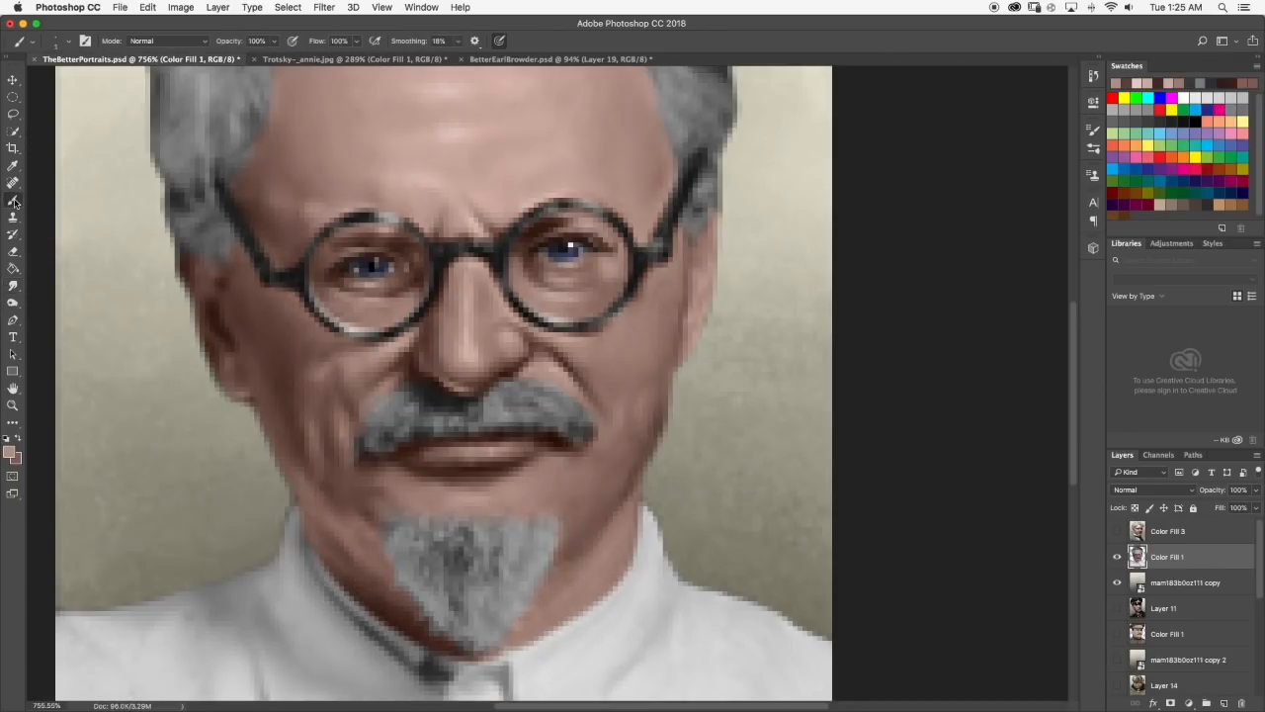
pyautogui.keyDown('alt'); pyautogui.click(594, 489); pyautogui.keyUp('alt')
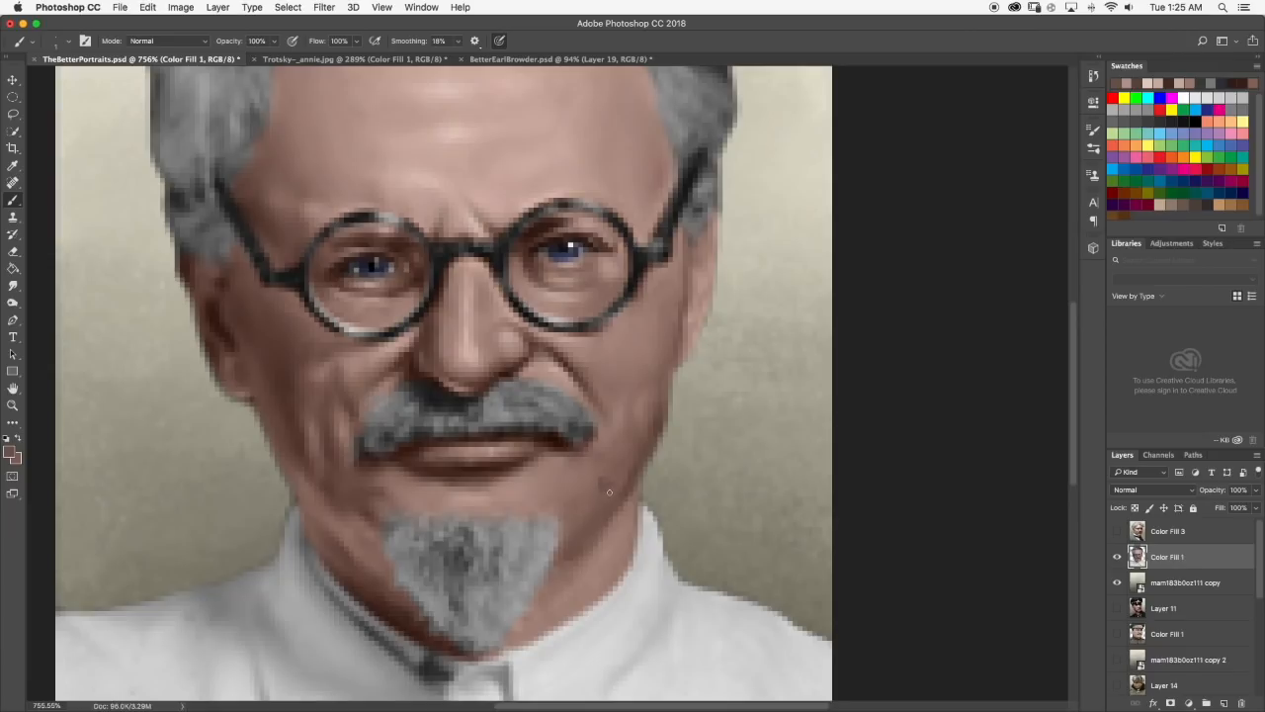
pyautogui.click(11, 450)
pyautogui.click(690, 481)
pyautogui.click(899, 374)
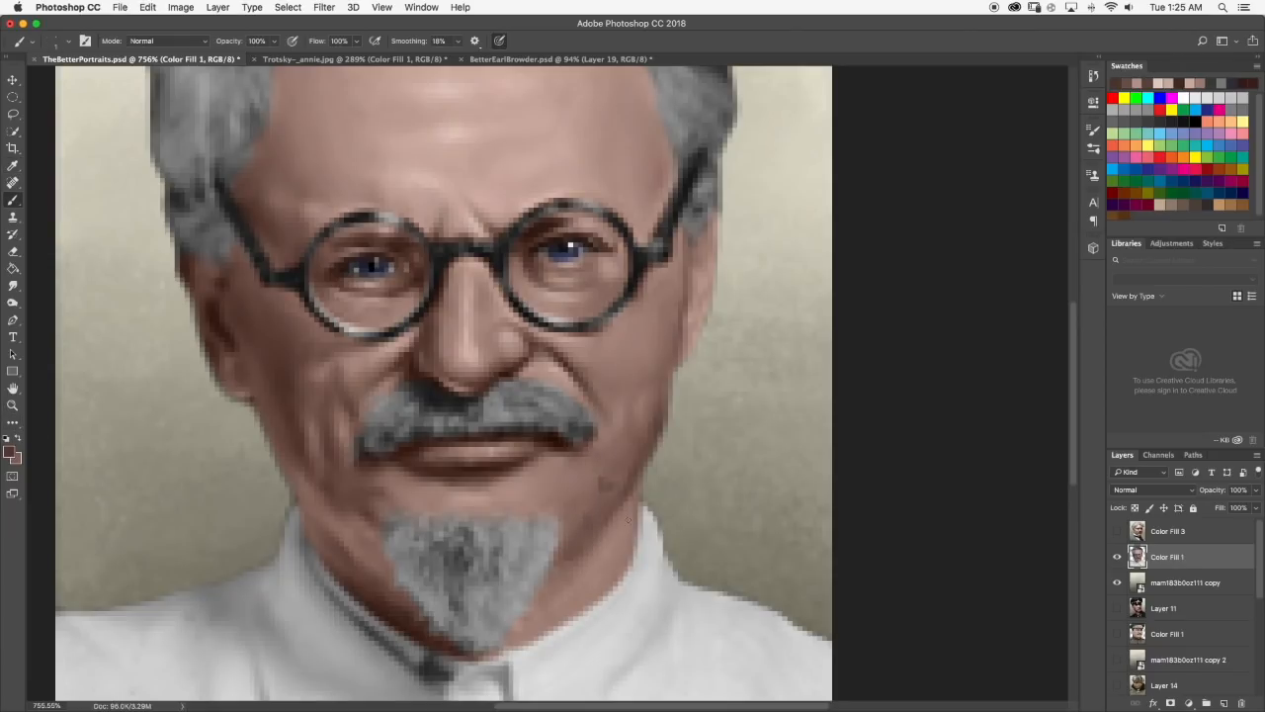
pyautogui.moveTo(585, 532); pyautogui.dragTo(589, 535)
# Smudge the dark shadow on the lower right cheek and jaw at 40% strength and review the portrait close up and as a whole.
pyautogui.click(13, 286)
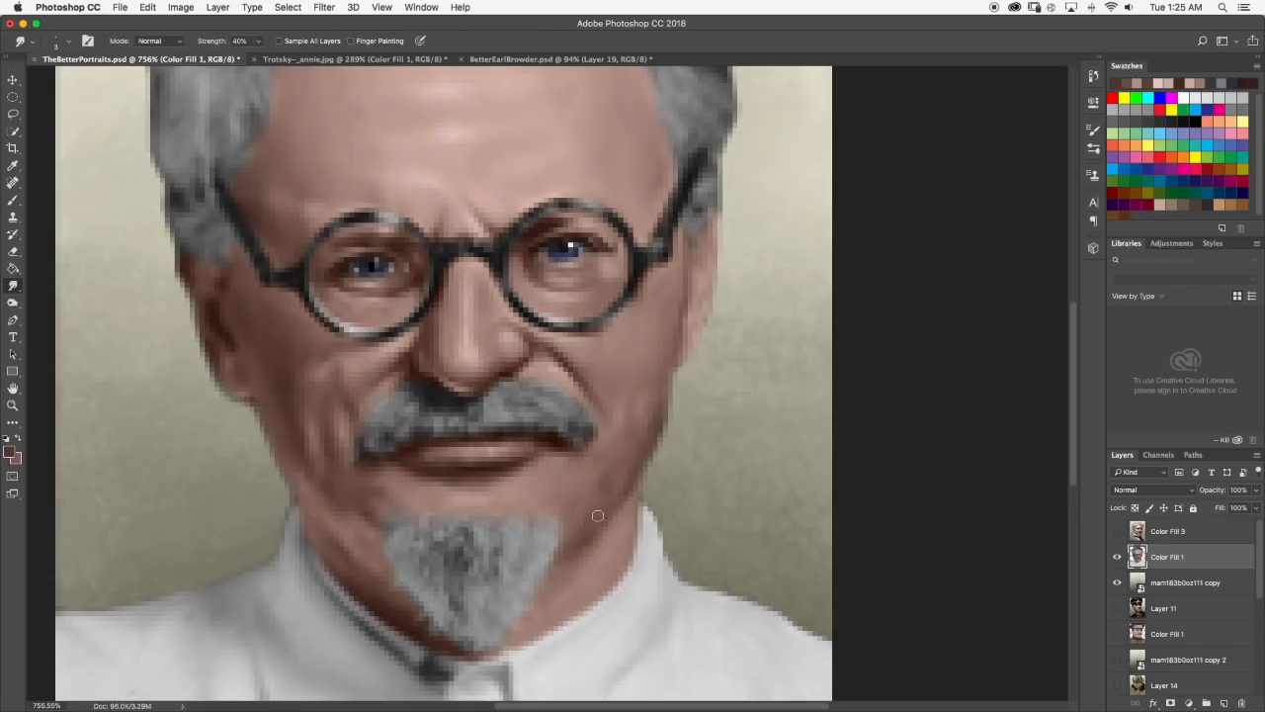
pyautogui.scroll(-5, 585, 503)
pyautogui.scroll(-3, 612, 407)
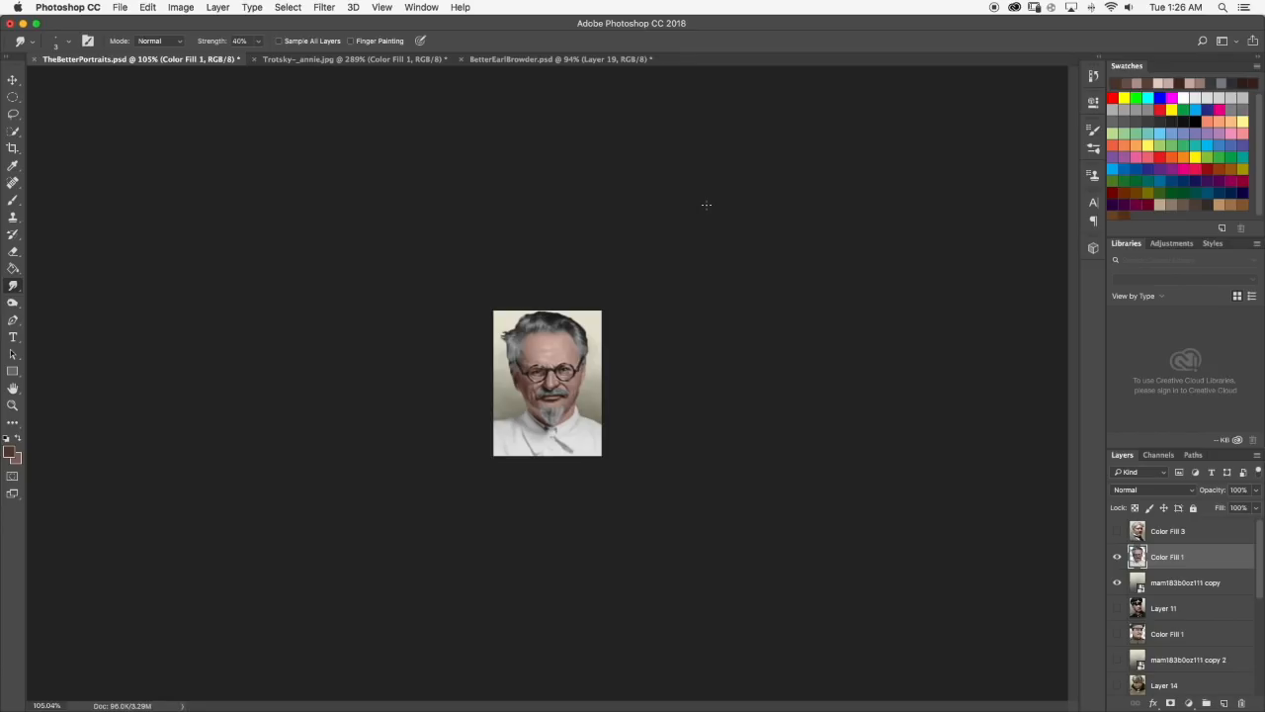
pyautogui.scroll(3, 539, 258)
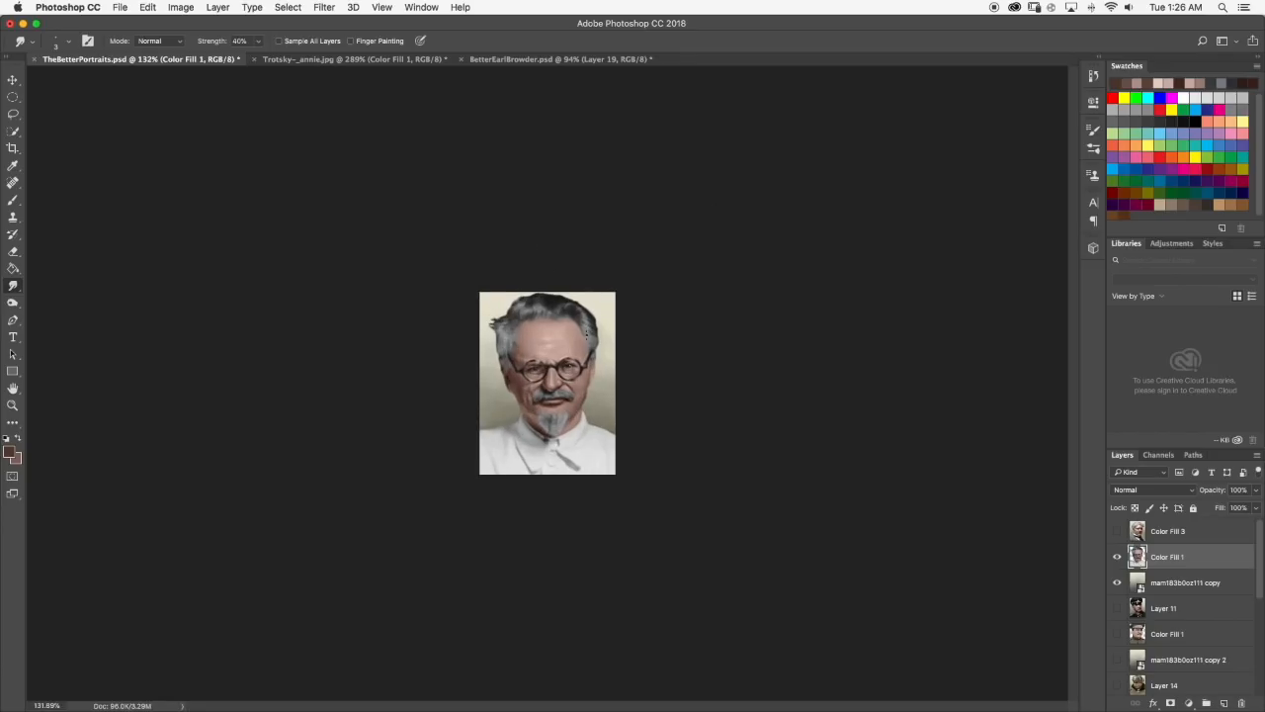
pyautogui.scroll(5, 584, 332)
pyautogui.scroll(8, 571, 342)
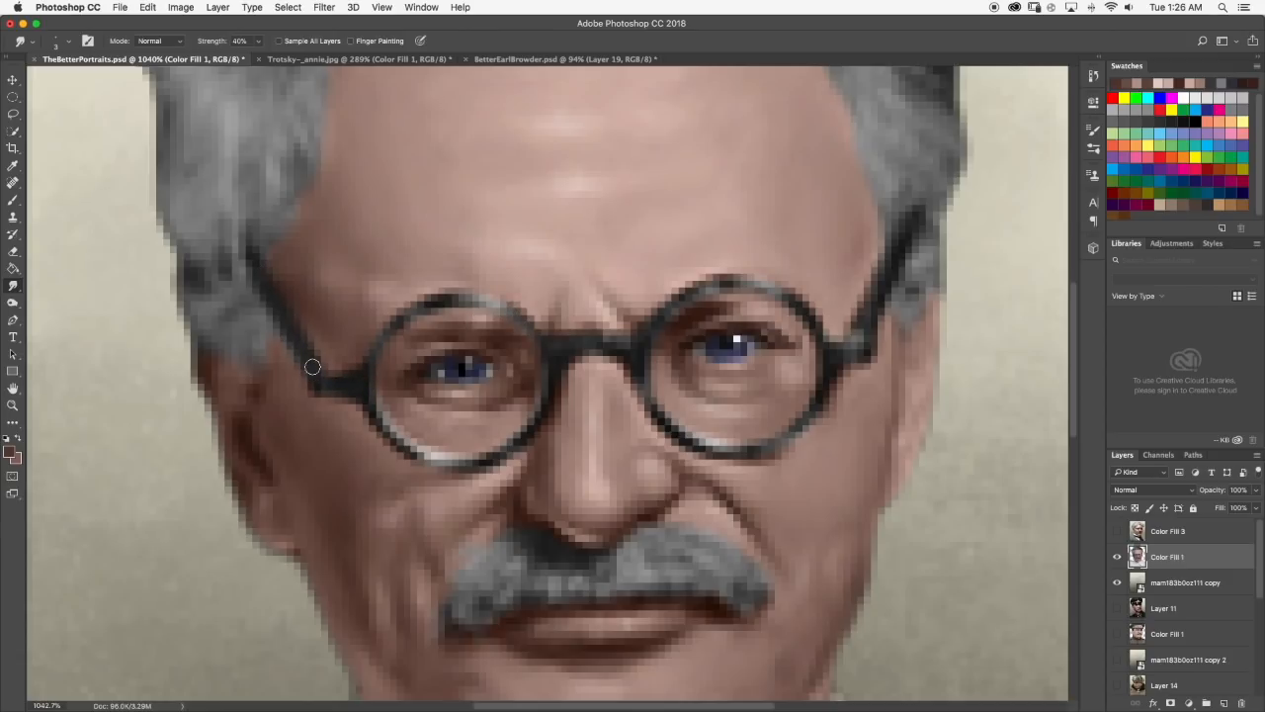
pyautogui.scroll(-8, 335, 355)
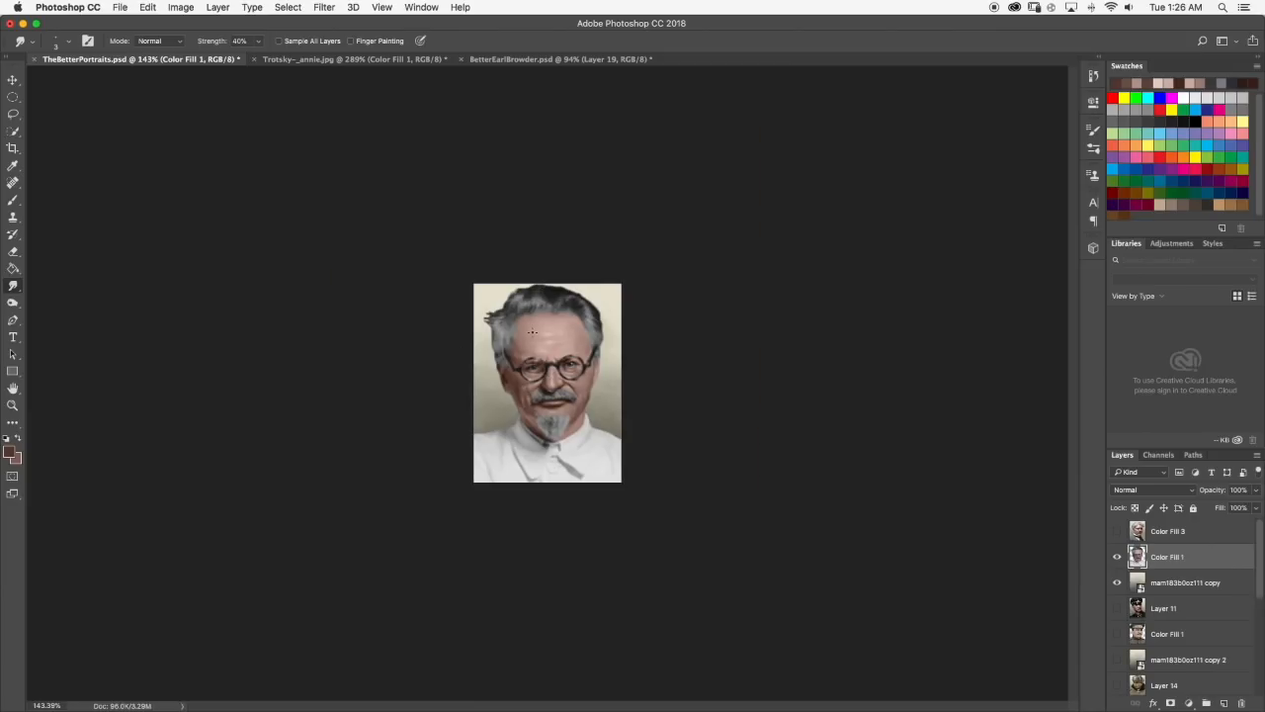
pyautogui.scroll(5, 540, 349)
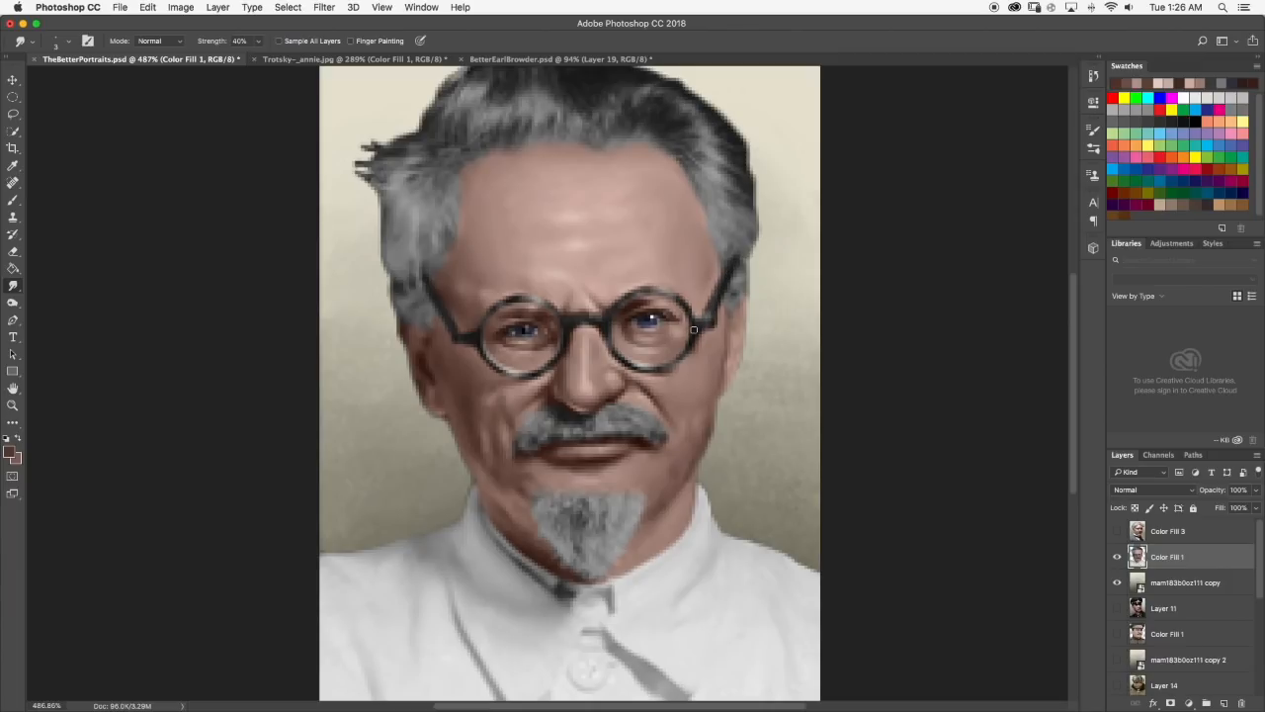
pyautogui.scroll(-10, 706, 362)
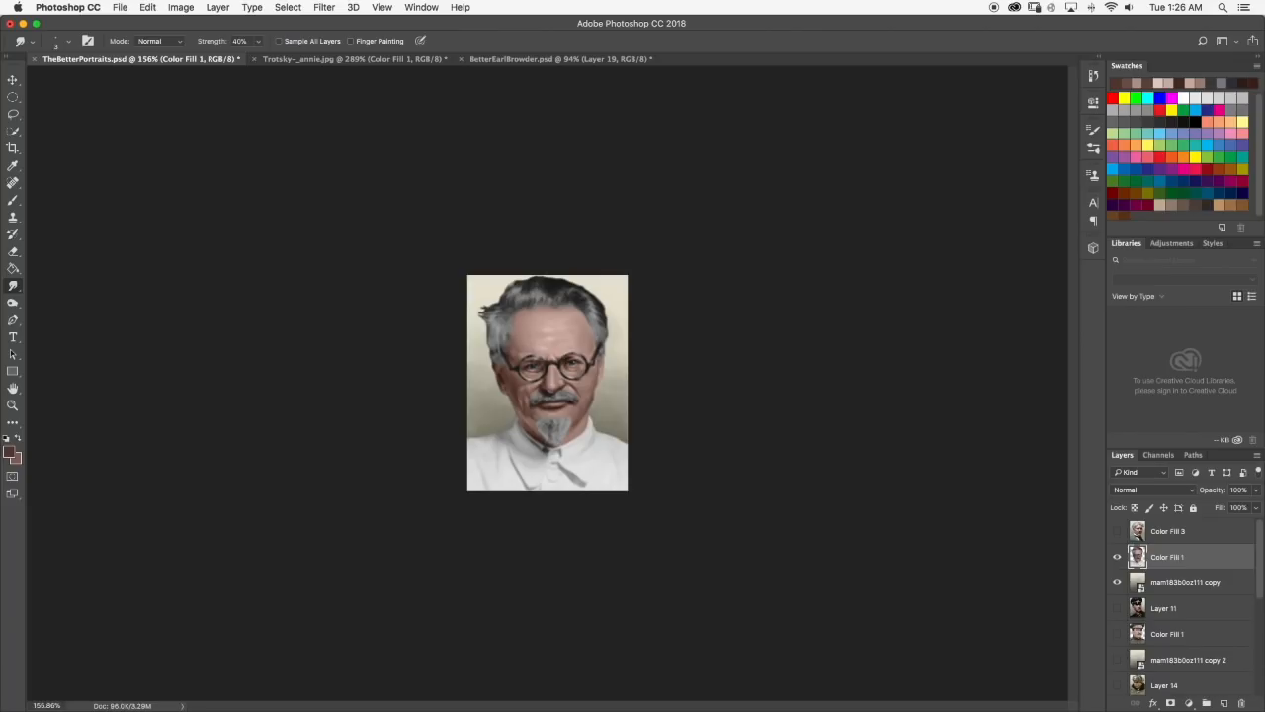
# Sample a reddish-brown skin tone near the left temple, touch up the temple beside the hair, smudge it at 40% strength and review the portrait.
pyautogui.scroll(-1, 560, 337)
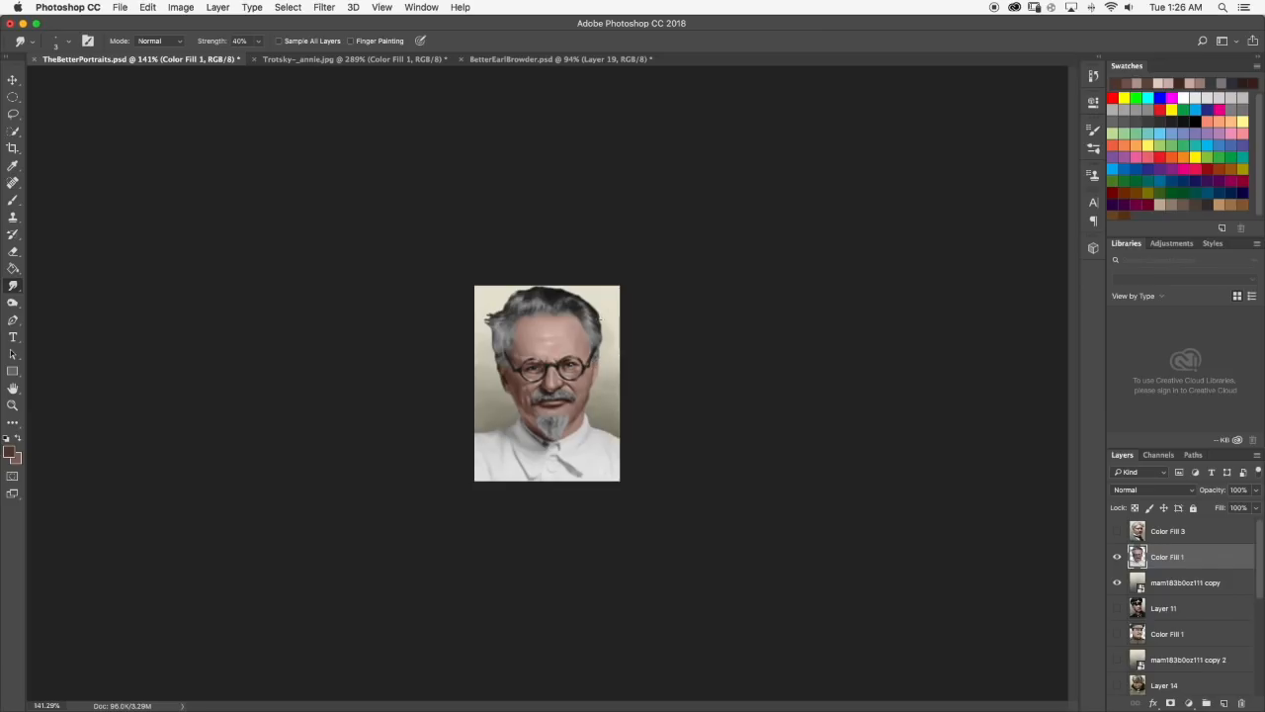
pyautogui.scroll(3, 578, 368)
pyautogui.scroll(1, 588, 296)
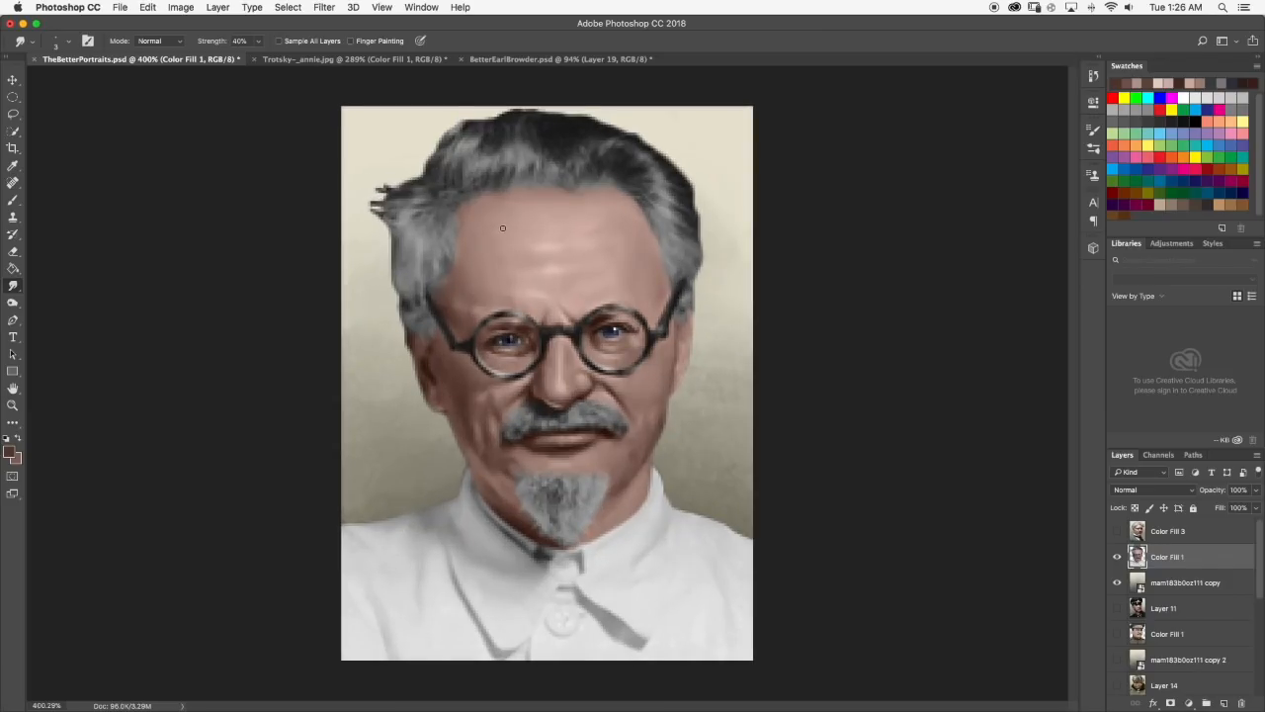
pyautogui.scroll(1, 502, 229)
pyautogui.click(13, 200)
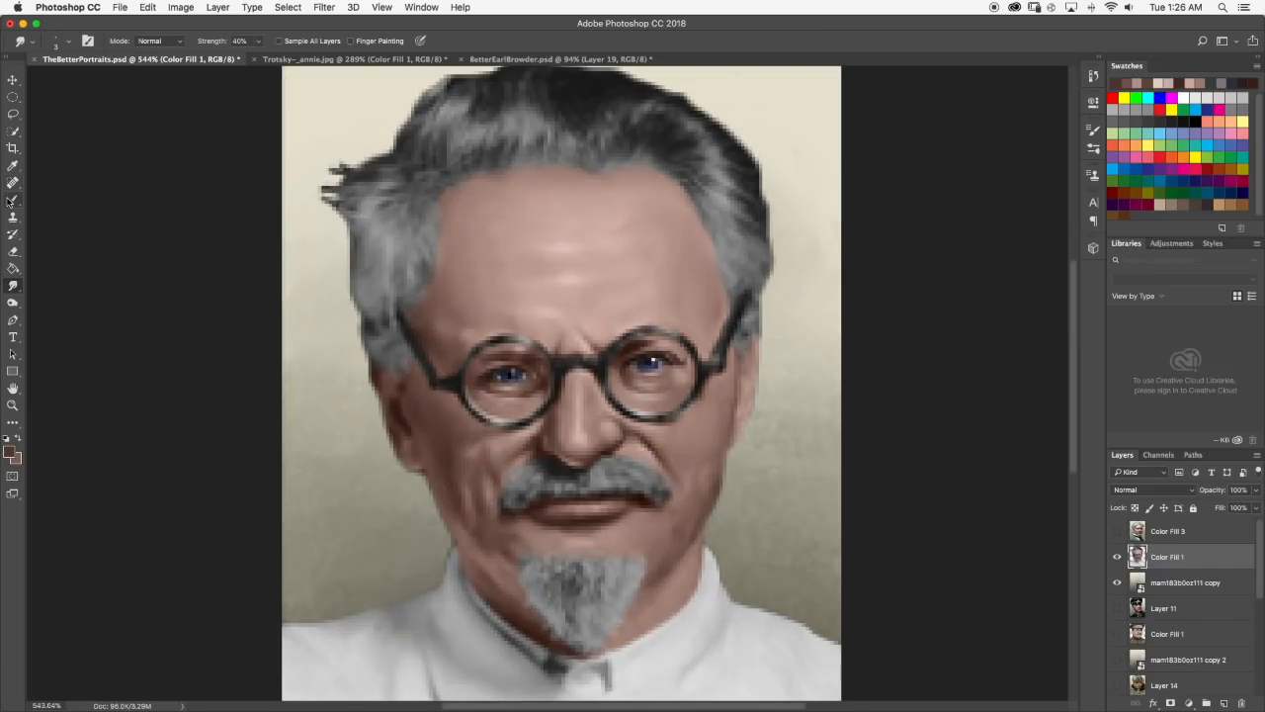
pyautogui.keyDown('alt'); pyautogui.click(426, 331); pyautogui.keyUp('alt')
pyautogui.click(13, 285)
pyautogui.moveTo(434, 300); pyautogui.dragTo(441, 306)
pyautogui.scroll(-5, 439, 304)
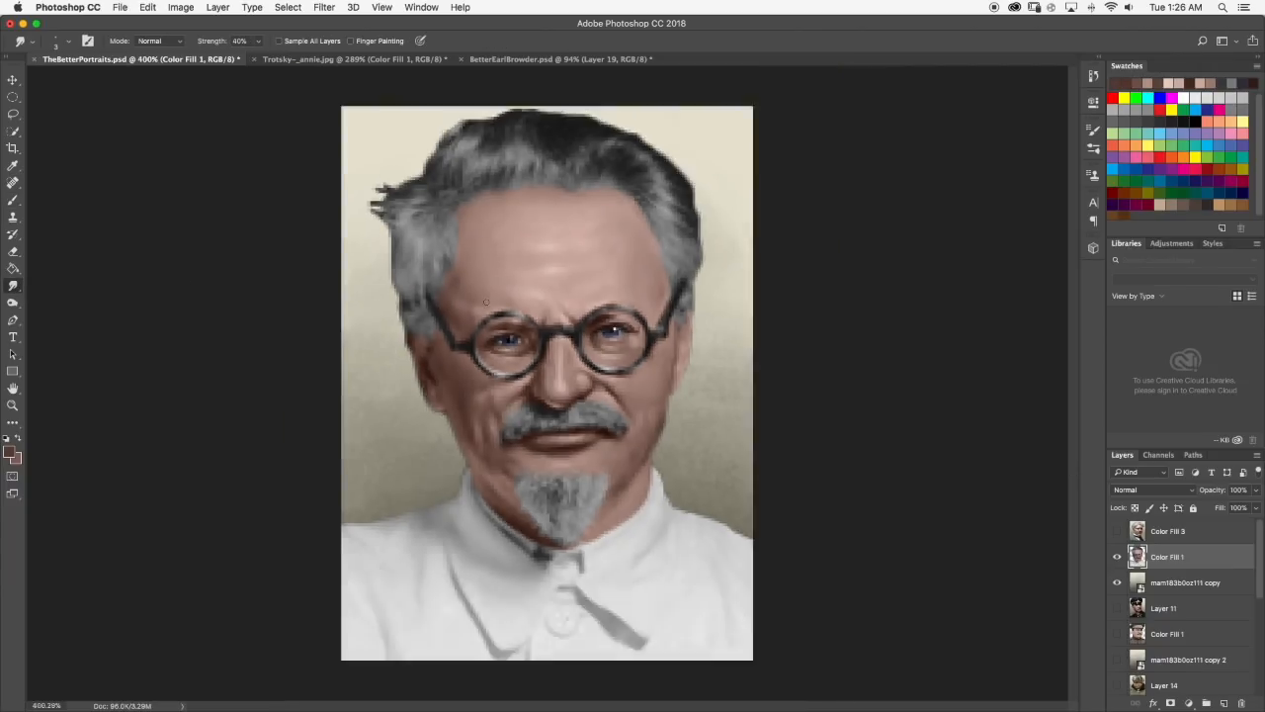
pyautogui.scroll(-2, 444, 336)
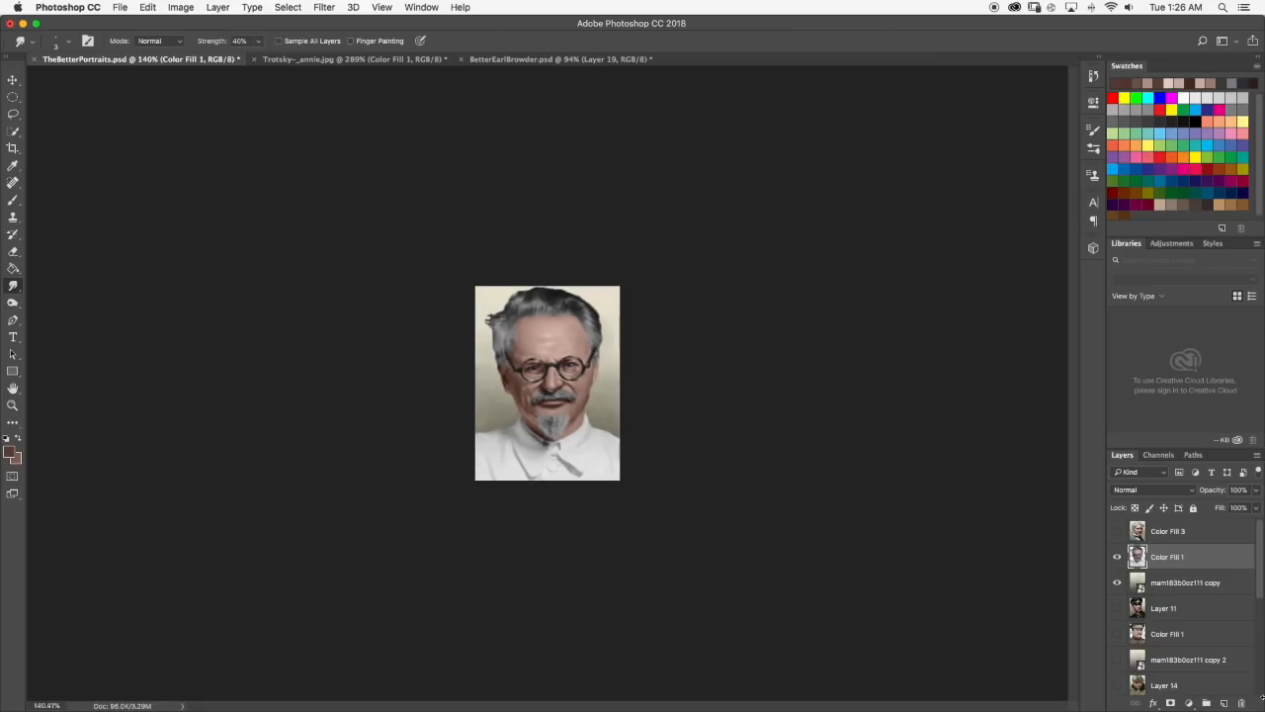
# Toggle the visibility of the Color Fill 1 and mam183b0oz111 copy layers repeatedly to compare the Trotsky portrait with the portrait beneath it.
pyautogui.click(1117, 585)
pyautogui.click(1118, 557)
pyautogui.click(1119, 557)
pyautogui.click(1118, 557)
pyautogui.click(1118, 556)
pyautogui.click(1118, 556)
pyautogui.click(1118, 557)
pyautogui.click(1118, 556)
pyautogui.click(1118, 557)
pyautogui.click(1118, 557)
pyautogui.click(1118, 556)
pyautogui.click(1118, 557)
pyautogui.click(1118, 557)
pyautogui.click(1118, 556)
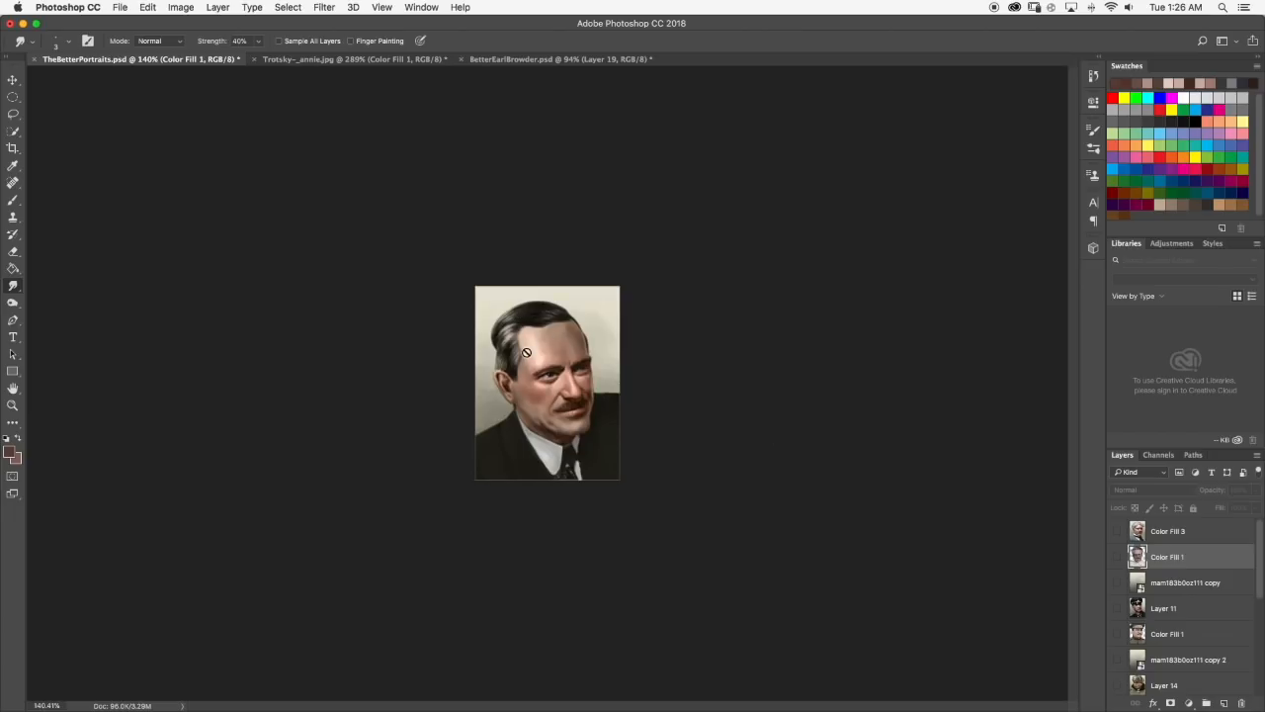
pyautogui.click(1118, 557)
pyautogui.click(1119, 557)
pyautogui.click(1118, 557)
pyautogui.click(1118, 556)
pyautogui.click(1119, 556)
pyautogui.click(1118, 556)
pyautogui.click(1118, 556)
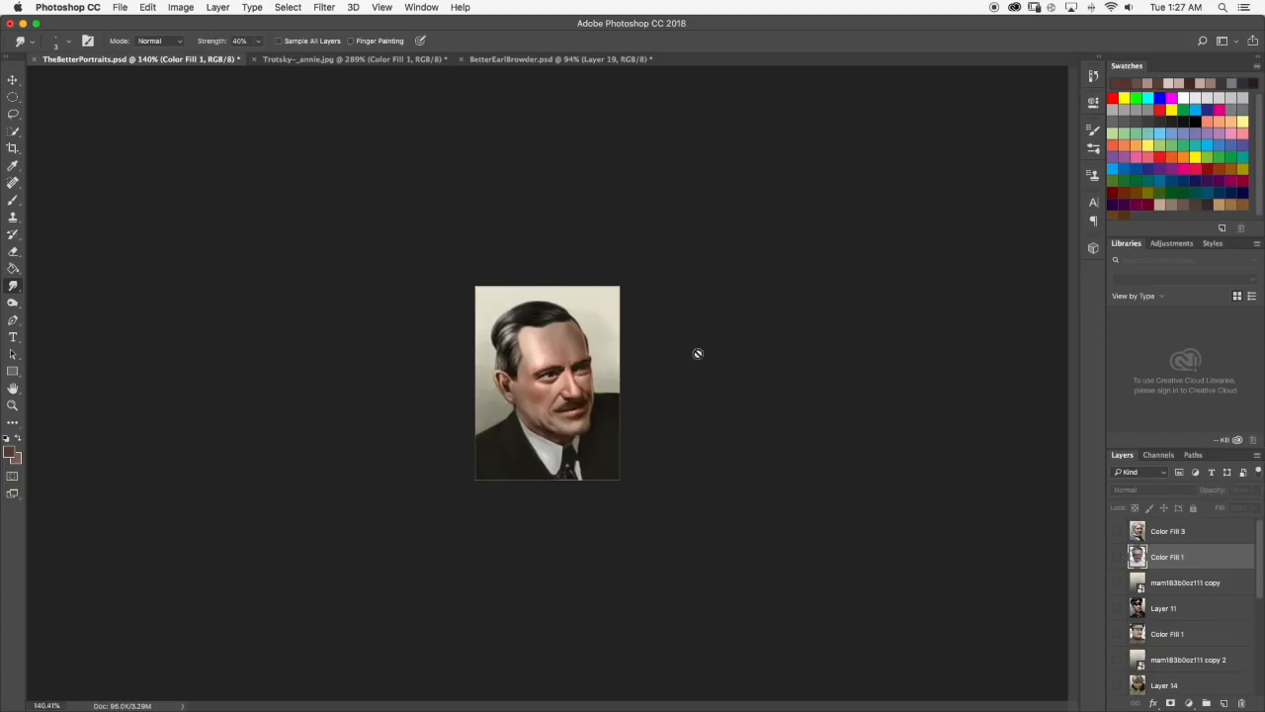
pyautogui.click(1117, 559)
pyautogui.click(1116, 558)
pyautogui.click(1117, 559)
pyautogui.click(1116, 559)
pyautogui.click(1116, 558)
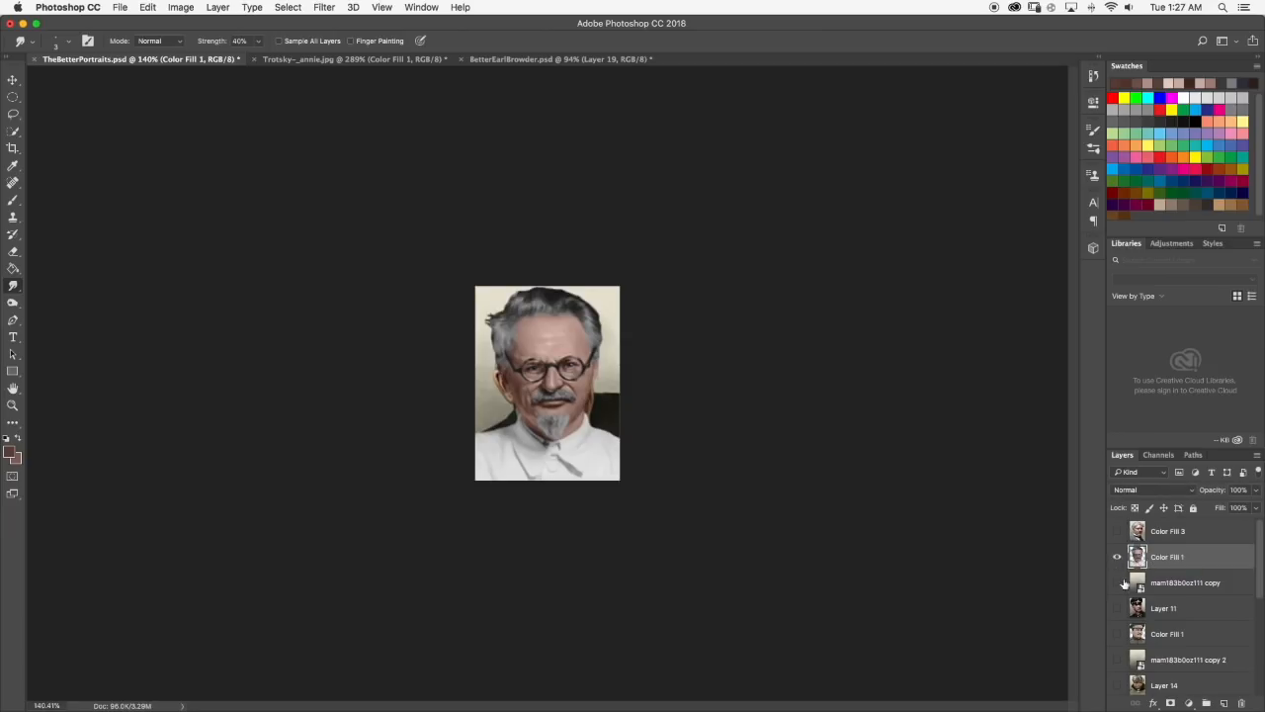
# Inspect the brow, then compare the Trotsky portrait with the other portraits by toggling layers, leaving Layer 11 shown and Color Fill 3 hidden.
pyautogui.scroll(10, 560, 268)
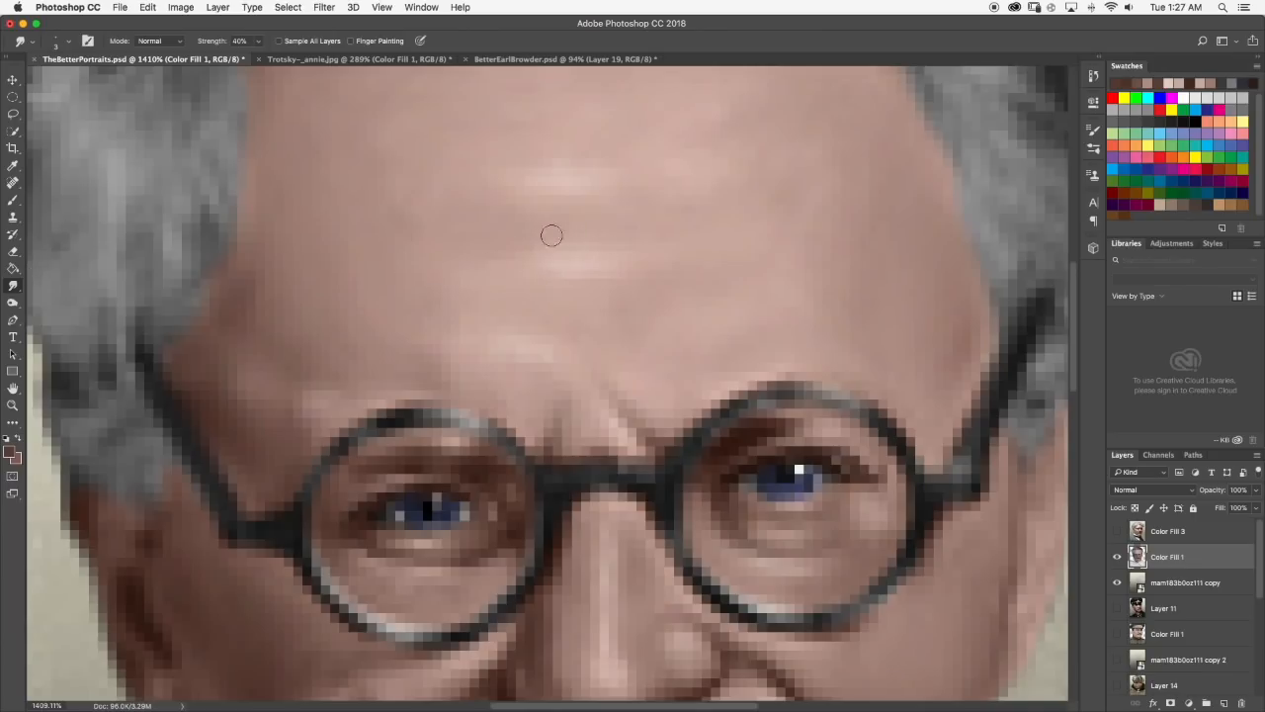
pyautogui.scroll(-12, 575, 174)
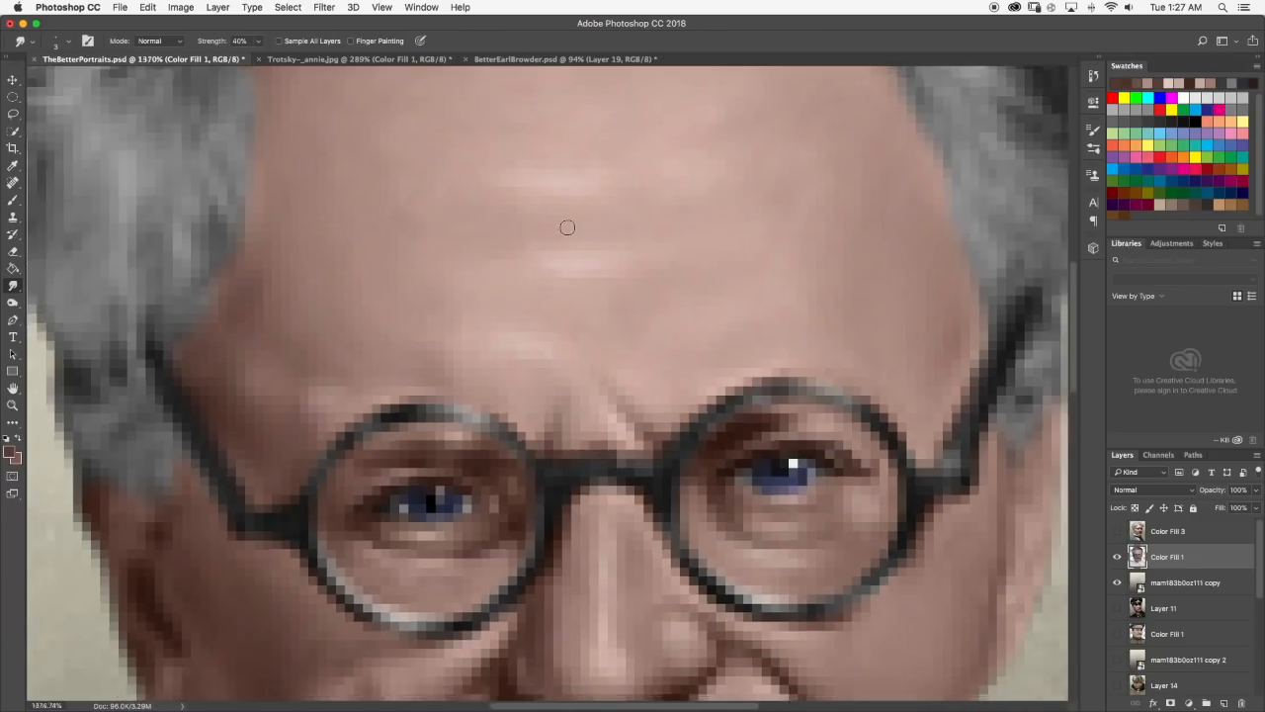
pyautogui.scroll(2, 567, 320)
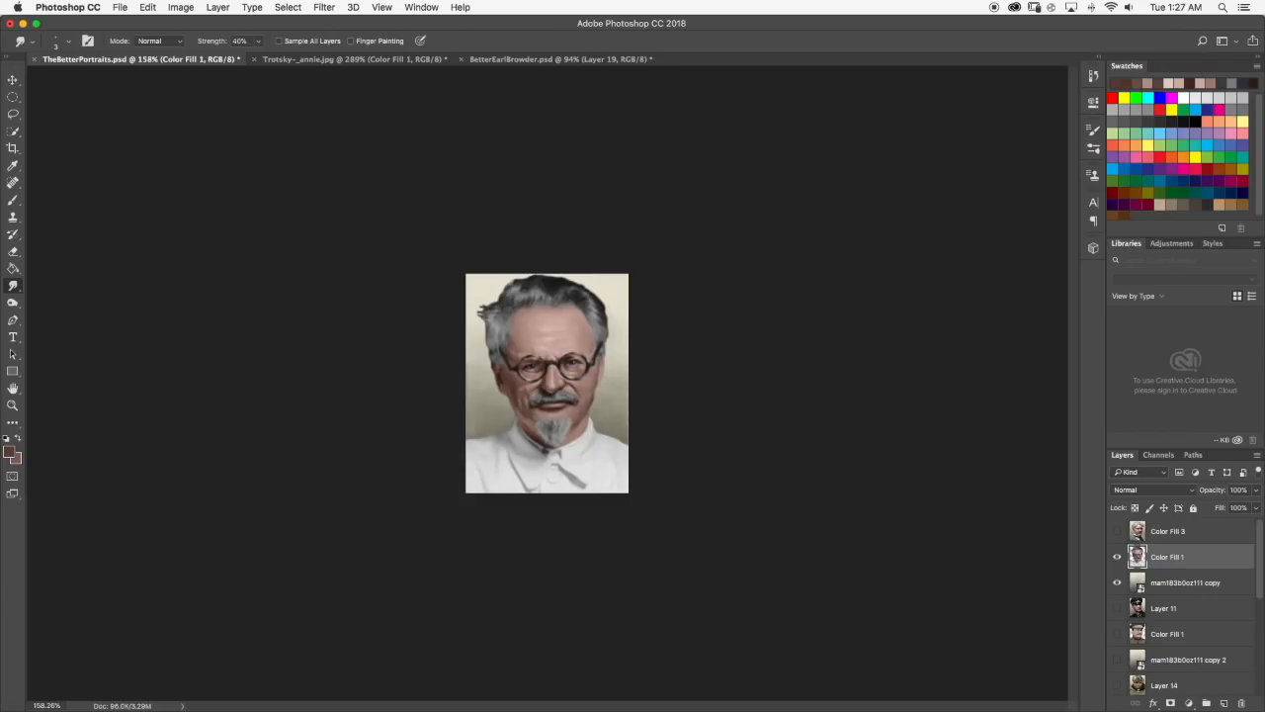
pyautogui.scroll(2, 547, 384)
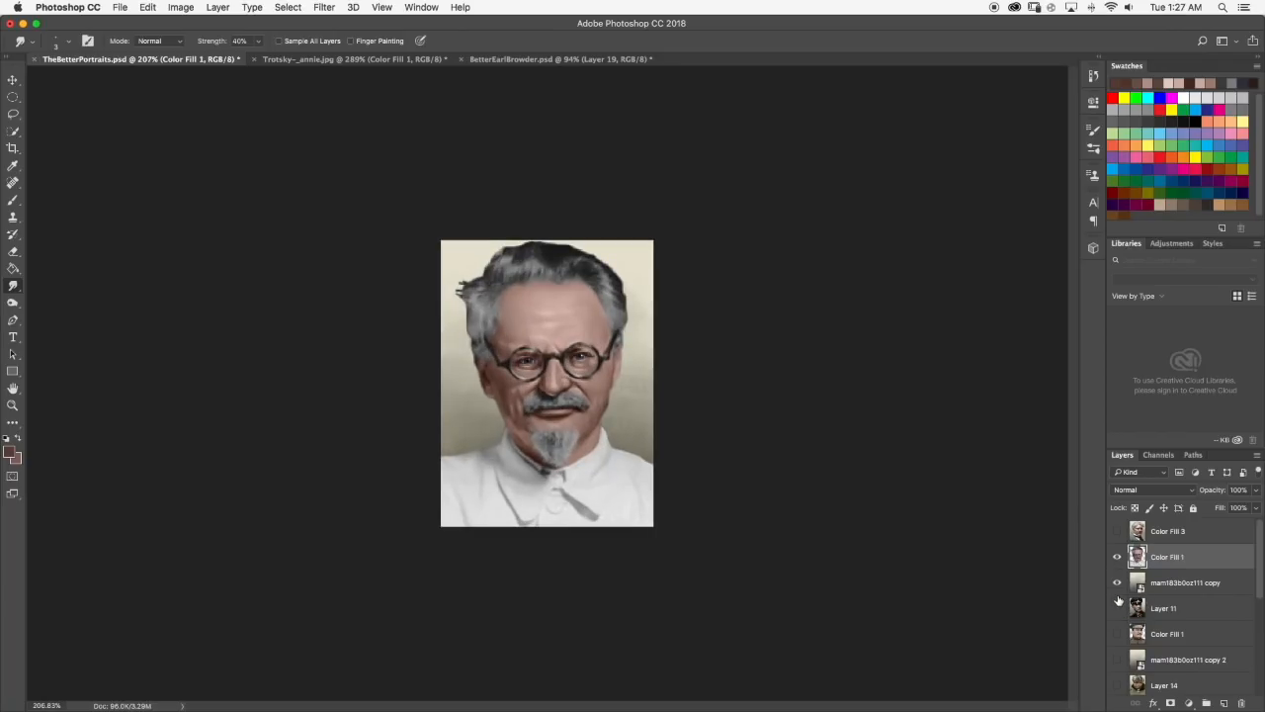
pyautogui.click(1119, 557)
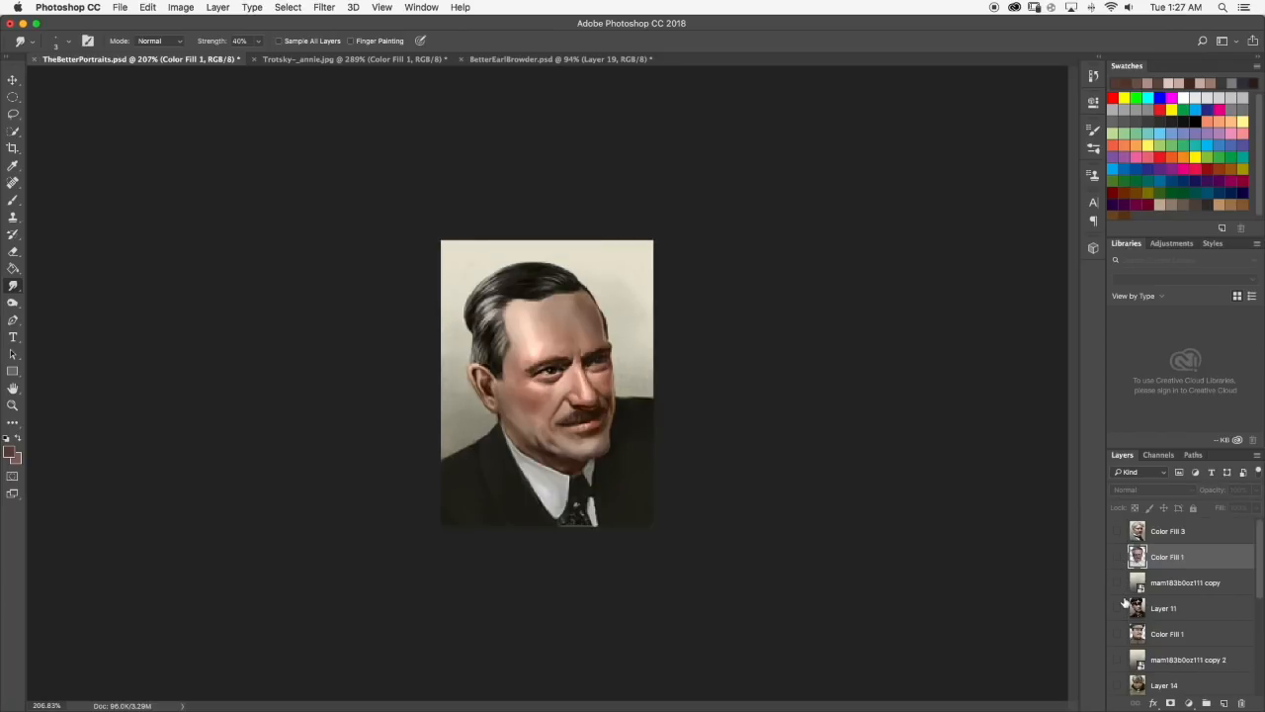
pyautogui.click(1118, 608)
pyautogui.click(1118, 558)
pyautogui.click(1118, 558)
pyautogui.click(1118, 558)
pyautogui.click(1118, 558)
pyautogui.click(1118, 557)
pyautogui.click(1118, 558)
pyautogui.click(1119, 557)
pyautogui.click(1119, 558)
pyautogui.click(1118, 558)
pyautogui.click(1123, 531)
pyautogui.click(1123, 532)
pyautogui.click(1123, 532)
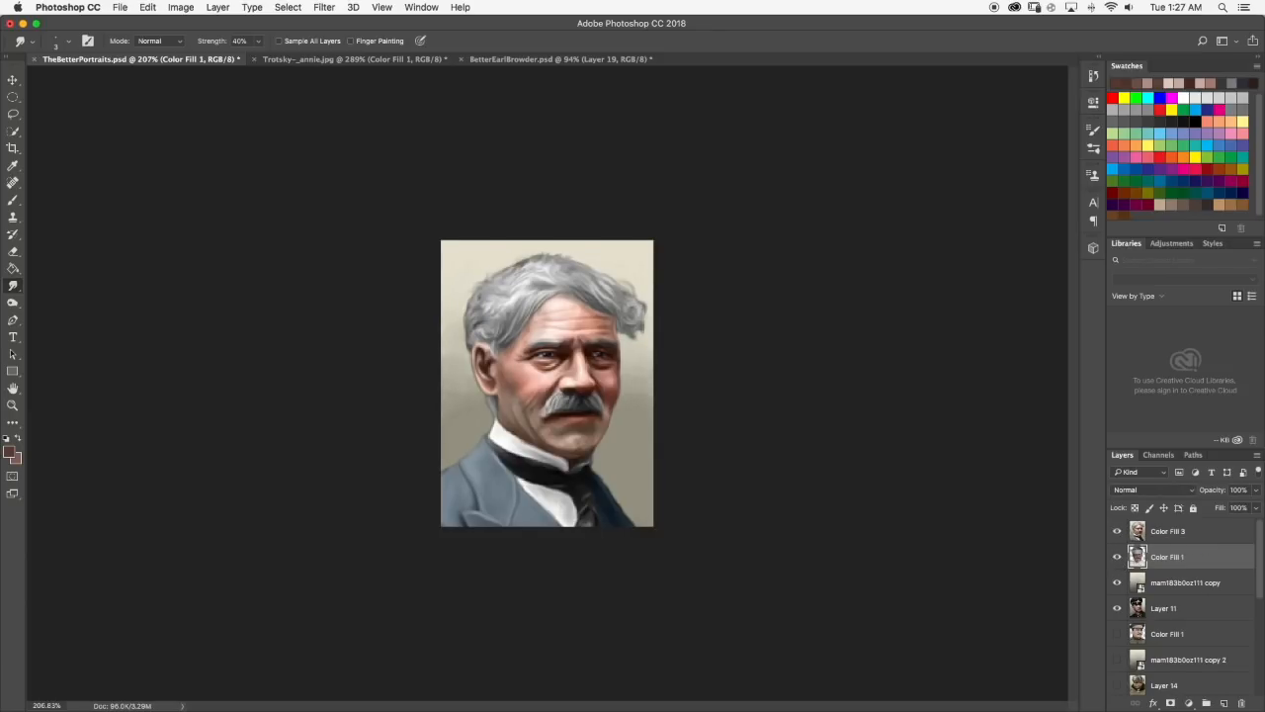
pyautogui.scroll(5, 556, 352)
pyautogui.scroll(-10, 581, 425)
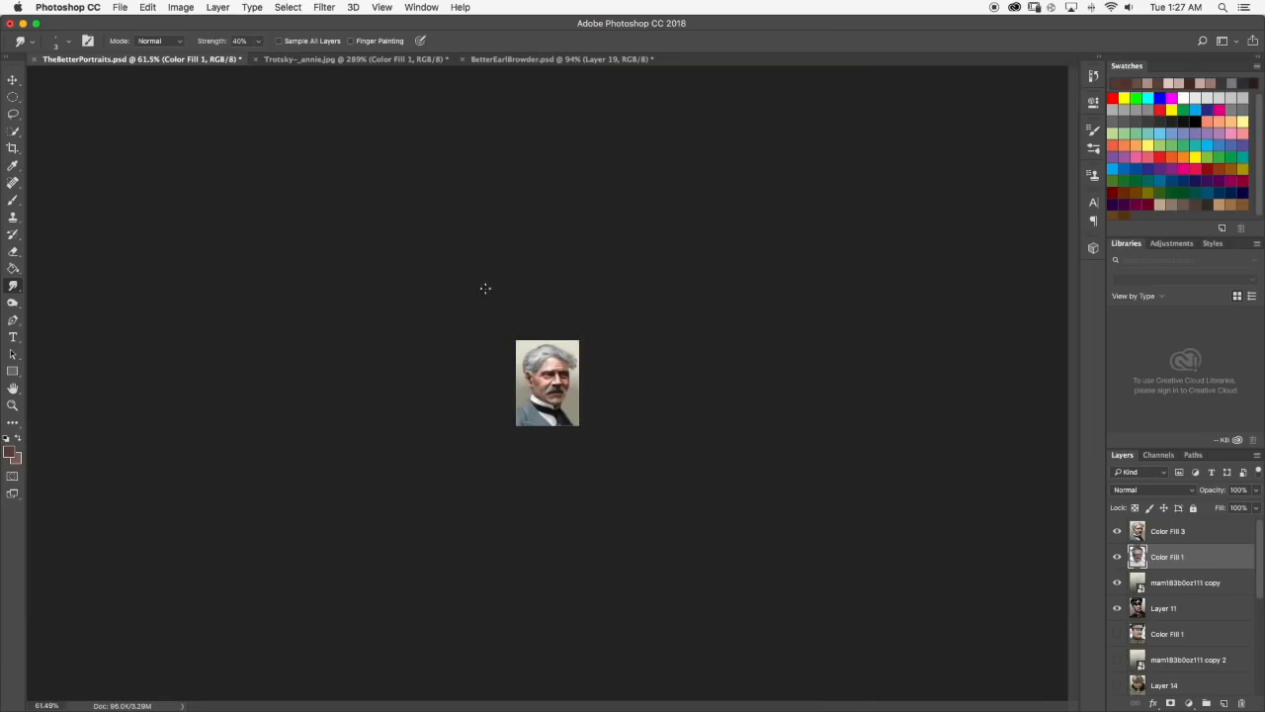
pyautogui.scroll(4, 486, 288)
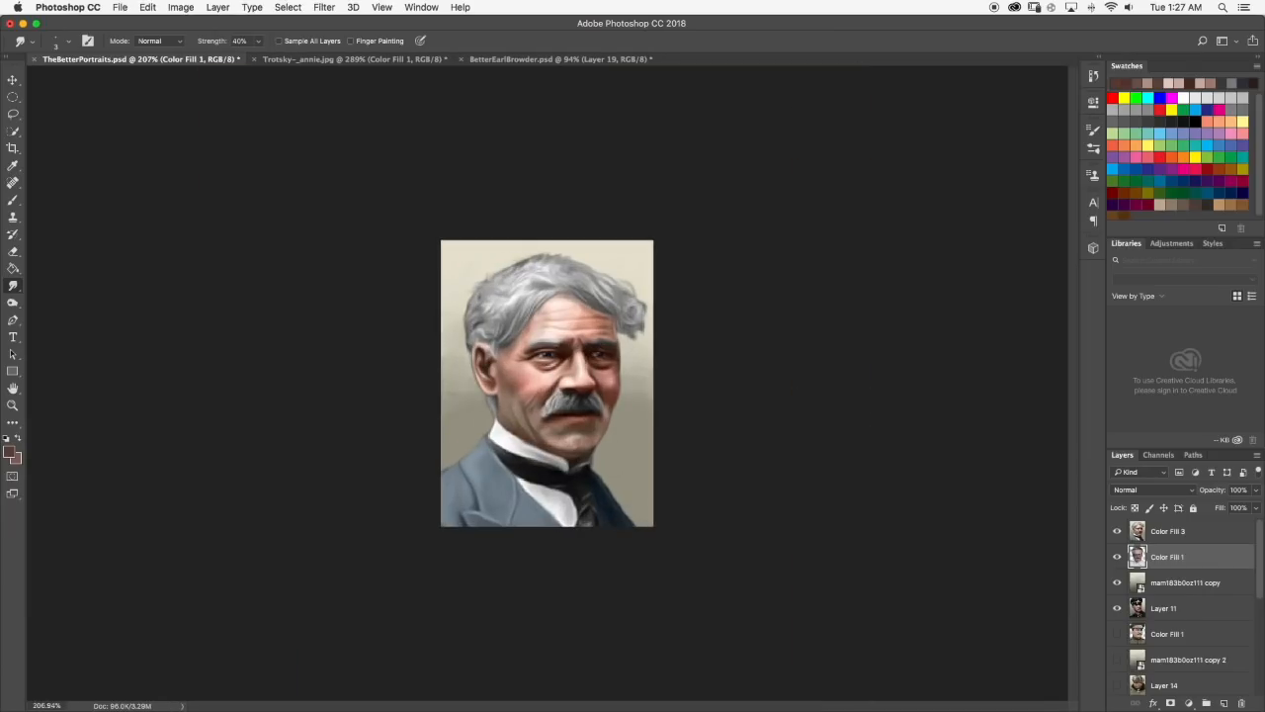
pyautogui.click(1118, 534)
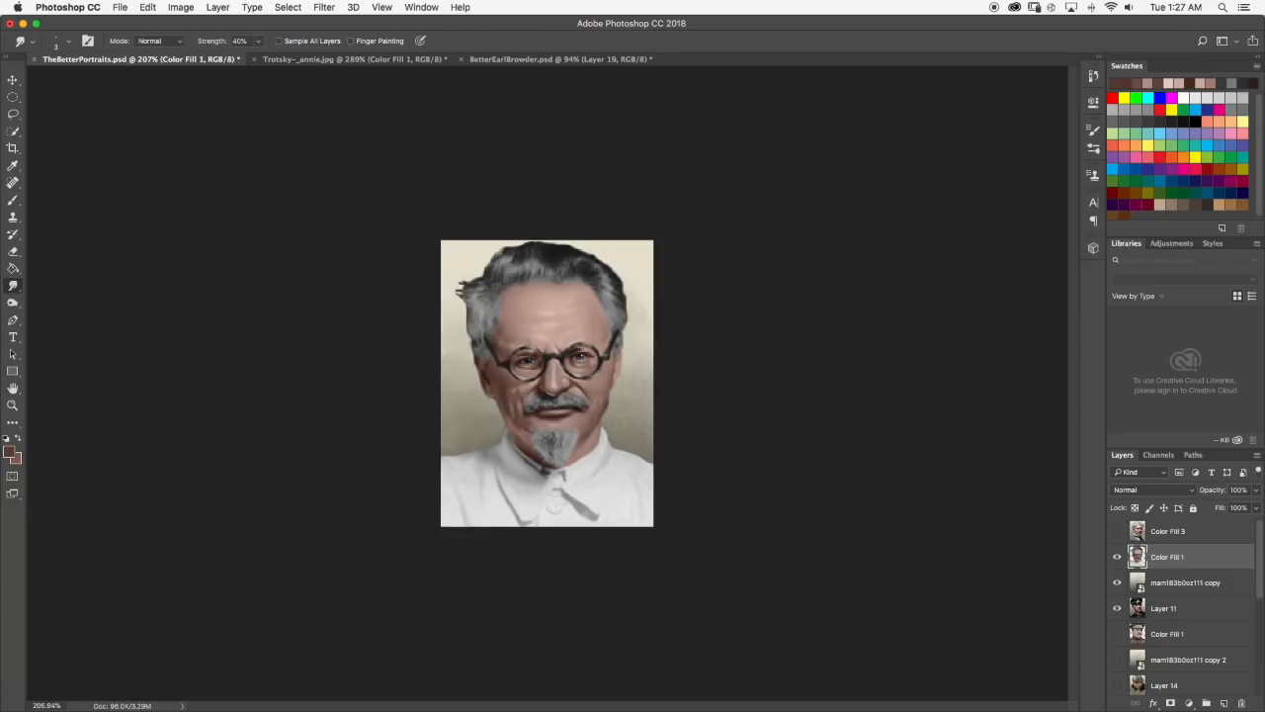
# Sample a reddish-brown skin tone, touch up the lower left cheek beside the goatee, smudge it at 40% strength and review the portrait.
pyautogui.scroll(5, 583, 404)
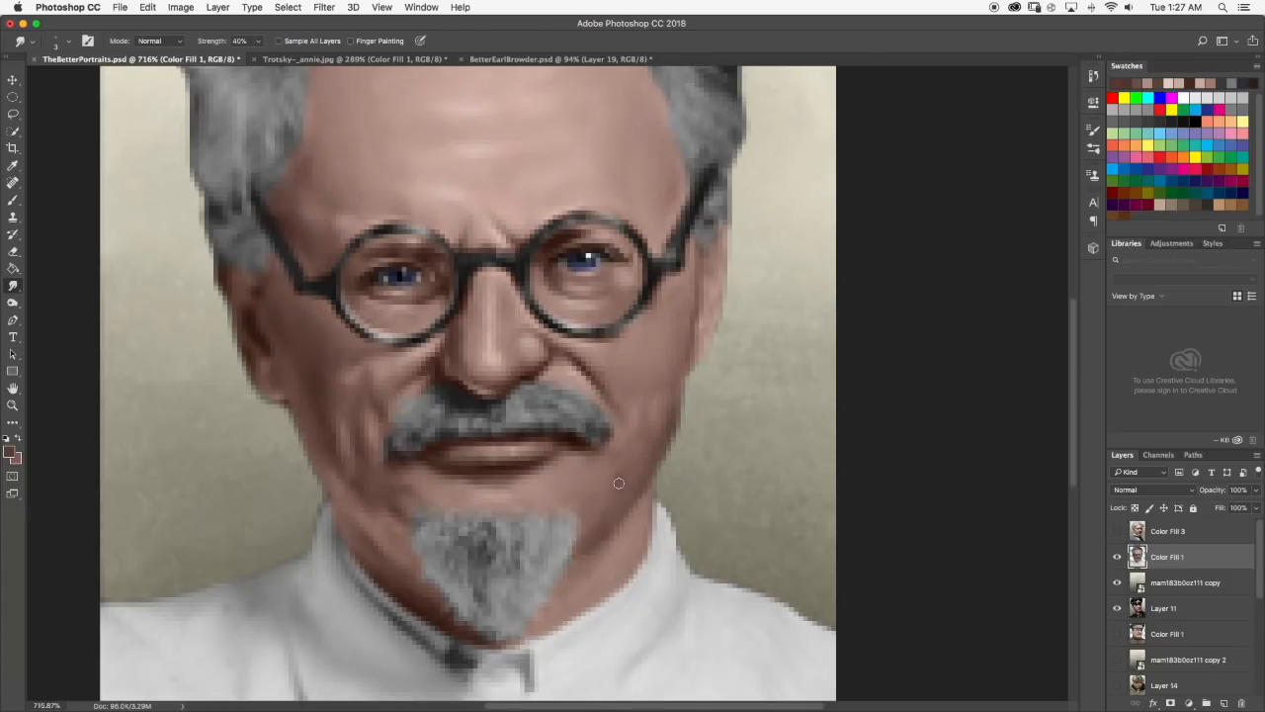
pyautogui.scroll(-5, 628, 480)
pyautogui.scroll(5, 517, 398)
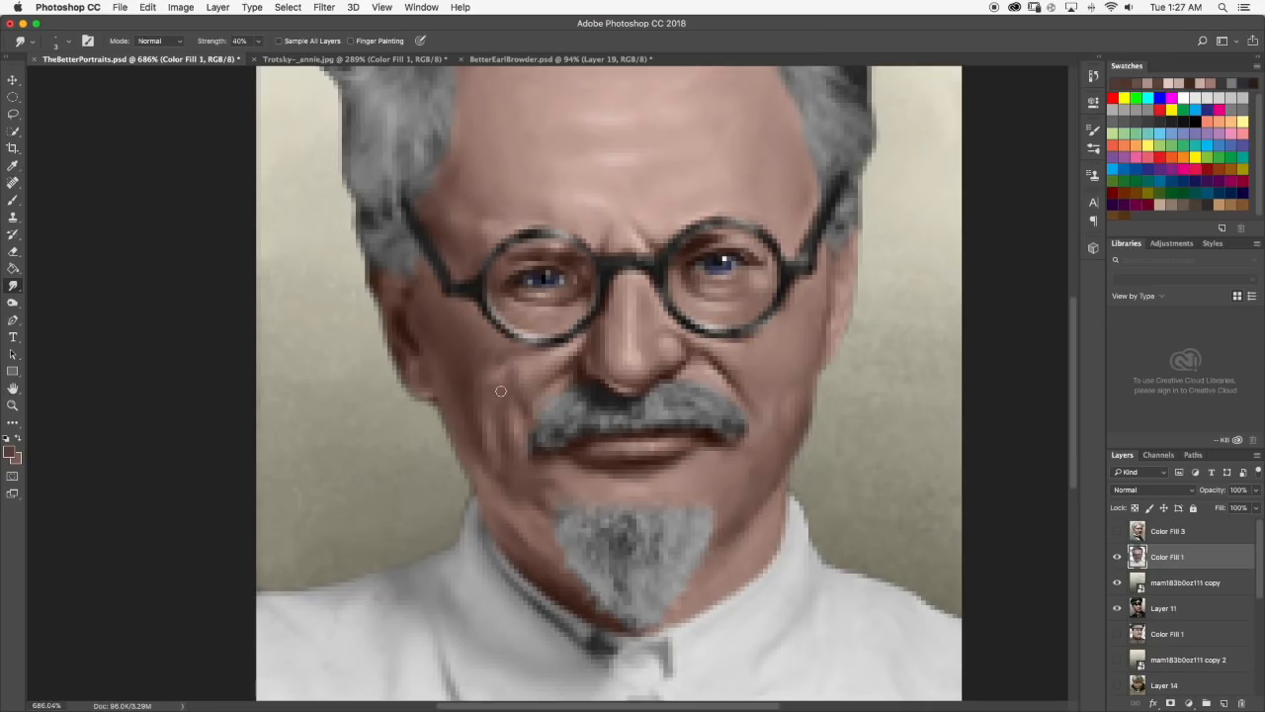
pyautogui.click(15, 200)
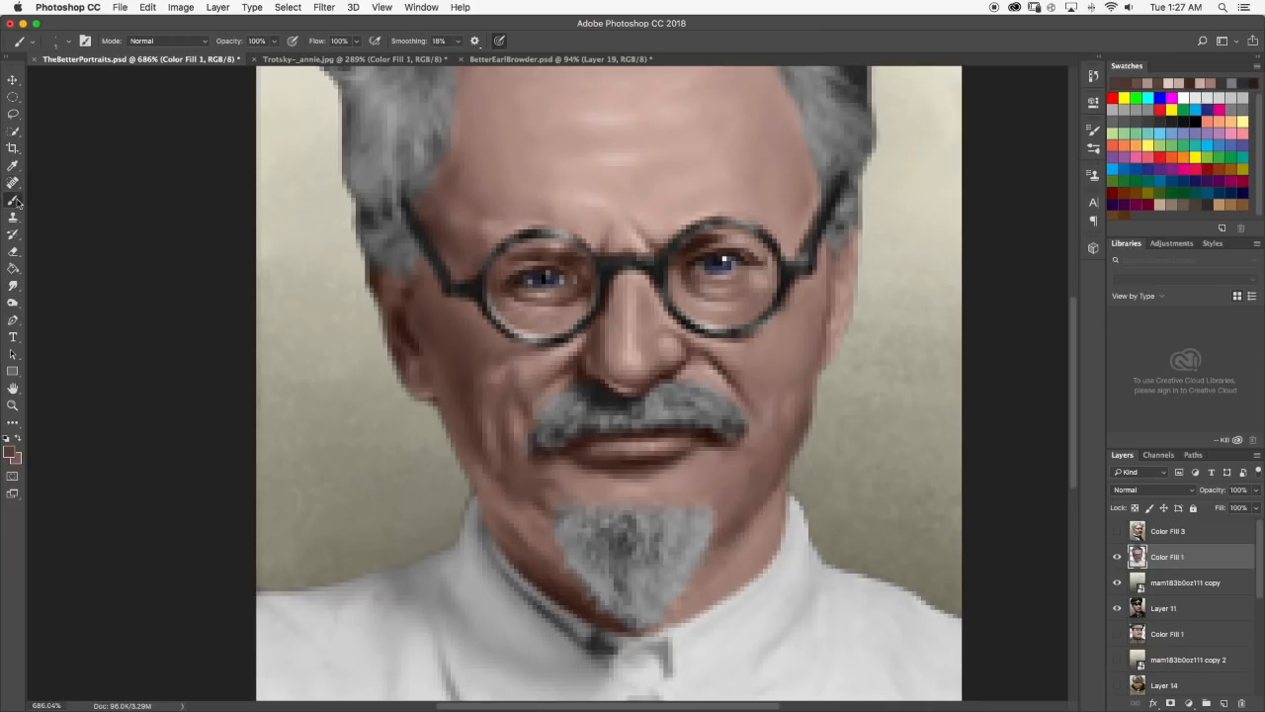
pyautogui.keyDown('alt'); pyautogui.click(504, 477); pyautogui.keyUp('alt')
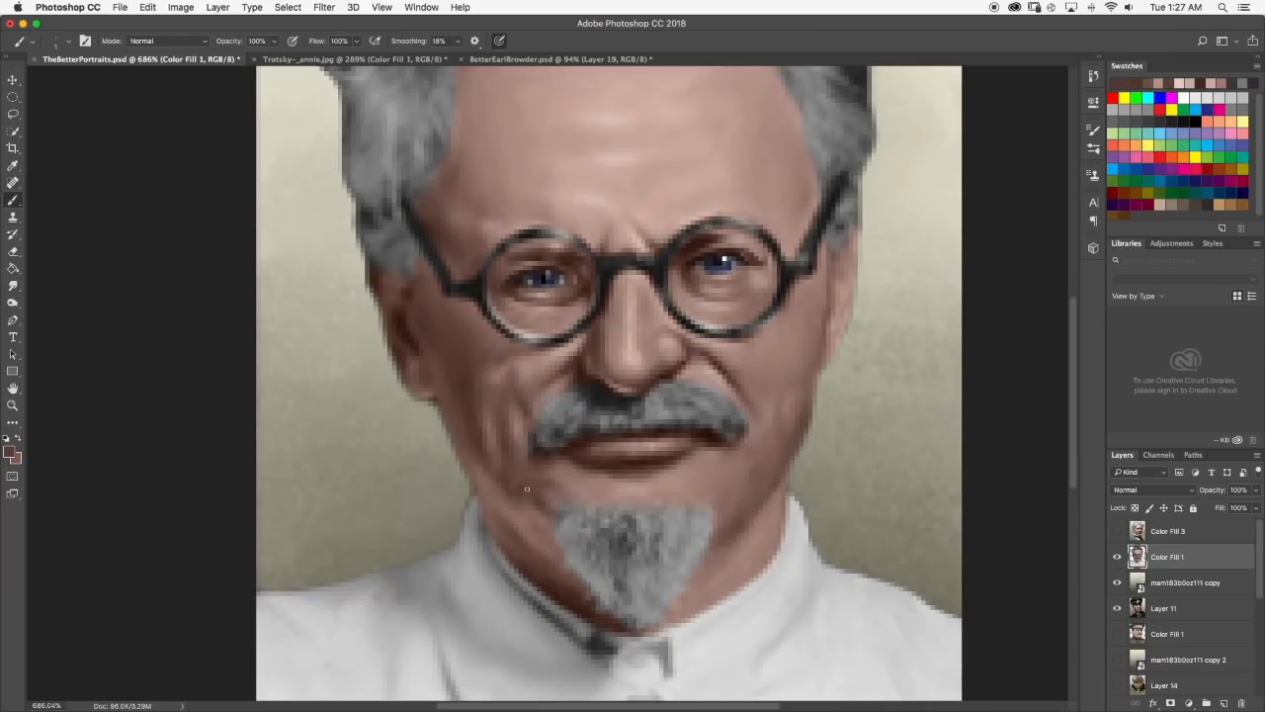
pyautogui.click(13, 286)
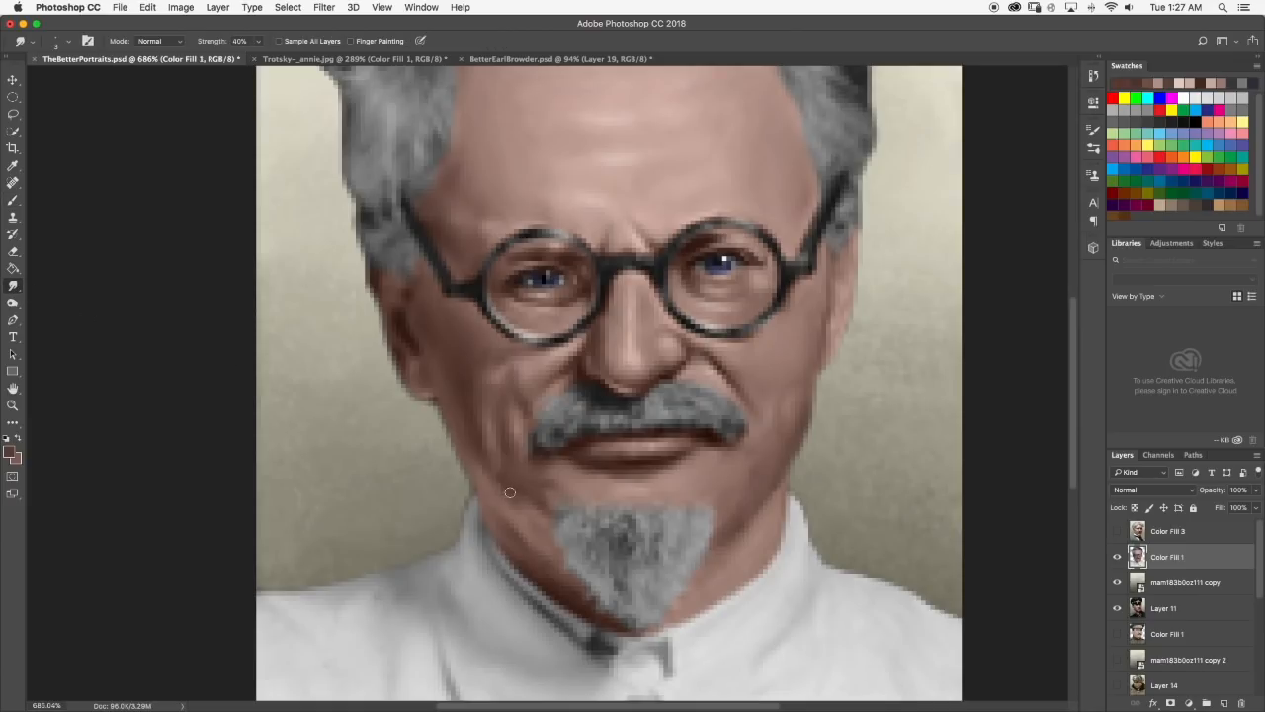
pyautogui.scroll(-10, 594, 511)
pyautogui.scroll(-3, 535, 329)
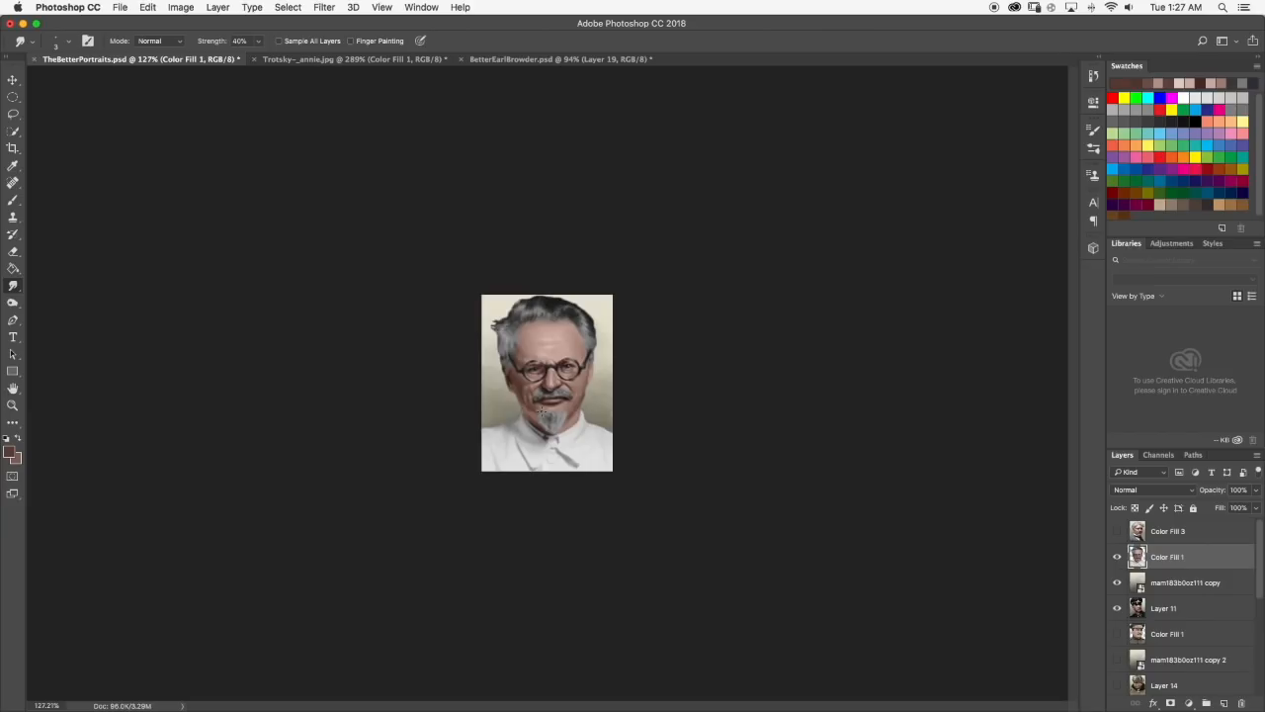
# Undo a stray dab, sample and darken a reddish brown, then paint and smudge shadow between the left mouth corner and jaw.
pyautogui.scroll(8, 509, 461)
pyautogui.scroll(2, 509, 461)
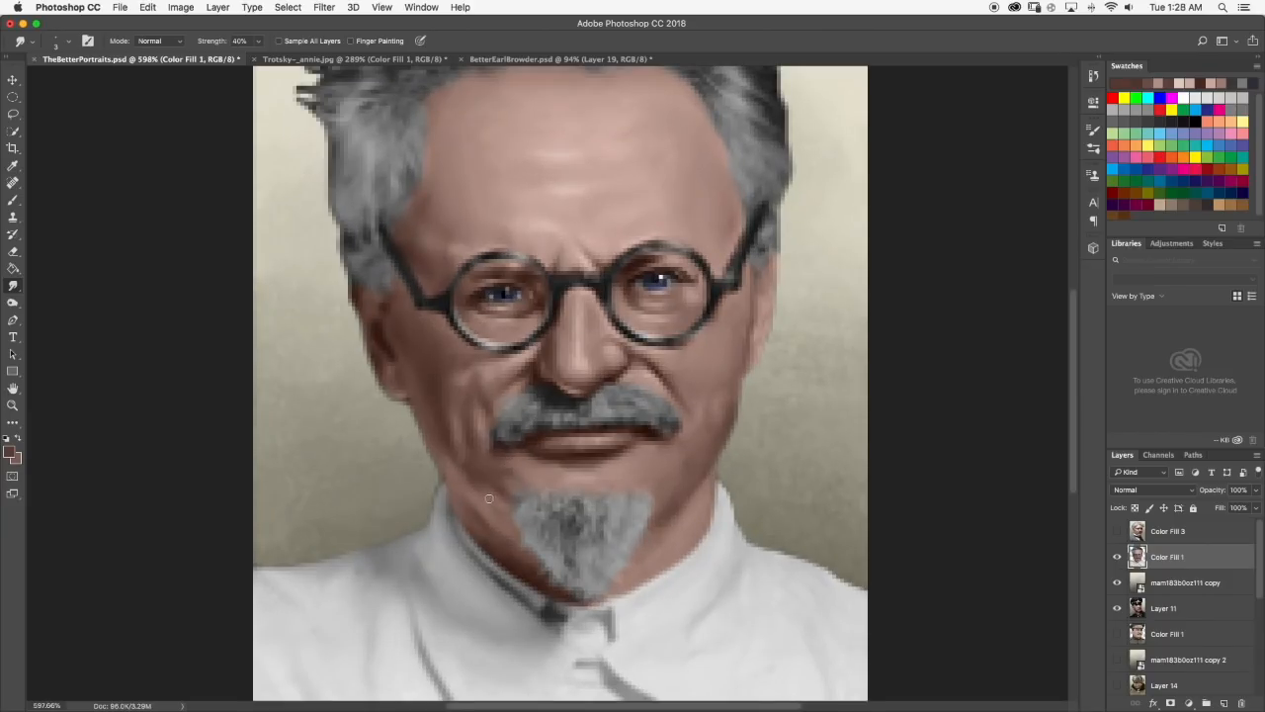
pyautogui.scroll(-12, 479, 489)
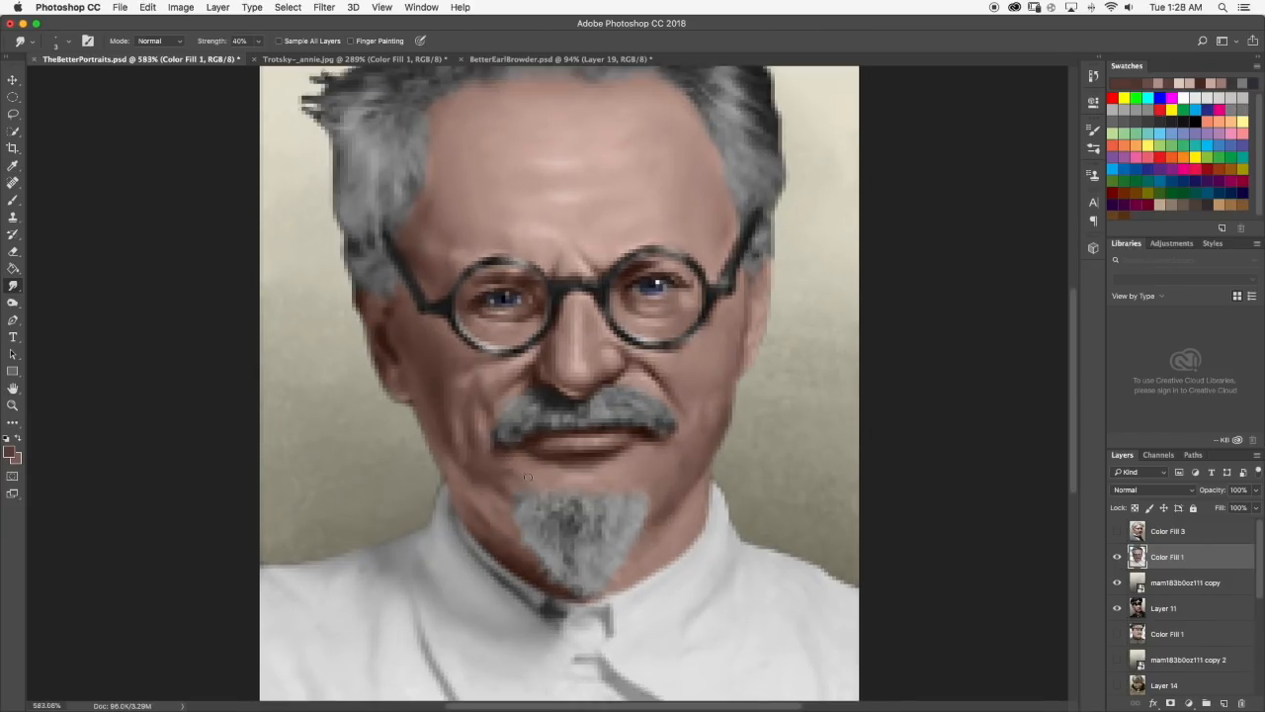
pyautogui.scroll(14, 519, 385)
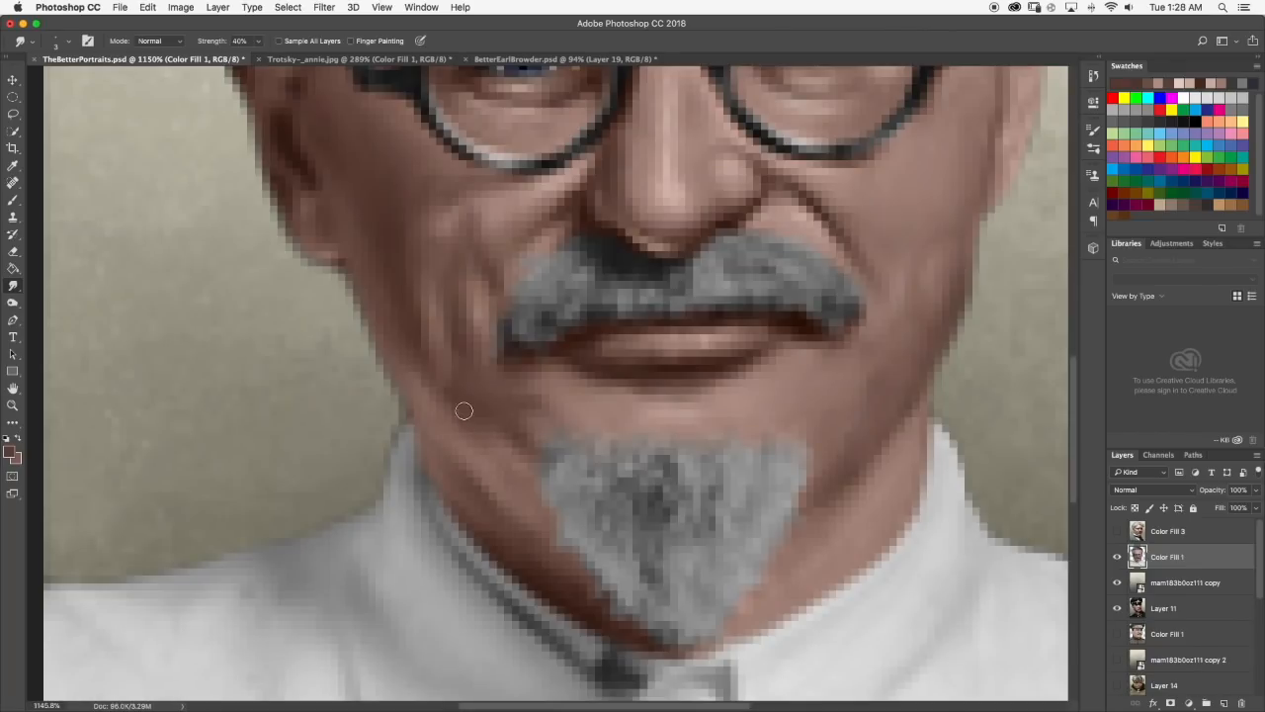
pyautogui.click(9, 202)
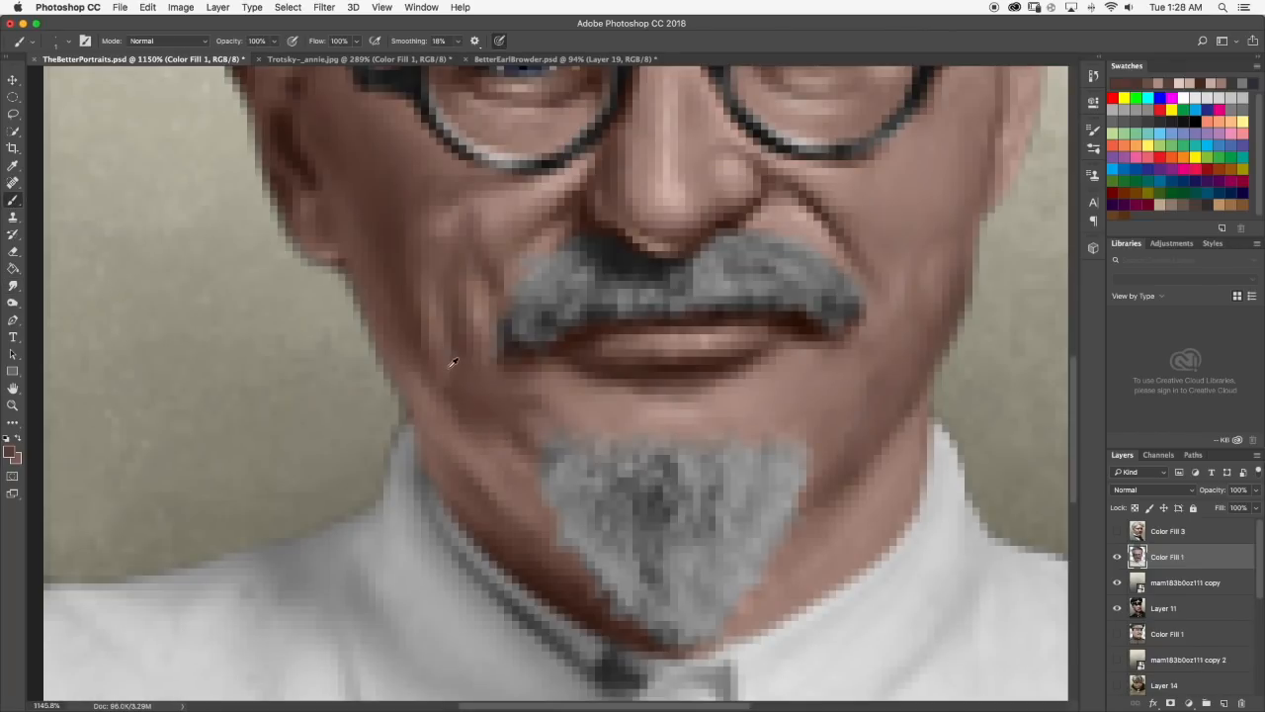
pyautogui.keyDown('alt'); pyautogui.click(521, 431); pyautogui.keyUp('alt')
pyautogui.press('super+z')
pyautogui.keyDown('alt'); pyautogui.click(481, 403); pyautogui.keyUp('alt')
pyautogui.click(12, 450)
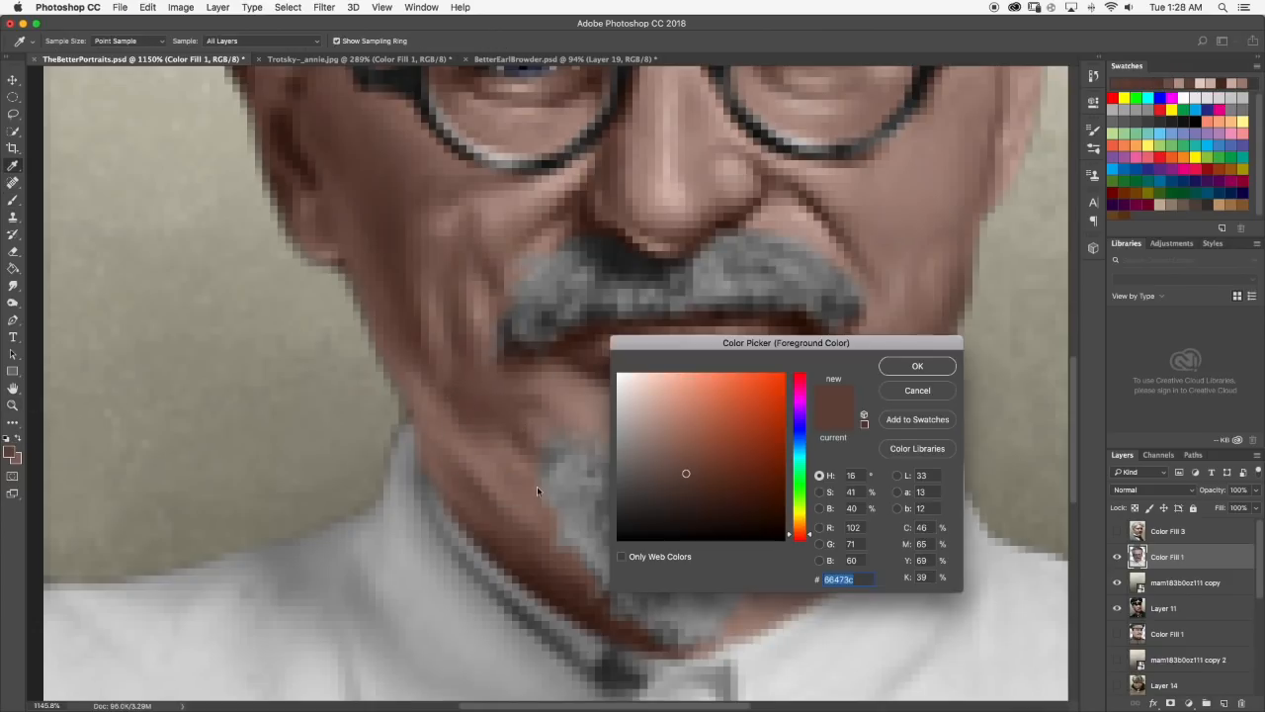
pyautogui.click(694, 491)
pyautogui.click(917, 366)
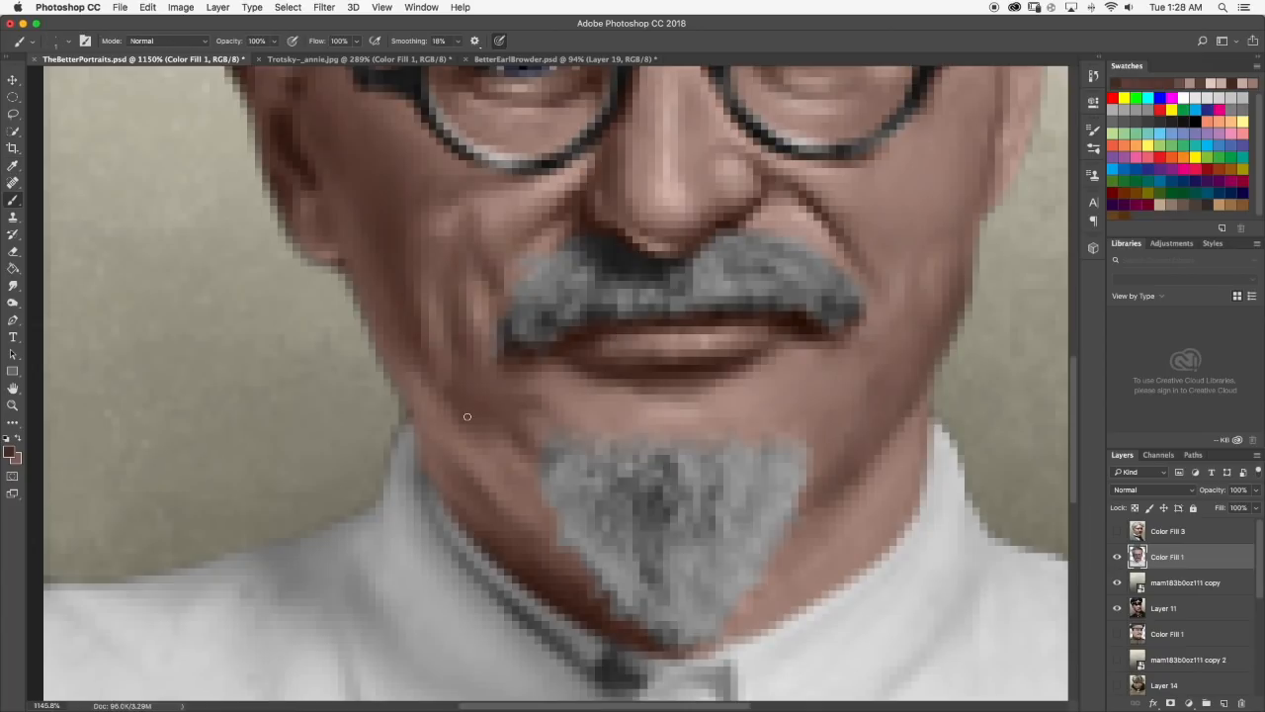
pyautogui.click(13, 285)
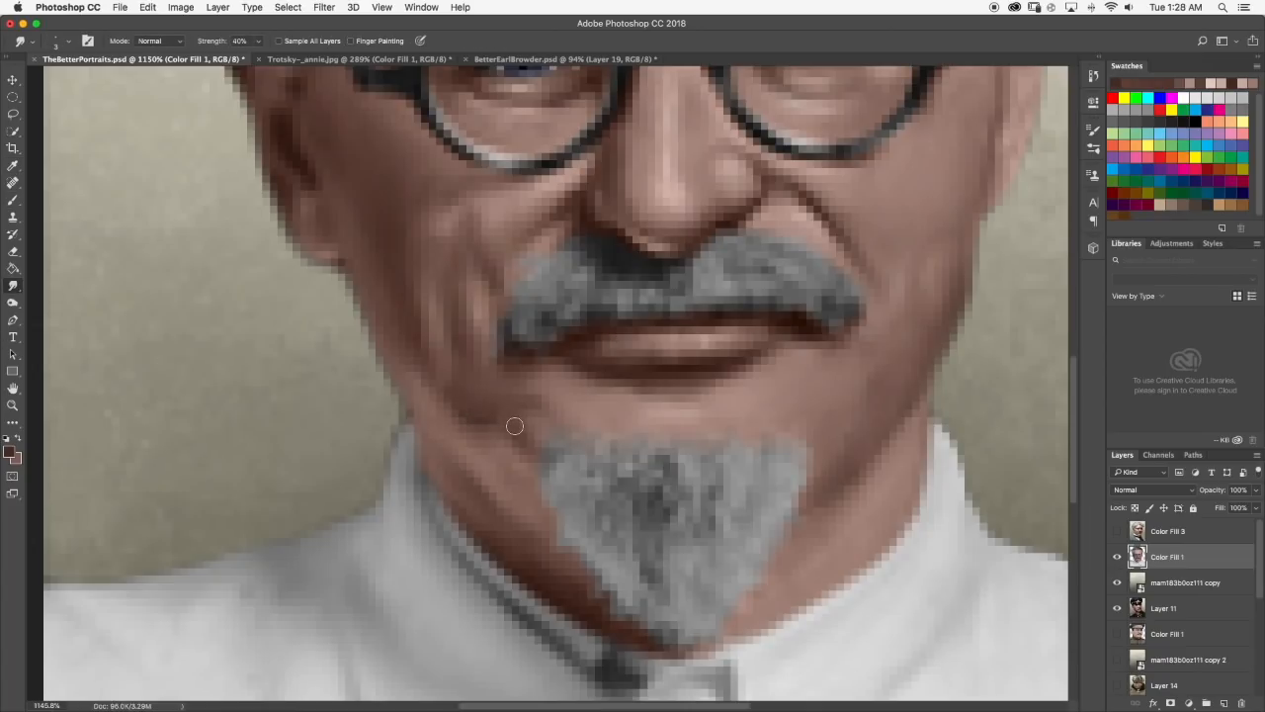
pyautogui.scroll(-10, 514, 425)
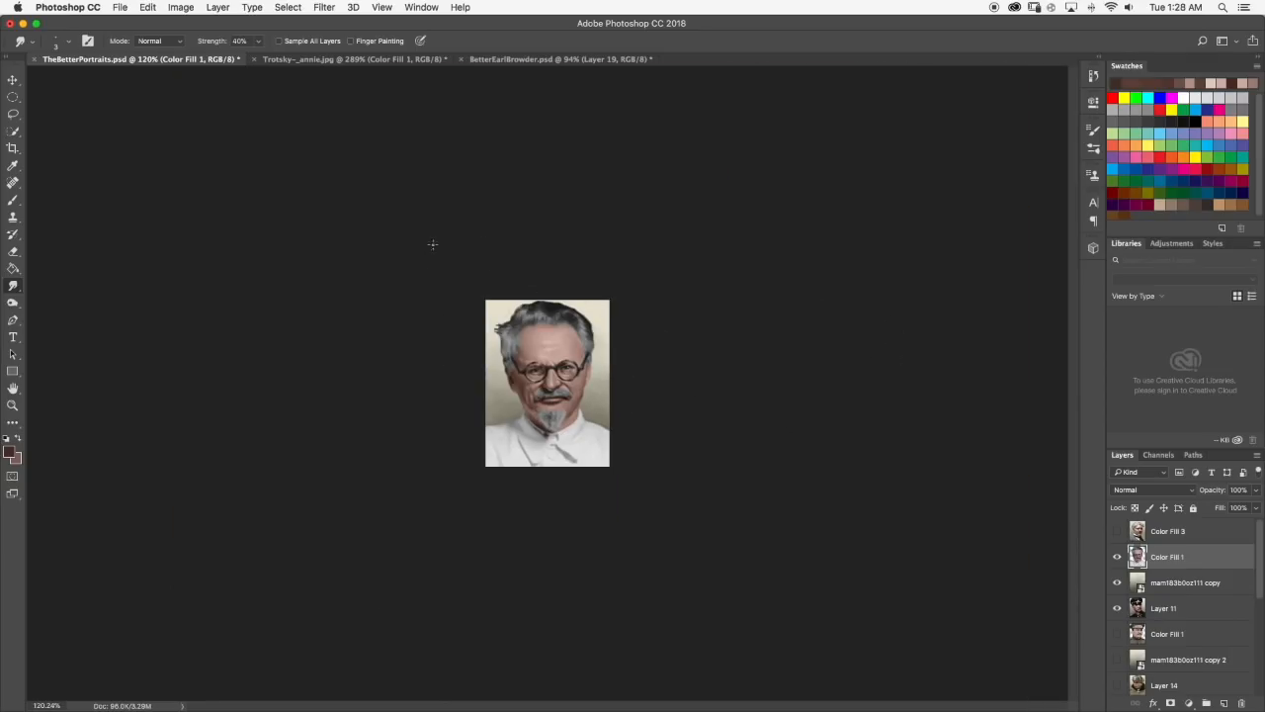
# Paint a highlight along the left jaw edge with a light skin tone sampled from the nose, smudge it at 40% strength and review the portrait.
pyautogui.scroll(6, 557, 318)
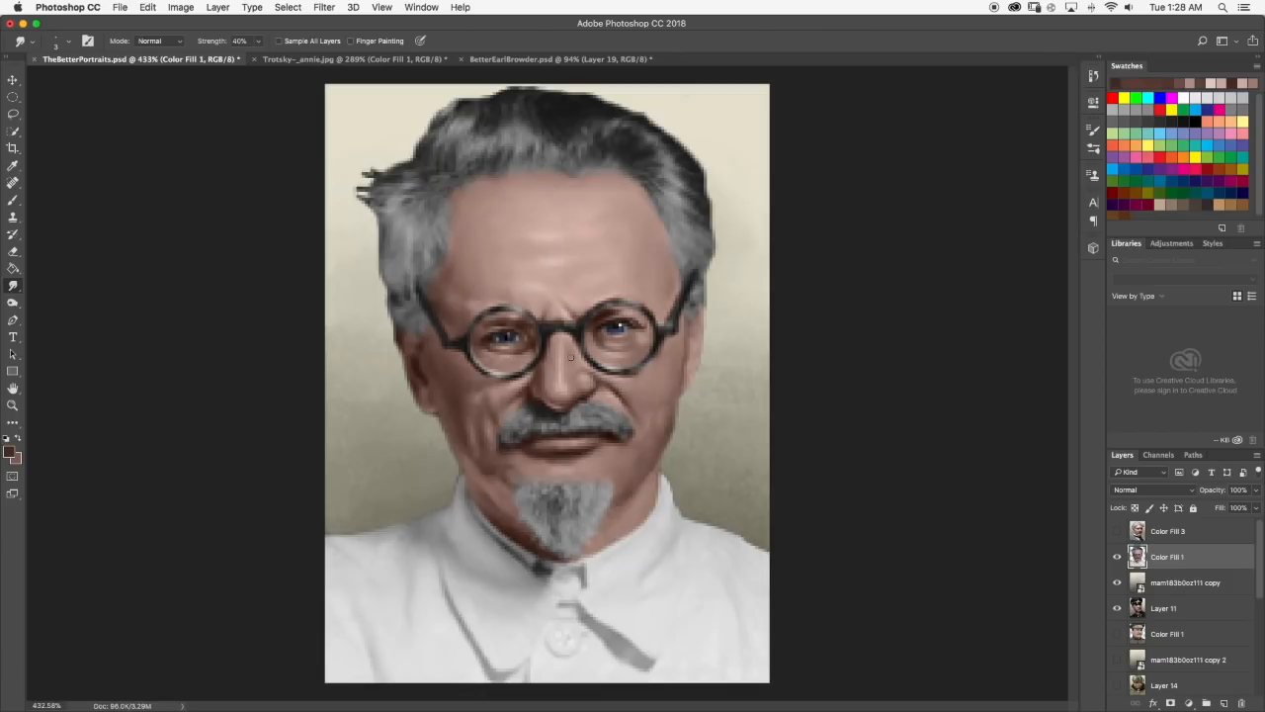
pyautogui.click(12, 200)
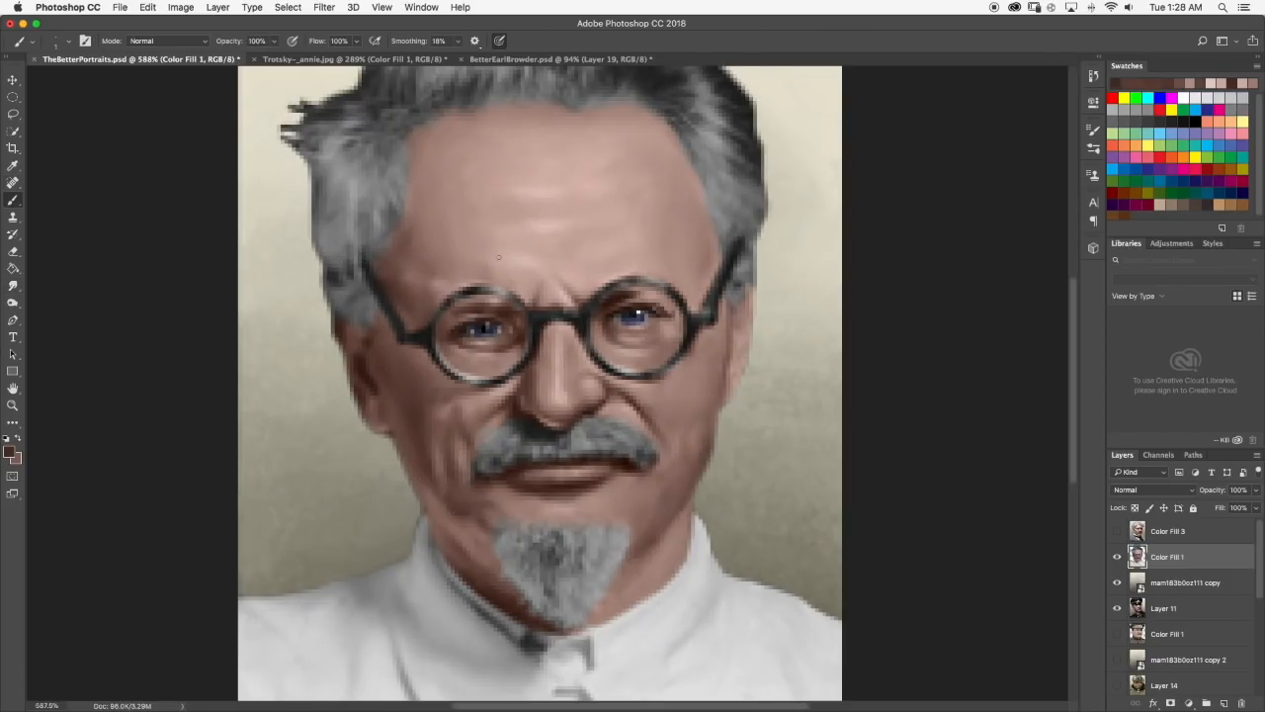
pyautogui.scroll(2, 524, 262)
pyautogui.keyDown('alt'); pyautogui.click(578, 450); pyautogui.keyUp('alt')
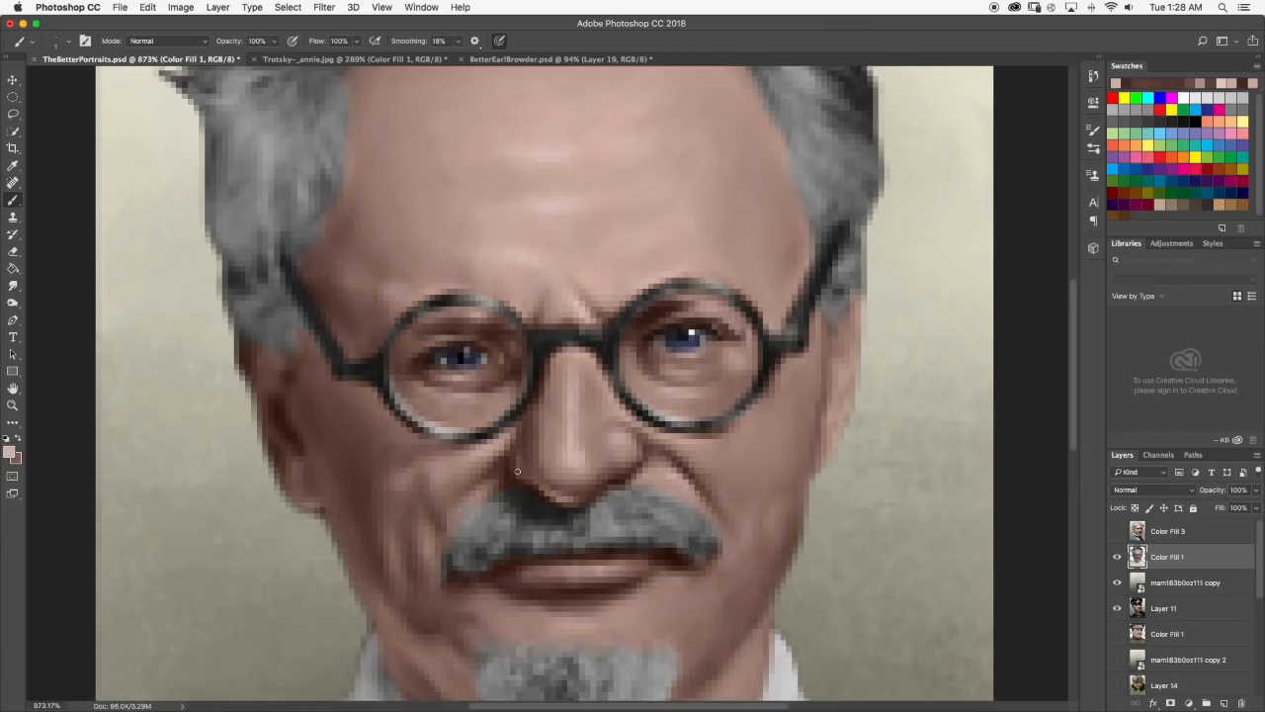
pyautogui.scroll(-3, 385, 521)
pyautogui.click(12, 285)
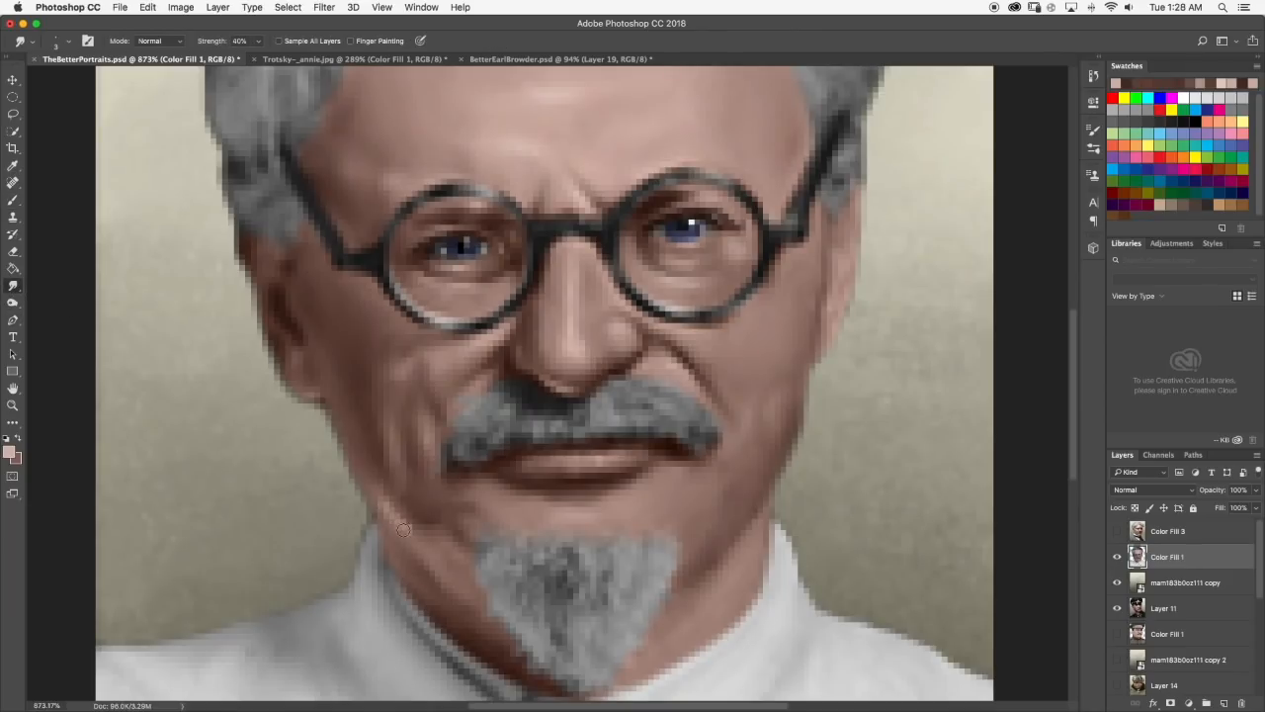
pyautogui.scroll(-10, 411, 541)
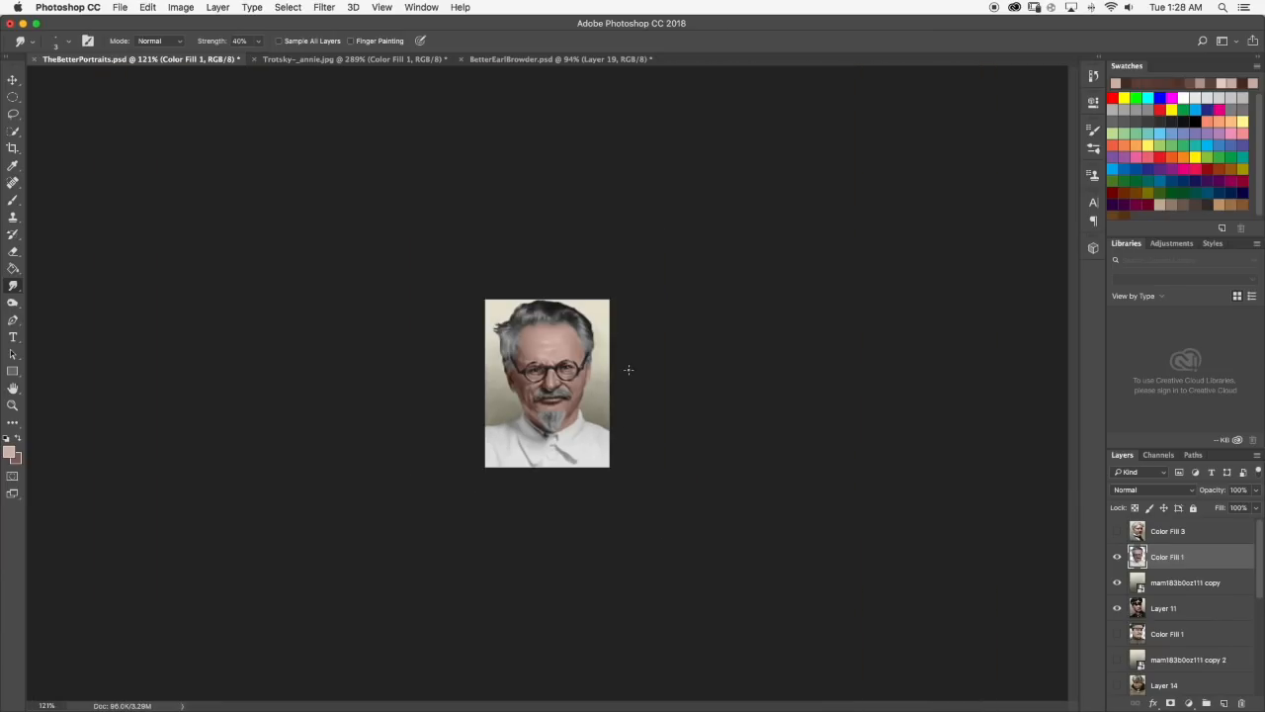
# Touch up the skin at the goatee's upper left corner with the light skin tone and smudge it at 40% strength.
pyautogui.scroll(8, 506, 452)
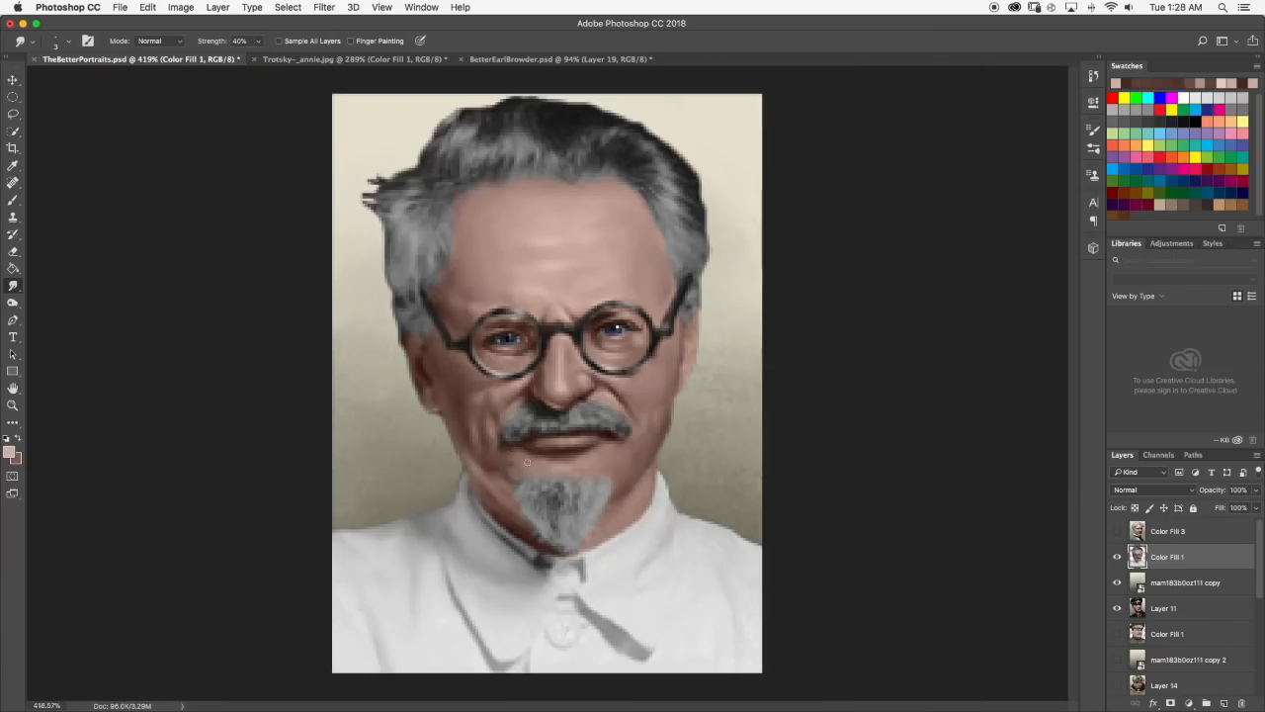
pyautogui.click(18, 202)
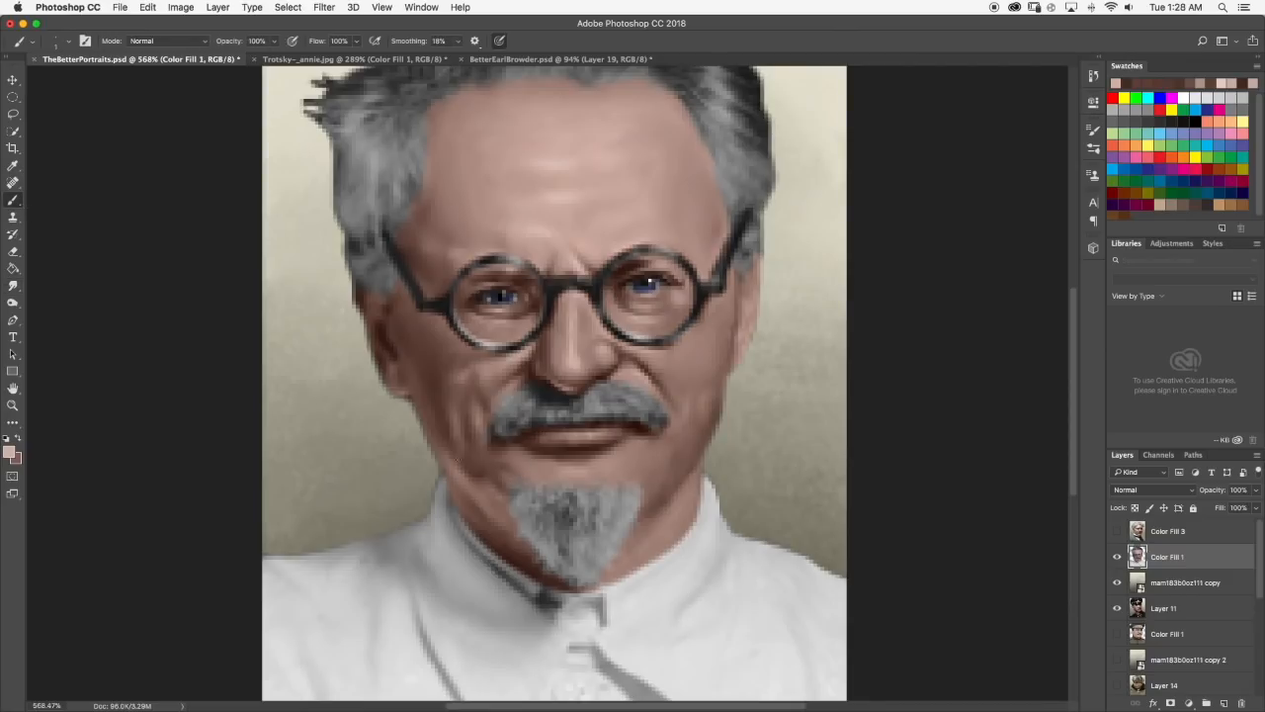
pyautogui.click(11, 286)
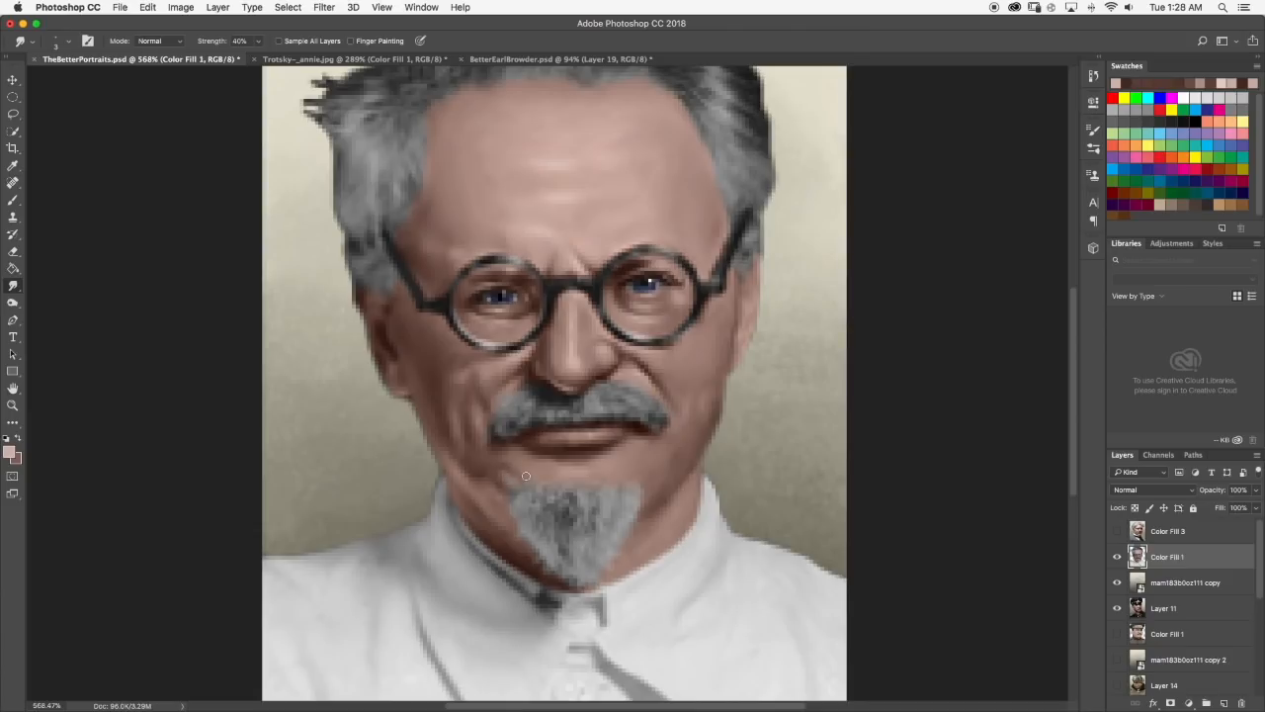
pyautogui.scroll(-6, 523, 477)
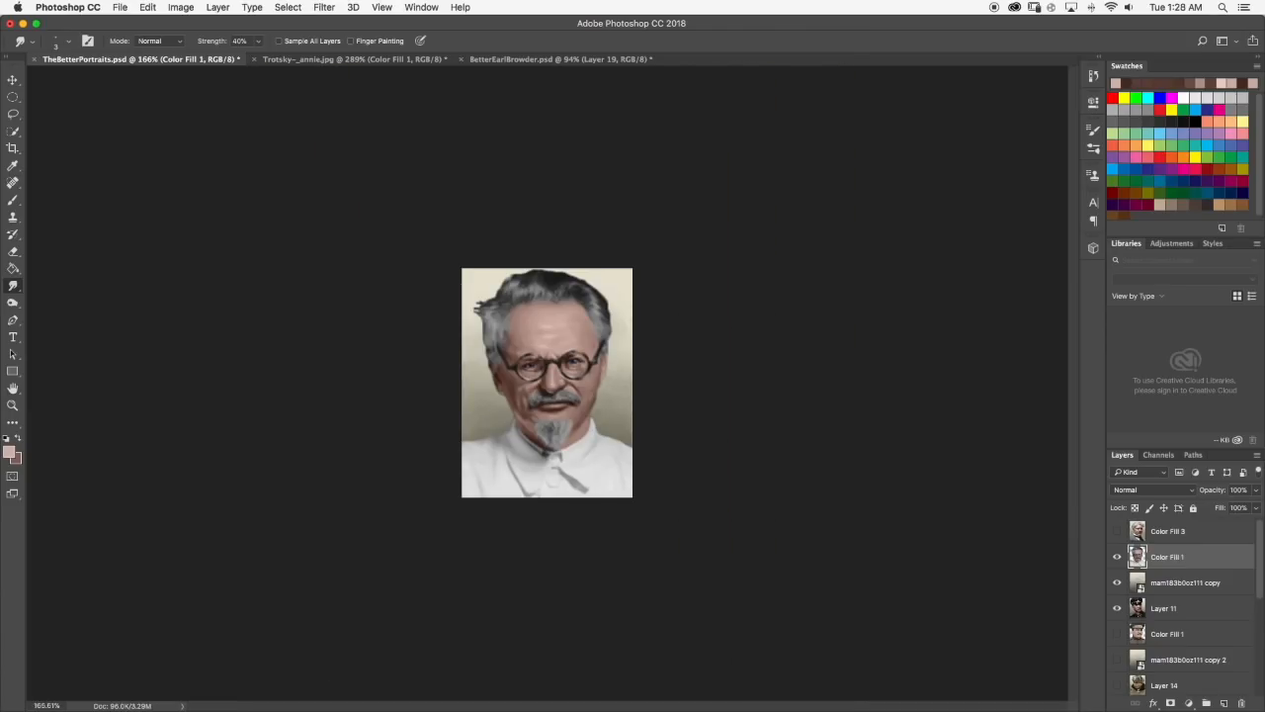
# Paint a small light highlight beneath the left half of the lower lip, smudge it at 40% strength and review the portrait.
pyautogui.scroll(6, 527, 407)
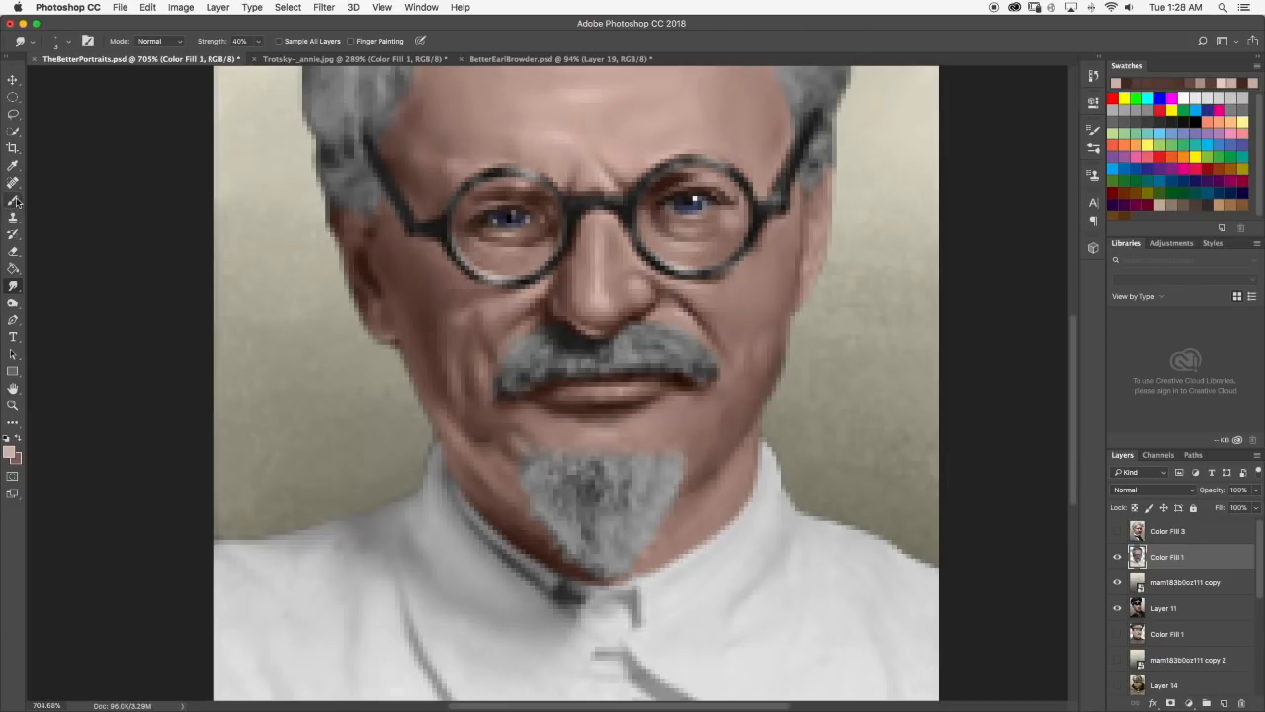
pyautogui.click(14, 201)
pyautogui.moveTo(569, 427); pyautogui.dragTo(559, 425)
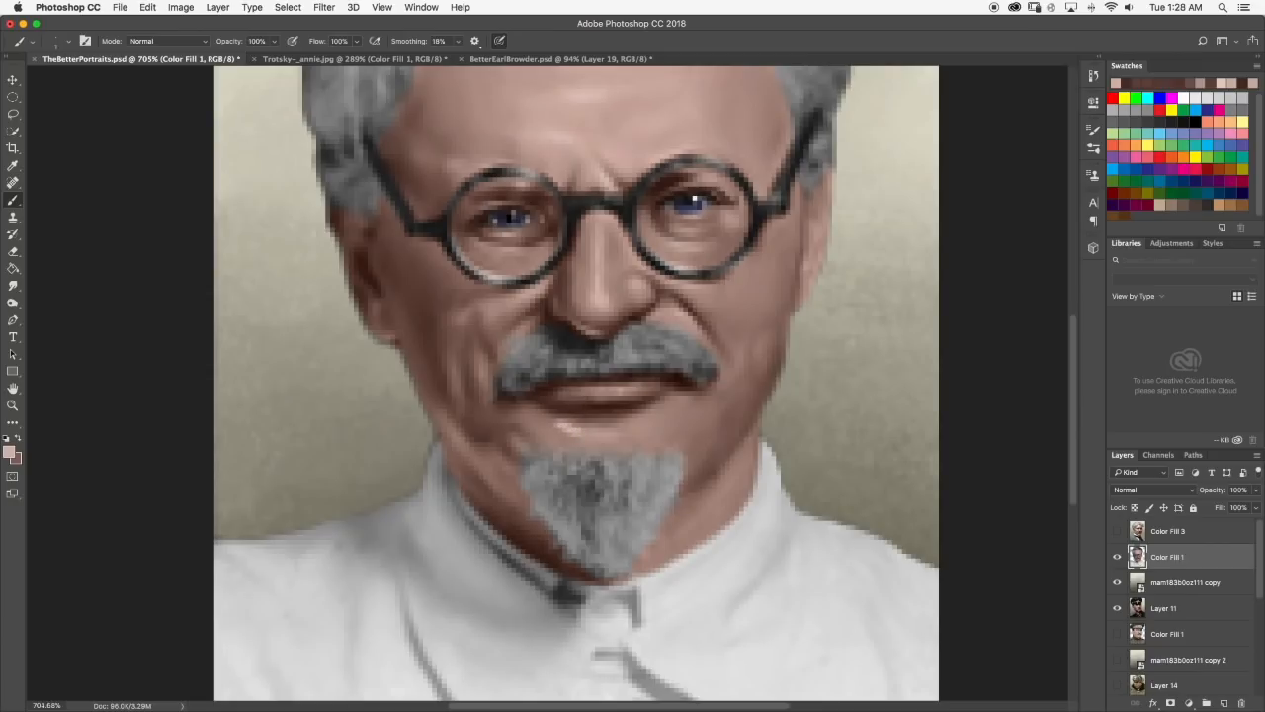
pyautogui.click(14, 285)
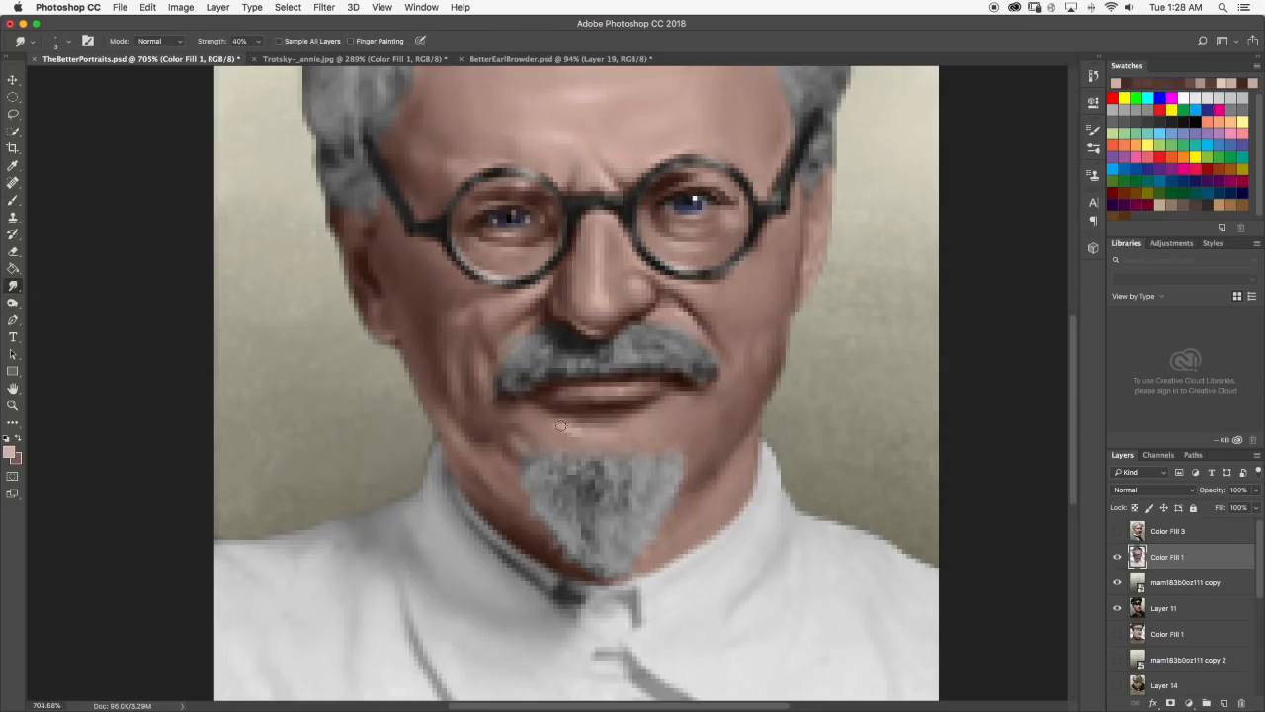
pyautogui.scroll(-3, 573, 430)
pyautogui.scroll(-10, 605, 427)
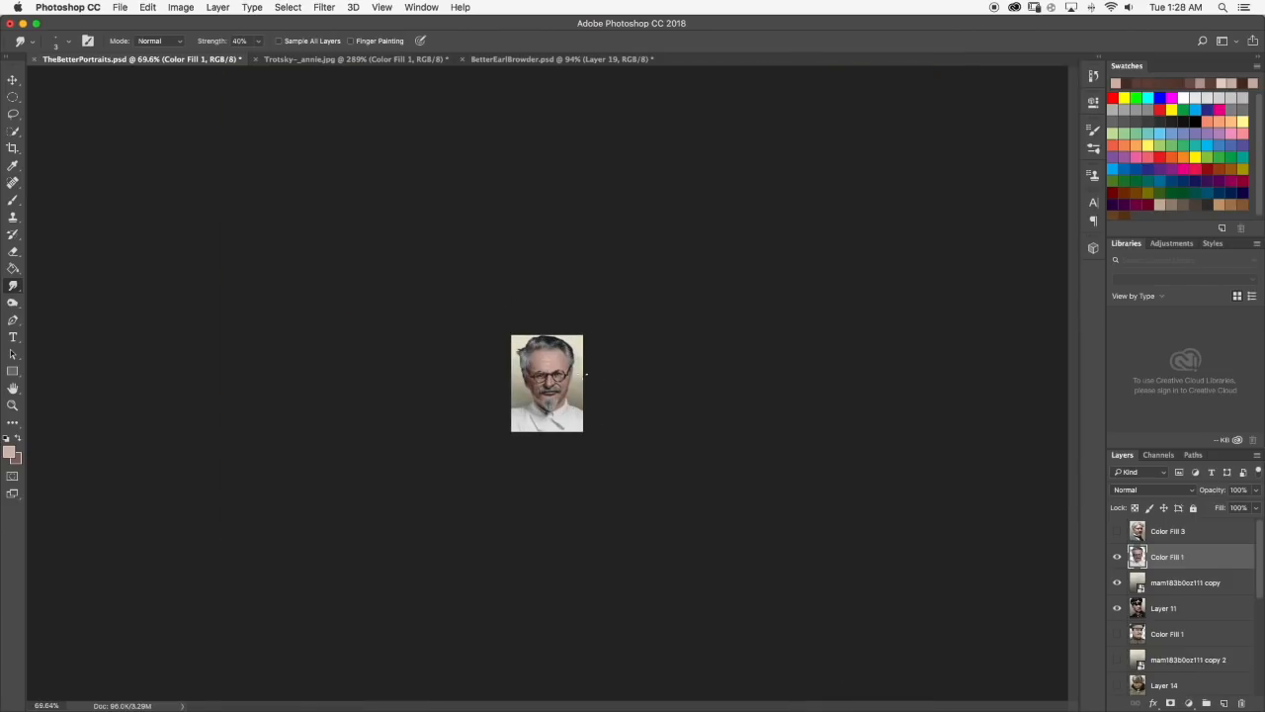
# Paint a light touch on the left jaw edge just above the collar, smudge it at 40% strength and review the portrait.
pyautogui.scroll(10, 543, 394)
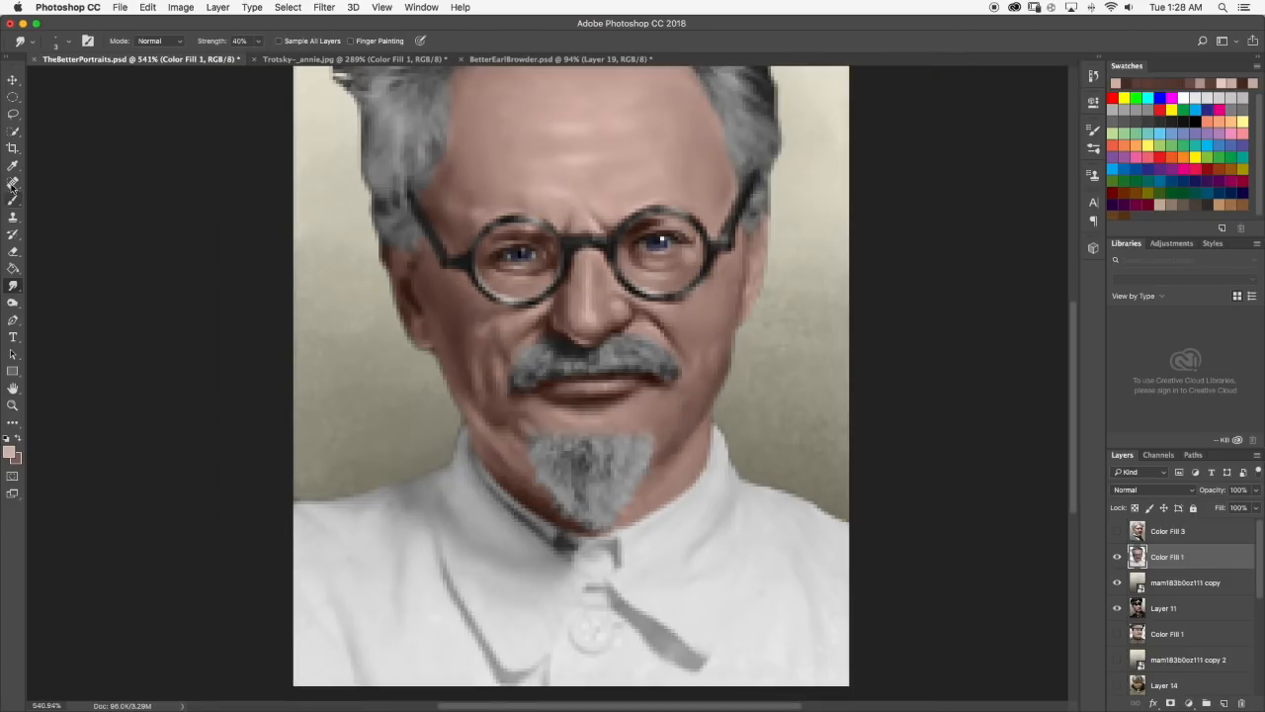
pyautogui.click(13, 199)
pyautogui.scroll(2, 464, 419)
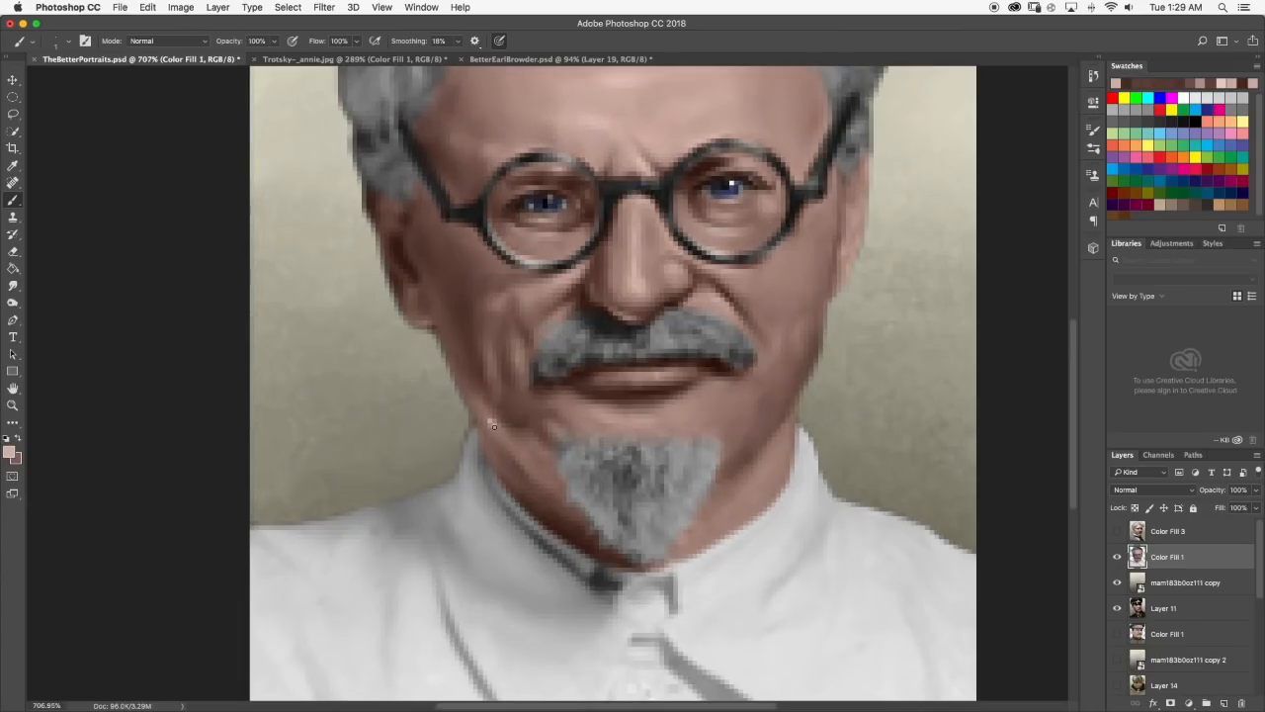
pyautogui.click(15, 286)
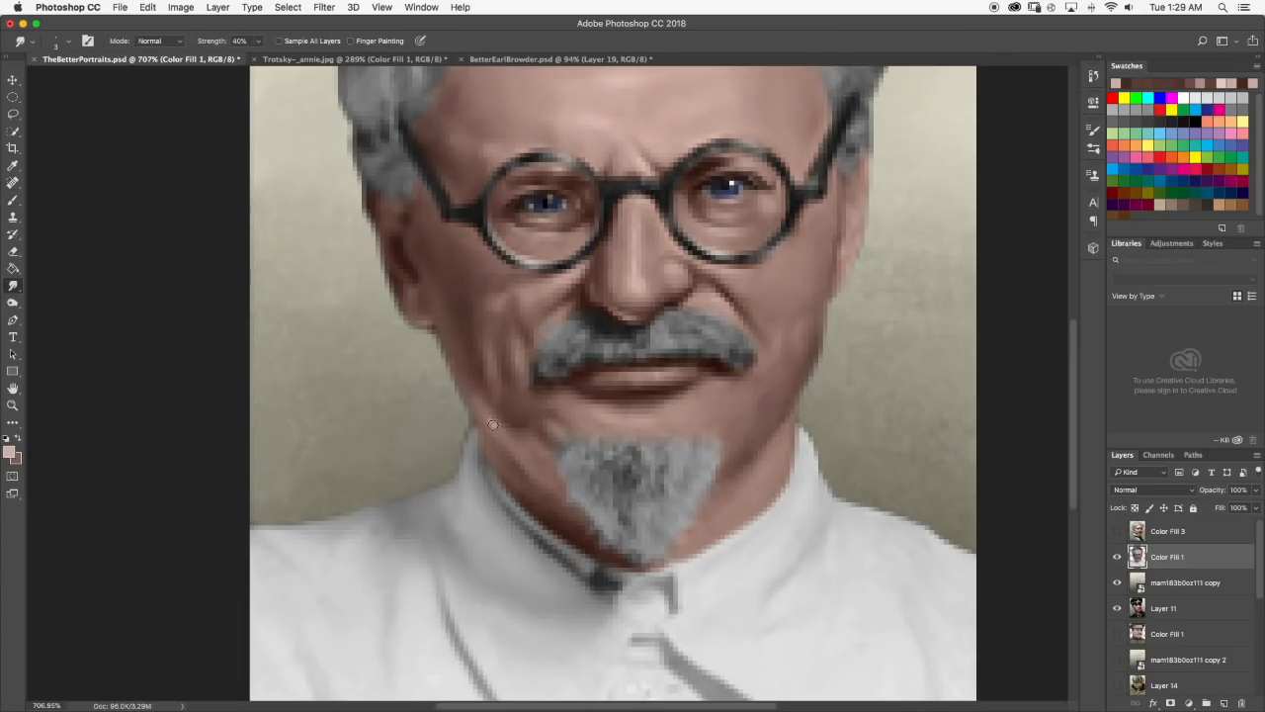
pyautogui.scroll(-6, 500, 431)
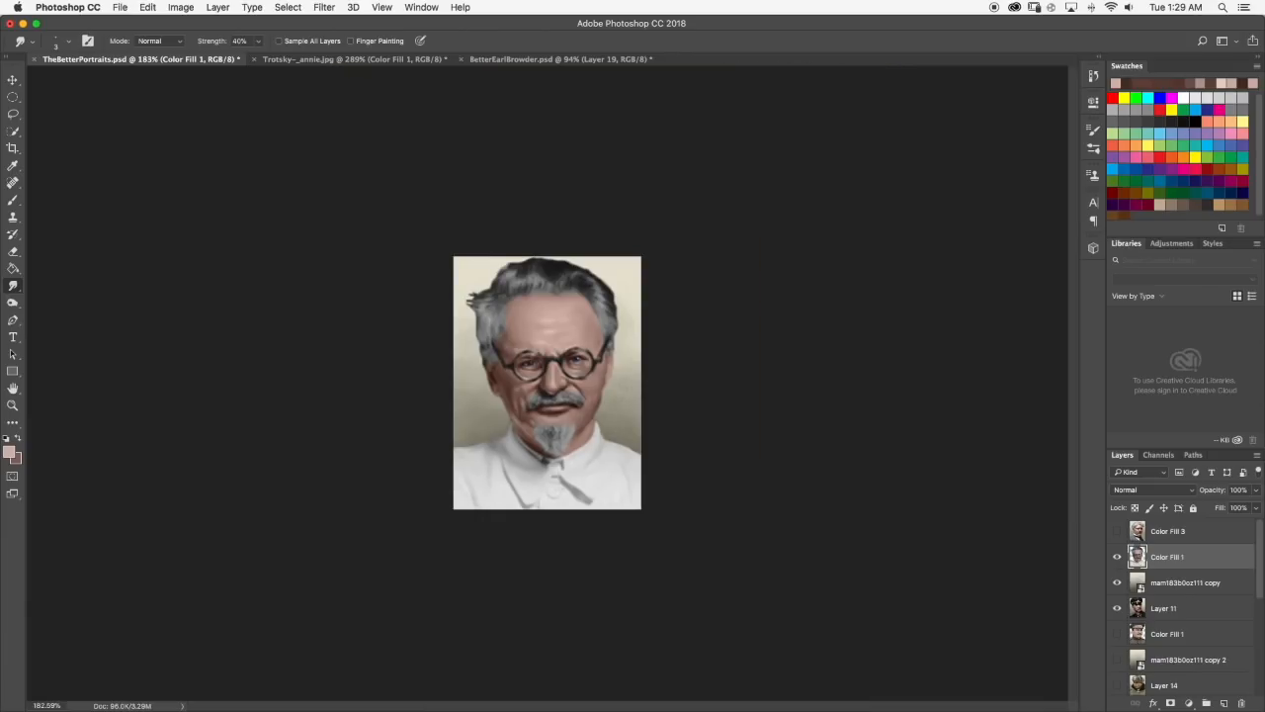
# Dab a light highlight below the right corner of the mouth, smudge it at 40% strength and review the portrait.
pyautogui.scroll(6, 623, 435)
pyautogui.click(12, 203)
pyautogui.click(529, 428)
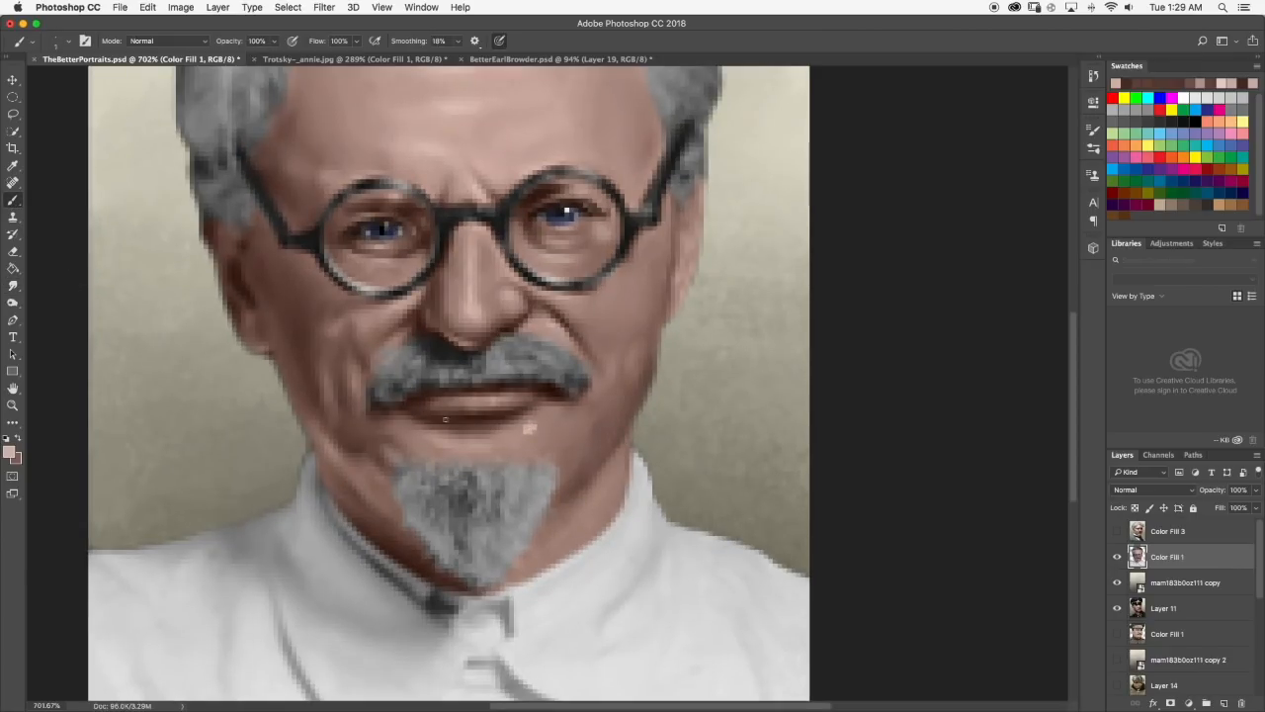
pyautogui.click(13, 284)
pyautogui.moveTo(541, 431)
pyautogui.mouseDown()
pyautogui.moveTo(514, 439)
pyautogui.moveTo(554, 417)
pyautogui.moveTo(541, 421)
pyautogui.mouseUp()
pyautogui.scroll(-10, 547, 426)
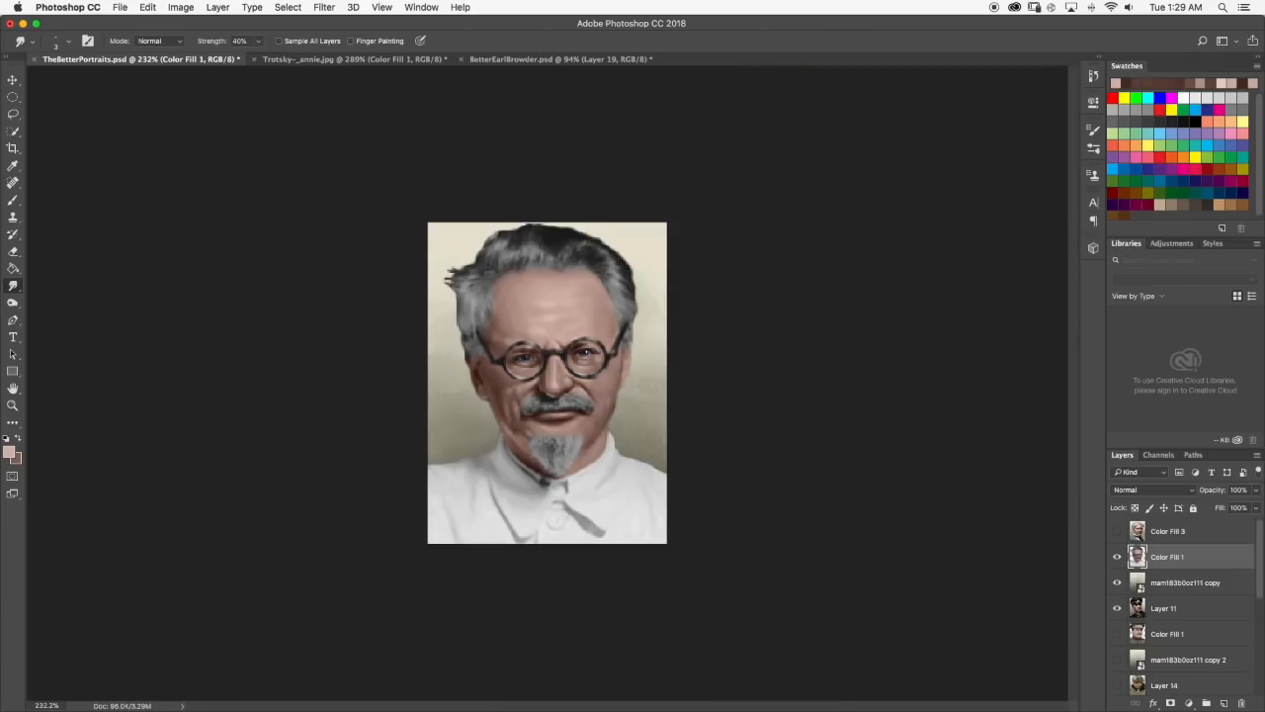
# Paint a light highlight on the lower right cheek, smudge it at 40% strength and review the face.
pyautogui.scroll(10, 564, 392)
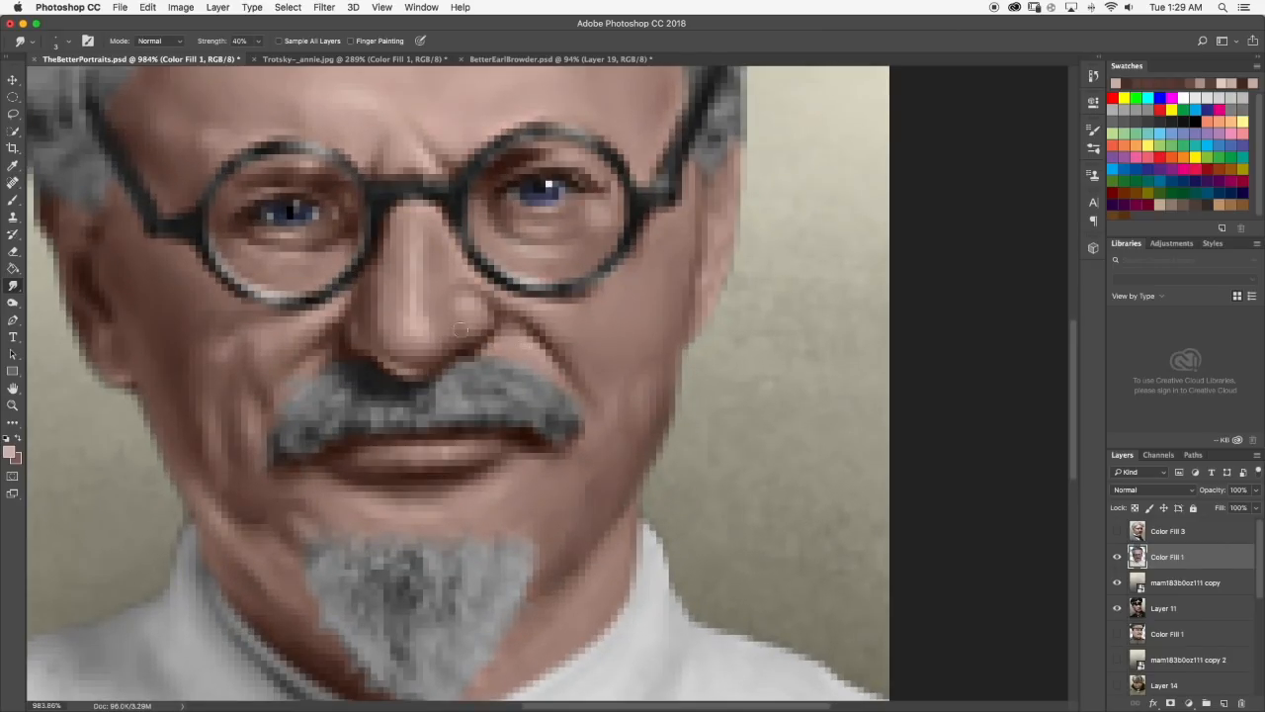
pyautogui.click(13, 199)
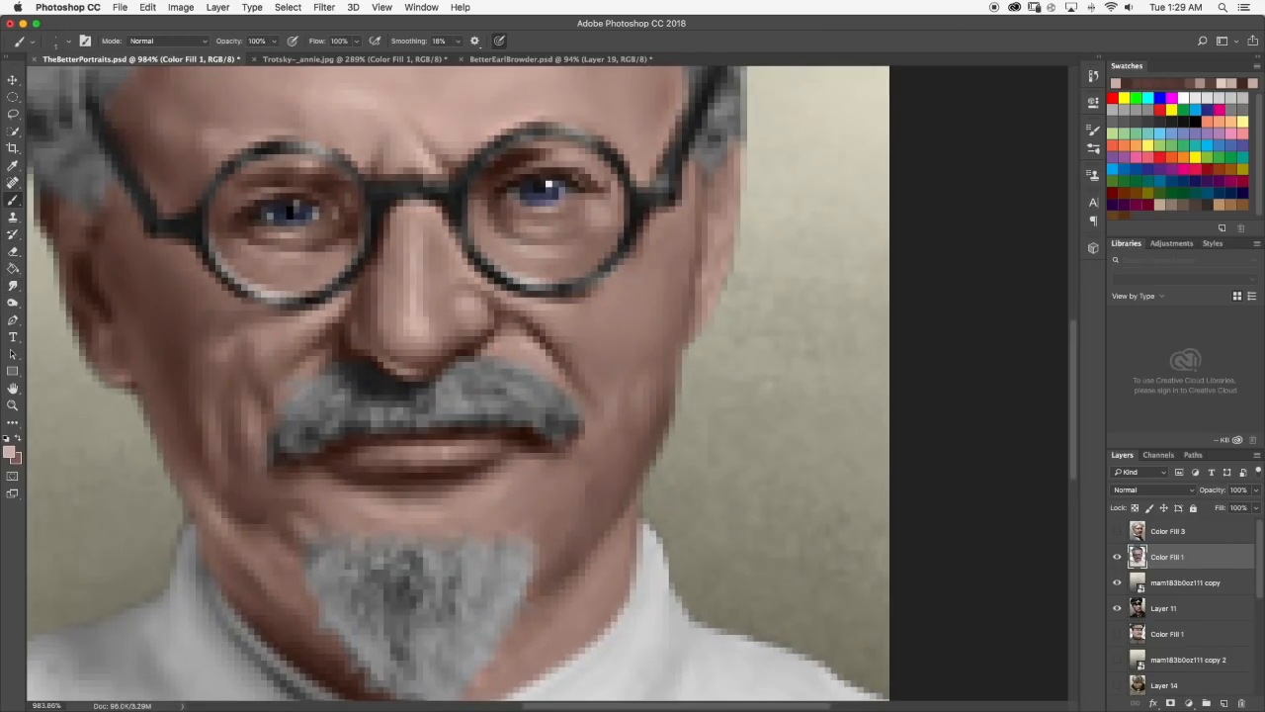
pyautogui.click(13, 285)
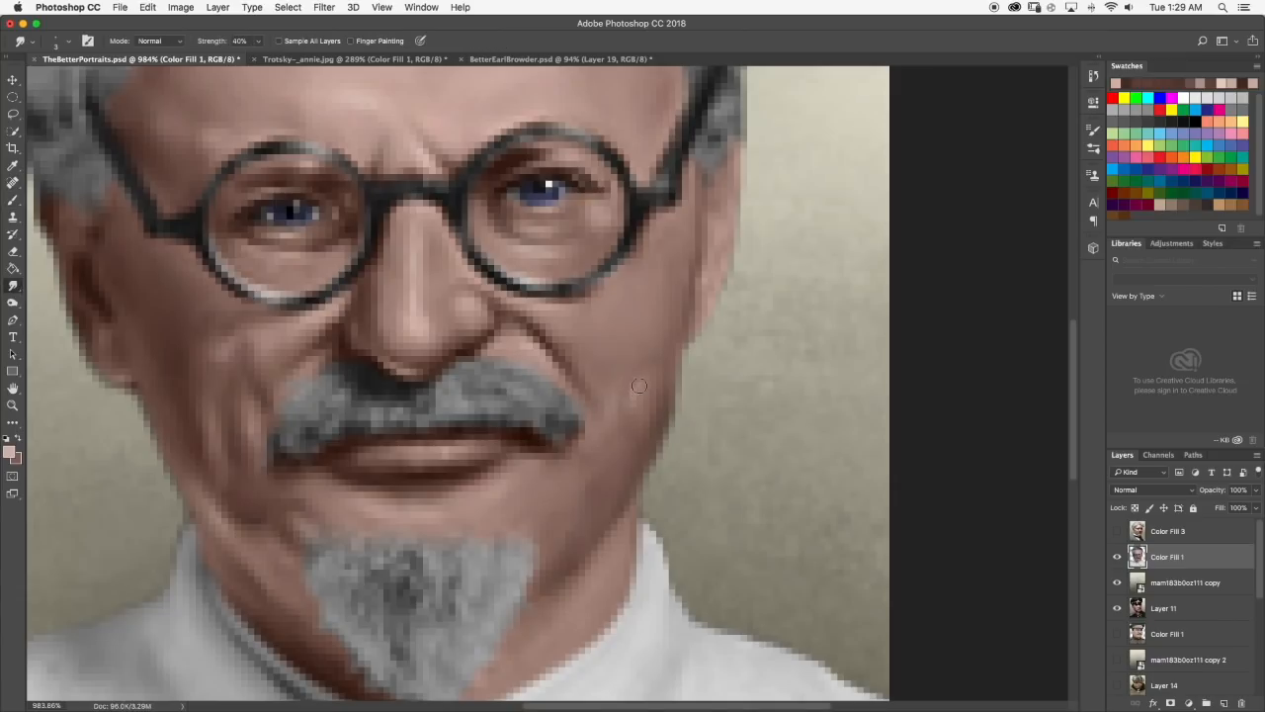
pyautogui.scroll(-12, 640, 389)
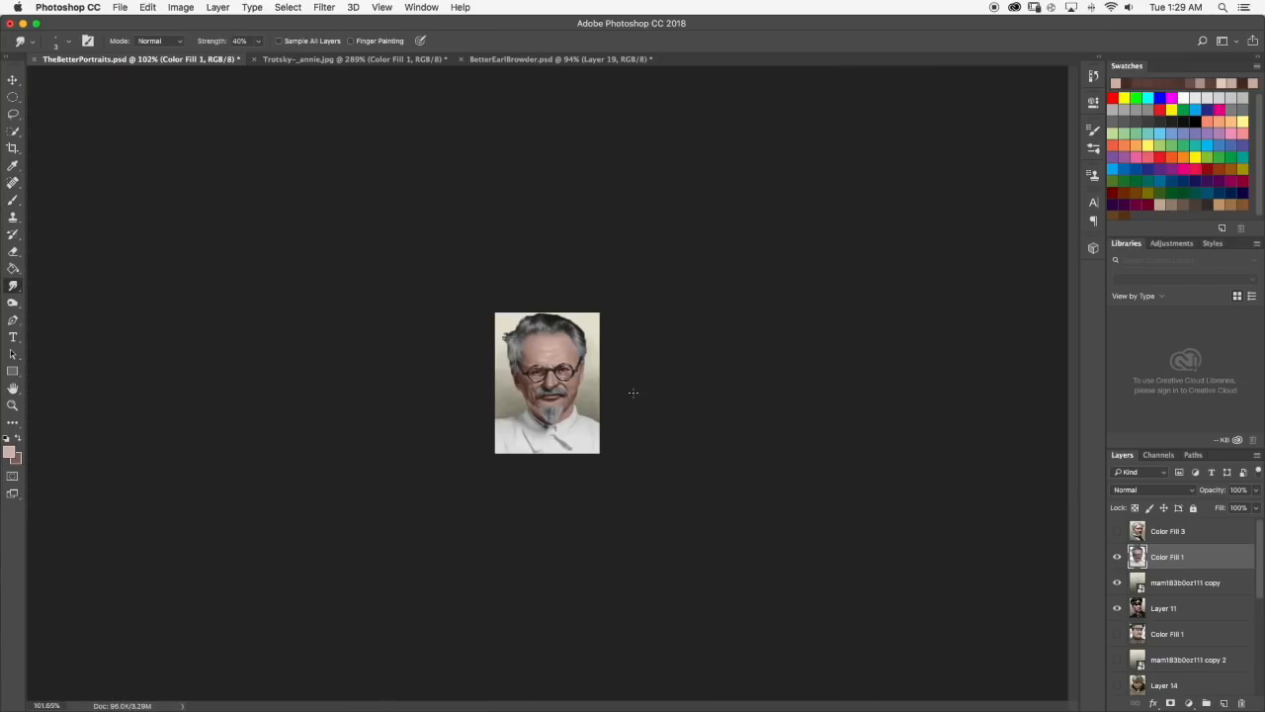
pyautogui.scroll(12, 598, 394)
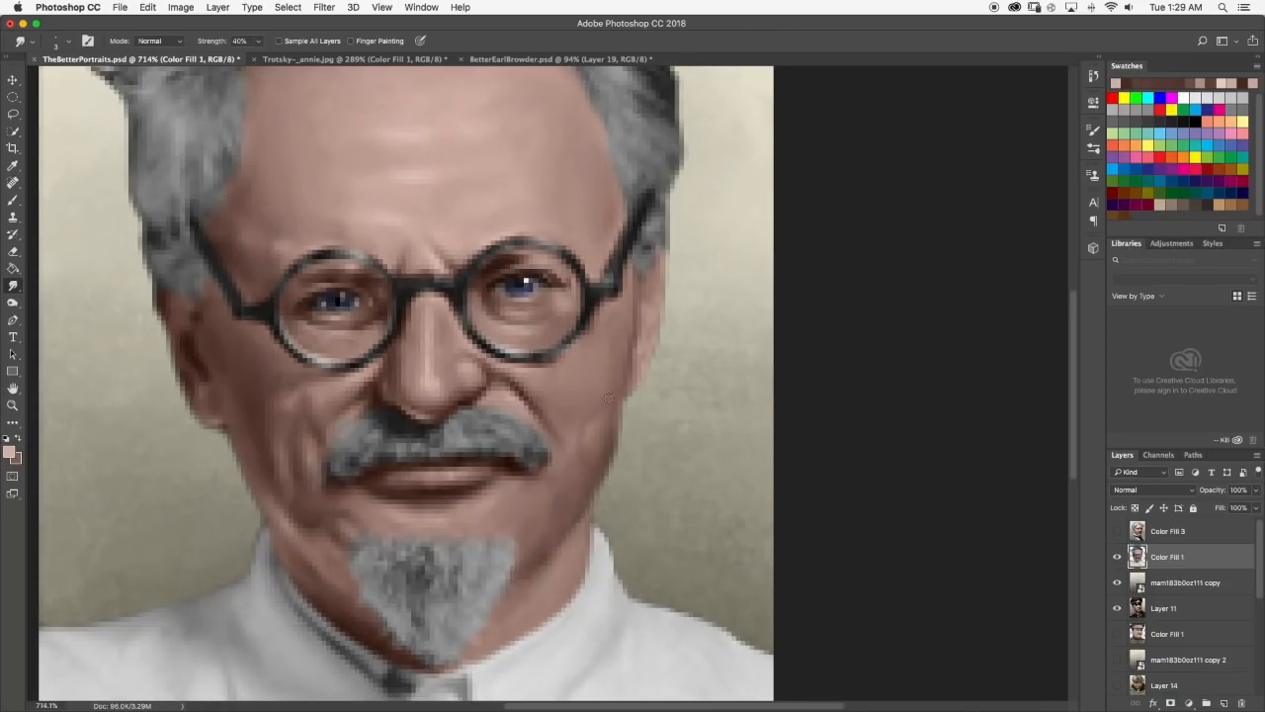
pyautogui.scroll(-2, 601, 402)
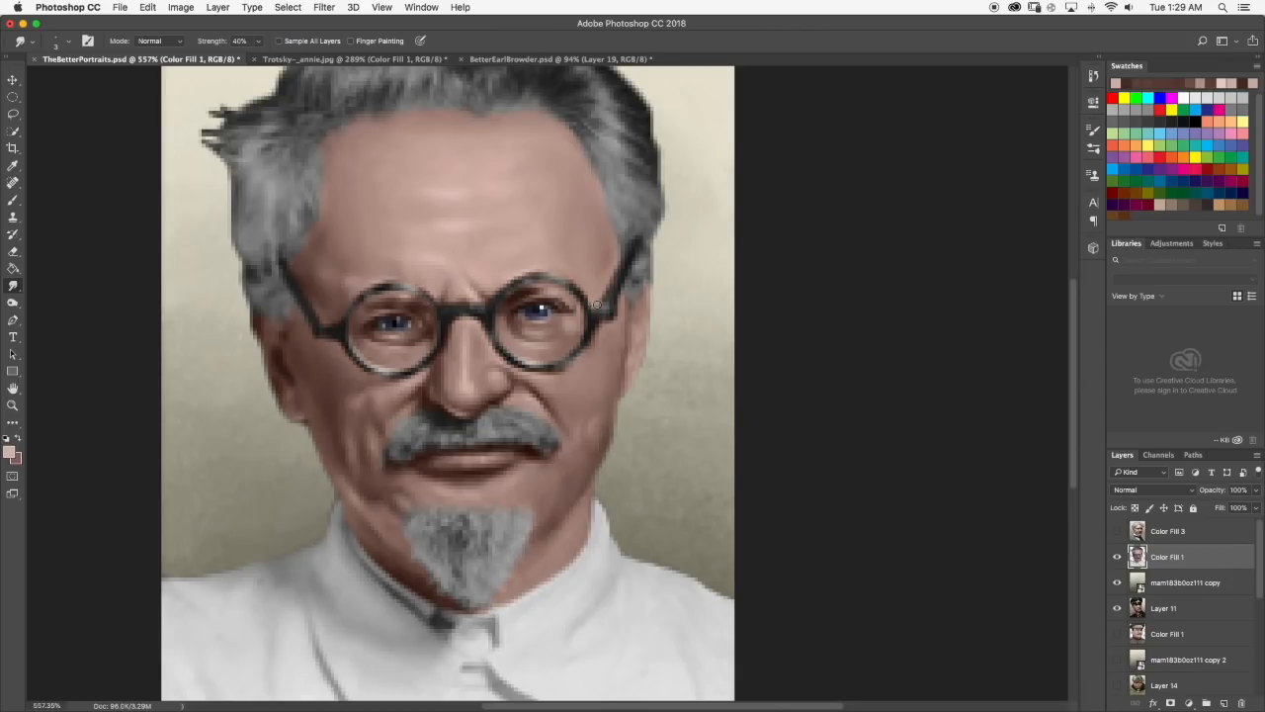
# Compare the Trotsky portrait with the Trotsky~_annie.jpg reference, examining the forehead, cheeks and jaw at several magnifications.
pyautogui.click(297, 59)
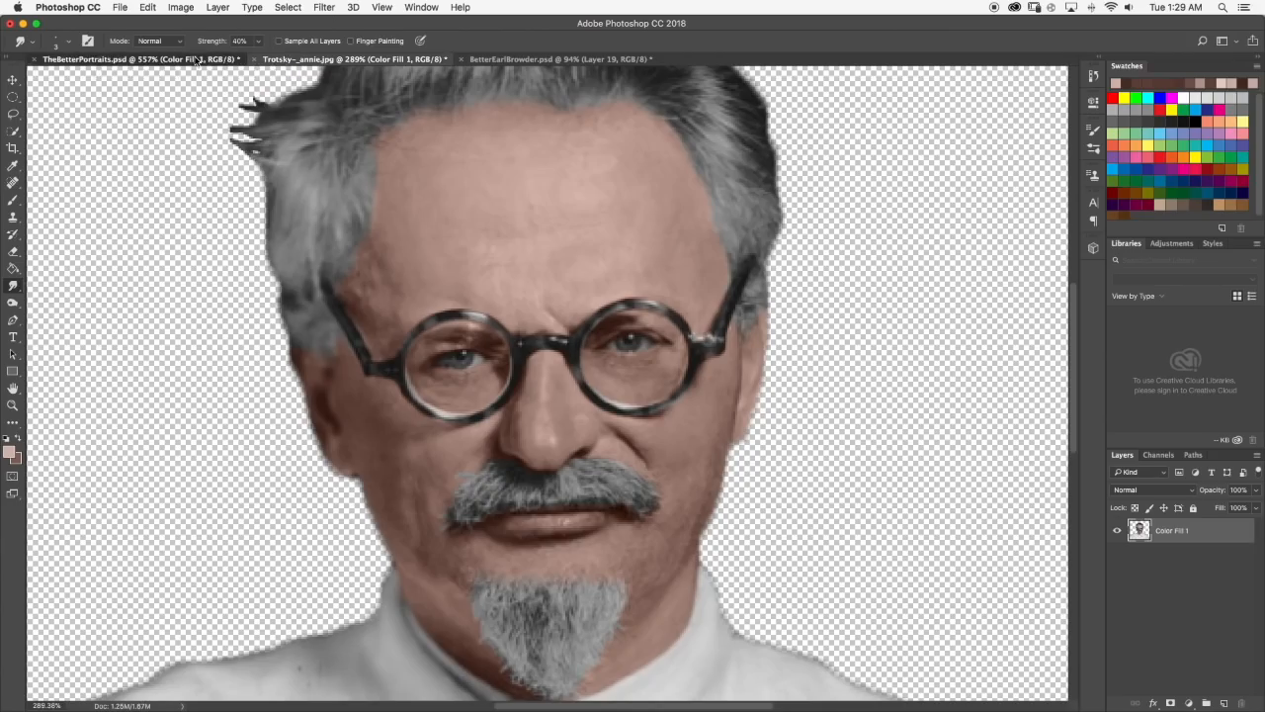
pyautogui.click(196, 59)
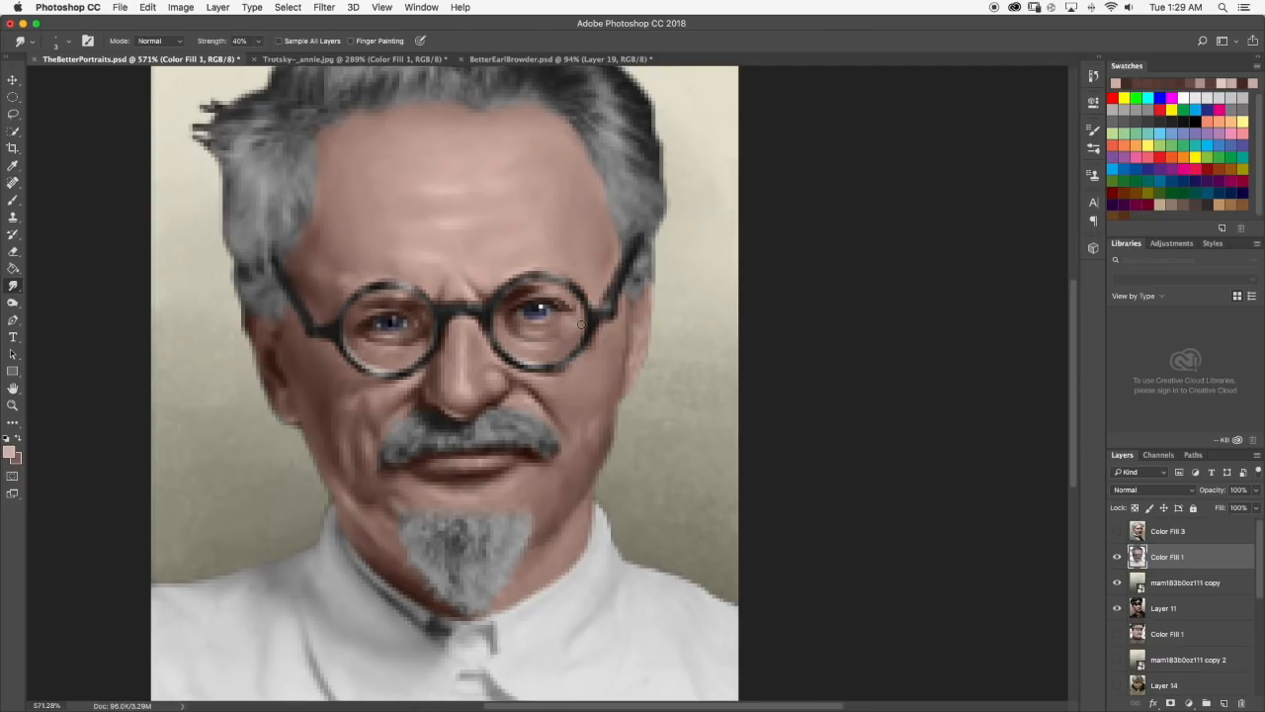
pyautogui.scroll(-10, 581, 324)
pyautogui.scroll(4, 582, 324)
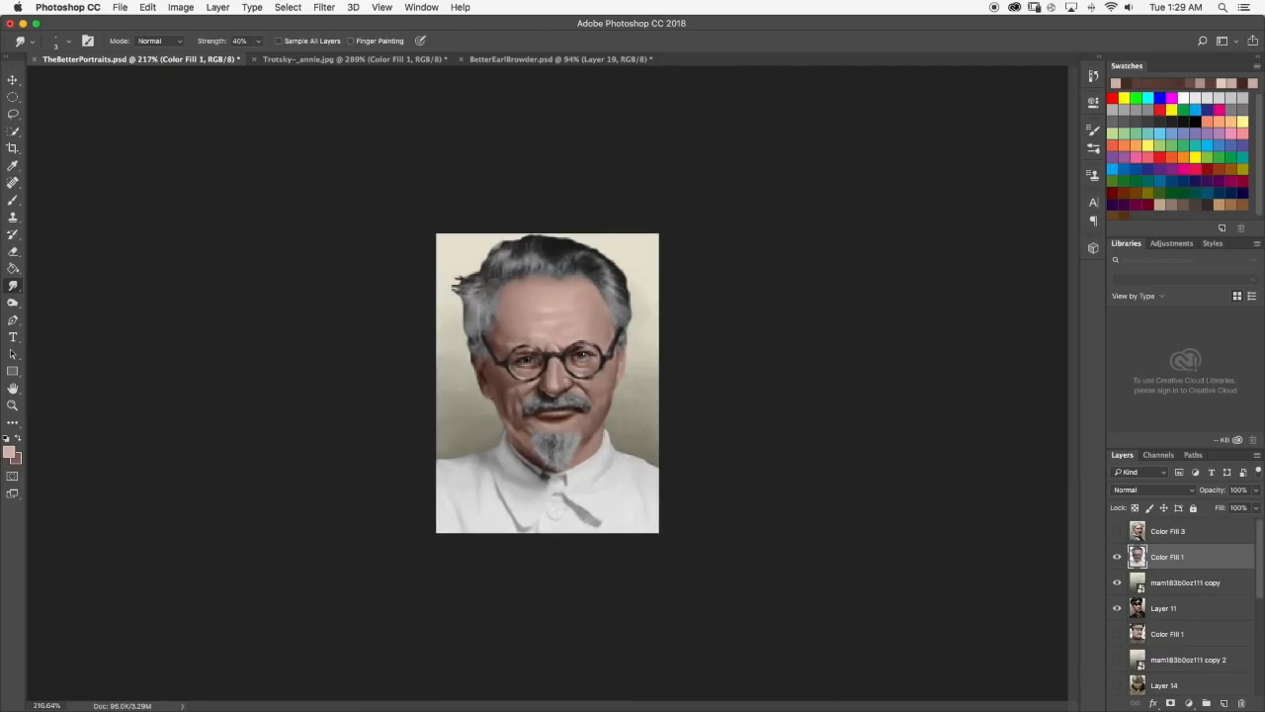
pyautogui.scroll(4, 549, 353)
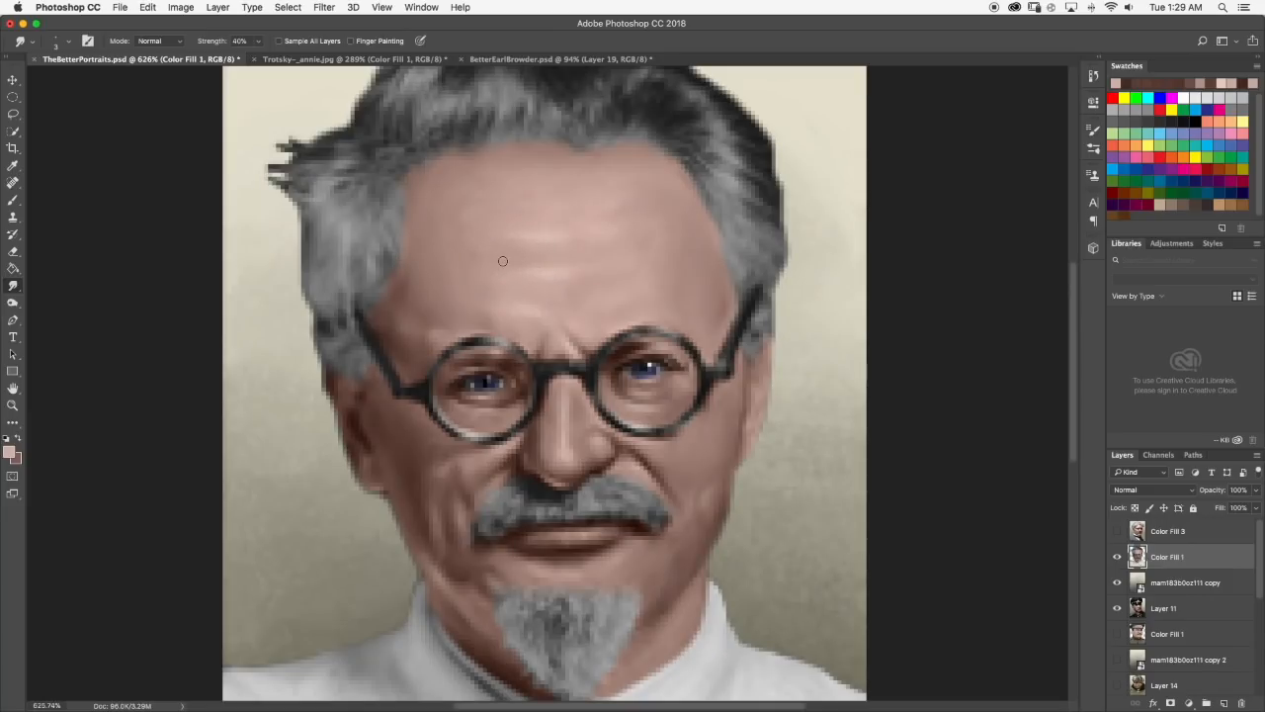
pyautogui.scroll(-15, 503, 261)
pyautogui.scroll(5, 540, 319)
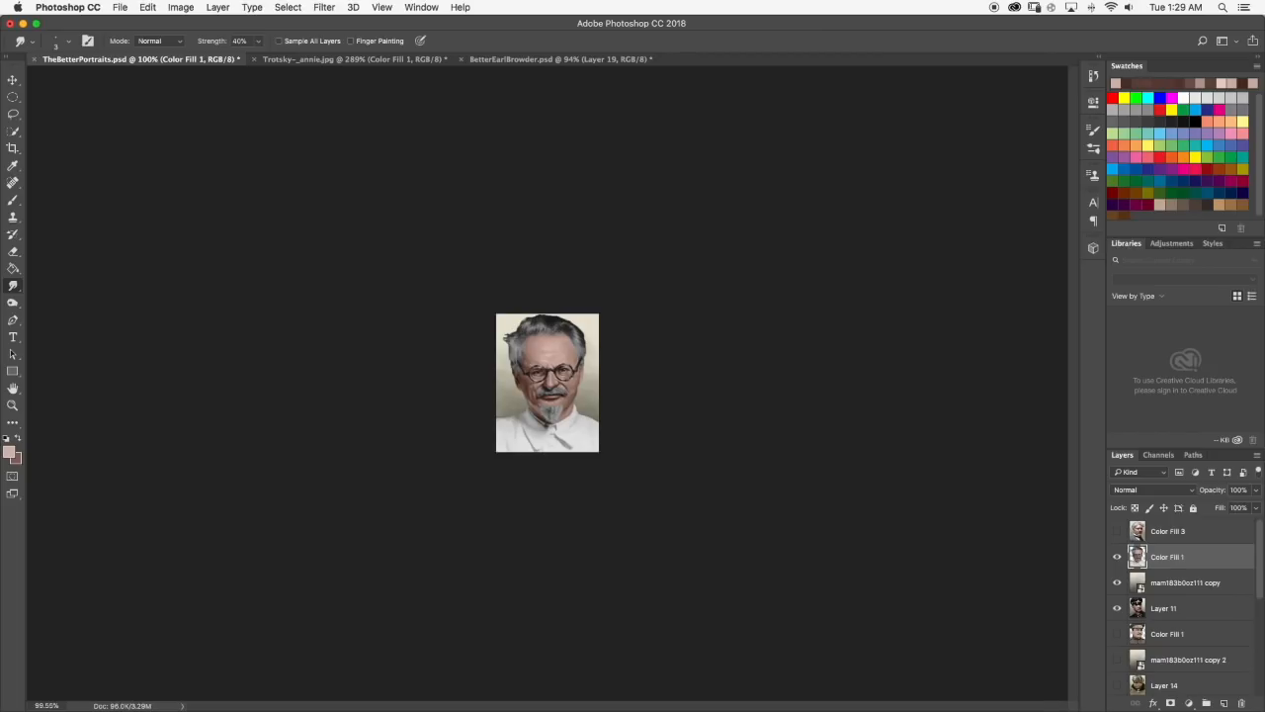
pyautogui.scroll(1, 541, 414)
pyautogui.scroll(-1, 597, 403)
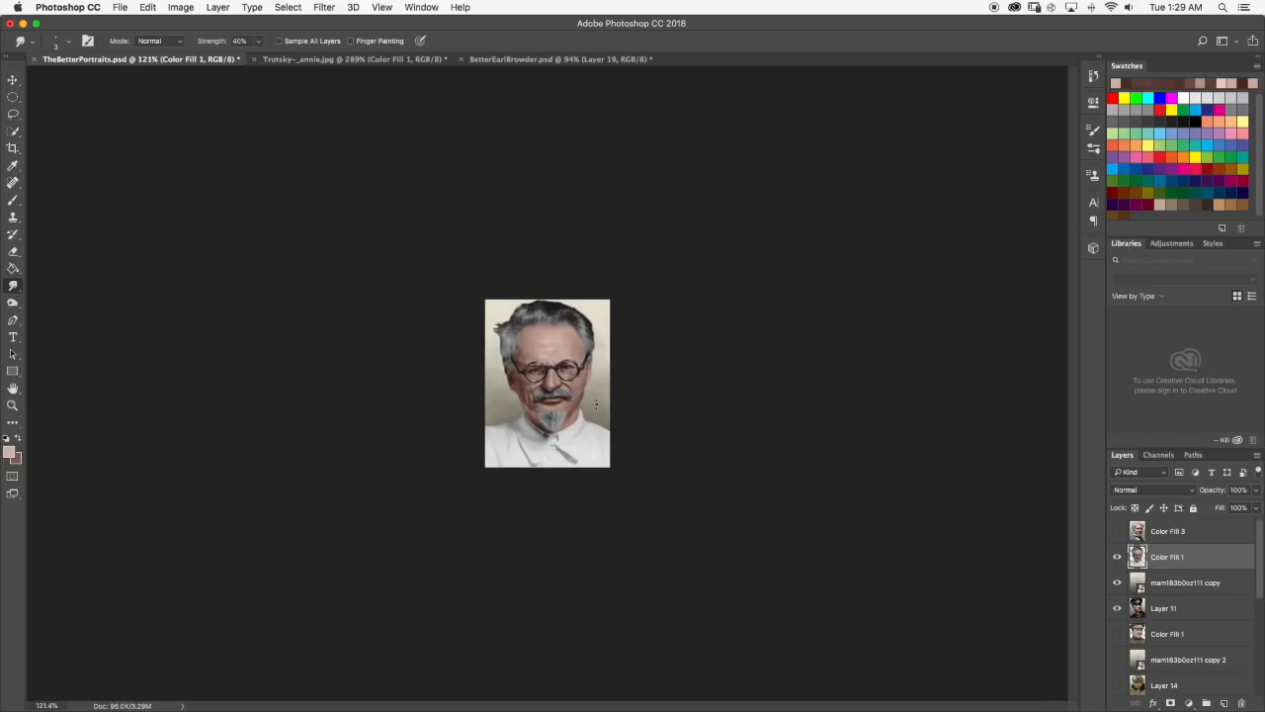
pyautogui.scroll(2, 592, 399)
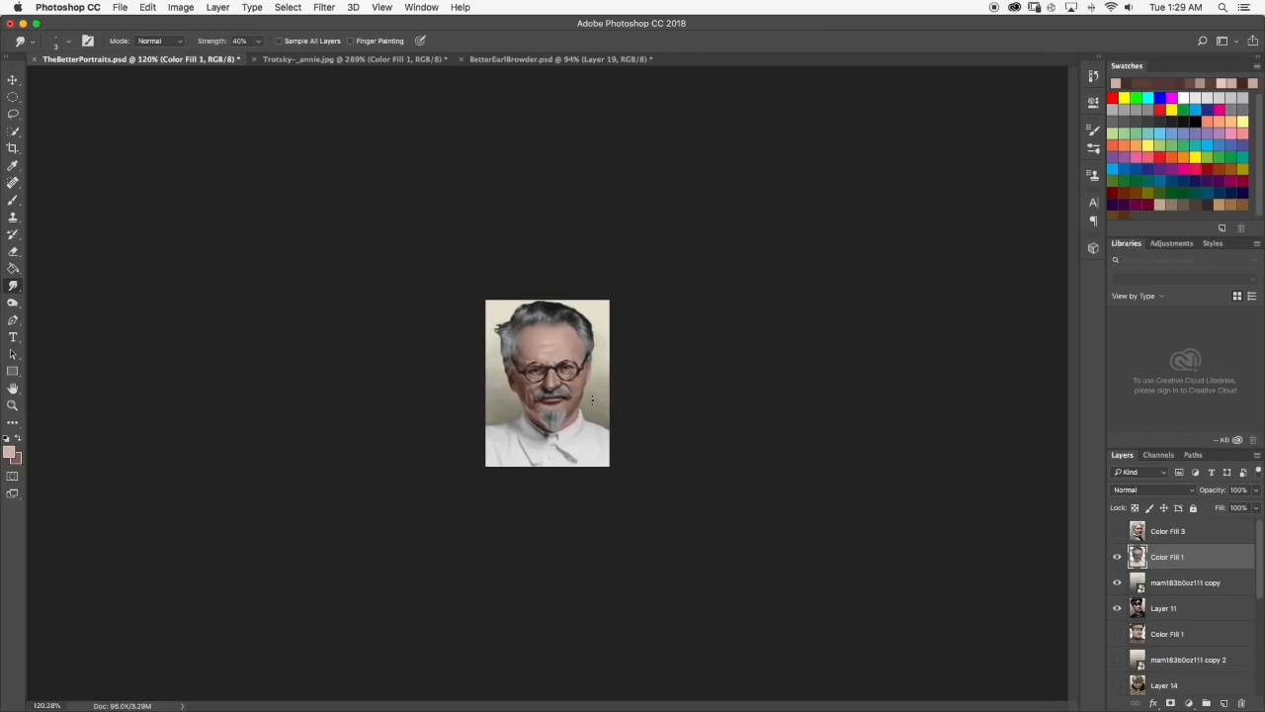
pyautogui.scroll(5, 617, 399)
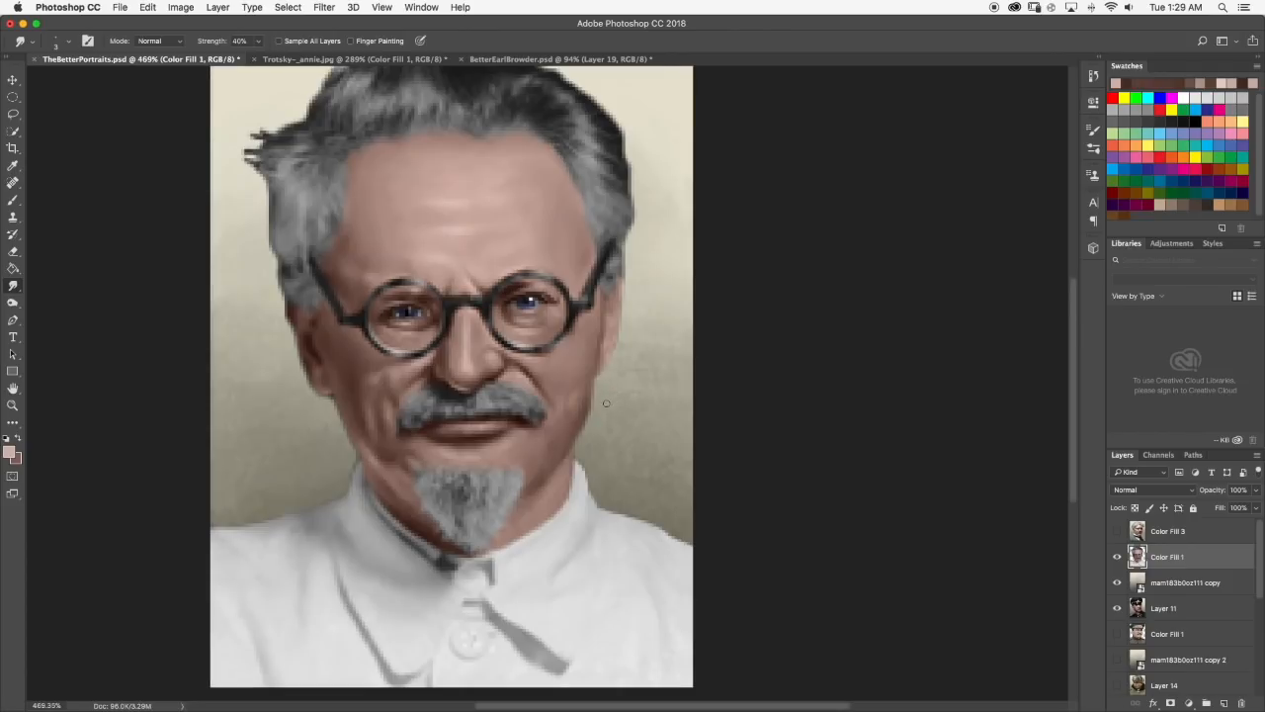
pyautogui.click(338, 62)
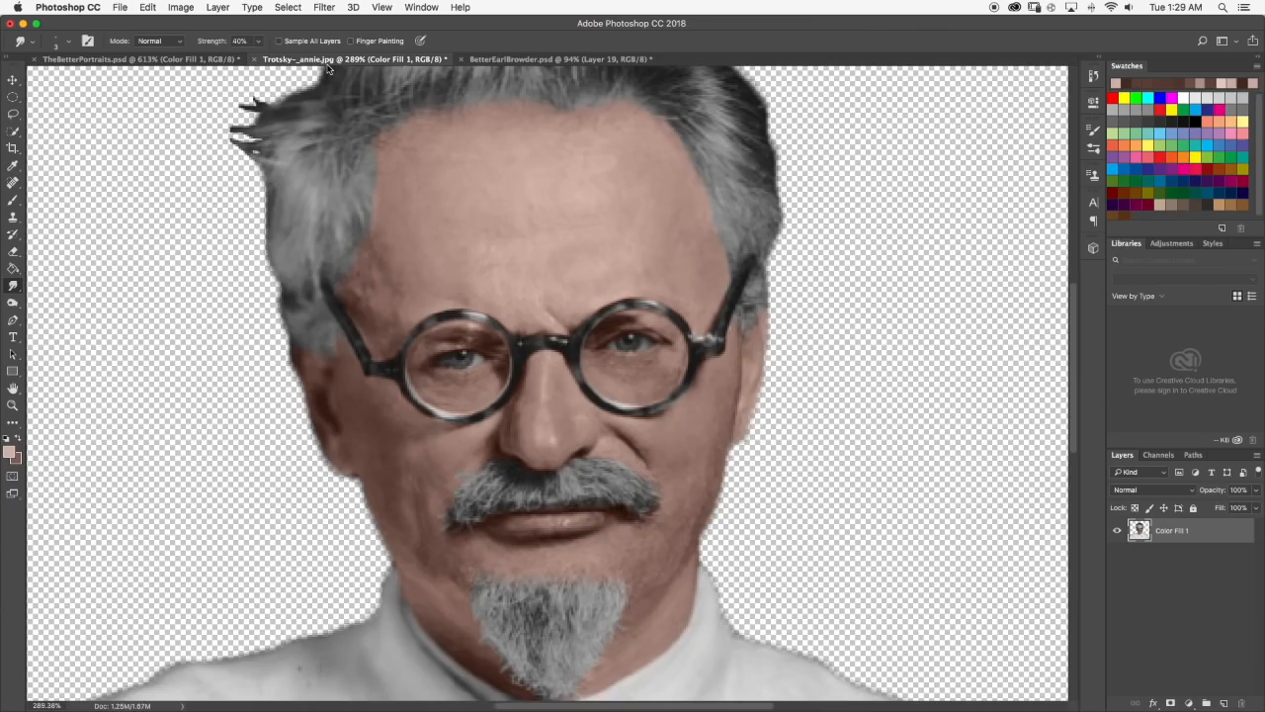
pyautogui.click(221, 61)
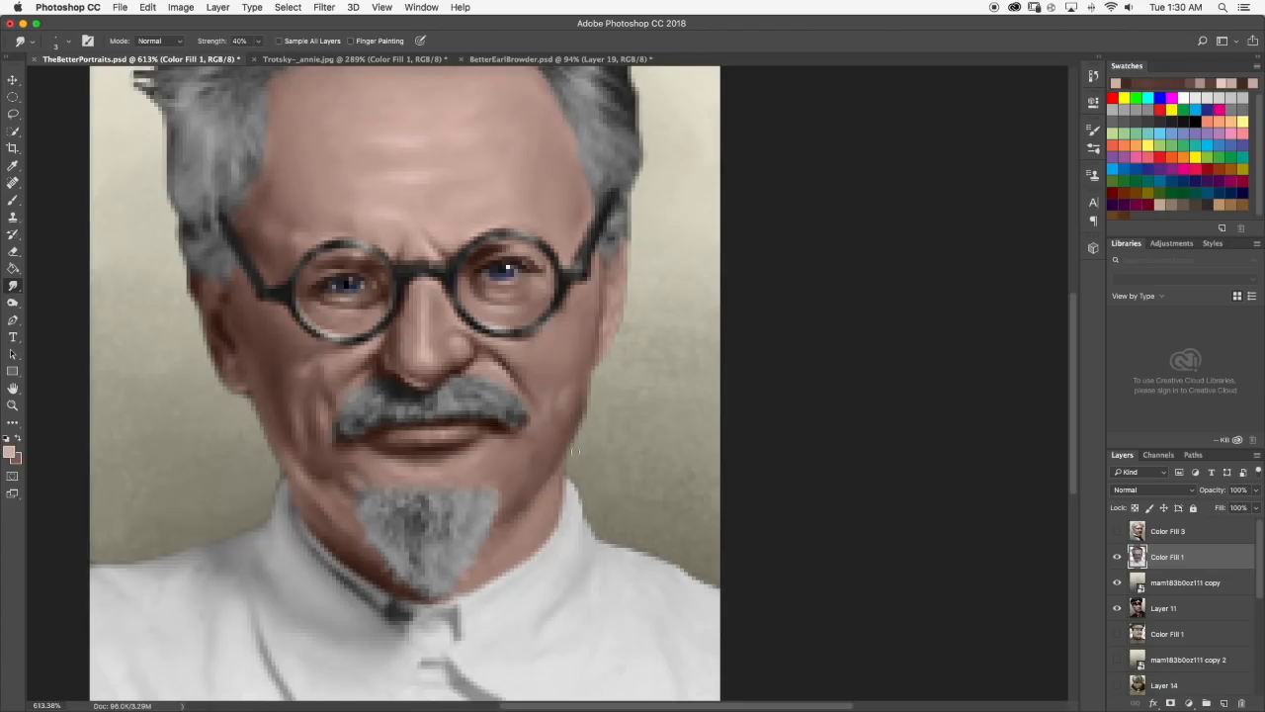
# Clean up the outer edge of the right jaw with the Eraser at size 7 and 100% opacity, then review the portrait.
pyautogui.press('e')
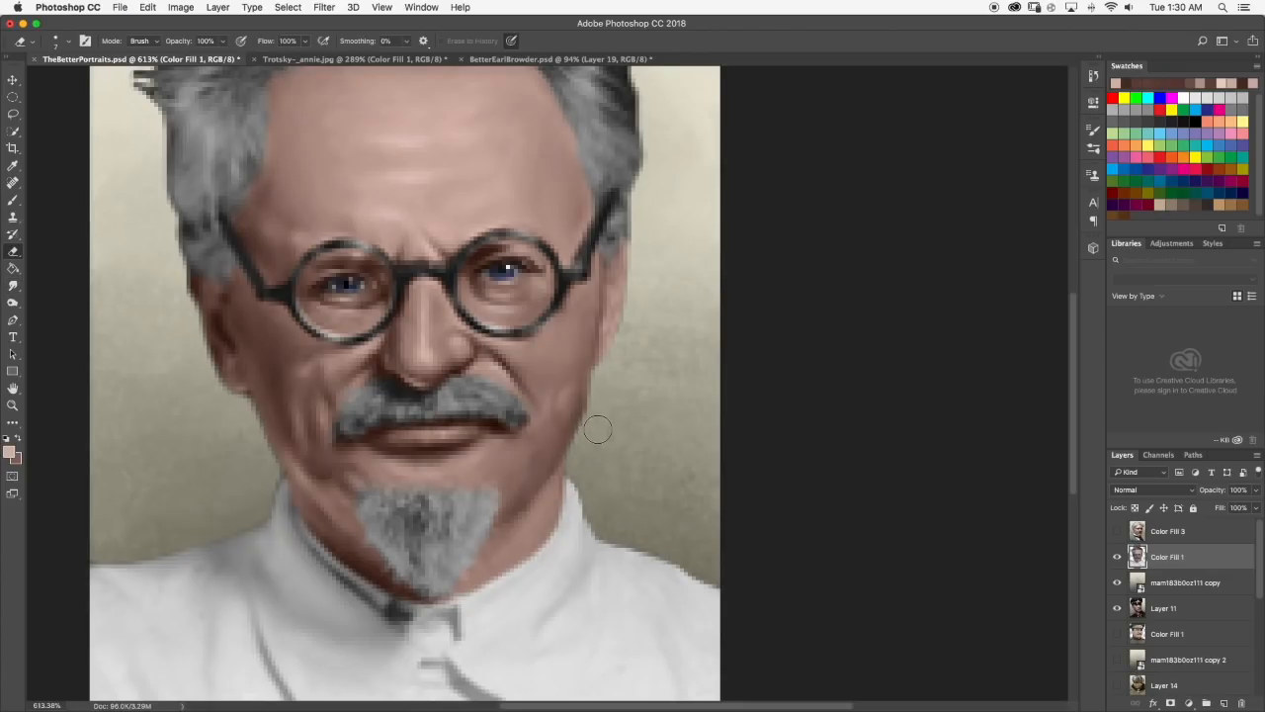
pyautogui.scroll(-2, 660, 442)
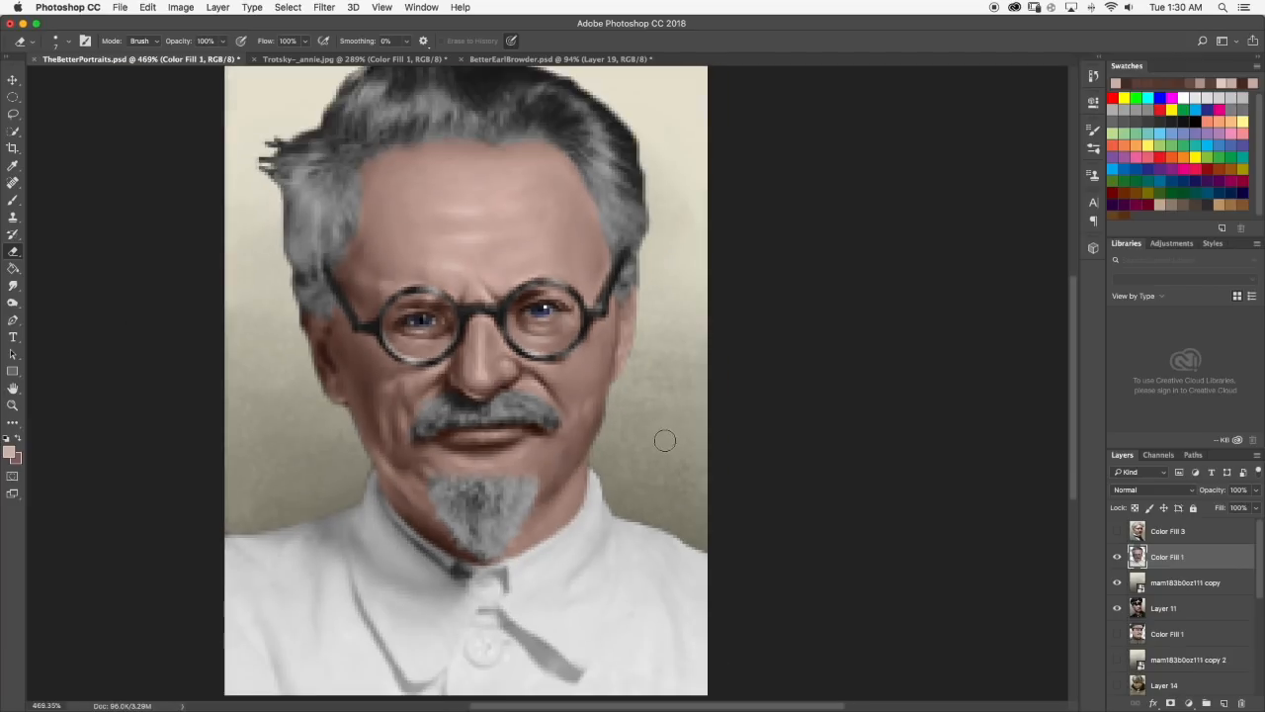
pyautogui.scroll(-3, 620, 425)
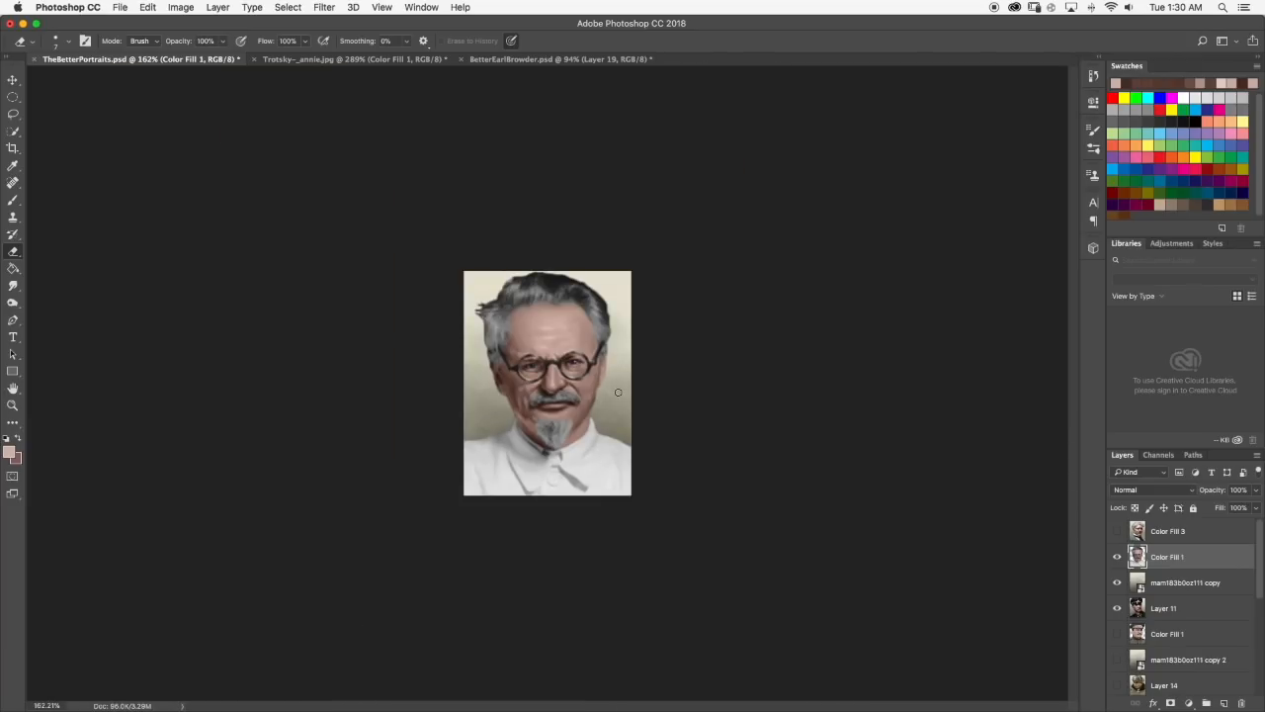
# Sample a reddish brown from the lower left cheek, paint shadow beside the left earlobe and smudge it at 40% strength.
pyautogui.click(11, 200)
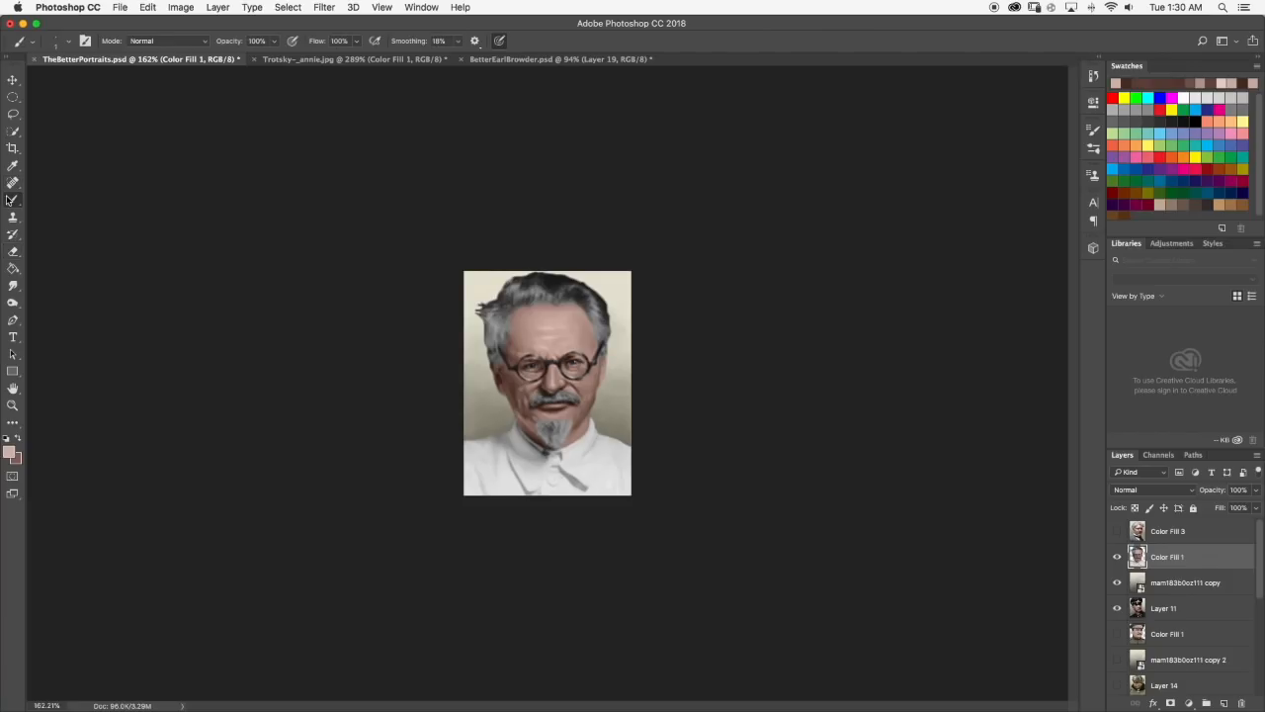
pyautogui.scroll(3, 518, 412)
pyautogui.keyDown('alt'); pyautogui.click(512, 437); pyautogui.keyUp('alt')
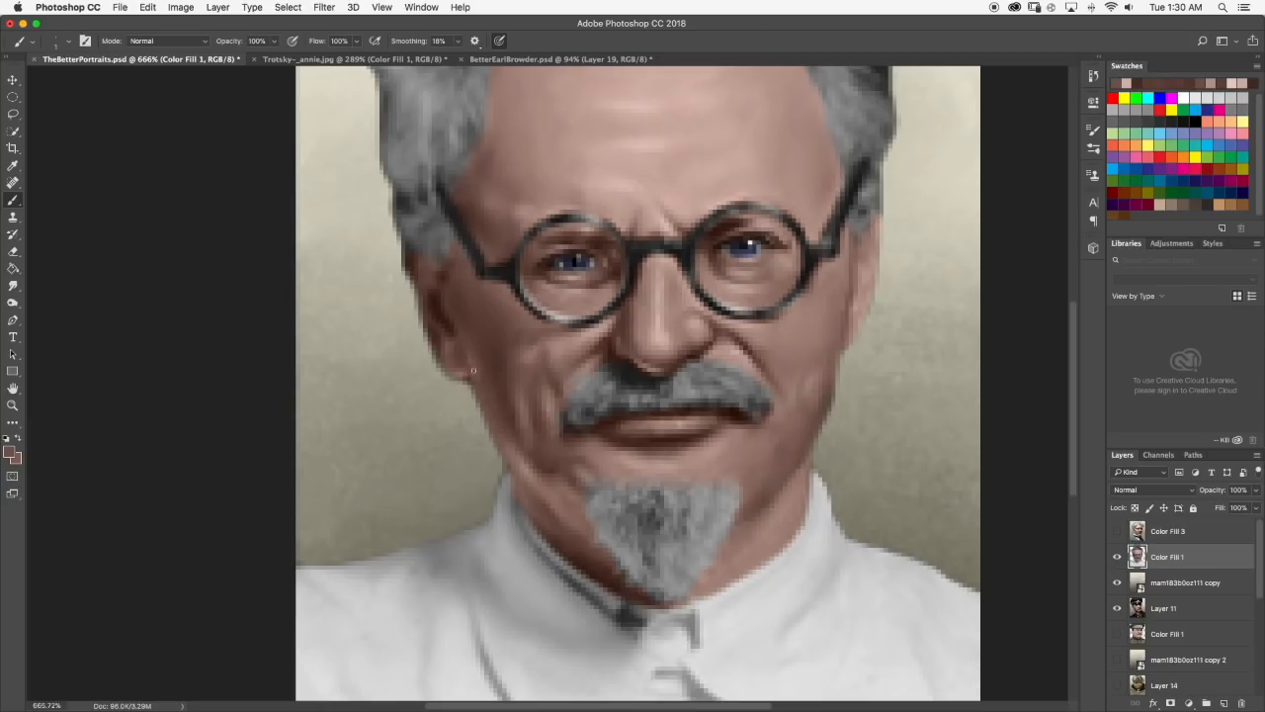
pyautogui.click(12, 285)
pyautogui.scroll(-3, 484, 392)
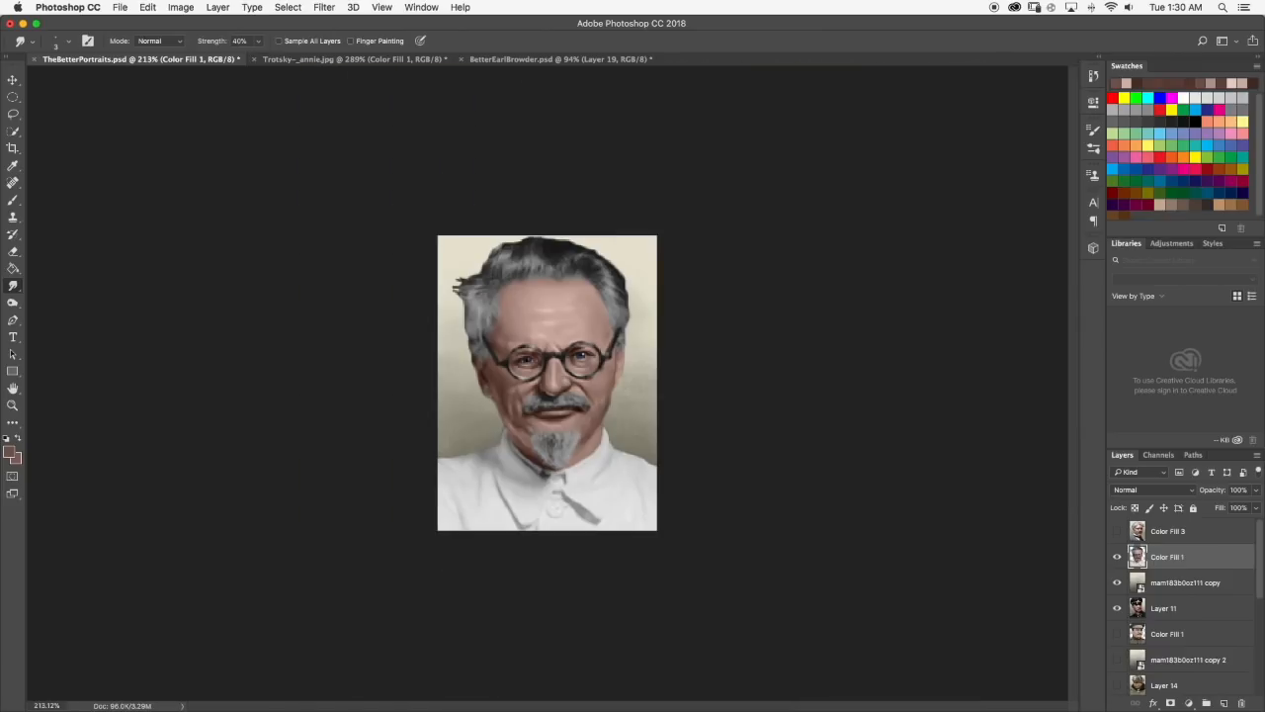
# Review the Trotsky portrait, then examine the vanilla-style Kaiser portrait in the r/hoi4 post in Chrome and return to Photoshop.
pyautogui.scroll(-3, 593, 405)
pyautogui.scroll(8, 594, 406)
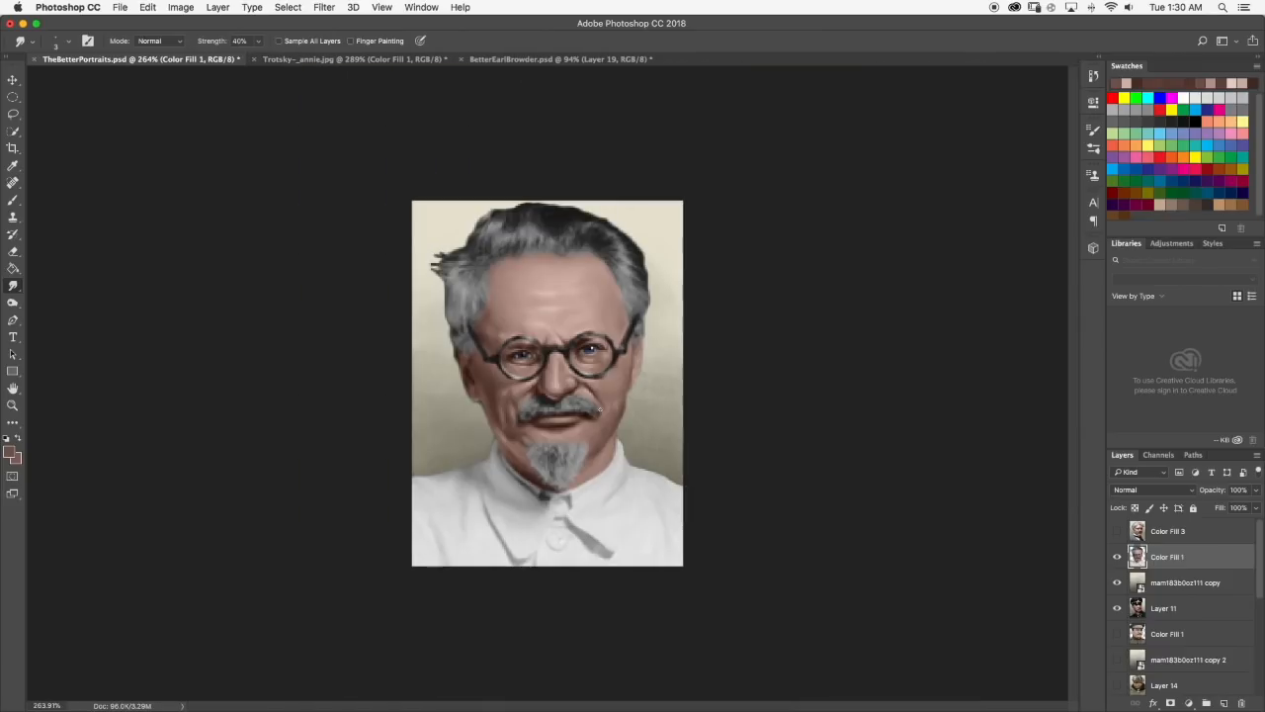
pyautogui.press('b')
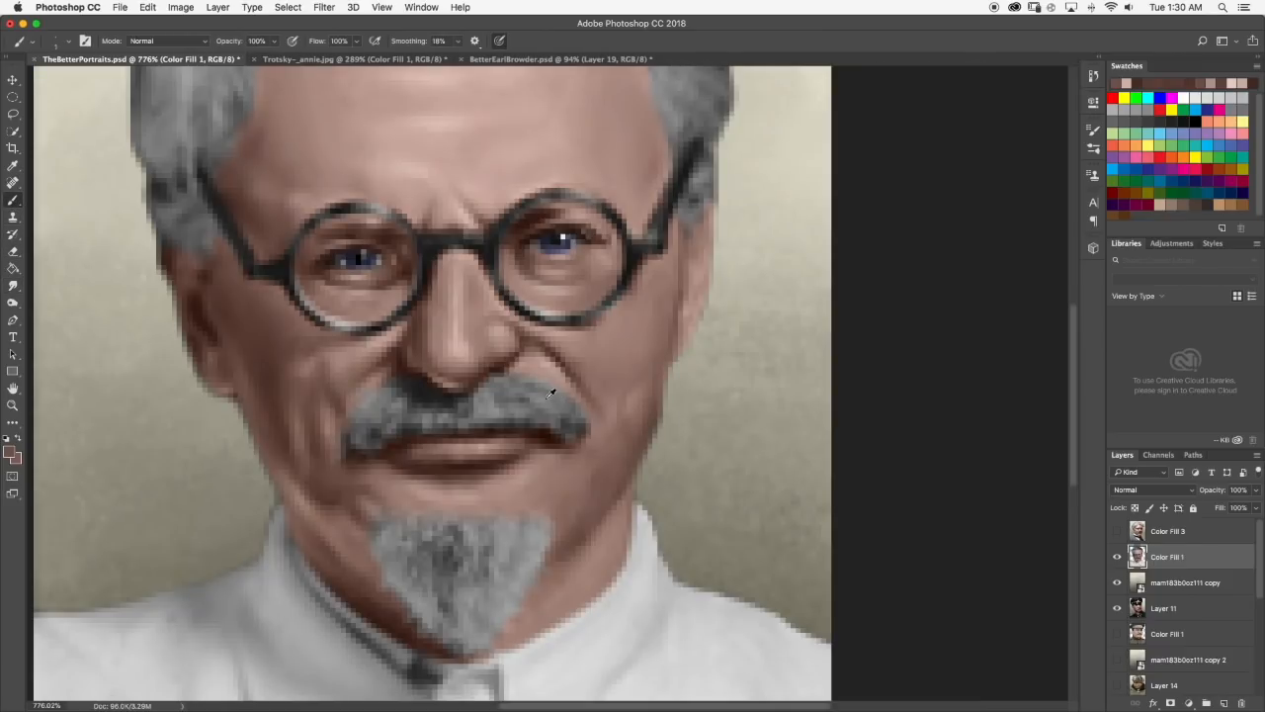
pyautogui.scroll(-3, 650, 423)
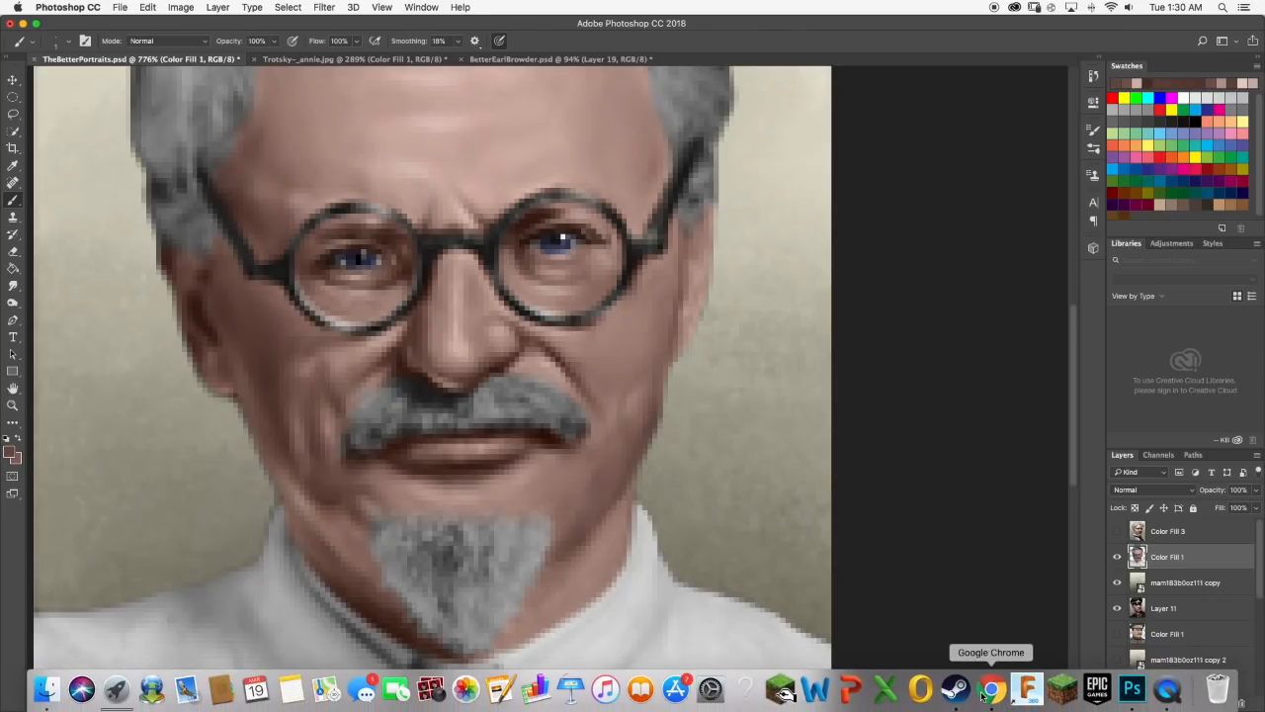
pyautogui.click(991, 704)
pyautogui.click(759, 31)
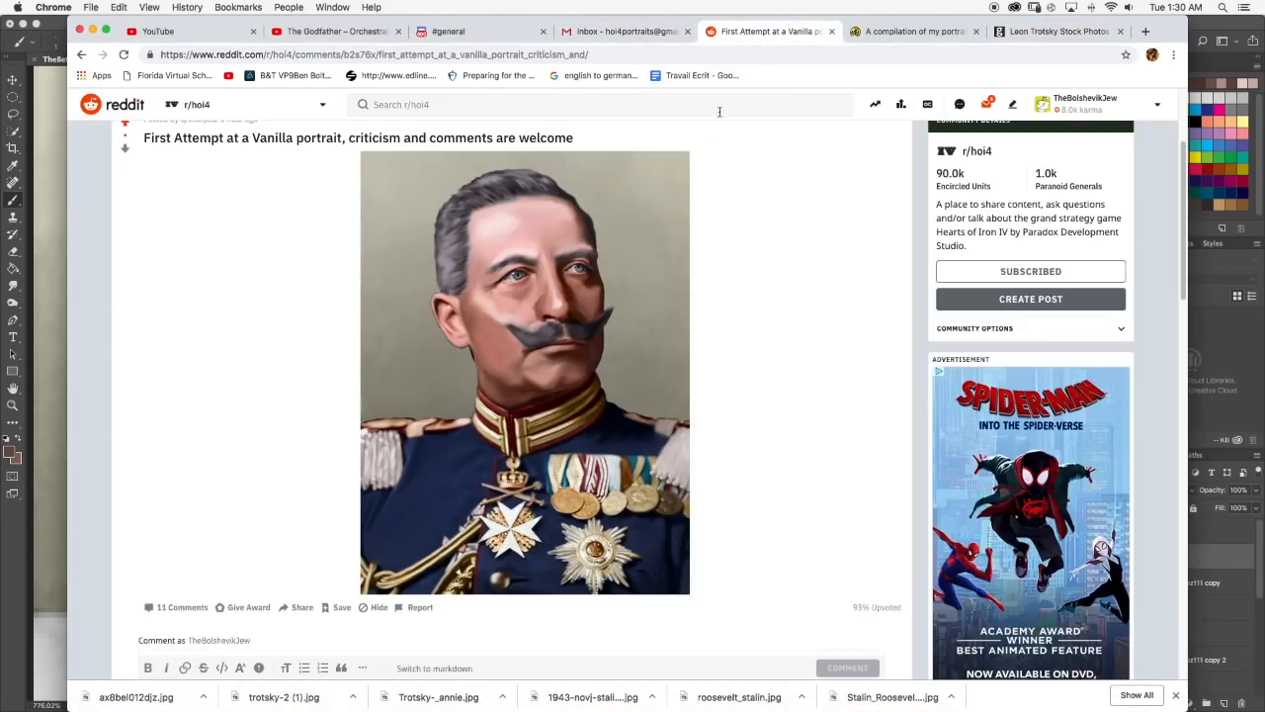
pyautogui.scroll(-10, 544, 330)
pyautogui.scroll(8, 554, 317)
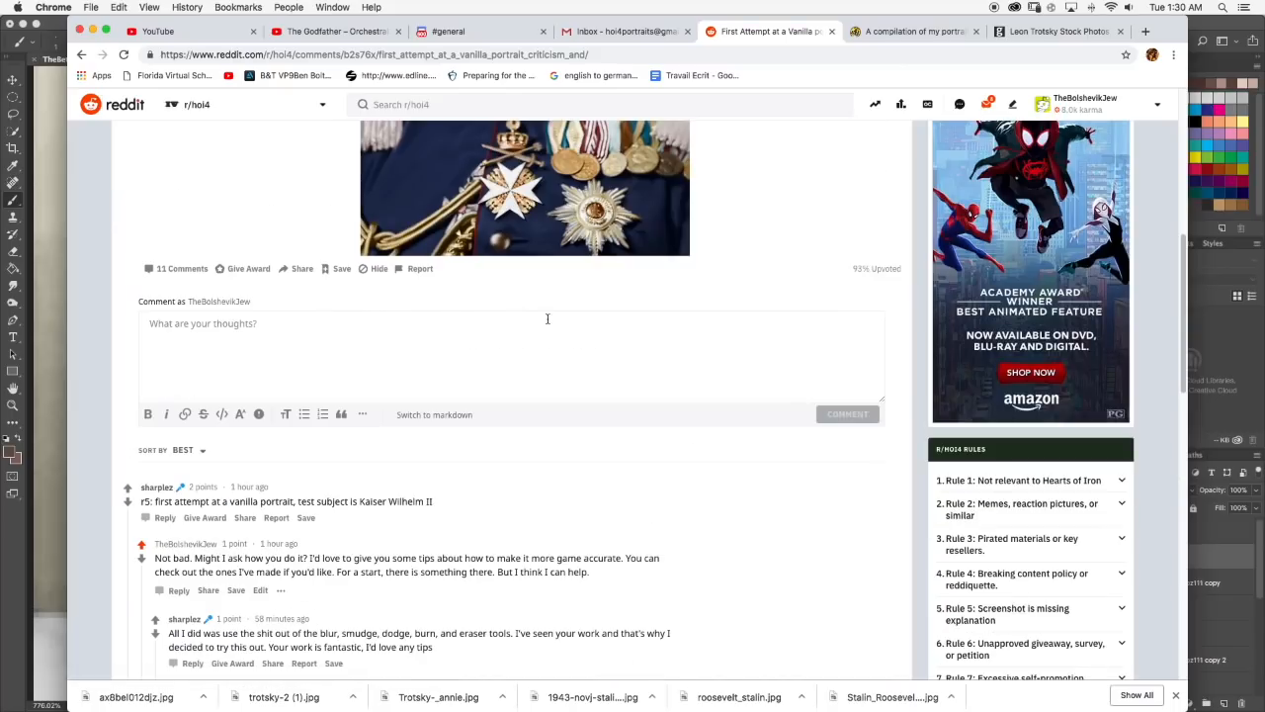
pyautogui.scroll(1, 559, 314)
pyautogui.press('super+Tab')
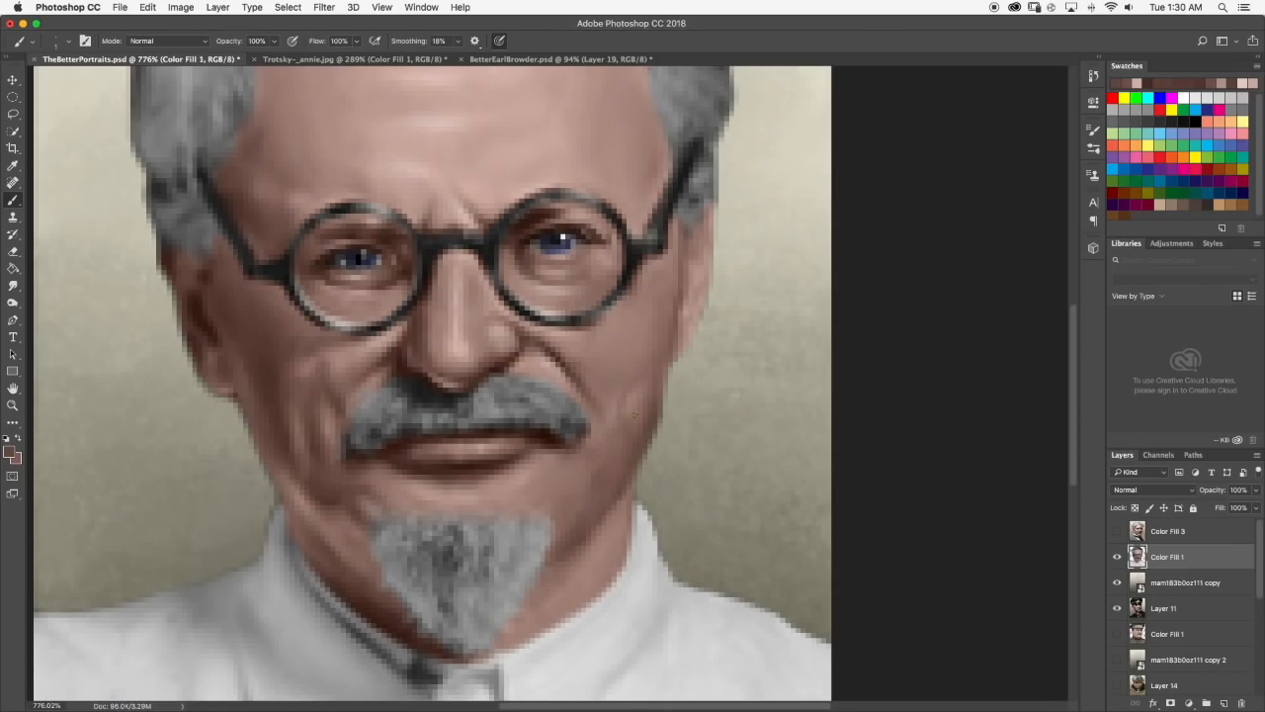
# Choose a darker brown, paint a shadow along the right edge of the jaw and smudge it at 40% strength.
pyautogui.click(9, 453)
pyautogui.moveTo(672, 465); pyautogui.dragTo(709, 500)
pyautogui.click(919, 371)
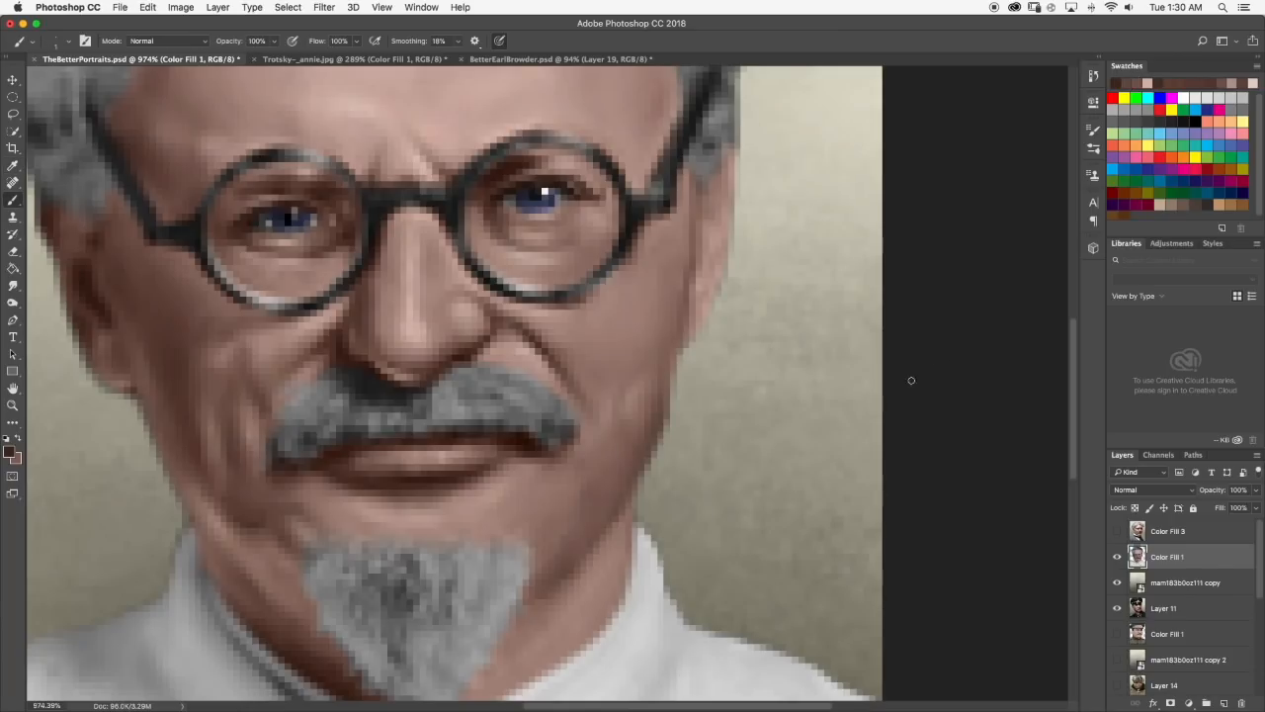
pyautogui.moveTo(657, 430); pyautogui.dragTo(637, 472)
pyautogui.press('super+z')
pyautogui.click(12, 286)
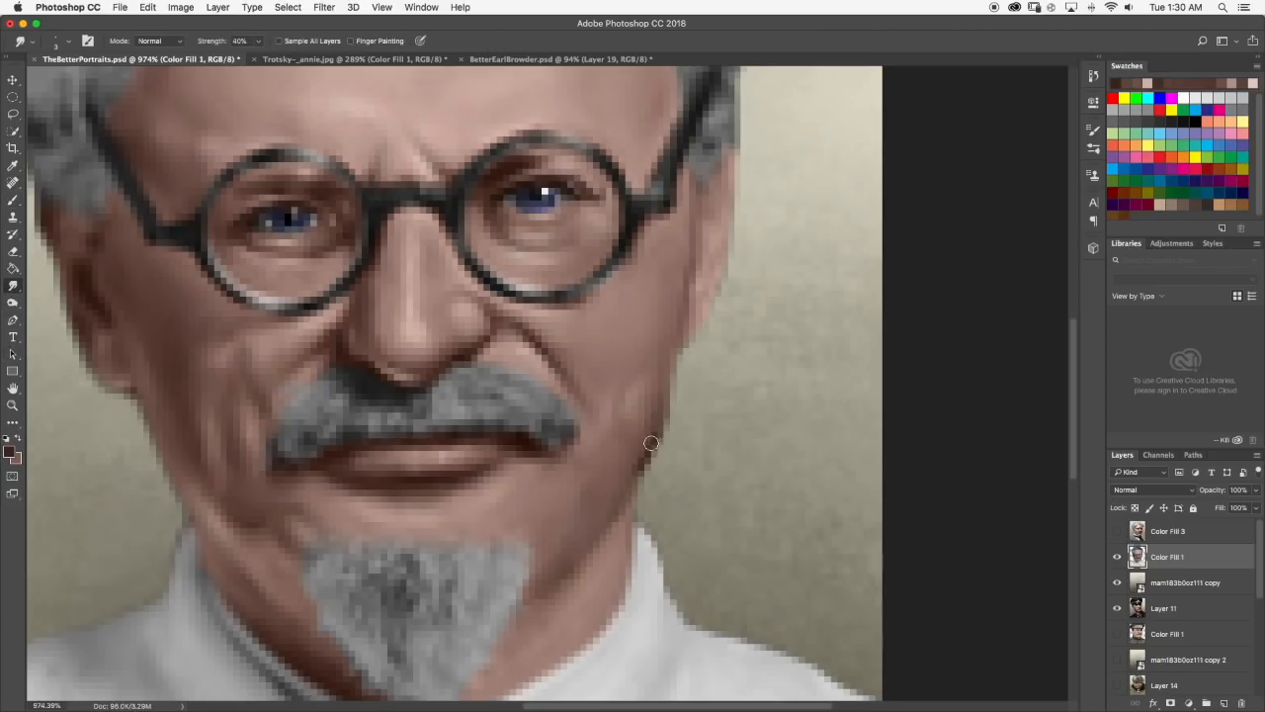
pyautogui.scroll(-10, 622, 493)
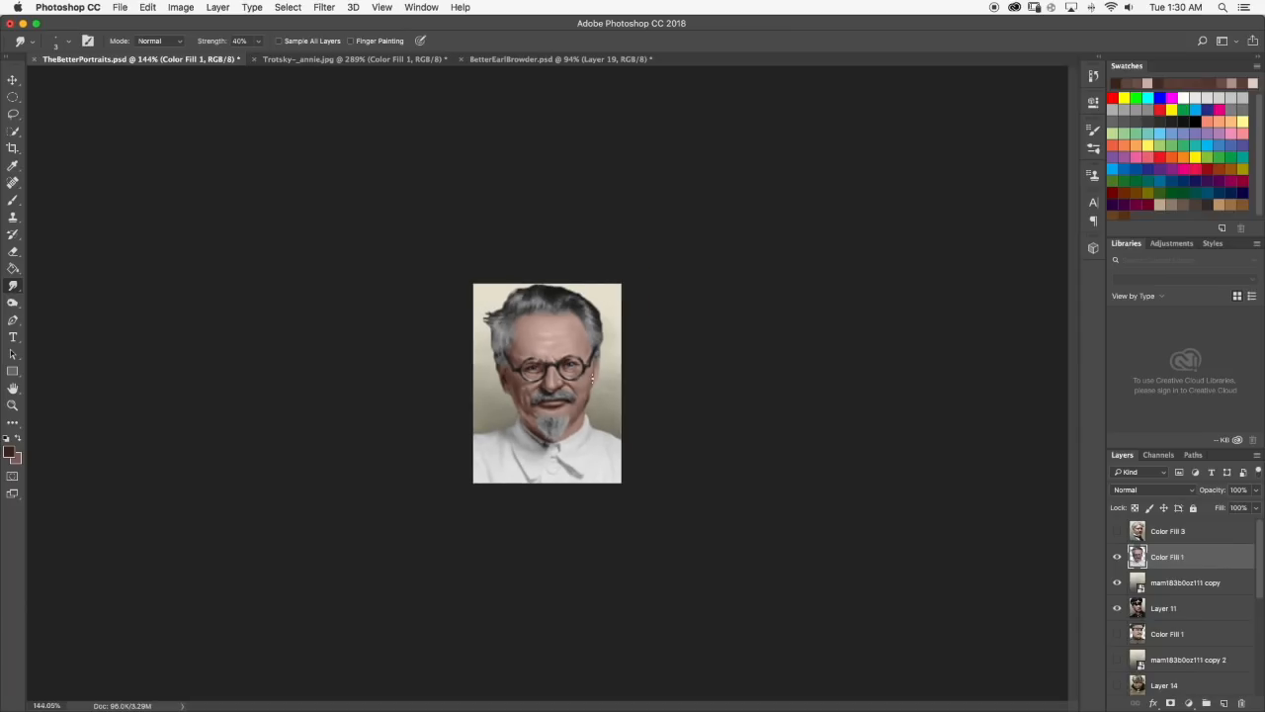
pyautogui.scroll(10, 602, 386)
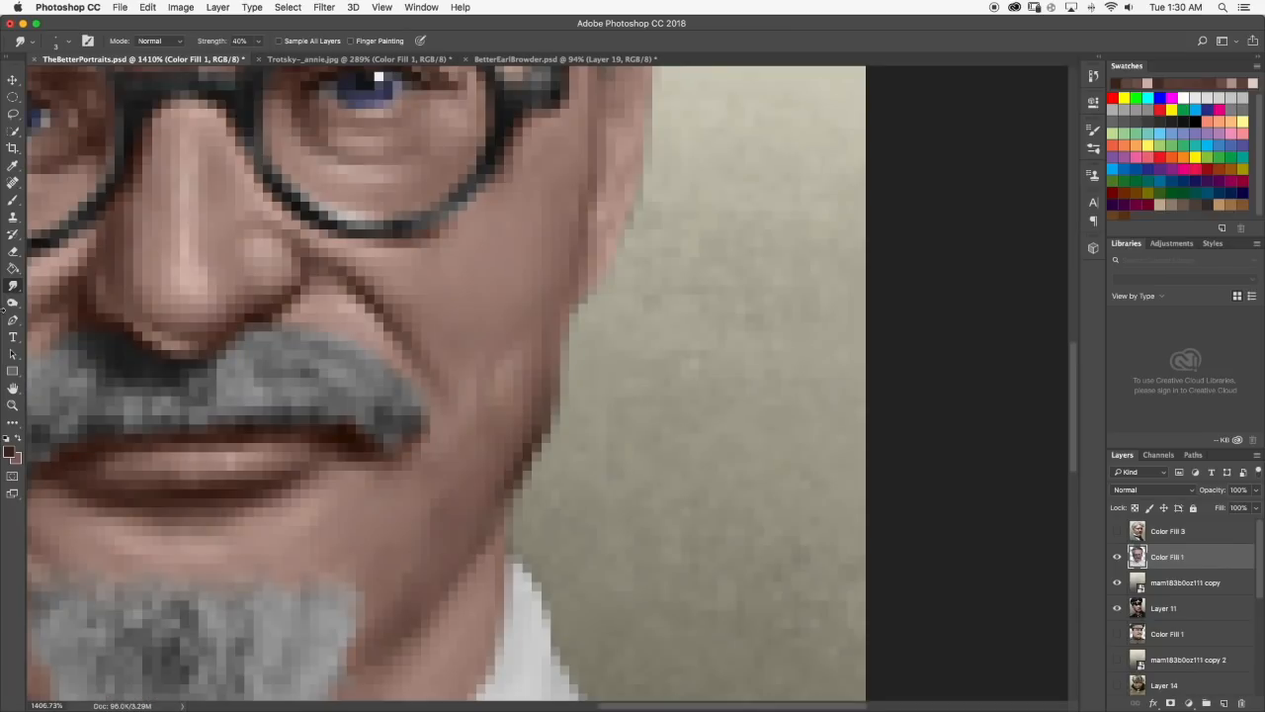
# Clean up the outer edge of the new right jaw shadow with the Eraser at 100% opacity and review the portrait.
pyautogui.click(14, 250)
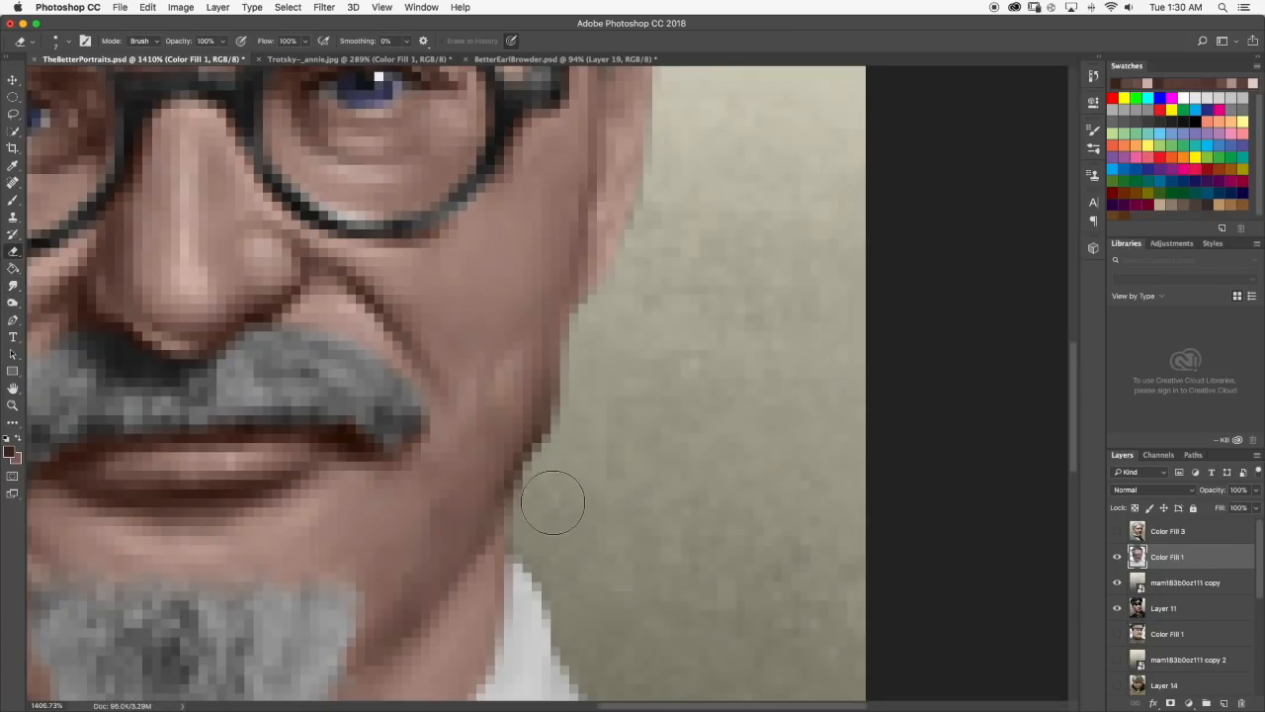
pyautogui.scroll(-10, 596, 464)
pyautogui.scroll(10, 583, 458)
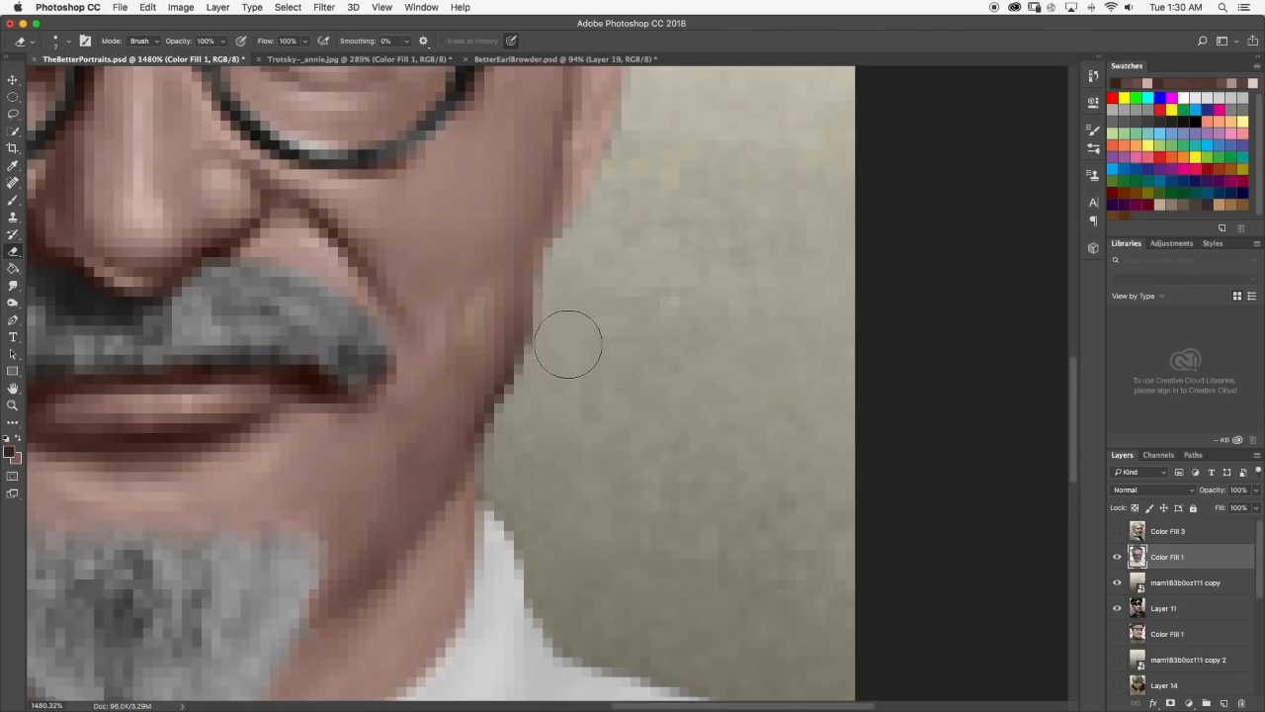
pyautogui.scroll(-10, 579, 341)
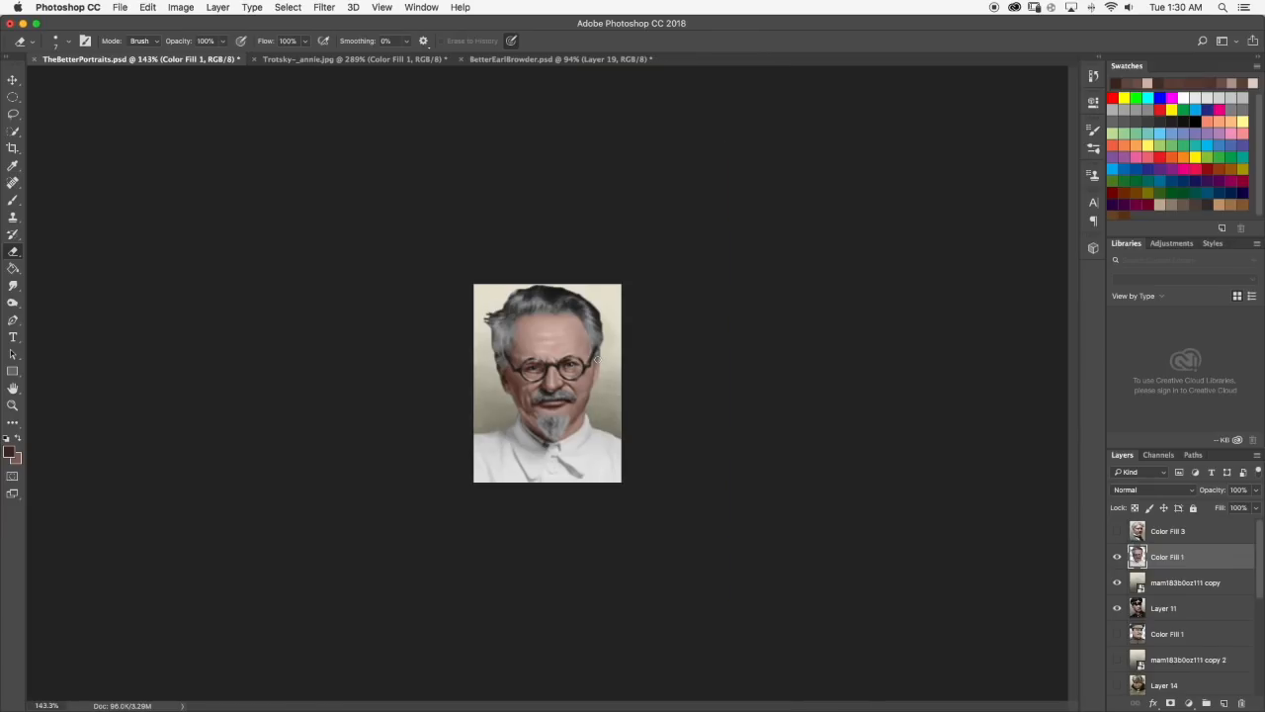
pyautogui.scroll(5, 618, 403)
pyautogui.moveTo(608, 376); pyautogui.dragTo(598, 424)
pyautogui.scroll(-5, 619, 386)
pyautogui.scroll(-5, 622, 390)
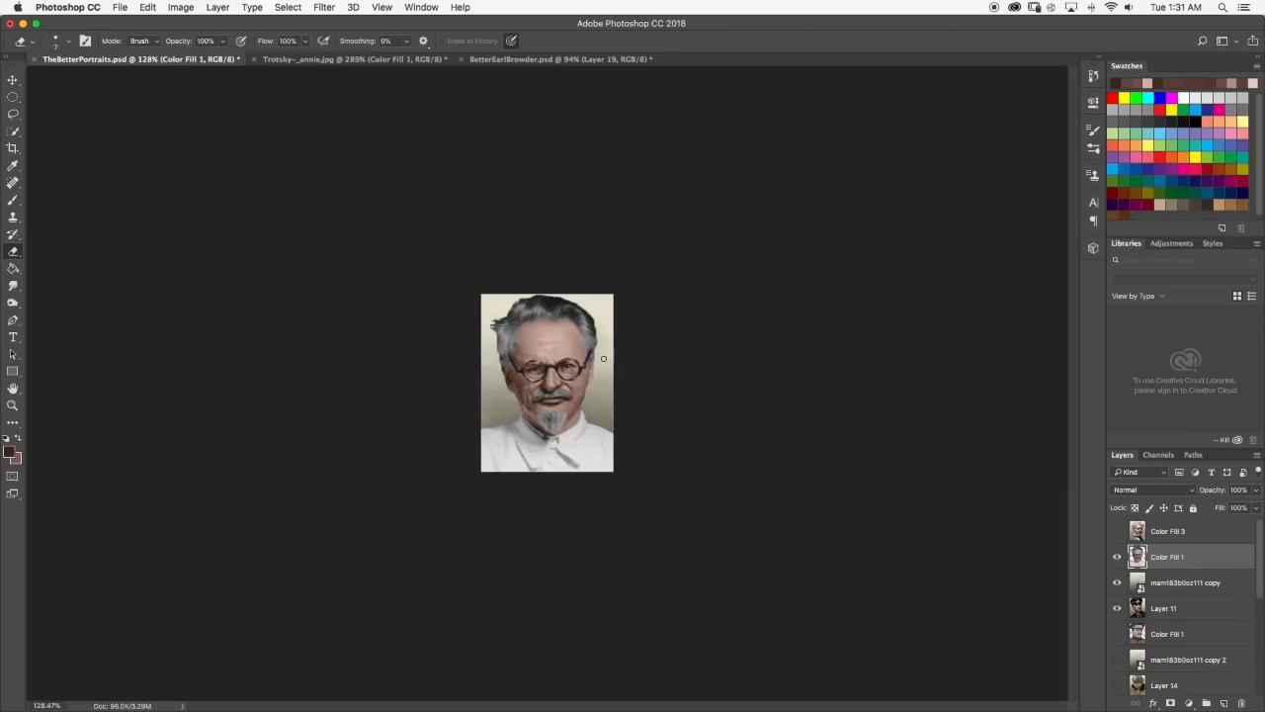
pyautogui.scroll(1, 605, 355)
pyautogui.scroll(9, 589, 357)
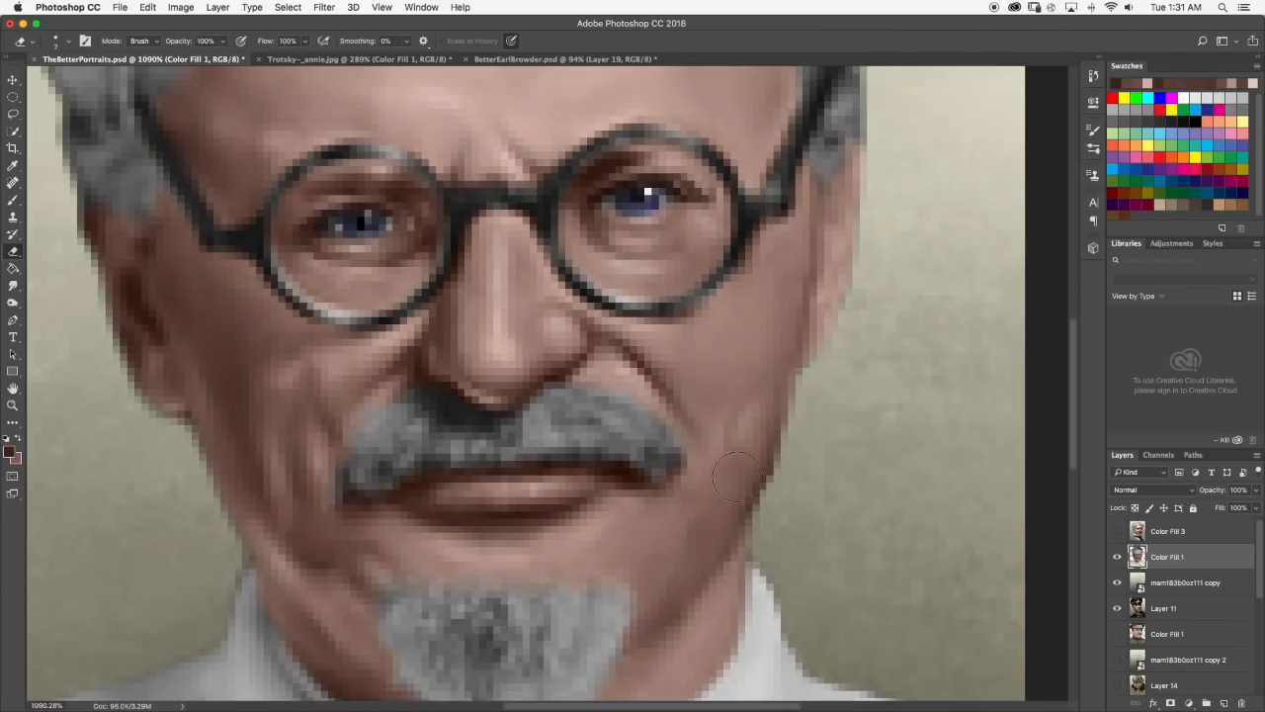
# Smudge the dark shadow on the lower right jaw at 40% strength and check the face and collar.
pyautogui.click(12, 286)
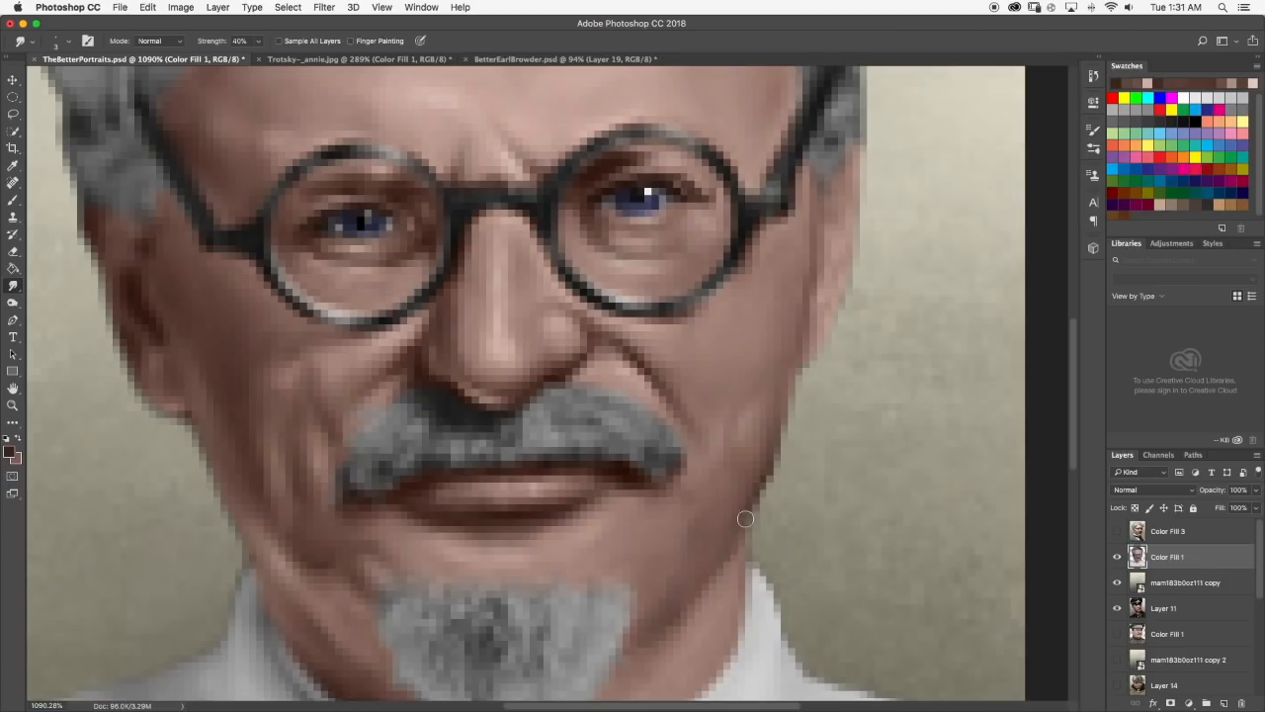
pyautogui.press('super+0')
pyautogui.scroll(5, 551, 496)
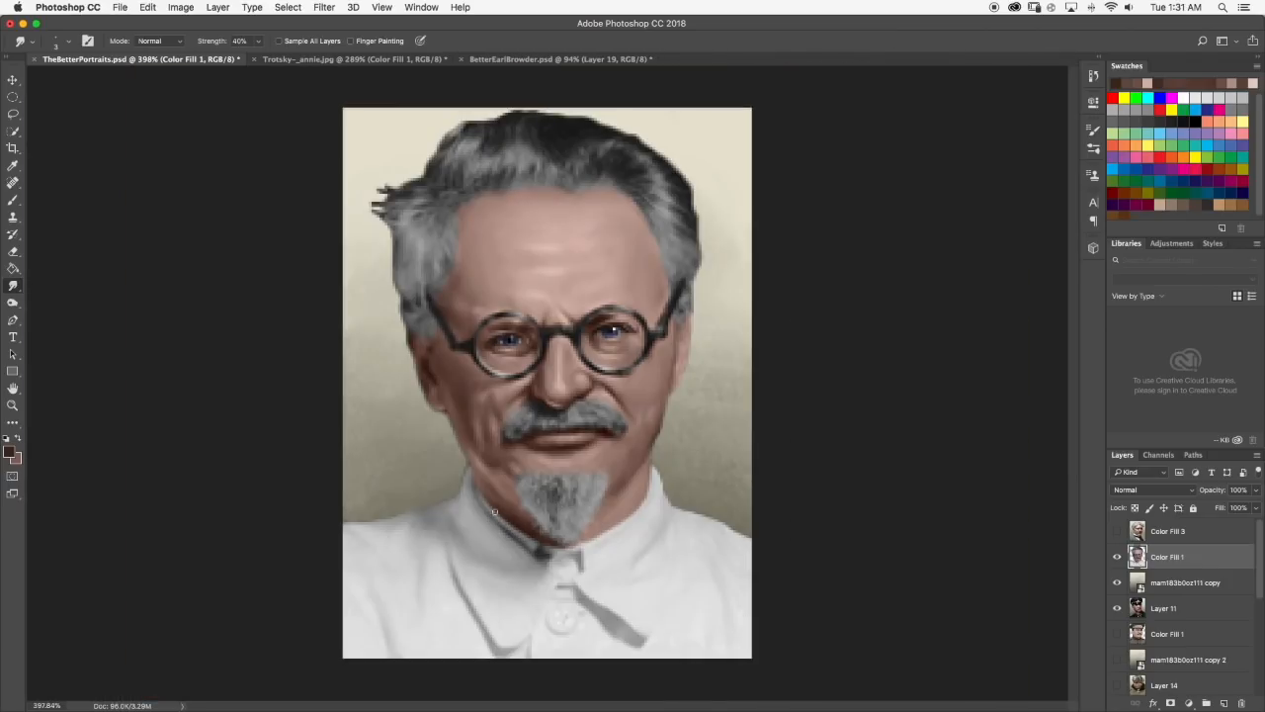
pyautogui.scroll(2, 494, 511)
pyautogui.scroll(2, 673, 520)
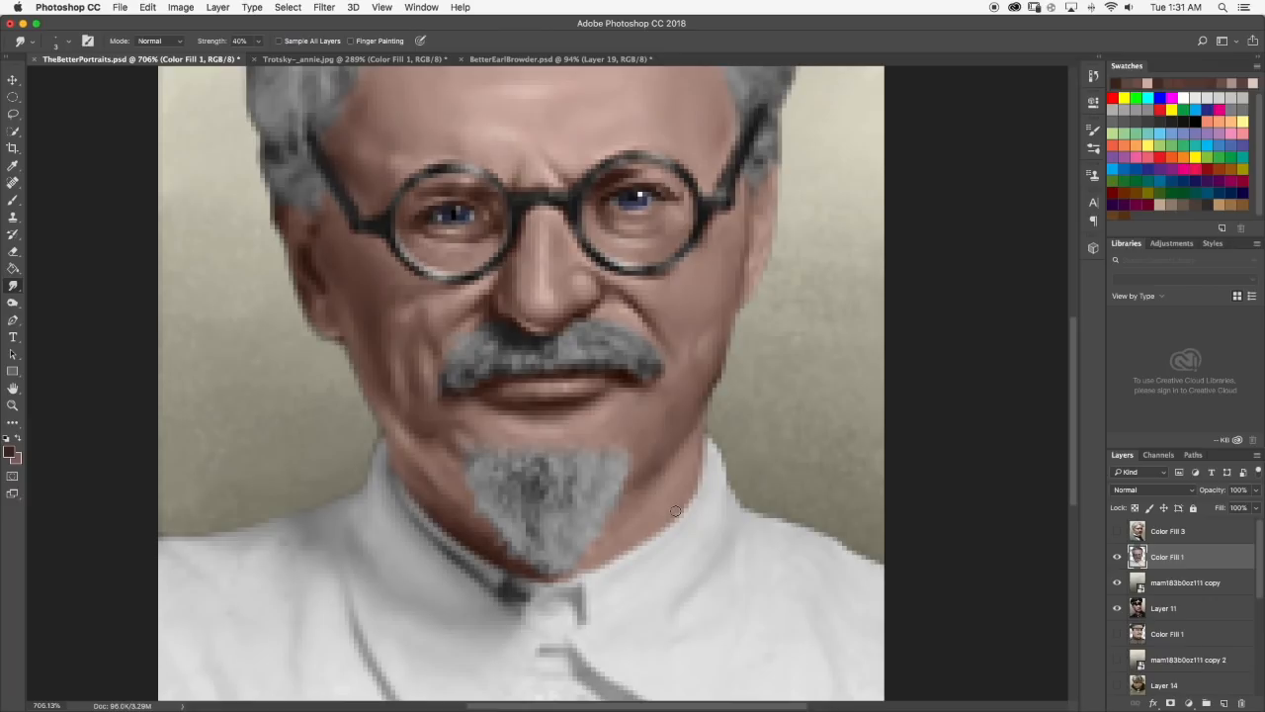
pyautogui.scroll(-3, 677, 510)
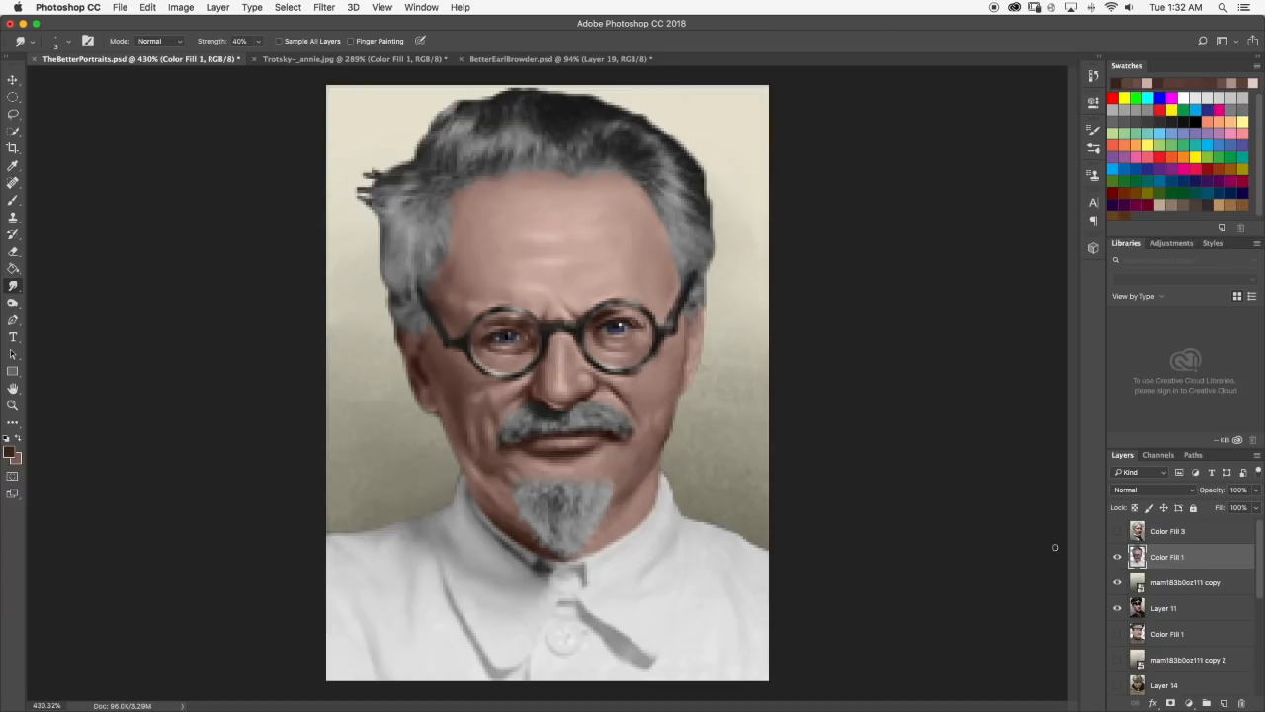
# Toggle the visibility of the Color Fill 3, Trotsky, backdrop and Layer 11 layers to view the other finished portraits.
pyautogui.click(1127, 533)
pyautogui.click(1121, 532)
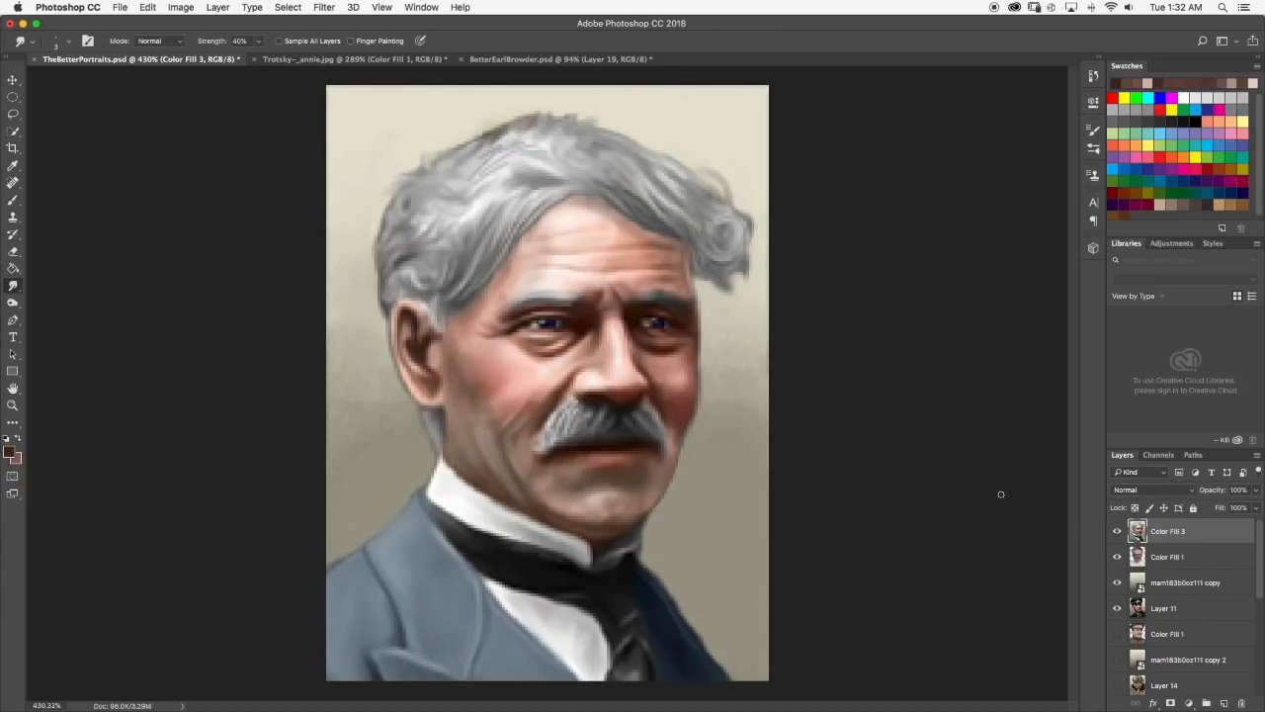
pyautogui.click(1117, 531)
pyautogui.click(1117, 582)
pyautogui.click(1117, 556)
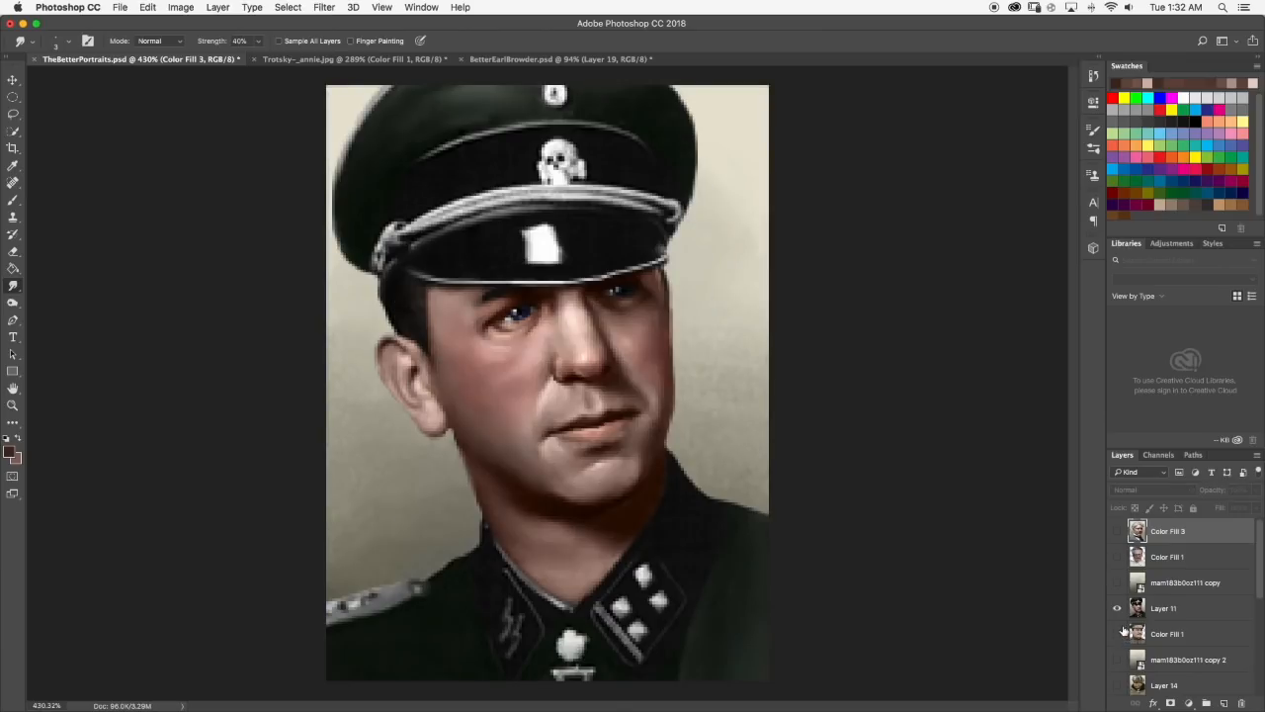
pyautogui.click(1118, 608)
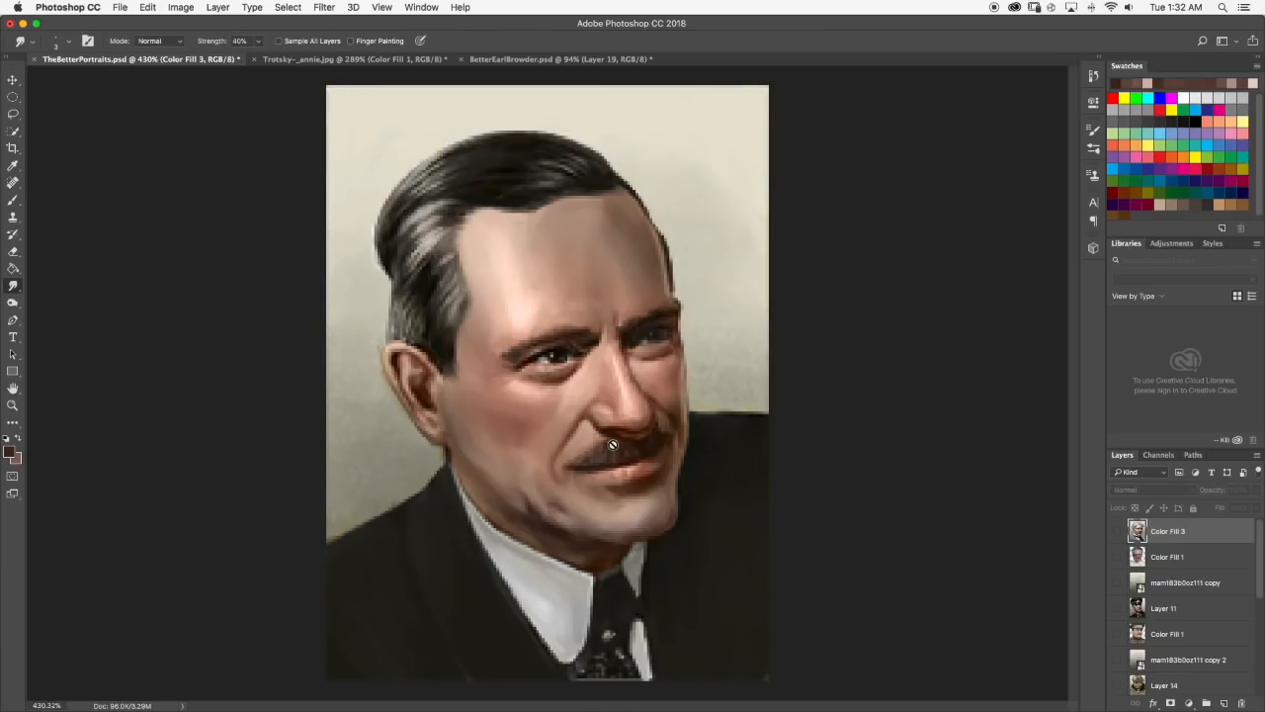
# Show the lower Color Fill 1 portrait of Stalin in the military cap, examine it at several magnifications and hide it again.
pyautogui.scroll(-2, 1147, 603)
pyautogui.click(1118, 597)
pyautogui.click(1120, 598)
pyautogui.click(1121, 599)
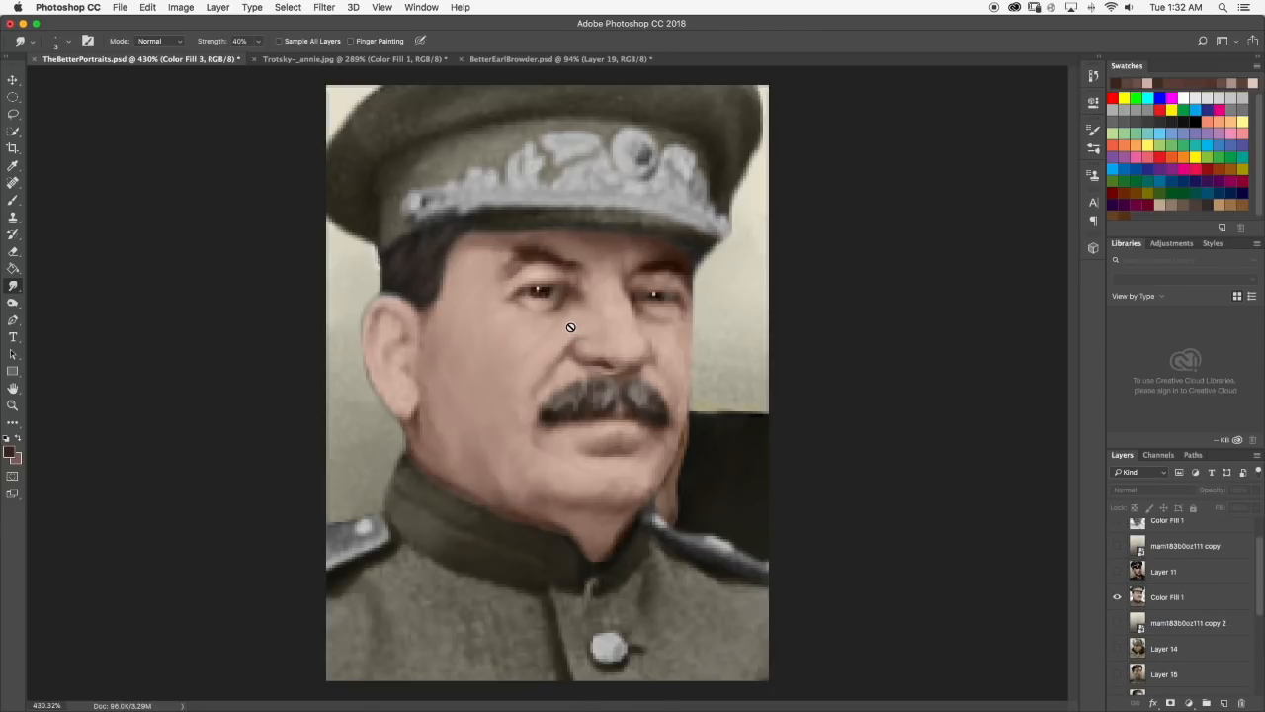
pyautogui.scroll(-5, 570, 327)
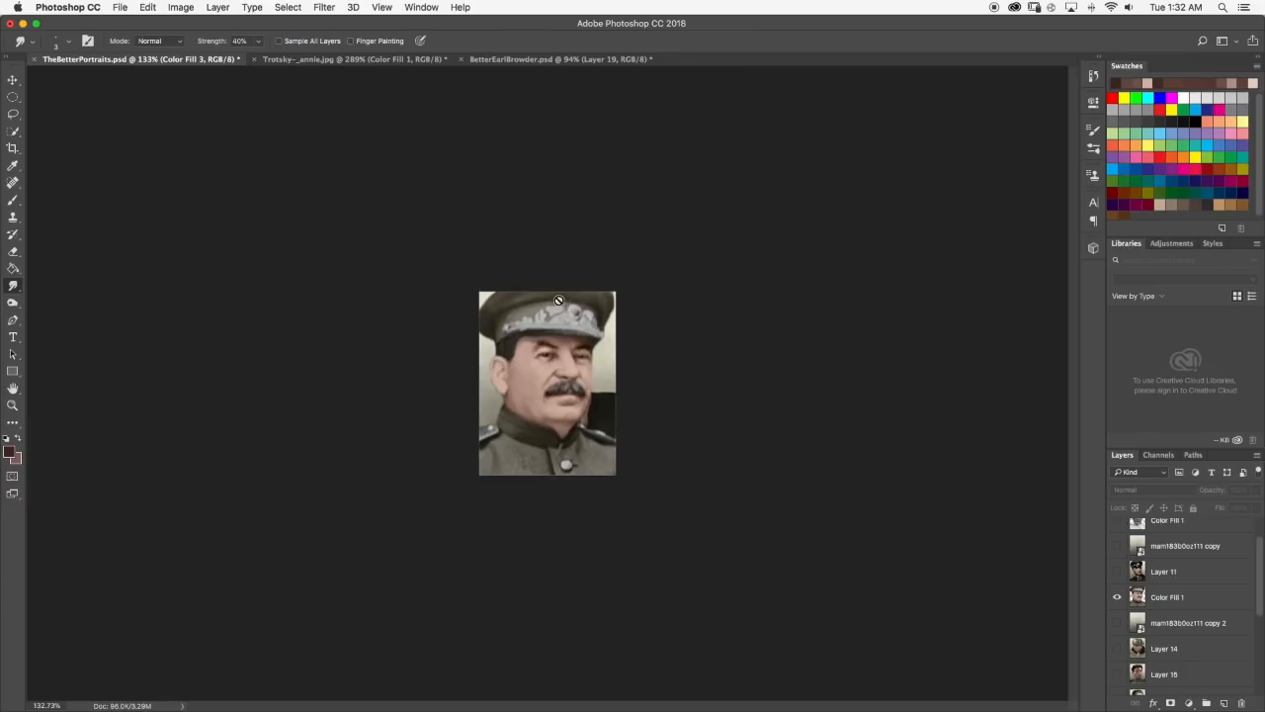
pyautogui.scroll(5, 564, 386)
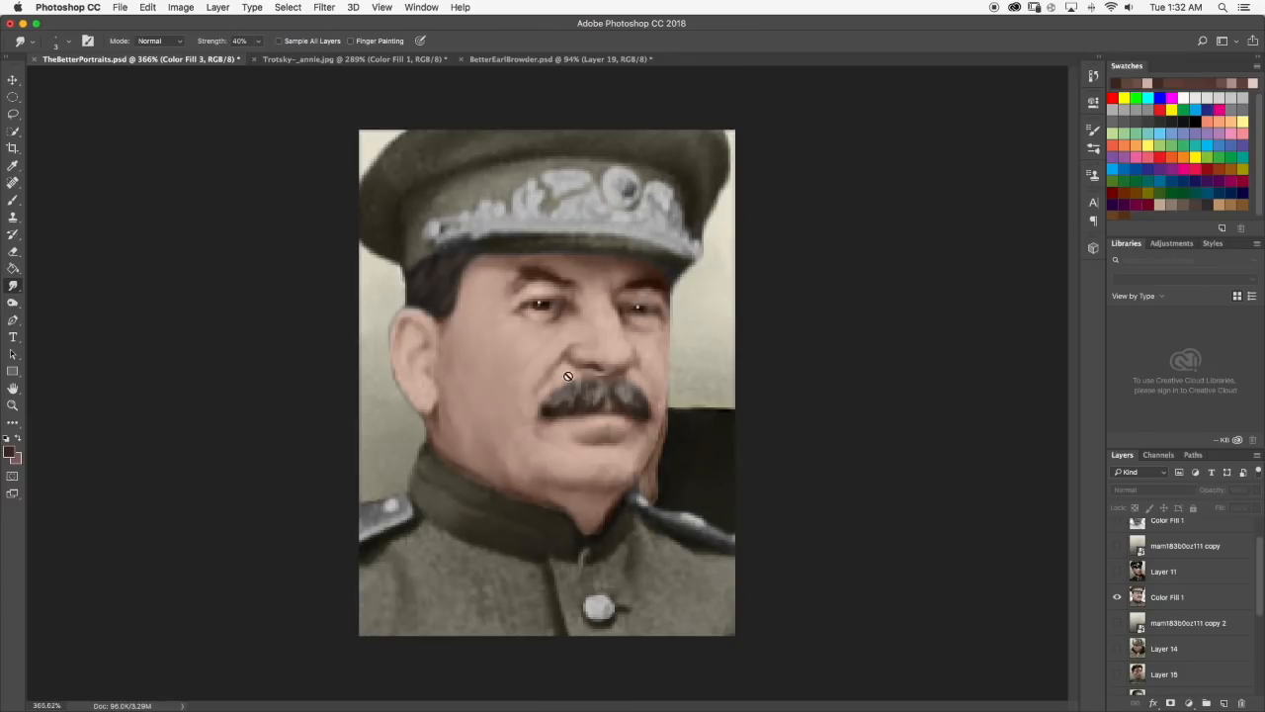
pyautogui.click(1118, 598)
# Show the Stalin portrait on Layer 7 and examine its moustache and skin shading close up.
pyautogui.scroll(-2, 1122, 653)
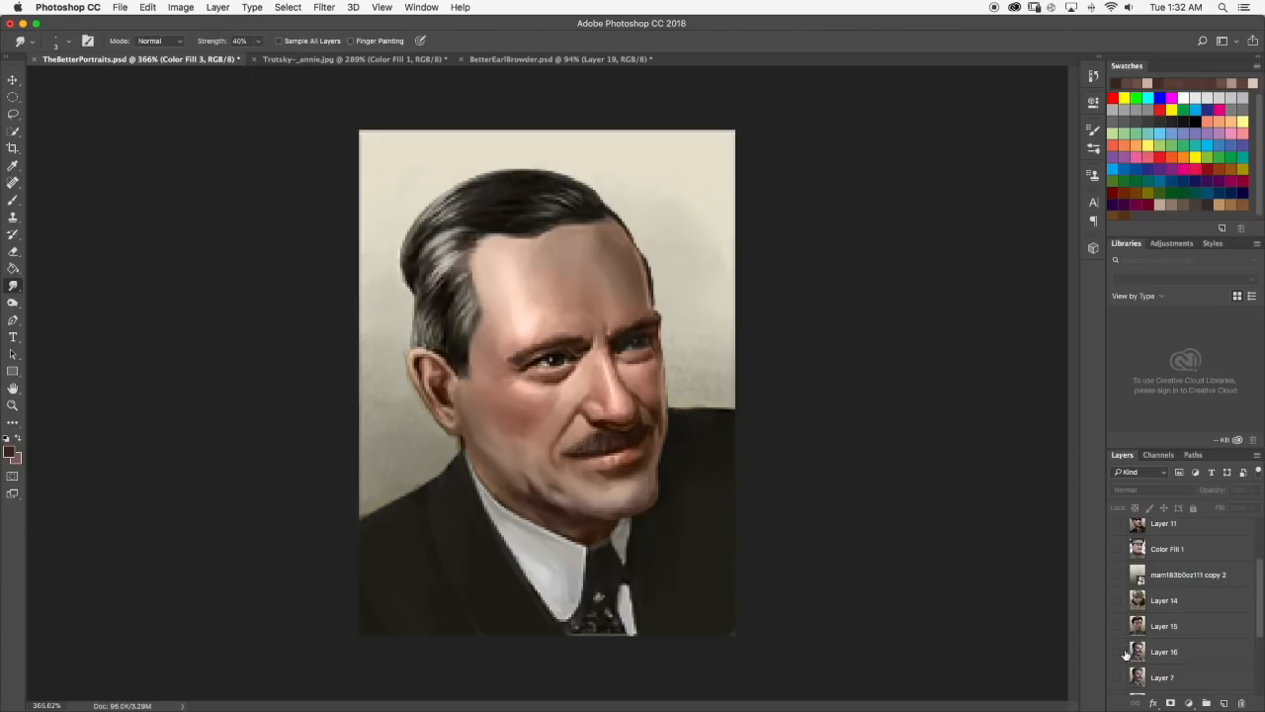
pyautogui.click(1119, 653)
pyautogui.click(1118, 677)
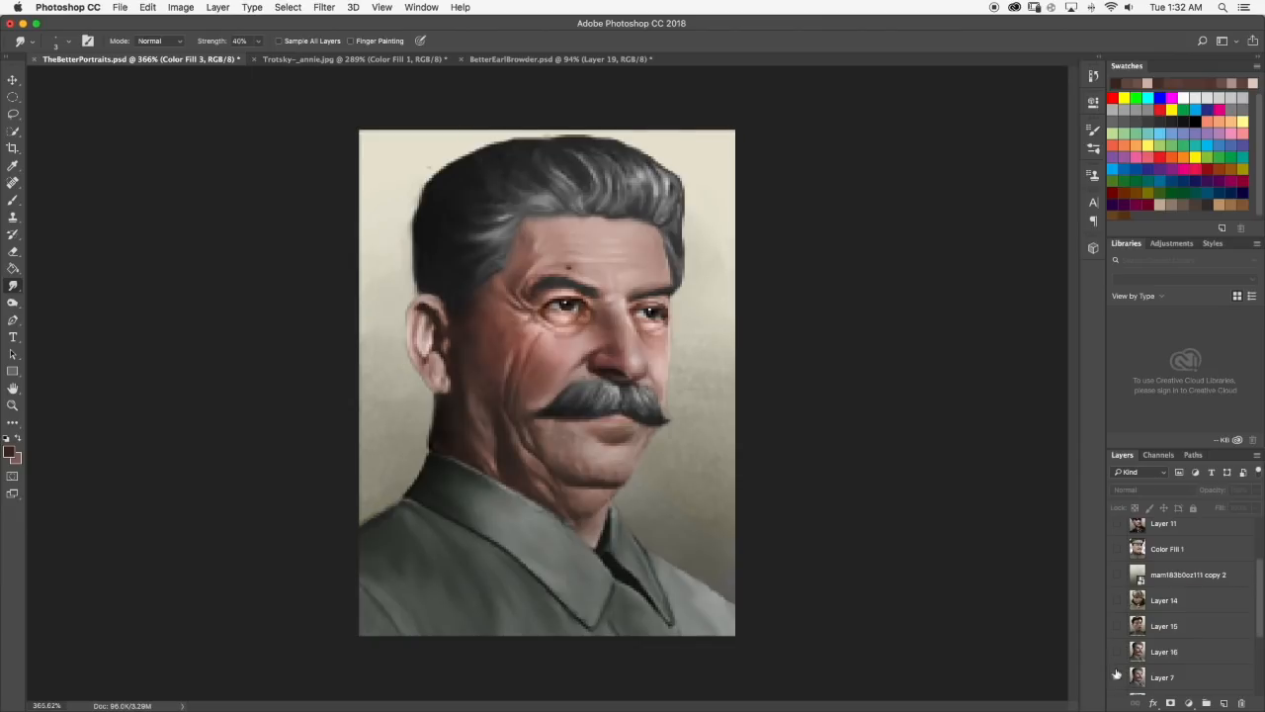
pyautogui.scroll(3, 611, 410)
pyautogui.scroll(3, 619, 387)
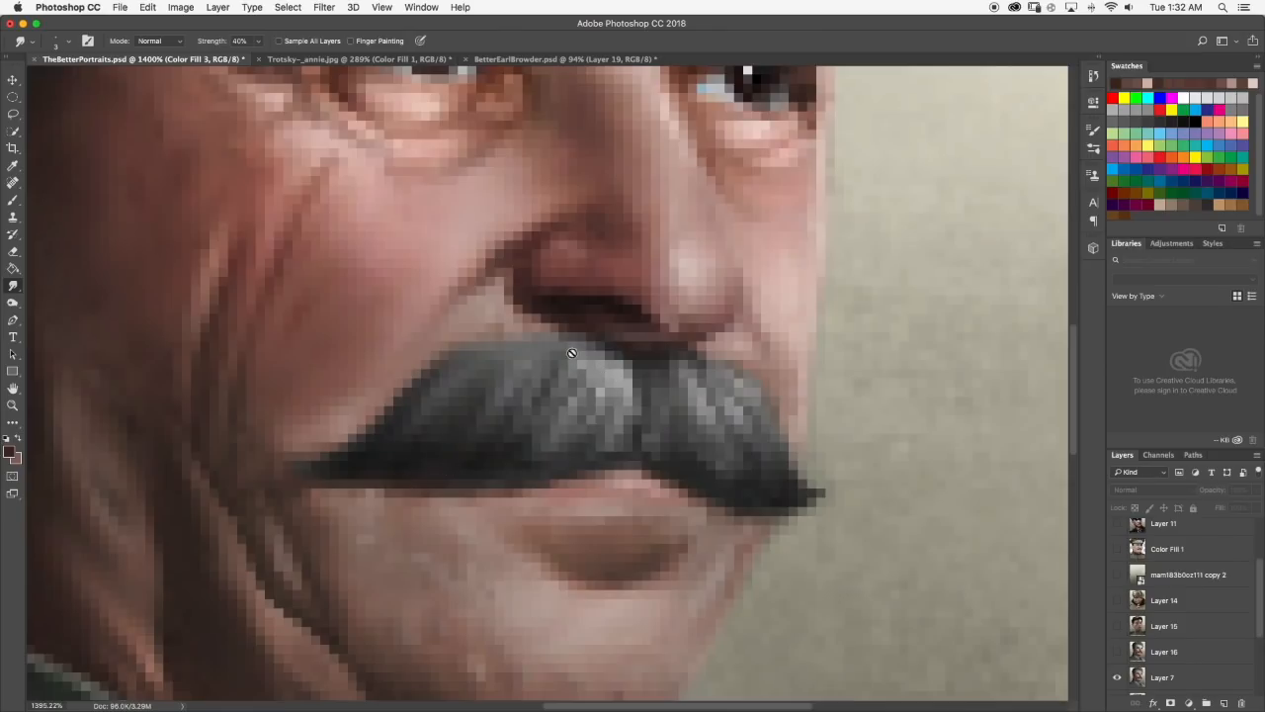
pyautogui.scroll(-2, 611, 371)
pyautogui.scroll(-10, 617, 362)
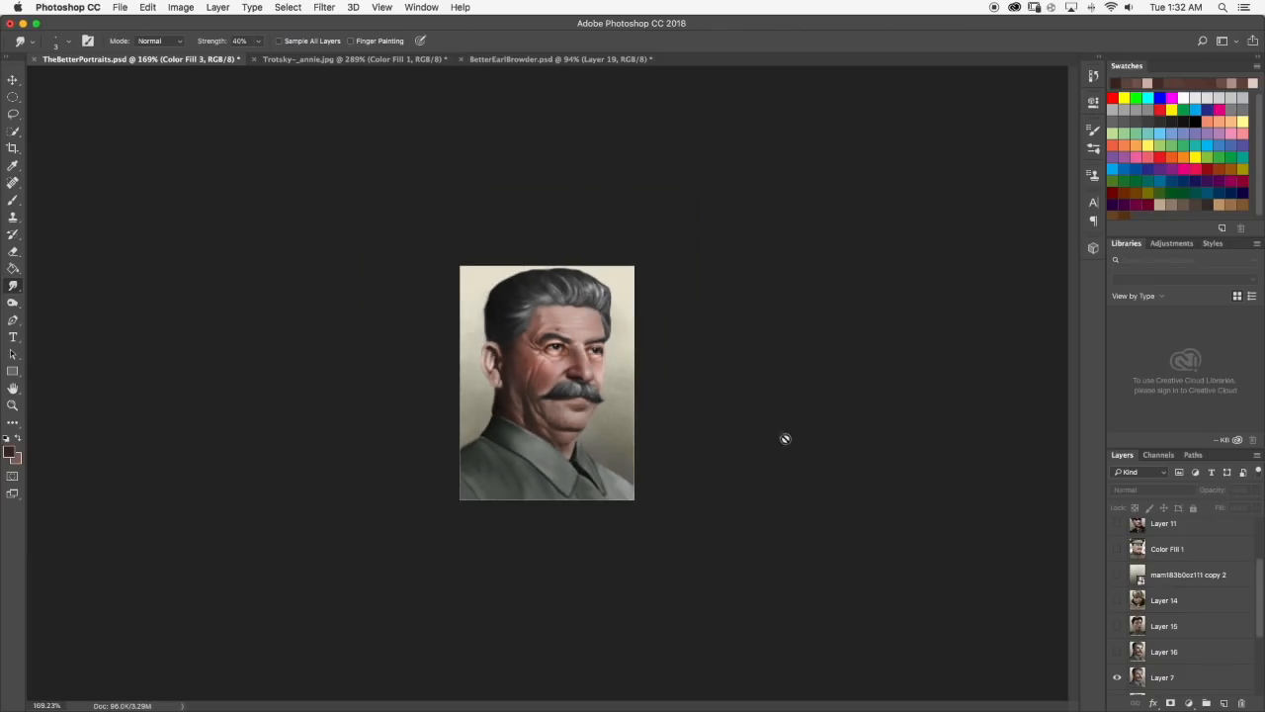
# Make the Trotsky Color Fill 1 layer and the backdrop layer beneath it visible, with the Trotsky layer active.
pyautogui.scroll(3, 1135, 589)
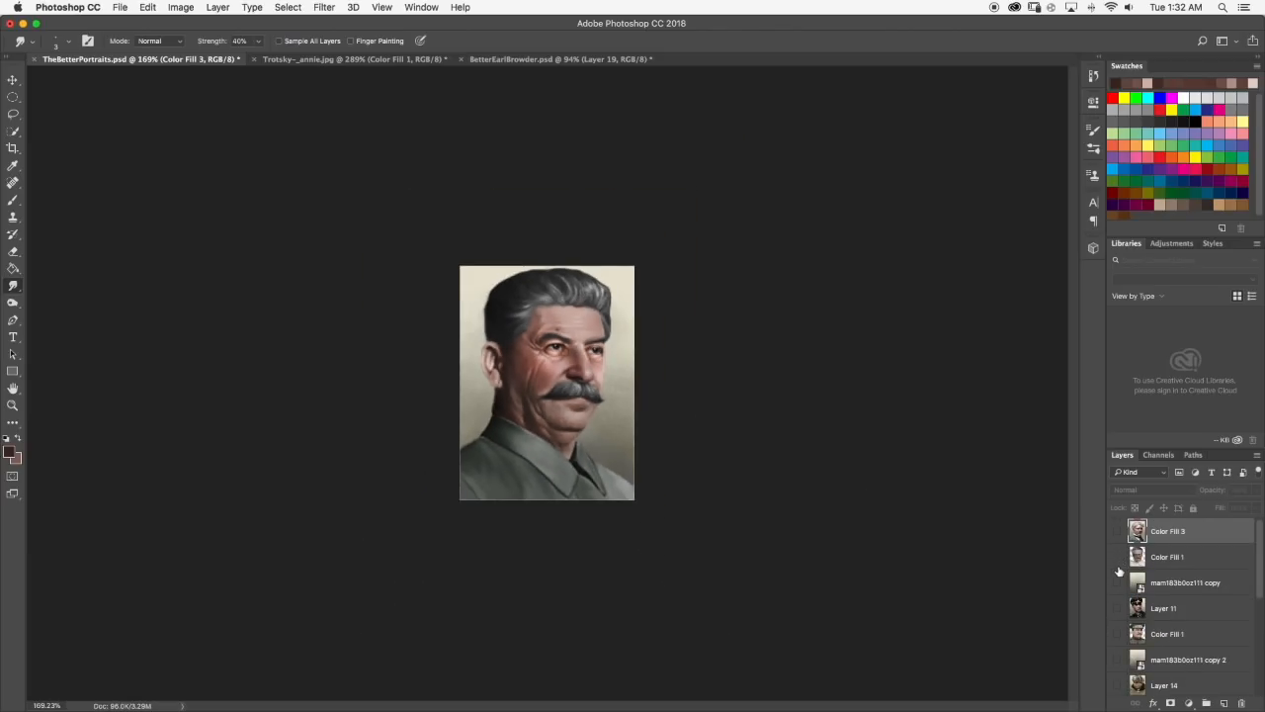
pyautogui.click(1118, 558)
pyautogui.click(1117, 585)
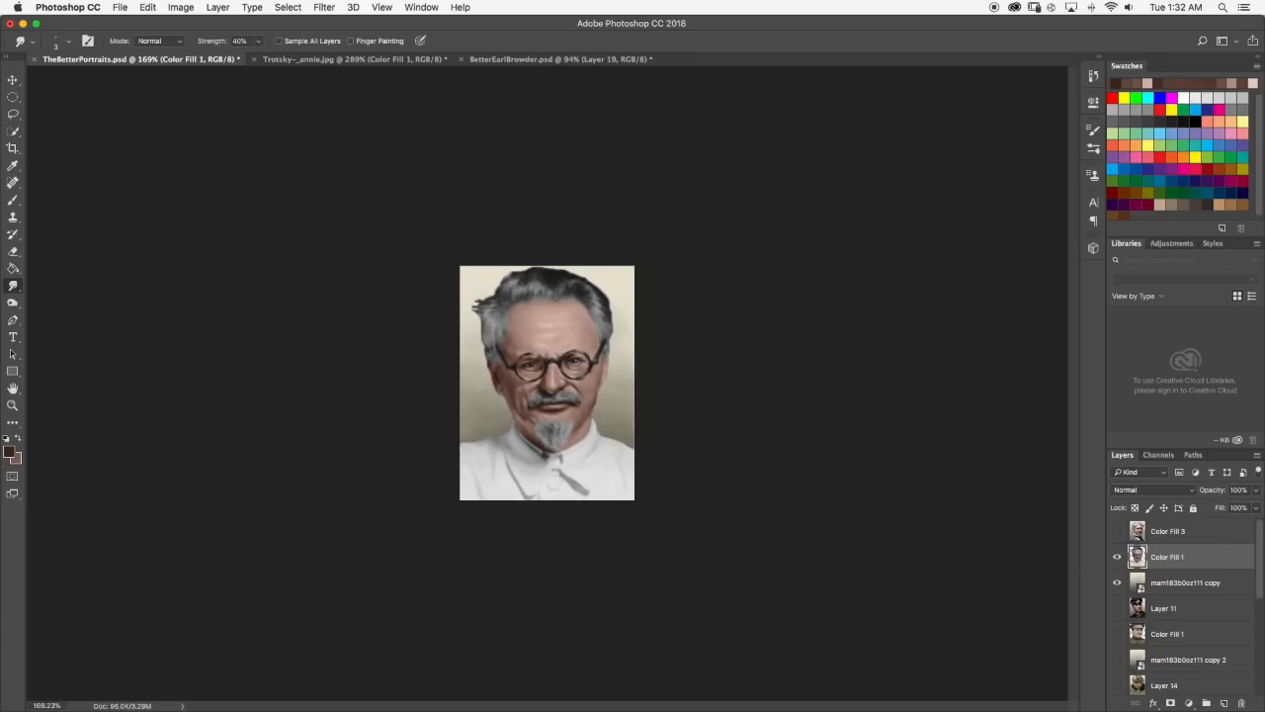
pyautogui.scroll(12, 534, 400)
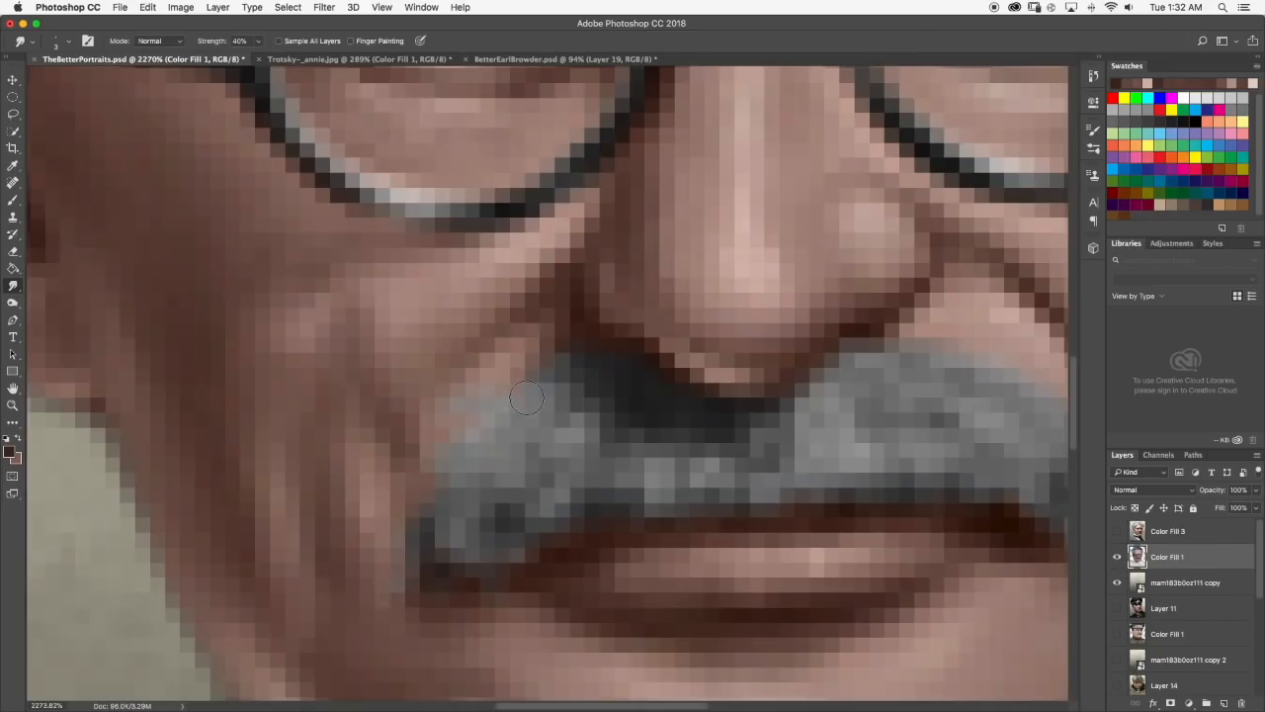
# Set the Brush color to a light gray for highlights on Trotsky's moustache.
pyautogui.scroll(-5, 527, 397)
pyautogui.click(13, 200)
pyautogui.scroll(1, 547, 396)
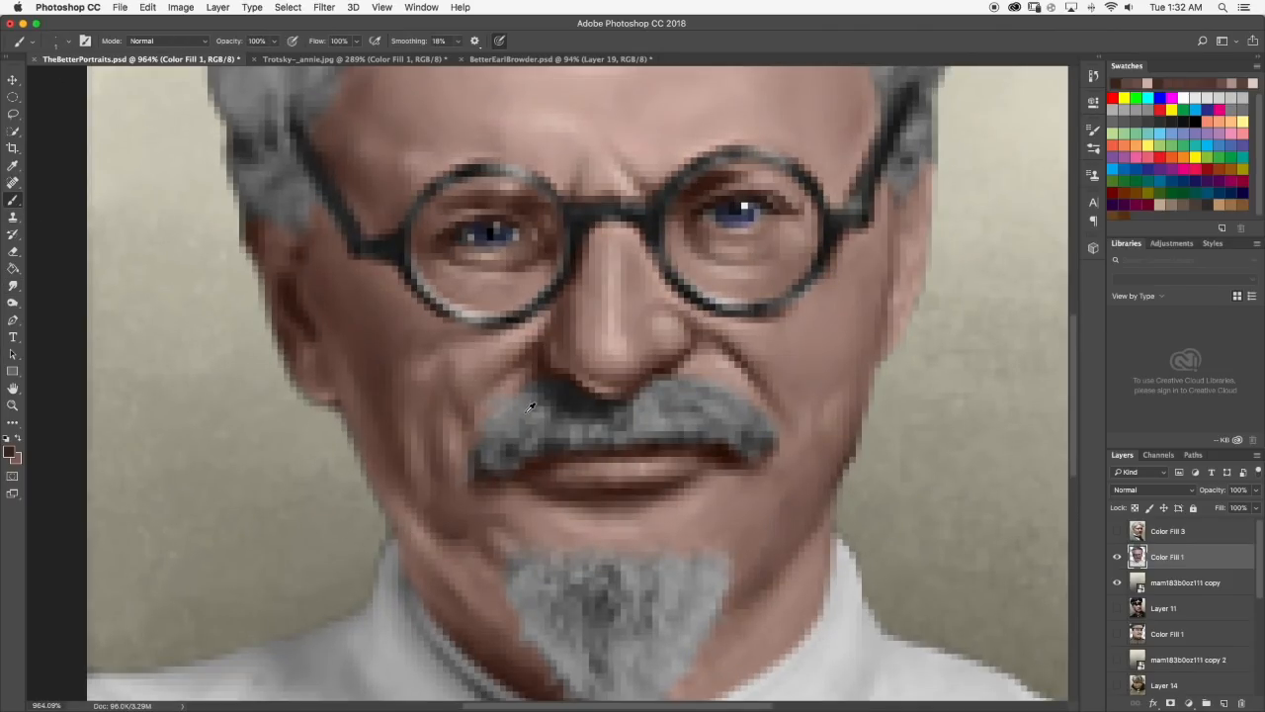
pyautogui.click(9, 453)
pyautogui.click(618, 401)
pyautogui.click(918, 367)
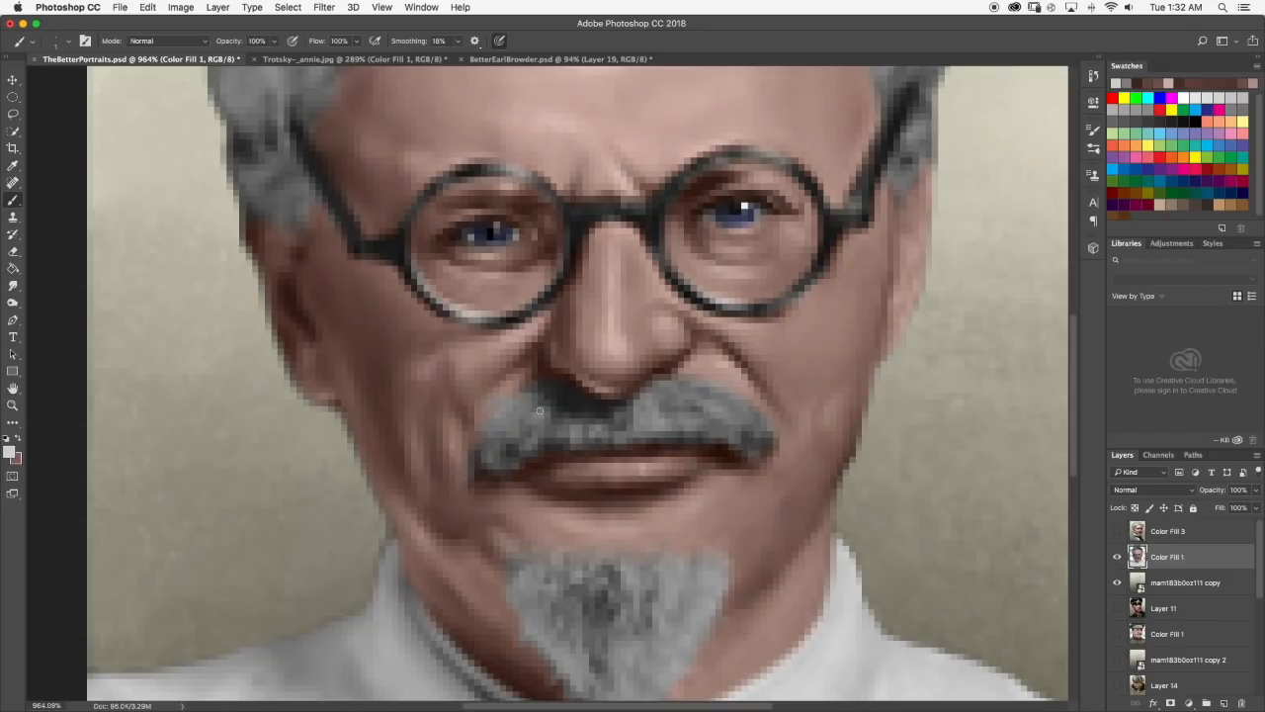
# Smudge the light gray highlights into the left half of Trotsky's moustache with the Smudge tool at 40% strength.
pyautogui.press('r')
pyautogui.click(68, 40)
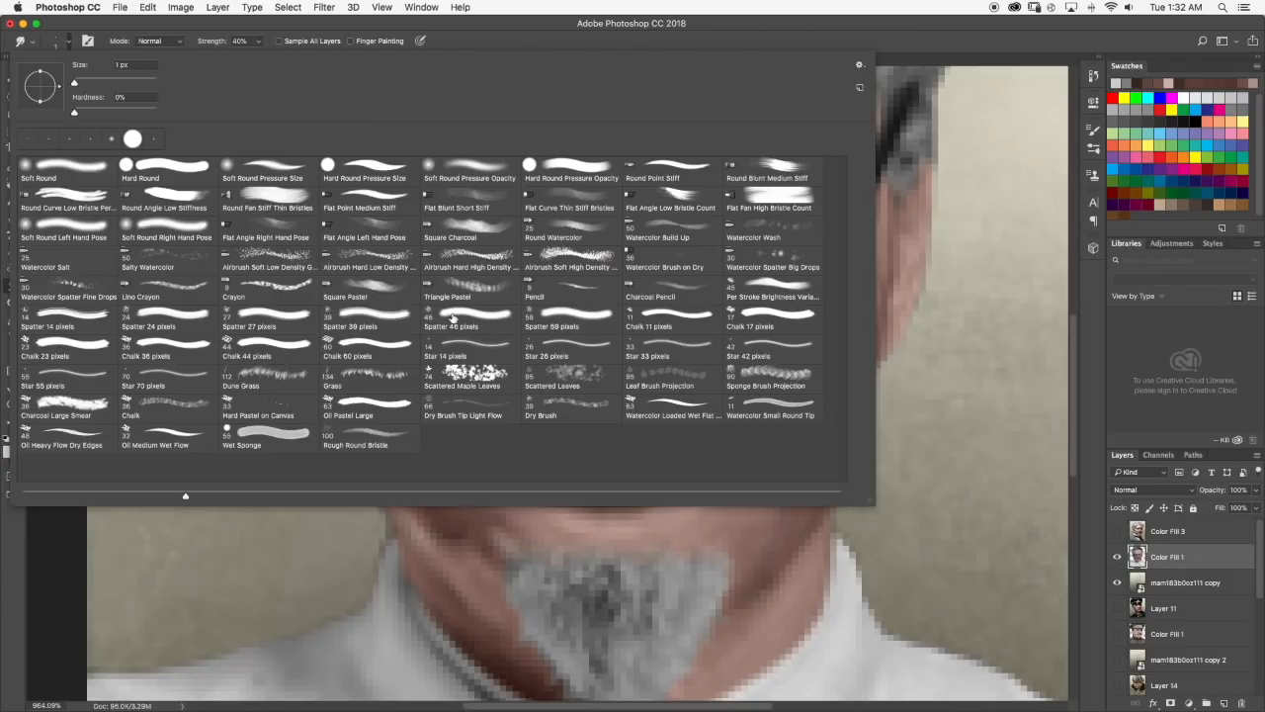
pyautogui.click(69, 41)
pyautogui.moveTo(521, 421); pyautogui.dragTo(525, 409)
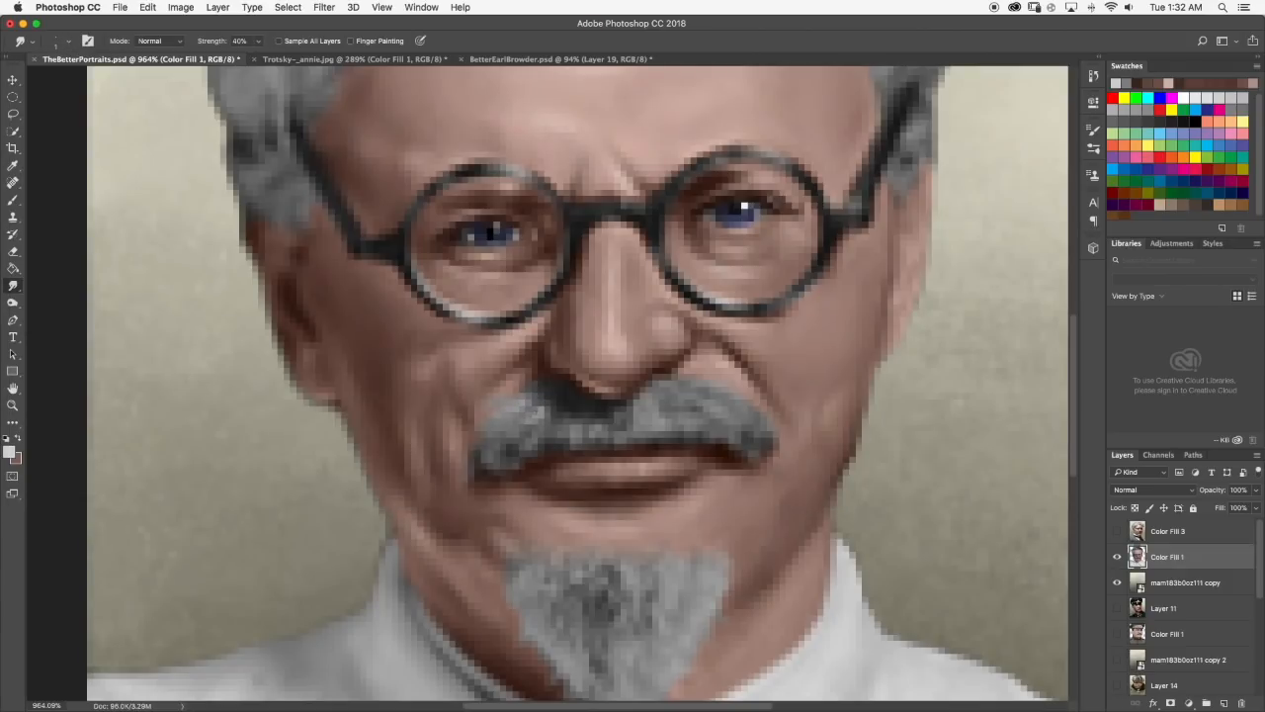
pyautogui.scroll(-10, 540, 394)
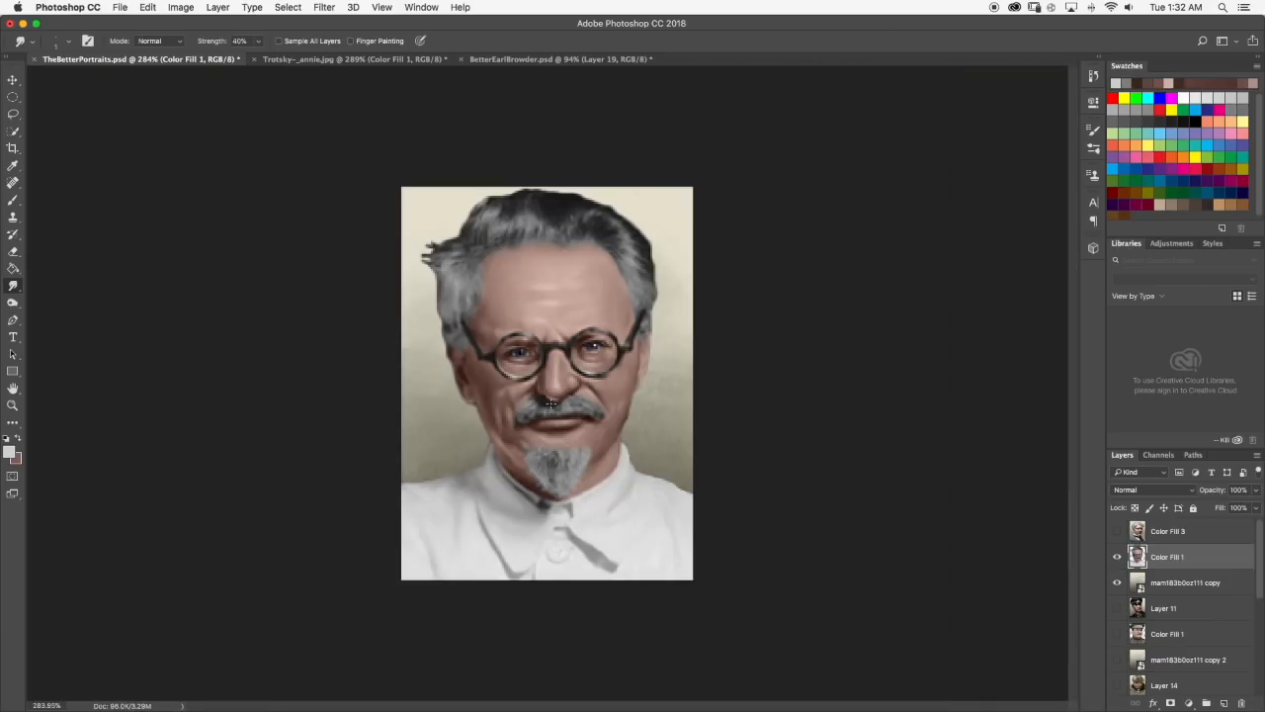
pyautogui.scroll(10, 538, 406)
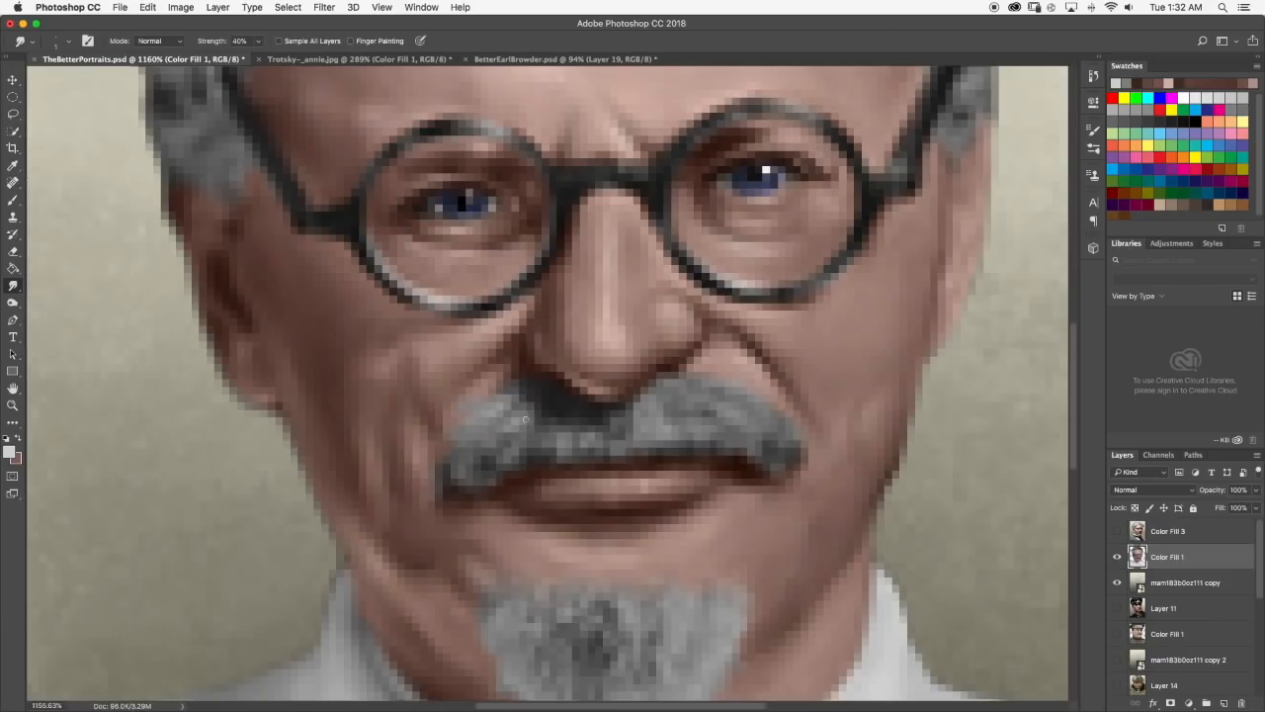
# Paint dark gray hair strands on the left half of the moustache and smudge them at 68% strength.
pyautogui.click(13, 200)
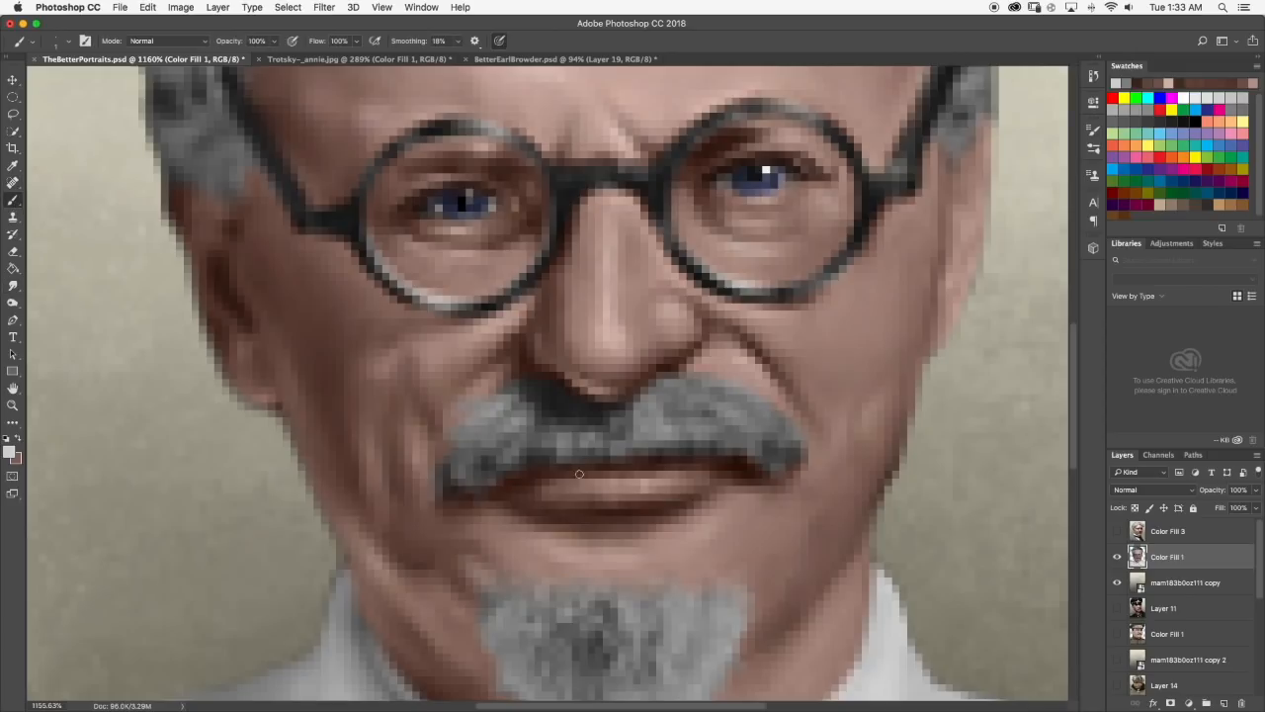
pyautogui.click(13, 284)
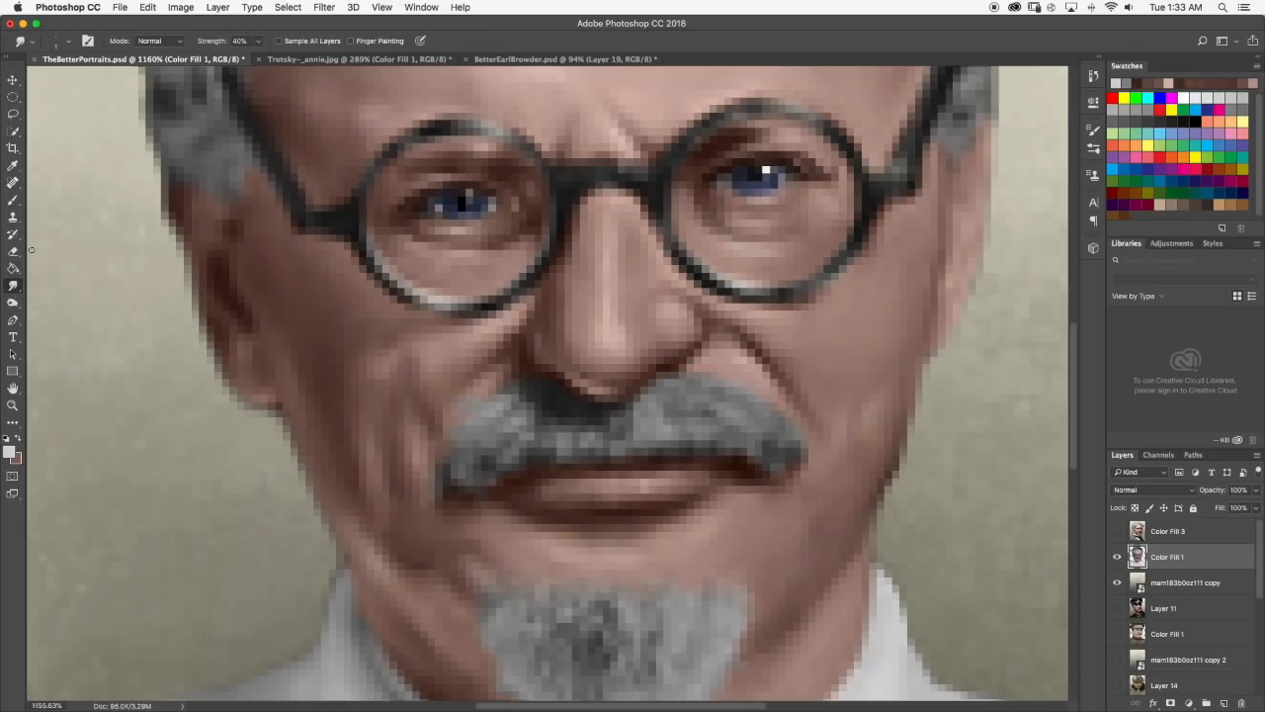
pyautogui.click(12, 200)
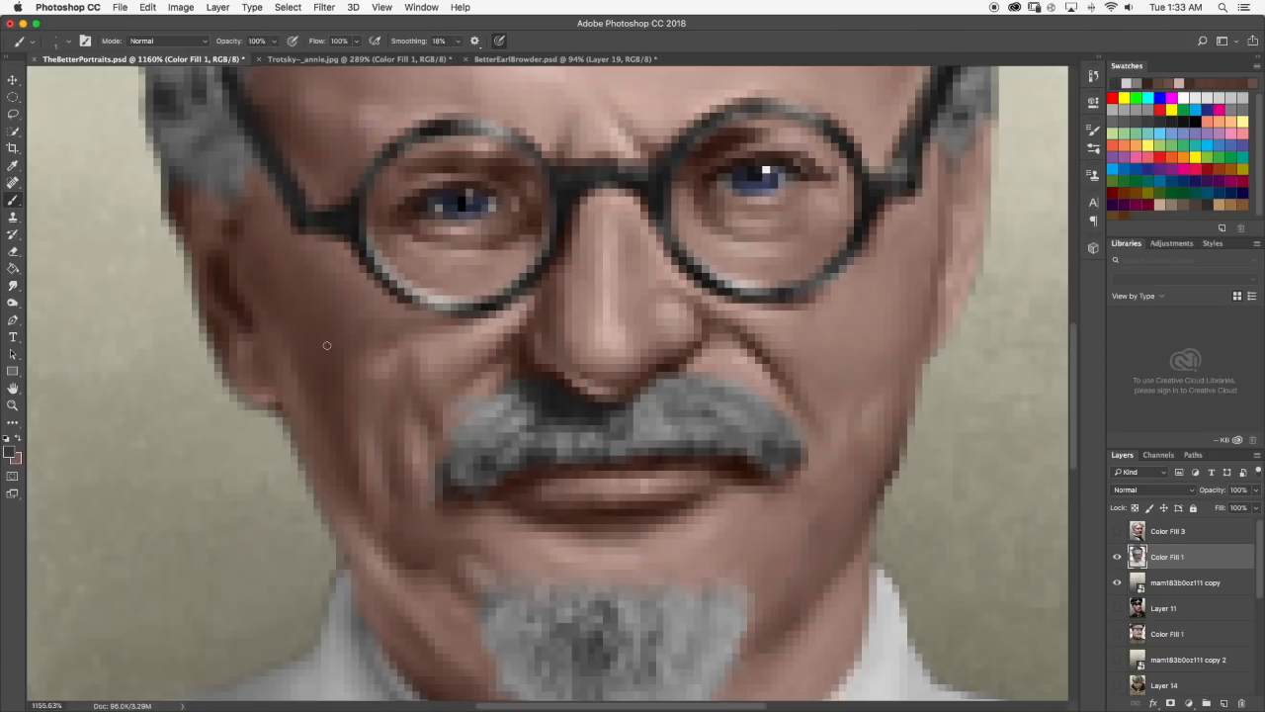
pyautogui.click(13, 284)
pyautogui.click(258, 40)
pyautogui.moveTo(251, 56); pyautogui.dragTo(280, 59)
pyautogui.moveTo(519, 435)
pyautogui.mouseDown()
pyautogui.moveTo(539, 421)
pyautogui.moveTo(531, 397)
pyautogui.mouseUp()
pyautogui.scroll(-3, 508, 414)
pyautogui.scroll(-3, 508, 414)
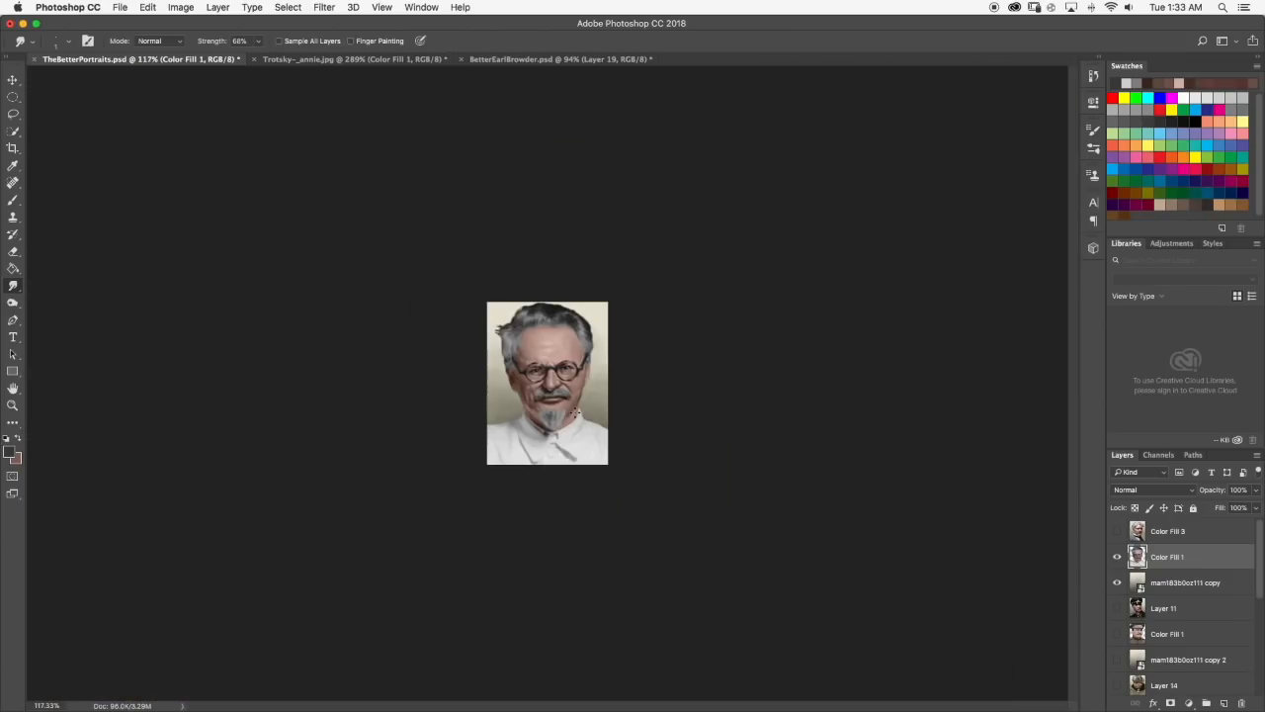
pyautogui.scroll(6, 576, 414)
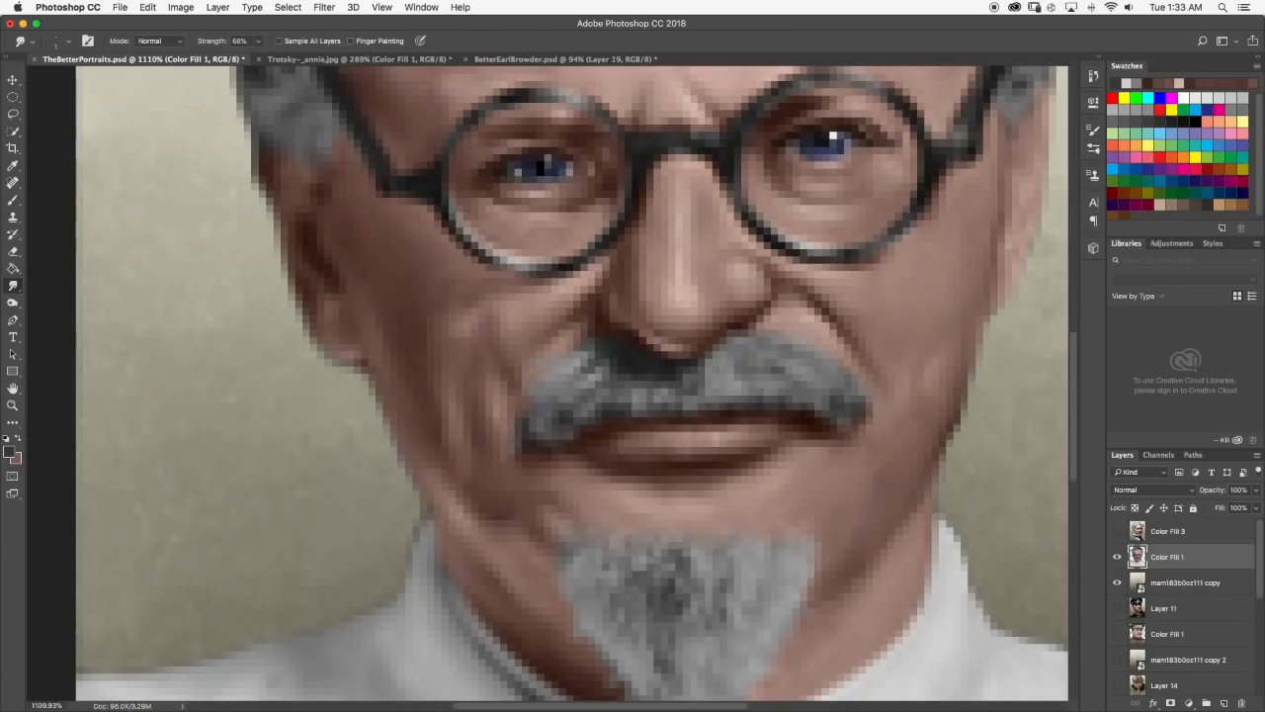
# Dab more dark gray onto the left end of the moustache and blend it with the Smudge tool.
pyautogui.click(13, 200)
pyautogui.keyDown('alt'); pyautogui.click(567, 417); pyautogui.keyUp('alt')
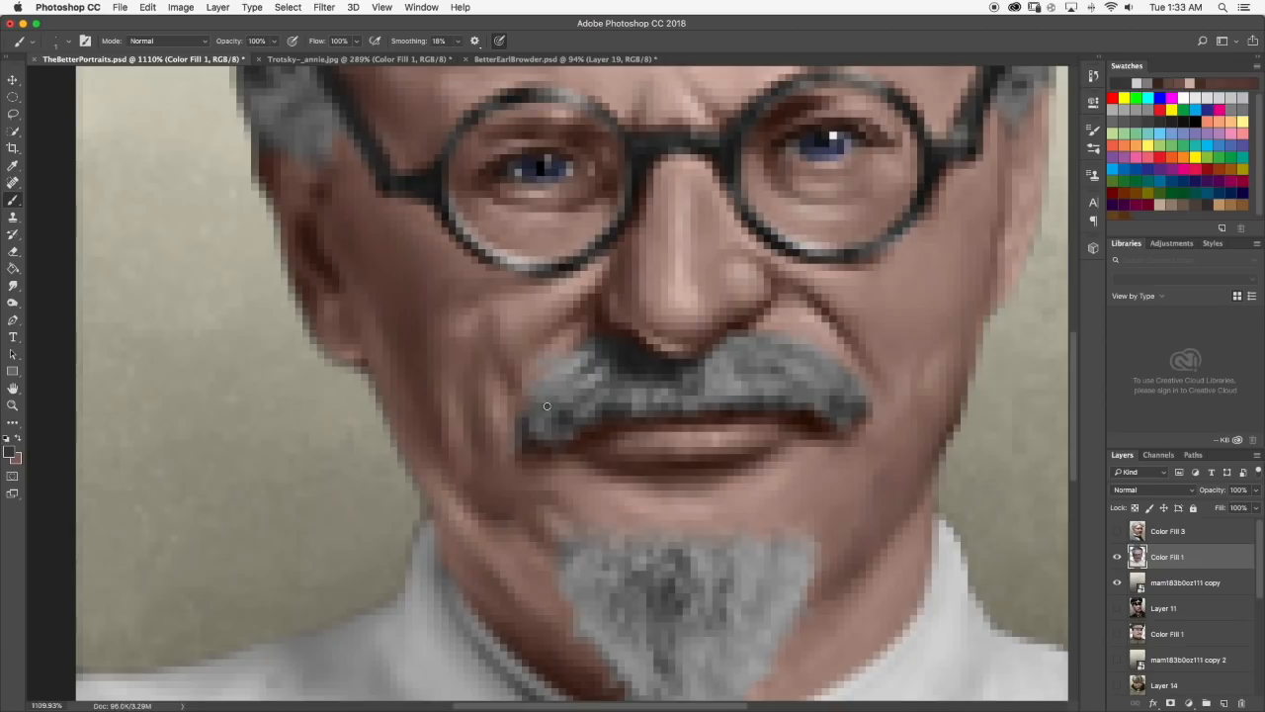
pyautogui.click(13, 285)
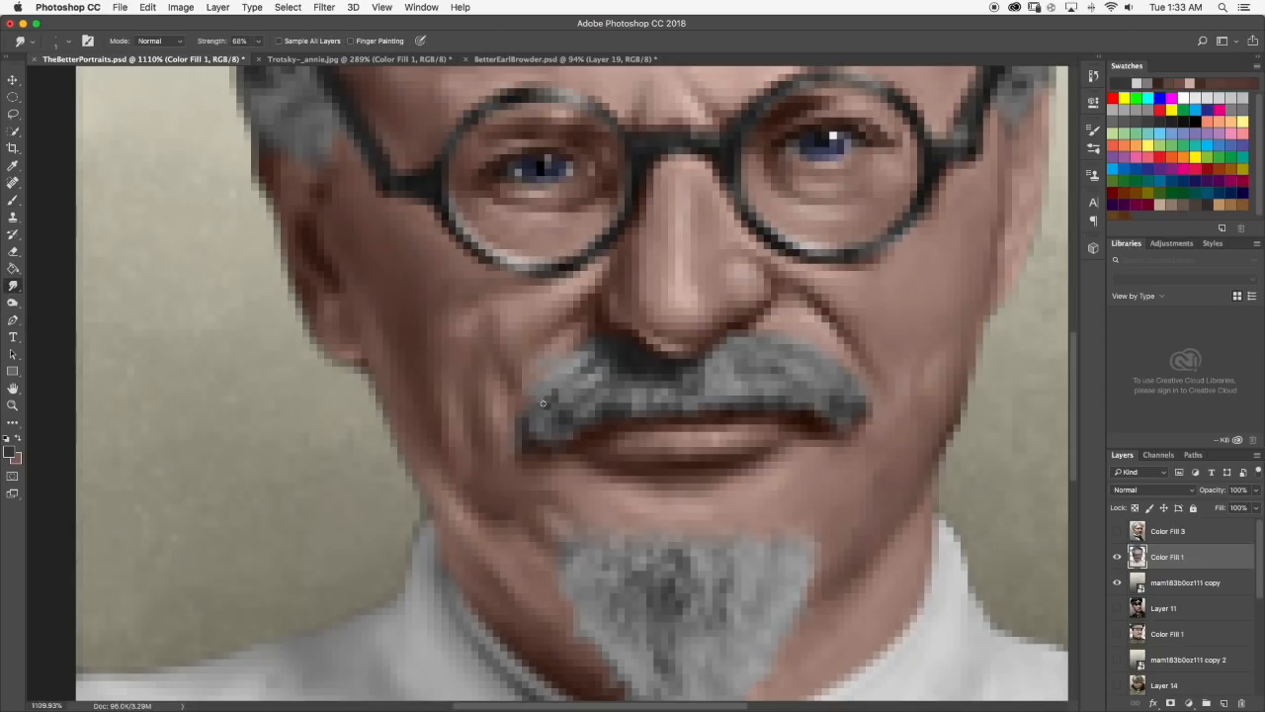
pyautogui.scroll(-6, 576, 395)
pyautogui.scroll(1, 576, 395)
pyautogui.scroll(4, 528, 394)
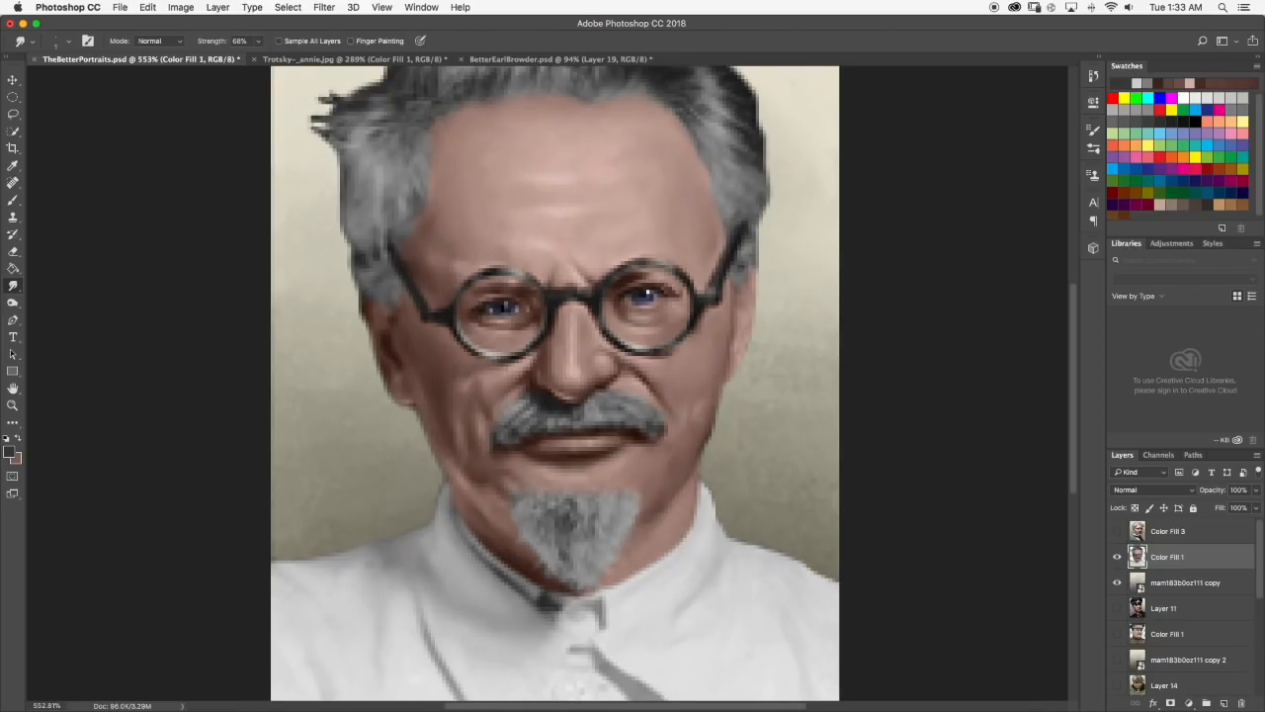
pyautogui.scroll(3, 526, 447)
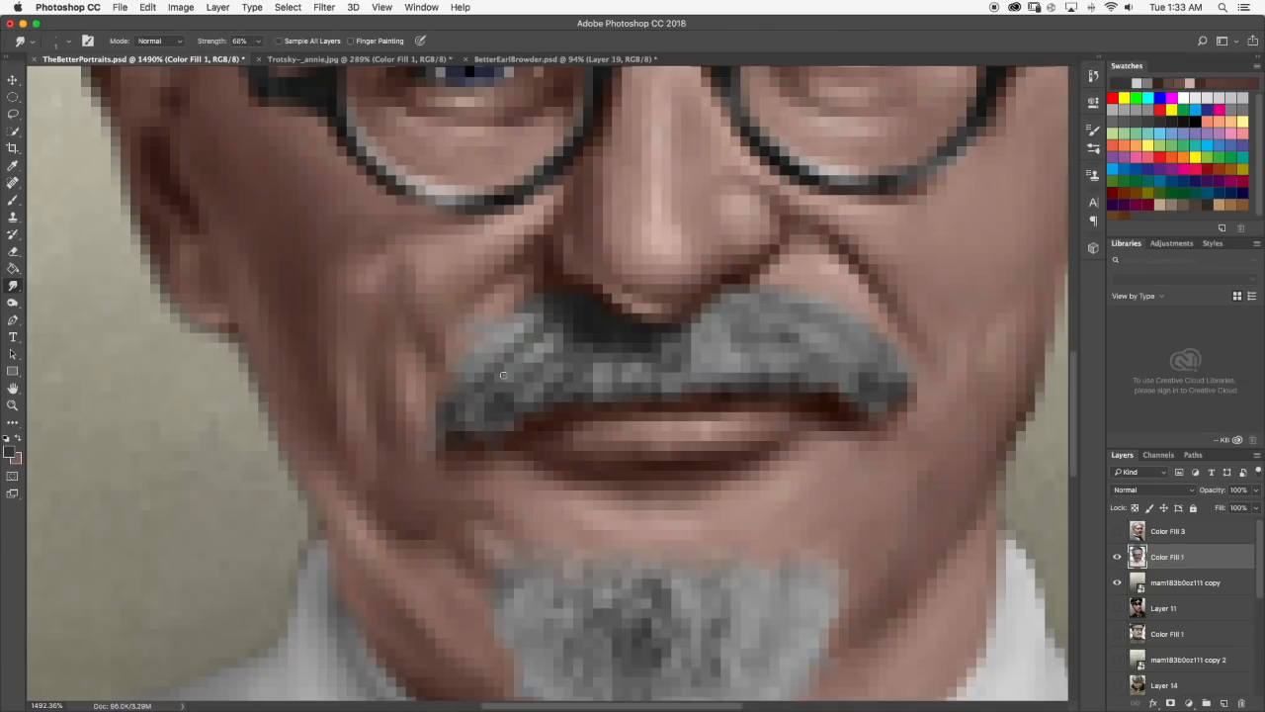
# Examine the moustache shading and hair texture both close up and with the whole portrait in view.
pyautogui.scroll(-3, 503, 375)
pyautogui.scroll(-3, 470, 406)
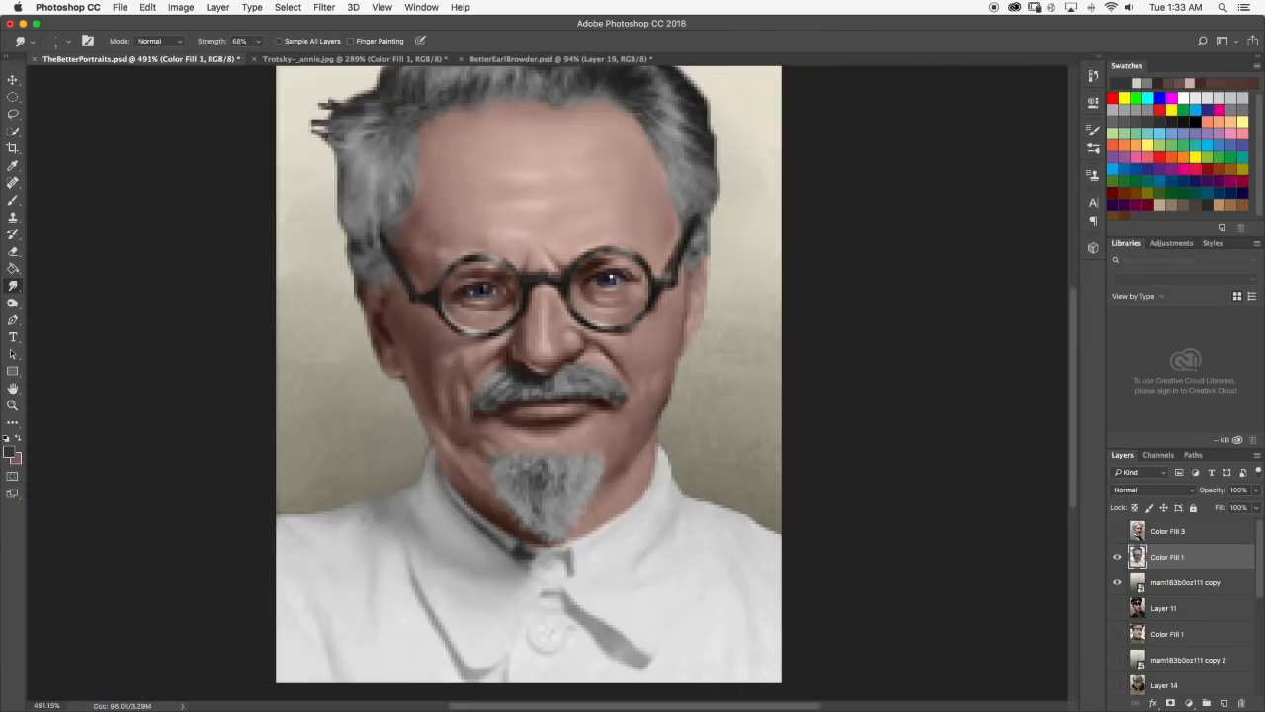
pyautogui.scroll(-3, 549, 397)
pyautogui.scroll(3, 549, 398)
pyautogui.scroll(5, 589, 395)
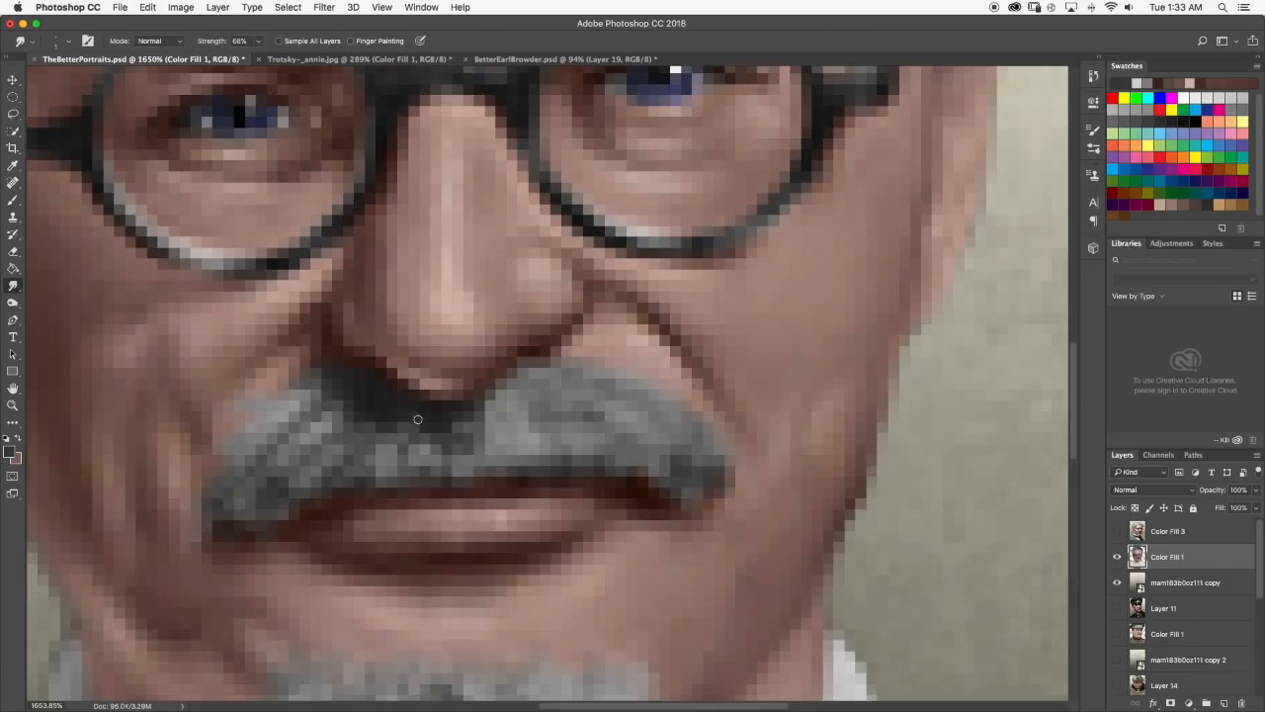
pyautogui.scroll(-10, 417, 430)
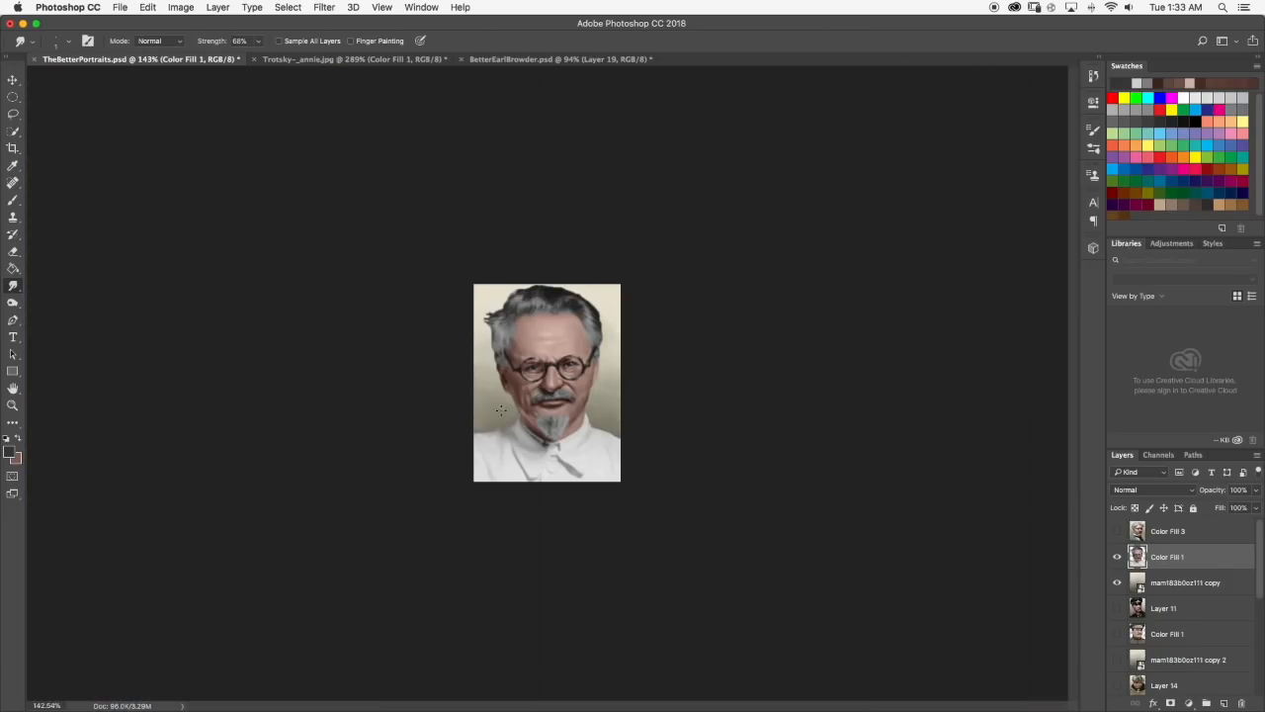
pyautogui.scroll(6, 546, 387)
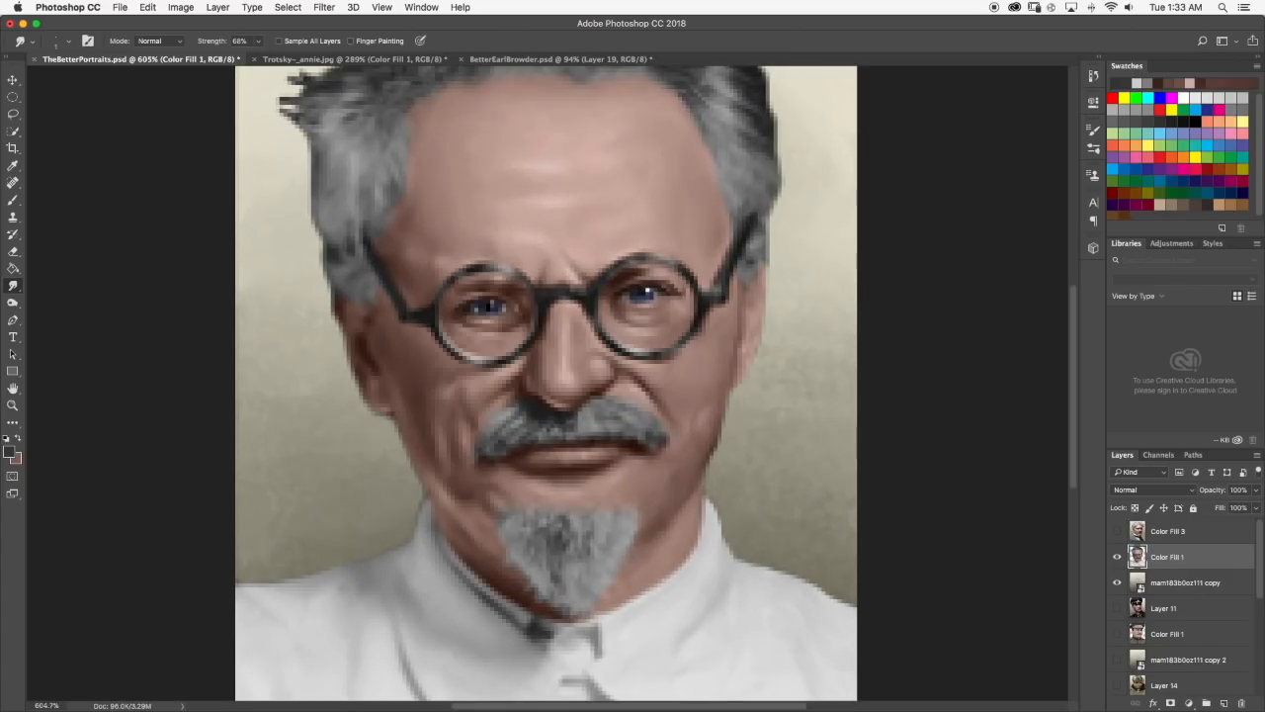
pyautogui.scroll(-6, 569, 430)
pyautogui.scroll(7, 578, 387)
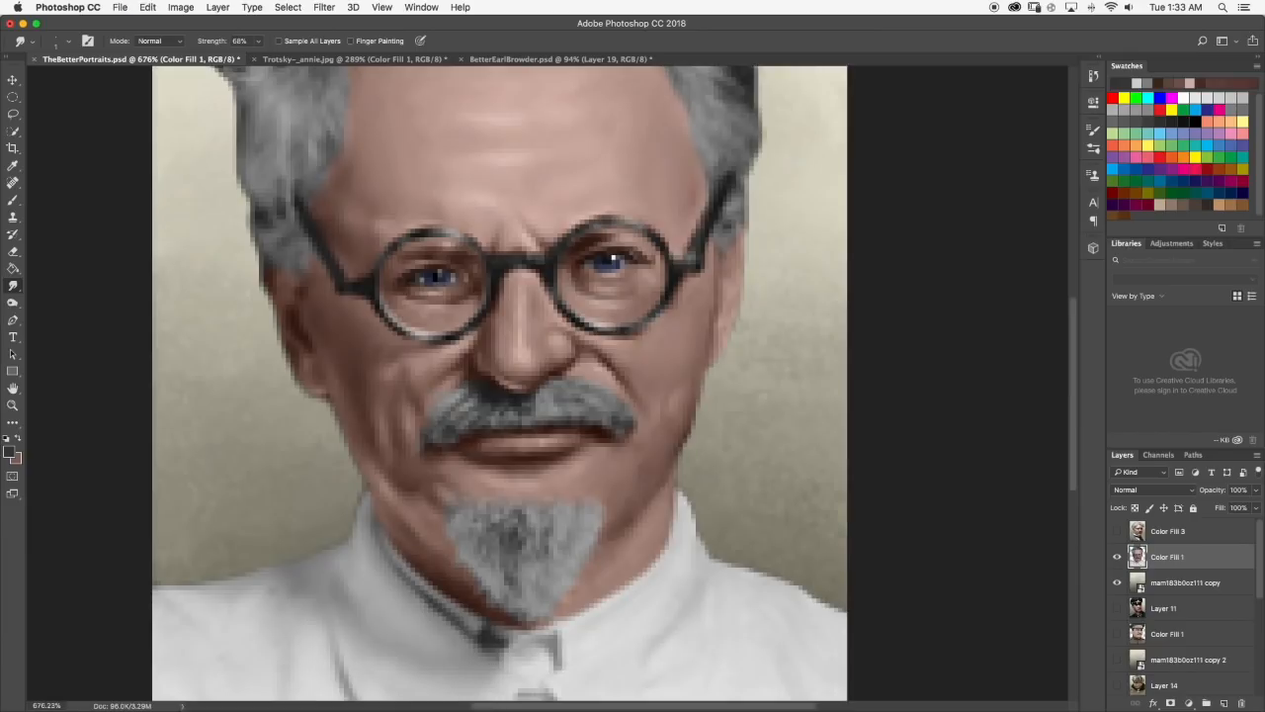
pyautogui.scroll(3, 539, 450)
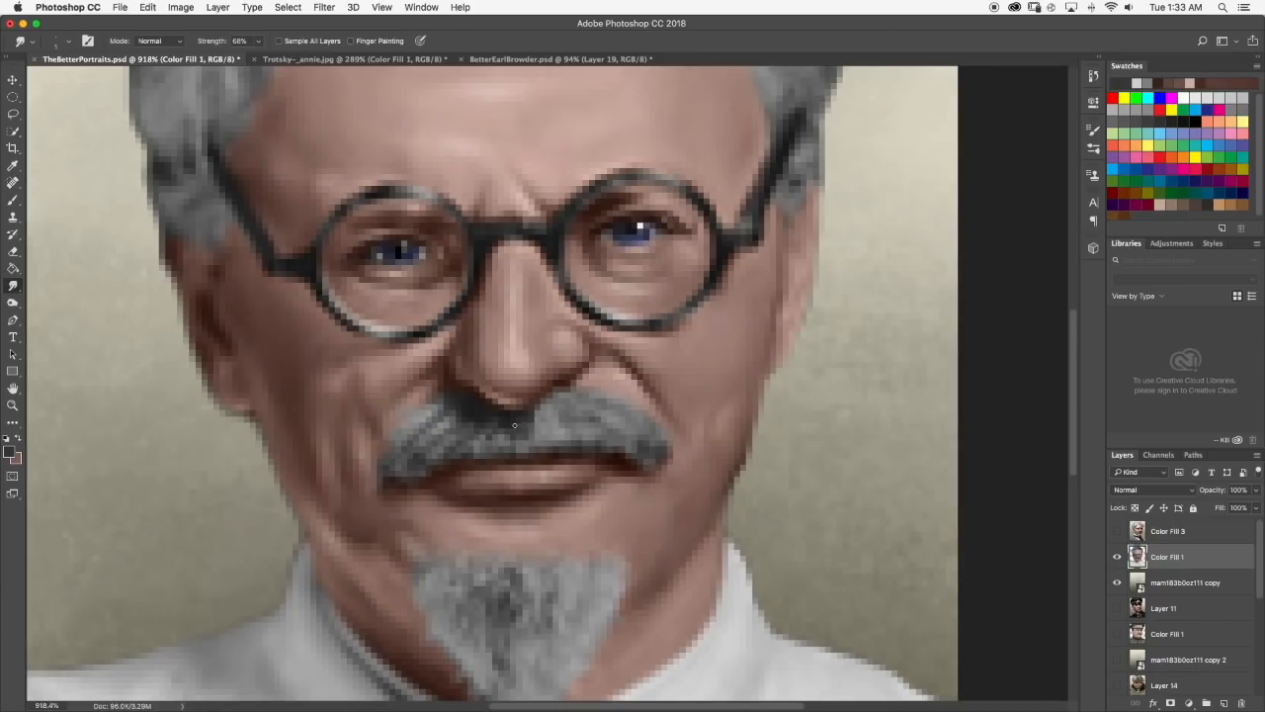
# Brush dark gray strokes onto the moustache just right of center below the nose and smudge them into the hair.
pyautogui.click(13, 199)
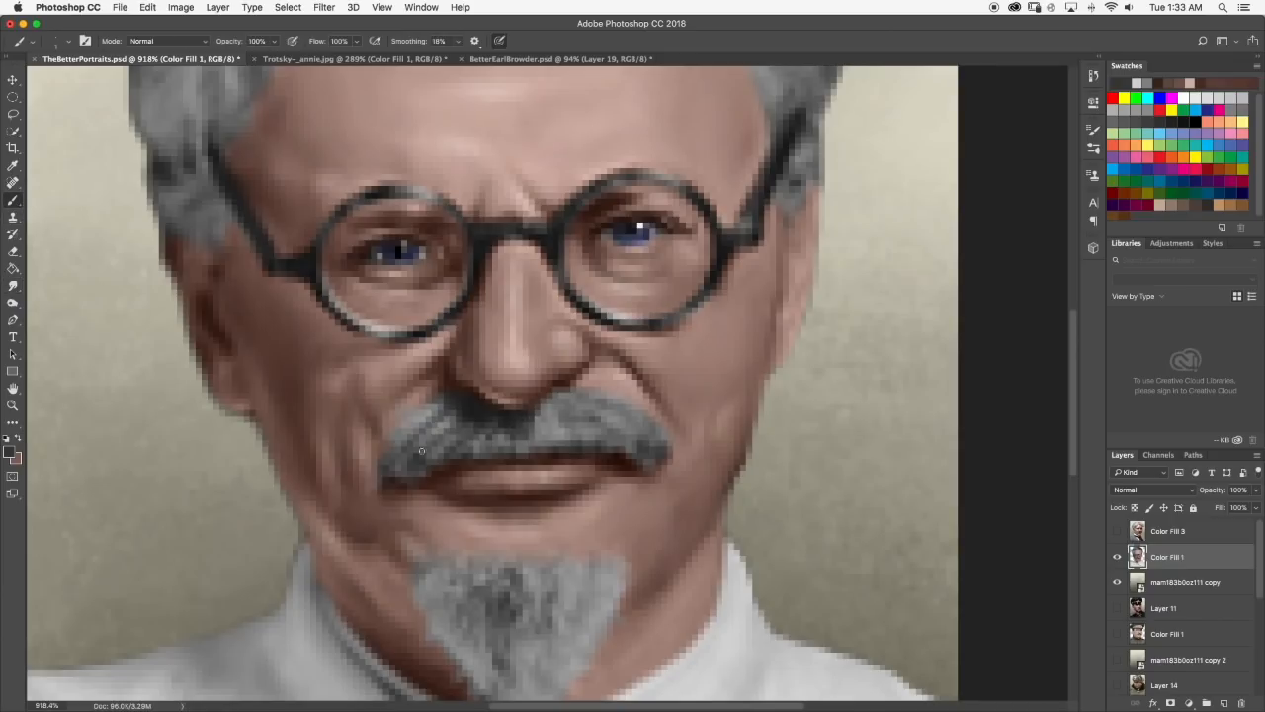
pyautogui.keyDown('alt'); pyautogui.click(530, 416); pyautogui.keyUp('alt')
pyautogui.moveTo(531, 414); pyautogui.dragTo(552, 402)
pyautogui.click(13, 286)
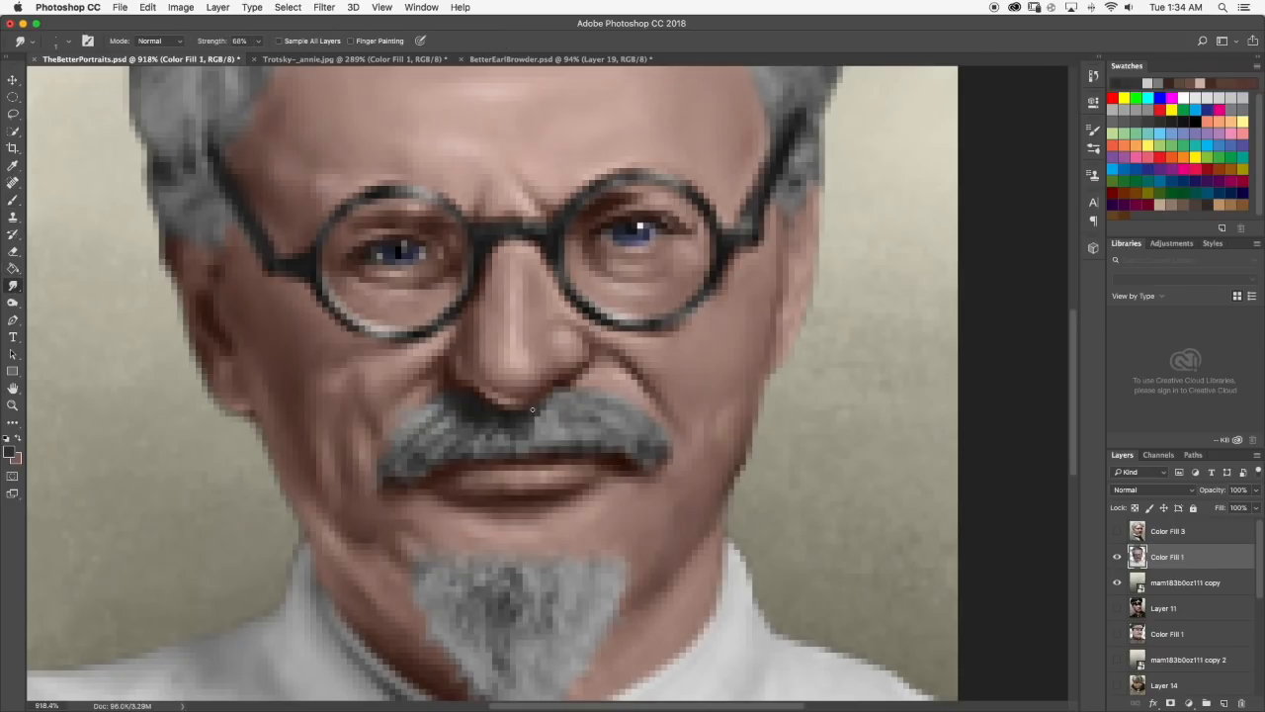
pyautogui.moveTo(540, 407)
pyautogui.mouseDown()
pyautogui.moveTo(557, 406)
pyautogui.moveTo(545, 412)
pyautogui.mouseUp()
pyautogui.scroll(-10, 547, 414)
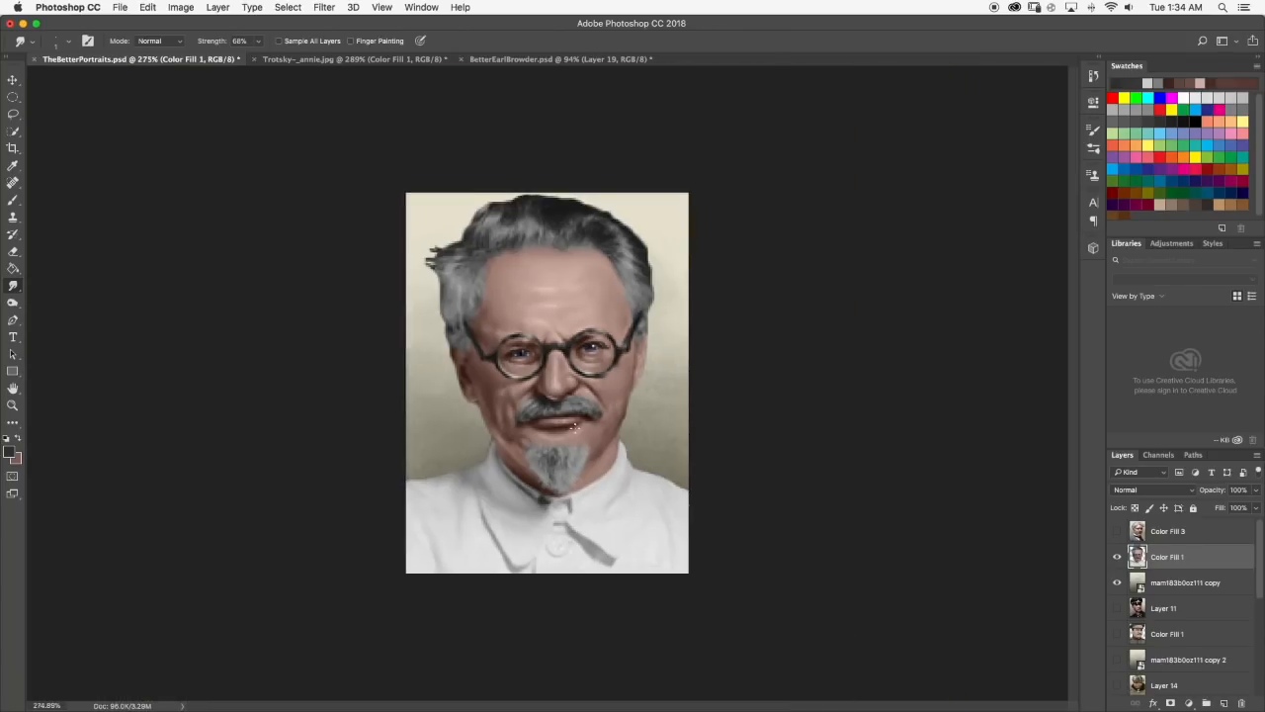
pyautogui.click(1154, 5)
pyautogui.click(1154, 5)
pyautogui.scroll(8, 538, 323)
pyautogui.scroll(8, 484, 445)
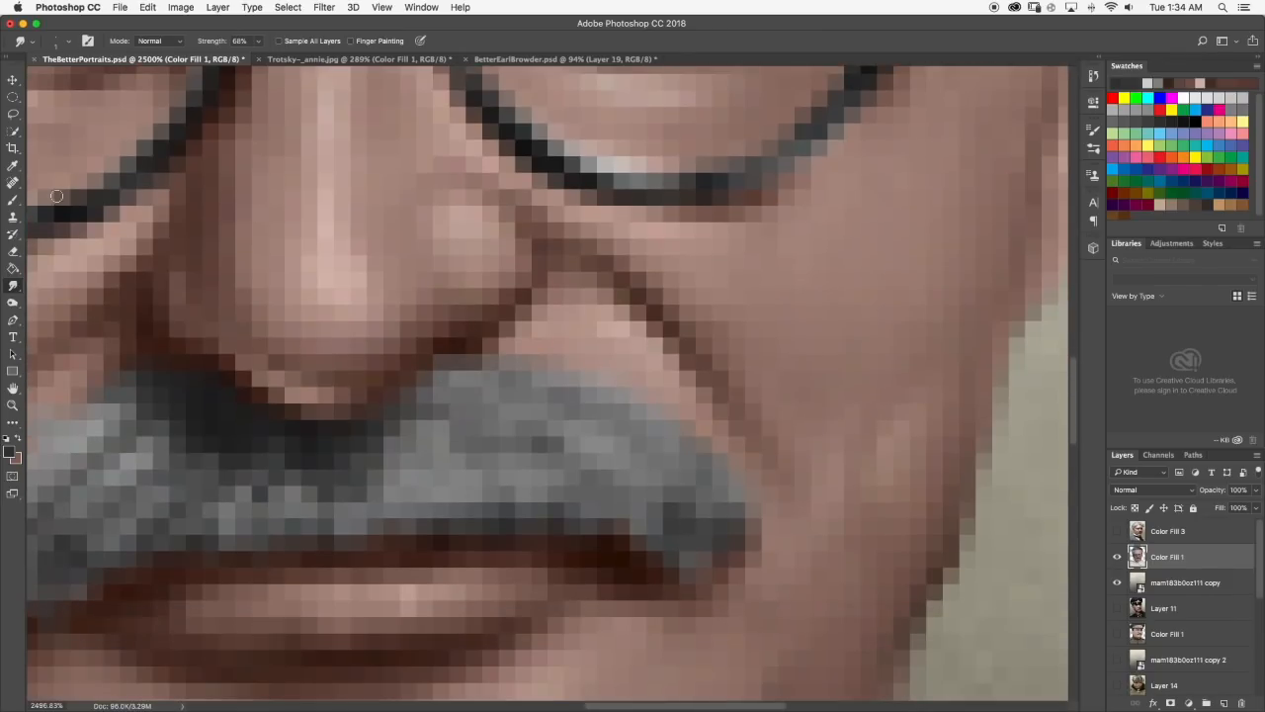
# Paint dark strands on the right half of the moustache and blend them with the Smudge tool.
pyautogui.click(13, 199)
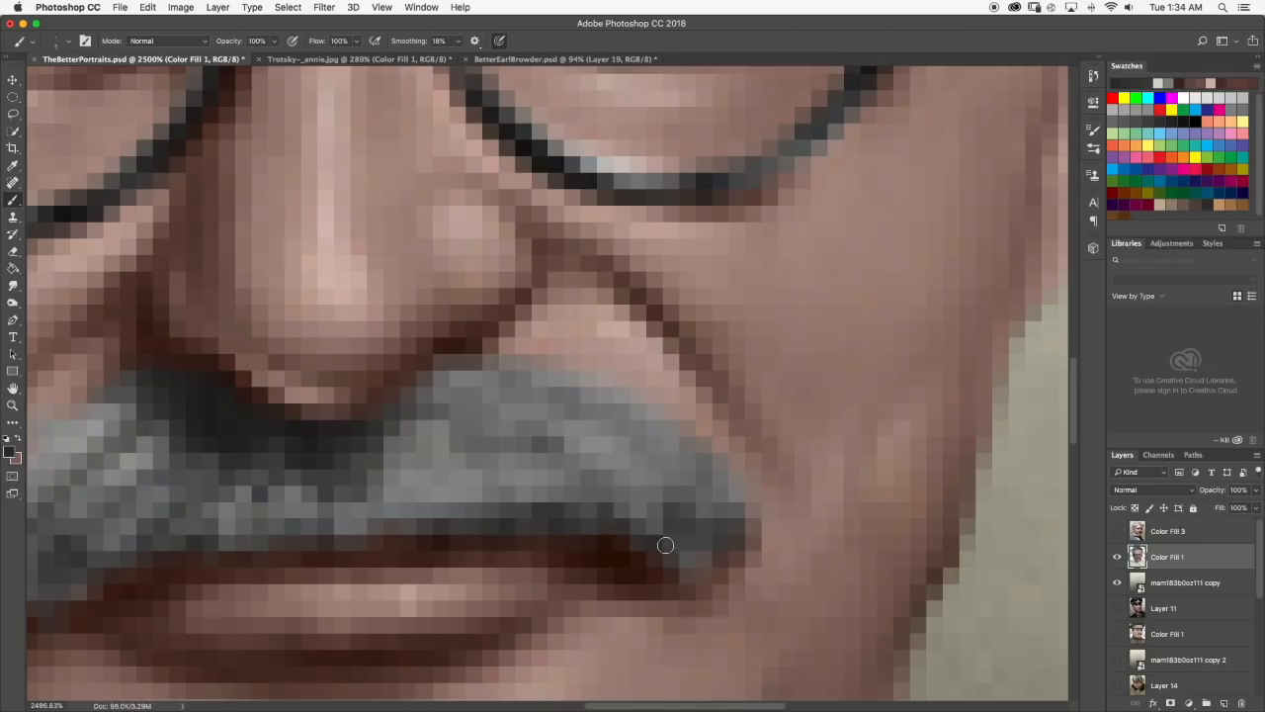
pyautogui.scroll(-10, 540, 510)
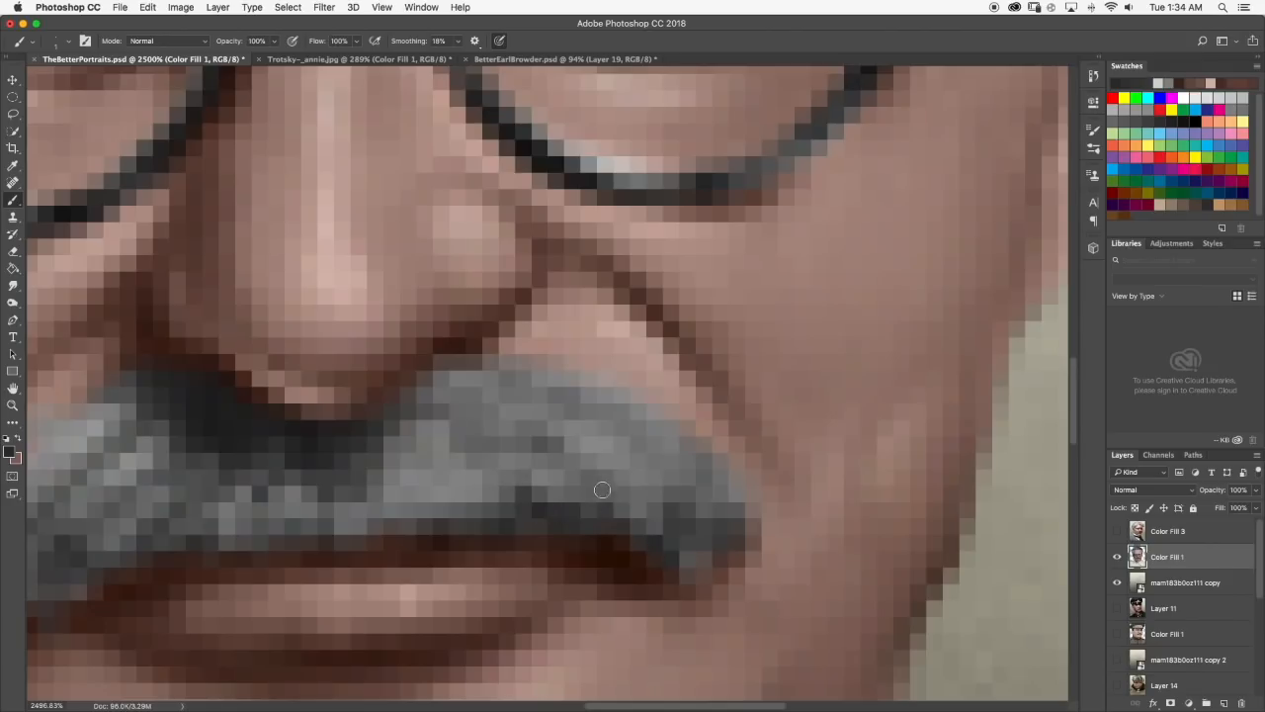
pyautogui.scroll(-3, 700, 476)
pyautogui.scroll(10, 632, 445)
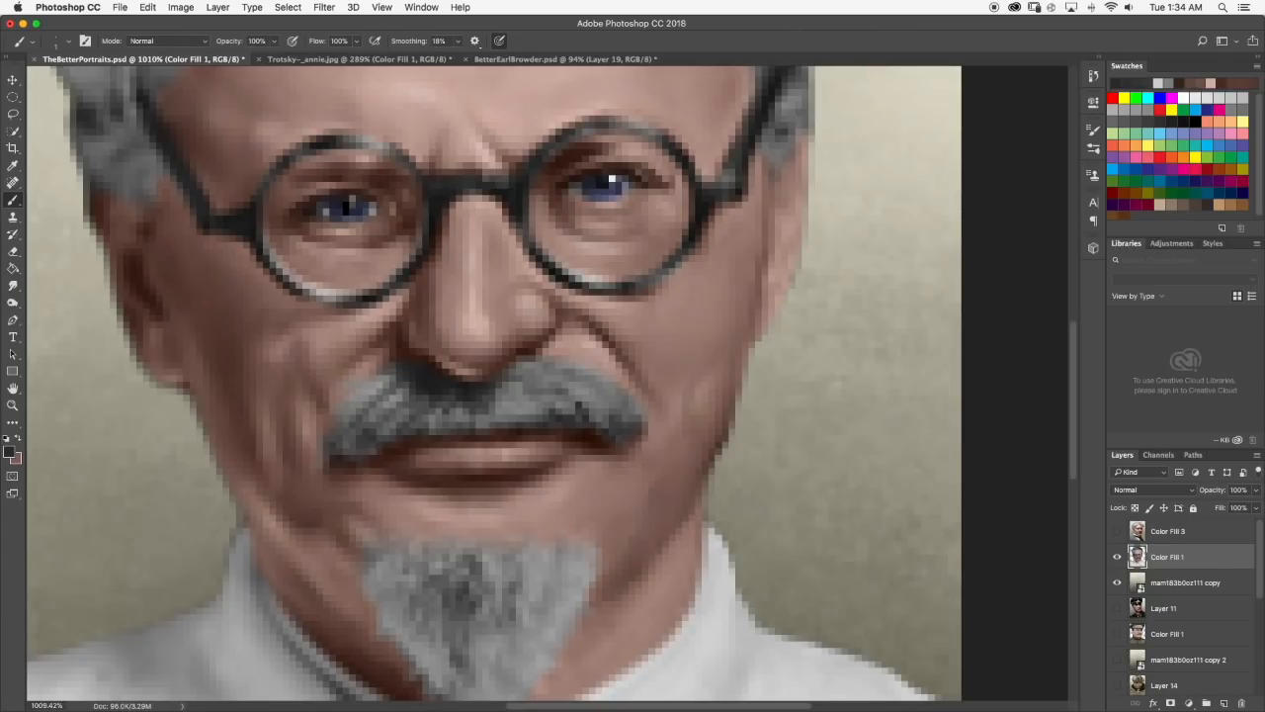
pyautogui.click(13, 286)
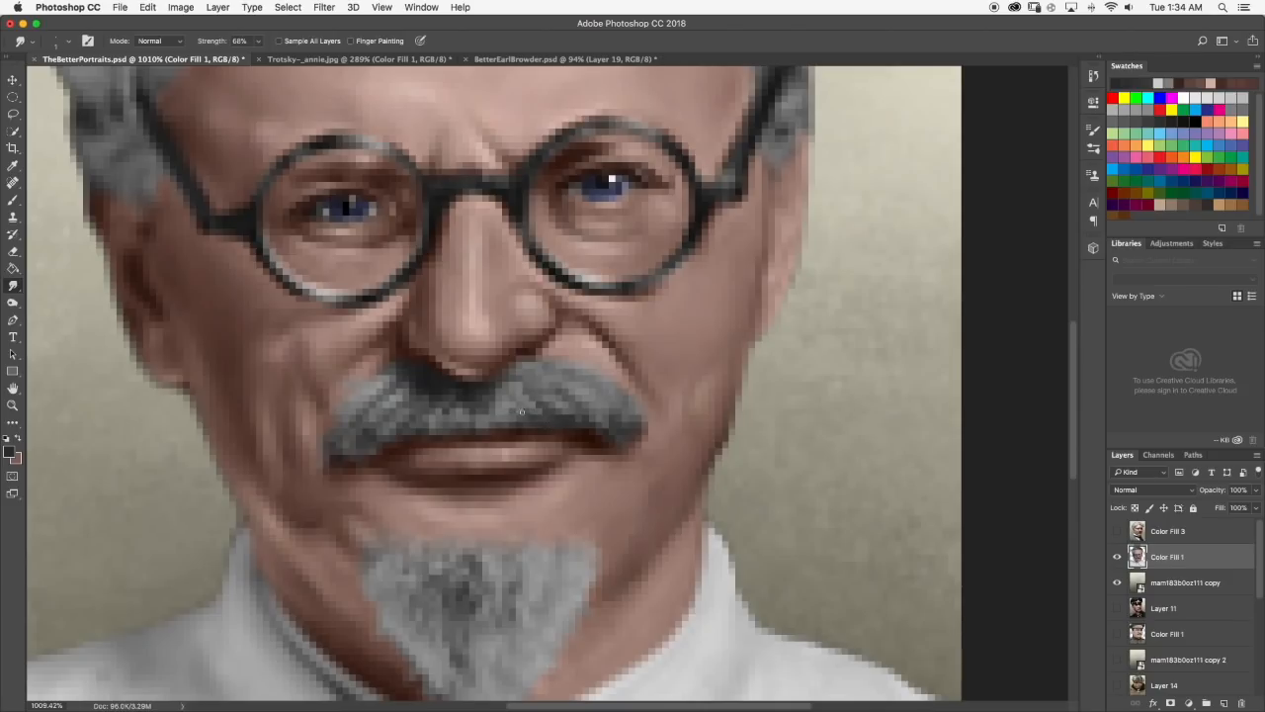
pyautogui.scroll(-10, 608, 432)
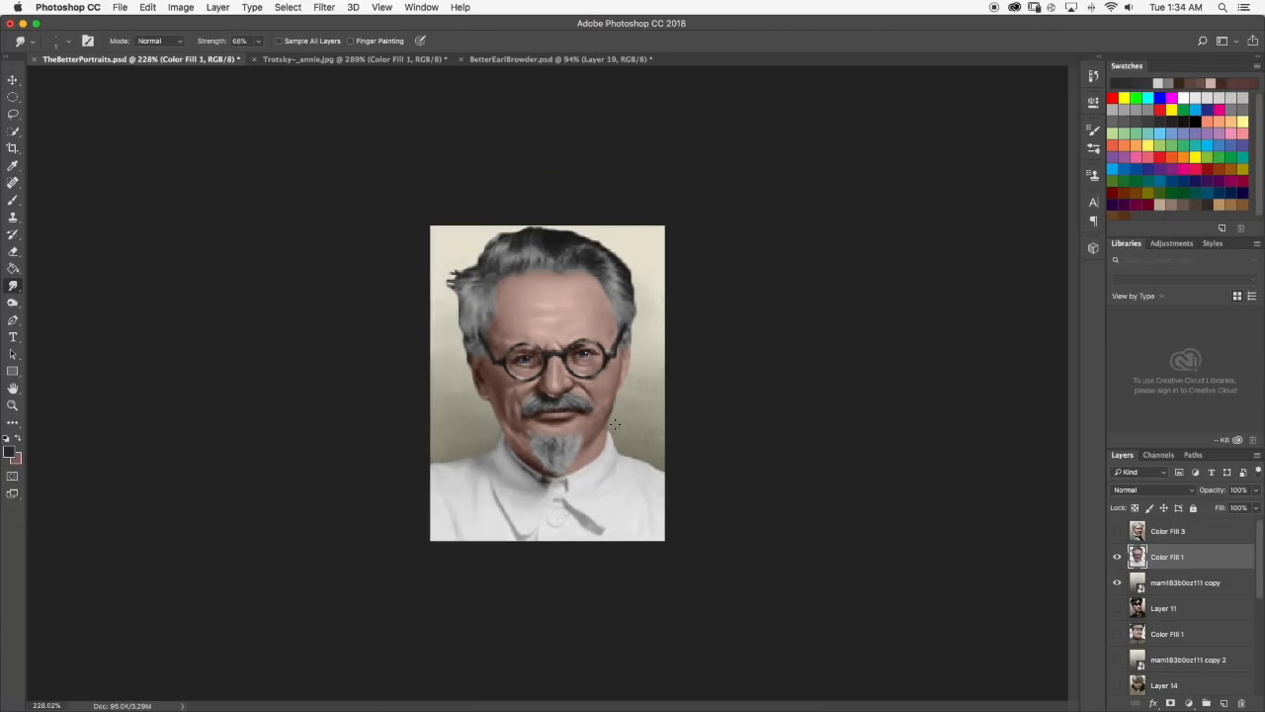
pyautogui.scroll(10, 601, 397)
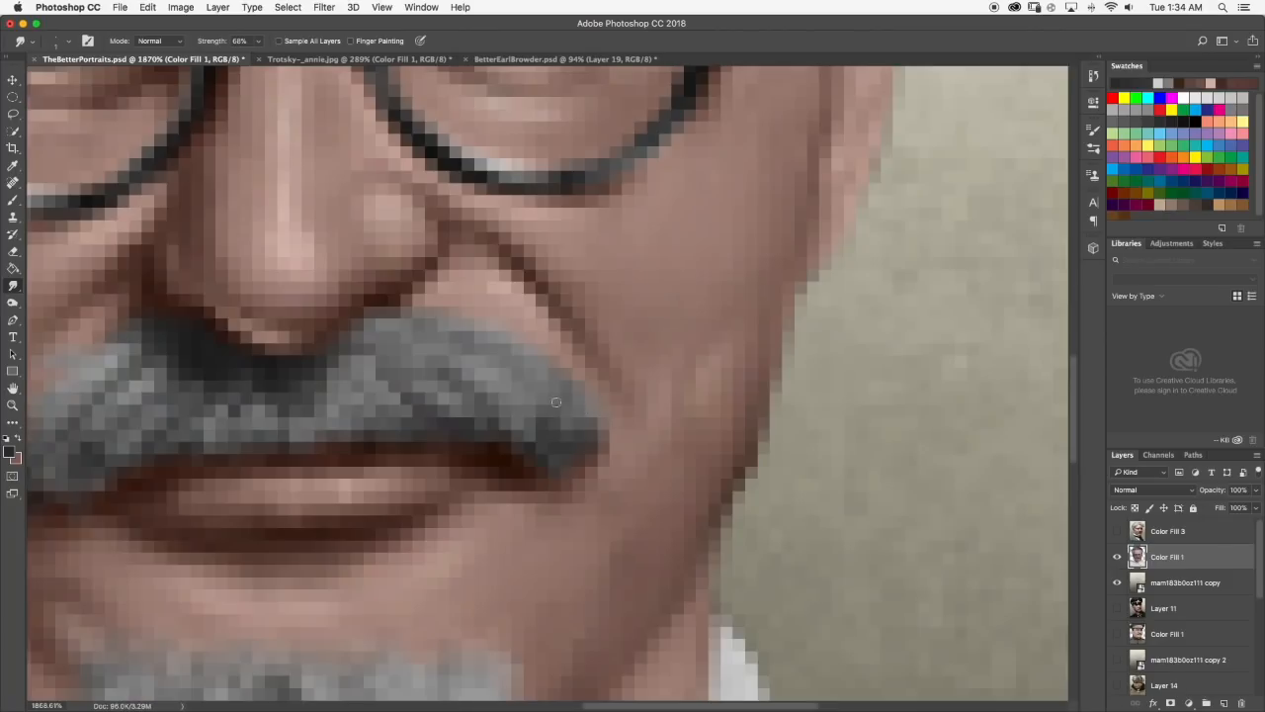
# Deepen the lower edge of the moustache's right half with dark gray brush strokes and smudge them upward into streaks.
pyautogui.click(14, 200)
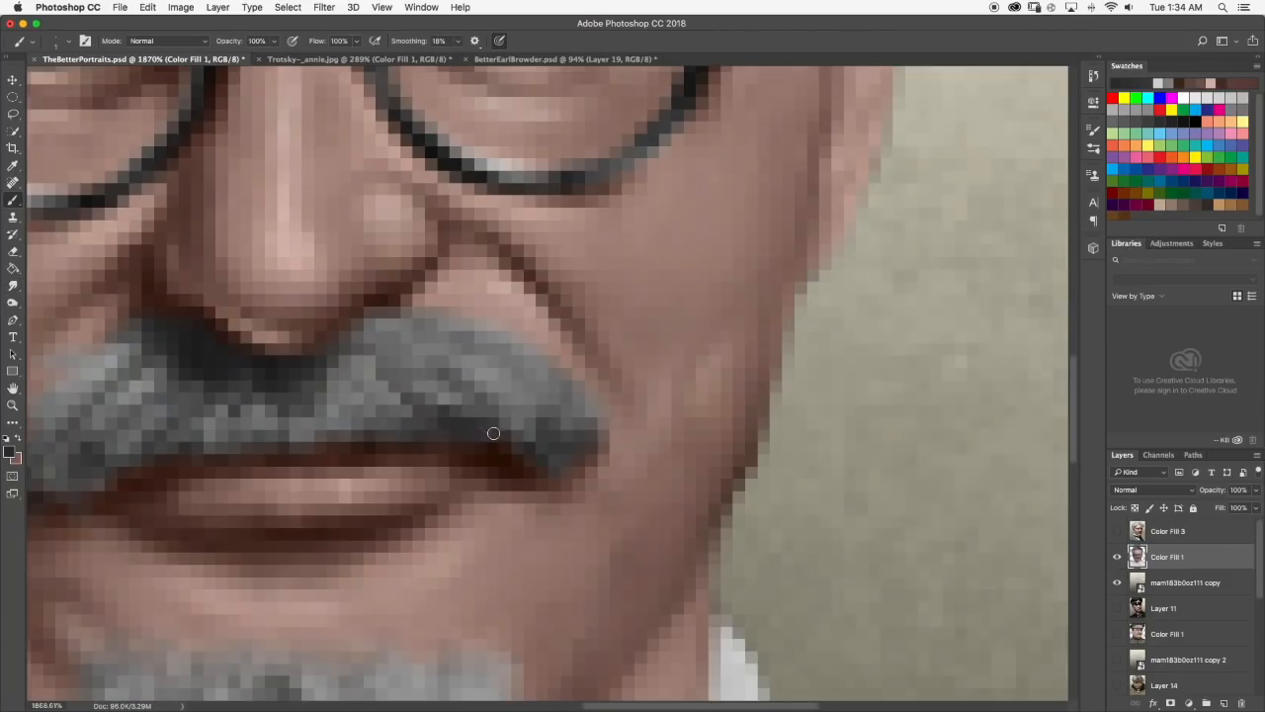
pyautogui.scroll(-1, 567, 413)
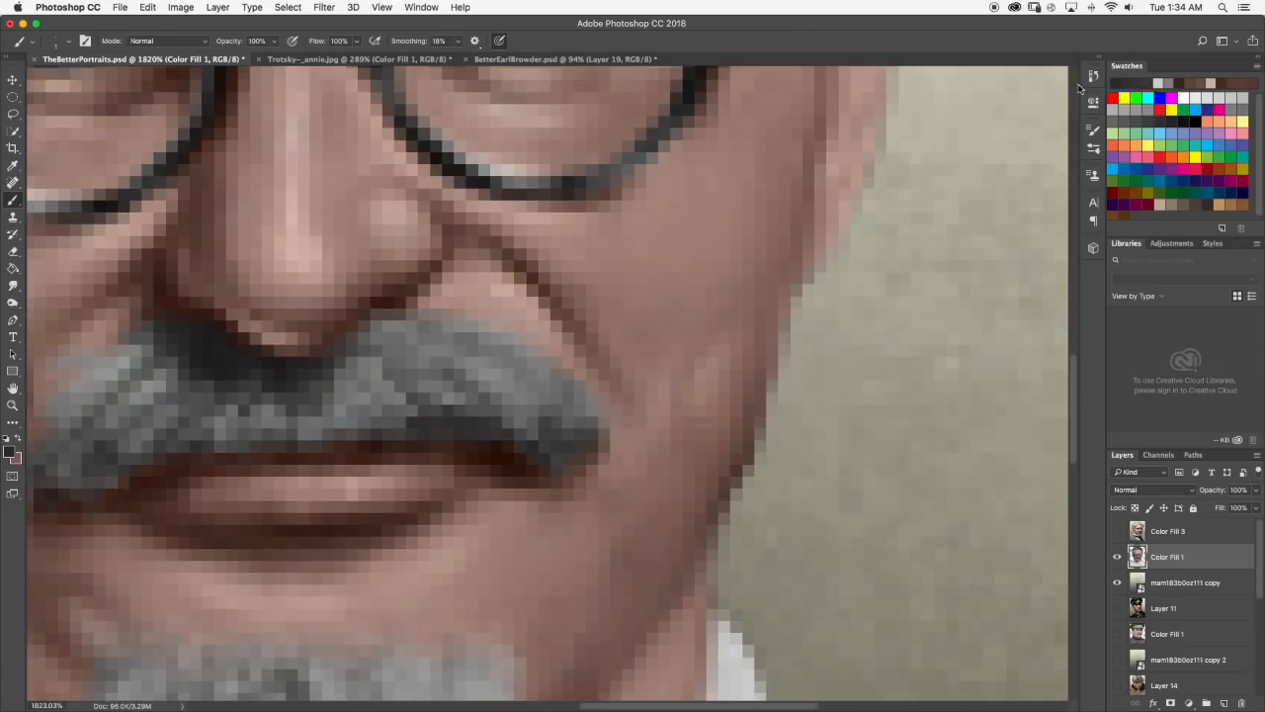
pyautogui.scroll(-8, 471, 382)
pyautogui.scroll(-1, 591, 405)
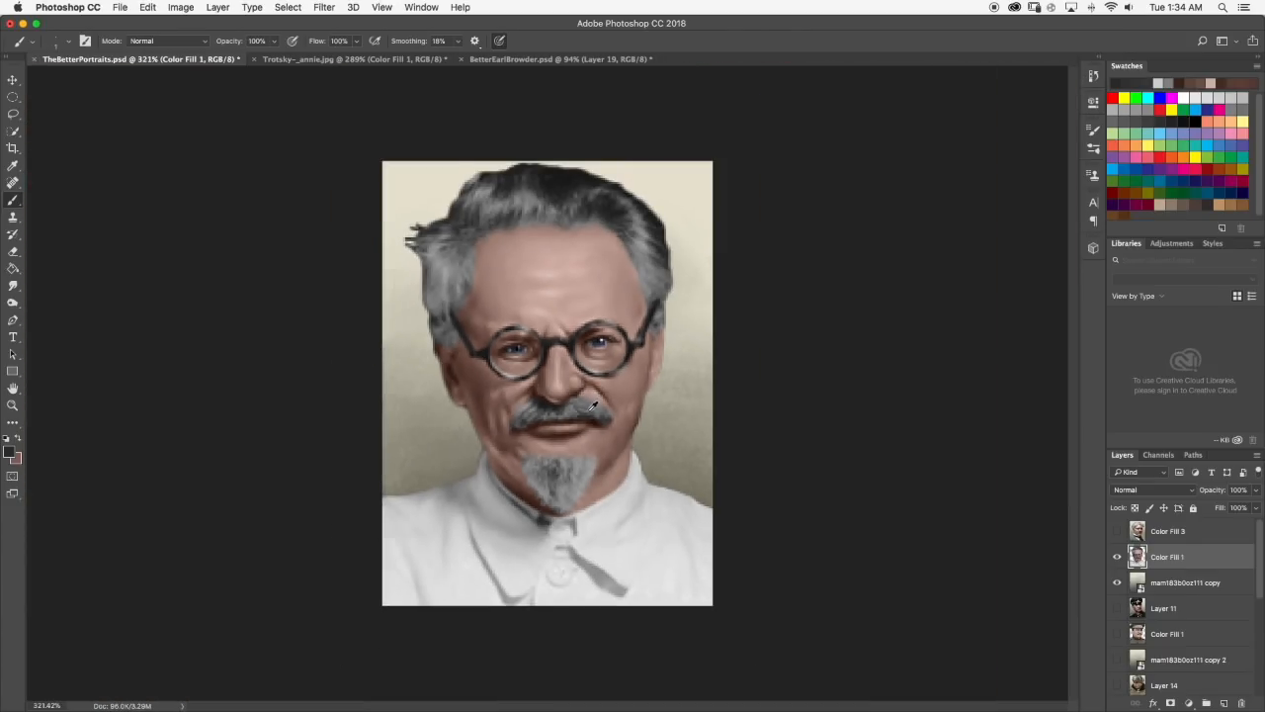
pyautogui.scroll(1, 585, 420)
pyautogui.scroll(5, 625, 423)
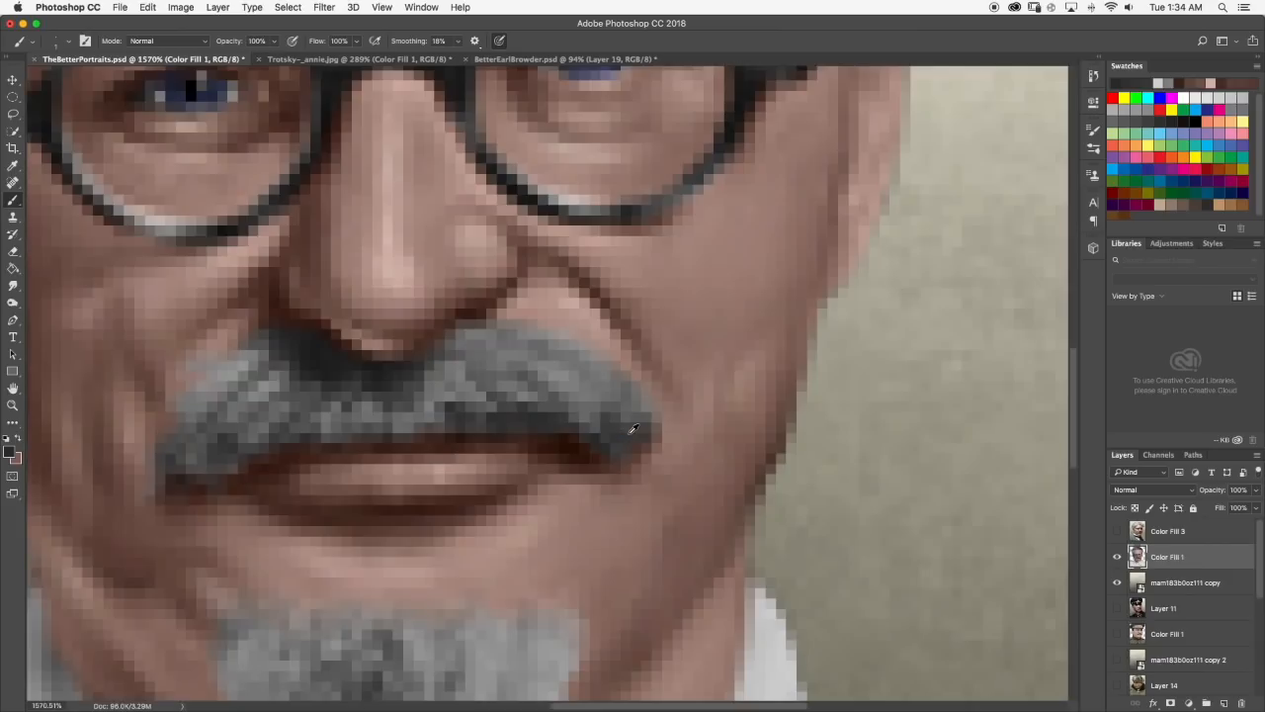
pyautogui.click(11, 286)
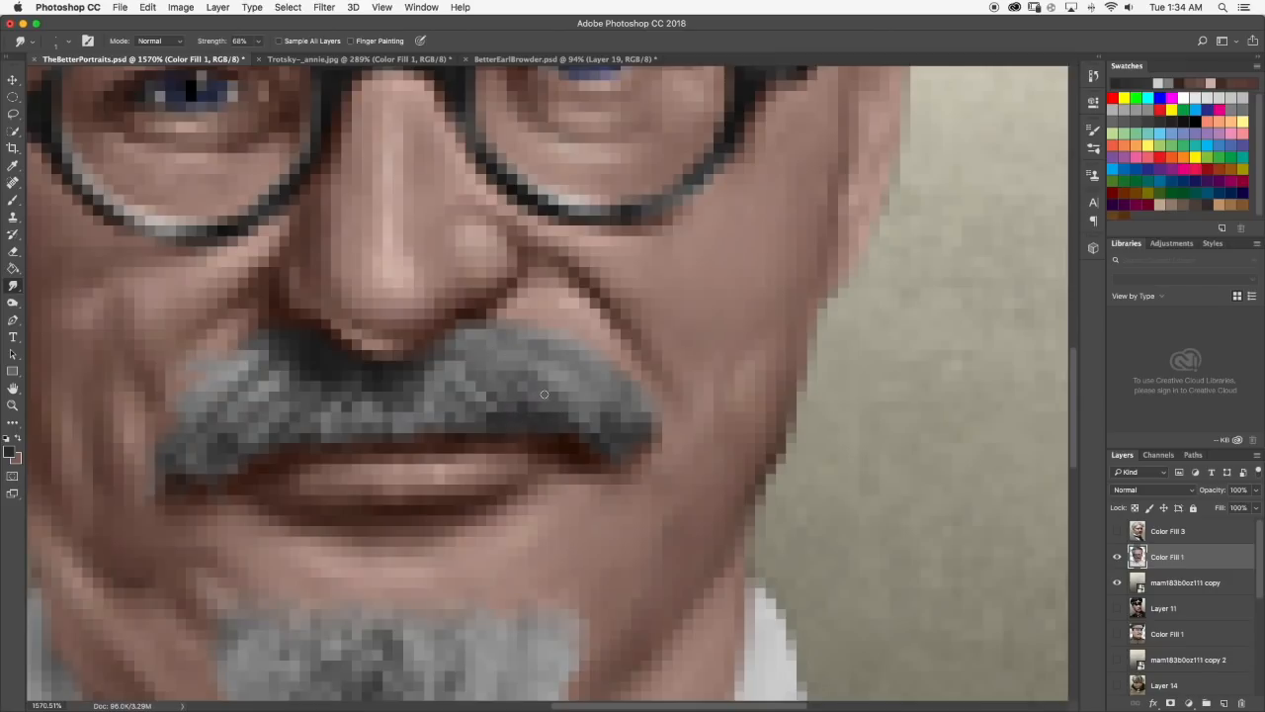
pyautogui.scroll(-6, 550, 396)
pyautogui.scroll(-4, 551, 396)
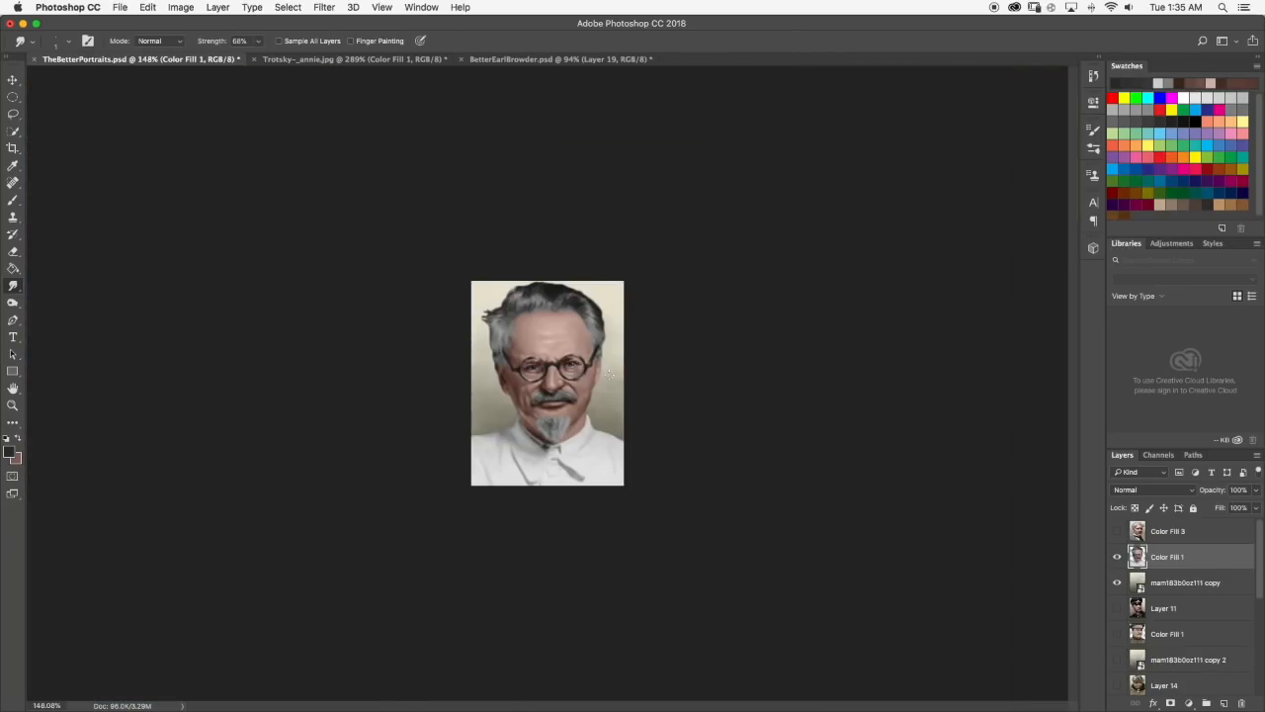
# Set the foreground color to light gray #cecece, brush a highlight on the moustache's right upper edge and smudge it in.
pyautogui.scroll(10, 585, 400)
pyautogui.press('b')
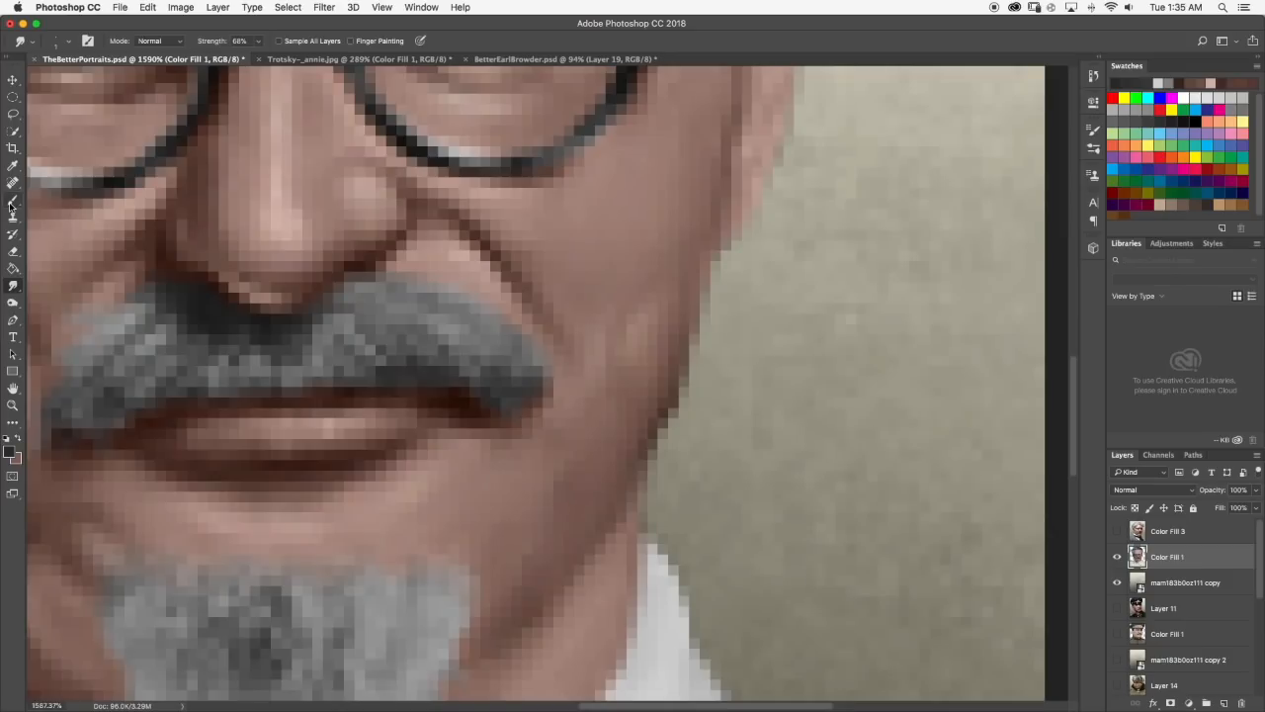
pyautogui.keyDown('alt'); pyautogui.click(168, 326); pyautogui.keyUp('alt')
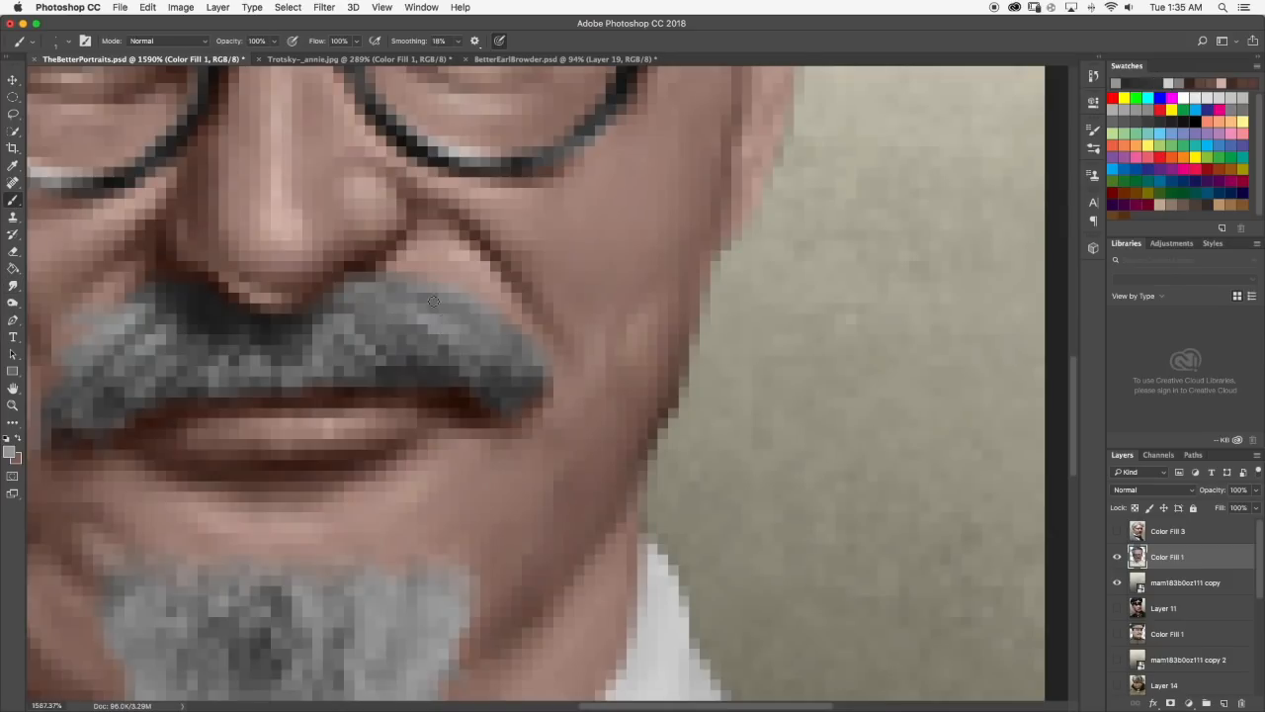
pyautogui.click(9, 453)
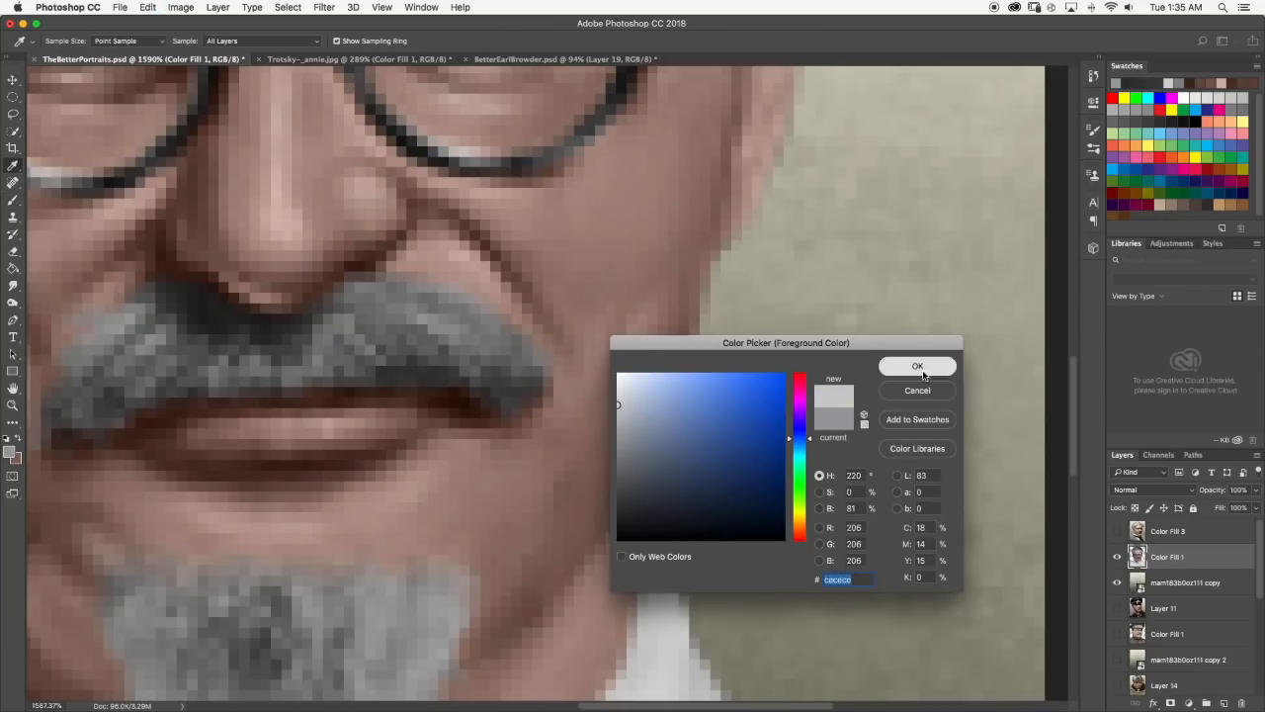
pyautogui.click(921, 370)
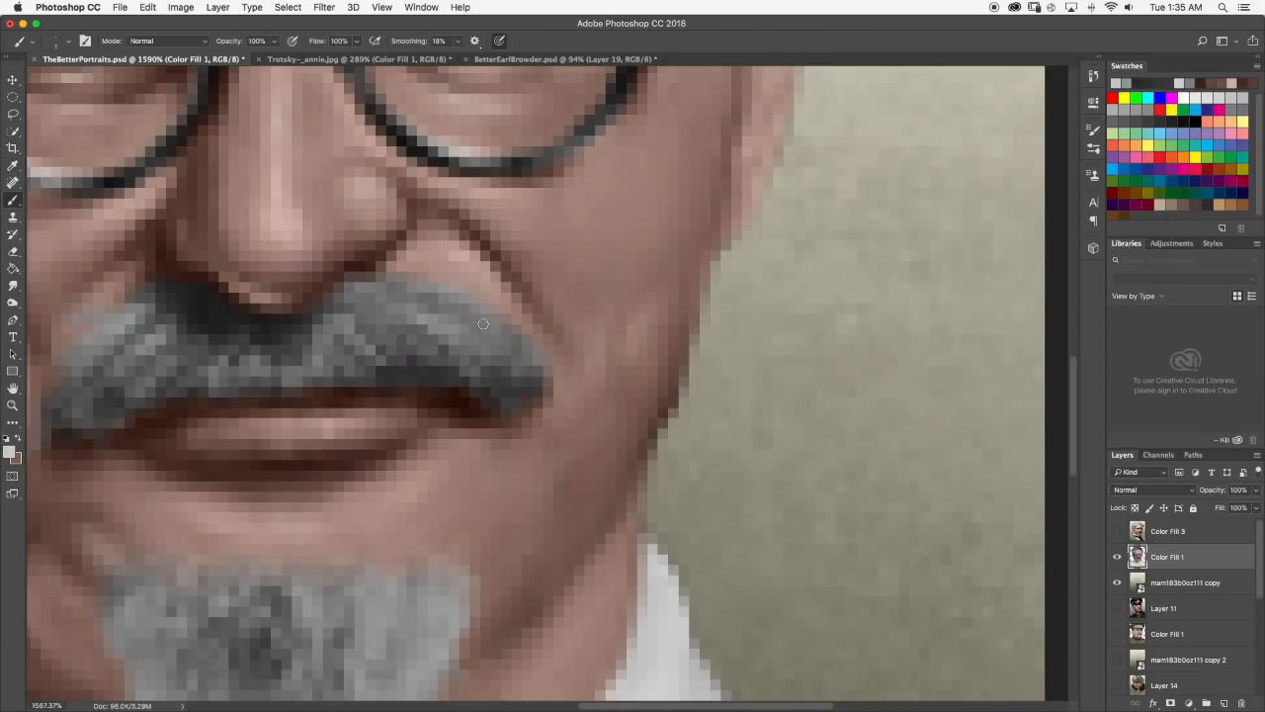
pyautogui.click(13, 285)
pyautogui.moveTo(507, 333)
pyautogui.mouseDown()
pyautogui.moveTo(469, 308)
pyautogui.moveTo(516, 341)
pyautogui.mouseUp()
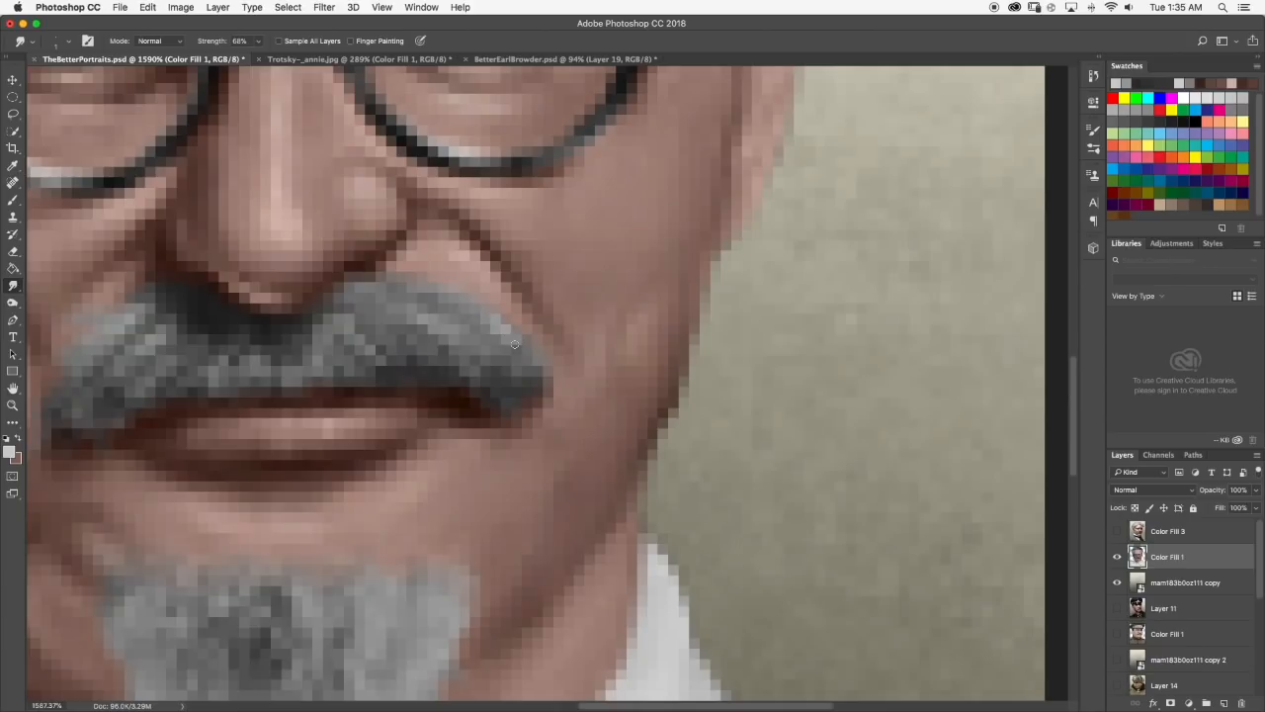
pyautogui.scroll(-10, 533, 356)
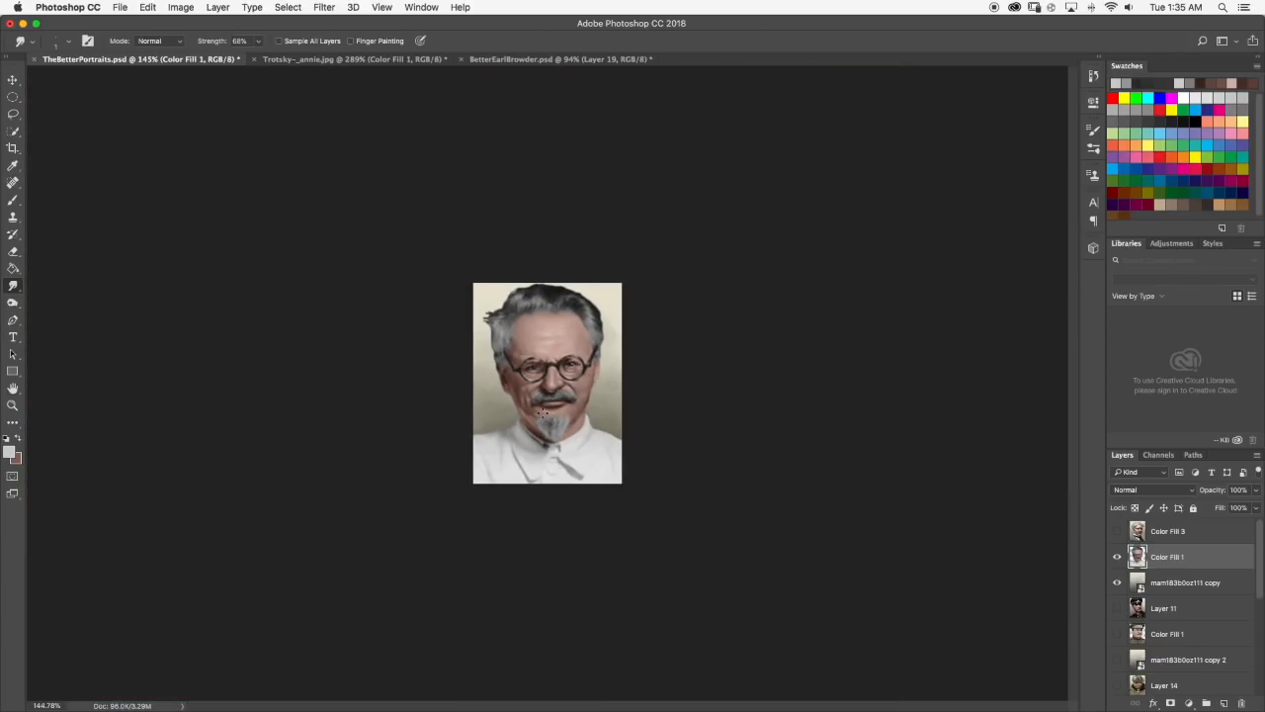
# Paint light gray strands on the left half of the moustache and blend them with the Smudge tool.
pyautogui.scroll(10, 584, 404)
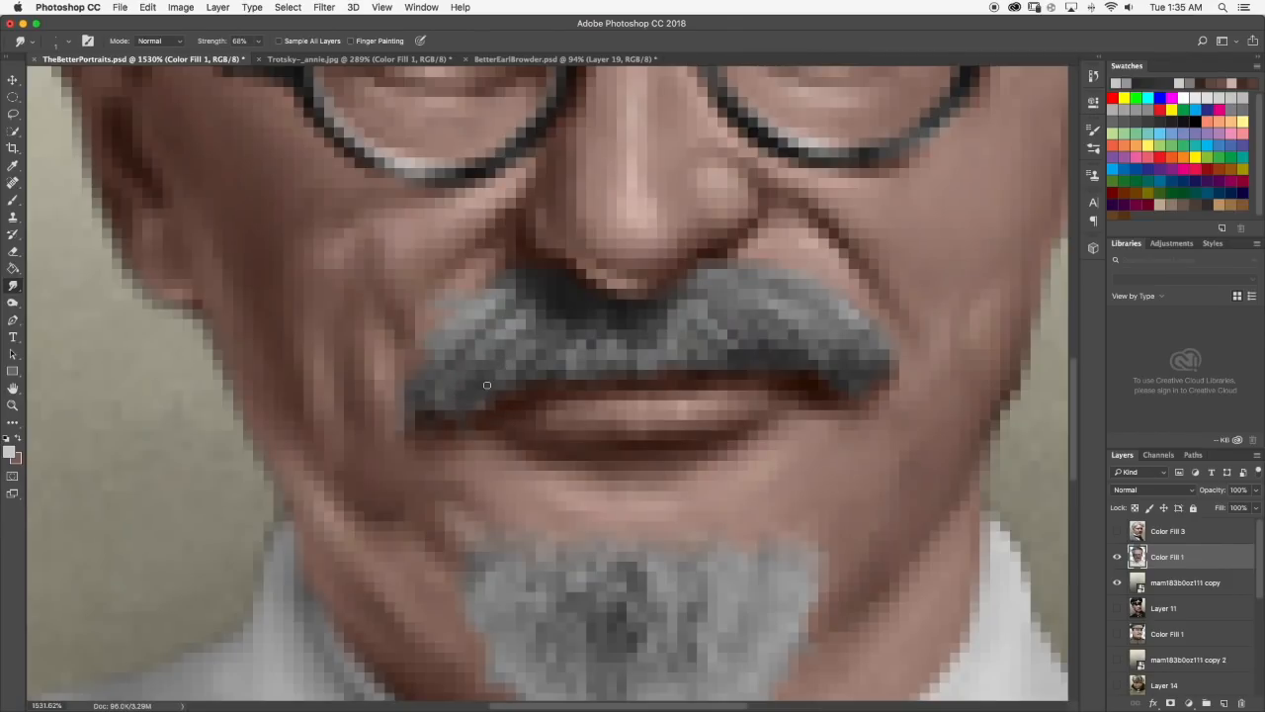
pyautogui.scroll(-10, 502, 393)
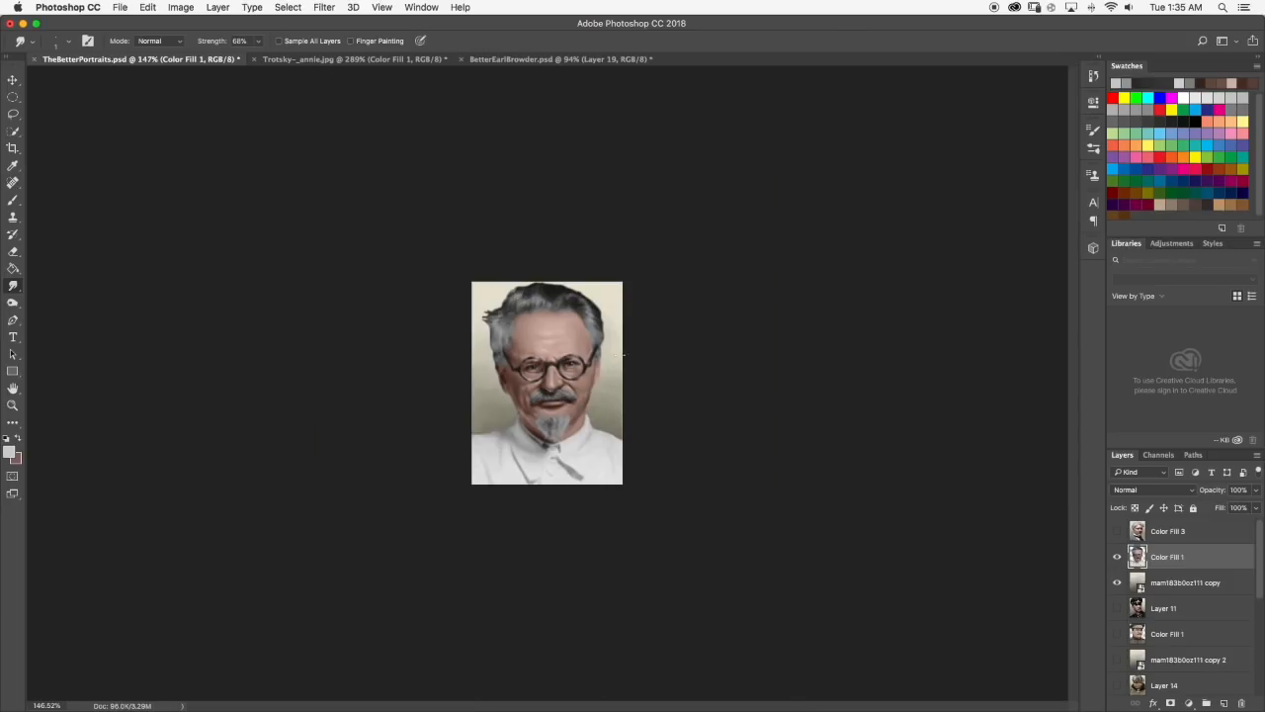
pyautogui.scroll(10, 556, 405)
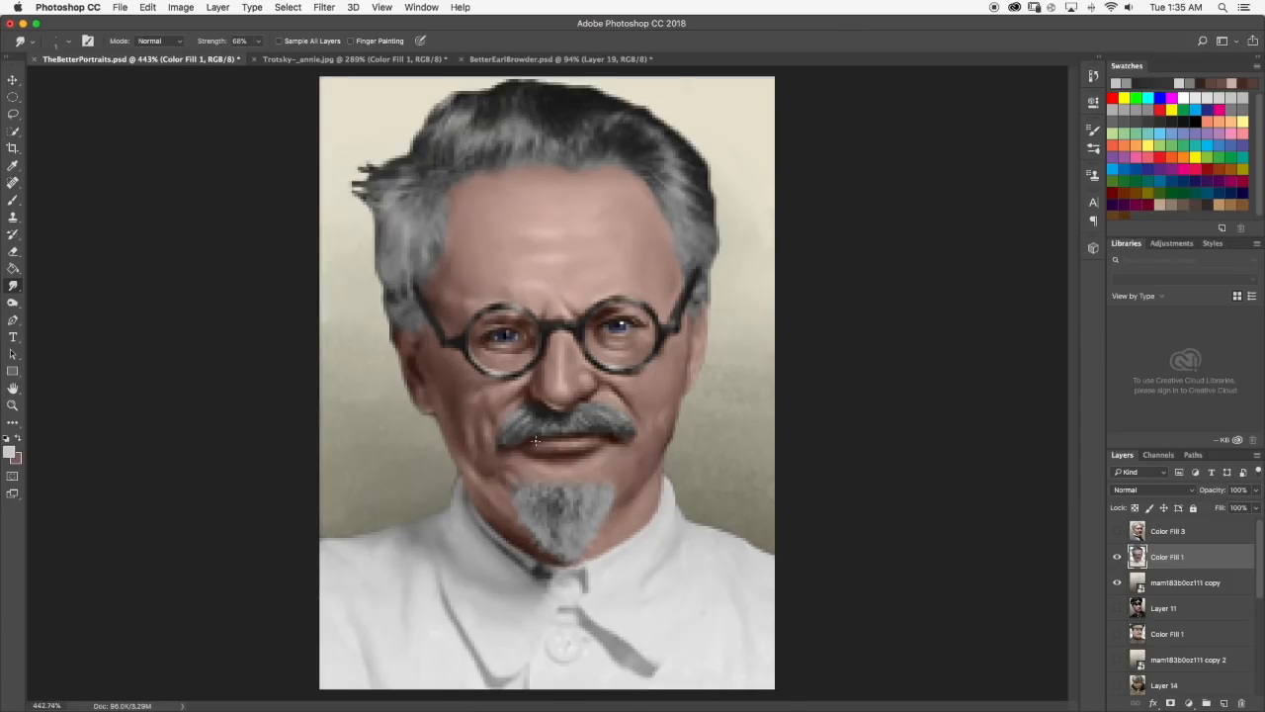
pyautogui.press('b')
pyautogui.moveTo(465, 370)
pyautogui.mouseDown()
pyautogui.moveTo(510, 373)
pyautogui.moveTo(480, 394)
pyautogui.moveTo(513, 393)
pyautogui.moveTo(507, 409)
pyautogui.moveTo(468, 382)
pyautogui.moveTo(484, 370)
pyautogui.moveTo(459, 395)
pyautogui.moveTo(508, 380)
pyautogui.mouseUp()
pyautogui.click(13, 286)
pyautogui.scroll(-10, 514, 405)
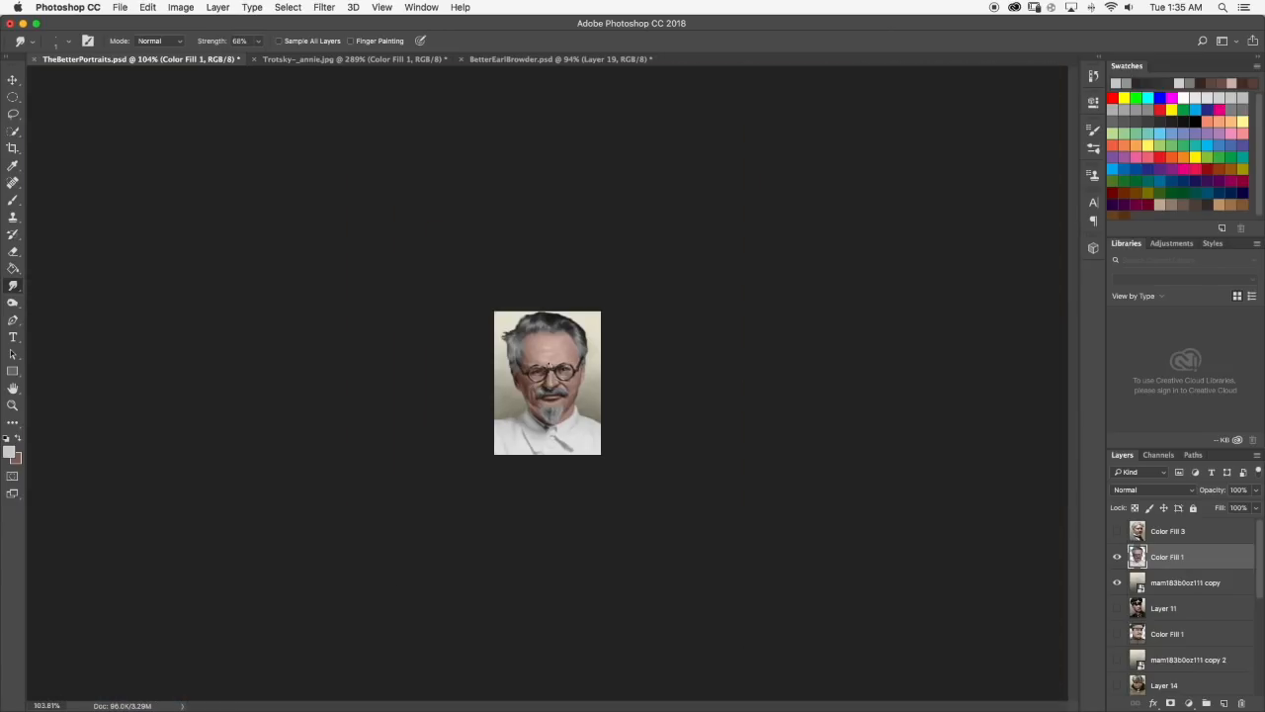
pyautogui.scroll(10, 551, 366)
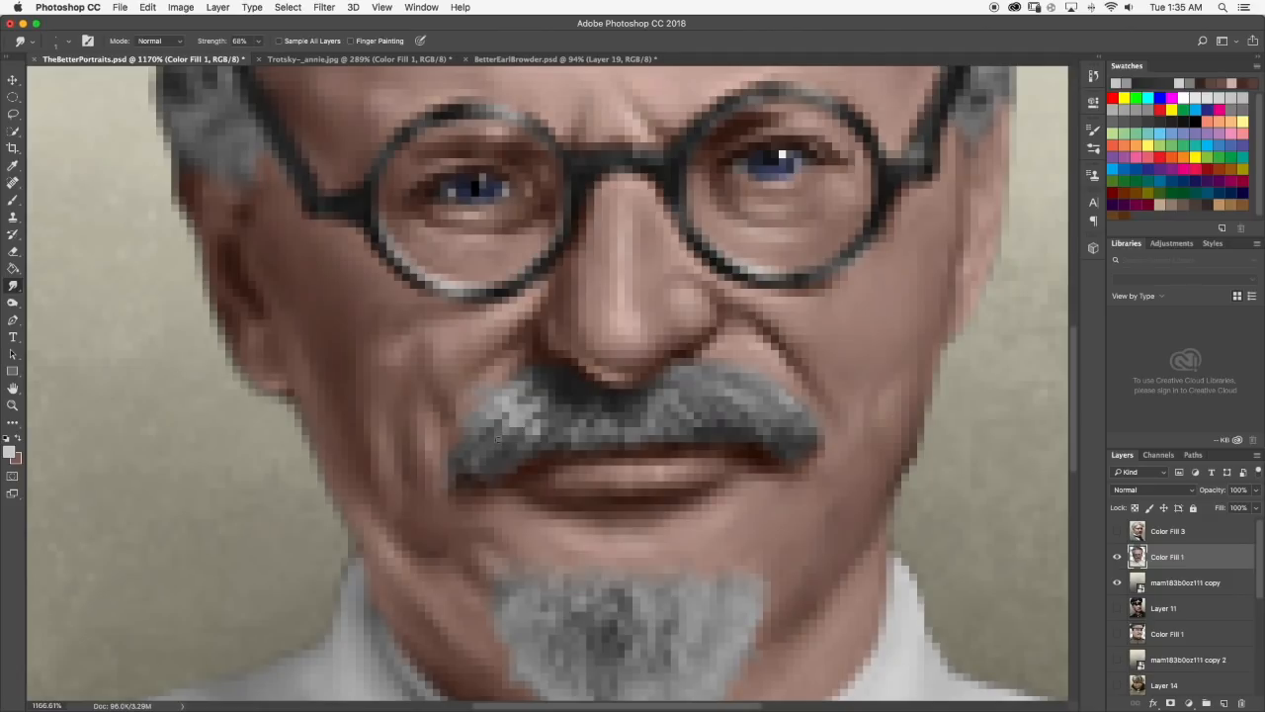
pyautogui.scroll(-10, 539, 422)
pyautogui.scroll(4, 553, 405)
pyautogui.scroll(-3, 563, 394)
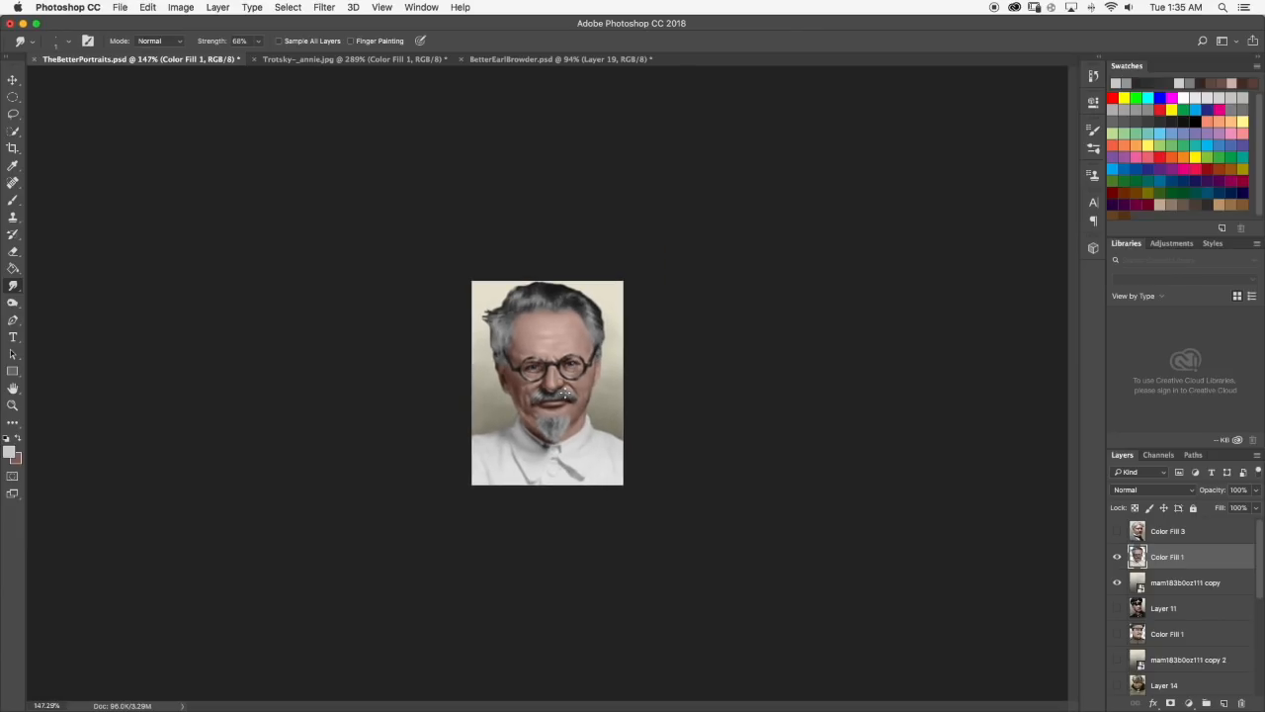
# Dab short light gray hairs along the moustache's lower center above the lip and soften them with the Smudge tool.
pyautogui.scroll(-2, 608, 370)
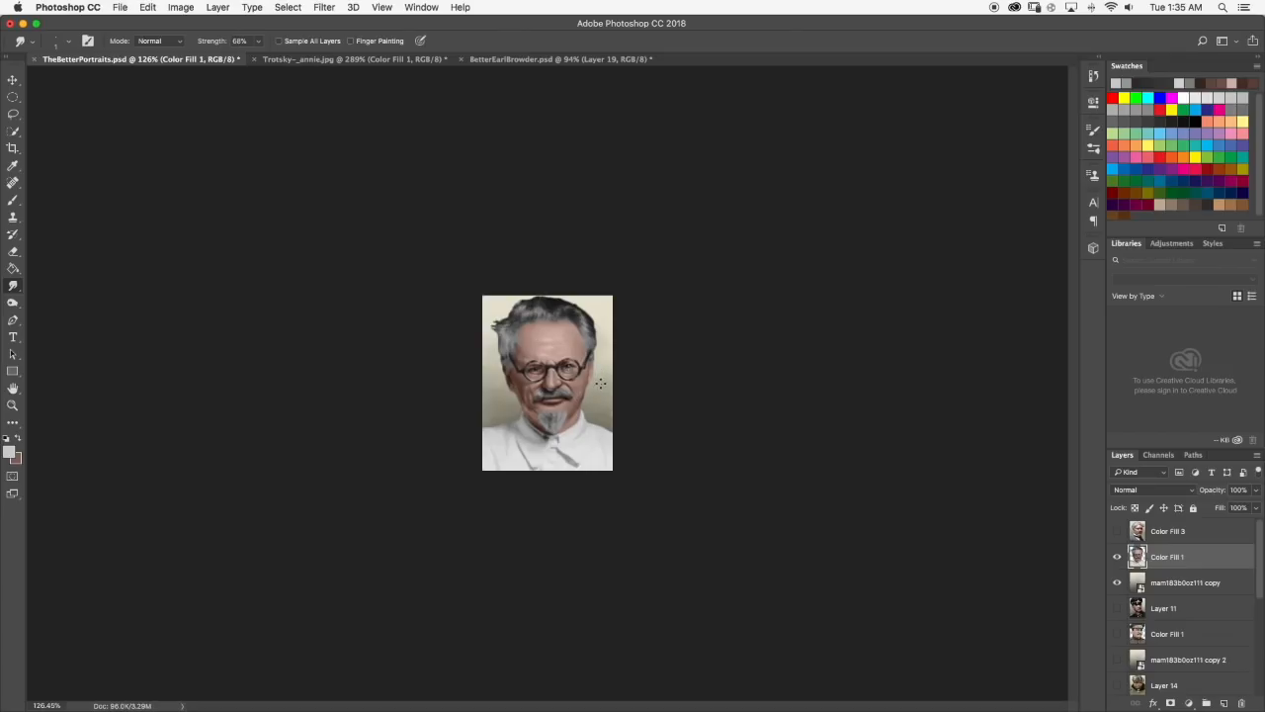
pyautogui.scroll(10, 576, 398)
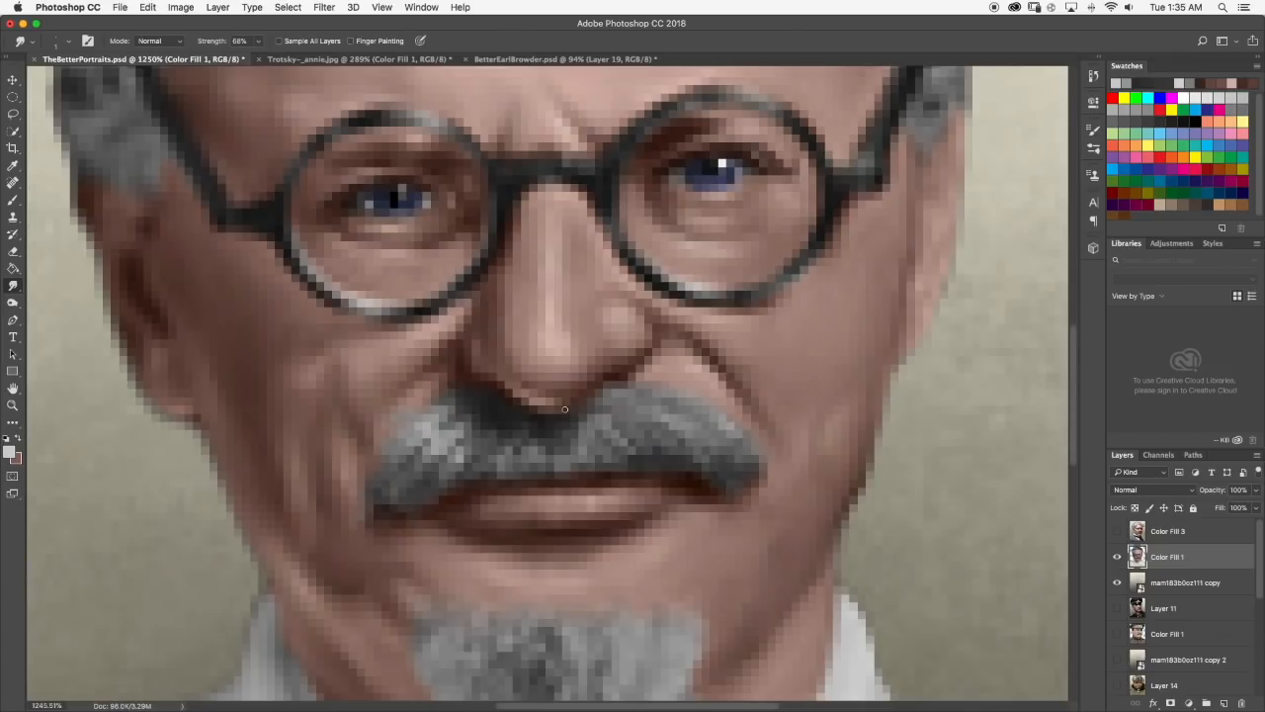
pyautogui.click(13, 199)
pyautogui.click(533, 459)
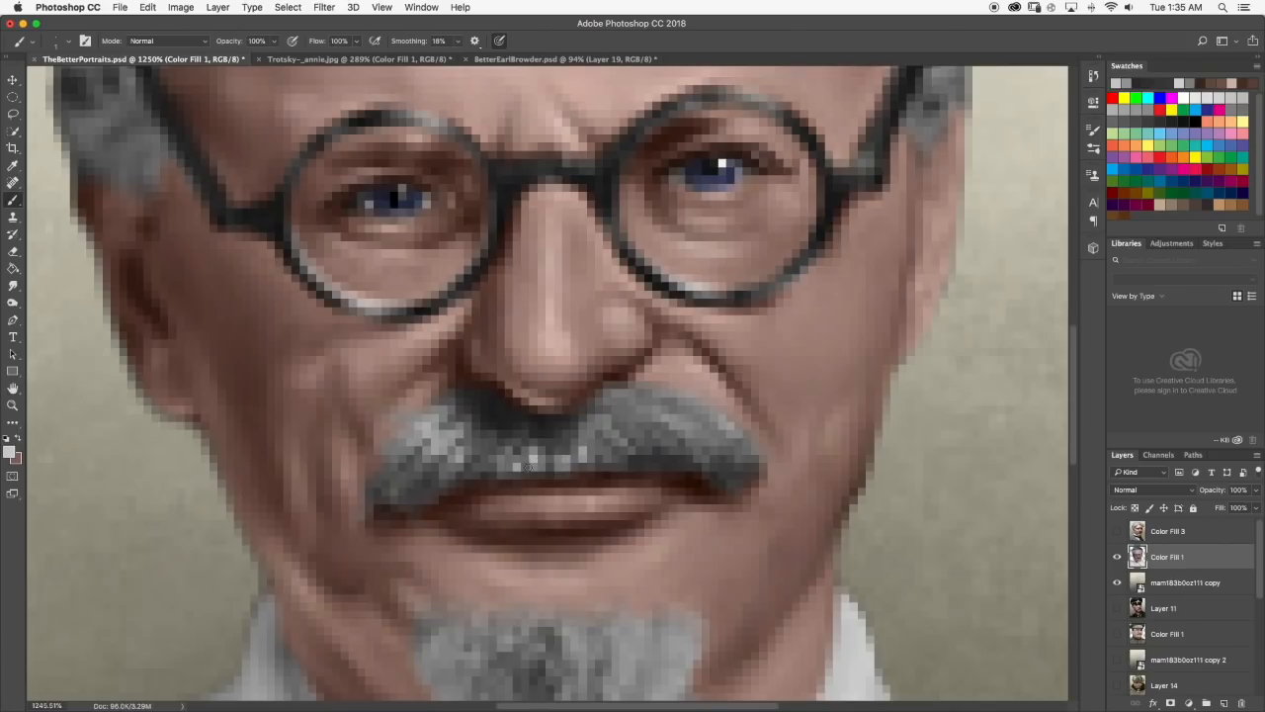
pyautogui.scroll(-8, 546, 460)
pyautogui.scroll(-6, 546, 460)
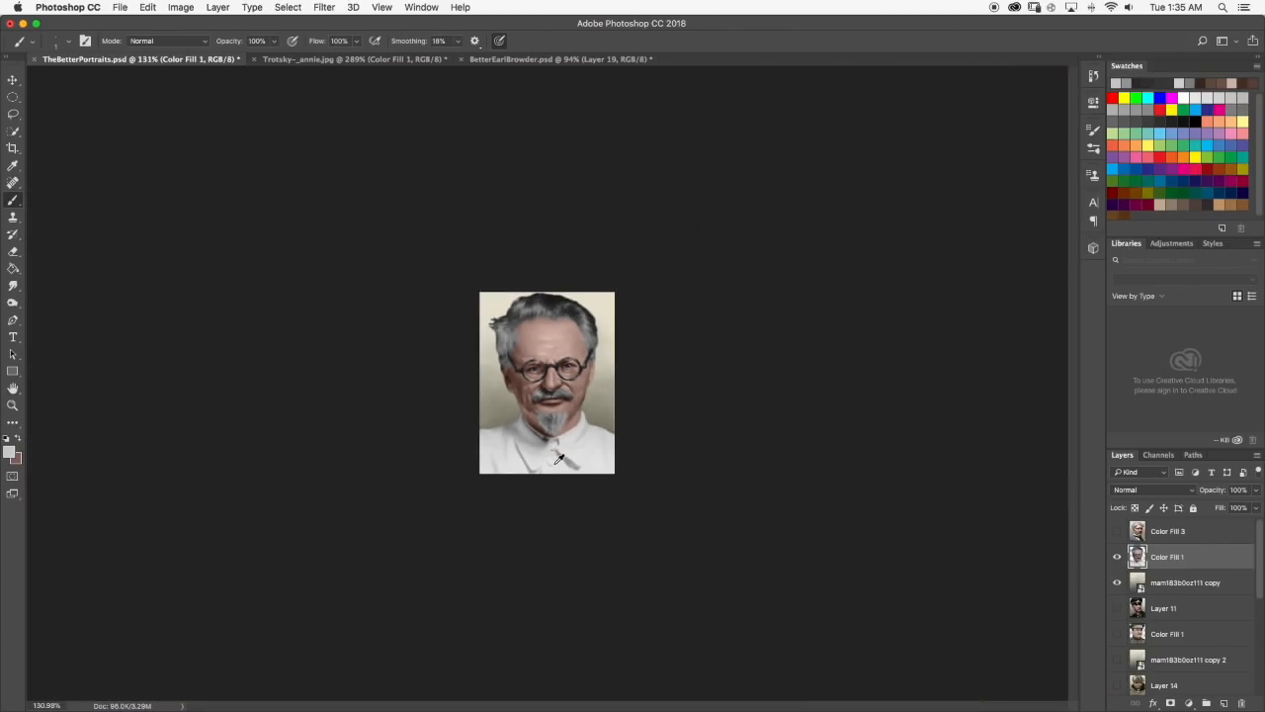
pyautogui.scroll(-1, 558, 458)
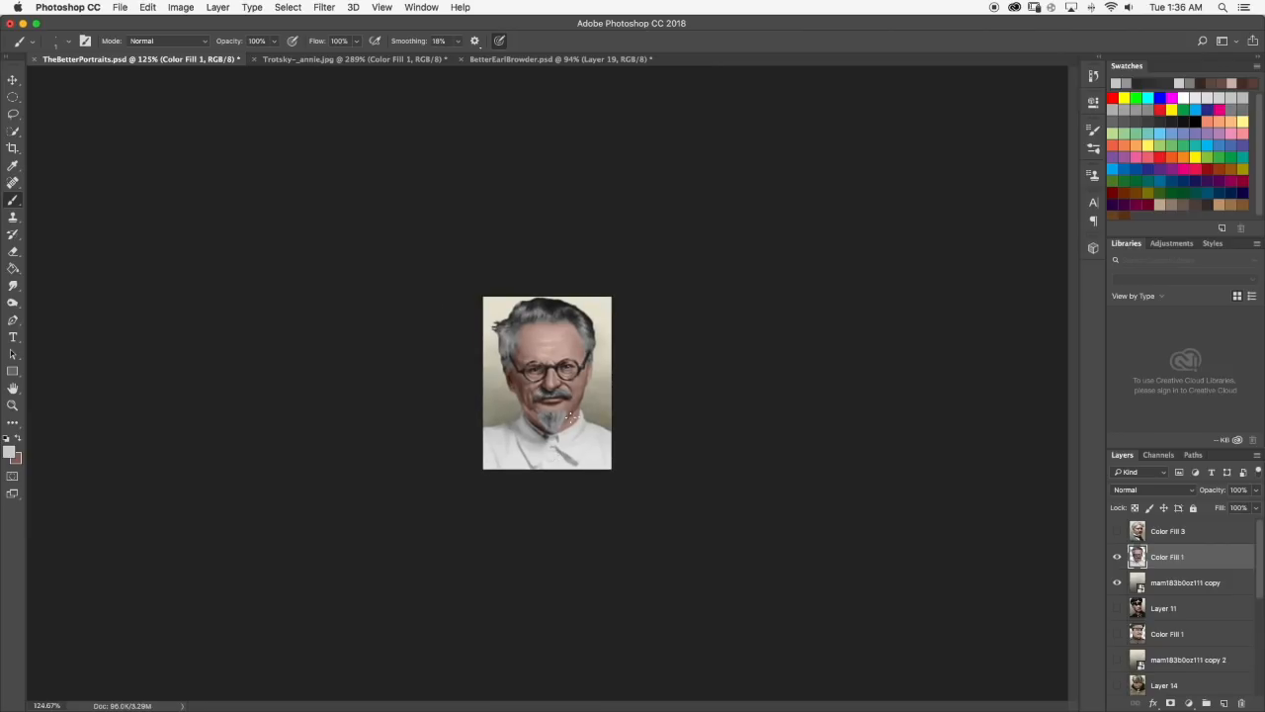
pyautogui.scroll(8, 571, 419)
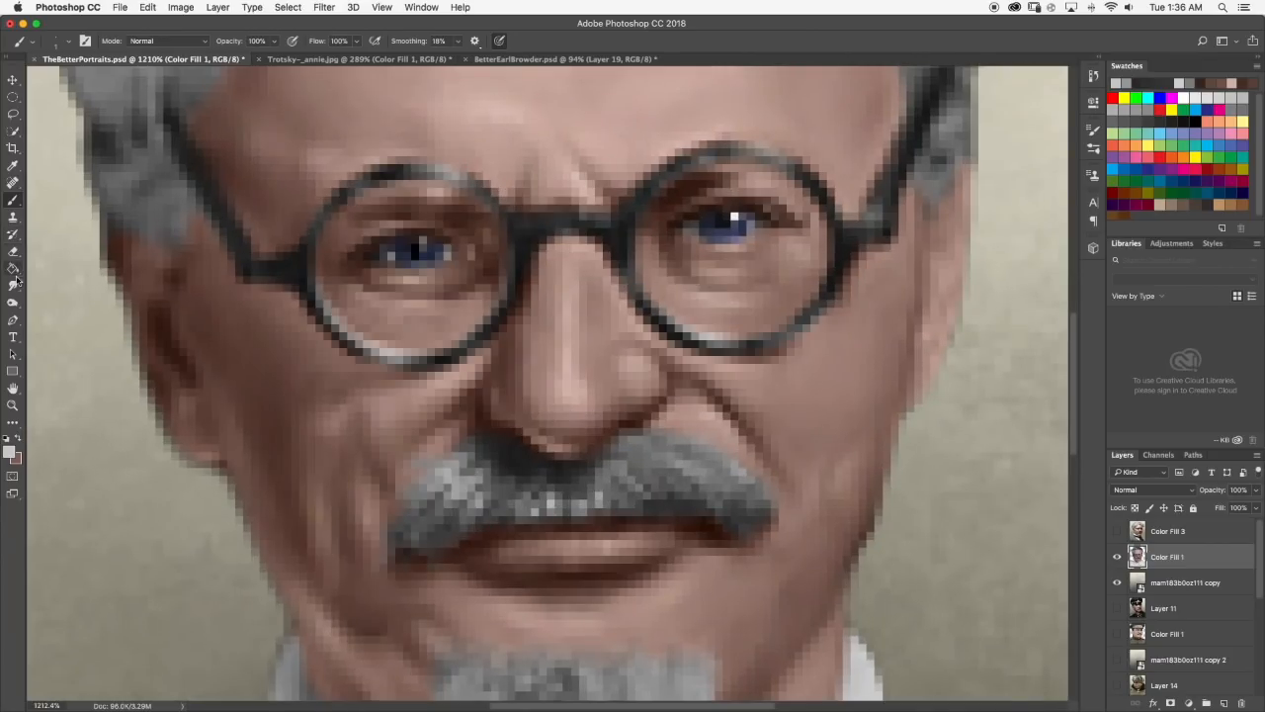
pyautogui.click(14, 284)
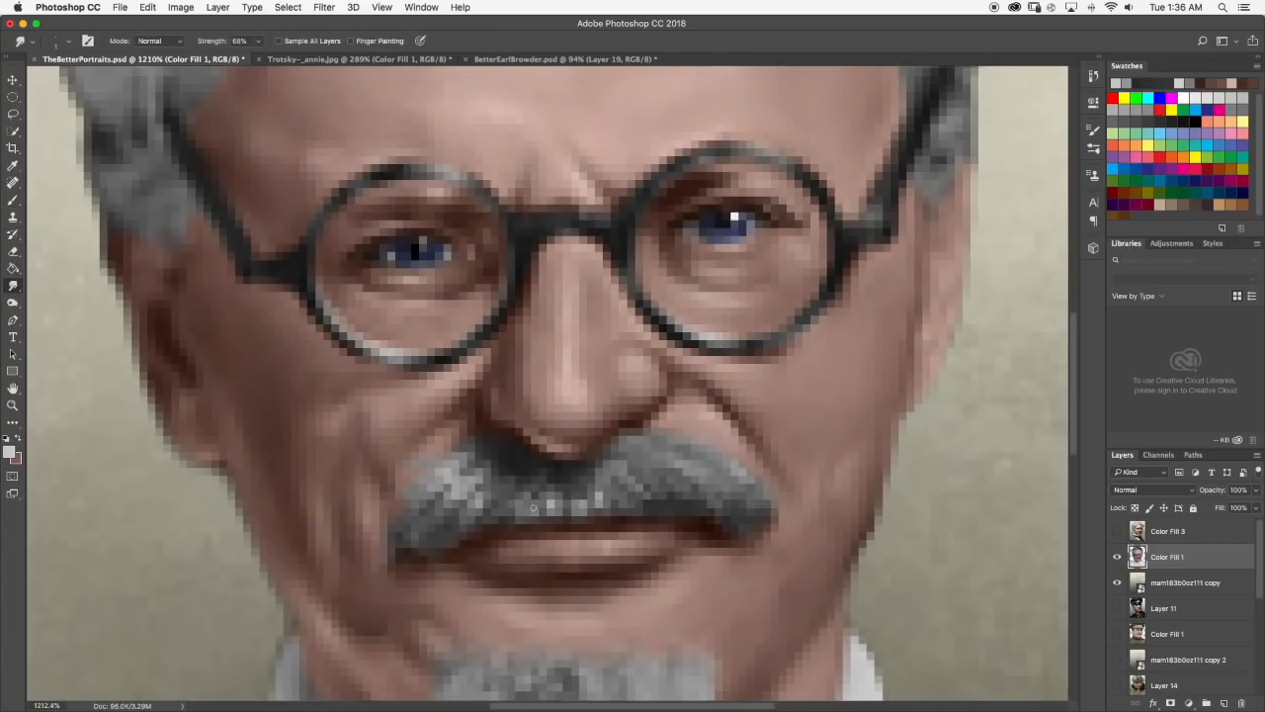
# Brush light gray highlights onto the upper middle of the moustache's right half and smudge them into the hair.
pyautogui.press('b')
pyautogui.moveTo(690, 461)
pyautogui.mouseDown()
pyautogui.moveTo(706, 479)
pyautogui.moveTo(709, 457)
pyautogui.moveTo(697, 460)
pyautogui.mouseUp()
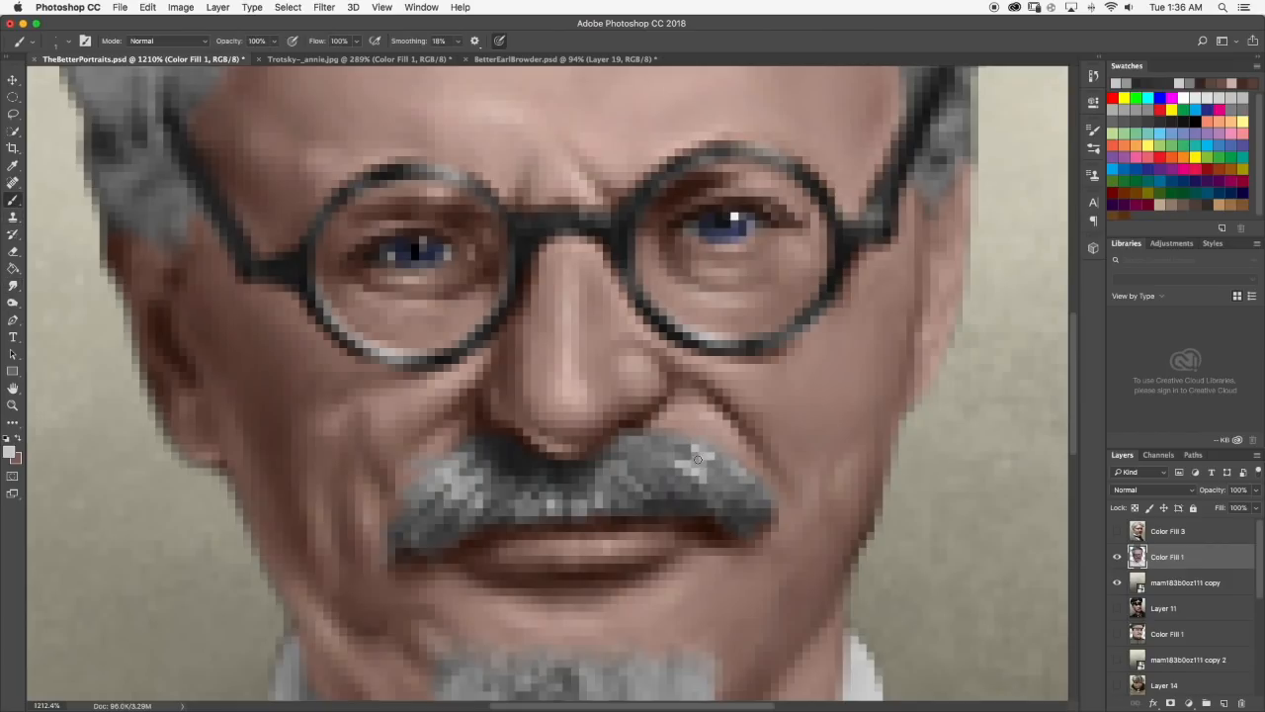
pyautogui.click(11, 285)
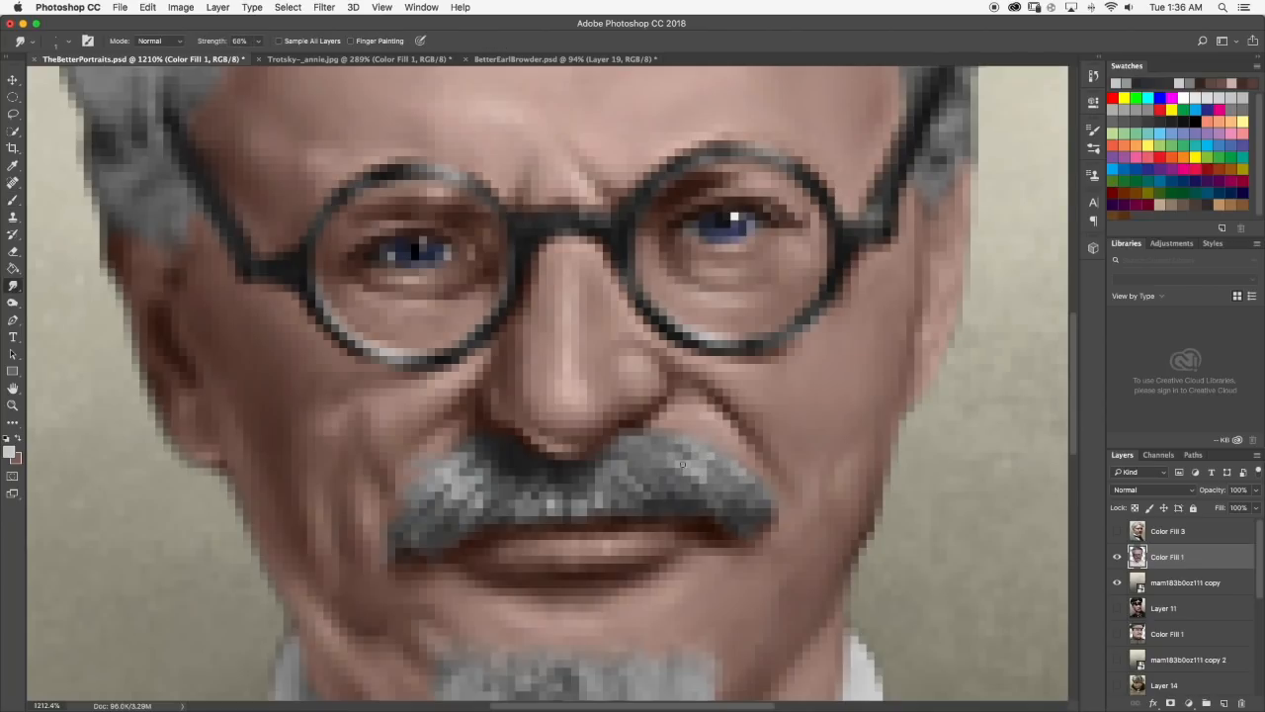
pyautogui.scroll(-10, 709, 481)
pyautogui.scroll(10, 585, 391)
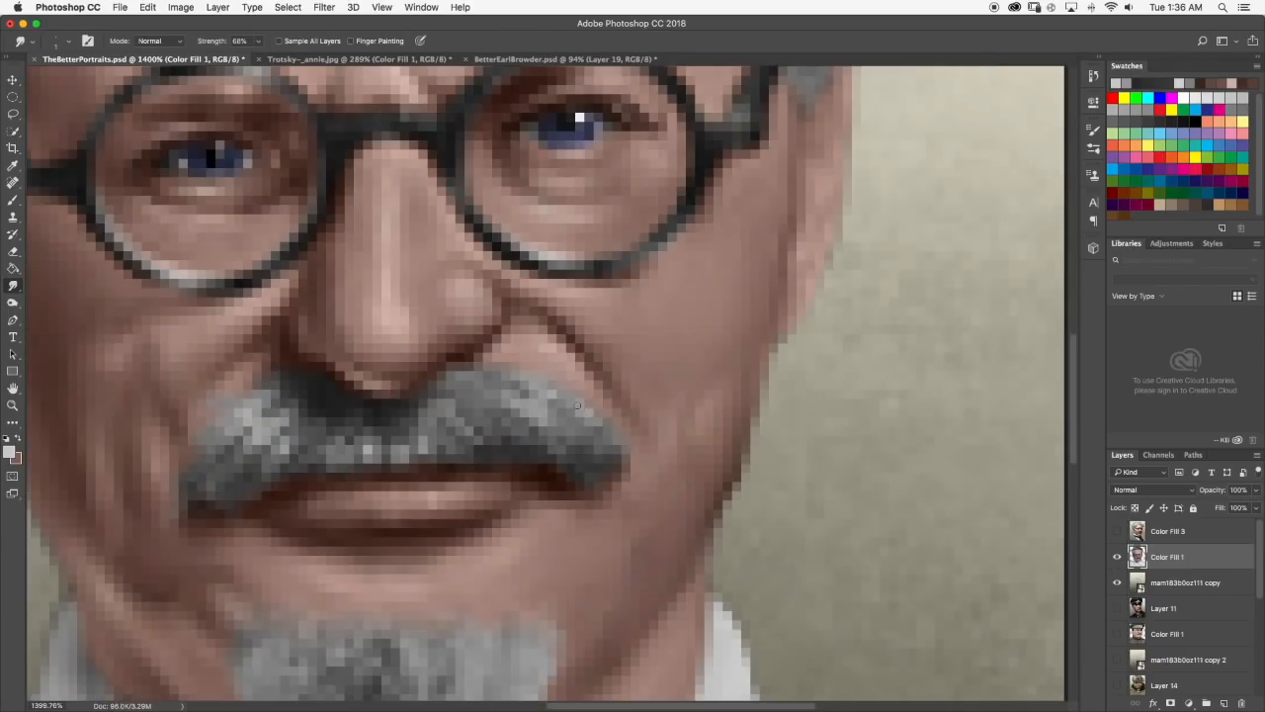
# Brighten the upper edge of the moustache's right half with a light gray touch and blend it with the Smudge tool.
pyautogui.click(12, 200)
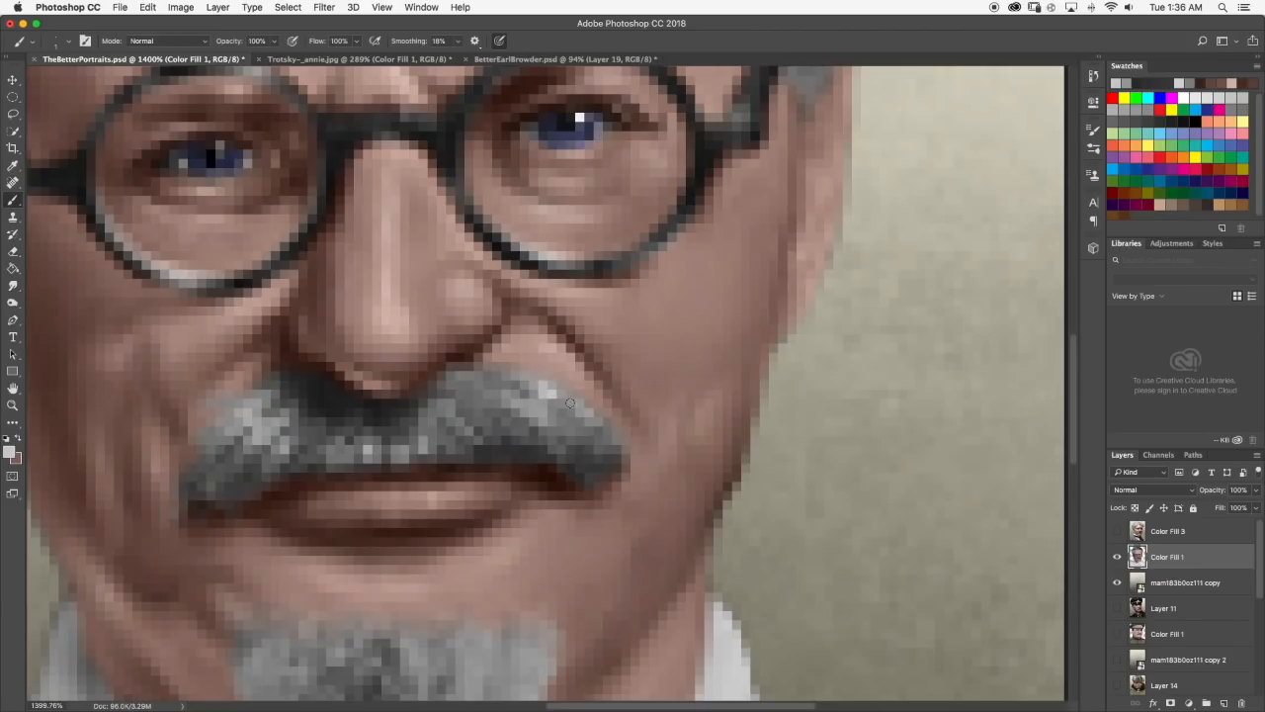
pyautogui.click(13, 285)
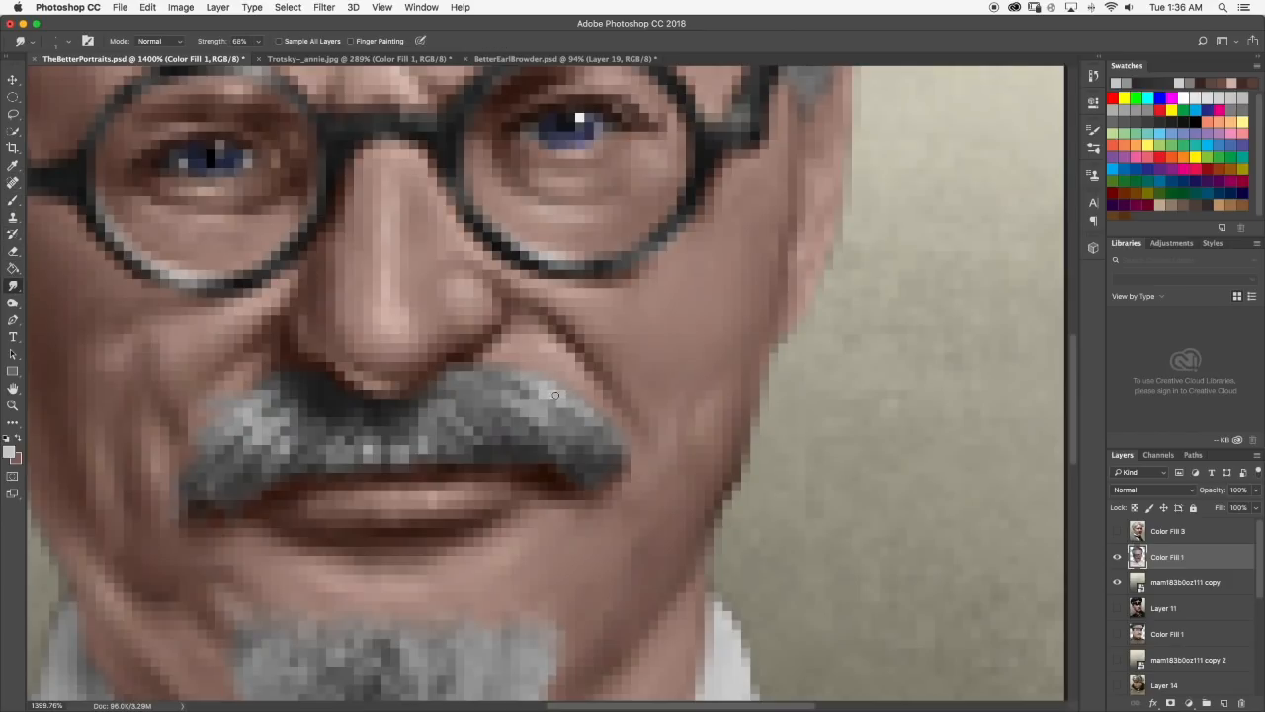
pyautogui.press('super+0')
pyautogui.scroll(-5, 579, 411)
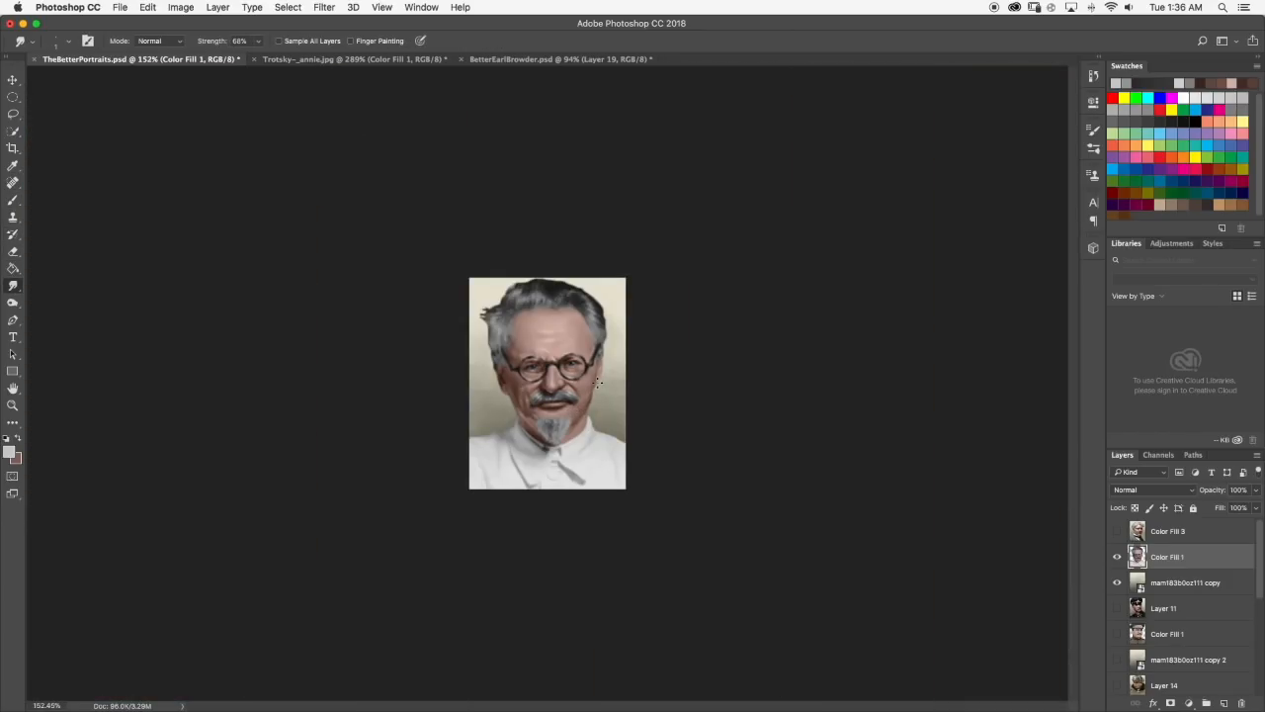
pyautogui.scroll(10, 581, 400)
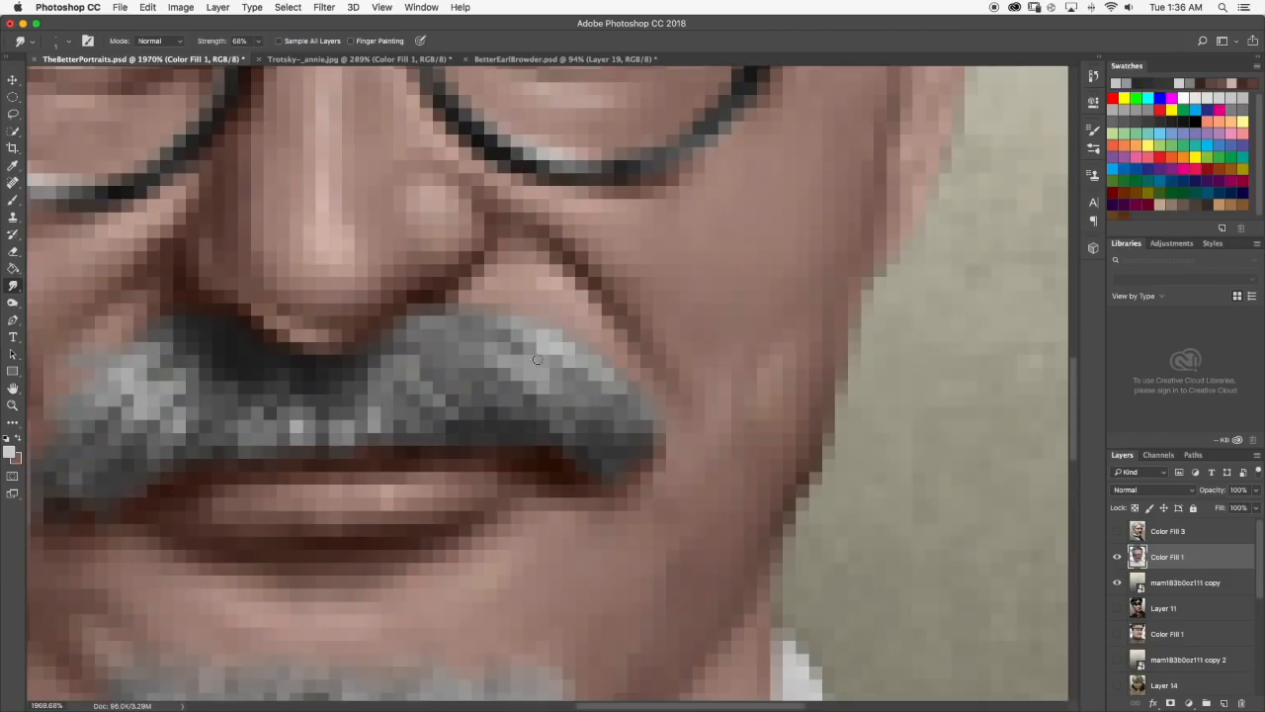
# Paint diagonal light gray streaks across the upper part of the moustache's right half and smudge their inner ends.
pyautogui.press('b')
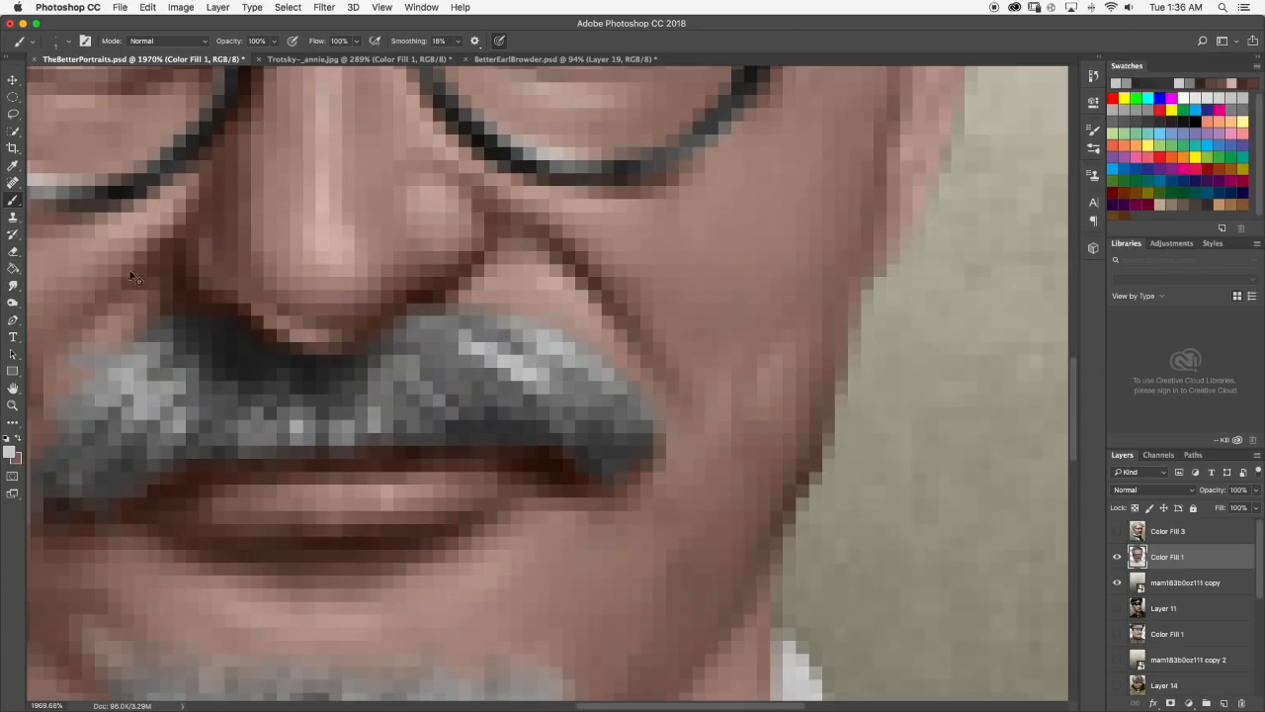
pyautogui.click(14, 285)
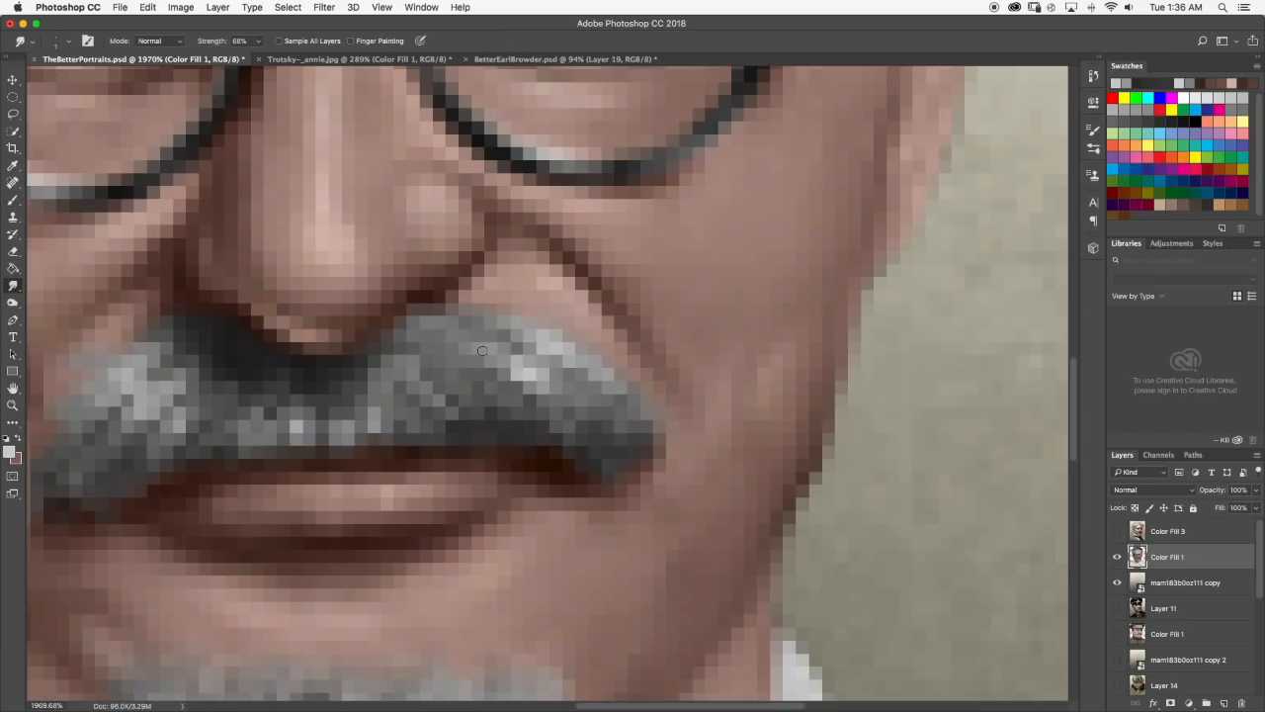
pyautogui.scroll(-6, 533, 376)
pyautogui.scroll(-10, 553, 368)
pyautogui.scroll(10, 553, 368)
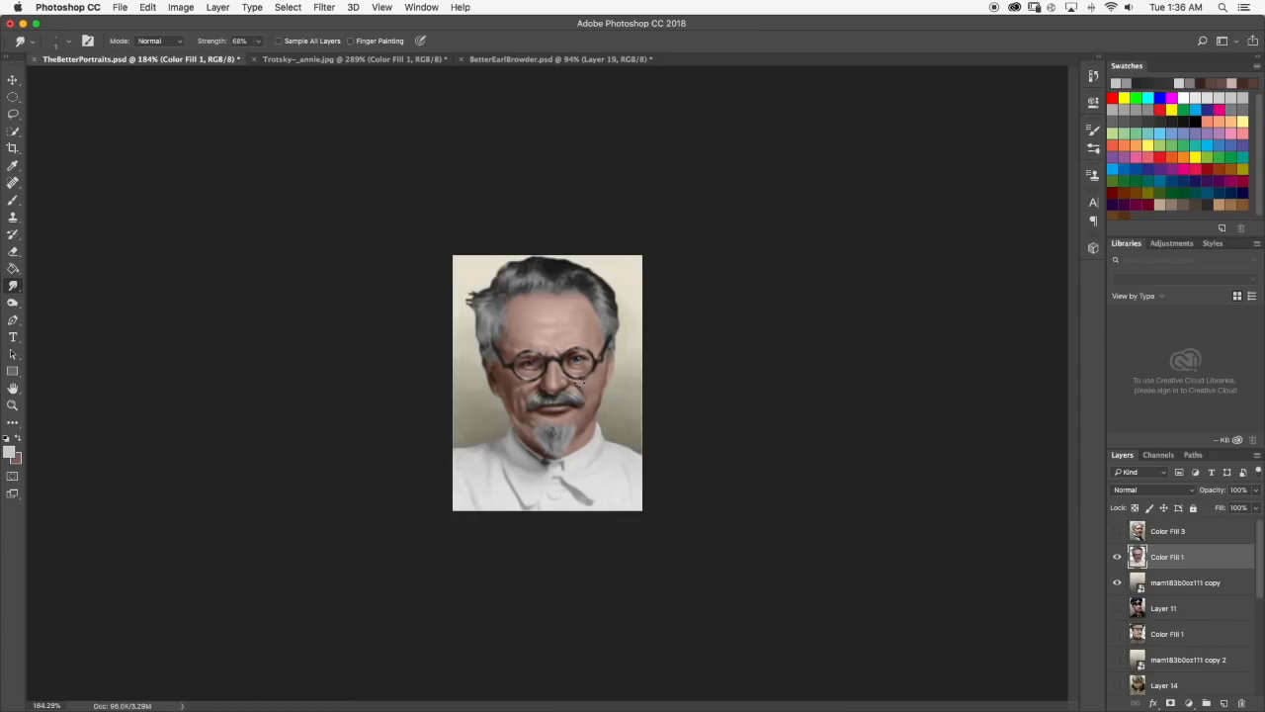
pyautogui.scroll(2, 597, 405)
# Add more fine light gray strands within the moustache's right half, smudge them along the hair and check the whole portrait.
pyautogui.press('b')
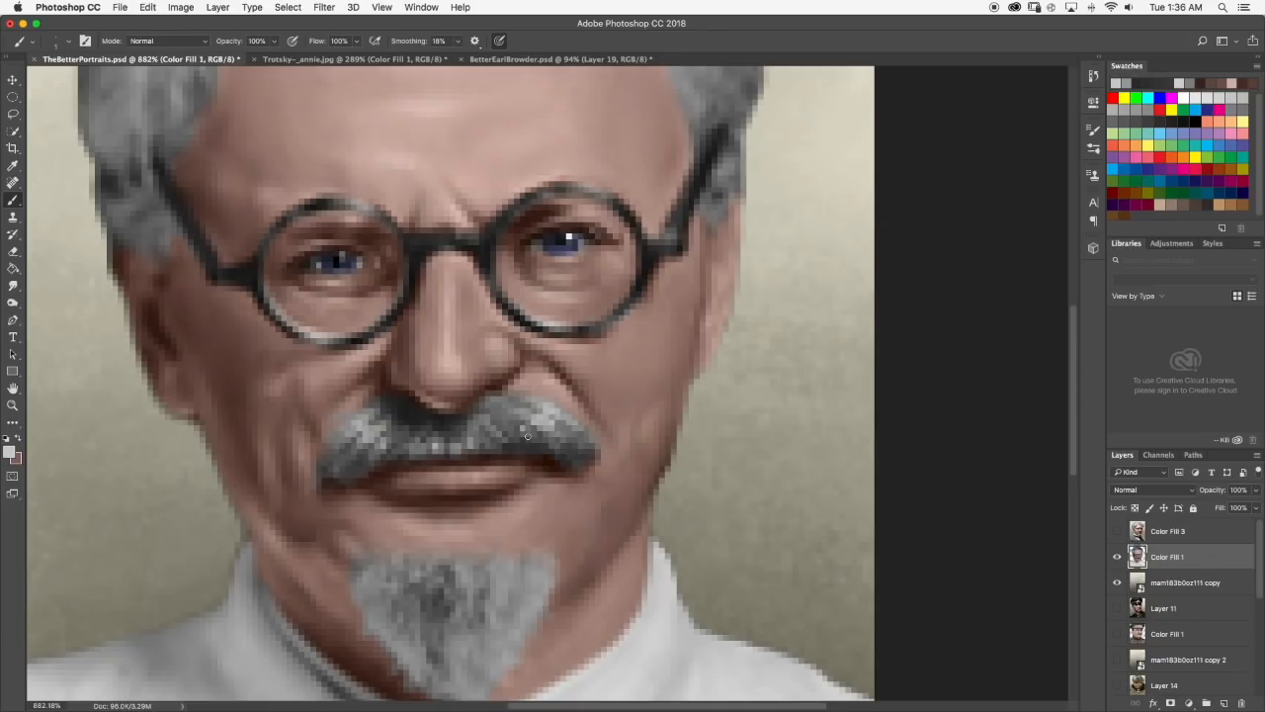
pyautogui.press('r')
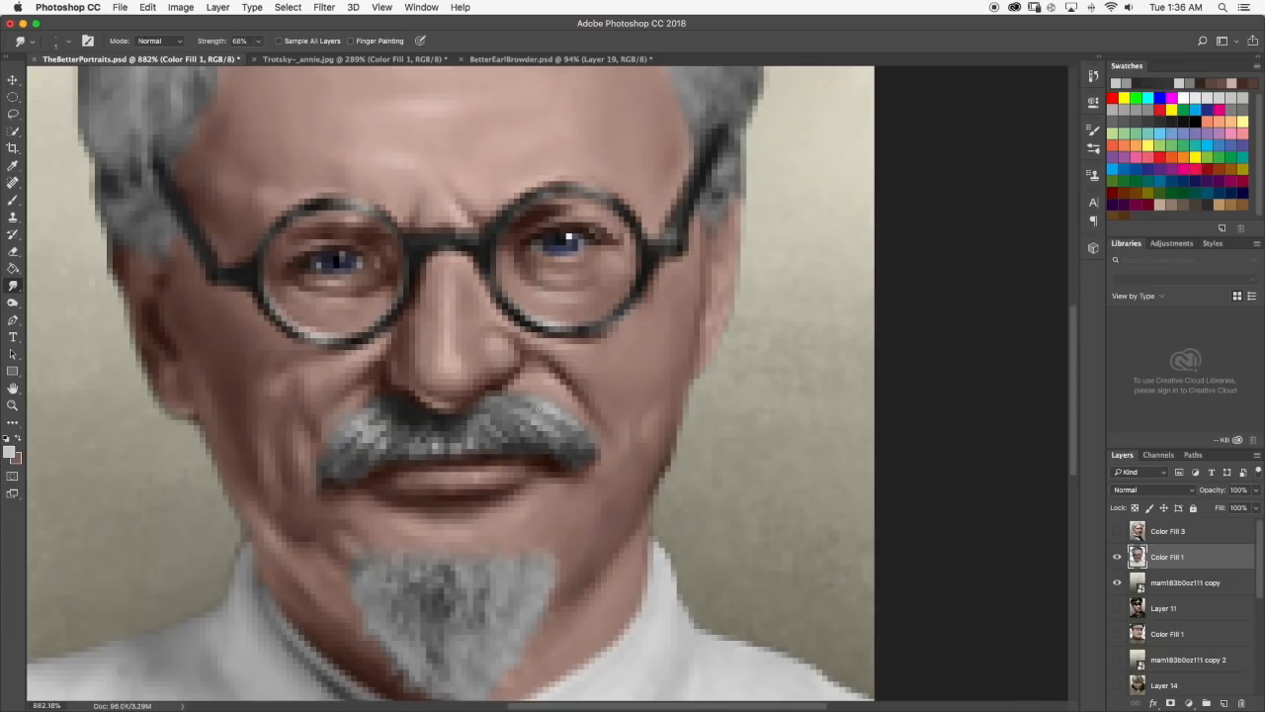
pyautogui.scroll(-10, 534, 405)
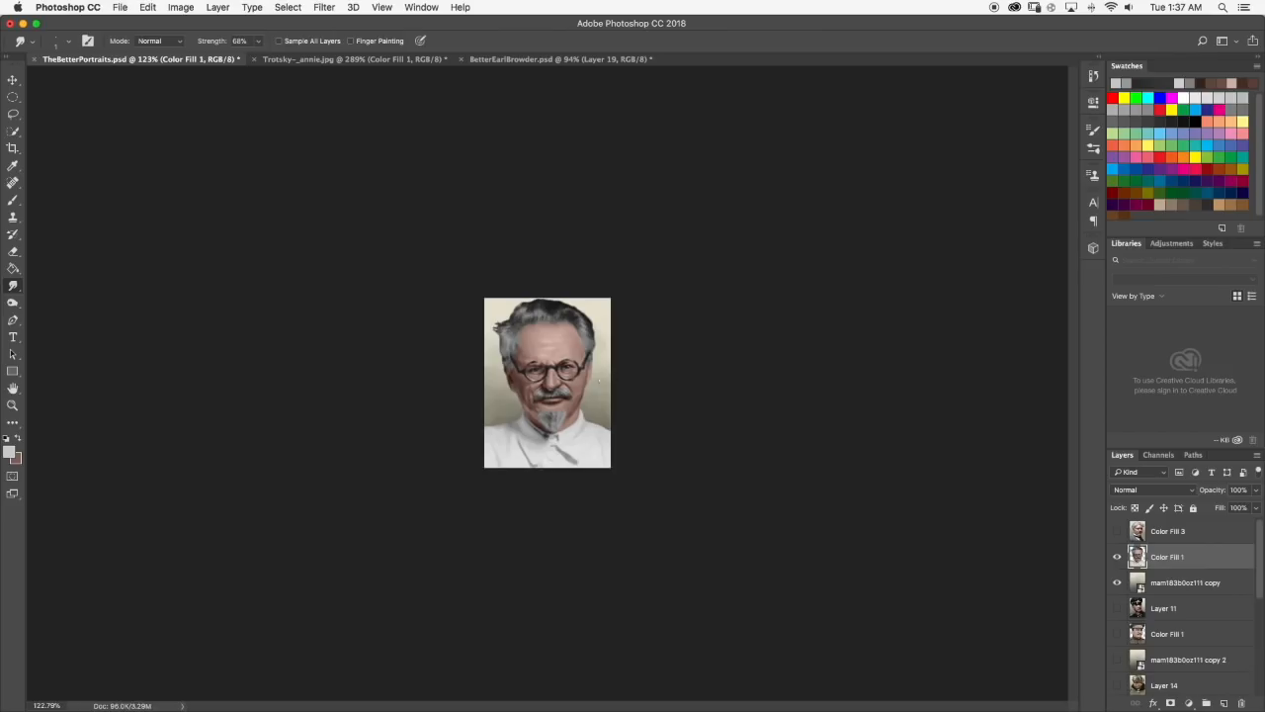
pyautogui.scroll(10, 612, 375)
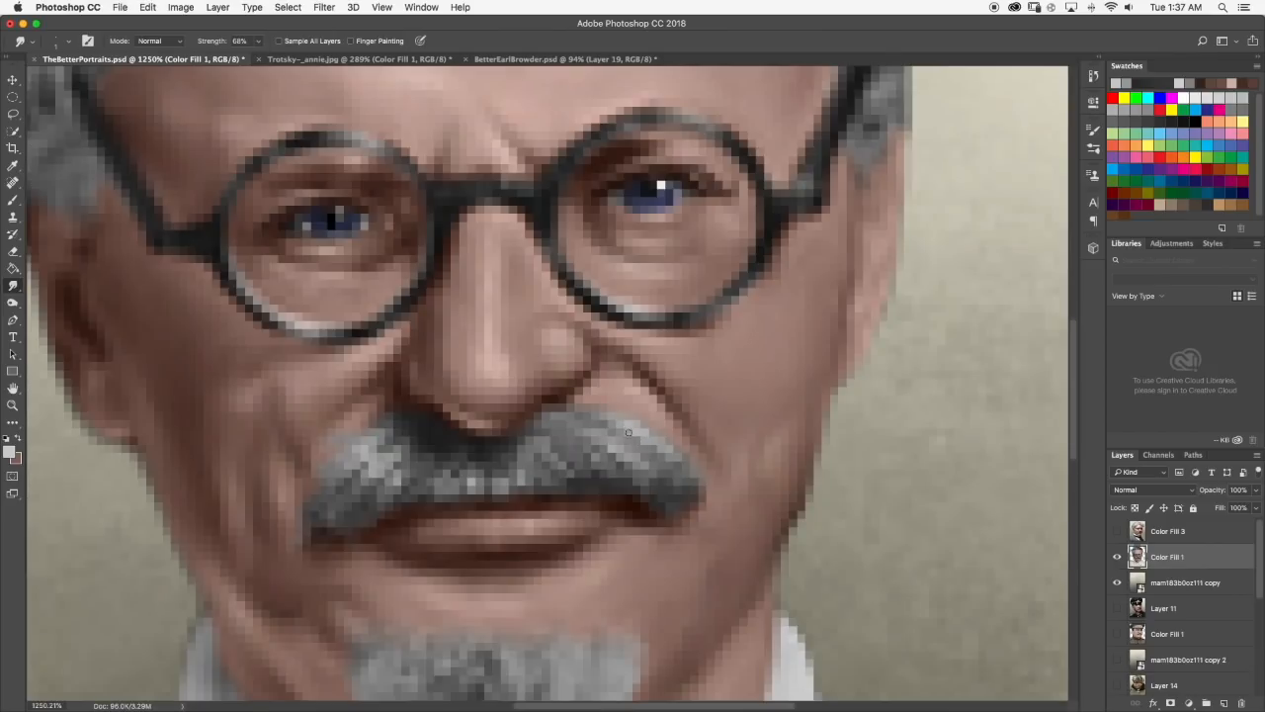
pyautogui.scroll(-12, 623, 426)
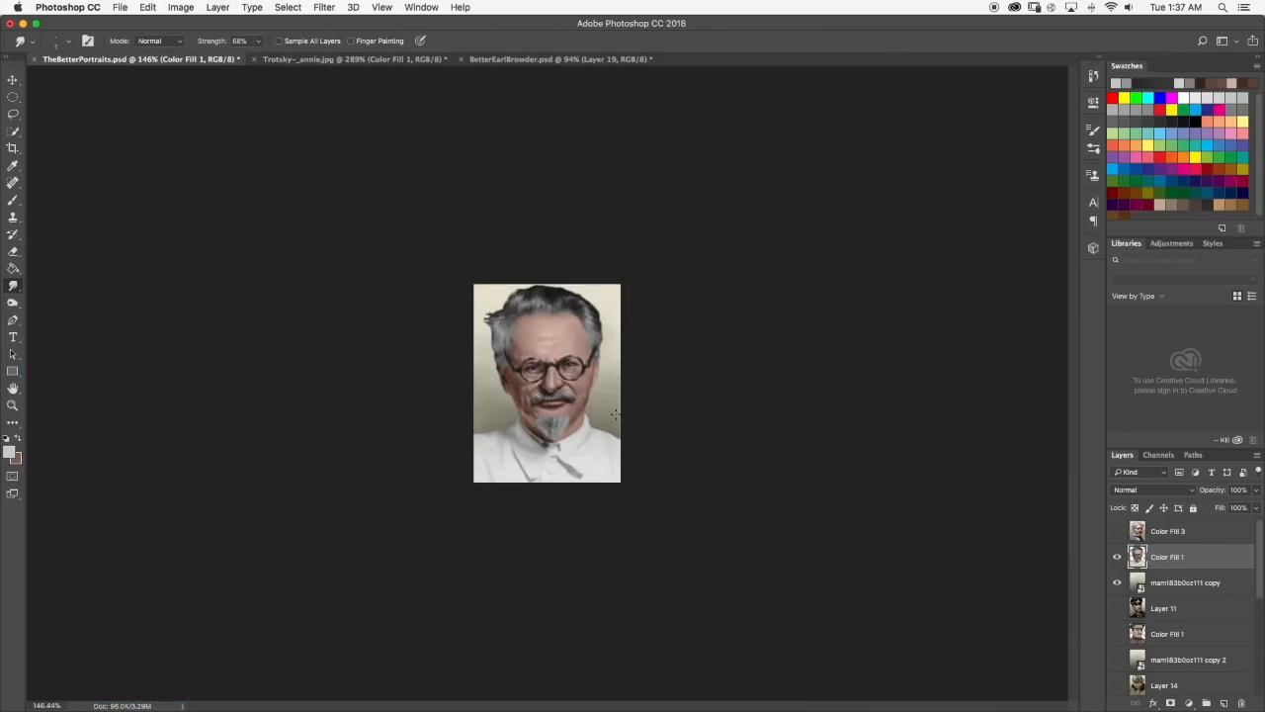
pyautogui.scroll(15, 601, 409)
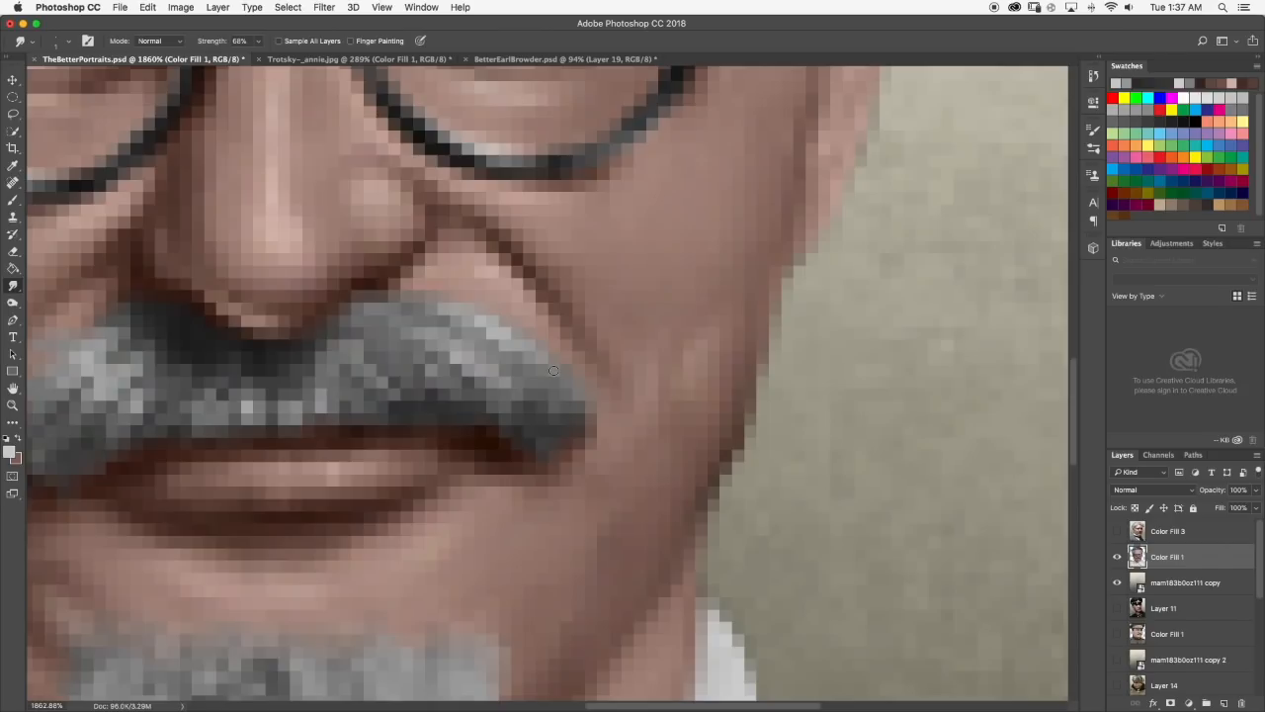
# Sample the moustache's dark tone, paint a dark strand down the middle of the goatee and smudge it into the hair.
pyautogui.scroll(-6, 554, 370)
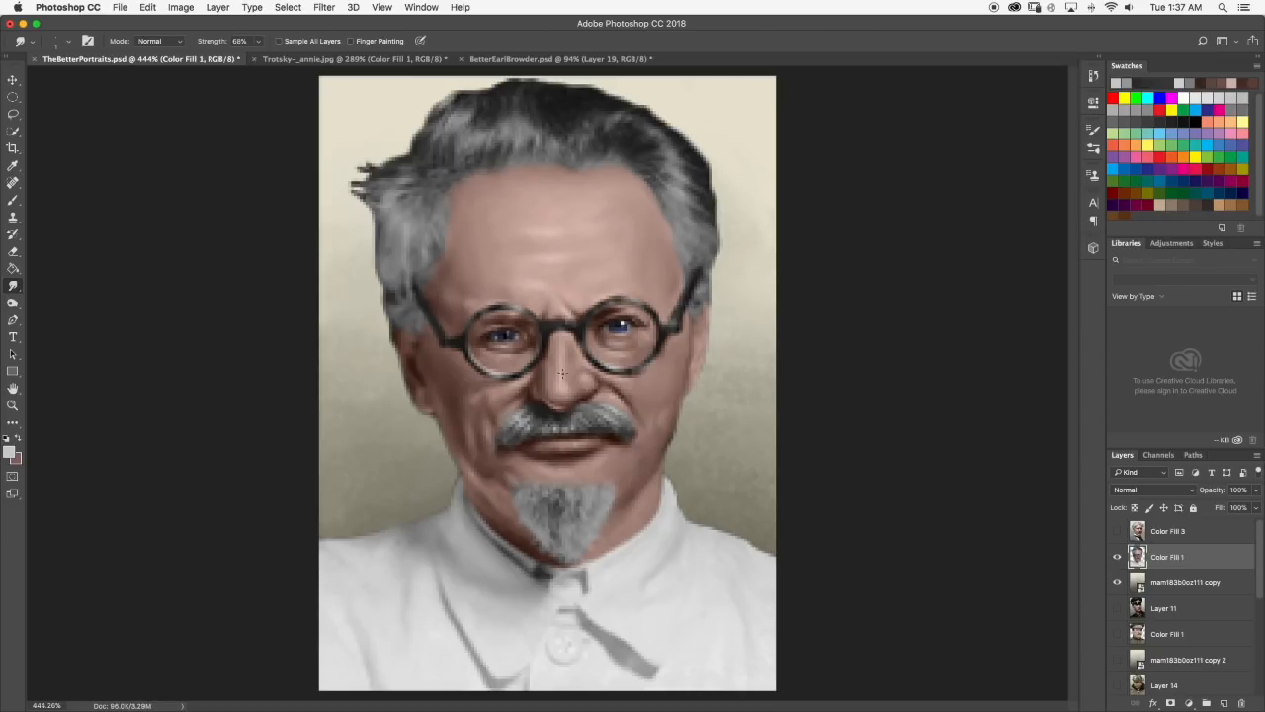
pyautogui.scroll(-6, 545, 315)
pyautogui.scroll(6, 655, 377)
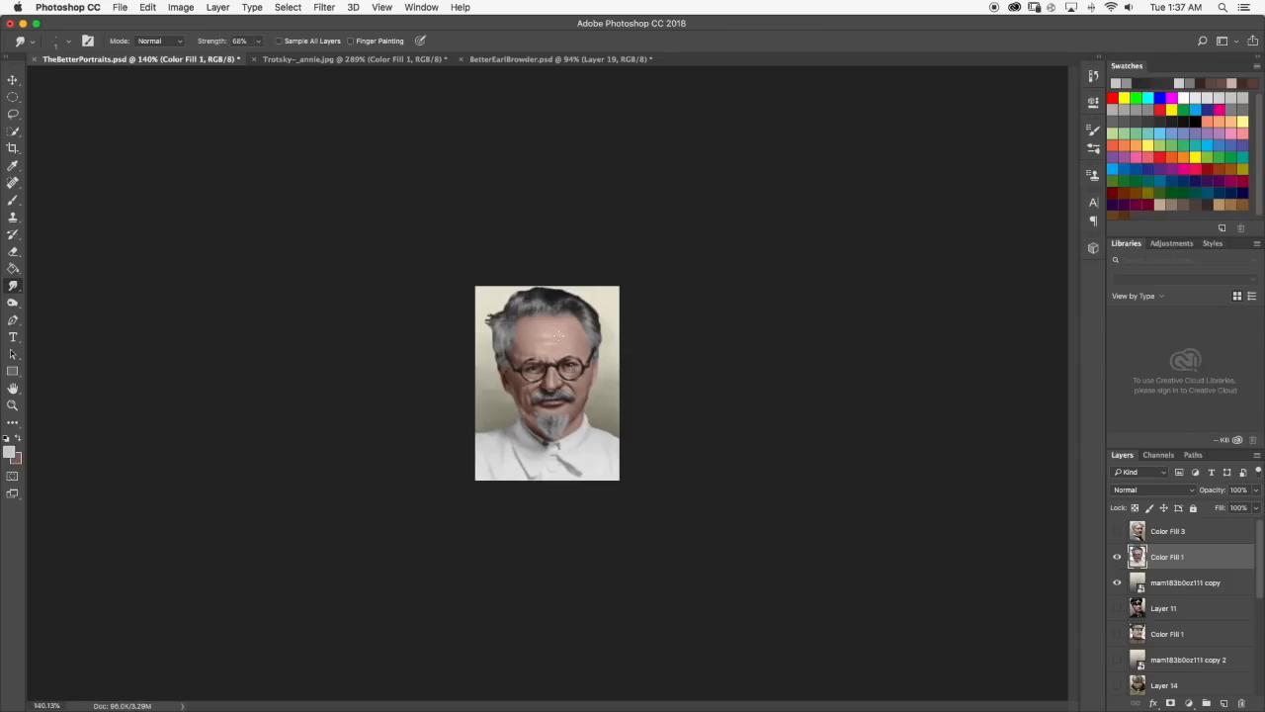
pyautogui.scroll(2, 623, 453)
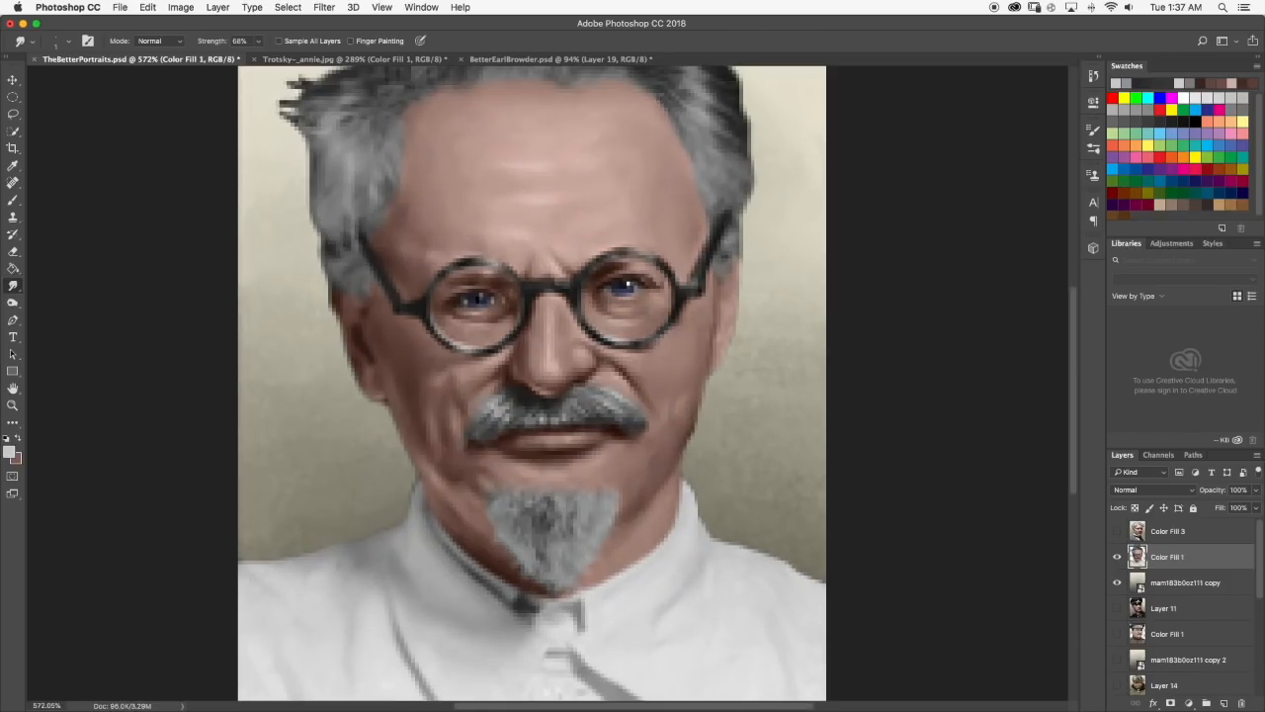
pyautogui.scroll(2, 495, 490)
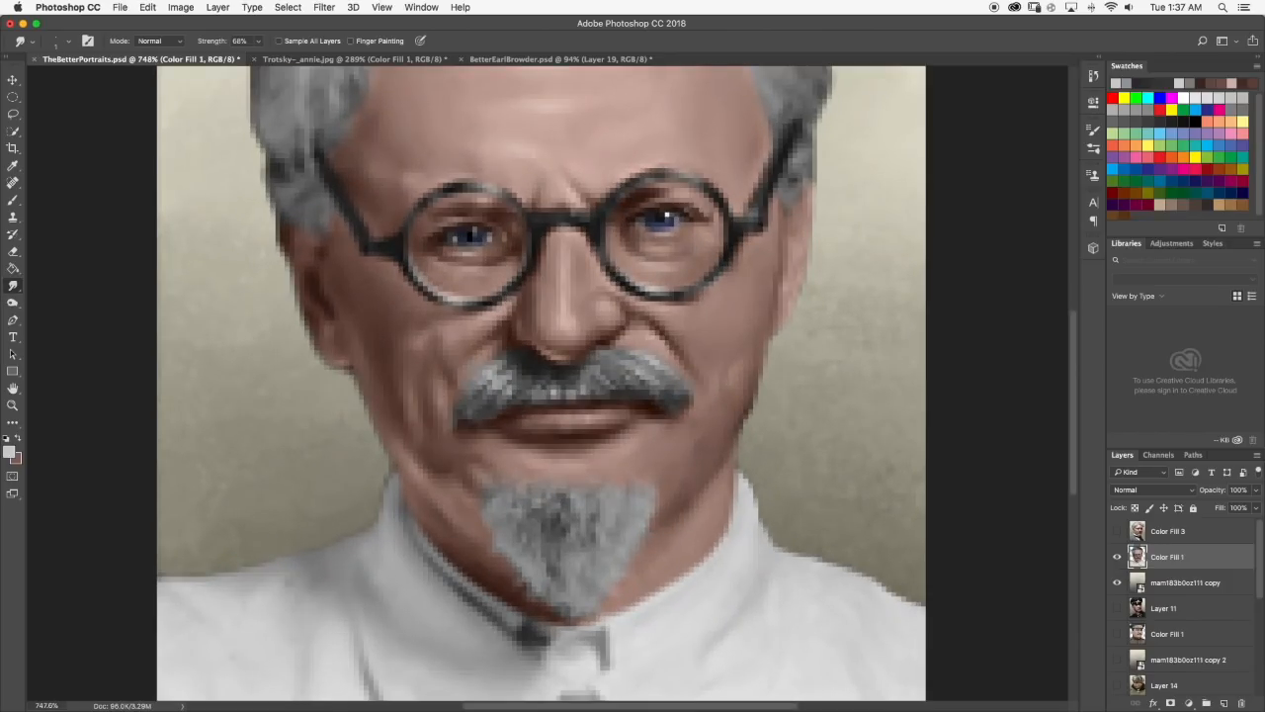
pyautogui.scroll(2, 536, 502)
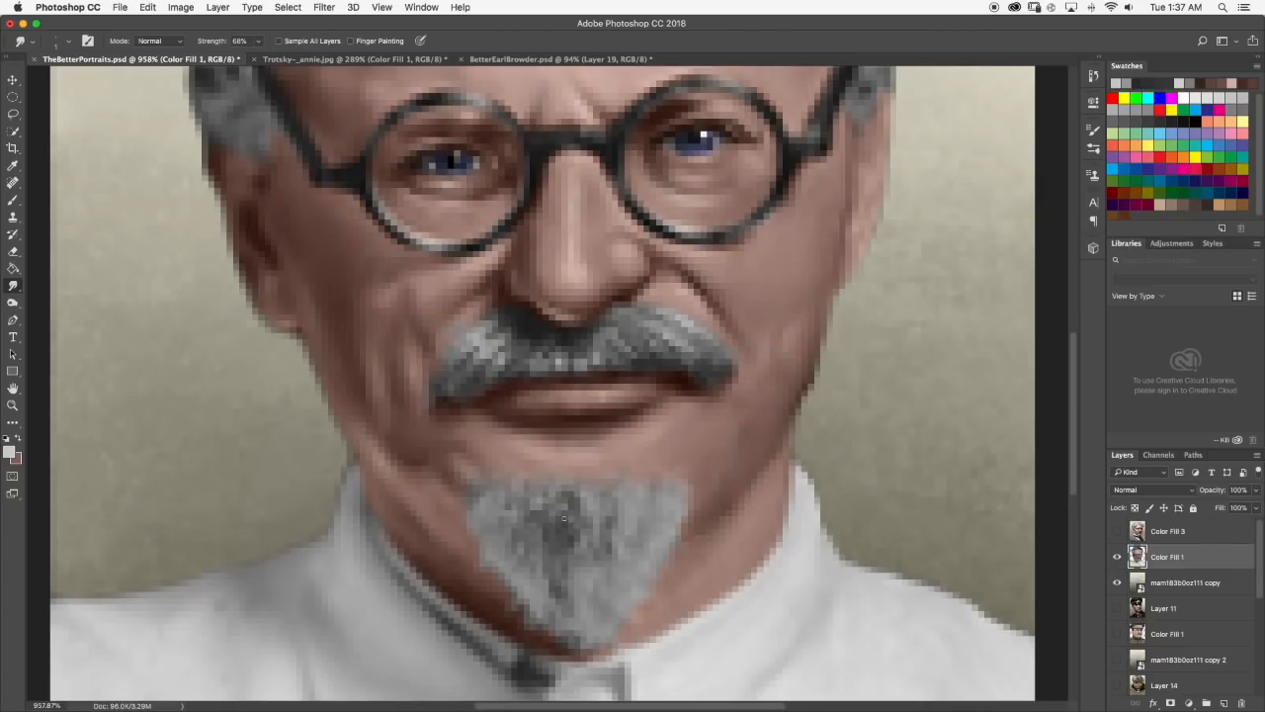
pyautogui.press('b')
pyautogui.keyDown('alt'); pyautogui.click(543, 329); pyautogui.keyUp('alt')
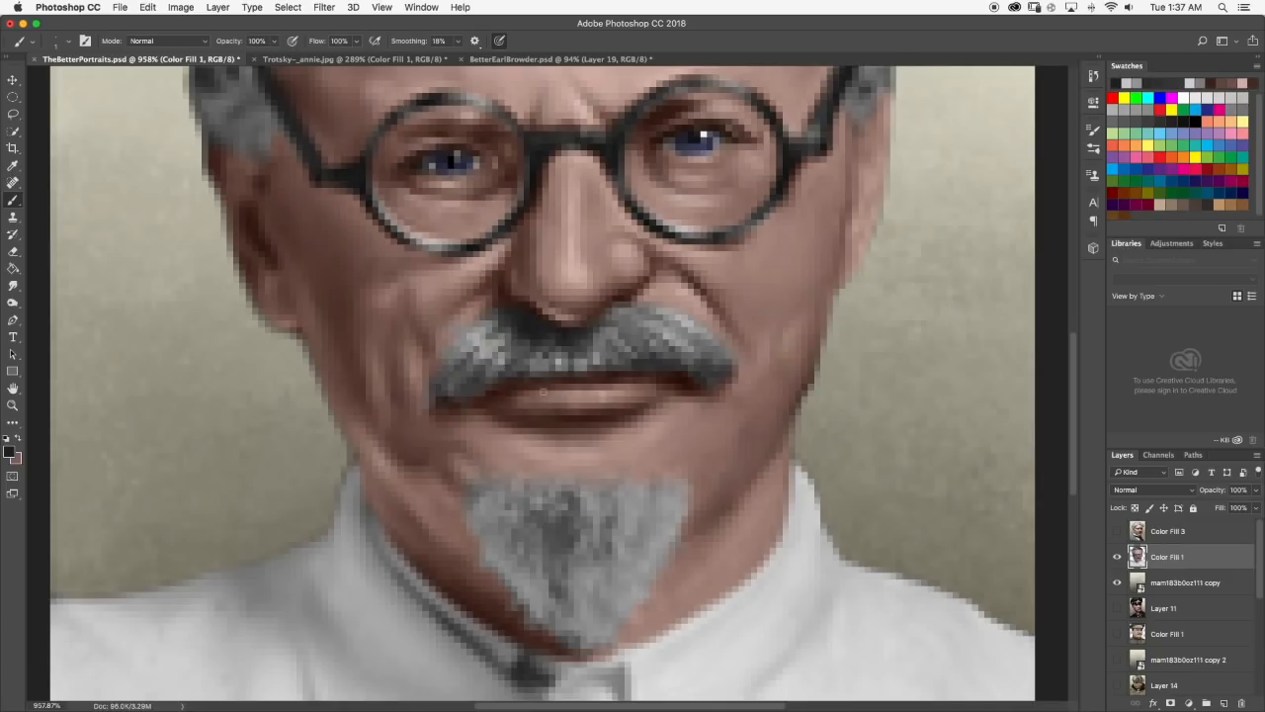
pyautogui.moveTo(568, 506)
pyautogui.mouseDown()
pyautogui.moveTo(560, 559)
pyautogui.moveTo(551, 540)
pyautogui.moveTo(555, 581)
pyautogui.mouseUp()
pyautogui.click(13, 285)
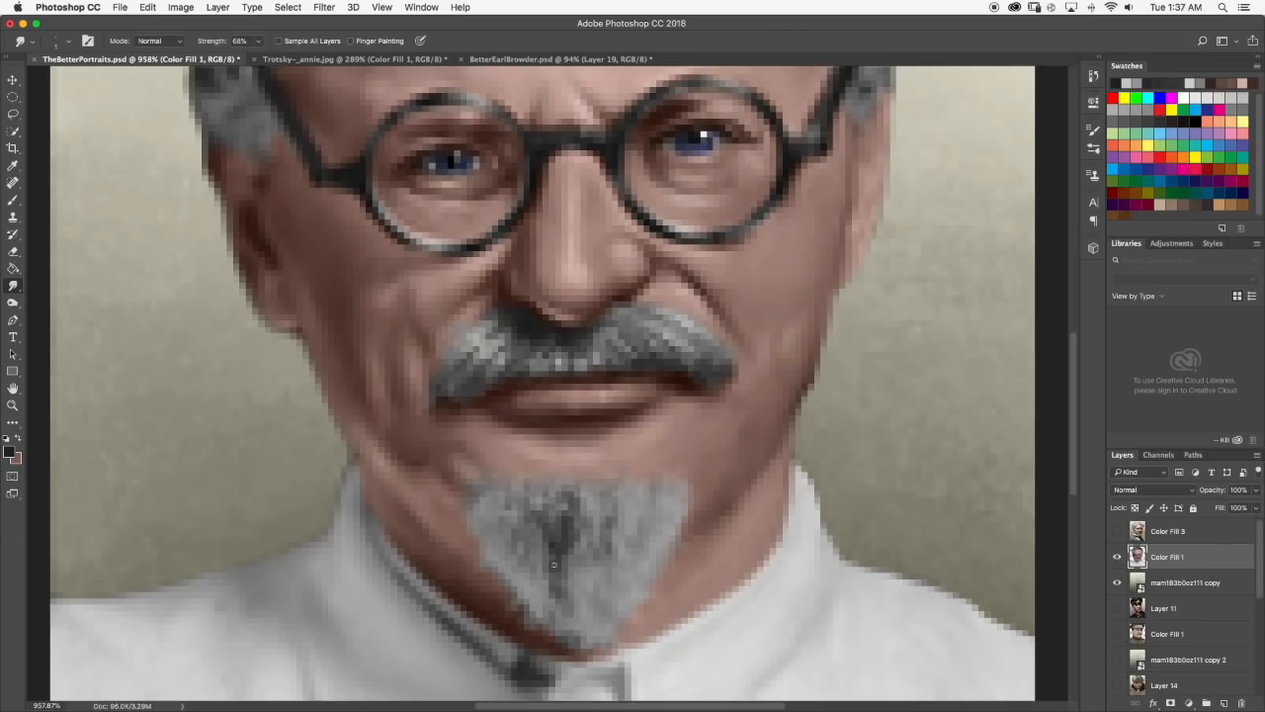
pyautogui.moveTo(558, 565); pyautogui.dragTo(548, 542)
# Set the foreground color to light gray c6c6c6, paint a vertical strand at the goatee's upper left and smudge it.
pyautogui.scroll(-8, 527, 536)
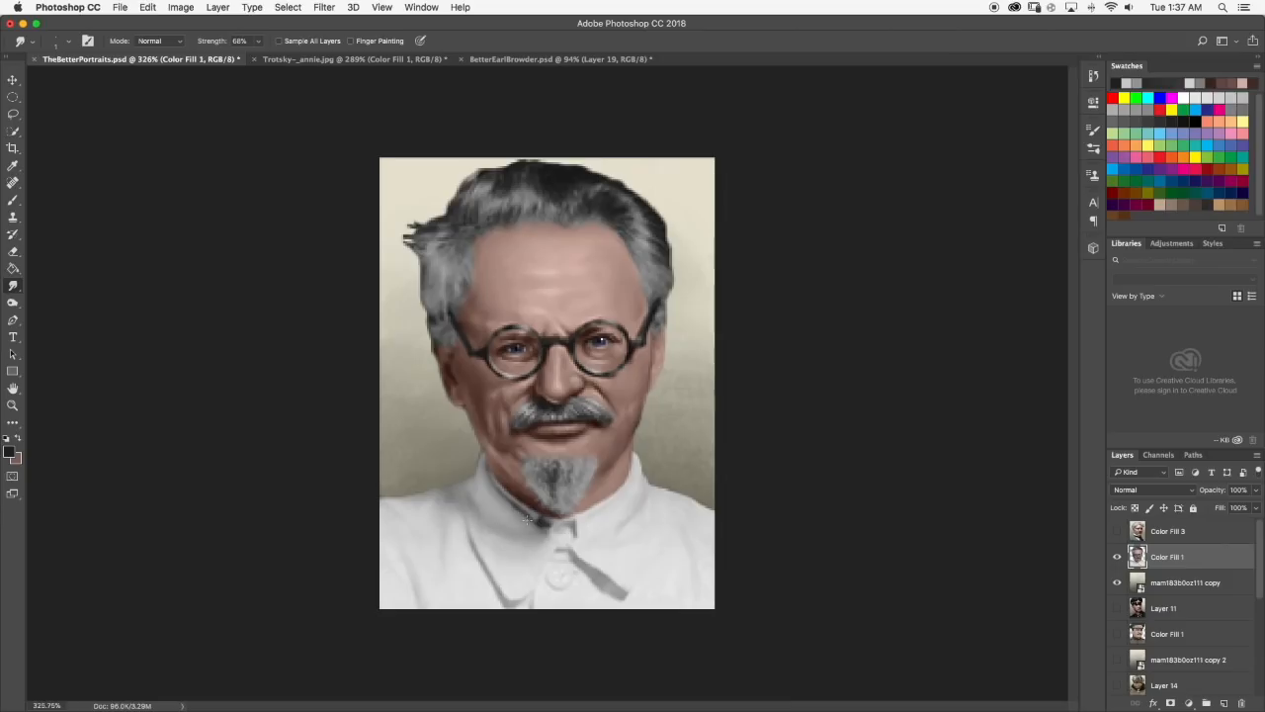
pyautogui.scroll(-3, 522, 499)
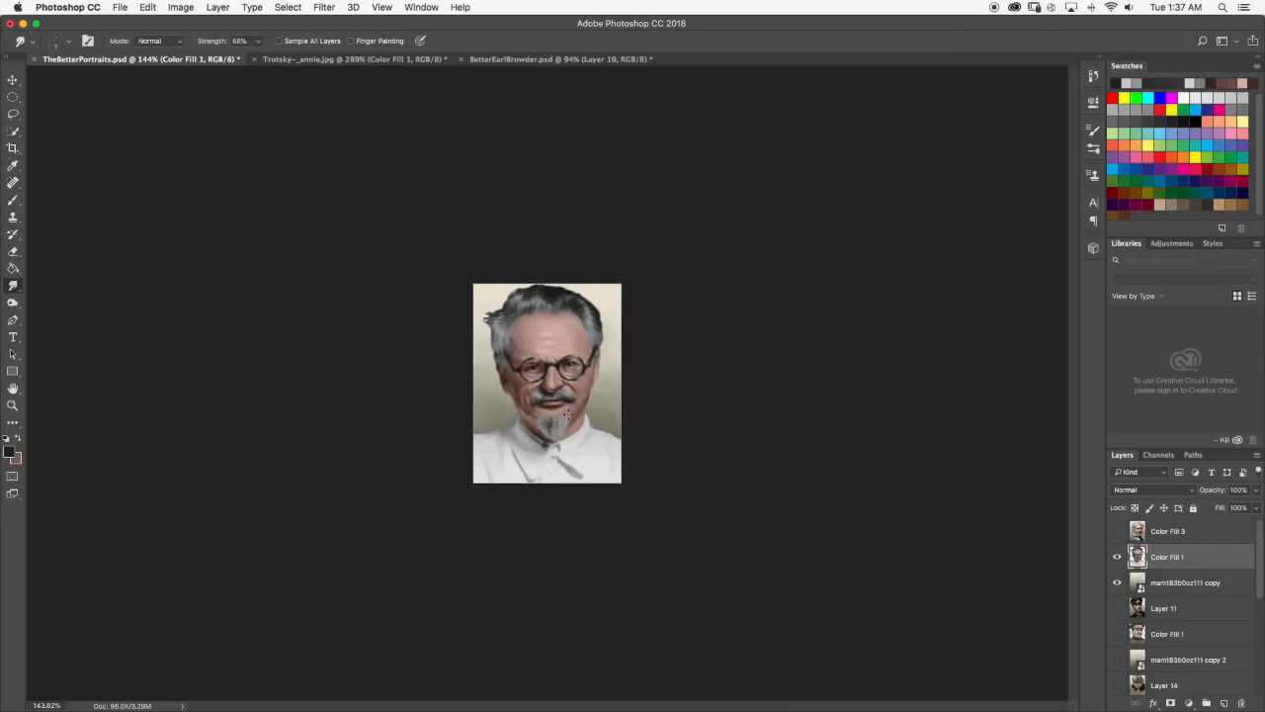
pyautogui.scroll(8, 566, 414)
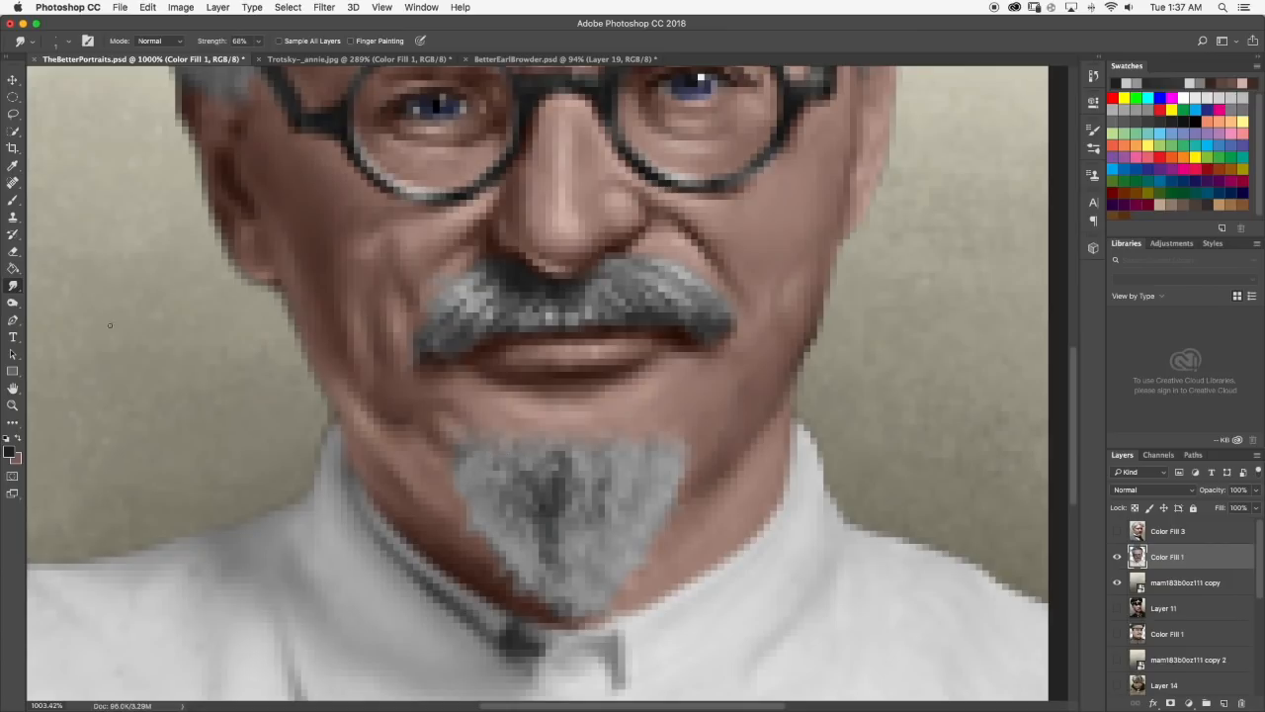
pyautogui.press('b')
pyautogui.keyDown('alt'); pyautogui.click(526, 548); pyautogui.keyUp('alt')
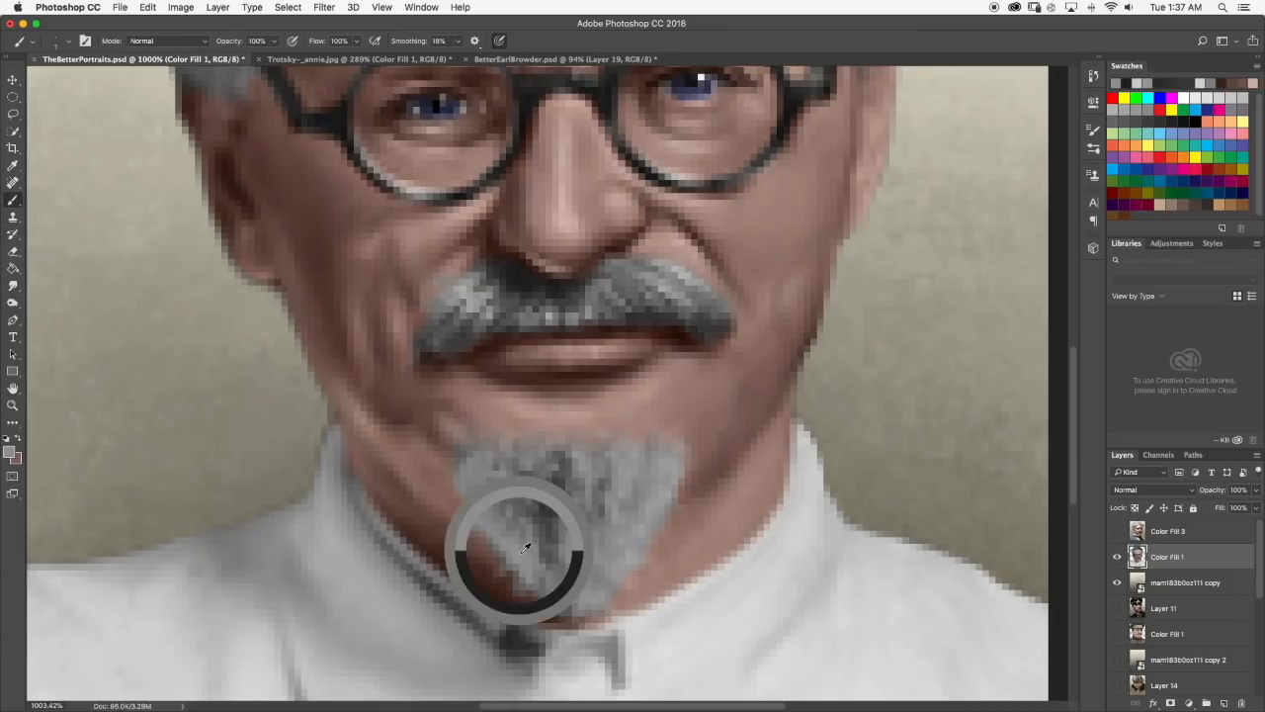
pyautogui.press('super+z')
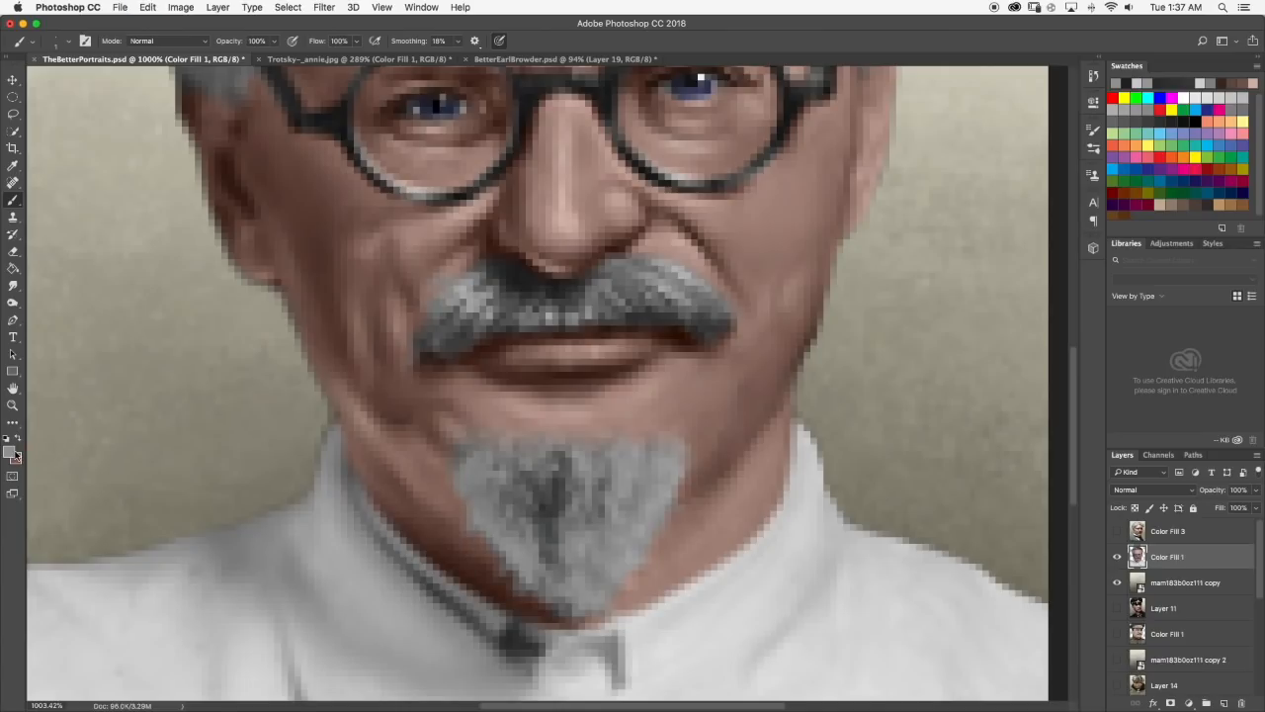
pyautogui.click(13, 454)
pyautogui.moveTo(659, 407); pyautogui.dragTo(619, 409)
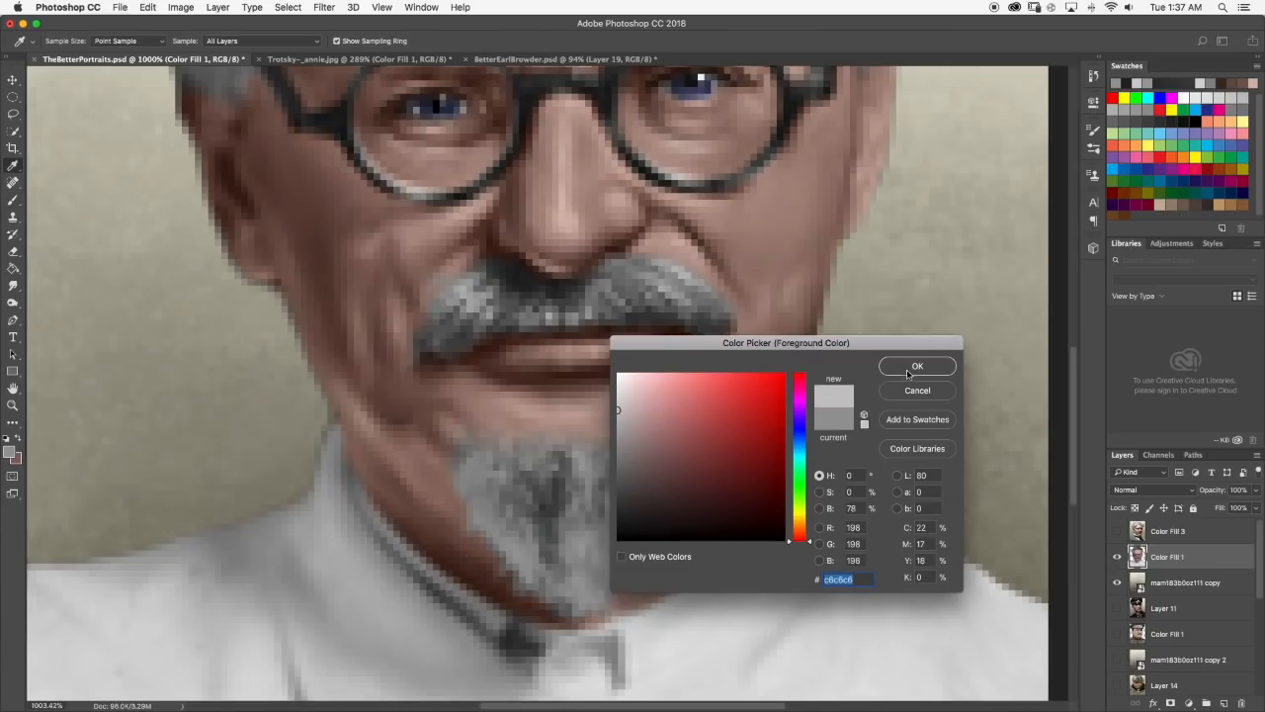
pyautogui.click(915, 367)
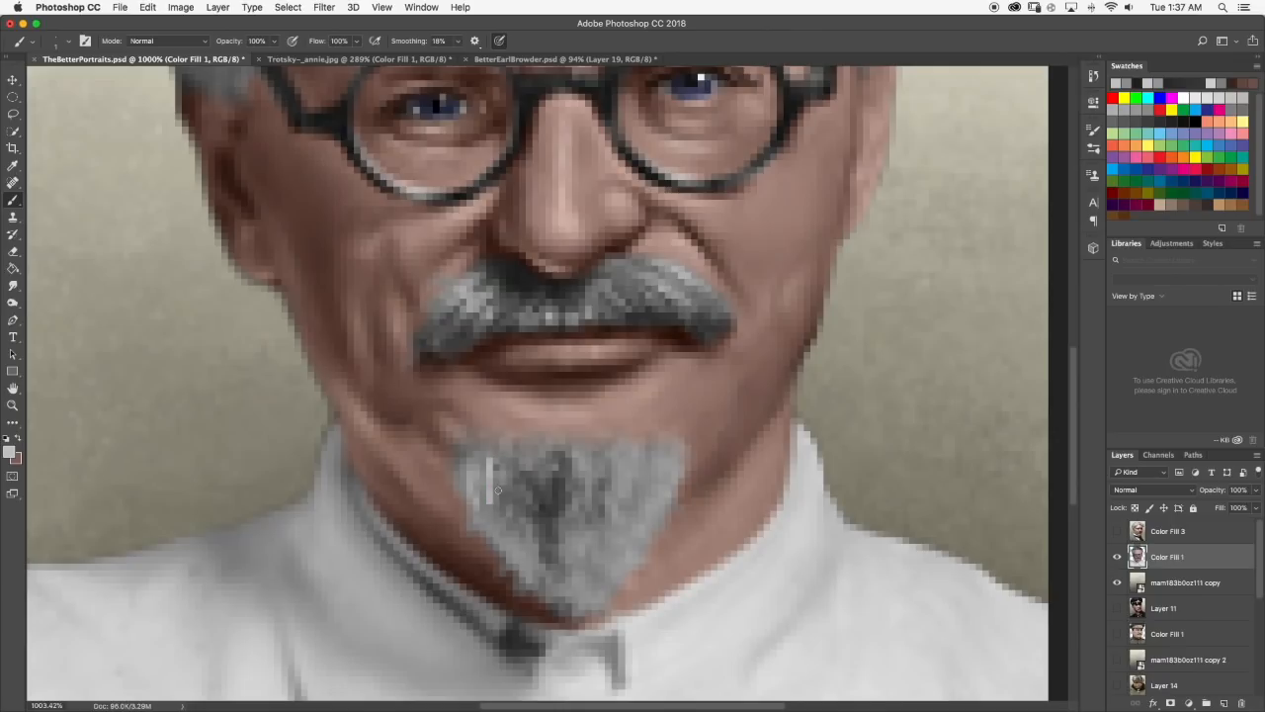
pyautogui.click(13, 284)
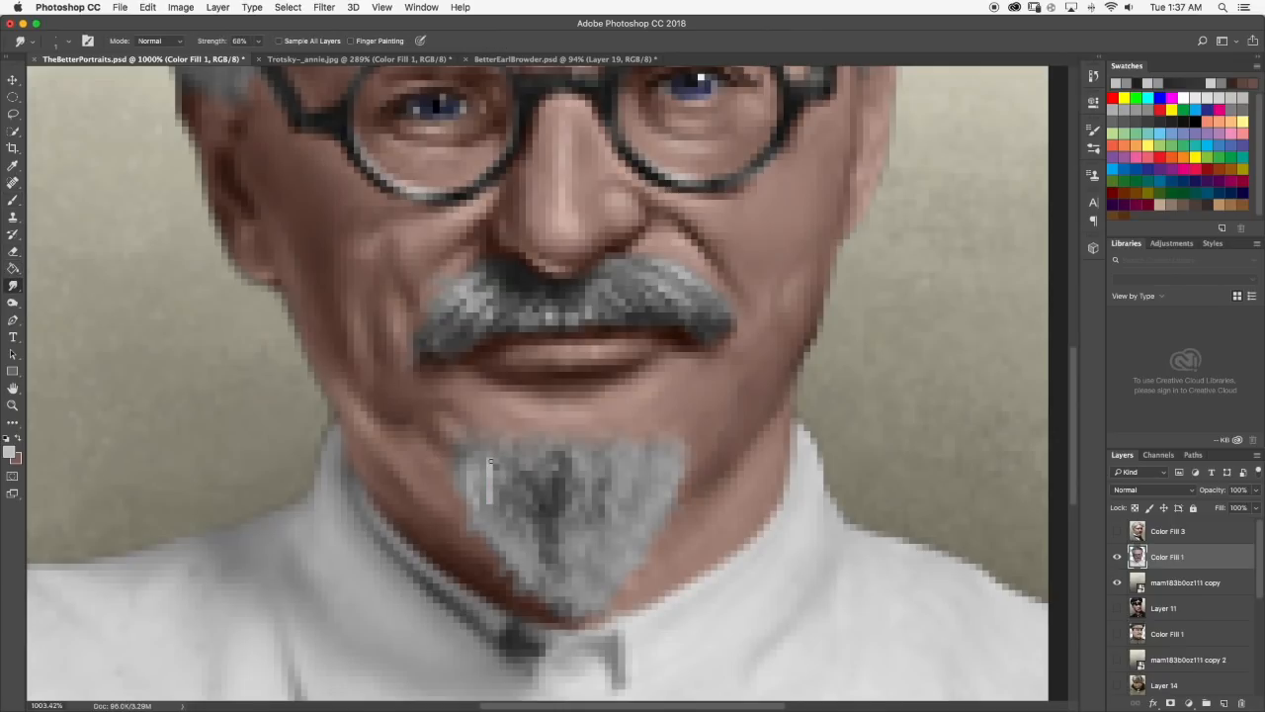
pyautogui.moveTo(483, 465)
pyautogui.mouseDown()
pyautogui.moveTo(496, 529)
pyautogui.moveTo(488, 484)
pyautogui.mouseUp()
# Add more short light gray strands along the goatee's upper left edge and soften them with the Smudge tool.
pyautogui.scroll(-10, 493, 481)
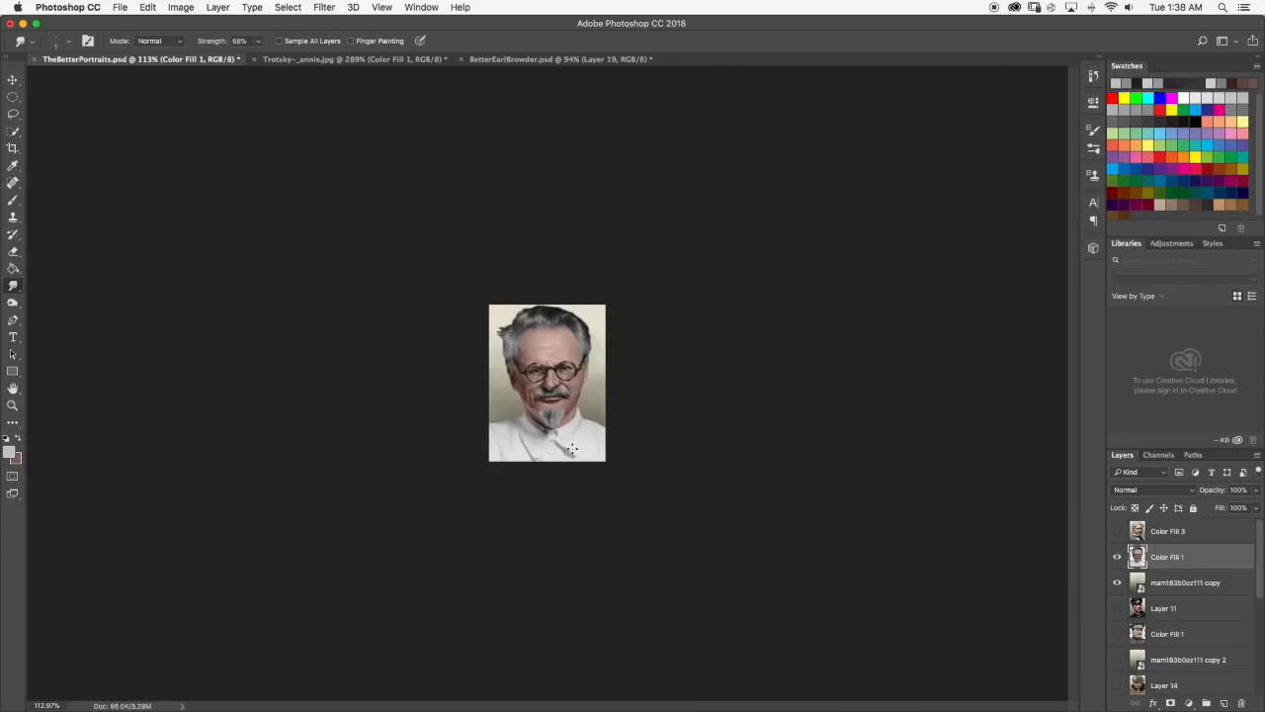
pyautogui.scroll(10, 539, 456)
pyautogui.press('b')
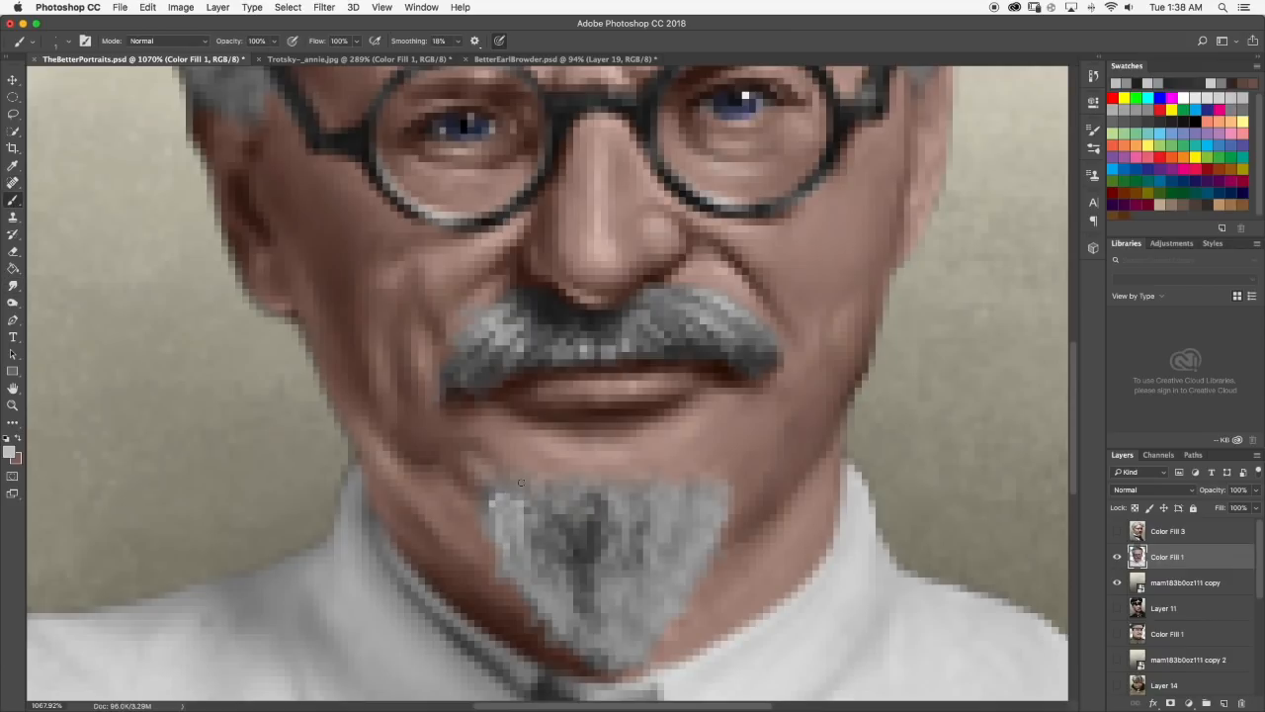
pyautogui.moveTo(527, 496); pyautogui.dragTo(516, 504)
pyautogui.press('r')
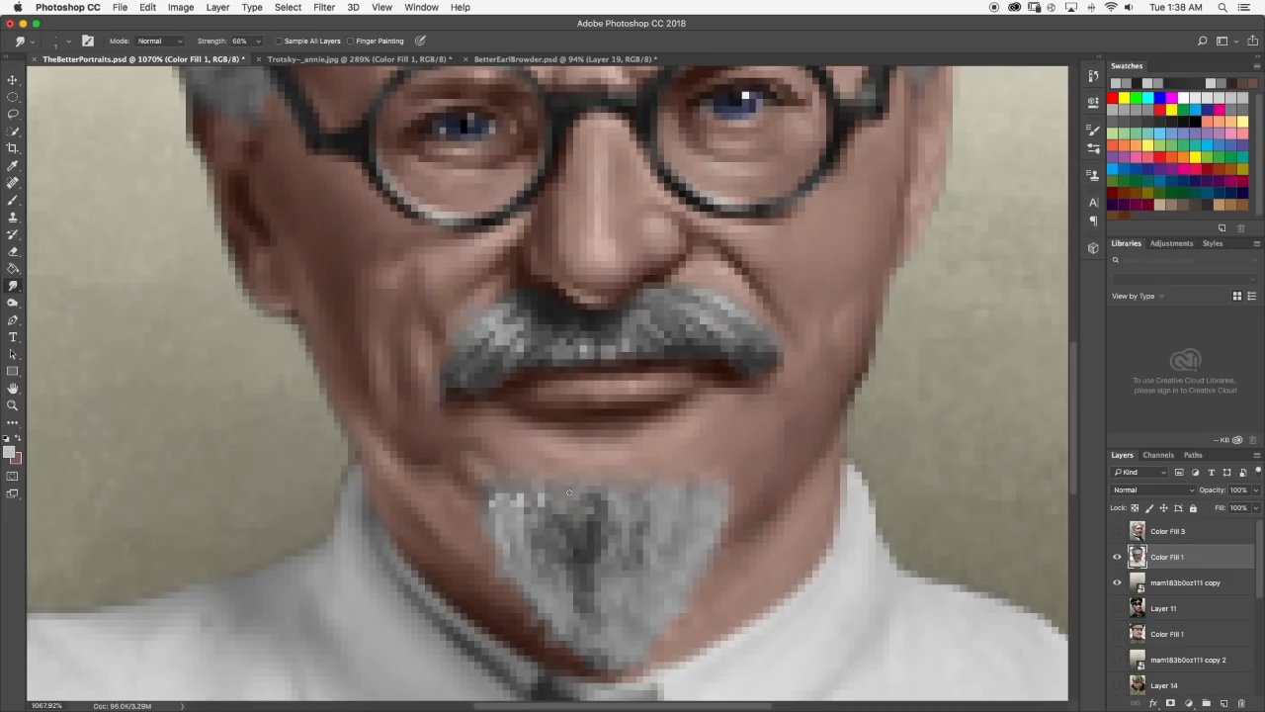
pyautogui.moveTo(541, 510); pyautogui.dragTo(541, 495)
# Sample a medium gray from the goatee's left side and brush it over the dark upper middle, switching to the Smudge tool for blending.
pyautogui.scroll(-10, 527, 493)
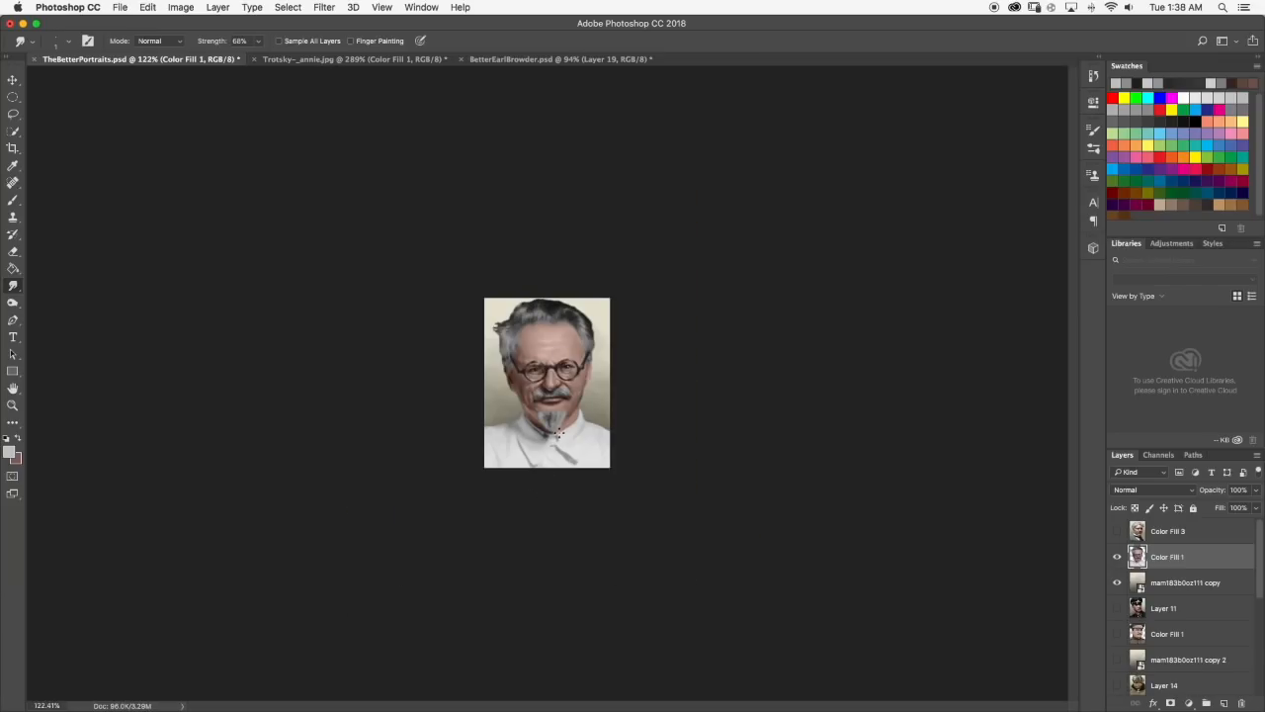
pyautogui.scroll(2, 558, 432)
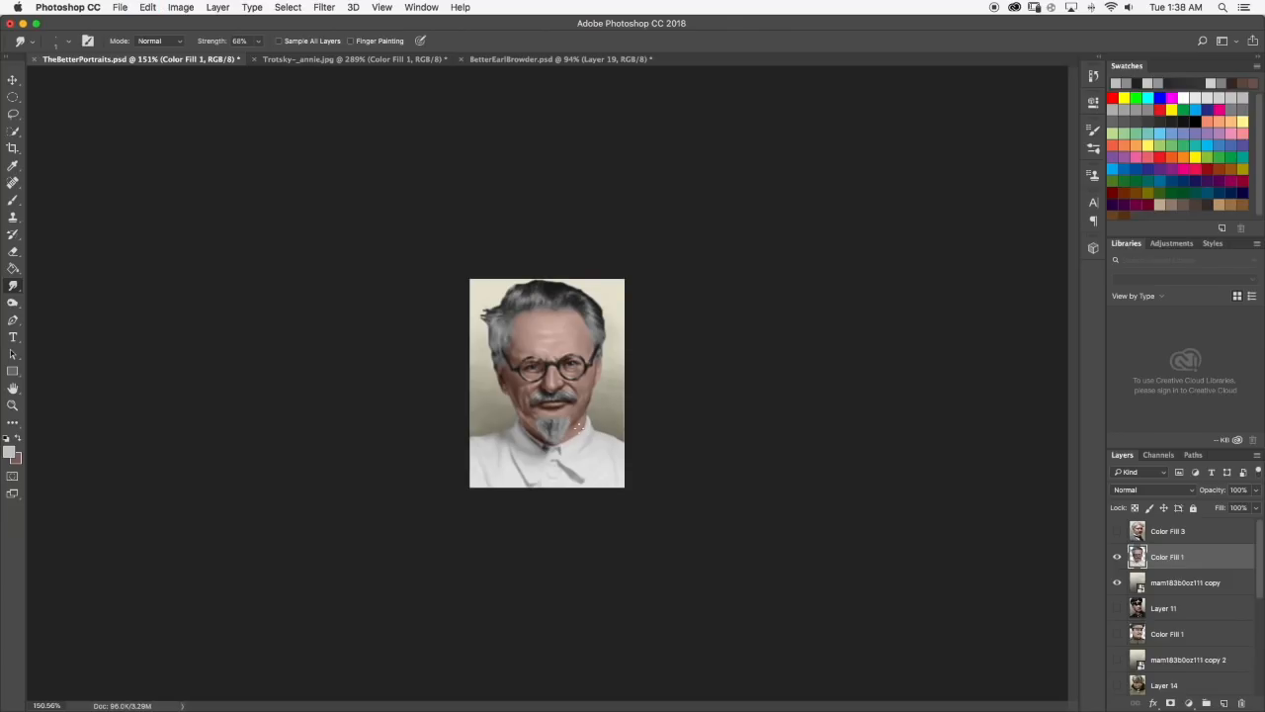
pyautogui.scroll(5, 562, 422)
pyautogui.scroll(4, 581, 524)
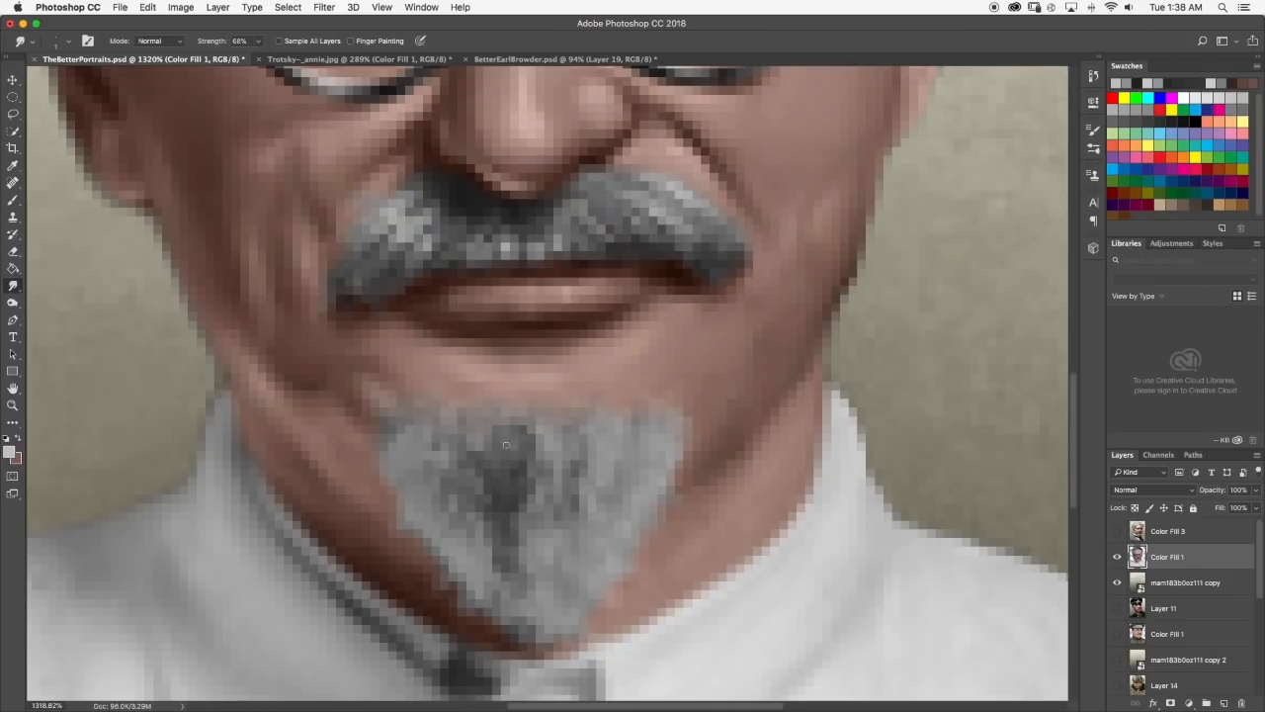
pyautogui.press('b')
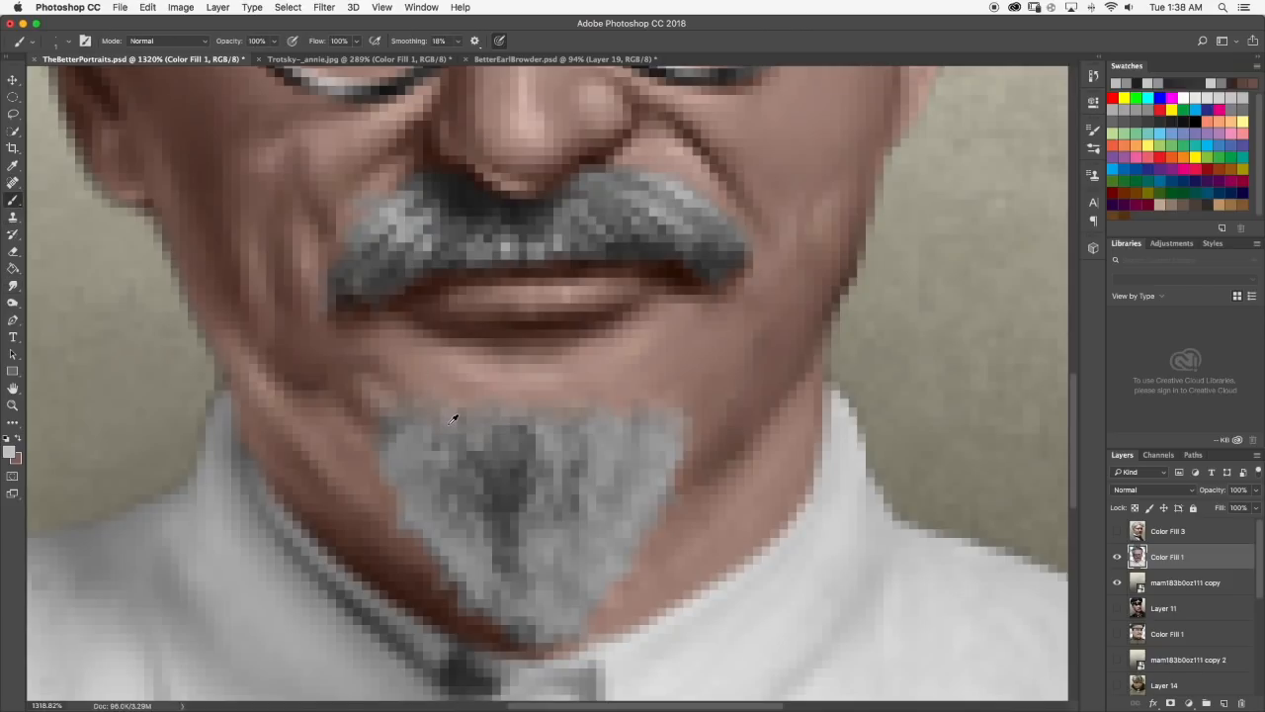
pyautogui.keyDown('alt'); pyautogui.click(422, 448); pyautogui.keyUp('alt')
pyautogui.moveTo(508, 430); pyautogui.dragTo(511, 451)
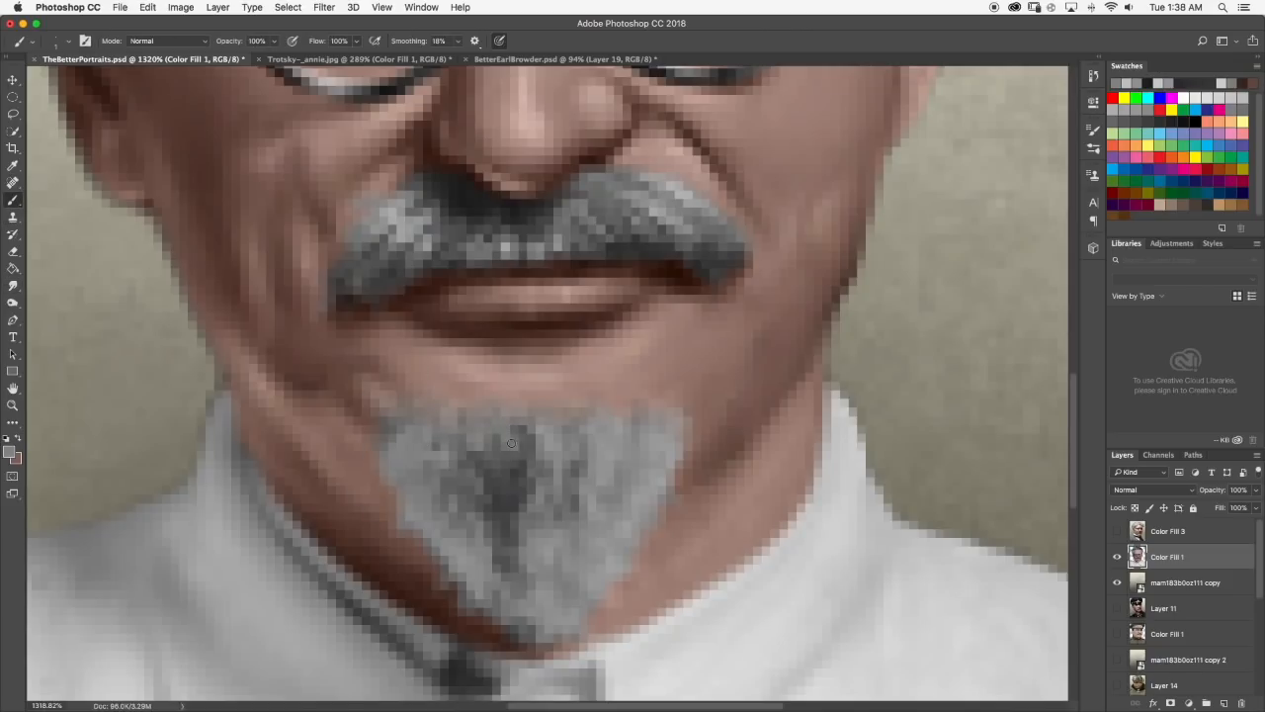
pyautogui.click(12, 283)
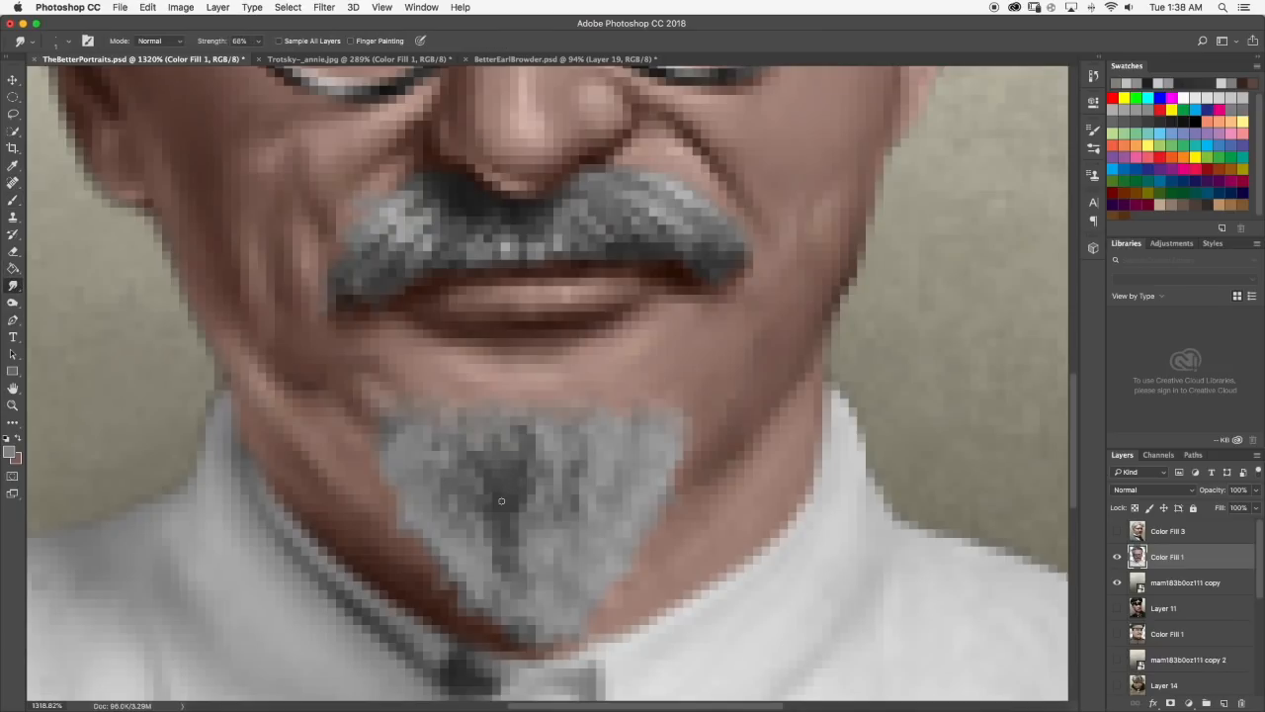
# Sample dark gray from the goatee's center, paint fine dark strands on its left side and smudge them downward.
pyautogui.scroll(-5, 531, 495)
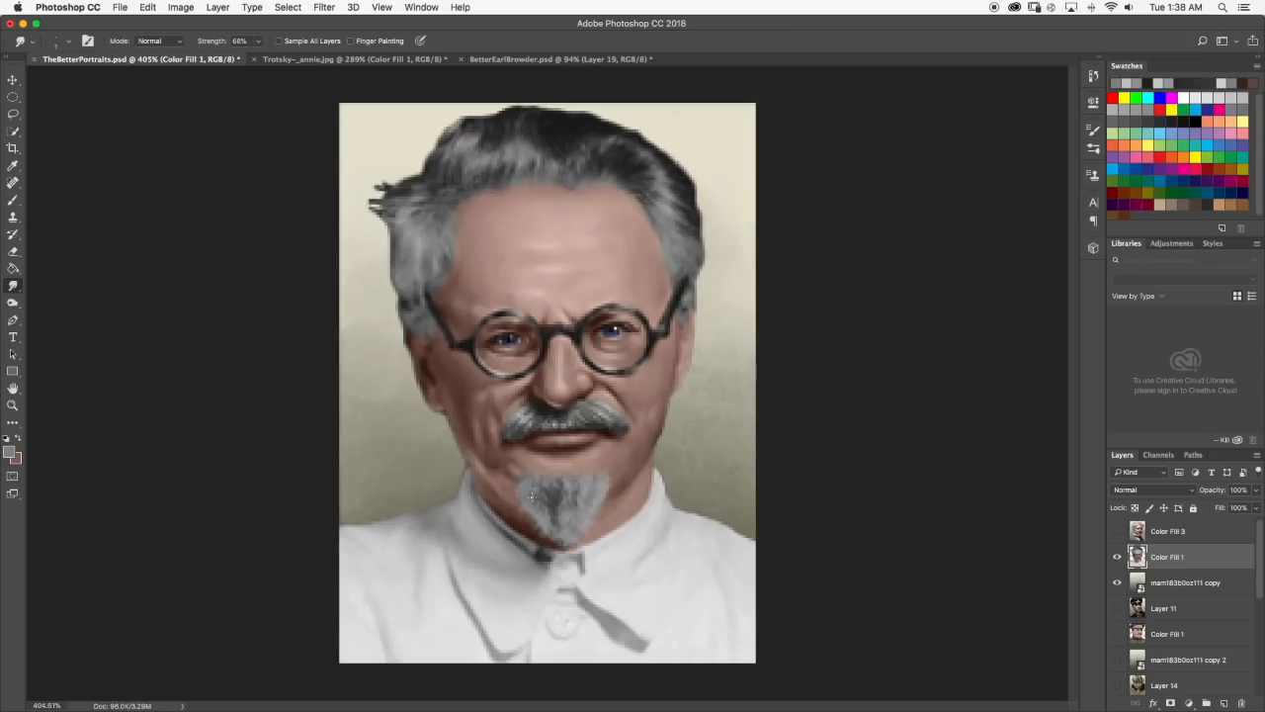
pyautogui.scroll(4, 565, 521)
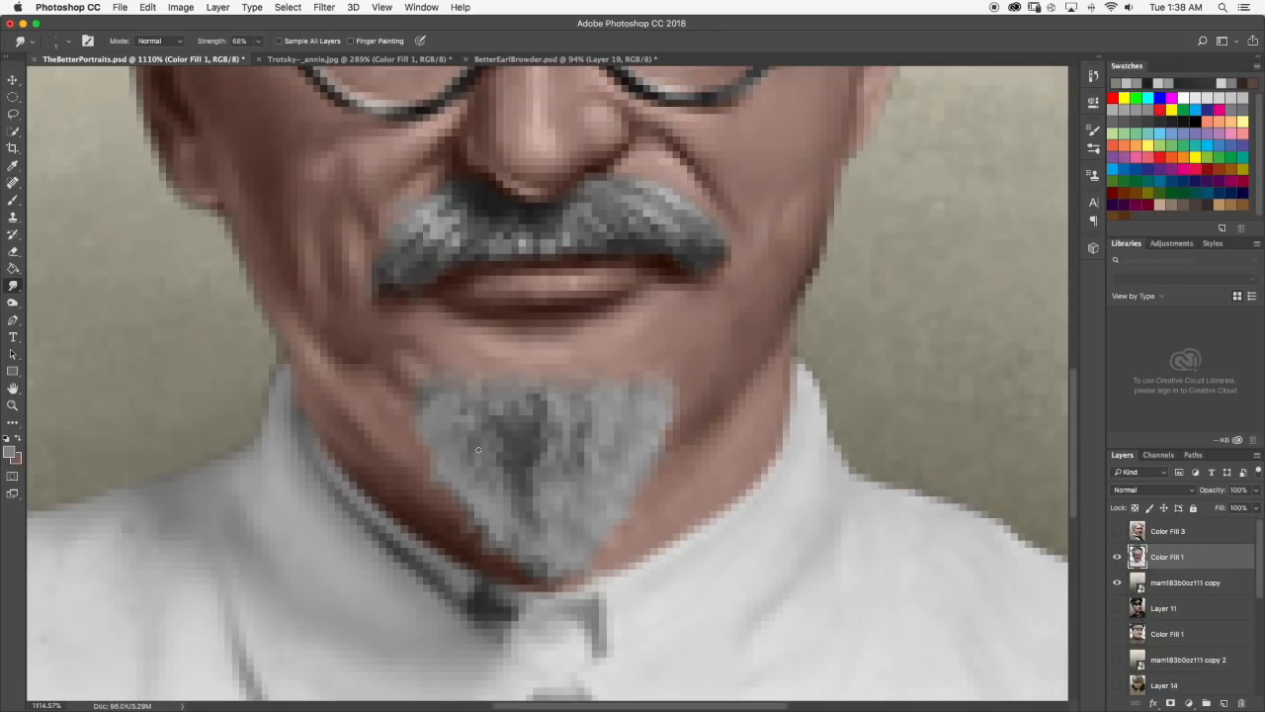
pyautogui.press('b')
pyautogui.keyDown('alt'); pyautogui.click(521, 454); pyautogui.keyUp('alt')
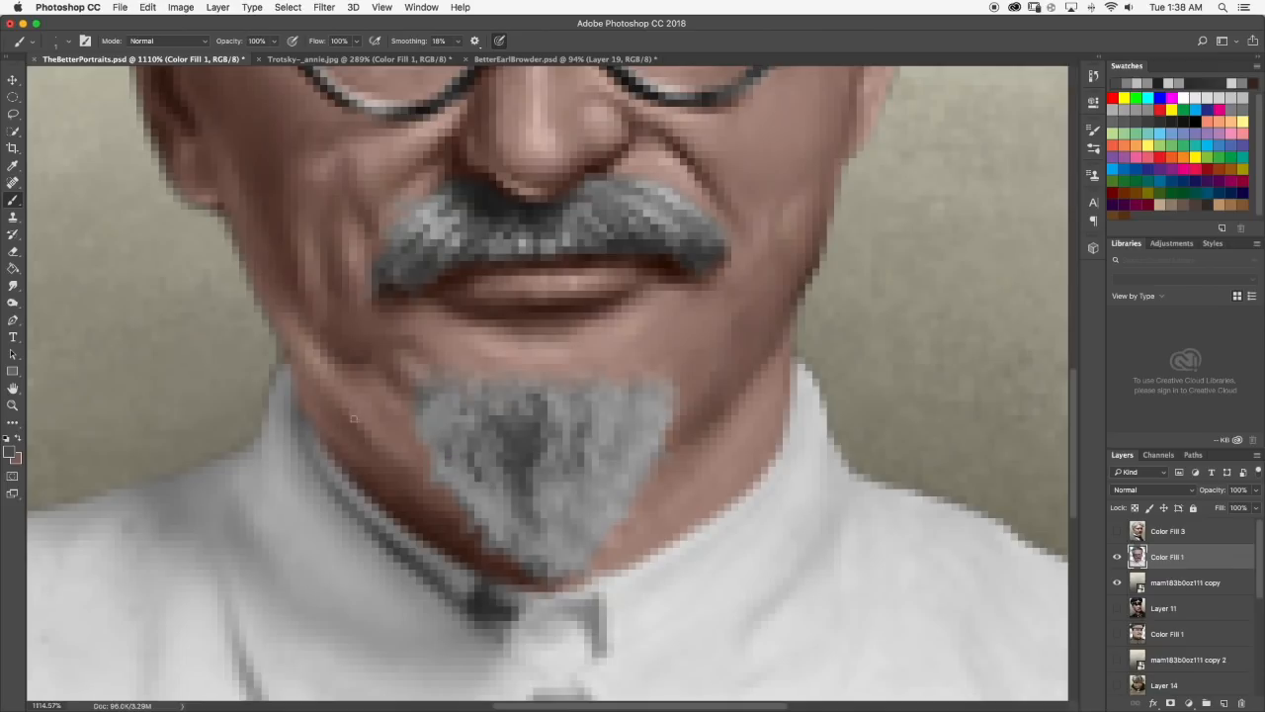
pyautogui.press('r')
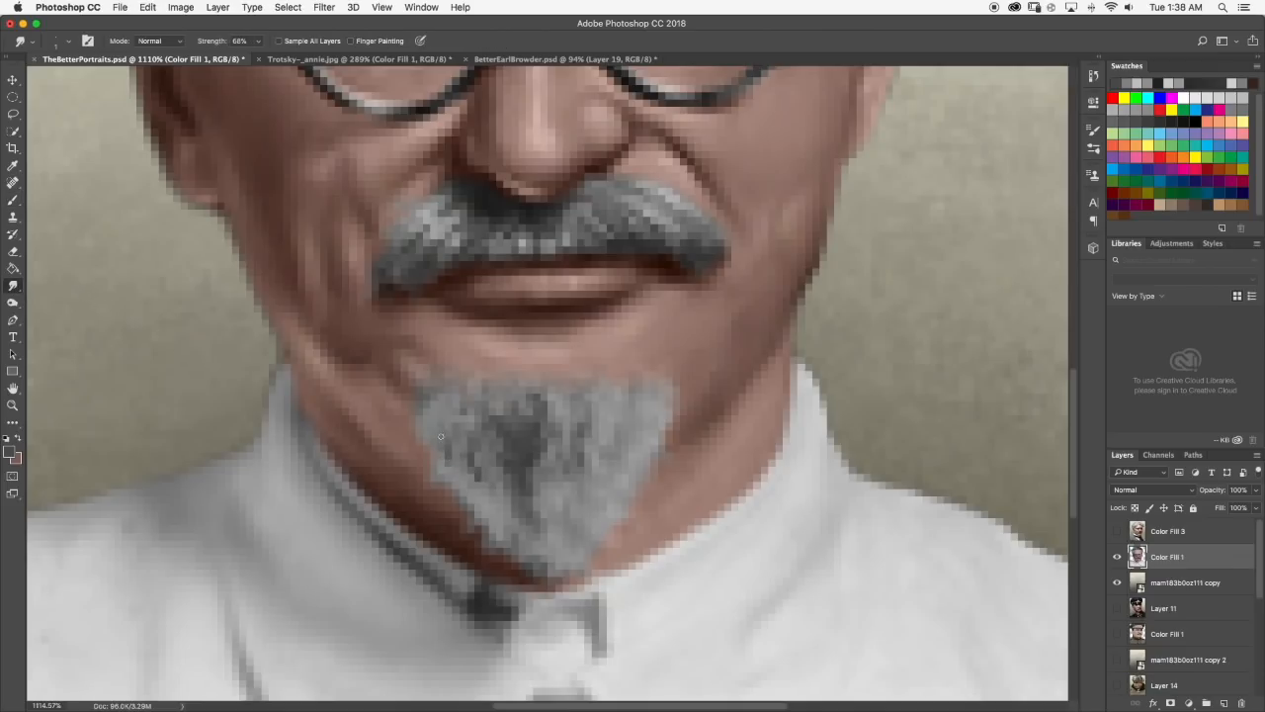
pyautogui.moveTo(462, 433); pyautogui.dragTo(485, 487)
# Check the portrait at small and large size, sample the moustache's light gray and lighten the foreground color to dcdcdc.
pyautogui.scroll(-10, 488, 485)
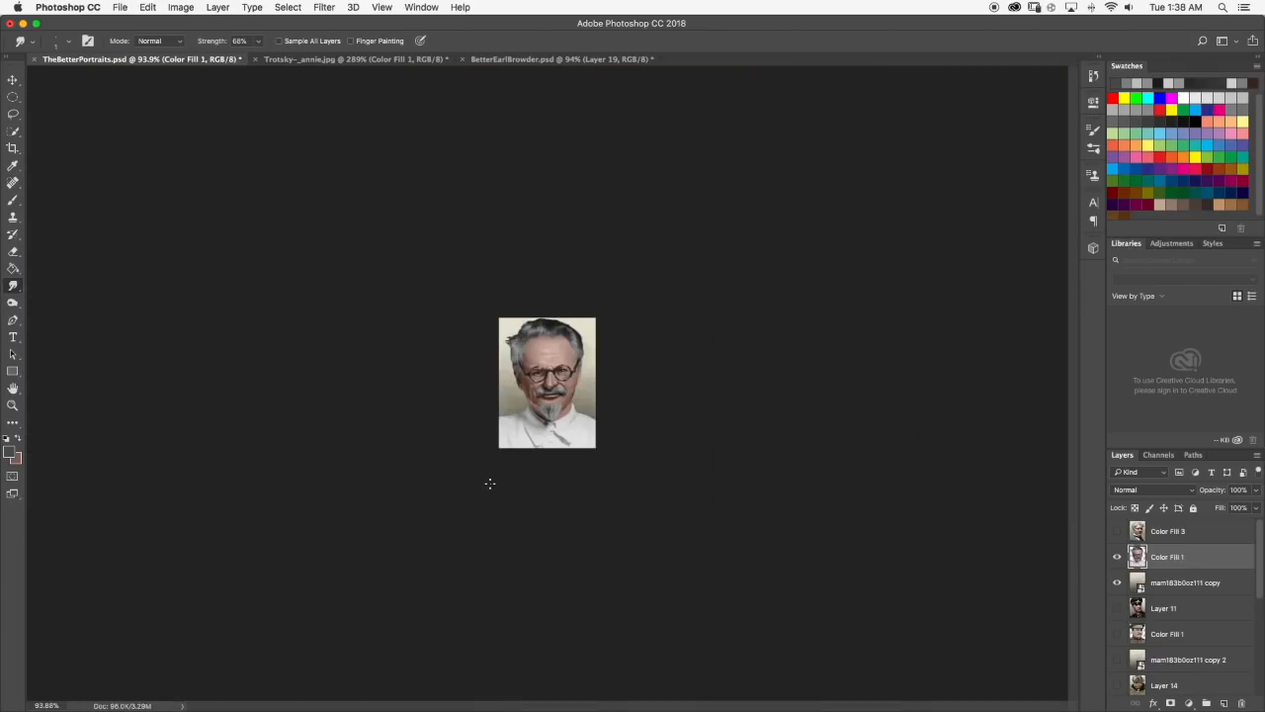
pyautogui.scroll(5, 492, 483)
pyautogui.scroll(5, 586, 458)
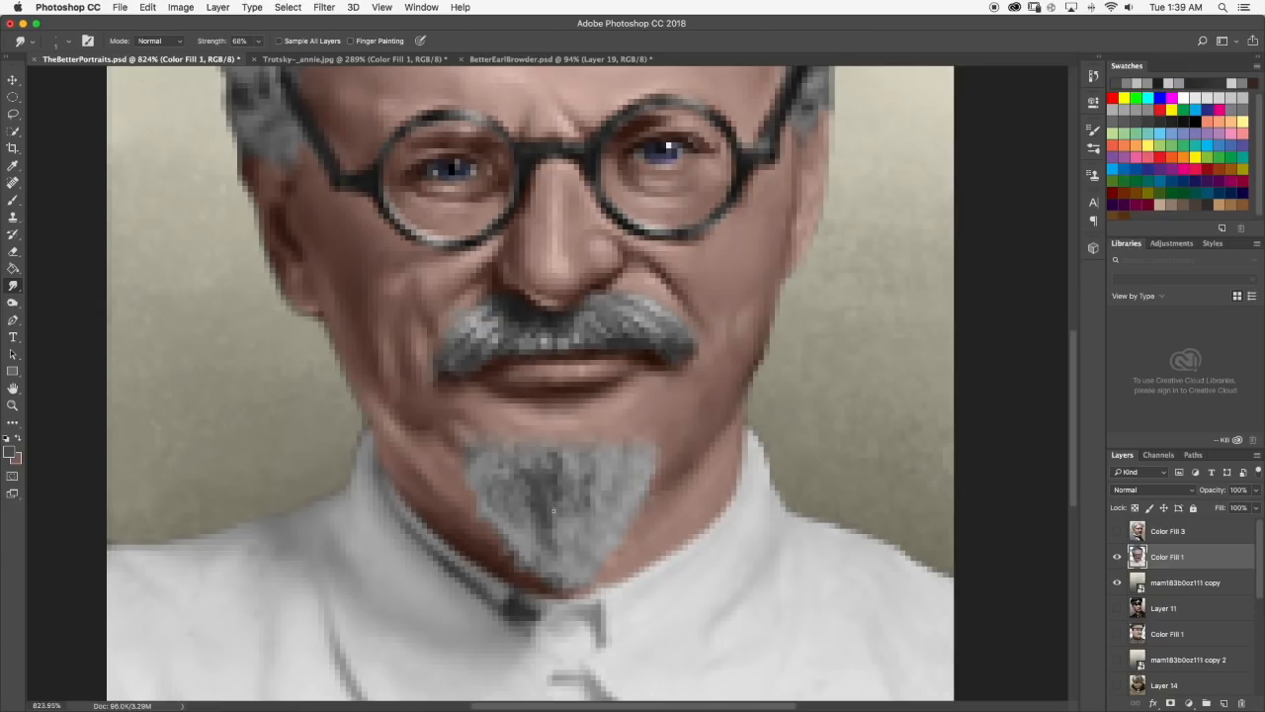
pyautogui.scroll(-10, 567, 520)
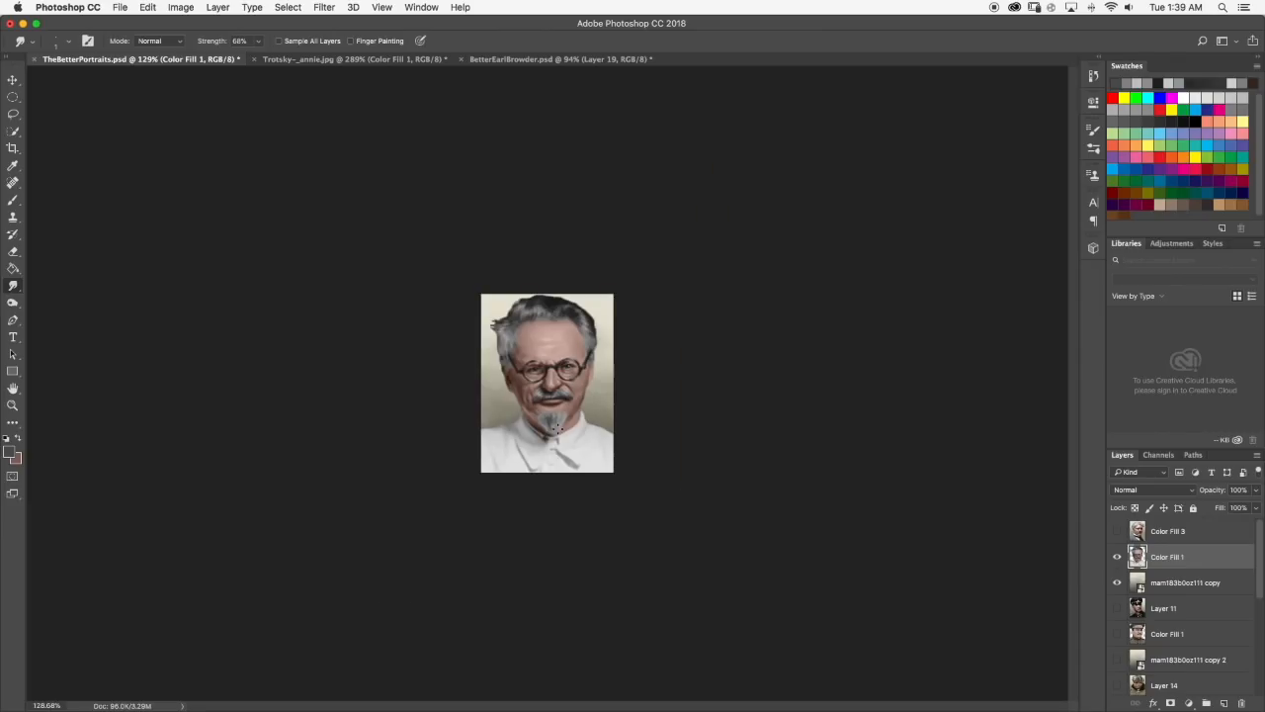
pyautogui.scroll(10, 556, 426)
pyautogui.press('b')
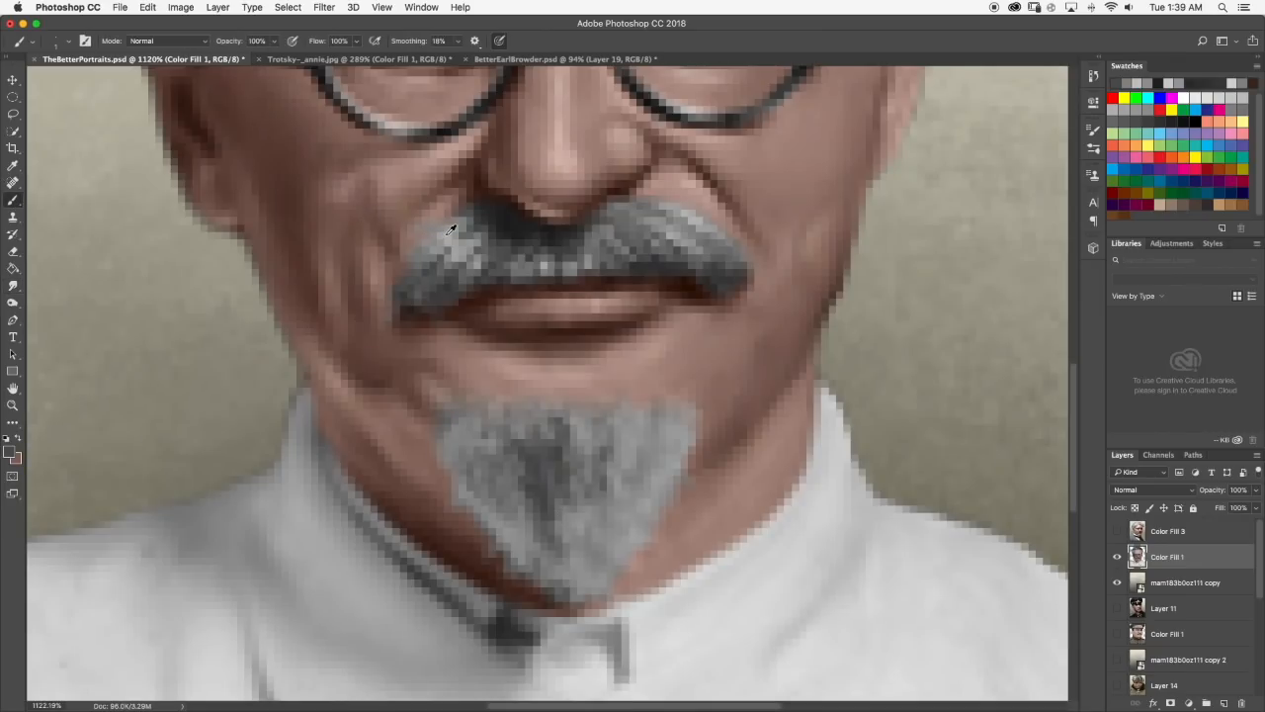
pyautogui.keyDown('alt'); pyautogui.click(450, 229); pyautogui.keyUp('alt')
pyautogui.click(10, 451)
pyautogui.moveTo(627, 405); pyautogui.dragTo(615, 396)
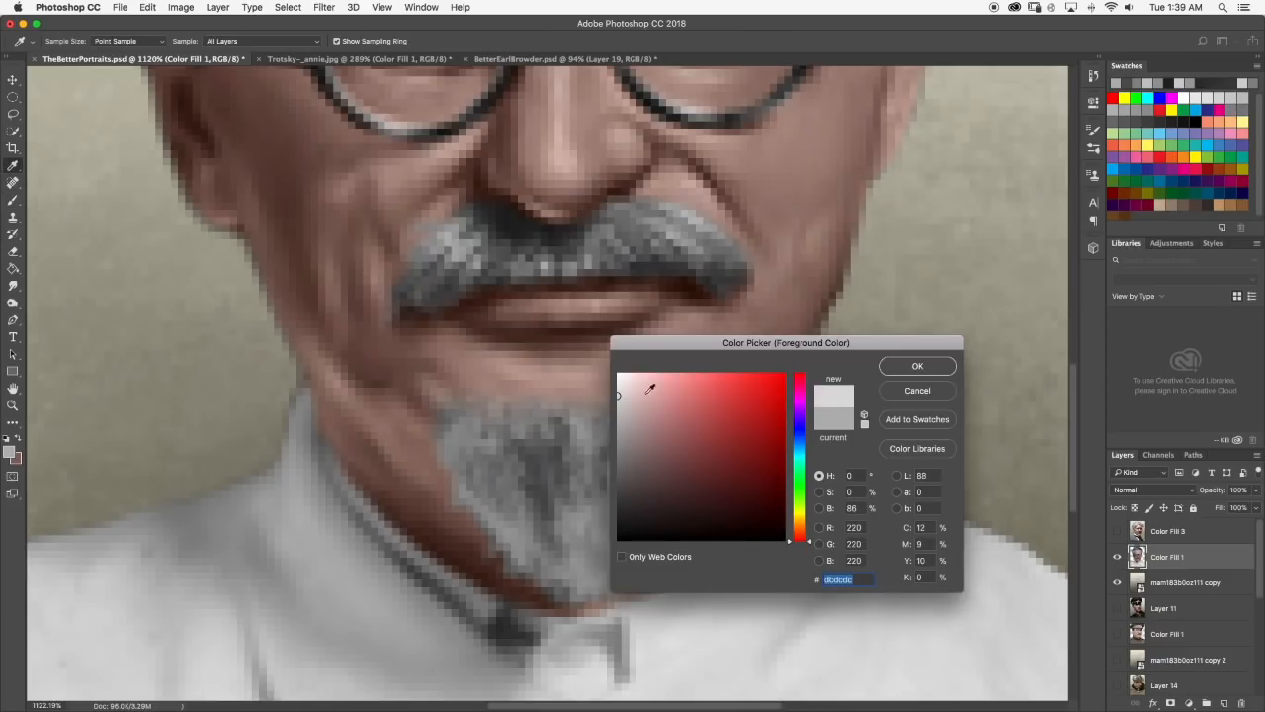
pyautogui.click(917, 367)
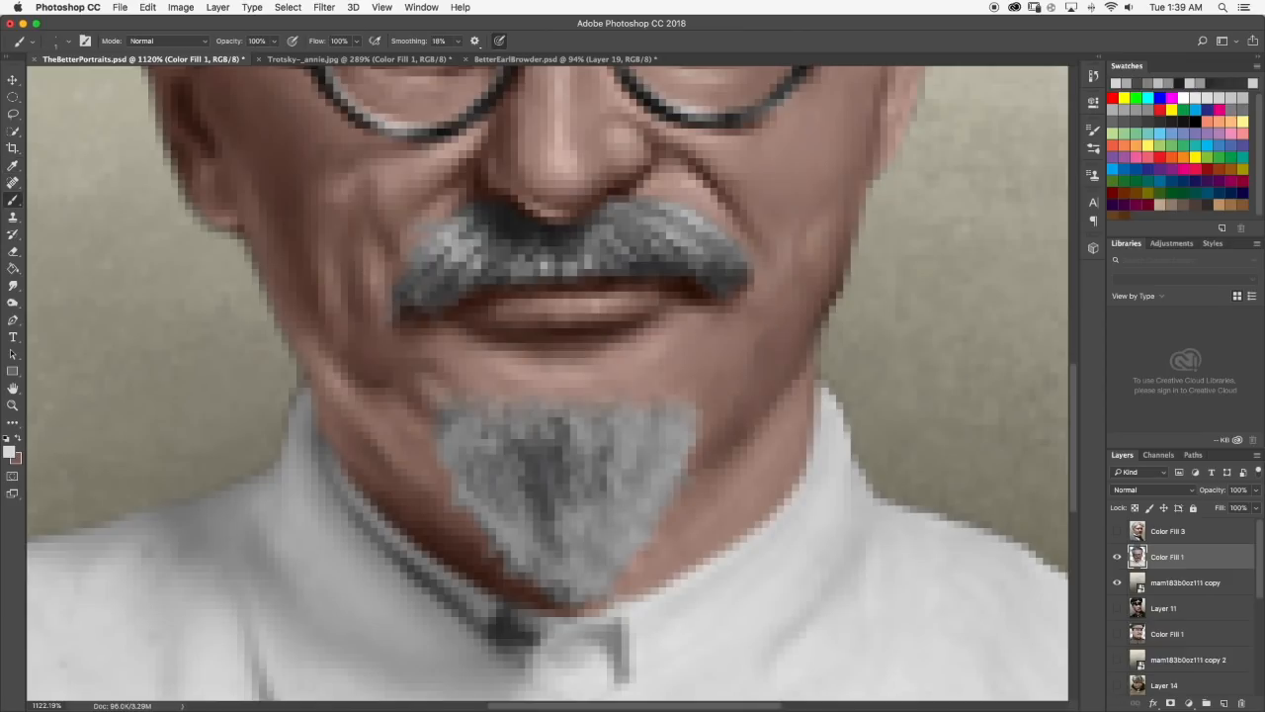
# Compare the goatee with the Trotsky reference photo and brush short light gray strands across its lower part.
pyautogui.click(336, 60)
pyautogui.scroll(-4, 499, 319)
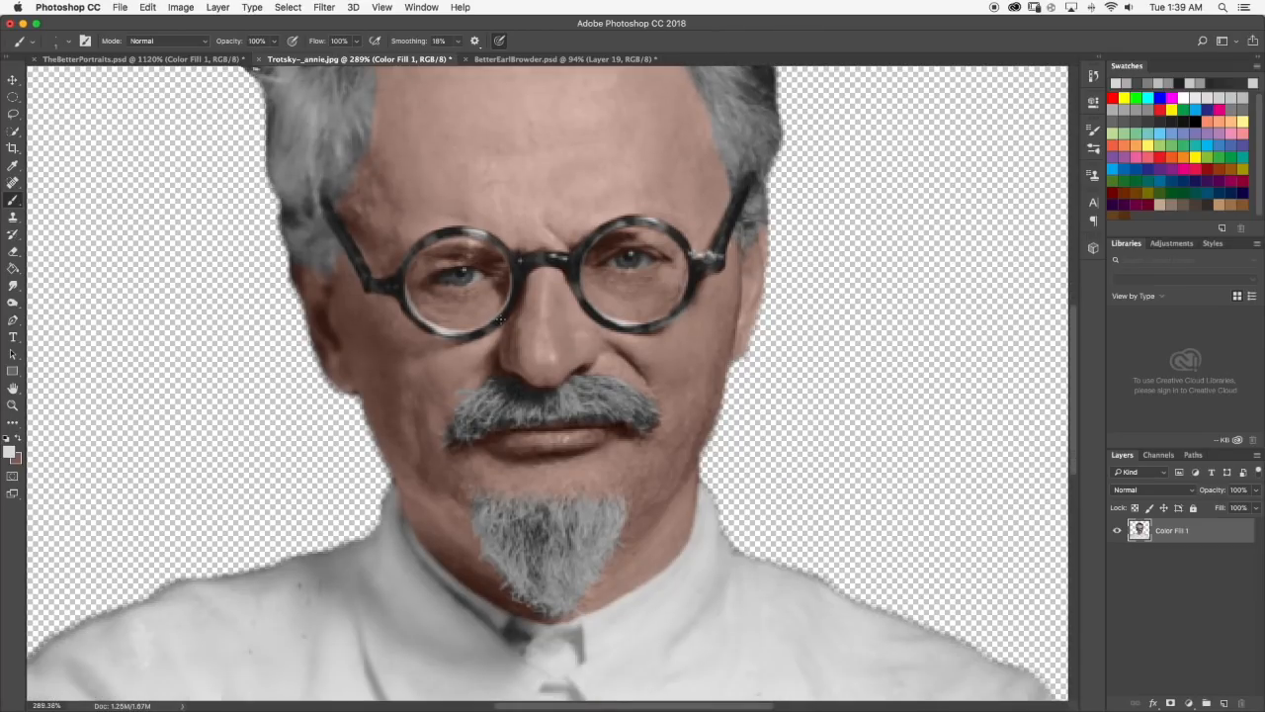
pyautogui.scroll(-1, 501, 319)
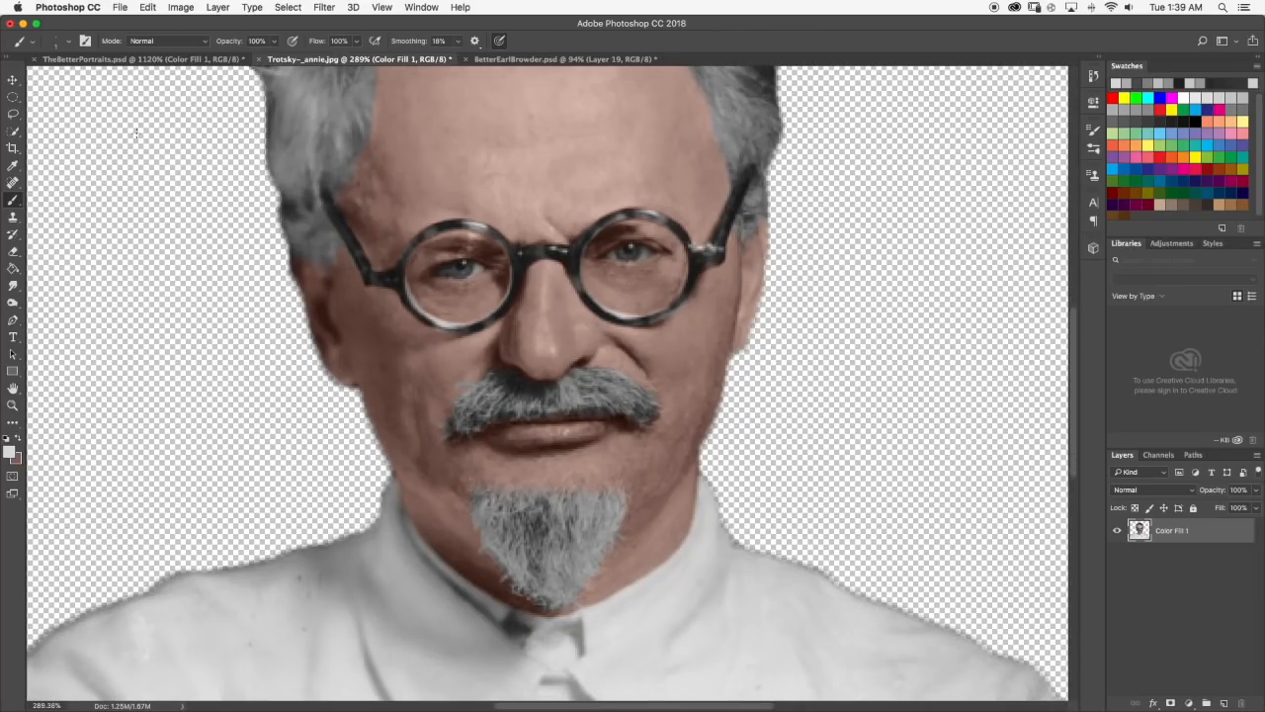
pyautogui.click(139, 60)
pyautogui.moveTo(524, 555)
pyautogui.mouseDown()
pyautogui.moveTo(528, 520)
pyautogui.moveTo(550, 558)
pyautogui.moveTo(583, 525)
pyautogui.moveTo(576, 538)
pyautogui.moveTo(567, 507)
pyautogui.moveTo(569, 538)
pyautogui.moveTo(587, 514)
pyautogui.moveTo(622, 538)
pyautogui.mouseUp()
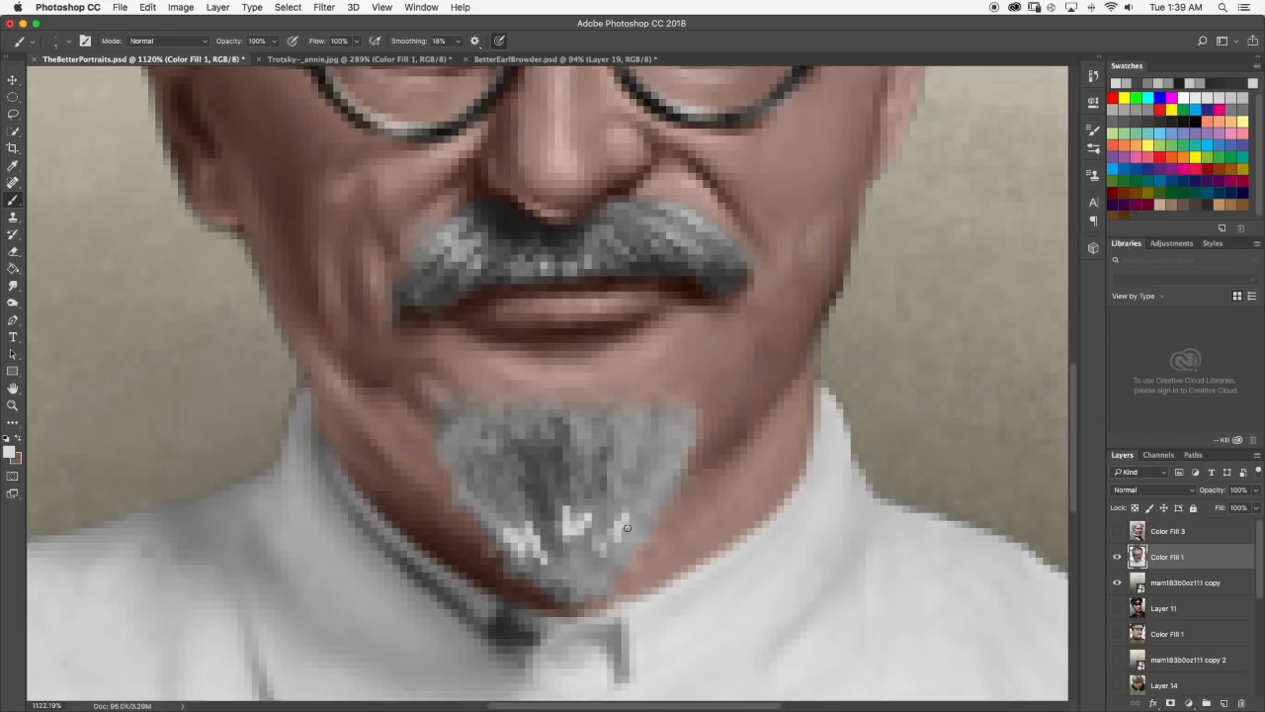
# Smudge the light strands in the lower goatee upward into the gray and check the portrait at different sizes.
pyautogui.press('r')
pyautogui.moveTo(511, 534)
pyautogui.mouseDown()
pyautogui.moveTo(530, 546)
pyautogui.moveTo(534, 532)
pyautogui.moveTo(542, 550)
pyautogui.moveTo(533, 522)
pyautogui.mouseUp()
pyautogui.moveTo(521, 538); pyautogui.dragTo(521, 509)
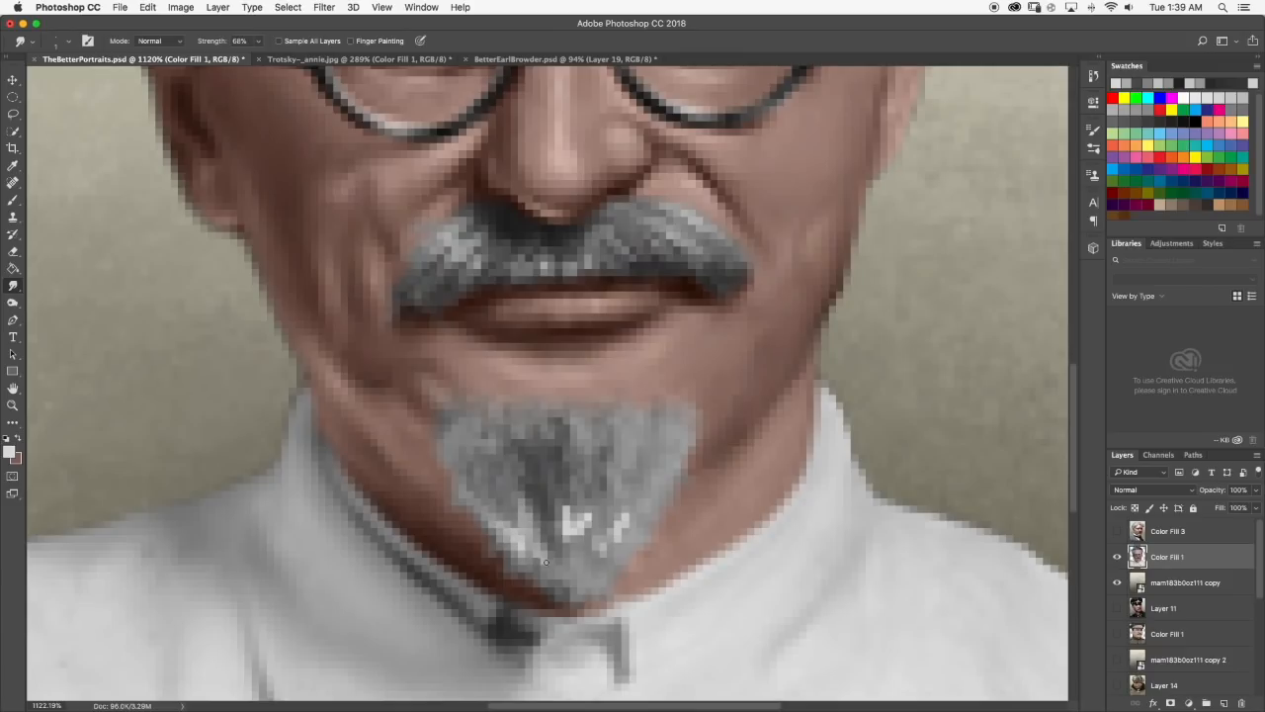
pyautogui.moveTo(534, 556); pyautogui.dragTo(528, 532)
pyautogui.scroll(-10, 539, 536)
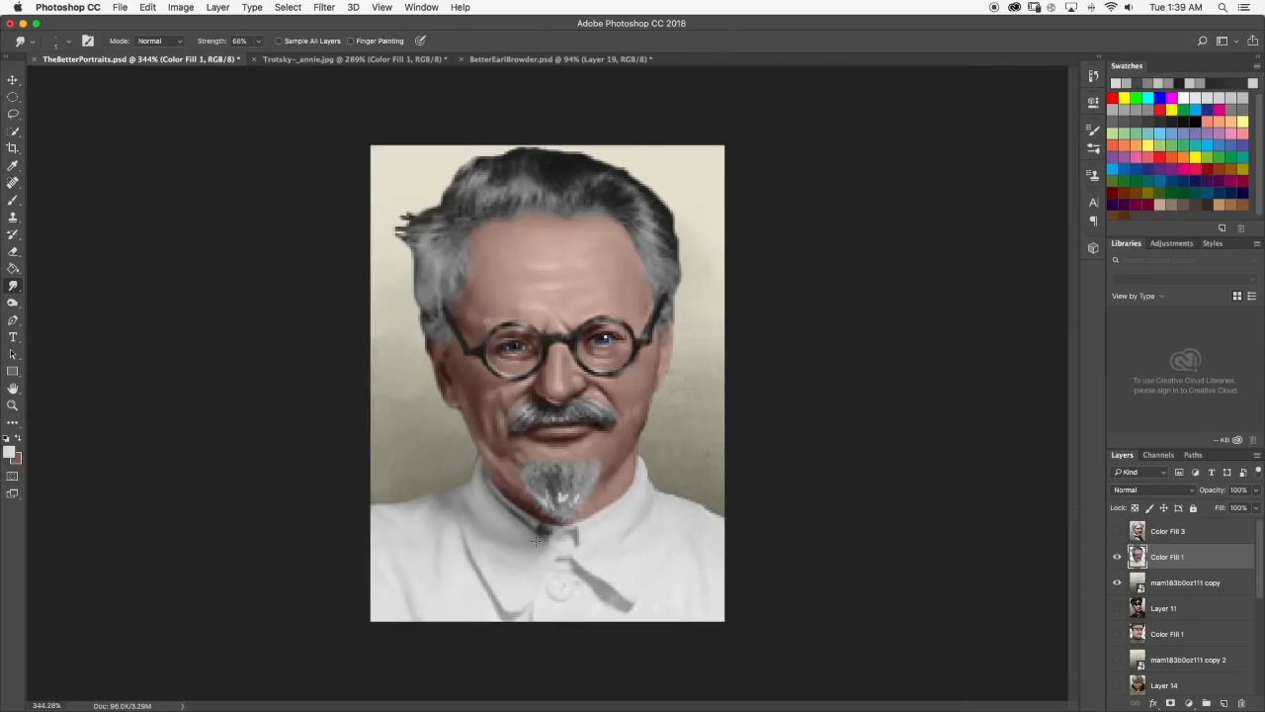
pyautogui.scroll(10, 575, 476)
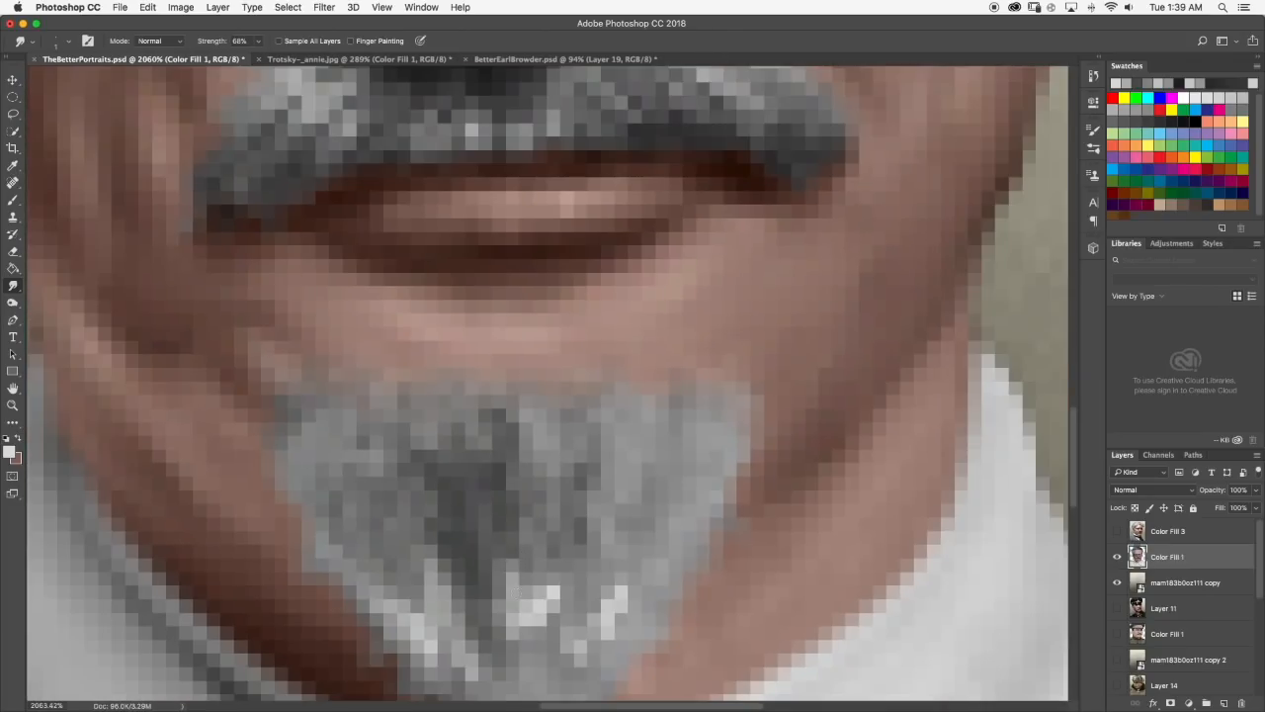
pyautogui.moveTo(514, 644); pyautogui.dragTo(513, 578)
pyautogui.moveTo(531, 625)
pyautogui.mouseDown()
pyautogui.moveTo(552, 591)
pyautogui.moveTo(525, 559)
pyautogui.mouseUp()
pyautogui.scroll(-10, 566, 595)
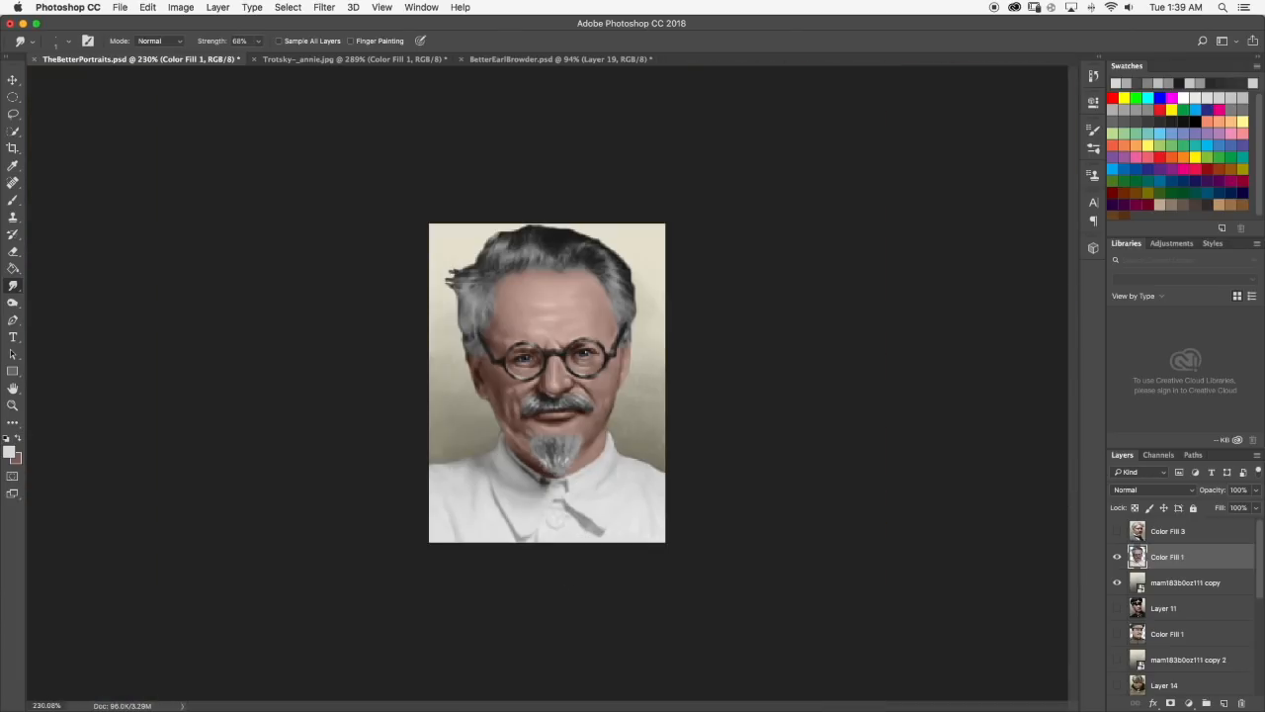
pyautogui.scroll(5, 573, 481)
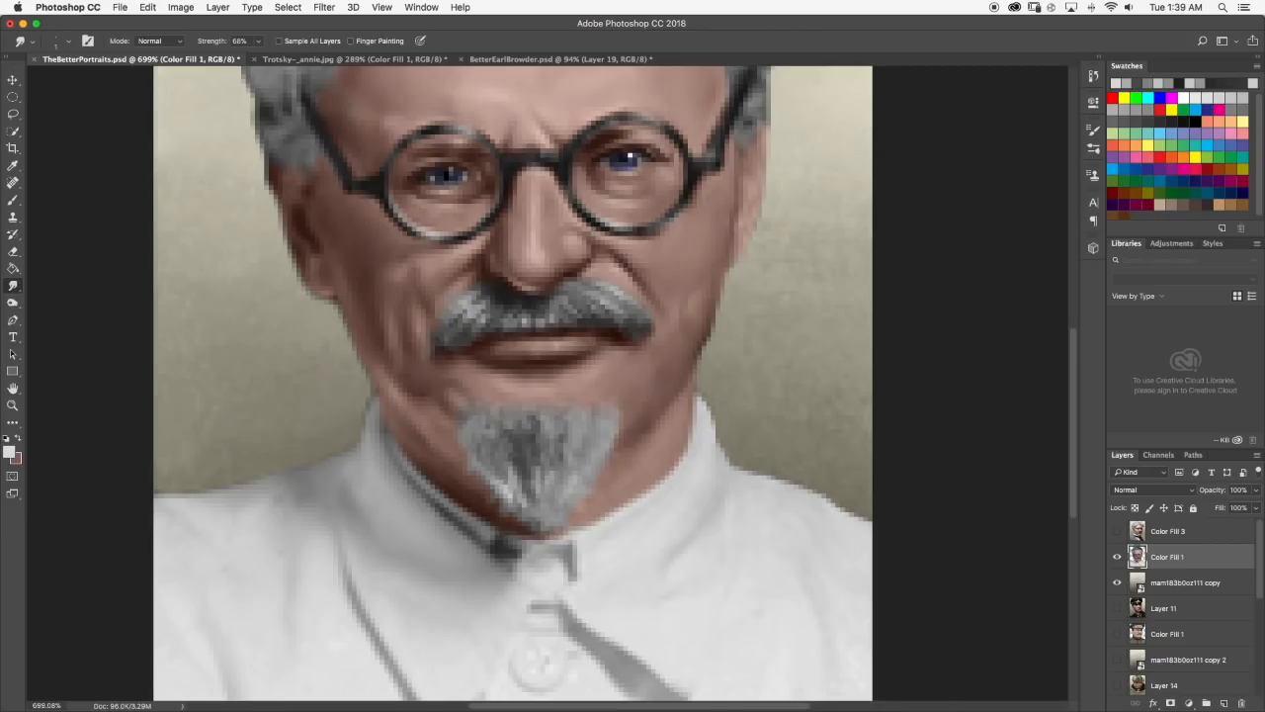
pyautogui.scroll(-8, 553, 445)
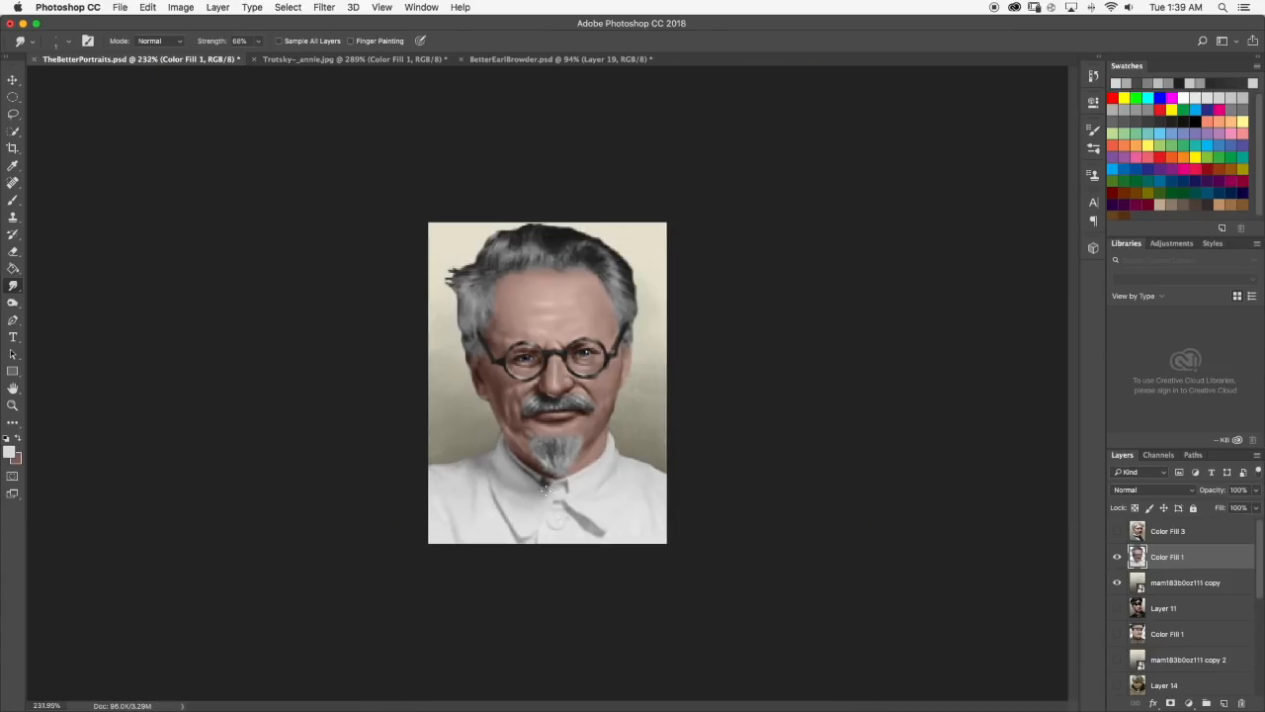
# Paint a light gray highlight at the goatee's upper left corner and smudge it along the left edge.
pyautogui.scroll(5, 554, 445)
pyautogui.scroll(5, 547, 482)
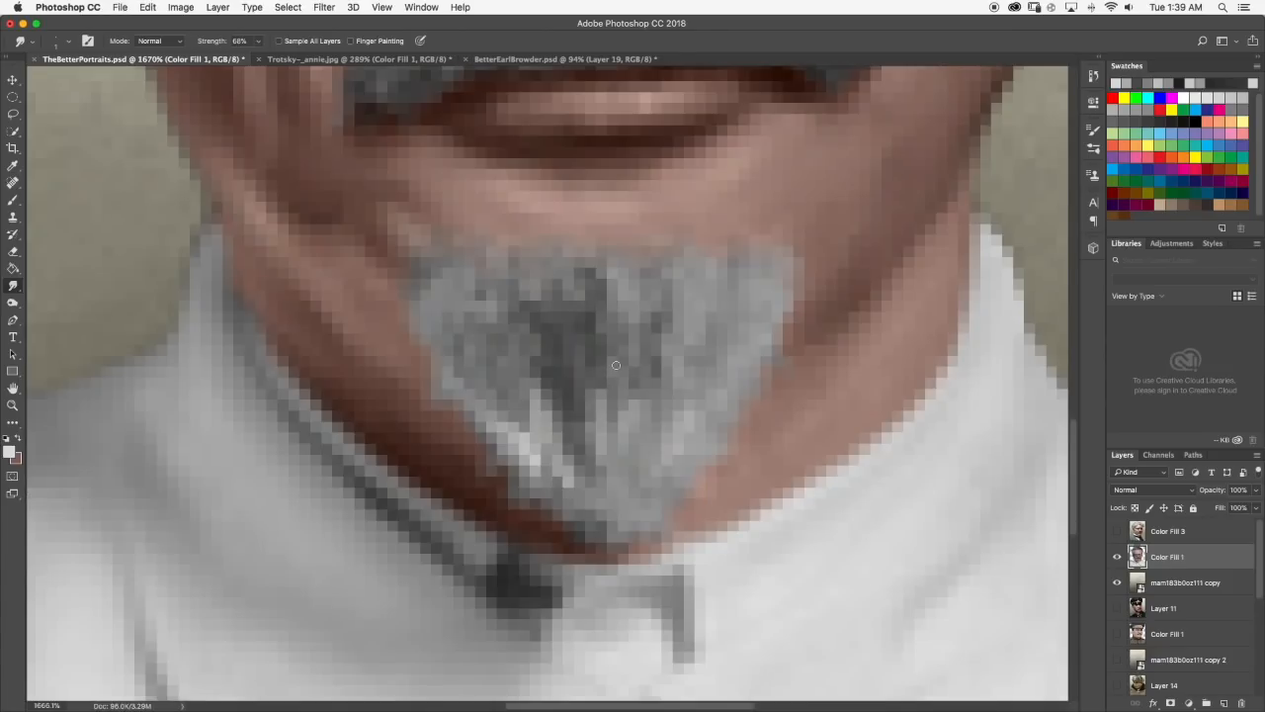
pyautogui.click(13, 199)
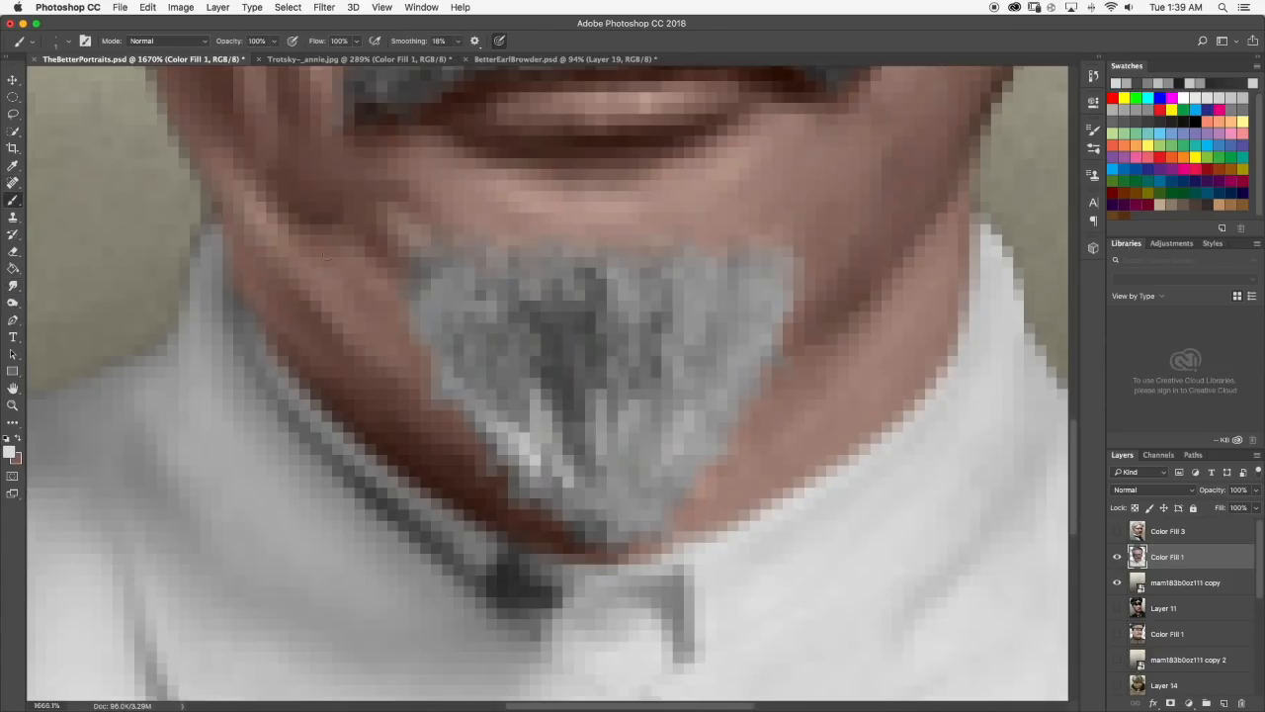
pyautogui.moveTo(436, 302)
pyautogui.mouseDown()
pyautogui.moveTo(436, 330)
pyautogui.moveTo(469, 296)
pyautogui.moveTo(449, 293)
pyautogui.moveTo(470, 274)
pyautogui.mouseUp()
pyautogui.moveTo(469, 283); pyautogui.dragTo(482, 295)
pyautogui.click(10, 285)
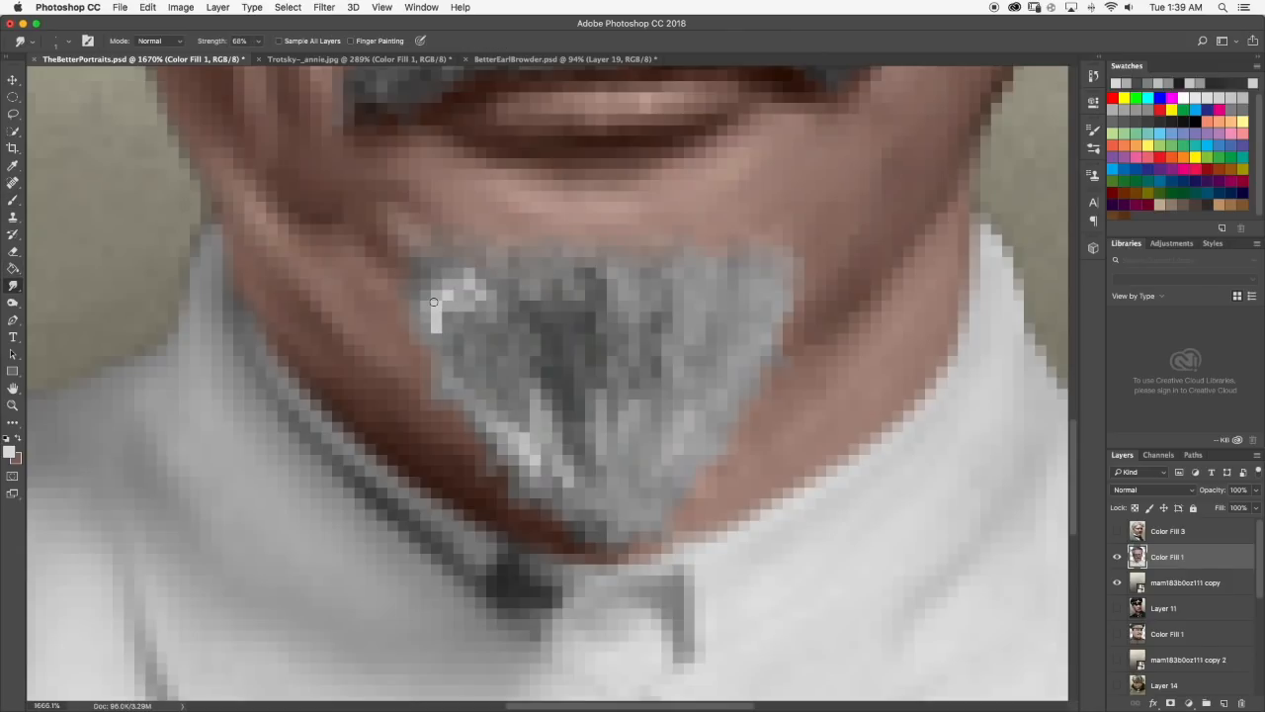
pyautogui.moveTo(436, 326); pyautogui.dragTo(450, 371)
pyautogui.moveTo(444, 302)
pyautogui.mouseDown()
pyautogui.moveTo(468, 286)
pyautogui.moveTo(487, 307)
pyautogui.moveTo(480, 318)
pyautogui.moveTo(460, 278)
pyautogui.mouseUp()
# Dab more light gray near the goatee's upper left edge, smudge the strands downward and check the portrait at smaller size.
pyautogui.scroll(-1, 463, 277)
pyautogui.press('b')
pyautogui.click(468, 272)
pyautogui.click(503, 267)
pyautogui.click(502, 257)
pyautogui.click(13, 286)
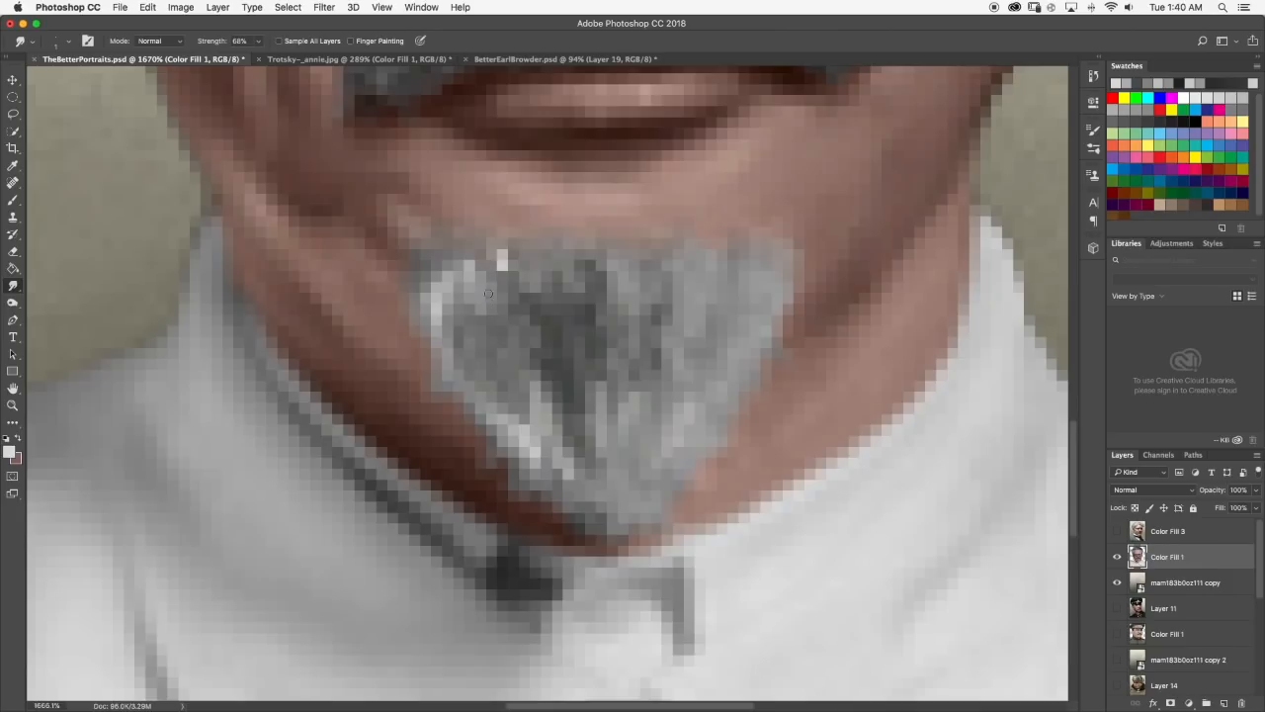
pyautogui.moveTo(456, 311); pyautogui.dragTo(478, 349)
pyautogui.moveTo(449, 293); pyautogui.dragTo(454, 331)
pyautogui.scroll(-10, 476, 339)
pyautogui.scroll(6, 545, 448)
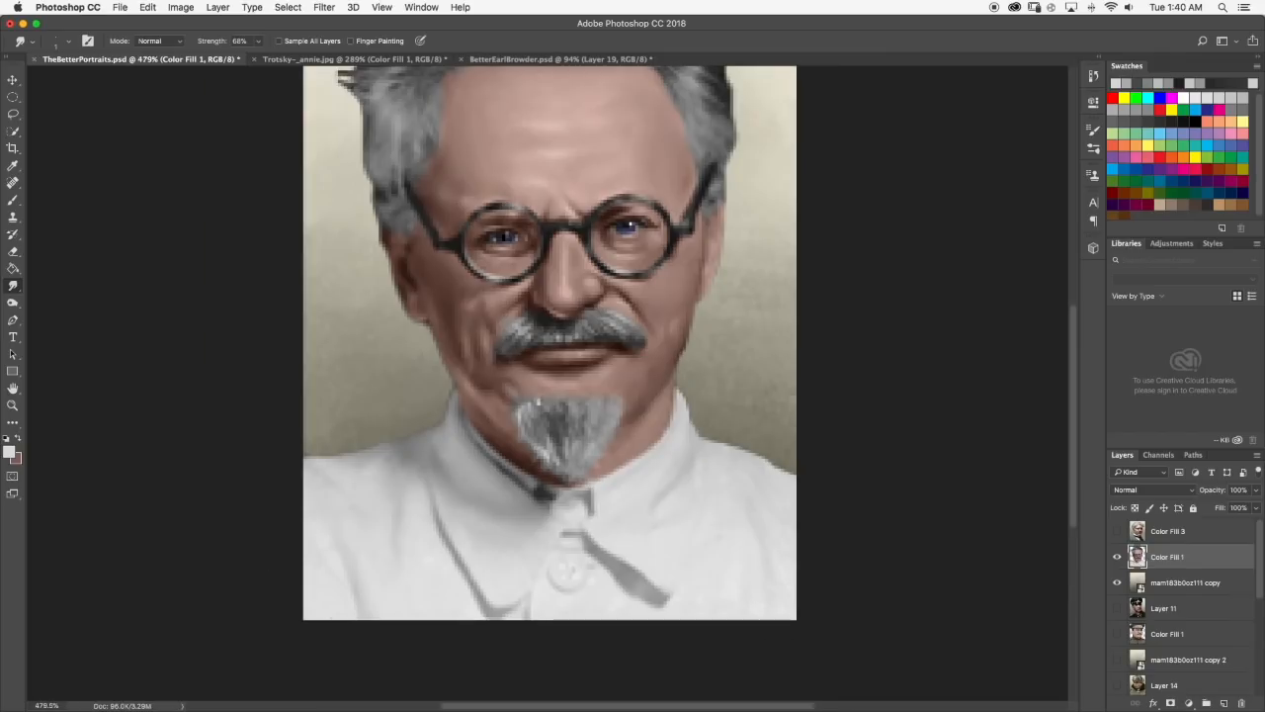
pyautogui.scroll(4, 549, 423)
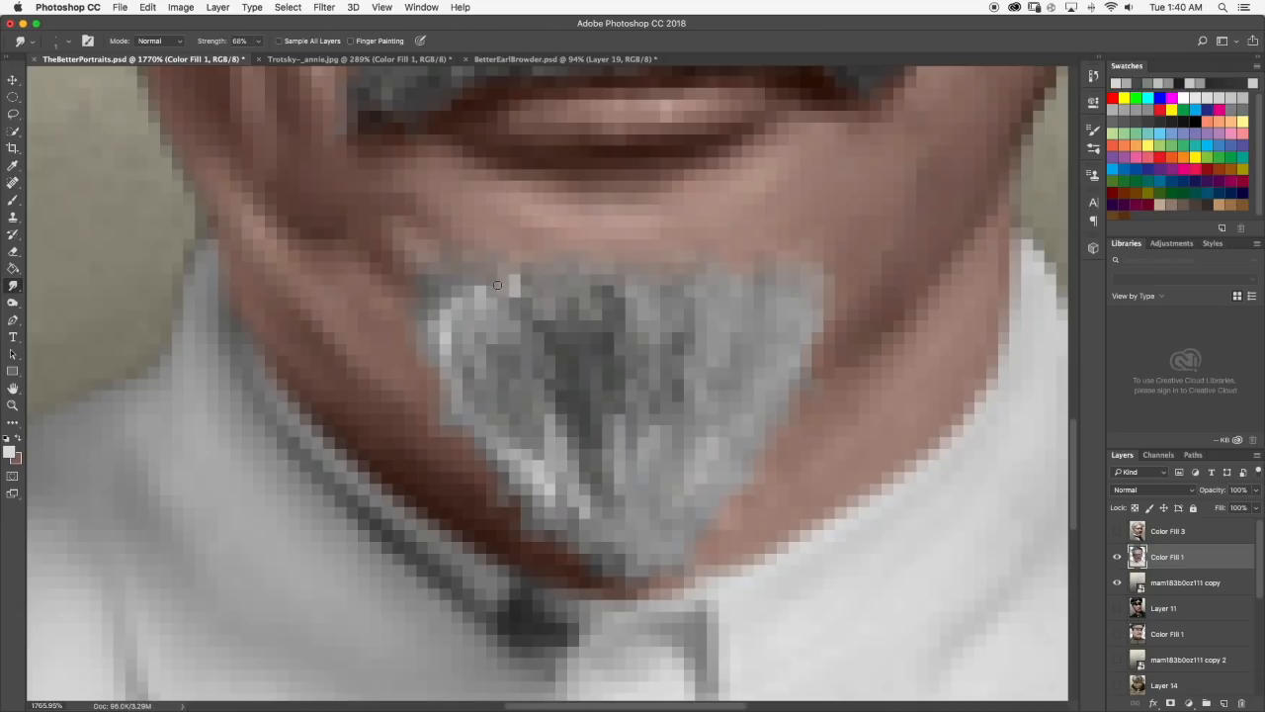
# Switch to a medium gray for brushing the goatee's left side and smudge the strands near its lower left edge.
pyautogui.scroll(-3, 459, 366)
pyautogui.press('b')
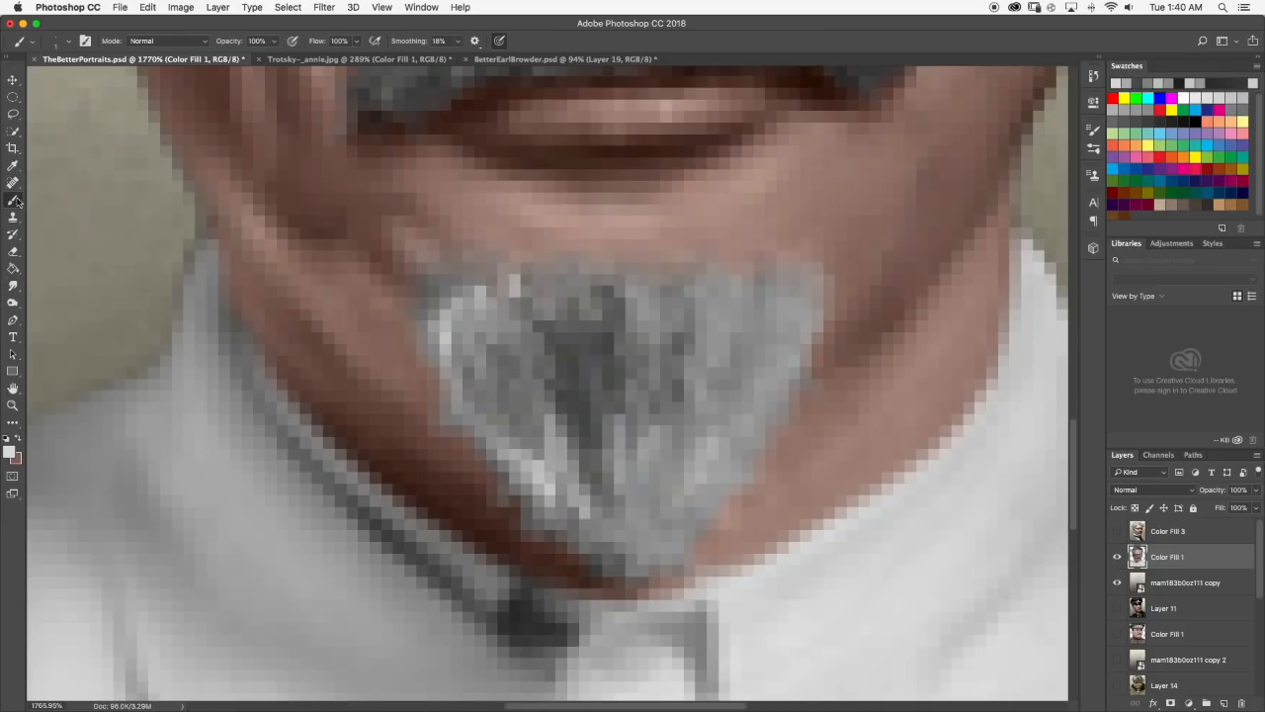
pyautogui.scroll(-4, 519, 385)
pyautogui.scroll(-3, 518, 385)
pyautogui.scroll(6, 521, 386)
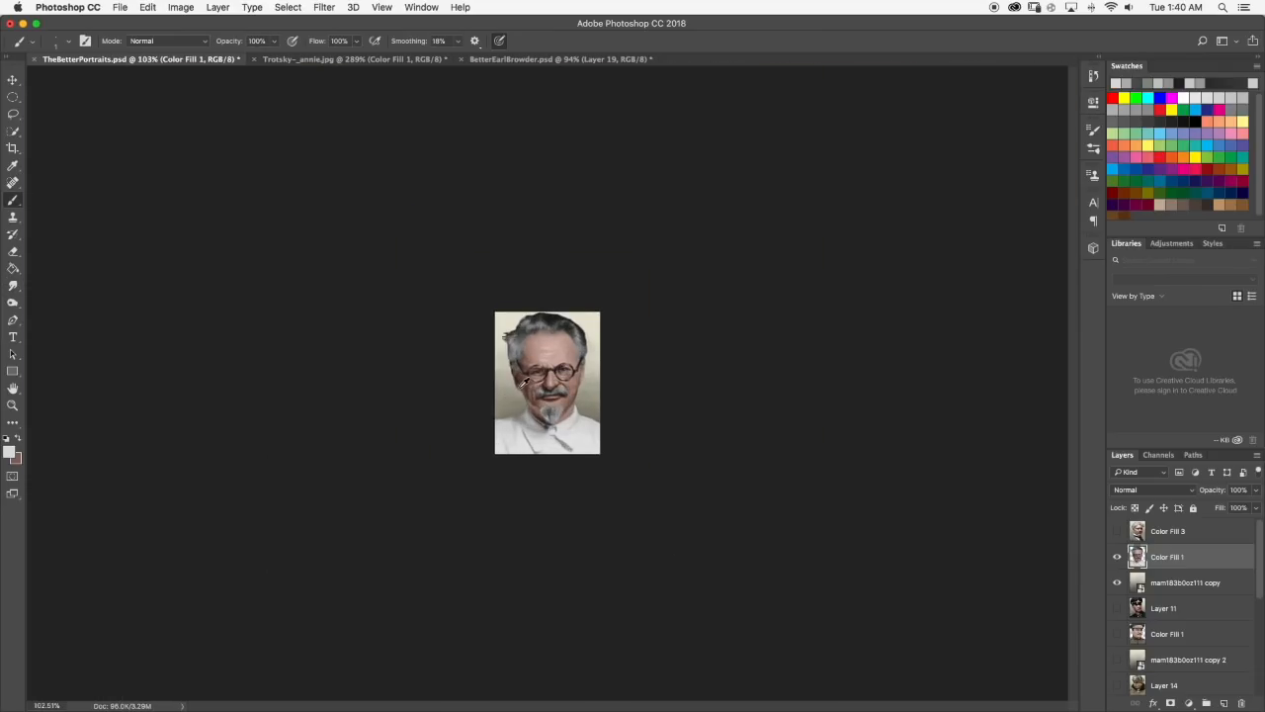
pyautogui.scroll(4, 544, 471)
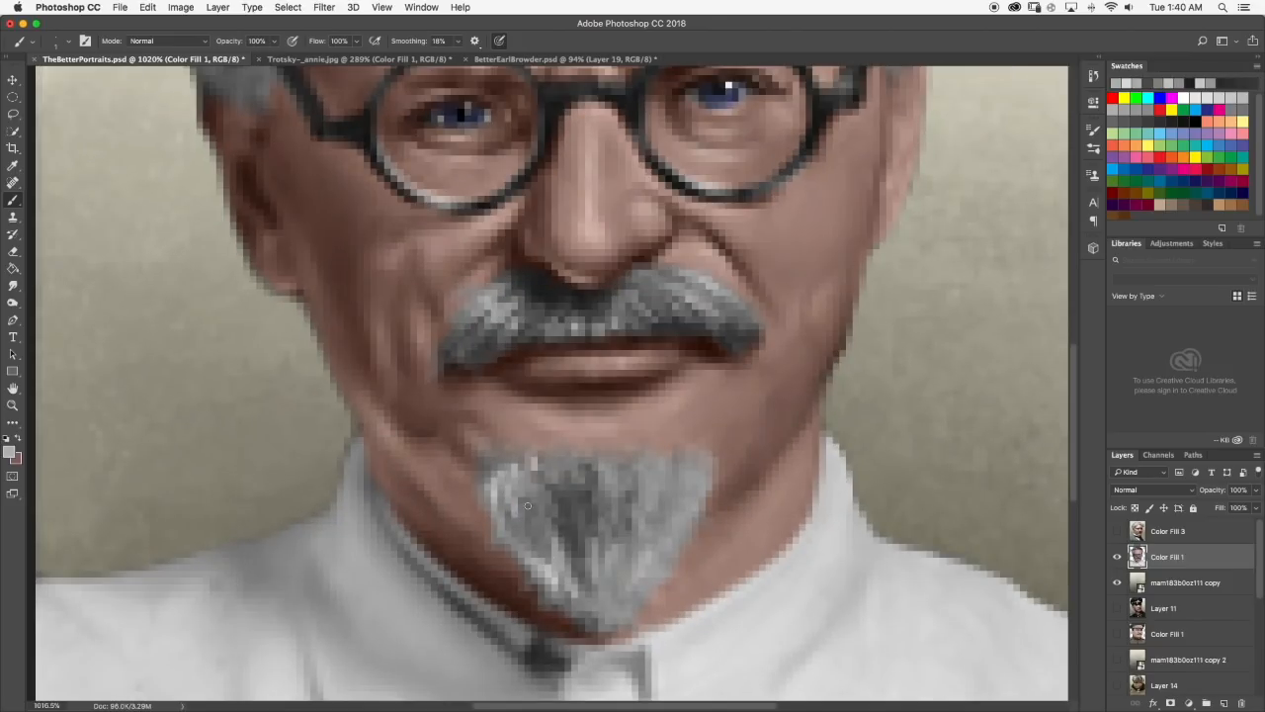
pyautogui.click(14, 285)
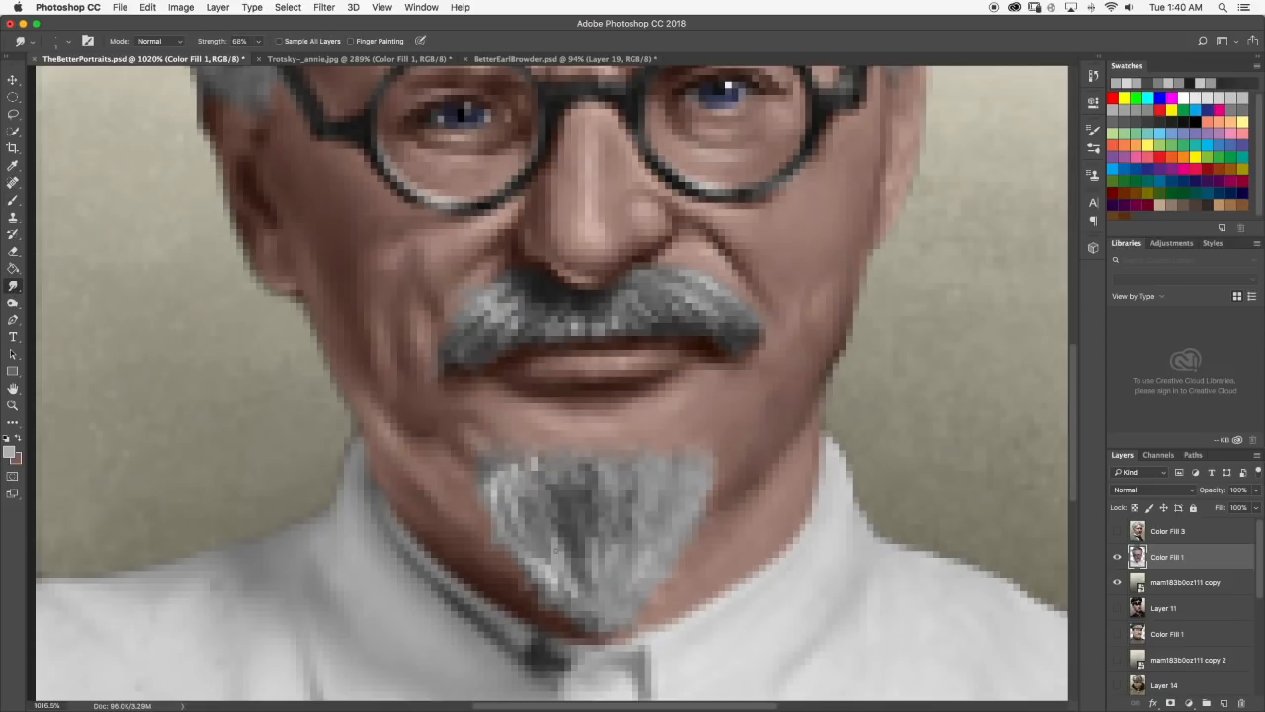
pyautogui.moveTo(538, 554); pyautogui.dragTo(547, 577)
# Paint fine dark gray strands among the goatee's lower left highlights, blend them with the Smudge tool and check the result.
pyautogui.press('b')
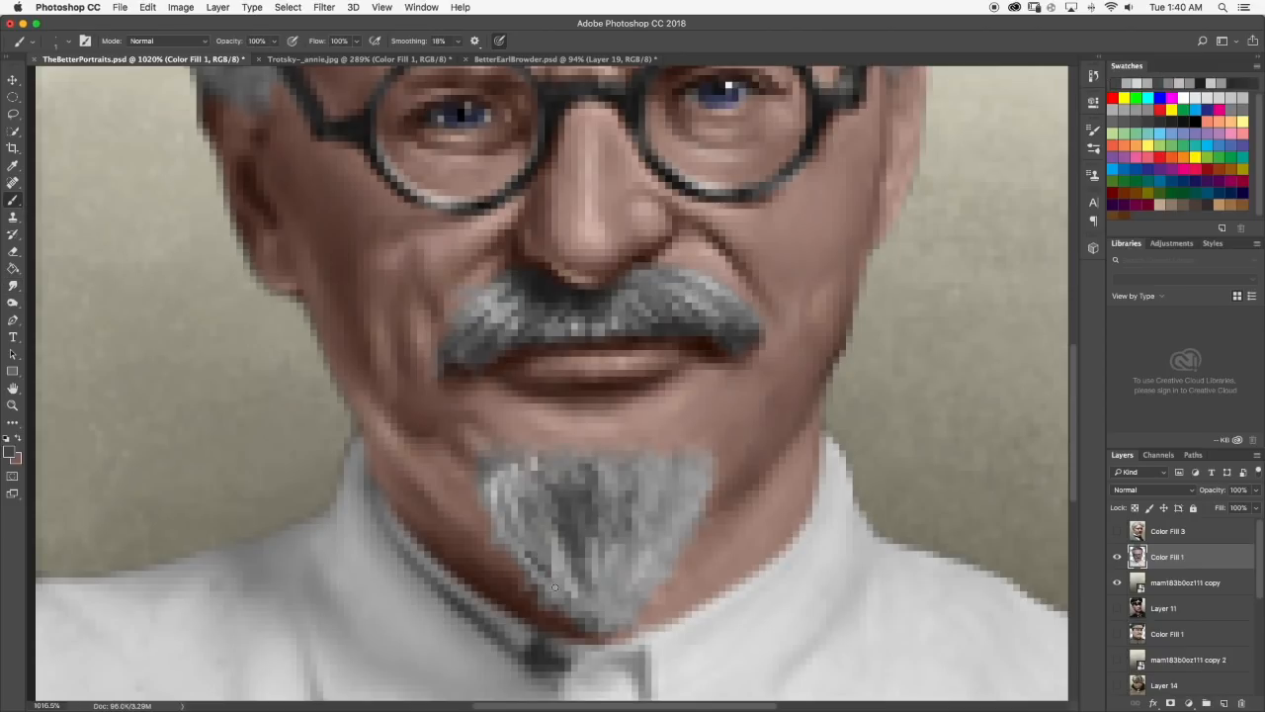
pyautogui.press('r')
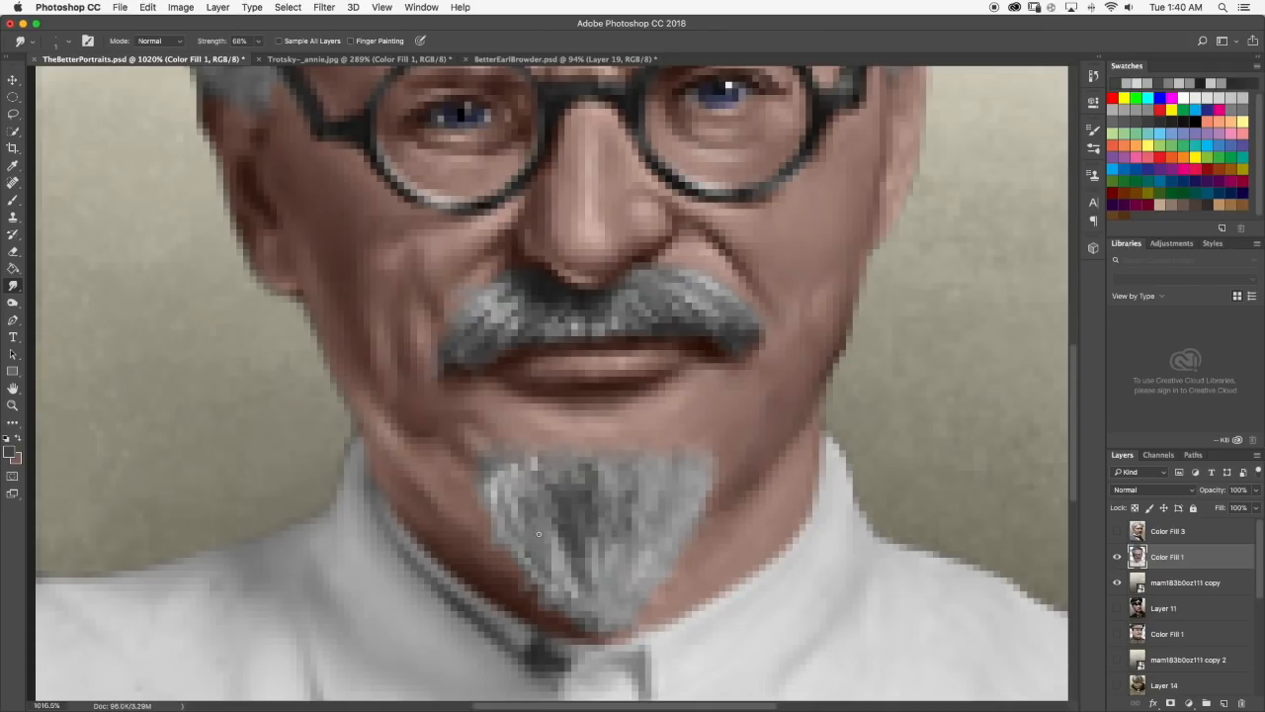
pyautogui.press('b')
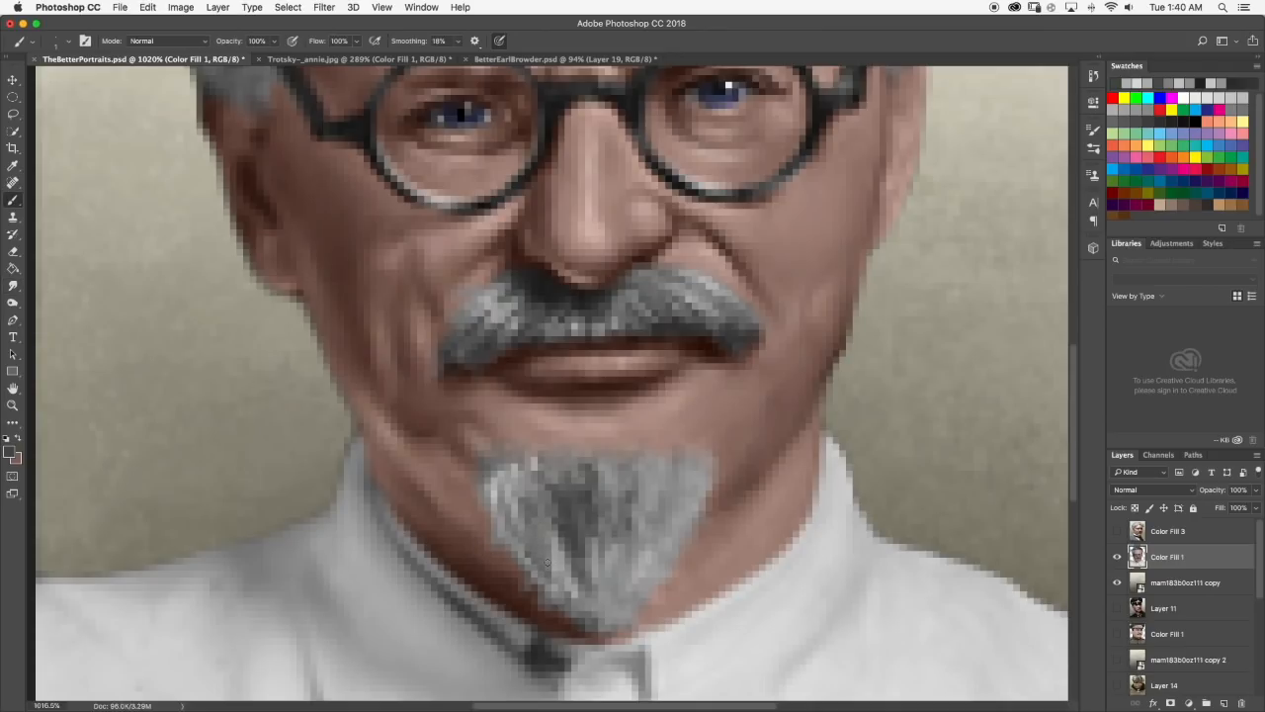
pyautogui.click(12, 287)
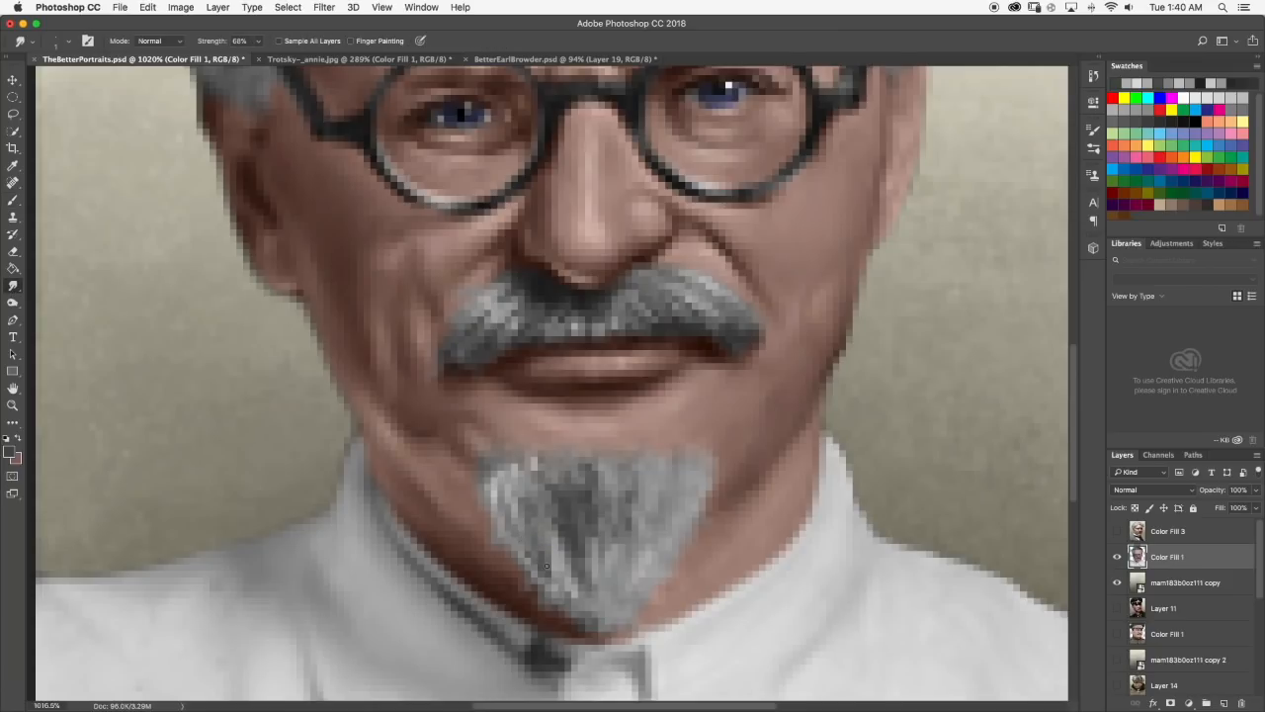
pyautogui.scroll(-10, 544, 579)
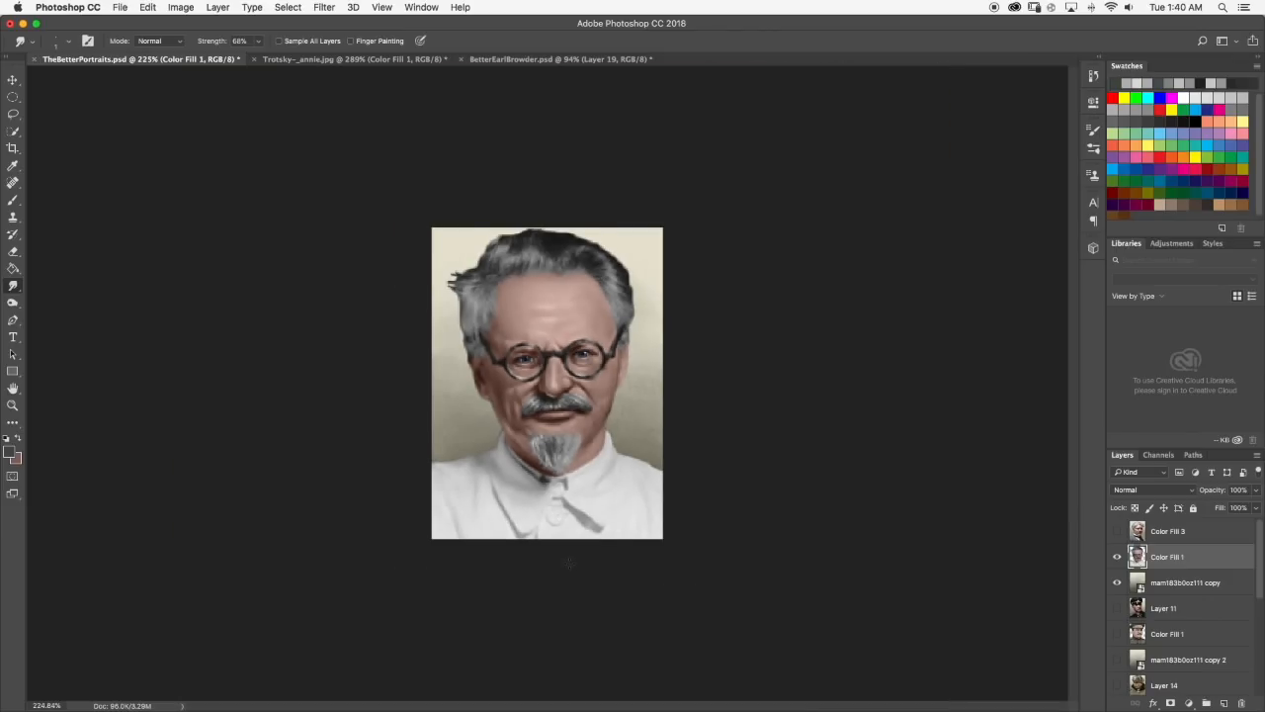
pyautogui.scroll(7, 545, 579)
pyautogui.scroll(2, 542, 473)
# Sample light gray from the goatee's left edge, brush it over the upper left corner and soften it with the Smudge tool.
pyautogui.press('b')
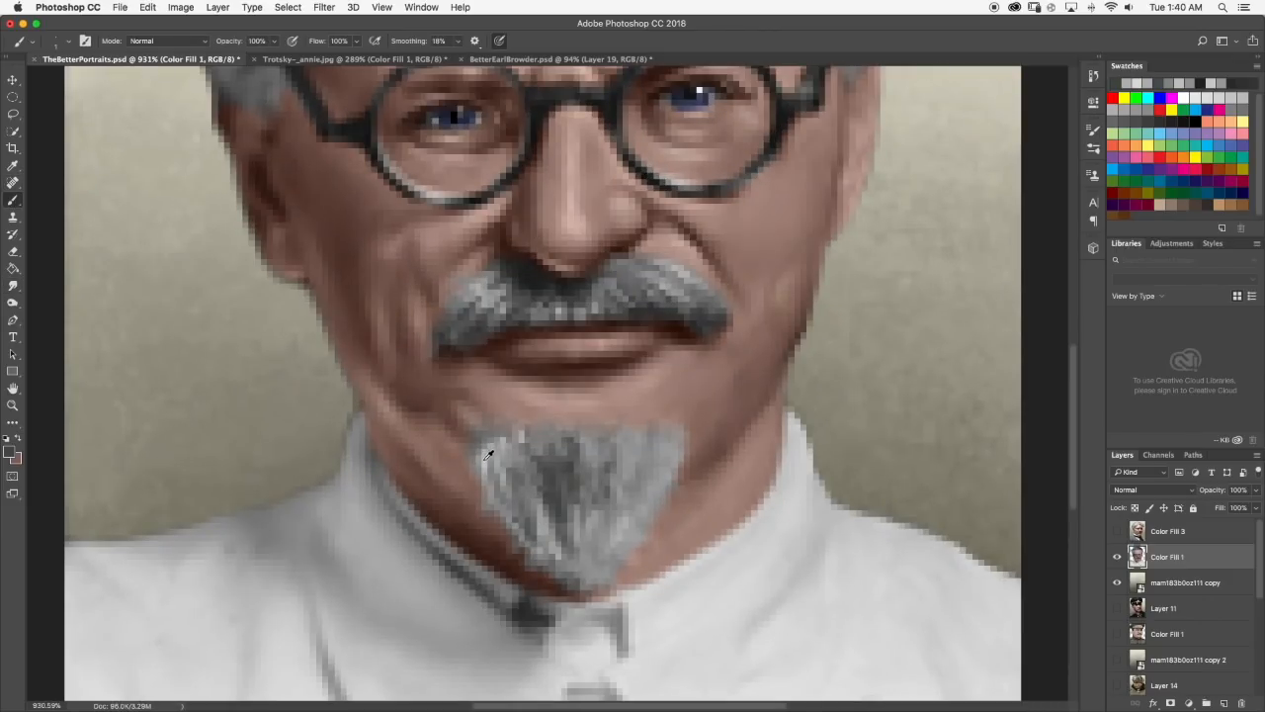
pyautogui.keyDown('alt'); pyautogui.click(482, 461); pyautogui.keyUp('alt')
pyautogui.moveTo(491, 459); pyautogui.dragTo(493, 451)
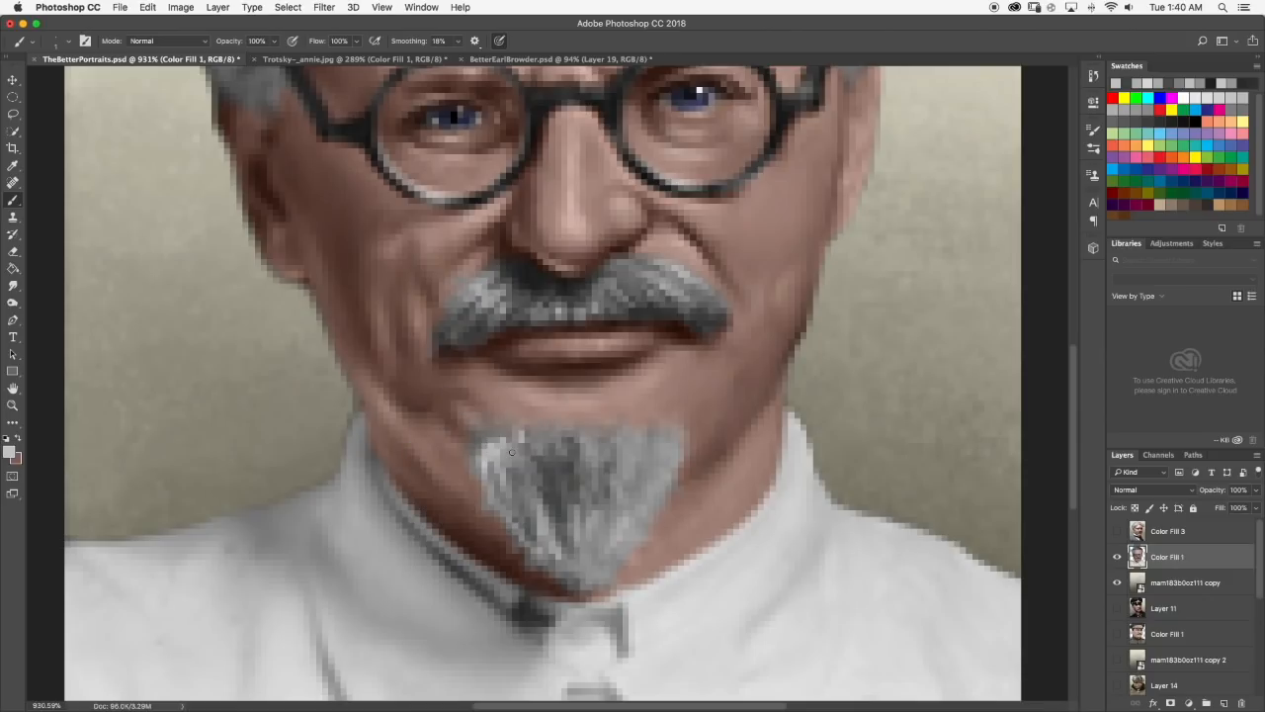
pyautogui.scroll(-8, 516, 450)
pyautogui.scroll(8, 534, 454)
pyautogui.moveTo(506, 465)
pyautogui.mouseDown()
pyautogui.moveTo(495, 461)
pyautogui.moveTo(489, 484)
pyautogui.moveTo(531, 473)
pyautogui.mouseUp()
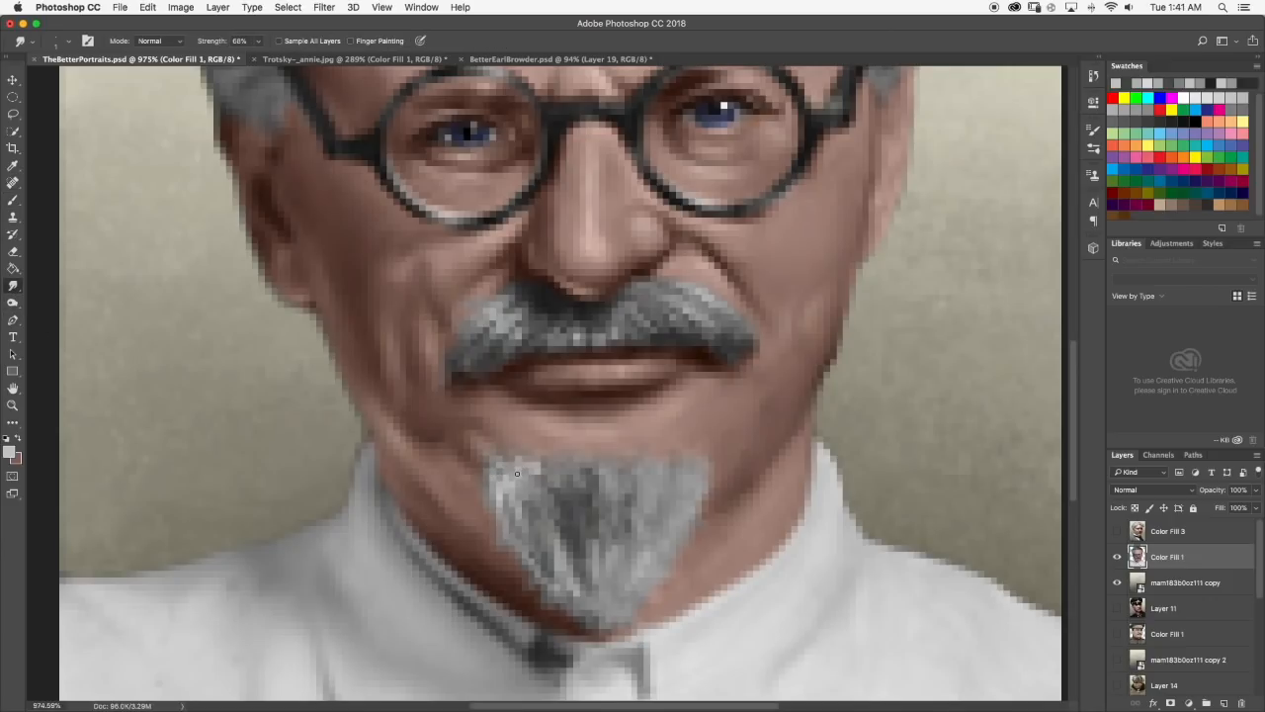
pyautogui.scroll(-10, 538, 469)
pyautogui.scroll(5, 551, 474)
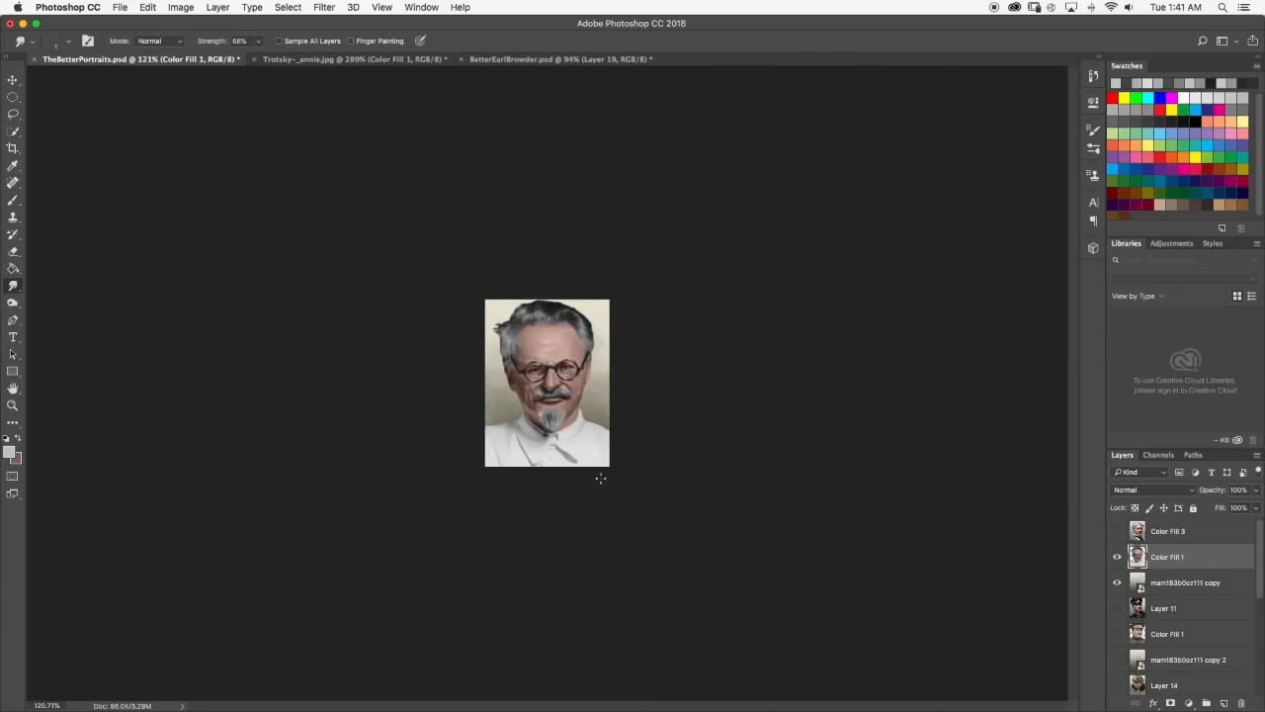
# Check the portrait against the reference photo, sample dark gray from the goatee and darken the foreground color to near black.
pyautogui.scroll(2, 547, 384)
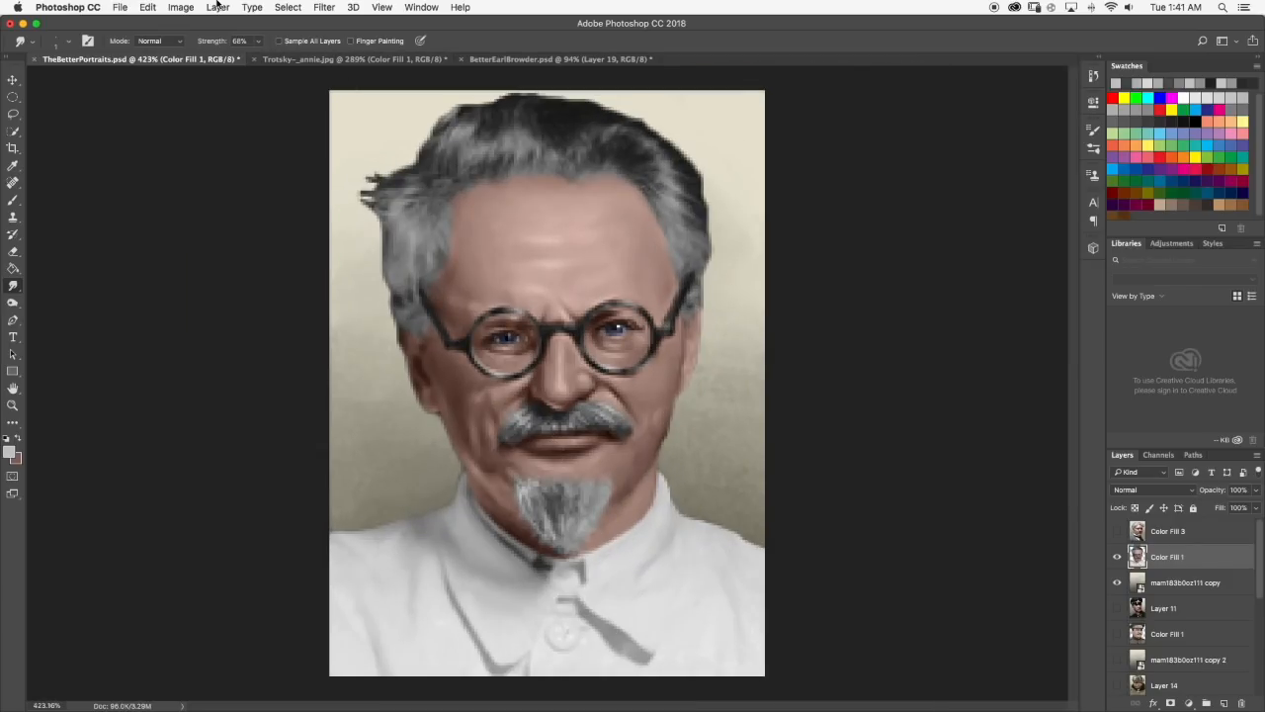
pyautogui.click(331, 61)
pyautogui.click(222, 61)
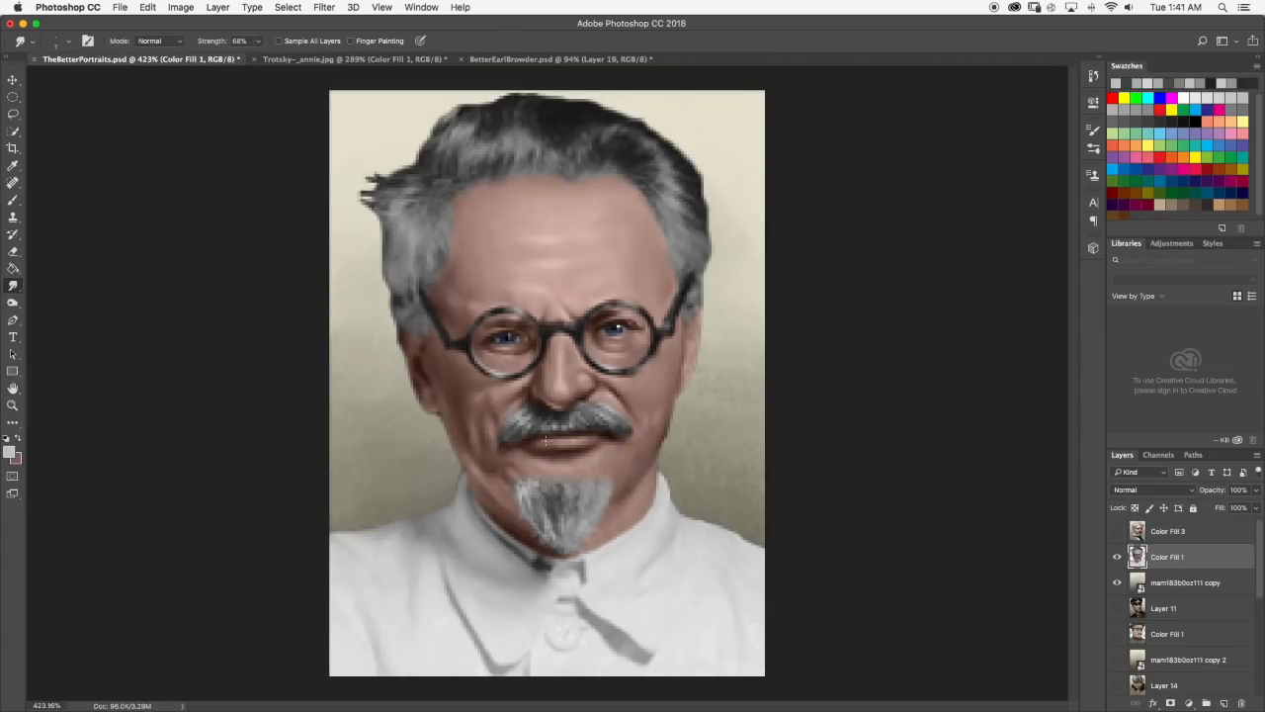
pyautogui.scroll(5, 543, 438)
pyautogui.press('b')
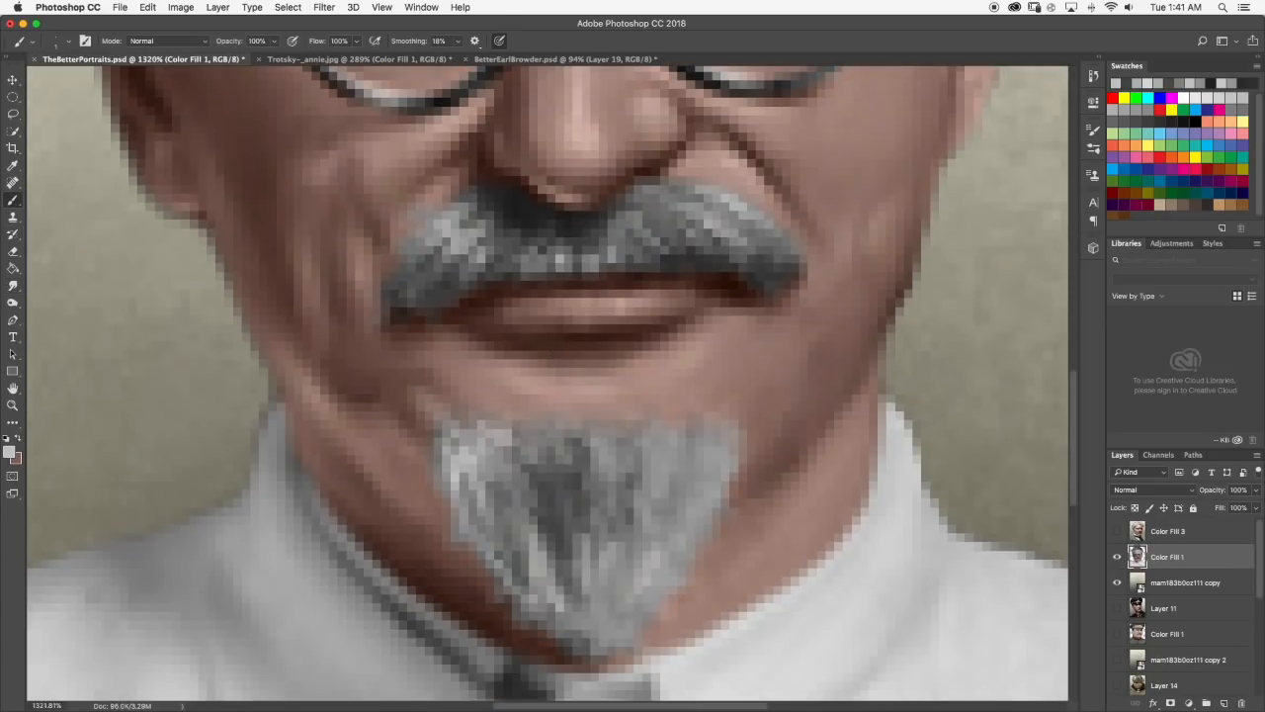
pyautogui.click(11, 453)
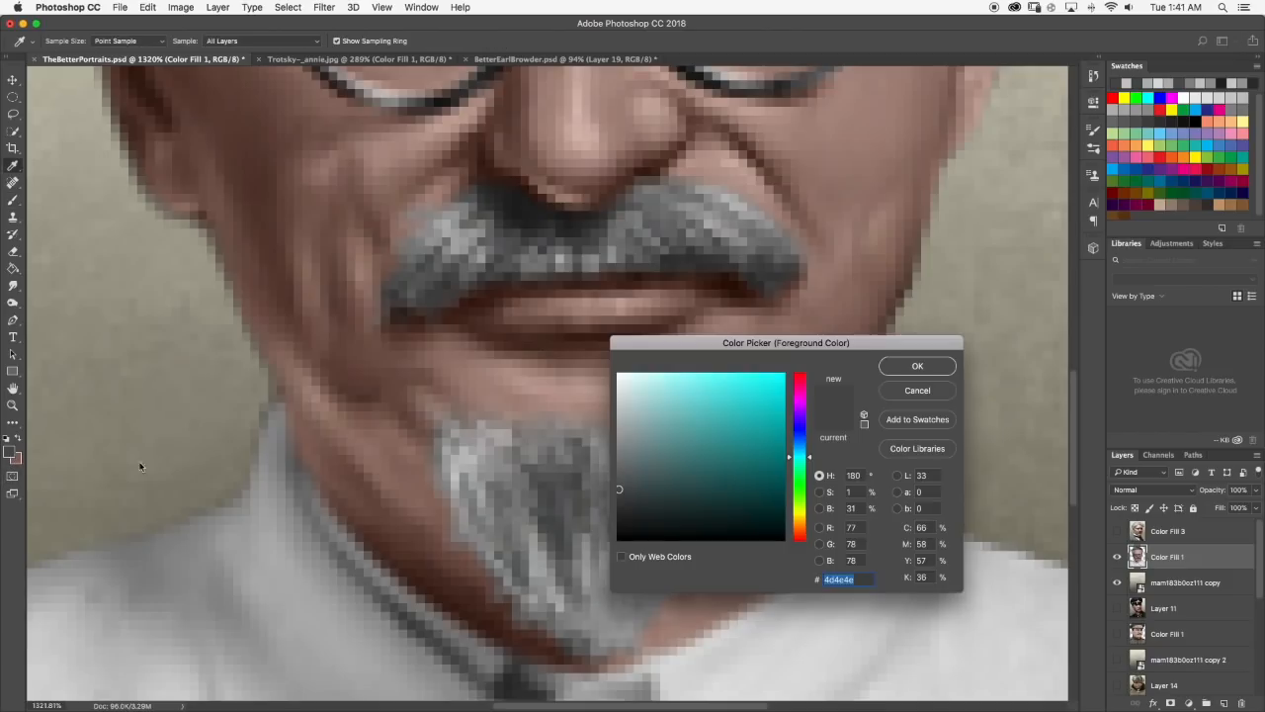
pyautogui.moveTo(634, 487); pyautogui.dragTo(596, 523)
pyautogui.click(914, 371)
# Paint near-black strands in the goatee's dark center, switch to the Smudge tool and check the portrait at small size.
pyautogui.moveTo(548, 477)
pyautogui.mouseDown()
pyautogui.moveTo(577, 495)
pyautogui.moveTo(555, 480)
pyautogui.moveTo(543, 500)
pyautogui.moveTo(557, 479)
pyautogui.moveTo(548, 485)
pyautogui.moveTo(547, 454)
pyautogui.moveTo(549, 493)
pyautogui.moveTo(582, 485)
pyautogui.moveTo(554, 483)
pyautogui.moveTo(554, 516)
pyautogui.moveTo(543, 479)
pyautogui.mouseUp()
pyautogui.click(13, 286)
pyautogui.scroll(-10, 553, 492)
pyautogui.scroll(5, 574, 475)
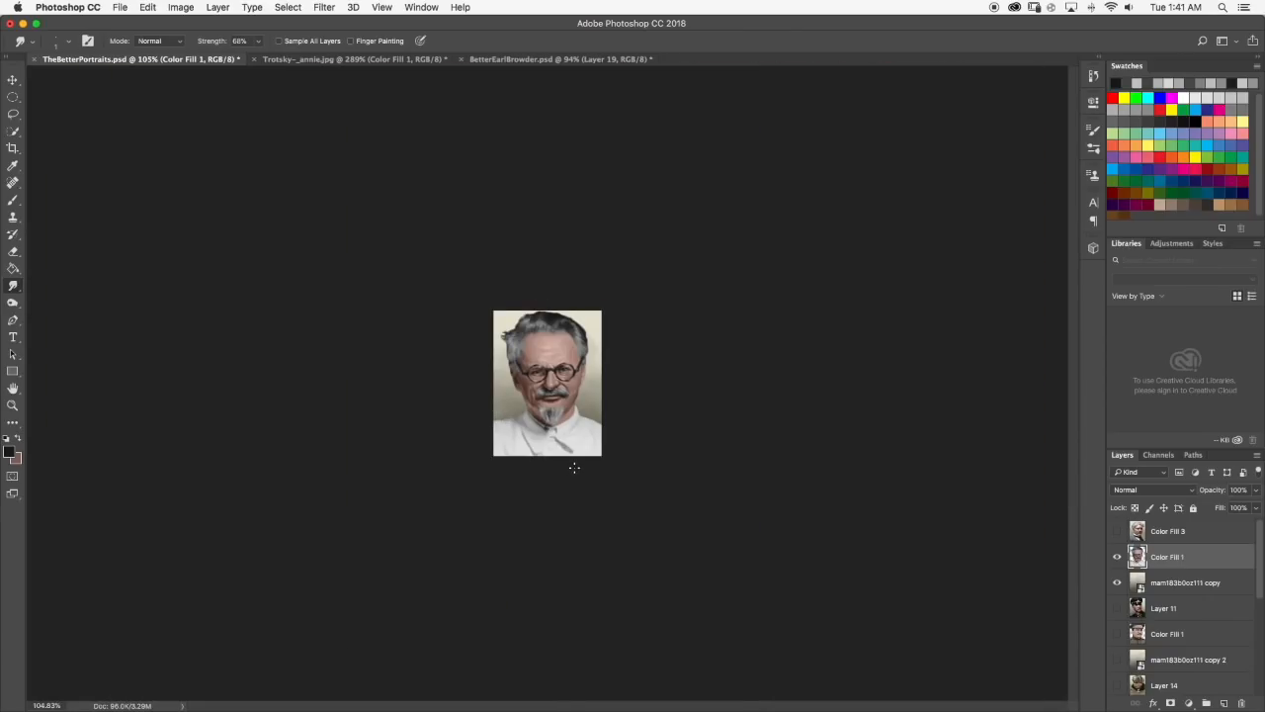
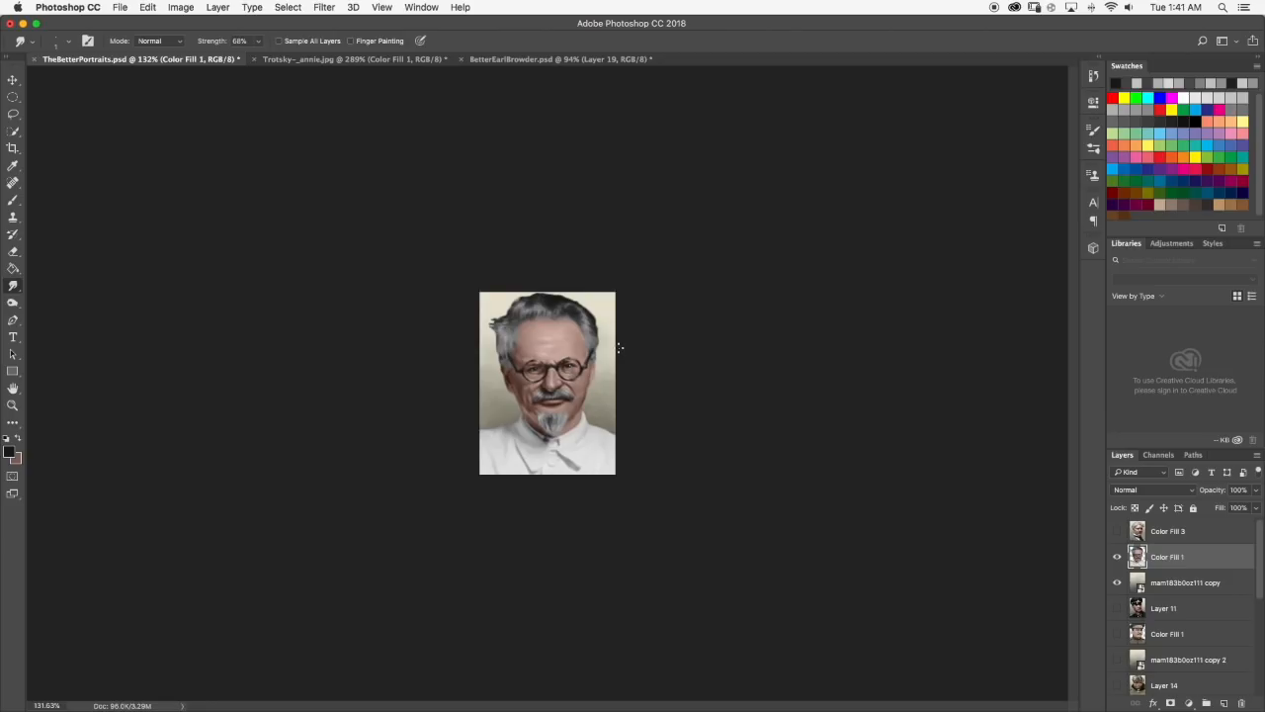
# Sample light gray from the goatee's left side and paint light strands on its right side with the Brush.
pyautogui.scroll(5, 625, 329)
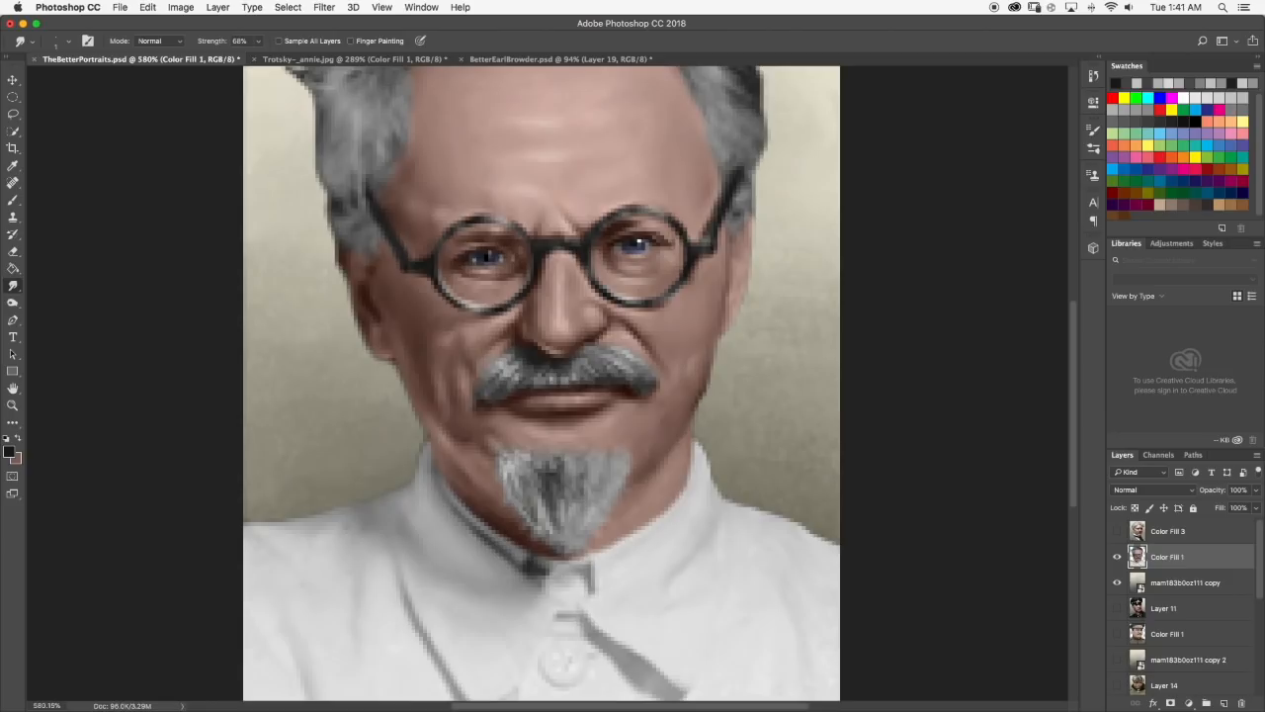
pyautogui.scroll(3, 507, 427)
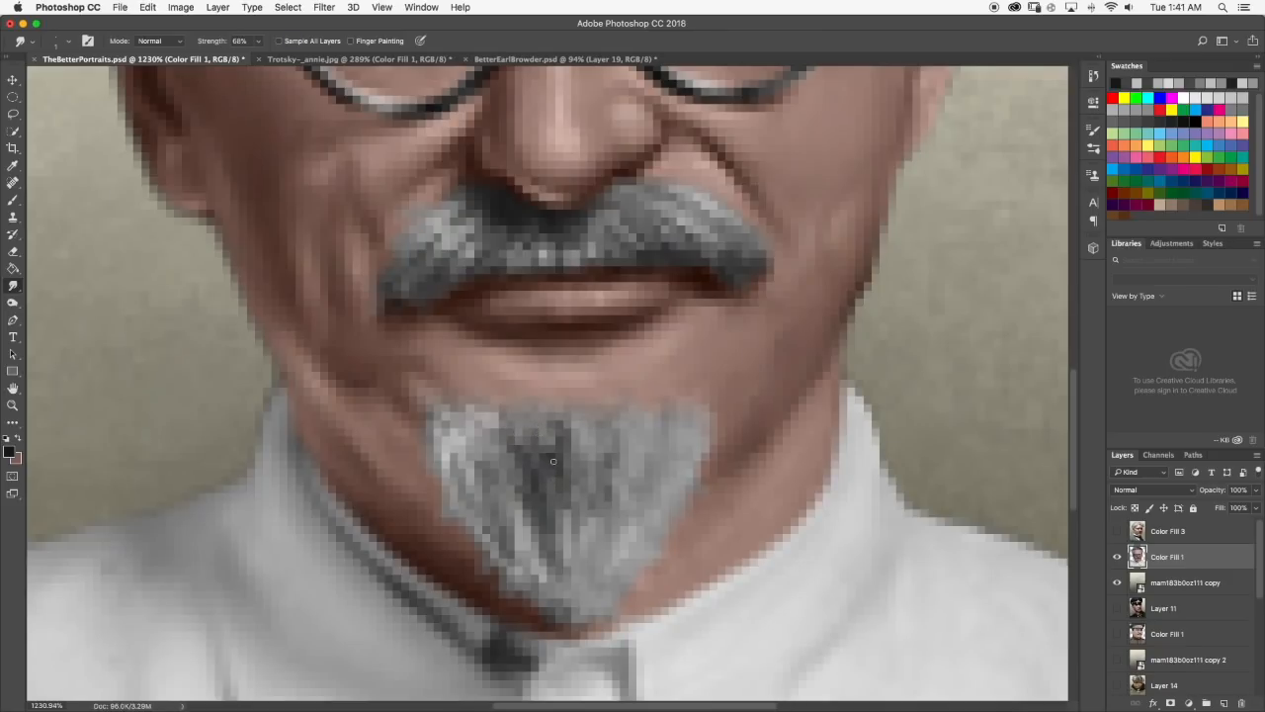
pyautogui.scroll(-10, 557, 462)
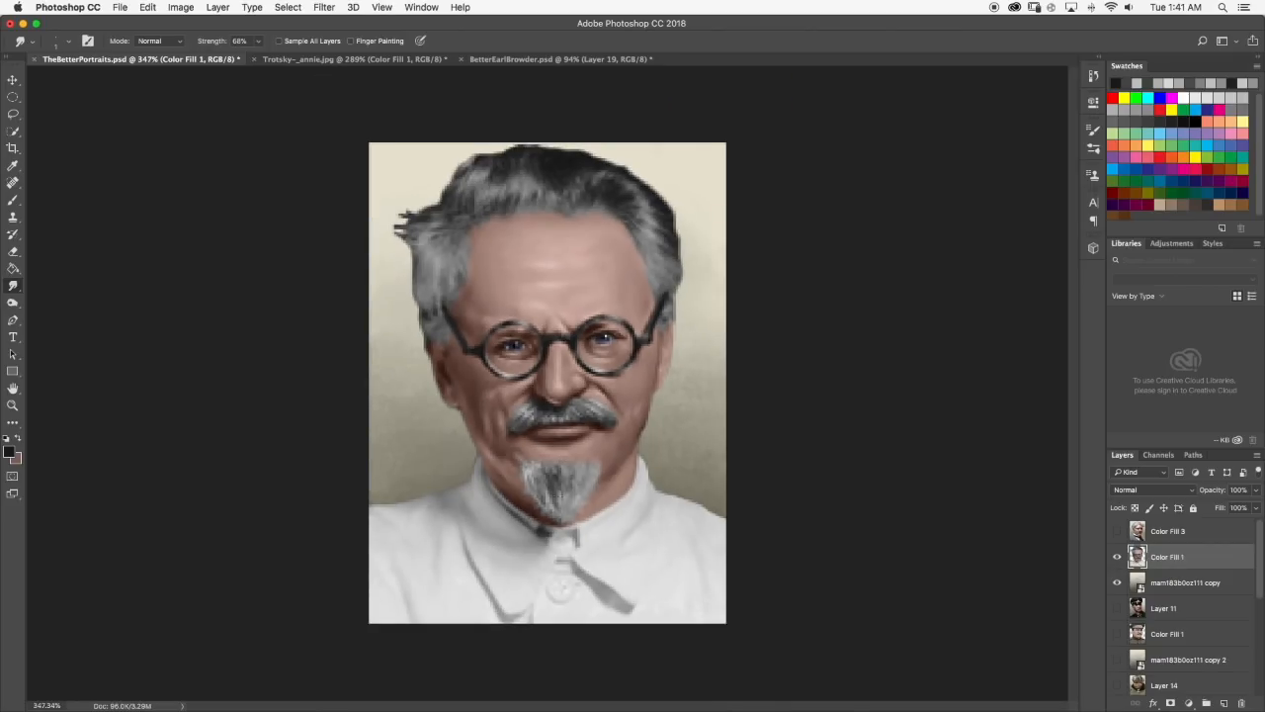
pyautogui.scroll(8, 557, 474)
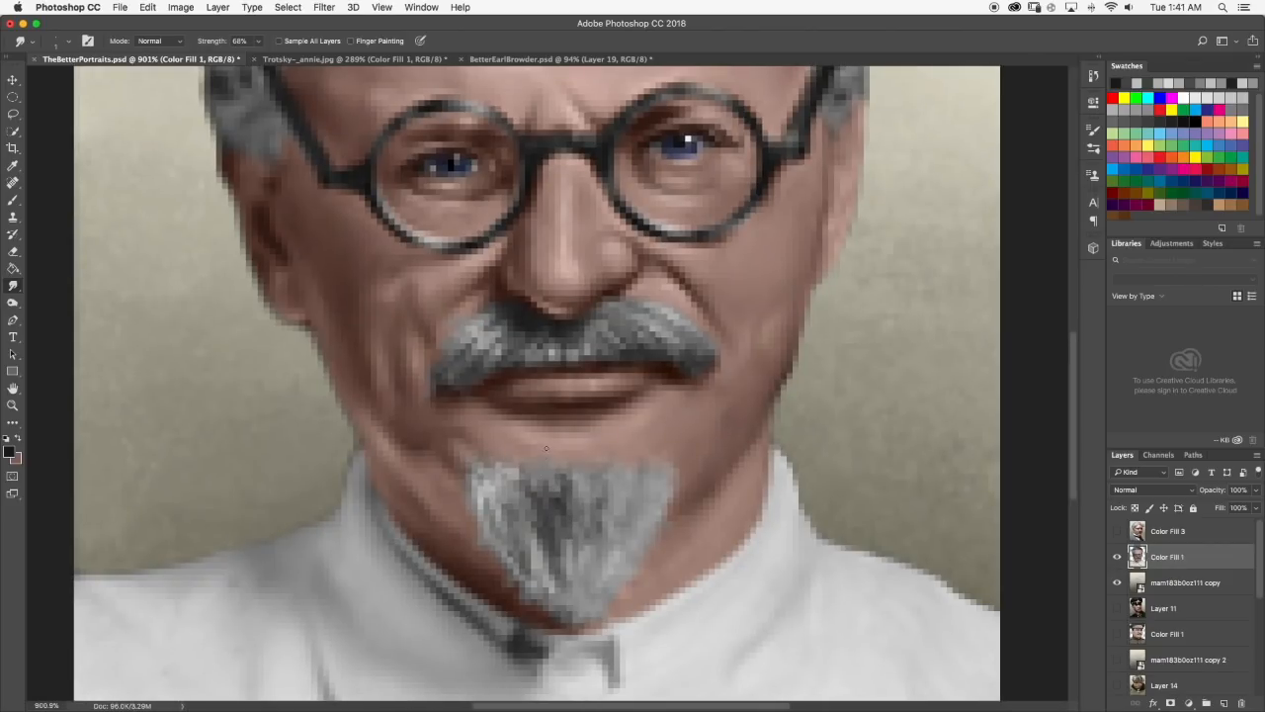
pyautogui.click(13, 199)
pyautogui.keyDown('alt'); pyautogui.click(501, 484); pyautogui.keyUp('alt')
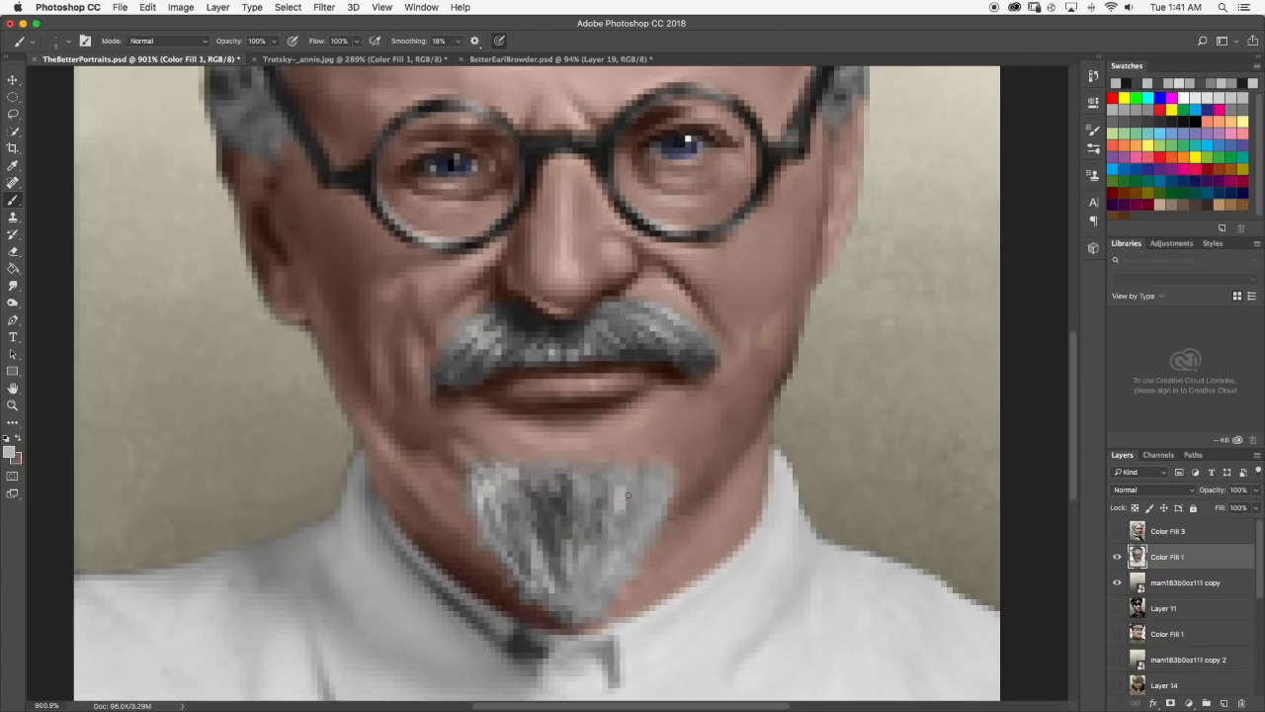
pyautogui.moveTo(631, 490); pyautogui.dragTo(641, 519)
# Compare the goatee with the Trotsky reference photo and blend its right-hand light strands with the Smudge tool.
pyautogui.click(287, 59)
pyautogui.click(154, 59)
pyautogui.scroll(1, 618, 529)
pyautogui.press('r')
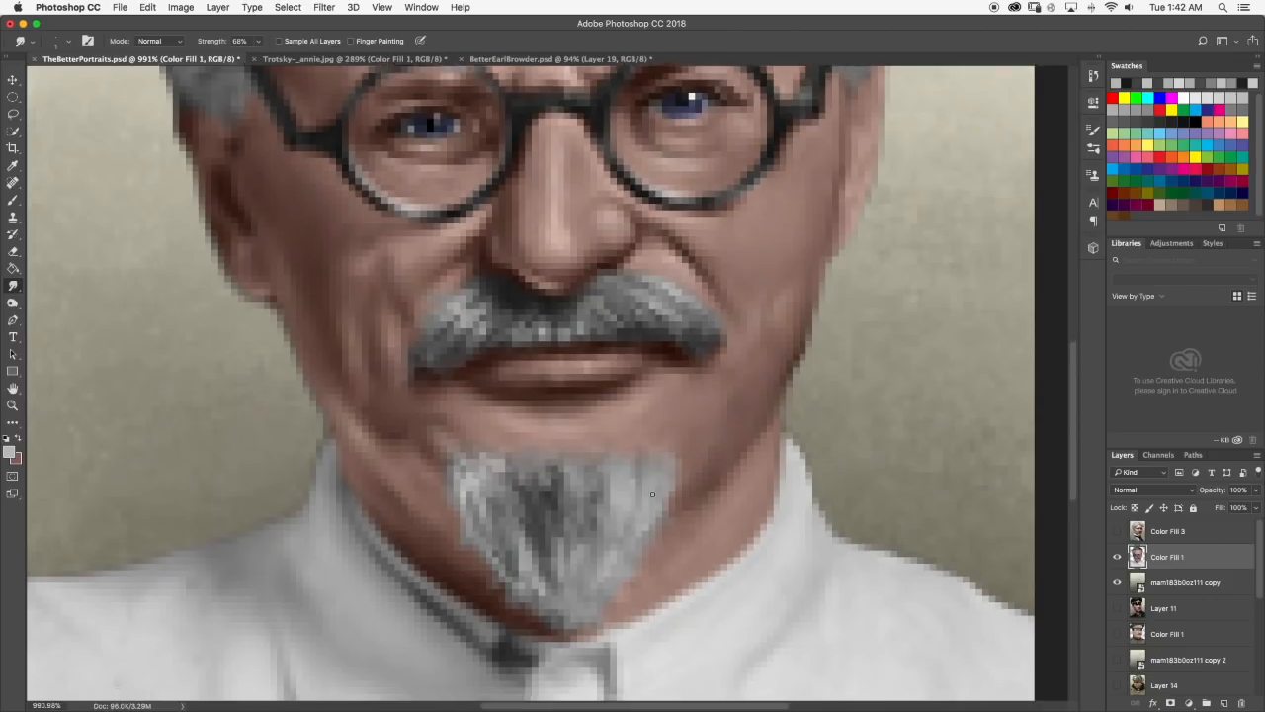
pyautogui.scroll(-1, 632, 537)
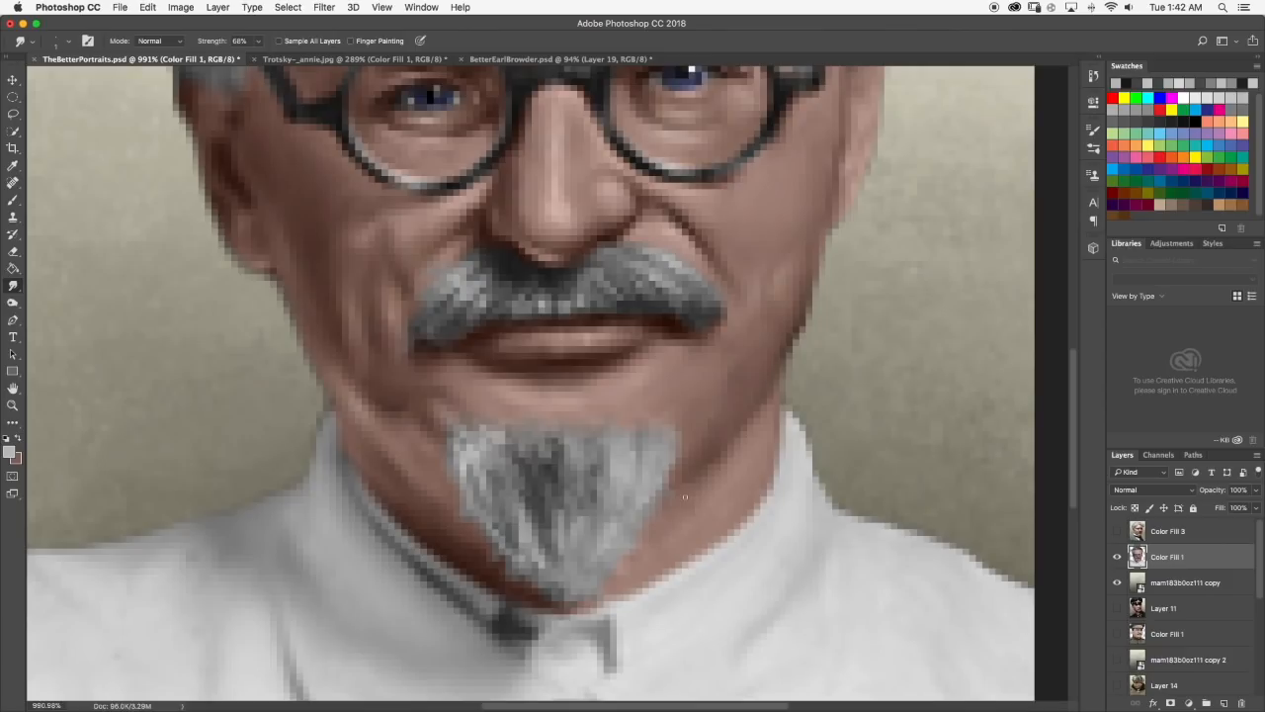
pyautogui.scroll(-10, 696, 483)
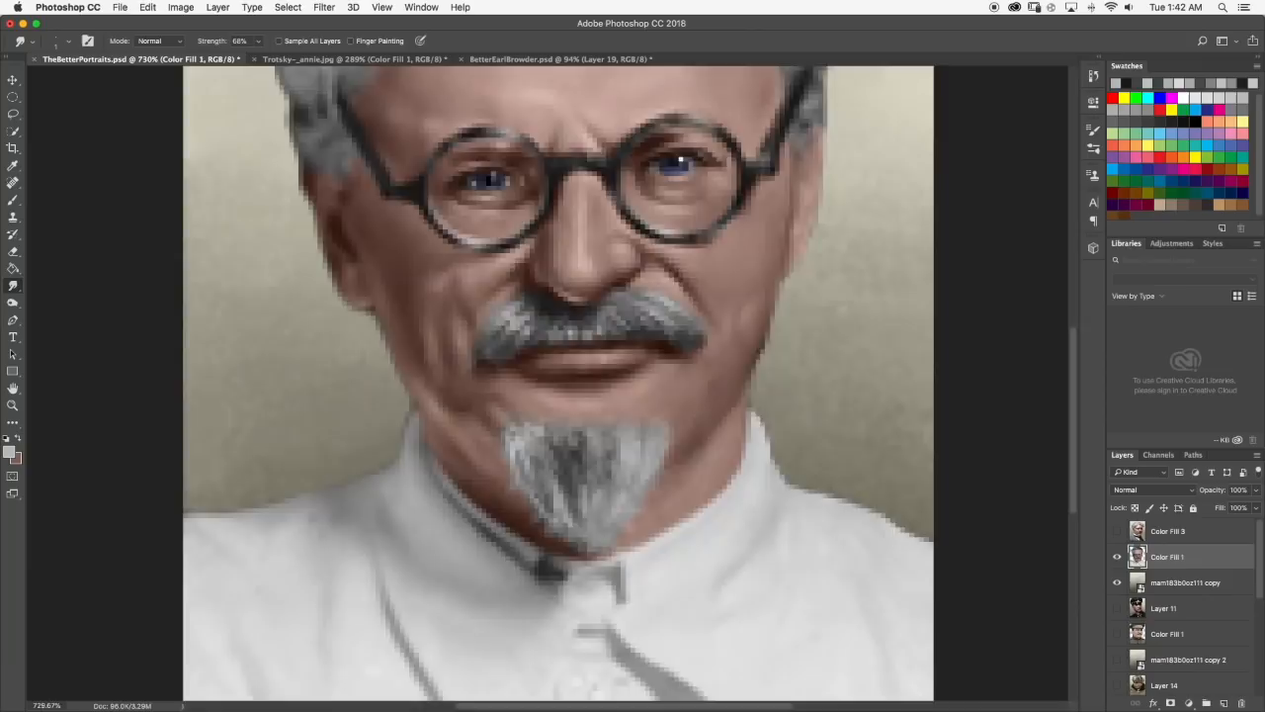
# Smudge the strands beside the goatee's dark center and check the portrait at 100% size.
pyautogui.scroll(4, 593, 420)
pyautogui.scroll(6, 583, 427)
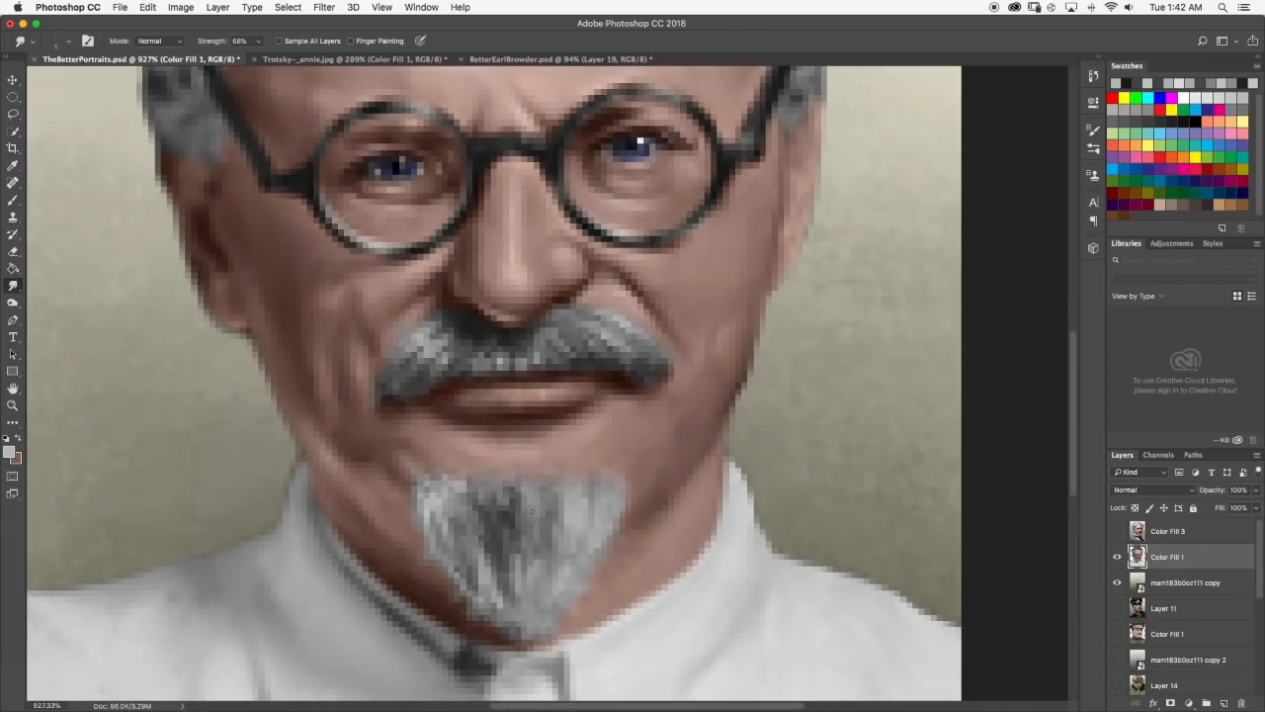
pyautogui.moveTo(512, 521)
pyautogui.mouseDown()
pyautogui.moveTo(534, 532)
pyautogui.moveTo(532, 500)
pyautogui.mouseUp()
pyautogui.press('super+1')
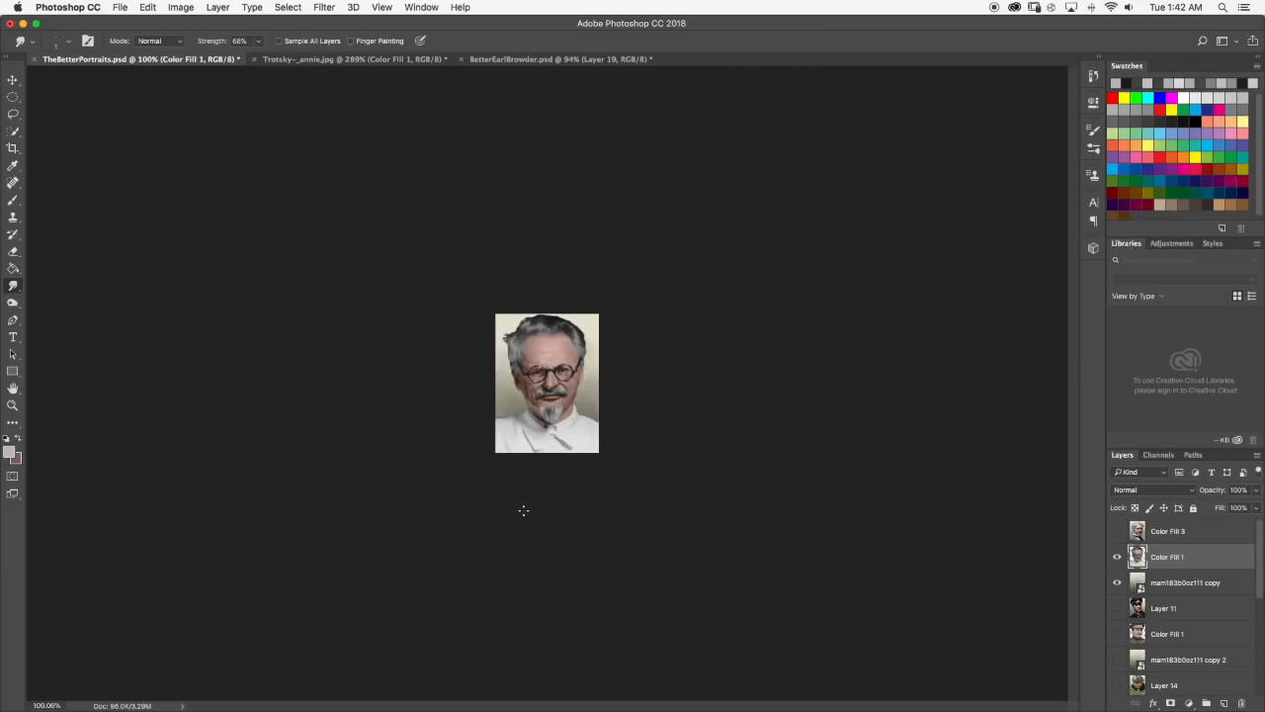
# Check the reference photo, sample mid gray from the goatee and brush strands into its lower left part.
pyautogui.scroll(10, 532, 499)
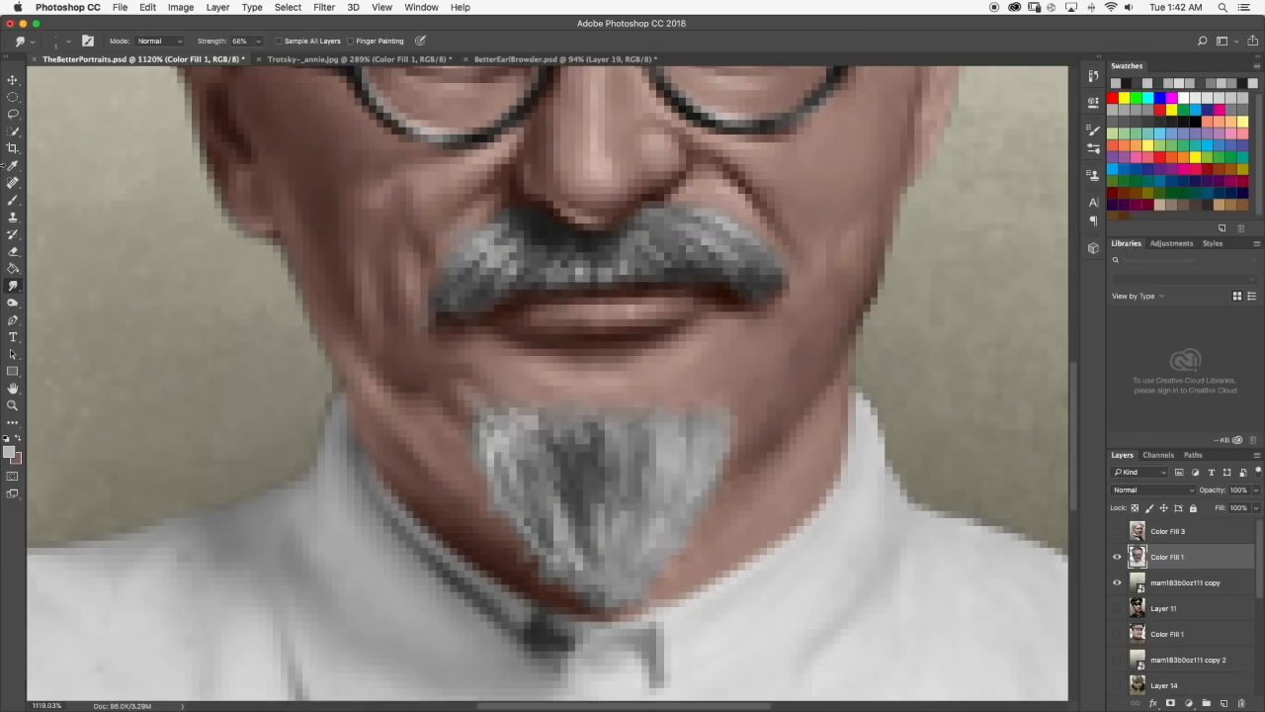
pyautogui.click(13, 199)
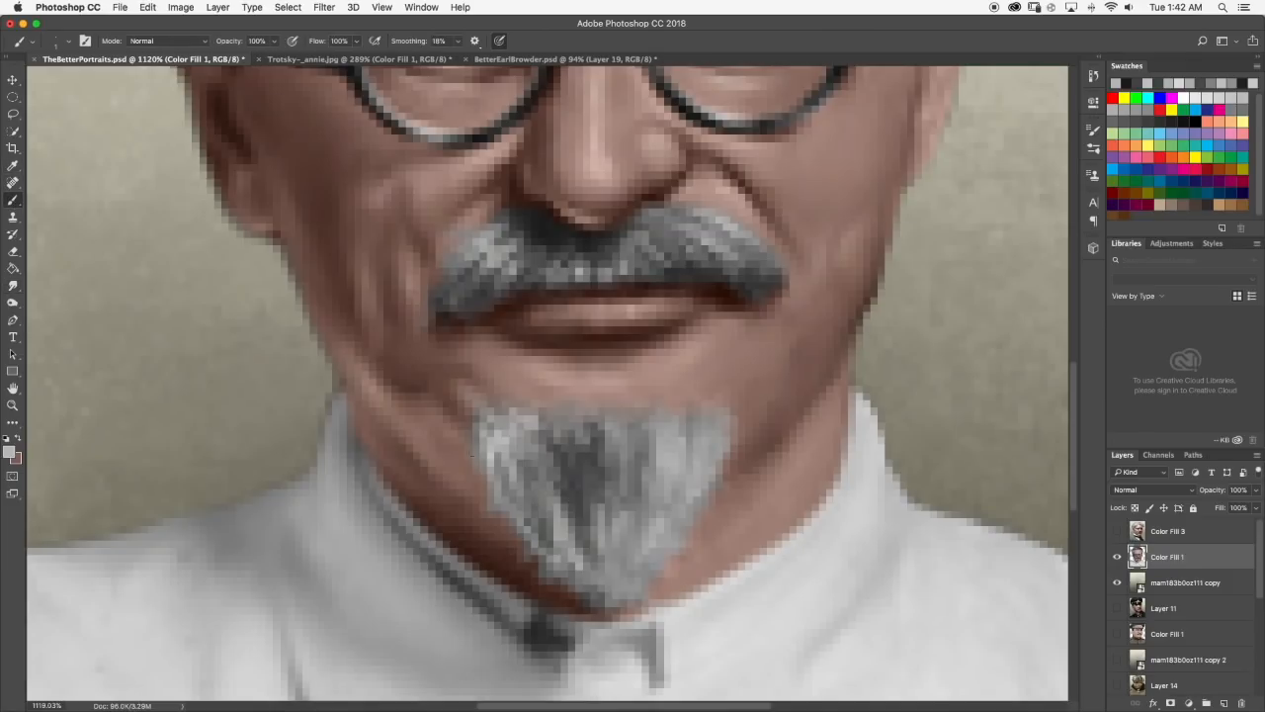
pyautogui.click(428, 61)
pyautogui.click(180, 60)
pyautogui.keyDown('alt'); pyautogui.click(577, 542); pyautogui.keyUp('alt')
pyautogui.moveTo(551, 537); pyautogui.dragTo(526, 502)
pyautogui.scroll(-2, 590, 519)
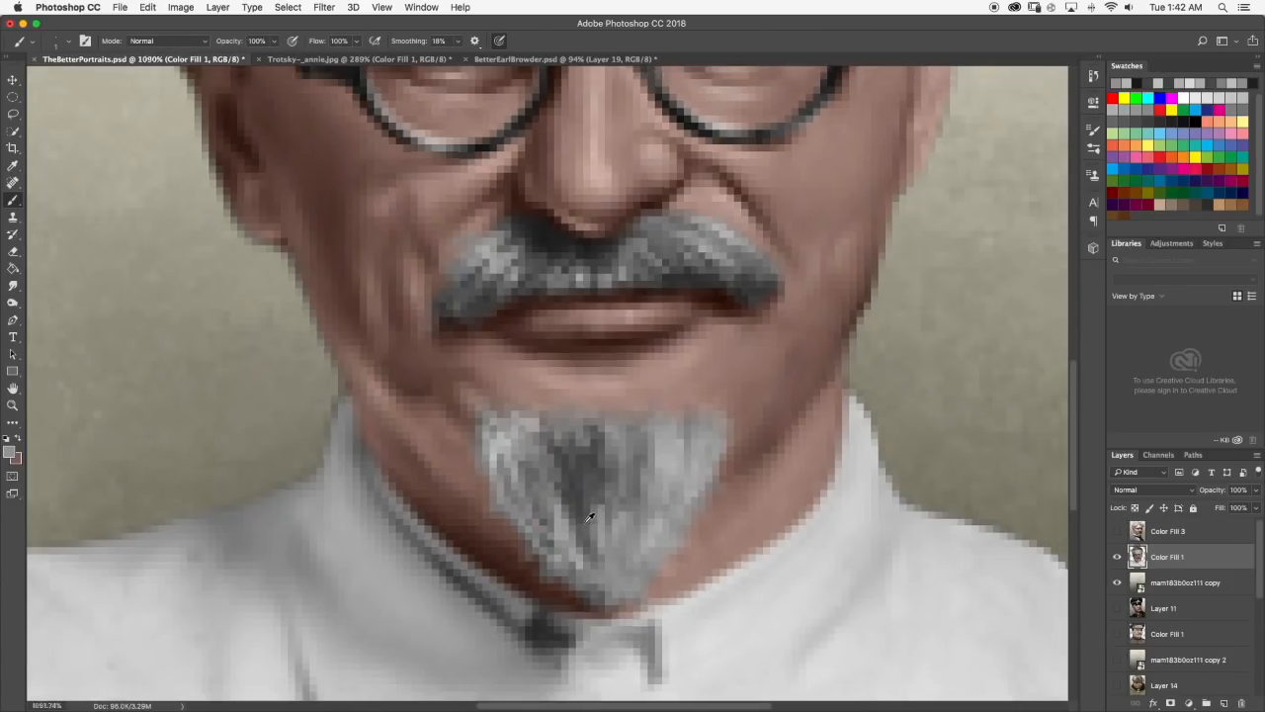
pyautogui.scroll(-5, 590, 519)
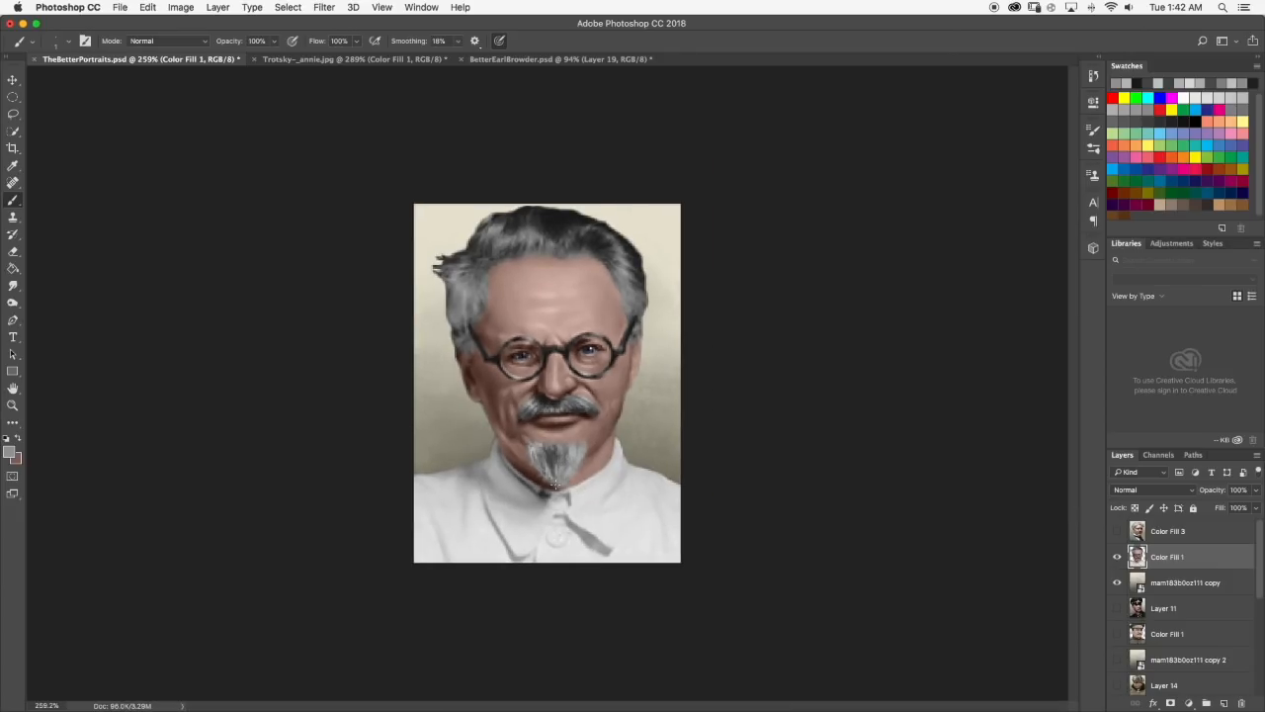
# Compare with the reference photo again and touch up the goatee's upper center with sampled gray.
pyautogui.scroll(5, 558, 450)
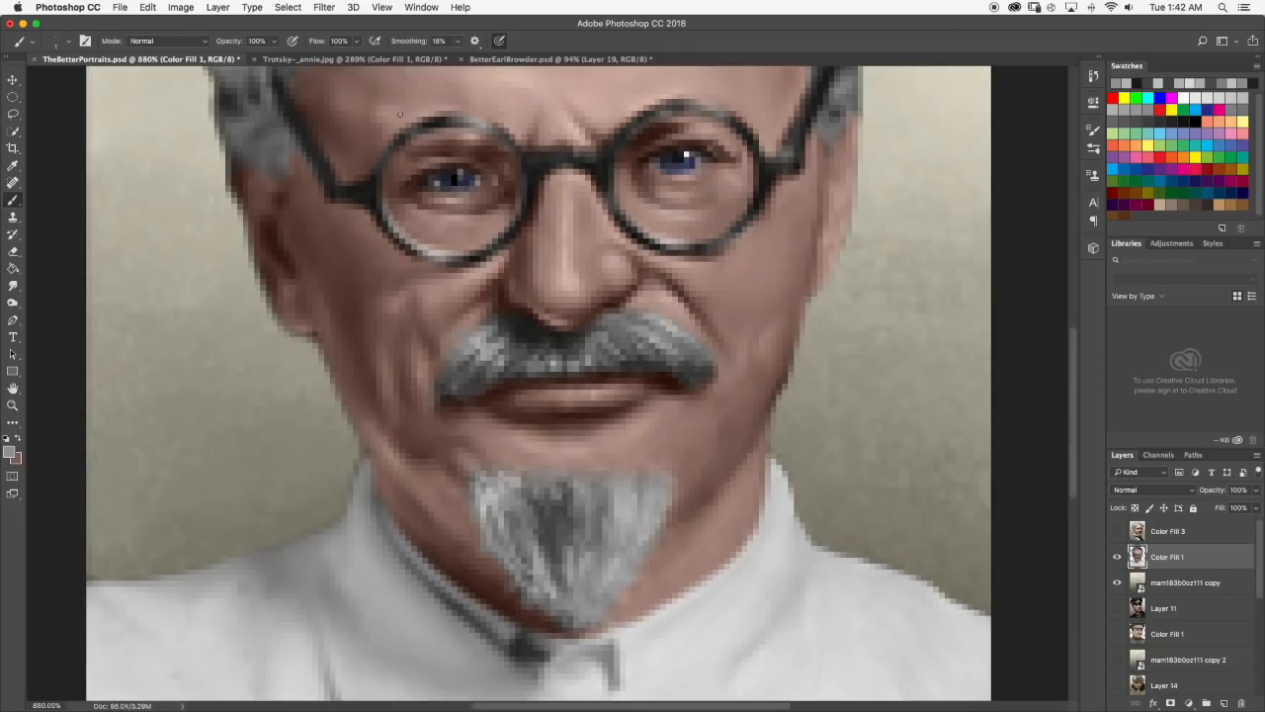
pyautogui.click(356, 58)
pyautogui.click(217, 56)
pyautogui.scroll(2, 598, 486)
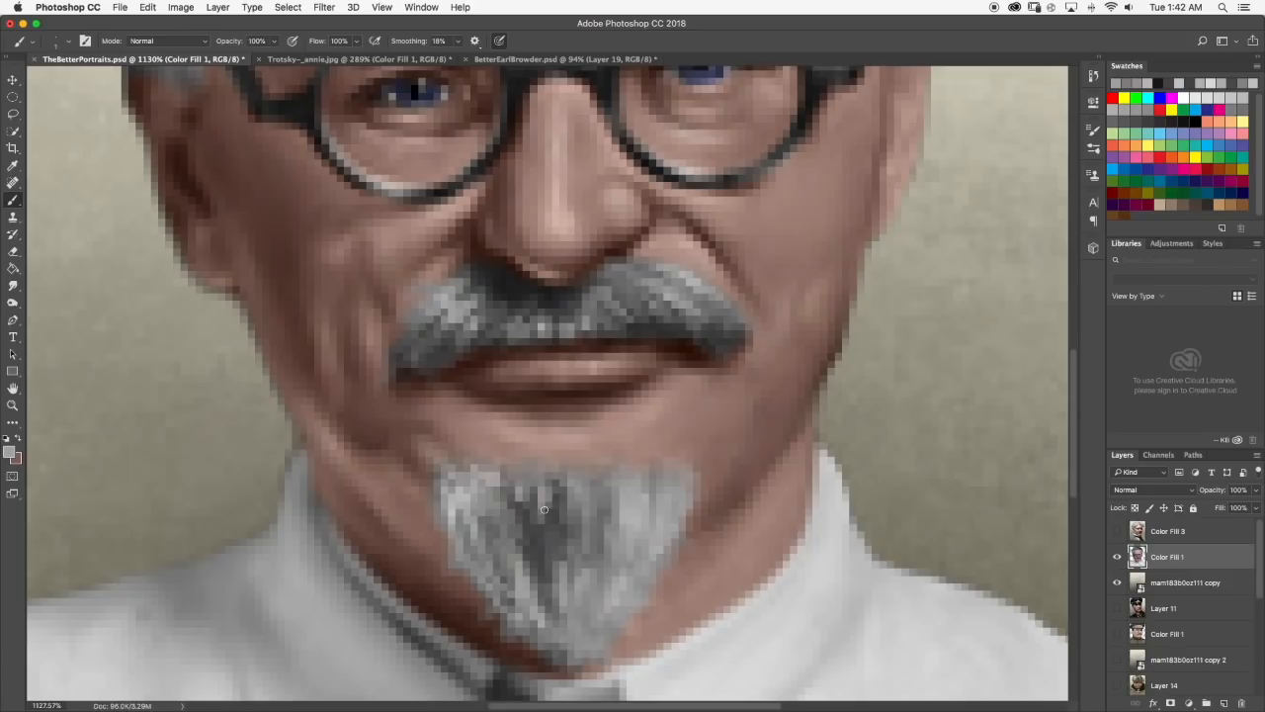
pyautogui.scroll(-5, 534, 480)
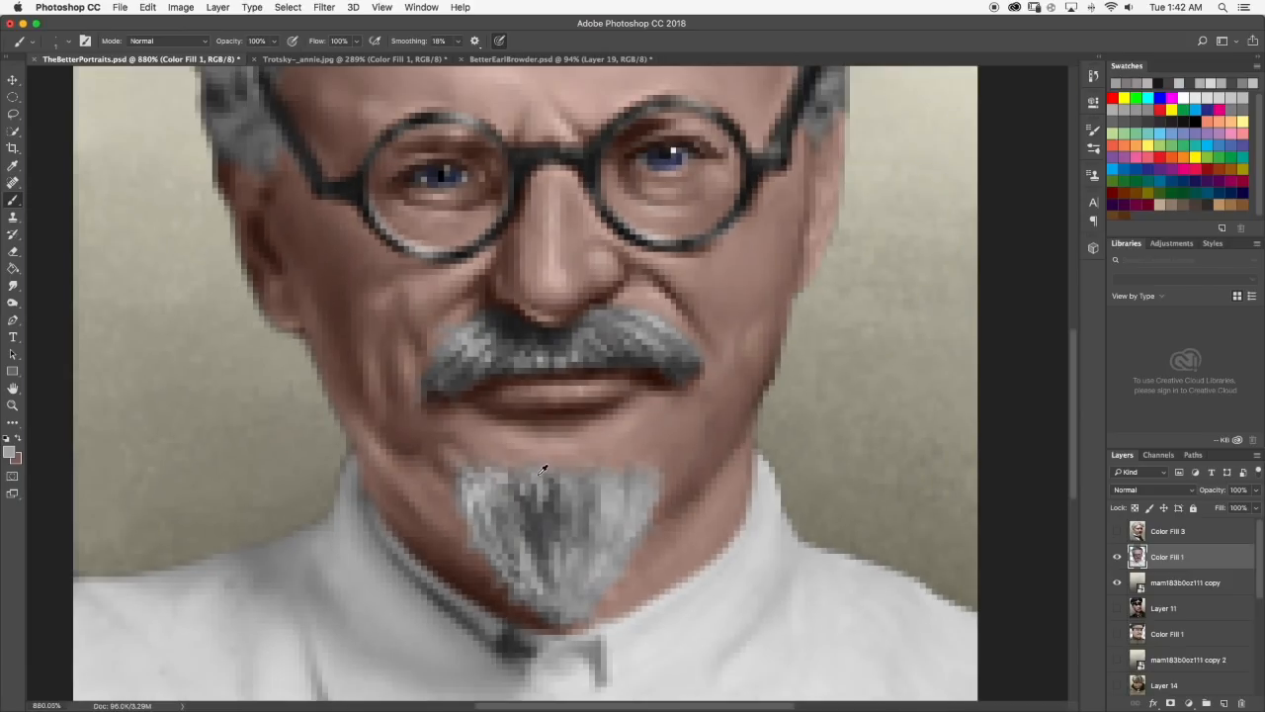
pyautogui.scroll(5, 569, 461)
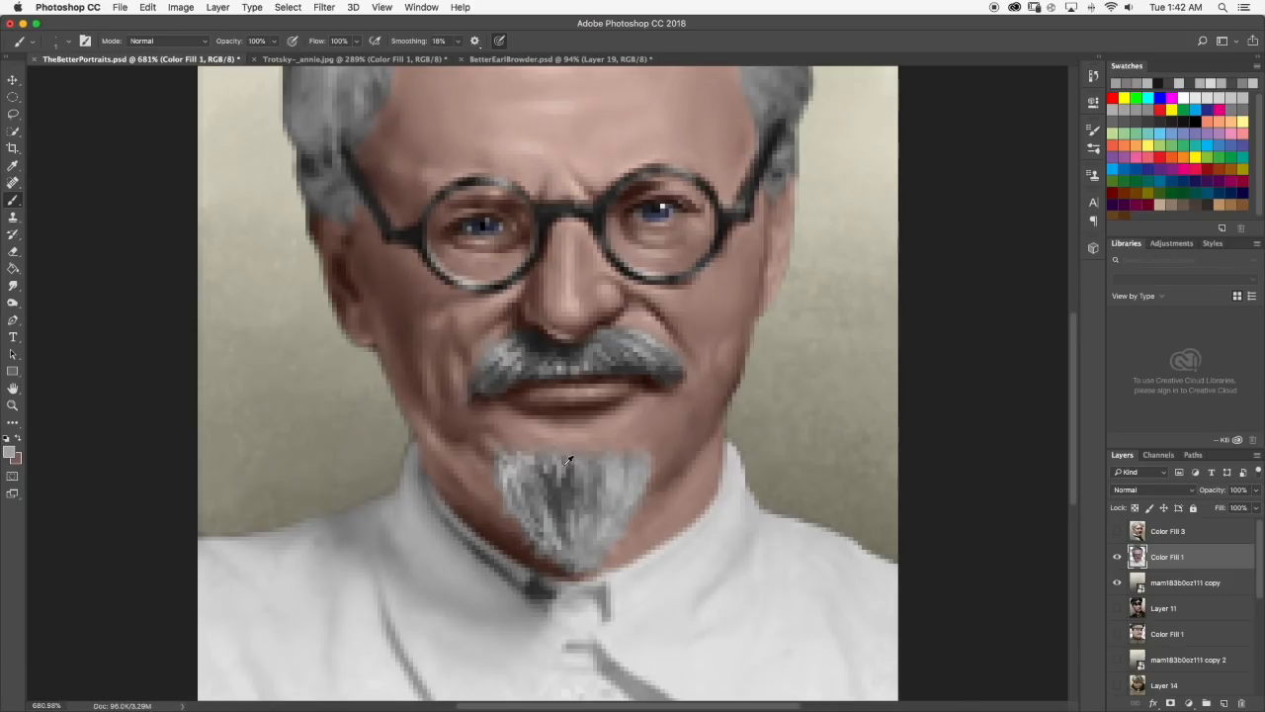
# Soften the retouched goatee strands with the Smudge tool and check the portrait at small size.
pyautogui.click(14, 285)
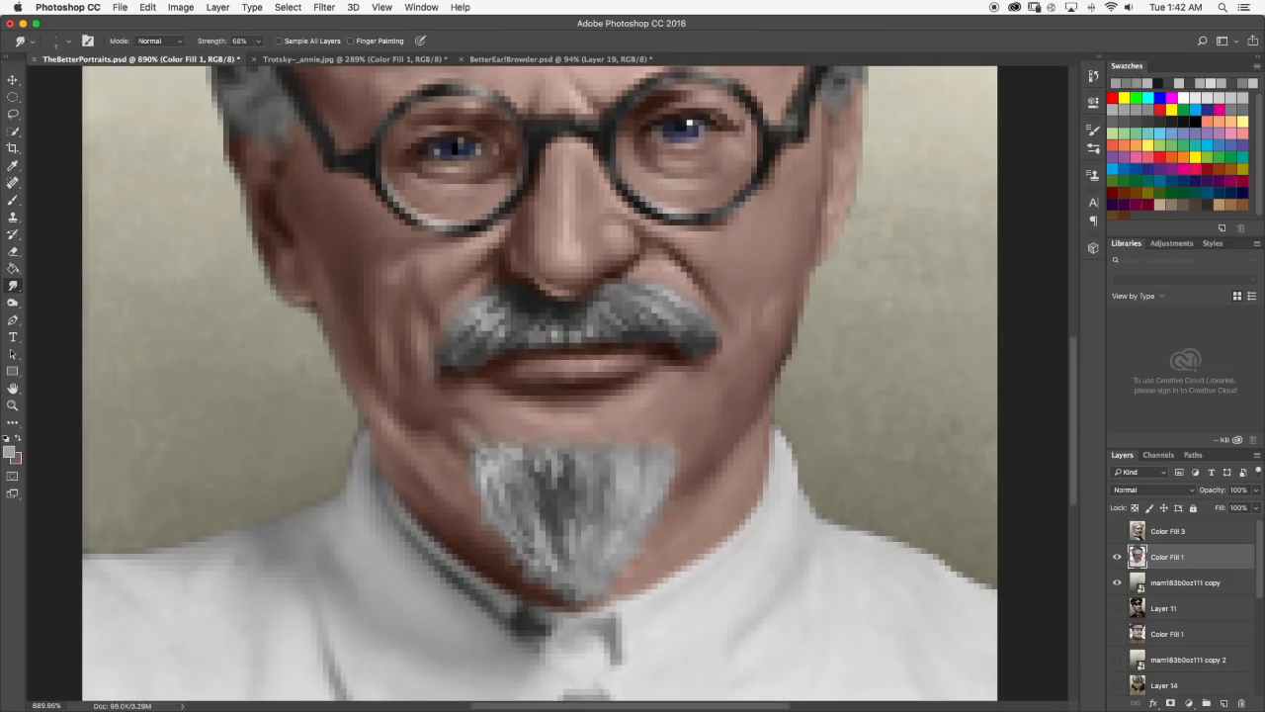
pyautogui.scroll(-3, 539, 463)
pyautogui.scroll(-3, 575, 421)
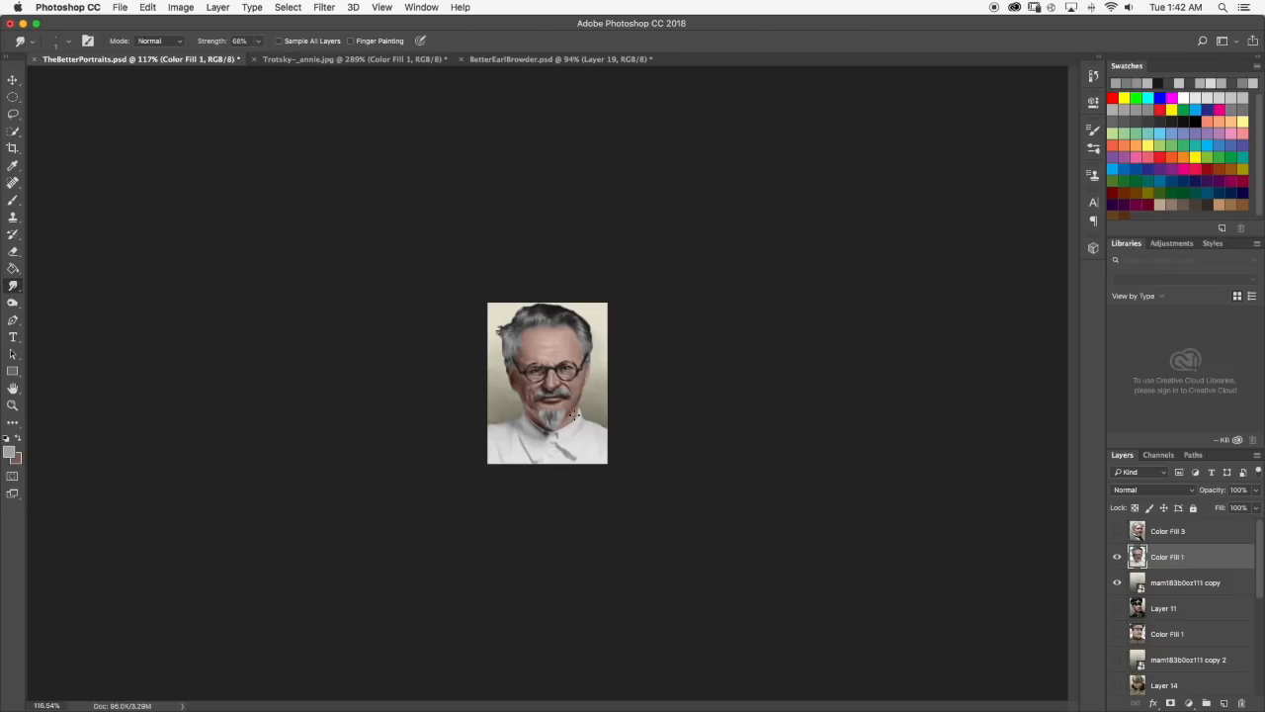
# Sample near-black from the mustache, check the reference photo and paint dark spots along the goatee's upper edge.
pyautogui.scroll(5, 575, 438)
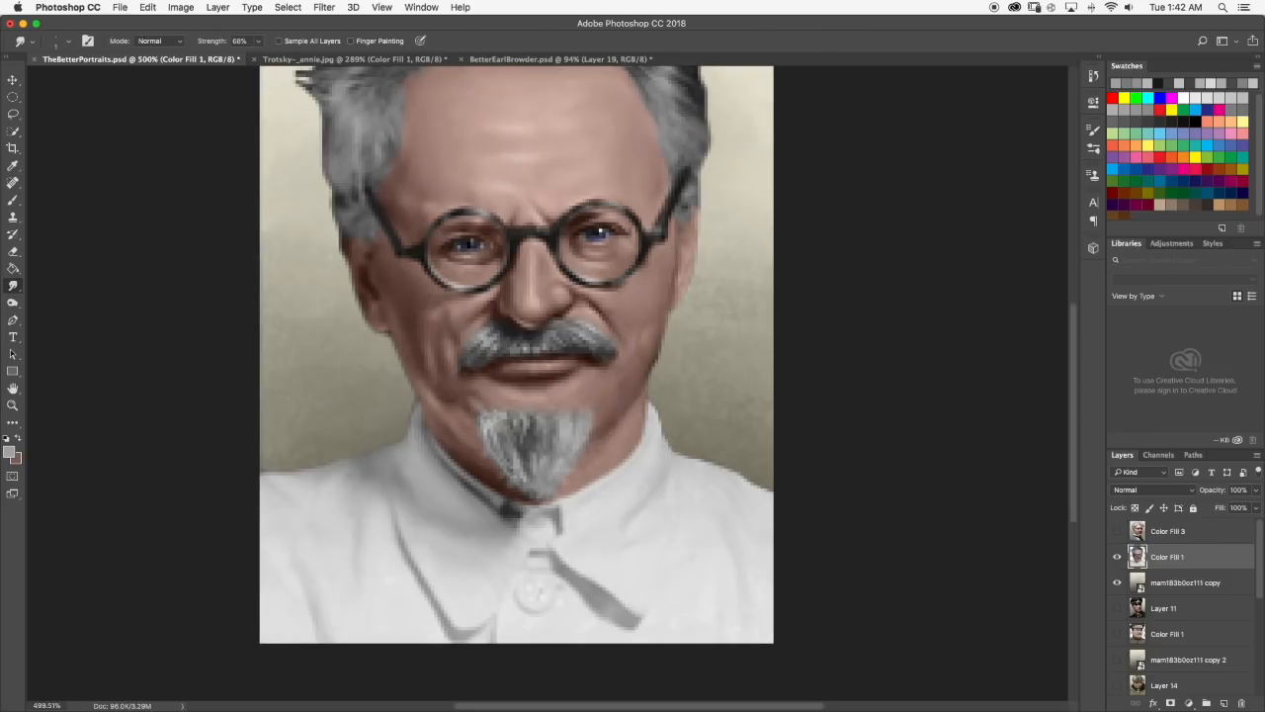
pyautogui.press('b')
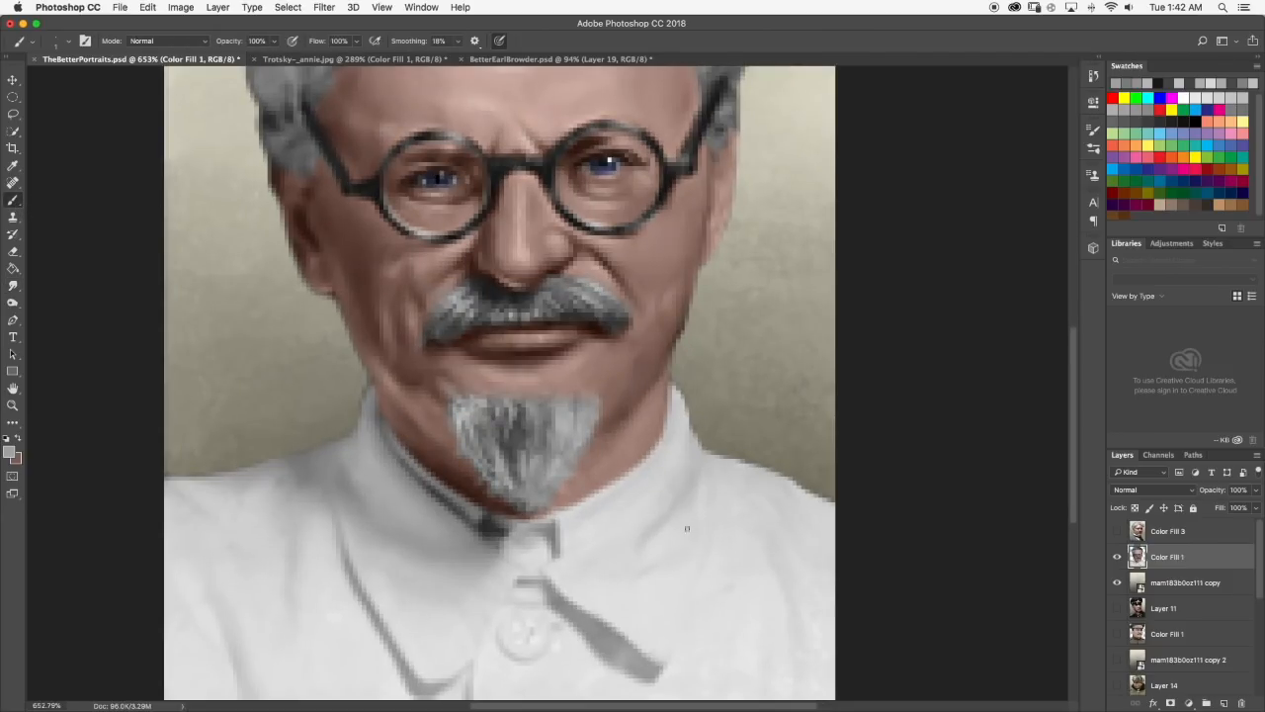
pyautogui.keyDown('alt'); pyautogui.click(489, 290); pyautogui.keyUp('alt')
pyautogui.click(290, 62)
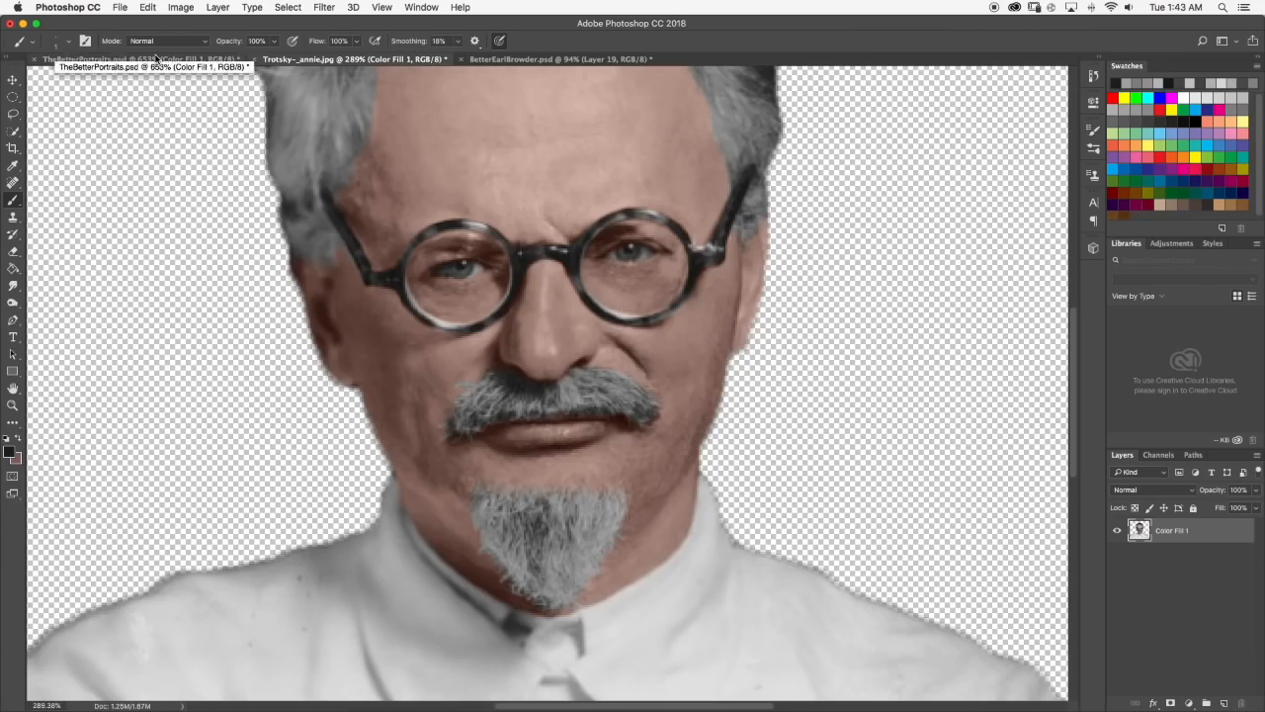
pyautogui.click(156, 58)
pyautogui.scroll(5, 531, 376)
pyautogui.moveTo(444, 432)
pyautogui.mouseDown()
pyautogui.moveTo(415, 441)
pyautogui.moveTo(439, 446)
pyautogui.mouseUp()
pyautogui.click(579, 447)
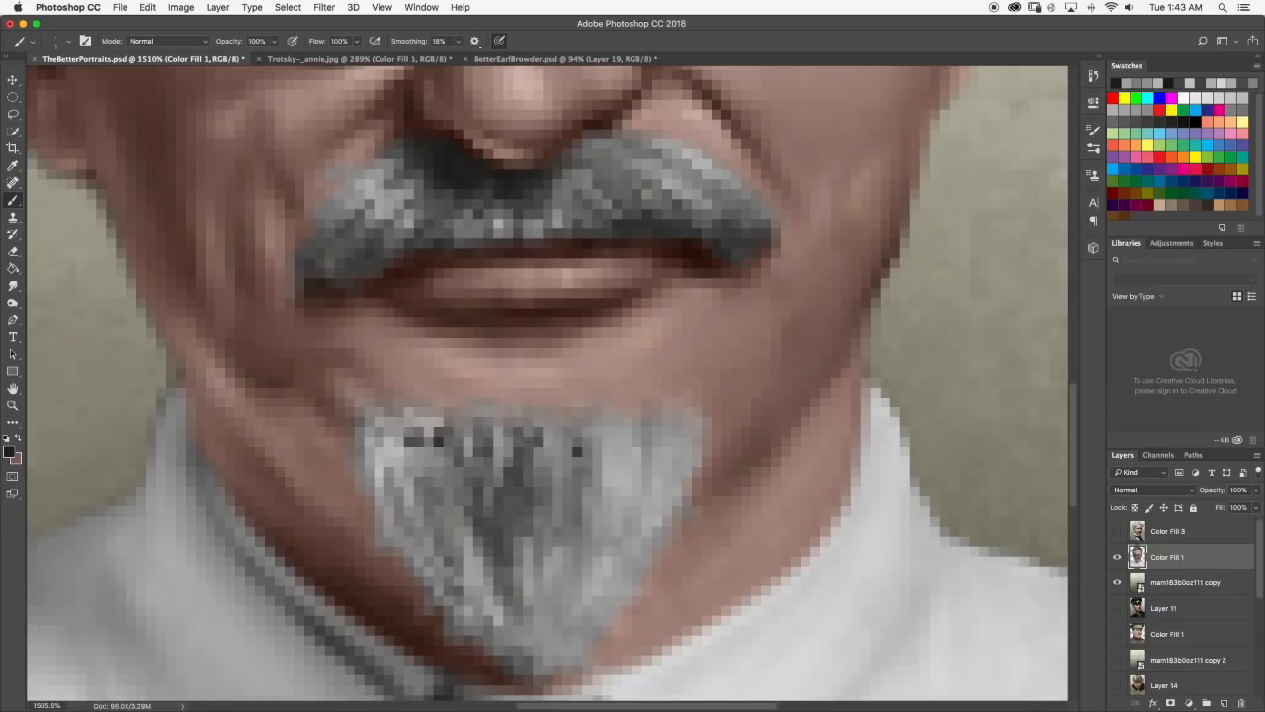
pyautogui.click(391, 452)
# Smudge the dark spots along the goatee's upper edge into vertical strands and check the portrait at small size.
pyautogui.press('r')
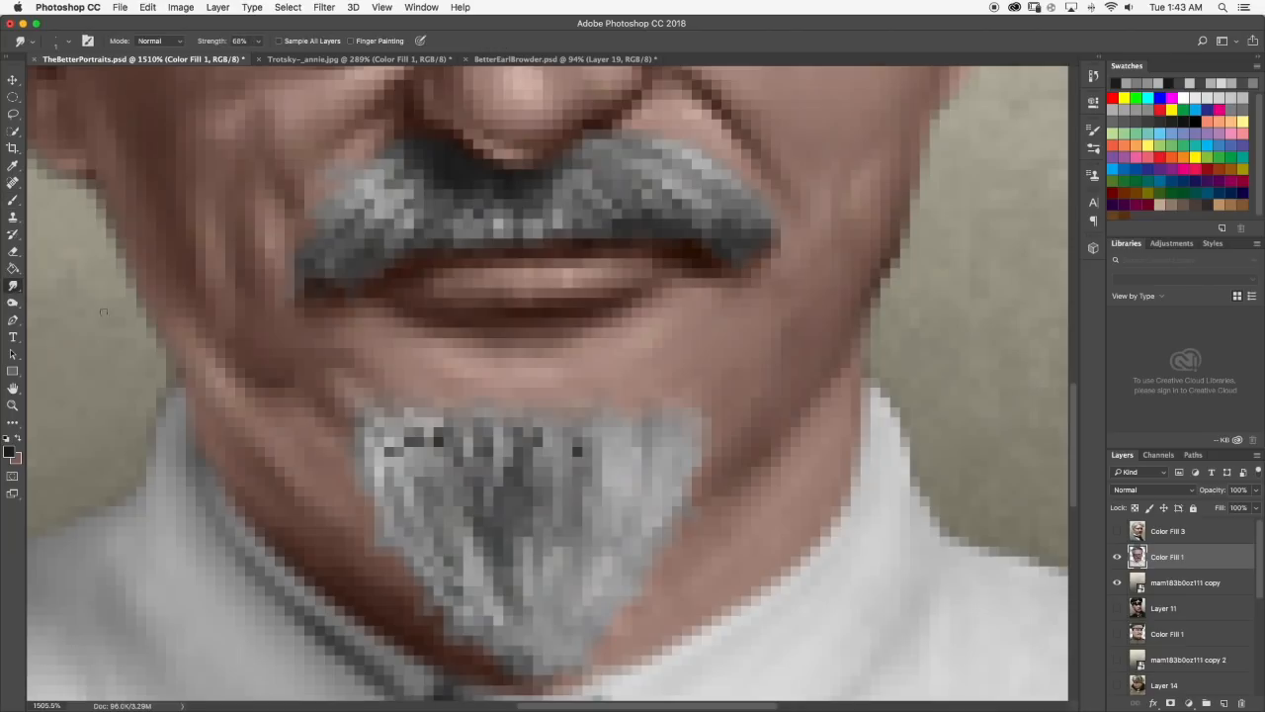
pyautogui.moveTo(391, 449); pyautogui.dragTo(392, 469)
pyautogui.moveTo(408, 421)
pyautogui.mouseDown()
pyautogui.moveTo(409, 451)
pyautogui.moveTo(436, 452)
pyautogui.mouseUp()
pyautogui.moveTo(578, 463); pyautogui.dragTo(579, 442)
pyautogui.scroll(-10, 578, 442)
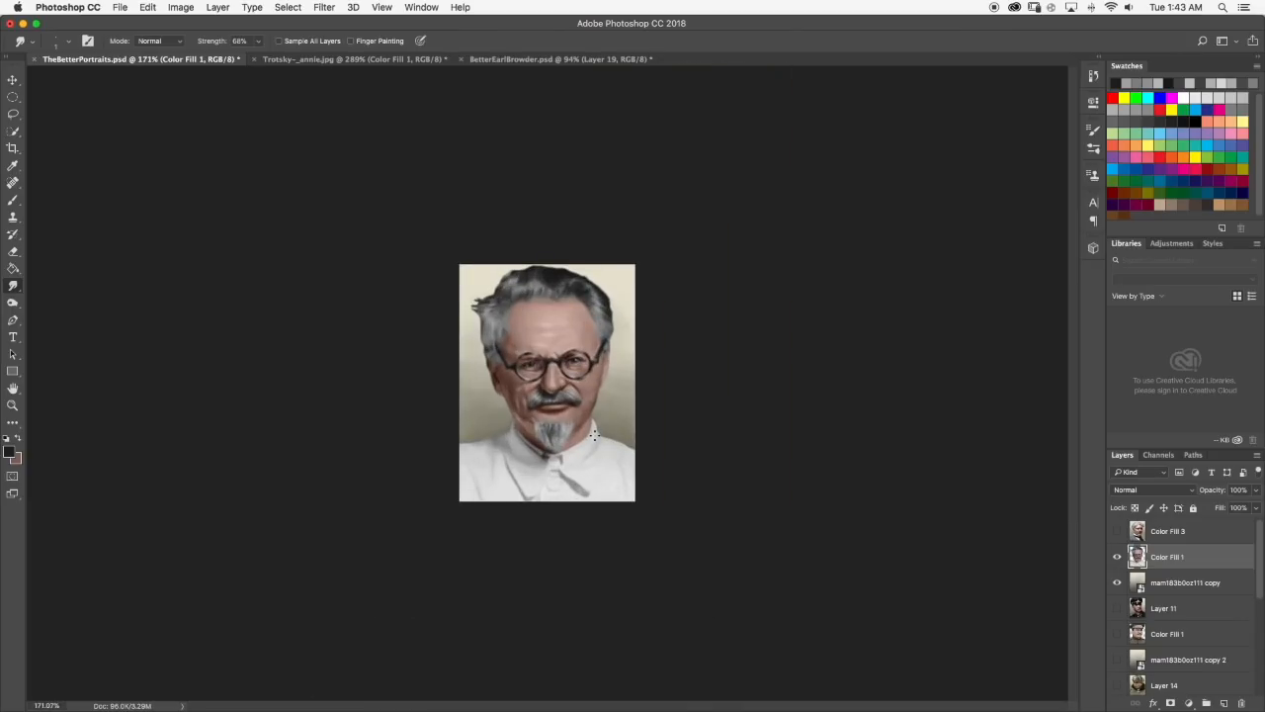
# Compare the darkened upper edge of the goatee with the reference photo.
pyautogui.scroll(6, 561, 433)
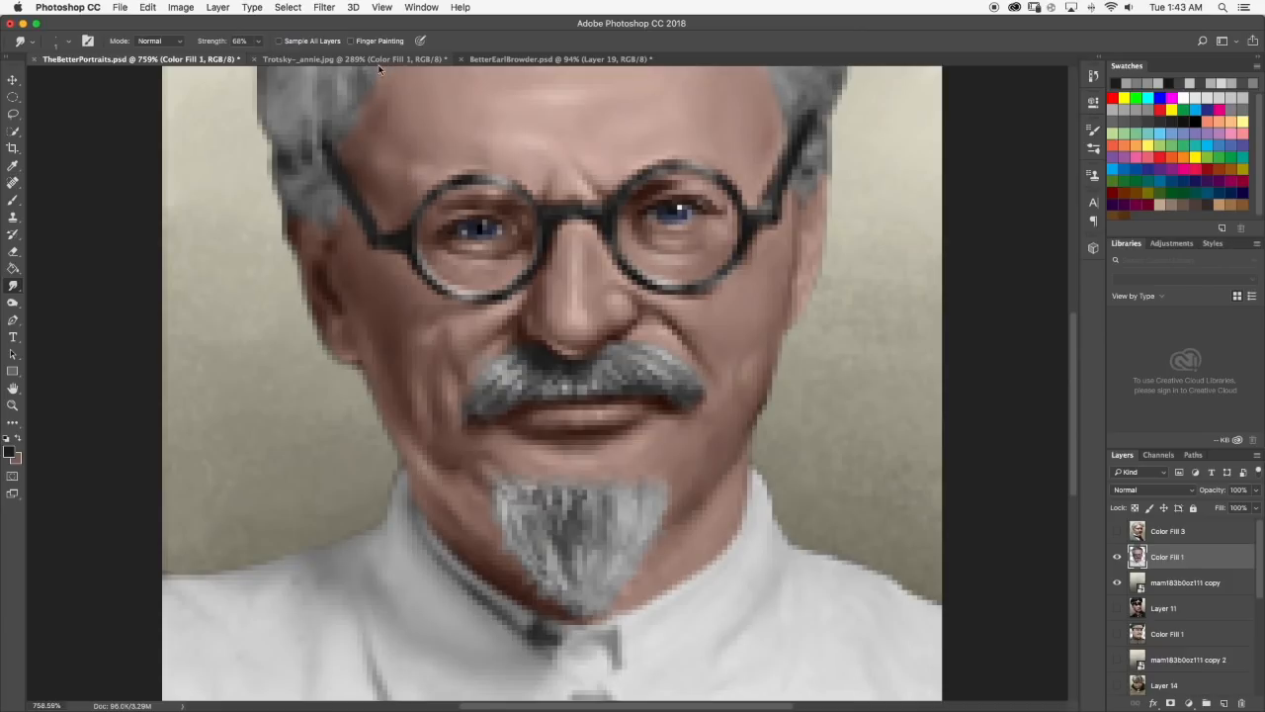
pyautogui.click(343, 60)
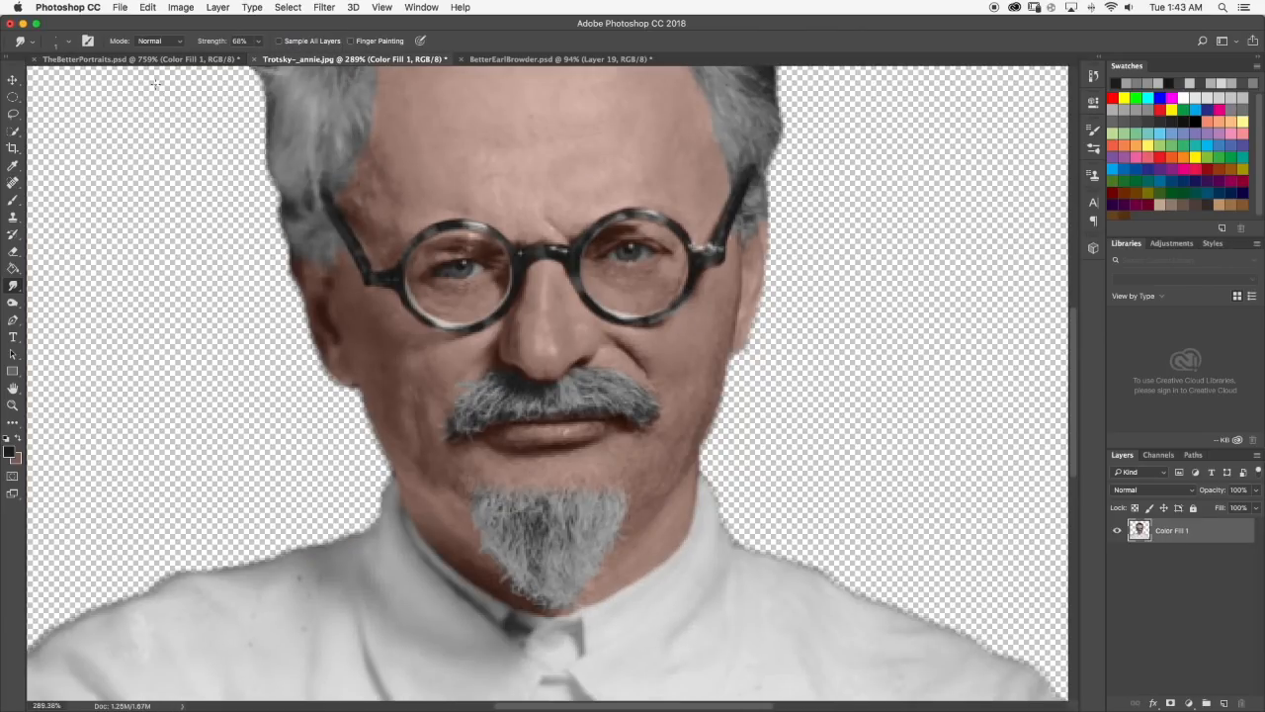
pyautogui.click(182, 59)
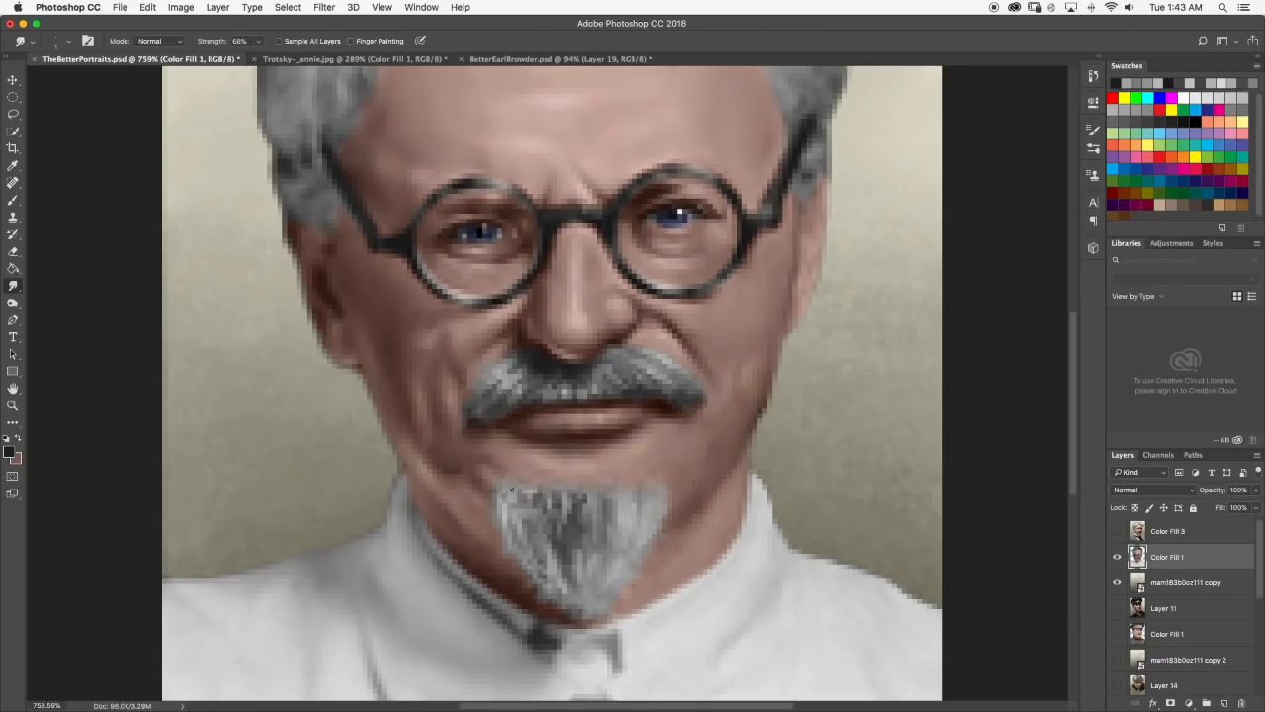
# Sample light gray from the goatee's left edge, brighten the foreground color and paint highlights at its upper left corner.
pyautogui.press('b')
pyautogui.scroll(2, 507, 504)
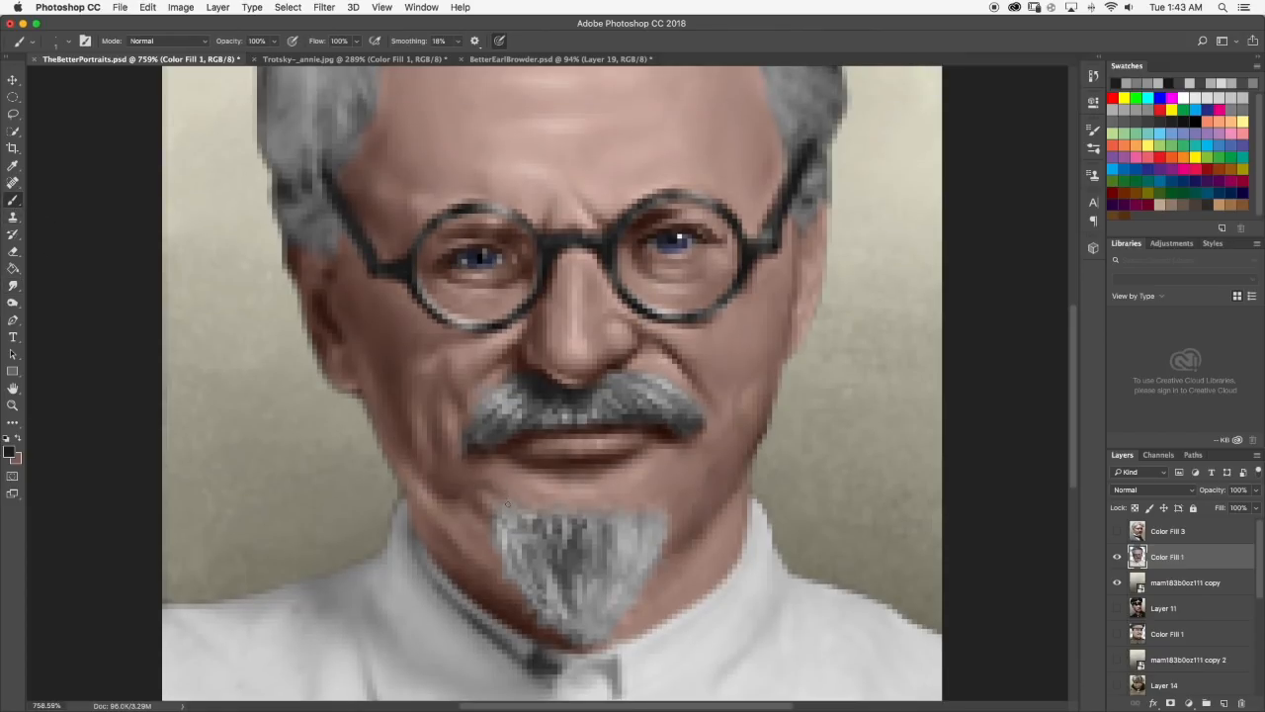
pyautogui.scroll(3, 504, 524)
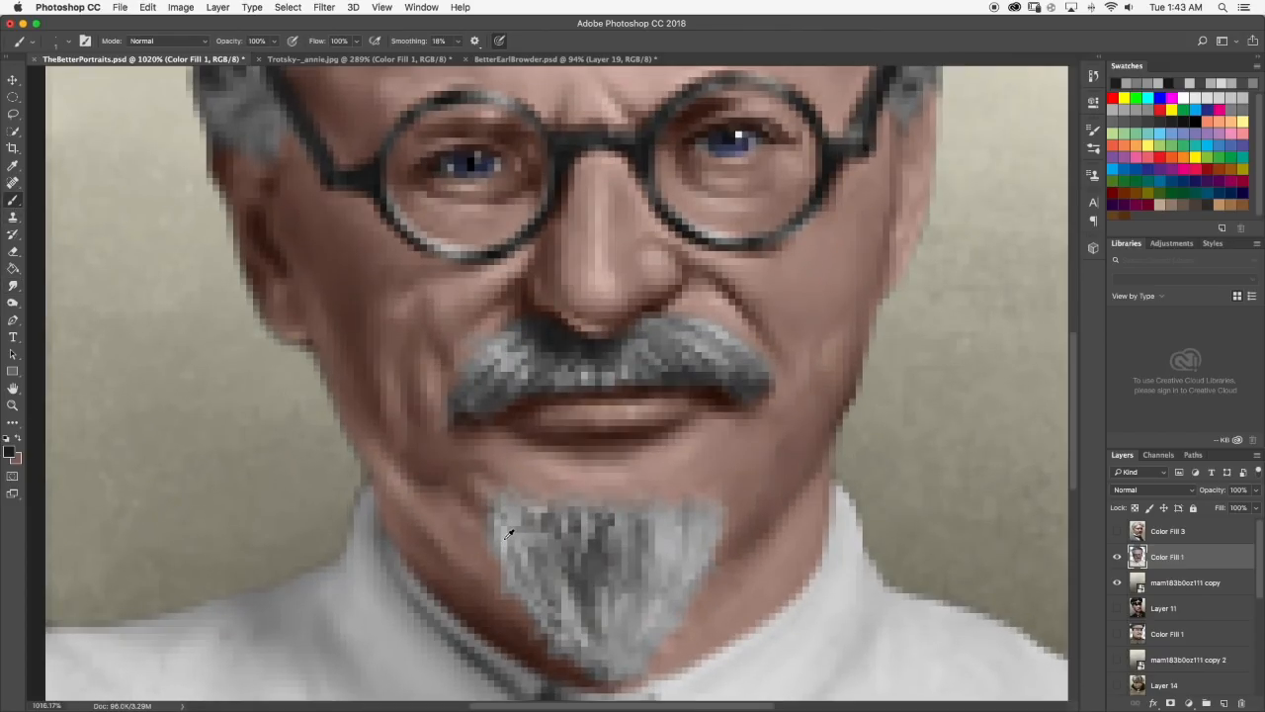
pyautogui.click(11, 452)
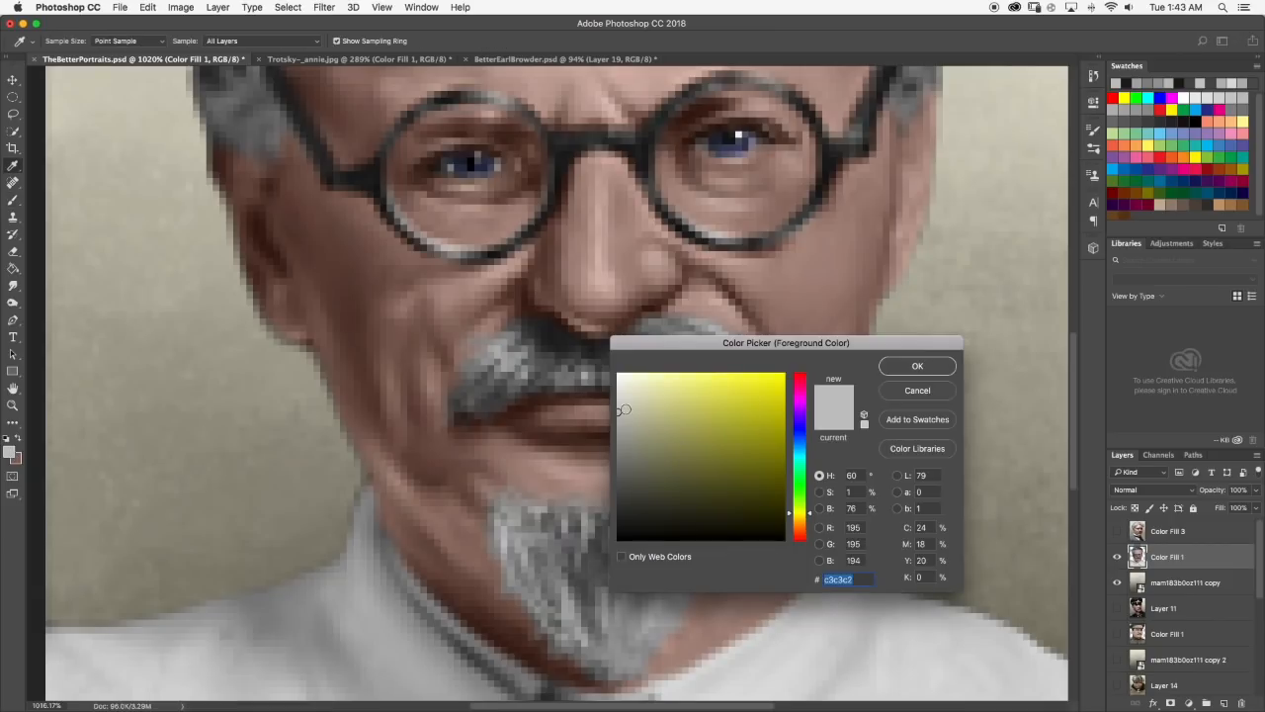
pyautogui.click(618, 391)
pyautogui.click(909, 368)
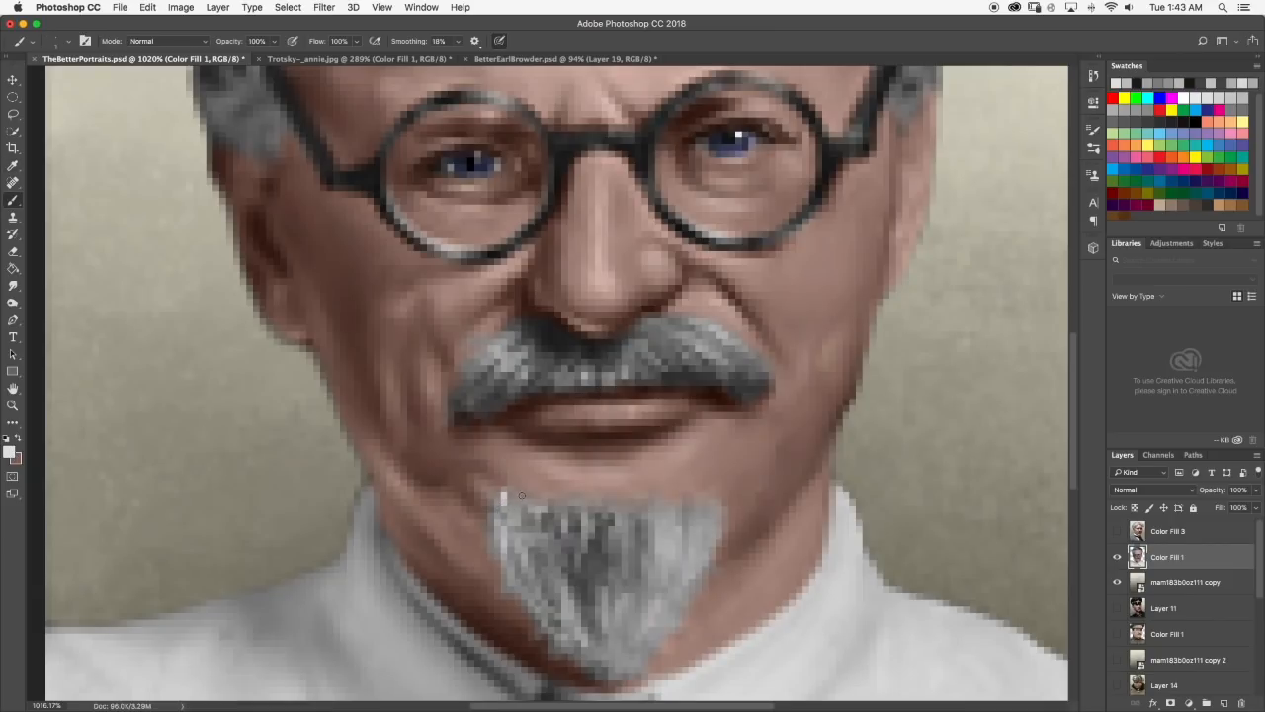
# Smudge the highlights at the goatee's upper left corner, sample a mid gray from its edge and check the portrait at small size.
pyautogui.scroll(-3, 511, 513)
pyautogui.scroll(-5, 512, 514)
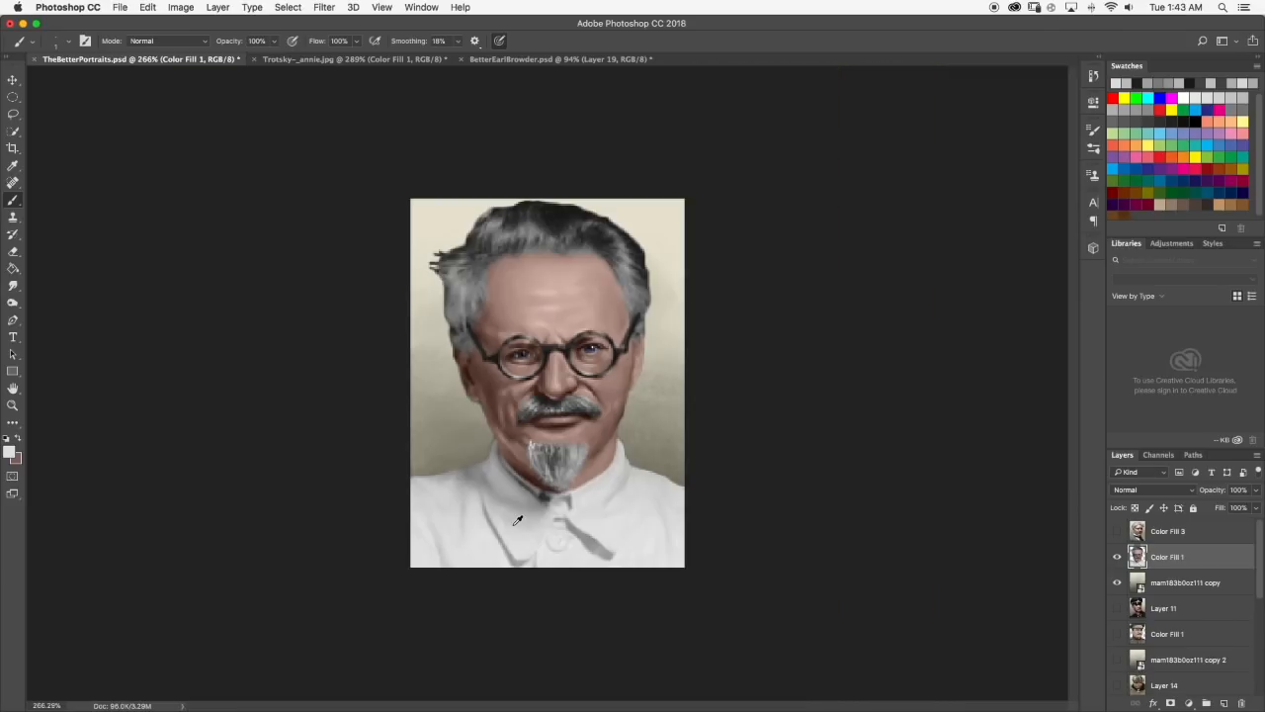
pyautogui.scroll(7, 536, 421)
pyautogui.click(13, 285)
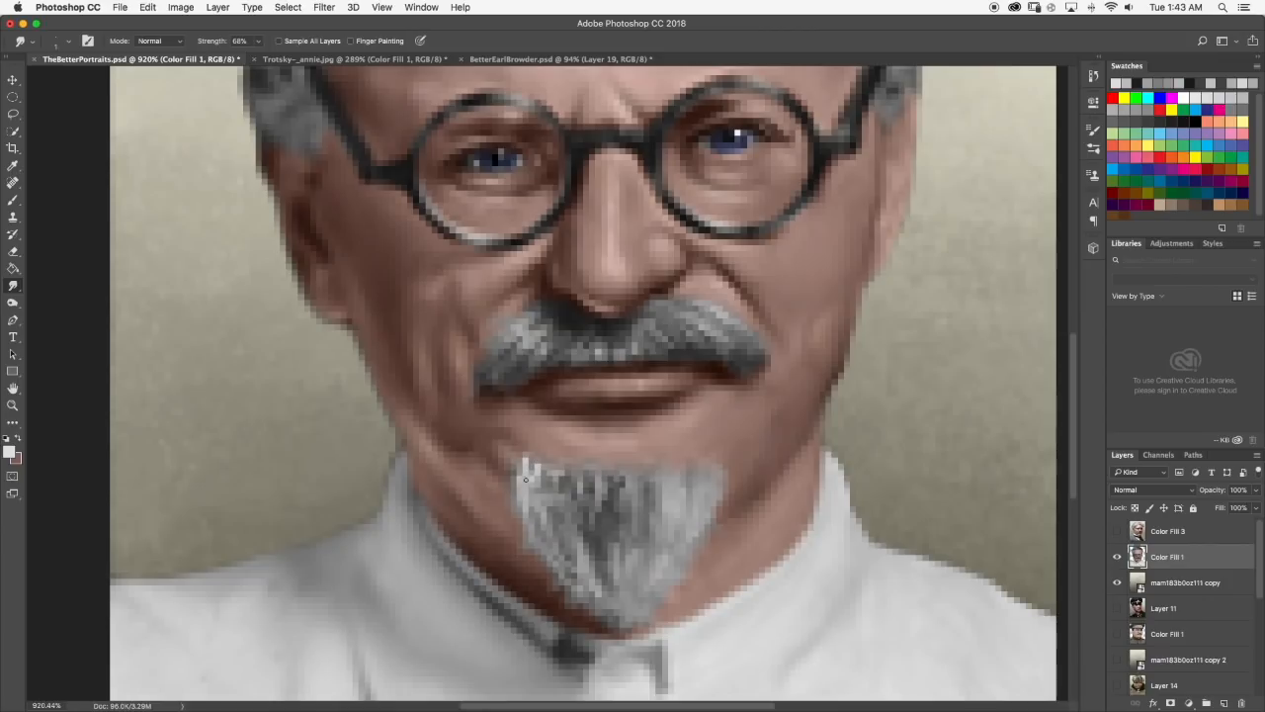
pyautogui.scroll(-1, 525, 484)
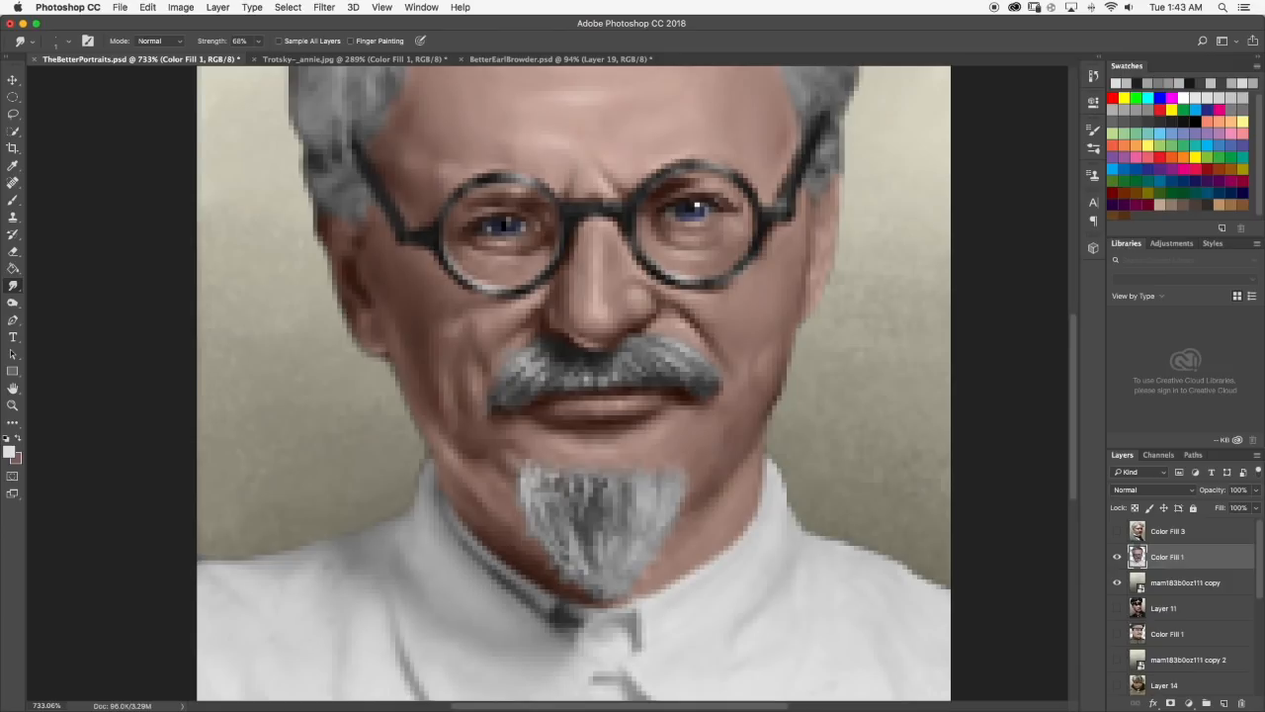
pyautogui.scroll(5, 560, 494)
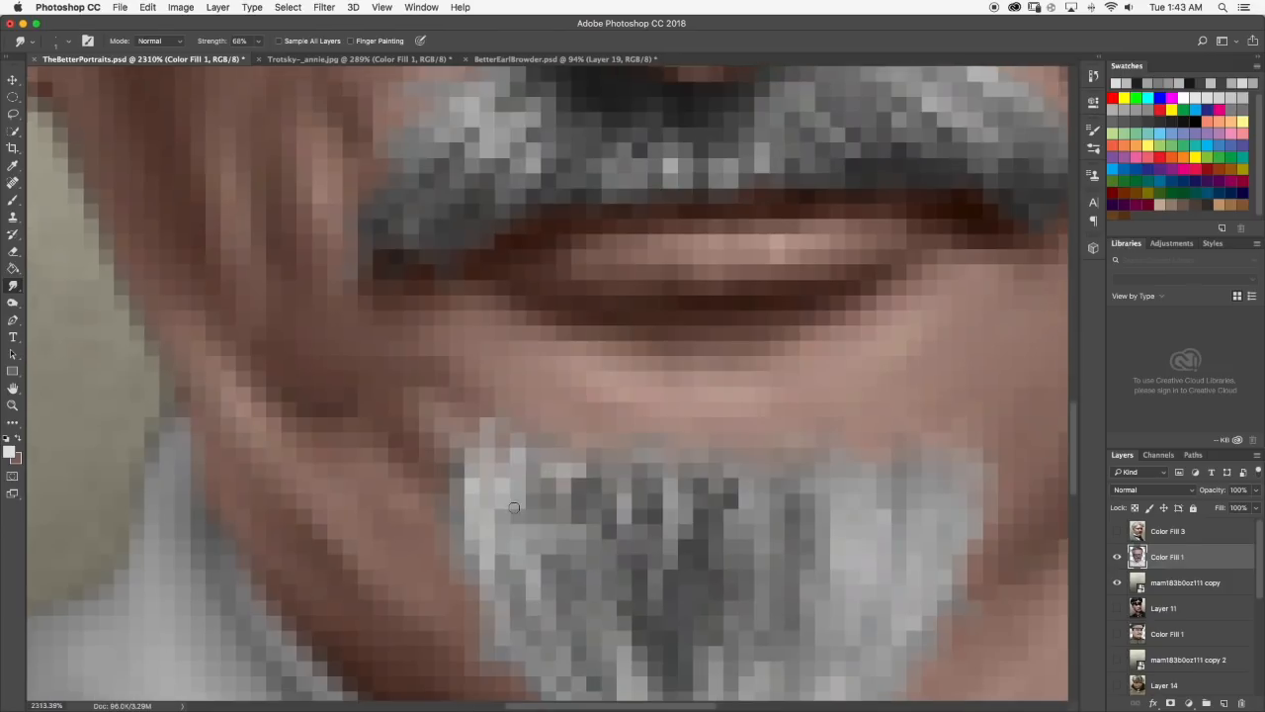
pyautogui.press('b')
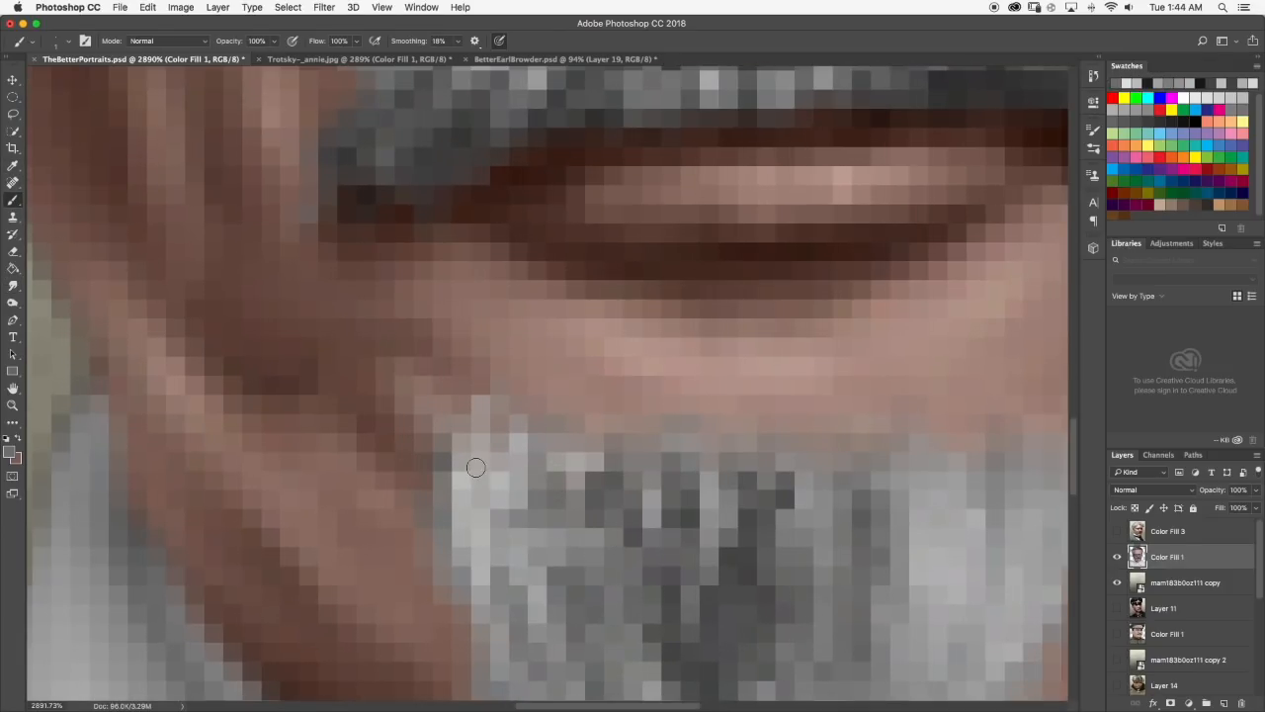
pyautogui.scroll(-6, 554, 484)
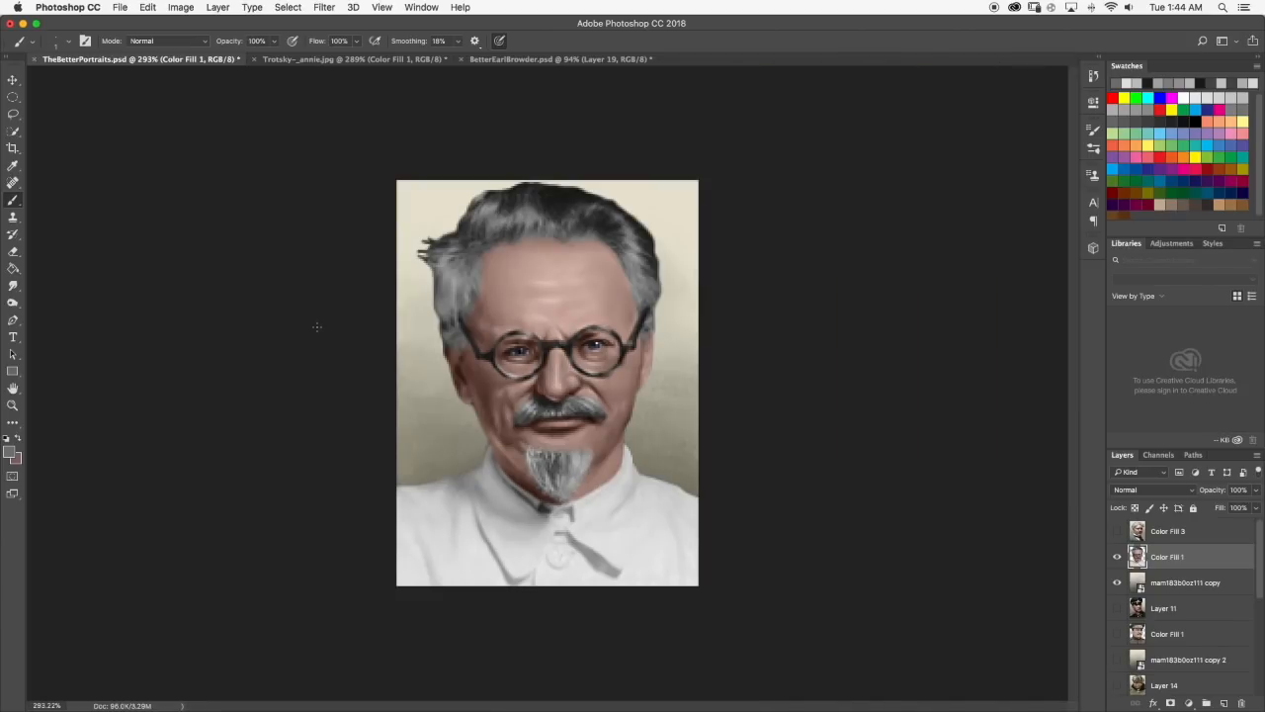
pyautogui.scroll(-2, 569, 457)
pyautogui.scroll(3, 376, 401)
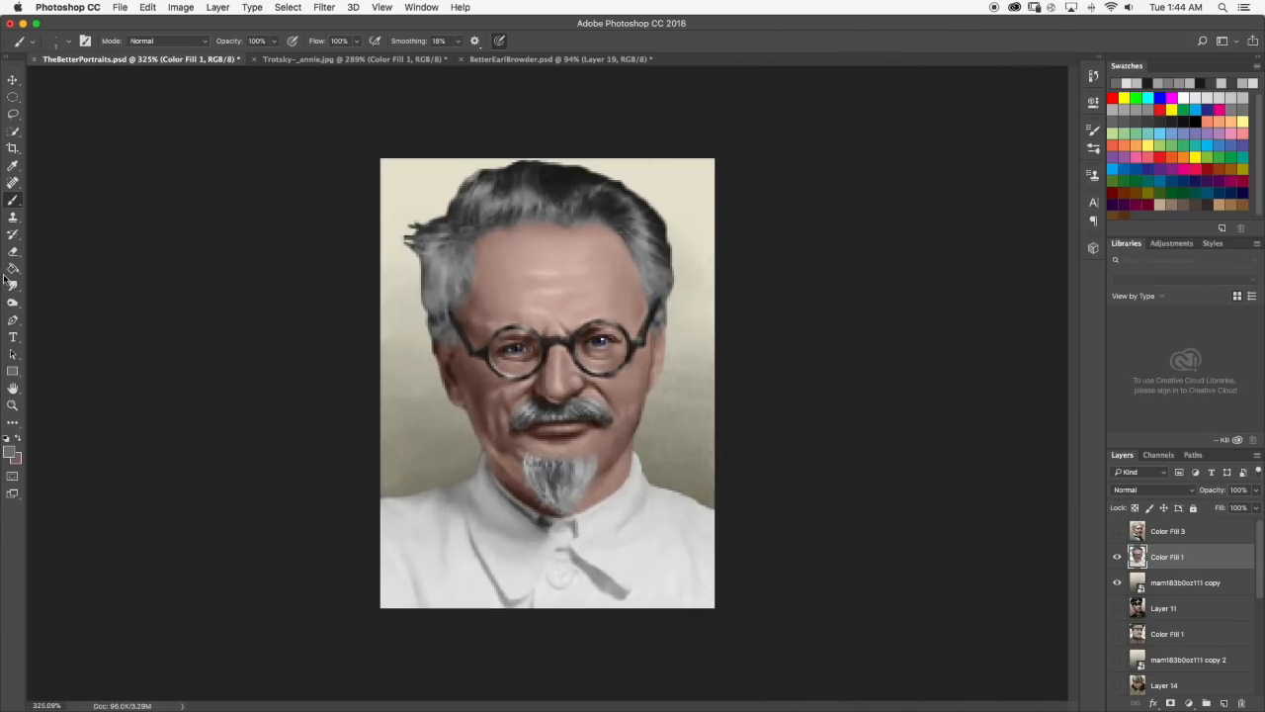
# Set the Smudge tool to 6 px and 41% strength, and blend the goatee's strands downward.
pyautogui.press('r')
pyautogui.click(69, 43)
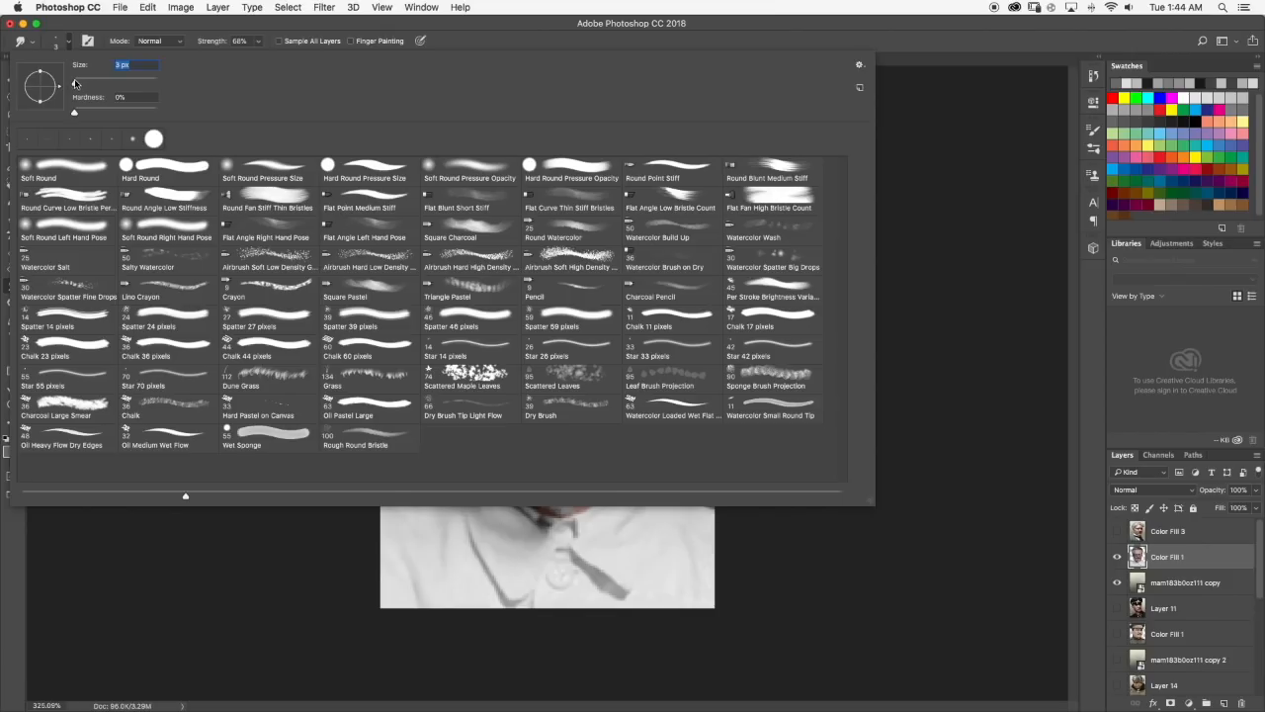
pyautogui.click(71, 43)
pyautogui.click(258, 41)
pyautogui.click(245, 59)
pyautogui.moveTo(246, 59); pyautogui.dragTo(241, 59)
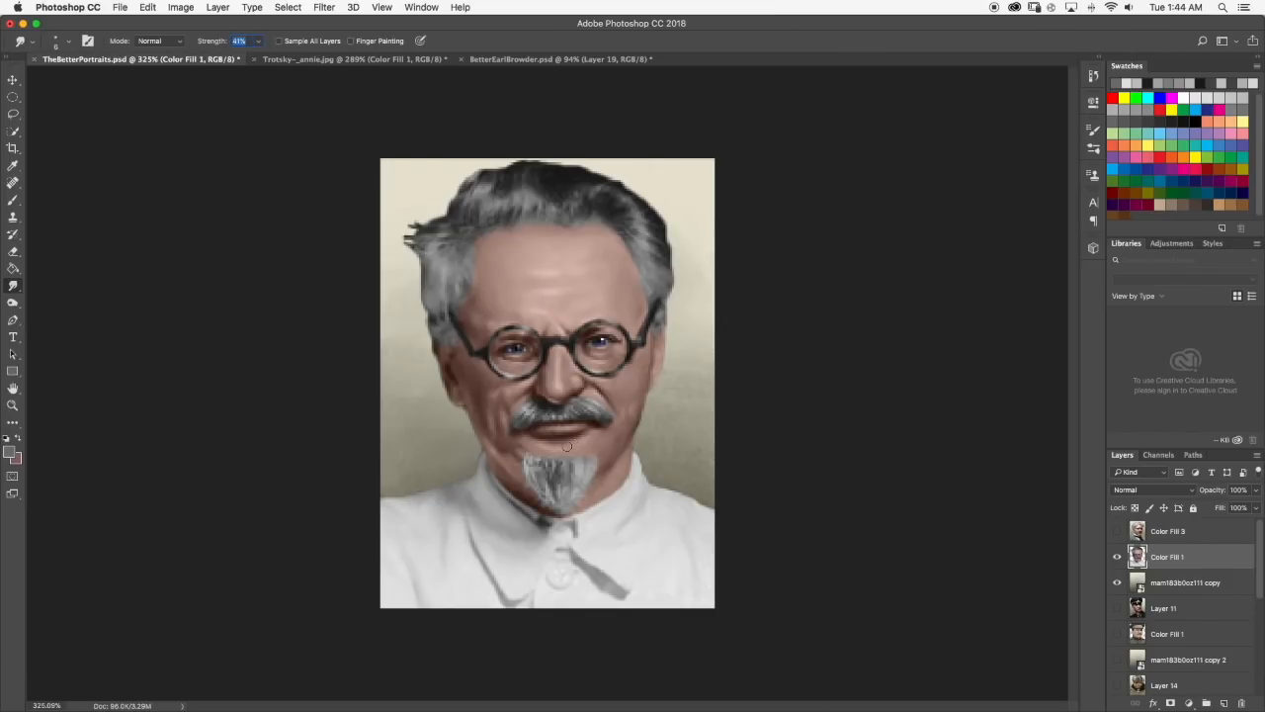
pyautogui.scroll(2, 554, 522)
pyautogui.moveTo(560, 505)
pyautogui.mouseDown()
pyautogui.moveTo(521, 488)
pyautogui.moveTo(537, 524)
pyautogui.moveTo(552, 510)
pyautogui.moveTo(547, 541)
pyautogui.mouseUp()
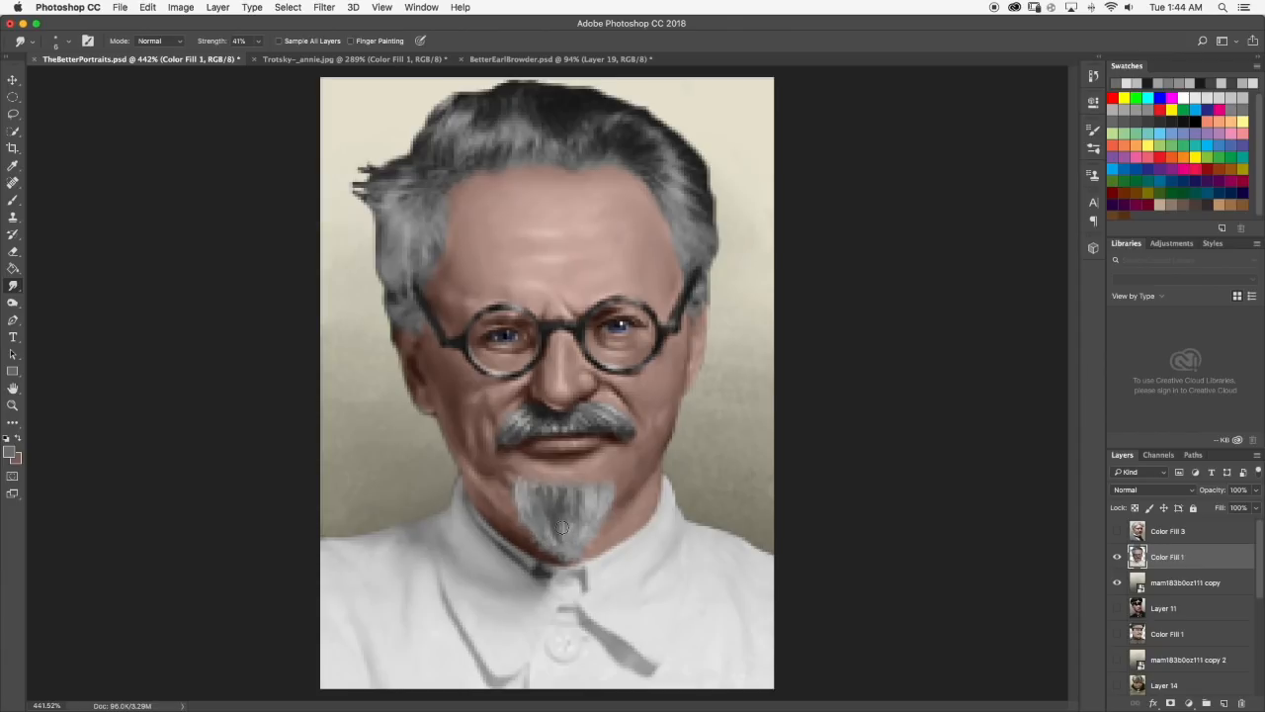
# Choose a near-black foreground color and paint dark strands down the middle of the goatee.
pyautogui.press('b')
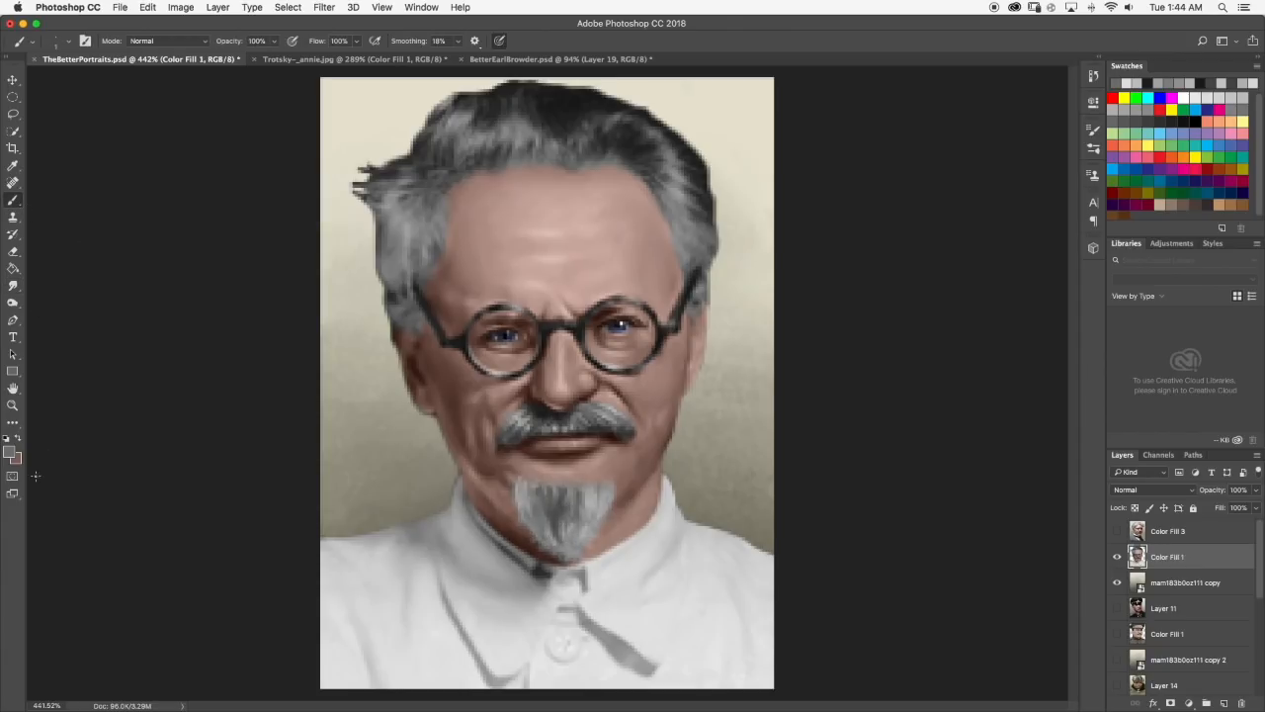
pyautogui.click(11, 454)
pyautogui.click(560, 506)
pyautogui.moveTo(636, 482); pyautogui.dragTo(615, 509)
pyautogui.click(896, 371)
pyautogui.scroll(5, 566, 484)
pyautogui.moveTo(535, 521)
pyautogui.mouseDown()
pyautogui.moveTo(559, 548)
pyautogui.moveTo(548, 563)
pyautogui.moveTo(494, 503)
pyautogui.moveTo(373, 493)
pyautogui.moveTo(493, 549)
pyautogui.moveTo(523, 518)
pyautogui.moveTo(532, 552)
pyautogui.moveTo(554, 517)
pyautogui.mouseUp()
# Smudge the dark central strands into the goatee and check the portrait at different magnifications.
pyautogui.click(13, 286)
pyautogui.scroll(-5, 555, 517)
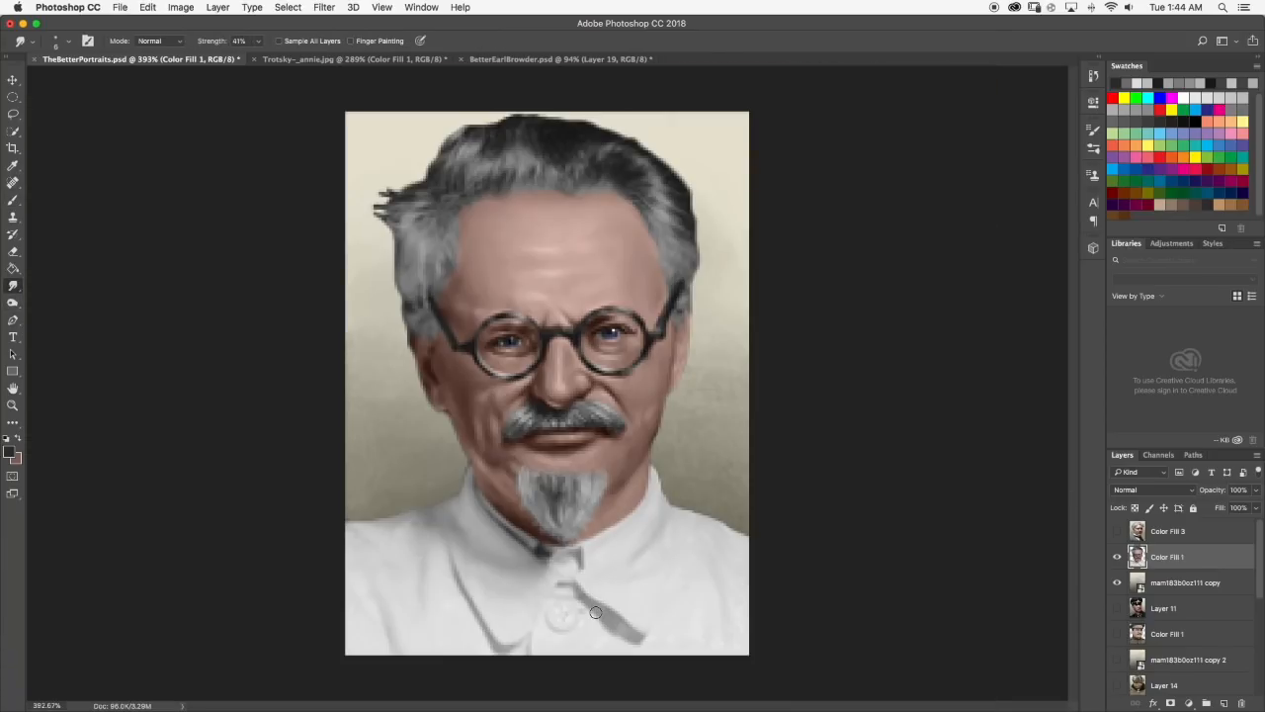
pyautogui.scroll(-4, 596, 613)
pyautogui.scroll(9, 554, 396)
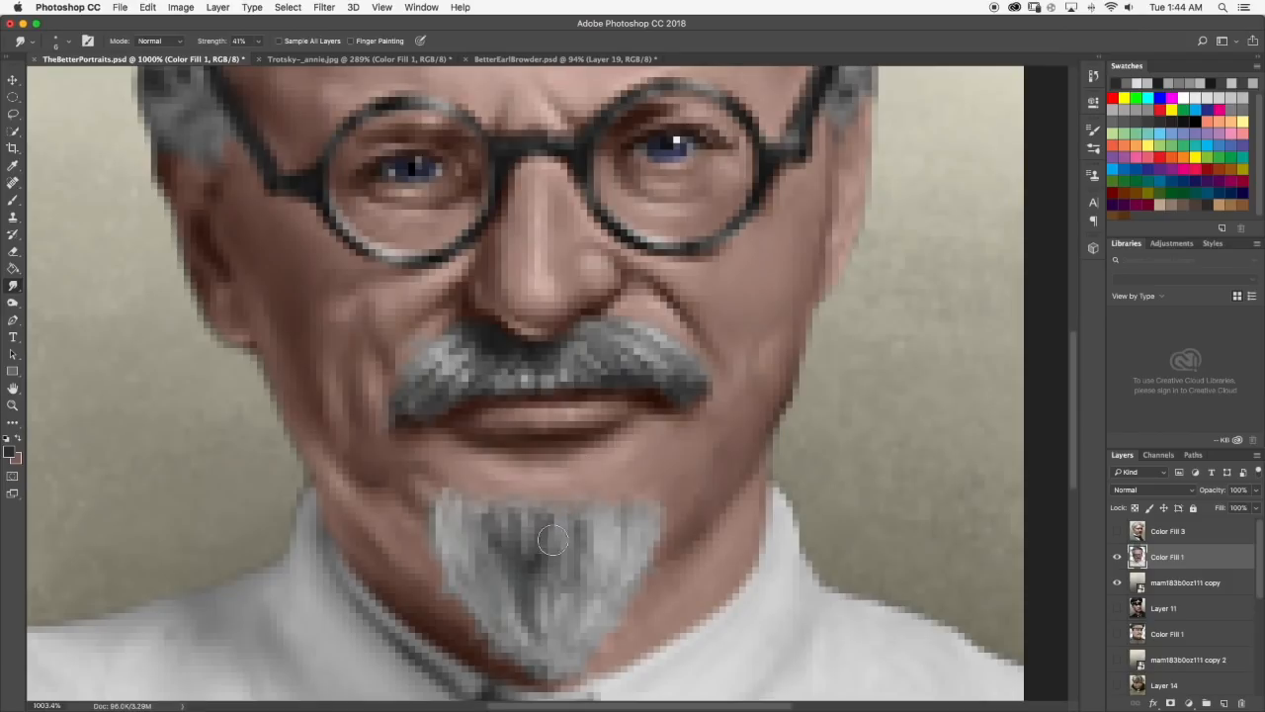
pyautogui.scroll(-10, 542, 547)
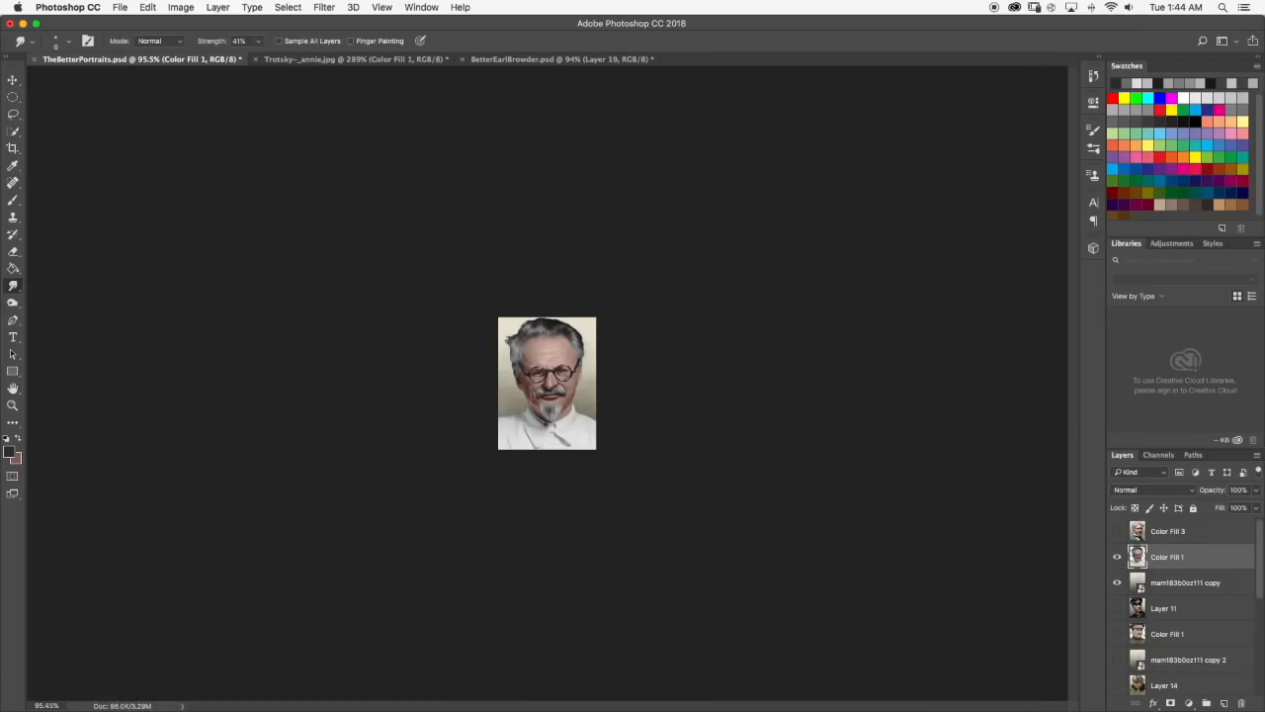
pyautogui.scroll(10, 547, 396)
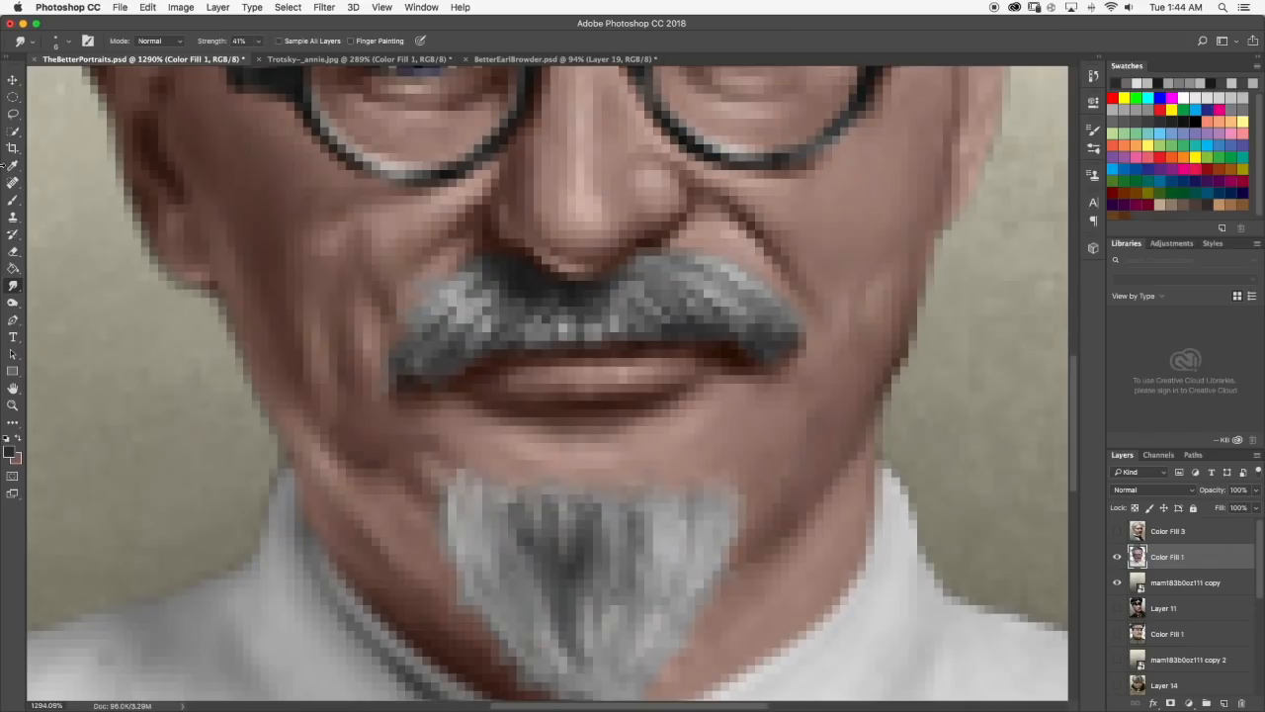
# Sample light gray from the goatee, paint light strands along its upper edge and smudge them with a 1 px tip at 41% strength.
pyautogui.click(13, 202)
pyautogui.keyDown('alt'); pyautogui.click(458, 501); pyautogui.keyUp('alt')
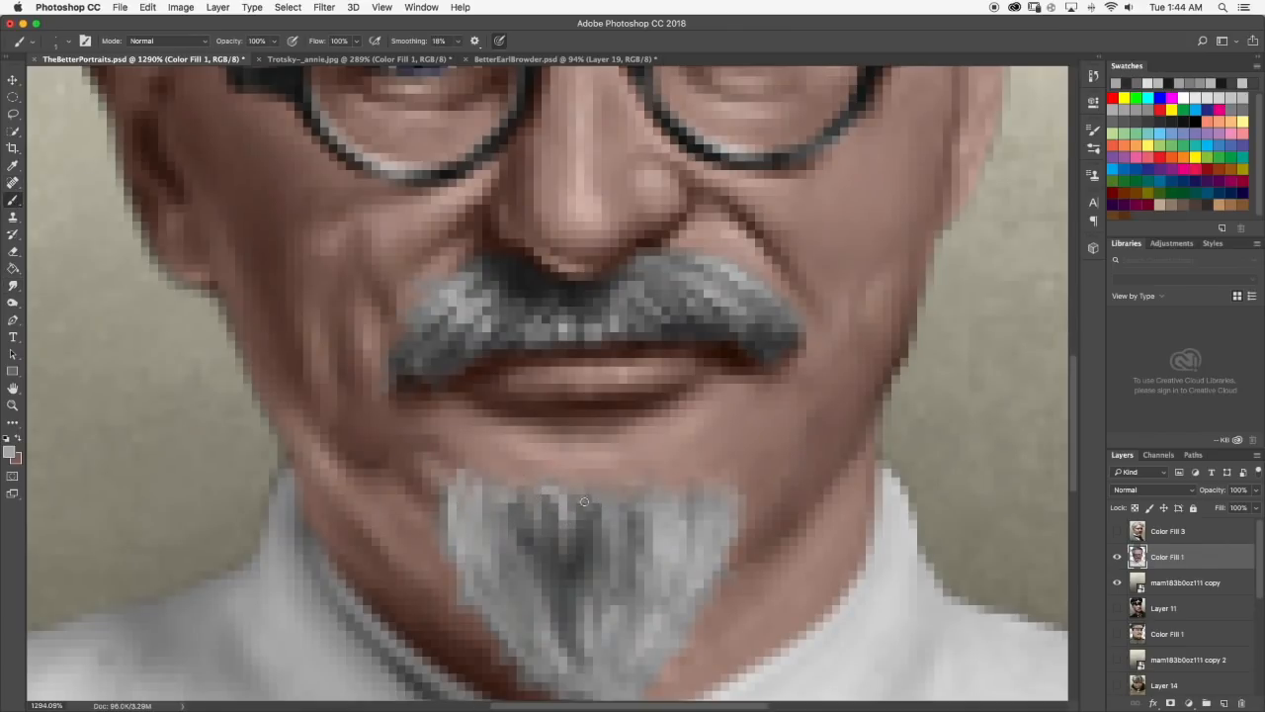
pyautogui.click(12, 285)
pyautogui.click(67, 44)
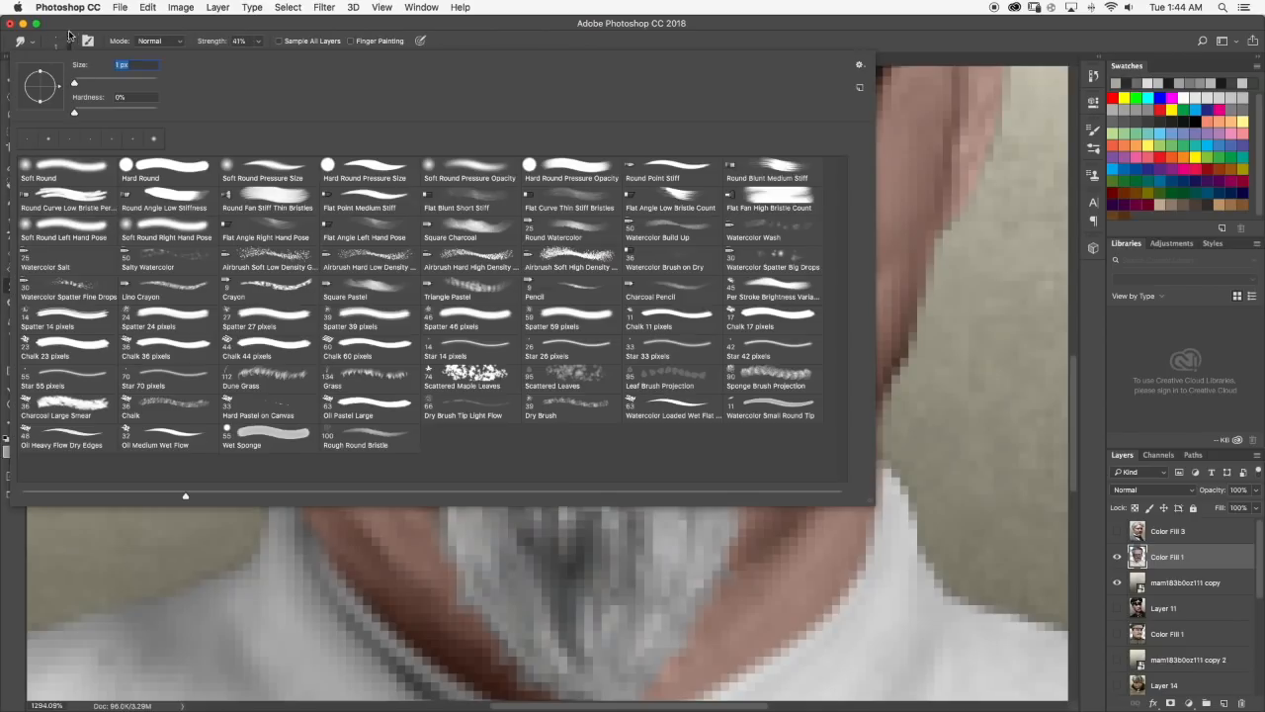
pyautogui.click(67, 37)
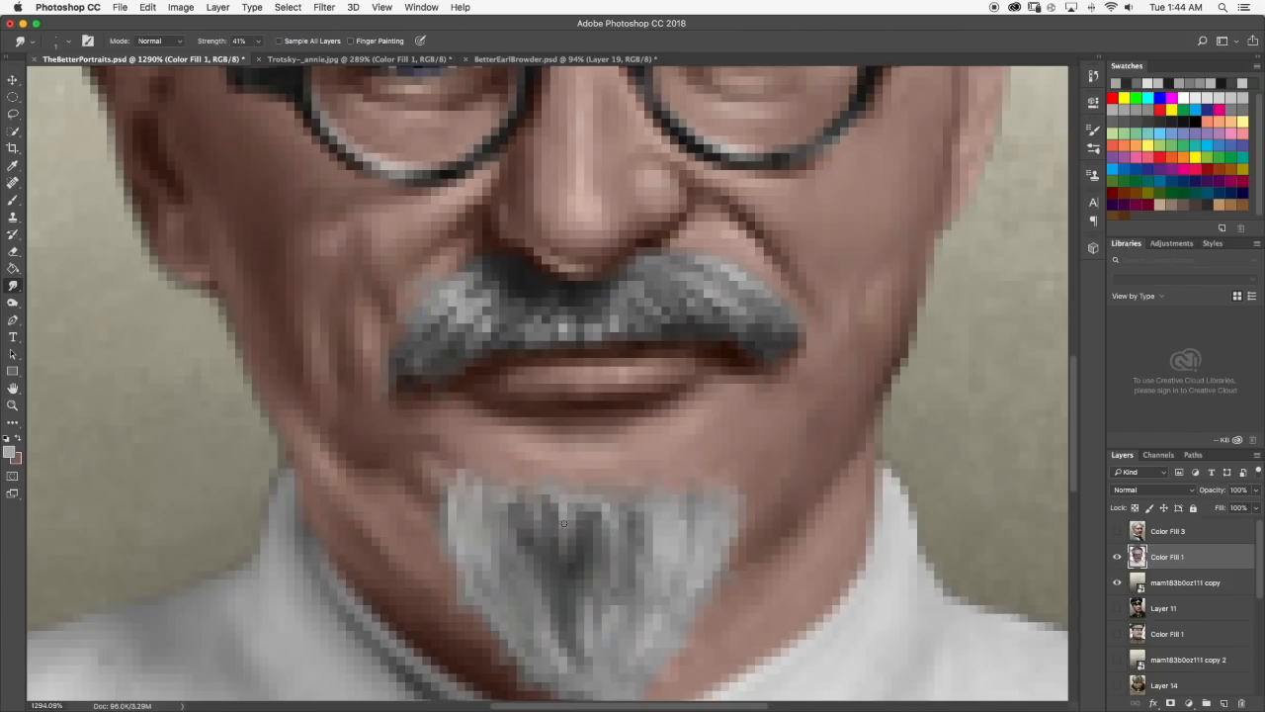
pyautogui.scroll(-10, 584, 490)
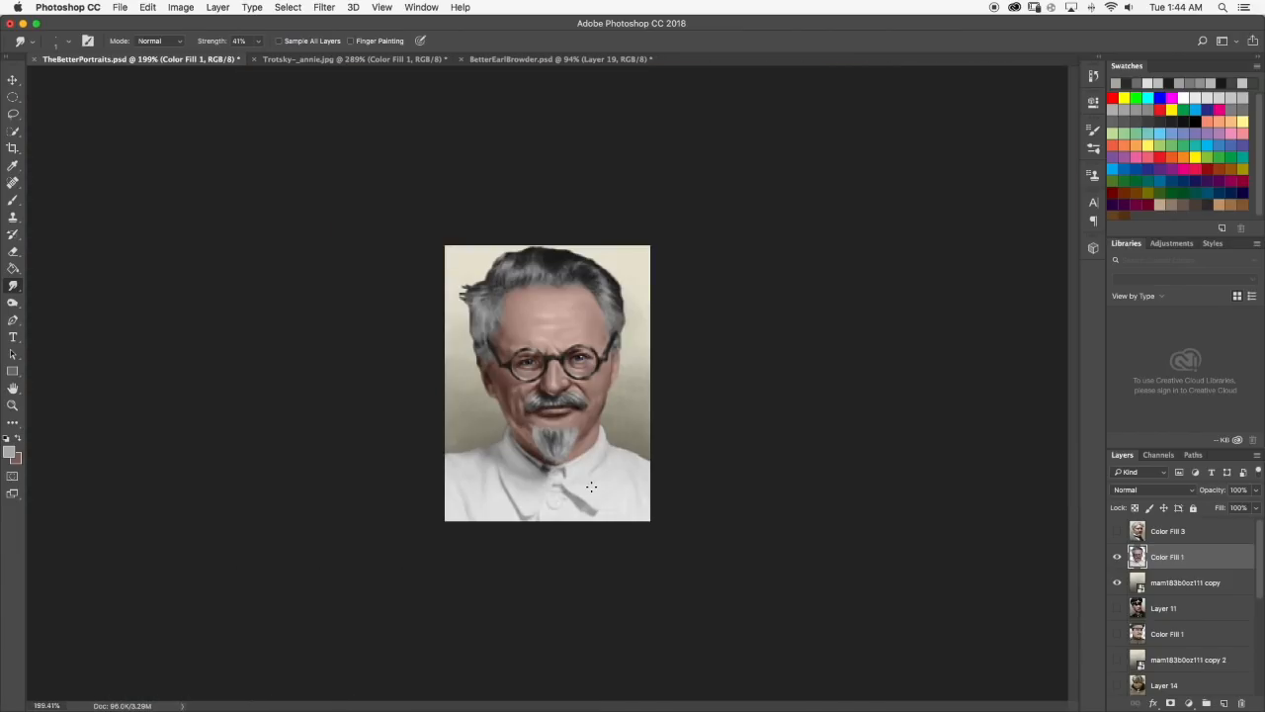
# Compare the goatee with the reference photo and paint light gray strands in its upper left part.
pyautogui.click(418, 58)
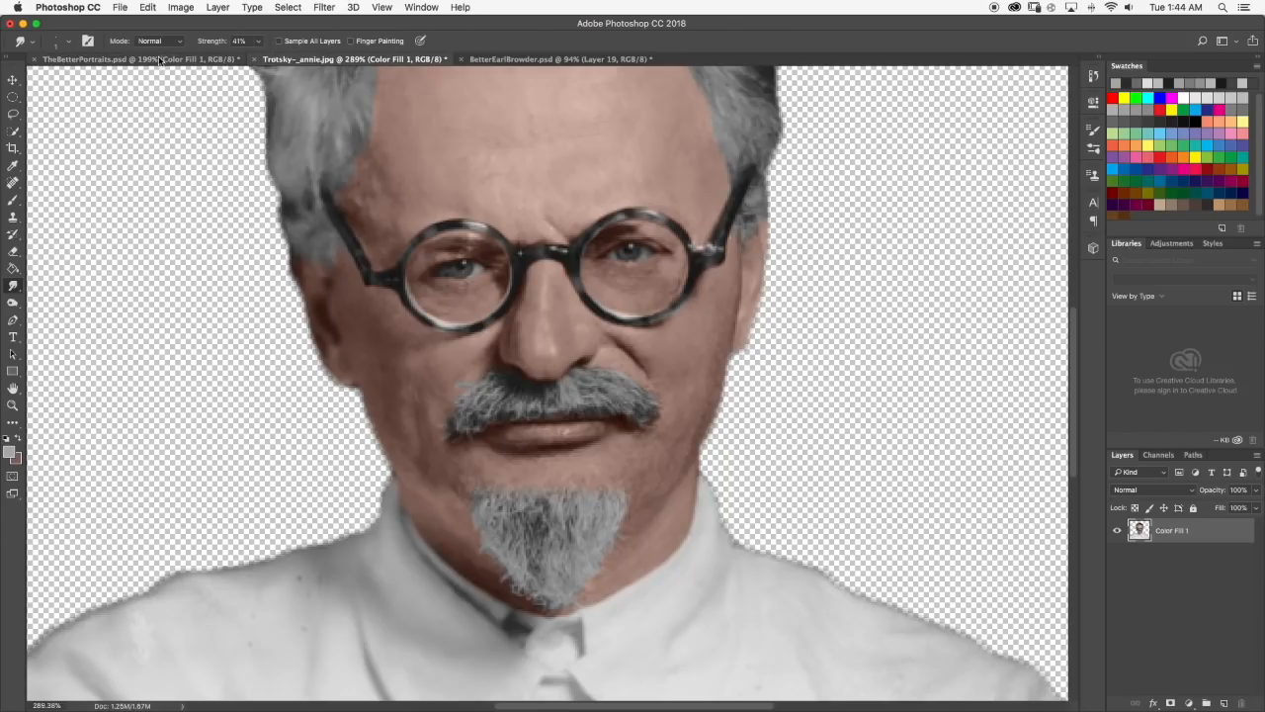
pyautogui.click(156, 59)
pyautogui.scroll(6, 517, 476)
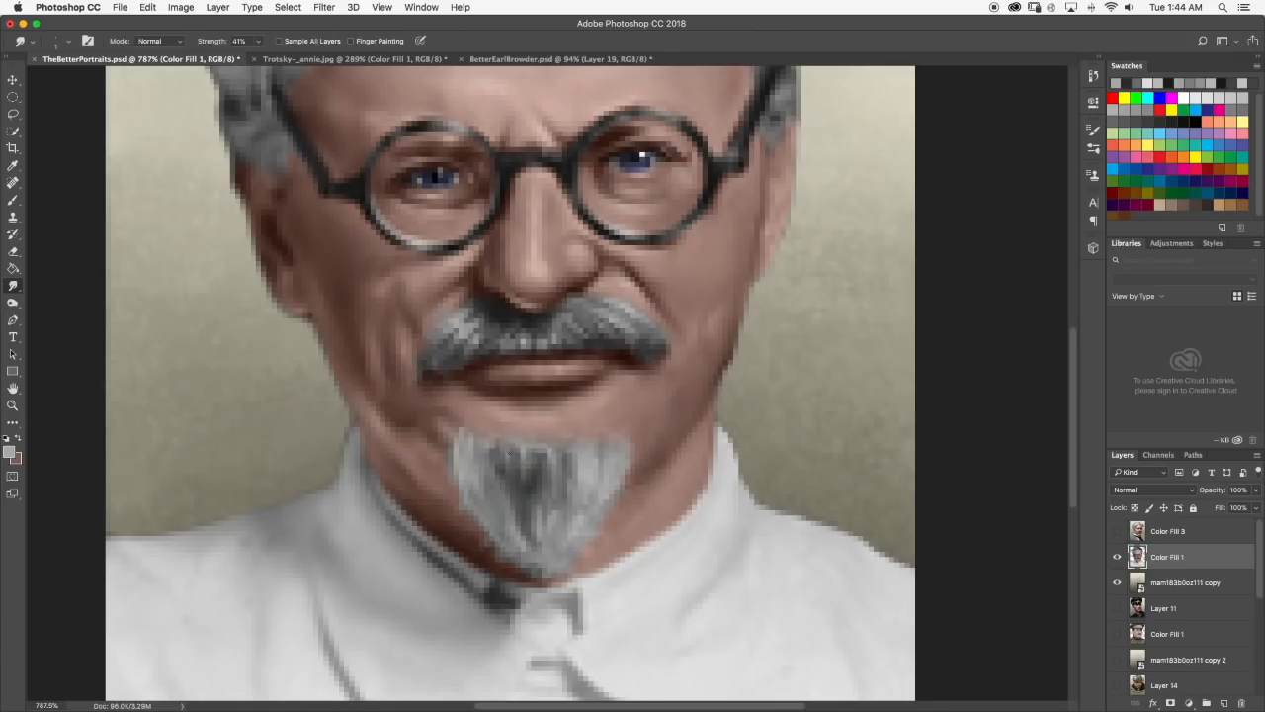
pyautogui.click(299, 58)
pyautogui.click(144, 58)
pyautogui.scroll(2, 529, 459)
pyautogui.click(13, 200)
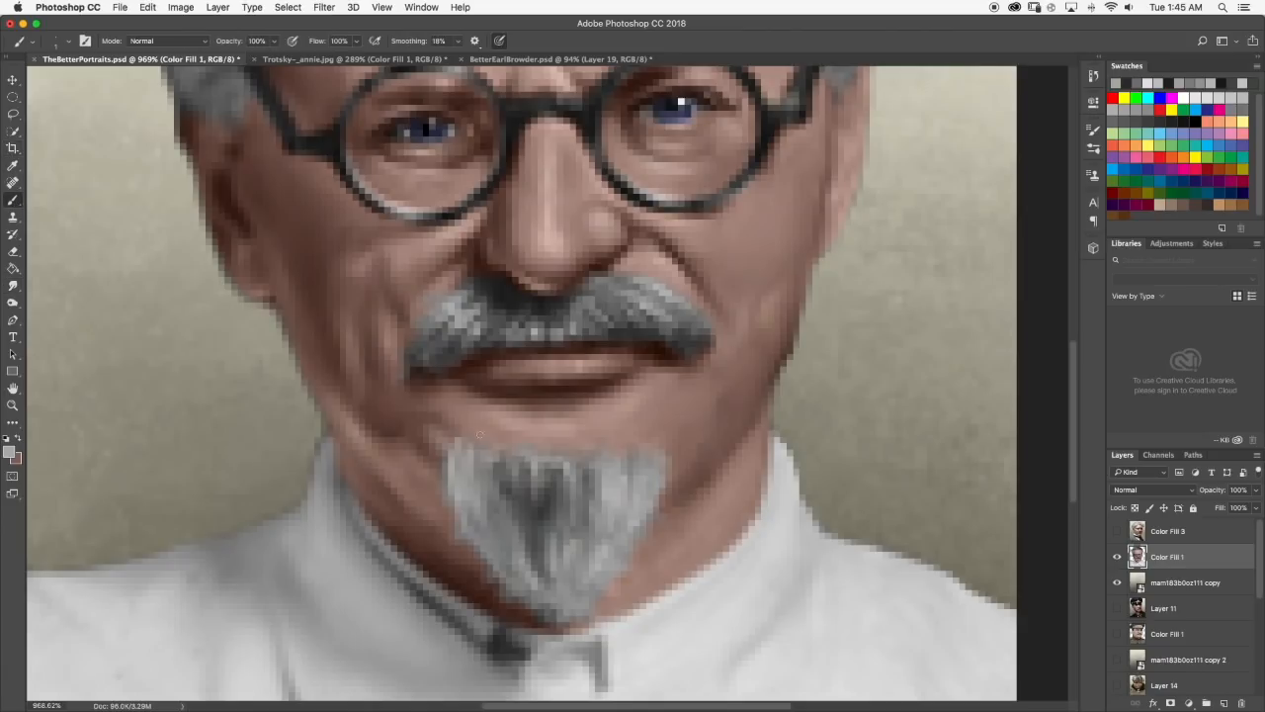
pyautogui.moveTo(522, 454); pyautogui.dragTo(507, 486)
pyautogui.scroll(-5, 522, 451)
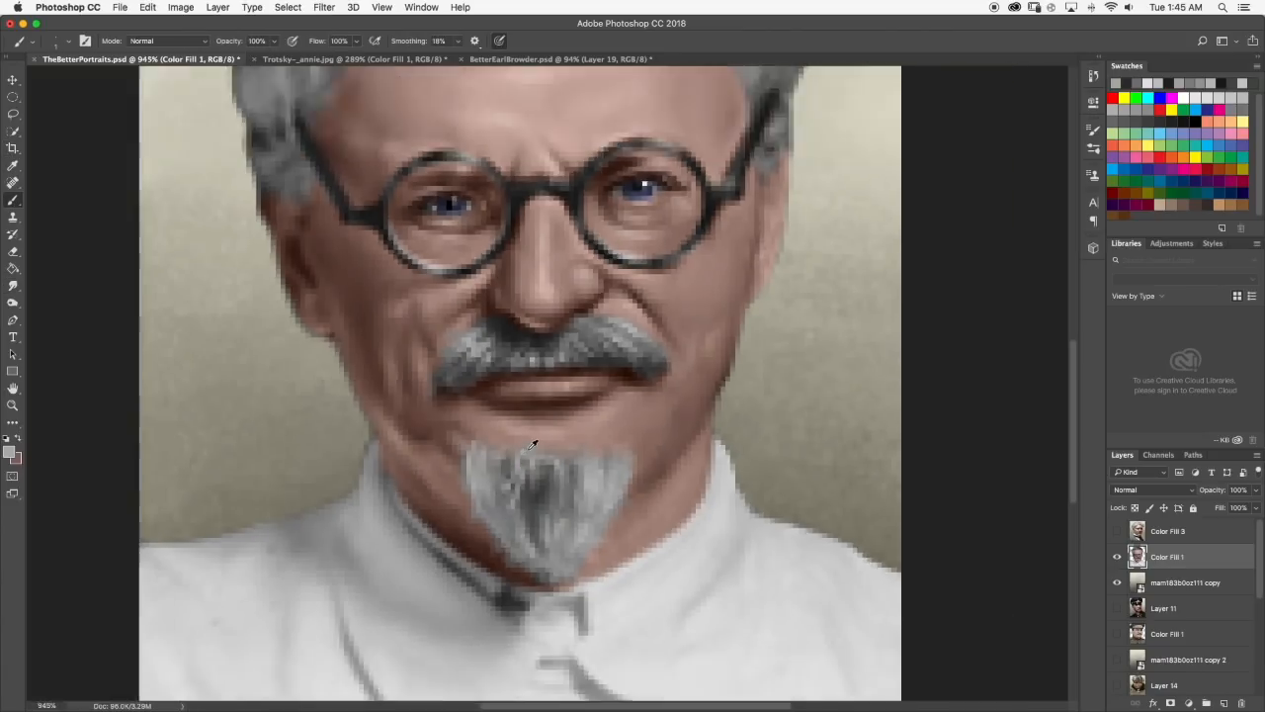
pyautogui.scroll(5, 538, 442)
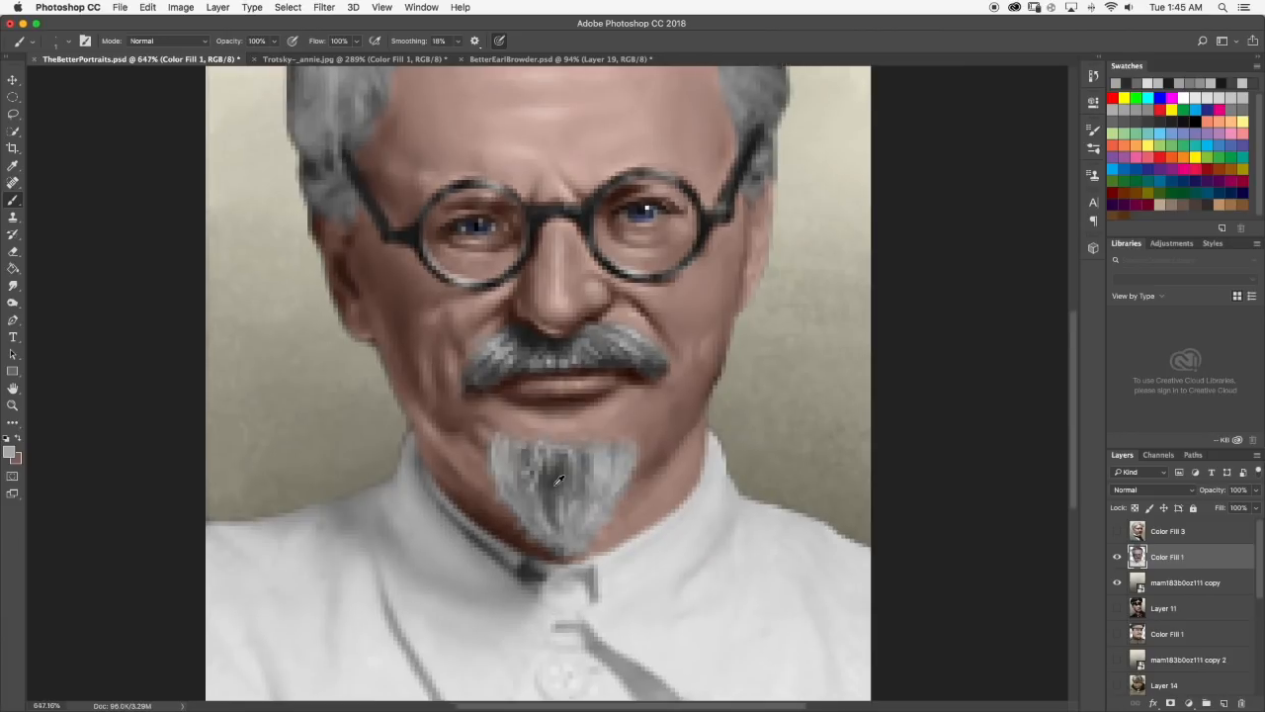
# Smudge the light strands, sample a darker gray and touch up the middle of the goatee, checking it at small size.
pyautogui.click(12, 285)
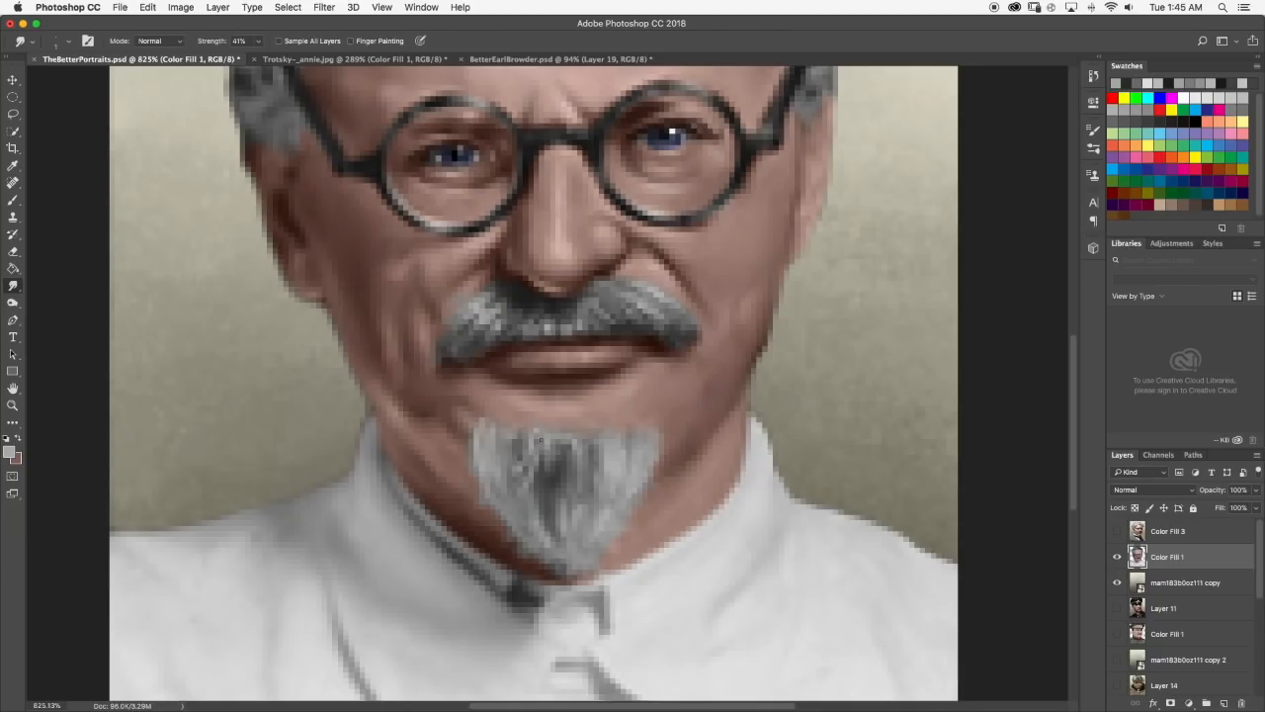
pyautogui.click(13, 200)
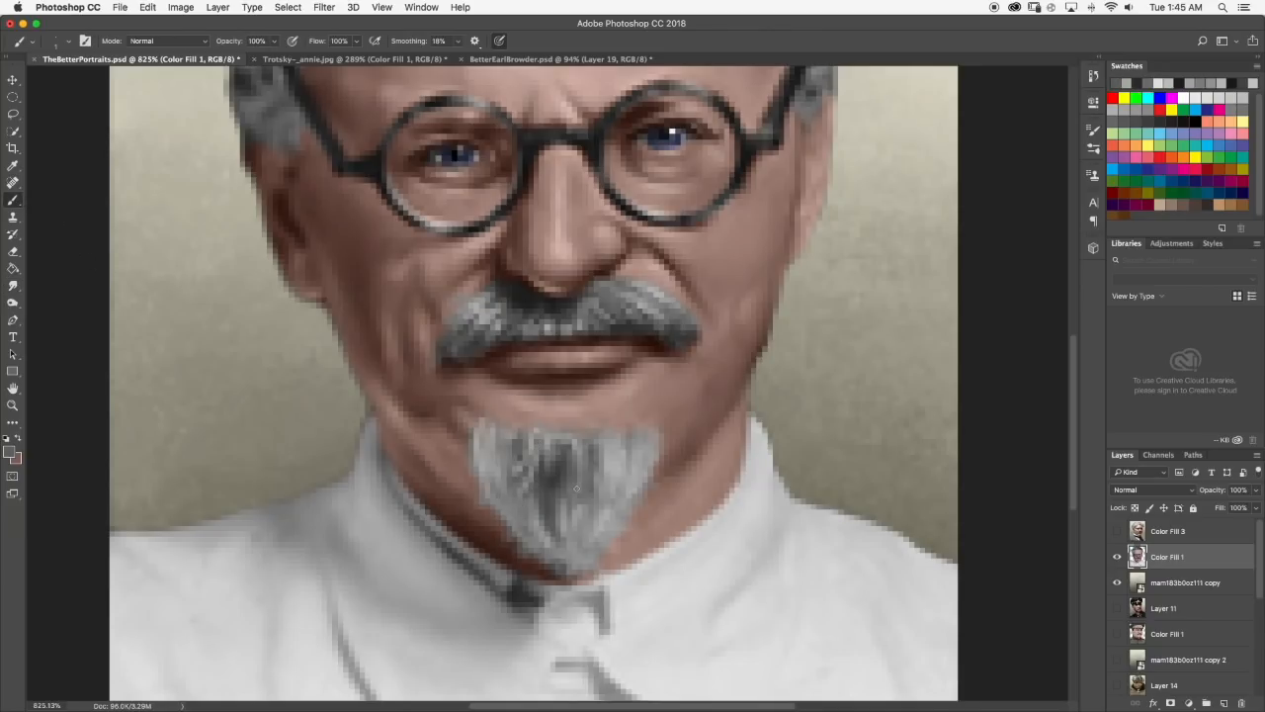
pyautogui.scroll(-8, 575, 489)
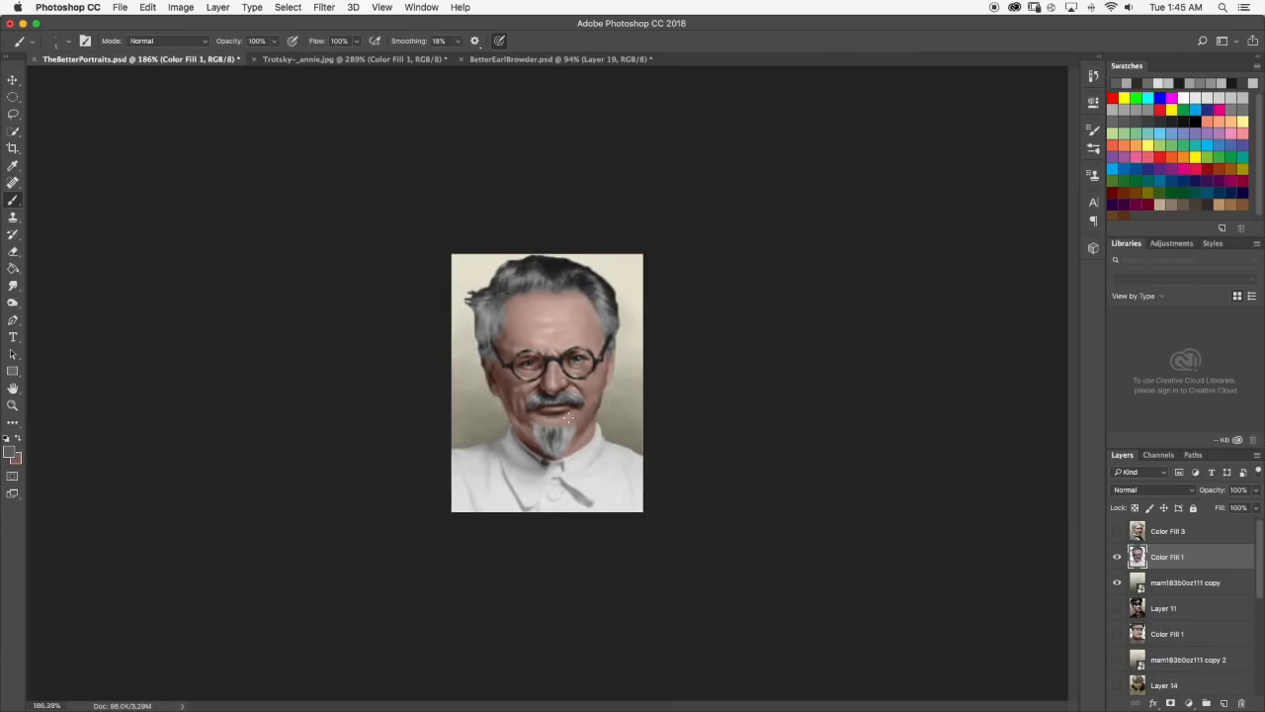
pyautogui.scroll(-2, 566, 417)
pyautogui.scroll(10, 554, 432)
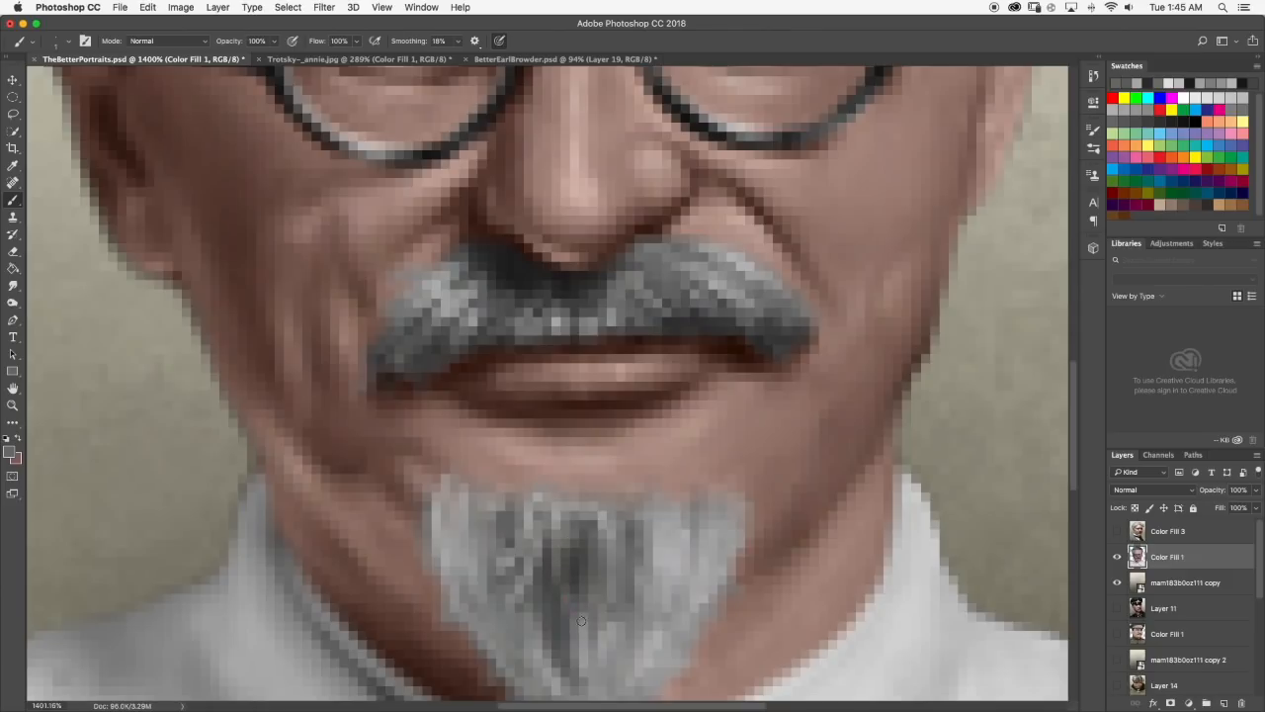
# Darken the foreground color to near-black and paint thin dark strands down the goatee's center.
pyautogui.click(12, 451)
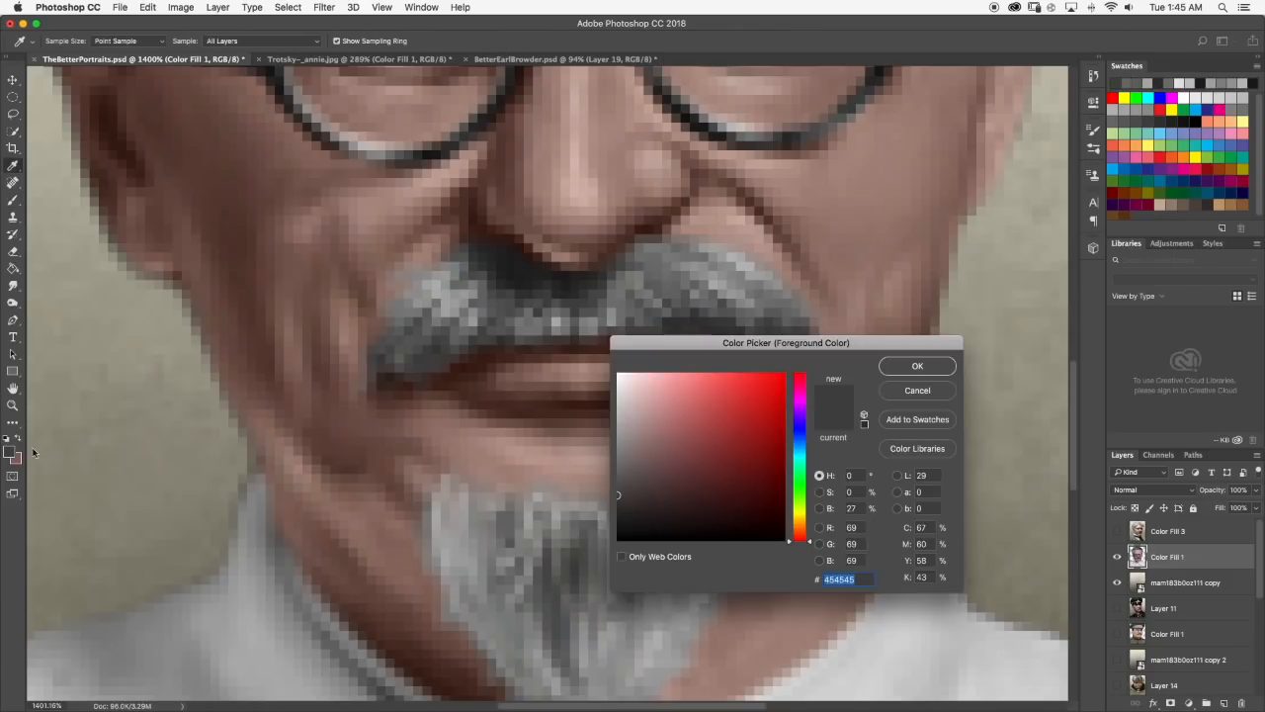
pyautogui.click(914, 365)
pyautogui.moveTo(539, 576)
pyautogui.mouseDown()
pyautogui.moveTo(536, 634)
pyautogui.moveTo(560, 608)
pyautogui.moveTo(553, 593)
pyautogui.moveTo(576, 643)
pyautogui.mouseUp()
pyautogui.moveTo(582, 565)
pyautogui.mouseDown()
pyautogui.moveTo(580, 607)
pyautogui.moveTo(595, 619)
pyautogui.moveTo(590, 662)
pyautogui.mouseUp()
pyautogui.scroll(-10, 597, 625)
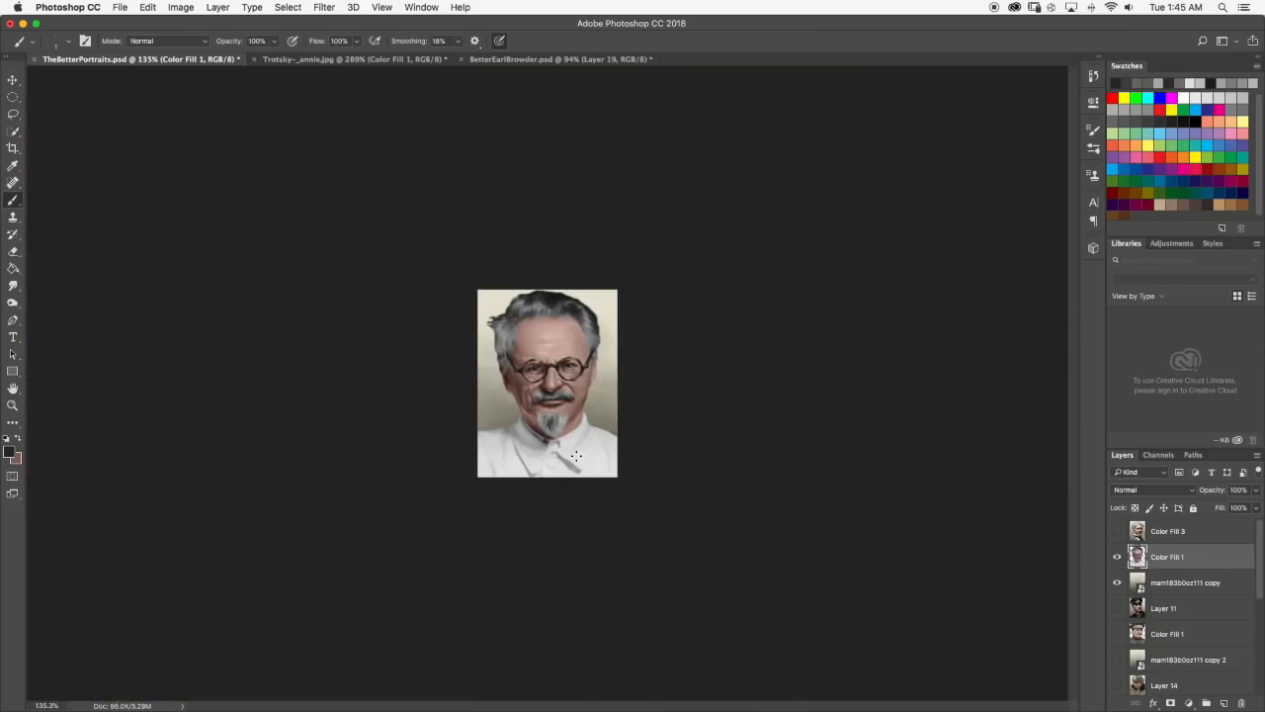
# Smudge the lower ends of the thin dark strands into the surrounding gray hair.
pyautogui.scroll(10, 566, 461)
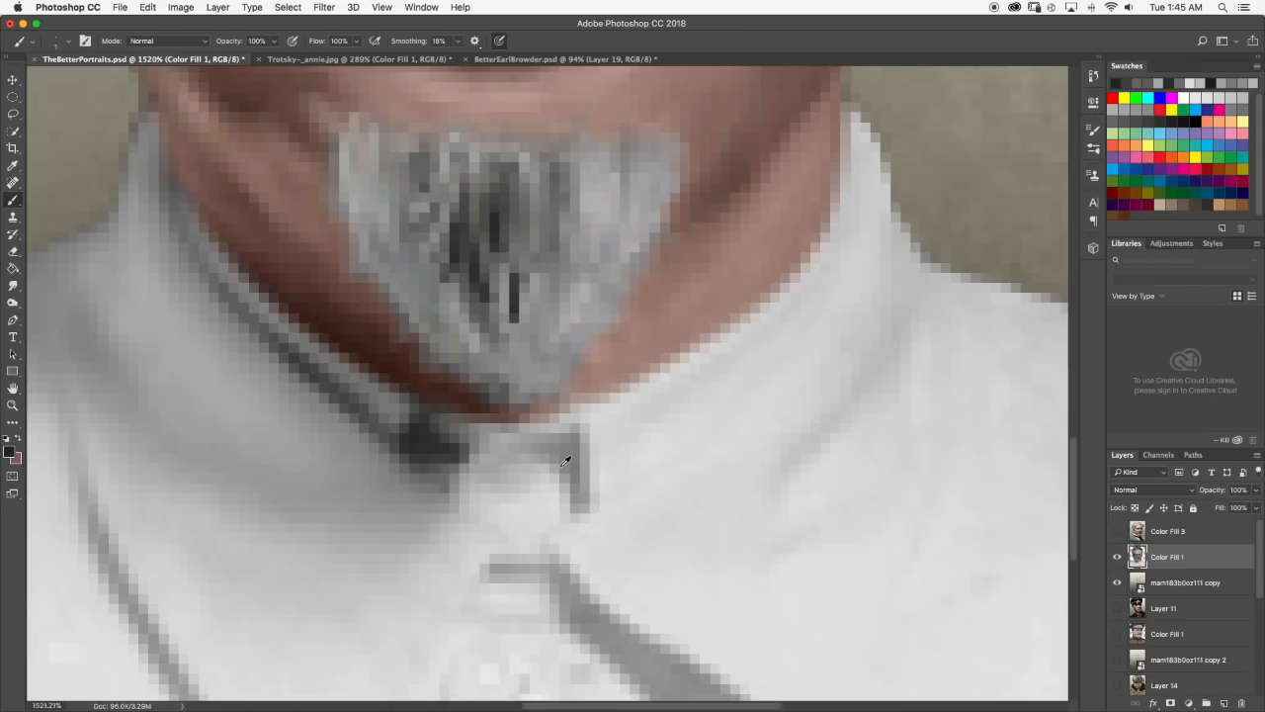
pyautogui.click(13, 286)
pyautogui.moveTo(511, 301)
pyautogui.mouseDown()
pyautogui.moveTo(519, 262)
pyautogui.moveTo(520, 306)
pyautogui.mouseUp()
pyautogui.scroll(-2, 521, 306)
pyautogui.scroll(4, 537, 315)
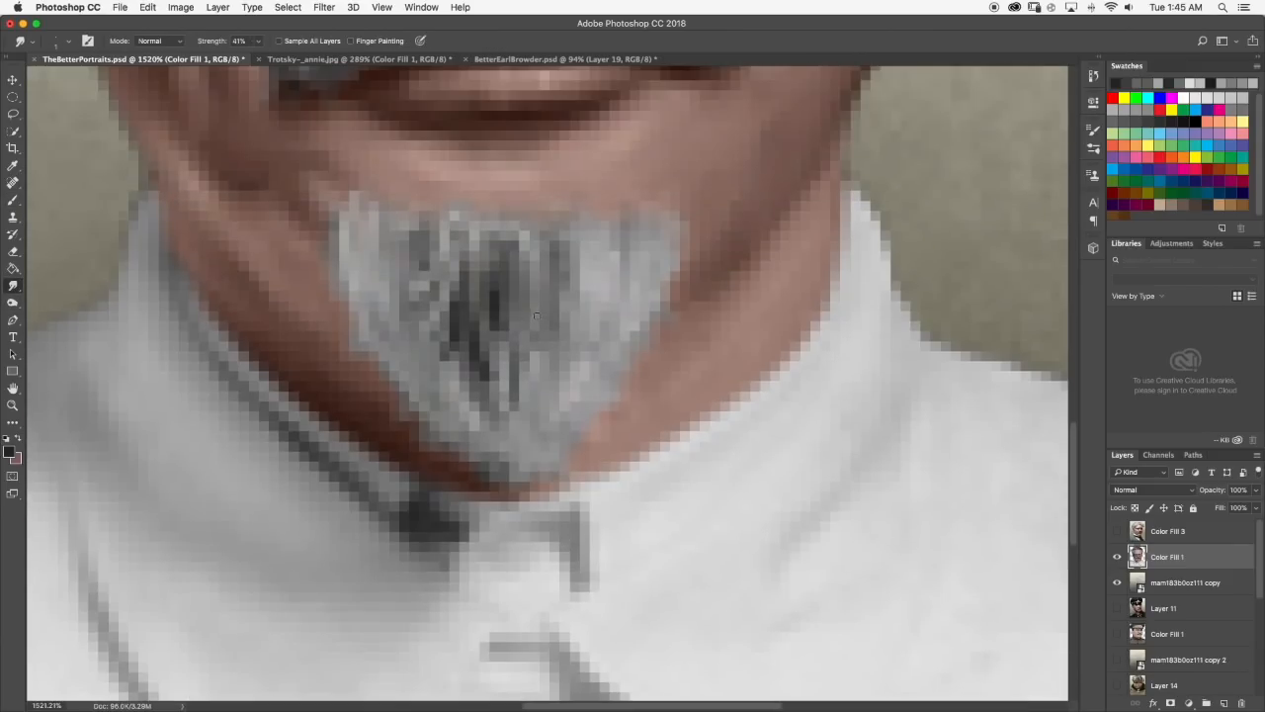
# Compare the goatee with the reference photo, paint a dark strand just right of its center and smudge the strand's lower end.
pyautogui.click(306, 61)
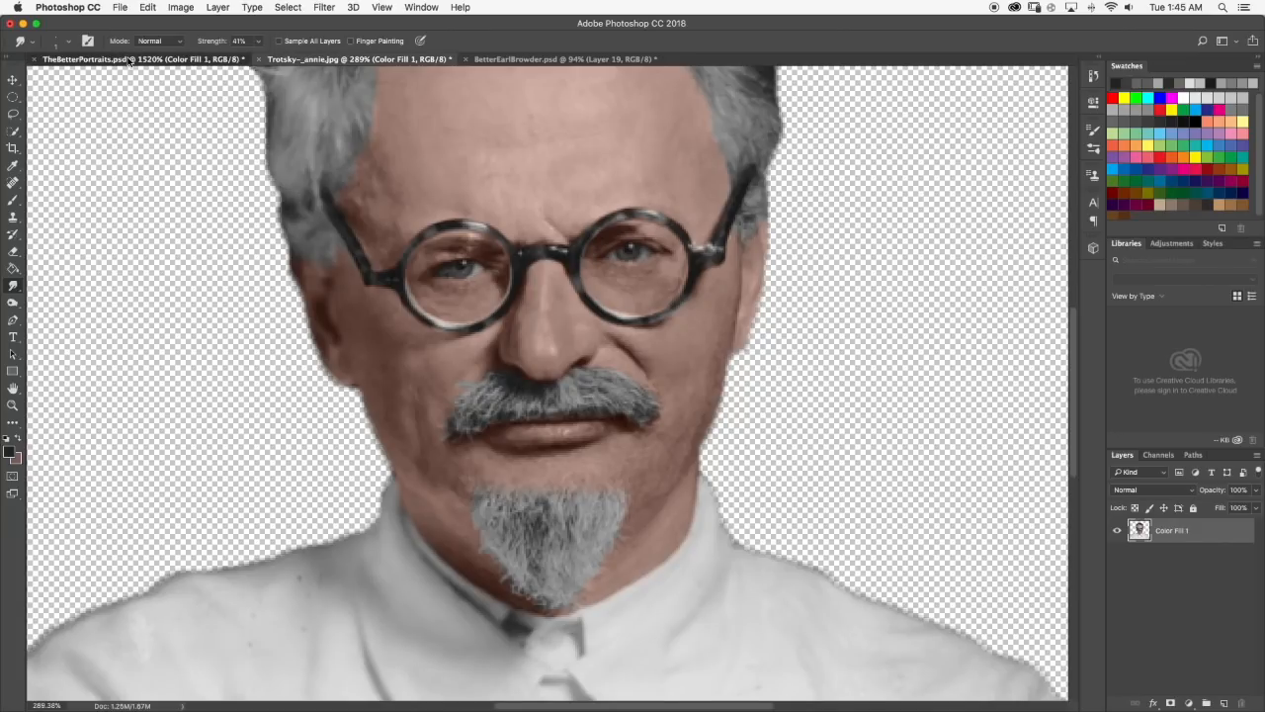
pyautogui.click(130, 61)
pyautogui.click(13, 201)
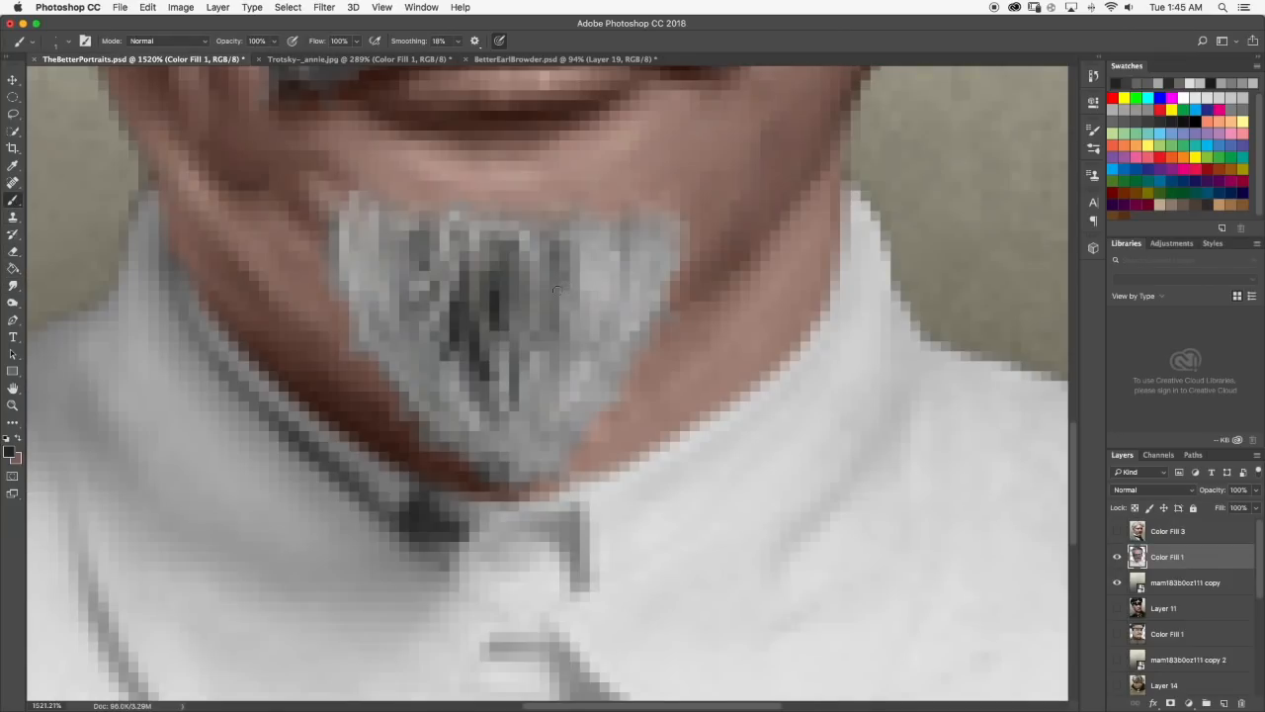
pyautogui.moveTo(556, 291); pyautogui.dragTo(581, 341)
pyautogui.click(13, 287)
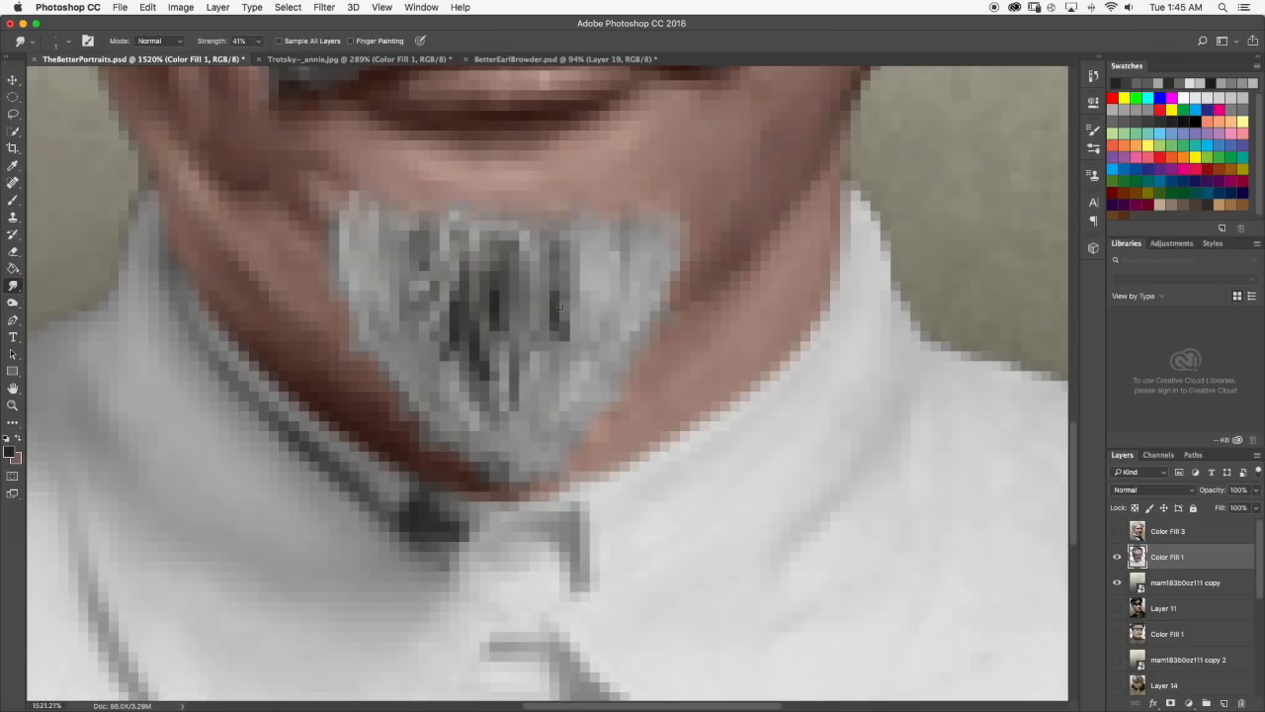
pyautogui.moveTo(564, 335); pyautogui.dragTo(563, 343)
pyautogui.scroll(-10, 570, 336)
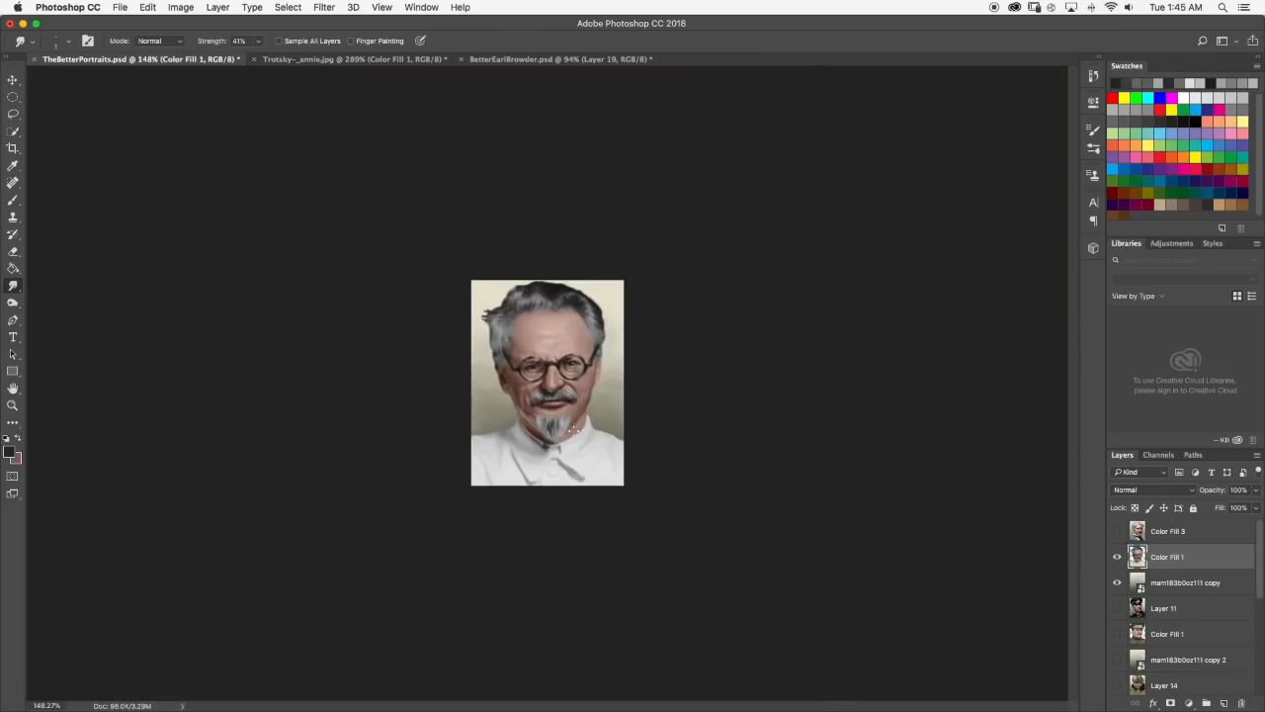
# Set the Smudge tool's brush size to 9 px and soften the dark strands in the middle of the goatee.
pyautogui.scroll(8, 572, 431)
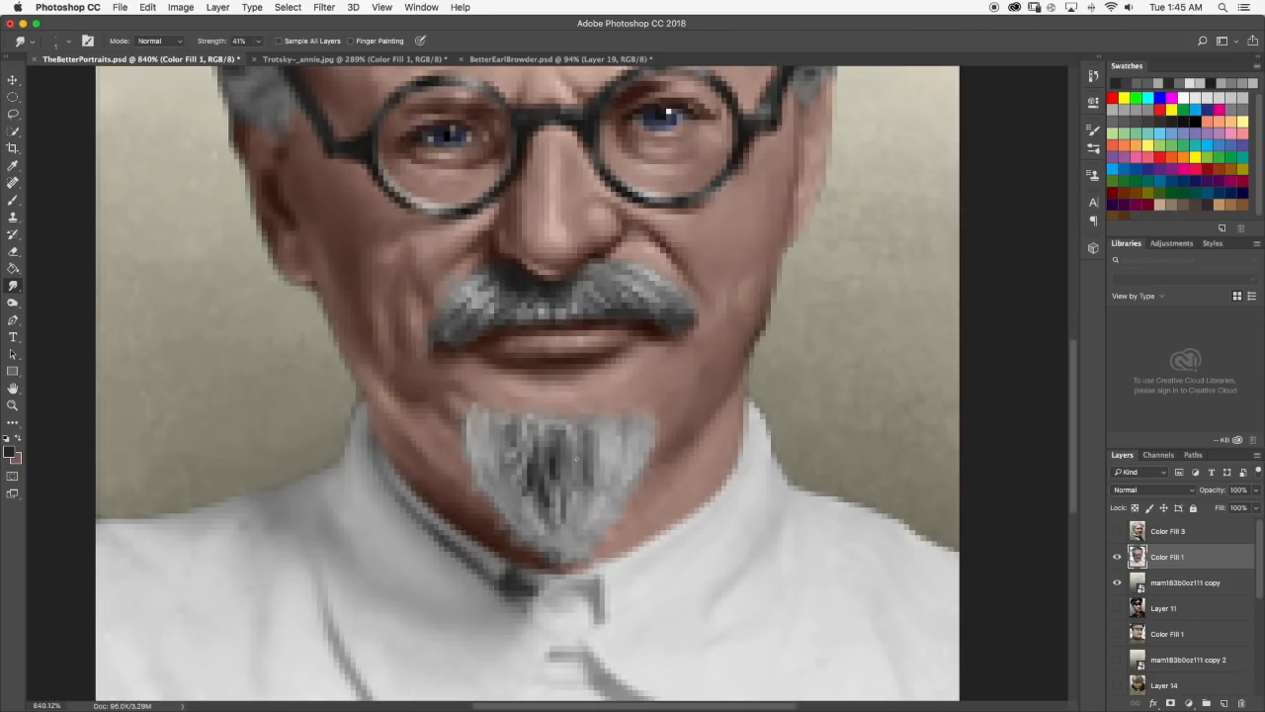
pyautogui.click(69, 42)
pyautogui.click(78, 84)
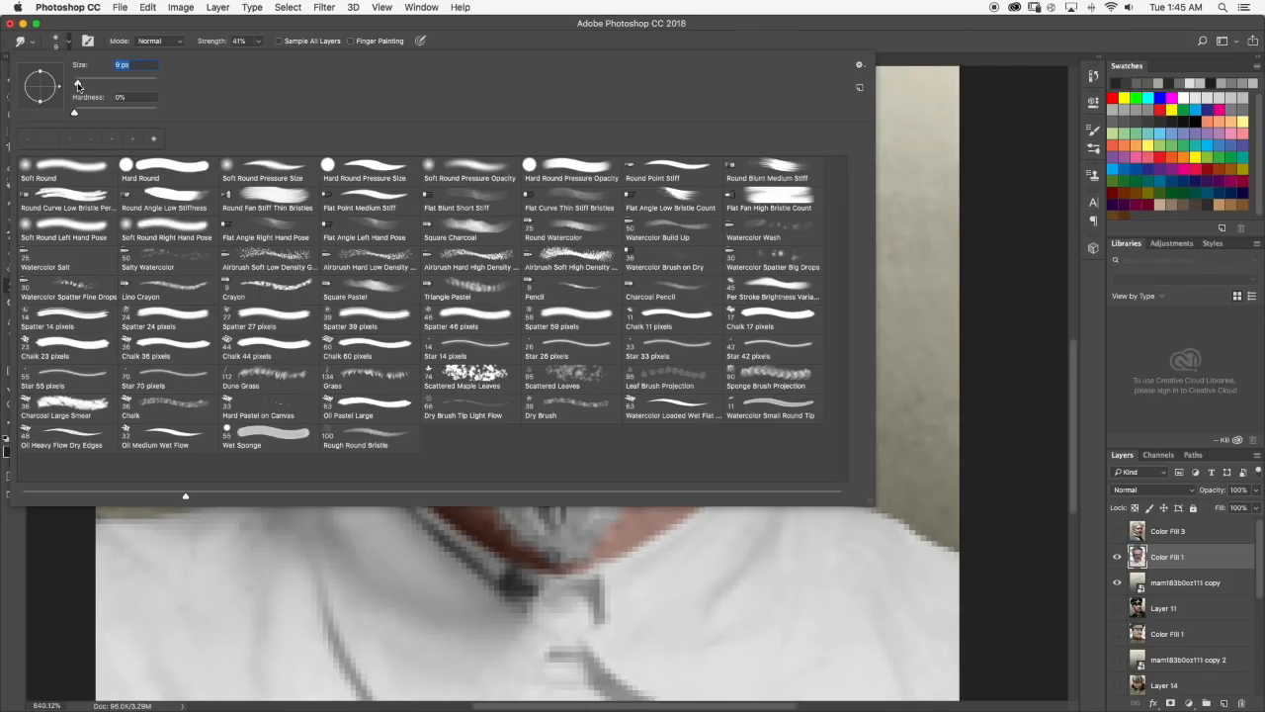
pyautogui.click(71, 44)
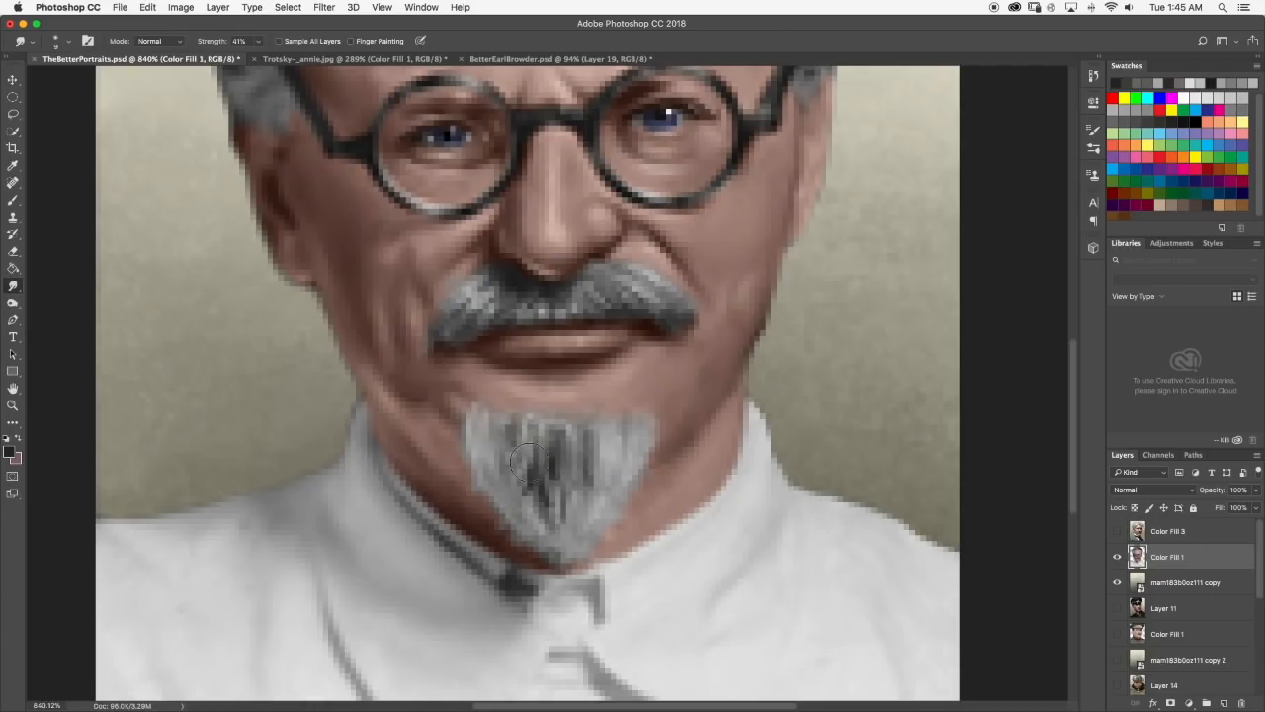
pyautogui.moveTo(546, 482); pyautogui.dragTo(556, 460)
# Compare with the reference photo, sample a medium-dark gray and paint short strands along the goatee's upper left edge.
pyautogui.click(12, 200)
pyautogui.scroll(-2, 420, 311)
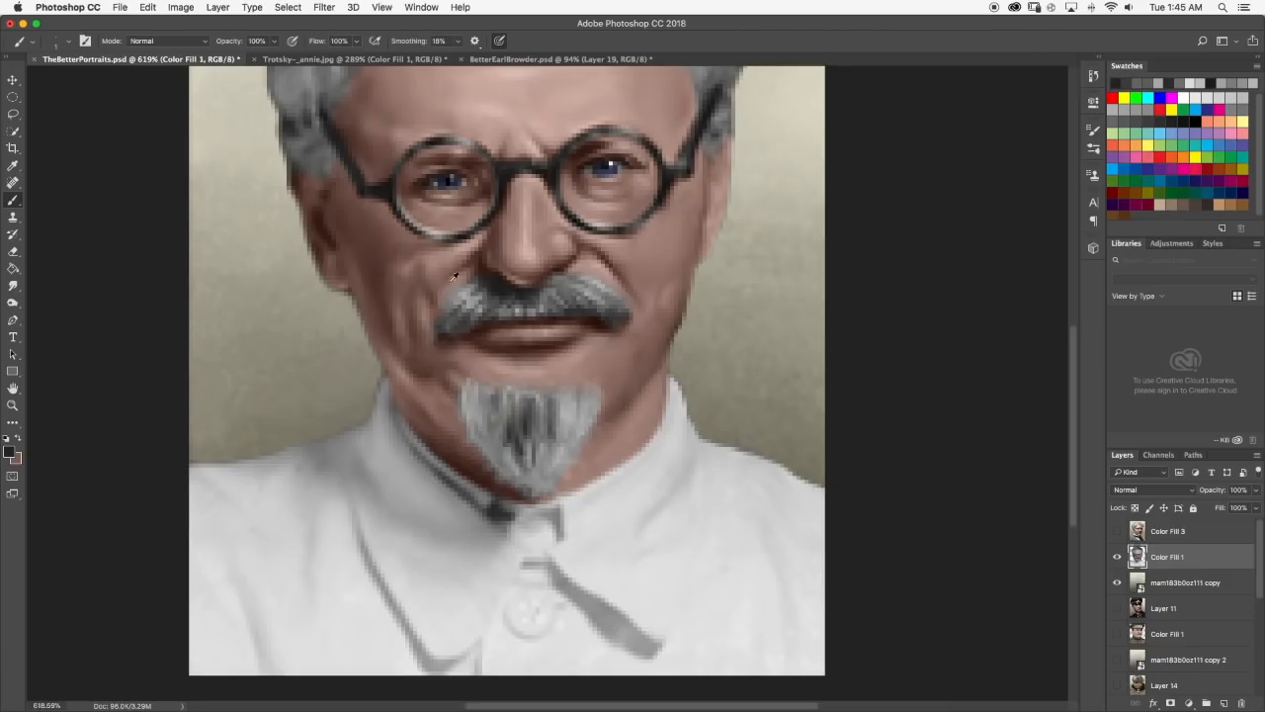
pyautogui.click(327, 59)
pyautogui.click(141, 59)
pyautogui.scroll(6, 503, 474)
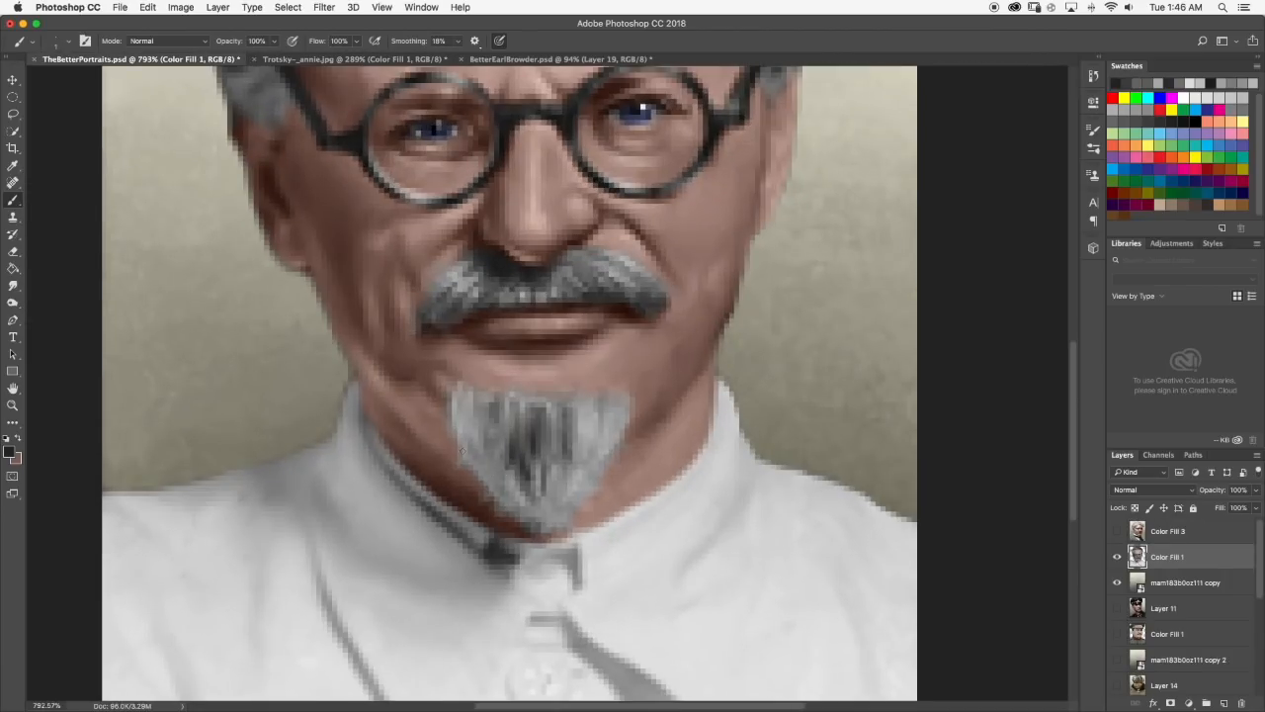
pyautogui.scroll(-6, 497, 399)
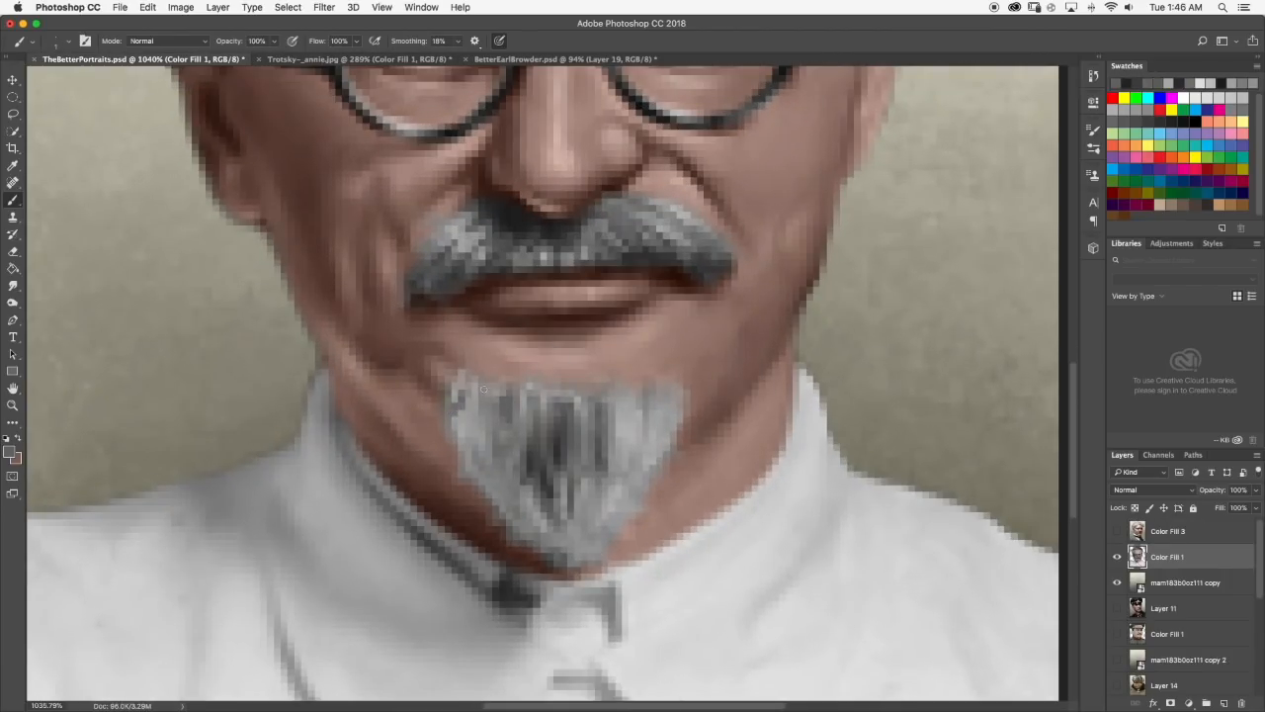
pyautogui.scroll(-2, 532, 404)
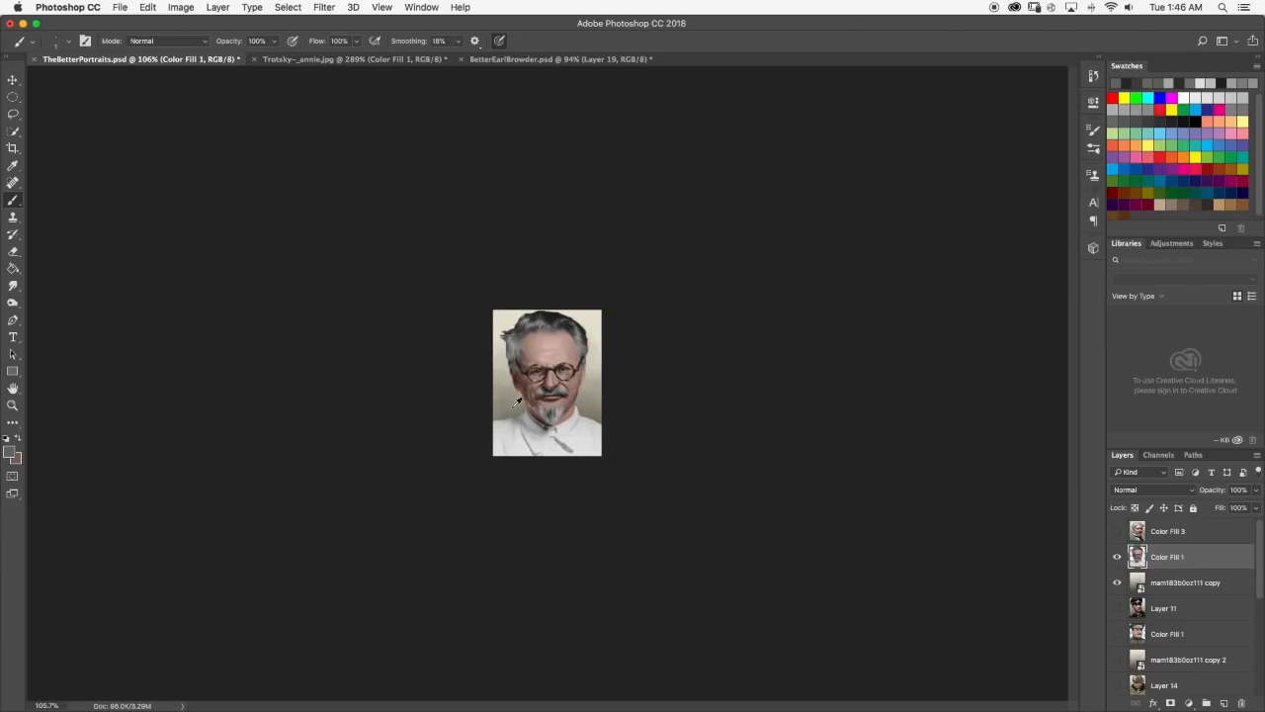
# Reduce the smudge brush to a very small size and blend the new gray strands in the goatee's upper left corner.
pyautogui.scroll(4, 516, 398)
pyautogui.click(13, 285)
pyautogui.click(67, 41)
pyautogui.click(63, 41)
pyautogui.scroll(3, 495, 479)
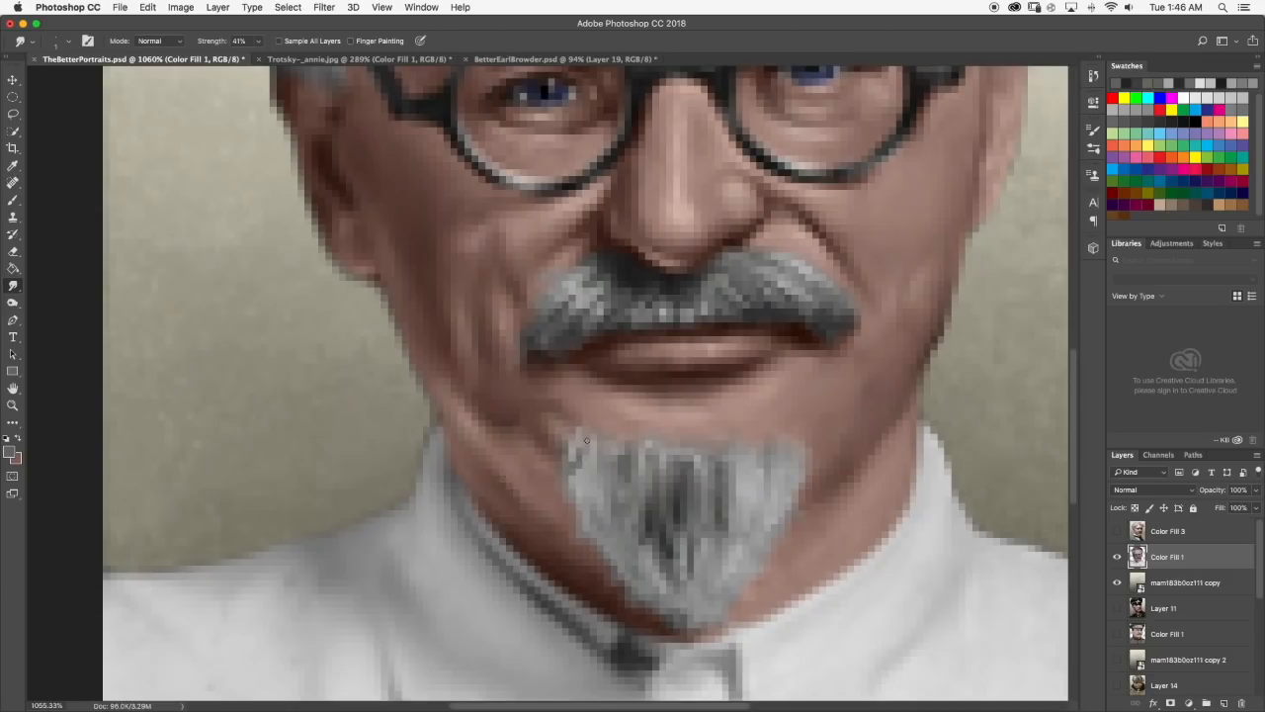
pyautogui.scroll(-6, 576, 469)
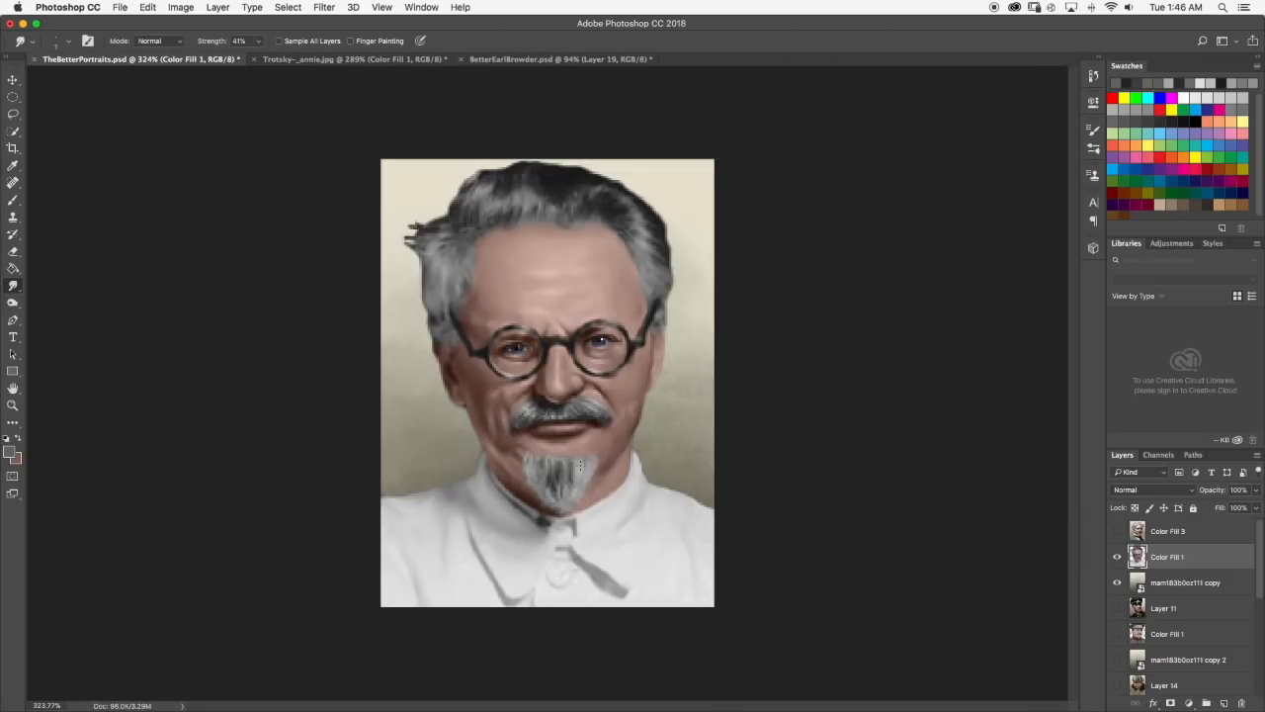
pyautogui.scroll(8, 505, 396)
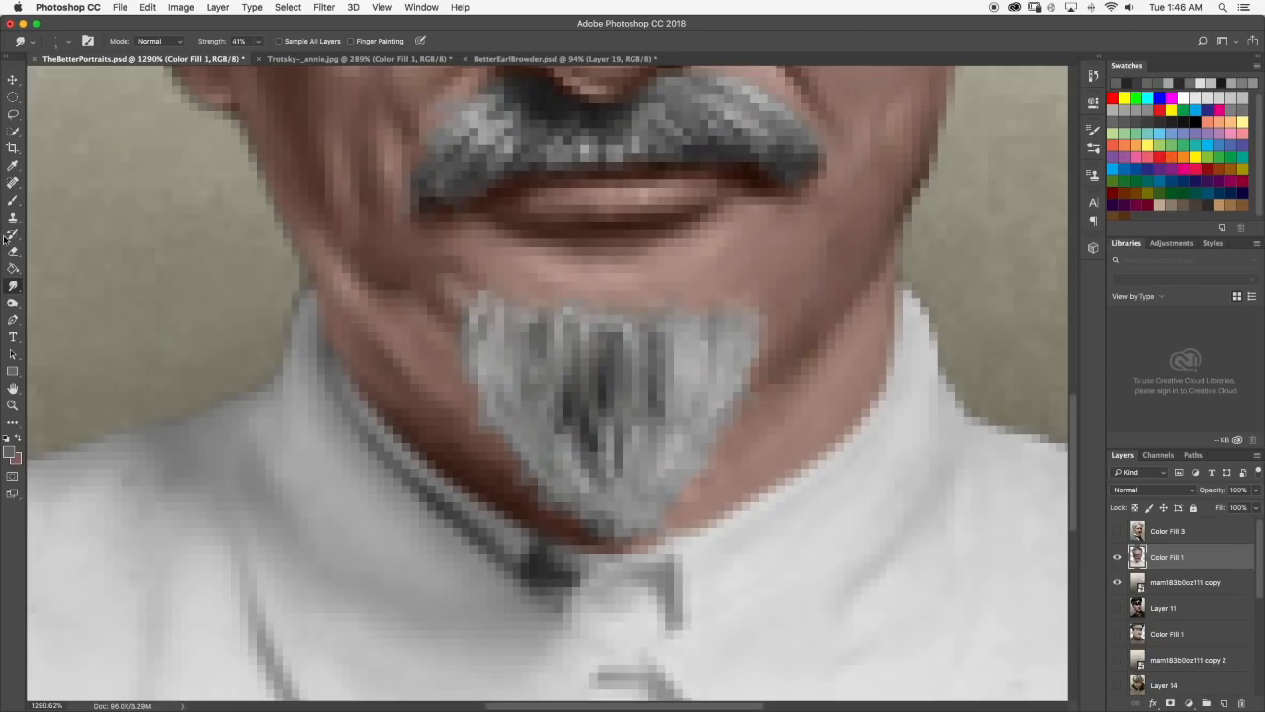
# Check the reference photo again, sample grays from the goatee and paint fine strands down its left side, reviewing the portrait at small size.
pyautogui.click(11, 199)
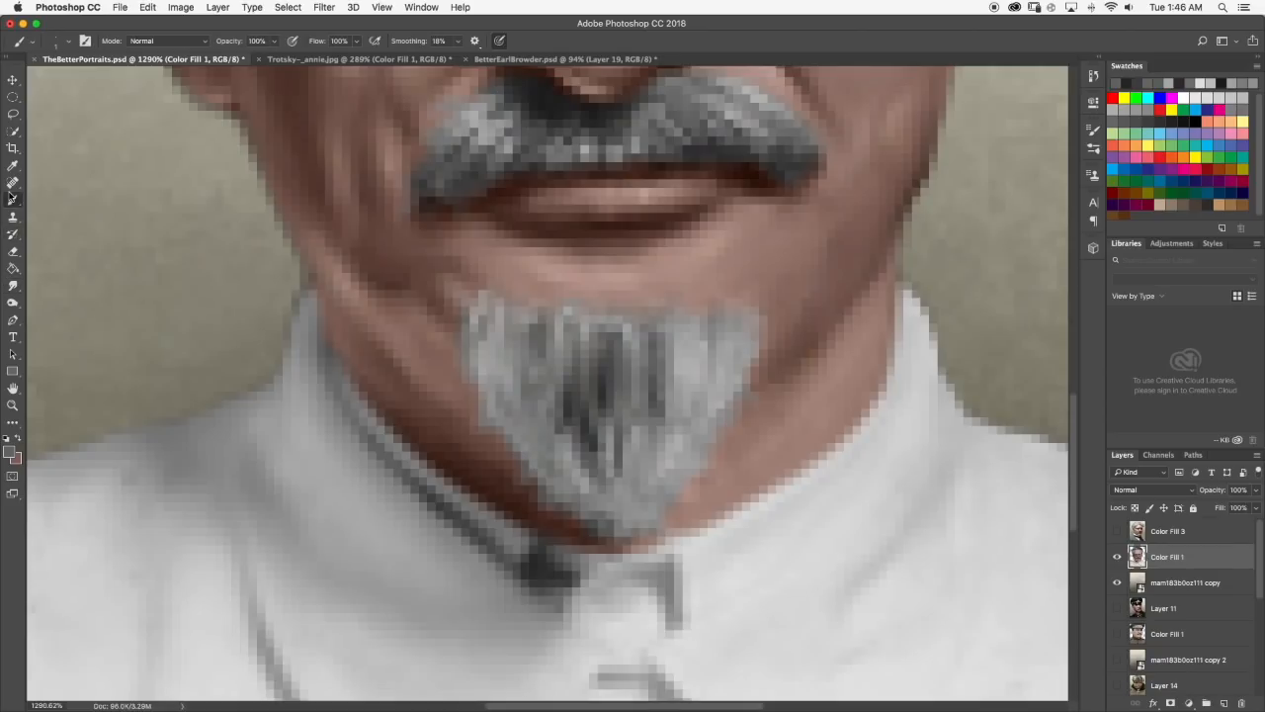
pyautogui.click(292, 61)
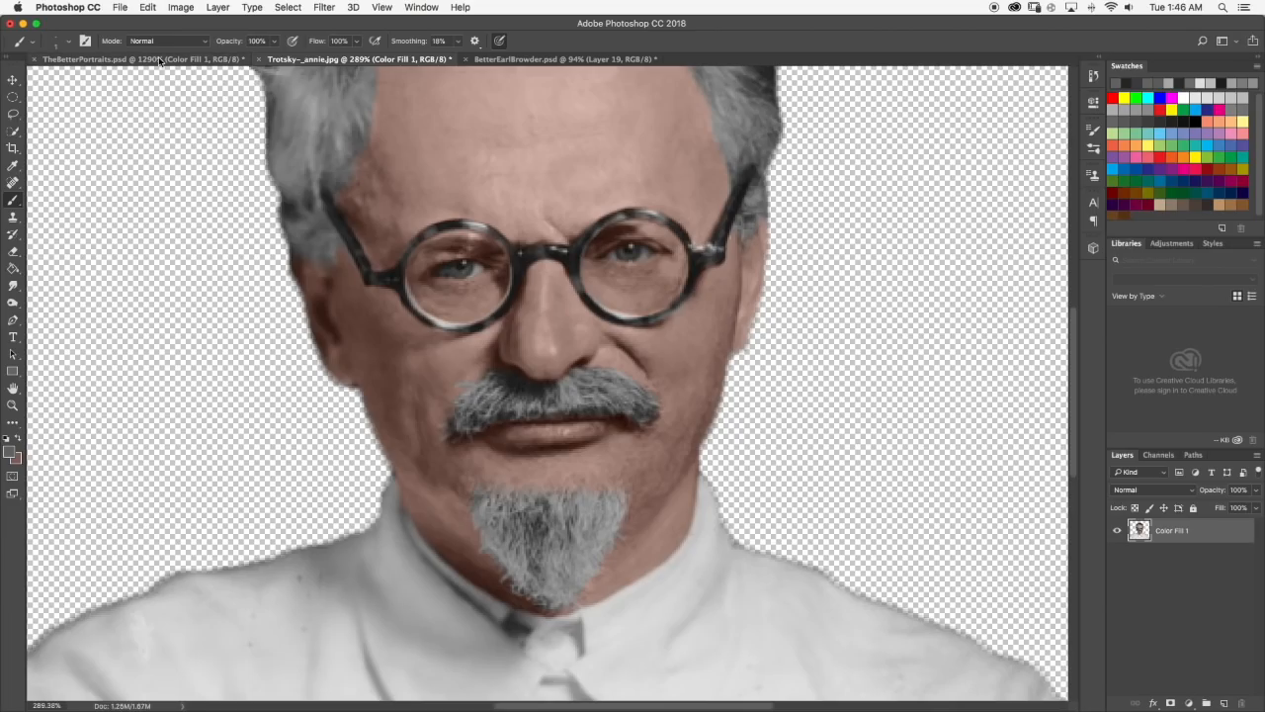
pyautogui.click(148, 60)
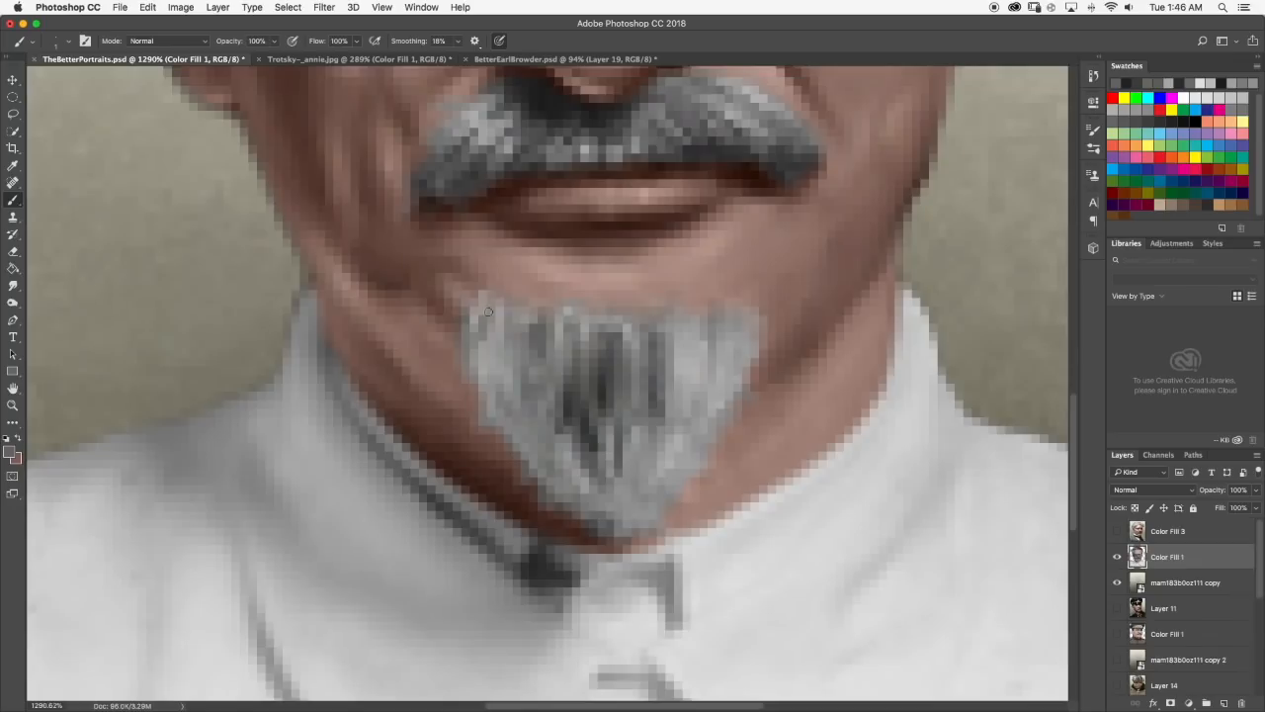
pyautogui.moveTo(521, 338); pyautogui.dragTo(513, 373)
pyautogui.keyDown('alt'); pyautogui.click(512, 370); pyautogui.keyUp('alt')
pyautogui.keyDown('alt'); pyautogui.click(525, 335); pyautogui.keyUp('alt')
pyautogui.moveTo(499, 329); pyautogui.dragTo(479, 369)
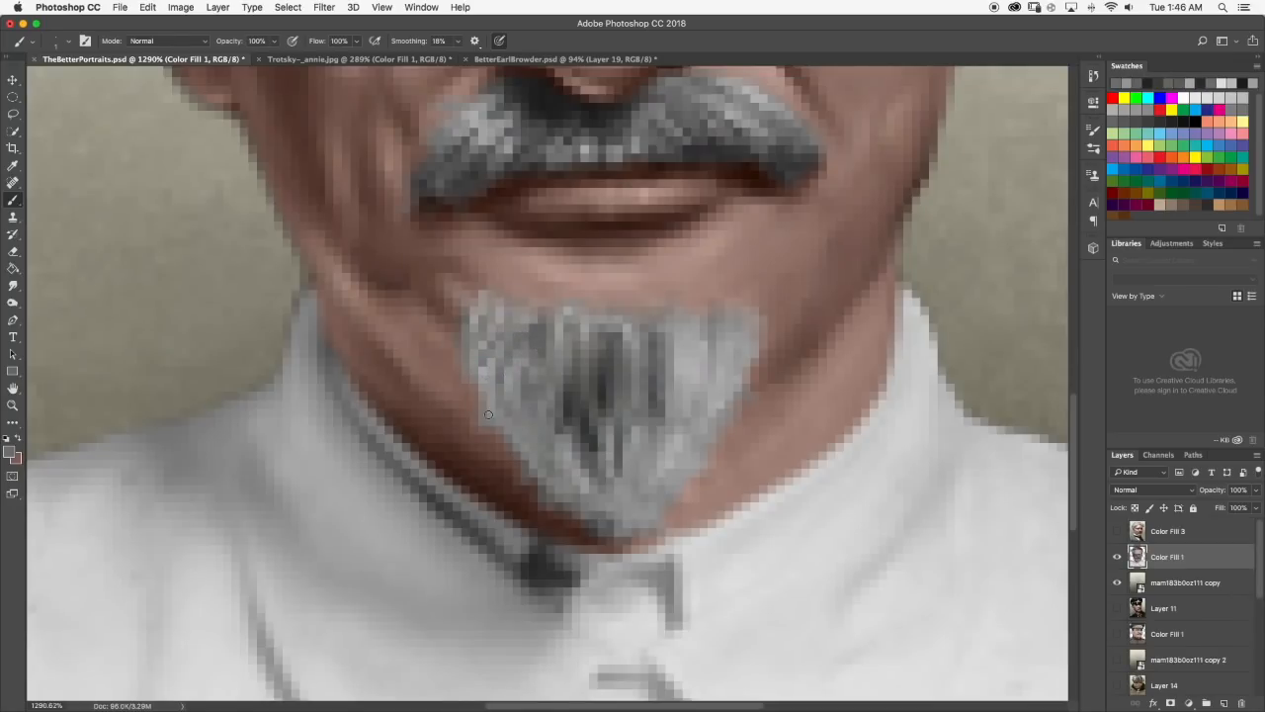
pyautogui.scroll(-10, 497, 414)
pyautogui.scroll(-1, 635, 544)
pyautogui.scroll(-2, 633, 534)
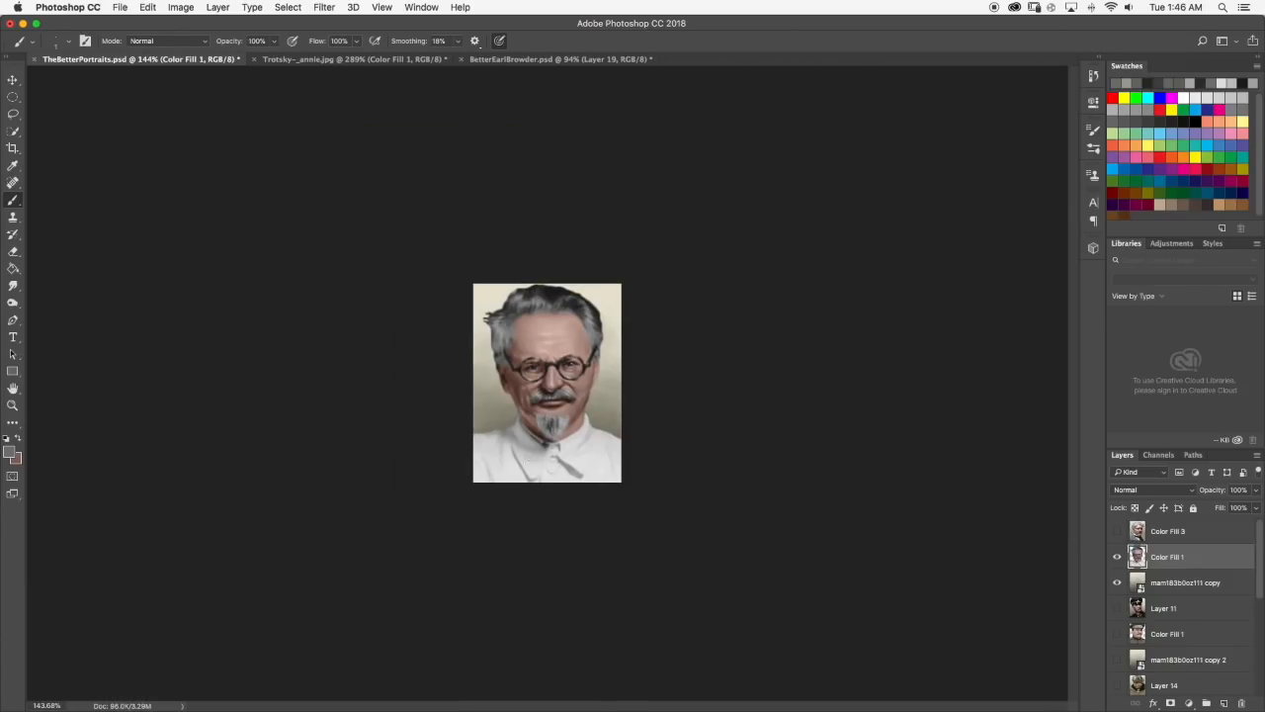
# Sample a dark gray from the goatee's center, dab it into the upper left strands and smudge it into the surrounding hair.
pyautogui.scroll(10, 527, 465)
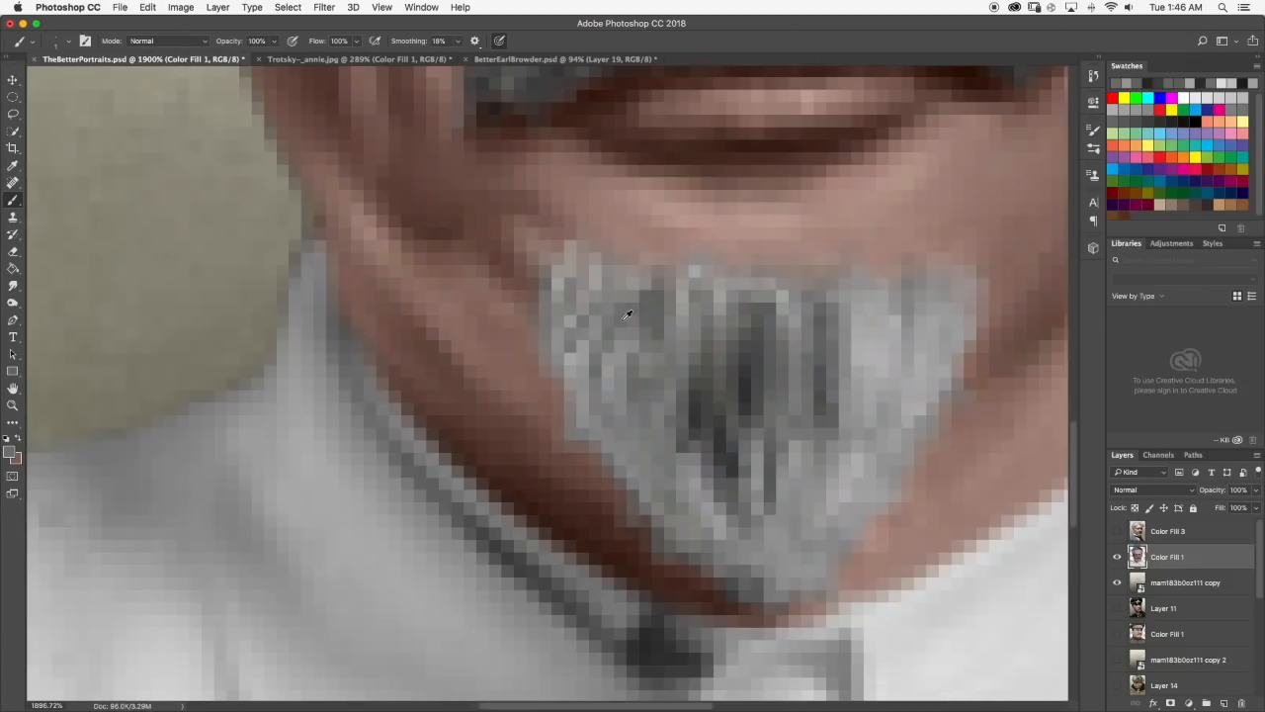
pyautogui.keyDown('alt'); pyautogui.click(691, 387); pyautogui.keyUp('alt')
pyautogui.moveTo(594, 304)
pyautogui.mouseDown()
pyautogui.moveTo(577, 334)
pyautogui.moveTo(592, 312)
pyautogui.mouseUp()
pyautogui.click(13, 287)
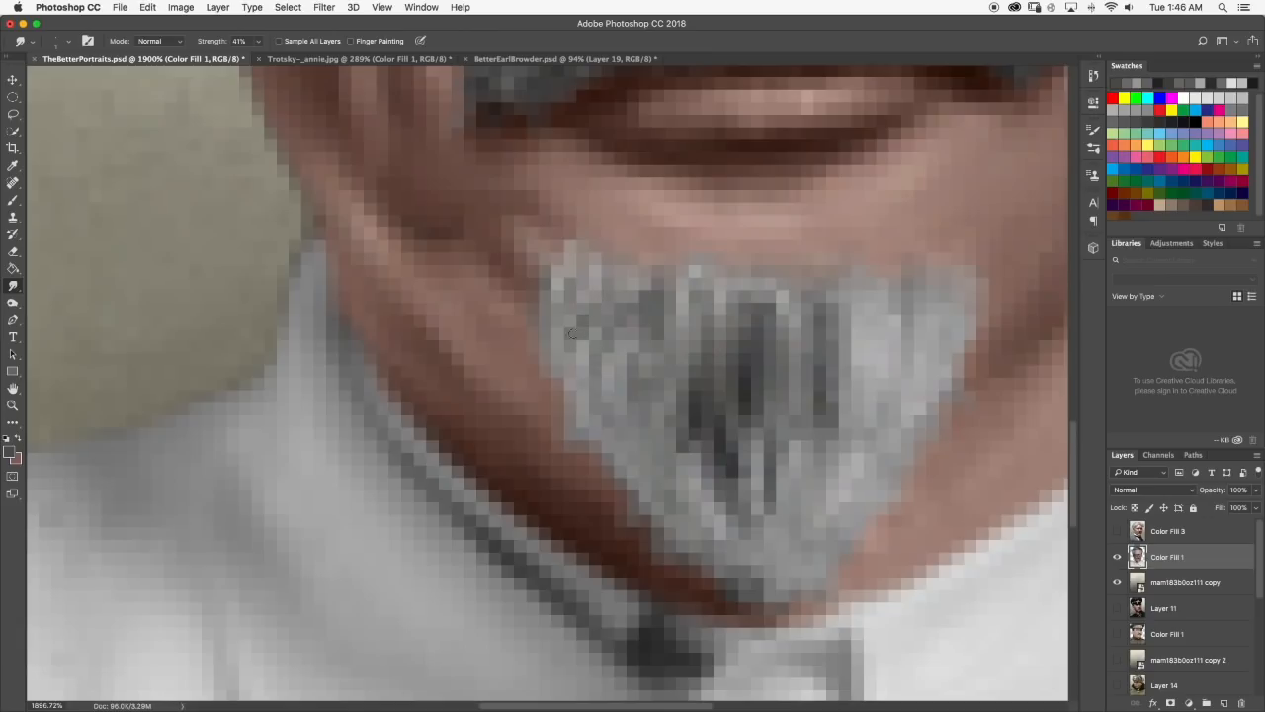
pyautogui.scroll(-10, 574, 339)
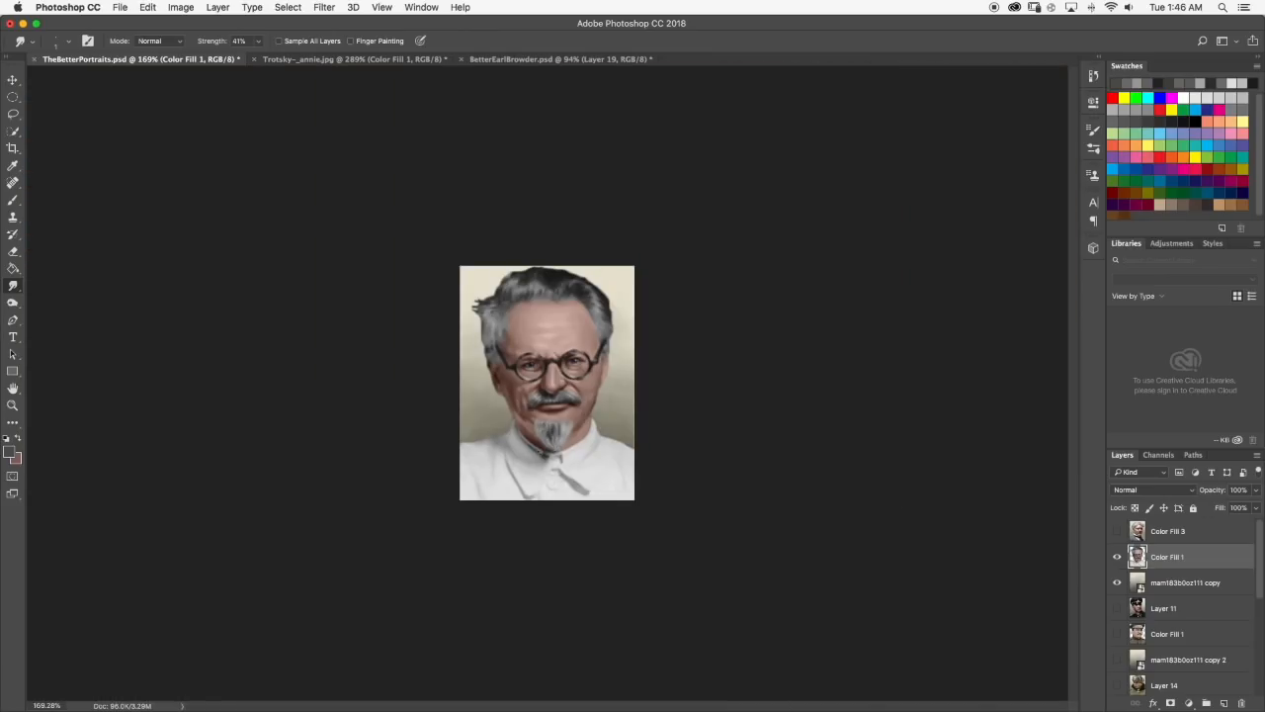
pyautogui.scroll(8, 526, 435)
# Lighten the foreground color to a pale gray and paint bright strands down the goatee's upper left part.
pyautogui.click(13, 200)
pyautogui.scroll(5, 633, 368)
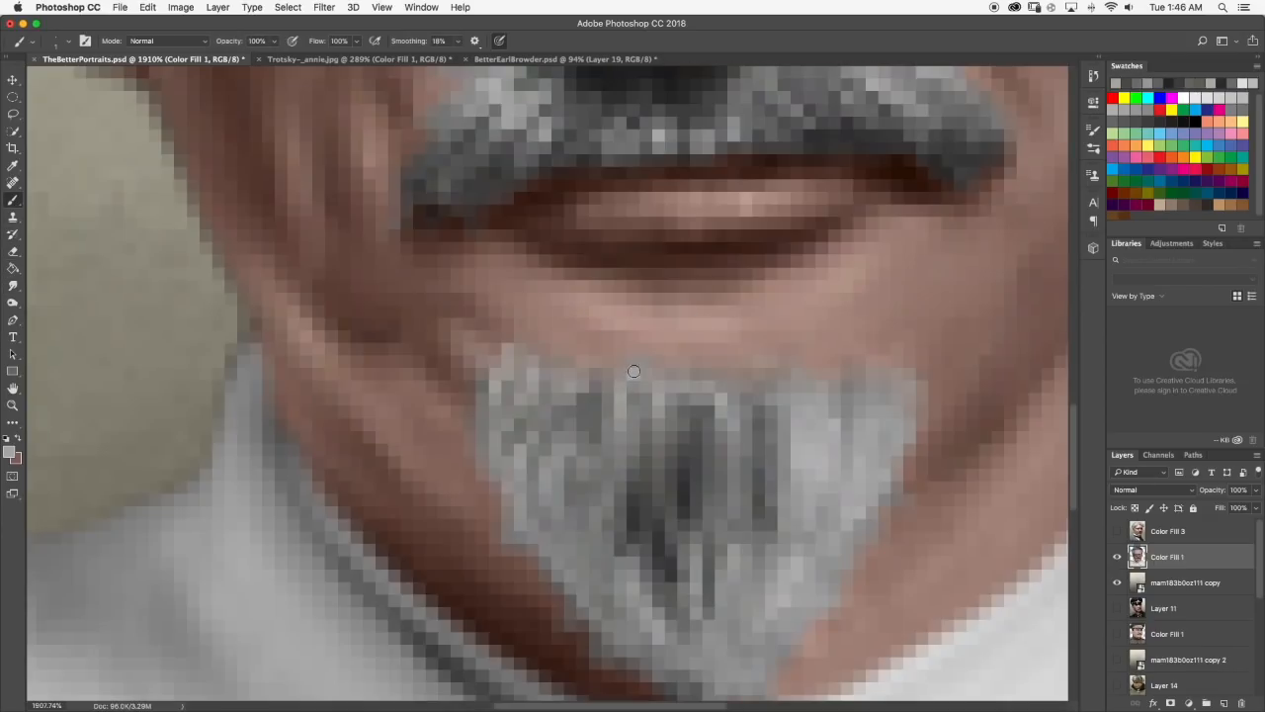
pyautogui.scroll(-1, 119, 395)
pyautogui.click(9, 452)
pyautogui.moveTo(633, 407); pyautogui.dragTo(621, 405)
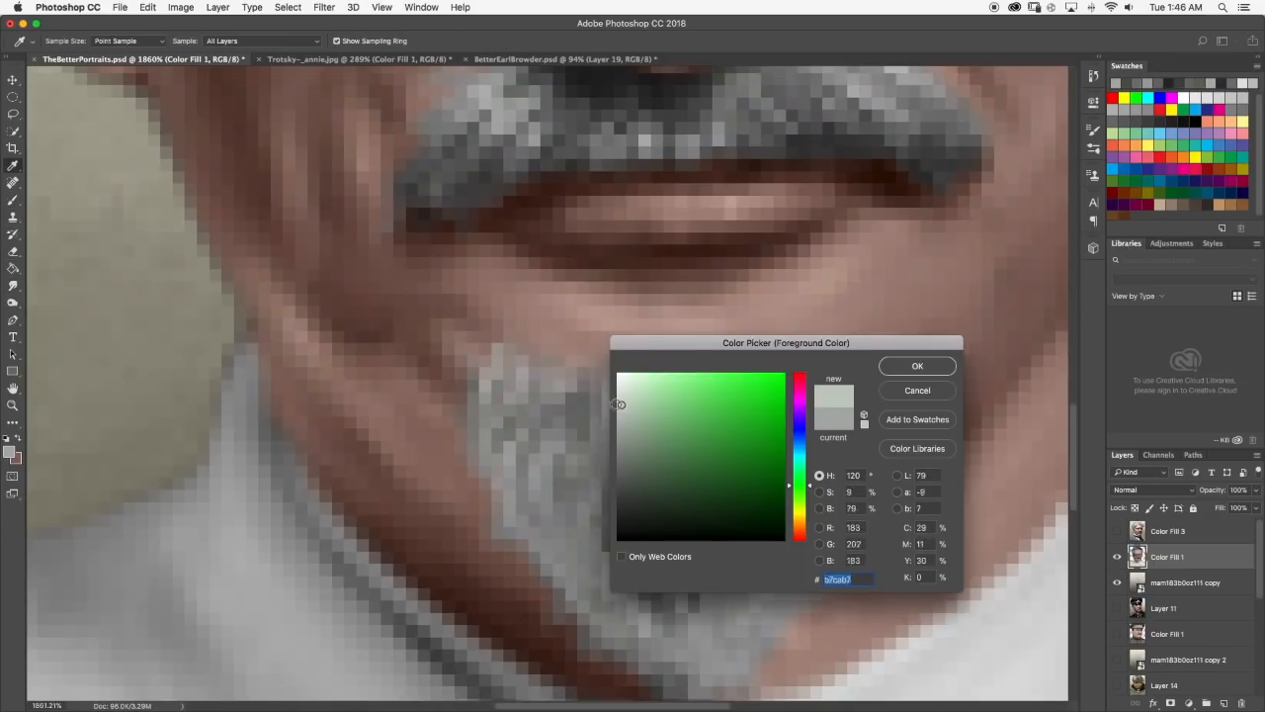
pyautogui.click(915, 365)
pyautogui.press('super+z')
pyautogui.moveTo(486, 372)
pyautogui.mouseDown()
pyautogui.moveTo(494, 402)
pyautogui.moveTo(518, 394)
pyautogui.moveTo(500, 425)
pyautogui.moveTo(520, 408)
pyautogui.moveTo(510, 479)
pyautogui.moveTo(524, 459)
pyautogui.mouseUp()
pyautogui.scroll(-10, 537, 457)
pyautogui.scroll(8, 537, 457)
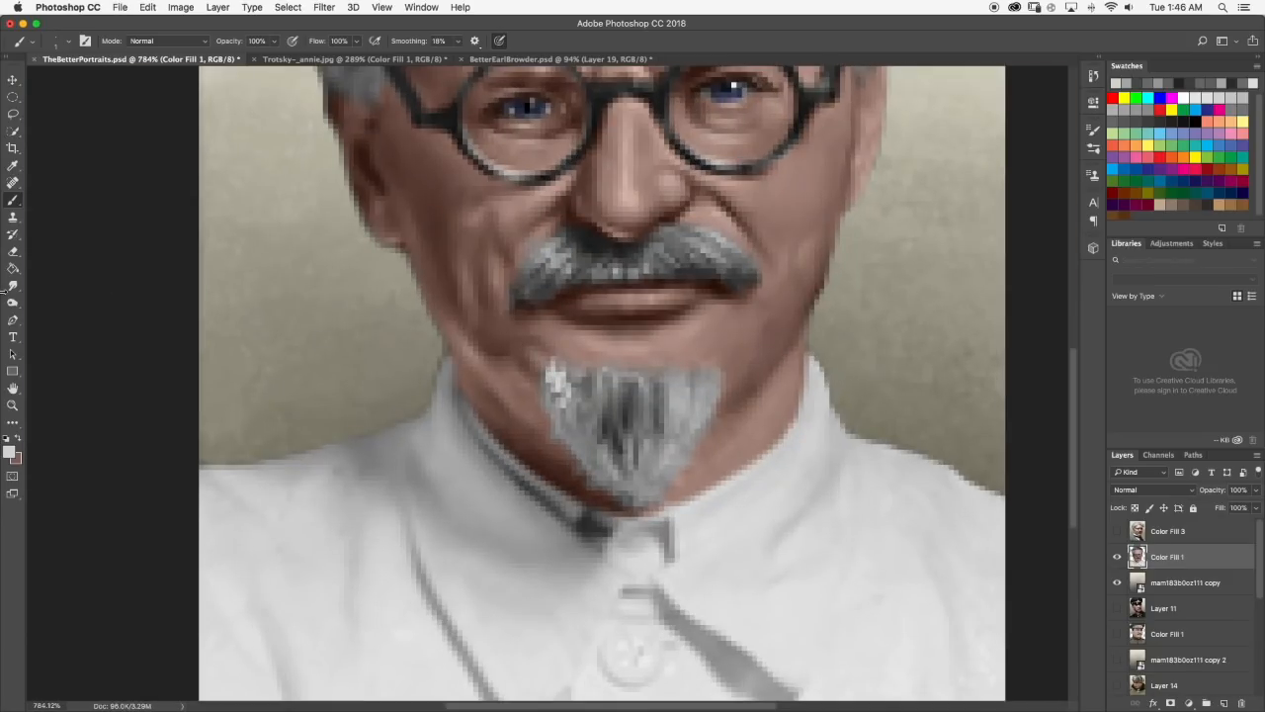
# Smudge the bright strands in the goatee's upper left corner into the gray hair, checking them at different magnifications.
pyautogui.click(11, 286)
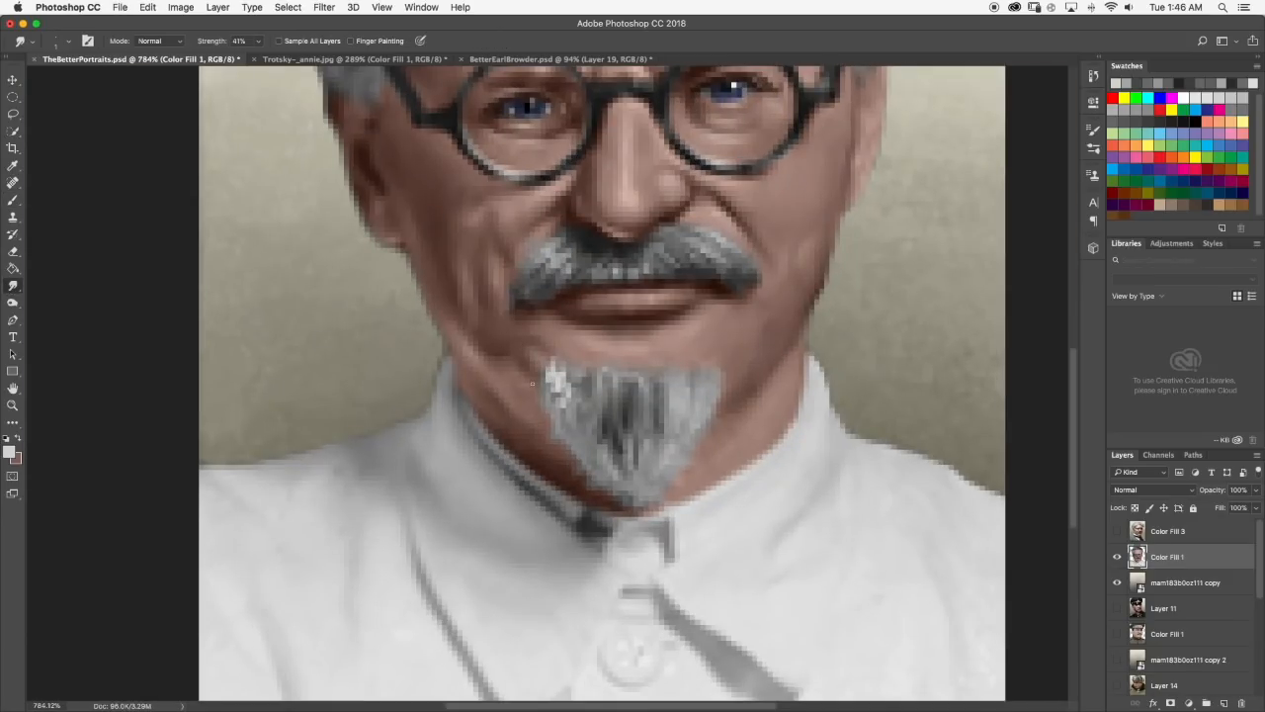
pyautogui.scroll(1, 576, 379)
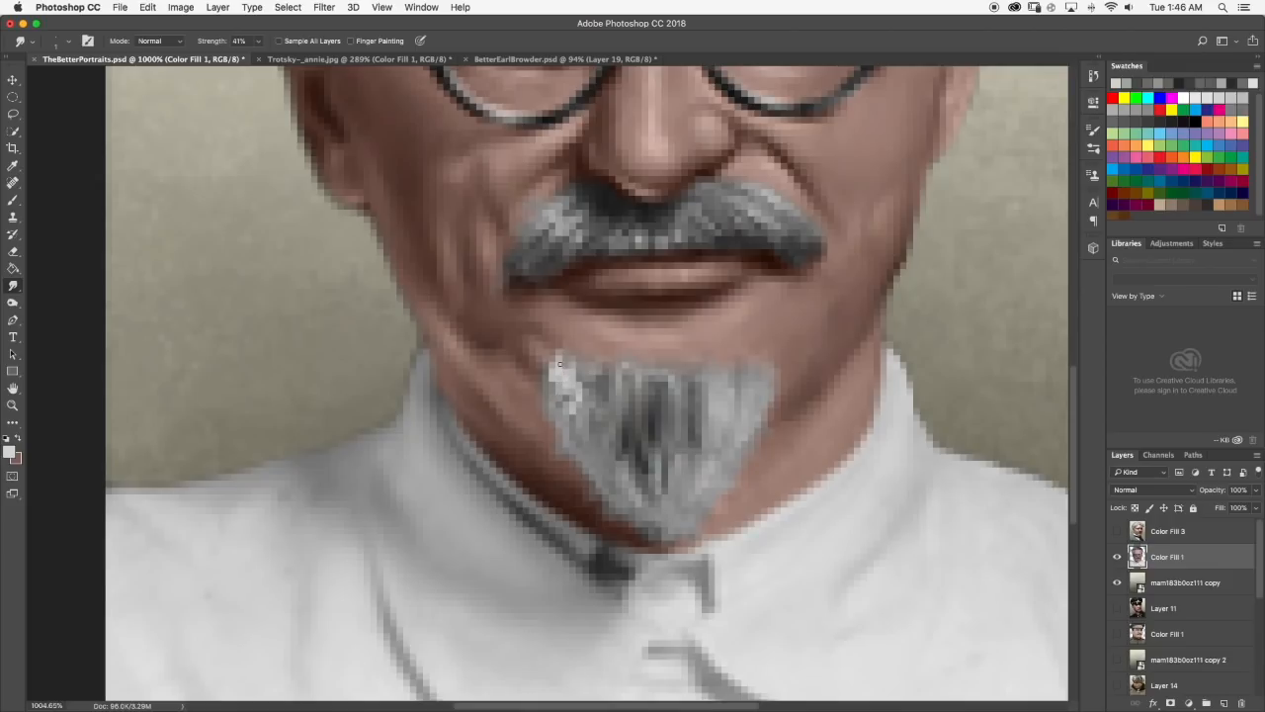
pyautogui.moveTo(570, 382); pyautogui.dragTo(574, 401)
pyautogui.scroll(-10, 547, 396)
pyautogui.scroll(3, 546, 395)
pyautogui.scroll(14, 535, 403)
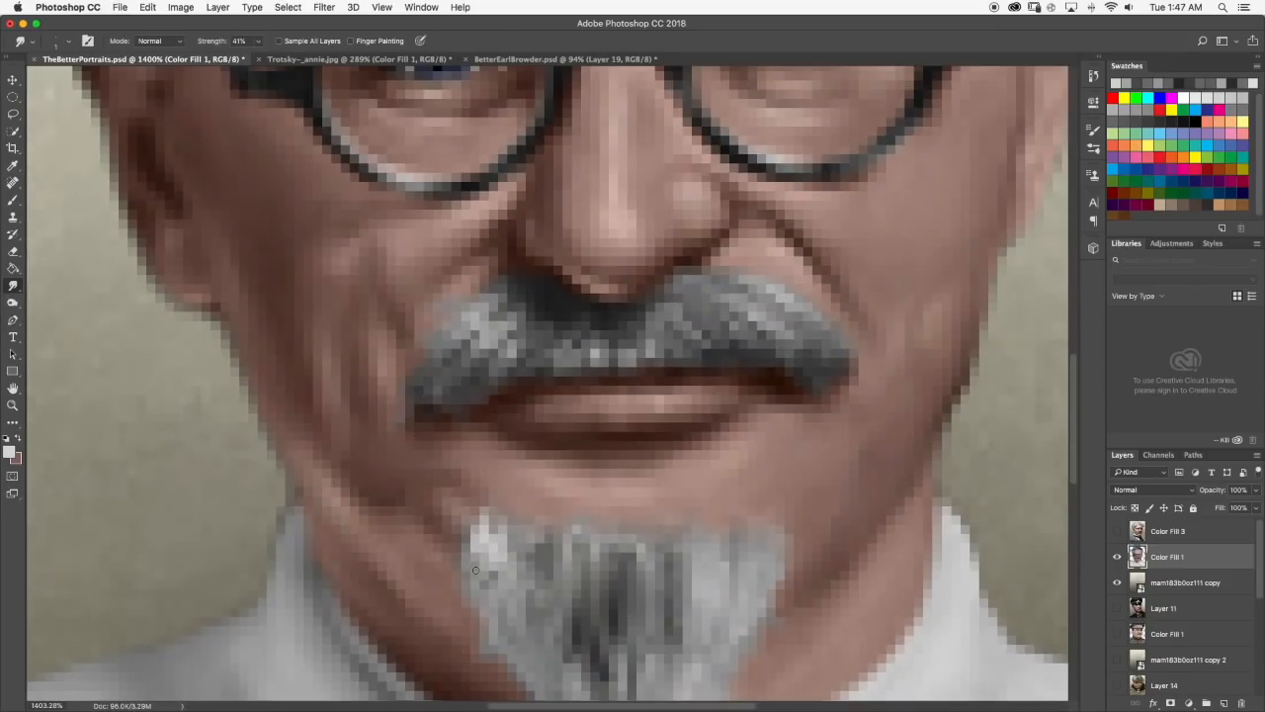
# Paint another pale gray strand below the goatee's bright upper left corner, smudge it and check the portrait at small size.
pyautogui.click(13, 201)
pyautogui.scroll(-4, 593, 488)
pyautogui.moveTo(523, 449); pyautogui.dragTo(514, 477)
pyautogui.press('r')
pyautogui.scroll(-10, 532, 448)
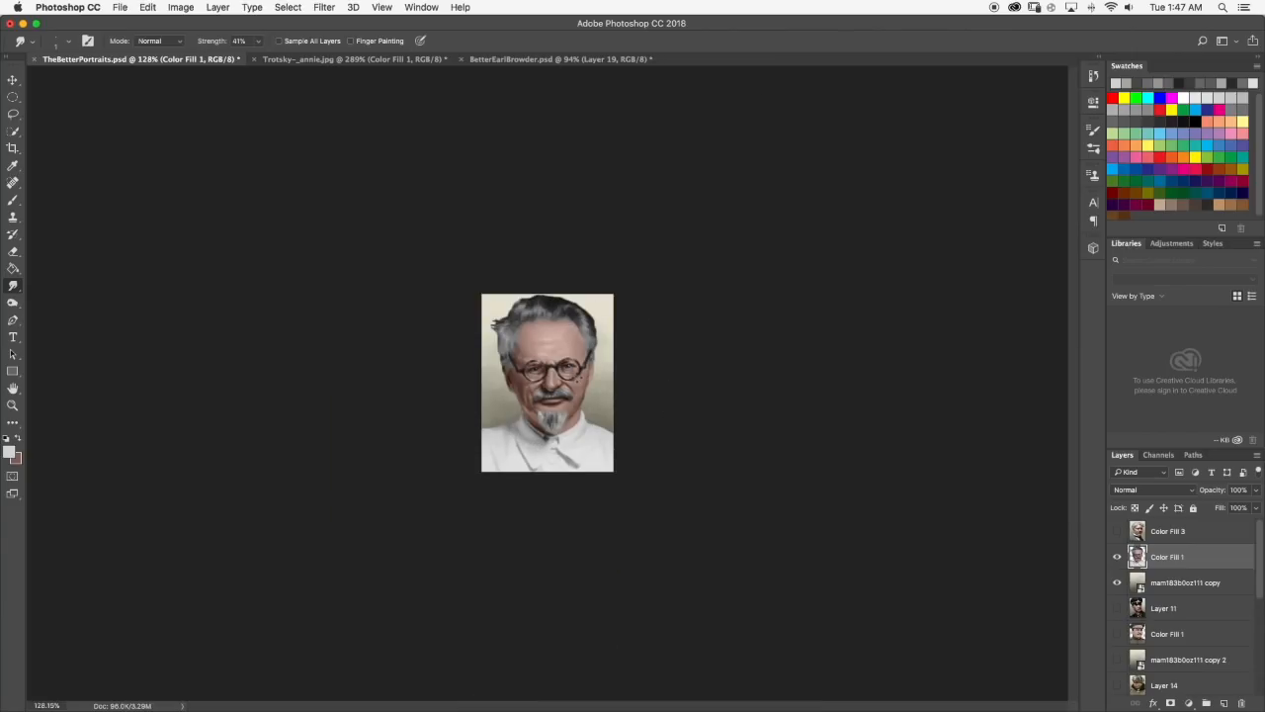
pyautogui.scroll(10, 531, 466)
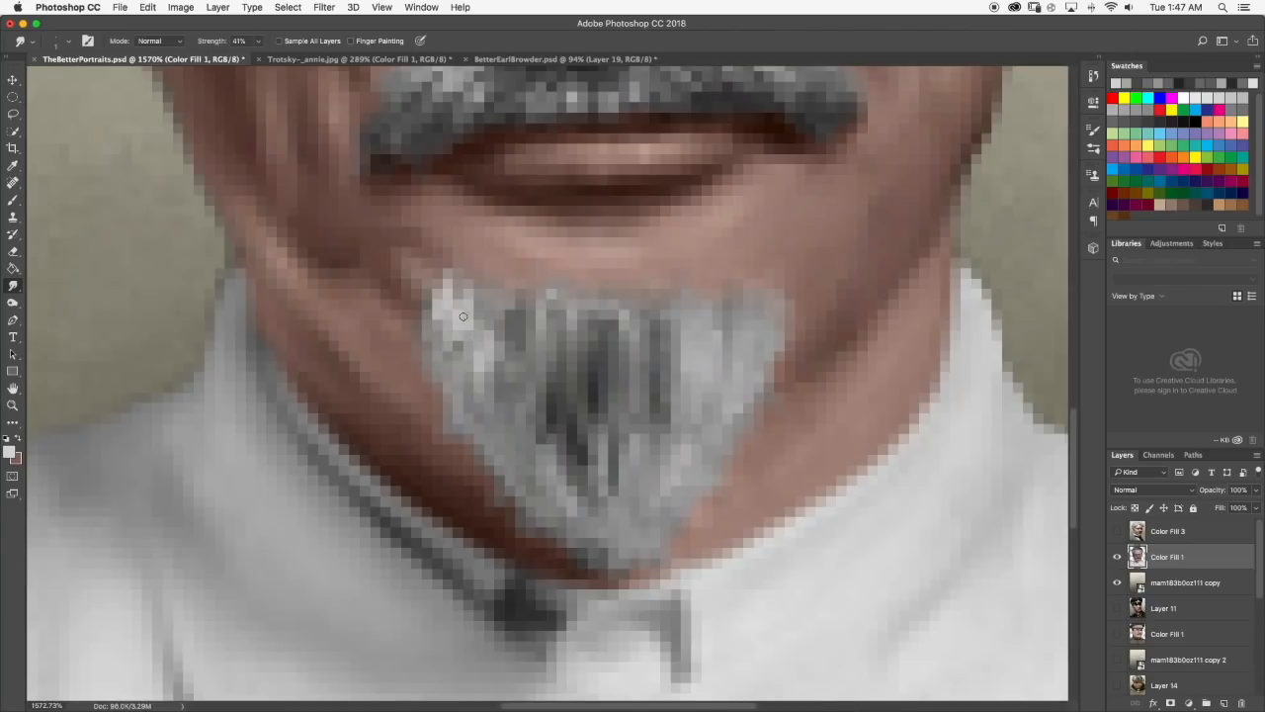
pyautogui.scroll(-10, 468, 348)
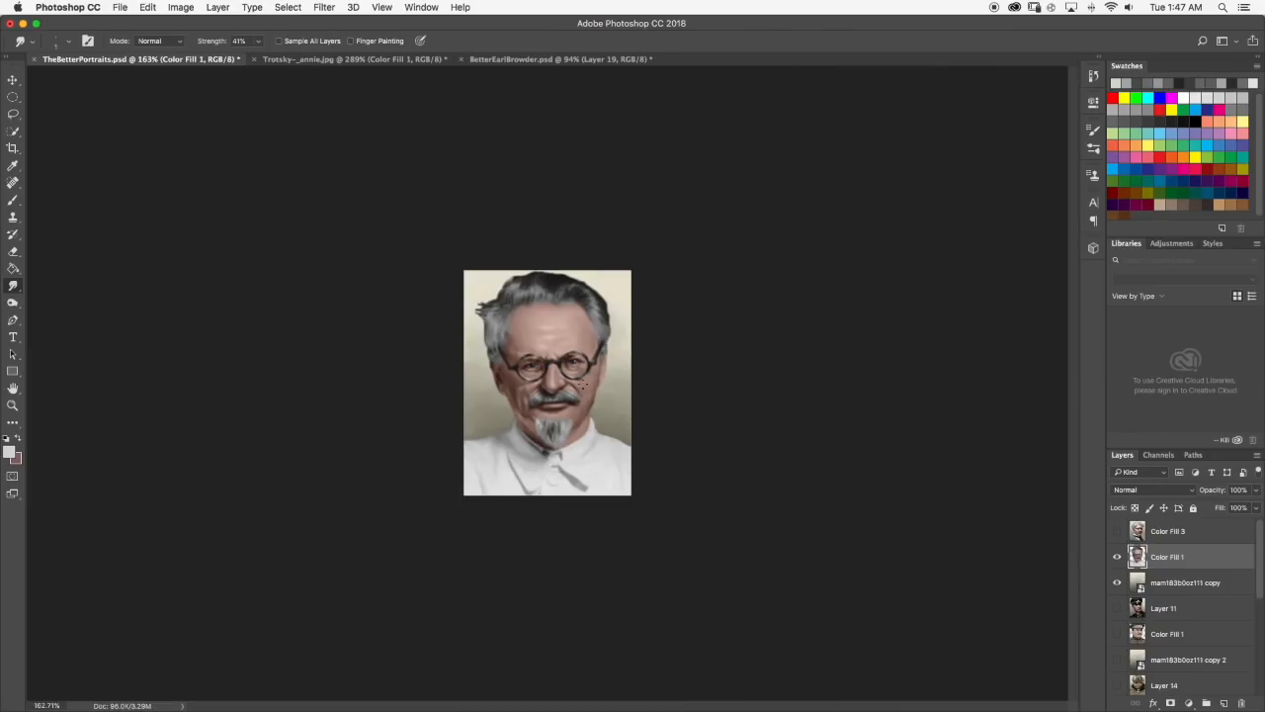
# Touch up the pale strands between the goatee's left edge and dark center with Brush and Smudge, reviewing the whole portrait.
pyautogui.scroll(5, 587, 381)
pyautogui.press('b')
pyautogui.scroll(2, 603, 464)
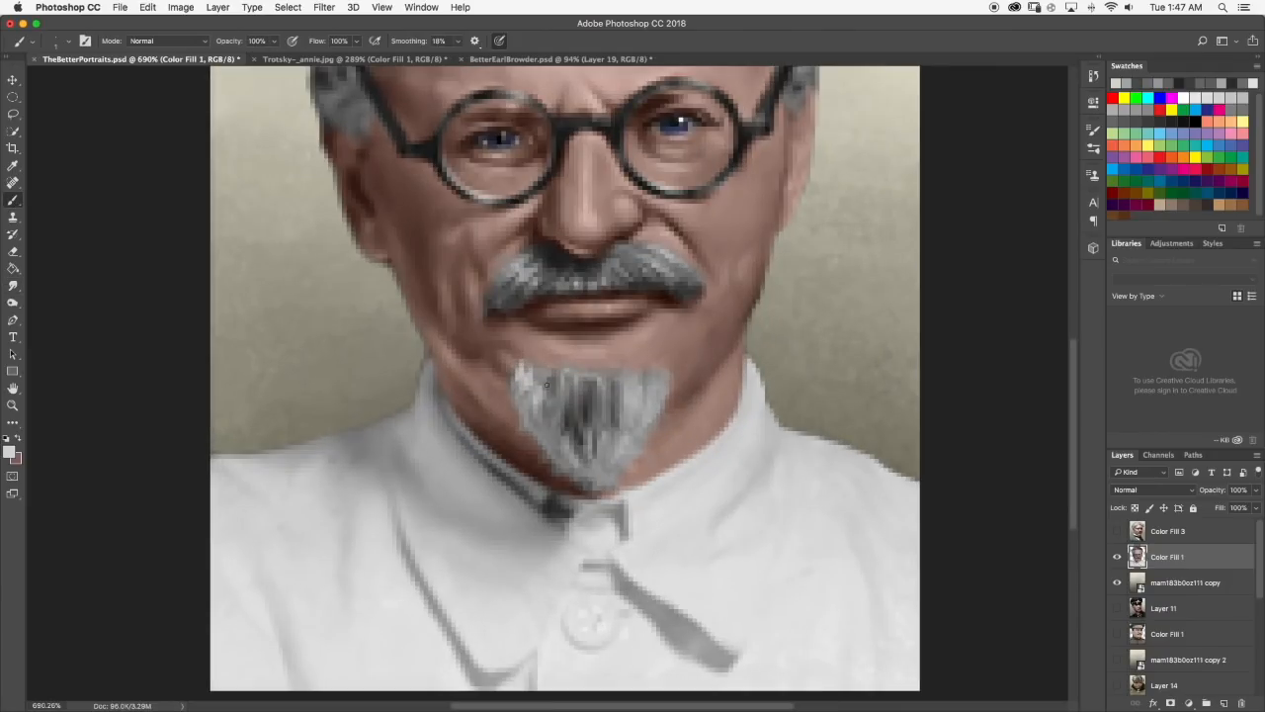
pyautogui.scroll(2, 567, 380)
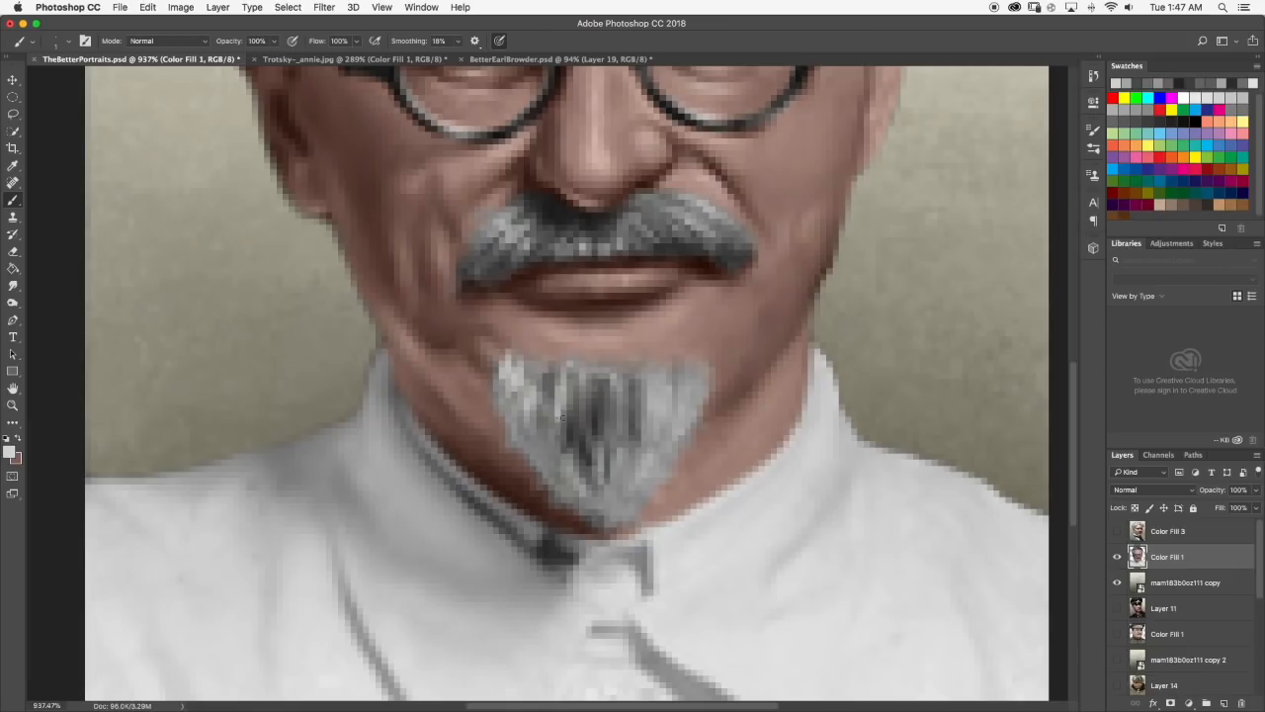
pyautogui.scroll(-10, 562, 418)
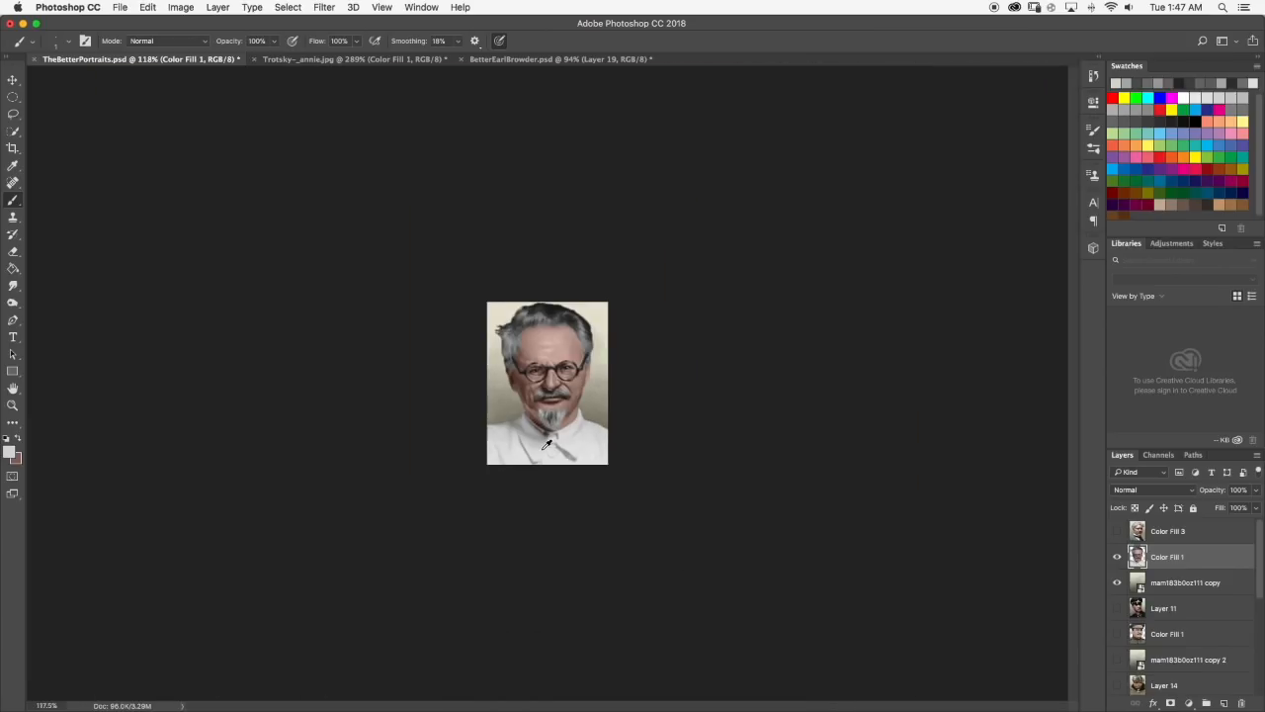
pyautogui.scroll(10, 546, 447)
pyautogui.click(13, 285)
pyautogui.scroll(-5, 533, 610)
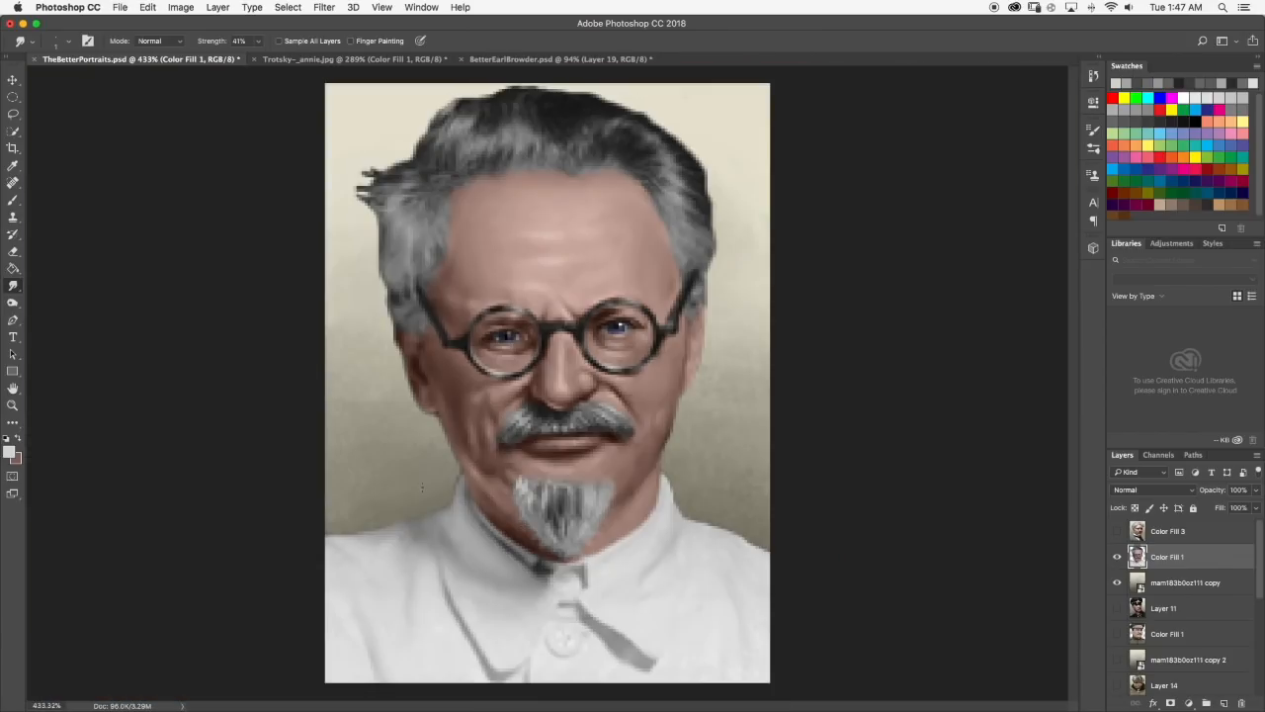
# Paint thin pale gray strands along the goatee's top edge, smudge them into the hair and review the portrait at several magnifications.
pyautogui.click(13, 200)
pyautogui.scroll(6, 550, 541)
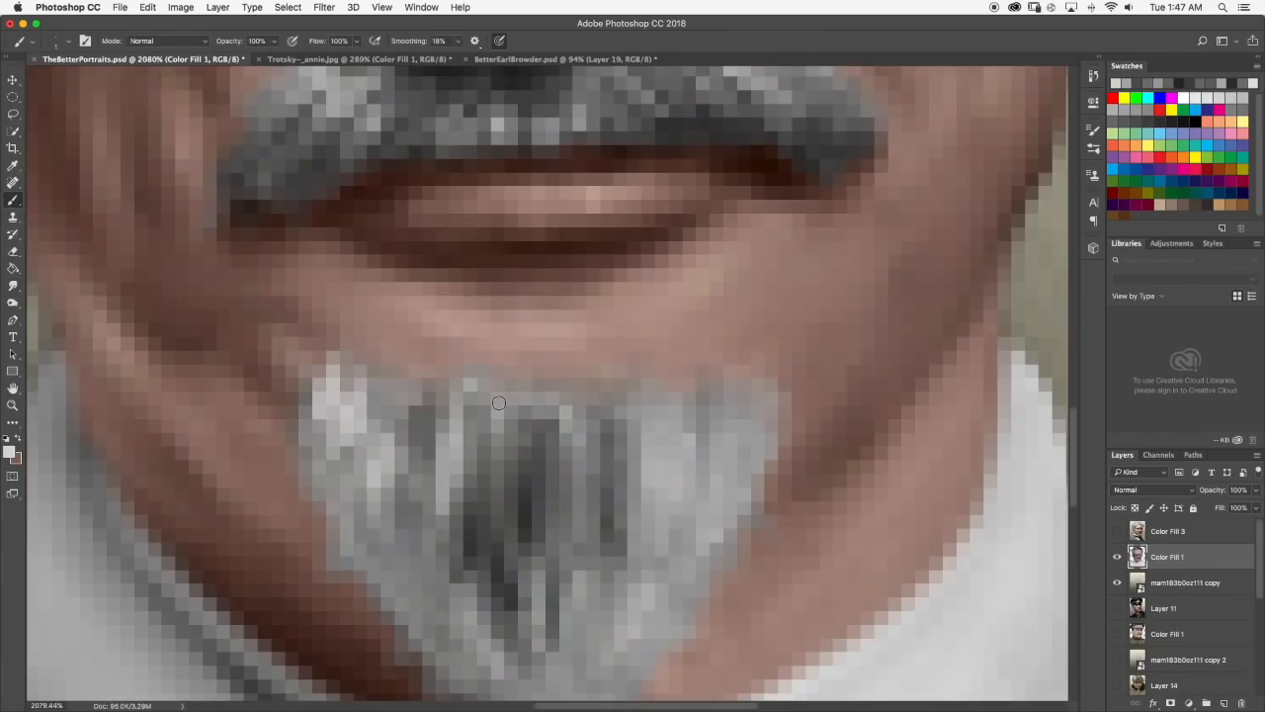
pyautogui.moveTo(499, 404)
pyautogui.mouseDown()
pyautogui.moveTo(498, 429)
pyautogui.moveTo(496, 415)
pyautogui.mouseUp()
pyautogui.click(472, 387)
pyautogui.click(11, 286)
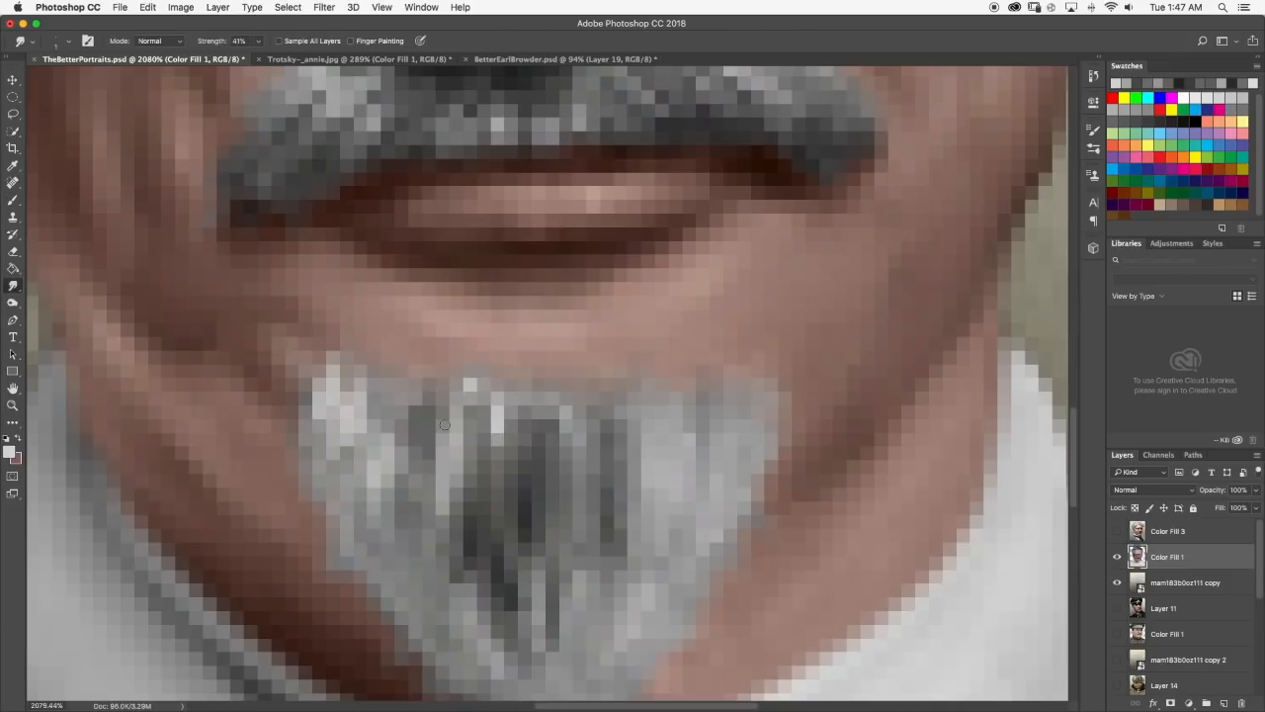
pyautogui.press('super+0')
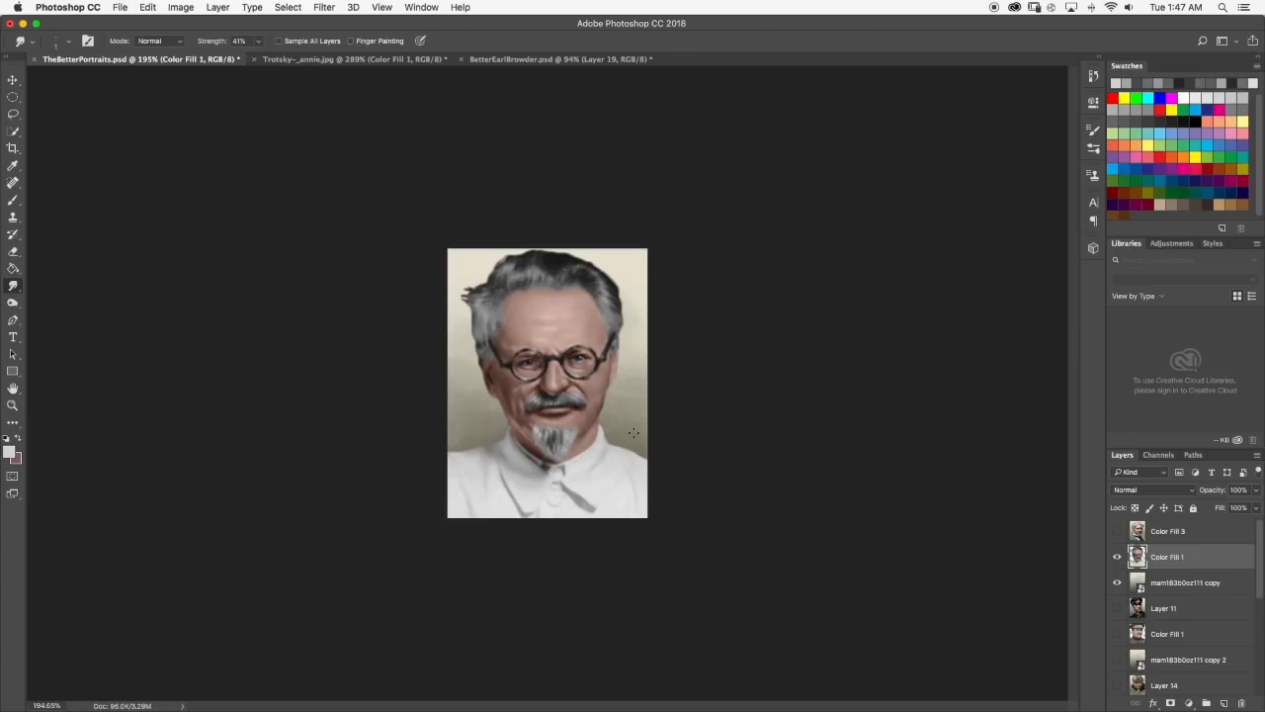
pyautogui.scroll(6, 589, 469)
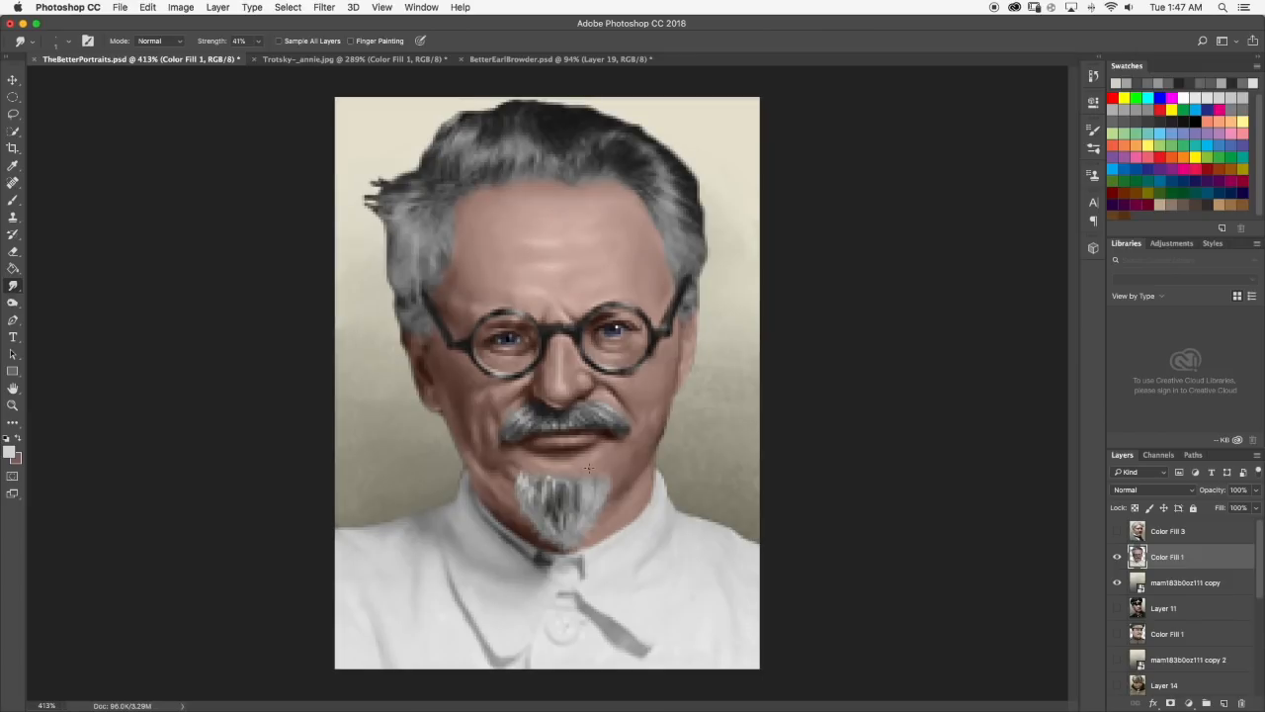
pyautogui.scroll(5, 608, 512)
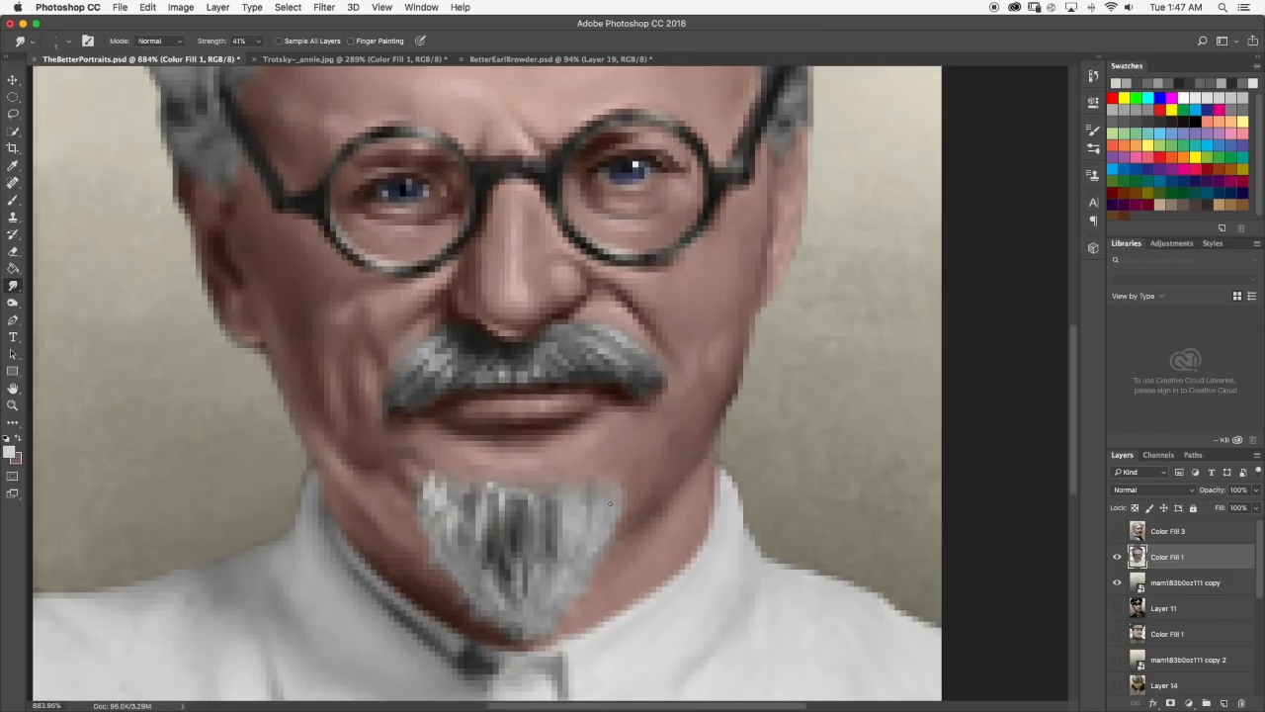
# Brush pale gray strands onto the upper right part of the goatee, checking them at small size.
pyautogui.click(16, 201)
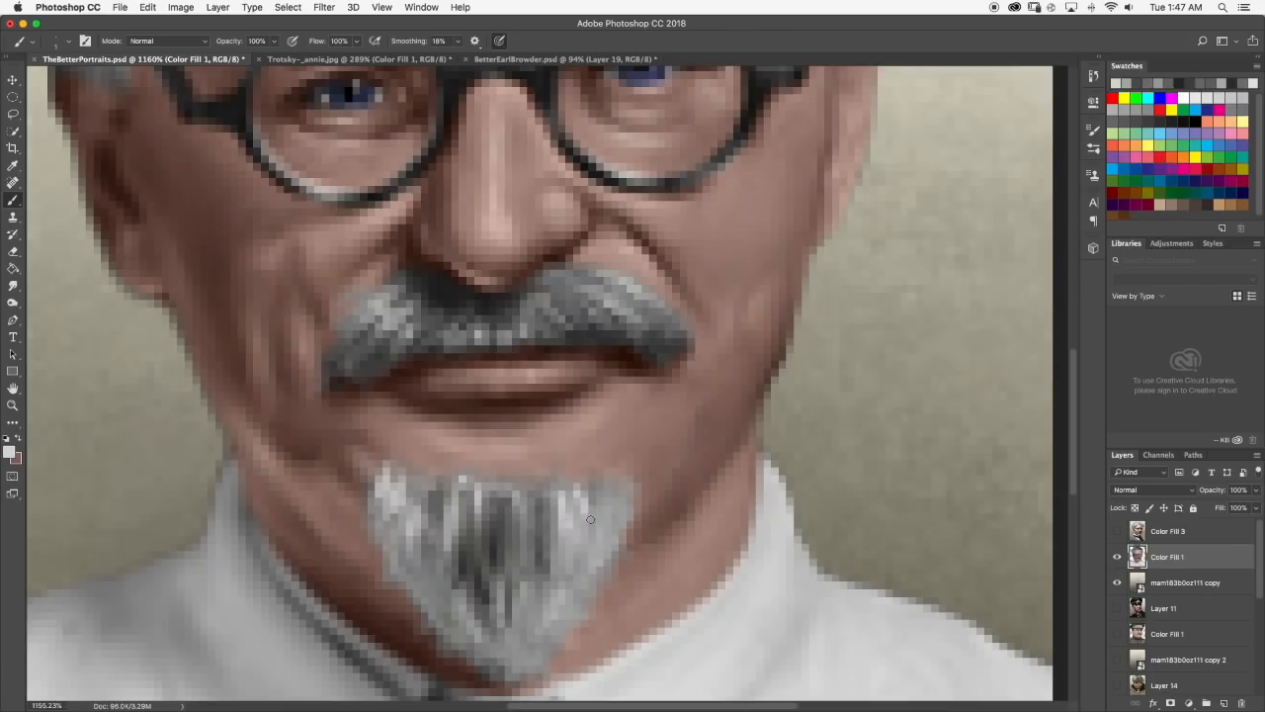
pyautogui.scroll(-2, 581, 486)
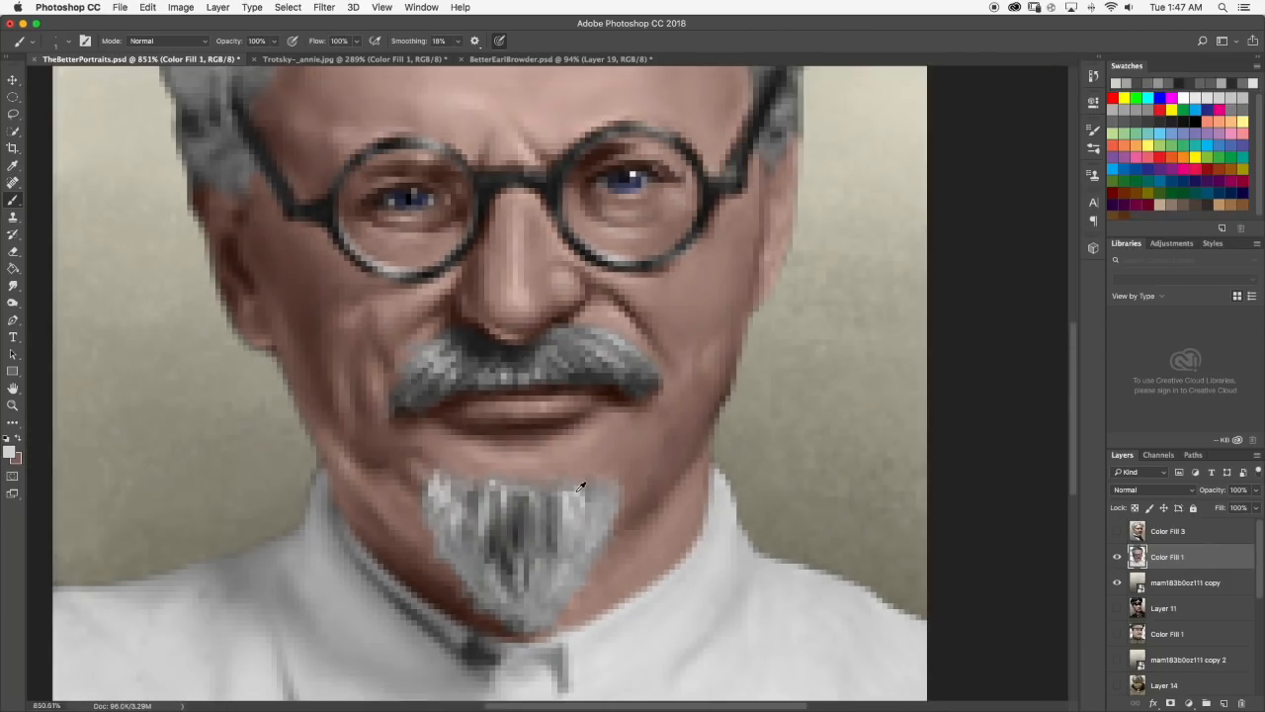
pyautogui.scroll(-8, 581, 486)
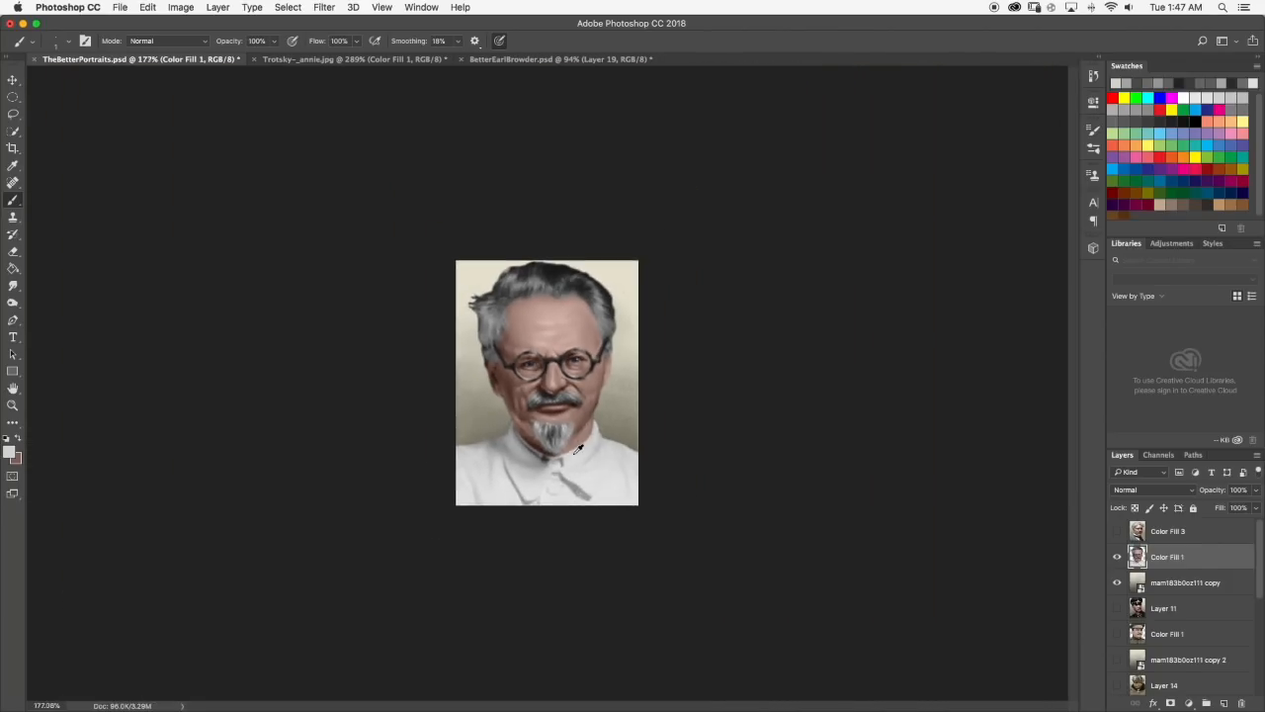
pyautogui.scroll(10, 578, 450)
pyautogui.moveTo(541, 419)
pyautogui.mouseDown()
pyautogui.moveTo(542, 381)
pyautogui.moveTo(568, 358)
pyautogui.moveTo(551, 323)
pyautogui.moveTo(569, 406)
pyautogui.moveTo(541, 397)
pyautogui.moveTo(537, 446)
pyautogui.moveTo(583, 403)
pyautogui.moveTo(567, 392)
pyautogui.moveTo(599, 380)
pyautogui.mouseUp()
pyautogui.scroll(-10, 600, 381)
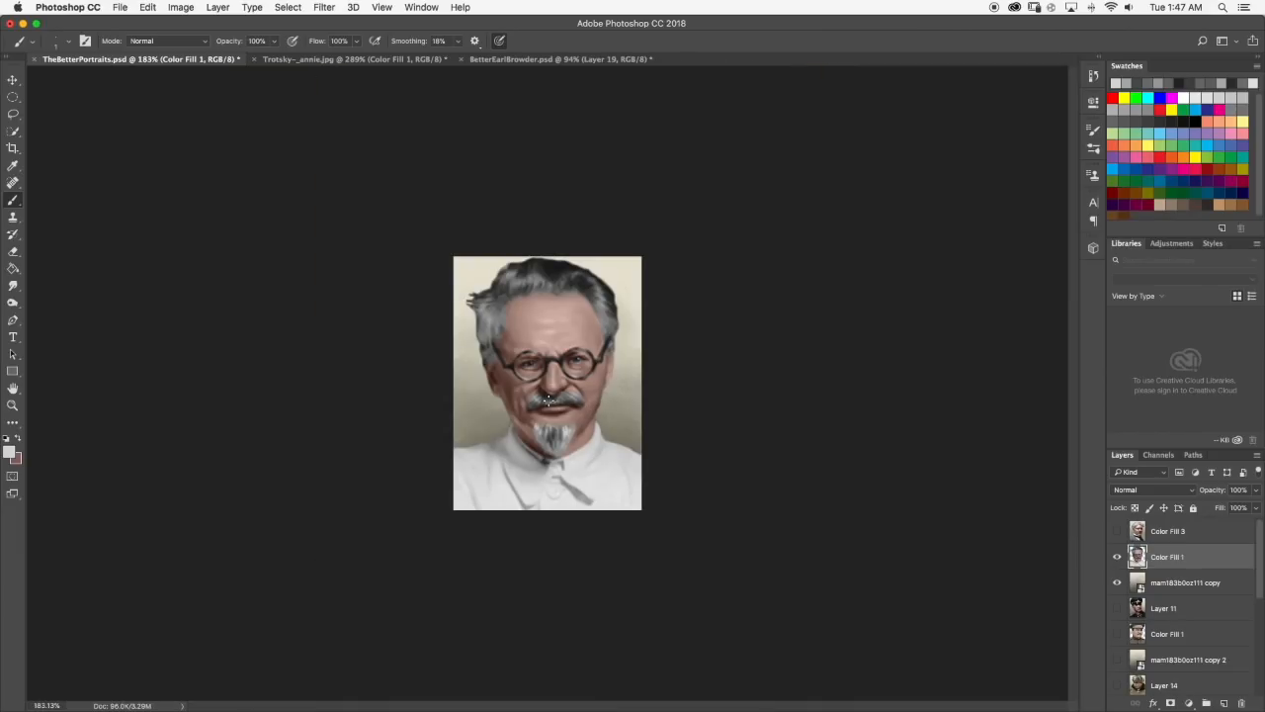
# Add another pale strand to the goatee's right side and smudge the bright strands there into the gray hair.
pyautogui.scroll(10, 599, 433)
pyautogui.moveTo(408, 422)
pyautogui.mouseDown()
pyautogui.moveTo(357, 390)
pyautogui.moveTo(394, 434)
pyautogui.moveTo(406, 427)
pyautogui.moveTo(402, 459)
pyautogui.mouseUp()
pyautogui.click(13, 285)
pyautogui.scroll(-6, 462, 504)
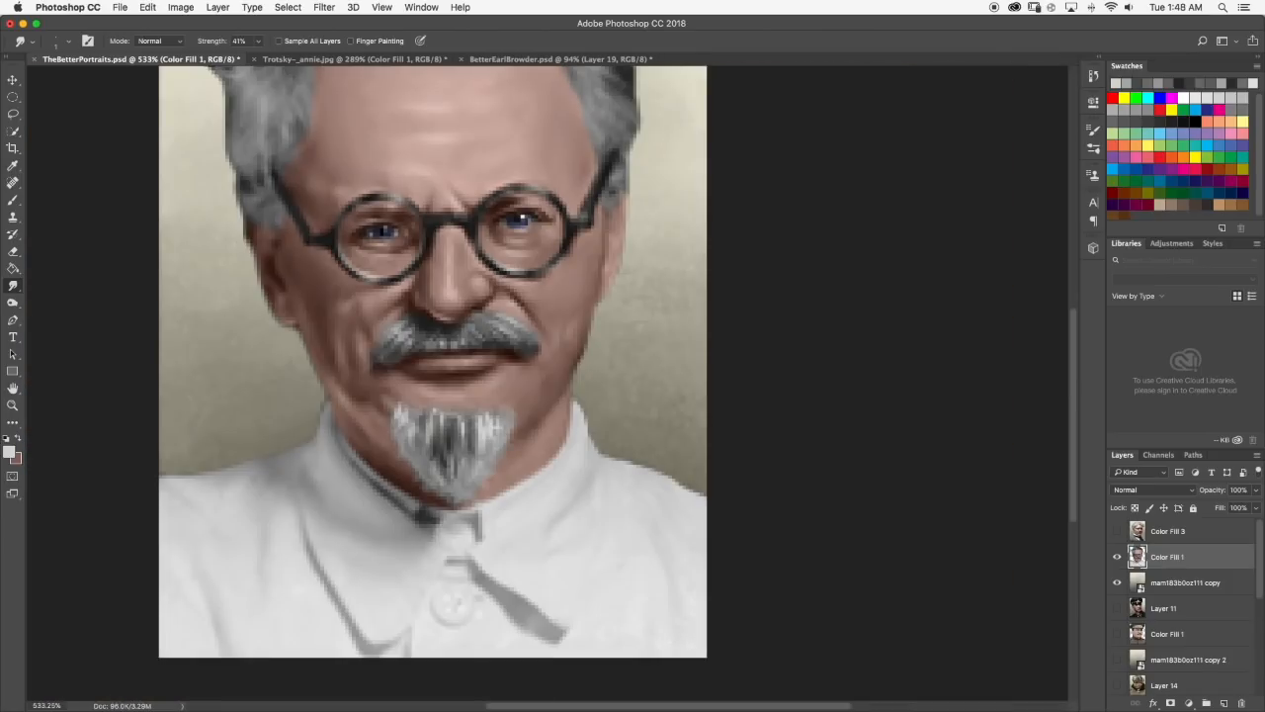
pyautogui.scroll(-2, 503, 521)
pyautogui.scroll(7, 503, 522)
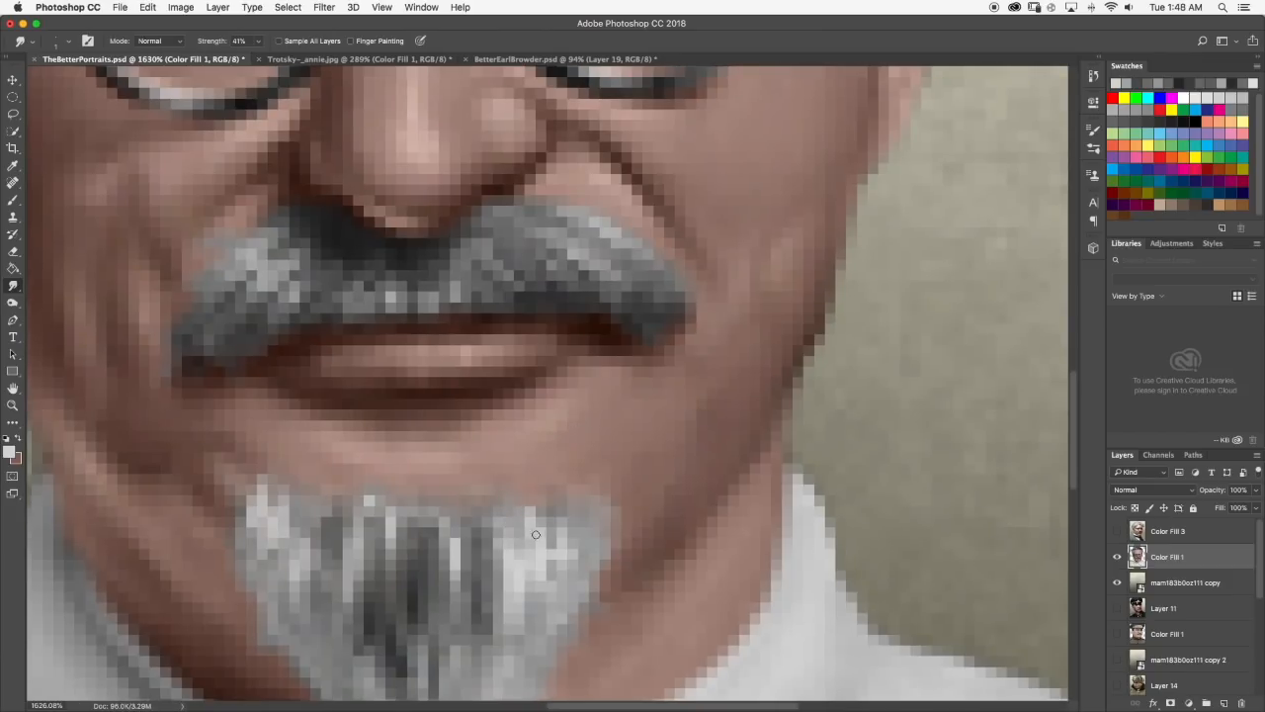
# Compare the goatee at small and large magnification with the Trotsky reference photo.
pyautogui.scroll(-10, 507, 493)
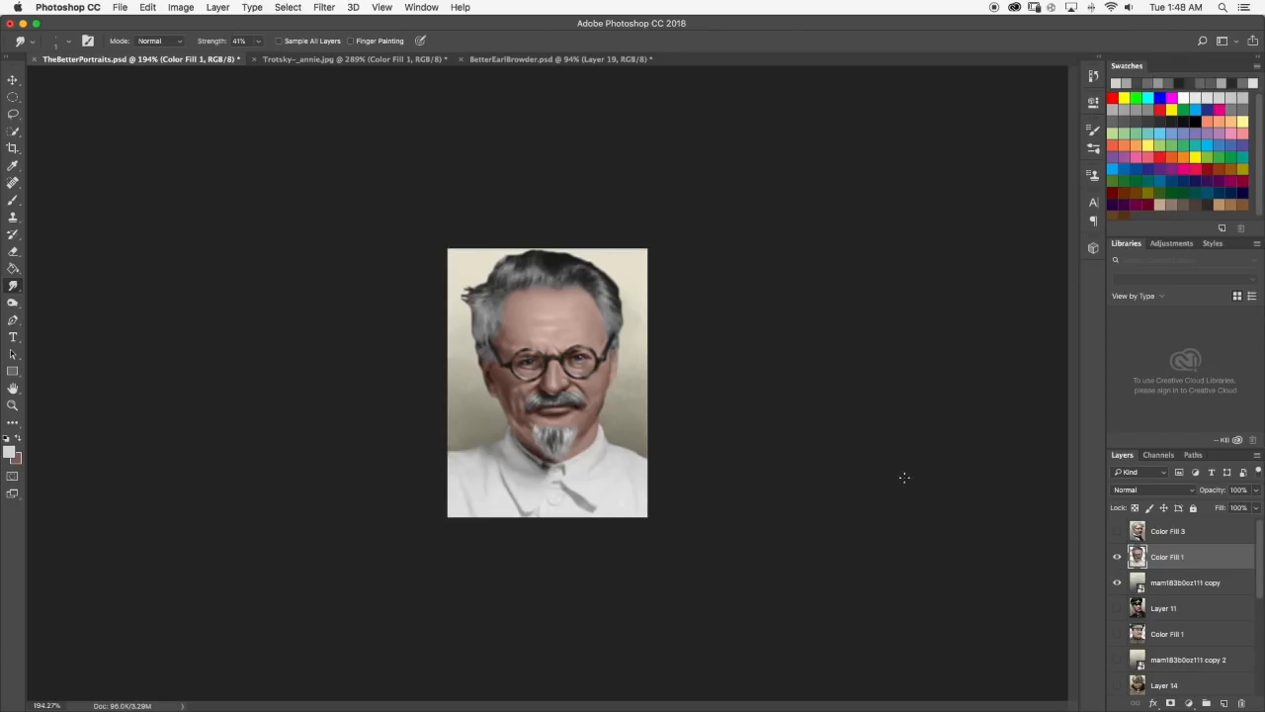
pyautogui.scroll(10, 581, 410)
pyautogui.click(316, 59)
pyautogui.scroll(-2, 759, 308)
pyautogui.click(109, 59)
pyautogui.scroll(-6, 421, 406)
pyautogui.scroll(5, 377, 495)
pyautogui.scroll(-9, 378, 495)
# Sample the dark gray from the goatee's center as the brush color and check the reference photo for dark strands.
pyautogui.click(13, 200)
pyautogui.scroll(4, 557, 465)
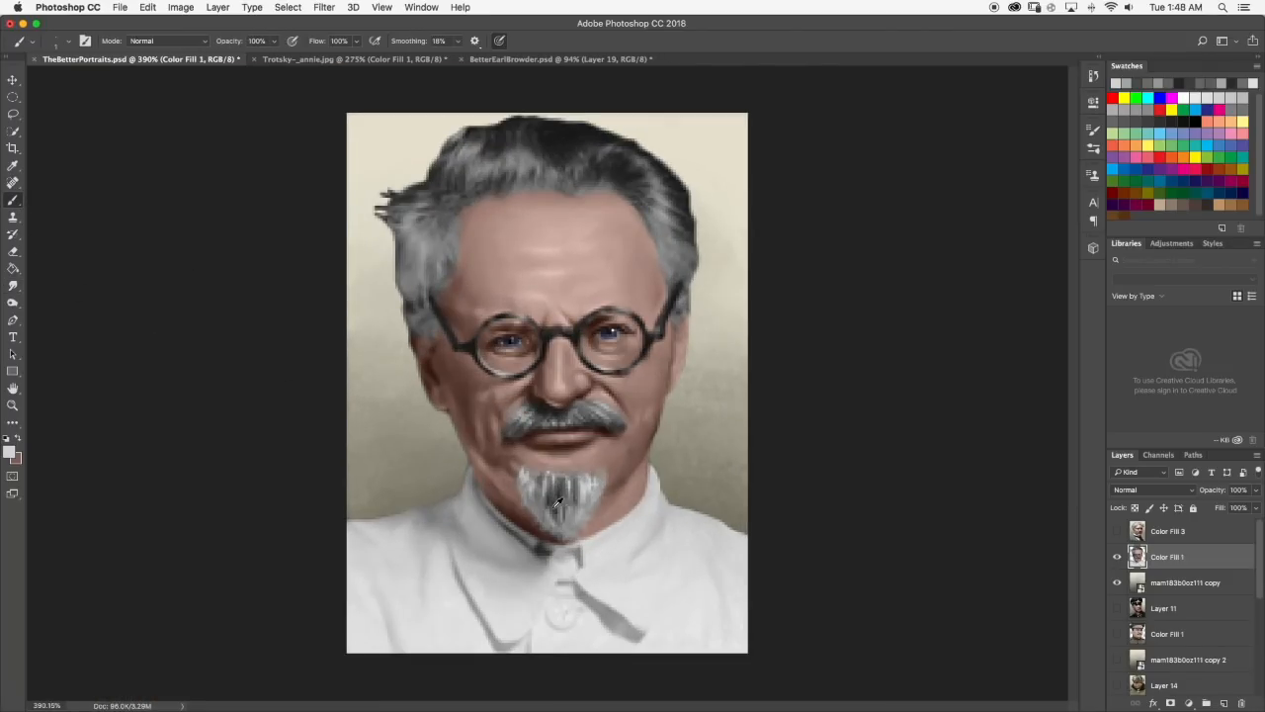
pyautogui.keyDown('alt'); pyautogui.click(557, 508); pyautogui.keyUp('alt')
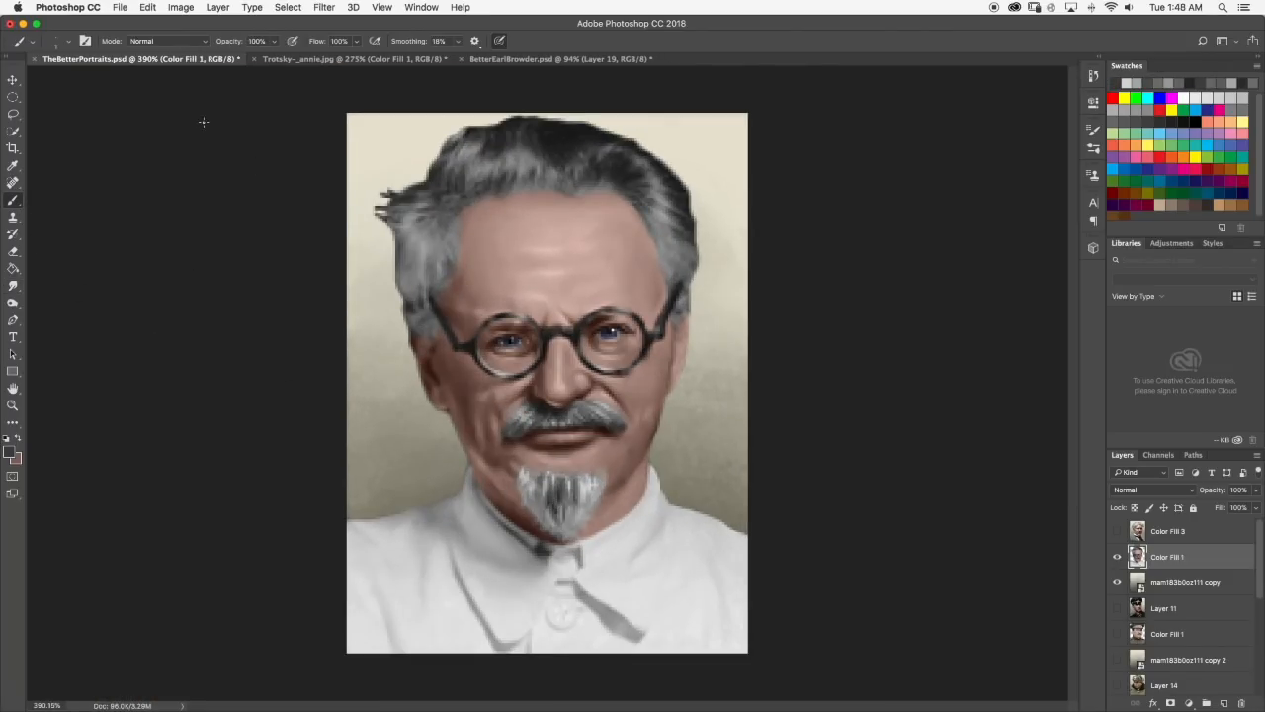
pyautogui.click(289, 59)
pyautogui.click(138, 60)
pyautogui.scroll(5, 500, 485)
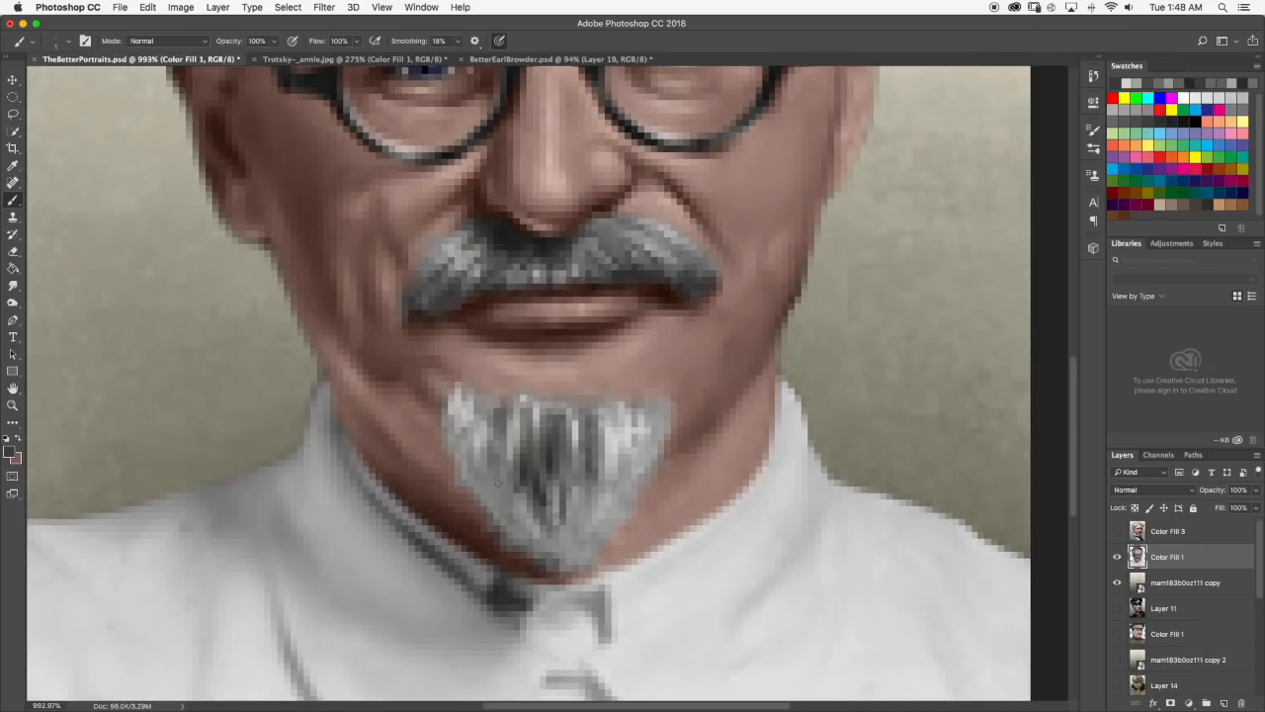
# Paint a dark strand on the goatee's left side, redo the stroke once and soften it with Smudge.
pyautogui.moveTo(493, 470); pyautogui.dragTo(499, 490)
pyautogui.press('super+z')
pyautogui.moveTo(491, 455); pyautogui.dragTo(493, 486)
pyautogui.click(13, 286)
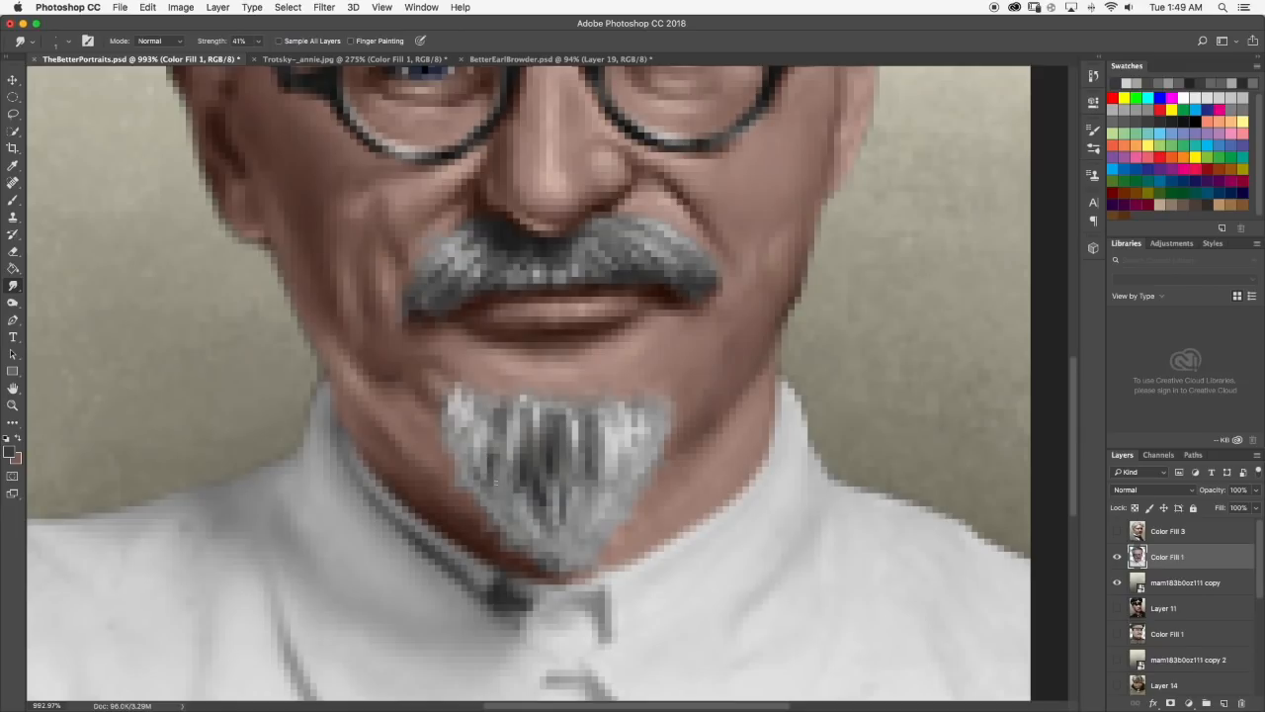
pyautogui.scroll(-10, 498, 496)
pyautogui.scroll(8, 499, 489)
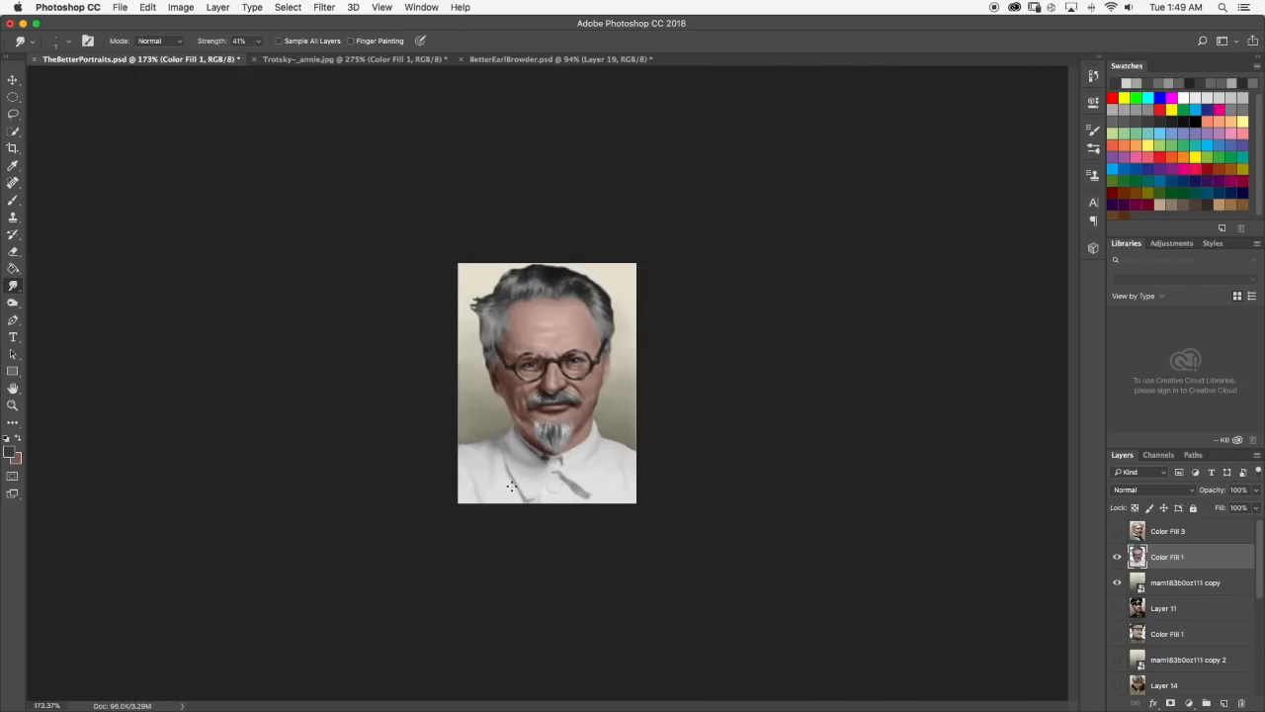
# Check the reference photo, then touch up the goatee's lower left edge with the dark Brush and Smudge.
pyautogui.click(318, 59)
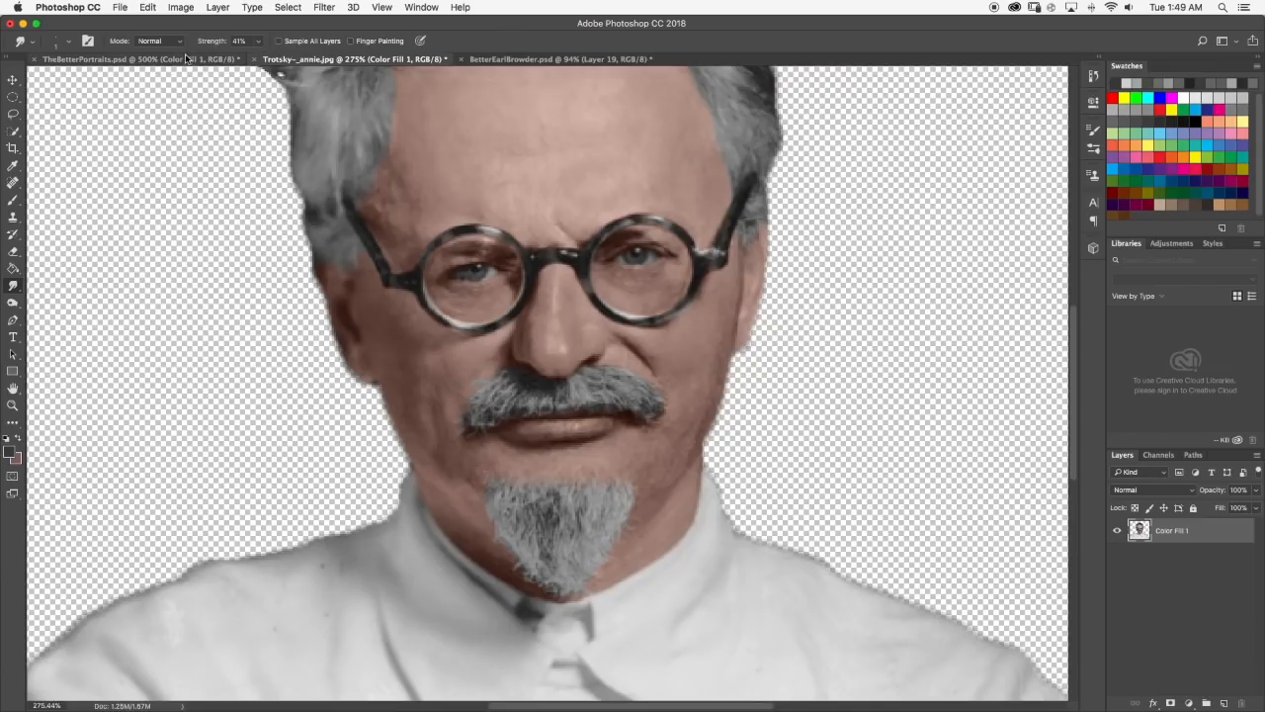
pyautogui.click(184, 59)
pyautogui.scroll(5, 751, 117)
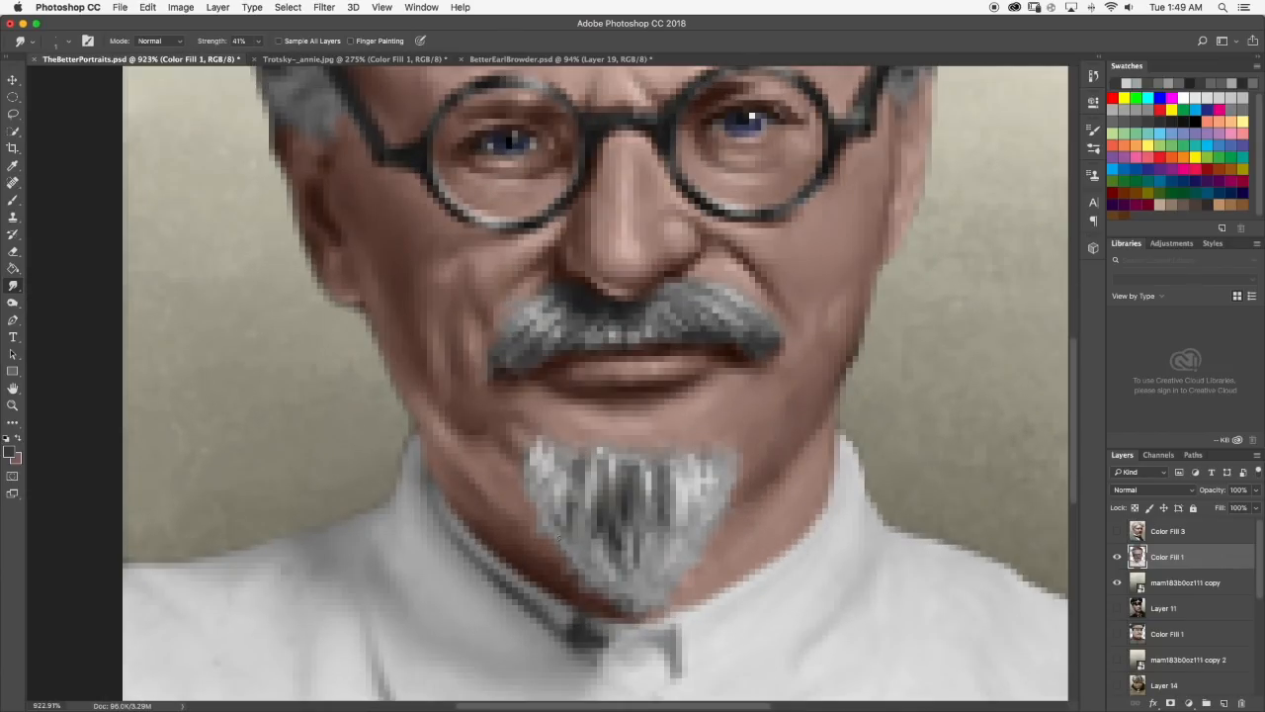
pyautogui.click(13, 200)
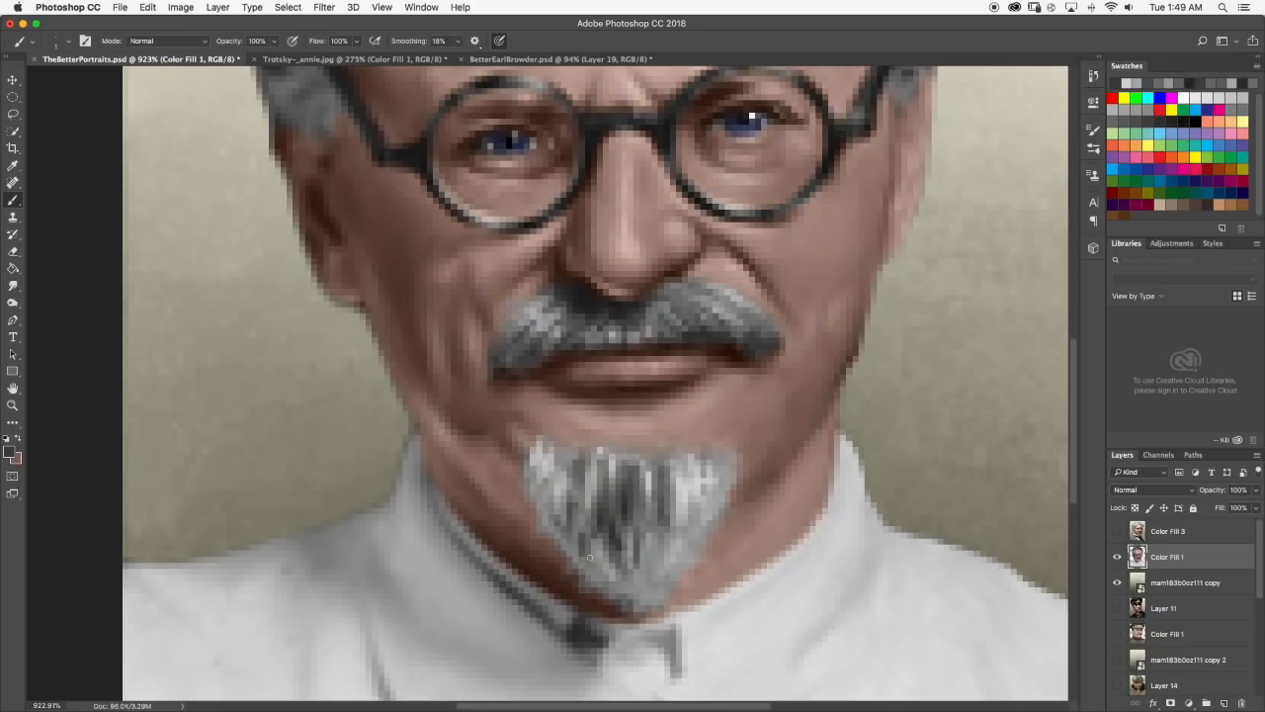
pyautogui.click(13, 285)
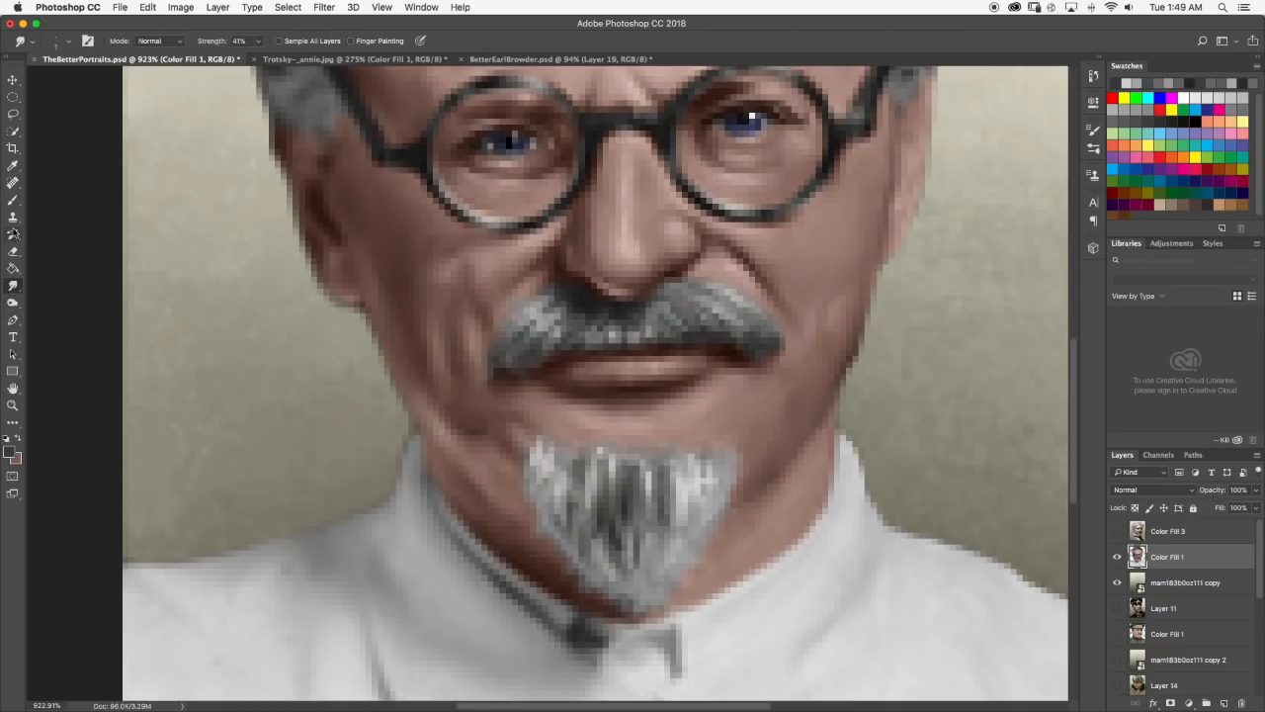
# Sample light gray from the goatee's upper left corner, paint a light strand lower on that side and smudge it.
pyautogui.click(13, 198)
pyautogui.keyDown('alt'); pyautogui.click(553, 455); pyautogui.keyUp('alt')
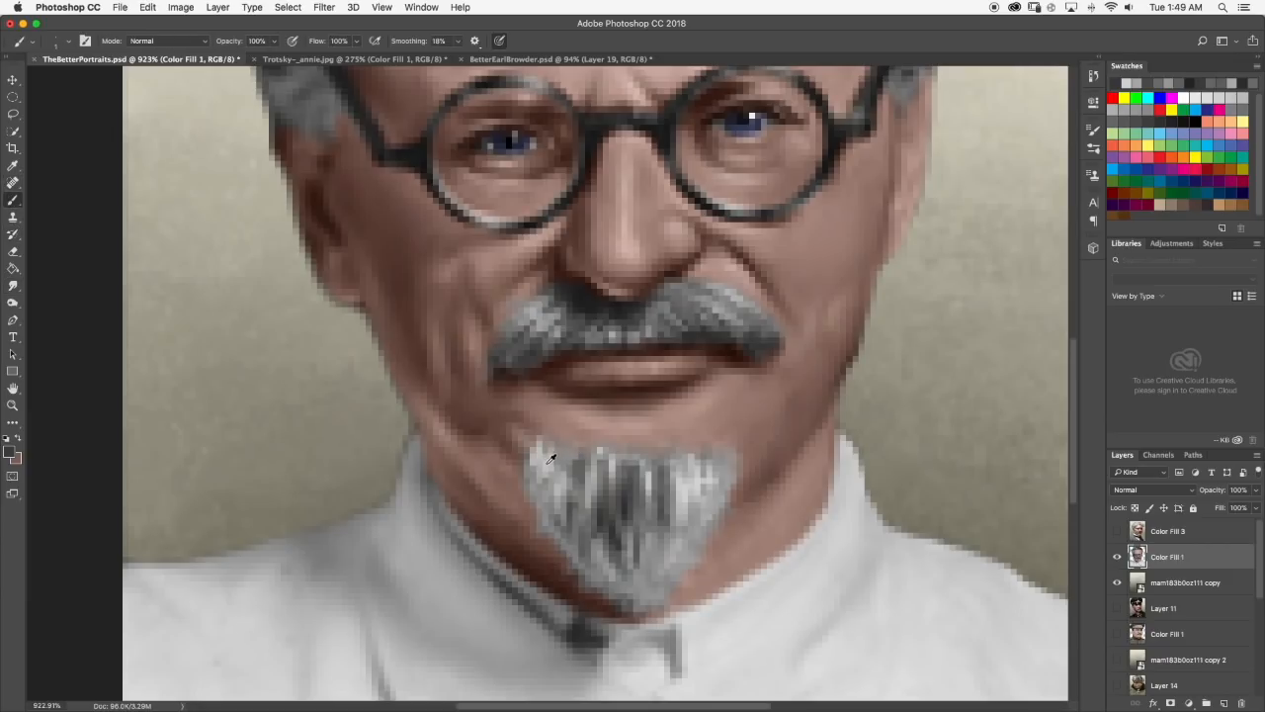
pyautogui.moveTo(574, 526); pyautogui.dragTo(580, 545)
pyautogui.click(13, 286)
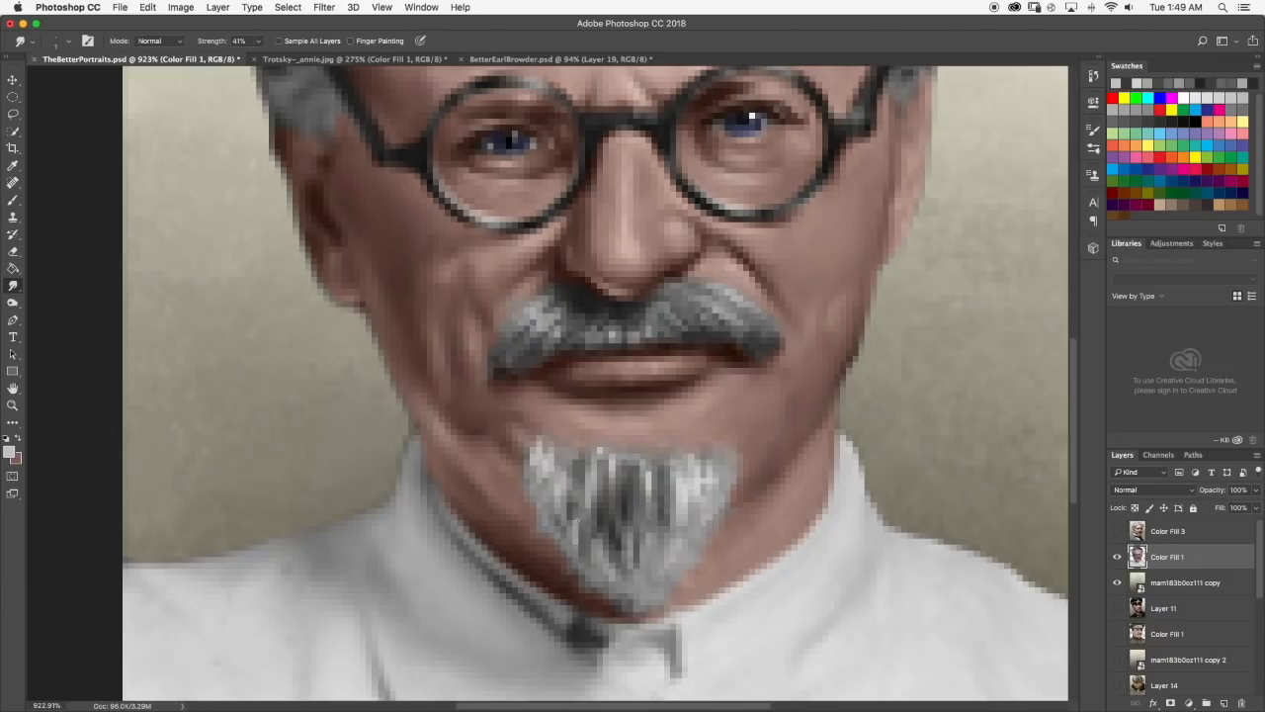
pyautogui.scroll(-10, 581, 526)
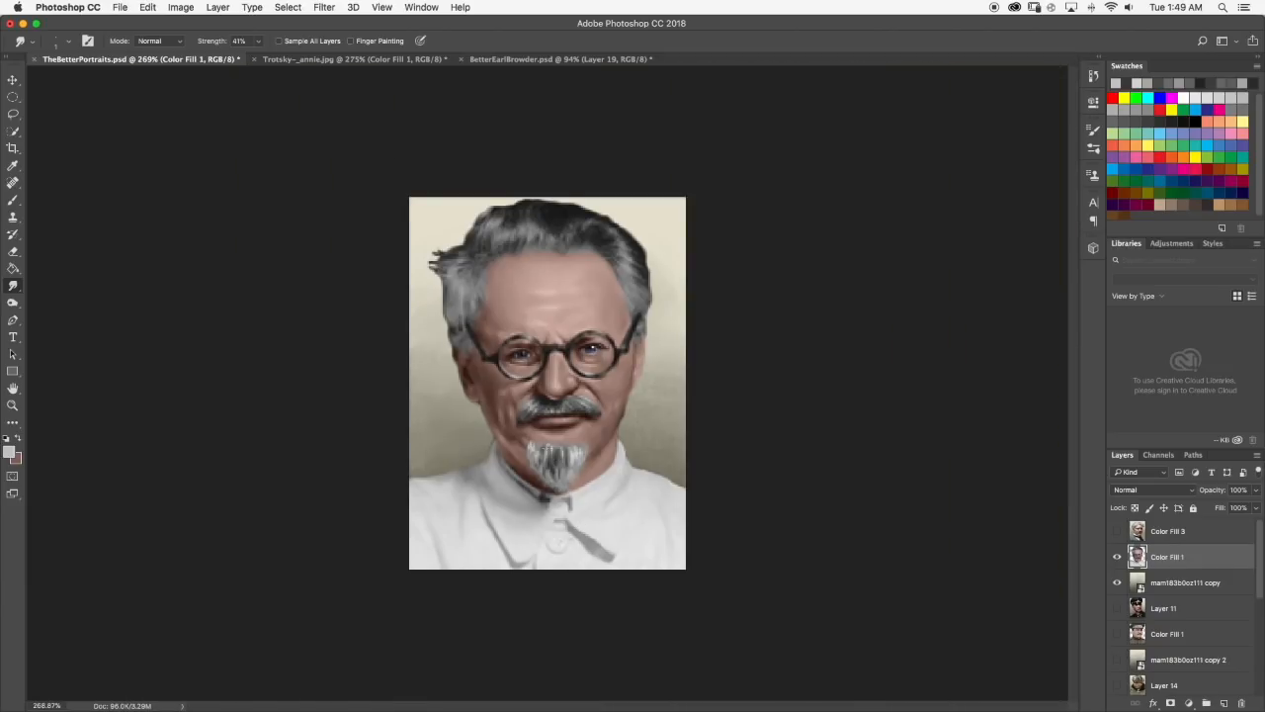
pyautogui.scroll(10, 536, 485)
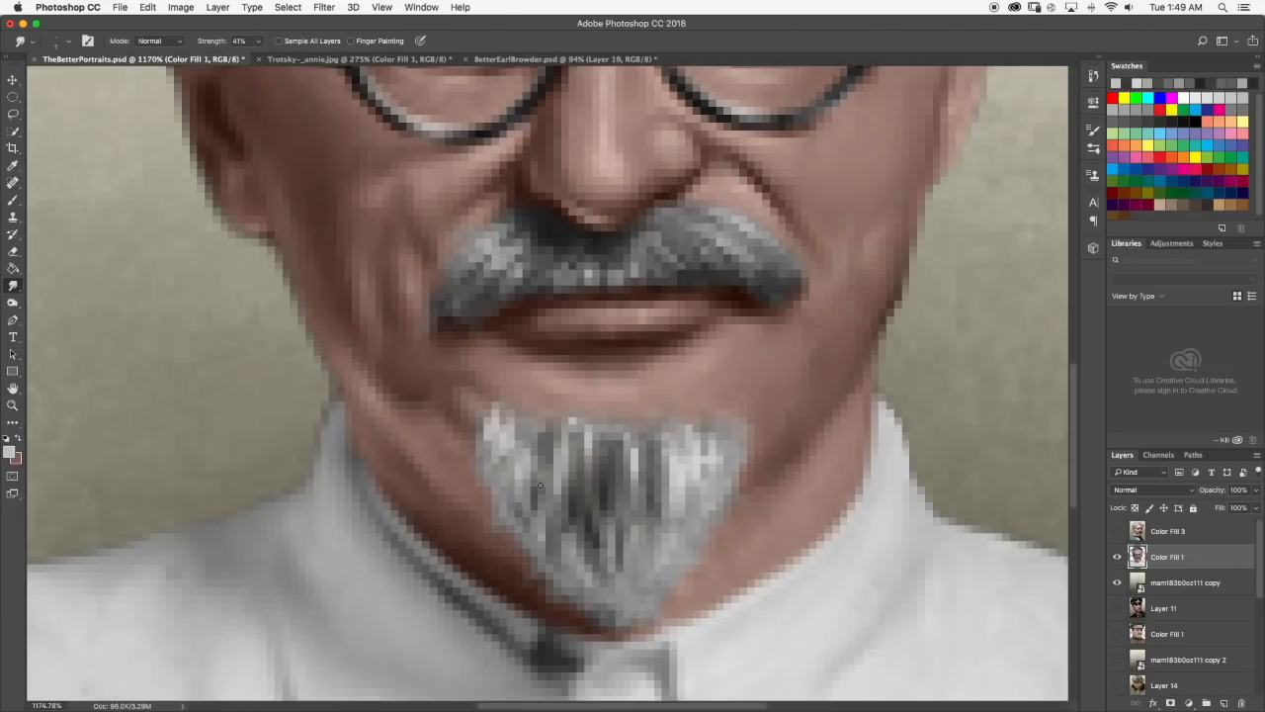
# Refine the light strands on the goatee's left side with Brush and Smudge, comparing the result with the reference photo.
pyautogui.click(13, 201)
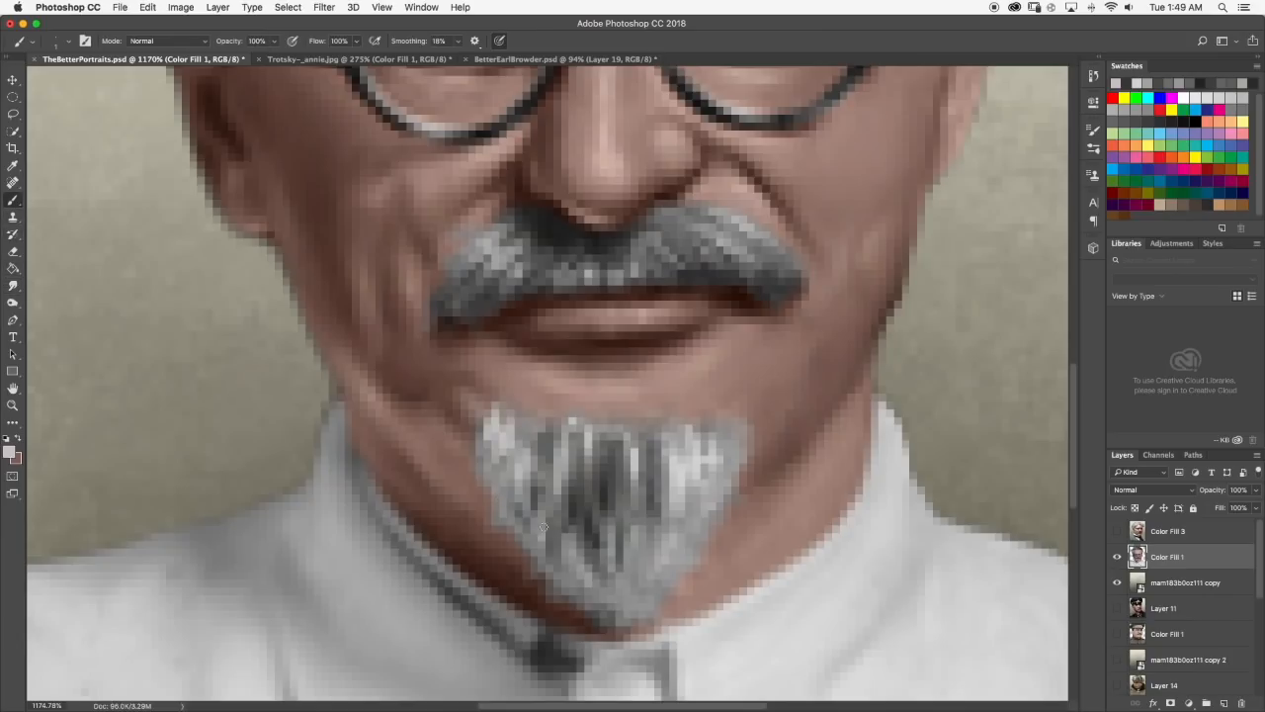
pyautogui.click(13, 286)
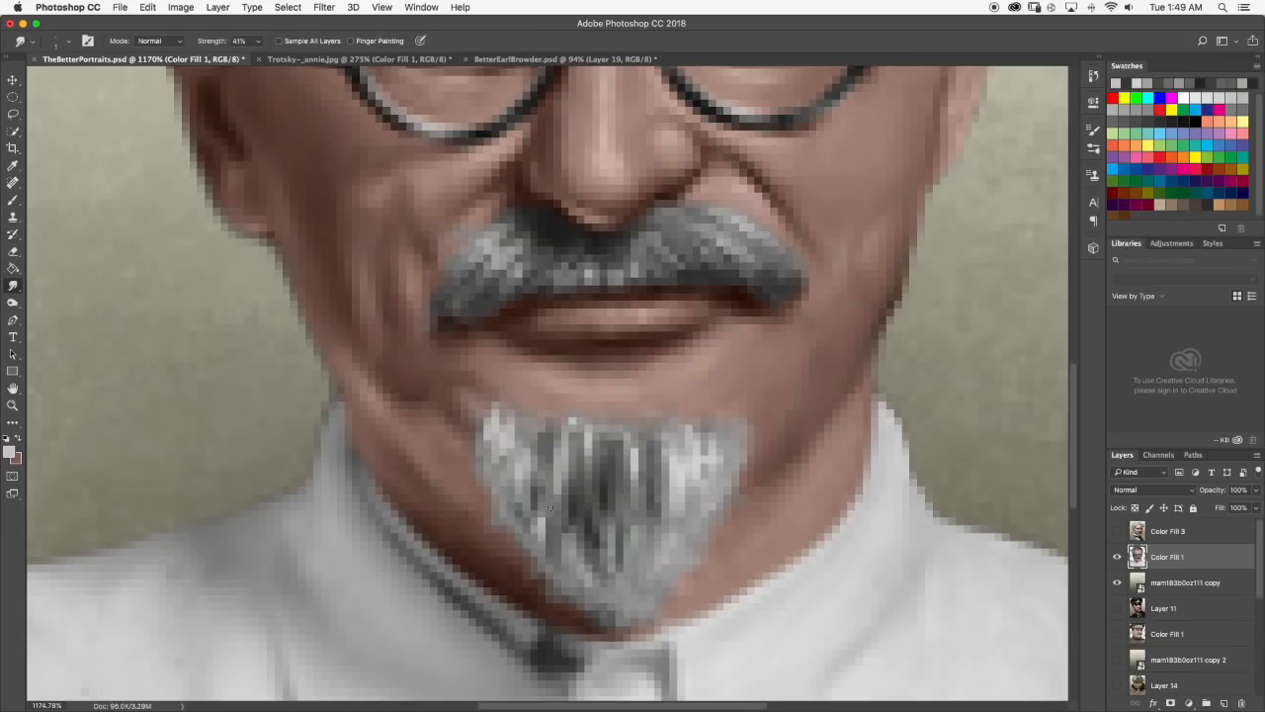
pyautogui.scroll(-10, 540, 536)
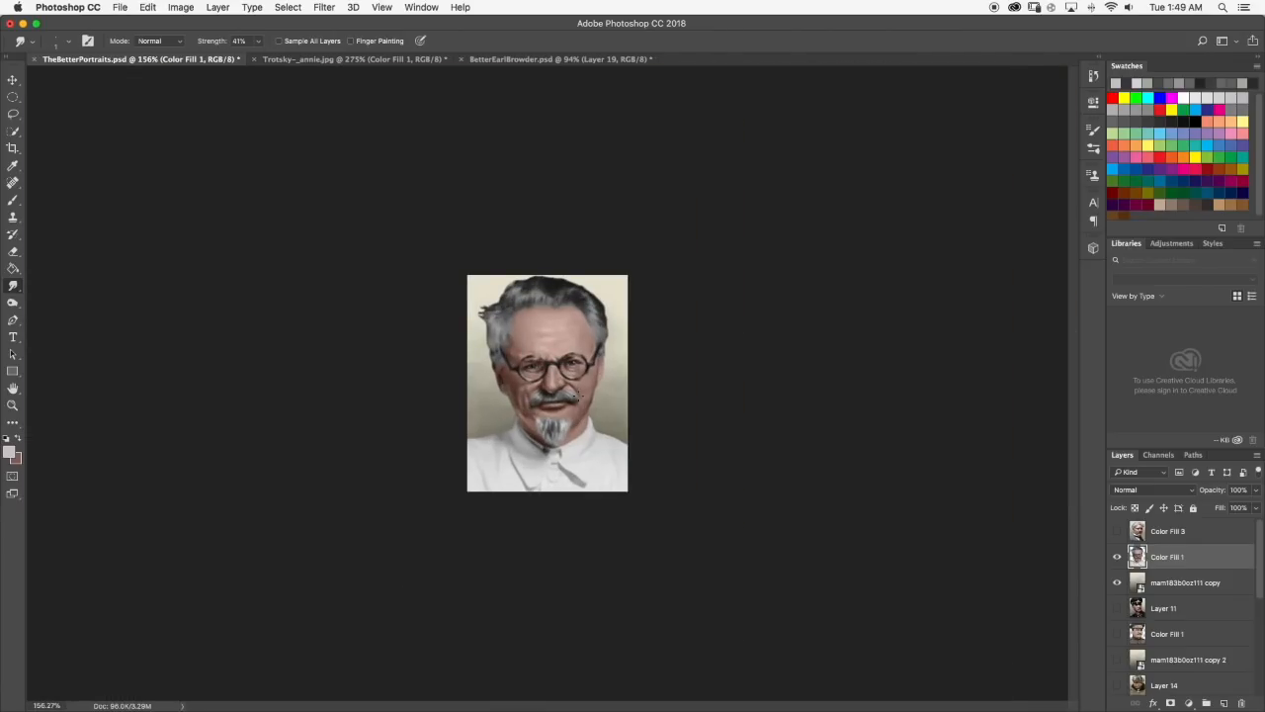
pyautogui.scroll(6, 588, 446)
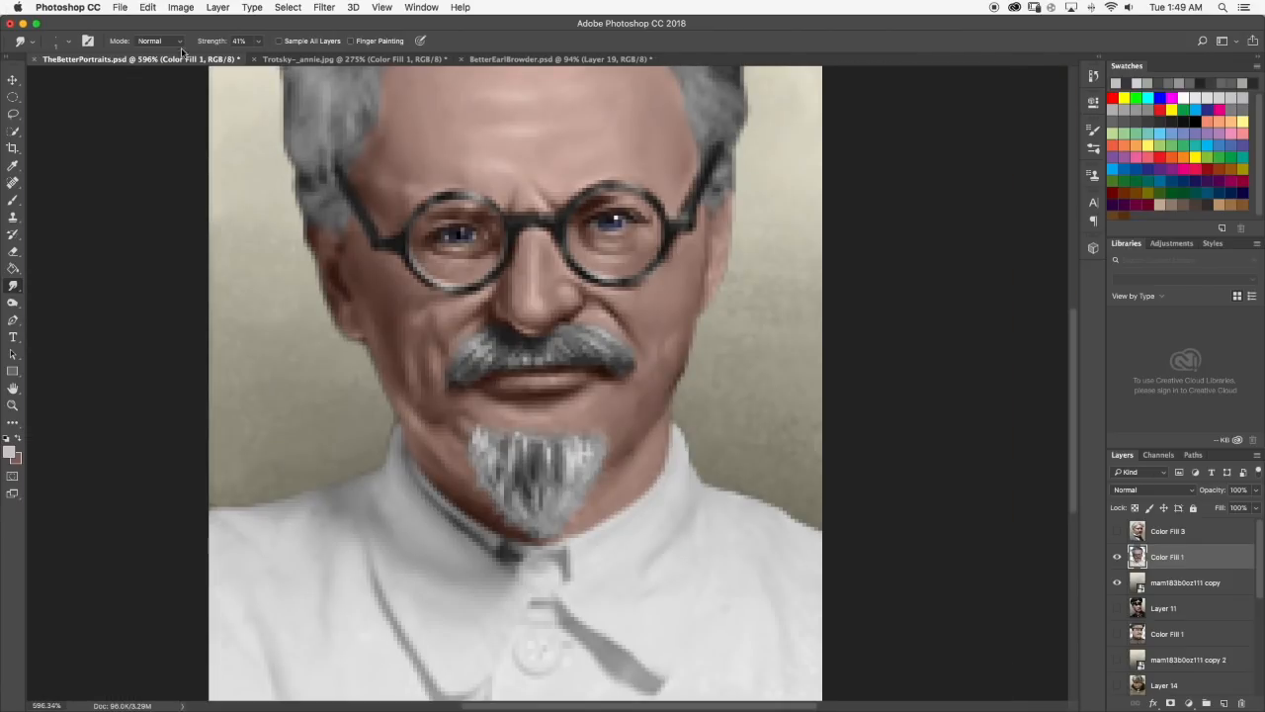
pyautogui.click(267, 61)
pyautogui.click(161, 60)
pyautogui.scroll(1, 554, 381)
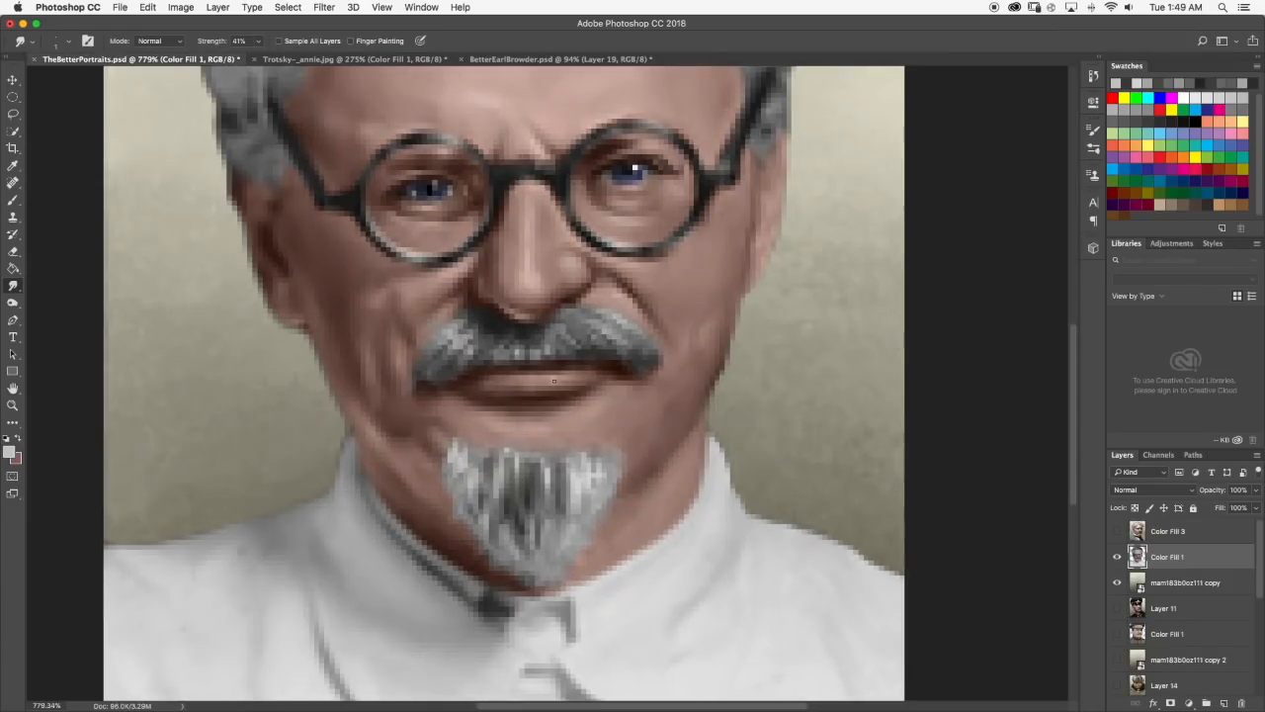
# Paint light strands at the goatee's upper right corner, smudge them and review the whole portrait at different magnifications.
pyautogui.press('b')
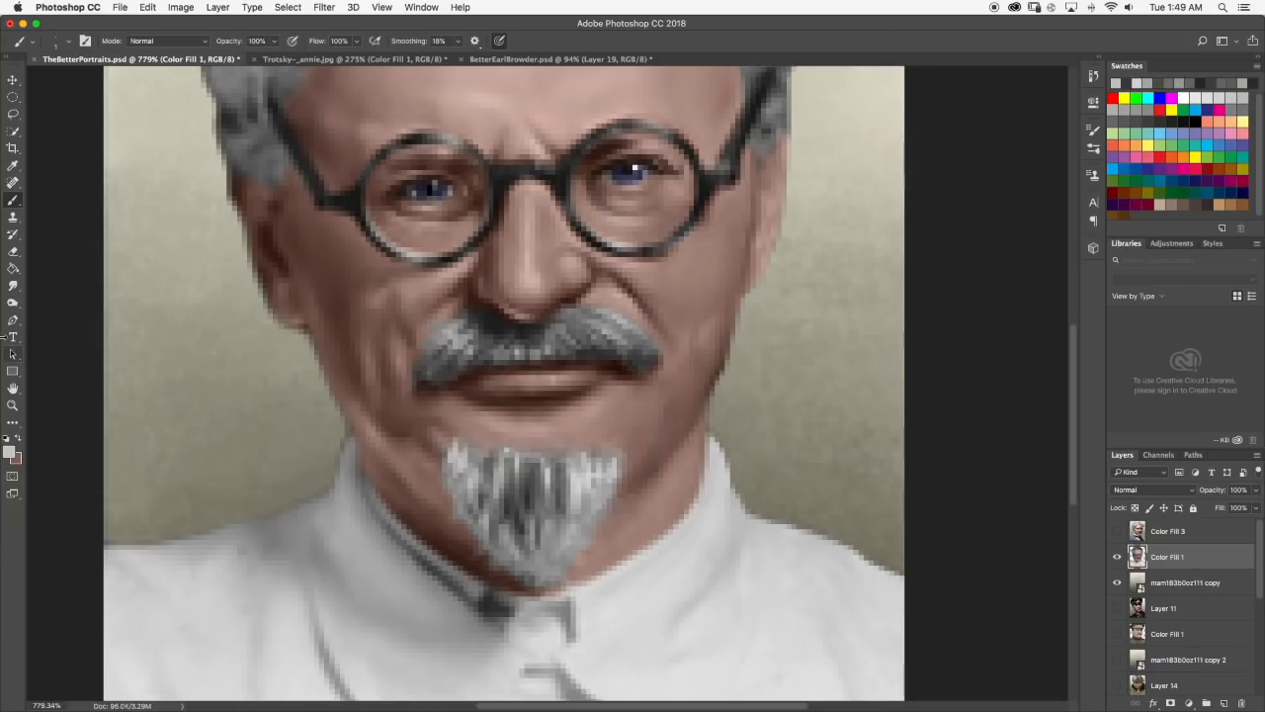
pyautogui.click(12, 285)
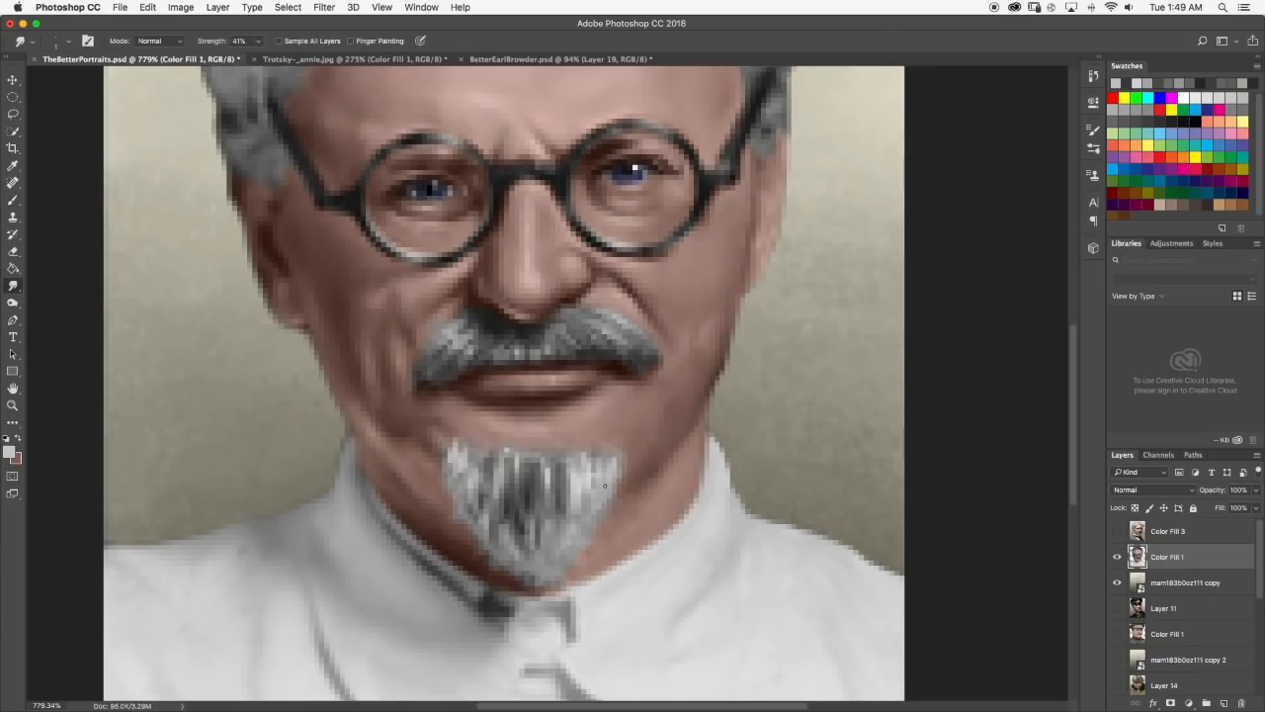
pyautogui.scroll(-5, 605, 484)
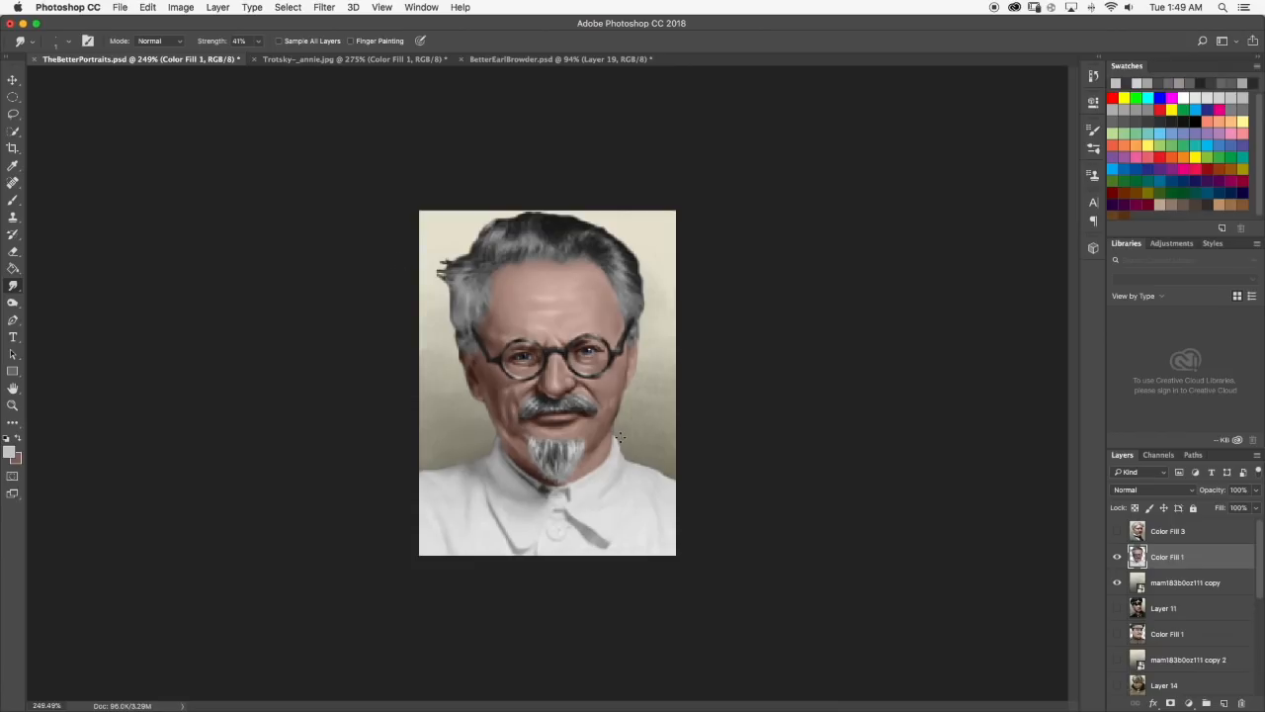
pyautogui.scroll(-3, 605, 466)
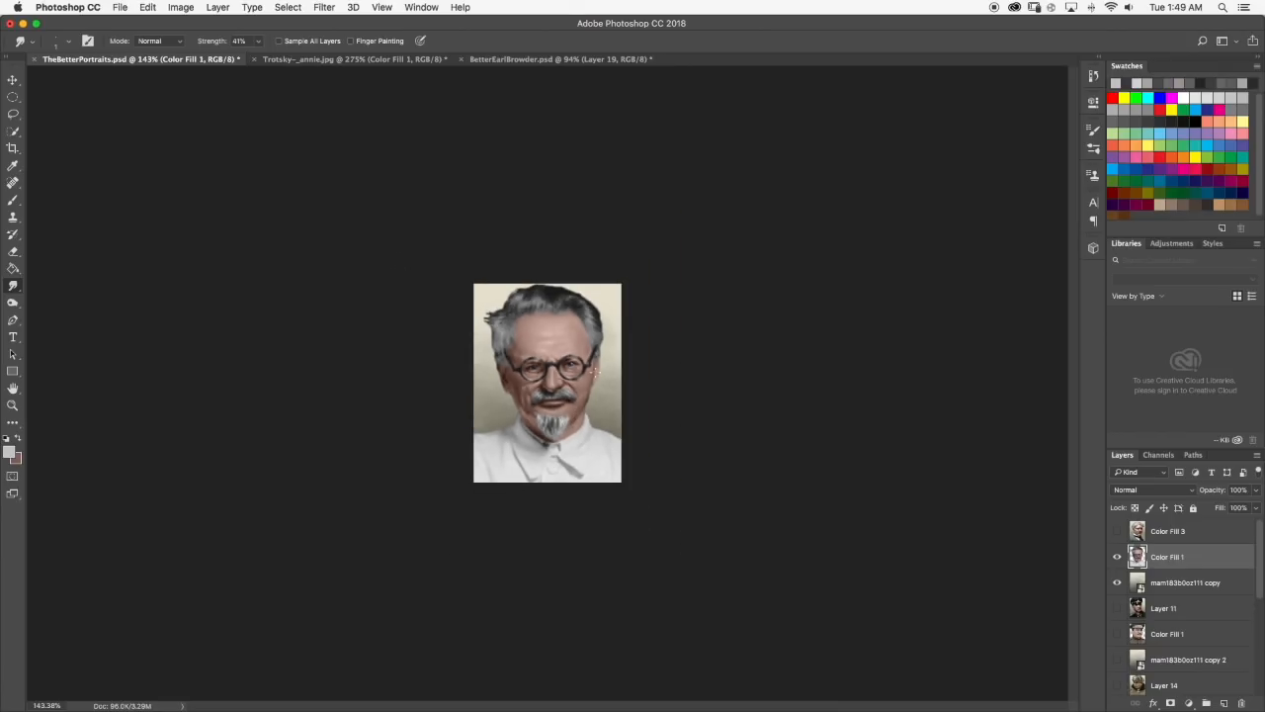
pyautogui.scroll(1, 593, 354)
pyautogui.scroll(3, 569, 423)
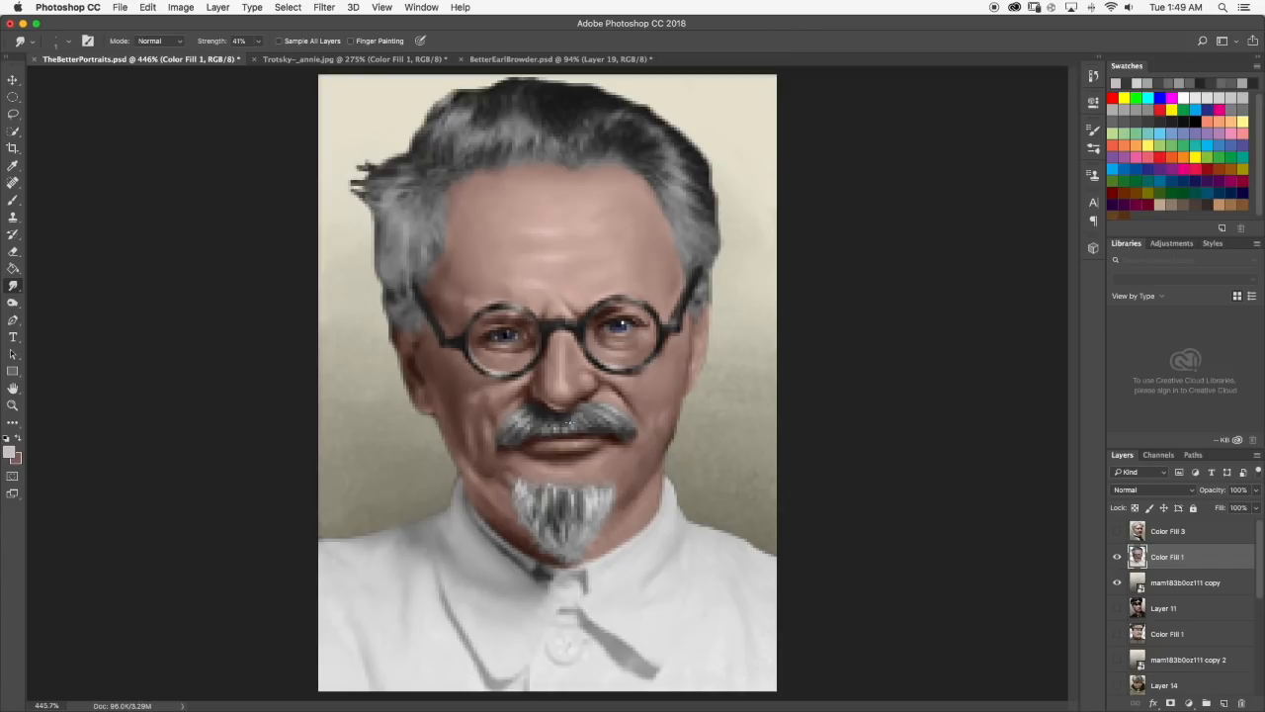
# Compare the goatee with the reference photo, then set the Smudge brush size to 3 px.
pyautogui.click(331, 59)
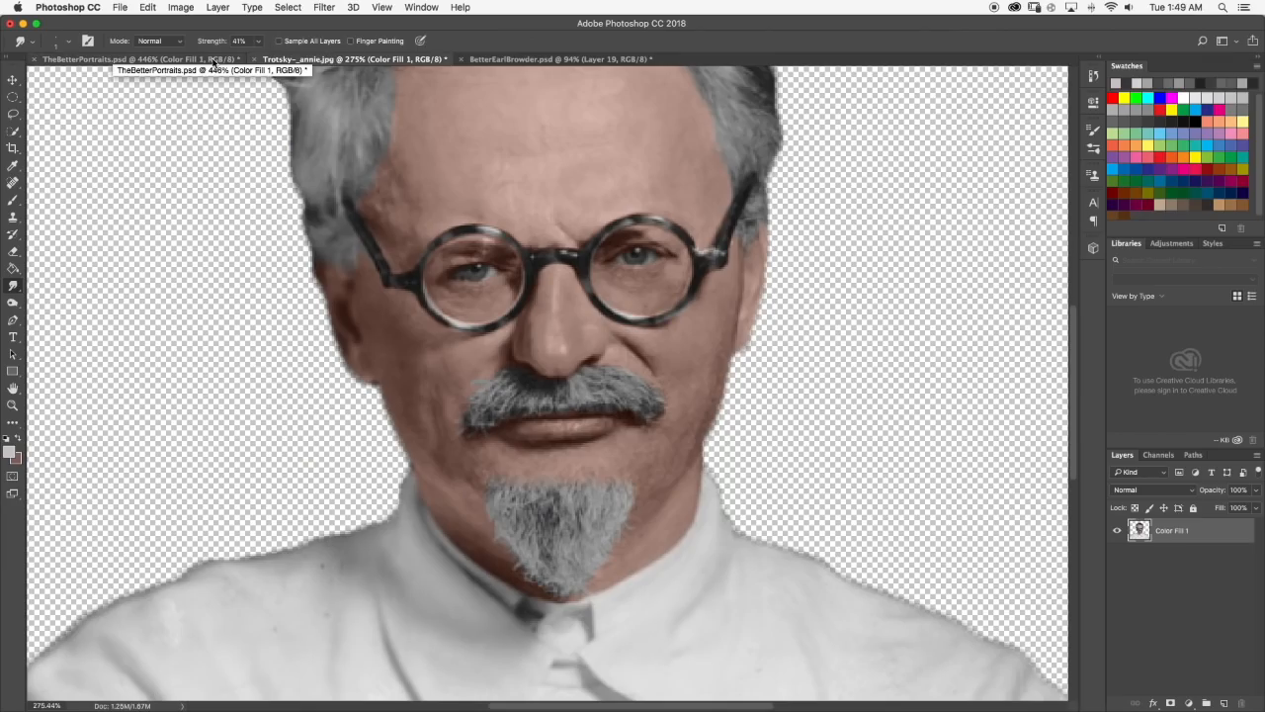
pyautogui.click(128, 59)
pyautogui.scroll(2, 549, 474)
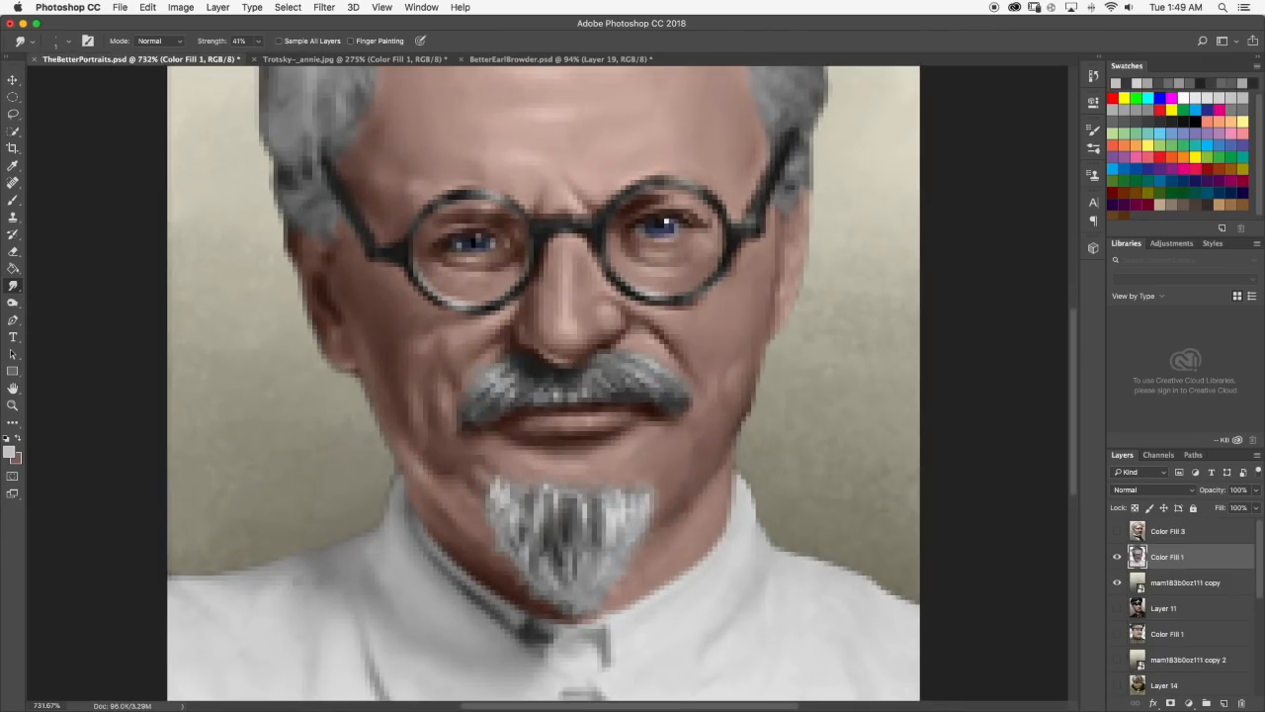
pyautogui.click(69, 42)
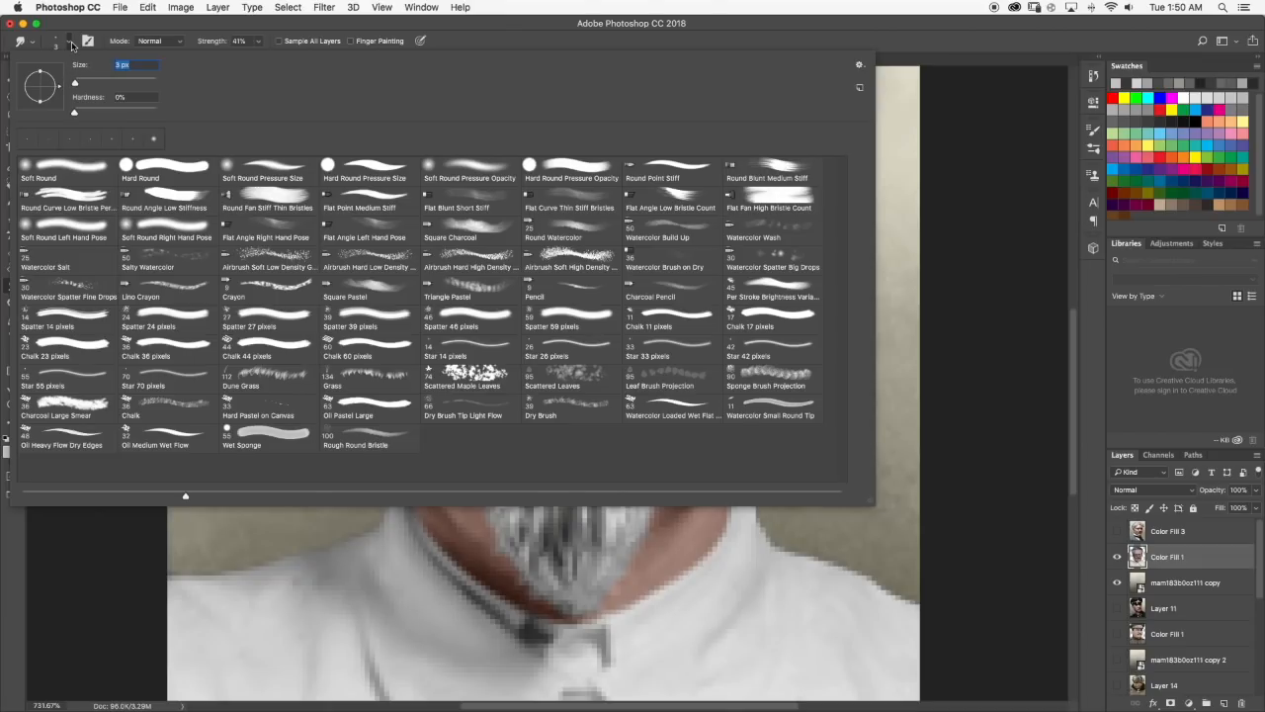
pyautogui.click(71, 46)
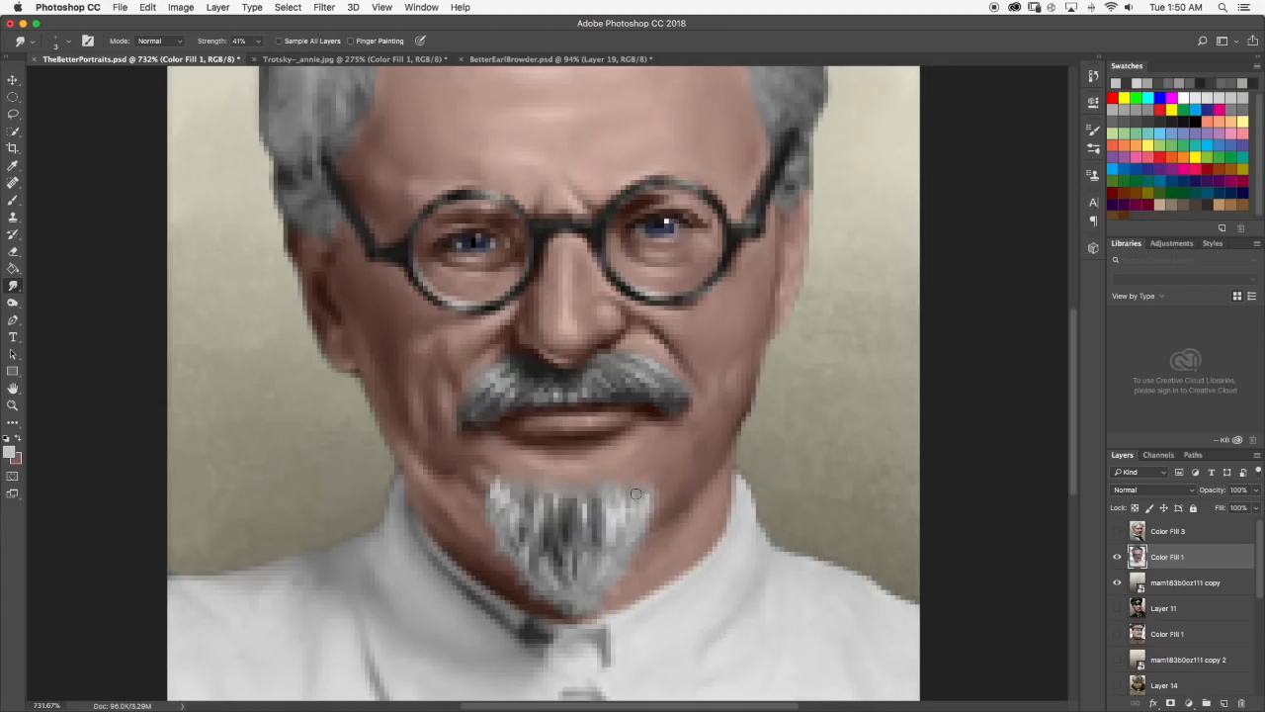
# Examine the goatee and the whole portrait at different magnifications.
pyautogui.scroll(-5, 630, 475)
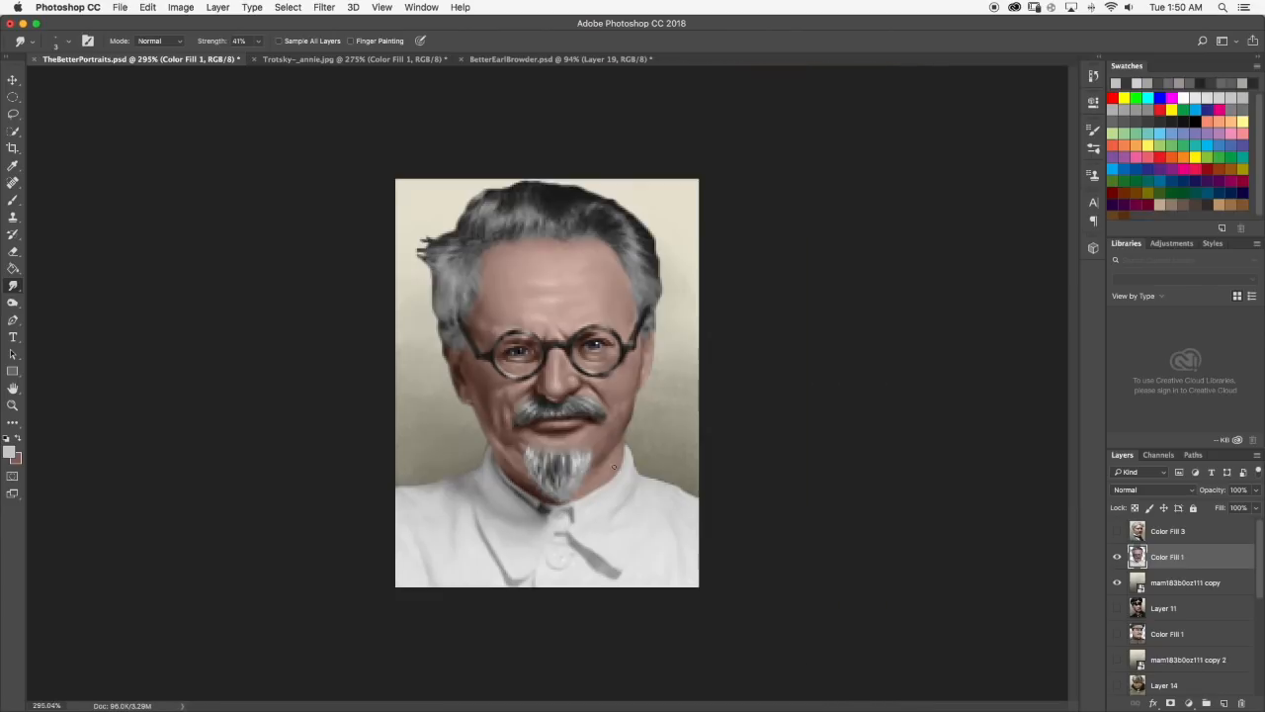
pyautogui.scroll(-2, 614, 467)
pyautogui.scroll(3, 544, 461)
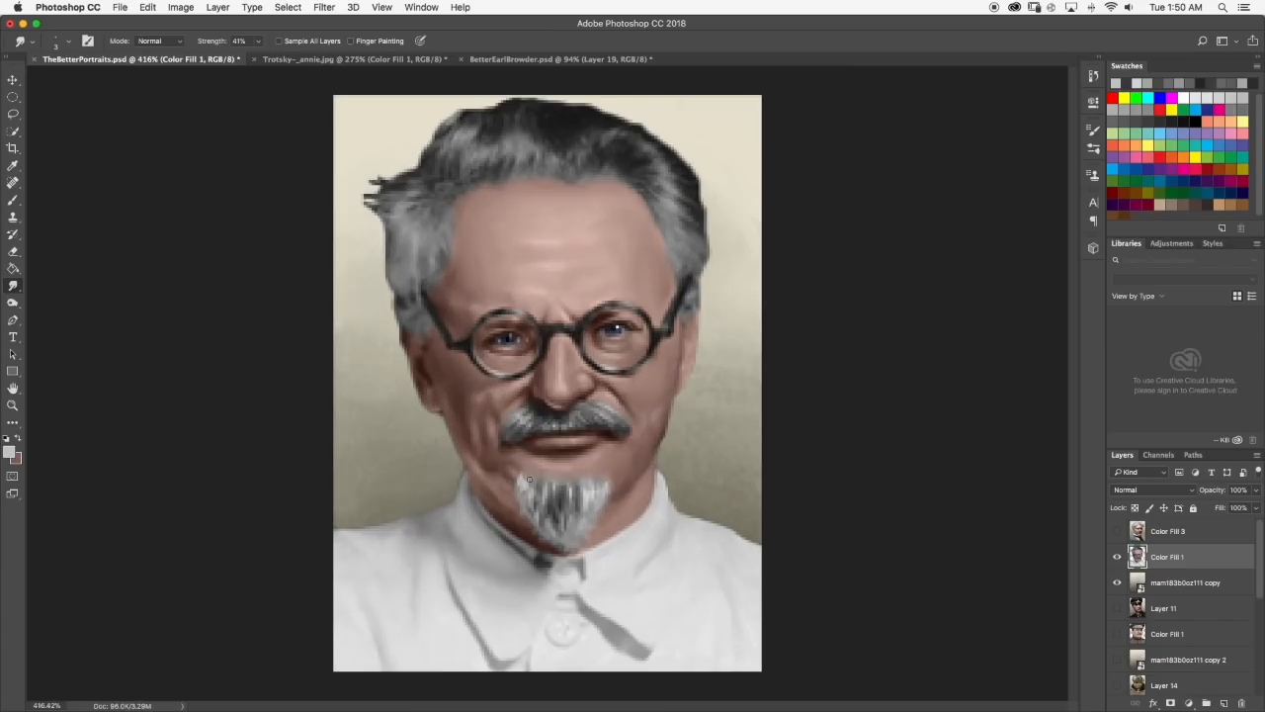
pyautogui.scroll(4, 529, 479)
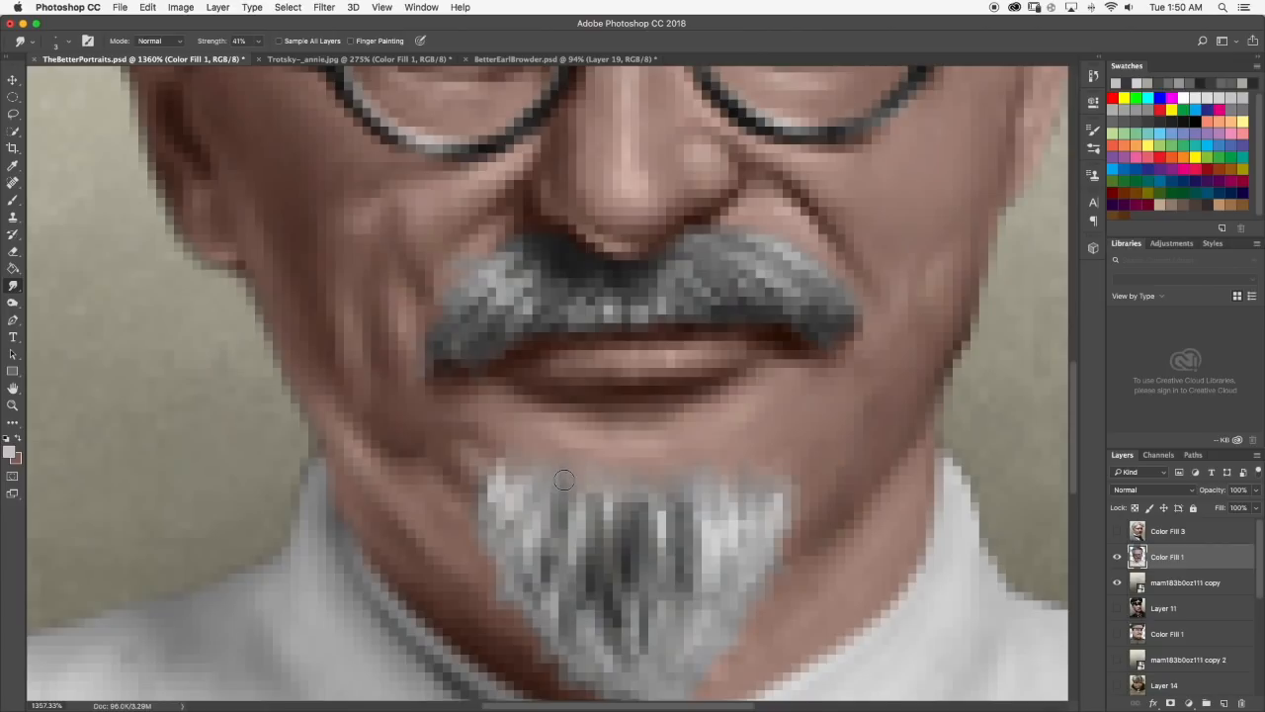
pyautogui.scroll(-4, 563, 479)
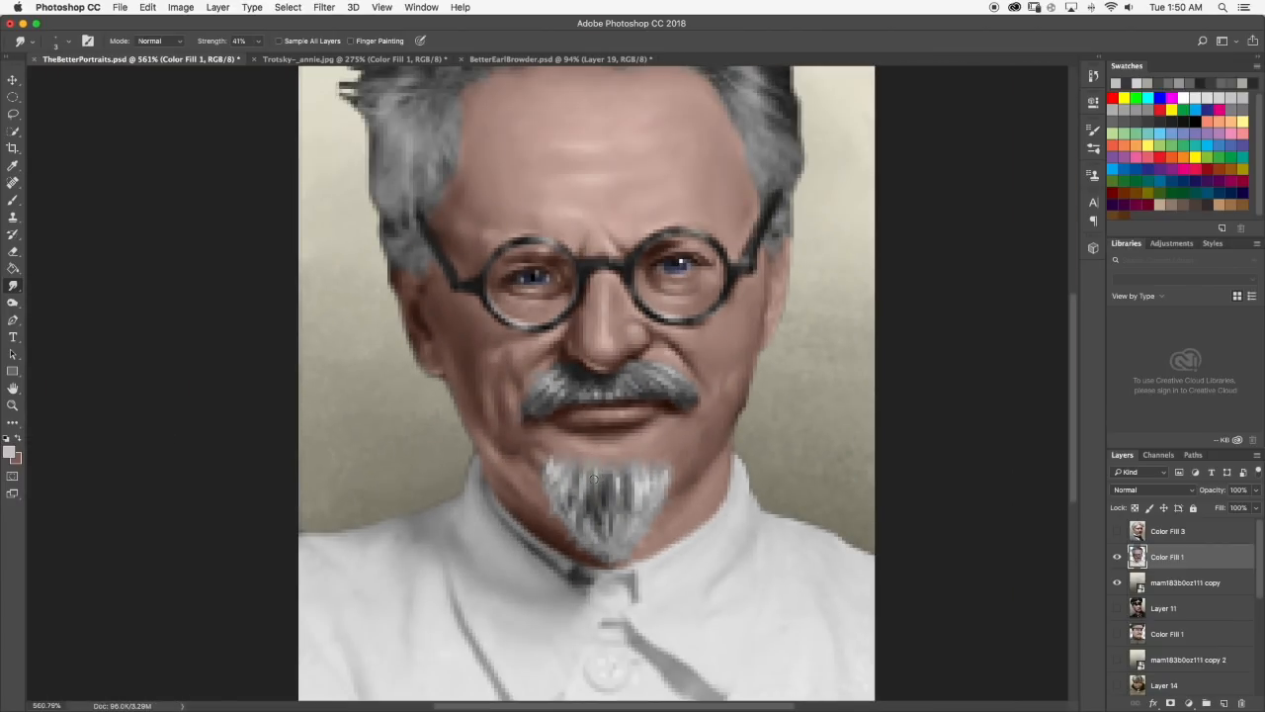
pyautogui.scroll(-1, 619, 480)
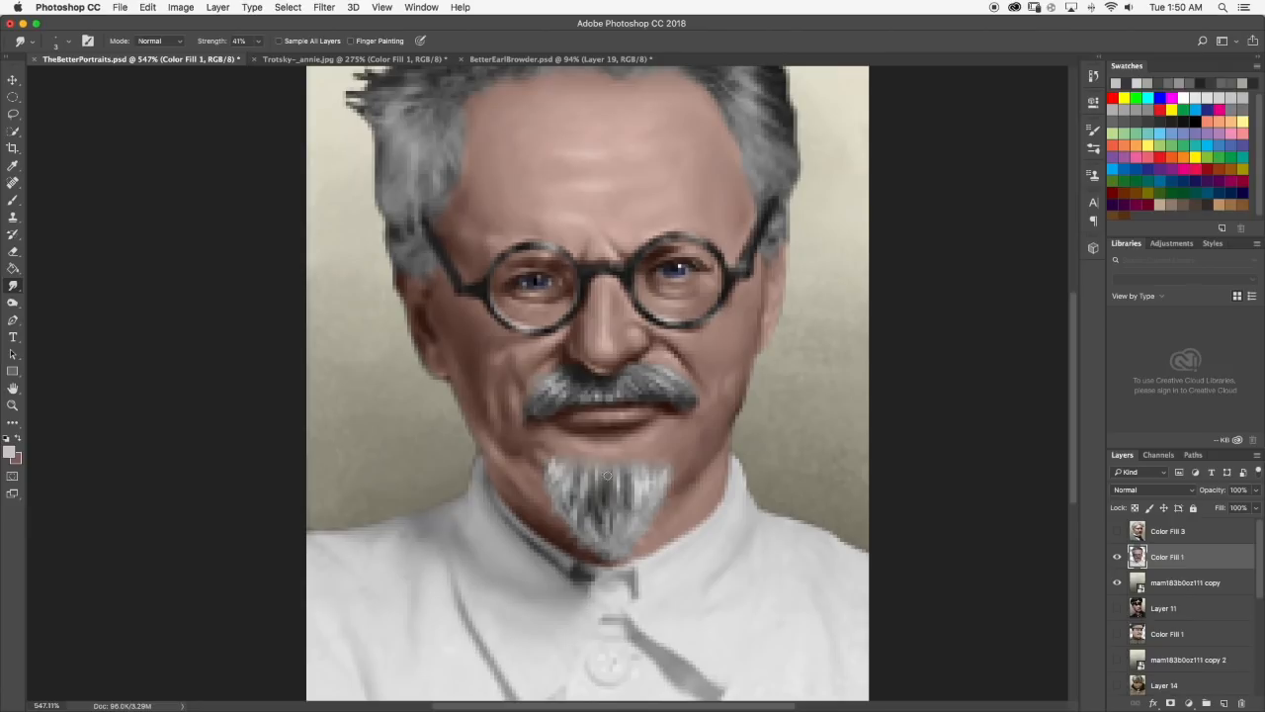
pyautogui.scroll(-5, 606, 473)
pyautogui.scroll(-1, 552, 382)
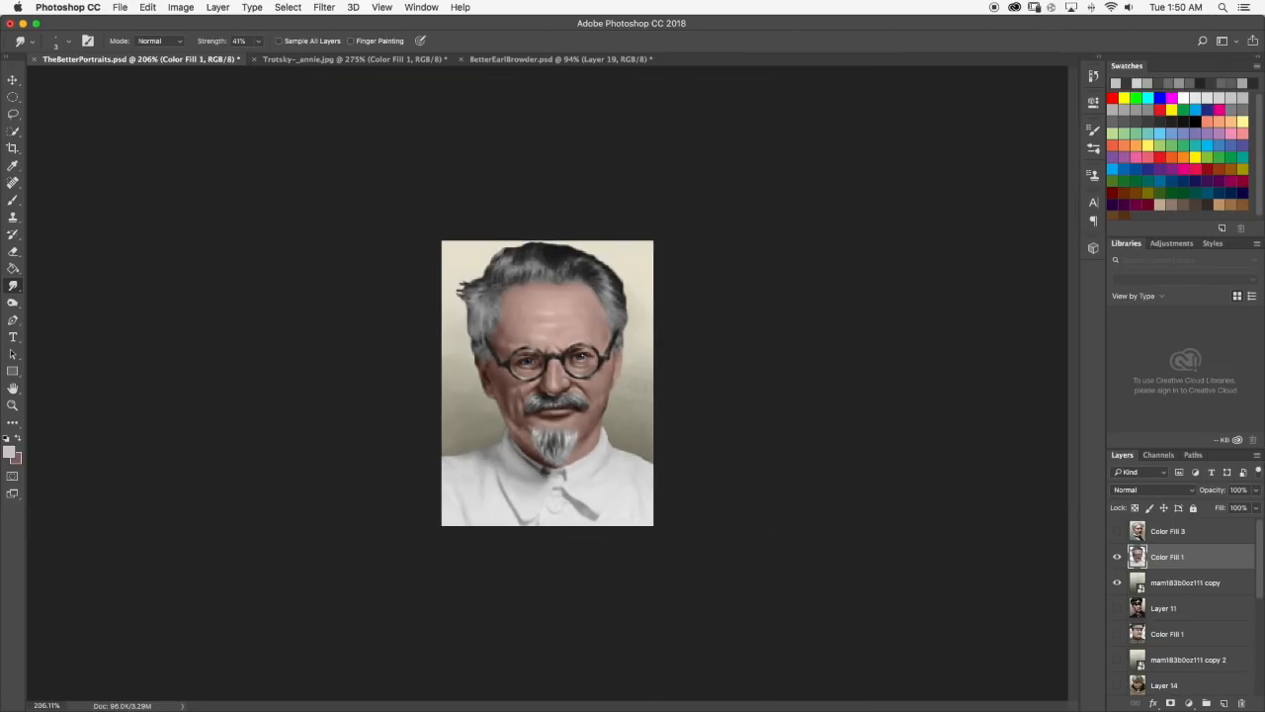
pyautogui.scroll(6, 566, 435)
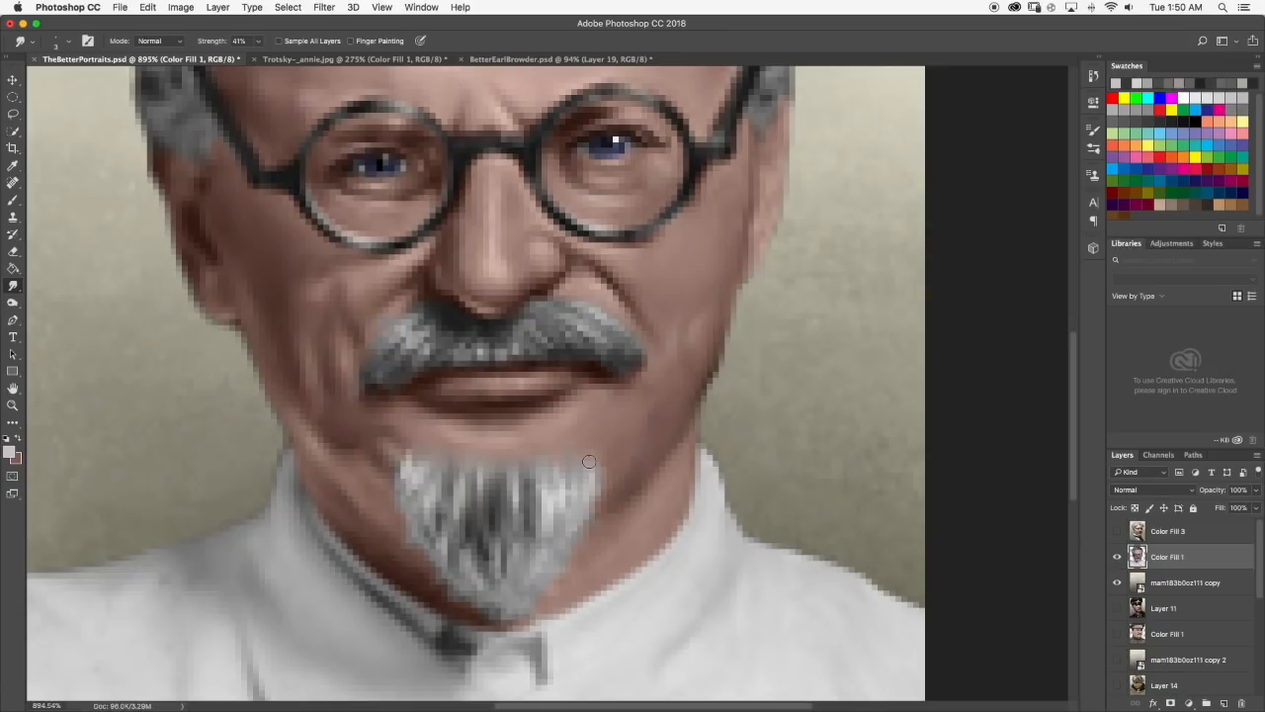
pyautogui.scroll(-1, 558, 447)
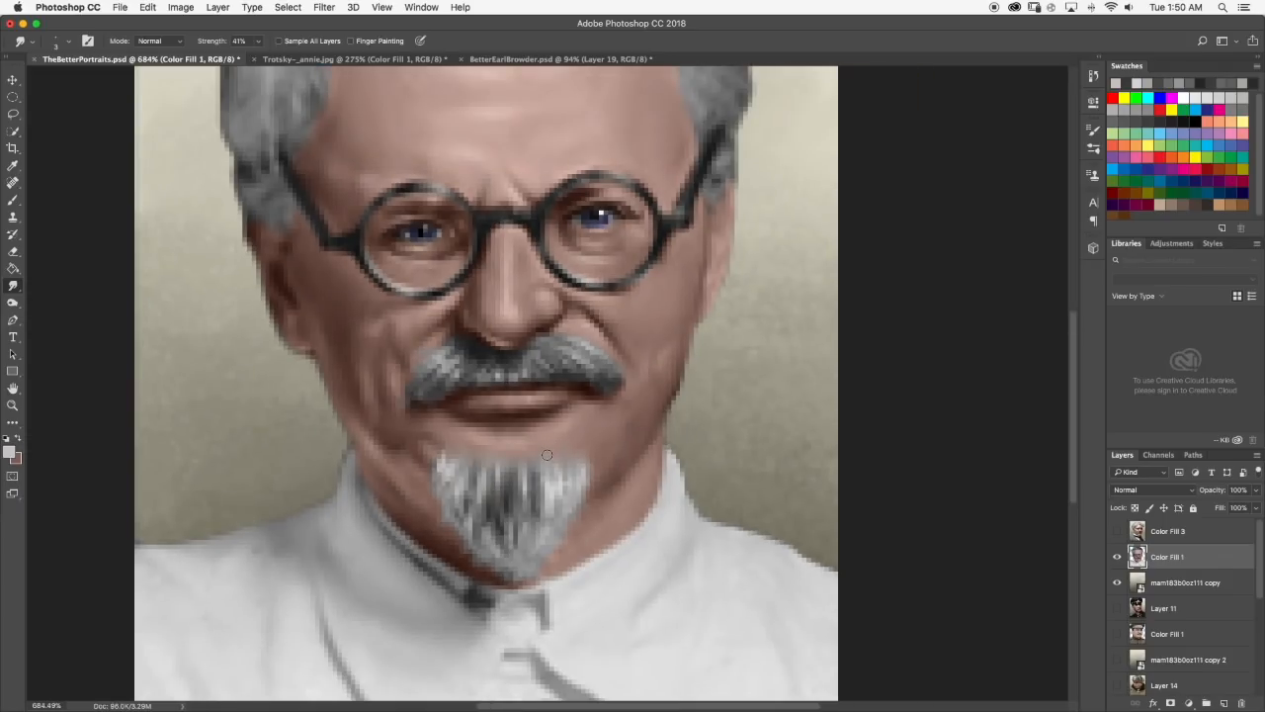
pyautogui.scroll(-4, 544, 459)
pyautogui.scroll(-3, 575, 399)
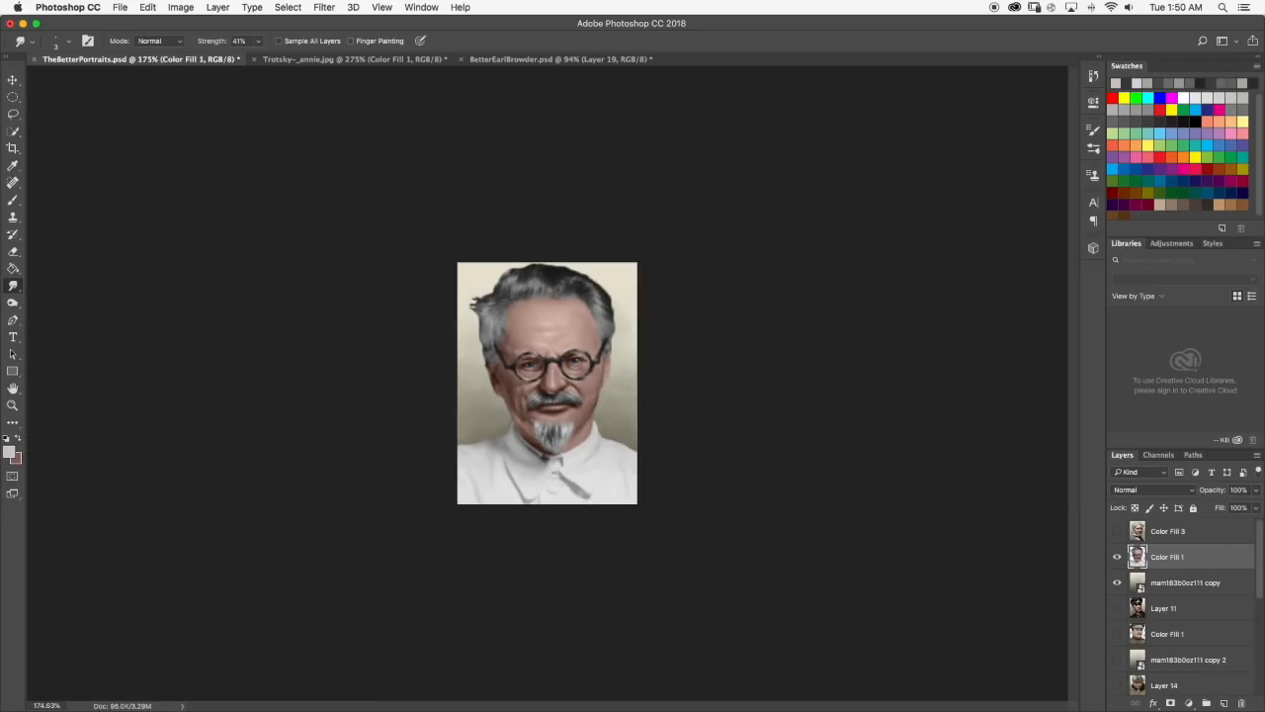
pyautogui.scroll(2, 551, 313)
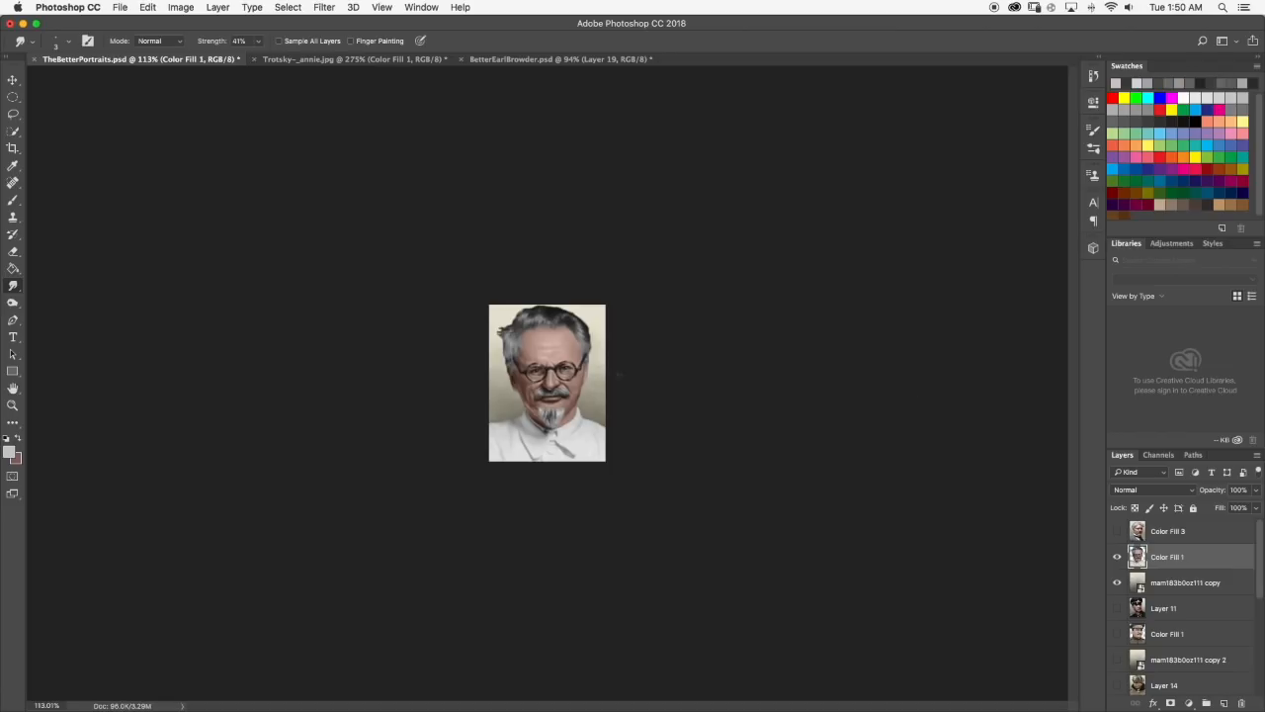
# Paint light gray strands in the hair above the forehead, left of center, smudge them upward and check the whole portrait.
pyautogui.scroll(6, 547, 344)
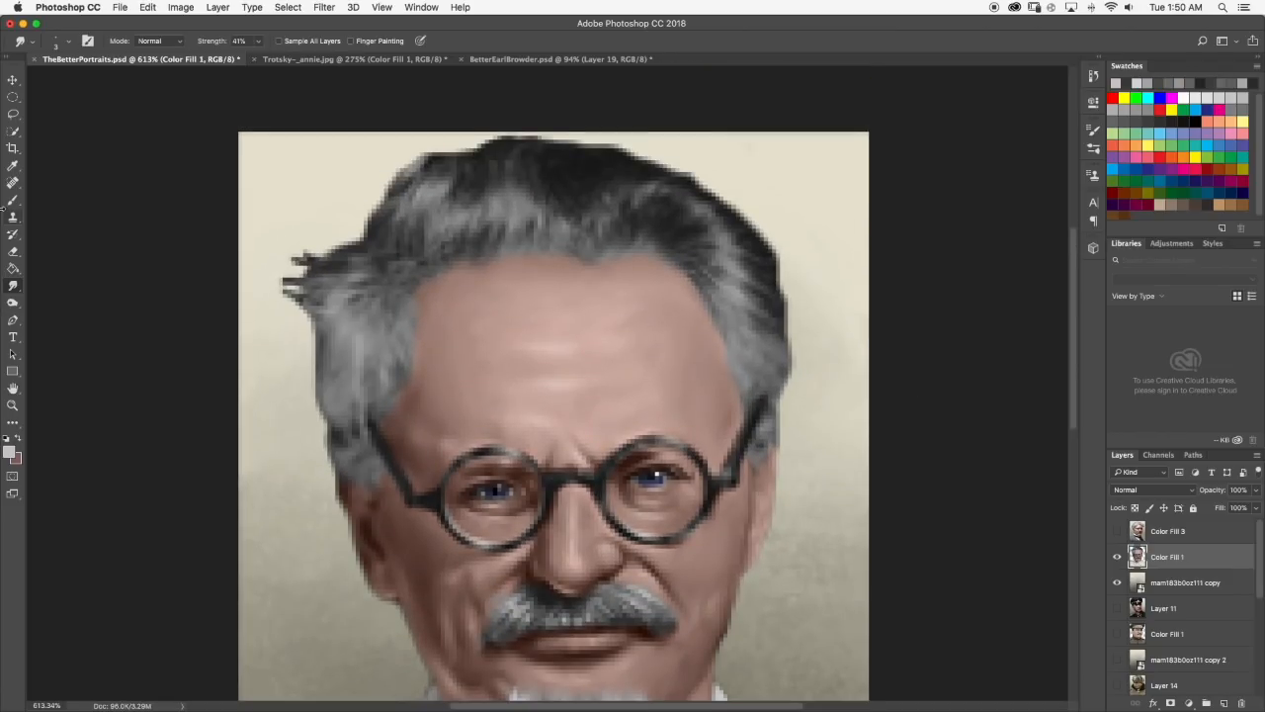
pyautogui.click(13, 199)
pyautogui.moveTo(490, 200); pyautogui.dragTo(500, 218)
pyautogui.moveTo(511, 202); pyautogui.dragTo(516, 231)
pyautogui.moveTo(504, 204); pyautogui.dragTo(502, 185)
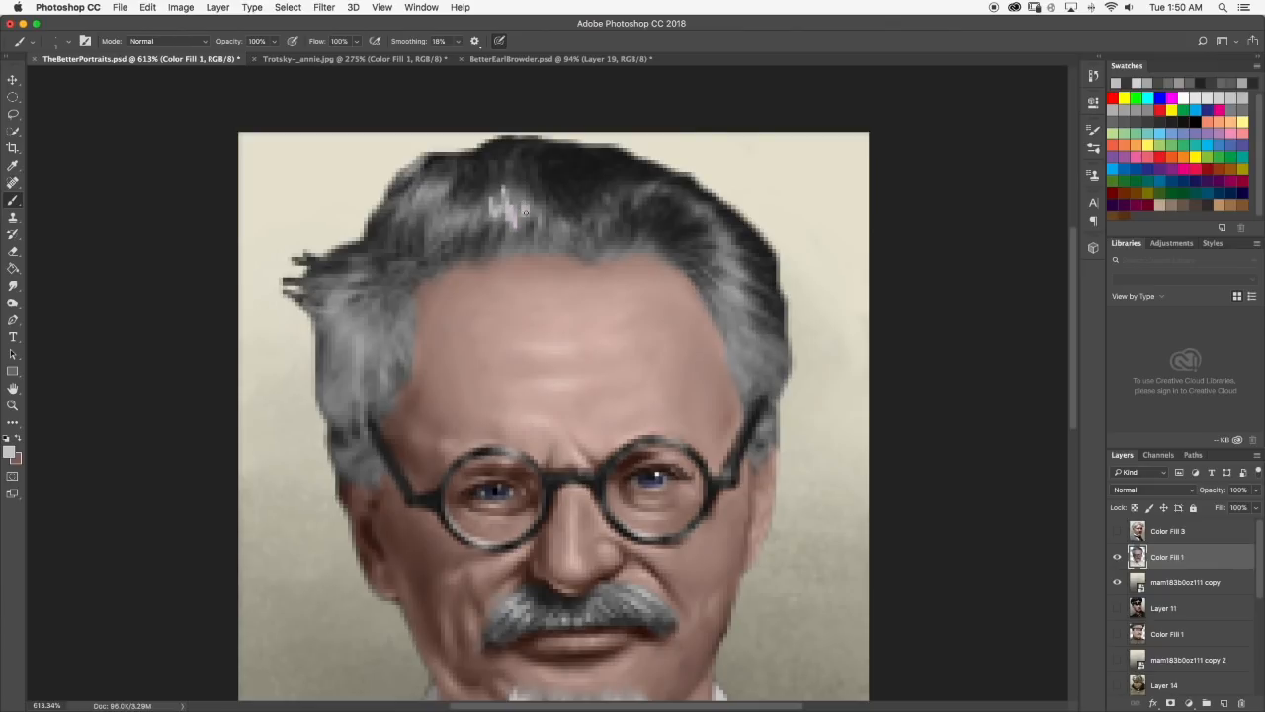
pyautogui.click(13, 286)
pyautogui.moveTo(495, 199)
pyautogui.mouseDown()
pyautogui.moveTo(493, 222)
pyautogui.moveTo(508, 166)
pyautogui.mouseUp()
pyautogui.moveTo(516, 216); pyautogui.dragTo(529, 192)
pyautogui.scroll(-3, 528, 204)
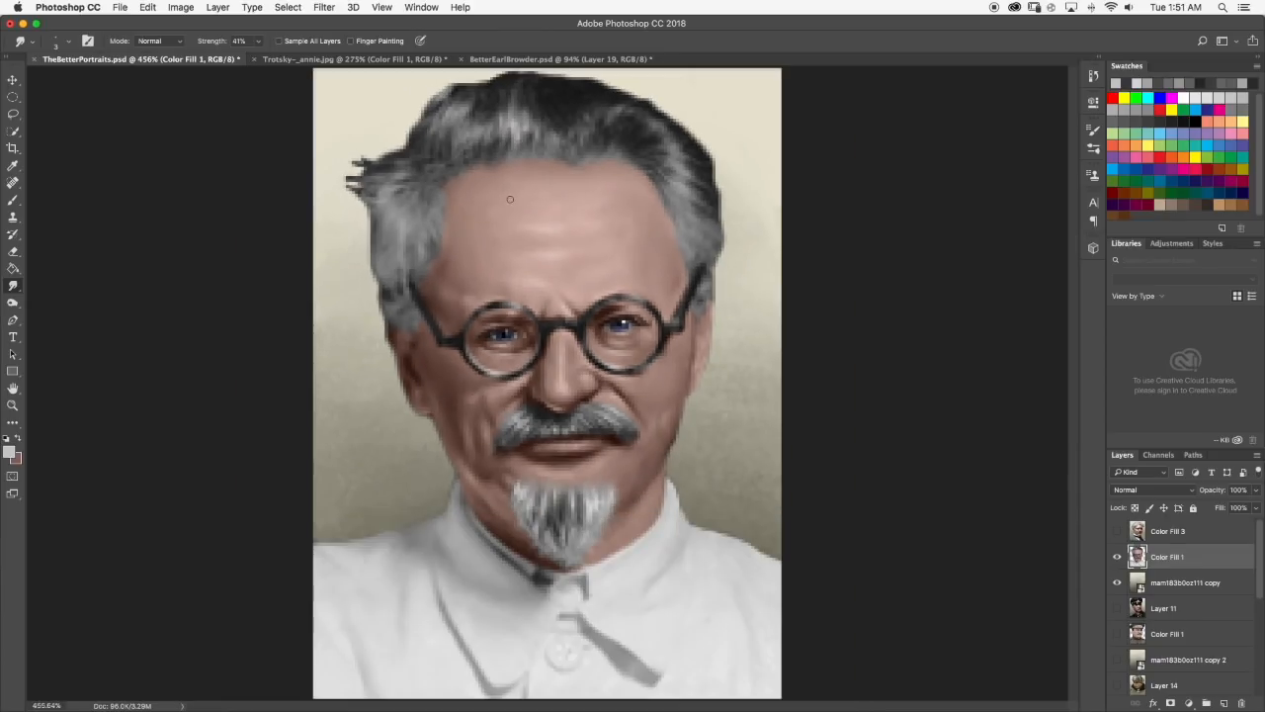
pyautogui.scroll(3, 513, 117)
pyautogui.scroll(-6, 500, 109)
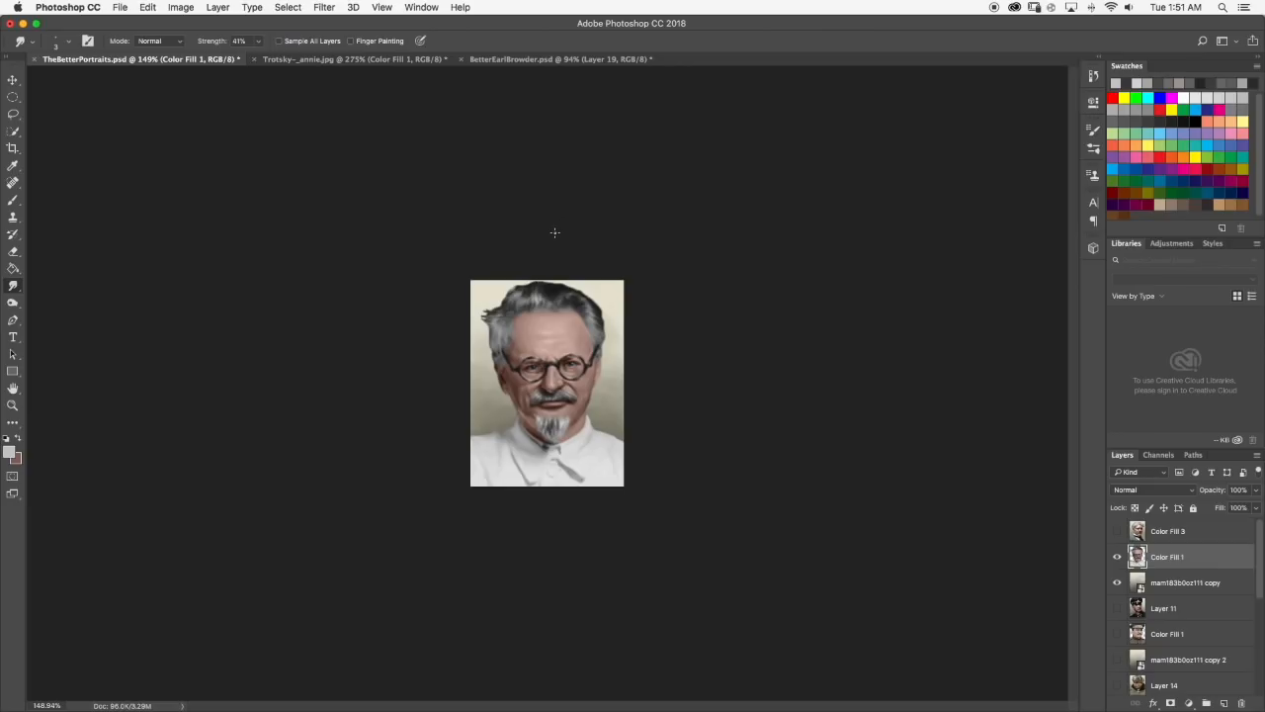
# Add two short light strands to the hair left of the central highlight, smudge them and review the portrait.
pyautogui.scroll(10, 555, 232)
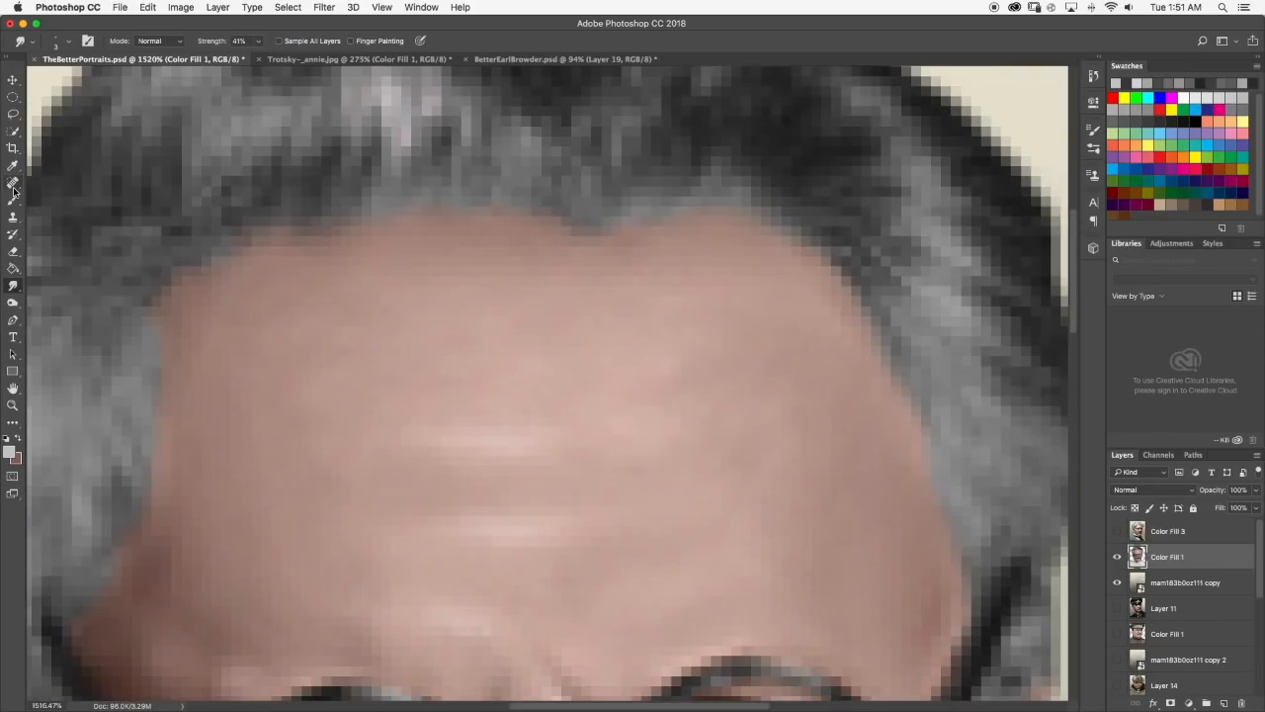
pyautogui.click(13, 200)
pyautogui.scroll(3, 283, 207)
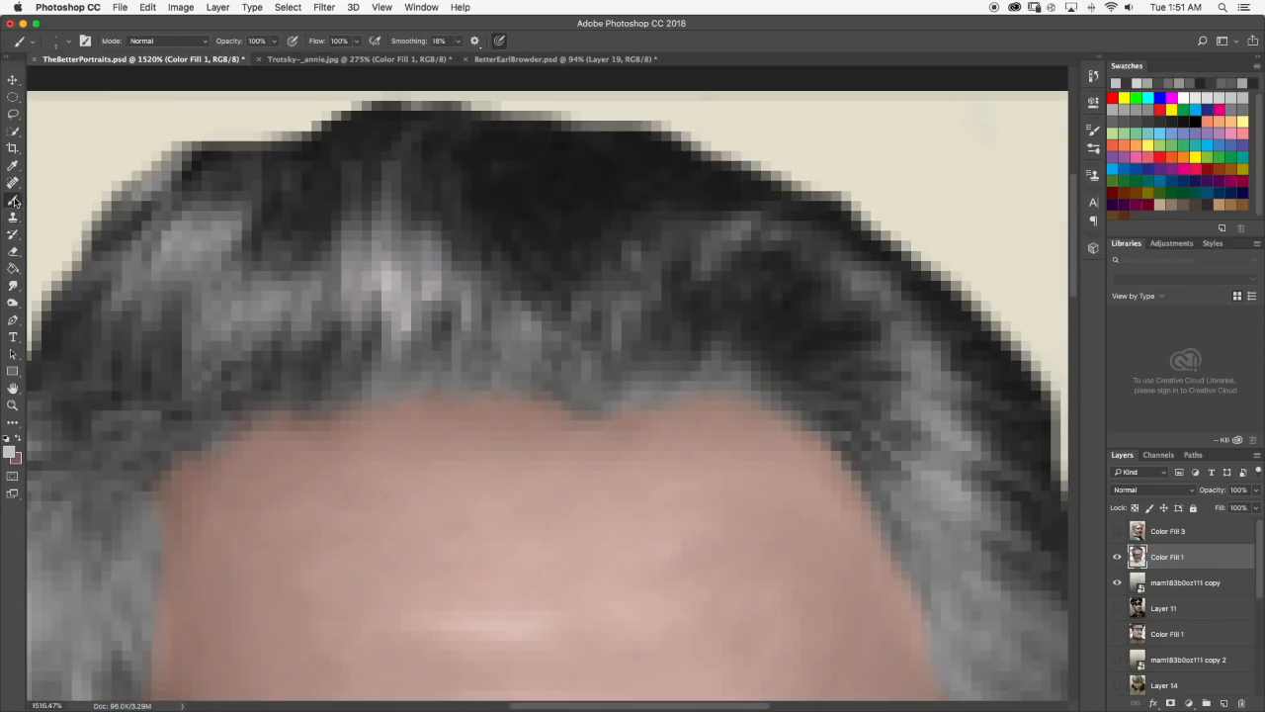
pyautogui.click(304, 300)
pyautogui.click(265, 307)
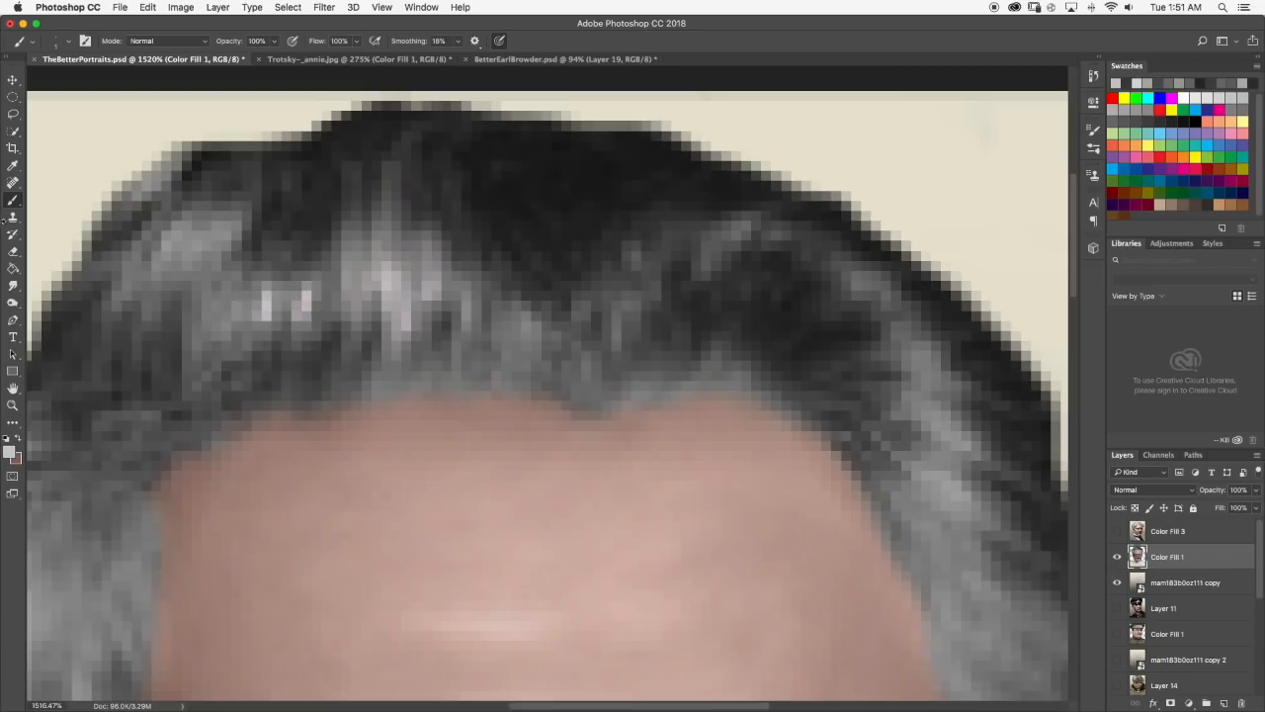
pyautogui.click(14, 286)
pyautogui.moveTo(269, 287)
pyautogui.mouseDown()
pyautogui.moveTo(264, 321)
pyautogui.moveTo(268, 303)
pyautogui.moveTo(313, 290)
pyautogui.mouseUp()
pyautogui.press('super+0')
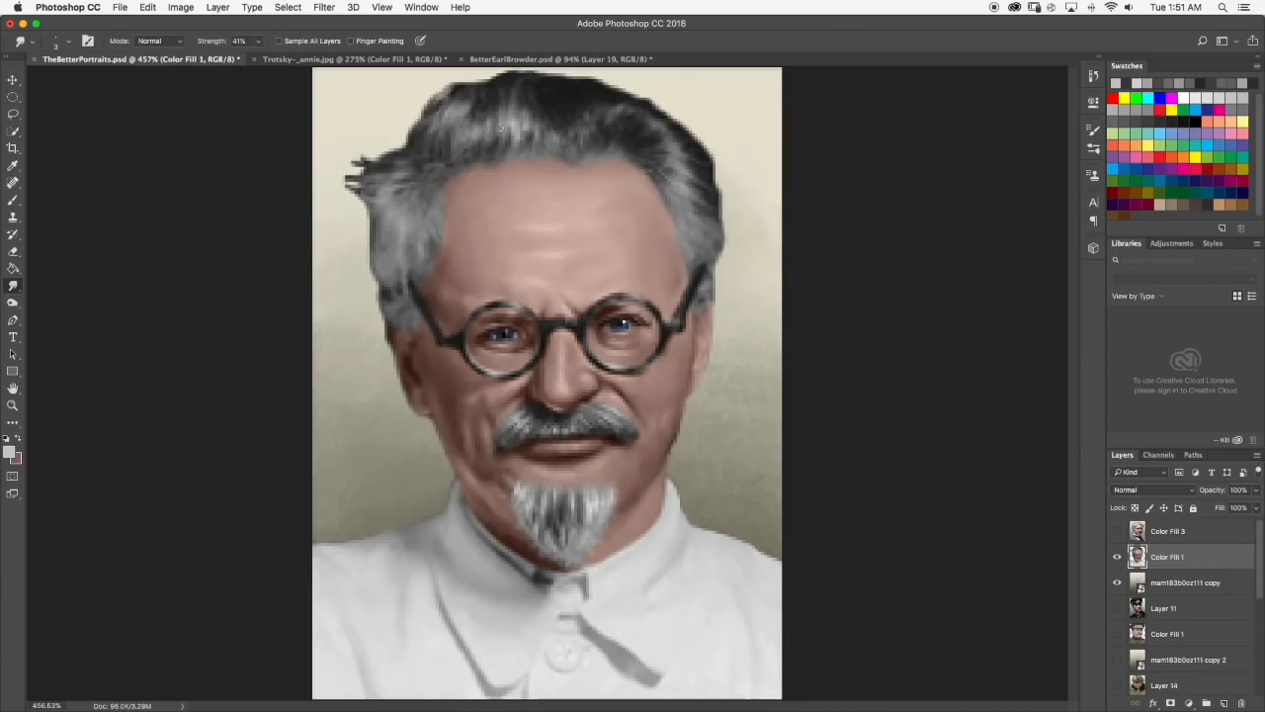
pyautogui.scroll(-5, 499, 122)
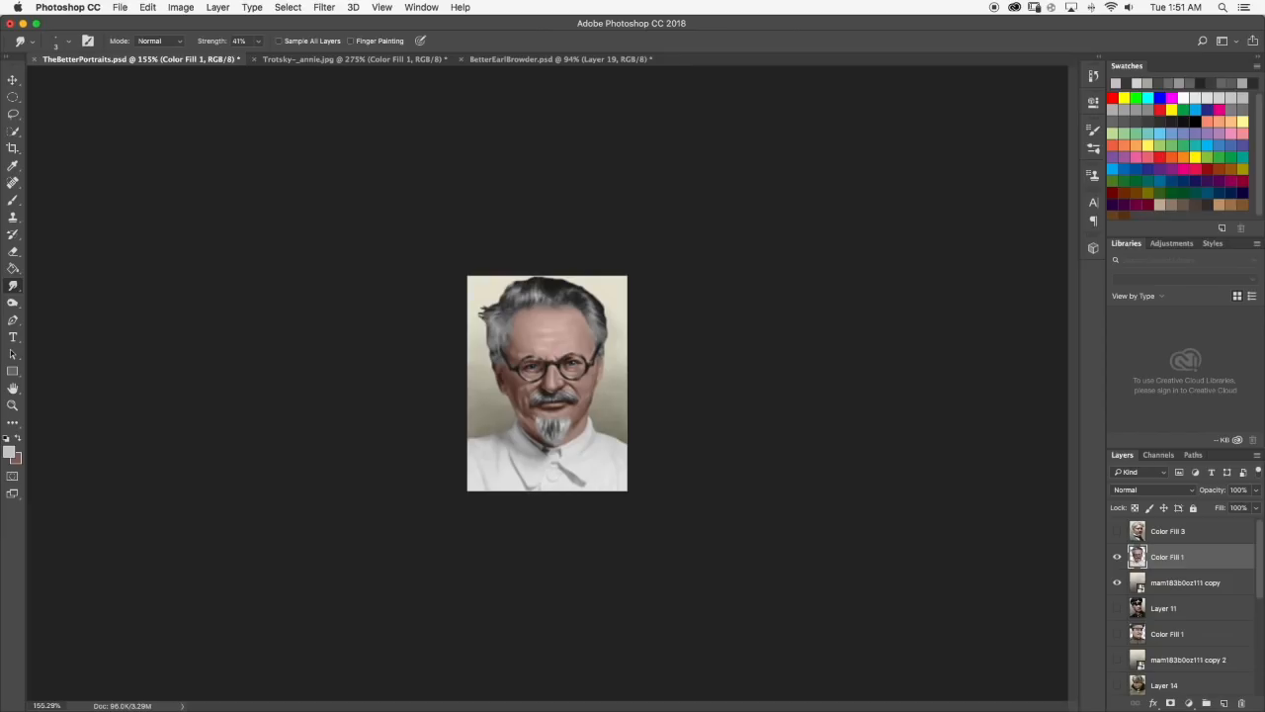
# Paint a light strand above the middle of the hairline and smudge it upward into the hair.
pyautogui.scroll(6, 550, 306)
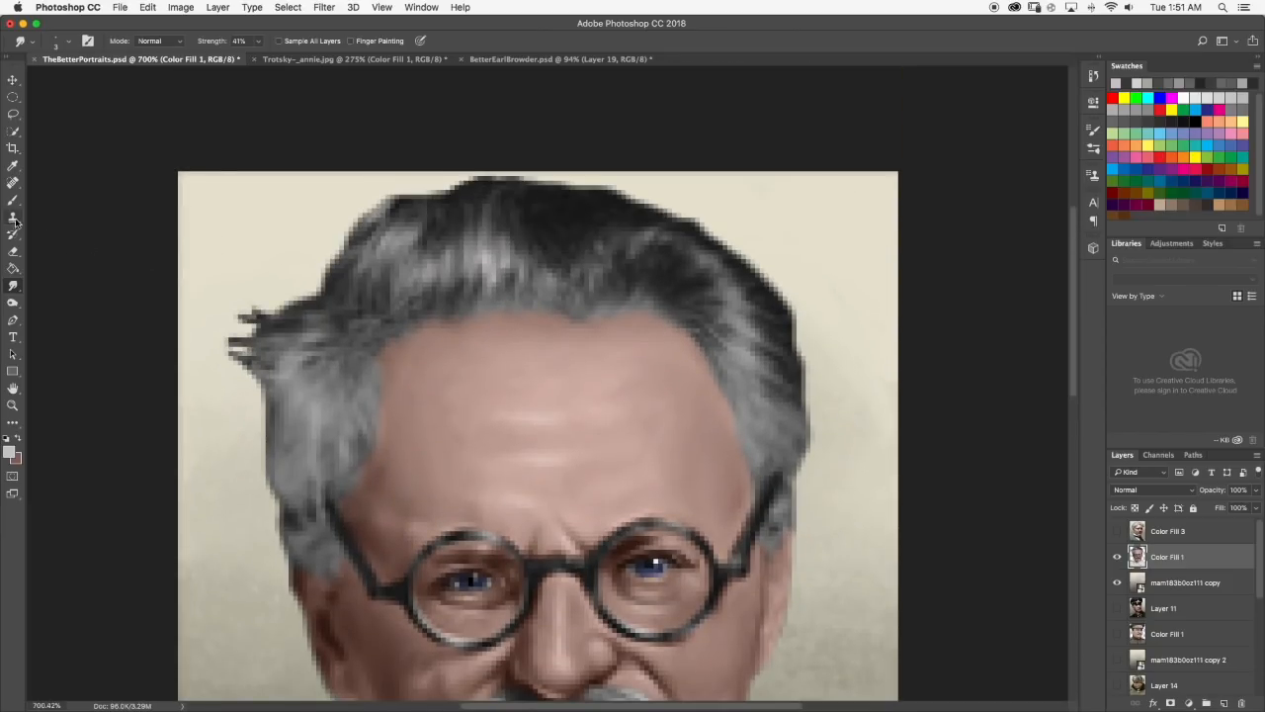
pyautogui.click(13, 200)
pyautogui.scroll(2, 505, 255)
pyautogui.moveTo(550, 280); pyautogui.dragTo(567, 292)
pyautogui.click(13, 288)
pyautogui.moveTo(550, 295)
pyautogui.mouseDown()
pyautogui.moveTo(548, 259)
pyautogui.moveTo(565, 262)
pyautogui.mouseUp()
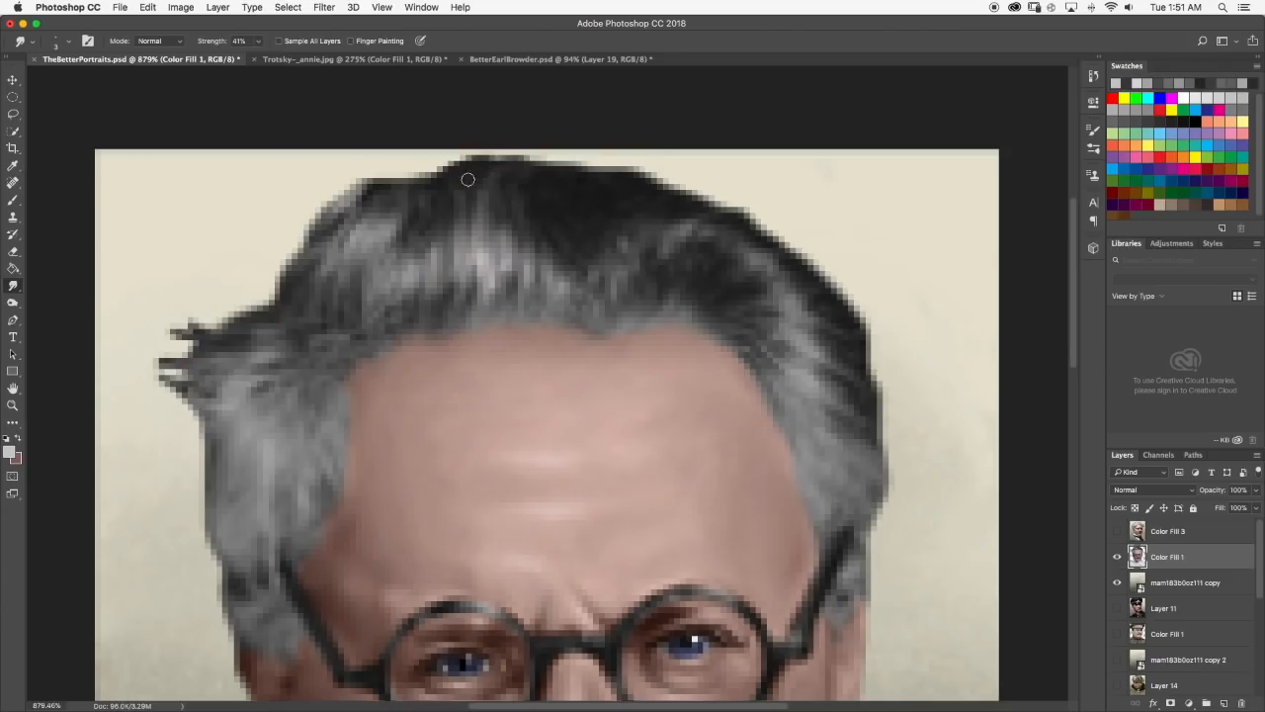
# Paint a light highlight in the upper left part of the hair, smudge it into strands and check the result.
pyautogui.click(13, 200)
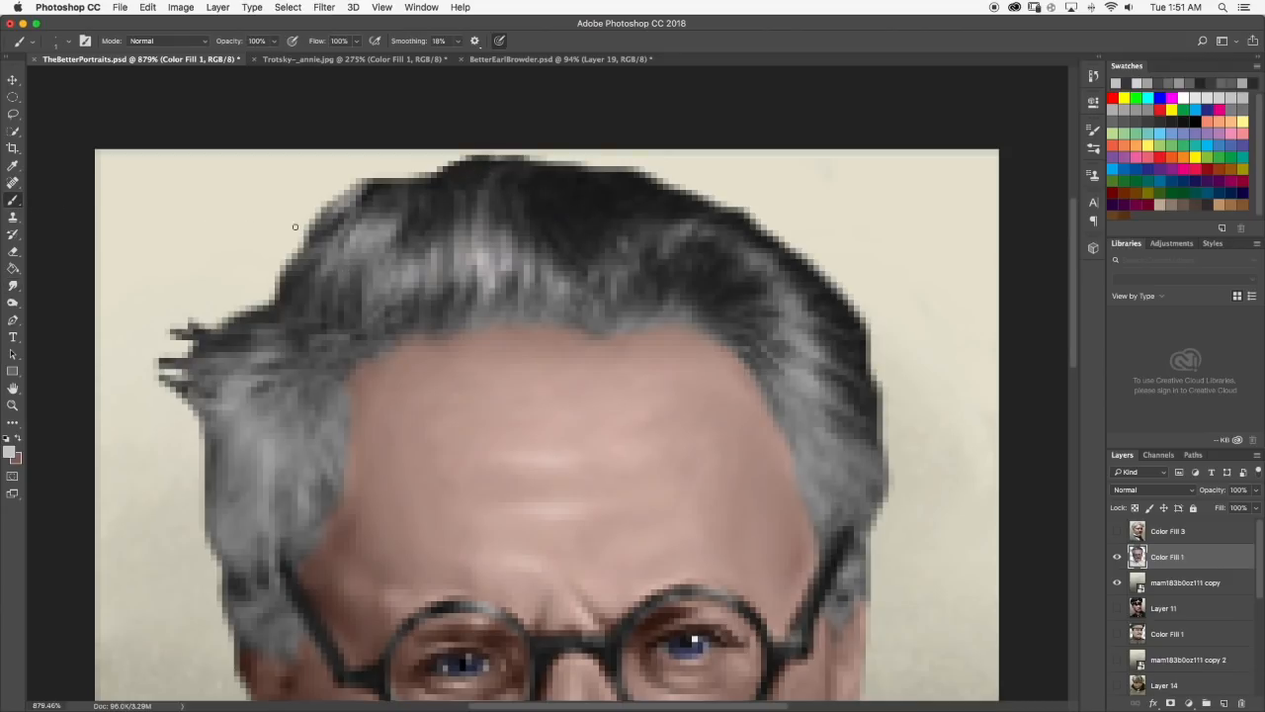
pyautogui.moveTo(362, 229)
pyautogui.mouseDown()
pyautogui.moveTo(398, 219)
pyautogui.moveTo(382, 260)
pyautogui.moveTo(367, 255)
pyautogui.moveTo(390, 248)
pyautogui.moveTo(394, 214)
pyautogui.mouseUp()
pyautogui.click(13, 285)
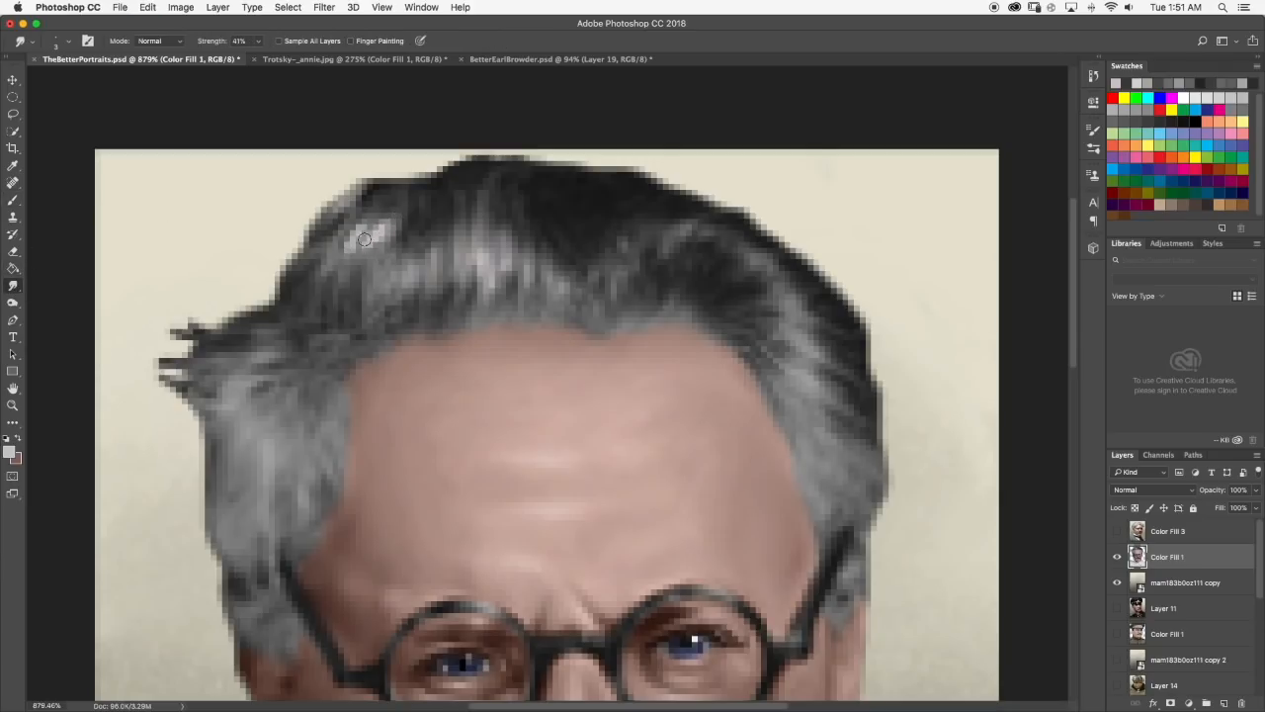
pyautogui.moveTo(374, 241); pyautogui.dragTo(393, 206)
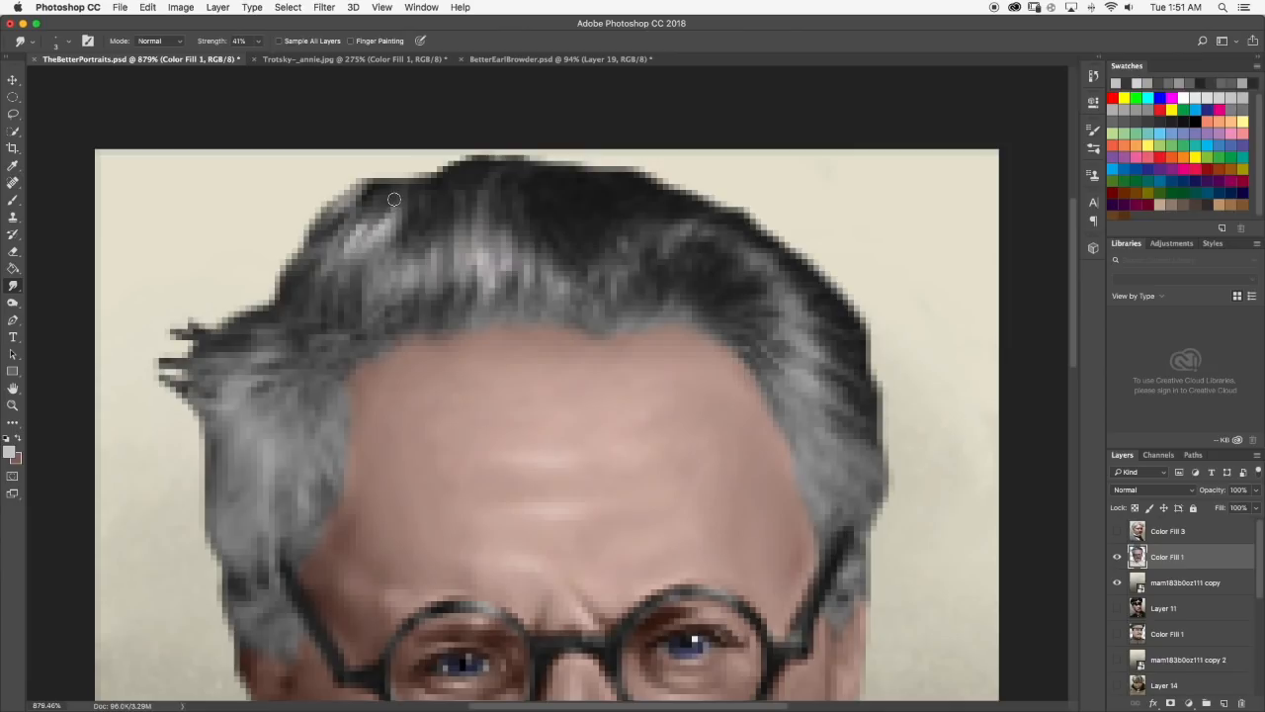
pyautogui.scroll(-10, 396, 204)
pyautogui.scroll(3, 458, 219)
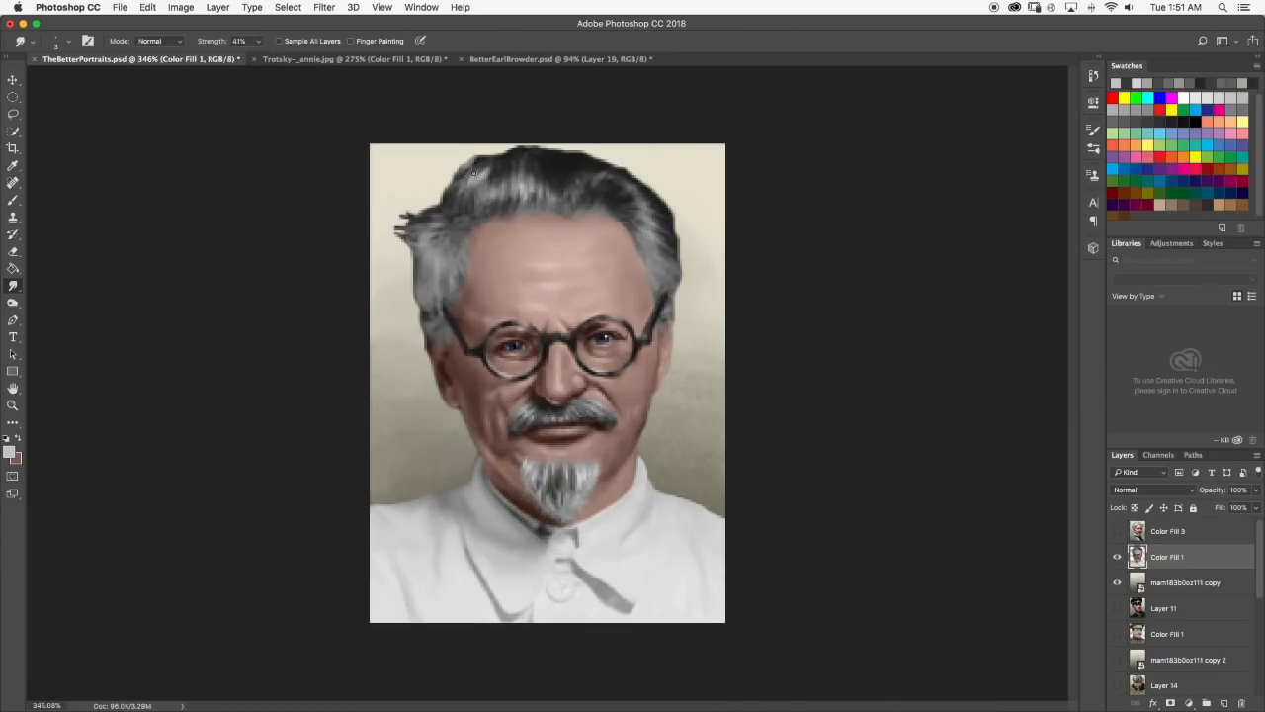
pyautogui.scroll(-1, 499, 175)
pyautogui.scroll(5, 494, 173)
# Add more light strands on the left side of the hair with Brush and Smudge, reviewing them at different magnifications.
pyautogui.click(13, 202)
pyautogui.moveTo(463, 188)
pyautogui.mouseDown()
pyautogui.moveTo(462, 219)
pyautogui.moveTo(480, 176)
pyautogui.mouseUp()
pyautogui.click(15, 286)
pyautogui.moveTo(454, 220); pyautogui.dragTo(470, 197)
pyautogui.scroll(-10, 496, 220)
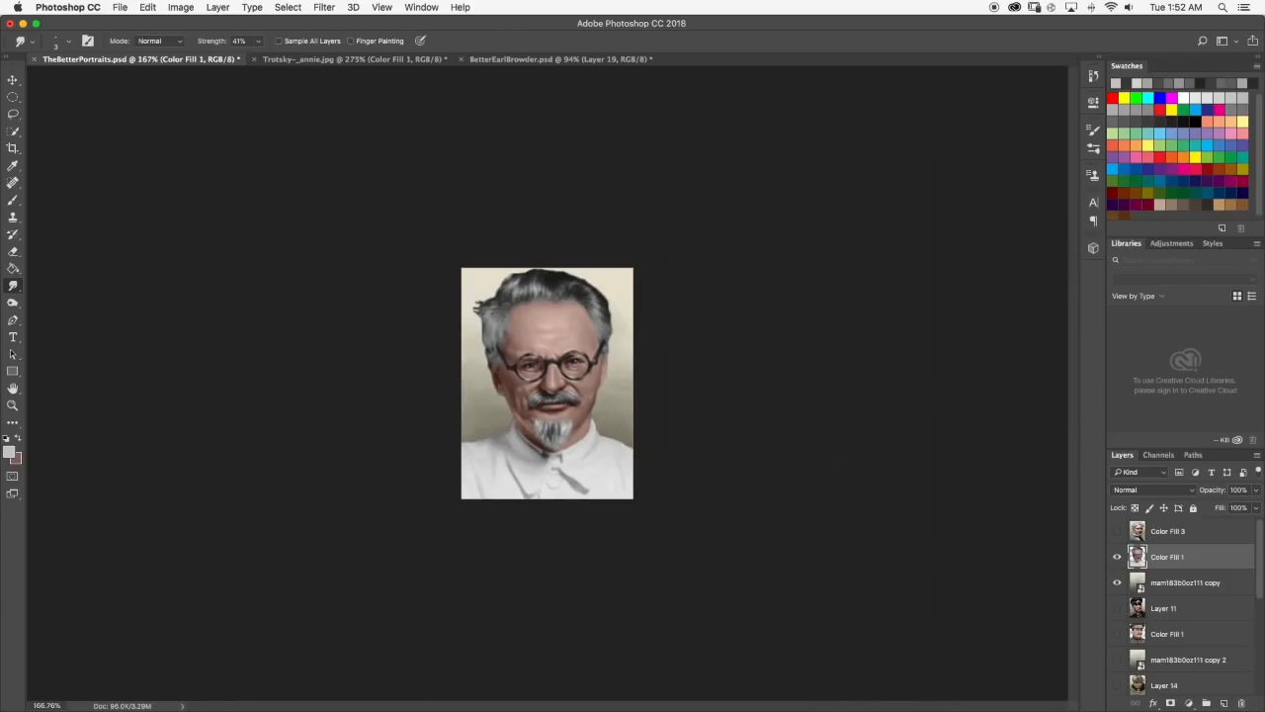
pyautogui.scroll(8, 485, 204)
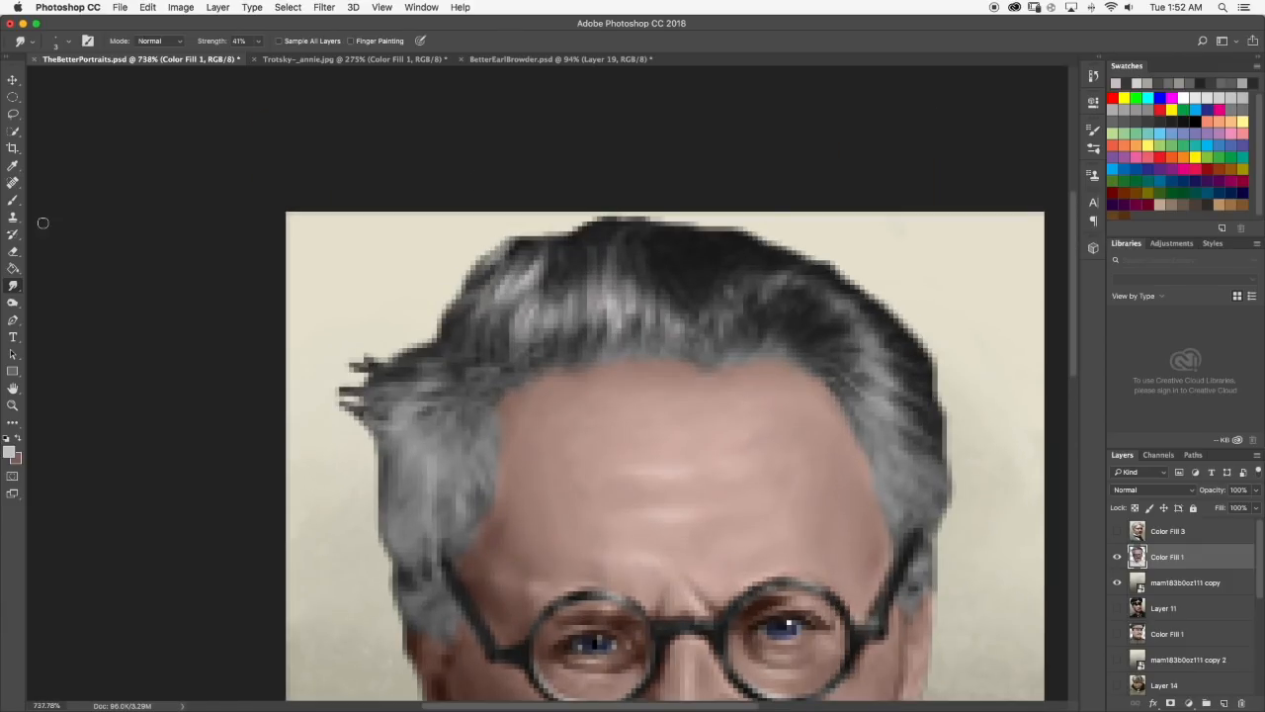
pyautogui.click(12, 200)
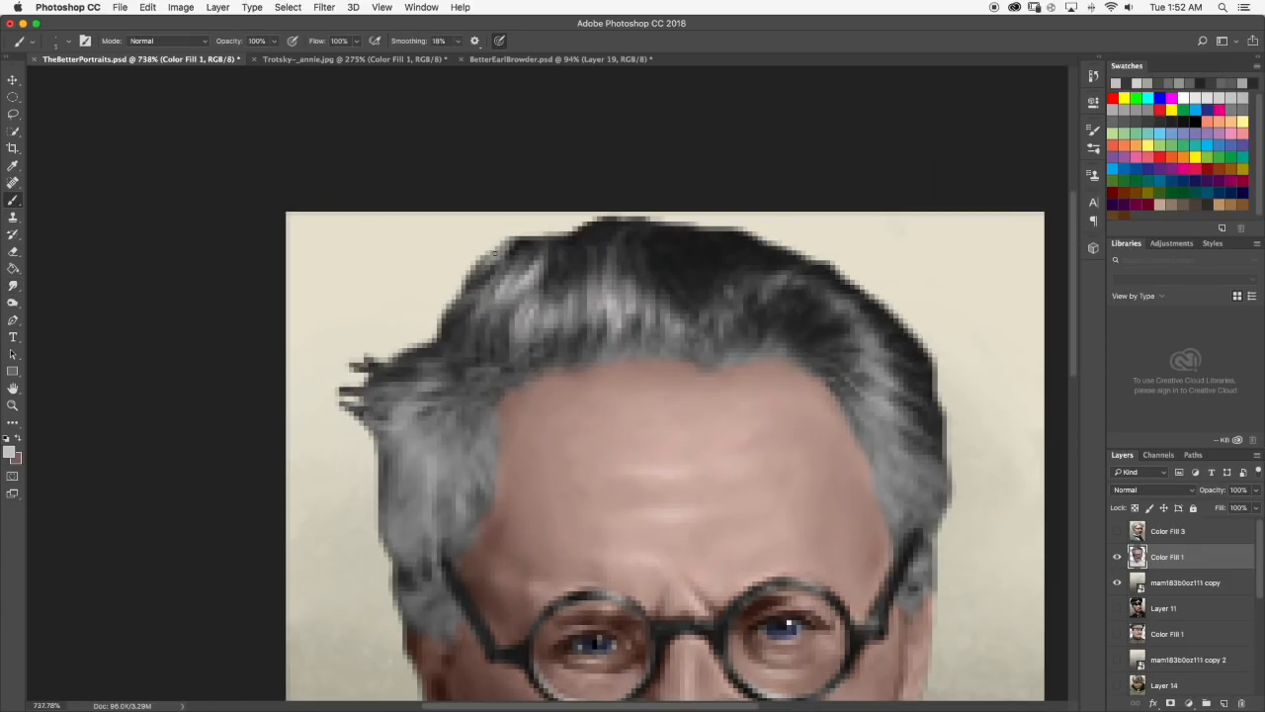
pyautogui.click(11, 285)
pyautogui.scroll(-10, 530, 248)
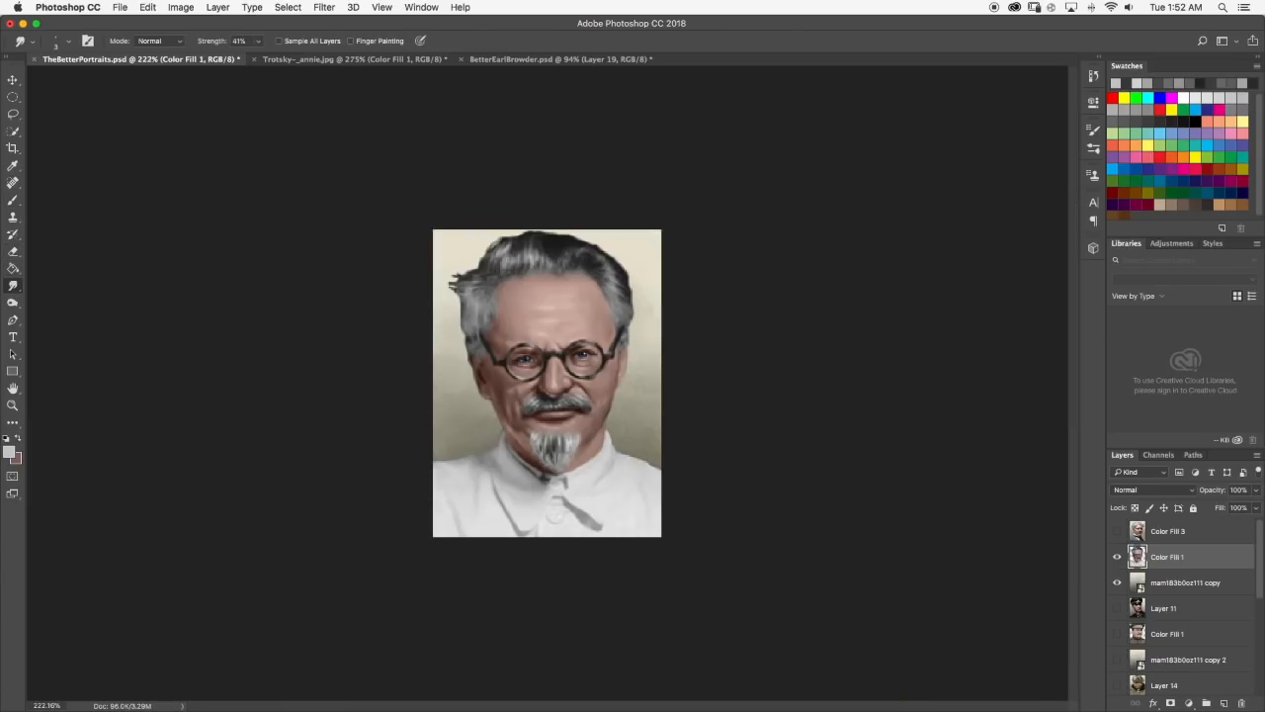
# Paint a light curved strand in the hair right of center, blend it with Smudge and view the whole portrait.
pyautogui.scroll(8, 519, 257)
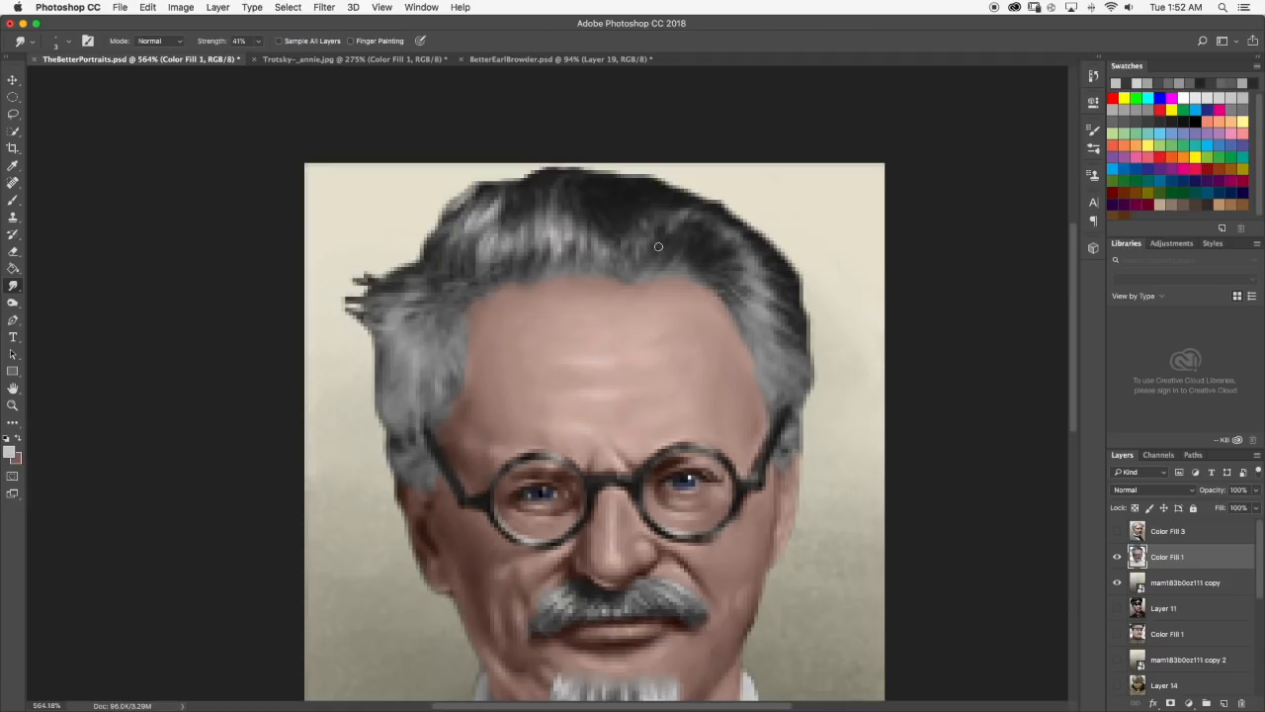
pyautogui.click(13, 200)
pyautogui.moveTo(681, 216); pyautogui.dragTo(658, 249)
pyautogui.click(13, 285)
pyautogui.press('super+0')
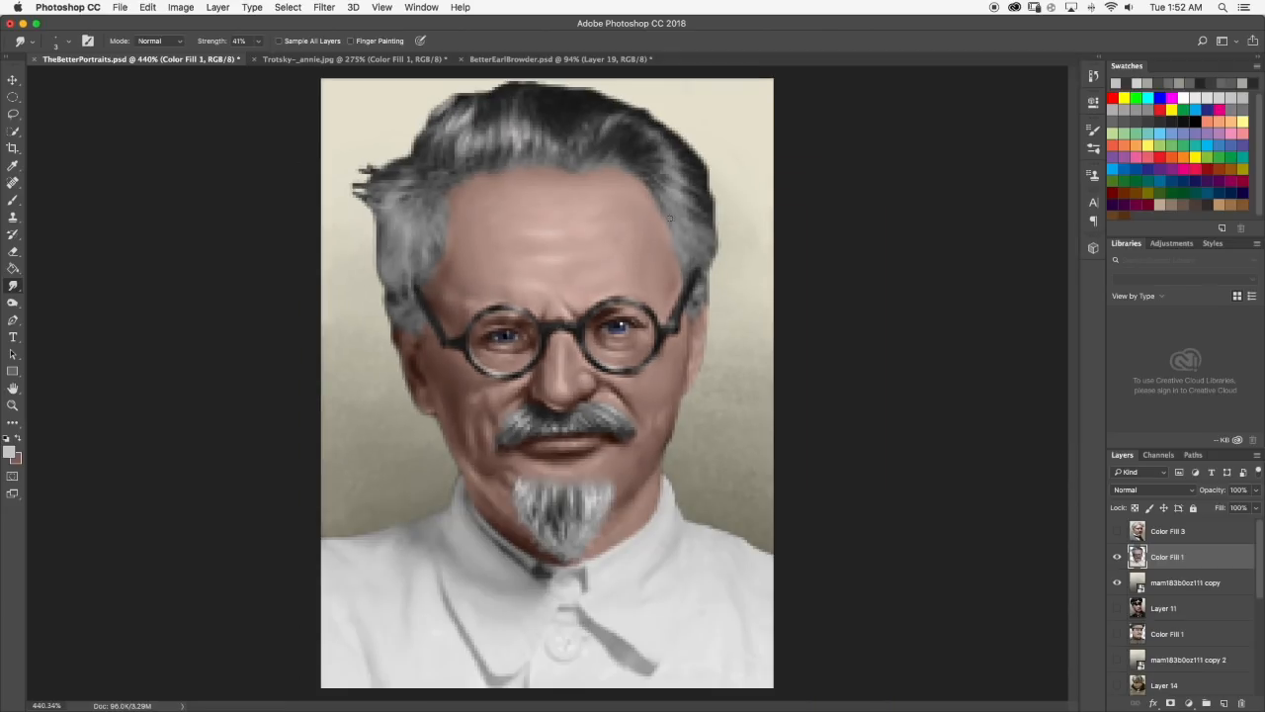
# Paint another light strand beside the dark area in the middle of the hair and smudge it.
pyautogui.scroll(3, 632, 151)
pyautogui.scroll(2, 594, 144)
pyautogui.click(12, 200)
pyautogui.moveTo(555, 200); pyautogui.dragTo(577, 184)
pyautogui.click(13, 285)
pyautogui.moveTo(566, 192)
pyautogui.mouseDown()
pyautogui.moveTo(563, 180)
pyautogui.moveTo(573, 189)
pyautogui.mouseUp()
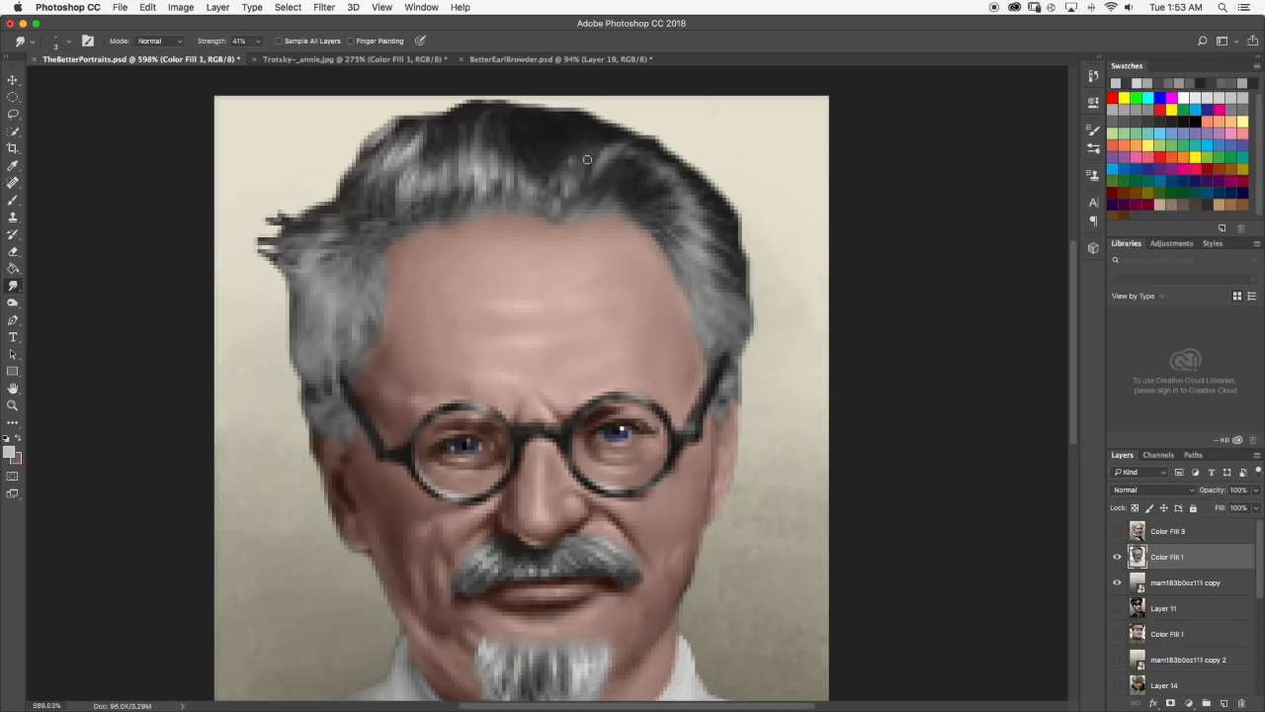
# Sample grays from the hair, paint a lighter strand in the dark area at the middle of the hair and smudge it.
pyautogui.scroll(-5, 588, 159)
pyautogui.scroll(5, 561, 257)
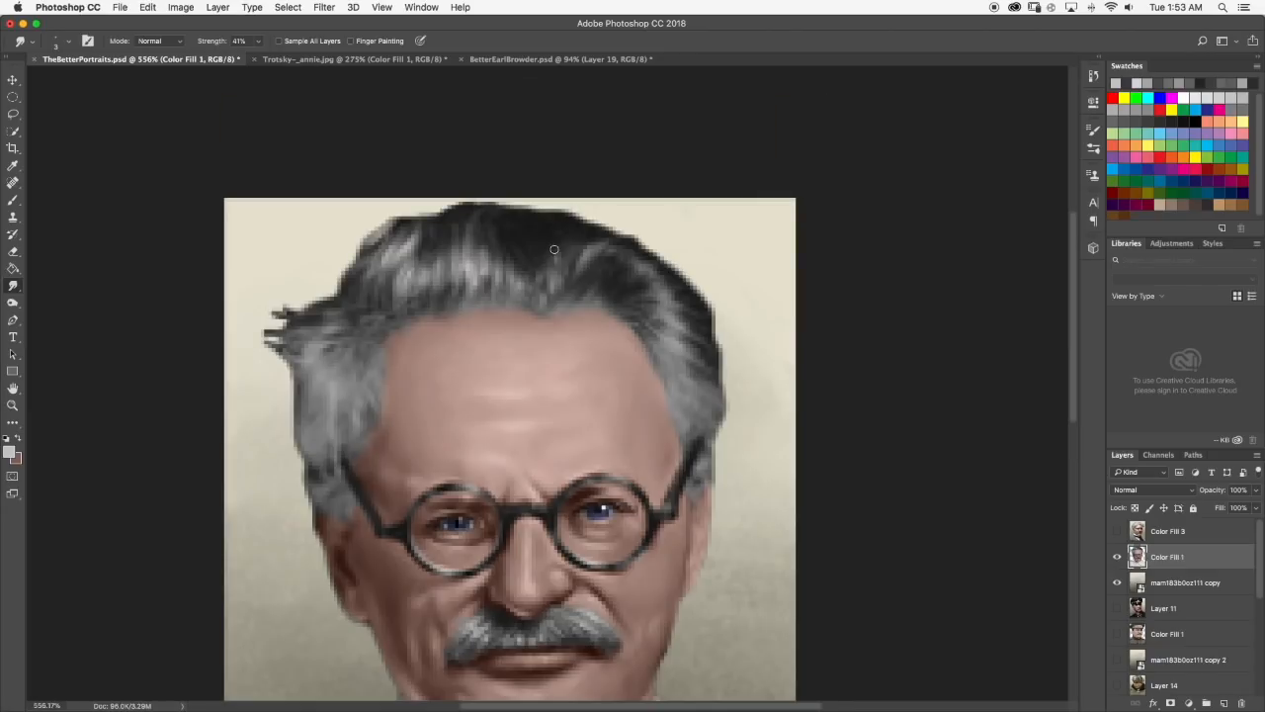
pyautogui.scroll(-1, 574, 237)
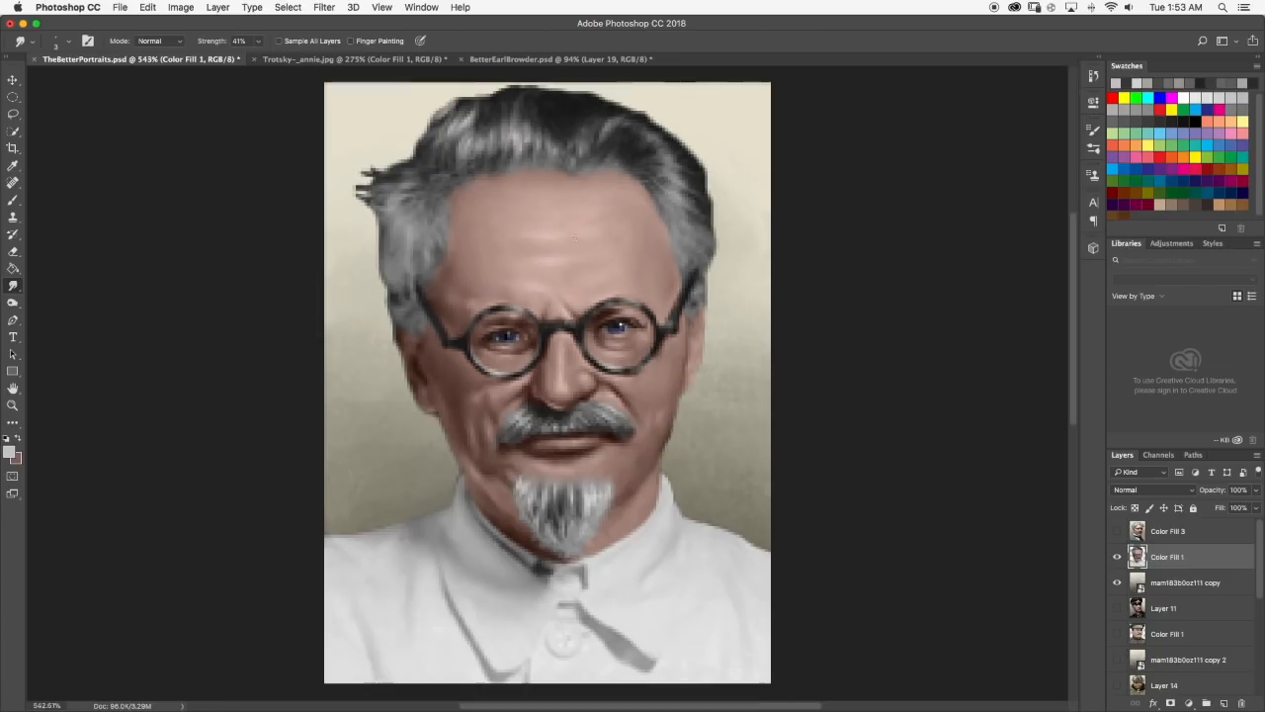
pyautogui.scroll(-3, 597, 121)
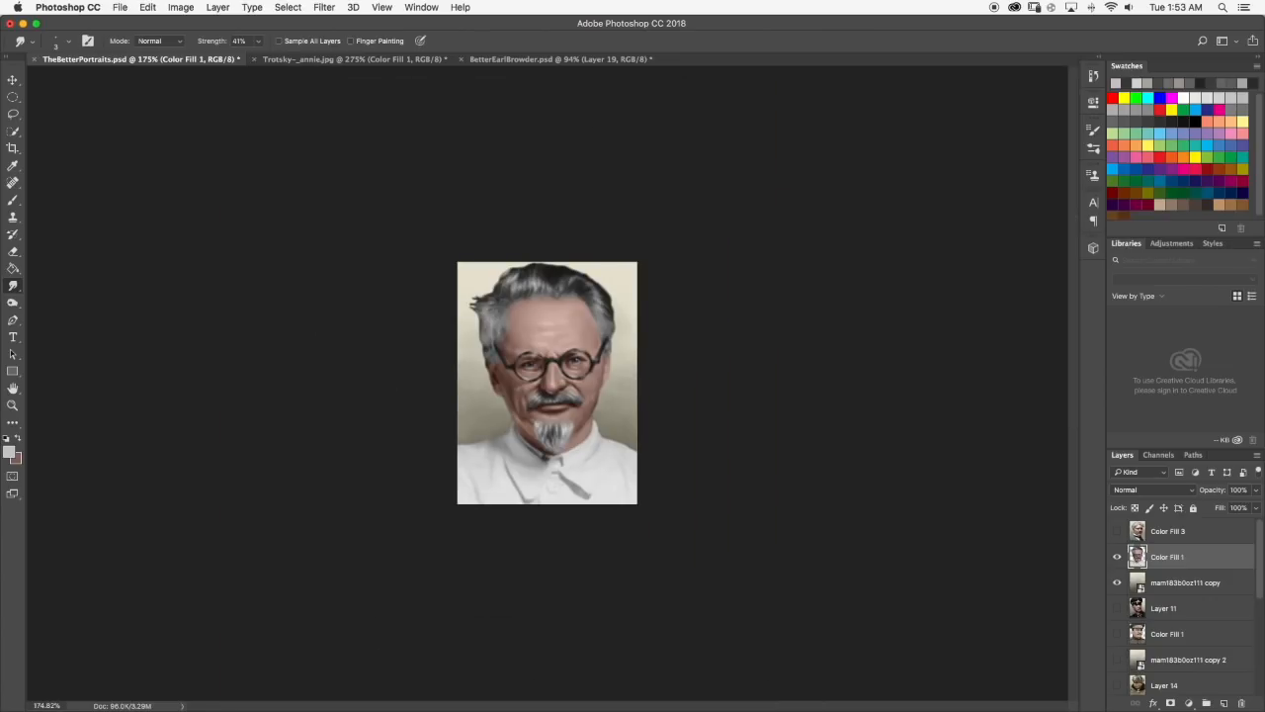
pyautogui.scroll(5, 586, 127)
pyautogui.scroll(3, 575, 149)
pyautogui.click(12, 201)
pyautogui.keyDown('alt'); pyautogui.click(537, 170); pyautogui.keyUp('alt')
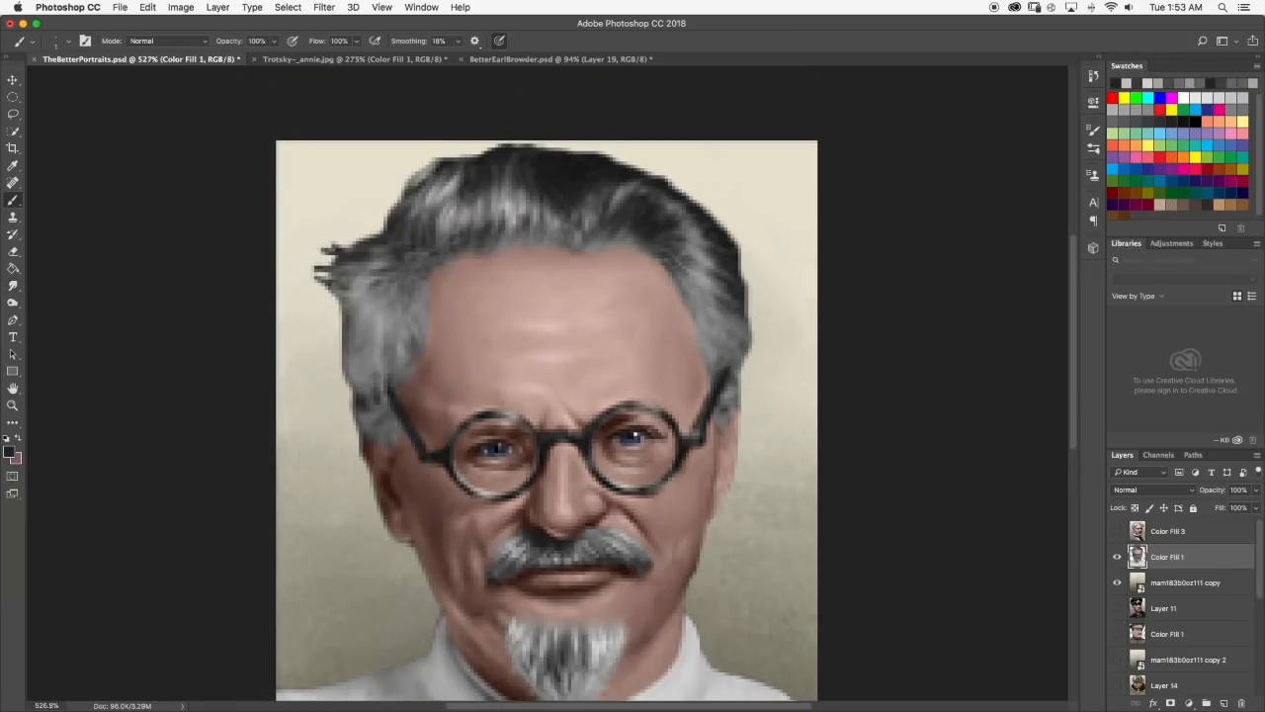
pyautogui.keyDown('alt'); pyautogui.click(511, 168); pyautogui.keyUp('alt')
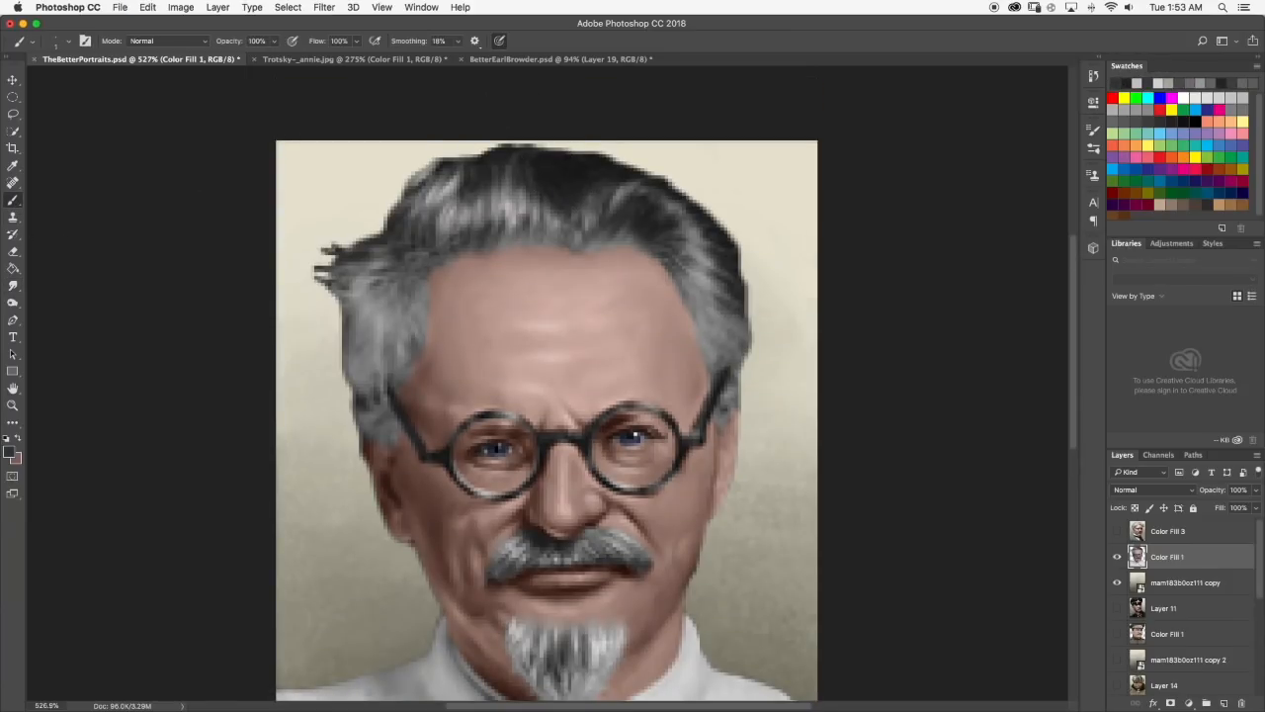
pyautogui.keyDown('alt'); pyautogui.click(593, 210); pyautogui.keyUp('alt')
pyautogui.moveTo(571, 187); pyautogui.dragTo(565, 199)
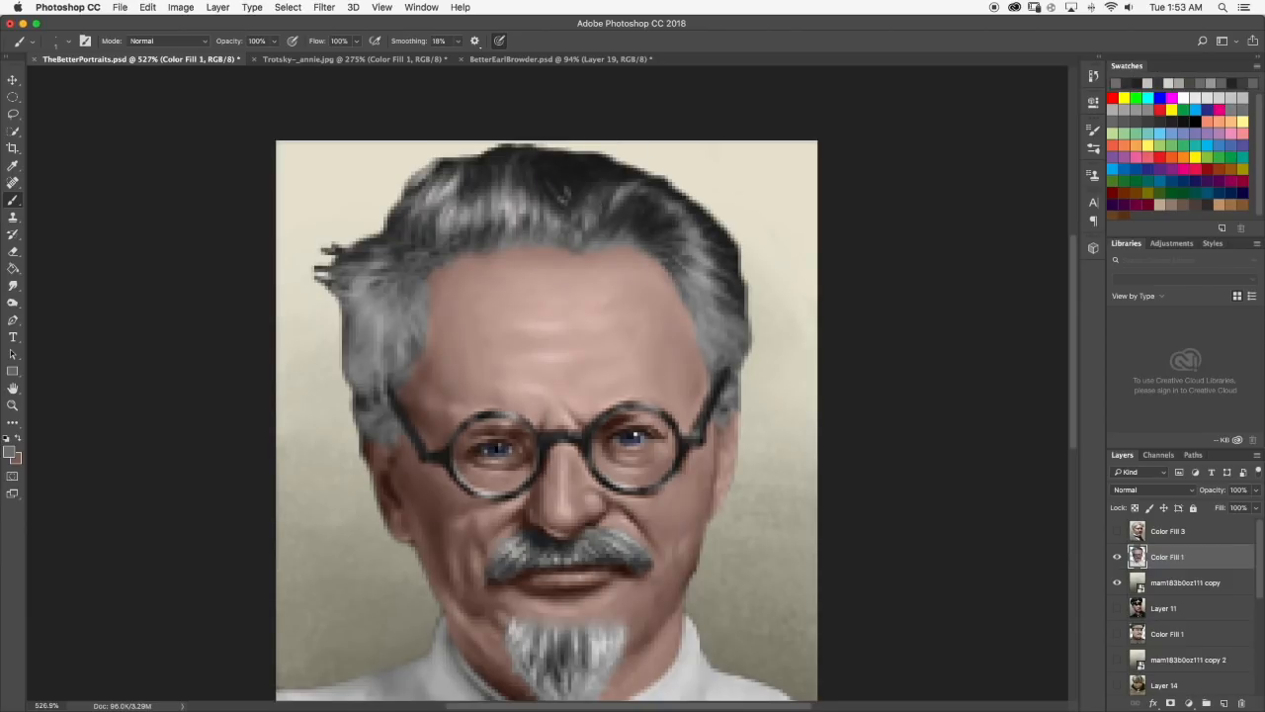
pyautogui.click(12, 285)
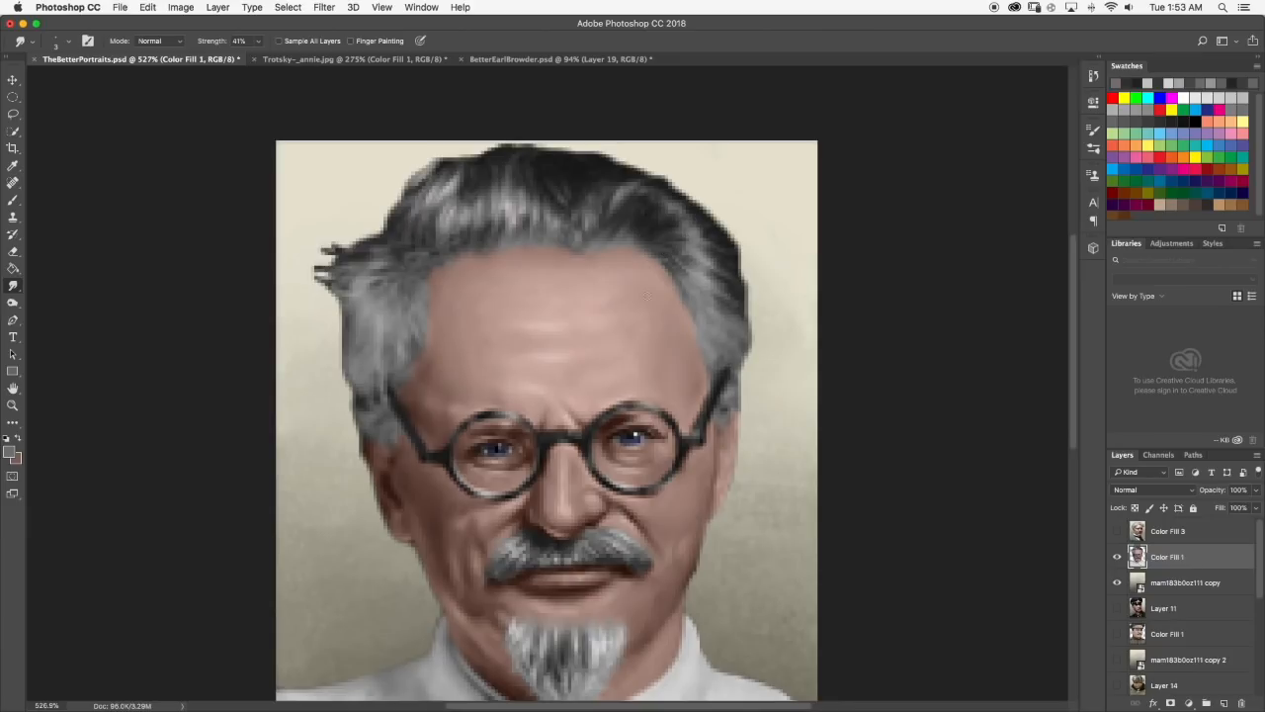
# Paint a light gray highlight in the hair beside the right temple, smudge it and check the whole portrait.
pyautogui.click(12, 201)
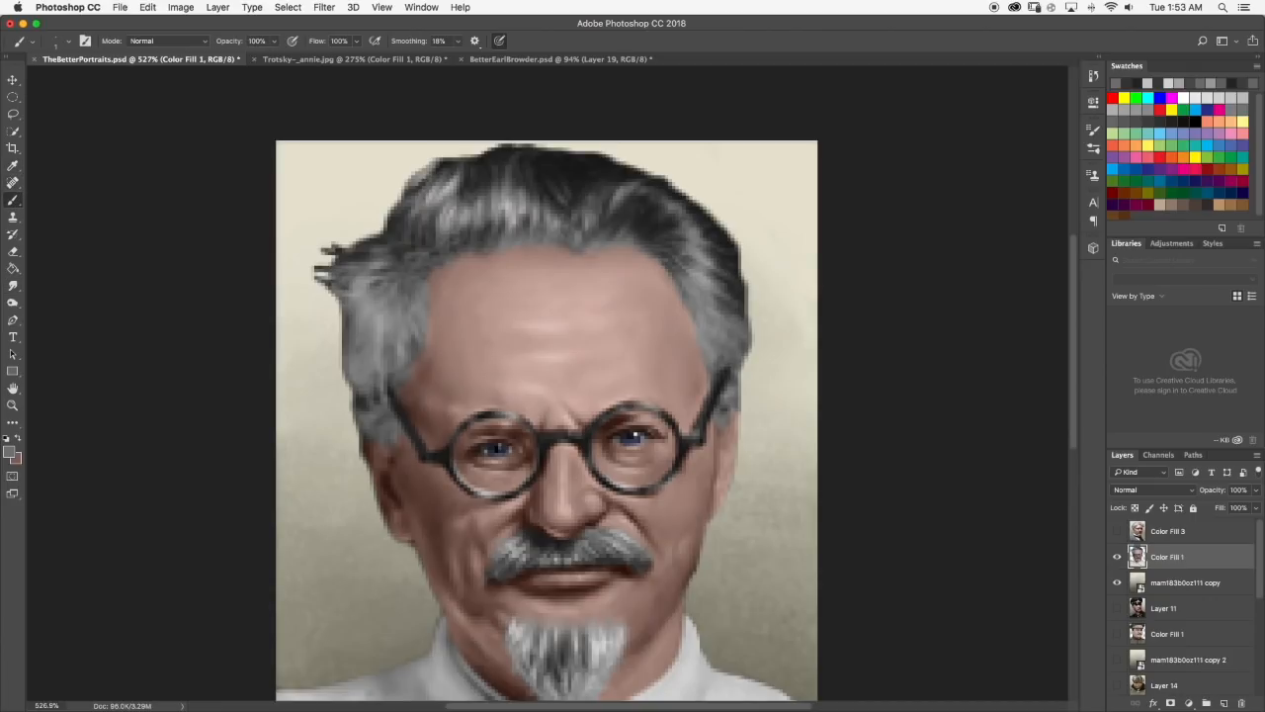
pyautogui.keyDown('alt'); pyautogui.click(698, 272); pyautogui.keyUp('alt')
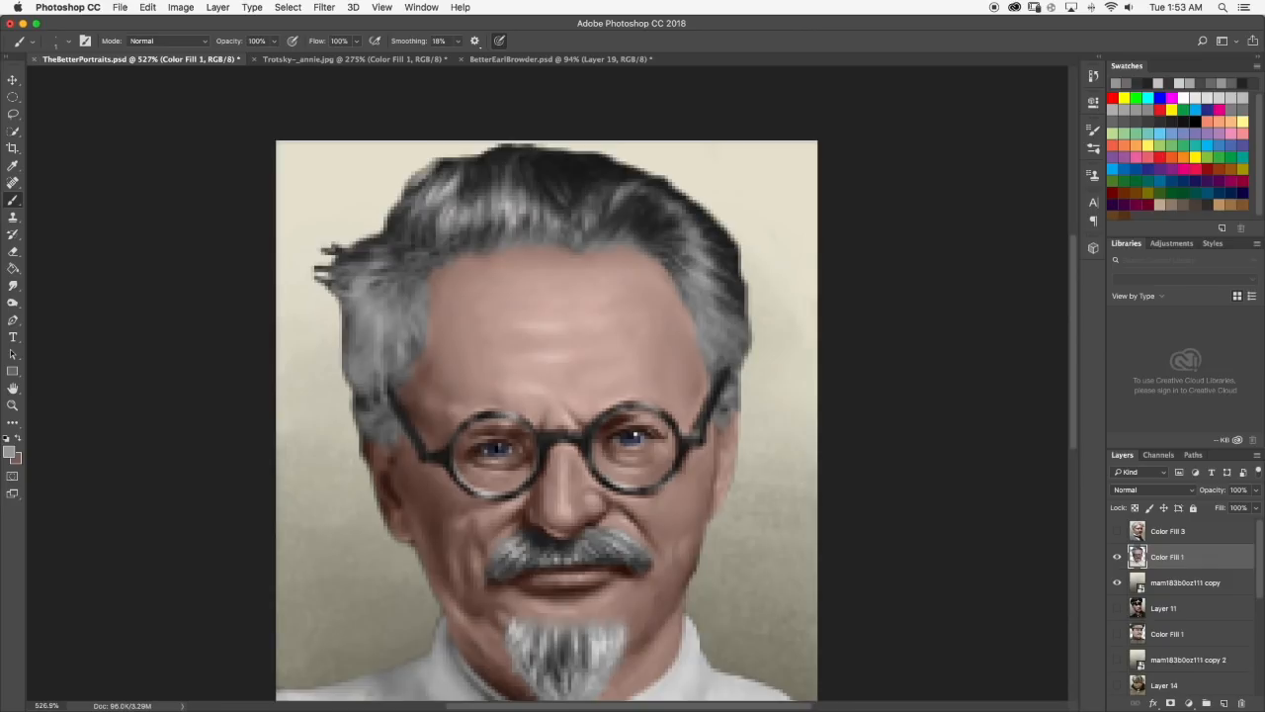
pyautogui.keyDown('alt'); pyautogui.click(509, 203); pyautogui.keyUp('alt')
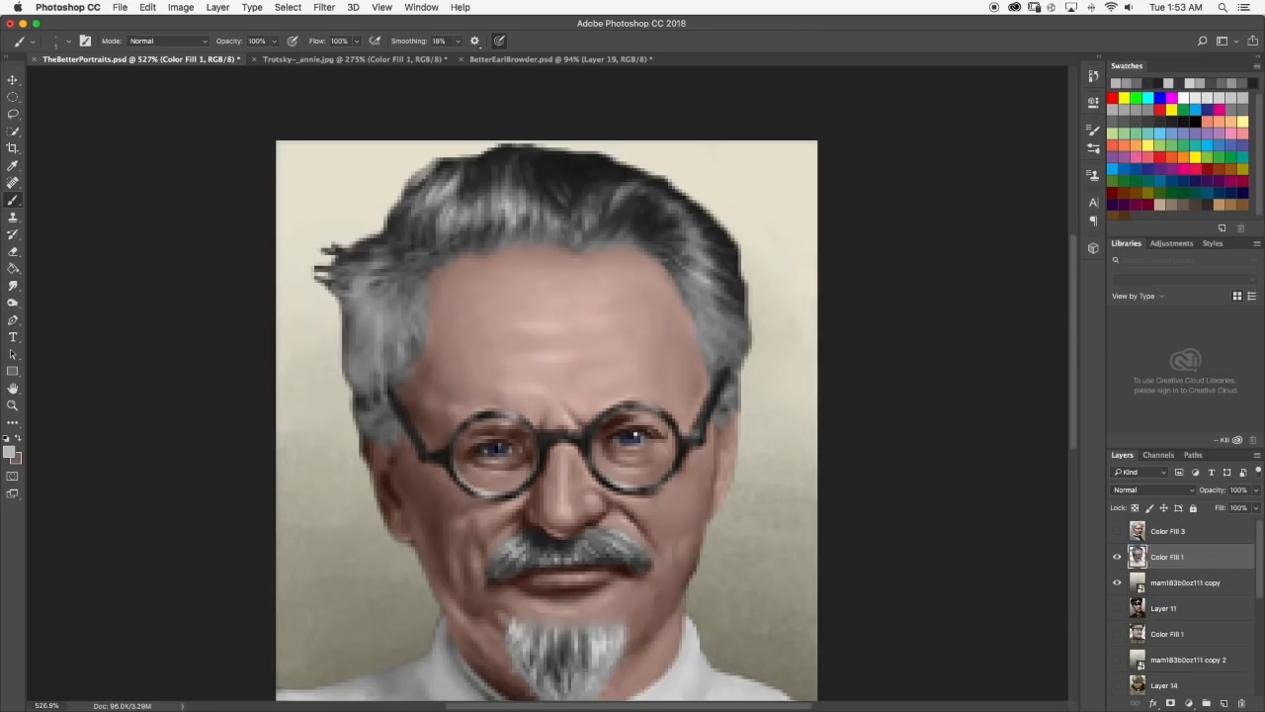
pyautogui.moveTo(694, 285); pyautogui.dragTo(712, 299)
pyautogui.click(13, 285)
pyautogui.moveTo(703, 297)
pyautogui.mouseDown()
pyautogui.moveTo(686, 285)
pyautogui.moveTo(695, 296)
pyautogui.mouseUp()
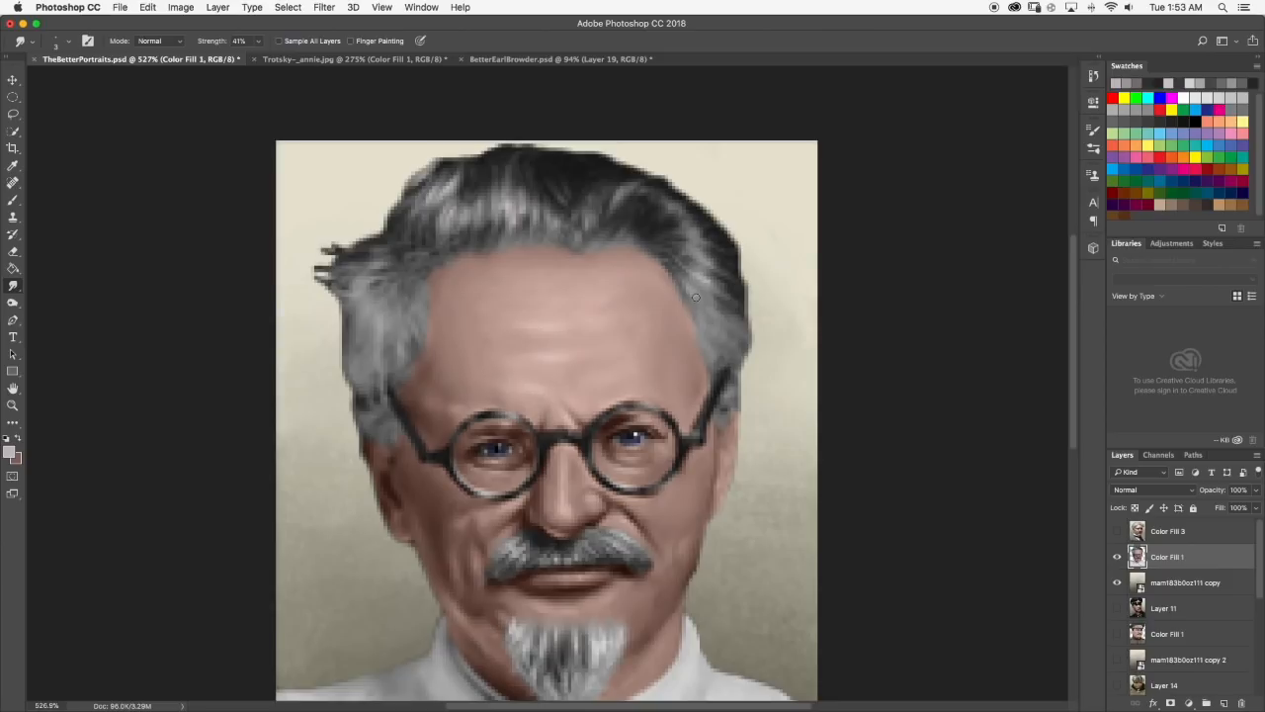
pyautogui.scroll(-5, 707, 279)
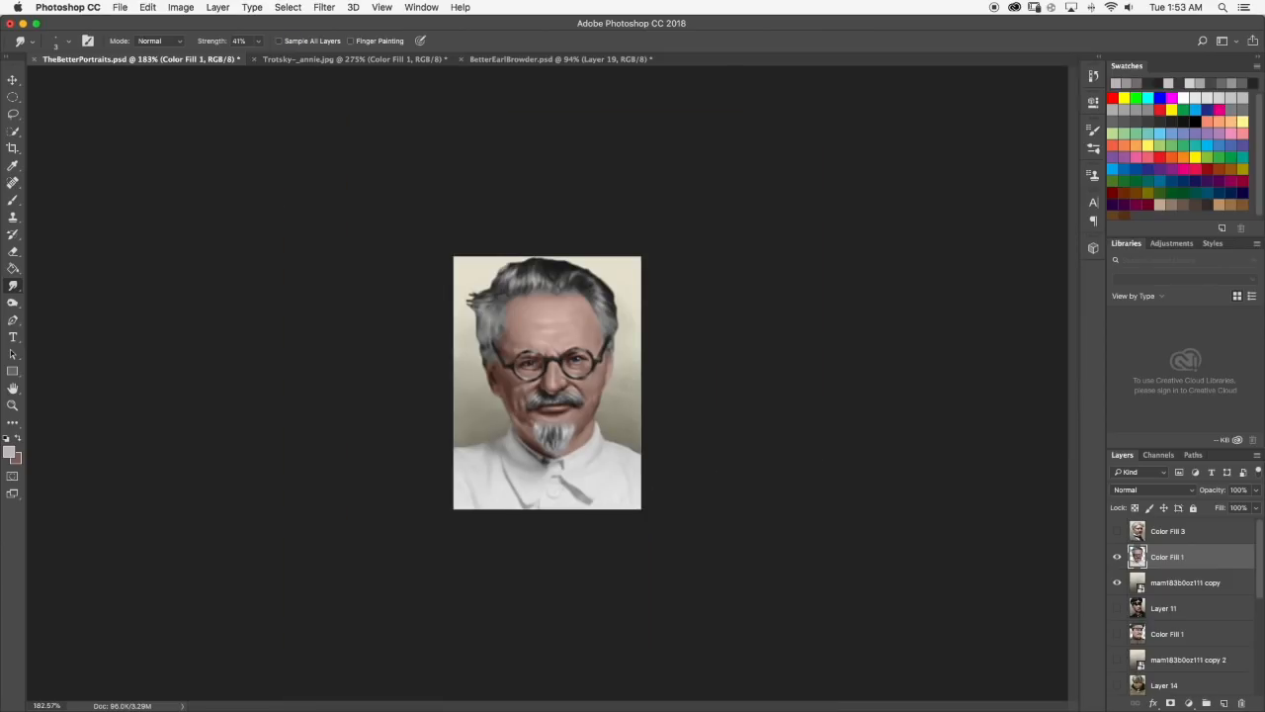
# Add another light diagonal strand in the hair above the right temple, blend it with Smudge and view the full portrait.
pyautogui.scroll(5, 690, 268)
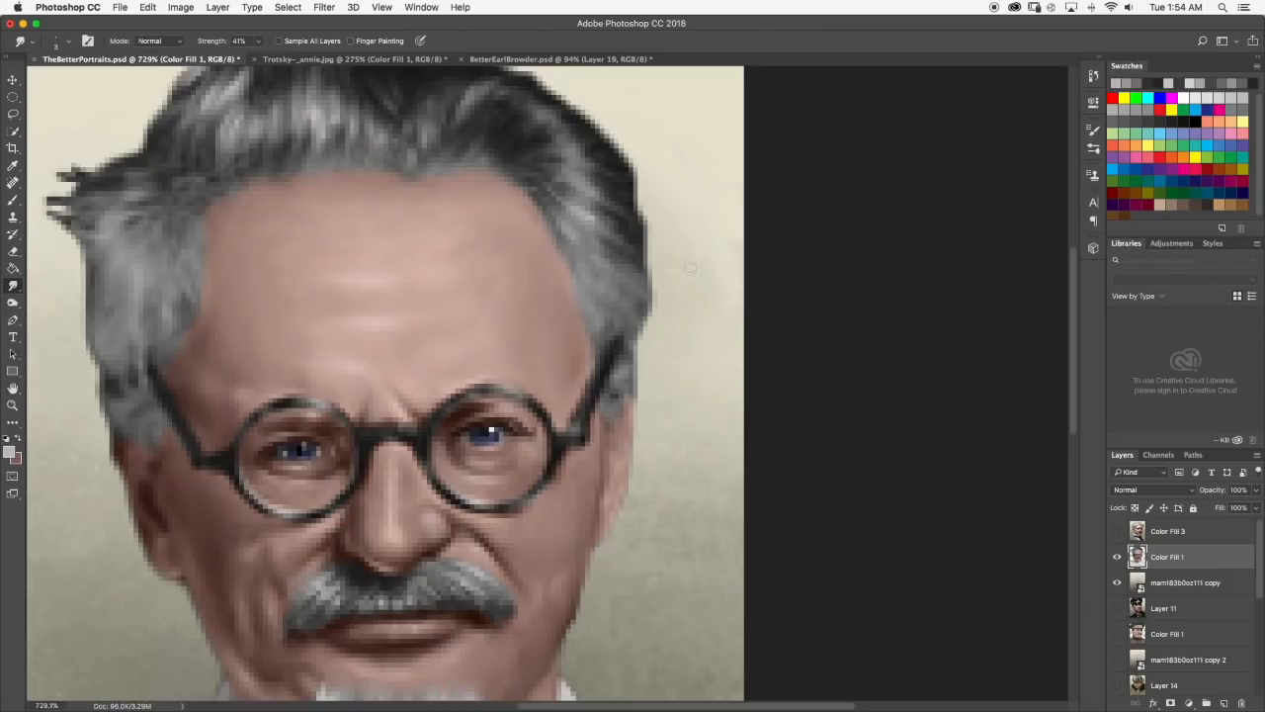
pyautogui.click(12, 201)
pyautogui.click(588, 250)
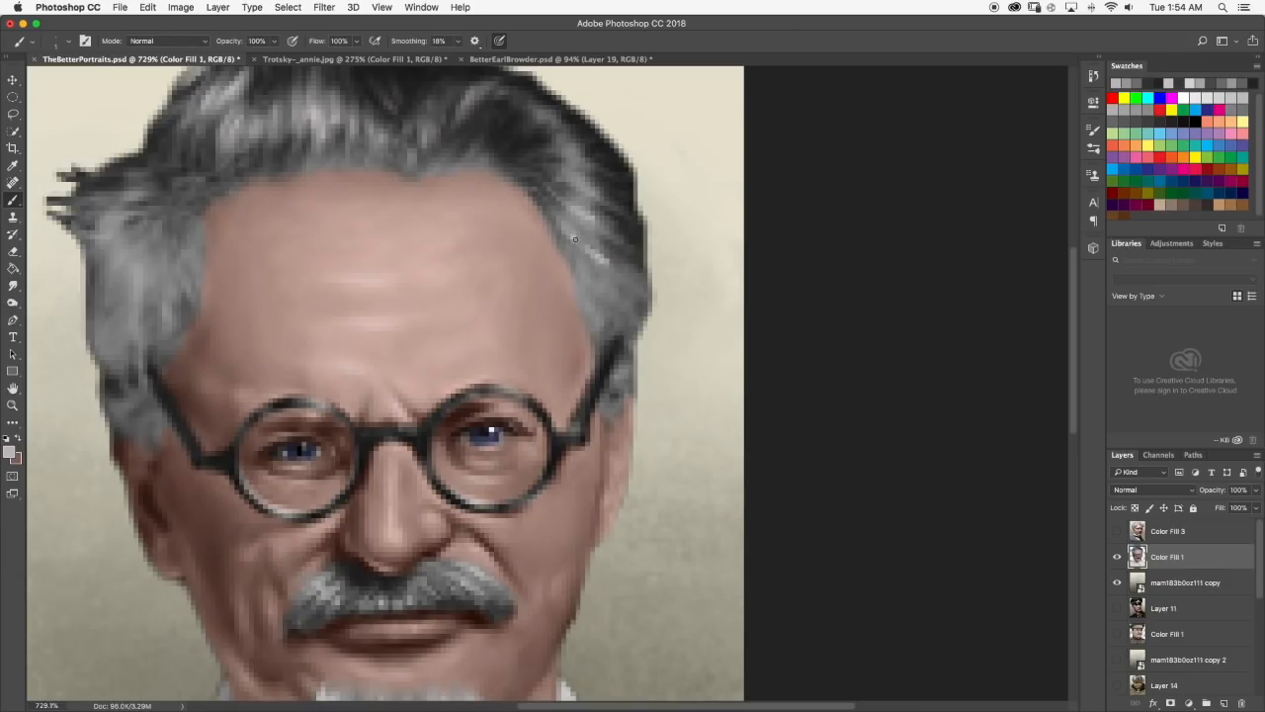
pyautogui.moveTo(574, 238); pyautogui.dragTo(597, 254)
pyautogui.click(12, 285)
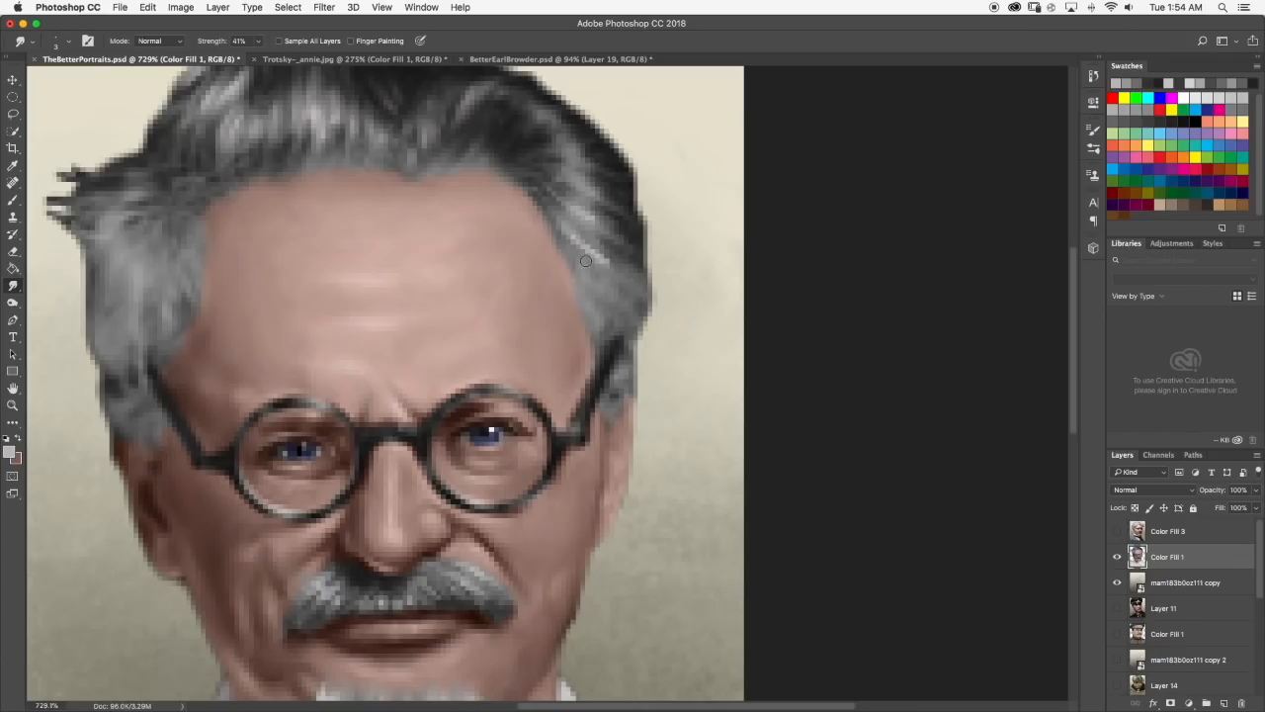
pyautogui.scroll(-6, 632, 276)
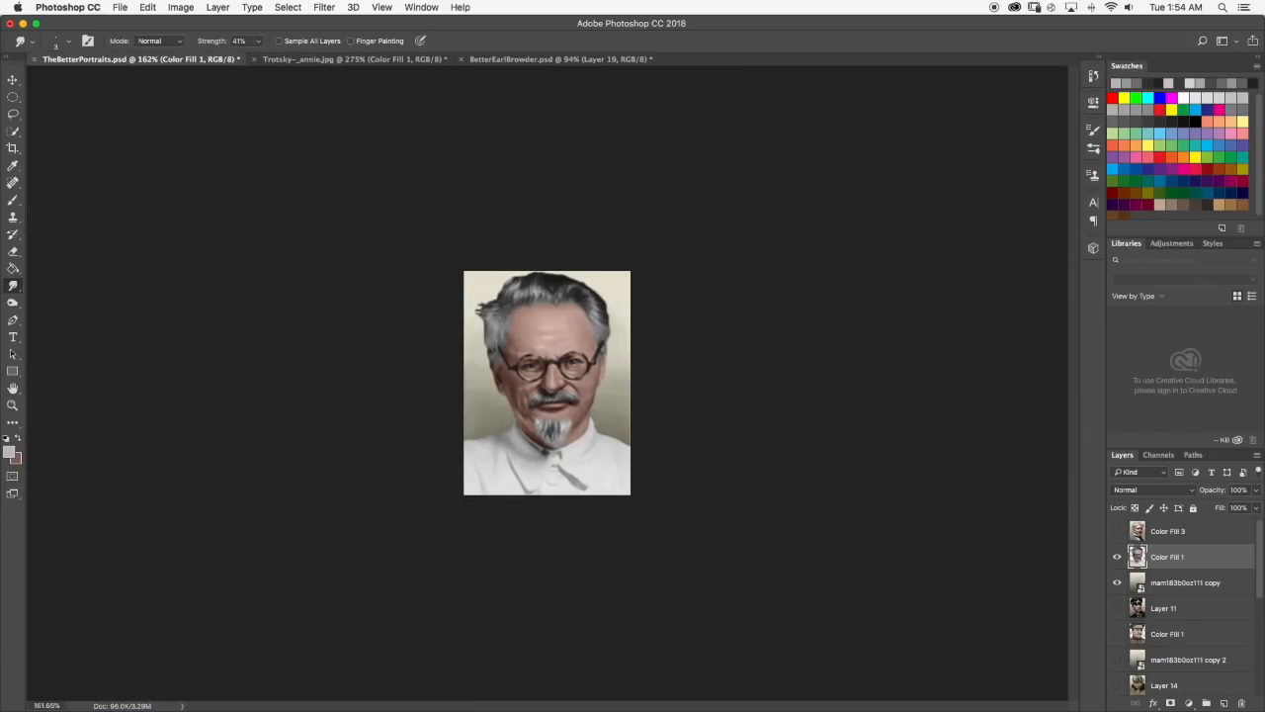
# Examine the hair and the right hairline at different magnifications.
pyautogui.scroll(10, 588, 203)
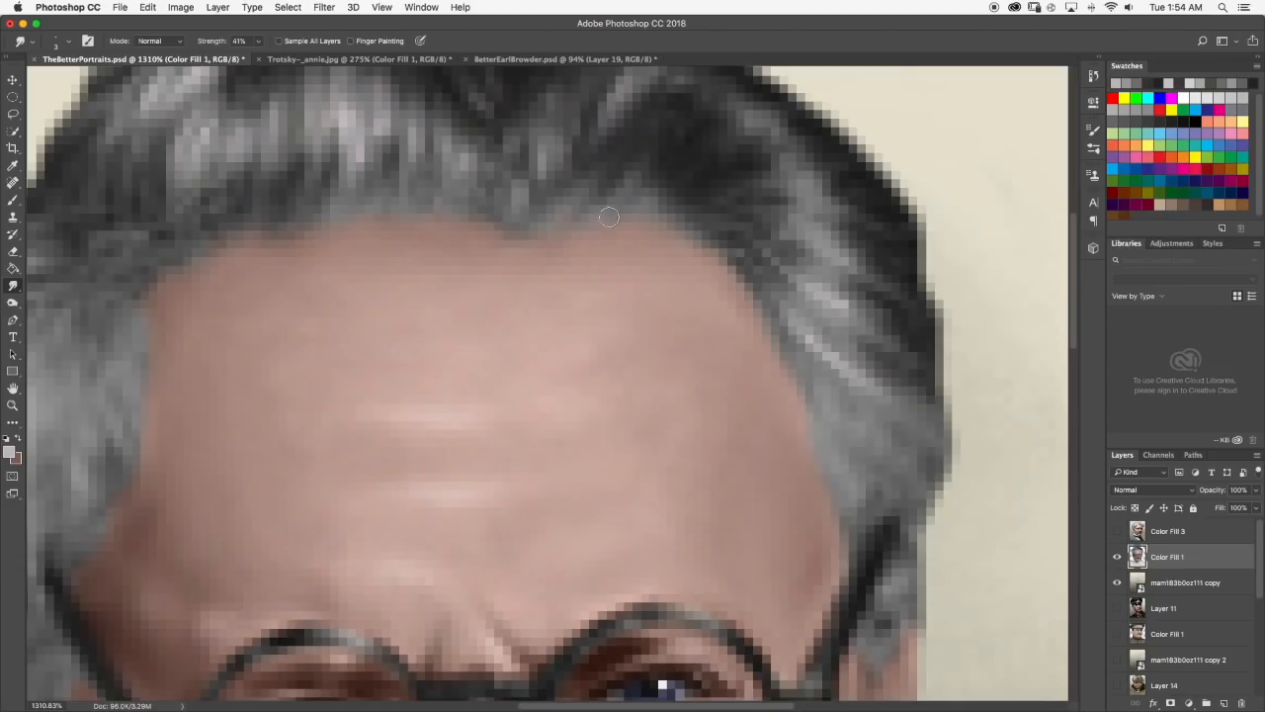
pyautogui.scroll(-5, 613, 250)
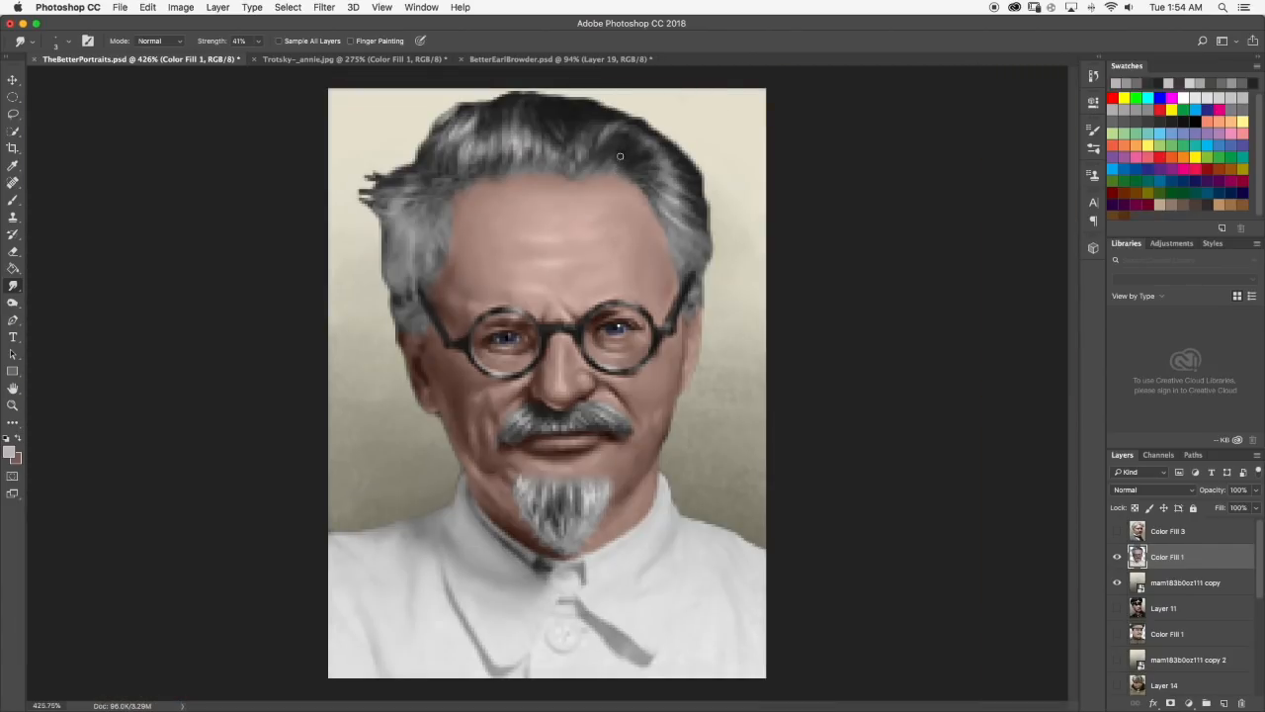
pyautogui.scroll(2, 626, 166)
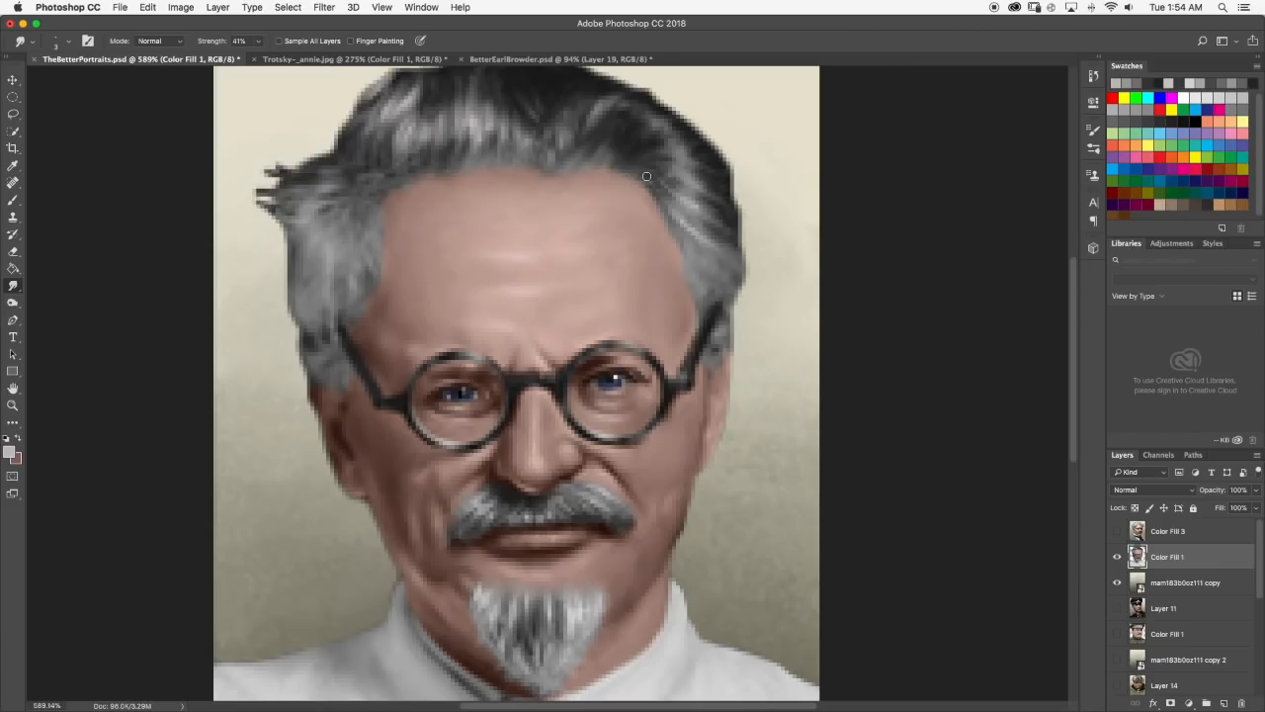
pyautogui.scroll(-10, 684, 208)
pyautogui.scroll(3, 656, 248)
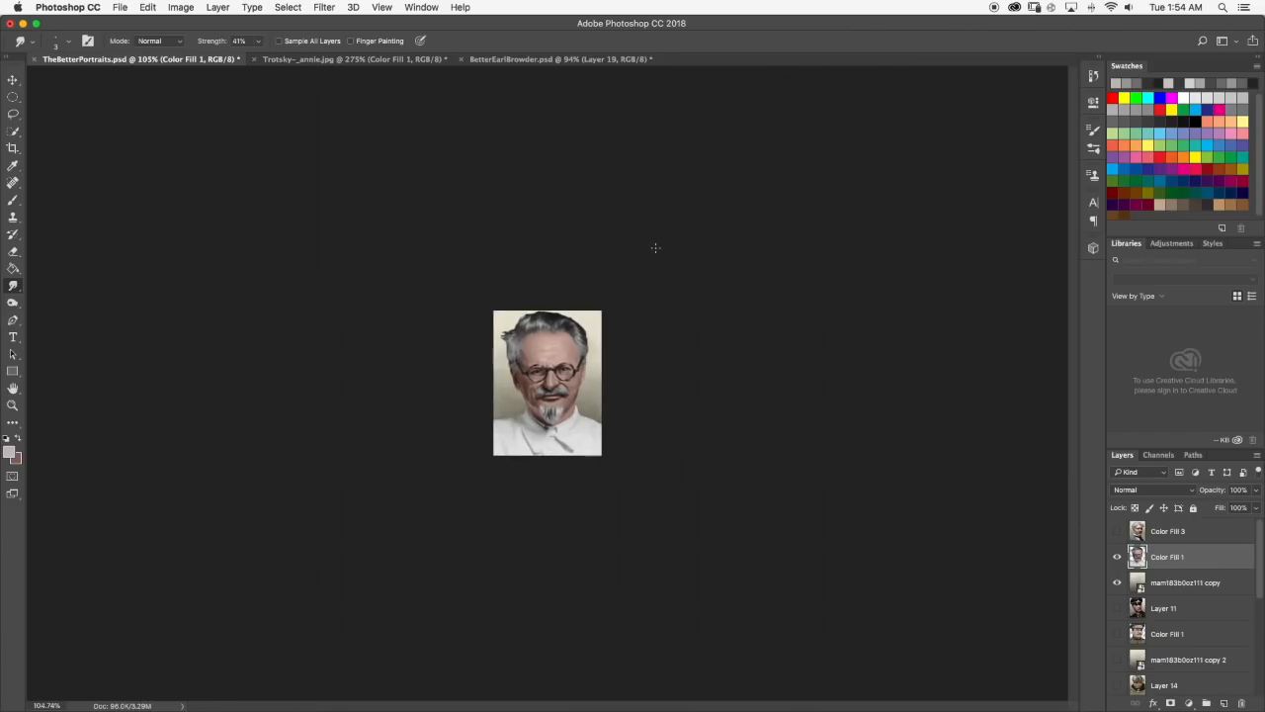
pyautogui.scroll(8, 609, 240)
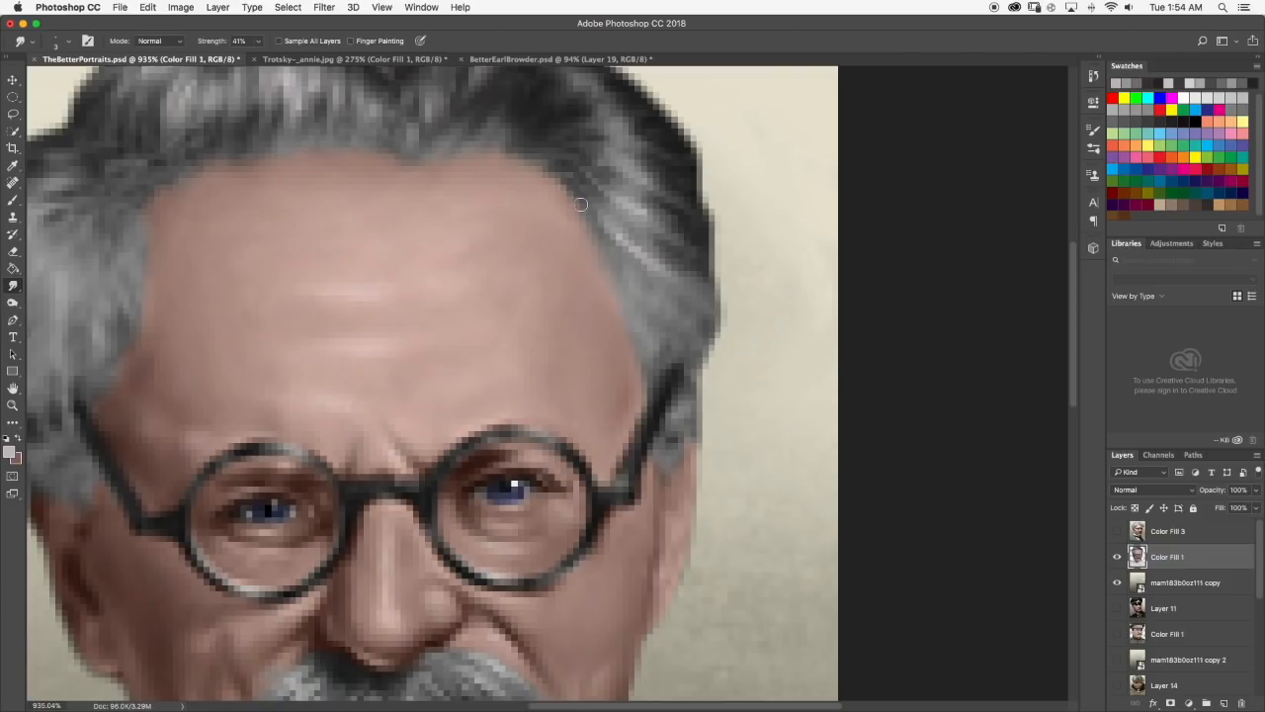
pyautogui.scroll(-6, 571, 197)
# Sample skin tones from the forehead, touch up the right hairline with the Brush and review the portrait.
pyautogui.click(13, 200)
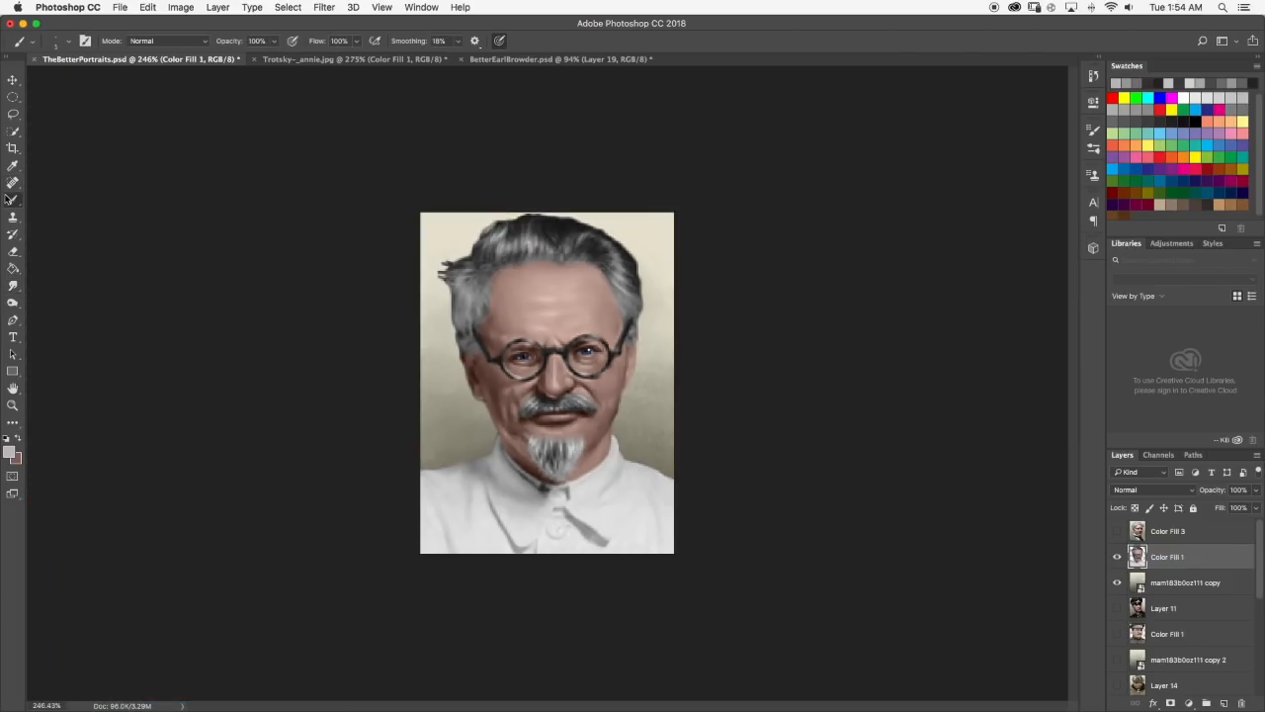
pyautogui.scroll(2, 557, 246)
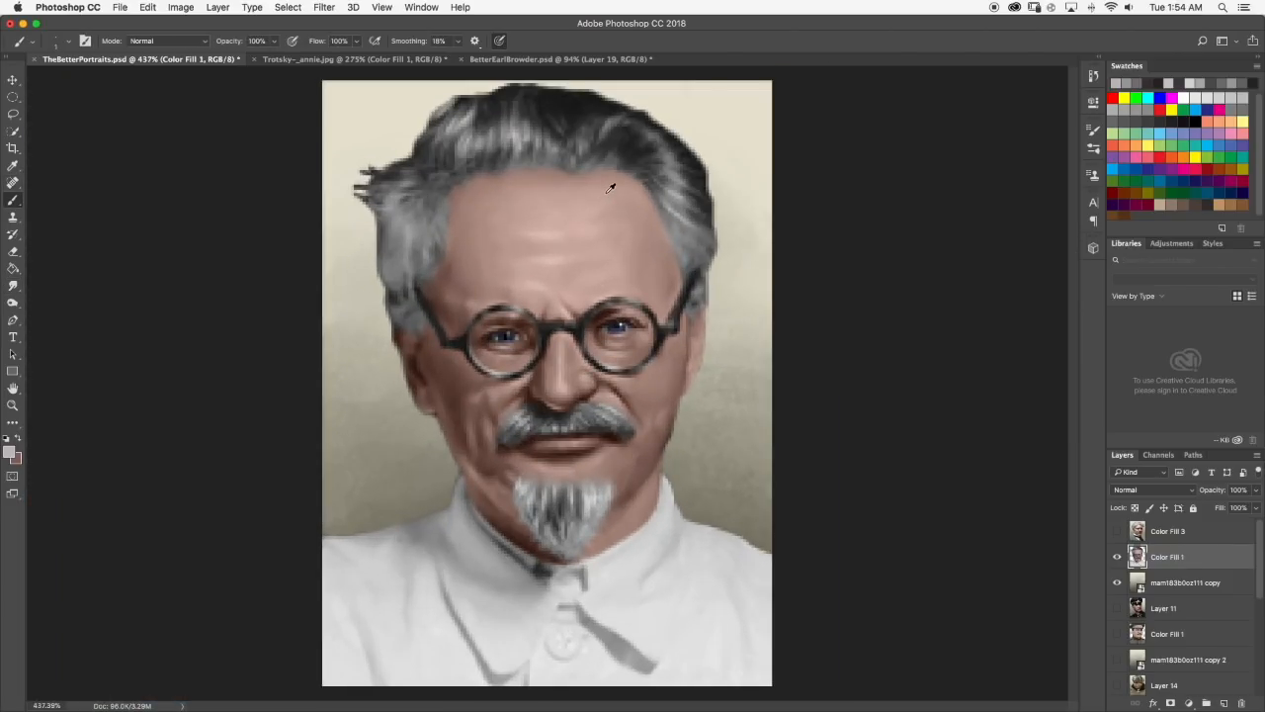
pyautogui.keyDown('alt'); pyautogui.click(607, 197); pyautogui.keyUp('alt')
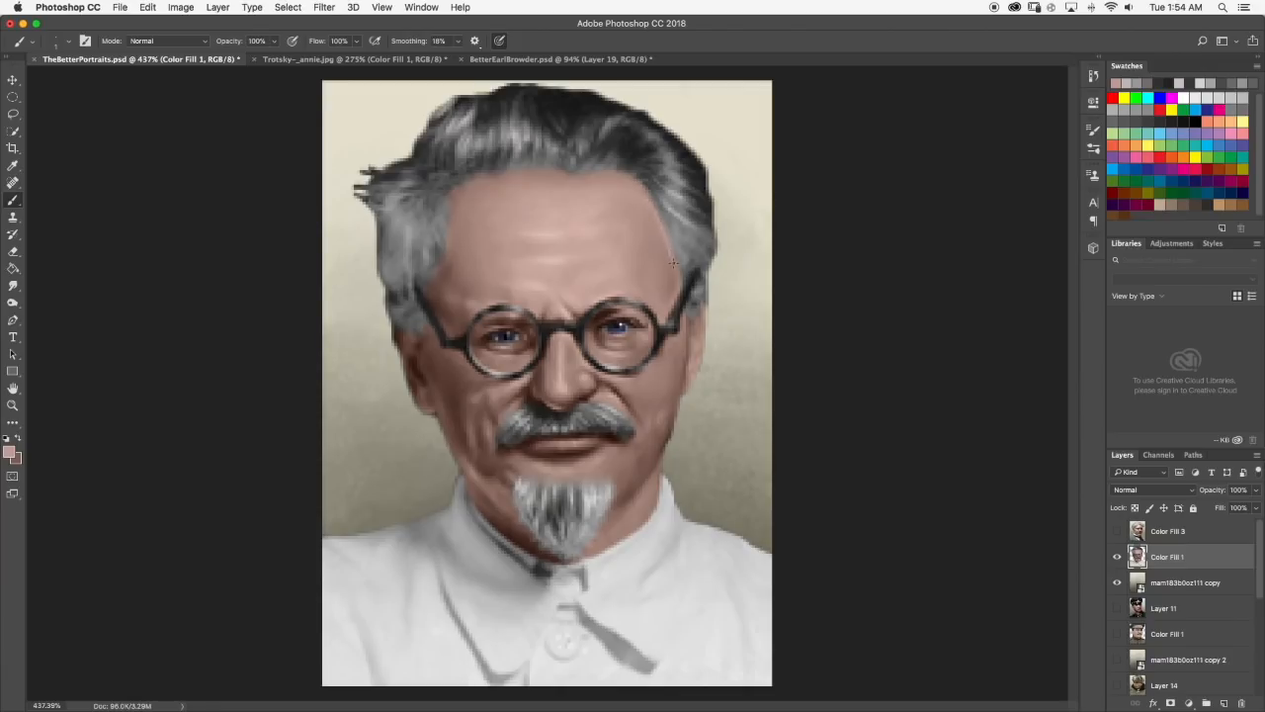
pyautogui.scroll(-4, 645, 184)
pyautogui.scroll(-1, 584, 317)
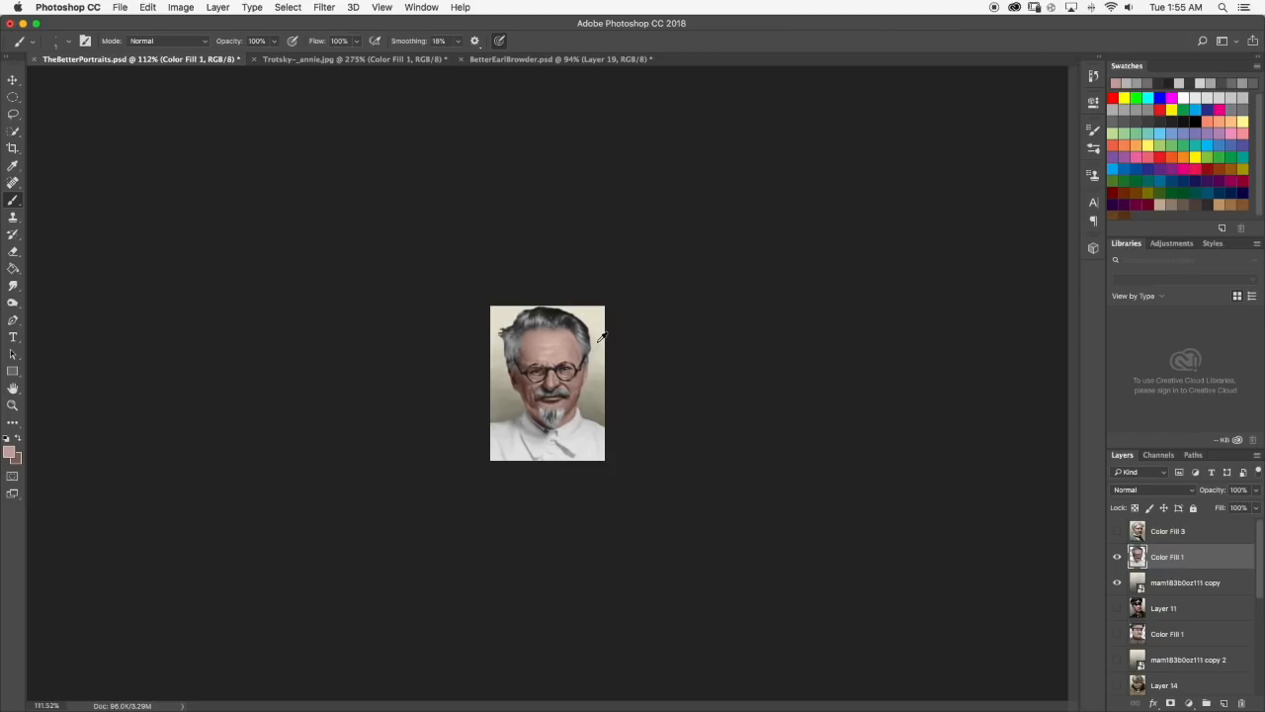
pyautogui.scroll(8, 601, 339)
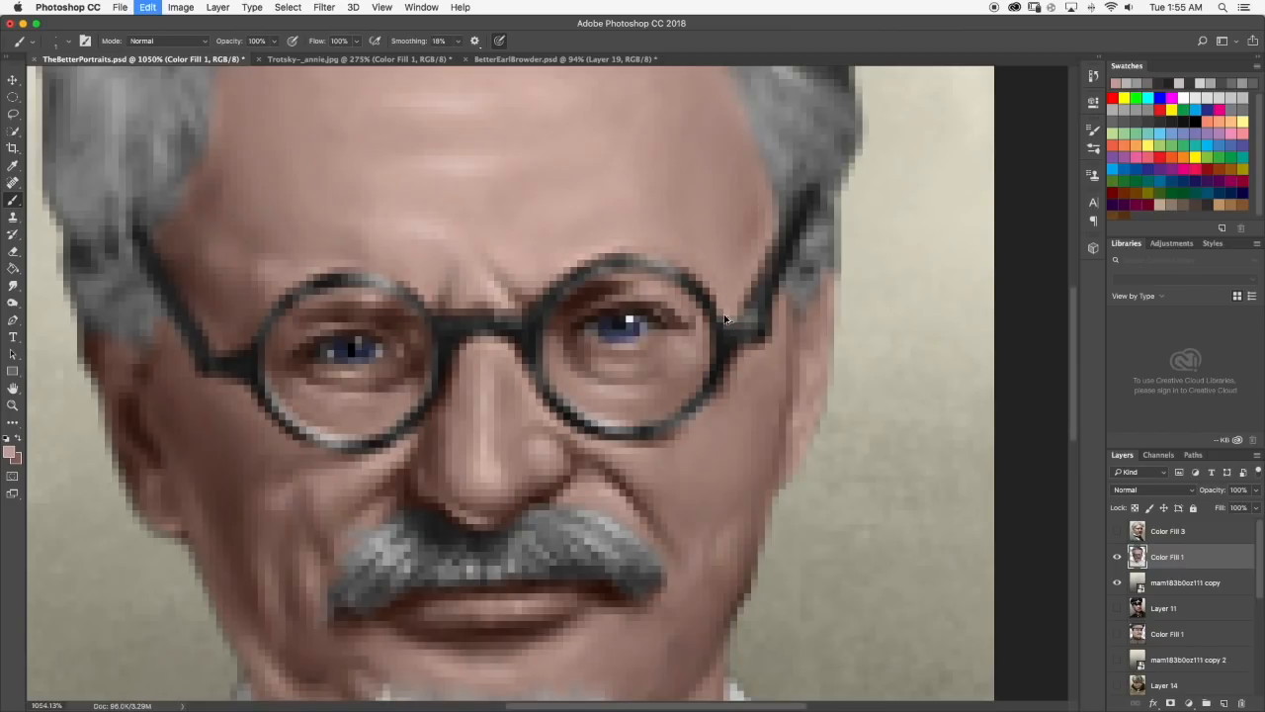
pyautogui.scroll(3, 677, 213)
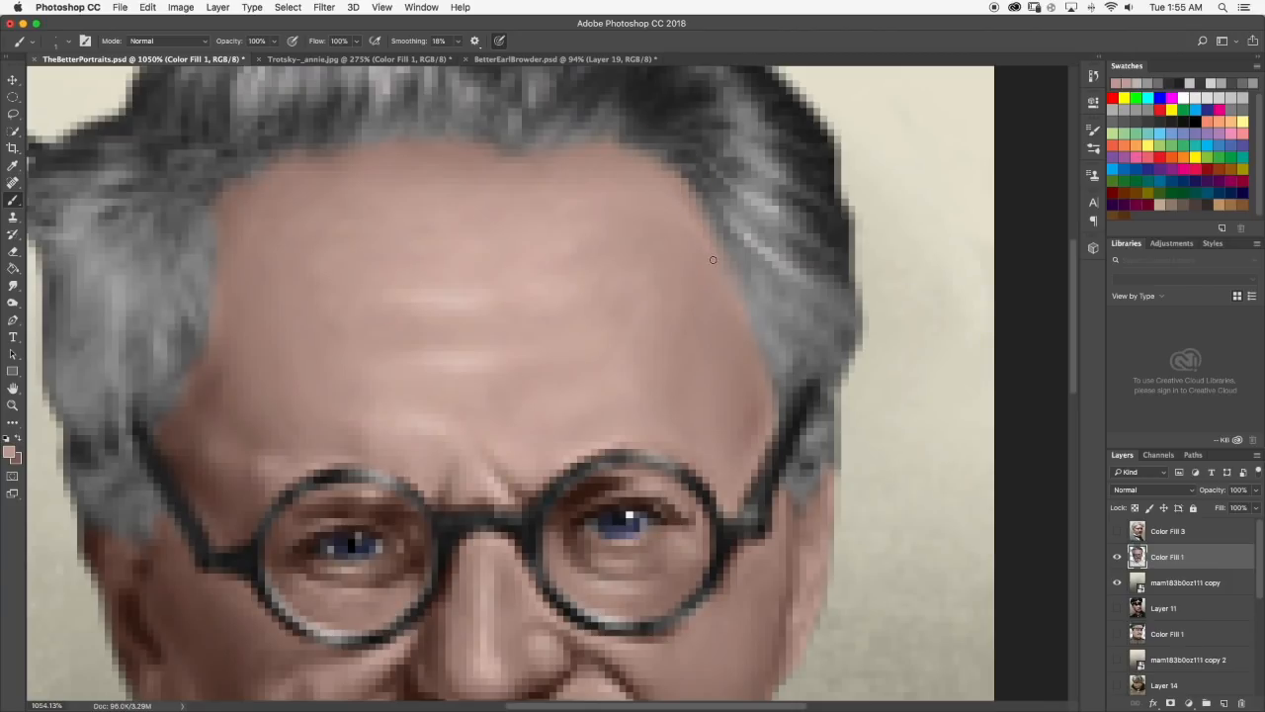
pyautogui.scroll(-4, 763, 348)
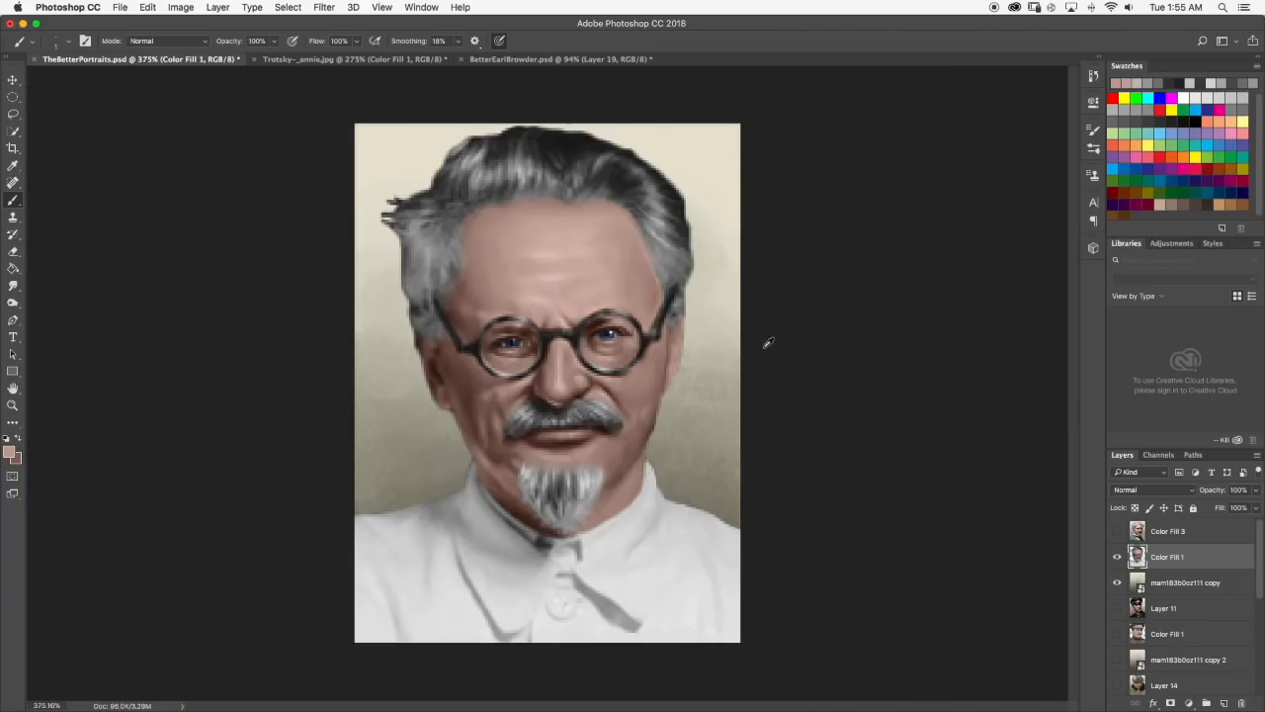
# Compare with the other portraits by toggling layers such as Layer 7, and show the Trotsky portrait and its background again.
pyautogui.scroll(-3, 611, 339)
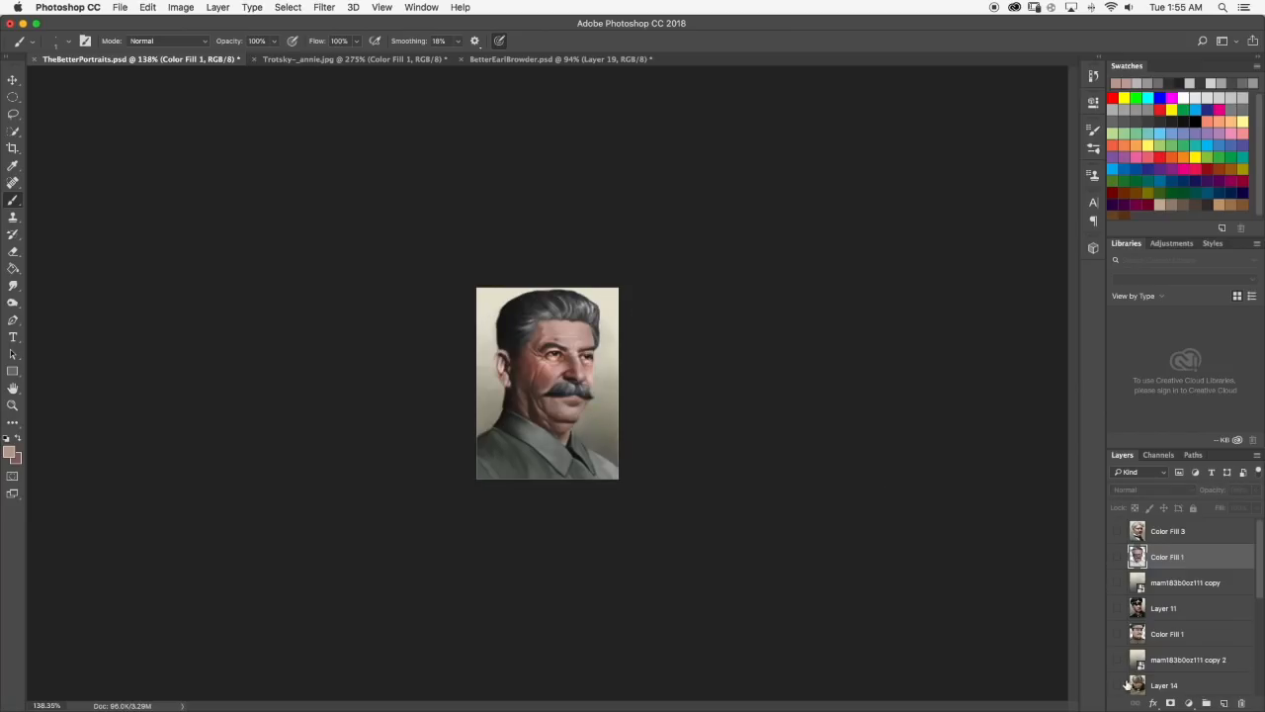
pyautogui.scroll(-3, 1129, 652)
pyautogui.click(1118, 654)
pyautogui.scroll(4, 635, 342)
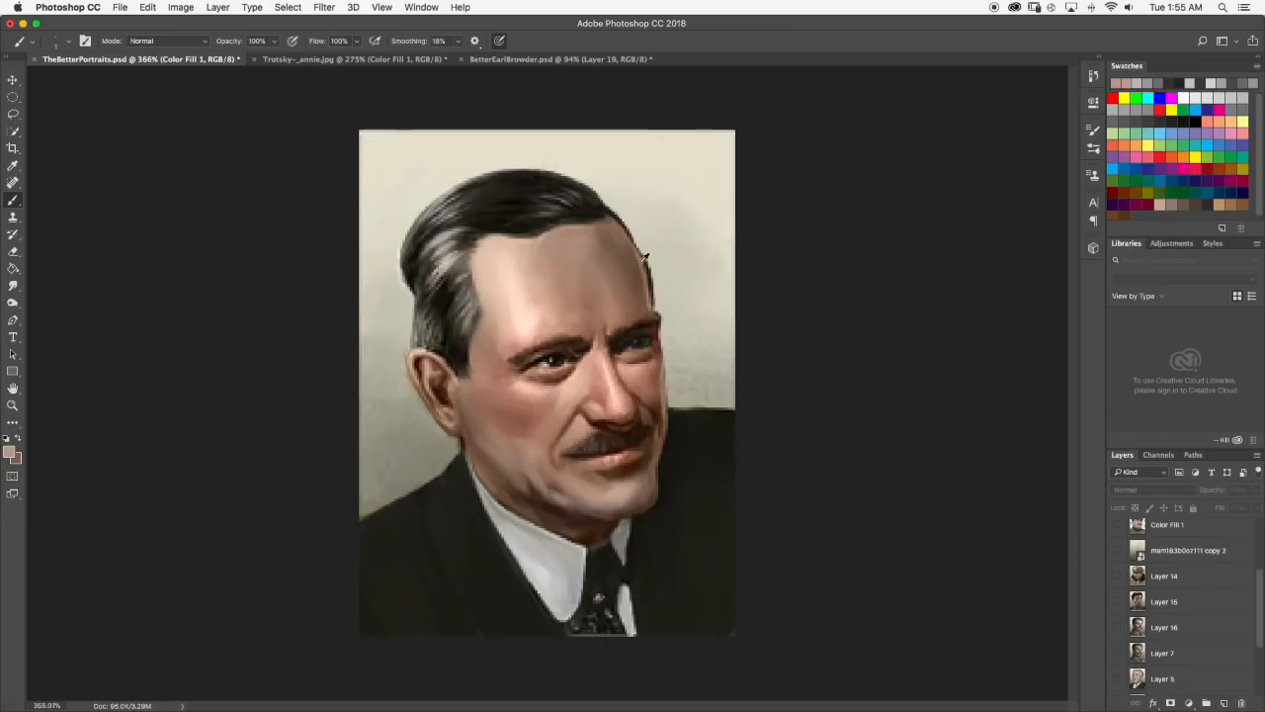
pyautogui.scroll(3, 1174, 581)
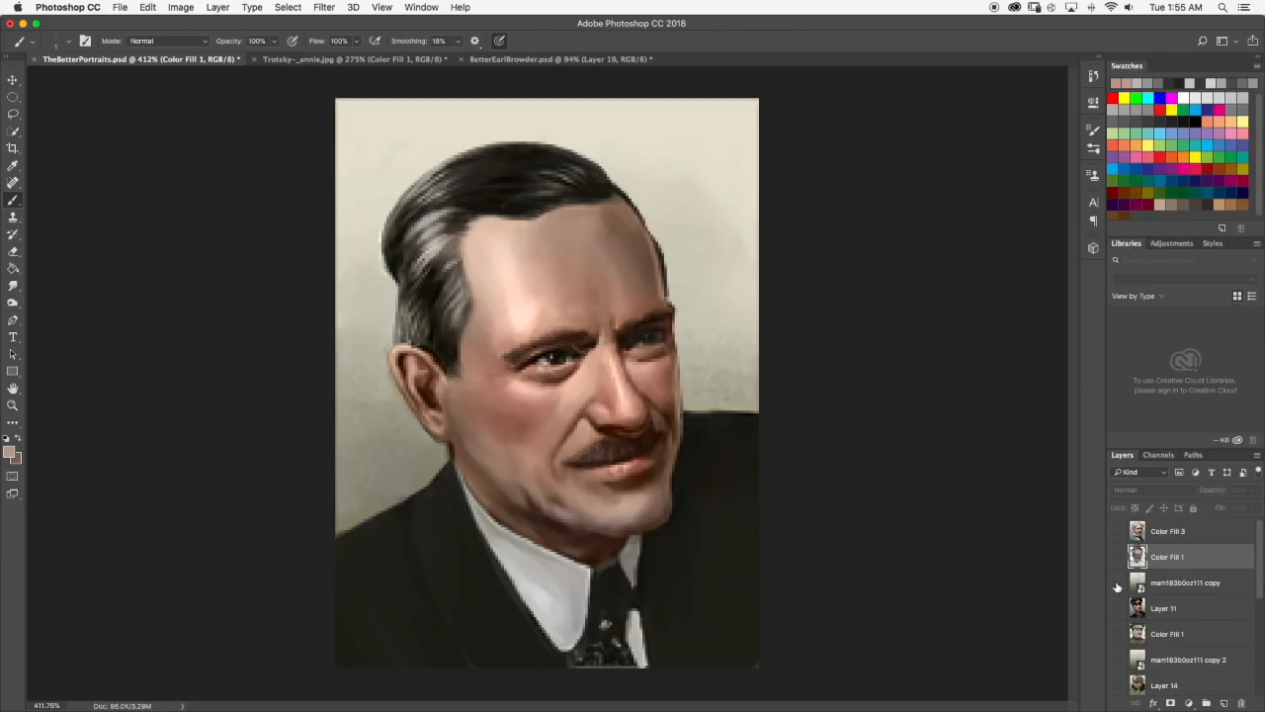
pyautogui.click(1118, 584)
pyautogui.click(1117, 560)
pyautogui.scroll(3, 688, 230)
pyautogui.scroll(-8, 644, 329)
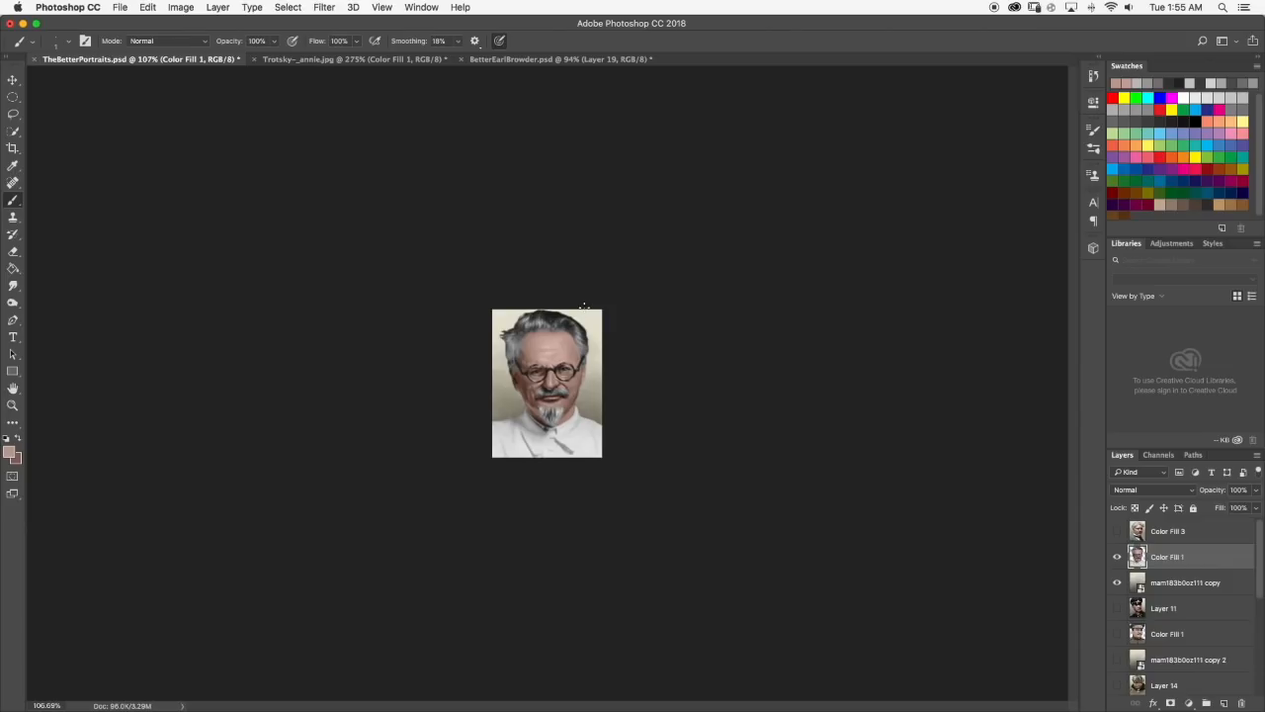
# Brush small light grey strands into the left sideburn, just behind the arm of the glasses.
pyautogui.scroll(5, 485, 273)
pyautogui.scroll(3, 440, 227)
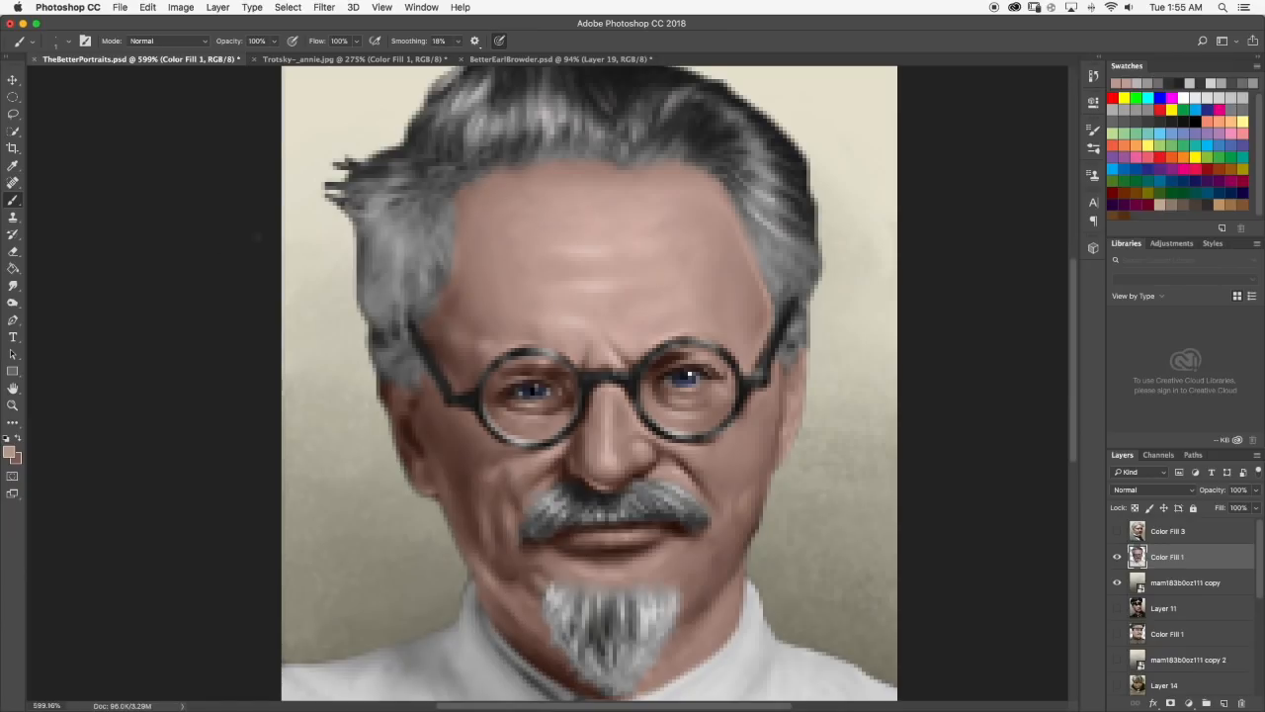
pyautogui.click(12, 287)
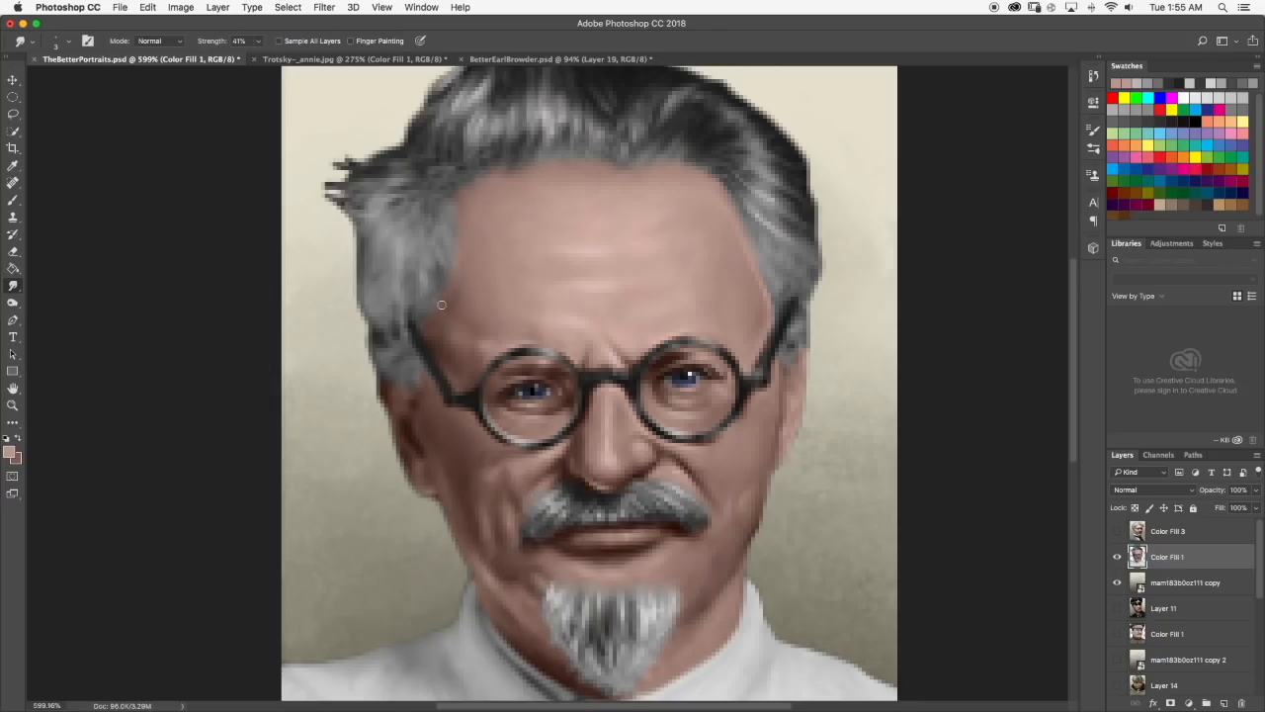
pyautogui.hscroll(2, 440, 297)
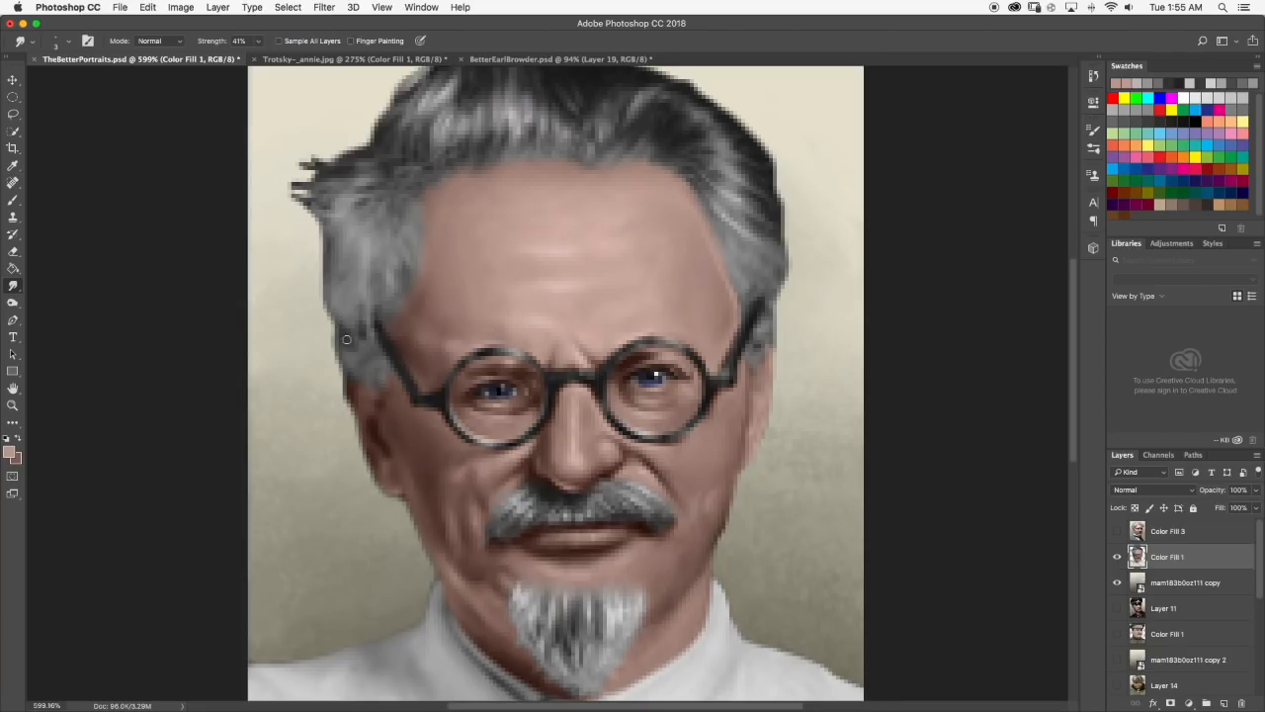
pyautogui.scroll(-8, 373, 349)
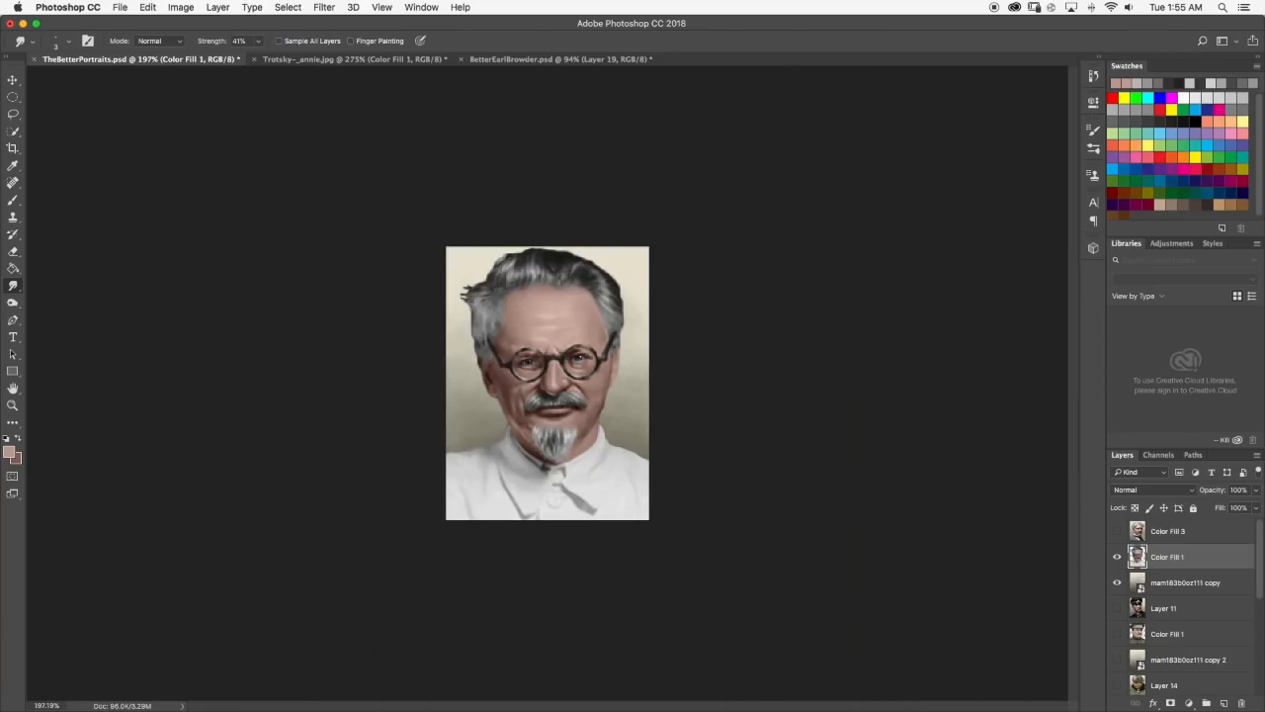
pyautogui.scroll(8, 472, 354)
pyautogui.click(13, 201)
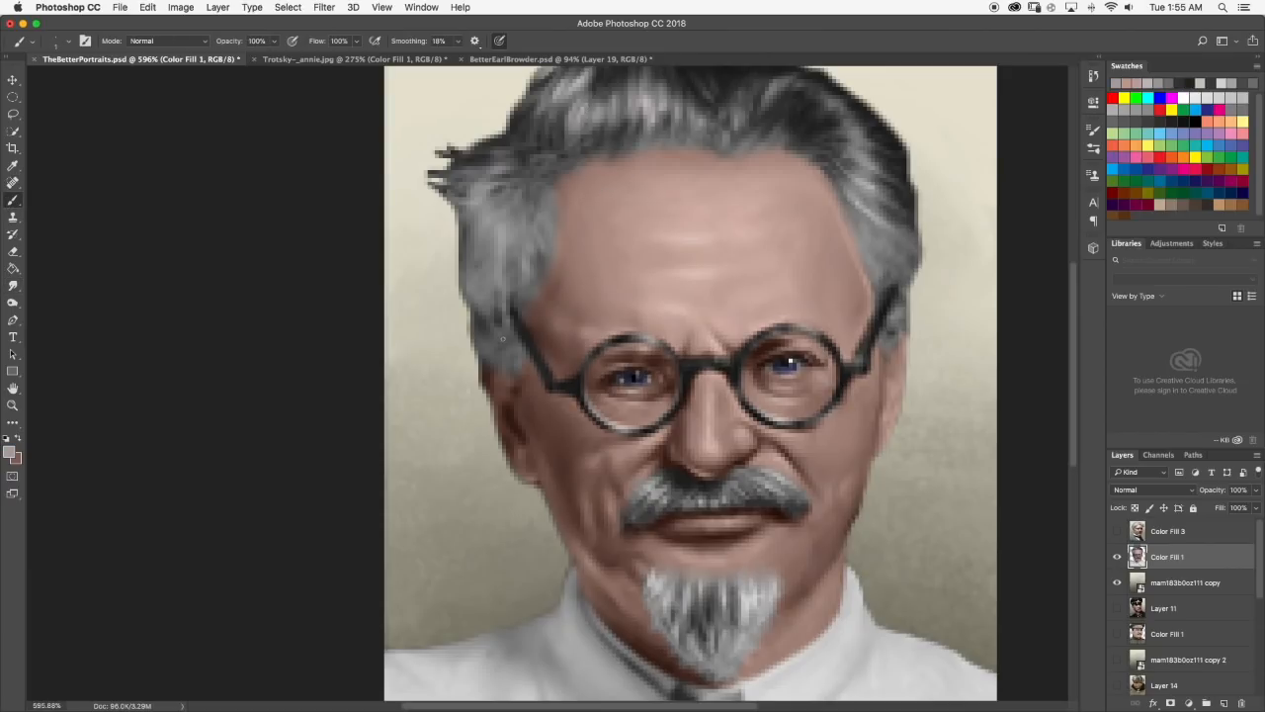
pyautogui.moveTo(520, 353); pyautogui.dragTo(511, 365)
pyautogui.scroll(-4, 539, 348)
pyautogui.scroll(8, 431, 322)
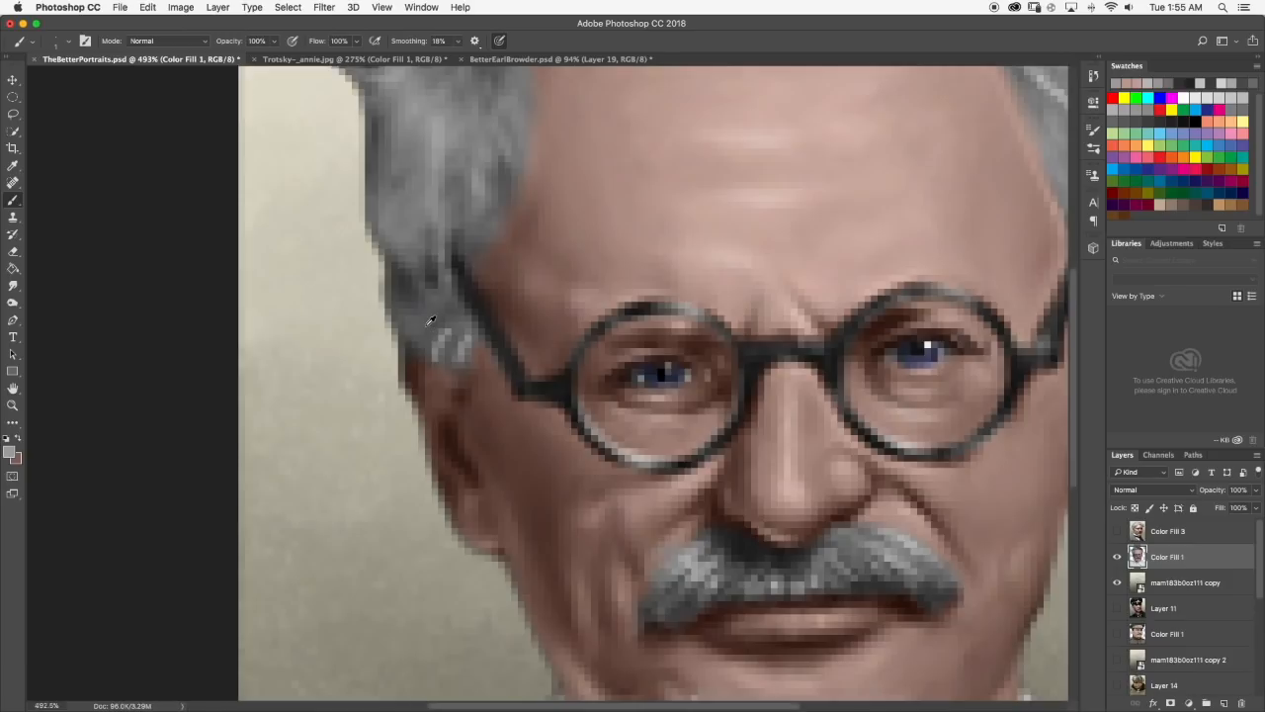
# Soften the light sideburn strands into the surrounding hair with the Smudge tool.
pyautogui.click(13, 285)
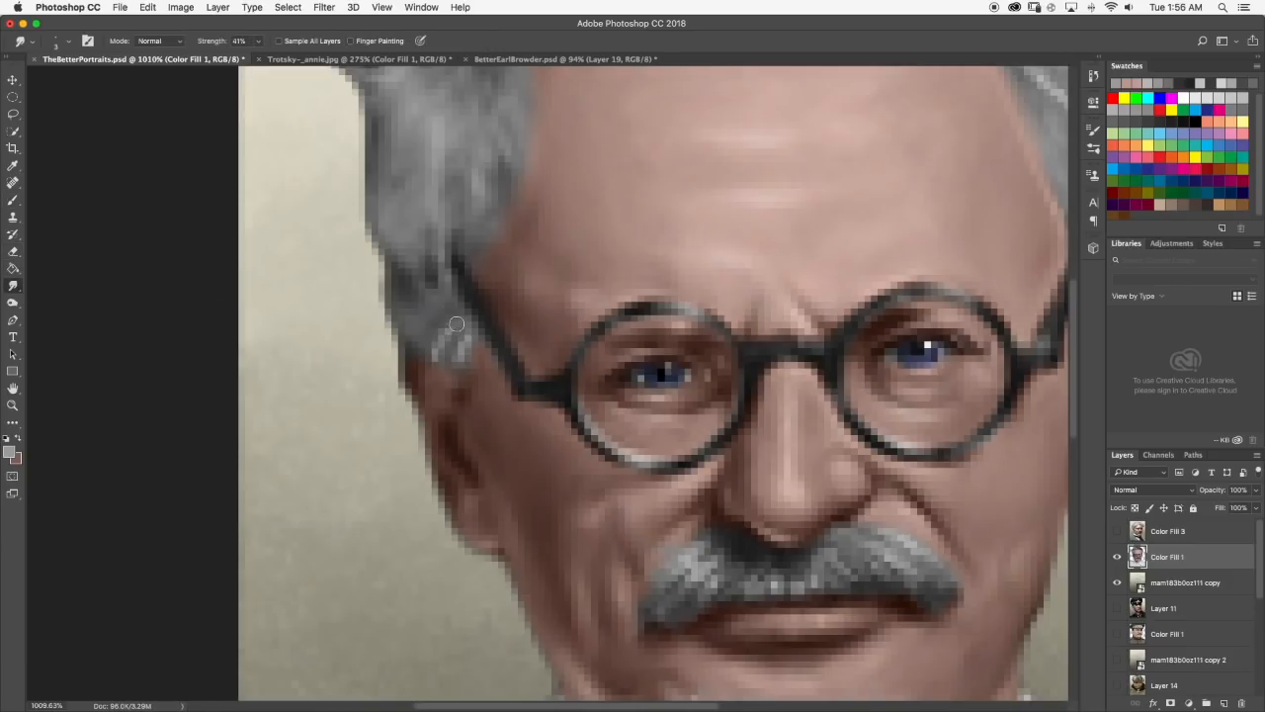
pyautogui.moveTo(438, 350)
pyautogui.mouseDown()
pyautogui.moveTo(461, 339)
pyautogui.moveTo(464, 356)
pyautogui.moveTo(457, 327)
pyautogui.mouseUp()
pyautogui.scroll(-2, 466, 293)
pyautogui.scroll(-1, 357, 268)
# Sample dark and lighter greys from the hair and brush fine strands into the left sideburn.
pyautogui.click(13, 200)
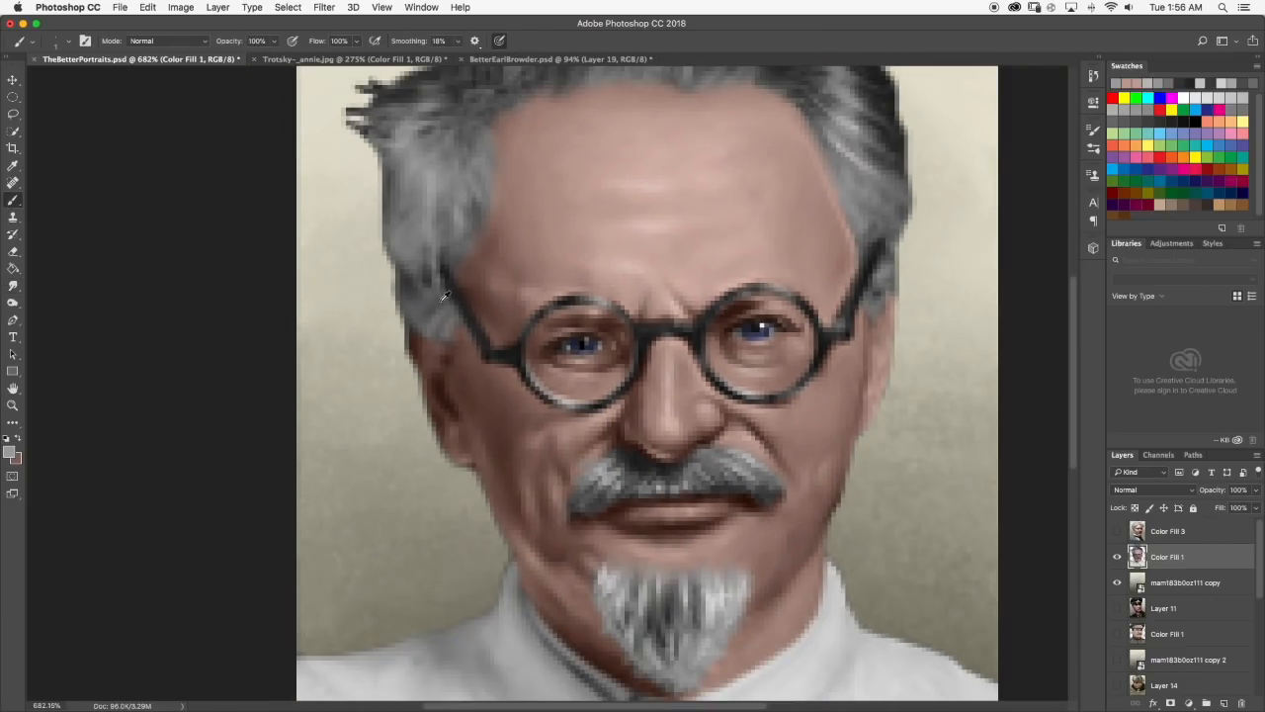
pyautogui.keyDown('alt'); pyautogui.click(433, 279); pyautogui.keyUp('alt')
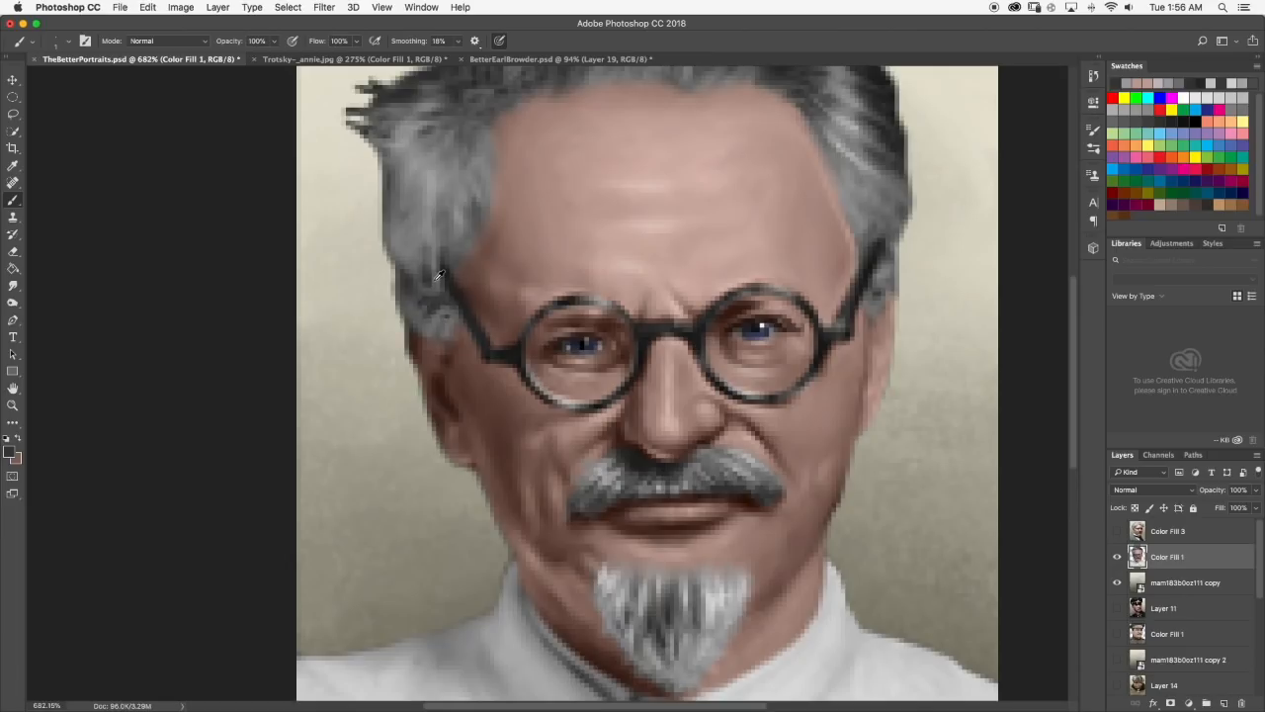
pyautogui.keyDown('alt'); pyautogui.click(439, 276); pyautogui.keyUp('alt')
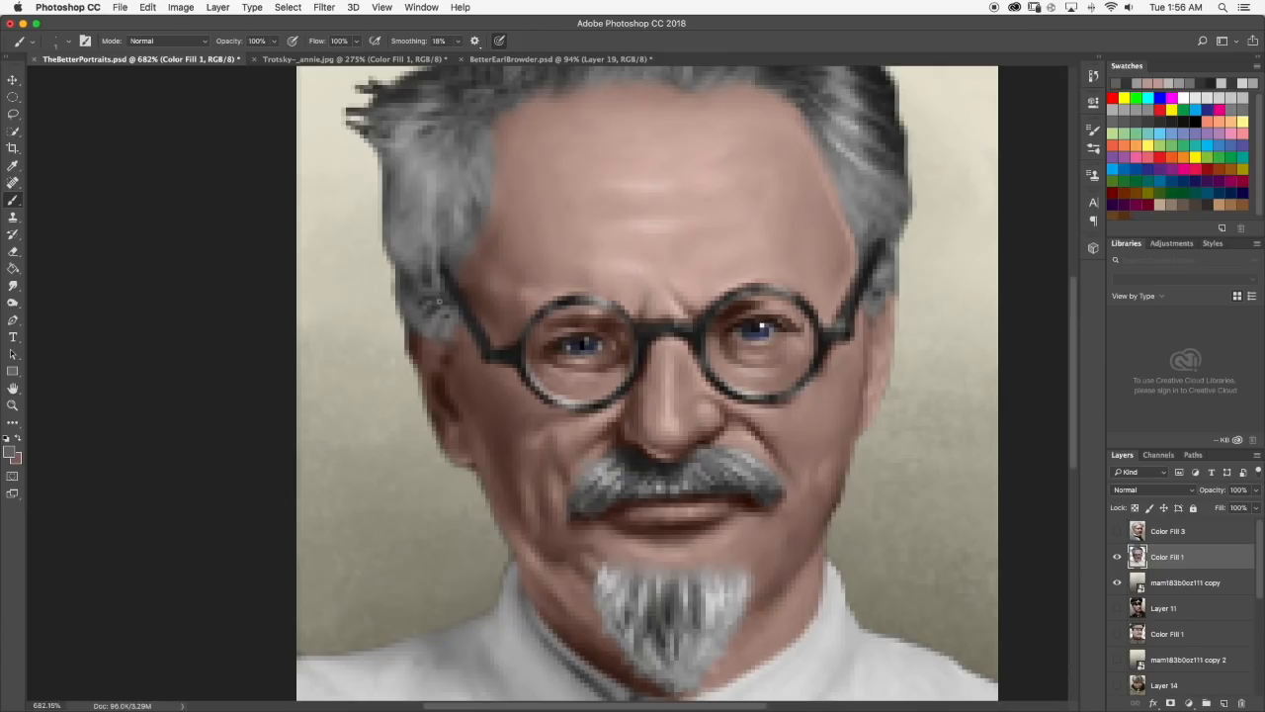
pyautogui.keyDown('alt'); pyautogui.click(434, 187); pyautogui.keyUp('alt')
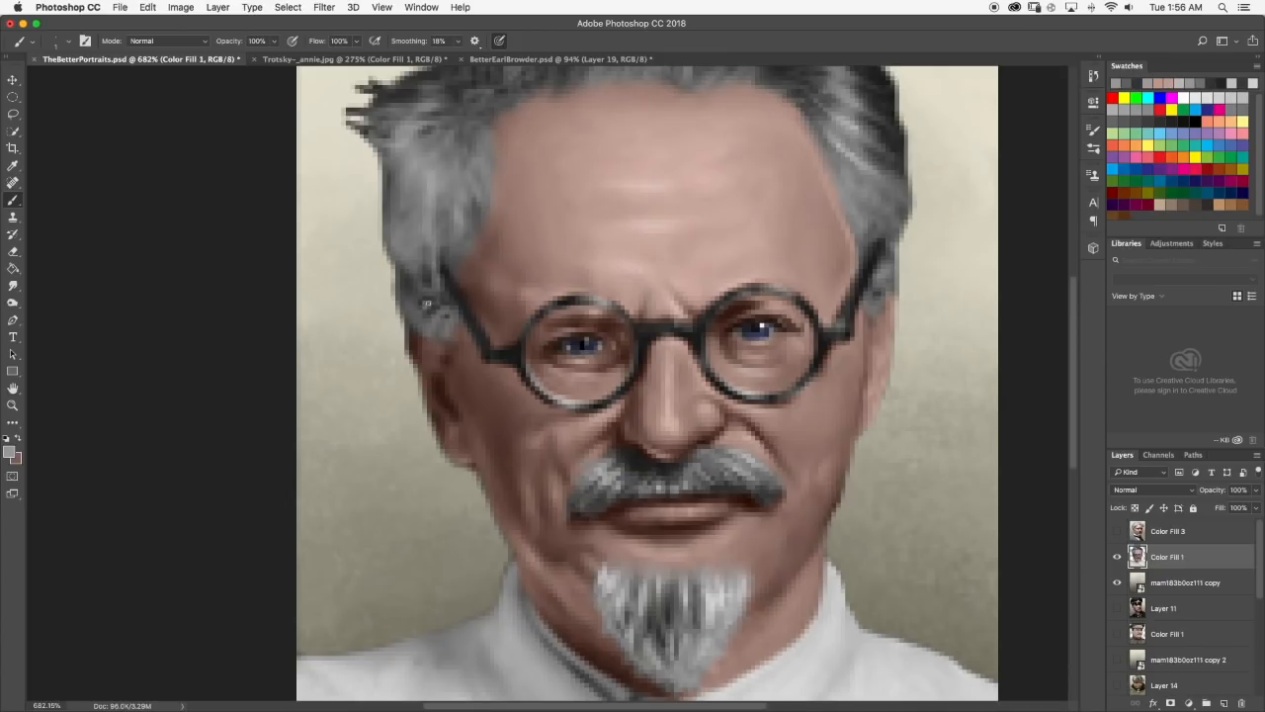
# Smudge the fine dark and light strands in the left sideburn and review the whole portrait.
pyautogui.click(20, 283)
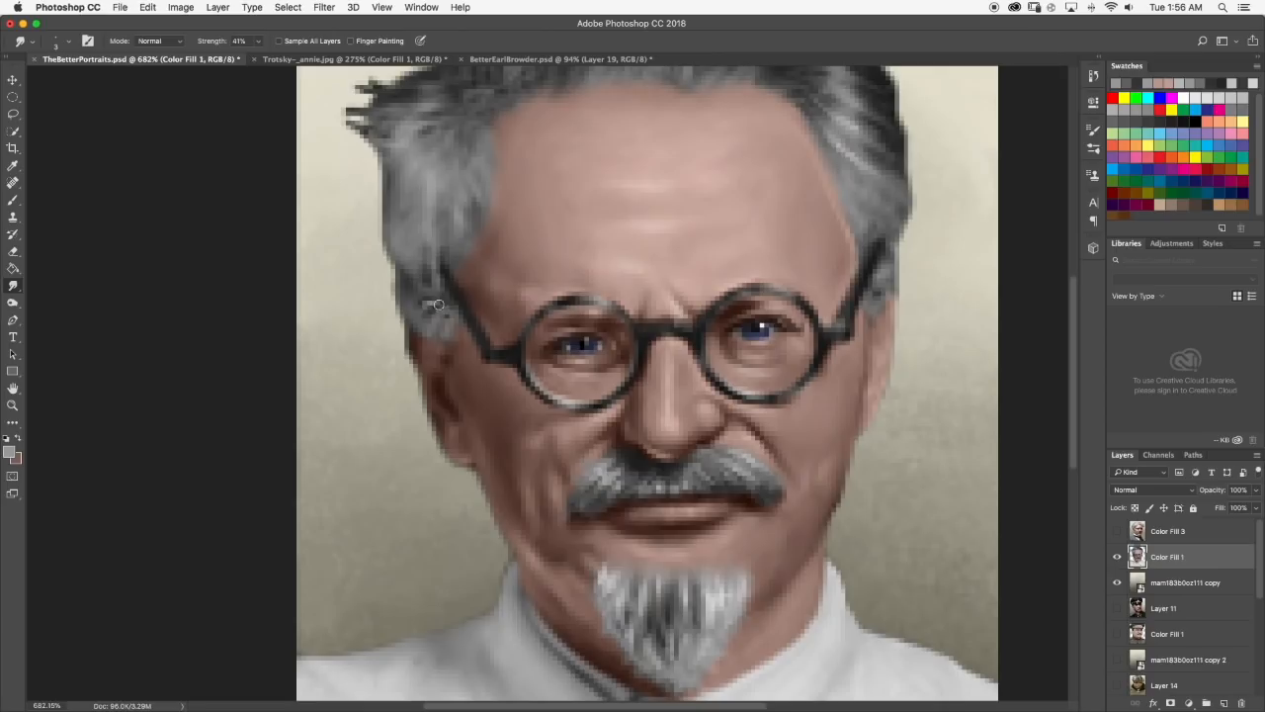
pyautogui.moveTo(430, 300); pyautogui.dragTo(435, 314)
pyautogui.scroll(-6, 468, 310)
pyautogui.scroll(-2, 547, 383)
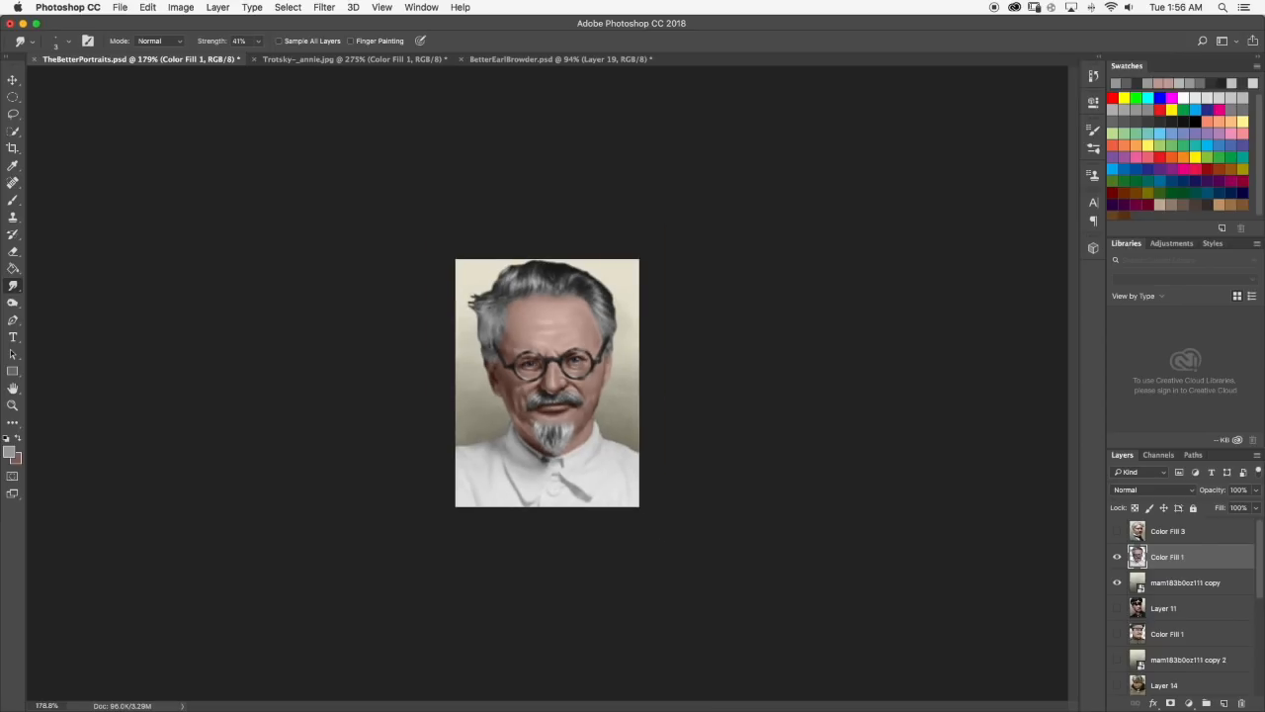
pyautogui.scroll(2, 547, 383)
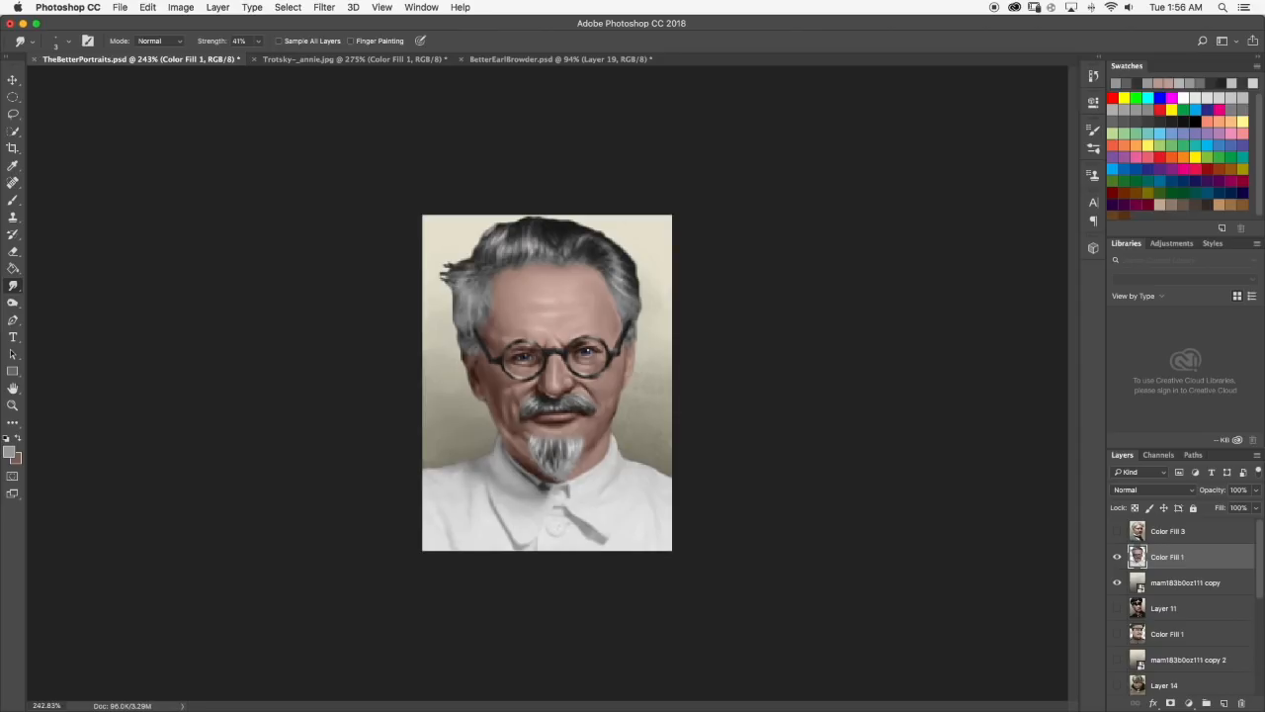
# Compare the hair with the larger portrait in Trotsky-_annie.jpg and return to TheBetterPortraits.psd.
pyautogui.click(336, 59)
pyautogui.scroll(5, 547, 382)
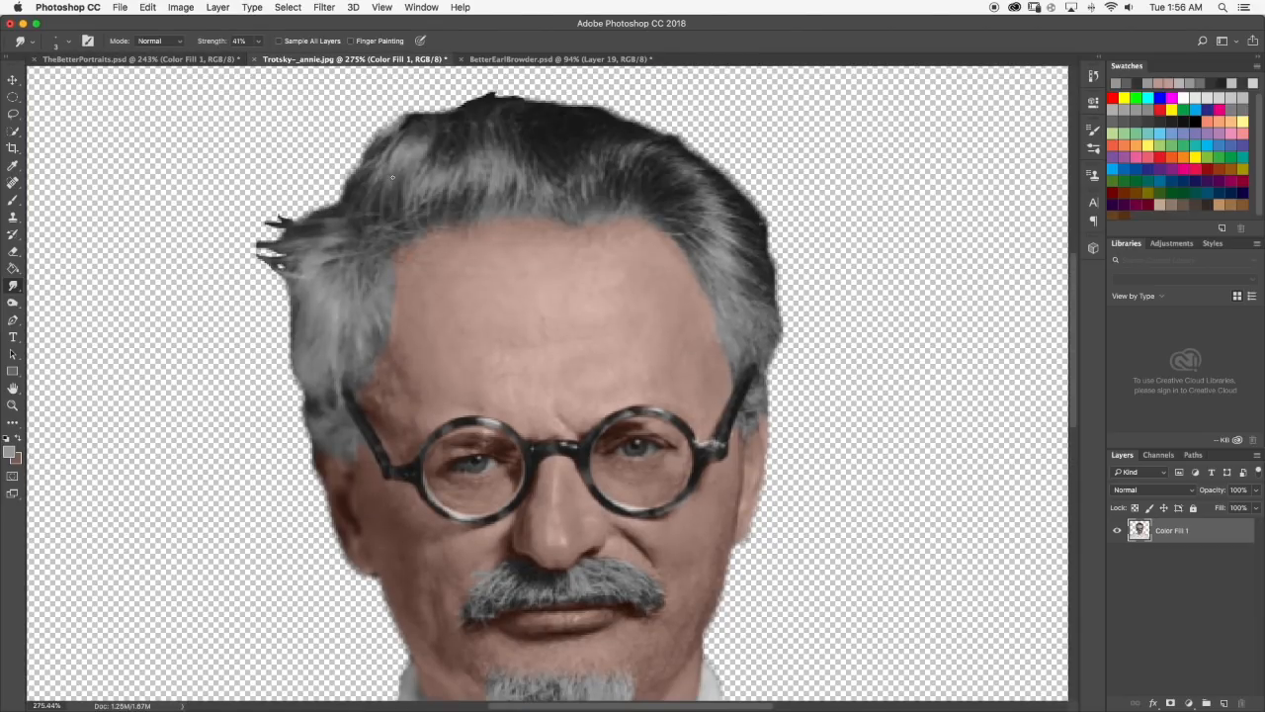
pyautogui.click(170, 60)
# Sample a dark grey from the hair and paint dark strands along the left temple's hair edge.
pyautogui.scroll(10, 458, 221)
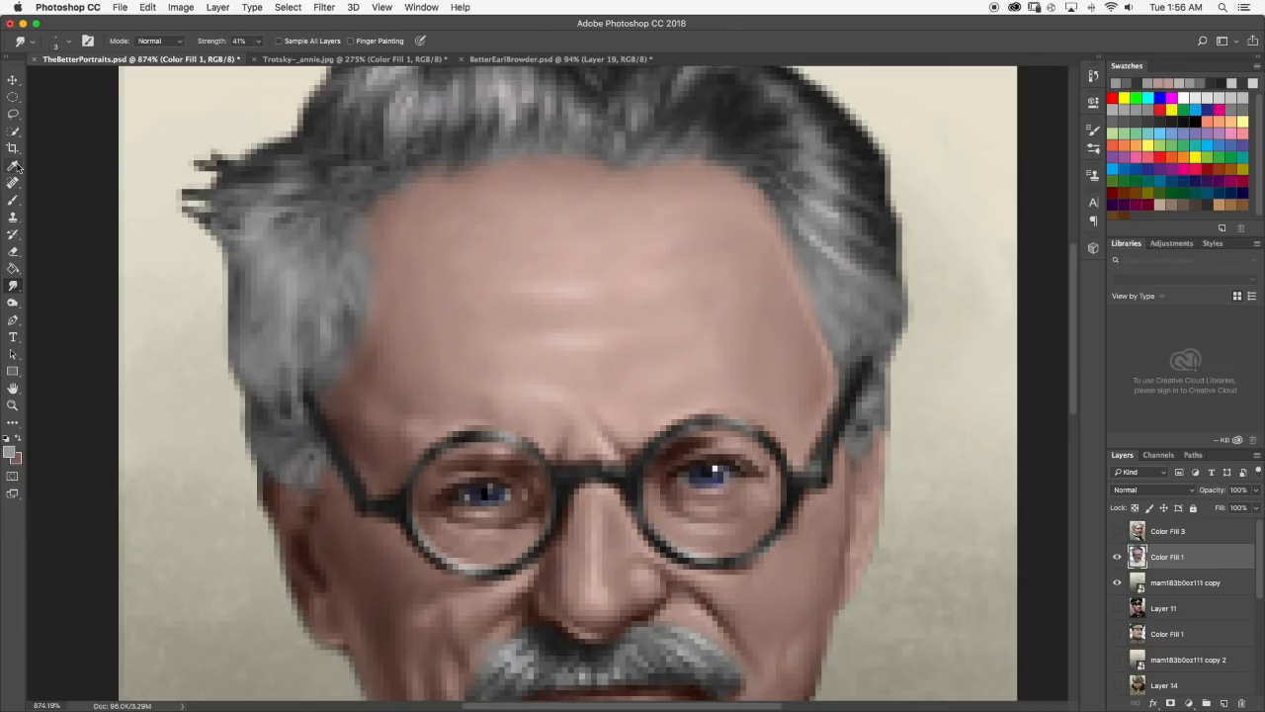
pyautogui.click(13, 200)
pyautogui.keyDown('alt'); pyautogui.click(277, 151); pyautogui.keyUp('alt')
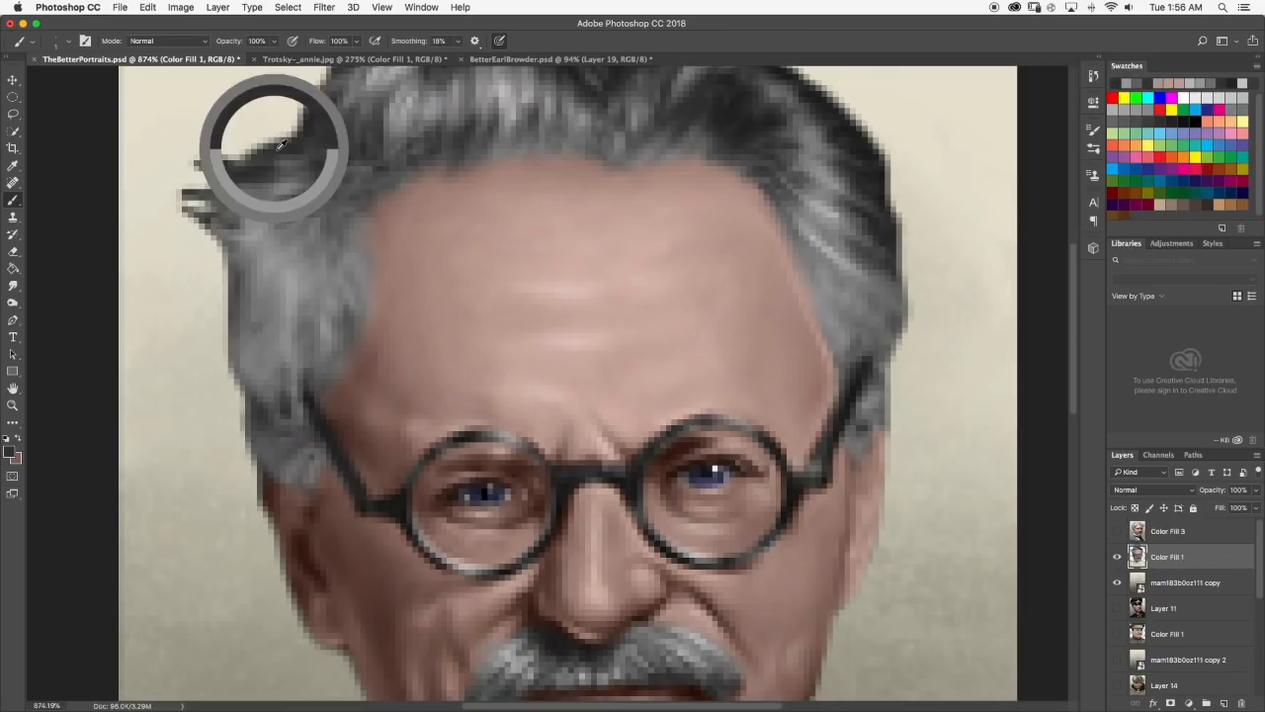
pyautogui.moveTo(339, 303)
pyautogui.mouseDown()
pyautogui.moveTo(358, 327)
pyautogui.moveTo(326, 369)
pyautogui.moveTo(321, 356)
pyautogui.moveTo(363, 319)
pyautogui.moveTo(328, 309)
pyautogui.moveTo(334, 325)
pyautogui.moveTo(315, 285)
pyautogui.moveTo(344, 316)
pyautogui.moveTo(324, 271)
pyautogui.moveTo(362, 306)
pyautogui.moveTo(338, 258)
pyautogui.mouseUp()
# Blend the dark left-temple strands with Smudge and check the portrait at different magnifications.
pyautogui.click(14, 285)
pyautogui.moveTo(350, 313)
pyautogui.mouseDown()
pyautogui.moveTo(349, 345)
pyautogui.moveTo(370, 277)
pyautogui.mouseUp()
pyautogui.moveTo(329, 338); pyautogui.dragTo(332, 332)
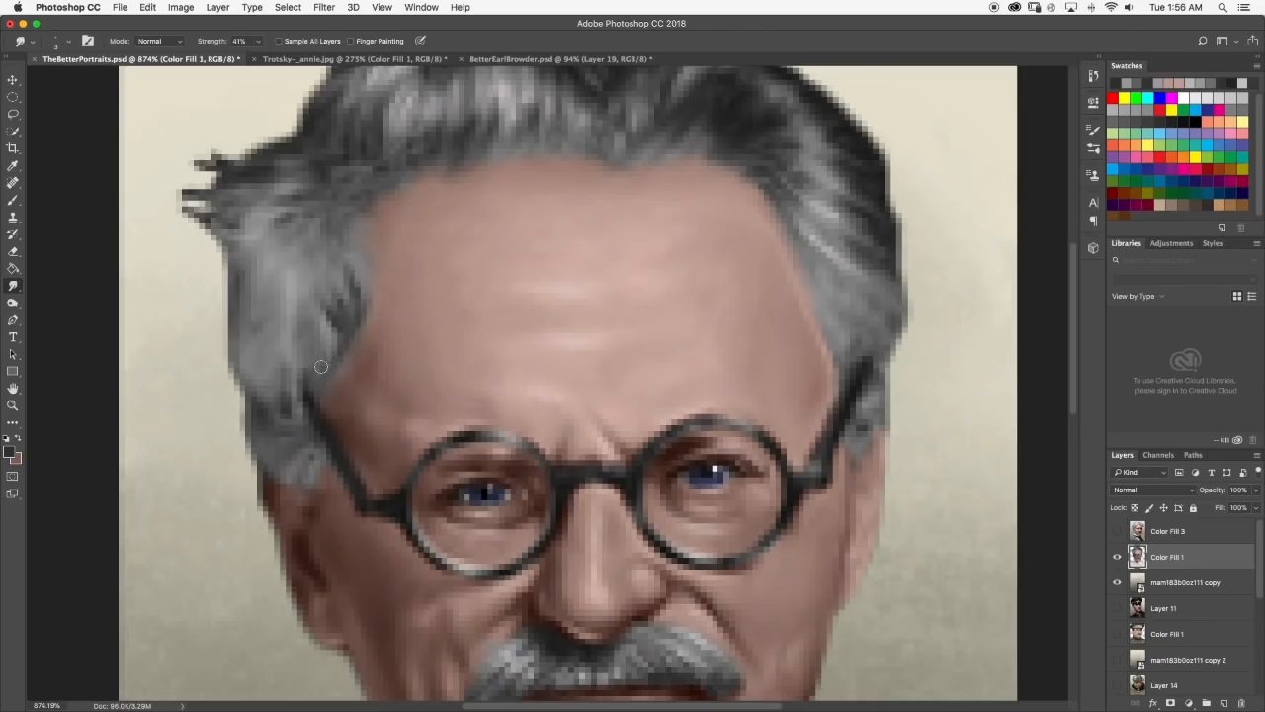
pyautogui.scroll(-10, 350, 347)
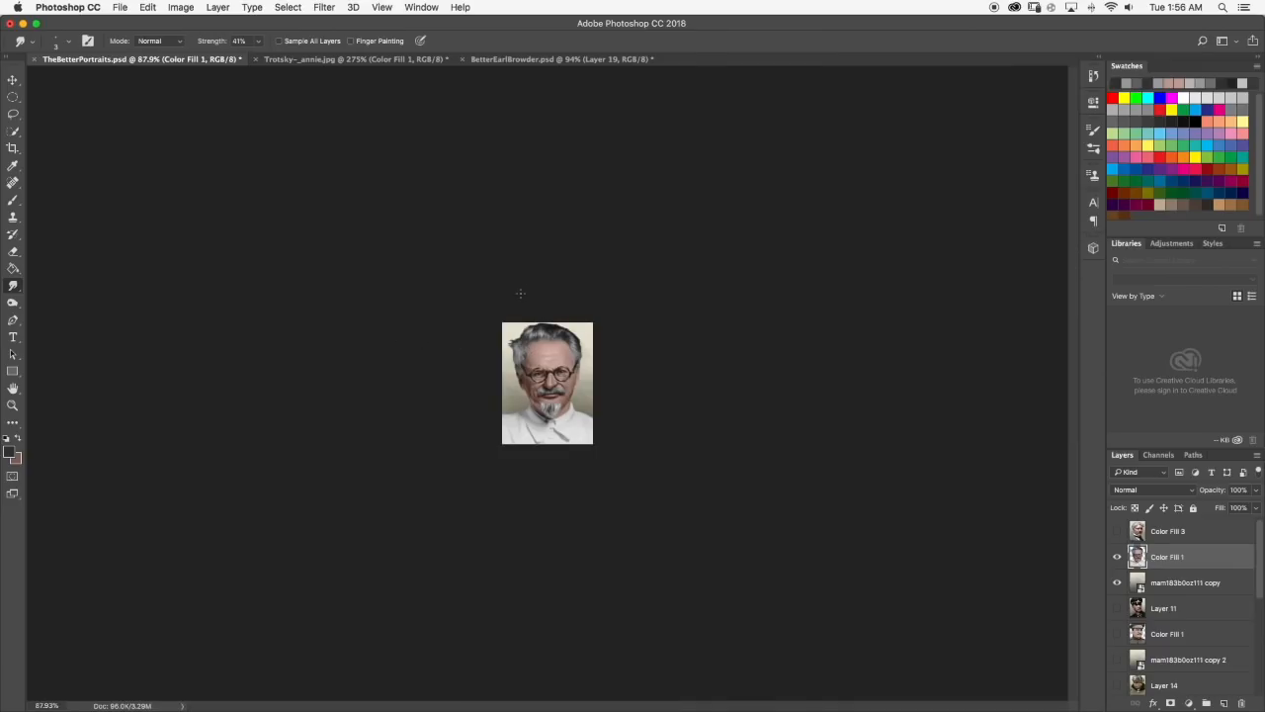
pyautogui.scroll(10, 520, 294)
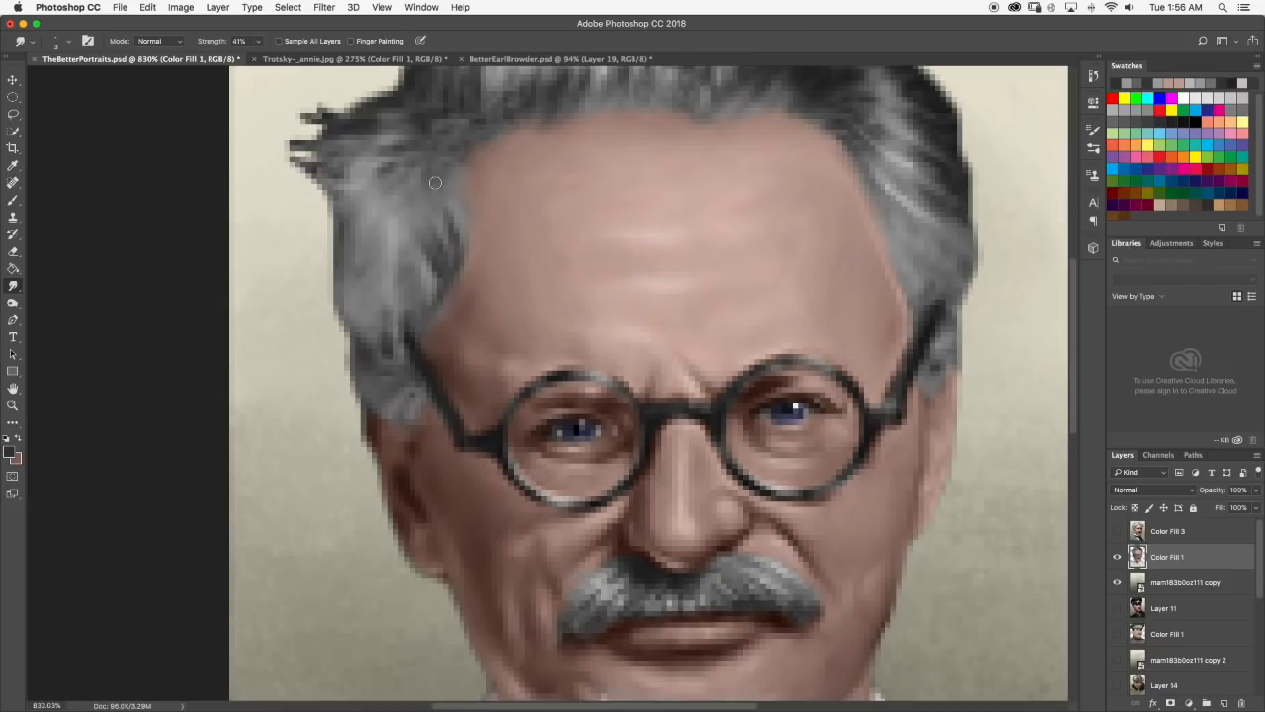
pyautogui.scroll(-6, 414, 174)
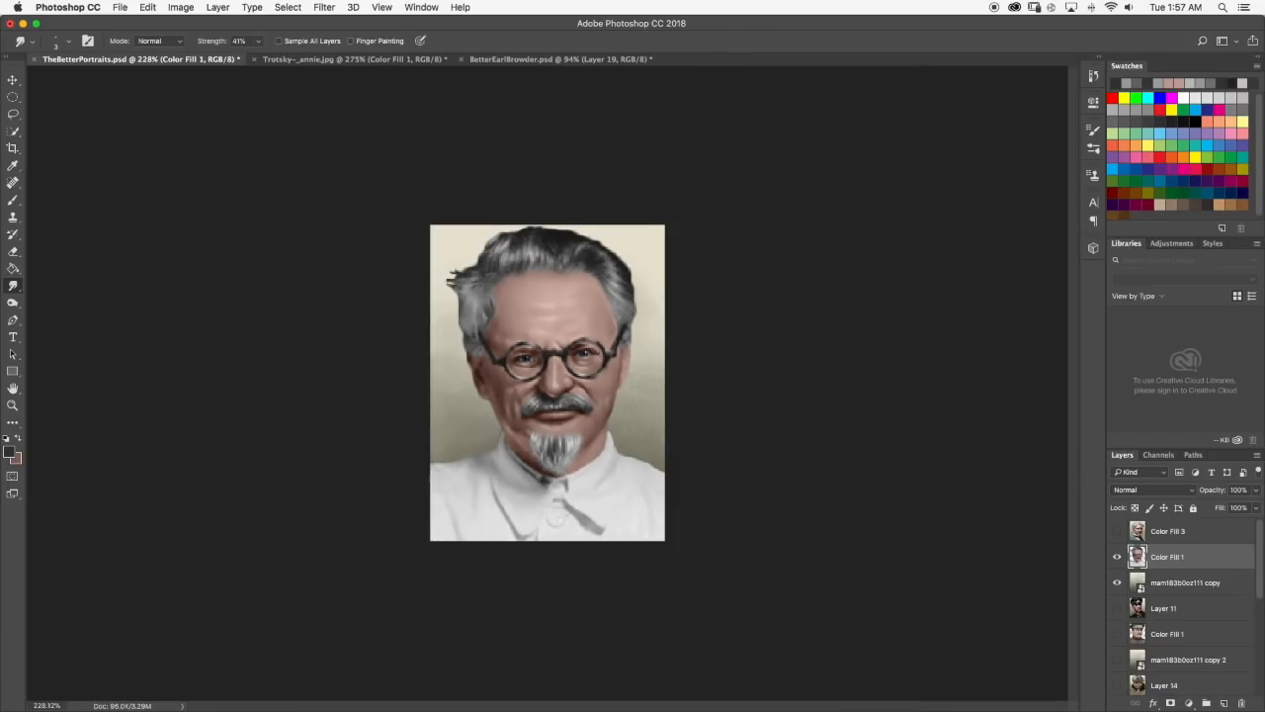
pyautogui.scroll(6, 485, 305)
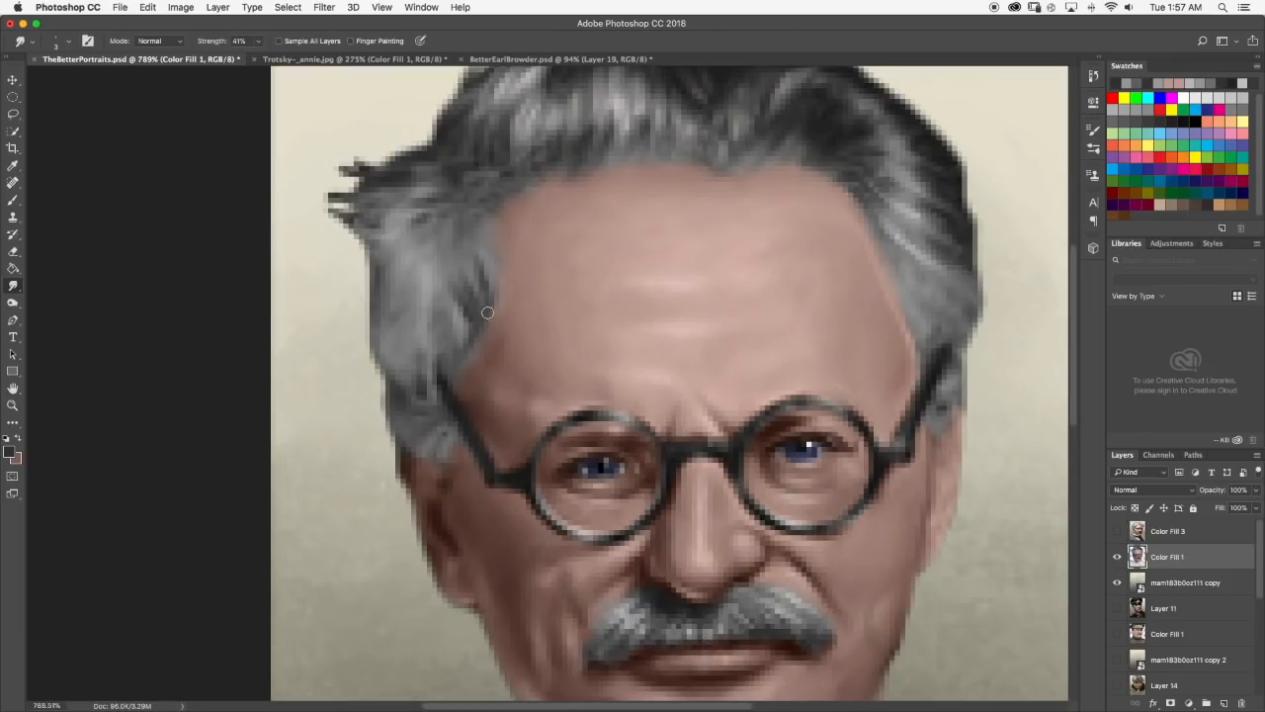
# Undo a trial stroke, sample a darker skin tone and paint along the left hairline above the glasses' arm.
pyautogui.click(13, 200)
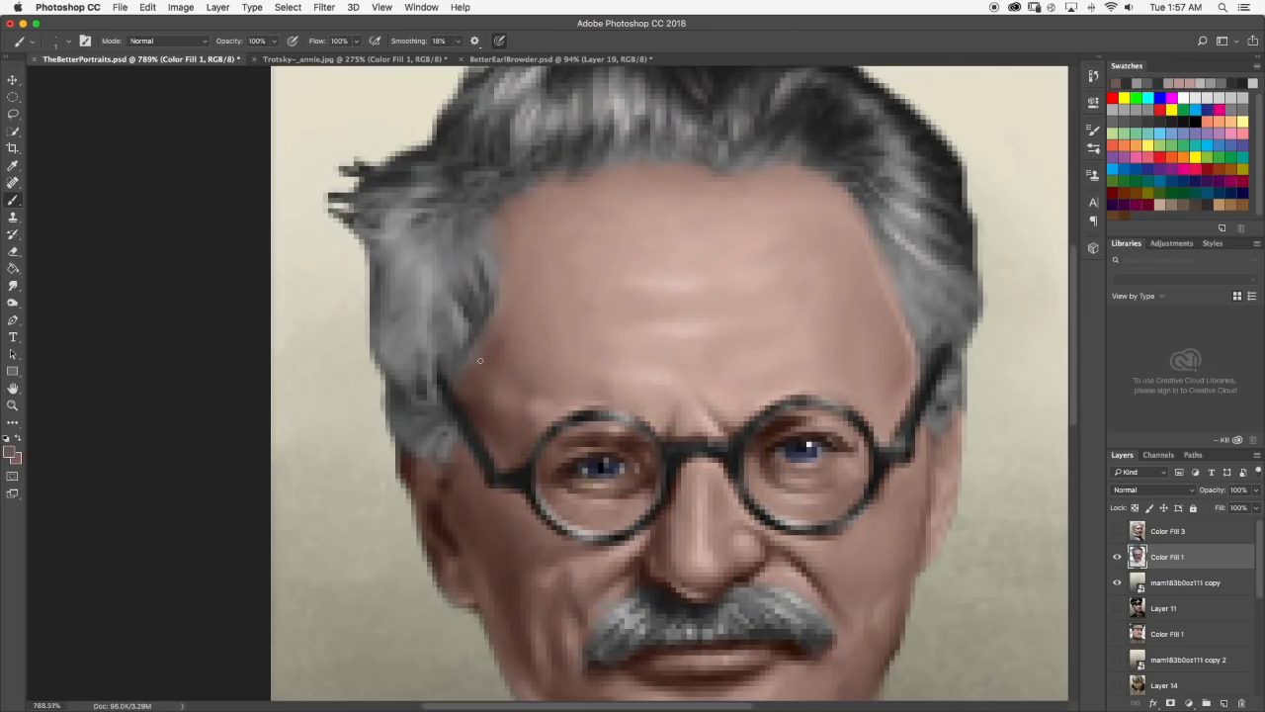
pyautogui.press('super+z')
pyautogui.keyDown('alt'); pyautogui.click(472, 371); pyautogui.keyUp('alt')
pyautogui.moveTo(460, 377); pyautogui.dragTo(466, 370)
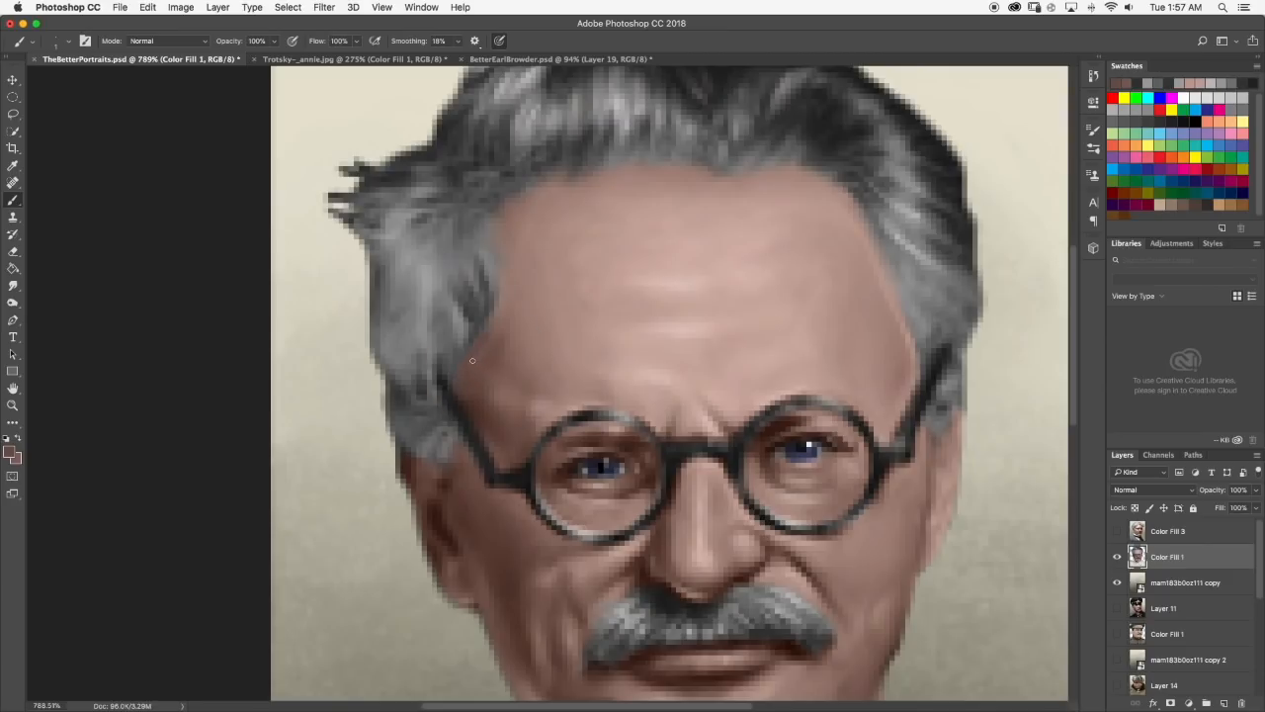
# Smudge the repainted skin edge at the left hairline and review the full portrait.
pyautogui.click(13, 285)
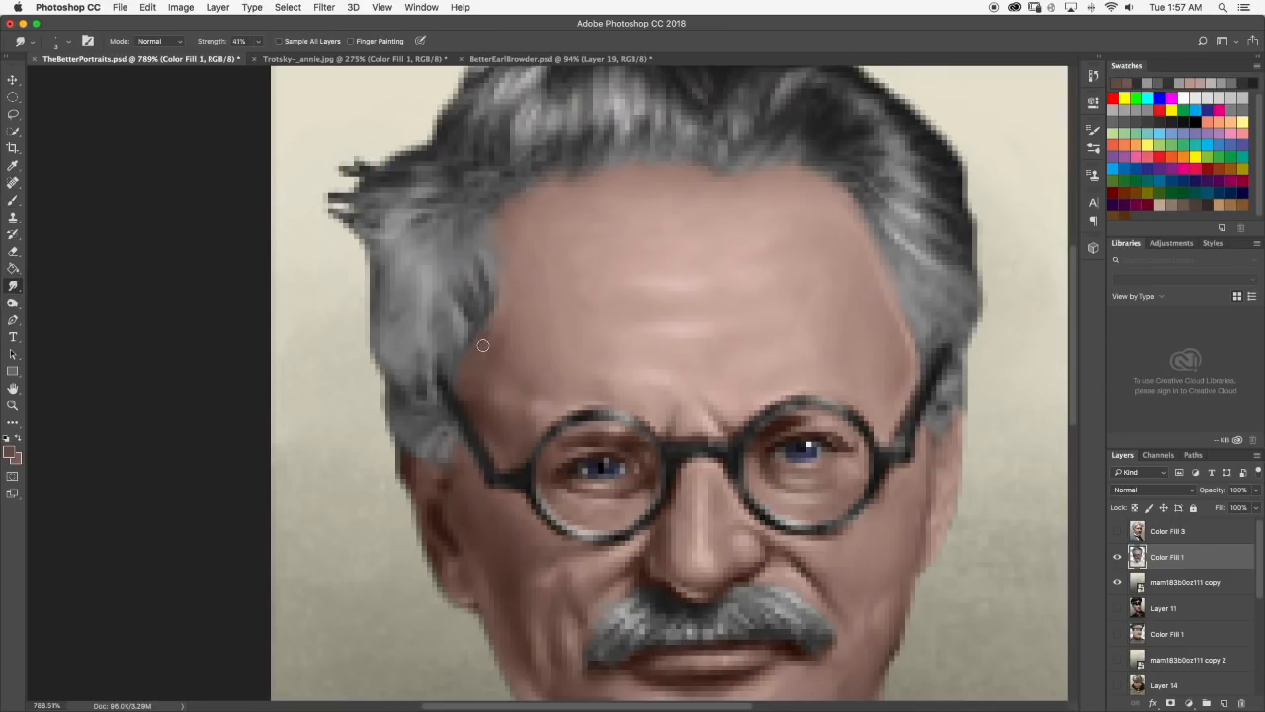
pyautogui.scroll(-6, 461, 373)
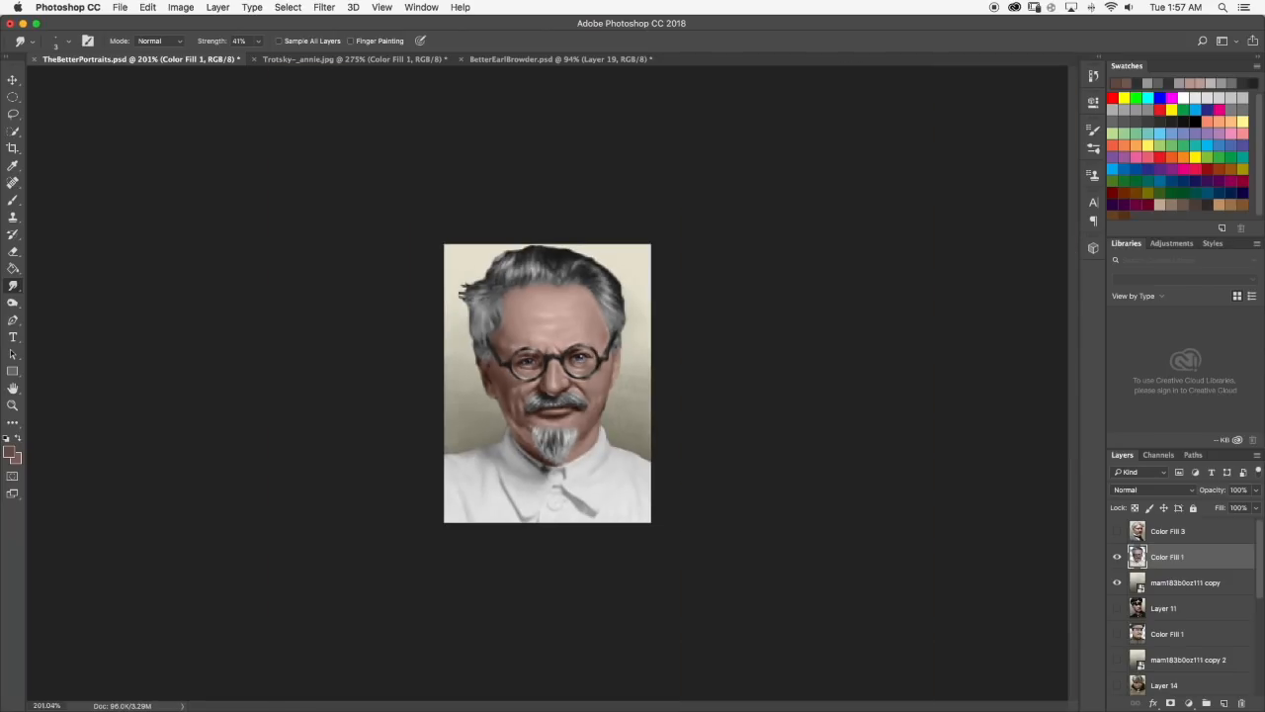
pyautogui.scroll(-4, 445, 281)
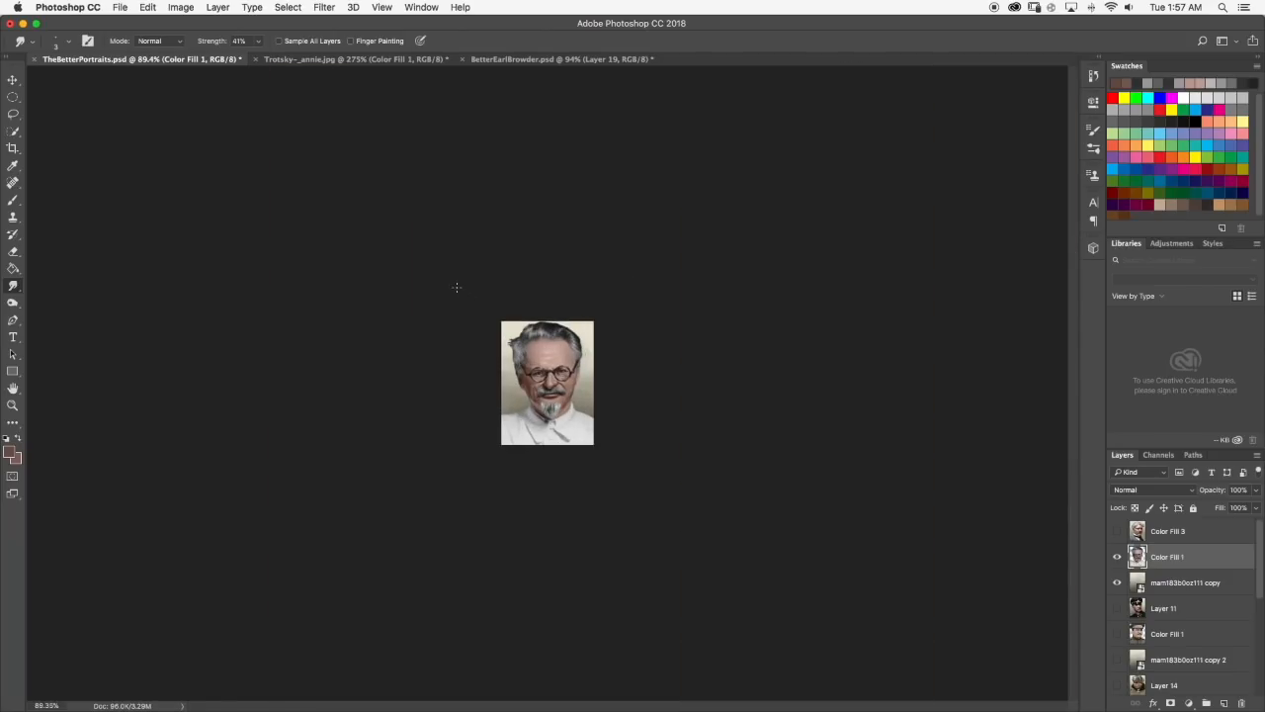
pyautogui.scroll(2, 528, 314)
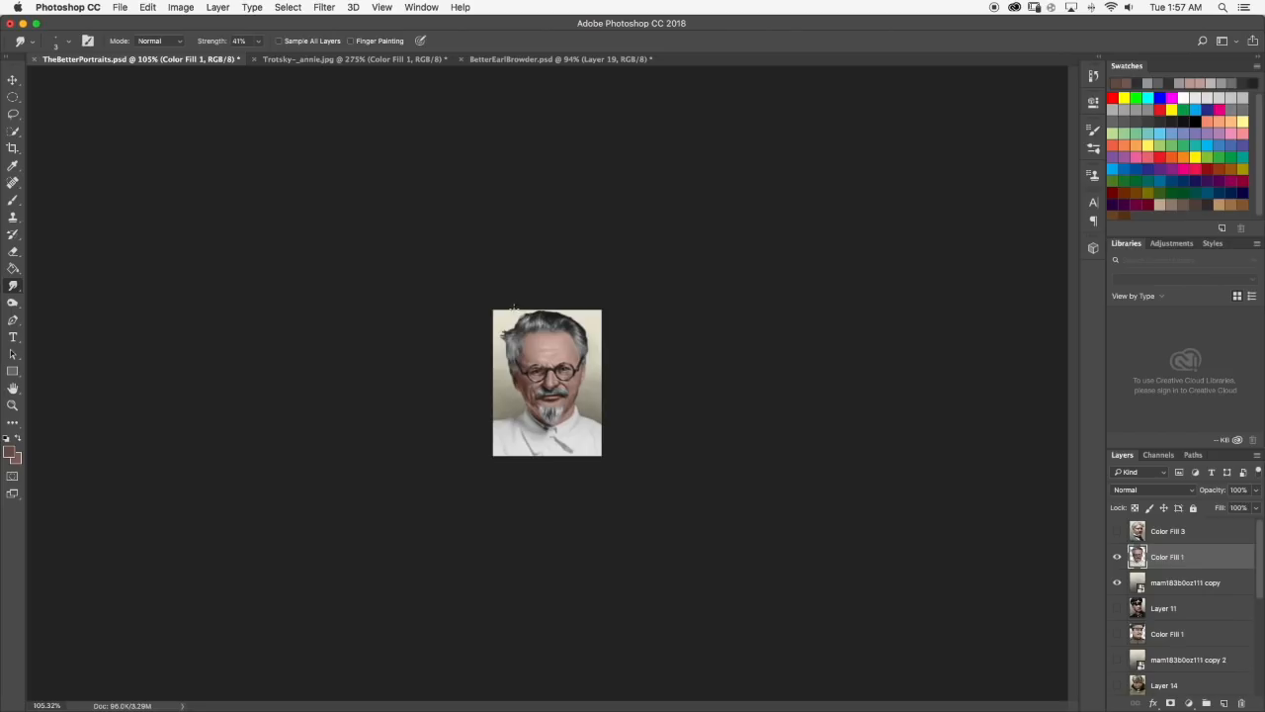
pyautogui.scroll(5, 513, 307)
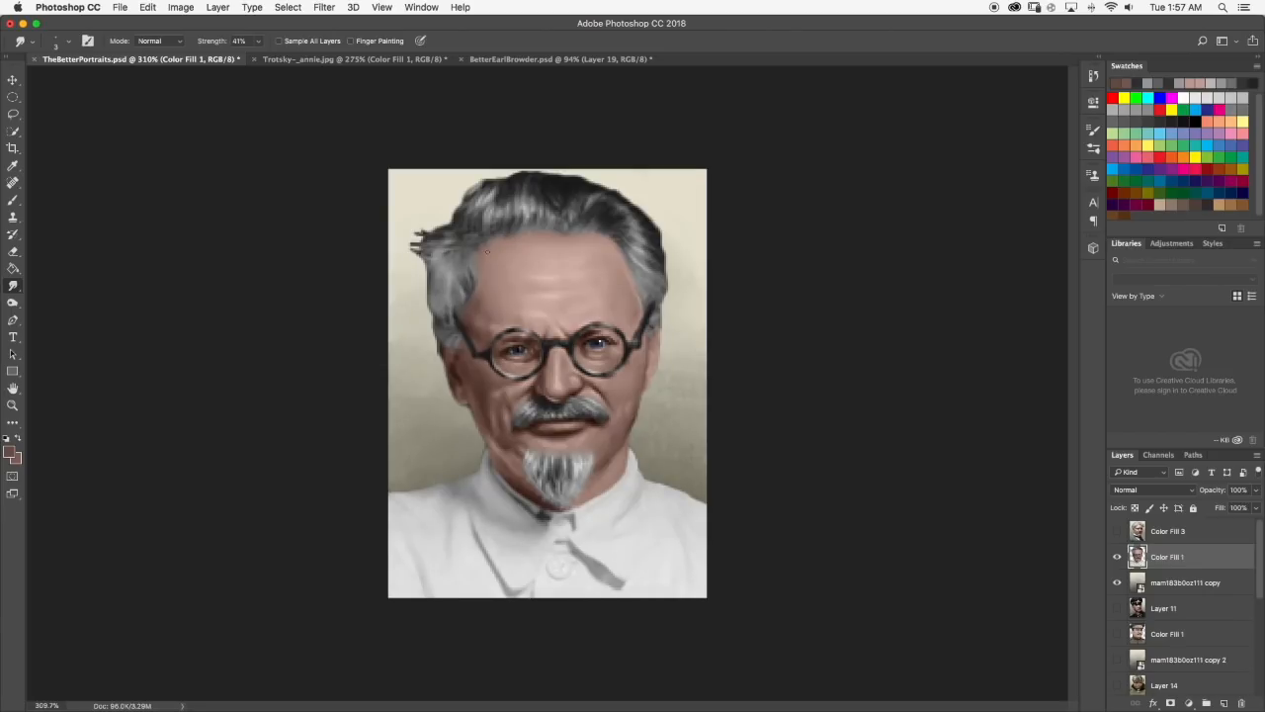
# Sample a light grey from the top hair and paint light strands beside the dark ones at the left temple.
pyautogui.scroll(5, 487, 251)
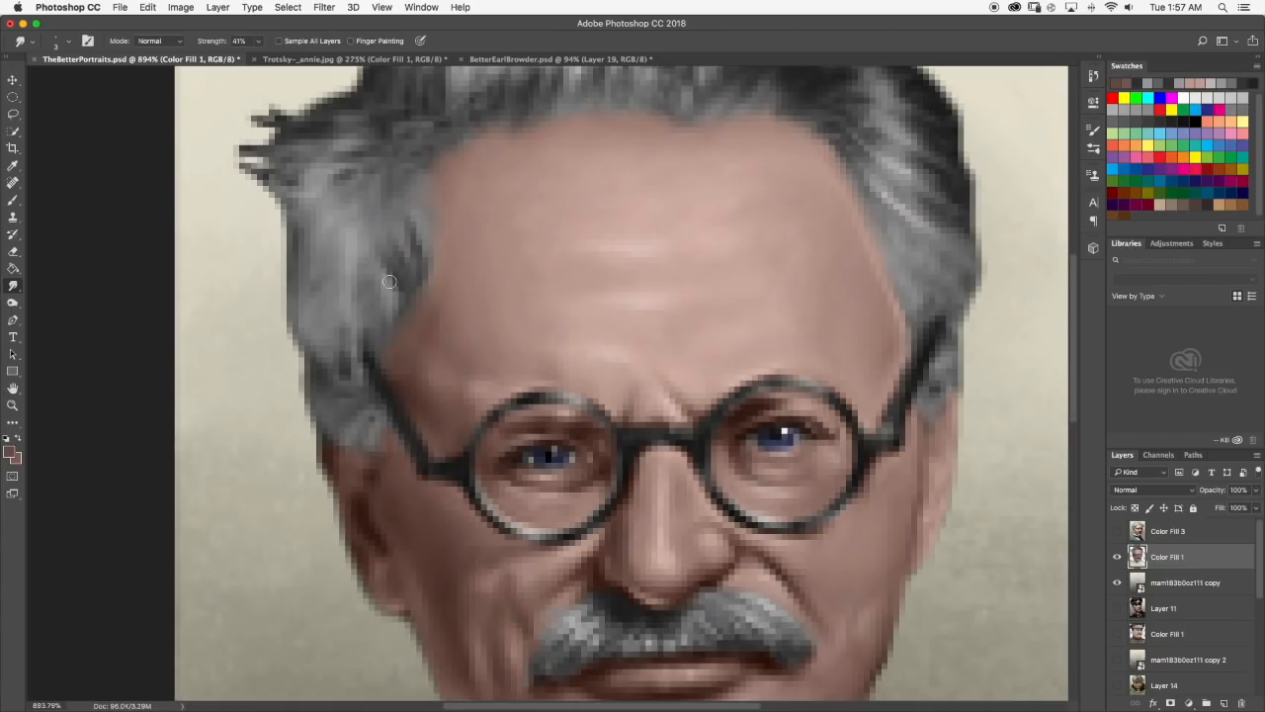
pyautogui.click(13, 199)
pyautogui.scroll(4, 438, 236)
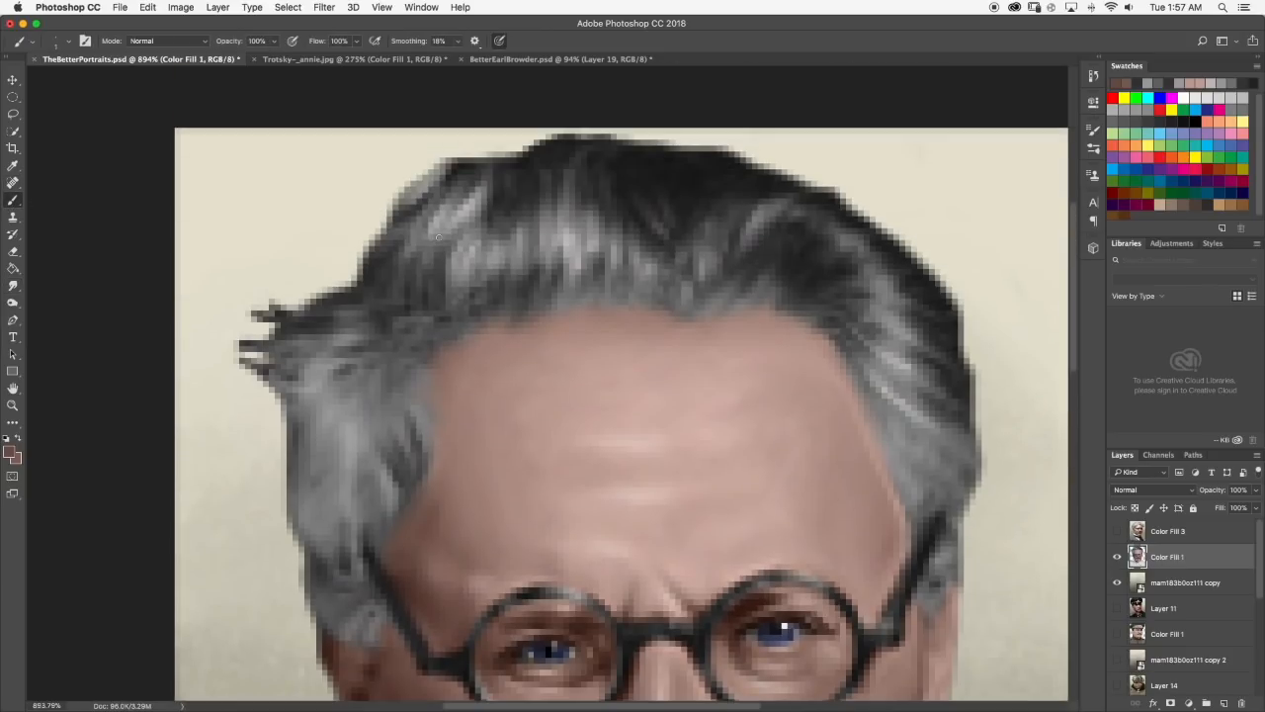
pyautogui.keyDown('alt'); pyautogui.click(485, 219); pyautogui.keyUp('alt')
pyautogui.moveTo(393, 422)
pyautogui.mouseDown()
pyautogui.moveTo(401, 437)
pyautogui.moveTo(384, 439)
pyautogui.moveTo(387, 450)
pyautogui.mouseUp()
# Blend the light left-temple strands with Smudge and check them from a distance.
pyautogui.click(13, 285)
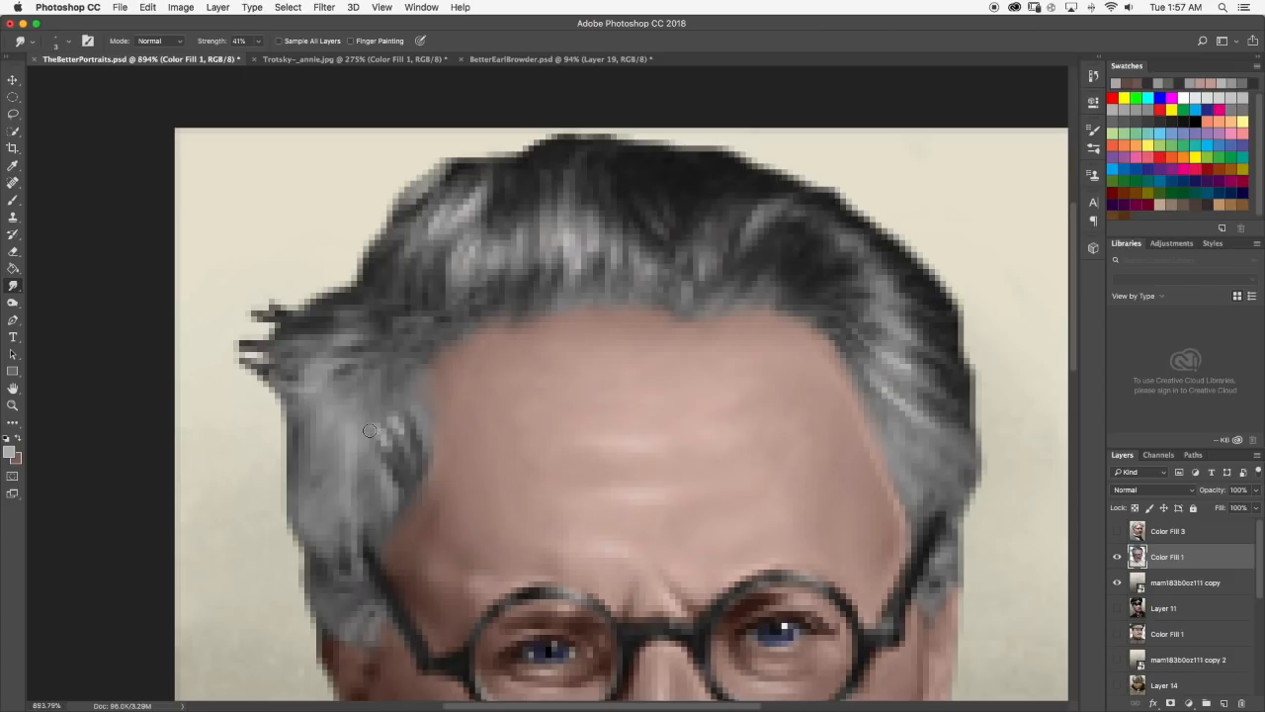
pyautogui.moveTo(390, 413); pyautogui.dragTo(395, 443)
pyautogui.scroll(-8, 425, 406)
pyautogui.scroll(8, 503, 275)
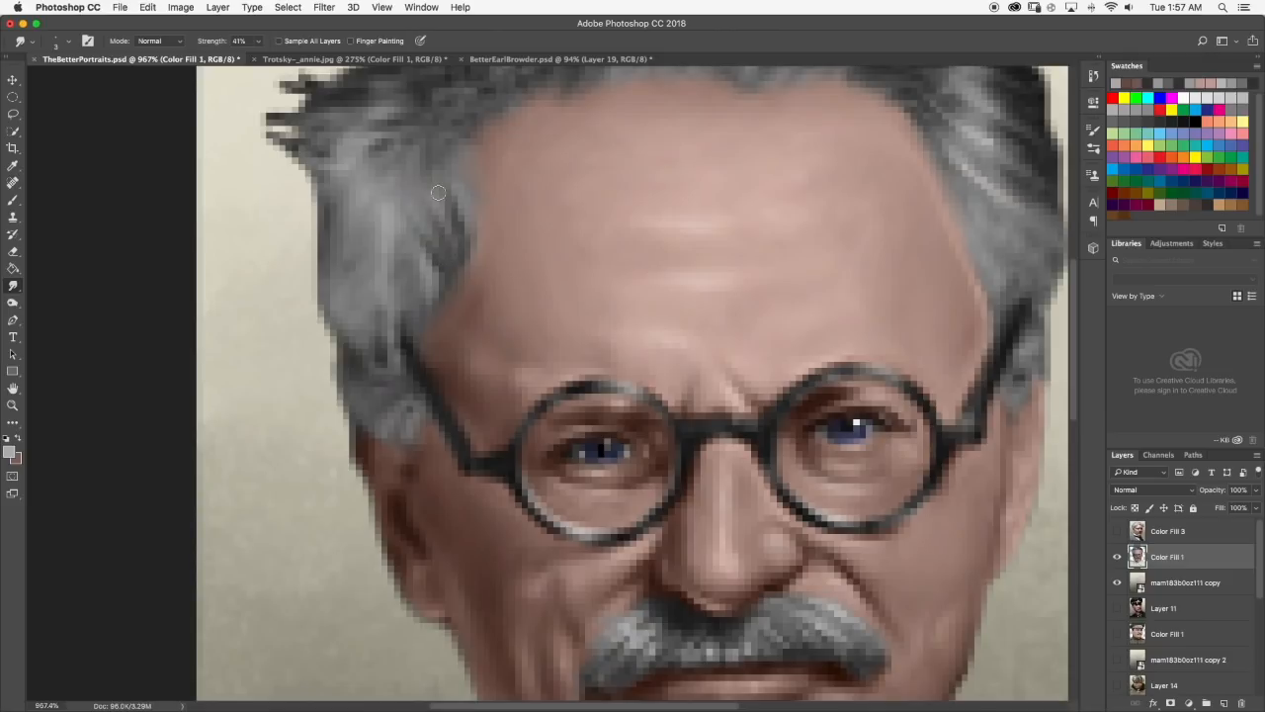
# Brush light strands at the hair's edge beside the upper left forehead, soften them with Smudge and review the portrait.
pyautogui.scroll(3, 468, 250)
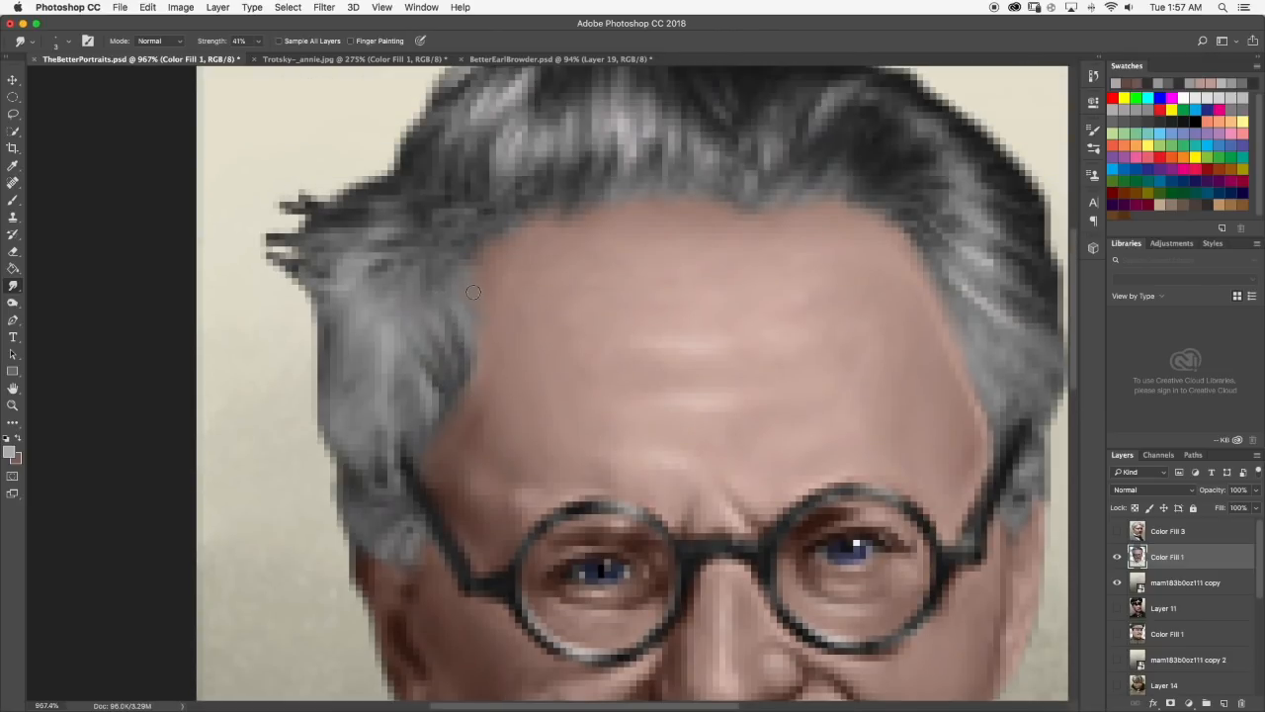
pyautogui.click(13, 200)
pyautogui.moveTo(460, 303); pyautogui.dragTo(465, 330)
pyautogui.click(13, 284)
pyautogui.scroll(-10, 469, 285)
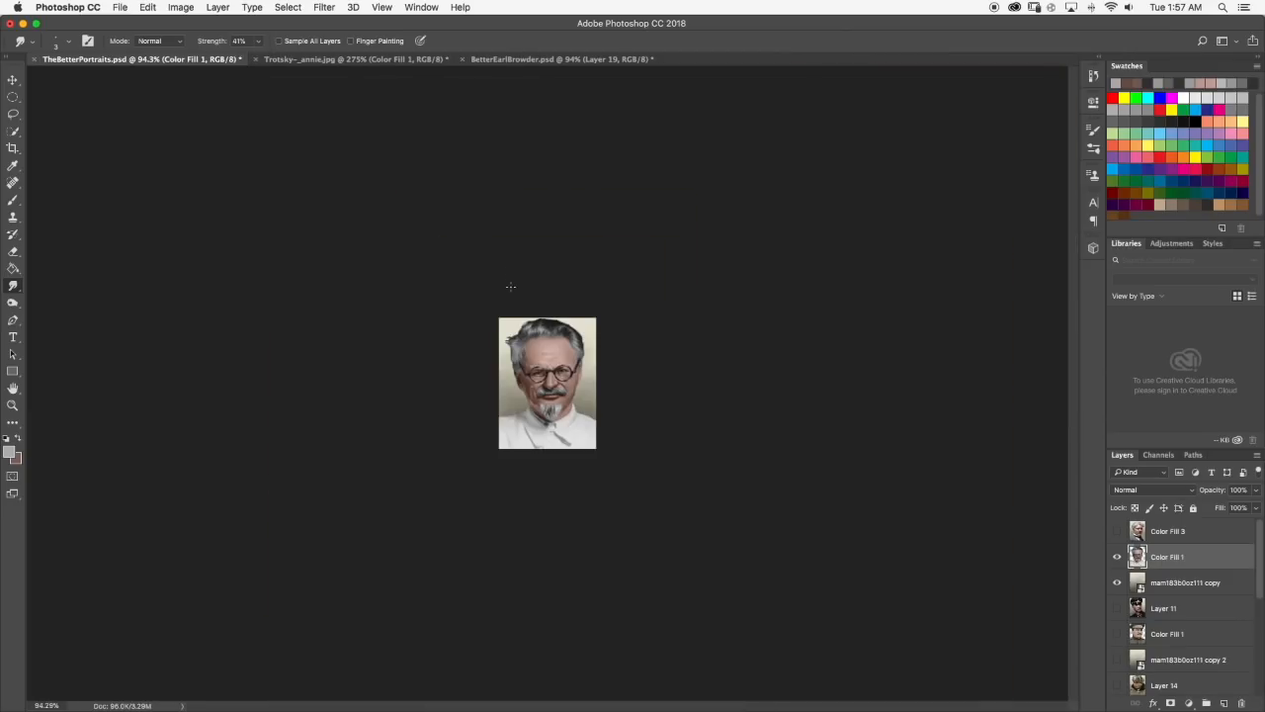
# Soften and trim the dark hair tips sticking out beside the left temple with Smudge and the Eraser, and compare them with the larger Trotsky portrait.
pyautogui.scroll(10, 528, 341)
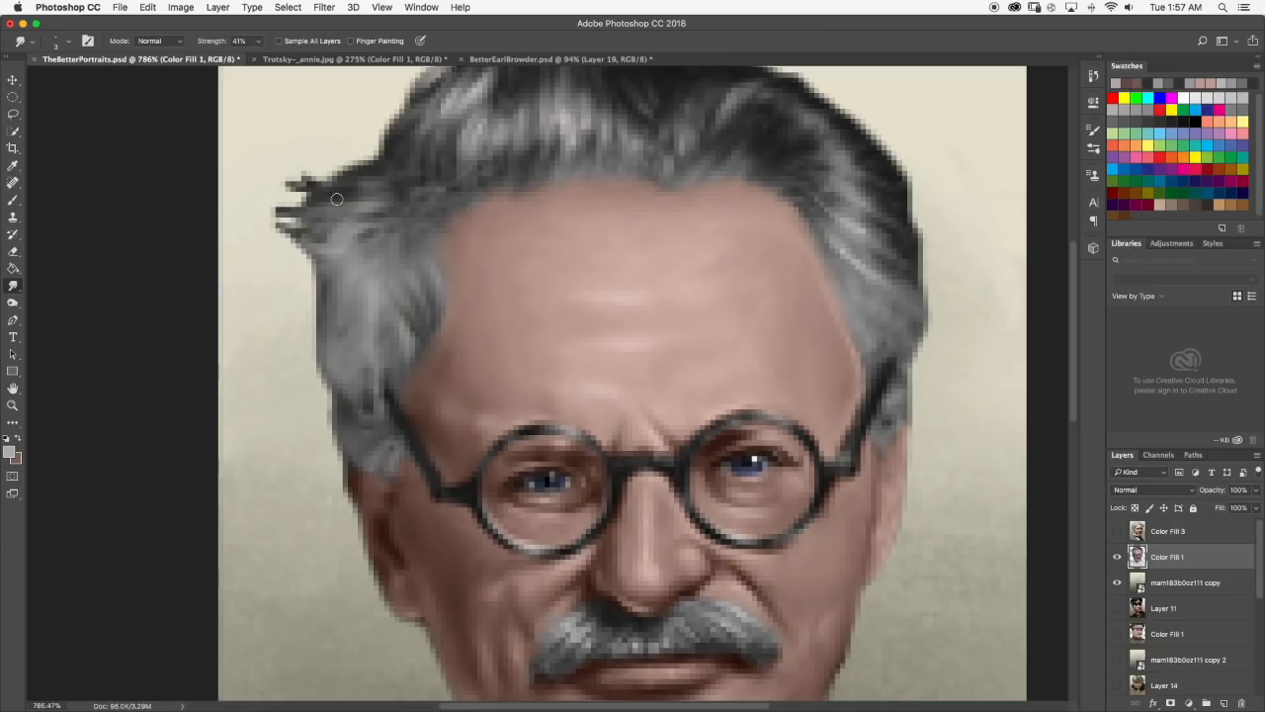
pyautogui.moveTo(293, 185)
pyautogui.mouseDown()
pyautogui.moveTo(268, 211)
pyautogui.moveTo(305, 213)
pyautogui.moveTo(270, 220)
pyautogui.moveTo(297, 235)
pyautogui.moveTo(280, 226)
pyautogui.moveTo(265, 239)
pyautogui.moveTo(301, 168)
pyautogui.mouseUp()
pyautogui.press('e')
pyautogui.scroll(-10, 328, 139)
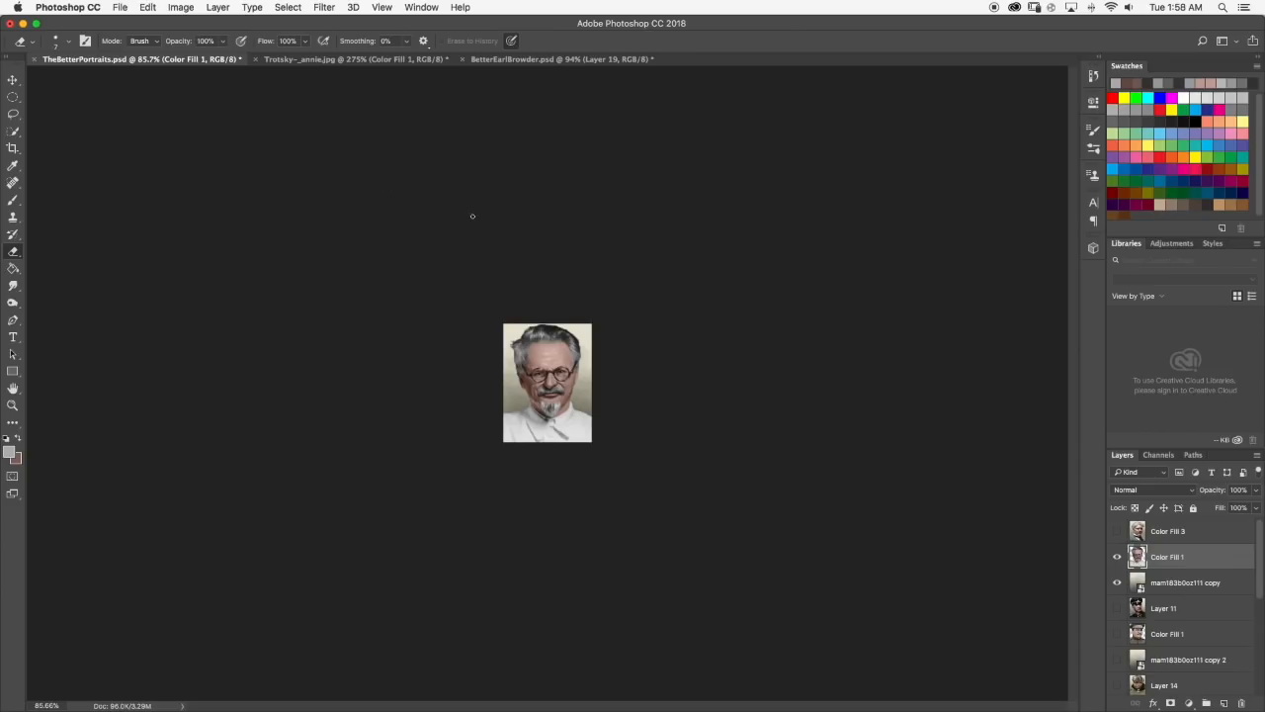
pyautogui.scroll(5, 524, 231)
pyautogui.scroll(5, 417, 155)
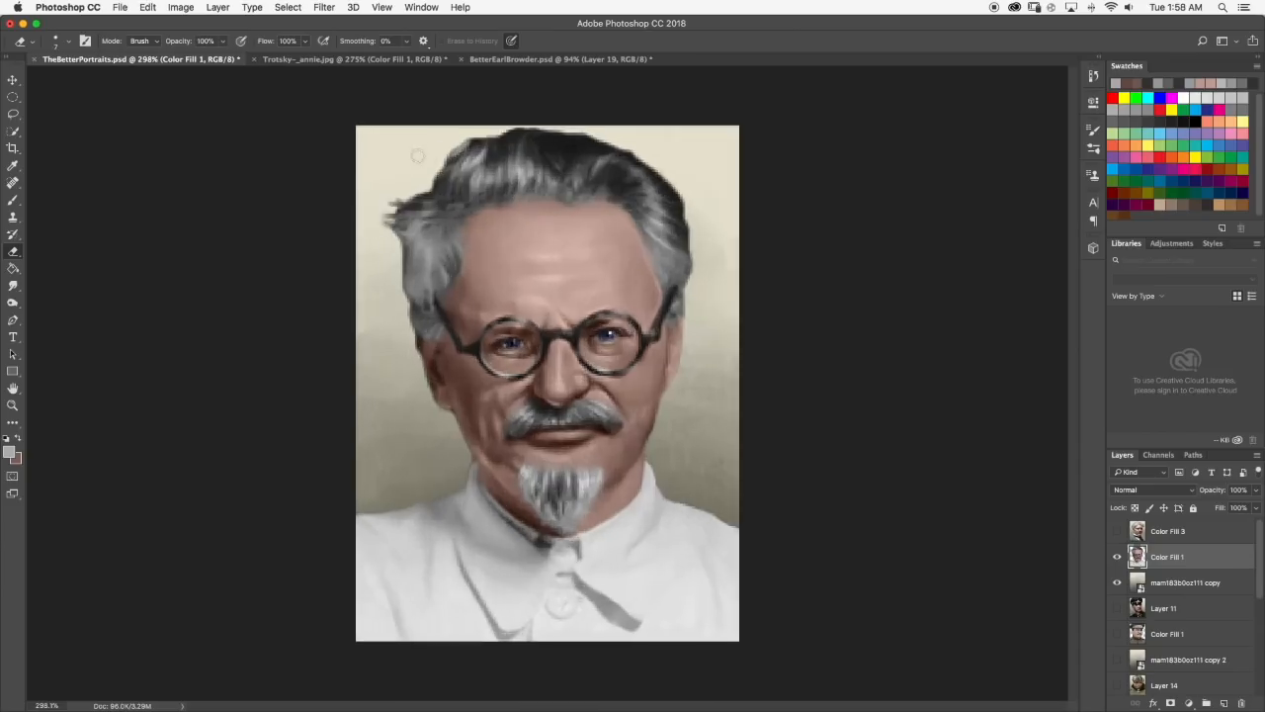
pyautogui.click(330, 62)
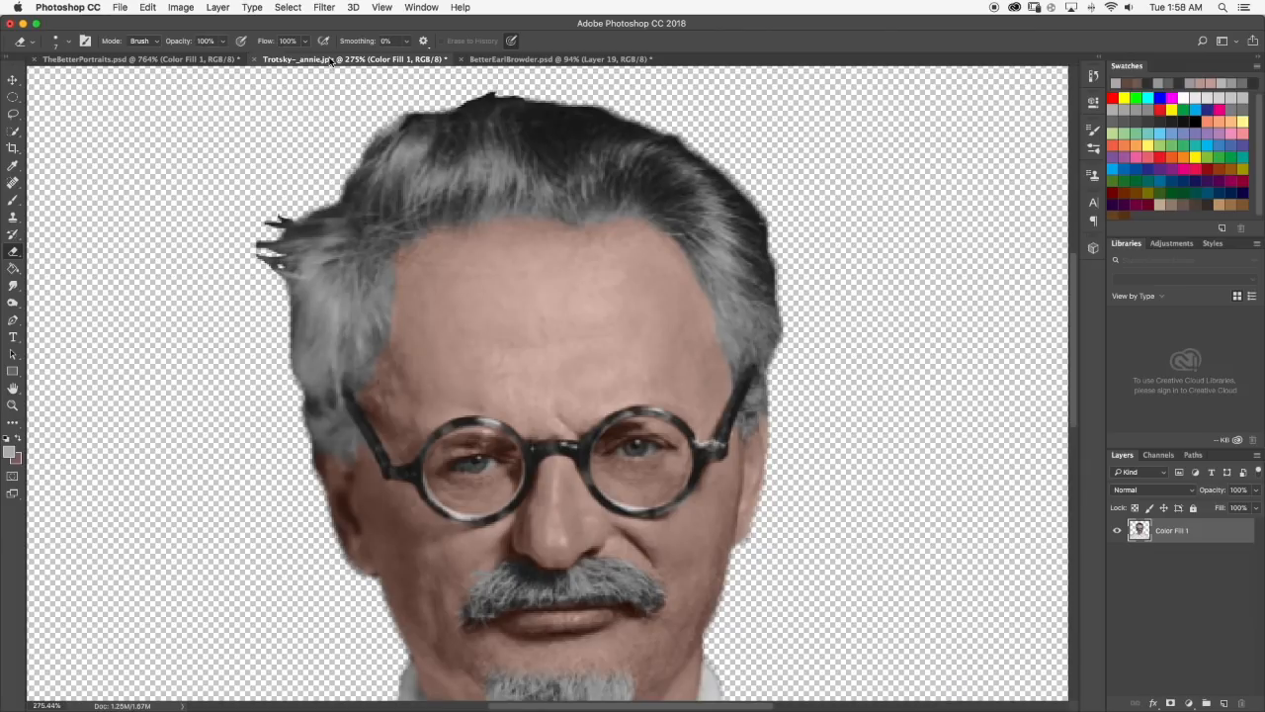
pyautogui.click(159, 61)
# Sample a mid grey from the nearby hair, paint fine strands out through the tuft at the left temple and check the full portrait.
pyautogui.scroll(2, 379, 214)
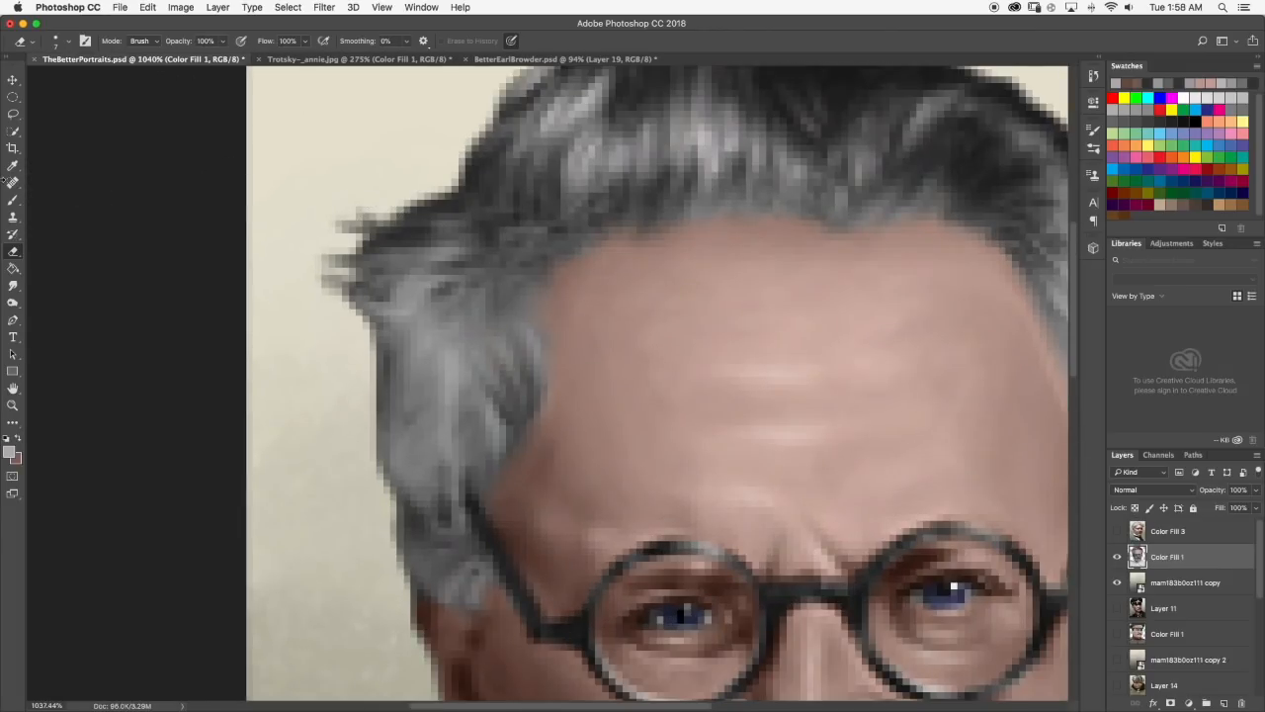
pyautogui.press('b')
pyautogui.keyDown('alt'); pyautogui.click(397, 252); pyautogui.keyUp('alt')
pyautogui.moveTo(381, 244); pyautogui.dragTo(341, 243)
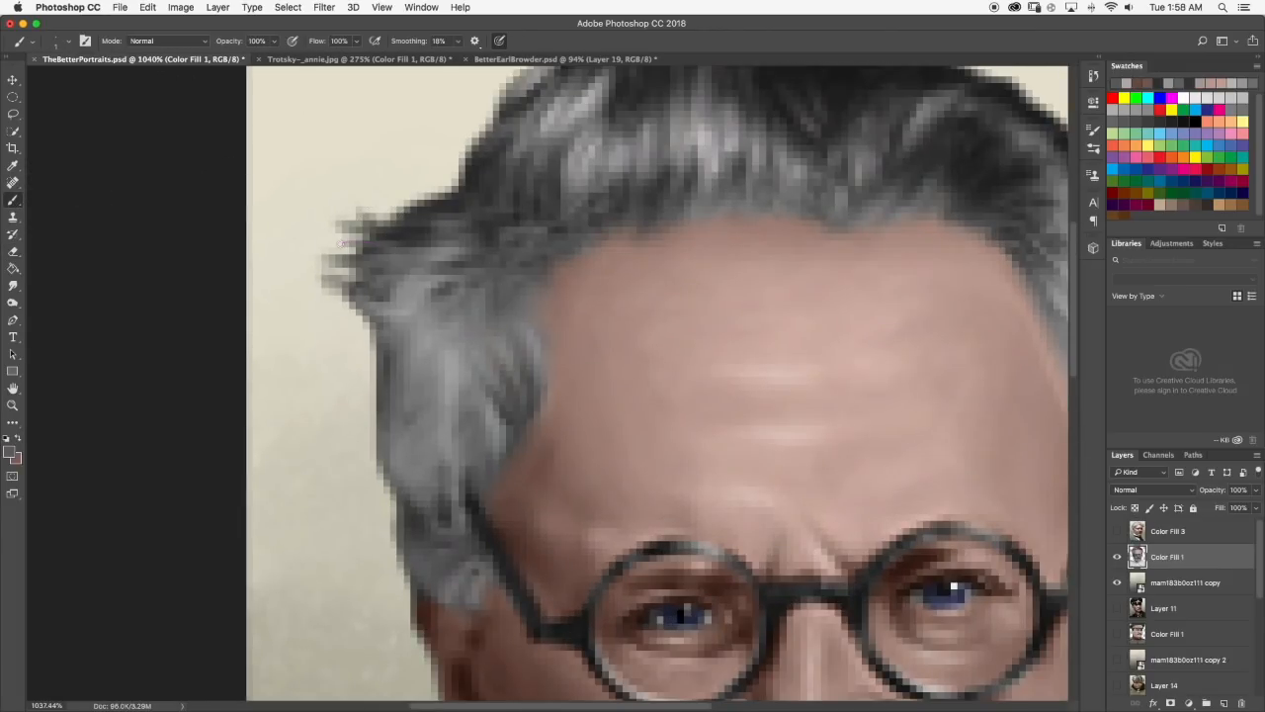
pyautogui.press('super+z')
pyautogui.keyDown('alt'); pyautogui.click(431, 253); pyautogui.keyUp('alt')
pyautogui.moveTo(415, 244)
pyautogui.mouseDown()
pyautogui.moveTo(343, 237)
pyautogui.moveTo(363, 209)
pyautogui.mouseUp()
pyautogui.press('super+z')
pyautogui.moveTo(403, 228); pyautogui.dragTo(344, 226)
pyautogui.scroll(-10, 435, 229)
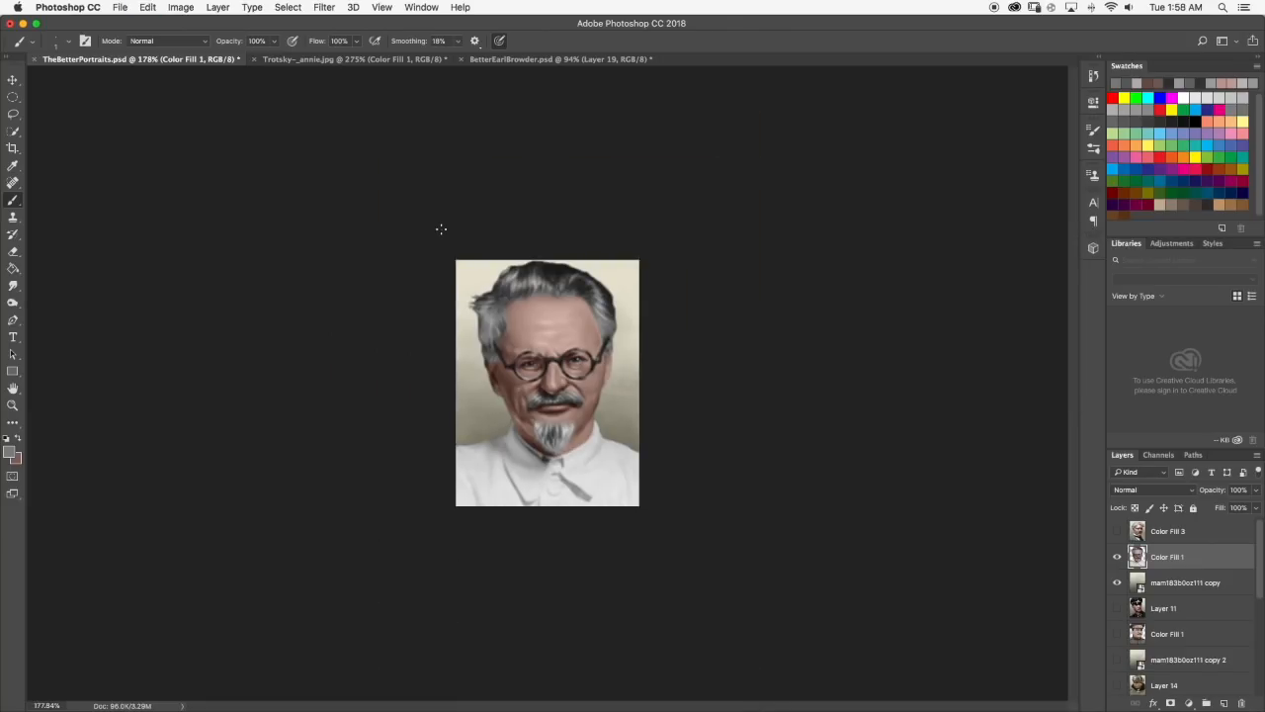
# Smudge the tips of the left-temple tuft into the background and review the portrait from a distance.
pyautogui.scroll(5, 450, 225)
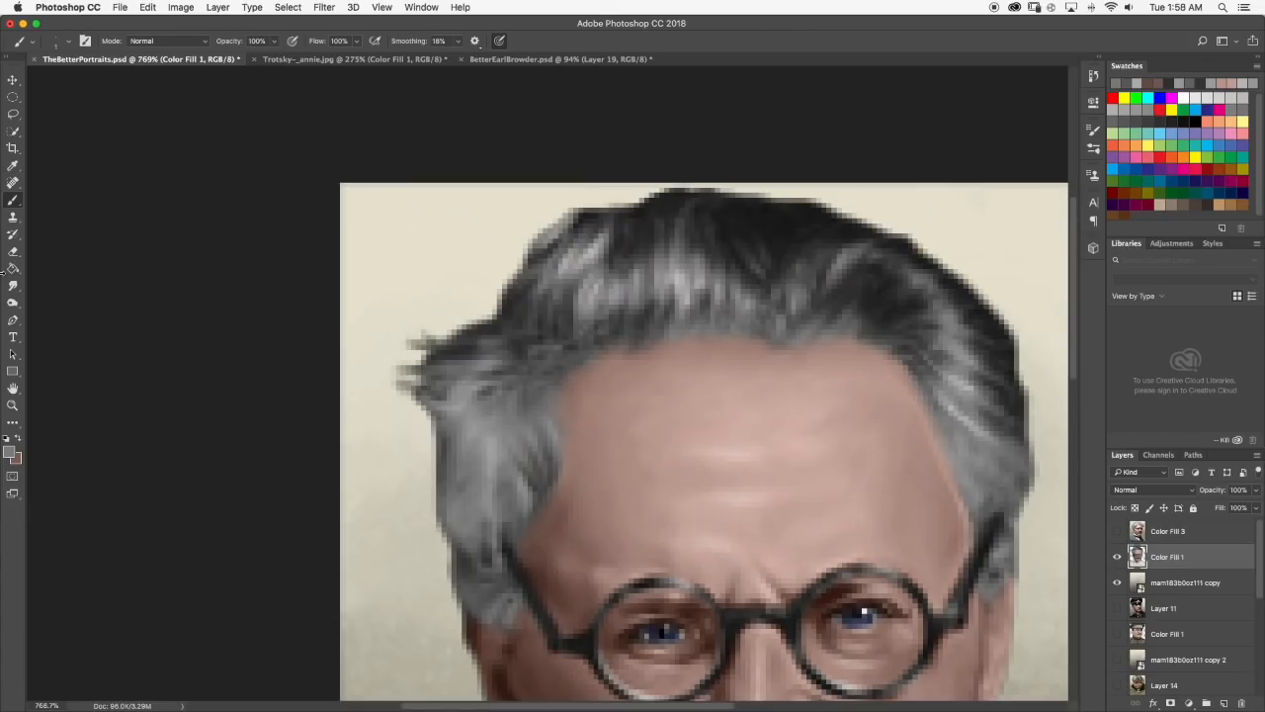
pyautogui.click(15, 302)
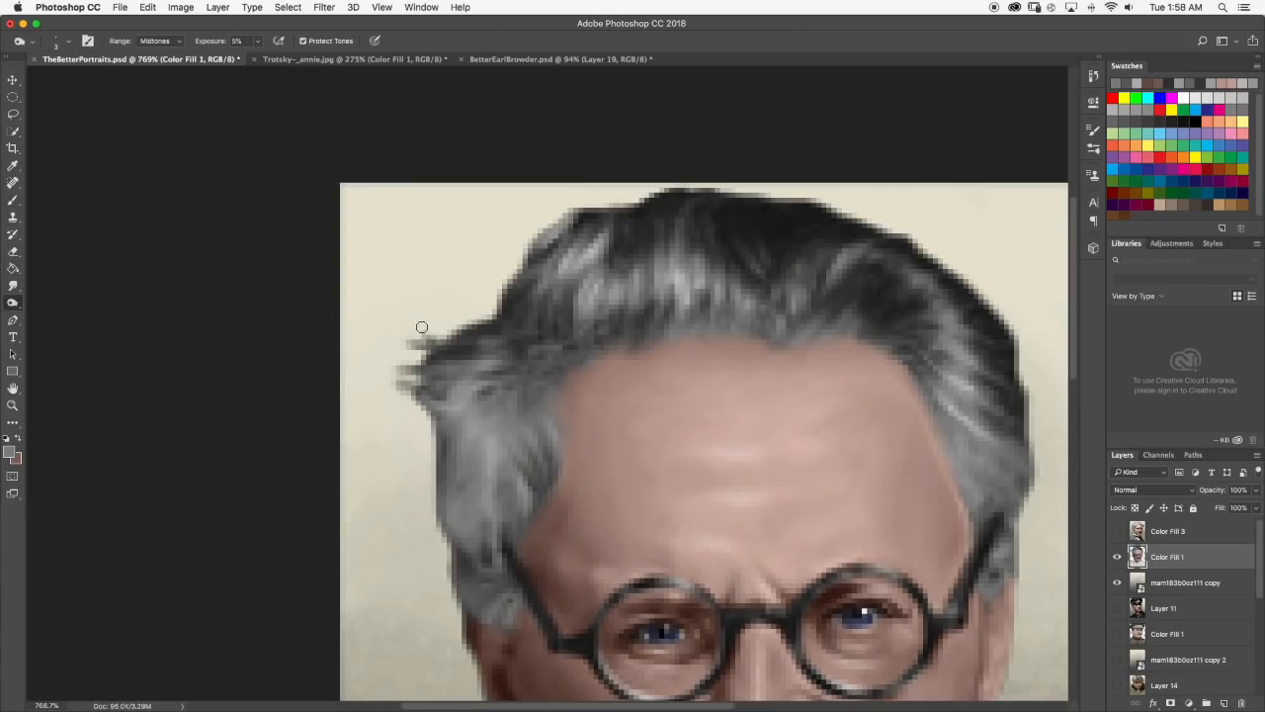
pyautogui.click(13, 285)
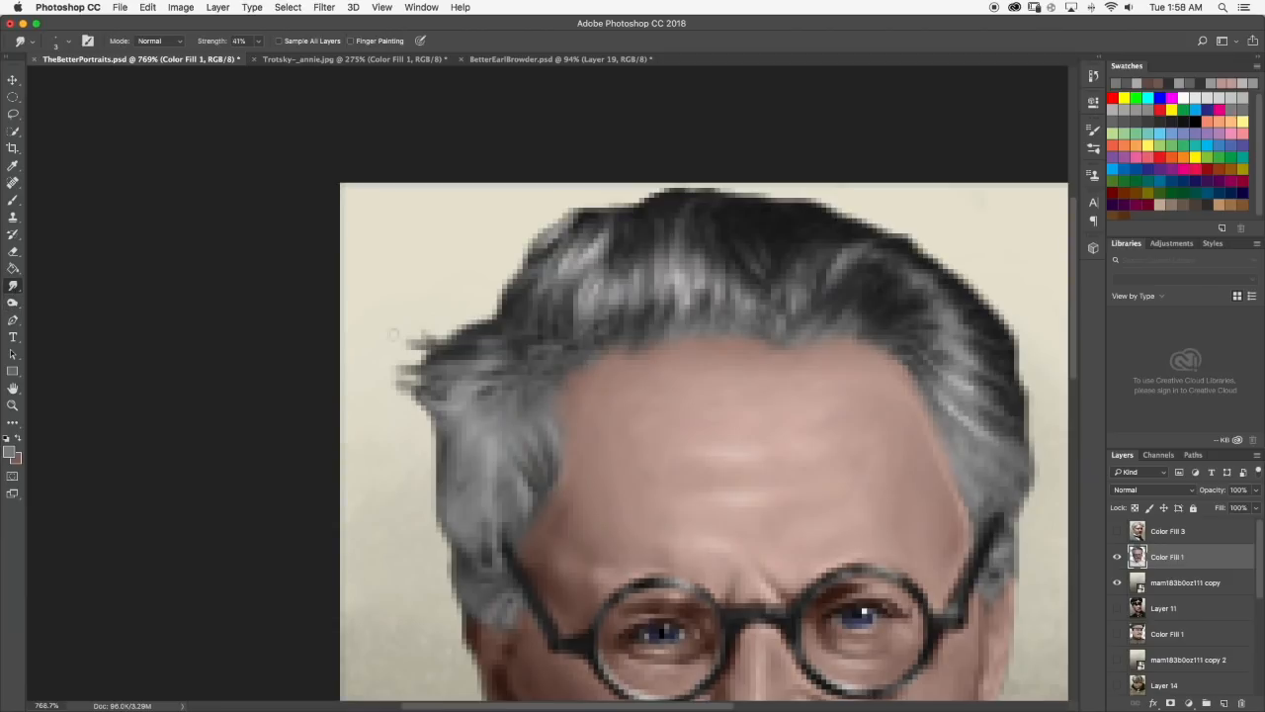
pyautogui.moveTo(433, 343)
pyautogui.mouseDown()
pyautogui.moveTo(423, 320)
pyautogui.moveTo(402, 337)
pyautogui.moveTo(419, 343)
pyautogui.moveTo(410, 386)
pyautogui.mouseUp()
pyautogui.scroll(-10, 437, 370)
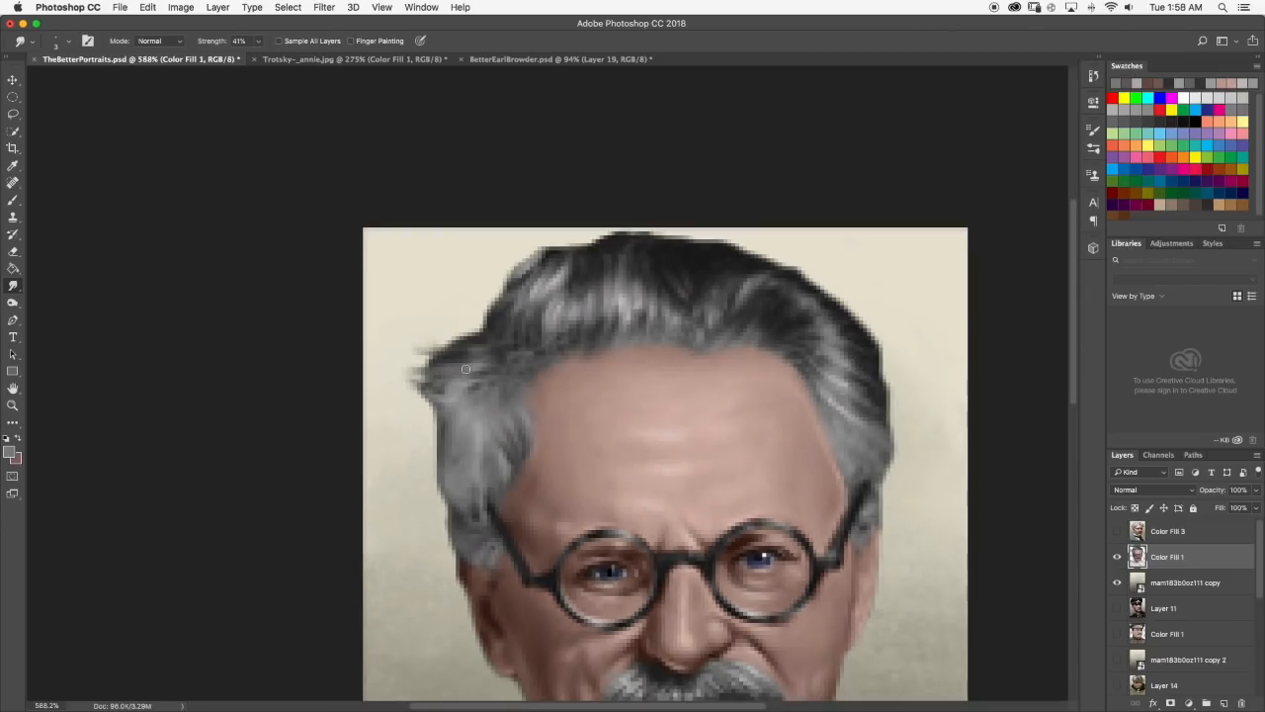
pyautogui.scroll(3, 520, 311)
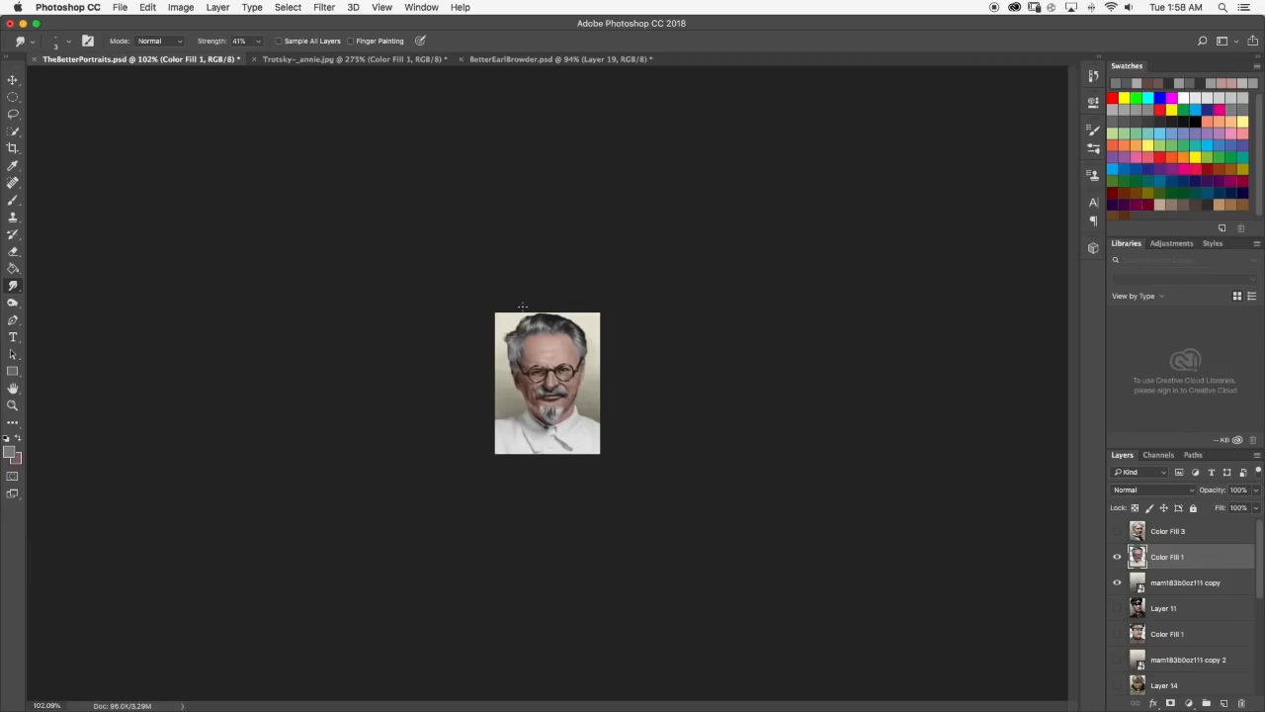
# Paint a small near-black strand at the centre of the hairline, blend it with Smudge and review the portrait.
pyautogui.scroll(15, 522, 305)
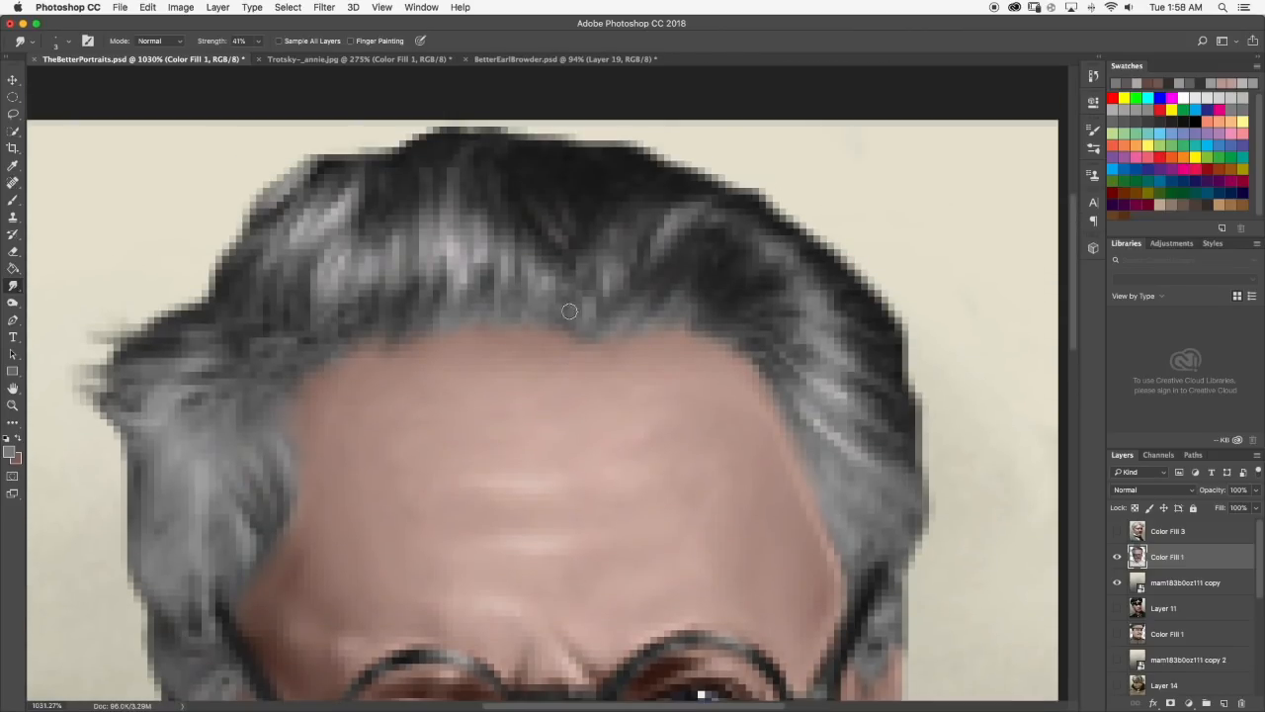
pyautogui.press('b')
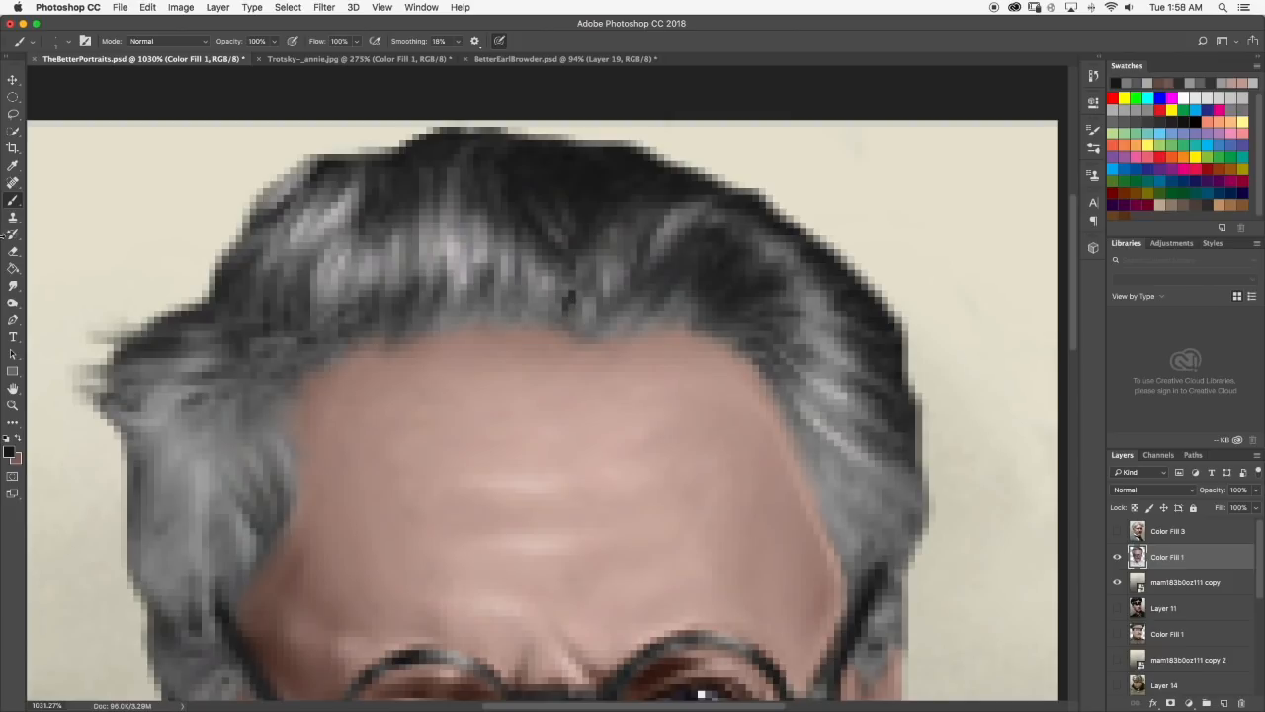
pyautogui.press('r')
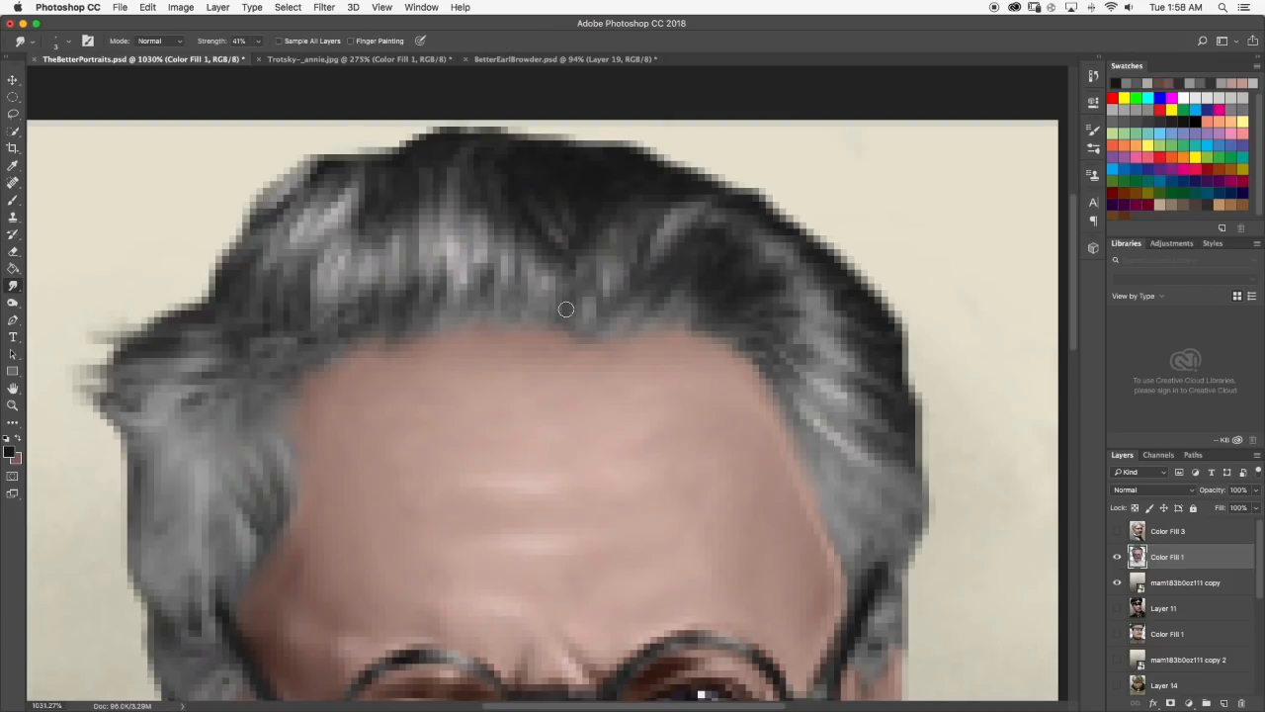
pyautogui.scroll(-5, 596, 260)
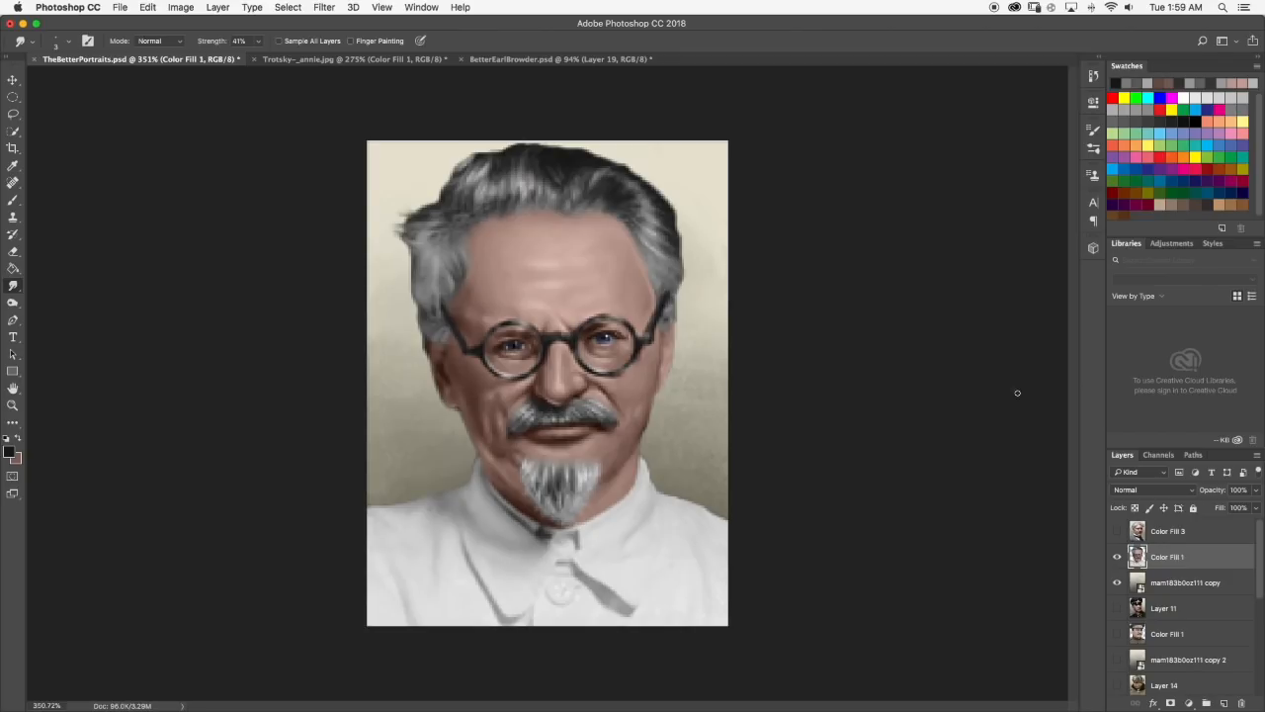
# Hide the Trotsky layers to show the Stalin portrait, then examine its hair, forehead and facial shading up close and from a distance.
pyautogui.scroll(-1, 1148, 549)
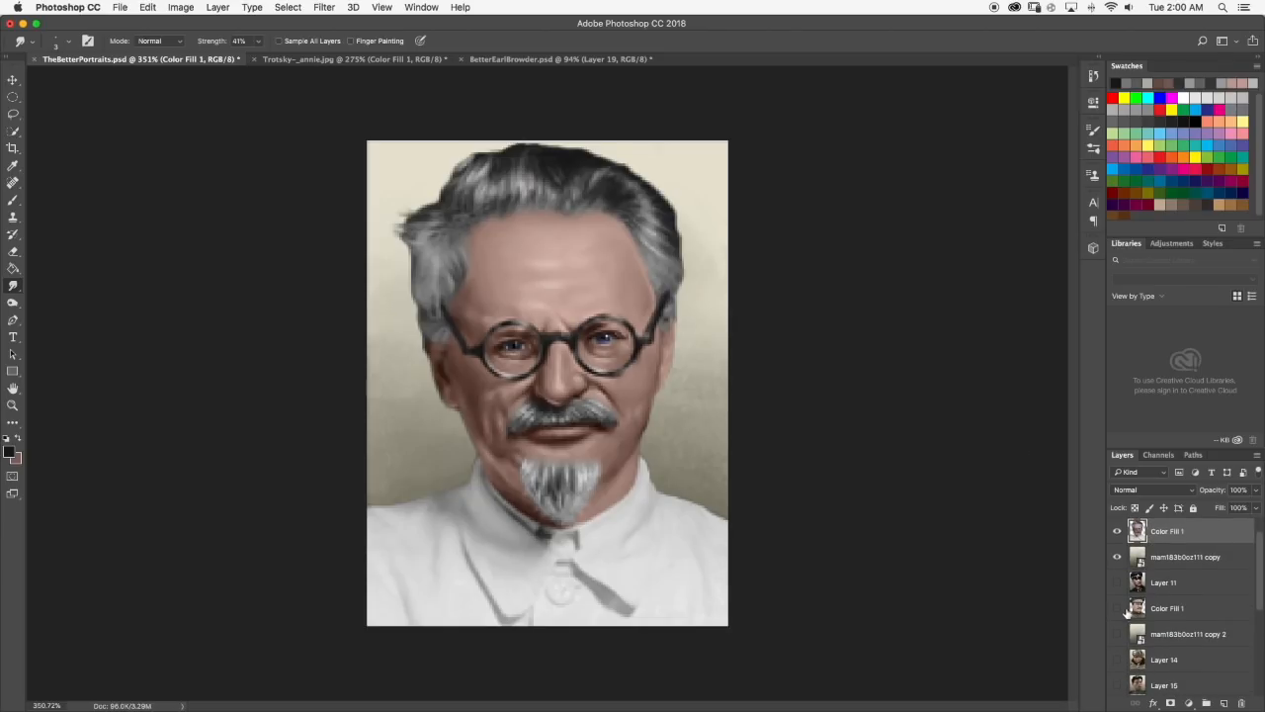
pyautogui.scroll(-3, 1128, 613)
pyautogui.click(1119, 666)
pyautogui.scroll(4, 1120, 668)
pyautogui.click(1120, 582)
pyautogui.click(1119, 557)
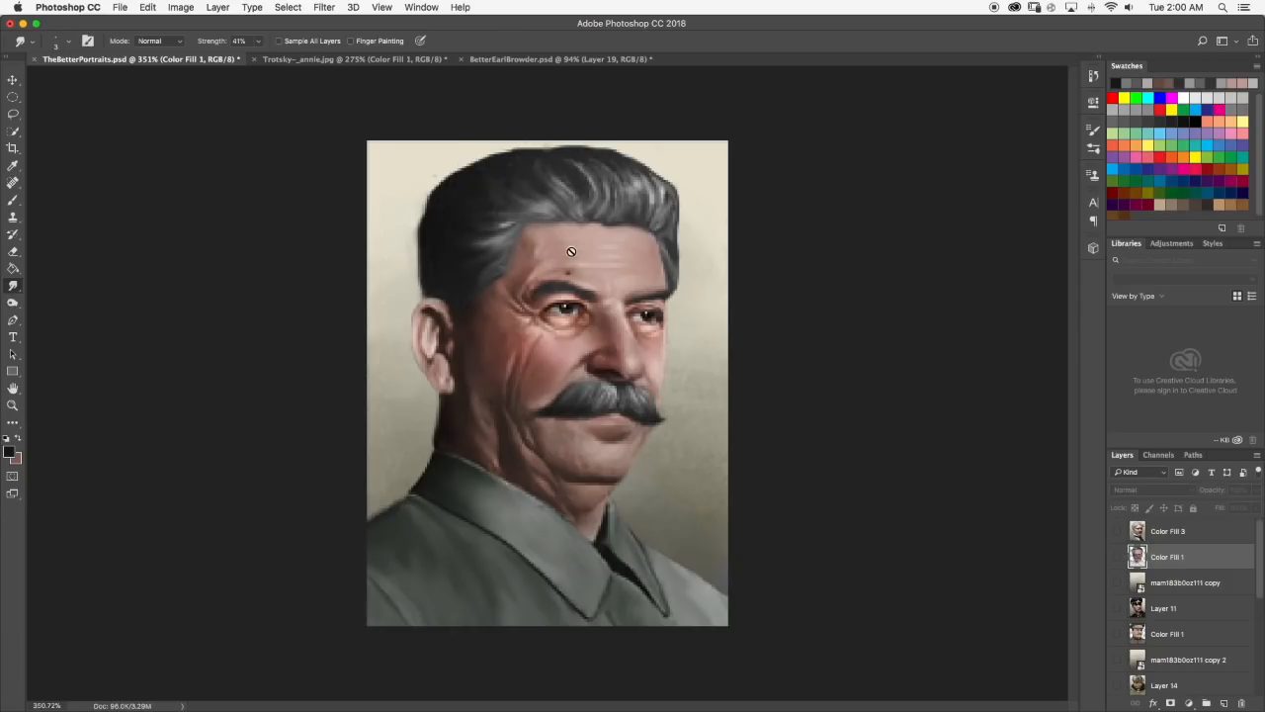
pyautogui.scroll(5, 615, 210)
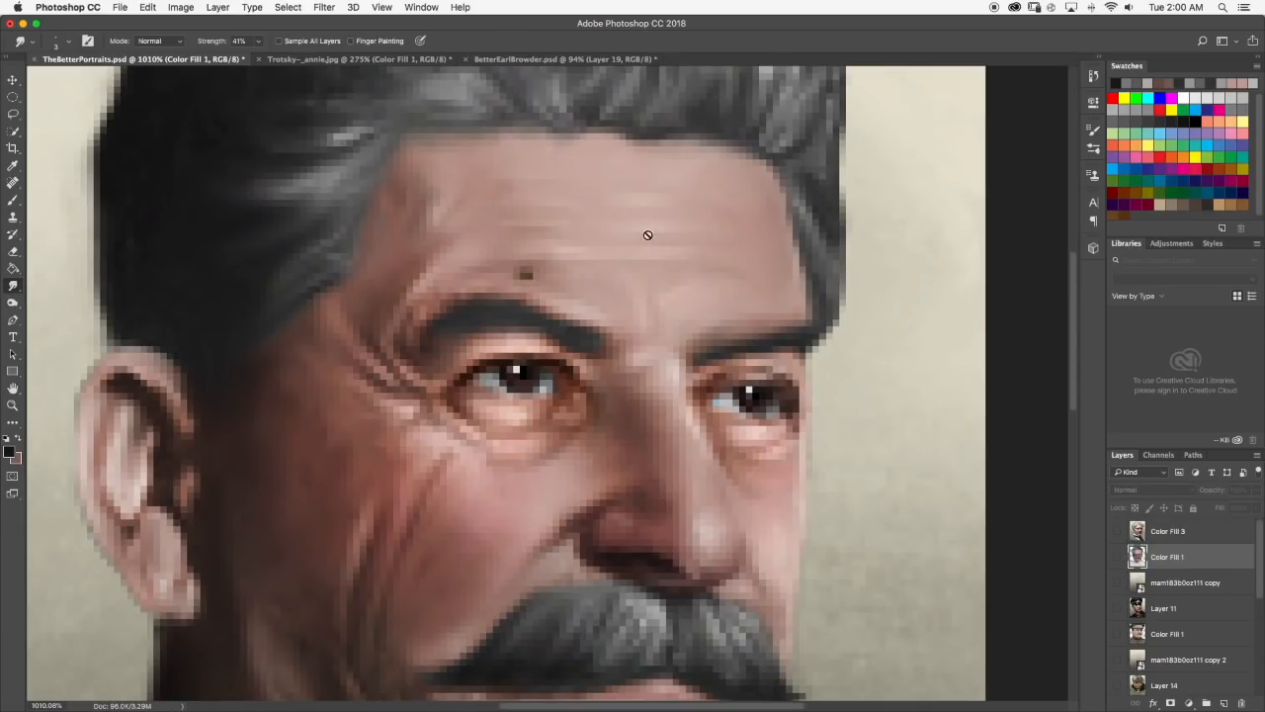
pyautogui.scroll(-2, 638, 188)
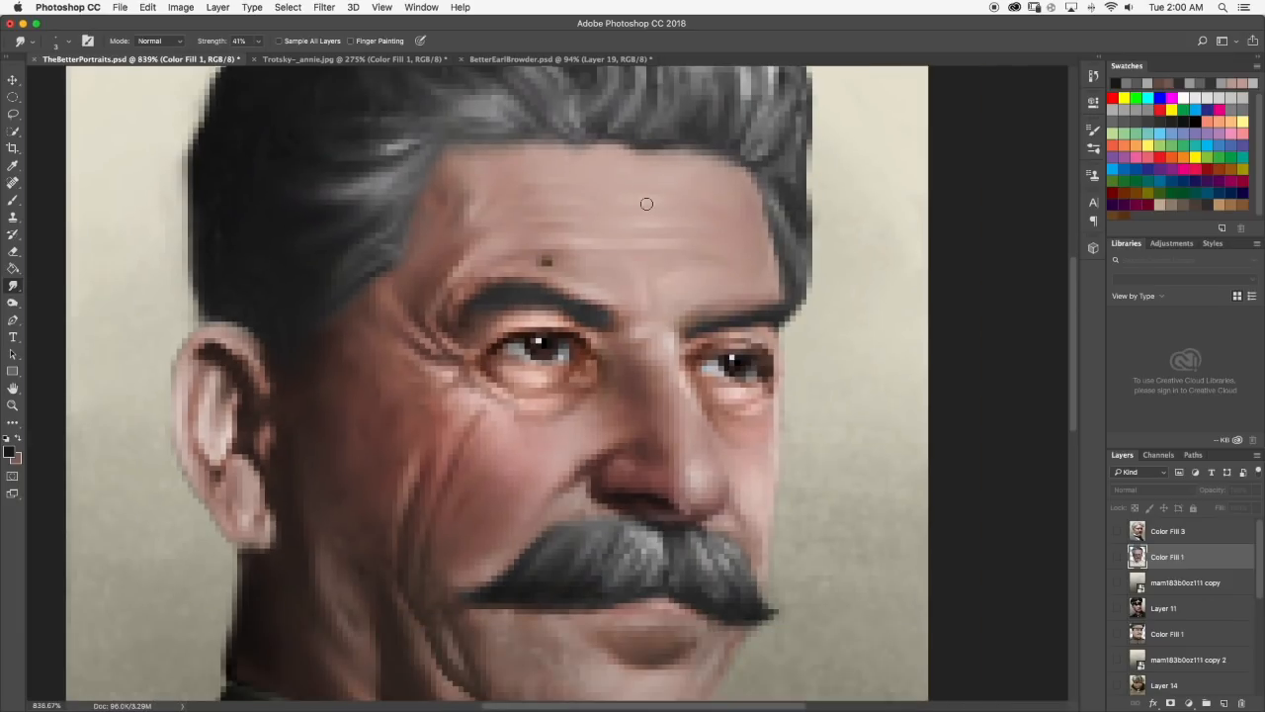
pyautogui.scroll(-6, 646, 203)
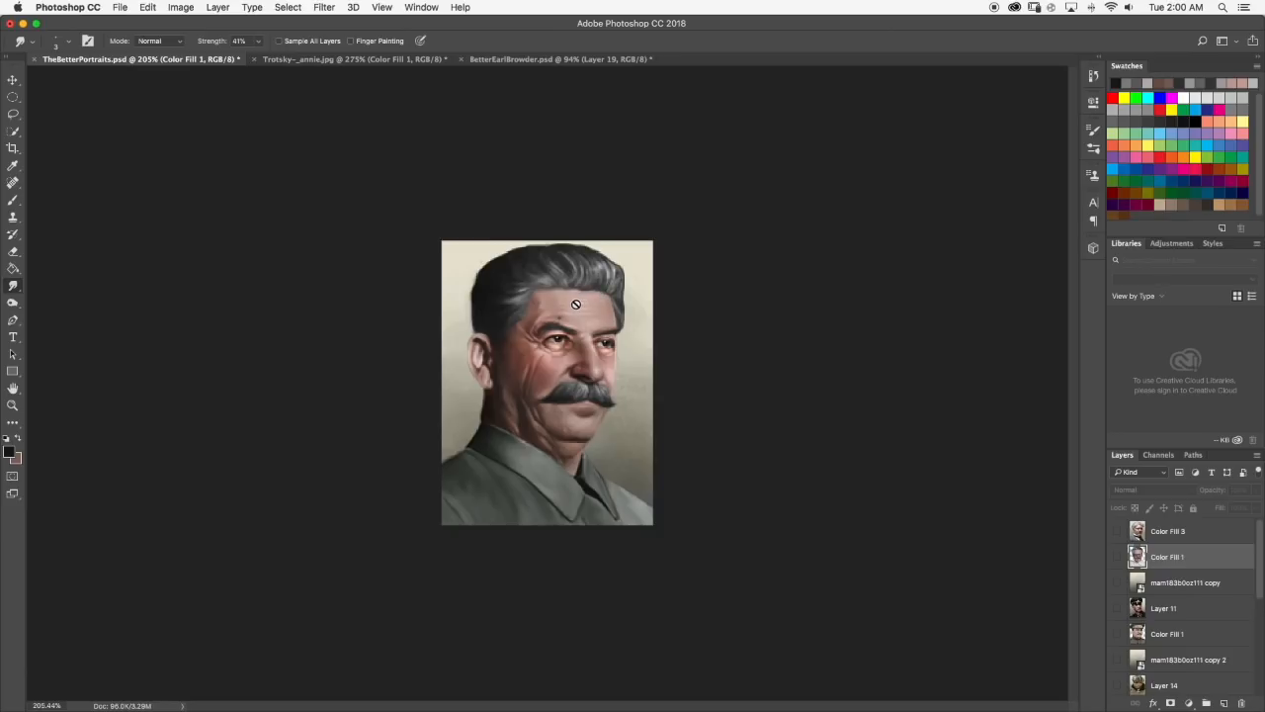
pyautogui.scroll(5, 581, 286)
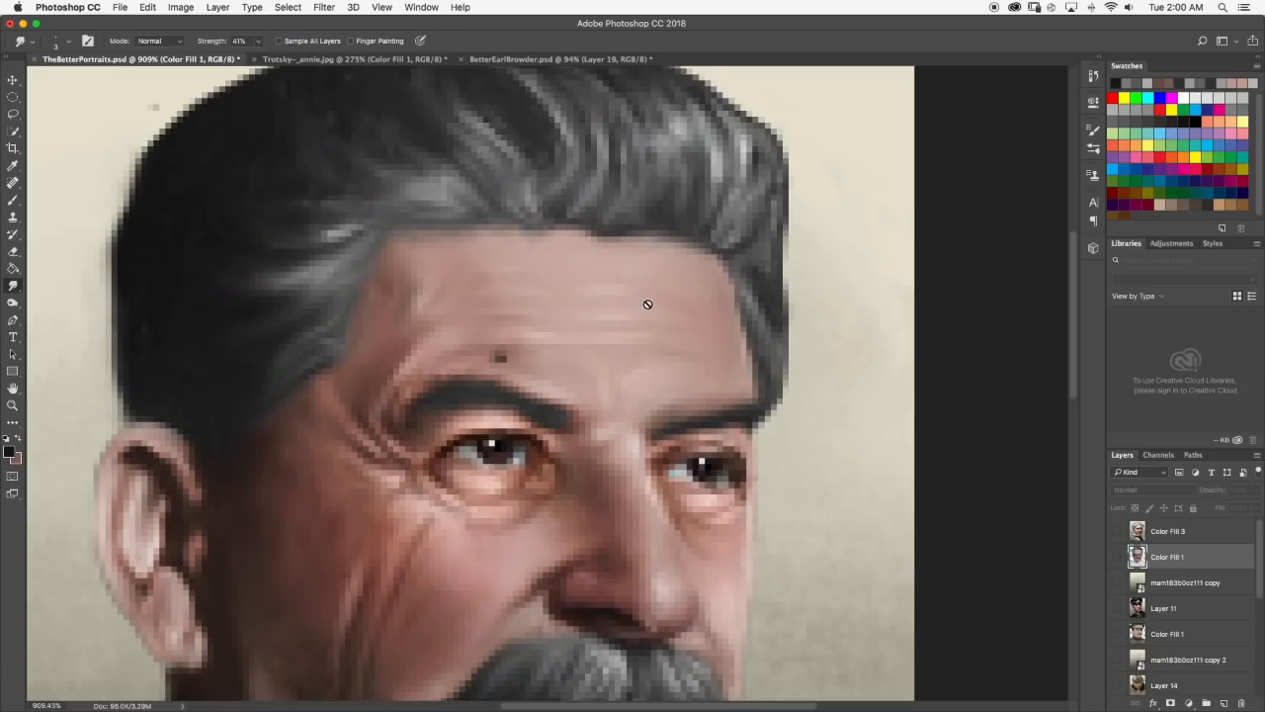
pyautogui.scroll(-8, 647, 304)
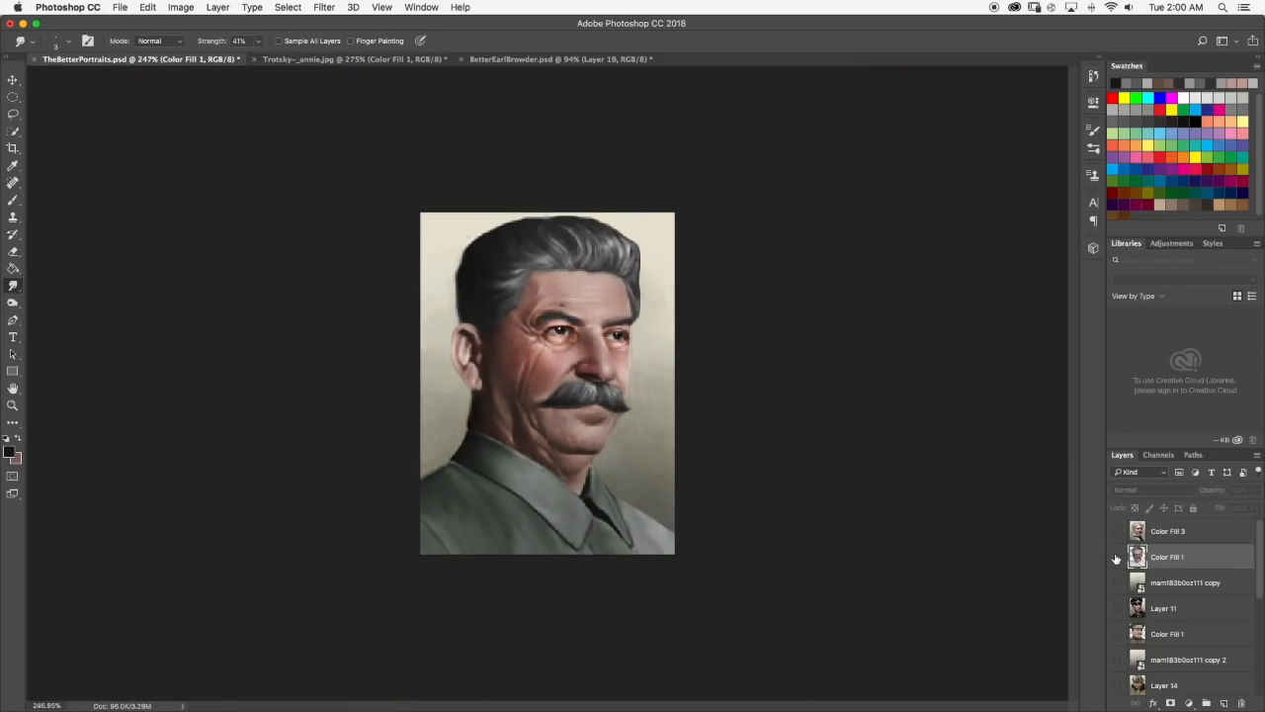
# Make the Trotsky portrait layer and its background layer visible again and inspect the face.
pyautogui.click(1117, 582)
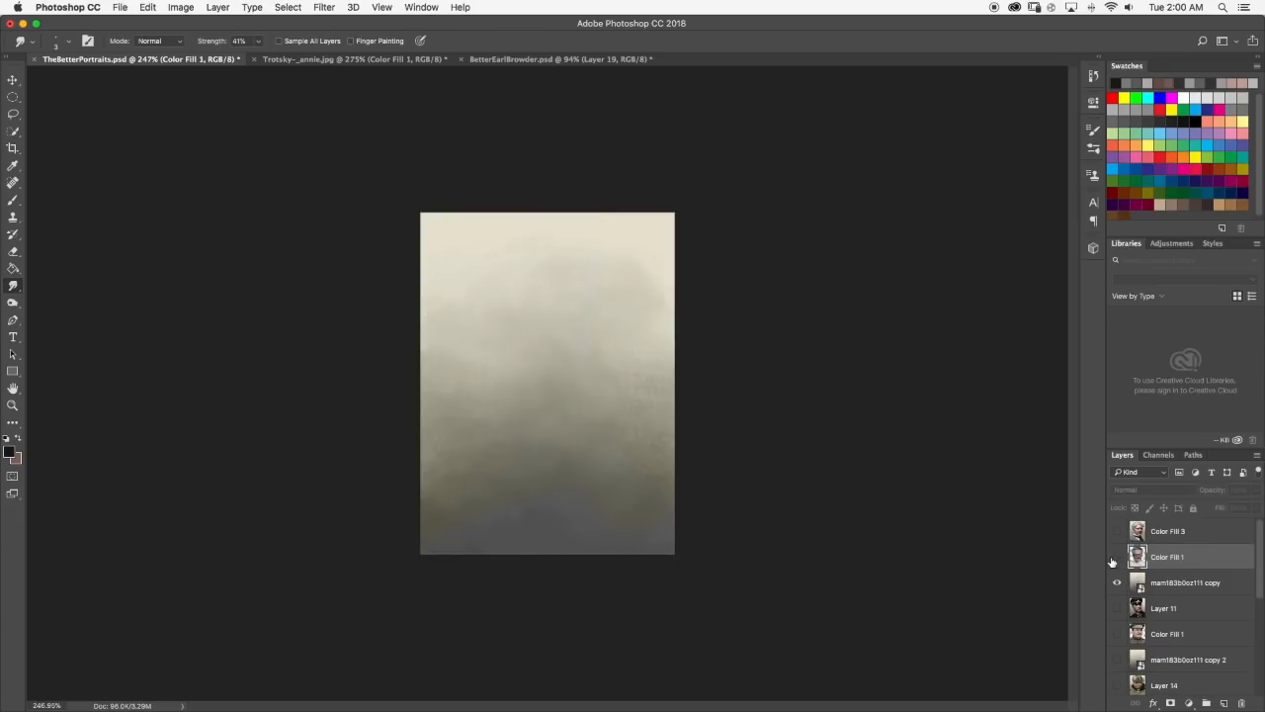
pyautogui.click(1117, 558)
pyautogui.scroll(5, 563, 235)
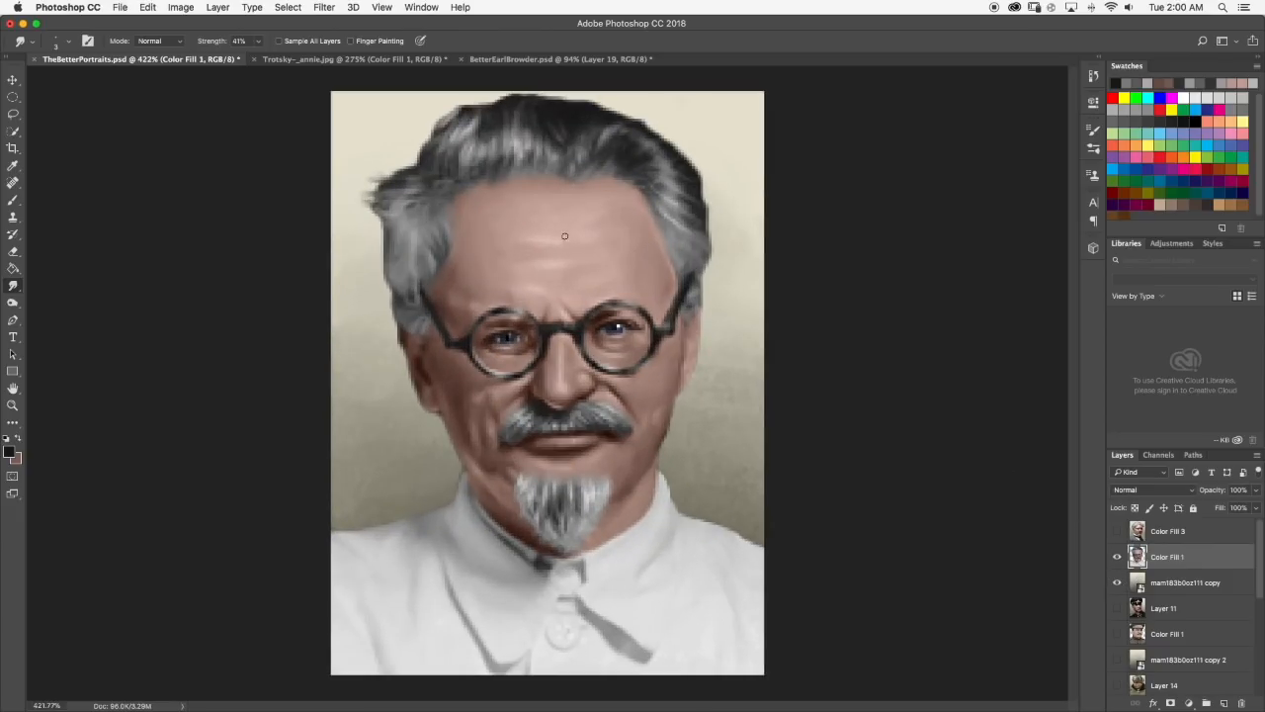
pyautogui.scroll(5, 563, 234)
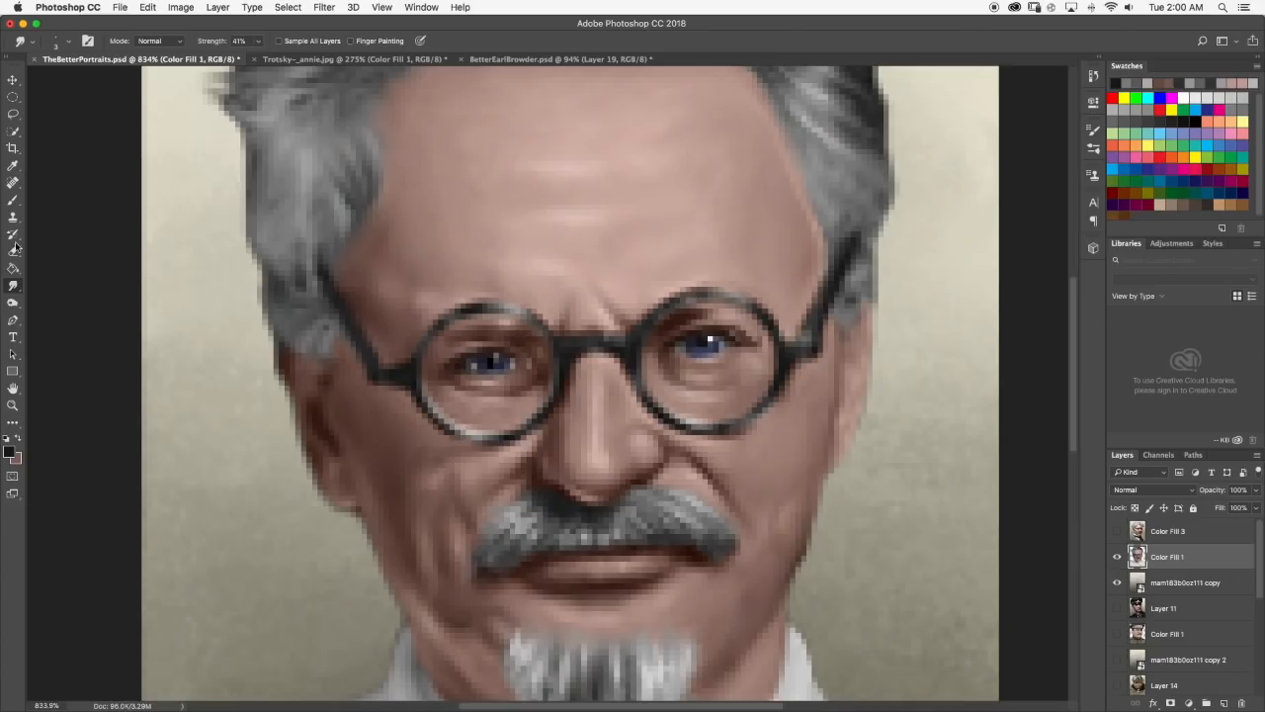
# Sample a dark brown above the eye behind the left lens and compare the portrait with the larger Trotsky version.
pyautogui.click(13, 200)
pyautogui.keyDown('alt'); pyautogui.click(486, 332); pyautogui.keyUp('alt')
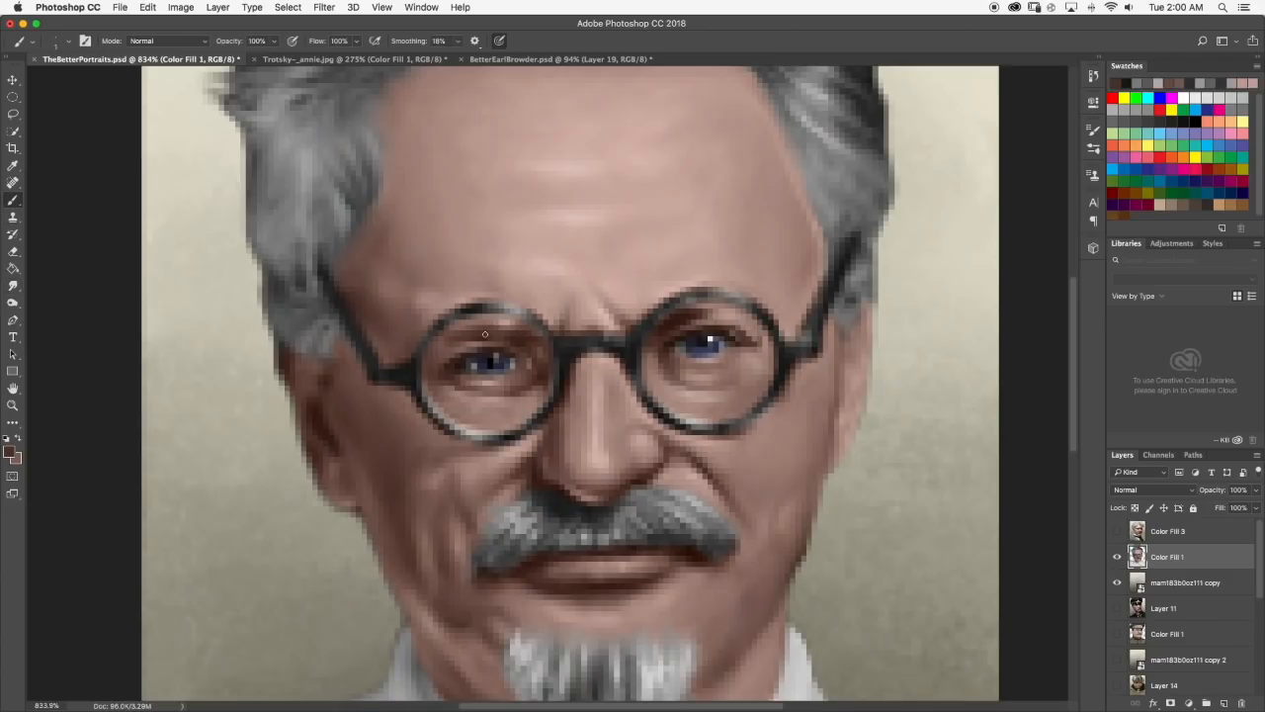
pyautogui.click(379, 59)
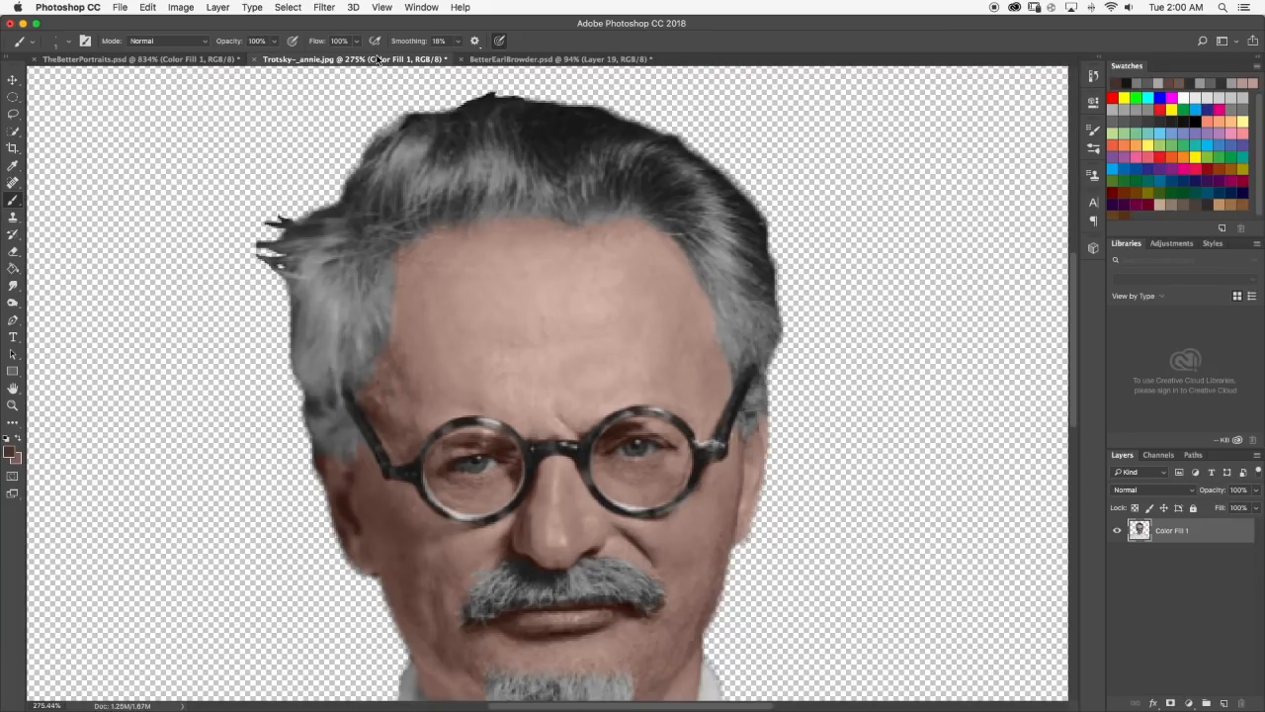
pyautogui.click(184, 60)
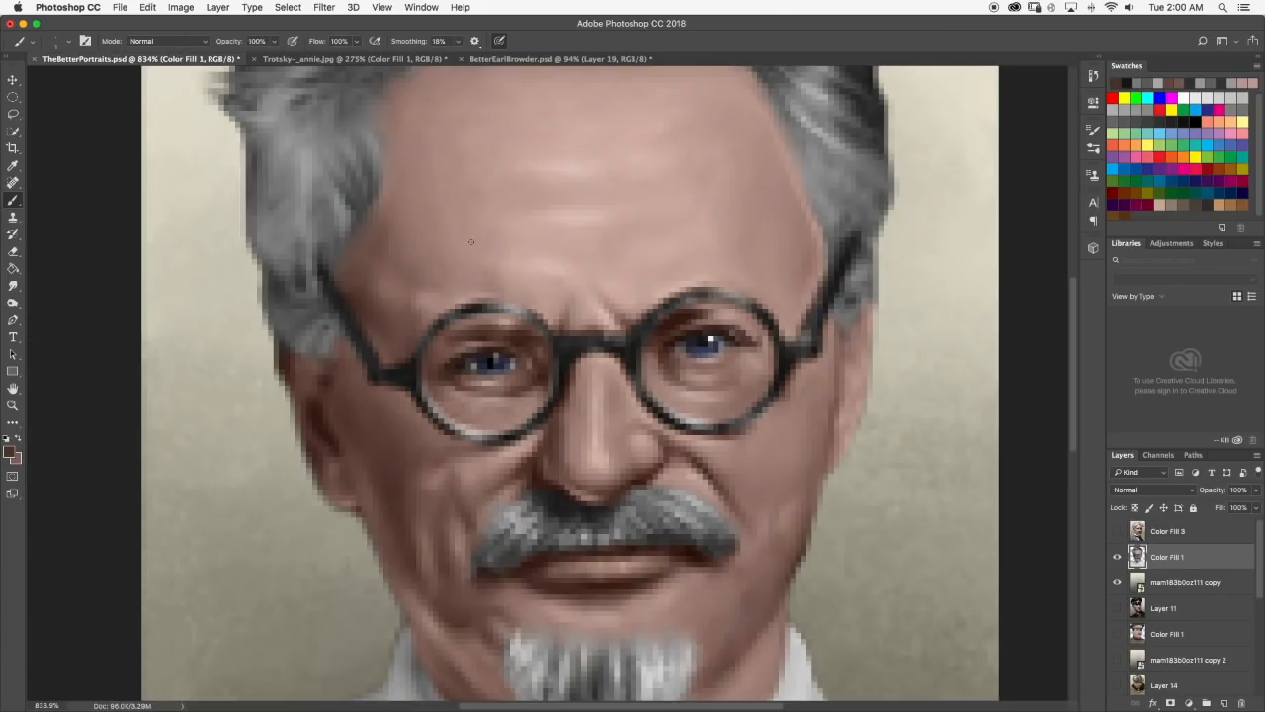
pyautogui.scroll(-5, 485, 302)
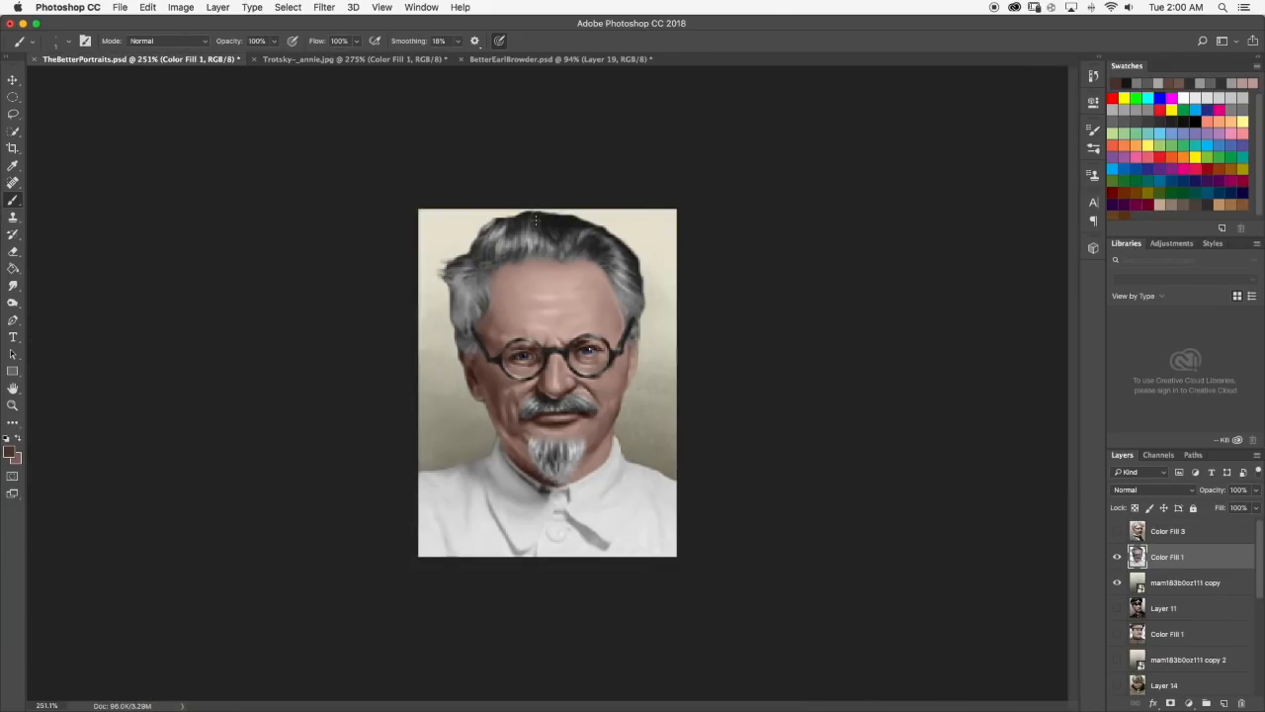
pyautogui.scroll(-3, 573, 296)
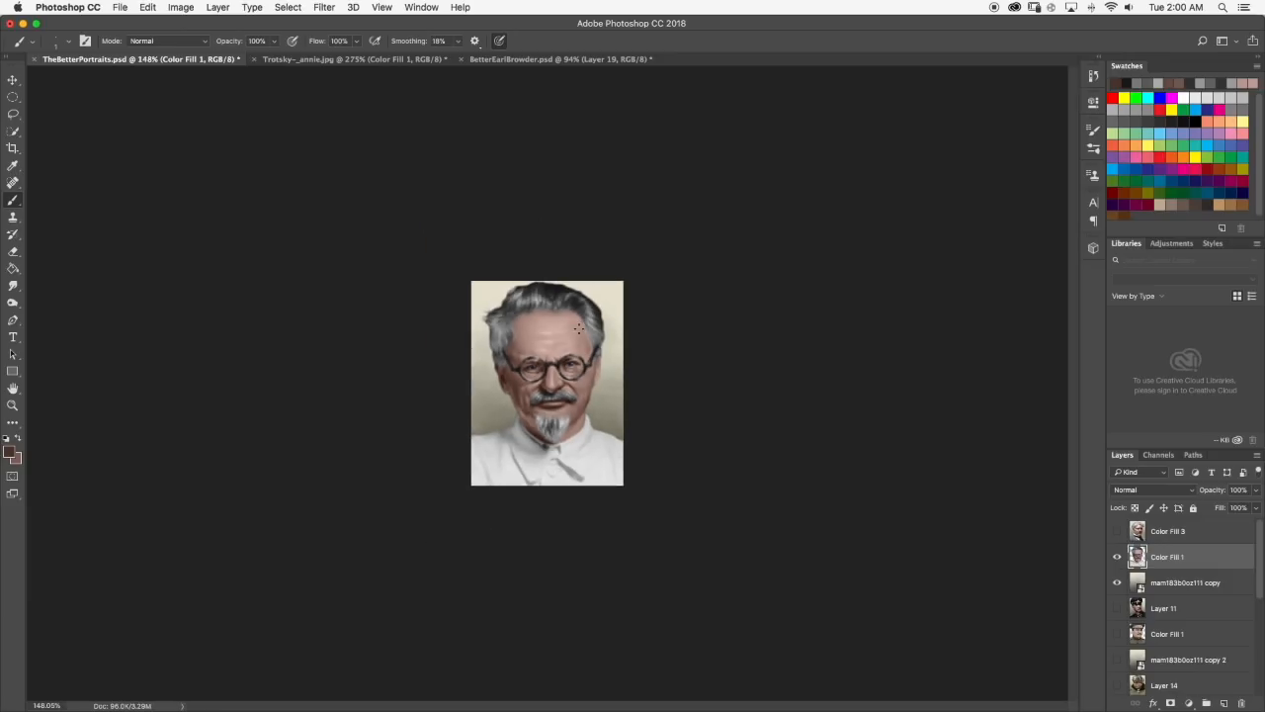
pyautogui.scroll(4, 499, 255)
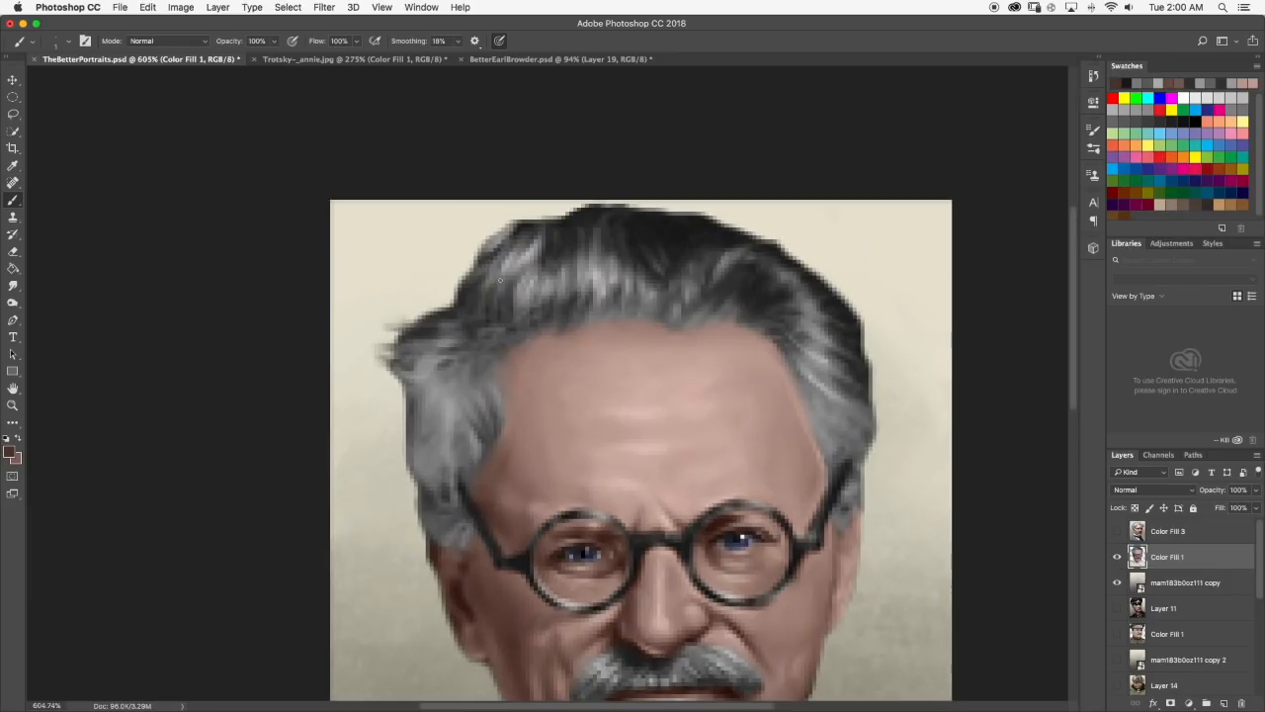
# Sample near-black from the top of the hair, paint short strands along the left part of the hairline, blend with Smudge and review.
pyautogui.keyDown('alt'); pyautogui.click(574, 215); pyautogui.keyUp('alt')
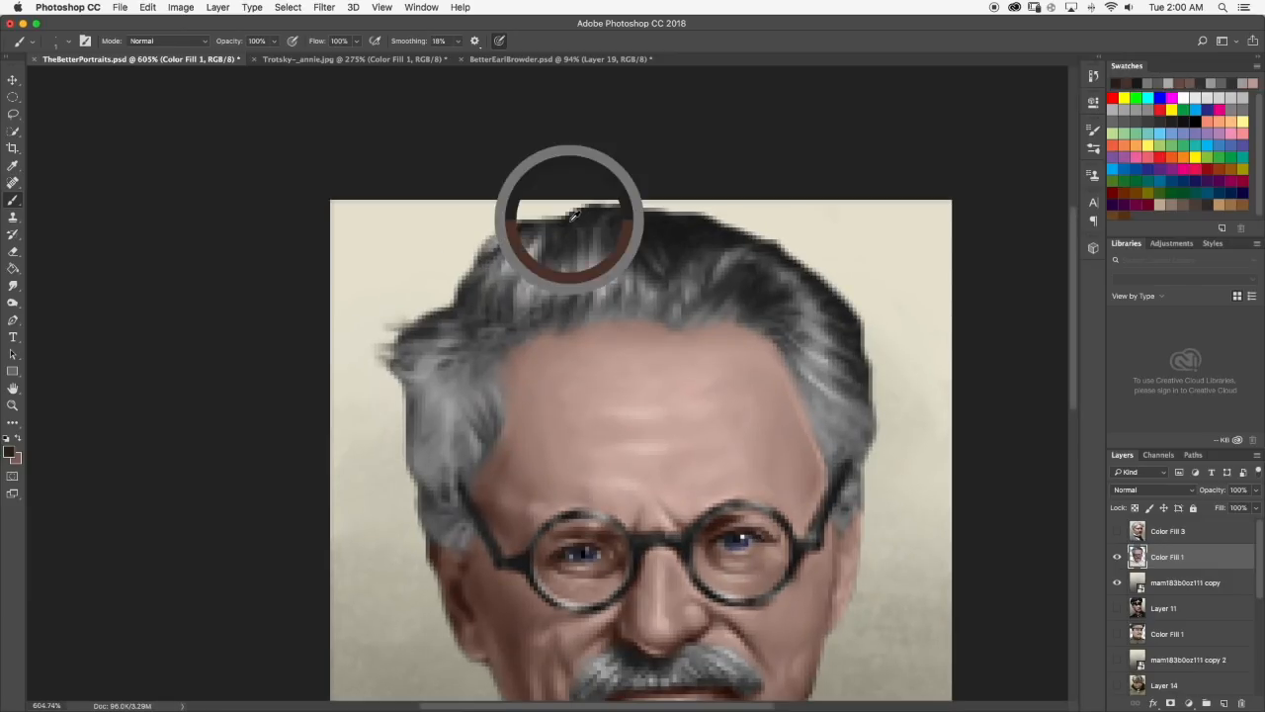
pyautogui.moveTo(550, 300)
pyautogui.mouseDown()
pyautogui.moveTo(554, 318)
pyautogui.moveTo(571, 300)
pyautogui.moveTo(573, 319)
pyautogui.mouseUp()
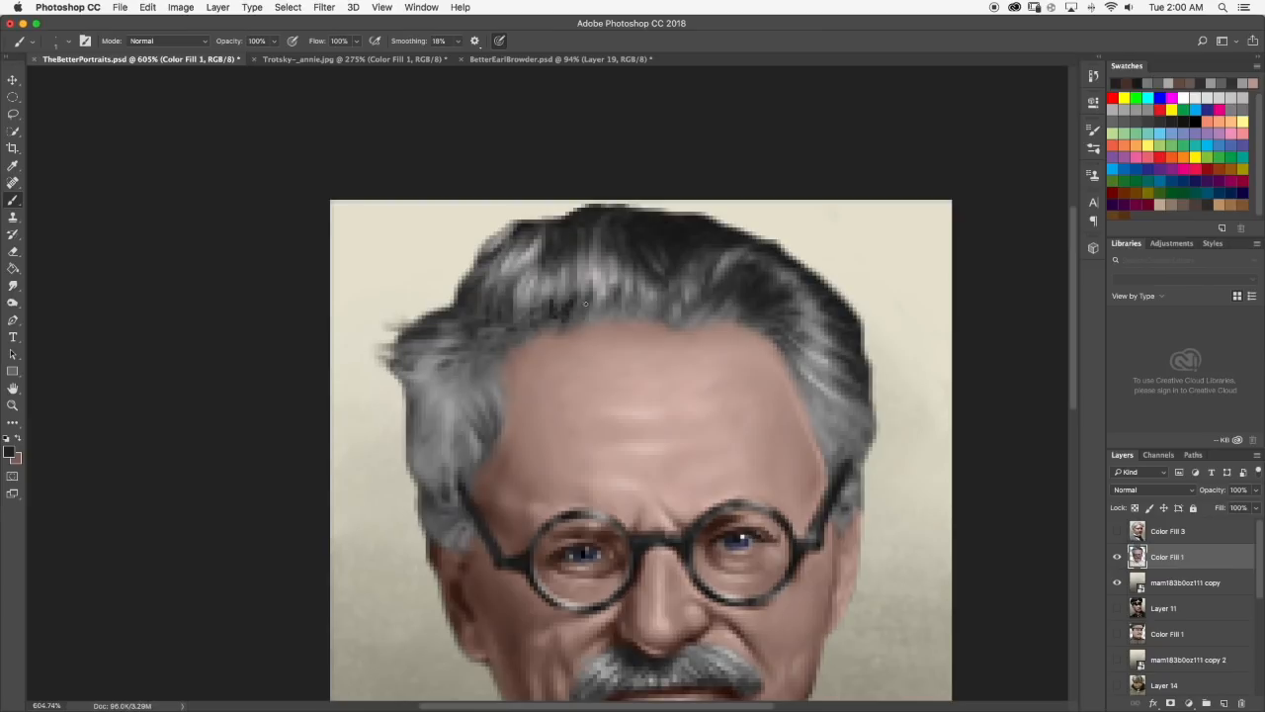
pyautogui.click(13, 284)
pyautogui.moveTo(566, 309); pyautogui.dragTo(561, 317)
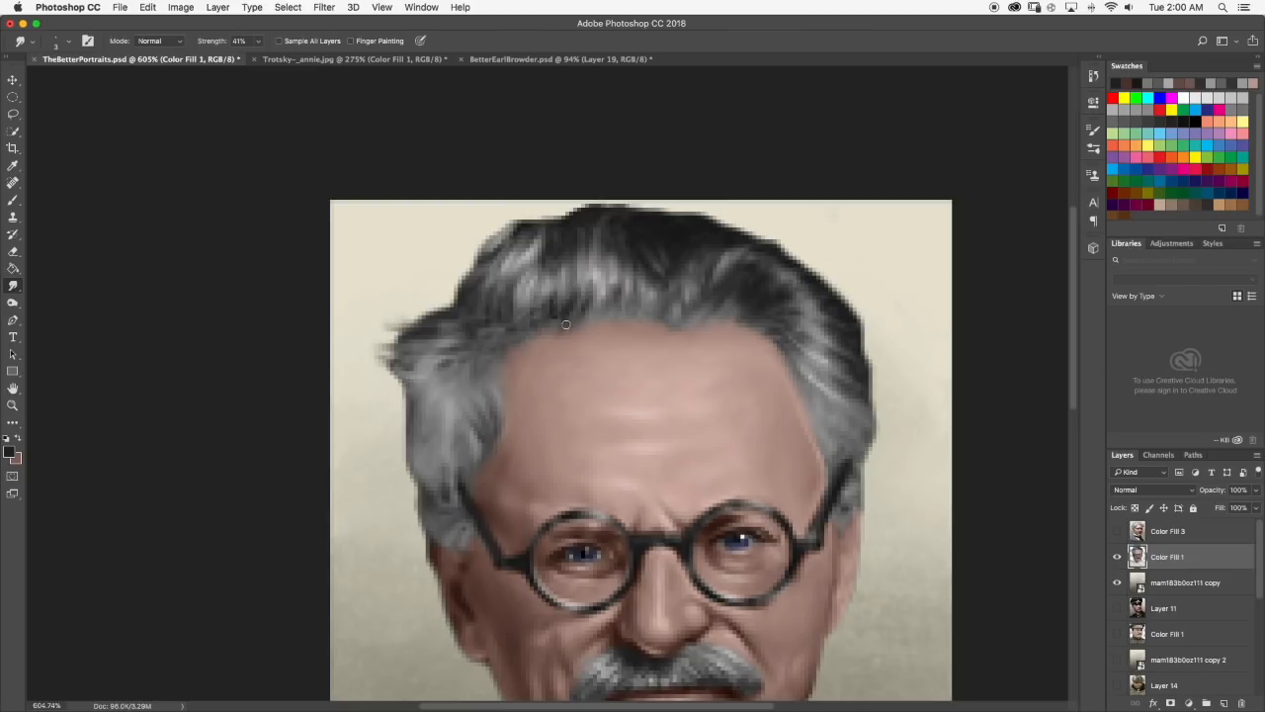
pyautogui.scroll(-10, 501, 268)
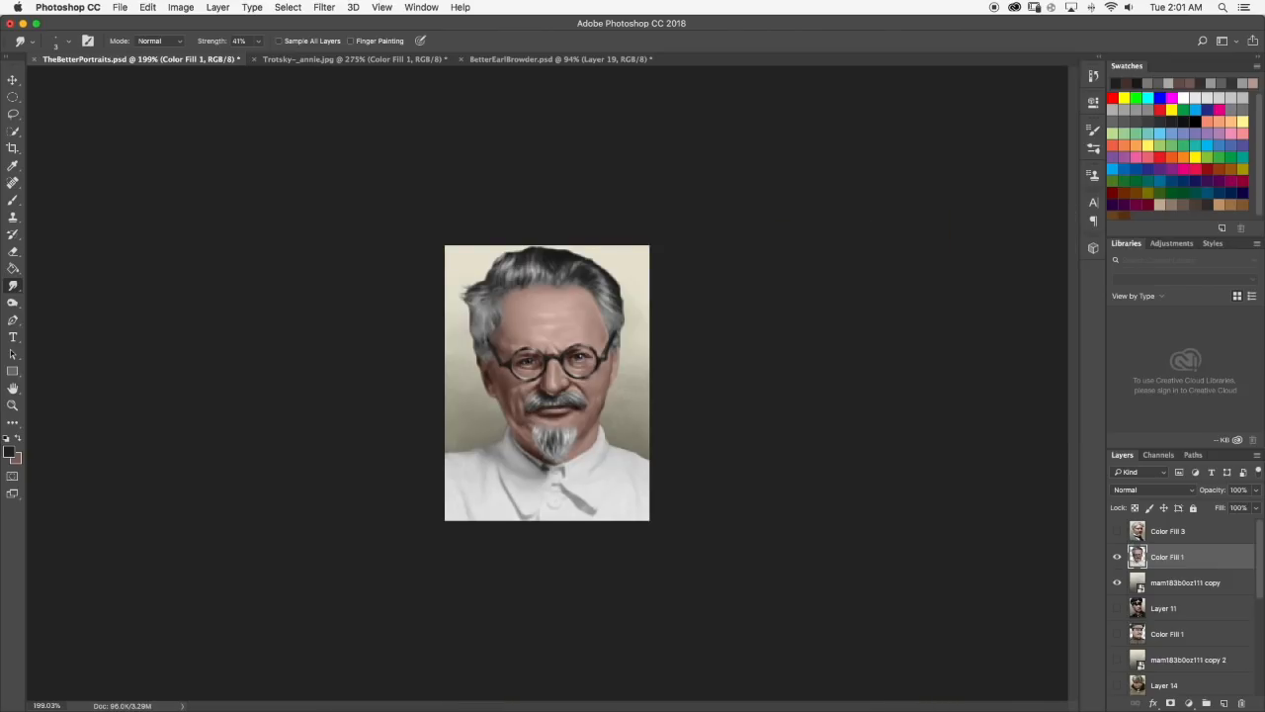
pyautogui.scroll(10, 536, 276)
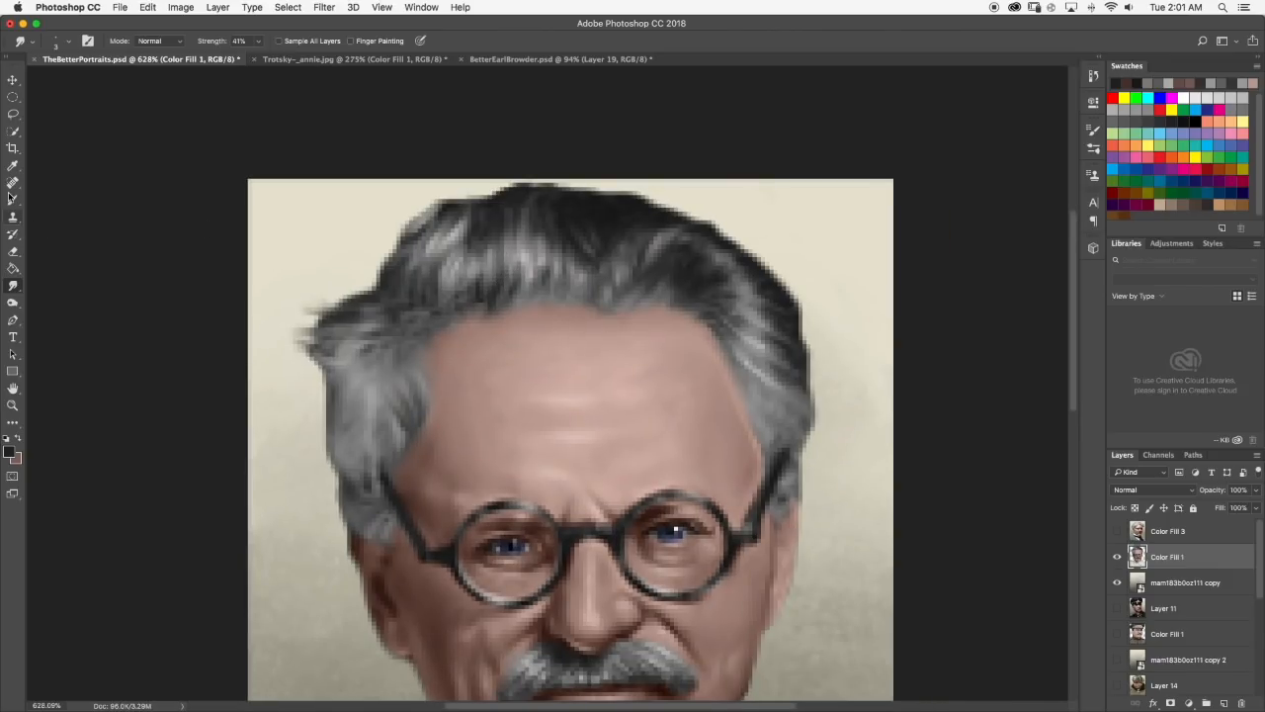
# Paint a few more near-black strands just above the middle of the hairline, soften them with Smudge and check the full portrait.
pyautogui.click(11, 198)
pyautogui.moveTo(545, 280)
pyautogui.mouseDown()
pyautogui.moveTo(568, 273)
pyautogui.moveTo(559, 293)
pyautogui.mouseUp()
pyautogui.press('super+z')
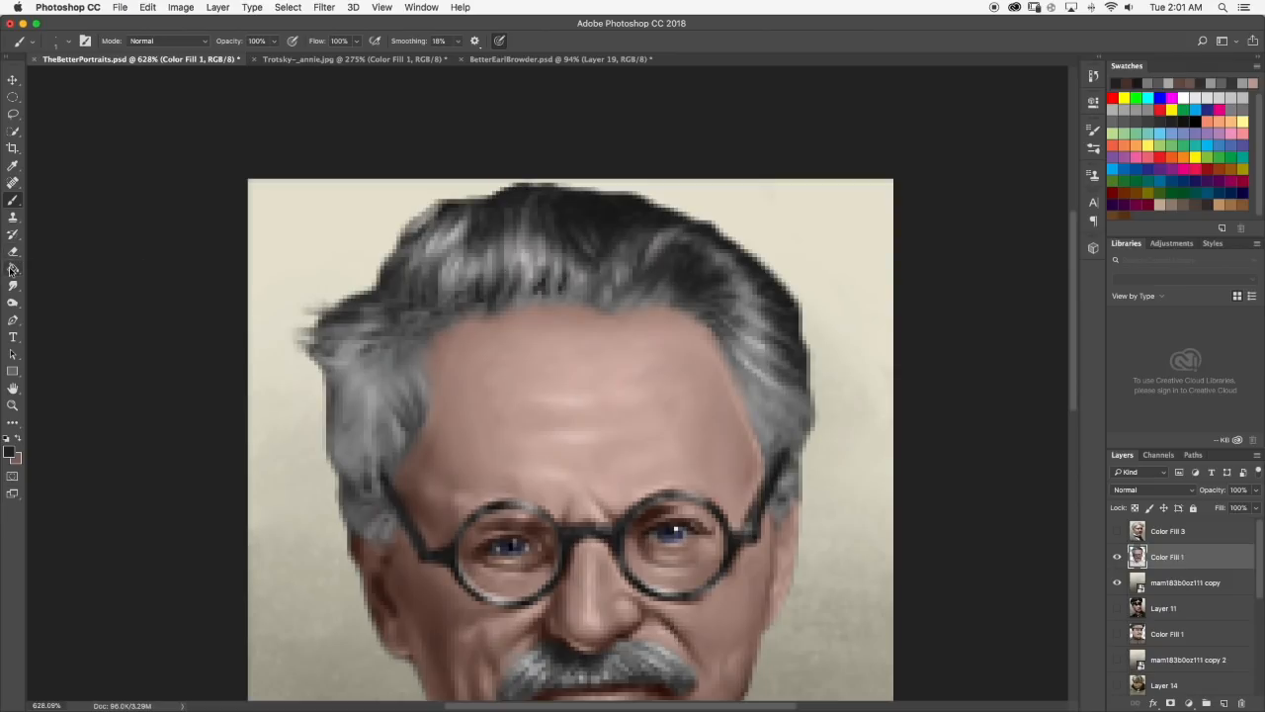
pyautogui.click(14, 285)
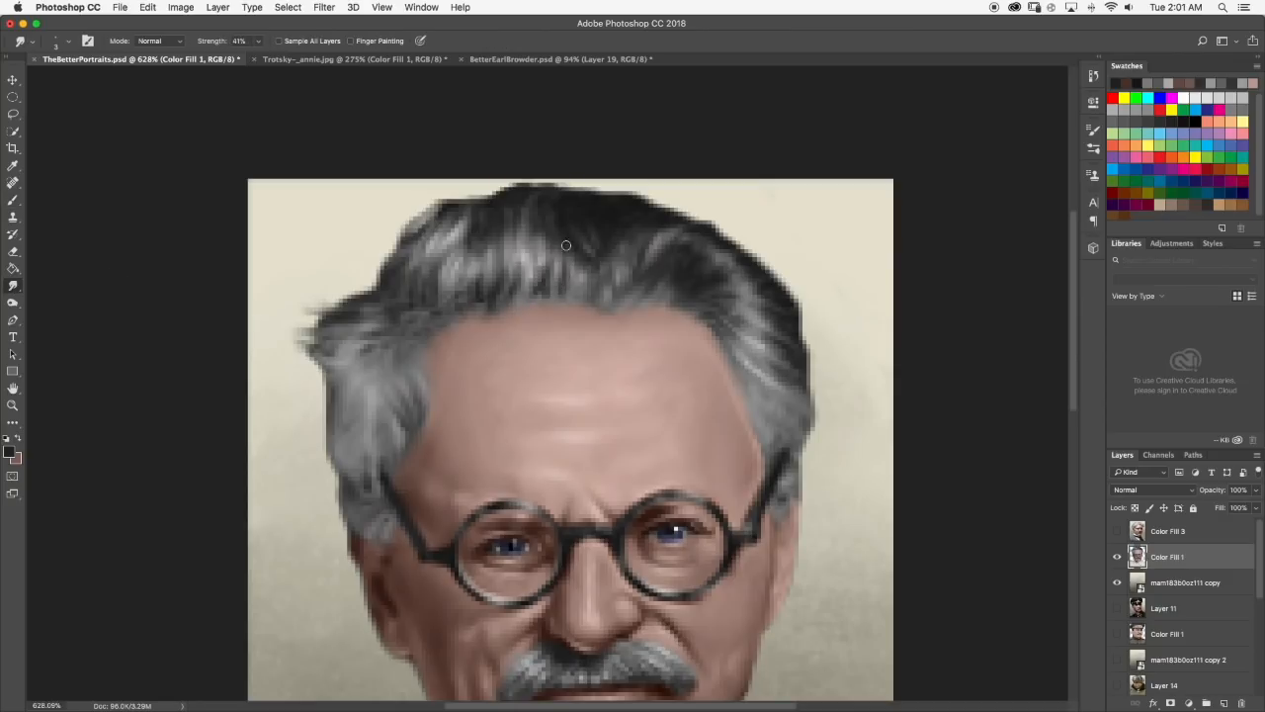
pyautogui.scroll(-5, 569, 245)
pyautogui.scroll(-4, 570, 241)
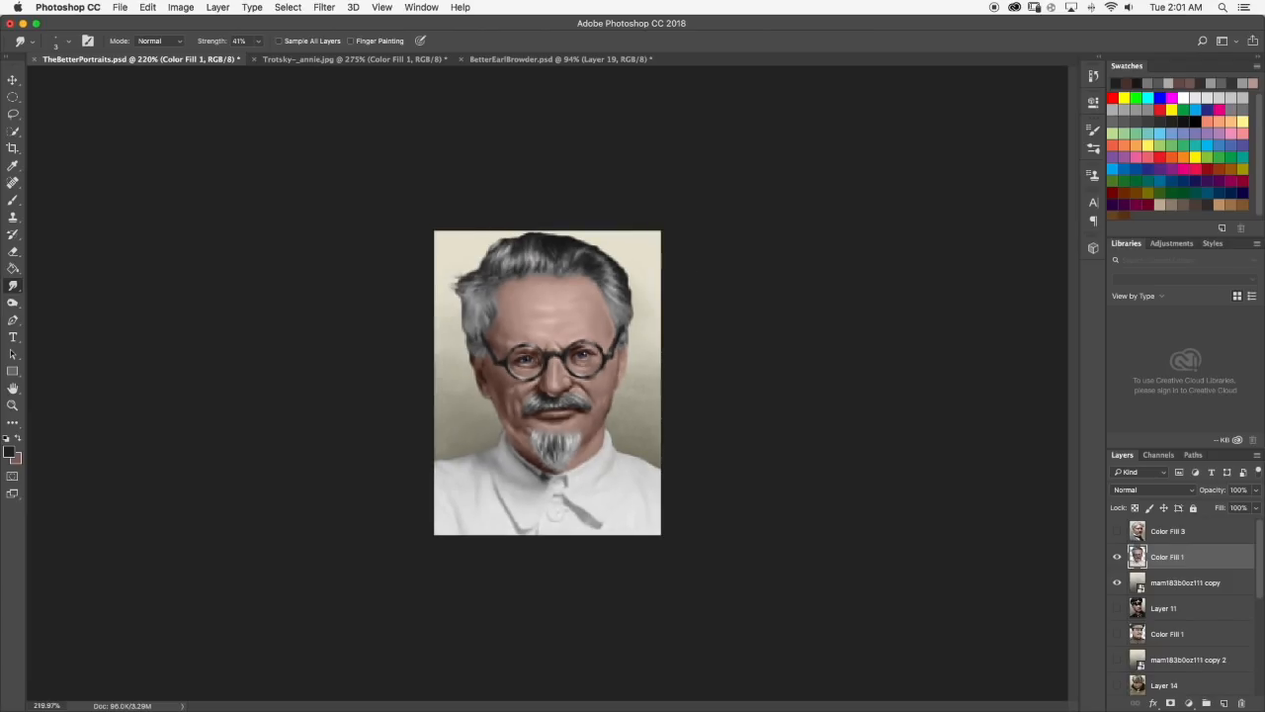
# Paint a fine near-black strand into the hair on the left side of the head and review the portrait from a distance.
pyautogui.scroll(6, 540, 197)
pyautogui.scroll(5, 540, 197)
pyautogui.click(13, 202)
pyautogui.moveTo(432, 392)
pyautogui.mouseDown()
pyautogui.moveTo(471, 393)
pyautogui.moveTo(413, 411)
pyautogui.mouseUp()
pyautogui.click(13, 287)
pyautogui.scroll(-5, 439, 394)
pyautogui.scroll(-5, 438, 393)
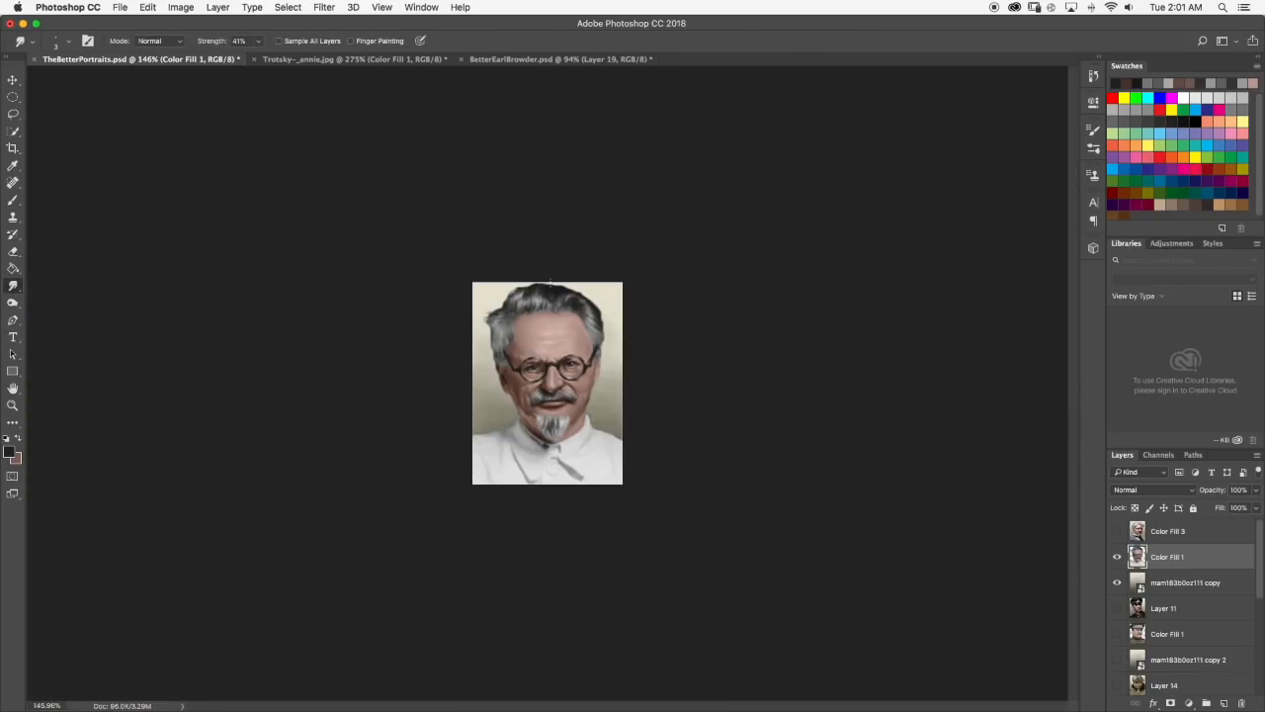
# Sample a light grey from the hair, paint small highlight strands above the centre of the hairline and blend them with Smudge.
pyautogui.scroll(4, 550, 247)
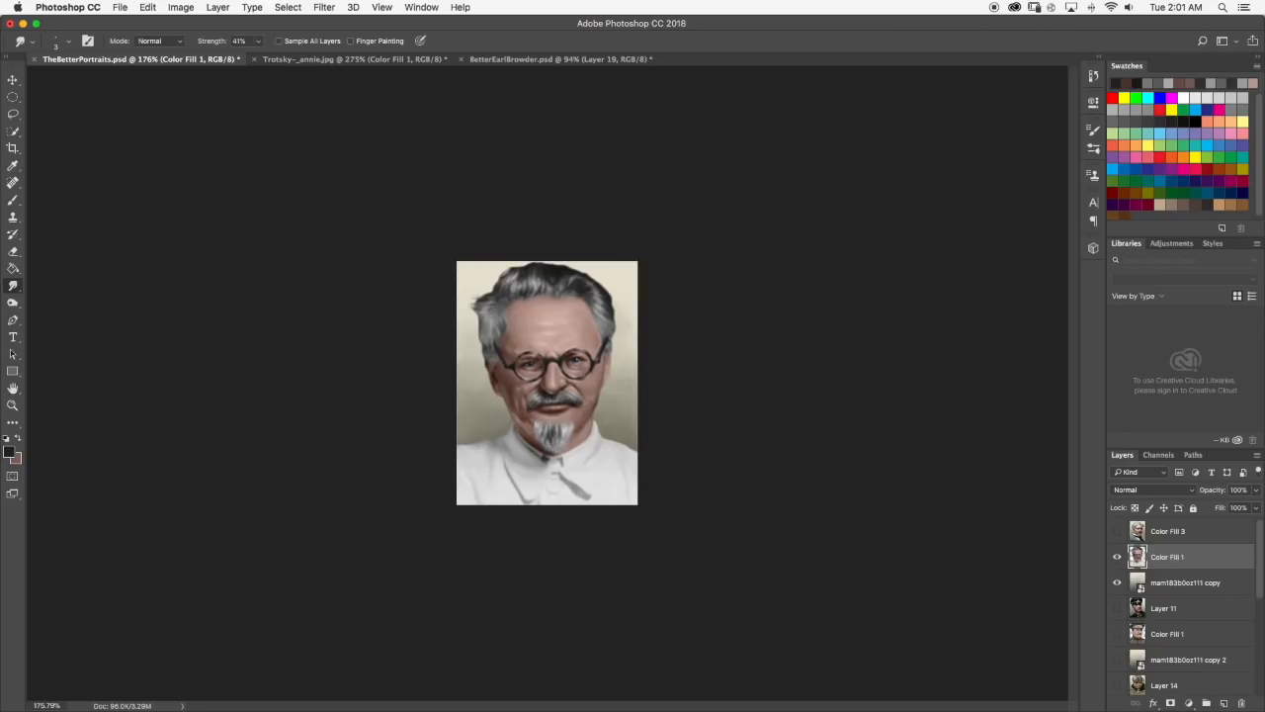
pyautogui.click(13, 200)
pyautogui.keyDown('alt'); pyautogui.click(551, 268); pyautogui.keyUp('alt')
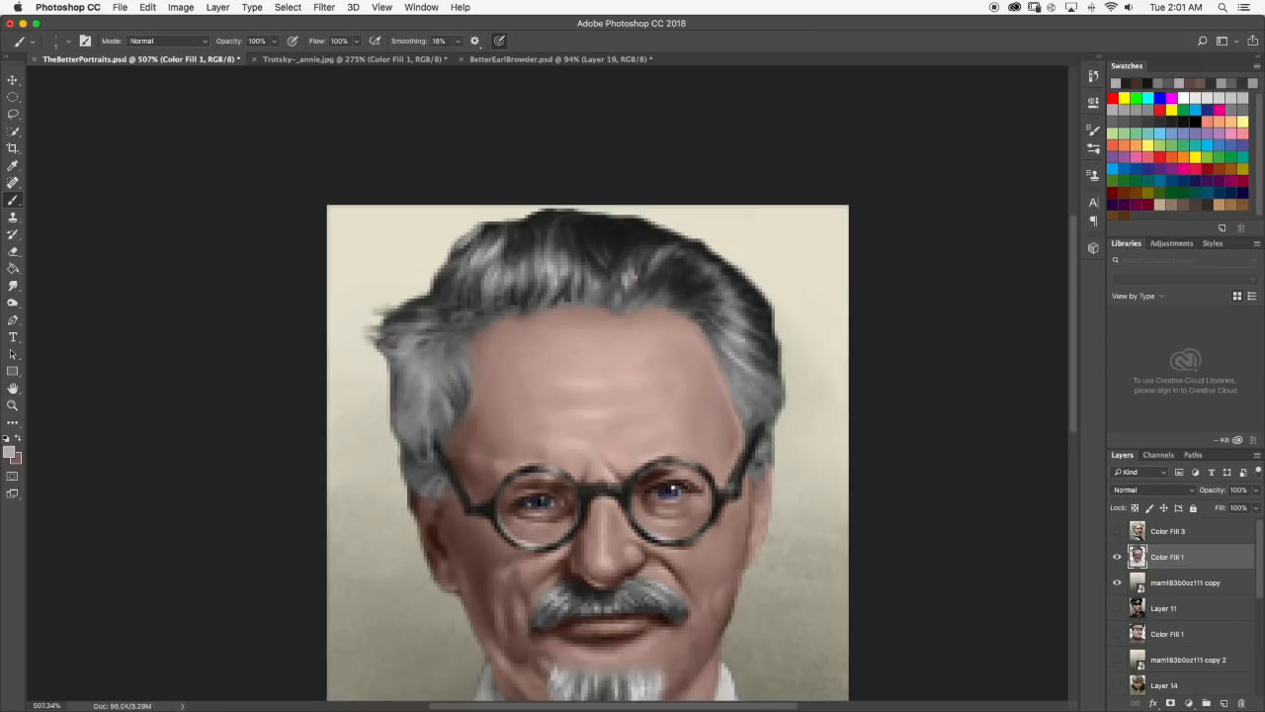
pyautogui.click(13, 285)
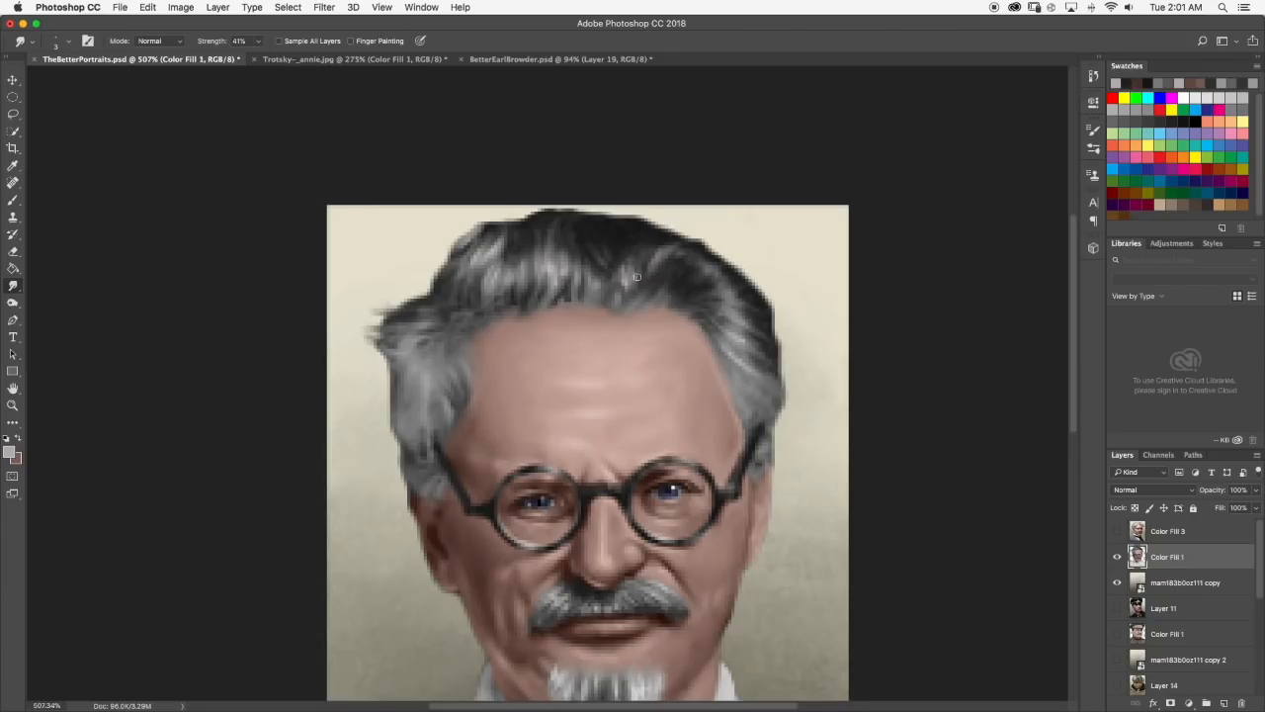
pyautogui.scroll(-5, 650, 280)
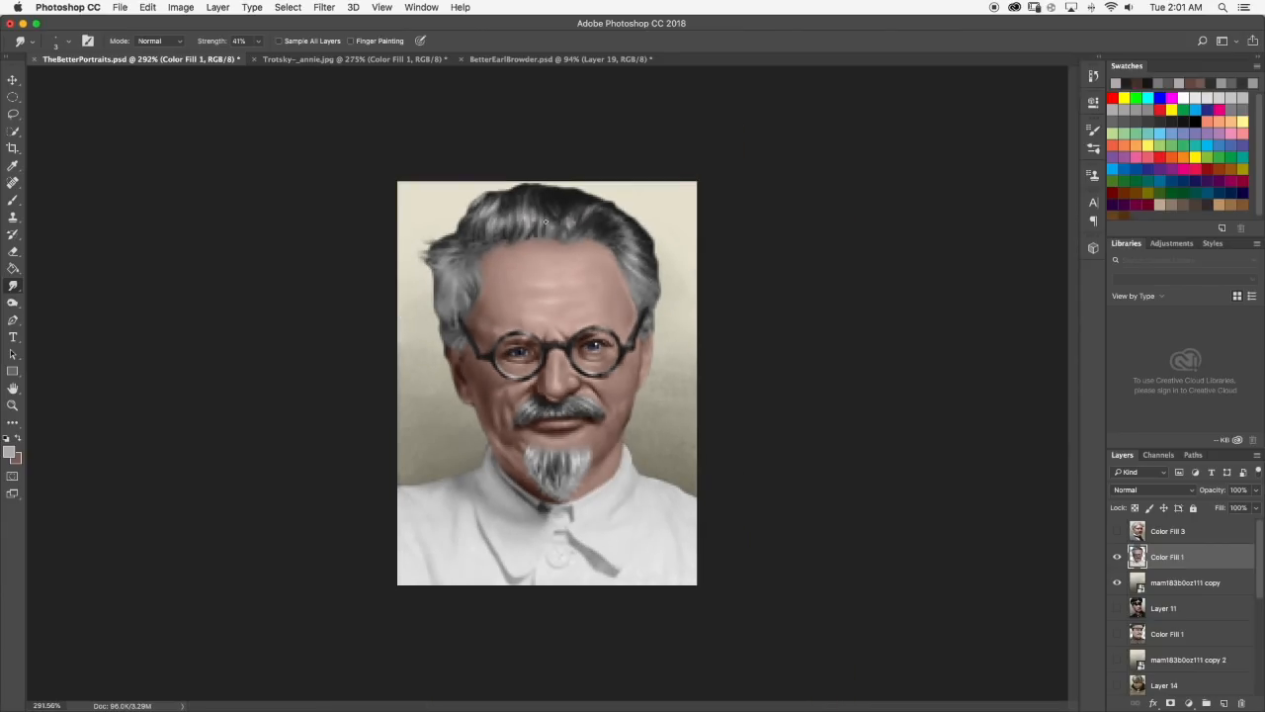
# Sample a mid grey, paint strands down through the hair at the left temple, blend them with Smudge and review the portrait.
pyautogui.scroll(8, 546, 231)
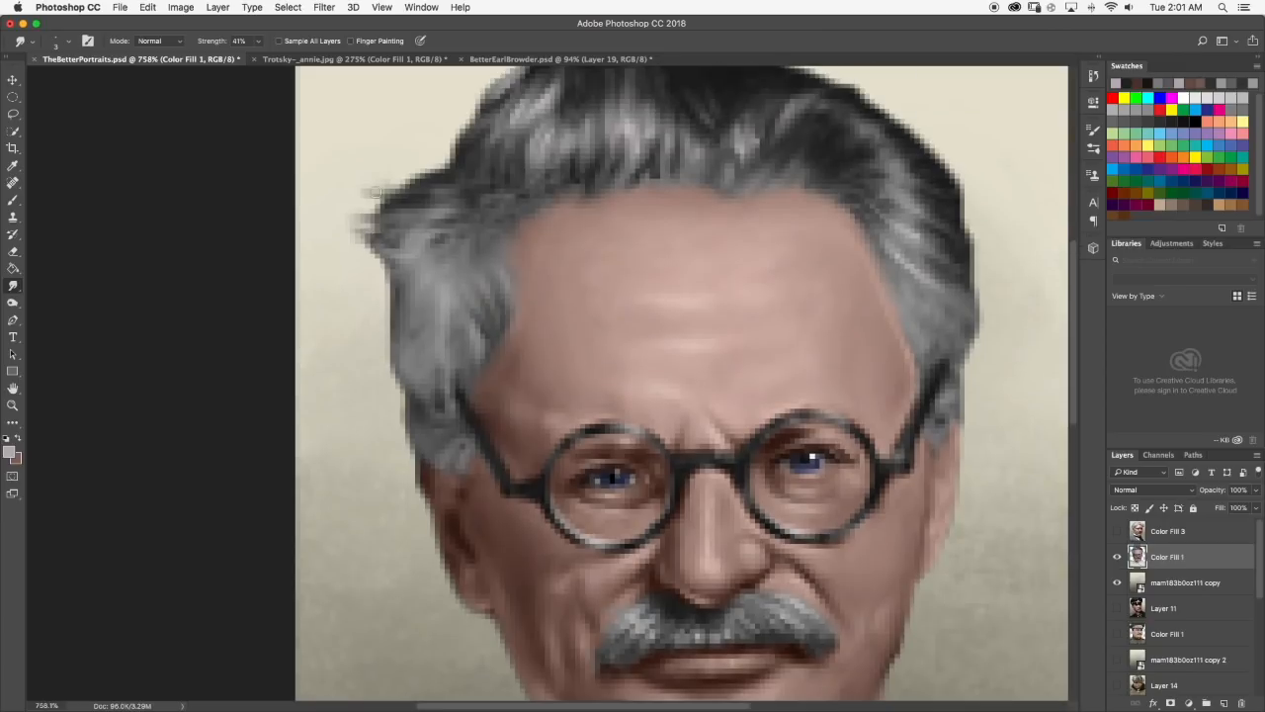
pyautogui.click(13, 200)
pyautogui.click(406, 302)
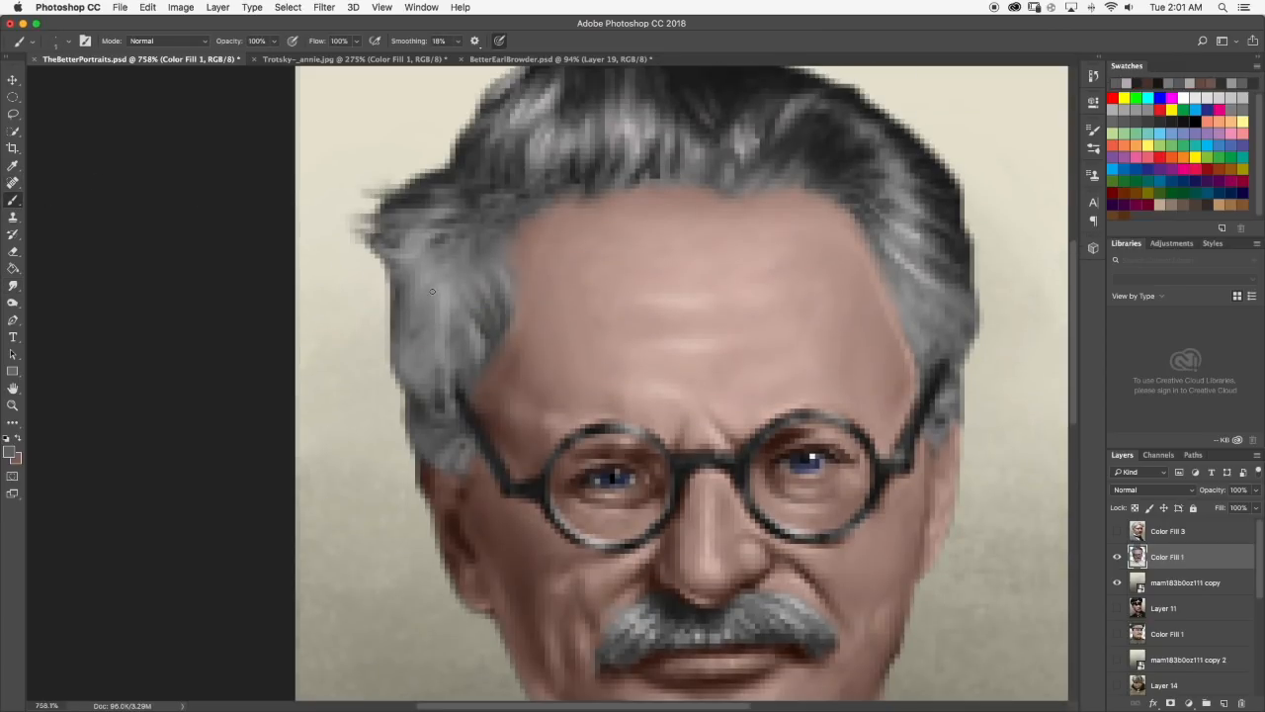
pyautogui.moveTo(424, 348); pyautogui.dragTo(398, 380)
pyautogui.click(13, 285)
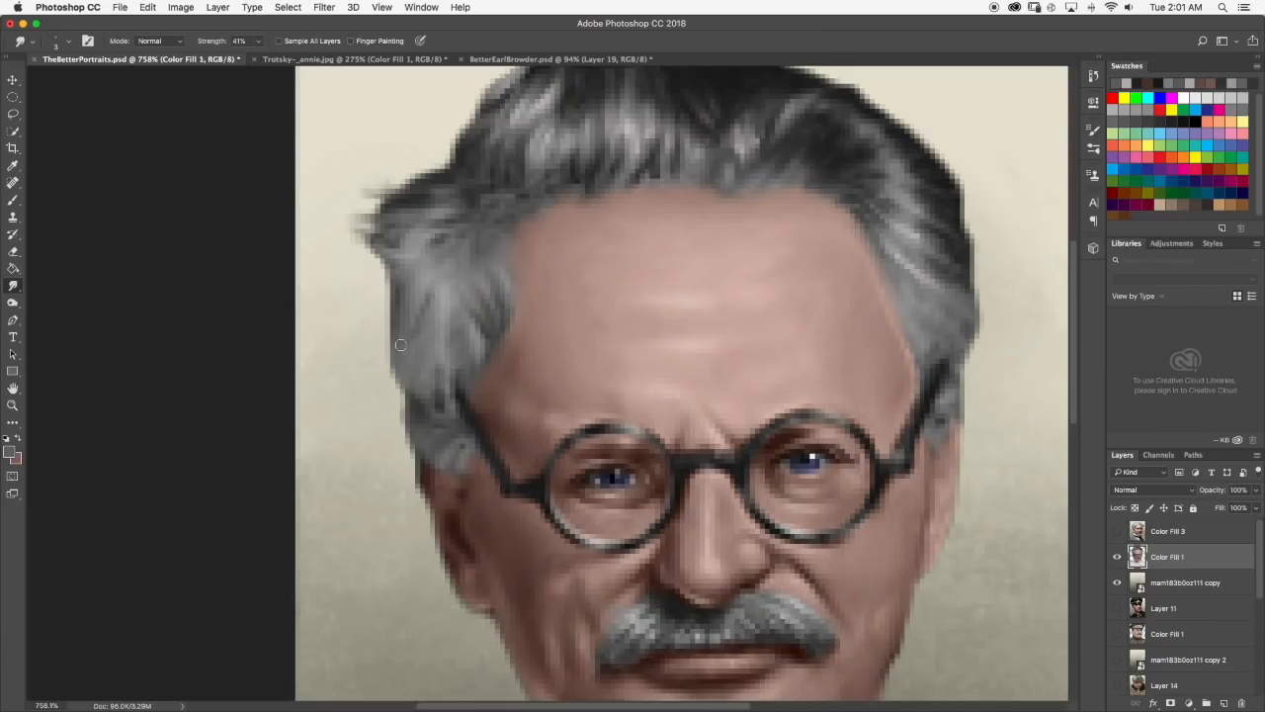
pyautogui.scroll(-10, 453, 265)
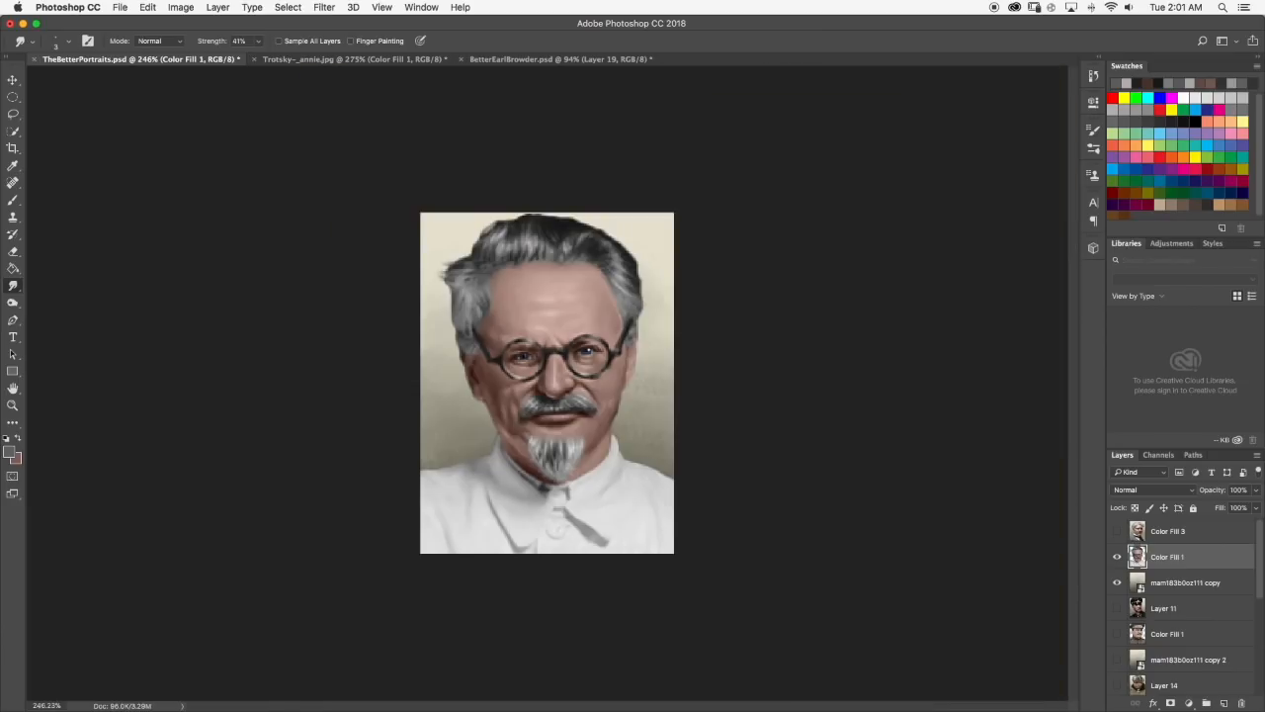
# Set the foreground to a lighter grey, paint highlight strands in the hair above the left temple, and blend them with Smudge.
pyautogui.scroll(10, 521, 346)
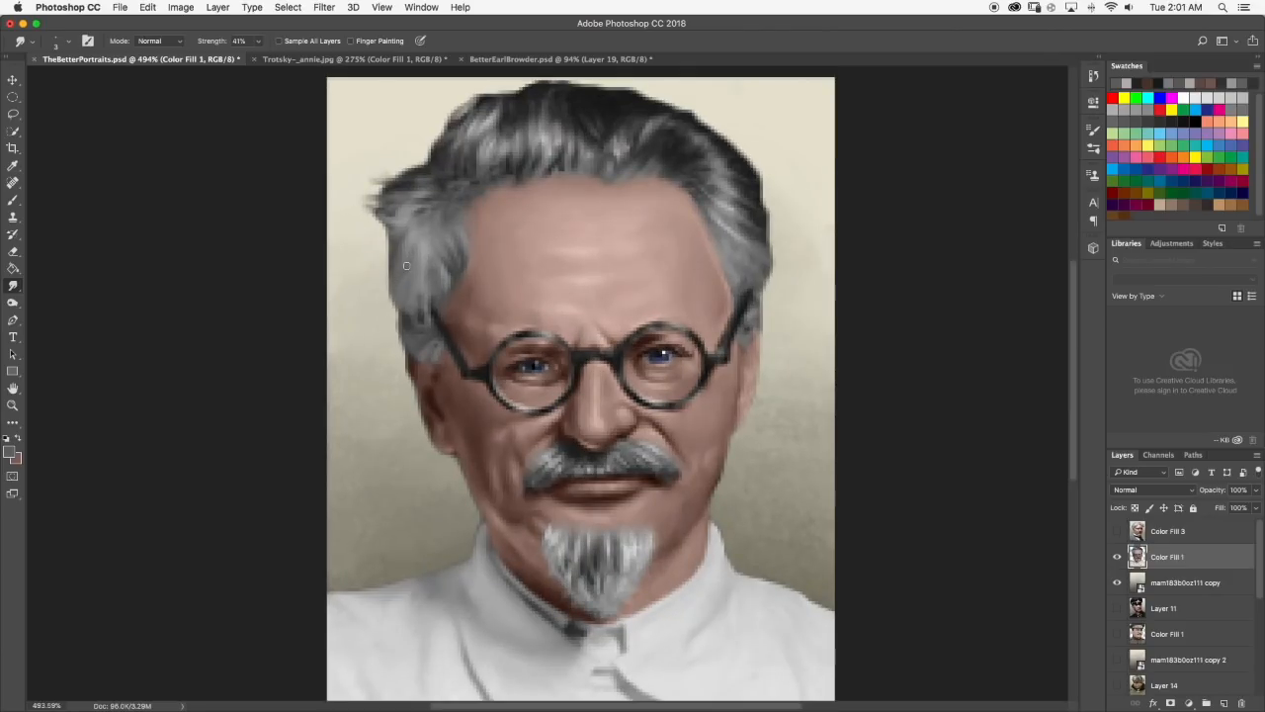
pyautogui.click(13, 200)
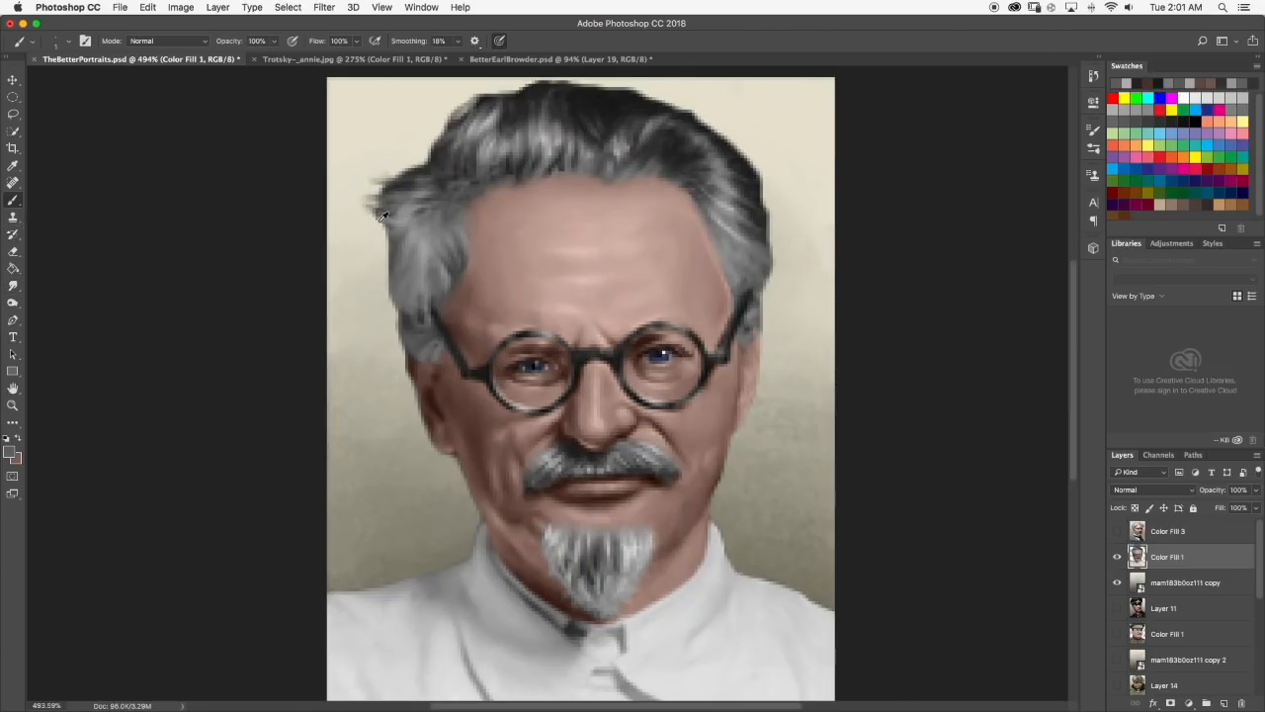
pyautogui.scroll(1, 386, 216)
pyautogui.click(10, 452)
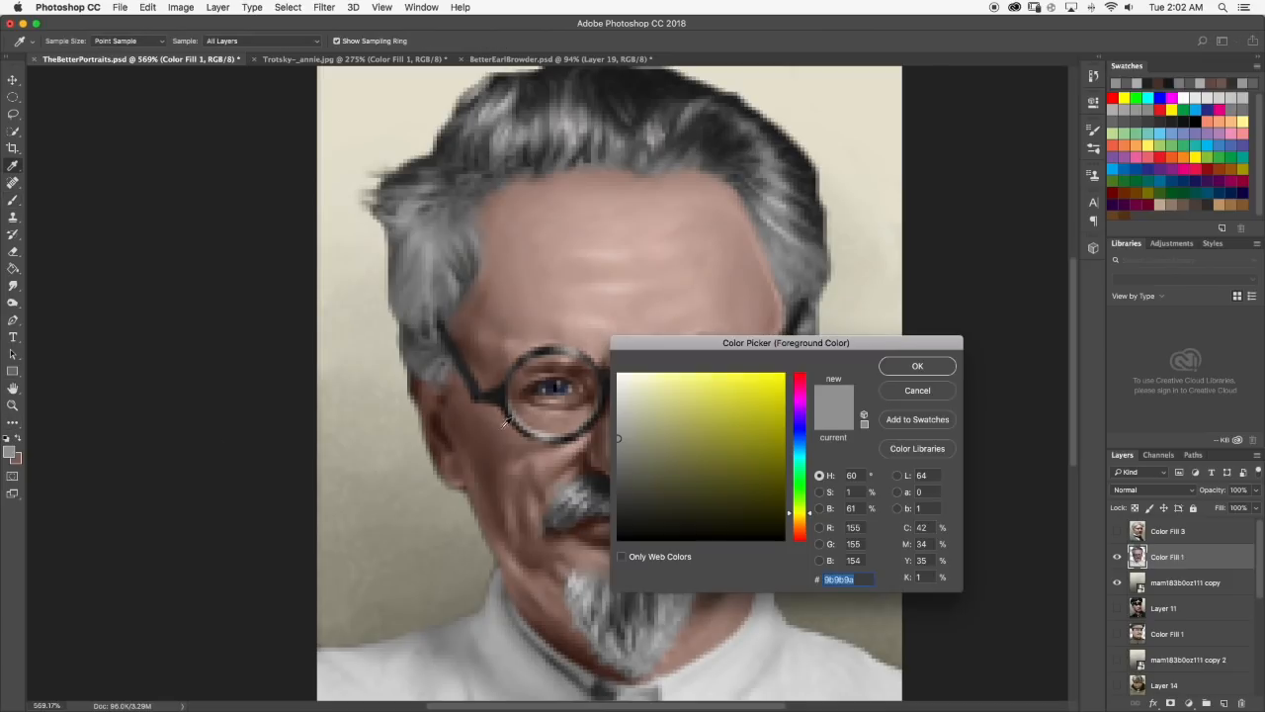
pyautogui.click(898, 368)
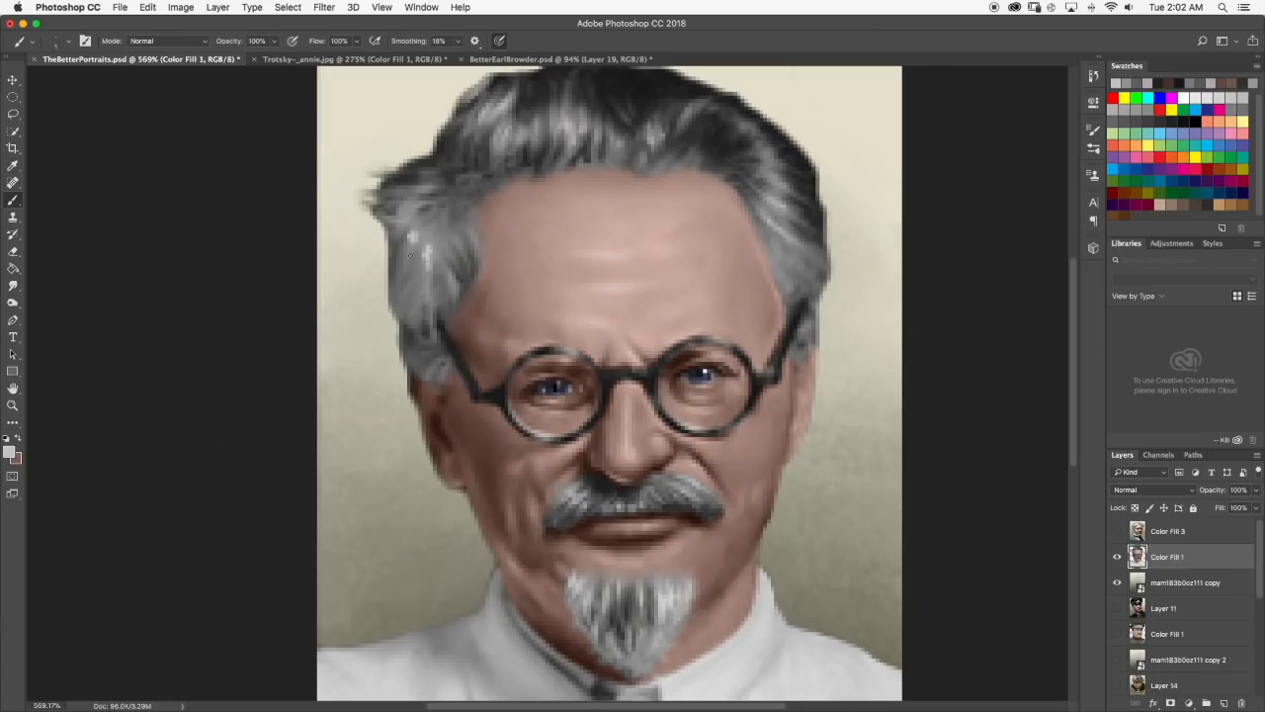
pyautogui.click(13, 285)
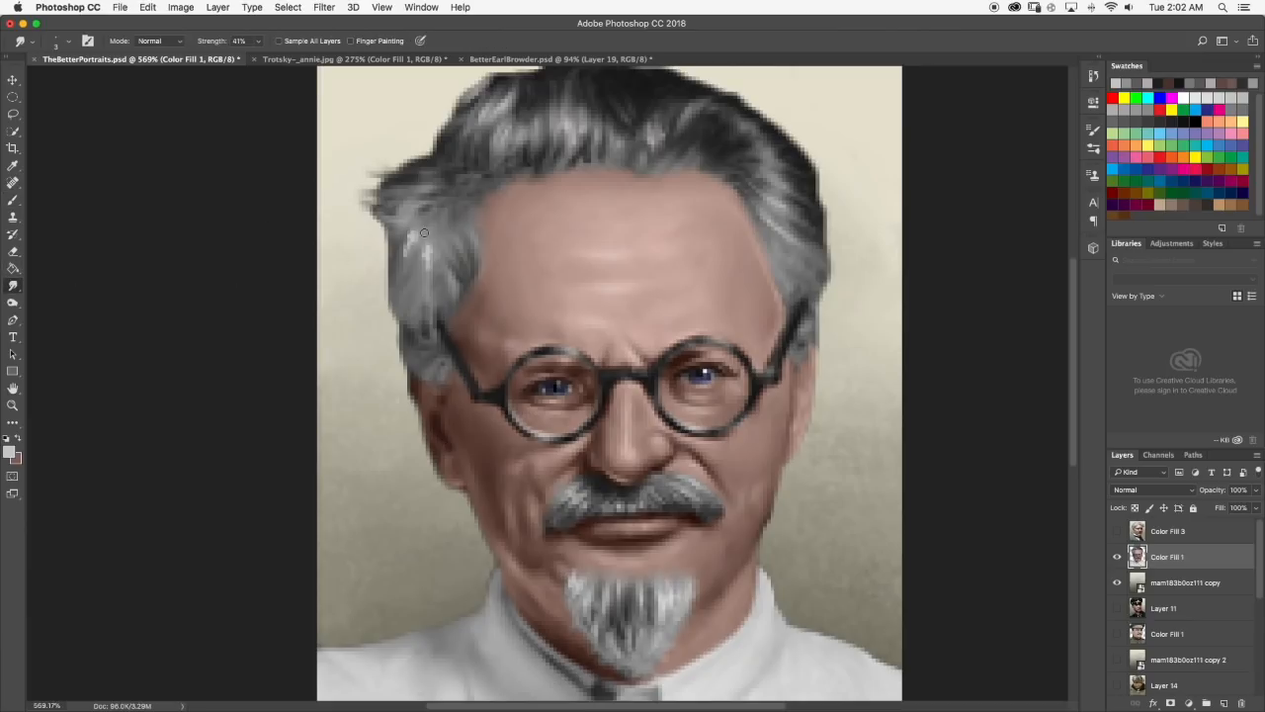
pyautogui.moveTo(432, 242); pyautogui.dragTo(427, 271)
pyautogui.scroll(-10, 473, 288)
pyautogui.scroll(10, 488, 317)
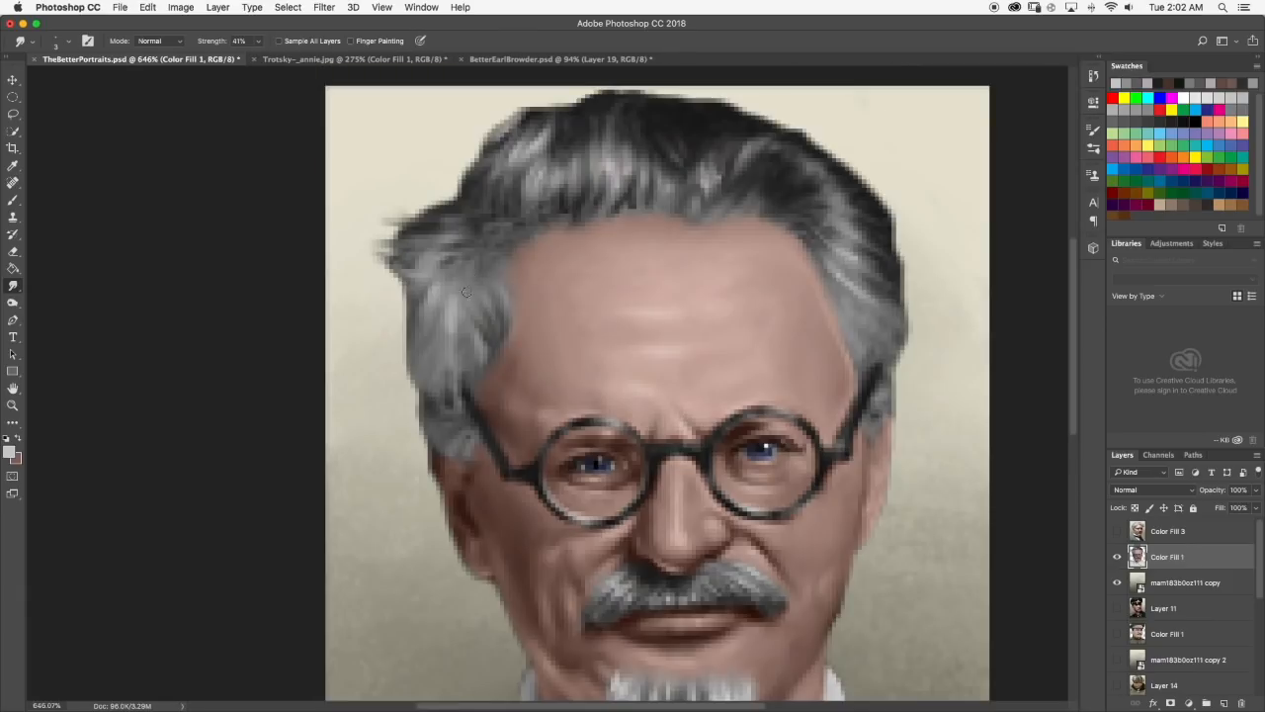
# Paint a light grey touch at the outer left edge of the hair and pull the tips outward with Smudge.
pyautogui.click(13, 200)
pyautogui.moveTo(404, 274); pyautogui.dragTo(431, 270)
pyautogui.click(13, 285)
pyautogui.moveTo(404, 271); pyautogui.dragTo(379, 251)
# Erase the wispy tuft sticking out at the left edge of the hair and review the portrait from a distance.
pyautogui.click(13, 252)
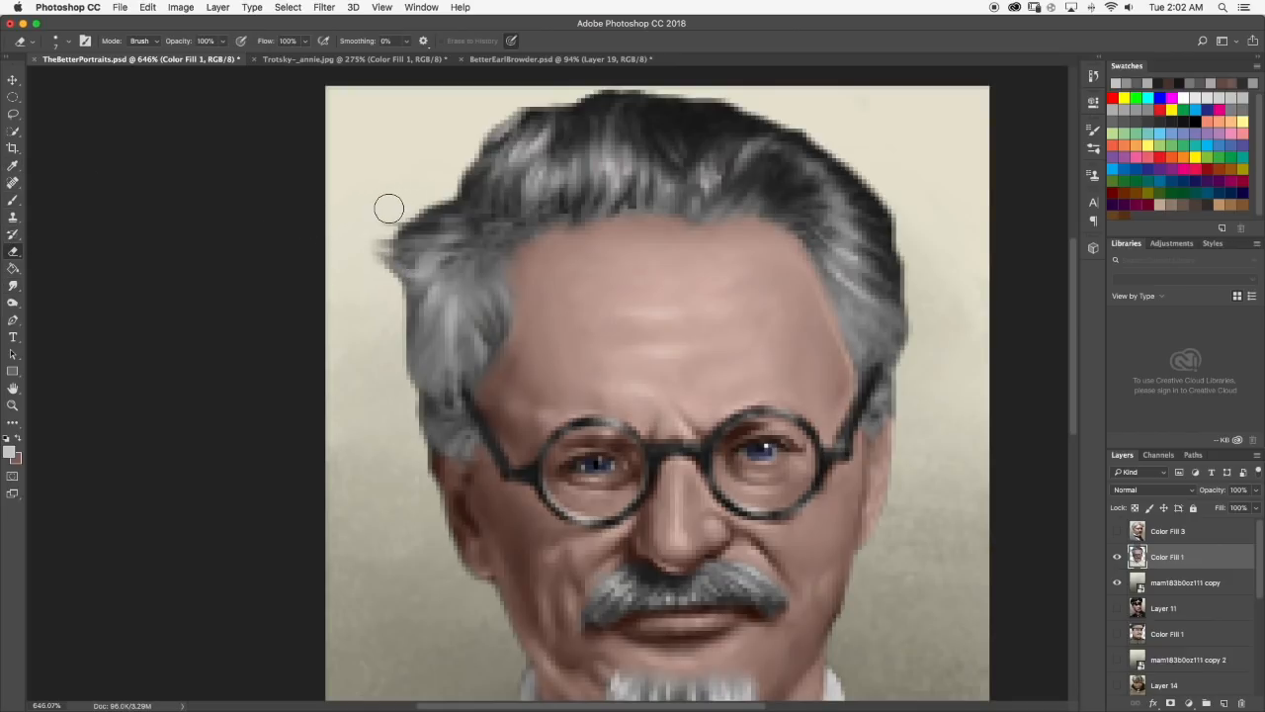
pyautogui.moveTo(375, 232); pyautogui.dragTo(375, 257)
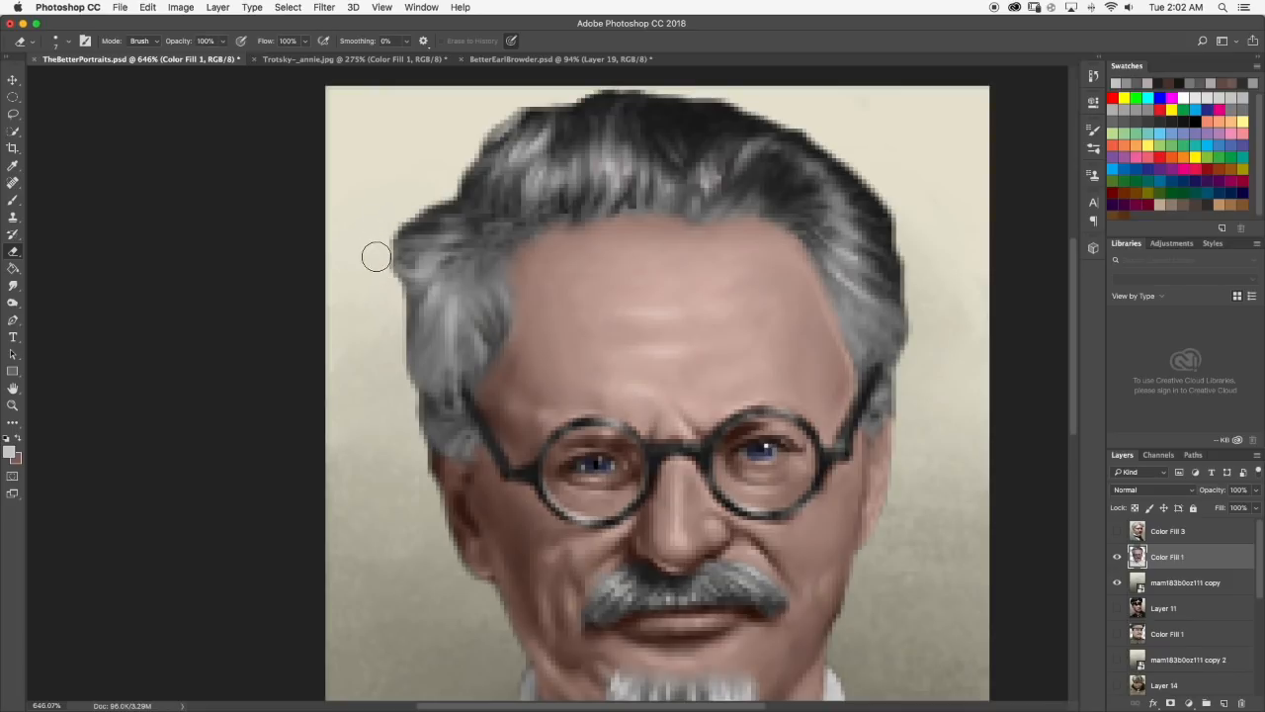
pyautogui.scroll(-8, 377, 231)
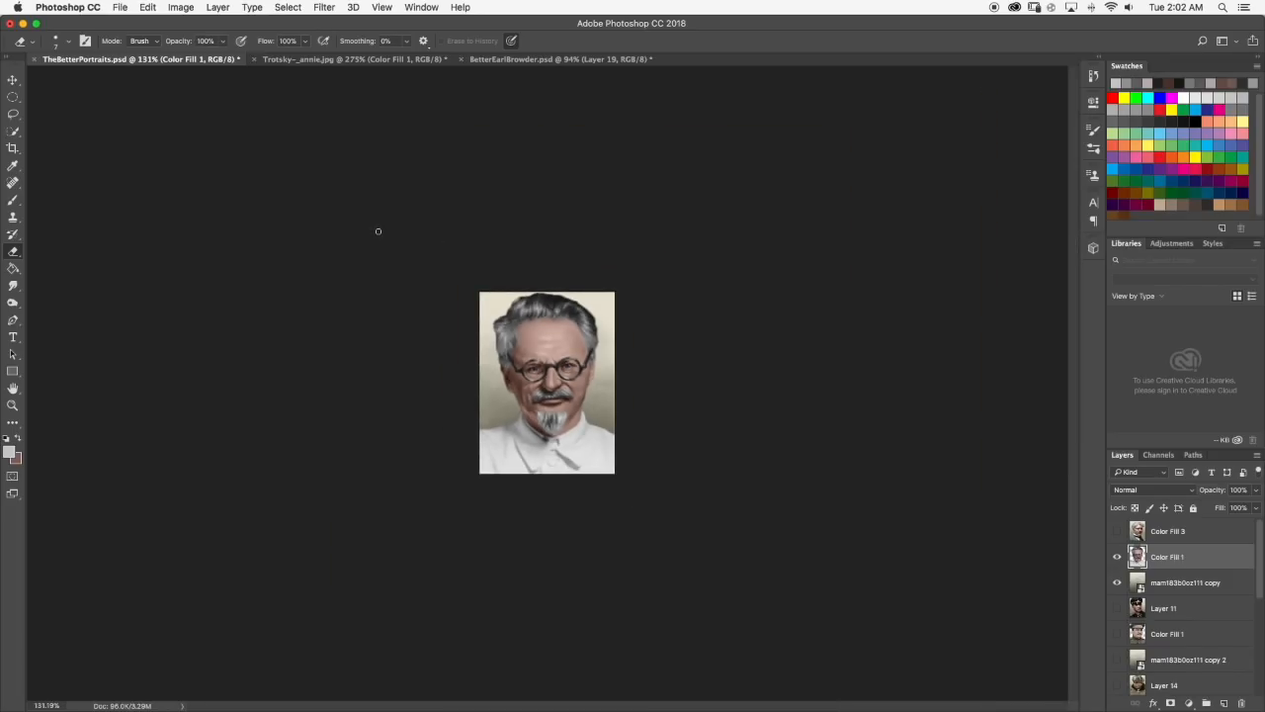
pyautogui.scroll(-1, 378, 231)
pyautogui.scroll(5, 429, 237)
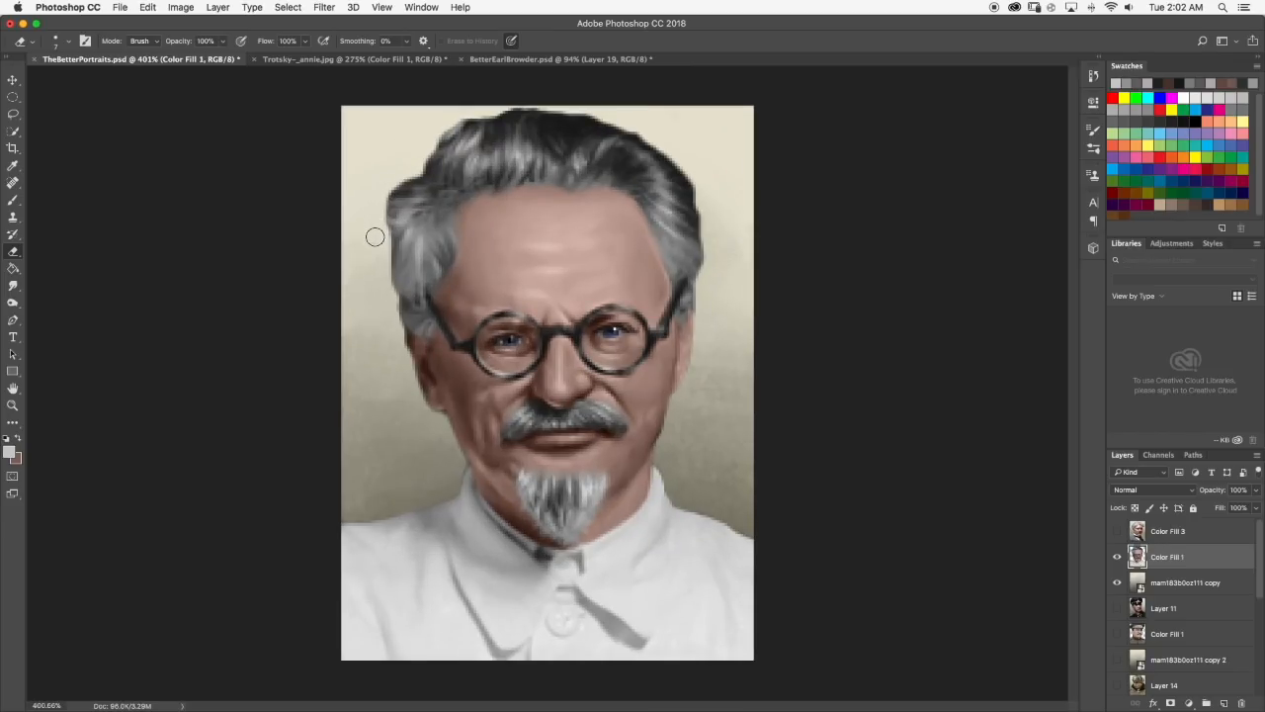
pyautogui.scroll(-1, 376, 220)
pyautogui.scroll(-3, 384, 224)
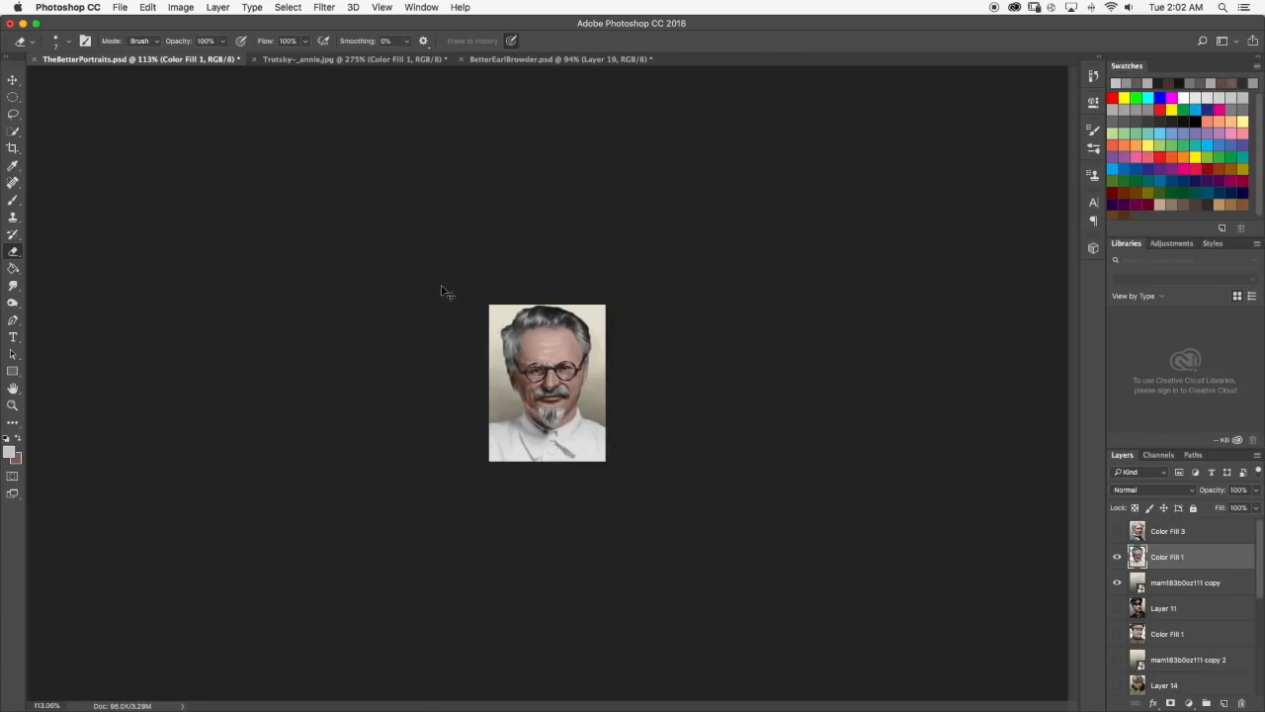
# Step Trotsky-_annie.jpg back to before its background was removed, deselect, and compare the left side of the hair.
pyautogui.click(288, 59)
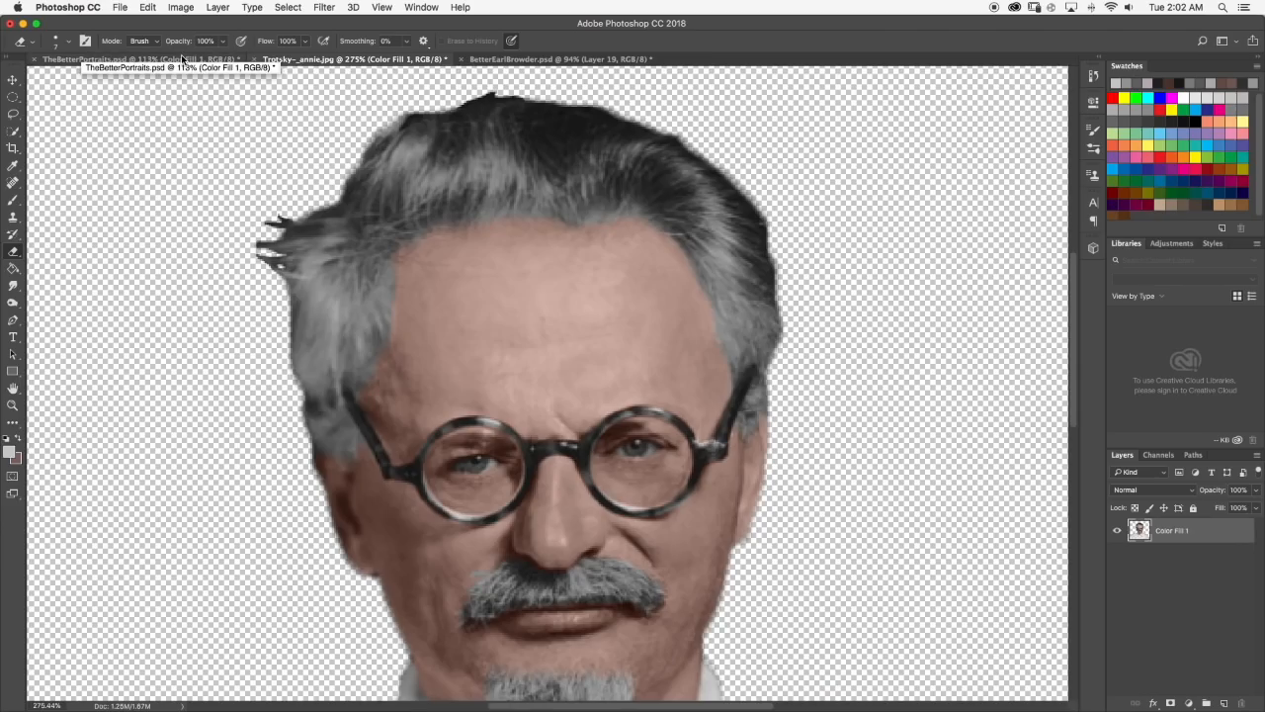
pyautogui.scroll(-10, 380, 184)
pyautogui.press('alt+super+z')
pyautogui.press('alt+super+z')
pyautogui.press('alt+super+z')
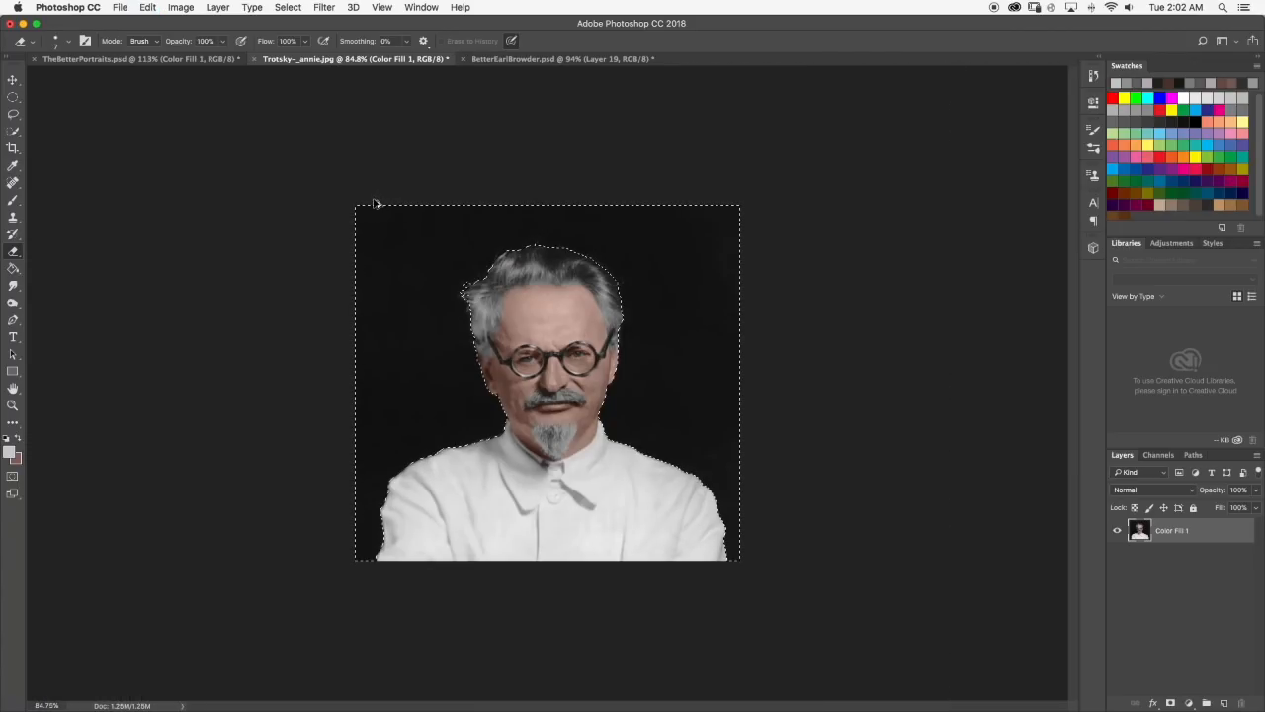
pyautogui.press('super+d')
pyautogui.scroll(3, 427, 187)
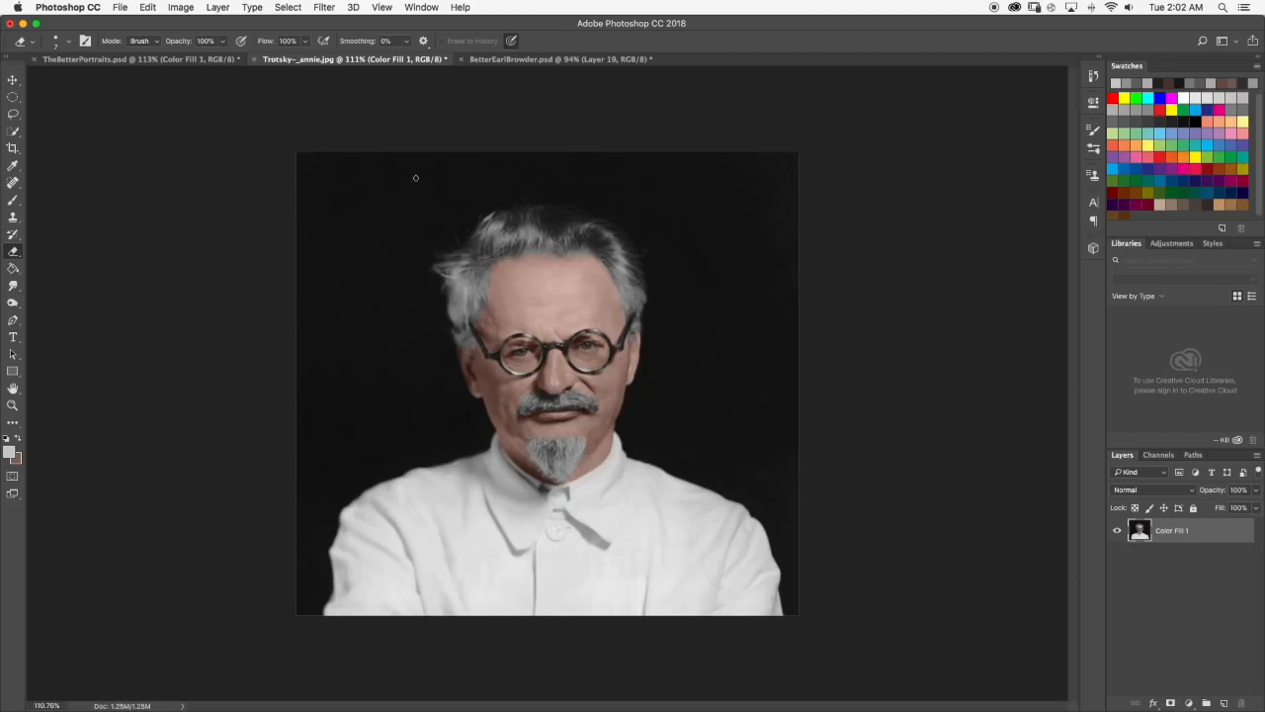
# Restore the erased tuft at the left edge of the hair in TheBetterPortraits.psd and review the full portrait.
pyautogui.click(129, 61)
pyautogui.scroll(4, 506, 282)
pyautogui.scroll(2, 505, 283)
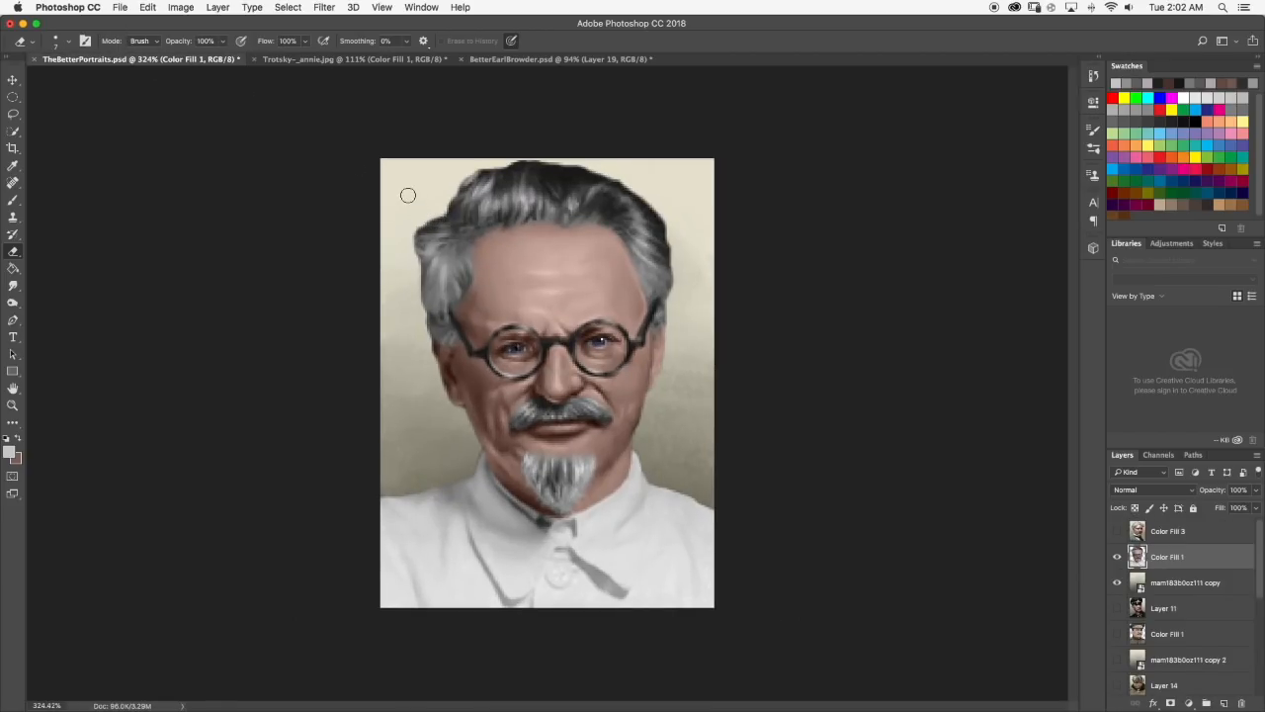
pyautogui.scroll(3, 408, 196)
pyautogui.scroll(5, 353, 169)
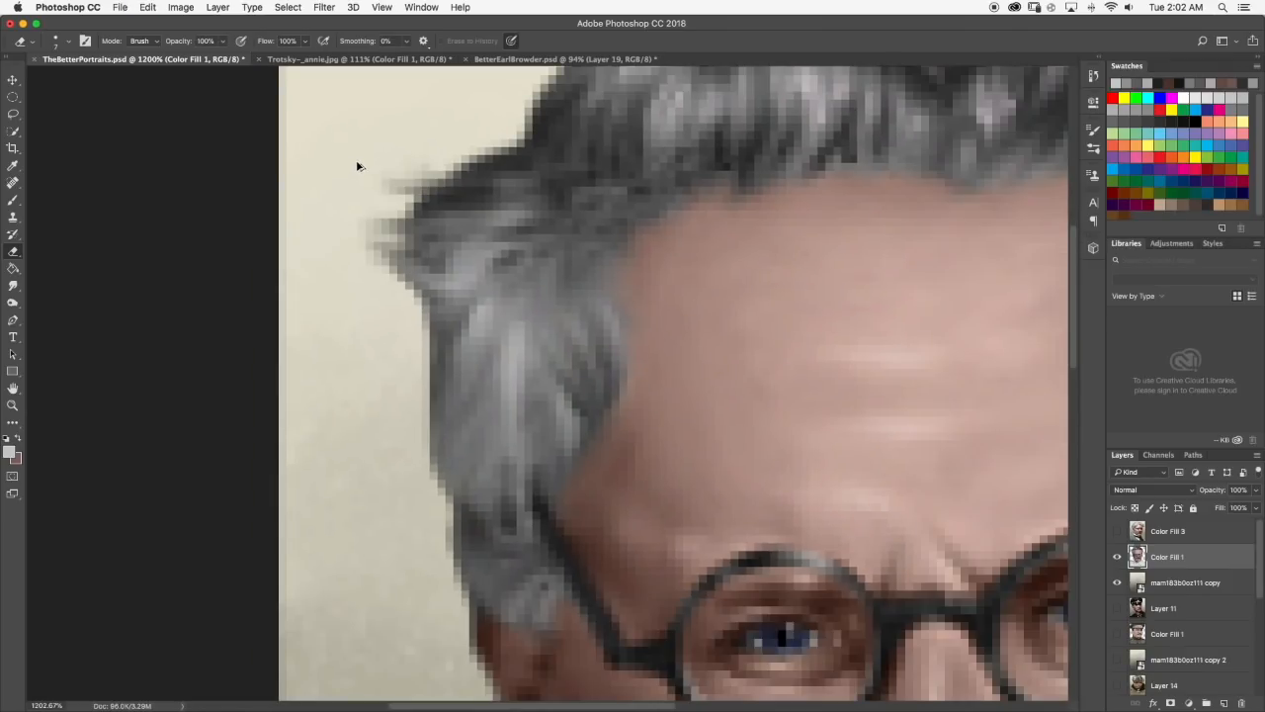
pyautogui.scroll(-5, 356, 168)
pyautogui.scroll(-3, 355, 162)
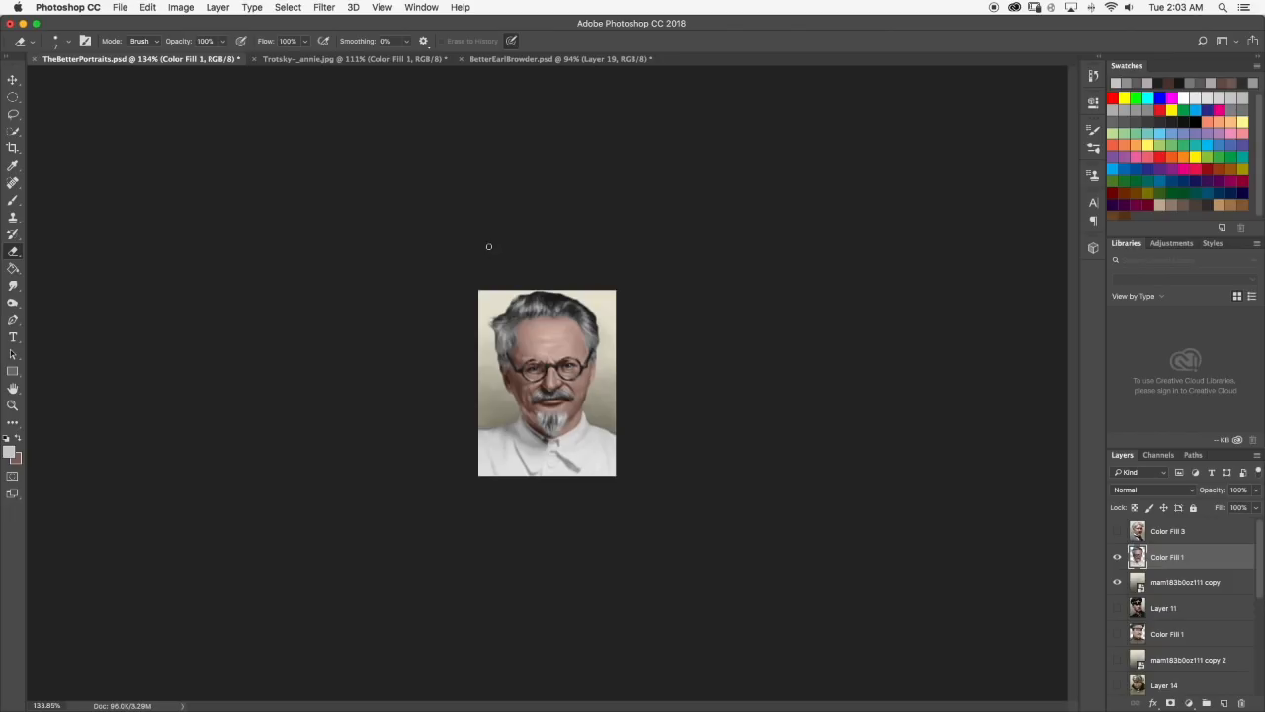
pyautogui.scroll(4, 537, 367)
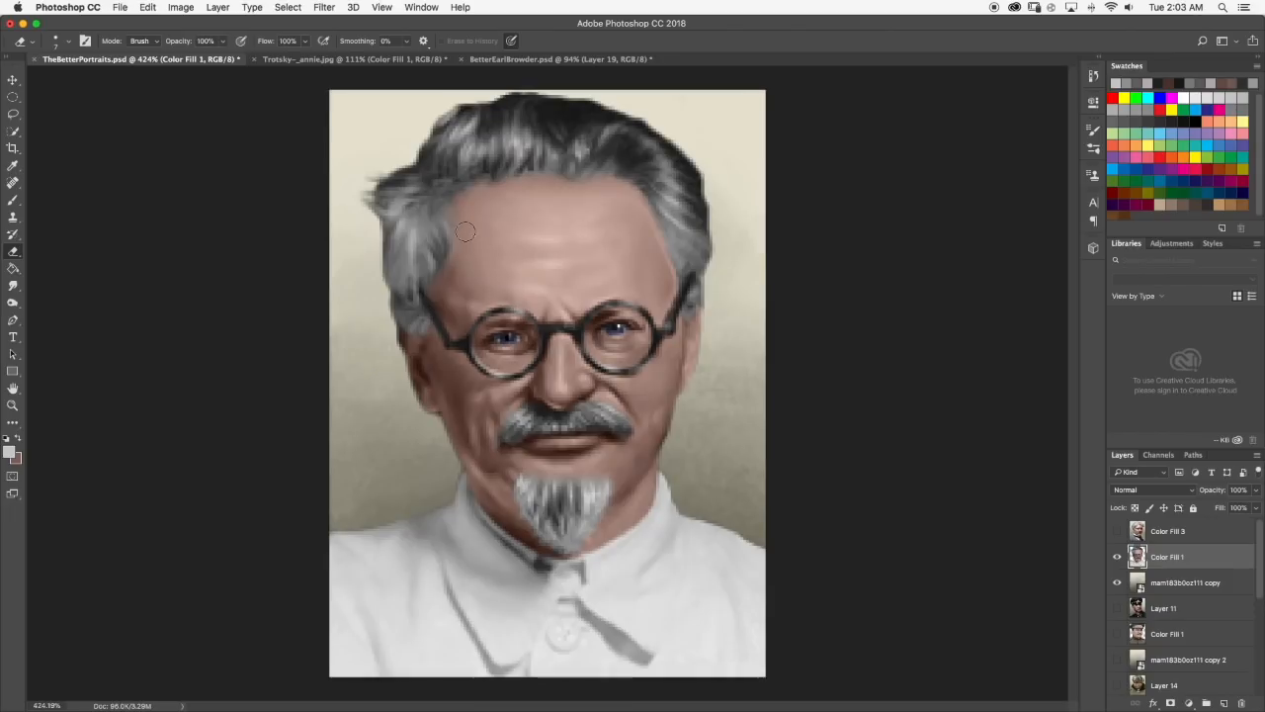
# Sample a muted pinkish grey at the left hairline and touch up the edge between hair and forehead for smudging.
pyautogui.click(13, 200)
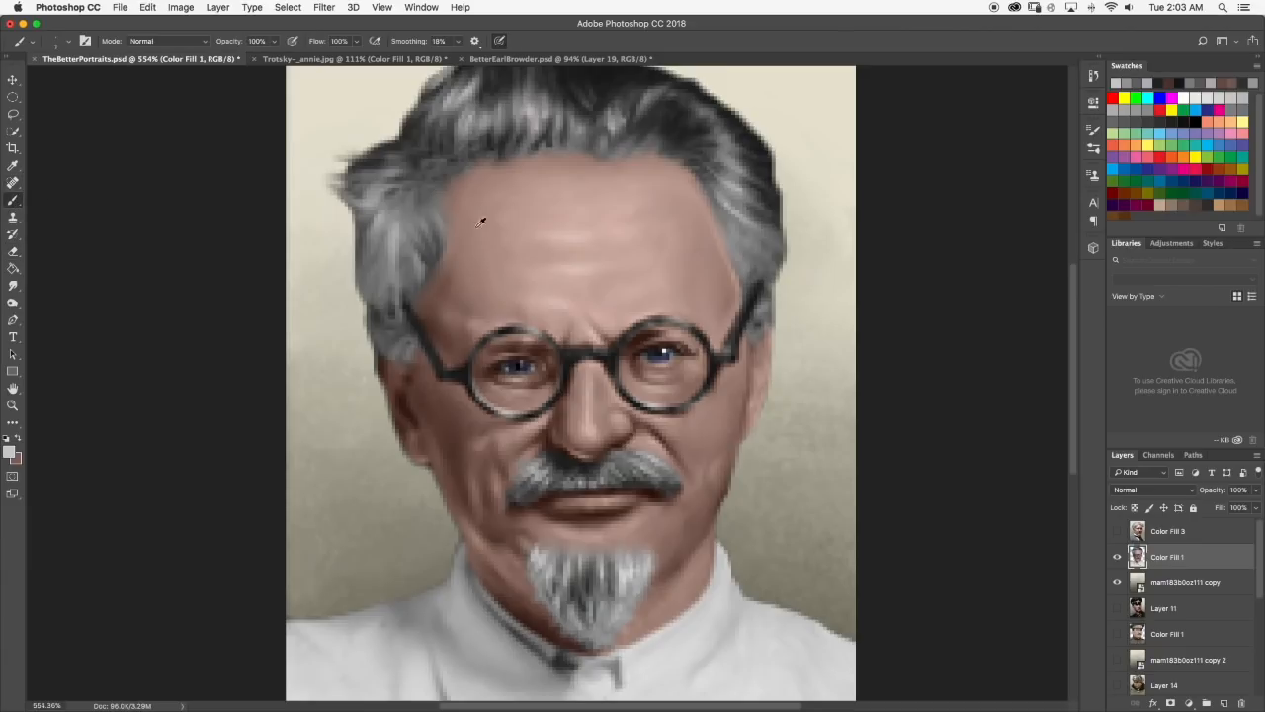
pyautogui.keyDown('alt'); pyautogui.click(455, 191); pyautogui.keyUp('alt')
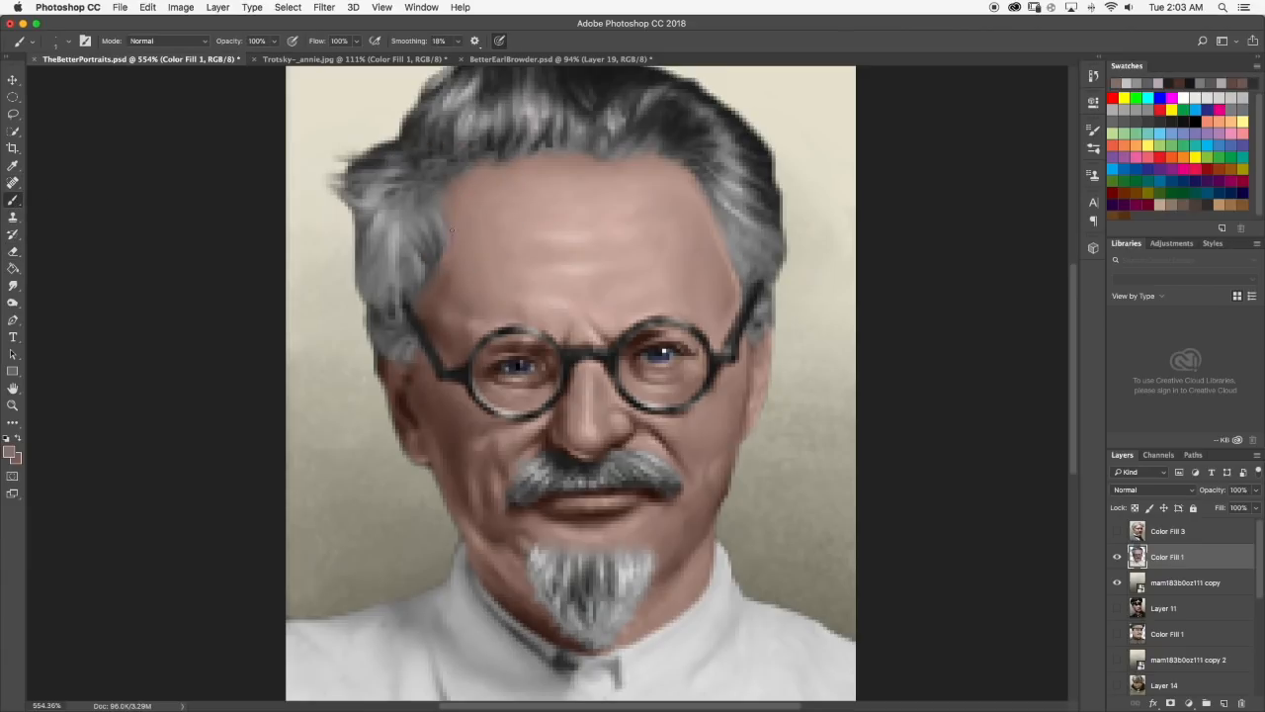
pyautogui.click(13, 285)
# Undo the colorizing in Trotsky-_annie.jpg back to the black-and-white photo and examine the hair at the left temple.
pyautogui.click(296, 59)
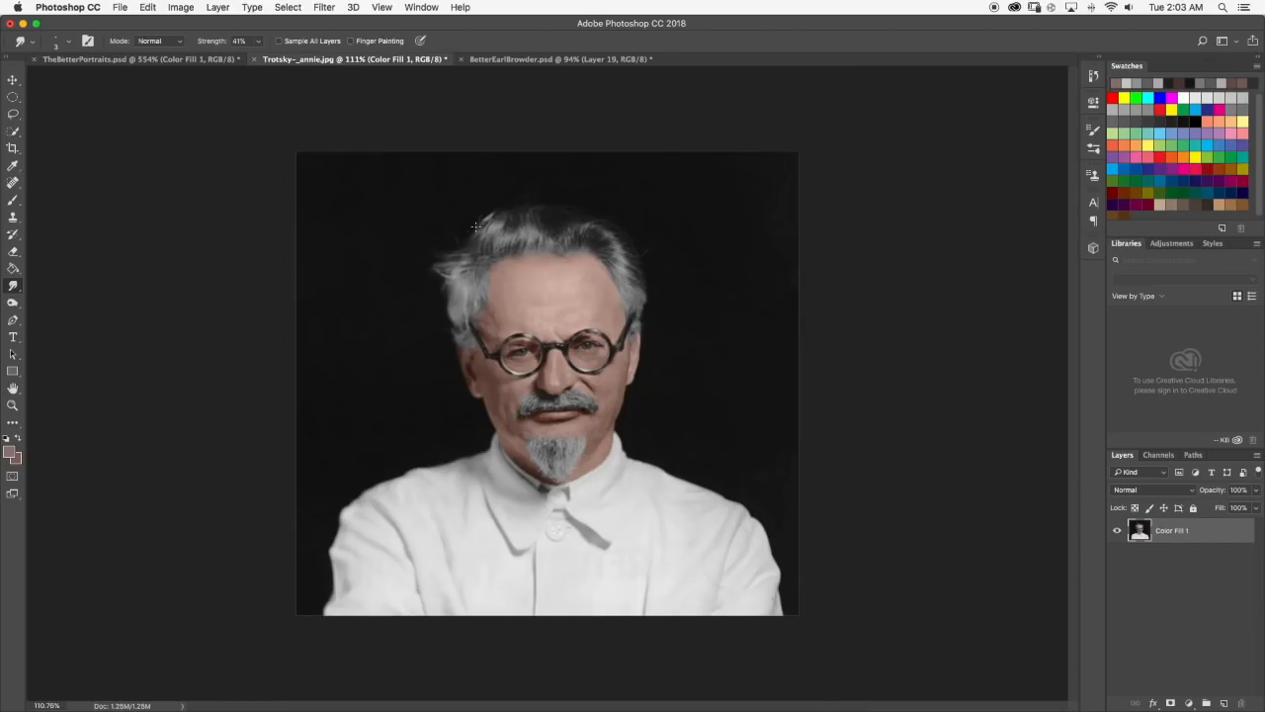
pyautogui.scroll(3, 476, 227)
pyautogui.press('super+z')
pyautogui.press('super+z')
pyautogui.press('super+z')
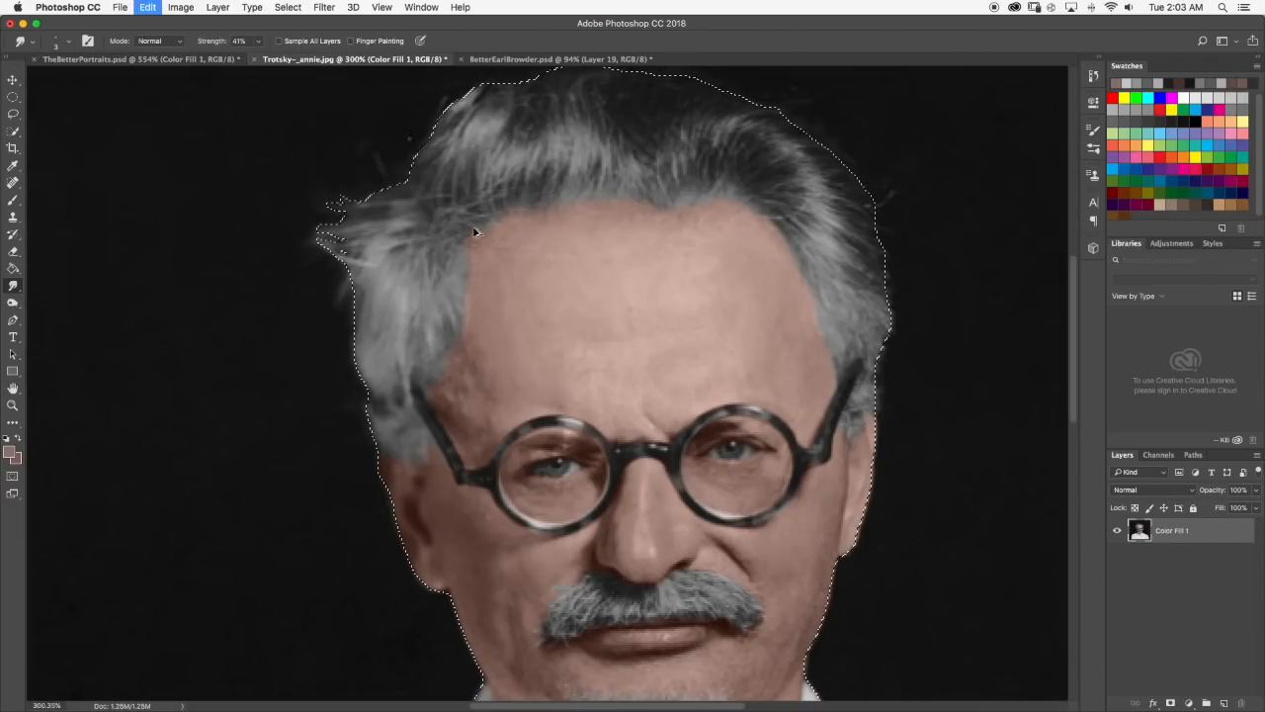
pyautogui.press('super+z')
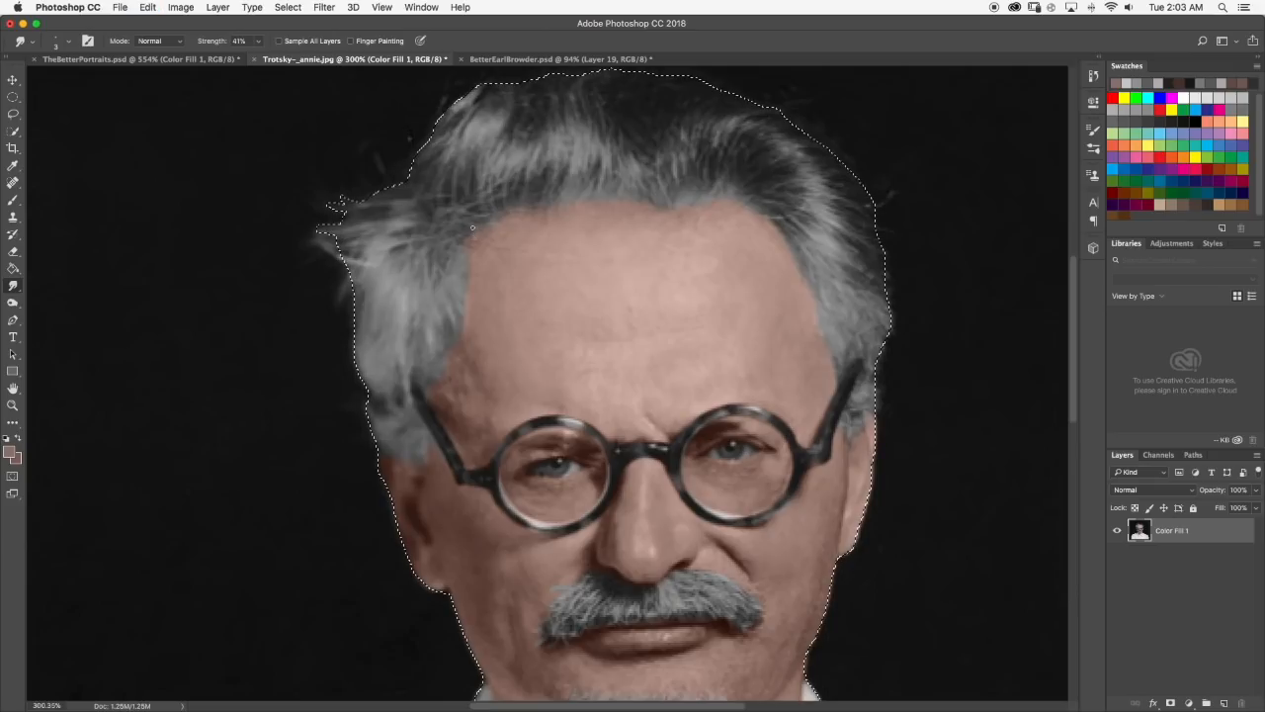
pyautogui.scroll(-4, 475, 231)
pyautogui.press('super+z')
pyautogui.press('super+z')
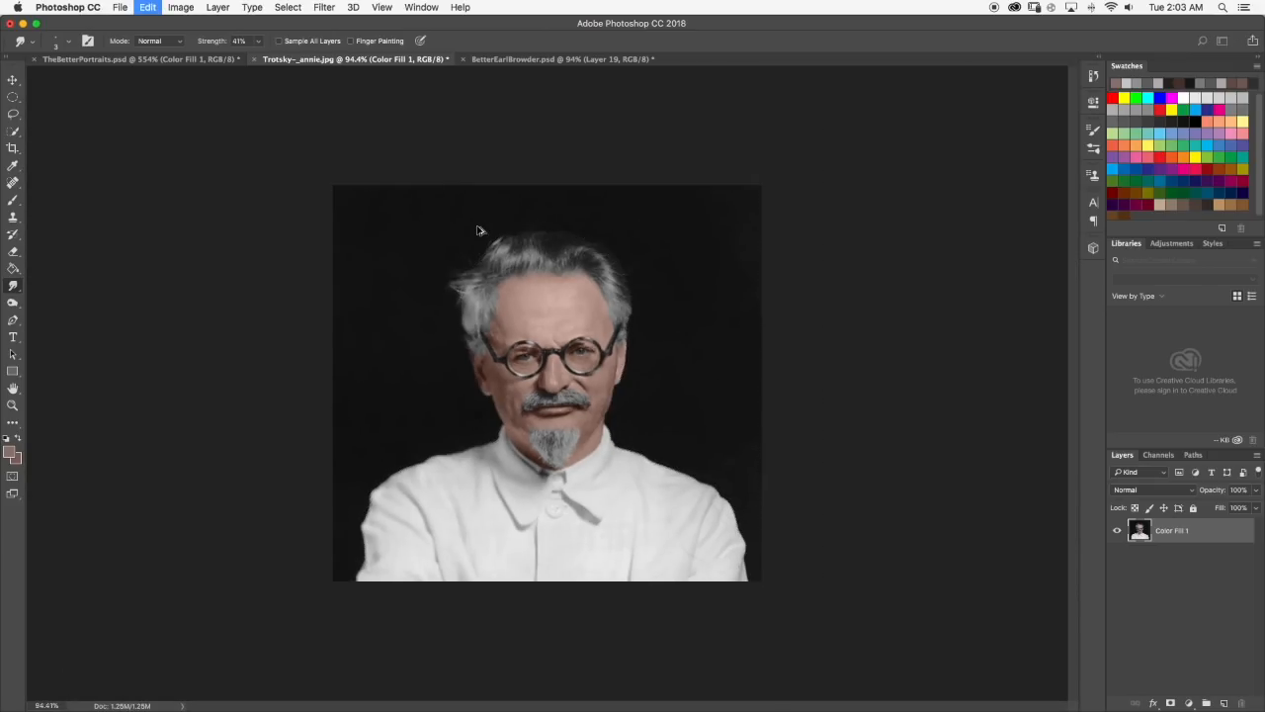
pyautogui.press('super+z')
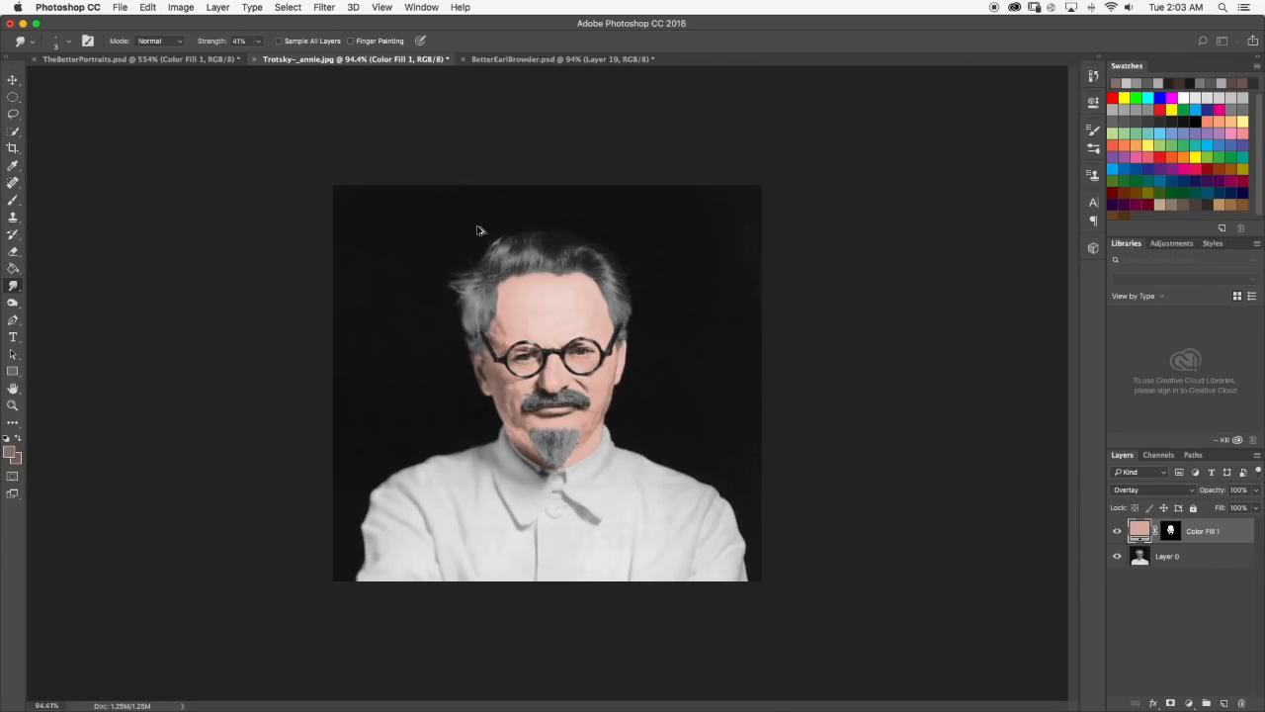
pyautogui.press('super+z')
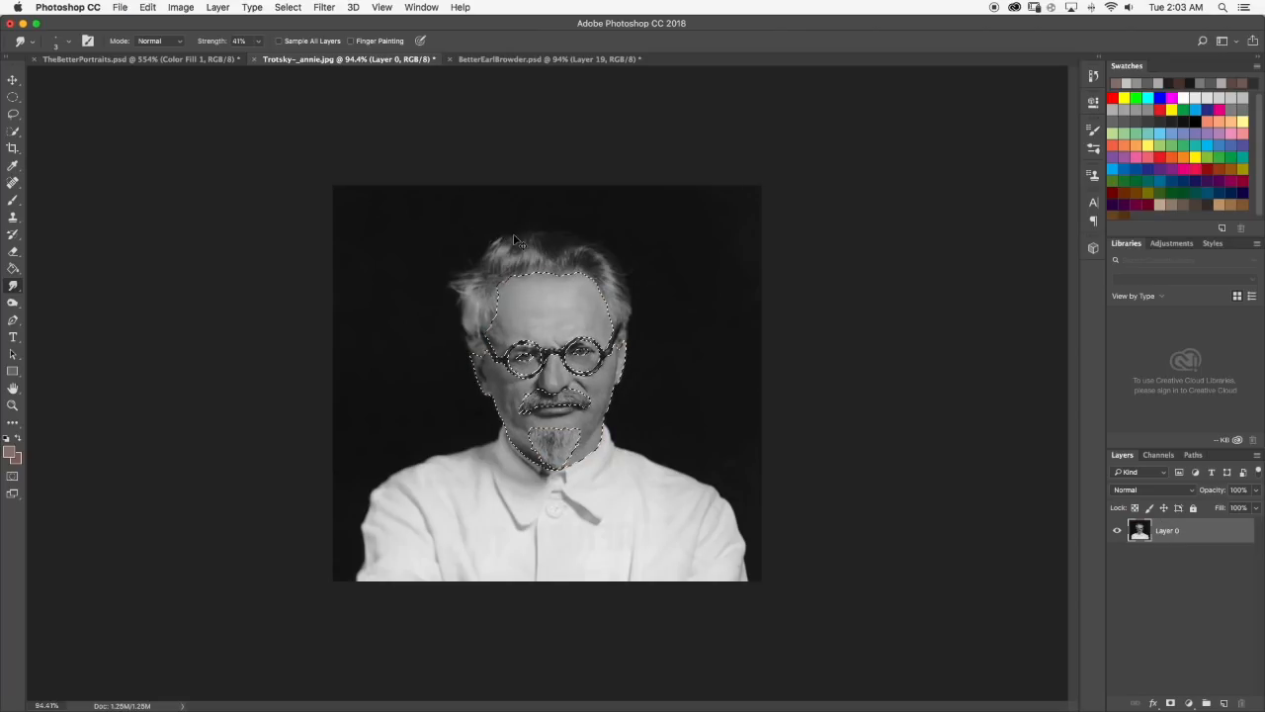
pyautogui.scroll(5, 485, 252)
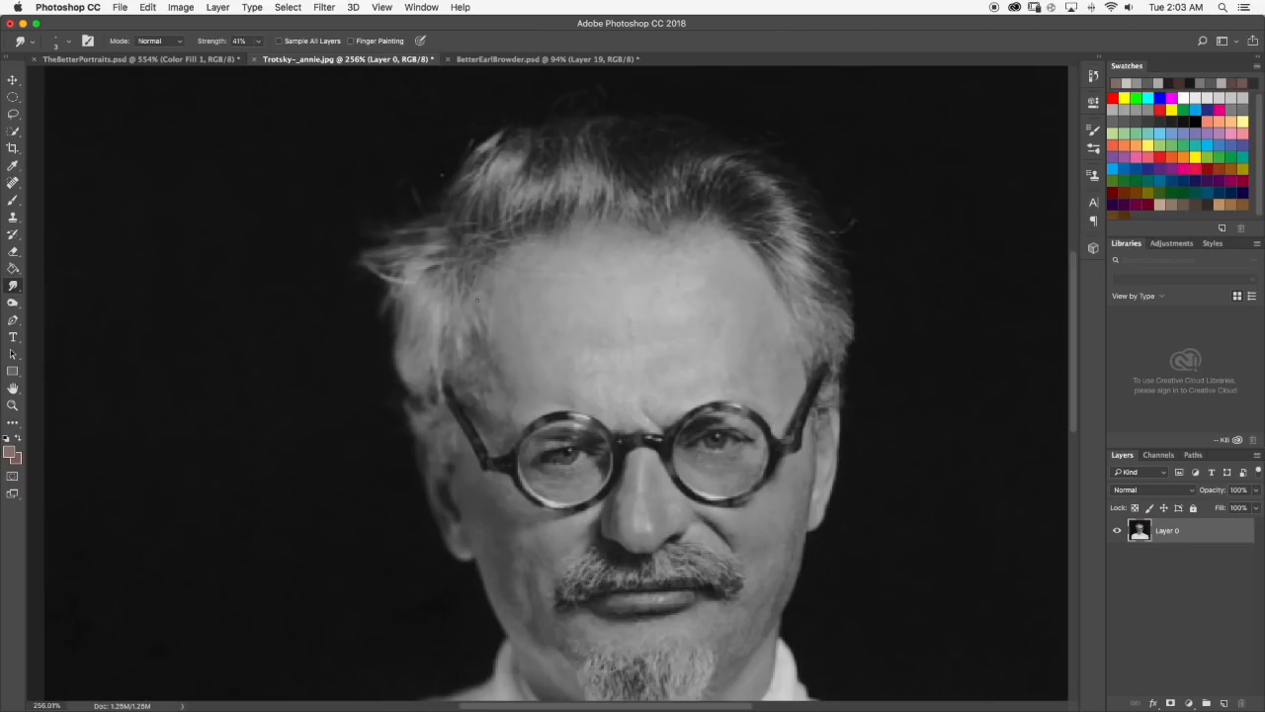
pyautogui.scroll(-3, 499, 252)
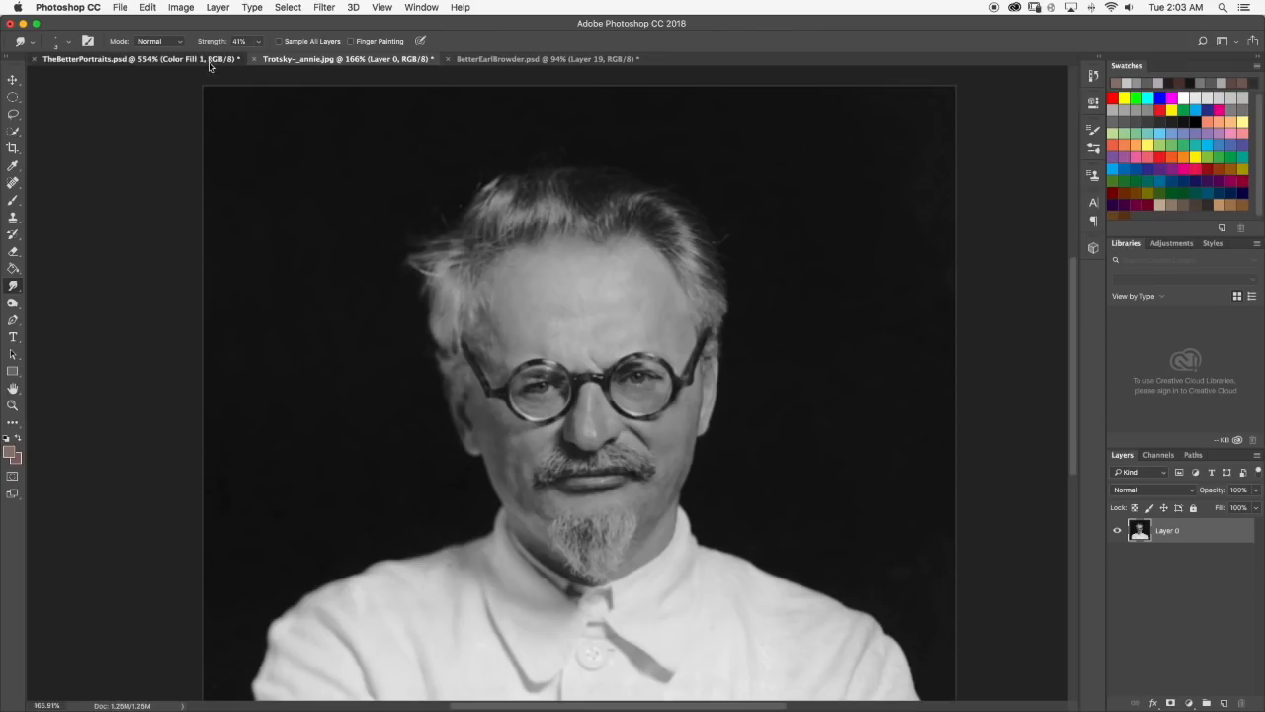
# Back in TheBetterPortraits.psd, sample a light grey, paint a strand down the left temple, blend it with Smudge, and review the portrait.
pyautogui.click(148, 60)
pyautogui.click(12, 200)
pyautogui.scroll(3, 358, 255)
pyautogui.keyDown('alt'); pyautogui.click(409, 234); pyautogui.keyUp('alt')
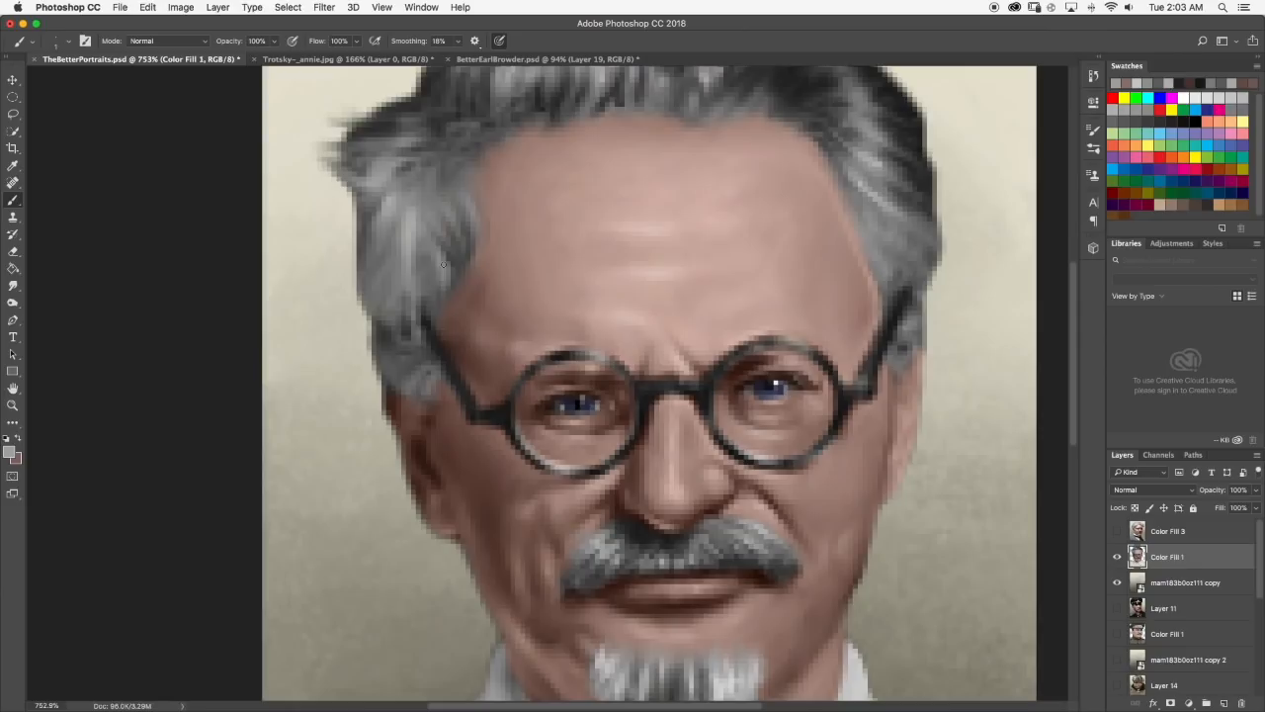
pyautogui.moveTo(439, 298); pyautogui.dragTo(437, 305)
pyautogui.click(12, 285)
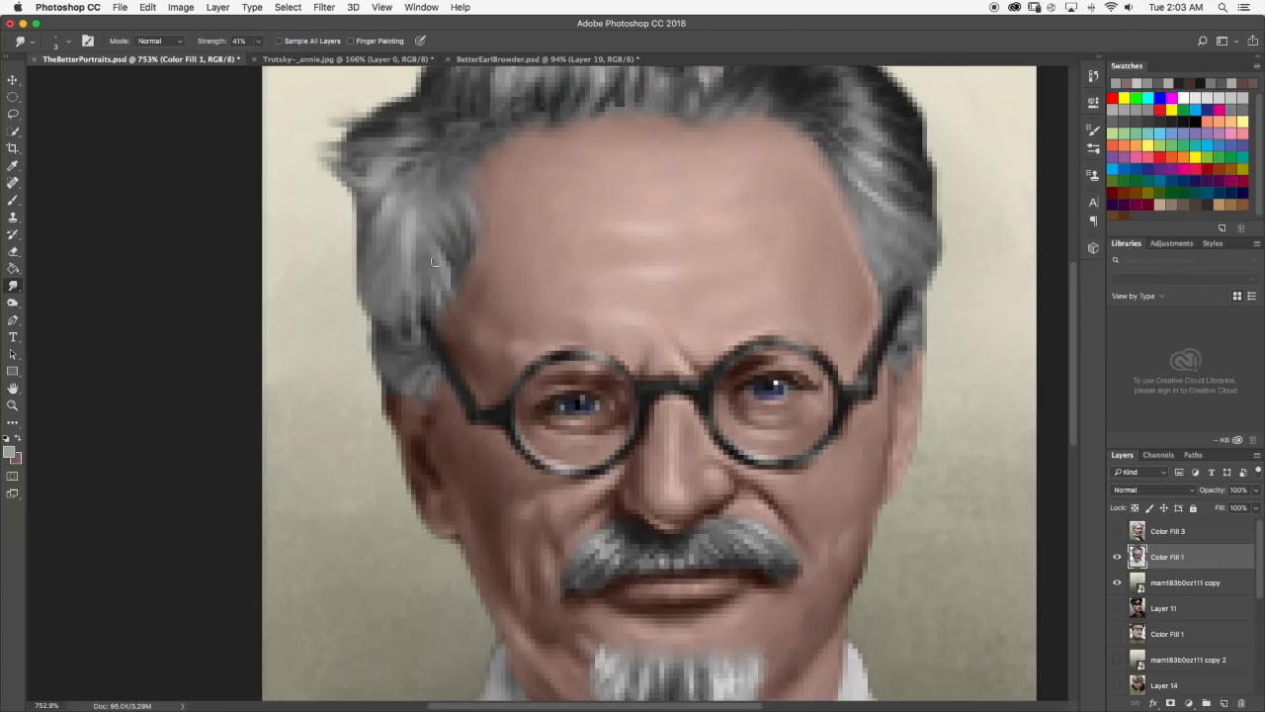
pyautogui.scroll(-10, 436, 261)
pyautogui.scroll(6, 495, 280)
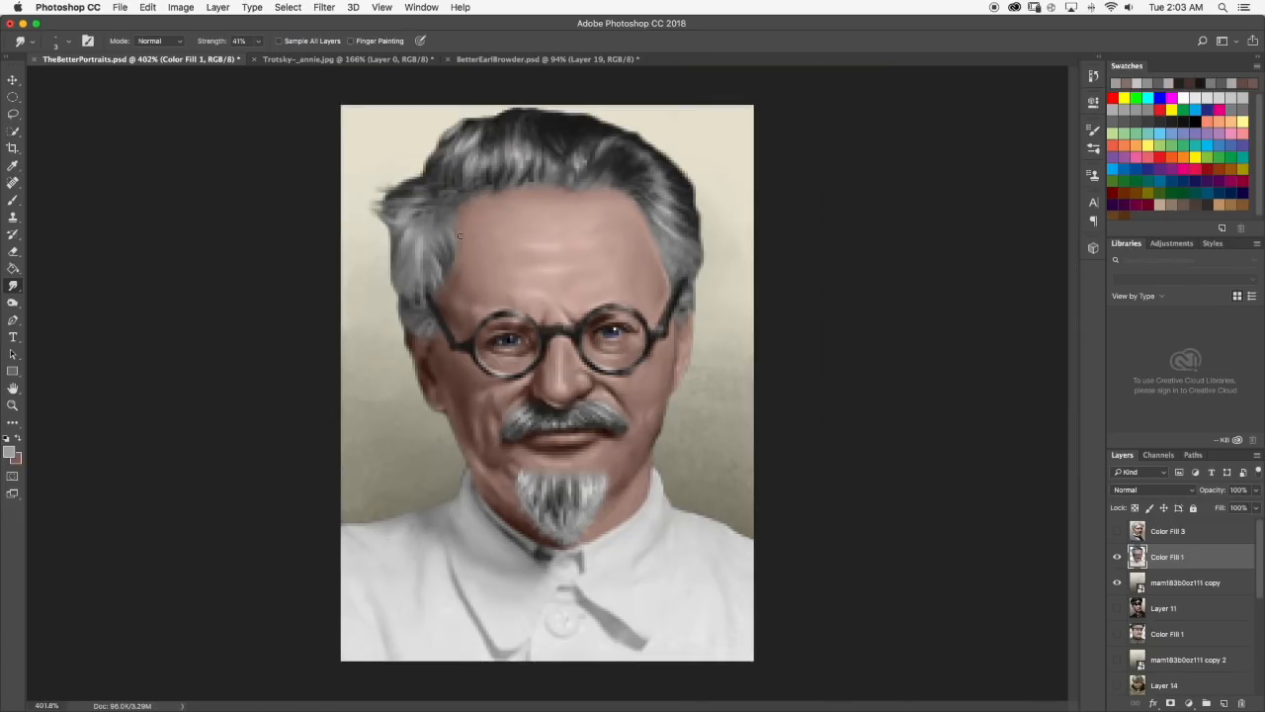
# Paint several short grey strands along the left temple hairline, soften them with Smudge, and check the whole portrait.
pyautogui.scroll(4, 459, 235)
pyautogui.press('b')
pyautogui.moveTo(431, 273); pyautogui.dragTo(437, 294)
pyautogui.moveTo(441, 281); pyautogui.dragTo(455, 300)
pyautogui.click(14, 286)
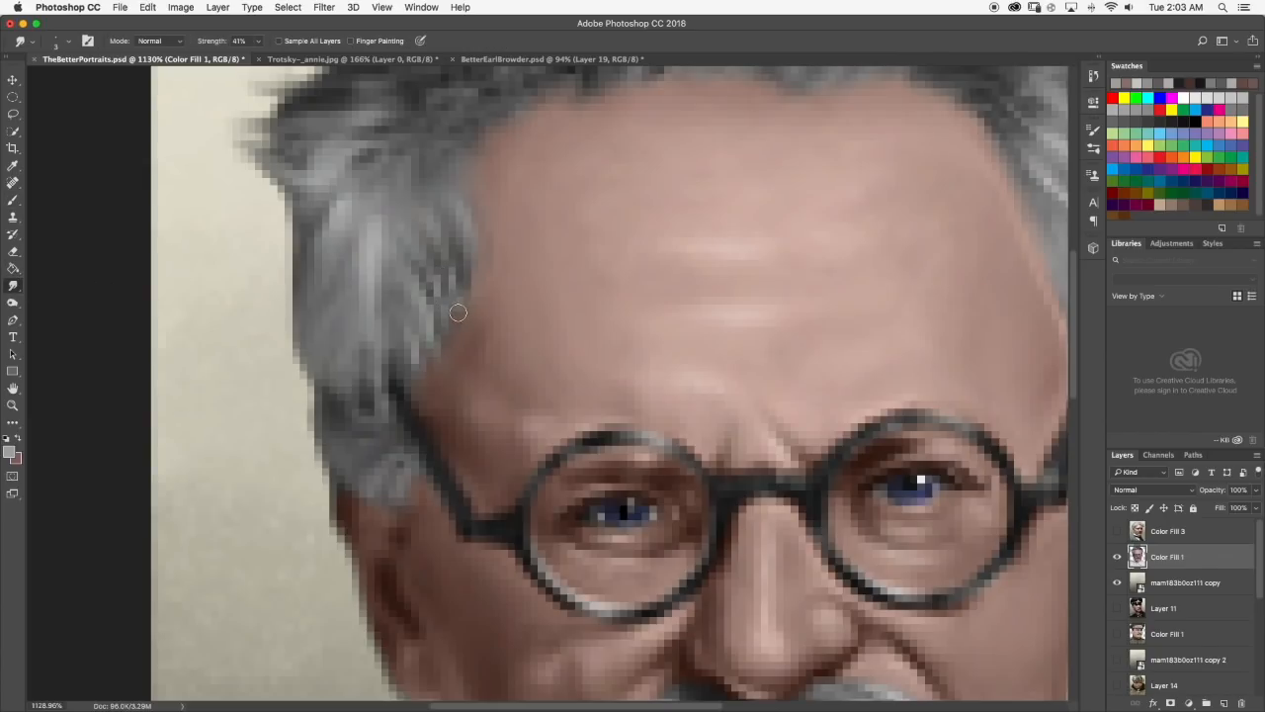
pyautogui.scroll(-4, 464, 296)
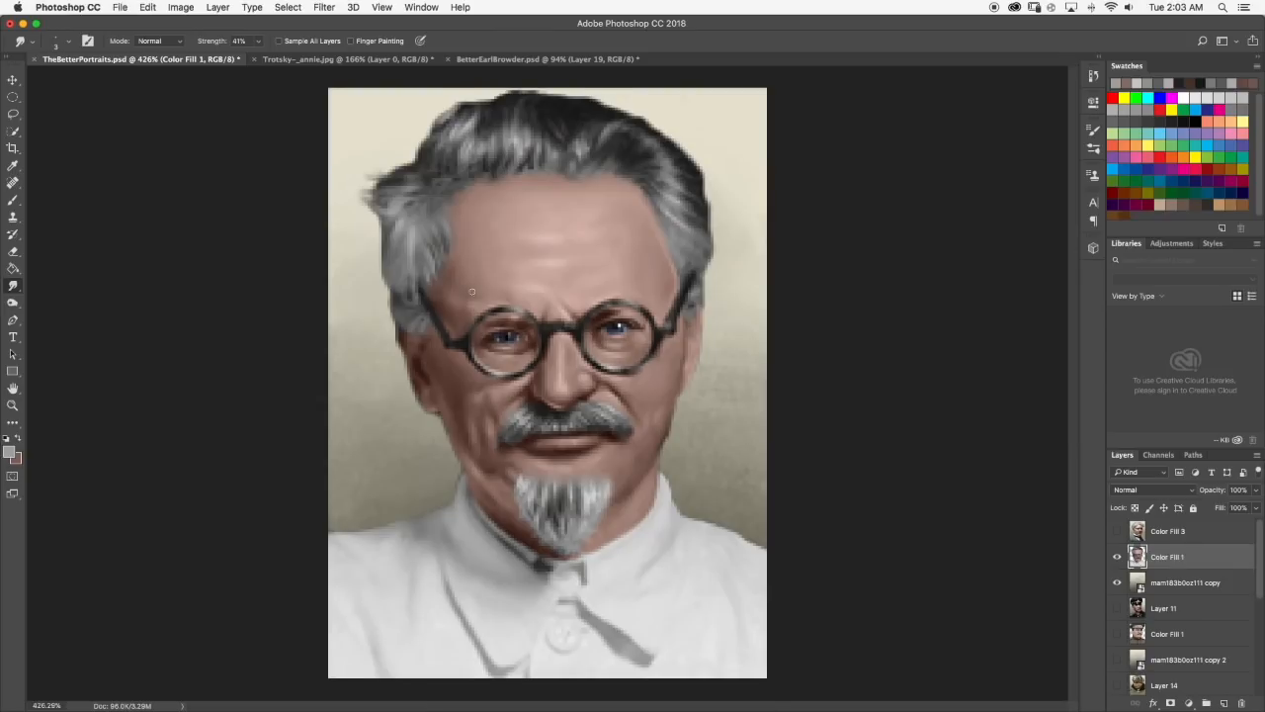
pyautogui.scroll(-2, 471, 292)
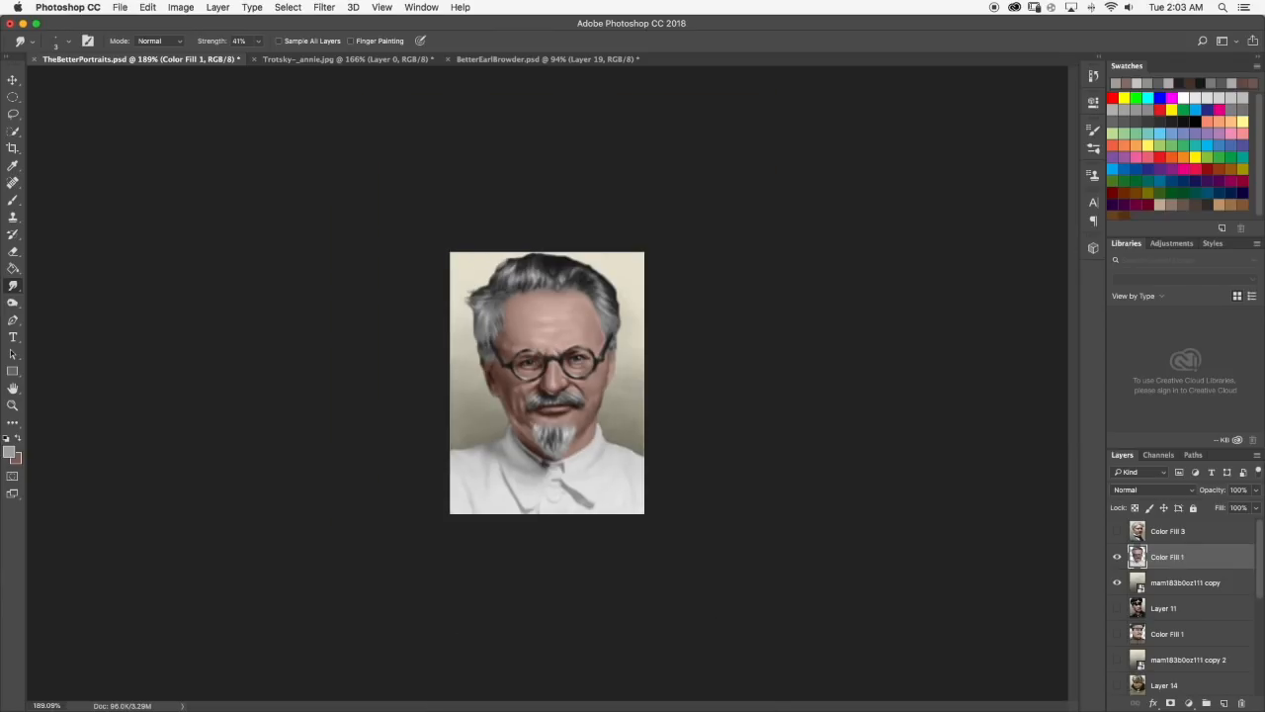
# Sample the brownish skin tone beside the left temple, paint it along the lower hairline edge, and check the whole portrait.
pyautogui.scroll(3, 516, 344)
pyautogui.scroll(3, 465, 242)
pyautogui.click(13, 200)
pyautogui.keyDown('alt'); pyautogui.click(480, 438); pyautogui.keyUp('alt')
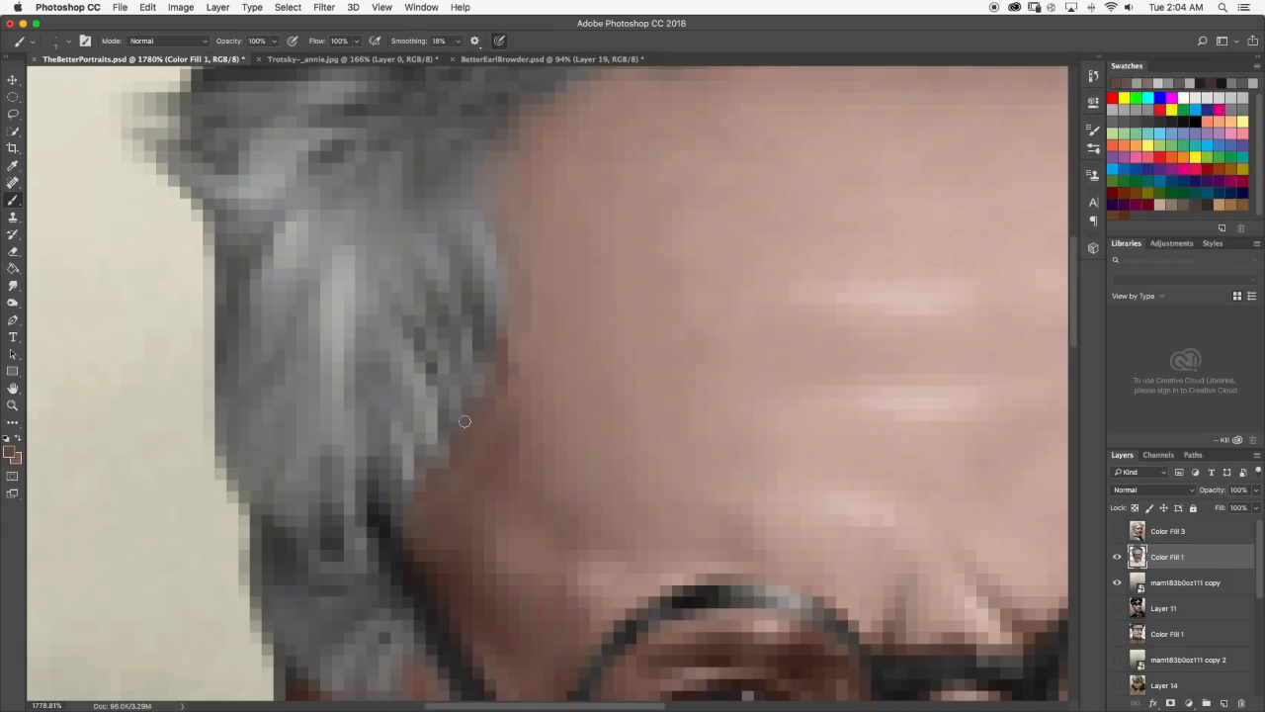
pyautogui.scroll(-5, 484, 410)
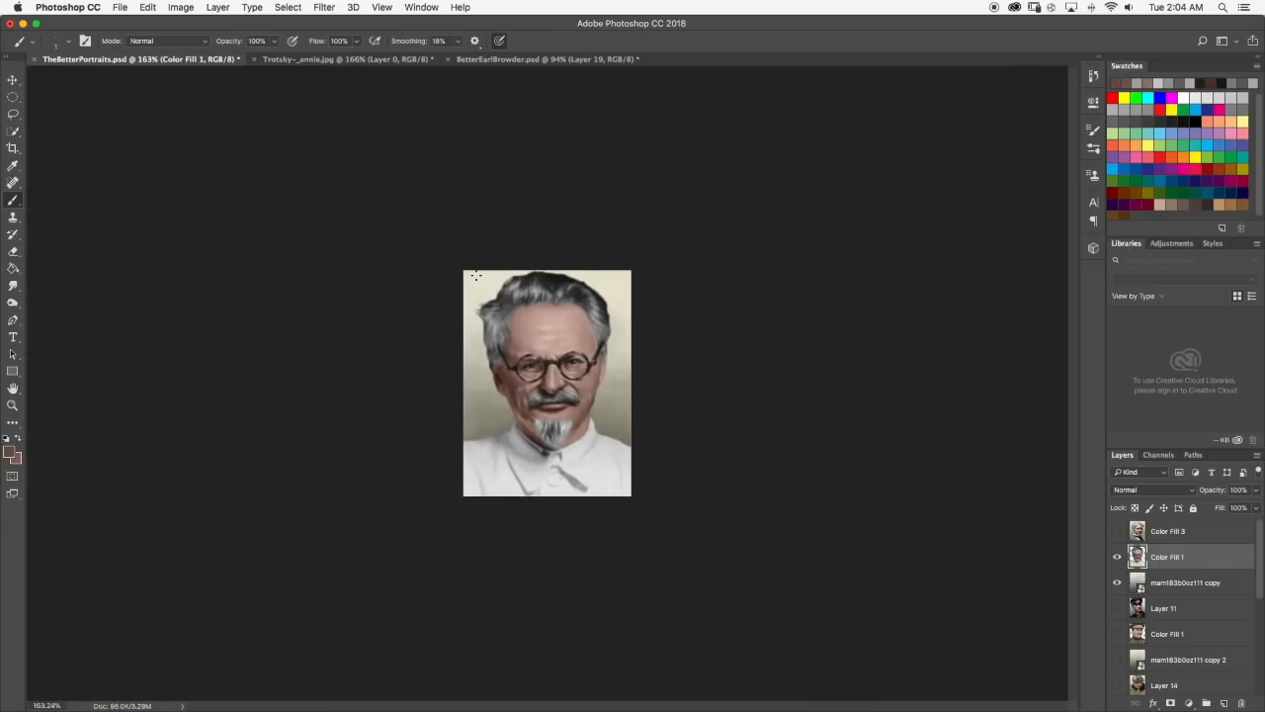
# Sample a dark grey and touch up the hair edge at the left temple, checking the portrait at reduced size.
pyautogui.scroll(5, 483, 297)
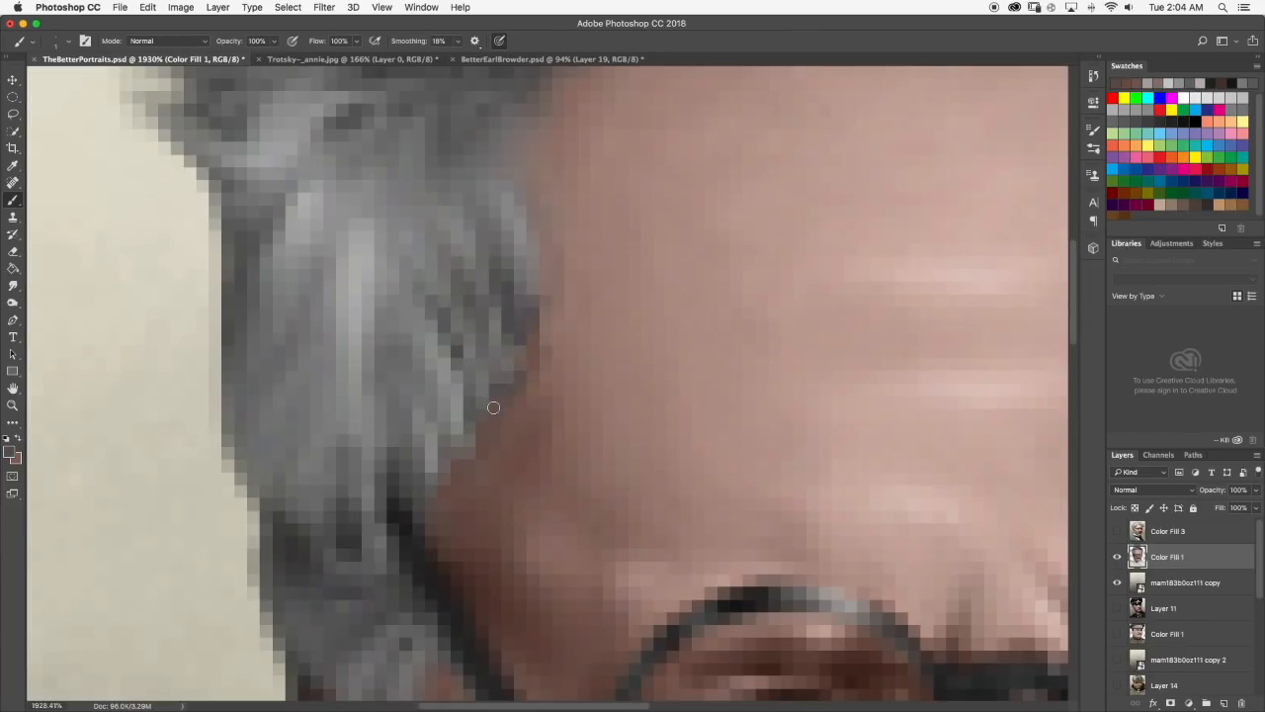
pyautogui.scroll(-5, 478, 435)
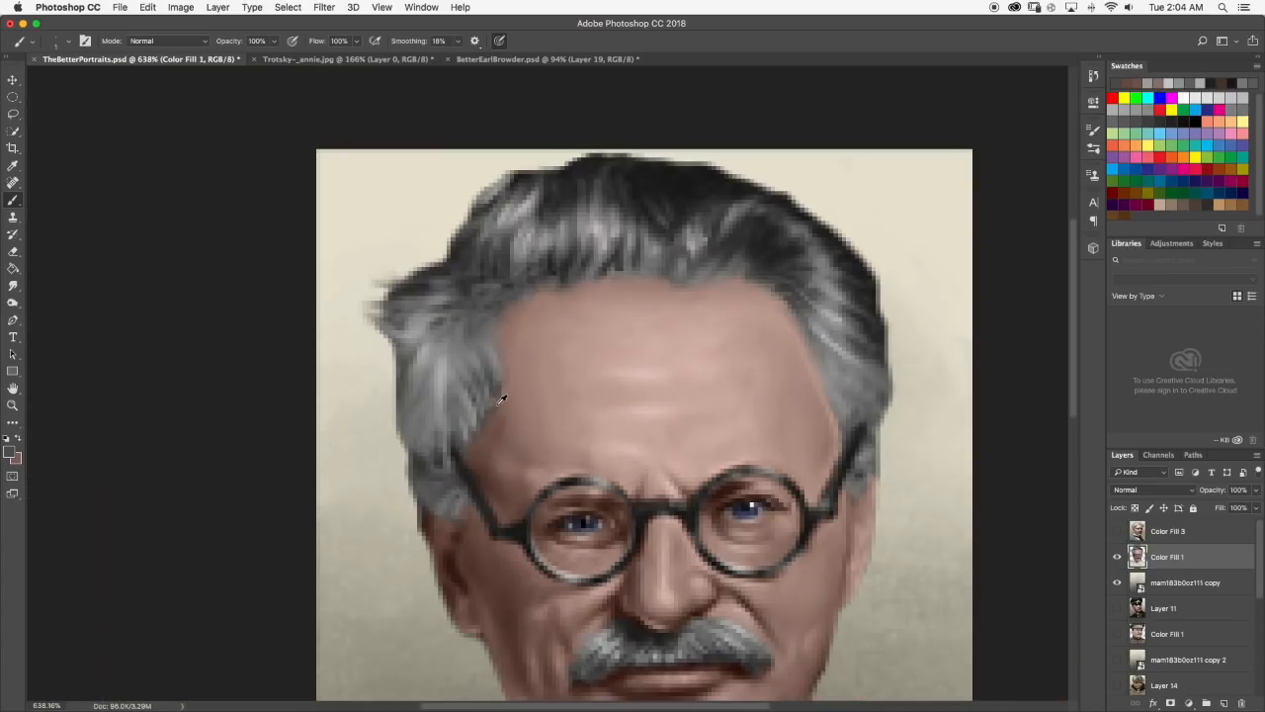
pyautogui.scroll(-1, 445, 194)
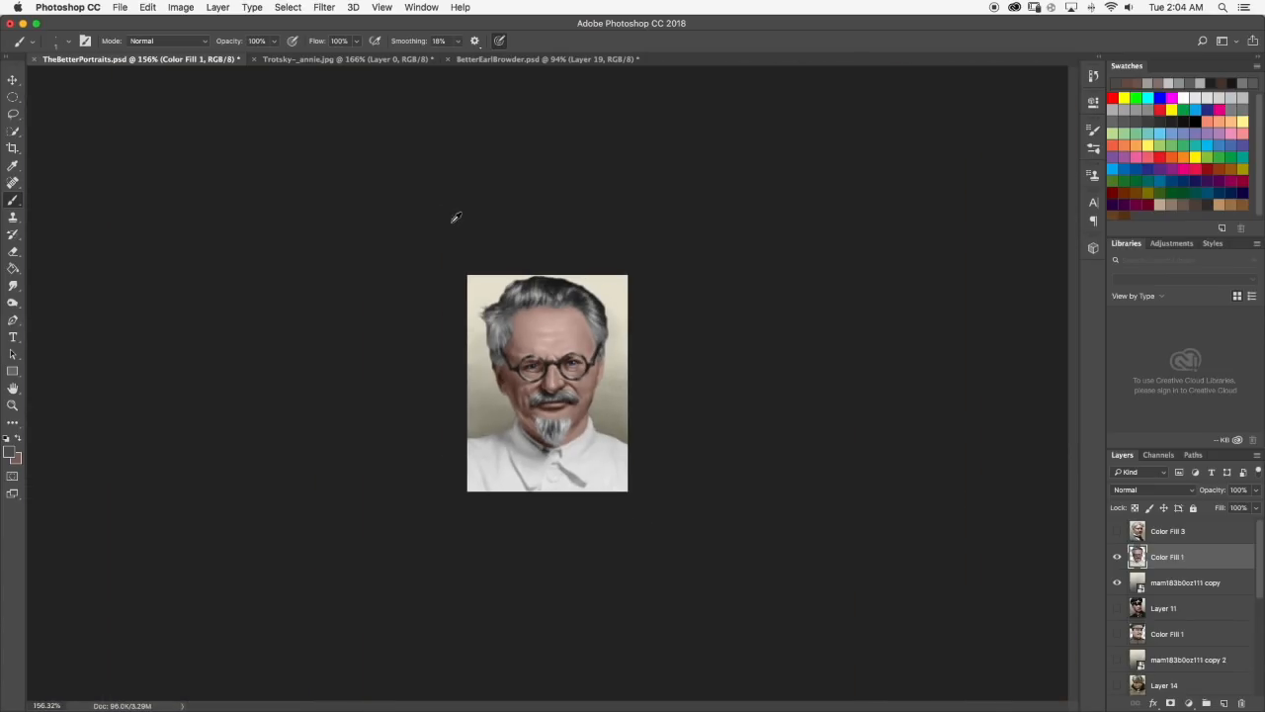
pyautogui.scroll(10, 417, 212)
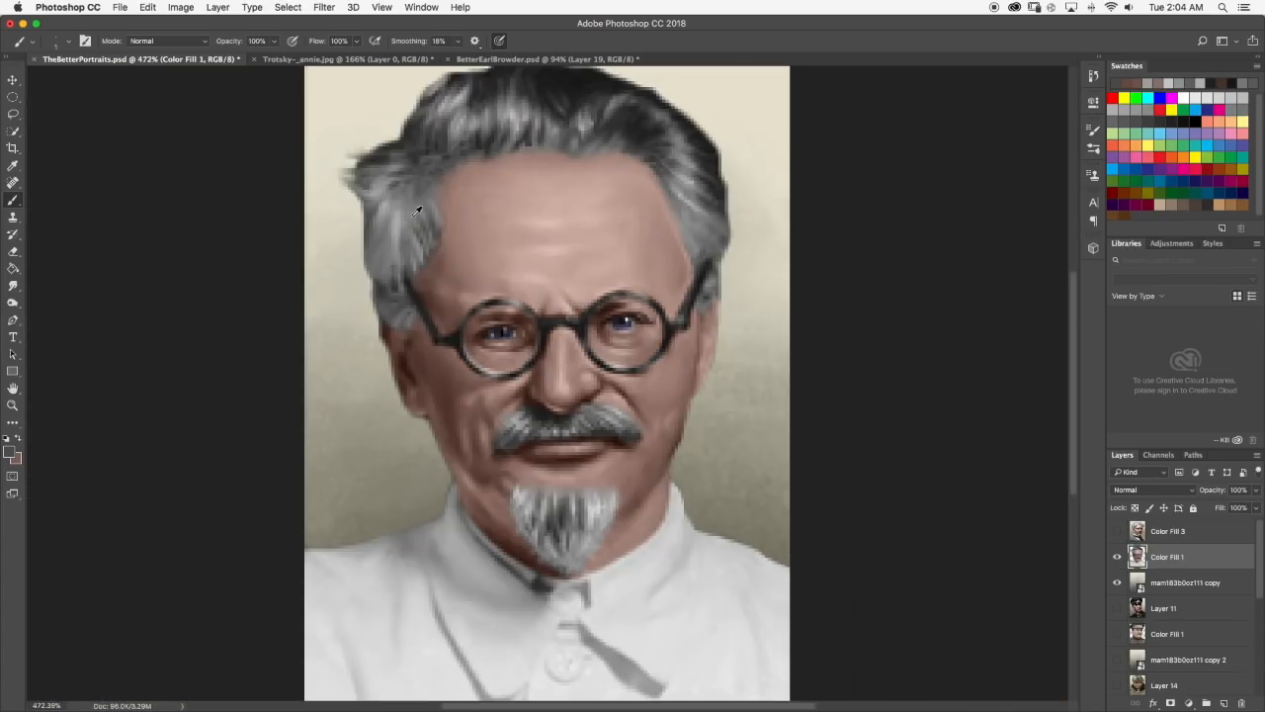
# Smudge the left temple hairline into the forehead and review the blend on the whole portrait.
pyautogui.click(13, 286)
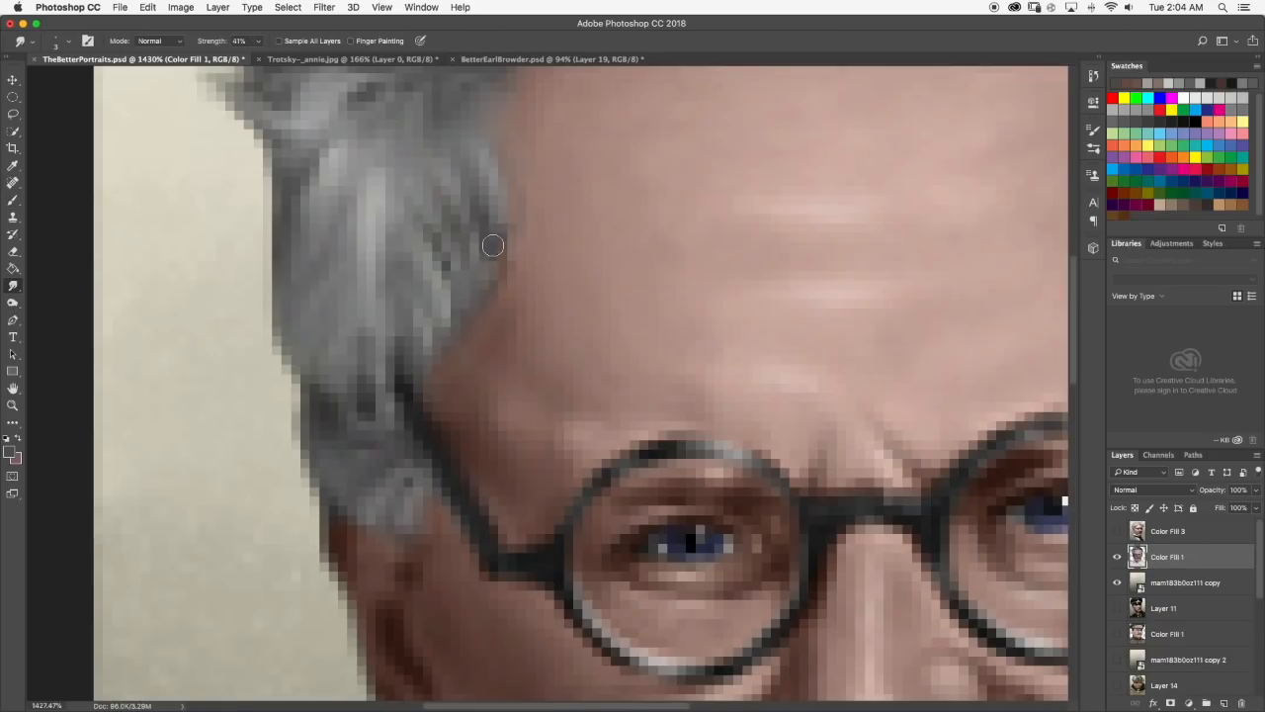
pyautogui.scroll(1, 489, 222)
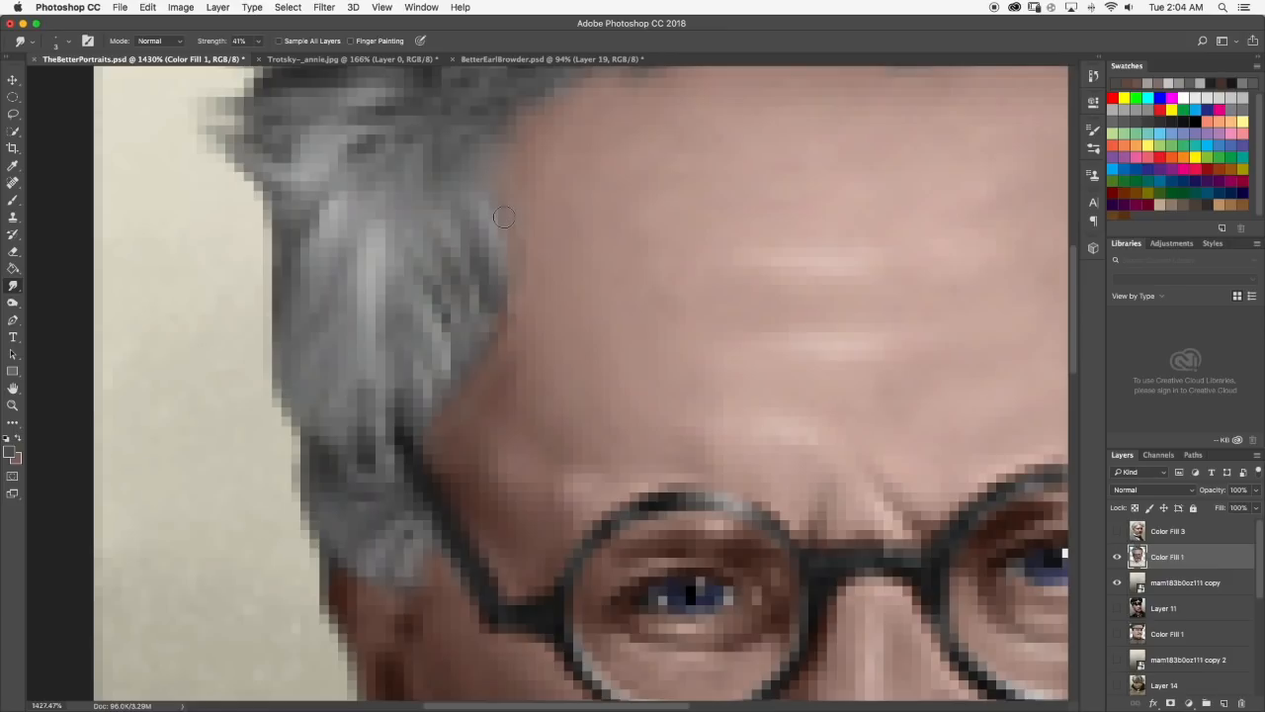
pyautogui.scroll(-10, 505, 217)
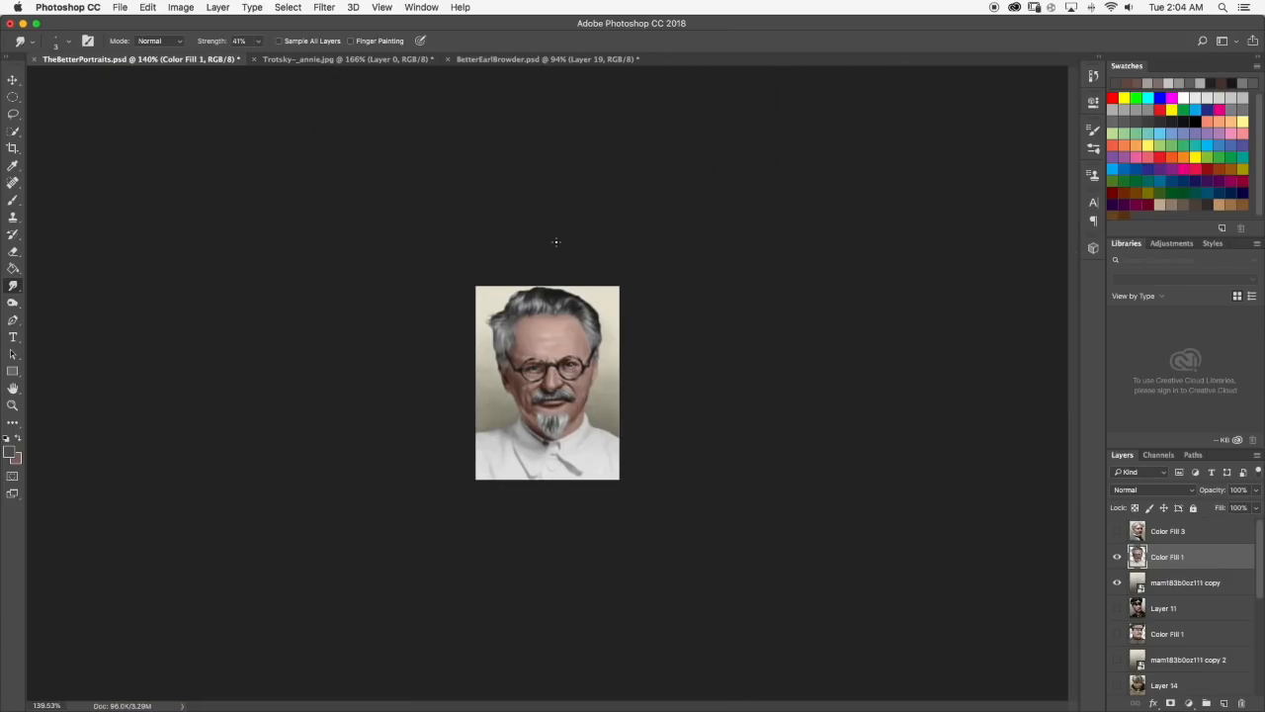
pyautogui.scroll(8, 528, 242)
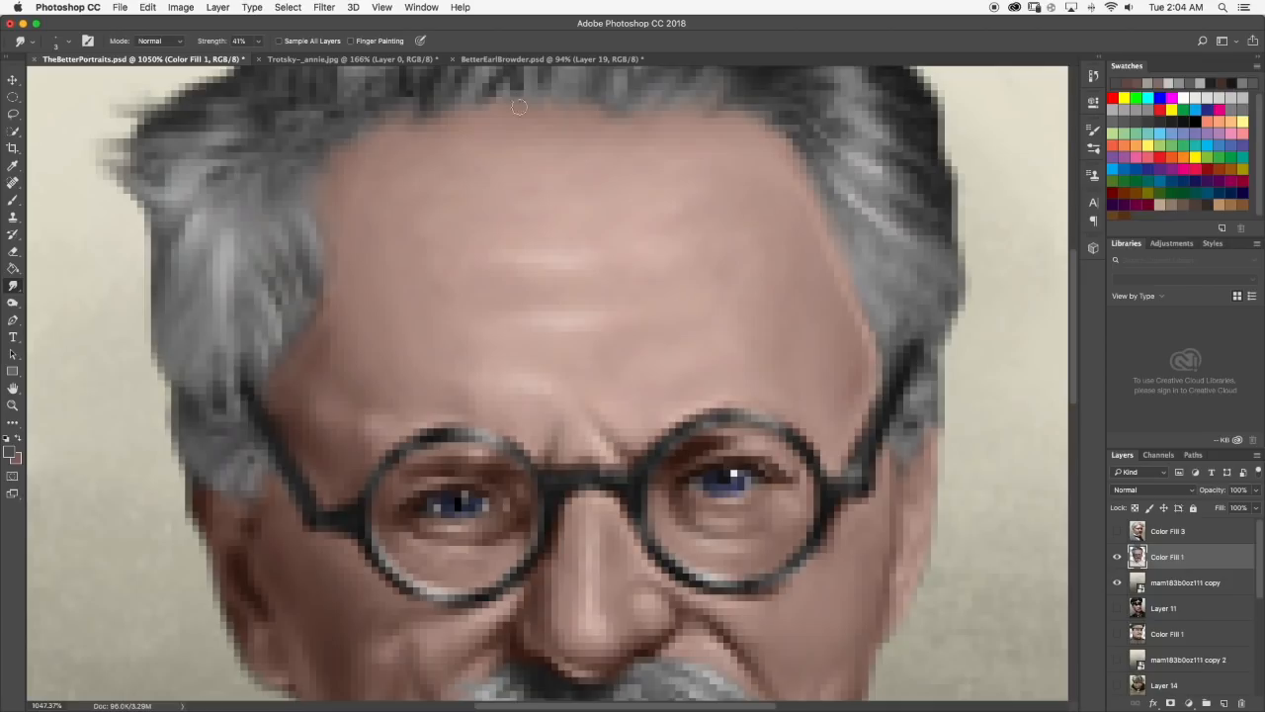
pyautogui.scroll(-5, 516, 108)
pyautogui.scroll(-5, 547, 278)
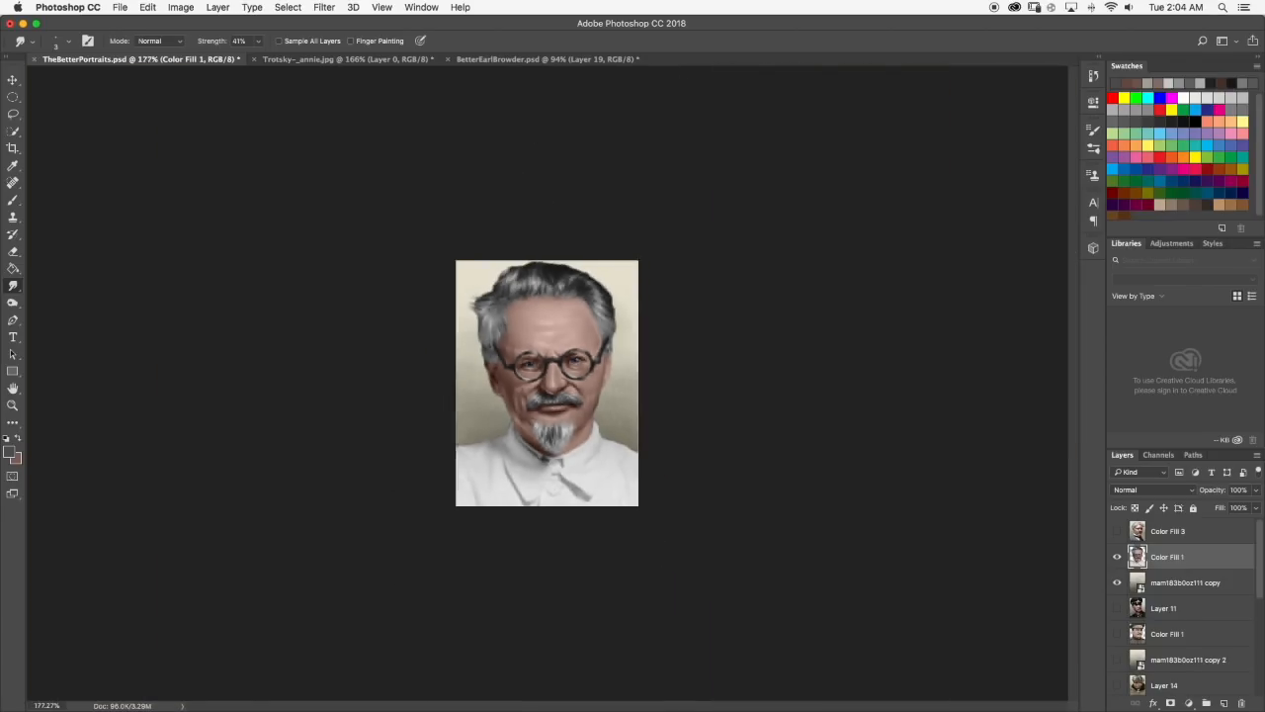
# Smudge the dark hair above the left temple and the upper-left forehead hairline, reviewing the result at reduced size.
pyautogui.scroll(3, 555, 287)
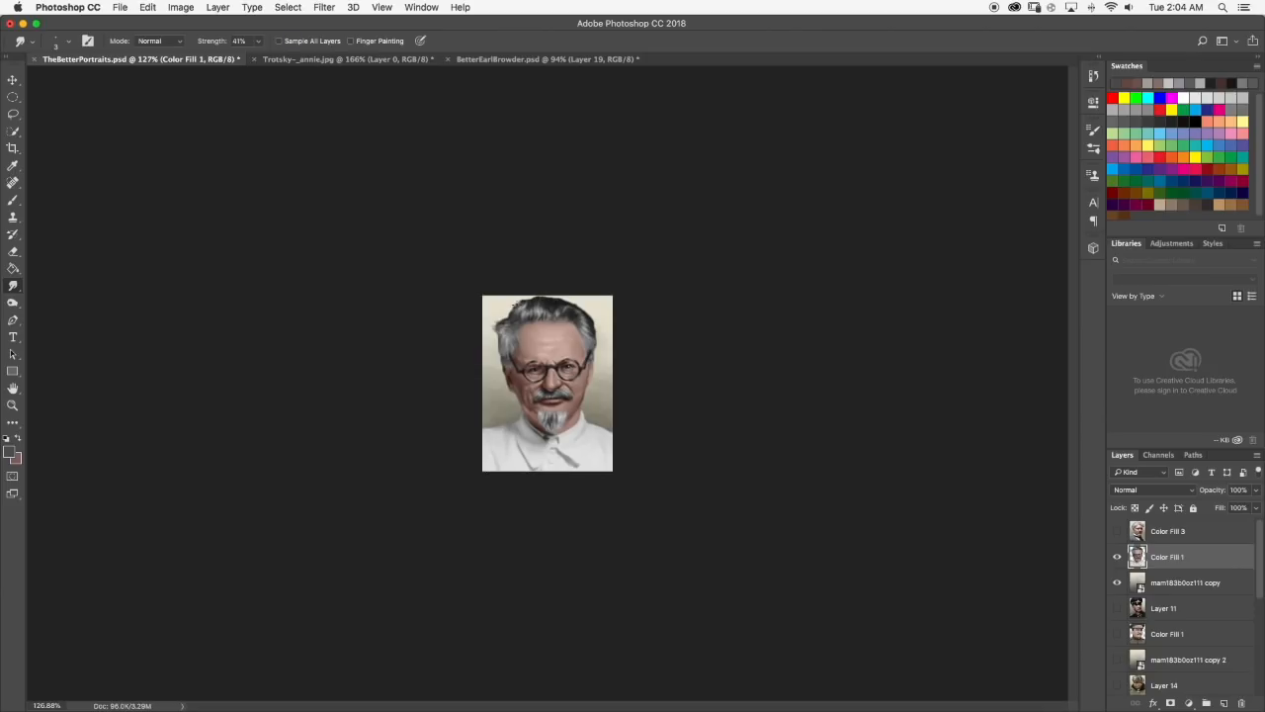
pyautogui.scroll(8, 510, 297)
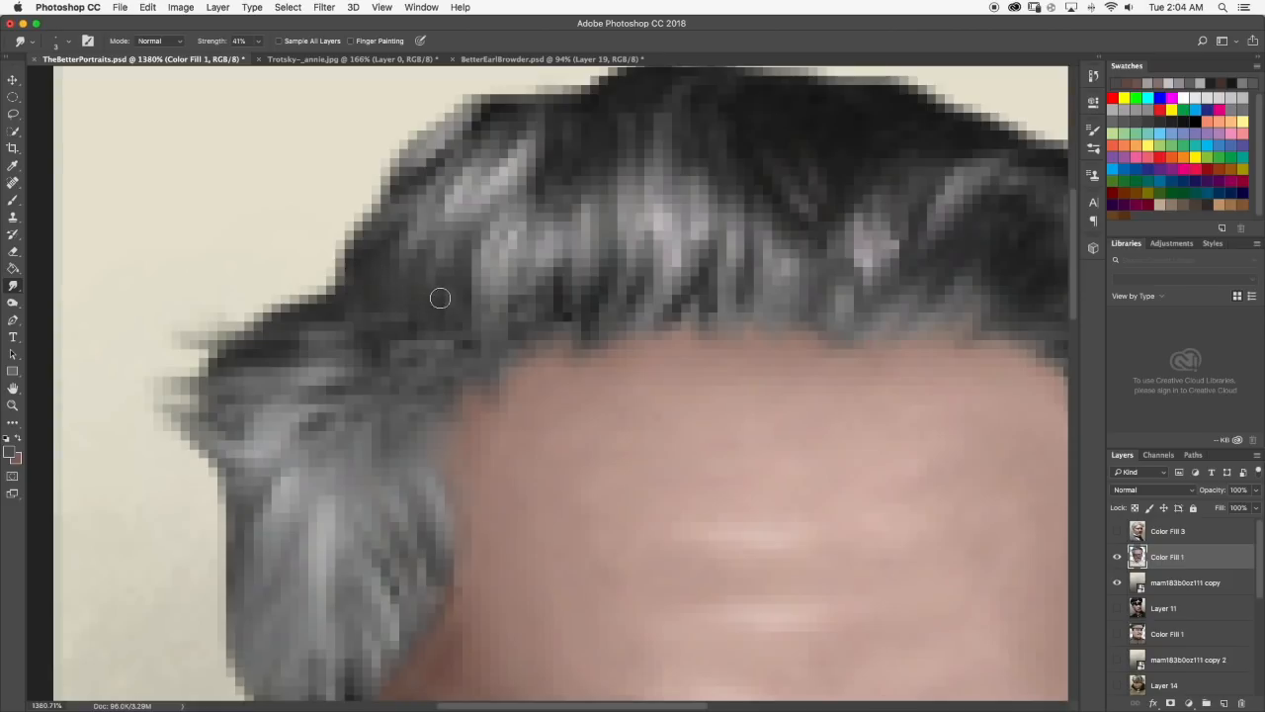
pyautogui.scroll(-8, 386, 339)
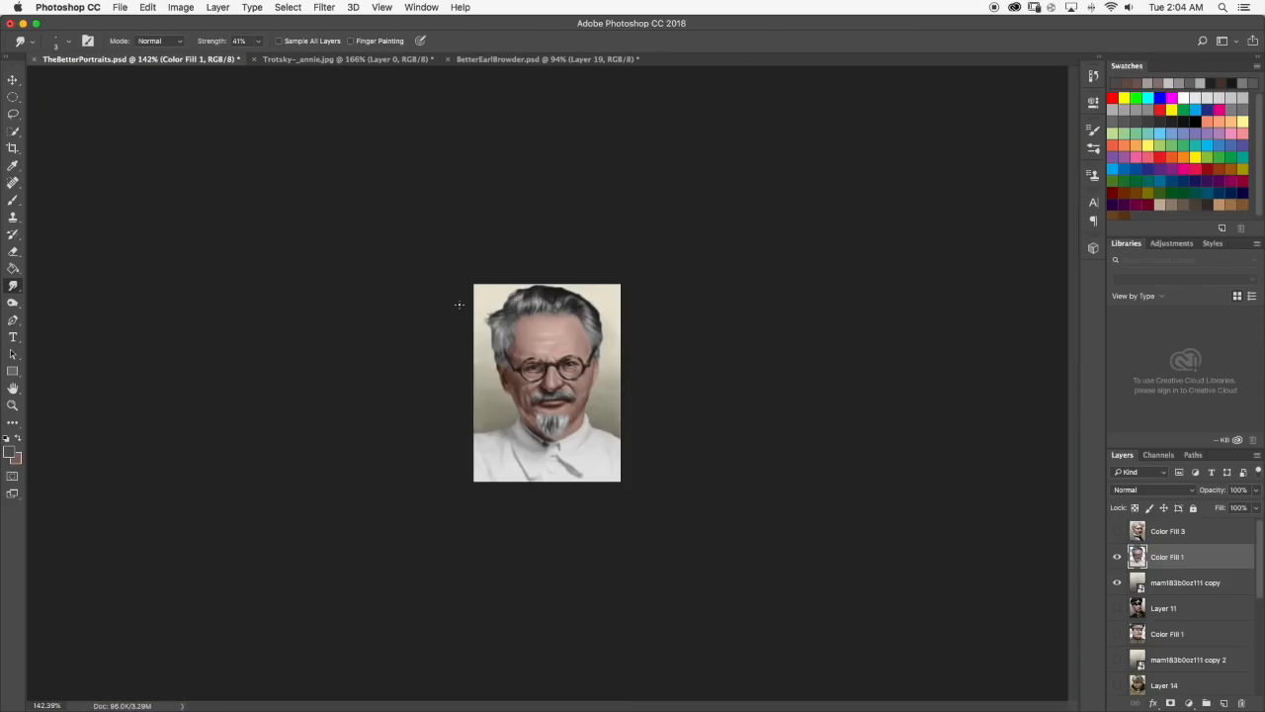
pyautogui.scroll(8, 523, 289)
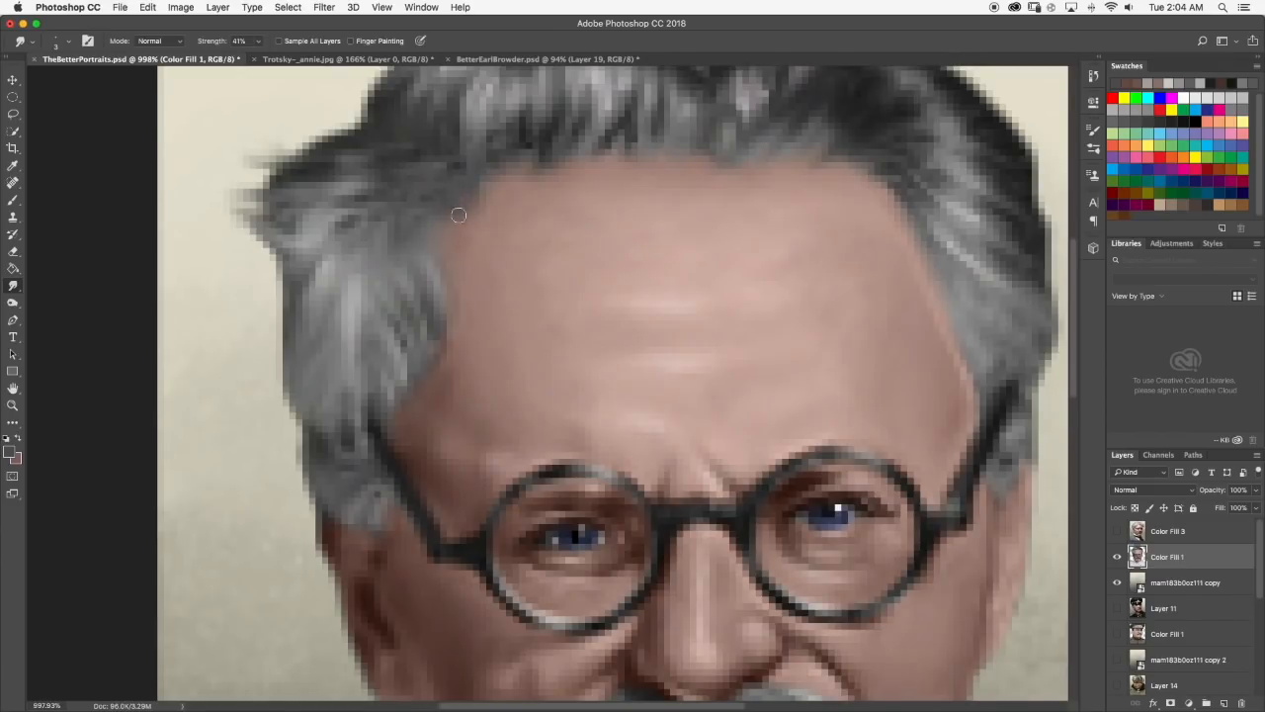
pyautogui.scroll(-10, 442, 221)
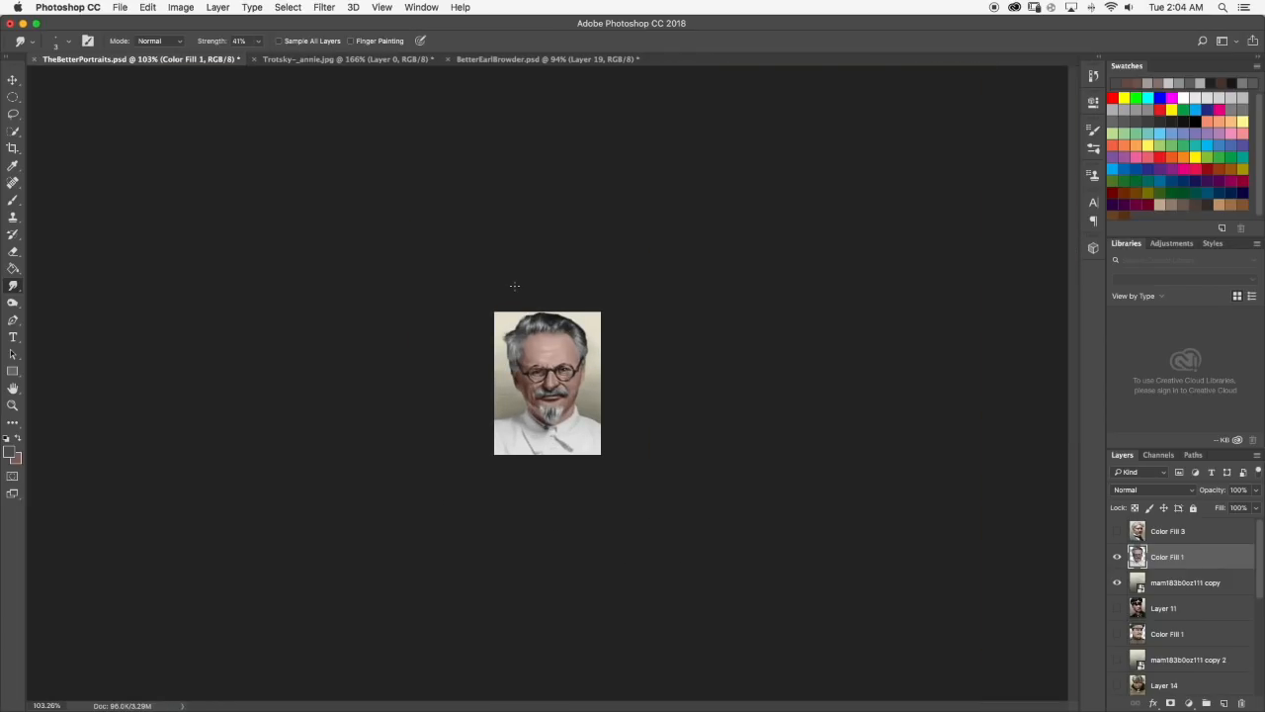
pyautogui.scroll(8, 542, 405)
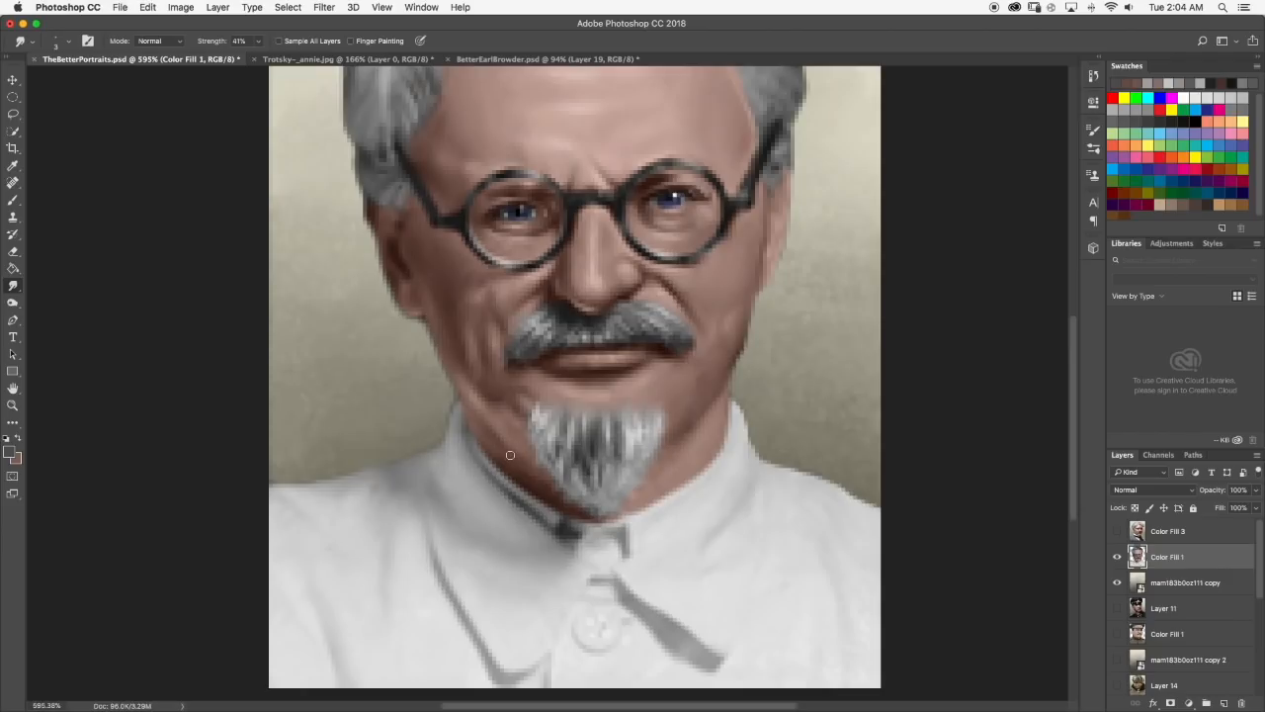
# Touch up the left shoulder's outer edge with the Eraser at 7 px and check the whole portrait.
pyautogui.press('e')
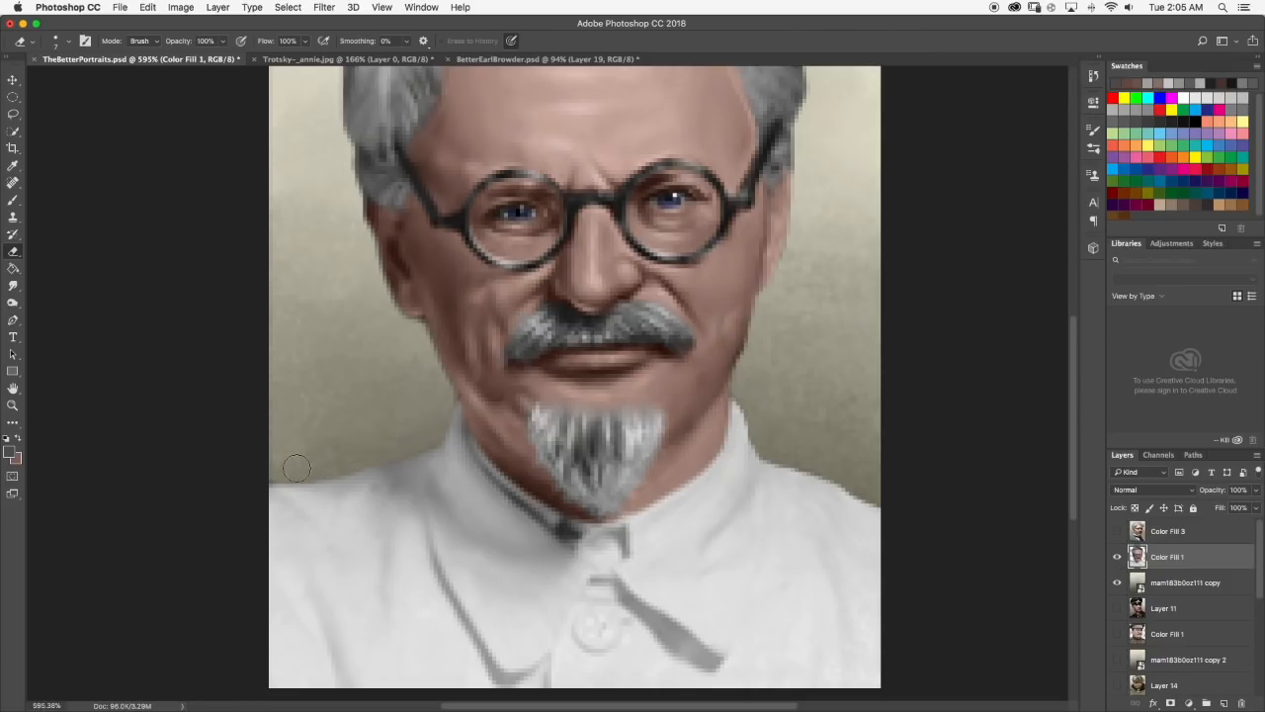
pyautogui.scroll(-1, 355, 432)
pyautogui.scroll(-10, 355, 432)
pyautogui.scroll(2, 355, 432)
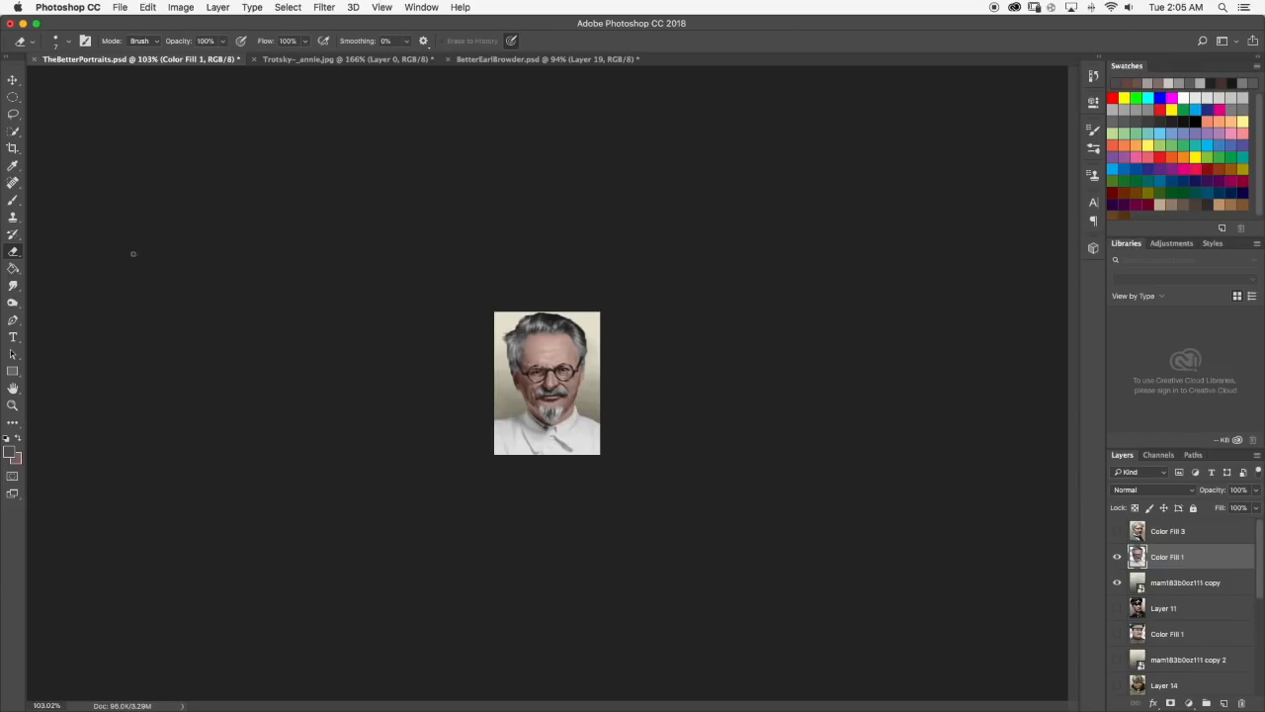
# Smooth the white shirt with the Smudge tool at 14 px and undo the last stroke.
pyautogui.click(13, 285)
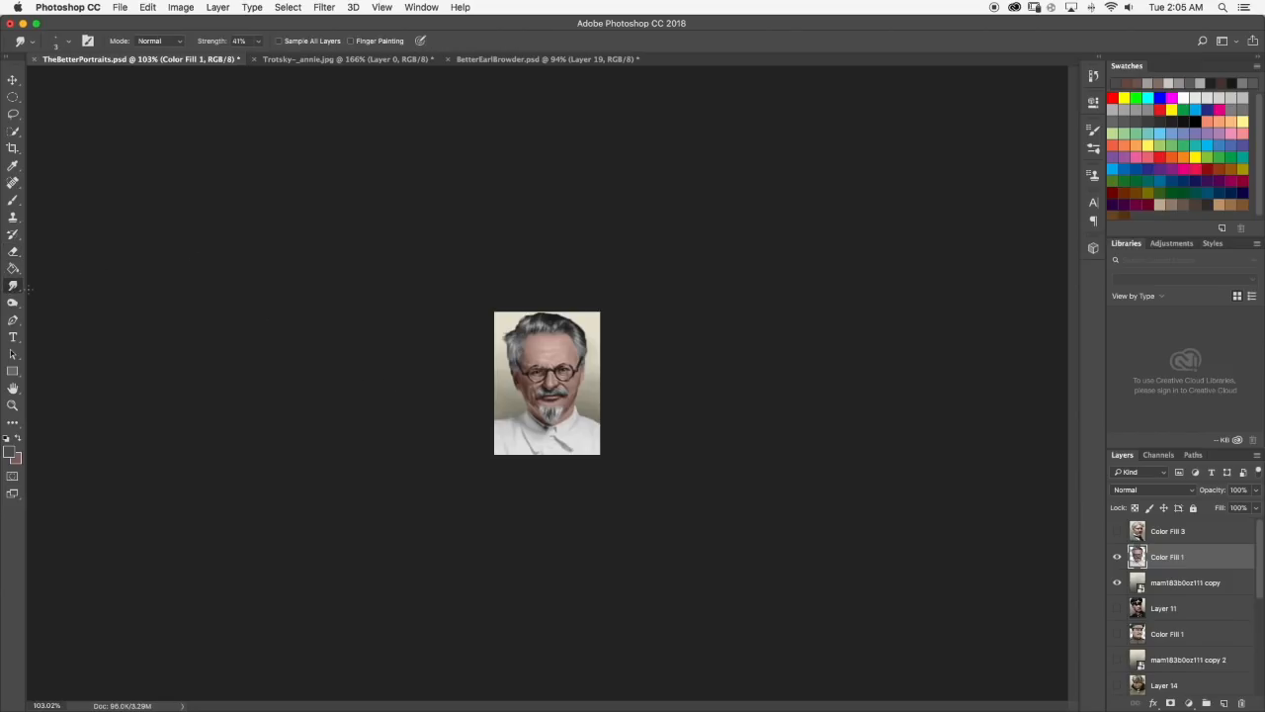
pyautogui.click(67, 42)
pyautogui.click(71, 45)
pyautogui.click(70, 41)
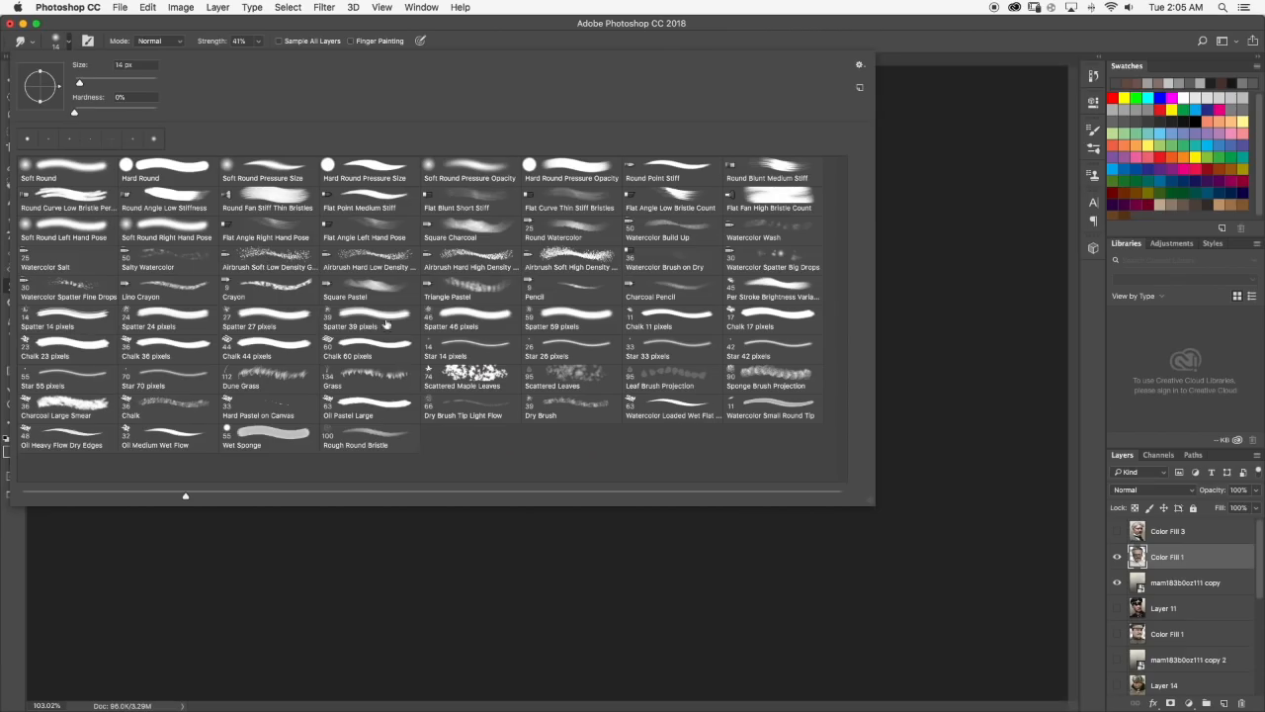
pyautogui.click(72, 44)
pyautogui.scroll(2, 499, 455)
pyautogui.scroll(2, 498, 455)
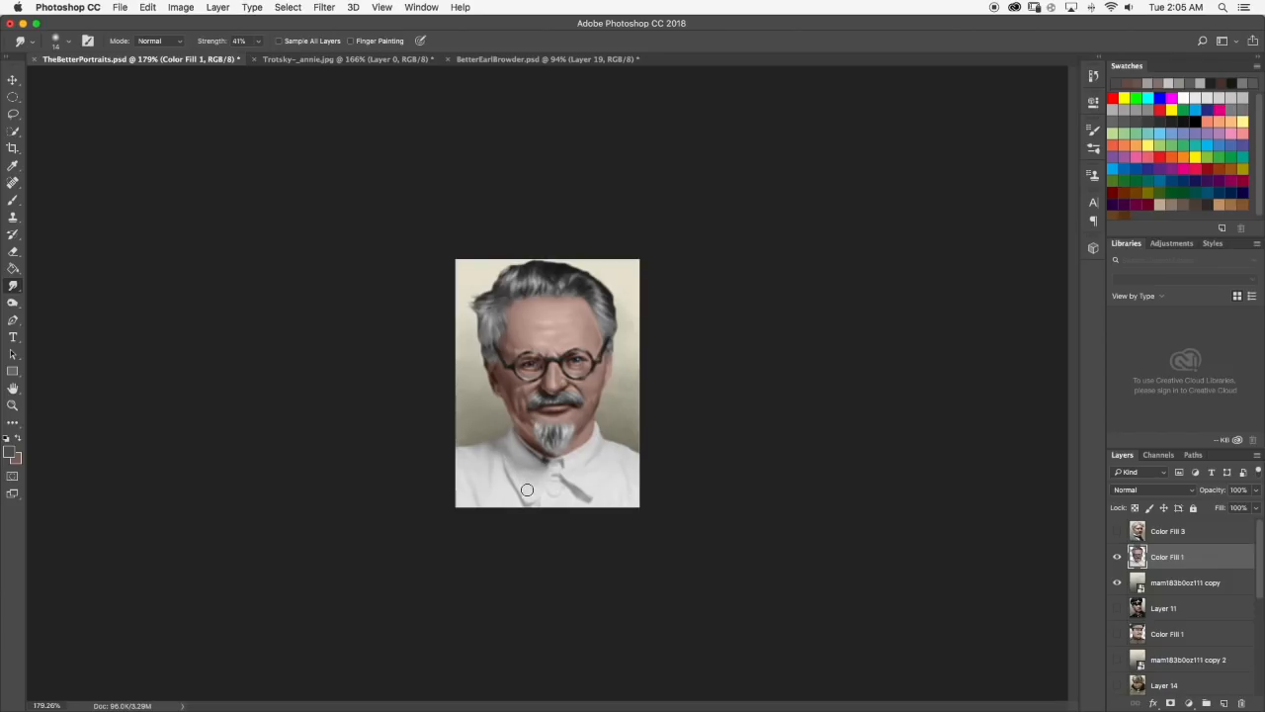
pyautogui.press('super+equal')
pyautogui.press('super+equal')
pyautogui.scroll(3, 643, 505)
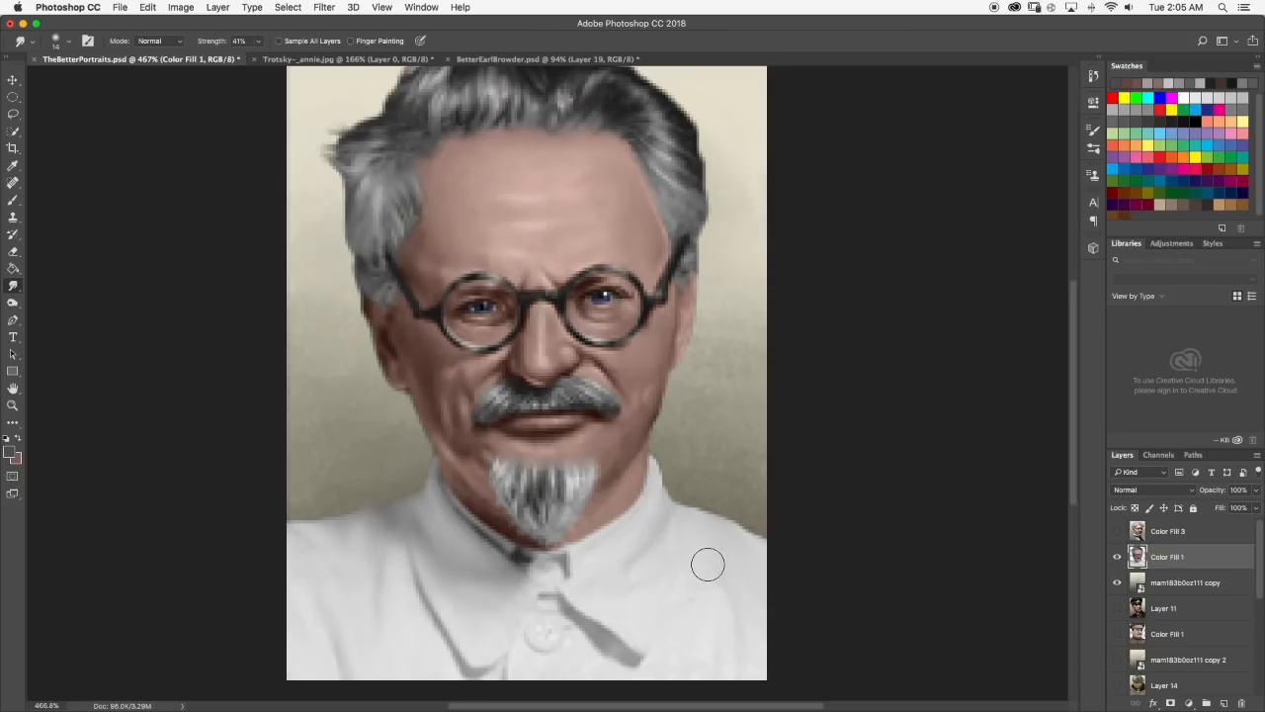
pyautogui.press('super+z')
# Reduce the Smudge brush to 4 px, blend the dark shadow at the shirt collar, and review the portrait.
pyautogui.click(69, 45)
pyautogui.moveTo(75, 78); pyautogui.dragTo(73, 80)
pyautogui.click(69, 45)
pyautogui.scroll(-2, 642, 613)
pyautogui.scroll(3, 591, 531)
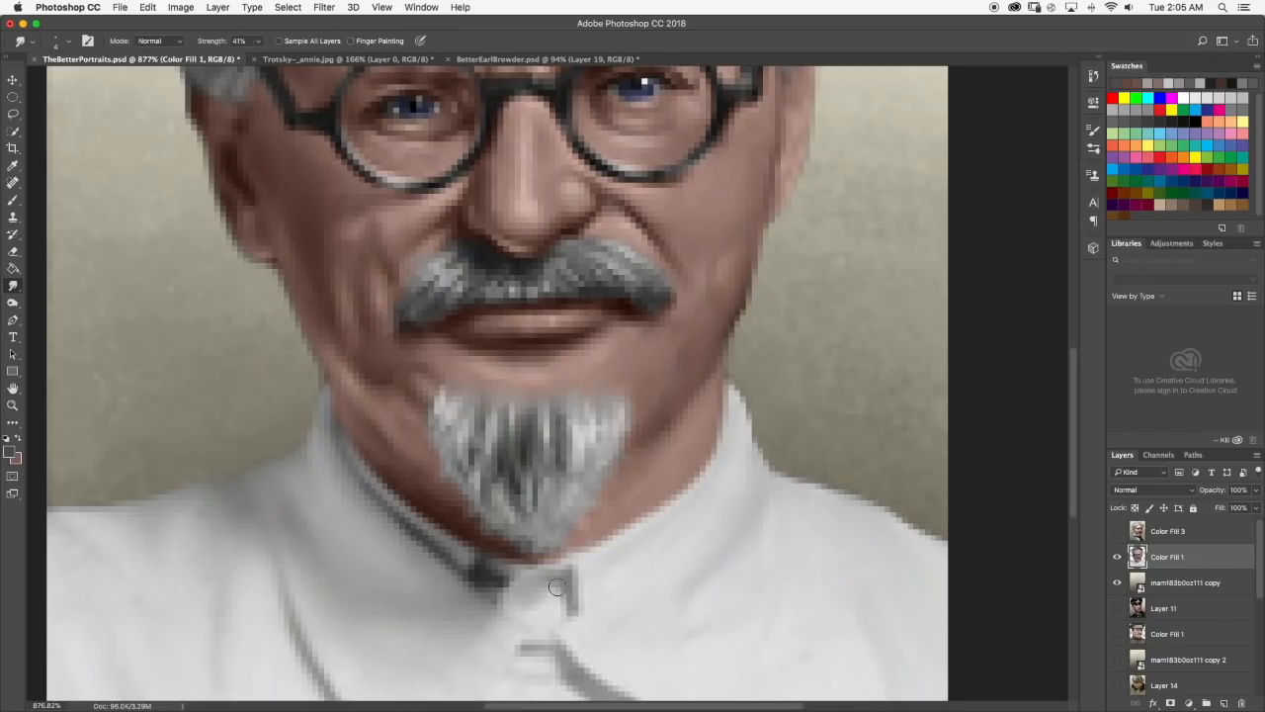
pyautogui.moveTo(479, 572); pyautogui.dragTo(497, 579)
pyautogui.scroll(-6, 509, 569)
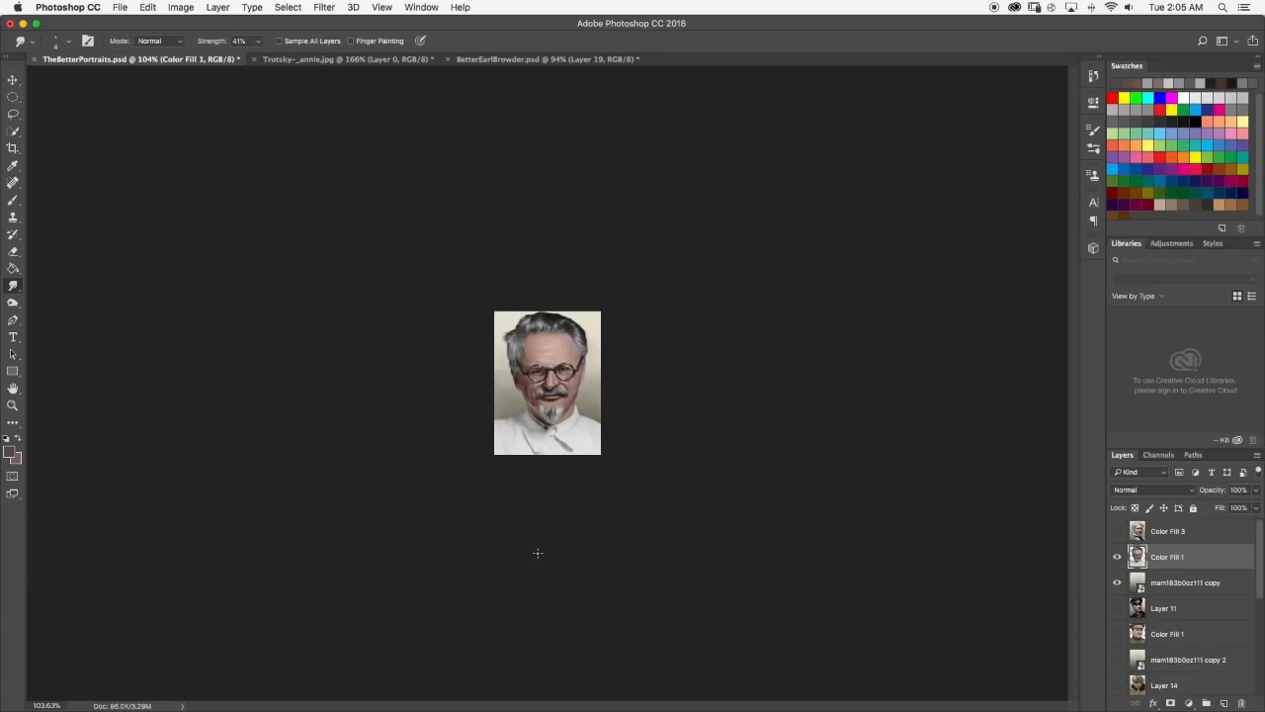
pyautogui.scroll(5, 543, 475)
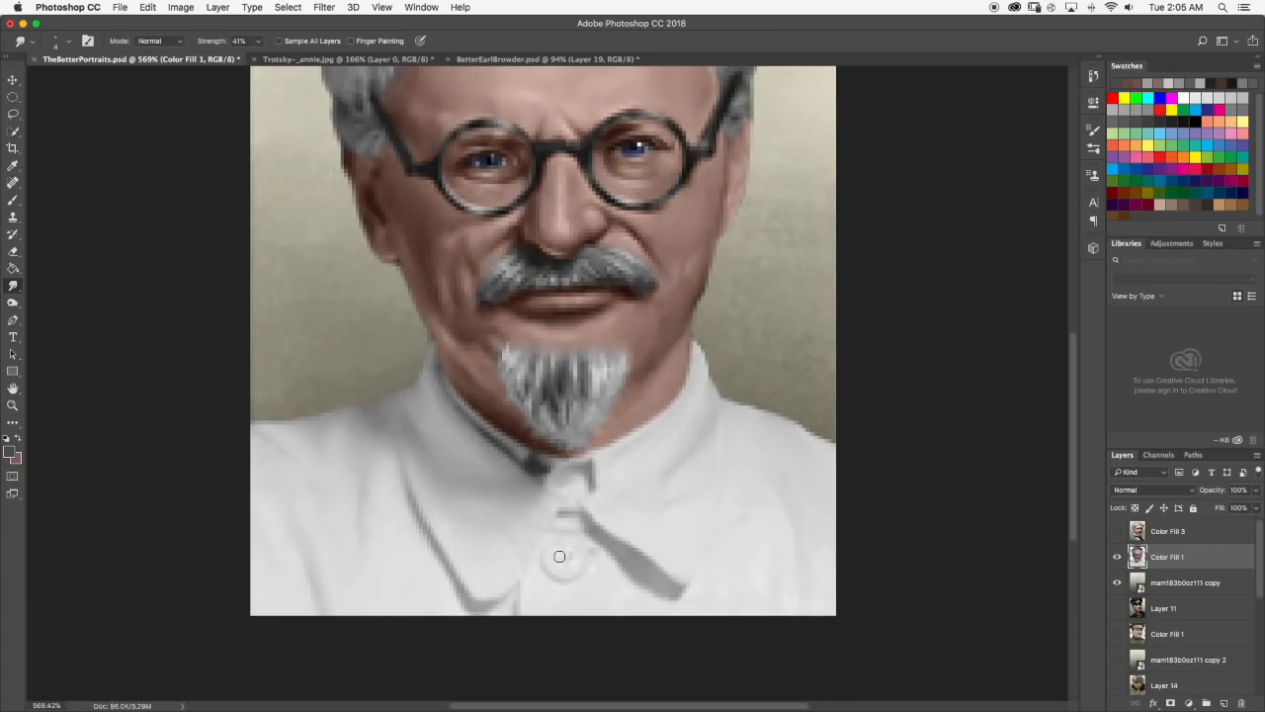
pyautogui.scroll(-6, 577, 551)
pyautogui.scroll(1, 583, 367)
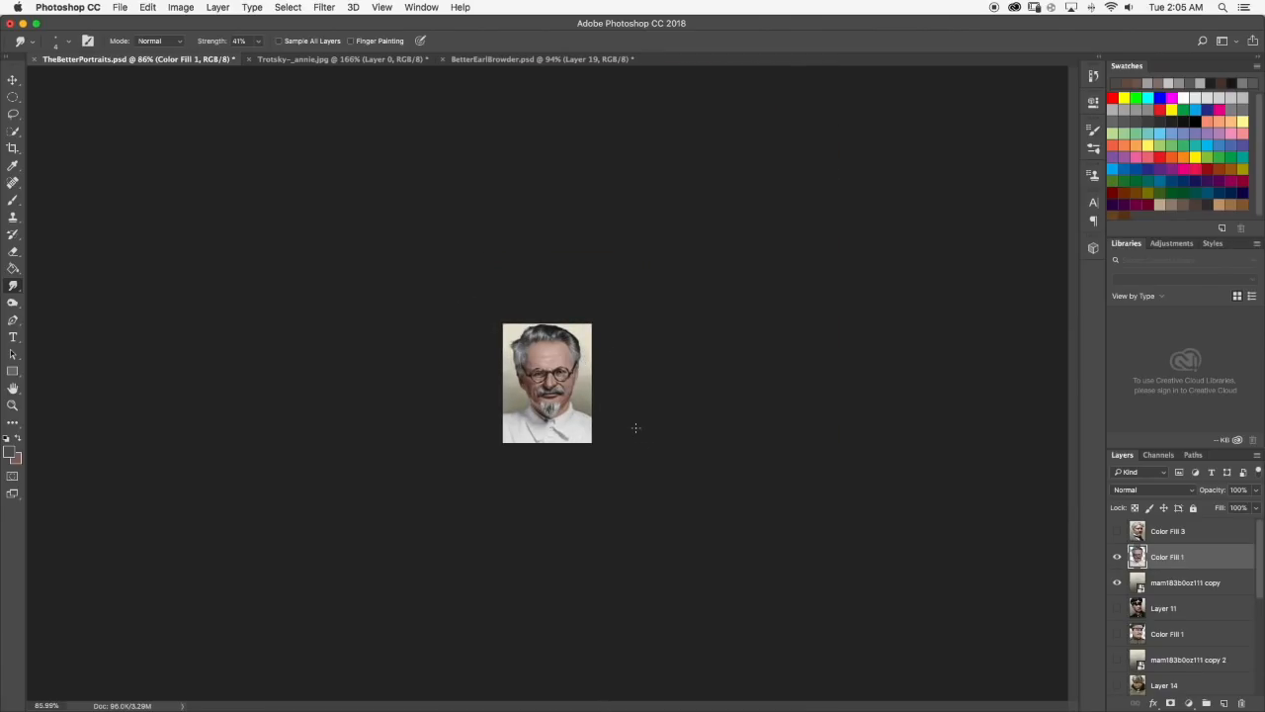
pyautogui.scroll(5, 624, 409)
pyautogui.scroll(-6, 676, 464)
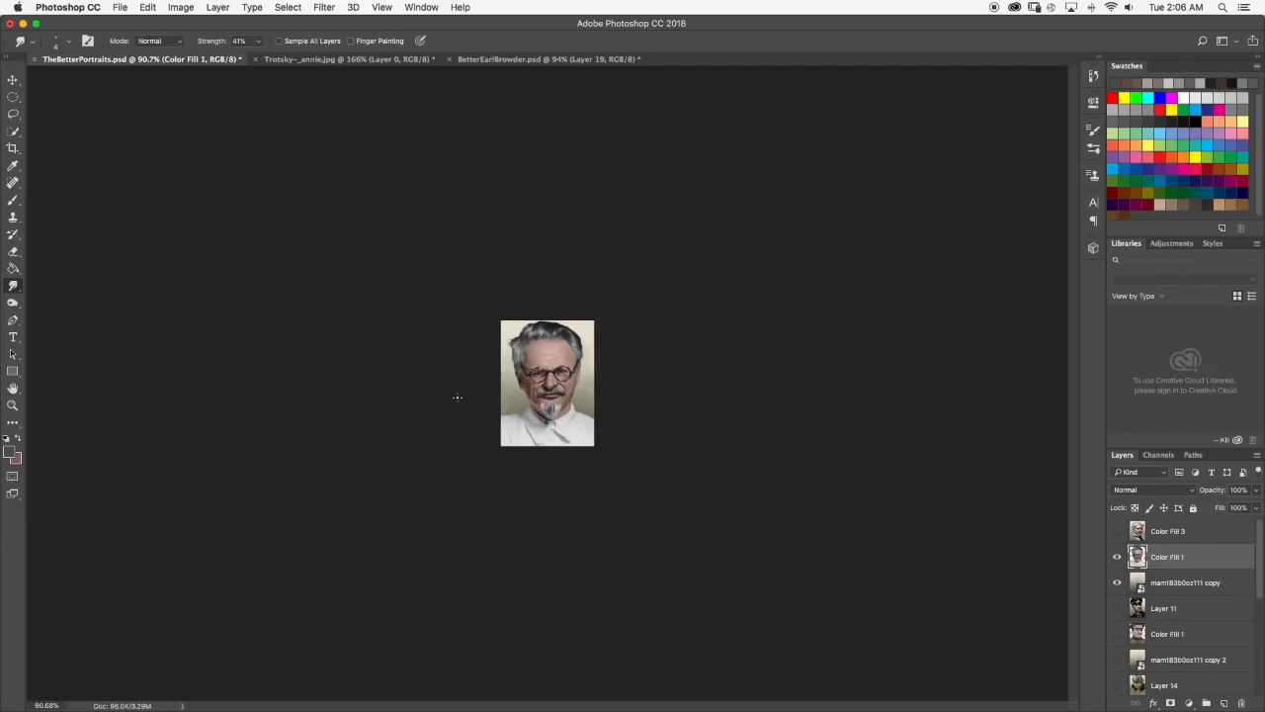
# Set the Brush to Saturation blending mode and enlarge its tip from 1 px for the face.
pyautogui.scroll(2, 450, 396)
pyautogui.scroll(20, 556, 446)
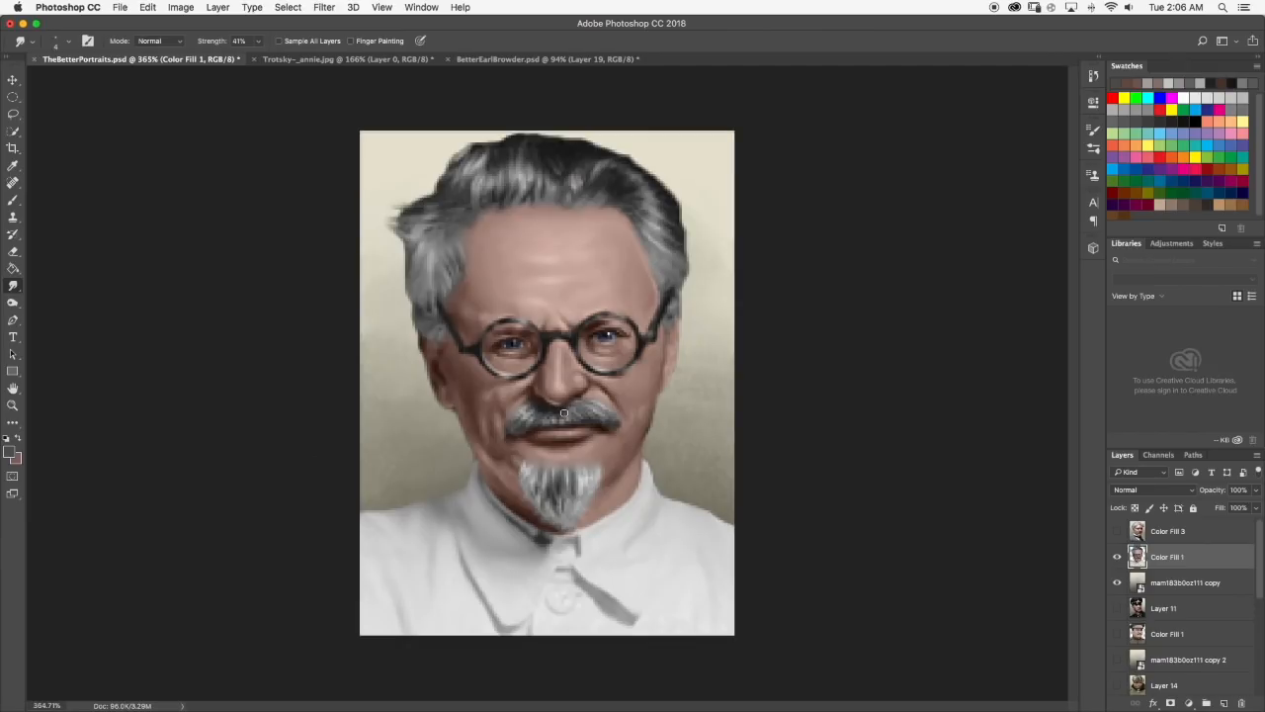
pyautogui.scroll(8, 556, 446)
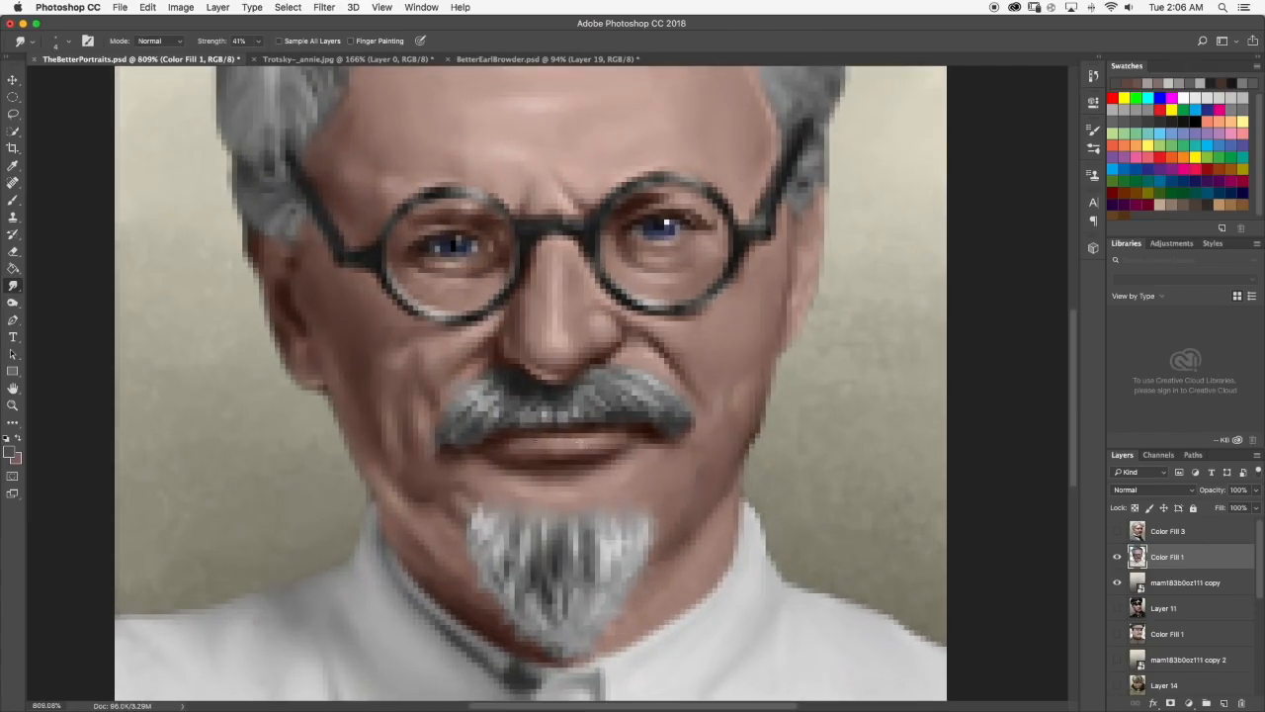
pyautogui.click(12, 200)
pyautogui.click(153, 41)
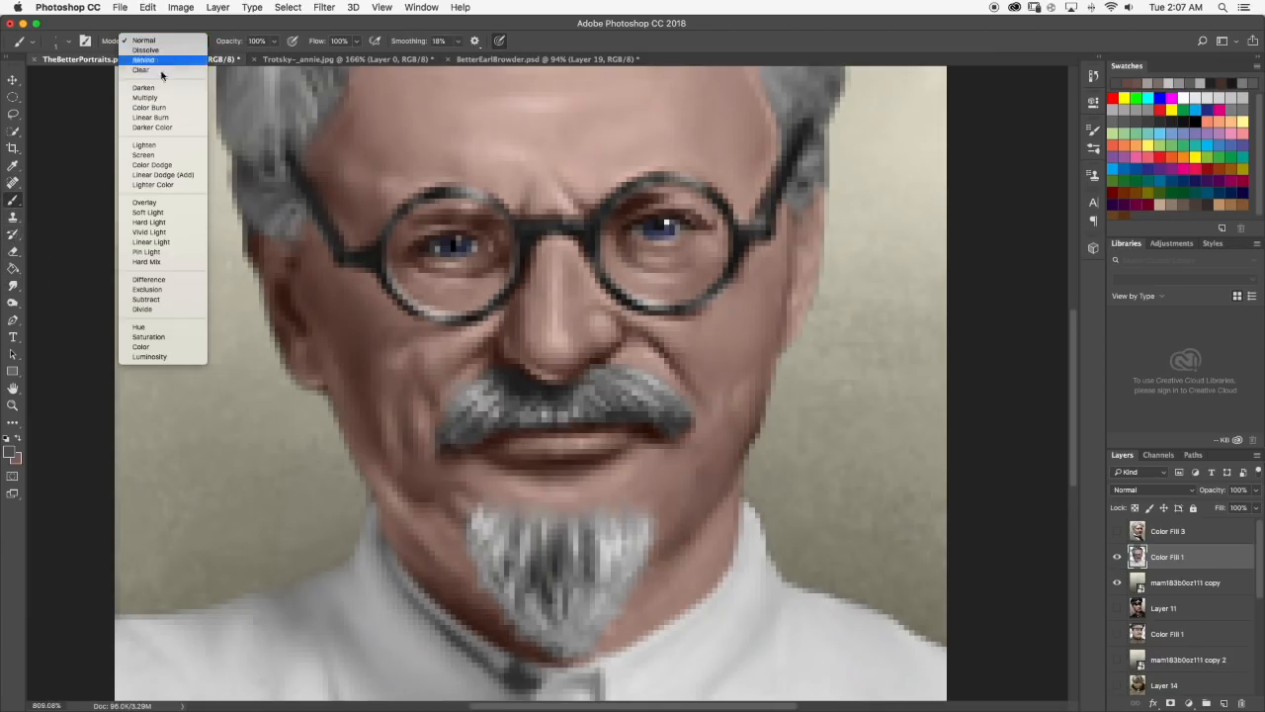
pyautogui.click(148, 337)
pyautogui.click(69, 42)
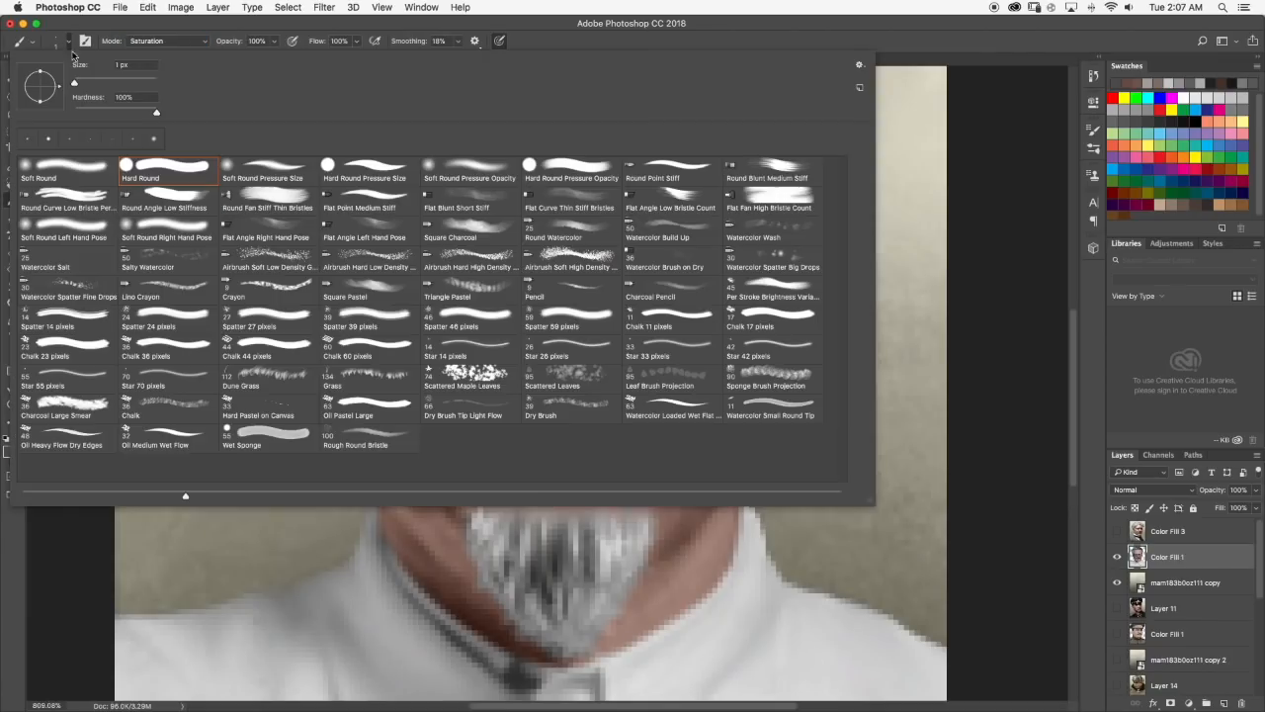
pyautogui.moveTo(80, 84); pyautogui.dragTo(83, 85)
pyautogui.click(71, 43)
pyautogui.scroll(-3, 407, 232)
# Choose the Sponge tool and enlarge its brush to 46 px for saturating the portrait's colours.
pyautogui.click(13, 304)
pyautogui.click(59, 327)
pyautogui.scroll(-5, 318, 297)
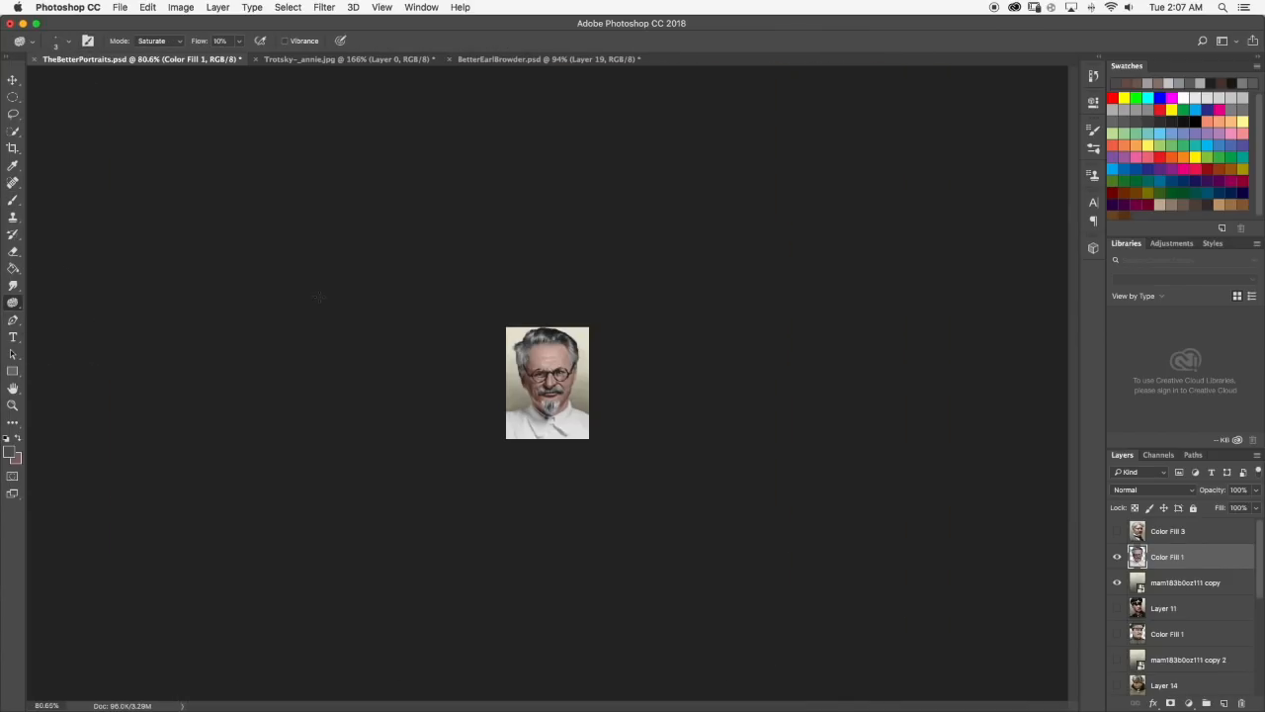
pyautogui.click(66, 44)
pyautogui.moveTo(77, 84); pyautogui.dragTo(92, 82)
pyautogui.click(69, 44)
pyautogui.click(69, 43)
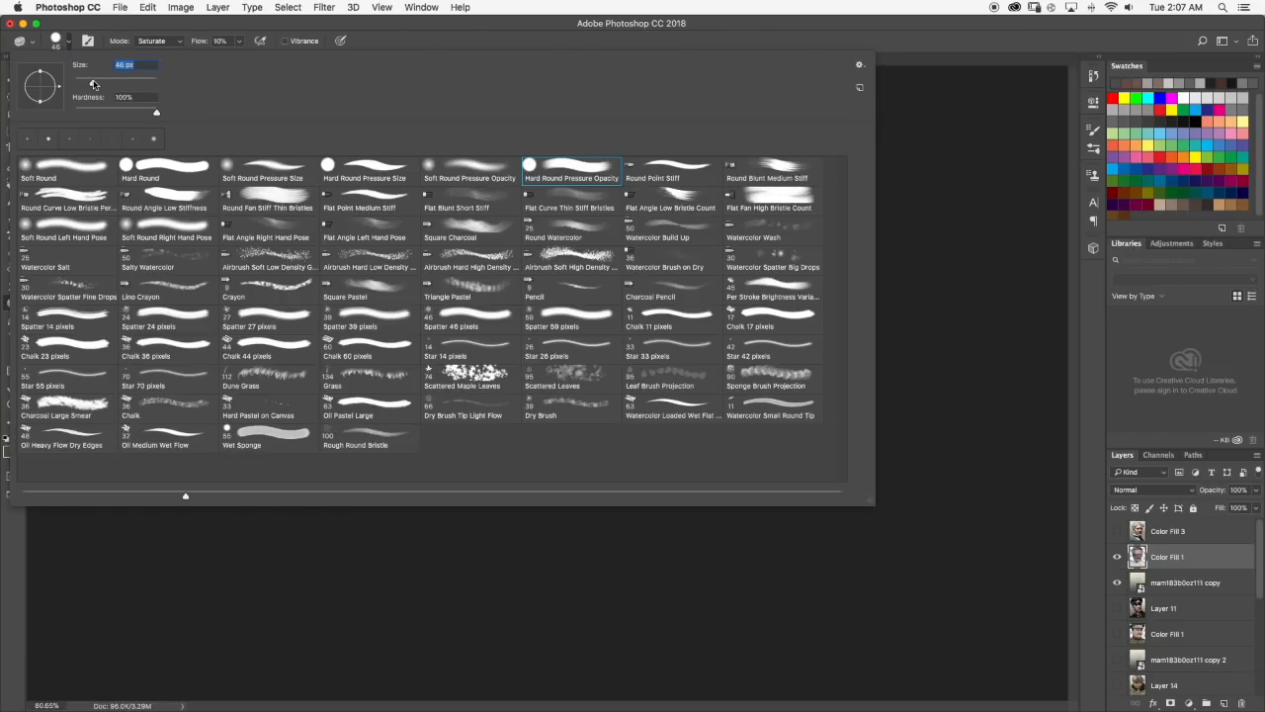
pyautogui.click(70, 45)
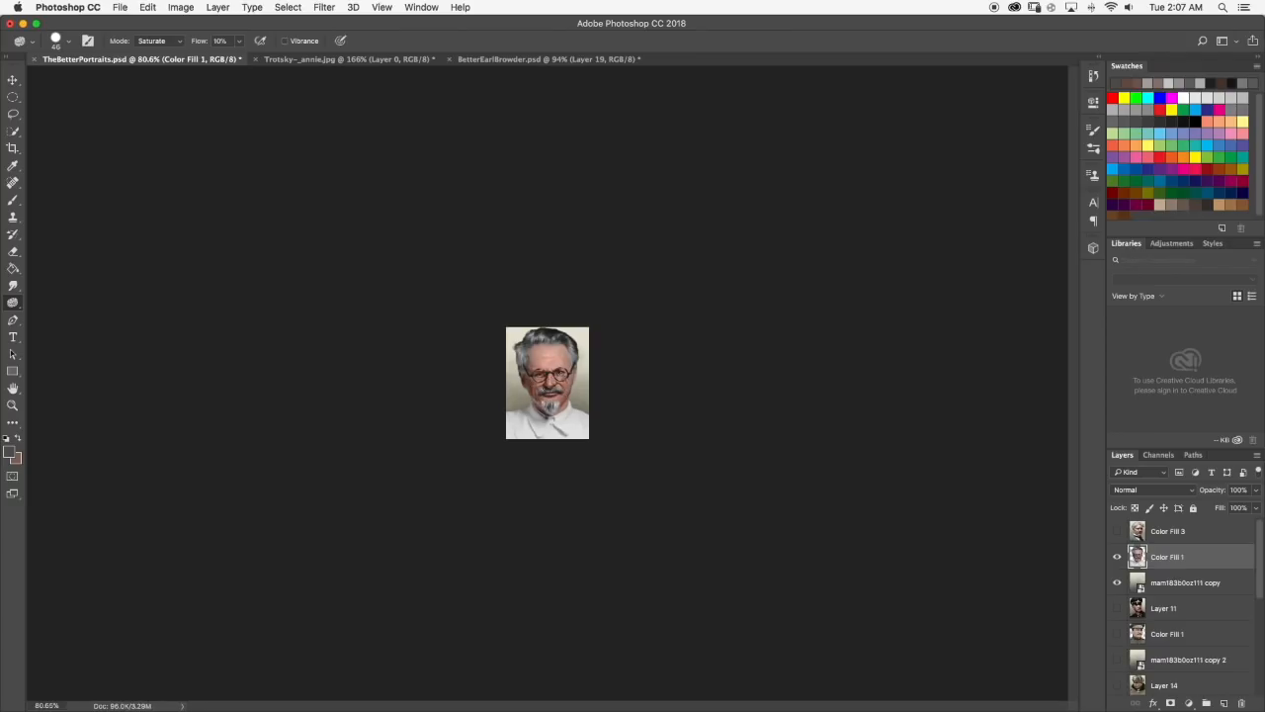
# Set the Sponge tool to Desaturate mode and tone down the colour down the side of the face.
pyautogui.scroll(-1, 584, 357)
pyautogui.scroll(3, 567, 356)
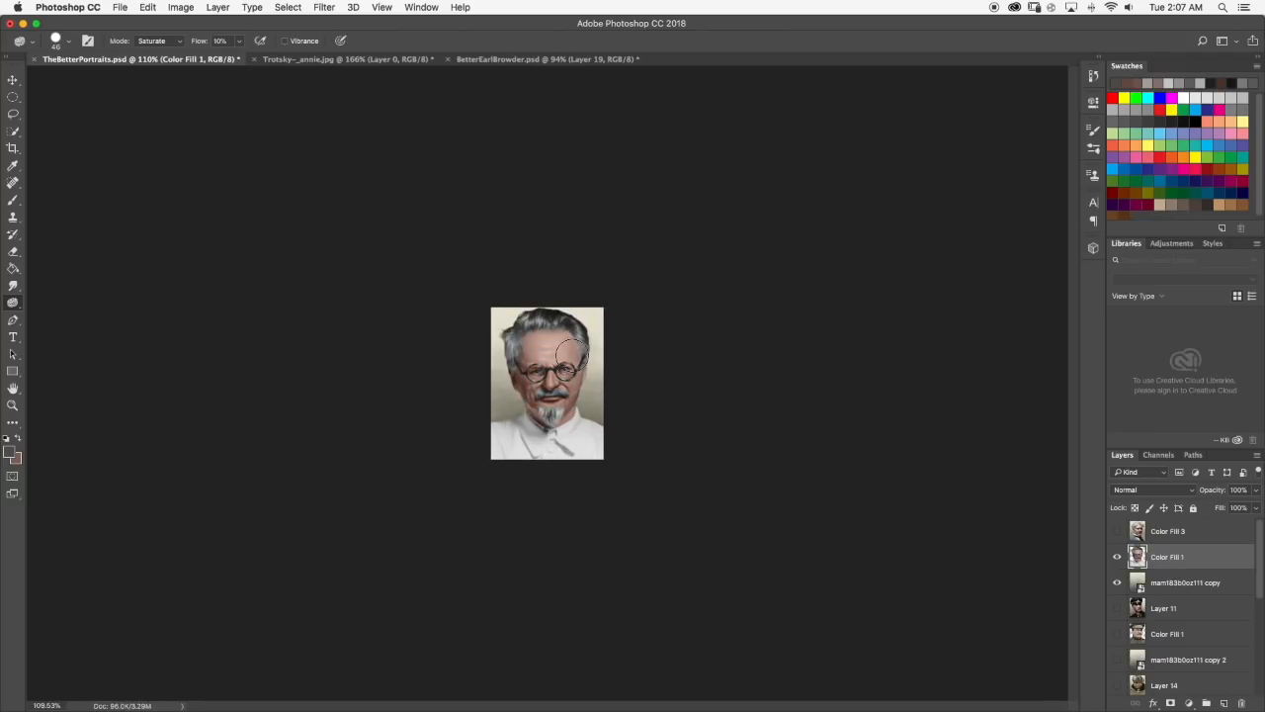
pyautogui.click(237, 43)
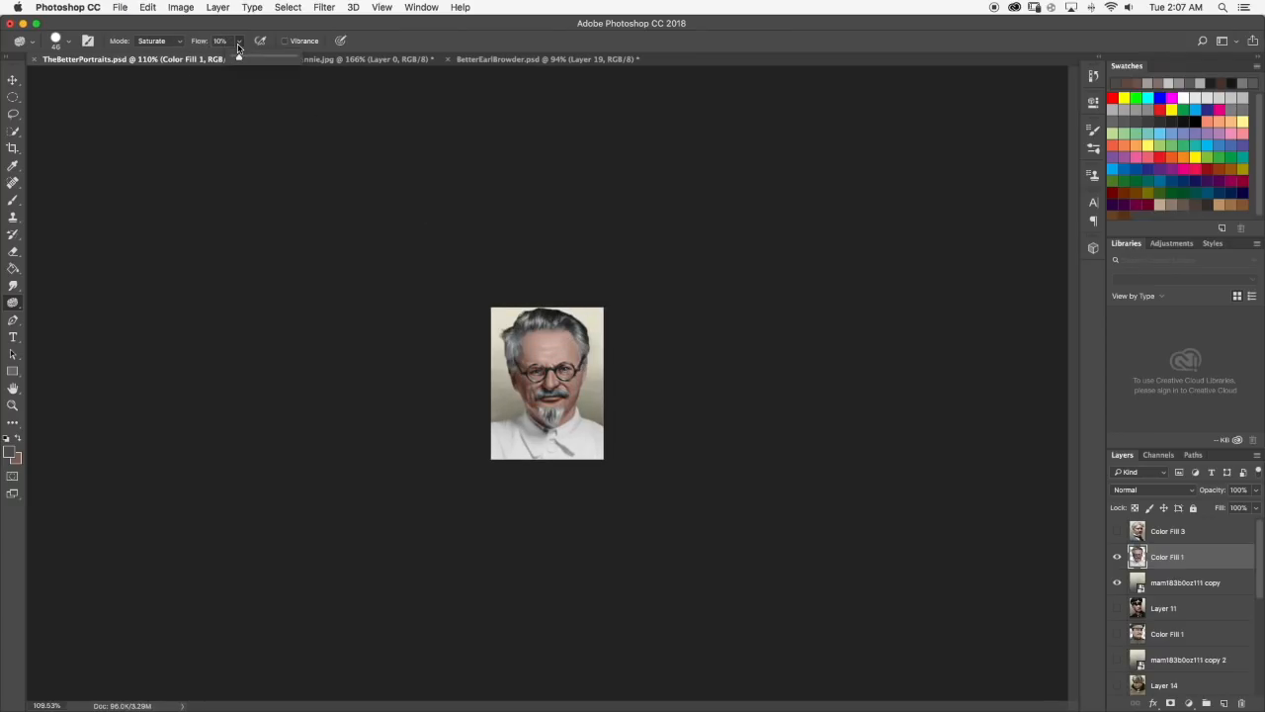
pyautogui.click(153, 47)
pyautogui.click(151, 31)
pyautogui.scroll(5, 565, 339)
pyautogui.moveTo(566, 341)
pyautogui.mouseDown()
pyautogui.moveTo(526, 289)
pyautogui.moveTo(525, 465)
pyautogui.moveTo(594, 463)
pyautogui.moveTo(594, 417)
pyautogui.mouseUp()
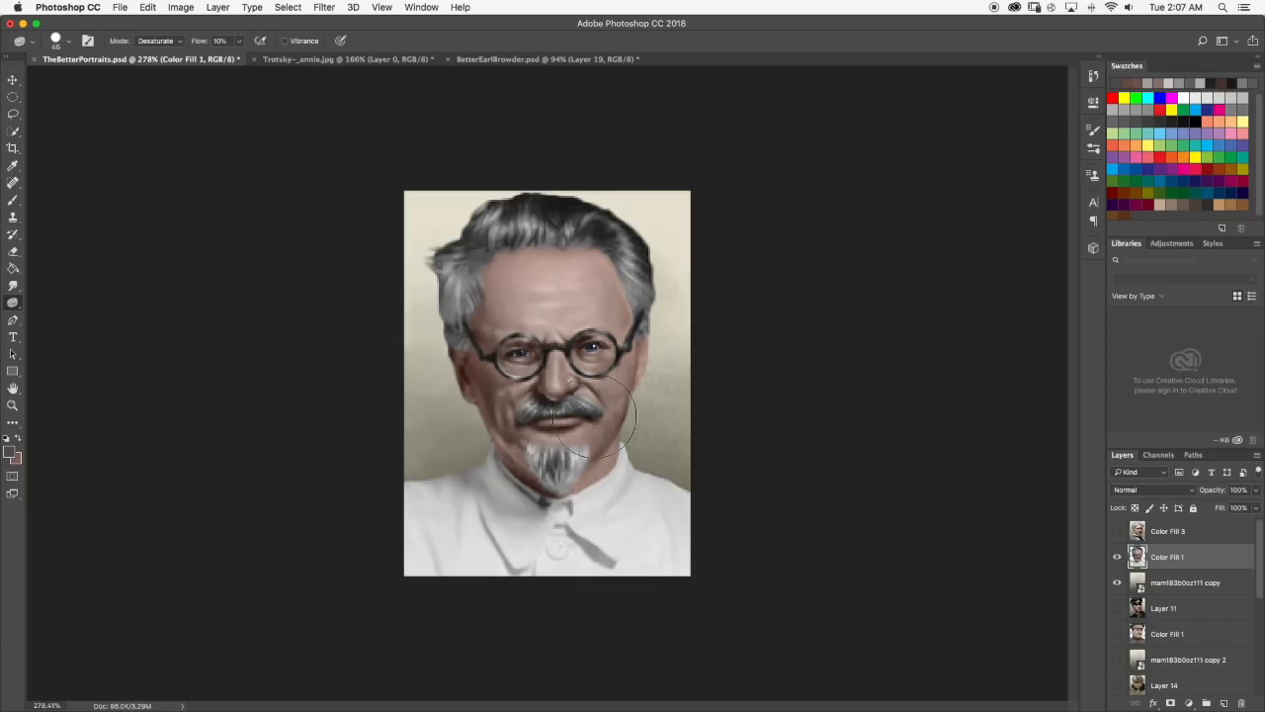
pyautogui.scroll(-6, 653, 412)
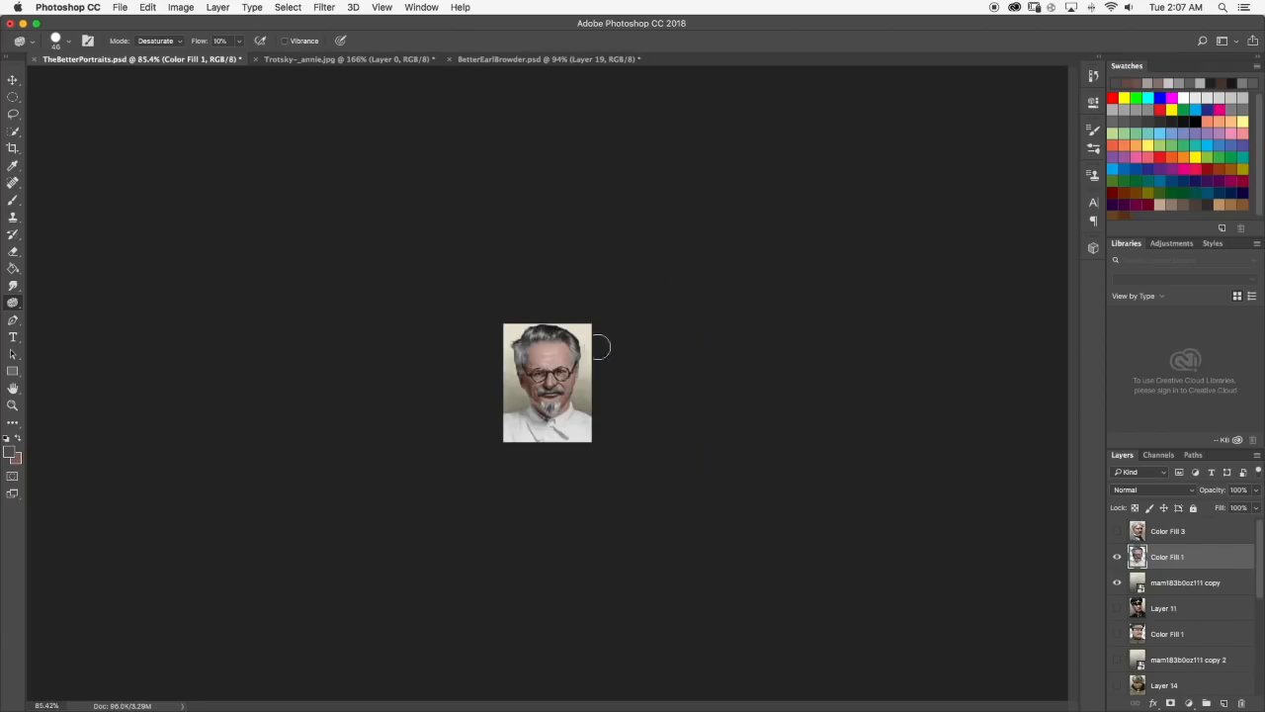
pyautogui.scroll(2, 601, 356)
# Switch to the Brush tool, set its size to 6 px and lower its opacity to 16%.
pyautogui.click(12, 200)
pyautogui.scroll(5, 457, 350)
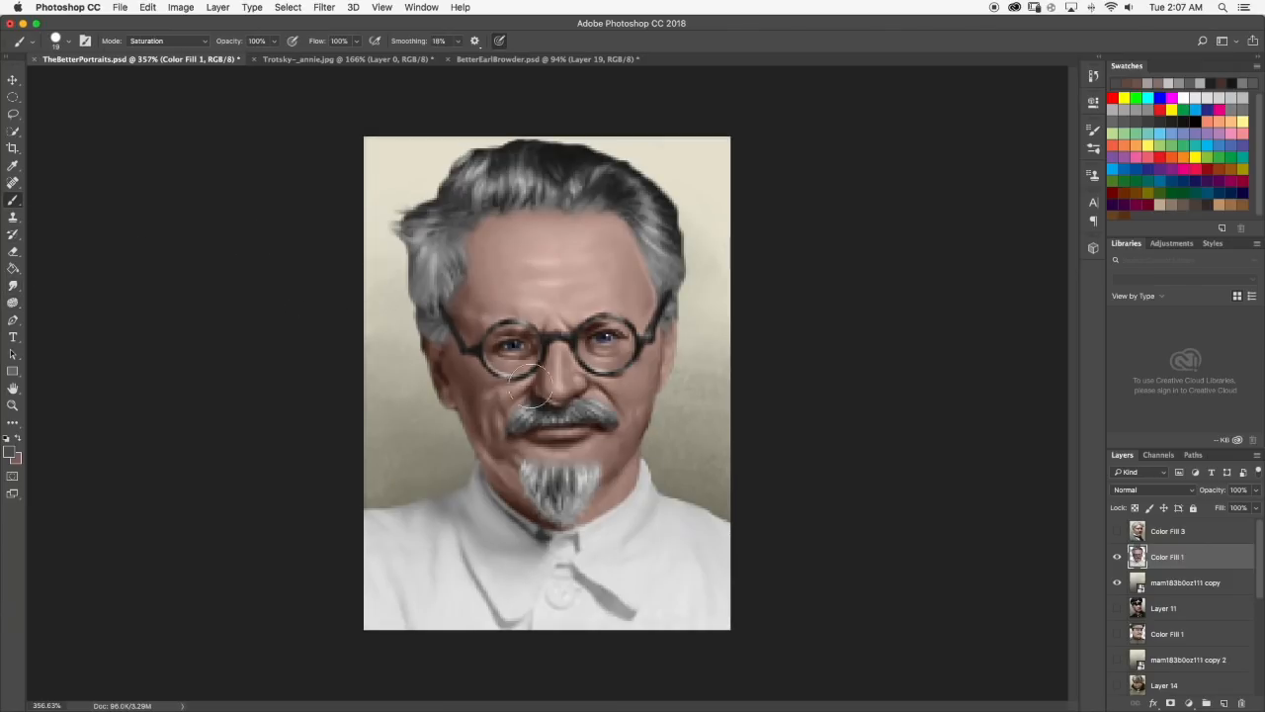
pyautogui.scroll(1, 539, 395)
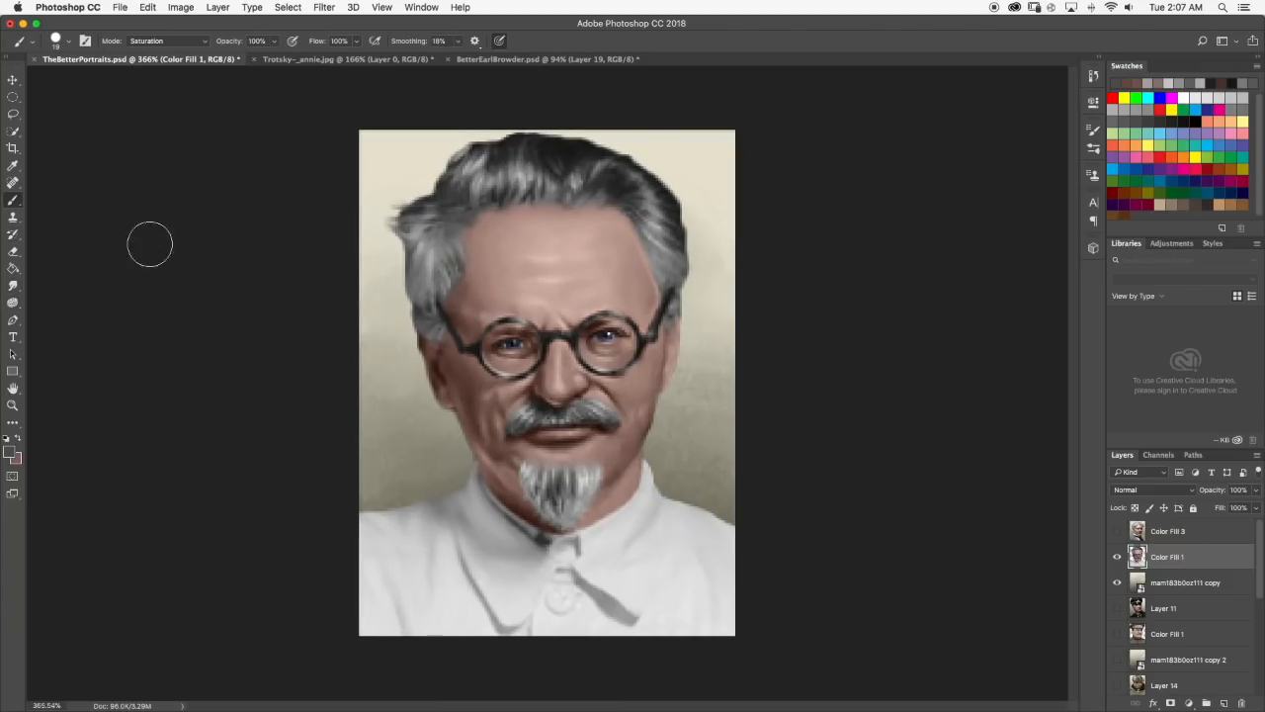
pyautogui.click(68, 43)
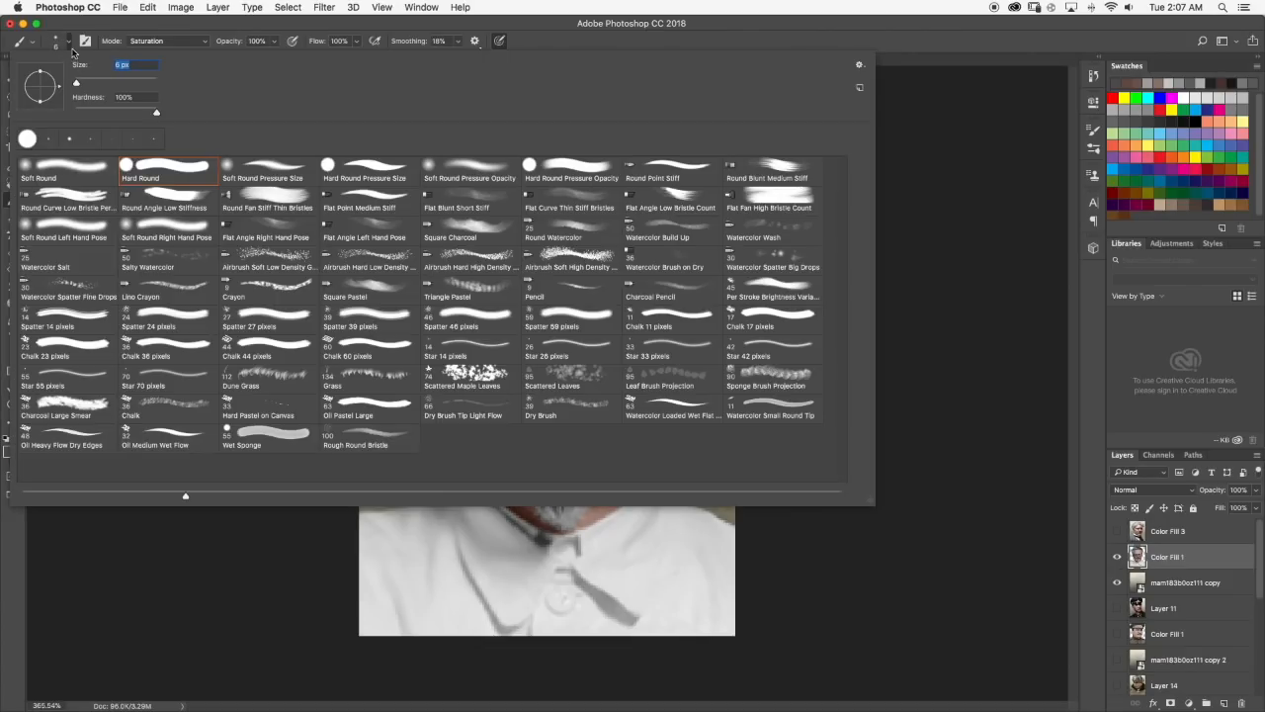
pyautogui.click(69, 43)
pyautogui.click(275, 42)
pyautogui.moveTo(271, 56); pyautogui.dragTo(225, 60)
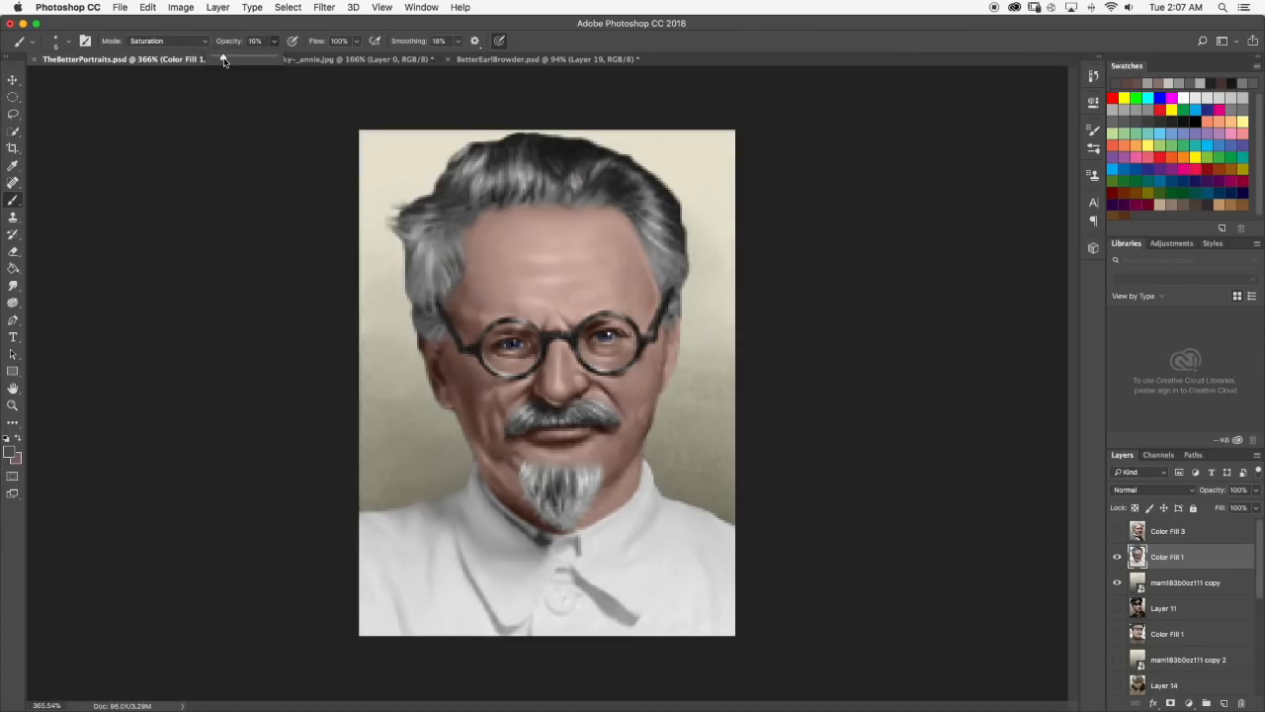
# Change the foreground colour from grey to a light pinkish red for the lips.
pyautogui.click(9, 457)
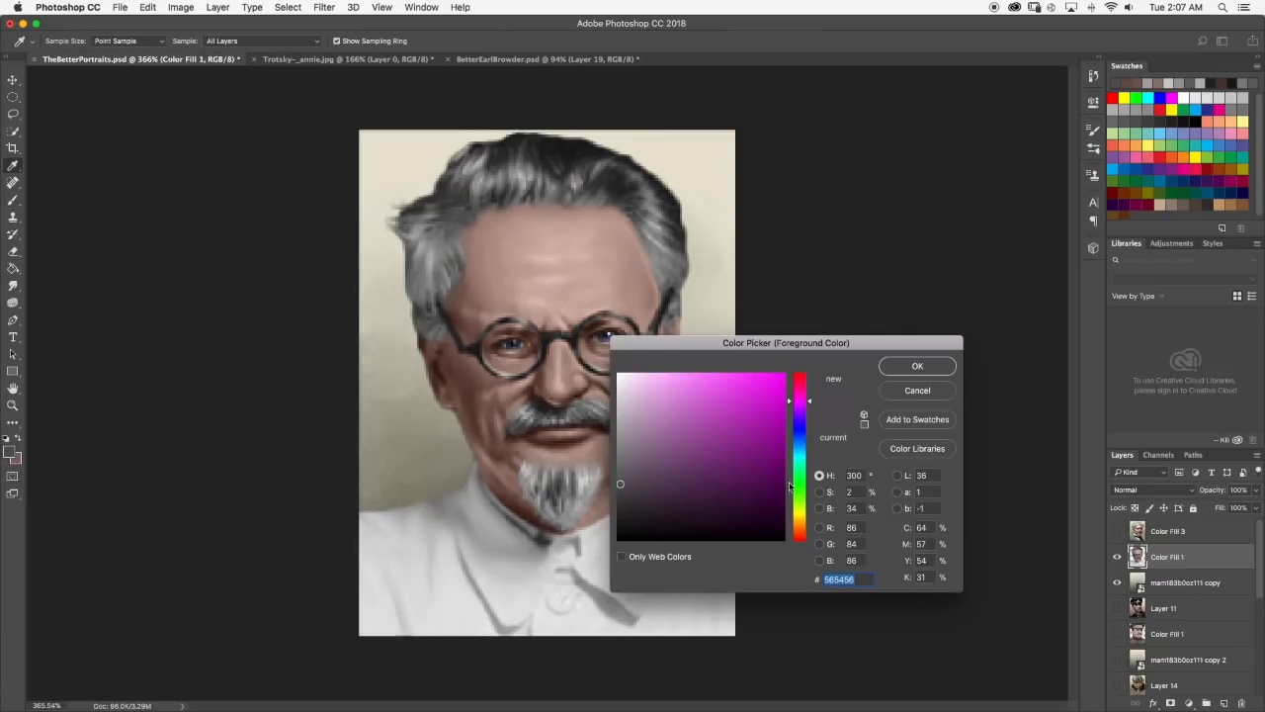
pyautogui.click(802, 540)
pyautogui.click(677, 387)
pyautogui.click(919, 368)
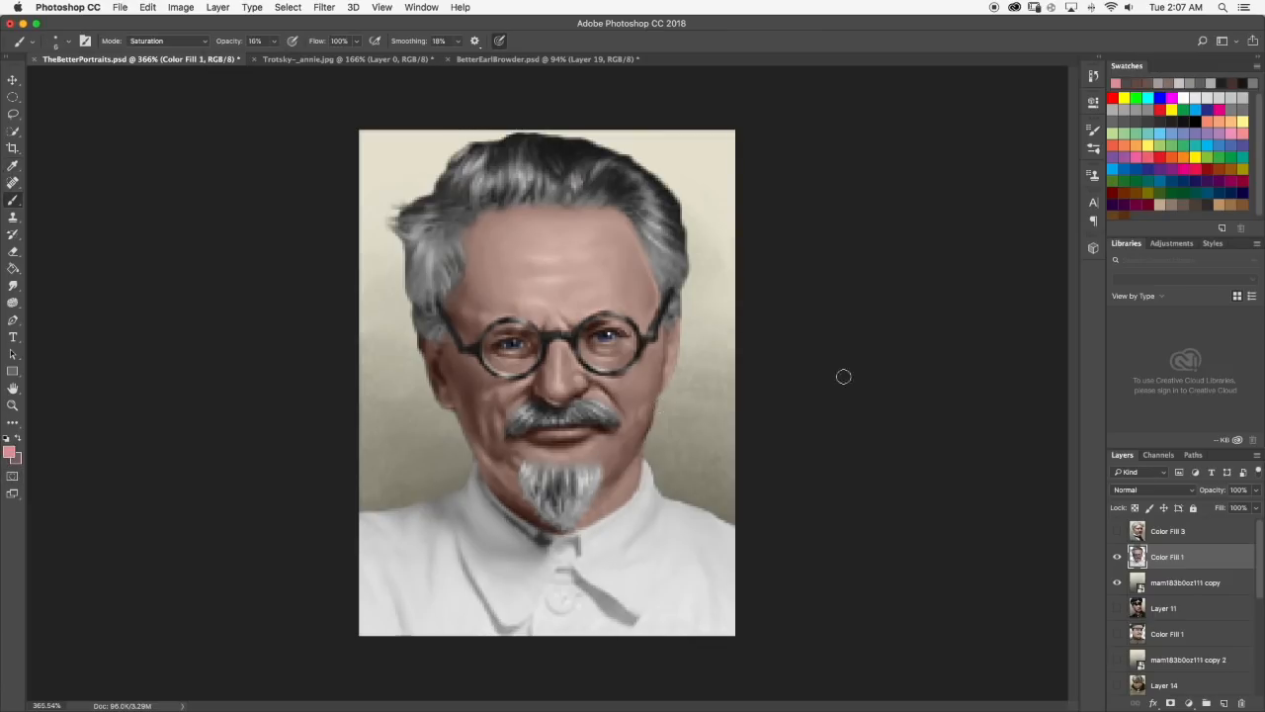
# Reduce the Brush size to 3 px and tint the lower lip in Saturation mode.
pyautogui.scroll(4, 544, 435)
pyautogui.press('1')
pyautogui.click(69, 43)
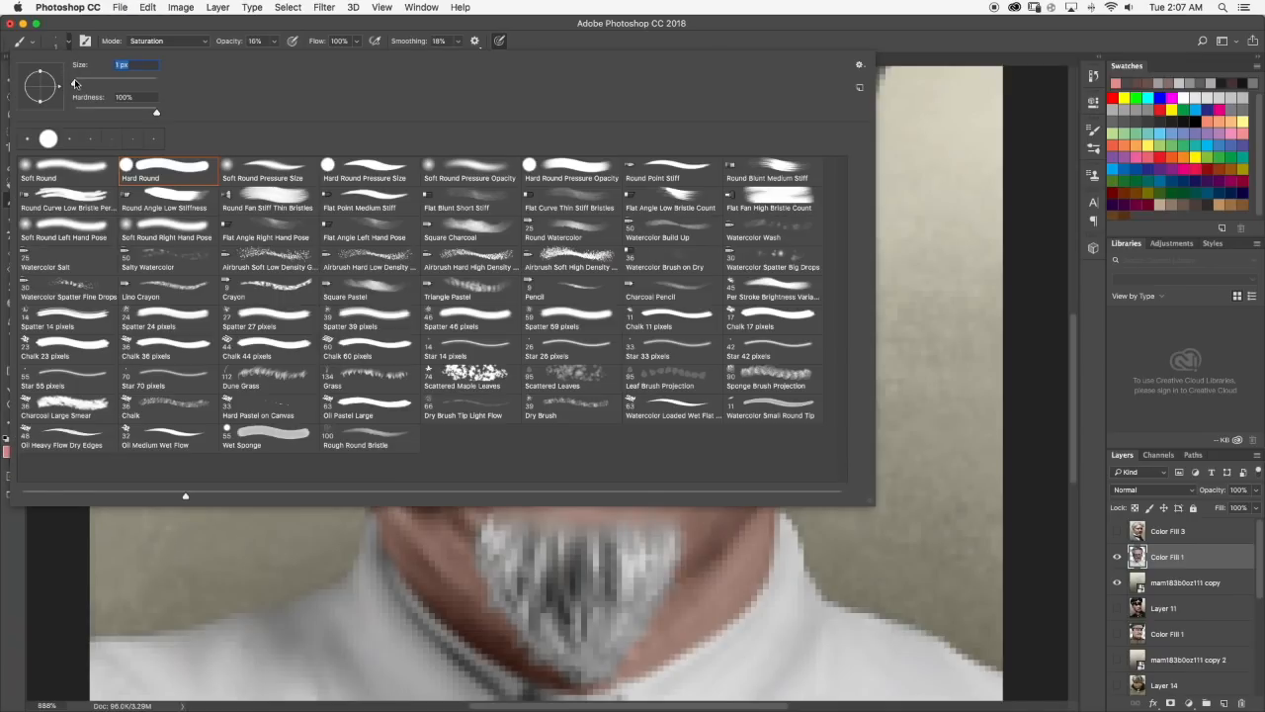
pyautogui.click(61, 29)
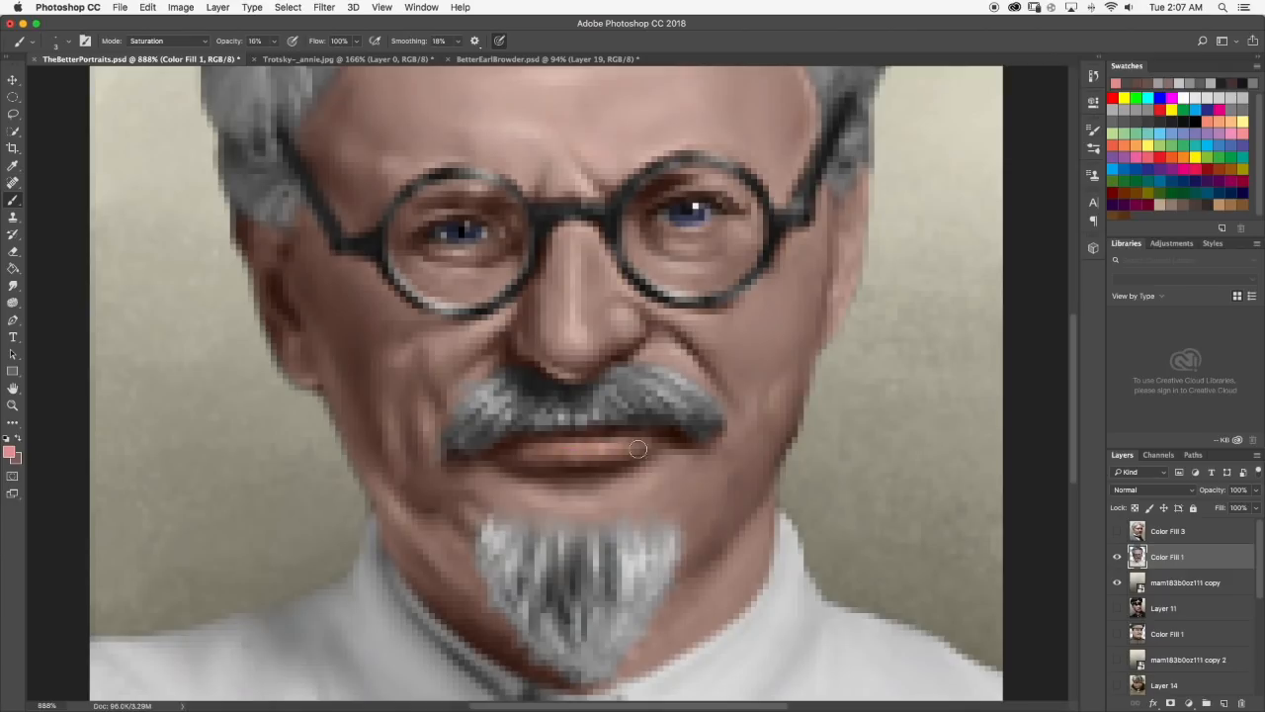
pyautogui.scroll(-10, 627, 449)
pyautogui.scroll(10, 642, 431)
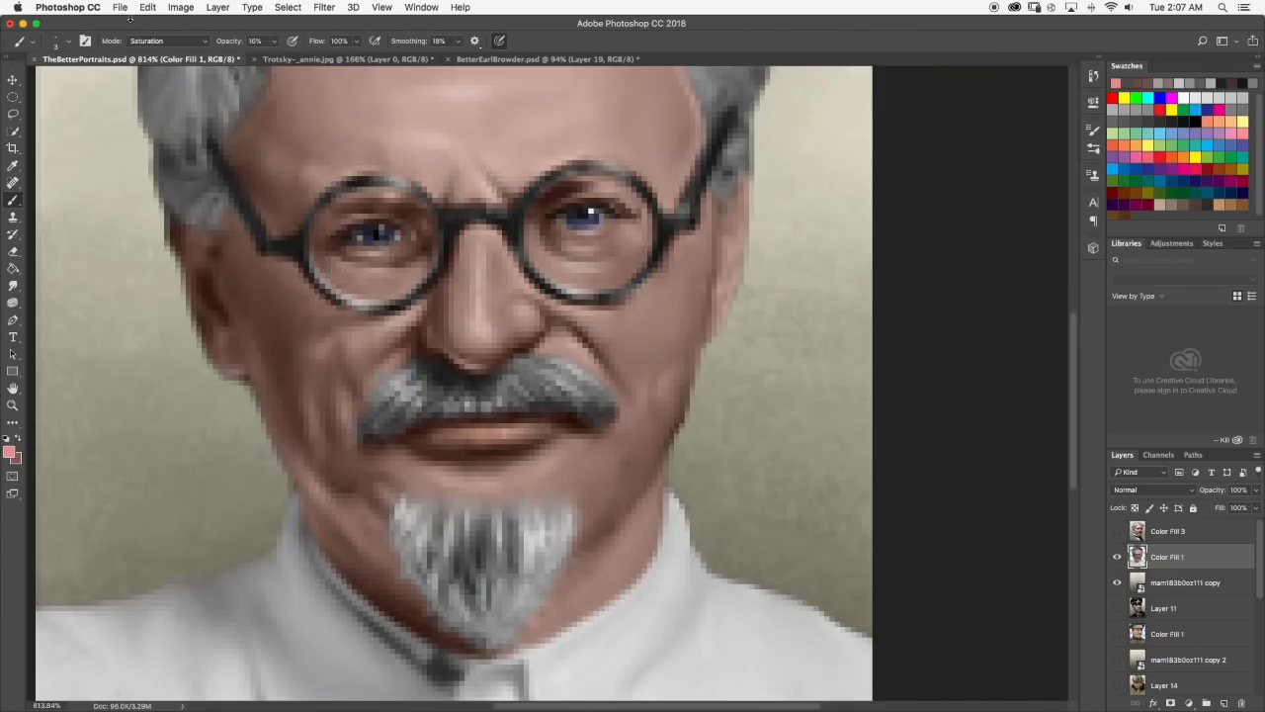
# Set the Brush blending mode to Normal and paint the pink lightly over the lower lip.
pyautogui.click(156, 40)
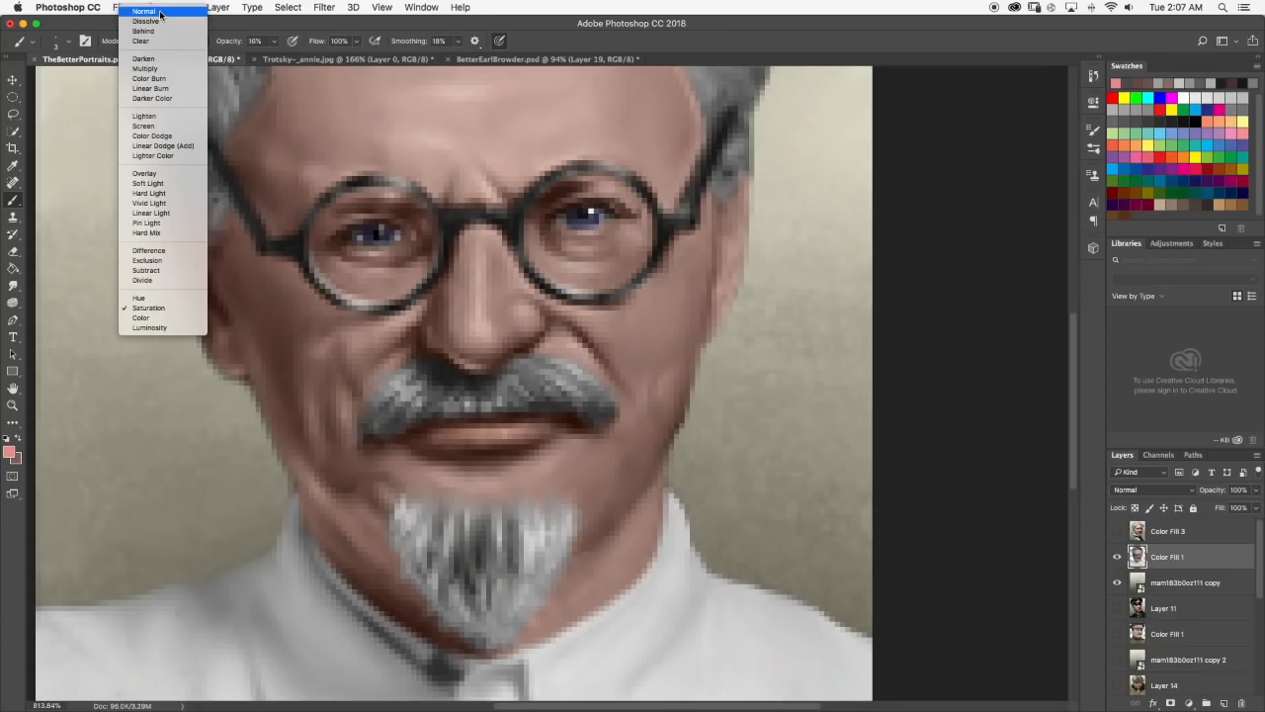
pyautogui.click(159, 9)
pyautogui.moveTo(482, 434)
pyautogui.mouseDown()
pyautogui.moveTo(449, 437)
pyautogui.moveTo(522, 430)
pyautogui.moveTo(435, 434)
pyautogui.moveTo(536, 431)
pyautogui.moveTo(463, 432)
pyautogui.moveTo(504, 433)
pyautogui.mouseUp()
pyautogui.scroll(-10, 504, 433)
pyautogui.scroll(3, 574, 405)
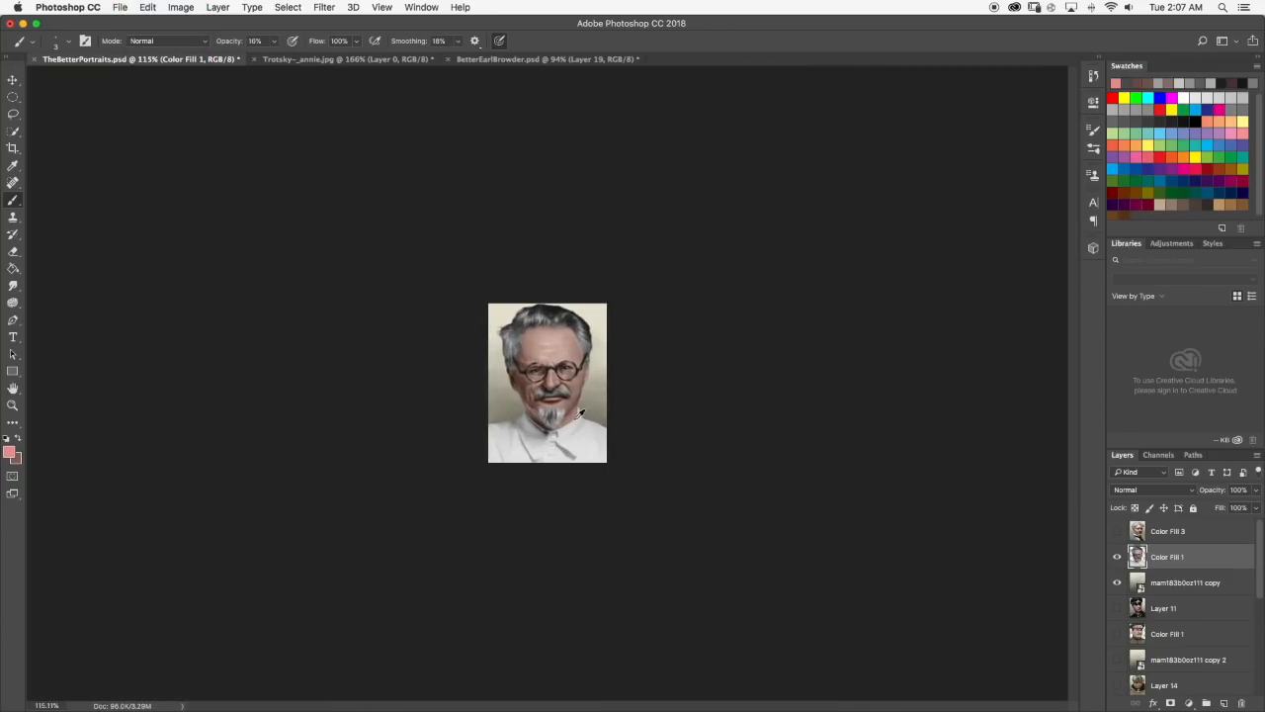
# Set the Brush blending mode to Overlay, touch up the lips with pink and check the result.
pyautogui.click(211, 42)
pyautogui.click(159, 206)
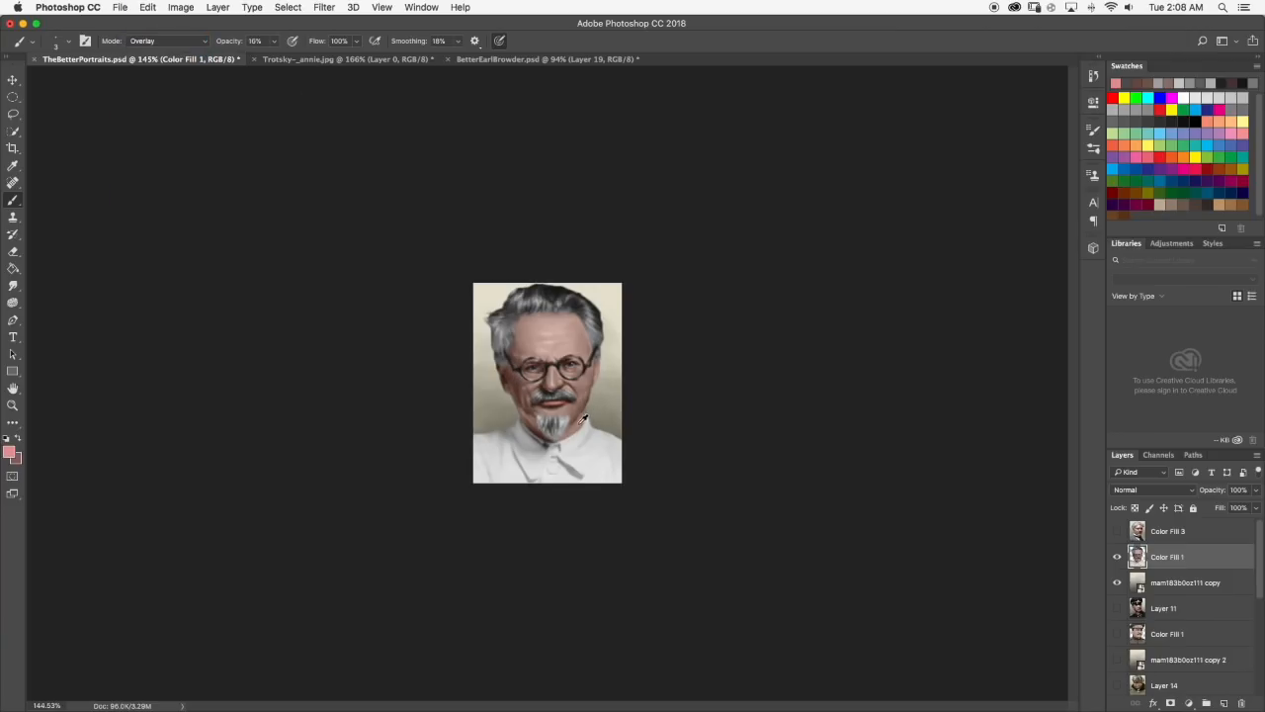
pyautogui.scroll(5, 579, 416)
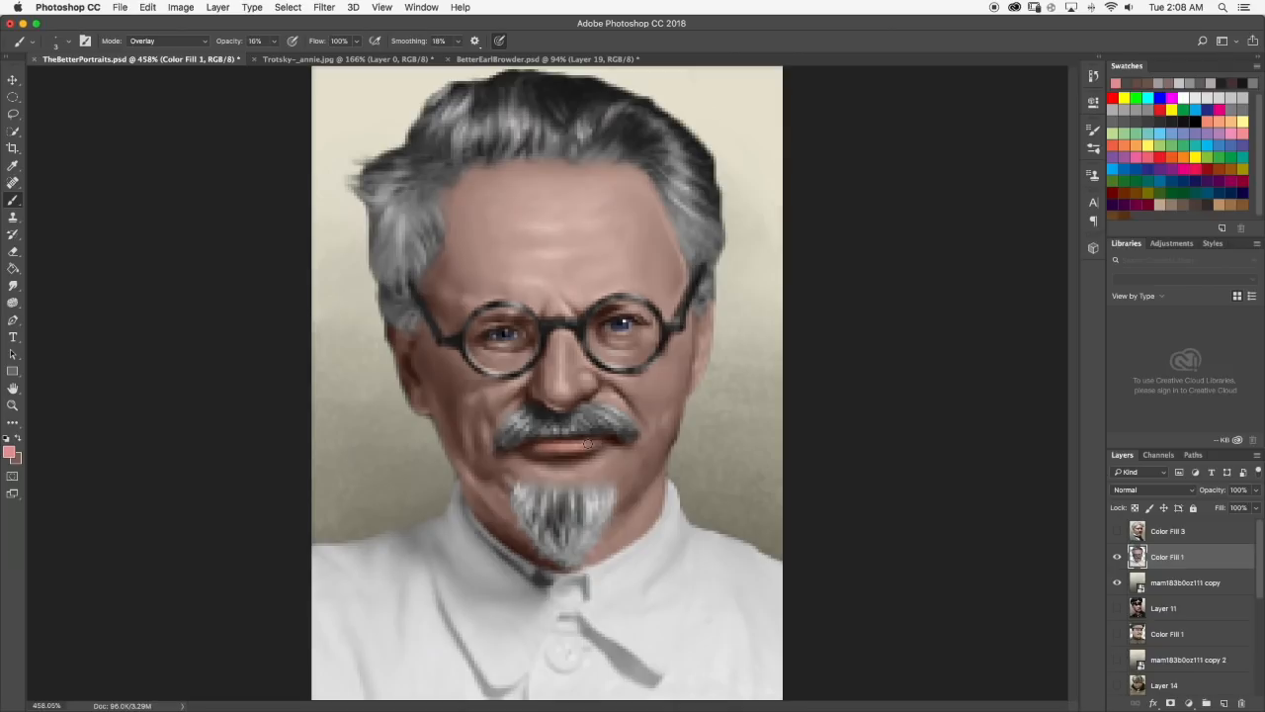
pyautogui.scroll(-5, 528, 449)
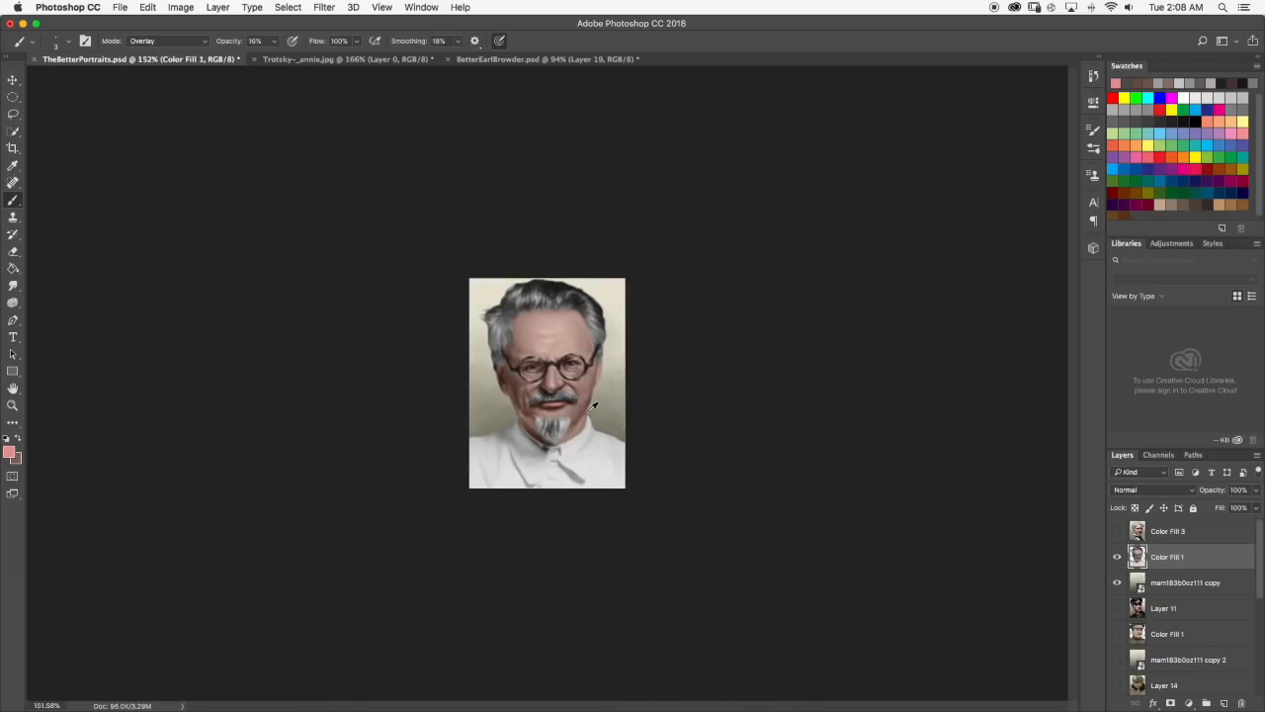
pyautogui.scroll(10, 554, 406)
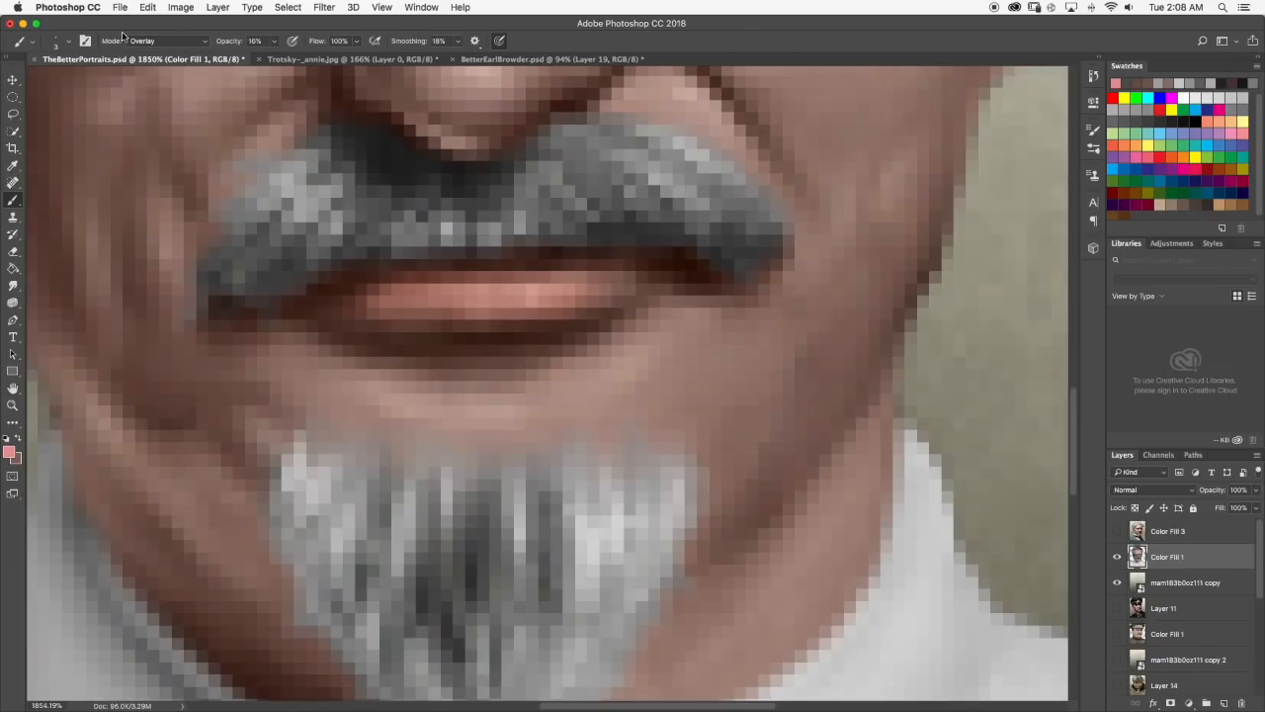
# Set the Brush to Normal mode with 100% opacity and a 1 px tip for the lip details.
pyautogui.click(143, 41)
pyautogui.click(143, 10)
pyautogui.click(275, 43)
pyautogui.moveTo(273, 59); pyautogui.dragTo(350, 63)
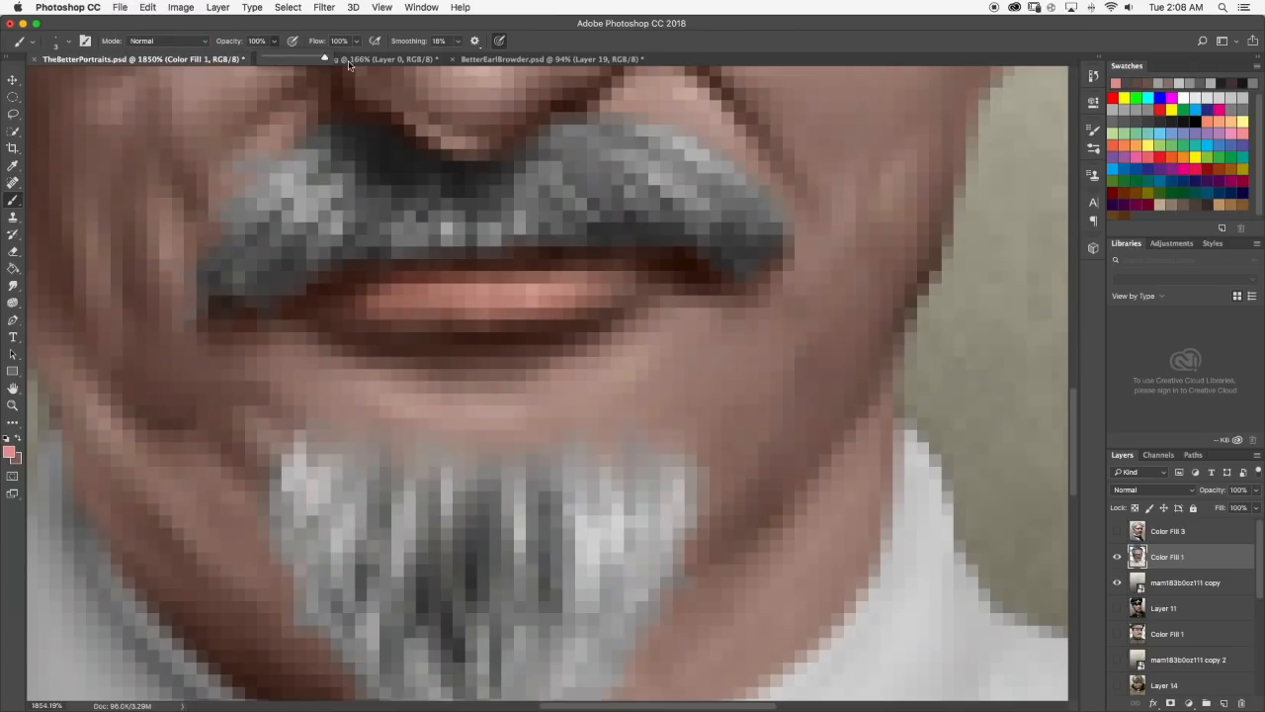
pyautogui.scroll(-5, 324, 79)
pyautogui.click(275, 43)
pyautogui.press('Escape')
pyautogui.scroll(5, 399, 120)
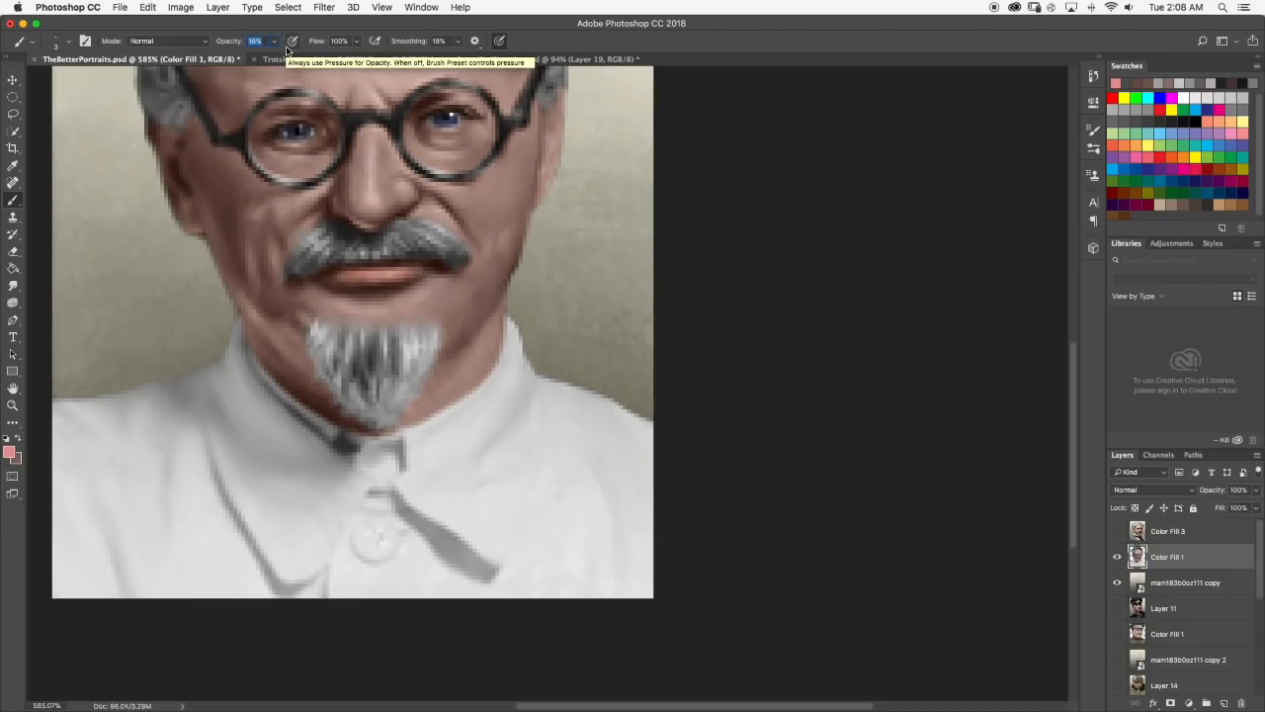
pyautogui.click(274, 41)
pyautogui.moveTo(273, 59); pyautogui.dragTo(340, 65)
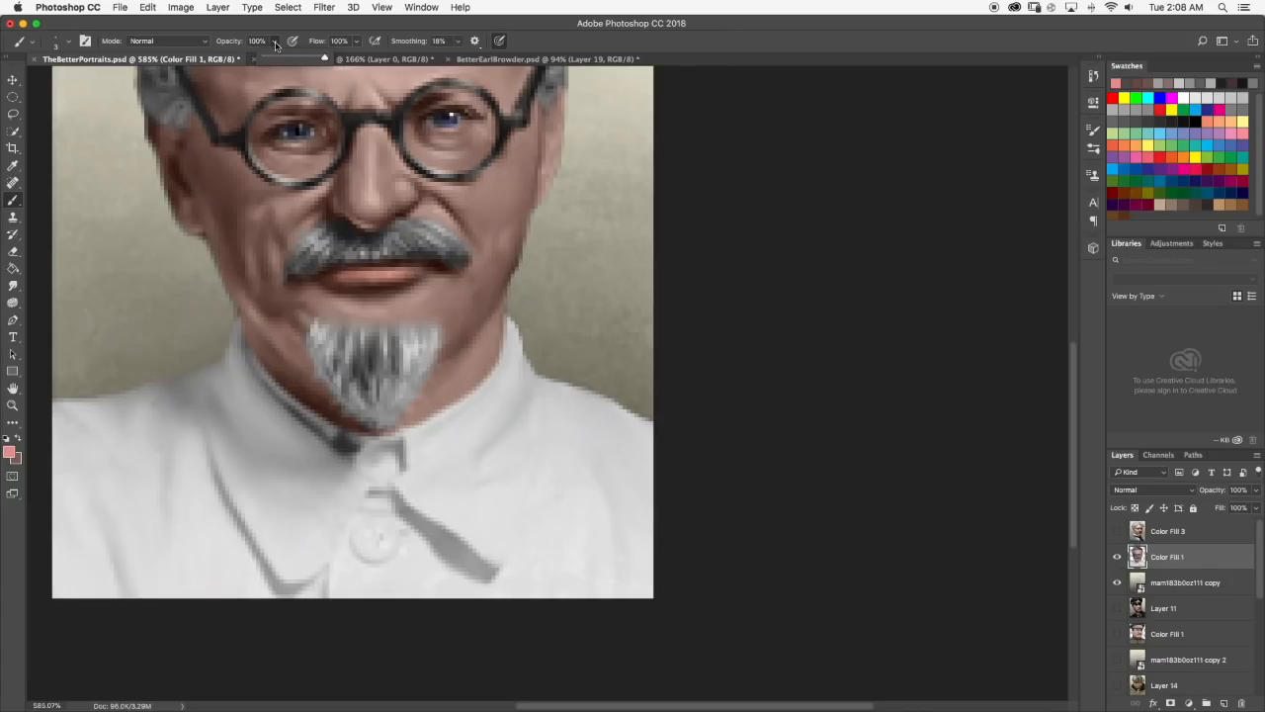
pyautogui.click(71, 46)
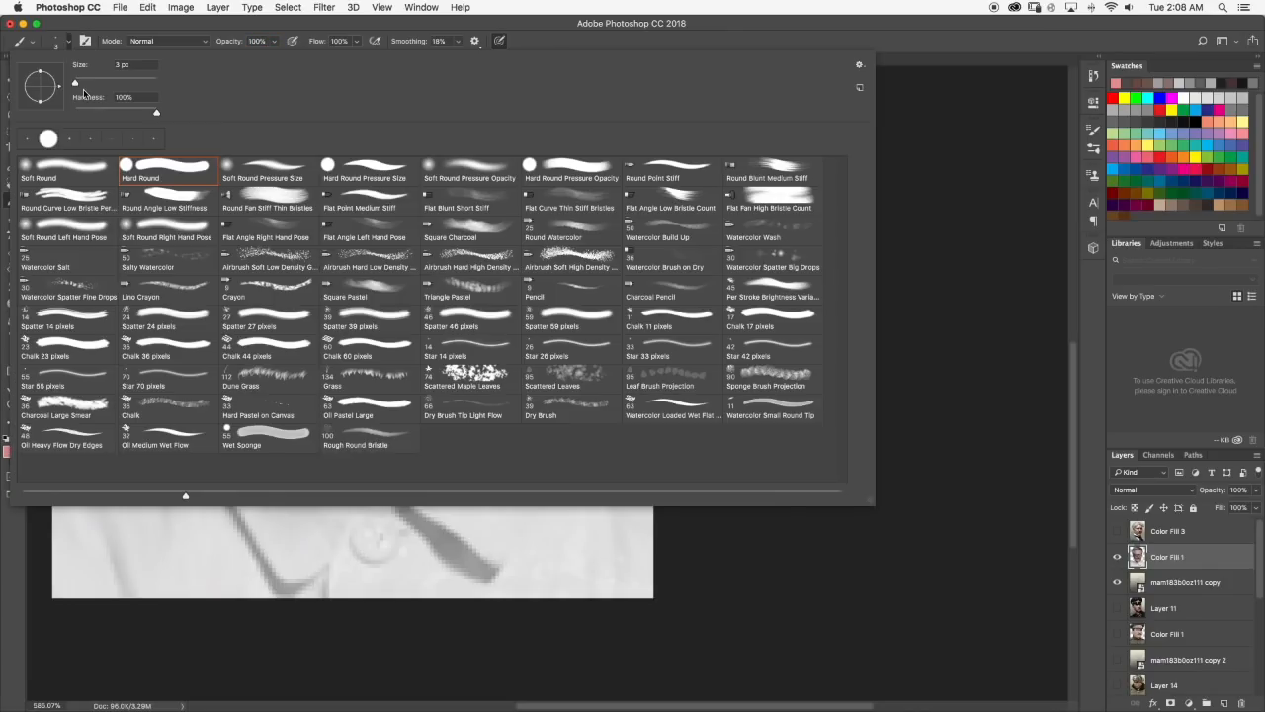
pyautogui.click(72, 45)
pyautogui.scroll(5, 332, 253)
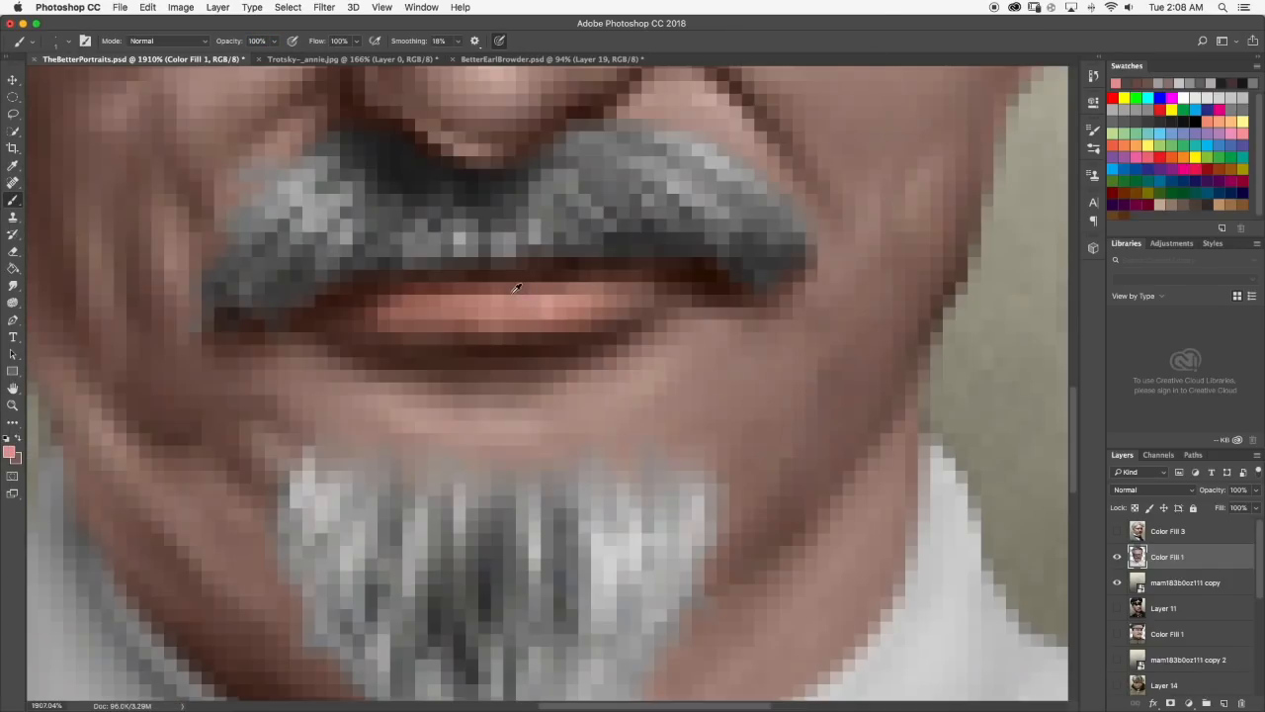
# Lighten the sampled lip colour to a pale pink and paint a thin highlight along the lower lip.
pyautogui.keyDown('alt'); pyautogui.click(501, 293); pyautogui.keyUp('alt')
pyautogui.click(10, 452)
pyautogui.click(659, 385)
pyautogui.click(918, 366)
pyautogui.moveTo(423, 297); pyautogui.dragTo(585, 294)
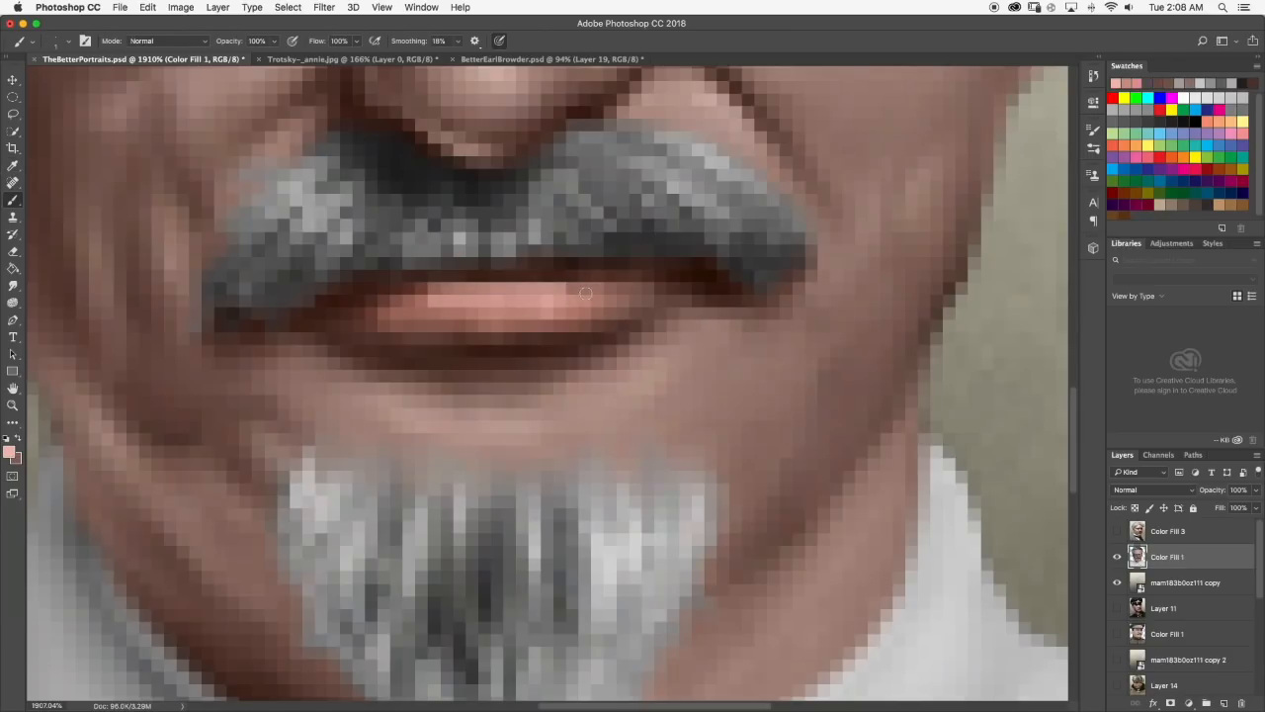
# Redo the pale pink highlight across the lower lip, undoing the unwanted stroke, and review the portrait.
pyautogui.press('super+0')
pyautogui.scroll(3, 550, 290)
pyautogui.moveTo(532, 295); pyautogui.dragTo(582, 297)
pyautogui.scroll(3, 573, 301)
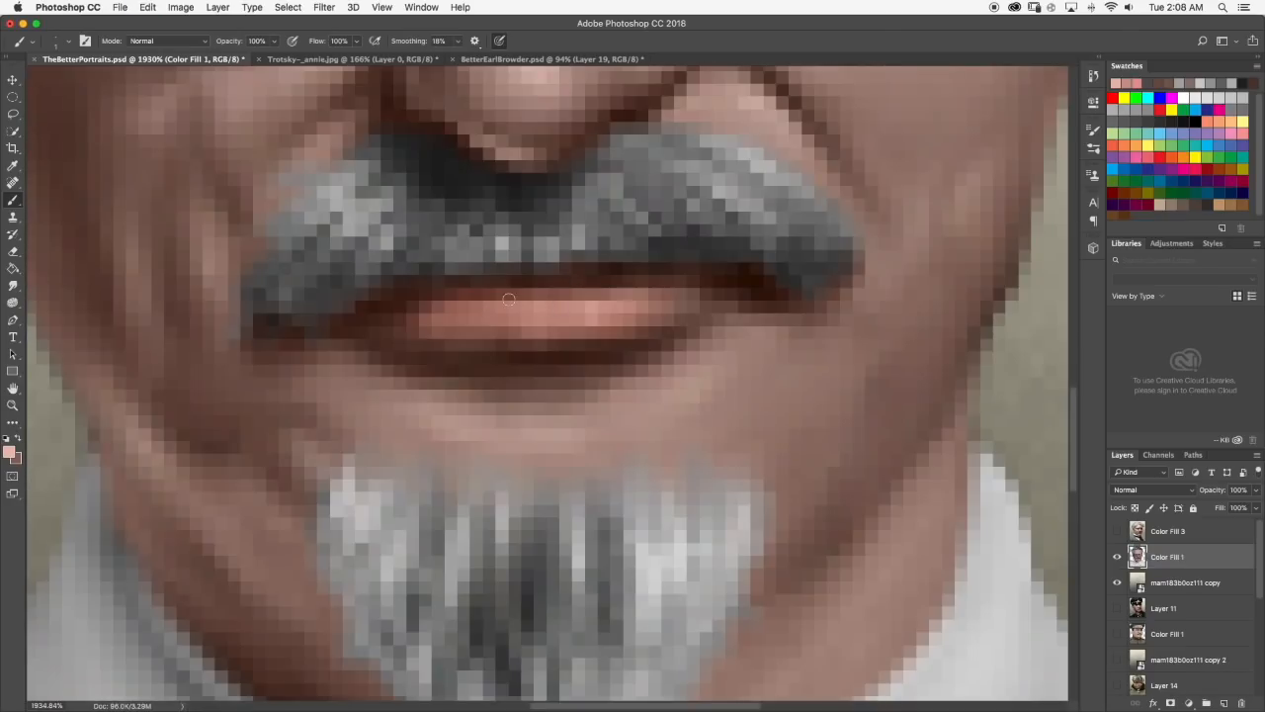
pyautogui.moveTo(481, 302); pyautogui.dragTo(597, 301)
pyautogui.press('super+z')
pyautogui.moveTo(487, 310); pyautogui.dragTo(645, 297)
pyautogui.scroll(-8, 632, 294)
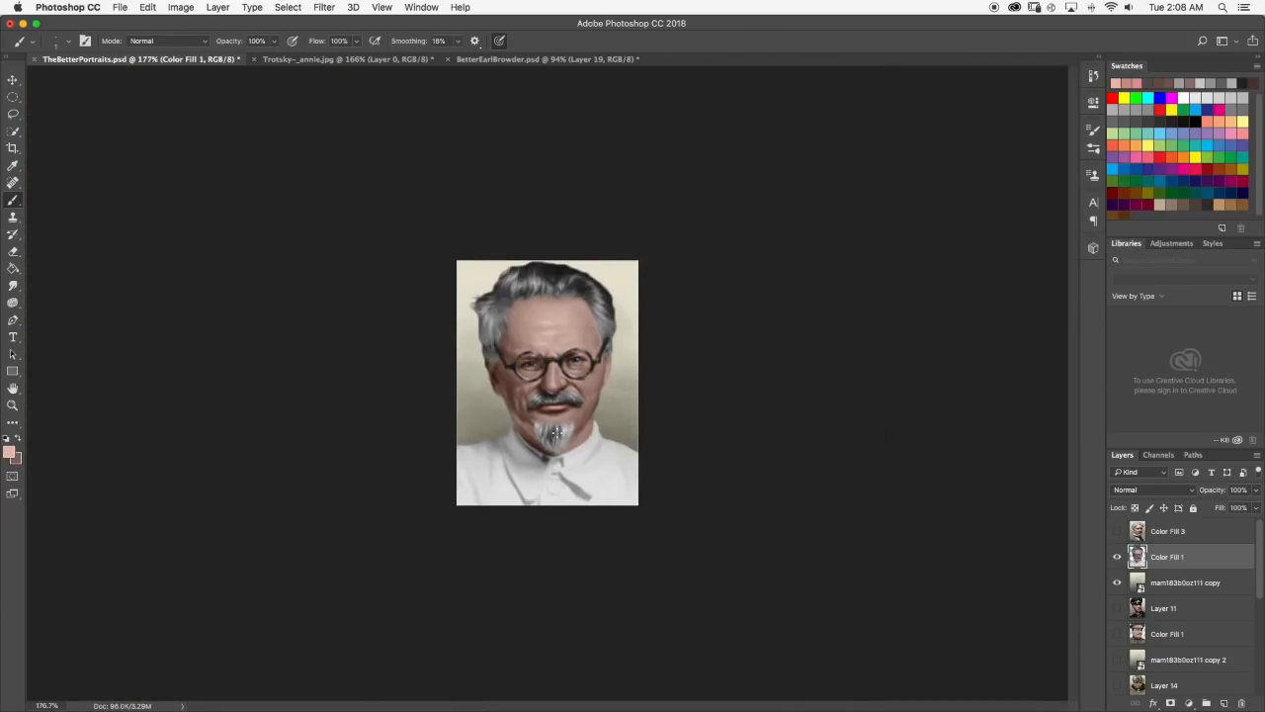
# Shrink the Smudge tool's tip from 4 px and blend the pale highlight into the lower lip.
pyautogui.scroll(8, 555, 432)
pyautogui.click(13, 285)
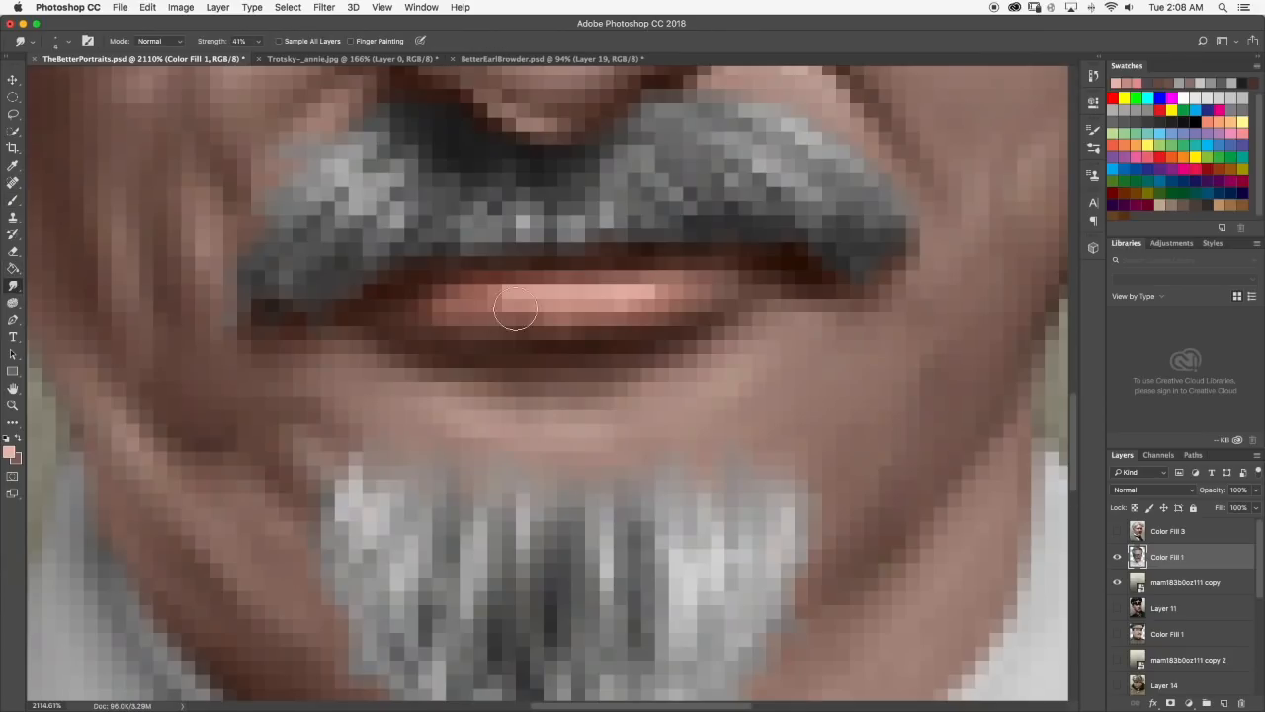
pyautogui.click(66, 44)
pyautogui.click(64, 43)
pyautogui.scroll(-12, 581, 293)
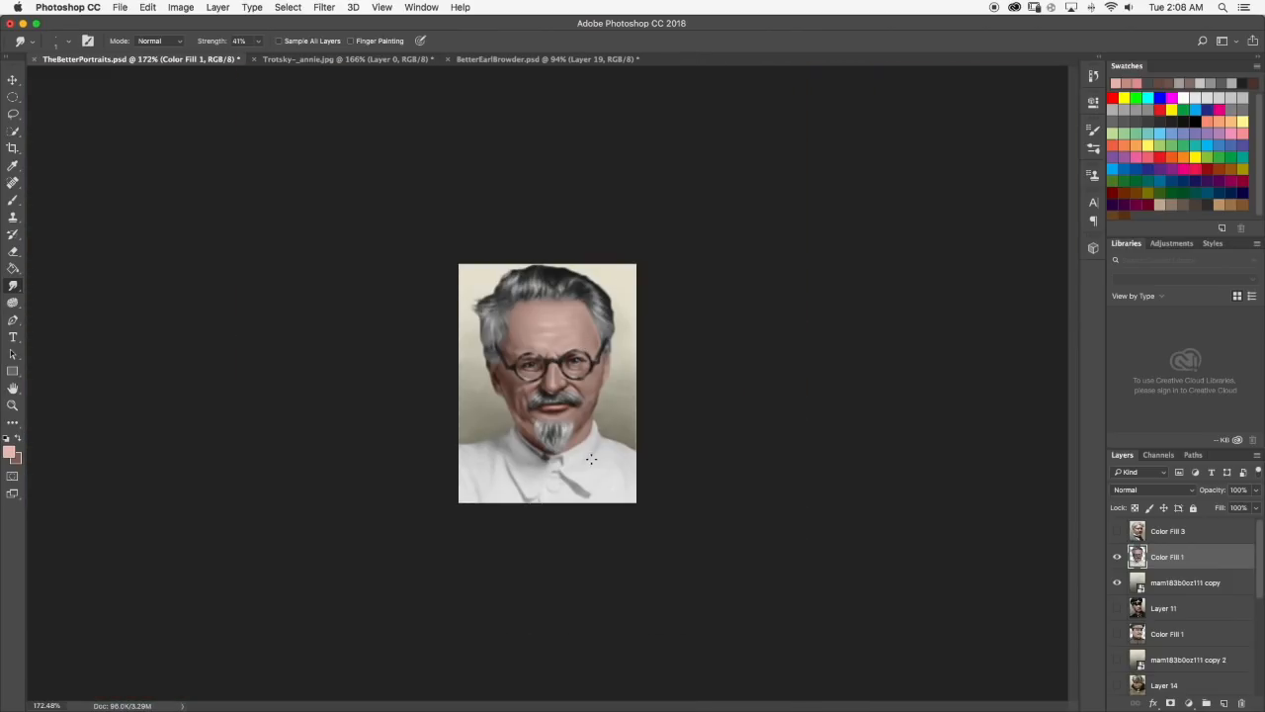
pyautogui.scroll(1, 568, 343)
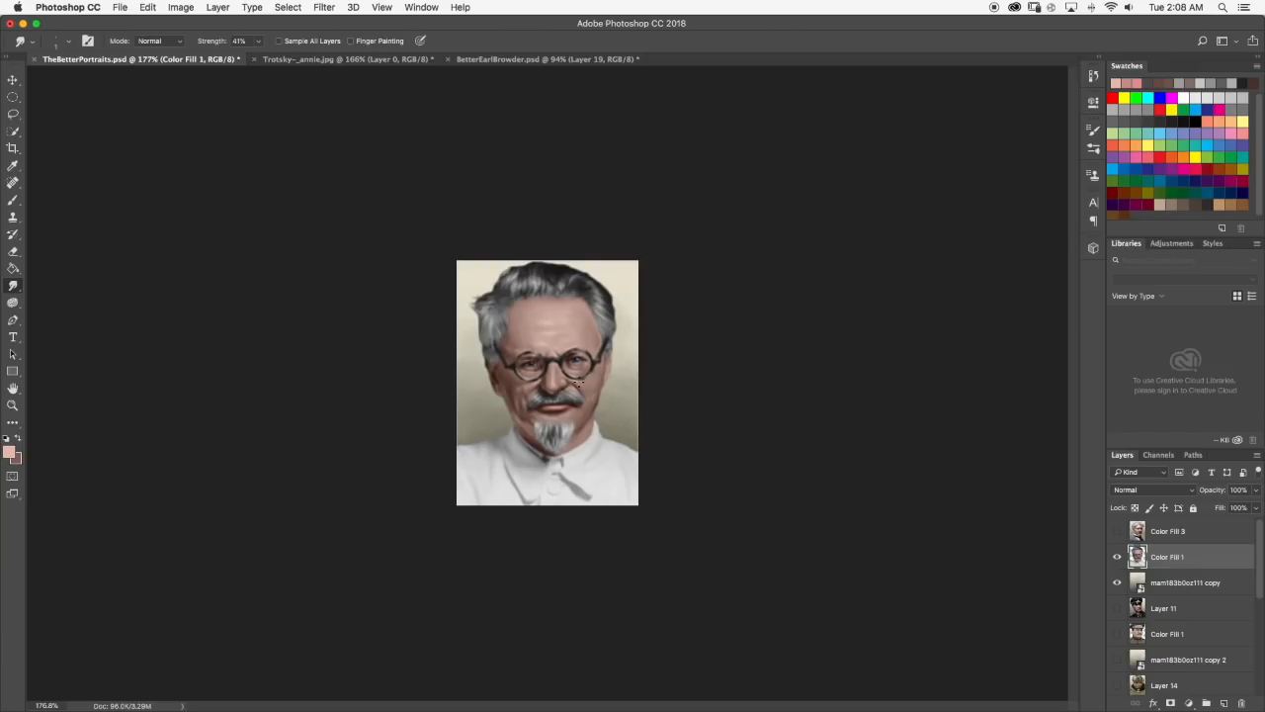
# Return to the Brush tool and deepen the shadow around the nostril with a sampled dark brown.
pyautogui.scroll(7, 578, 382)
pyautogui.click(15, 198)
pyautogui.scroll(2, 610, 395)
pyautogui.keyDown('alt'); pyautogui.click(528, 407); pyautogui.keyUp('alt')
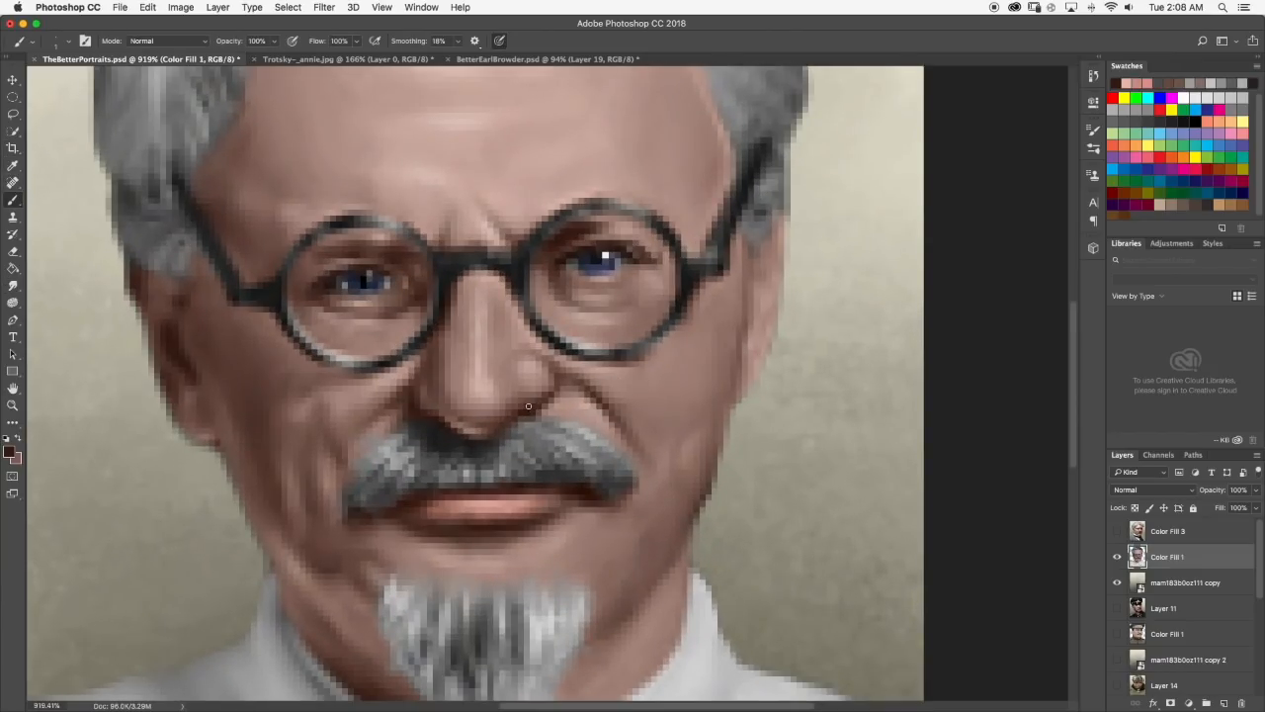
pyautogui.scroll(-5, 535, 404)
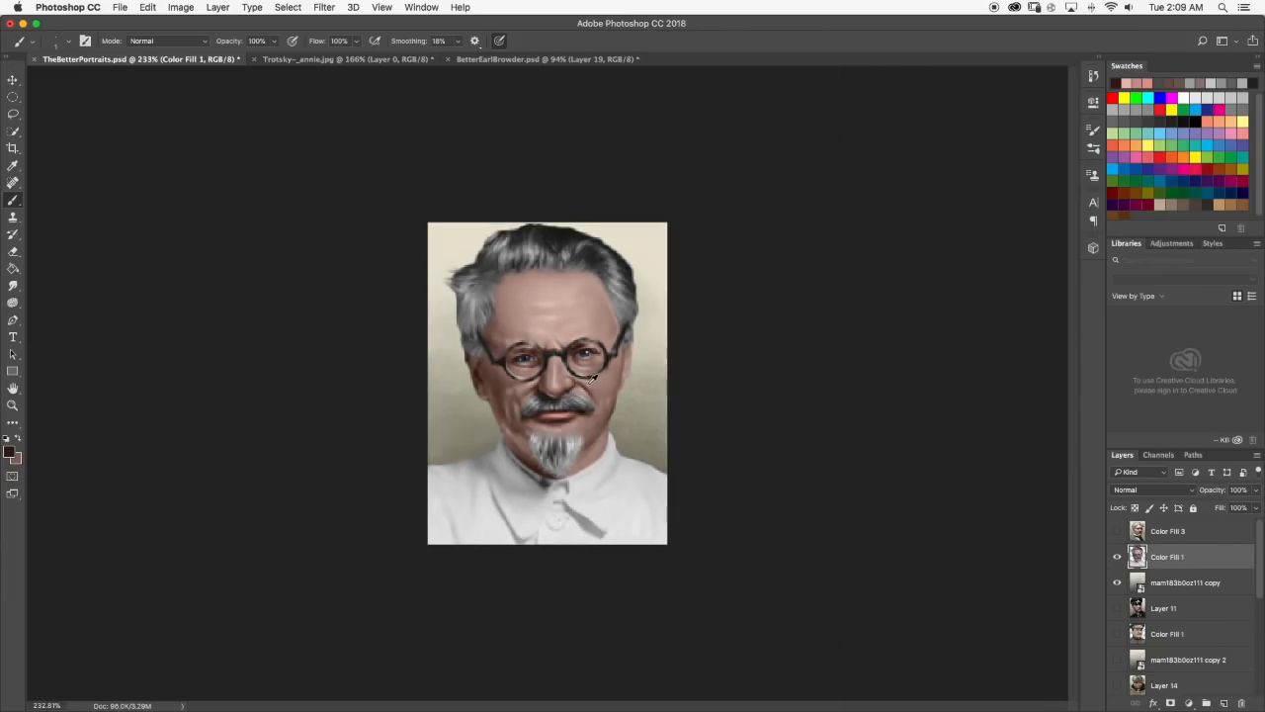
pyautogui.scroll(5, 591, 381)
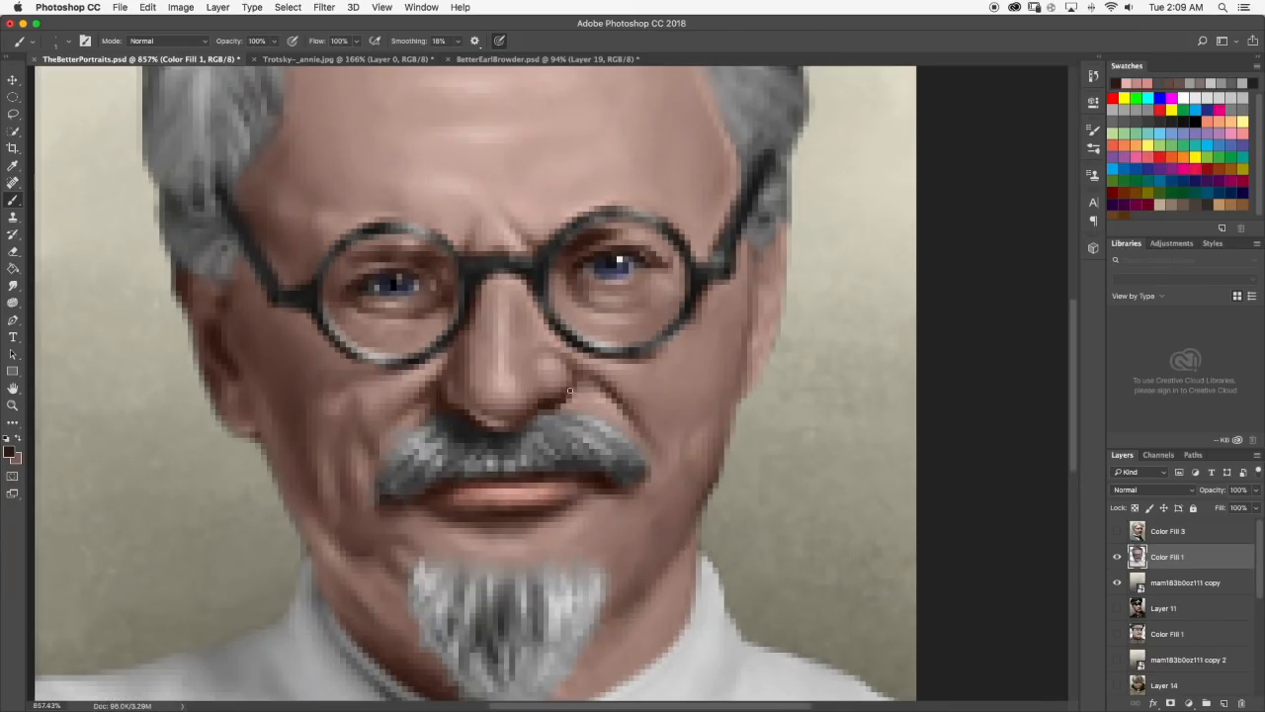
# Blend the dark shadow around the nostril with the Smudge tool and review the portrait.
pyautogui.press('r')
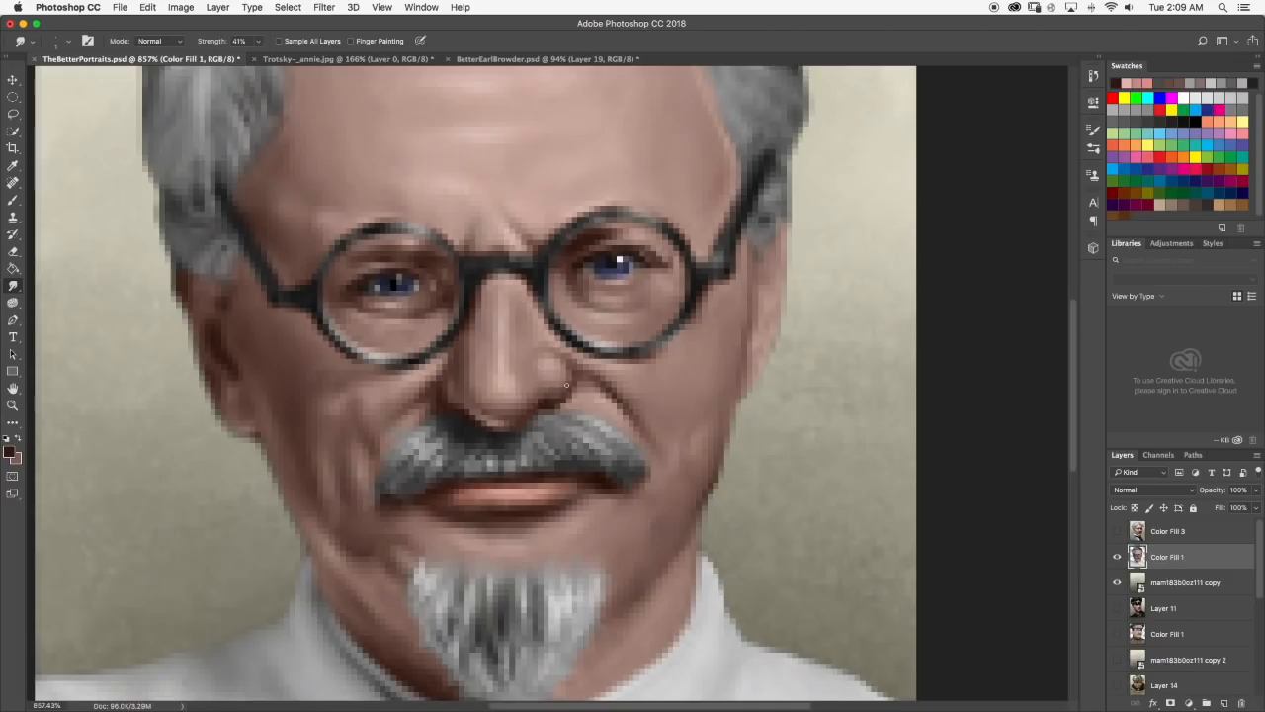
pyautogui.scroll(-5, 572, 394)
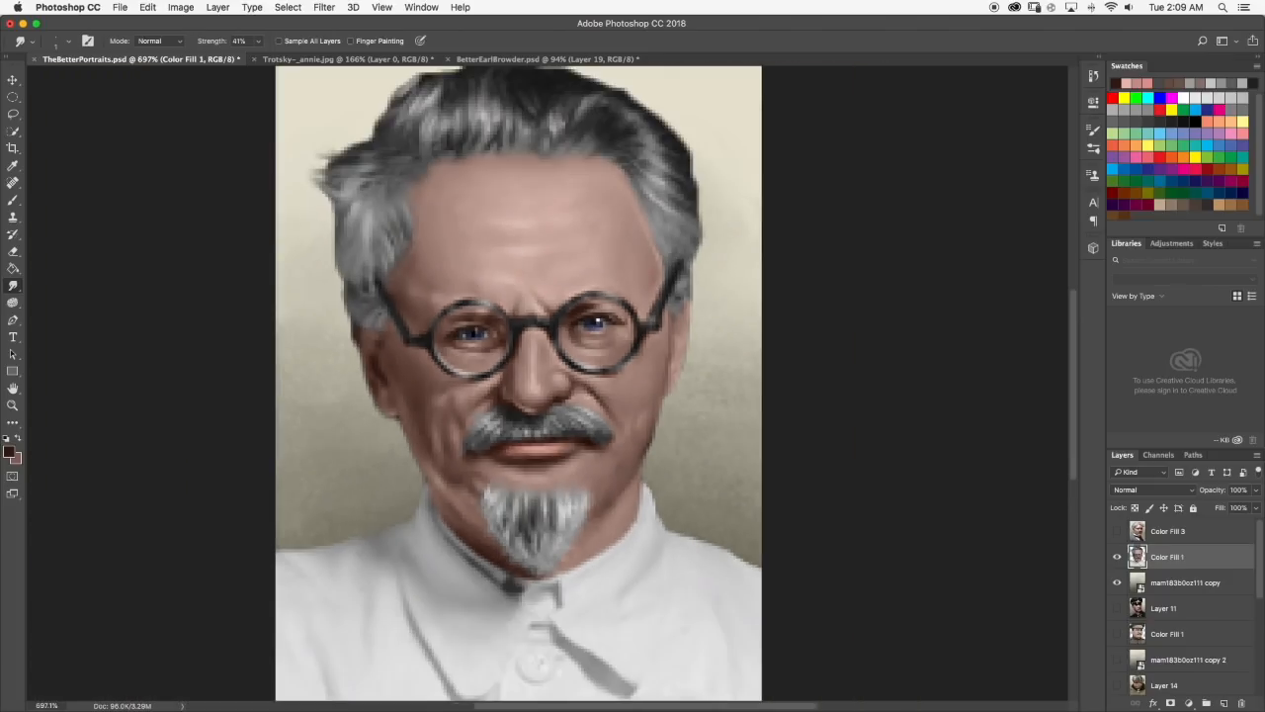
pyautogui.scroll(2, 538, 378)
pyautogui.scroll(3, 538, 378)
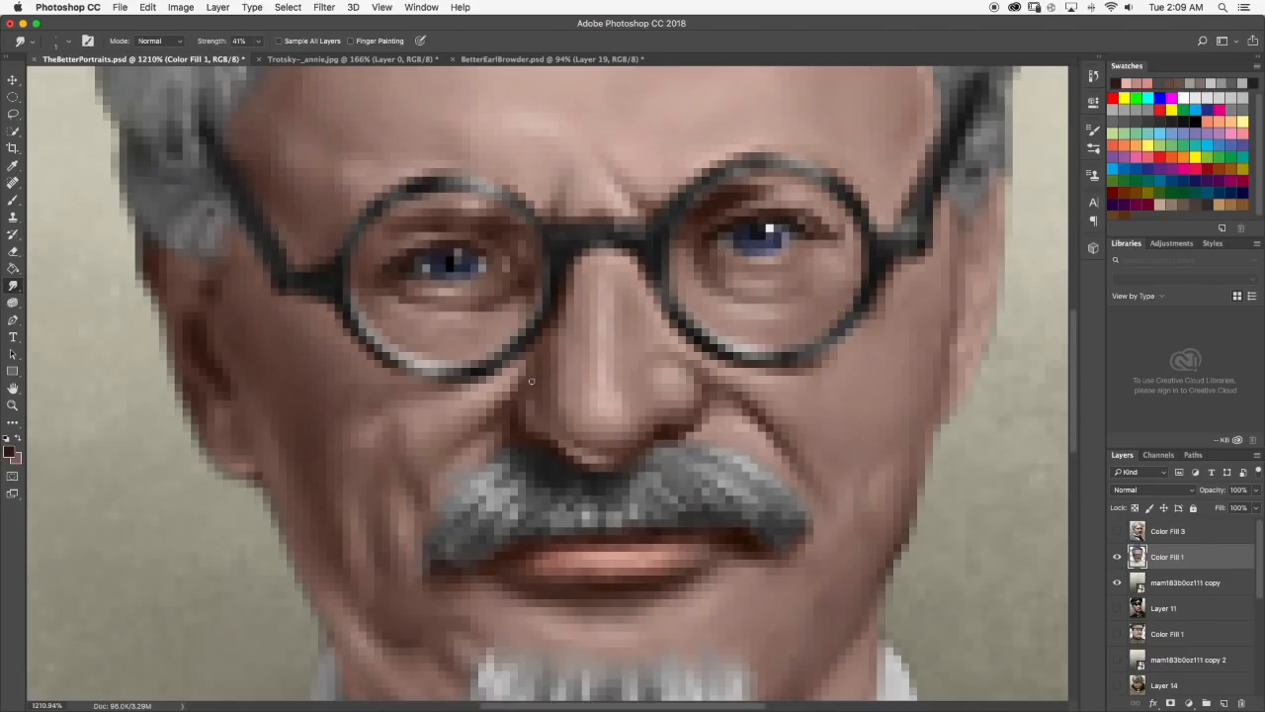
pyautogui.scroll(-5, 532, 377)
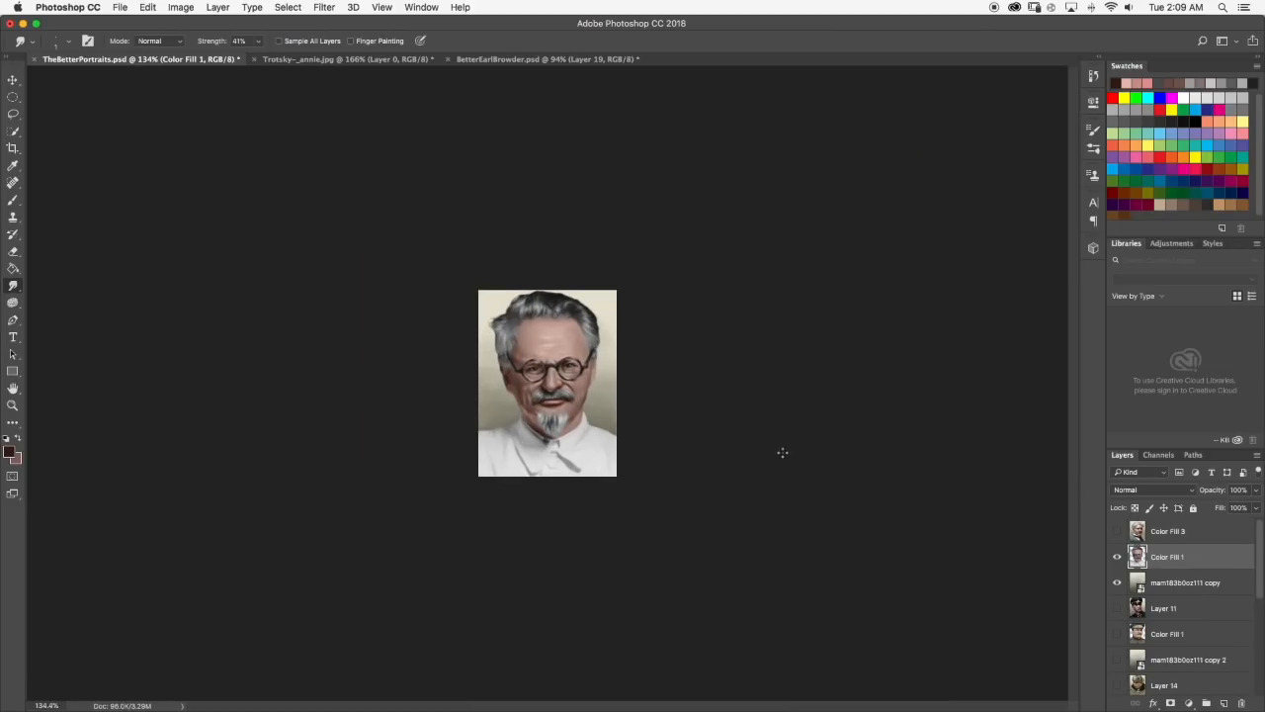
# Add a new layer above the portrait layer and set the Brush to a 20 px hard round tip.
pyautogui.click(1224, 702)
pyautogui.scroll(2, 553, 396)
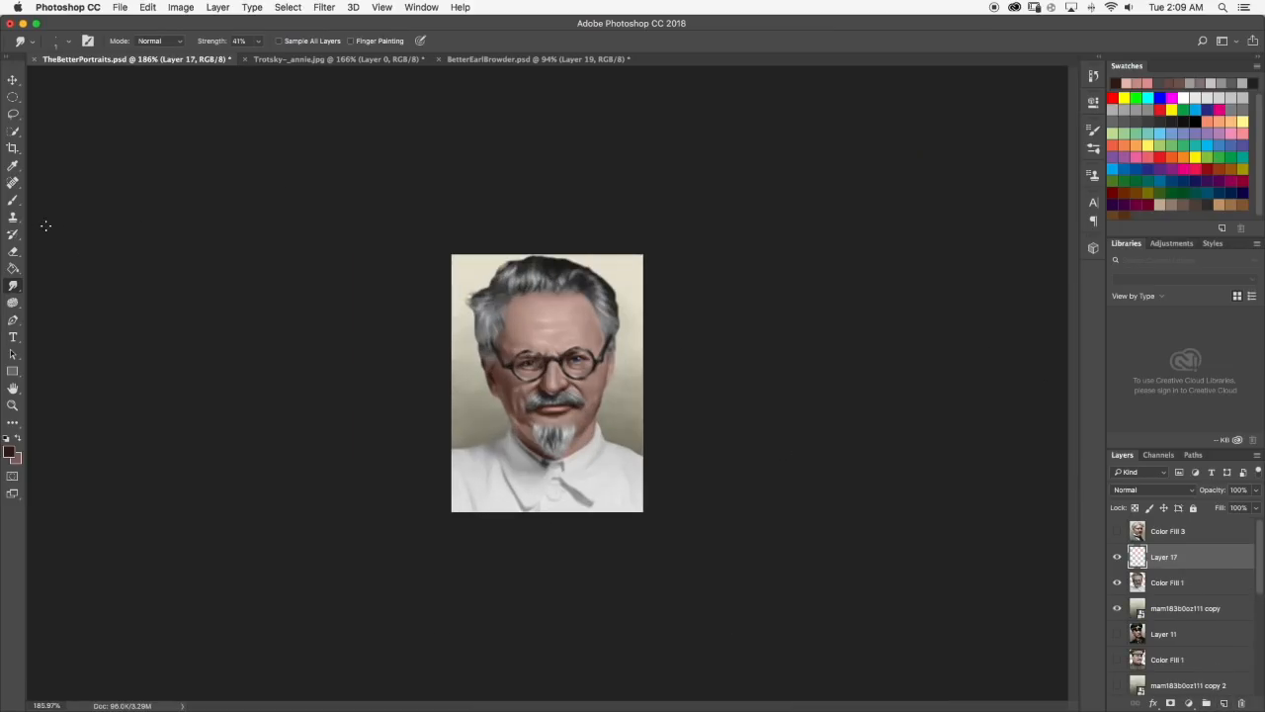
pyautogui.click(16, 202)
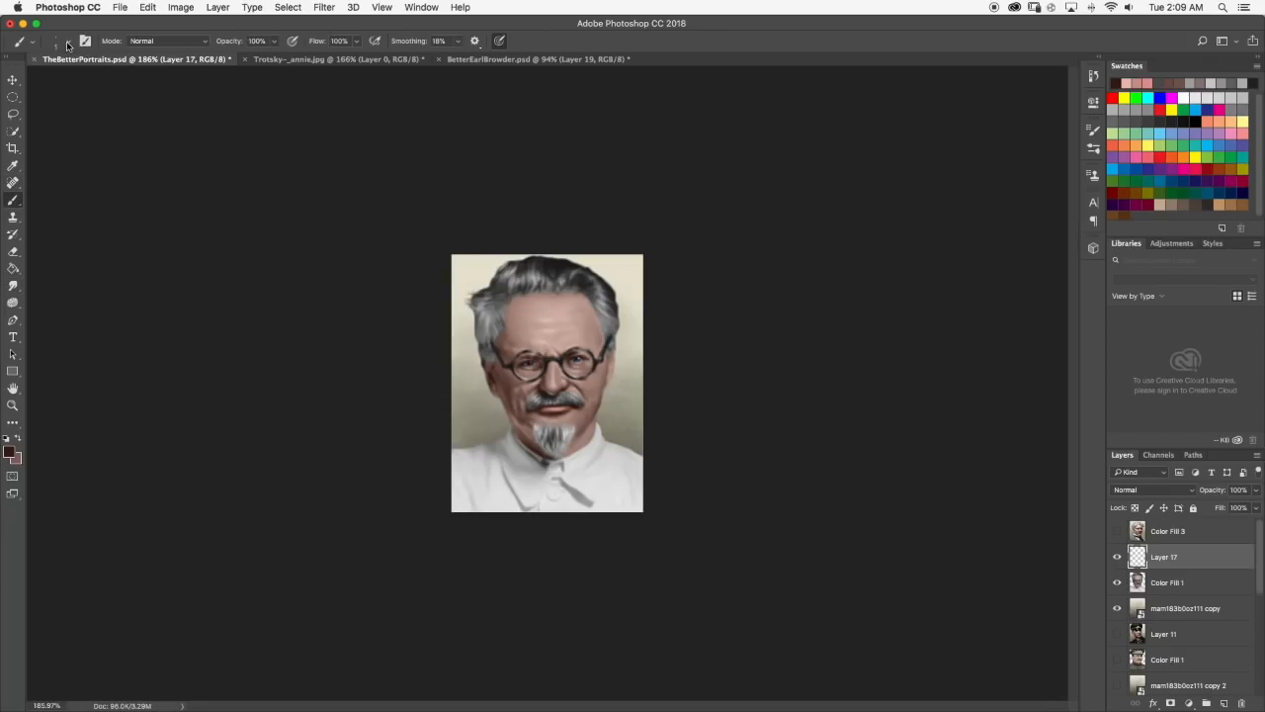
pyautogui.click(67, 43)
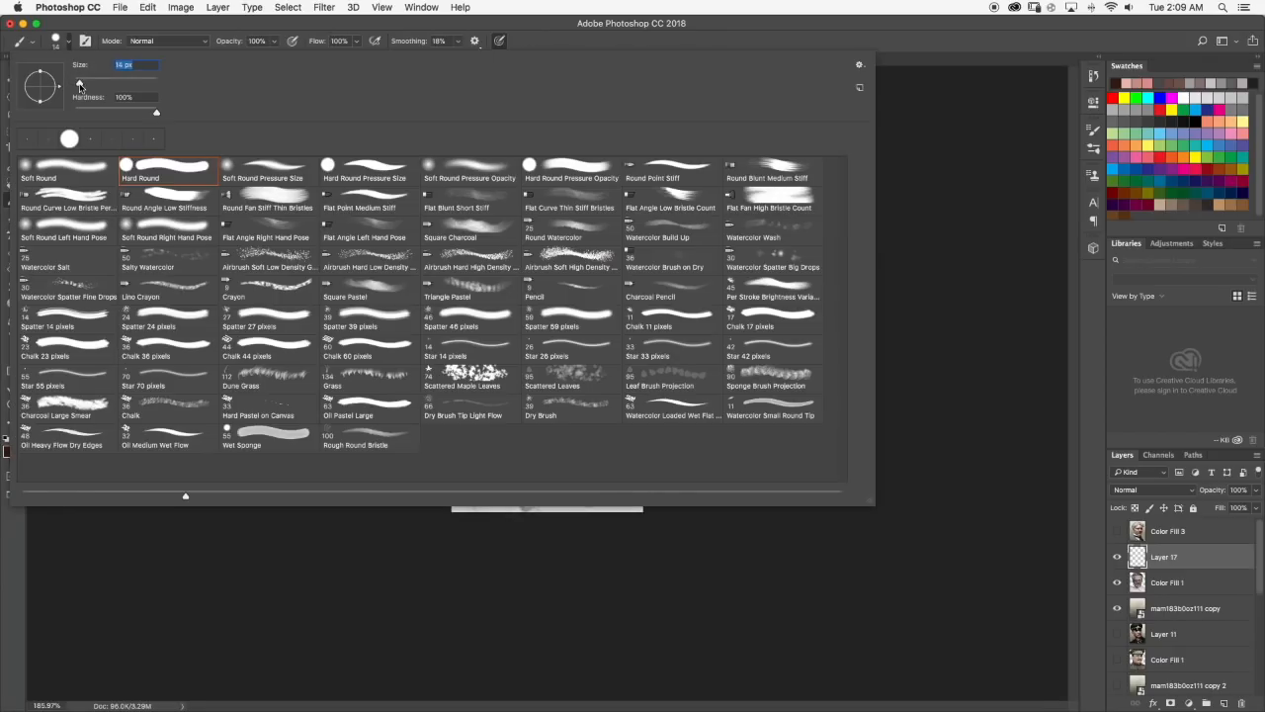
pyautogui.moveTo(80, 87); pyautogui.dragTo(83, 87)
pyautogui.click(65, 41)
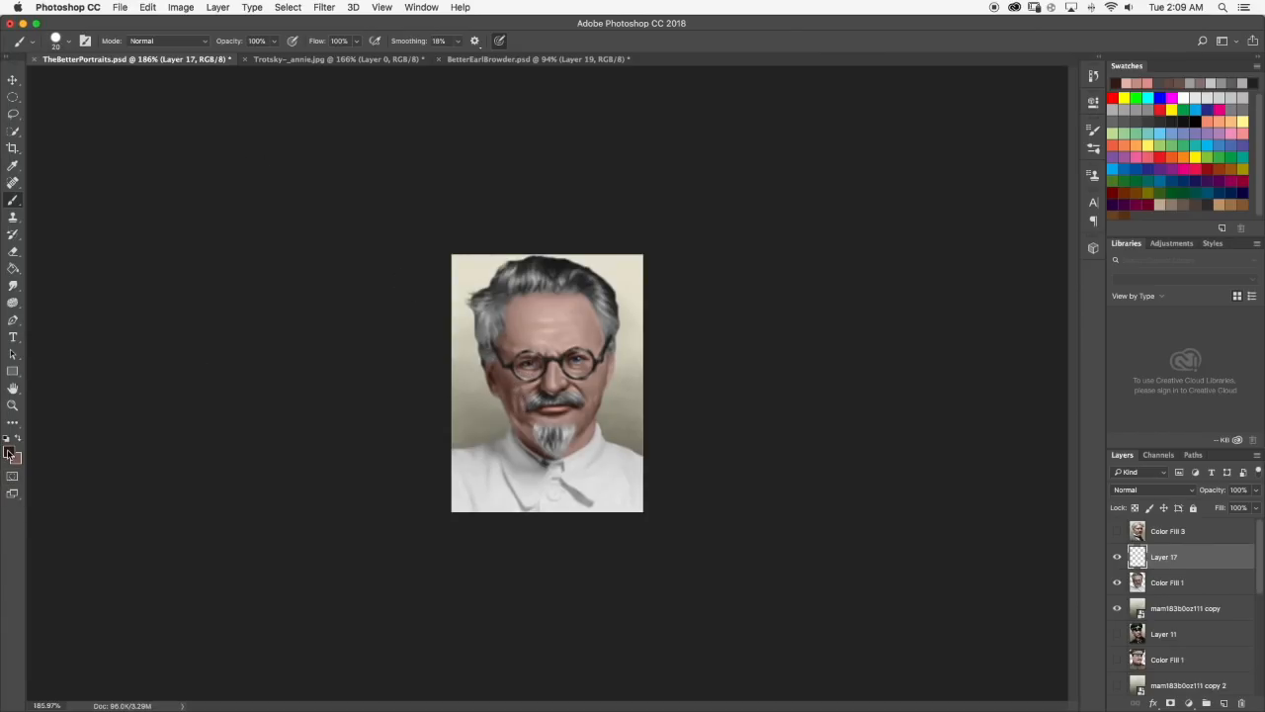
# Change the foreground colour to a deep red with hue 0 and return to the Brush tool.
pyautogui.click(8, 452)
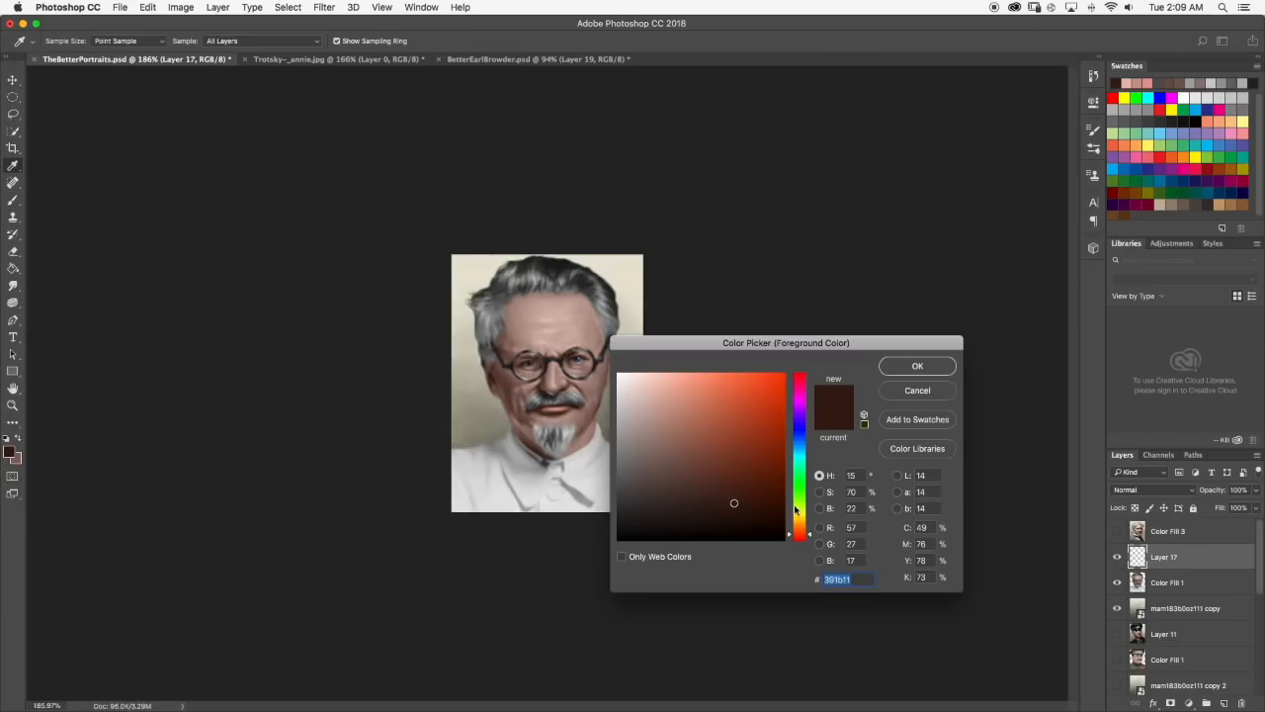
pyautogui.moveTo(796, 507); pyautogui.dragTo(796, 540)
pyautogui.moveTo(728, 420); pyautogui.dragTo(756, 455)
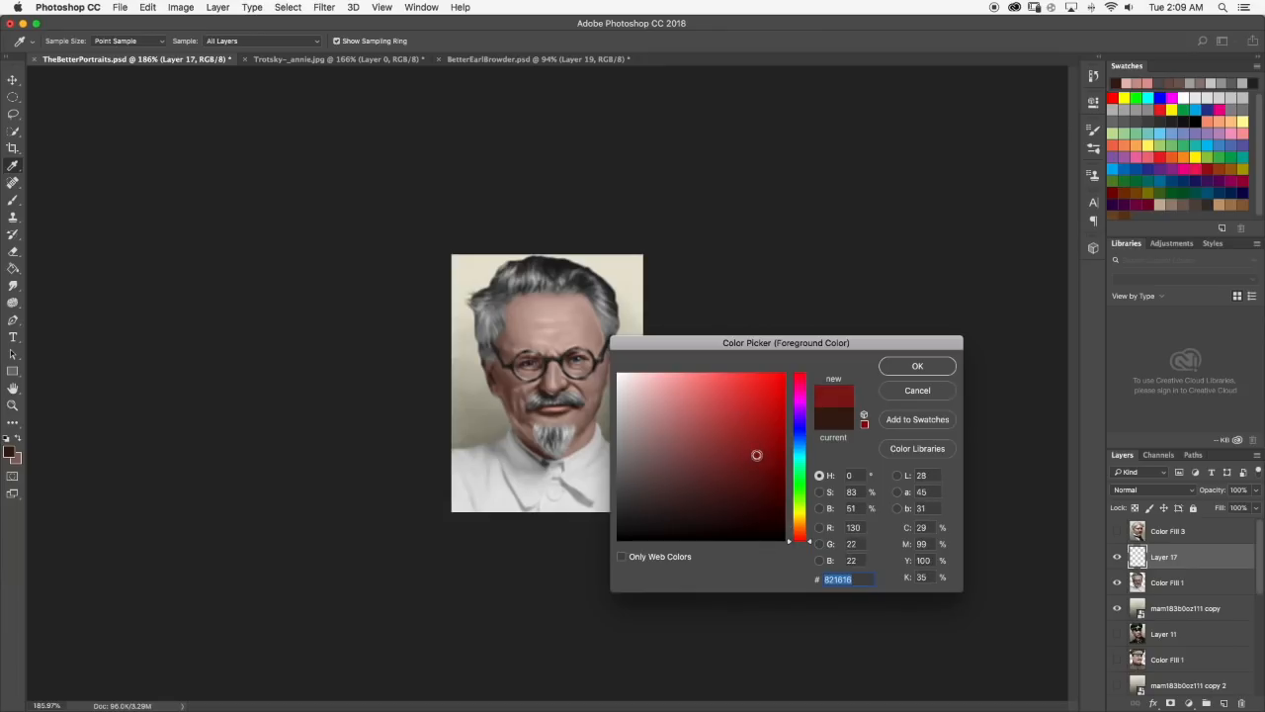
pyautogui.click(917, 366)
pyautogui.press('b')
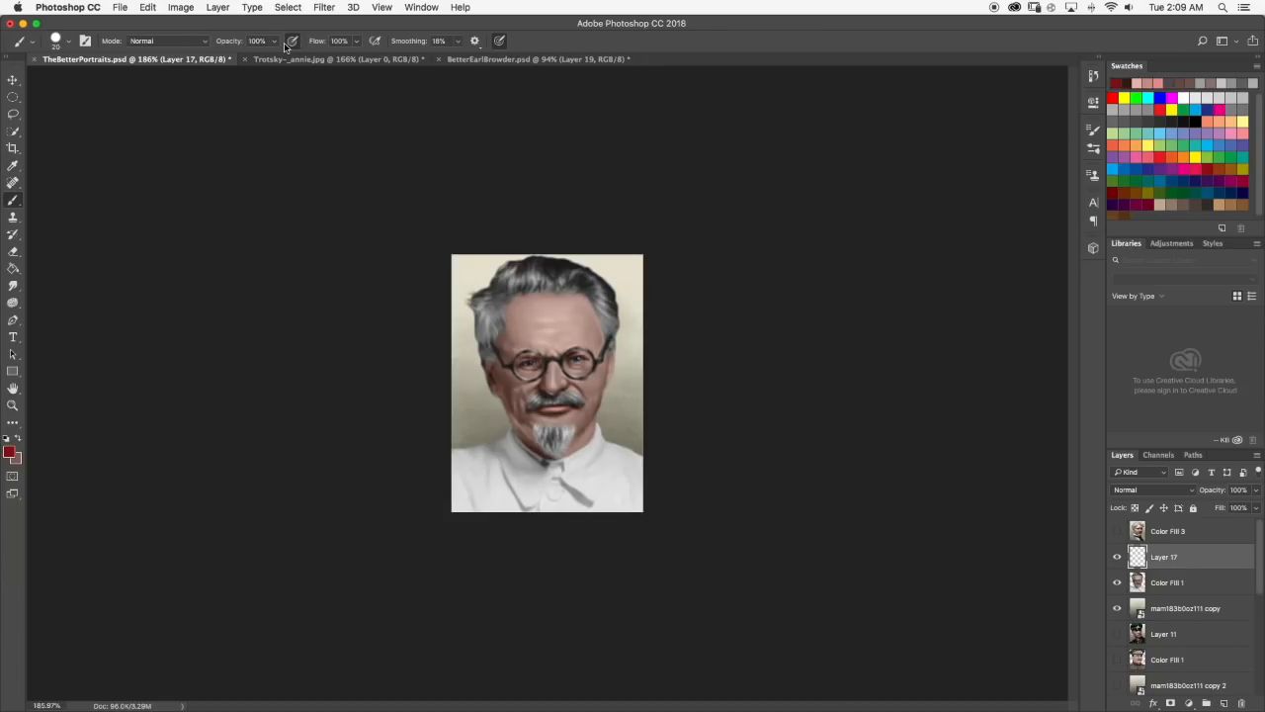
# Lower the brush opacity to 16% and paint a translucent red tint across the cheeks and nose.
pyautogui.moveTo(274, 41); pyautogui.dragTo(227, 59)
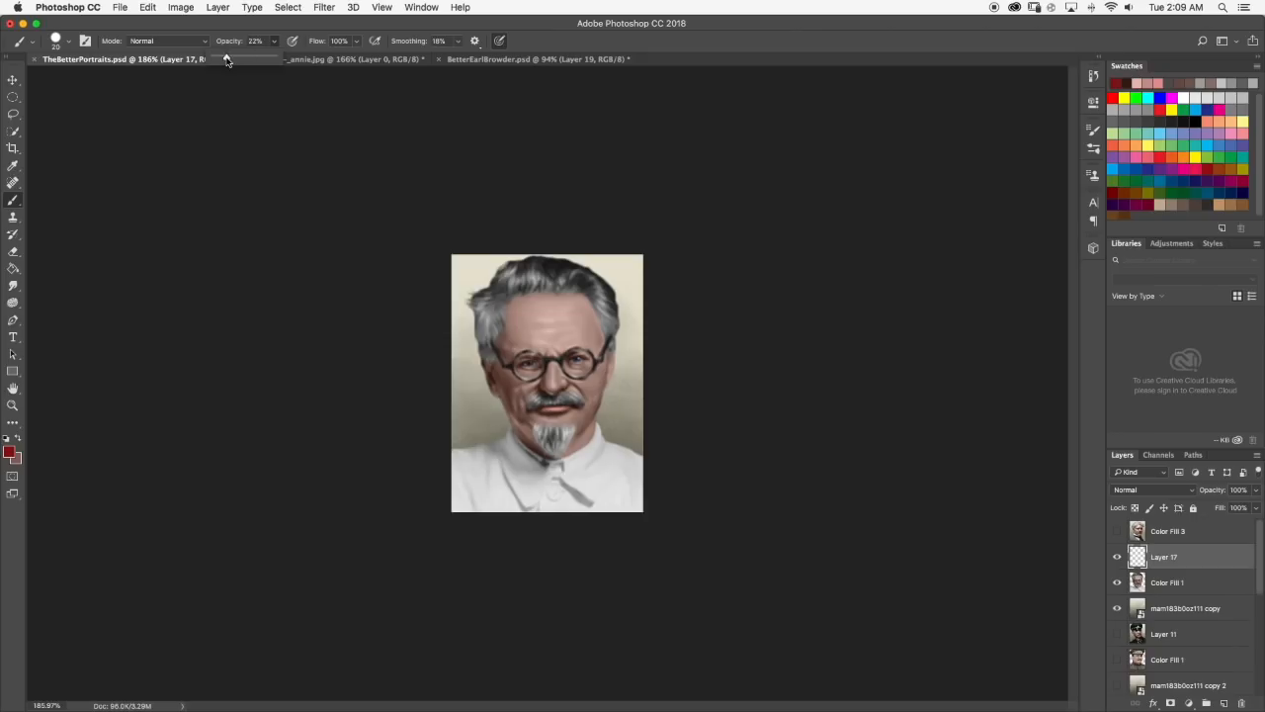
pyautogui.click(273, 43)
pyautogui.moveTo(511, 385)
pyautogui.mouseDown()
pyautogui.moveTo(544, 369)
pyautogui.moveTo(570, 396)
pyautogui.moveTo(598, 382)
pyautogui.mouseUp()
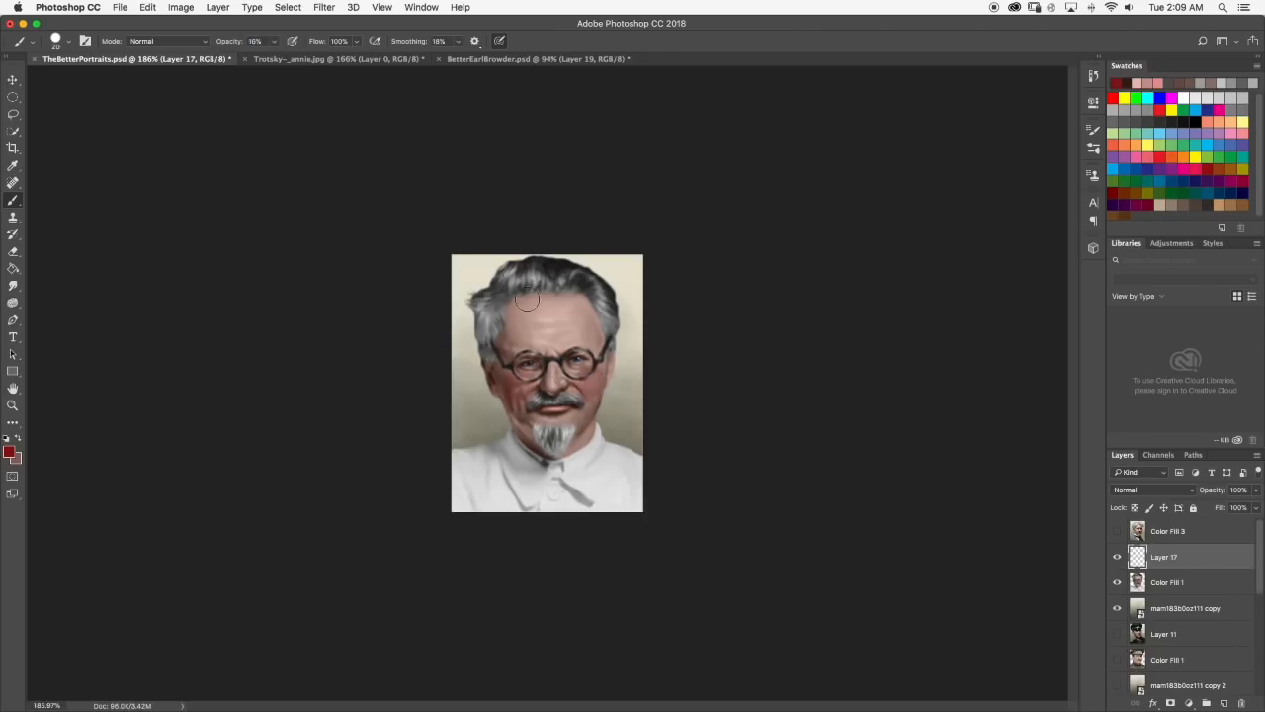
# Switch to the Smudge tool and set its soft tip to 25 px.
pyautogui.scroll(-3, 618, 362)
pyautogui.click(13, 284)
pyautogui.click(67, 43)
pyautogui.moveTo(76, 83); pyautogui.dragTo(87, 85)
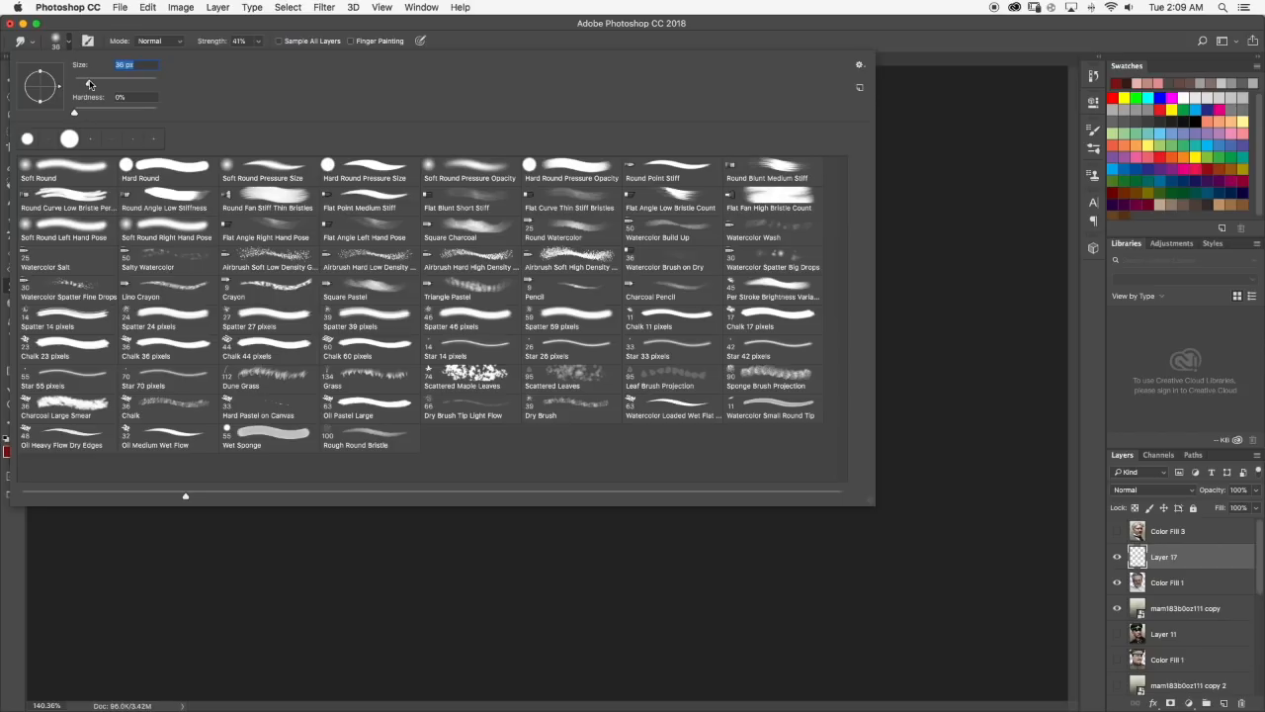
pyautogui.press('Return')
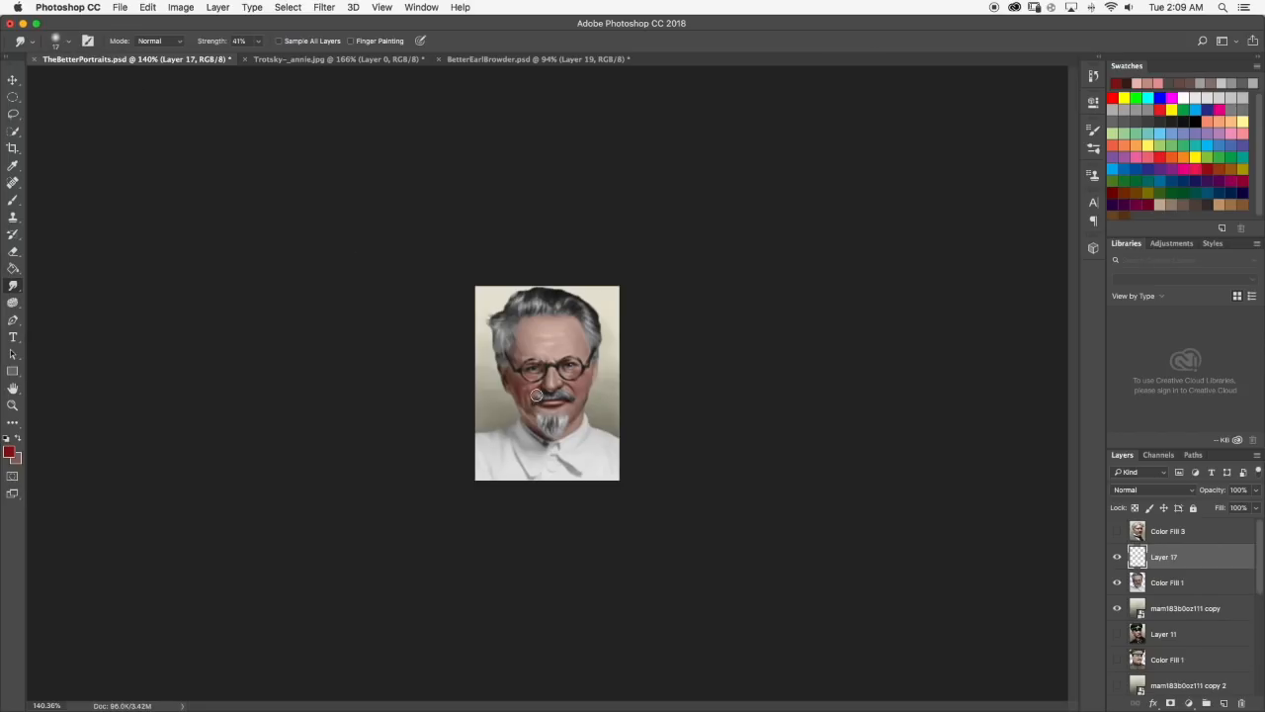
pyautogui.click(67, 42)
pyautogui.moveTo(83, 81); pyautogui.dragTo(85, 83)
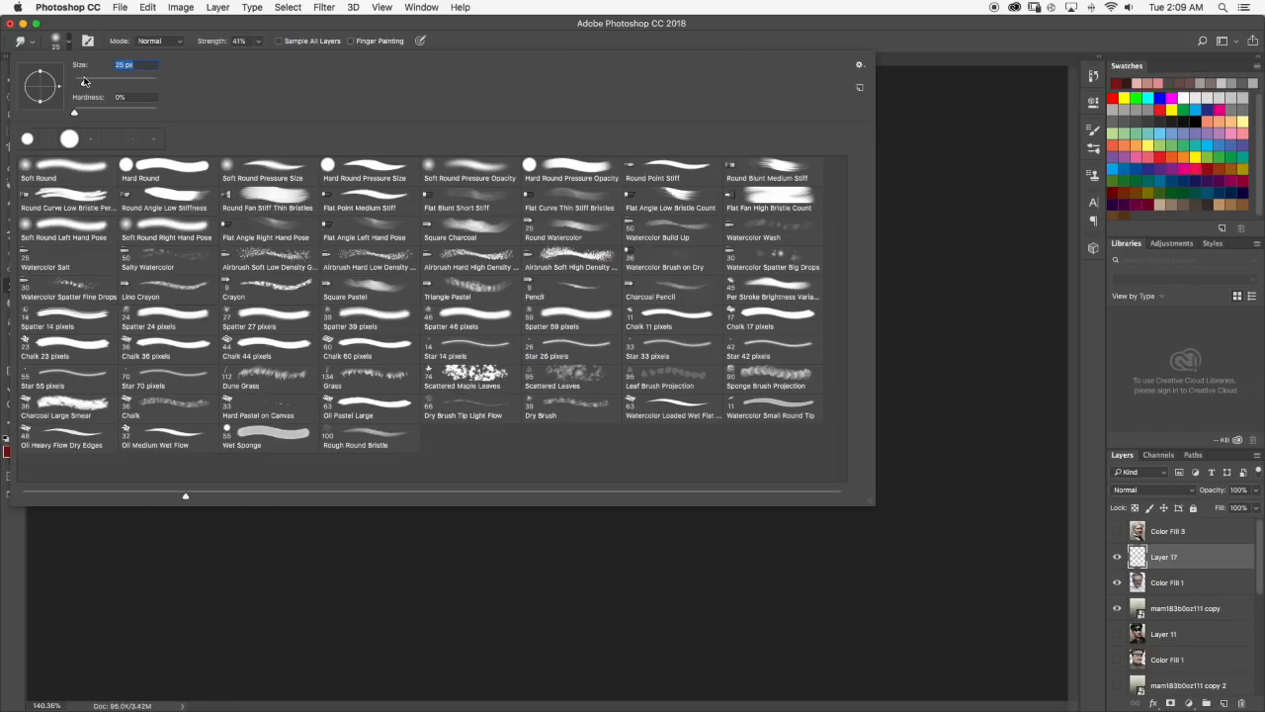
pyautogui.click(70, 41)
# Smudge the red tint into the skin on both cheeks and check the result at different magnifications.
pyautogui.scroll(10, 554, 395)
pyautogui.moveTo(462, 365)
pyautogui.mouseDown()
pyautogui.moveTo(483, 444)
pyautogui.moveTo(480, 365)
pyautogui.moveTo(499, 370)
pyautogui.moveTo(462, 356)
pyautogui.moveTo(530, 374)
pyautogui.moveTo(479, 382)
pyautogui.moveTo(507, 376)
pyautogui.moveTo(495, 371)
pyautogui.moveTo(469, 389)
pyautogui.moveTo(494, 461)
pyautogui.mouseUp()
pyautogui.moveTo(637, 376)
pyautogui.mouseDown()
pyautogui.moveTo(596, 346)
pyautogui.moveTo(649, 359)
pyautogui.moveTo(628, 368)
pyautogui.moveTo(653, 355)
pyautogui.moveTo(647, 409)
pyautogui.moveTo(625, 342)
pyautogui.moveTo(618, 358)
pyautogui.moveTo(672, 370)
pyautogui.moveTo(670, 351)
pyautogui.moveTo(655, 382)
pyautogui.moveTo(669, 403)
pyautogui.moveTo(595, 412)
pyautogui.moveTo(614, 399)
pyautogui.moveTo(628, 408)
pyautogui.moveTo(613, 401)
pyautogui.moveTo(636, 400)
pyautogui.moveTo(663, 365)
pyautogui.moveTo(648, 415)
pyautogui.moveTo(639, 390)
pyautogui.moveTo(604, 399)
pyautogui.mouseUp()
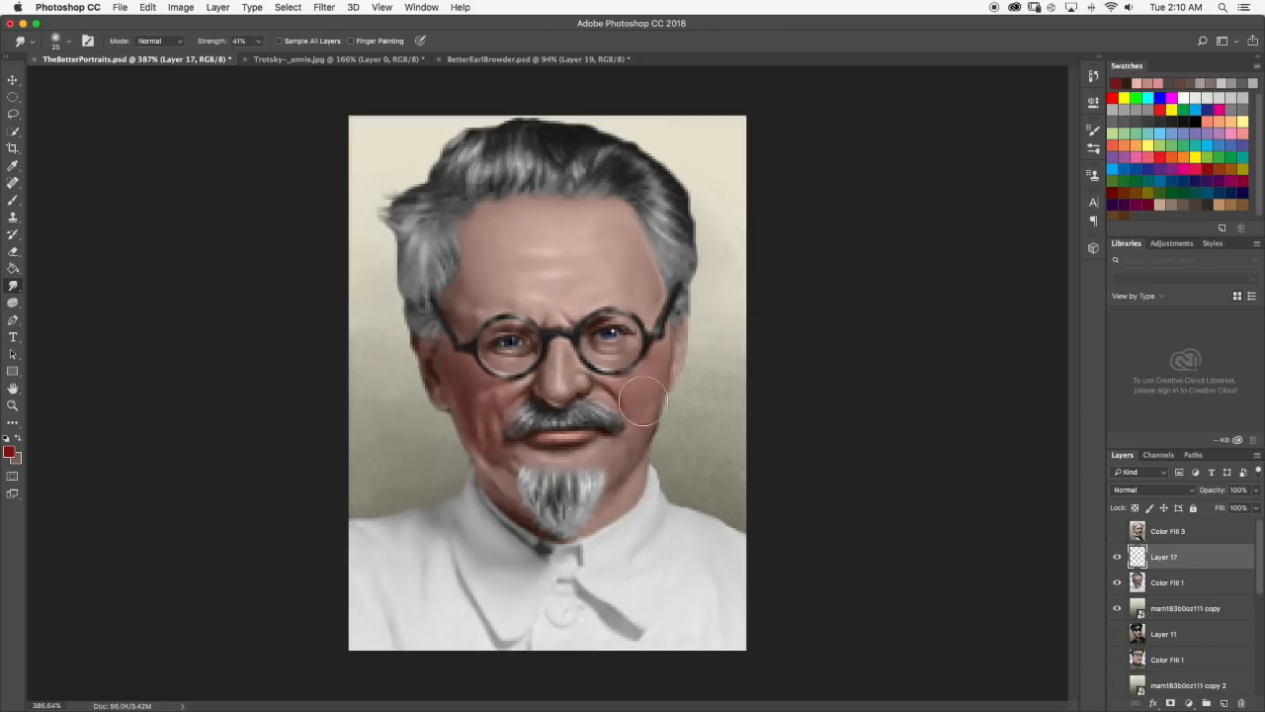
pyautogui.scroll(-1, 672, 399)
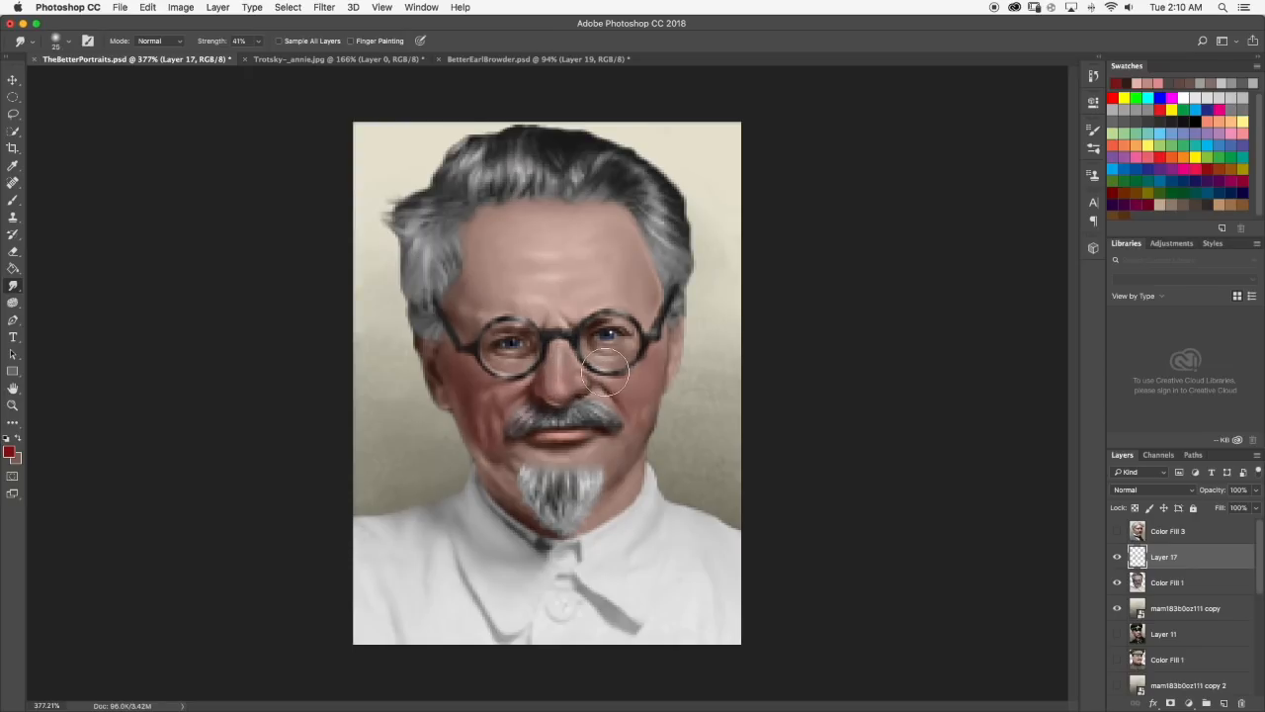
pyautogui.scroll(-8, 605, 366)
pyautogui.scroll(8, 583, 369)
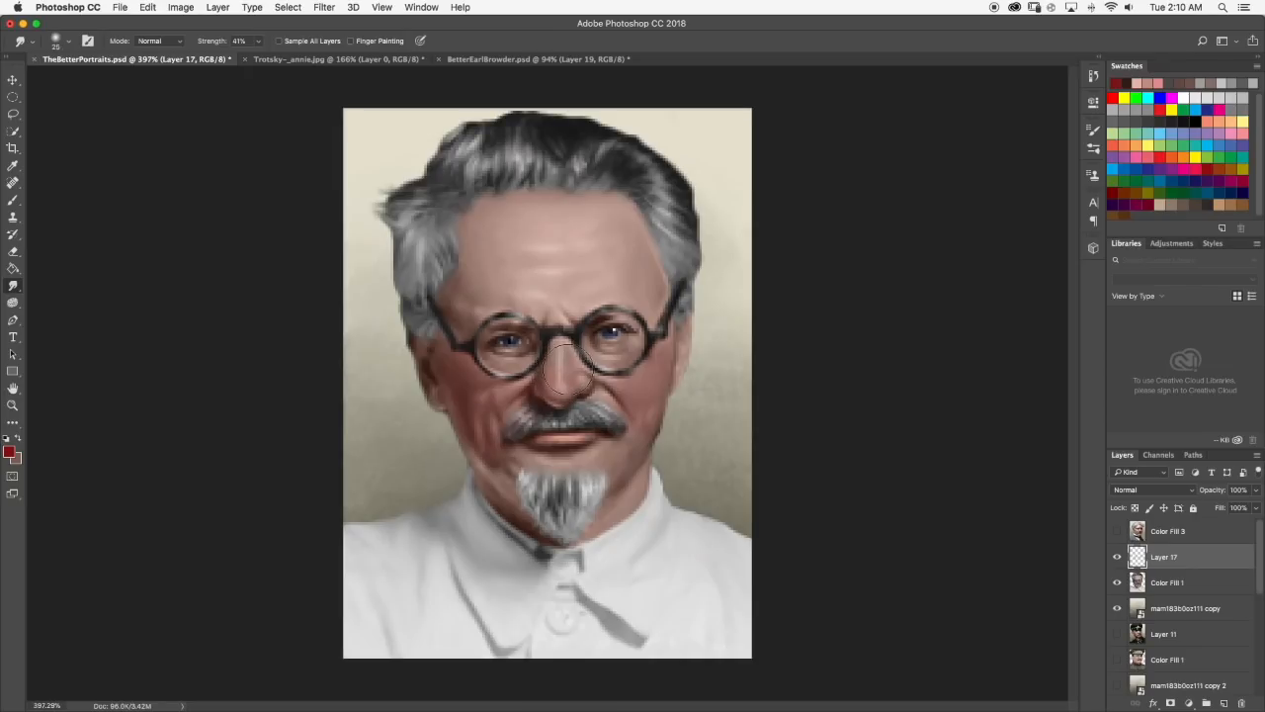
pyautogui.scroll(-6, 653, 393)
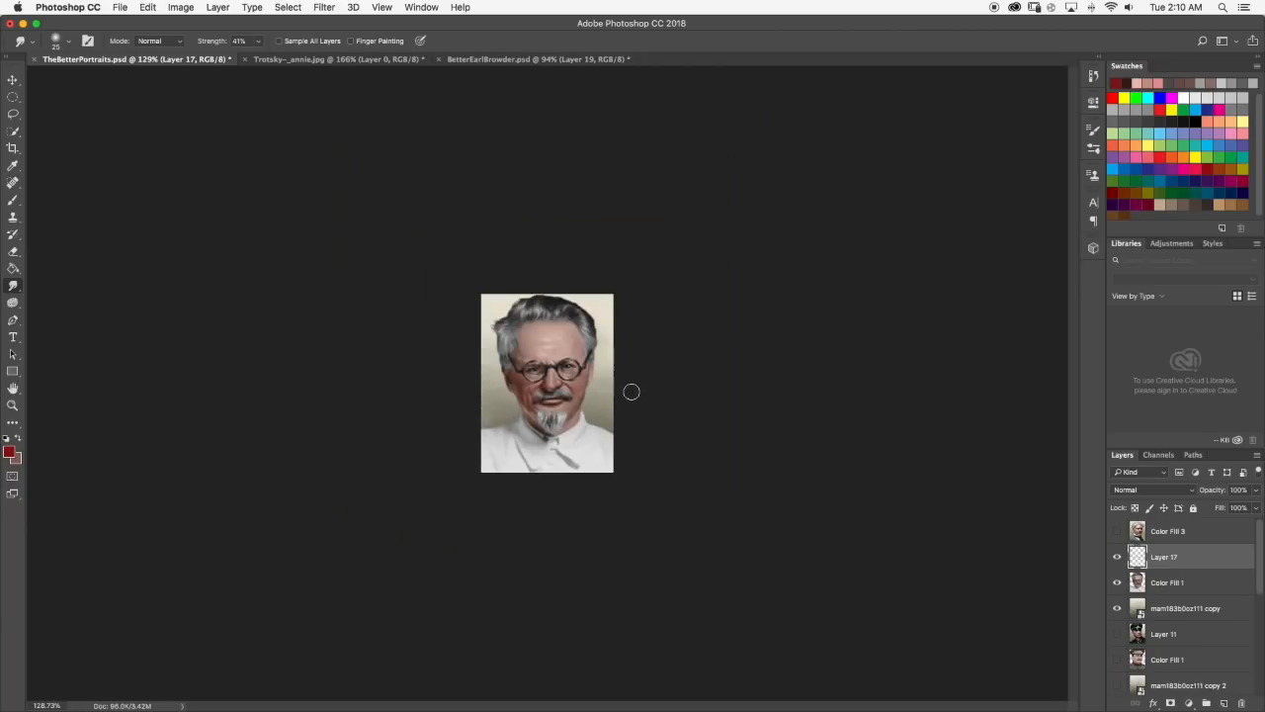
pyautogui.scroll(2, 542, 384)
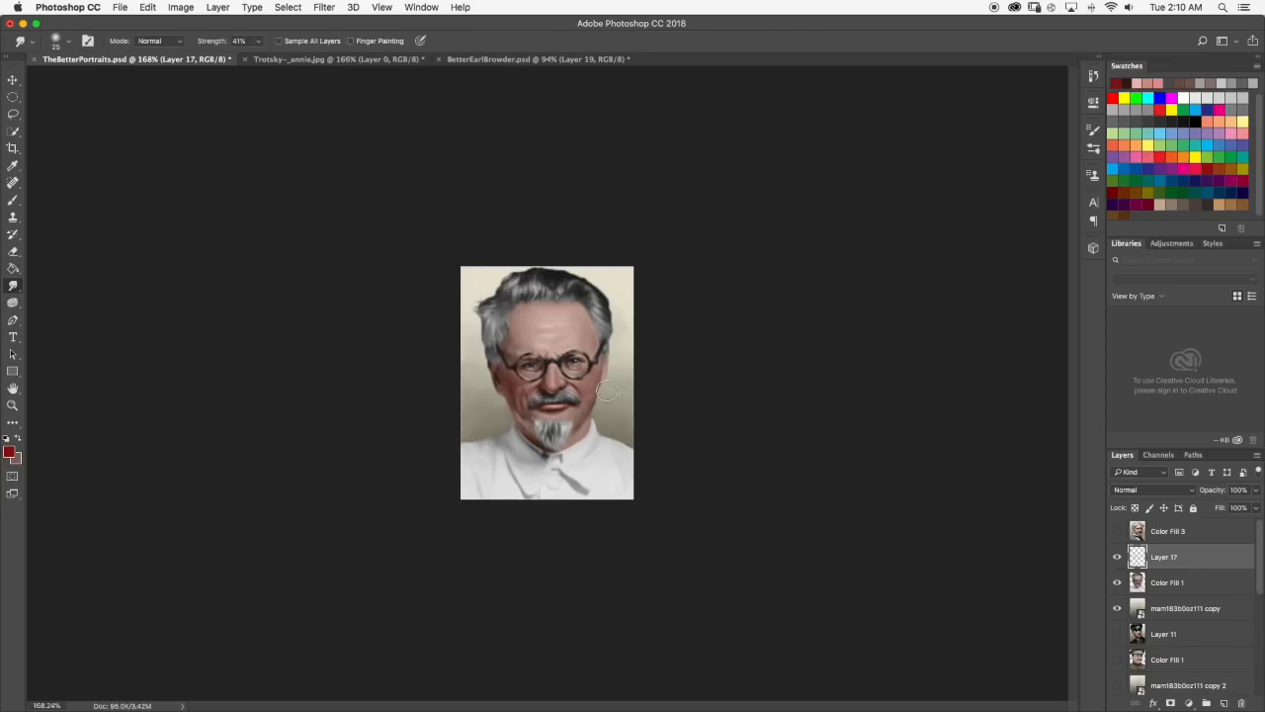
# Set the Eraser to 19% opacity with a 68 px hard round tip to soften the red tint on the face.
pyautogui.scroll(2, 271, 373)
pyautogui.click(18, 253)
pyautogui.scroll(1, 474, 402)
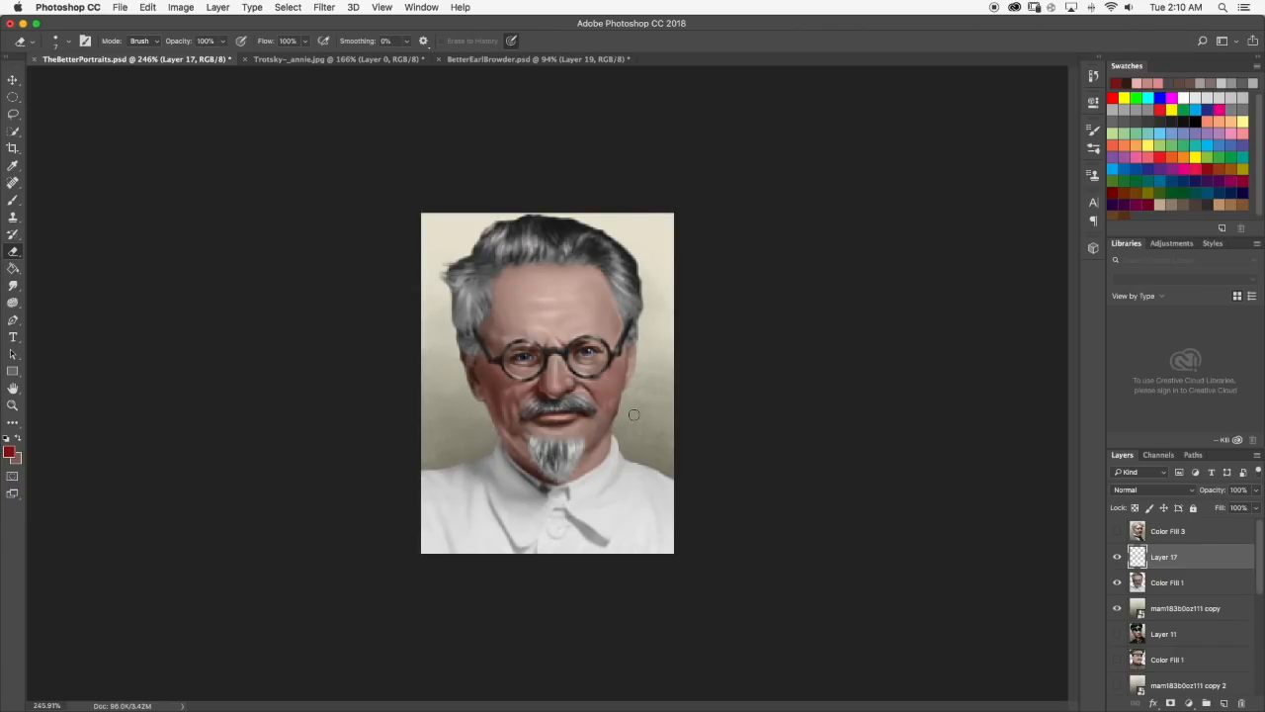
pyautogui.scroll(-5, 634, 414)
pyautogui.scroll(1, 548, 384)
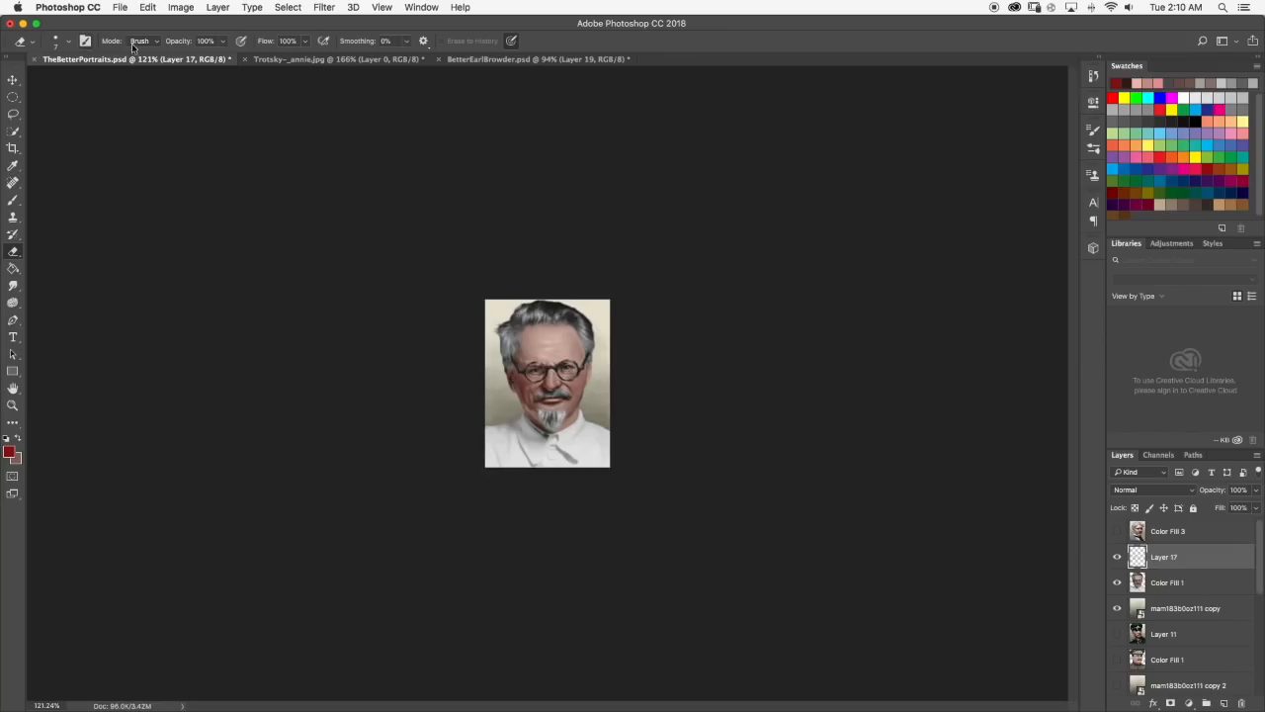
pyautogui.moveTo(221, 45); pyautogui.dragTo(179, 58)
pyautogui.click(62, 44)
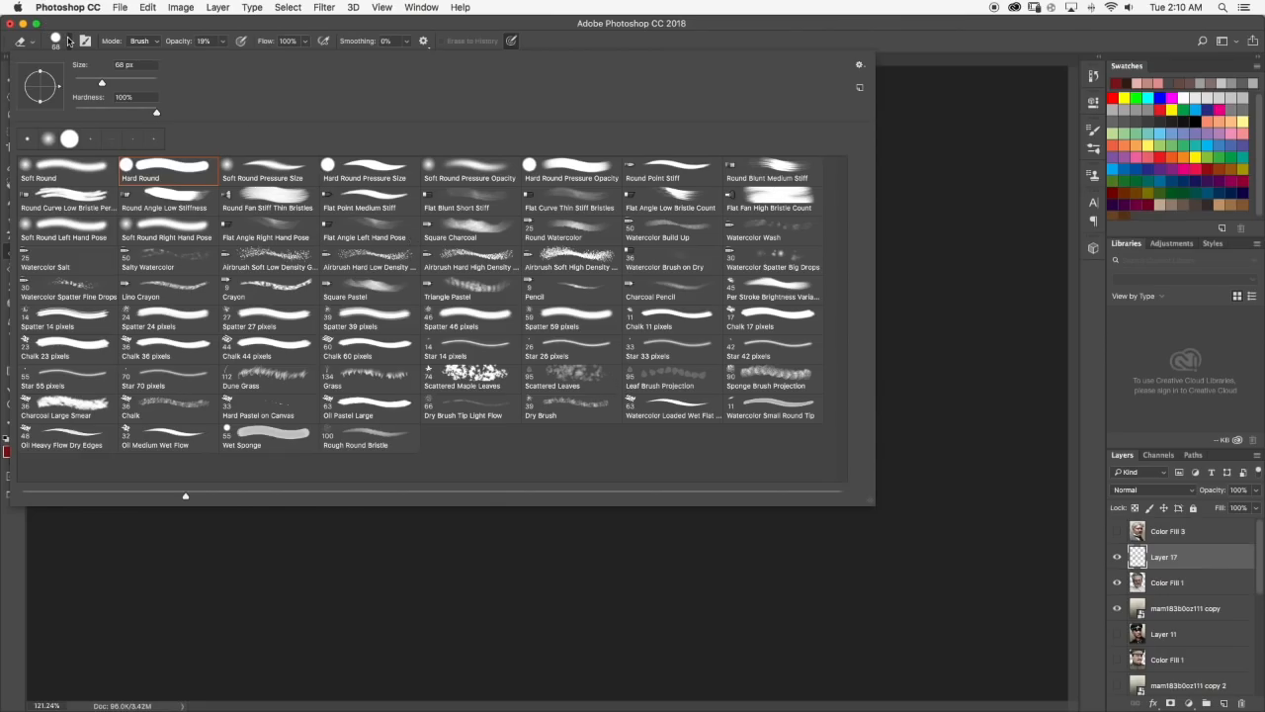
pyautogui.click(67, 41)
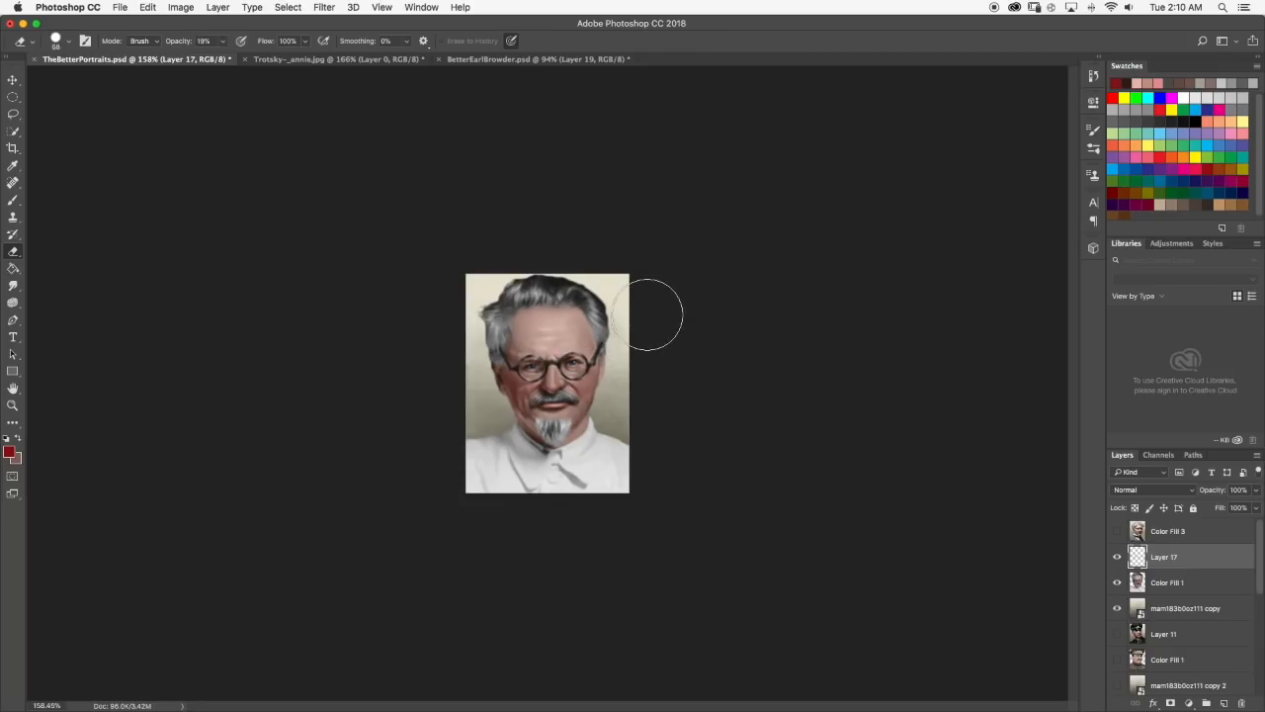
pyautogui.scroll(5, 618, 301)
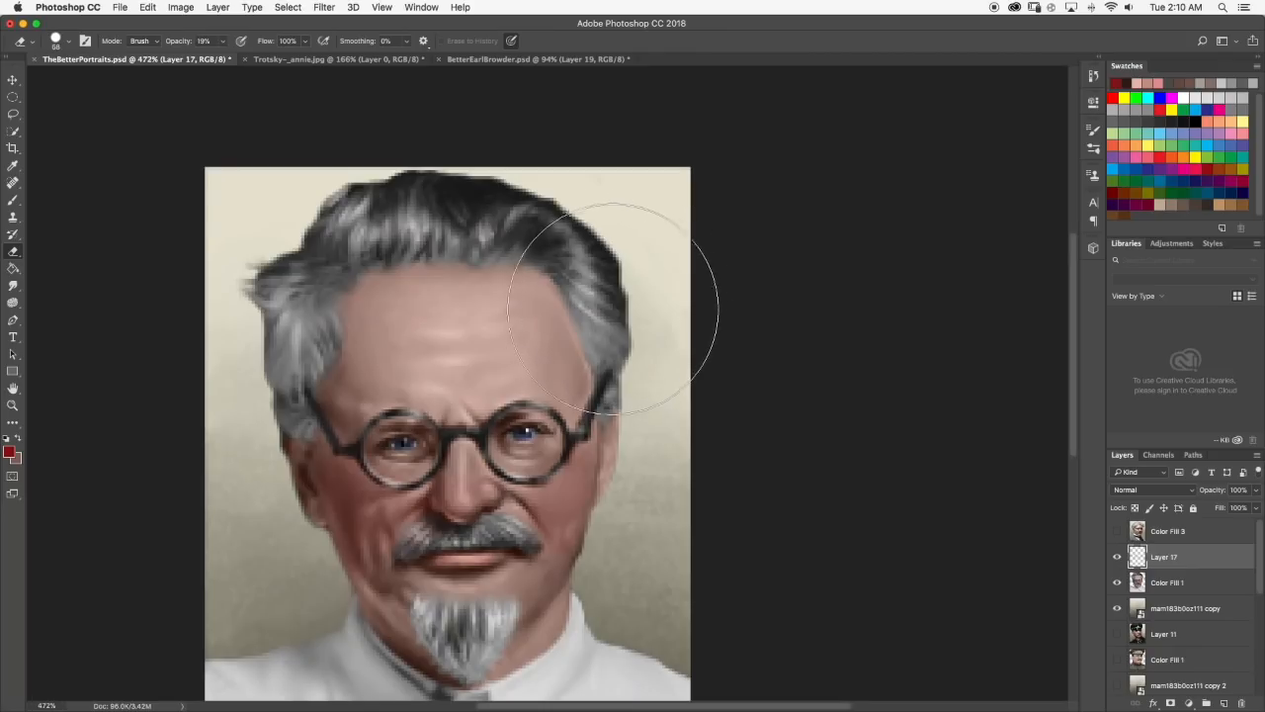
pyautogui.scroll(-8, 593, 327)
pyautogui.scroll(3, 583, 336)
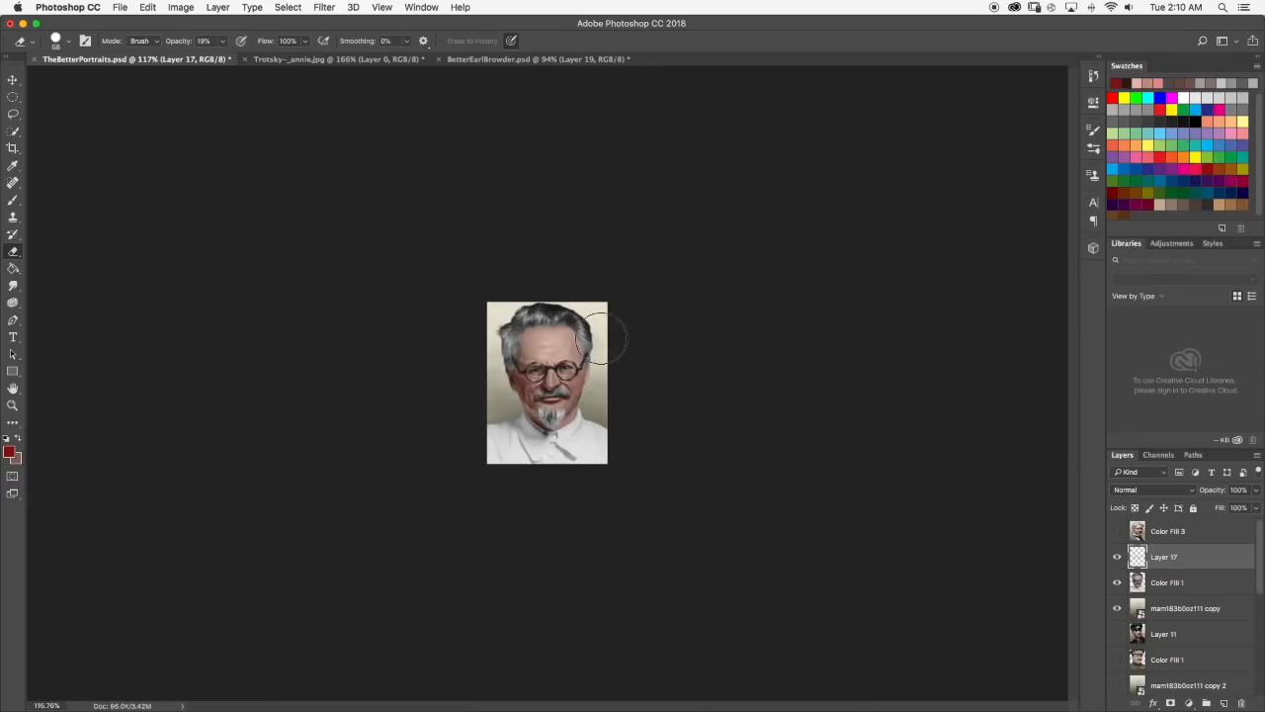
pyautogui.scroll(6, 692, 383)
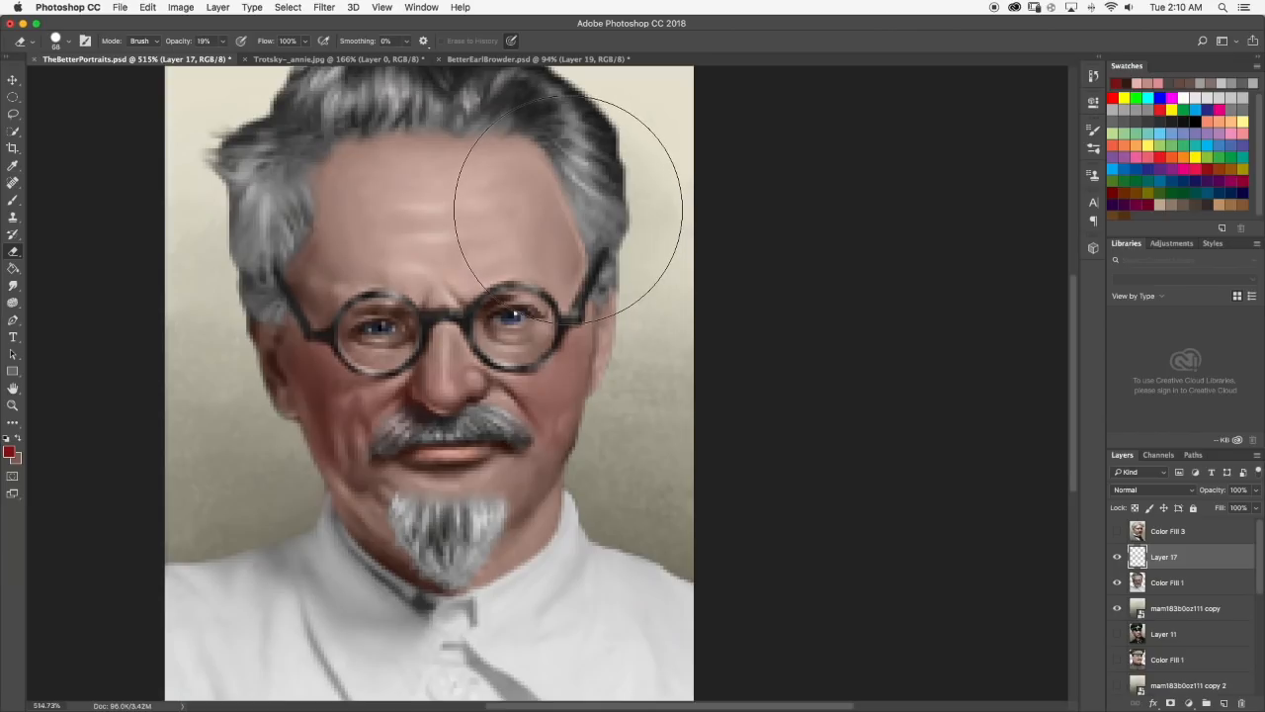
# Restore the Eraser to 100% opacity, shrink its tip, and clean the red tint off the glasses, eyes and moustache.
pyautogui.moveTo(217, 39); pyautogui.dragTo(314, 66)
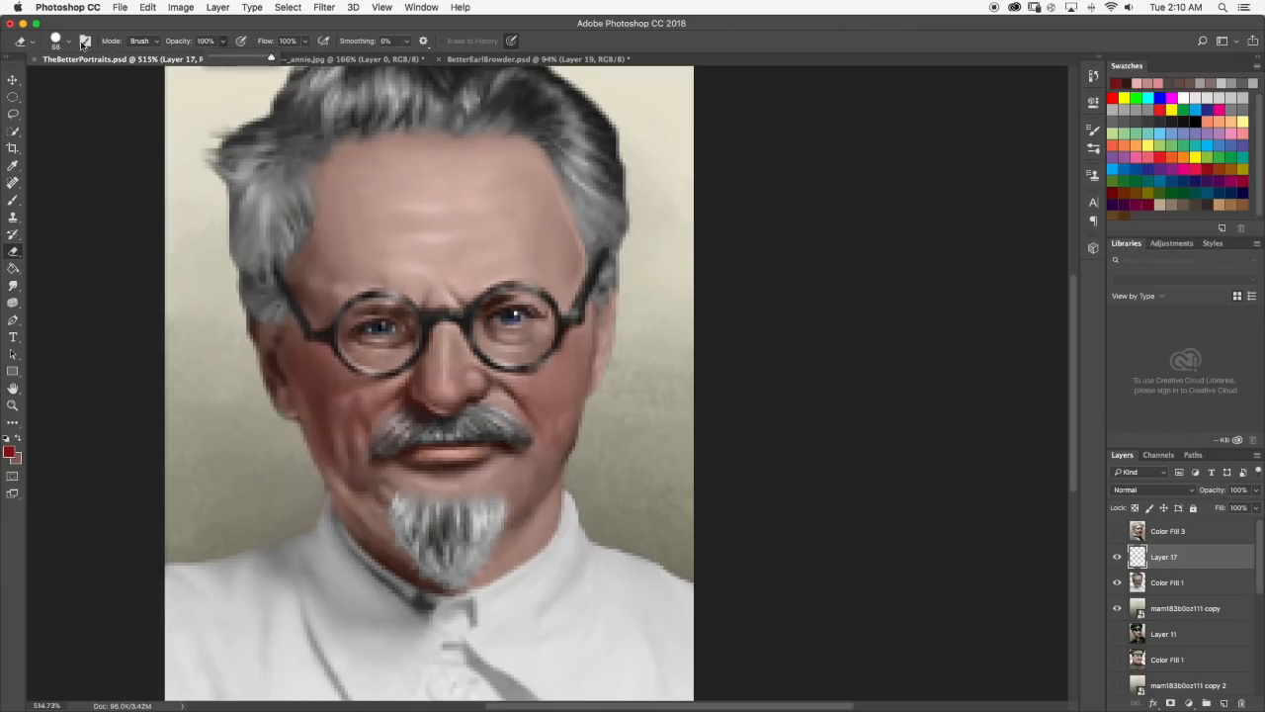
pyautogui.click(71, 41)
pyautogui.click(71, 42)
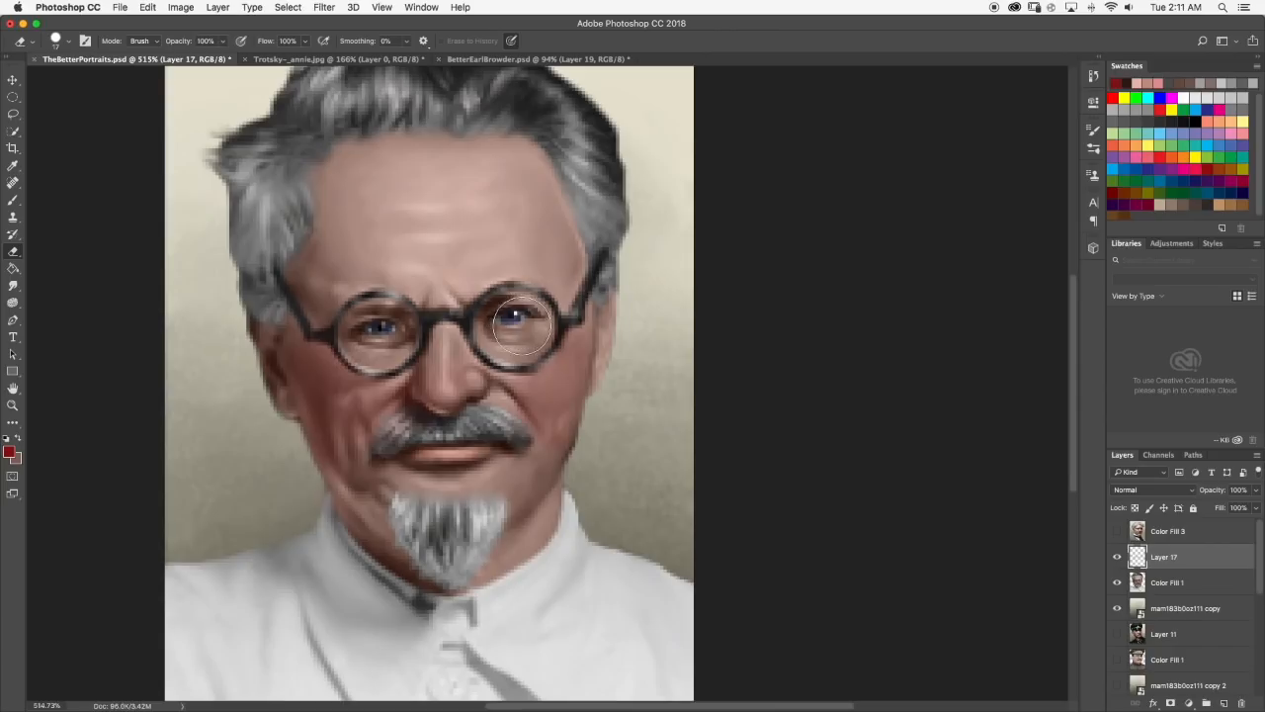
pyautogui.scroll(-10, 553, 334)
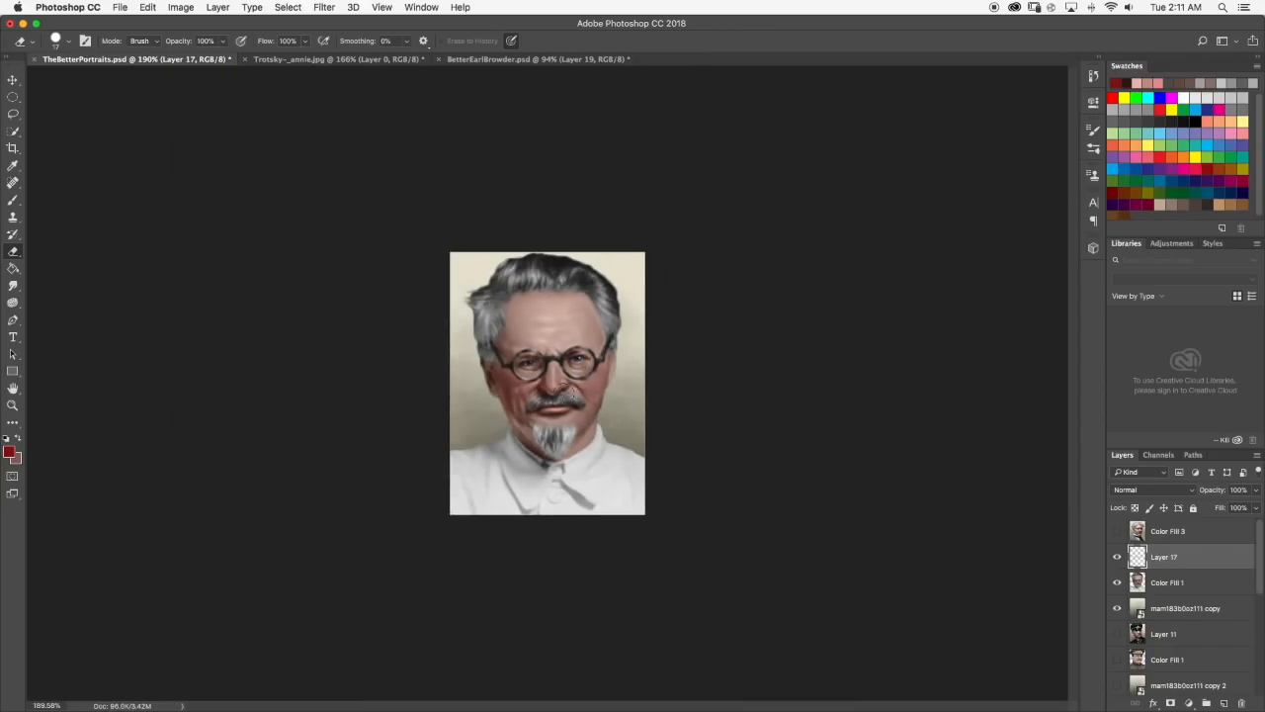
pyautogui.scroll(8, 593, 326)
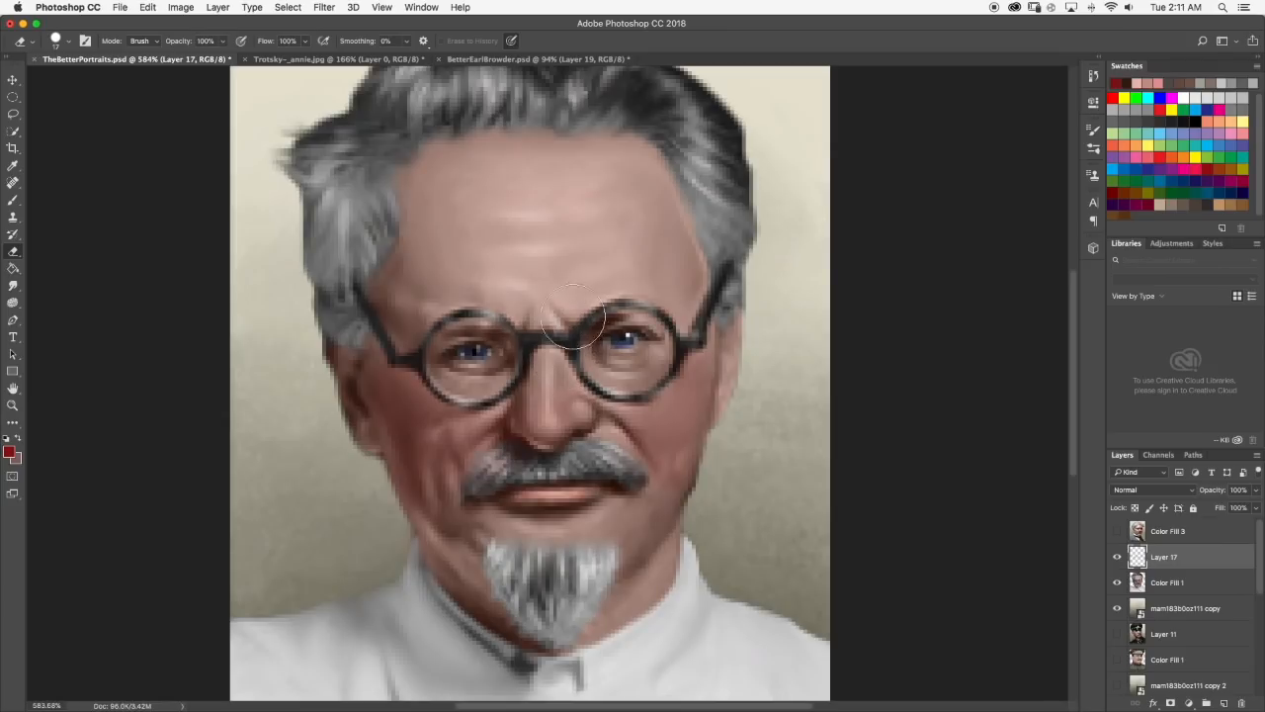
pyautogui.scroll(-1, 582, 332)
pyautogui.scroll(-3, 581, 331)
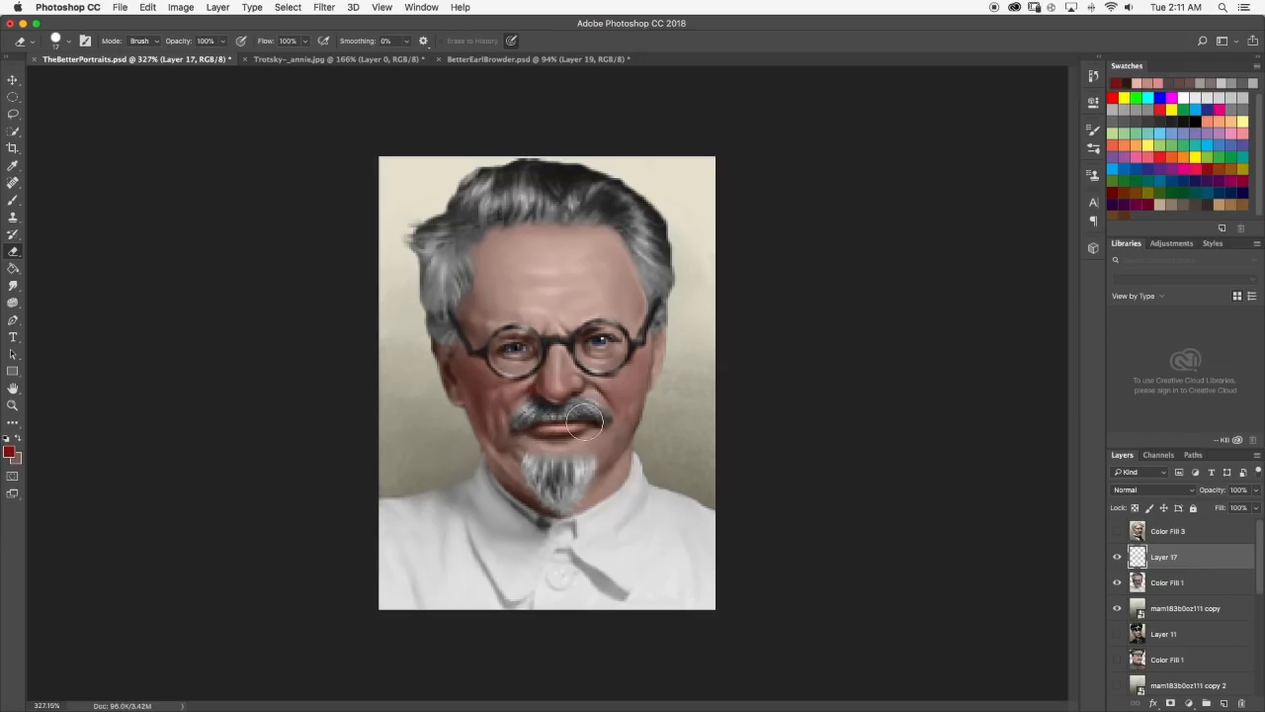
# Examine the softened red tint on the face at different magnifications, with the Smudge tool ready.
pyautogui.scroll(-3, 585, 421)
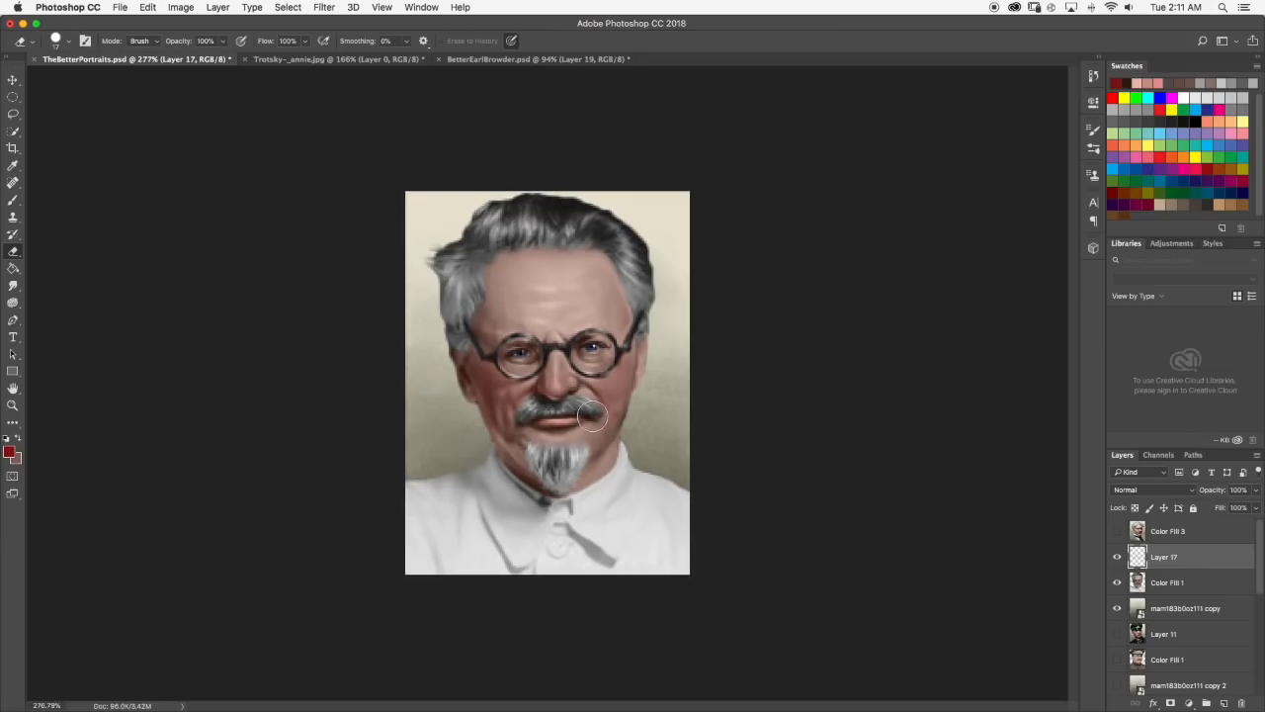
pyautogui.click(13, 286)
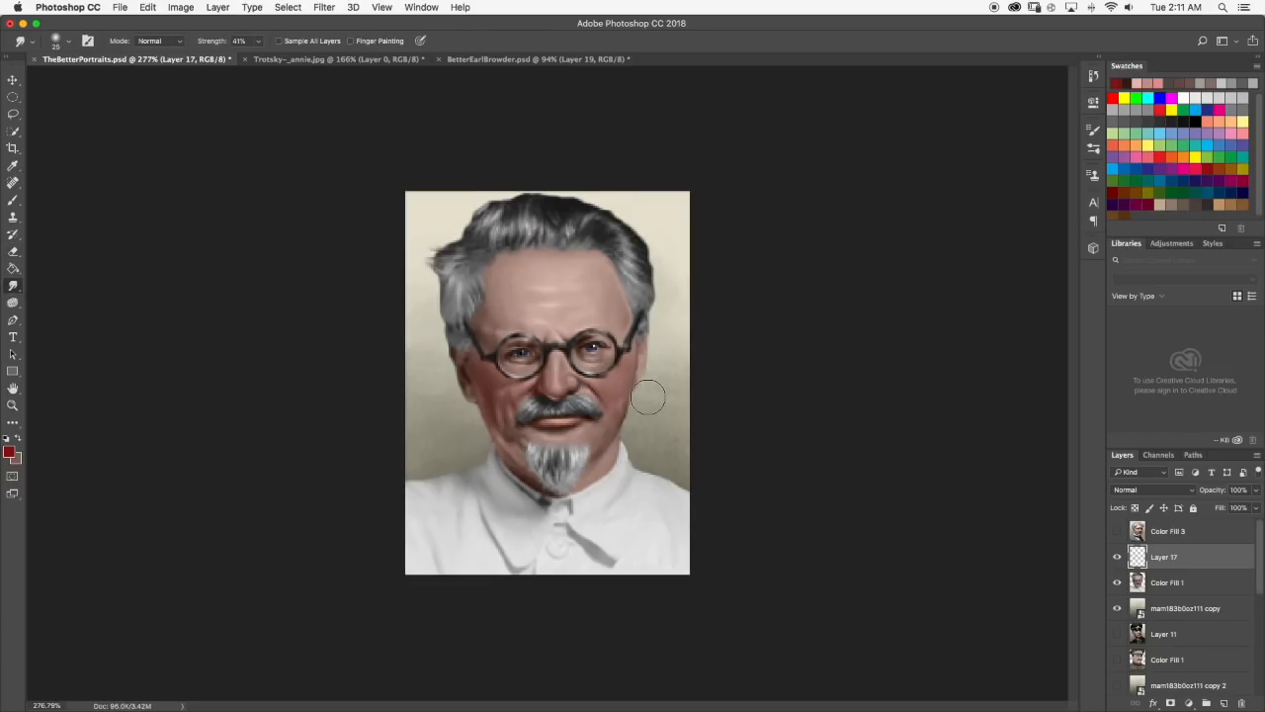
pyautogui.scroll(-1, 649, 396)
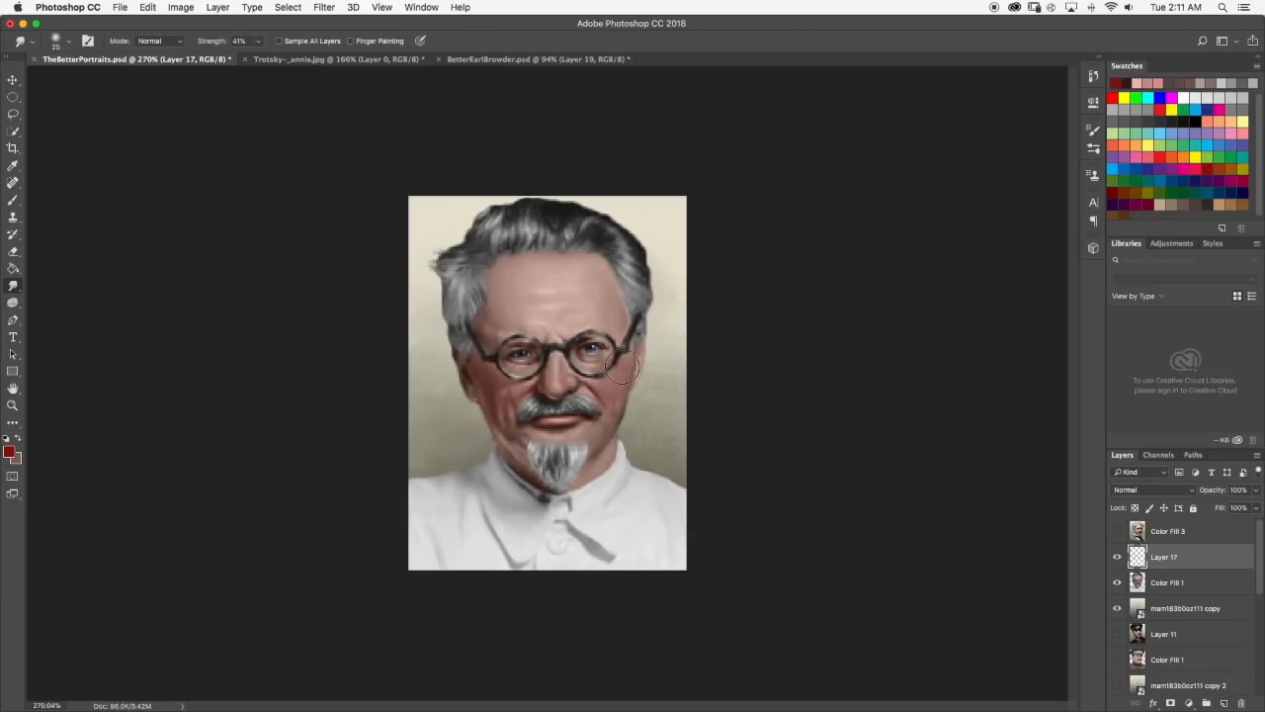
pyautogui.scroll(-3, 628, 368)
pyautogui.scroll(-4, 618, 371)
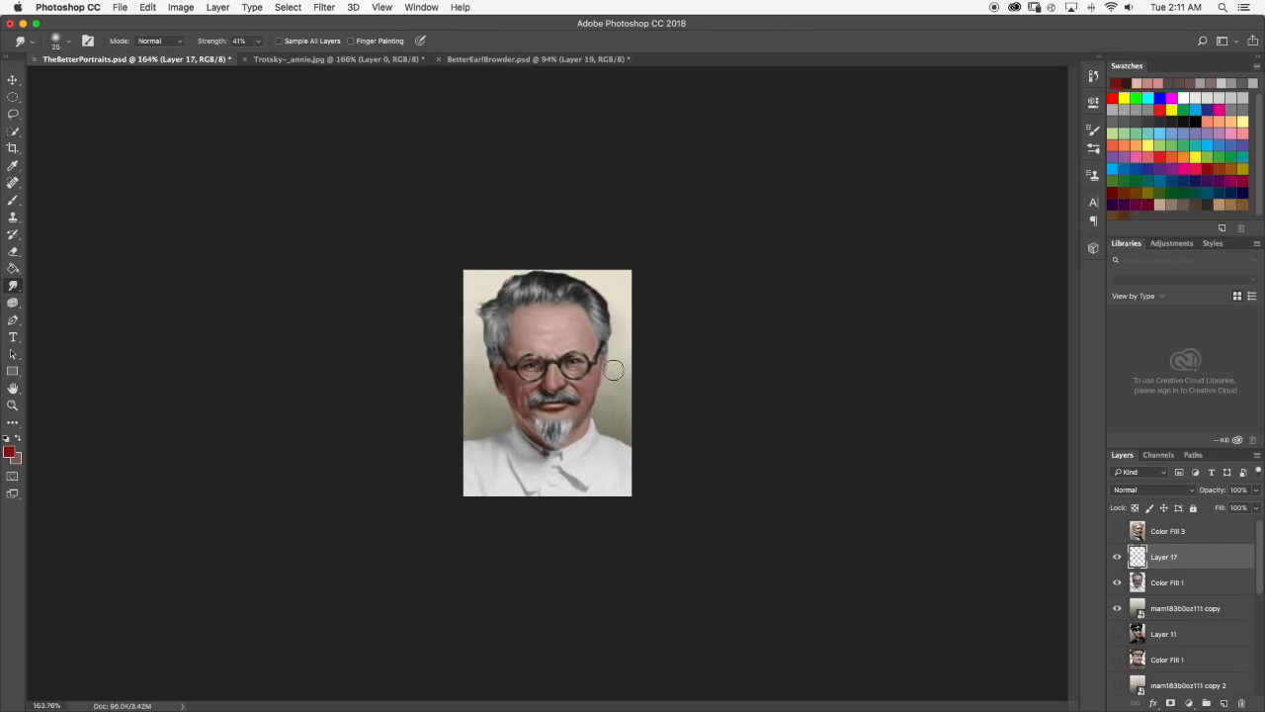
pyautogui.scroll(10, 514, 410)
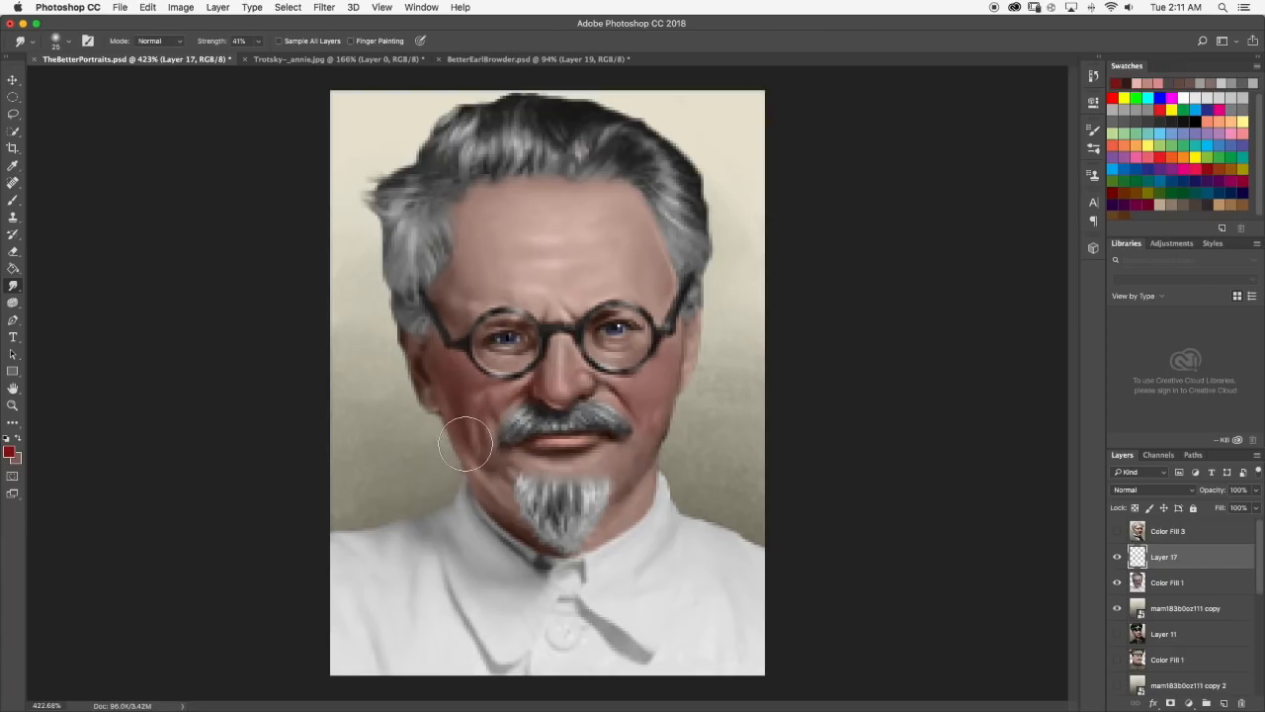
# Merge the red tint layer with the Color Fill 1 portrait layer beneath it.
pyautogui.click(13, 251)
pyautogui.scroll(-5, 582, 455)
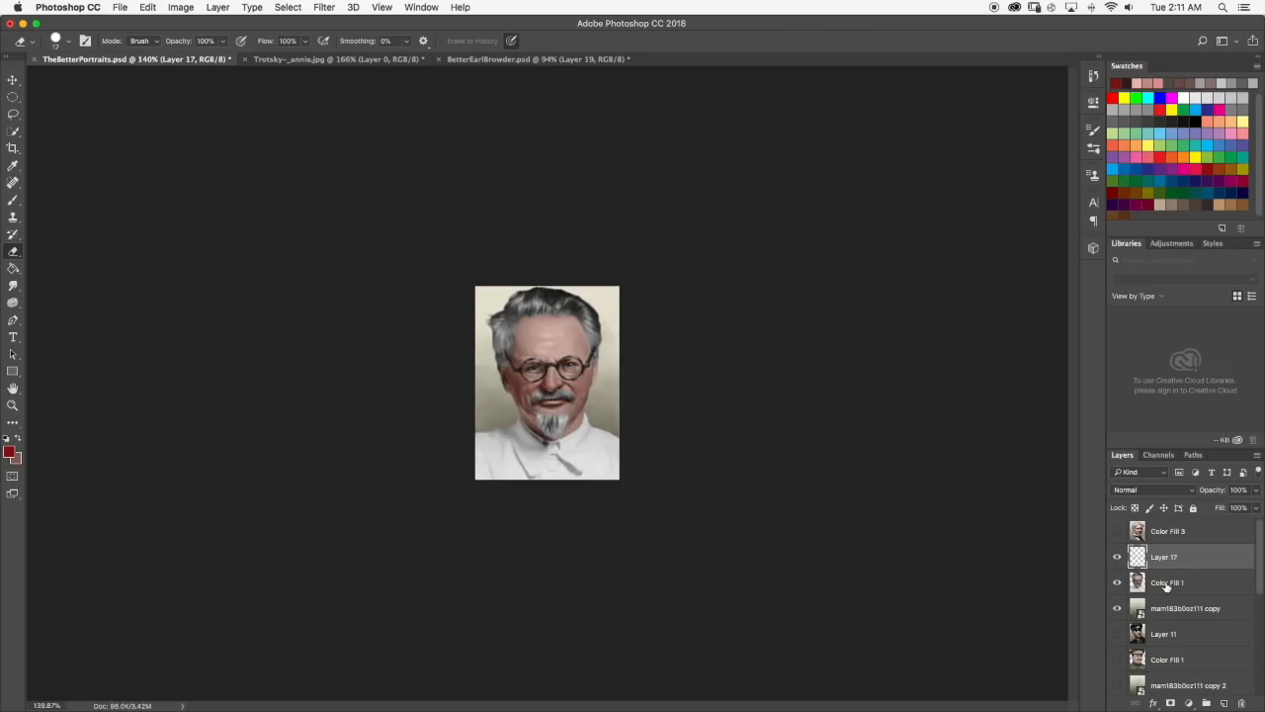
pyautogui.rightClick(1167, 585)
pyautogui.click(1094, 530)
pyautogui.scroll(2, 598, 332)
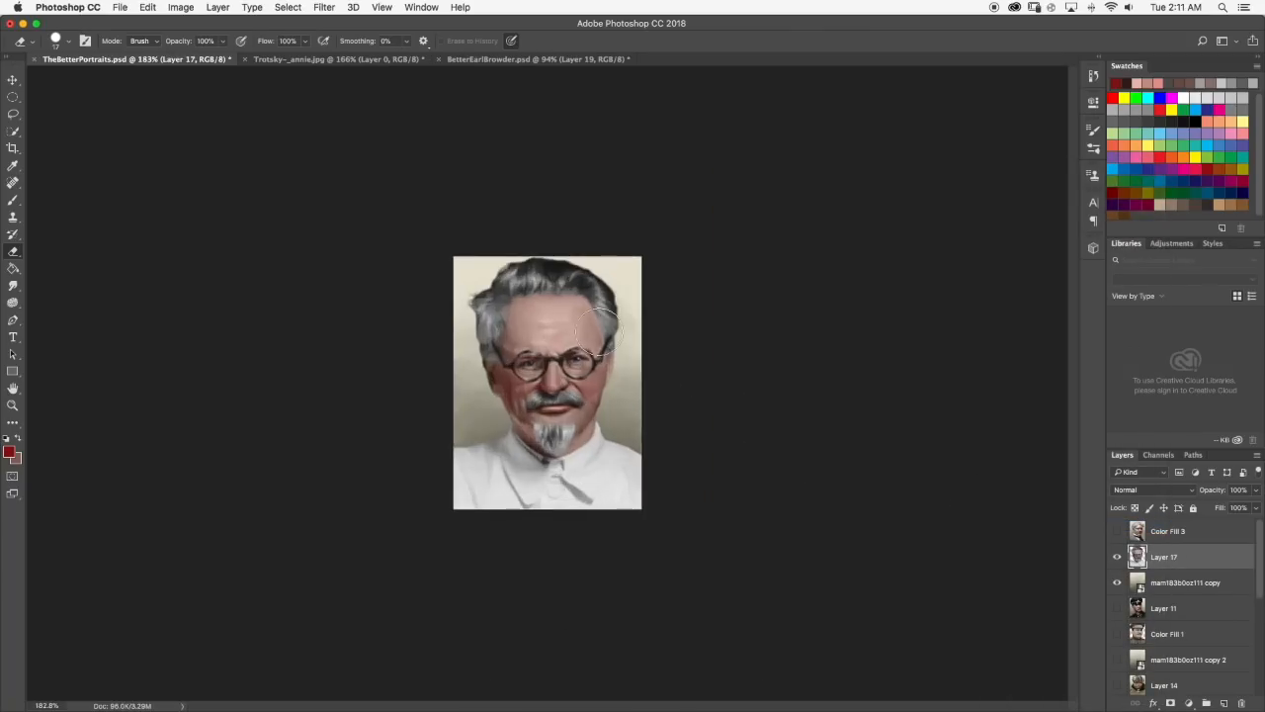
pyautogui.scroll(3, 598, 331)
# Switch to the Brush with a 6 px hard round tip and set its blending mode to Saturation.
pyautogui.click(13, 201)
pyautogui.scroll(2, 478, 326)
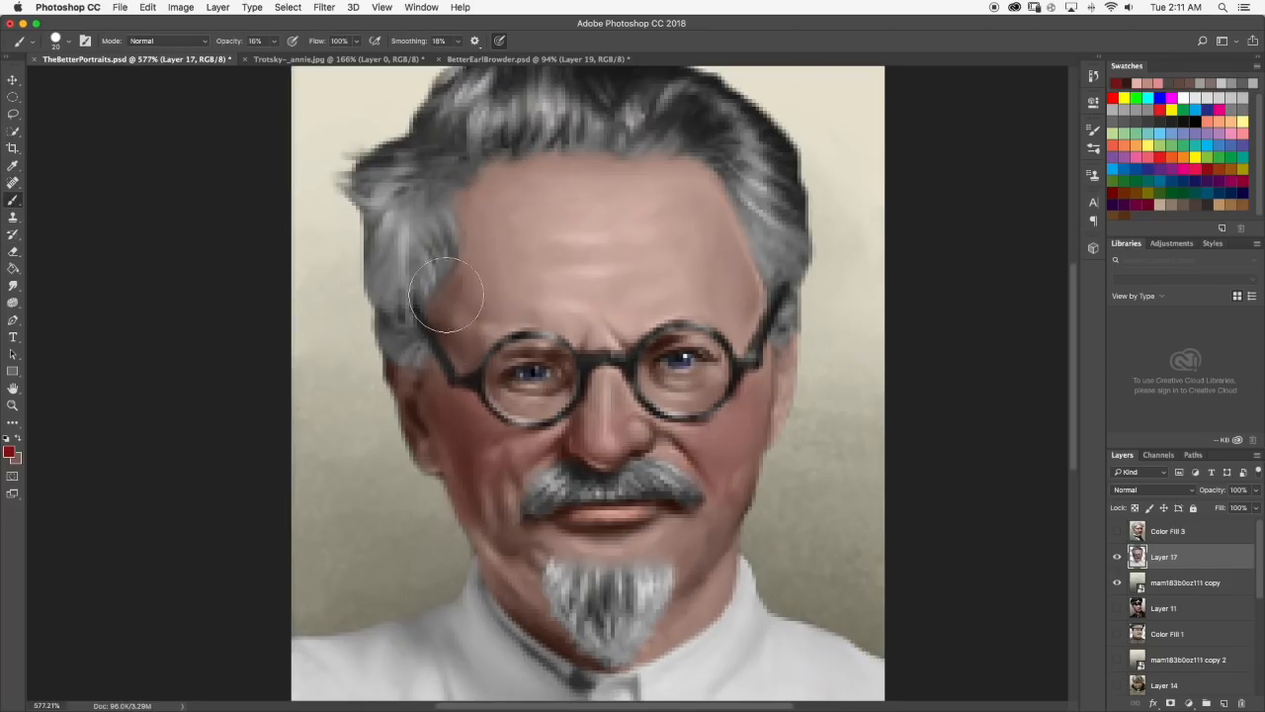
pyautogui.click(68, 41)
pyautogui.moveTo(83, 80); pyautogui.dragTo(76, 79)
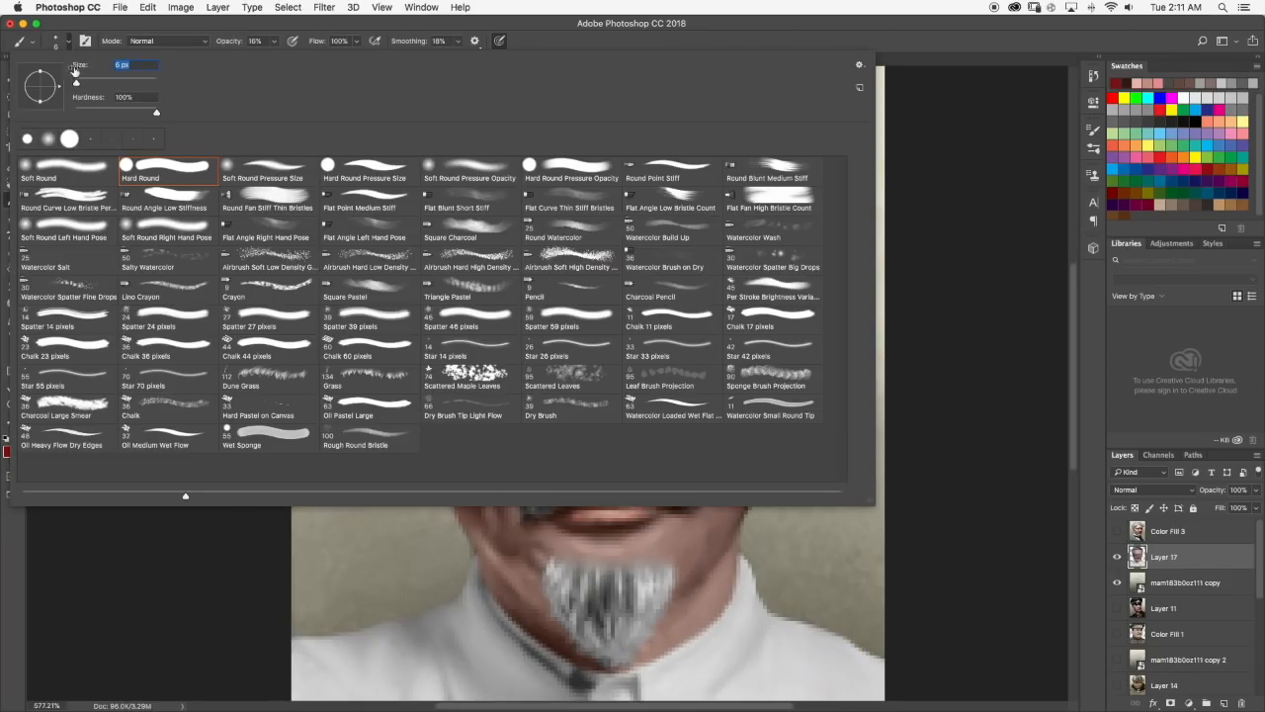
pyautogui.click(69, 42)
pyautogui.click(168, 40)
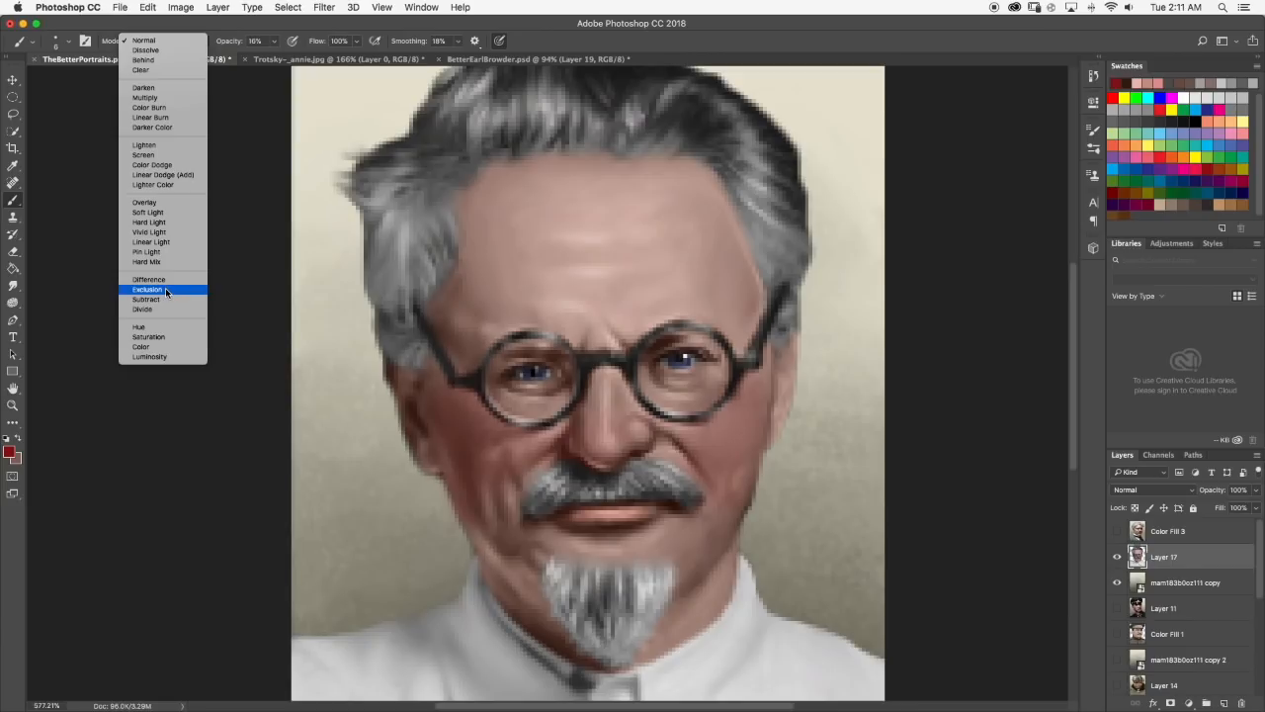
pyautogui.click(149, 336)
pyautogui.scroll(1, 538, 374)
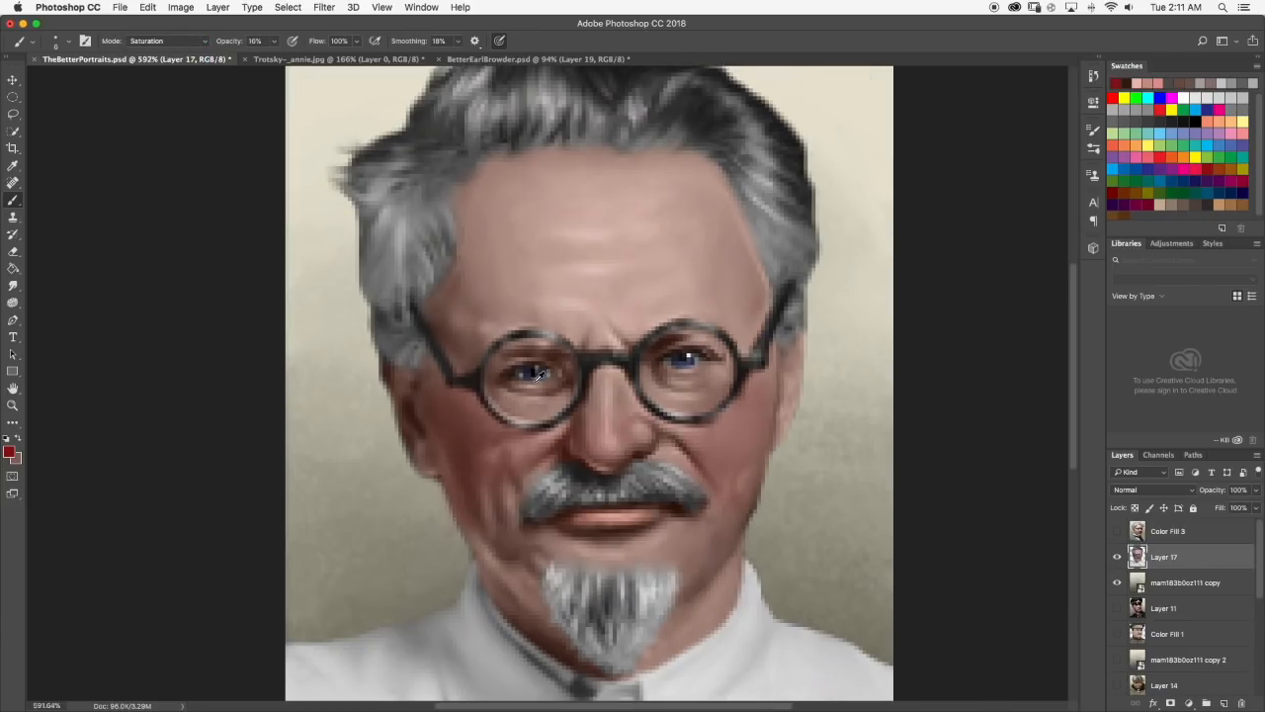
pyautogui.scroll(2, 539, 374)
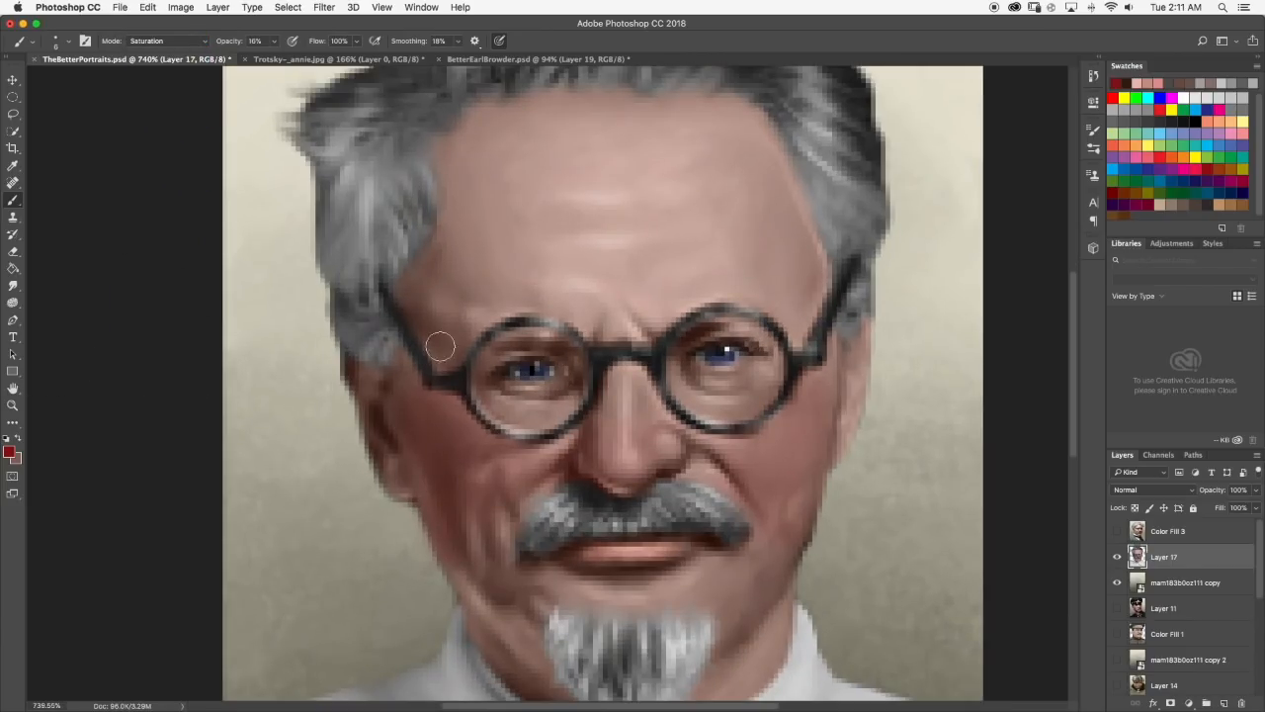
# Reduce the brush tip to 3 px and strengthen the skin saturation around the eyes inside the glasses.
pyautogui.click(69, 42)
pyautogui.moveTo(83, 81); pyautogui.dragTo(76, 82)
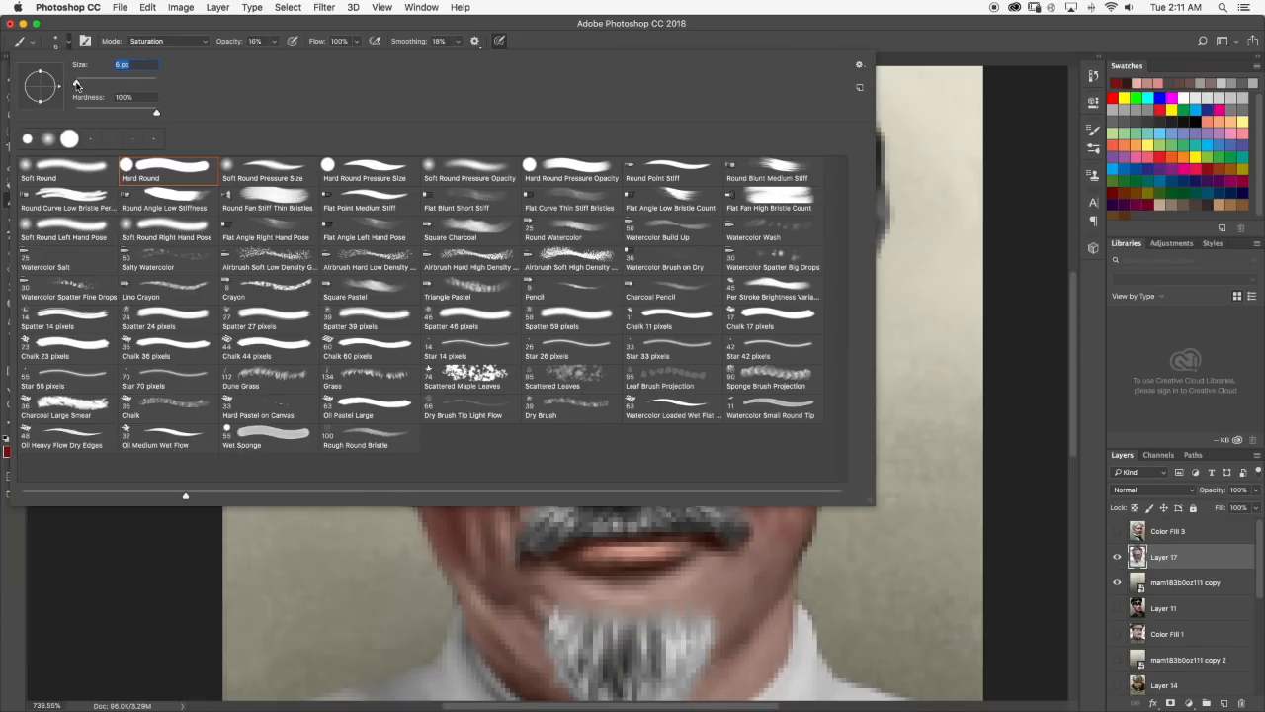
pyautogui.click(69, 46)
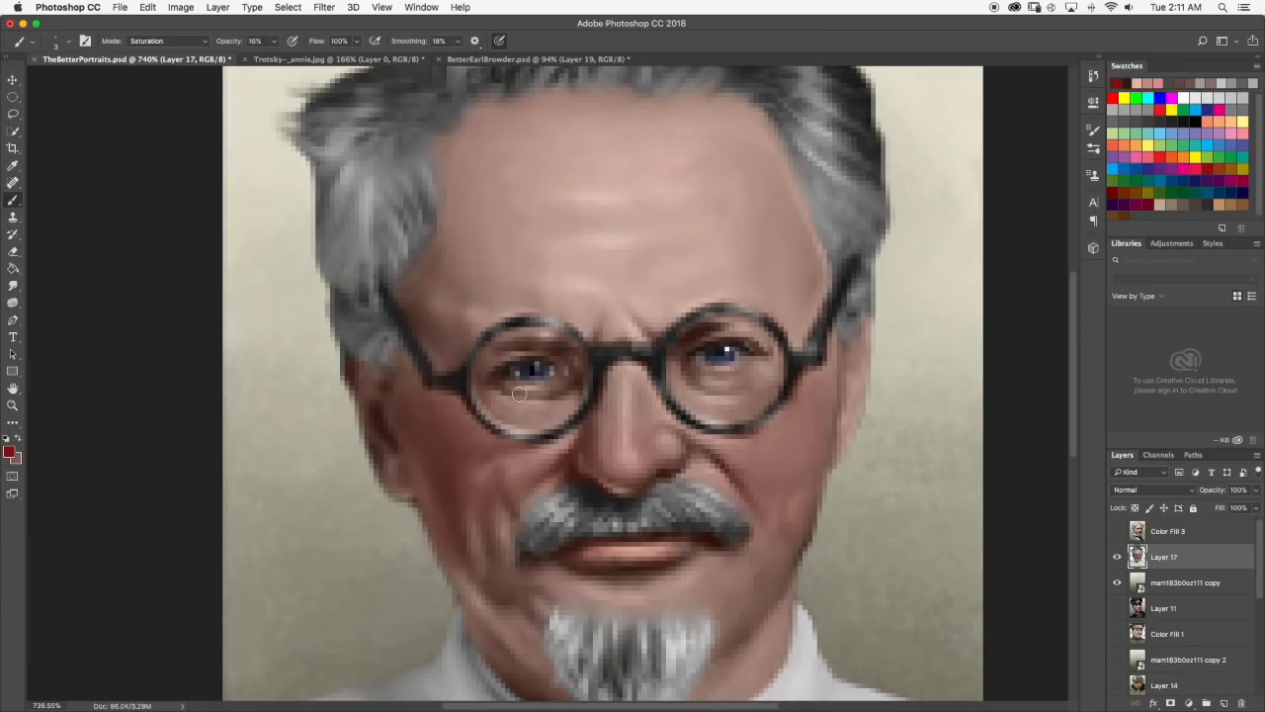
pyautogui.scroll(-6, 562, 392)
pyautogui.scroll(-2, 601, 353)
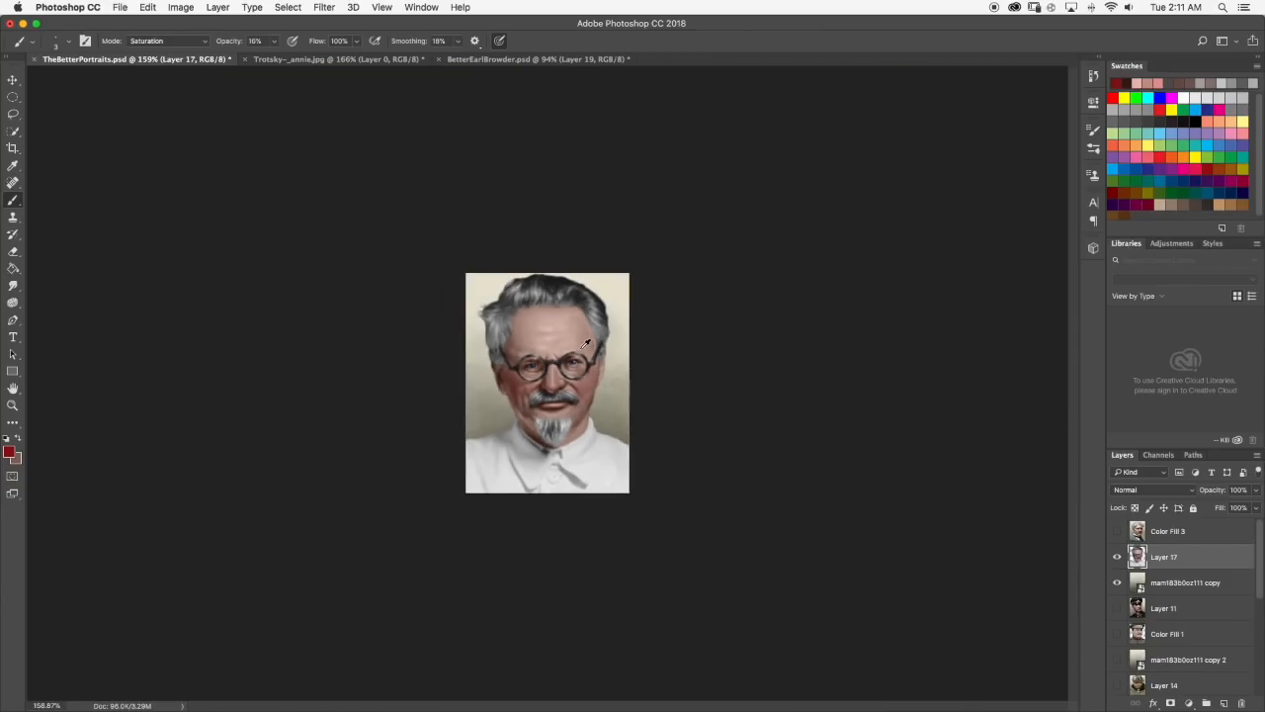
pyautogui.scroll(8, 594, 348)
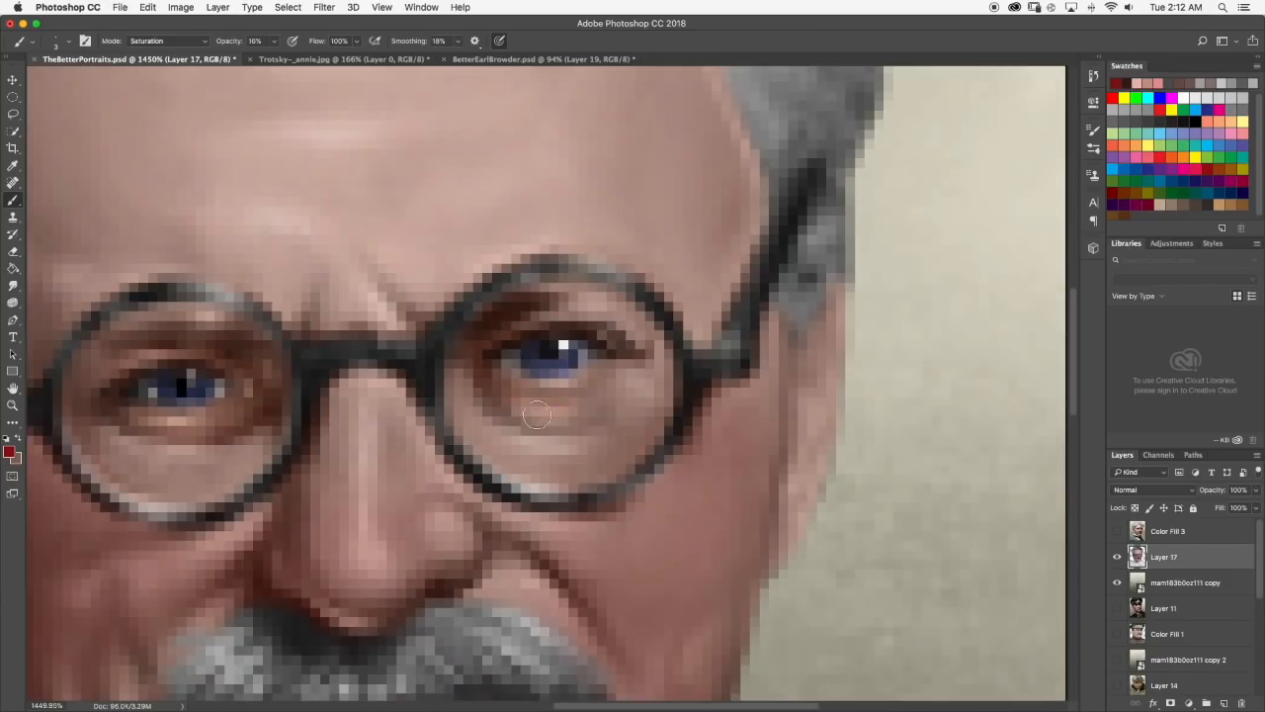
pyautogui.scroll(-8, 631, 330)
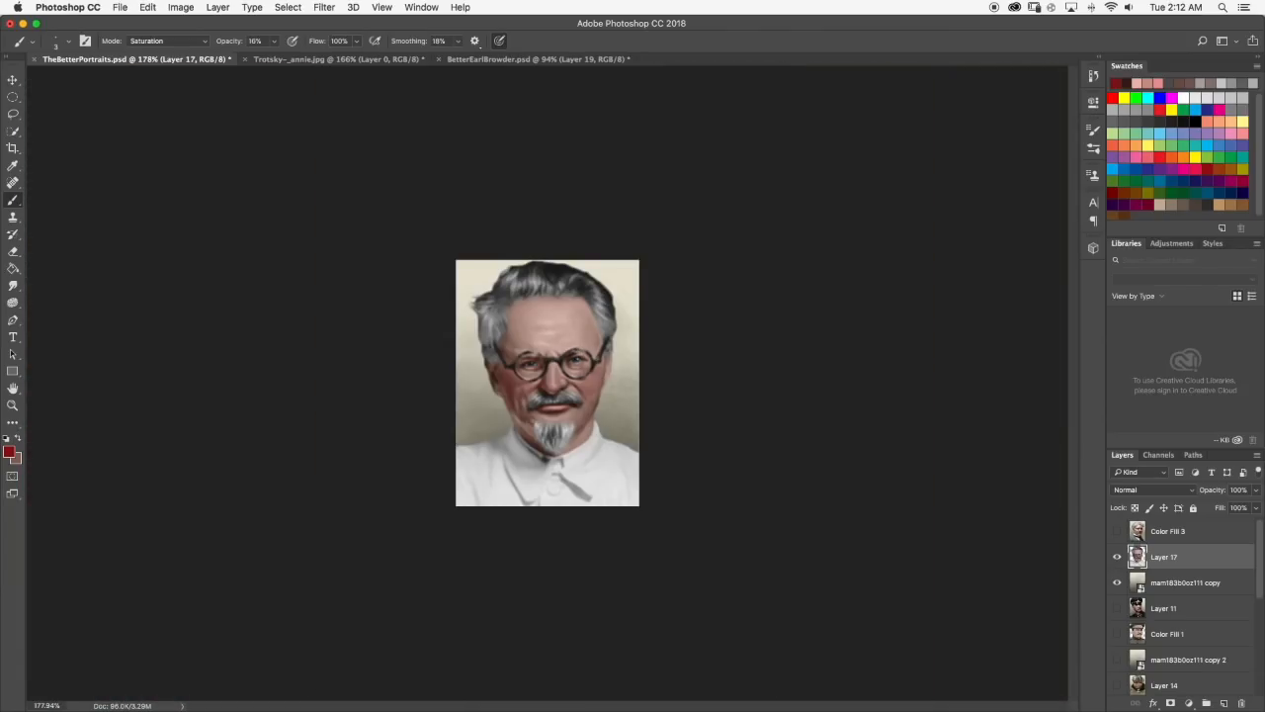
pyautogui.scroll(4, 584, 340)
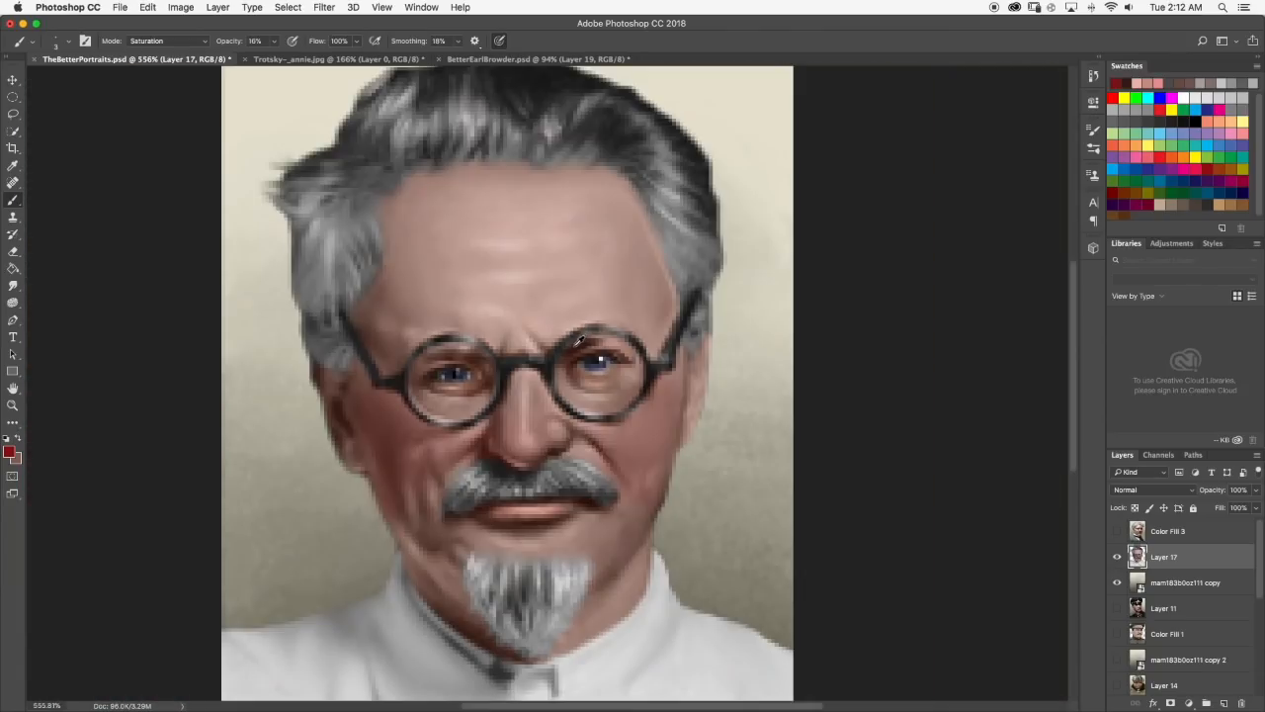
pyautogui.scroll(-5, 596, 356)
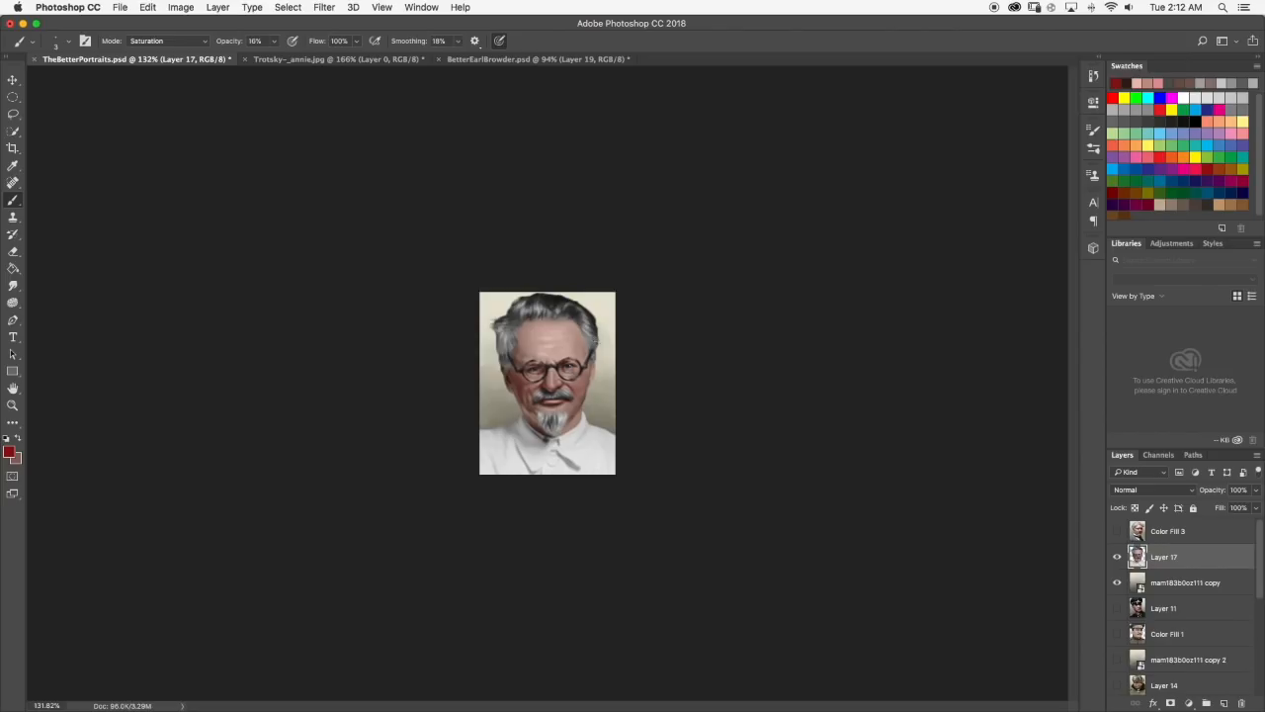
pyautogui.scroll(15, 575, 360)
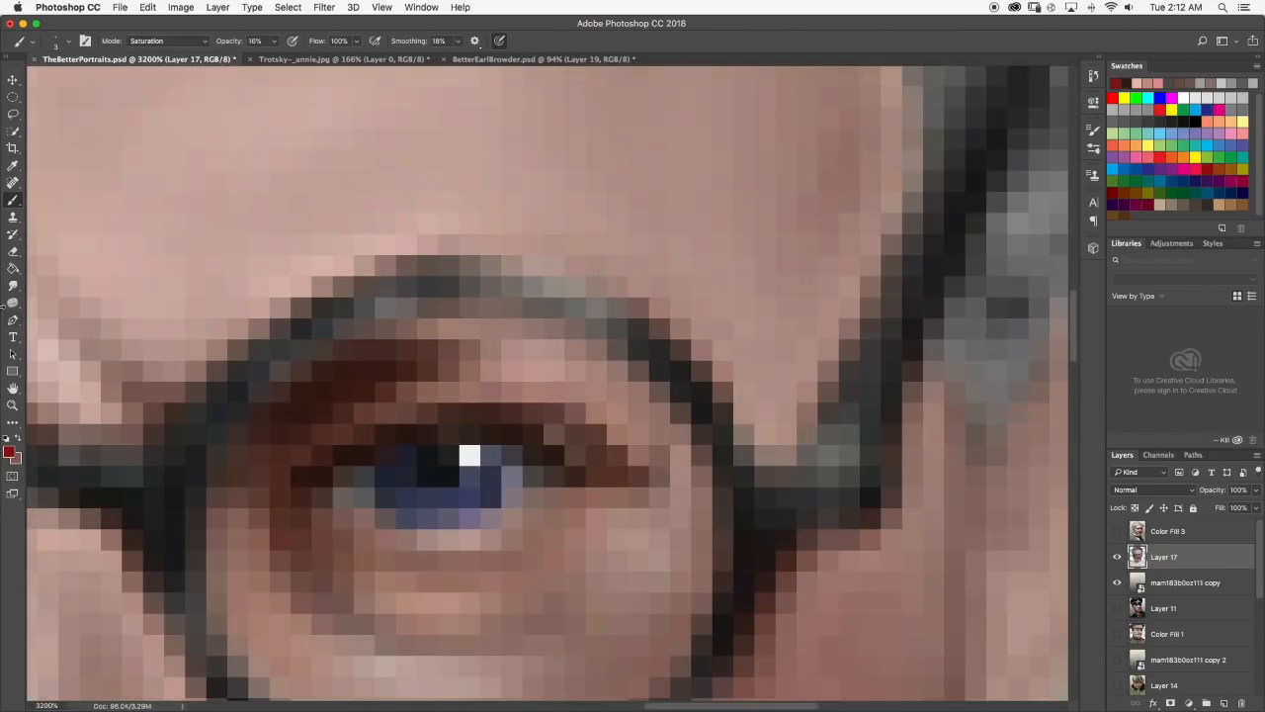
# Set the Smudge tool to a 3 px tip and blend the skin tones around the eyes.
pyautogui.click(14, 283)
pyautogui.click(68, 44)
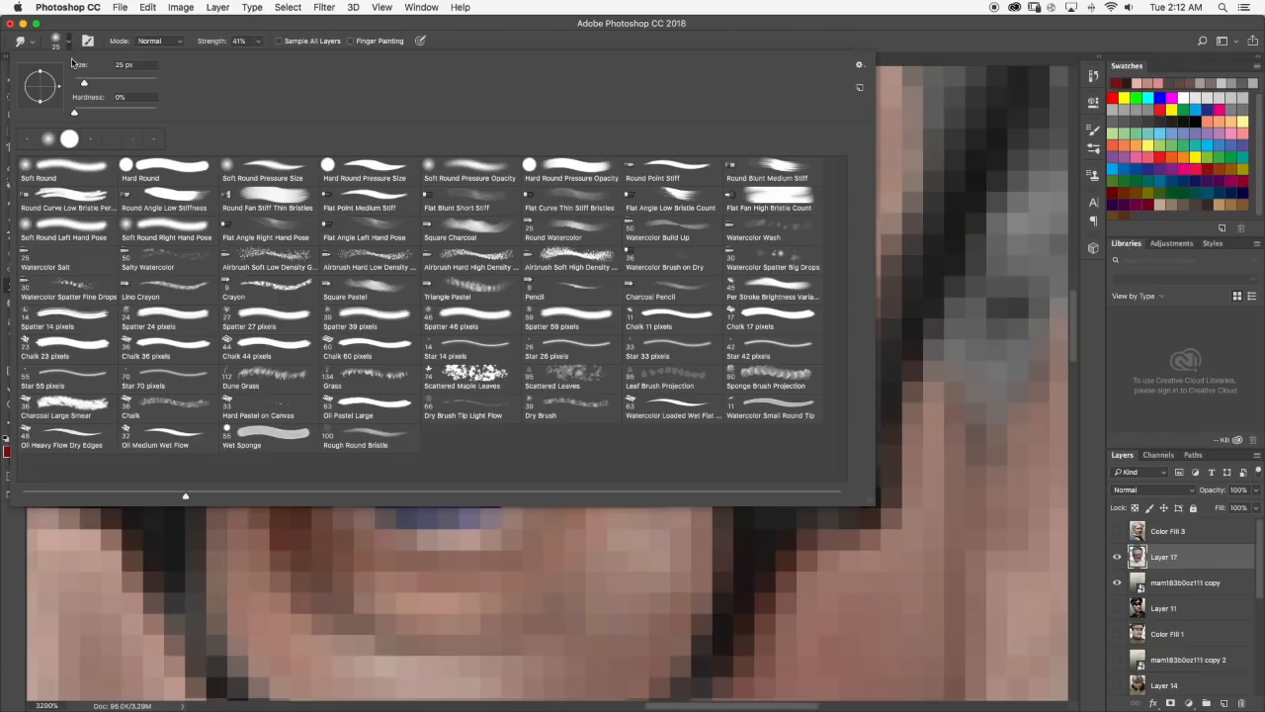
pyautogui.moveTo(84, 84); pyautogui.dragTo(77, 85)
pyautogui.click(67, 43)
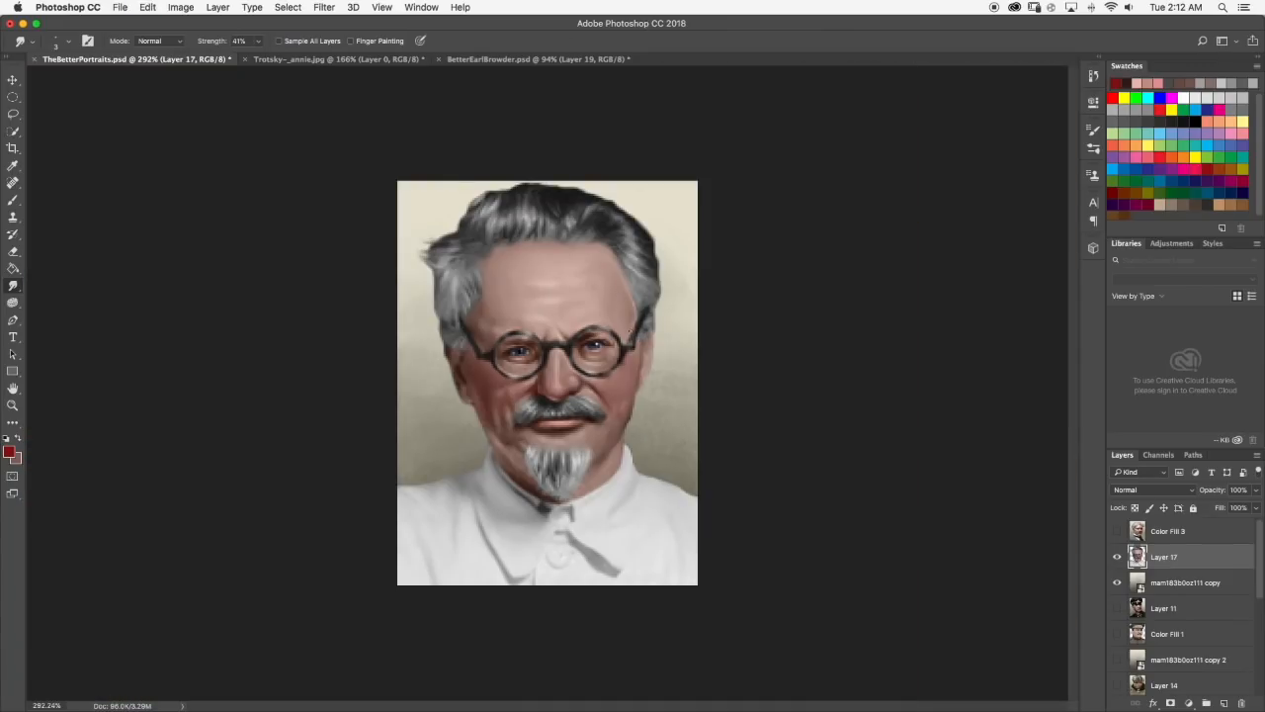
pyautogui.scroll(5, 630, 336)
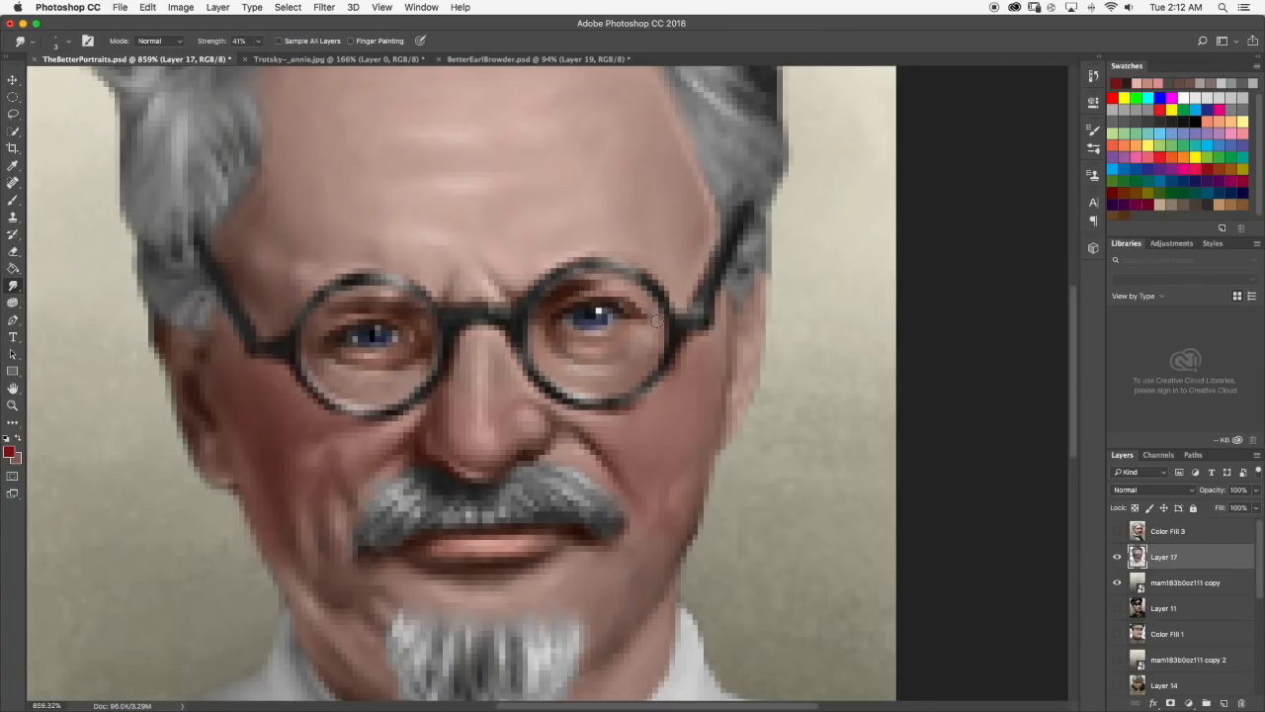
pyautogui.scroll(-6, 656, 320)
pyautogui.scroll(1, 507, 357)
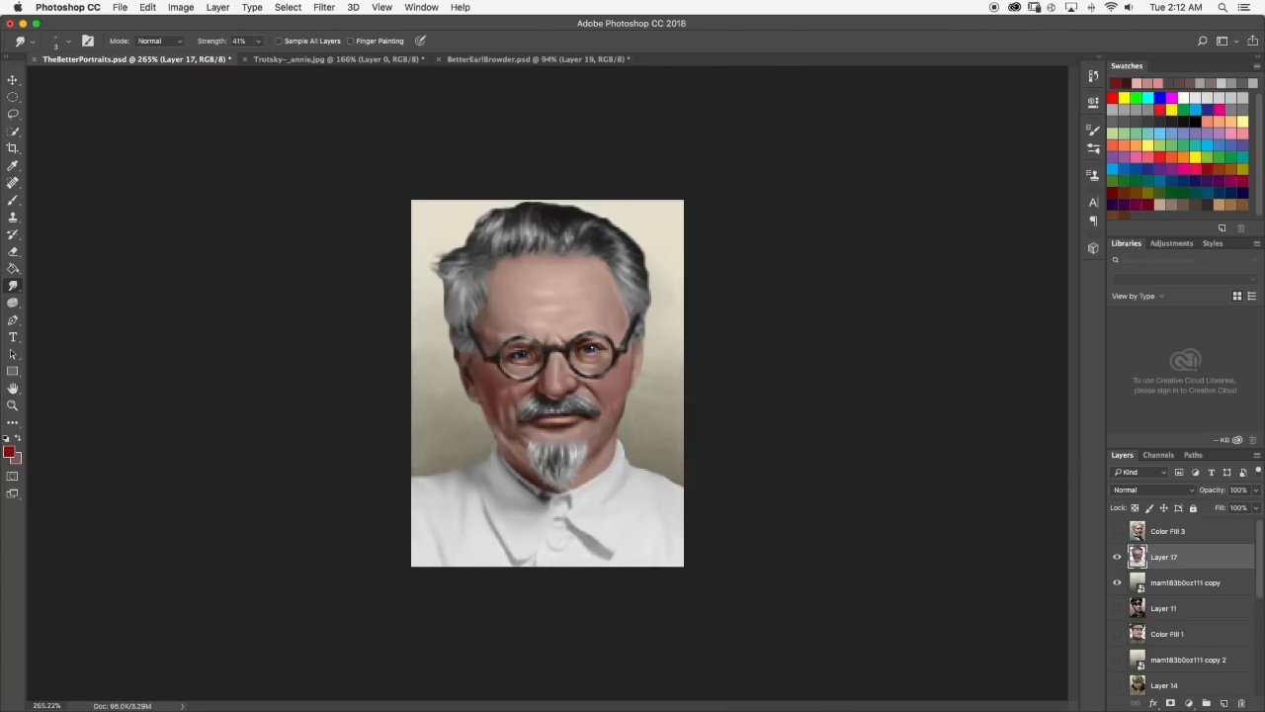
pyautogui.scroll(5, 611, 351)
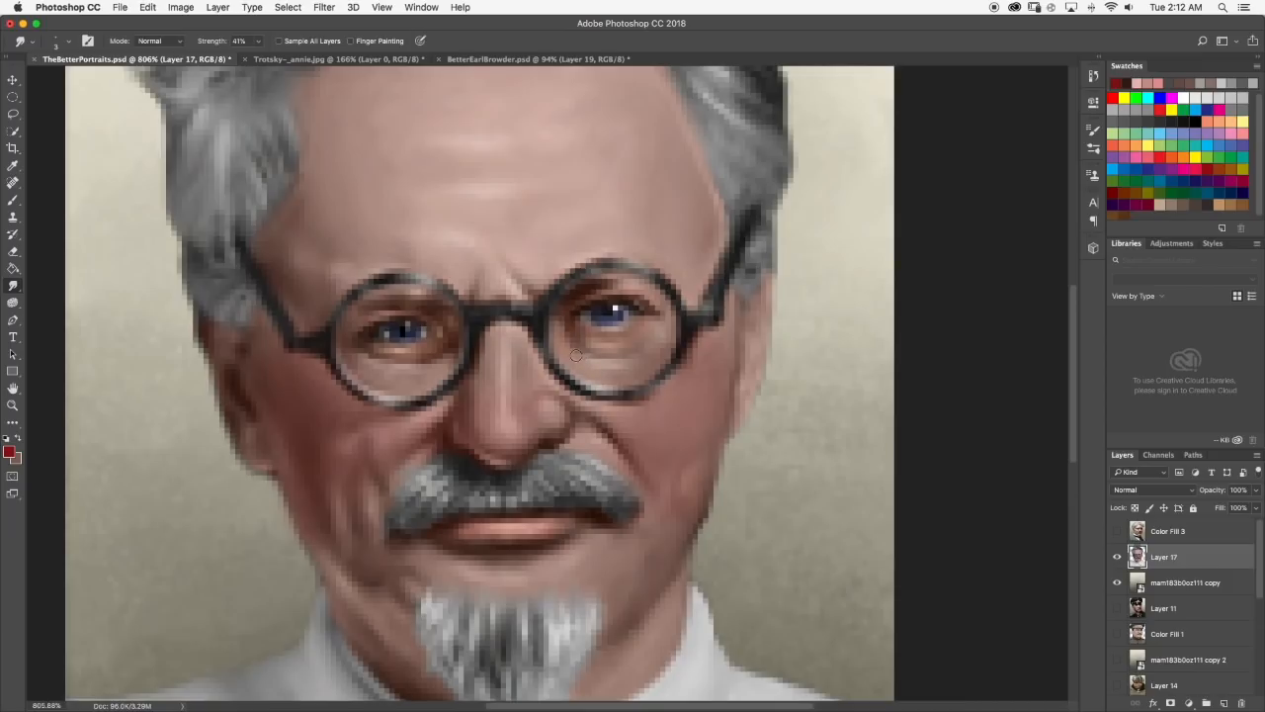
pyautogui.scroll(-4, 587, 370)
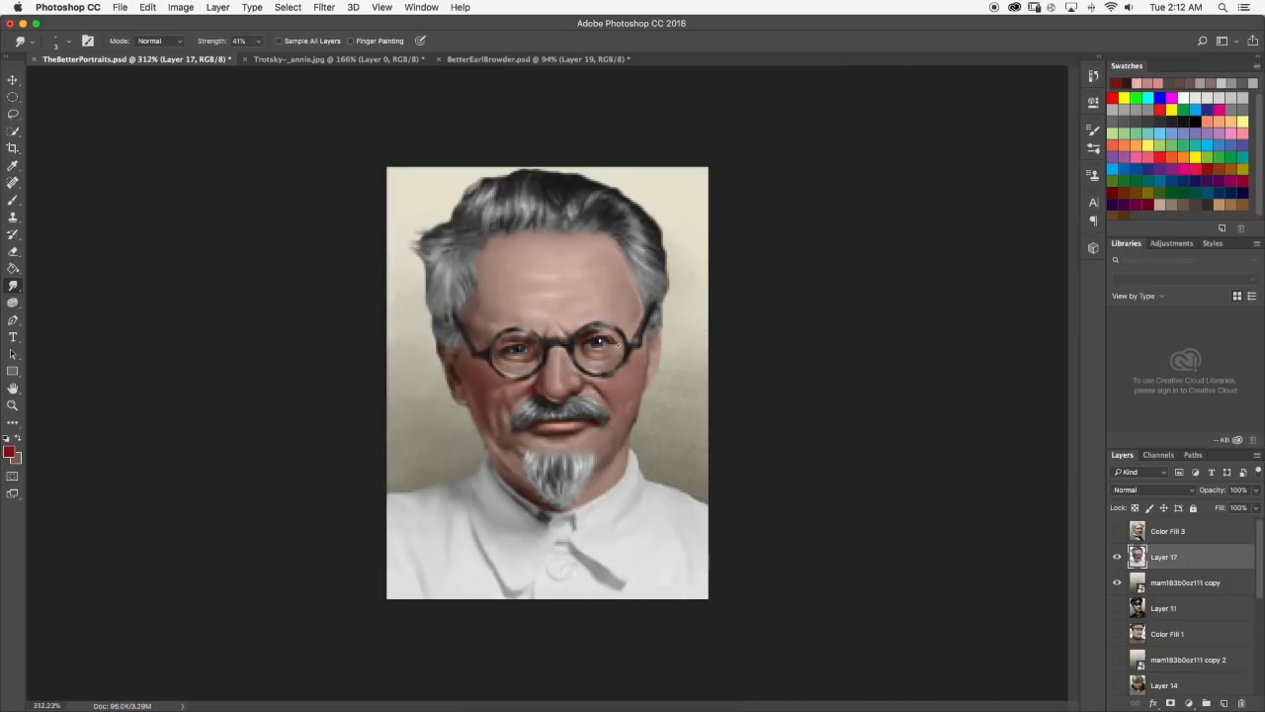
pyautogui.scroll(4, 585, 372)
# Return to the Saturation brush and touch up the skin beneath the eyes, checking it at different magnifications.
pyautogui.press('b')
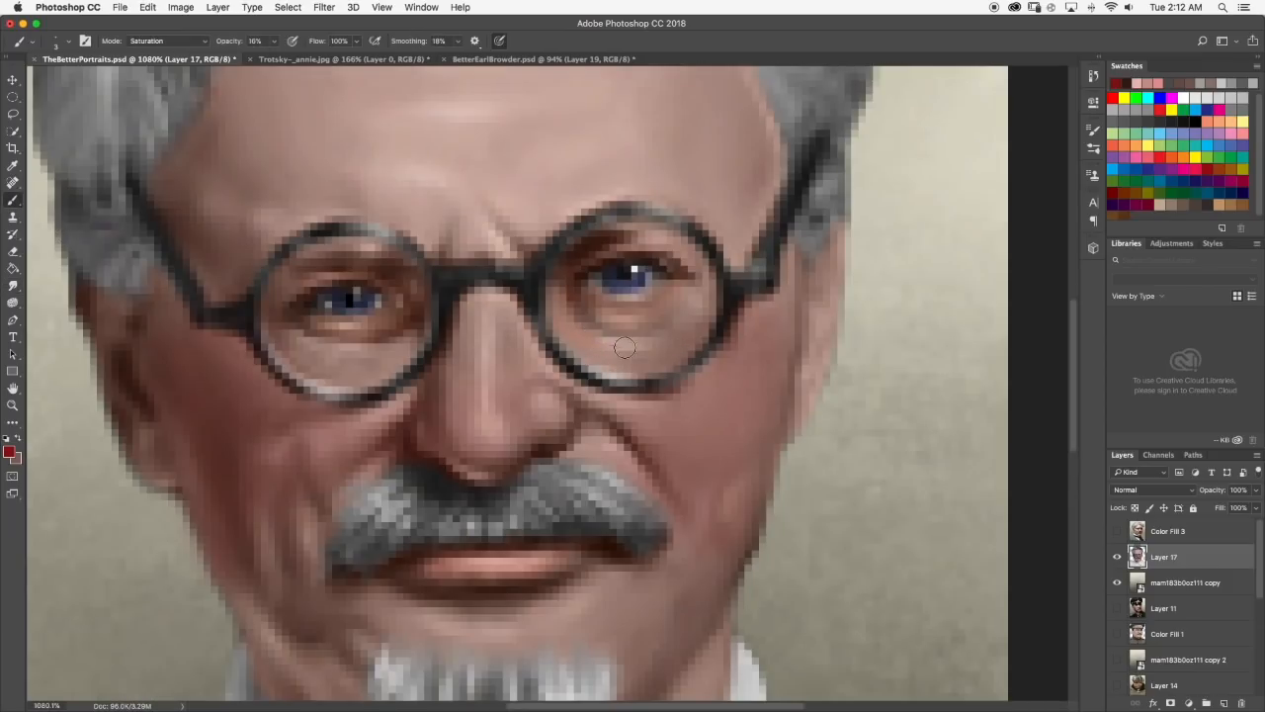
pyautogui.scroll(-6, 648, 339)
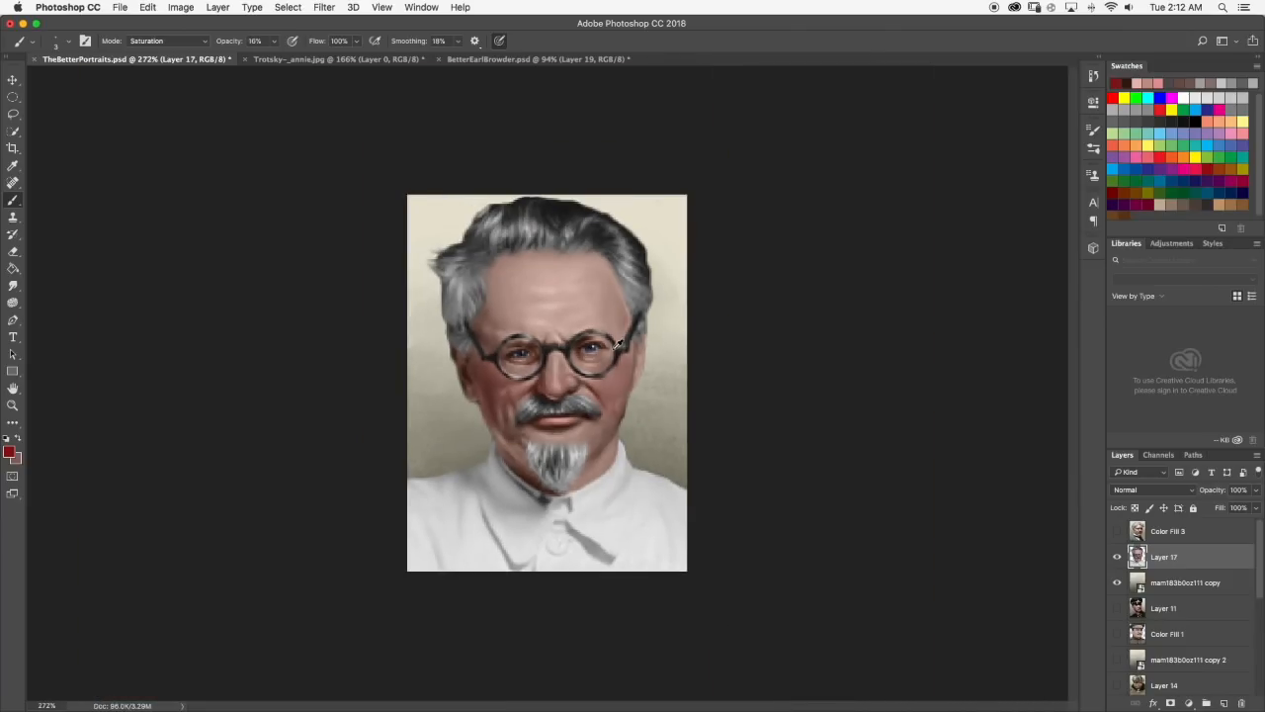
pyautogui.scroll(4, 619, 350)
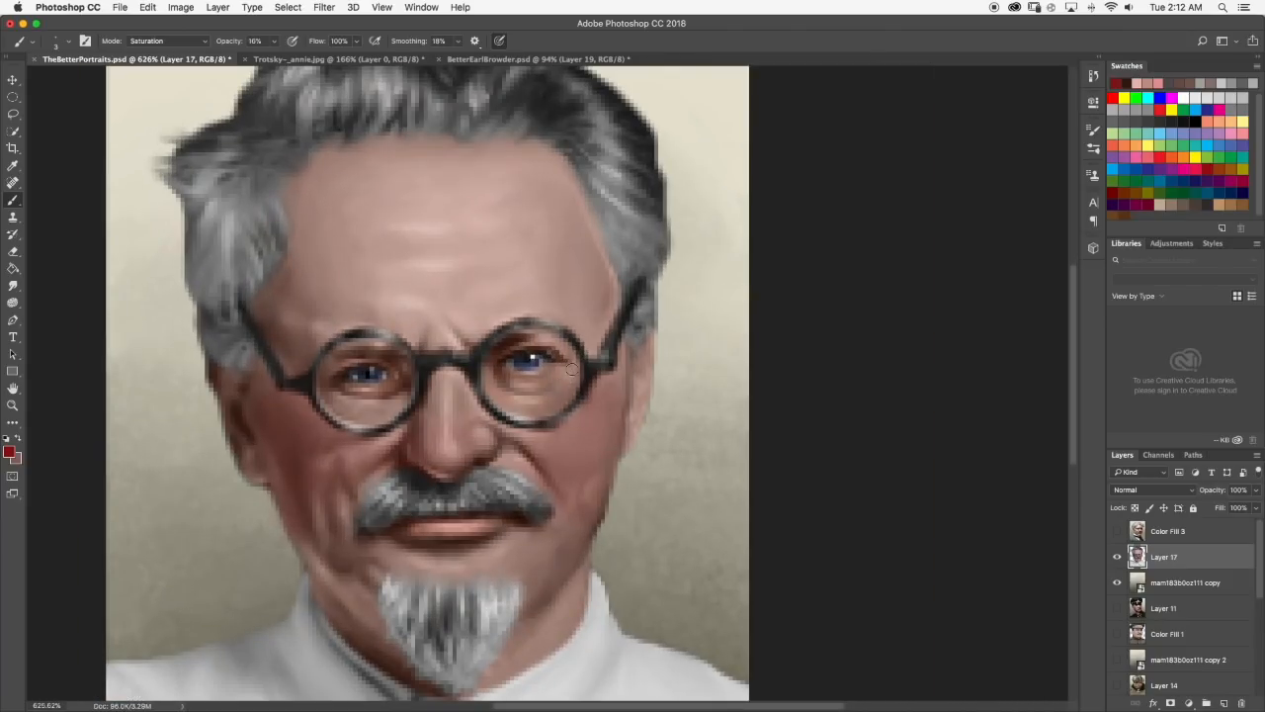
pyautogui.scroll(-5, 594, 388)
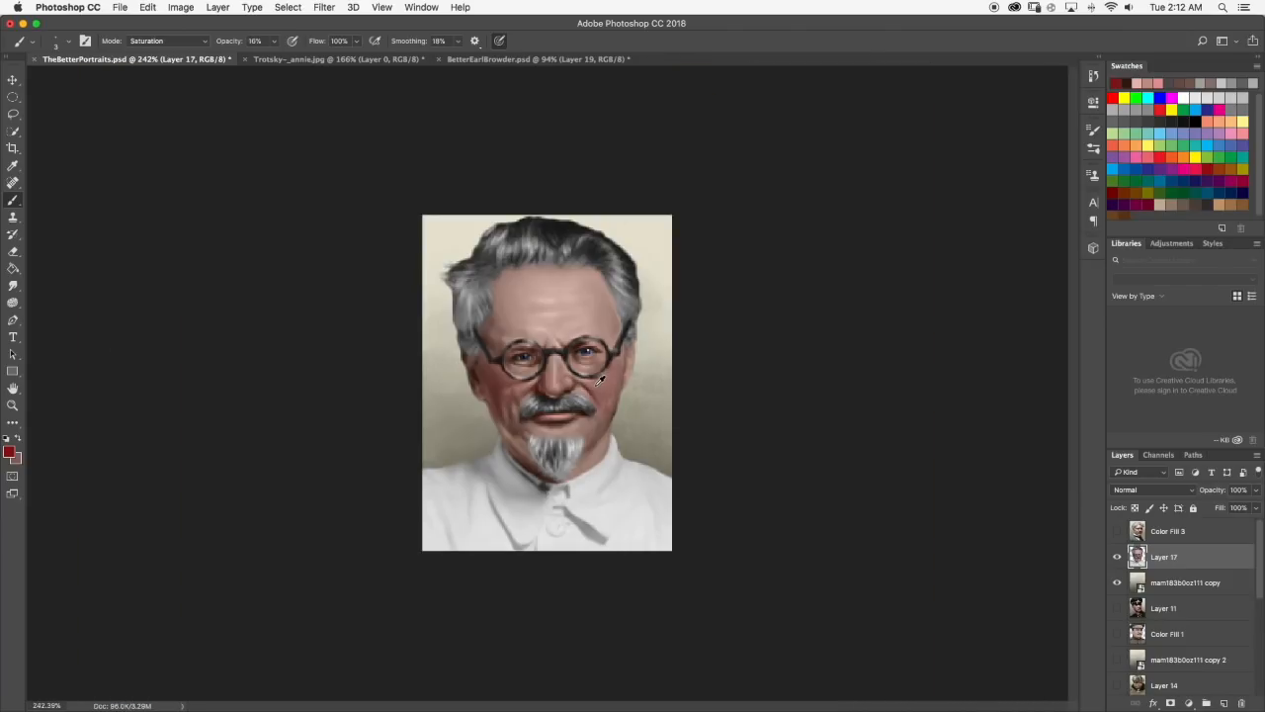
pyautogui.scroll(6, 620, 357)
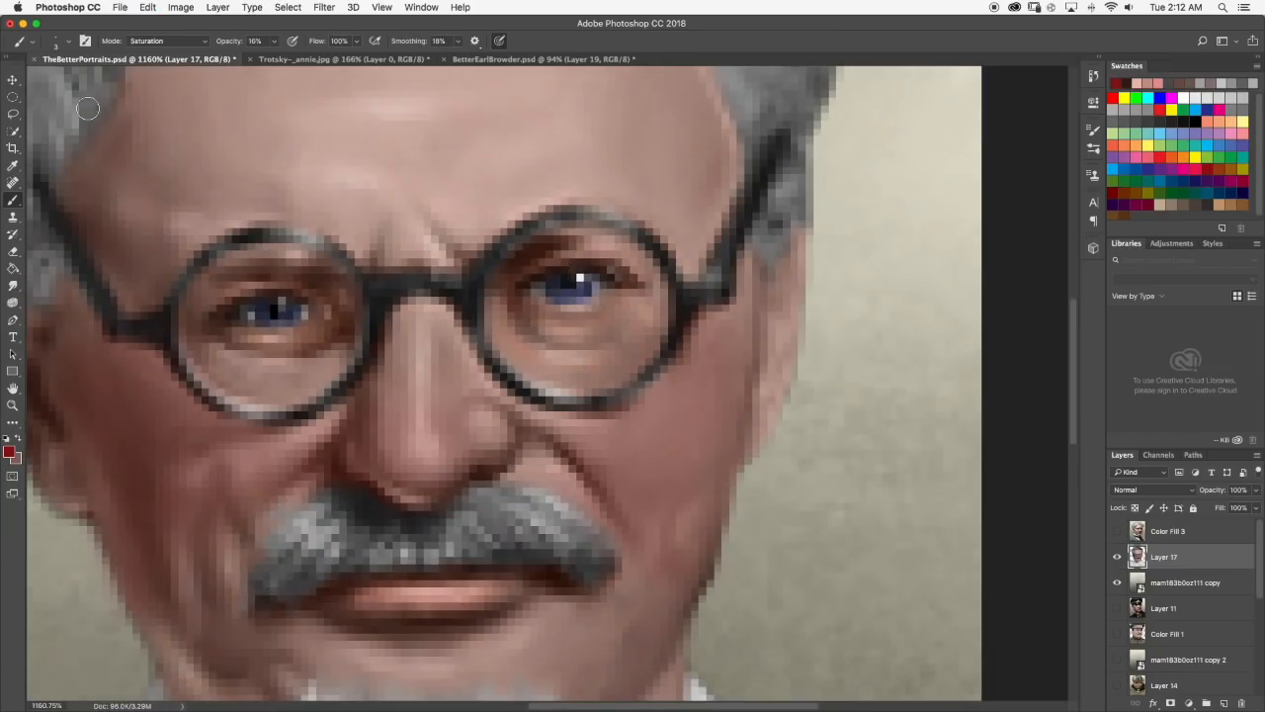
# Shrink the brush tip and set the Brush to Normal mode at 100% opacity.
pyautogui.click(68, 41)
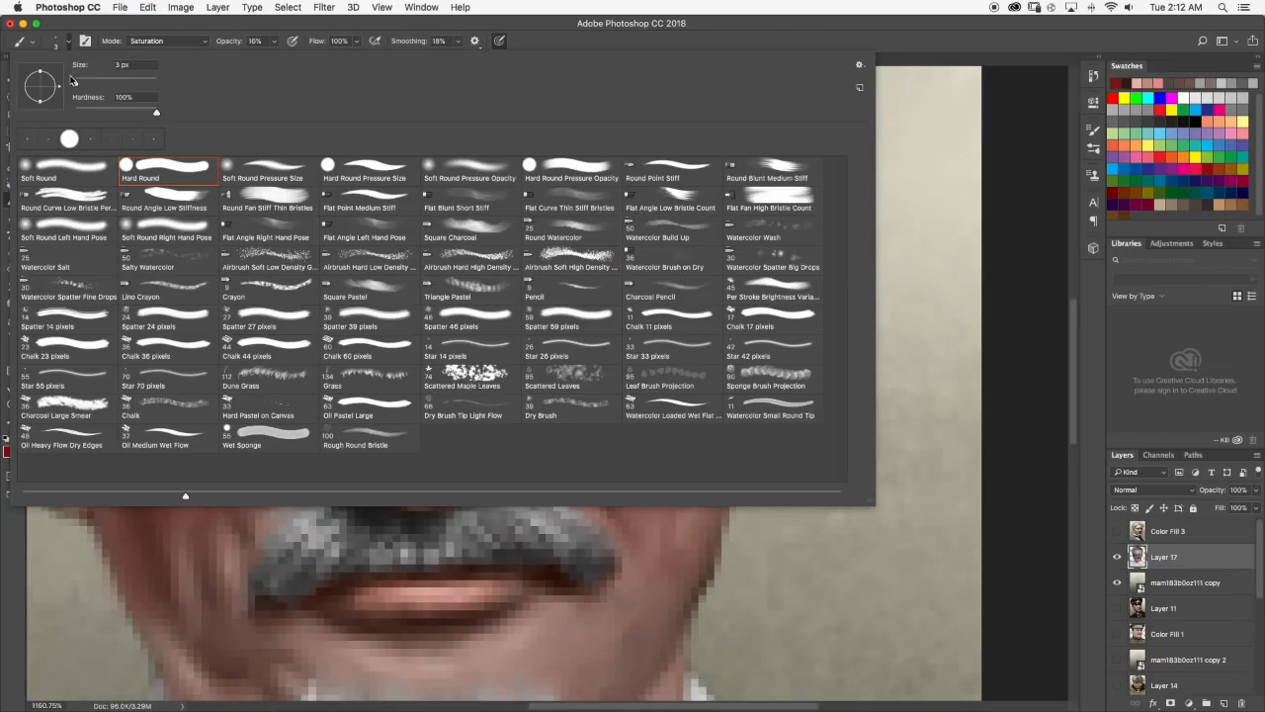
pyautogui.click(68, 41)
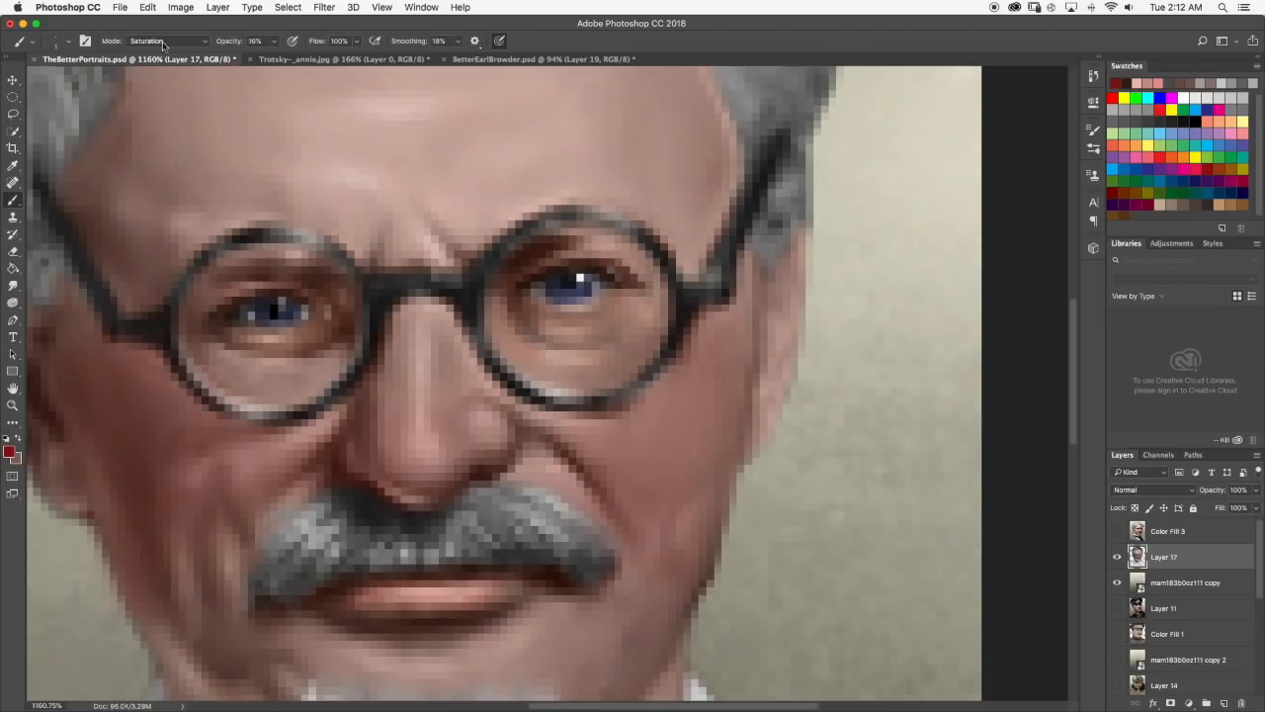
pyautogui.click(167, 41)
pyautogui.click(167, 12)
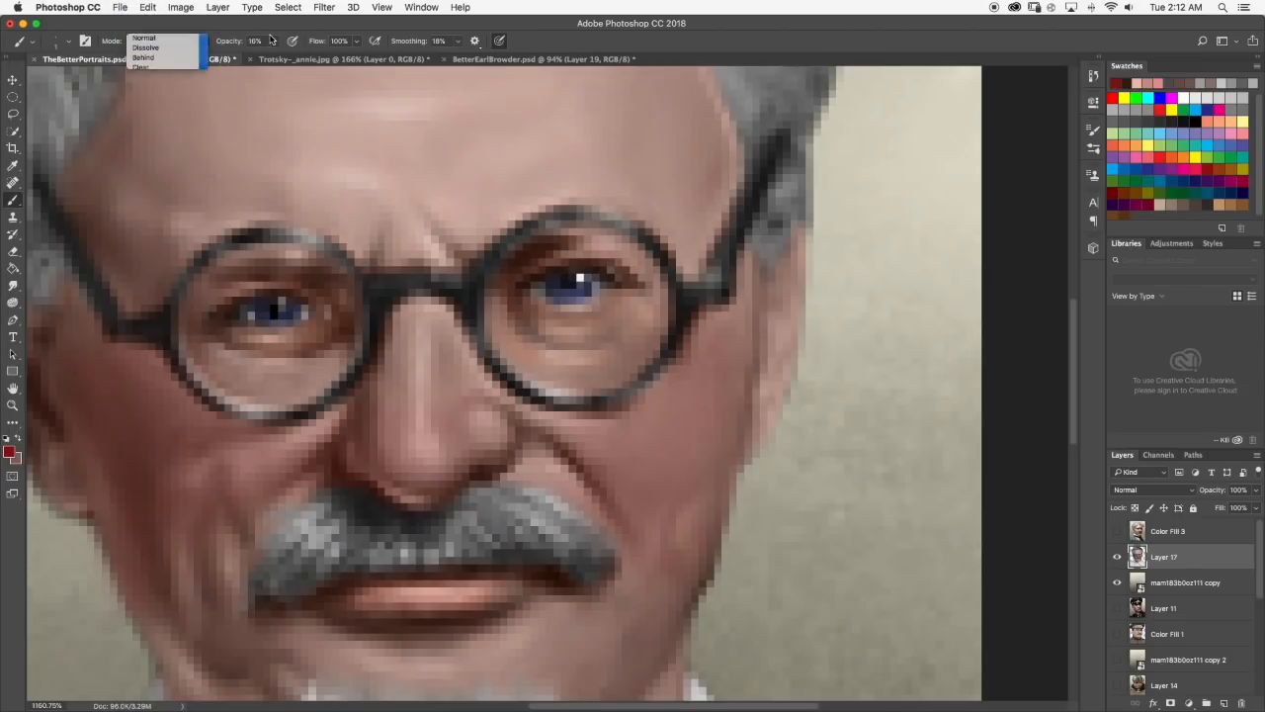
pyautogui.click(273, 41)
pyautogui.write('100')
pyautogui.press('Return')
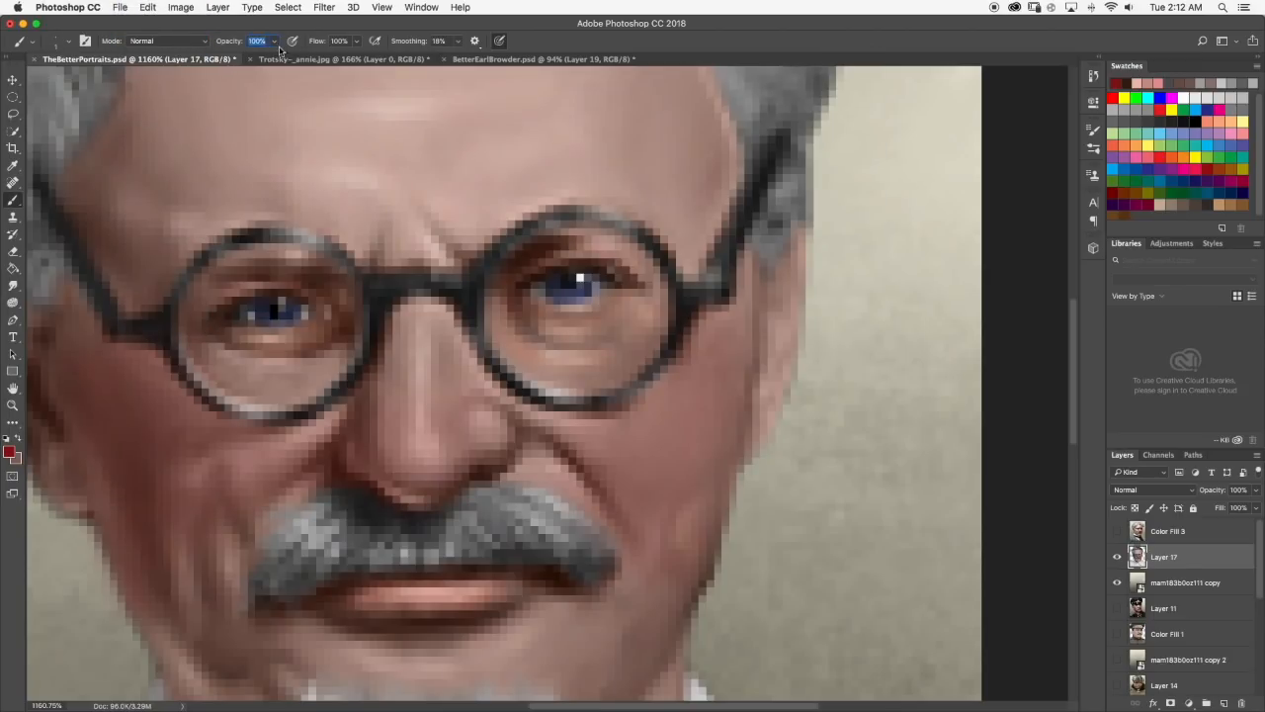
pyautogui.scroll(2, 643, 376)
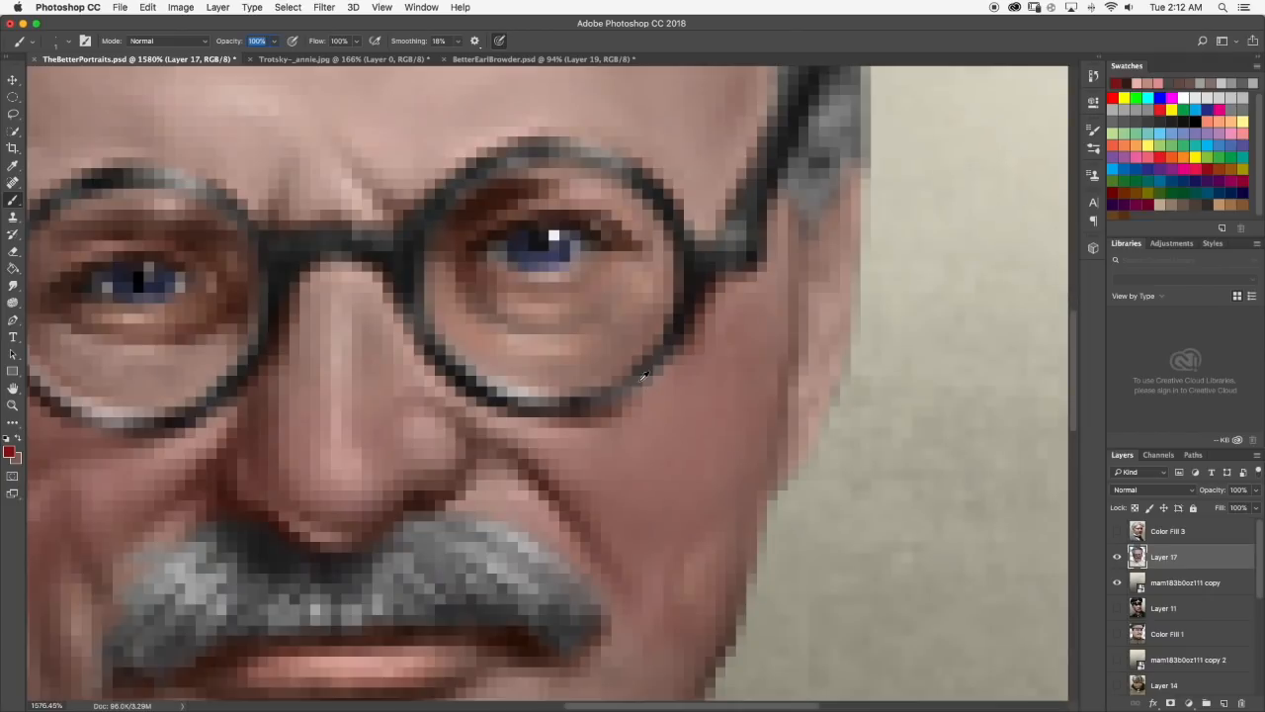
# Sample the brown eye shadow tone, paint the crease under the eye with the white glint, and smudge it.
pyautogui.keyDown('alt'); pyautogui.click(485, 280); pyautogui.keyUp('alt')
pyautogui.moveTo(482, 289)
pyautogui.mouseDown()
pyautogui.moveTo(499, 323)
pyautogui.moveTo(553, 336)
pyautogui.mouseUp()
pyautogui.click(544, 327)
pyautogui.click(13, 286)
pyautogui.moveTo(534, 340); pyautogui.dragTo(540, 332)
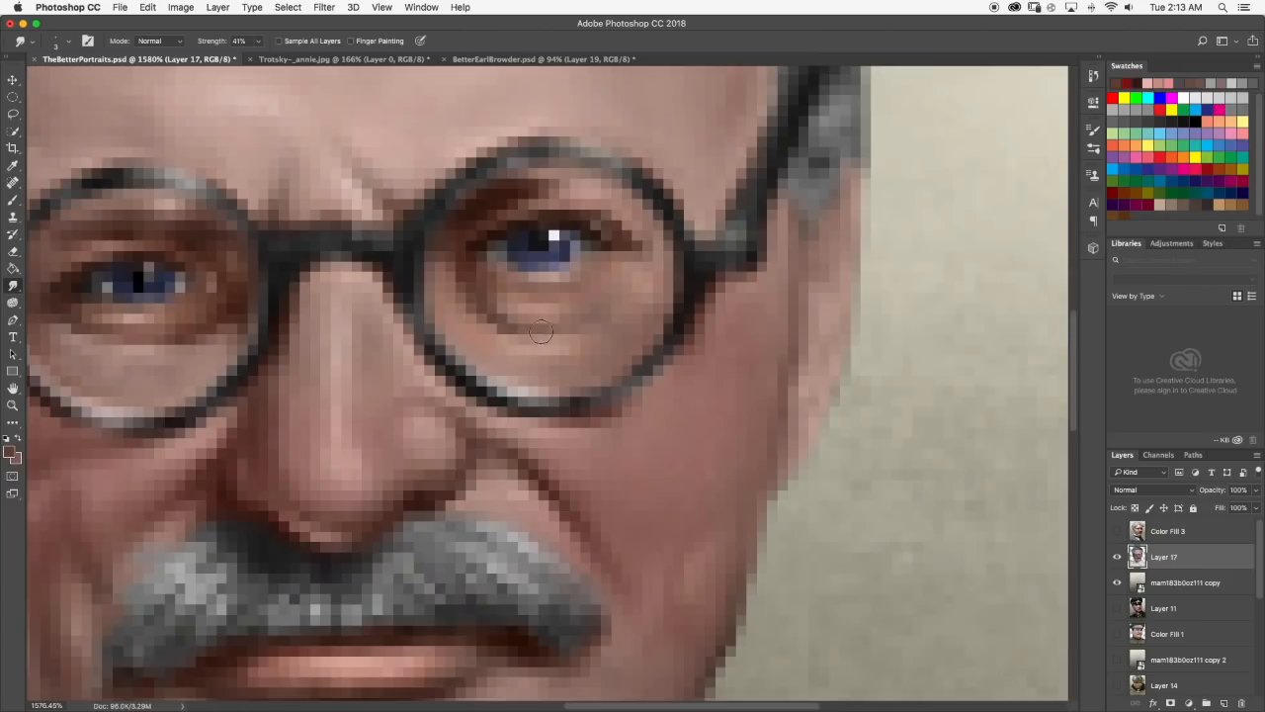
# Sample the skin tone under the eye with the white glint, paint over the crease beneath it, and smudge the paint smooth.
pyautogui.click(13, 201)
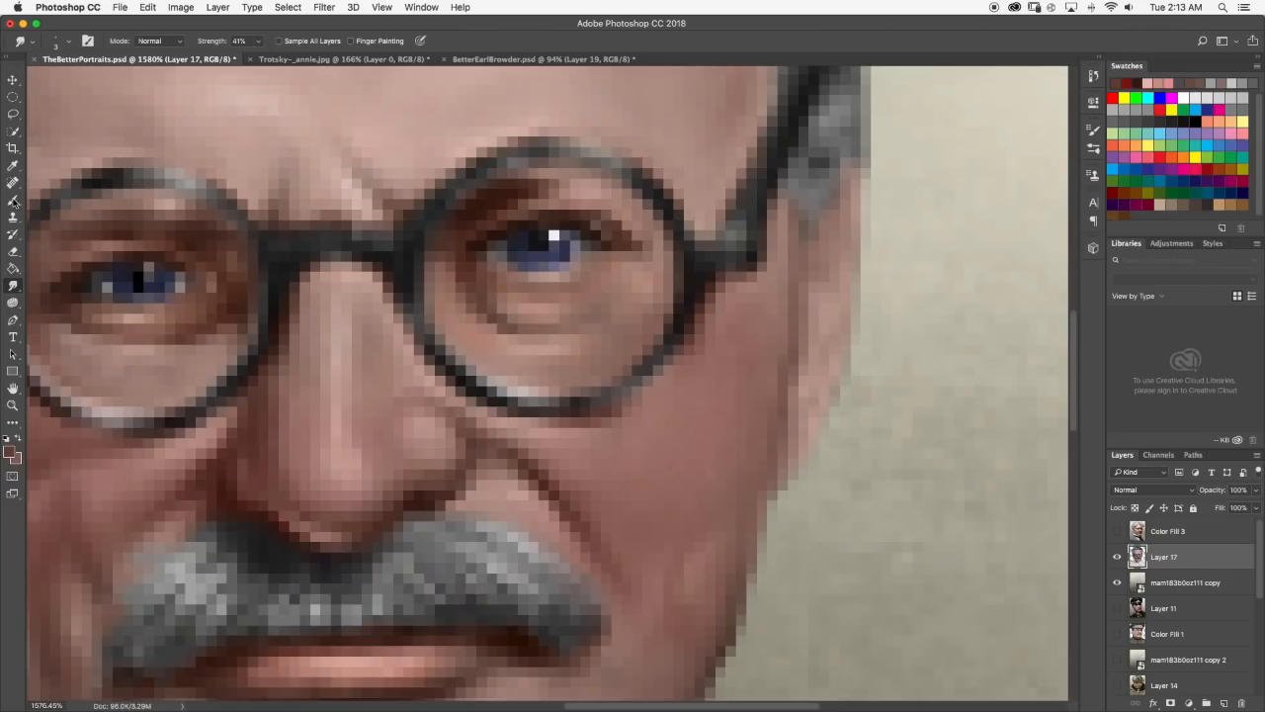
pyautogui.keyDown('alt'); pyautogui.click(559, 314); pyautogui.keyUp('alt')
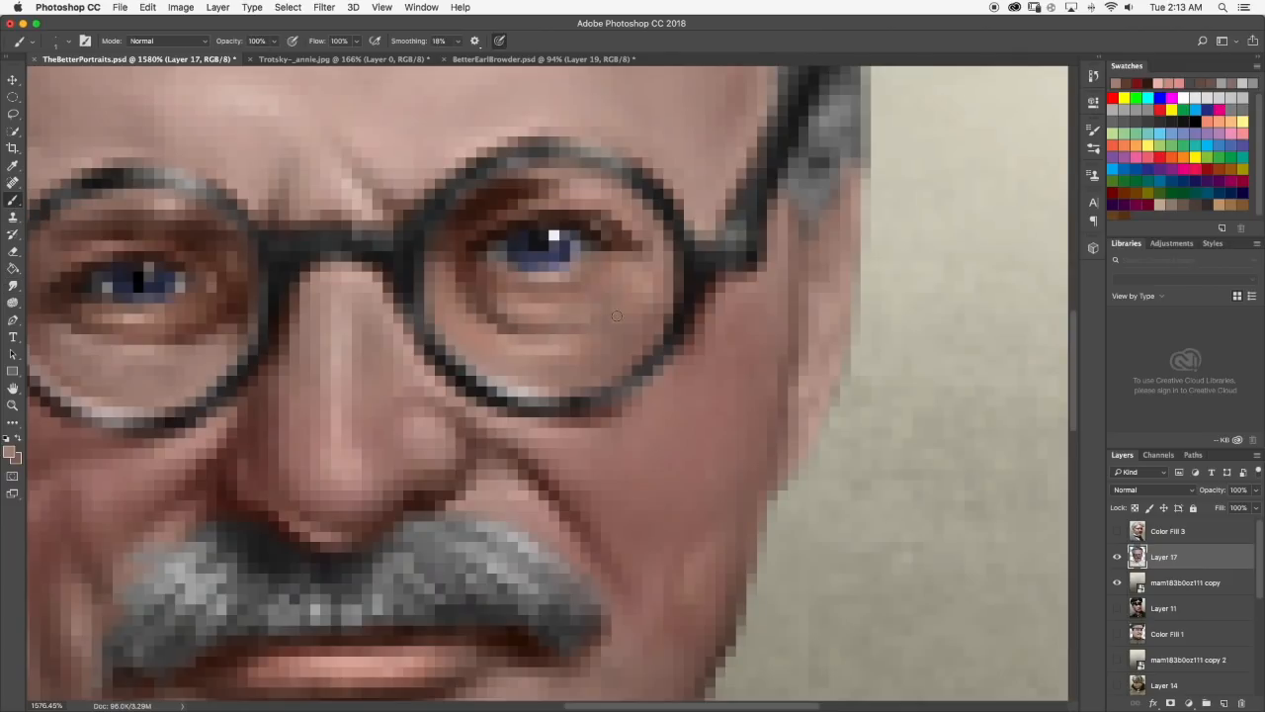
pyautogui.scroll(-10, 617, 316)
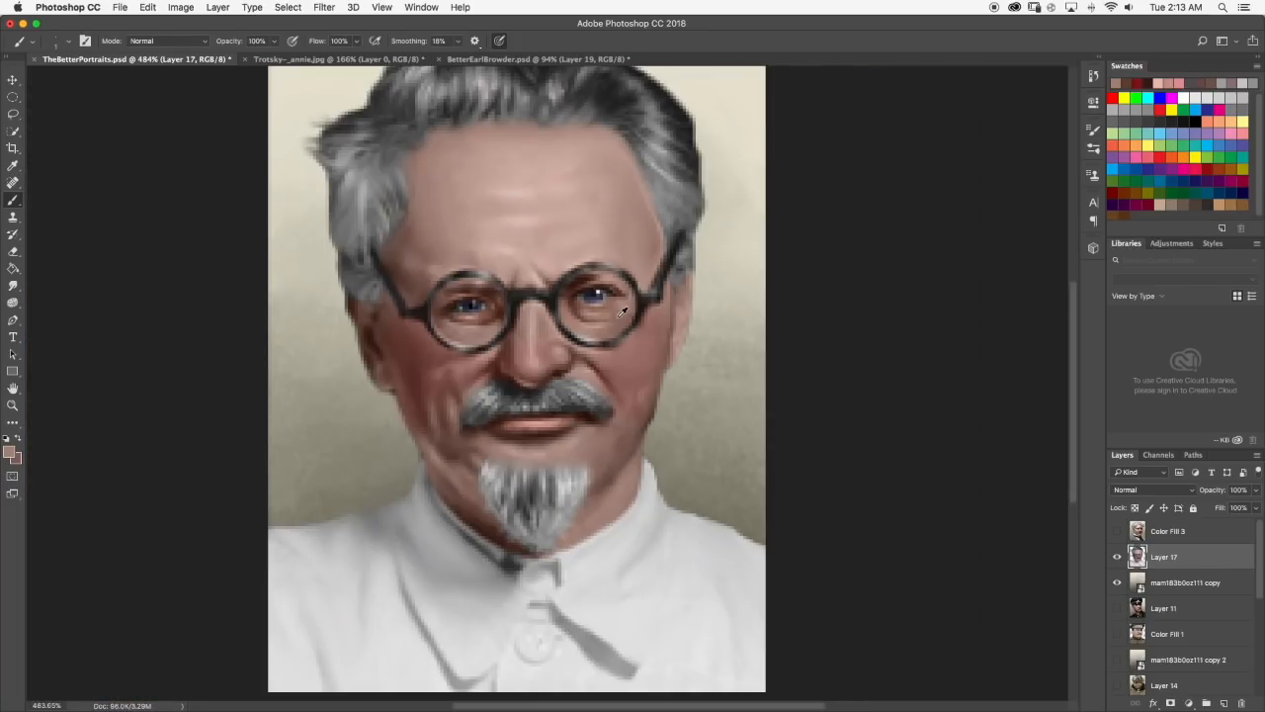
pyautogui.scroll(10, 597, 352)
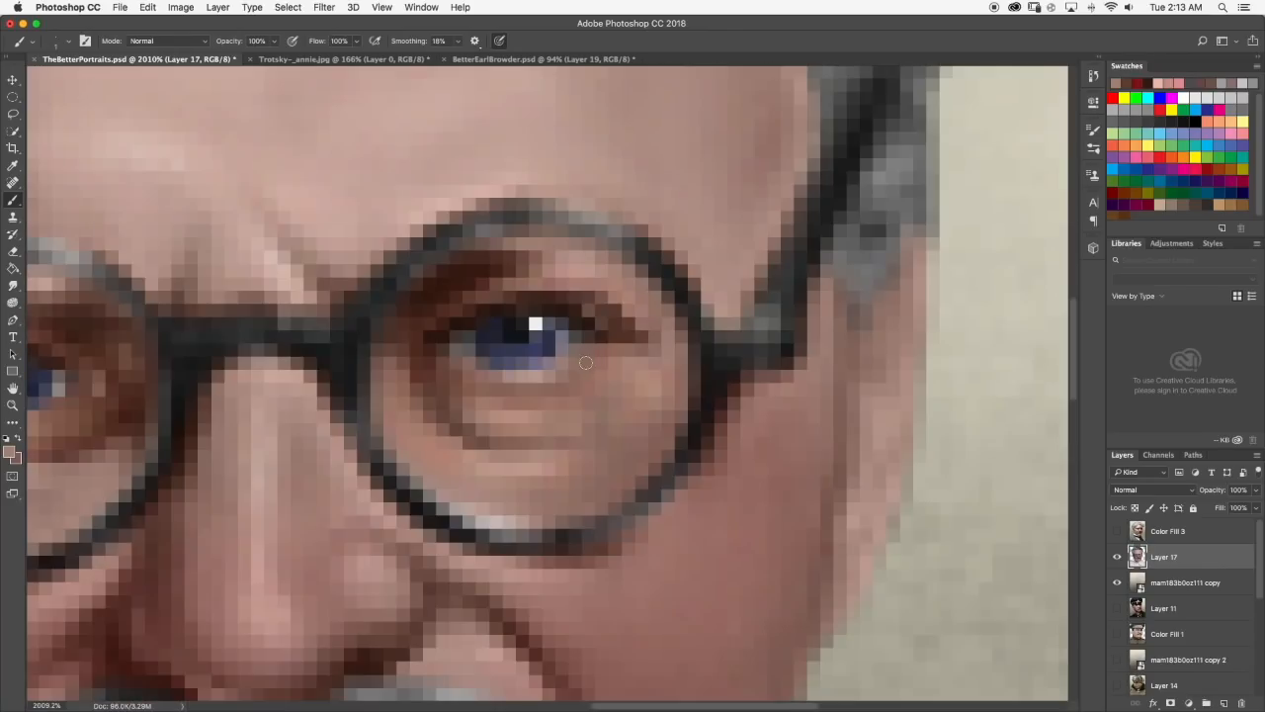
pyautogui.keyDown('alt'); pyautogui.click(520, 441); pyautogui.keyUp('alt')
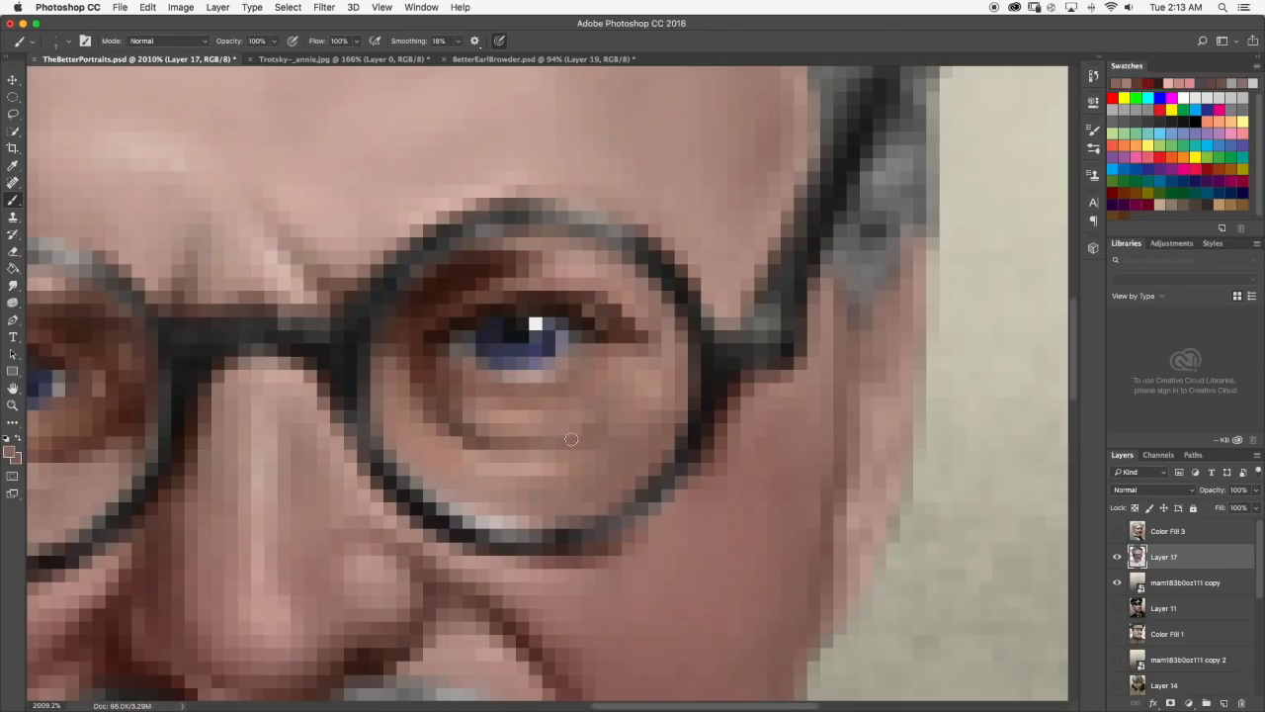
pyautogui.press('r')
pyautogui.scroll(-10, 583, 437)
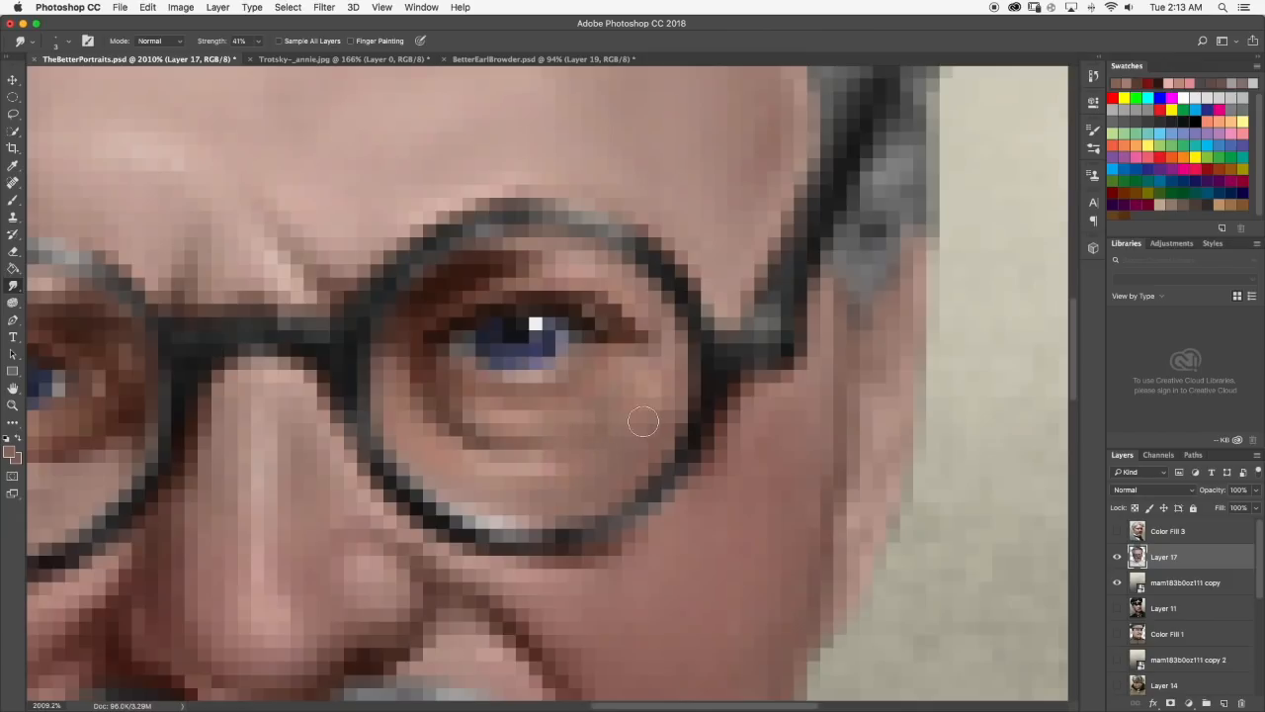
pyautogui.scroll(6, 593, 362)
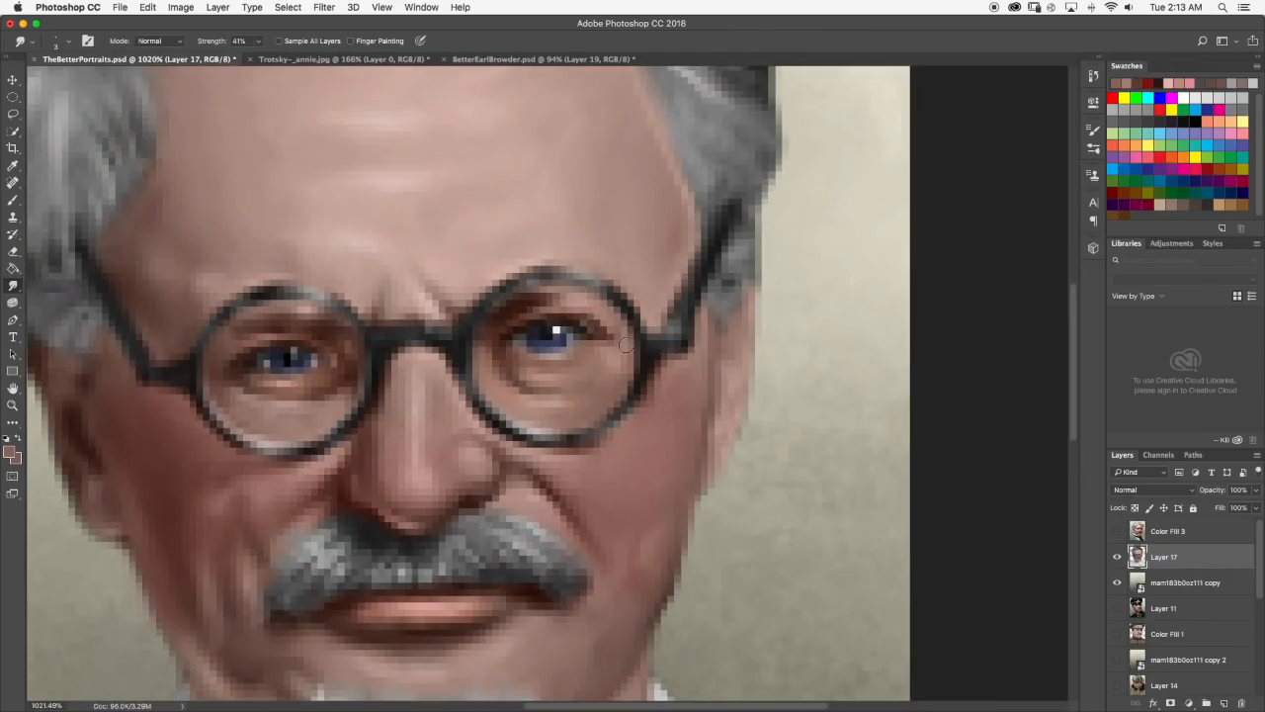
pyautogui.scroll(-6, 626, 344)
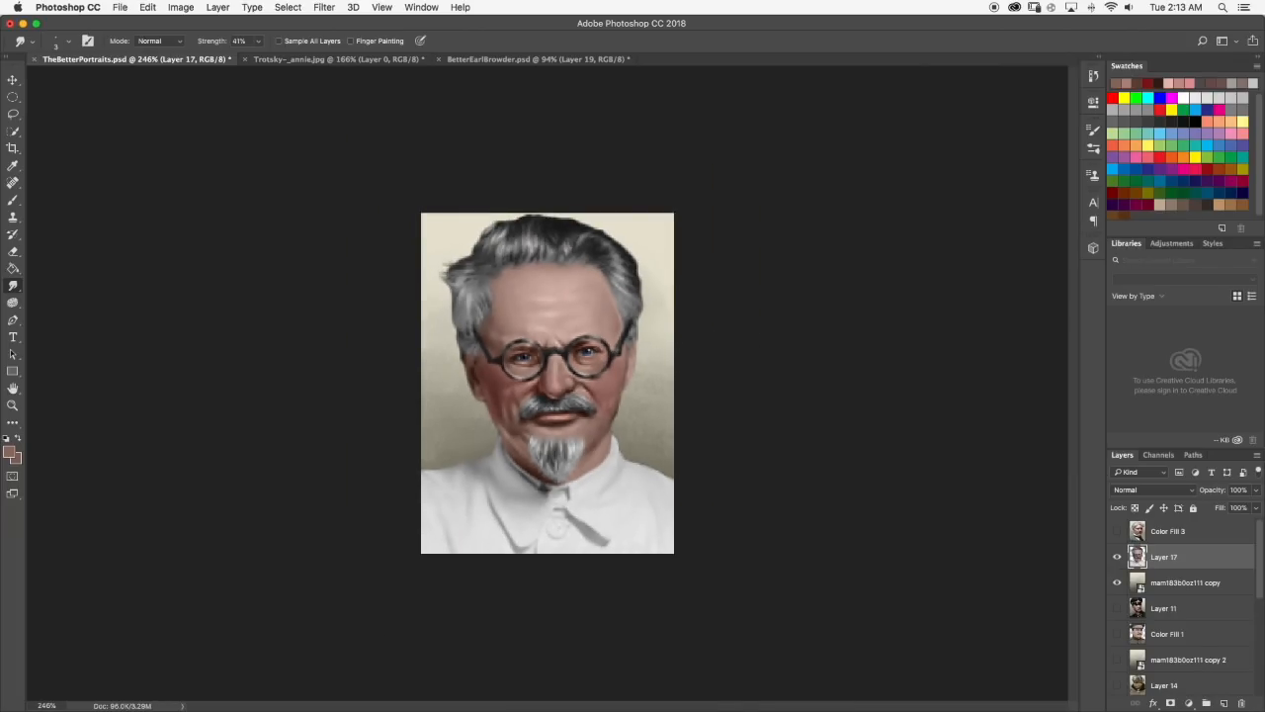
# Check the Trotsky reference photo, paint a sampled brown shadow below the outer corner of the eye with the white glint, and smudge it.
pyautogui.click(326, 59)
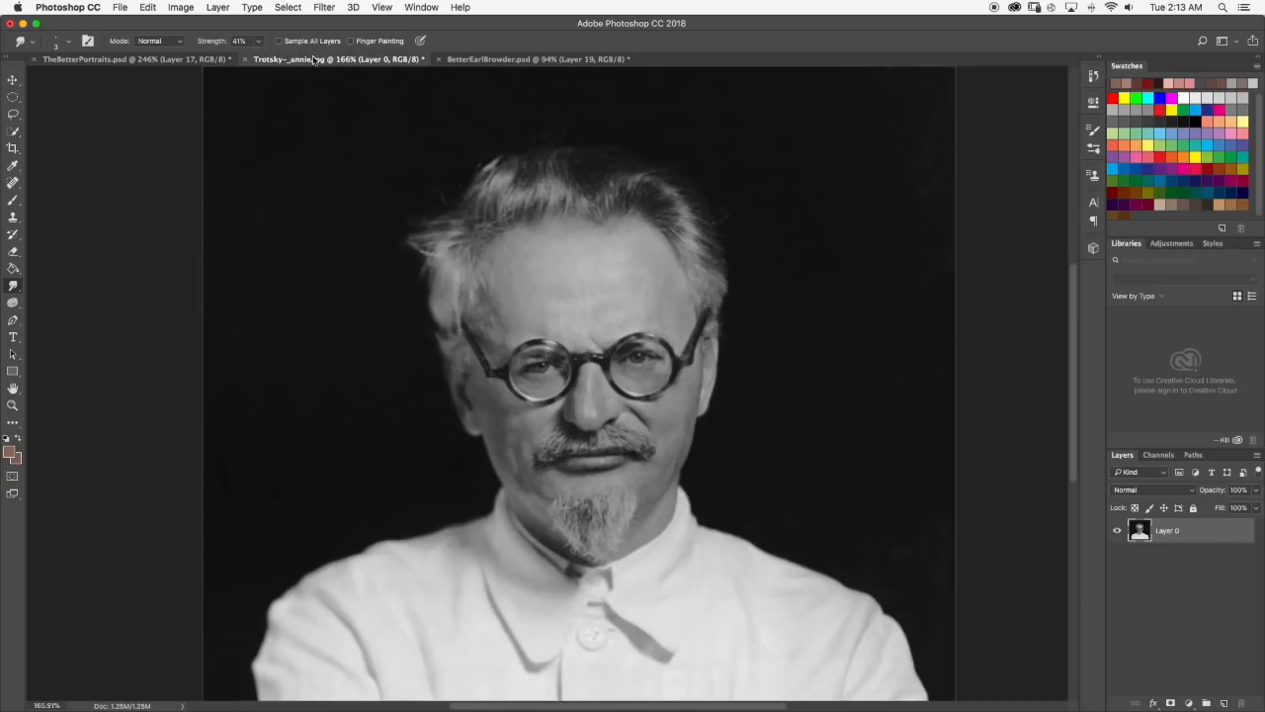
pyautogui.click(197, 61)
pyautogui.scroll(5, 598, 327)
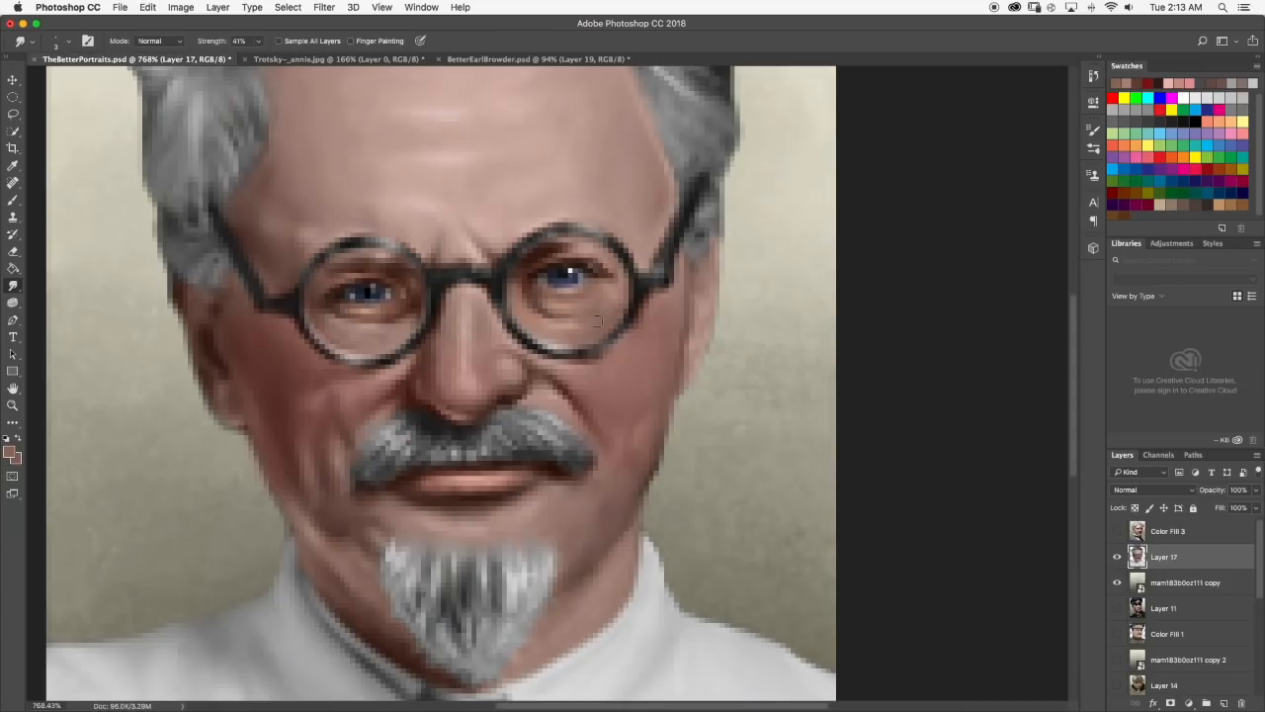
pyautogui.scroll(2, 575, 249)
pyautogui.press('b')
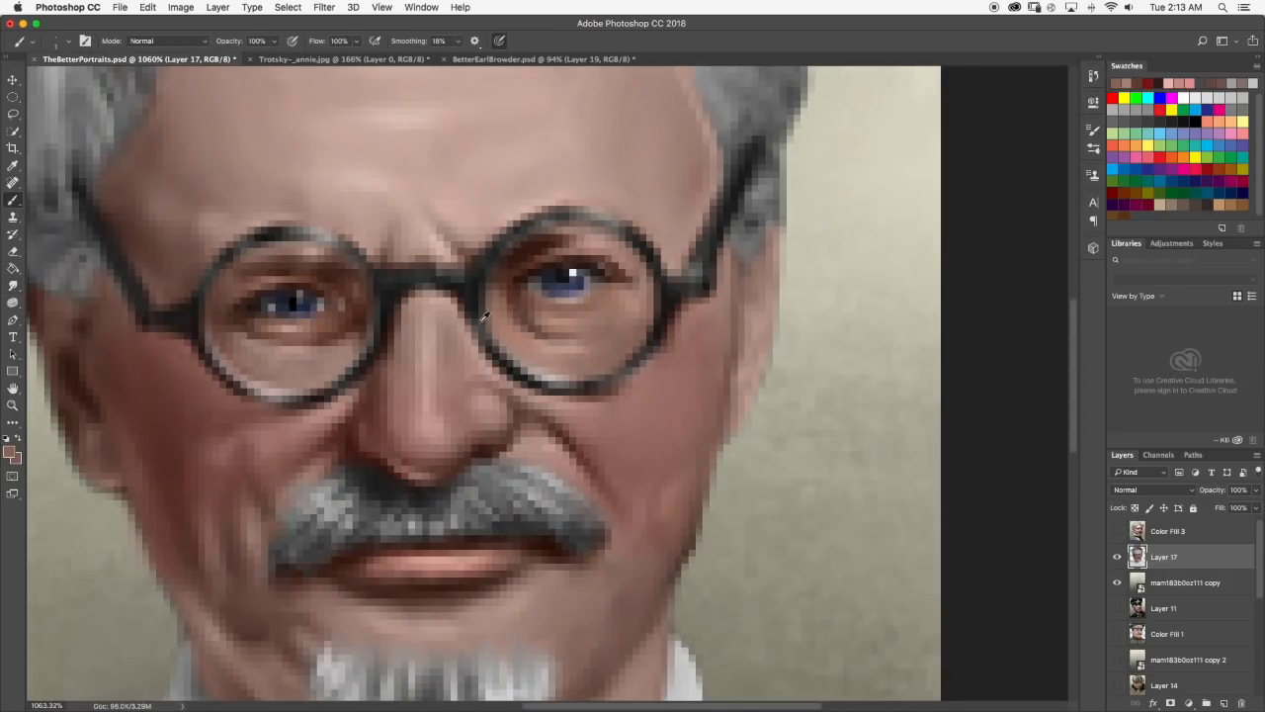
pyautogui.keyDown('alt'); pyautogui.click(529, 307); pyautogui.keyUp('alt')
pyautogui.moveTo(607, 313); pyautogui.dragTo(604, 321)
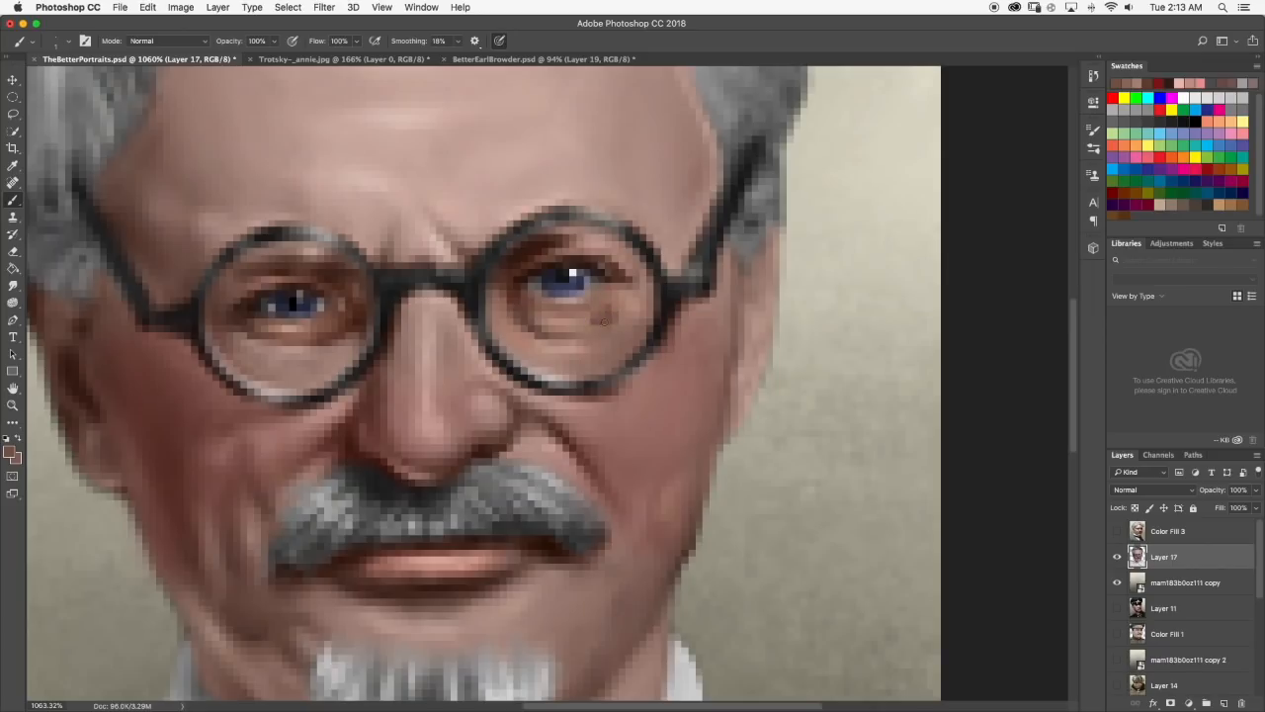
pyautogui.click(12, 285)
pyautogui.moveTo(558, 327)
pyautogui.mouseDown()
pyautogui.moveTo(613, 312)
pyautogui.moveTo(616, 294)
pyautogui.mouseUp()
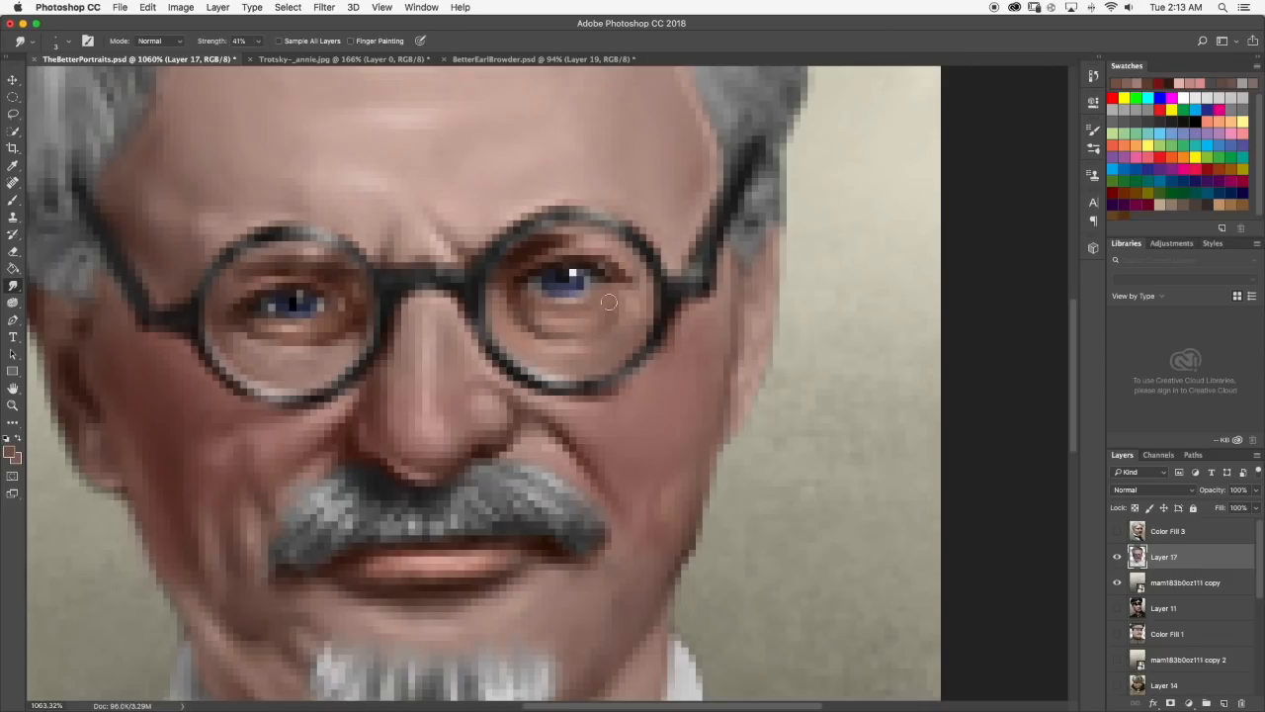
# Examine the blended skin around the eyes both close up and with the whole portrait in view.
pyautogui.scroll(-10, 614, 324)
pyautogui.scroll(3, 607, 342)
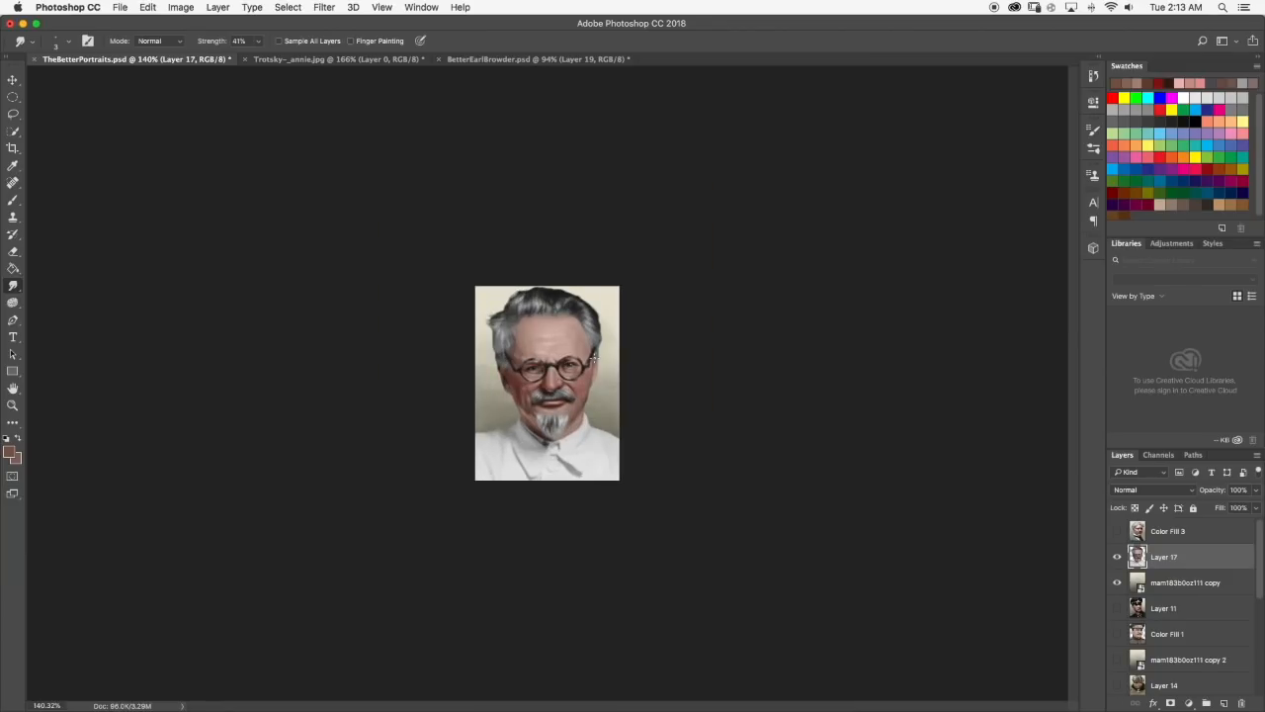
pyautogui.scroll(6, 592, 358)
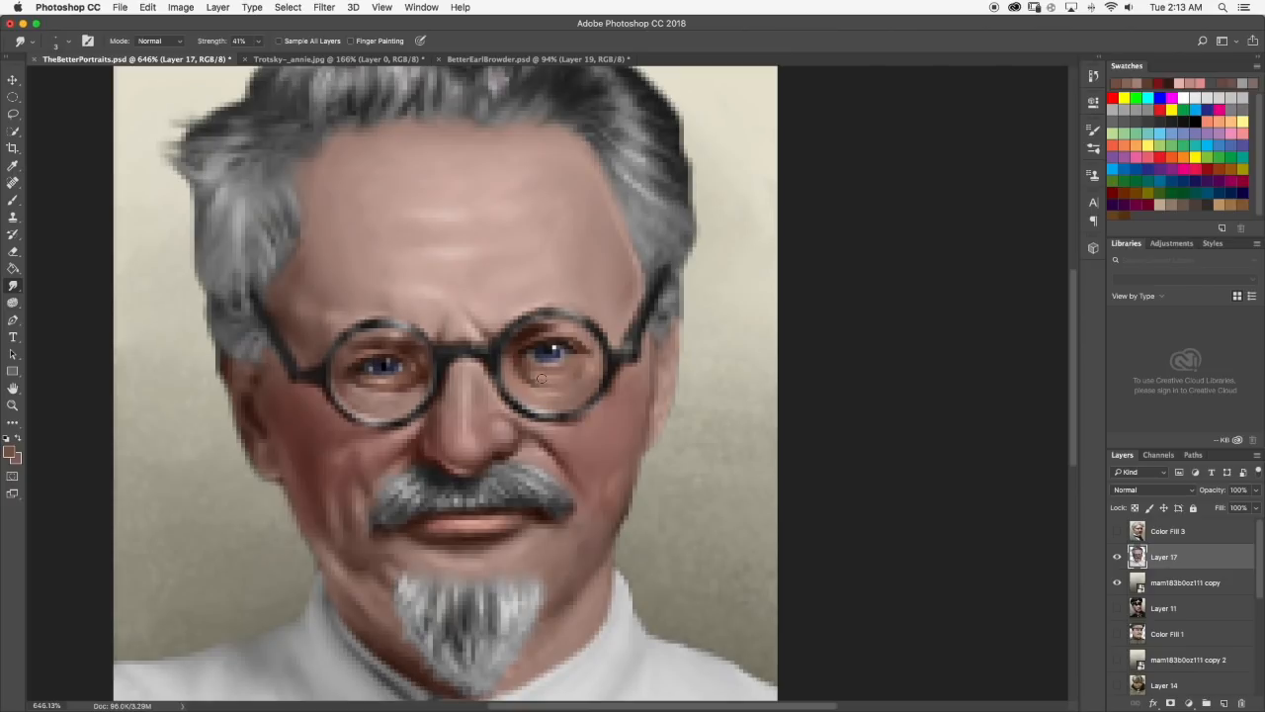
pyautogui.scroll(-5, 578, 382)
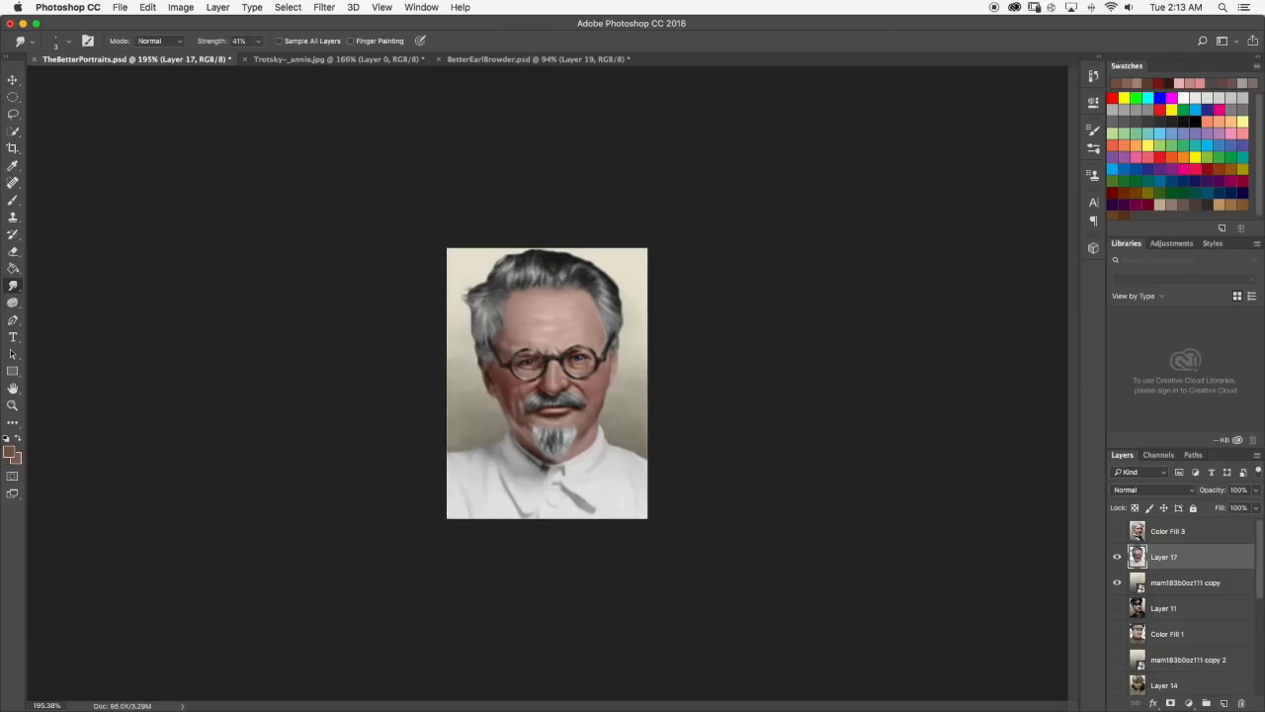
pyautogui.scroll(7, 615, 340)
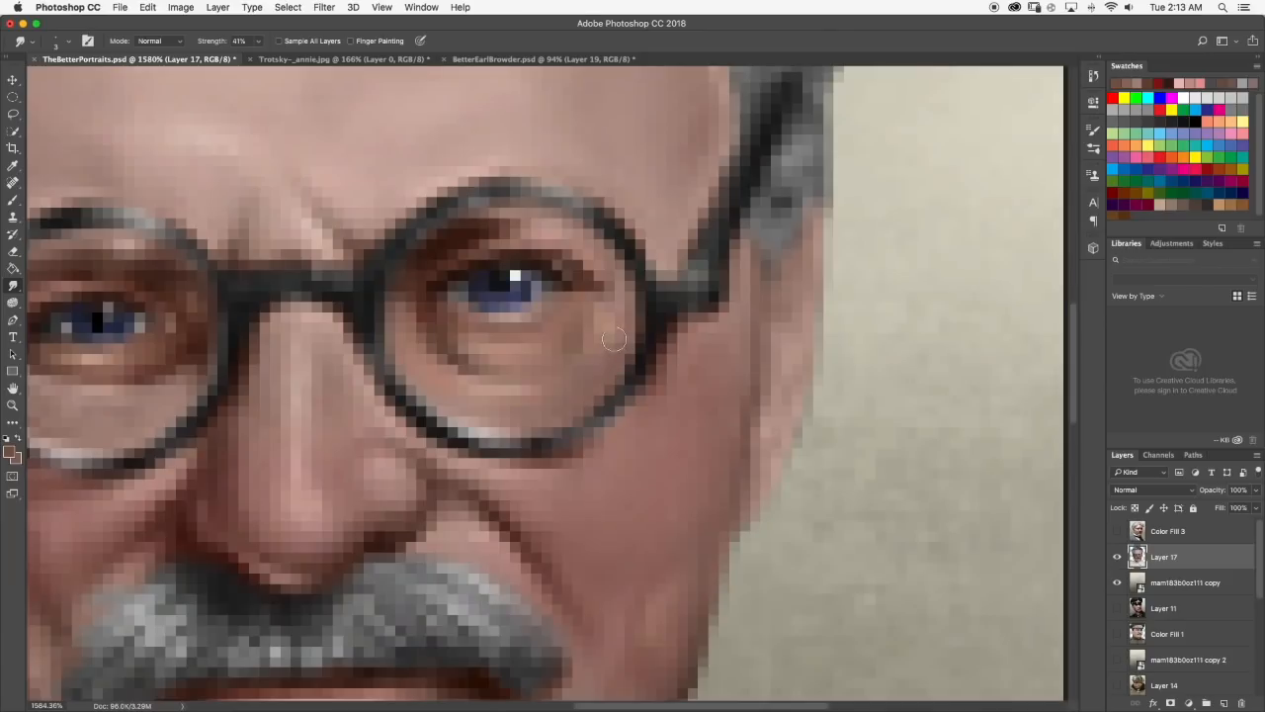
pyautogui.scroll(-8, 589, 377)
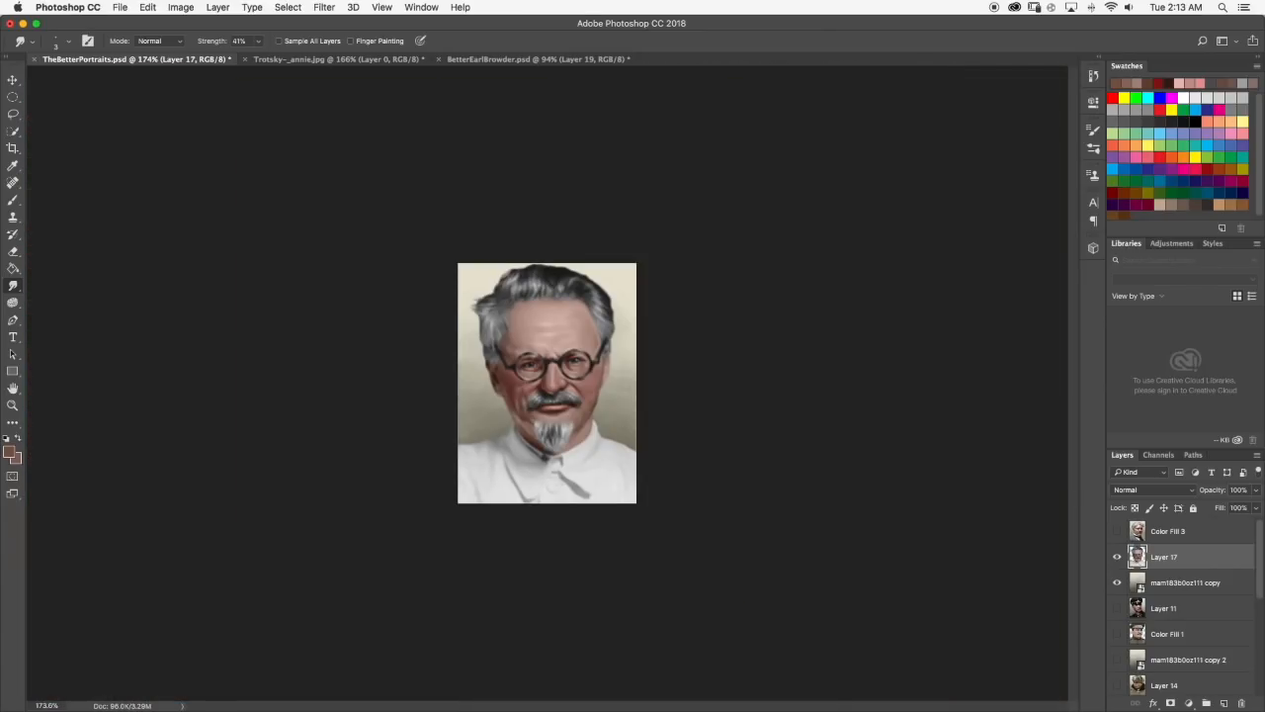
pyautogui.scroll(2, 546, 384)
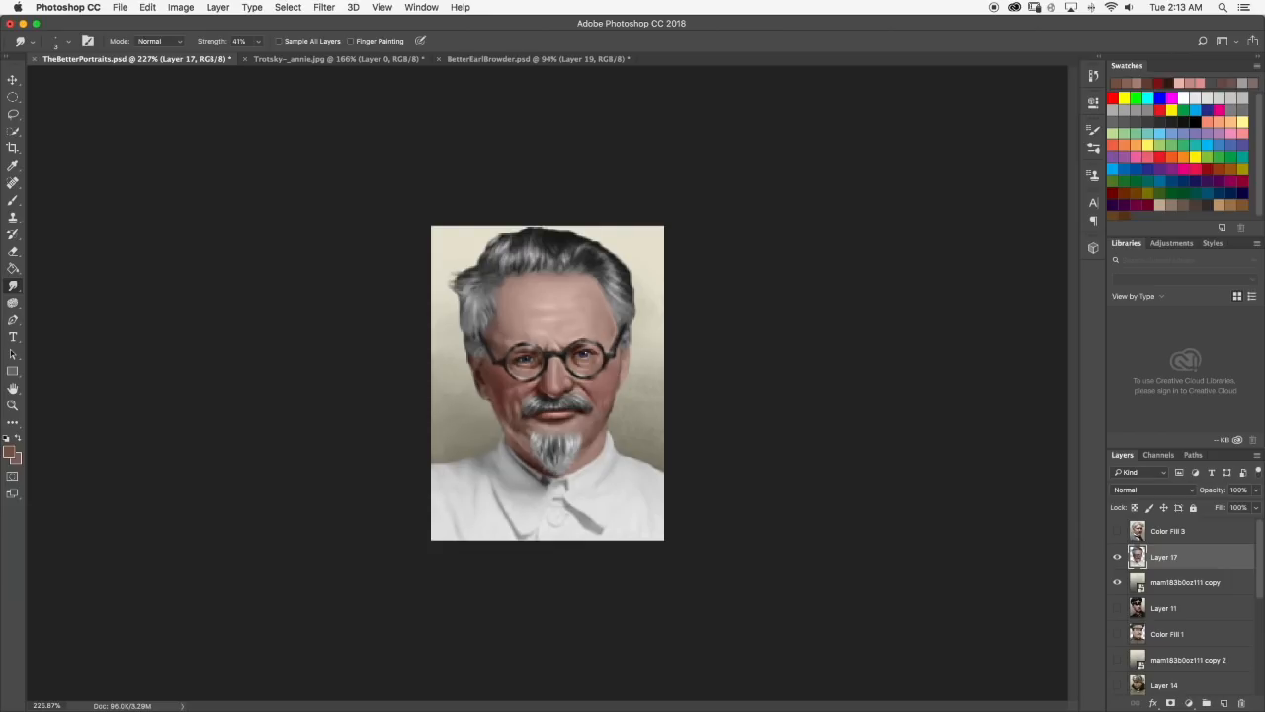
pyautogui.scroll(-2, 548, 384)
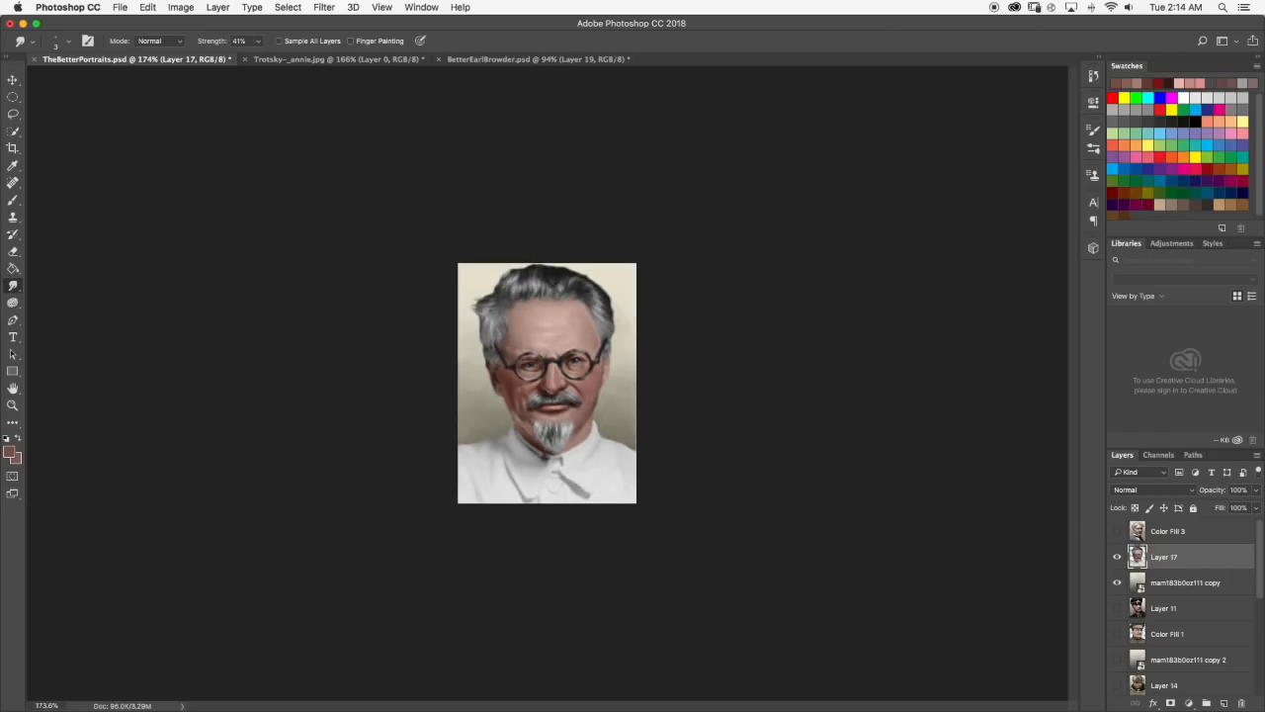
# Add a new layer above Layer 17 and set up a 12 px Brush with a dark gray foreground color.
pyautogui.click(1222, 703)
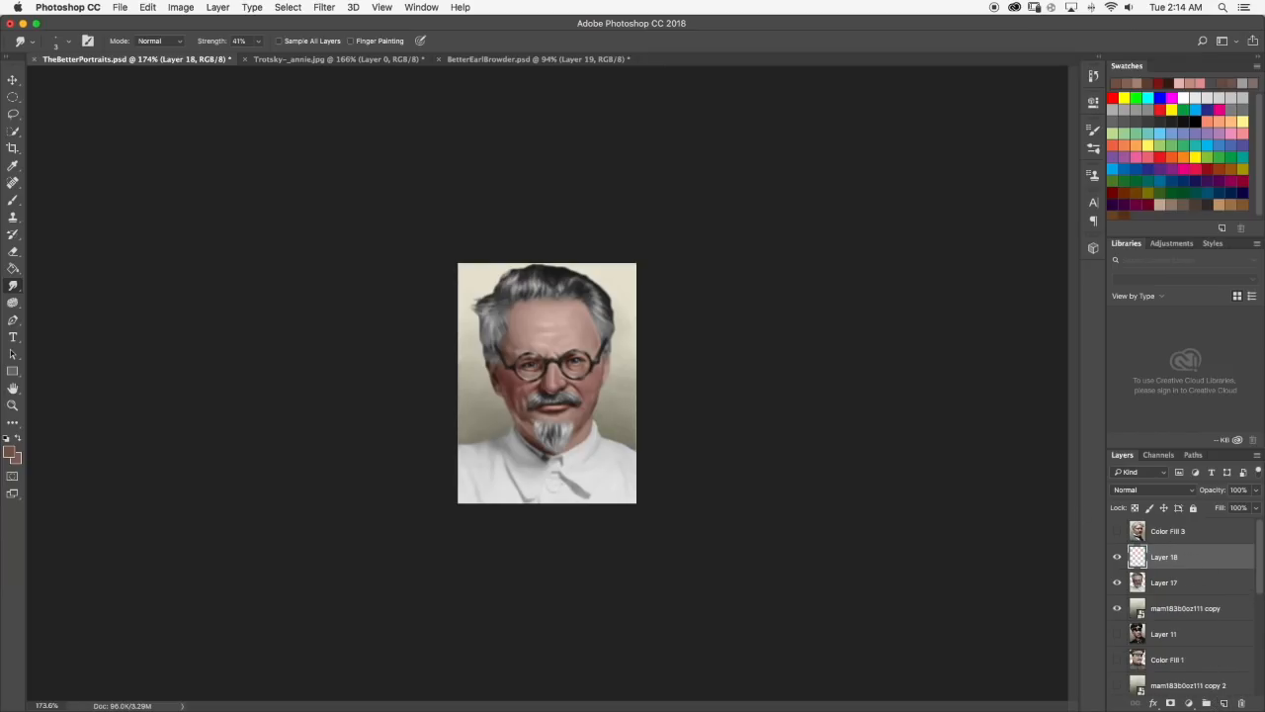
pyautogui.click(13, 199)
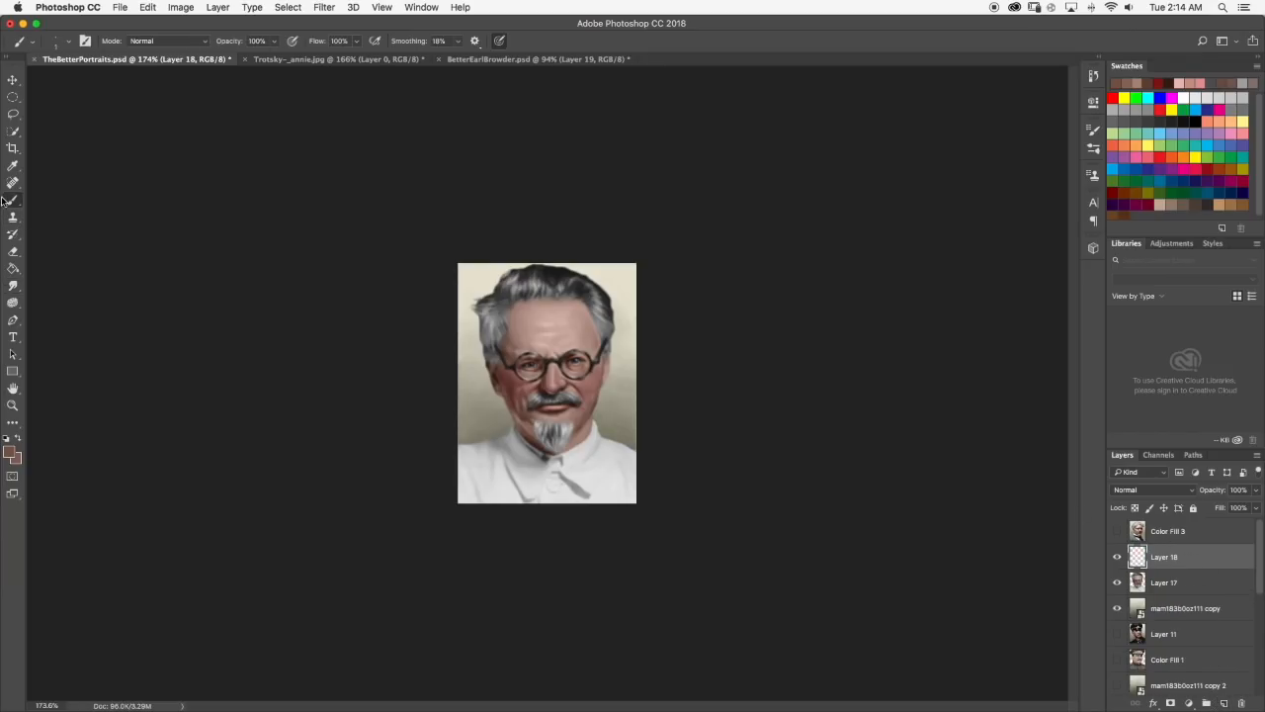
pyautogui.click(68, 41)
pyautogui.moveTo(81, 85); pyautogui.dragTo(79, 85)
pyautogui.click(70, 43)
pyautogui.click(6, 451)
pyautogui.click(9, 454)
pyautogui.moveTo(800, 518); pyautogui.dragTo(801, 502)
pyautogui.moveTo(736, 483)
pyautogui.mouseDown()
pyautogui.moveTo(655, 490)
pyautogui.moveTo(630, 515)
pyautogui.moveTo(628, 502)
pyautogui.mouseUp()
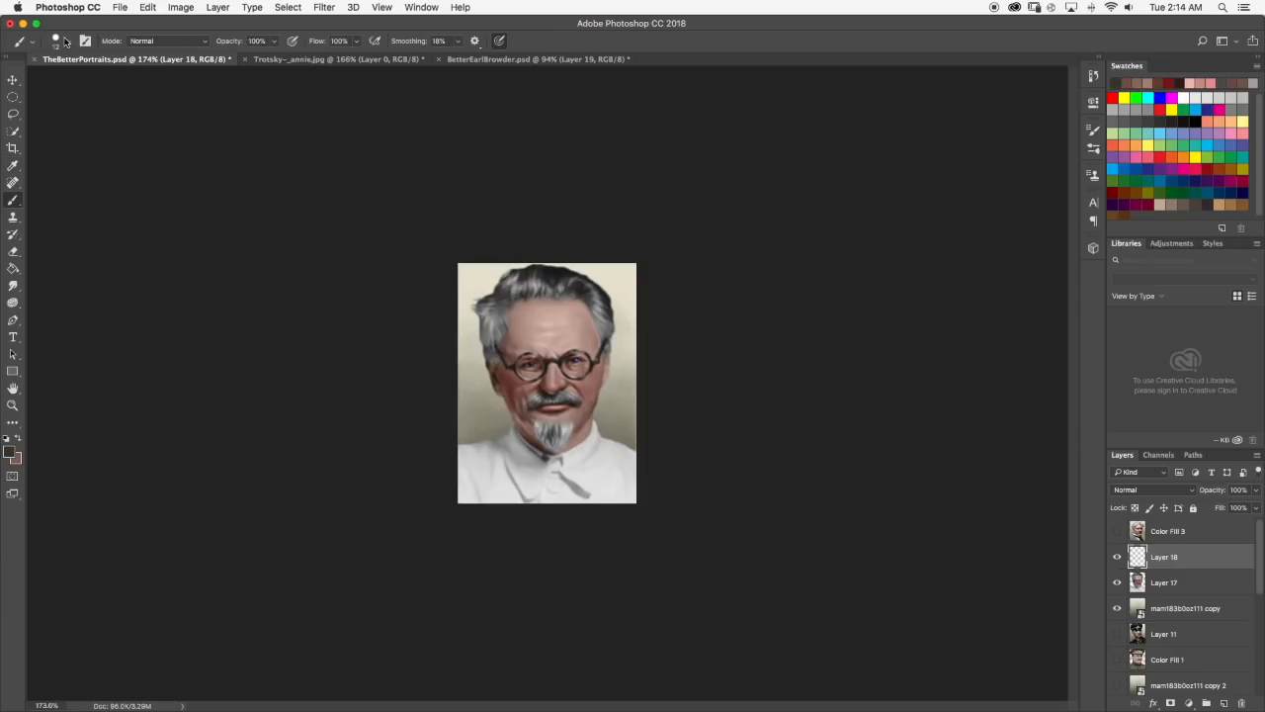
# Try shading the lower face with the Brush in Normal mode at 27% opacity, and undo the stroke.
pyautogui.click(160, 44)
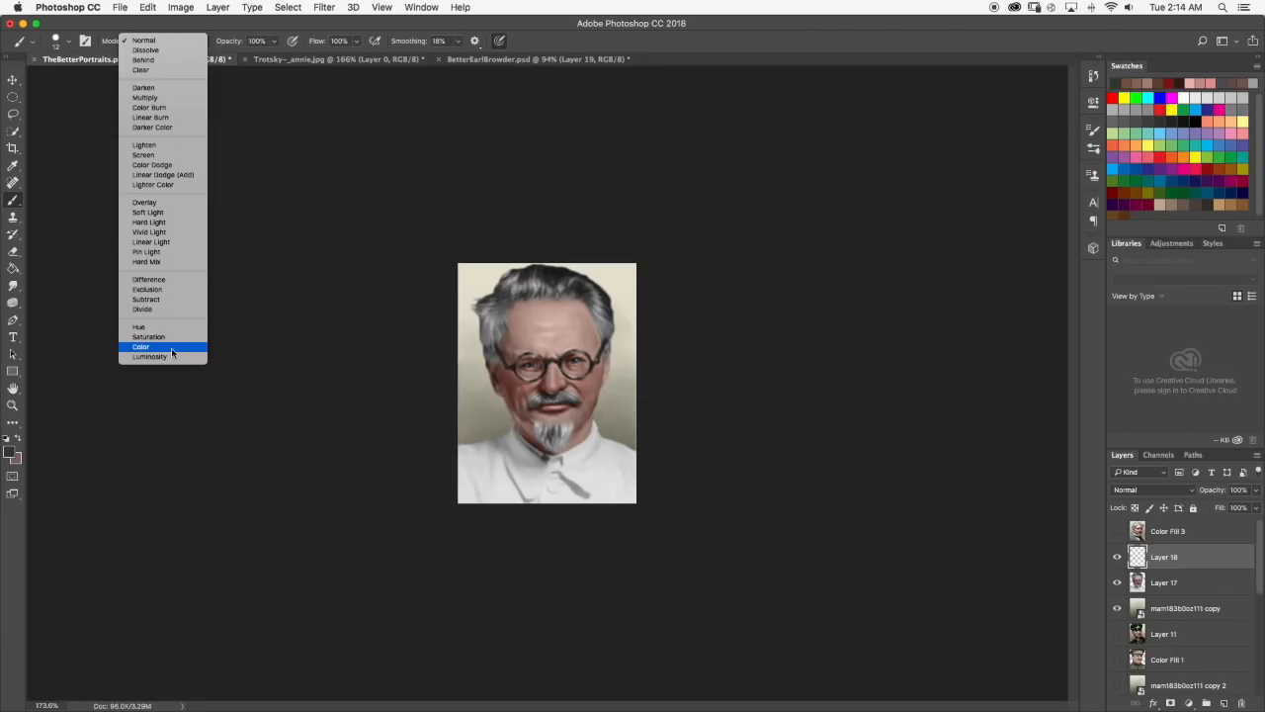
pyautogui.click(147, 39)
pyautogui.click(275, 42)
pyautogui.moveTo(275, 46); pyautogui.dragTo(229, 57)
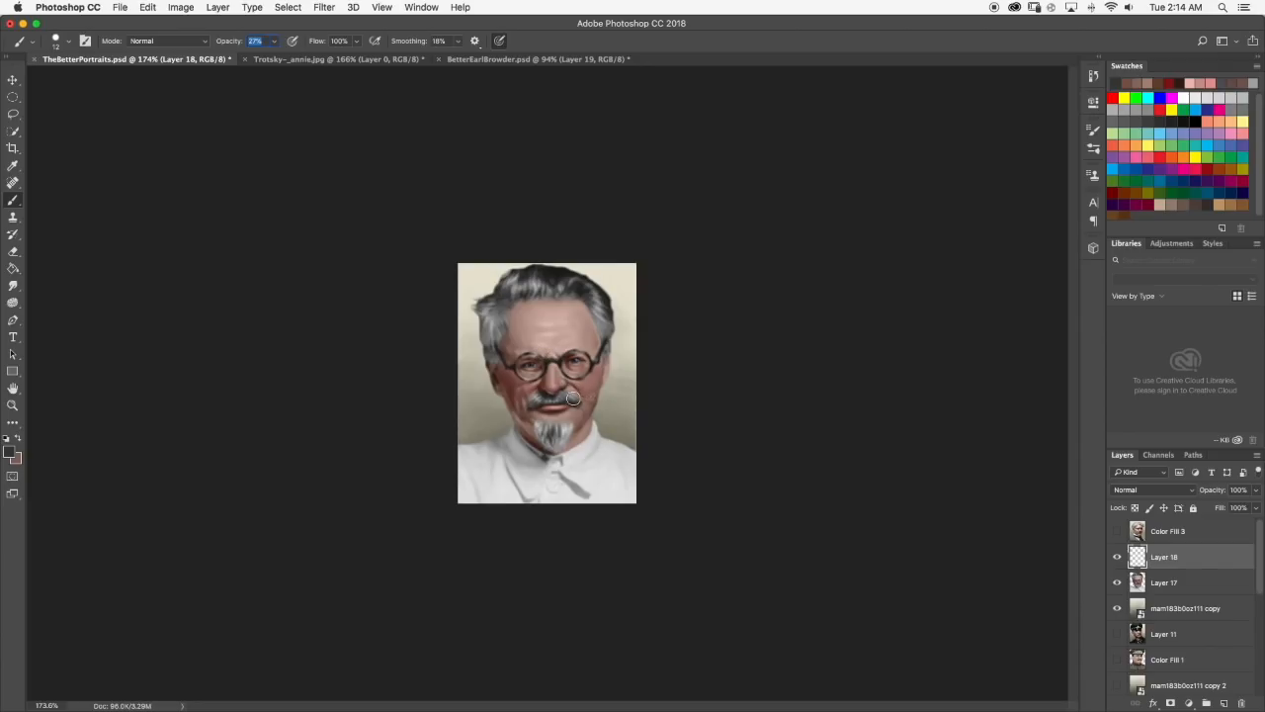
pyautogui.scroll(3, 574, 395)
pyautogui.moveTo(514, 456)
pyautogui.mouseDown()
pyautogui.moveTo(489, 419)
pyautogui.moveTo(592, 459)
pyautogui.moveTo(626, 406)
pyautogui.mouseUp()
pyautogui.press('super+z')
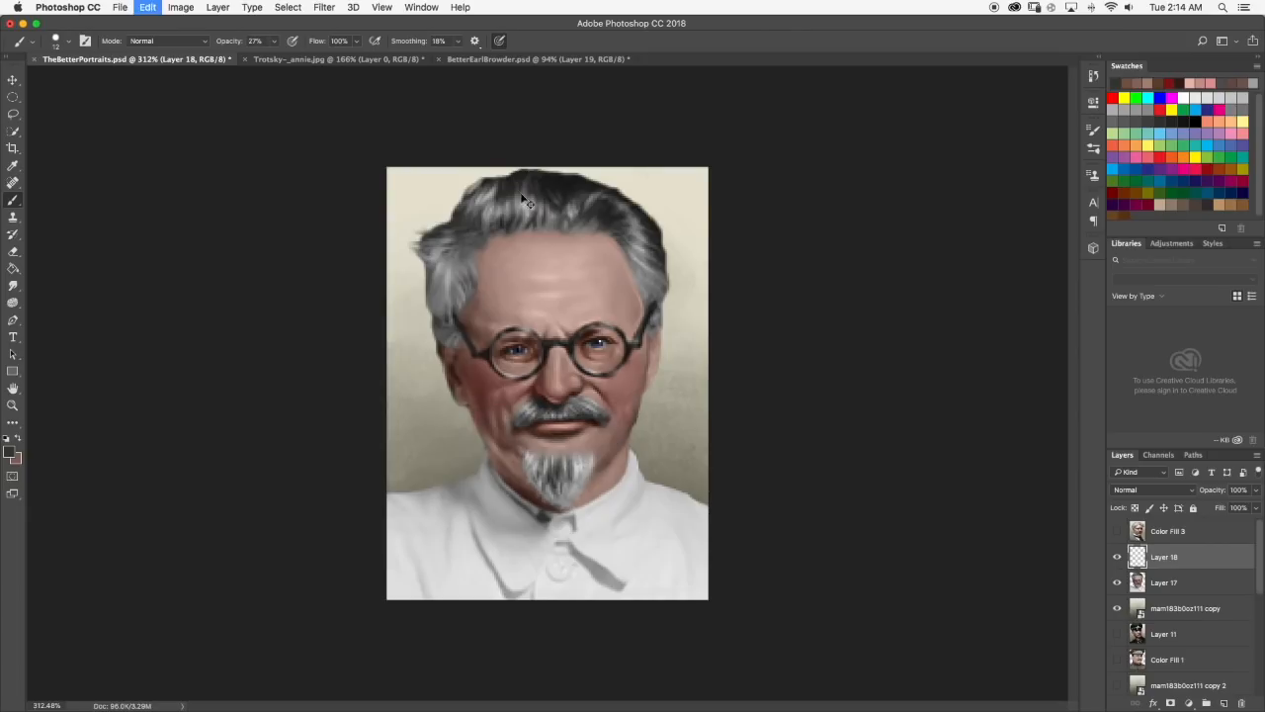
# Set the Brush opacity to 13% and paint faint dark stubble shading around the mouth, jaw and chin.
pyautogui.moveTo(274, 42); pyautogui.dragTo(265, 60)
pyautogui.click(273, 45)
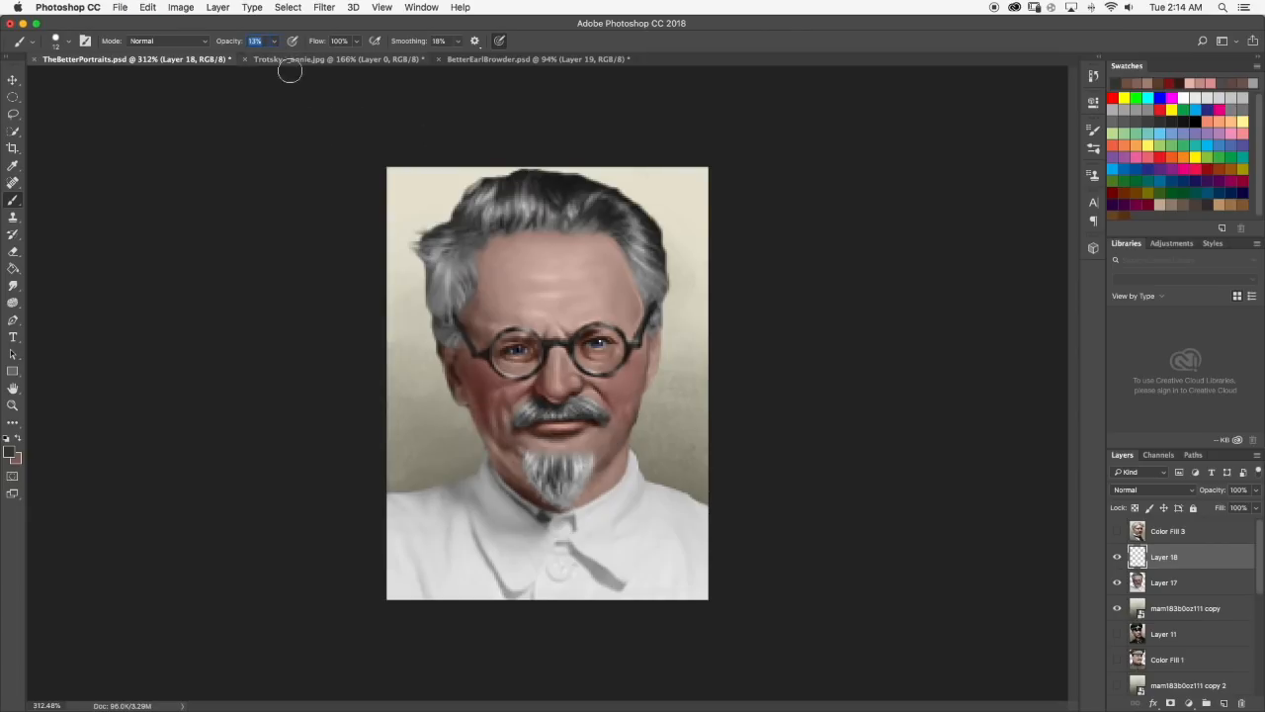
pyautogui.moveTo(508, 452)
pyautogui.mouseDown()
pyautogui.moveTo(582, 440)
pyautogui.moveTo(629, 409)
pyautogui.moveTo(609, 447)
pyautogui.moveTo(620, 404)
pyautogui.moveTo(594, 409)
pyautogui.moveTo(622, 401)
pyautogui.moveTo(614, 430)
pyautogui.mouseUp()
pyautogui.moveTo(539, 492)
pyautogui.mouseDown()
pyautogui.moveTo(607, 476)
pyautogui.moveTo(596, 480)
pyautogui.mouseUp()
pyautogui.scroll(-10, 509, 438)
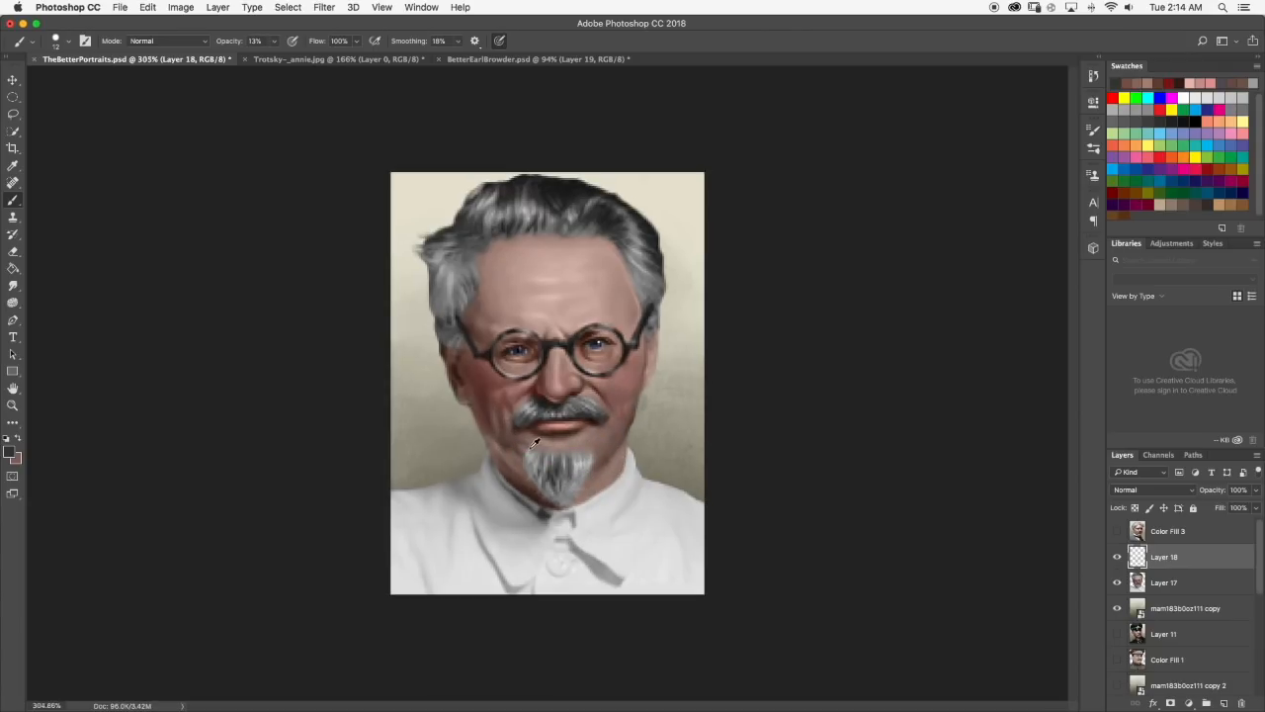
pyautogui.scroll(8, 599, 350)
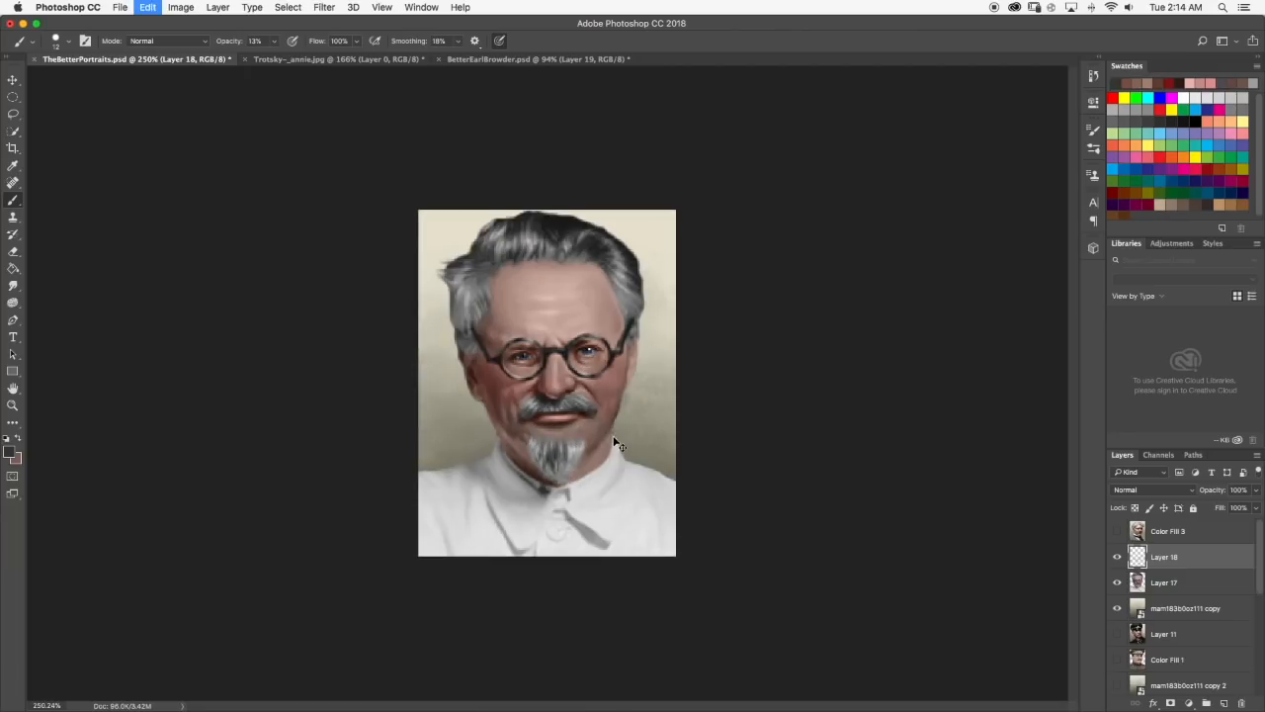
# Set the Smudge tool to a 28 px tip and blend the stubble shading into the jaw and cheeks on both sides.
pyautogui.click(13, 285)
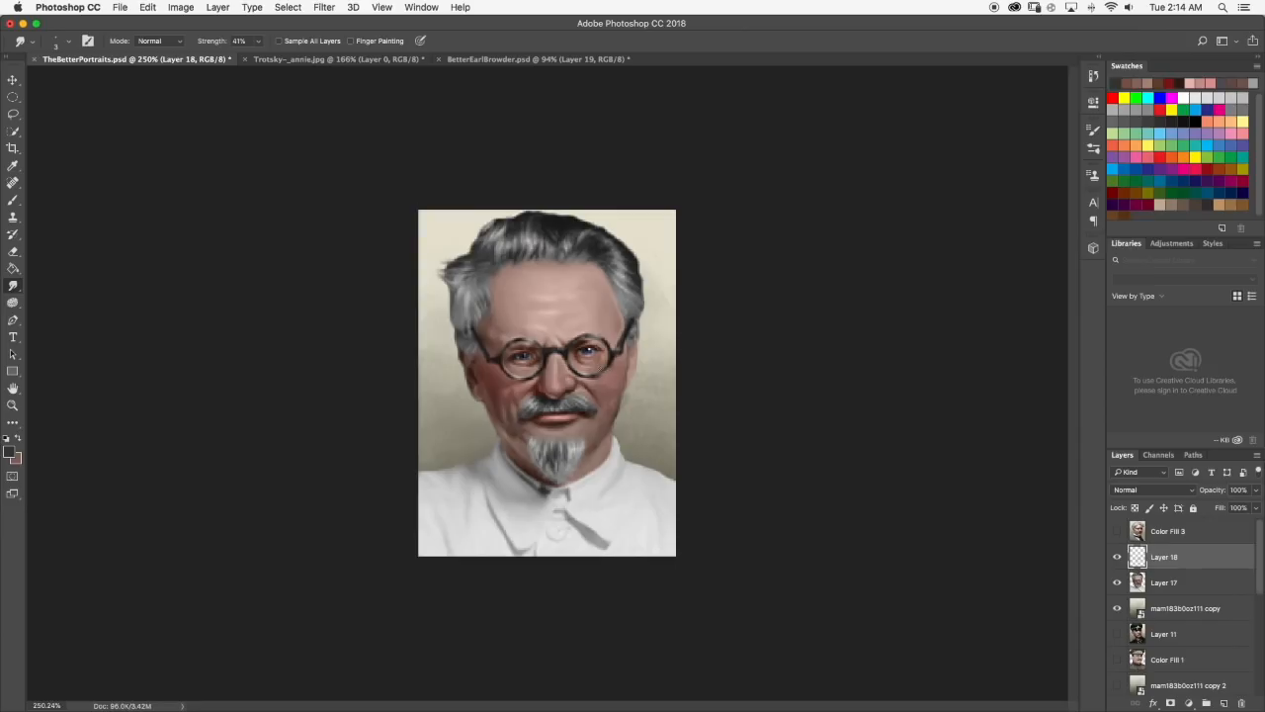
pyautogui.click(67, 42)
pyautogui.moveTo(76, 83); pyautogui.dragTo(85, 83)
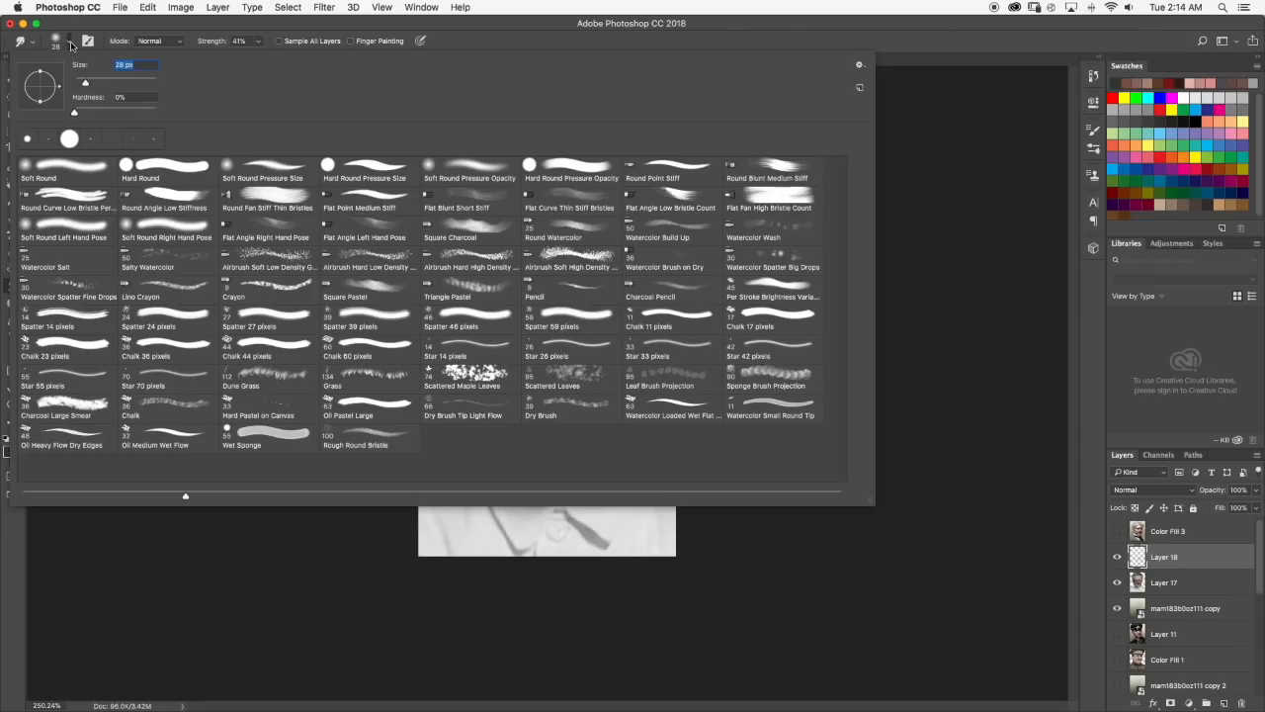
pyautogui.click(69, 43)
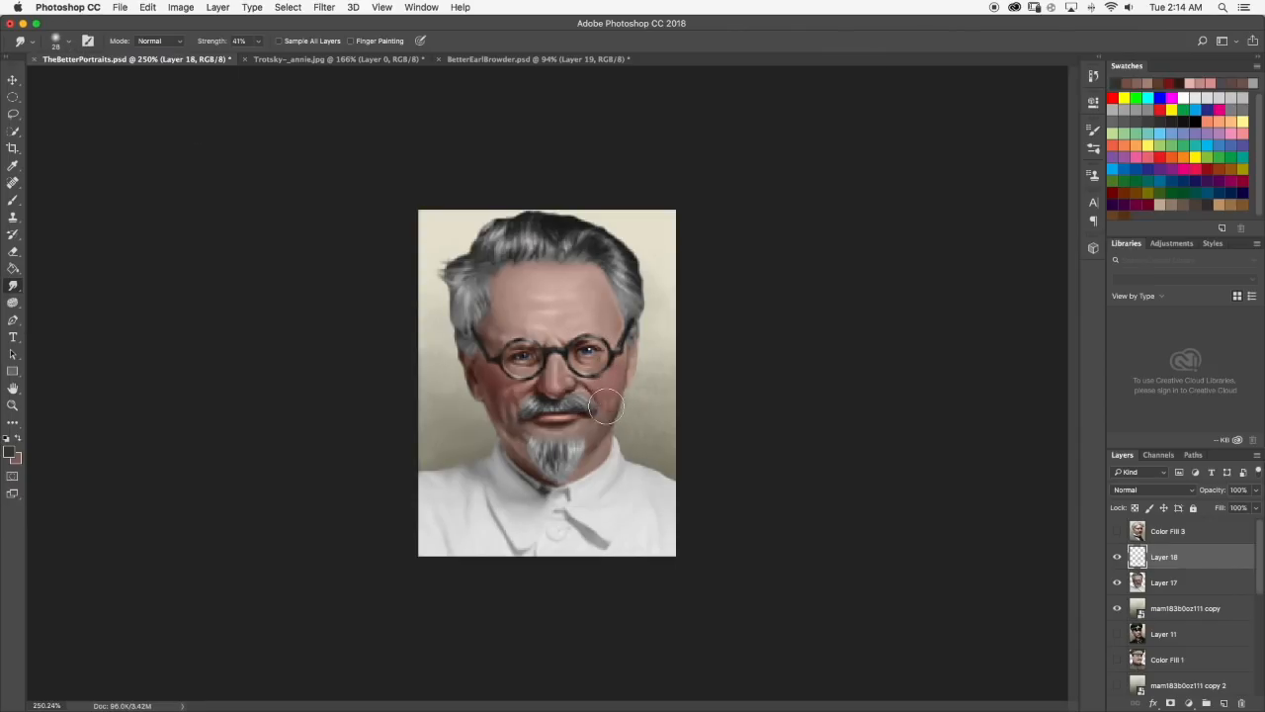
pyautogui.moveTo(598, 422); pyautogui.dragTo(603, 406)
pyautogui.moveTo(510, 433); pyautogui.dragTo(497, 407)
pyautogui.scroll(3, 643, 457)
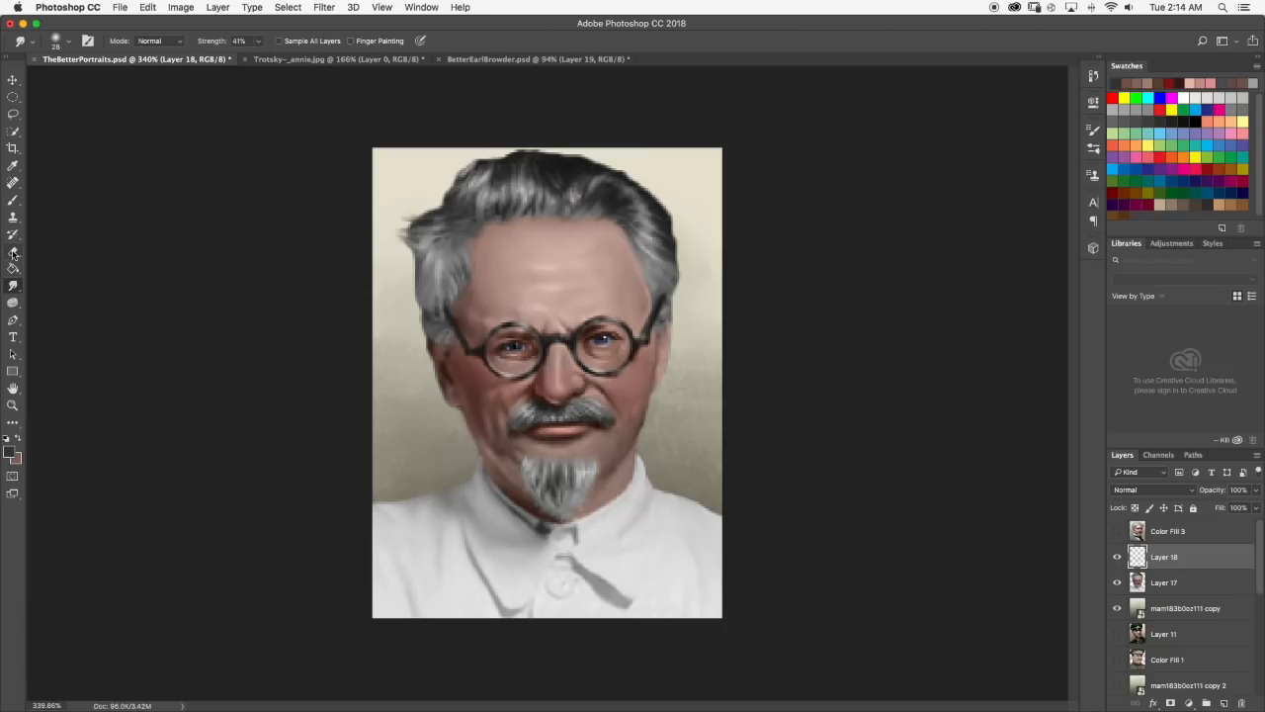
# Erase the stray shading around the jaw, collar and beard, and toggle the last change off and on to compare the portrait.
pyautogui.click(13, 252)
pyautogui.moveTo(459, 494)
pyautogui.mouseDown()
pyautogui.moveTo(491, 508)
pyautogui.moveTo(467, 470)
pyautogui.mouseUp()
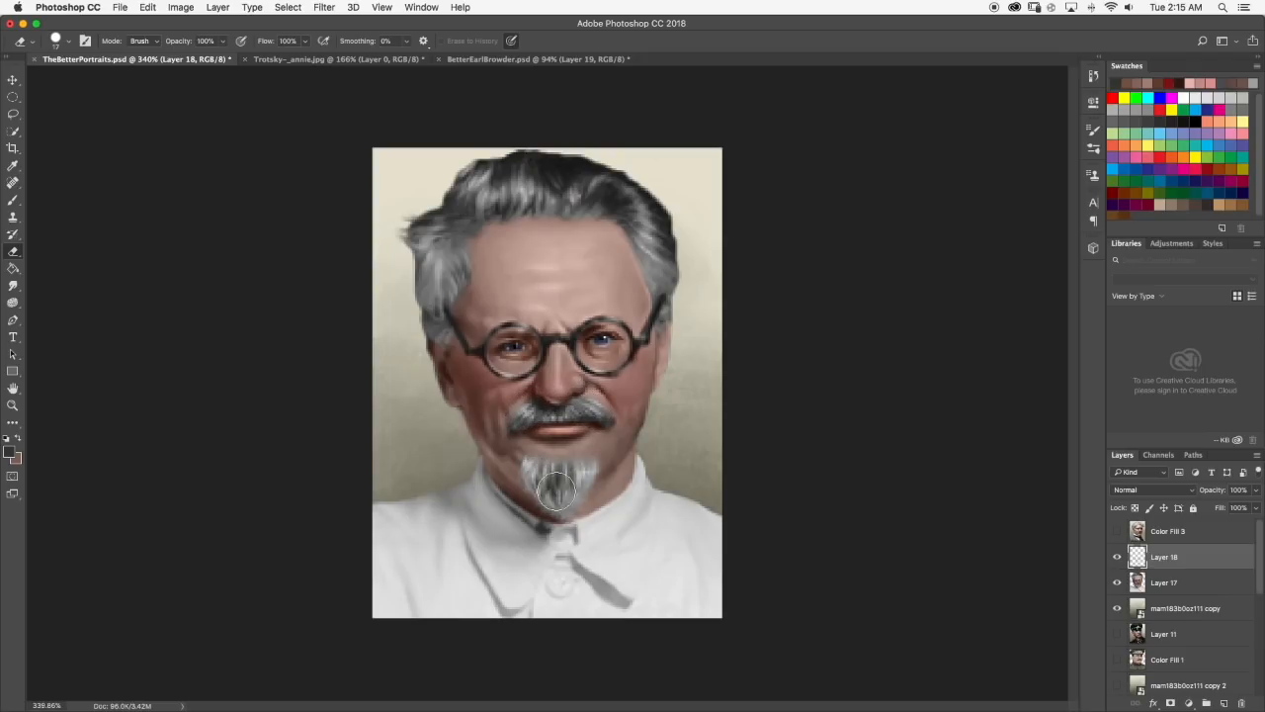
pyautogui.scroll(-5, 599, 468)
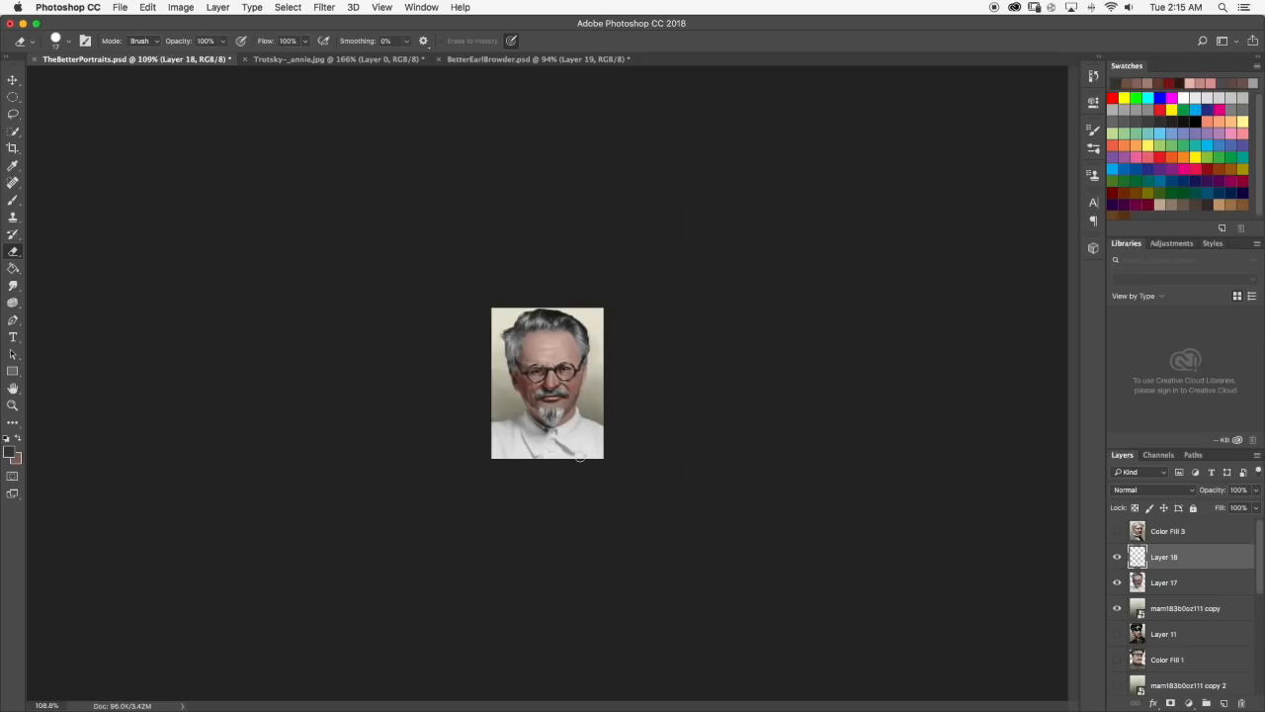
pyautogui.press('super+z')
pyautogui.press('super+z')
pyautogui.press('super+z')
pyautogui.press('super+z')
pyautogui.press('super+z')
pyautogui.scroll(1, 587, 385)
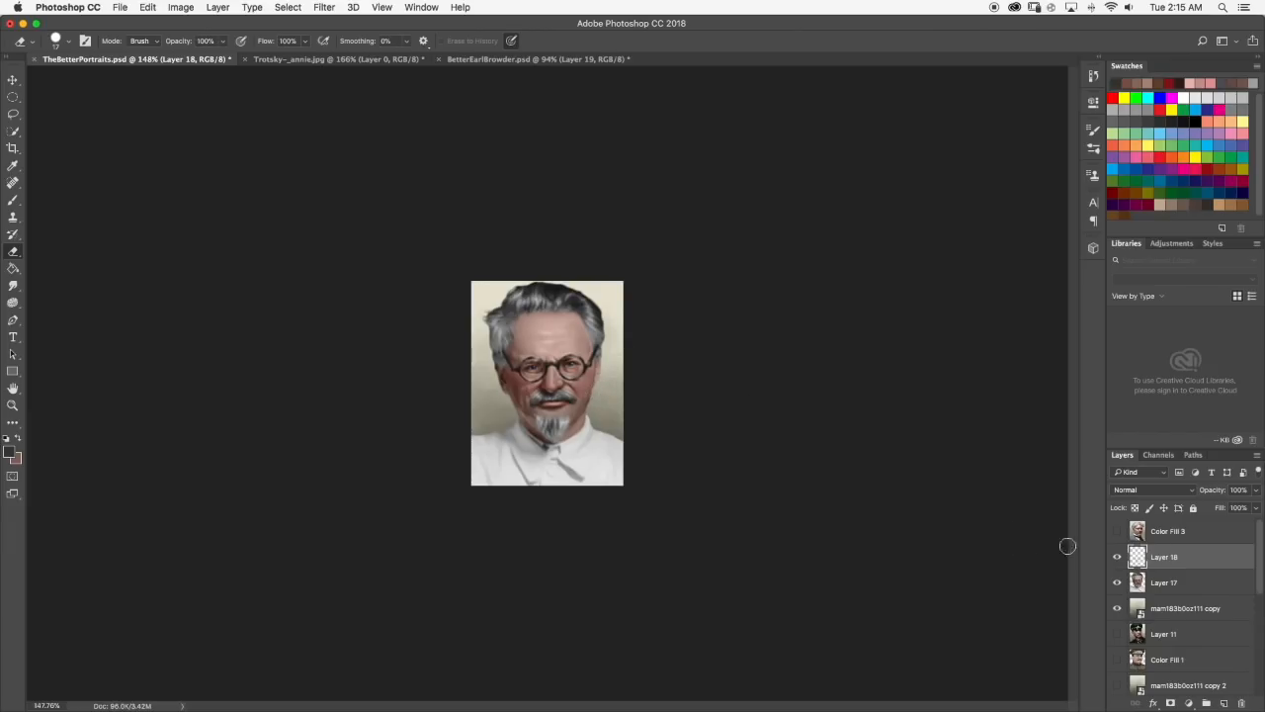
# Merge the stubble shading layer (Layer 18) with the portrait layer beneath it (Layer 17).
pyautogui.keyDown('shift'); pyautogui.click(1180, 583); pyautogui.keyUp('shift')
pyautogui.rightClick(1181, 583)
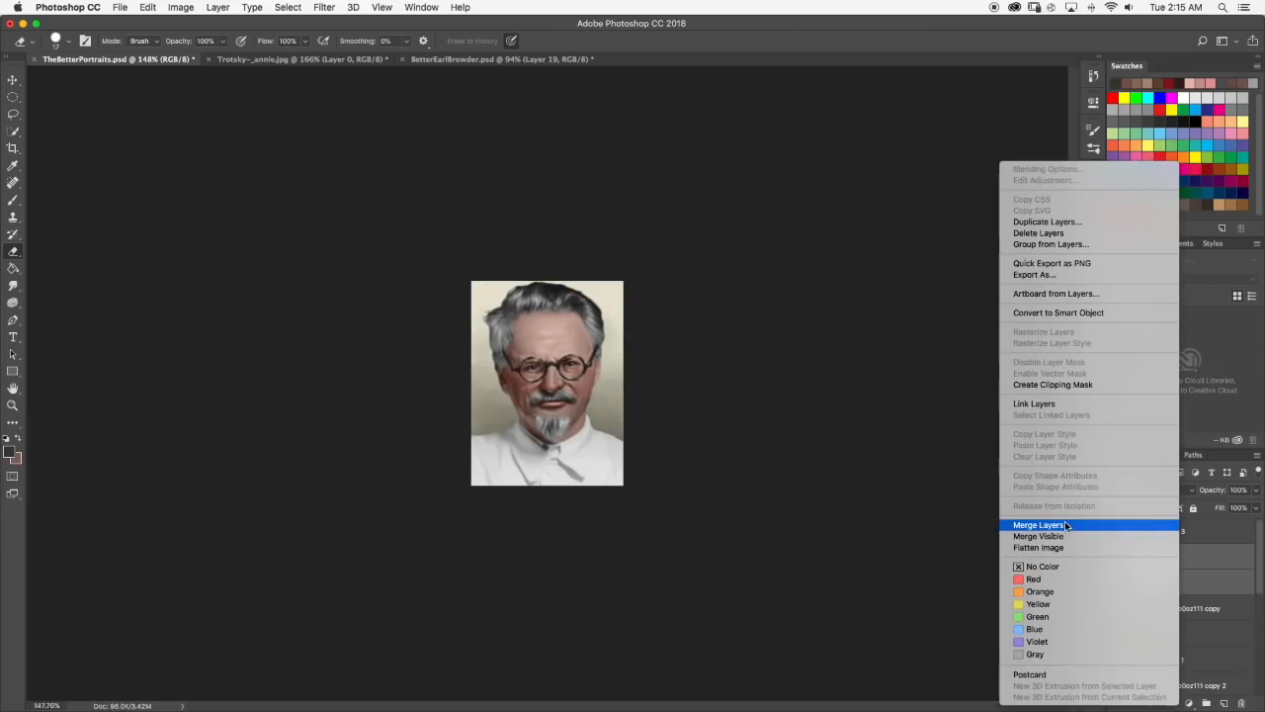
pyautogui.click(1058, 525)
pyautogui.scroll(-1, 613, 359)
pyautogui.scroll(-3, 613, 359)
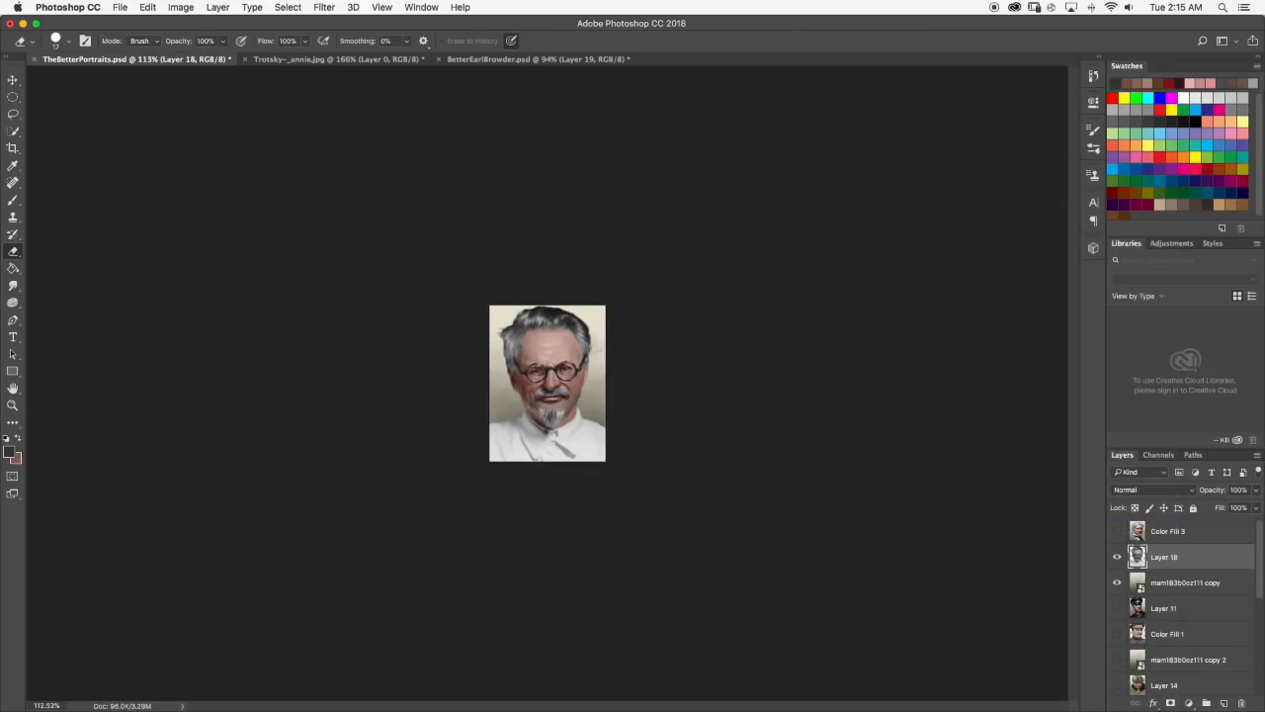
pyautogui.scroll(1, 610, 372)
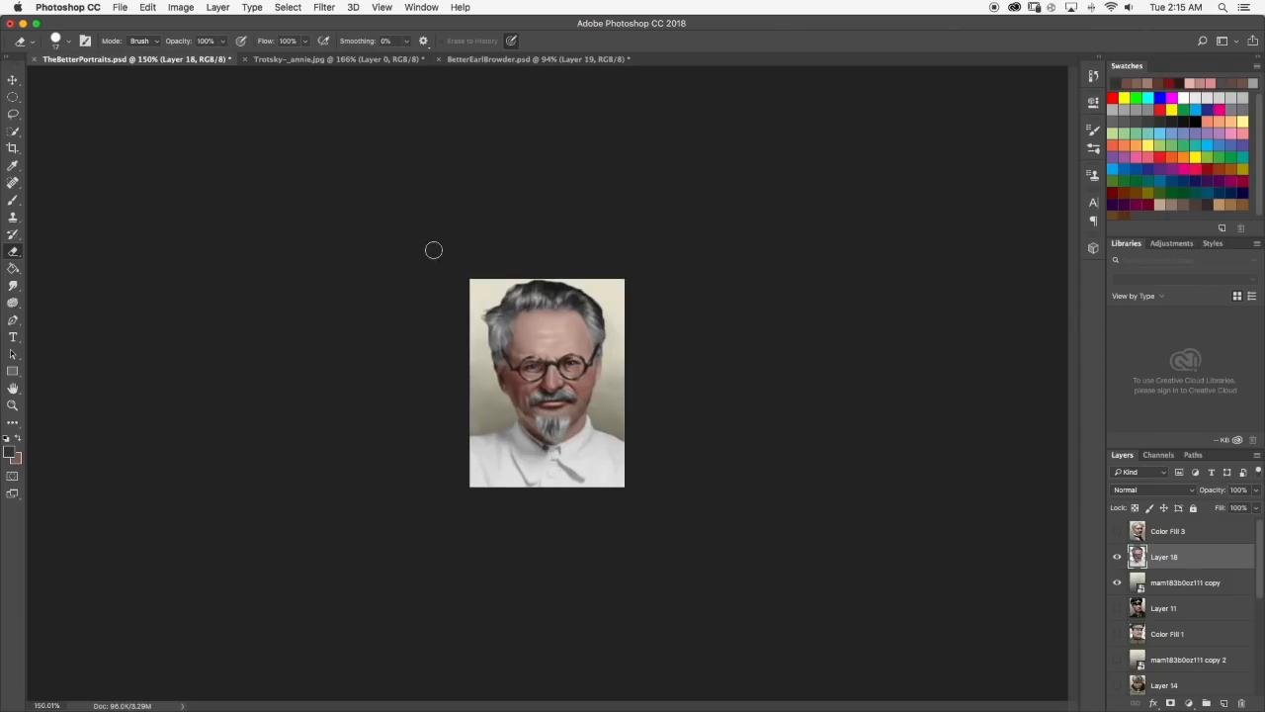
# Set the Brush to a very small tip at 100% opacity and paint fine strokes in the sideburn beside the dark-rimmed glasses.
pyautogui.scroll(10, 433, 252)
pyautogui.click(13, 199)
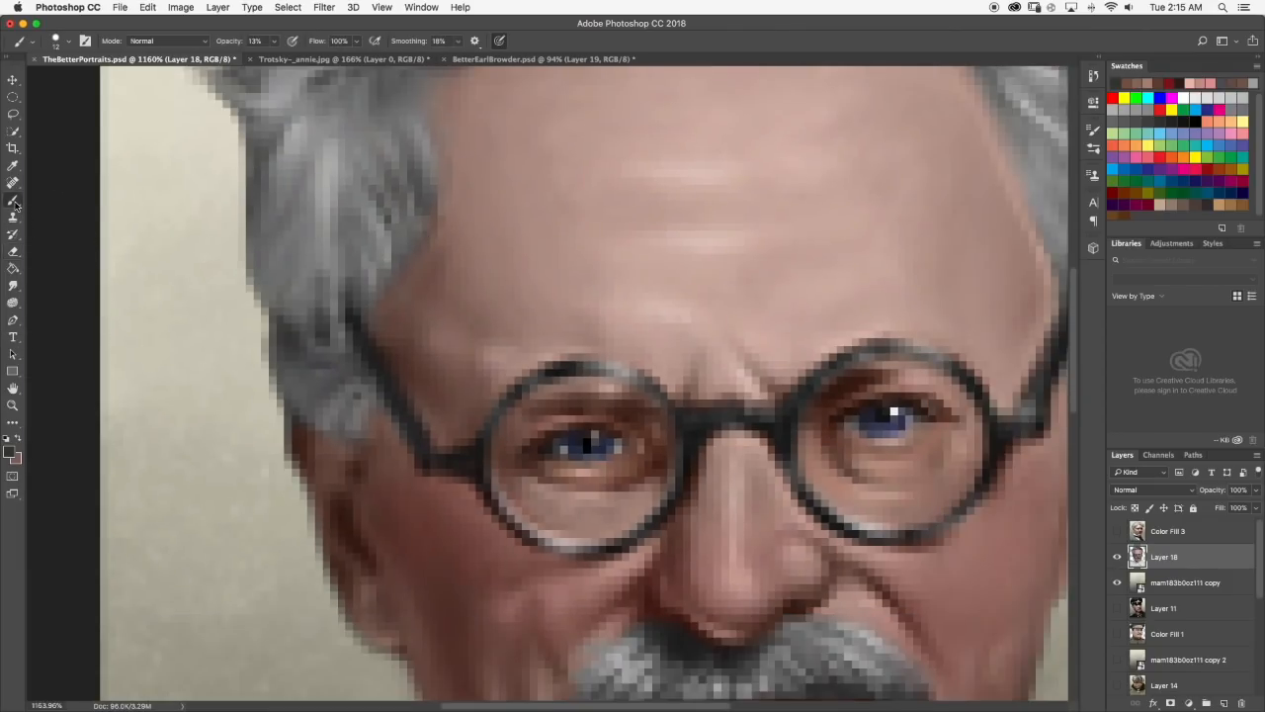
pyautogui.click(69, 42)
pyautogui.moveTo(79, 83); pyautogui.dragTo(69, 82)
pyautogui.click(67, 41)
pyautogui.click(275, 41)
pyautogui.moveTo(274, 58); pyautogui.dragTo(341, 58)
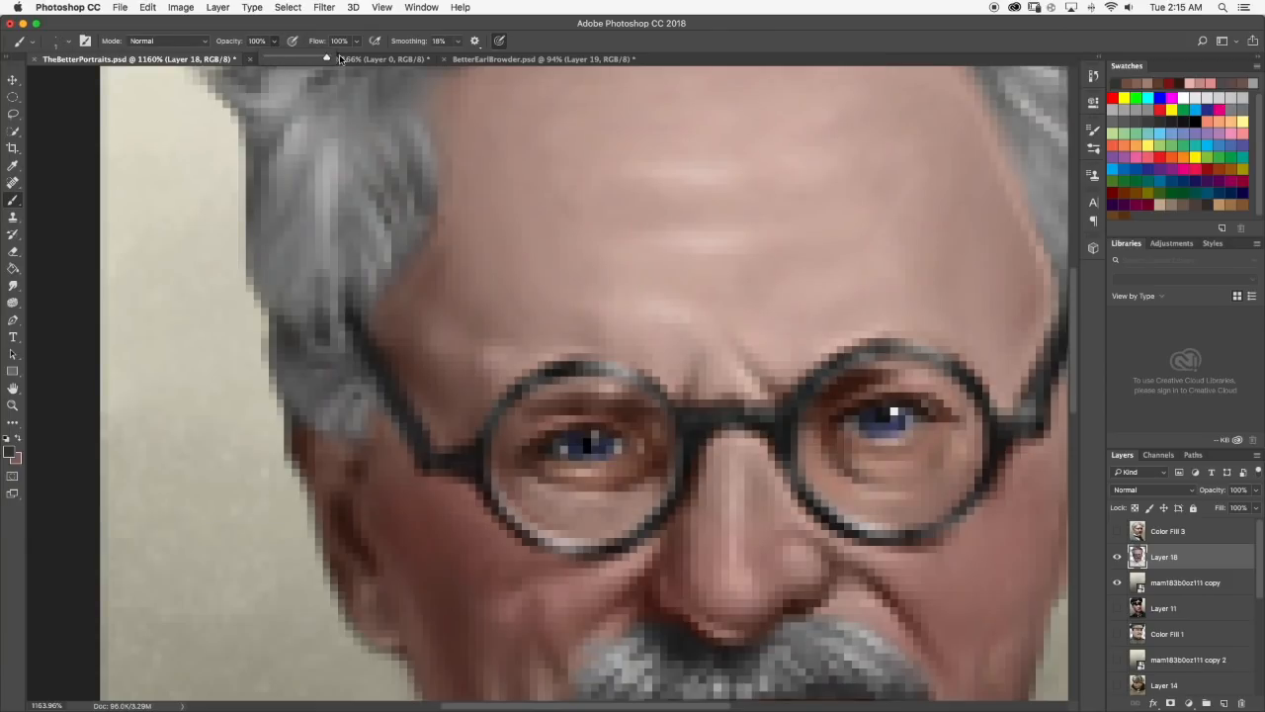
pyautogui.click(275, 43)
pyautogui.keyDown('alt'); pyautogui.click(292, 338); pyautogui.keyUp('alt')
pyautogui.moveTo(299, 407)
pyautogui.mouseDown()
pyautogui.moveTo(330, 421)
pyautogui.moveTo(335, 443)
pyautogui.moveTo(327, 404)
pyautogui.moveTo(348, 442)
pyautogui.moveTo(366, 444)
pyautogui.moveTo(303, 403)
pyautogui.moveTo(324, 432)
pyautogui.mouseUp()
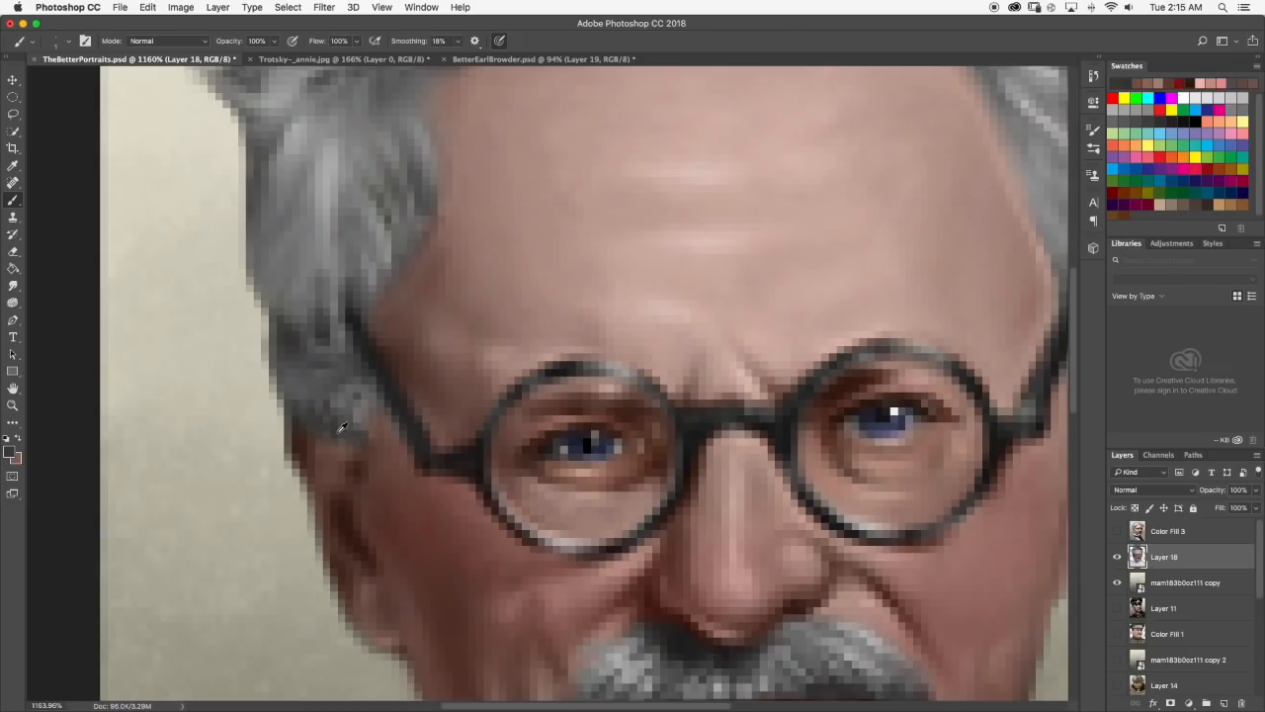
# Choose a near-black foreground color and darken the lower edge of the sideburn with short brush strokes.
pyautogui.scroll(-10, 338, 432)
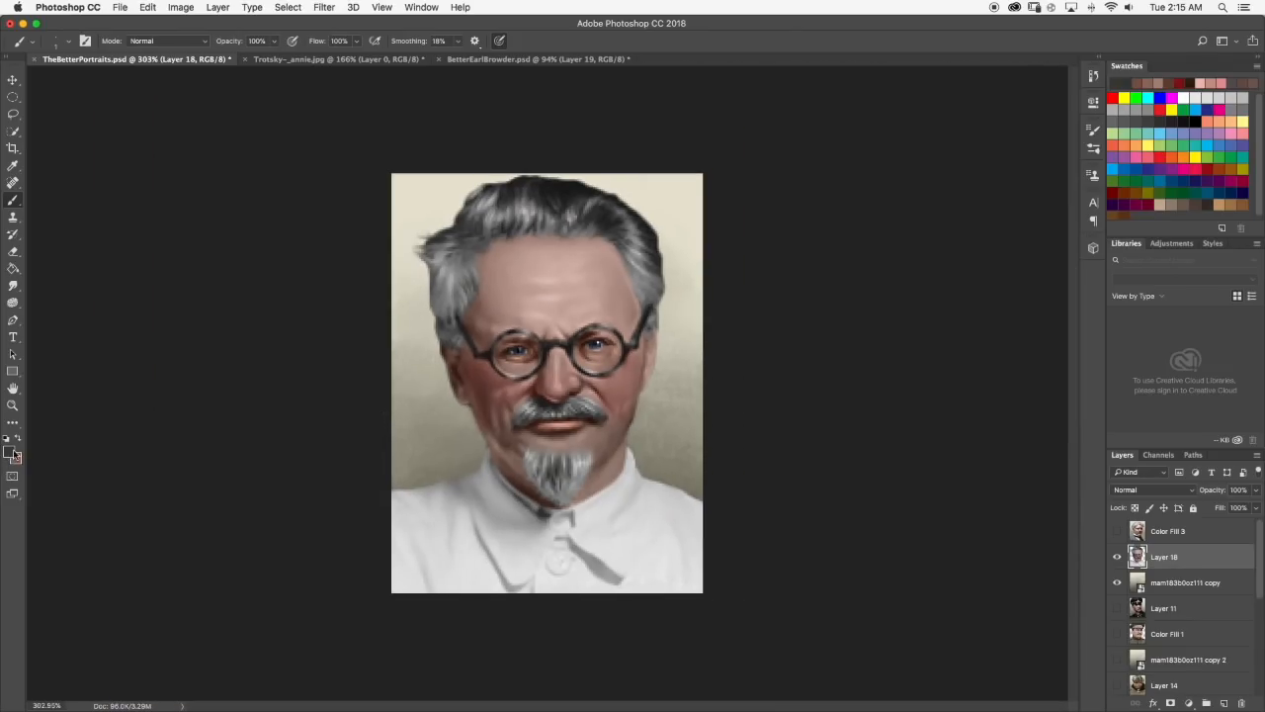
pyautogui.click(9, 452)
pyautogui.click(628, 501)
pyautogui.click(907, 365)
pyautogui.scroll(2, 485, 340)
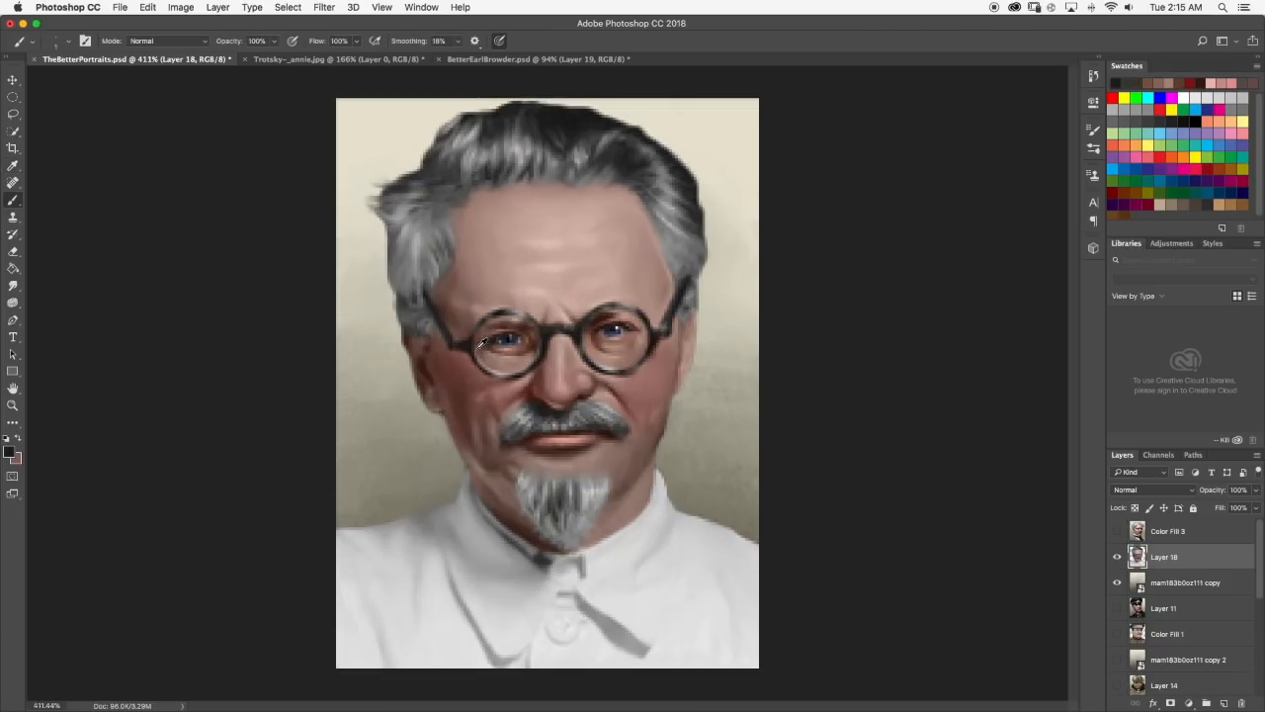
pyautogui.scroll(6, 356, 336)
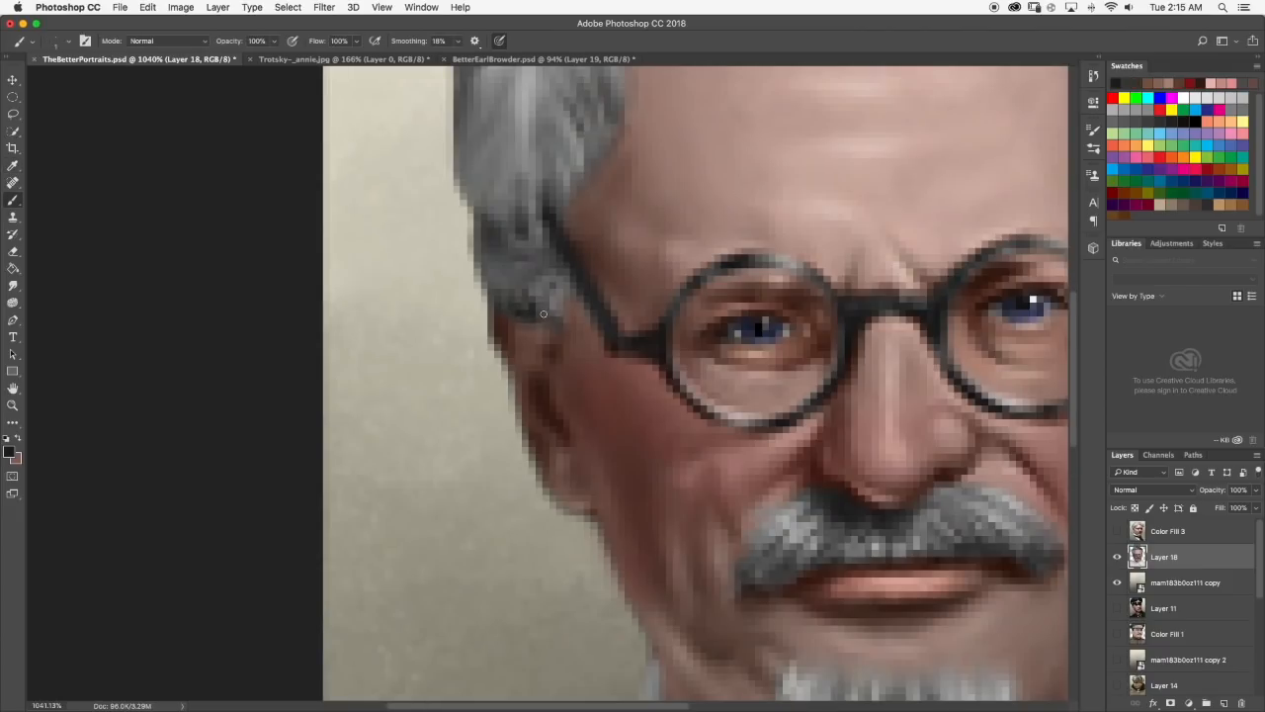
pyautogui.scroll(-7, 573, 326)
pyautogui.scroll(-2, 571, 332)
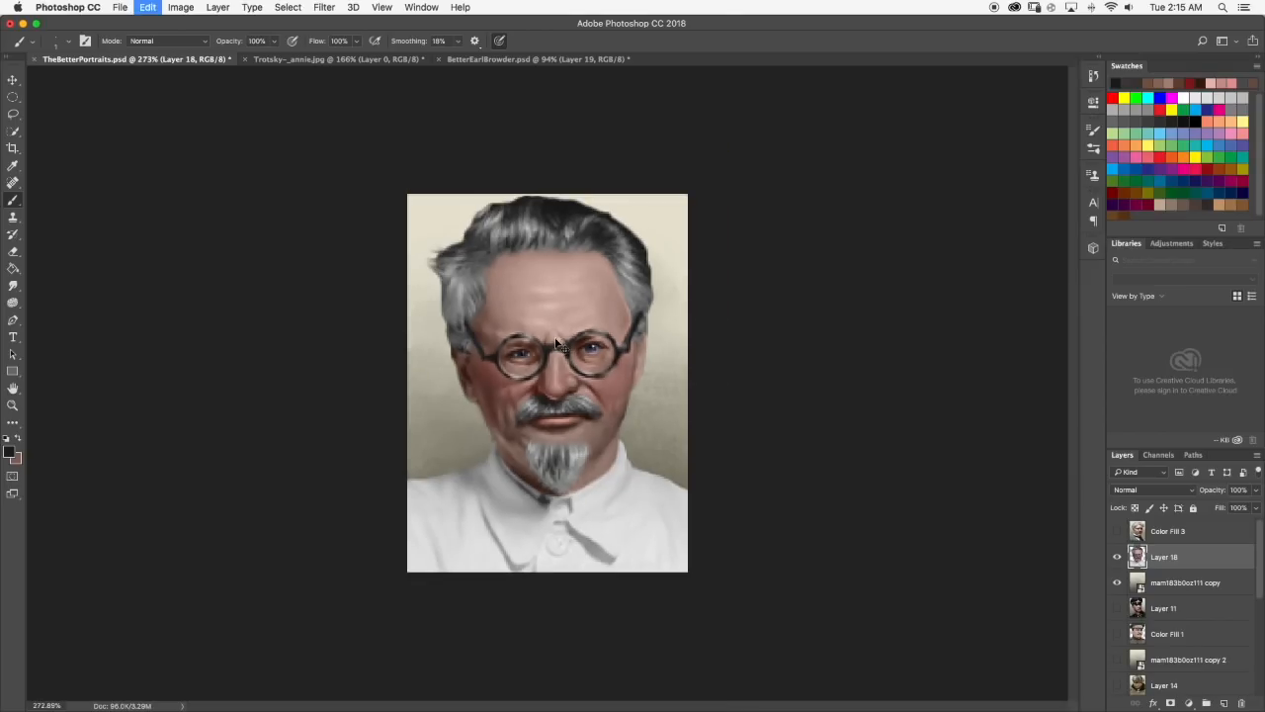
# Set the Smudge tool to a 3 px tip and blend the dark strokes into the sideburn.
pyautogui.scroll(5, 425, 326)
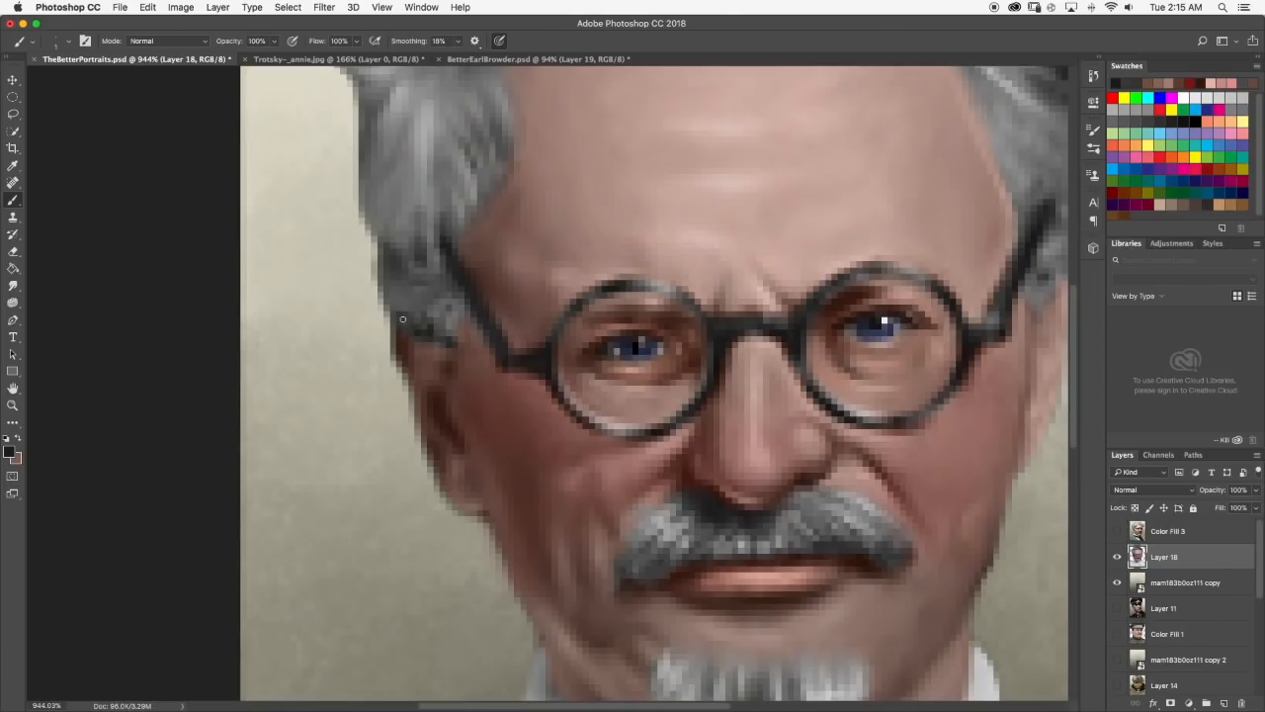
pyautogui.click(13, 286)
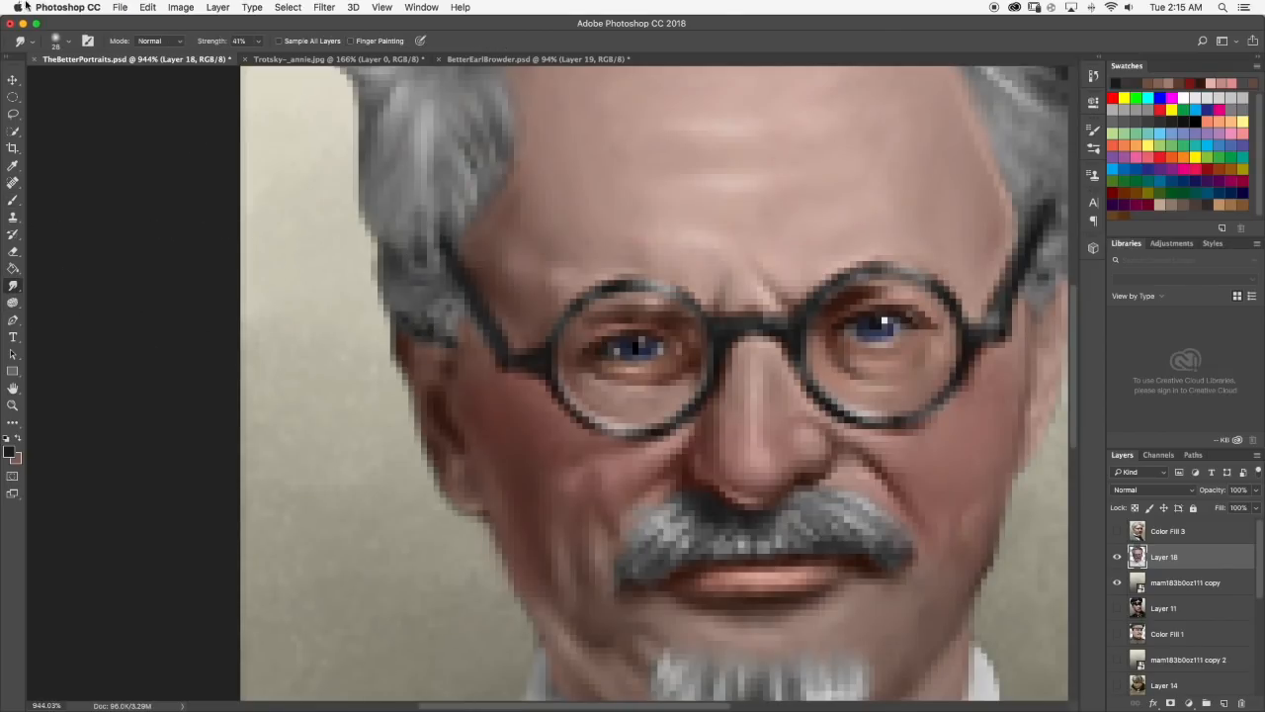
pyautogui.click(69, 41)
pyautogui.moveTo(82, 84); pyautogui.dragTo(75, 87)
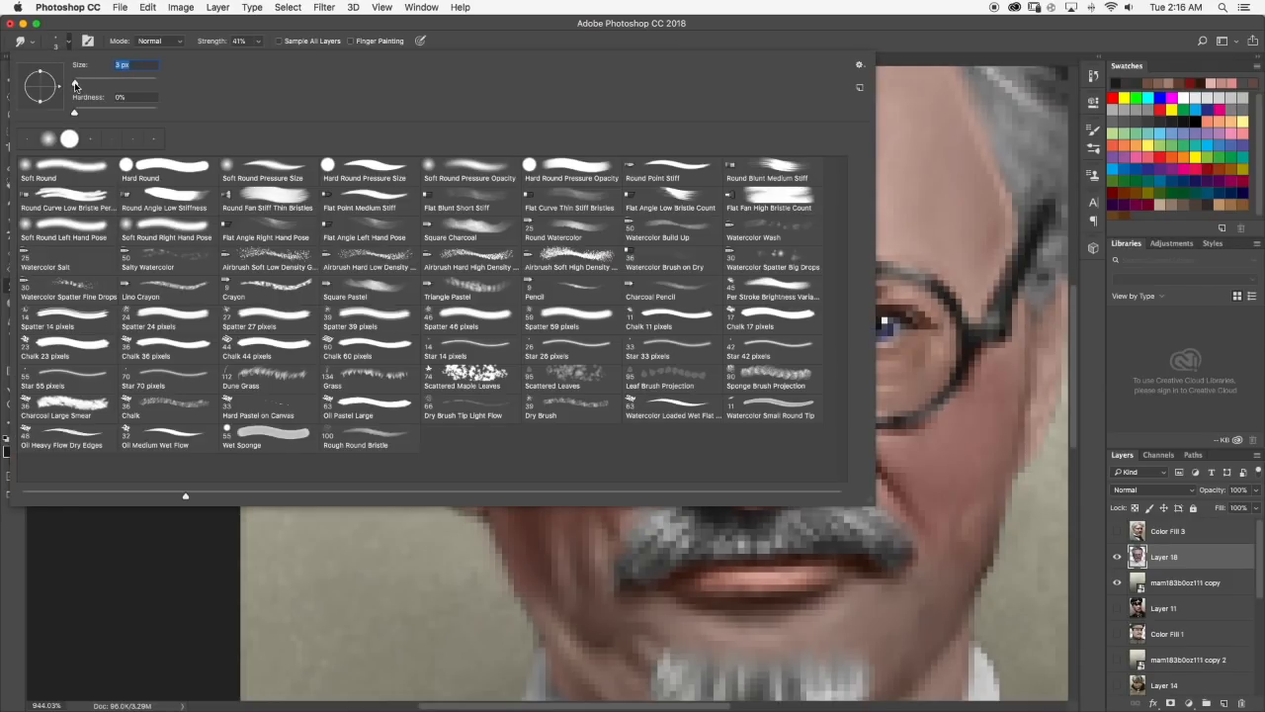
pyautogui.press('Return')
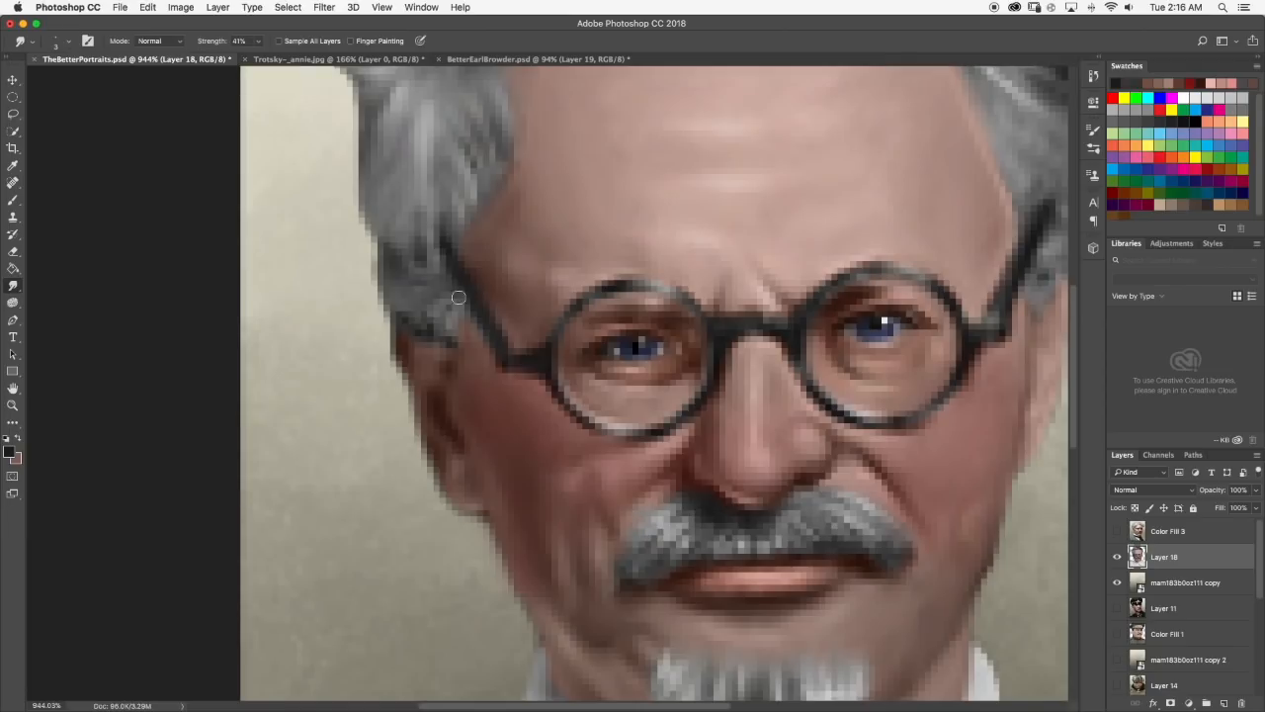
pyautogui.scroll(-5, 430, 326)
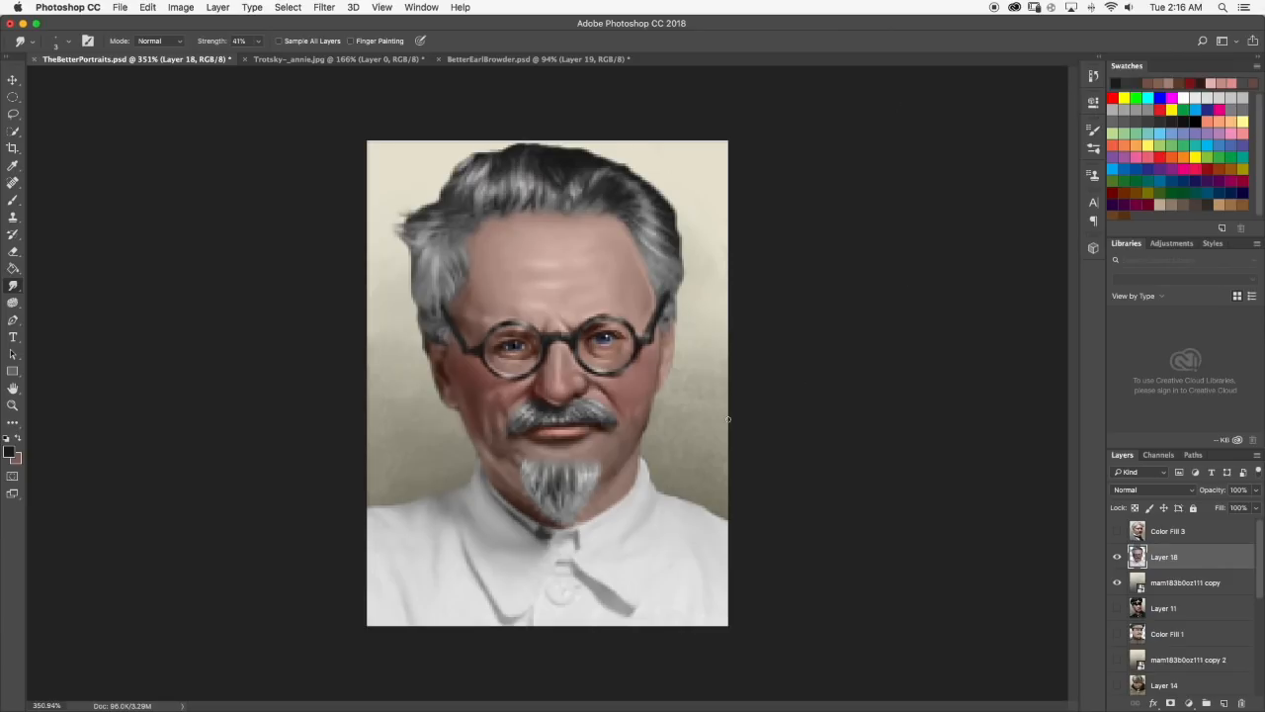
# Paint a short dark brush stroke on the lower face near the beard and smudge it into the surrounding tones.
pyautogui.scroll(4, 735, 421)
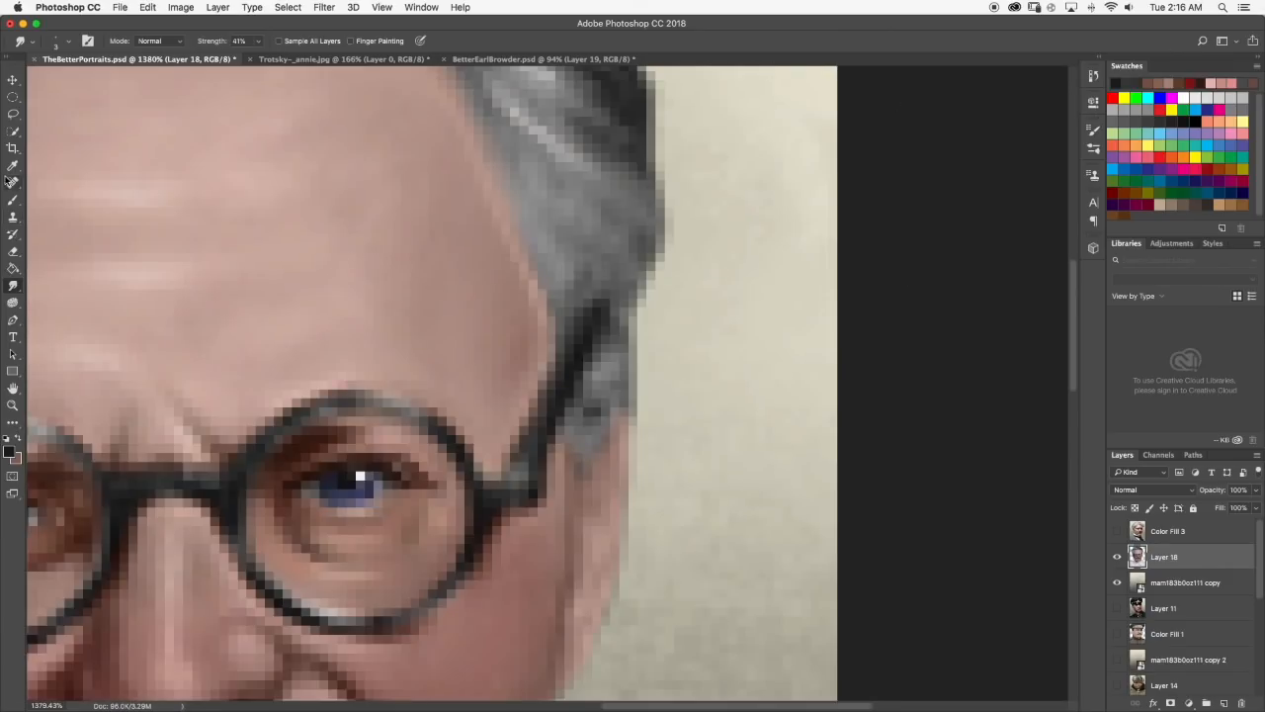
pyautogui.click(13, 200)
pyautogui.moveTo(580, 466)
pyautogui.mouseDown()
pyautogui.moveTo(596, 426)
pyautogui.moveTo(582, 465)
pyautogui.moveTo(587, 450)
pyautogui.mouseUp()
pyautogui.click(13, 286)
pyautogui.scroll(-10, 610, 429)
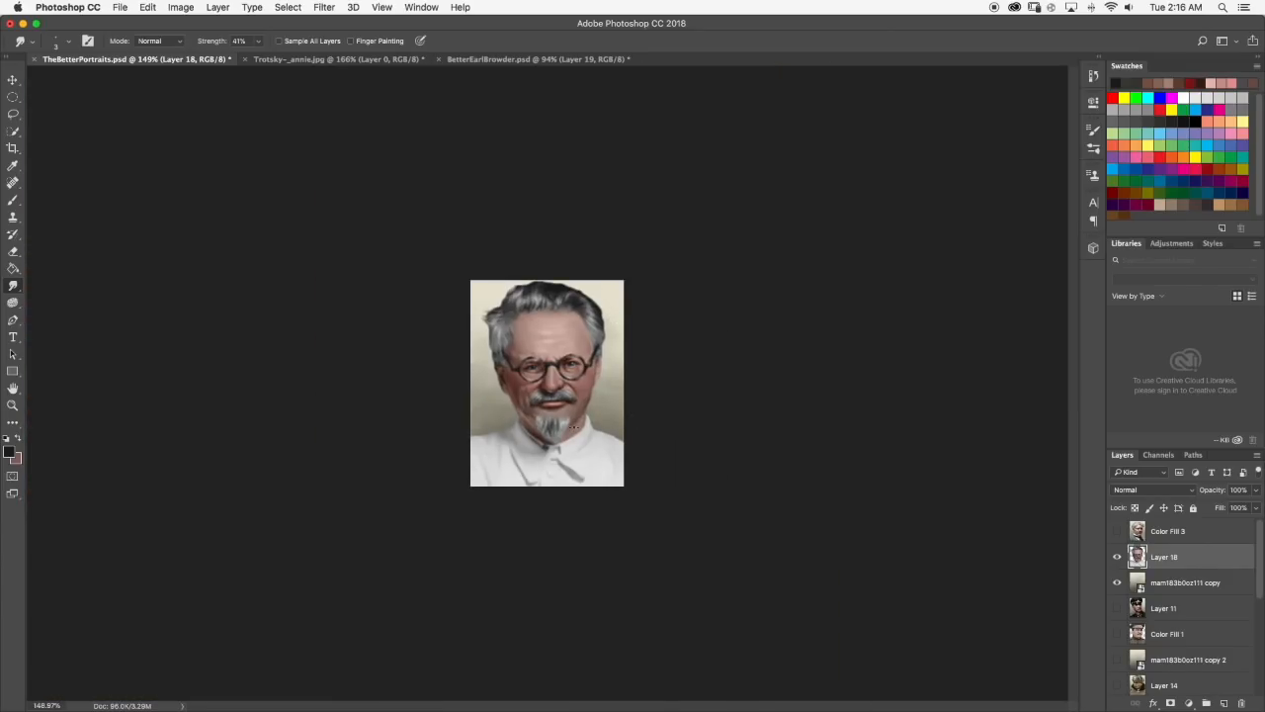
# Compare the colorized portrait with the black-and-white reference photo Trotsky-_annie.jpg, examining the jaw and beard.
pyautogui.click(272, 59)
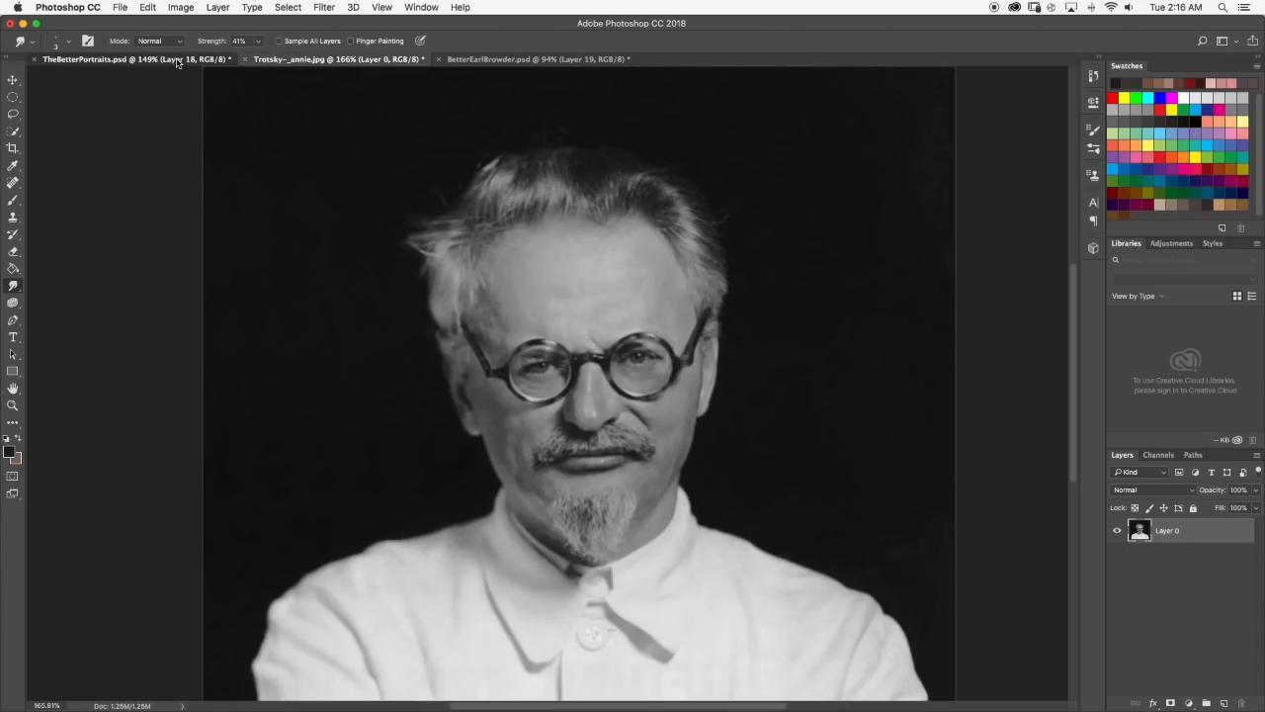
pyautogui.click(178, 59)
pyautogui.scroll(6, 589, 438)
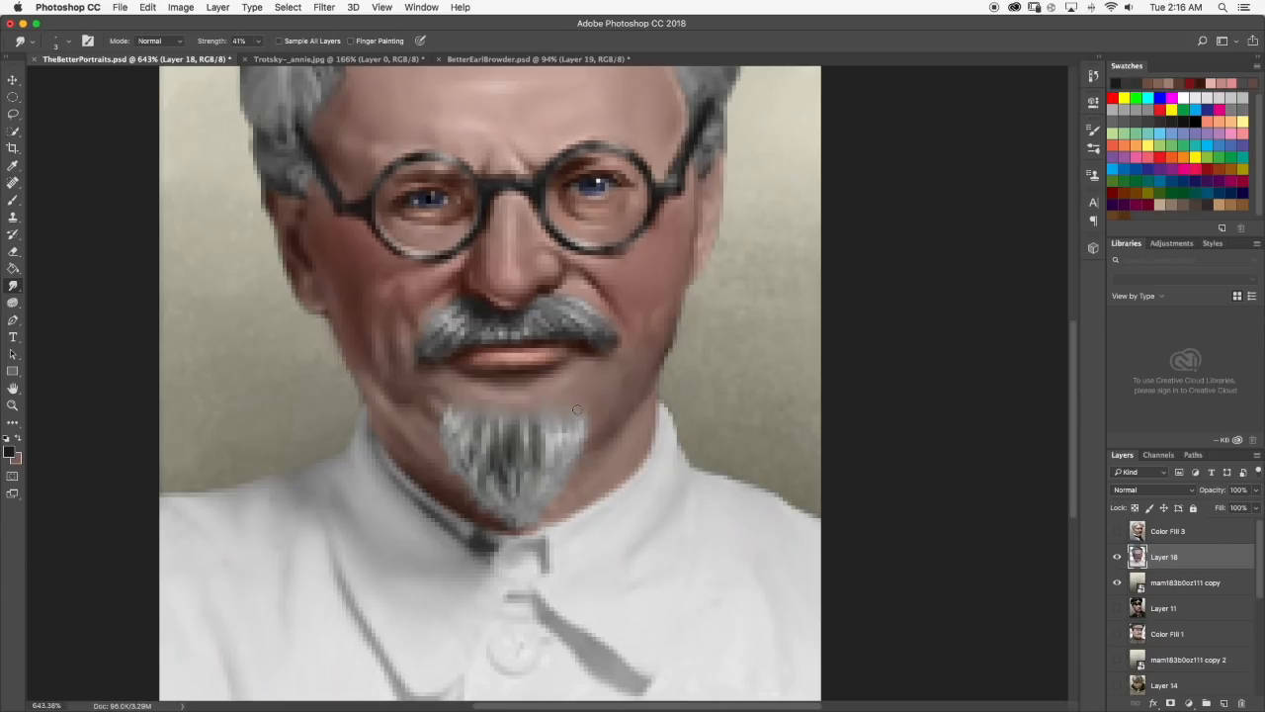
pyautogui.scroll(-4, 457, 401)
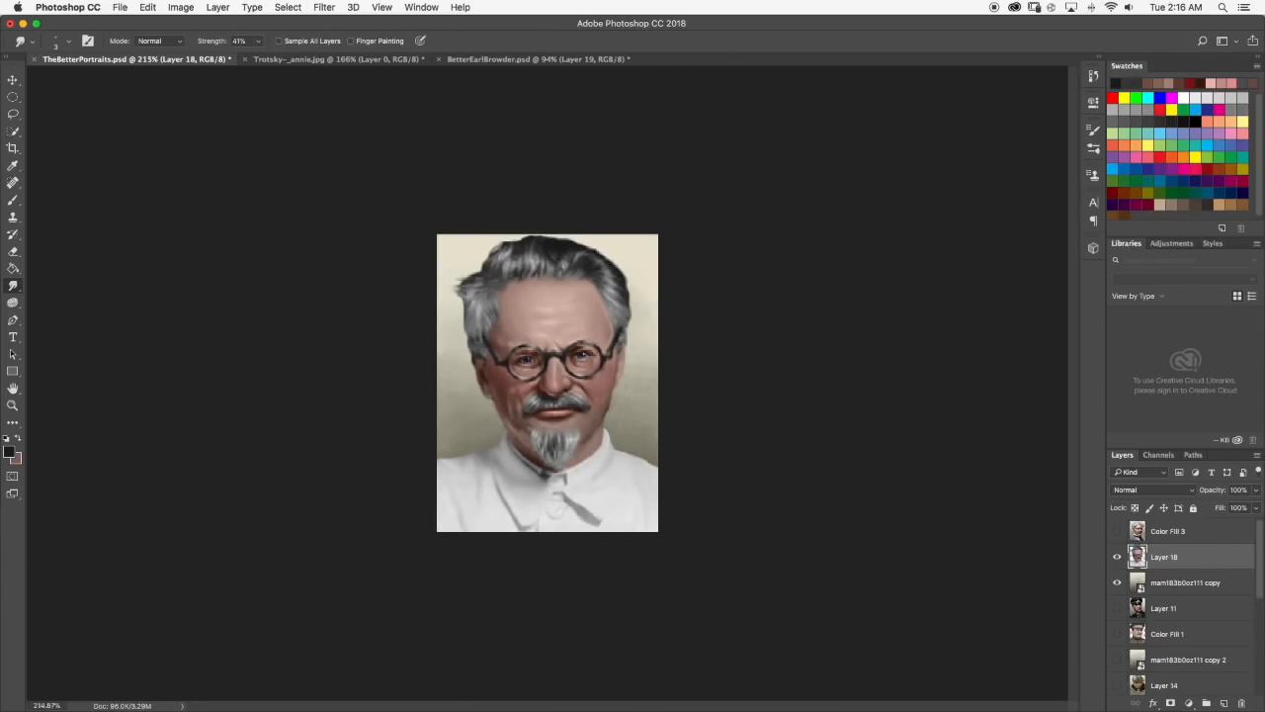
pyautogui.scroll(-1, 548, 382)
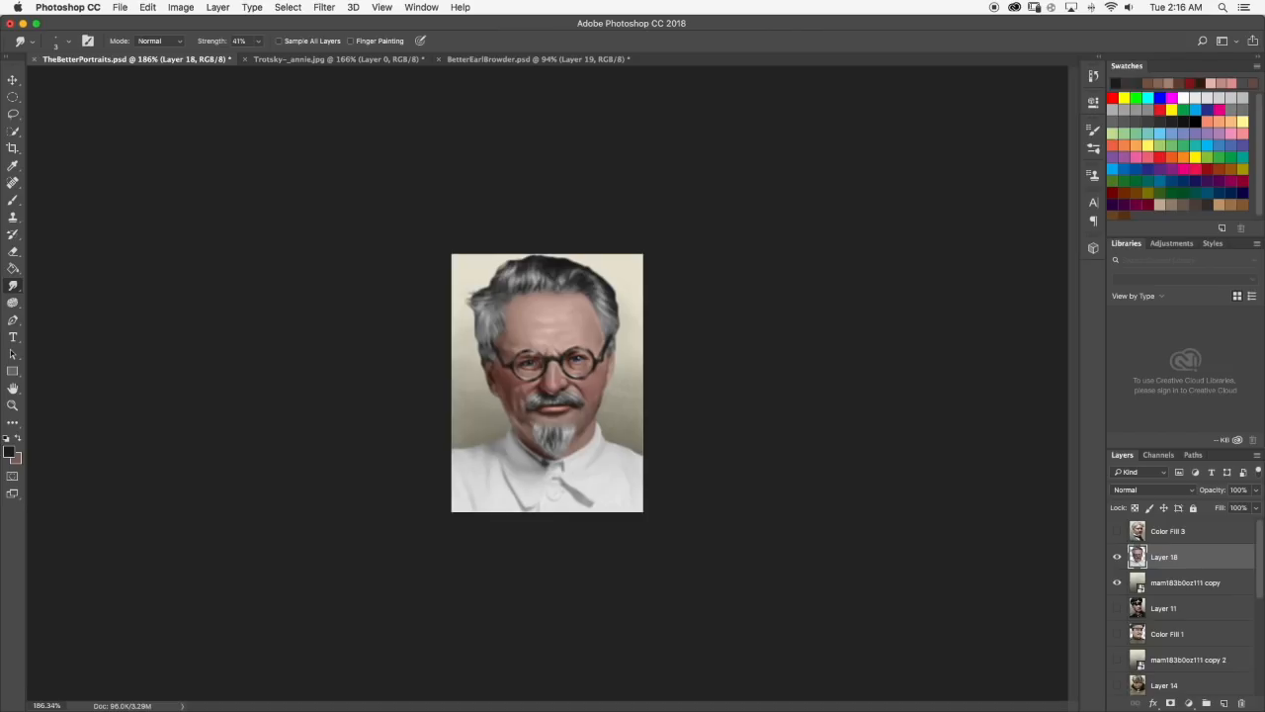
pyautogui.scroll(-1, 548, 383)
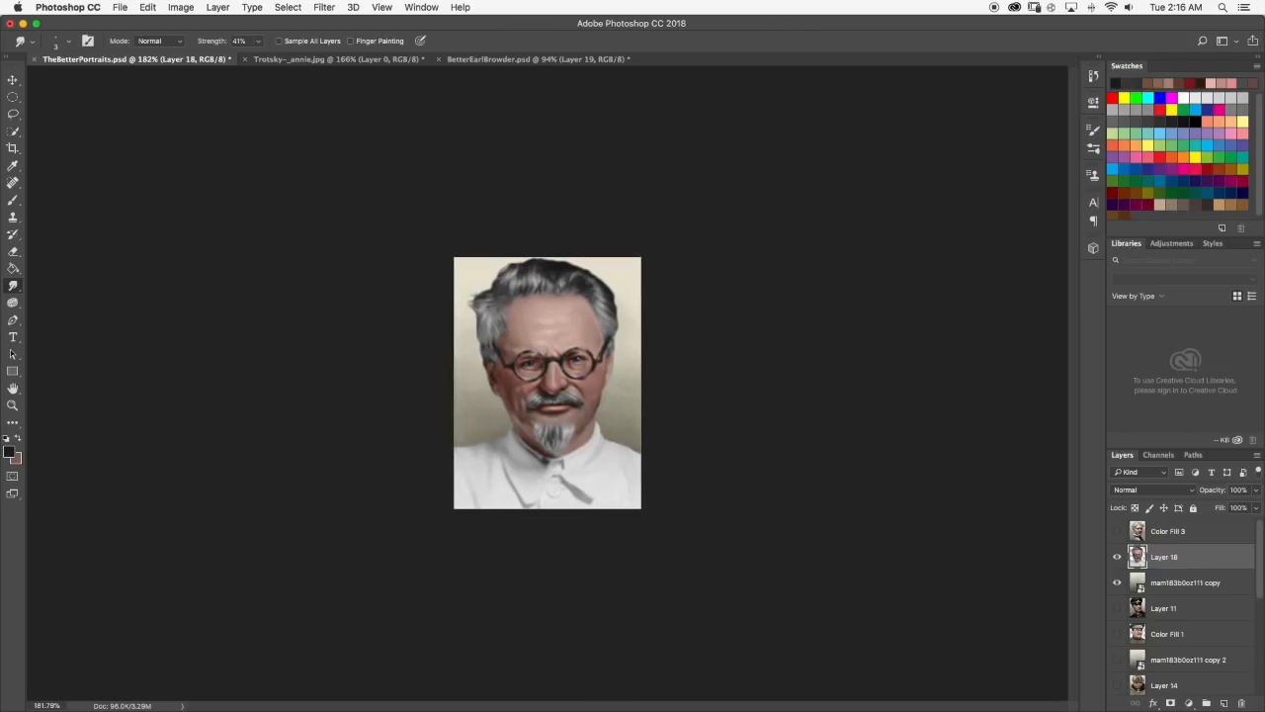
pyautogui.click(430, 63)
pyautogui.click(197, 62)
# Sample a dark skin tone, touch up the jaw edge above the collar using the reference photo, and smudge it smooth.
pyautogui.scroll(10, 577, 413)
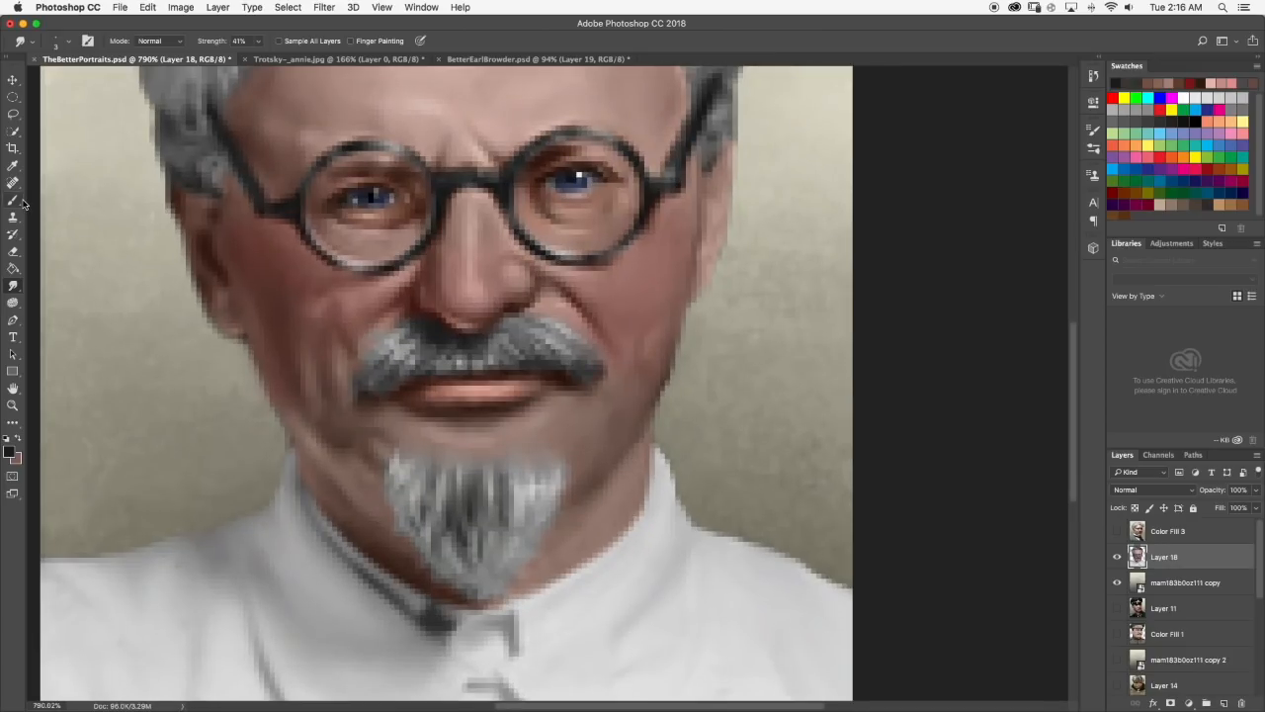
pyautogui.click(14, 201)
pyautogui.keyDown('alt'); pyautogui.click(655, 399); pyautogui.keyUp('alt')
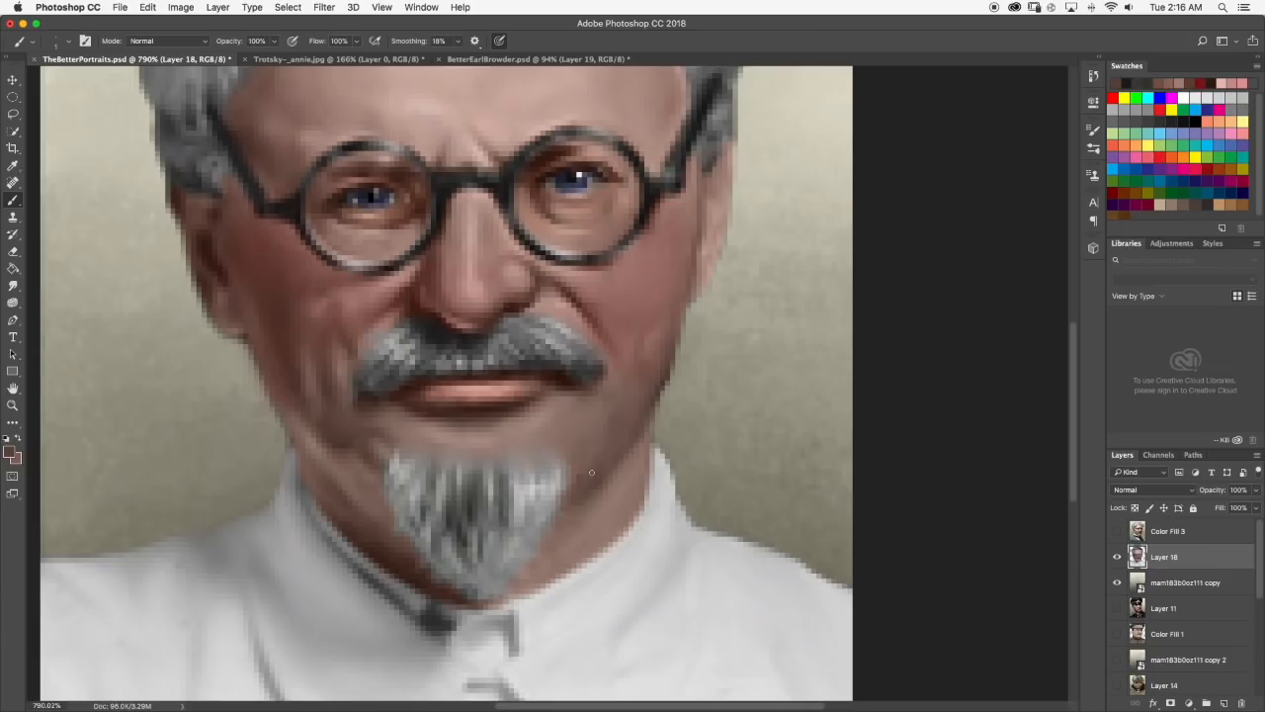
pyautogui.click(341, 59)
pyautogui.click(154, 60)
pyautogui.click(13, 286)
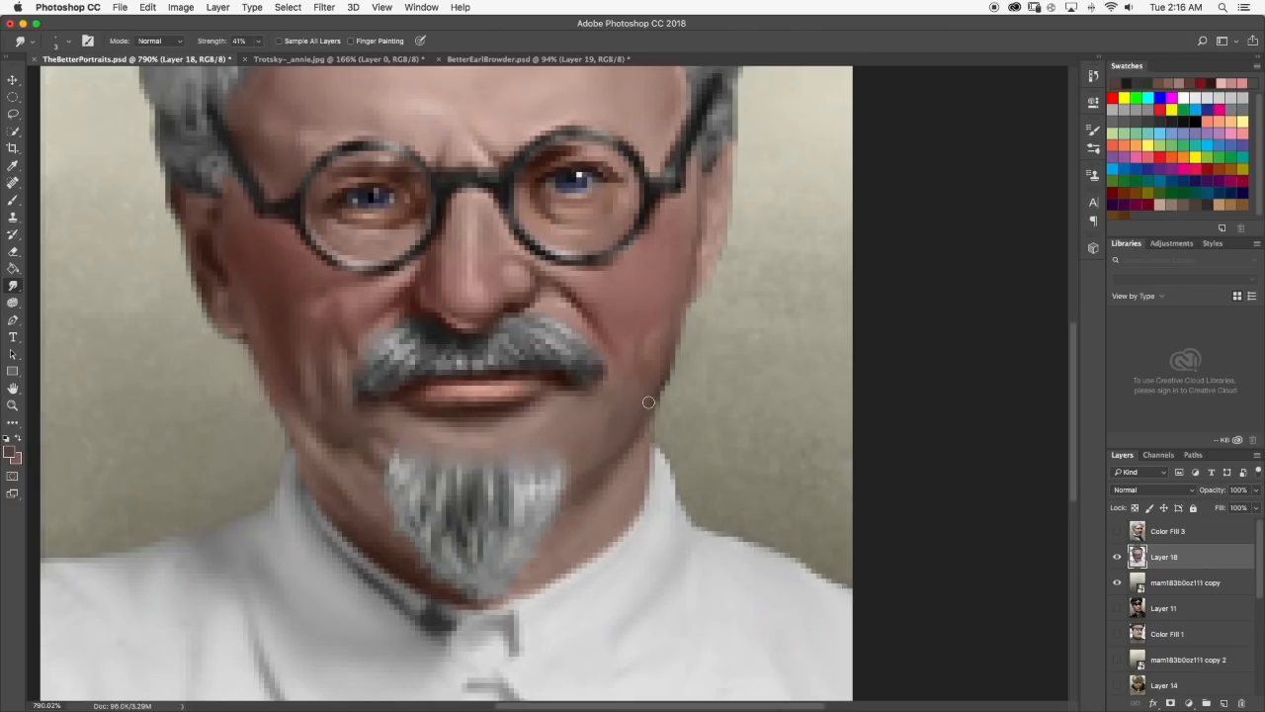
pyautogui.scroll(-5, 619, 469)
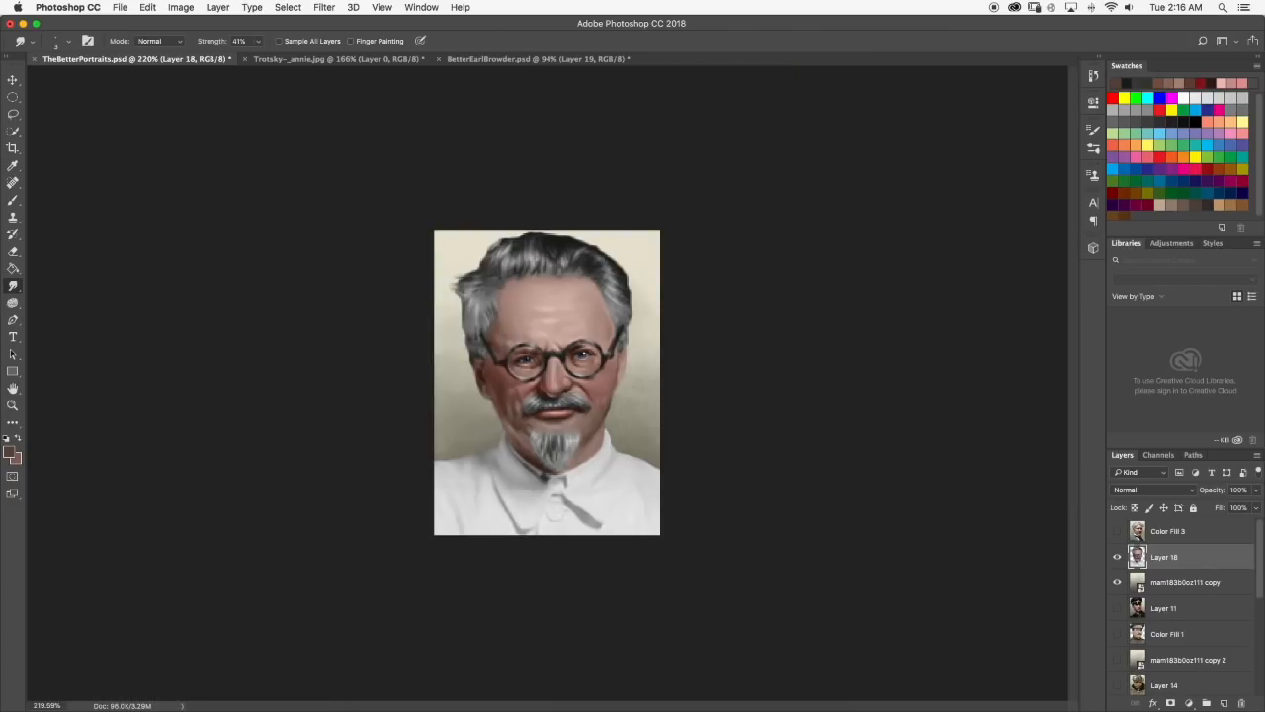
pyautogui.scroll(-2, 547, 383)
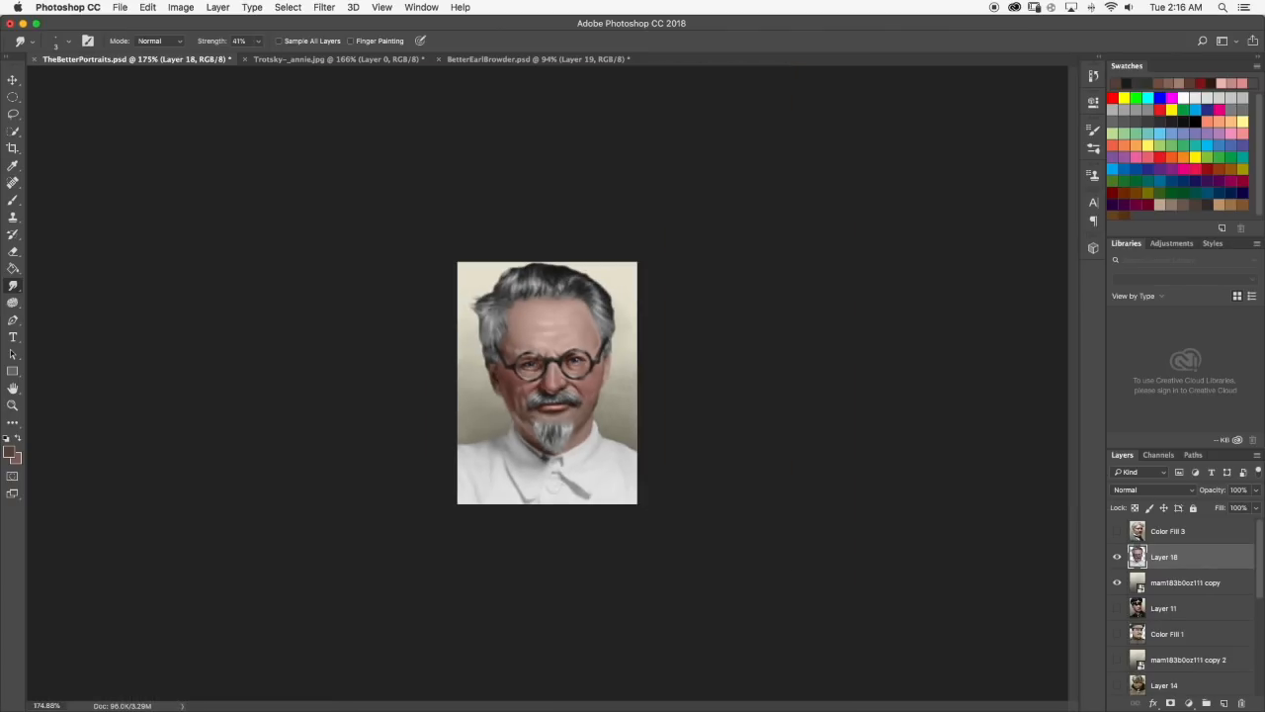
# Sample lighter skin tones from below the lip and the cheek, and blend them into the neck beside the beard.
pyautogui.scroll(7, 550, 380)
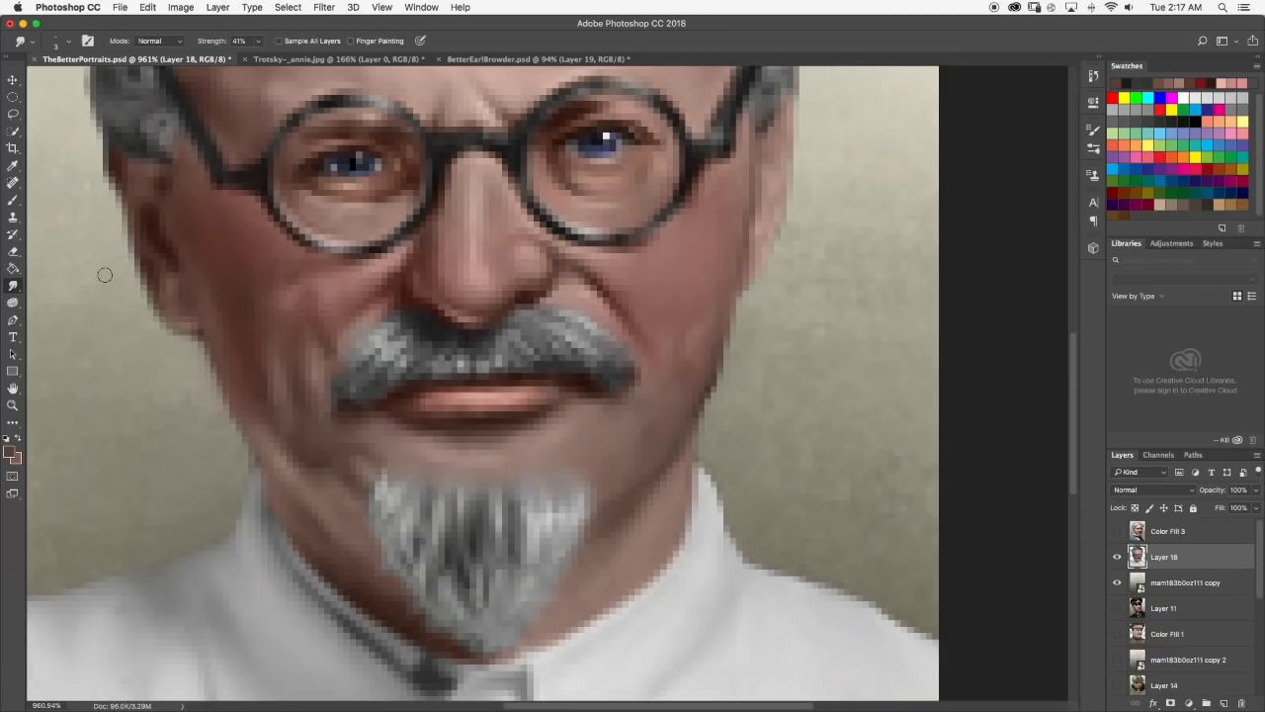
pyautogui.click(14, 200)
pyautogui.keyDown('alt'); pyautogui.click(423, 427); pyautogui.keyUp('alt')
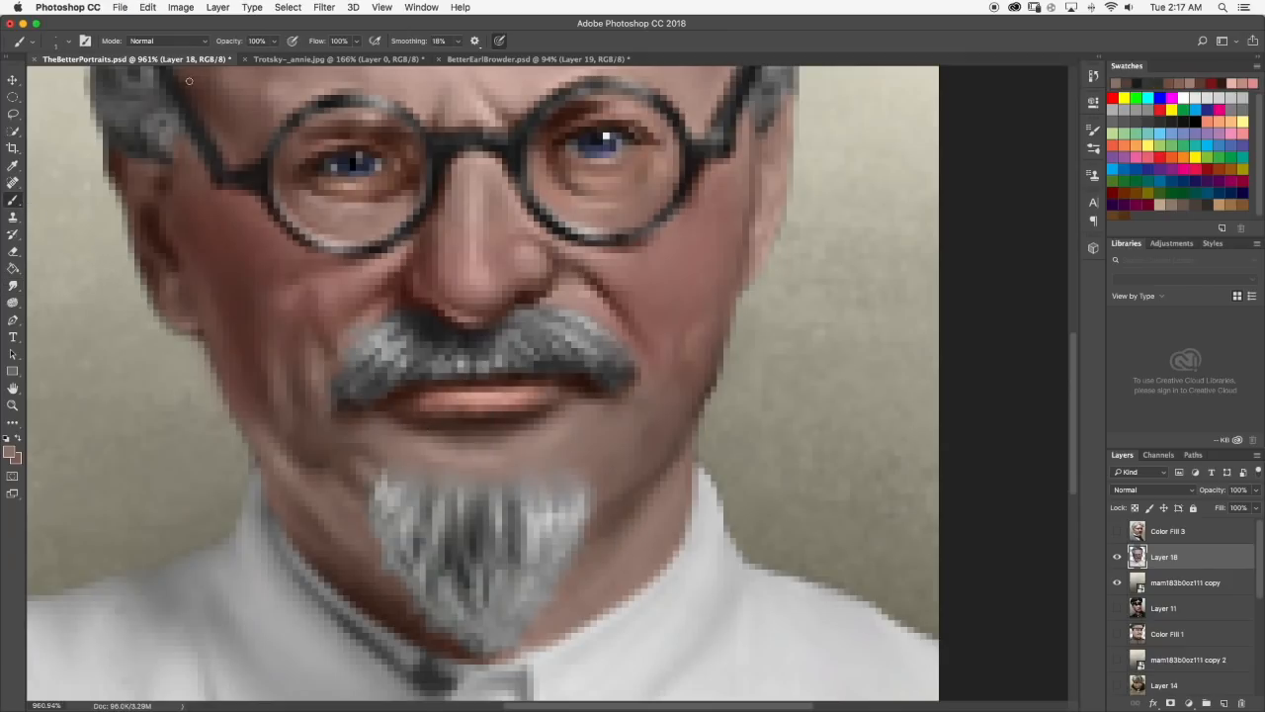
pyautogui.keyDown('alt'); pyautogui.click(588, 286); pyautogui.keyUp('alt')
pyautogui.click(13, 285)
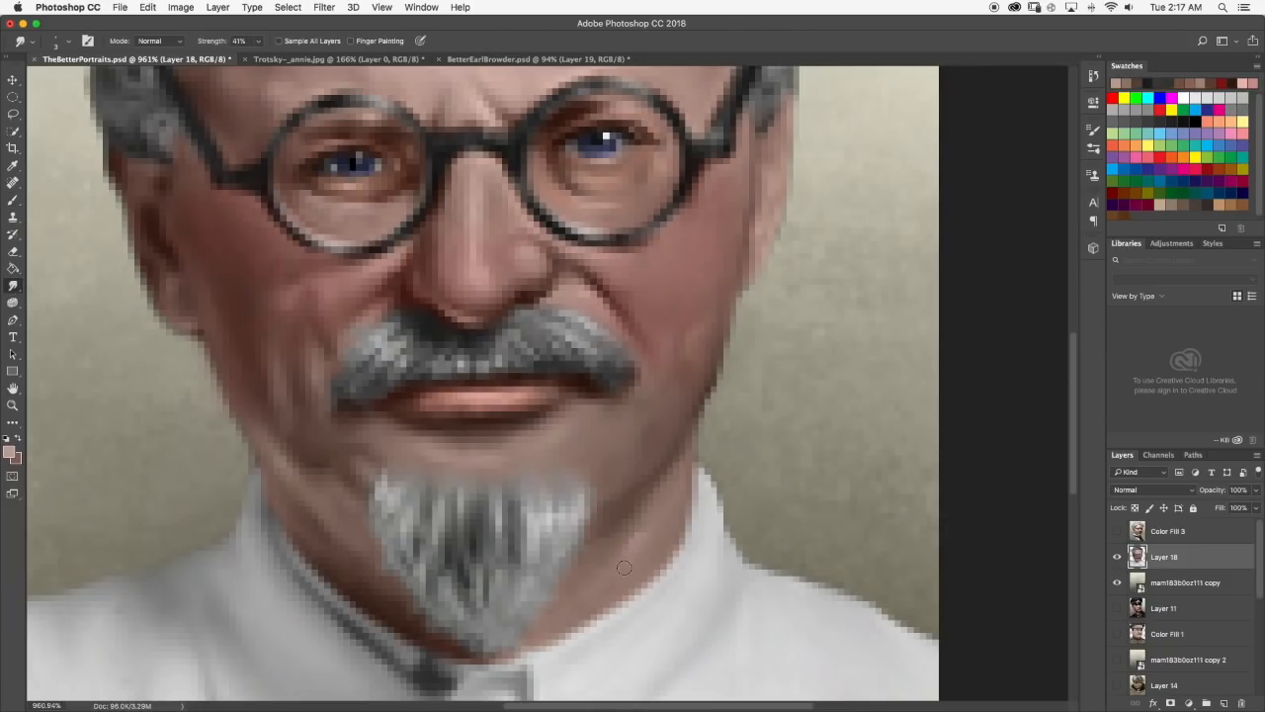
pyautogui.scroll(-6, 659, 515)
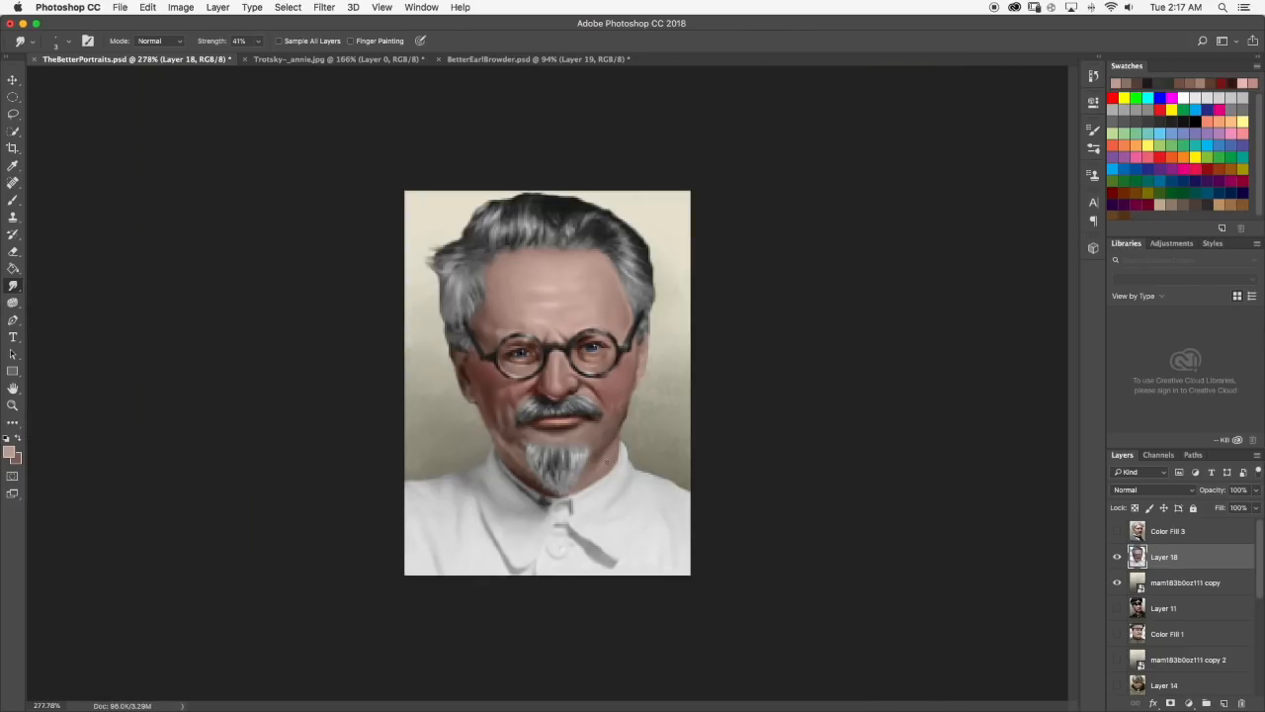
# Check the reference photo, paint a sampled dark skin tone down the neck edge below the jaw, and smudge it along the collar.
pyautogui.scroll(6, 627, 470)
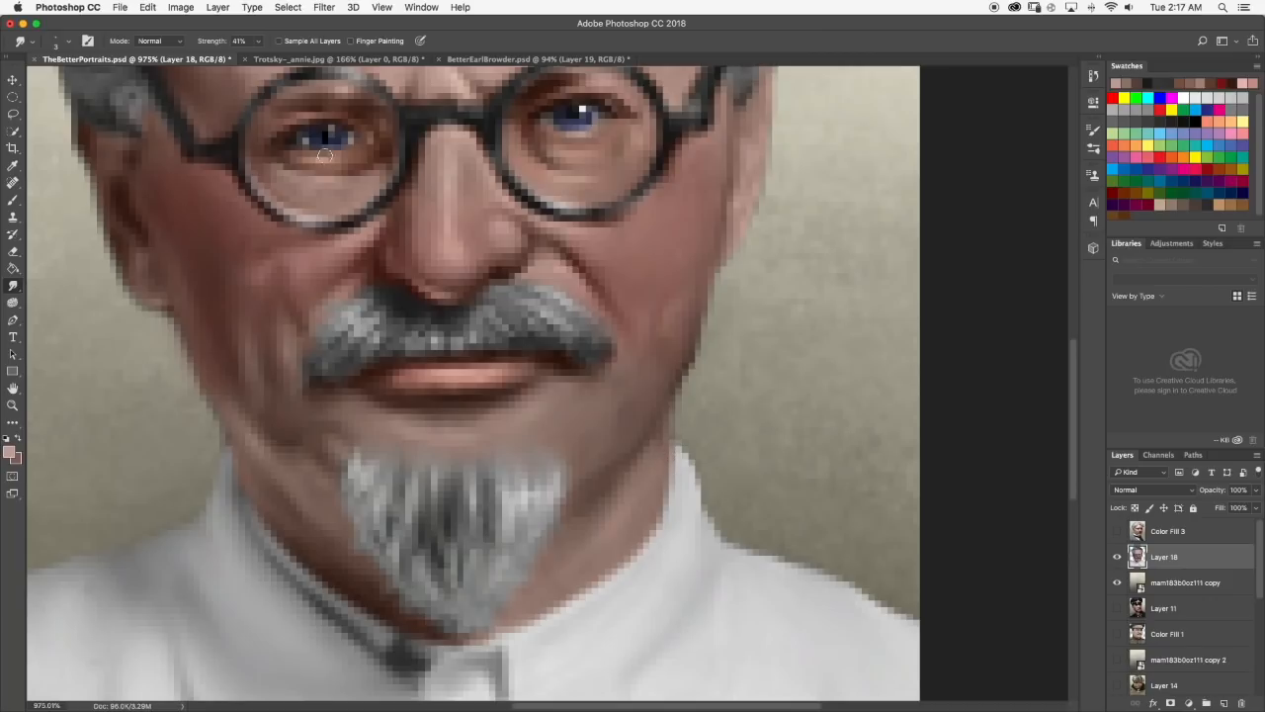
pyautogui.click(284, 59)
pyautogui.click(196, 61)
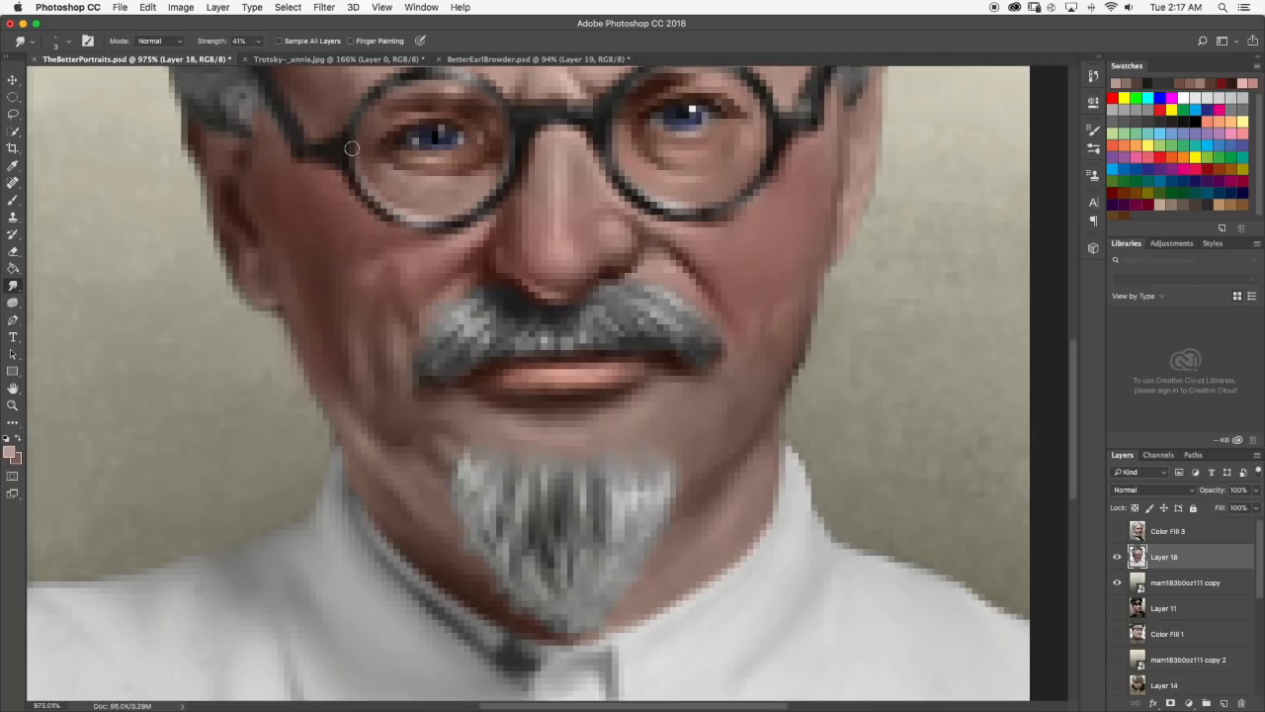
pyautogui.scroll(2, 743, 382)
pyautogui.click(13, 200)
pyautogui.keyDown('alt'); pyautogui.click(807, 393); pyautogui.keyUp('alt')
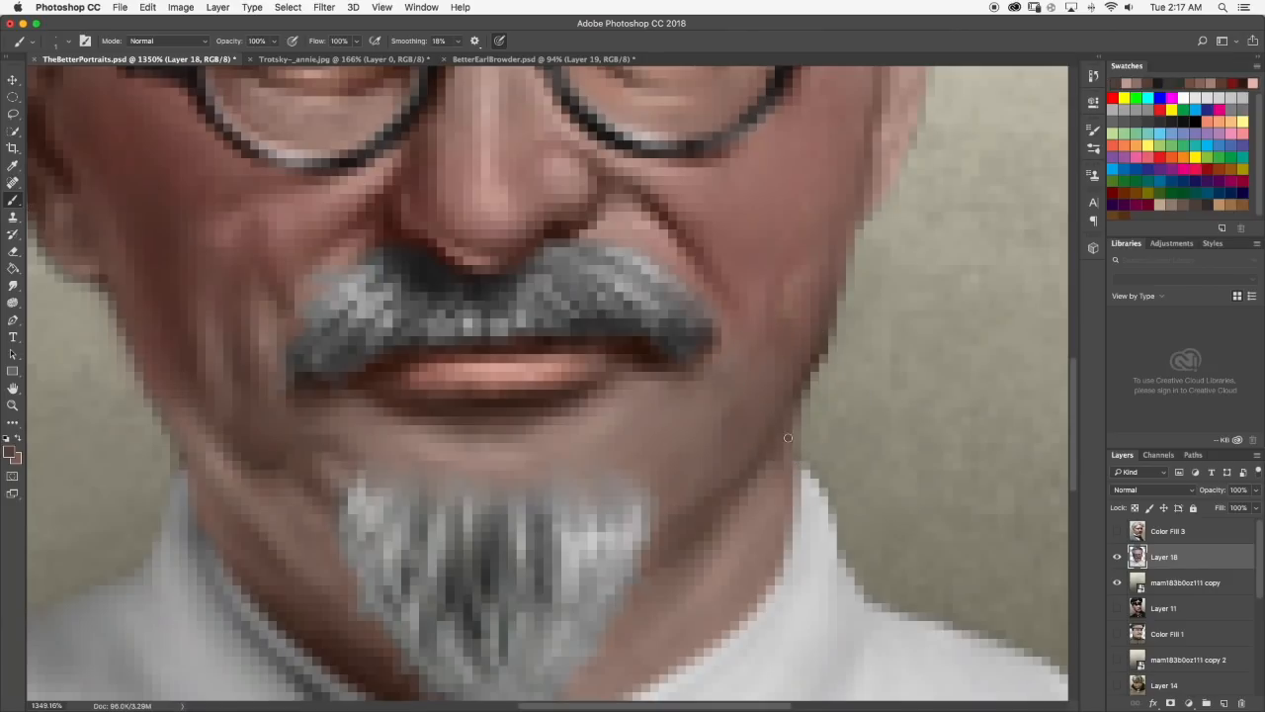
pyautogui.moveTo(787, 438); pyautogui.dragTo(790, 539)
pyautogui.click(13, 285)
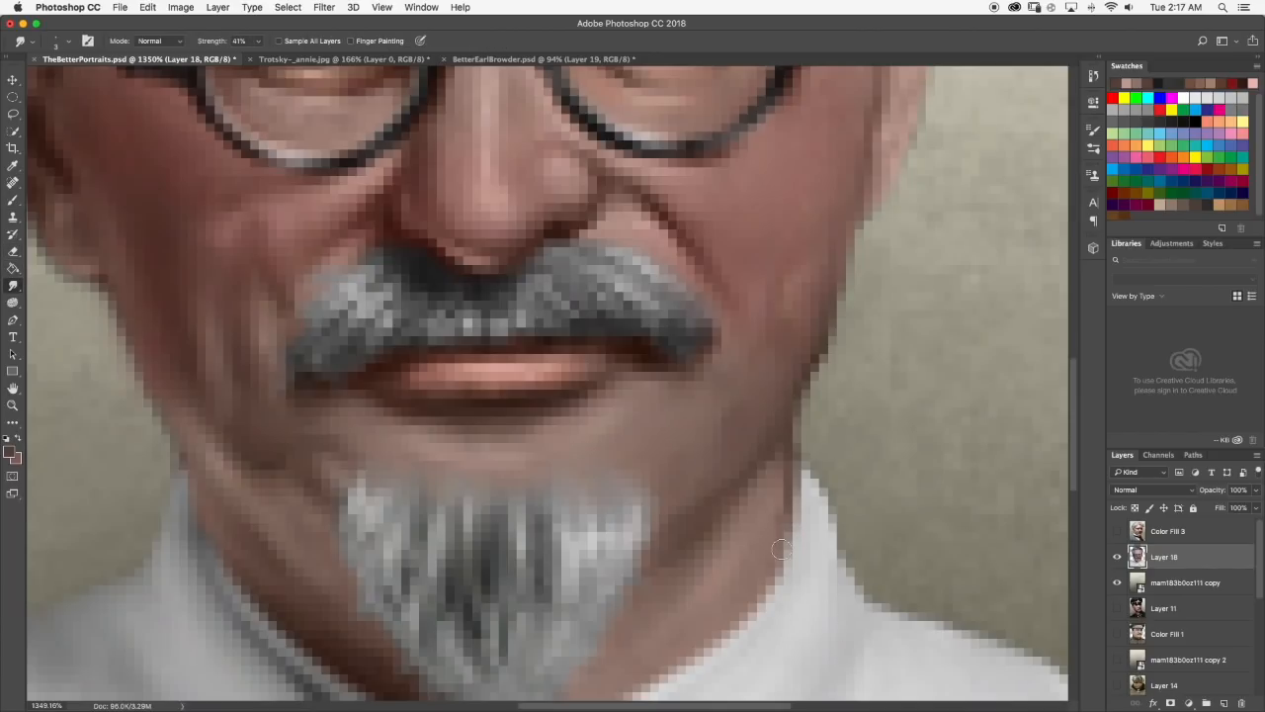
pyautogui.scroll(-5, 786, 463)
pyautogui.scroll(-10, 736, 509)
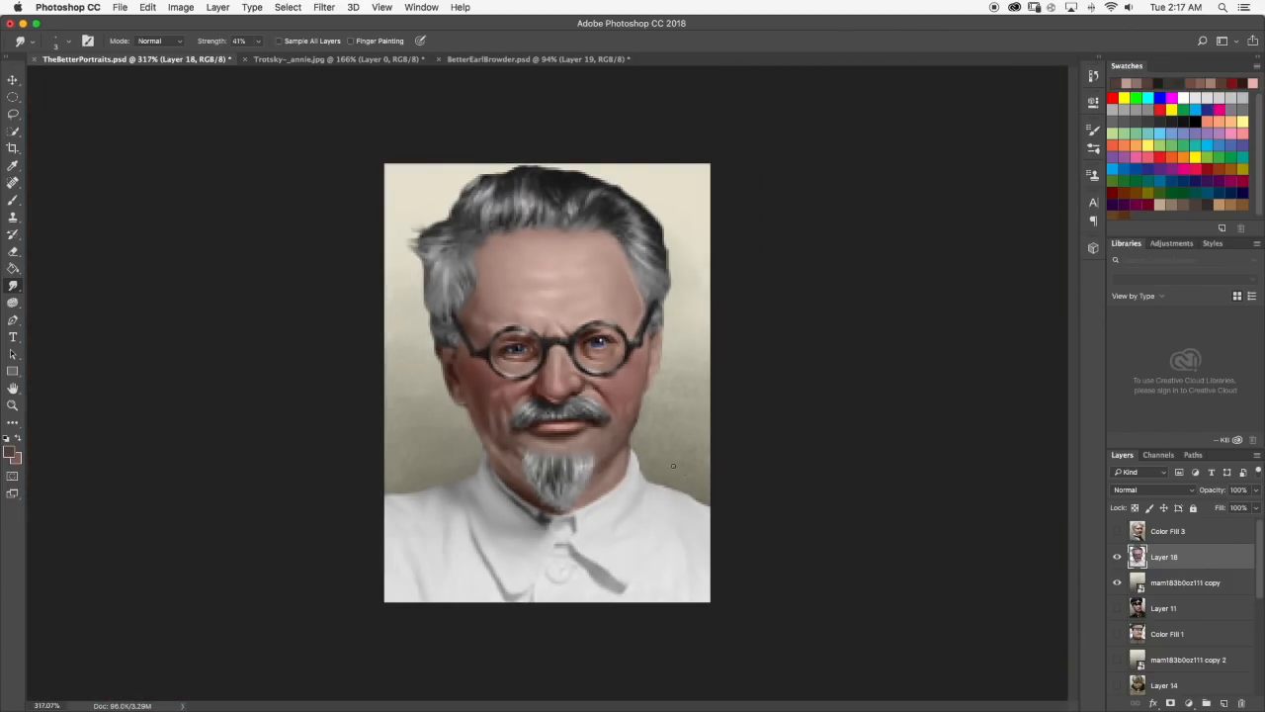
# Paint the same dark skin tone along the opposite neck edge by the collar, smudge it, and review the whole portrait.
pyautogui.scroll(10, 531, 431)
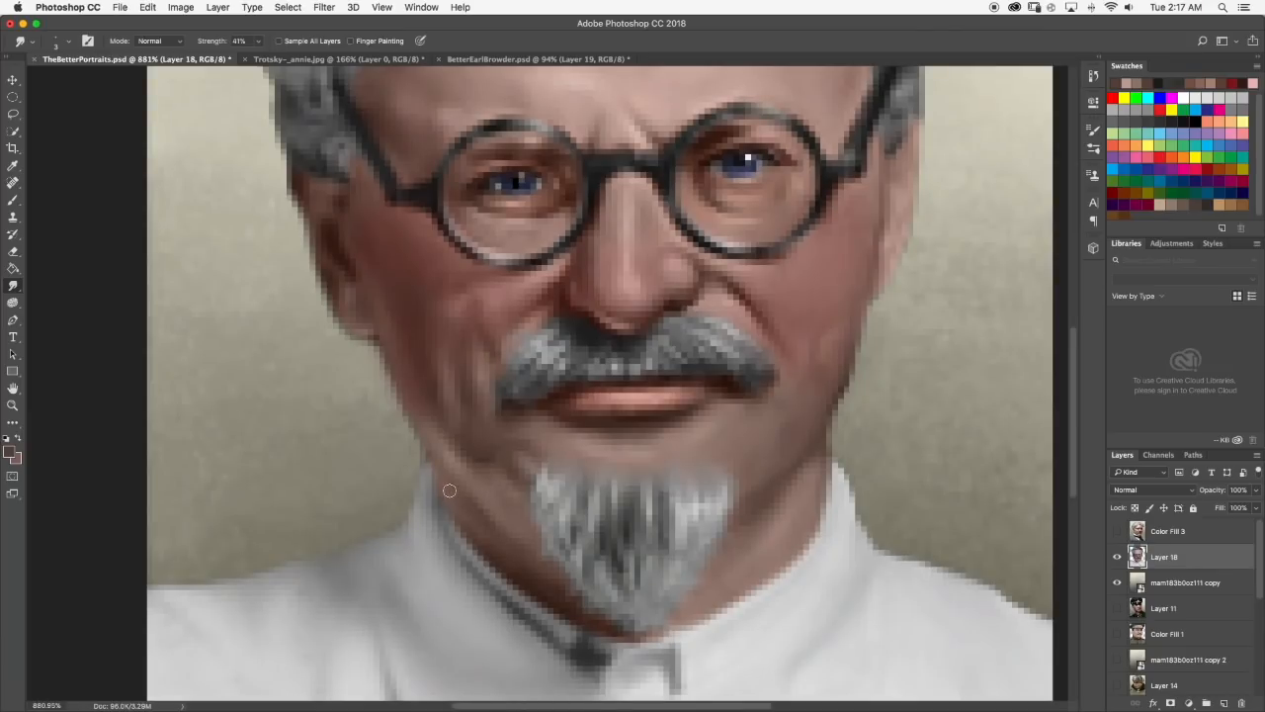
pyautogui.click(13, 199)
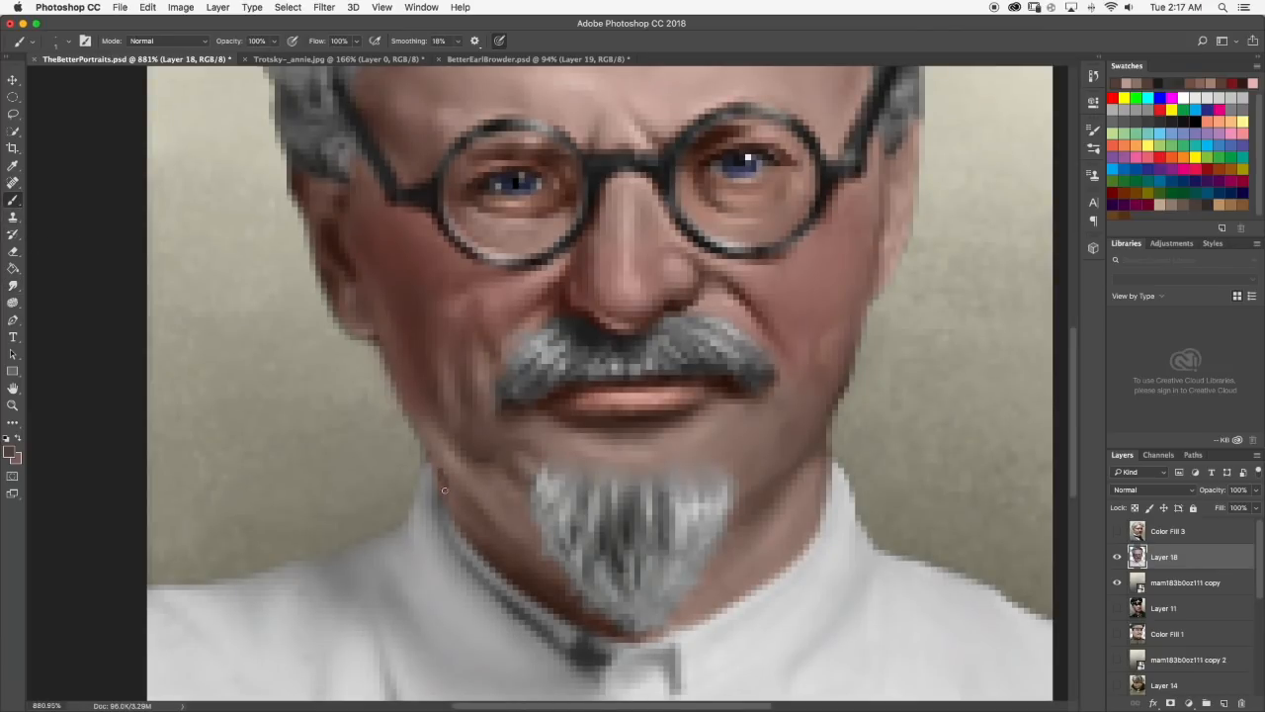
pyautogui.click(13, 285)
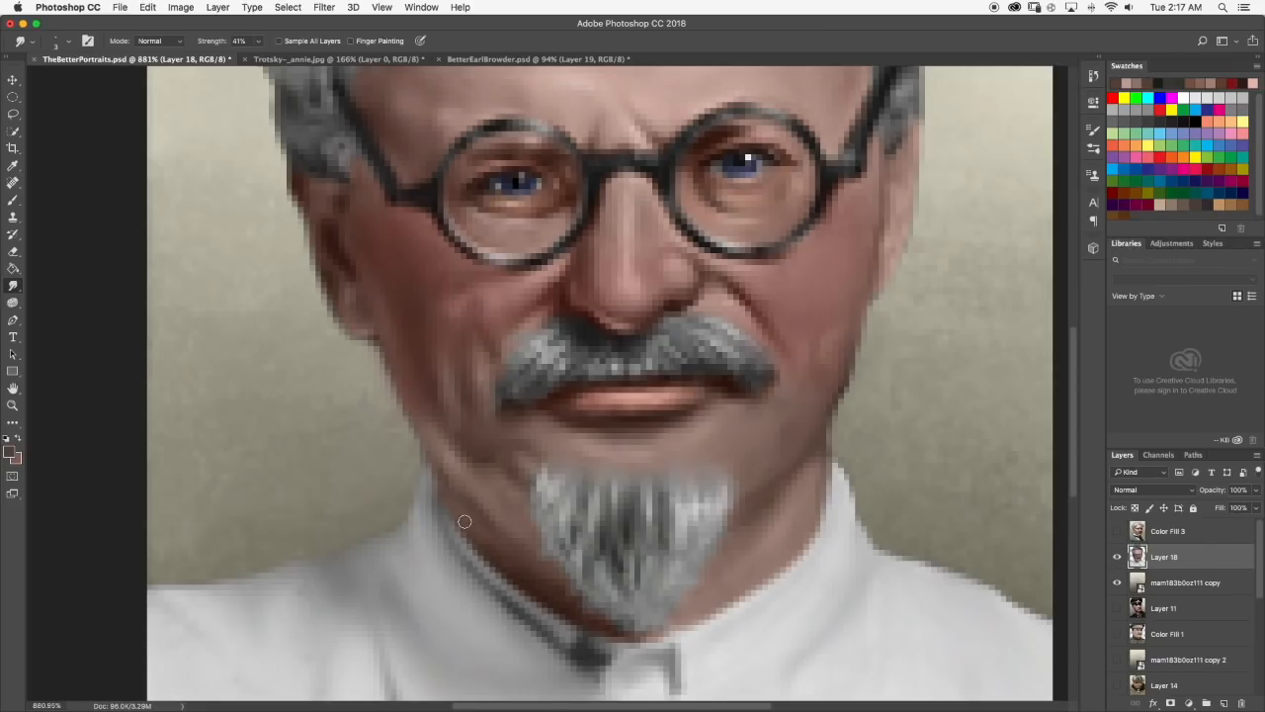
pyautogui.scroll(-10, 475, 482)
pyautogui.scroll(1, 491, 481)
pyautogui.scroll(3, 579, 389)
pyautogui.scroll(-3, 542, 341)
pyautogui.scroll(1, 539, 329)
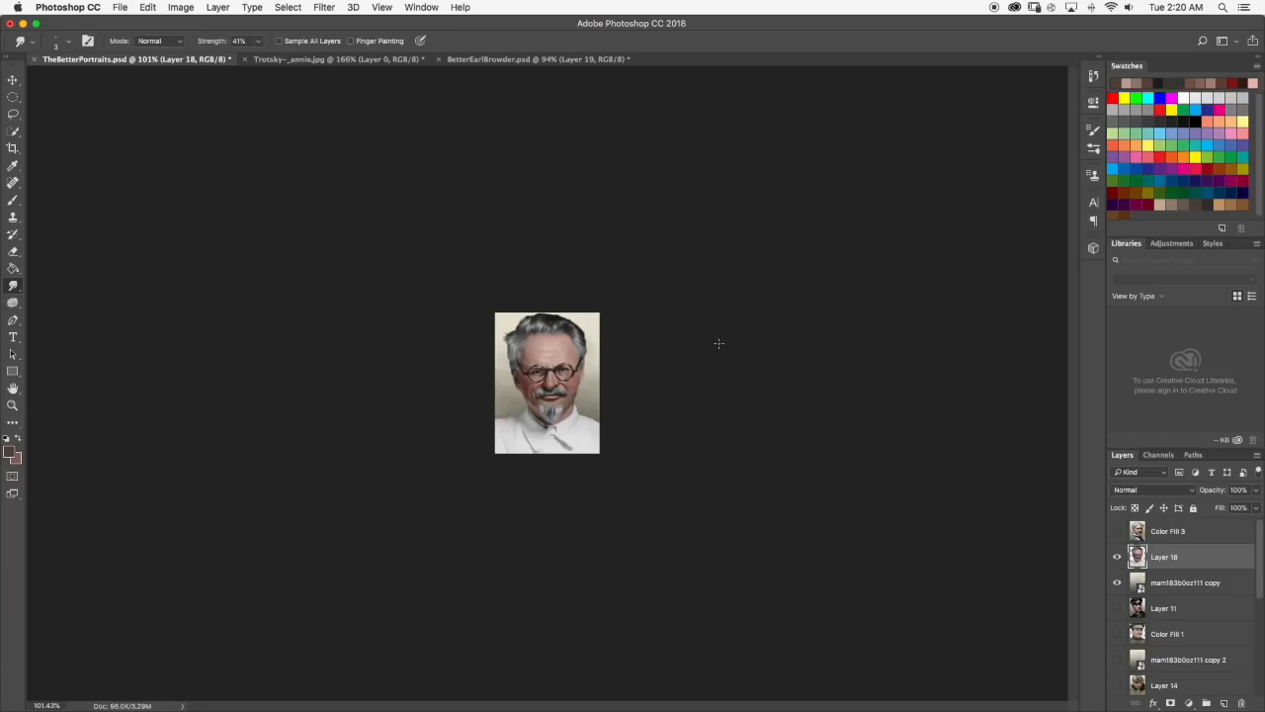
# Stop the running screen recording in QuickTime Player.
pyautogui.moveTo(873, 709)
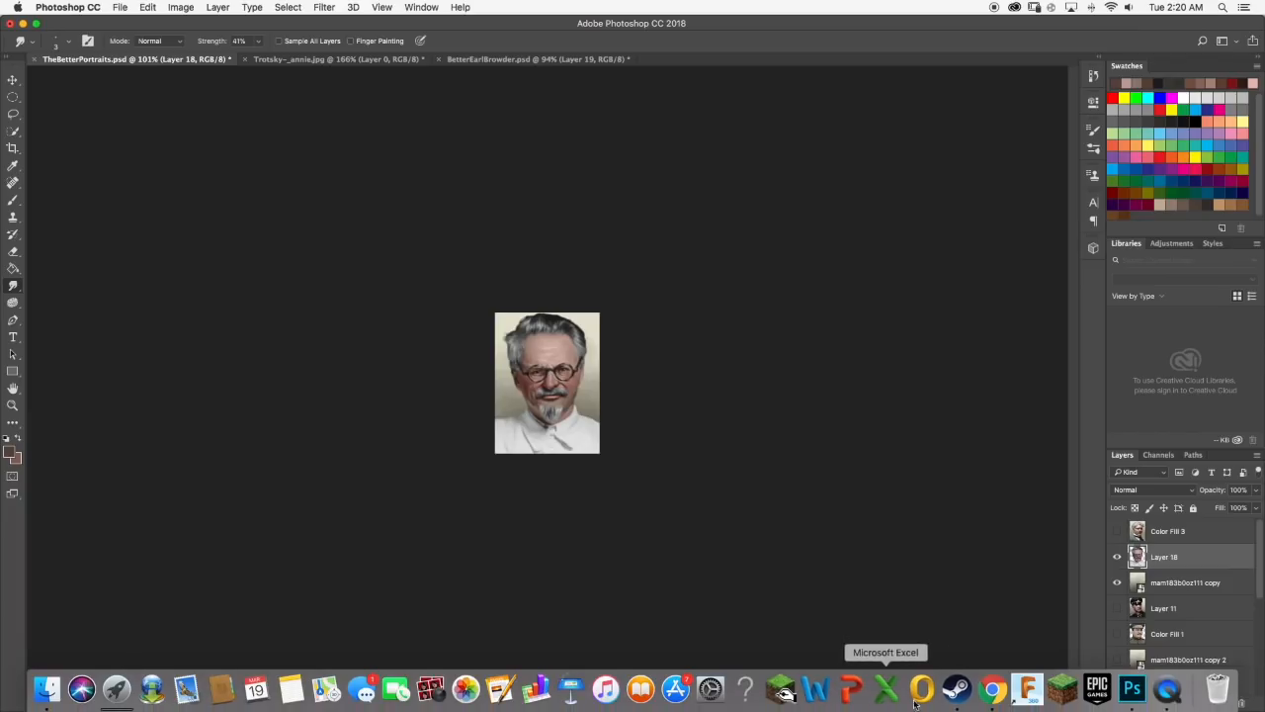
pyautogui.rightClick(1167, 689)
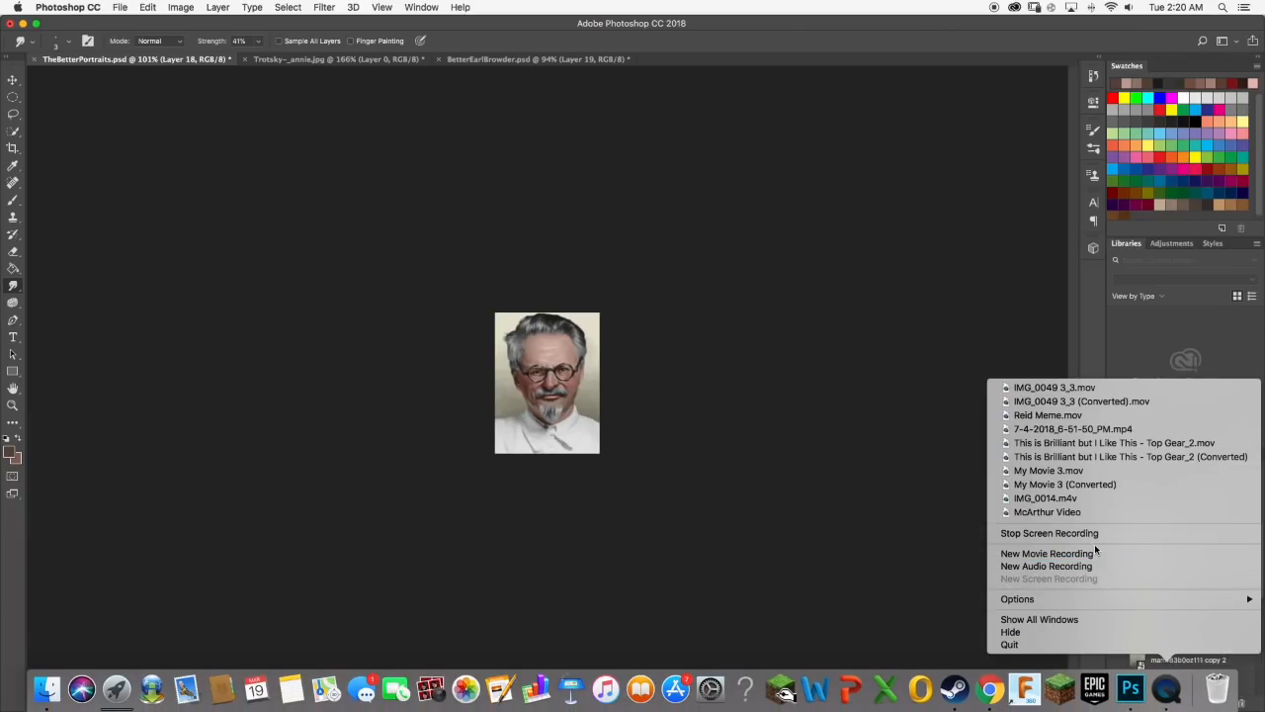
pyautogui.click(1087, 533)
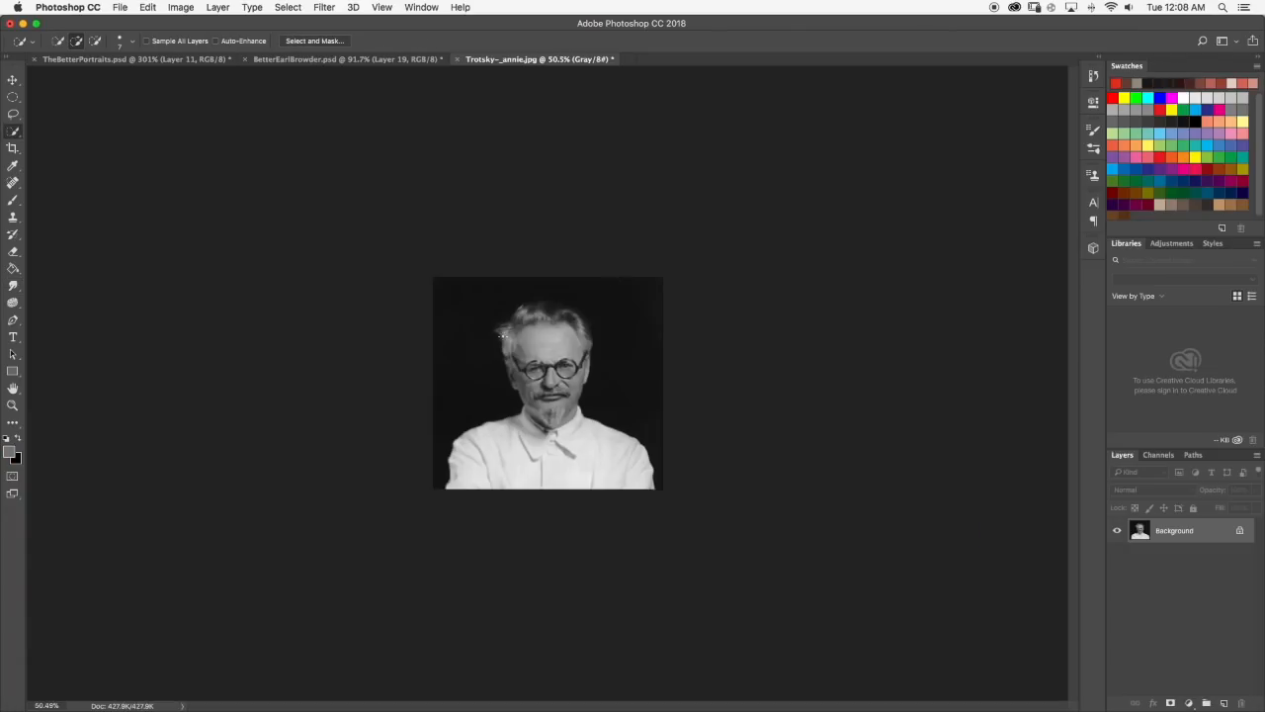
# Select the man's face, ears and neck with the Quick Selection tool, leaving out the hair and shirt.
pyautogui.scroll(5, 502, 336)
pyautogui.scroll(-4, 502, 336)
pyautogui.scroll(5, 556, 244)
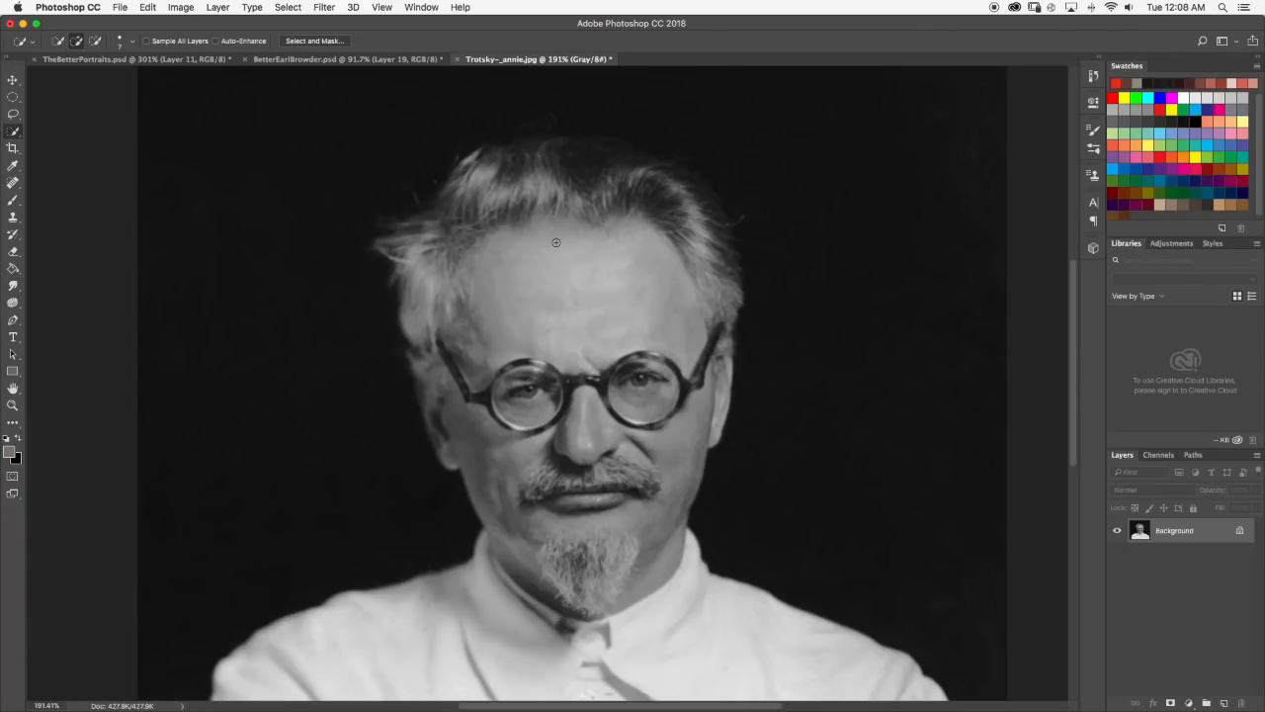
pyautogui.scroll(-5, 556, 244)
pyautogui.scroll(5, 544, 363)
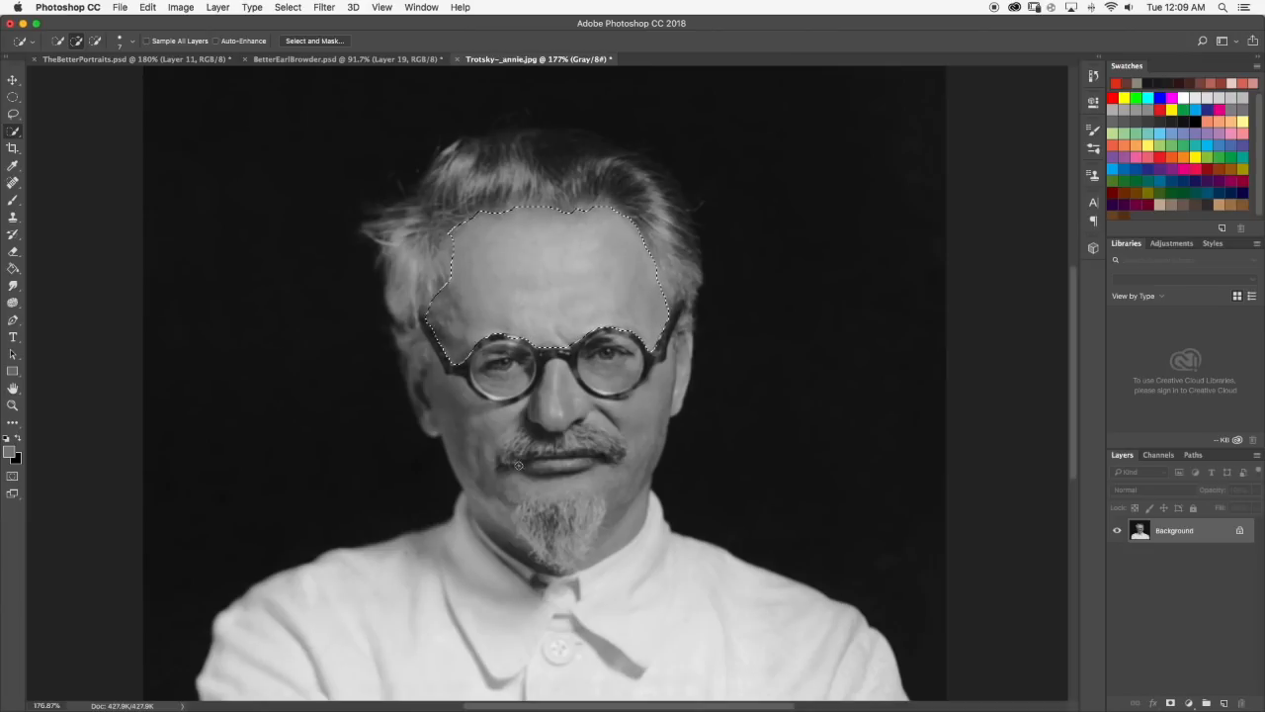
pyautogui.moveTo(518, 464)
pyautogui.mouseDown()
pyautogui.moveTo(431, 398)
pyautogui.moveTo(558, 402)
pyautogui.moveTo(509, 346)
pyautogui.moveTo(706, 359)
pyautogui.moveTo(643, 301)
pyautogui.mouseUp()
pyautogui.scroll(3, 480, 312)
pyautogui.scroll(-3, 451, 234)
pyautogui.scroll(5, 490, 416)
pyautogui.scroll(-10, 549, 405)
pyautogui.scroll(4, 481, 435)
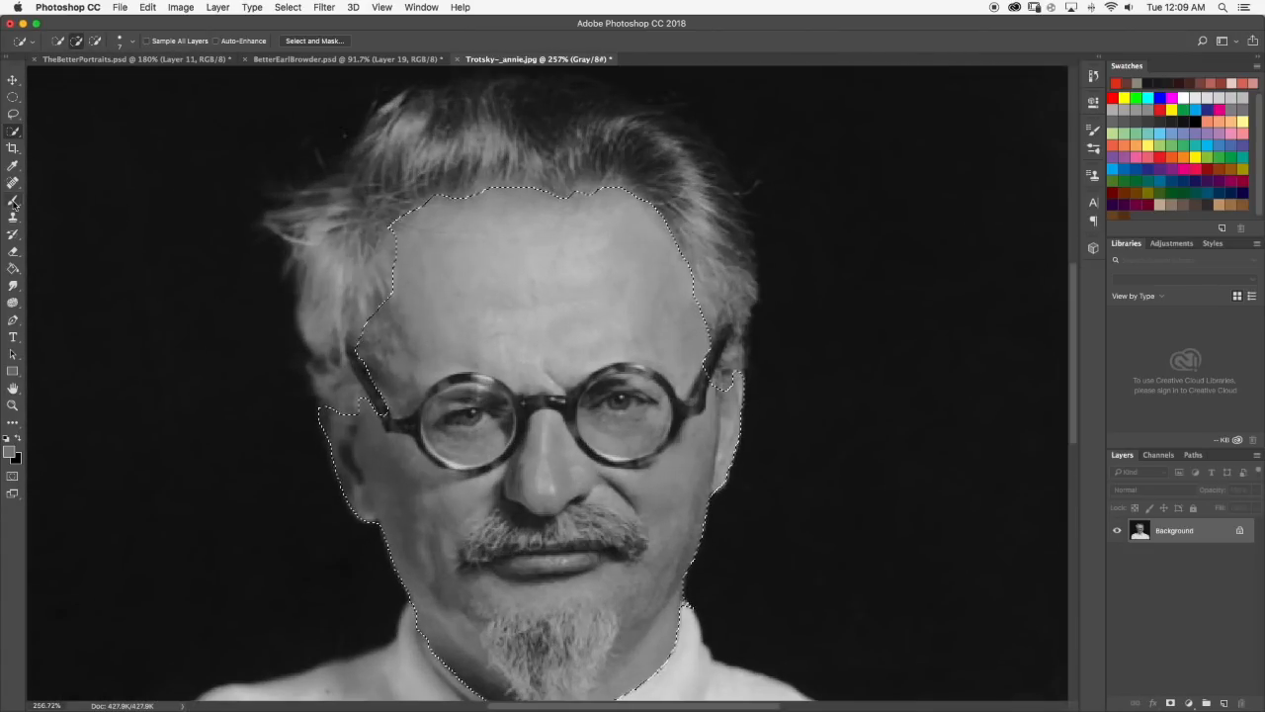
pyautogui.click(13, 200)
pyautogui.scroll(-8, 548, 383)
pyautogui.click(61, 41)
pyautogui.press('Return')
pyautogui.scroll(10, 495, 393)
pyautogui.scroll(-5, 495, 393)
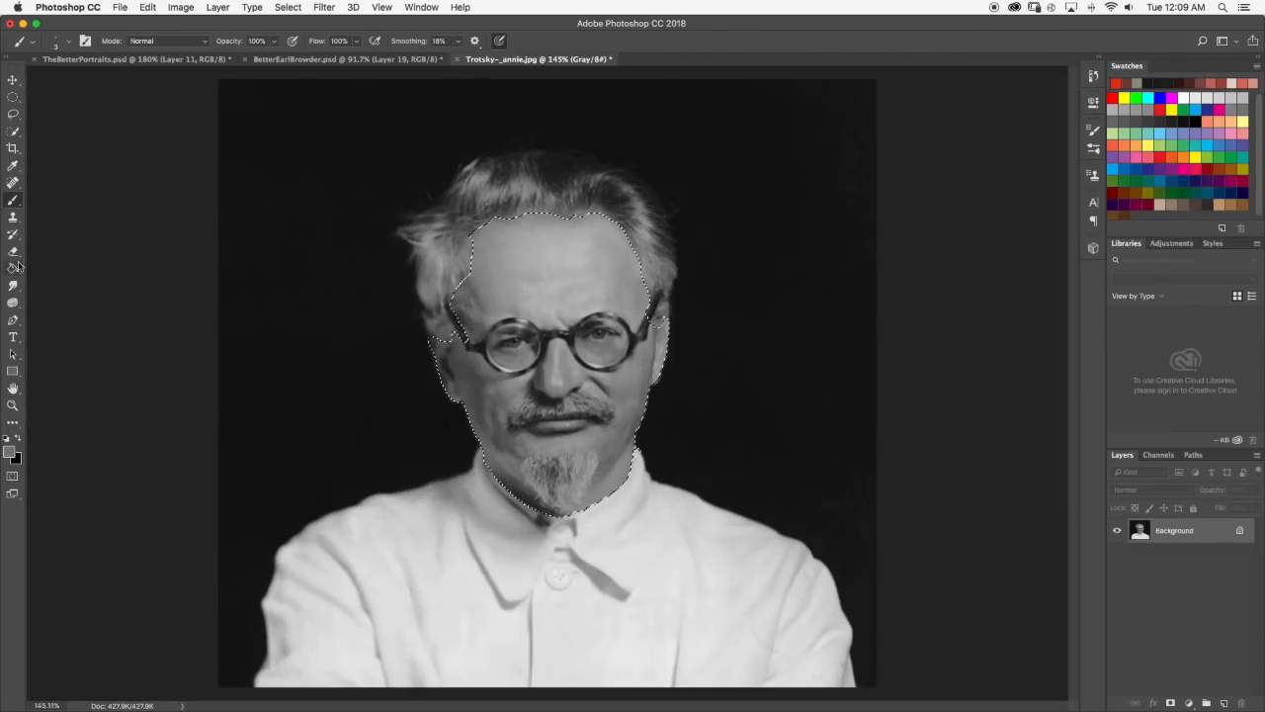
pyautogui.press('w')
# Smooth the edge of the face selection in Select and Mask.
pyautogui.scroll(-3, 547, 383)
pyautogui.scroll(2, 546, 384)
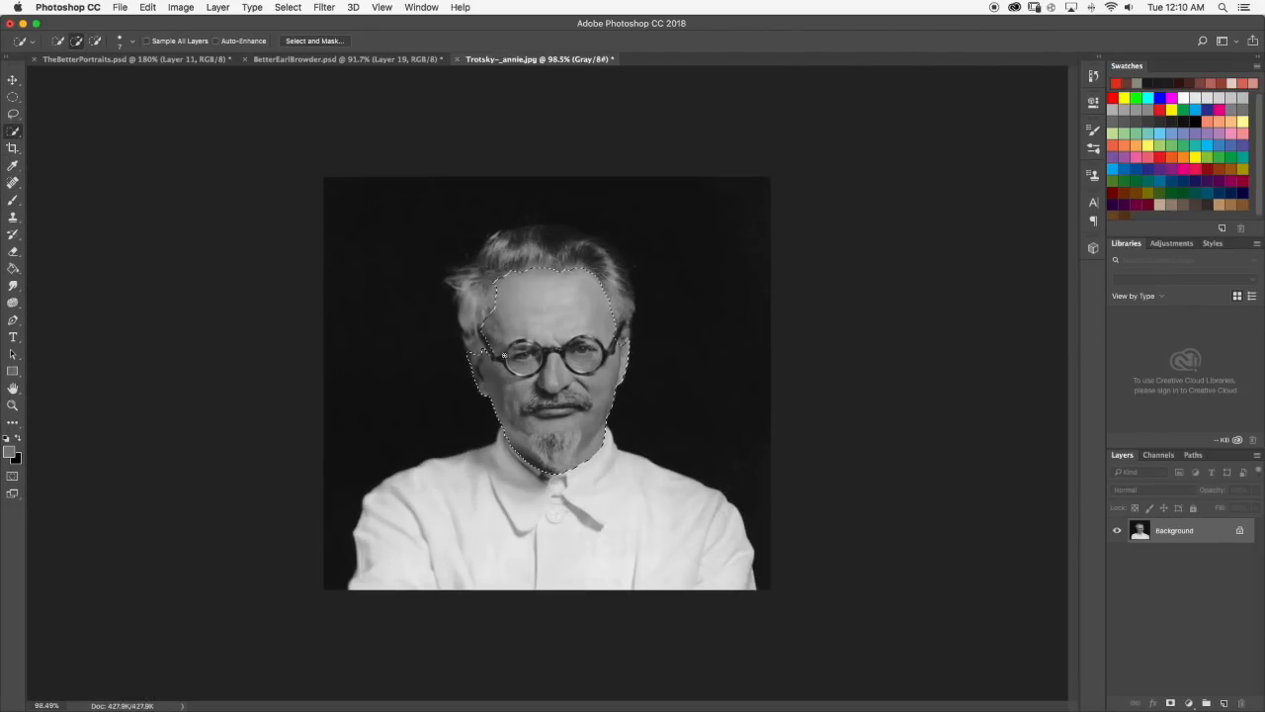
pyautogui.scroll(5, 549, 351)
pyautogui.scroll(-5, 738, 318)
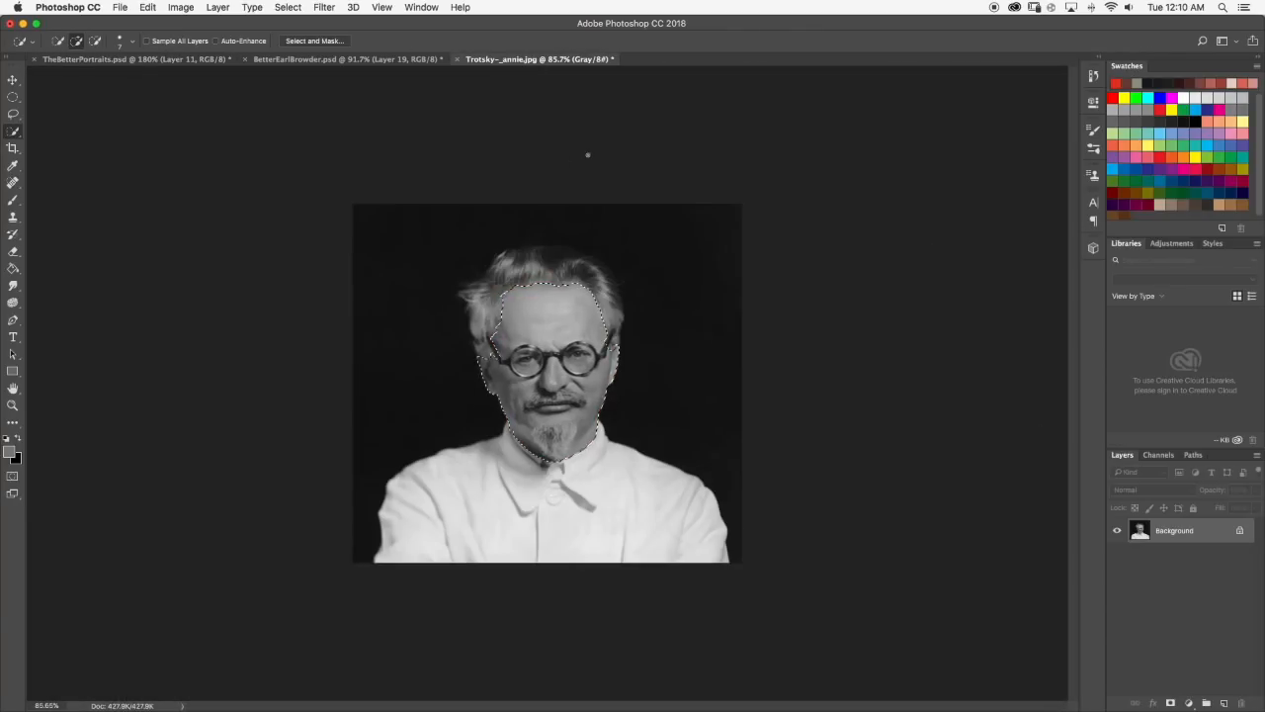
pyautogui.press('super+alt+r')
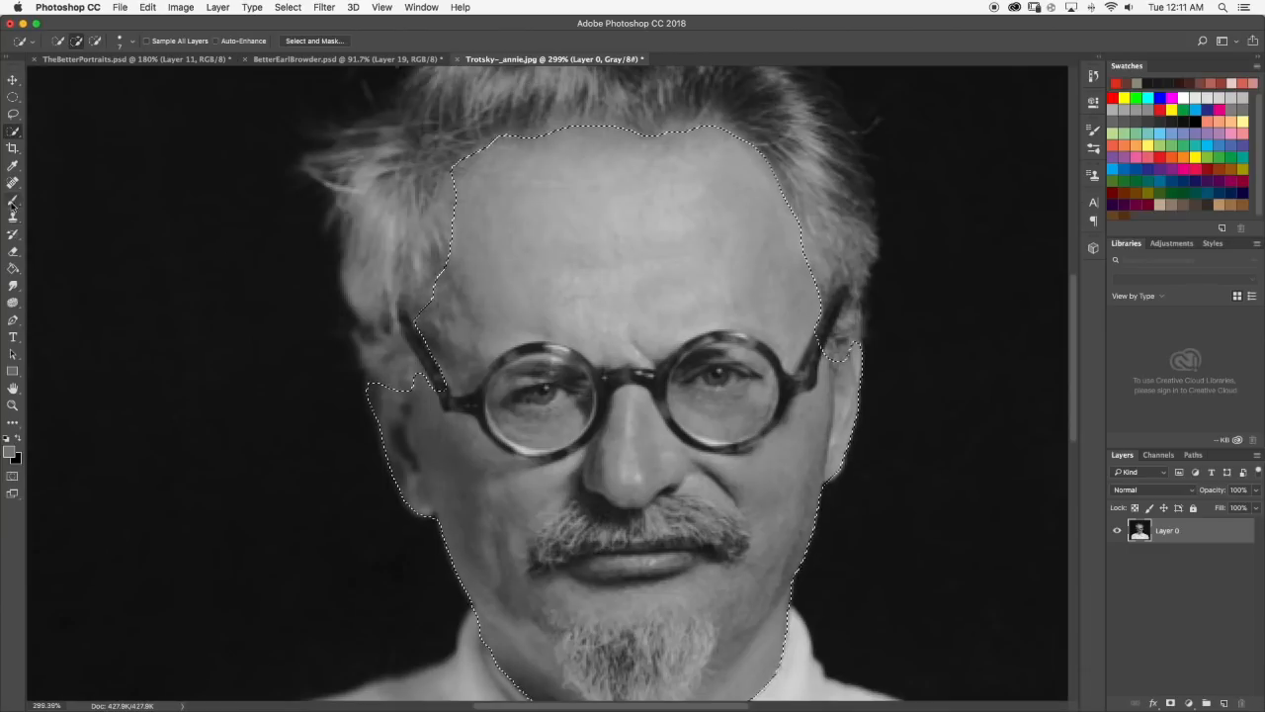
# Enter Quick Mask and paint out the glasses' left temple arm, left lens rim and bridge from the face selection.
pyautogui.press('q')
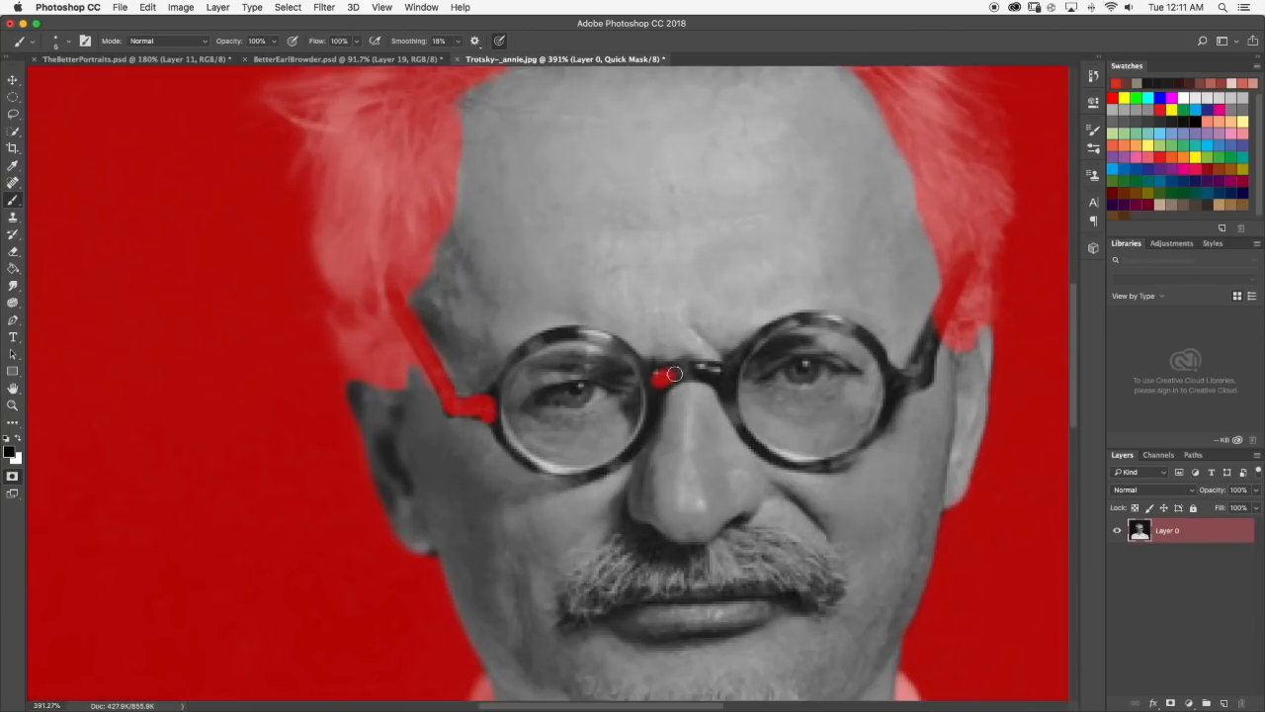
pyautogui.click(40, 40)
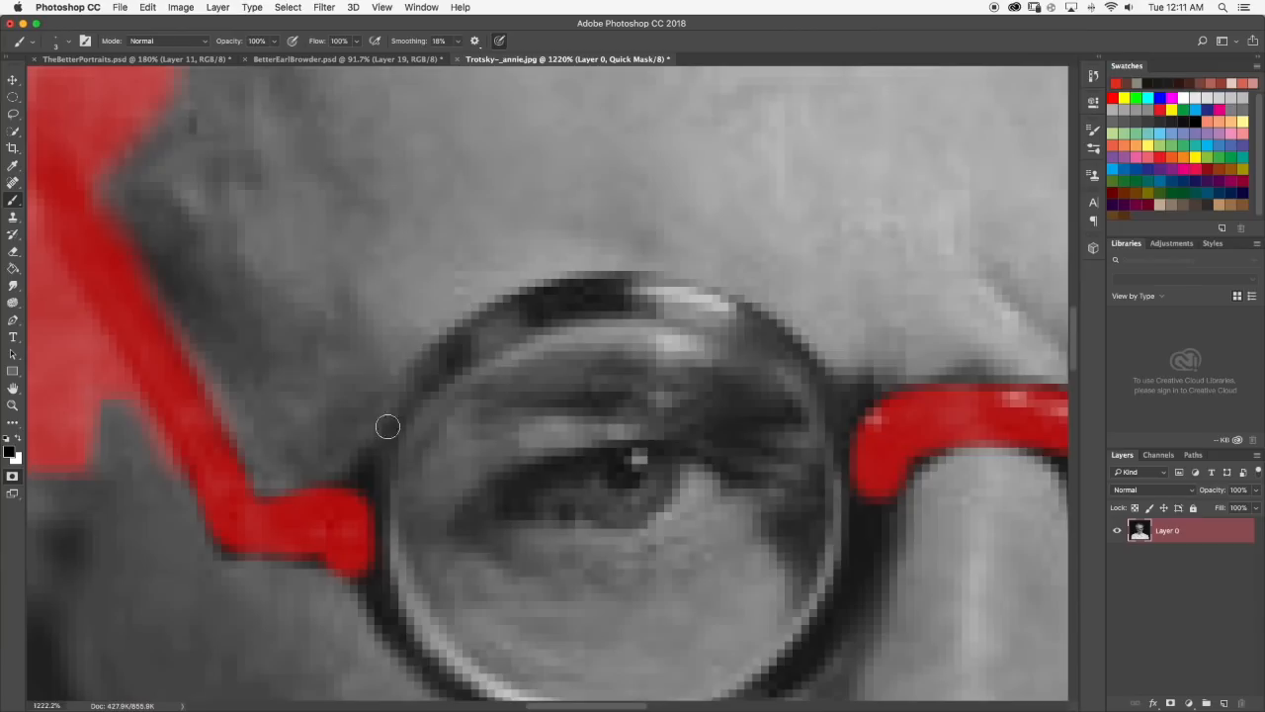
pyautogui.moveTo(387, 424)
pyautogui.mouseDown()
pyautogui.moveTo(508, 319)
pyautogui.moveTo(821, 396)
pyautogui.mouseUp()
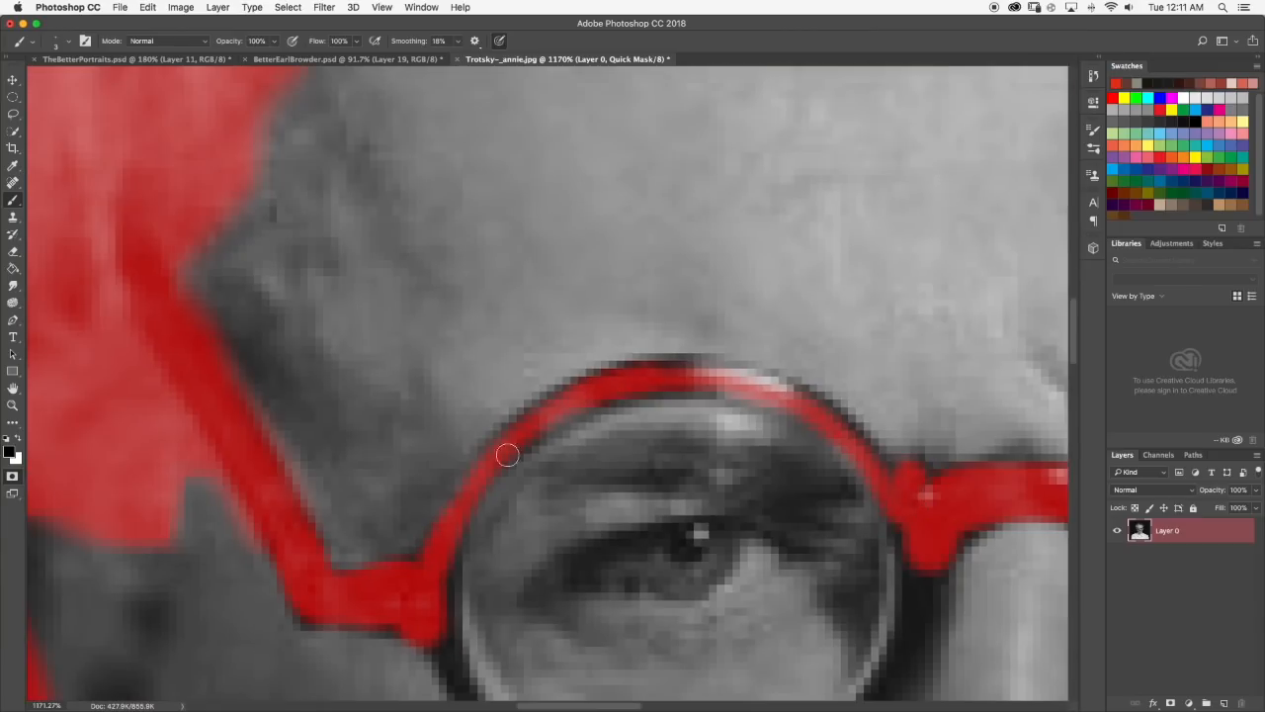
pyautogui.scroll(-3, 856, 441)
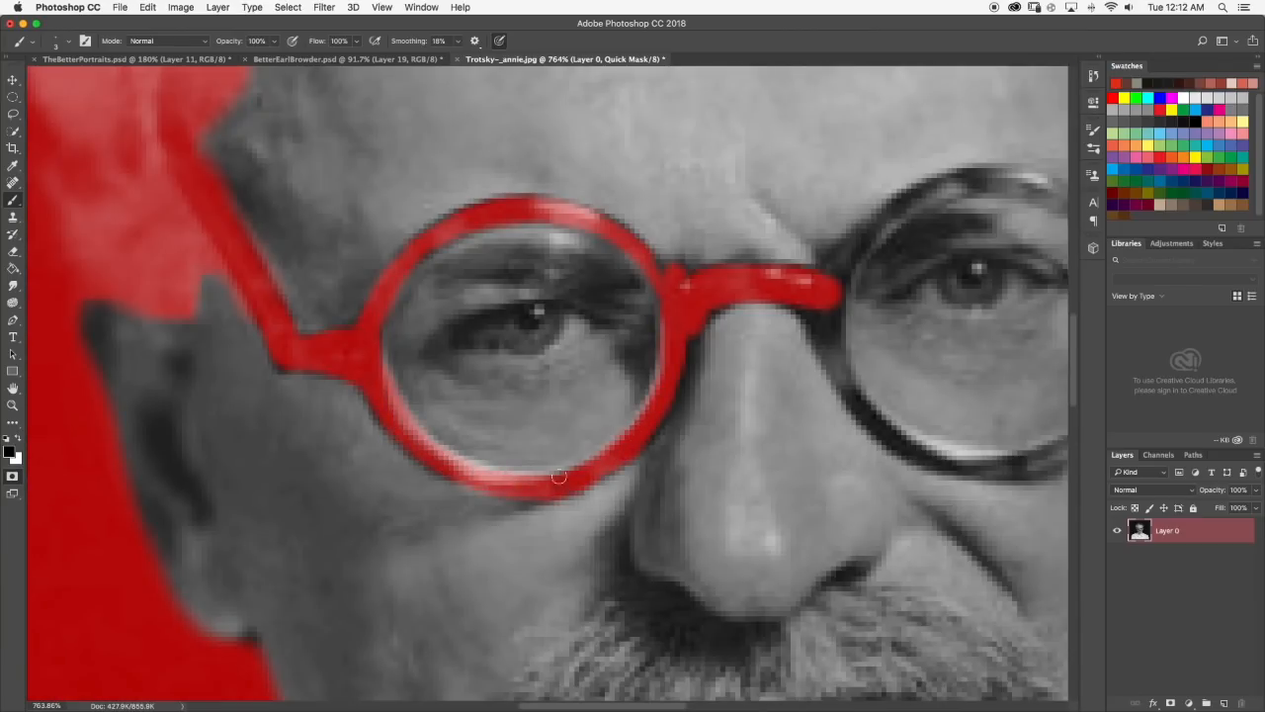
pyautogui.scroll(-10, 693, 284)
pyautogui.scroll(10, 569, 354)
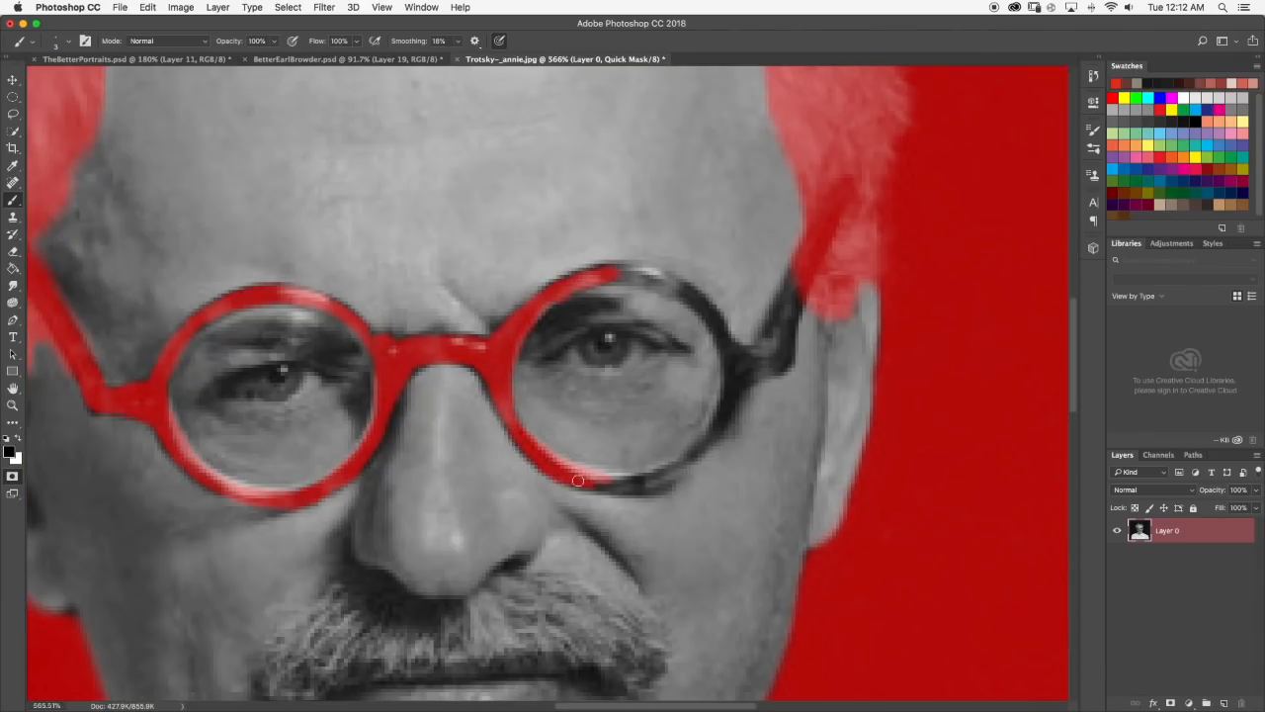
# Paint the mask over the glasses' right lens rim and right temple arm.
pyautogui.scroll(-10, 717, 431)
pyautogui.scroll(12, 412, 280)
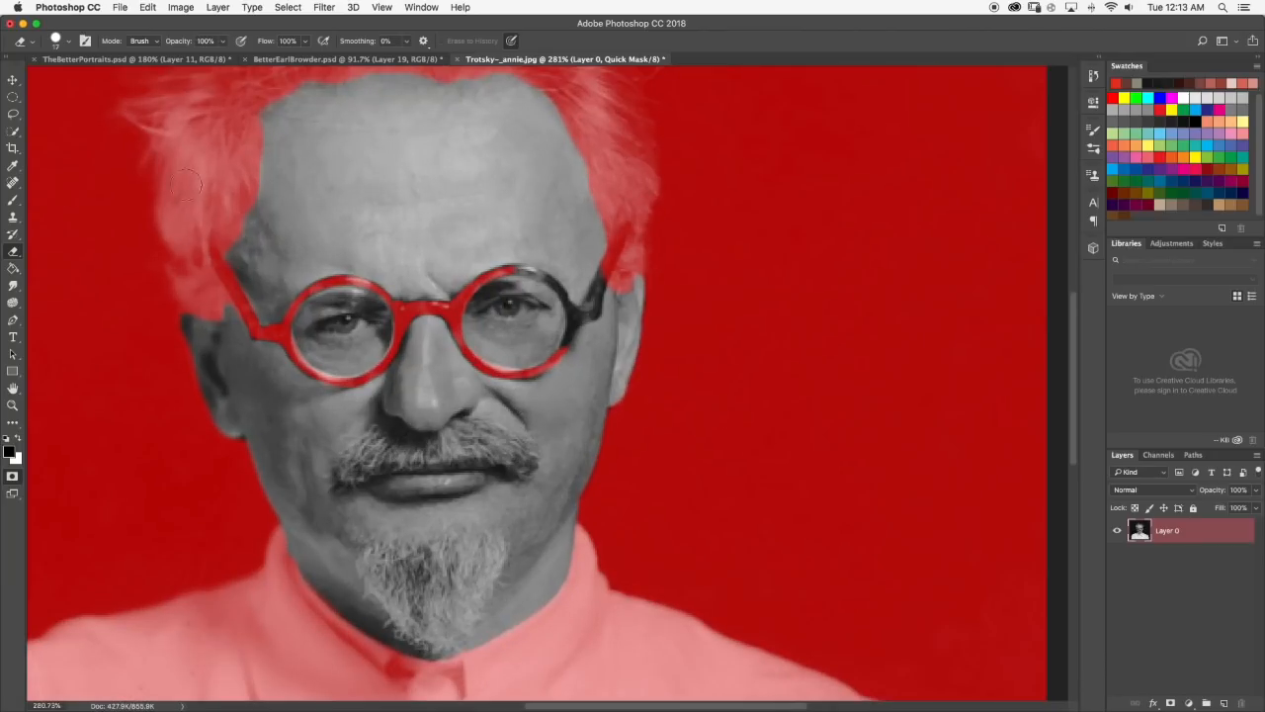
pyautogui.moveTo(667, 429)
pyautogui.mouseDown()
pyautogui.moveTo(708, 424)
pyautogui.moveTo(666, 407)
pyautogui.moveTo(715, 300)
pyautogui.mouseUp()
pyautogui.scroll(-10, 718, 306)
pyautogui.scroll(12, 493, 365)
# Mask out both eyes behind the lenses with a smaller brush.
pyautogui.press('[')
pyautogui.press('[')
pyautogui.moveTo(568, 339)
pyautogui.mouseDown()
pyautogui.moveTo(546, 350)
pyautogui.moveTo(786, 336)
pyautogui.mouseUp()
pyautogui.click(72, 40)
pyautogui.moveTo(556, 353); pyautogui.dragTo(761, 334)
pyautogui.scroll(-10, 761, 333)
pyautogui.scroll(10, 880, 321)
pyautogui.moveTo(360, 467)
pyautogui.mouseDown()
pyautogui.moveTo(415, 452)
pyautogui.moveTo(422, 469)
pyautogui.mouseUp()
pyautogui.scroll(-10, 422, 470)
pyautogui.moveTo(469, 375)
pyautogui.mouseDown()
pyautogui.moveTo(485, 357)
pyautogui.moveTo(440, 438)
pyautogui.mouseUp()
pyautogui.press('e')
pyautogui.press('b')
# Paint the mask over the main body of the mustache with a 9 px brush.
pyautogui.scroll(3, 490, 346)
pyautogui.click(68, 41)
pyautogui.moveTo(75, 83); pyautogui.dragTo(78, 83)
pyautogui.click(54, 26)
pyautogui.moveTo(537, 412); pyautogui.dragTo(461, 415)
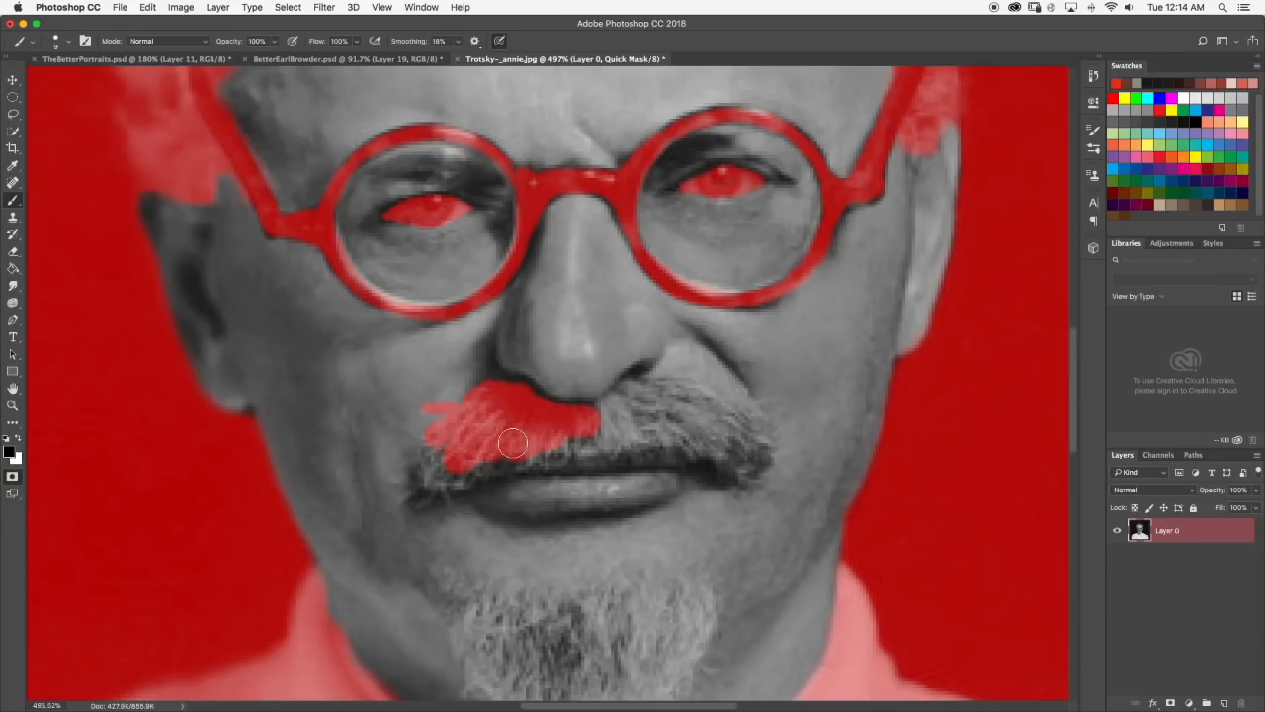
pyautogui.moveTo(640, 397)
pyautogui.mouseDown()
pyautogui.moveTo(672, 402)
pyautogui.moveTo(665, 436)
pyautogui.moveTo(740, 460)
pyautogui.mouseUp()
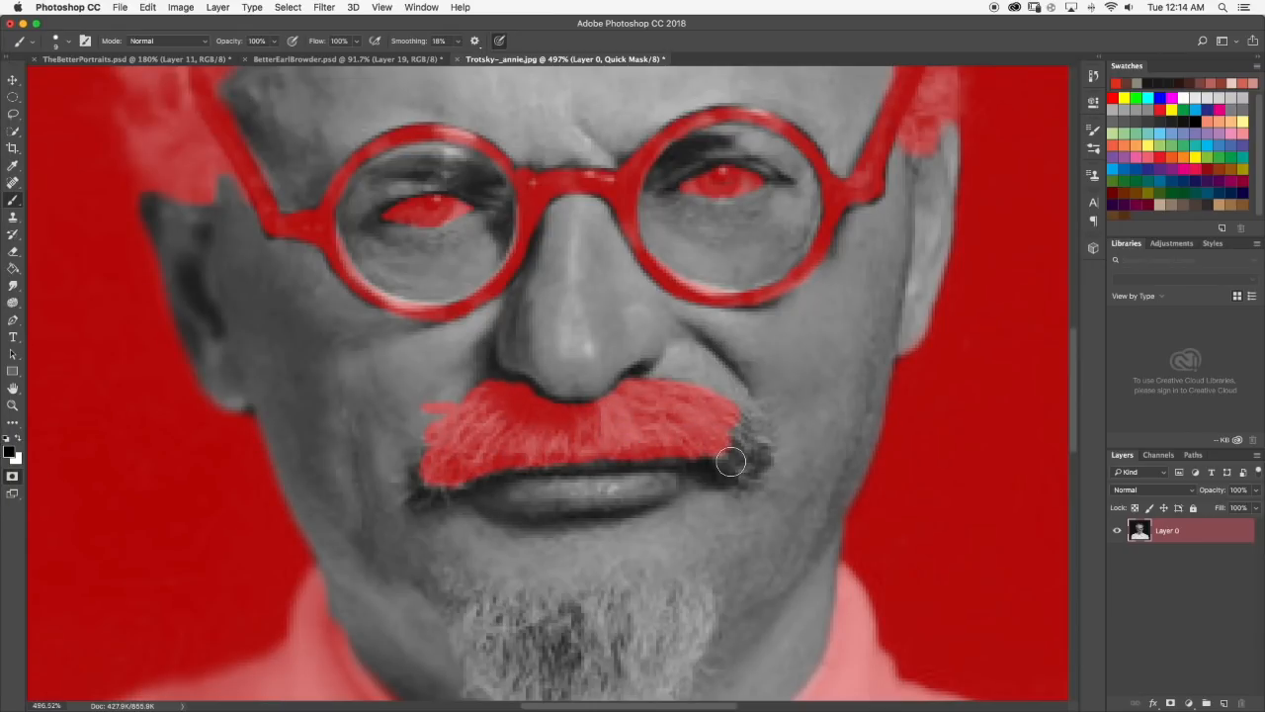
# Mask the fine hairs at the mustache's ends with a 3 px brush.
pyautogui.click(68, 41)
pyautogui.moveTo(78, 83); pyautogui.dragTo(74, 83)
pyautogui.click(55, 27)
pyautogui.moveTo(413, 464); pyautogui.dragTo(420, 458)
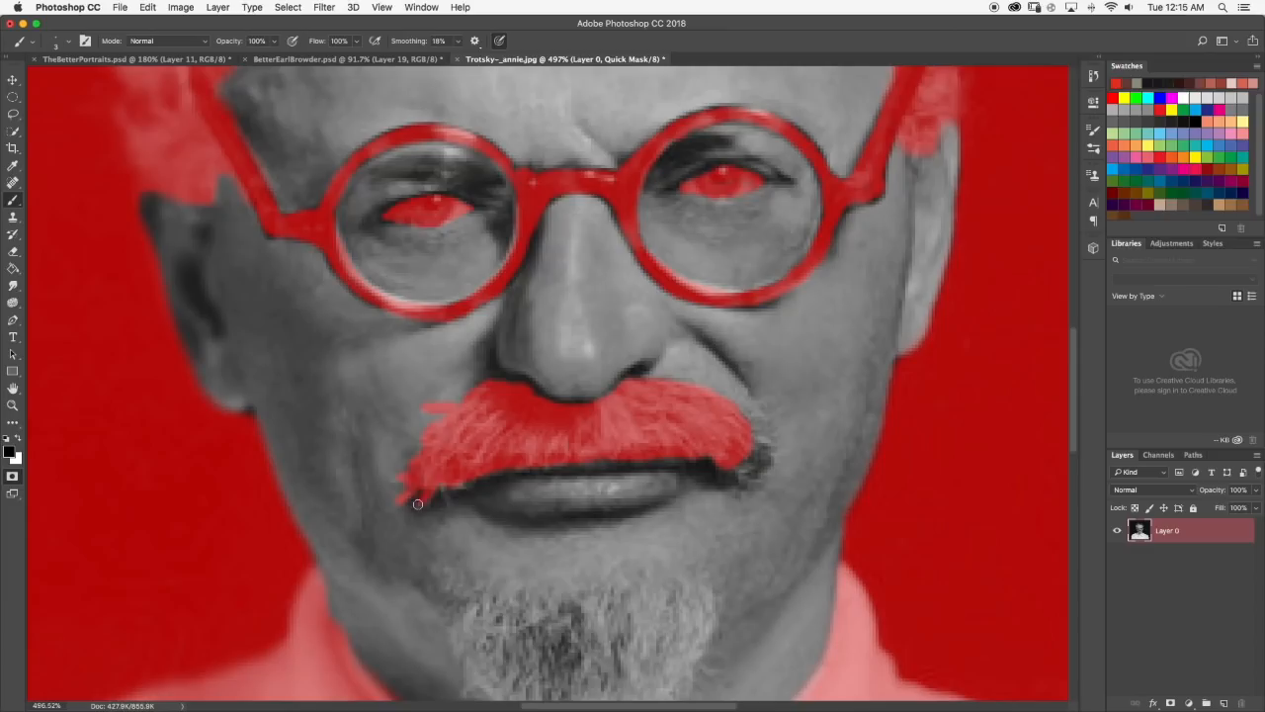
pyautogui.scroll(-10, 445, 496)
pyautogui.scroll(10, 455, 393)
pyautogui.scroll(-1, 373, 396)
# Look at the reference portraits in TheBetterPortraits.psd and return to the Trotsky photo.
pyautogui.click(150, 62)
pyautogui.scroll(-2, 1118, 642)
pyautogui.scroll(2, 1118, 658)
pyautogui.keyDown('alt'); pyautogui.click(1117, 675); pyautogui.keyUp('alt')
pyautogui.click(522, 60)
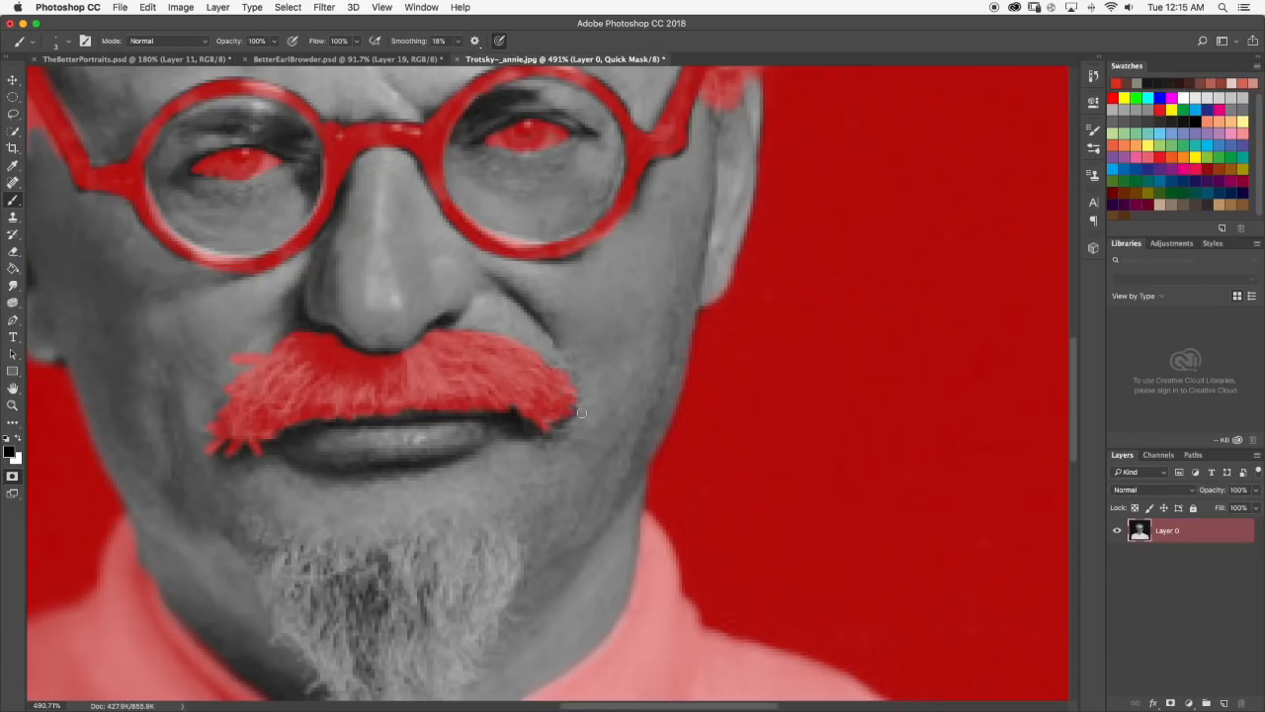
# Paint the mask over the main body of the goatee with a larger brush.
pyautogui.scroll(-5, 506, 221)
pyautogui.click(68, 40)
pyautogui.moveTo(75, 83); pyautogui.dragTo(78, 83)
pyautogui.moveTo(435, 416); pyautogui.dragTo(490, 502)
pyautogui.click(148, 60)
pyautogui.click(554, 61)
pyautogui.moveTo(485, 435); pyautogui.dragTo(537, 456)
pyautogui.moveTo(445, 464)
pyautogui.mouseDown()
pyautogui.moveTo(541, 509)
pyautogui.moveTo(627, 404)
pyautogui.mouseUp()
pyautogui.moveTo(522, 403); pyautogui.dragTo(419, 388)
pyautogui.moveTo(584, 395); pyautogui.dragTo(593, 534)
pyautogui.click(148, 60)
pyautogui.click(553, 60)
# Mask the fine hairs along the goatee's edges with a 3 px brush.
pyautogui.click(69, 41)
pyautogui.moveTo(78, 83); pyautogui.dragTo(74, 83)
pyautogui.moveTo(416, 445); pyautogui.dragTo(418, 420)
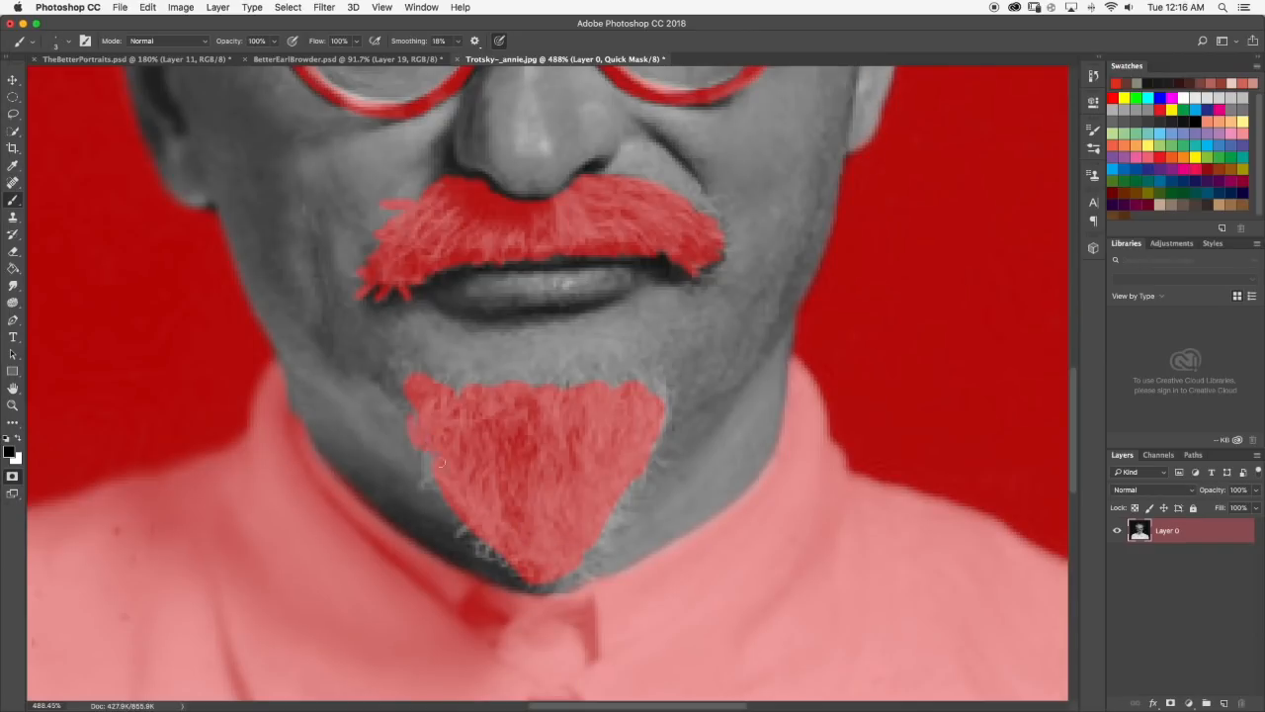
pyautogui.moveTo(665, 421); pyautogui.dragTo(666, 391)
# Soften the goatee mask's upper edge with the Smudge tool at 43% strength.
pyautogui.click(13, 285)
pyautogui.click(68, 41)
pyautogui.moveTo(445, 378); pyautogui.dragTo(469, 394)
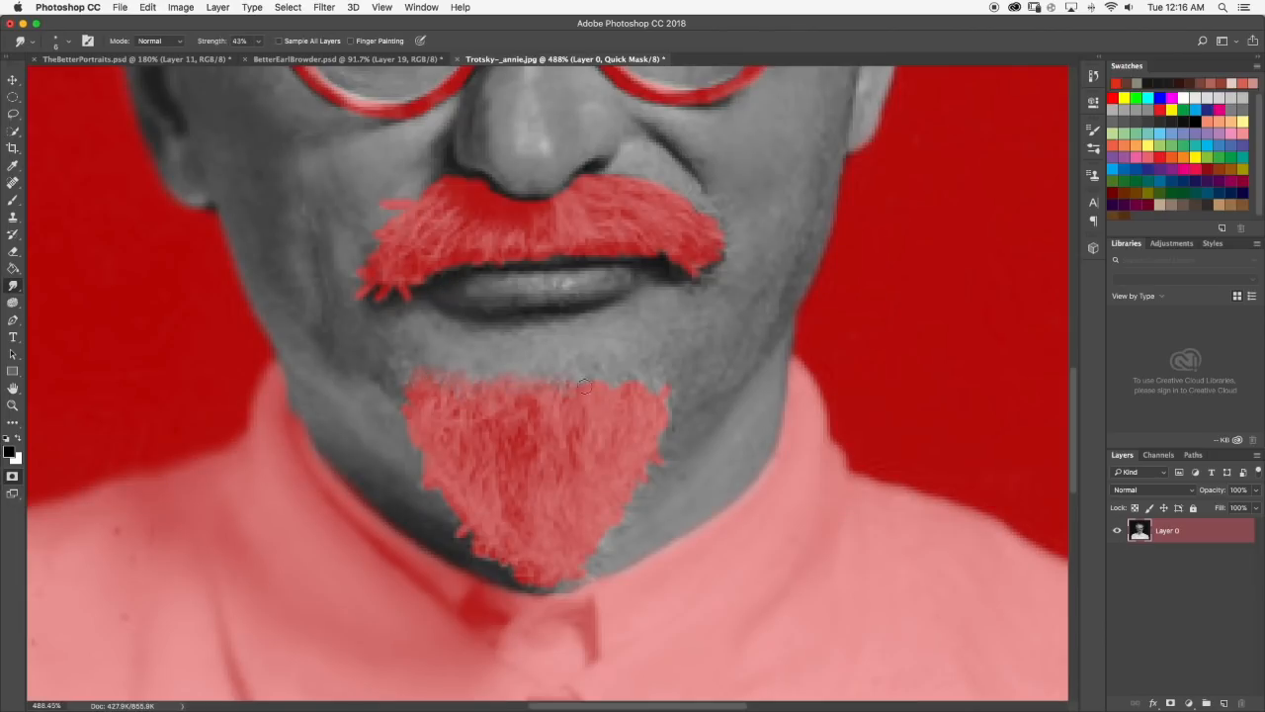
pyautogui.scroll(-10, 652, 400)
pyautogui.scroll(6, 613, 329)
pyautogui.click(69, 41)
pyautogui.moveTo(70, 35); pyautogui.dragTo(72, 35)
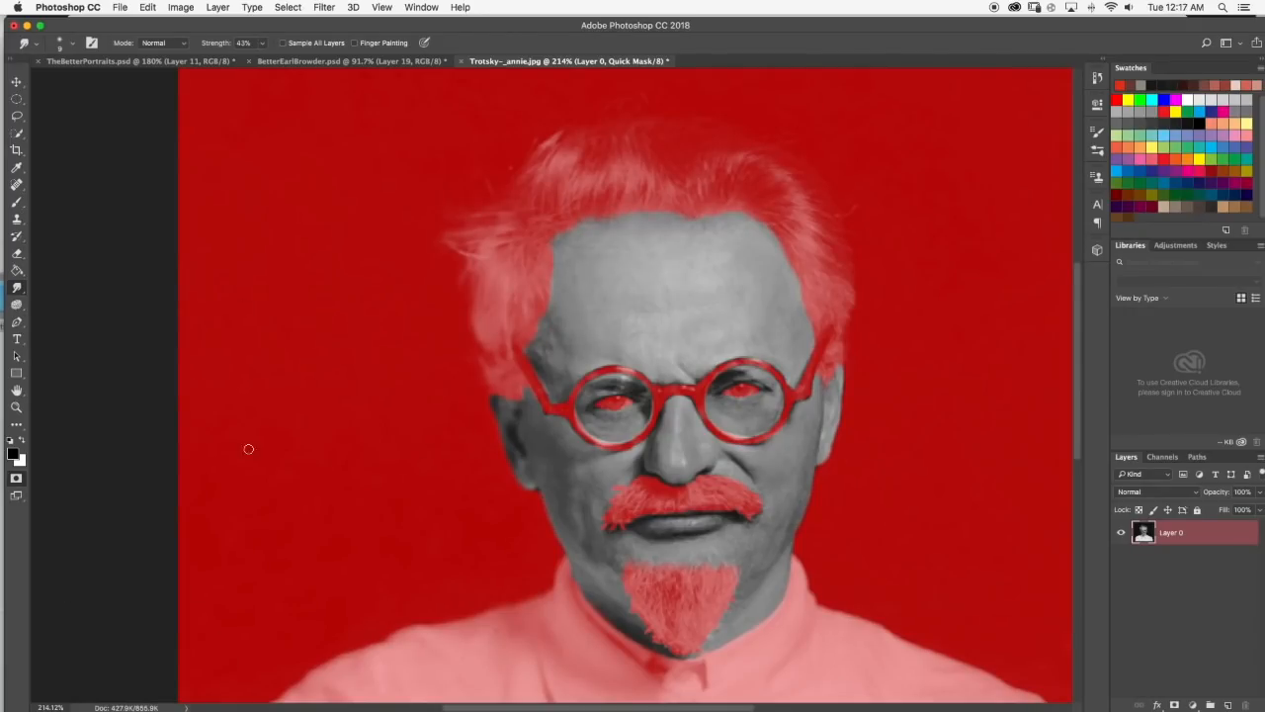
# Exit Quick Mask to turn the painted mask into a selection of the skin areas.
pyautogui.scroll(-8, 248, 449)
pyautogui.scroll(5, 248, 449)
pyautogui.scroll(-5, 248, 449)
pyautogui.press('q')
pyautogui.scroll(-3, 551, 386)
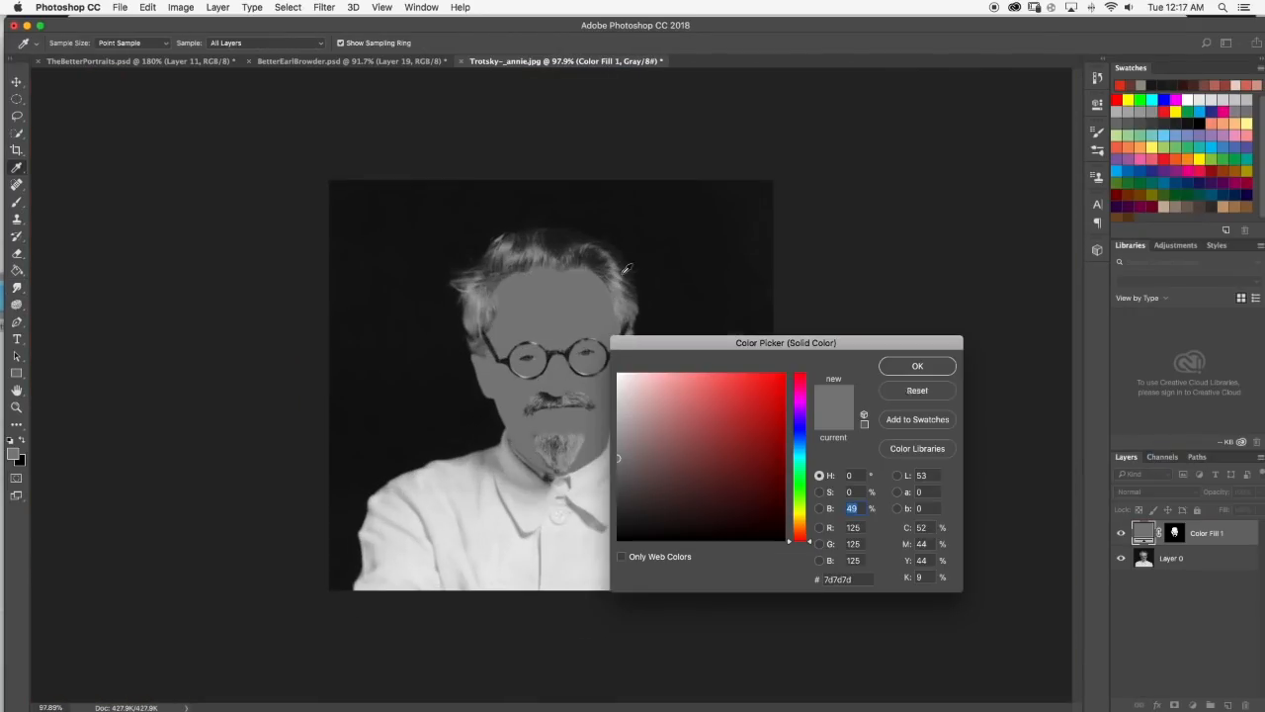
# Convert the grayscale photo to RGB Color mode.
pyautogui.click(920, 392)
pyautogui.click(181, 7)
pyautogui.moveTo(187, 23)
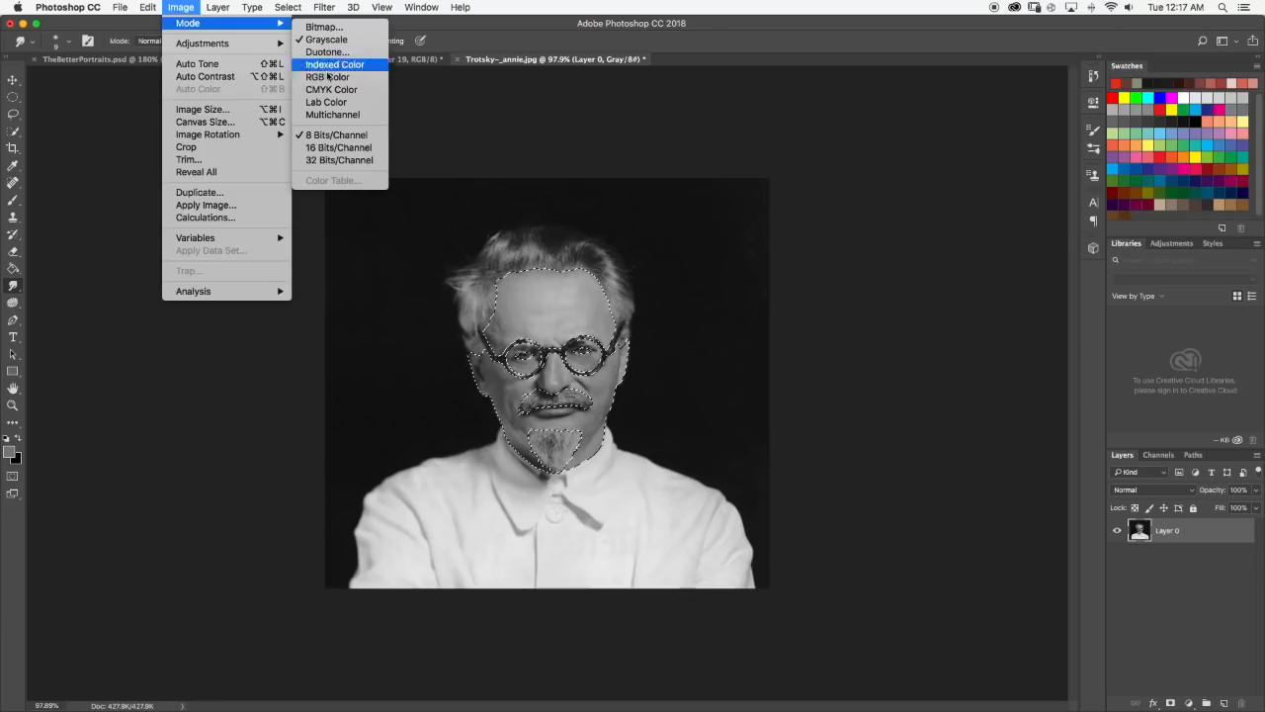
pyautogui.click(327, 76)
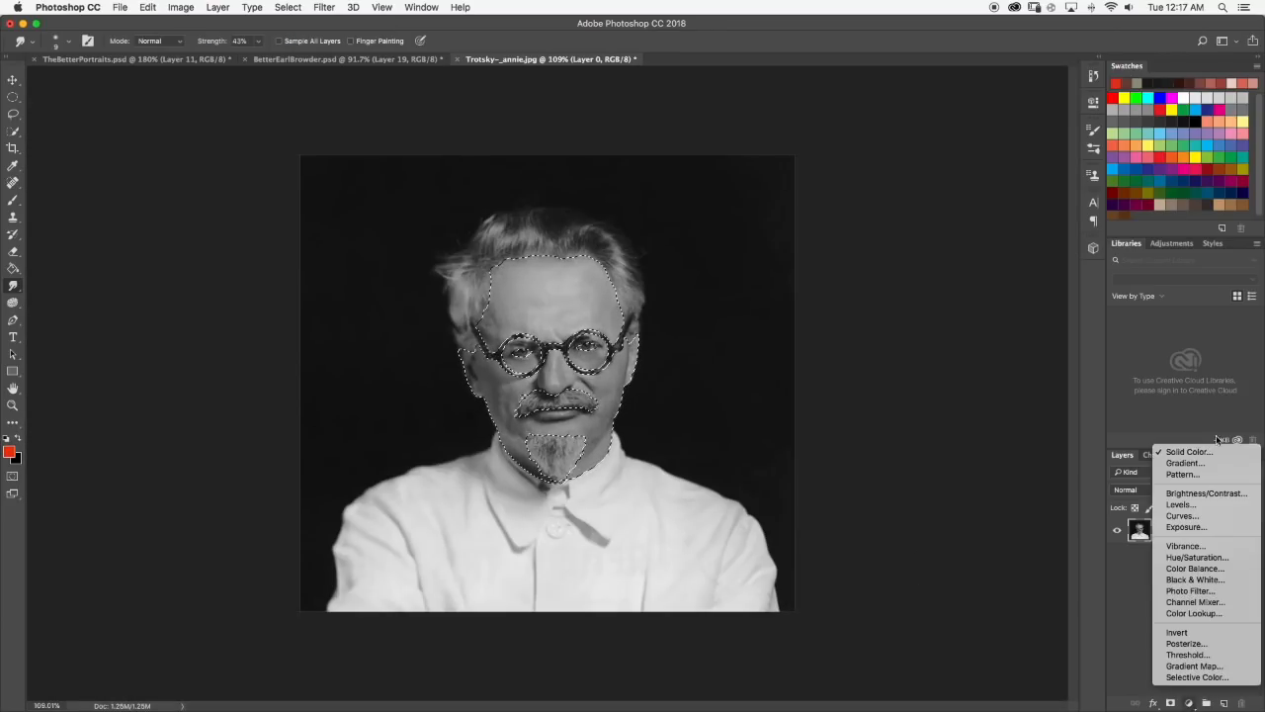
# Add a Solid Color fill layer in a light pinkish skin tone over the selected face.
pyautogui.click(1181, 446)
pyautogui.click(666, 380)
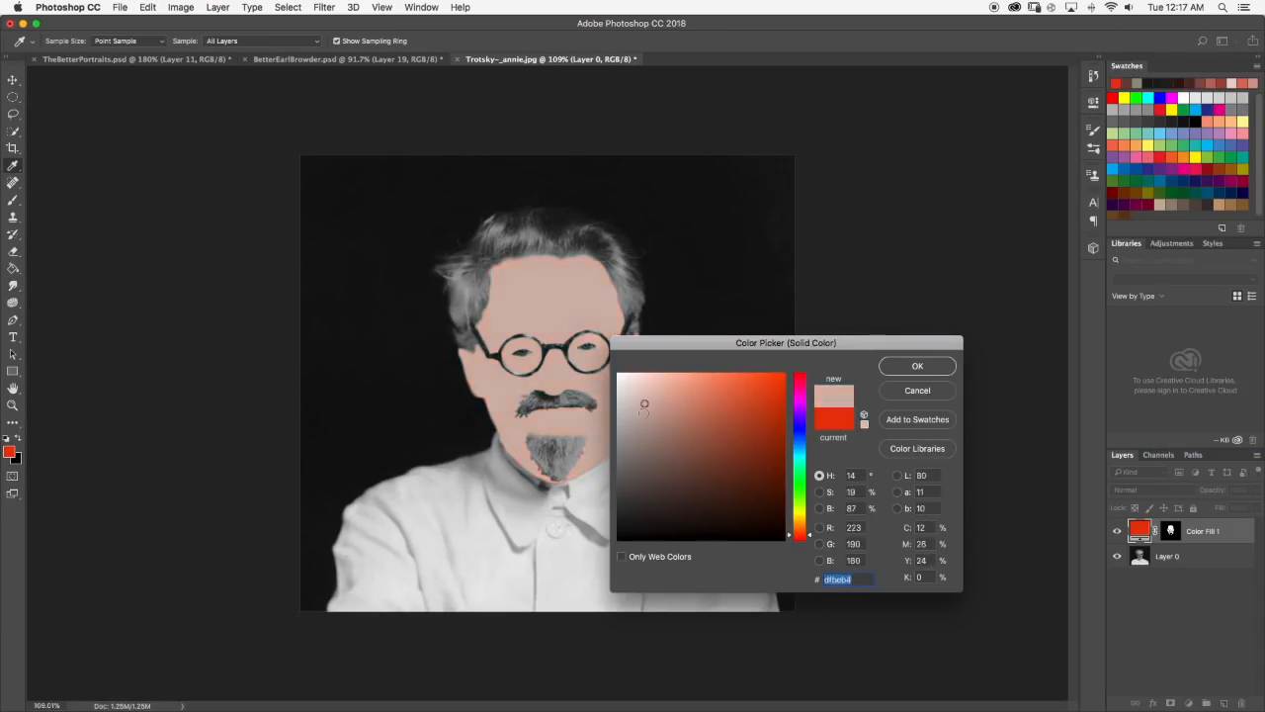
pyautogui.press('Return')
# Try the Overlay blend mode and a different colour on the face fill layer.
pyautogui.click(1128, 490)
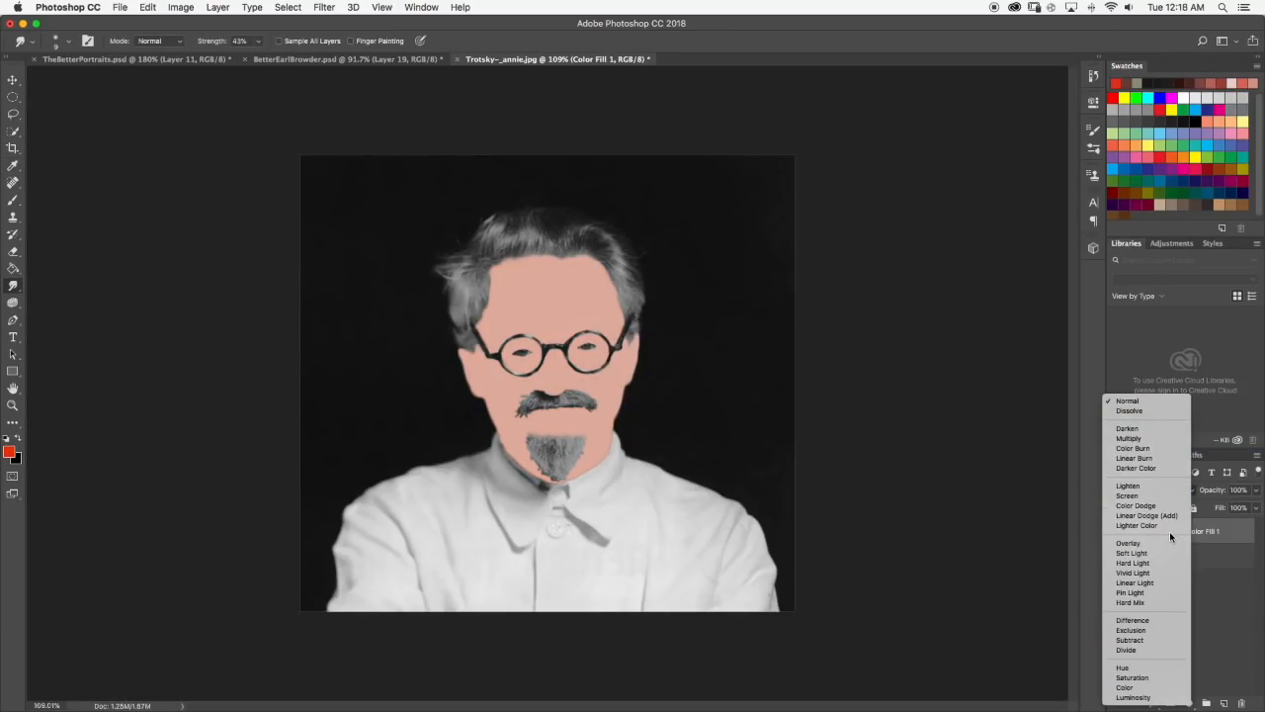
pyautogui.click(1132, 543)
pyautogui.click(1153, 490)
pyautogui.click(1132, 490)
pyautogui.doubleClick(1140, 531)
pyautogui.moveTo(682, 415); pyautogui.dragTo(707, 473)
pyautogui.scroll(-1, 730, 435)
pyautogui.scroll(2, 729, 435)
pyautogui.click(917, 390)
# Set the face fill layer's blend mode to Color and review its skin tone.
pyautogui.click(1132, 490)
pyautogui.click(1126, 631)
pyautogui.scroll(-1, 548, 384)
pyautogui.doubleClick(1140, 531)
pyautogui.press('Return')
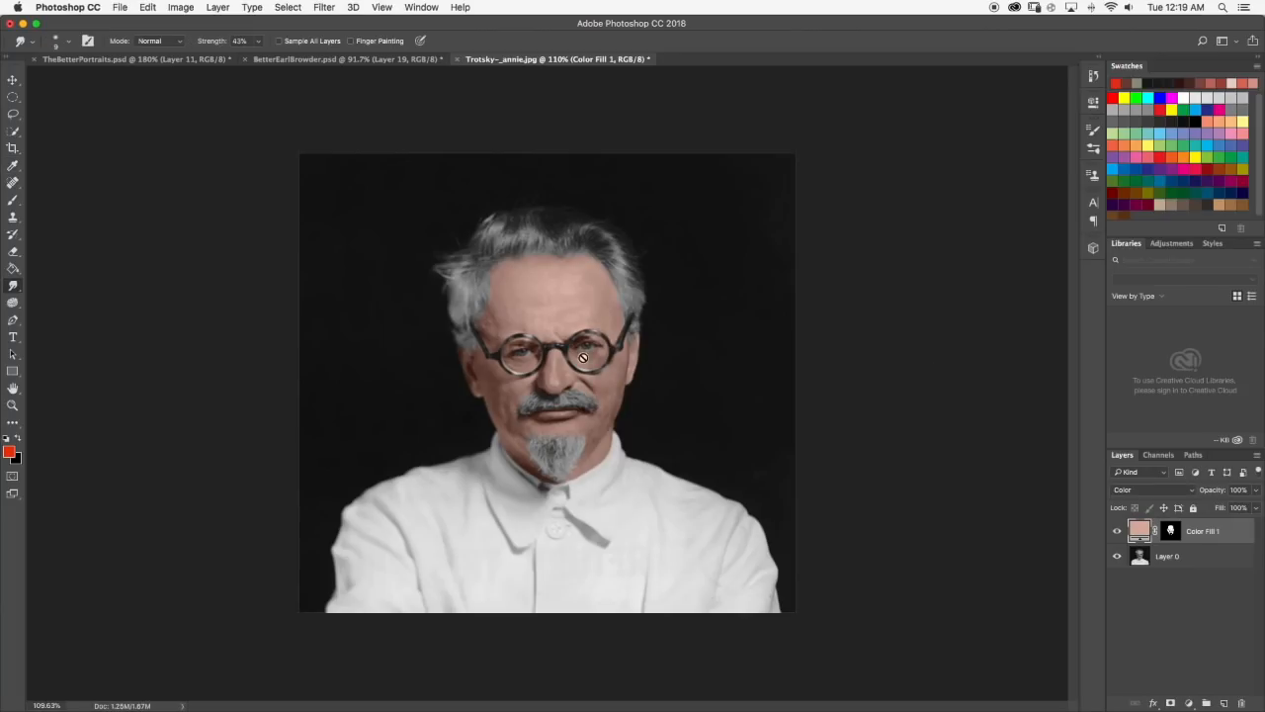
# Compare with the portrait in BetterEarlBrowder.psd and adjust the face fill to a paler pink skin tone.
pyautogui.click(318, 60)
pyautogui.click(554, 59)
pyautogui.doubleClick(1140, 530)
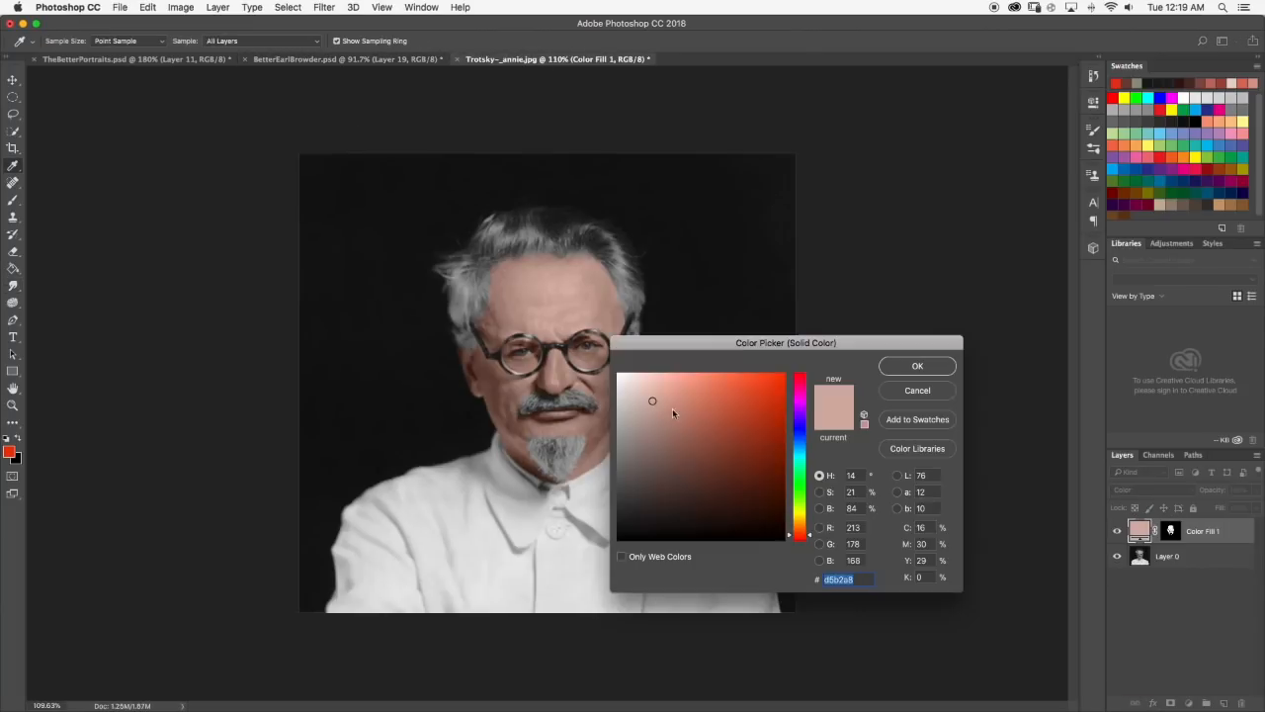
pyautogui.click(648, 400)
pyautogui.scroll(-2, 648, 399)
pyautogui.click(918, 365)
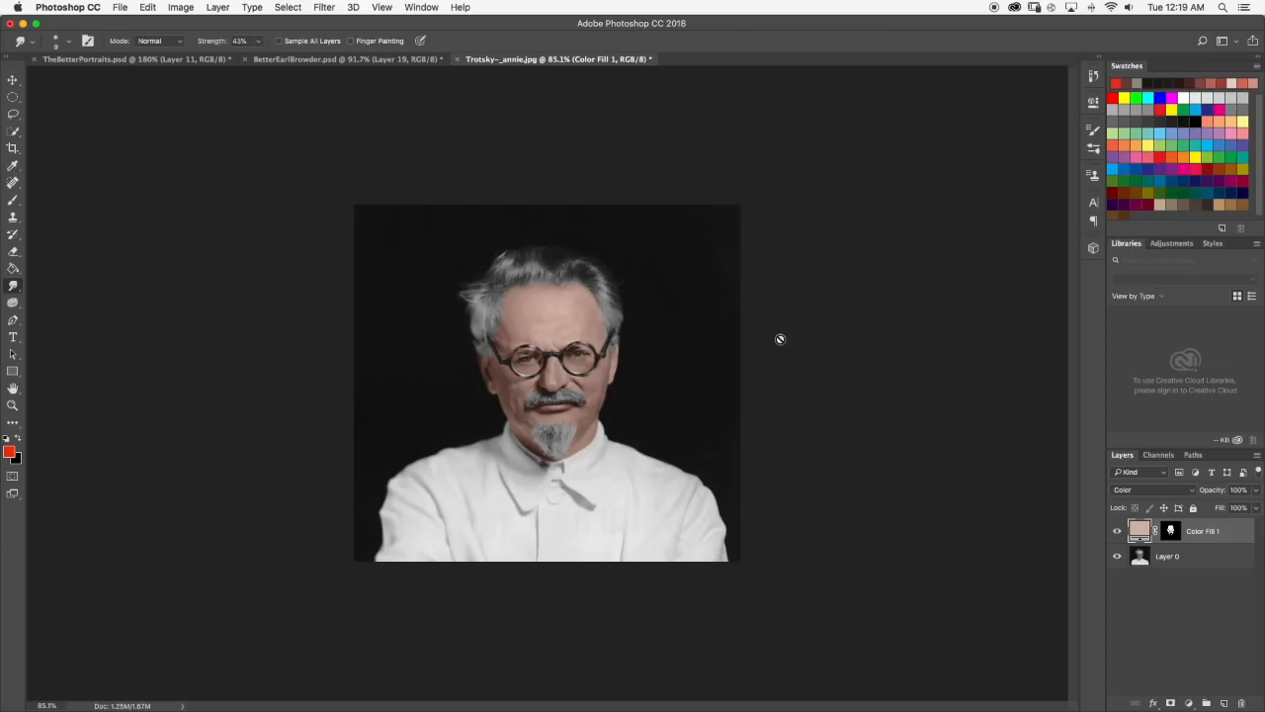
# Inspect the colorized face up close and at full view for skin tone and mask edges.
pyautogui.scroll(4, 606, 338)
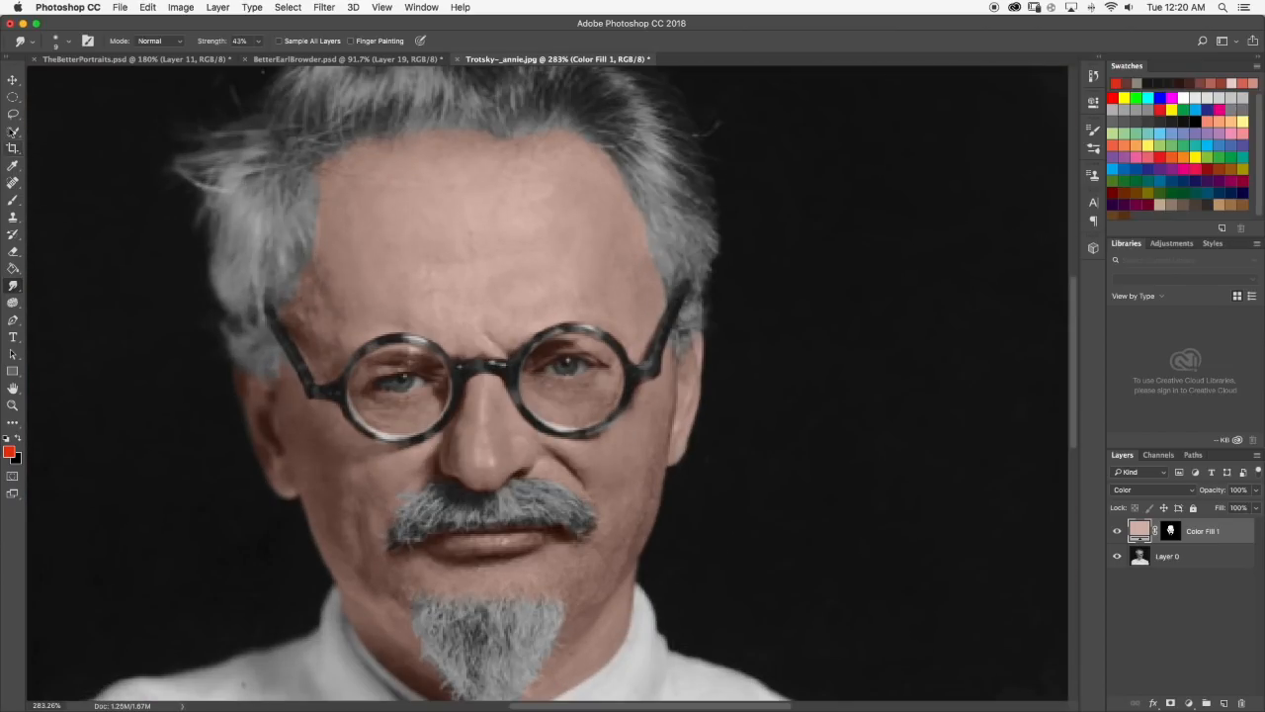
pyautogui.scroll(-3, 593, 339)
pyautogui.scroll(4, 579, 550)
pyautogui.scroll(-4, 681, 520)
pyautogui.scroll(5, 646, 488)
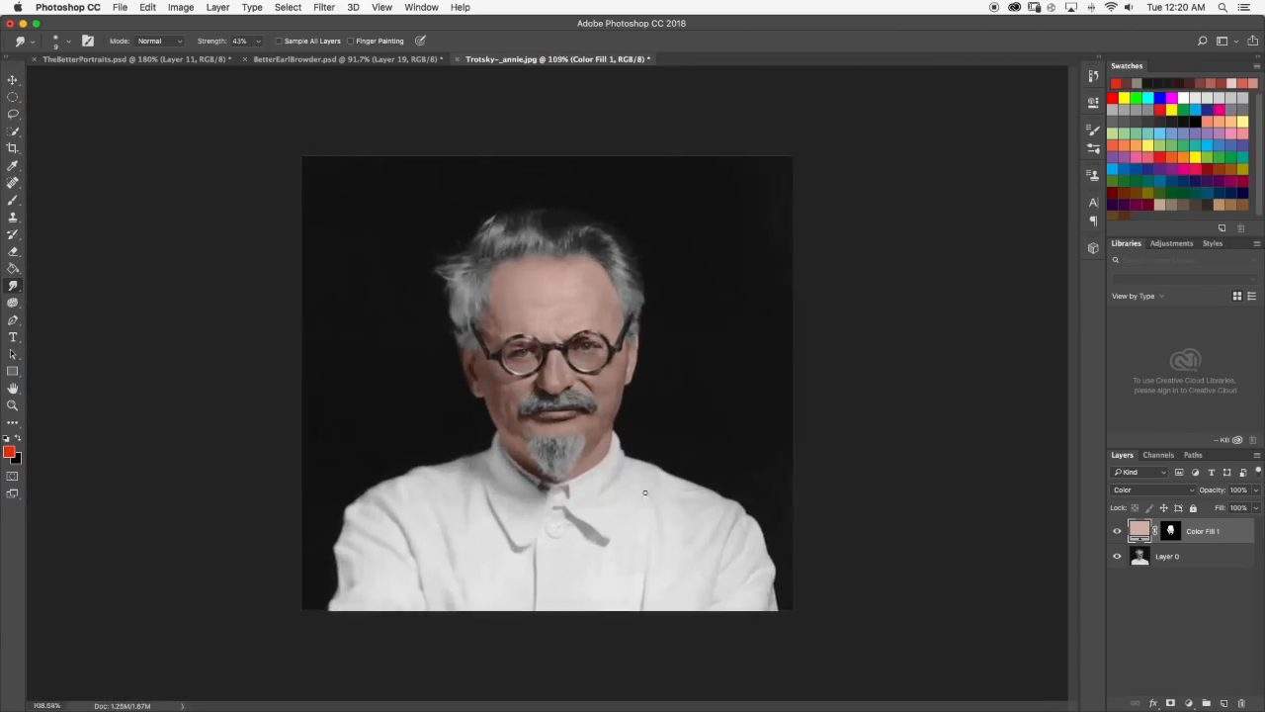
pyautogui.scroll(-4, 595, 509)
pyautogui.scroll(6, 636, 399)
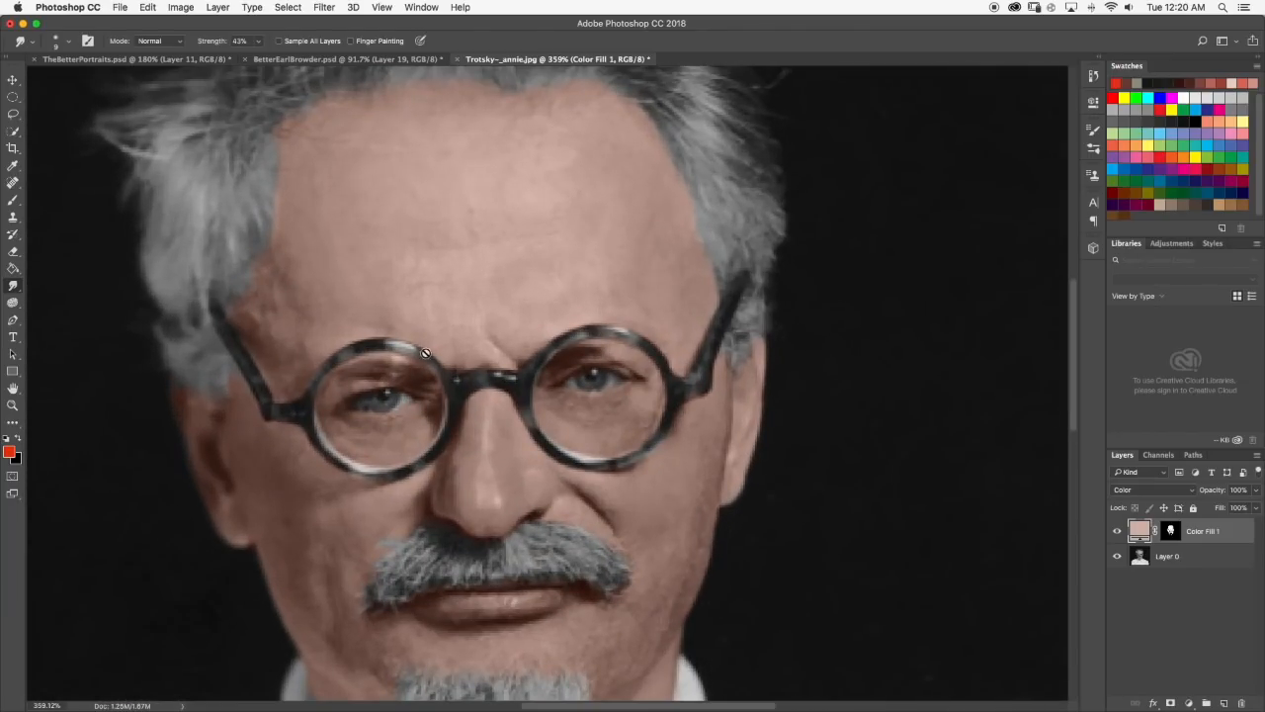
# Merge the Color Fill 1 layer with Layer 0.
pyautogui.scroll(-5, 425, 353)
pyautogui.keyDown('shift'); pyautogui.click(1192, 556); pyautogui.keyUp('shift')
pyautogui.rightClick(1192, 555)
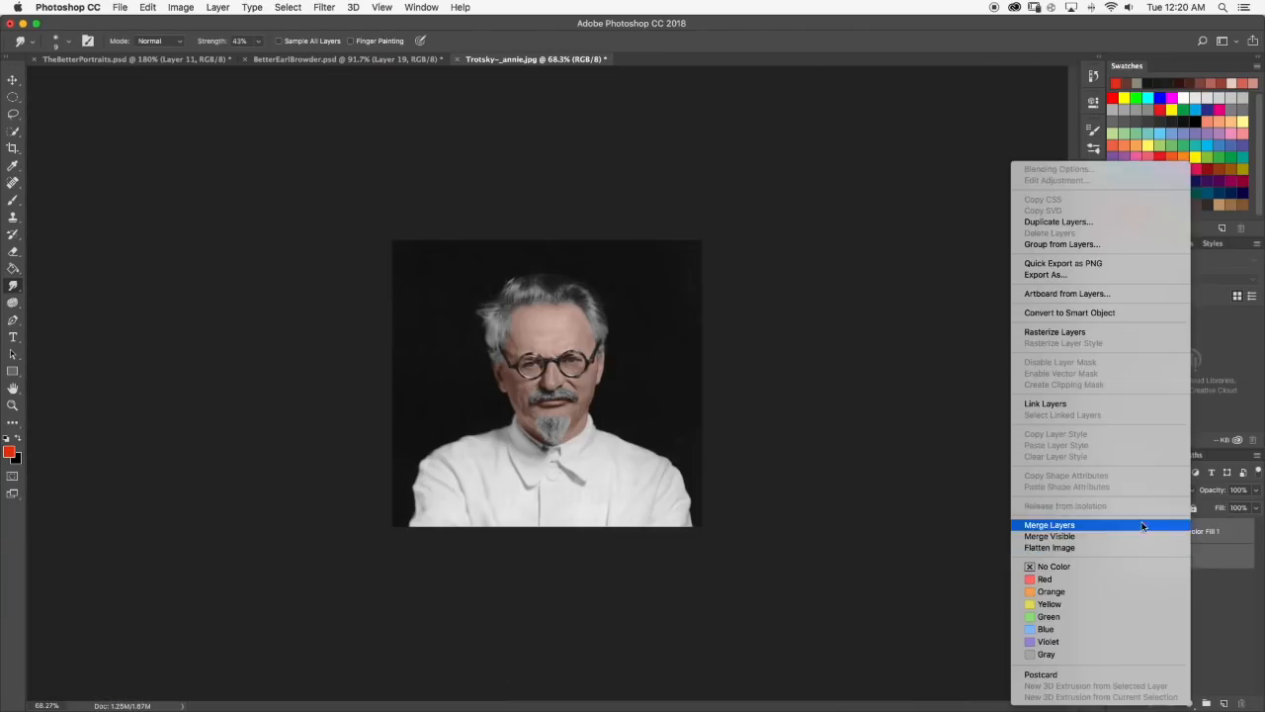
pyautogui.click(1144, 526)
# Compare the merged Trotsky photo with the finished portraits in TheBetterPortraits.psd.
pyautogui.press('w')
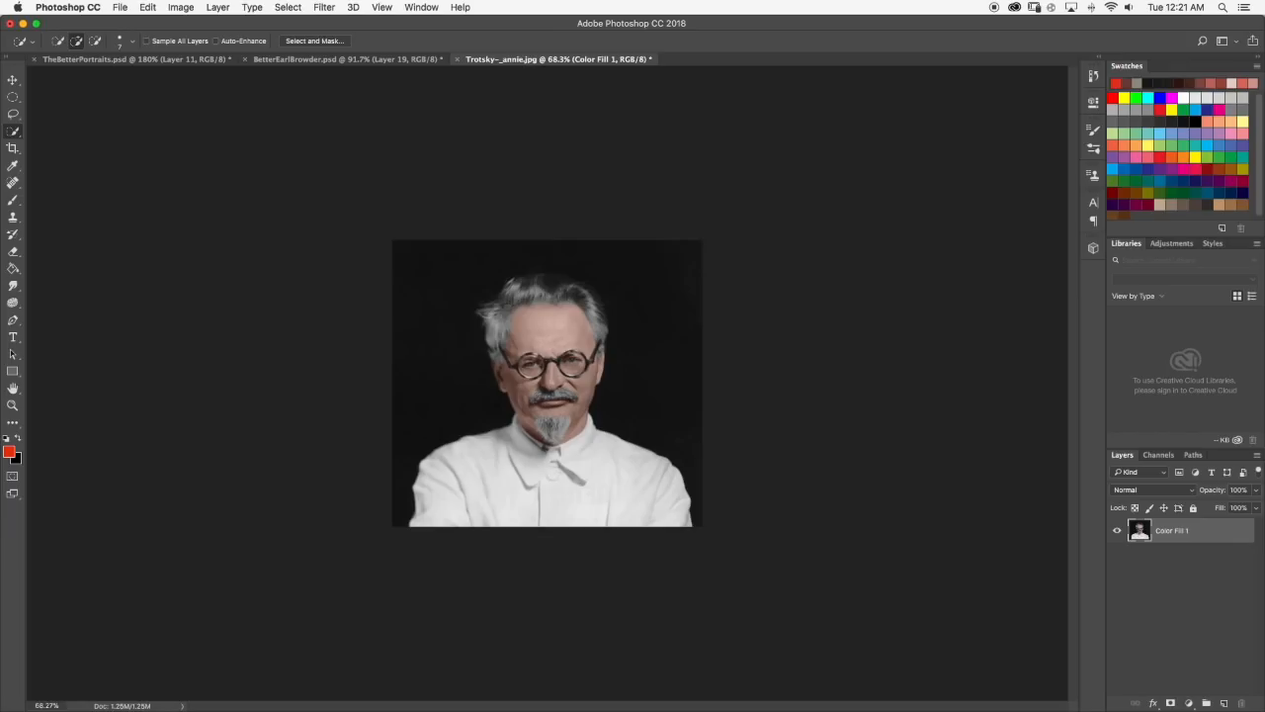
pyautogui.scroll(4, 568, 336)
pyautogui.scroll(-3, 473, 398)
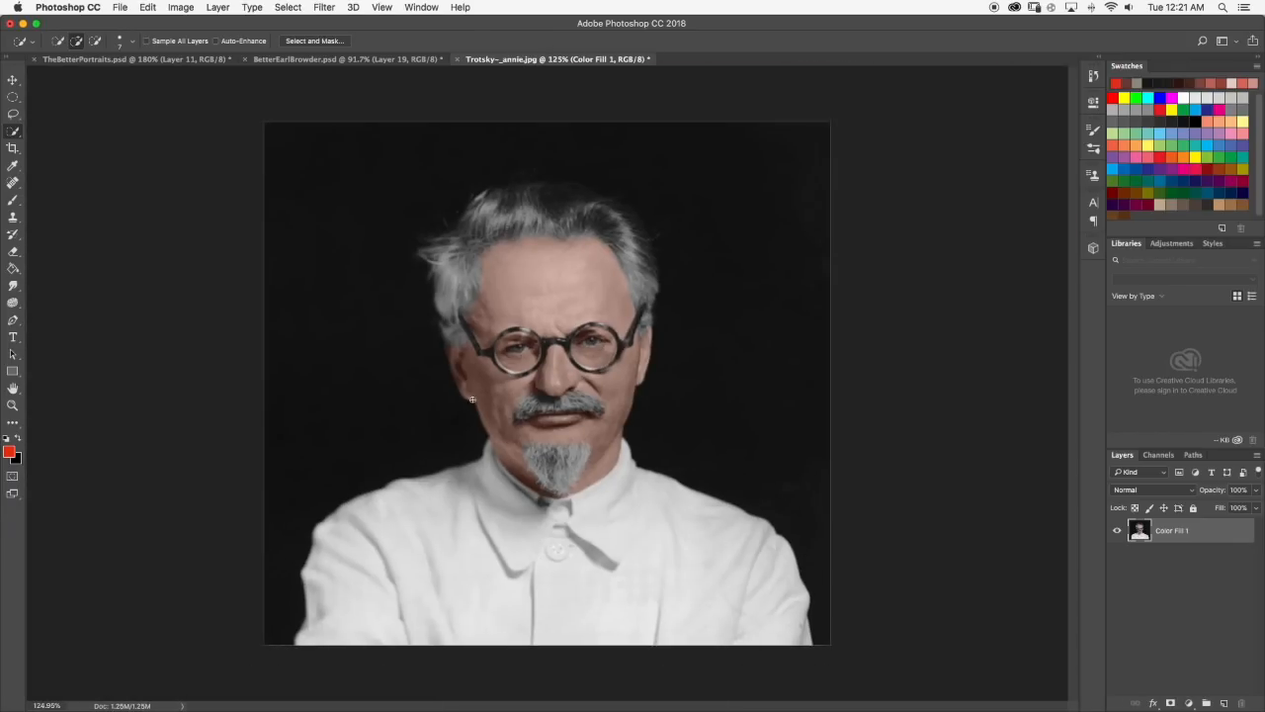
pyautogui.scroll(2, 596, 323)
pyautogui.scroll(-2, 558, 315)
pyautogui.click(149, 61)
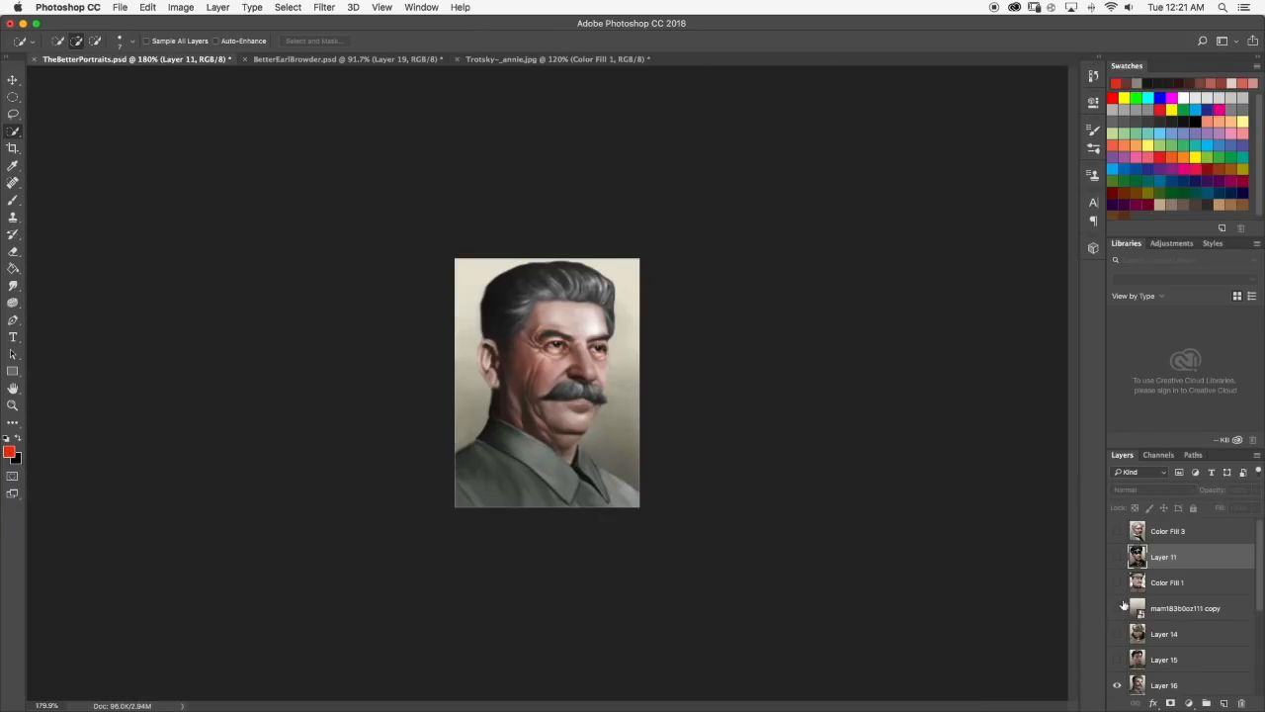
pyautogui.scroll(-5, 613, 331)
pyautogui.scroll(6, 635, 342)
pyautogui.scroll(-4, 553, 317)
pyautogui.click(542, 60)
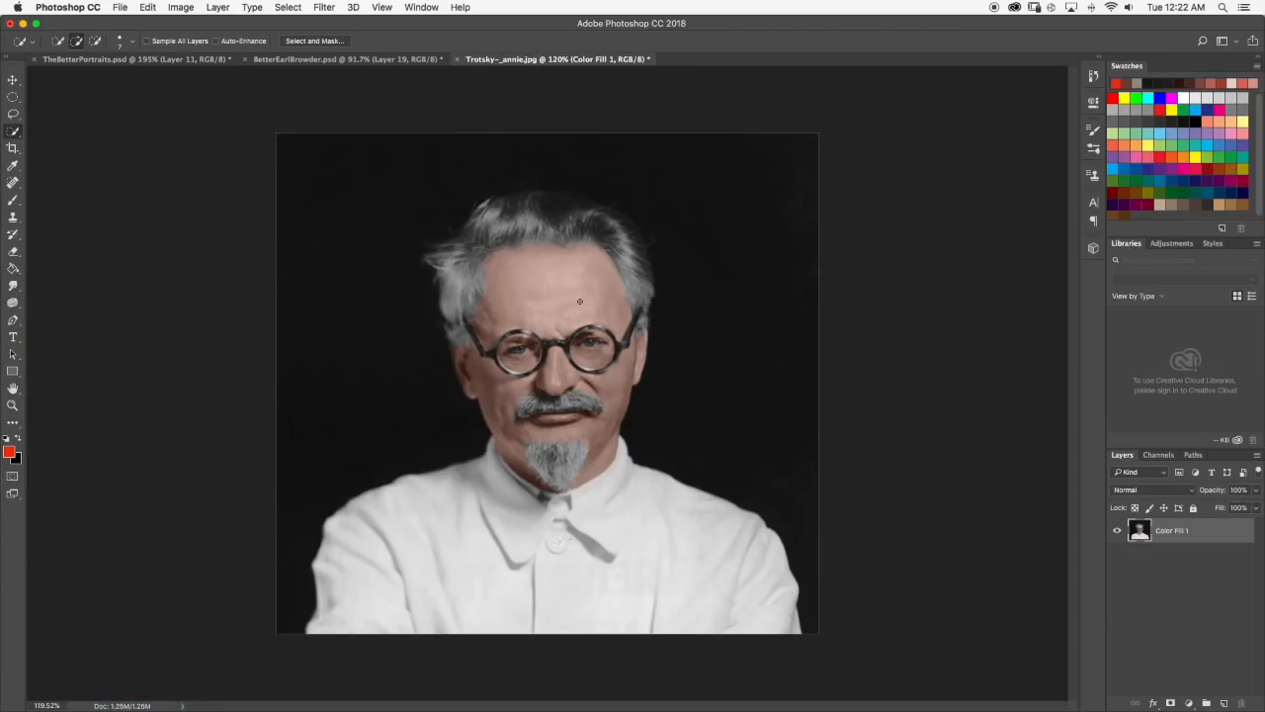
# Select the black background around the figure with Quick Selection, keeping the hair on both sides out of the selection.
pyautogui.scroll(1, 509, 270)
pyautogui.moveTo(764, 324); pyautogui.dragTo(700, 182)
pyautogui.moveTo(461, 322); pyautogui.dragTo(492, 249)
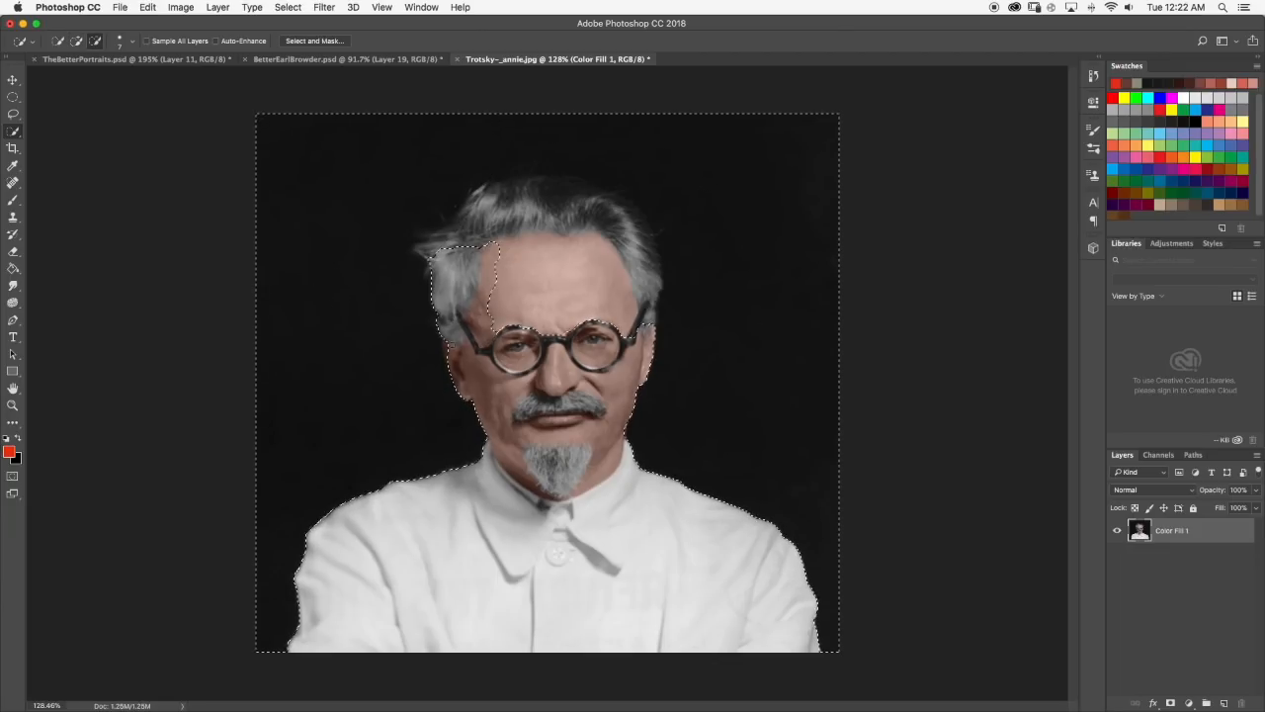
pyautogui.moveTo(637, 215); pyautogui.dragTo(649, 262)
pyautogui.scroll(-3, 604, 237)
pyautogui.scroll(7, 425, 250)
pyautogui.click(368, 247)
pyautogui.scroll(-6, 369, 248)
pyautogui.scroll(6, 605, 262)
pyautogui.scroll(-6, 604, 261)
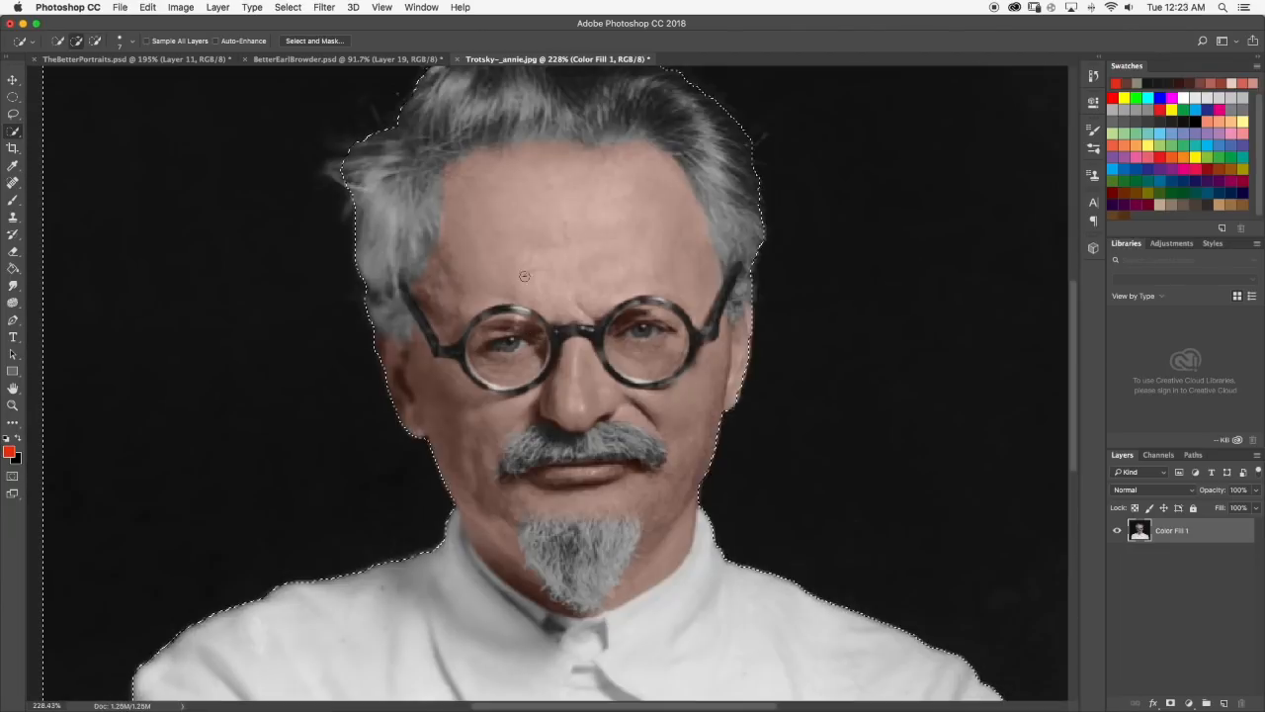
# Check the selection outline and compare the photo's framing and skin tones with the Layer 14 portrait in TheBetterPortraits.psd.
pyautogui.press('b')
pyautogui.moveTo(629, 269); pyautogui.dragTo(641, 286)
pyautogui.scroll(4, 575, 301)
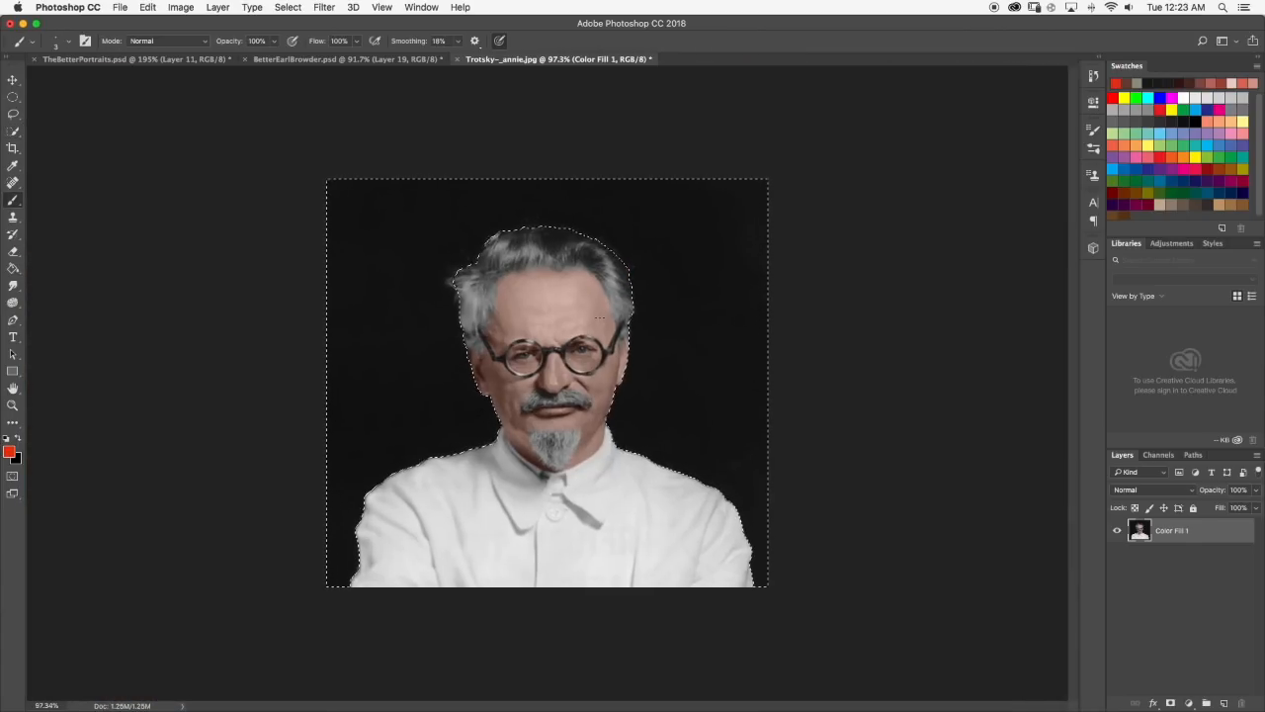
pyautogui.click(136, 60)
pyautogui.click(1117, 620)
pyautogui.scroll(-6, 553, 380)
pyautogui.scroll(7, 553, 380)
pyautogui.scroll(7, 533, 336)
pyautogui.scroll(-8, 533, 328)
pyautogui.scroll(1, 532, 328)
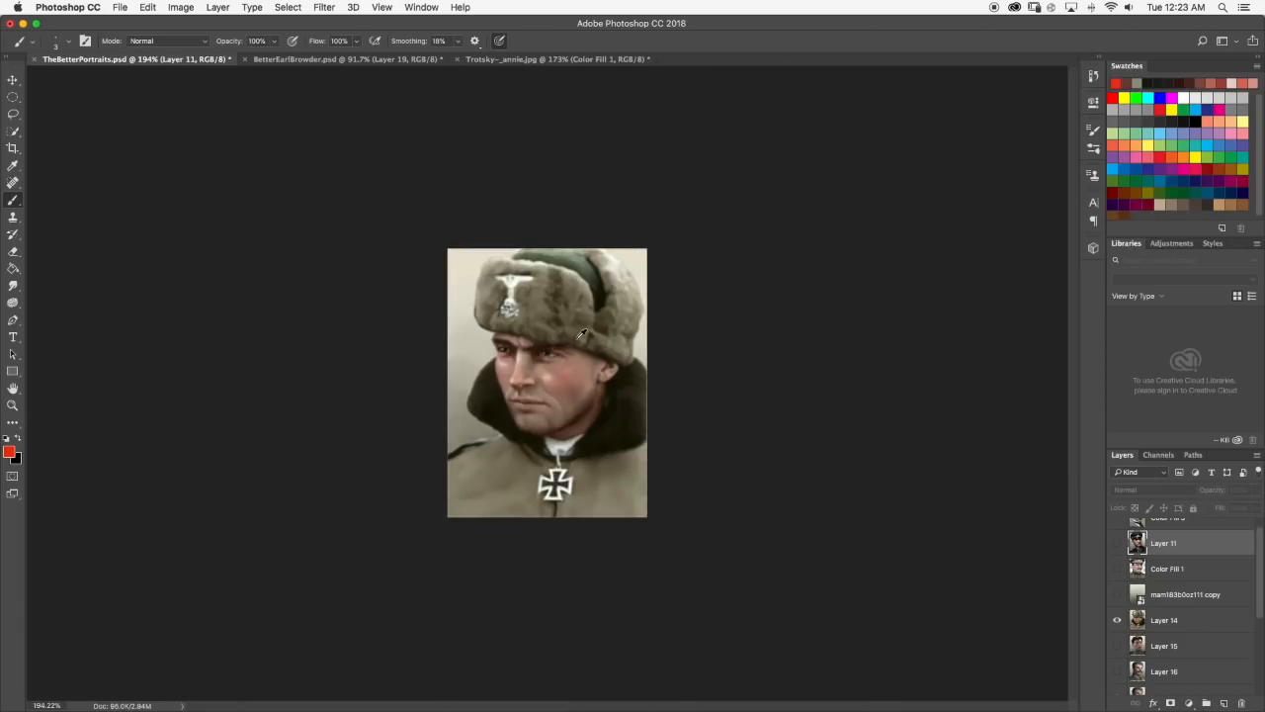
pyautogui.click(1118, 544)
pyautogui.click(1118, 544)
pyautogui.scroll(7, 570, 350)
pyautogui.scroll(-8, 575, 385)
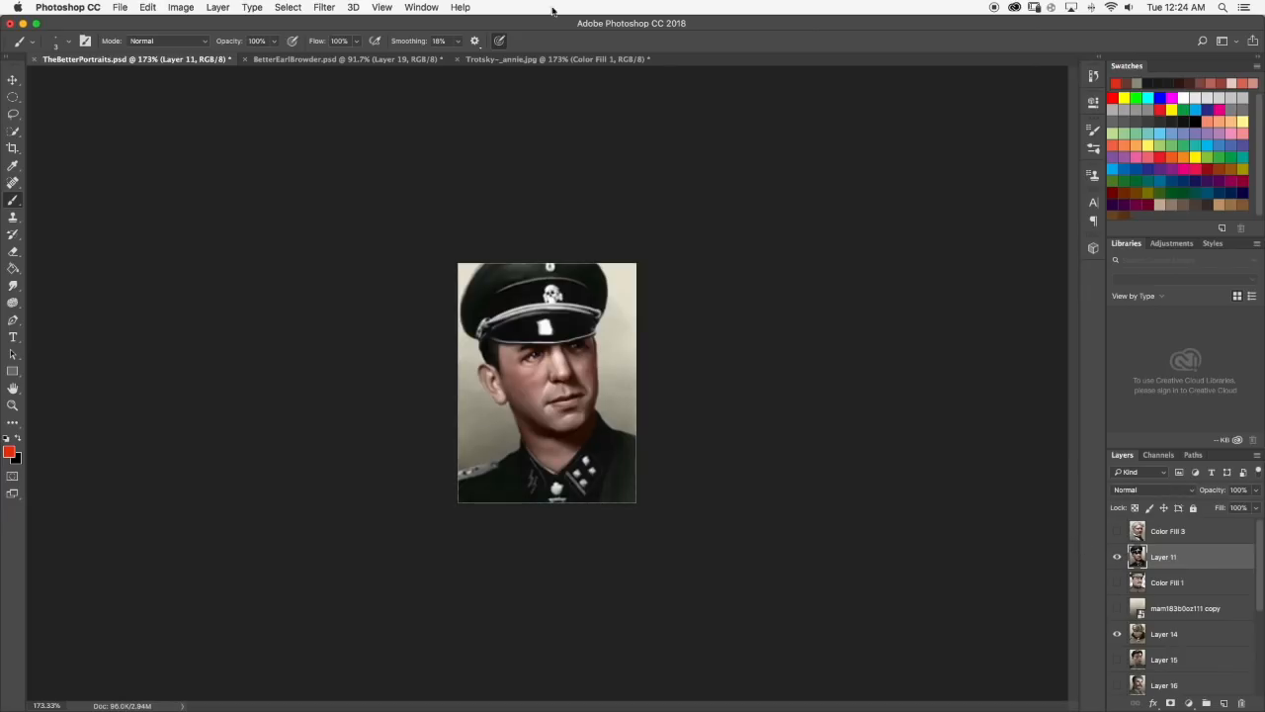
pyautogui.click(554, 58)
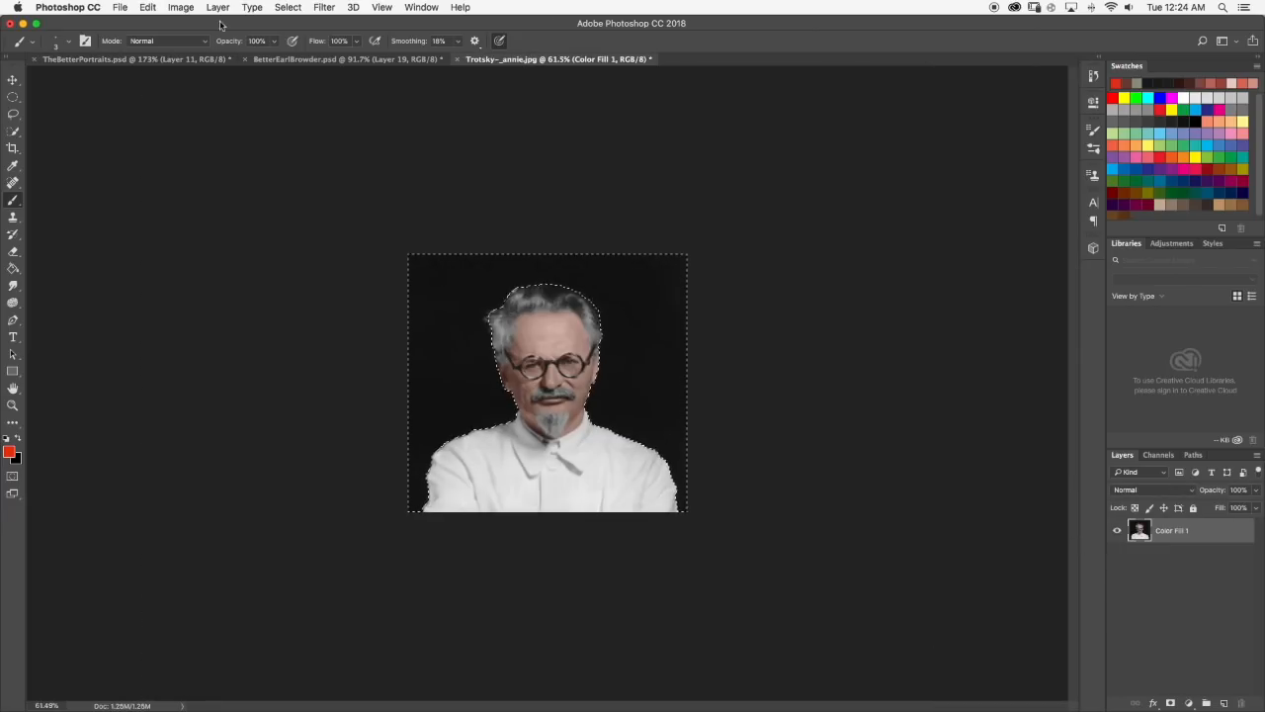
# Refine the background selection with the Lasso around the stray hair wisps at the side of the head.
pyautogui.press('super+alt+r')
pyautogui.scroll(3, 556, 117)
pyautogui.scroll(-5, 555, 117)
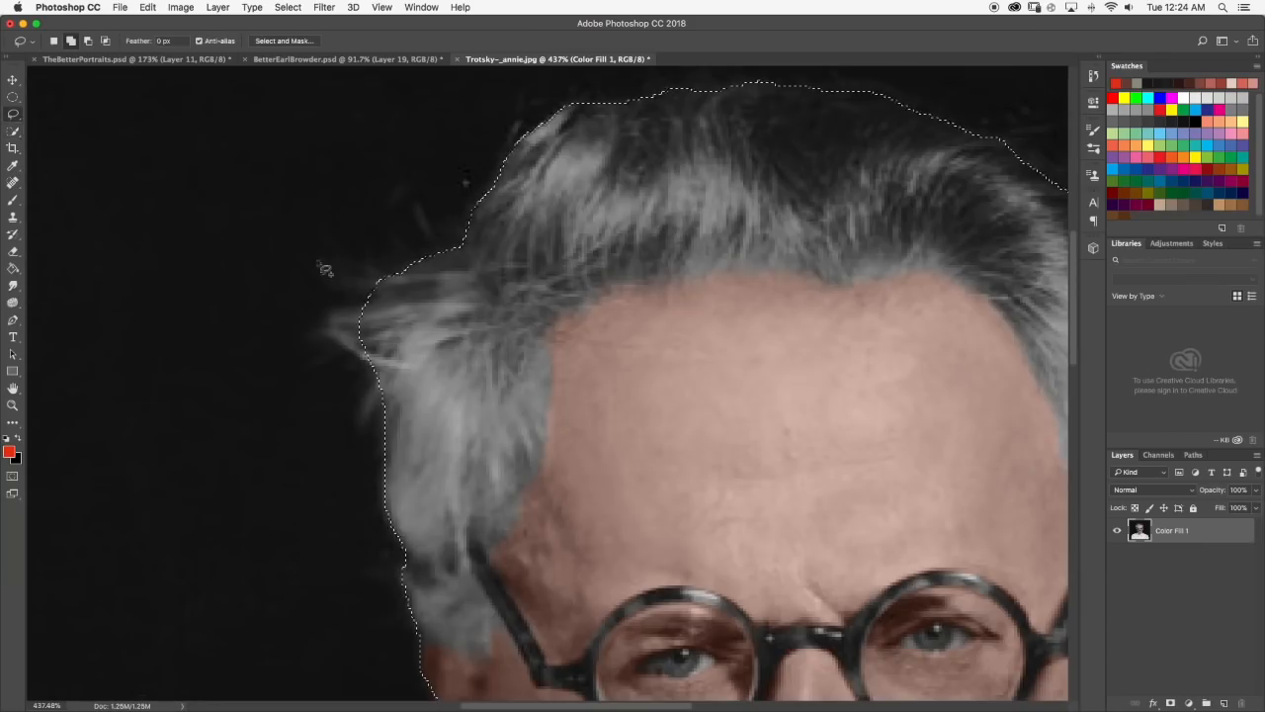
pyautogui.moveTo(368, 310)
pyautogui.mouseDown()
pyautogui.moveTo(399, 334)
pyautogui.moveTo(342, 336)
pyautogui.mouseUp()
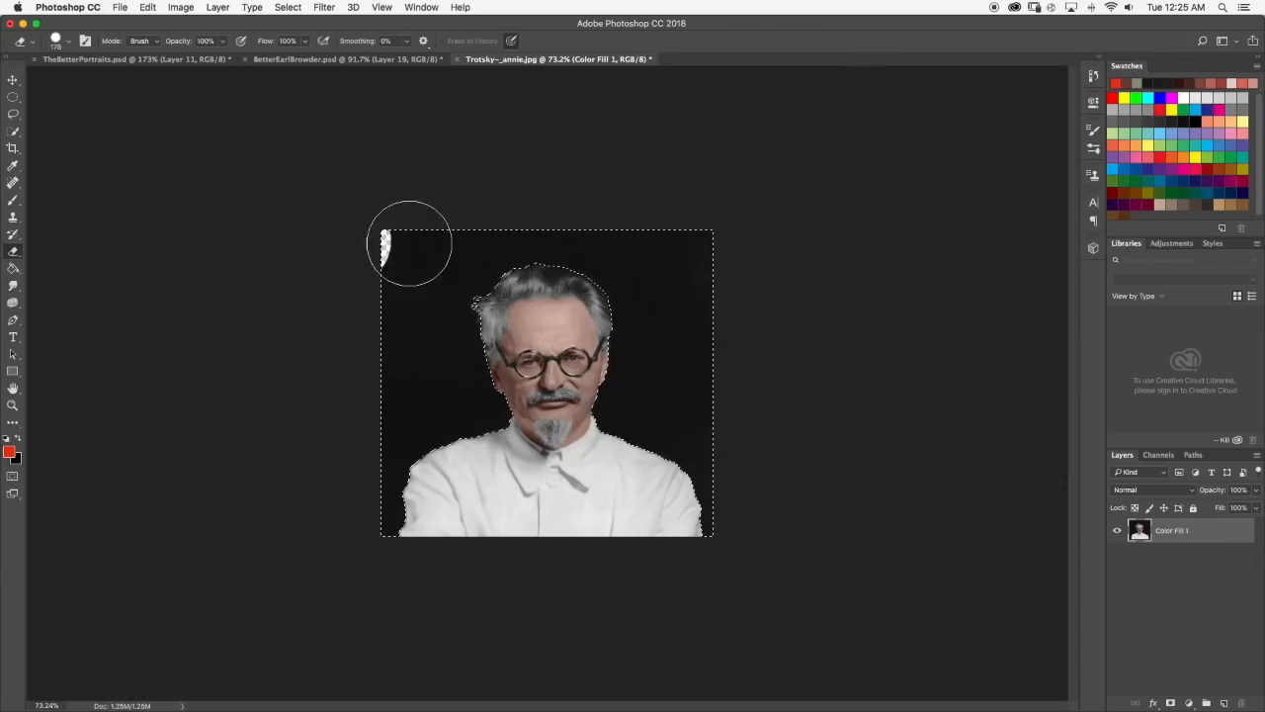
# Try removing the selected black background, deselecting, and applying a filter to the cutout.
pyautogui.press('Delete')
pyautogui.hotkey('ctrl', 'd')
pyautogui.click(323, 7)
pyautogui.moveTo(365, 248)
pyautogui.click(524, 319)
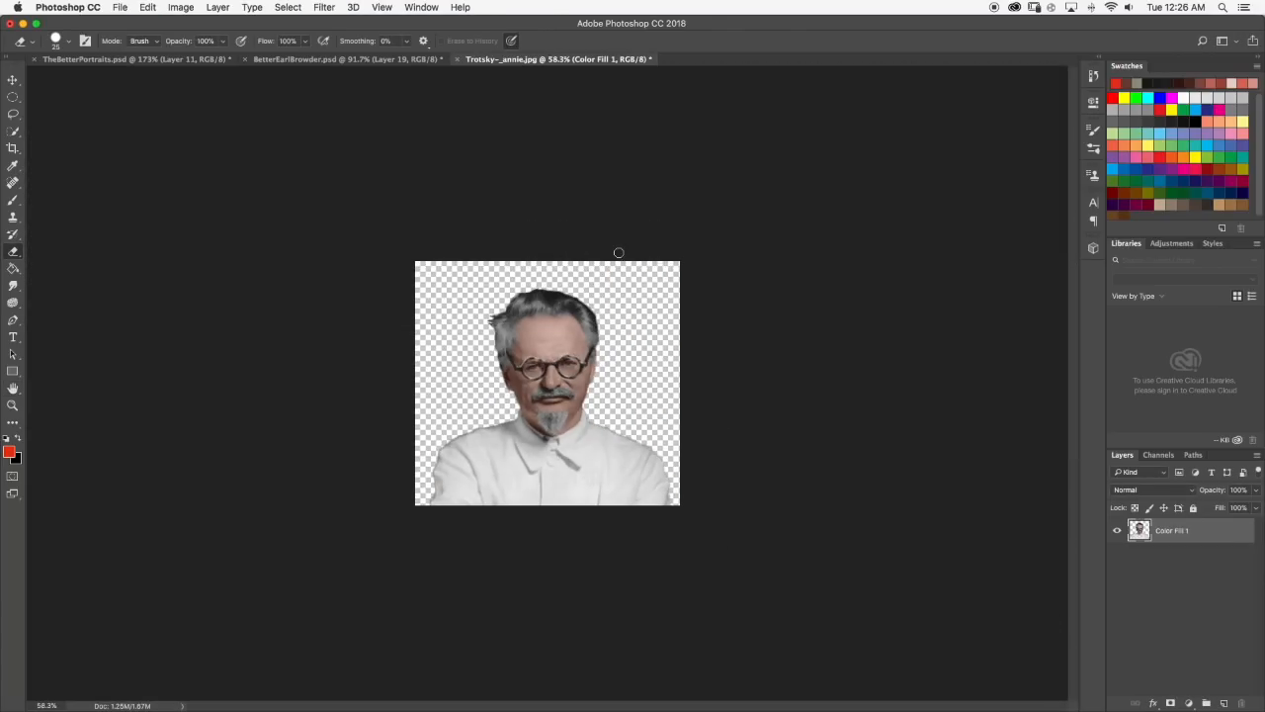
# Compare the cutout with the Layer 15 portrait in TheBetterPortraits.psd.
pyautogui.click(168, 59)
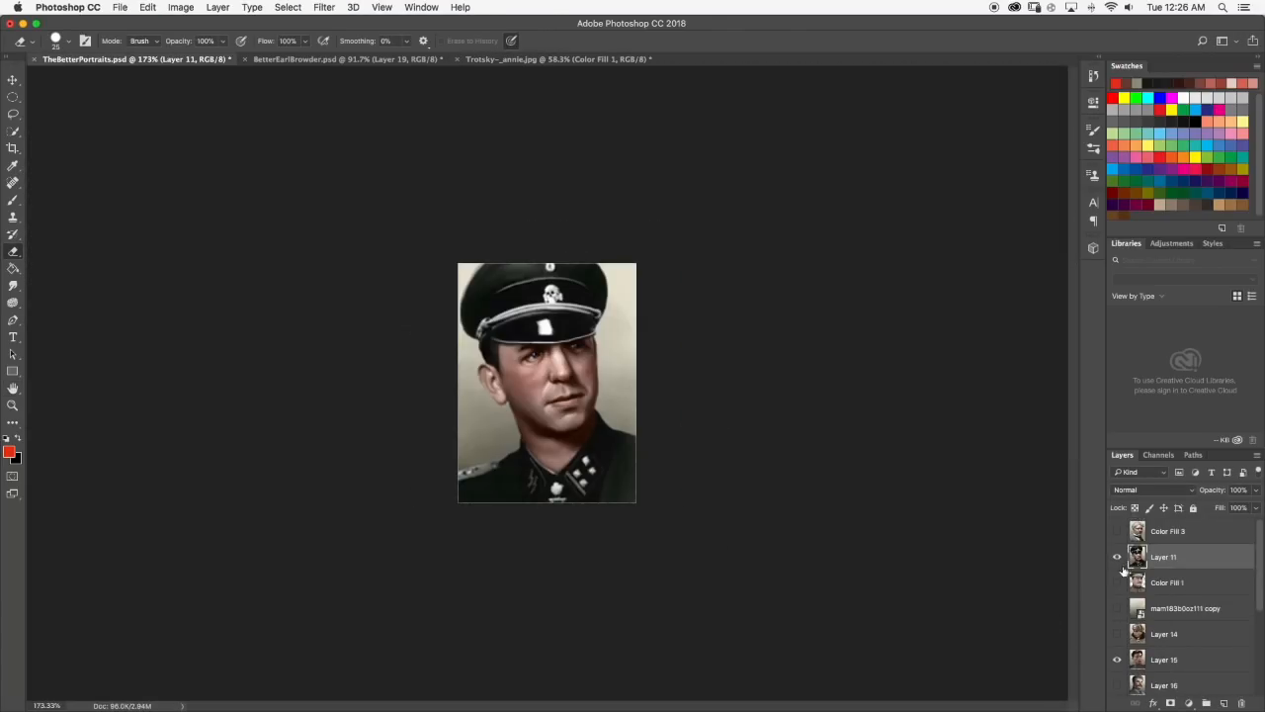
pyautogui.click(506, 61)
pyautogui.click(168, 59)
pyautogui.scroll(10, 534, 346)
pyautogui.scroll(-10, 516, 337)
# Try placing the Trotsky cutout layer into TheBetterPortraits.psd.
pyautogui.click(524, 59)
pyautogui.scroll(10, 593, 296)
pyautogui.scroll(-10, 753, 217)
pyautogui.moveTo(1176, 531); pyautogui.dragTo(534, 366)
pyautogui.scroll(-10, 538, 371)
# Scale and position the first cutout so the head and shoulders fill the portrait frame, and apply the transform.
pyautogui.press('super+t')
pyautogui.moveTo(677, 247); pyautogui.dragTo(745, 209)
pyautogui.scroll(10, 571, 363)
pyautogui.moveTo(639, 345); pyautogui.dragTo(621, 372)
pyautogui.moveTo(726, 235); pyautogui.dragTo(735, 229)
pyautogui.moveTo(624, 313); pyautogui.dragTo(623, 355)
pyautogui.press('Left')
pyautogui.press('Right')
pyautogui.moveTo(716, 269); pyautogui.dragTo(741, 244)
pyautogui.moveTo(736, 423); pyautogui.dragTo(744, 424)
pyautogui.moveTo(589, 393); pyautogui.dragTo(592, 381)
pyautogui.press('Return')
# Duplicate the mam183b0oz111 background layer and move the copy up the layer stack to sit behind the Trotsky cutout.
pyautogui.scroll(-10, 1187, 682)
pyautogui.click(1187, 682)
pyautogui.rightClick(1190, 682)
pyautogui.click(1220, 678)
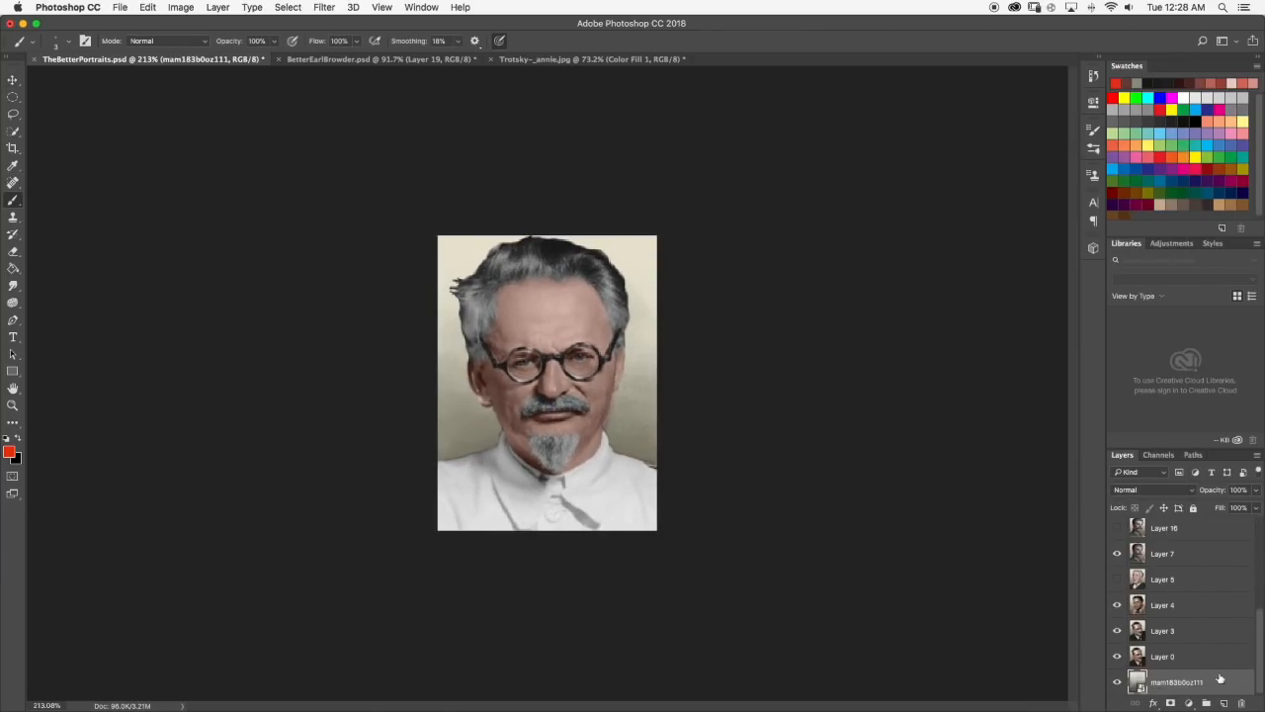
pyautogui.rightClick(1177, 683)
pyautogui.click(1040, 173)
pyautogui.press('Return')
pyautogui.moveTo(1176, 657); pyautogui.dragTo(1167, 547)
pyautogui.click(1166, 608)
pyautogui.click(1117, 608)
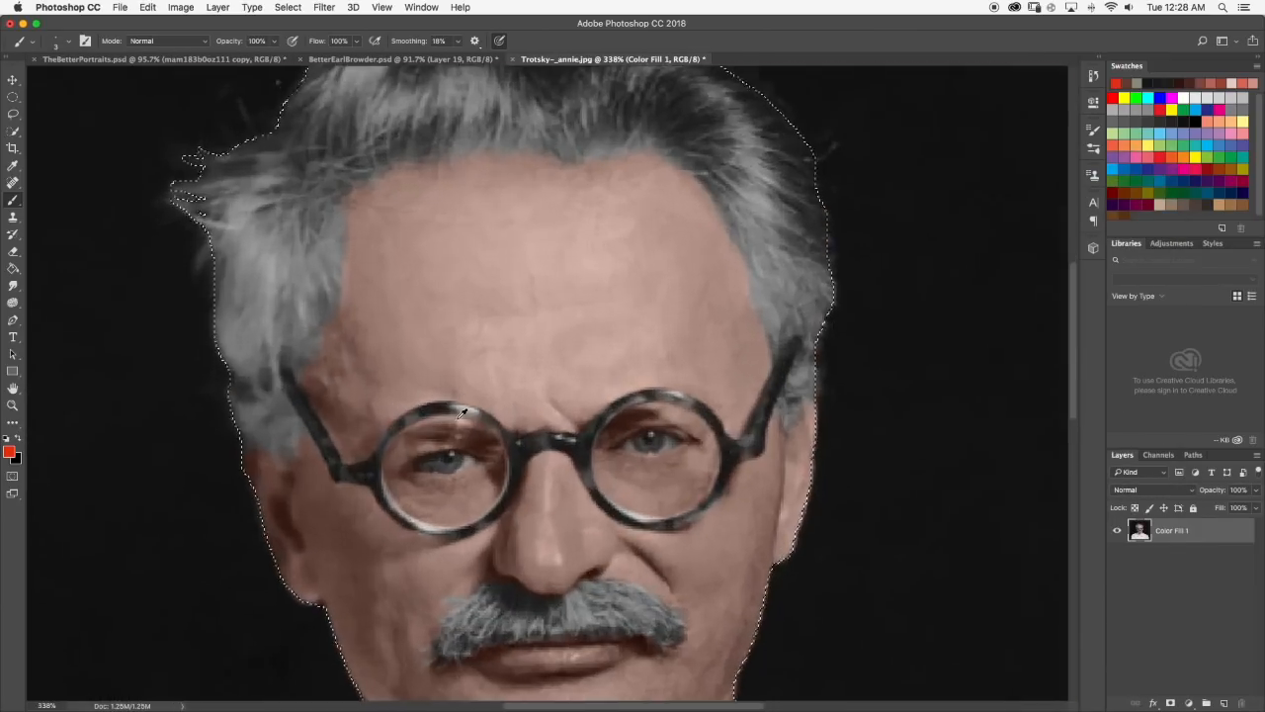
# In Trotsky~_annie.jpg, invert the selection and erase the black background around the figure again, and deselect.
pyautogui.press('w')
pyautogui.scroll(-5, 426, 428)
pyautogui.press('super+shift+i')
pyautogui.press('e')
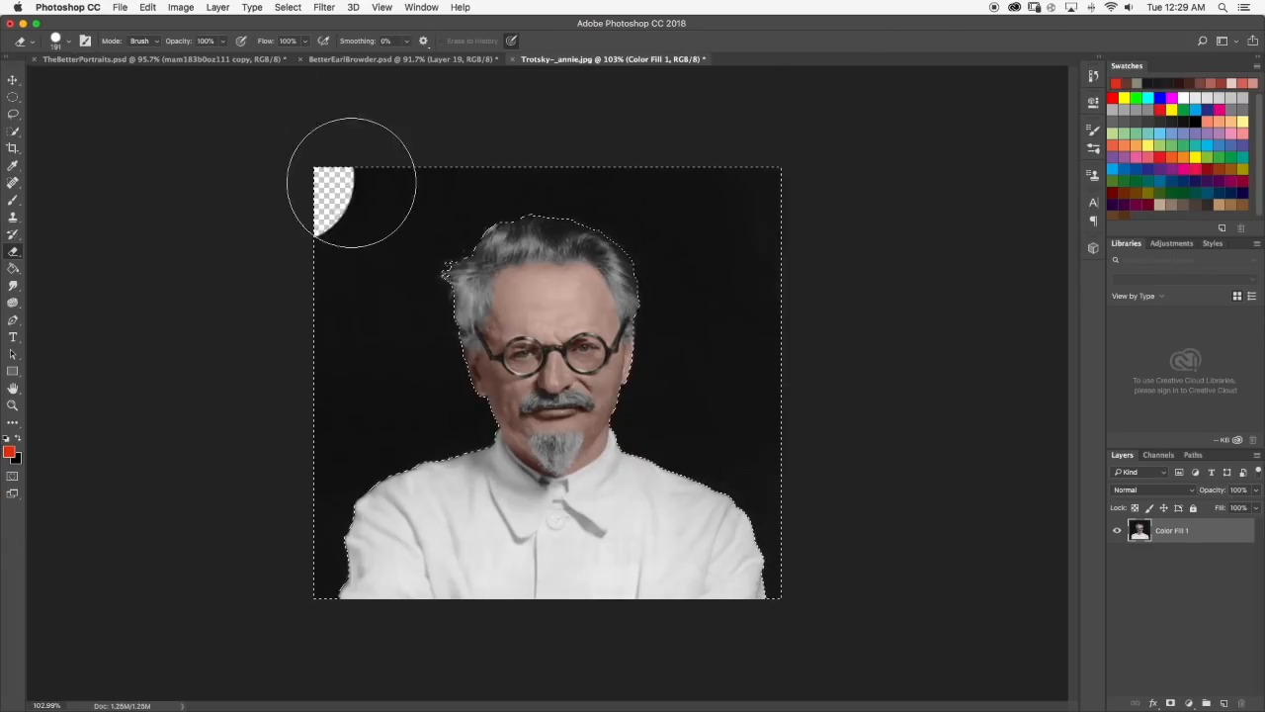
pyautogui.moveTo(260, 175); pyautogui.dragTo(812, 617)
pyautogui.press('super+d')
# Move the newly cleaned cutout into TheBetterPortraits.psd above the mam183b0oz111 copy layer.
pyautogui.click(164, 60)
pyautogui.click(605, 61)
pyautogui.press('v')
pyautogui.moveTo(551, 396)
pyautogui.mouseDown()
pyautogui.moveTo(172, 62)
pyautogui.moveTo(549, 388)
pyautogui.mouseUp()
# Scale down the new cutout and position the head and shoulders within the portrait frame.
pyautogui.moveTo(350, 206); pyautogui.dragTo(612, 436)
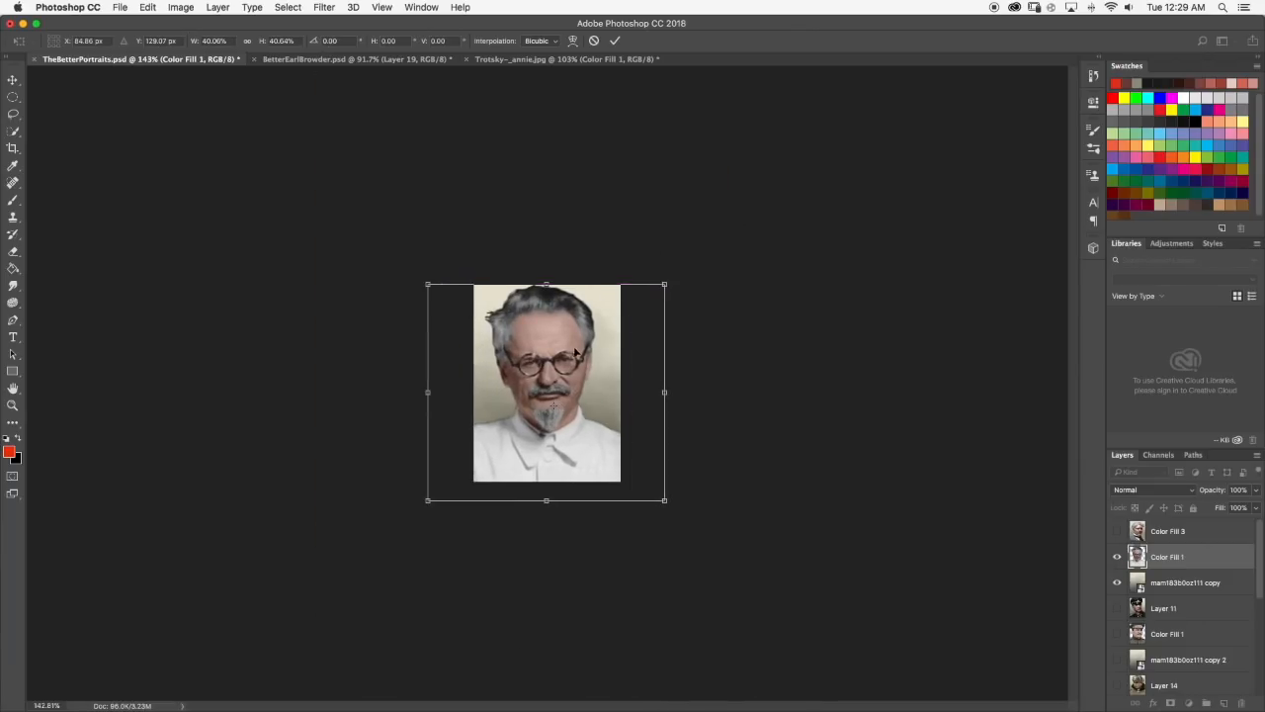
pyautogui.moveTo(575, 352); pyautogui.dragTo(577, 358)
pyautogui.moveTo(665, 291); pyautogui.dragTo(669, 285)
pyautogui.moveTo(669, 396); pyautogui.dragTo(679, 397)
pyautogui.moveTo(599, 365); pyautogui.dragTo(601, 369)
pyautogui.press('Return')
pyautogui.moveTo(679, 397); pyautogui.dragTo(674, 397)
pyautogui.press('Return')
# Toggle the cutout and background layers to check the framing, and slightly rescale the cutout to fit the frame.
pyautogui.press('b')
pyautogui.scroll(5, 359, 231)
pyautogui.click(1117, 582)
pyautogui.click(1117, 560)
pyautogui.click(1117, 560)
pyautogui.scroll(-5, 1135, 675)
pyautogui.click(1117, 582)
pyautogui.press('super+t')
pyautogui.moveTo(753, 223); pyautogui.dragTo(758, 218)
pyautogui.moveTo(758, 402); pyautogui.dragTo(764, 403)
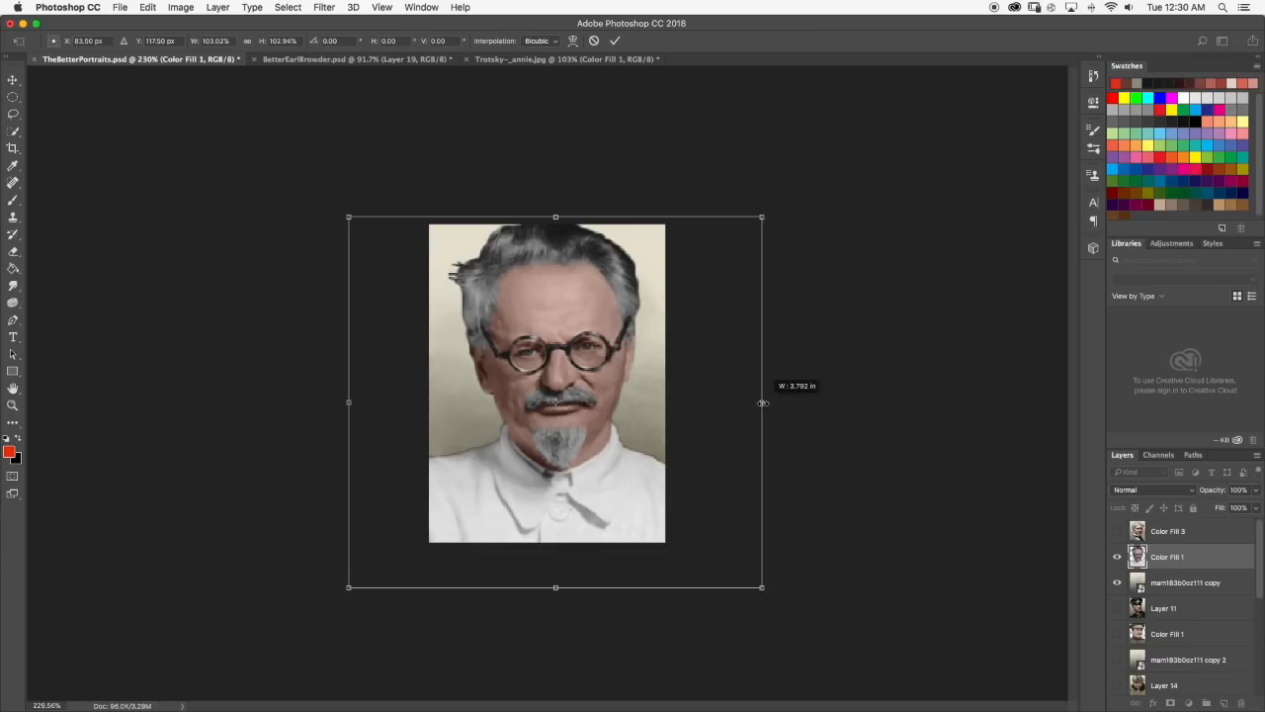
pyautogui.moveTo(732, 238); pyautogui.dragTo(726, 246)
pyautogui.press('Return')
# Reduce the Eraser size to 7 px and check the cutout's hair and shoulder edges up close.
pyautogui.click(13, 80)
pyautogui.press('b')
pyautogui.scroll(-2, 547, 382)
pyautogui.press('e')
pyautogui.click(67, 42)
pyautogui.moveTo(132, 85); pyautogui.dragTo(81, 85)
pyautogui.press('Return')
pyautogui.scroll(5, 558, 317)
pyautogui.scroll(-5, 512, 163)
pyautogui.scroll(5, 519, 237)
pyautogui.scroll(-1, 523, 241)
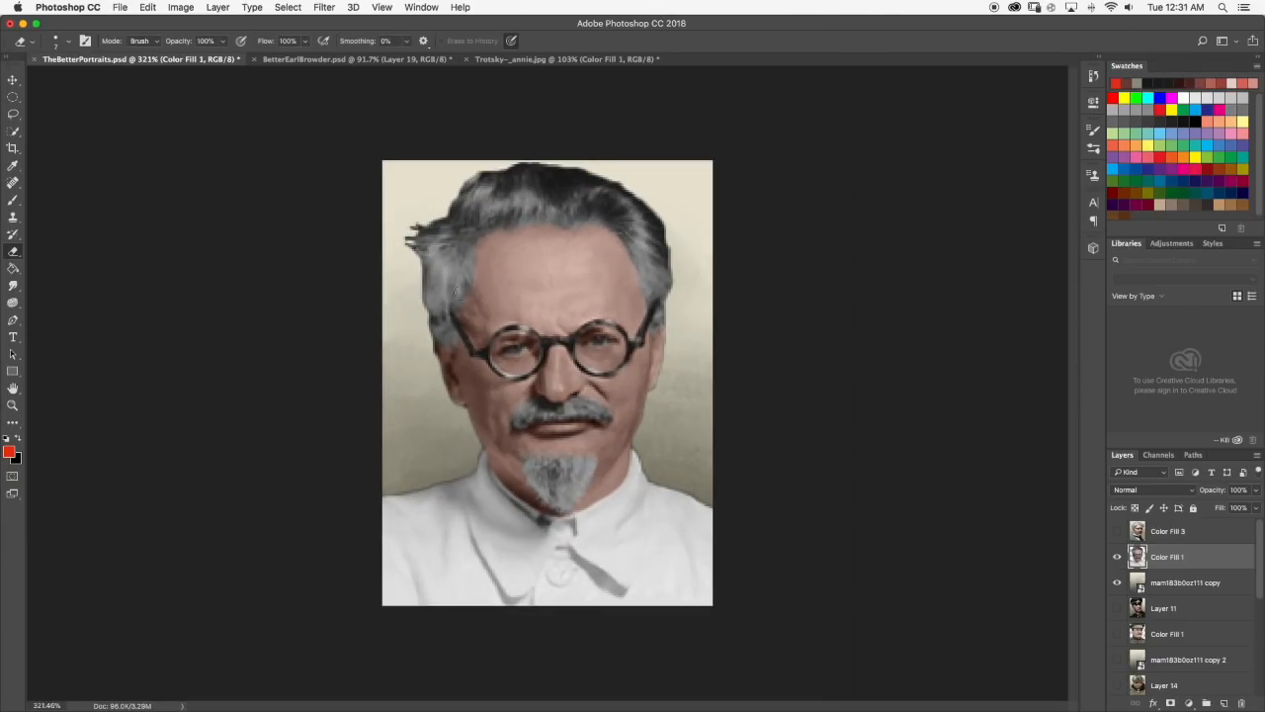
# Smudge the forehead and nose at 30% strength to smooth the skin texture.
pyautogui.press('b')
pyautogui.scroll(8, 477, 263)
pyautogui.scroll(-8, 478, 263)
pyautogui.click(13, 286)
pyautogui.scroll(5, 542, 206)
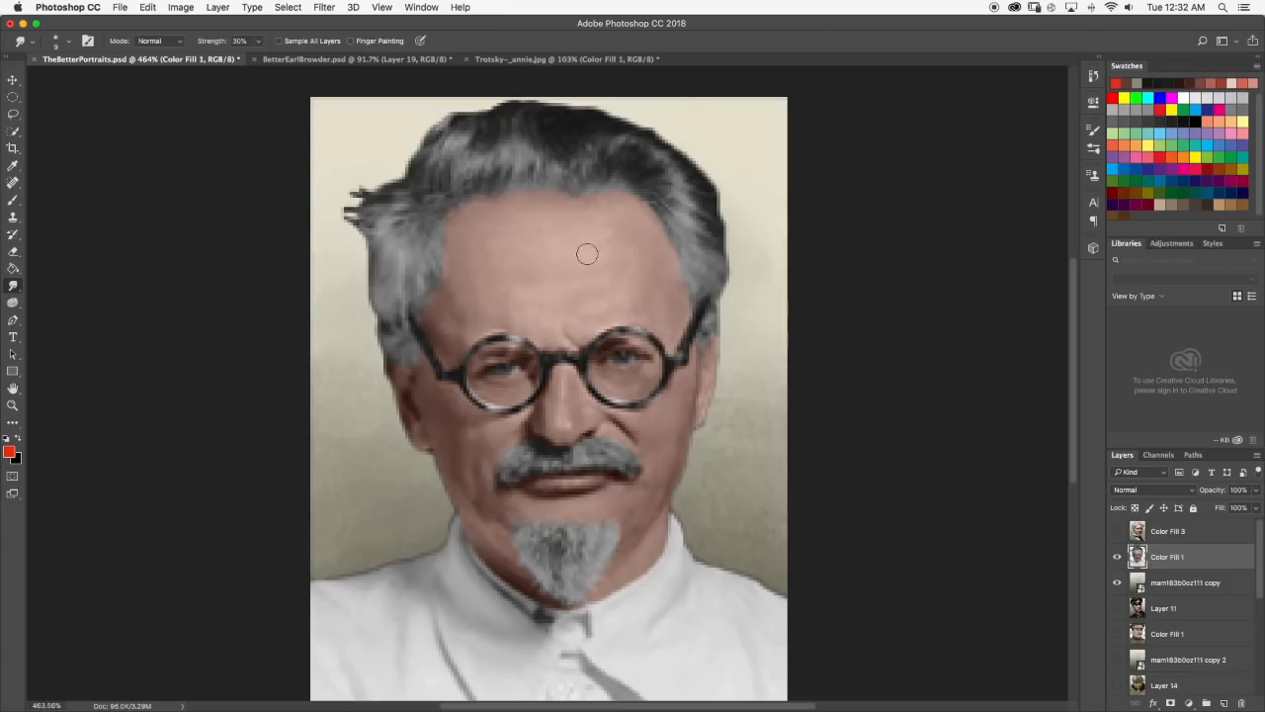
pyautogui.scroll(5, 556, 421)
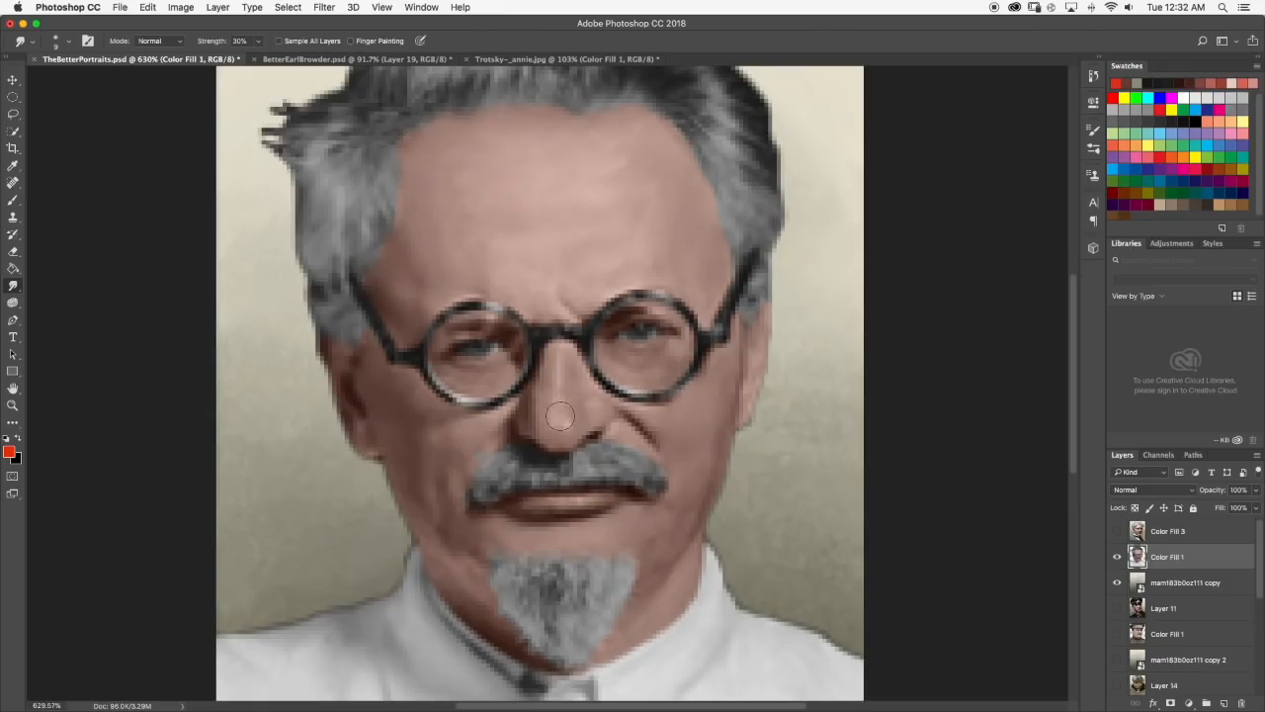
pyautogui.scroll(3, 529, 218)
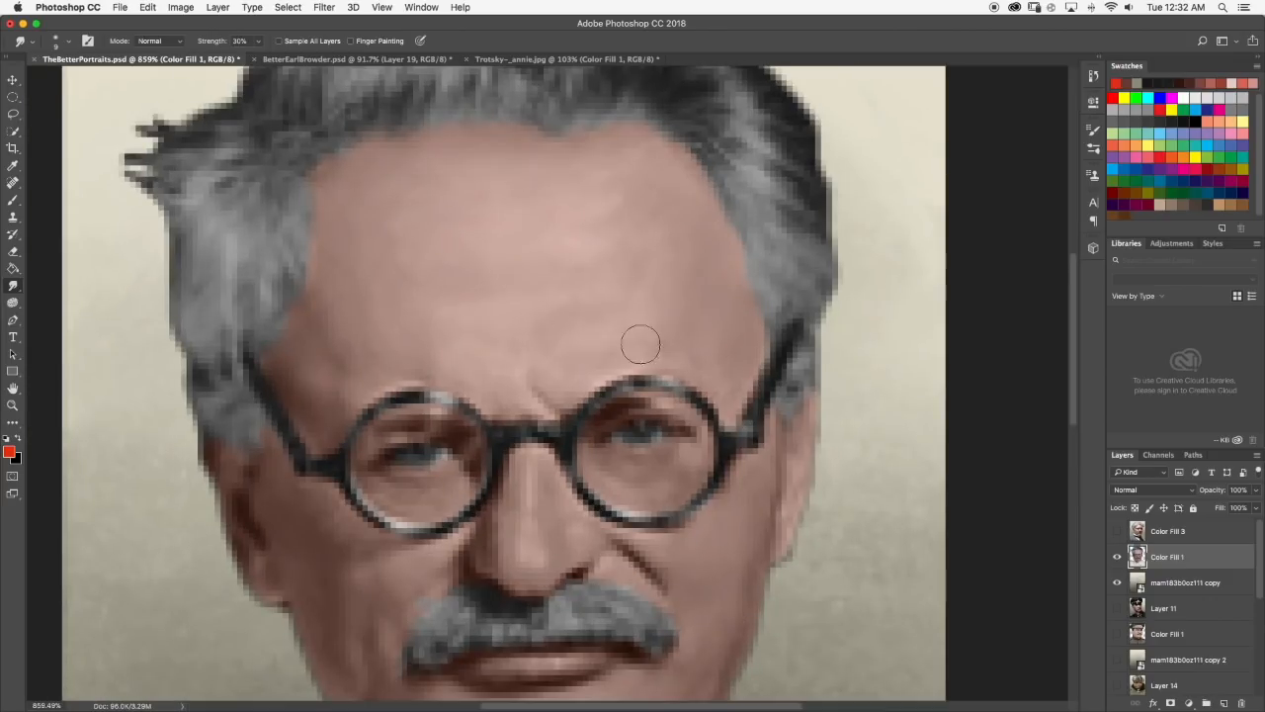
pyautogui.scroll(-8, 556, 257)
pyautogui.scroll(5, 608, 254)
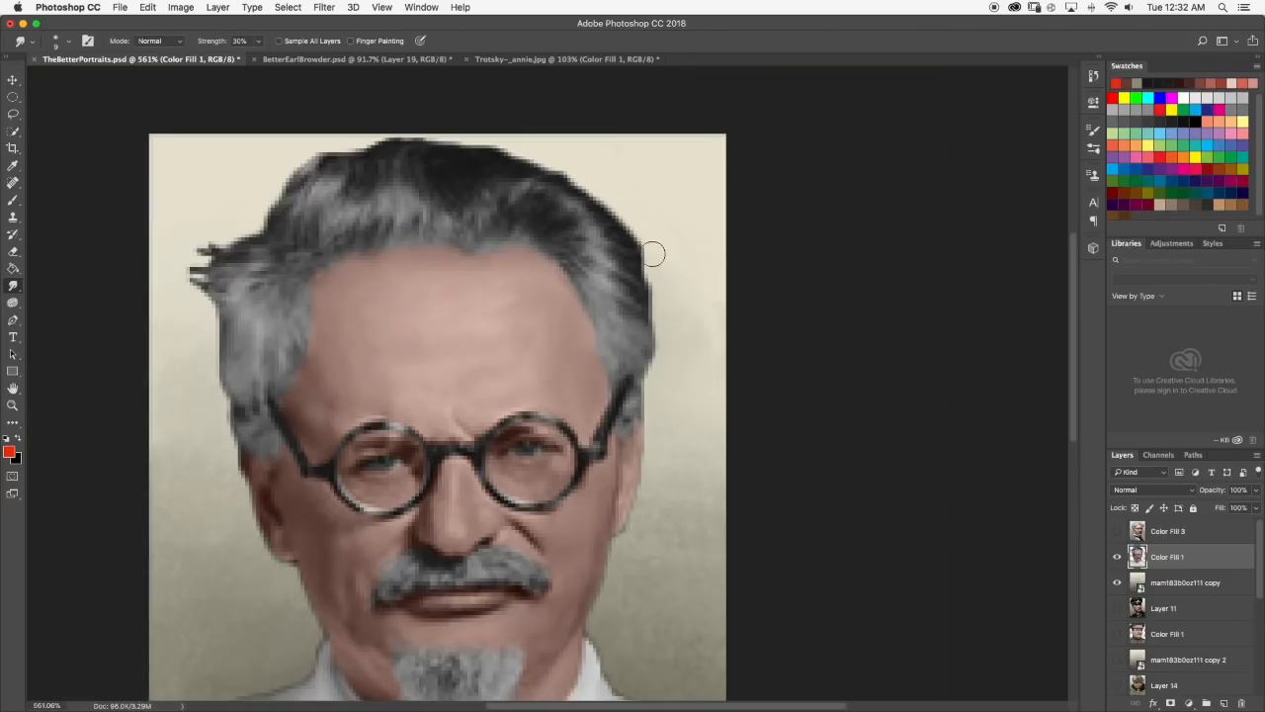
pyautogui.scroll(-6, 596, 347)
# Compare the face with the Layer 11 portrait and smudge the cheeks smooth at 30% strength.
pyautogui.click(1118, 608)
pyautogui.moveTo(1117, 557)
pyautogui.mouseDown()
pyautogui.moveTo(1118, 583)
pyautogui.moveTo(1117, 557)
pyautogui.mouseUp()
pyautogui.click(1117, 608)
pyautogui.scroll(6, 523, 355)
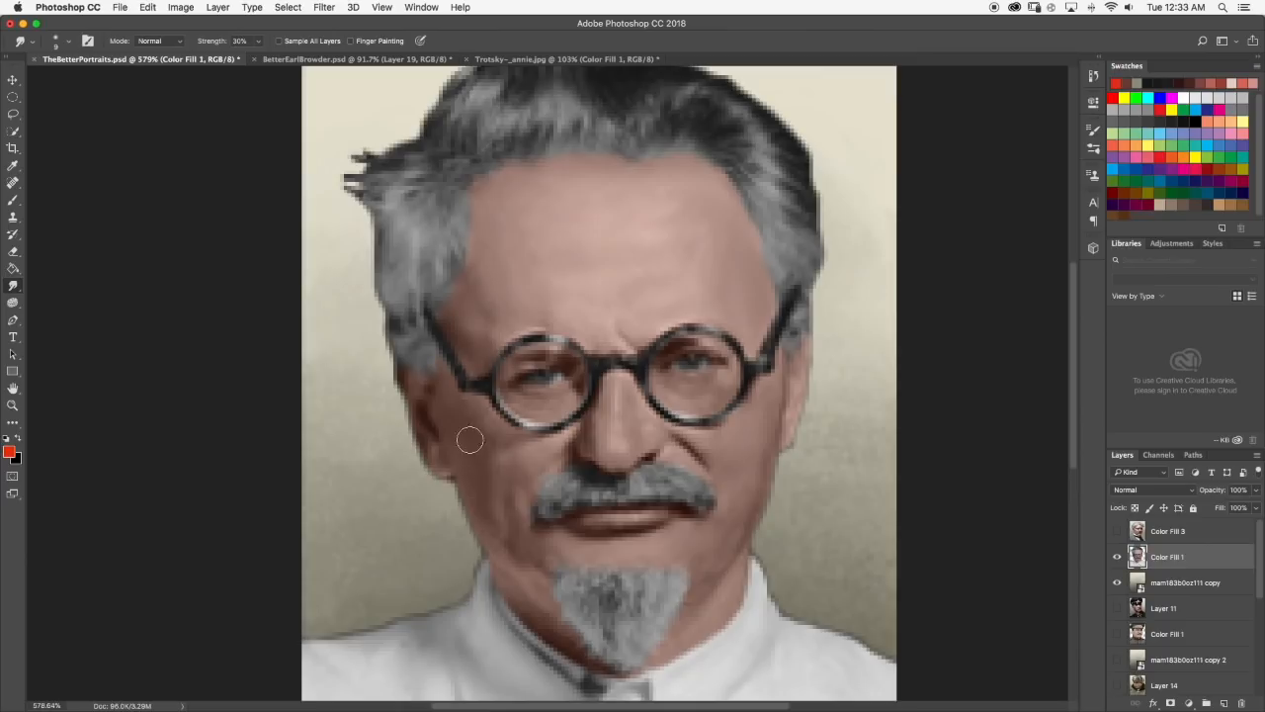
pyautogui.scroll(-5, 509, 342)
# Sample skin tones, using another finished portrait for reference, and blend them into the face with the Brush and Smudge tools.
pyautogui.click(13, 200)
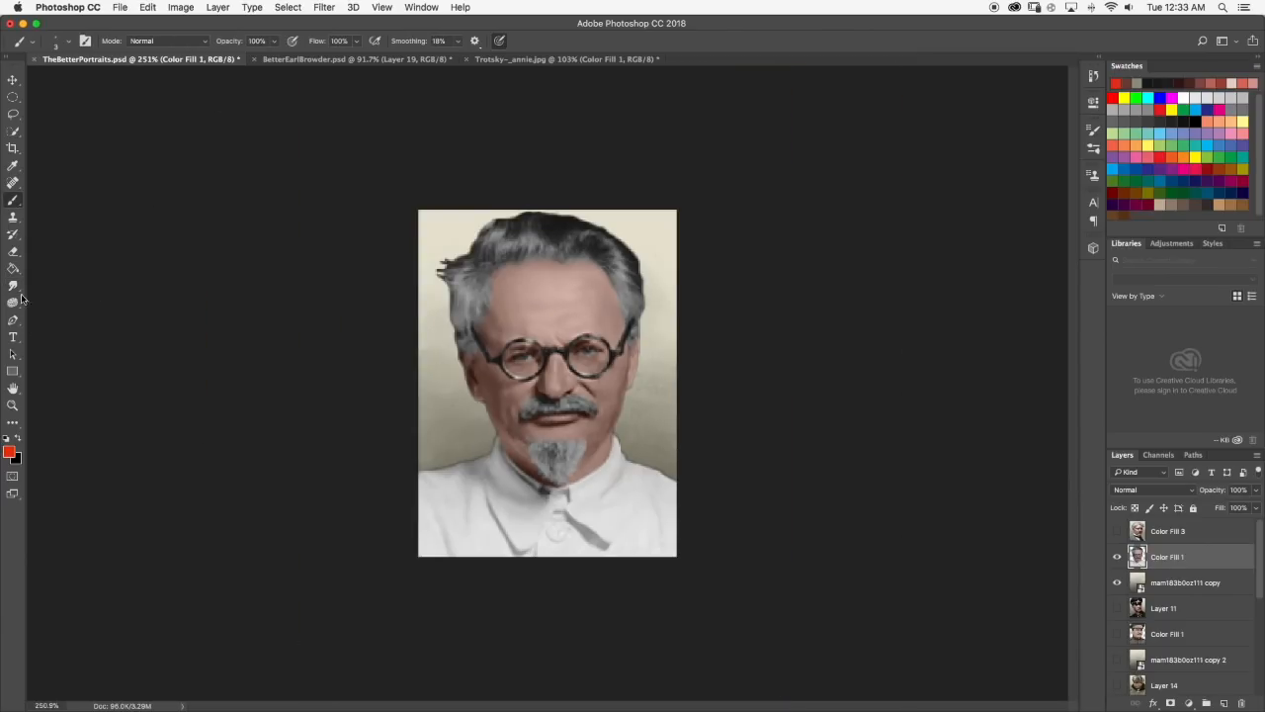
pyautogui.scroll(-2, 1000, 567)
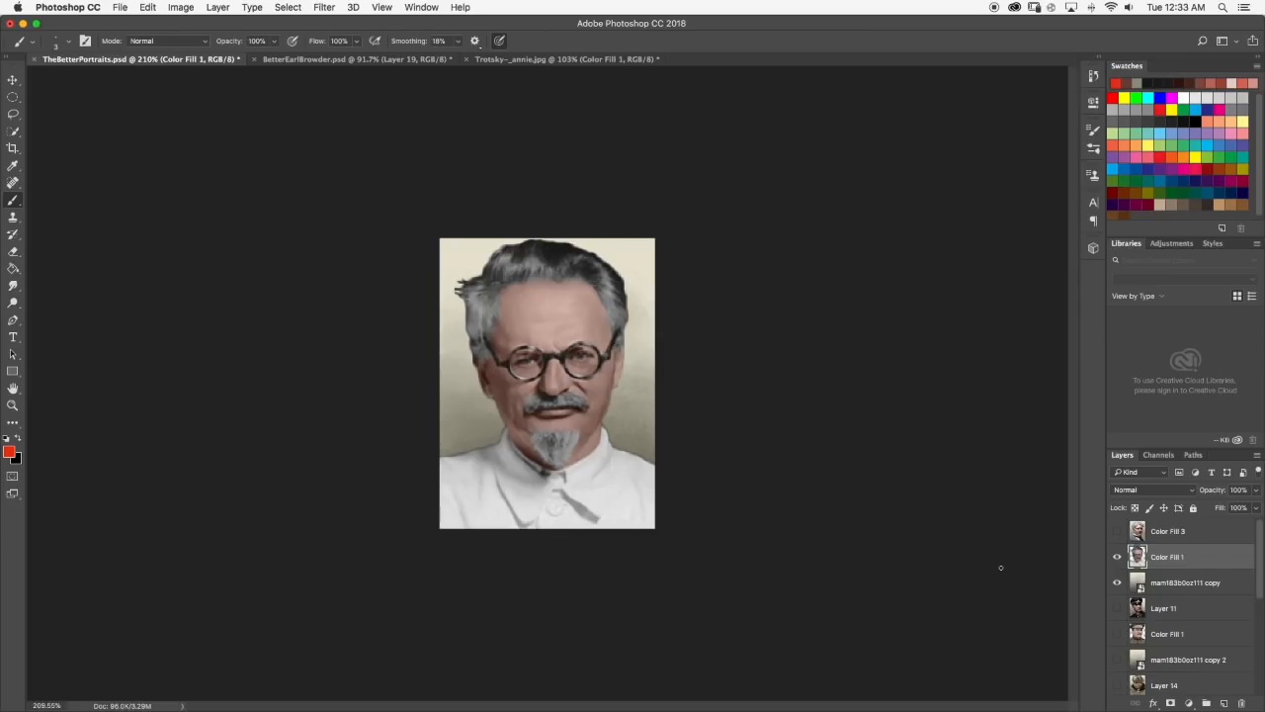
pyautogui.scroll(10, 537, 318)
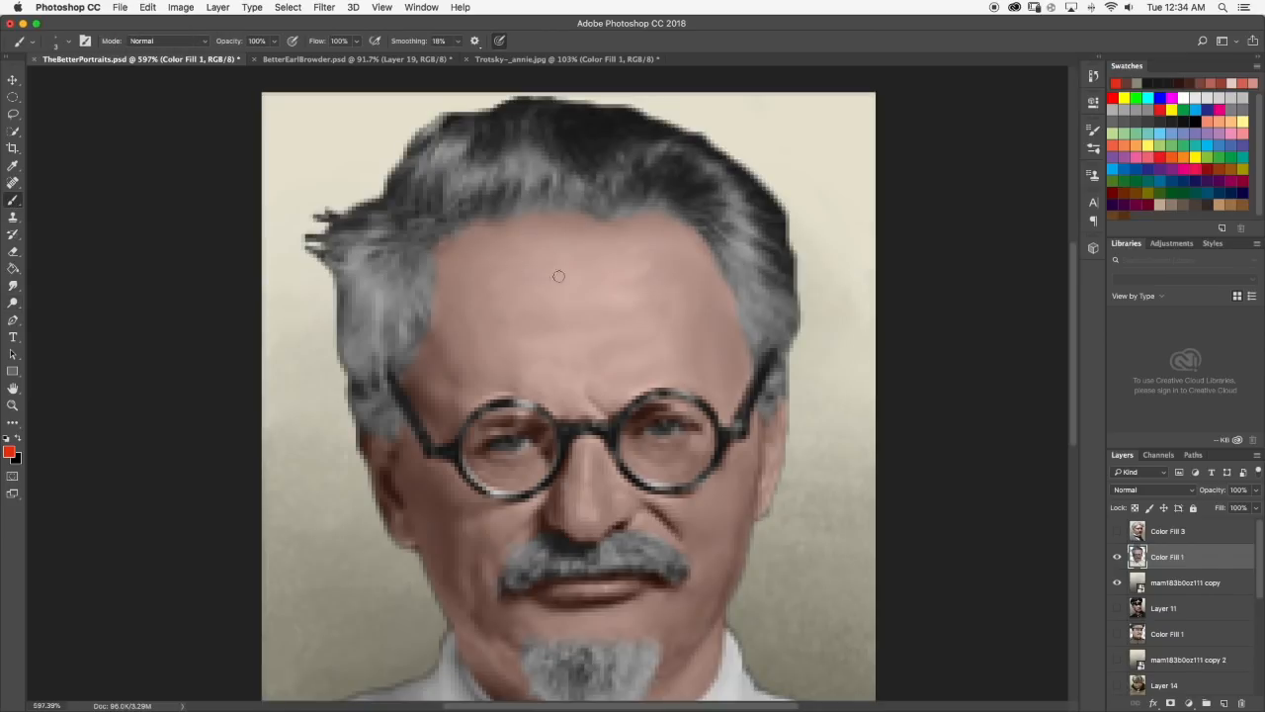
pyautogui.scroll(-8, 600, 274)
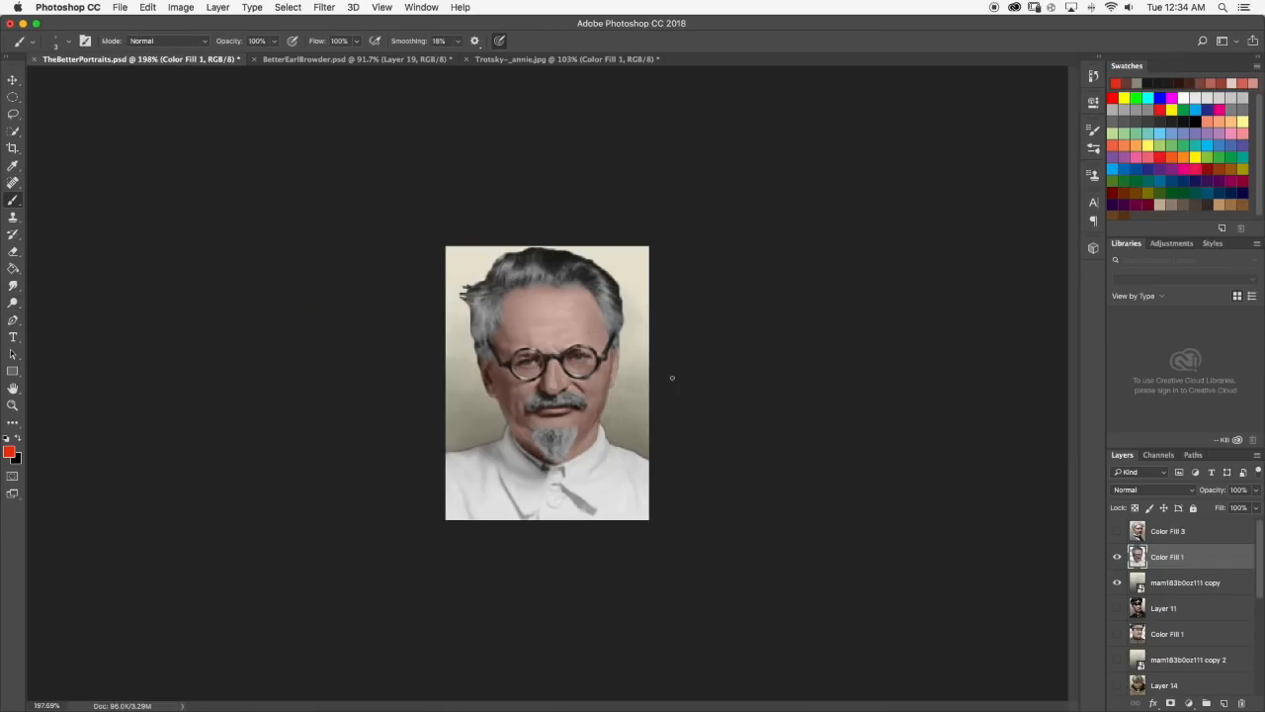
pyautogui.scroll(10, 539, 361)
pyautogui.scroll(-10, 559, 385)
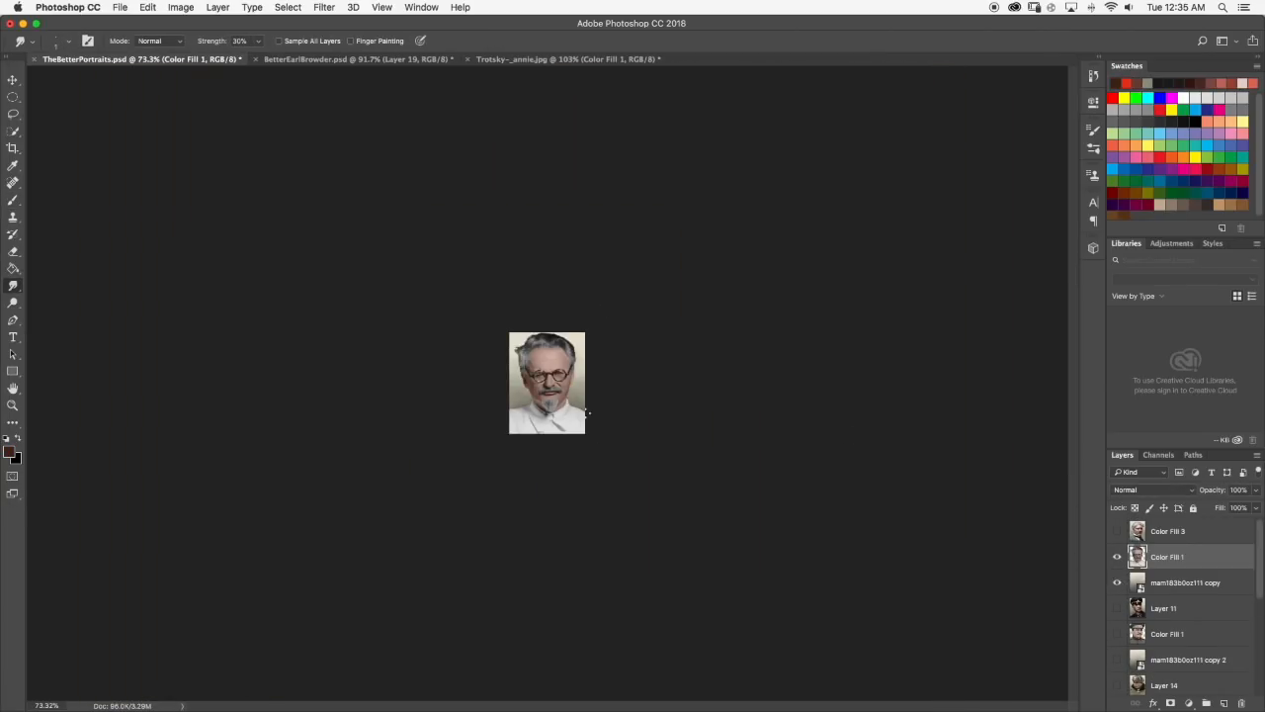
pyautogui.scroll(8, 574, 237)
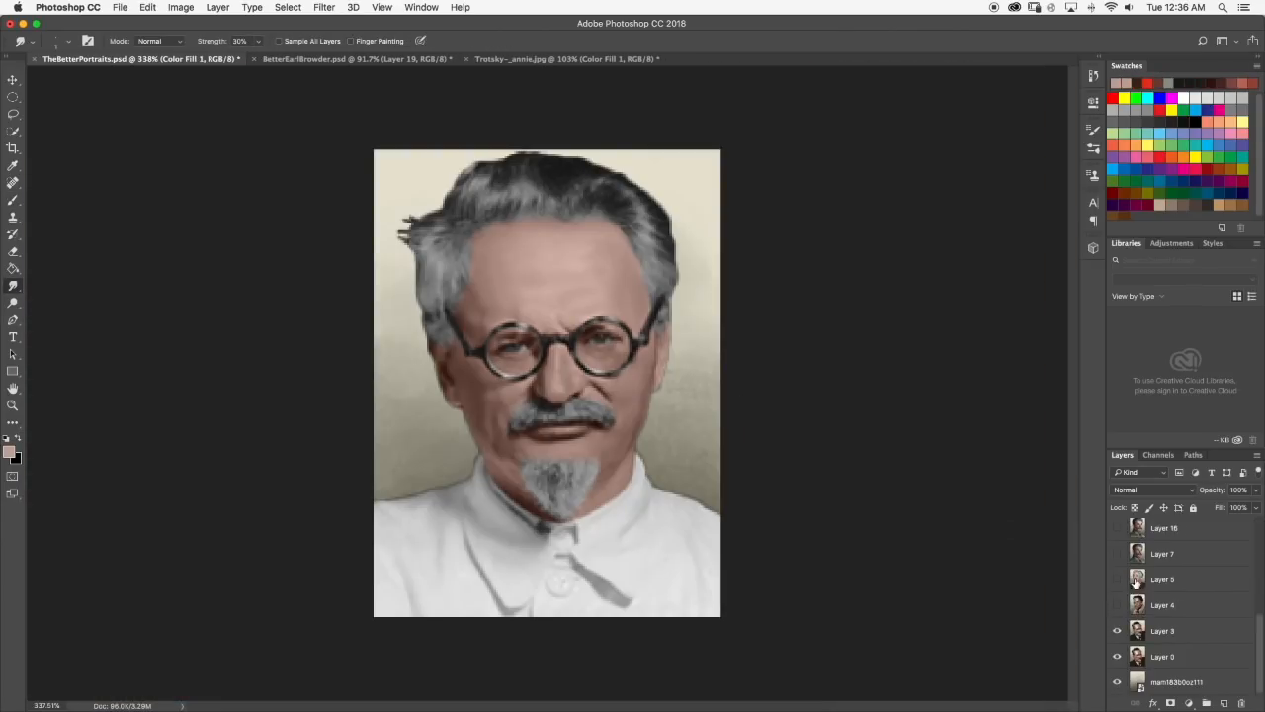
pyautogui.scroll(5, 1136, 582)
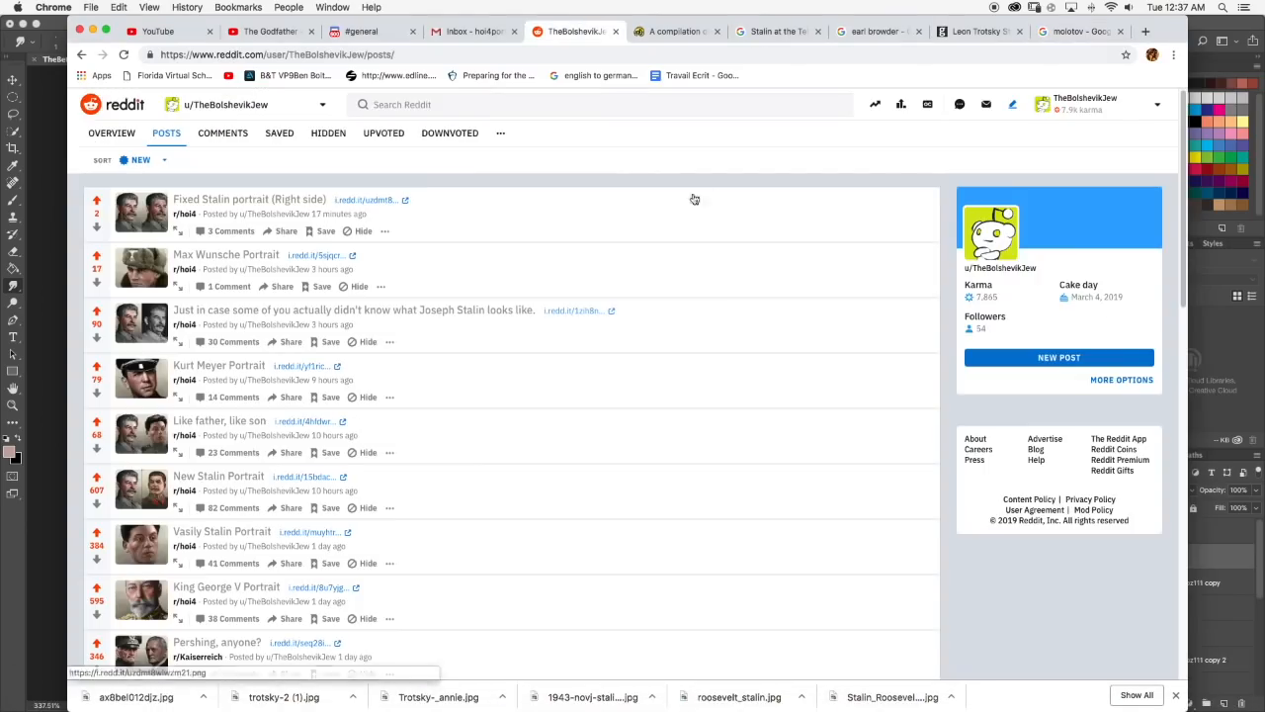
# Switch to Chrome, look through the open tabs, and close the molotov search tab.
pyautogui.click(105, 131)
pyautogui.click(320, 391)
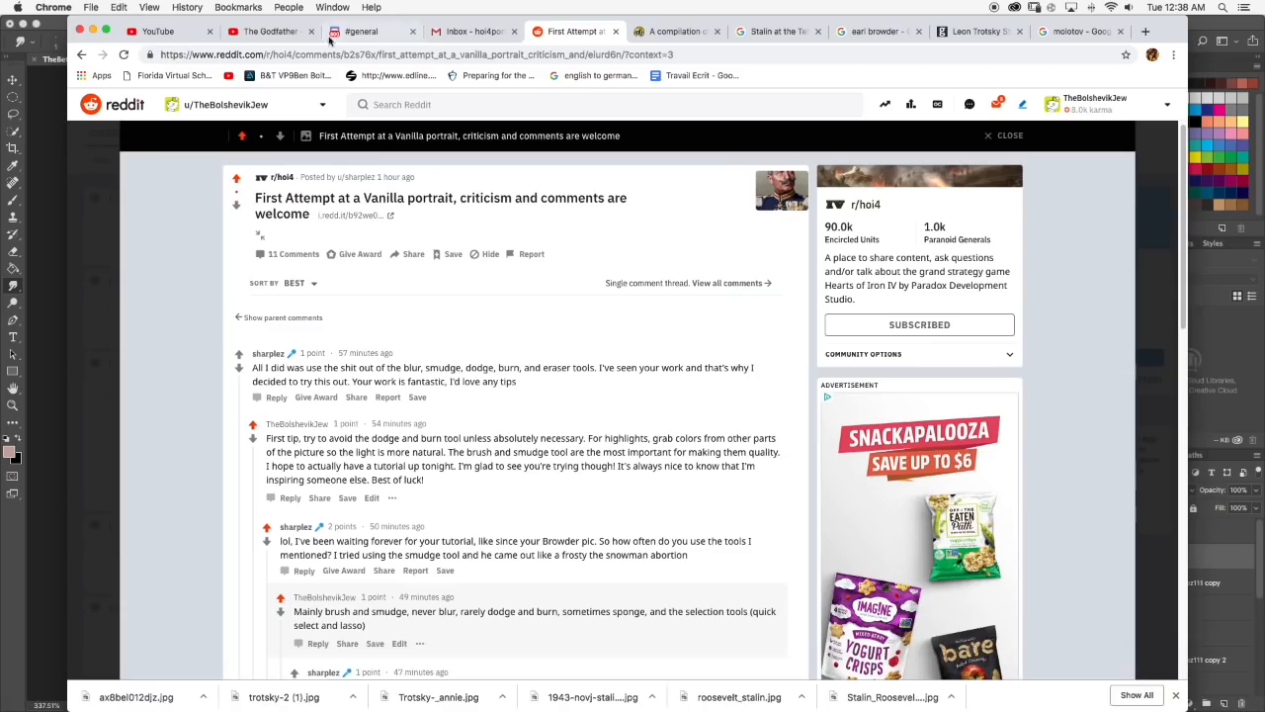
pyautogui.click(377, 31)
pyautogui.click(573, 31)
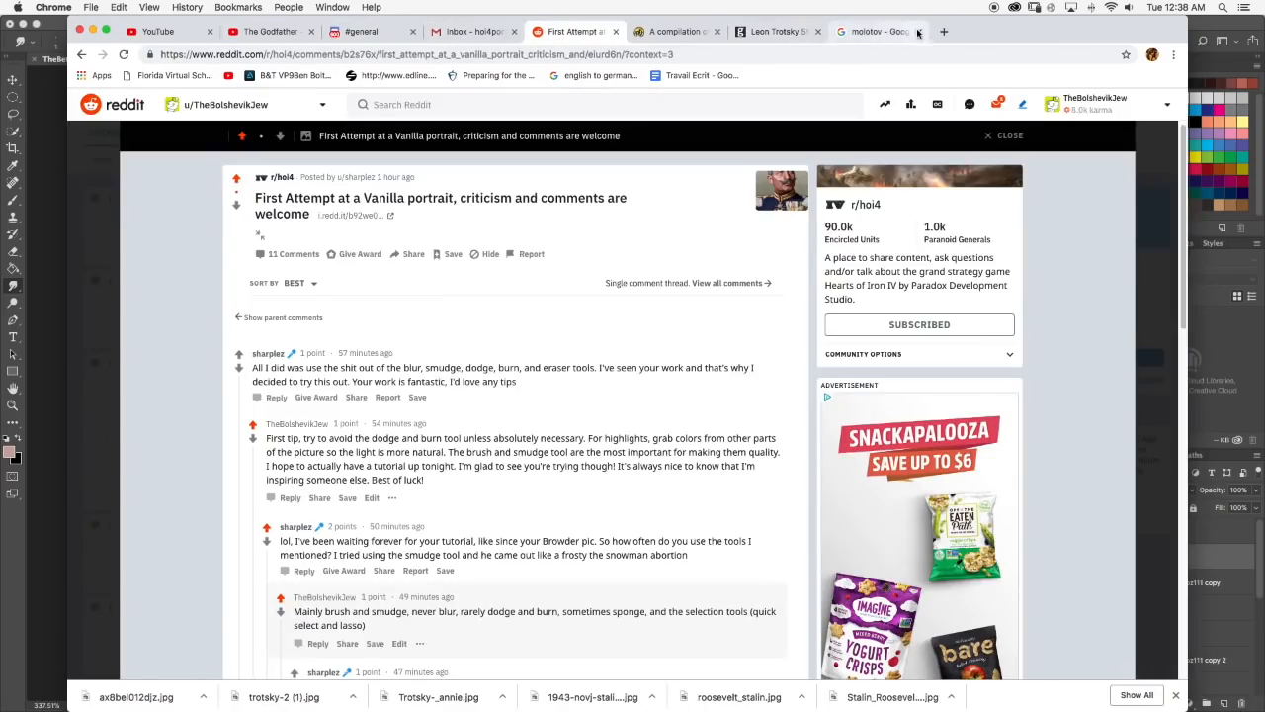
pyautogui.click(919, 32)
# View the r/hoi4 Reddit post "First Attempt at a Vanilla portrait, criticism and comments are welcome" and its portrait image.
pyautogui.click(303, 33)
pyautogui.scroll(-5, 1009, 562)
pyautogui.scroll(3, 1008, 561)
pyautogui.click(766, 32)
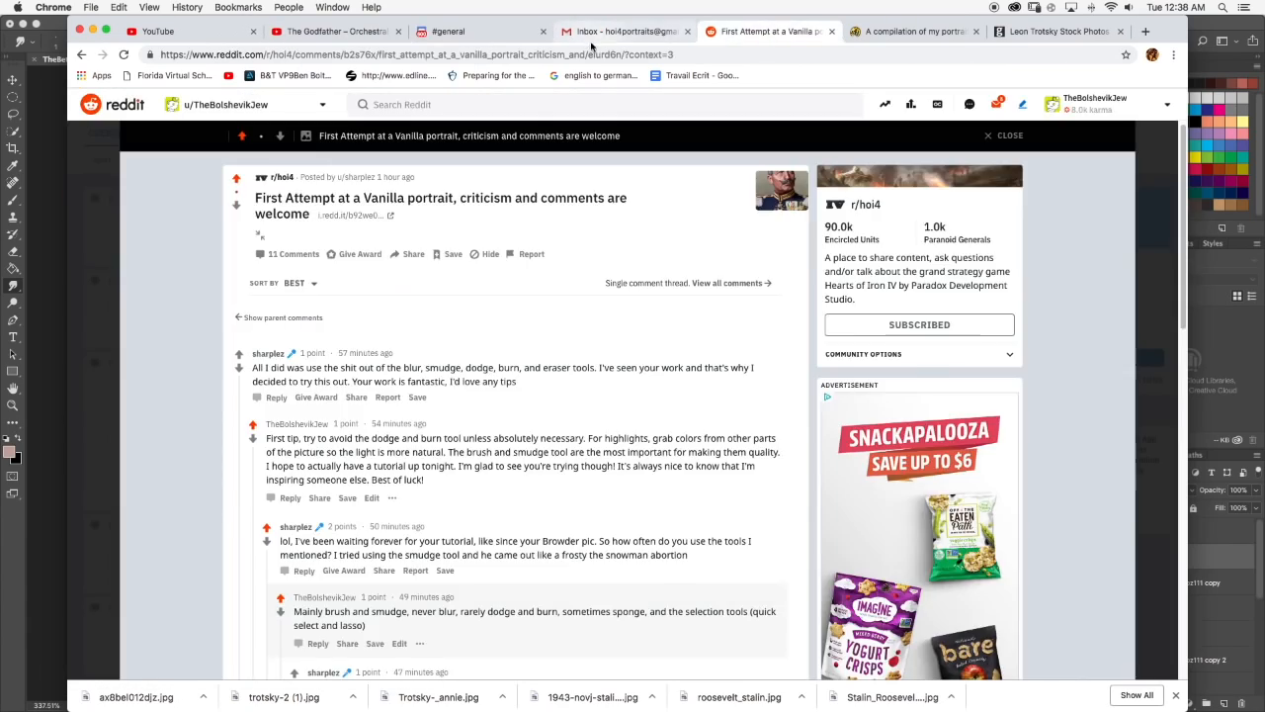
pyautogui.click(593, 35)
pyautogui.click(773, 35)
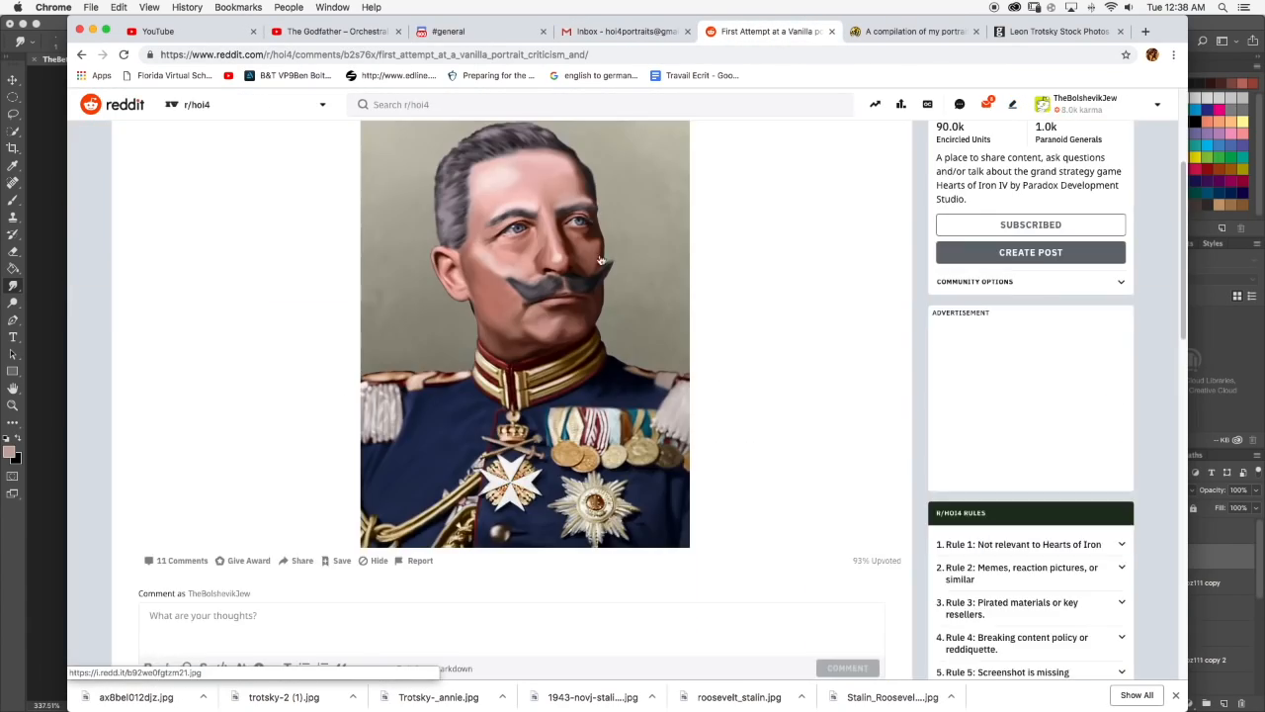
pyautogui.scroll(3, 286, 356)
pyautogui.scroll(-3, 803, 359)
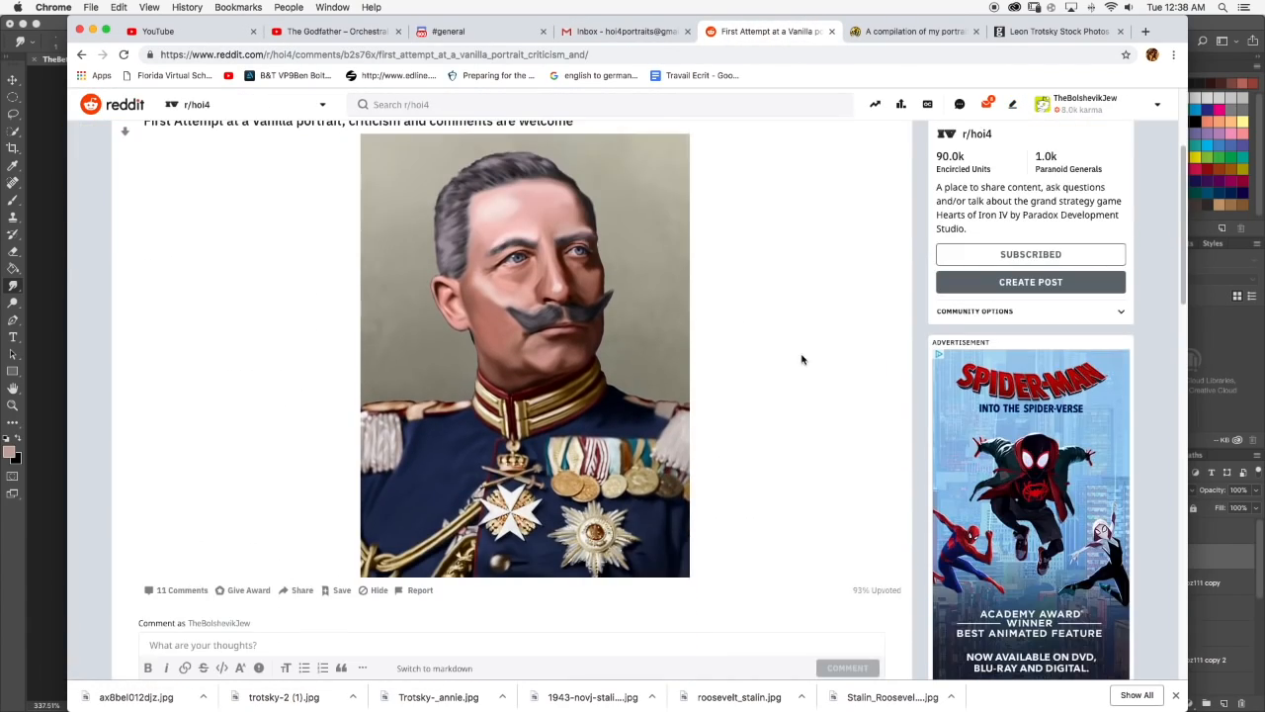
# Look over the moustached officer's portrait in the r/hoi4 Reddit post, check the Gmail inbox, and return to Photoshop.
pyautogui.scroll(1, 543, 550)
pyautogui.scroll(1, 516, 400)
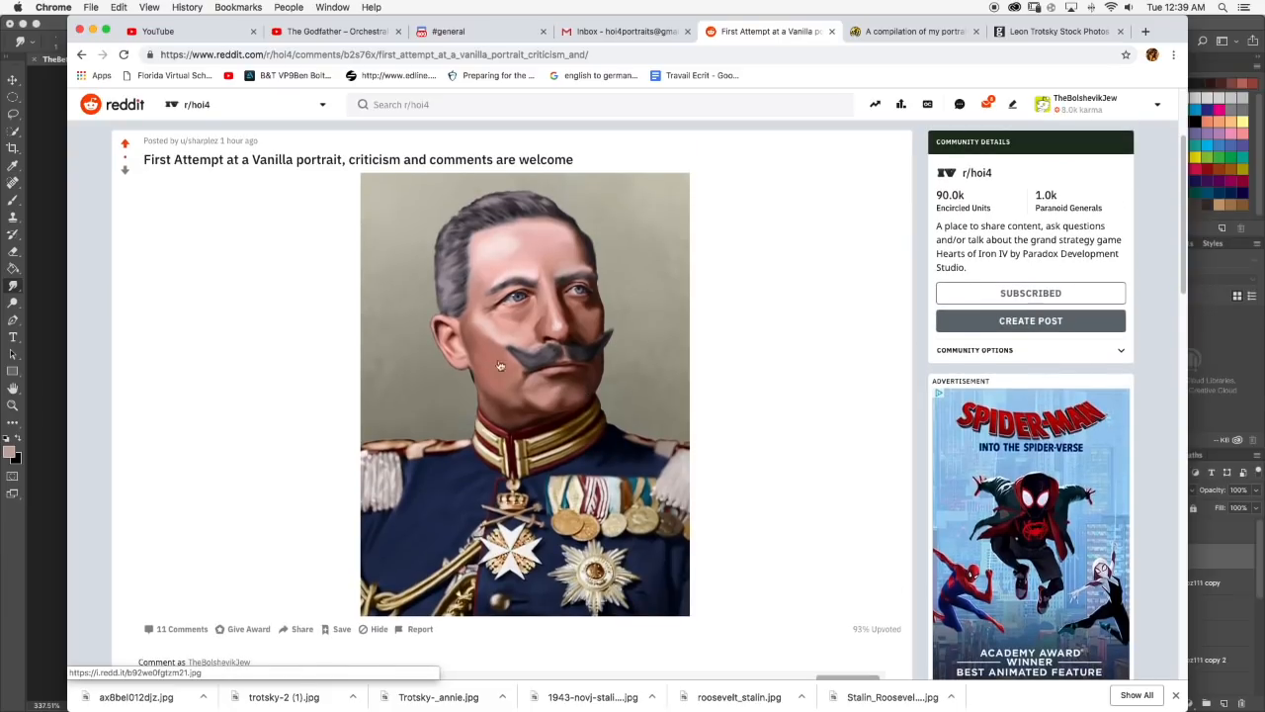
pyautogui.scroll(1, 559, 292)
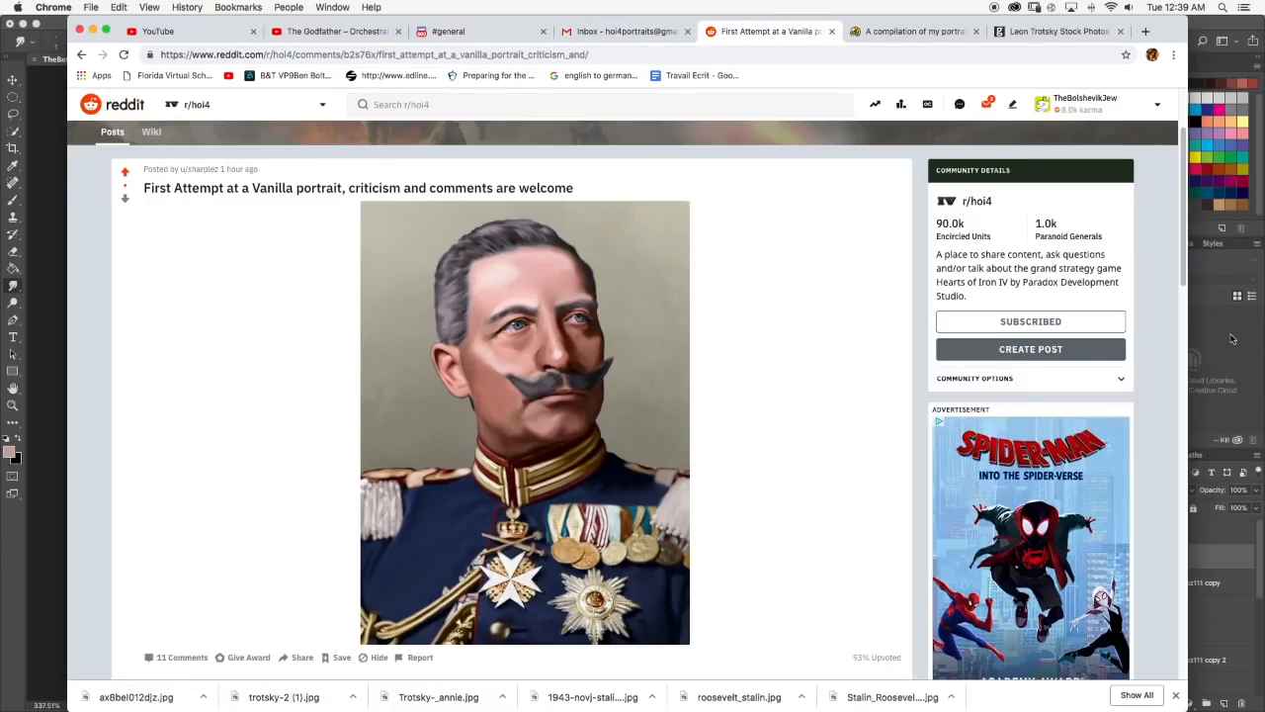
pyautogui.click(1232, 339)
# Pick a light skin tone, brush a small highlight along the underside of the nose tip, and smudge it in at 30% strength.
pyautogui.scroll(1, 554, 337)
pyautogui.press('b')
pyautogui.click(9, 452)
pyautogui.click(648, 395)
pyautogui.click(915, 364)
pyautogui.click(13, 285)
pyautogui.scroll(-1, 585, 391)
pyautogui.scroll(3, 585, 390)
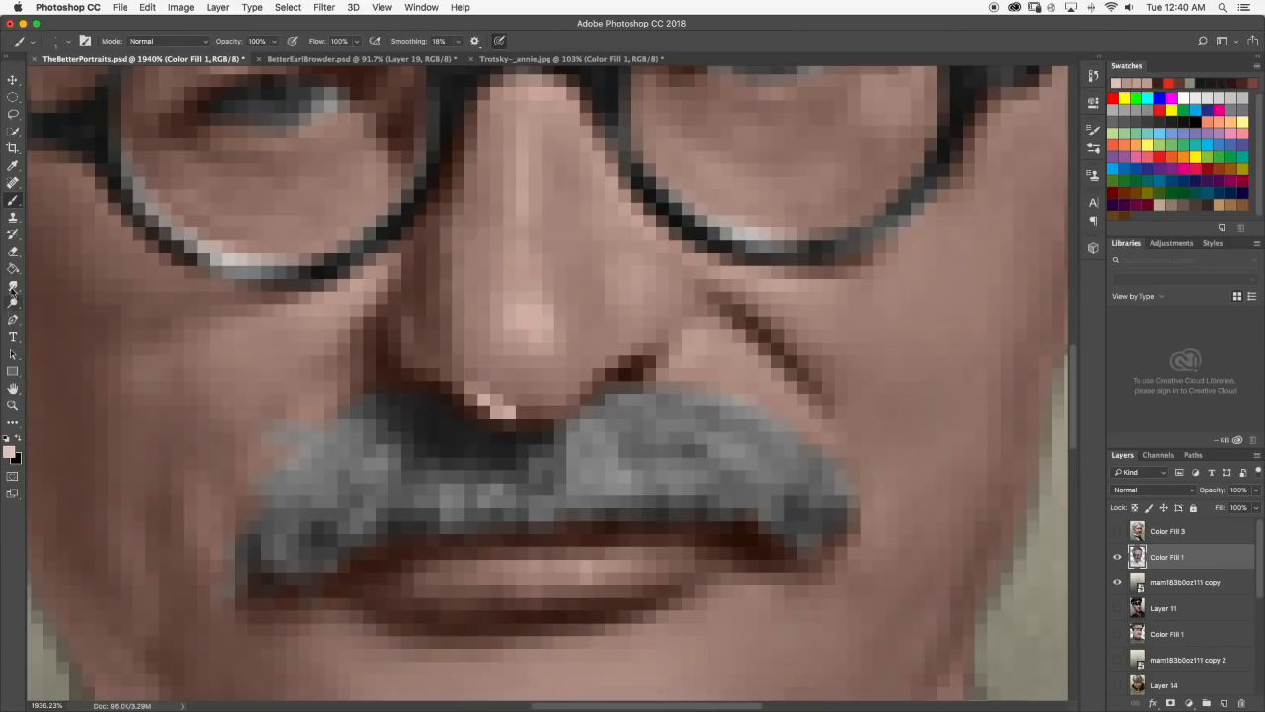
pyautogui.scroll(-5, 593, 396)
pyautogui.scroll(5, 753, 408)
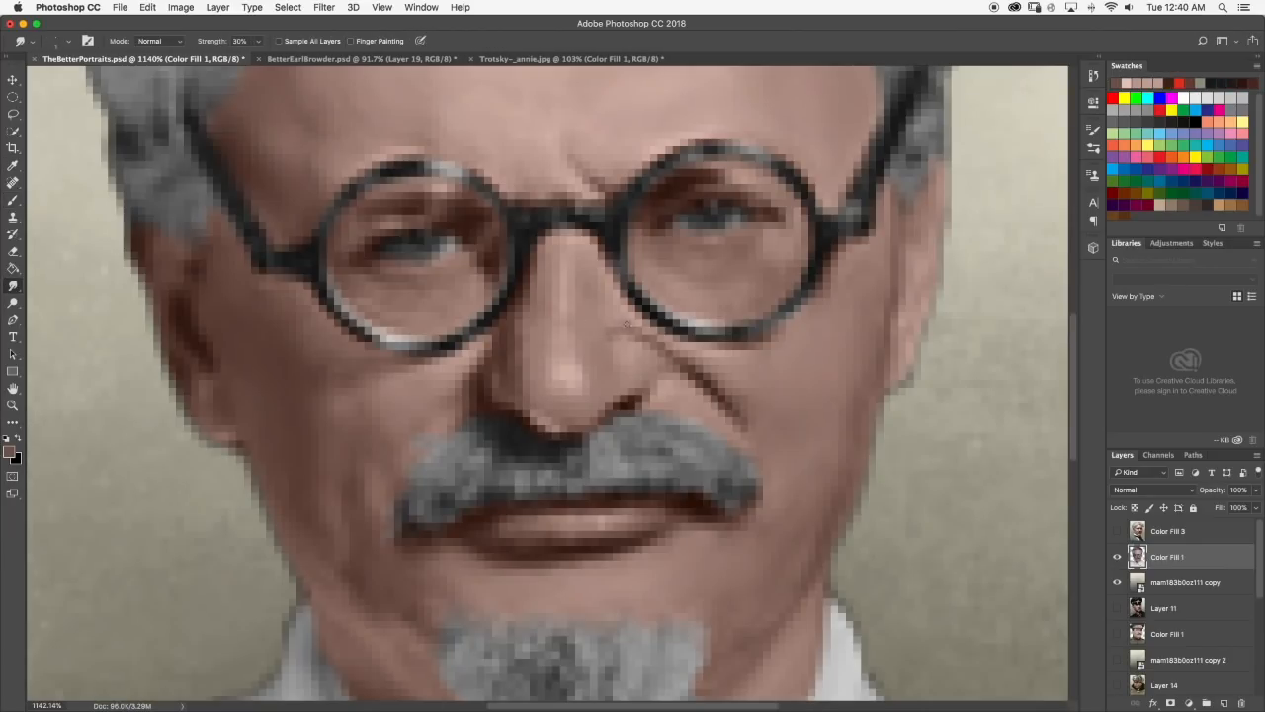
# Touch up the darker shading on the face with a dark brown brush and the Smudge tool.
pyautogui.scroll(-8, 617, 336)
pyautogui.press('b')
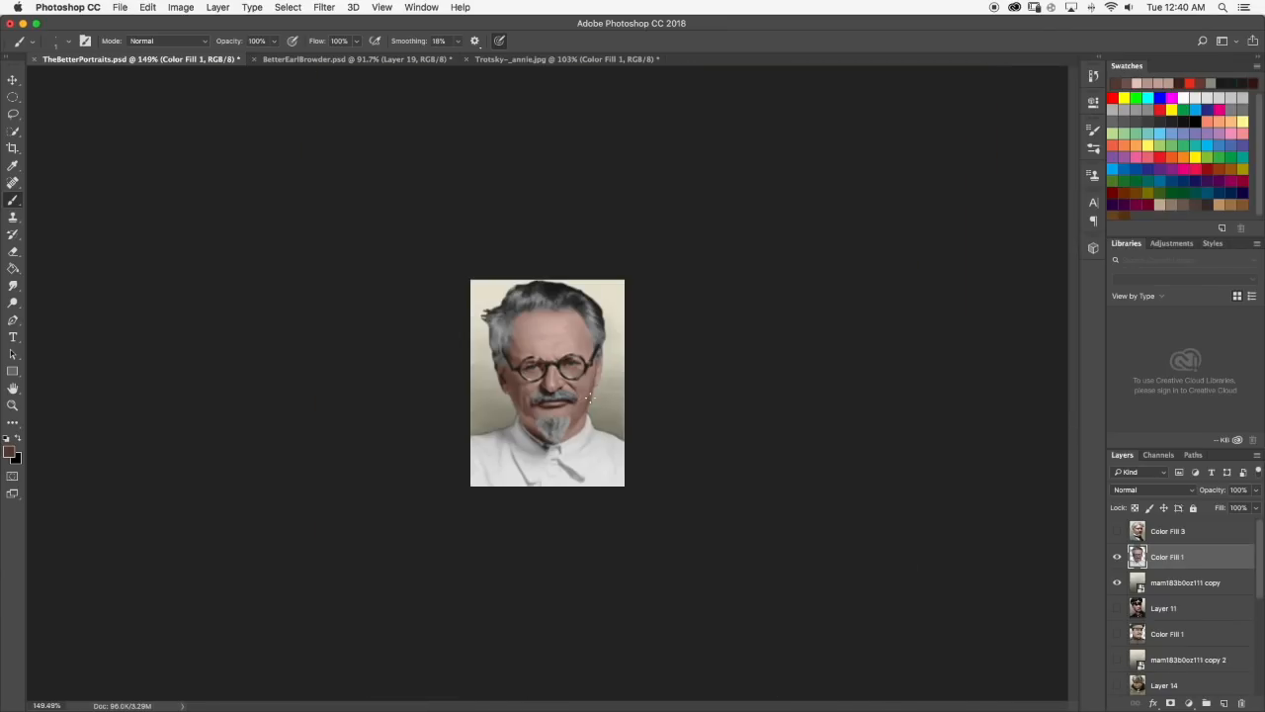
pyautogui.scroll(4, 593, 408)
pyautogui.scroll(-1, 593, 408)
pyautogui.scroll(4, 594, 408)
# Switch to Chrome to compare with the portrait in the r/hoi4 Reddit post, and return to Photoshop.
pyautogui.press('super+Tab')
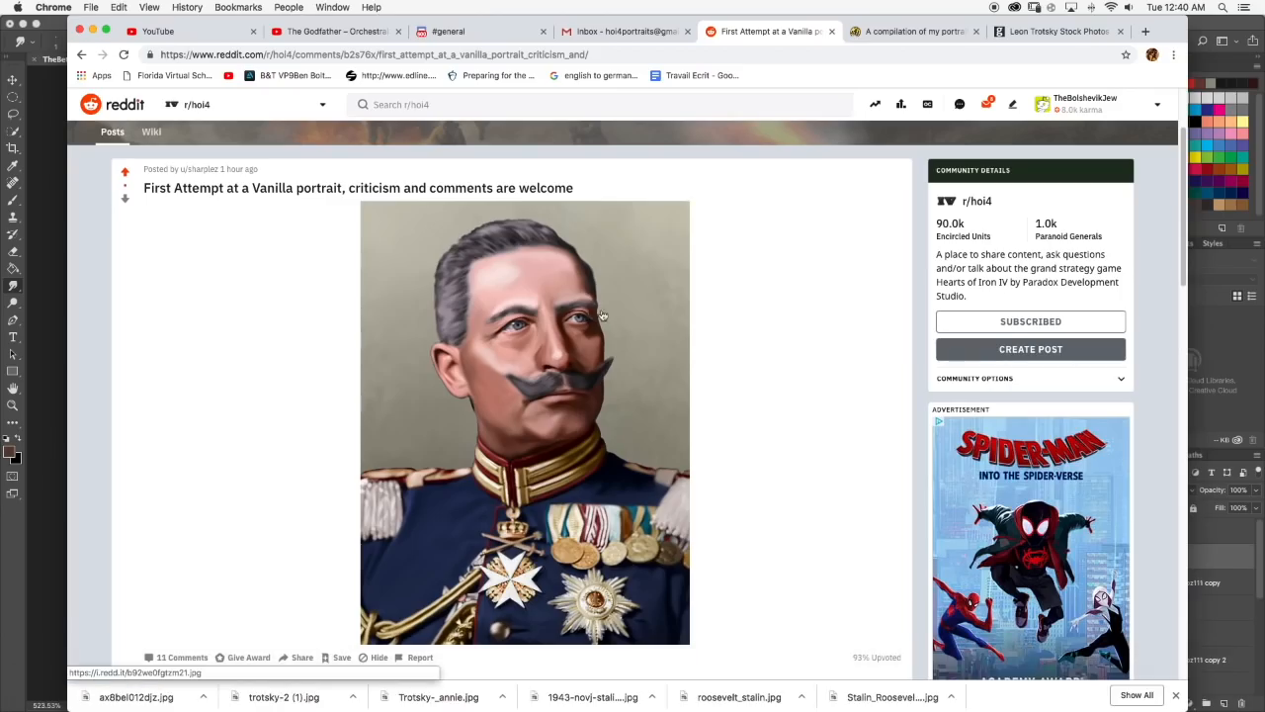
pyautogui.scroll(-1, 776, 194)
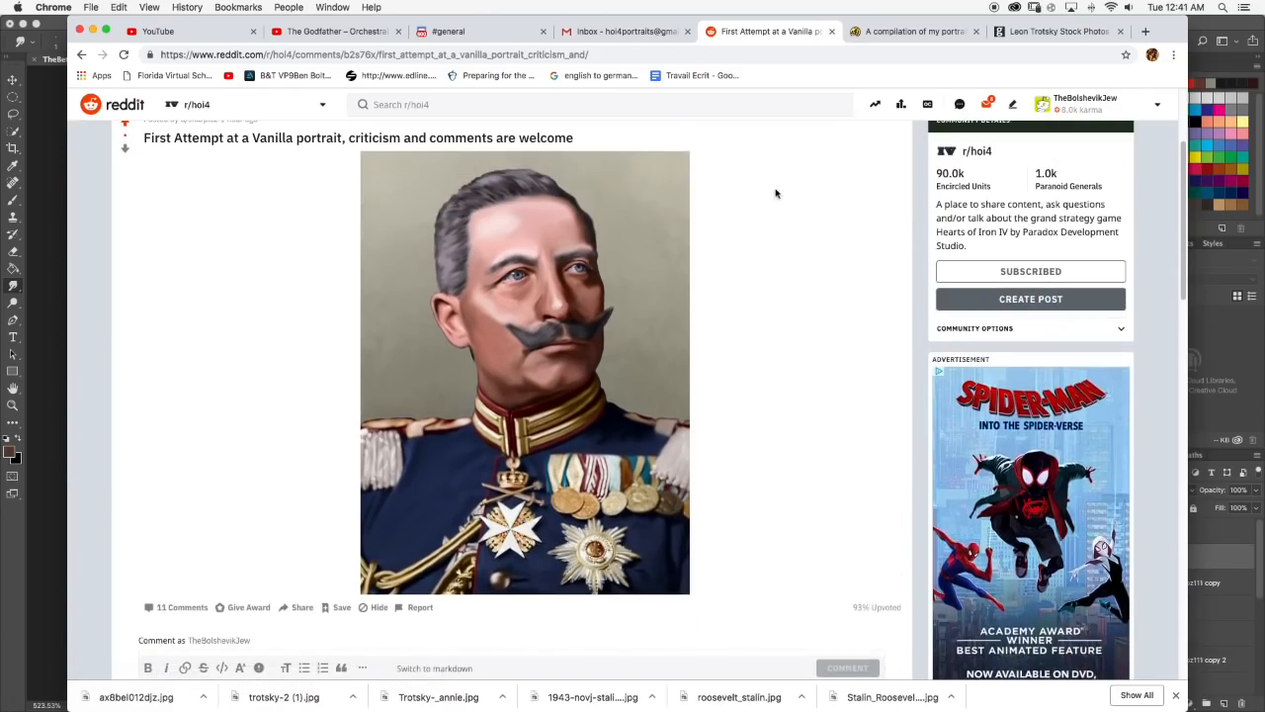
pyautogui.press('super+Tab')
# Brush light skin-tone highlights across the middle of the forehead and smudge them smooth at 30% strength.
pyautogui.scroll(-1, 1152, 601)
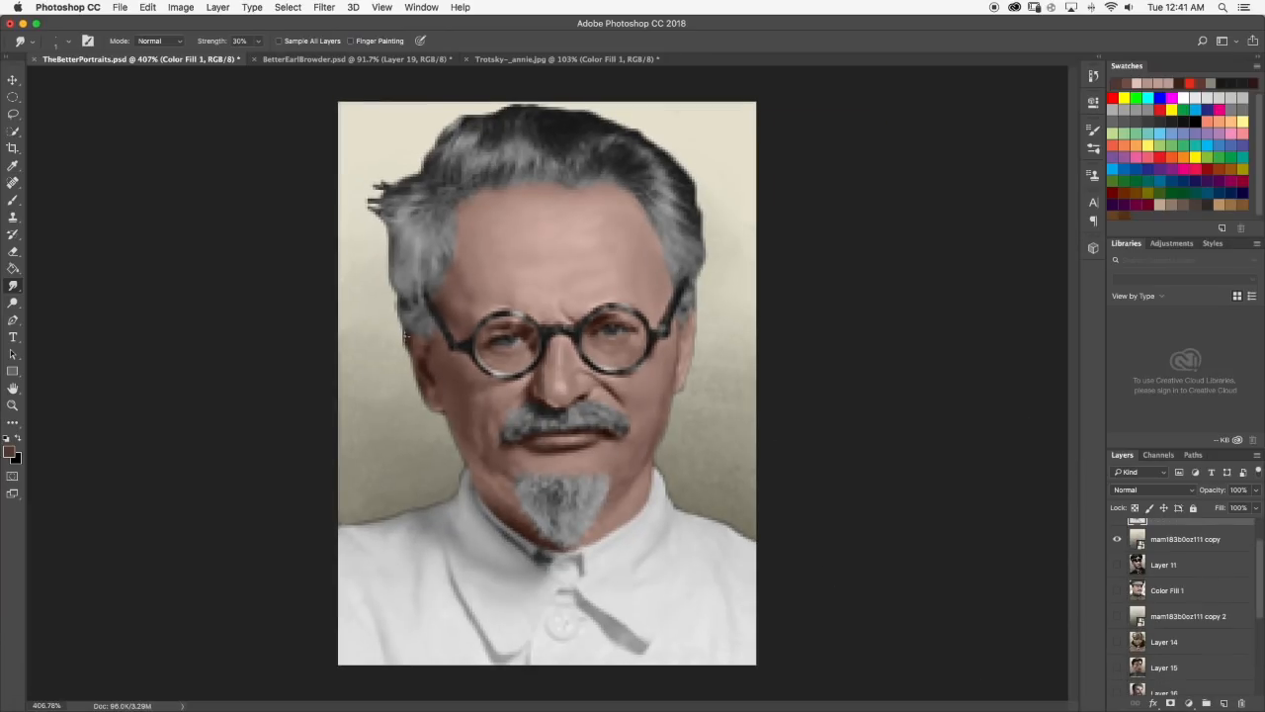
pyautogui.scroll(-5, 599, 513)
pyautogui.scroll(7, 599, 513)
pyautogui.keyDown('alt'); pyautogui.click(573, 304); pyautogui.keyUp('alt')
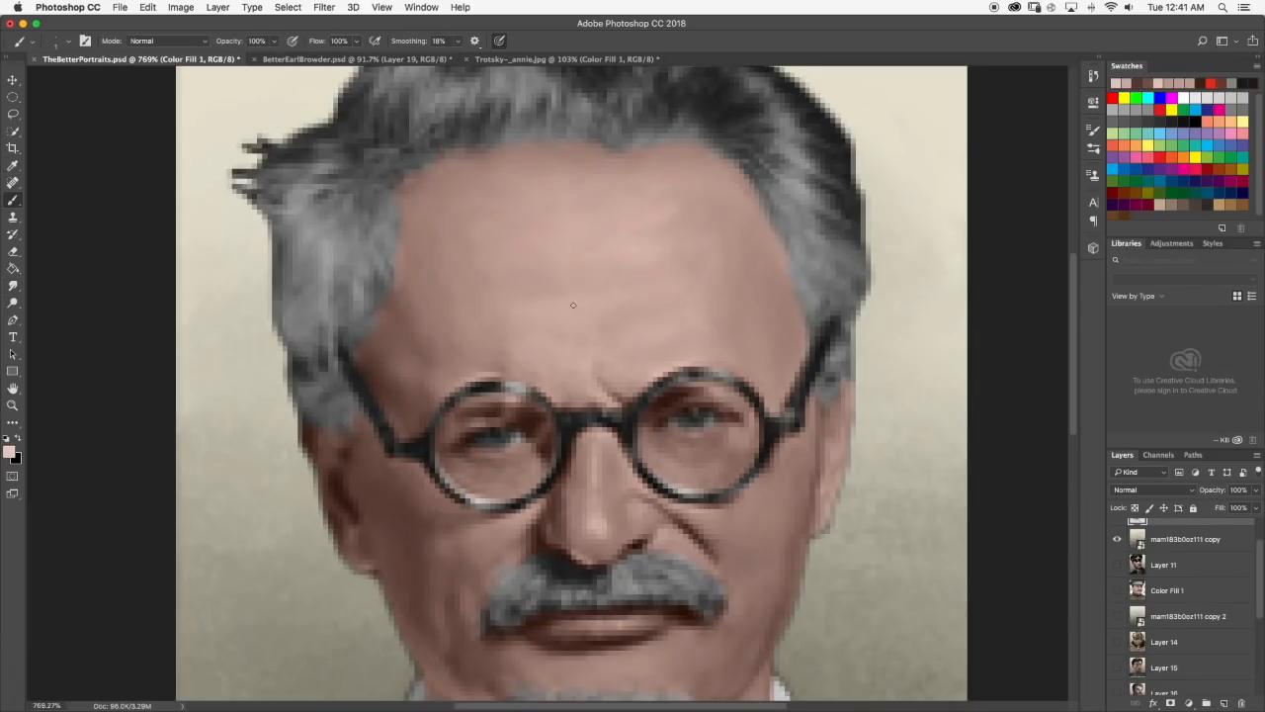
pyautogui.click(13, 200)
pyautogui.moveTo(558, 219); pyautogui.dragTo(588, 220)
pyautogui.scroll(-2, 583, 297)
pyautogui.moveTo(562, 256)
pyautogui.mouseDown()
pyautogui.moveTo(595, 256)
pyautogui.moveTo(590, 303)
pyautogui.mouseUp()
pyautogui.click(12, 286)
pyautogui.scroll(-5, 583, 307)
pyautogui.scroll(8, 557, 324)
# Brush a light highlight onto the lower lid of the eye behind the right lens and soften it with the Smudge tool.
pyautogui.click(14, 201)
pyautogui.scroll(-5, 633, 408)
pyautogui.scroll(6, 633, 409)
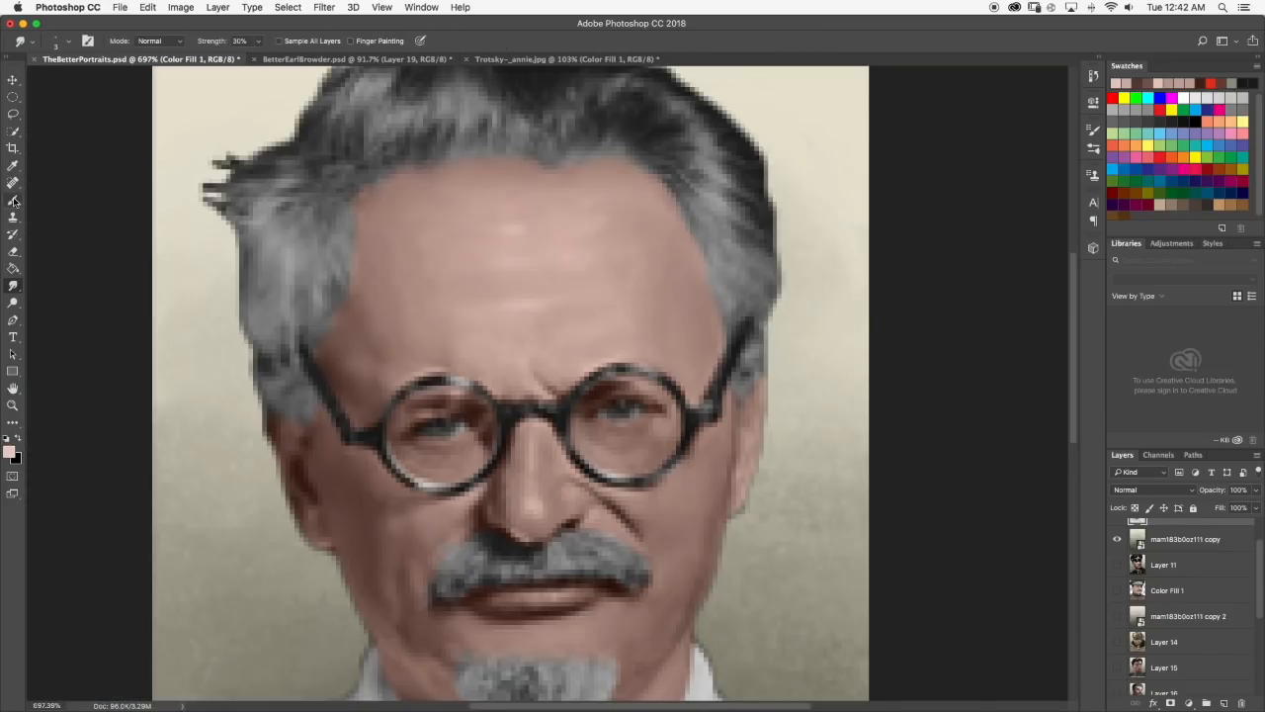
pyautogui.scroll(-5, 633, 409)
pyautogui.scroll(7, 633, 408)
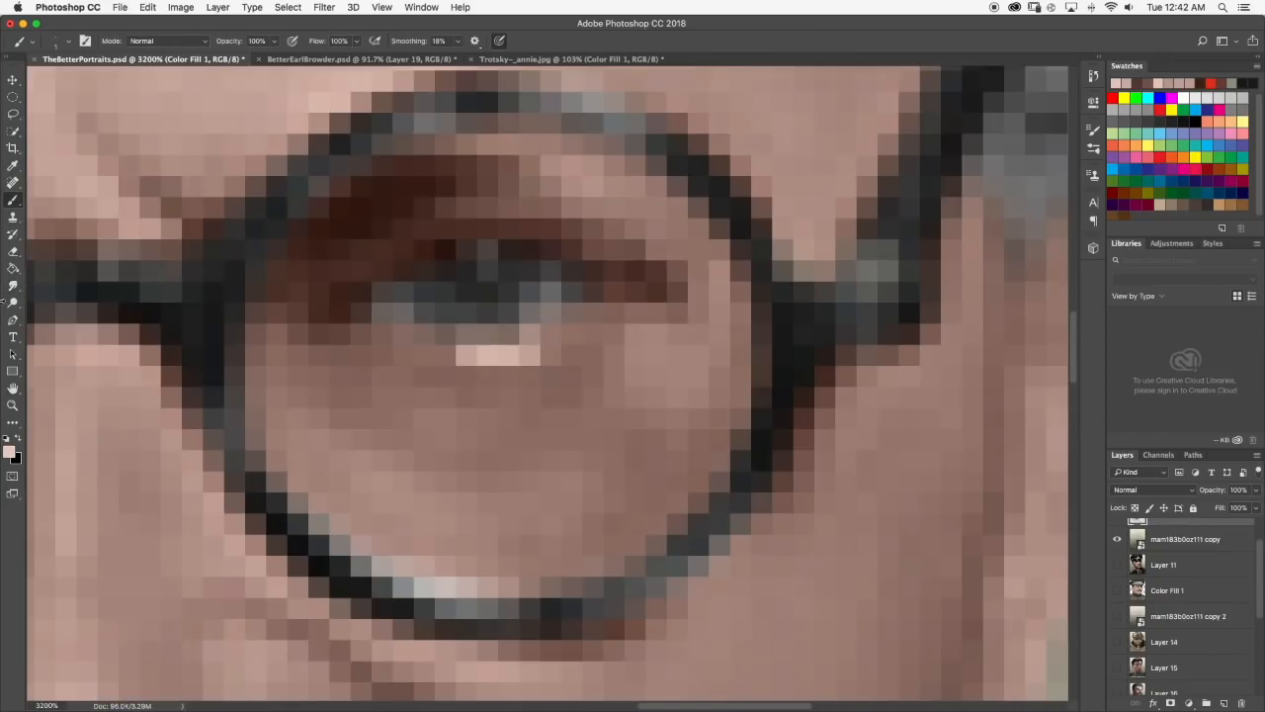
pyautogui.scroll(-8, 515, 335)
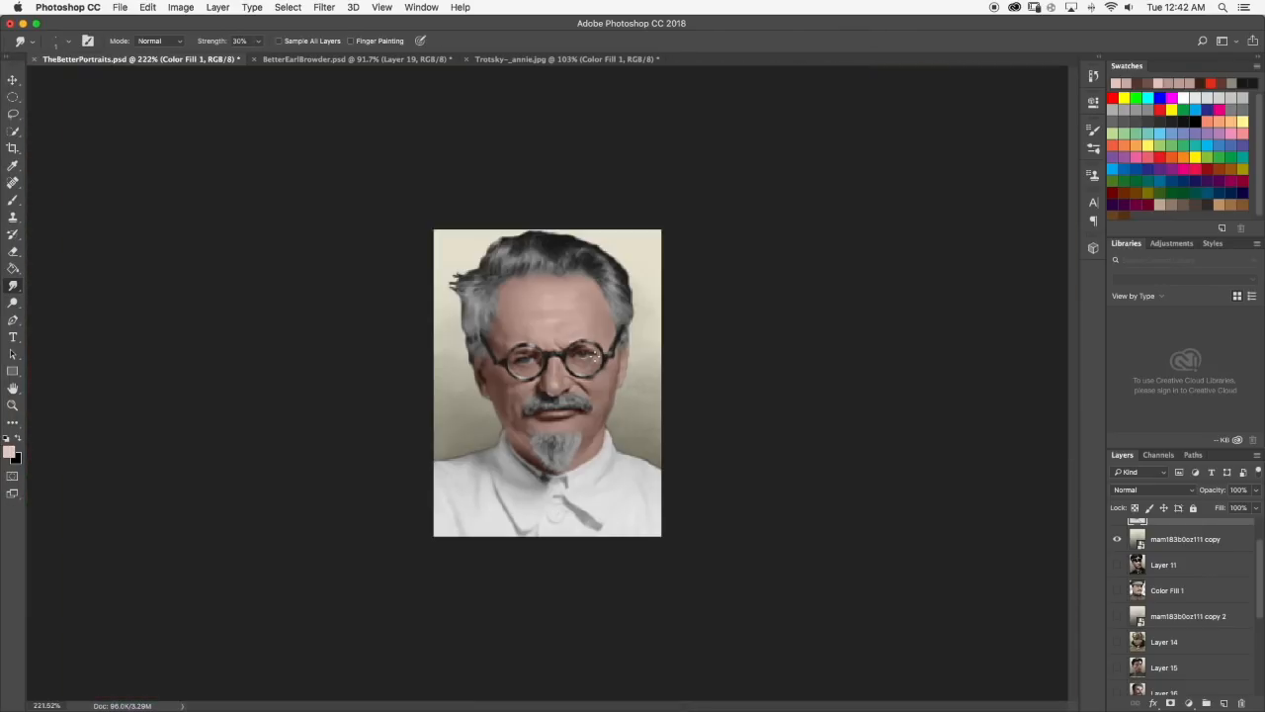
pyautogui.scroll(-1, 628, 355)
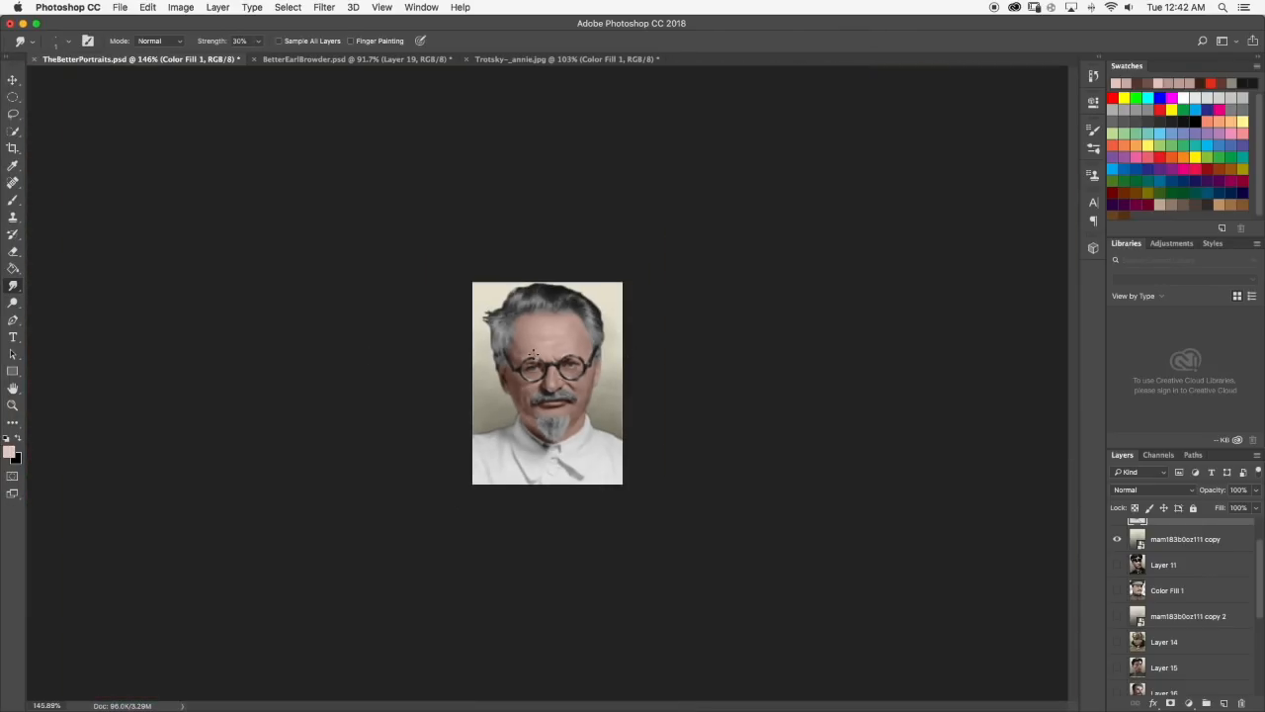
# Refine the skin beneath the right-lens eye with sampled brown and pink tones using the Brush and Smudge tools.
pyautogui.press('b')
pyautogui.scroll(7, 587, 352)
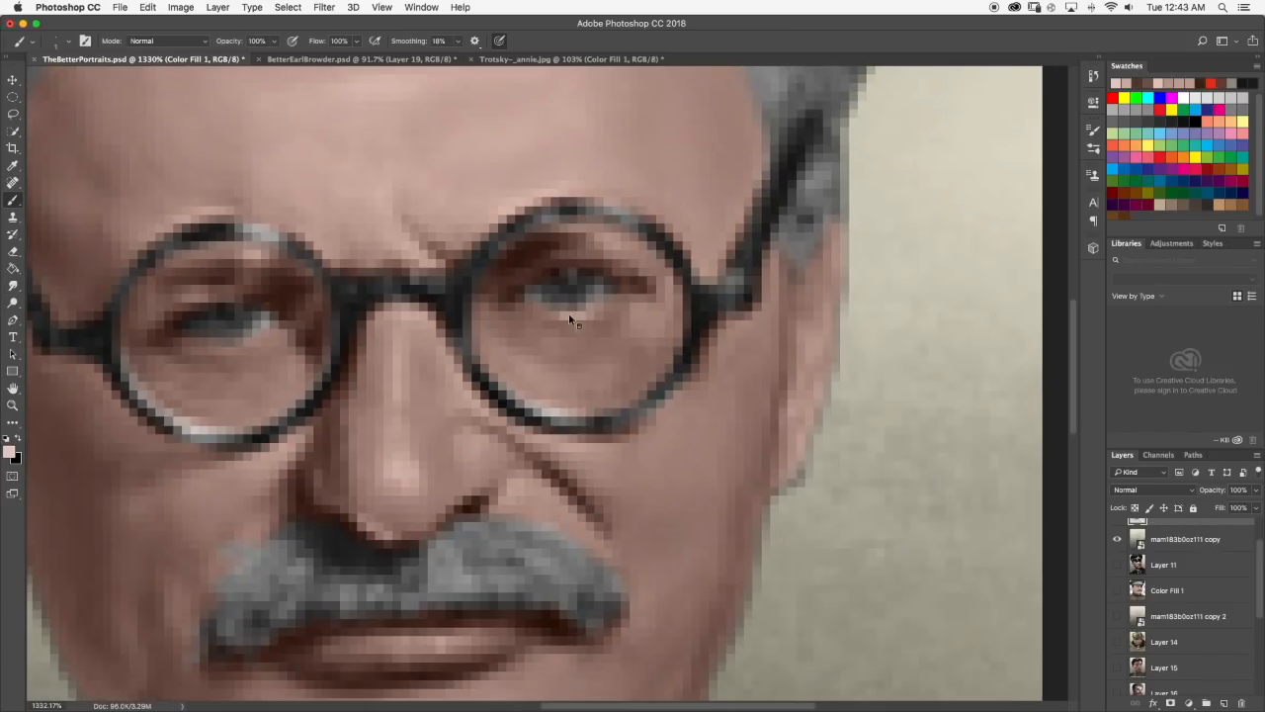
pyautogui.scroll(-8, 547, 321)
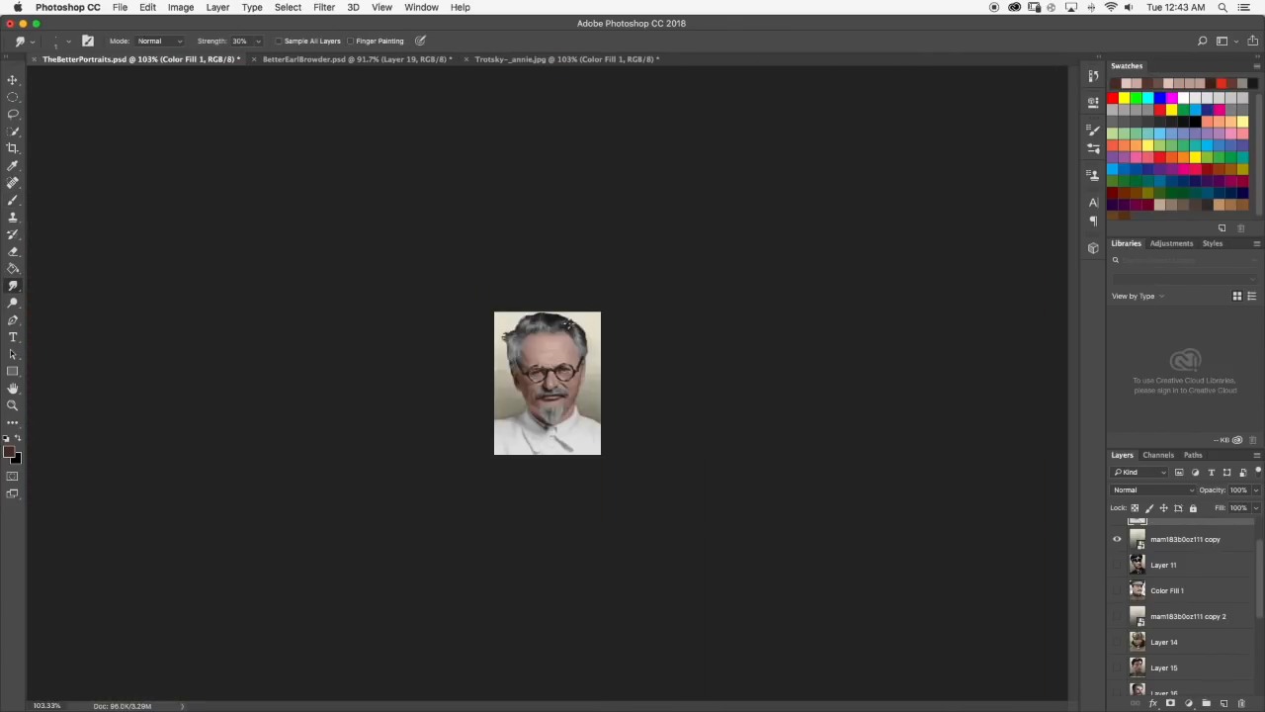
pyautogui.scroll(5, 625, 319)
pyautogui.press('b')
pyautogui.scroll(4, 553, 375)
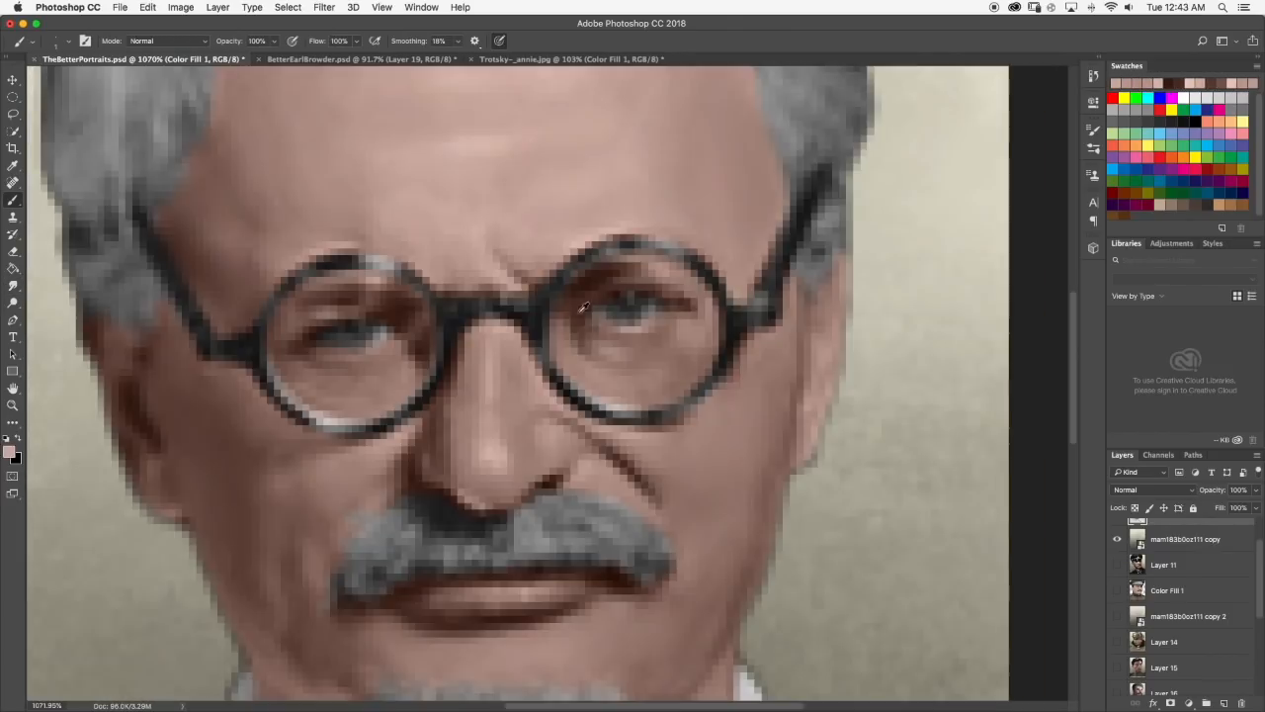
# Paint dark brown shading and creases around the left-lens eye's inner corner and blend them with the Smudge tool.
pyautogui.scroll(-4, 554, 381)
pyautogui.click(14, 201)
pyautogui.scroll(5, 540, 361)
pyautogui.moveTo(520, 347); pyautogui.dragTo(503, 356)
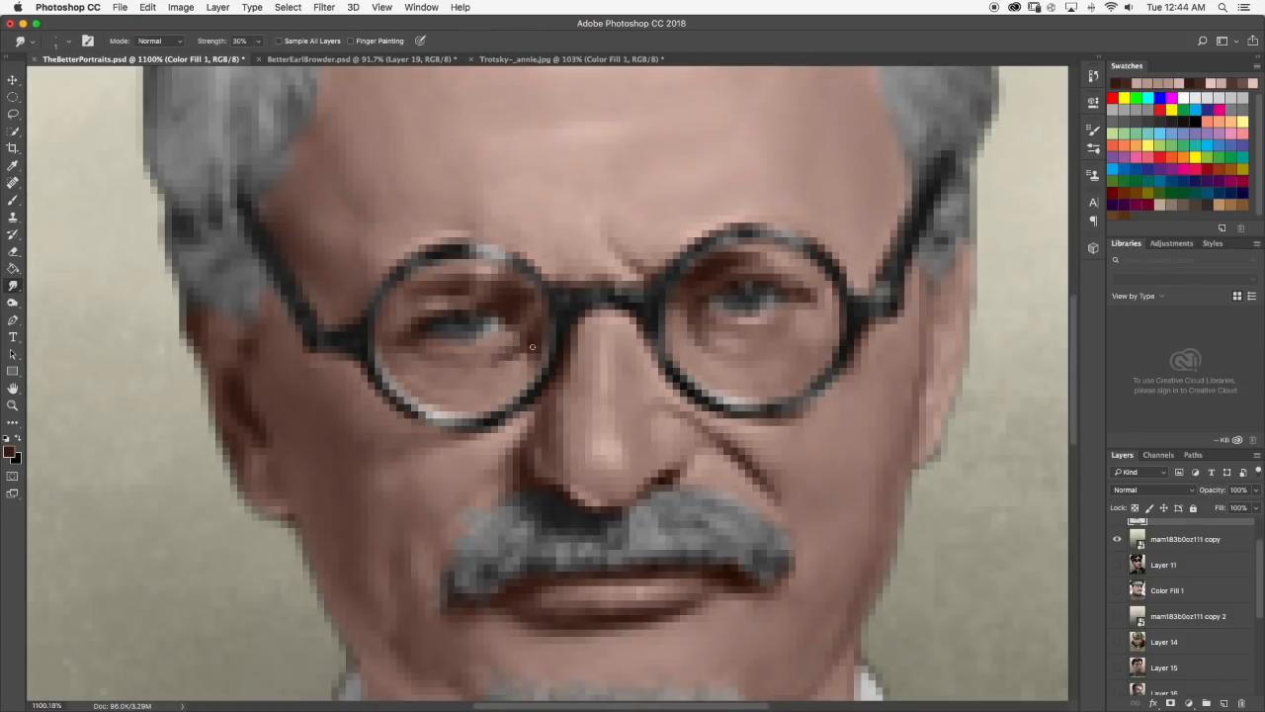
pyautogui.scroll(3, 523, 344)
pyautogui.click(14, 201)
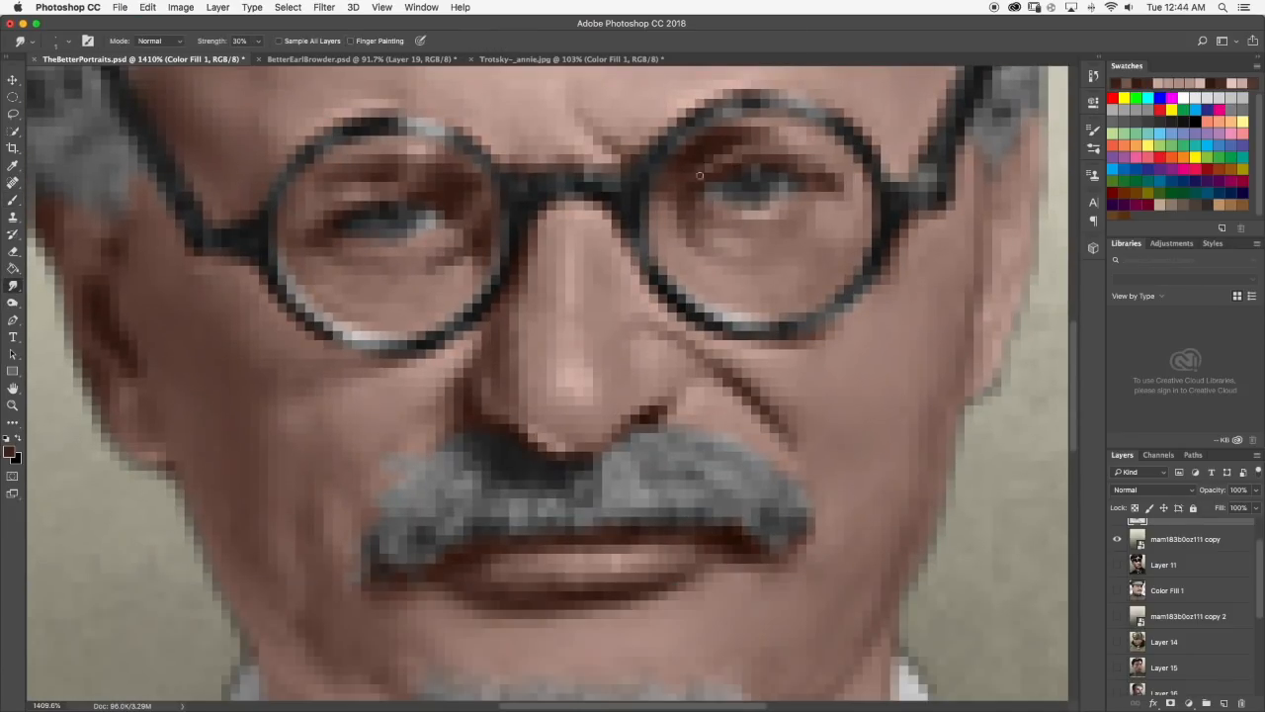
# Brush a light pink highlight onto the upper eyelid of the eye behind the left lens.
pyautogui.scroll(-3, 337, 209)
pyautogui.press('b')
pyautogui.scroll(2, 356, 191)
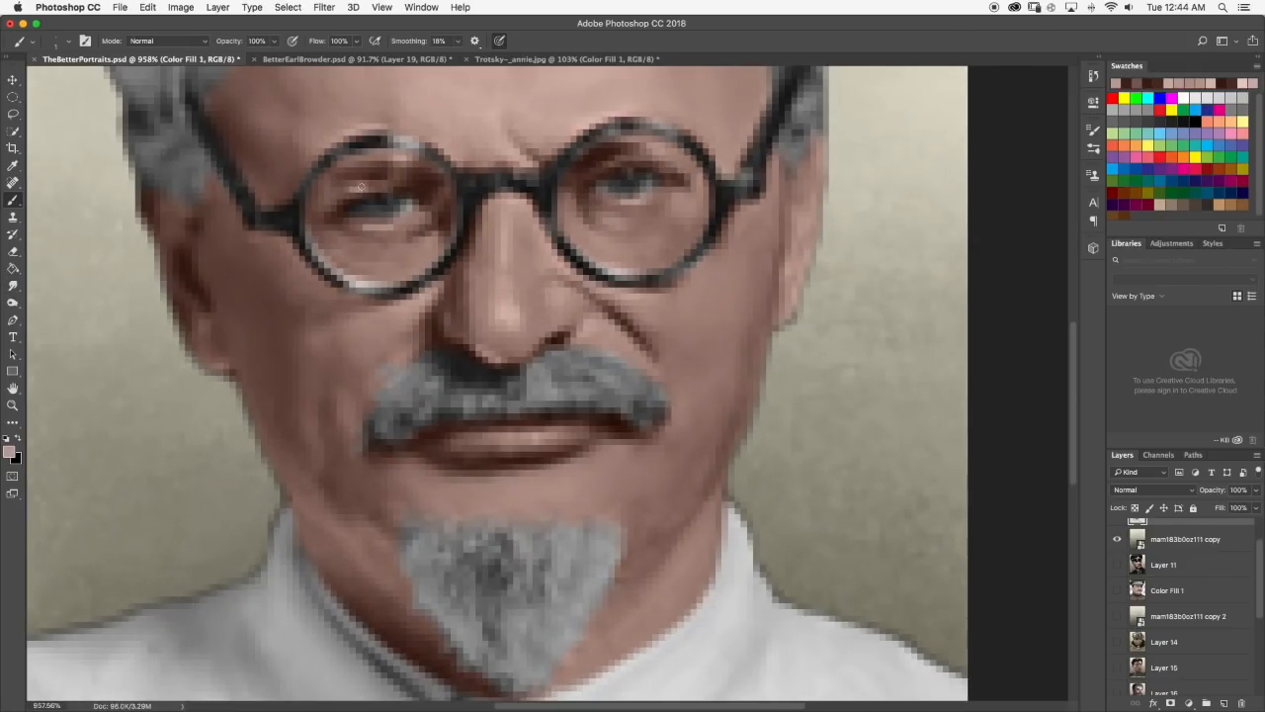
pyautogui.scroll(-3, 393, 230)
pyautogui.scroll(2, 444, 237)
pyautogui.scroll(-3, 494, 248)
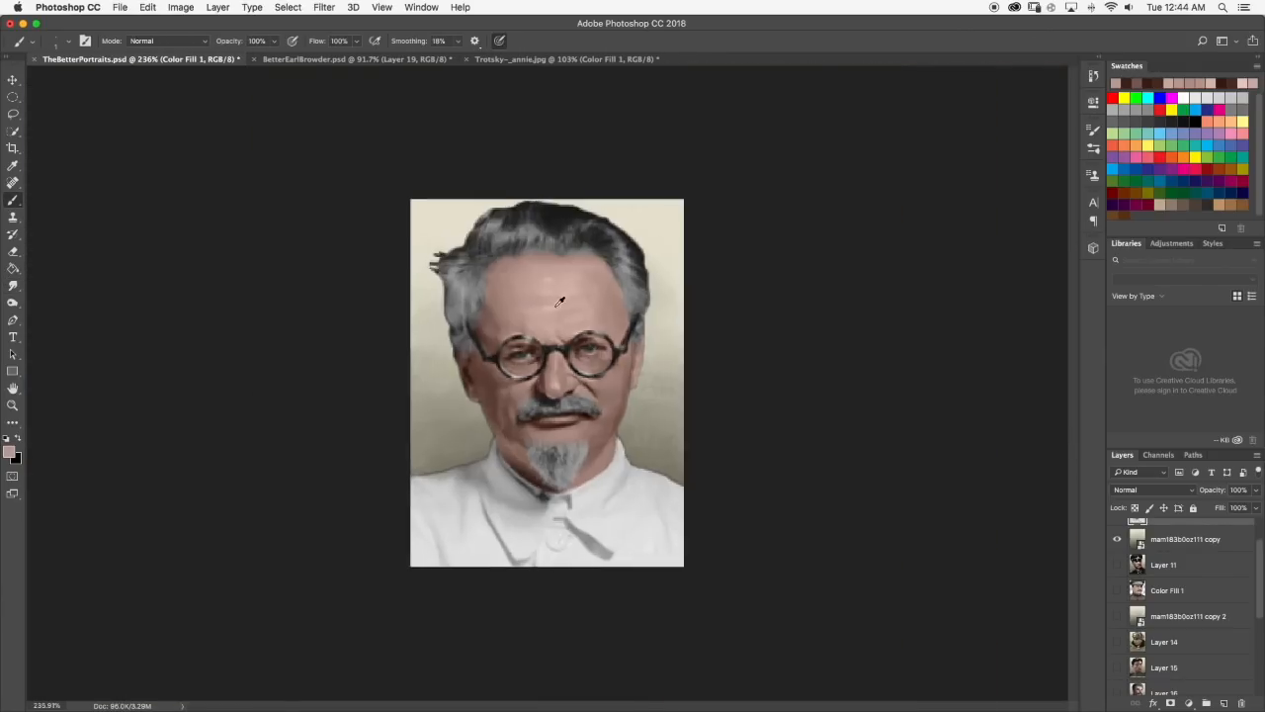
# Add further light skin-tone strokes to the forehead highlights and smudge them in at 30% strength.
pyautogui.scroll(4, 530, 251)
pyautogui.scroll(-3, 530, 250)
pyautogui.scroll(4, 533, 255)
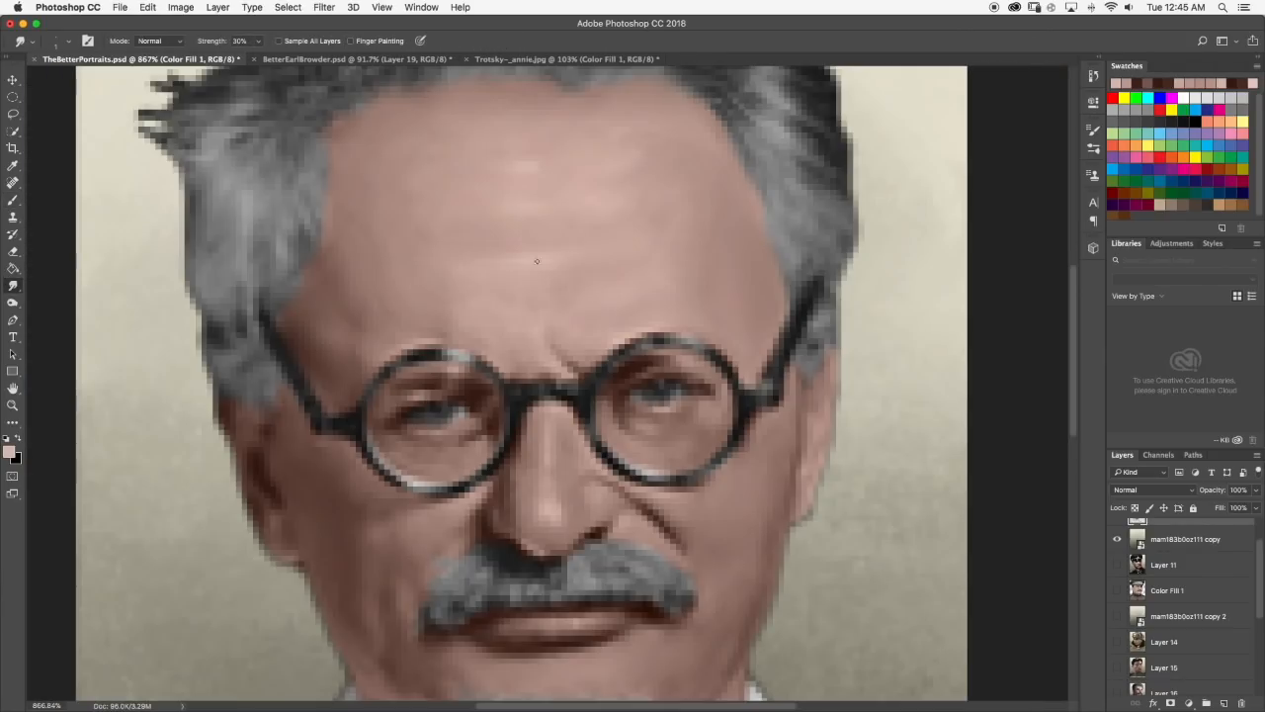
pyautogui.scroll(-2, 553, 249)
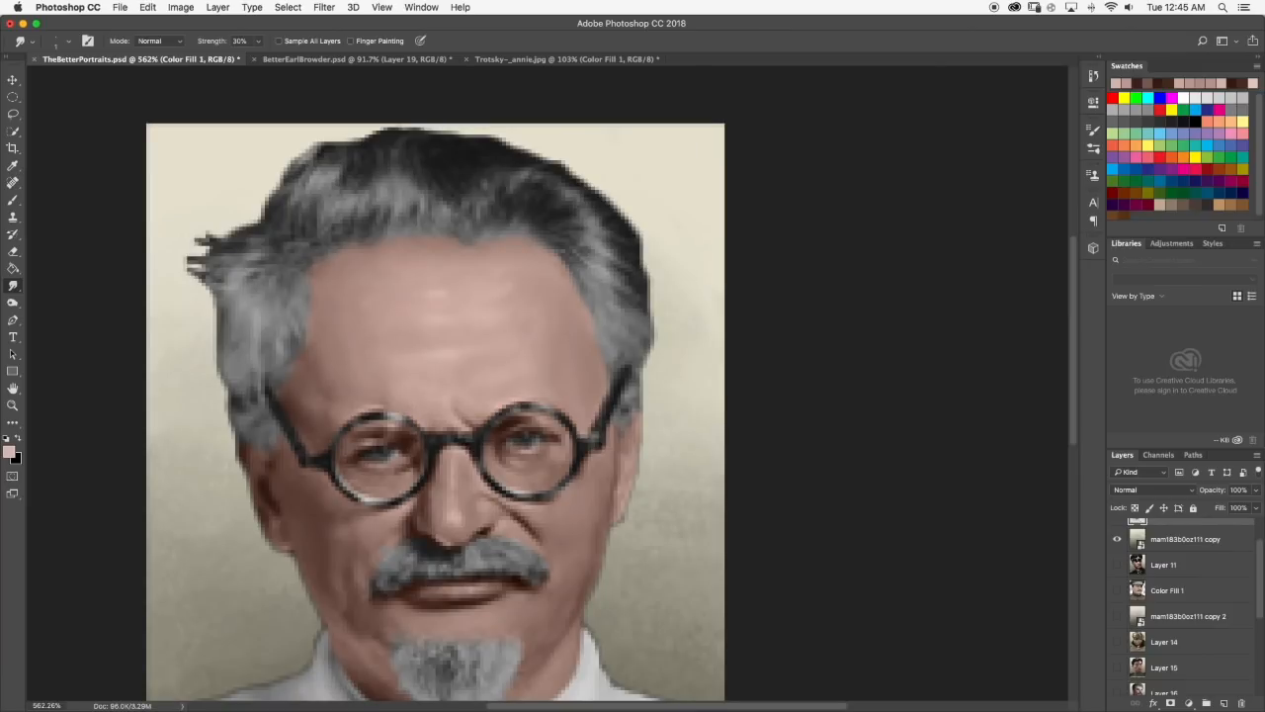
pyautogui.press('b')
pyautogui.scroll(1, 563, 289)
pyautogui.scroll(-3, 416, 341)
pyautogui.scroll(5, 536, 342)
pyautogui.scroll(-5, 553, 336)
pyautogui.scroll(3, 568, 376)
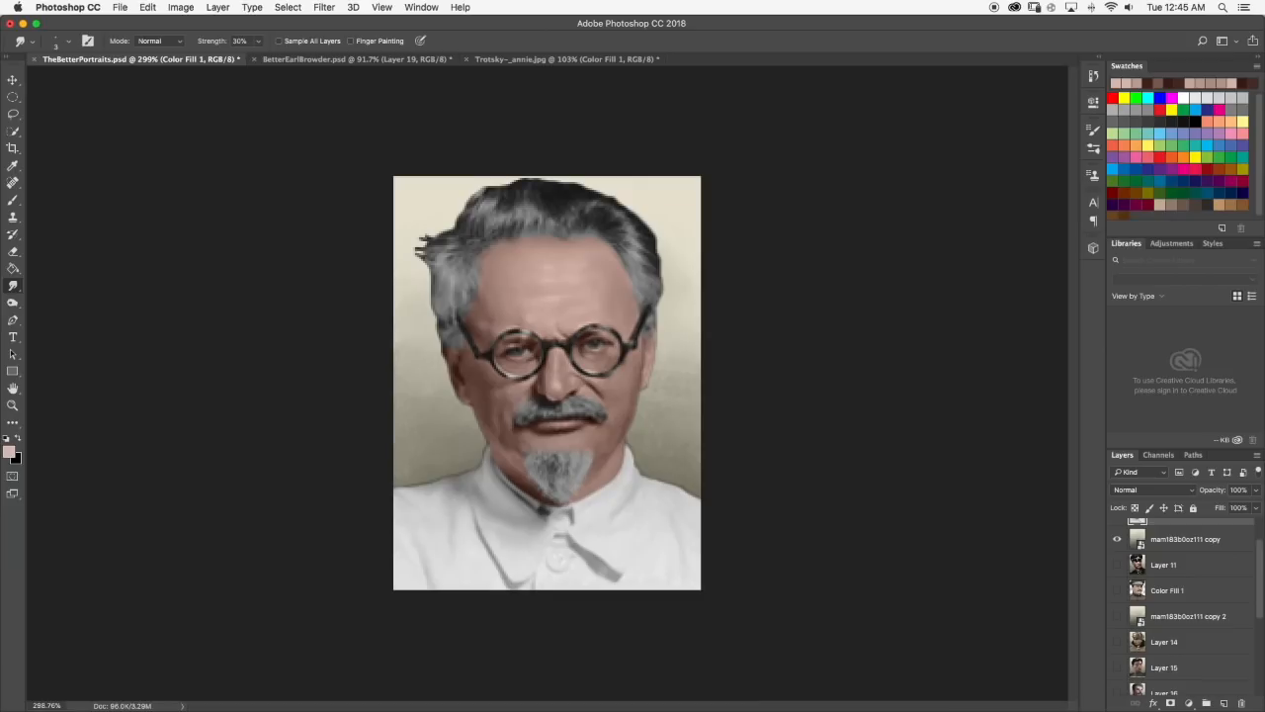
# Blend the skin tones around the nose tip above the moustache with the Brush and Smudge tools.
pyautogui.scroll(-2, 584, 414)
pyautogui.scroll(5, 573, 420)
pyautogui.press('b')
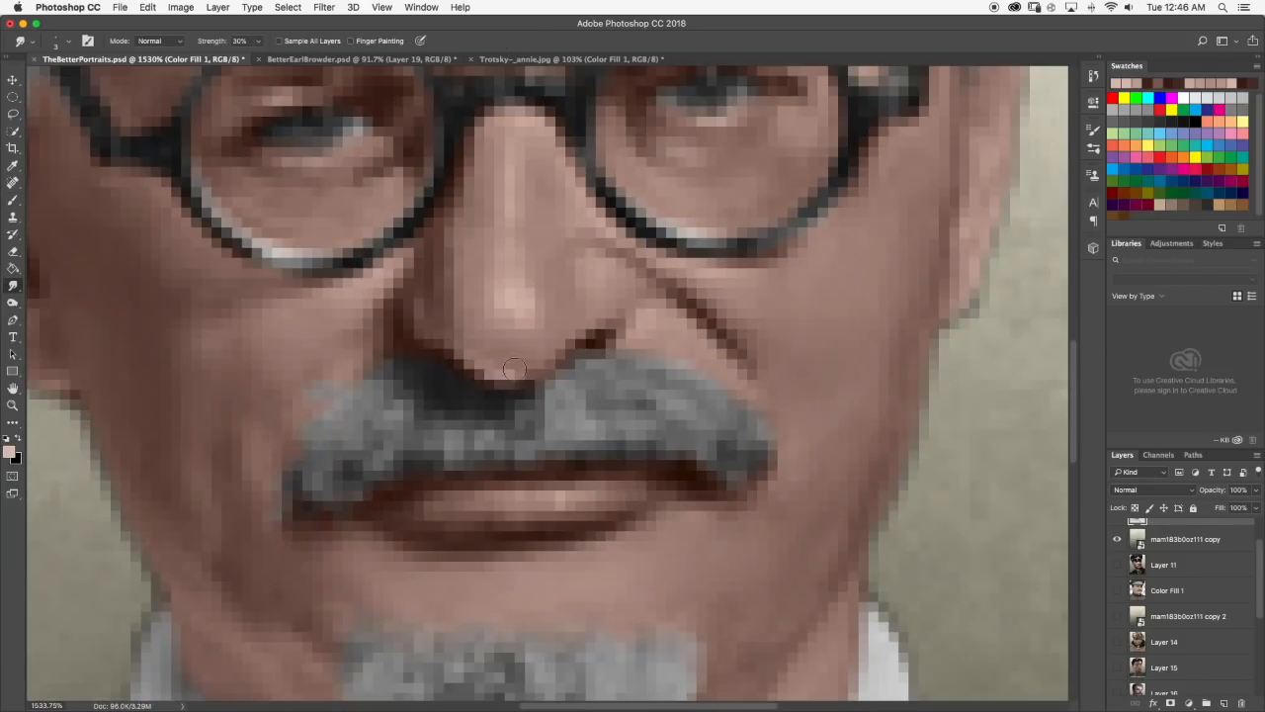
pyautogui.scroll(-5, 514, 369)
pyautogui.scroll(4, 523, 379)
pyautogui.scroll(-3, 545, 381)
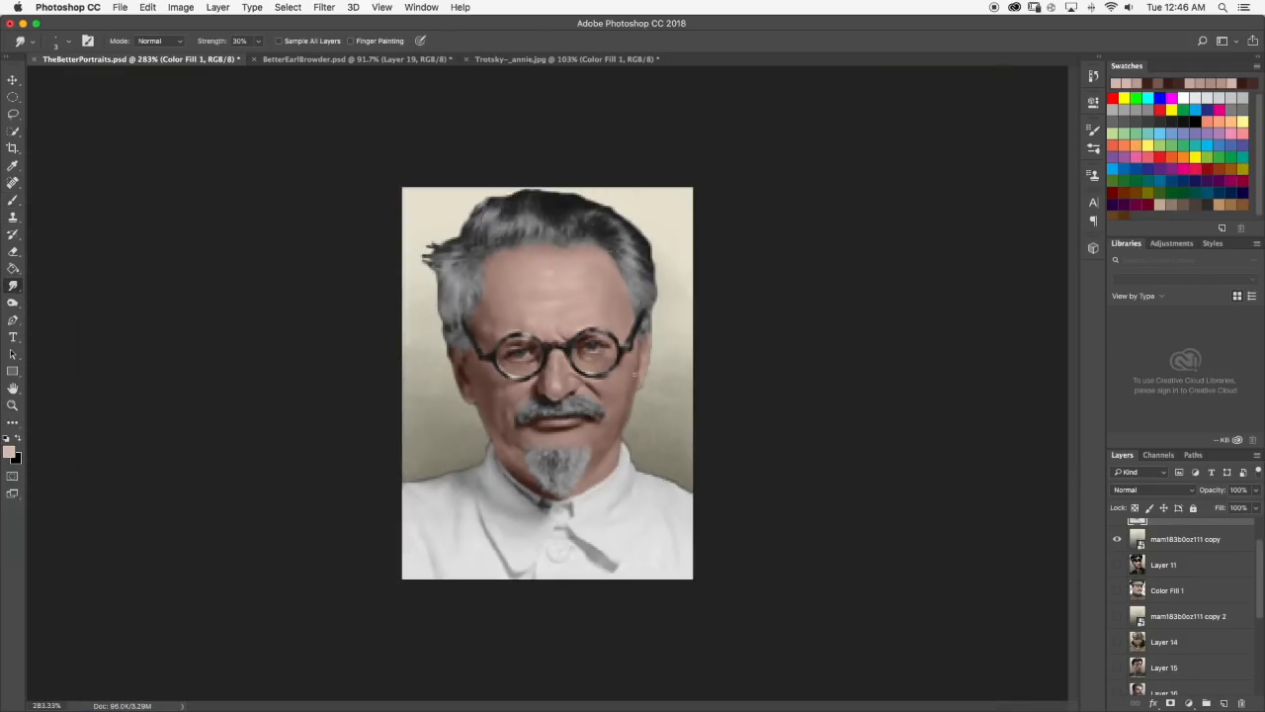
# Pick a paler skin tone, brush it onto the face's highlights, and smudge it in at 30% strength.
pyautogui.scroll(5, 546, 382)
pyautogui.press('b')
pyautogui.click(9, 452)
pyautogui.click(637, 390)
pyautogui.click(949, 368)
pyautogui.click(13, 285)
pyautogui.scroll(-3, 552, 382)
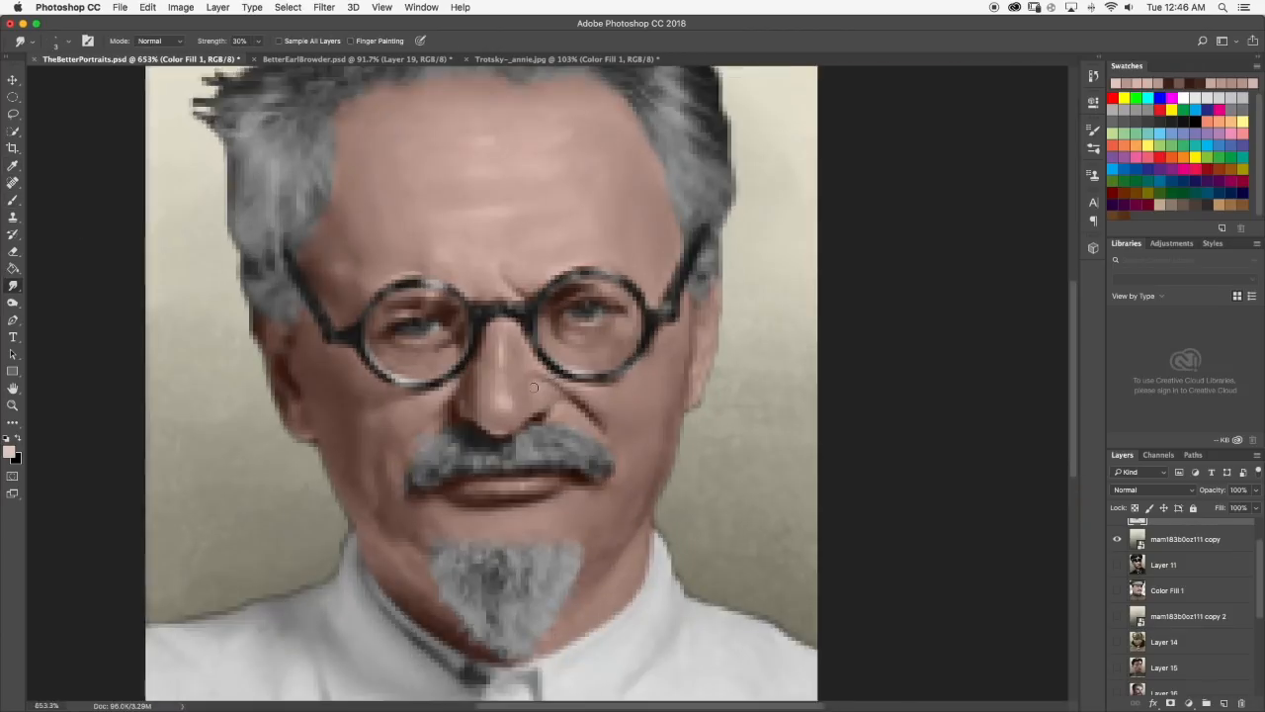
pyautogui.scroll(2, 549, 380)
pyautogui.scroll(-6, 549, 381)
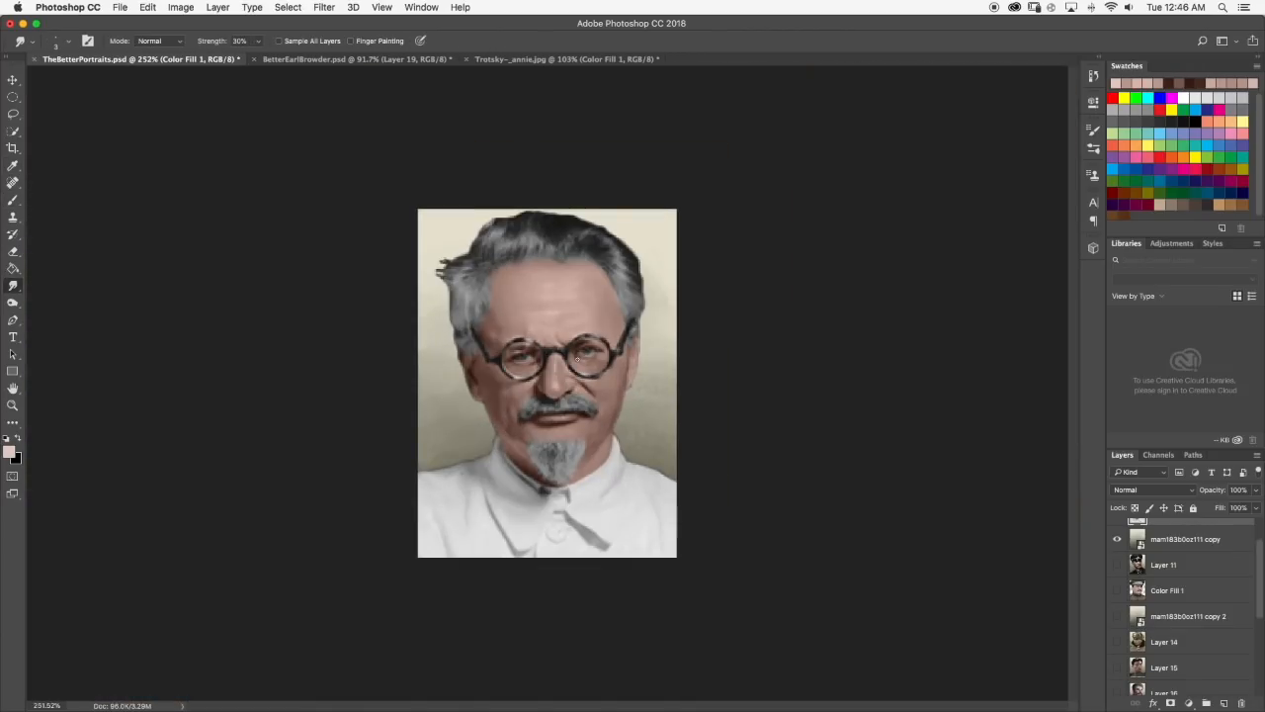
pyautogui.scroll(6, 578, 359)
pyautogui.scroll(-3, 557, 328)
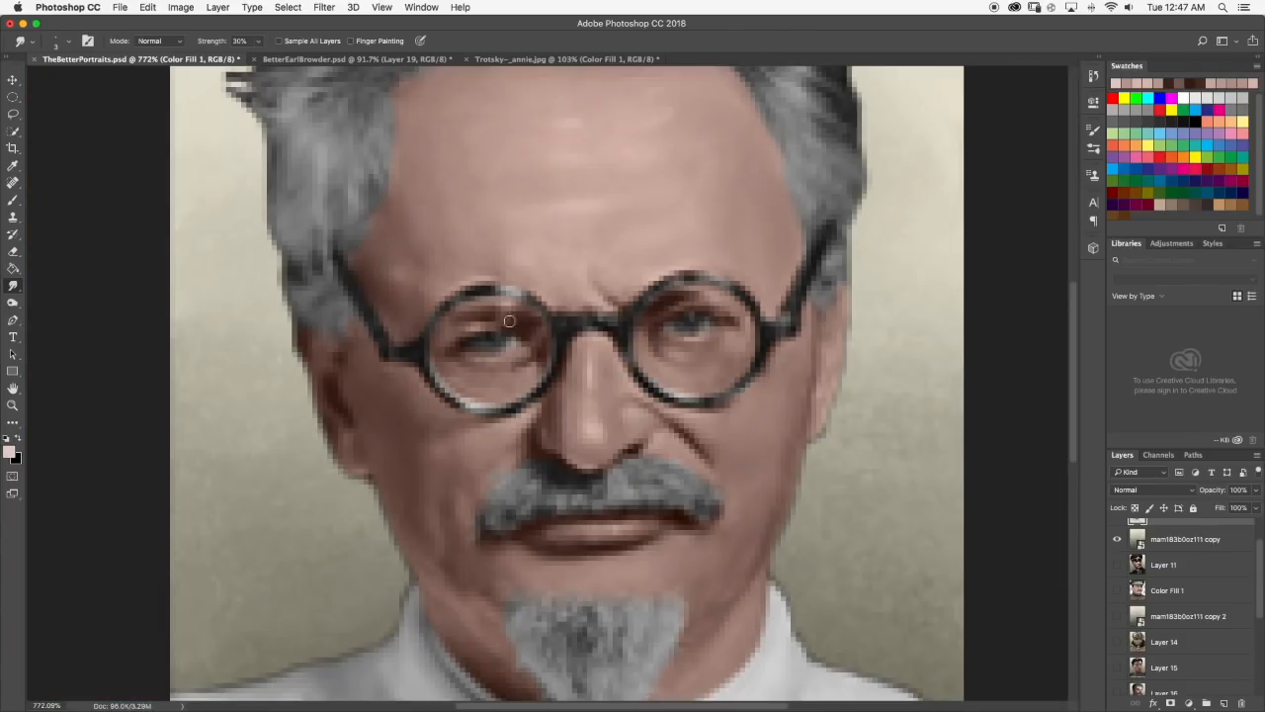
# Sample a skin tone from the nose and even out the nose and cheek shading with the Brush and Smudge tools.
pyautogui.scroll(-4, 557, 328)
pyautogui.press('b')
pyautogui.scroll(5, 603, 247)
pyautogui.scroll(-4, 593, 287)
pyautogui.scroll(4, 577, 313)
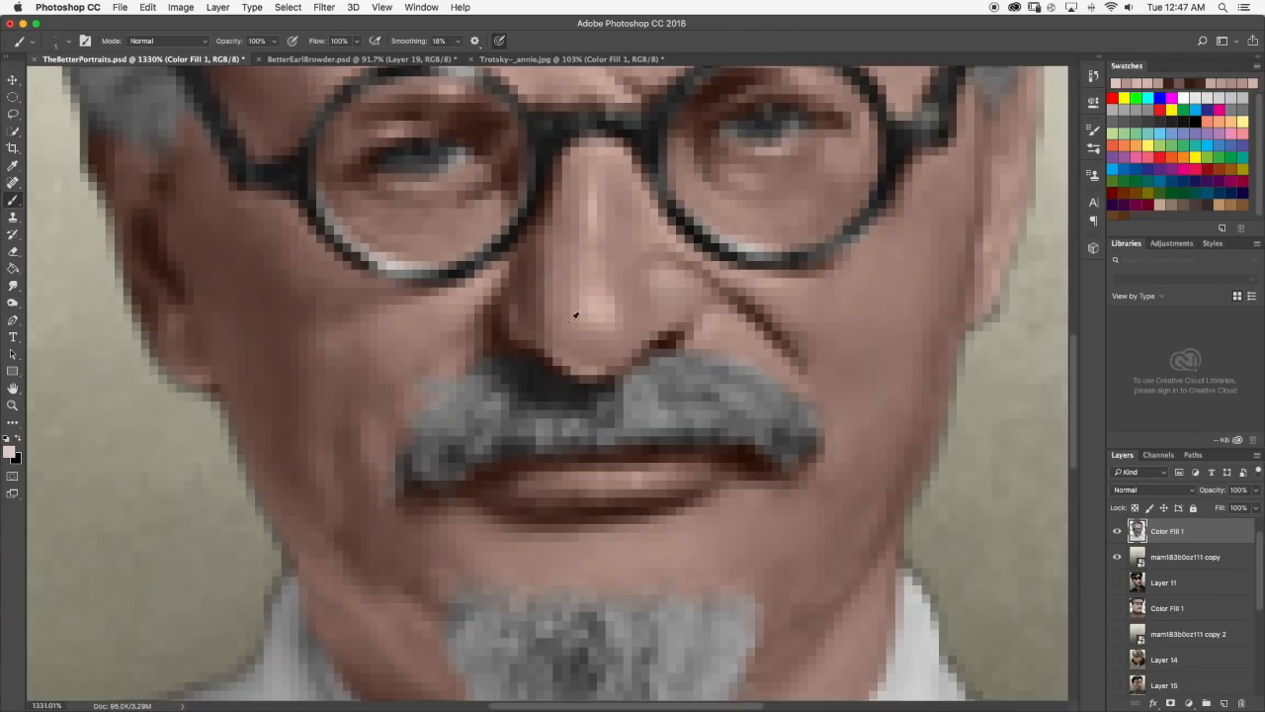
pyautogui.scroll(-4, 576, 313)
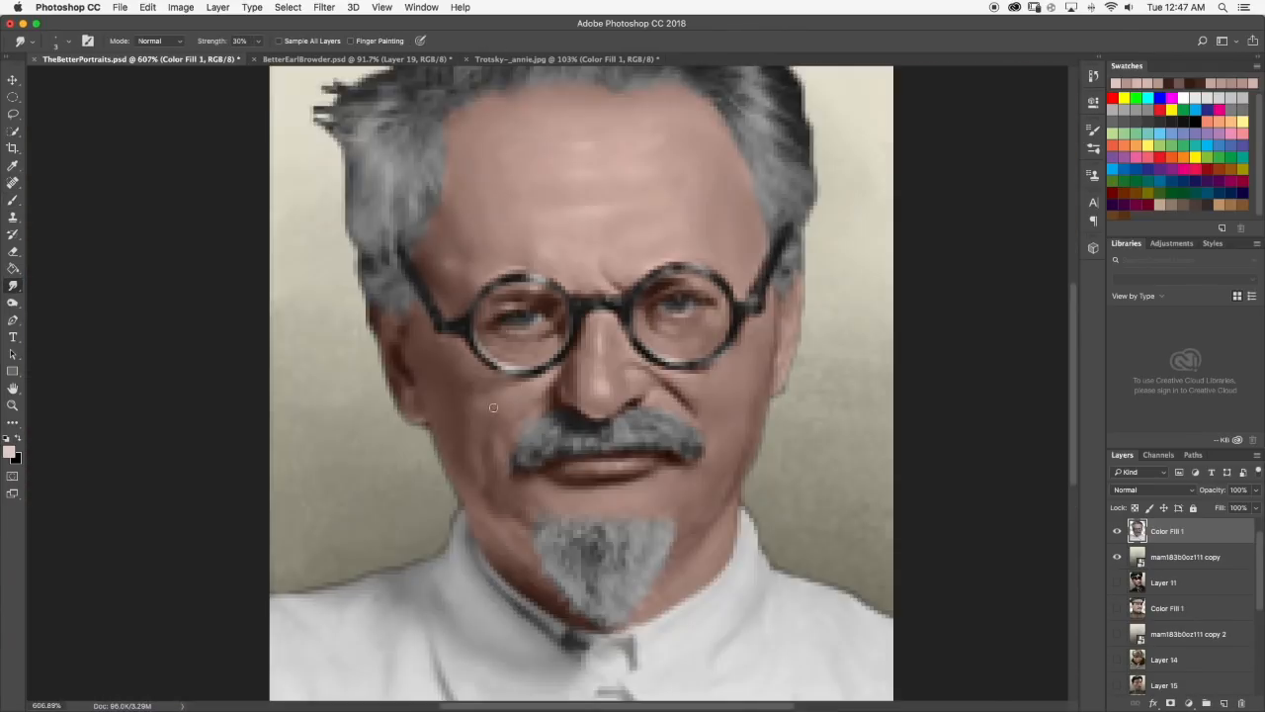
pyautogui.scroll(-4, 493, 408)
pyautogui.scroll(5, 494, 375)
pyautogui.press('b')
pyautogui.scroll(-3, 104, 261)
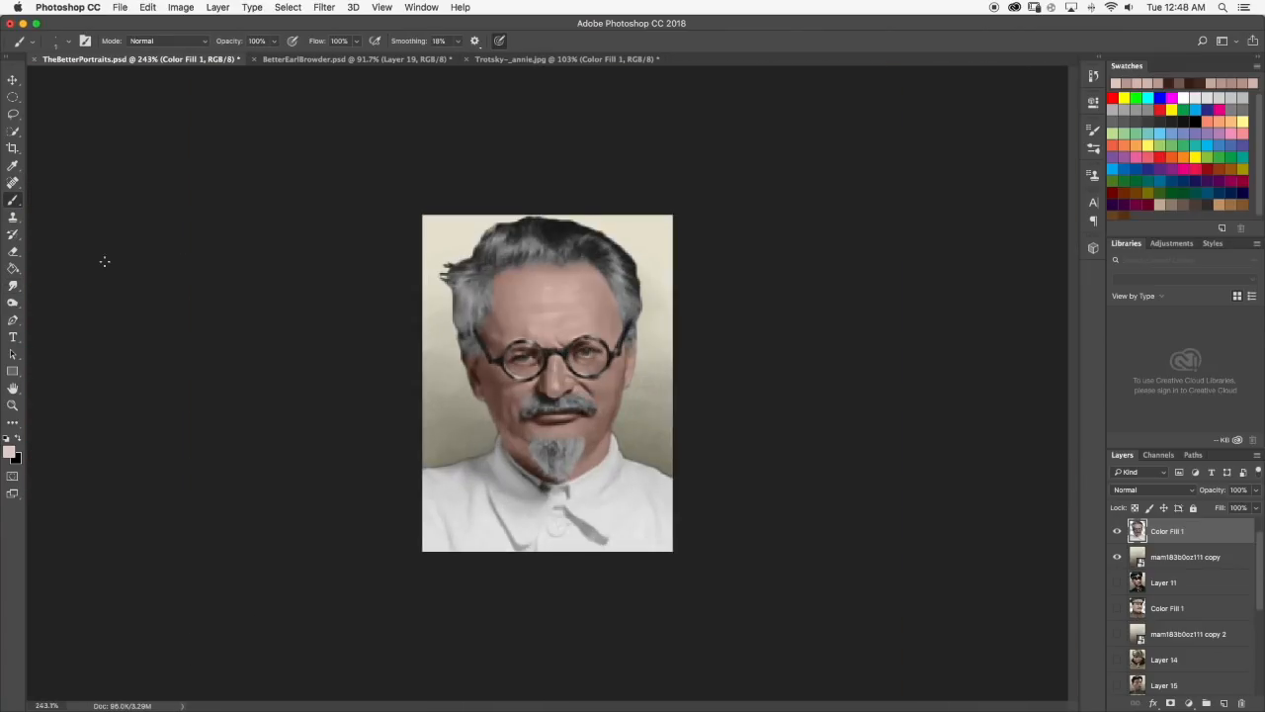
# Paint blue irises, dark pupils and small light catchlights into both eyes behind the glasses.
pyautogui.scroll(4, 556, 316)
pyautogui.scroll(-3, 625, 353)
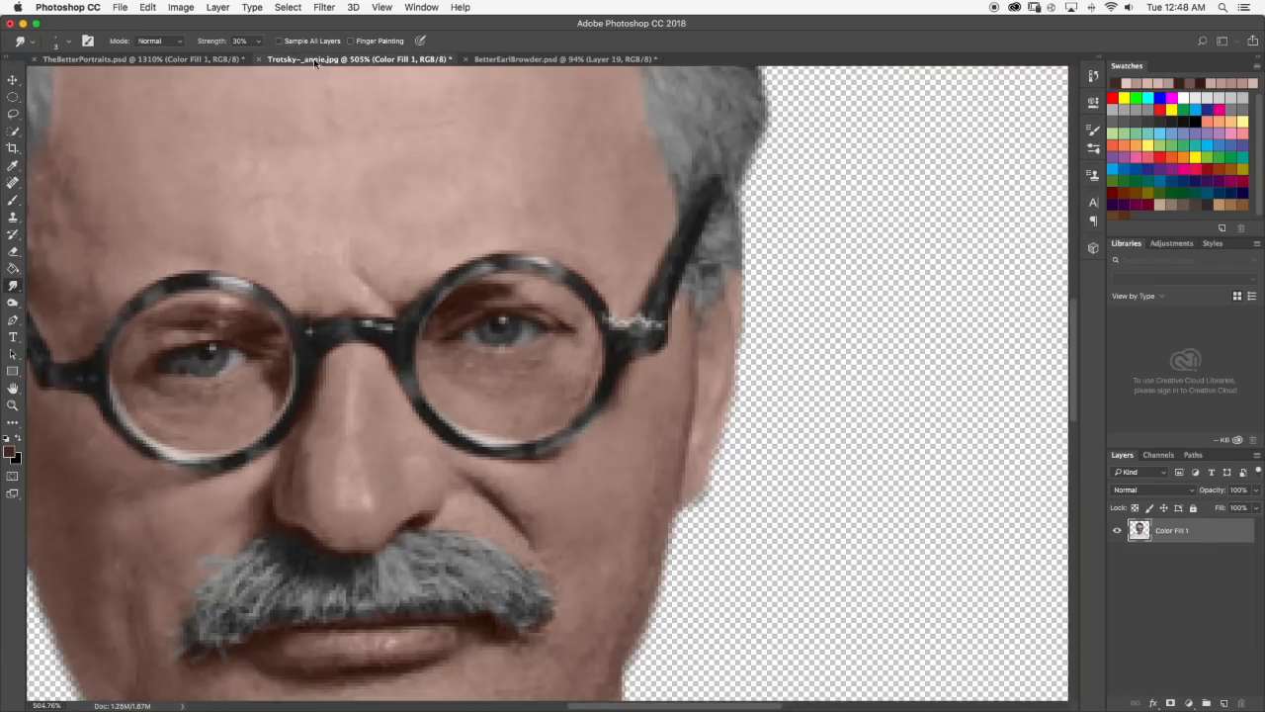
pyautogui.scroll(-2, 506, 306)
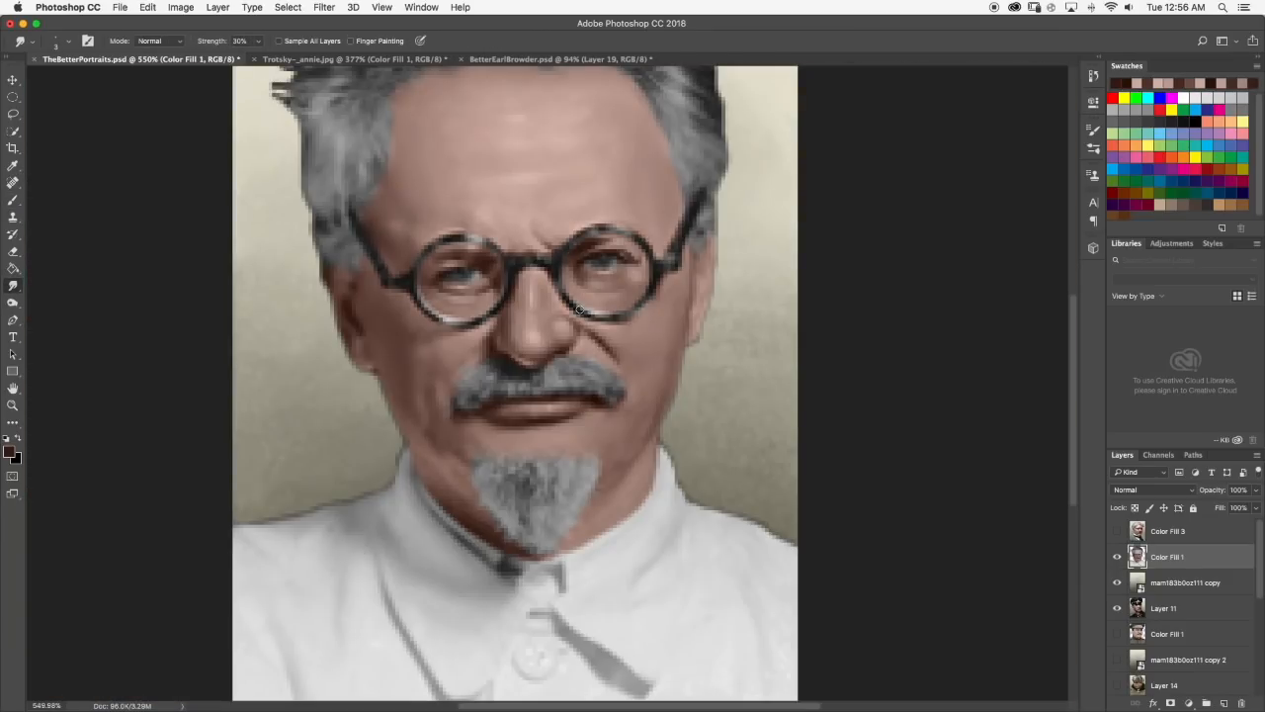
pyautogui.scroll(5, 533, 416)
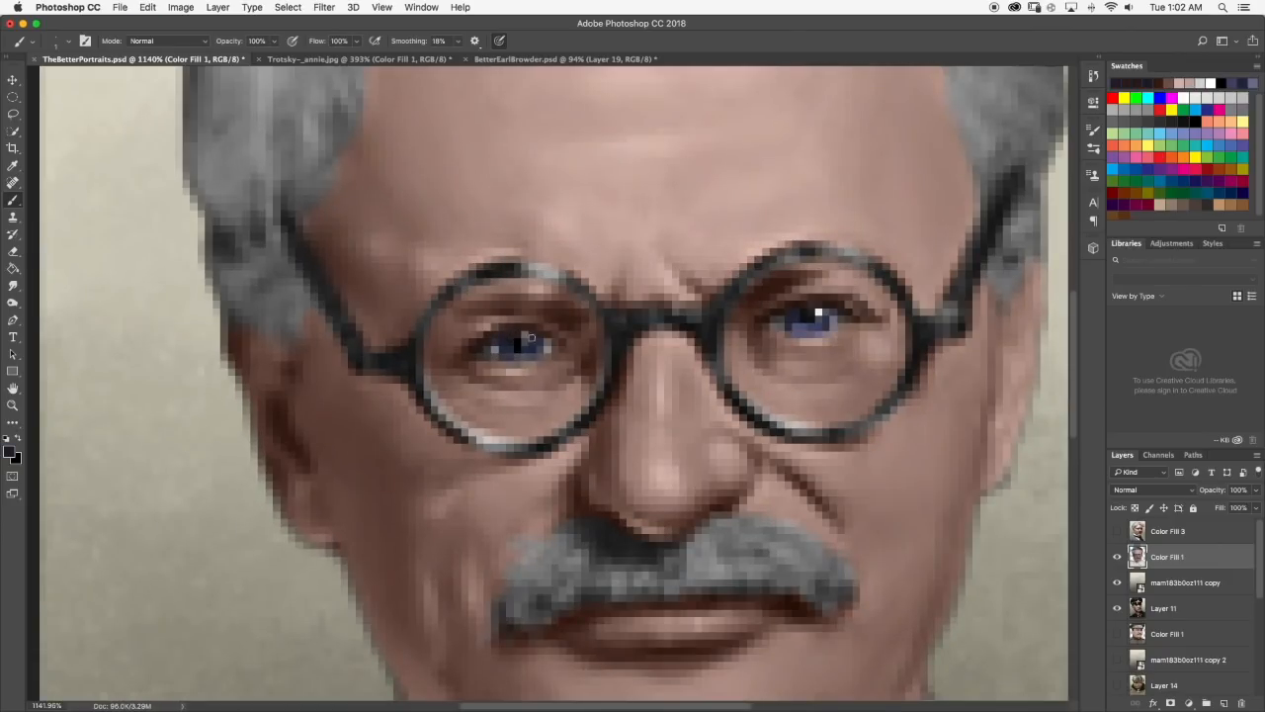
pyautogui.scroll(3, 531, 338)
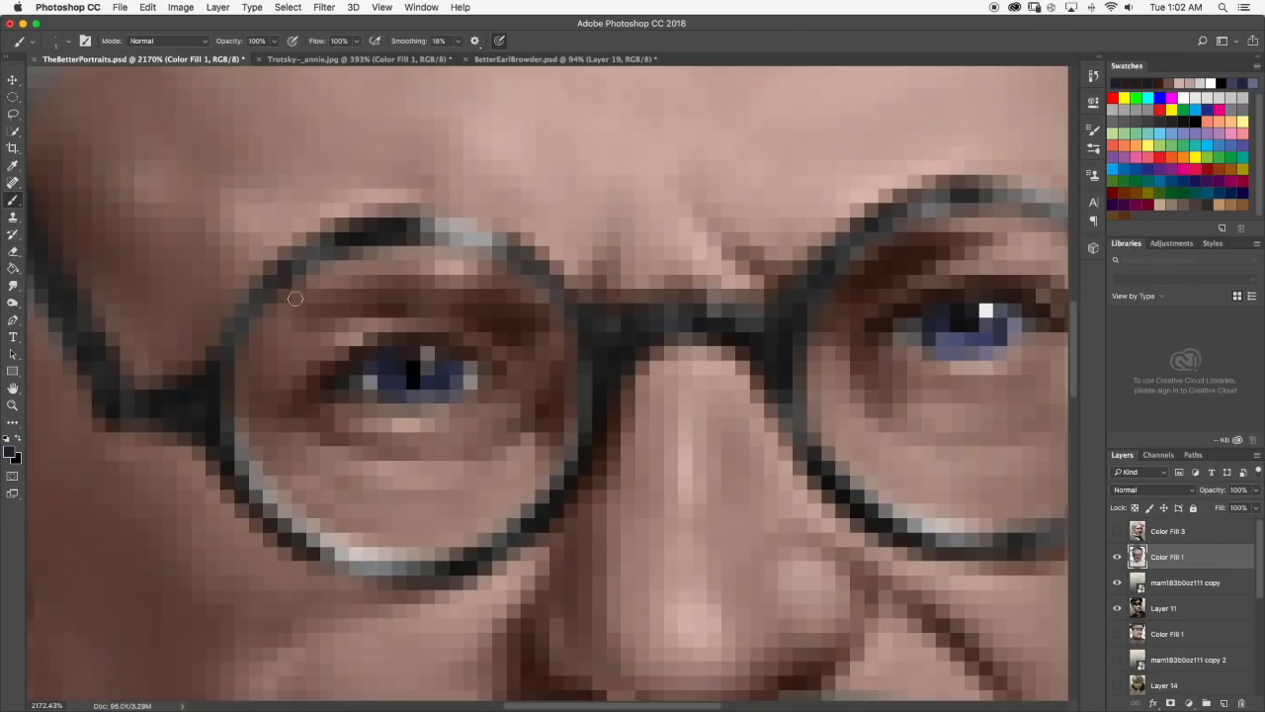
# Dab pale skin-tone pixels at the inner corner of the left eye and smudge them in at 40% strength.
pyautogui.scroll(1, 510, 365)
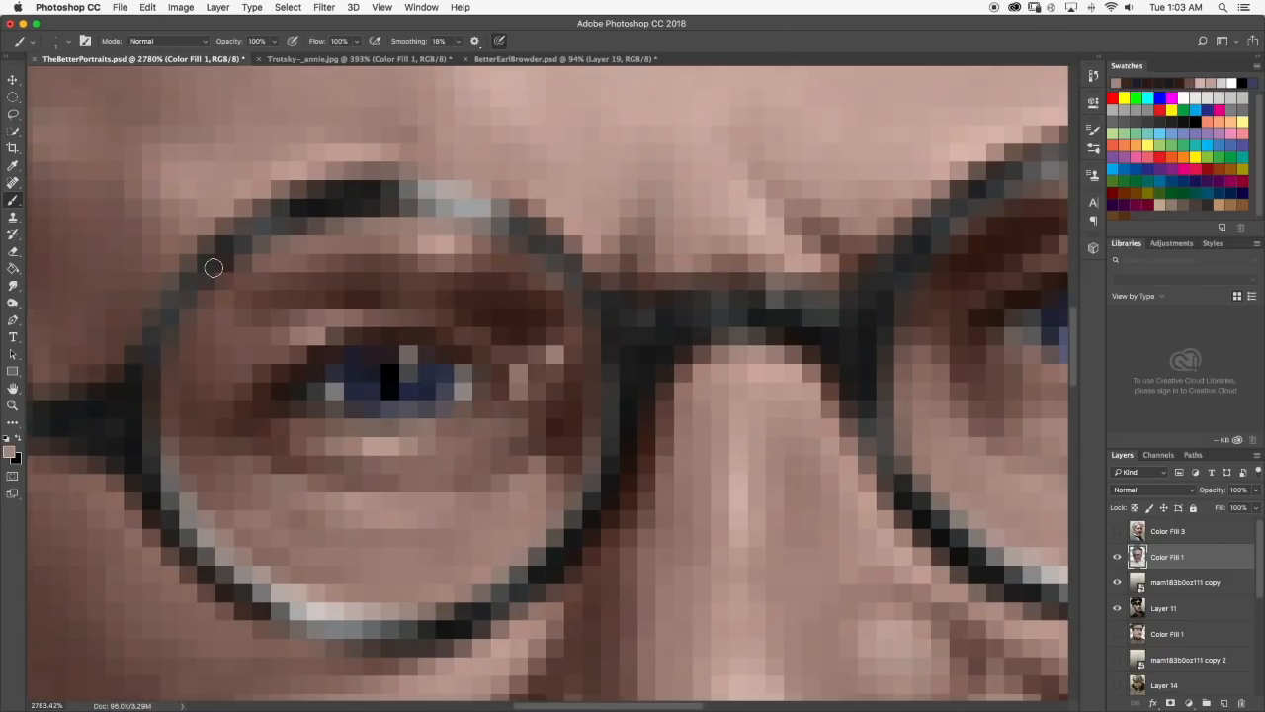
pyautogui.click(13, 286)
pyautogui.scroll(-8, 545, 354)
pyautogui.scroll(5, 528, 351)
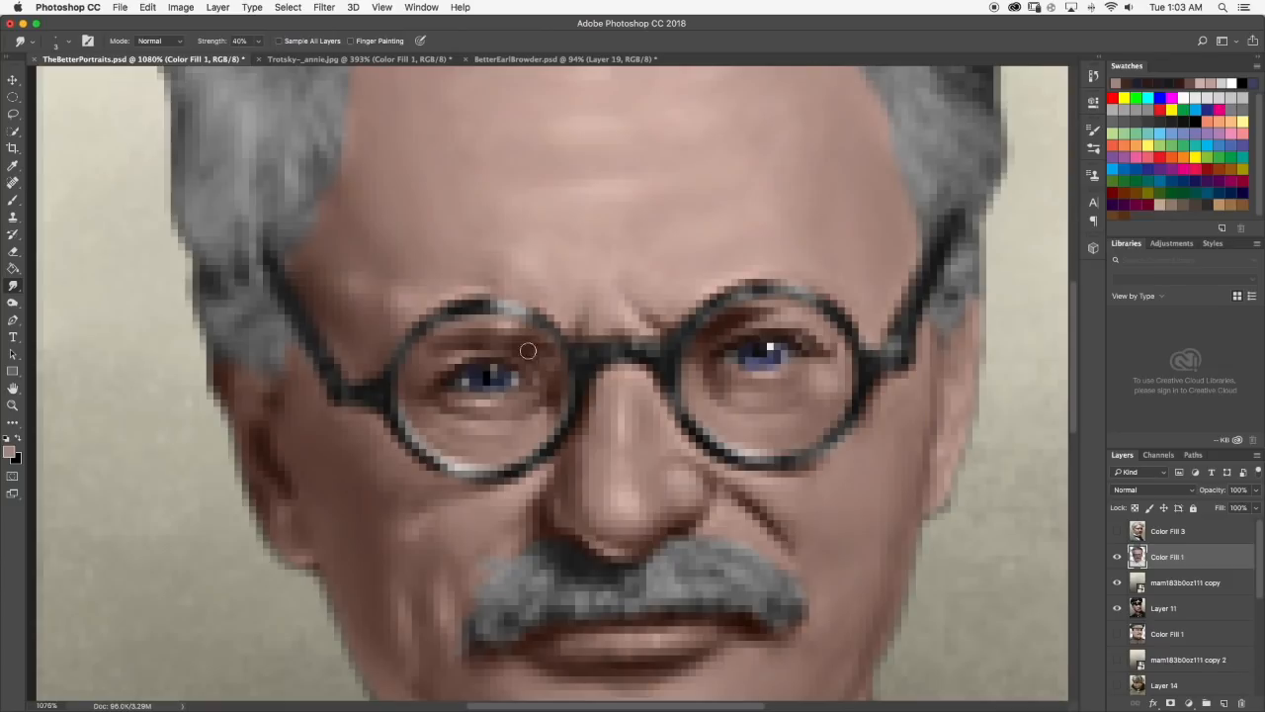
pyautogui.scroll(1, 549, 367)
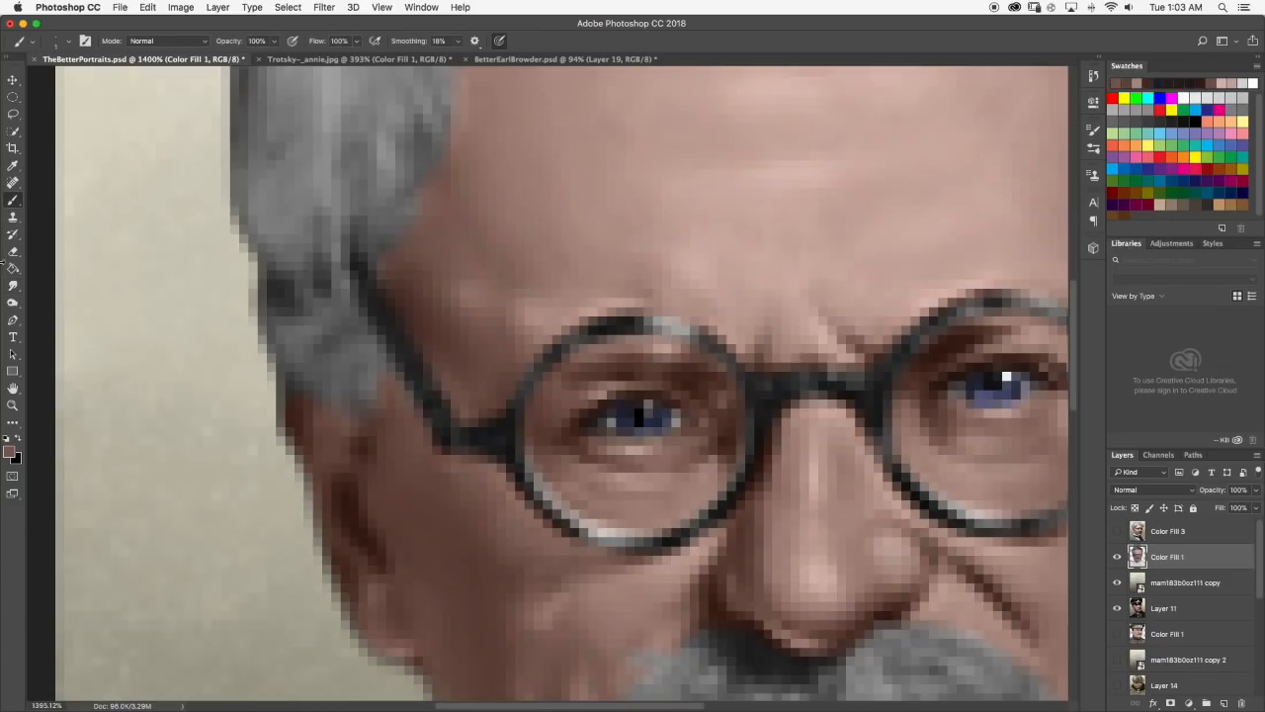
# Brush a darker brown skin tone into the shading around the glasses and smudge it in.
pyautogui.scroll(-6, 549, 367)
pyautogui.scroll(5, 547, 369)
pyautogui.scroll(-6, 547, 370)
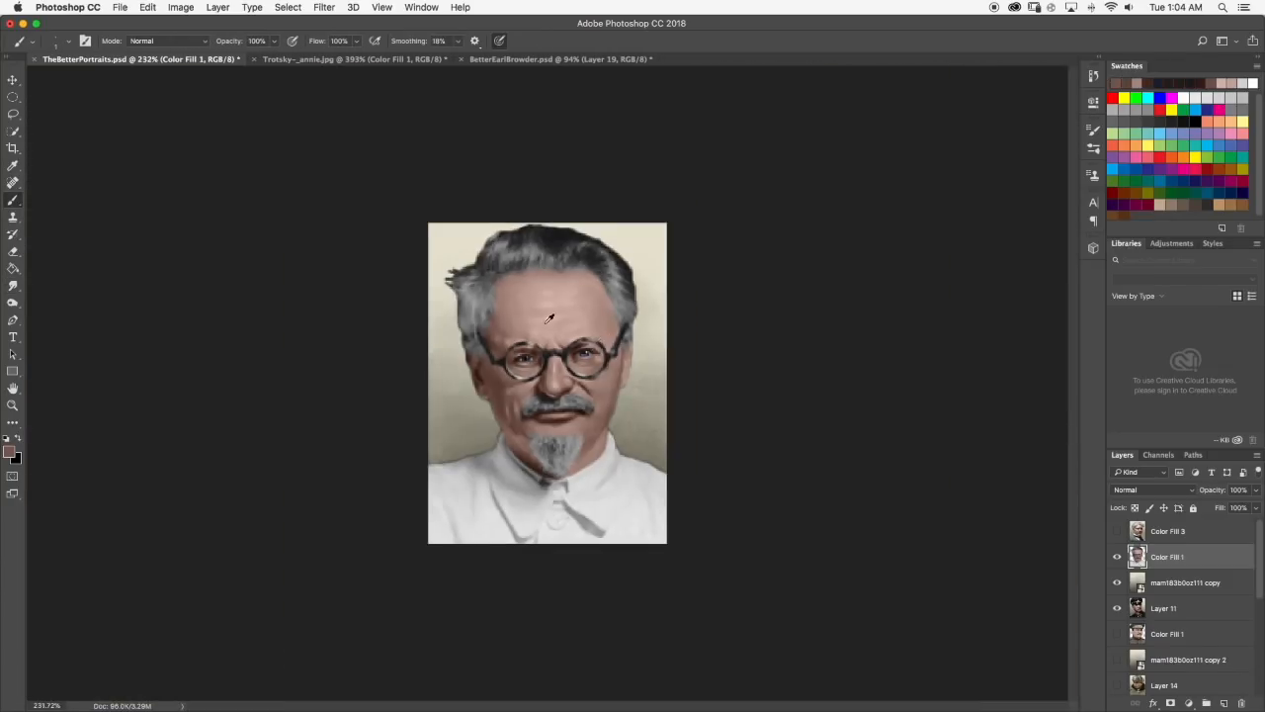
pyautogui.scroll(6, 546, 370)
pyautogui.scroll(-6, 514, 384)
pyautogui.scroll(7, 553, 373)
pyautogui.click(13, 285)
pyautogui.scroll(-6, 579, 376)
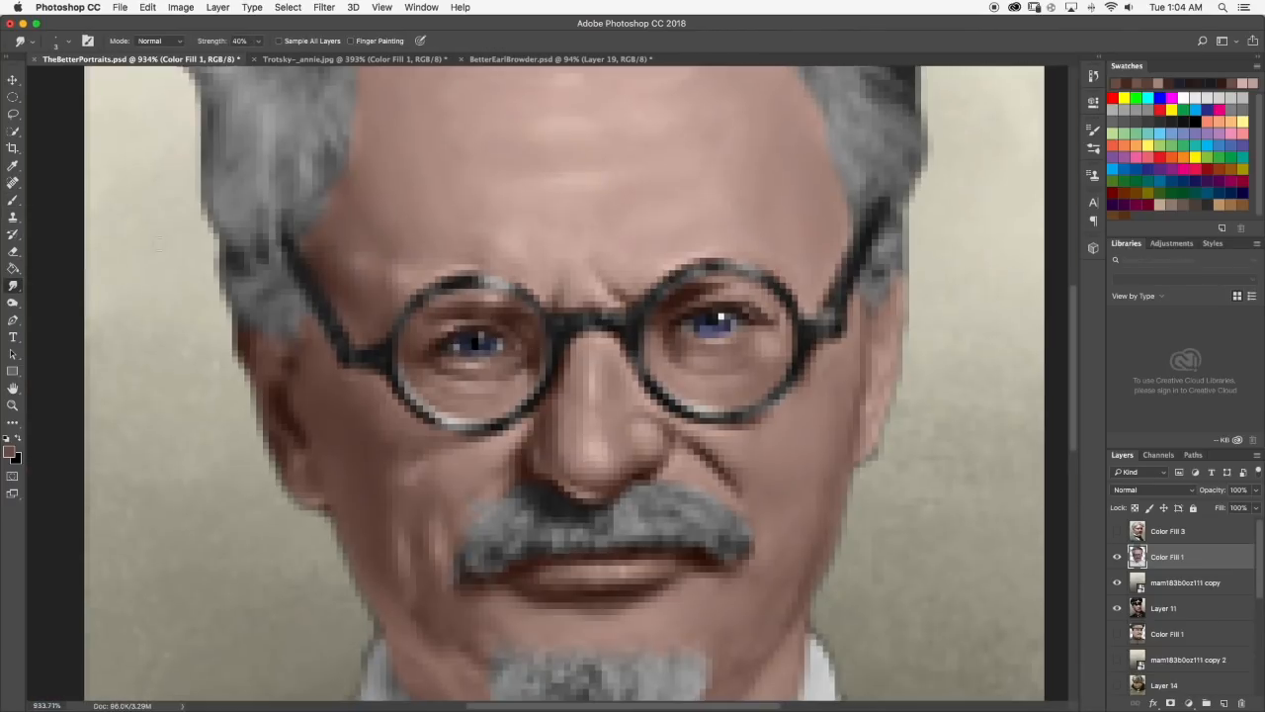
# Sample lighter skin tones, brush them onto the nose bridge beside the glasses, and smudge them smooth.
pyautogui.press('b')
pyautogui.scroll(5, 578, 376)
pyautogui.scroll(-7, 524, 332)
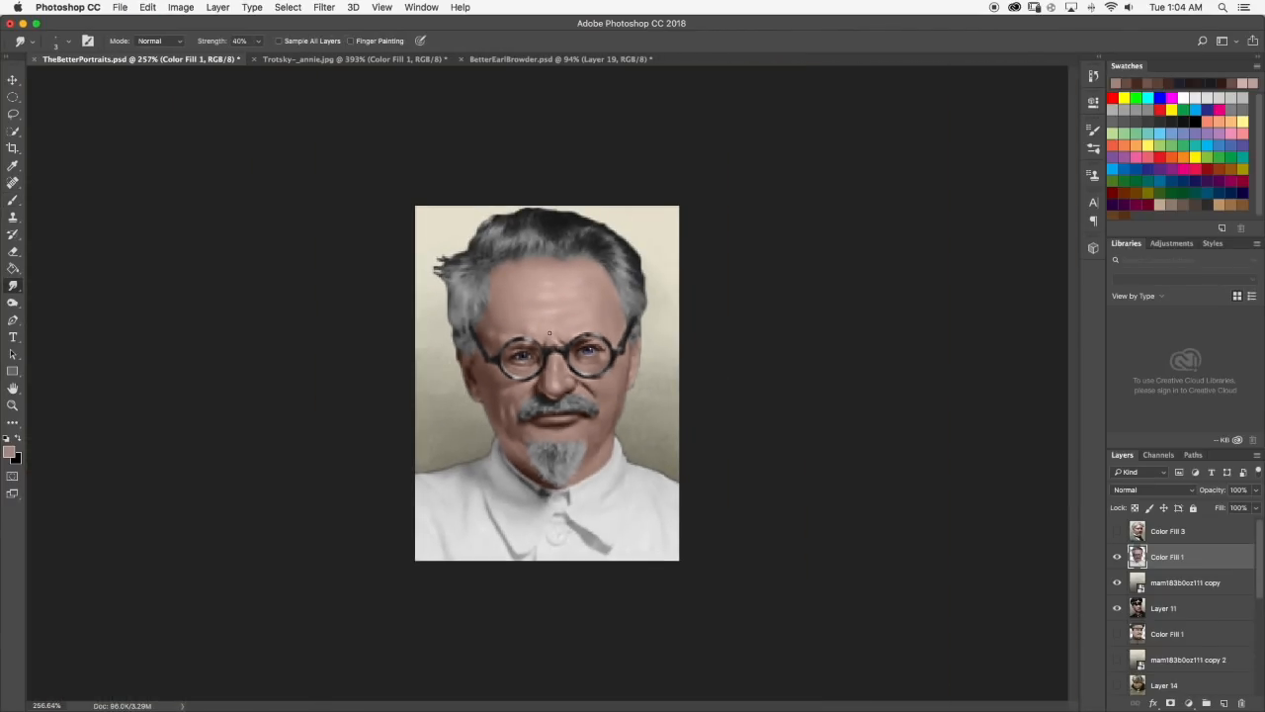
pyautogui.scroll(6, 537, 333)
pyautogui.scroll(-7, 602, 326)
pyautogui.scroll(5, 599, 337)
pyautogui.press('b')
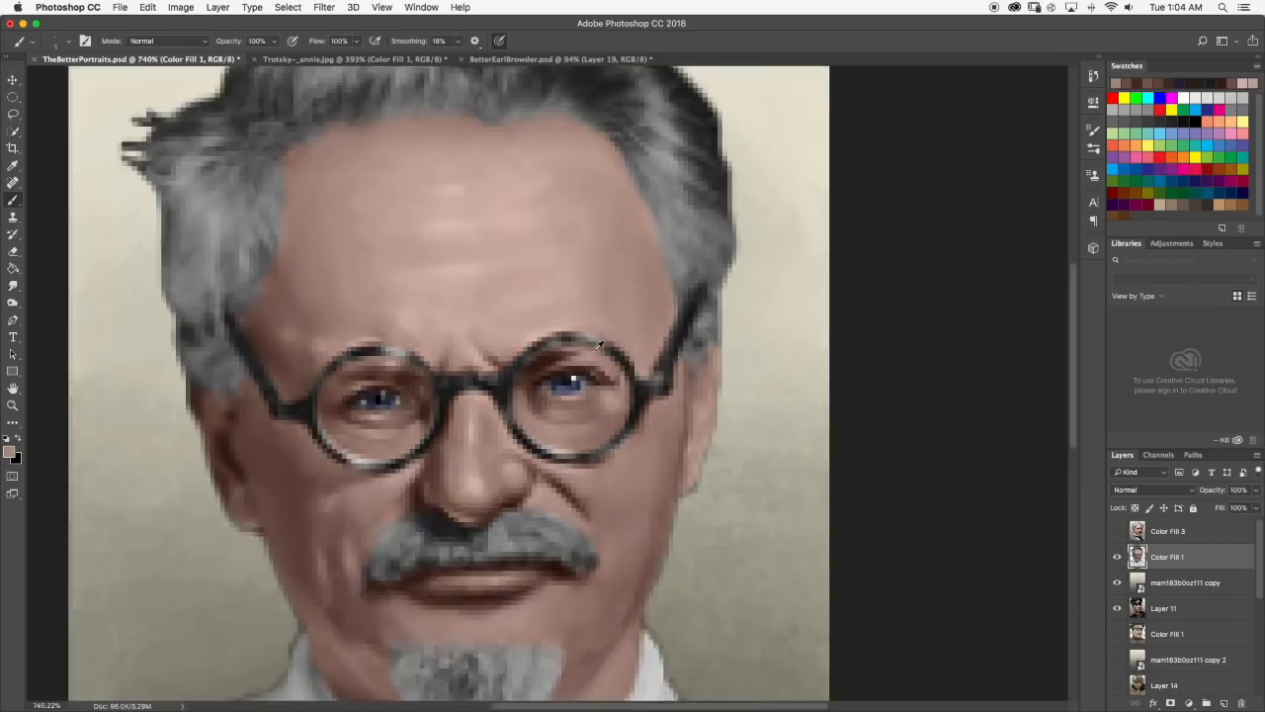
pyautogui.keyDown('alt'); pyautogui.click(599, 346); pyautogui.keyUp('alt')
pyautogui.scroll(2, 596, 353)
pyautogui.press('r')
pyautogui.scroll(-7, 600, 341)
pyautogui.scroll(2, 605, 336)
pyautogui.scroll(-2, 607, 334)
pyautogui.scroll(2, 607, 333)
pyautogui.scroll(-4, 605, 332)
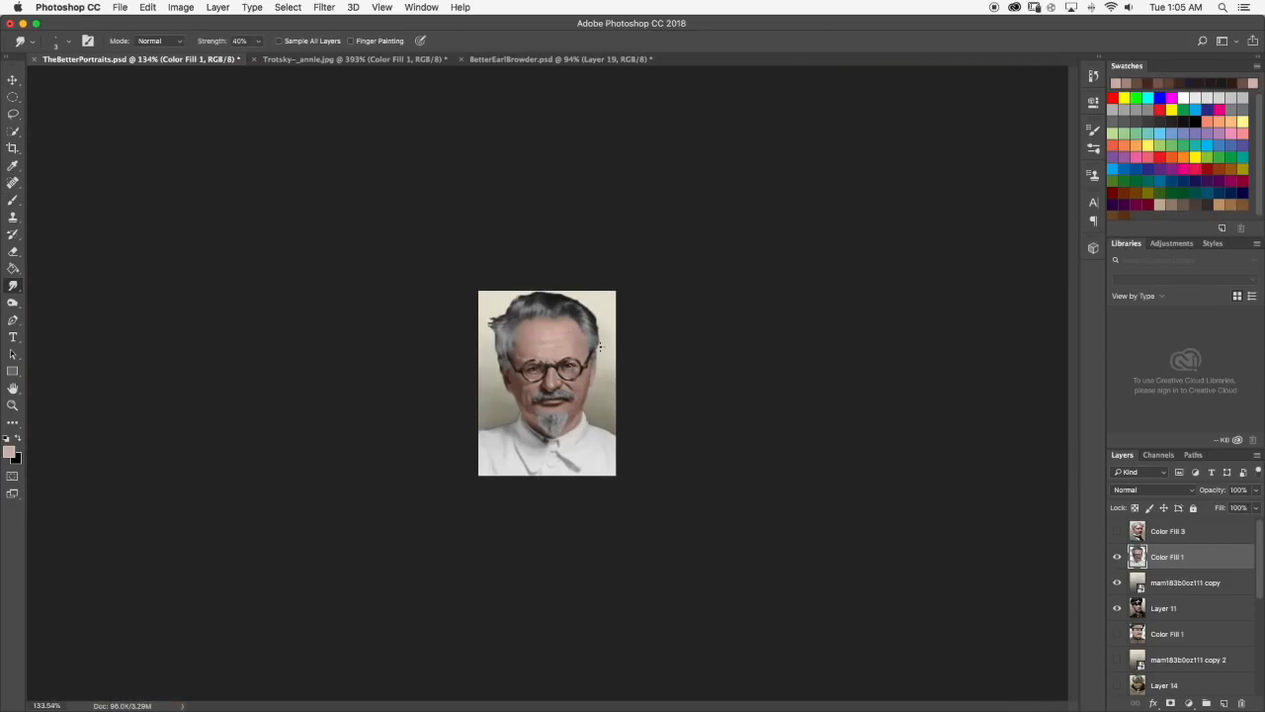
# Pick a paler pink skin tone, brush highlights onto the brow area above the glasses, and smudge them in.
pyautogui.scroll(6, 593, 317)
pyautogui.press('b')
pyautogui.scroll(-4, 552, 300)
pyautogui.press('b')
pyautogui.click(9, 452)
pyautogui.click(647, 384)
pyautogui.click(918, 365)
pyautogui.scroll(5, 554, 306)
pyautogui.press('r')
pyautogui.scroll(-6, 547, 295)
pyautogui.scroll(4, 496, 319)
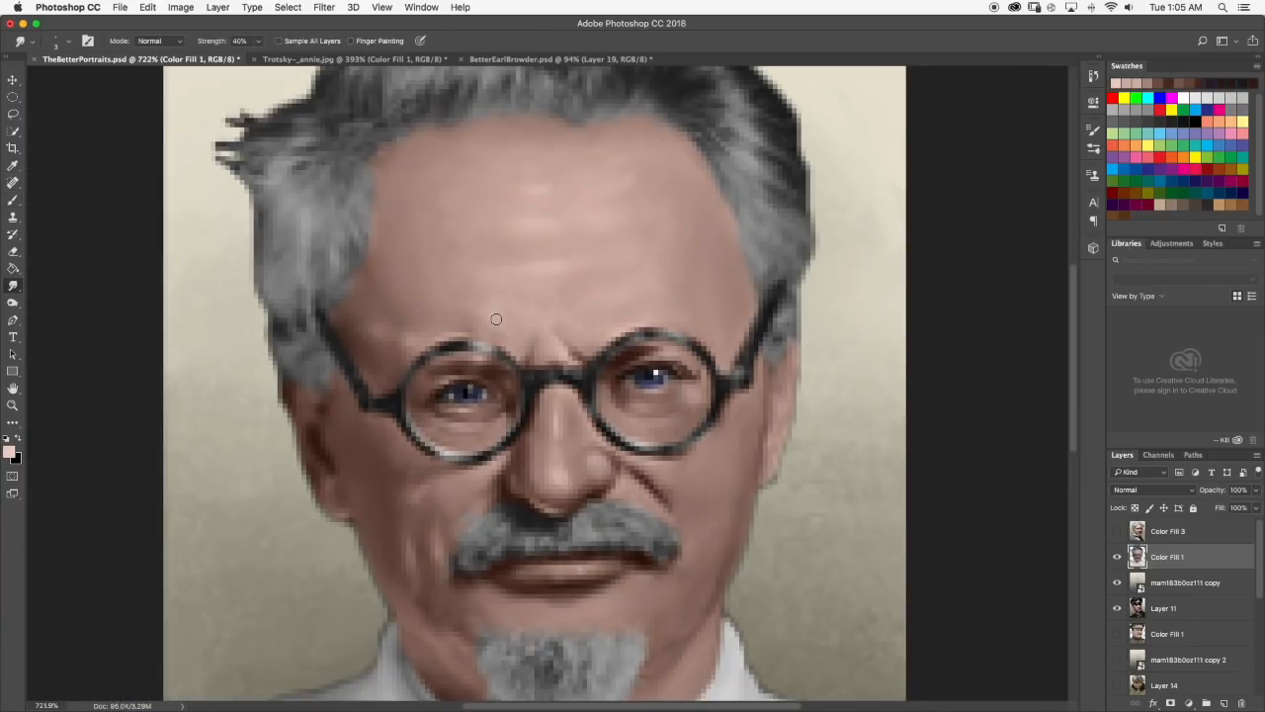
pyautogui.scroll(-7, 635, 401)
pyautogui.scroll(7, 635, 400)
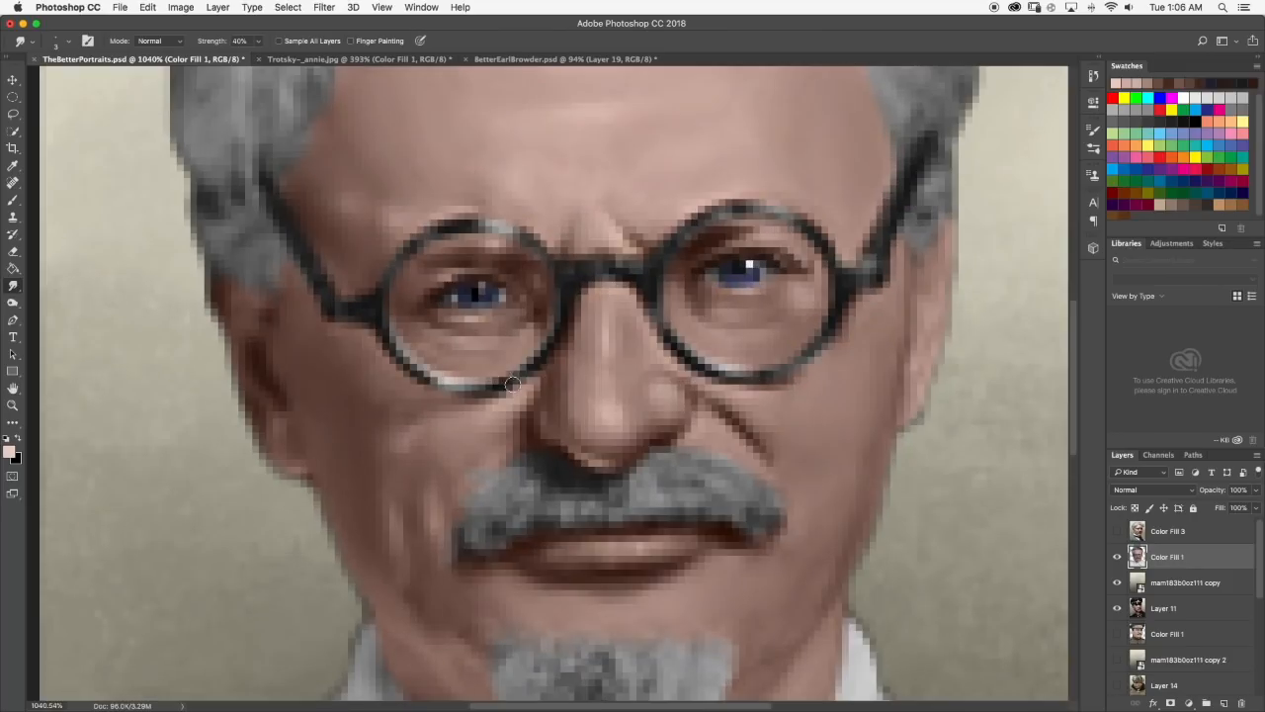
pyautogui.scroll(-7, 635, 400)
pyautogui.scroll(8, 635, 401)
# Pick a pale pink tone, paint a highlight under the right eye inside the lens, and smudge it.
pyautogui.press('b')
pyautogui.scroll(2, 134, 235)
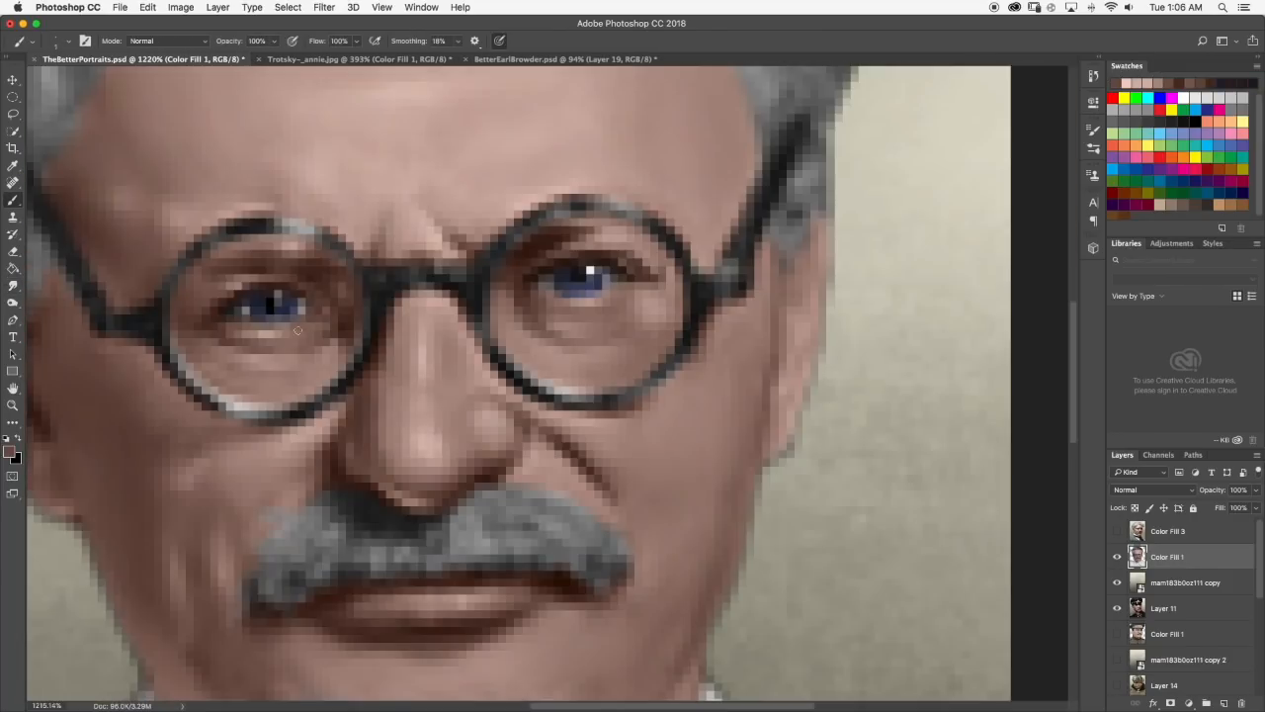
pyautogui.click(9, 451)
pyautogui.click(656, 398)
pyautogui.click(917, 364)
pyautogui.click(9, 451)
pyautogui.click(644, 399)
pyautogui.click(917, 363)
pyautogui.moveTo(549, 349); pyautogui.dragTo(589, 357)
pyautogui.click(12, 286)
# Add further pale pink highlights around the right eye and smudge them into the surrounding skin.
pyautogui.press('b')
pyautogui.scroll(-7, 291, 240)
pyautogui.scroll(7, 292, 241)
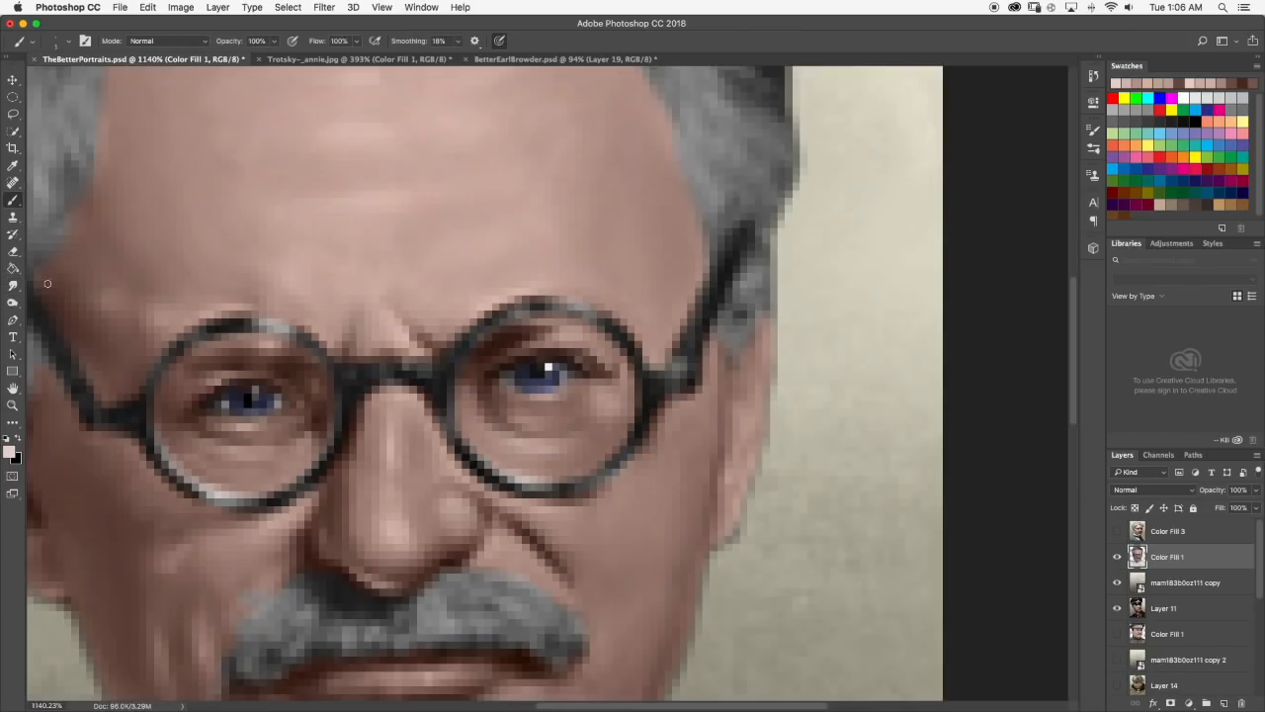
pyautogui.click(12, 285)
pyautogui.scroll(-7, 507, 330)
pyautogui.scroll(5, 507, 330)
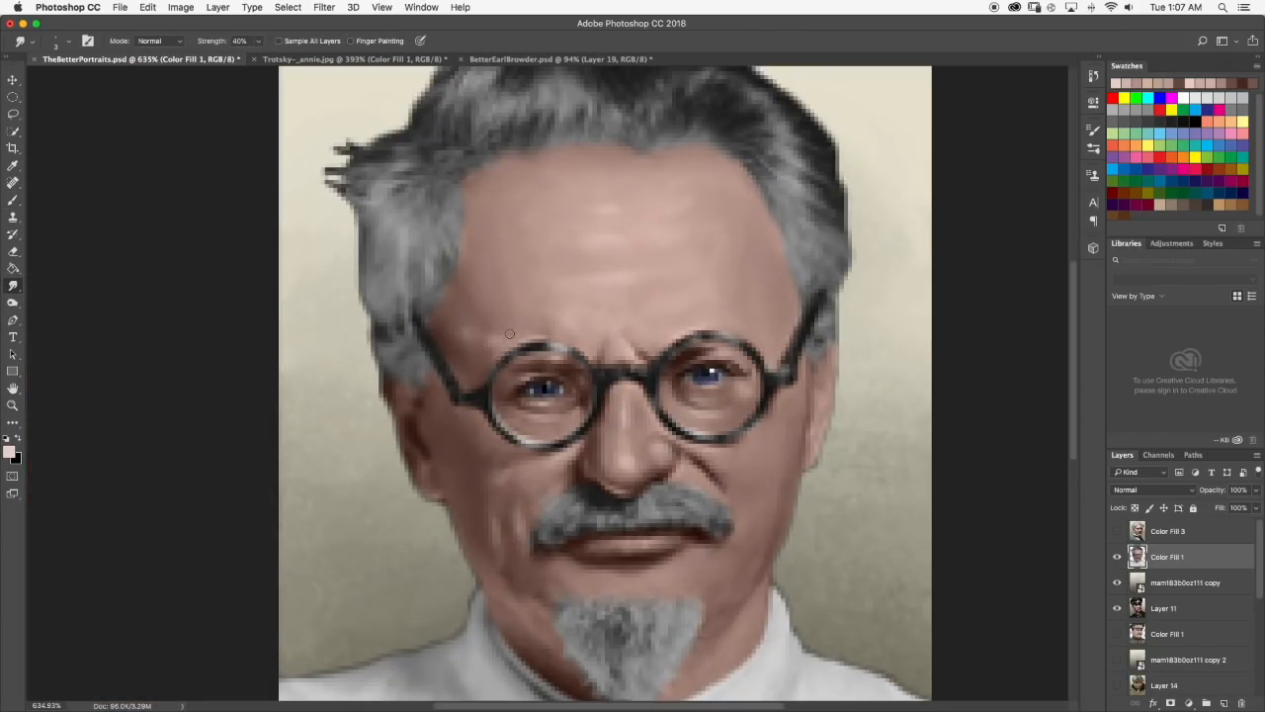
pyautogui.scroll(-3, 507, 340)
pyautogui.scroll(4, 514, 297)
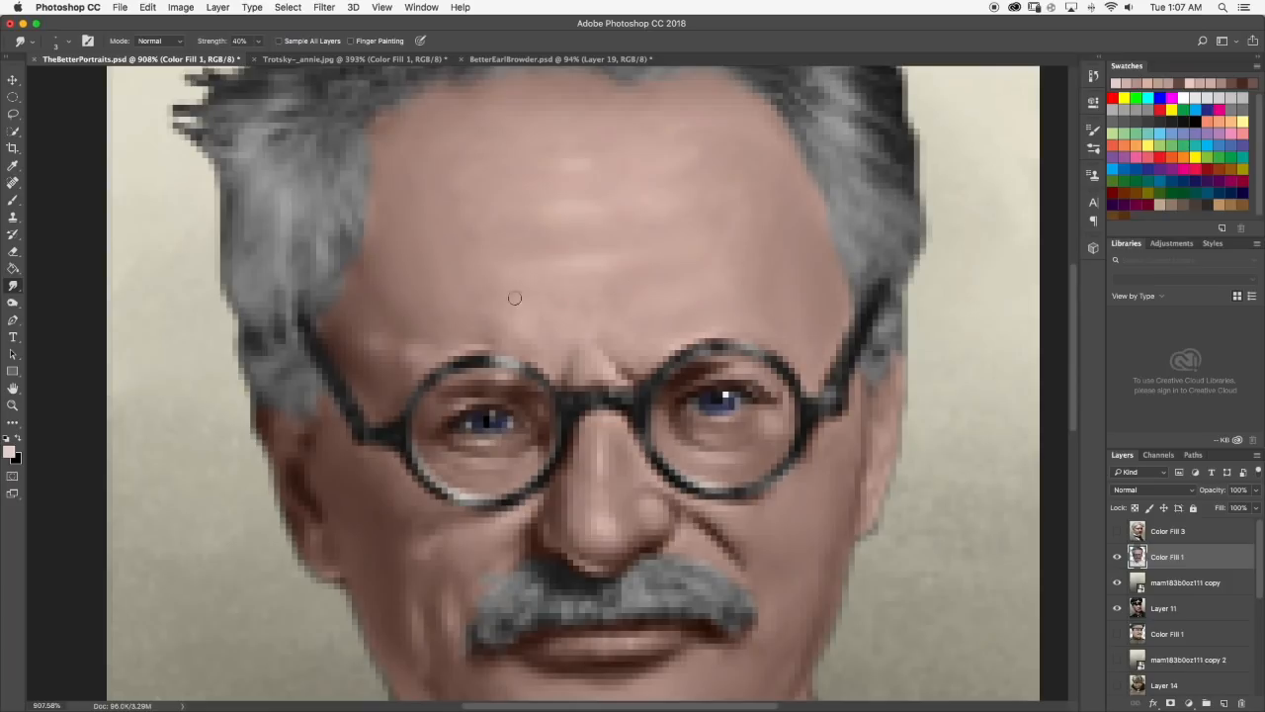
pyautogui.scroll(-4, 474, 301)
pyautogui.scroll(6, 557, 347)
# Paint a dark brown frown line just above the glasses bridge and soften it with the Smudge tool.
pyautogui.click(14, 202)
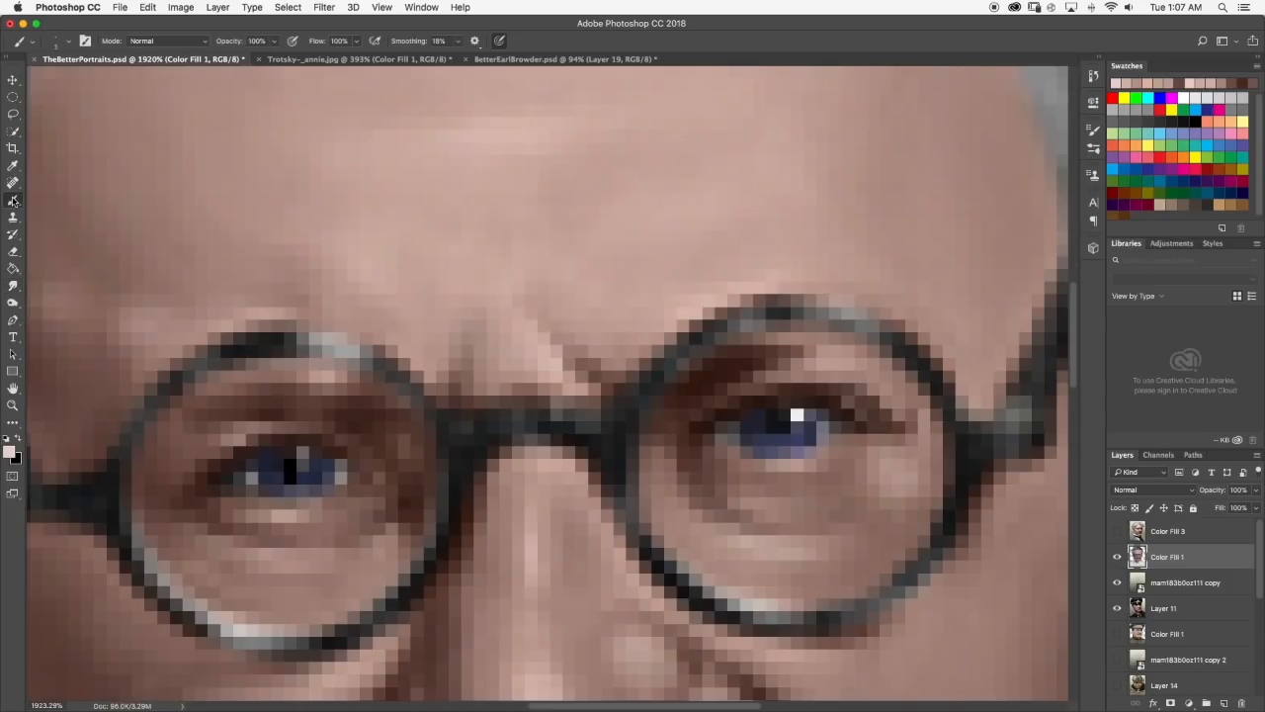
pyautogui.moveTo(574, 354); pyautogui.dragTo(597, 375)
pyautogui.scroll(-1, 610, 399)
pyautogui.click(13, 286)
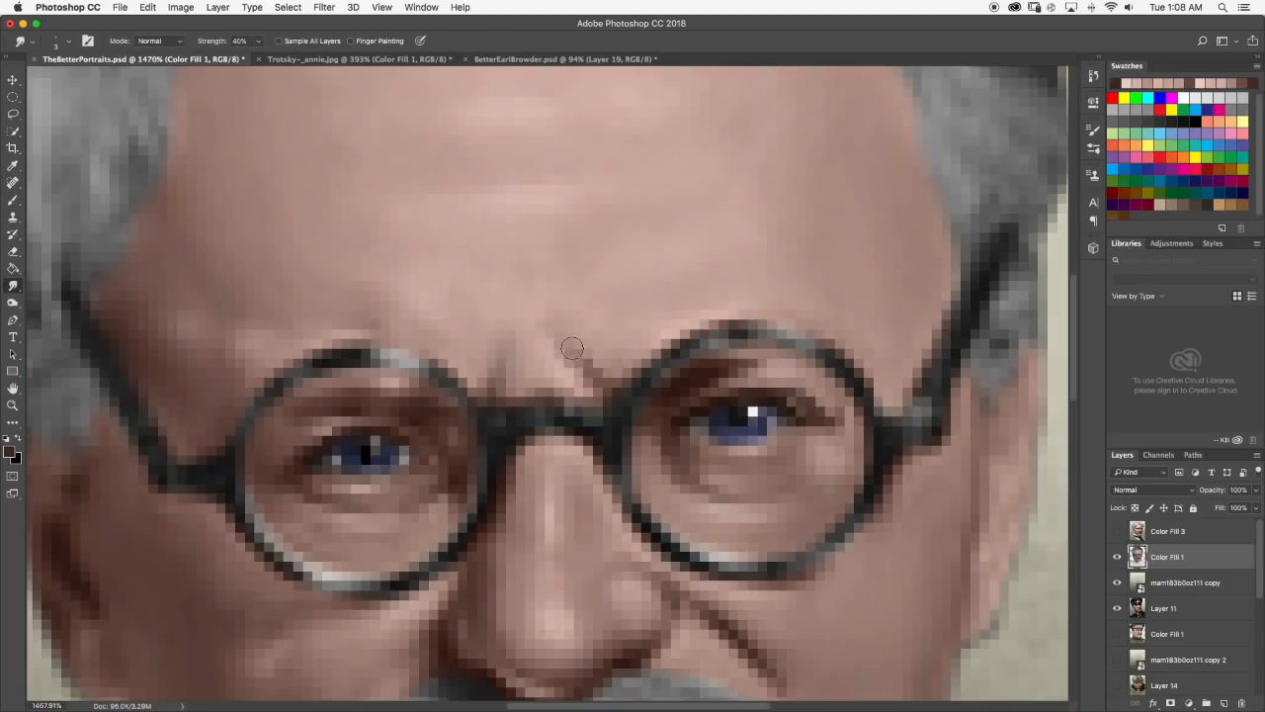
pyautogui.scroll(-3, 600, 326)
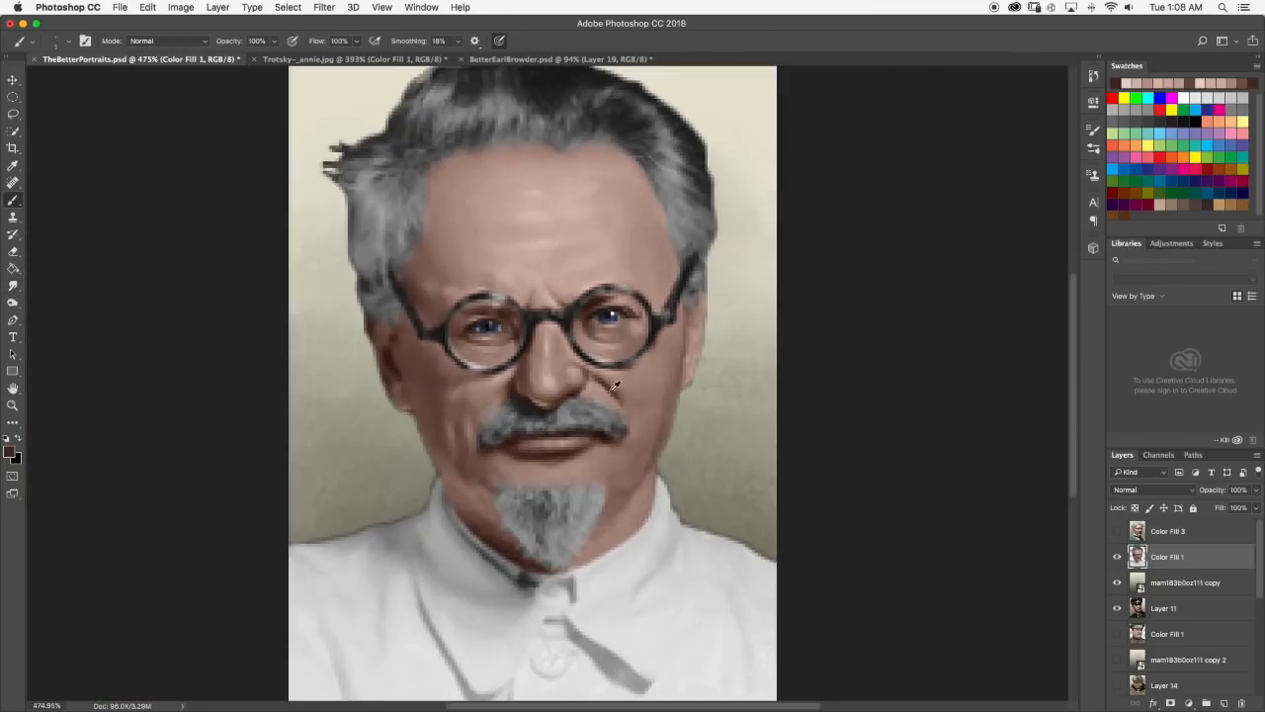
# Touch up the crease between the nose and right cheek with the Brush and Smudge tools.
pyautogui.scroll(3, 604, 326)
pyautogui.scroll(-6, 599, 395)
pyautogui.scroll(6, 599, 419)
pyautogui.scroll(-5, 624, 435)
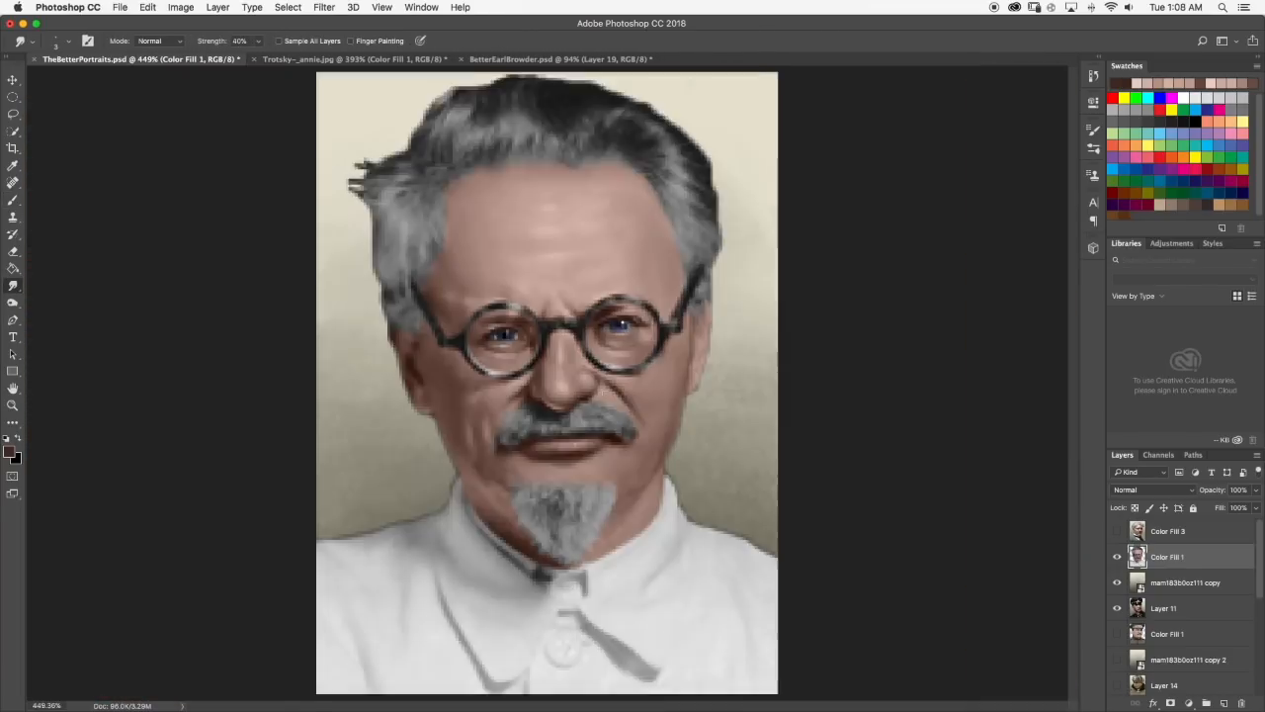
pyautogui.scroll(3, 620, 396)
pyautogui.press('b')
pyautogui.keyDown('alt'); pyautogui.click(615, 400); pyautogui.keyUp('alt')
pyautogui.press('r')
pyautogui.scroll(-4, 622, 405)
pyautogui.scroll(2, 621, 404)
# Brush a sampled brown skin tone at the right temple beside the hairline and smudge it in.
pyautogui.press('b')
pyautogui.scroll(1, 502, 333)
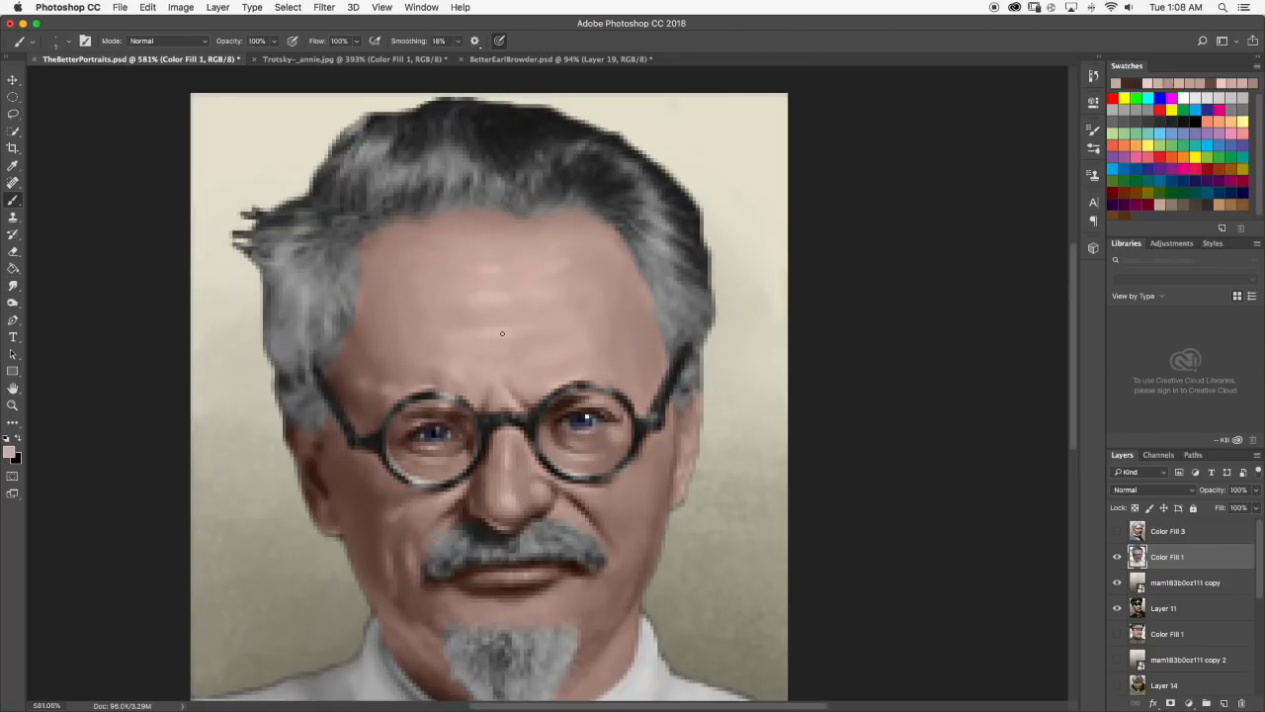
pyautogui.keyDown('alt'); pyautogui.click(648, 351); pyautogui.keyUp('alt')
pyautogui.press('r')
pyautogui.scroll(-3, 642, 348)
pyautogui.scroll(4, 639, 226)
pyautogui.scroll(-4, 633, 247)
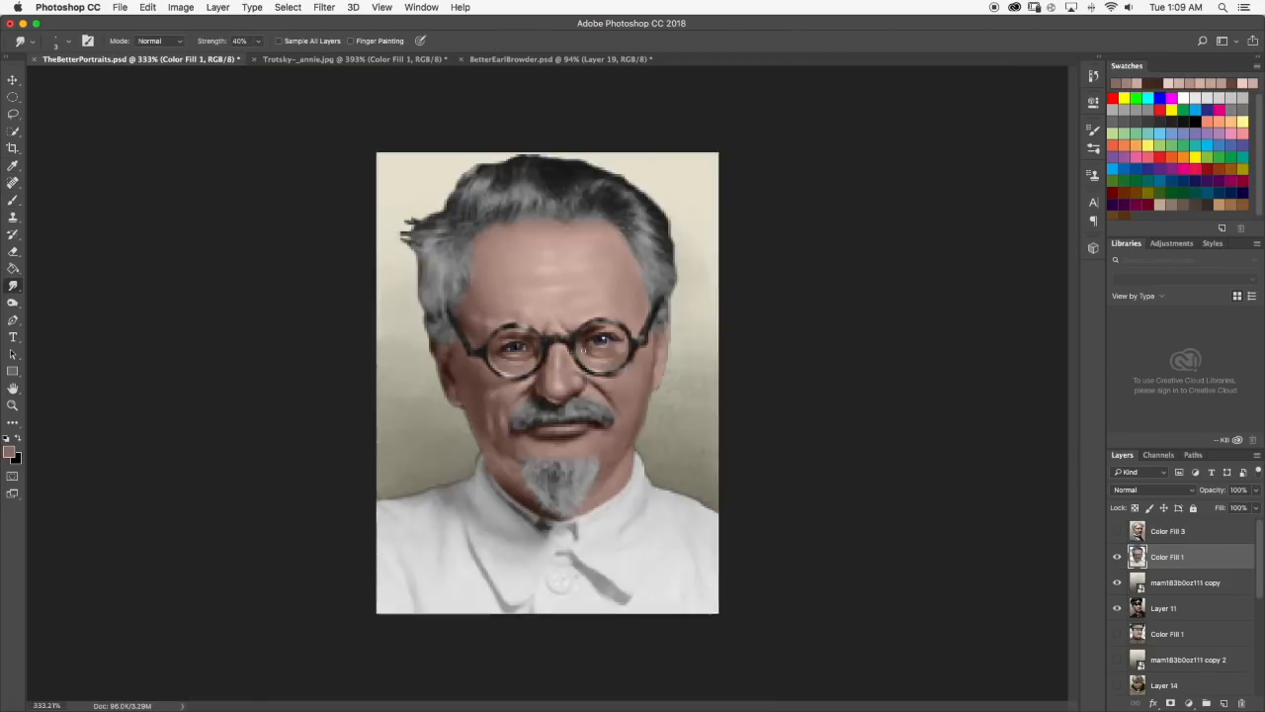
# Brush pale pink highlights onto the right cheek and blend them with the Smudge tool.
pyautogui.scroll(4, 576, 391)
pyautogui.press('b')
pyautogui.keyDown('alt'); pyautogui.click(583, 396); pyautogui.keyUp('alt')
pyautogui.click(659, 415)
pyautogui.press('r')
pyautogui.scroll(-2, 632, 445)
pyautogui.scroll(1, 613, 465)
pyautogui.scroll(-1, 596, 486)
pyautogui.scroll(2, 596, 487)
pyautogui.scroll(-2, 596, 487)
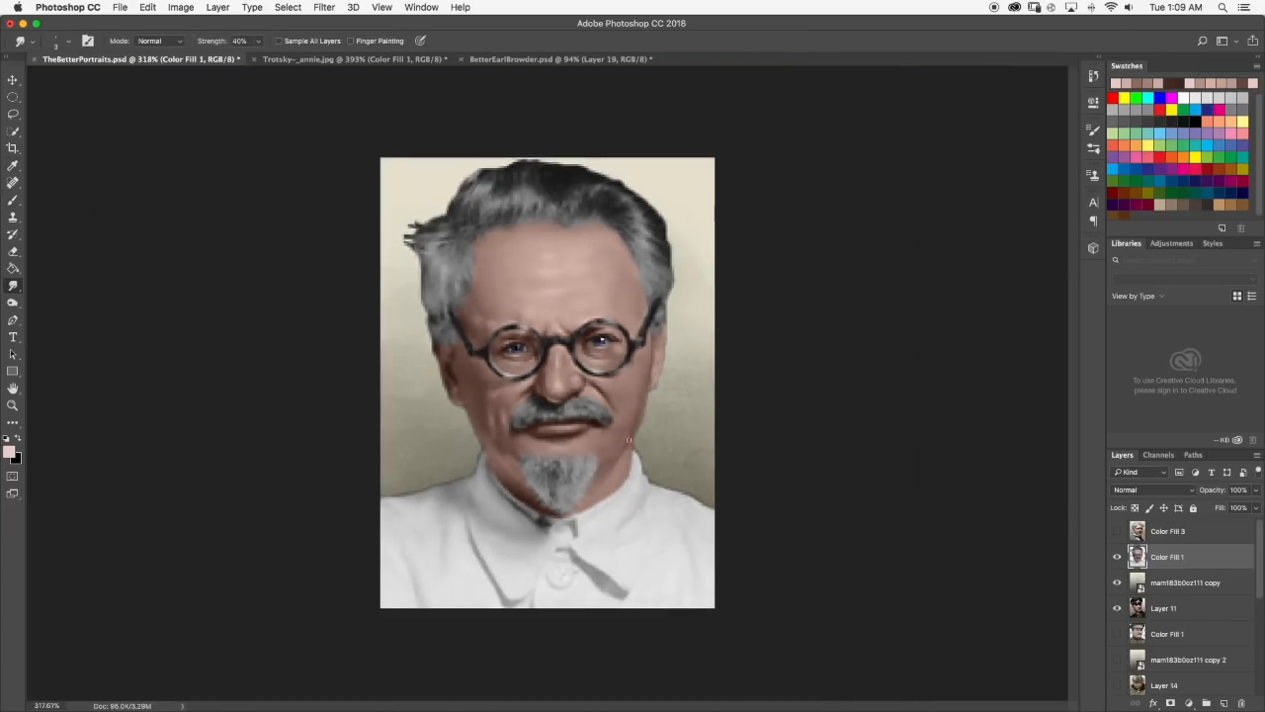
# Paint a dark brown shadow on the jaw beside the goatee's right edge and smudge it.
pyautogui.scroll(3, 633, 470)
pyautogui.click(13, 203)
pyautogui.keyDown('alt'); pyautogui.click(553, 459); pyautogui.keyUp('alt')
pyautogui.moveTo(597, 567); pyautogui.dragTo(614, 563)
pyautogui.click(13, 286)
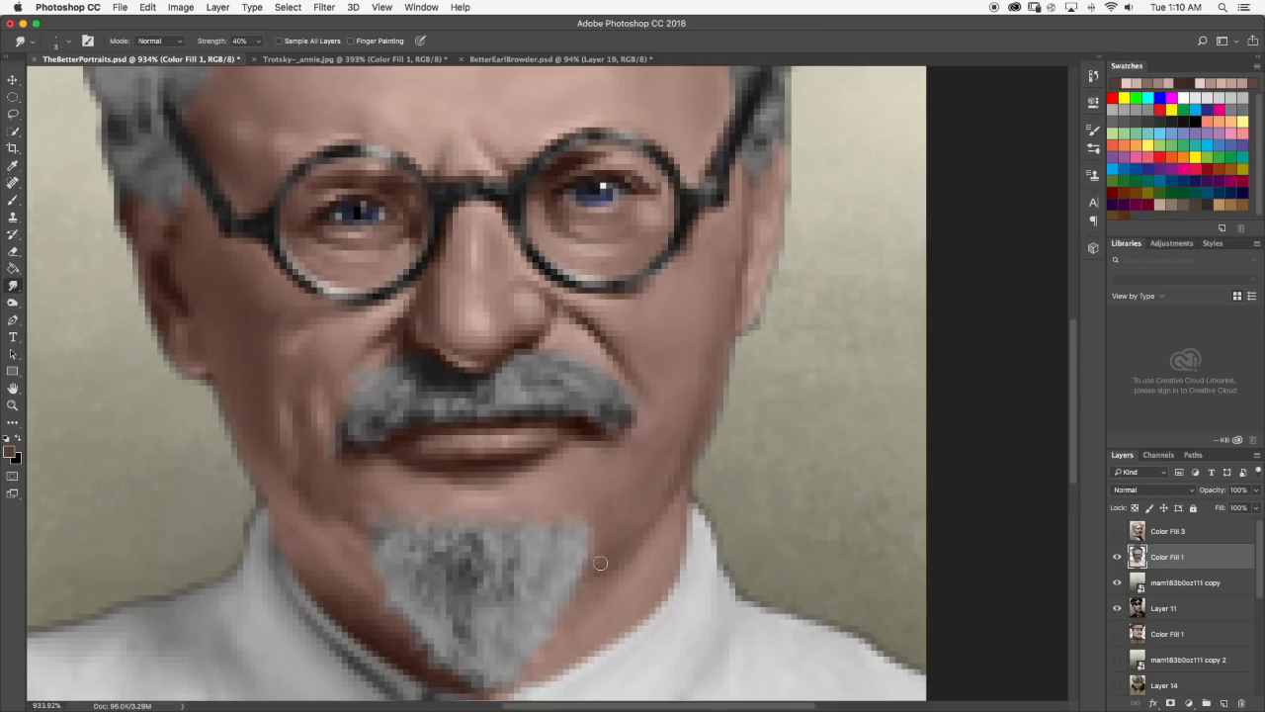
# Brush dark brown shading into the left cheek and lower jaw and smudge it in.
pyautogui.scroll(-2, 600, 563)
pyautogui.press('b')
pyautogui.keyDown('alt'); pyautogui.click(389, 366); pyautogui.keyUp('alt')
pyautogui.moveTo(449, 448); pyautogui.dragTo(447, 461)
pyautogui.press('r')
pyautogui.scroll(1, 445, 455)
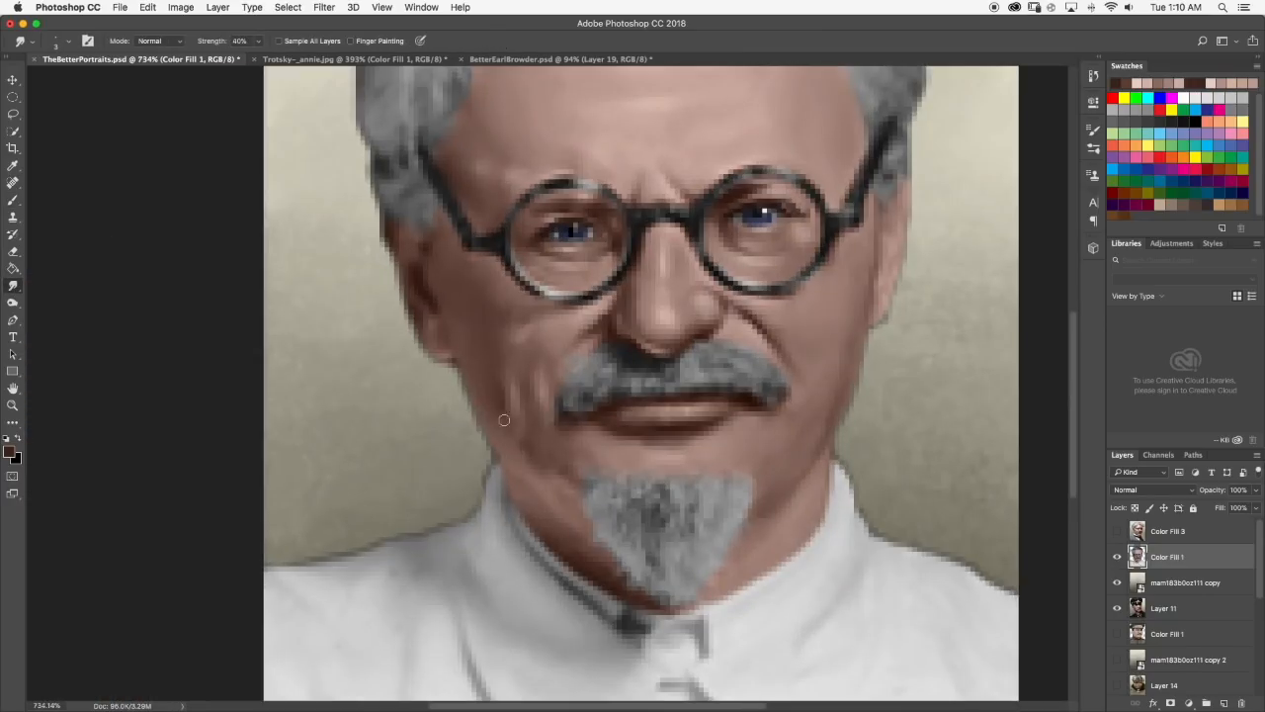
# Sample a lighter brown from the left jaw, brush it over the jaw shading, and smudge the transition.
pyautogui.press('b')
pyautogui.keyDown('alt'); pyautogui.click(506, 417); pyautogui.keyUp('alt')
pyautogui.press('r')
pyautogui.scroll(-3, 526, 396)
pyautogui.scroll(3, 558, 377)
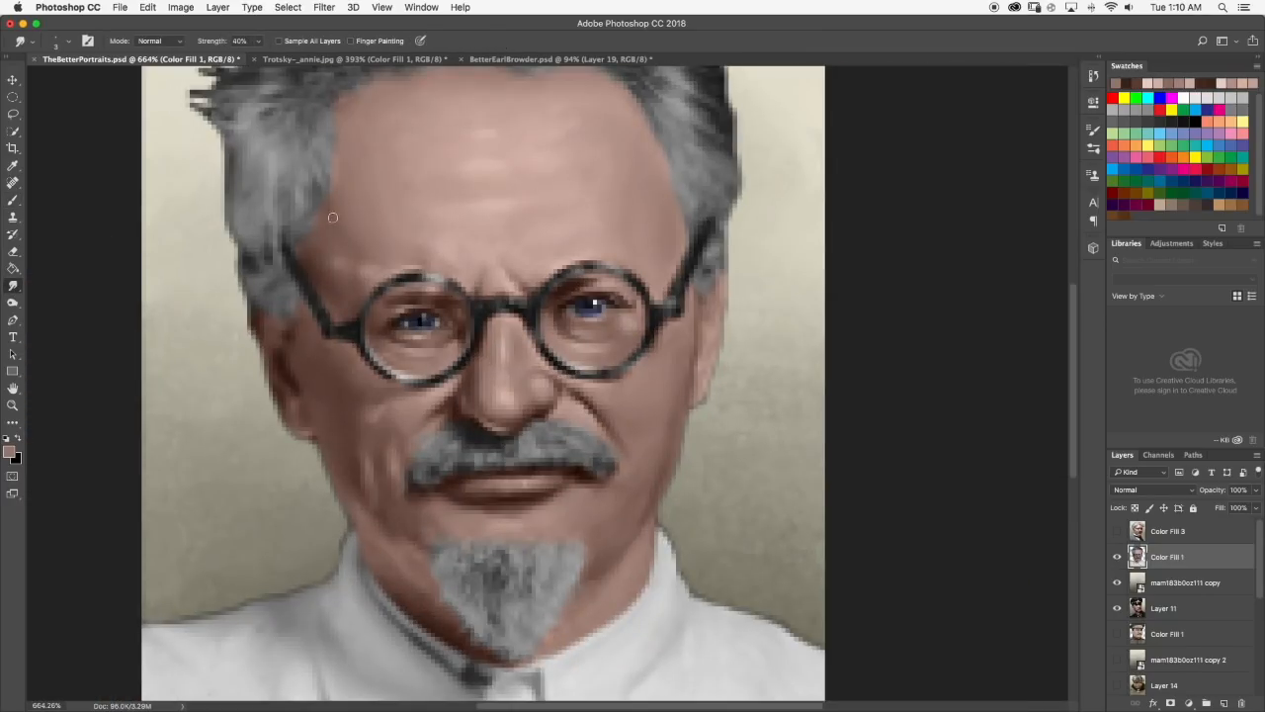
pyautogui.scroll(-3, 346, 213)
pyautogui.scroll(3, 480, 308)
# Erase the rough edge pixels along the outline of the ears, left jaw and shoulder.
pyautogui.press('e')
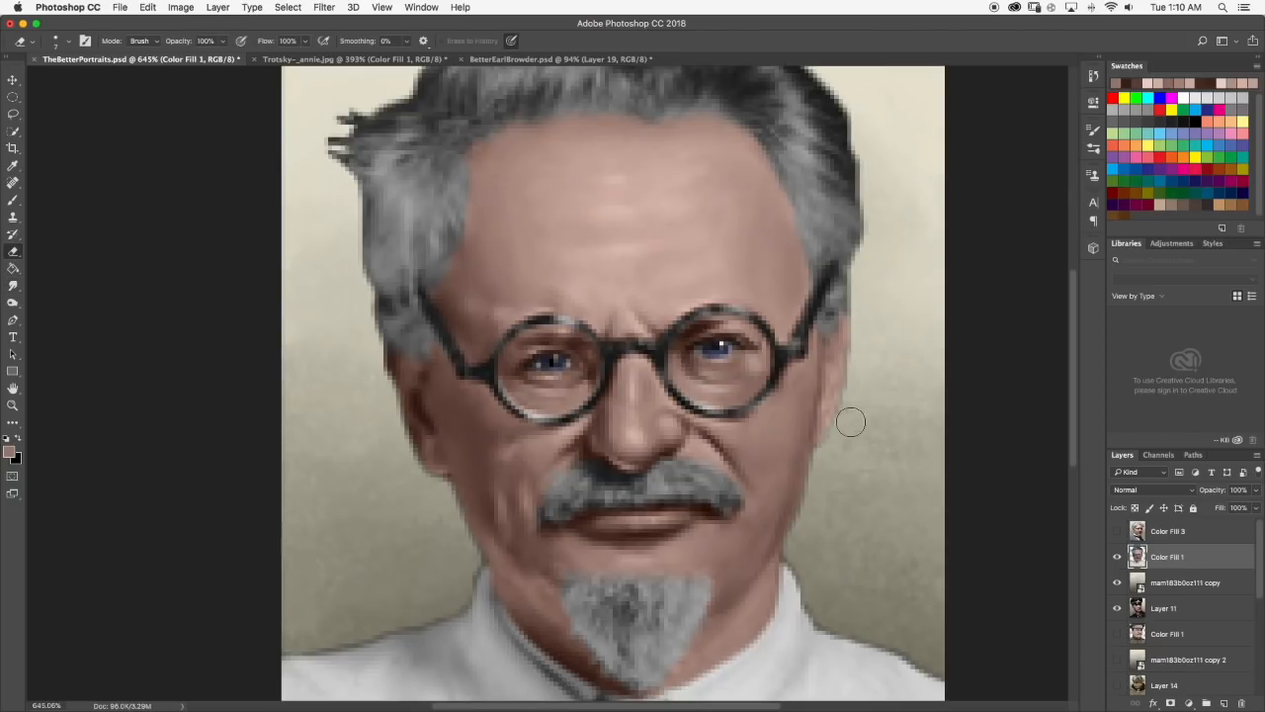
pyautogui.scroll(2, 639, 456)
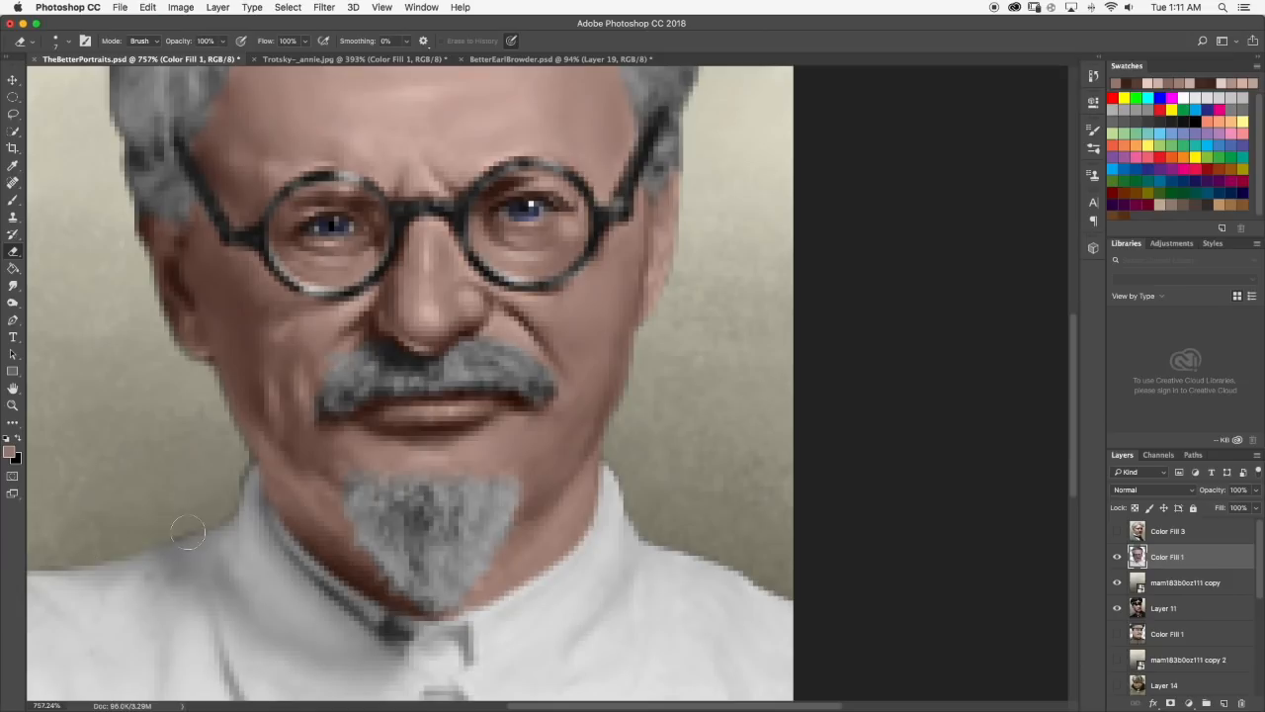
pyautogui.moveTo(205, 398); pyautogui.dragTo(235, 453)
pyautogui.scroll(-5, 205, 399)
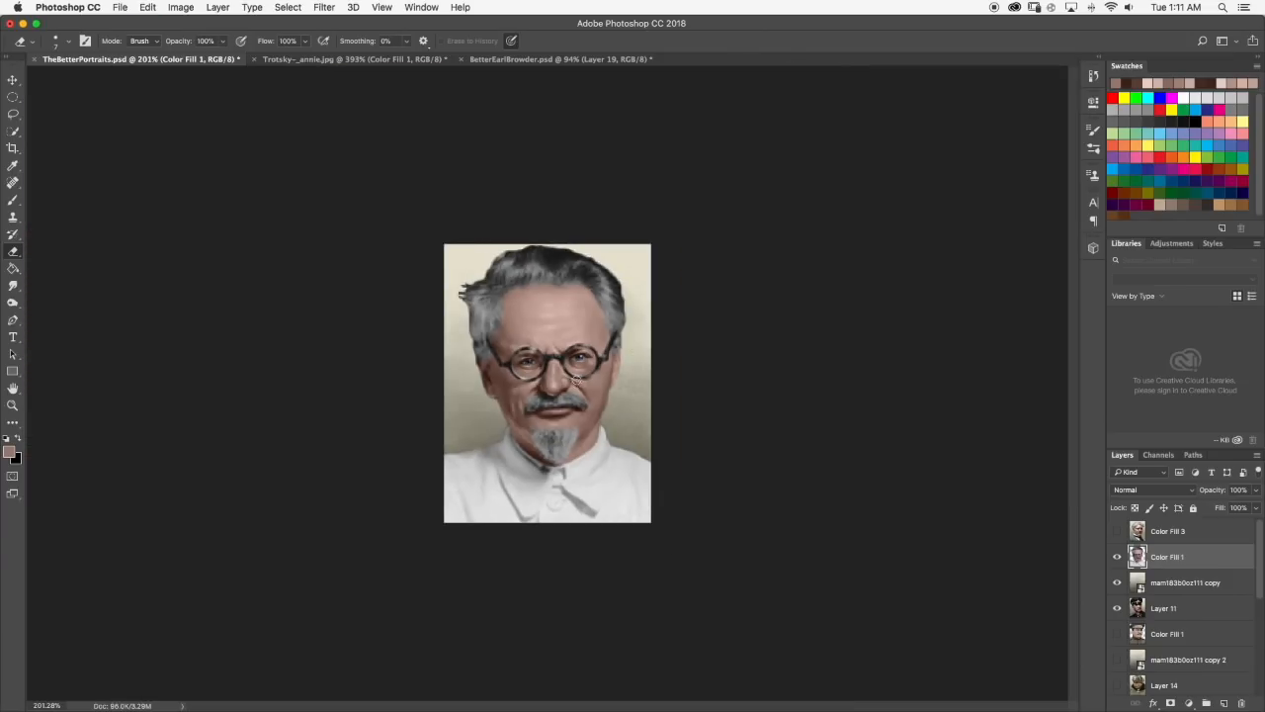
# Pick a reddish-brown tone, paint shading along the right side of the jaw, and smudge it in.
pyautogui.scroll(5, 578, 384)
pyautogui.press('b')
pyautogui.click(9, 452)
pyautogui.click(917, 365)
pyautogui.moveTo(601, 502); pyautogui.dragTo(639, 462)
pyautogui.press('r')
pyautogui.scroll(-2, 614, 422)
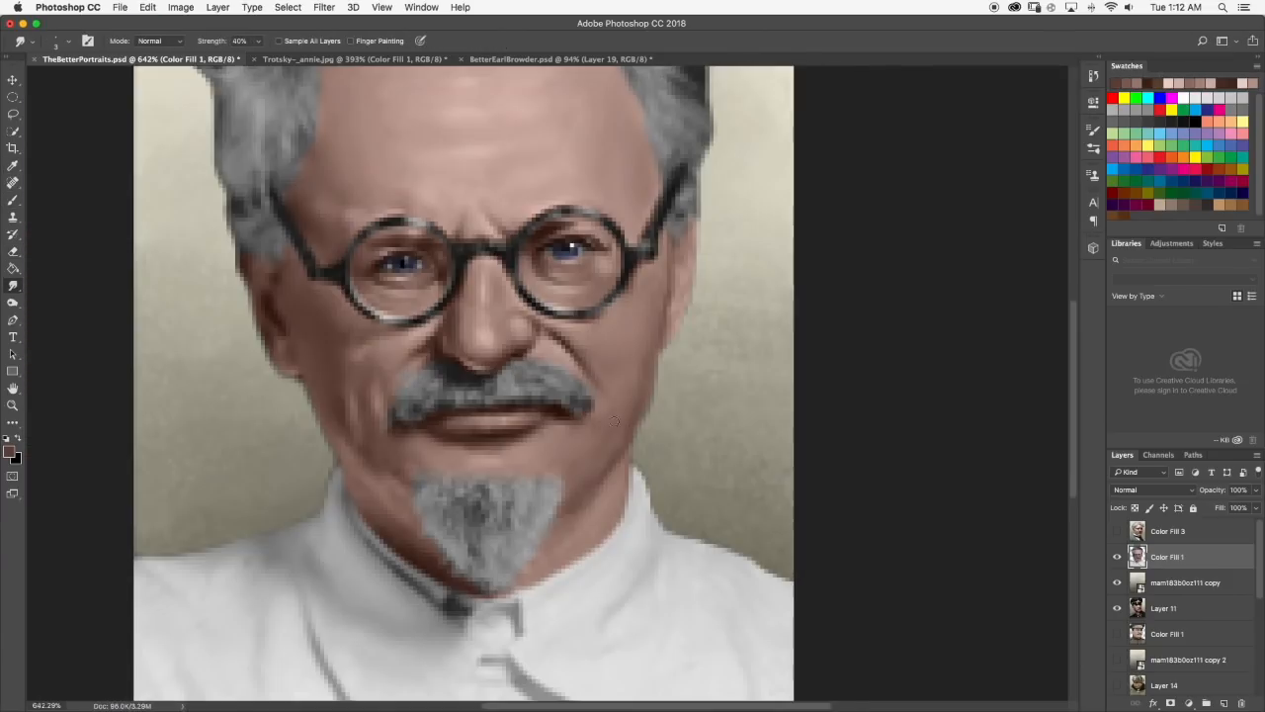
pyautogui.scroll(-1, 621, 434)
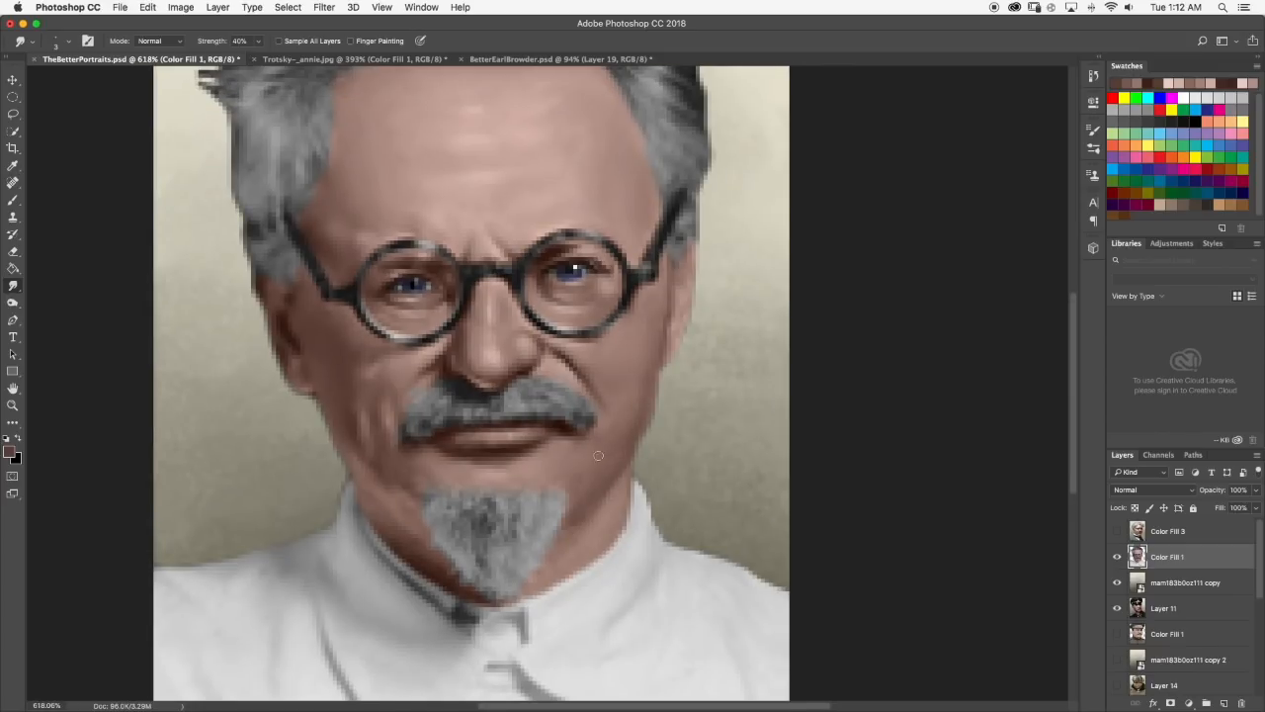
pyautogui.scroll(3, 545, 323)
pyautogui.scroll(-2, 545, 323)
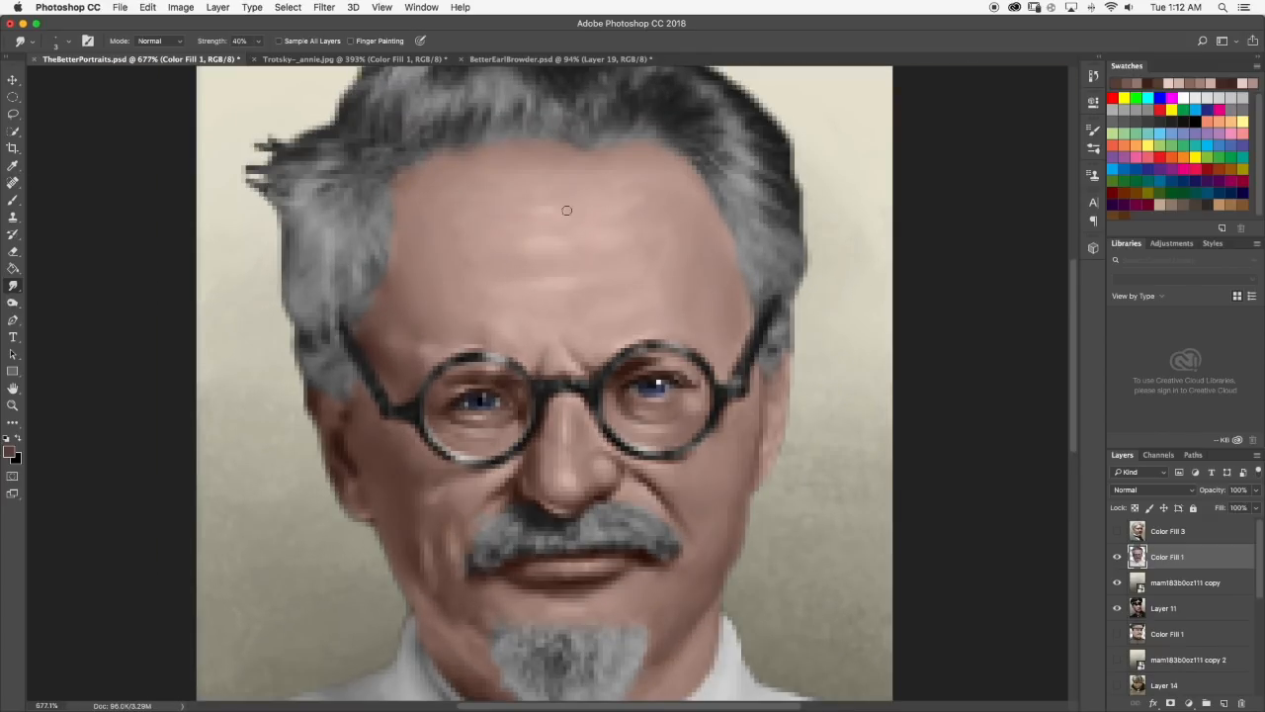
# Sample a light skin tone from the forehead, brush it beside the frown line, and smudge it.
pyautogui.scroll(-2, 566, 218)
pyautogui.scroll(2, 517, 306)
pyautogui.scroll(-4, 590, 268)
pyautogui.scroll(4, 578, 286)
pyautogui.press('b')
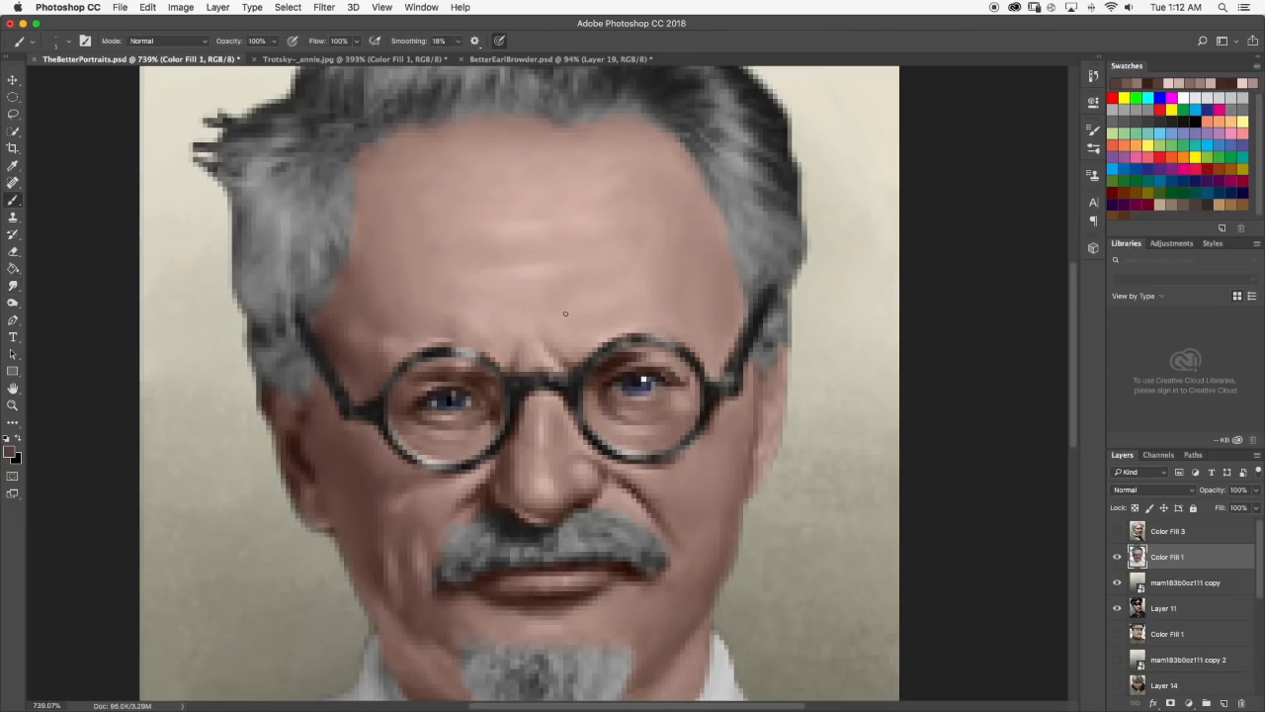
pyautogui.rightClick(565, 310)
pyautogui.keyDown('alt'); pyautogui.click(562, 326); pyautogui.keyUp('alt')
pyautogui.press('r')
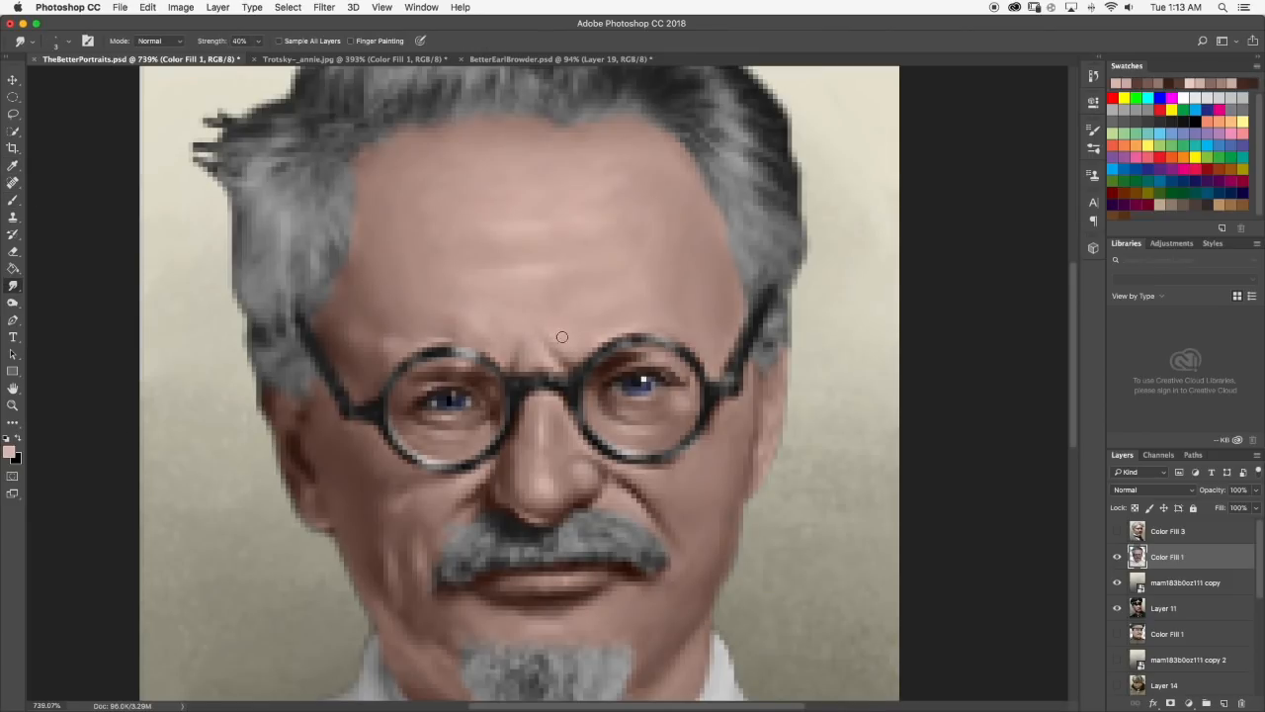
pyautogui.scroll(-4, 554, 341)
pyautogui.scroll(6, 553, 341)
# Compare the portrait with the Trotsky--_annie.jpg reference, then retouch the lower face with the Brush and Smudge tools.
pyautogui.hotkey('ctrl', 'Tab')
pyautogui.scroll(-2, 554, 341)
pyautogui.hotkey('ctrl', 'shift', 'Tab')
pyautogui.press('b')
pyautogui.keyDown('alt'); pyautogui.click(577, 403); pyautogui.keyUp('alt')
pyautogui.press('r')
pyautogui.moveTo(510, 478); pyautogui.dragTo(461, 443)
pyautogui.scroll(-8, 510, 492)
pyautogui.scroll(5, 554, 382)
# Brush a light pink highlight onto the nose tip and blend it with the Smudge tool.
pyautogui.press('b')
pyautogui.scroll(-2, 576, 359)
pyautogui.keyDown('alt'); pyautogui.click(561, 380); pyautogui.keyUp('alt')
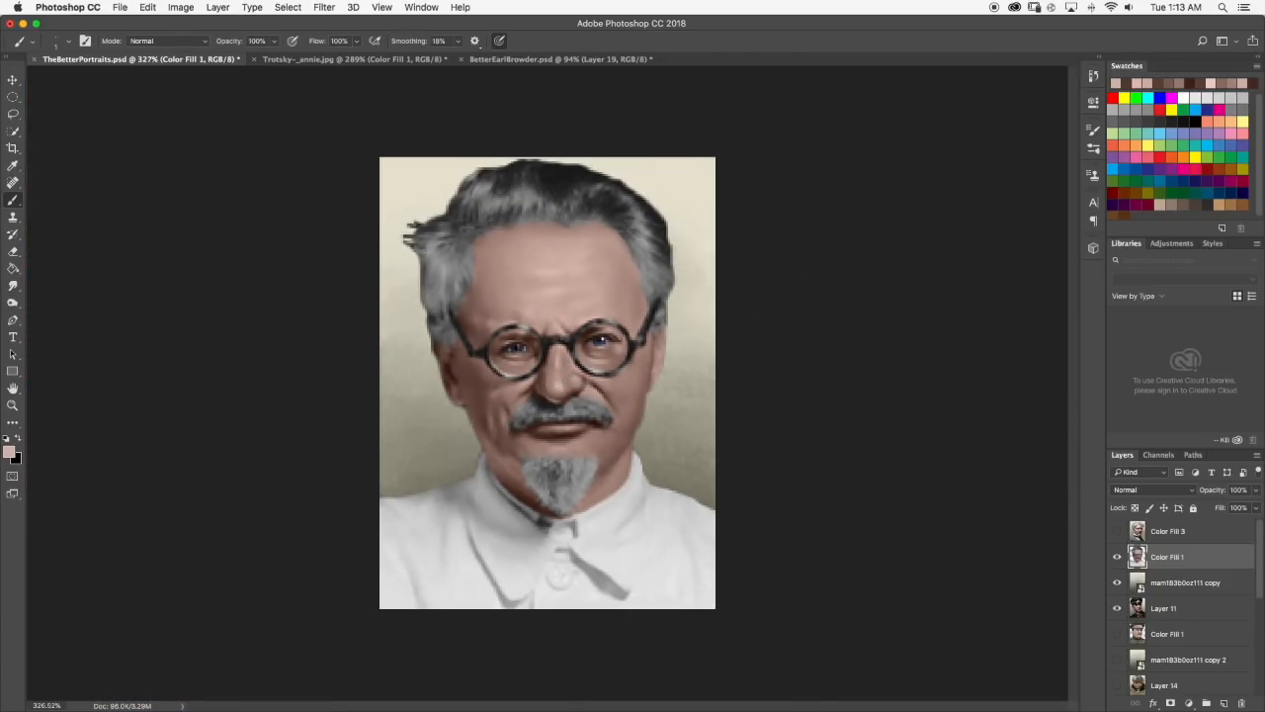
pyautogui.scroll(3, 562, 380)
pyautogui.press('r')
pyautogui.scroll(-8, 523, 322)
pyautogui.scroll(2, 484, 296)
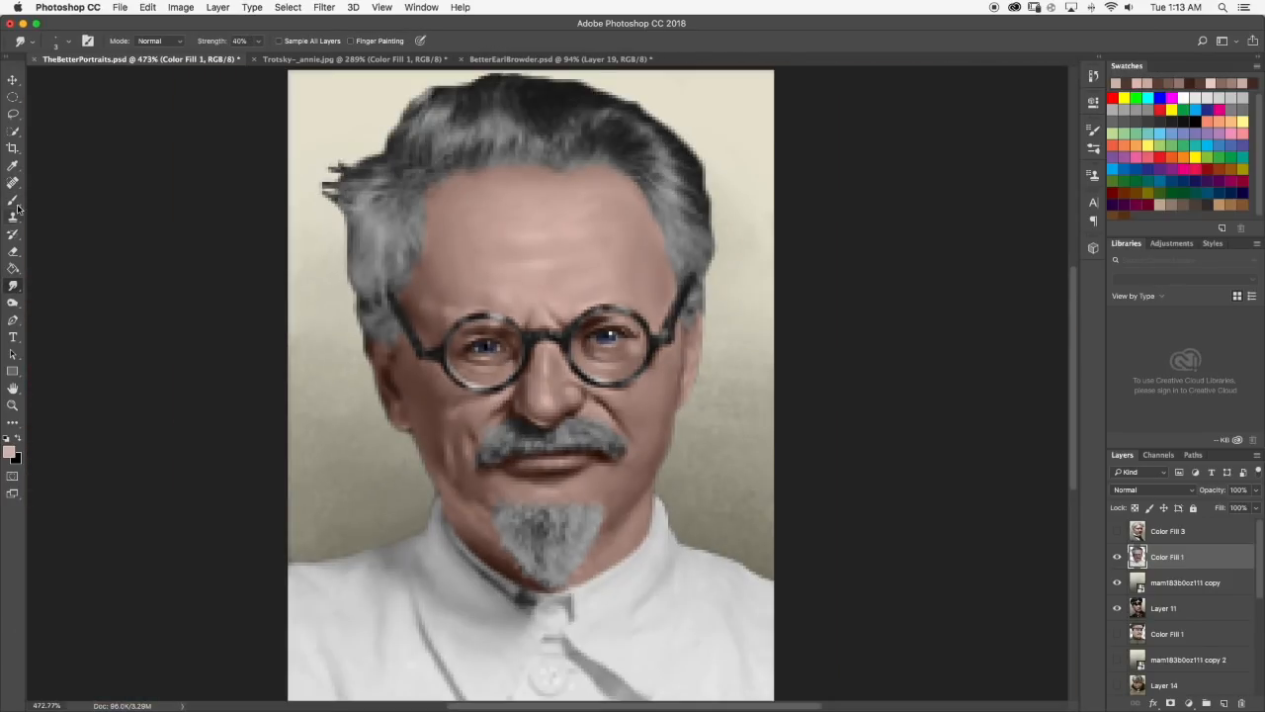
pyautogui.press('b')
pyautogui.scroll(6, 450, 214)
pyautogui.click(13, 286)
# Sample light pink skin tones, brush them over the forehead and the area around the glasses, and blend with the Smudge tool.
pyautogui.press('z')
pyautogui.moveTo(618, 172); pyautogui.dragTo(444, 461)
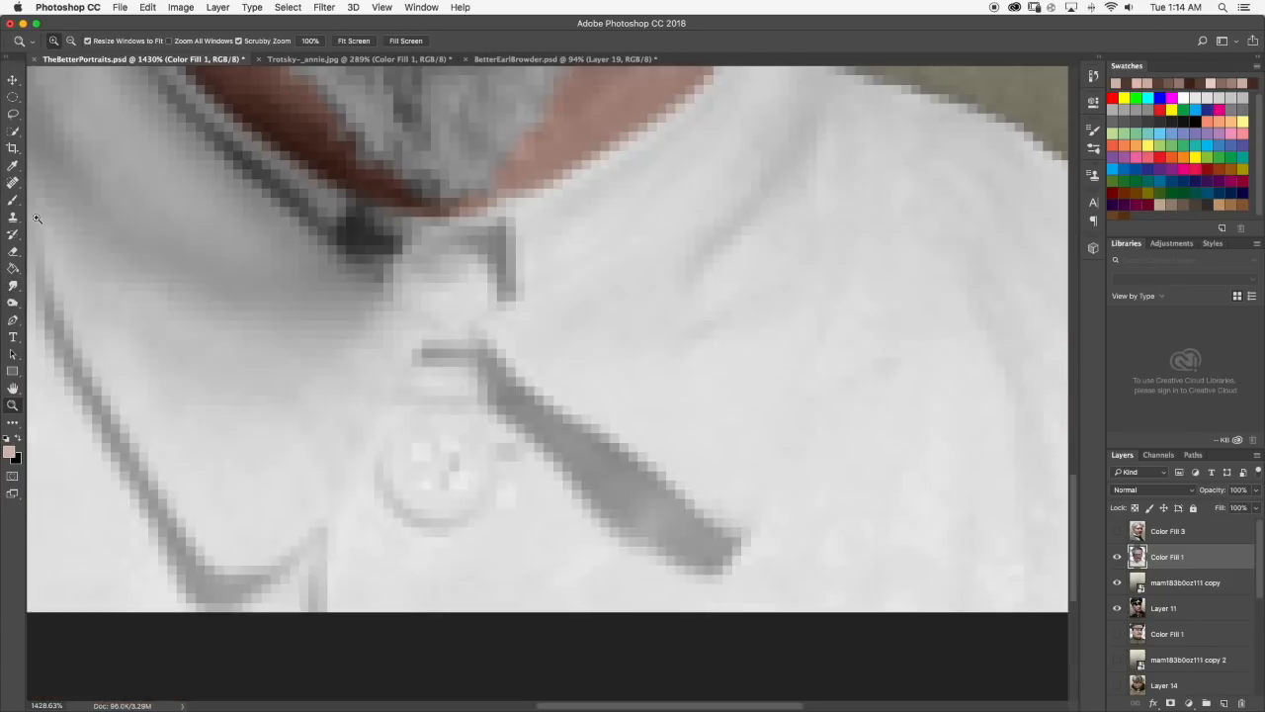
pyautogui.press('b')
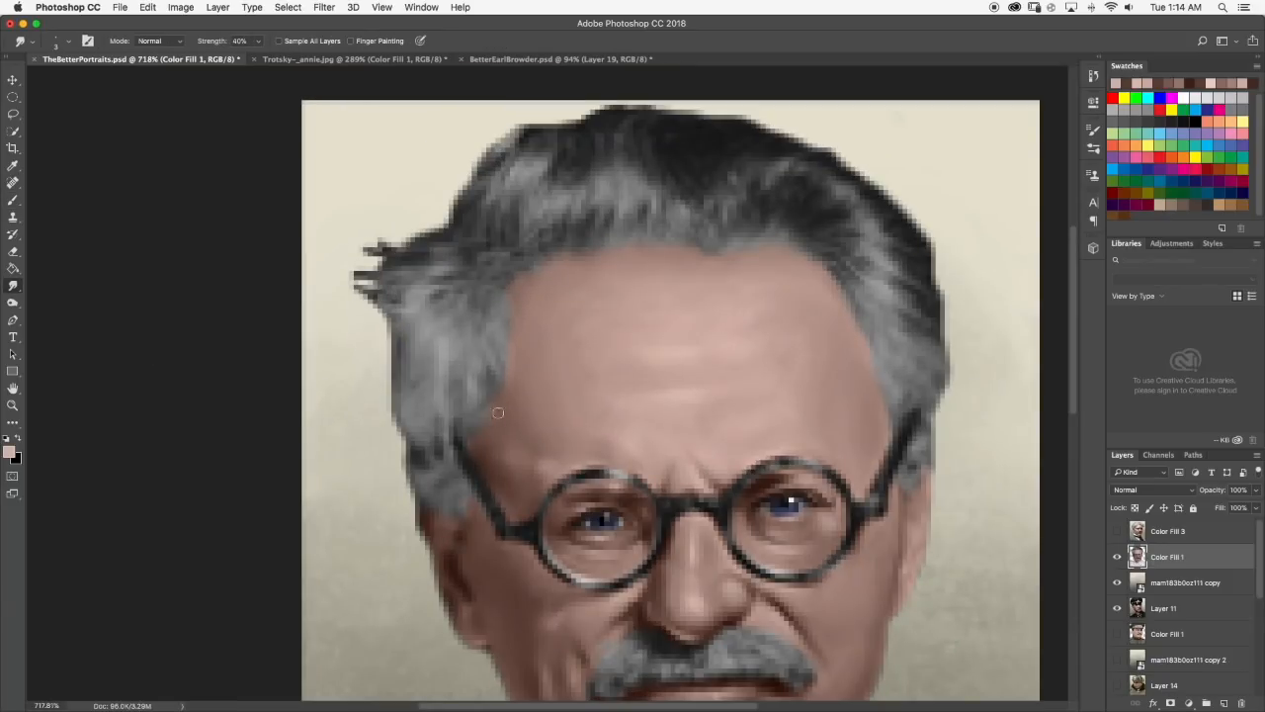
pyautogui.scroll(-5, 502, 428)
pyautogui.scroll(5, 435, 353)
pyautogui.scroll(-6, 422, 335)
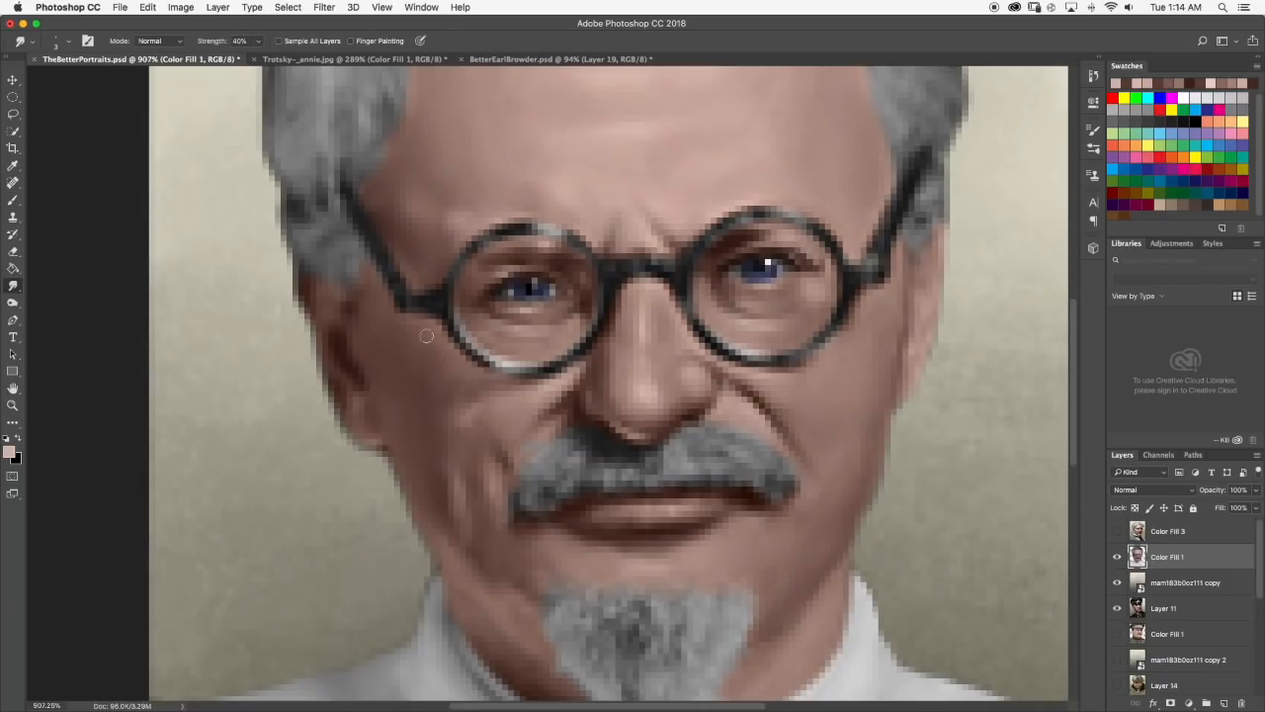
pyautogui.scroll(6, 438, 364)
pyautogui.press('b')
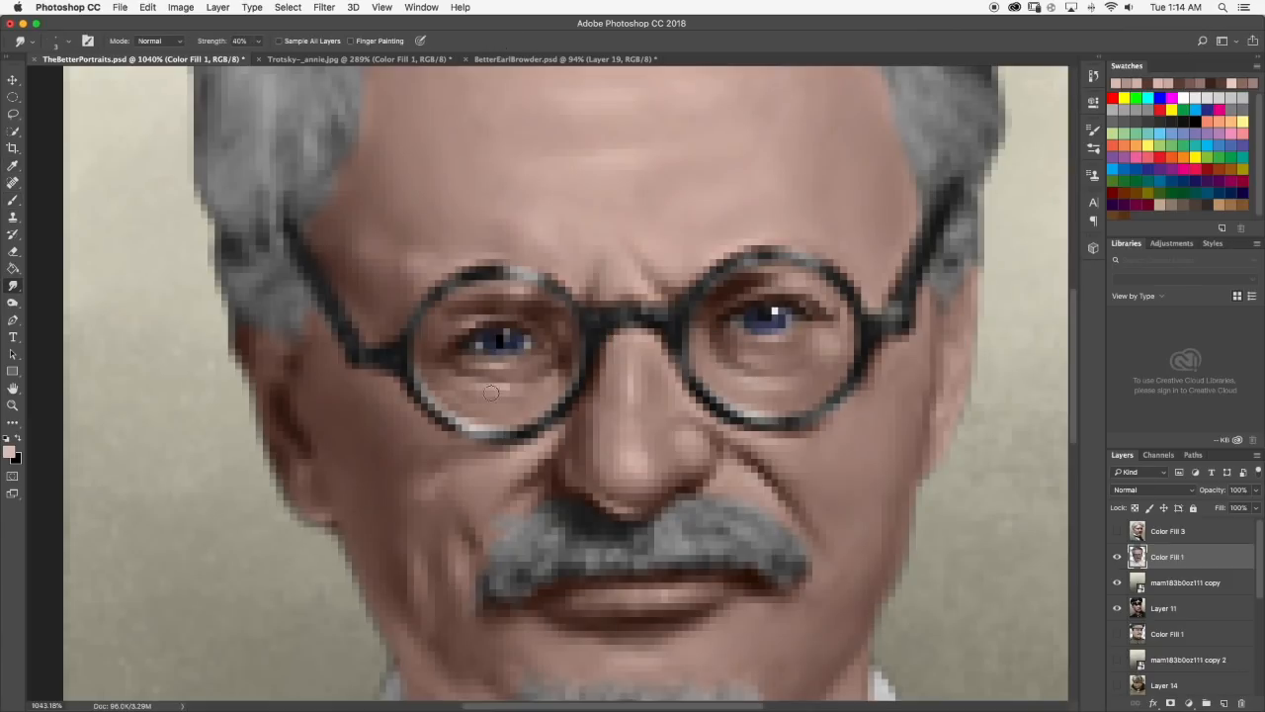
# Brush light pink highlights onto the skin below both eyes inside the lenses and smudge them in.
pyautogui.scroll(-6, 492, 392)
pyautogui.scroll(7, 534, 363)
pyautogui.scroll(-6, 396, 445)
pyautogui.scroll(6, 632, 427)
pyautogui.scroll(-6, 631, 427)
pyautogui.scroll(6, 549, 371)
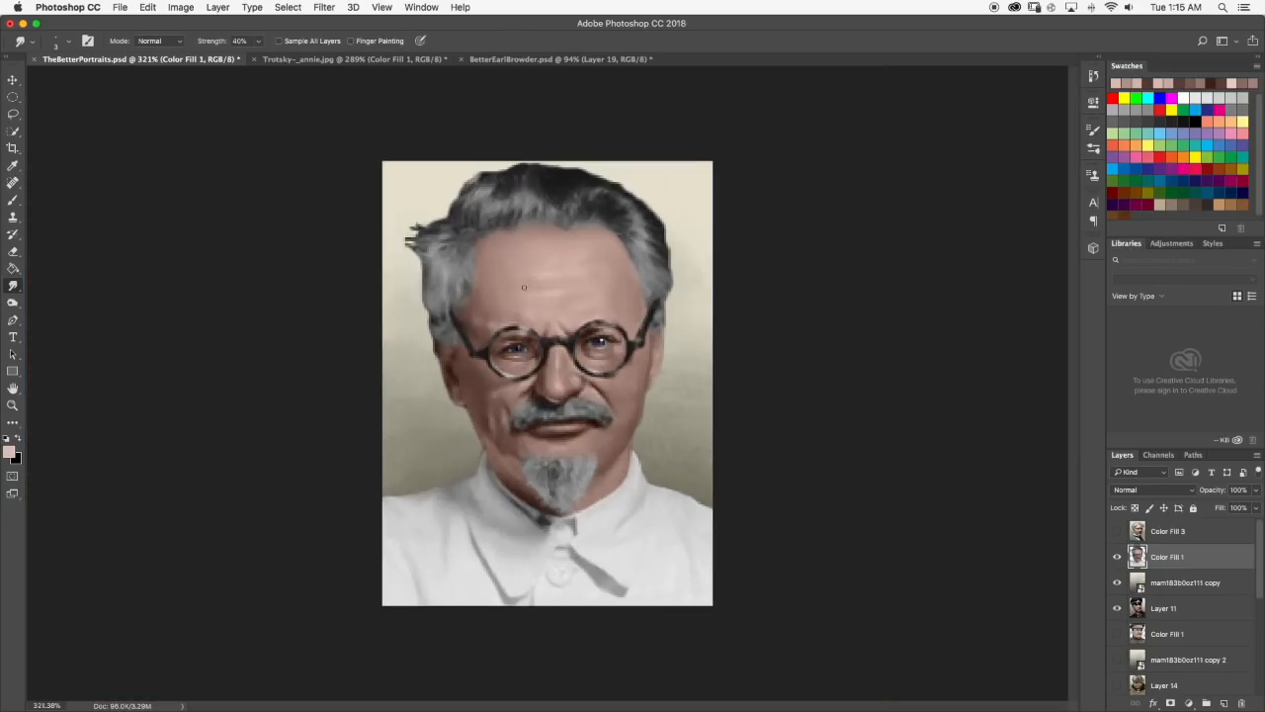
pyautogui.scroll(-3, 549, 371)
pyautogui.scroll(4, 605, 352)
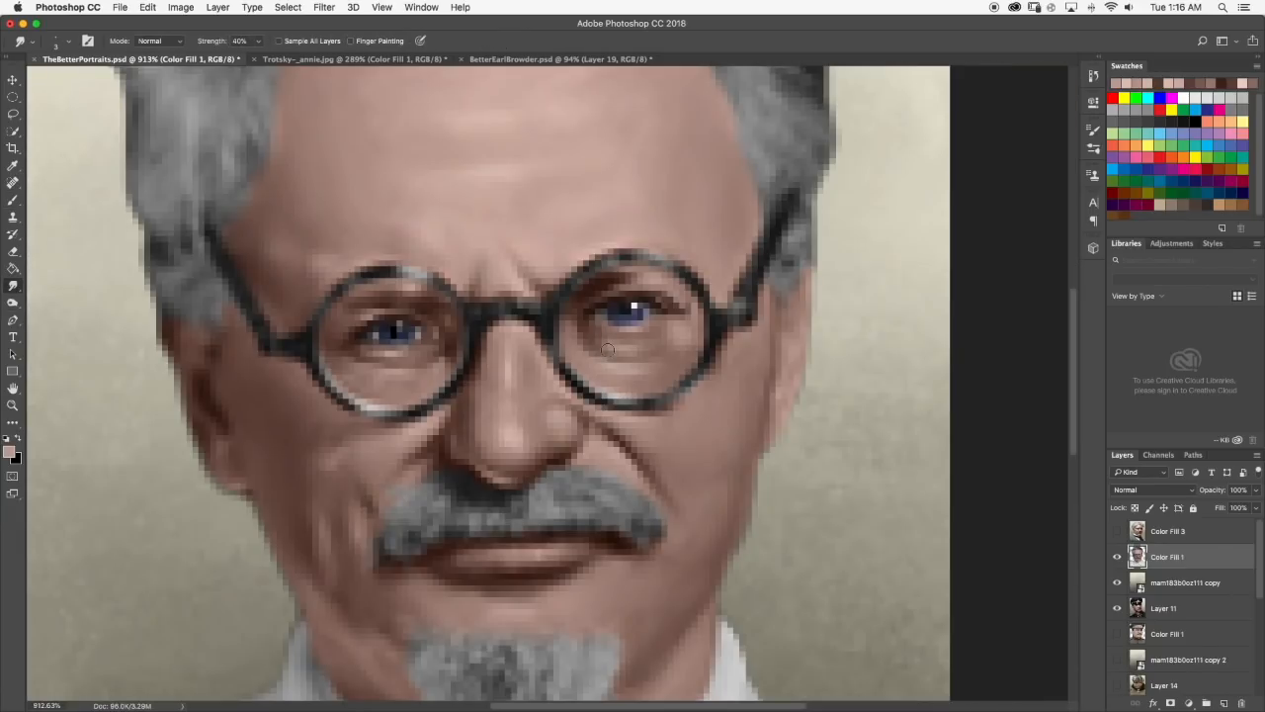
pyautogui.scroll(3, 607, 350)
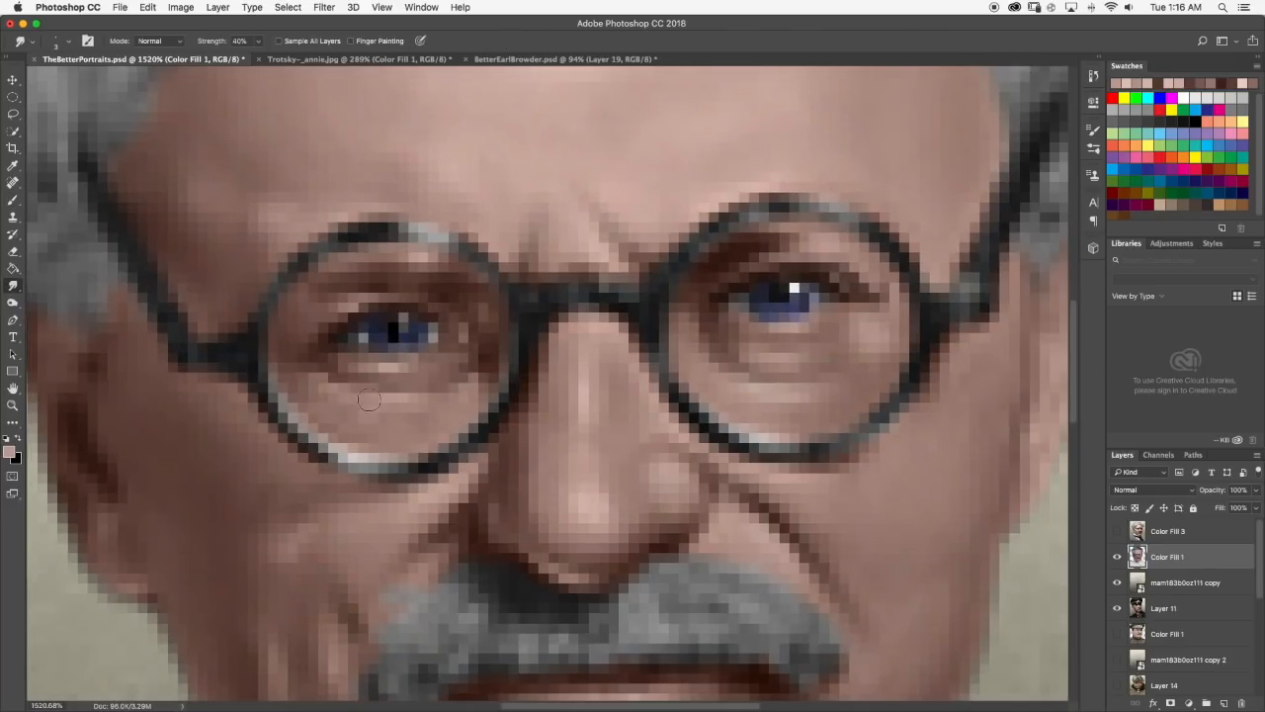
# Pick a lighter skin tone, brush a short highlight above the brow beside the frown line, and smudge it.
pyautogui.scroll(-5, 554, 341)
pyautogui.press('b')
pyautogui.scroll(1, 493, 439)
pyautogui.click(9, 452)
pyautogui.click(647, 387)
pyautogui.click(918, 365)
pyautogui.moveTo(524, 259); pyautogui.dragTo(541, 264)
pyautogui.press('r')
pyautogui.scroll(-5, 521, 252)
pyautogui.scroll(5, 524, 287)
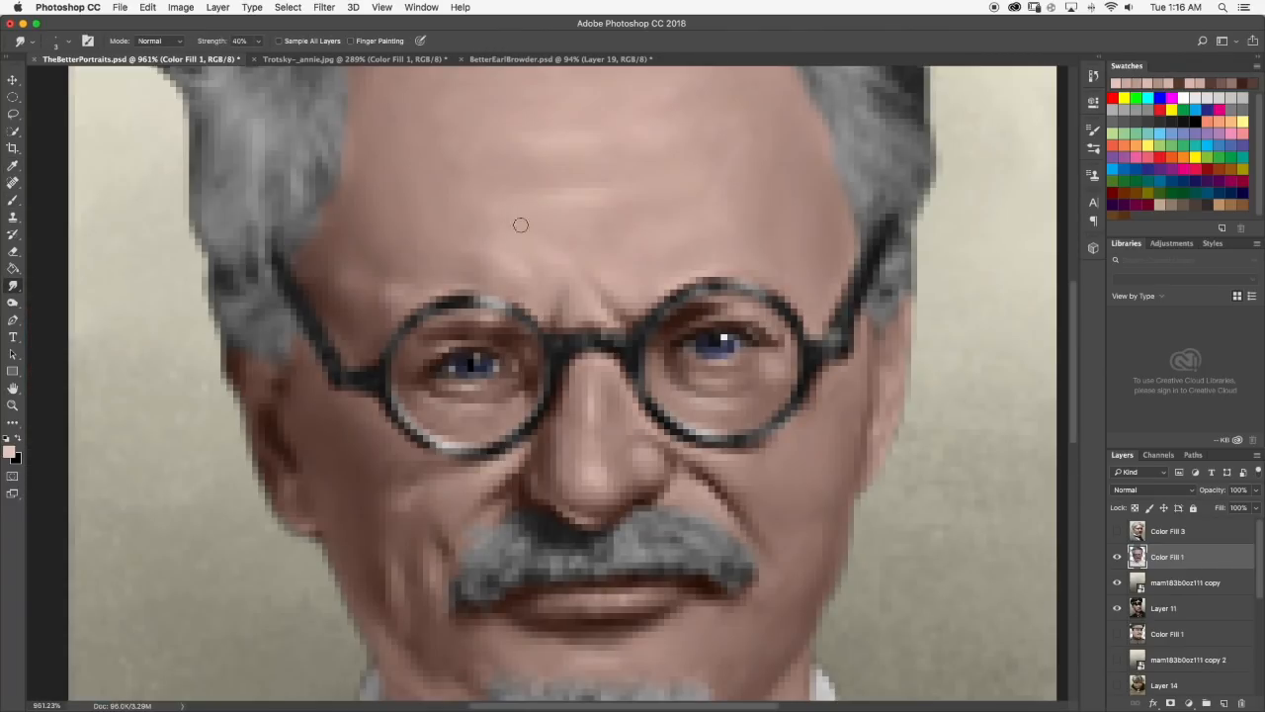
# Brush light and dark brown skin tones onto the cheek between the nose and the ear, and blend them with the Smudge tool.
pyautogui.scroll(-4, 546, 298)
pyautogui.scroll(-3, 519, 297)
pyautogui.press('b')
pyautogui.scroll(6, 440, 427)
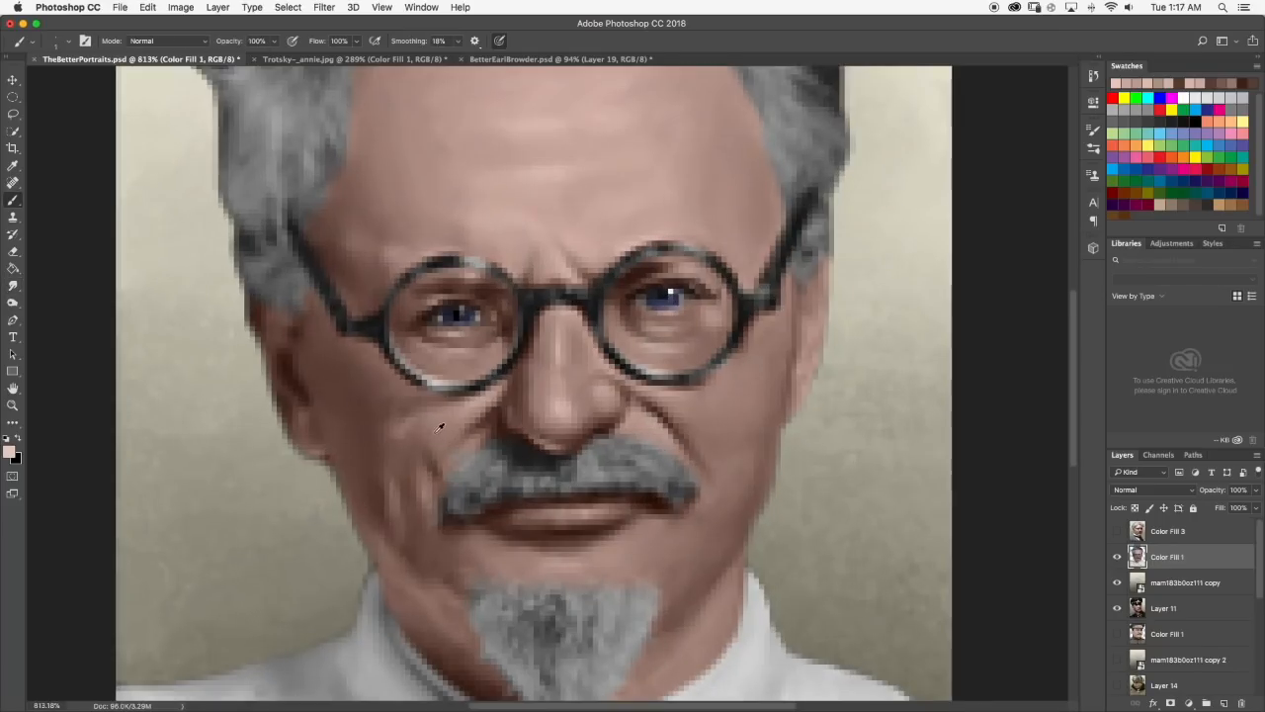
pyautogui.scroll(-3, 440, 422)
pyautogui.scroll(5, 440, 425)
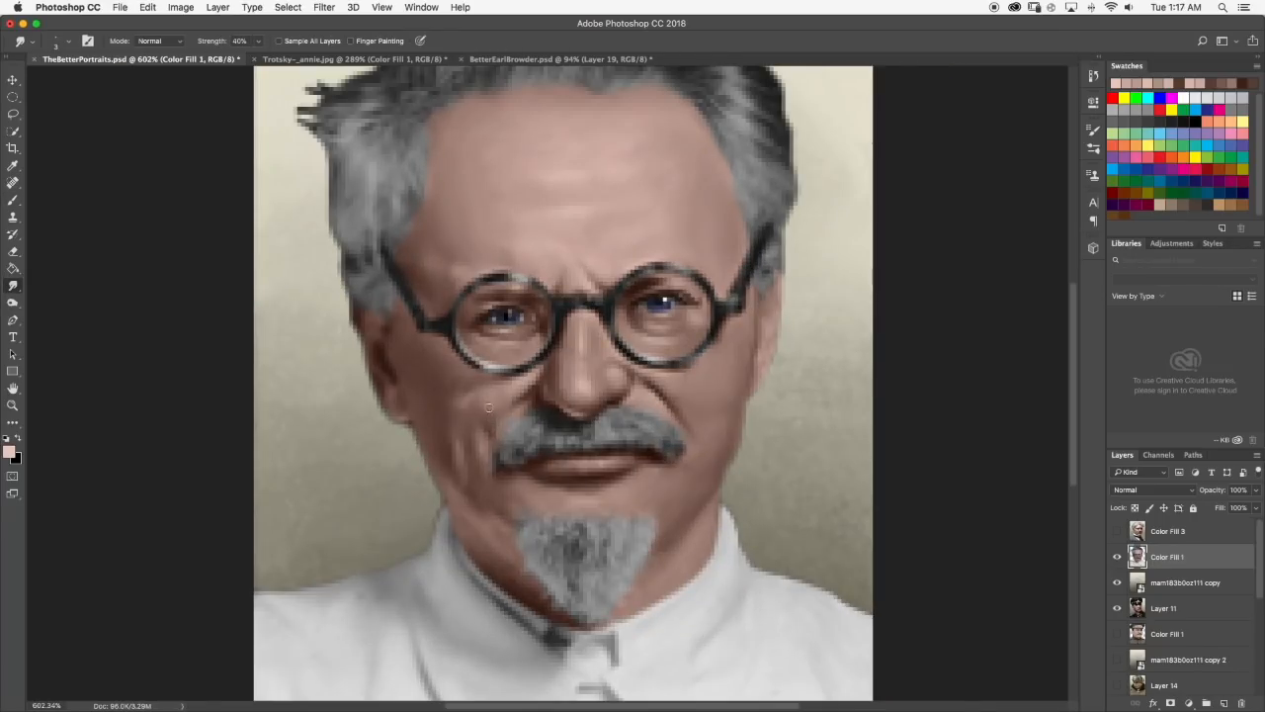
pyautogui.press('b')
pyautogui.keyDown('alt'); pyautogui.click(483, 402); pyautogui.keyUp('alt')
pyautogui.scroll(3, 496, 416)
pyautogui.press('b')
pyautogui.scroll(-3, 445, 432)
pyautogui.scroll(5, 450, 408)
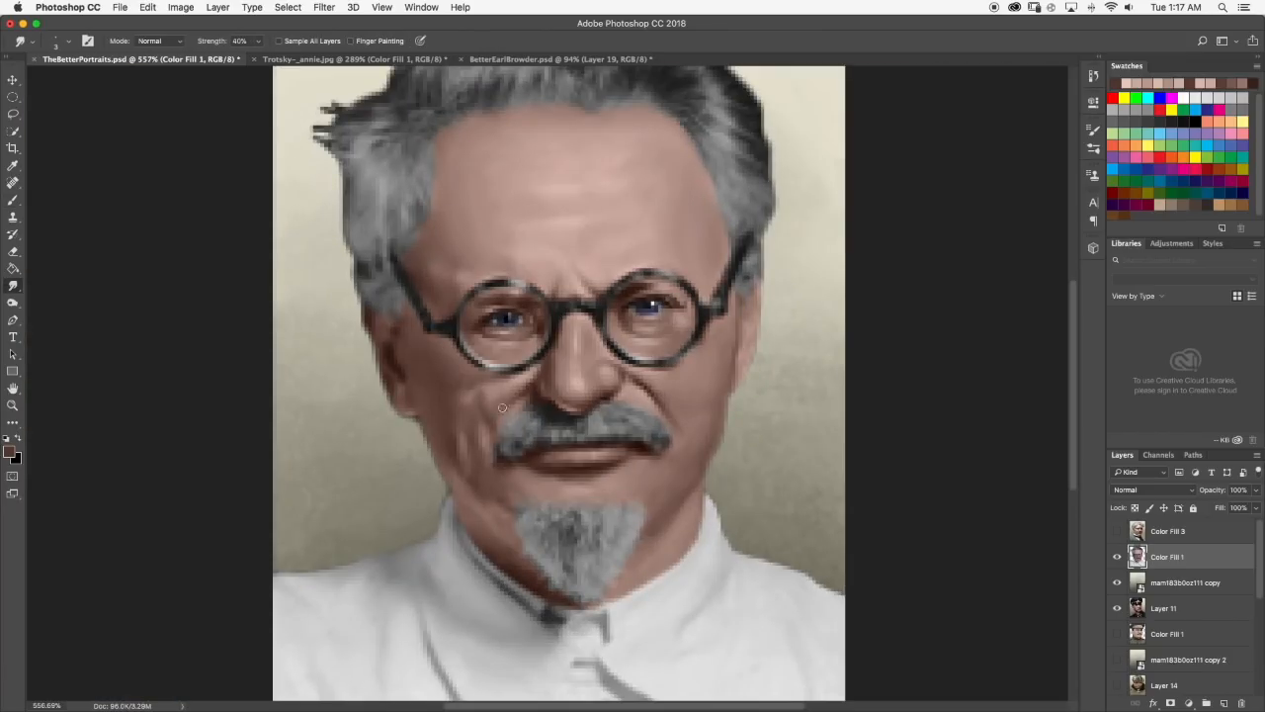
# Compare with the Trotsky--_annie.jpg reference, then brush dark brown shading onto the cheek beside the mustache and smudge it.
pyautogui.scroll(-5, 451, 408)
pyautogui.scroll(4, 451, 409)
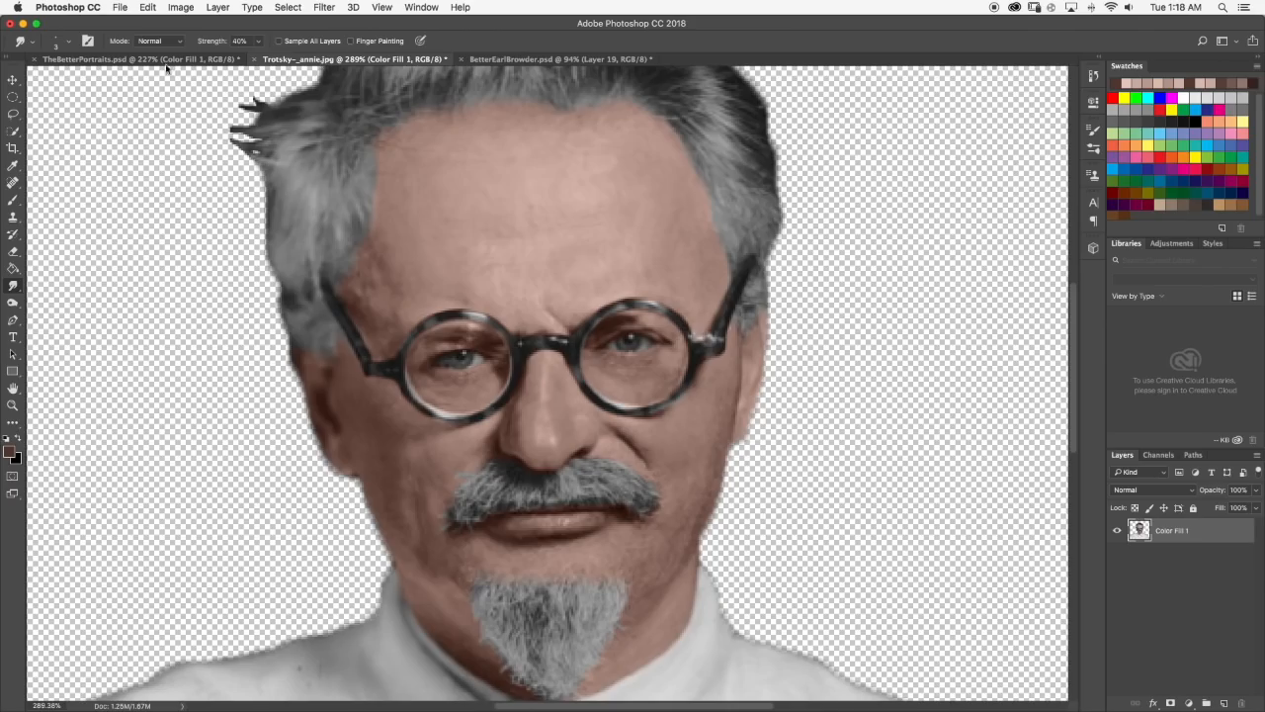
pyautogui.scroll(-4, 450, 408)
pyautogui.scroll(5, 506, 408)
pyautogui.press('b')
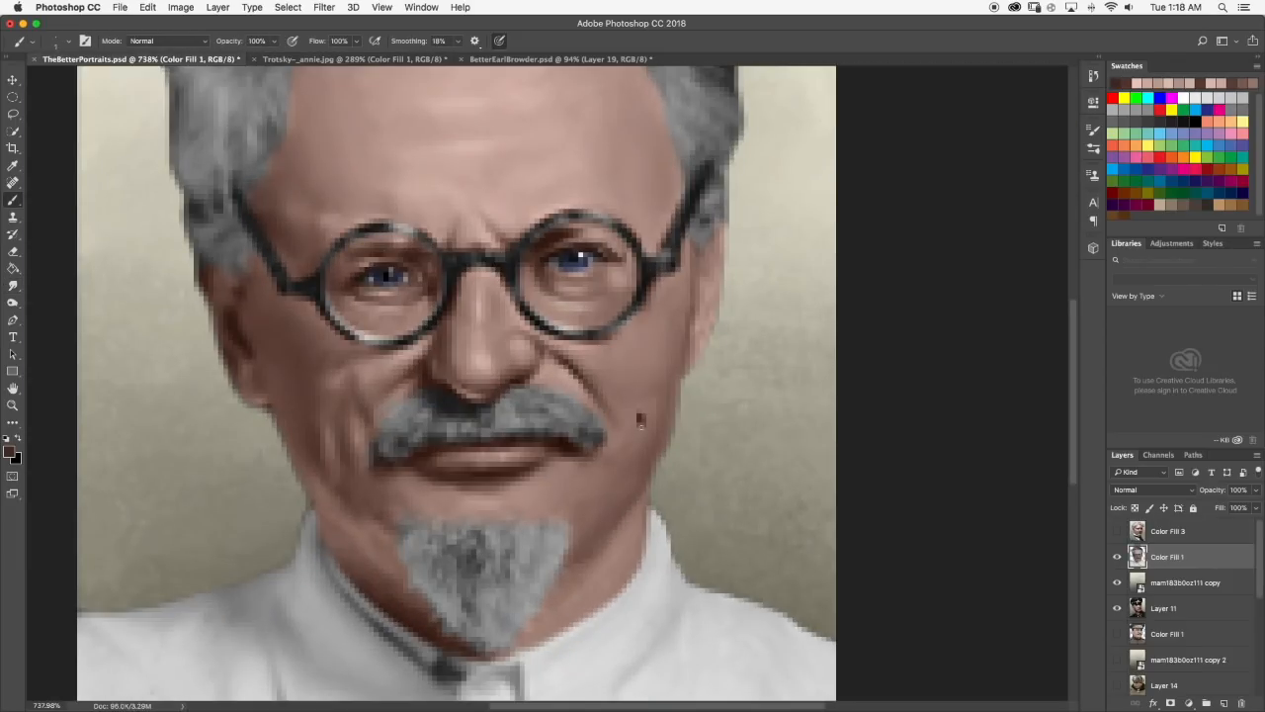
pyautogui.scroll(-4, 633, 427)
pyautogui.scroll(4, 633, 426)
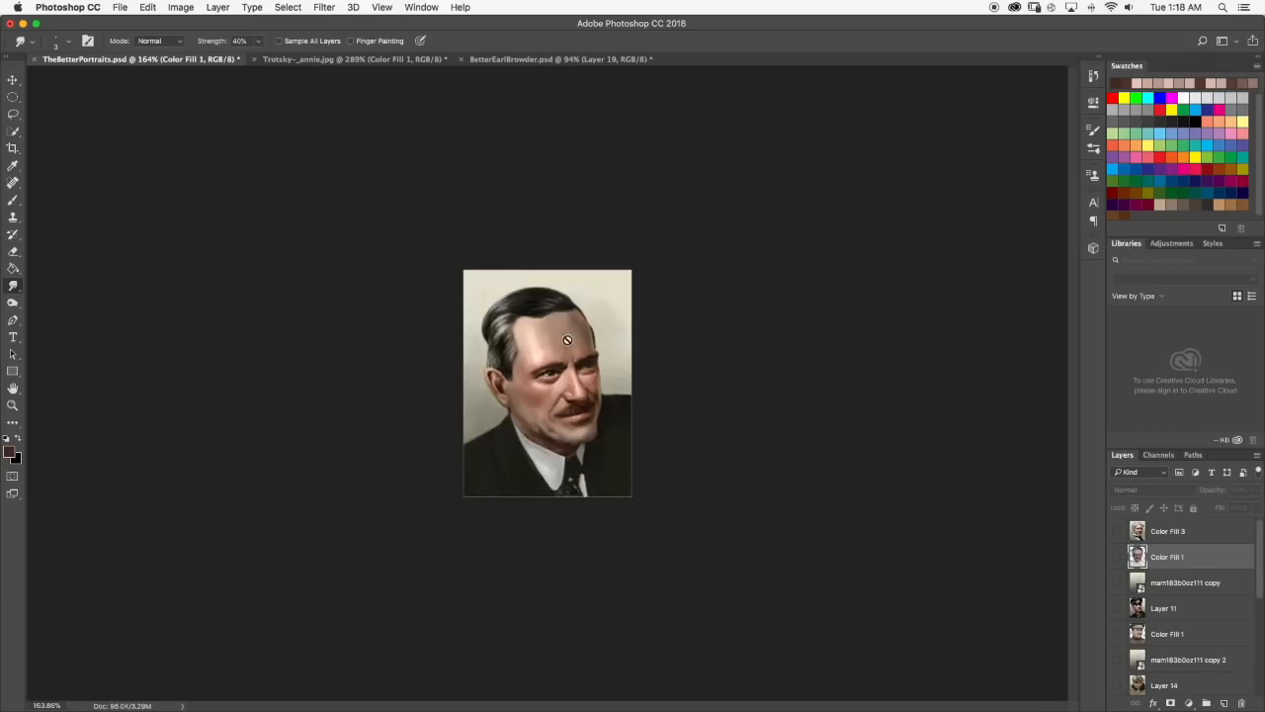
pyautogui.scroll(3, 1075, 605)
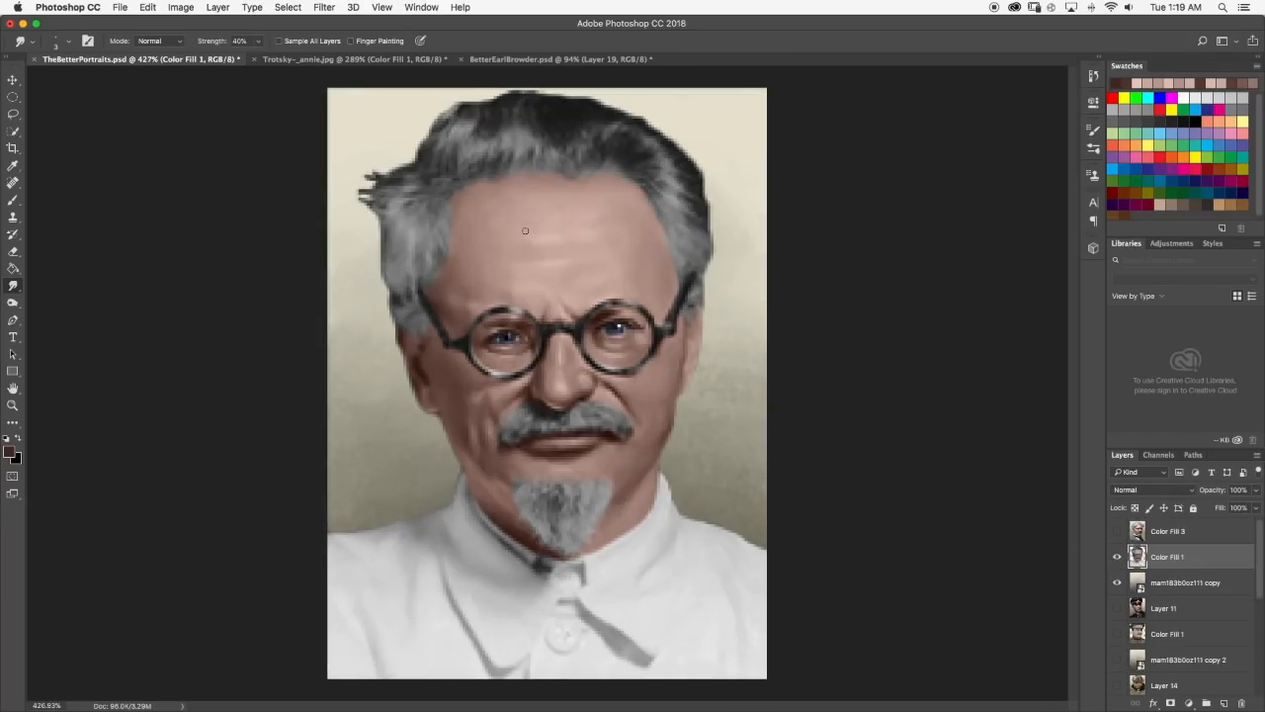
# Paint strands into the dark hair at the top of the head with a small brush.
pyautogui.scroll(5, 498, 433)
pyautogui.press('b')
pyautogui.scroll(-5, 481, 389)
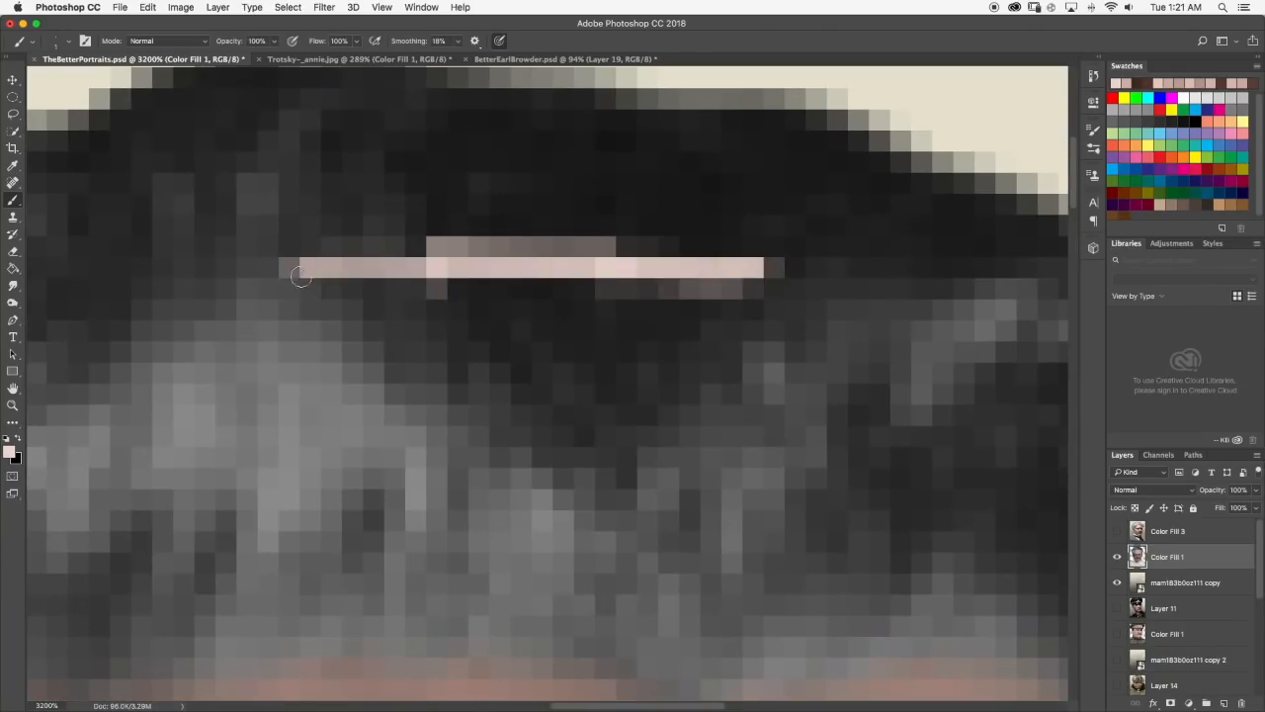
pyautogui.moveTo(303, 271); pyautogui.dragTo(396, 356)
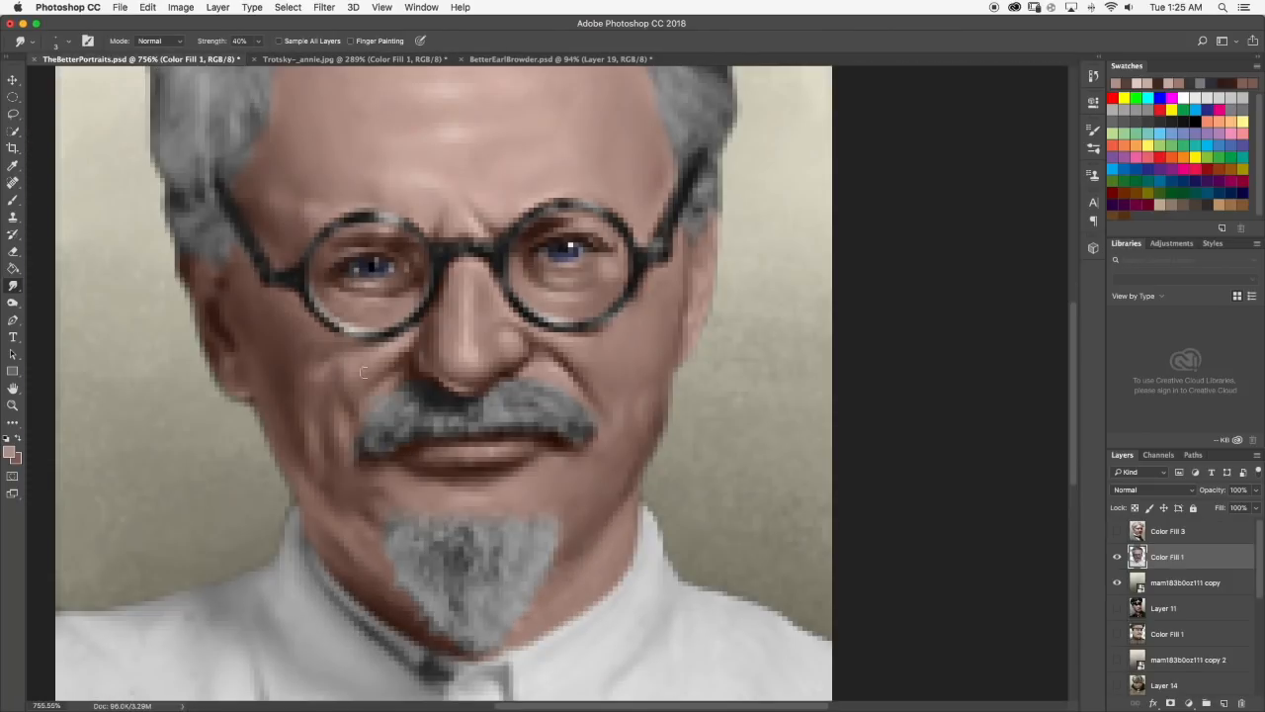
# Pick a dark reddish-brown tone, paint a small shadow on the jaw beside the goatee, and smudge it in.
pyautogui.press('b')
pyautogui.click(9, 452)
pyautogui.click(686, 483)
pyautogui.click(929, 357)
pyautogui.moveTo(590, 530); pyautogui.dragTo(584, 542)
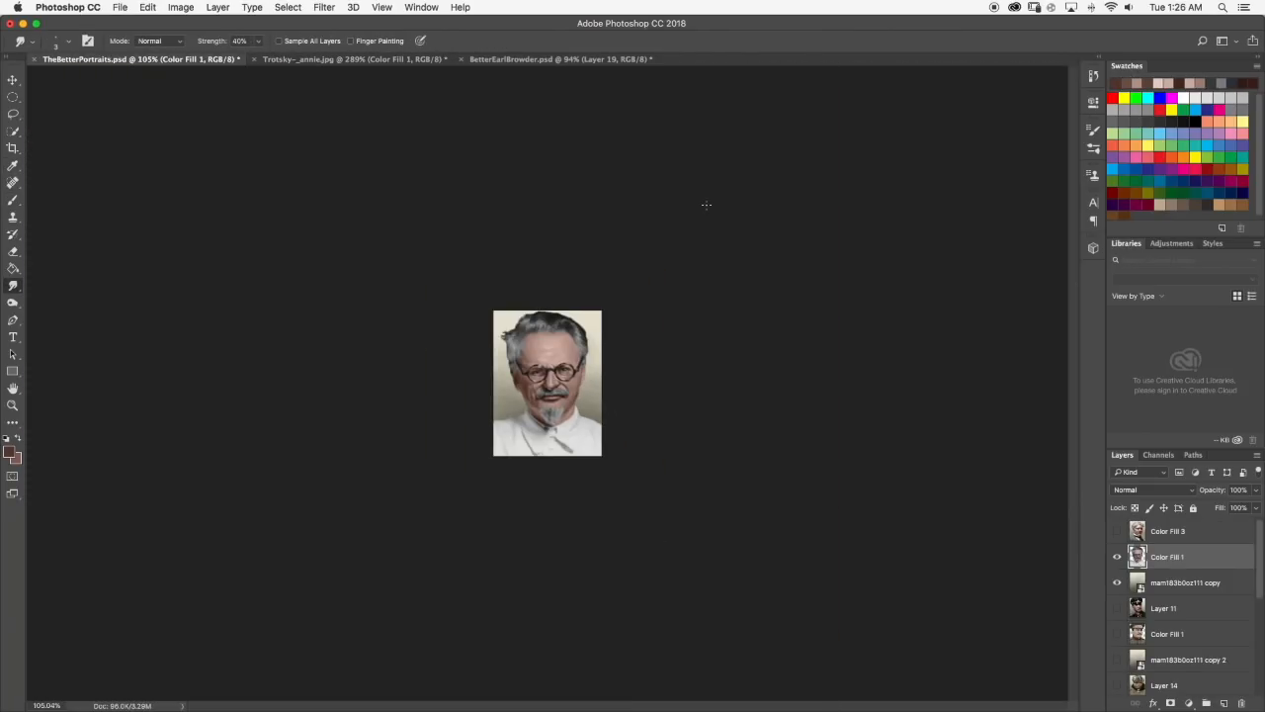
pyautogui.scroll(10, 546, 348)
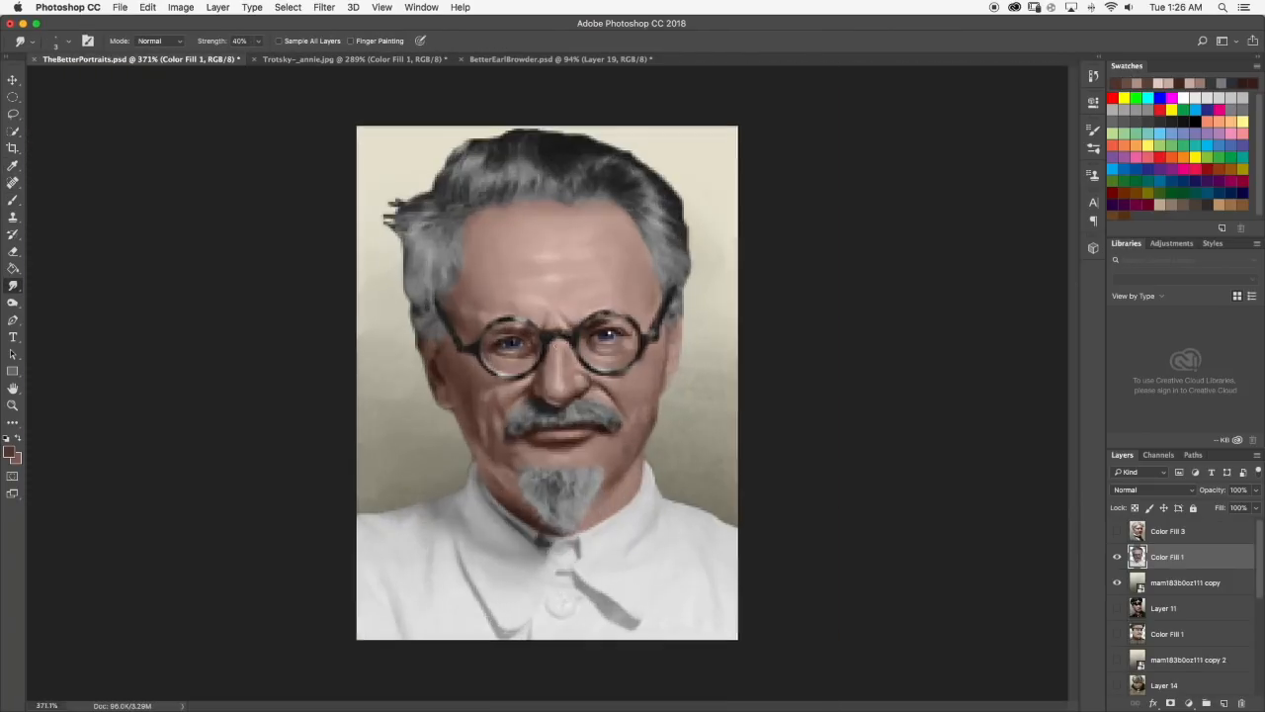
pyautogui.scroll(-5, 308, 369)
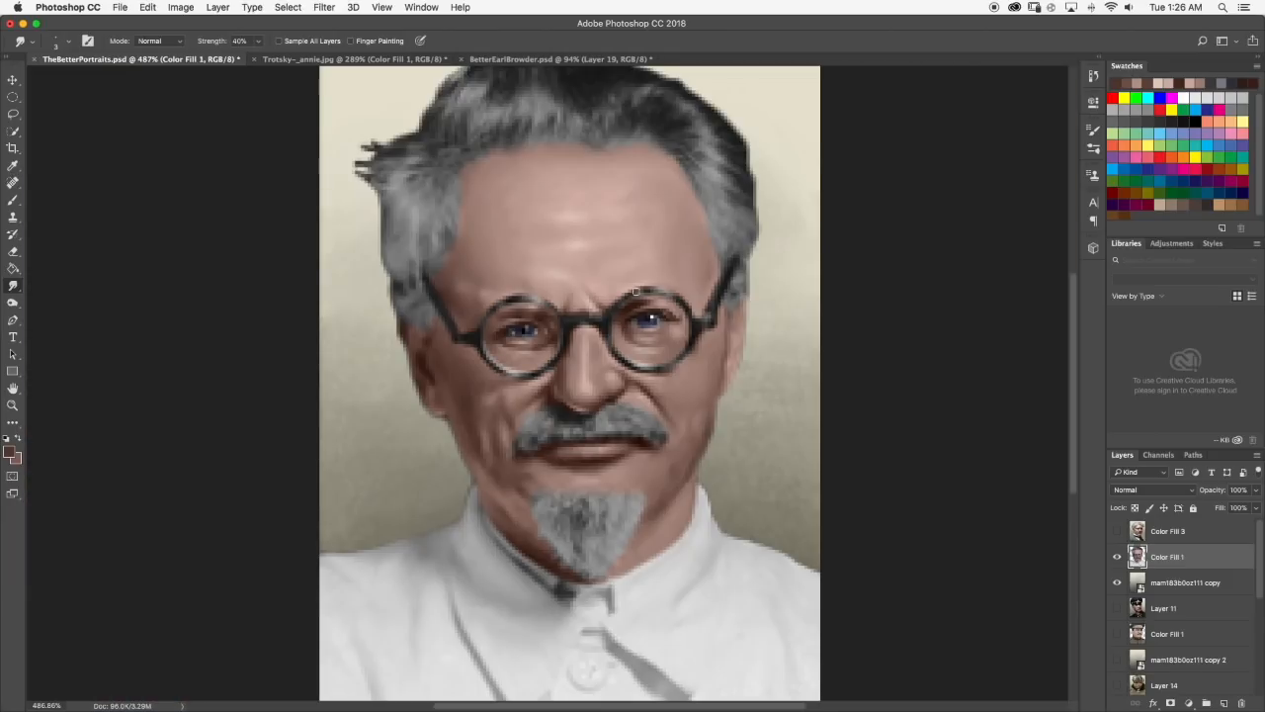
pyautogui.scroll(-8, 659, 368)
pyautogui.scroll(9, 548, 382)
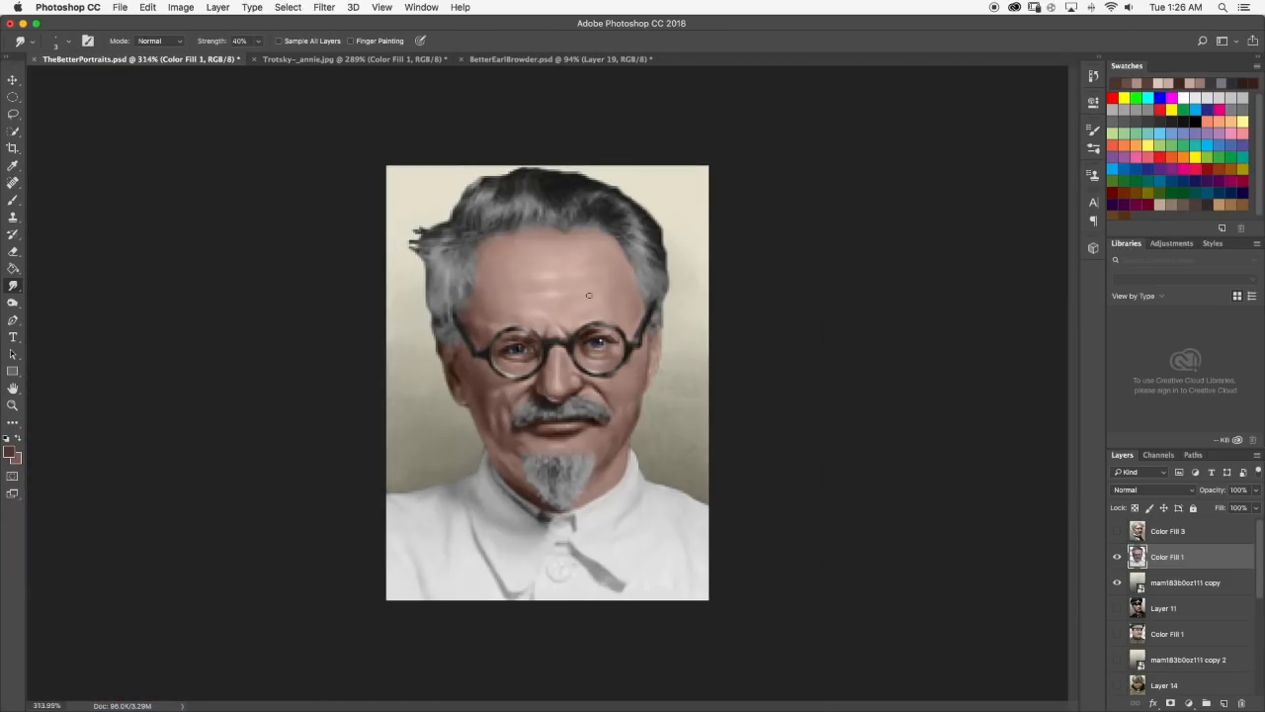
pyautogui.press('b')
pyautogui.click(13, 286)
# Toggle layer visibility to compare the Trotsky portrait with the other portraits in the file, including Layer 11 and Color Fill 3.
pyautogui.scroll(-7, 548, 382)
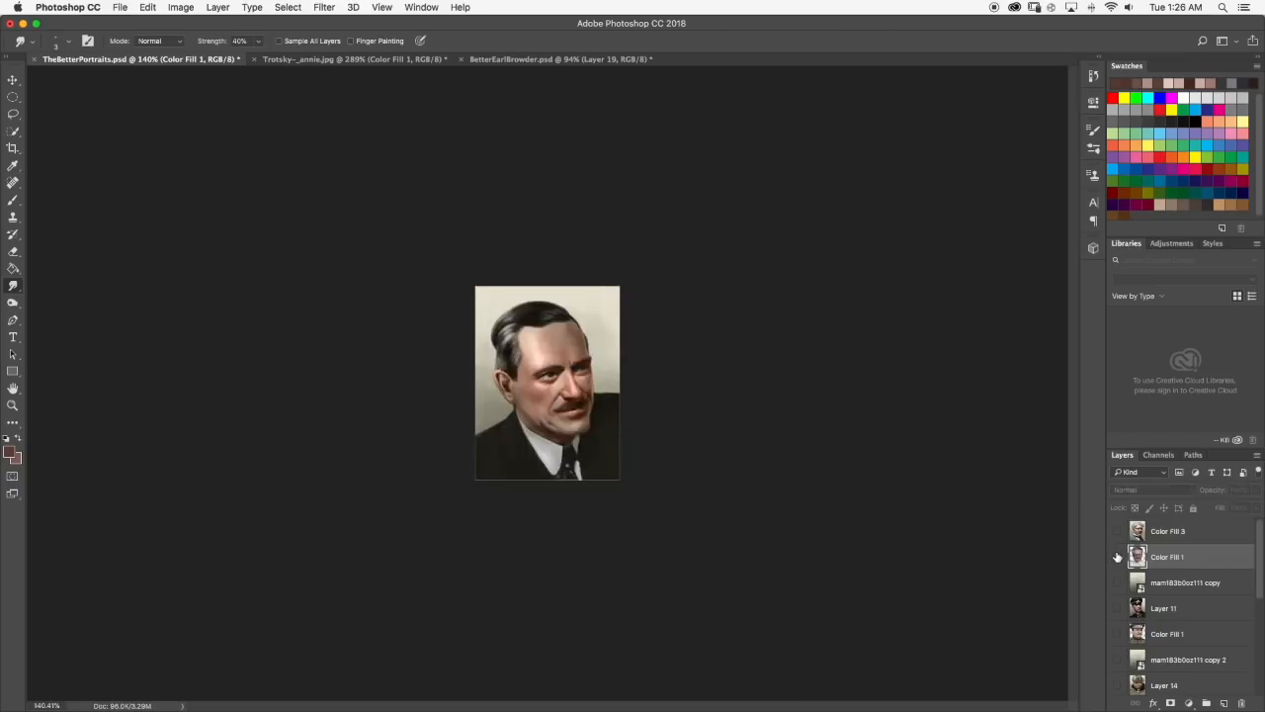
pyautogui.click(1117, 583)
pyautogui.scroll(10, 564, 269)
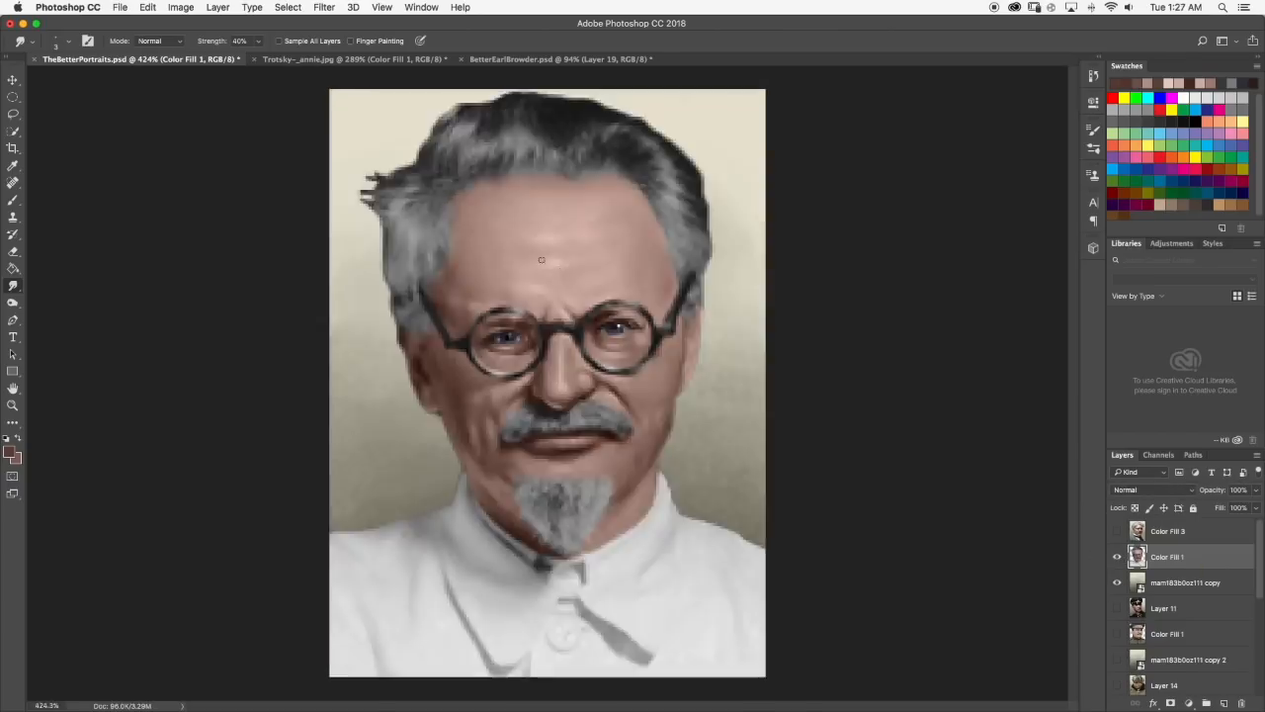
pyautogui.scroll(-9, 576, 167)
pyautogui.click(1117, 583)
pyautogui.click(1117, 608)
pyautogui.click(1118, 557)
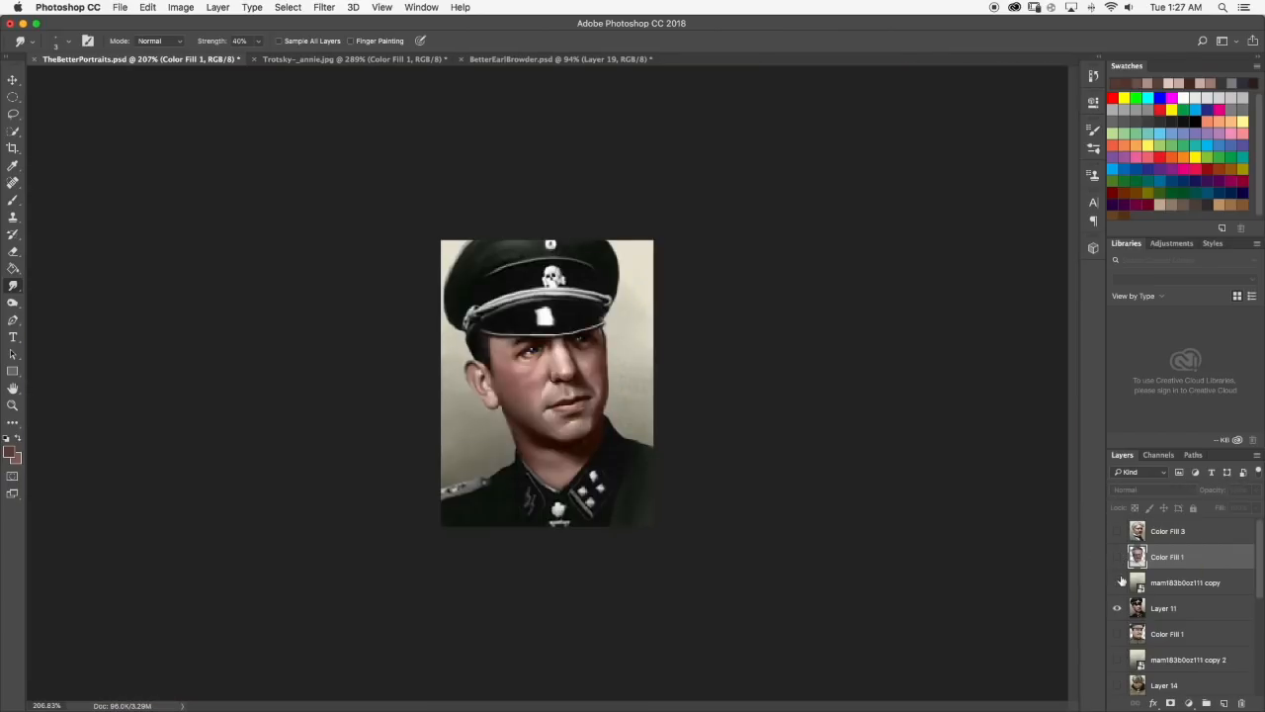
pyautogui.scroll(8, 538, 335)
pyautogui.scroll(-8, 538, 335)
pyautogui.click(1117, 530)
pyautogui.scroll(10, 578, 397)
pyautogui.scroll(-10, 569, 396)
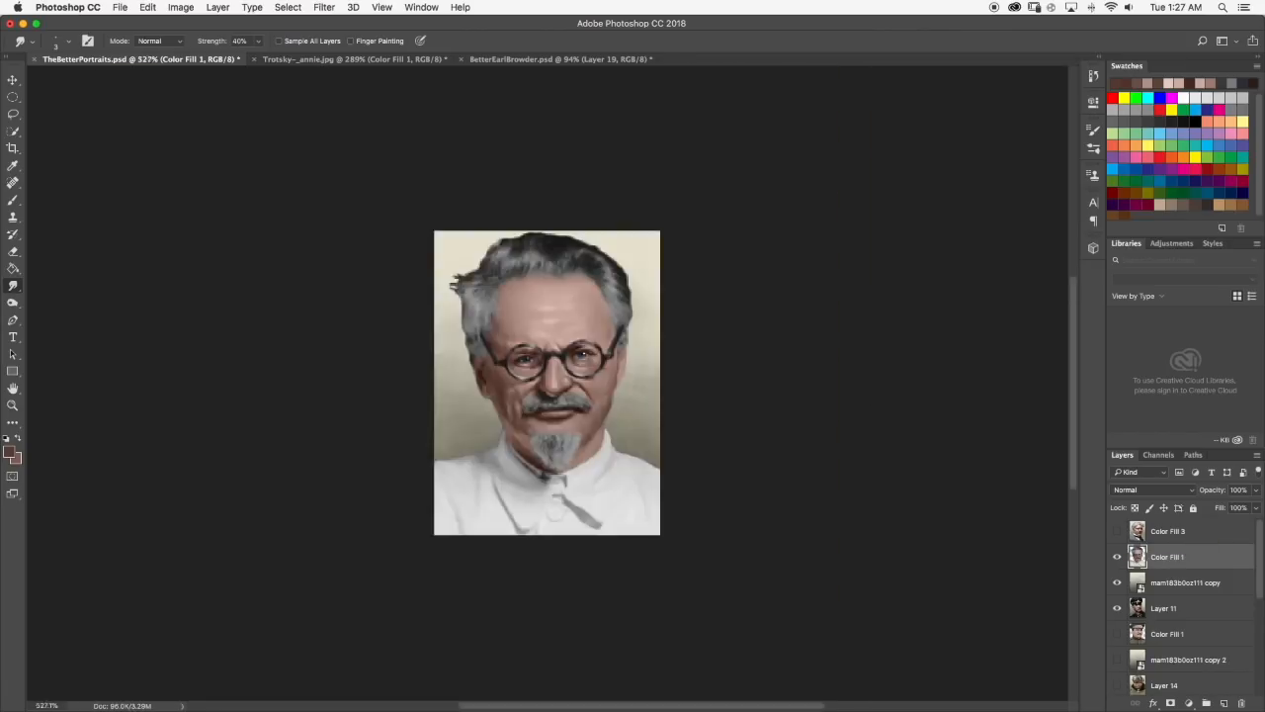
# Pick a dark brown tone and paint a crease on the lower cheek between the mouth corner and the collar, ready for smudging.
pyautogui.scroll(9, 516, 398)
pyautogui.press('b')
pyautogui.scroll(-10, 538, 400)
pyautogui.scroll(9, 540, 400)
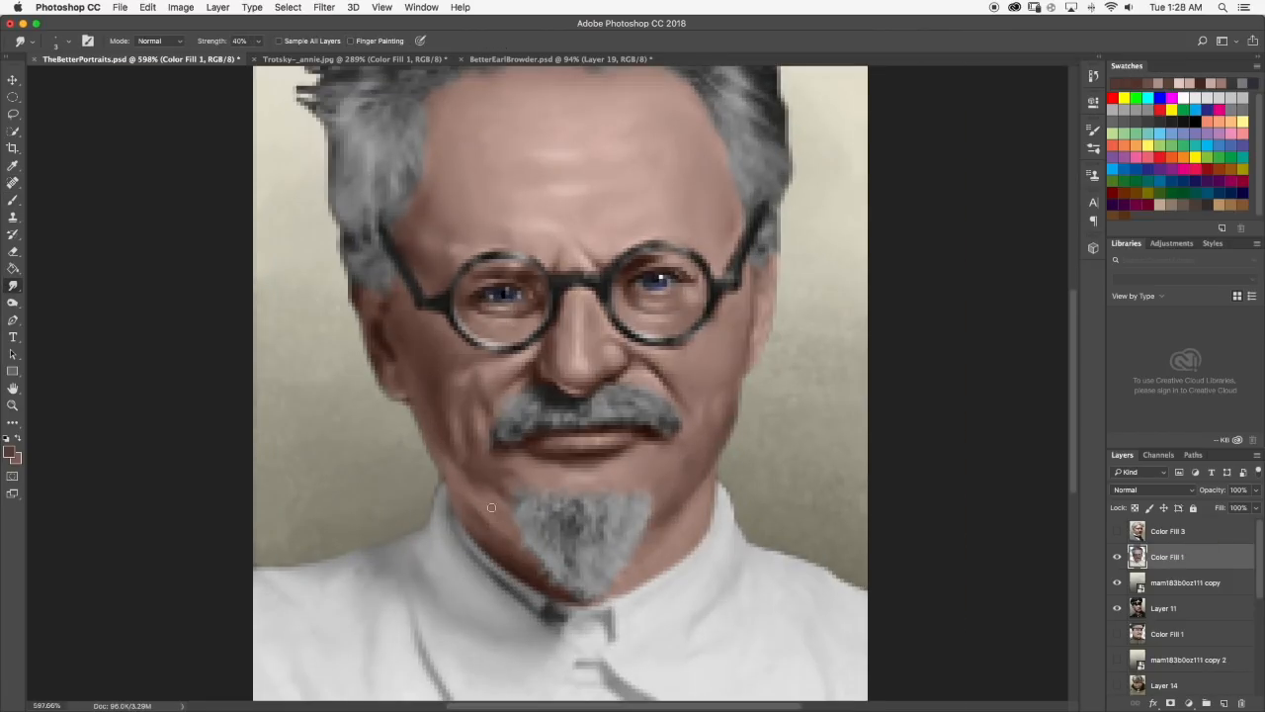
pyautogui.scroll(-9, 540, 400)
pyautogui.scroll(12, 538, 400)
pyautogui.click(12, 199)
pyautogui.click(9, 452)
pyautogui.click(935, 359)
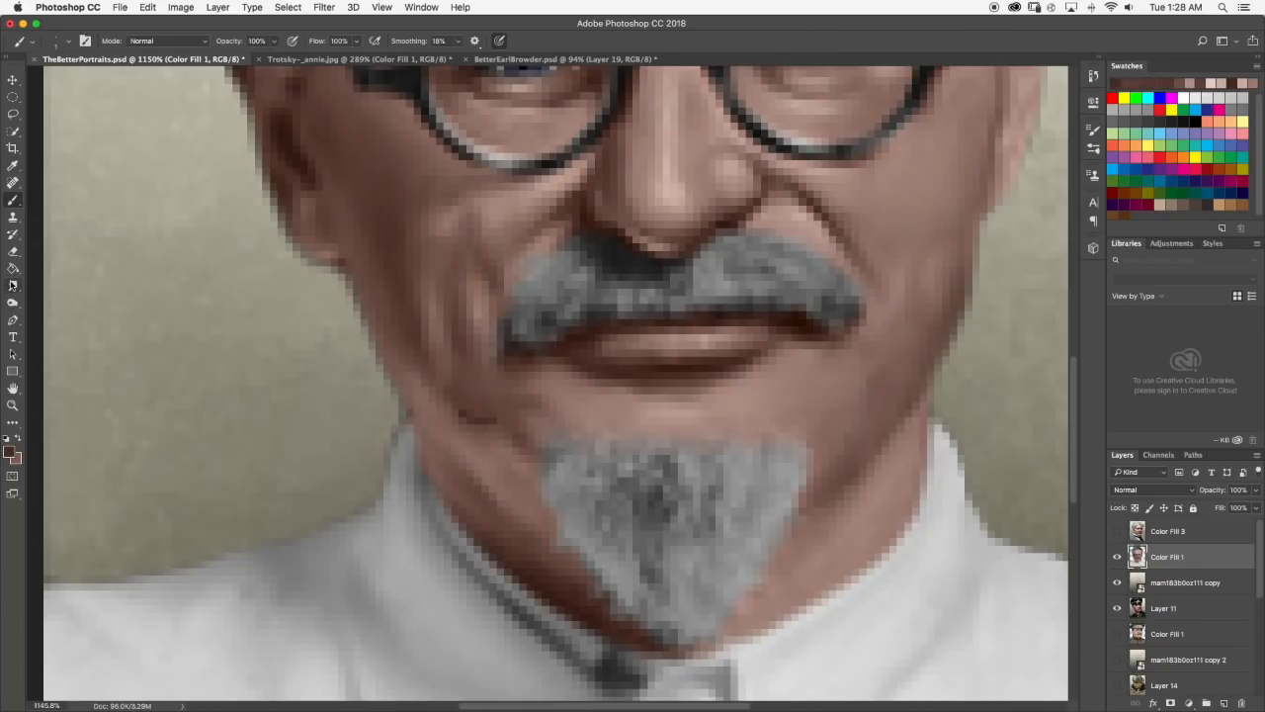
pyautogui.click(13, 285)
# Brush a light pink highlight along the jawline above the shadowed side of the collar and blend it with the Smudge tool.
pyautogui.scroll(-10, 566, 433)
pyautogui.scroll(8, 546, 391)
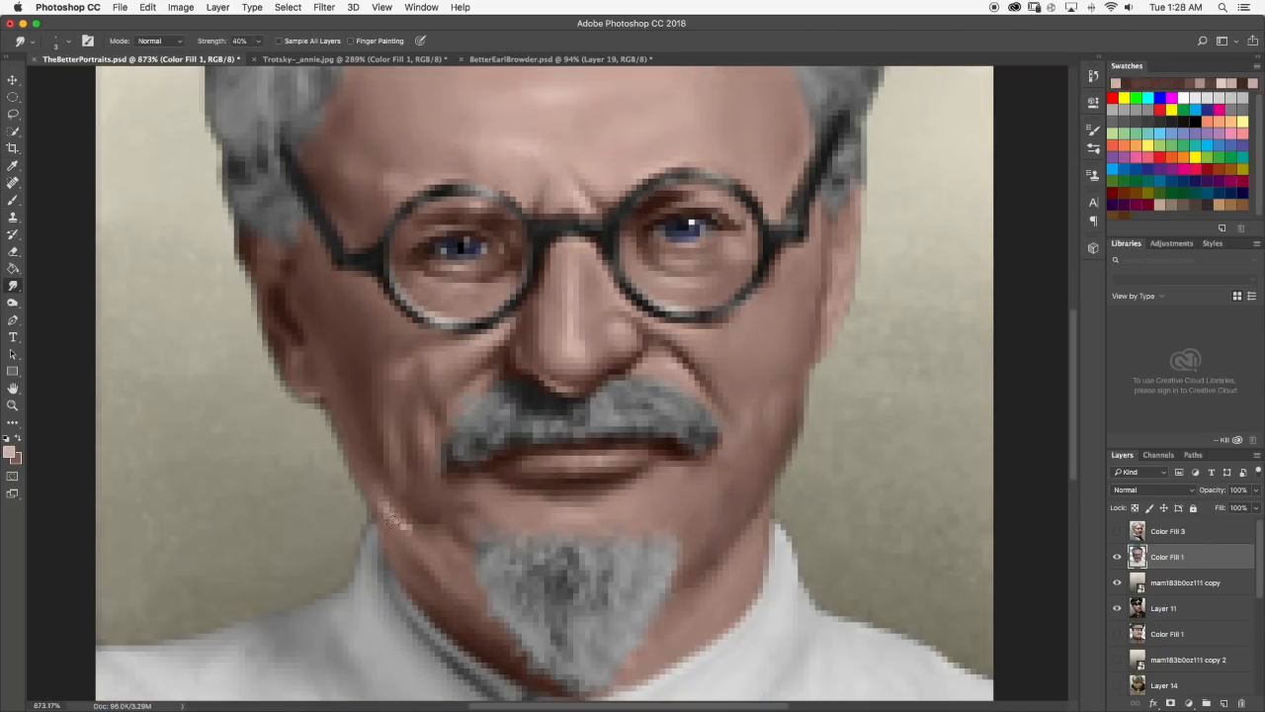
pyautogui.scroll(-8, 545, 391)
pyautogui.scroll(7, 545, 392)
pyautogui.scroll(1, 502, 477)
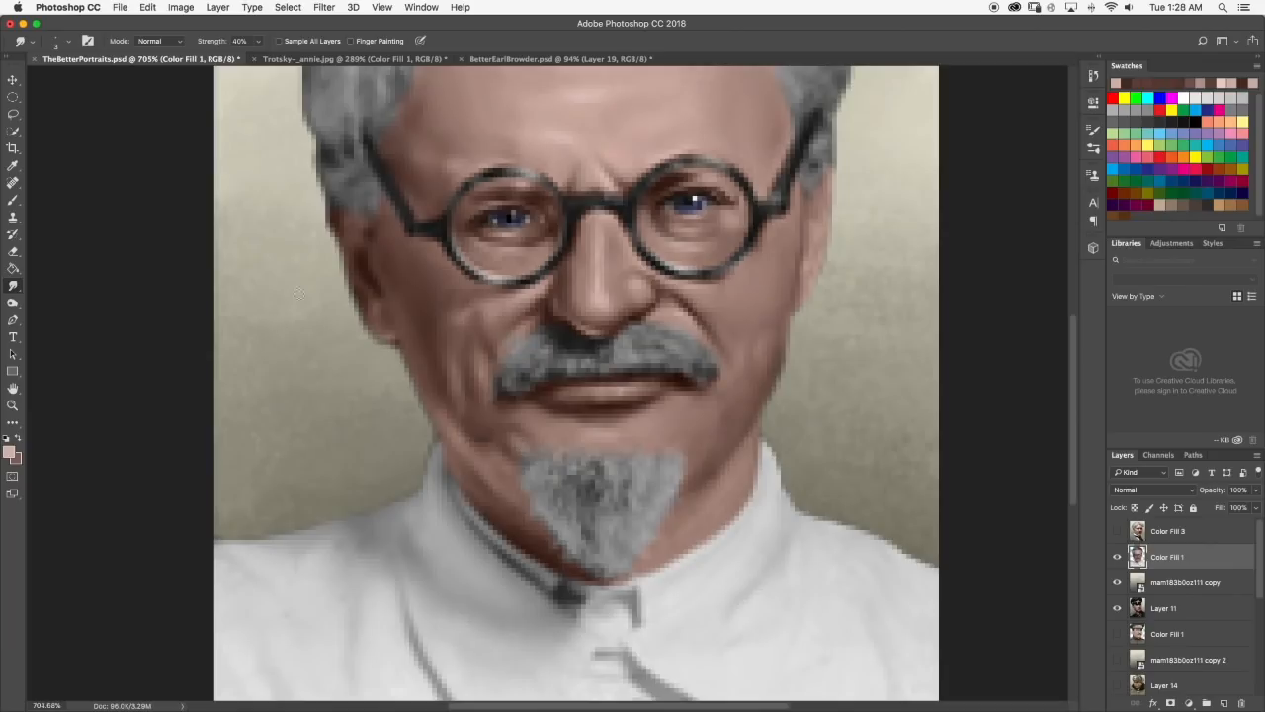
pyautogui.scroll(-10, 568, 423)
# Brush light pink onto the skin between the lower lip and the goatee, and smudge the chin and cheek smooth.
pyautogui.press('b')
pyautogui.scroll(10, 534, 425)
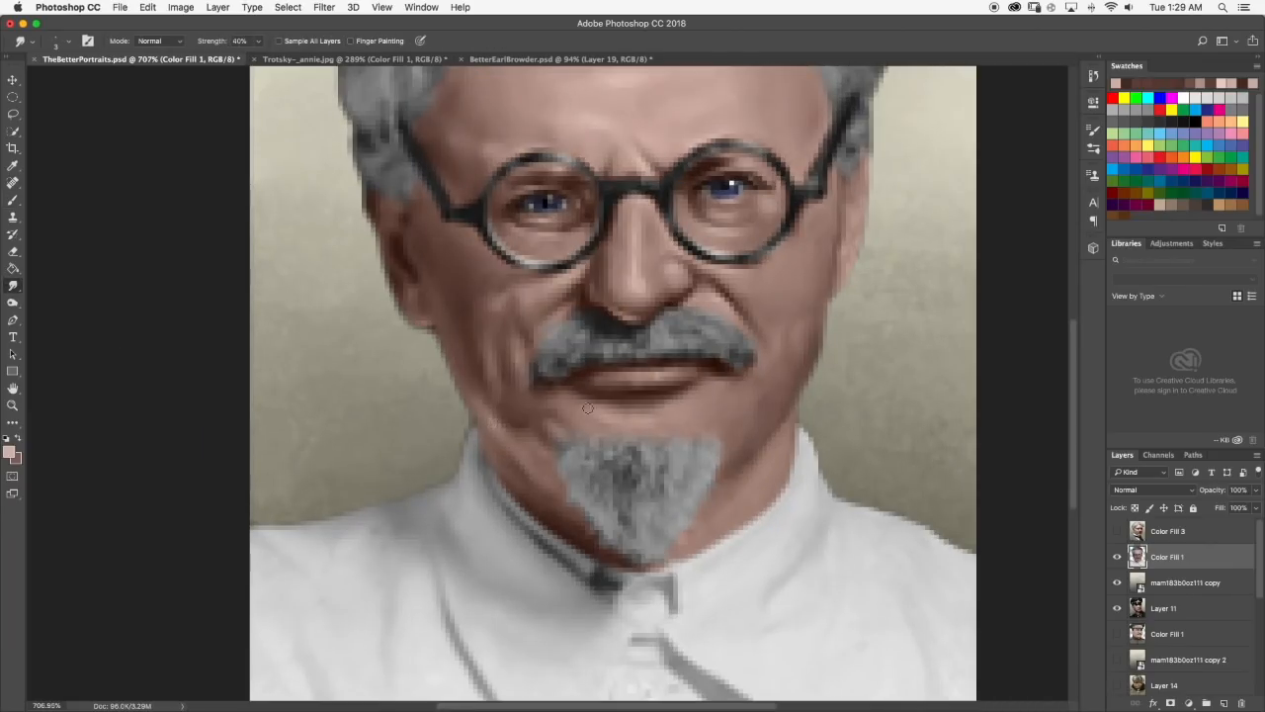
pyautogui.scroll(-10, 577, 416)
pyautogui.scroll(10, 535, 427)
pyautogui.press('b')
pyautogui.scroll(-3, 523, 433)
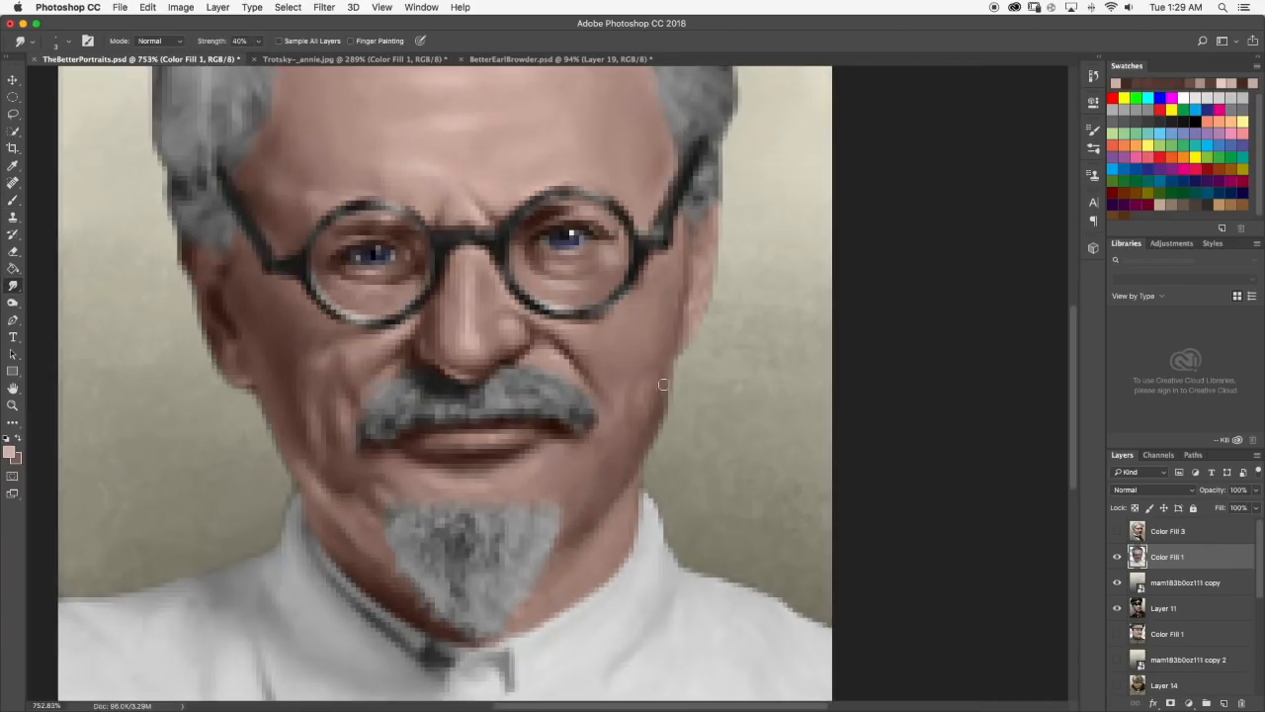
pyautogui.scroll(1, 632, 396)
pyautogui.scroll(-4, 642, 389)
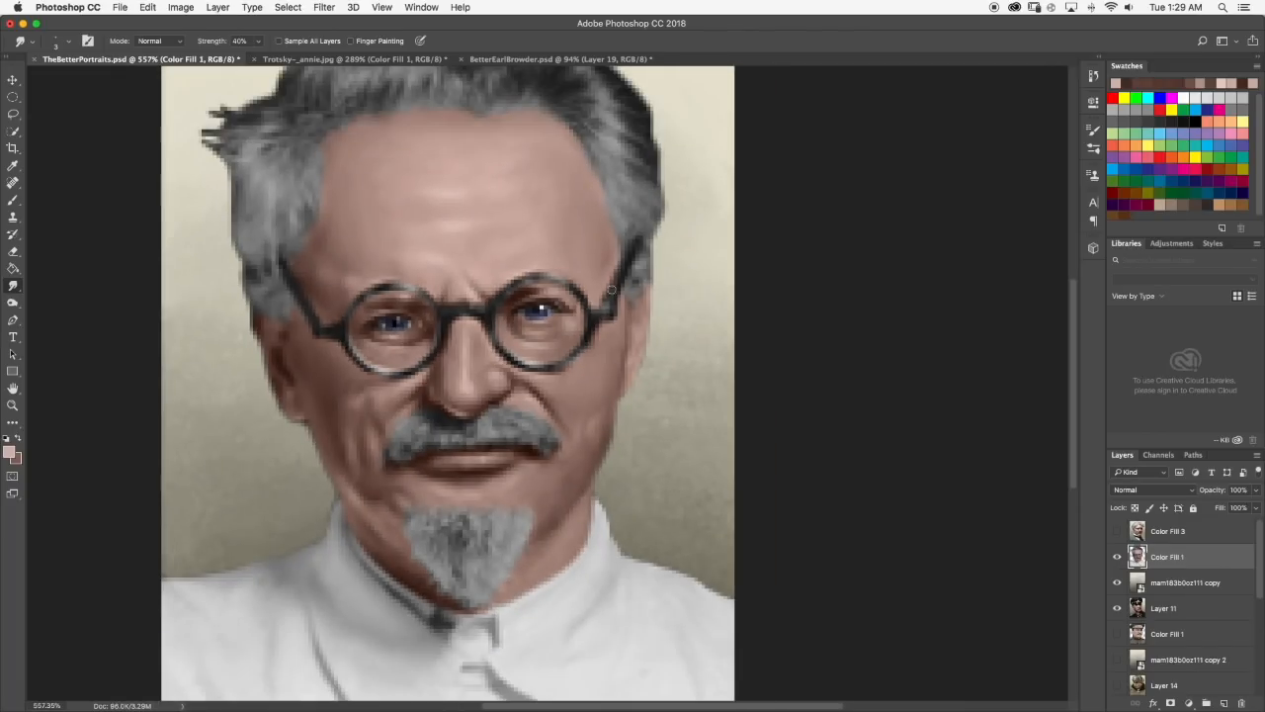
# Check the whole portrait, touch up its edge with the Eraser, and blend a muted brown tone into the lower face.
pyautogui.scroll(-15, 577, 385)
pyautogui.scroll(16, 546, 365)
pyautogui.scroll(-15, 493, 233)
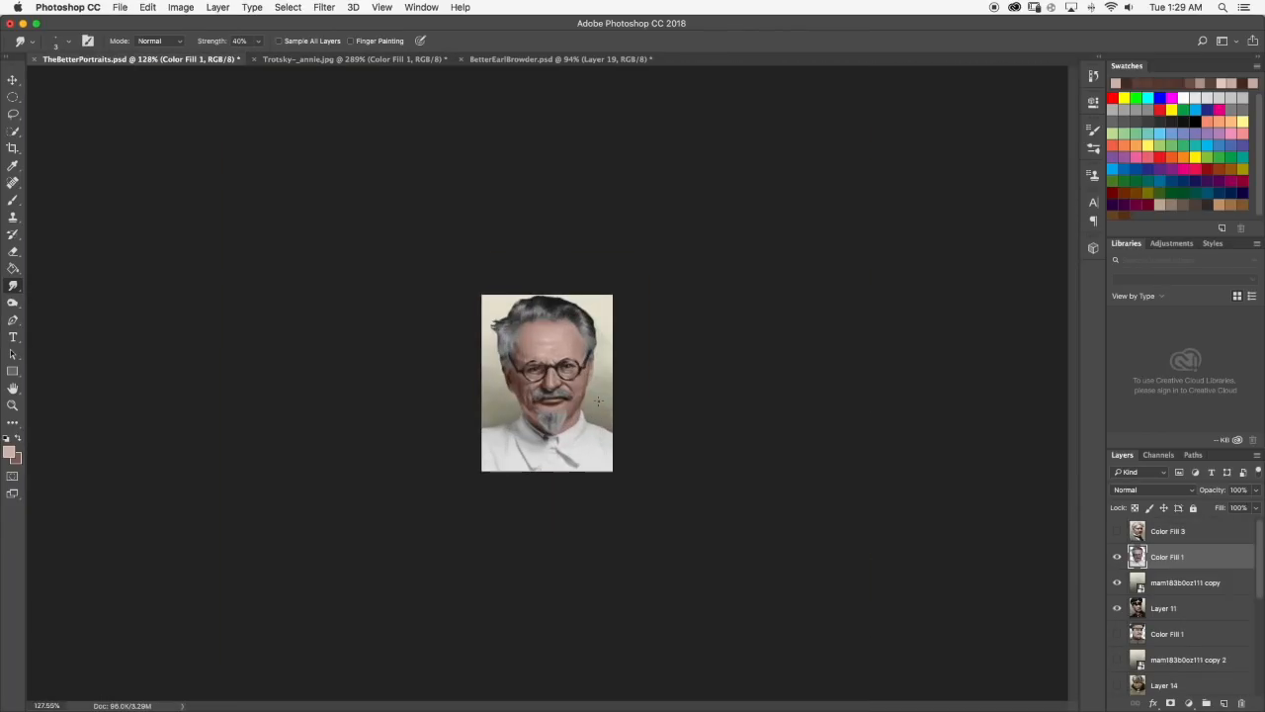
pyautogui.scroll(15, 592, 444)
pyautogui.press('e')
pyautogui.scroll(-15, 592, 444)
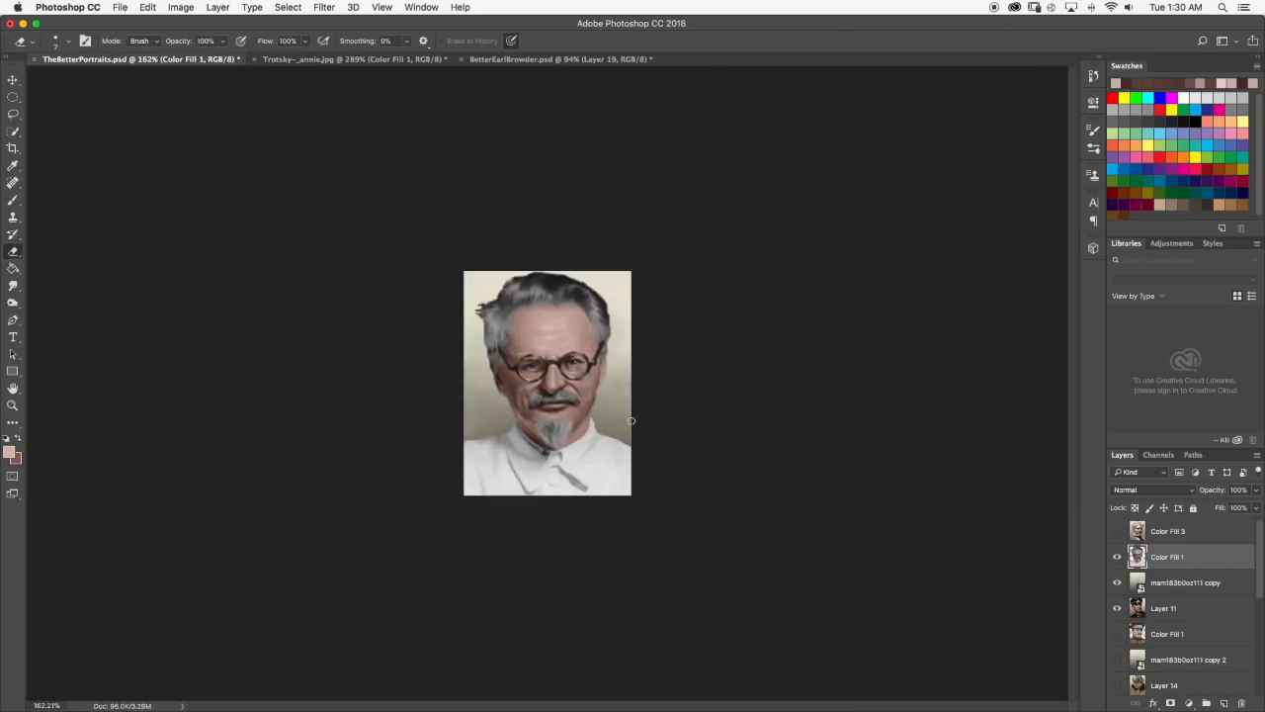
pyautogui.press('r')
pyautogui.scroll(15, 473, 368)
pyautogui.scroll(-10, 472, 368)
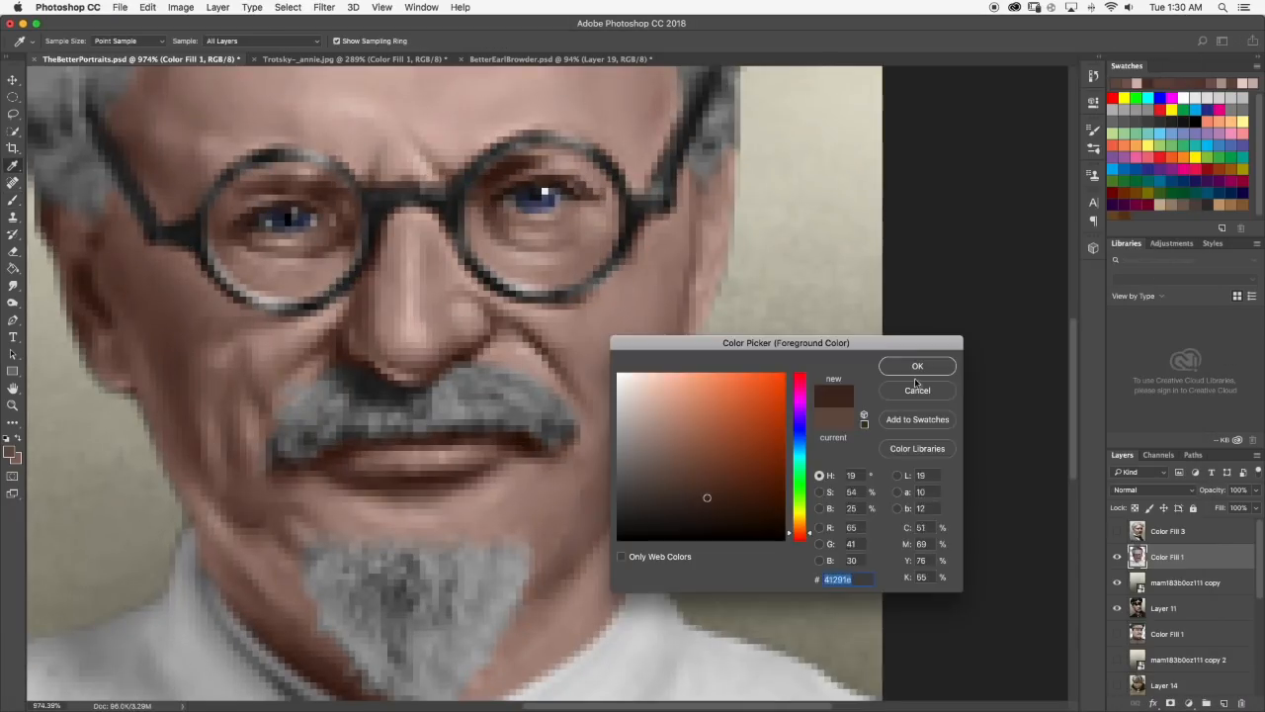
# Brush a dark brown shadow along the outer jaw edge, then clean up and smudge the outline.
pyautogui.click(916, 368)
pyautogui.press('b')
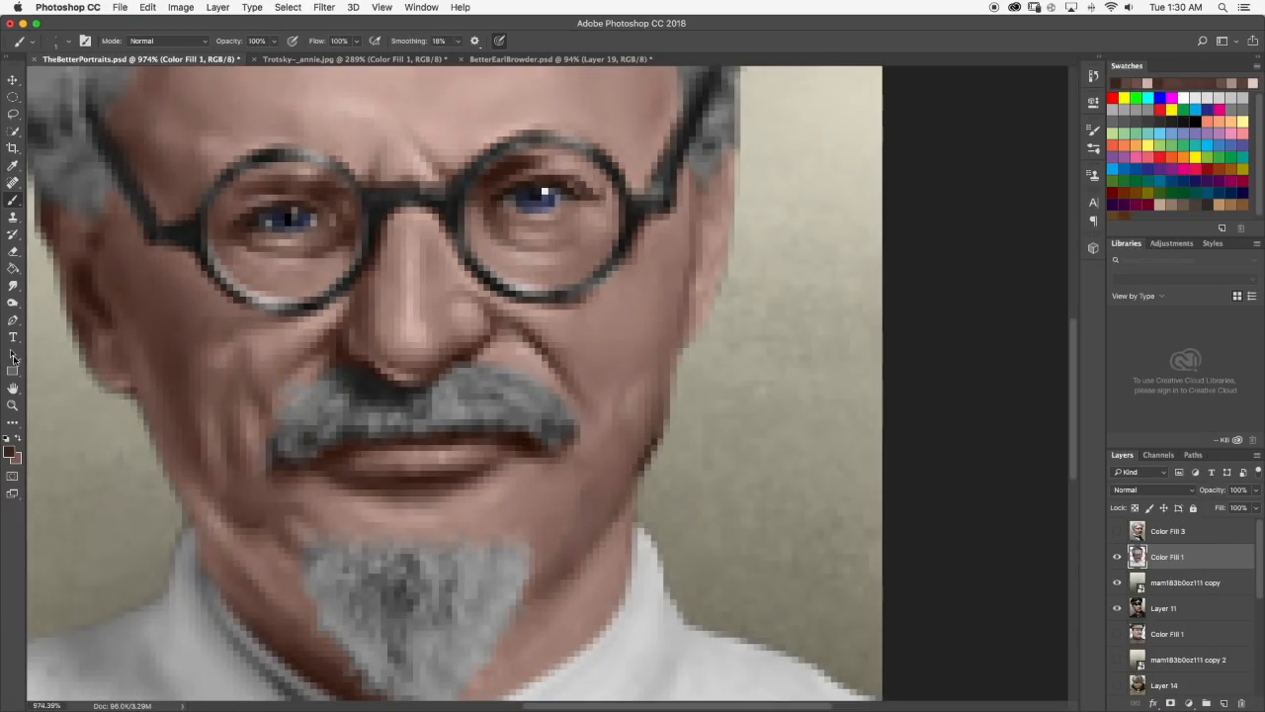
pyautogui.scroll(-10, 648, 446)
pyautogui.press('e')
pyautogui.scroll(12, 580, 334)
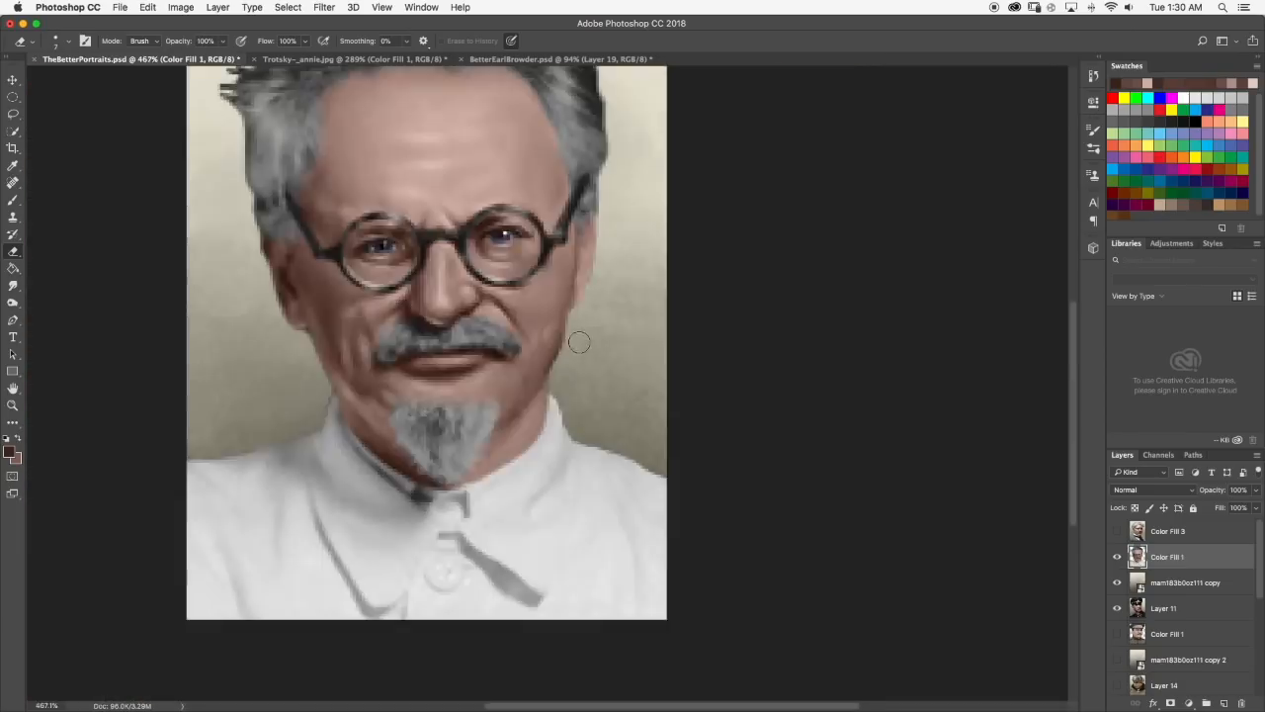
pyautogui.scroll(-12, 593, 394)
pyautogui.scroll(10, 556, 389)
pyautogui.click(13, 286)
pyautogui.scroll(-6, 577, 412)
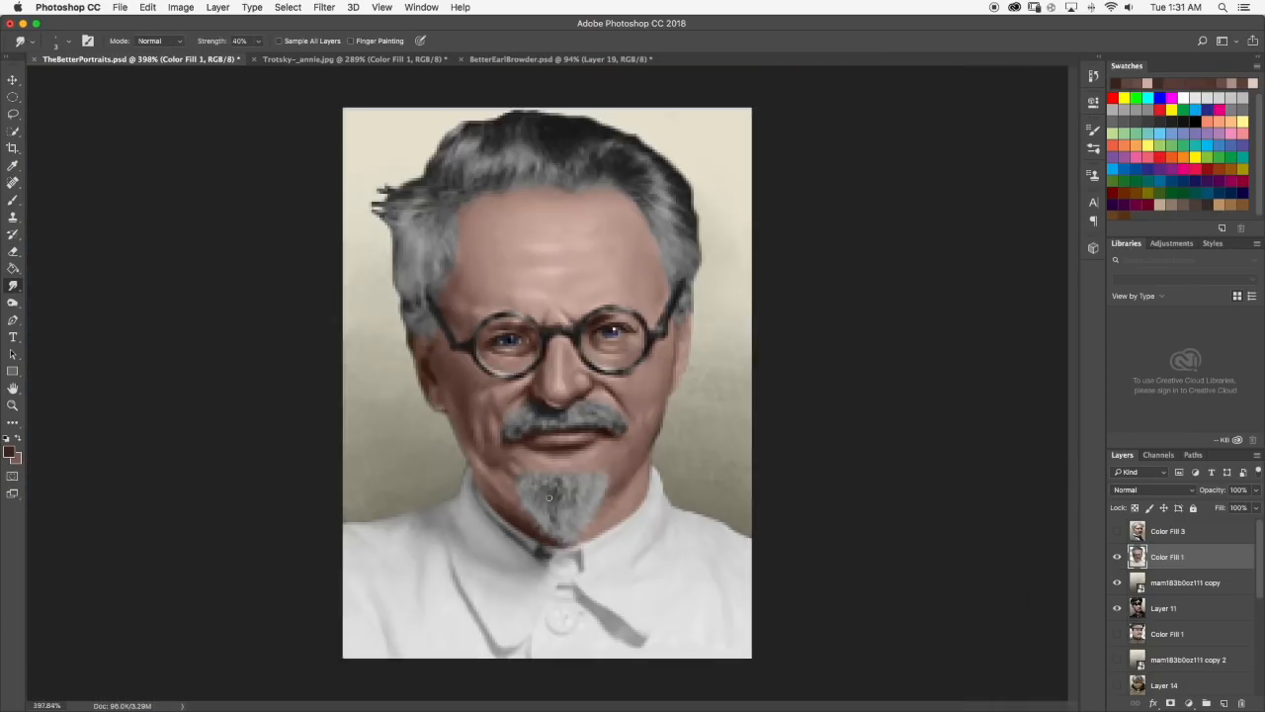
pyautogui.scroll(4, 585, 386)
pyautogui.scroll(-4, 587, 385)
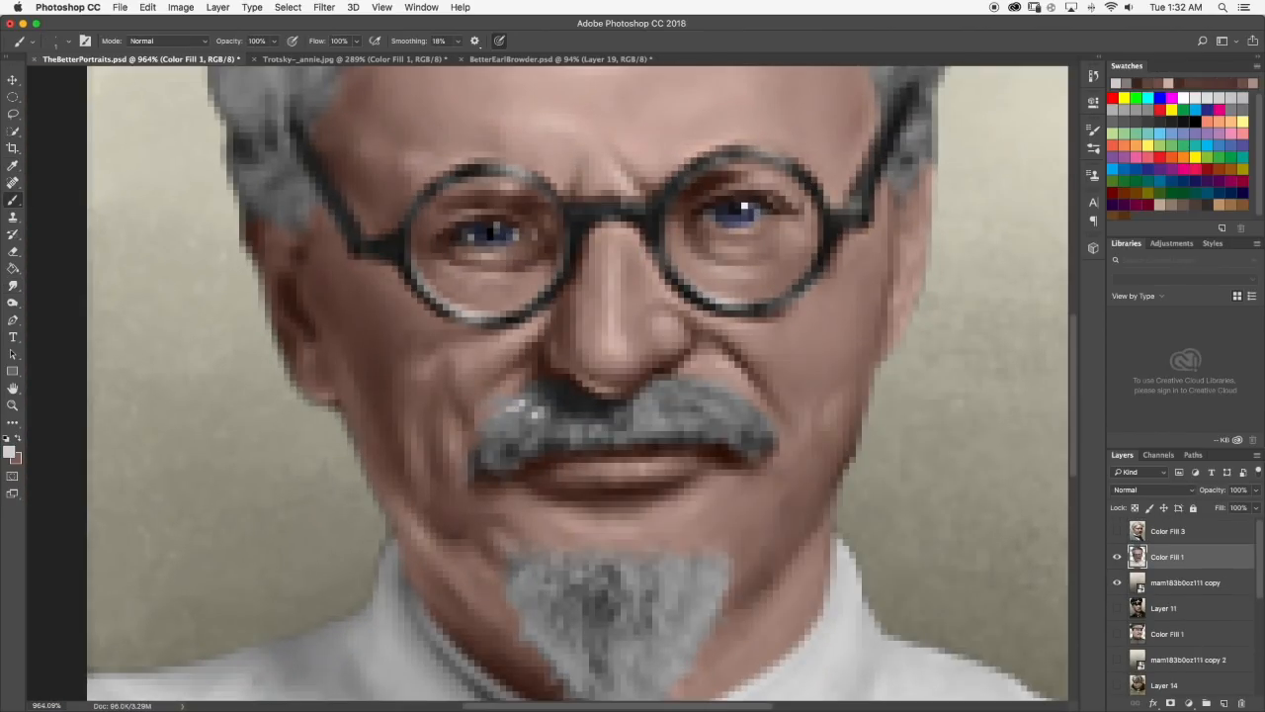
# Brush light and dark gray hair strands onto the moustache and blend them with the Smudge tool.
pyautogui.press('r')
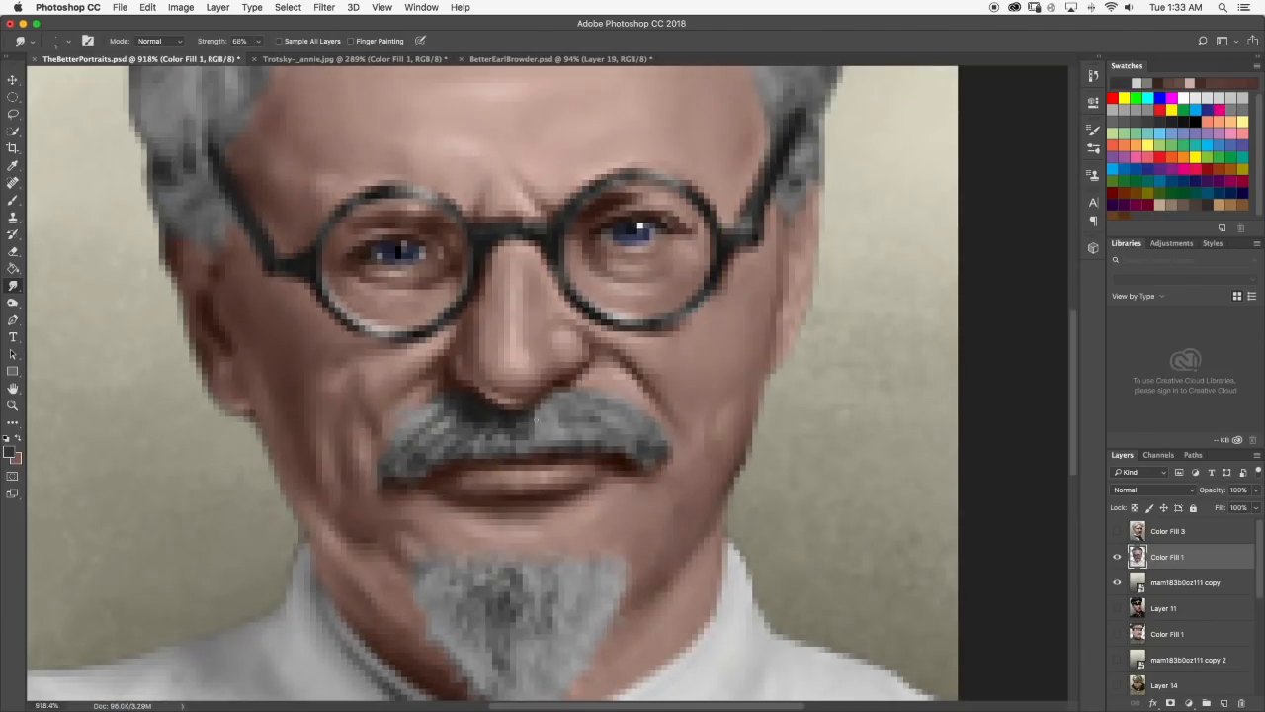
pyautogui.press('b')
pyautogui.keyDown('alt'); pyautogui.click(533, 411); pyautogui.keyUp('alt')
pyautogui.click(533, 414)
pyautogui.press('r')
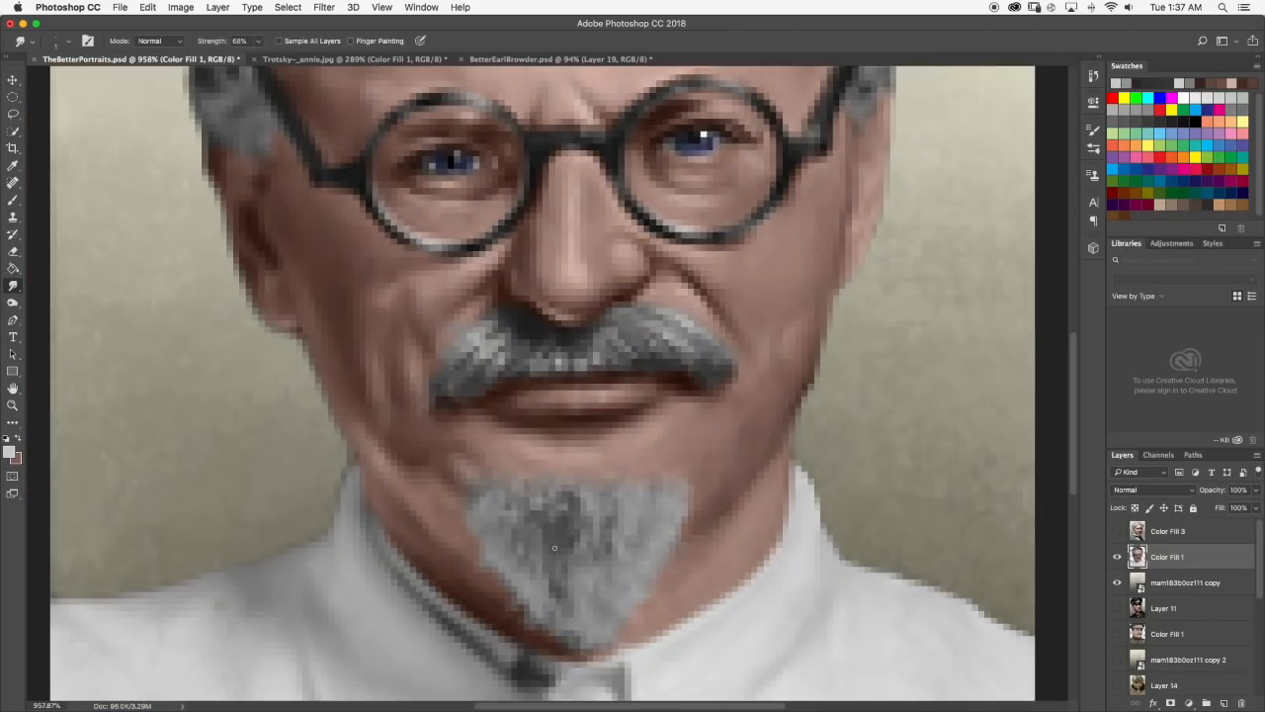
# Paint near-black strokes down the middle of the goatee and smudge them into hair strands.
pyautogui.press('b')
pyautogui.moveTo(569, 518)
pyautogui.mouseDown()
pyautogui.moveTo(560, 560)
pyautogui.moveTo(563, 543)
pyautogui.mouseUp()
pyautogui.press('r')
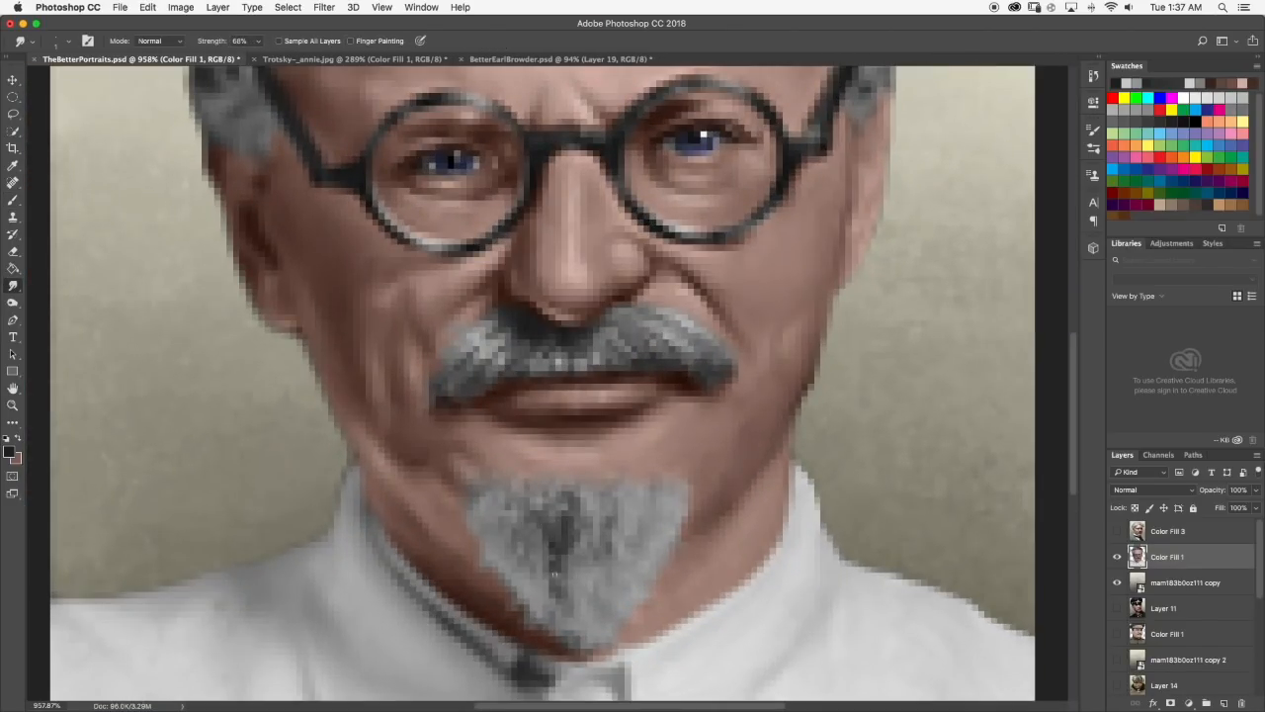
pyautogui.scroll(-5, 527, 531)
pyautogui.scroll(5, 552, 539)
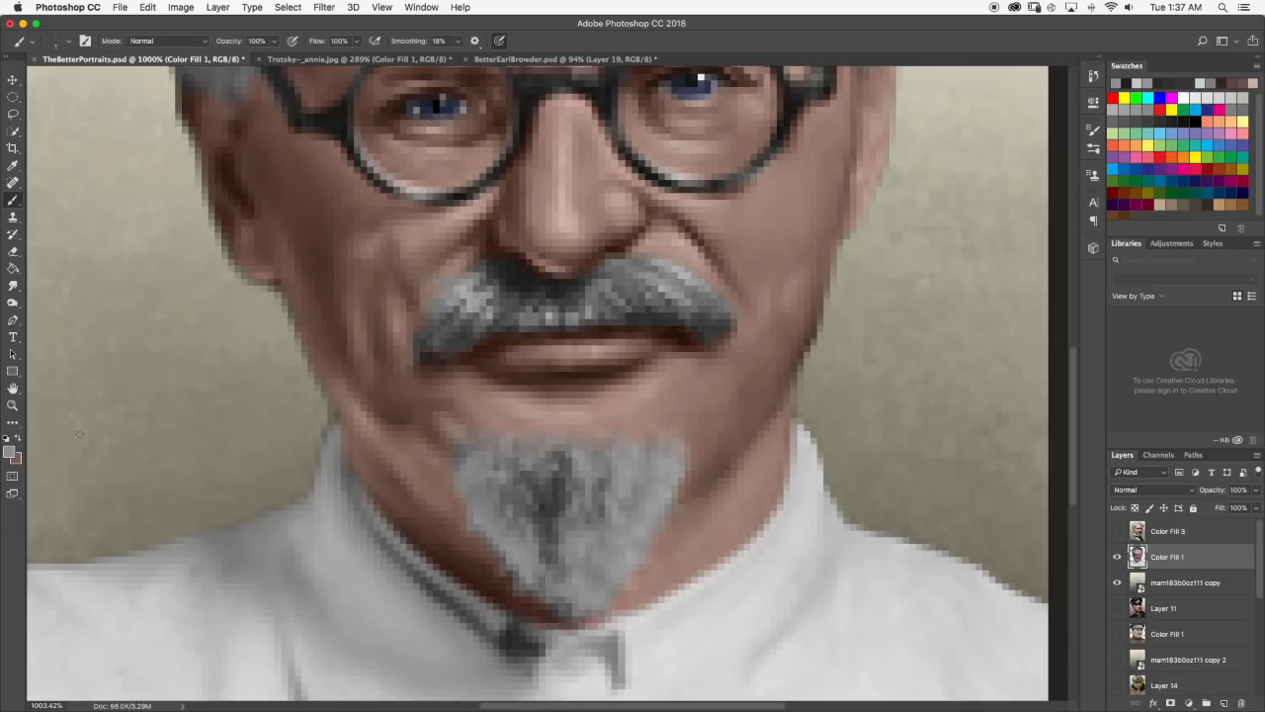
pyautogui.scroll(-5, 498, 474)
pyautogui.scroll(5, 499, 474)
# Brush light gray strands onto the upper part of the goatee and smudge them.
pyautogui.press('b')
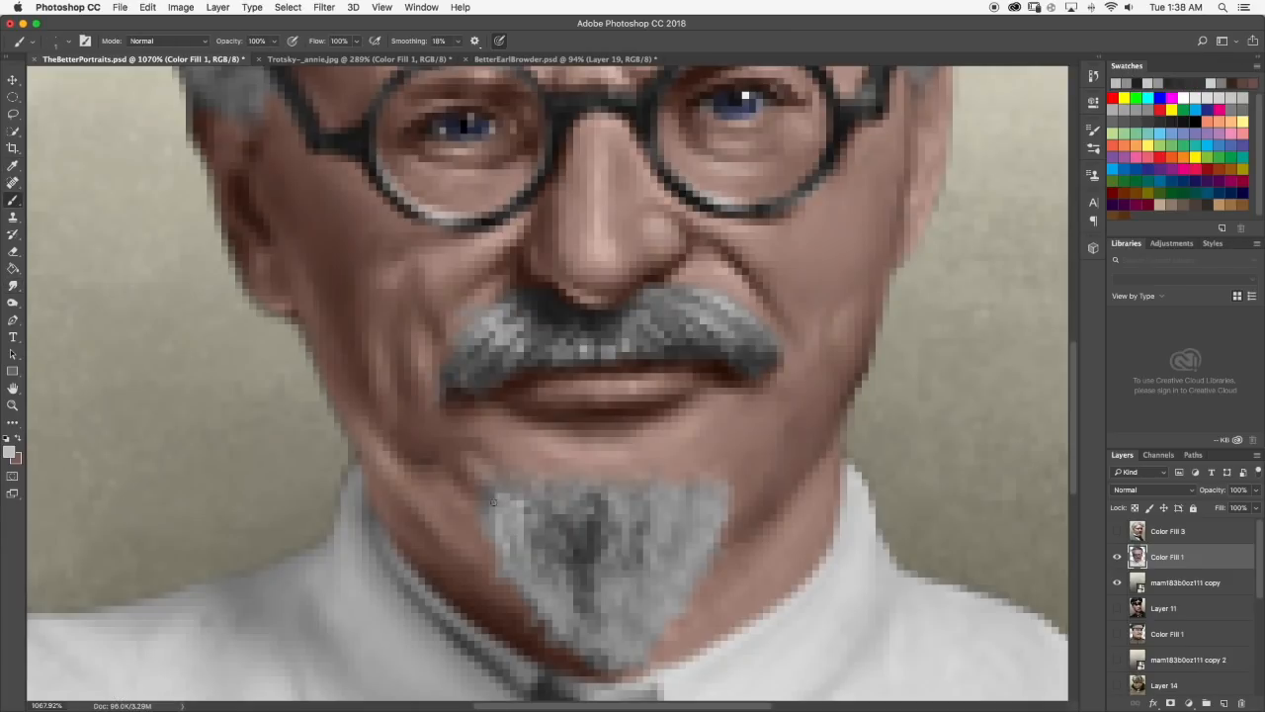
pyautogui.click(13, 285)
pyautogui.scroll(-5, 562, 421)
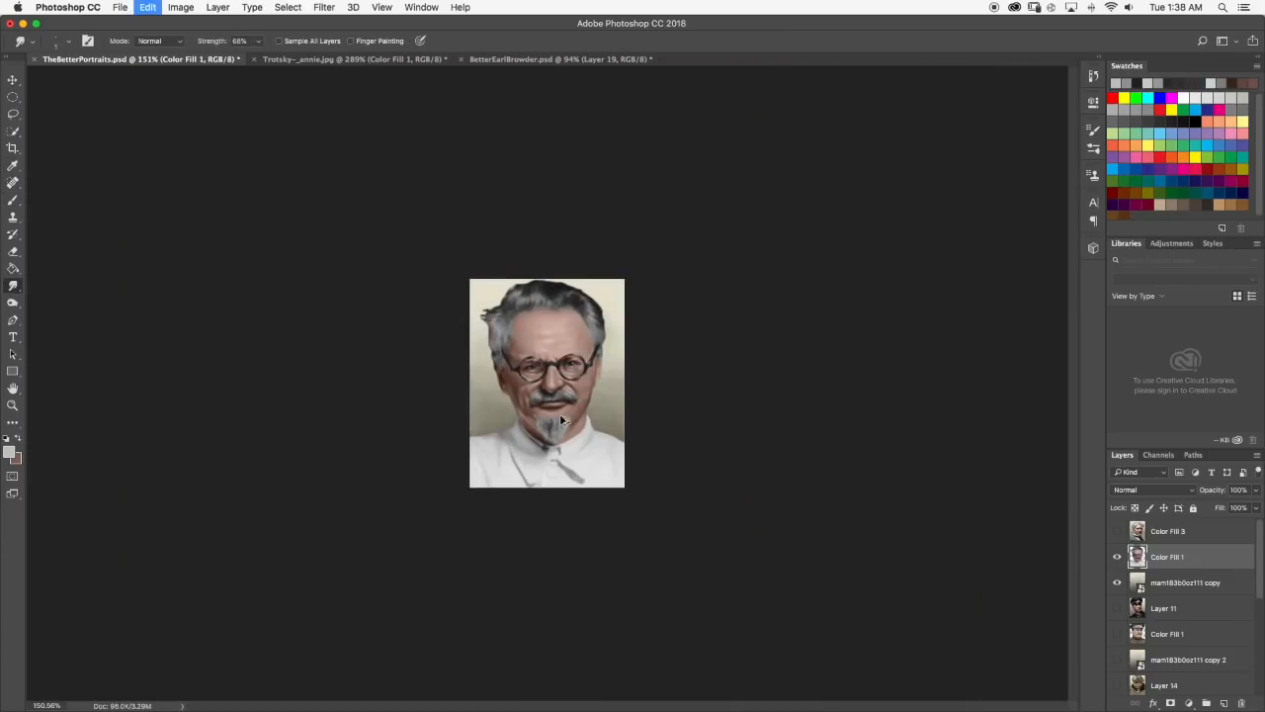
pyautogui.scroll(5, 561, 420)
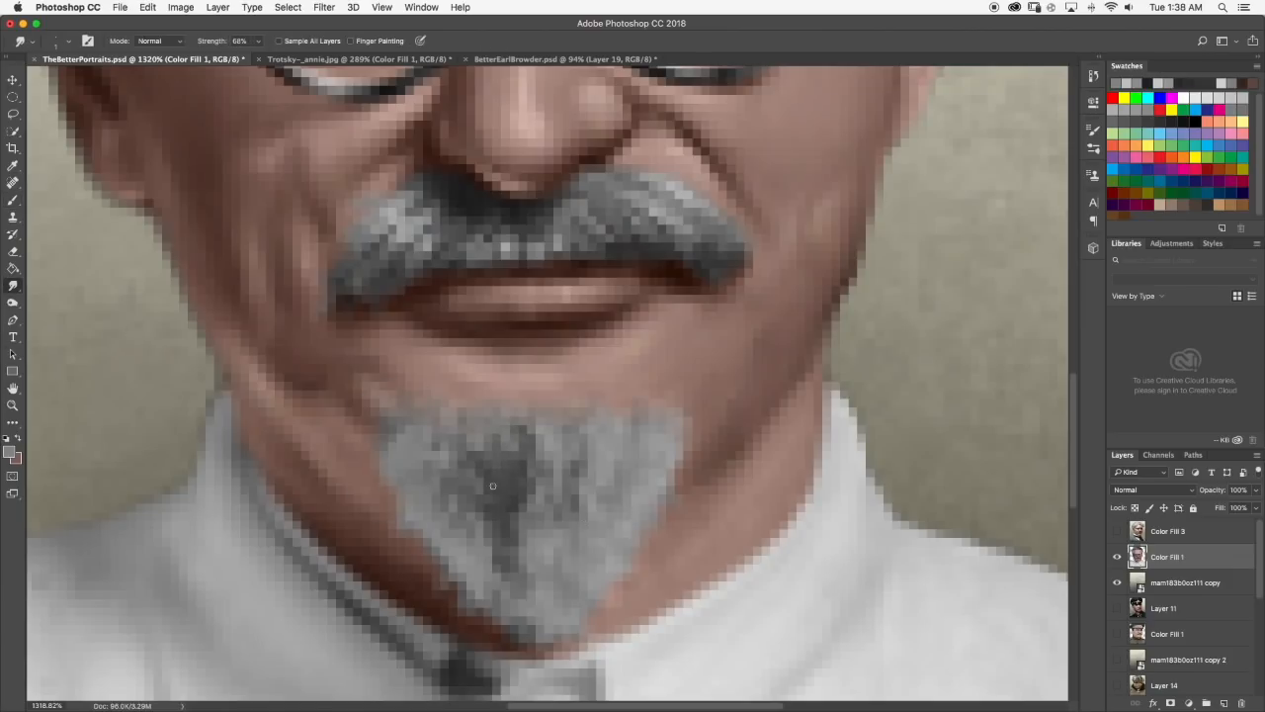
# Smudge dark gray downward through the goatee to form vertical hair strands.
pyautogui.scroll(-1, 492, 485)
pyautogui.press('r')
pyautogui.moveTo(472, 454); pyautogui.dragTo(481, 489)
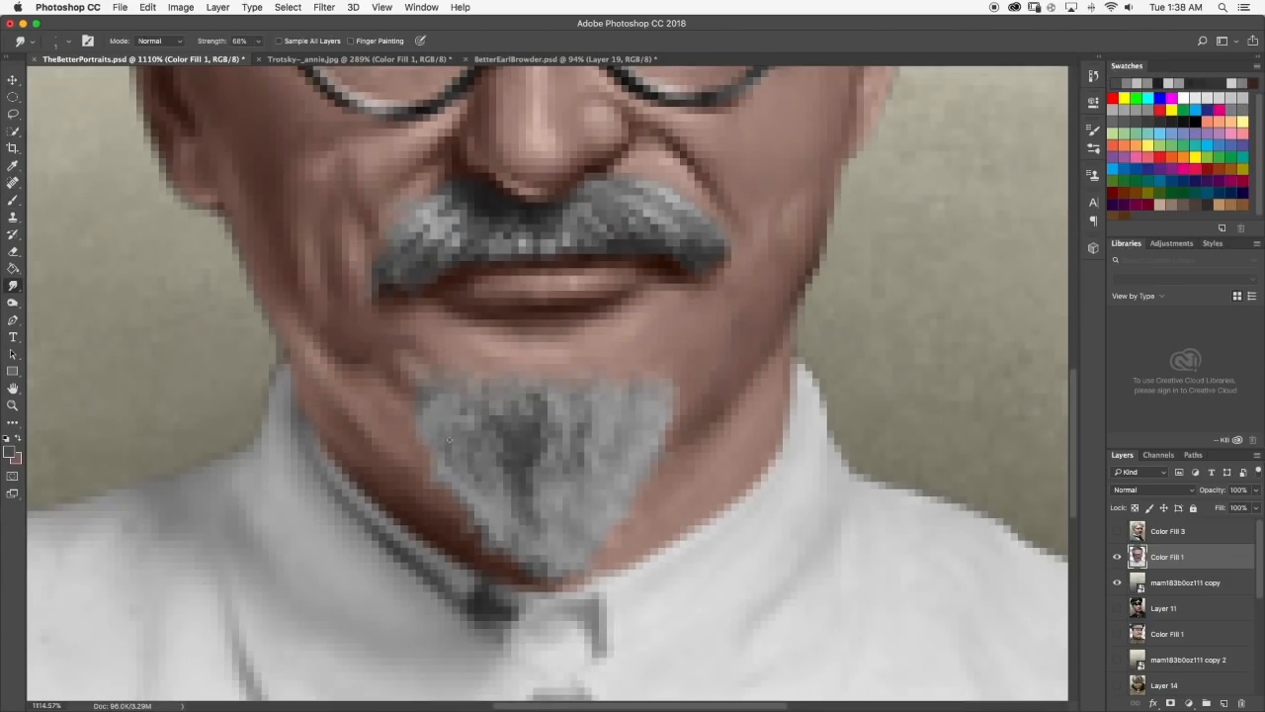
pyautogui.scroll(-2, 606, 621)
pyautogui.scroll(2, 554, 486)
# Pick a lighter gray, brush highlights onto the lower goatee, and smudge them into the hair.
pyautogui.press('b')
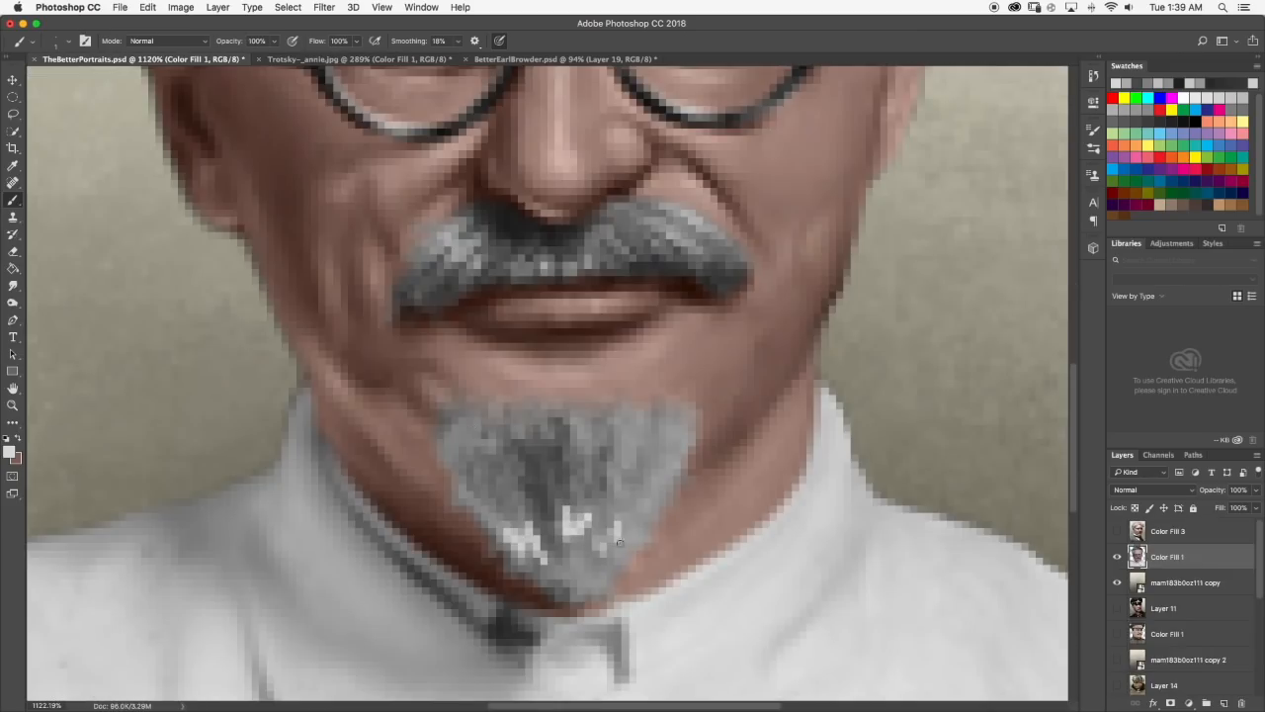
pyautogui.press('r')
pyautogui.moveTo(529, 504); pyautogui.dragTo(542, 550)
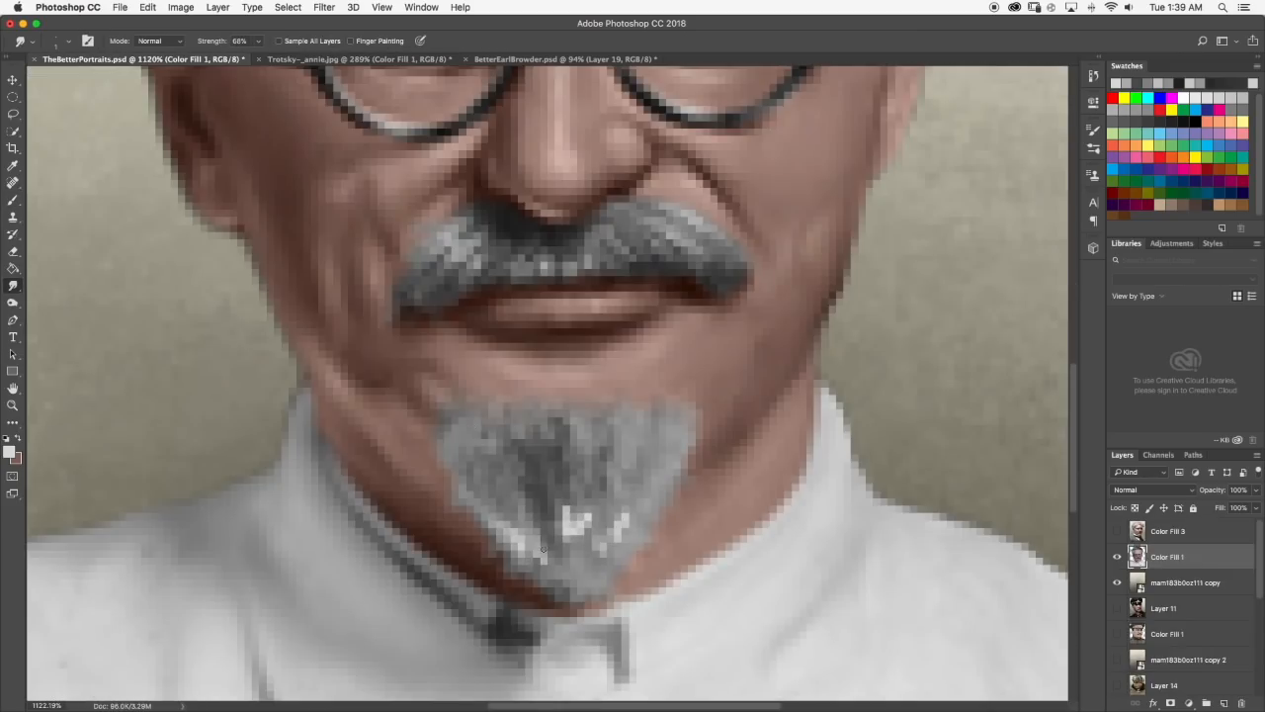
pyautogui.scroll(-3, 529, 537)
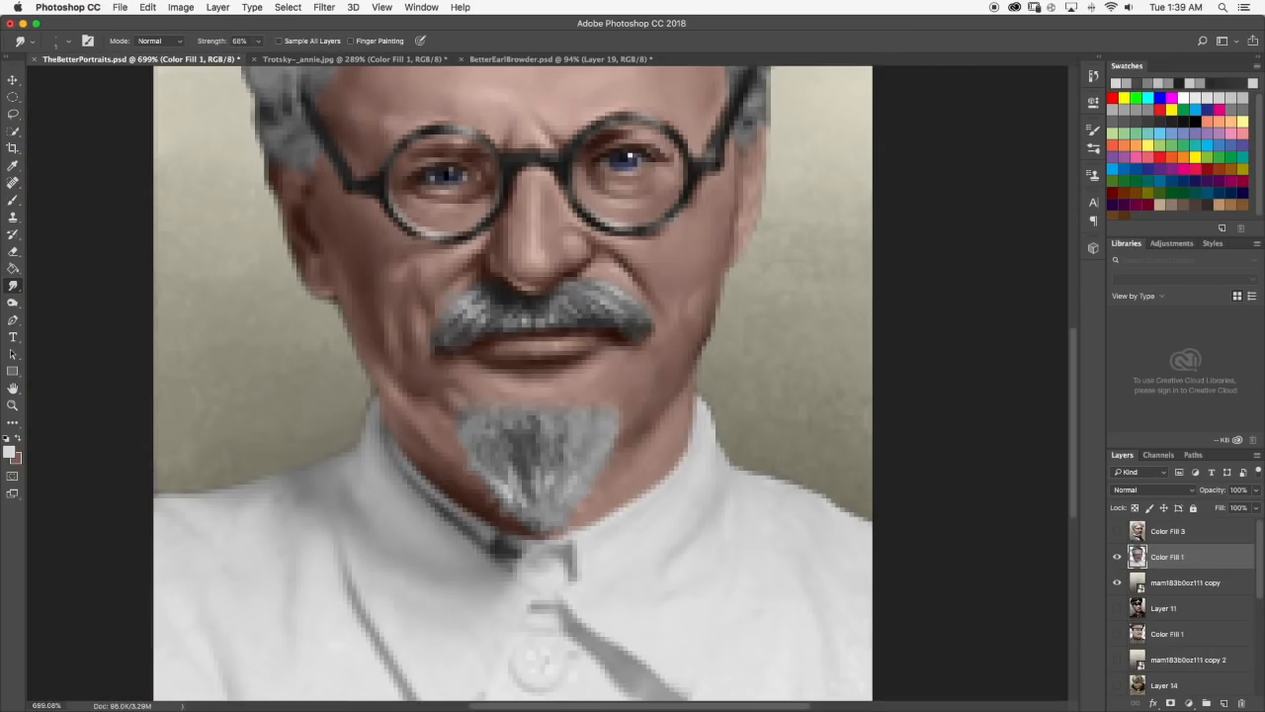
# Brush light gray strands along the goatee's left edge and smudge them downward.
pyautogui.scroll(4, 488, 522)
pyautogui.press('b')
pyautogui.moveTo(436, 328)
pyautogui.mouseDown()
pyautogui.moveTo(437, 303)
pyautogui.moveTo(481, 294)
pyautogui.mouseUp()
pyautogui.press('r')
pyautogui.moveTo(436, 331); pyautogui.dragTo(454, 378)
pyautogui.scroll(-1, 478, 312)
# Add more light gray strands near the goatee's upper left corner, blend them, and check the portrait.
pyautogui.press('b')
pyautogui.moveTo(502, 267)
pyautogui.mouseDown()
pyautogui.moveTo(503, 255)
pyautogui.moveTo(481, 311)
pyautogui.moveTo(449, 342)
pyautogui.mouseUp()
pyautogui.press('r')
pyautogui.scroll(-8, 551, 443)
pyautogui.scroll(8, 548, 439)
pyautogui.scroll(-8, 512, 288)
pyautogui.scroll(7, 513, 518)
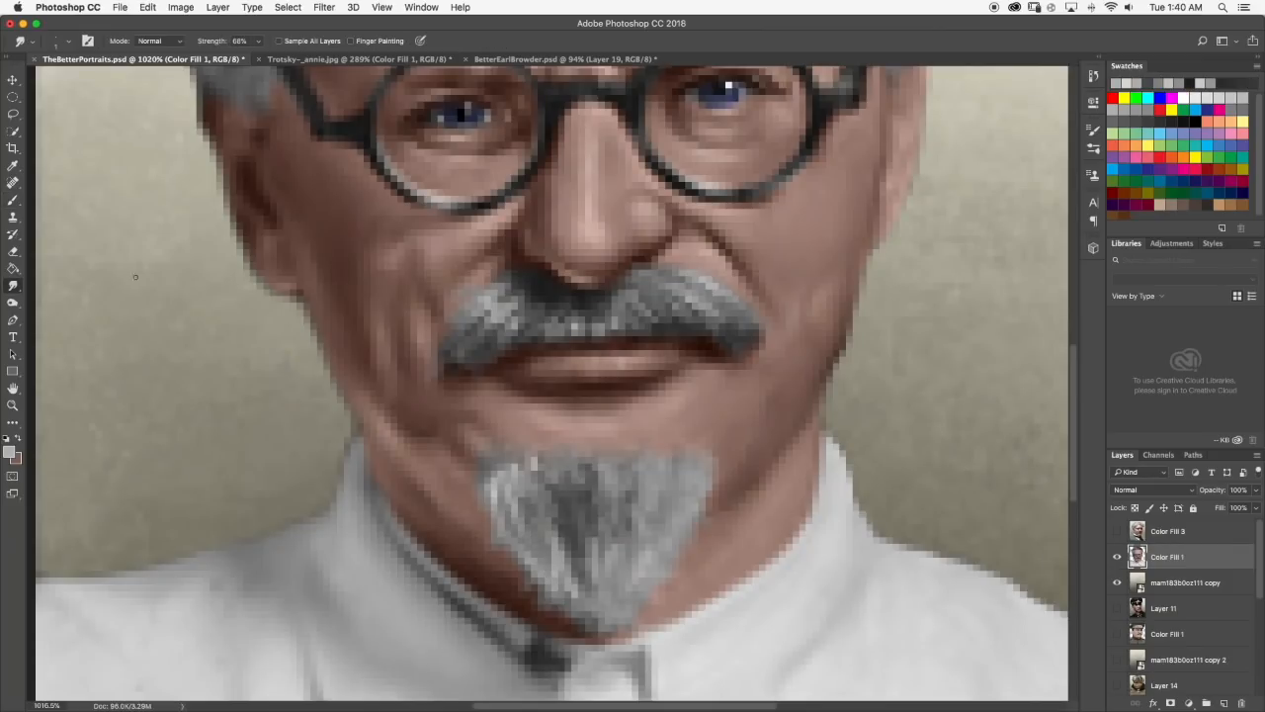
# Work dark gray between the light strands of the goatee with the Smudge tool.
pyautogui.scroll(-1, 529, 521)
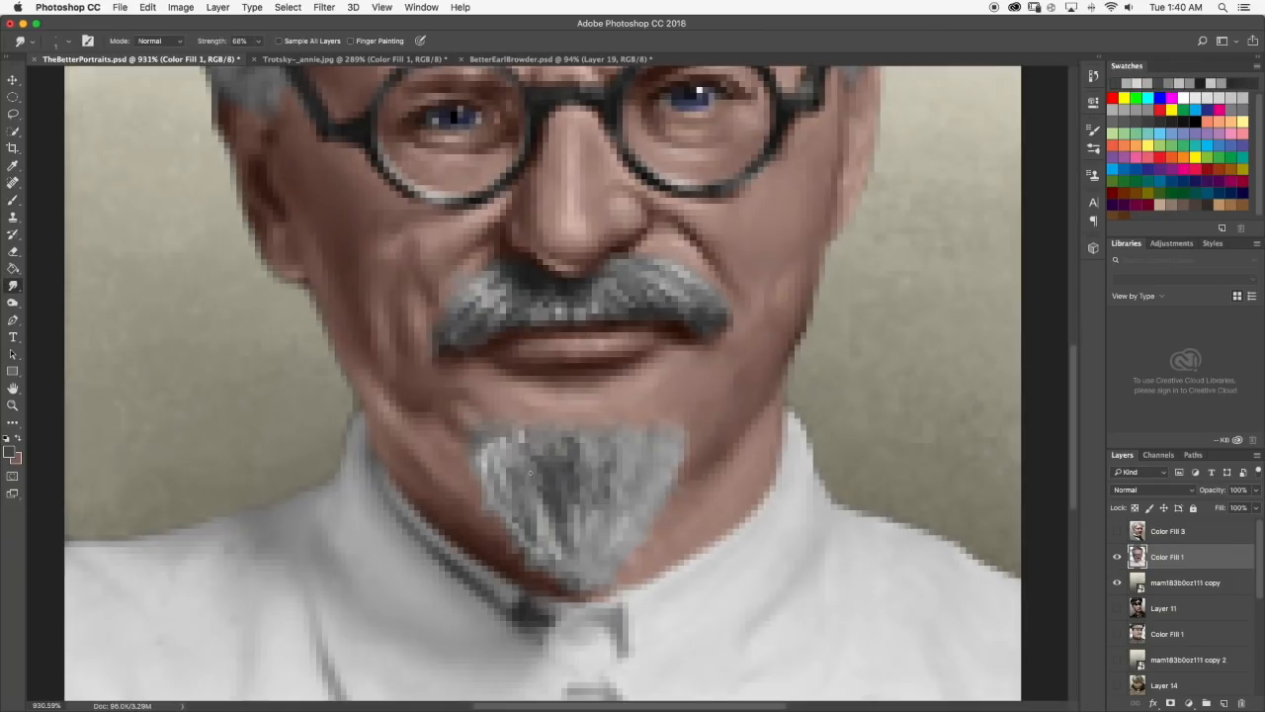
pyautogui.scroll(1, 525, 464)
pyautogui.click(13, 285)
pyautogui.scroll(-8, 455, 153)
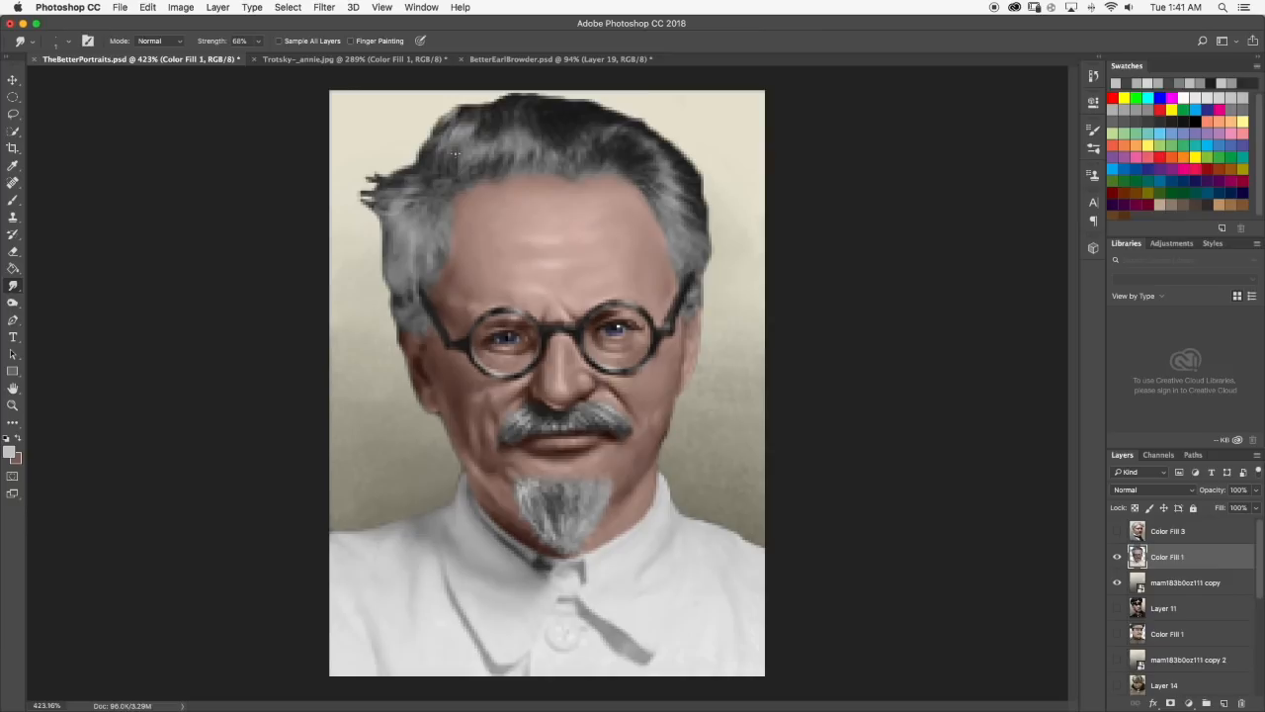
# Deepen the goatee's dark center with near-black strokes and smudge them into the surrounding gray.
pyautogui.scroll(4, 549, 494)
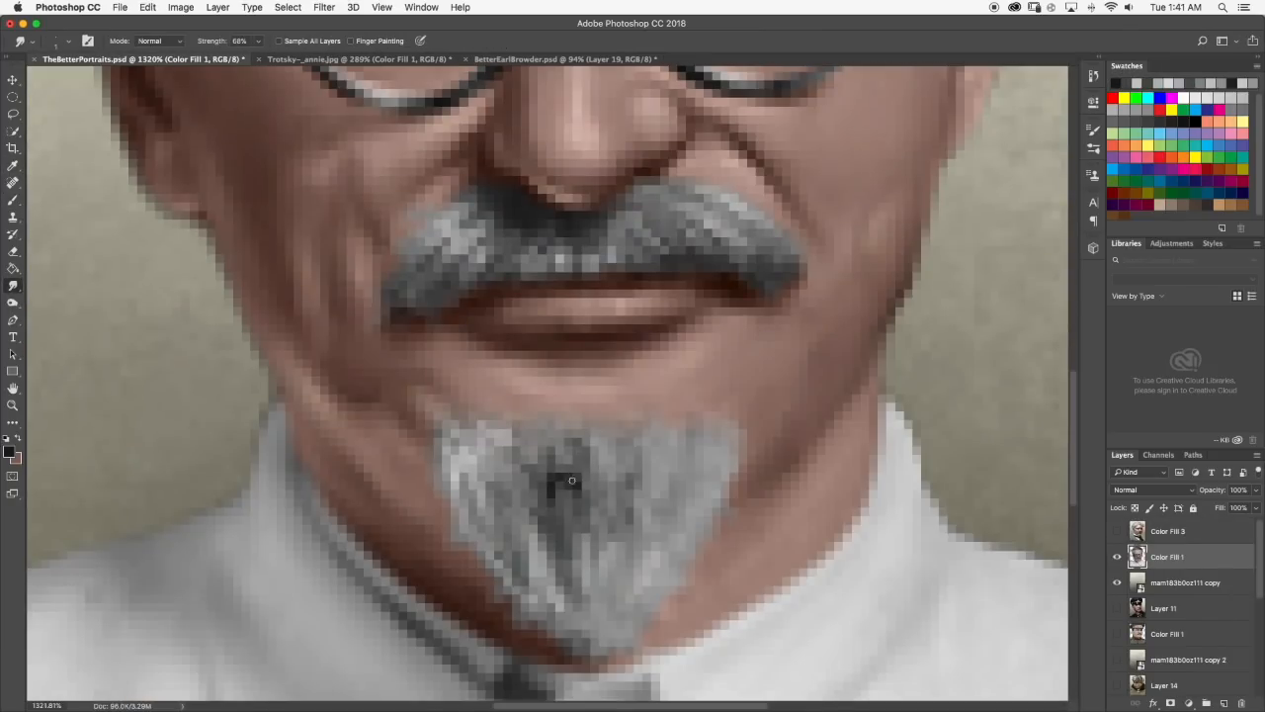
pyautogui.scroll(-10, 572, 478)
pyautogui.scroll(3, 571, 478)
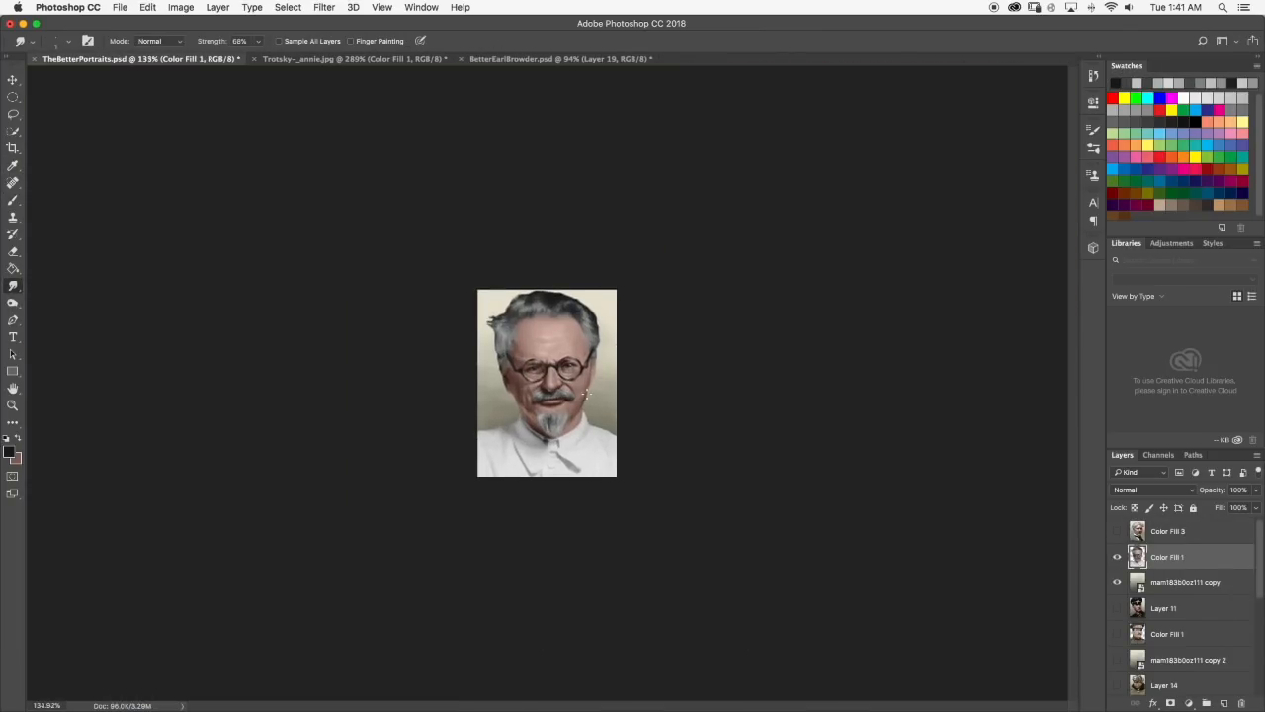
pyautogui.scroll(6, 620, 494)
pyautogui.scroll(-1, 620, 493)
# Brush light gray strands onto the right side of the goatee and blend them with the Smudge tool.
pyautogui.press('b')
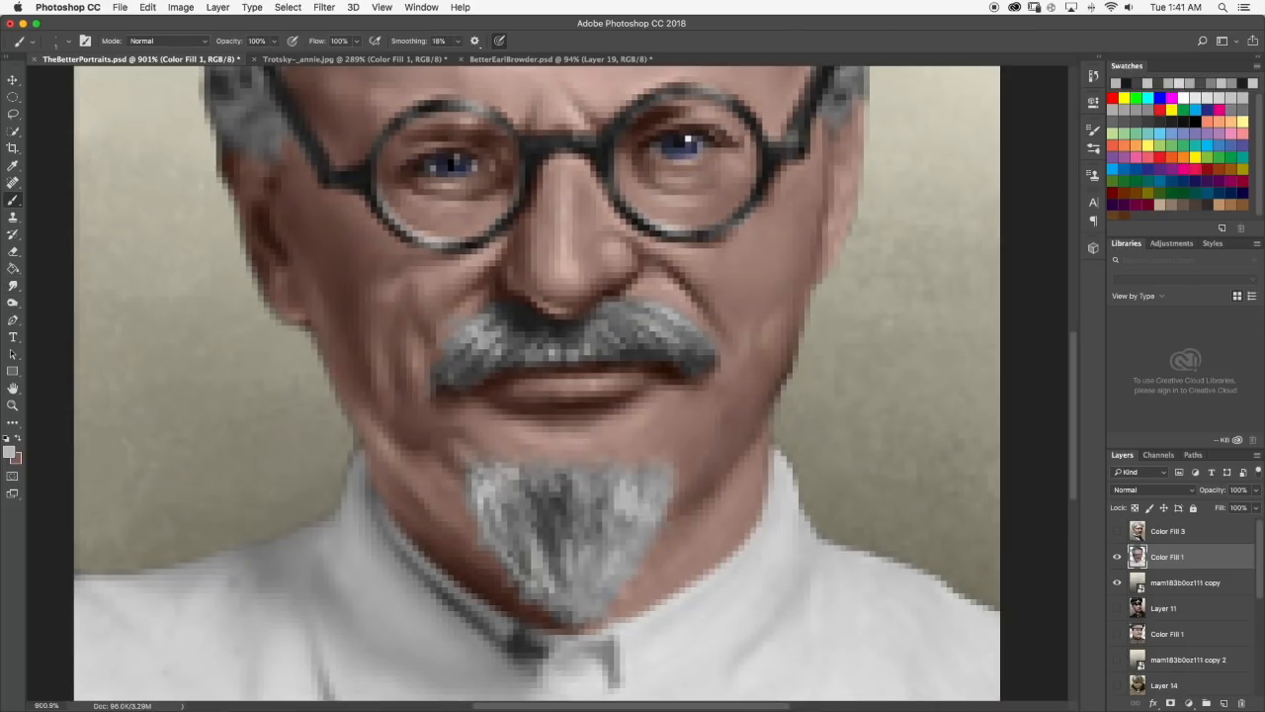
pyautogui.scroll(1, 619, 476)
pyautogui.press('r')
pyautogui.scroll(-1, 660, 500)
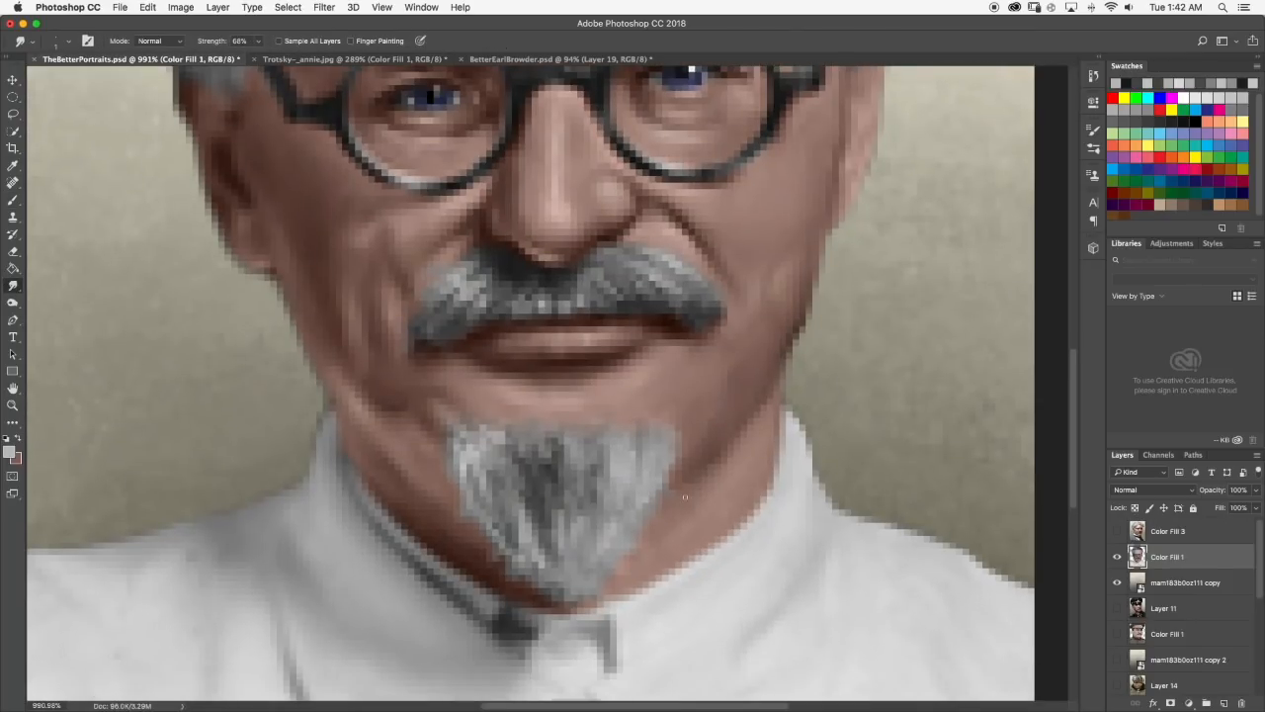
pyautogui.scroll(-1, 685, 497)
pyautogui.scroll(-10, 524, 512)
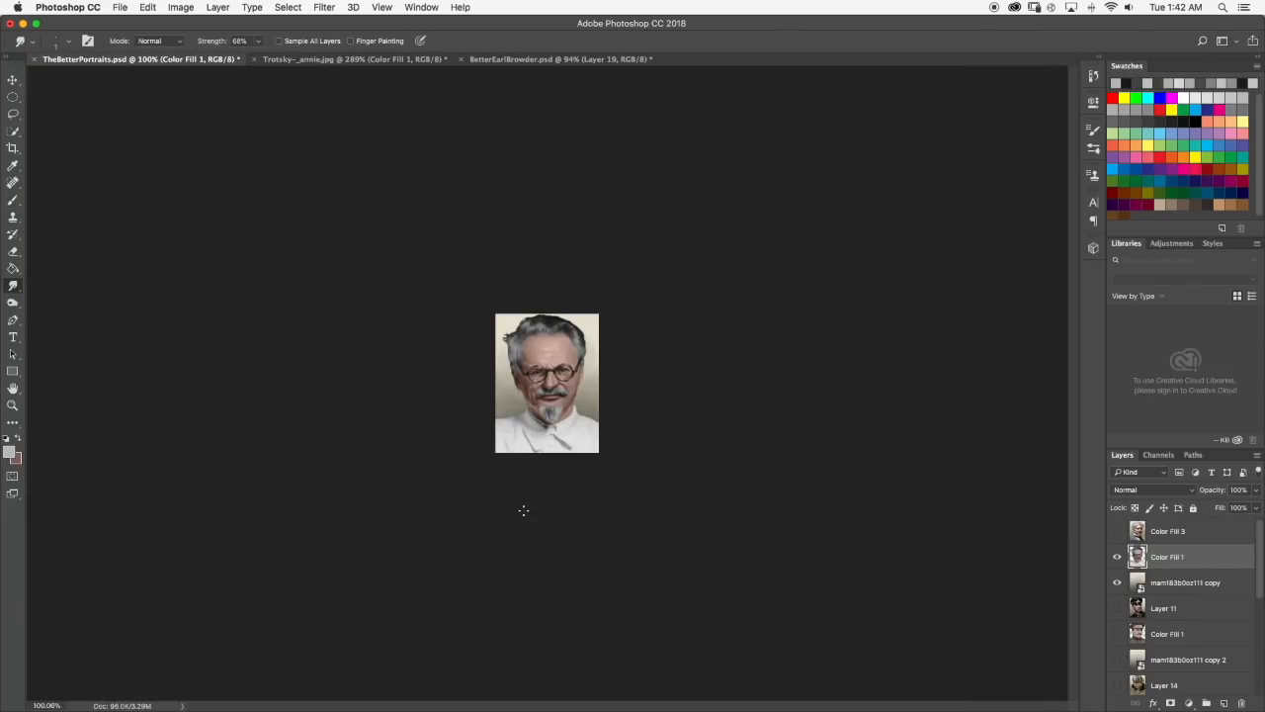
# Brush mid-gray strokes around the dark middle of the goatee and smudge them into the strands.
pyautogui.scroll(10, 547, 435)
pyautogui.press('b')
pyautogui.keyDown('alt'); pyautogui.click(558, 464); pyautogui.keyUp('alt')
pyautogui.scroll(-6, 557, 451)
pyautogui.scroll(10, 559, 451)
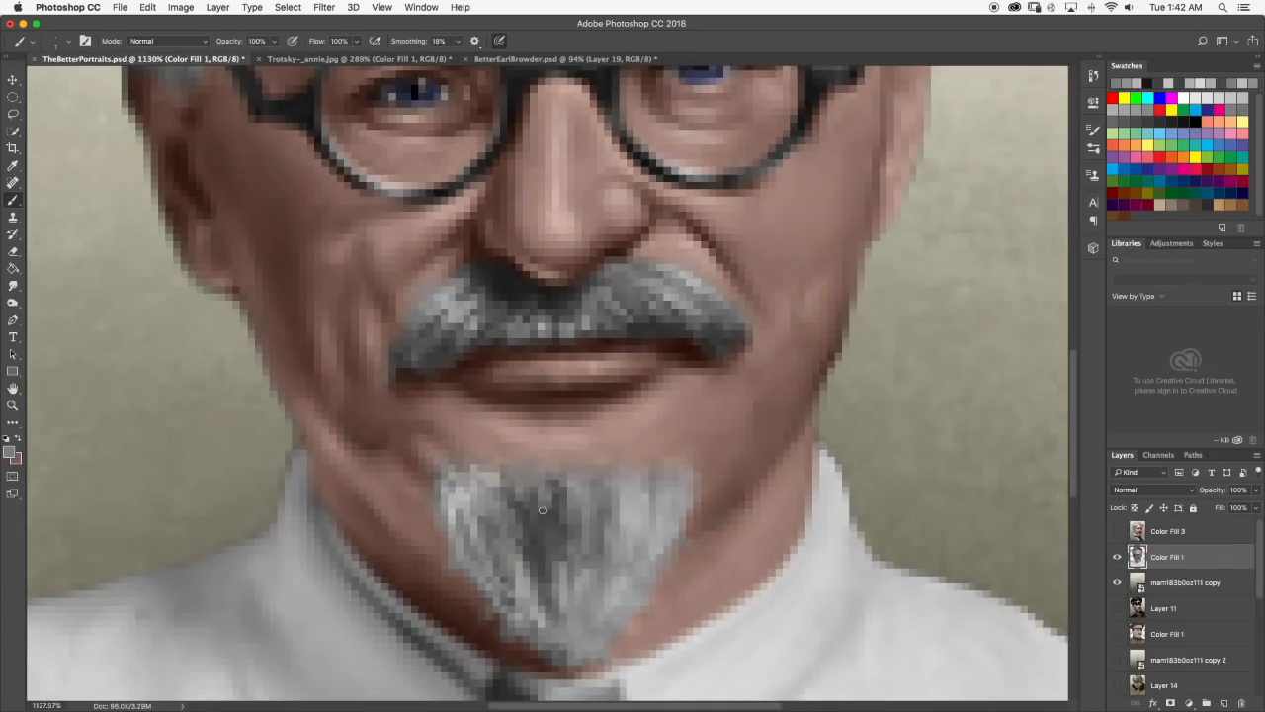
pyautogui.scroll(-10, 532, 462)
pyautogui.press('r')
pyautogui.scroll(10, 554, 465)
pyautogui.scroll(-10, 568, 481)
pyautogui.scroll(10, 567, 480)
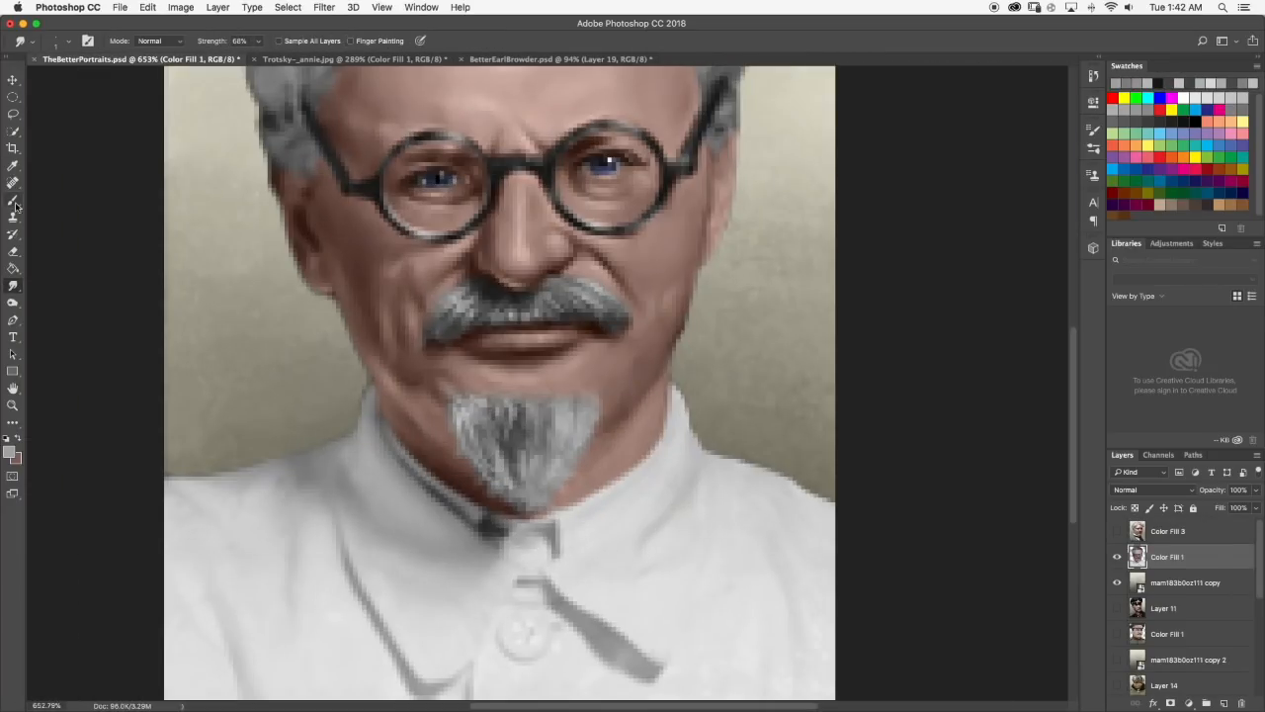
# Check the goatee in the Trotsky reference photo and add dark strands near the painted goatee's upper edge.
pyautogui.press('b')
pyautogui.click(354, 59)
pyautogui.keyDown('alt'); pyautogui.click(541, 507); pyautogui.keyUp('alt')
pyautogui.click(156, 58)
pyautogui.press('r')
pyautogui.scroll(-10, 423, 444)
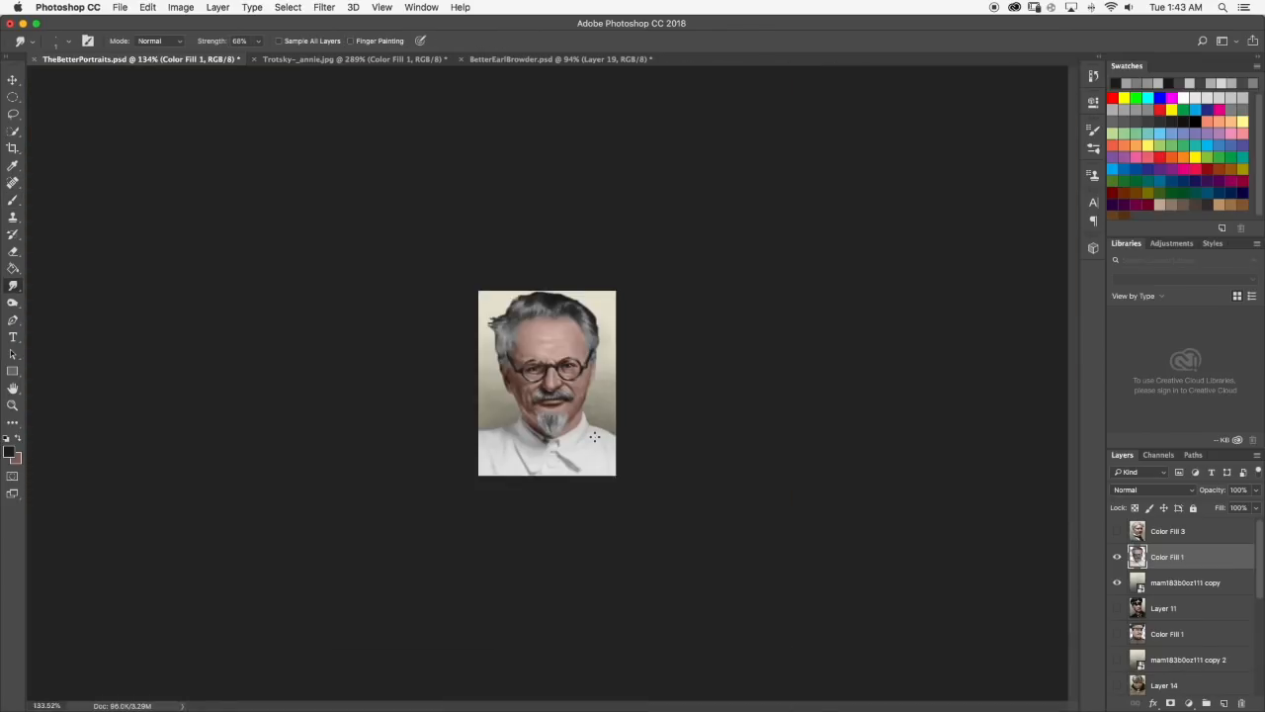
pyautogui.scroll(10, 506, 490)
pyautogui.scroll(-10, 506, 490)
pyautogui.scroll(10, 512, 471)
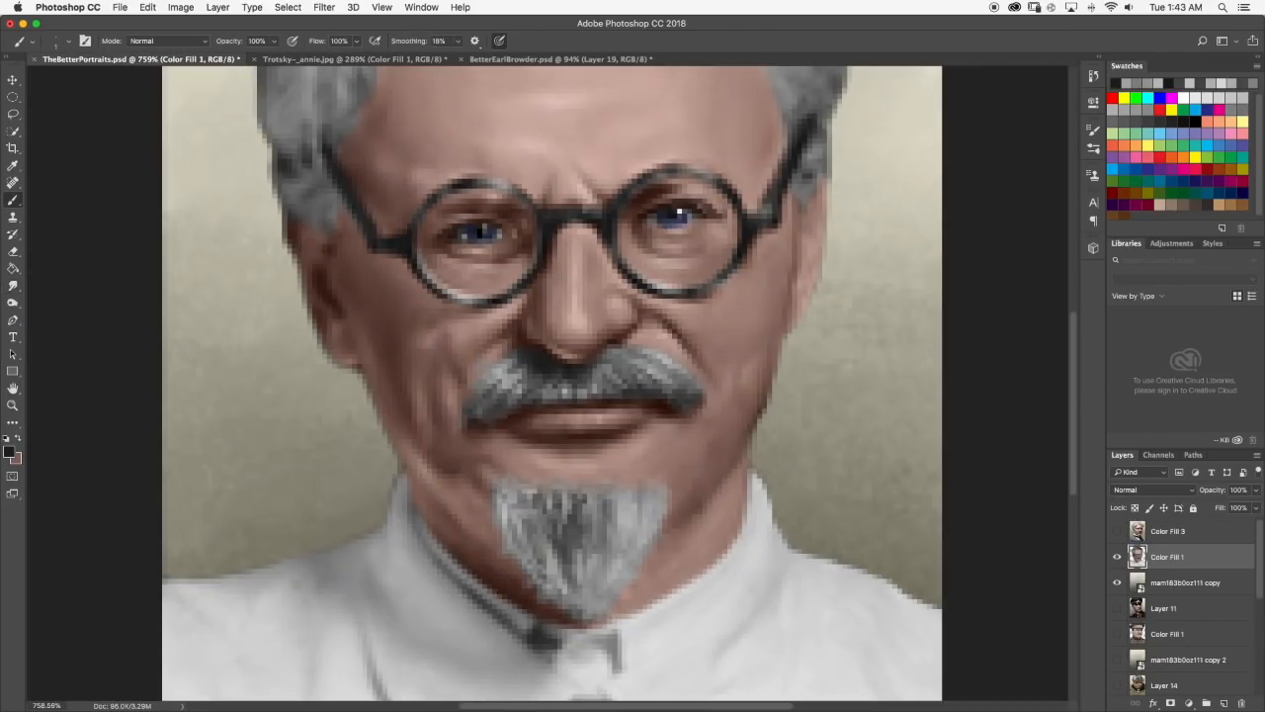
# Pick a very light gray, paint a highlight at the goatee's upper left corner, and smudge it.
pyautogui.scroll(5, 512, 495)
pyautogui.keyDown('alt'); pyautogui.click(534, 505); pyautogui.keyUp('alt')
pyautogui.click(9, 452)
pyautogui.click(620, 389)
pyautogui.click(917, 365)
pyautogui.moveTo(508, 504); pyautogui.dragTo(516, 538)
pyautogui.press('r')
pyautogui.scroll(-5, 534, 495)
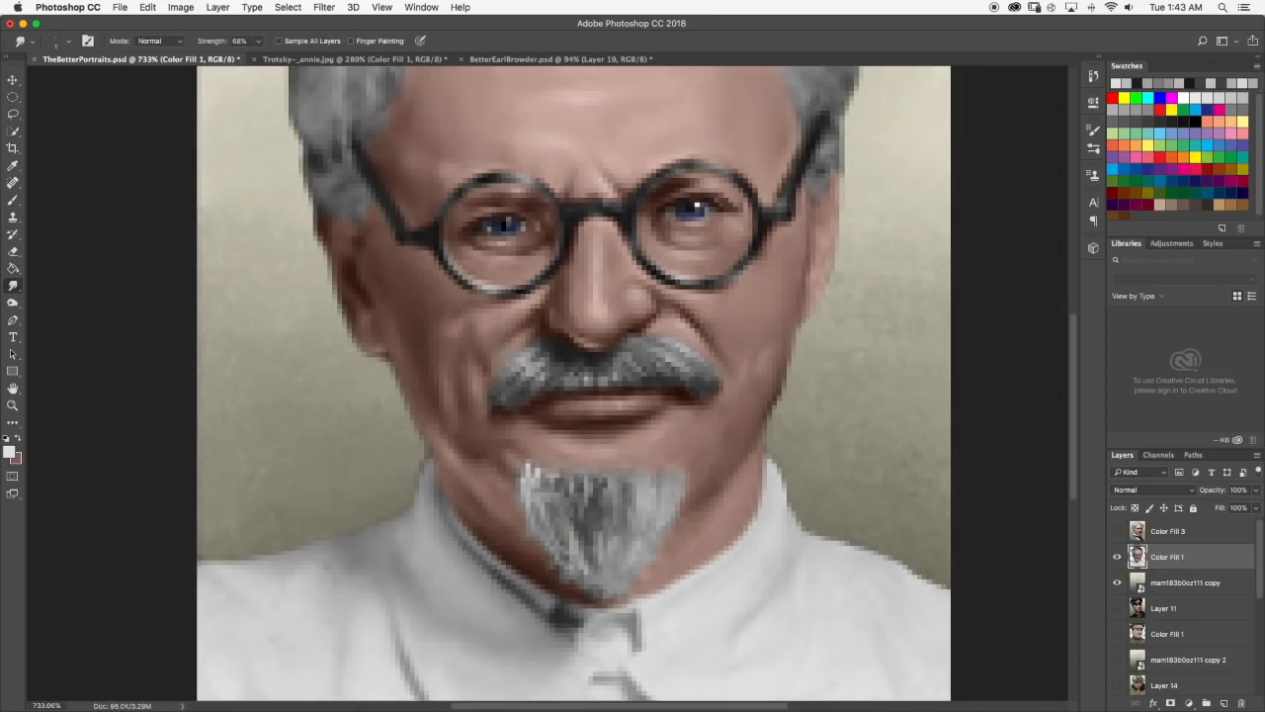
# Brush sampled gray onto the upper goatee and blend it with the Smudge tool at 41% strength.
pyautogui.press('b')
pyautogui.scroll(10, 593, 514)
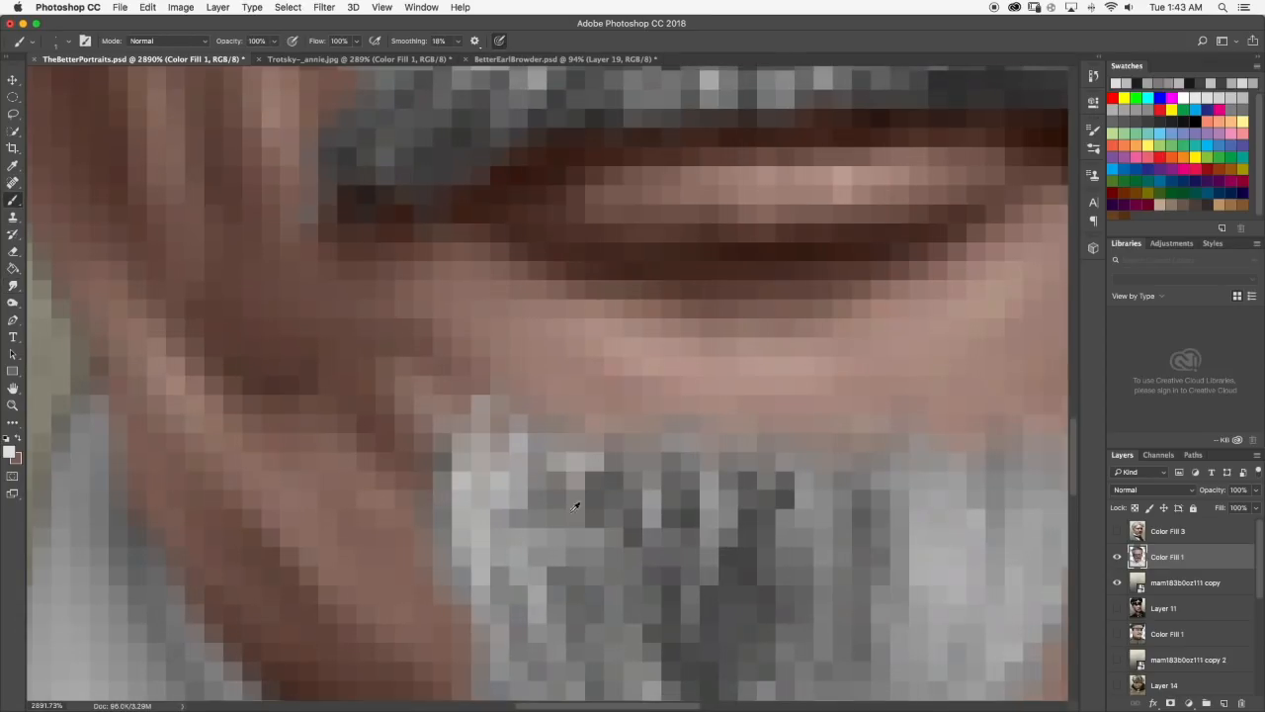
pyautogui.keyDown('alt'); pyautogui.click(622, 539); pyautogui.keyUp('alt')
pyautogui.scroll(-15, 554, 494)
pyautogui.press('r')
pyautogui.scroll(5, 546, 497)
pyautogui.press('4')
pyautogui.press('1')
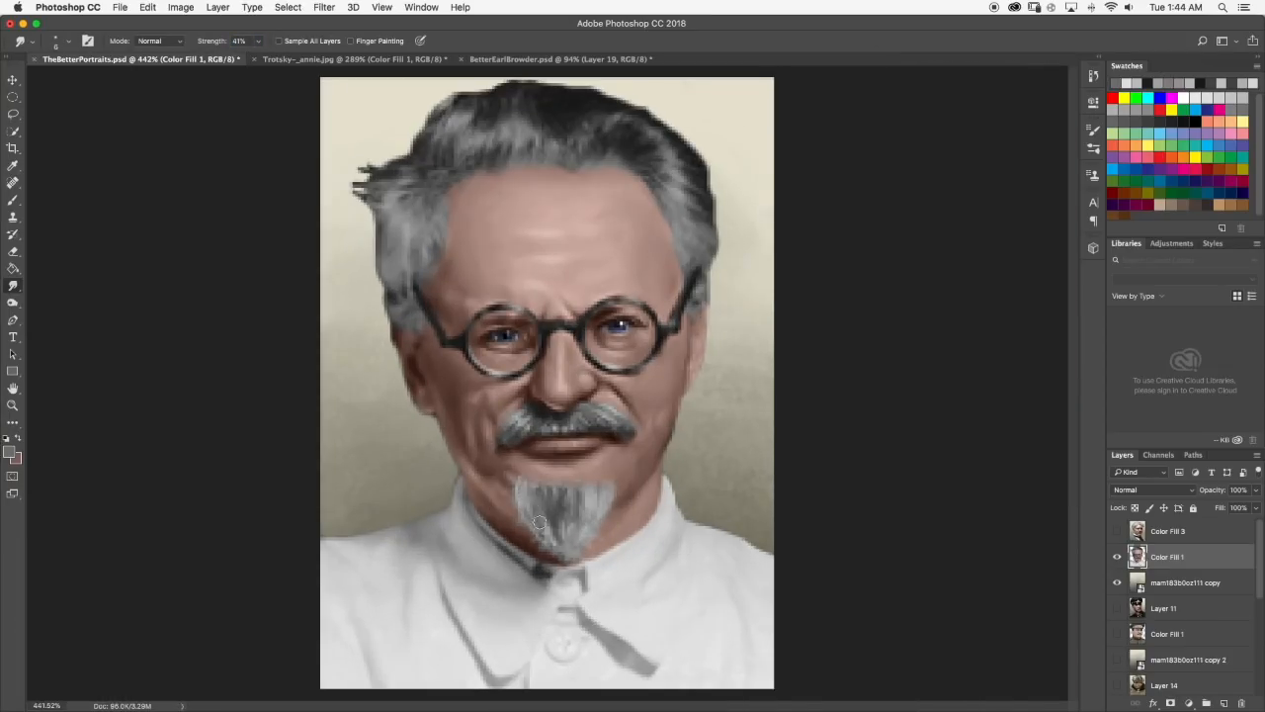
pyautogui.scroll(8, 515, 523)
pyautogui.scroll(-10, 534, 494)
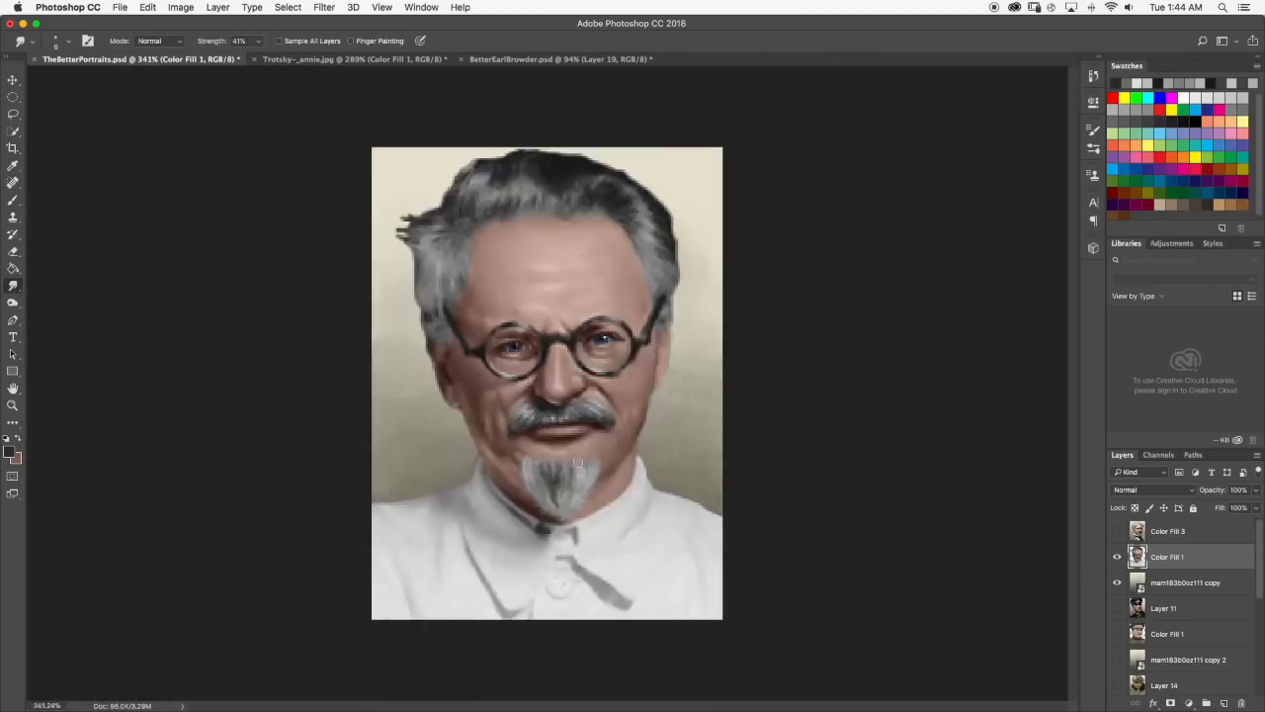
# Brush light gray strands along the goatee's upper edge, adjust the Smudge brush, and blend them.
pyautogui.scroll(9, 555, 474)
pyautogui.scroll(3, 558, 465)
pyautogui.press('b')
pyautogui.keyDown('alt'); pyautogui.click(554, 494); pyautogui.keyUp('alt')
pyautogui.press('r')
pyautogui.click(68, 41)
pyautogui.click(76, 74)
pyautogui.press('Return')
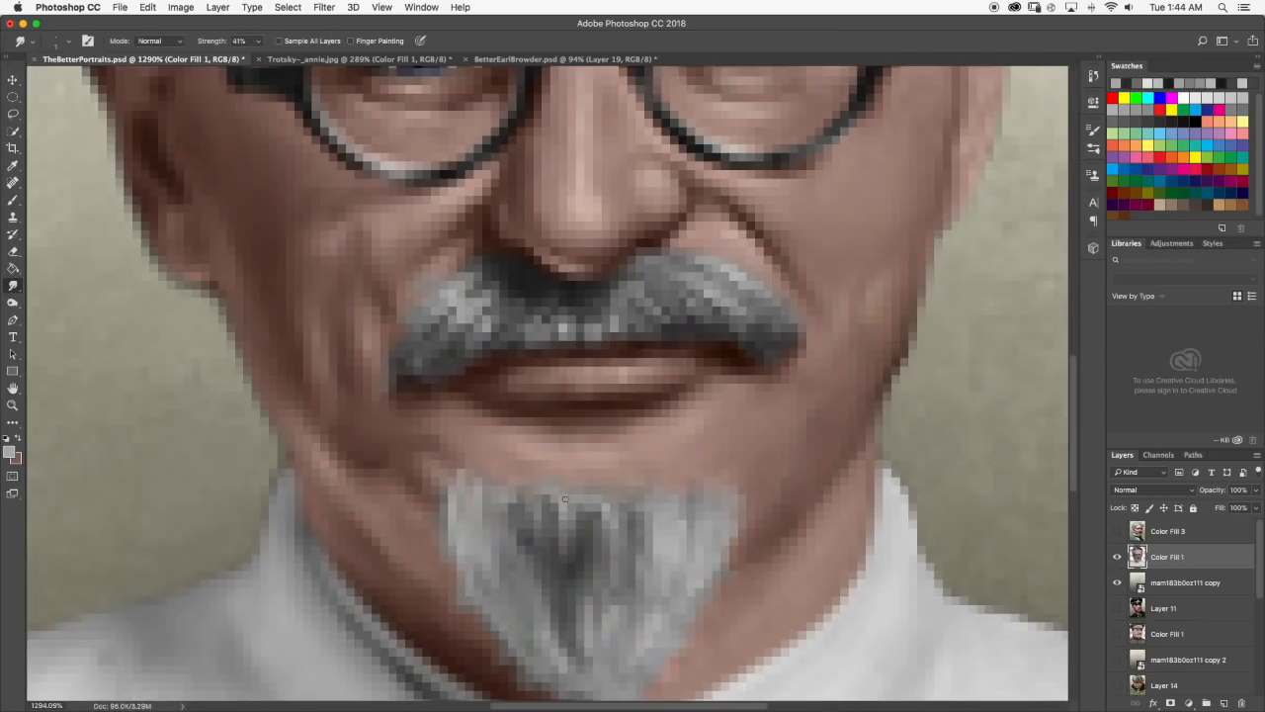
pyautogui.scroll(-15, 549, 414)
pyautogui.scroll(12, 565, 425)
# Compare with the Trotsky reference photo, then brush and smudge gray strands in the upper goatee.
pyautogui.click(354, 60)
pyautogui.click(138, 59)
pyautogui.press('b')
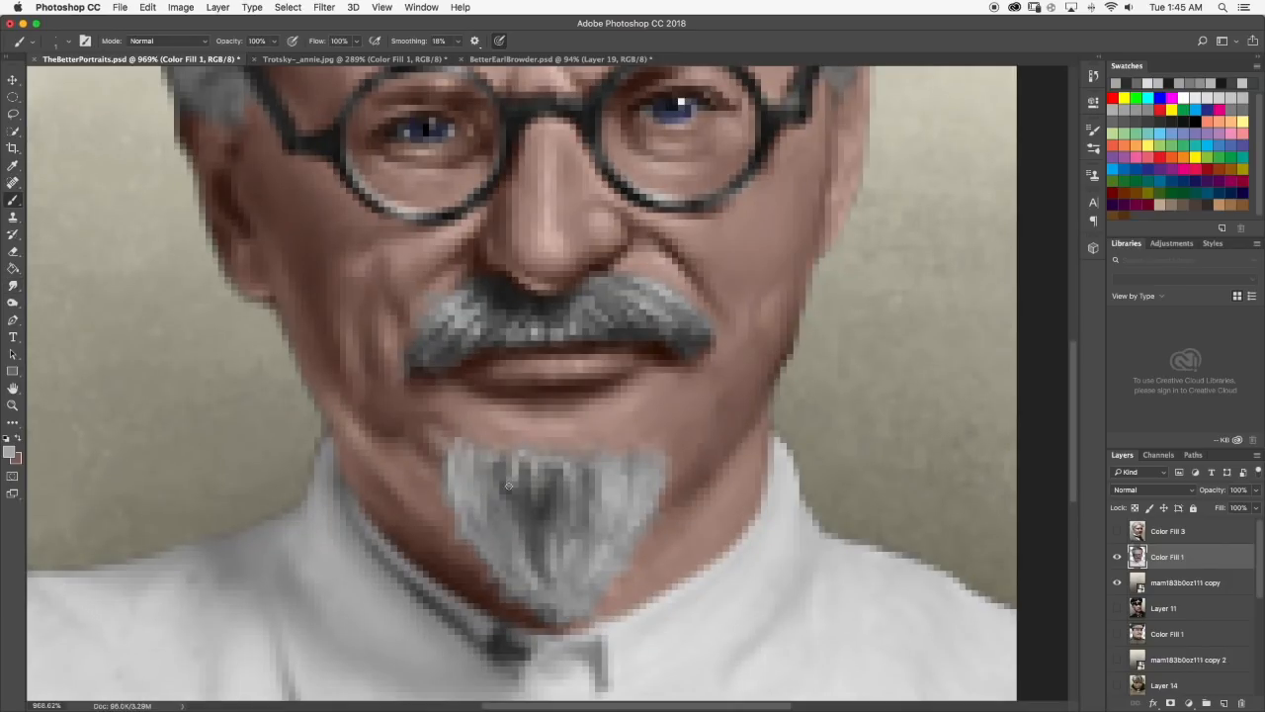
pyautogui.scroll(-14, 568, 444)
pyautogui.scroll(8, 568, 444)
pyautogui.press('r')
pyautogui.scroll(-4, 535, 480)
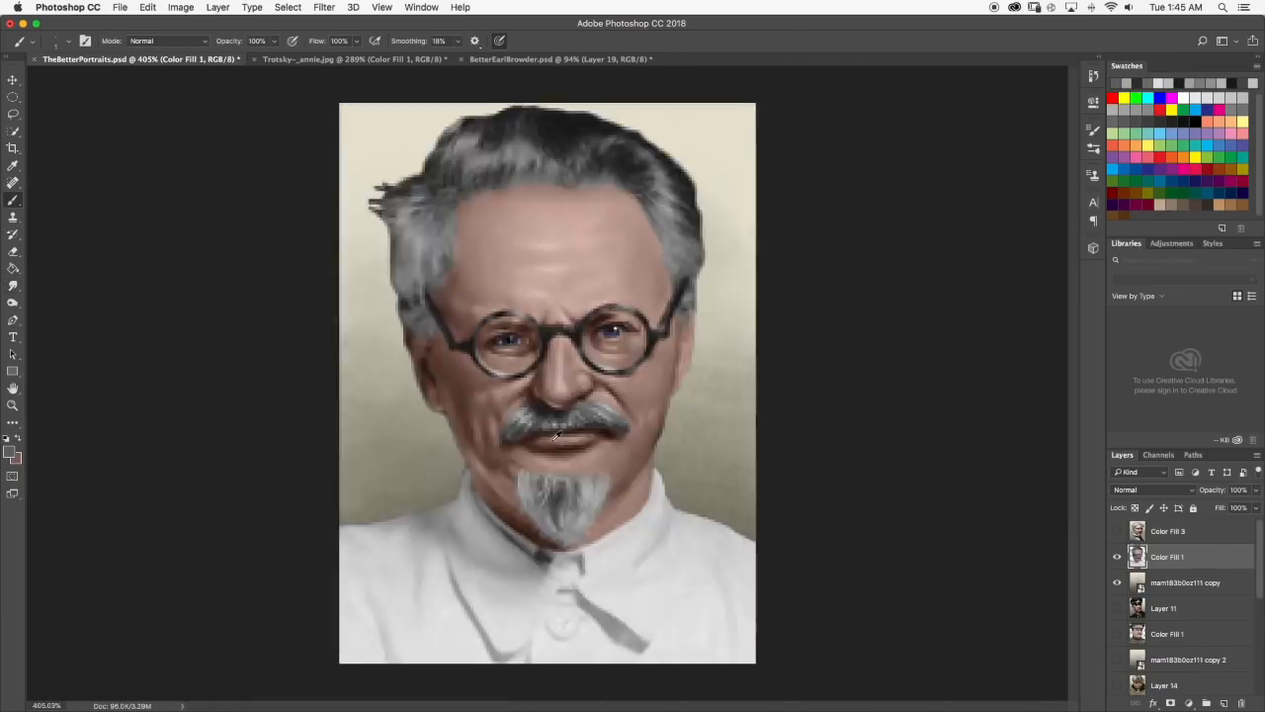
# Brush dark gray strands down the middle of the goatee and blend them with the 1 px Smudge brush.
pyautogui.scroll(4, 535, 480)
pyautogui.scroll(-8, 560, 466)
pyautogui.scroll(12, 559, 465)
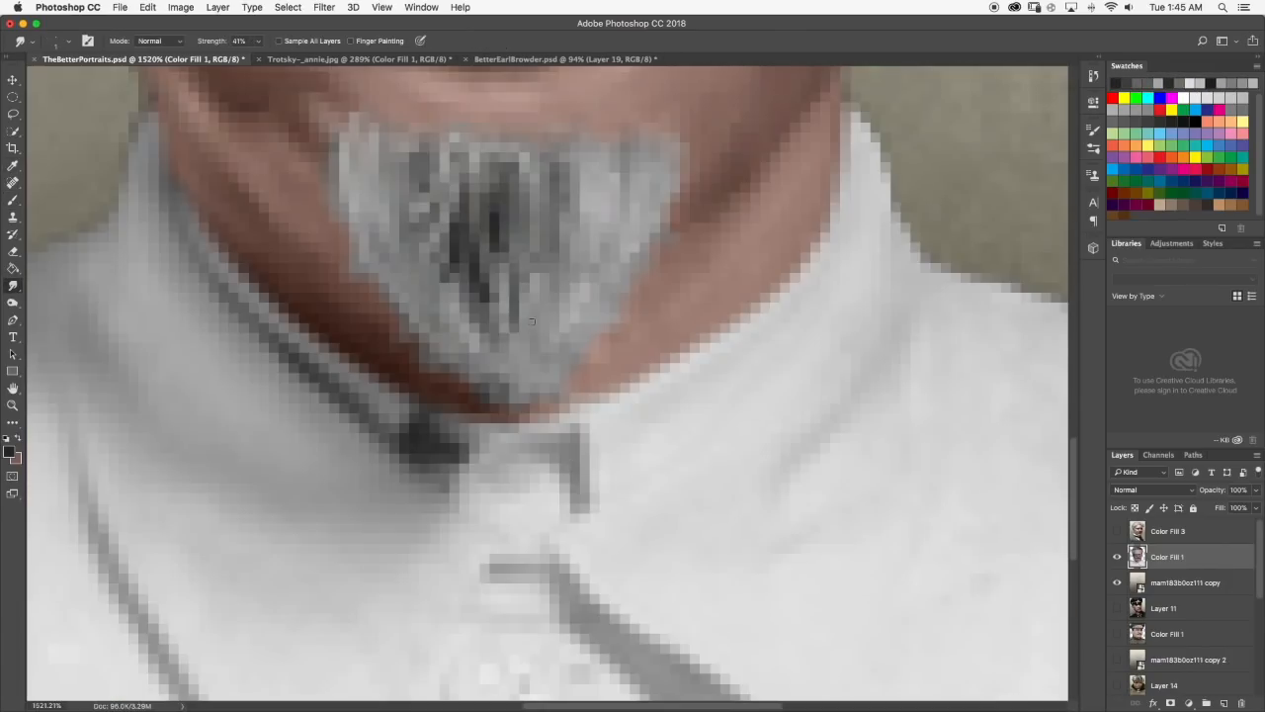
pyautogui.scroll(-10, 566, 327)
pyautogui.scroll(8, 567, 395)
pyautogui.click(68, 41)
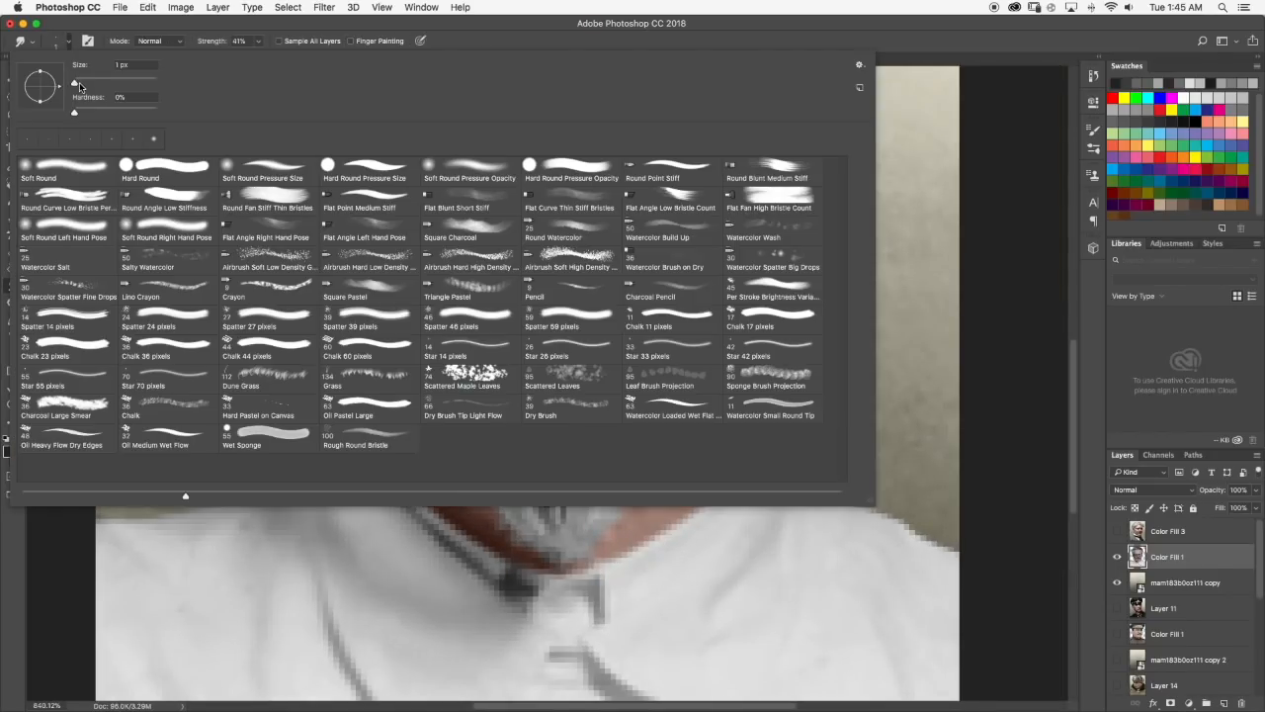
pyautogui.click(68, 42)
# Paint sampled gray strands along the goatee's left side and smudge them at 41% strength.
pyautogui.press('b')
pyautogui.scroll(-3, 451, 400)
pyautogui.scroll(-8, 556, 435)
pyautogui.click(13, 285)
pyautogui.scroll(10, 533, 400)
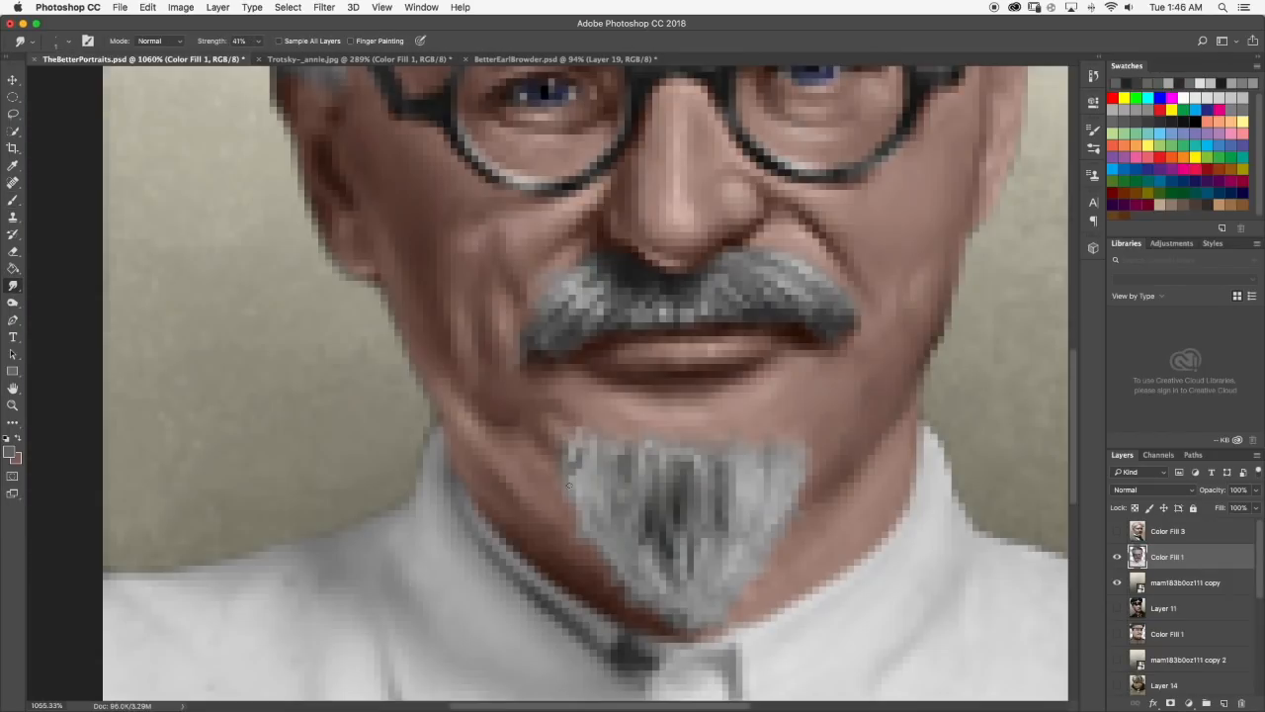
pyautogui.scroll(-8, 540, 415)
pyautogui.scroll(9, 538, 415)
# Deepen the goatee's center with brushed strands of sampled dark gray.
pyautogui.press('b')
pyautogui.scroll(-8, 522, 354)
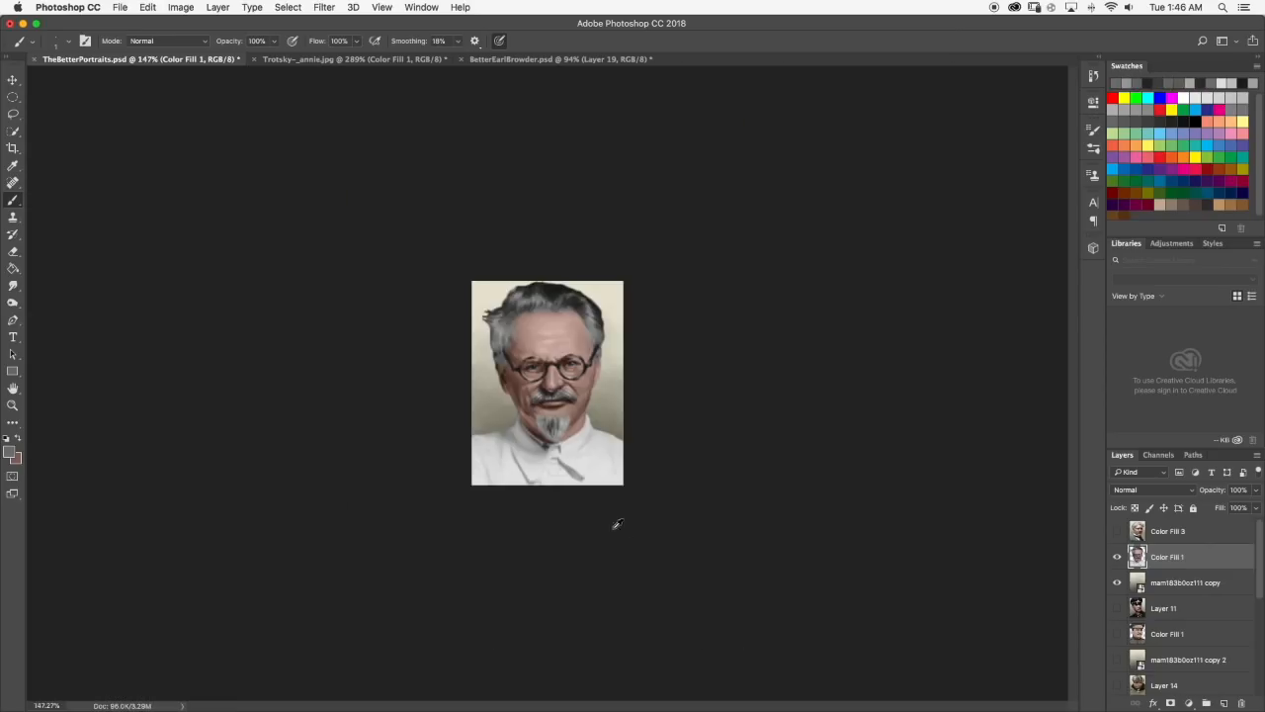
pyautogui.scroll(10, 636, 537)
pyautogui.scroll(-8, 586, 321)
pyautogui.scroll(10, 491, 377)
pyautogui.press('b')
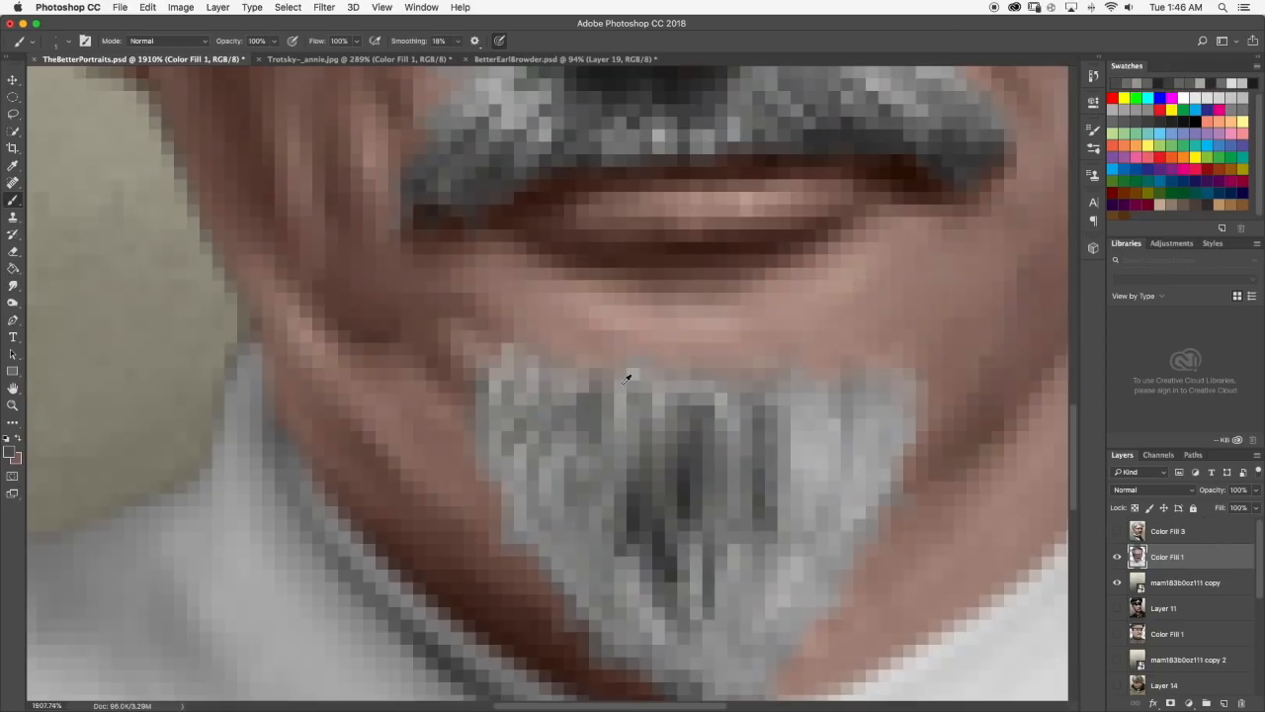
# Paint very light gray highlights in the goatee's upper left corner and smudge them.
pyautogui.scroll(-8, 519, 374)
pyautogui.scroll(9, 520, 459)
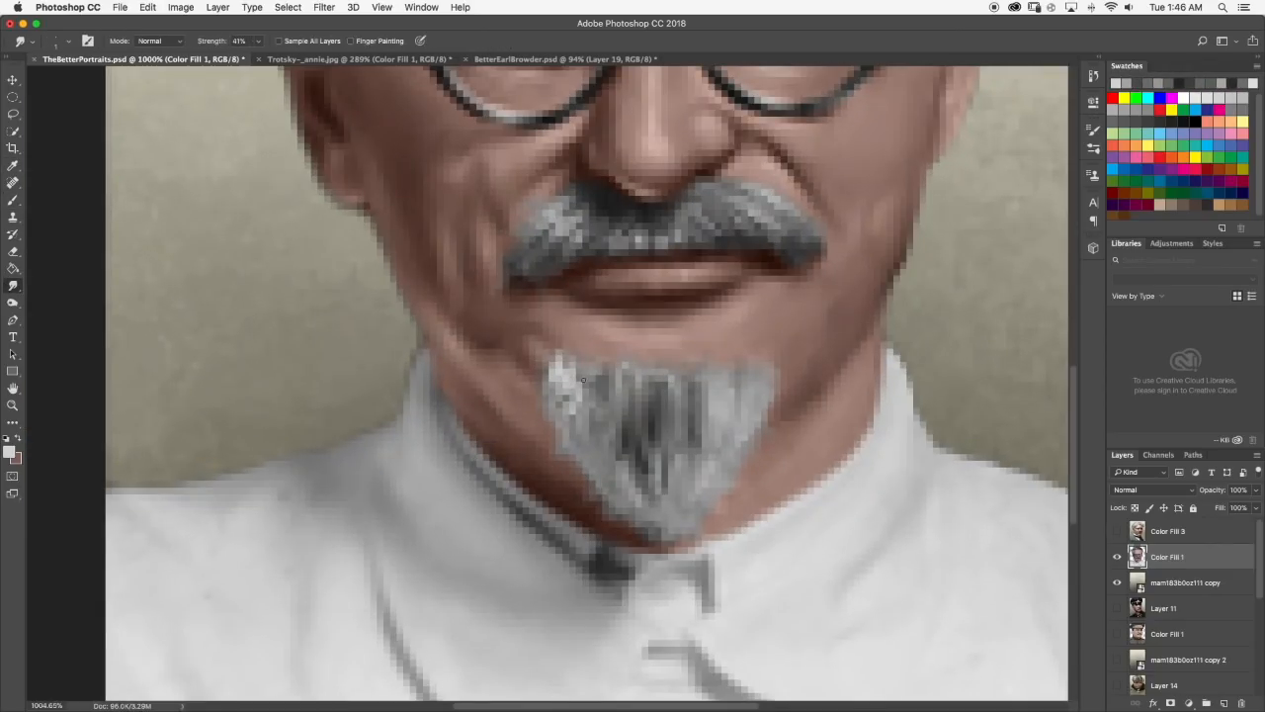
pyautogui.scroll(-8, 534, 495)
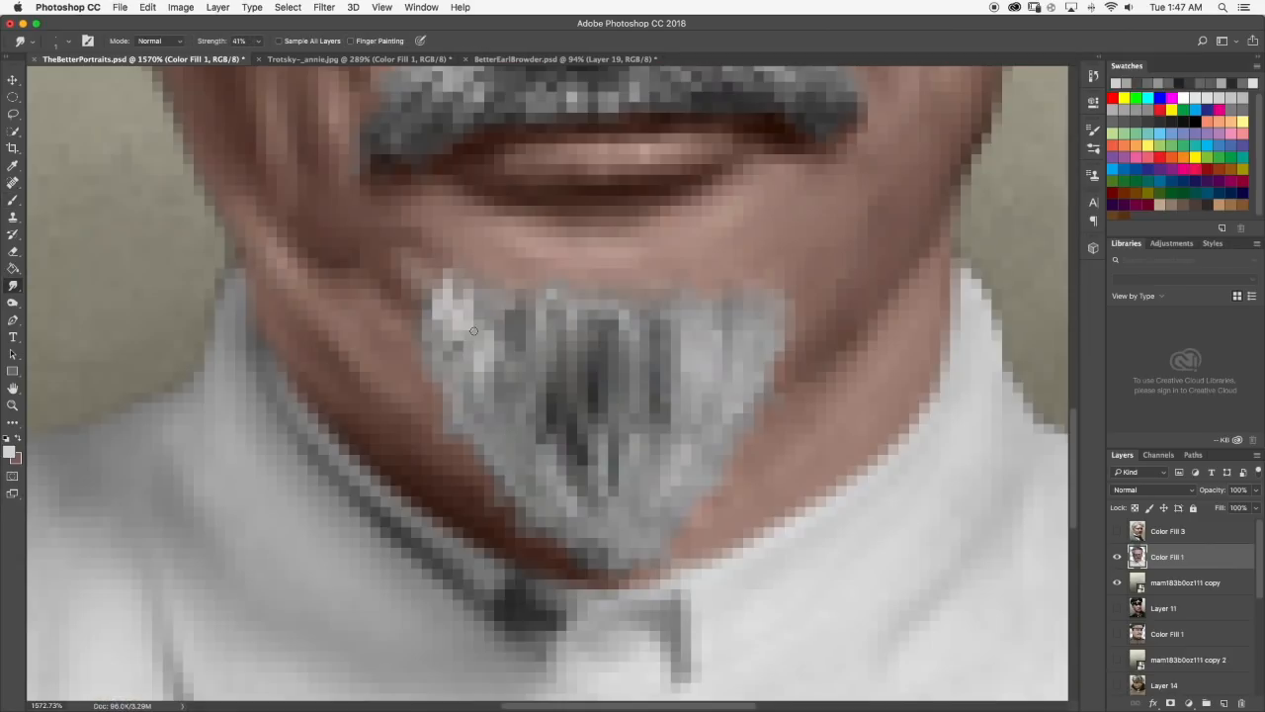
pyautogui.scroll(8, 543, 574)
pyautogui.scroll(-8, 543, 573)
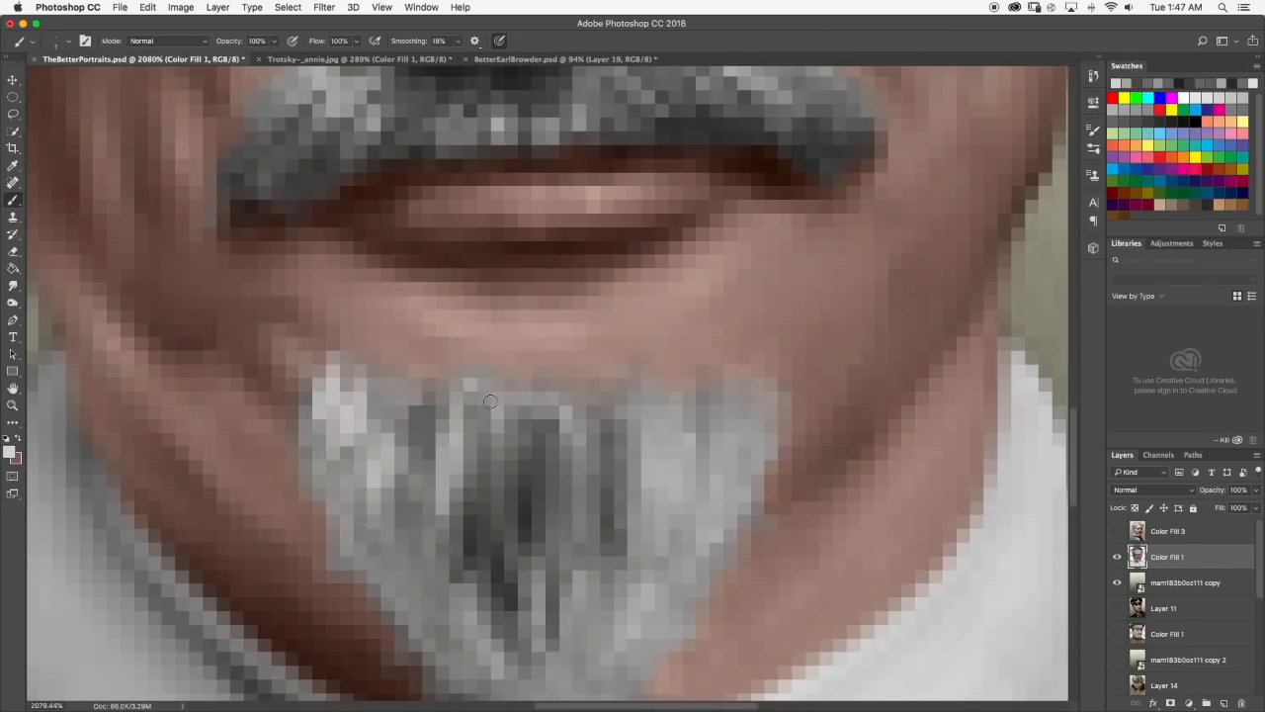
pyautogui.scroll(7, 597, 435)
# Brush light gray highlights along the goatee's top edge toward its right side and smudge them.
pyautogui.click(15, 200)
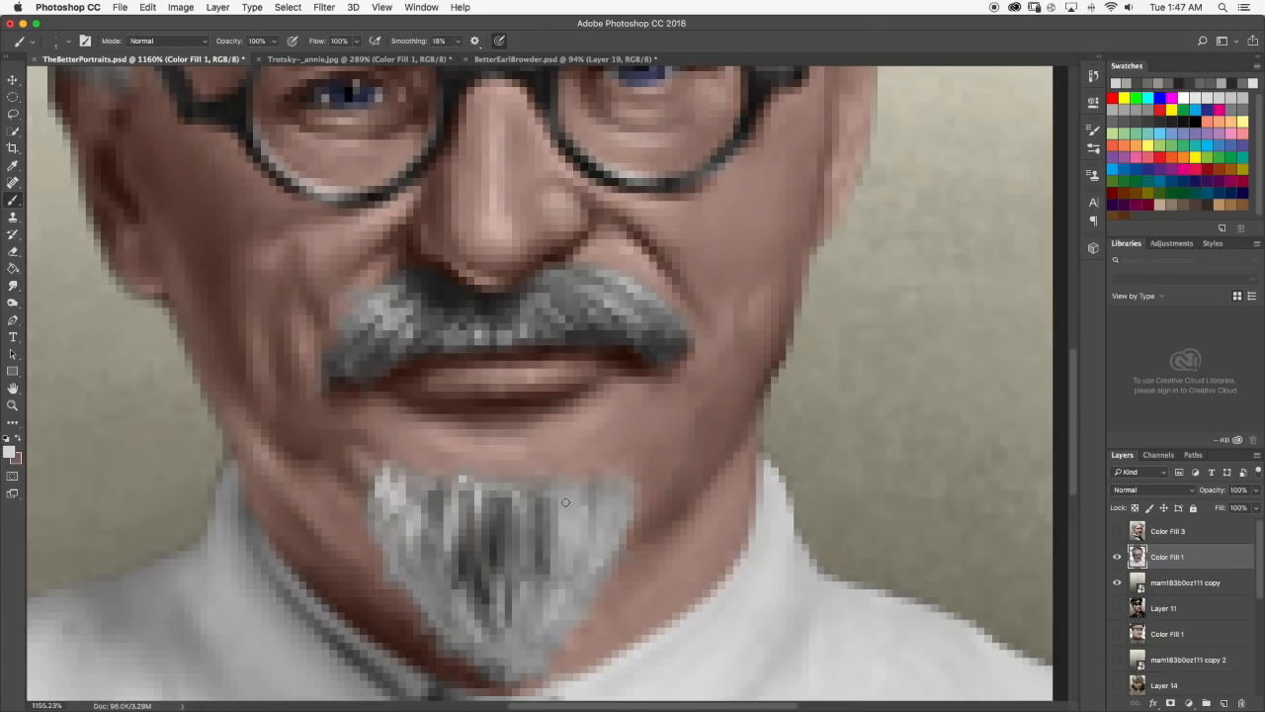
pyautogui.scroll(-8, 578, 505)
pyautogui.scroll(8, 554, 484)
pyautogui.scroll(-8, 554, 484)
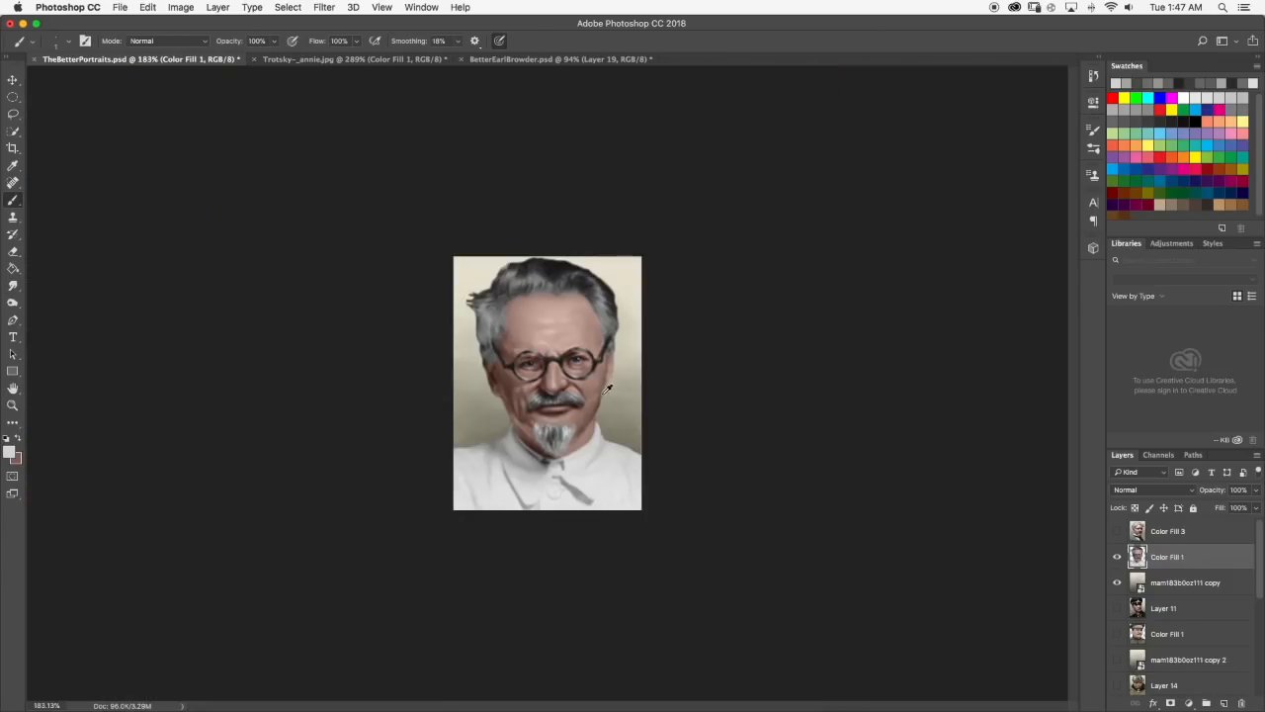
pyautogui.scroll(8, 415, 444)
pyautogui.click(13, 286)
# Compare with the Trotsky reference photo, then brush dark strands into the goatee's left side and smudge them.
pyautogui.scroll(-8, 483, 440)
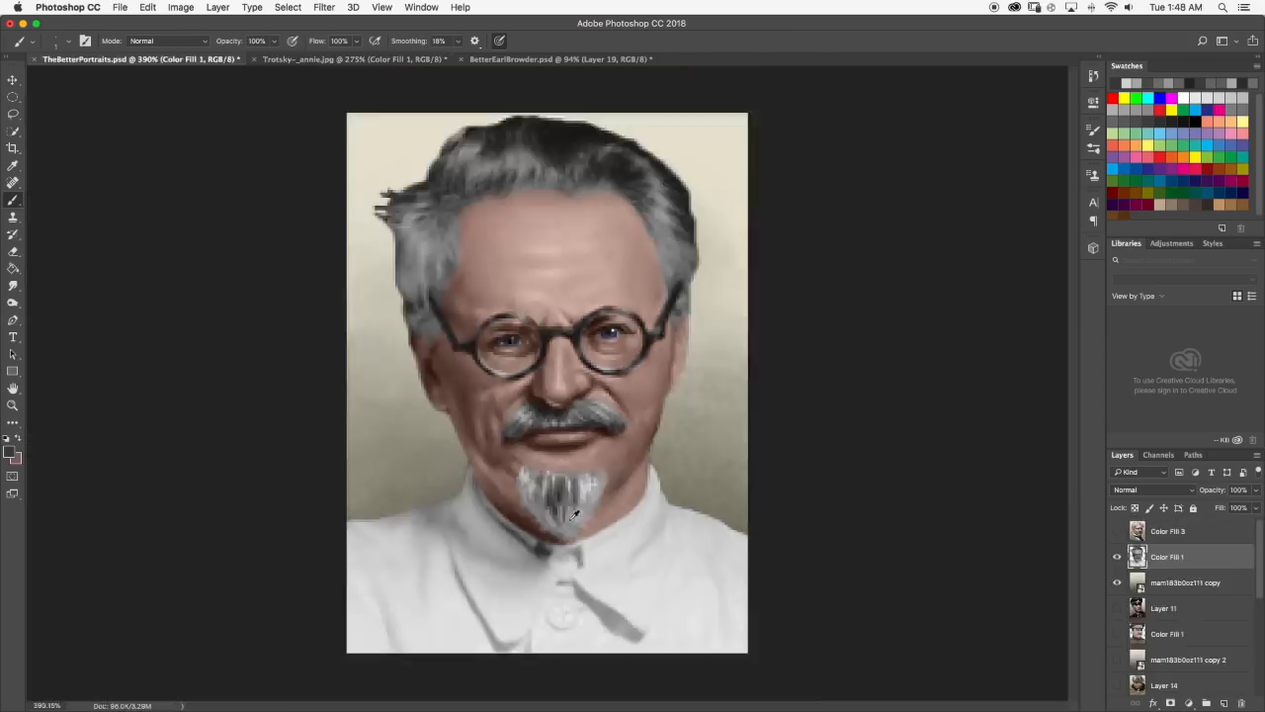
pyautogui.scroll(4, 574, 513)
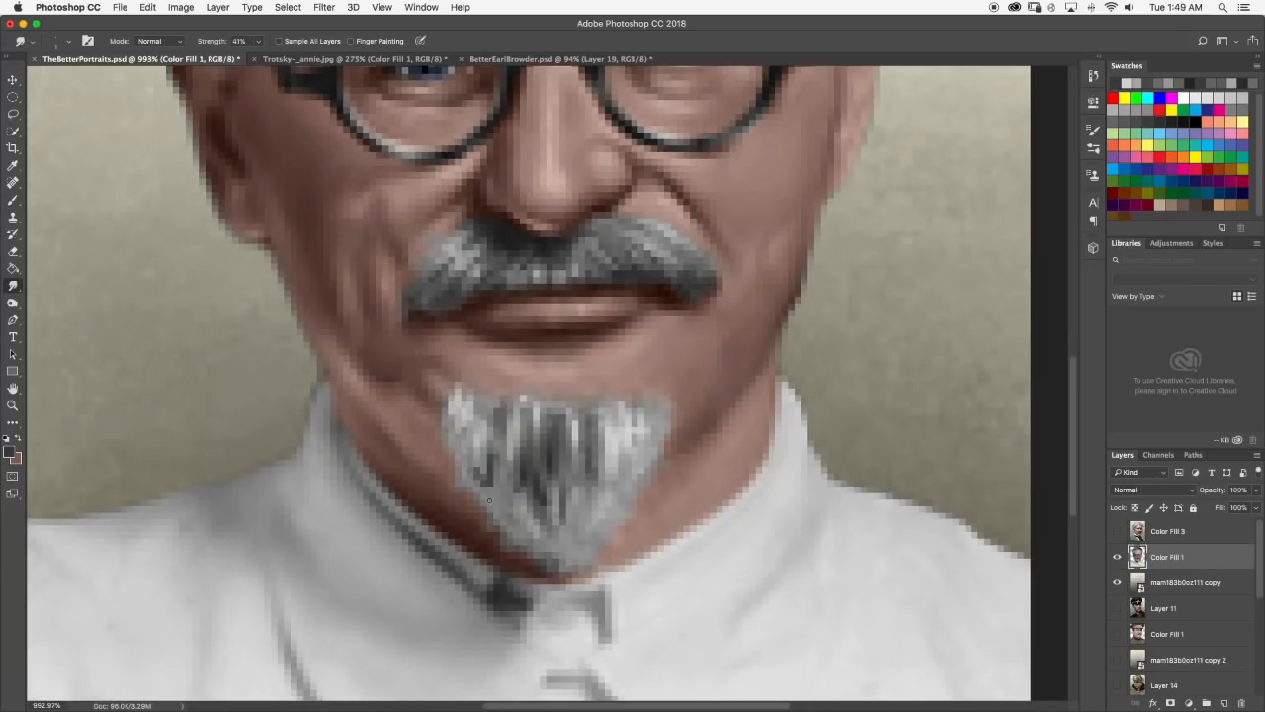
pyautogui.scroll(-6, 489, 450)
pyautogui.scroll(6, 548, 447)
pyautogui.click(12, 199)
pyautogui.click(13, 285)
# Add light gray strands to the goatee's lower left side and blend them with the Smudge tool.
pyautogui.moveTo(581, 522)
pyautogui.mouseDown()
pyautogui.moveTo(581, 548)
pyautogui.moveTo(541, 532)
pyautogui.mouseUp()
pyautogui.click(13, 286)
pyautogui.scroll(-6, 548, 462)
pyautogui.scroll(6, 551, 463)
pyautogui.click(13, 200)
pyautogui.click(13, 286)
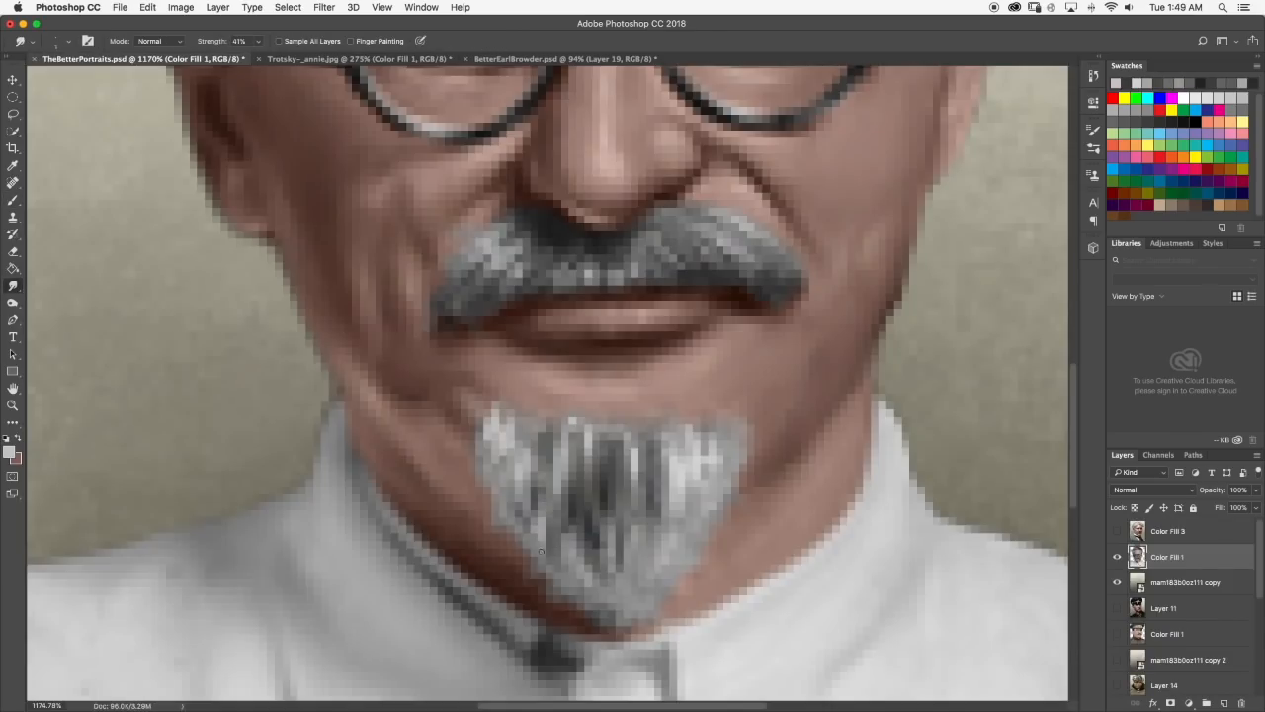
# Brush more light gray strands across the goatee and soften them with the Smudge tool.
pyautogui.scroll(-6, 515, 450)
pyautogui.scroll(4, 514, 450)
pyautogui.press('b')
pyautogui.scroll(1, 616, 217)
pyautogui.scroll(-6, 531, 492)
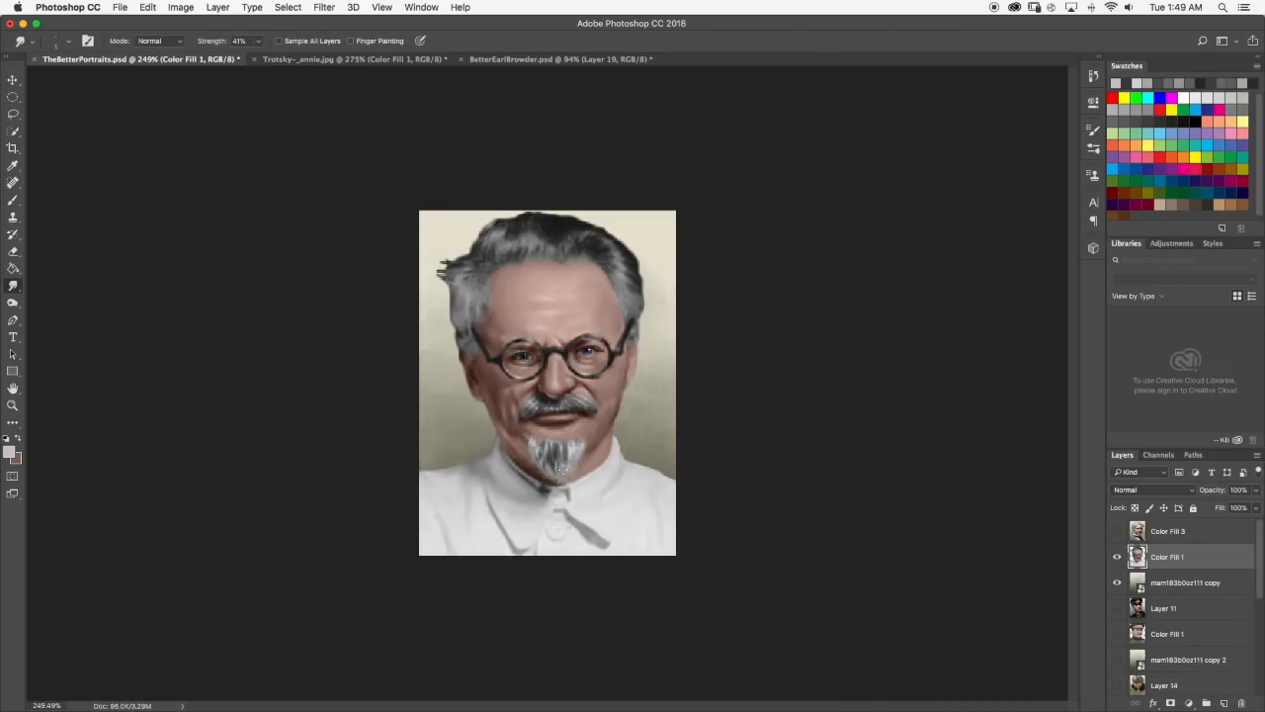
pyautogui.scroll(6, 531, 492)
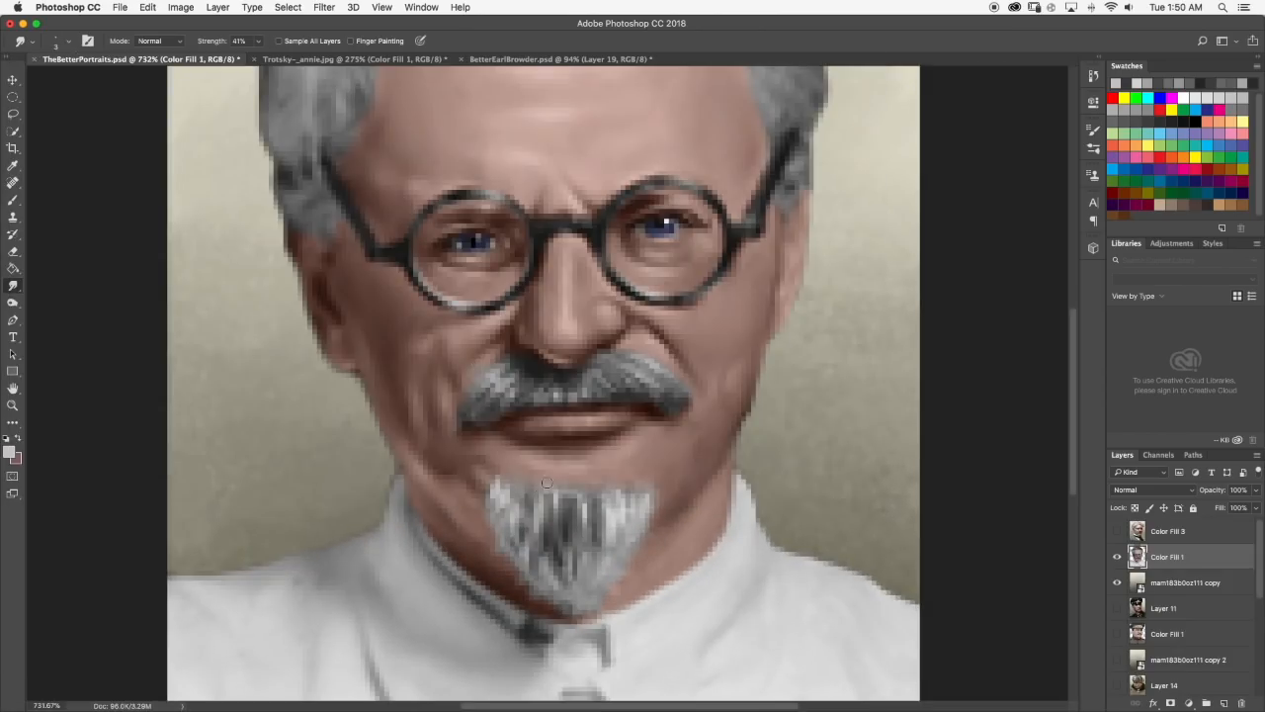
# Blend the goatee's upper edge into the chin with a 3 px Smudge brush.
pyautogui.scroll(-4, 596, 489)
pyautogui.scroll(6, 633, 483)
pyautogui.scroll(-4, 623, 471)
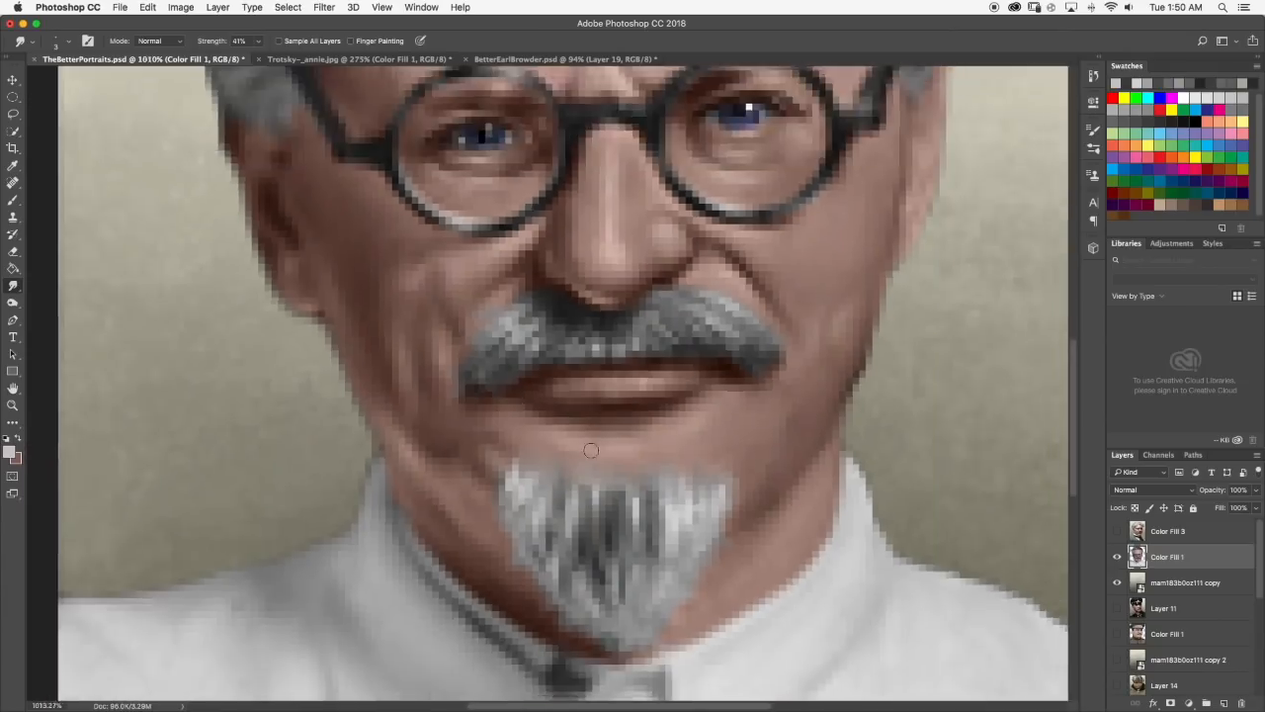
pyautogui.scroll(-4, 618, 472)
pyautogui.scroll(5, 589, 465)
pyautogui.scroll(-5, 589, 453)
pyautogui.scroll(-2, 607, 327)
pyautogui.scroll(5, 633, 347)
# Paint light gray strands in the hair above the middle of the forehead and smudge them upward.
pyautogui.press('b')
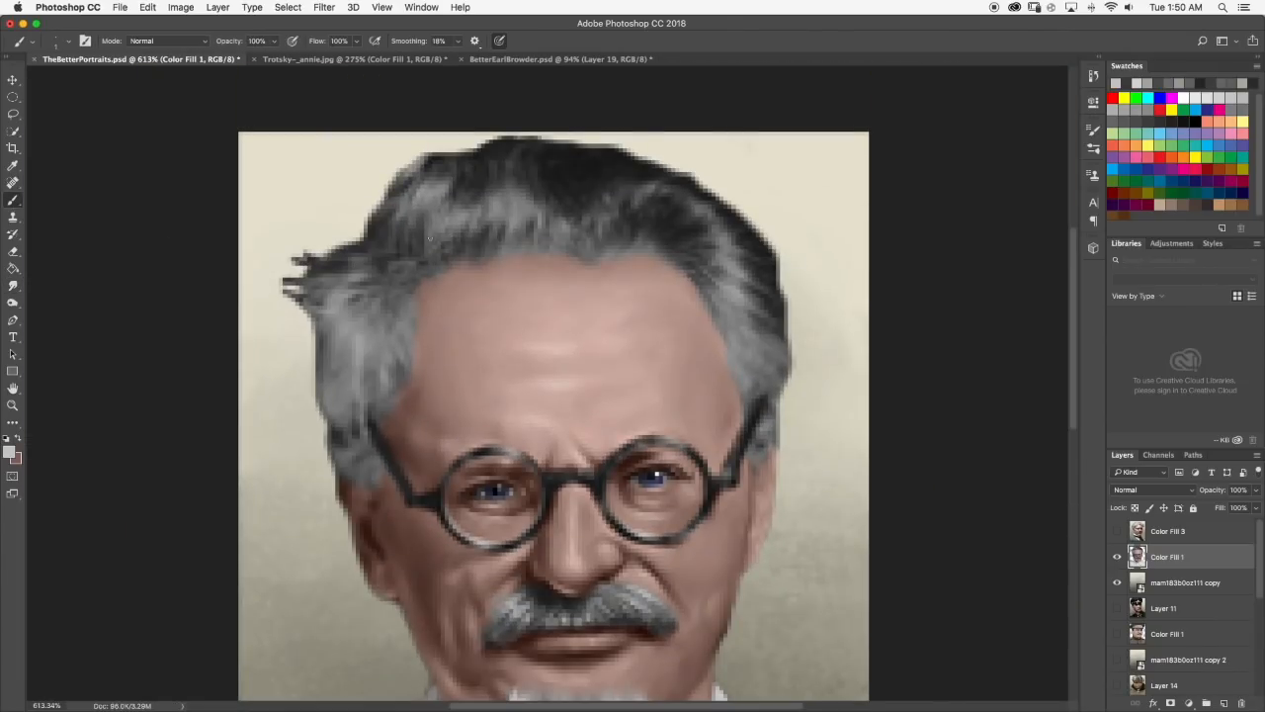
pyautogui.press('r')
pyautogui.moveTo(506, 208); pyautogui.dragTo(509, 174)
pyautogui.scroll(-5, 529, 204)
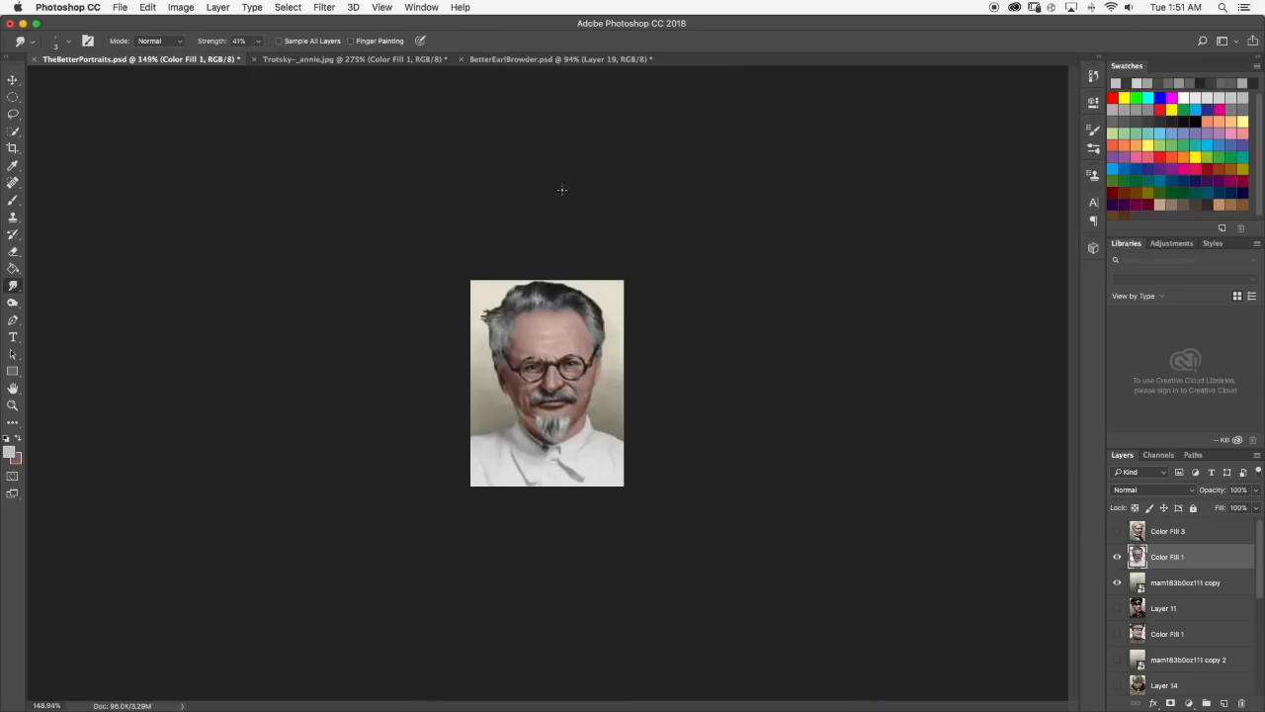
pyautogui.scroll(7, 562, 161)
pyautogui.scroll(-3, 494, 138)
pyautogui.scroll(3, 494, 137)
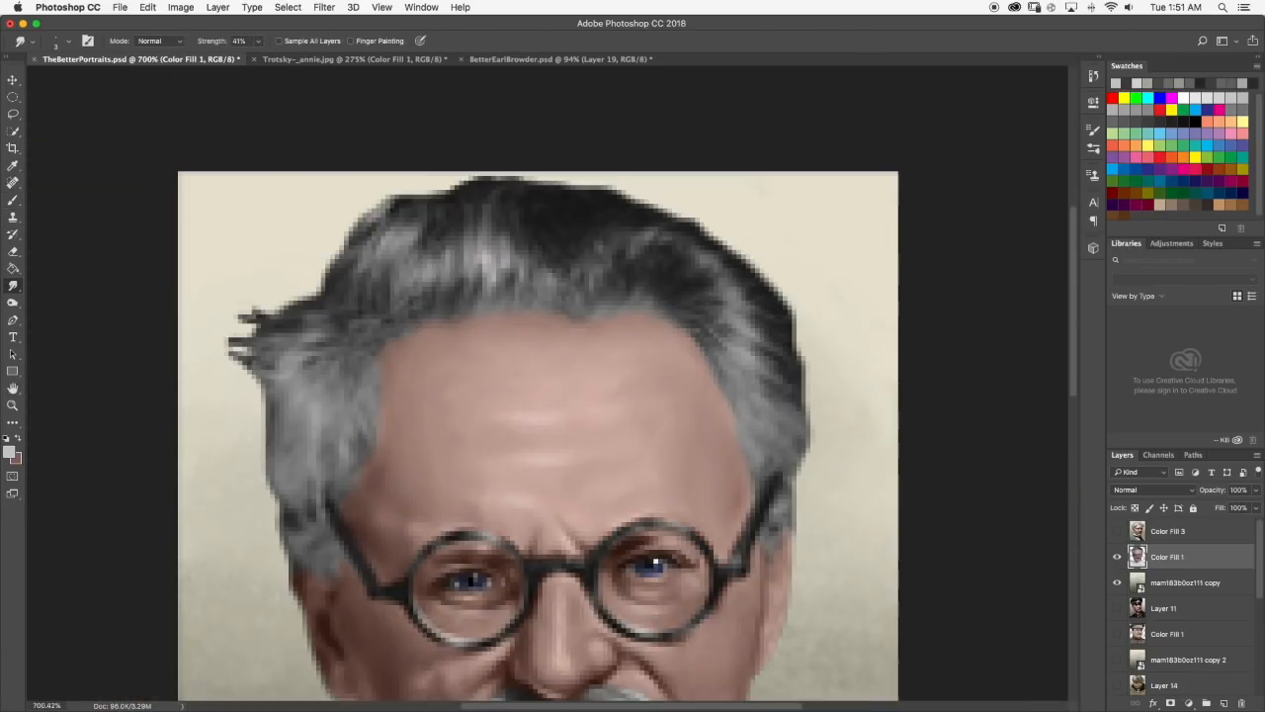
# Brush light gray highlights into the upper left part of the hair and blend them with the Smudge tool.
pyautogui.press('b')
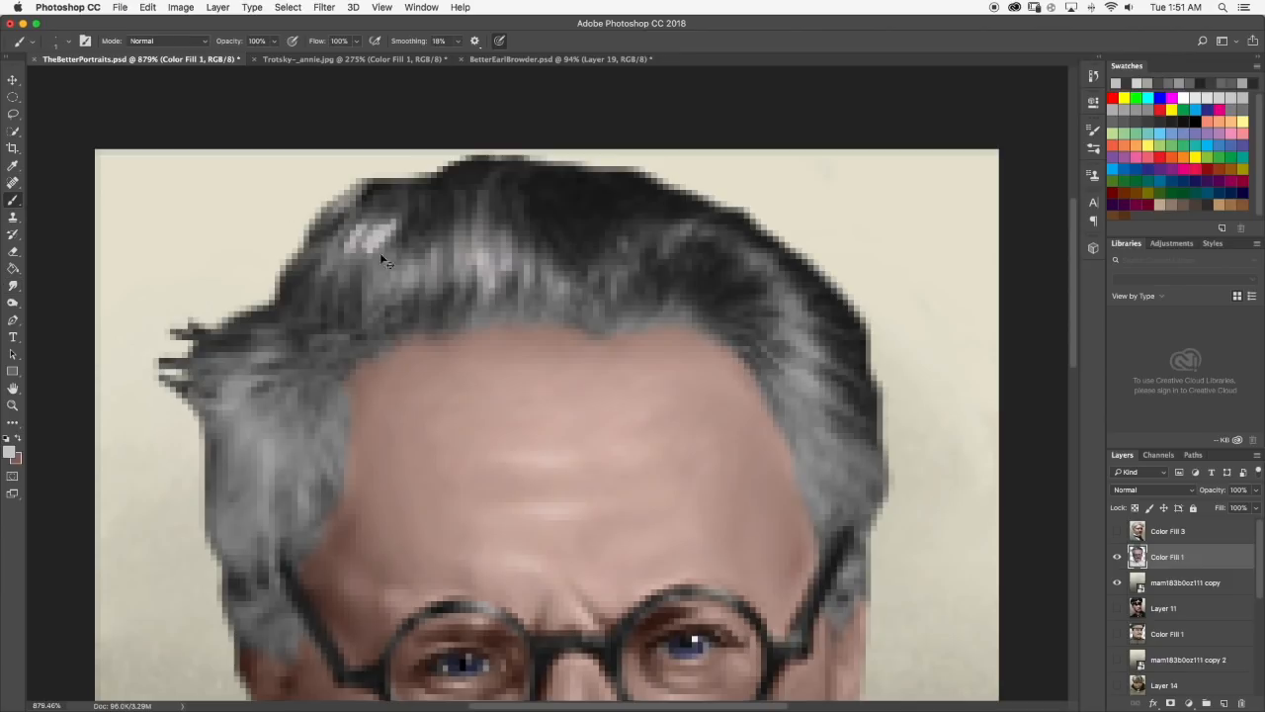
pyautogui.scroll(-5, 450, 218)
pyautogui.scroll(5, 450, 218)
pyautogui.press('r')
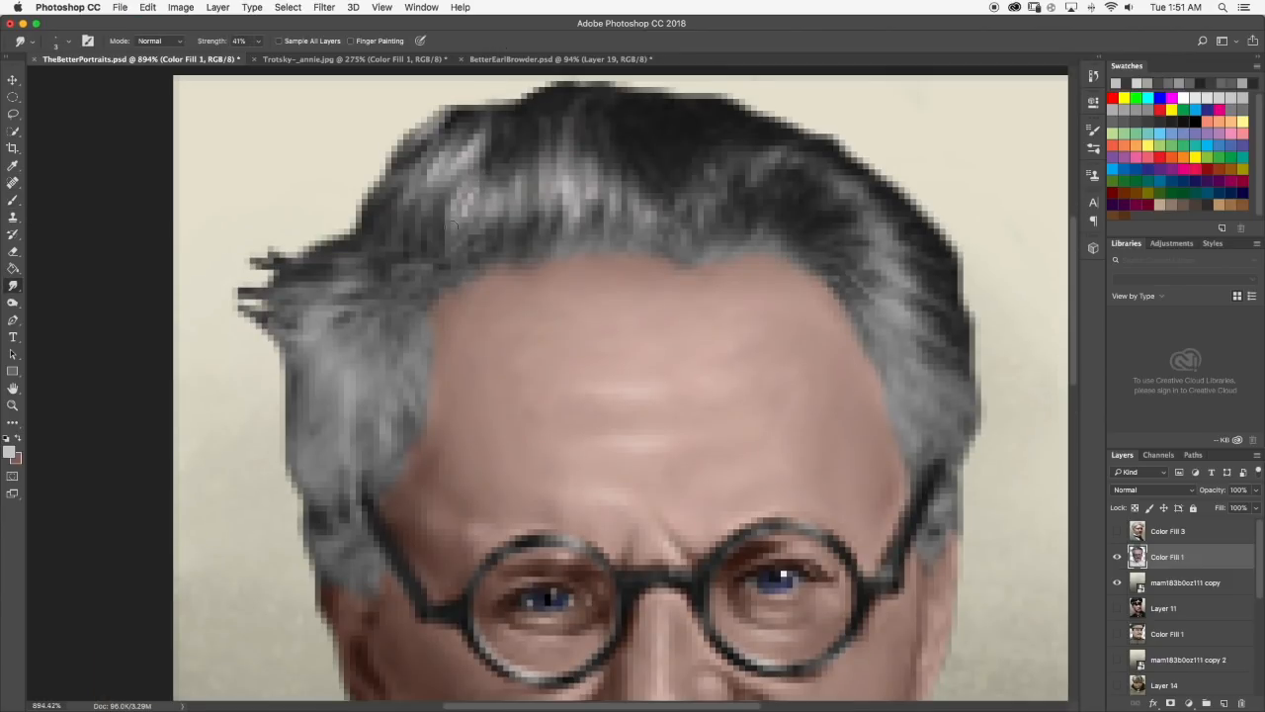
pyautogui.scroll(-3, 455, 213)
pyautogui.scroll(2, 455, 212)
pyautogui.scroll(-1, 462, 197)
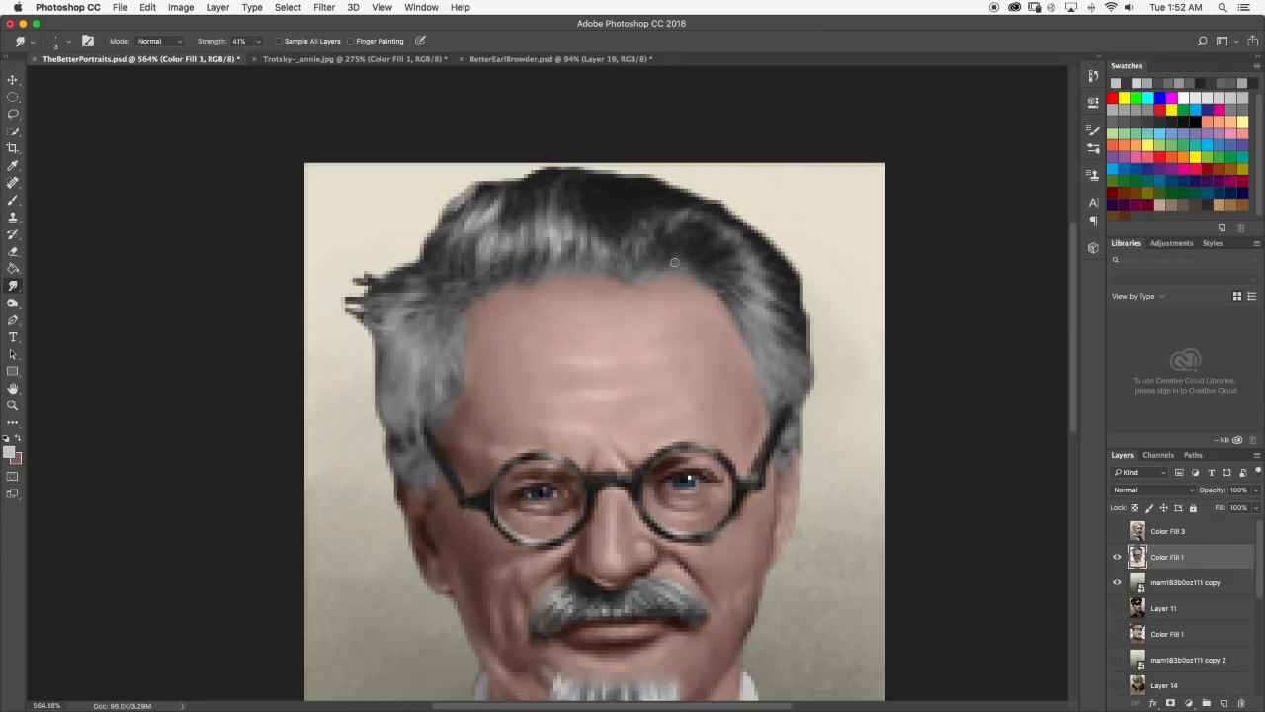
# Paint gray strands in the hair above the right side of the forehead and smudge them.
pyautogui.scroll(-1, 658, 247)
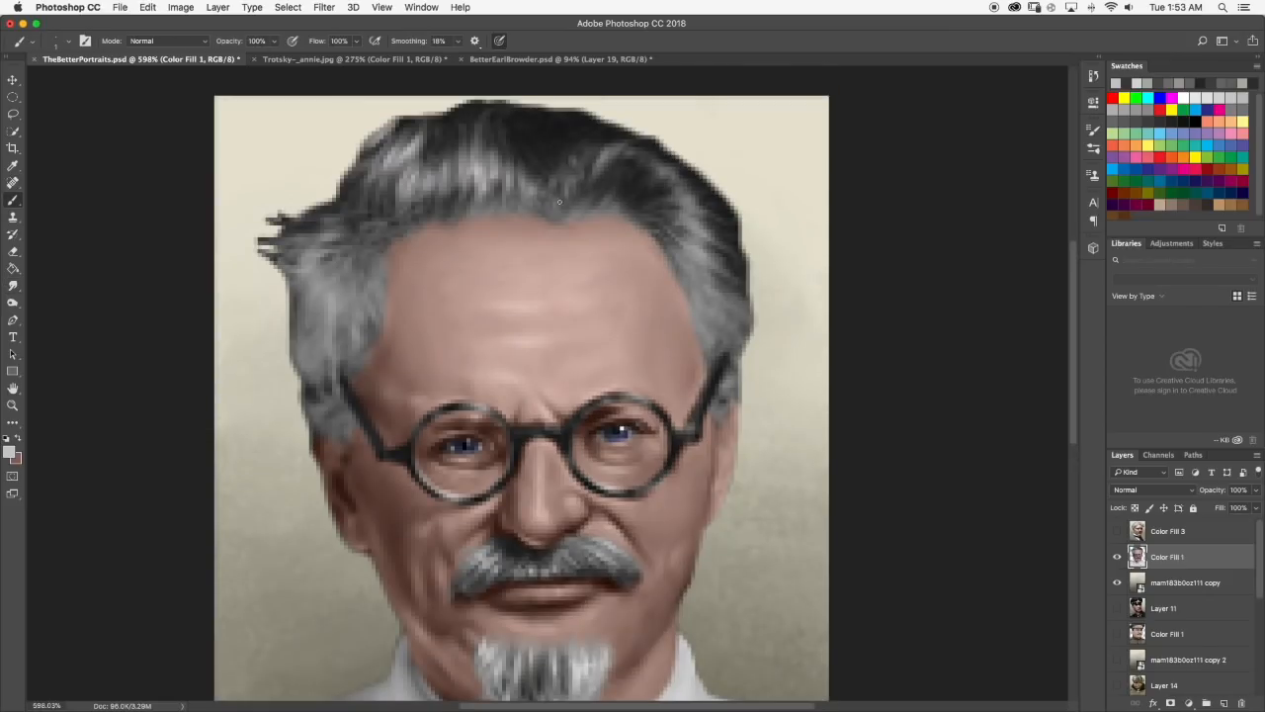
pyautogui.scroll(-4, 659, 248)
pyautogui.scroll(4, 548, 322)
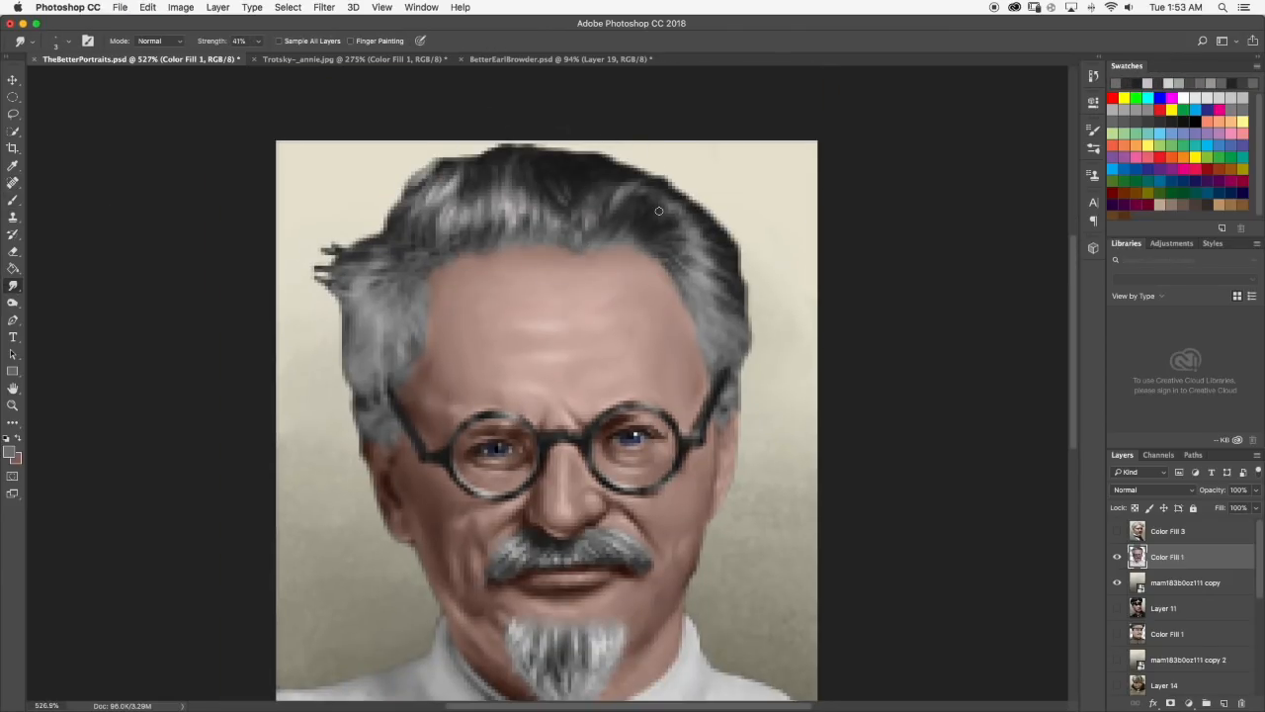
pyautogui.press('b')
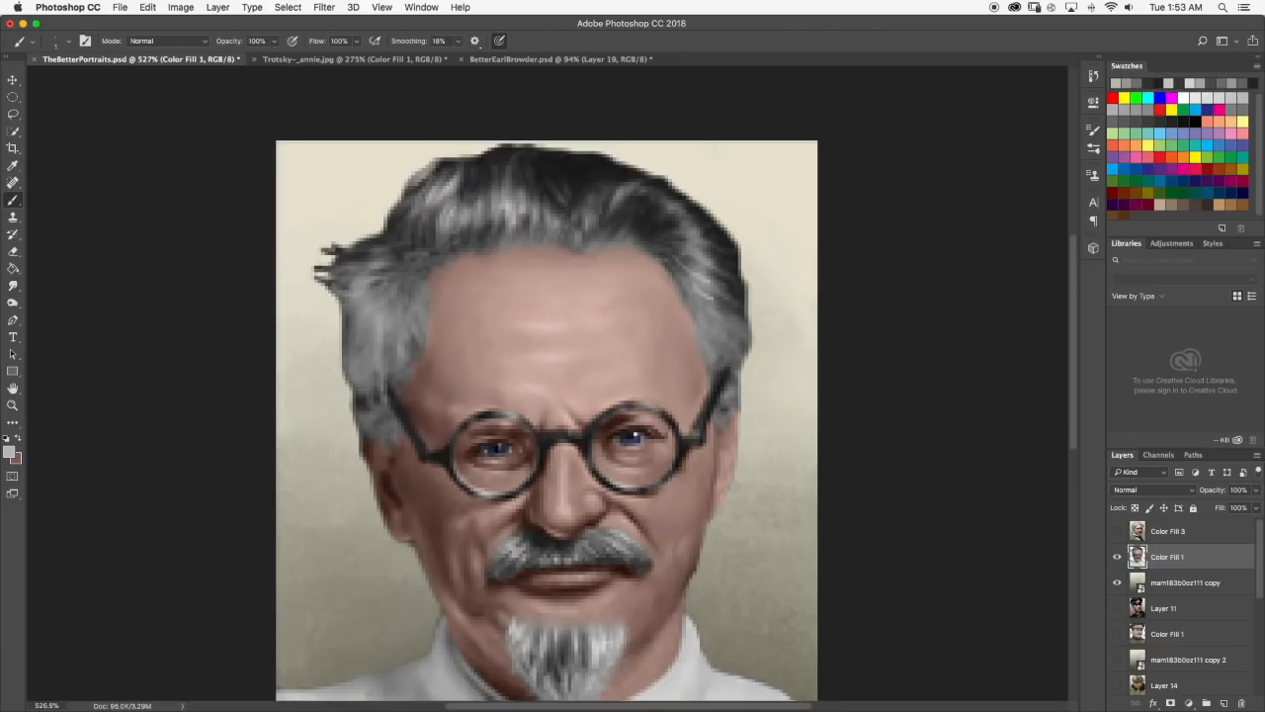
pyautogui.press('r')
# Brush light gray strands into the hair at the right temple and blend them with the Smudge tool.
pyautogui.scroll(-4, 548, 383)
pyautogui.scroll(5, 580, 339)
pyautogui.press('b')
pyautogui.press('r')
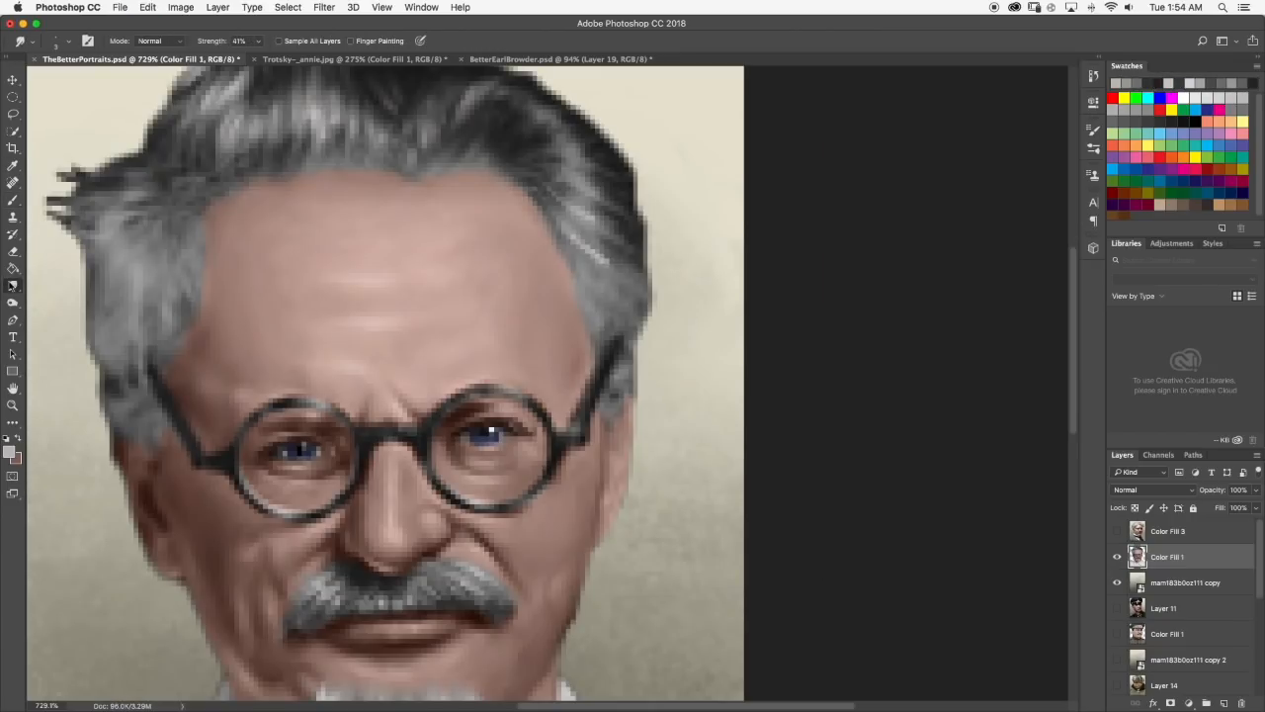
pyautogui.scroll(-5, 580, 338)
pyautogui.scroll(8, 558, 231)
# Smudge the hair strands along the right side of the hairline at 41% strength.
pyautogui.scroll(-4, 627, 222)
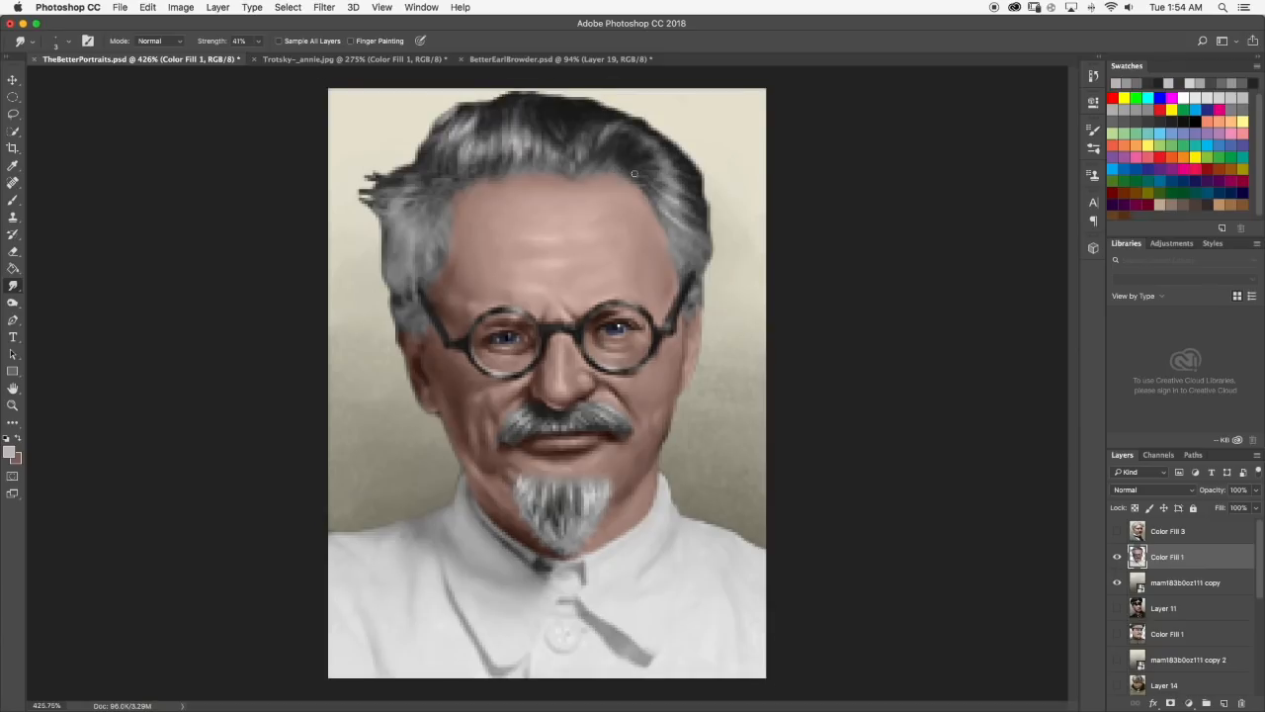
pyautogui.scroll(1, 617, 170)
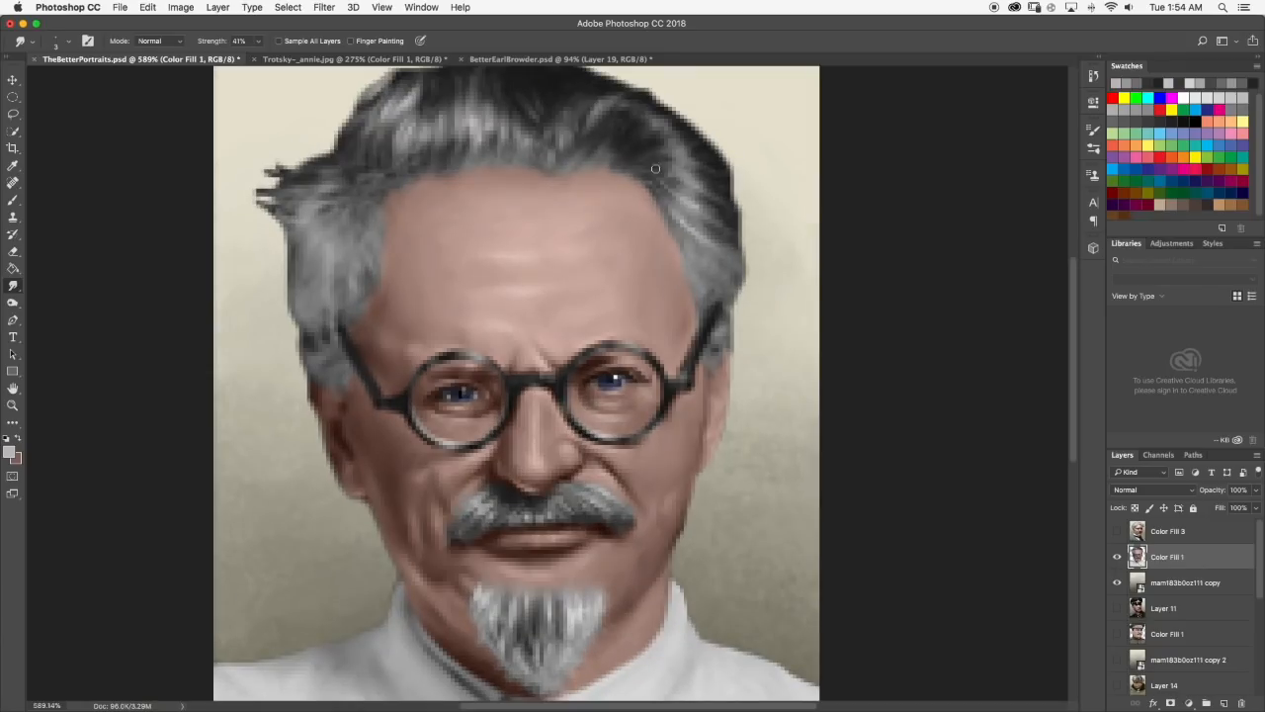
pyautogui.scroll(-4, 597, 232)
pyautogui.scroll(5, 597, 261)
pyautogui.scroll(-5, 581, 220)
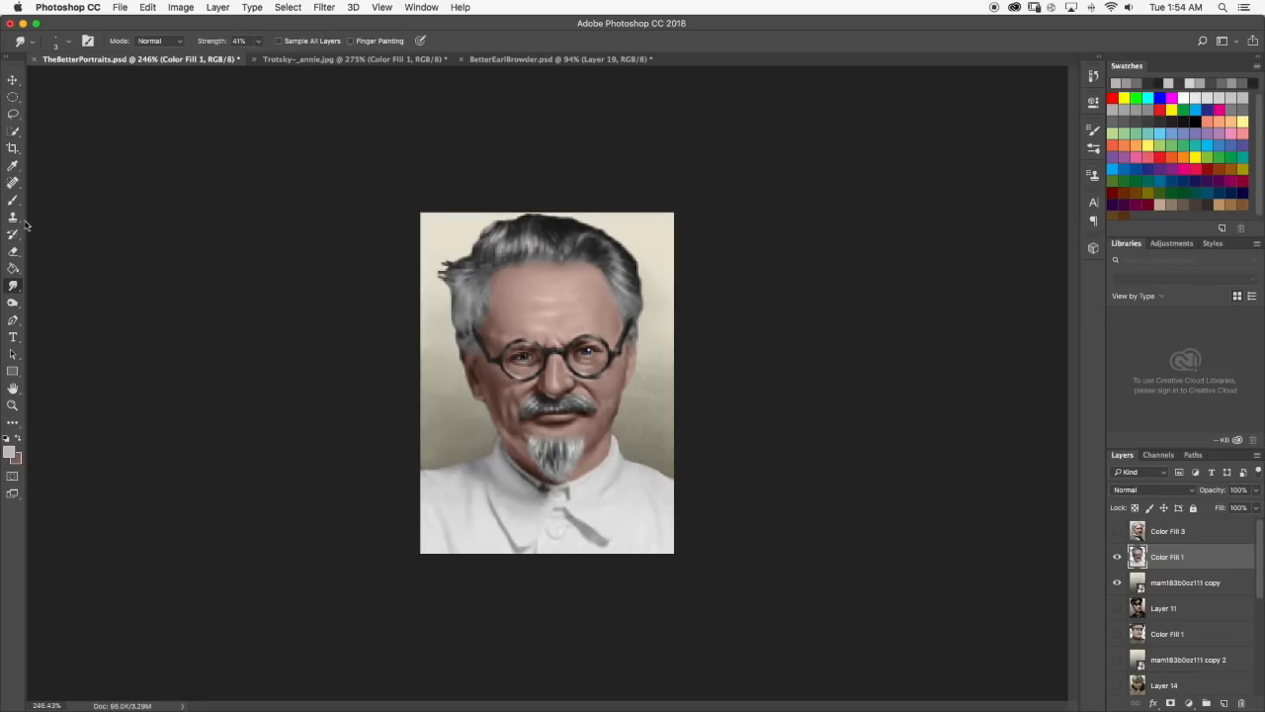
pyautogui.scroll(3, 664, 237)
# Brush sampled light pink skin tone along the forehead's right edge beneath the hairline.
pyautogui.press('b')
pyautogui.keyDown('alt'); pyautogui.click(665, 237); pyautogui.keyUp('alt')
pyautogui.moveTo(664, 236); pyautogui.dragTo(678, 277)
pyautogui.scroll(-4, 678, 277)
pyautogui.scroll(5, 723, 277)
pyautogui.scroll(4, 722, 277)
pyautogui.moveTo(599, 129); pyautogui.dragTo(739, 269)
# Toggle the visibility of the background copy and Layer 11 to compare the portraits.
pyautogui.scroll(-5, 731, 296)
pyautogui.moveTo(1117, 582)
pyautogui.mouseDown()
pyautogui.moveTo(1116, 559)
pyautogui.moveTo(1117, 582)
pyautogui.mouseUp()
pyautogui.scroll(-5, 1127, 593)
pyautogui.click(1118, 608)
pyautogui.scroll(5, 1147, 593)
pyautogui.scroll(4, 594, 376)
pyautogui.scroll(3, 639, 353)
pyautogui.scroll(-6, 638, 353)
# Smudge the hair edge at the left temple and brush light gray onto the left sideburn.
pyautogui.scroll(5, 596, 302)
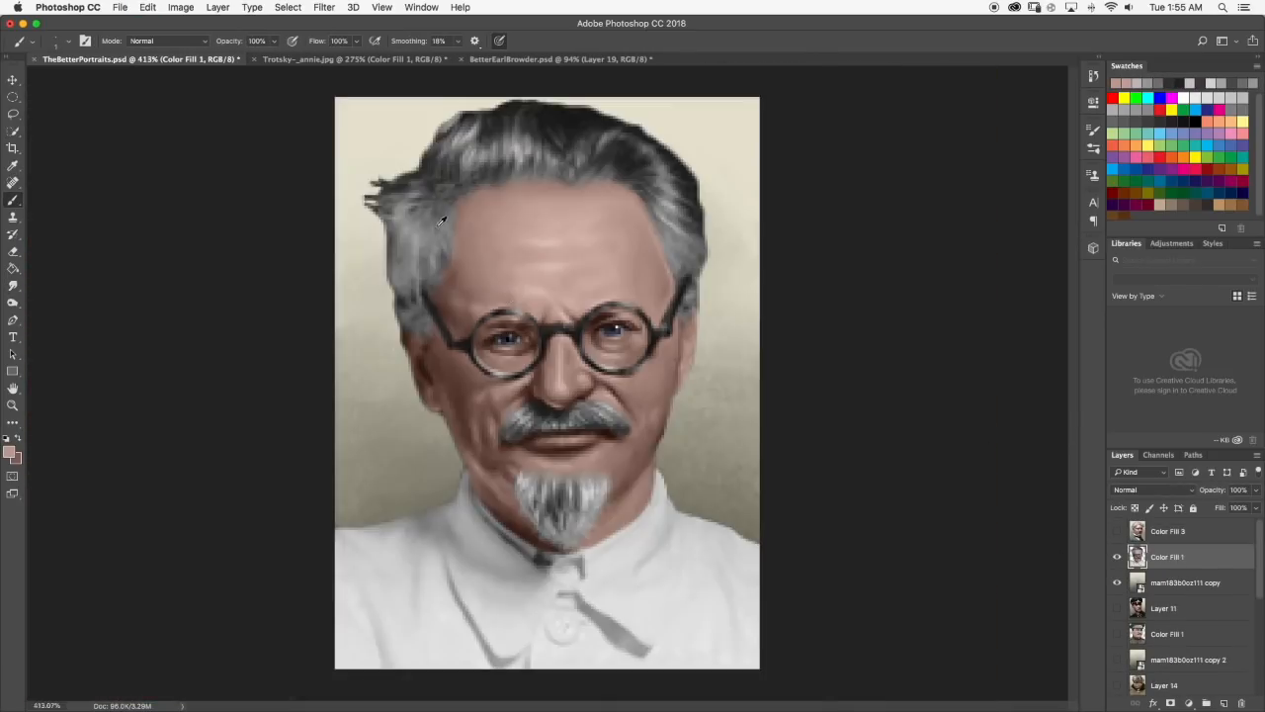
pyautogui.click(13, 285)
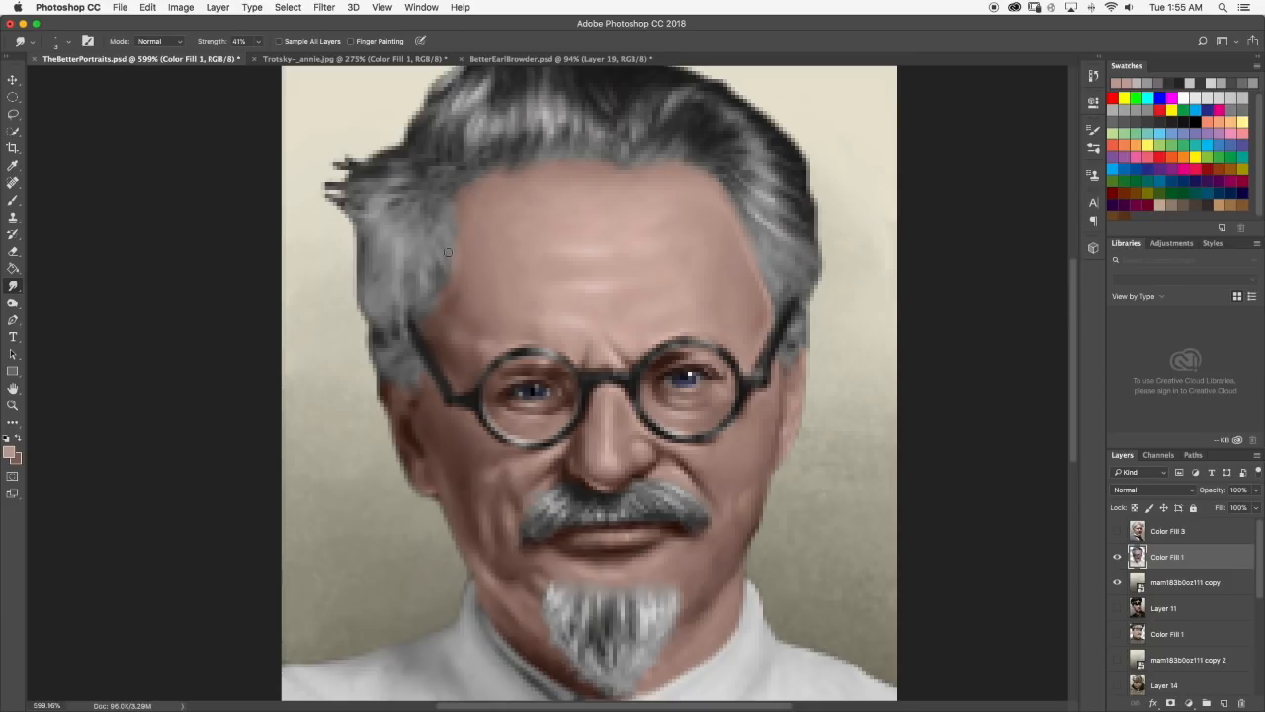
pyautogui.scroll(-5, 452, 270)
# Blend the left sideburn's light strands, then brush dark gray strands beside the glasses arm and smudge them.
pyautogui.scroll(4, 342, 336)
pyautogui.press('b')
pyautogui.scroll(-1, 428, 336)
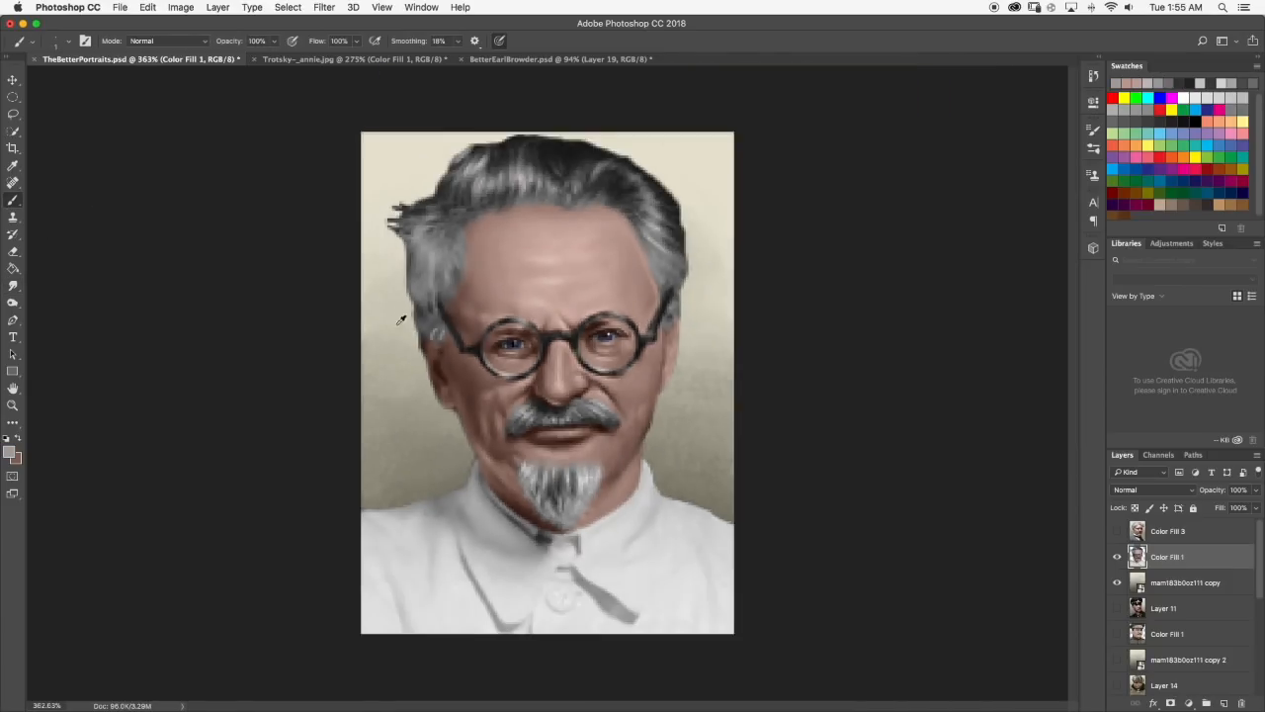
pyautogui.click(13, 286)
pyautogui.scroll(5, 425, 337)
pyautogui.scroll(-3, 432, 348)
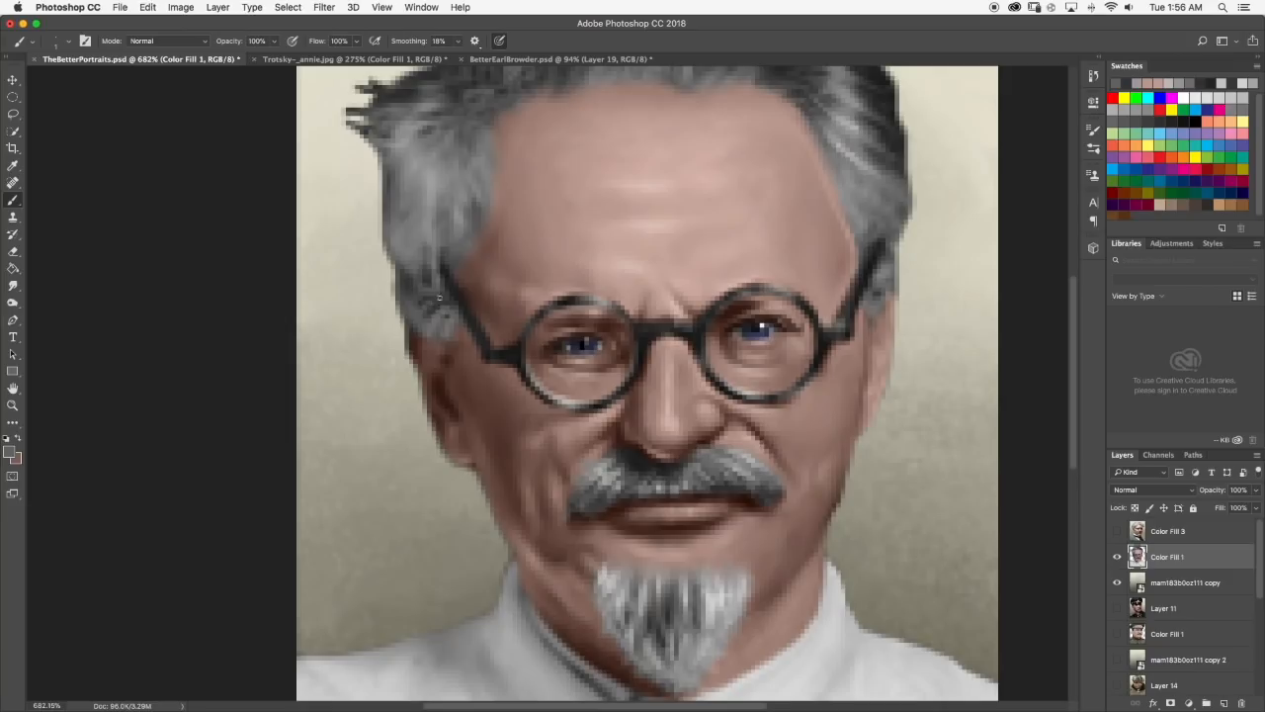
pyautogui.click(12, 285)
pyautogui.scroll(-5, 432, 309)
# Check the hair in Trotsky-_annie.jpg, then brush dark gray strands at the portrait's left temple and smudge them into the hair.
pyautogui.click(354, 59)
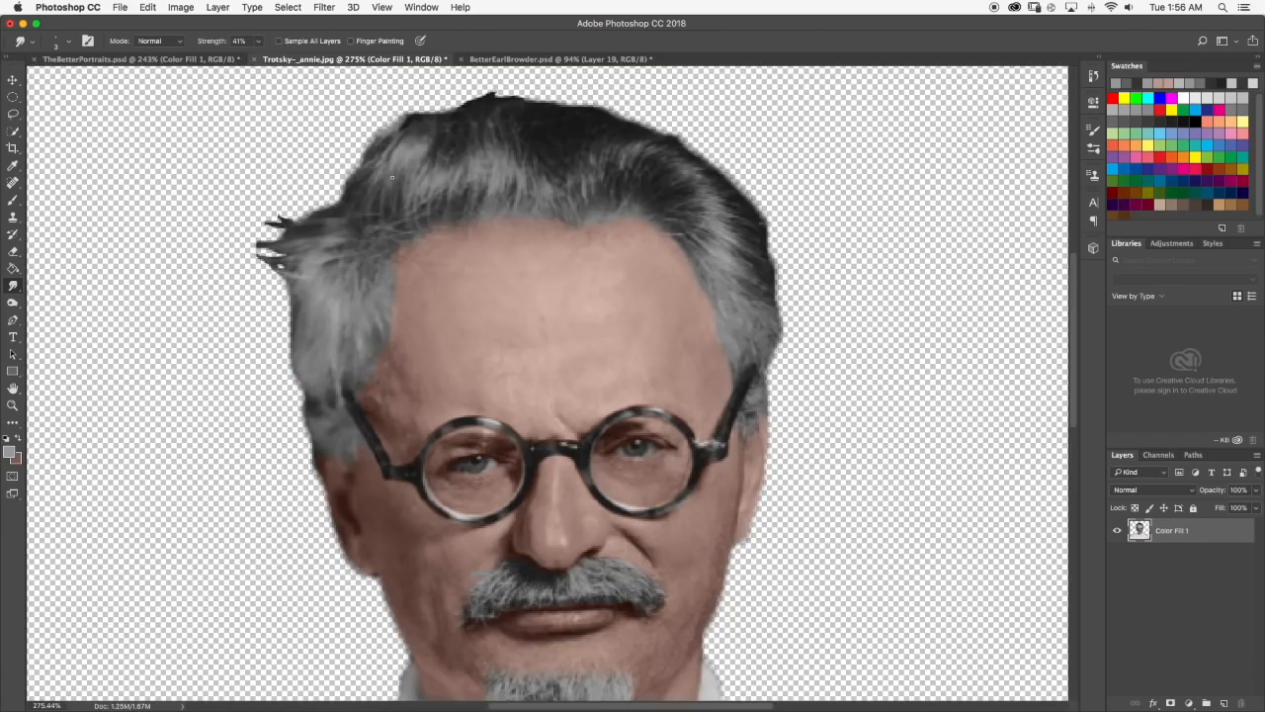
pyautogui.click(140, 59)
pyautogui.scroll(5, 539, 330)
pyautogui.press('b')
pyautogui.moveTo(341, 349); pyautogui.dragTo(327, 282)
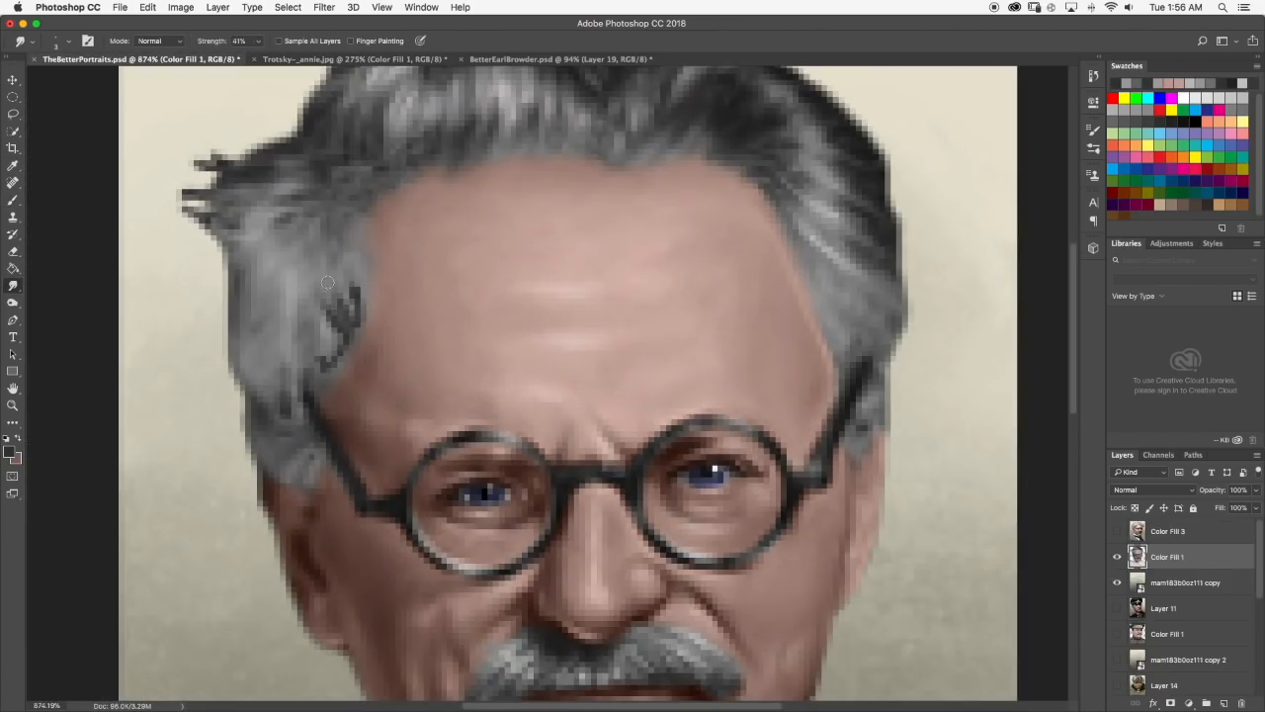
pyautogui.moveTo(323, 369); pyautogui.dragTo(333, 347)
pyautogui.scroll(-5, 534, 294)
pyautogui.scroll(5, 534, 293)
pyautogui.moveTo(419, 249); pyautogui.dragTo(446, 220)
pyautogui.scroll(-5, 495, 311)
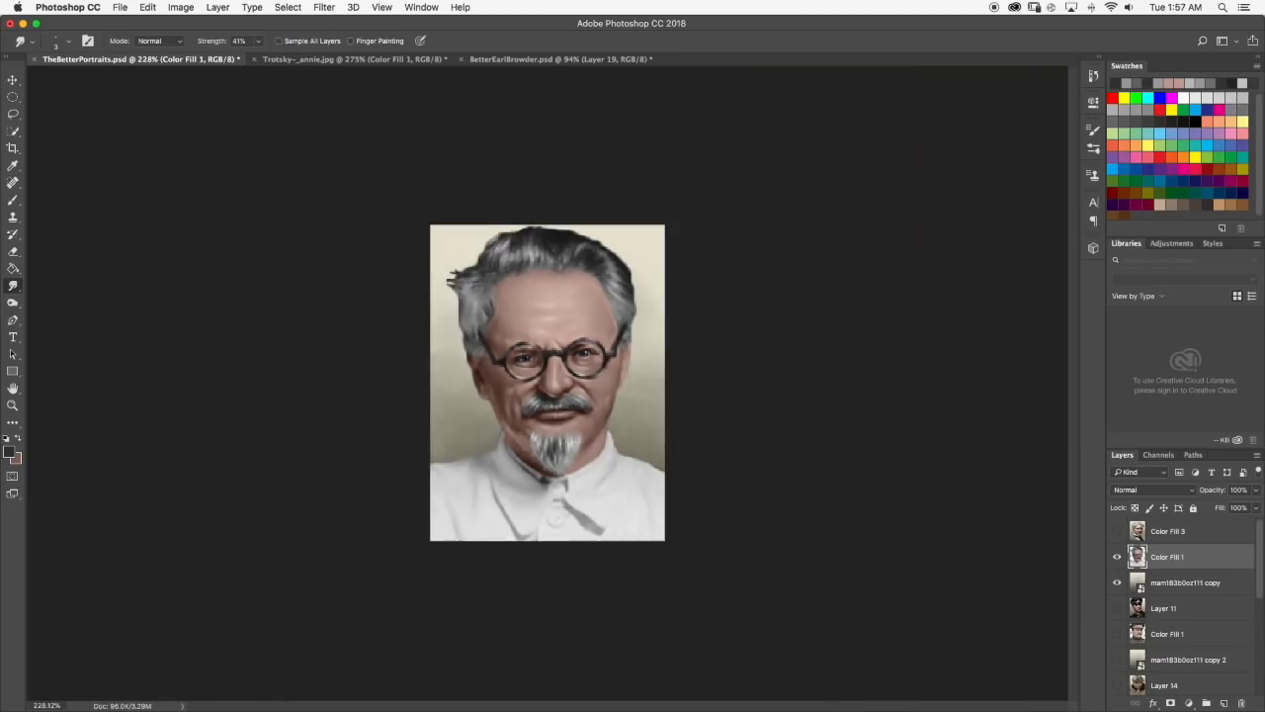
# Brush light gray strands into the left temple hair and smudge them together with the dark strands.
pyautogui.scroll(5, 494, 310)
pyautogui.press('b')
pyautogui.scroll(-5, 486, 331)
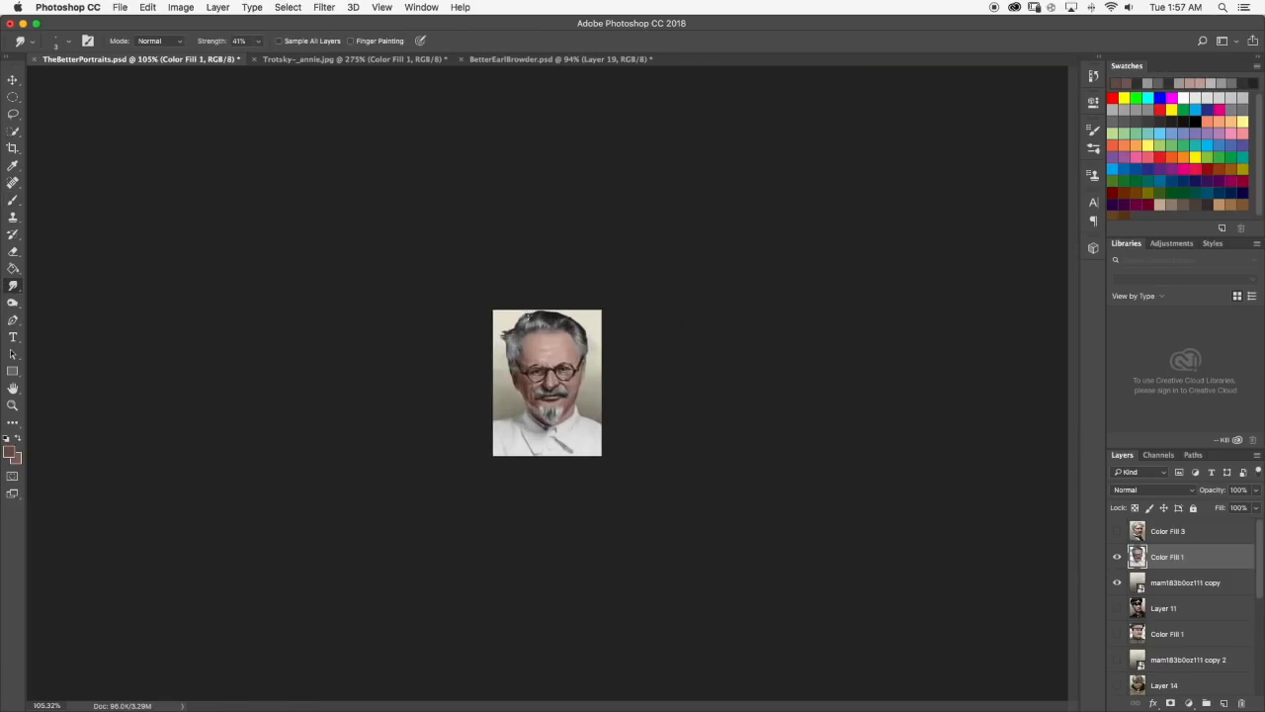
pyautogui.scroll(6, 396, 333)
pyautogui.press('r')
pyautogui.scroll(-5, 397, 418)
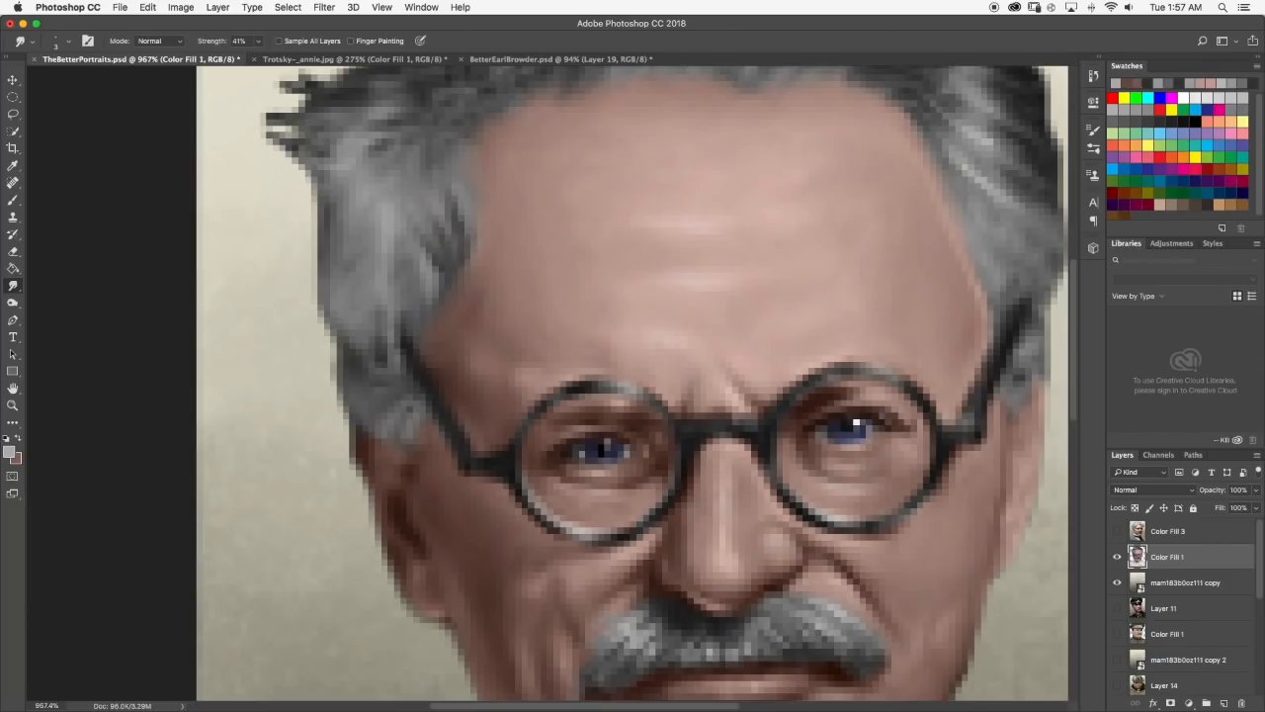
pyautogui.scroll(6, 460, 314)
pyautogui.scroll(-5, 466, 315)
pyautogui.scroll(5, 443, 213)
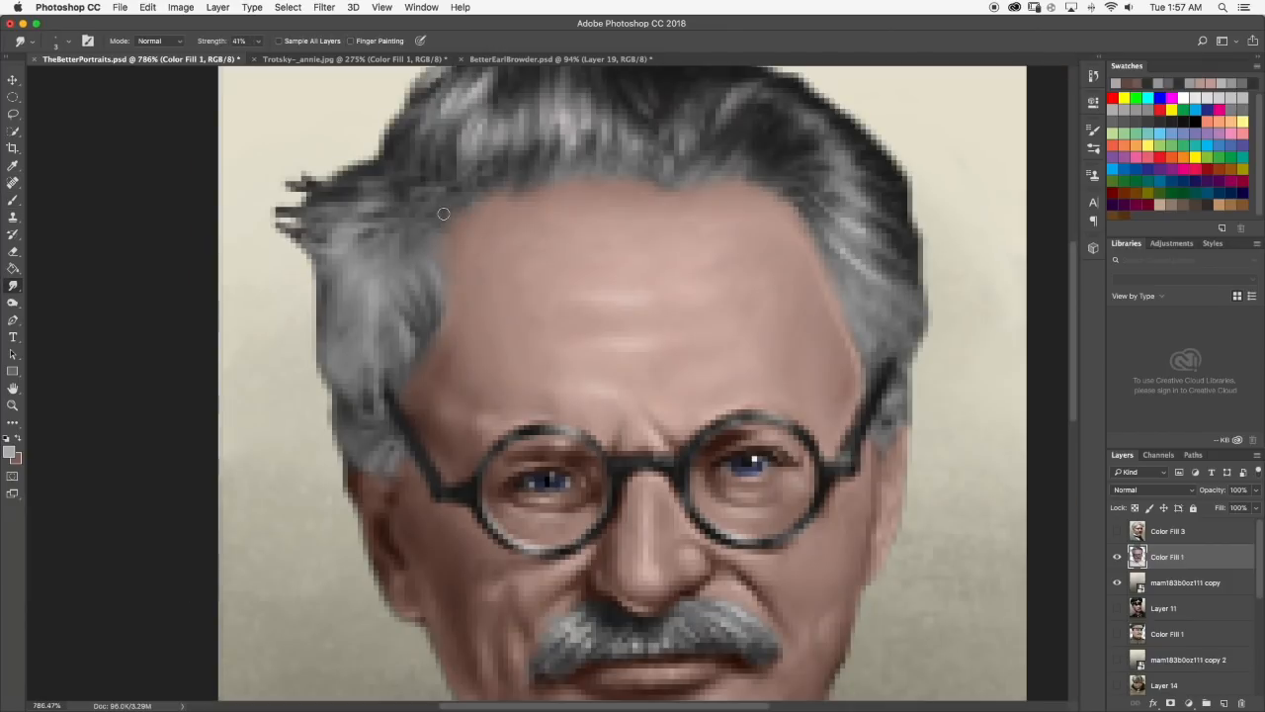
# Erase and soften the spiky dark tufts at the hair's left edge.
pyautogui.press('b')
pyautogui.scroll(-5, 294, 175)
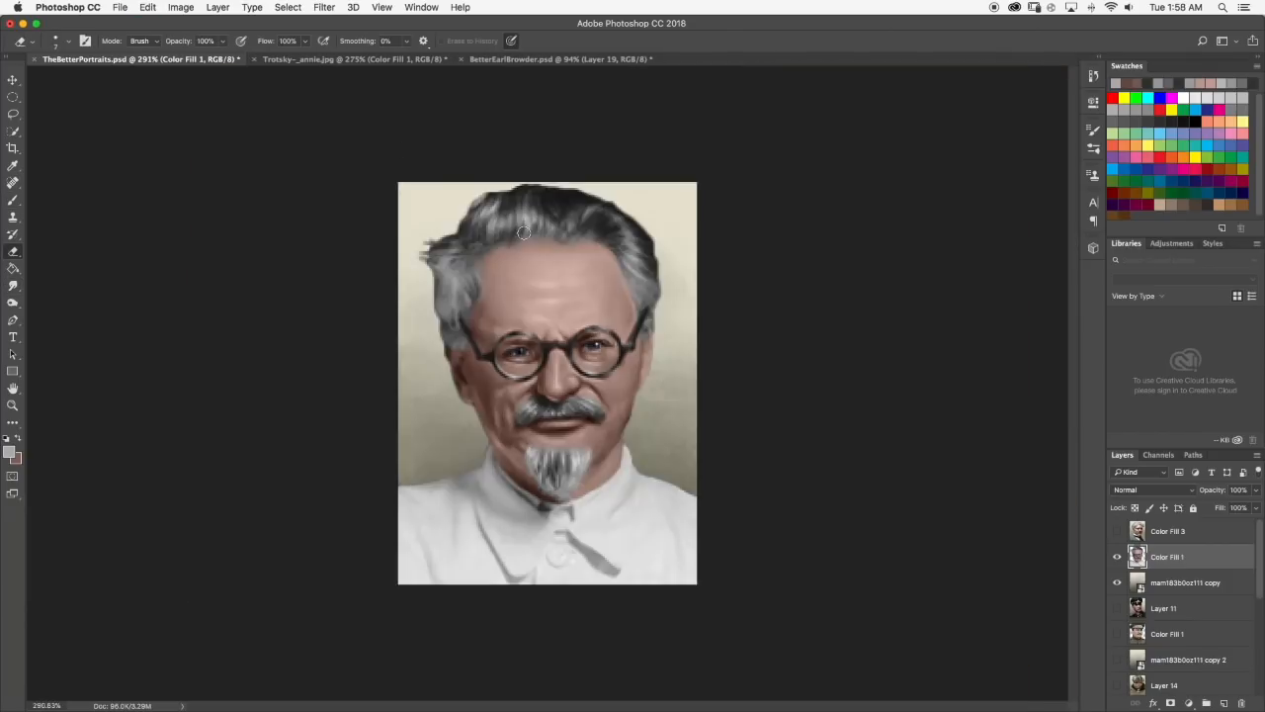
pyautogui.scroll(6, 431, 245)
pyautogui.scroll(-6, 431, 244)
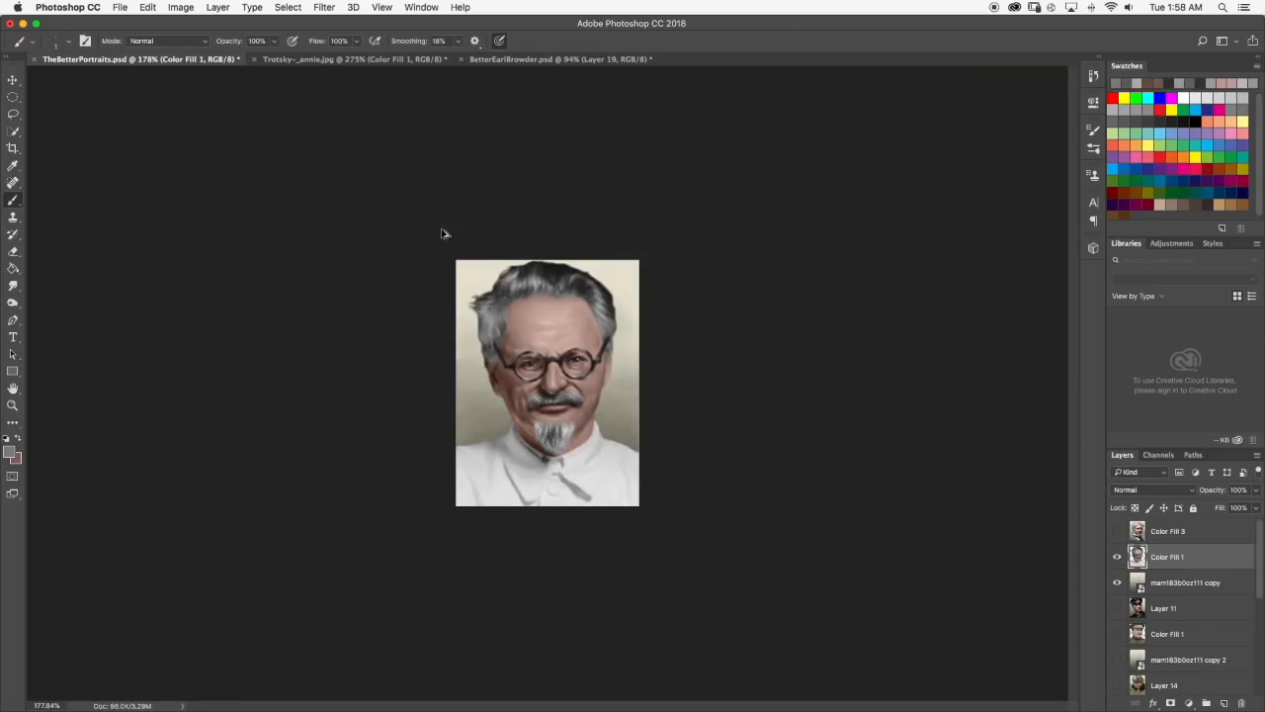
# Brush gray and near-black touches into the hair and smudge them beside the right glasses arm.
pyautogui.scroll(5, 441, 234)
pyautogui.press('o')
pyautogui.scroll(-5, 407, 387)
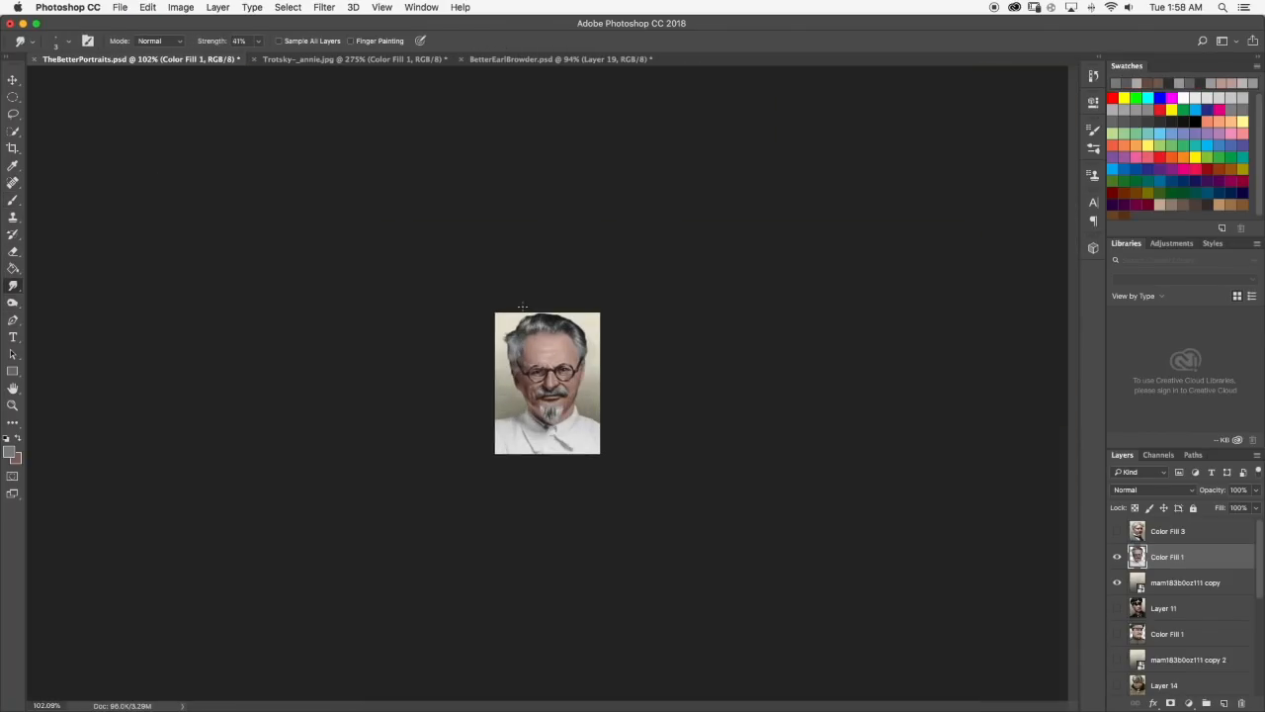
pyautogui.scroll(5, 576, 292)
pyautogui.scroll(-4, 575, 292)
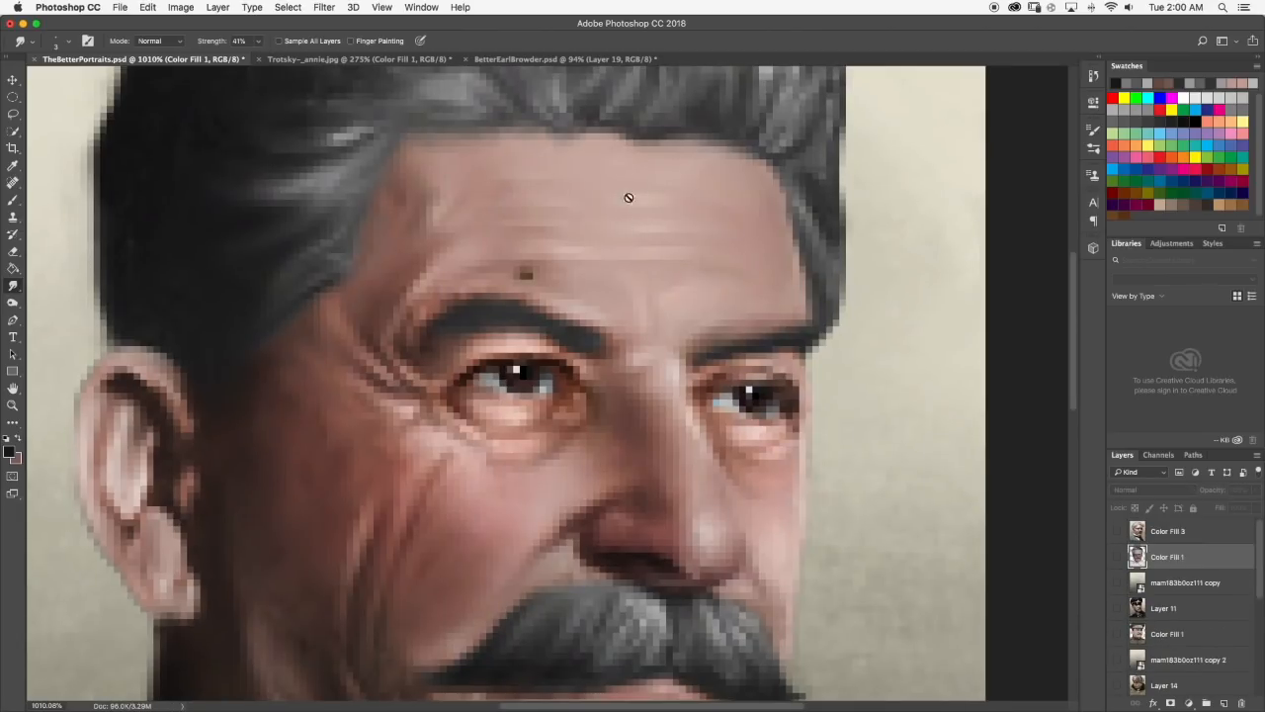
# Hide Color Fill 1 and its background copy to compare the portrait with the mustached portrait underneath.
pyautogui.scroll(-10, 623, 237)
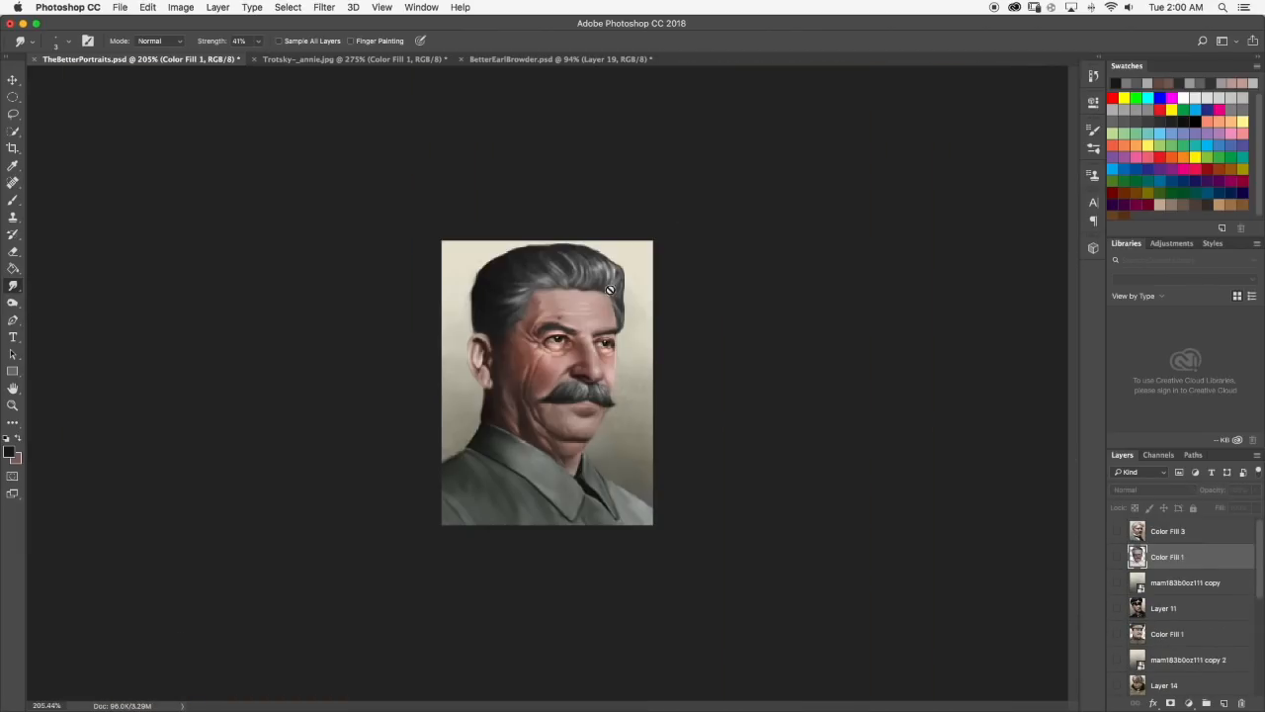
pyautogui.scroll(10, 628, 286)
pyautogui.scroll(-10, 541, 253)
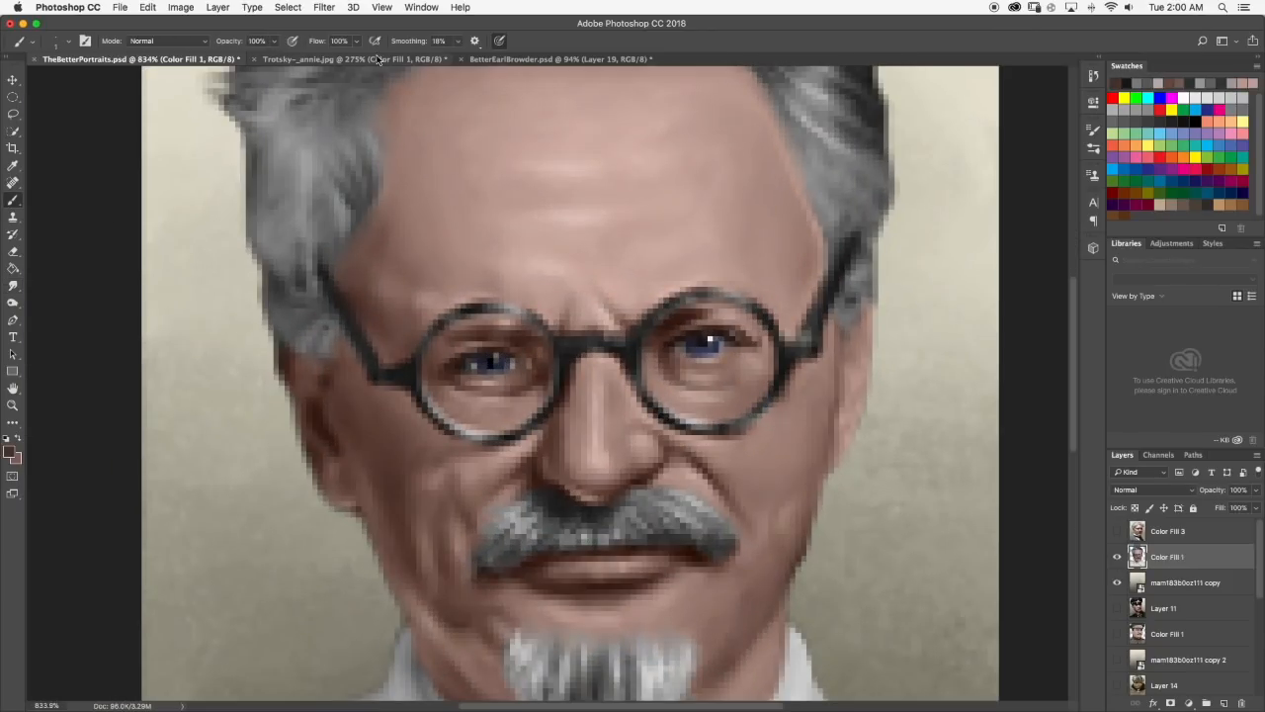
pyautogui.scroll(-10, 553, 296)
# Brush dark strands into the top hair and smudge them along the hair's direction.
pyautogui.scroll(10, 553, 295)
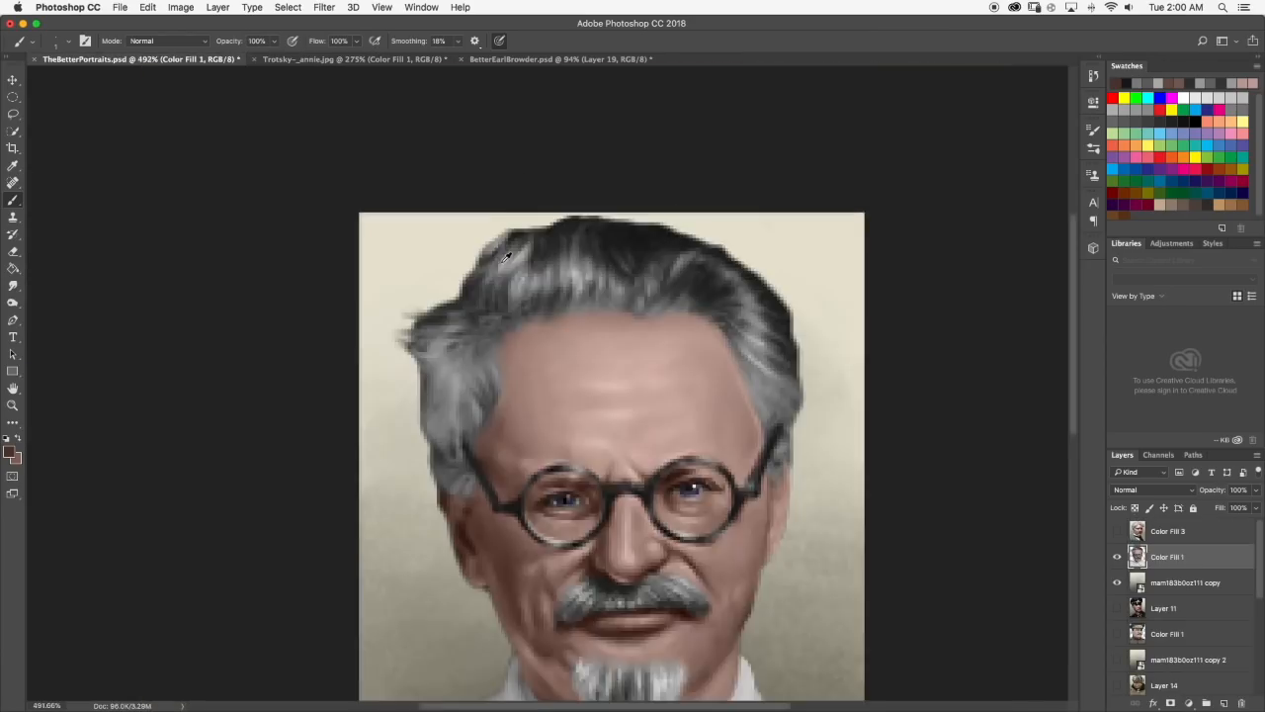
pyautogui.press('r')
pyautogui.scroll(-5, 570, 328)
pyautogui.scroll(5, 571, 328)
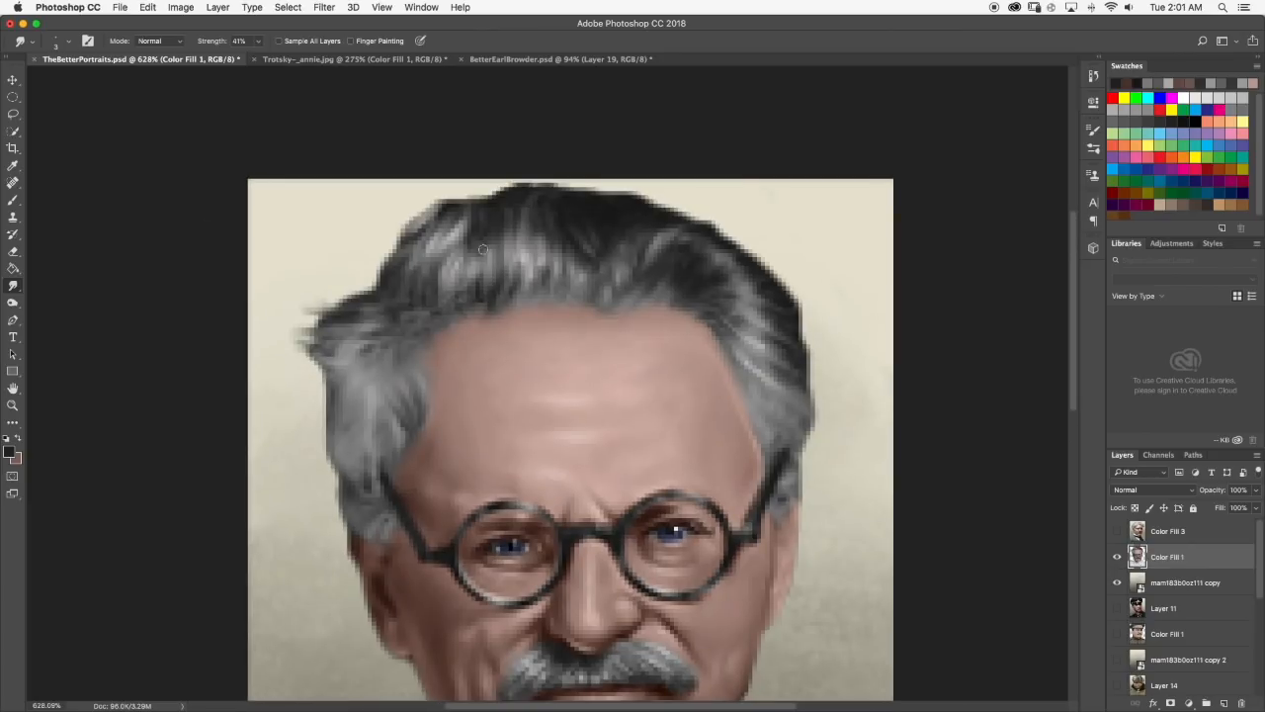
pyautogui.scroll(-5, 553, 287)
pyautogui.scroll(10, 571, 243)
pyautogui.press('b')
pyautogui.press('r')
# Brush light pinkish-gray highlights into the front hair above the forehead and smudge them.
pyautogui.scroll(-8, 563, 277)
pyautogui.scroll(2, 563, 287)
pyautogui.press('b')
pyautogui.keyDown('alt'); pyautogui.click(549, 269); pyautogui.keyUp('alt')
pyautogui.moveTo(630, 267); pyautogui.dragTo(636, 278)
pyautogui.press('r')
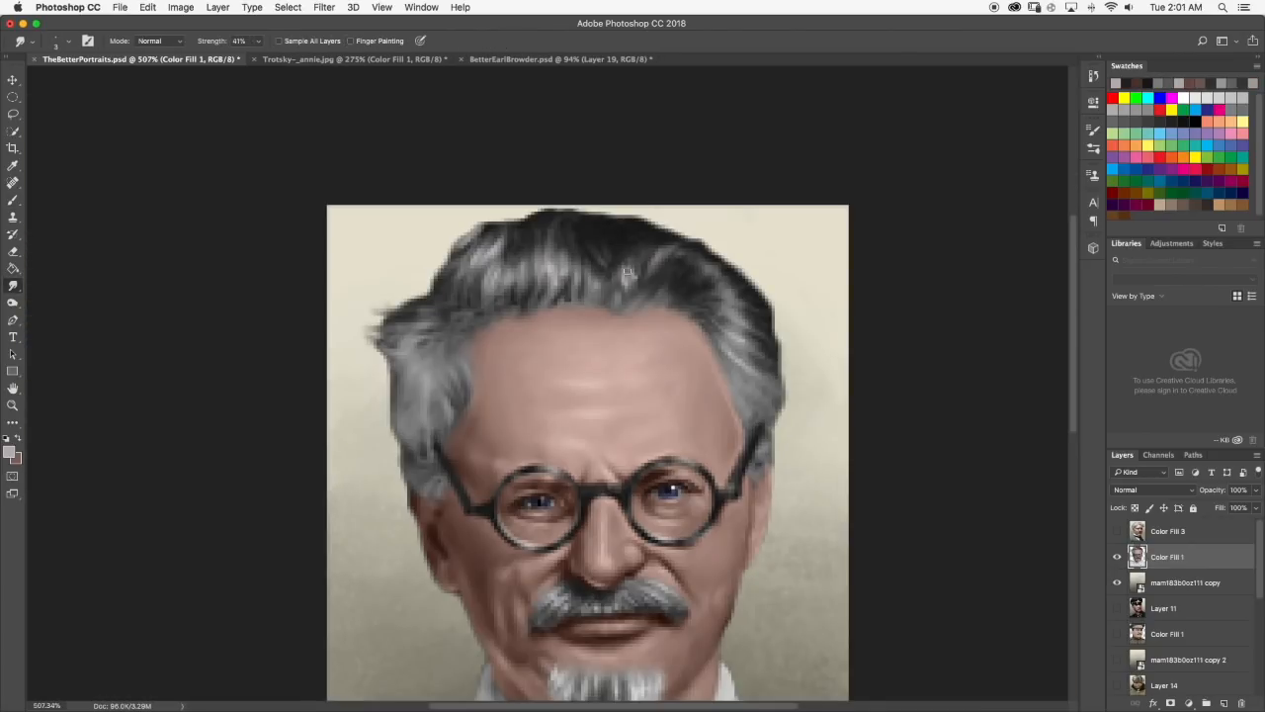
pyautogui.scroll(-6, 623, 277)
pyautogui.scroll(8, 405, 299)
# Brush medium gray onto the left side hair and smudge its outer edge.
pyautogui.press('b')
pyautogui.click(12, 287)
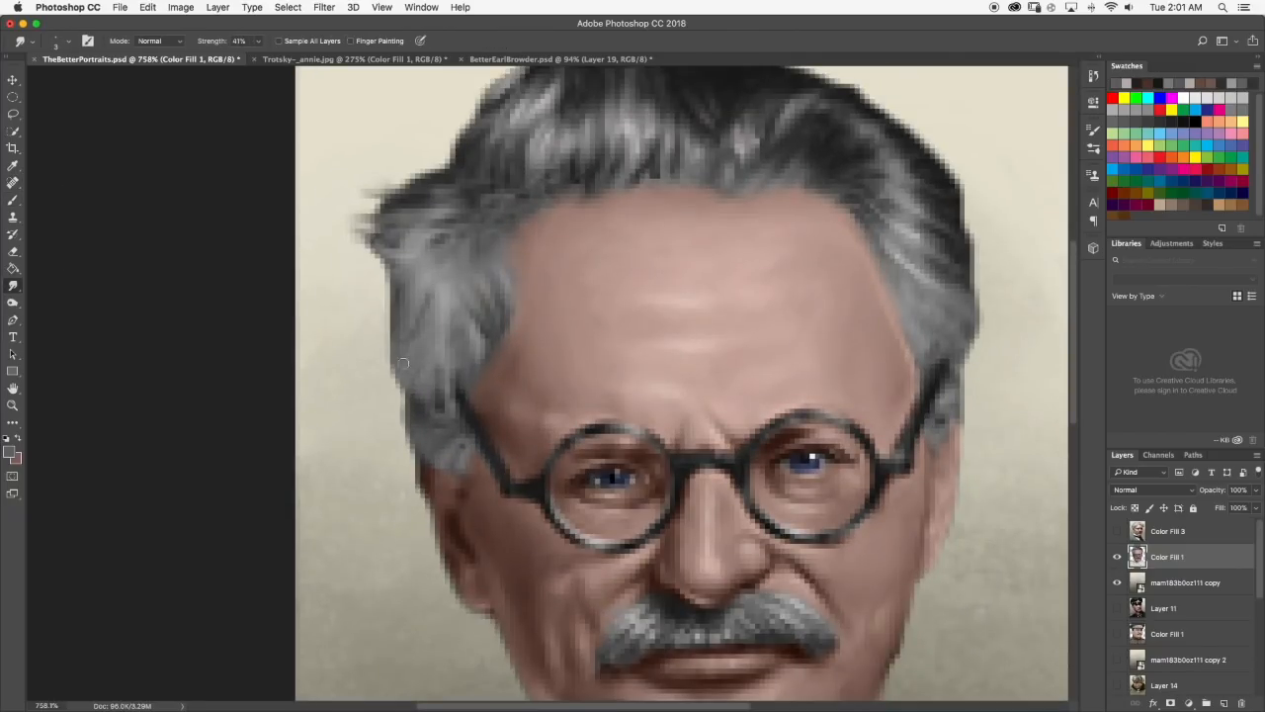
pyautogui.scroll(-8, 554, 326)
pyautogui.scroll(6, 548, 297)
# Pick a light gray foreground color, brush highlights into the left side hair and smudge them.
pyautogui.click(13, 202)
pyautogui.scroll(2, 425, 248)
pyautogui.click(9, 451)
pyautogui.click(619, 406)
pyautogui.click(915, 368)
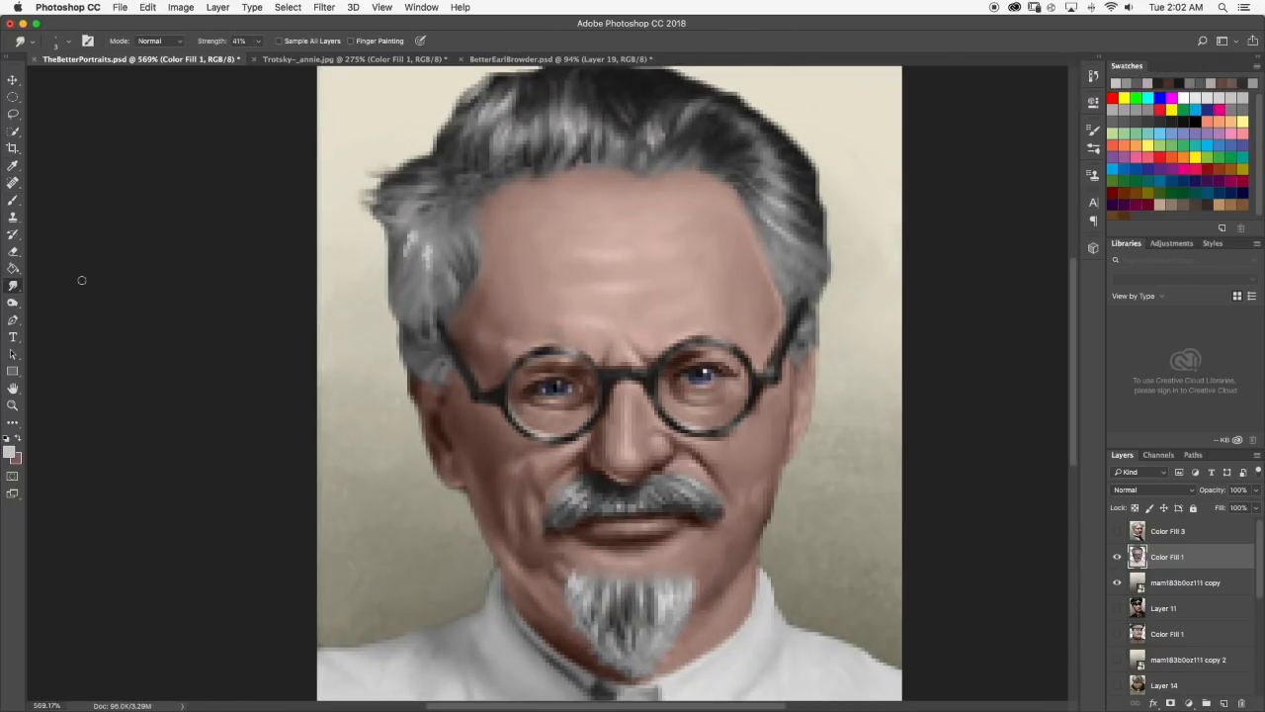
pyautogui.scroll(1, 423, 252)
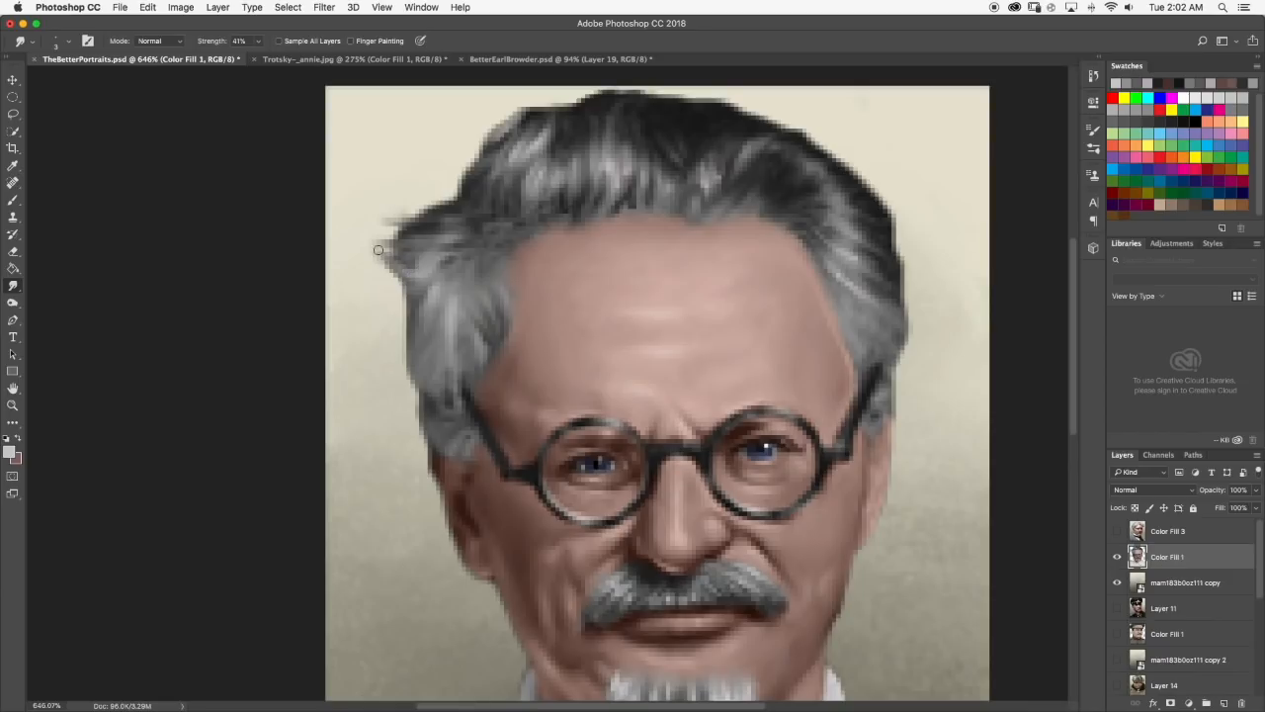
# Try to erase the wispy tufts at the hair's left edge, then undo the erasing.
pyautogui.press('e')
pyautogui.moveTo(394, 215); pyautogui.dragTo(374, 232)
pyautogui.scroll(-8, 389, 227)
pyautogui.scroll(6, 375, 226)
pyautogui.scroll(-6, 373, 226)
pyautogui.press('super+z')
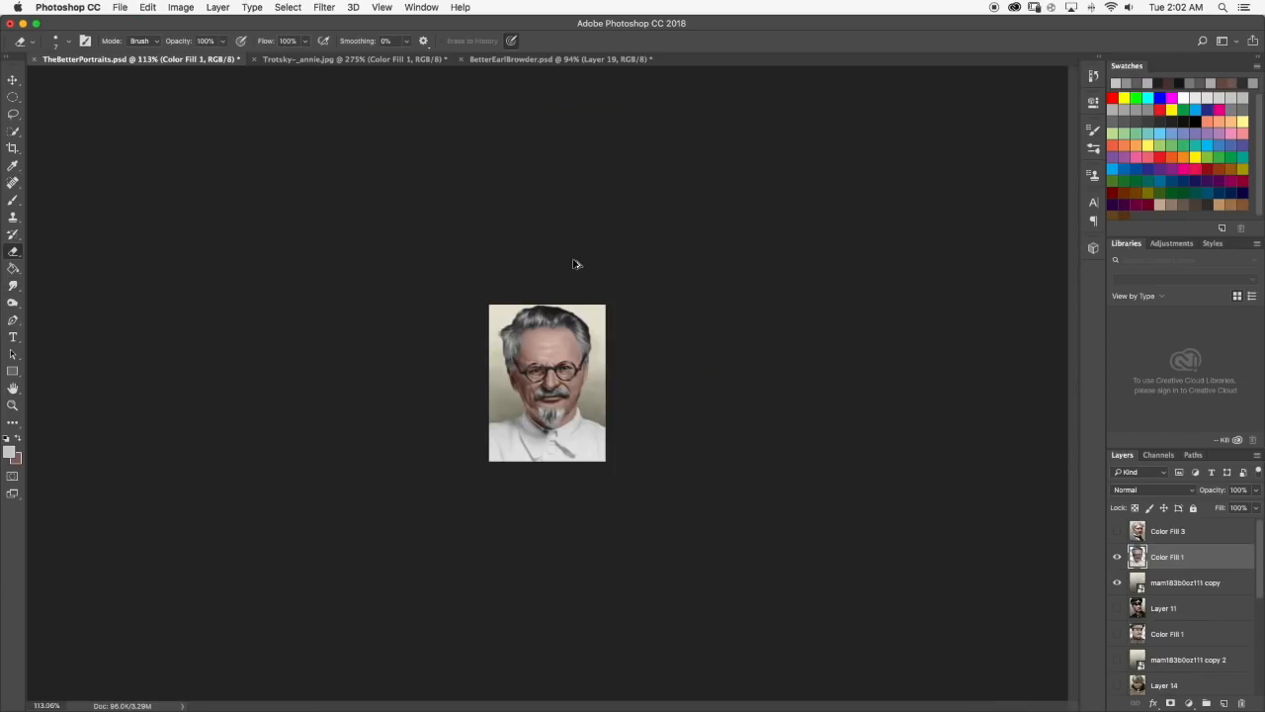
# Check the reference in Trotsky-_annie.jpg, then brush a sampled brownish-pink tone along the left temple hairline and smudge it.
pyautogui.click(354, 60)
pyautogui.scroll(-6, 379, 184)
pyautogui.scroll(4, 445, 247)
pyautogui.press('super+alt+z')
pyautogui.click(141, 59)
pyautogui.scroll(8, 410, 247)
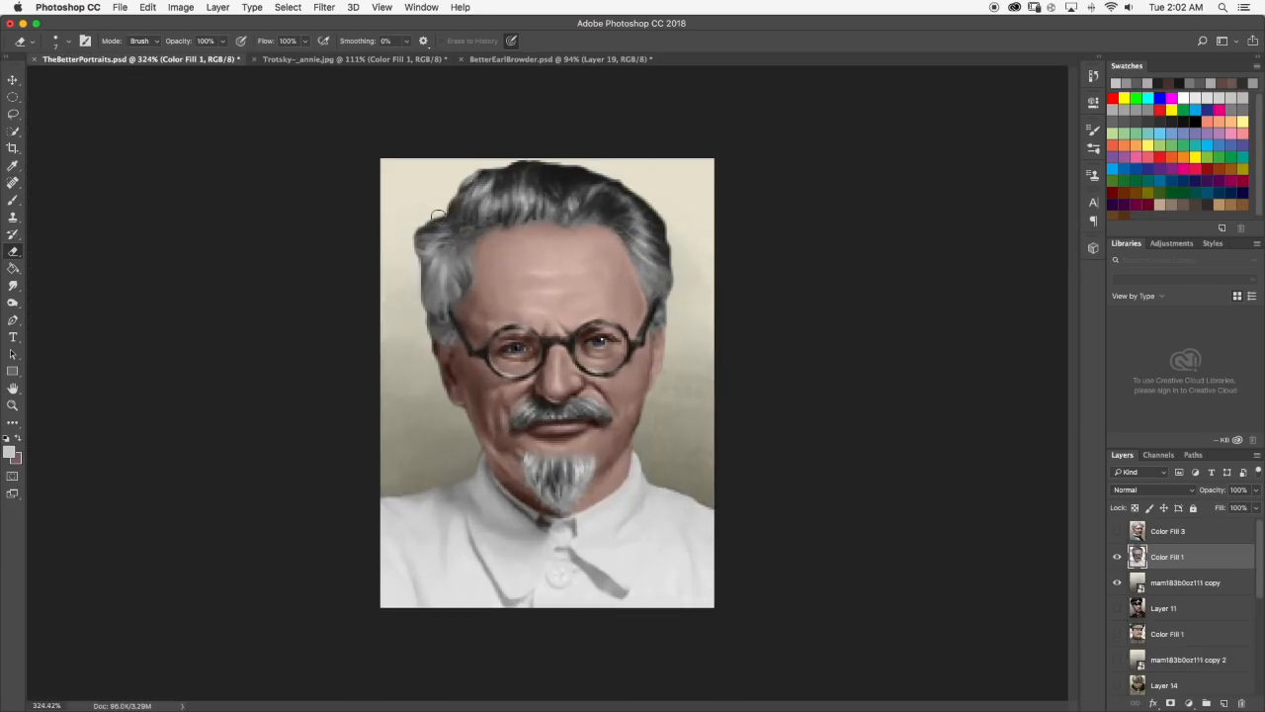
pyautogui.scroll(-8, 357, 168)
pyautogui.scroll(6, 501, 259)
pyautogui.press('b')
pyautogui.keyDown('alt'); pyautogui.click(451, 247); pyautogui.keyUp('alt')
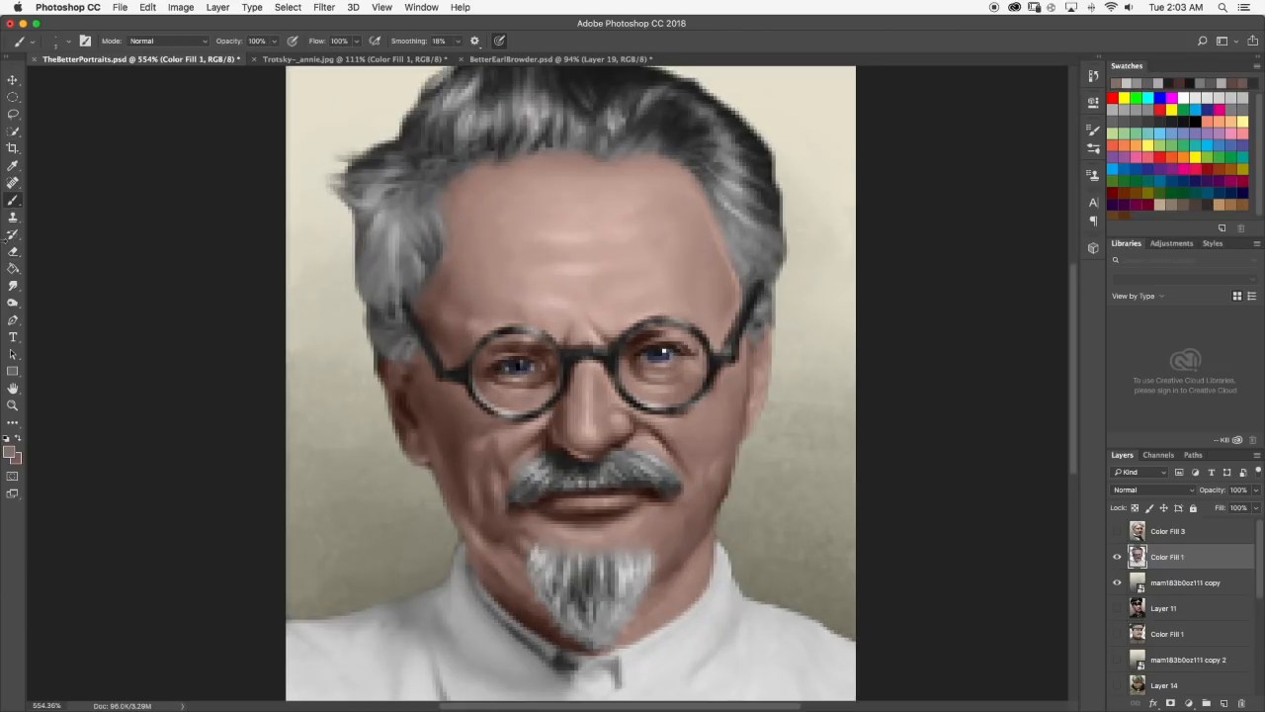
pyautogui.press('r')
# Examine the original photo in Trotsky-_annie.jpg, then brush gray strands along the portrait's left temple hair and smudge them.
pyautogui.click(354, 59)
pyautogui.scroll(-6, 476, 231)
pyautogui.scroll(5, 494, 297)
pyautogui.scroll(-3, 484, 277)
pyautogui.click(198, 60)
pyautogui.scroll(3, 352, 227)
pyautogui.press('b')
pyautogui.keyDown('alt'); pyautogui.click(435, 282); pyautogui.keyUp('alt')
pyautogui.moveTo(449, 265); pyautogui.dragTo(439, 314)
pyautogui.press('r')
# Touch up the left side hair with more gray strokes and smudge them smooth.
pyautogui.scroll(-5, 442, 287)
pyautogui.scroll(5, 444, 287)
pyautogui.press('b')
pyautogui.press('r')
pyautogui.scroll(-5, 452, 316)
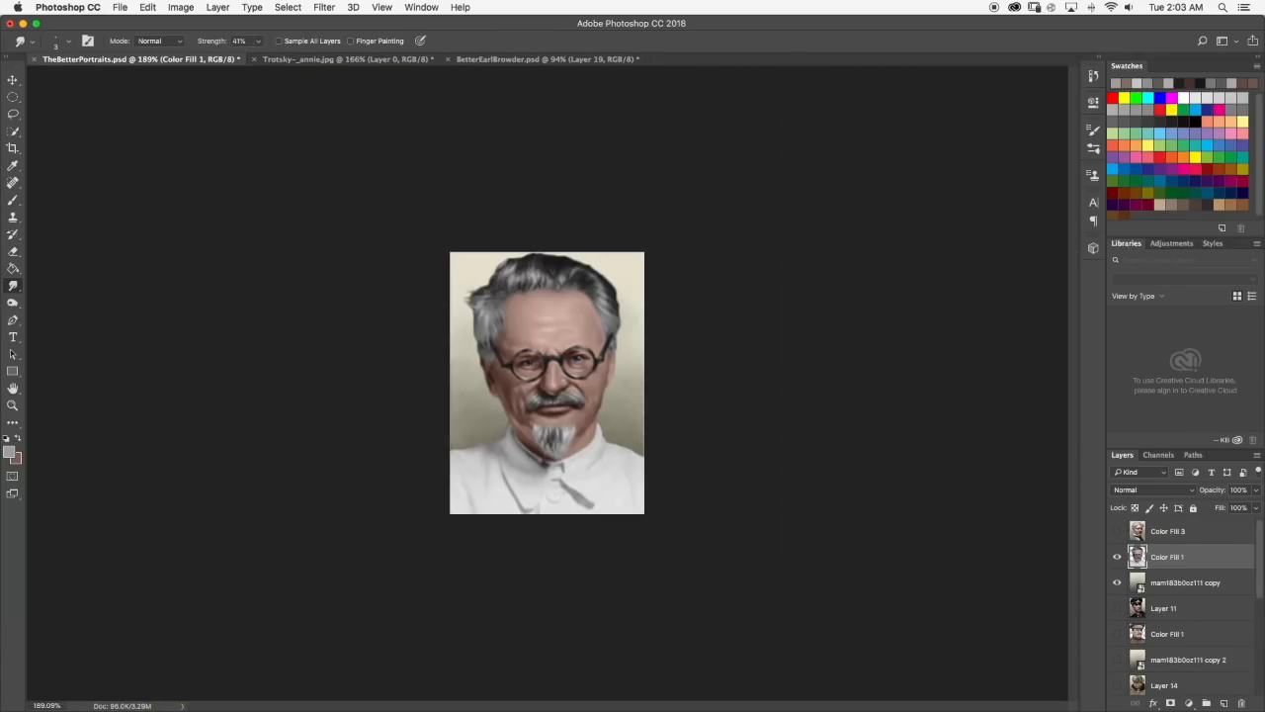
# Brush sampled dark gray strands along the front hairline above the forehead.
pyautogui.scroll(5, 481, 395)
pyautogui.press('b')
pyautogui.keyDown('alt'); pyautogui.click(486, 339); pyautogui.keyUp('alt')
pyautogui.click(501, 340)
pyautogui.scroll(-5, 494, 346)
pyautogui.scroll(5, 490, 297)
pyautogui.scroll(-5, 441, 194)
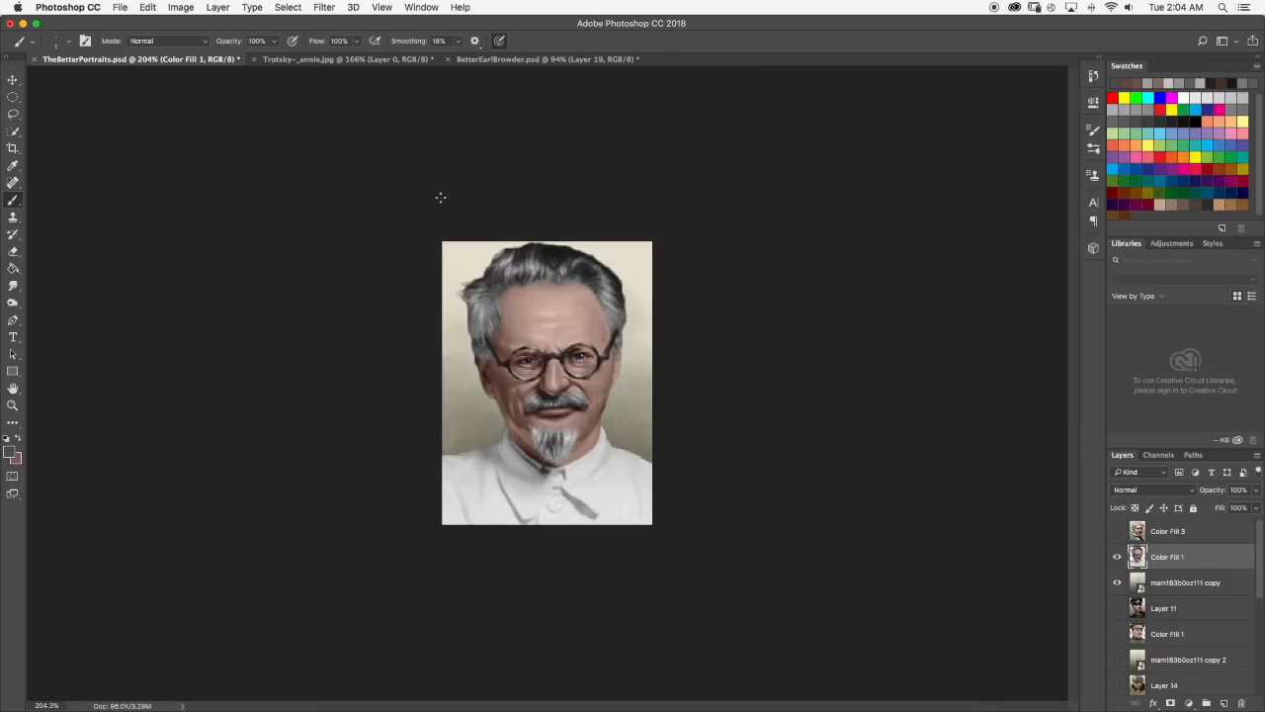
pyautogui.scroll(5, 474, 277)
# Smudge the dark strands along the front hairline and the upper left hair.
pyautogui.click(12, 285)
pyautogui.scroll(2, 511, 291)
pyautogui.scroll(-5, 511, 291)
pyautogui.scroll(5, 546, 217)
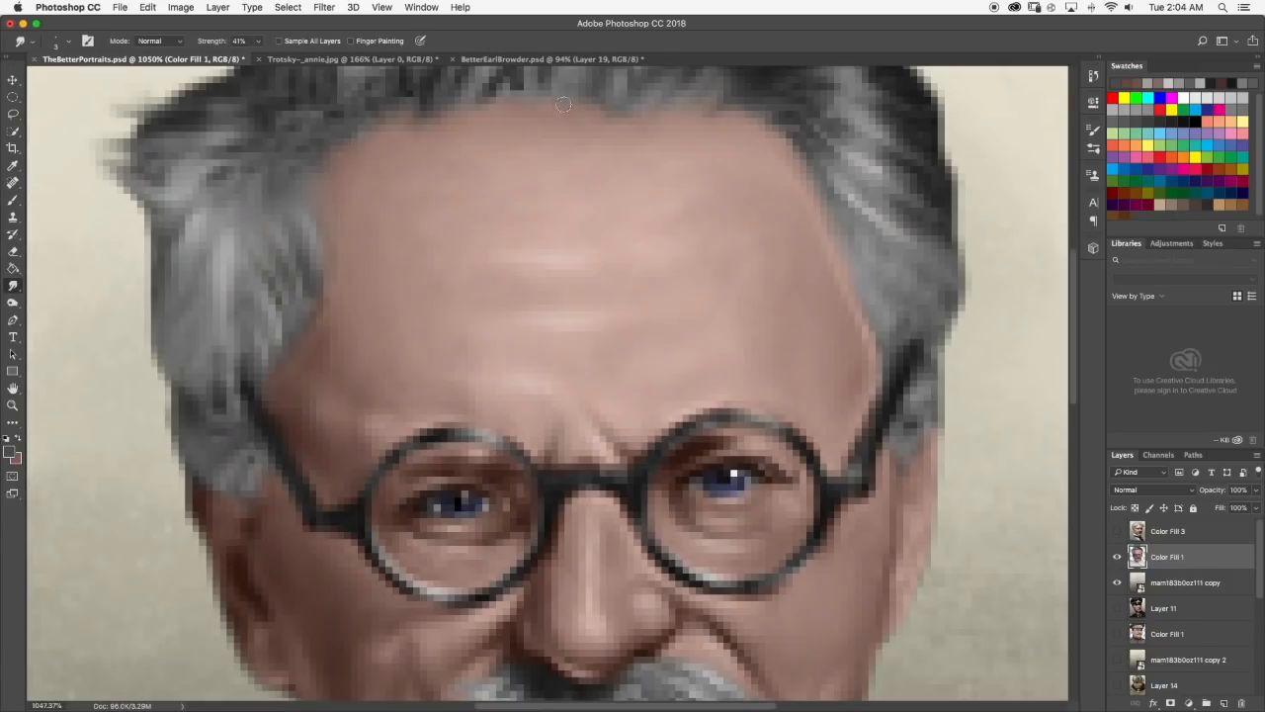
pyautogui.scroll(-5, 544, 178)
pyautogui.scroll(-3, 544, 247)
pyautogui.scroll(6, 494, 343)
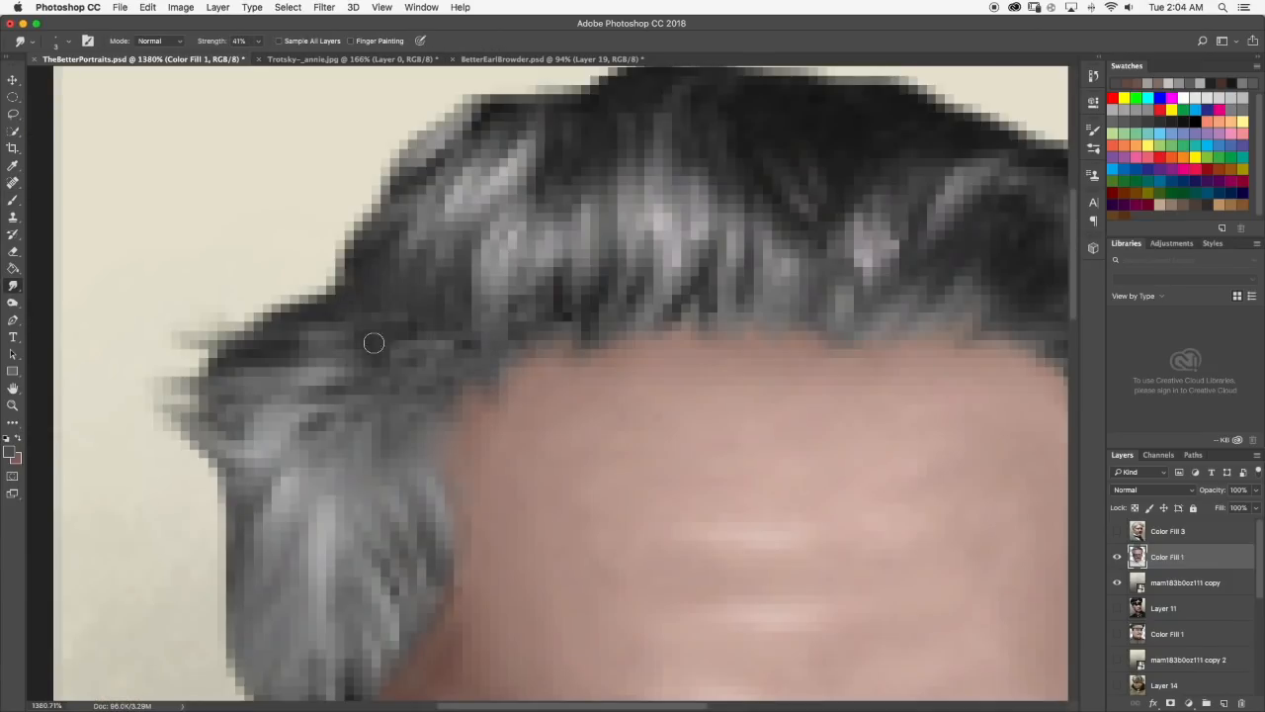
pyautogui.scroll(-2, 424, 177)
# Enlarge the Smudge tool to size 14 and smooth the white shirt's shoulders and lower right side.
pyautogui.scroll(-4, 458, 264)
pyautogui.scroll(3, 440, 429)
pyautogui.scroll(-3, 366, 418)
pyautogui.scroll(2, 473, 450)
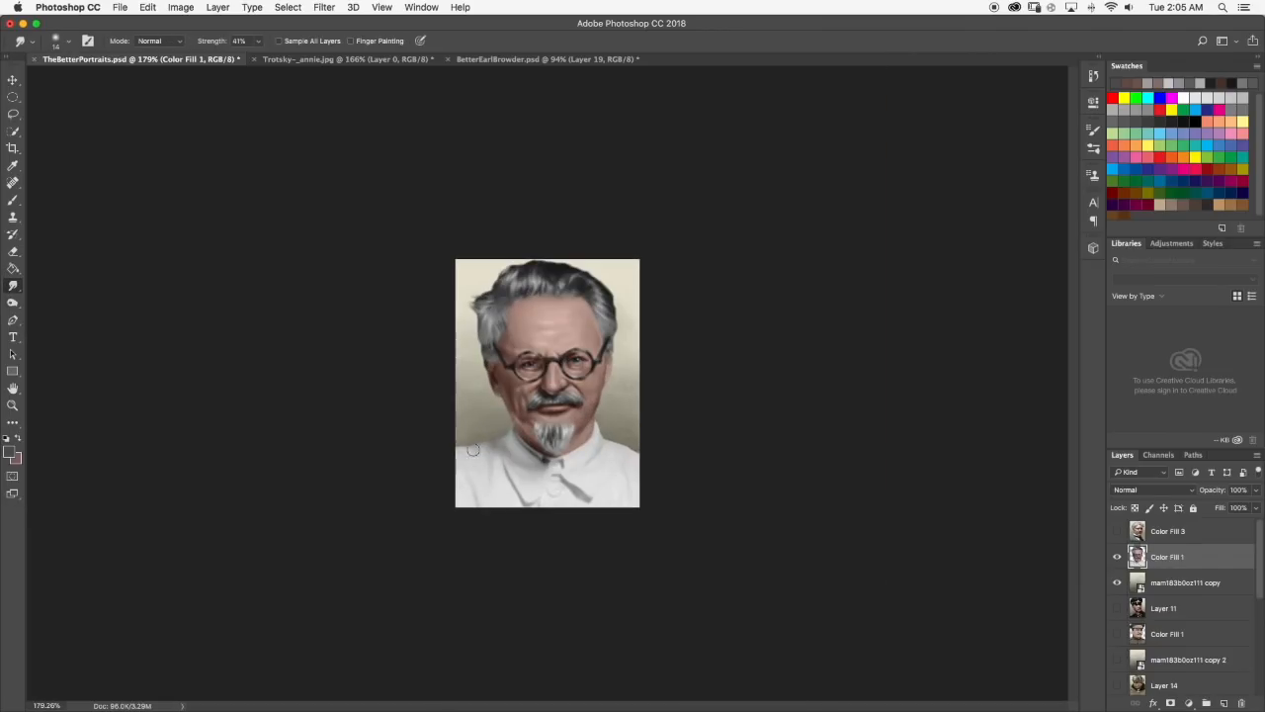
pyautogui.scroll(3, 511, 445)
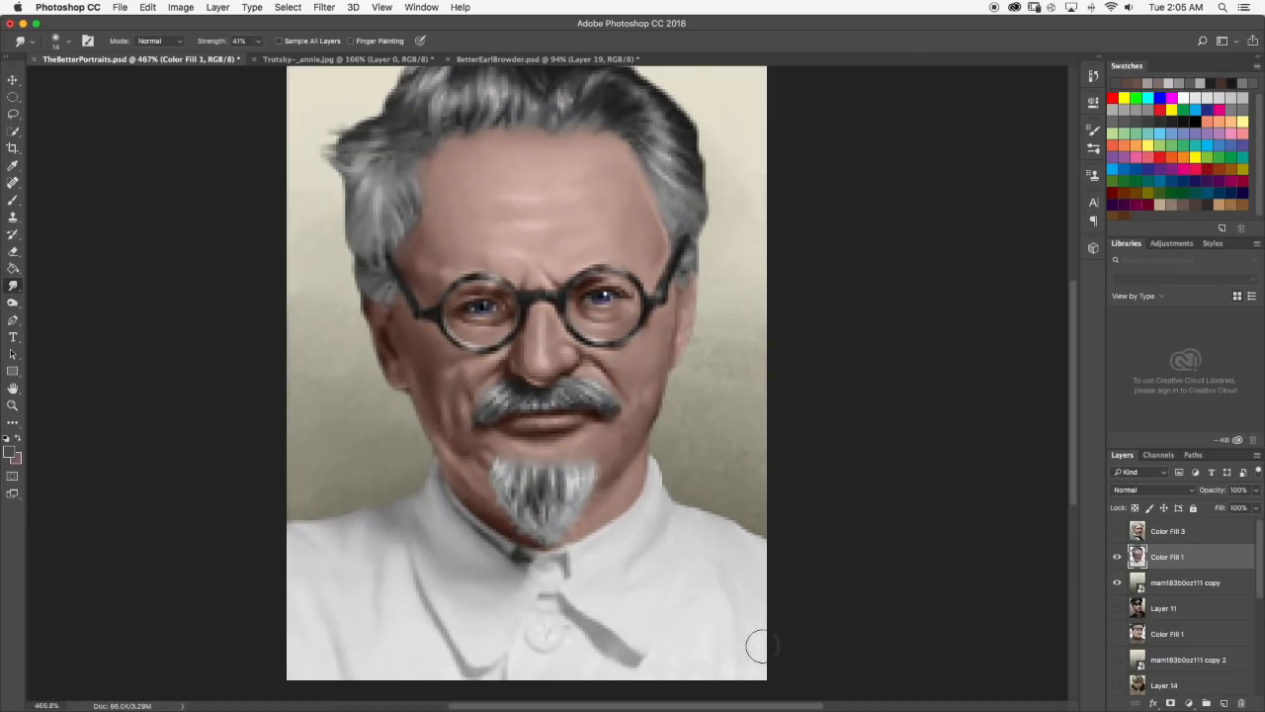
pyautogui.scroll(2, 583, 544)
pyautogui.scroll(-5, 582, 545)
pyautogui.scroll(5, 583, 545)
pyautogui.scroll(-5, 582, 545)
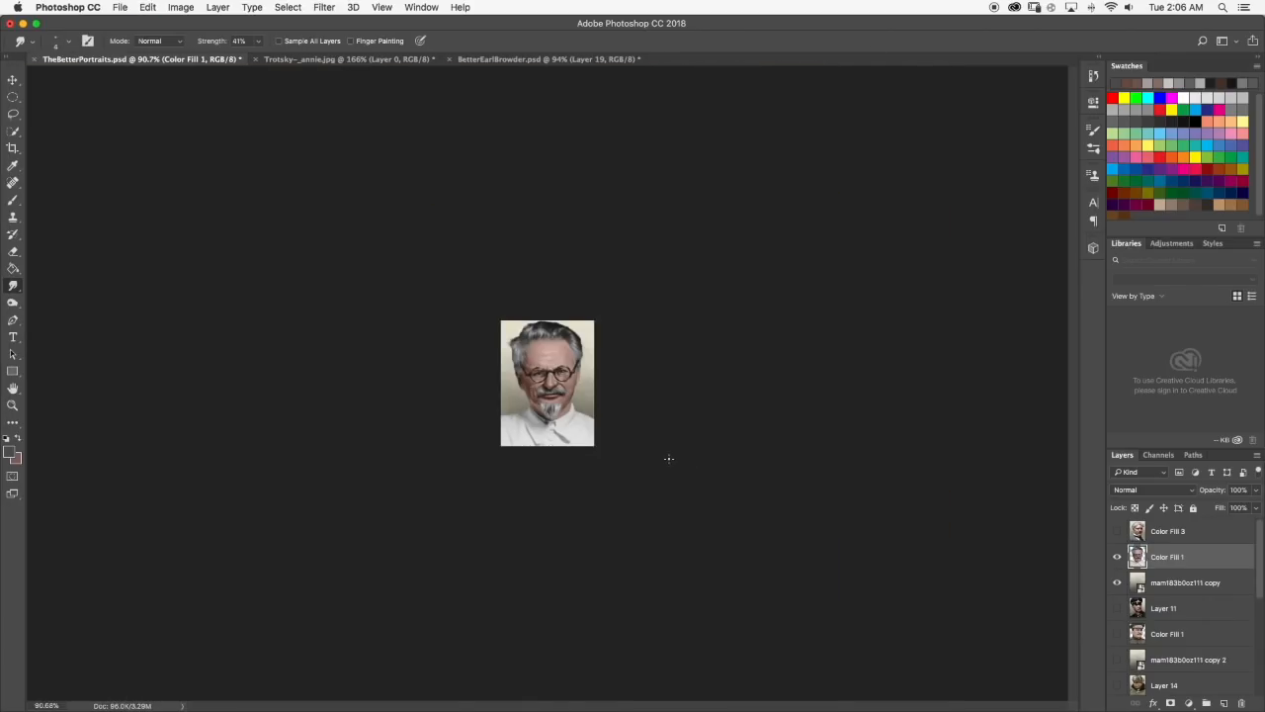